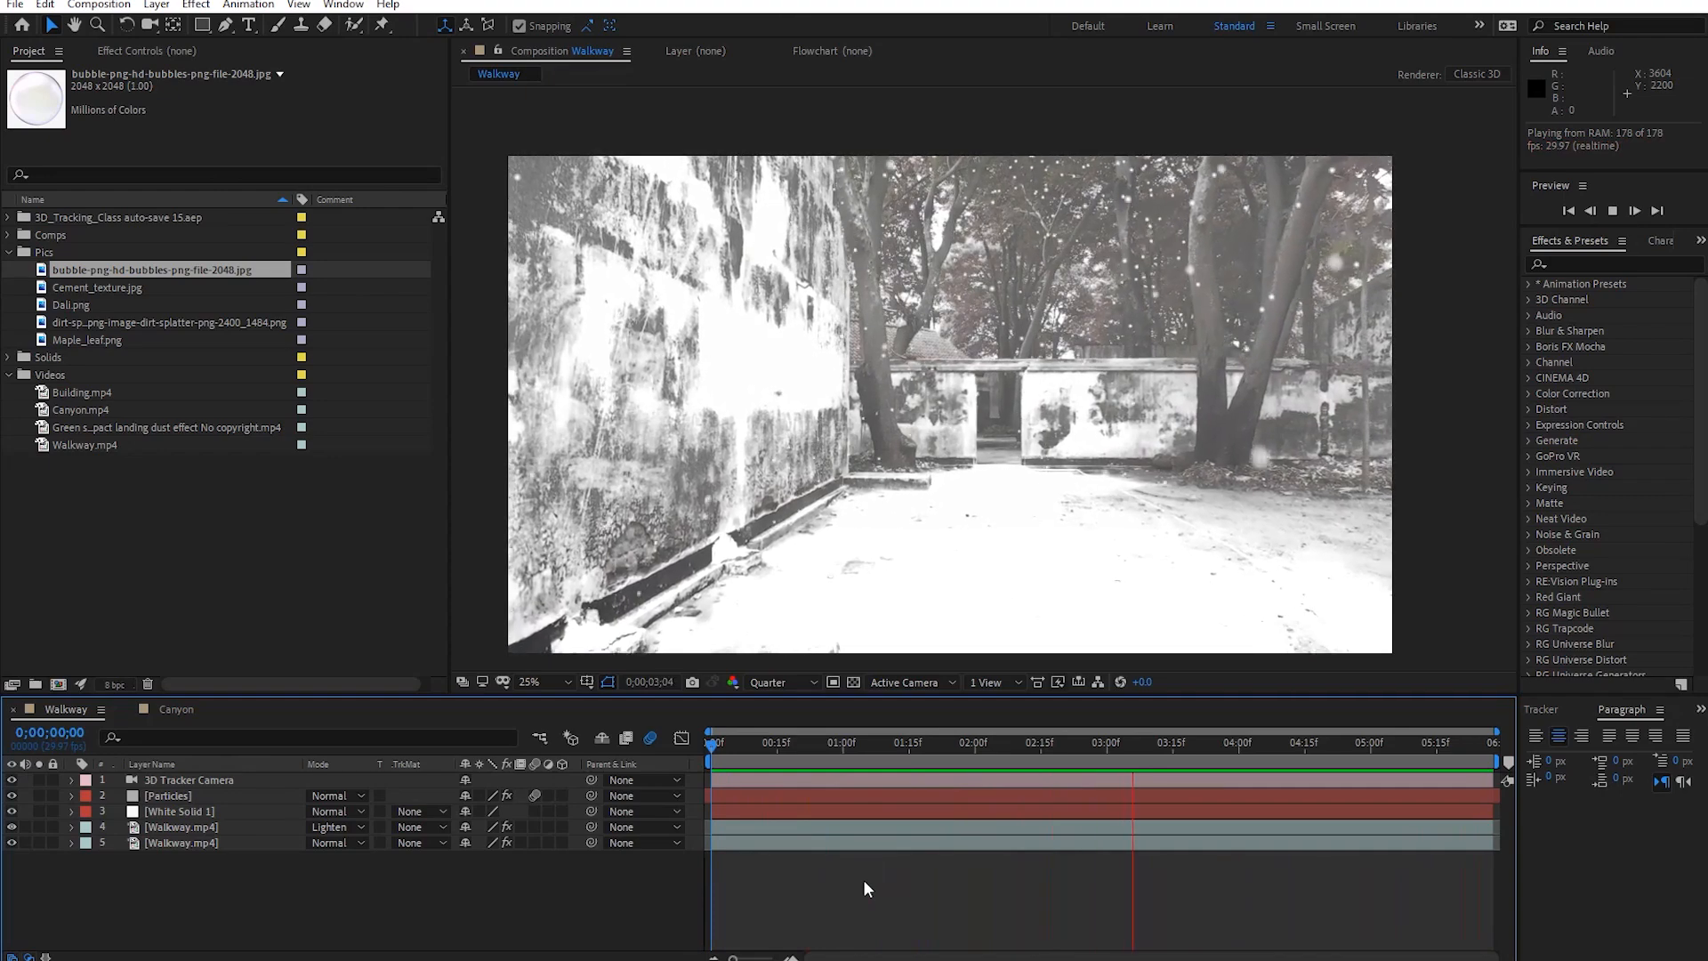
Preview the Walkway composition and compare its floating dust particles with the original footage by temporarily soloing the lowest Walkway.mp4 layer.
key("space")
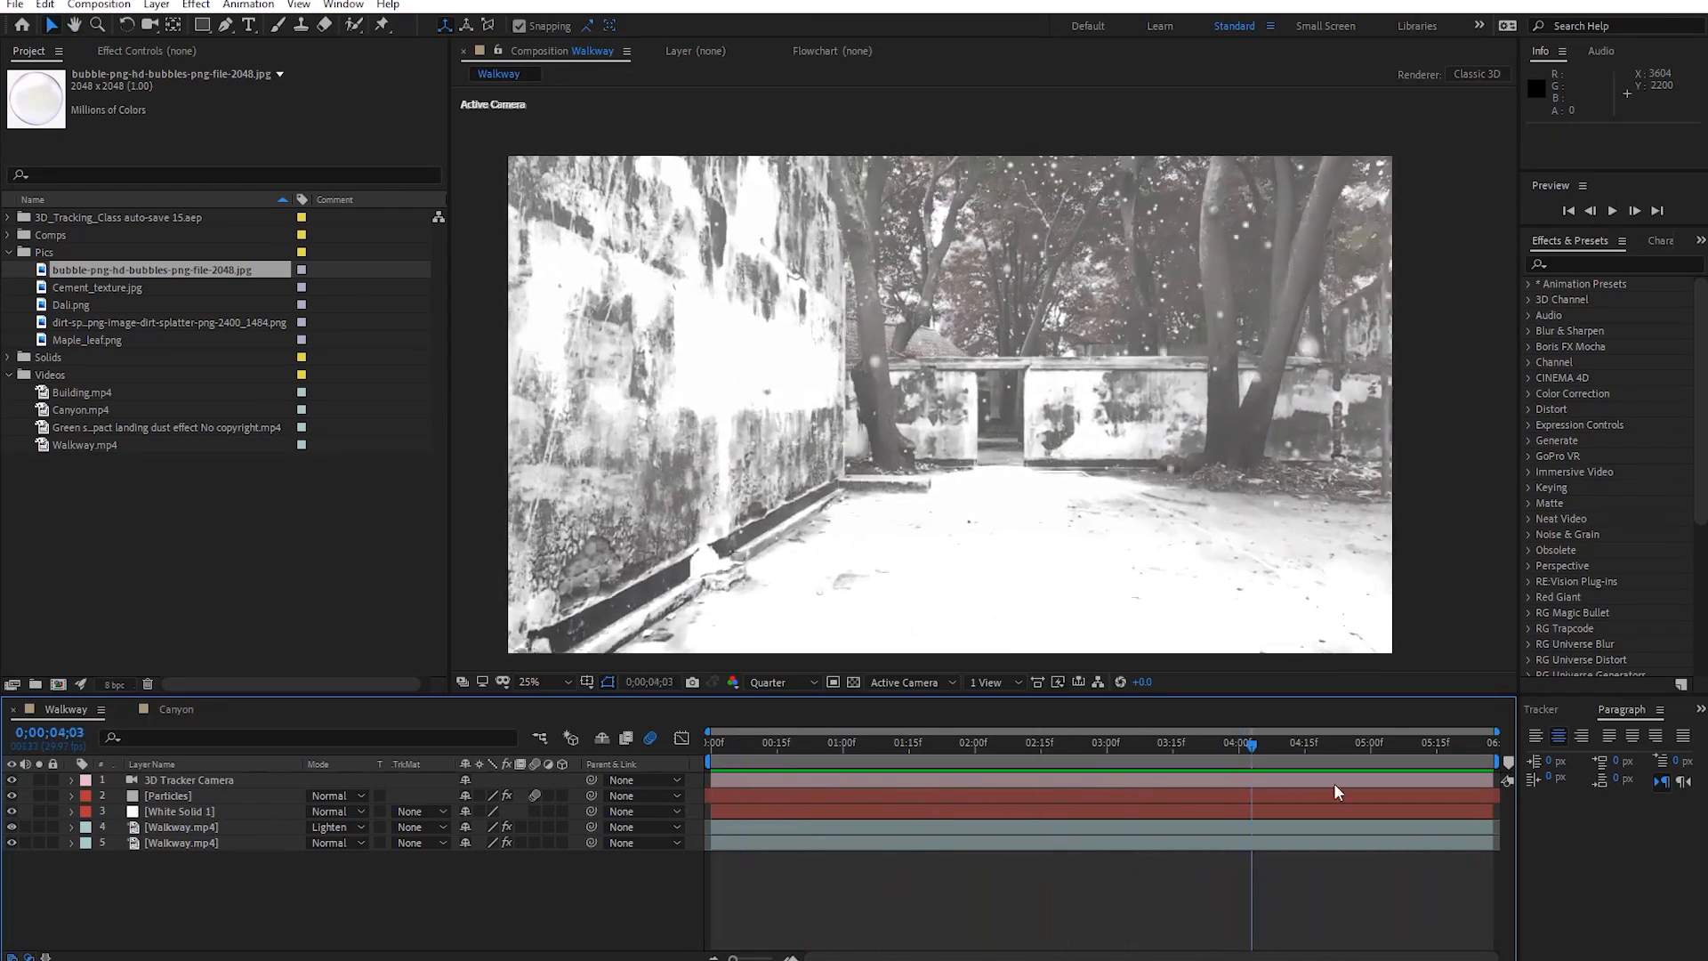
key("Home")
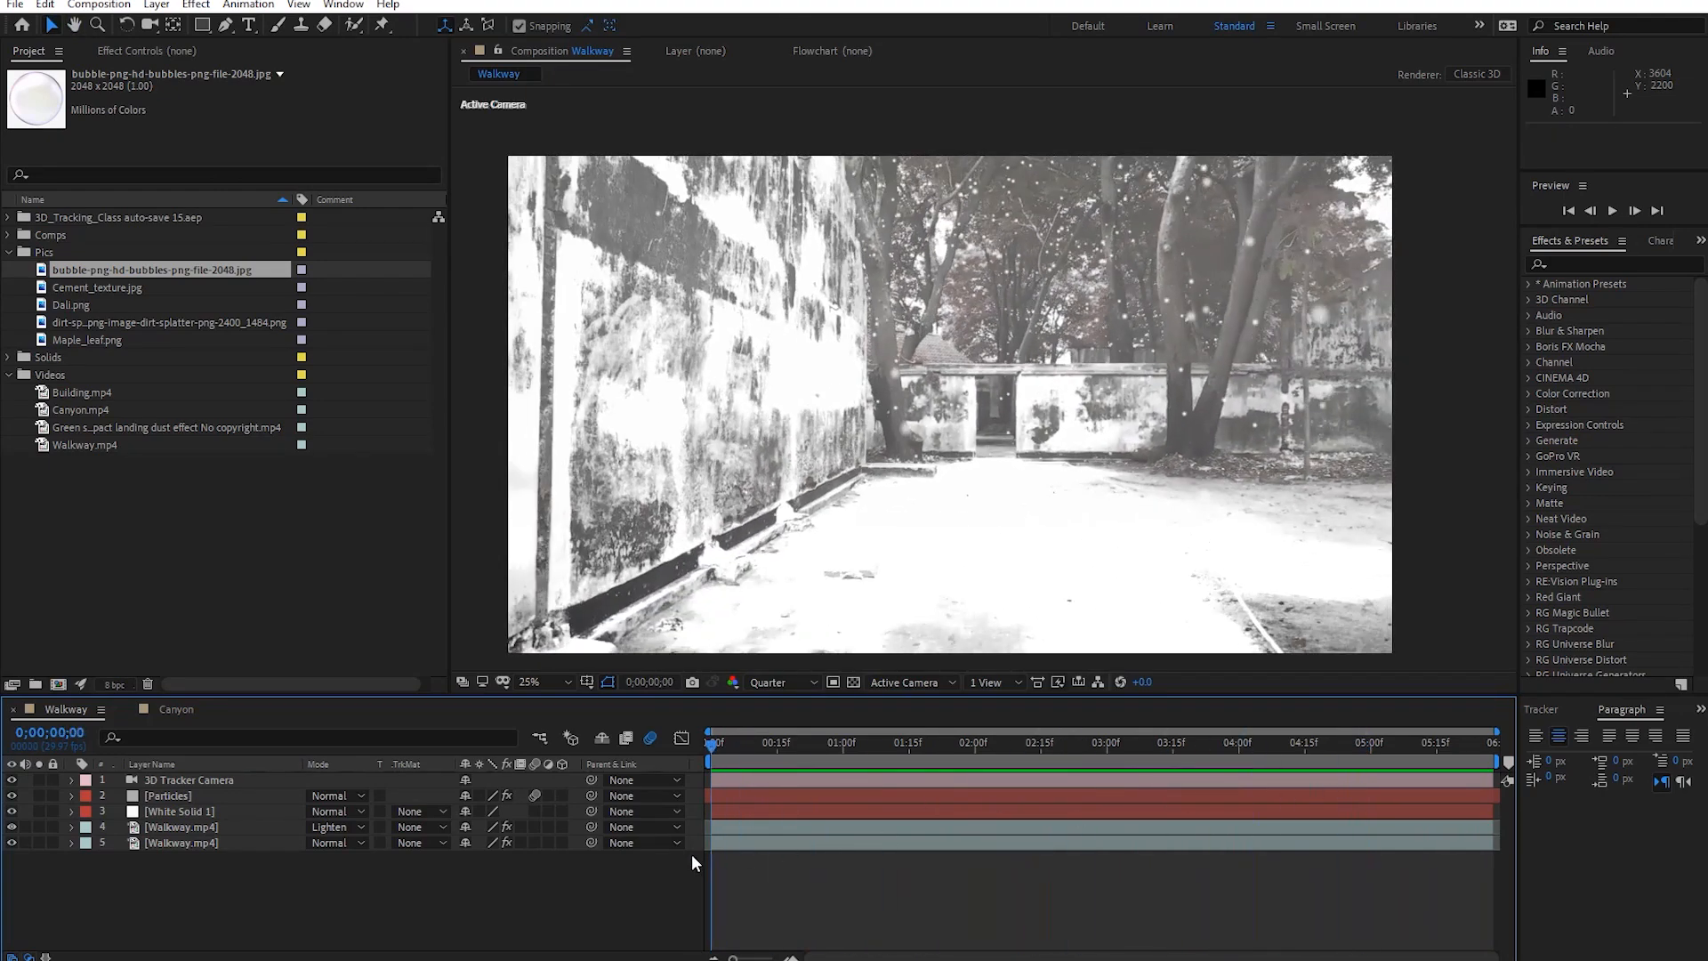
left_click(39, 842)
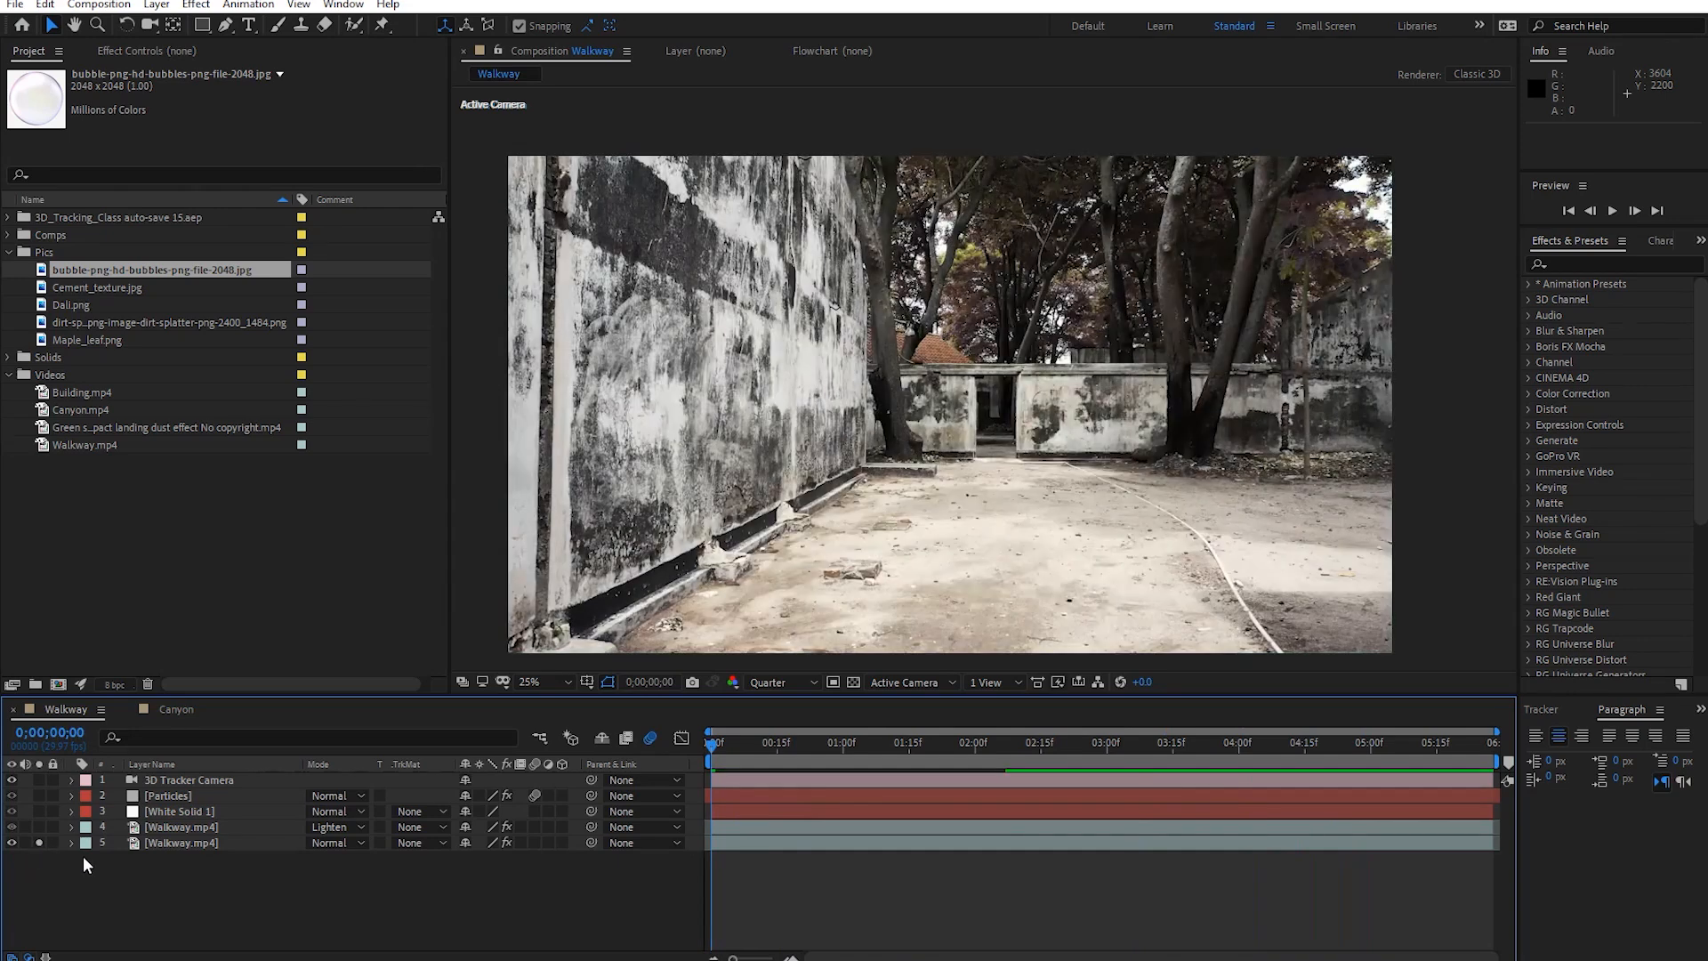
mouse_move(720, 747)
left_mouse_down()
mouse_move(1440, 729)
mouse_move(800, 742)
mouse_move(728, 785)
mouse_move(691, 744)
left_mouse_up()
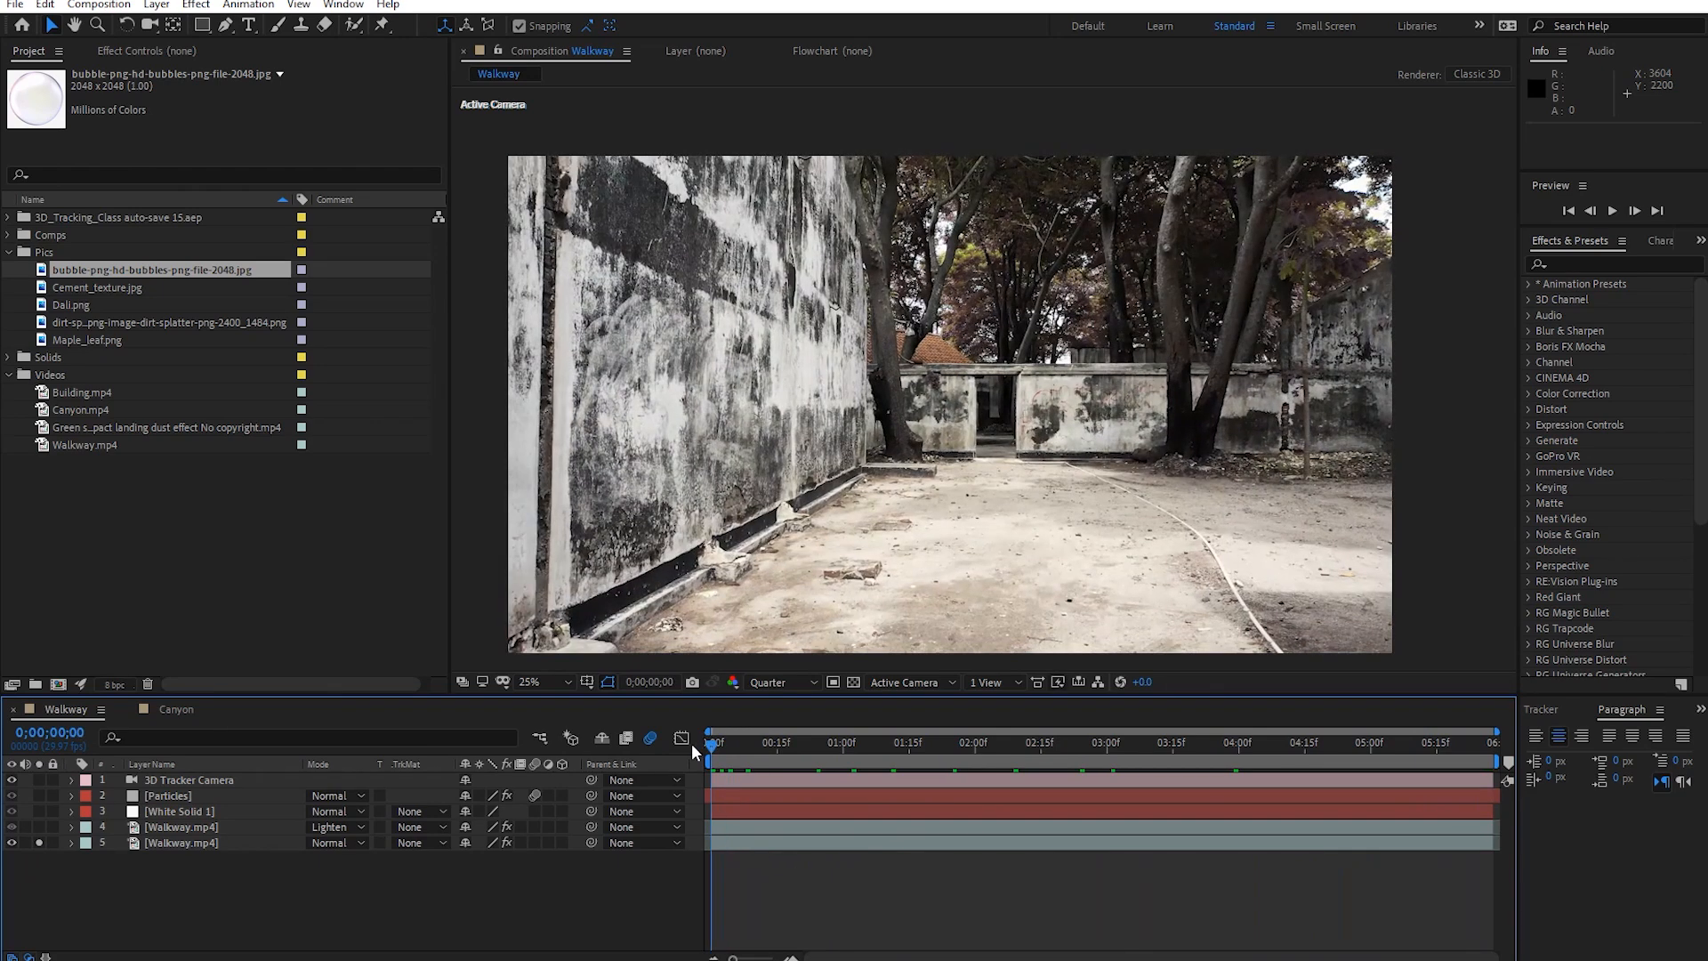
left_click(39, 843)
left_click_drag(723, 739, 724, 775)
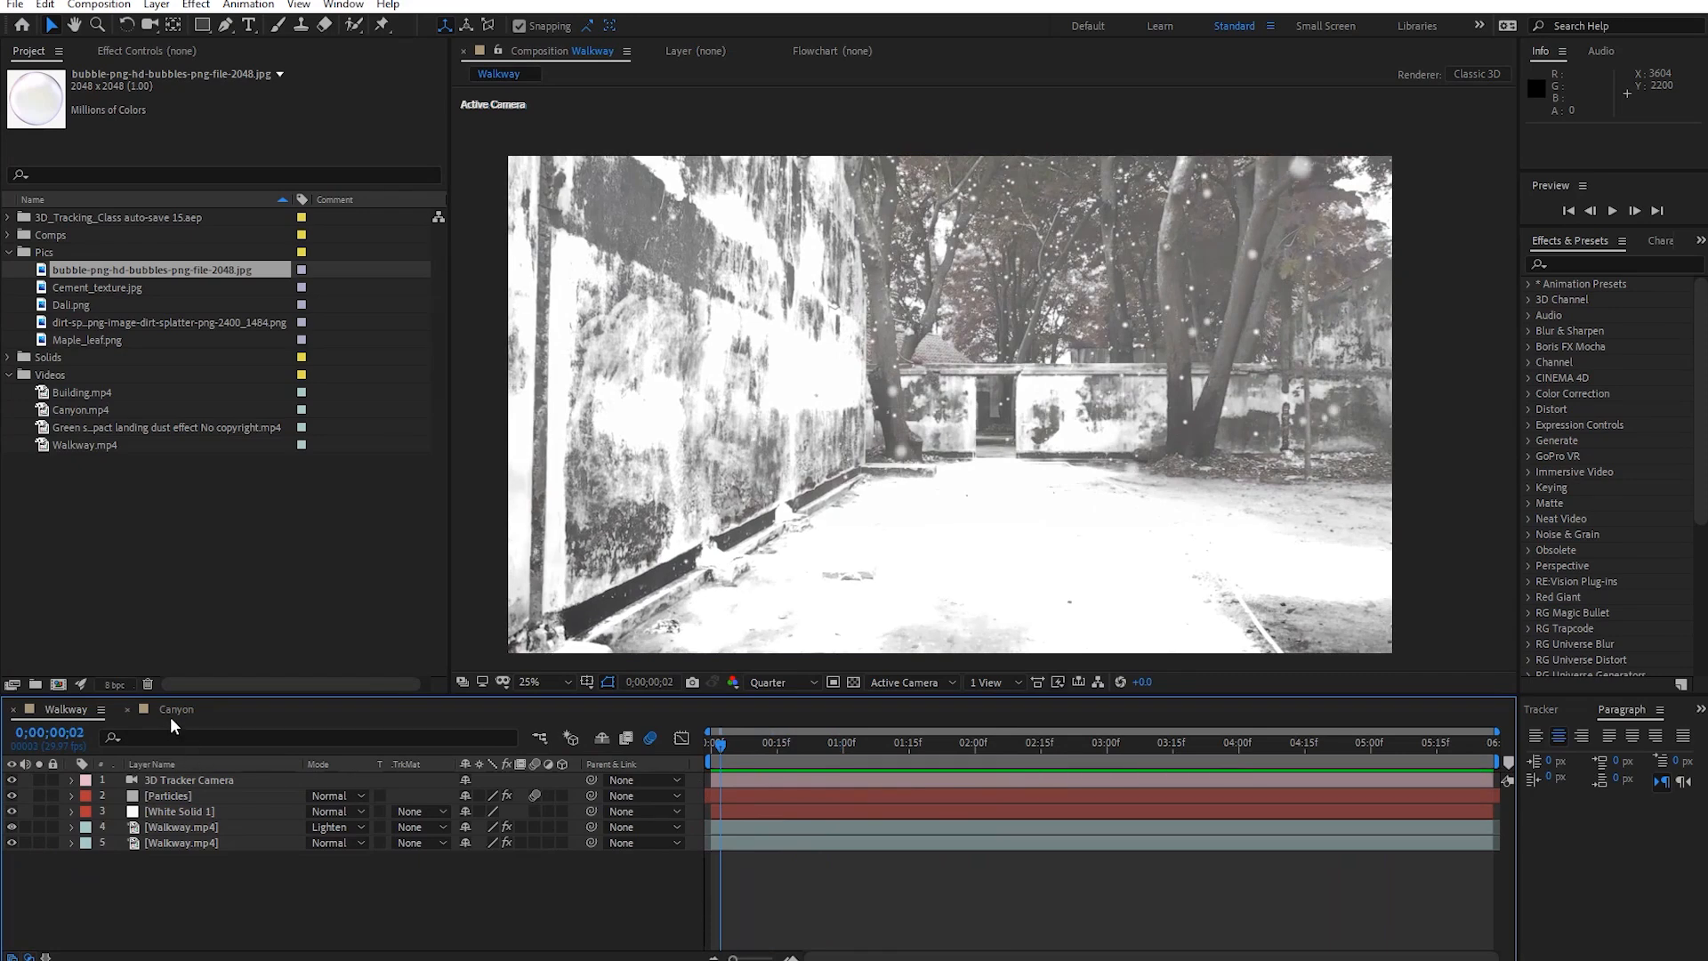
Open the Canyon composition and play back its rocket launch animation.
left_click(171, 717)
key("space")
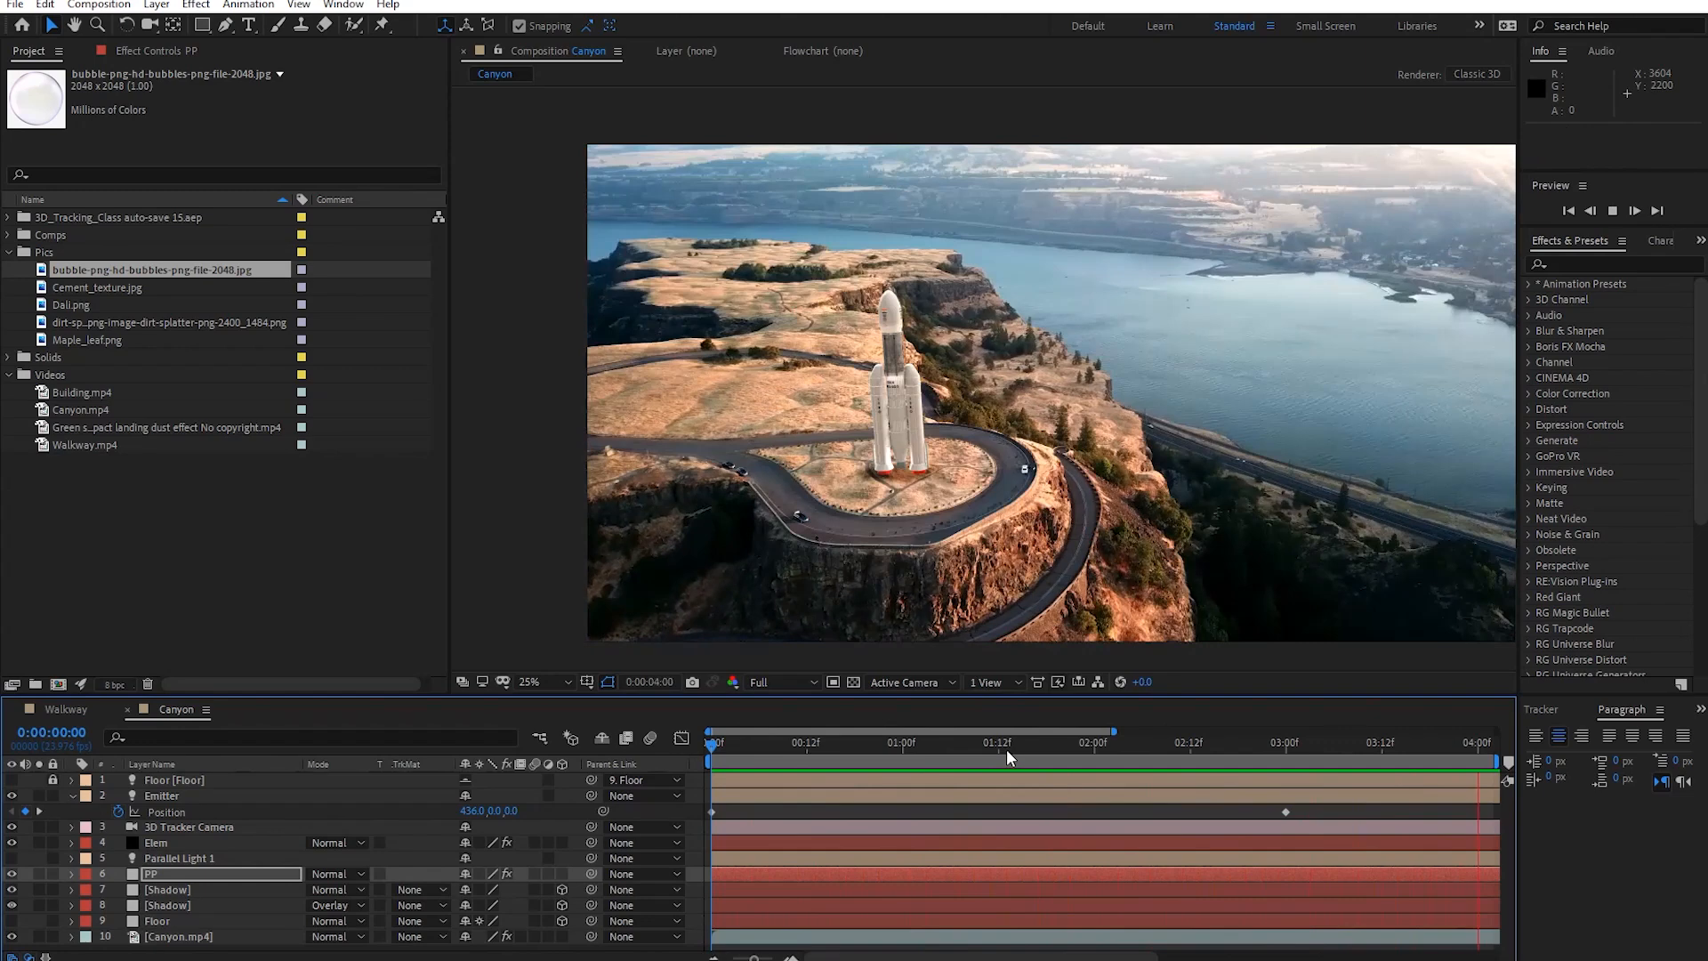
key("space")
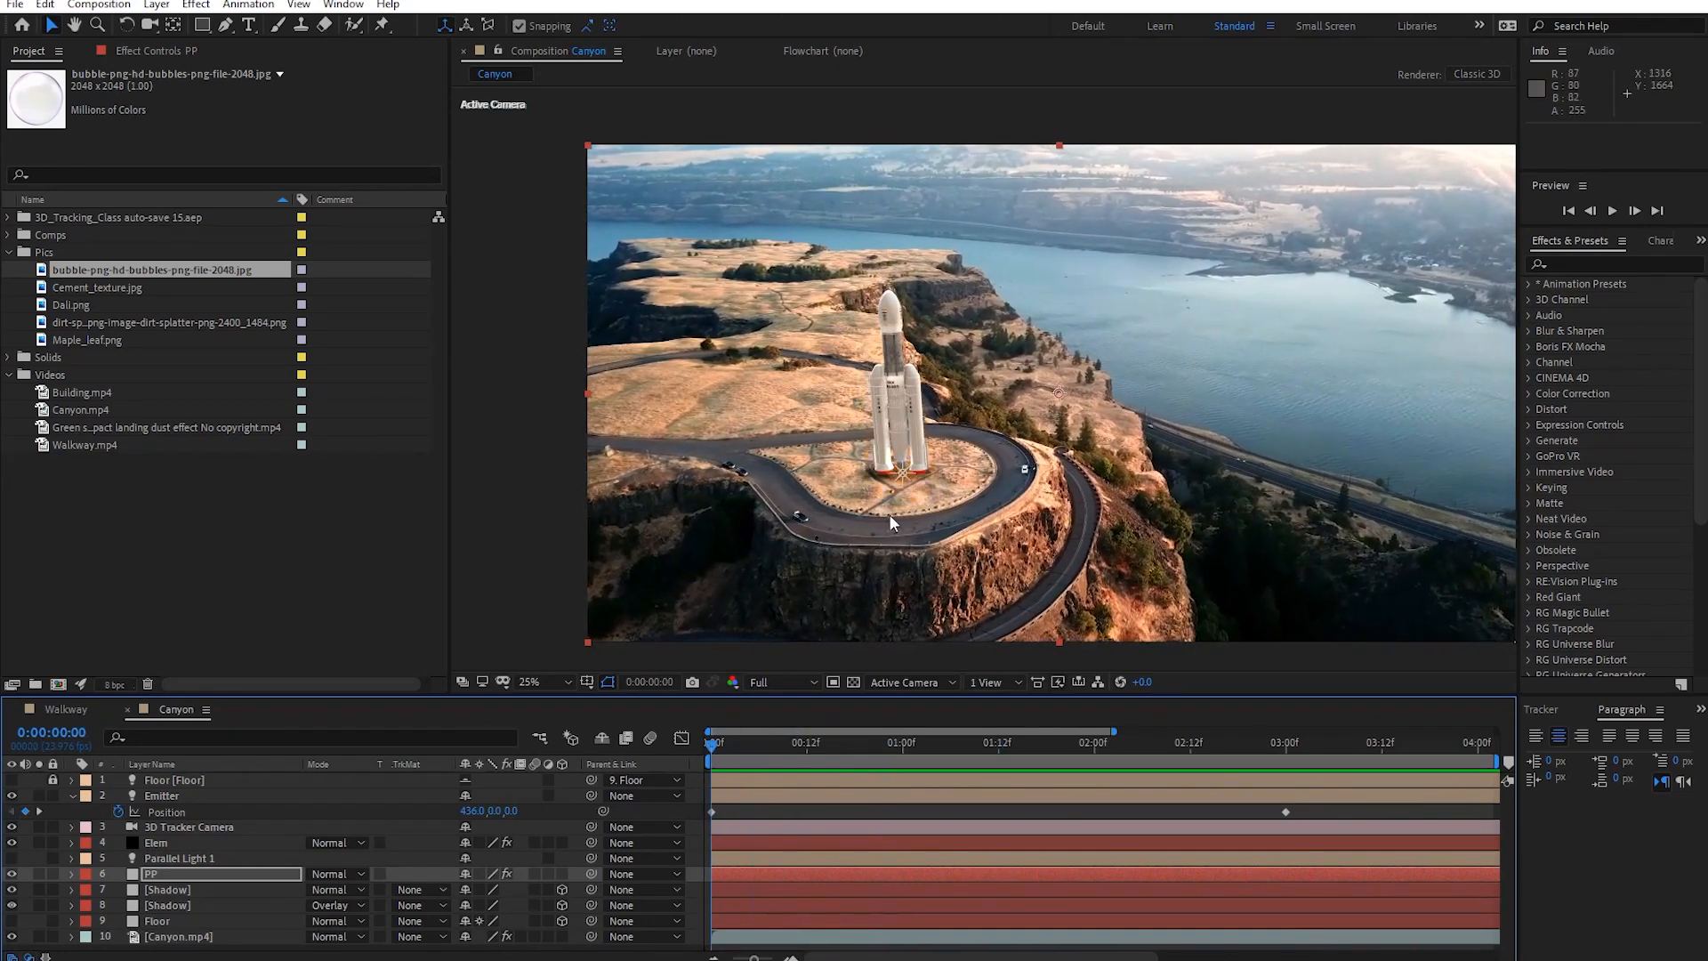
Examine the rocket and its exhaust flame close up at 0:00:00:03 in the Canyon composition.
left_click_drag(724, 740, 737, 788)
scroll(843, 267, "up", 2)
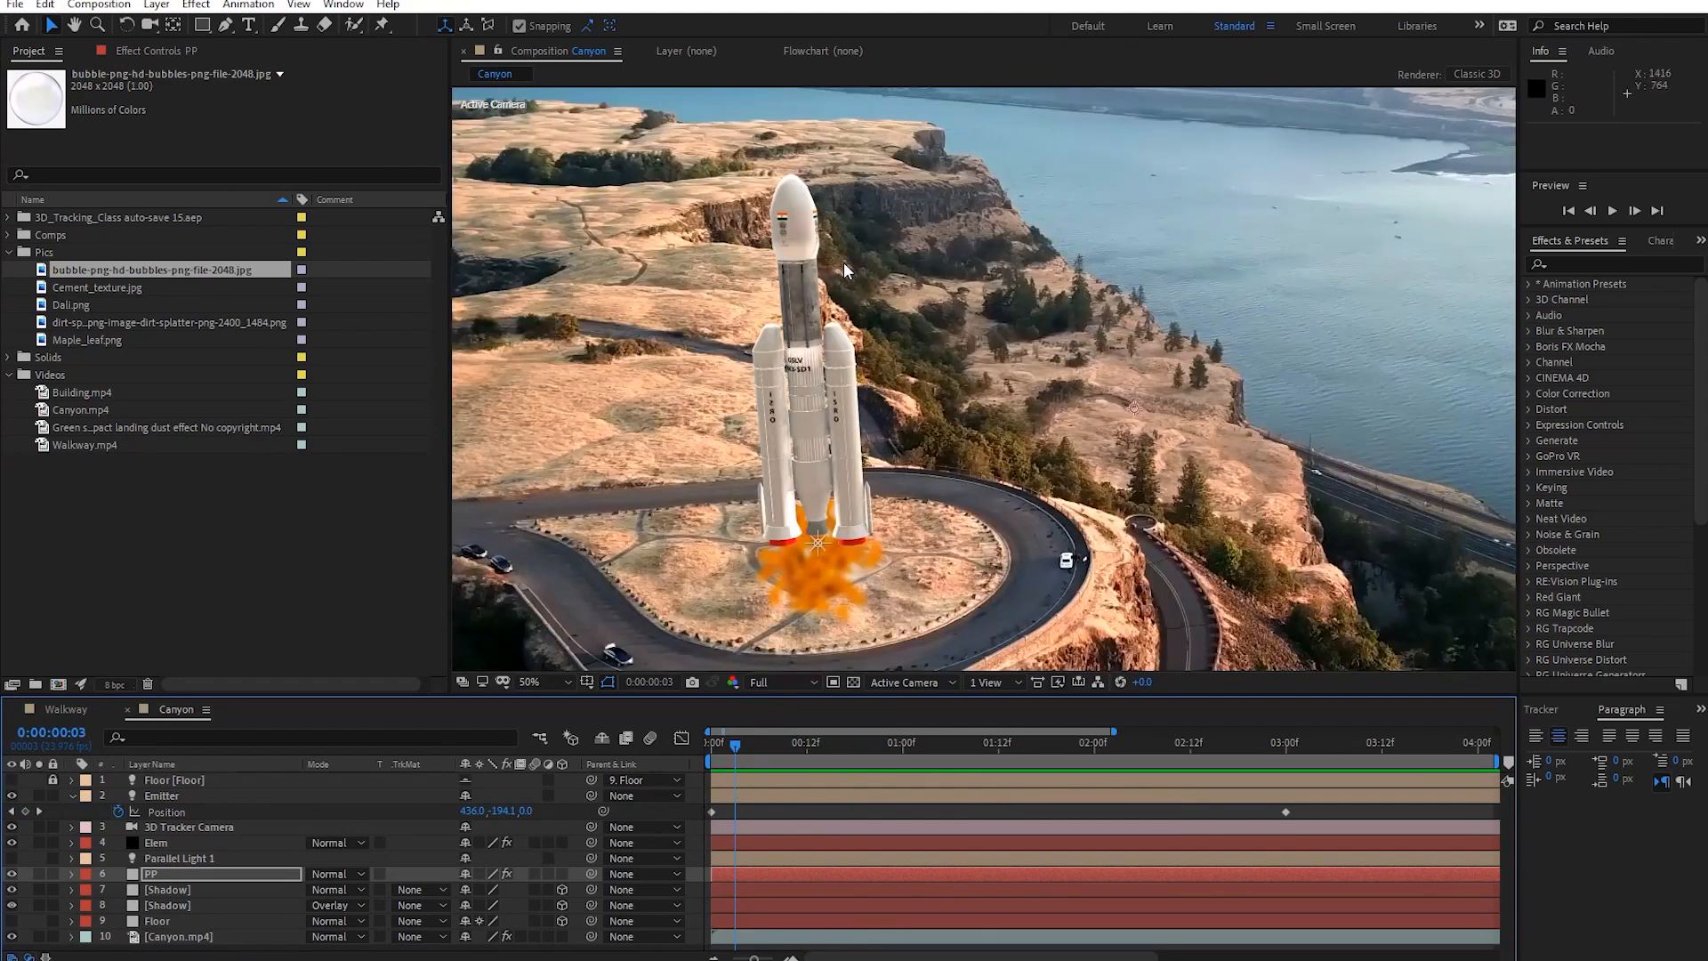
scroll(899, 320, "up", 2)
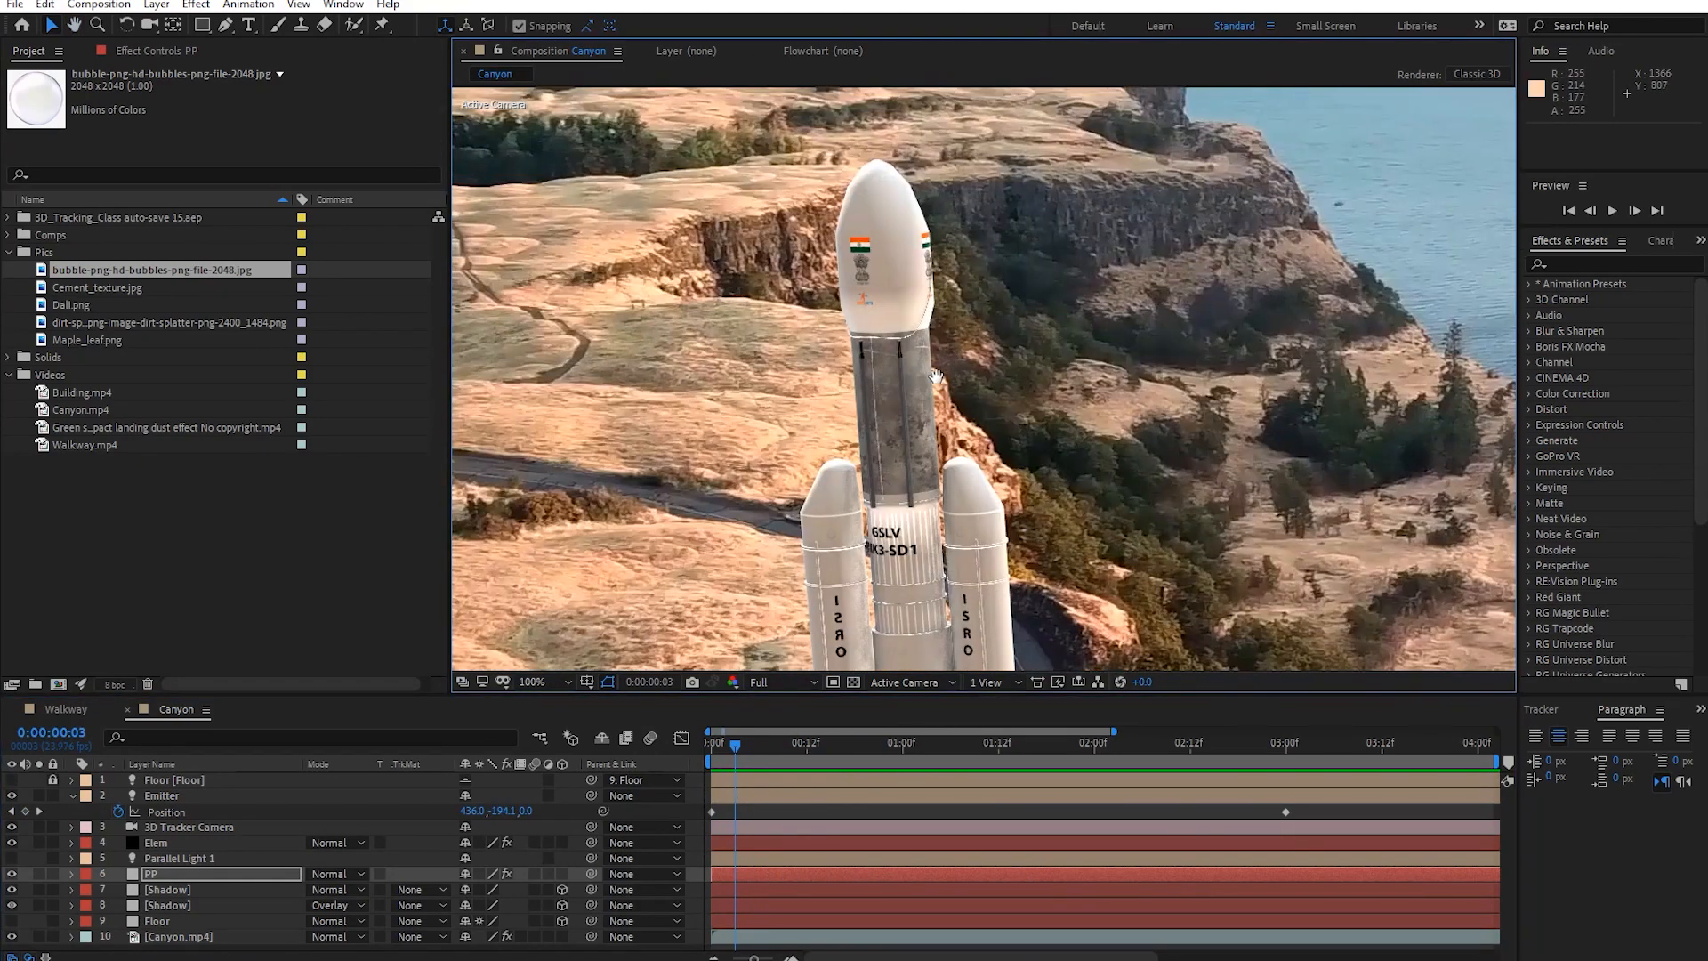
scroll(926, 355, "up", 2)
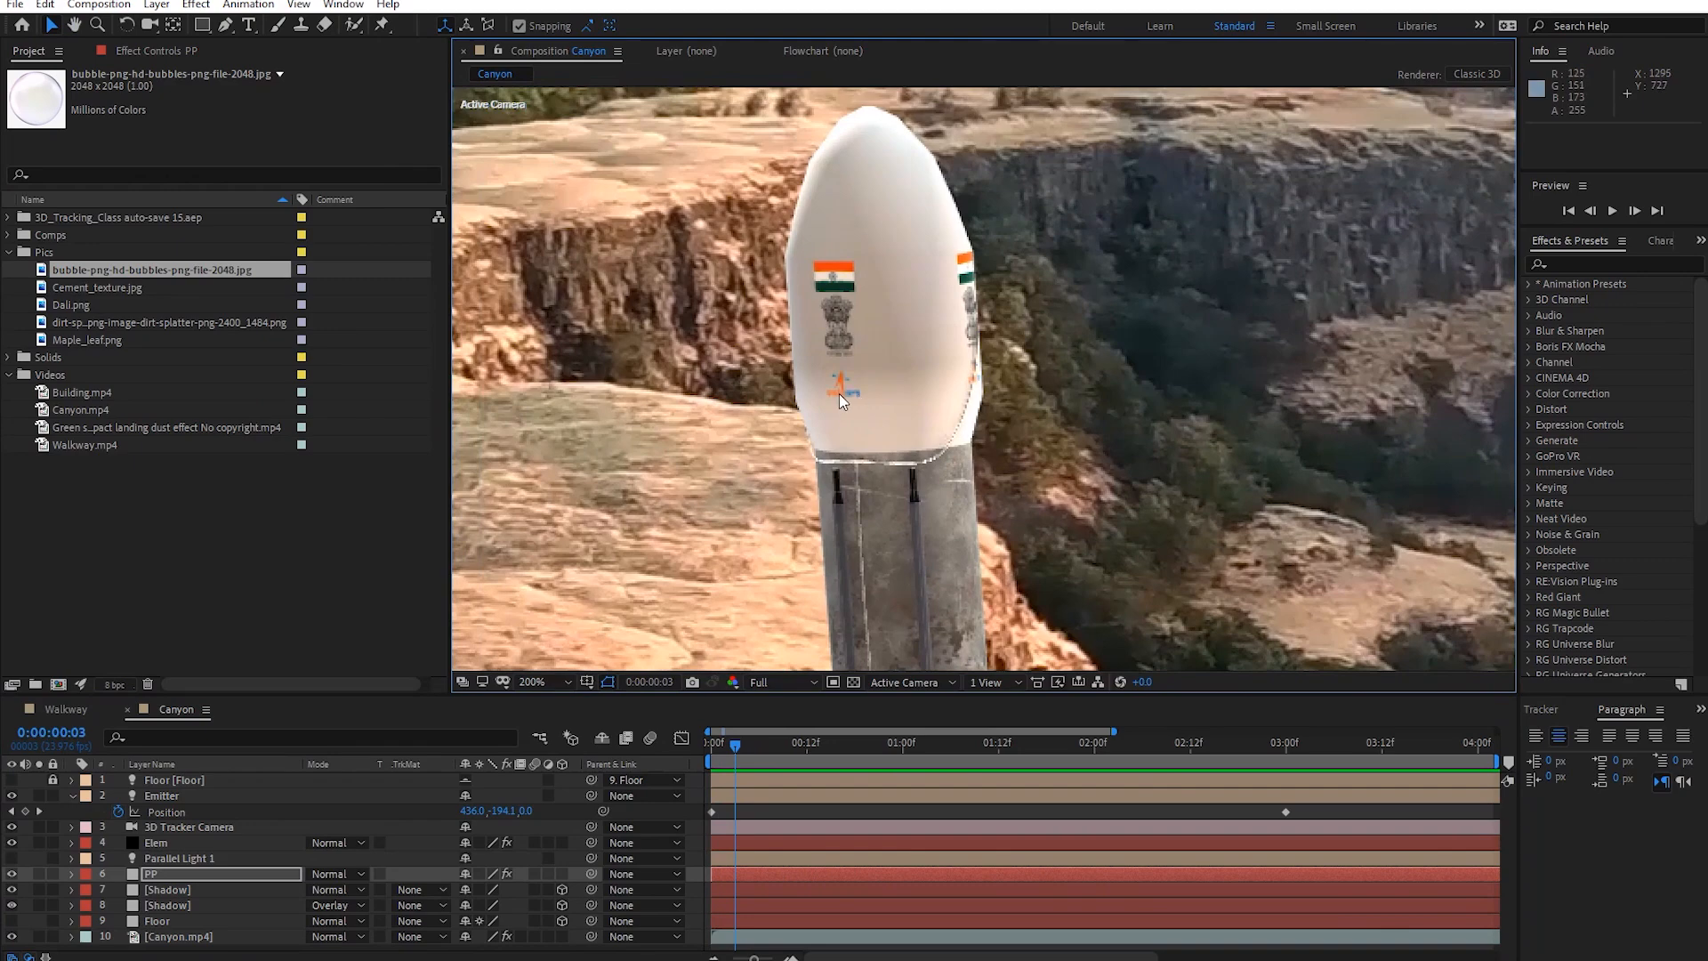
scroll(933, 457, "down", 4)
scroll(899, 282, "up", 2)
scroll(870, 354, "down", 2)
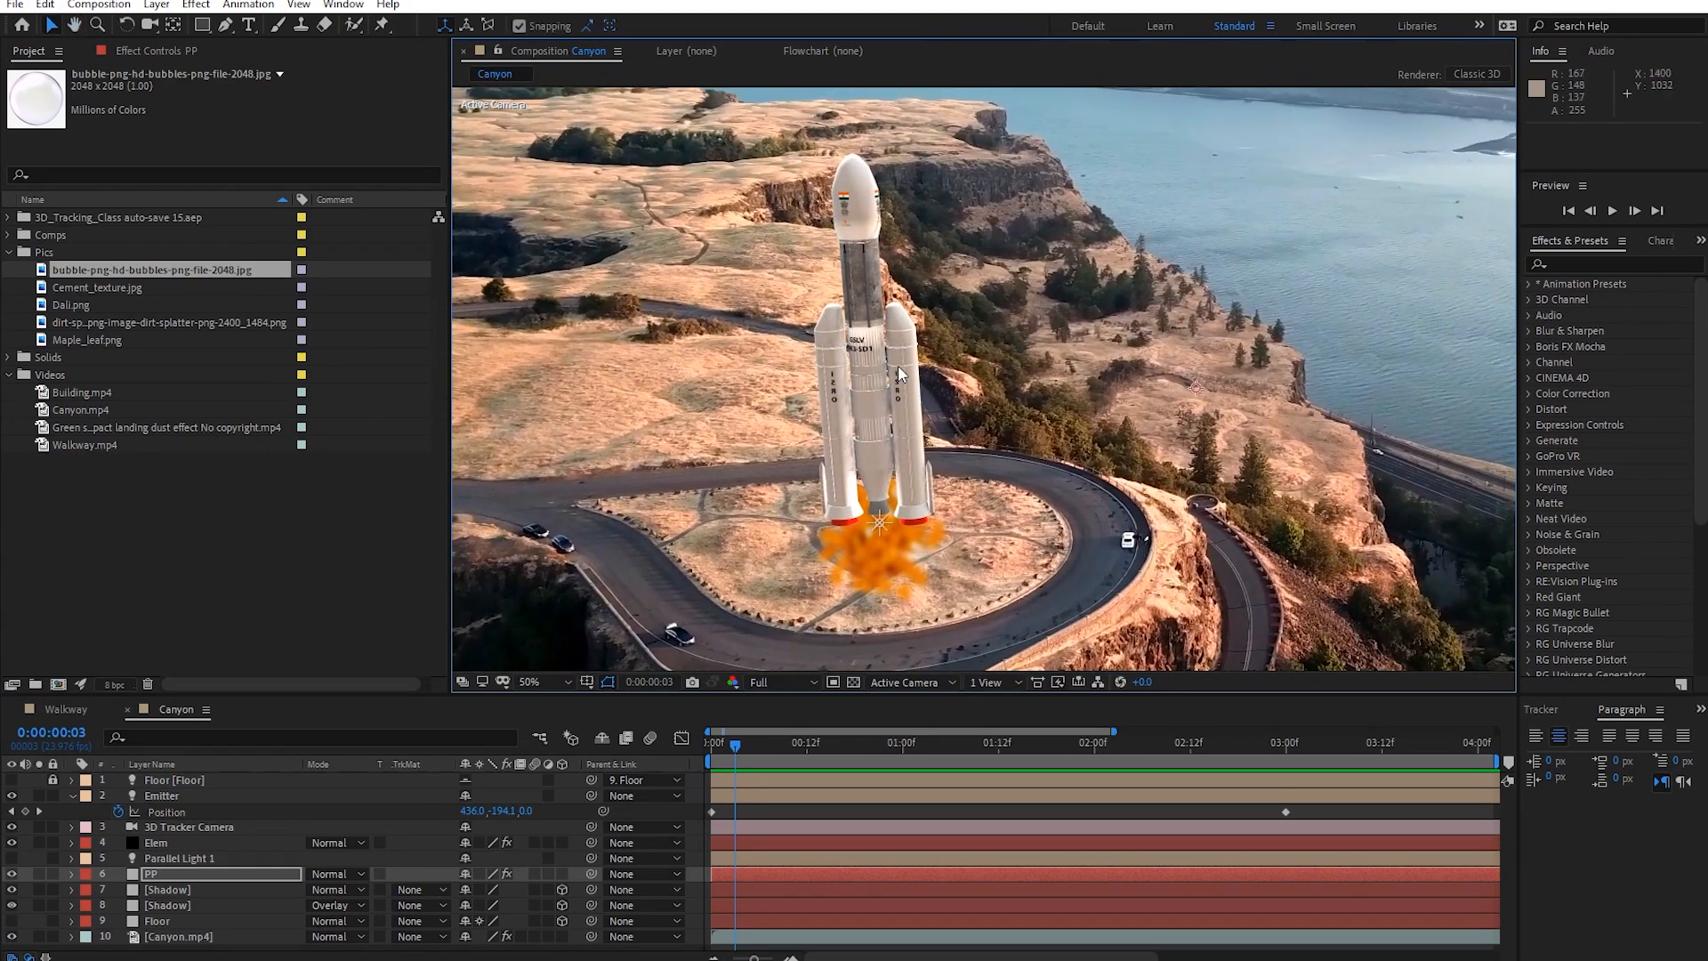
scroll(869, 354, "down", 2)
left_click_drag(907, 356, 846, 343)
Scrub through the rocket launch to examine how the flame trail and ground smoke develop.
left_click_drag(749, 744, 1311, 787)
left_click_drag(1129, 797, 1085, 826)
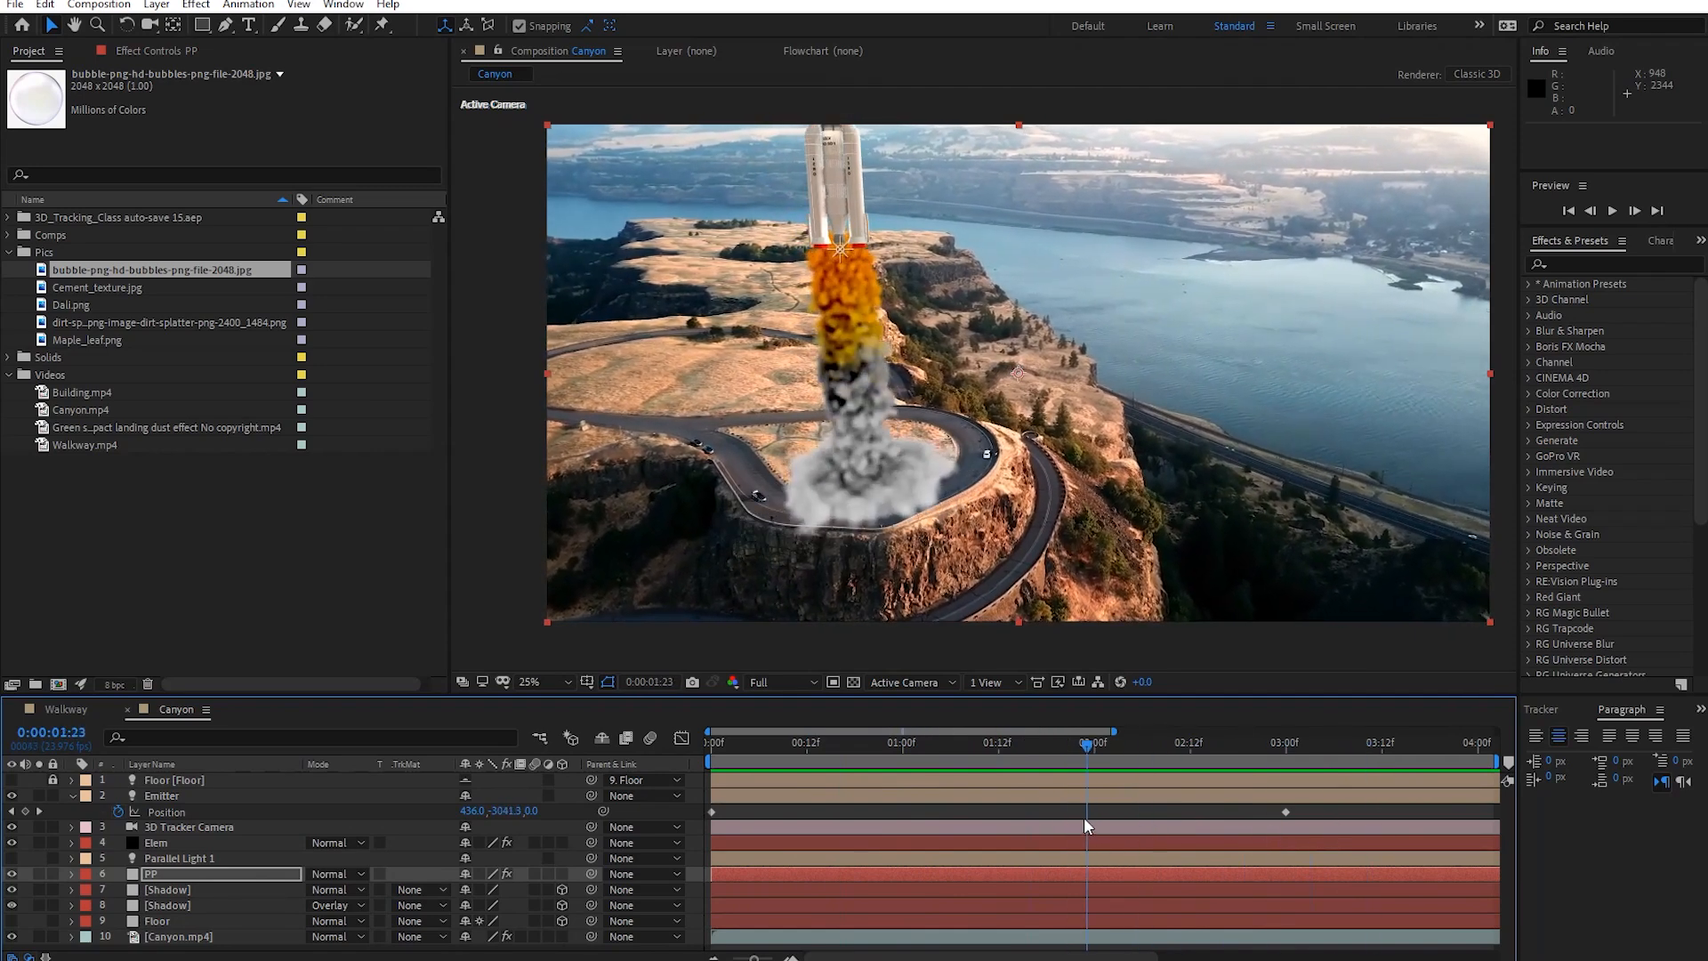
left_click_drag(1087, 755, 1263, 798)
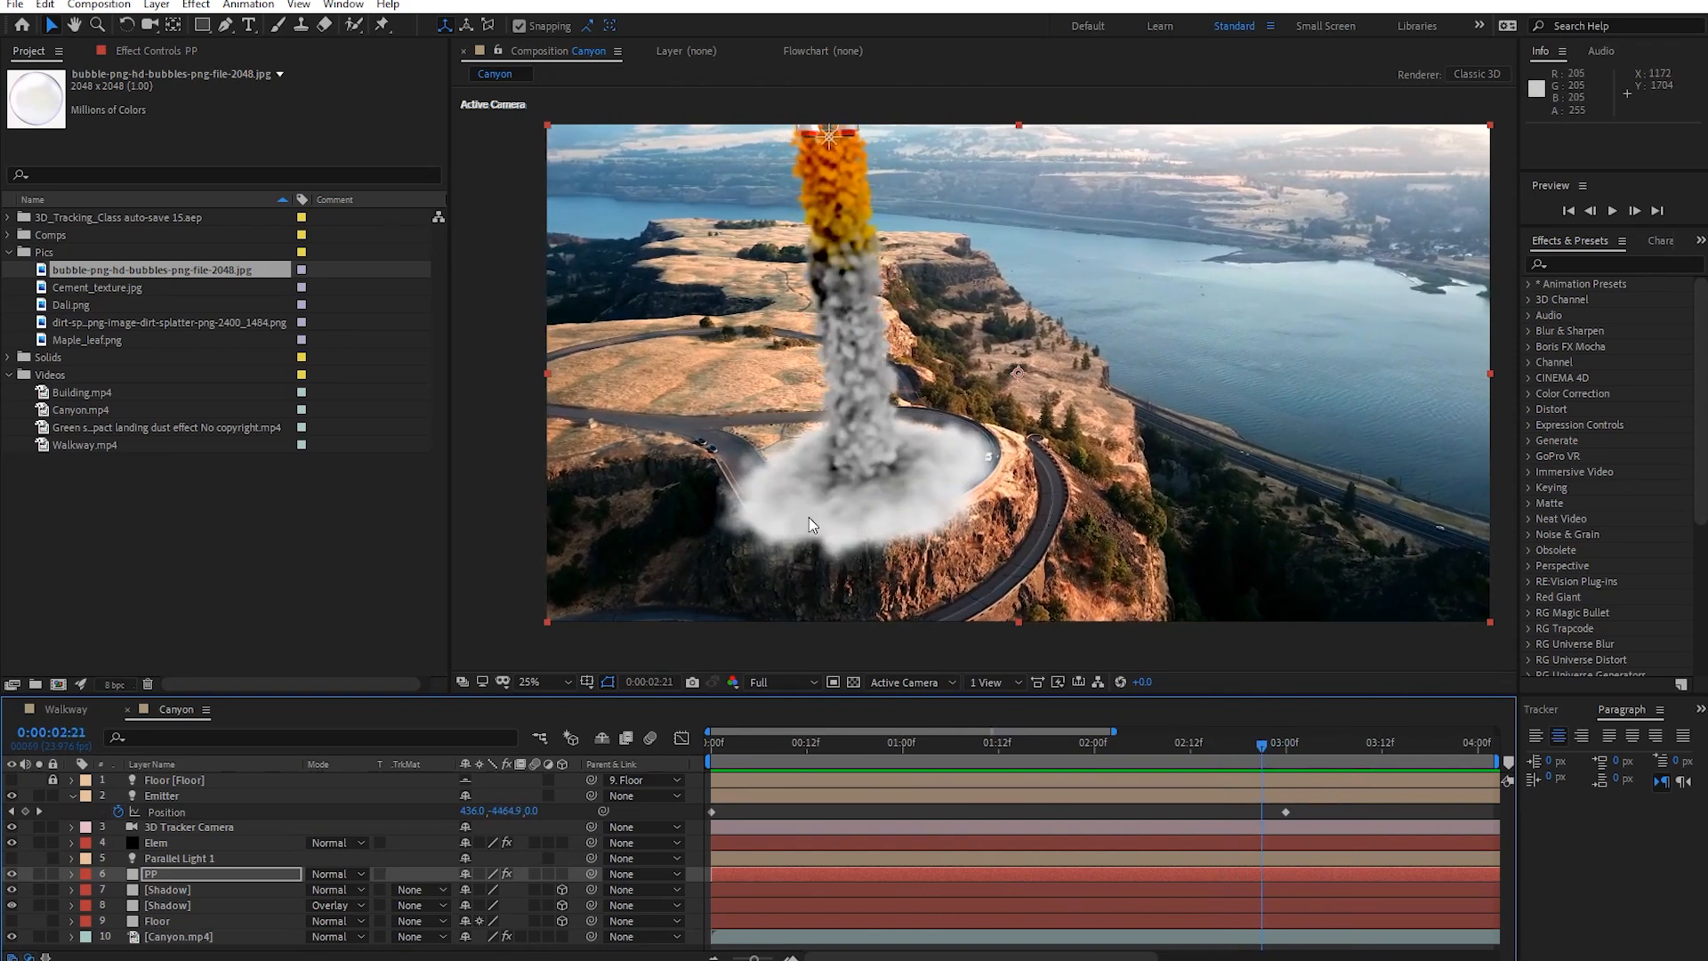
mouse_move(1249, 752)
left_mouse_down()
mouse_move(1157, 751)
mouse_move(1246, 750)
left_mouse_up()
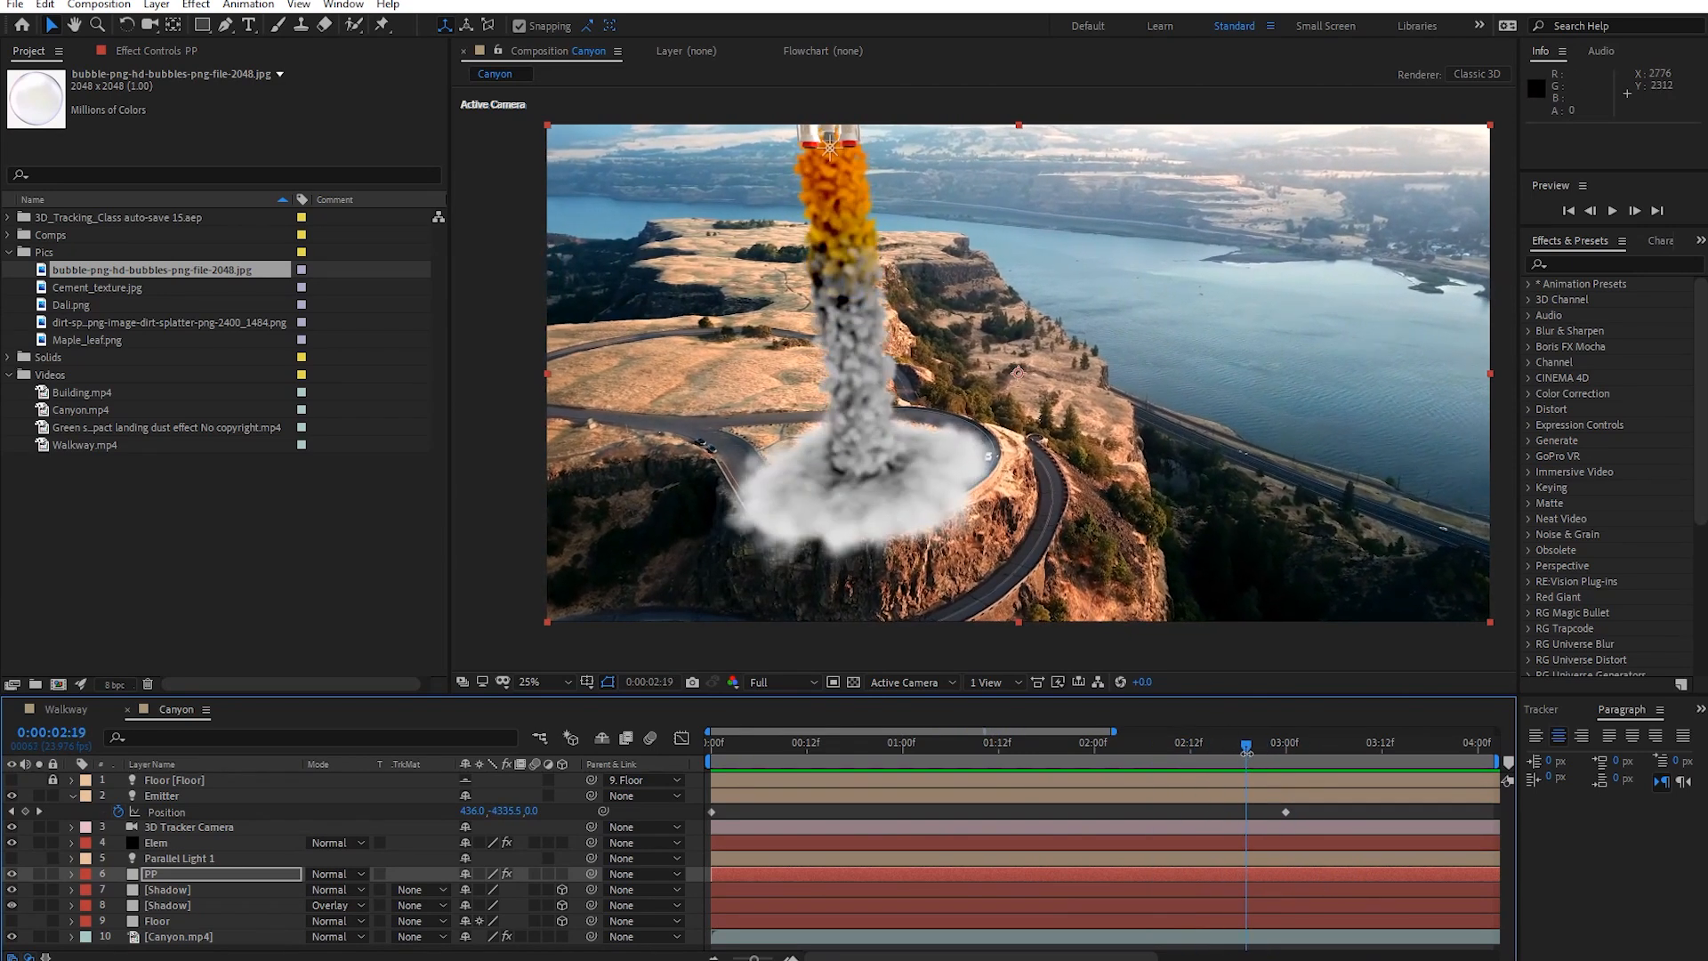
left_click_drag(1250, 752, 1222, 781)
Return to the Walkway composition and review its dust particles at 0;00;02;19.
left_click(66, 709)
left_click_drag(904, 751, 1064, 804)
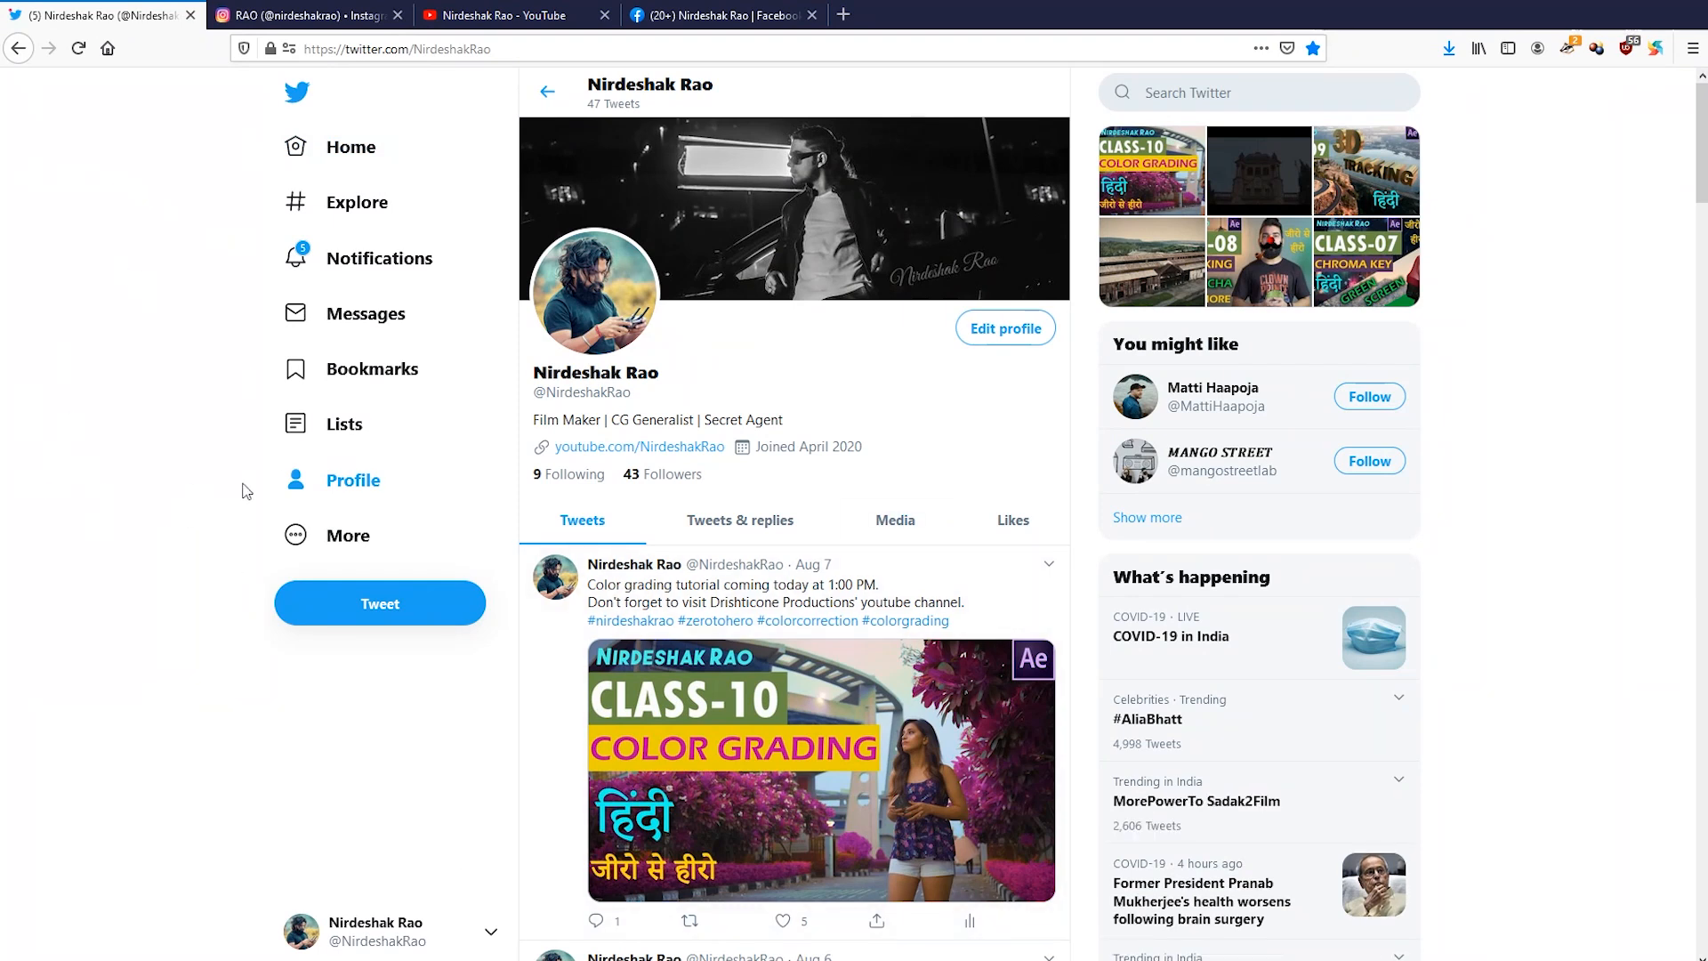
View the creator's Instagram, YouTube and Facebook pages in the browser.
left_click(287, 16)
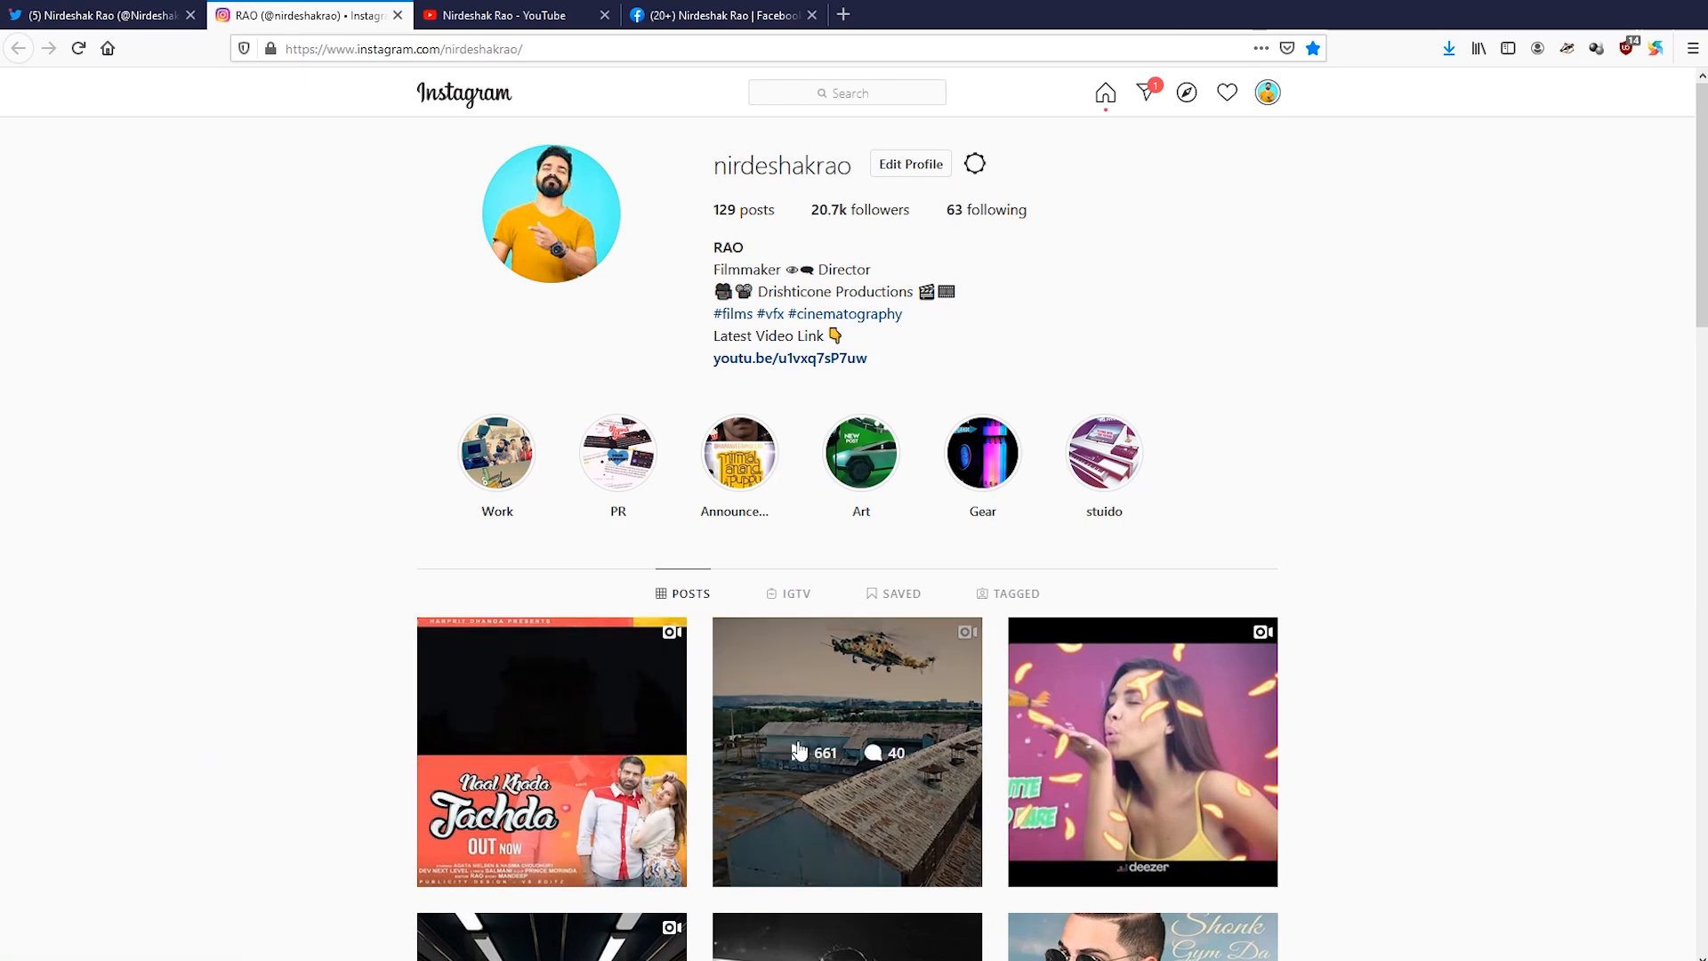
left_click(520, 18)
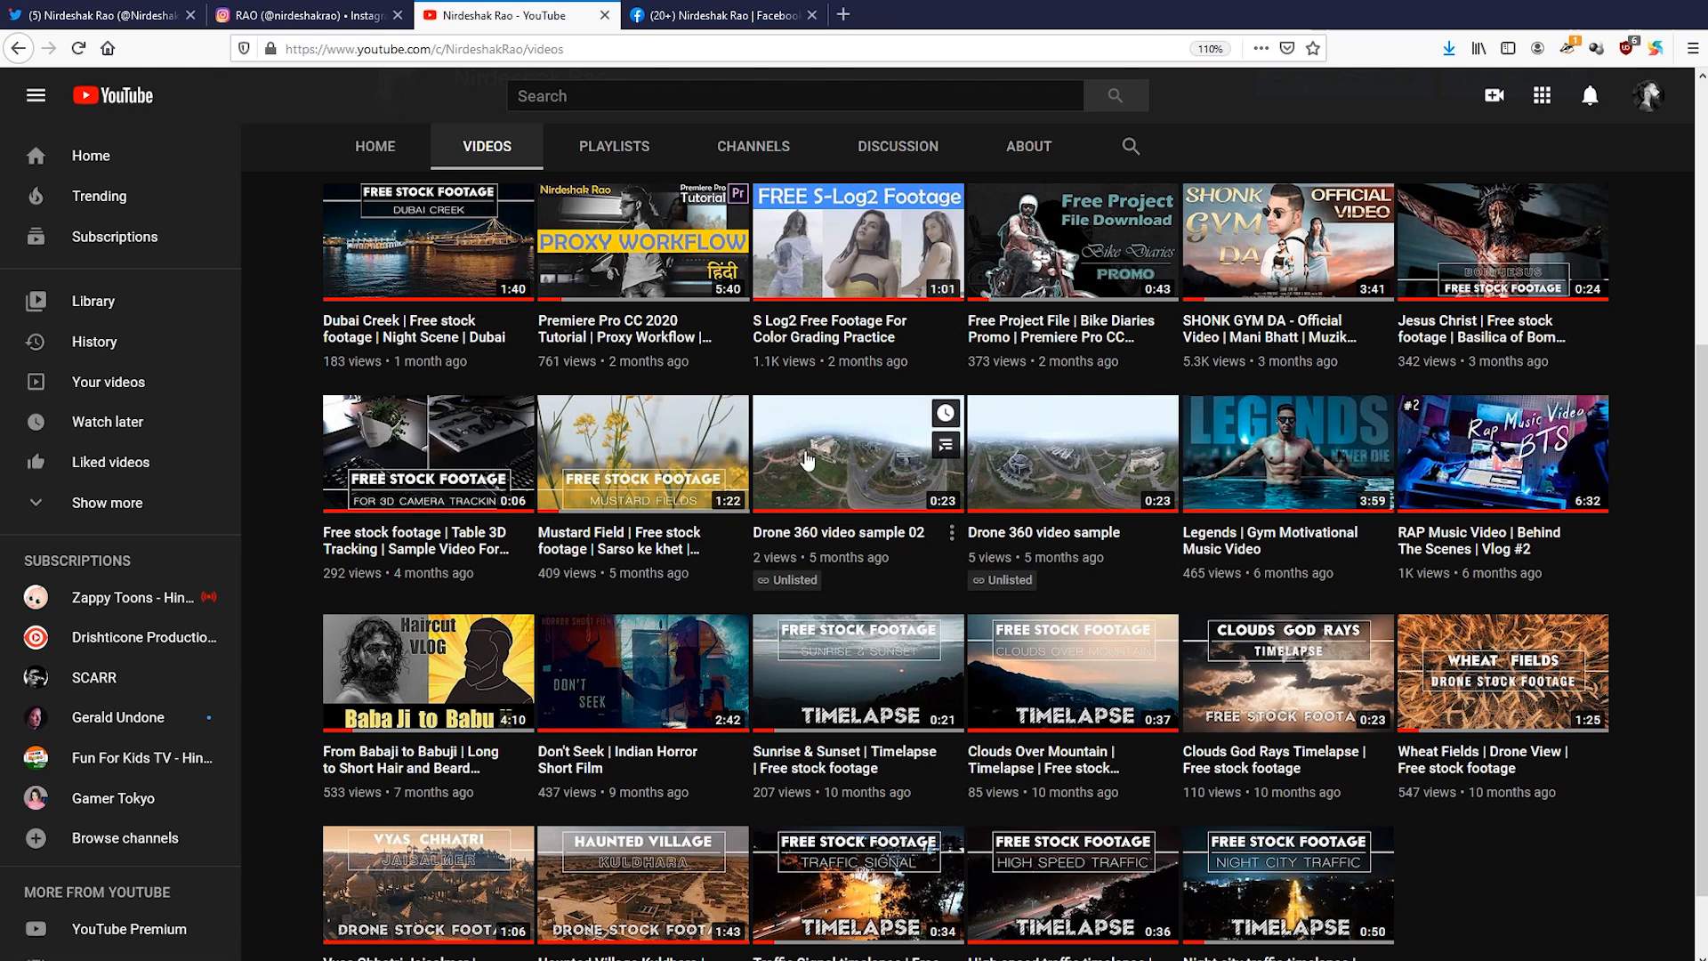
left_click(721, 15)
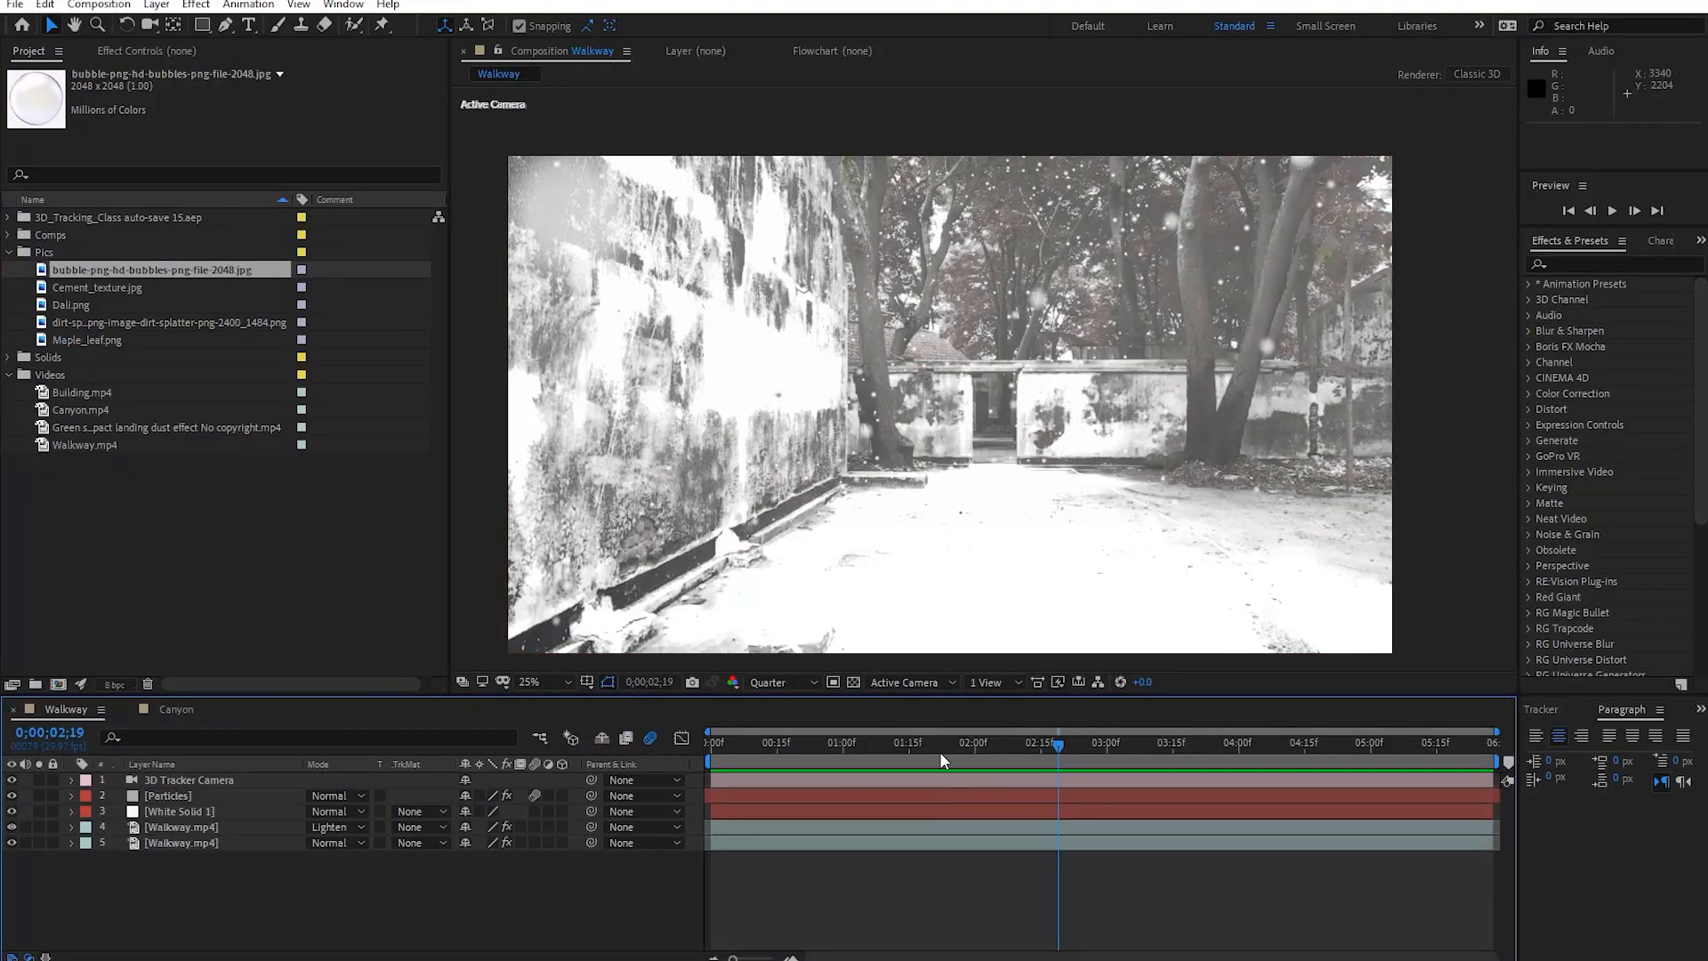
Create composition Comp 1 with the HDTV 1080 25 preset, 1920 x 1080 px at 25 fps, lasting 0:00:06:03.
right_click(157, 527)
left_click(365, 539)
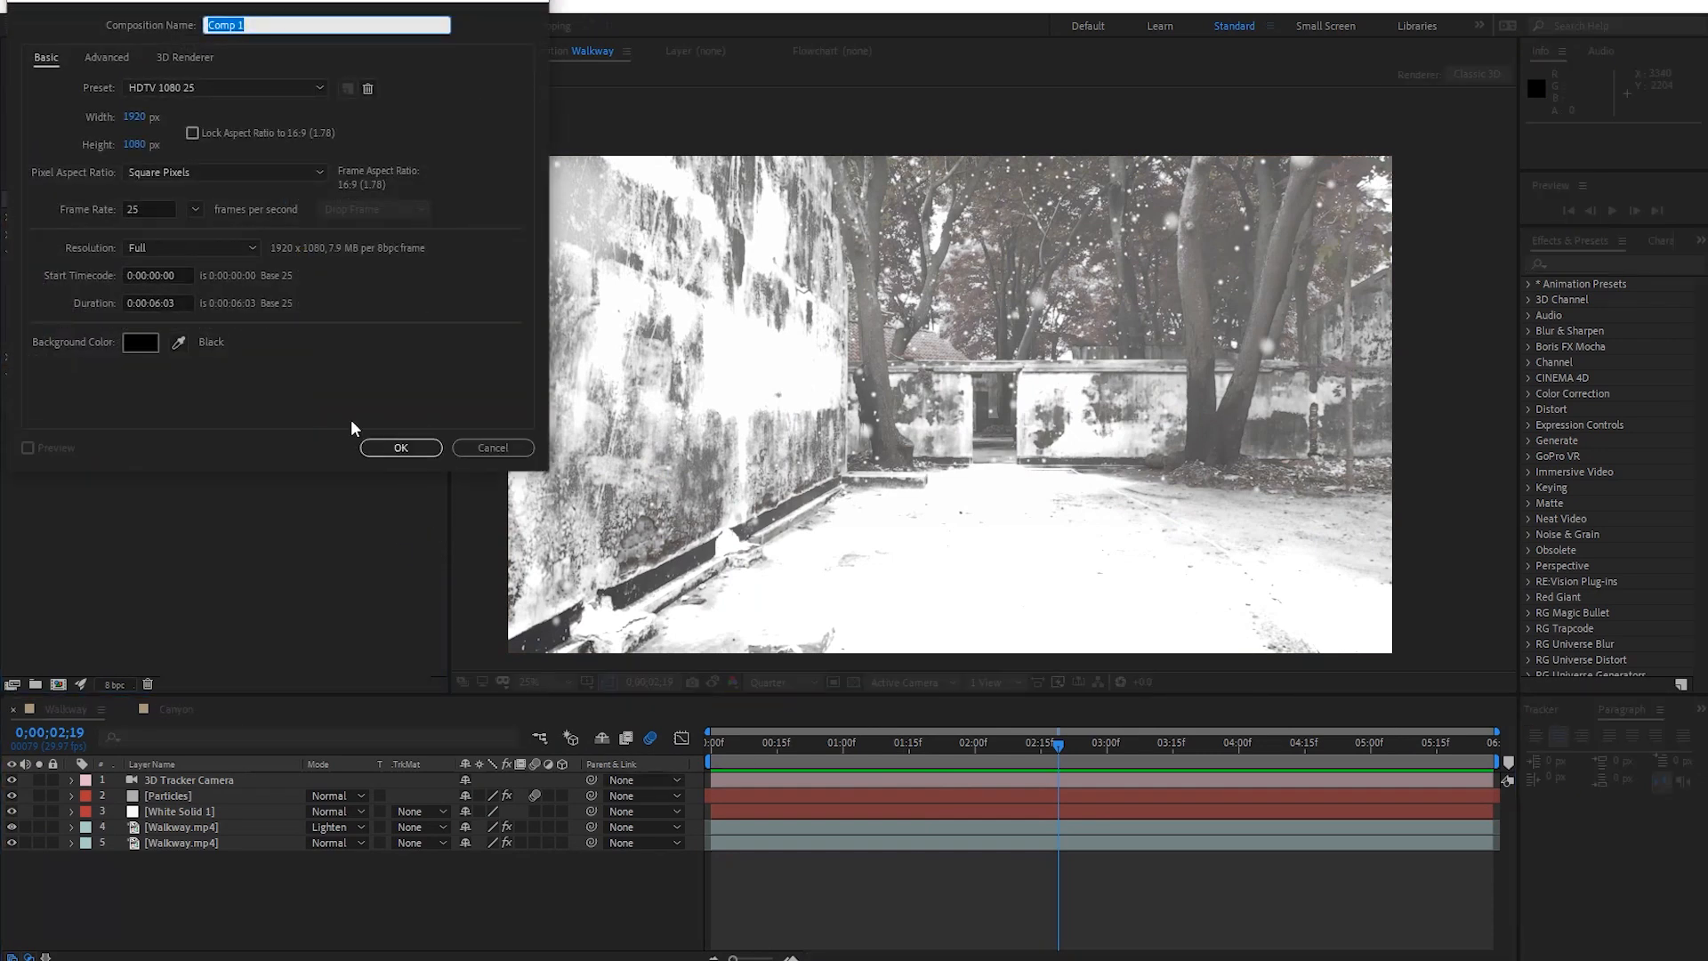
left_click(415, 446)
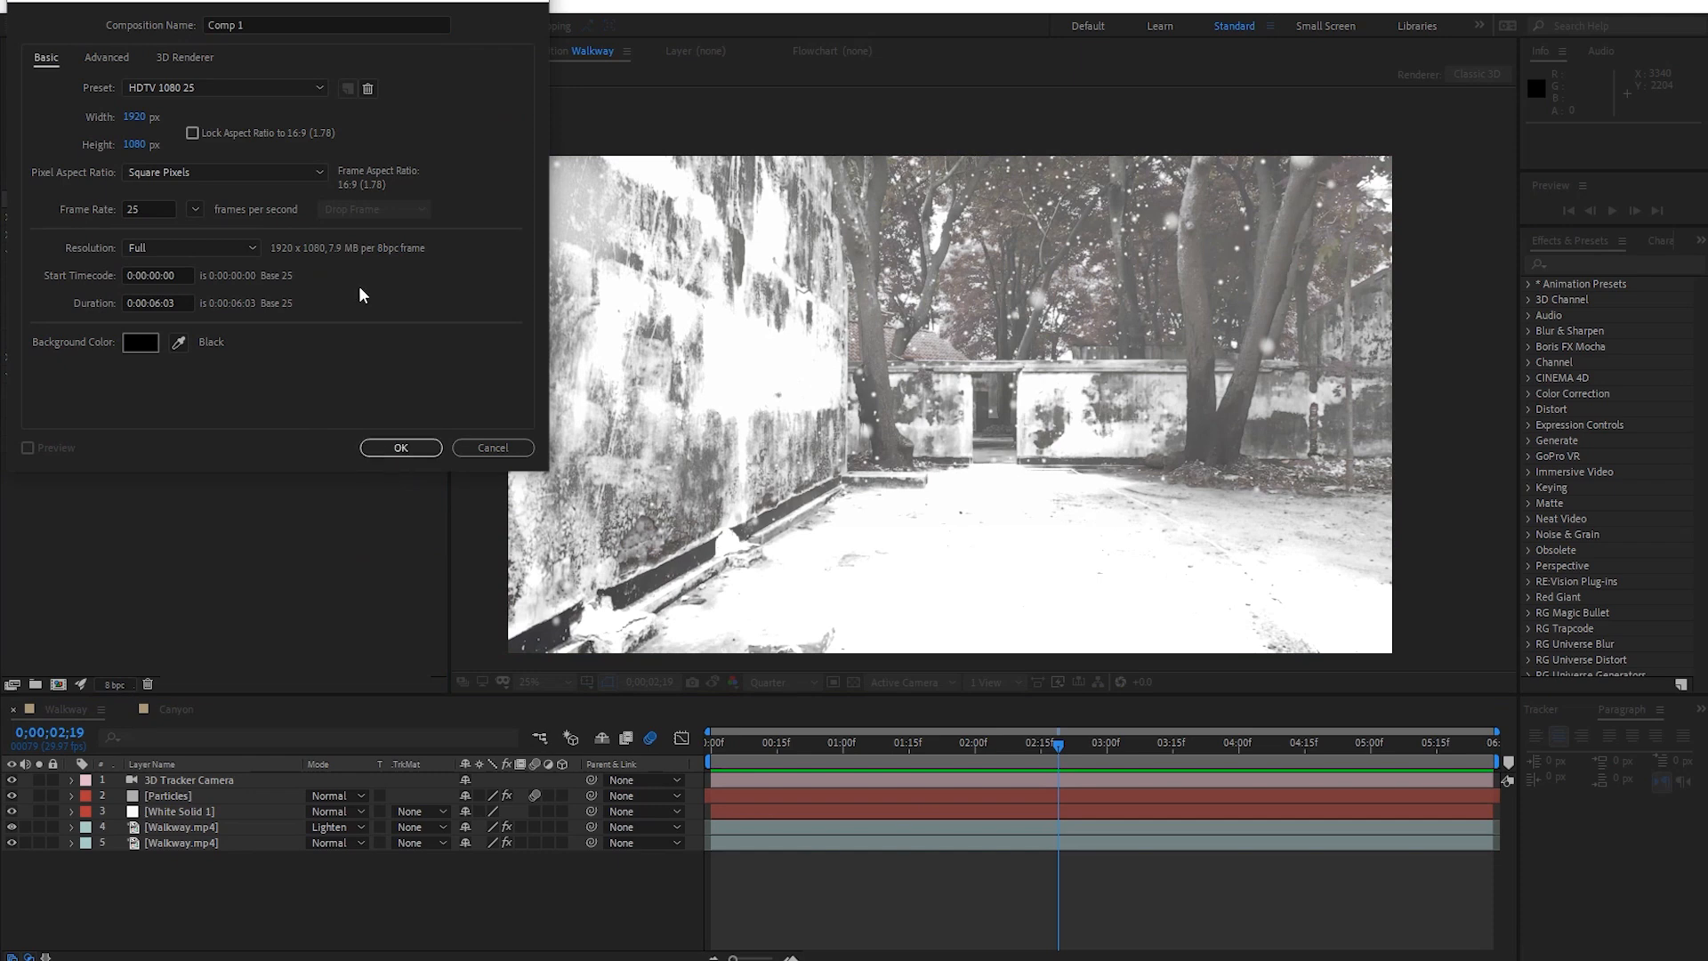
left_click(408, 446)
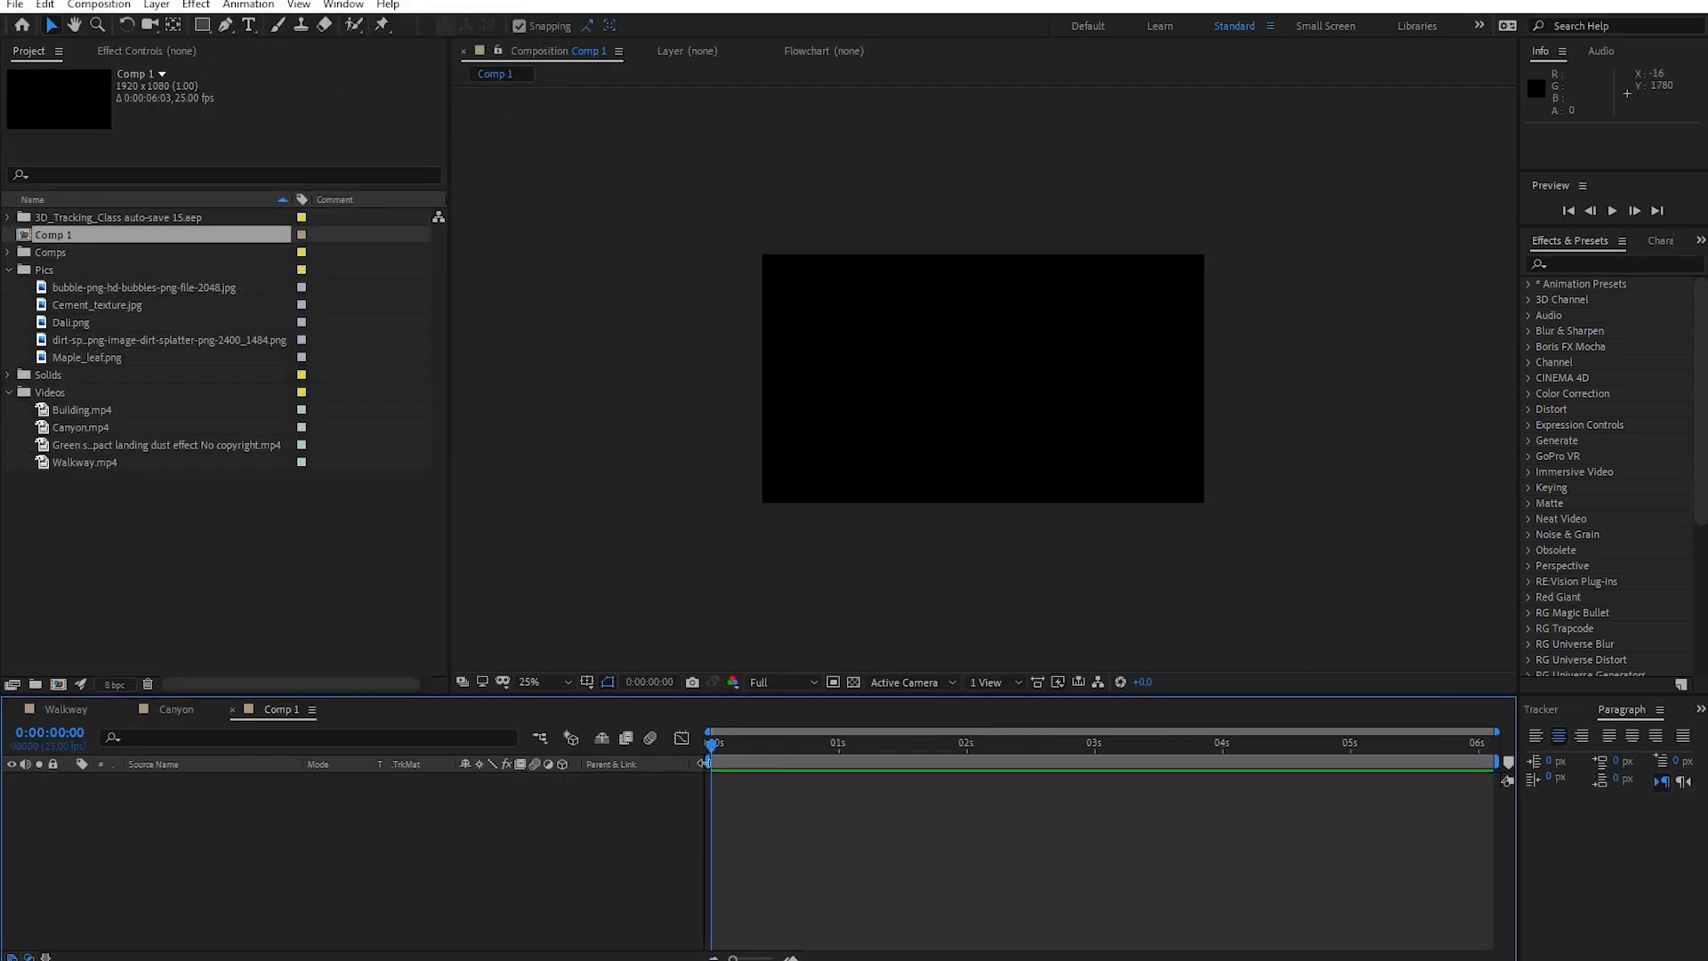
left_click_drag(744, 743, 1474, 743)
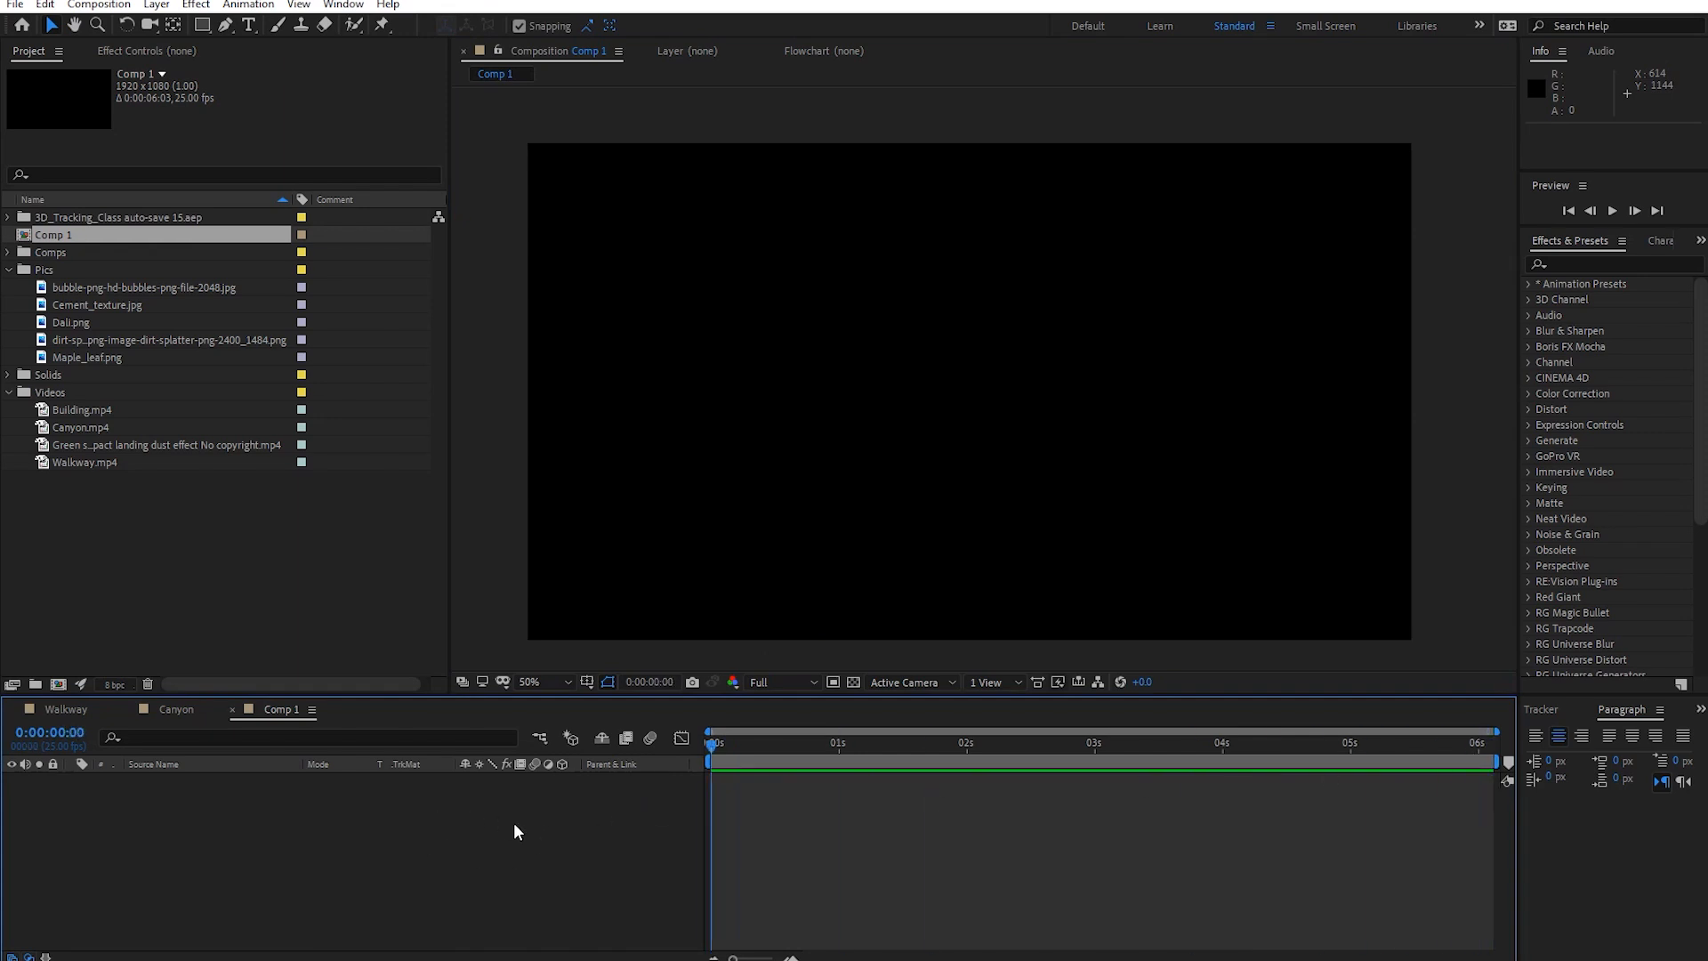
Add a white 1920 x 1080 px solid named Particles to Comp 1.
right_click(288, 871)
mouse_move(462, 652)
left_click(597, 698)
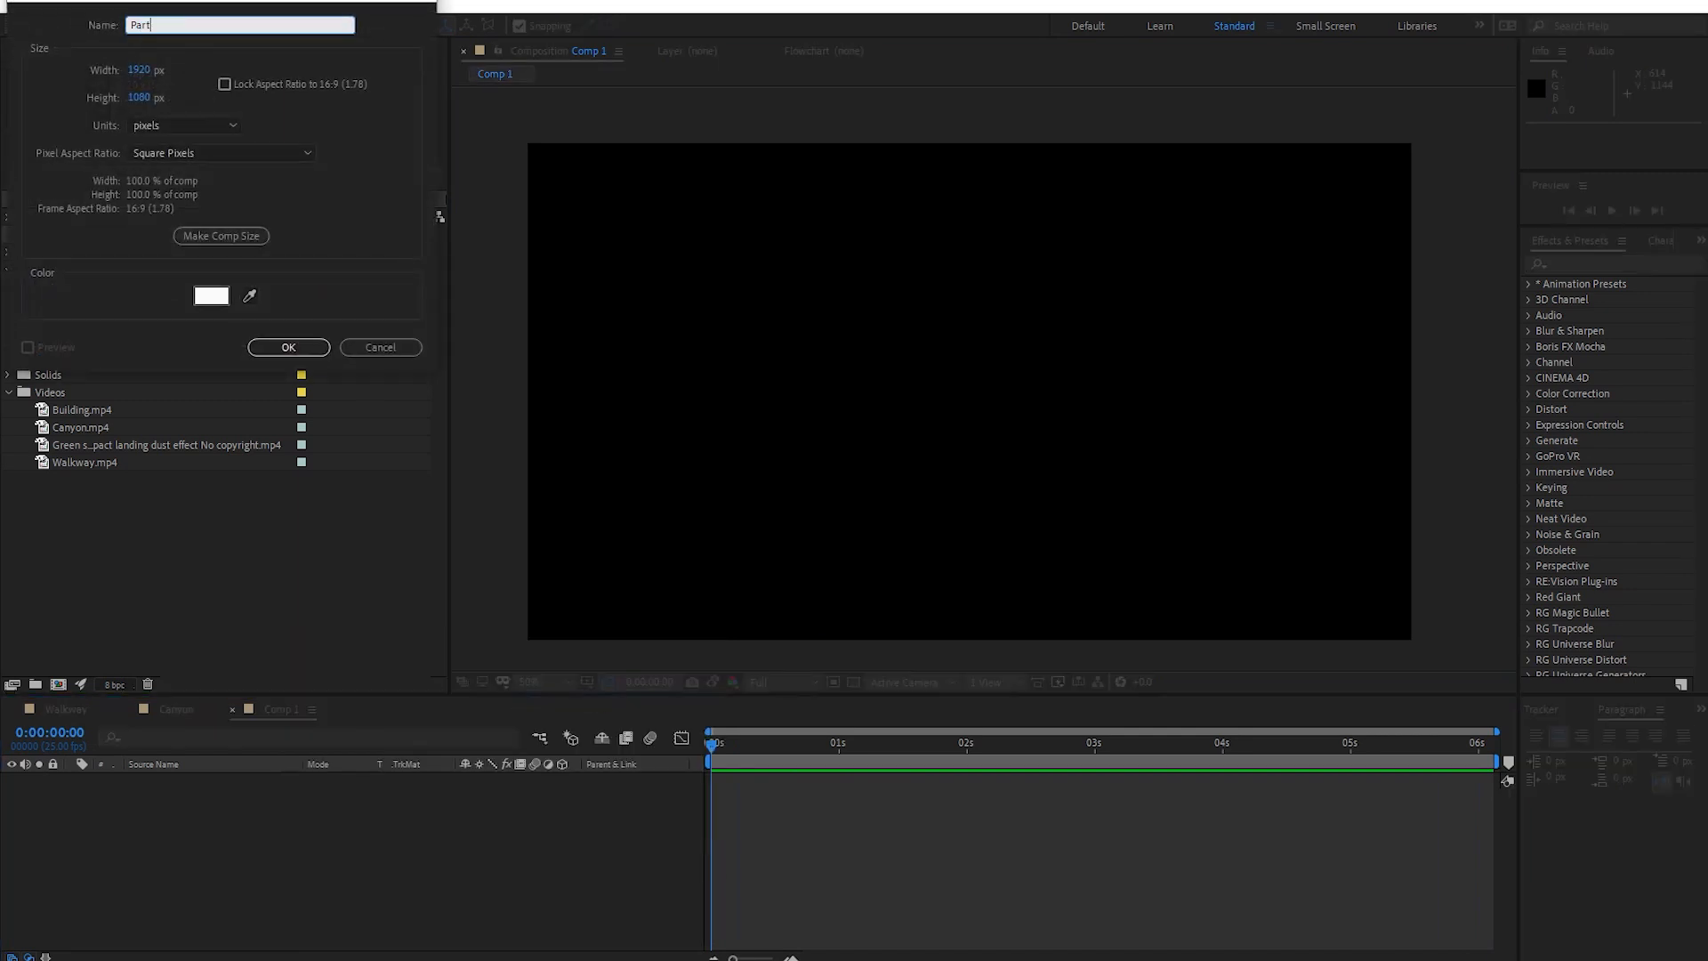
key("Return")
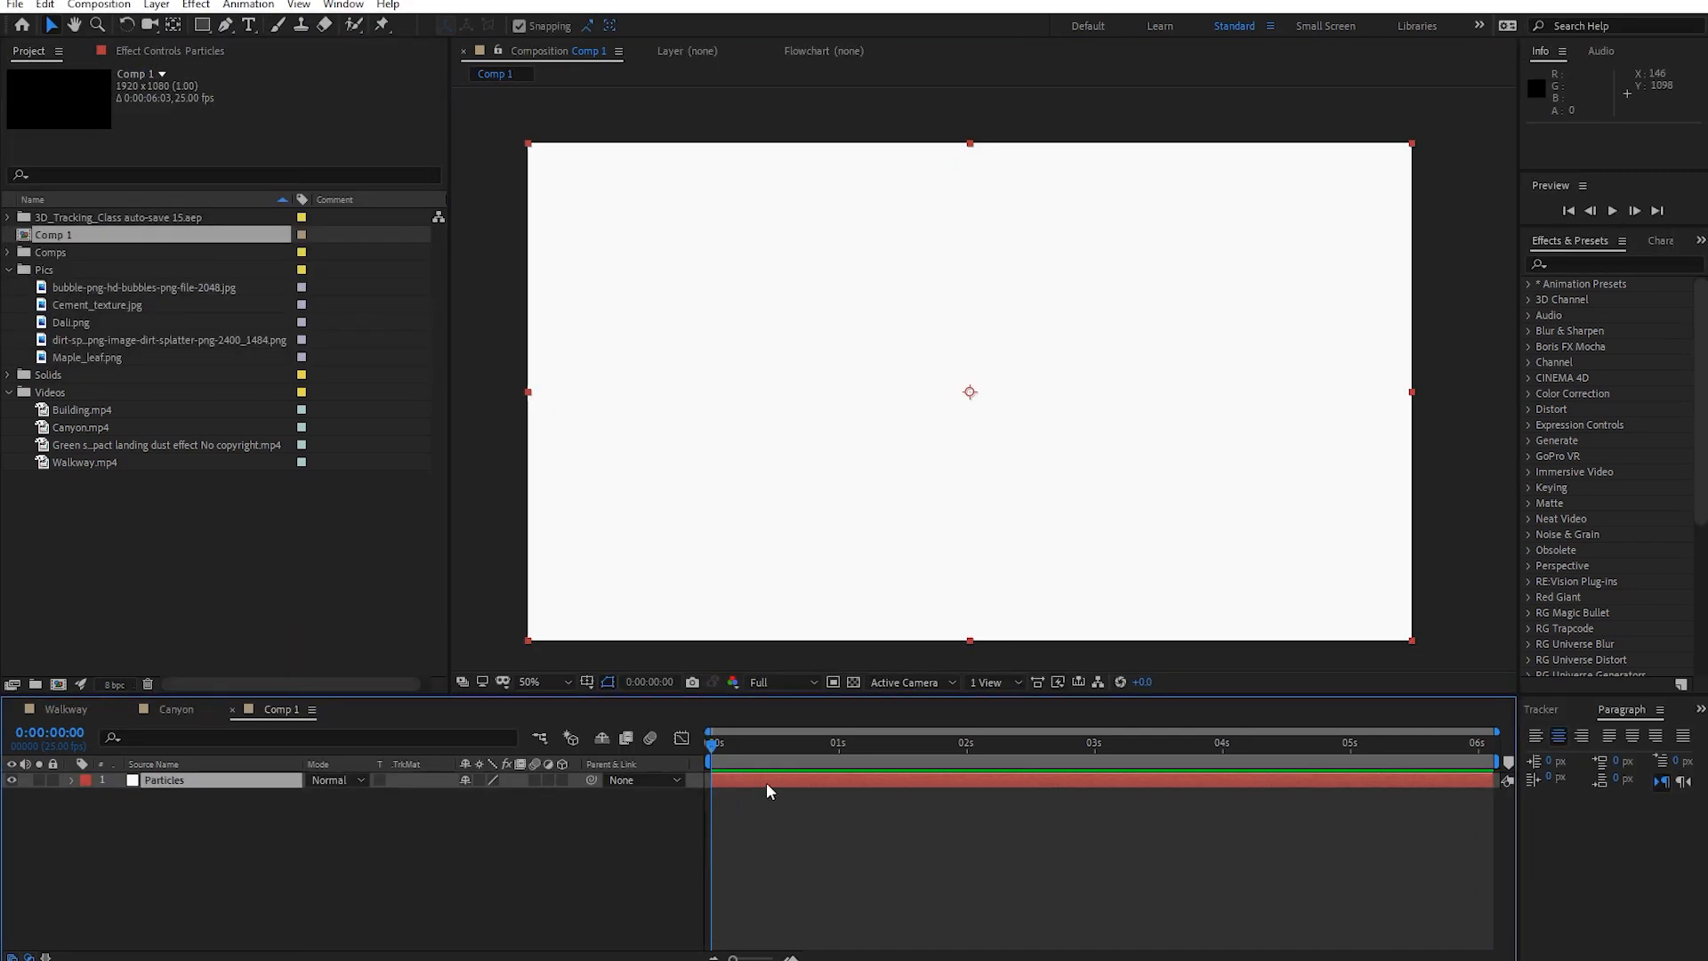
left_click_drag(1024, 543, 1040, 525)
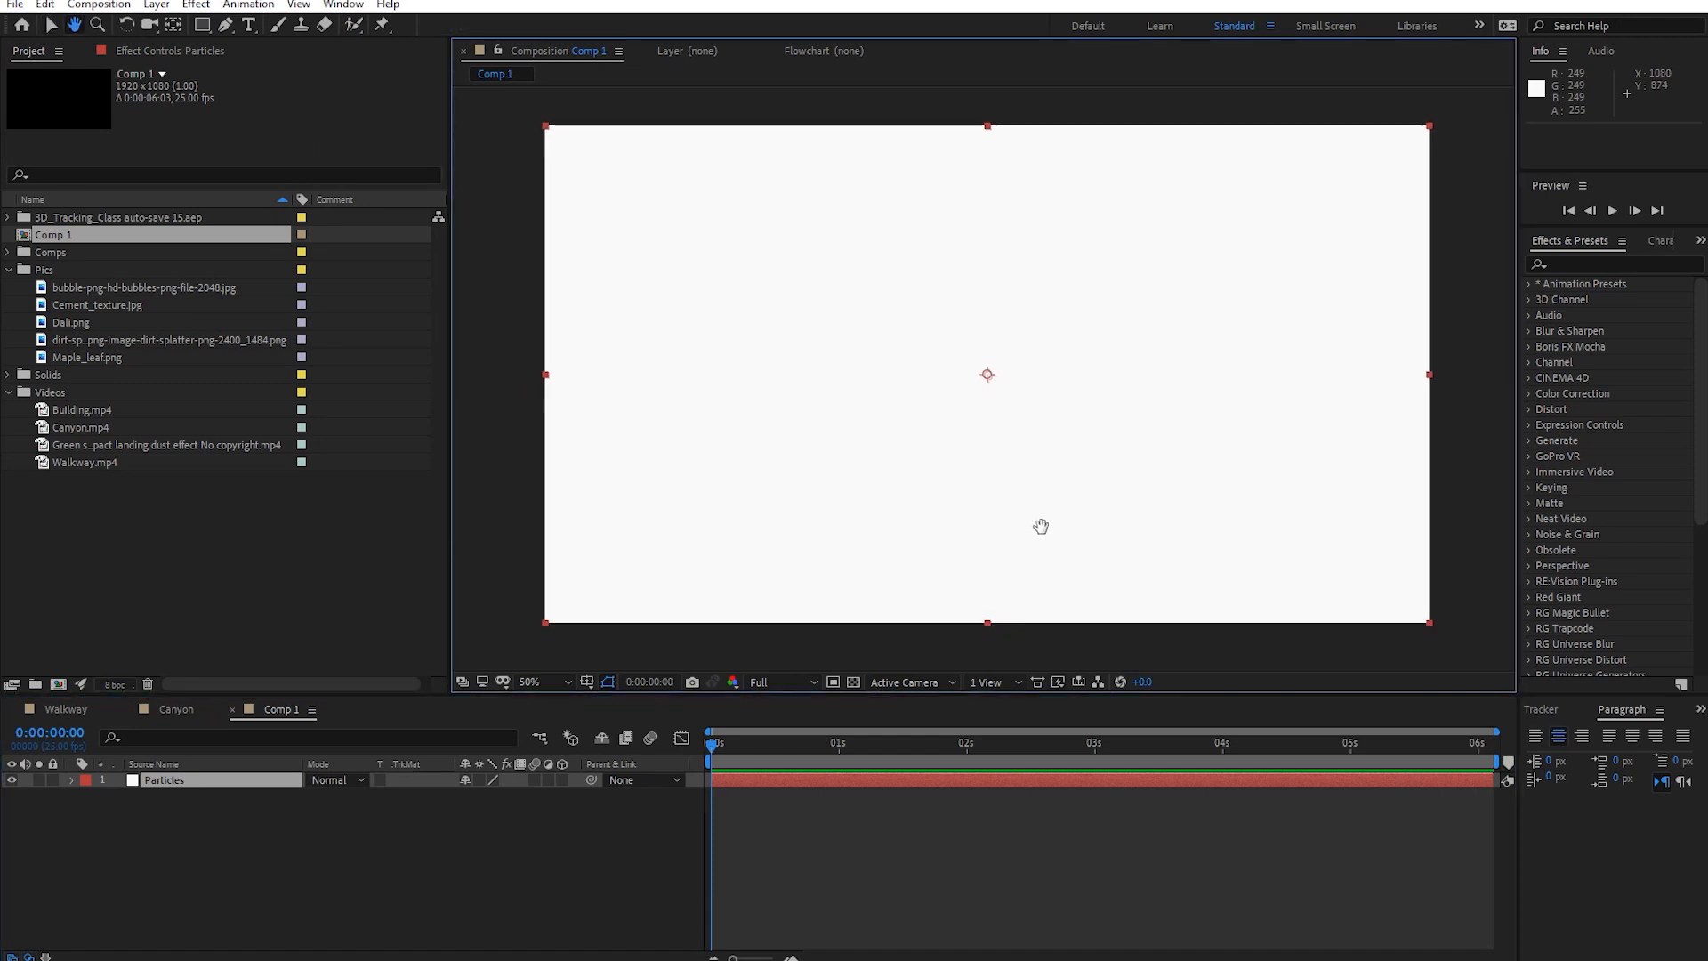
Find the Particle Playground effect and apply it to the Particles solid.
left_click(1597, 264)
type("parti")
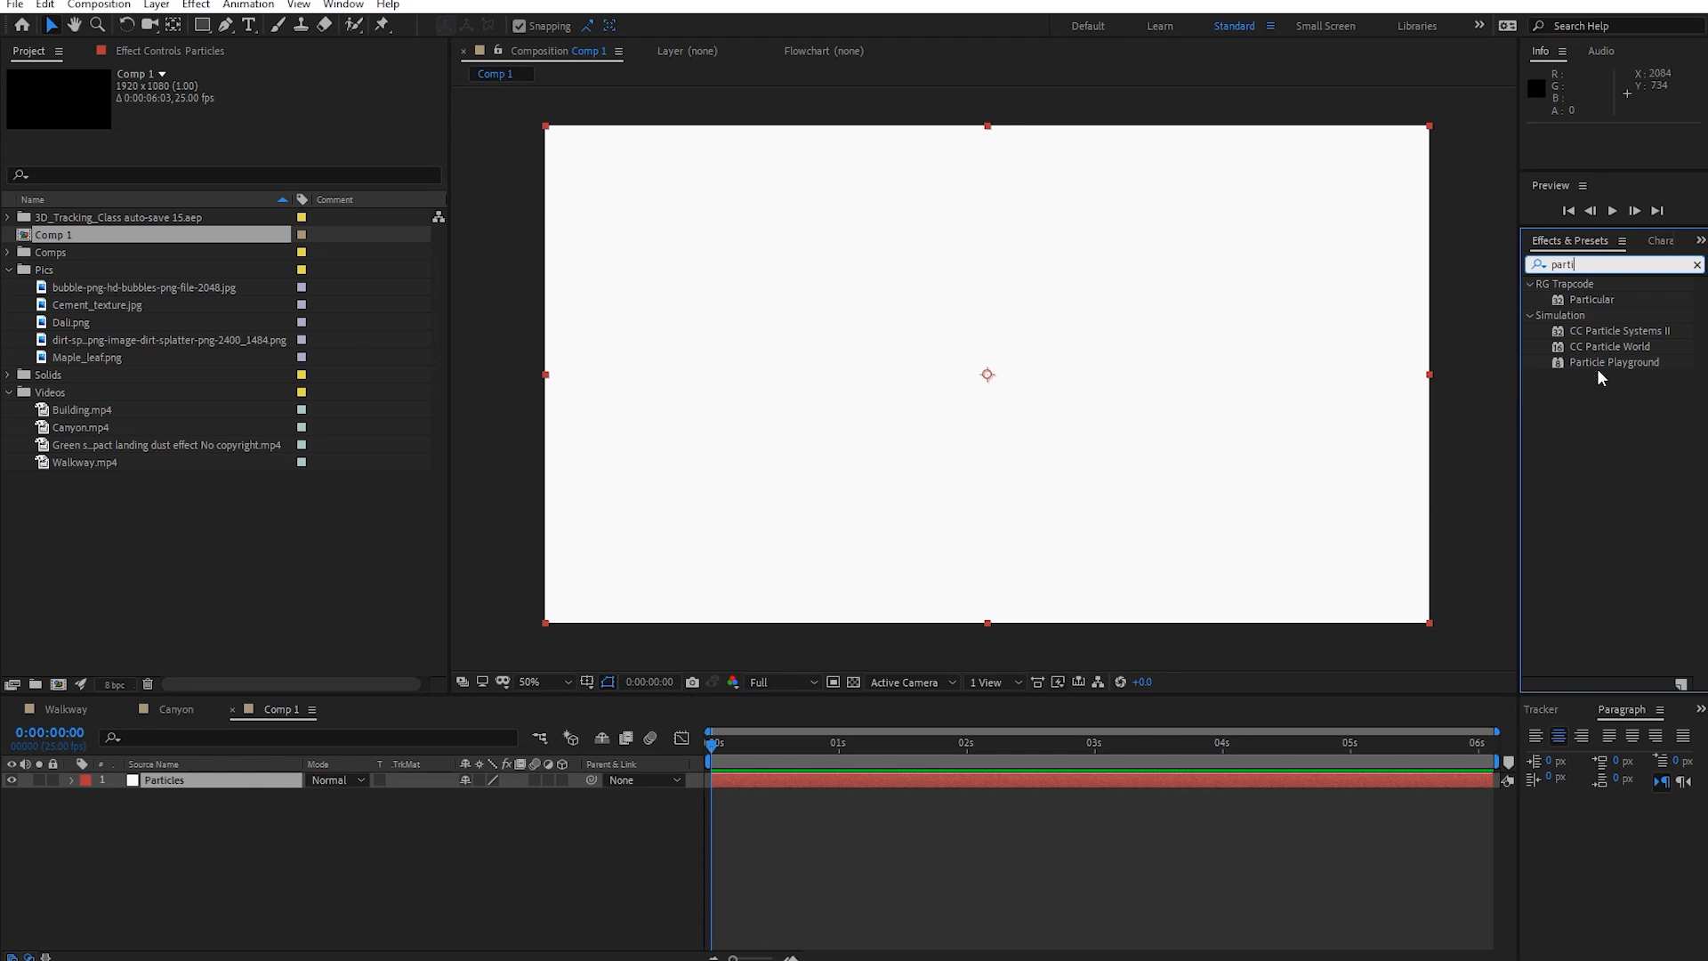
left_click_drag(1598, 365, 1273, 404)
Scrub through Comp 1 to examine the default Particle Playground emission, ending at 0:00:03:05.
left_click_drag(743, 743, 621, 813)
scroll(948, 415, "up", 2)
scroll(1026, 518, "down", 1)
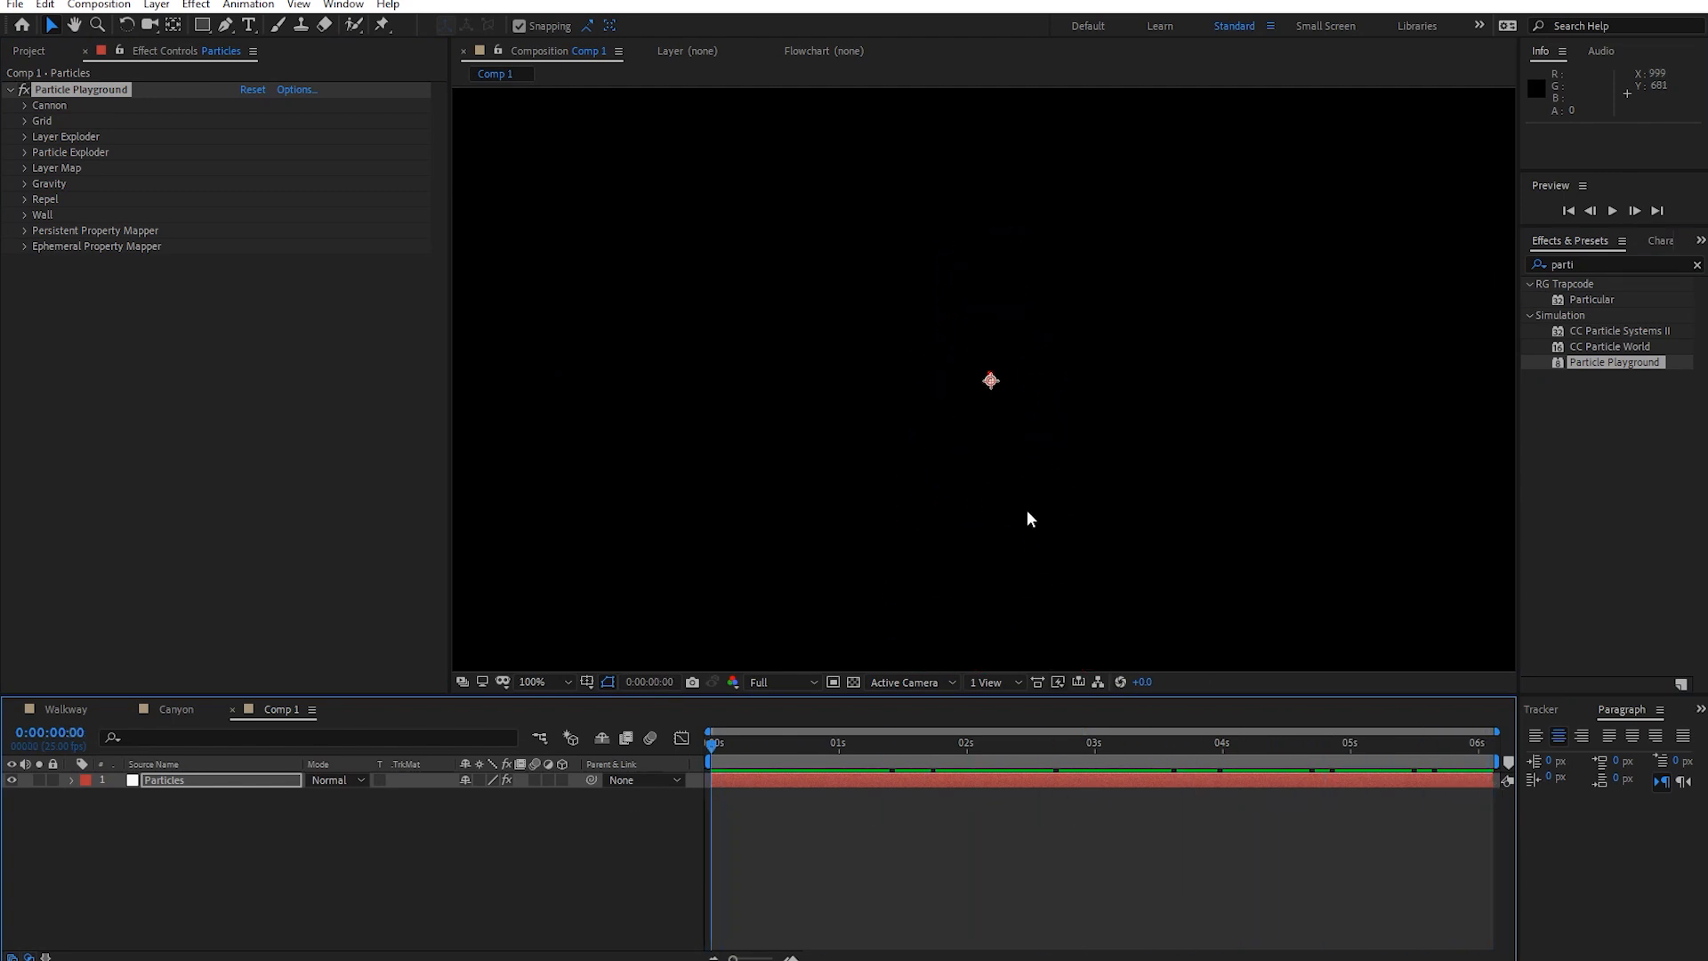
scroll(1026, 519, "down", 1)
left_click_drag(766, 762, 1270, 783)
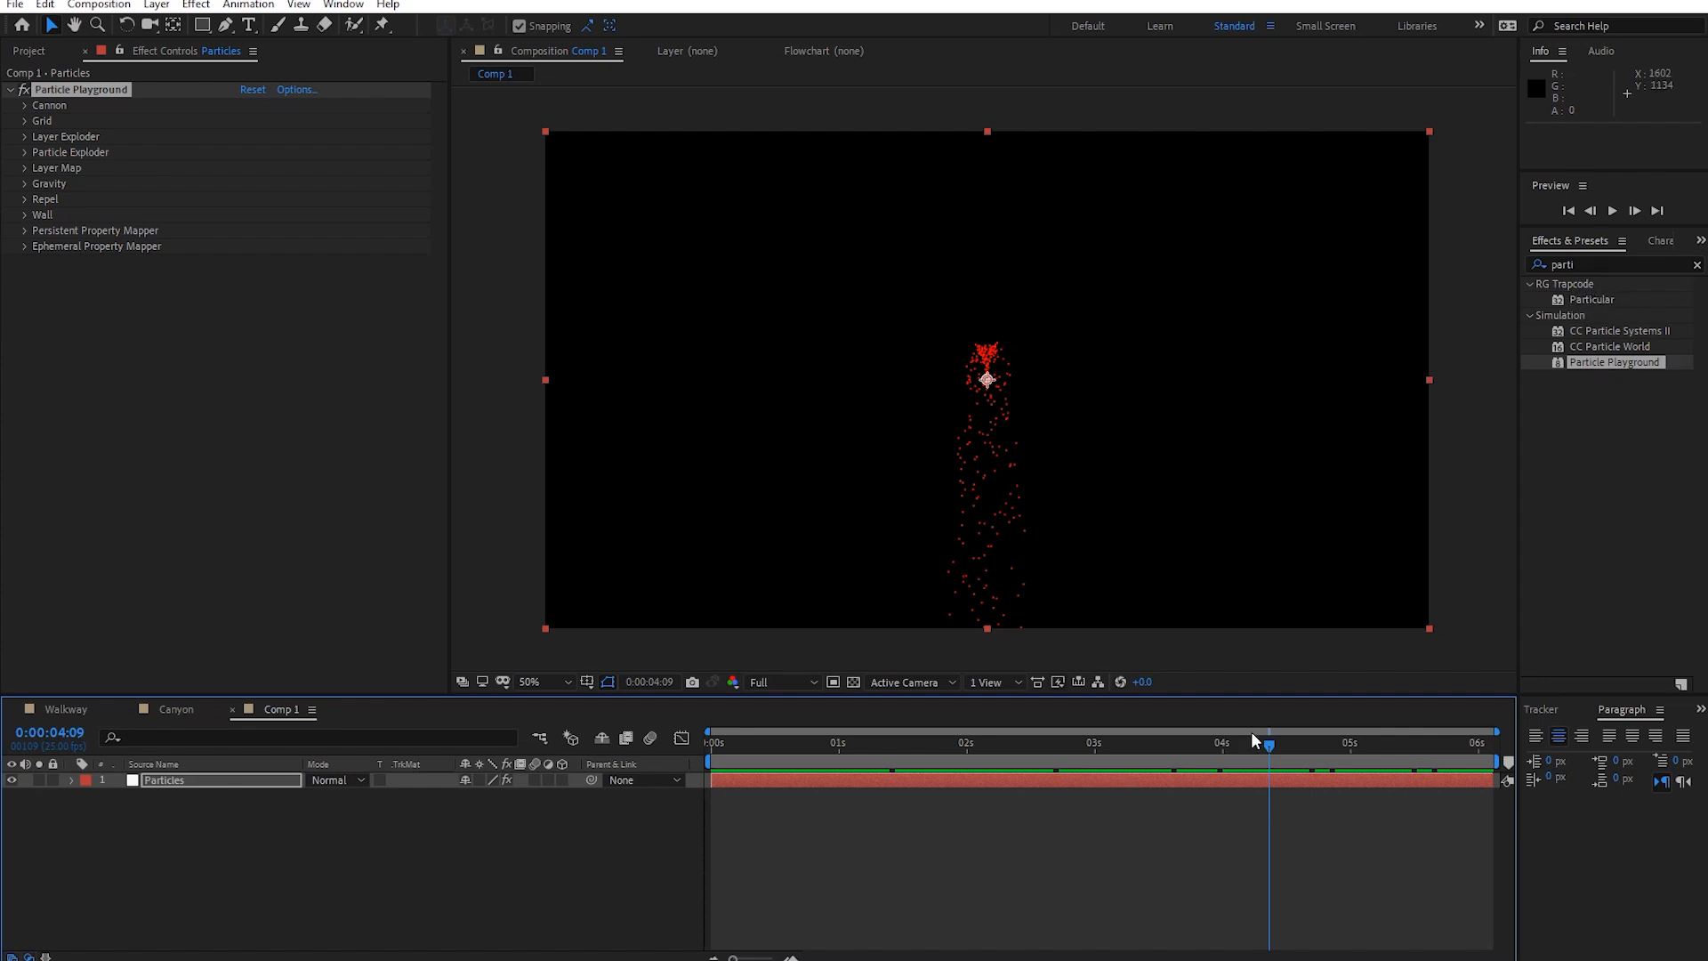
left_click_drag(1263, 744, 809, 745)
left_click_drag(947, 777, 1236, 792)
left_click_drag(1027, 789, 1118, 767)
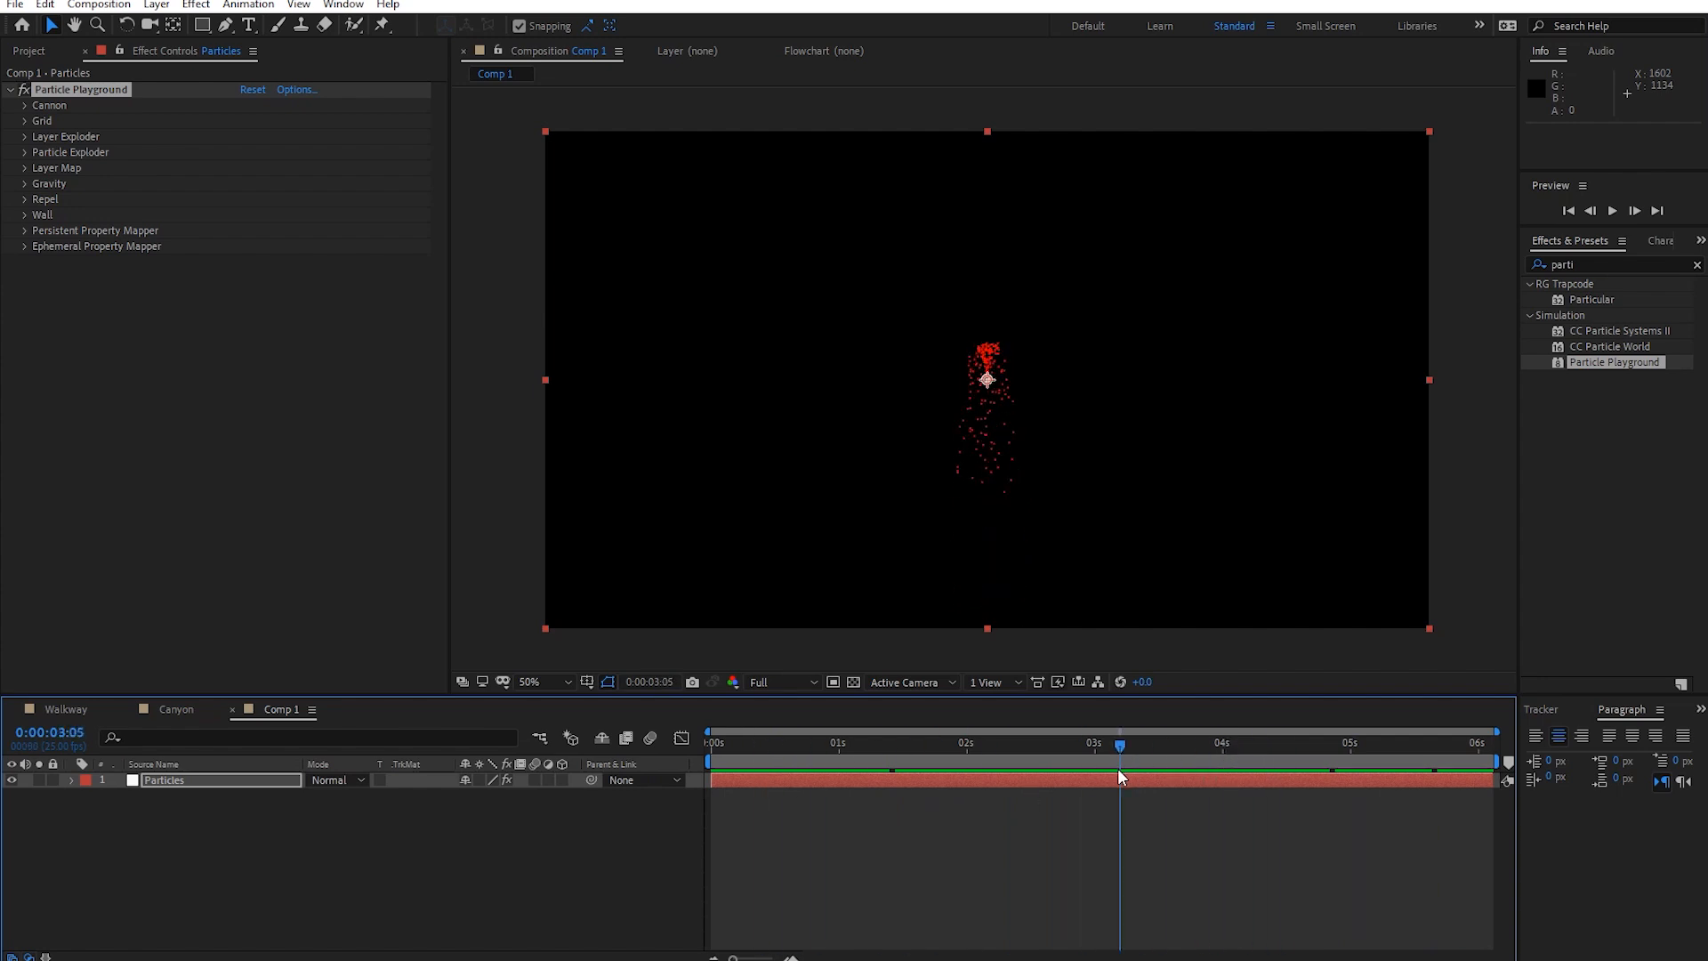
Switch to the browser and play part of the YouTube tutorial on a smoky logo reveal made with Particle Playground.
left_click(1611, 157)
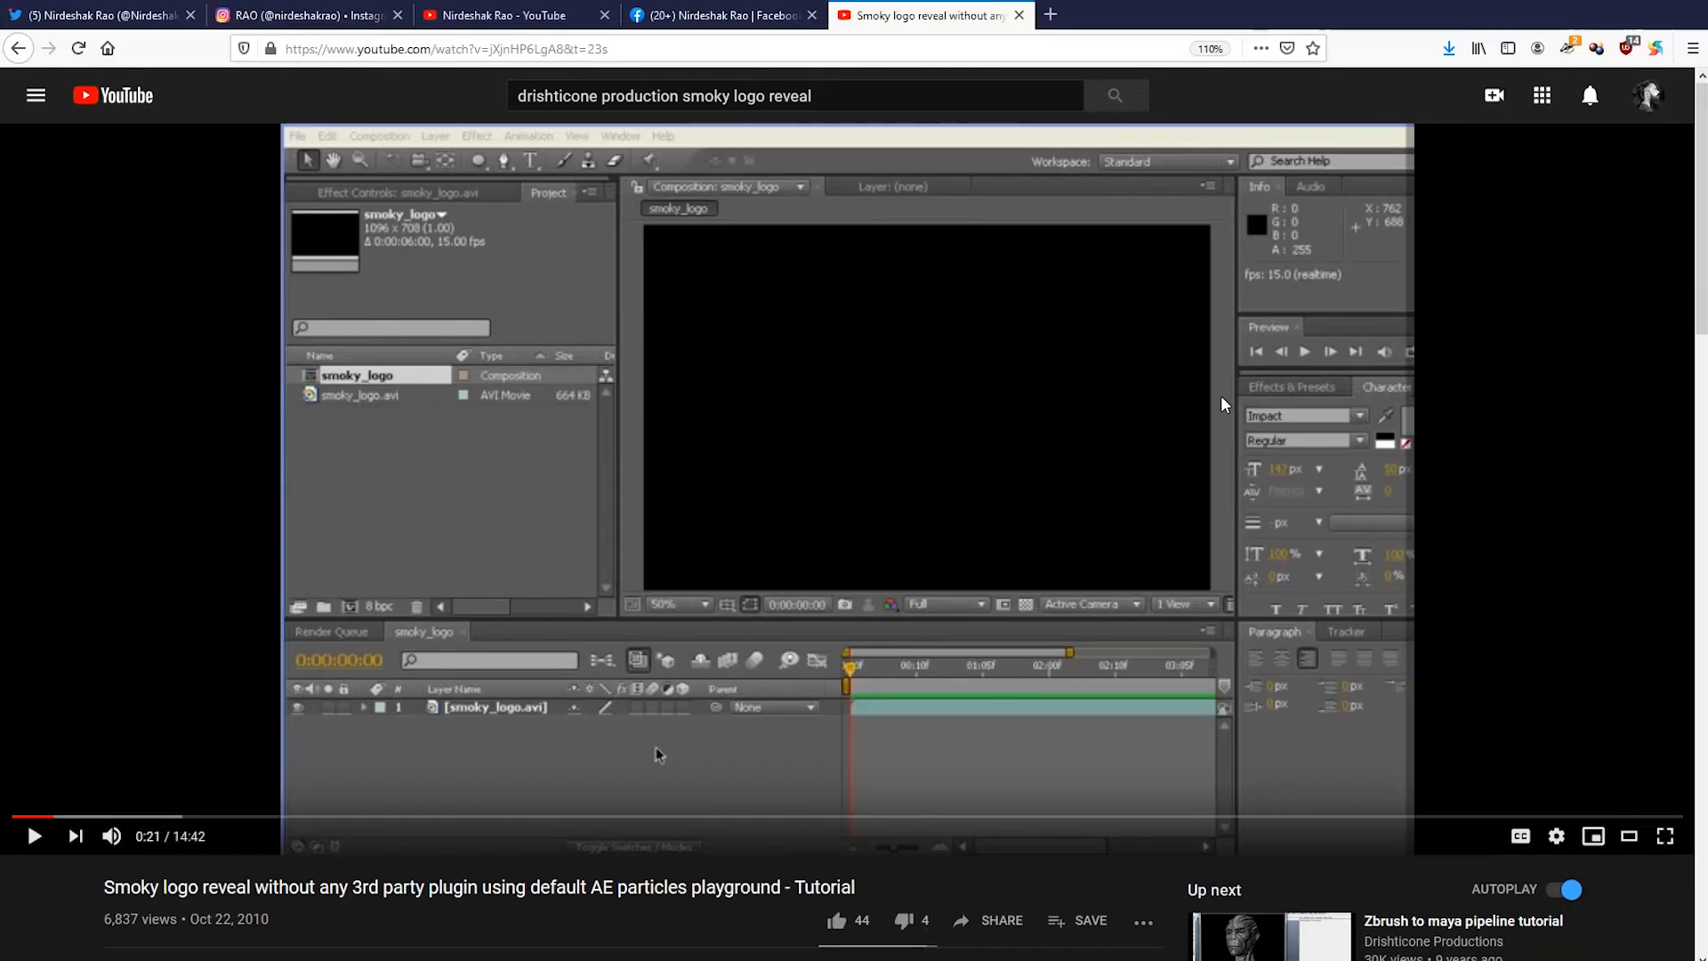
scroll(540, 735, "down", 2)
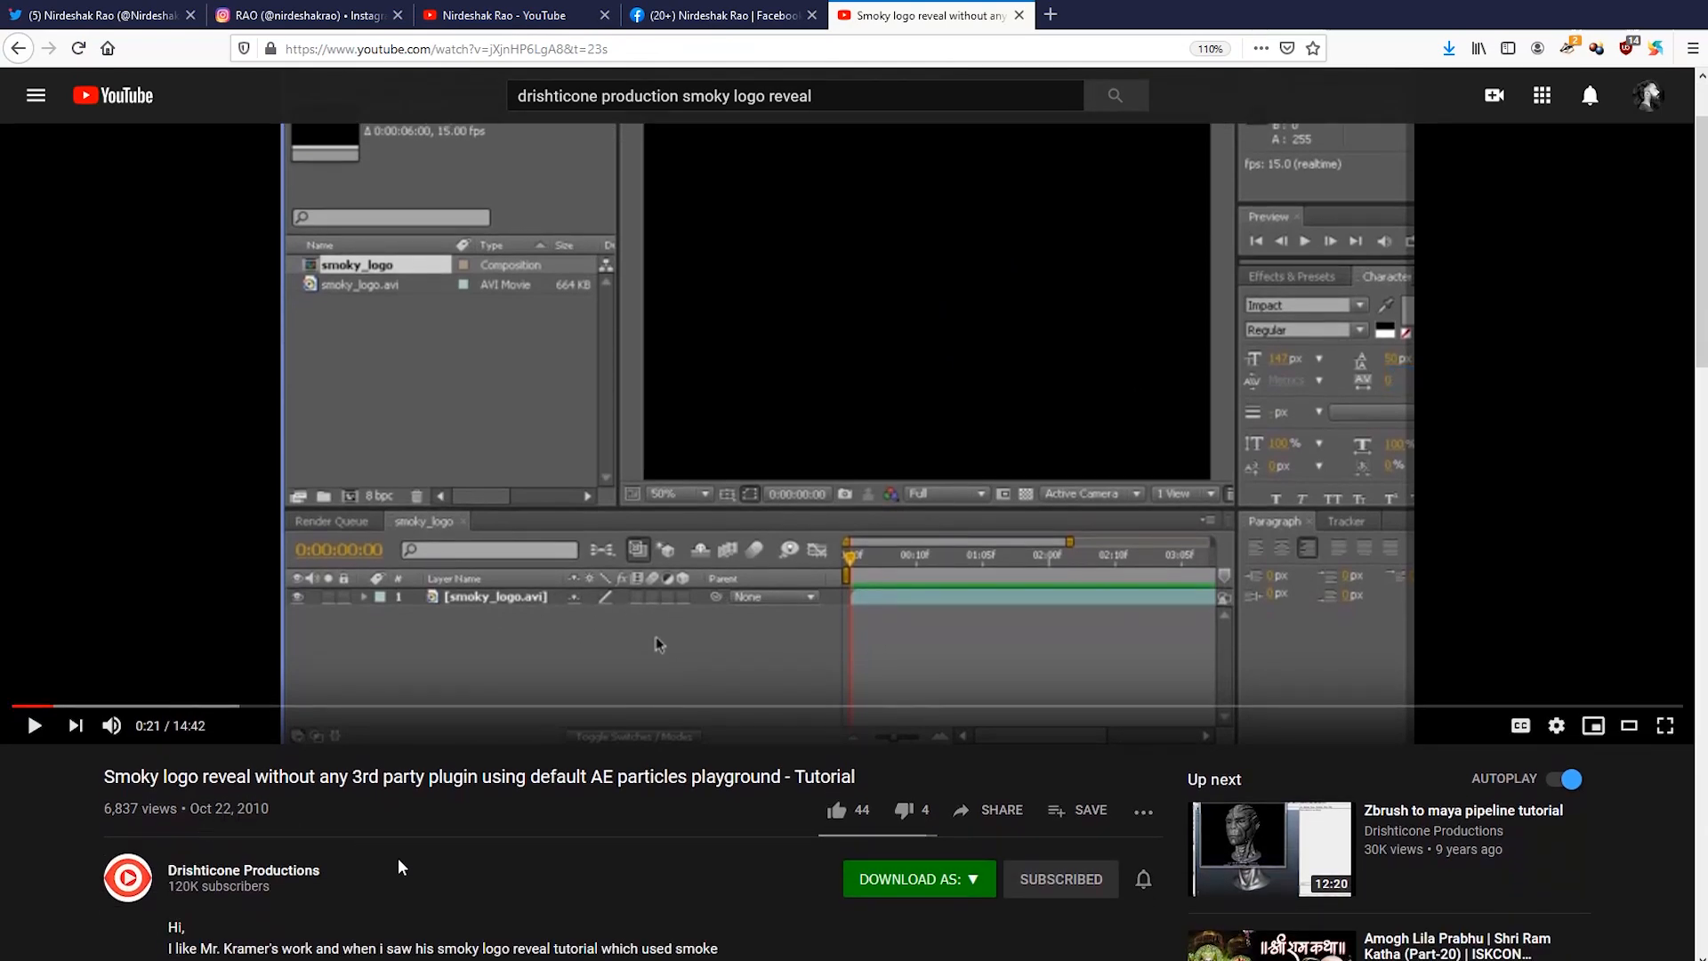
scroll(400, 865, "up", 2)
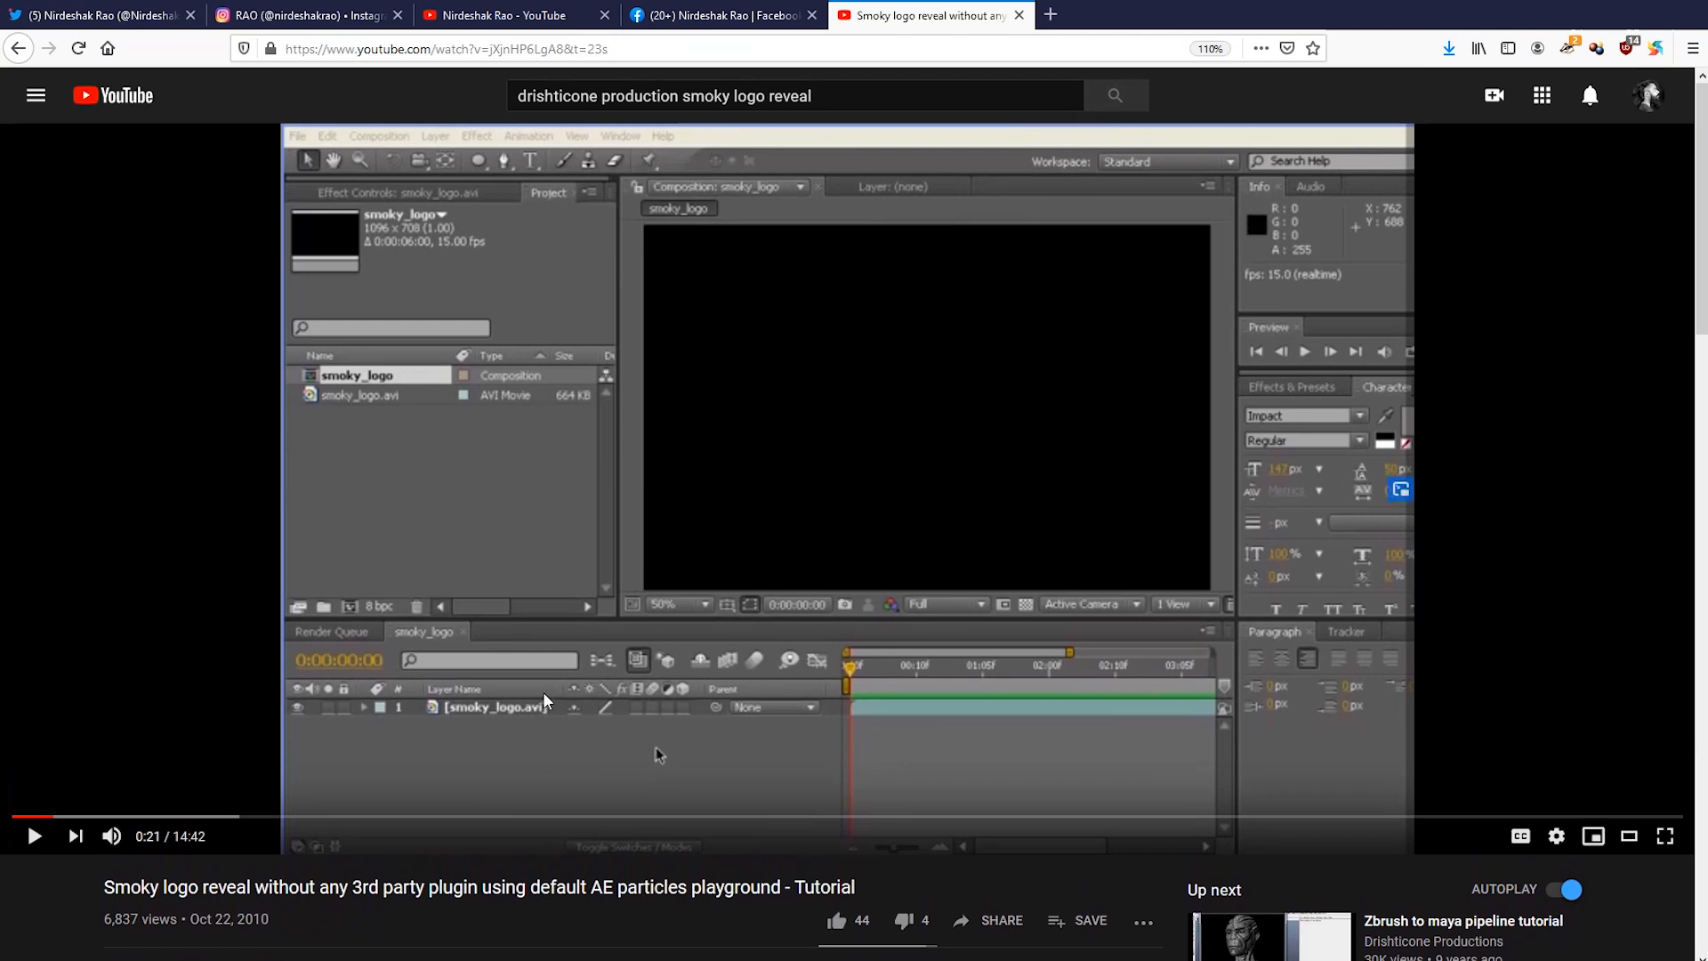
left_click(659, 755)
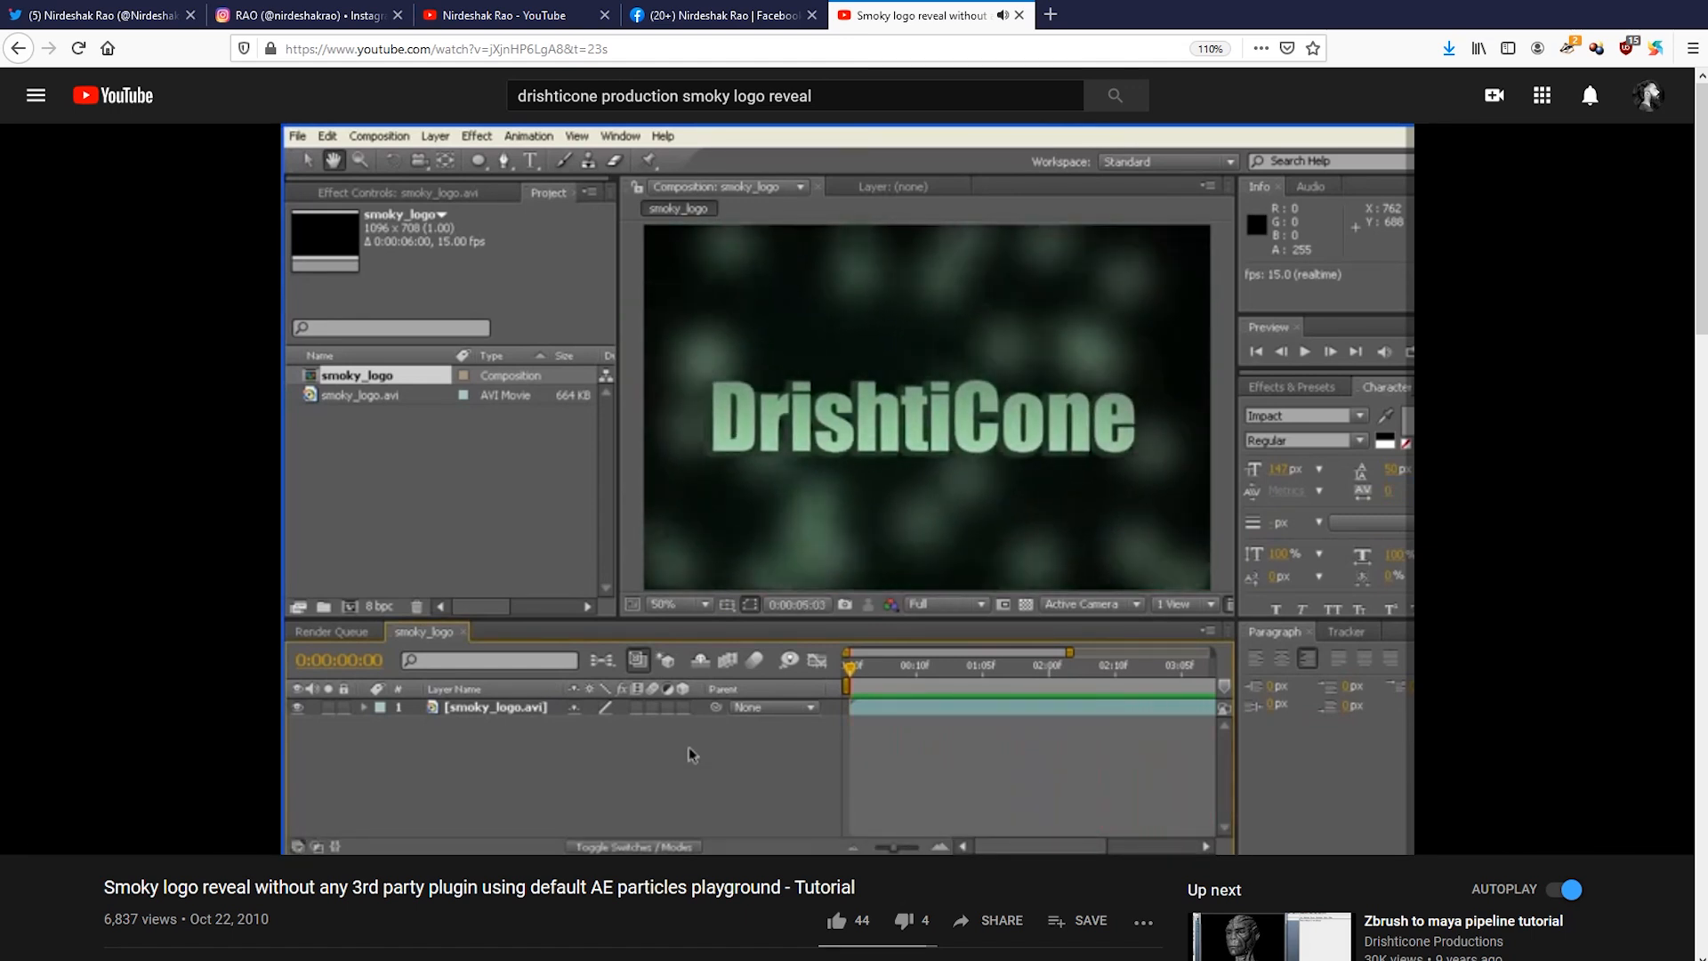
left_click(692, 754)
left_click(692, 755)
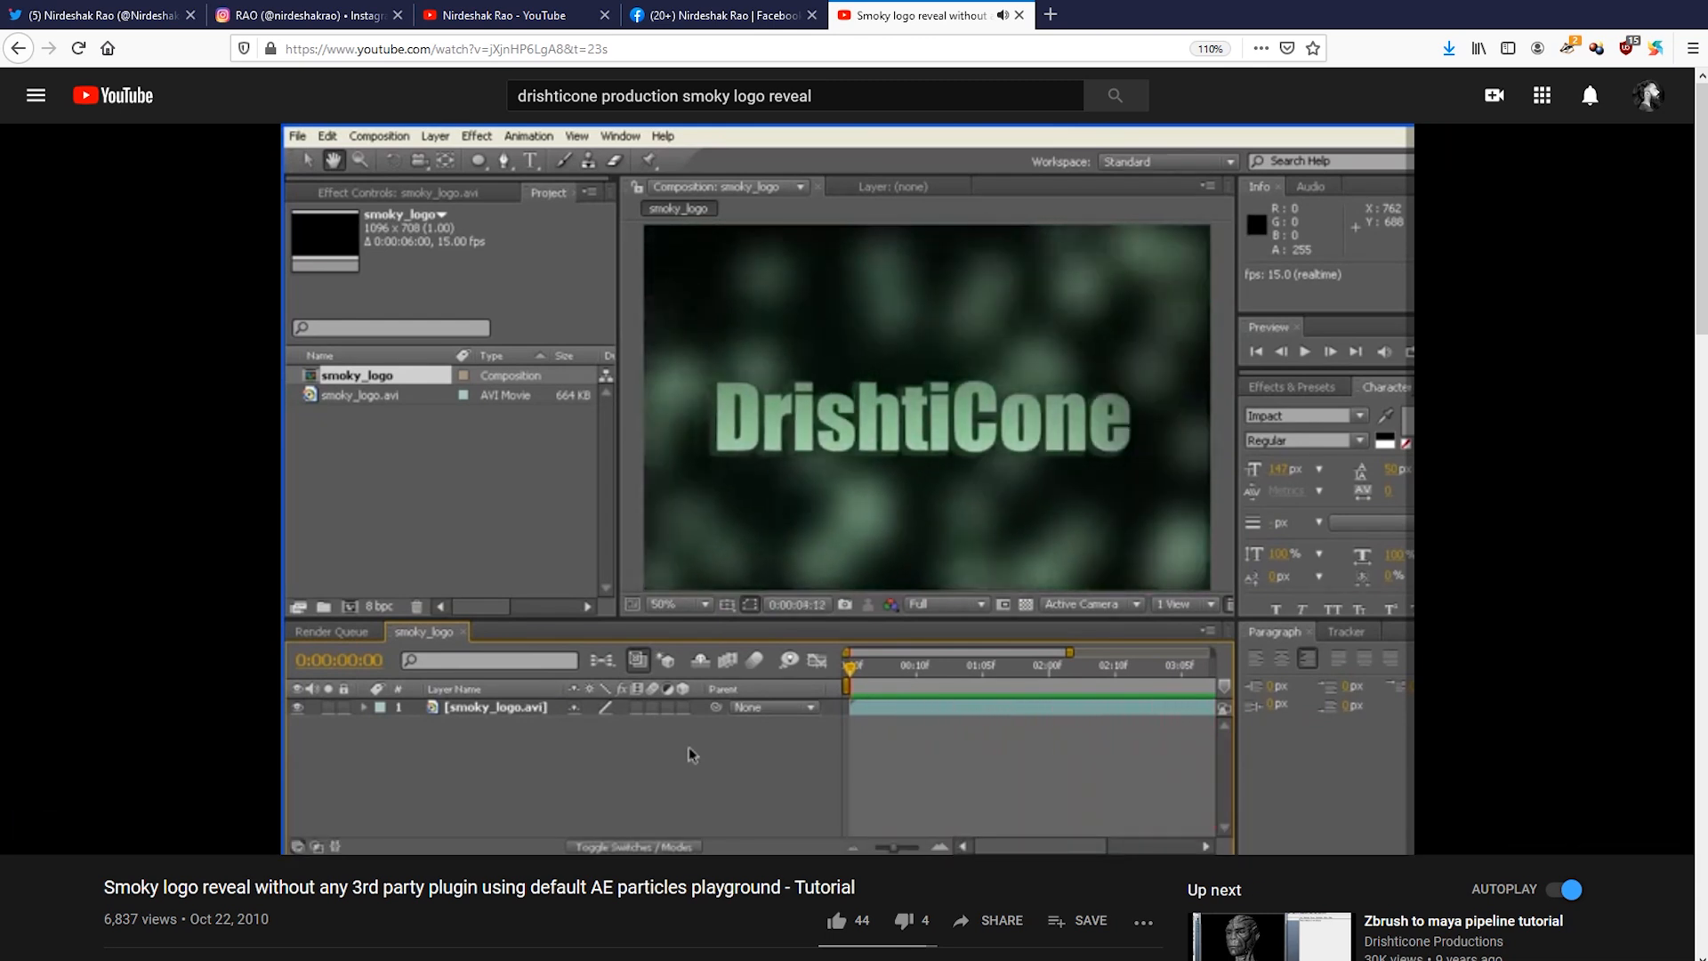
left_click(692, 754)
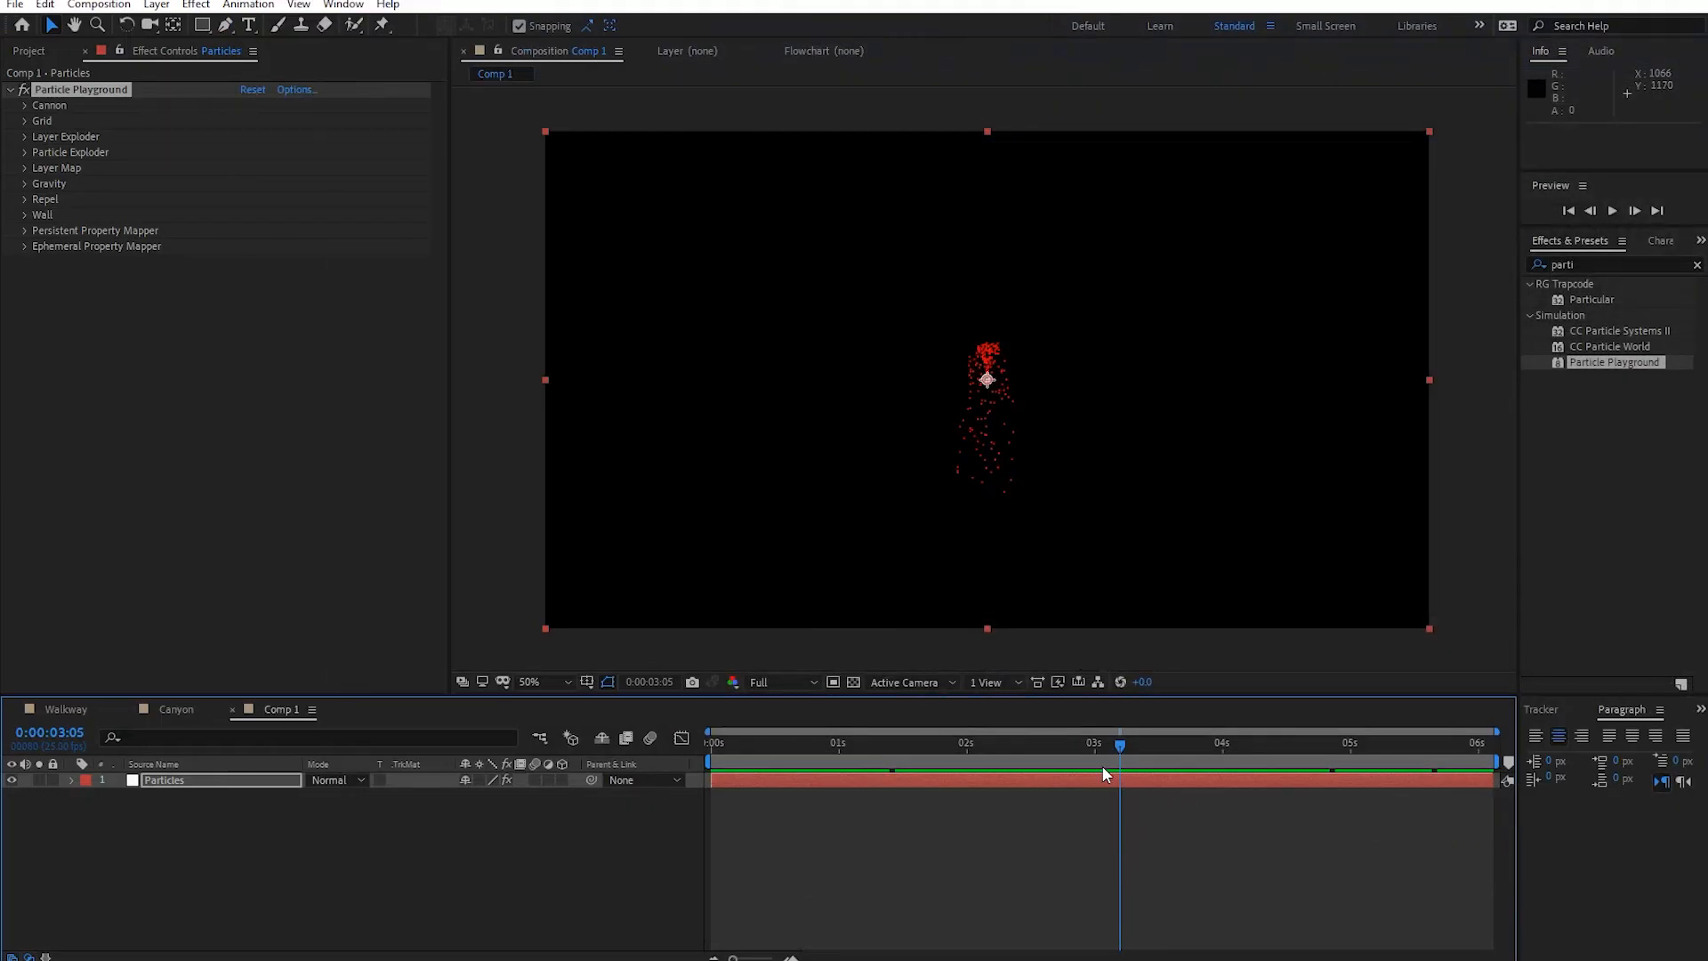
Remove Particle Playground from the Particles solid and apply CC Particle Systems II in its place.
left_click_drag(1102, 766, 1364, 765)
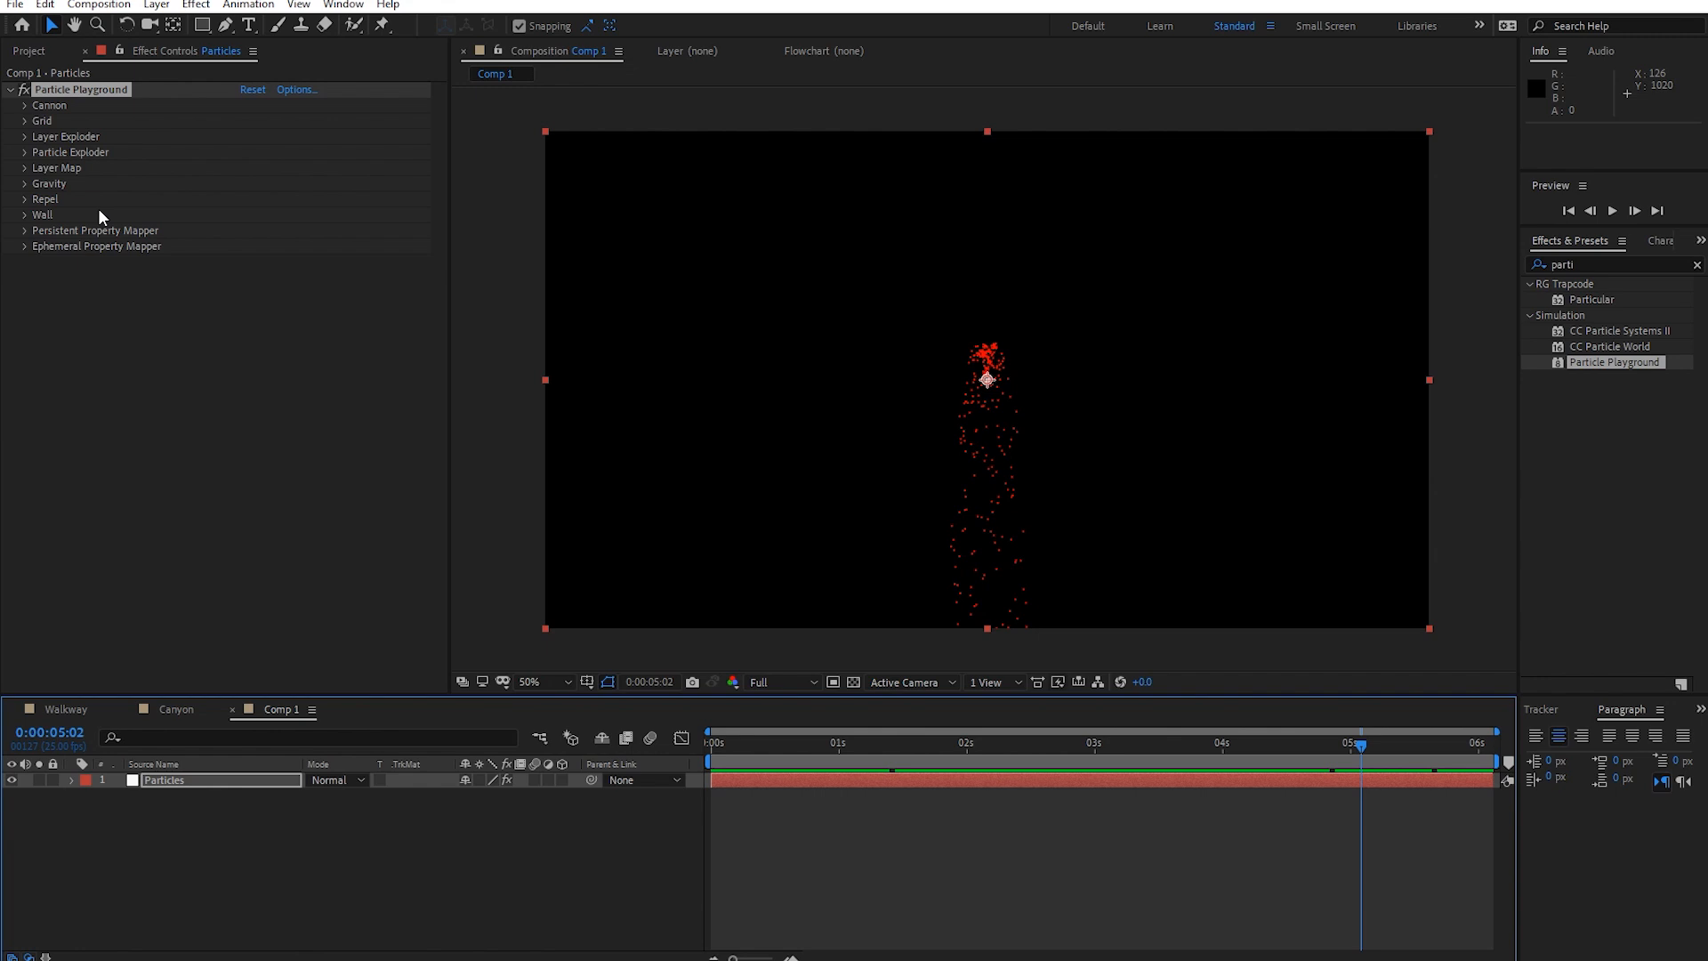
key("Delete")
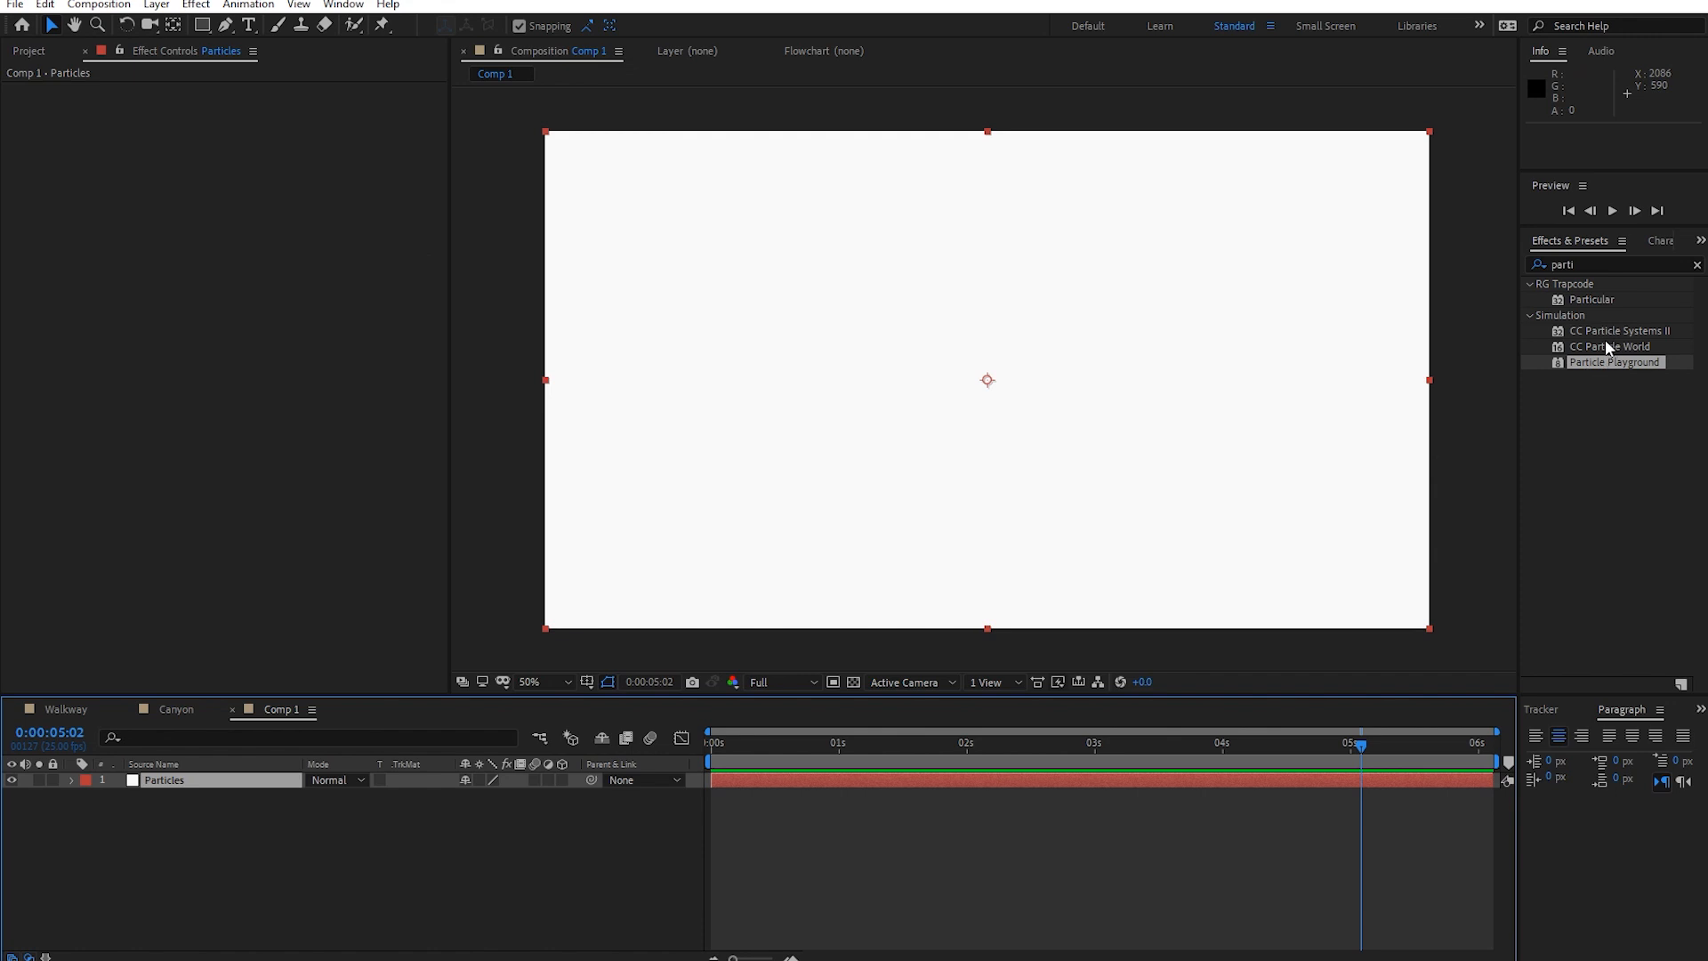
left_click_drag(1613, 329, 986, 402)
Preview the default CC Particle Systems II emission from near the start of Comp 1, then park at 0:00:01:01.
left_click_drag(1362, 745, 719, 829)
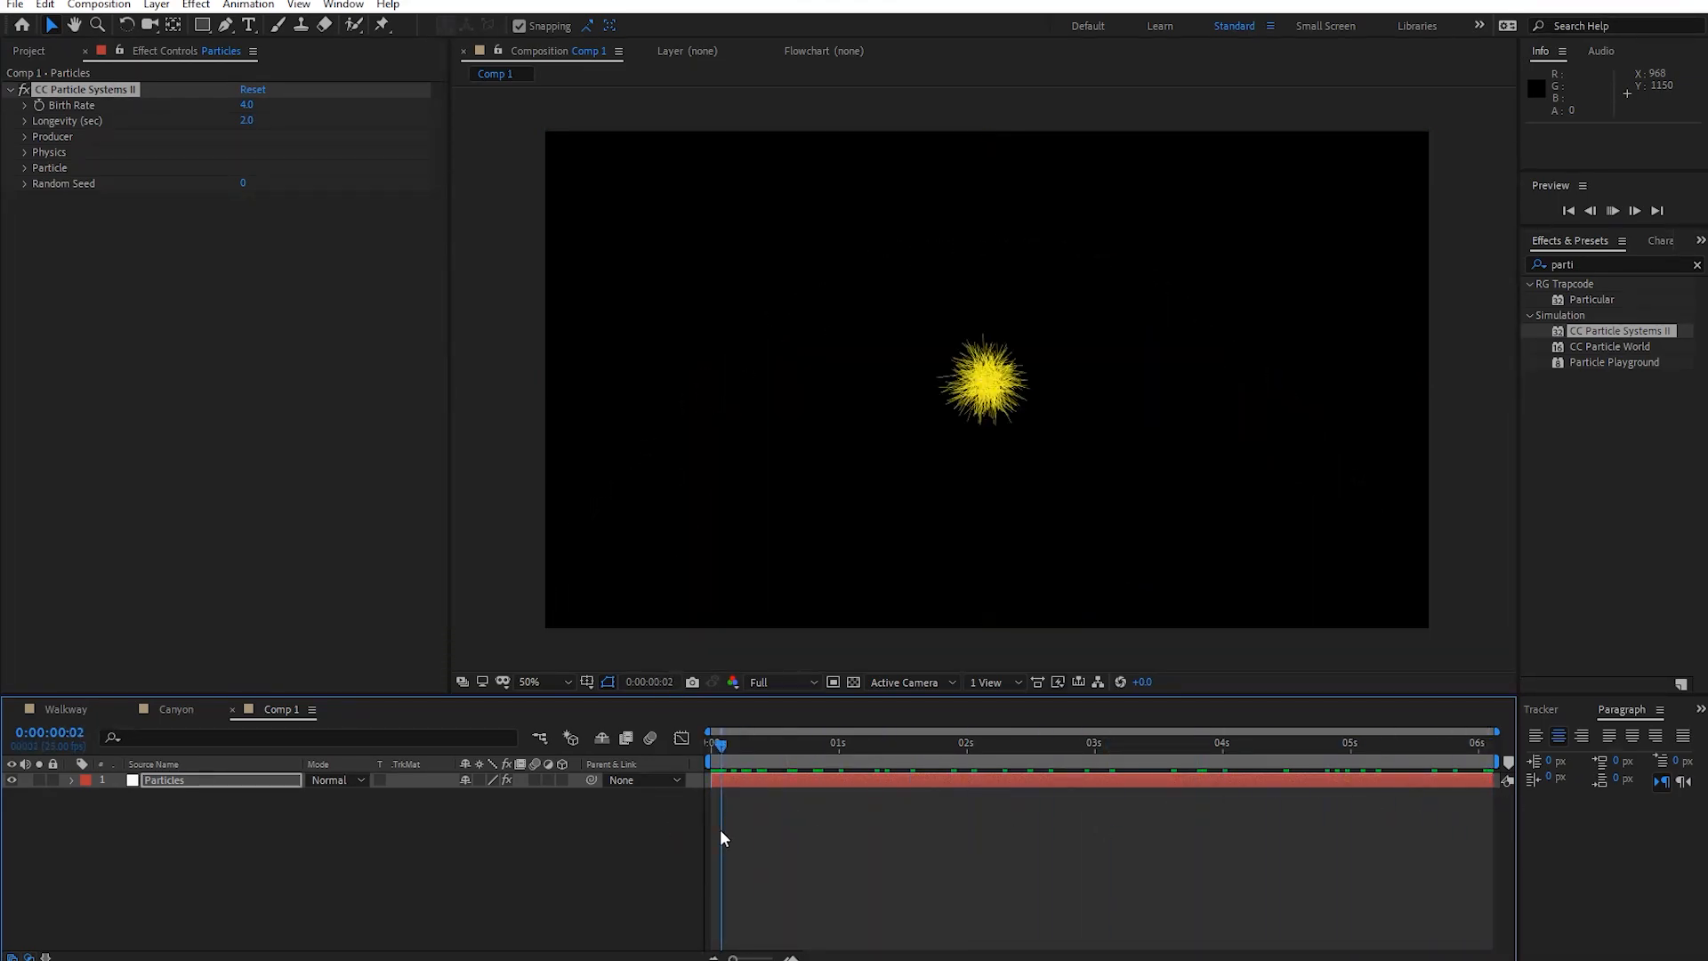
key("space")
key("space")
left_click_drag(867, 751, 843, 777)
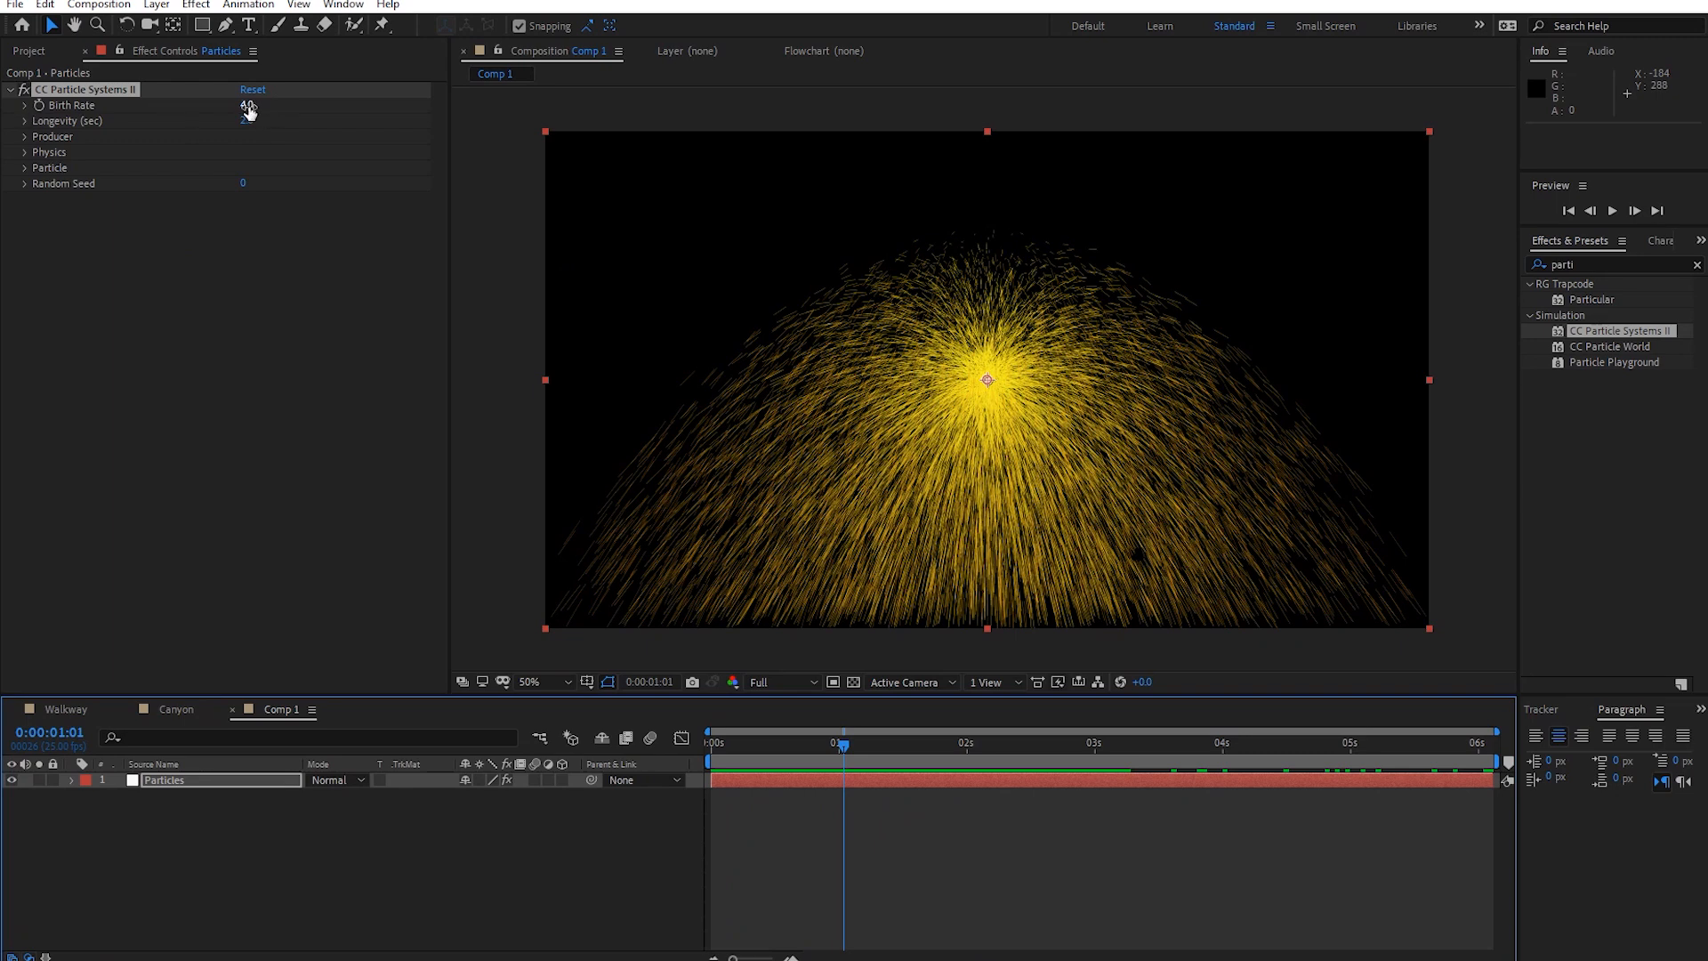
Lower the CC Particle Systems II Birth Rate to 0.7 and preview the thinner emission.
left_click_drag(248, 105, 229, 138)
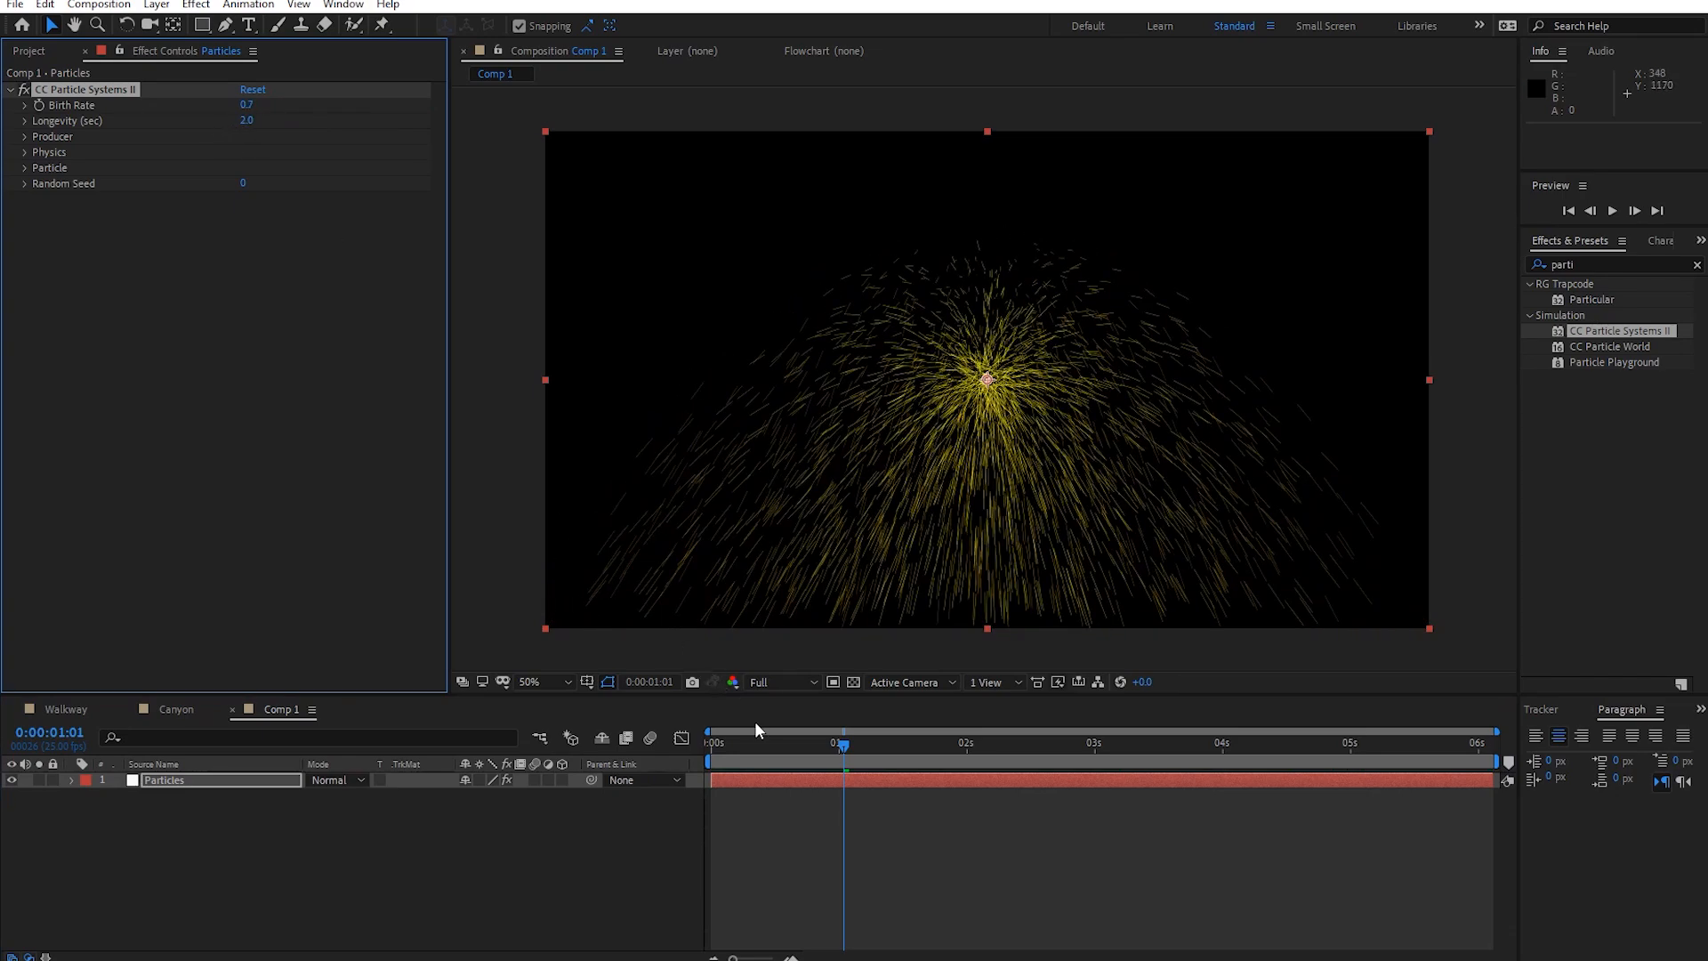
key("space")
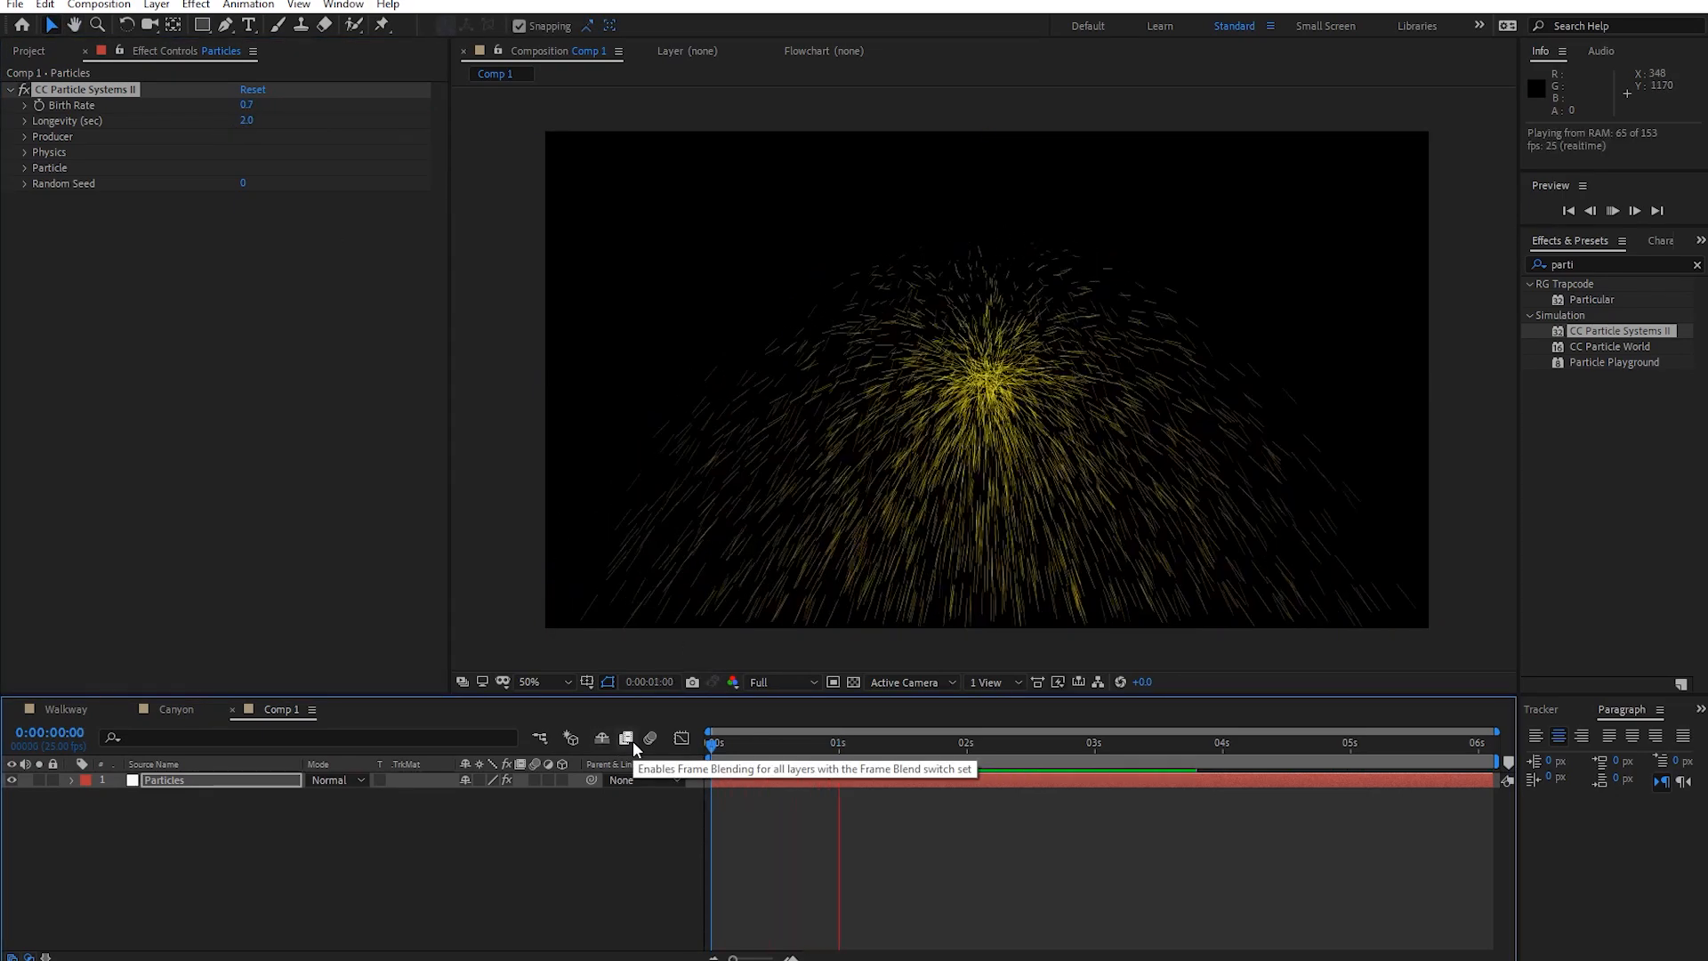
key("space")
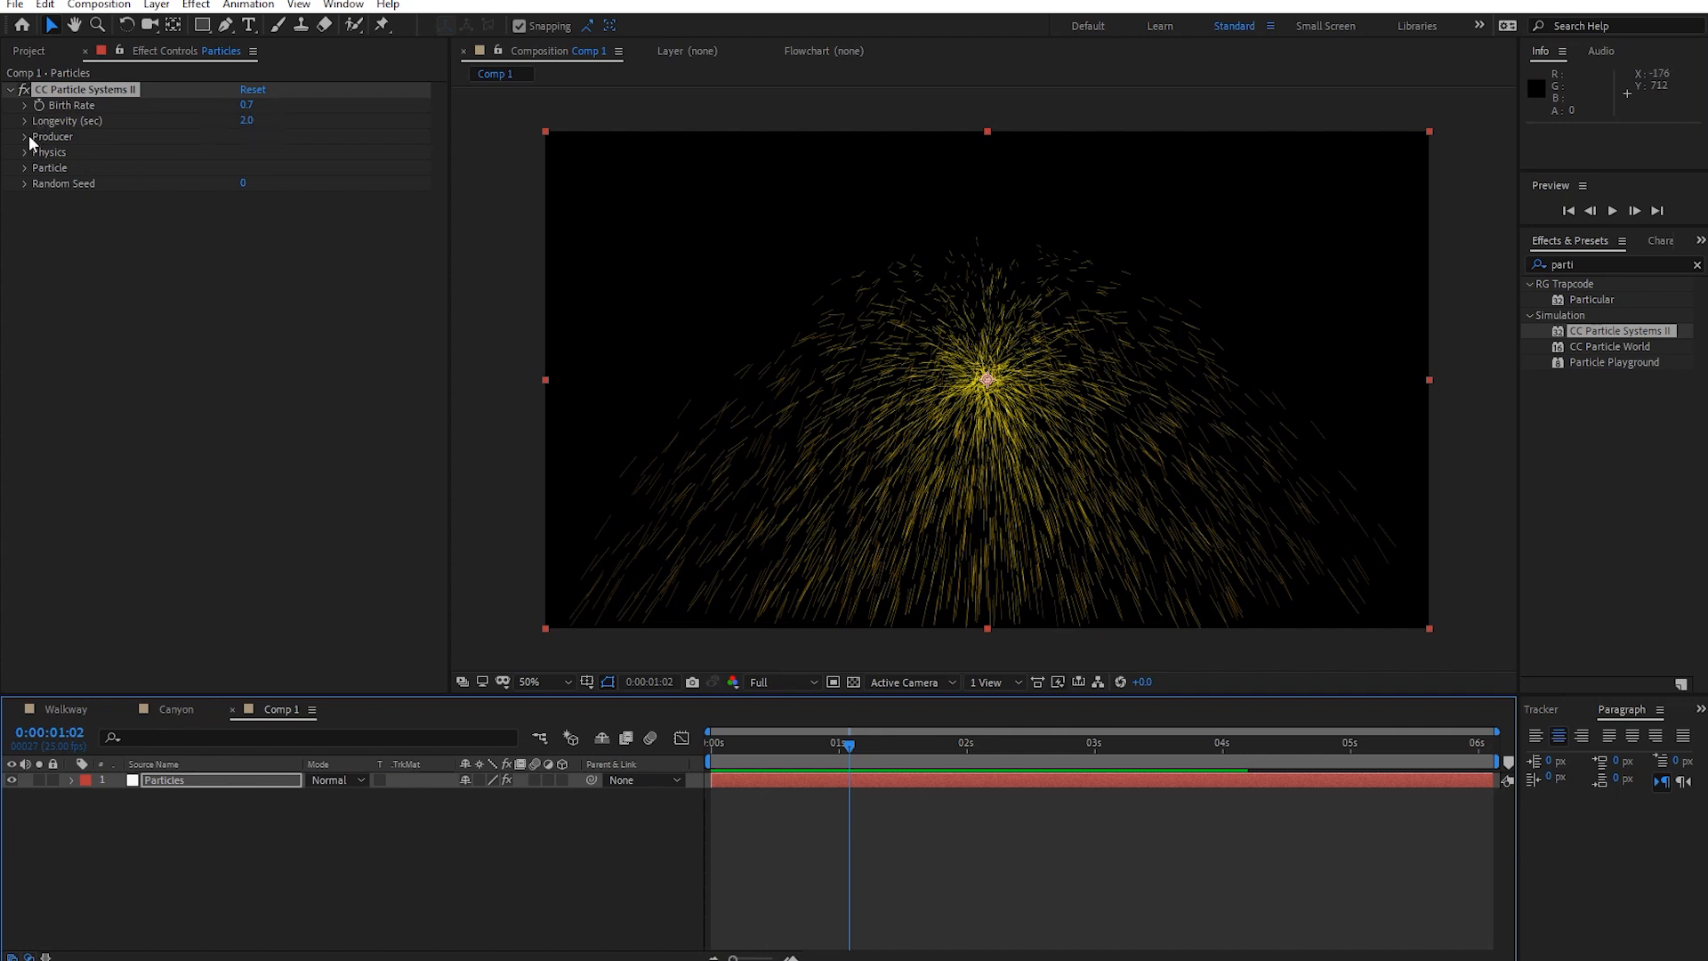
Set the particle Longevity to 10 seconds and scrub the timeline to 0:00:00:22.
left_click_drag(240, 120, 302, 124)
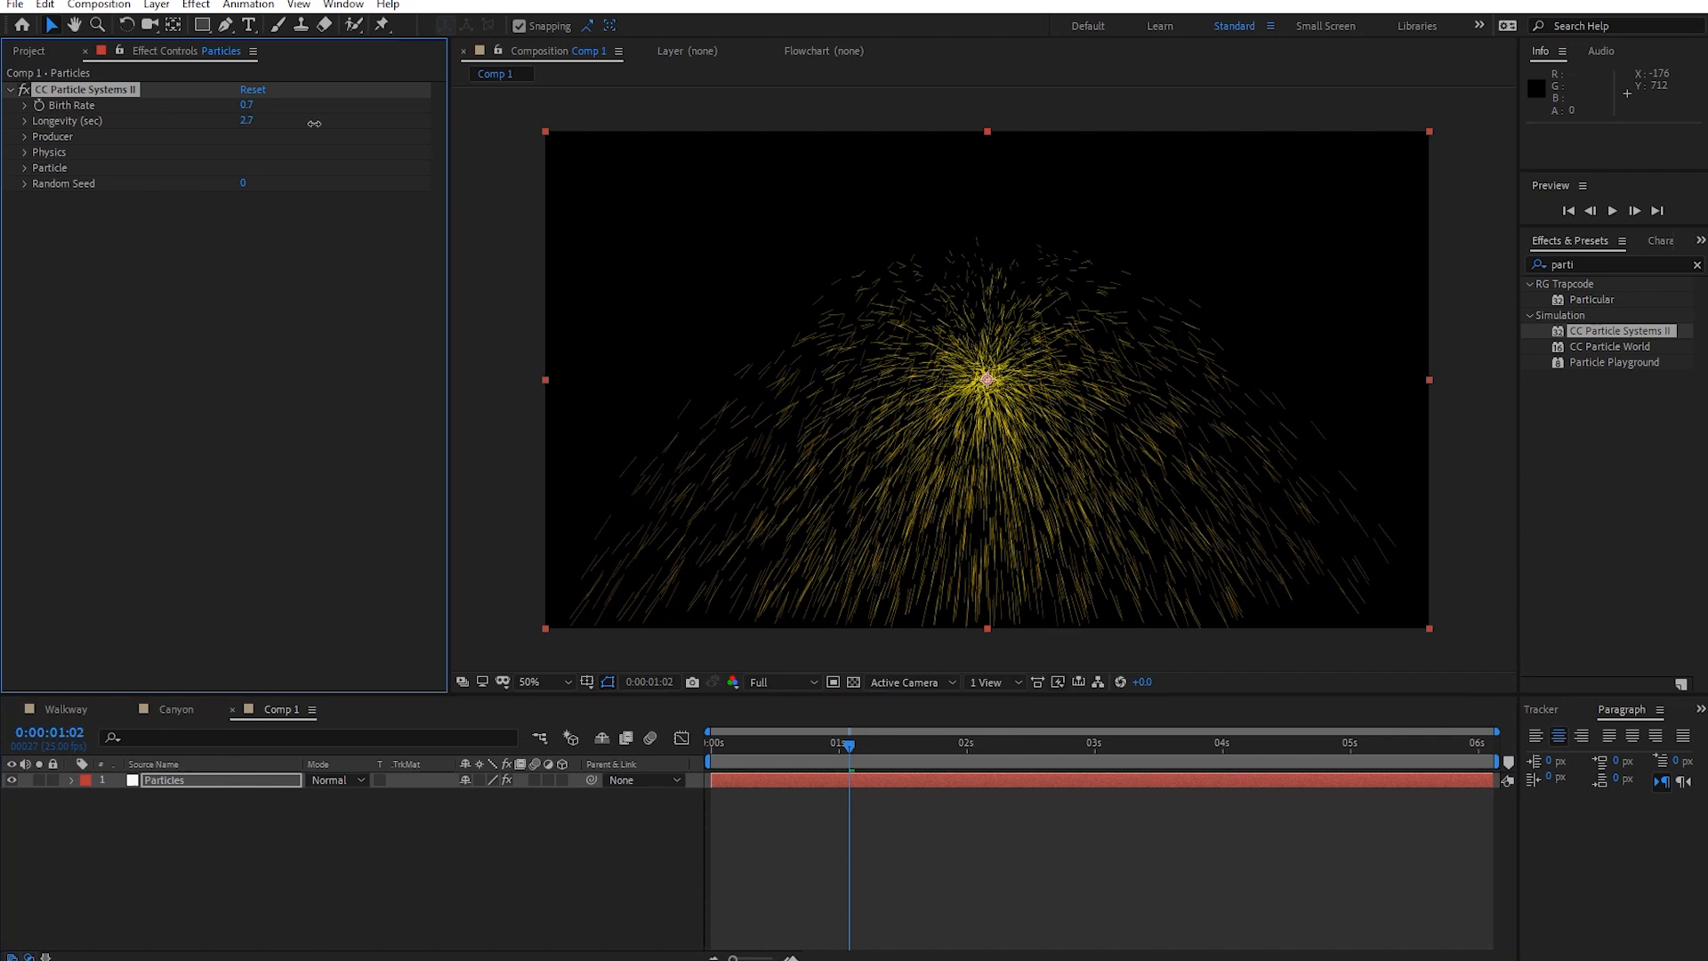
left_click(249, 124)
type("10")
key("Return")
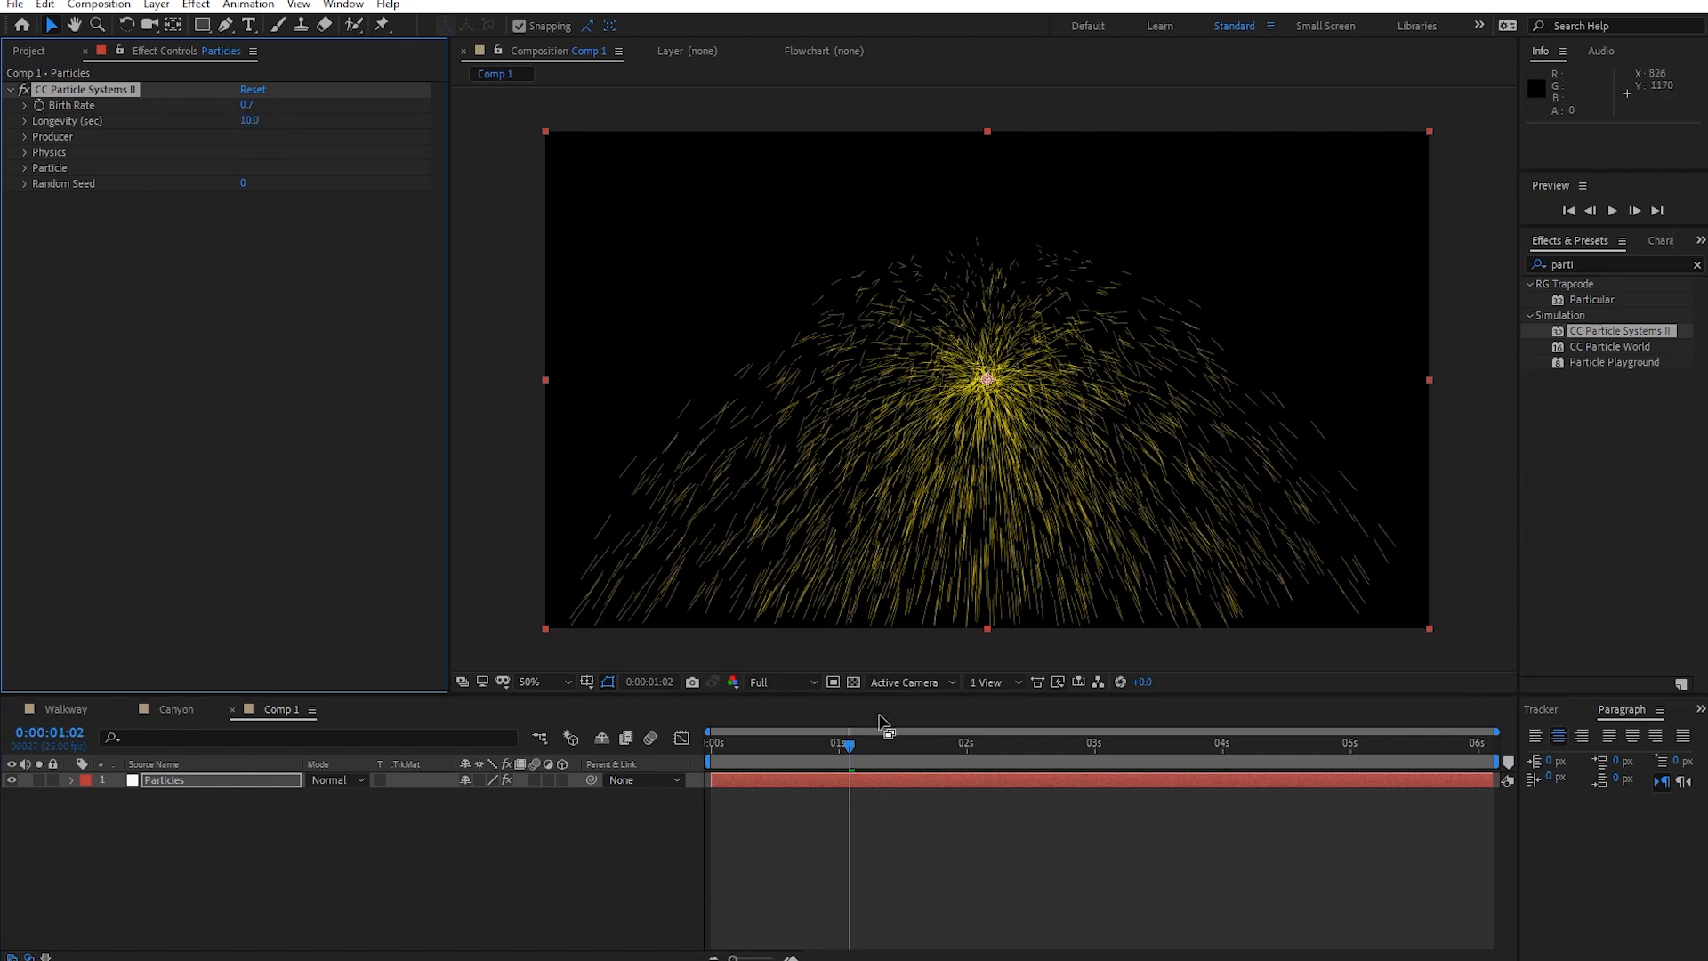
mouse_move(841, 751)
left_mouse_down()
mouse_move(762, 747)
mouse_move(873, 765)
mouse_move(824, 765)
left_mouse_up()
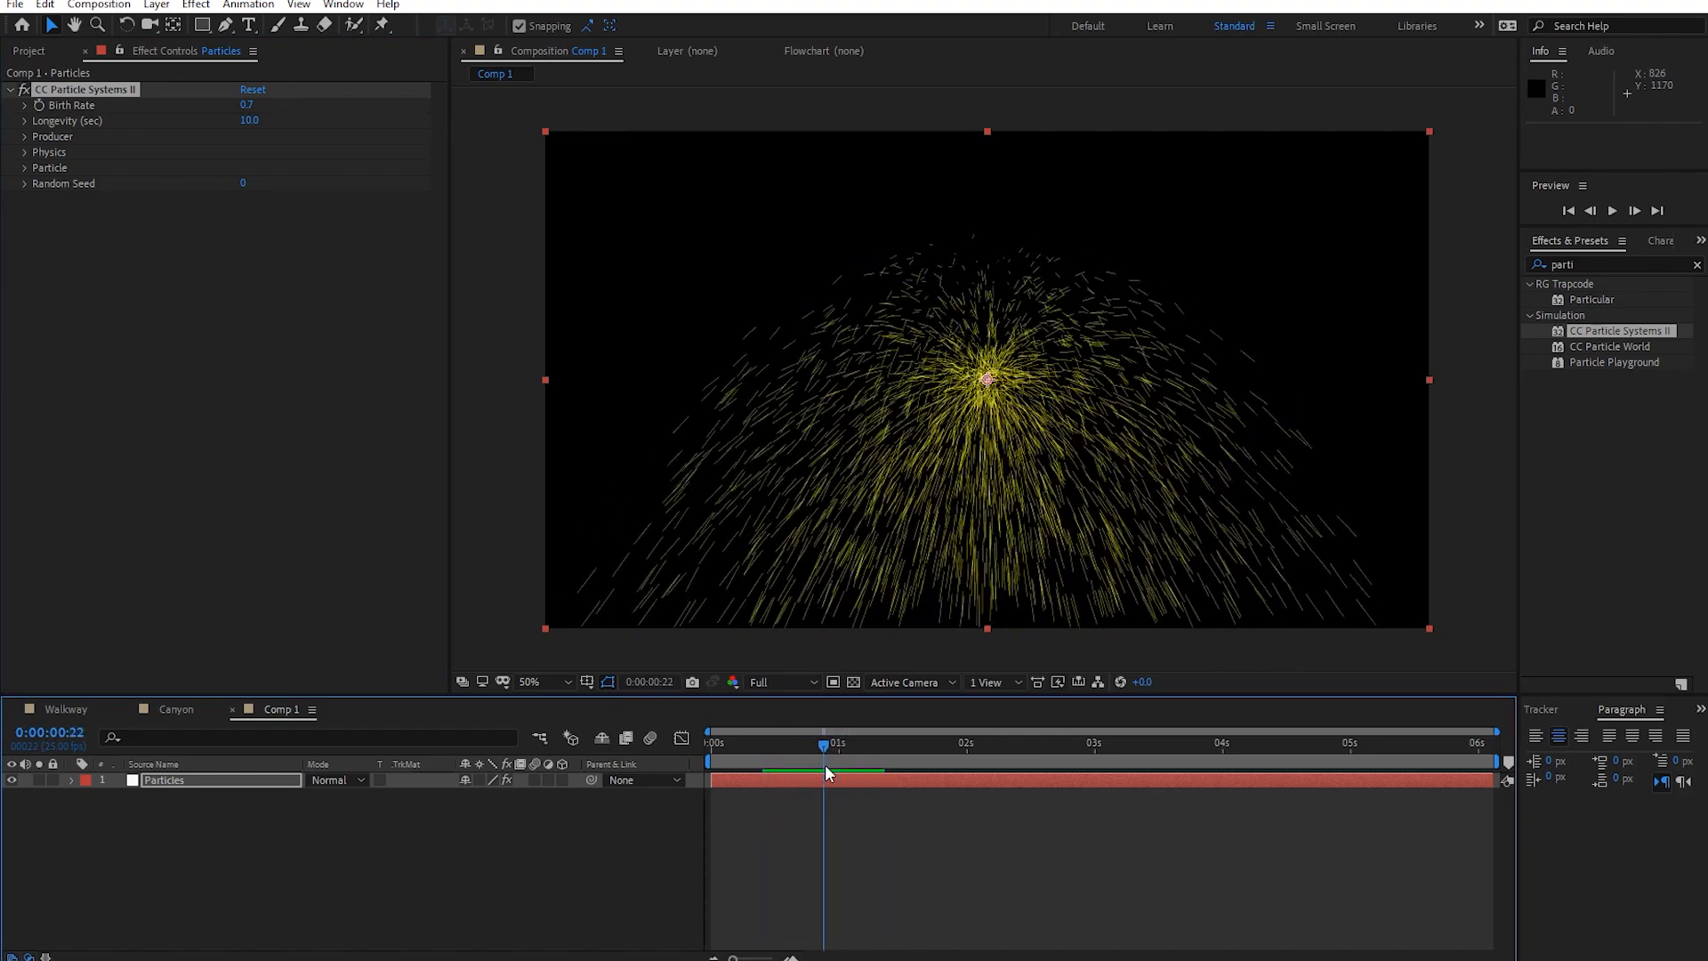
Expand the Producer settings and try moving the emitter's Position away from the centre, undoing each move.
left_click(25, 136)
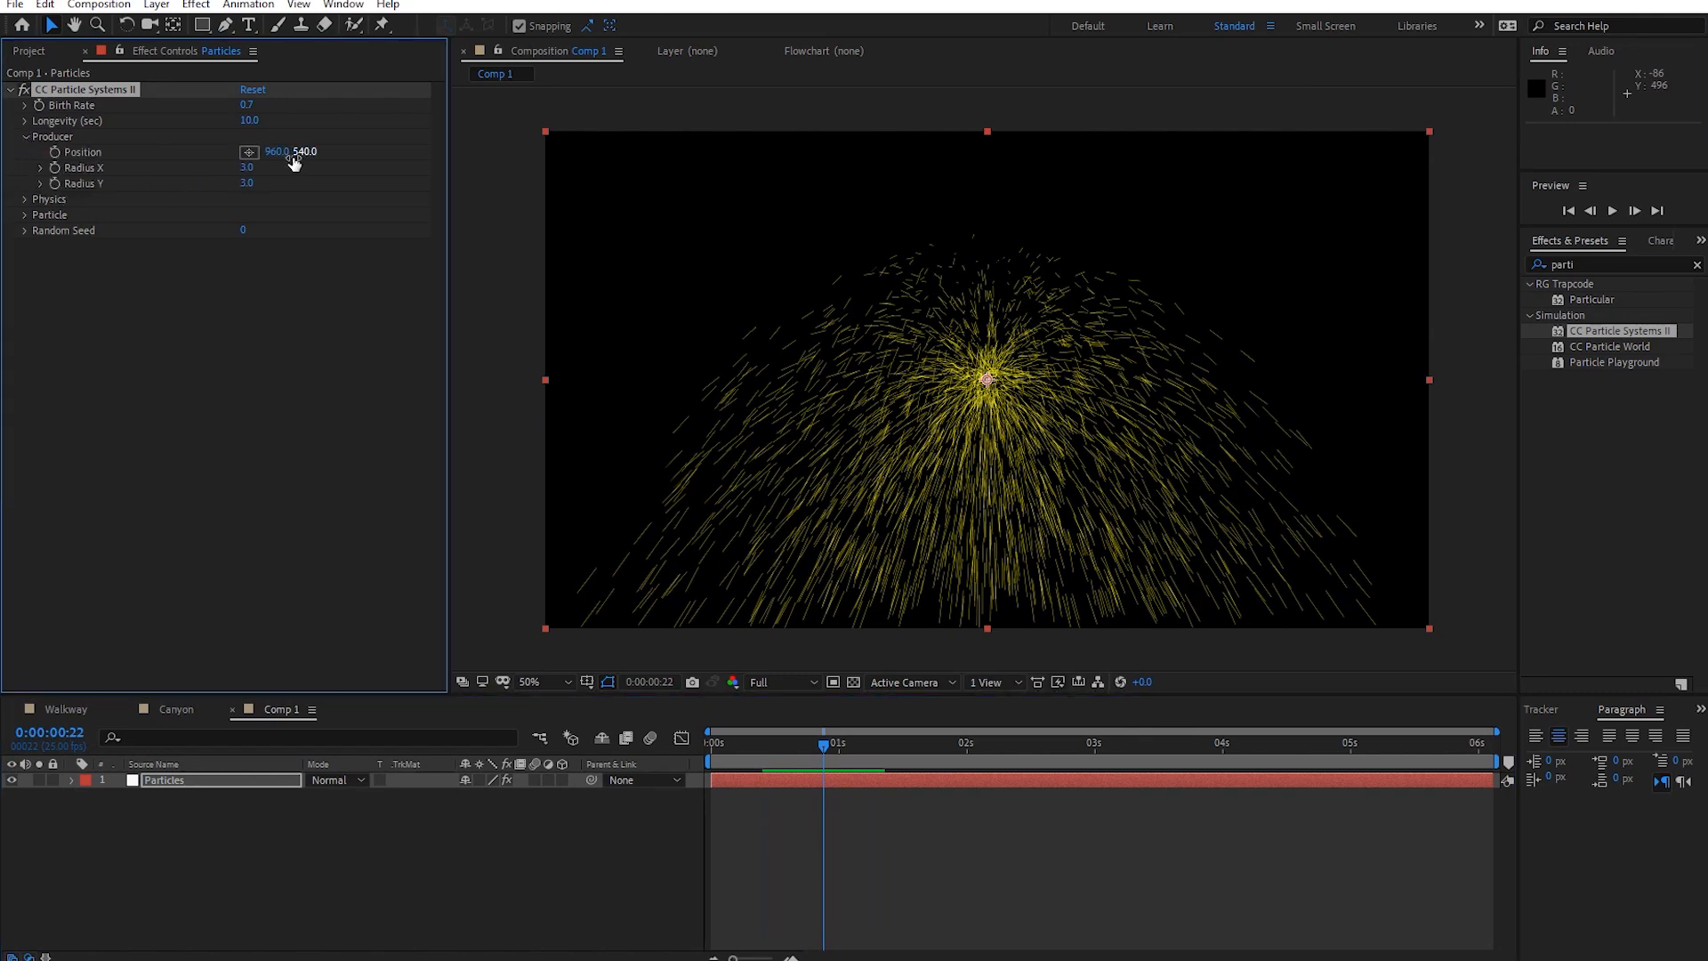
left_click_drag(276, 154, 207, 166)
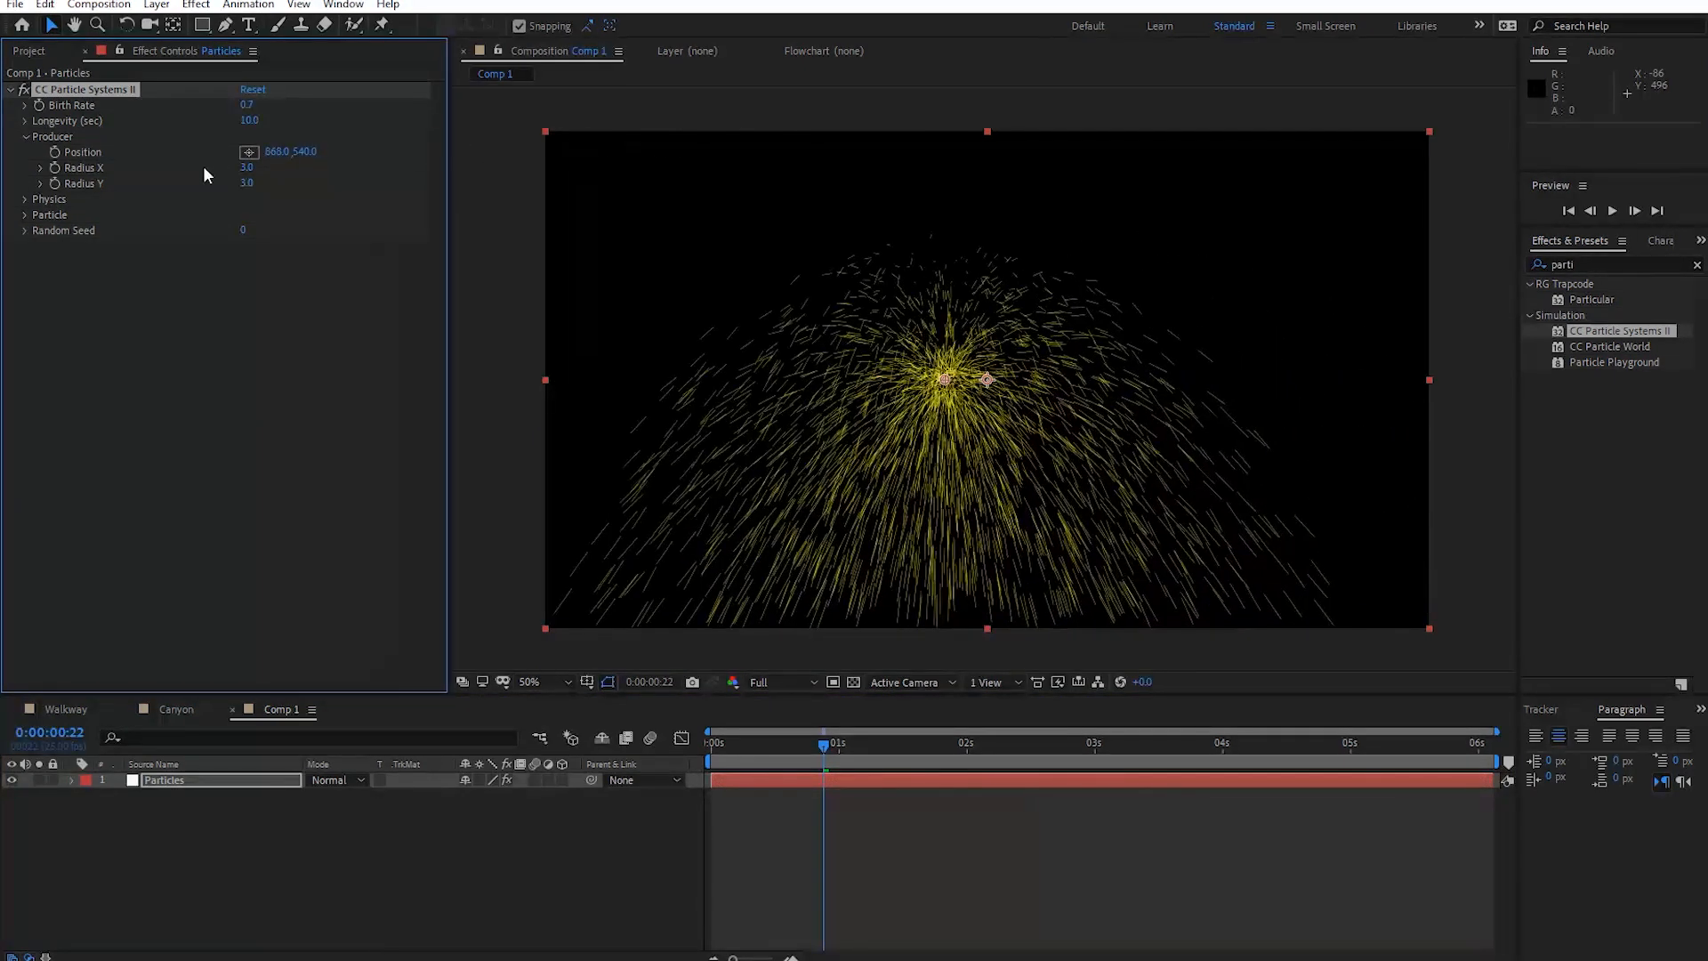
key("ctrl+z")
left_click_drag(986, 381, 1028, 271)
key("ctrl+z")
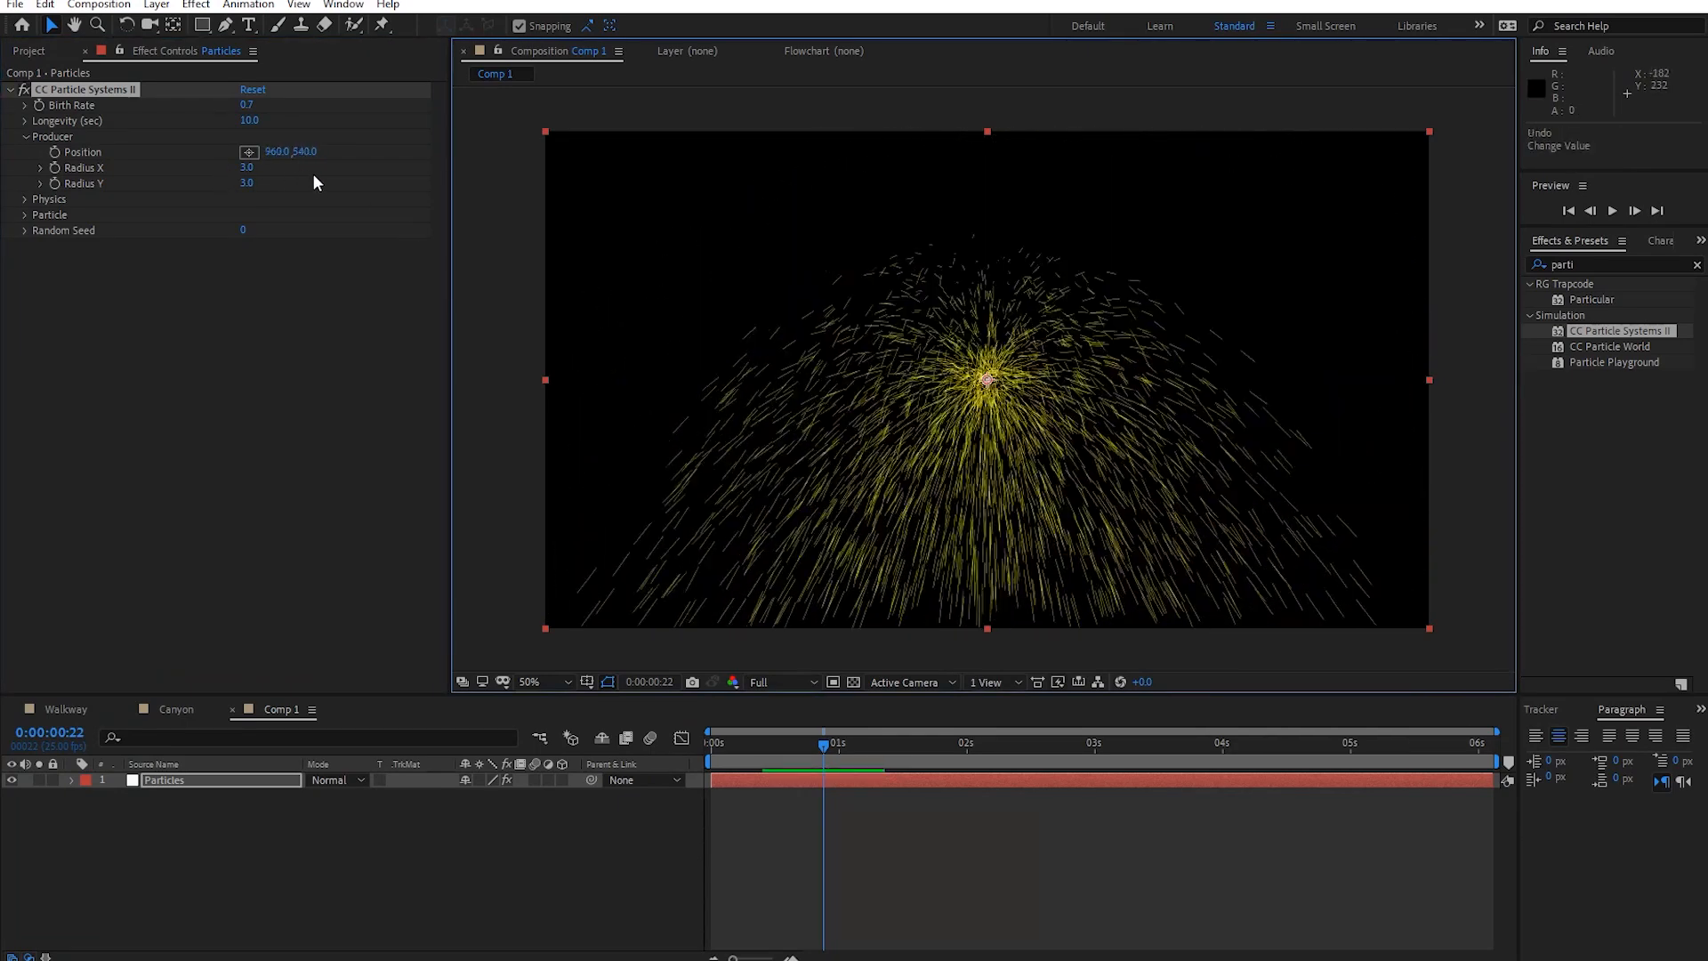
left_click_drag(279, 153, 385, 154)
key("ctrl+z")
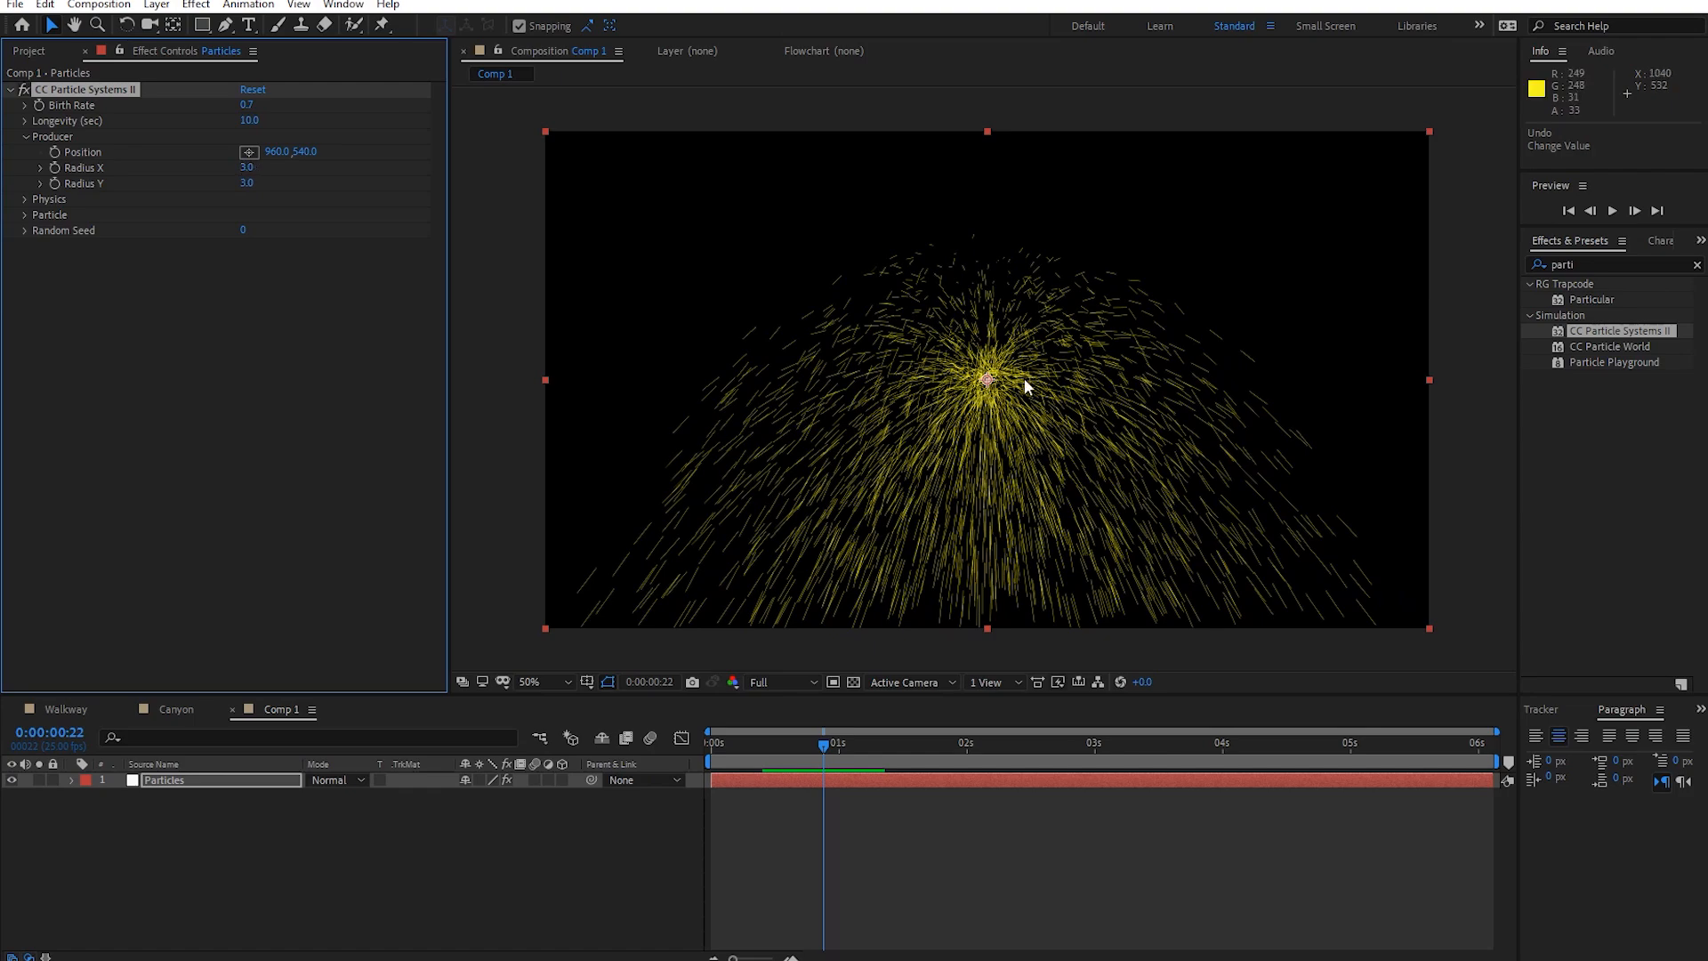
Set the Producer's Radius X to 82 and Radius Y to 77, and preview the spread-out emission.
left_click_drag(248, 166, 360, 202)
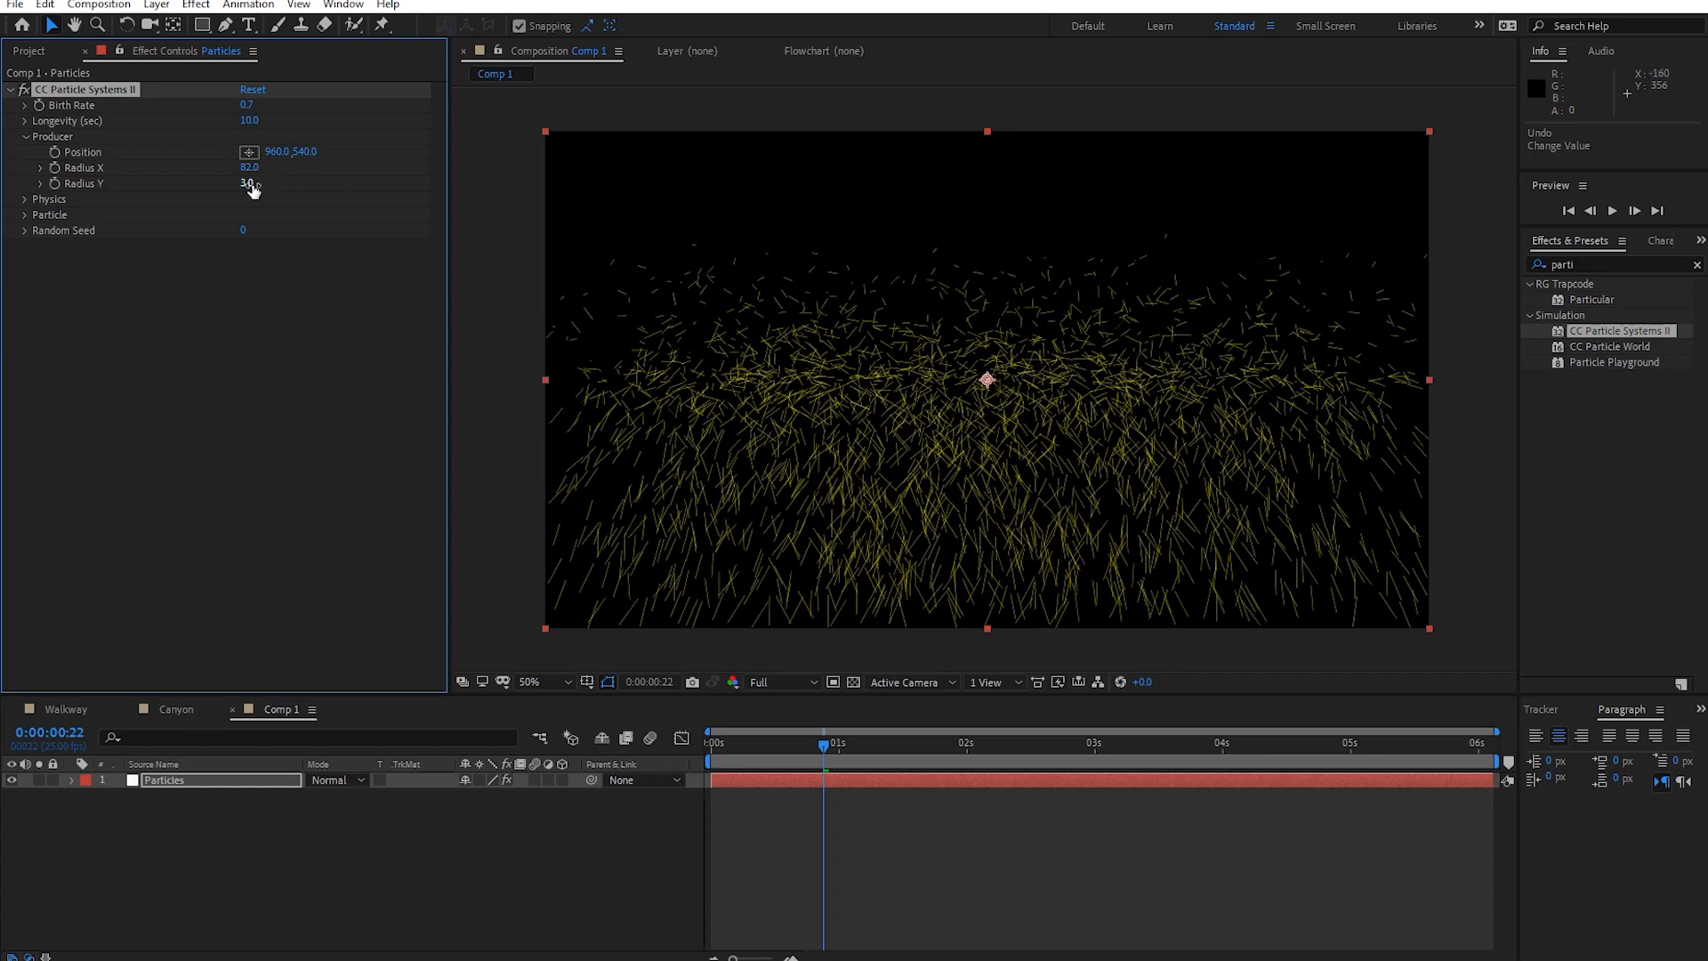
left_click_drag(254, 183, 319, 183)
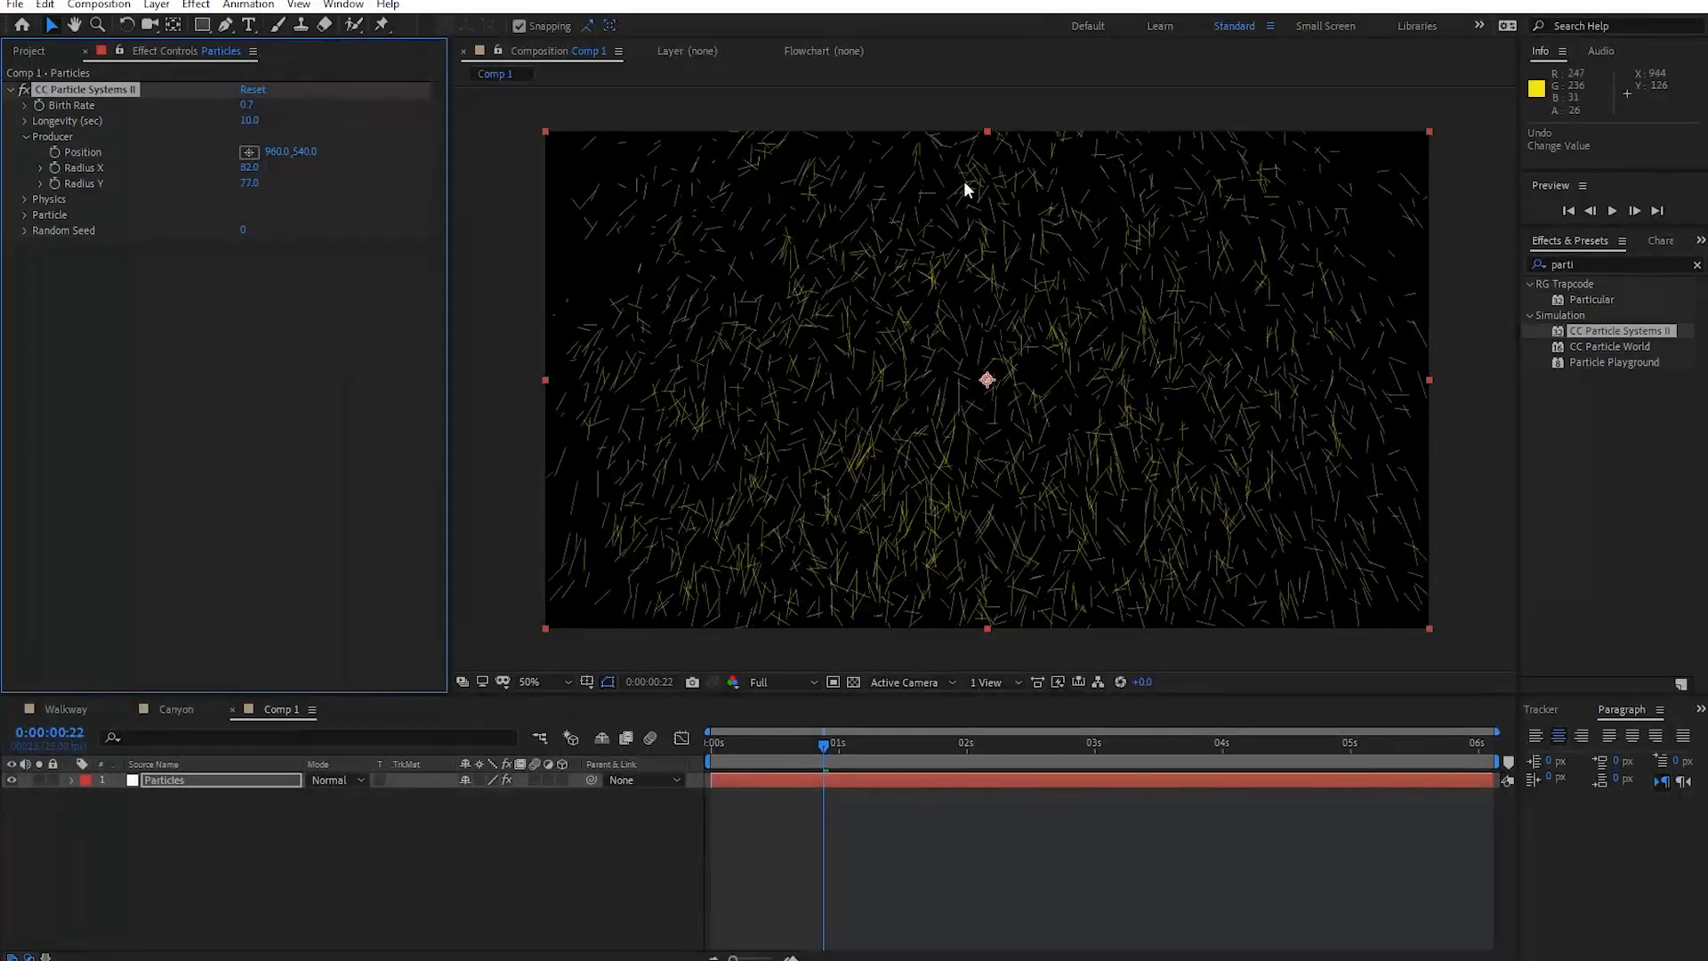
key("space")
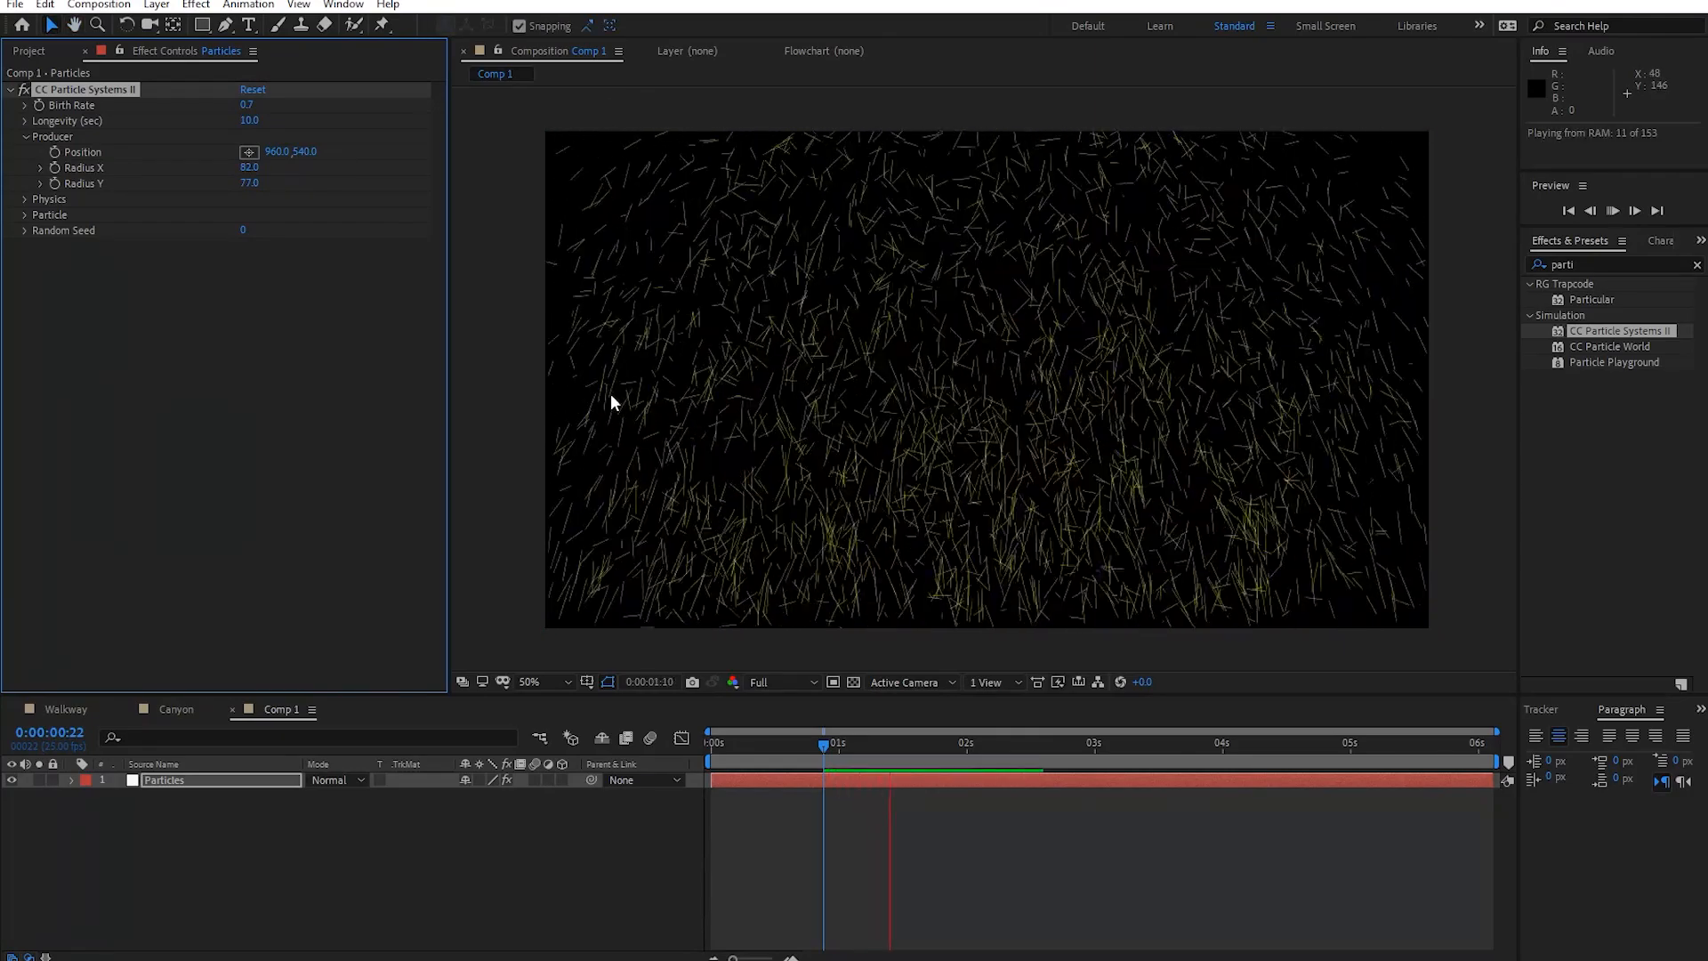
Set the Producer's Radius X to 112 and Radius Y to 38, and preview the wide emission.
left_click_drag(254, 183, 136, 175)
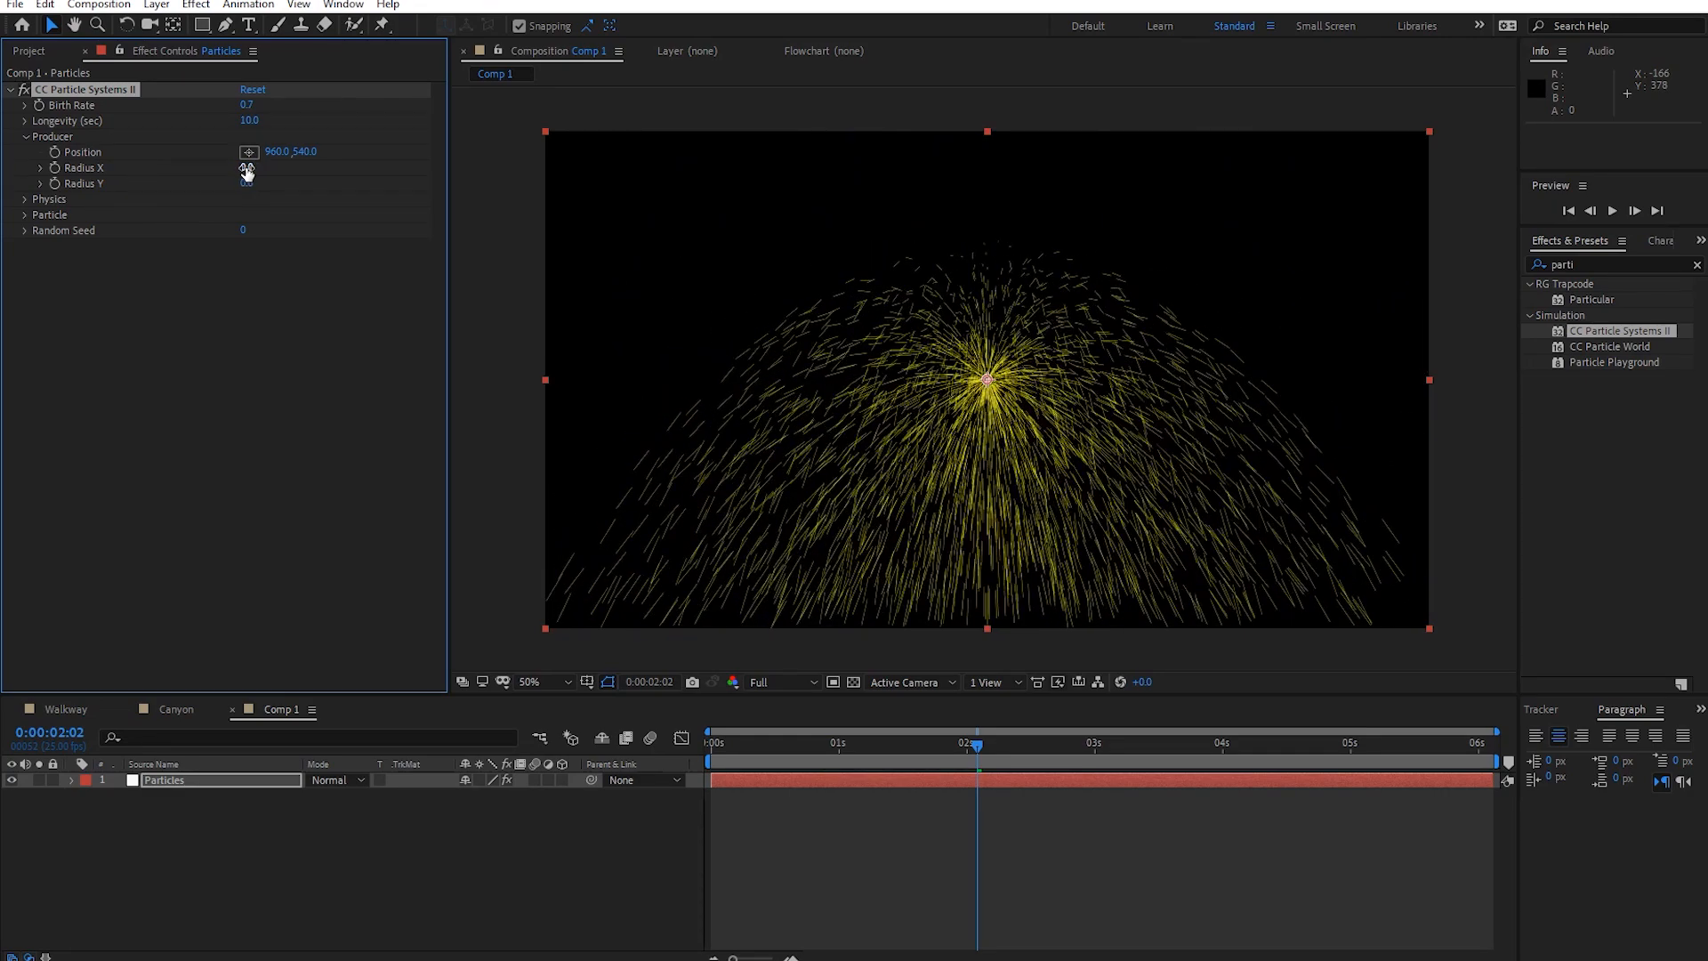
left_click_drag(246, 167, 360, 175)
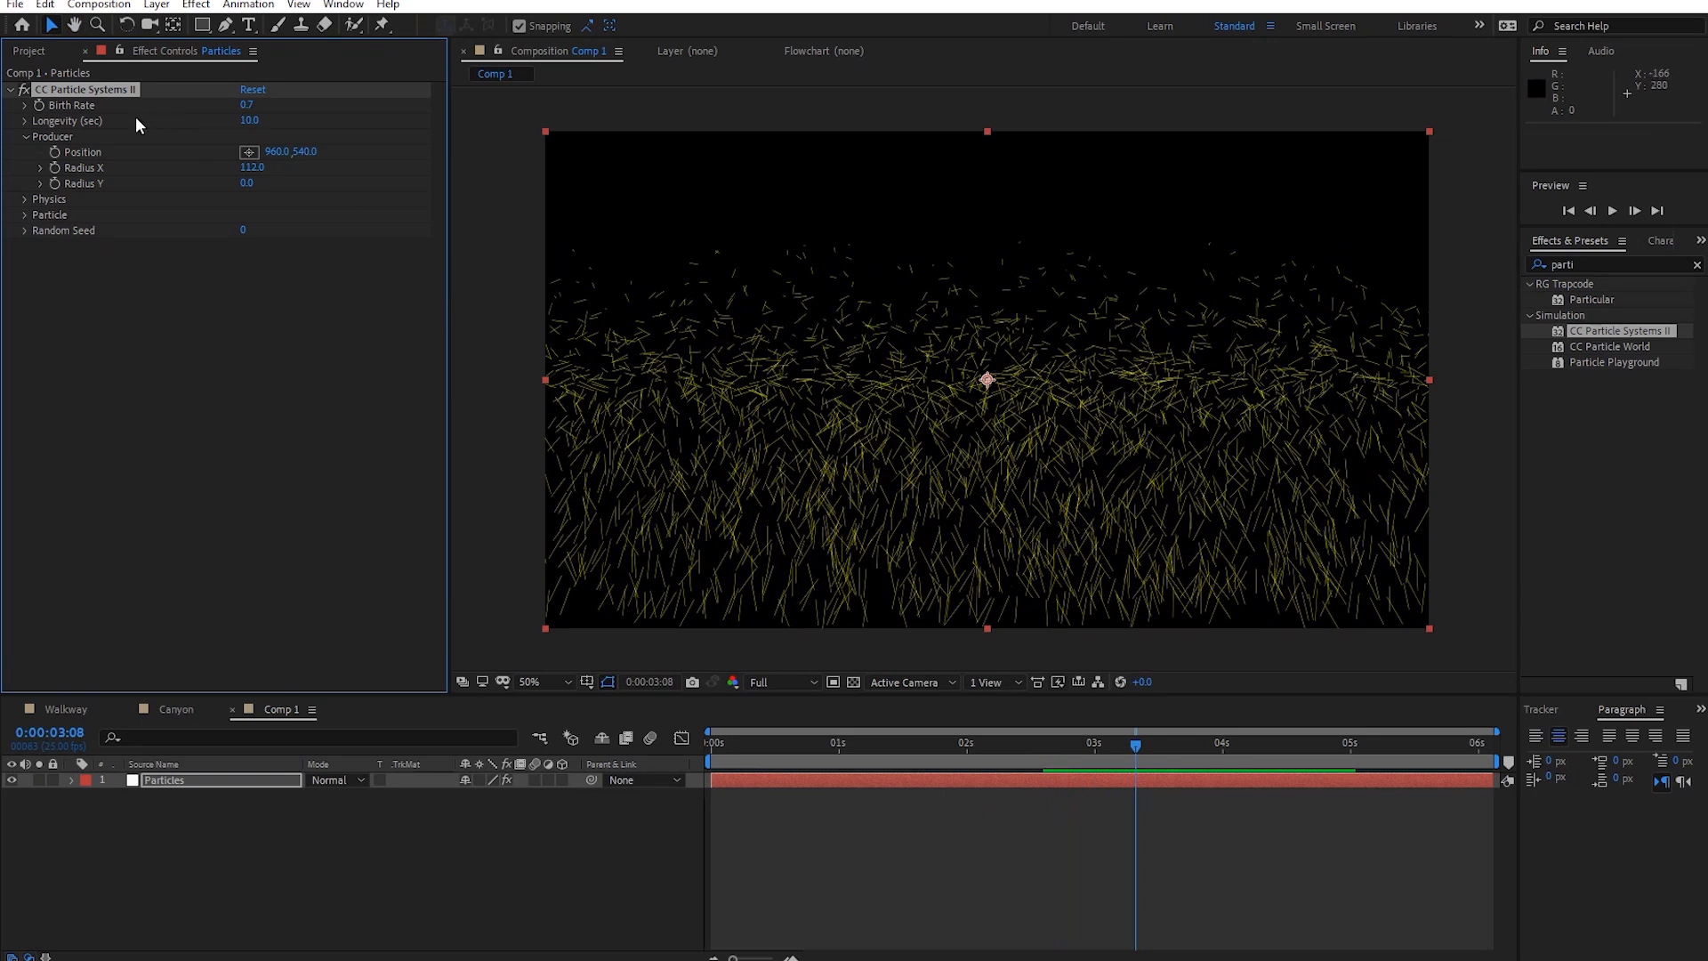
left_click_drag(249, 183, 286, 184)
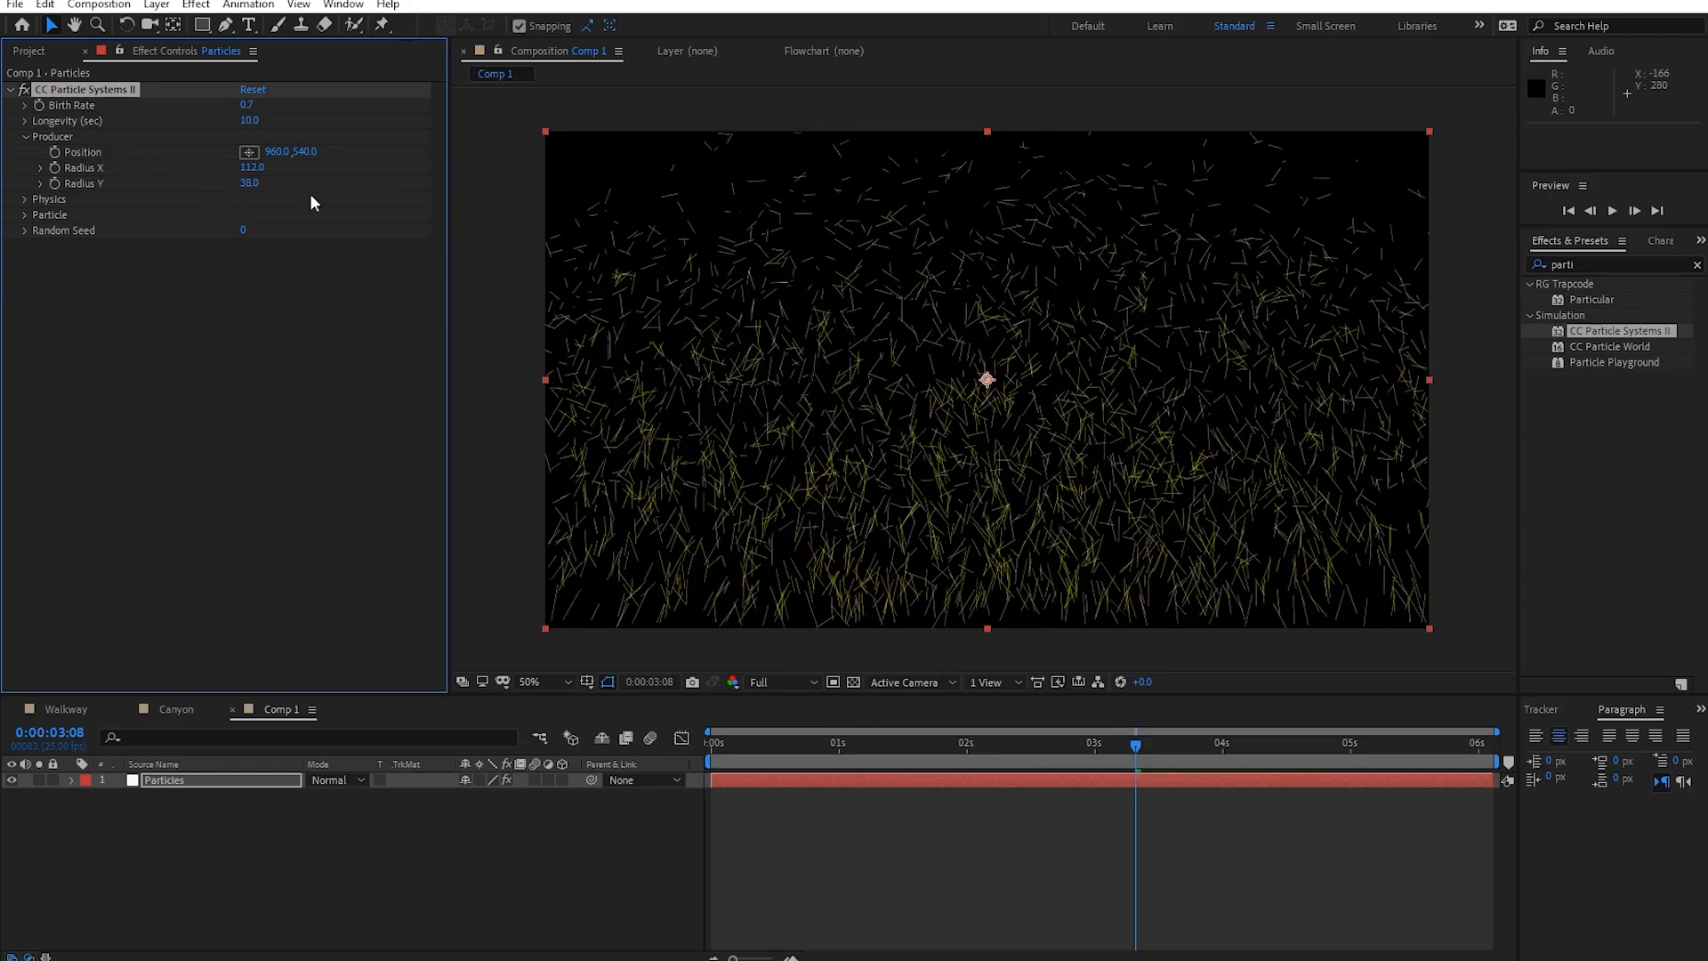
key("space")
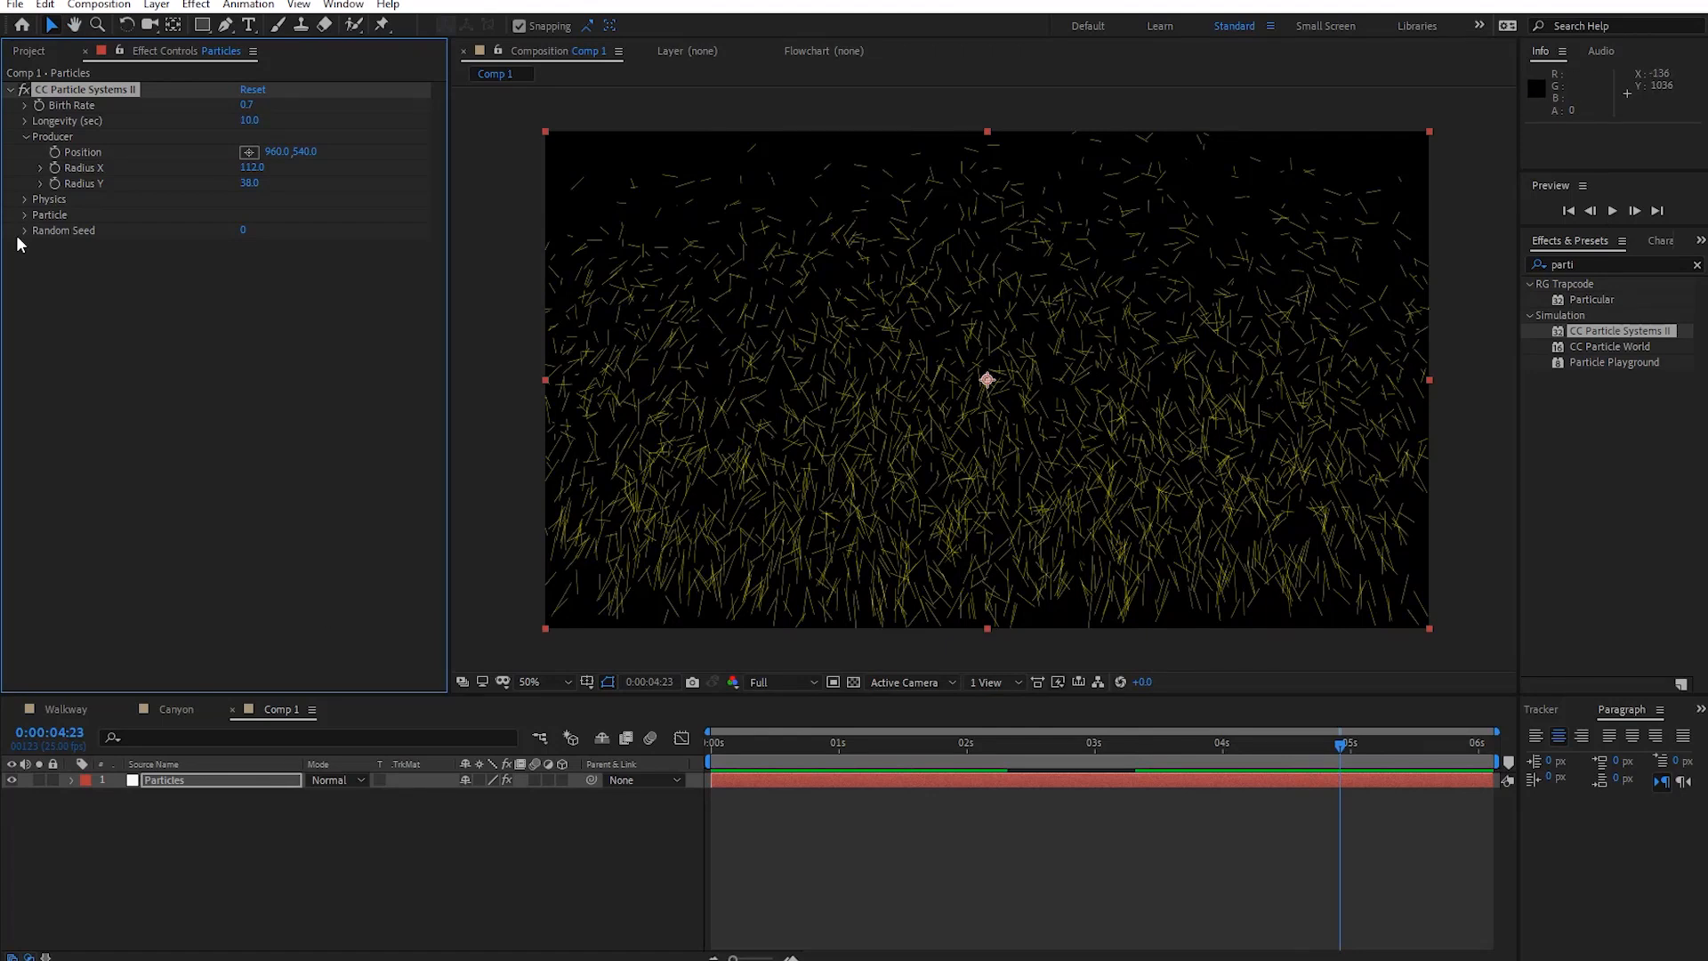
Expand the Physics settings and set both the Producer's Radius X and Radius Y to 0.
left_click(25, 199)
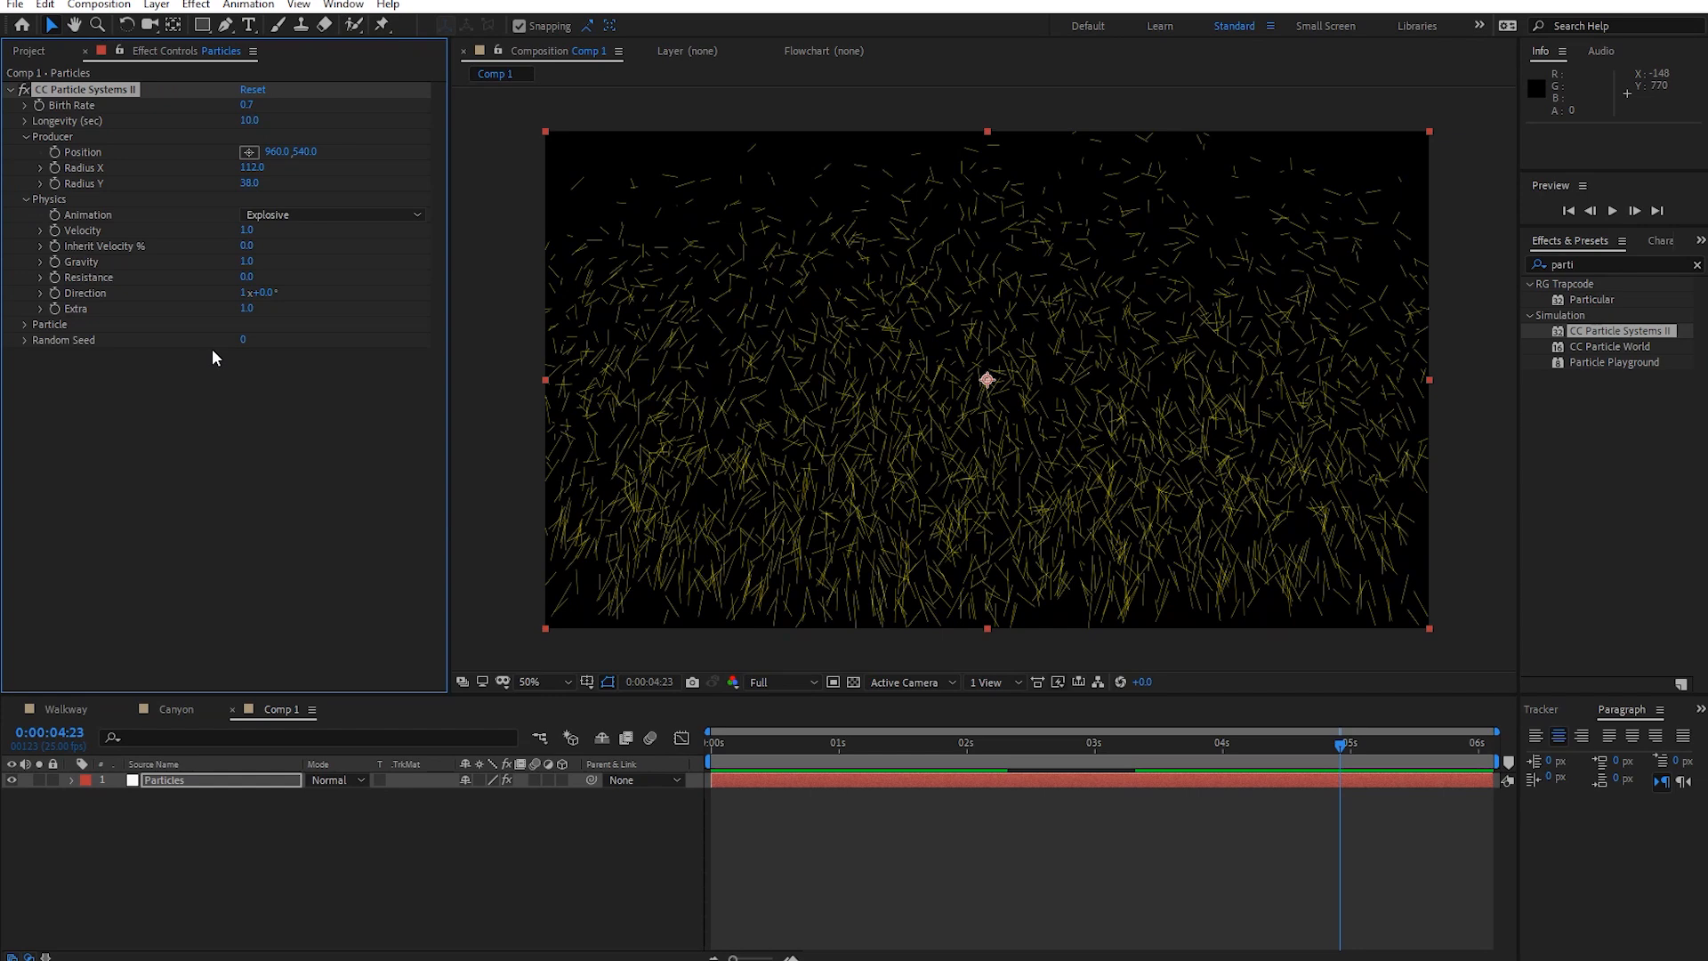
left_click(249, 183)
type("0")
key("Return")
left_click_drag(254, 170, 25, 169)
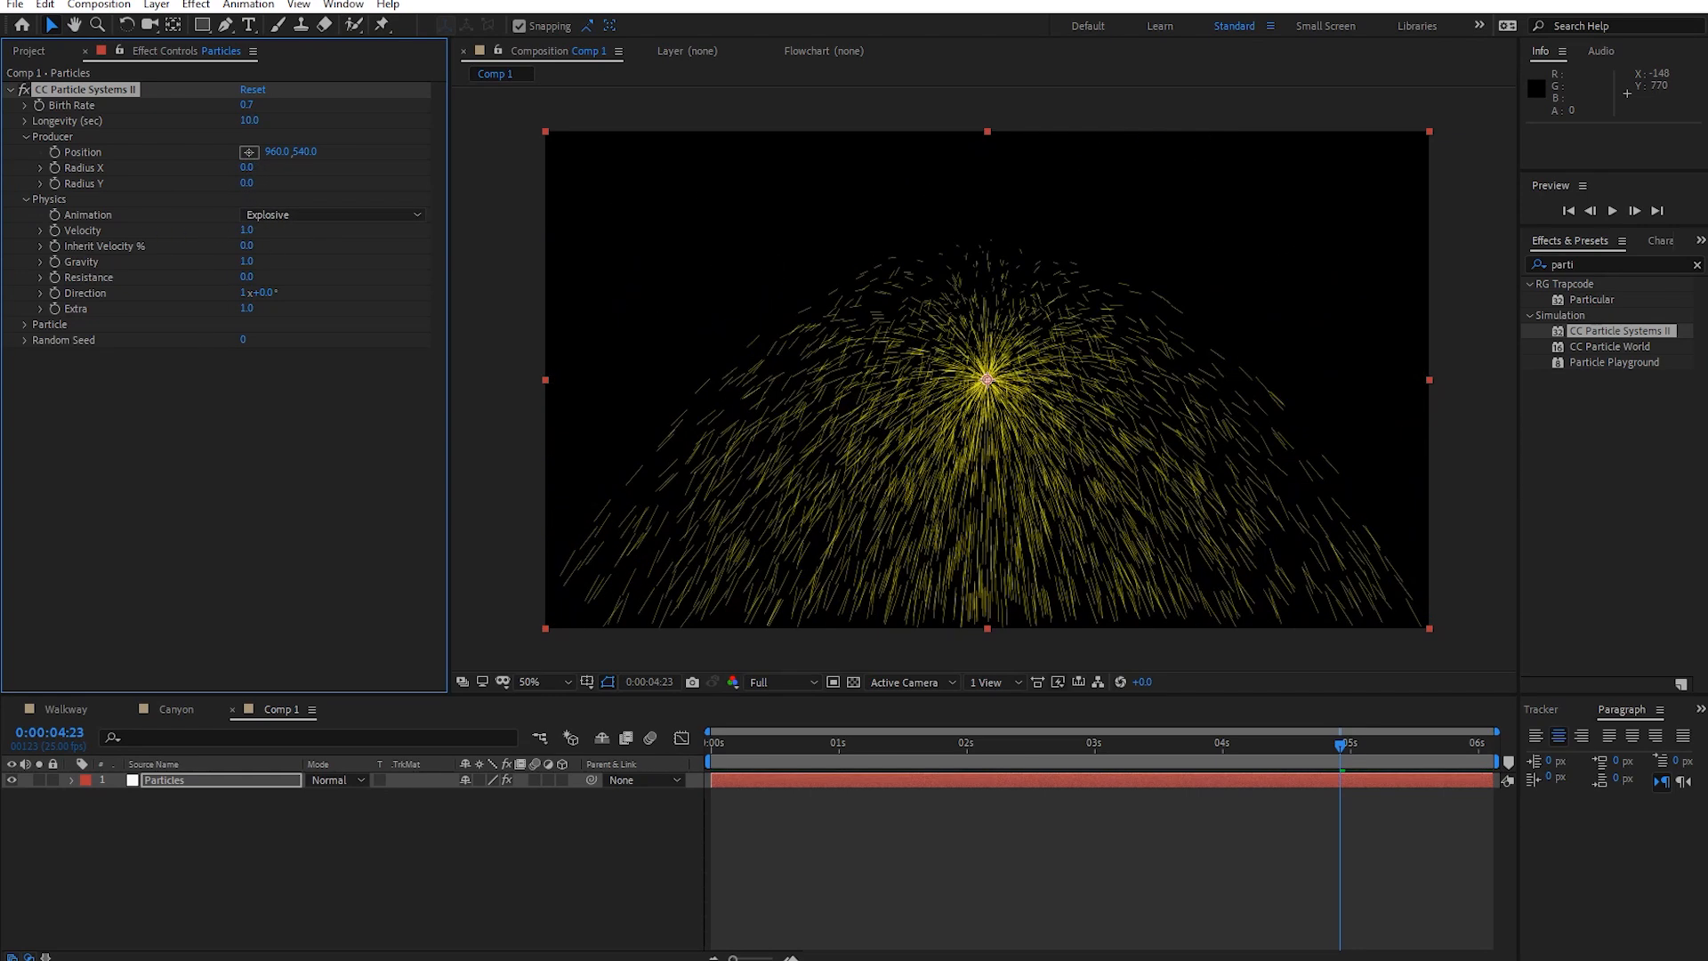
Try the Fractal Explosive and Twirl types for the Physics Animation, previewing each one.
left_click(315, 217)
left_click(317, 257)
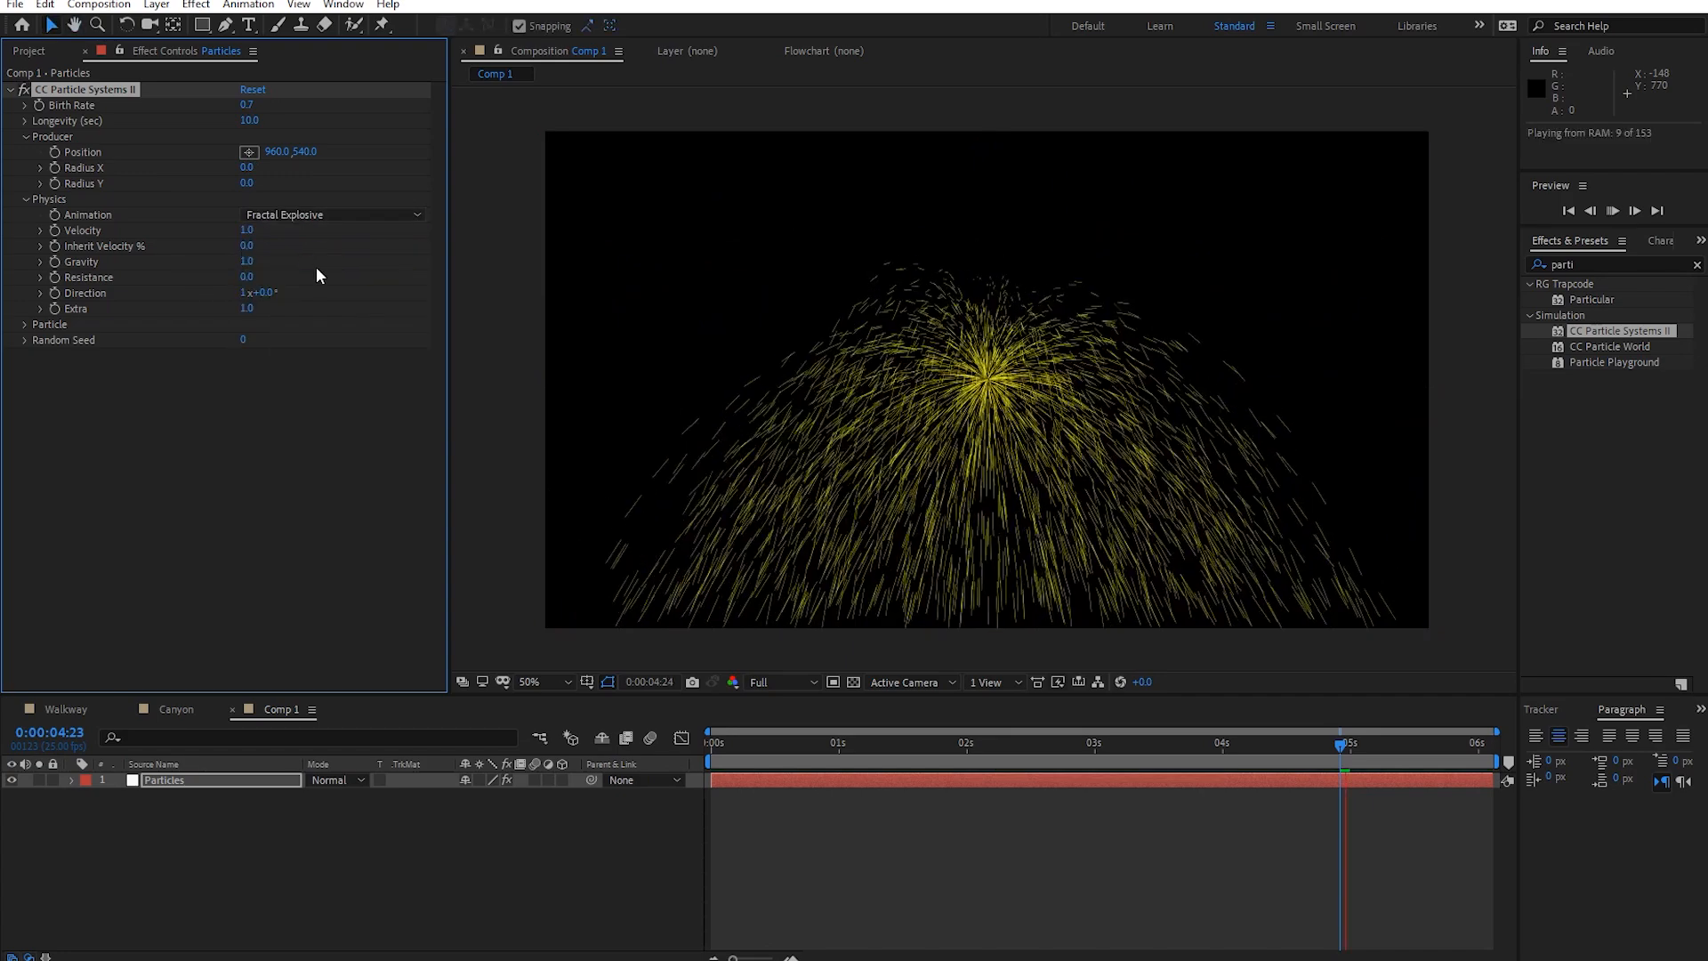
left_click(317, 216)
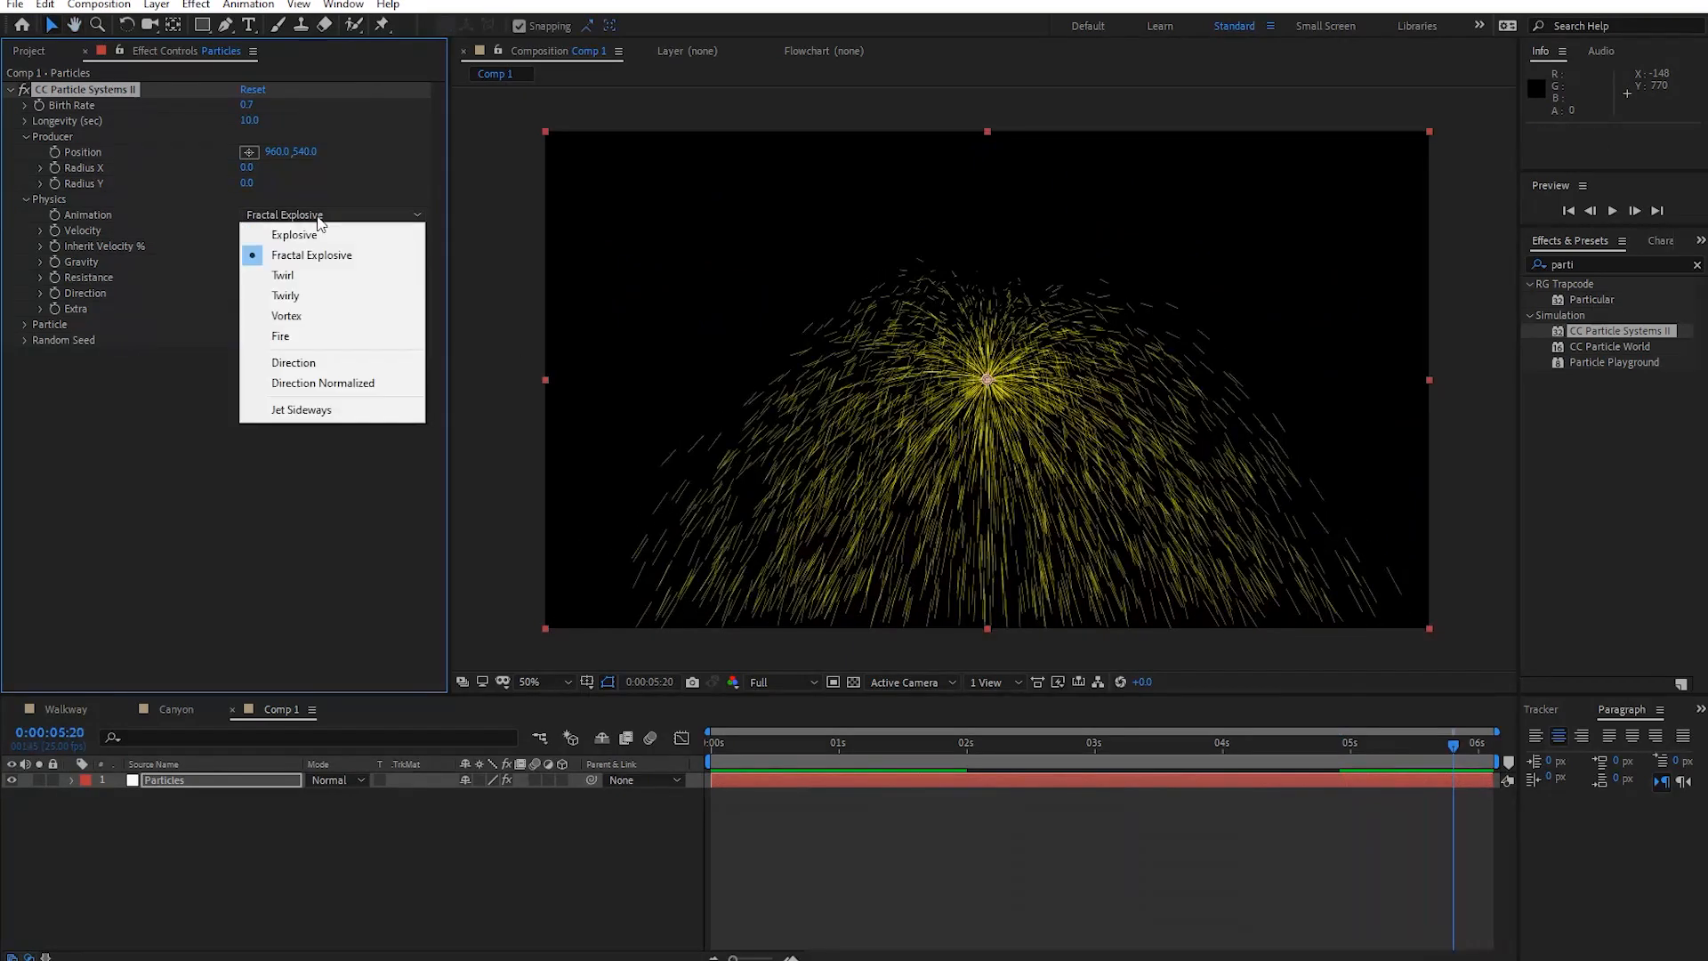
left_click(313, 275)
key("space")
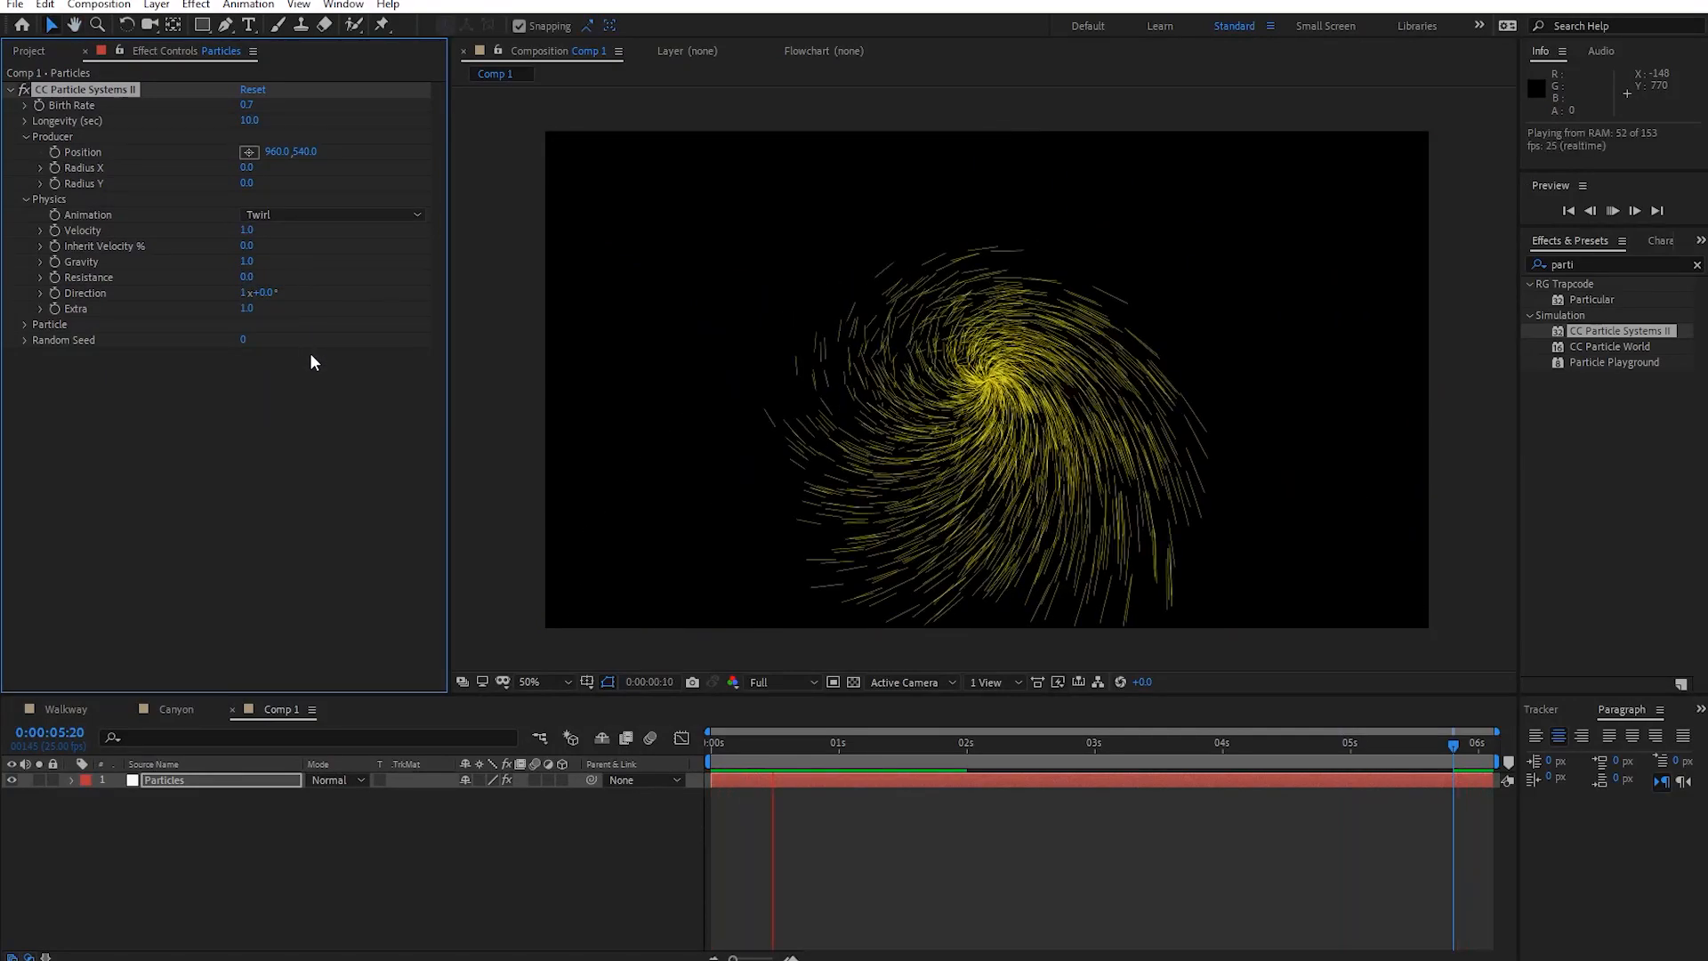
key("space")
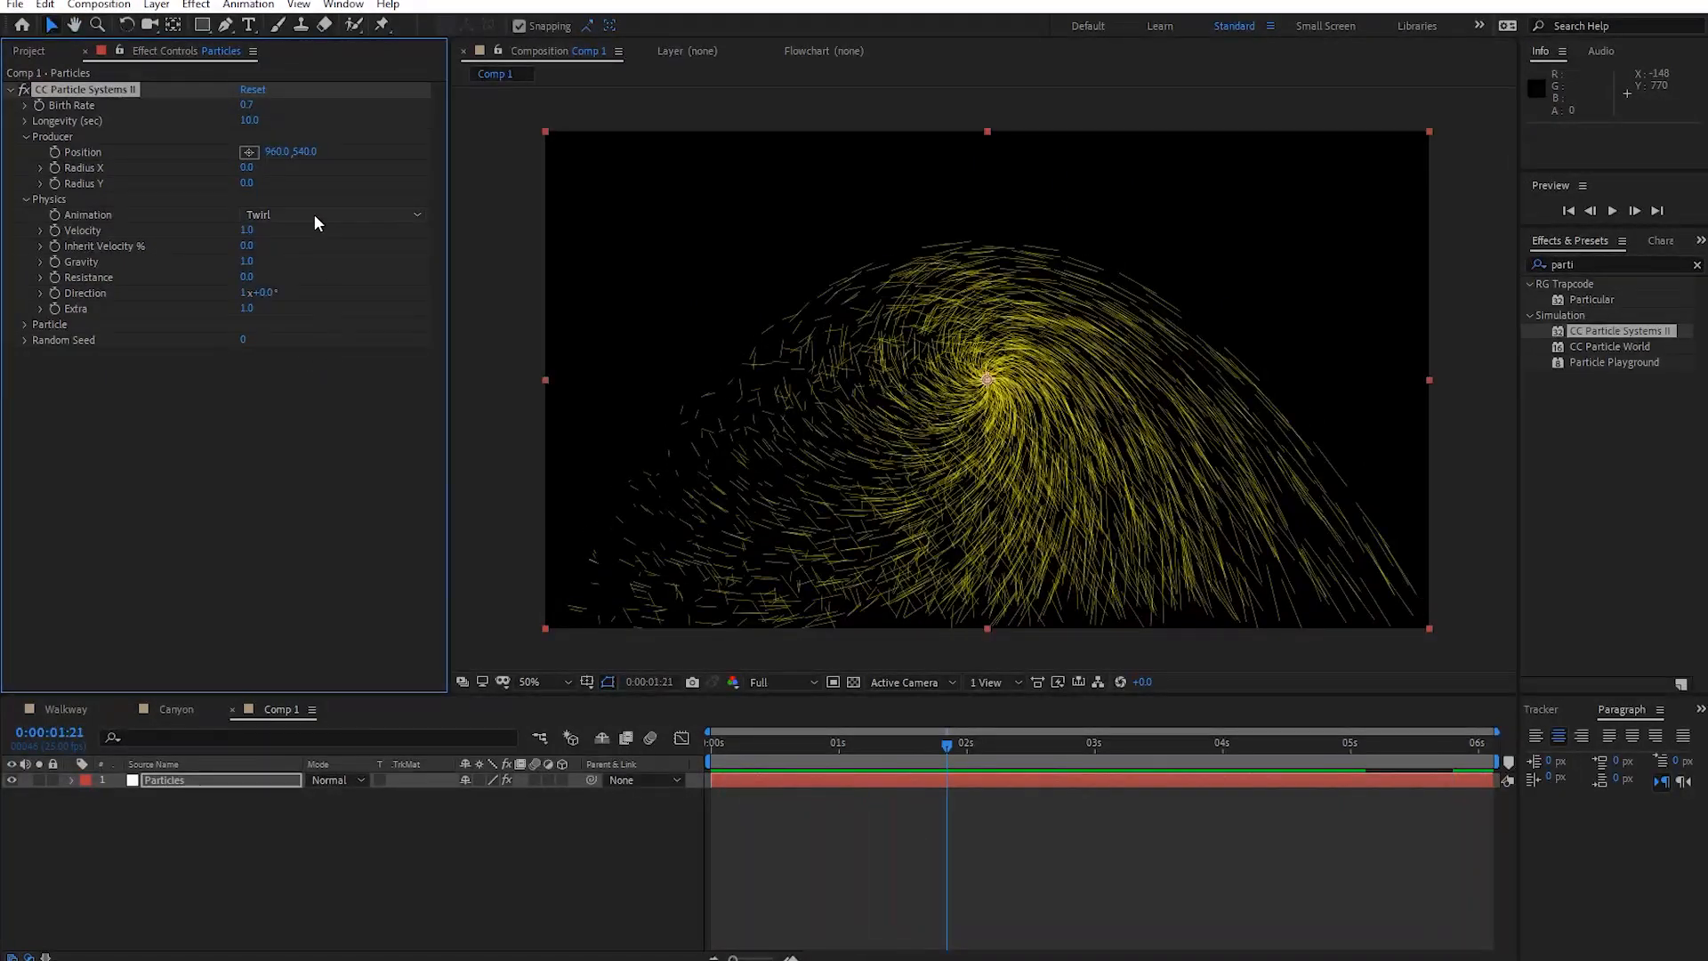
Try the Twirly and Vortex types for the Physics Animation, playing a preview of each.
left_click(313, 214)
left_click(315, 295)
key("space")
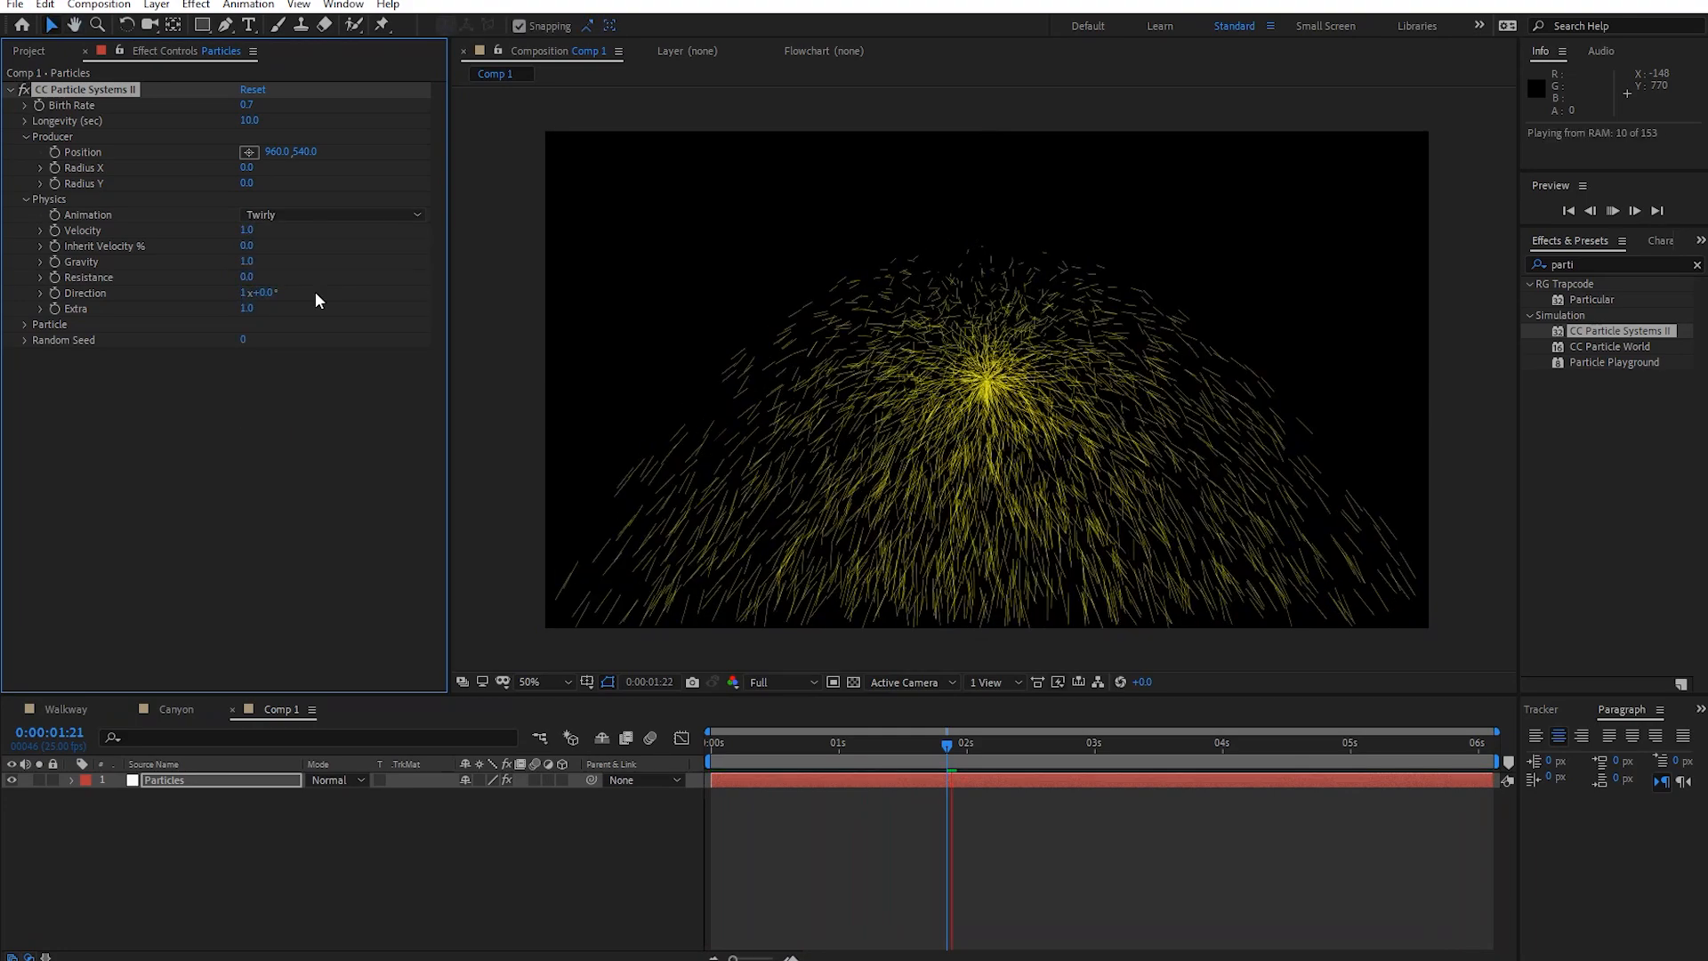
left_click(316, 215)
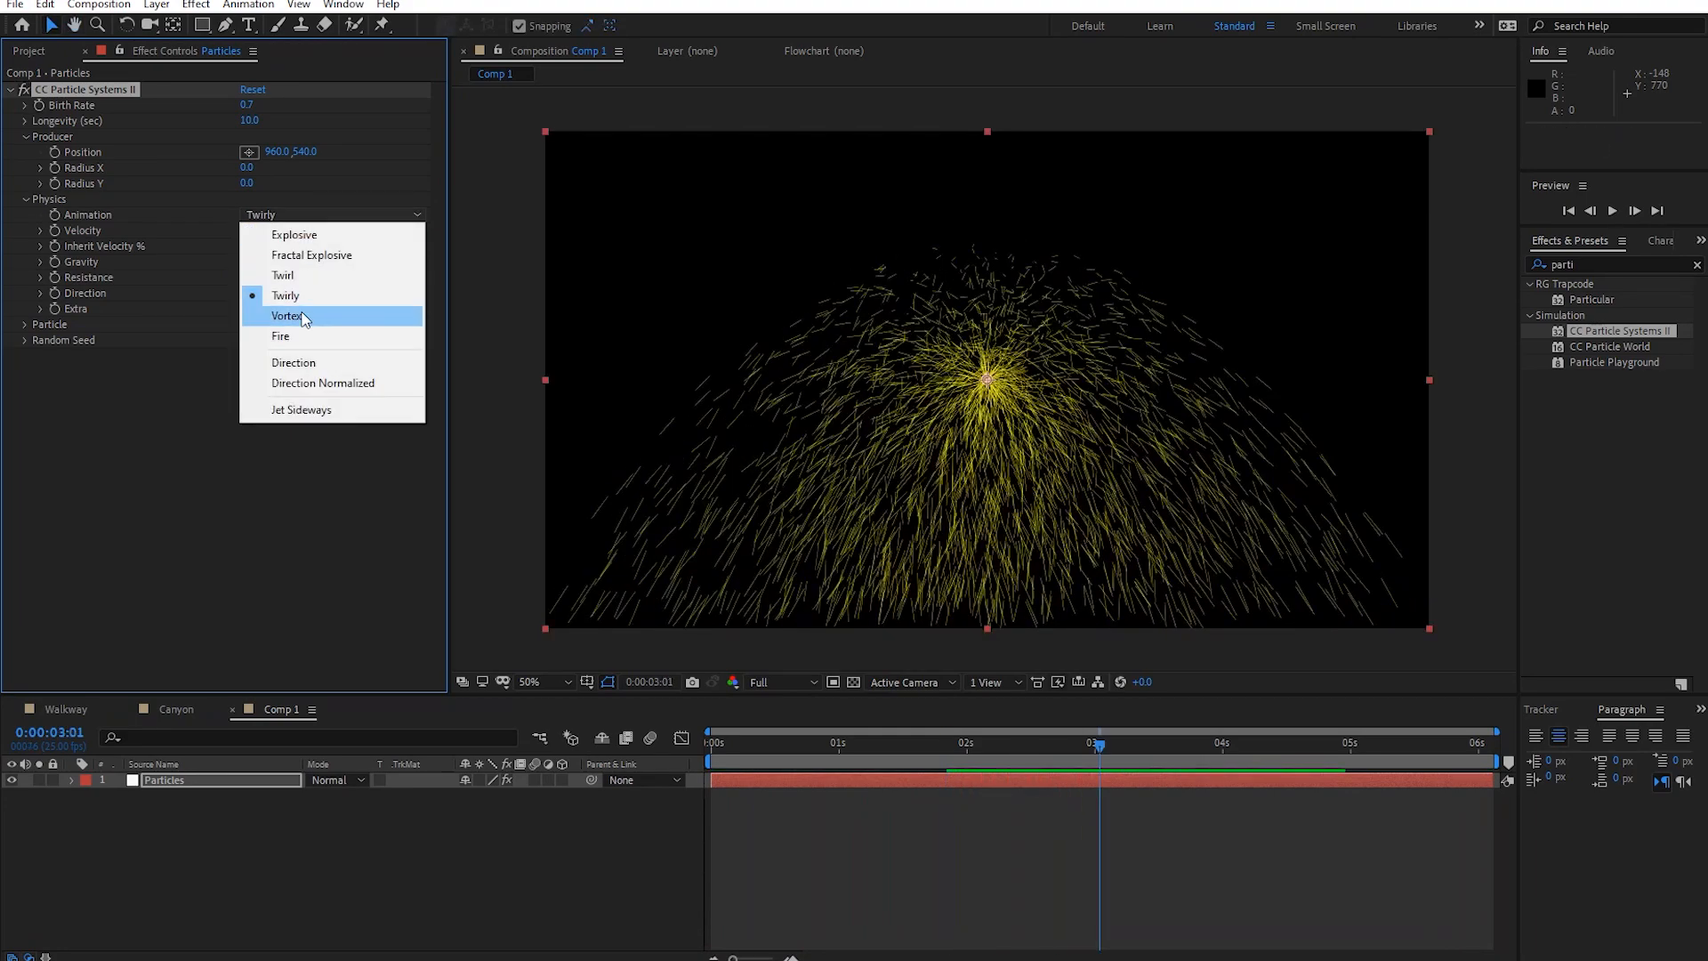
left_click(301, 311)
key("space")
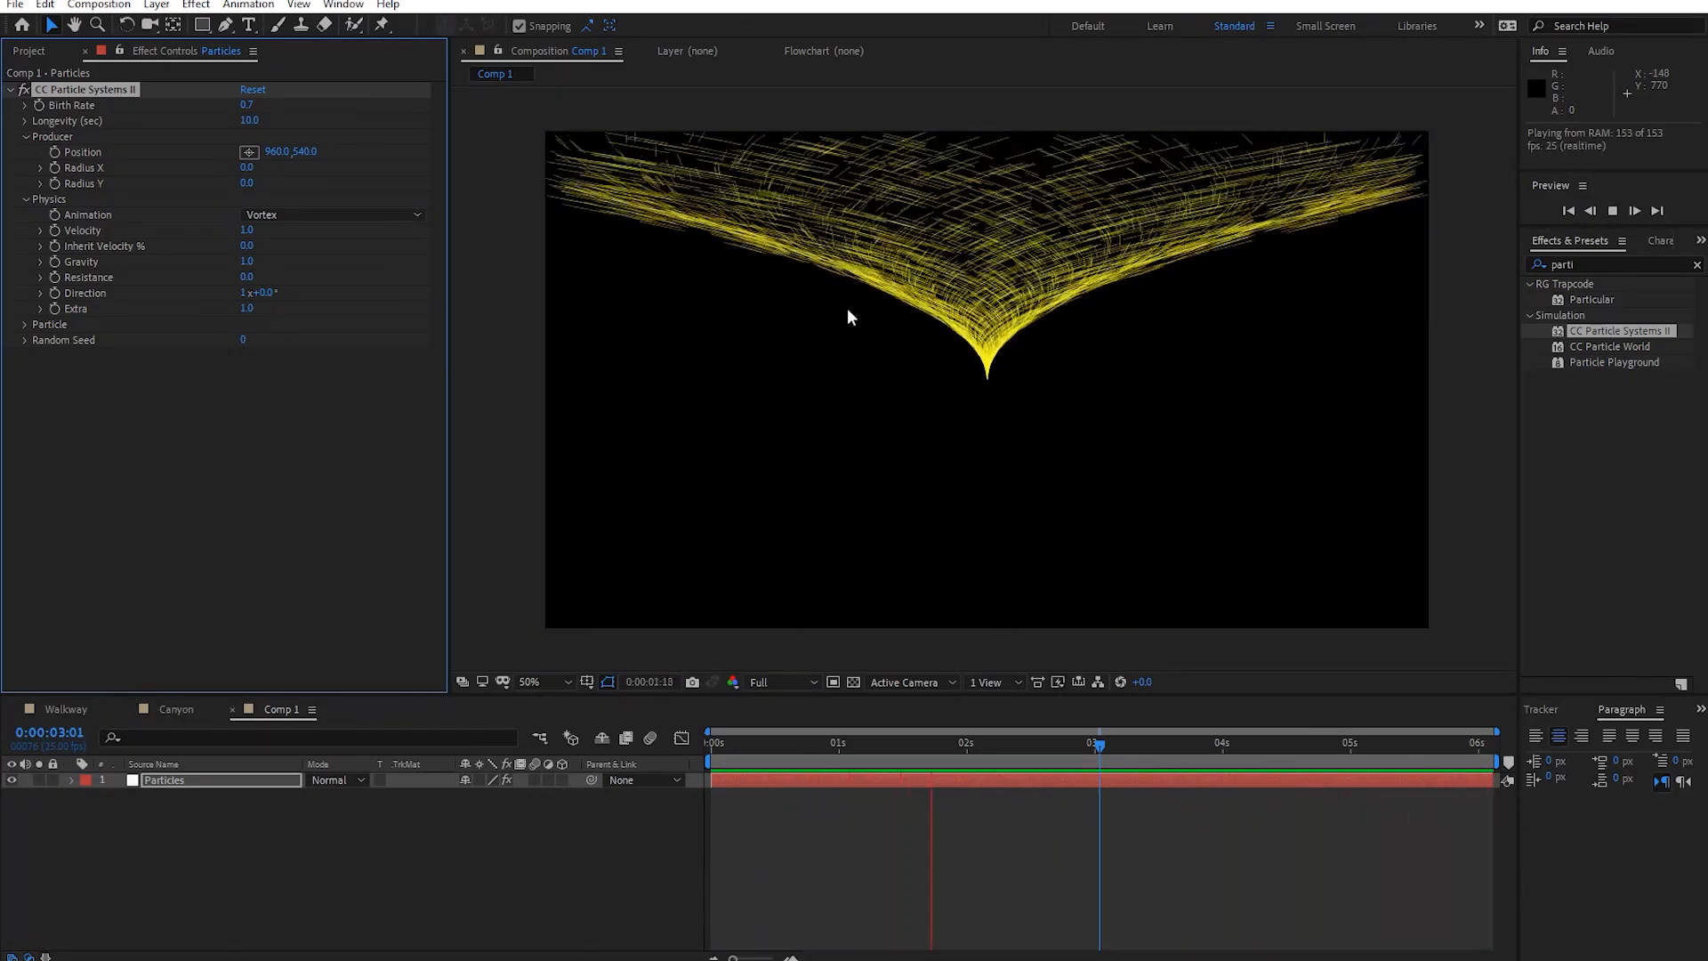
Try the Fire and Direction types for the Physics Animation, previewing how each emits.
left_click(338, 215)
left_click(334, 336)
key("space")
left_click(269, 221)
left_click(269, 222)
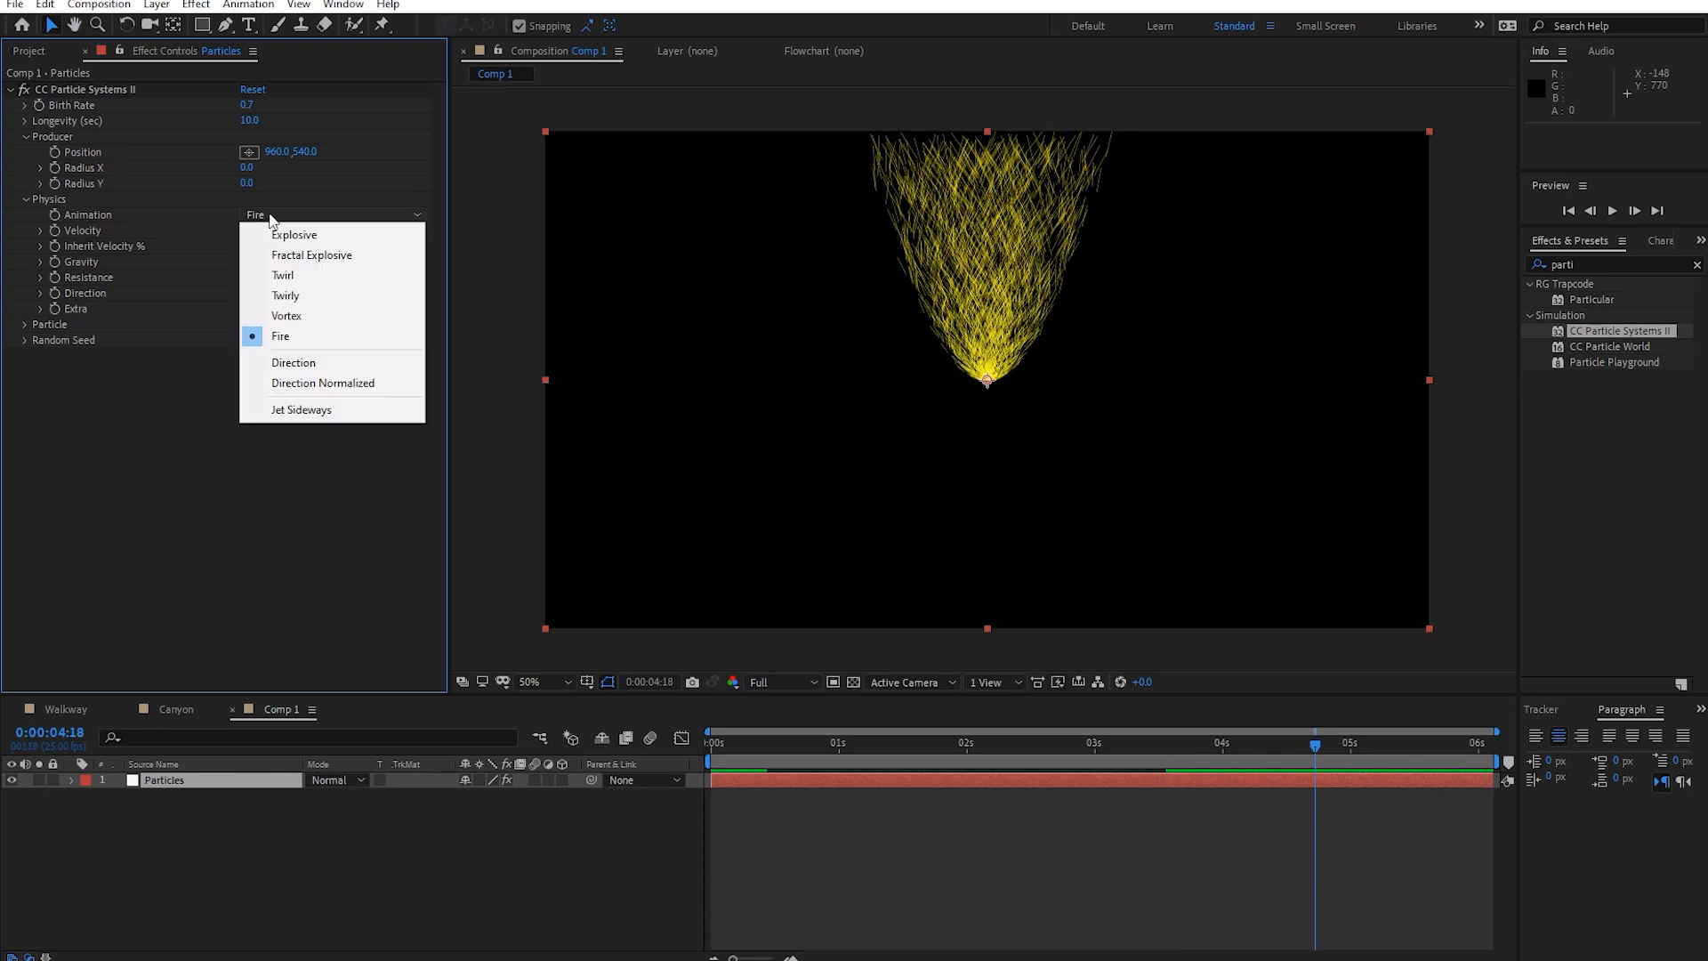
left_click(281, 360)
key("space")
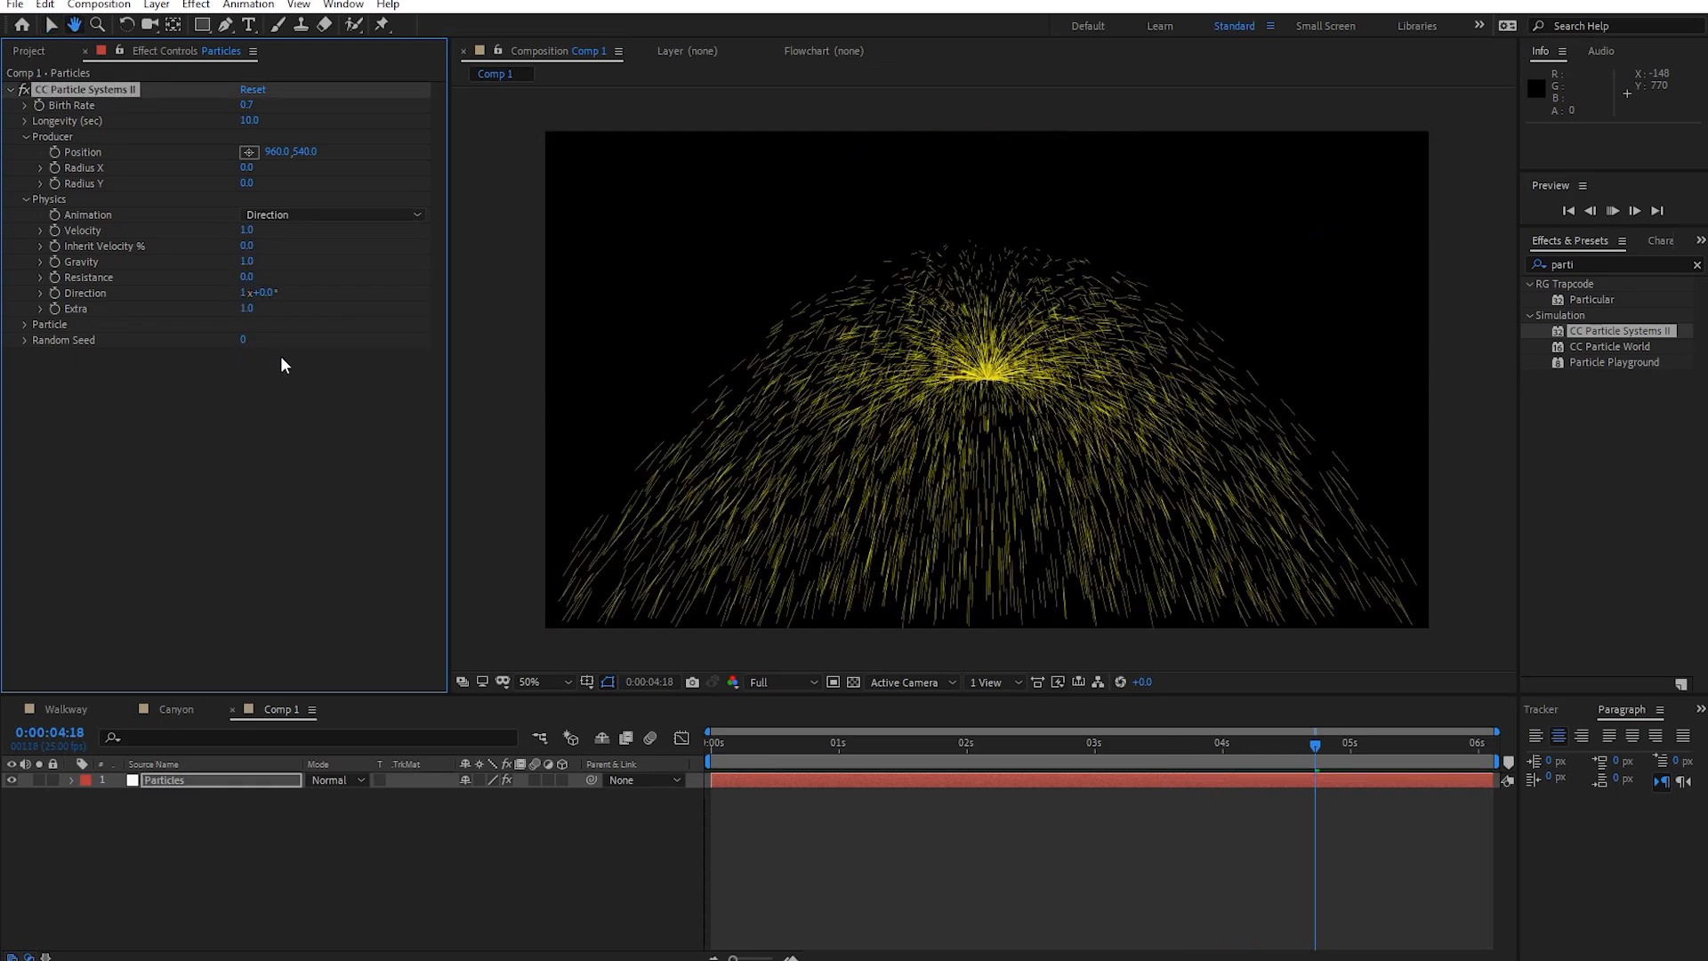
Set the Physics Animation type back to Explosive and preview it briefly.
left_click(286, 213)
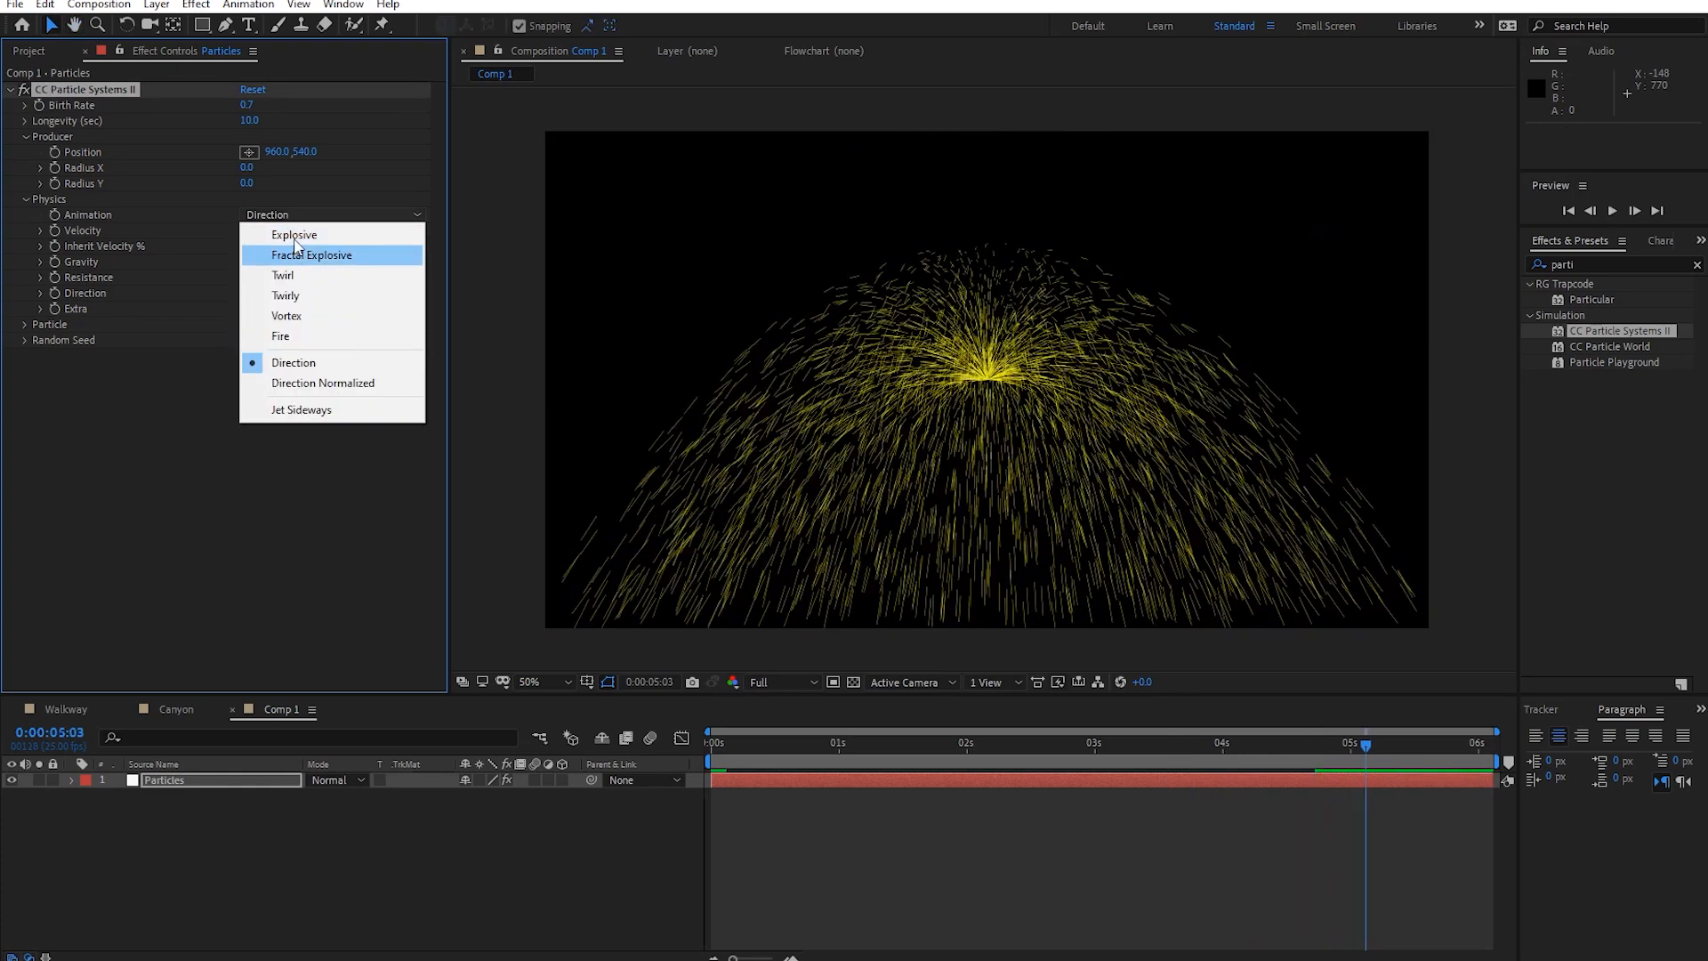
left_click(293, 229)
key("space")
key("space")
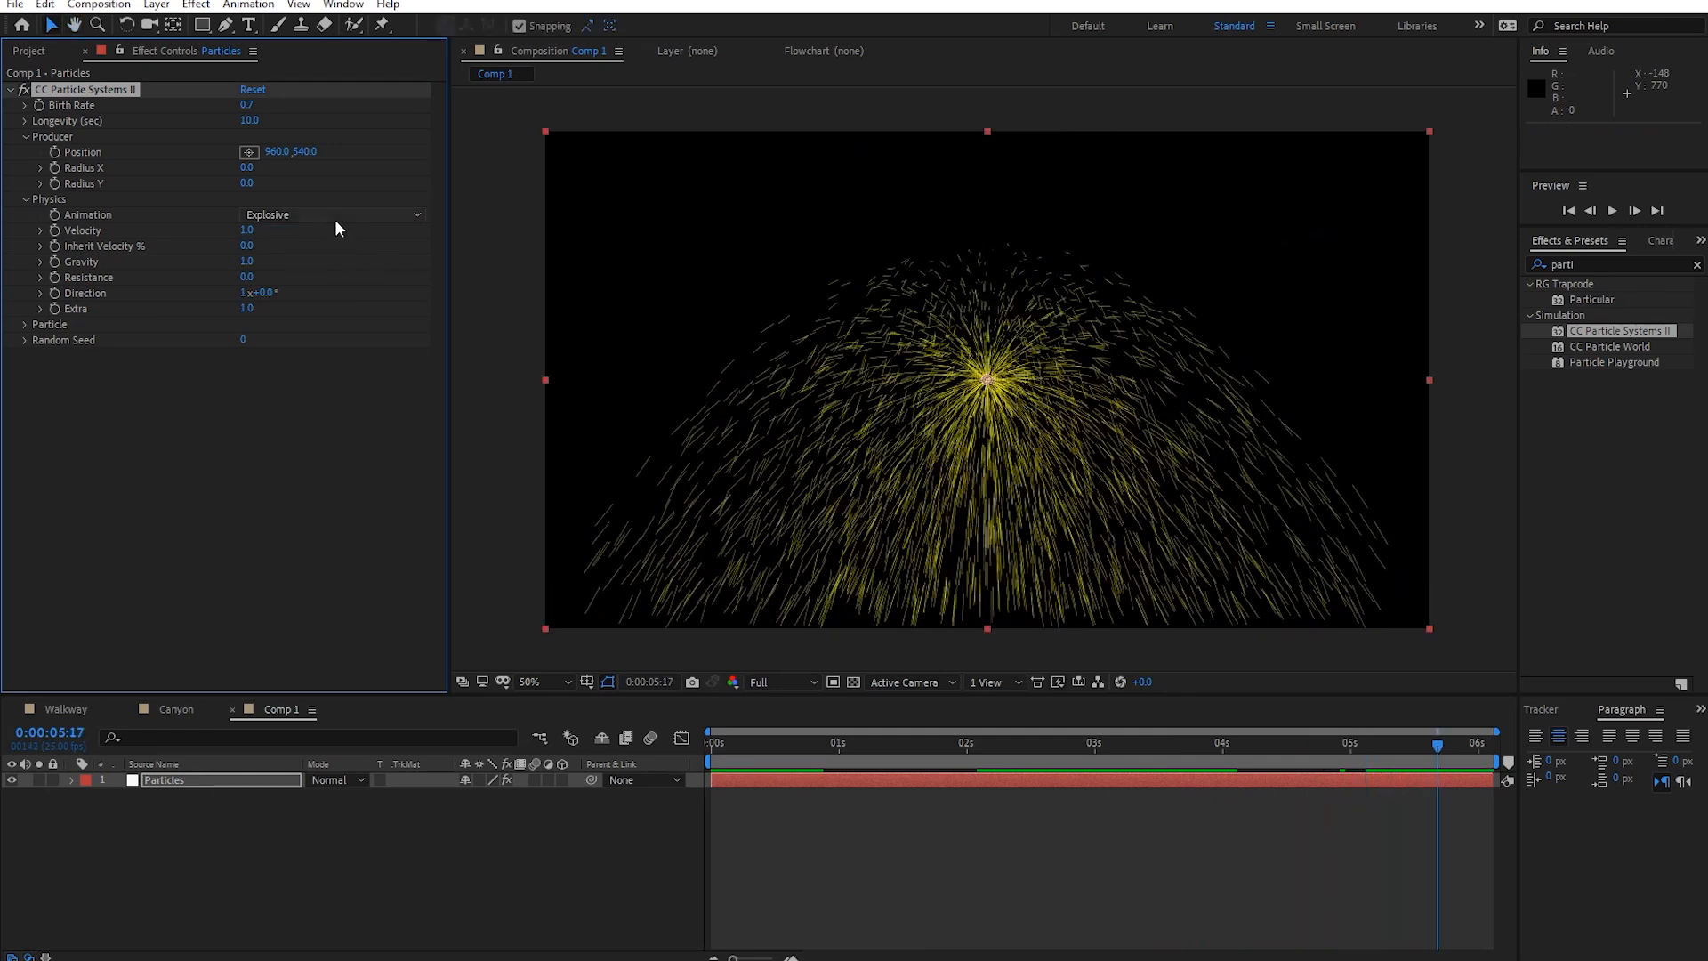
Try the Direction and Jet Sideways types for the Physics Animation, previewing the particles with each.
left_click(393, 214)
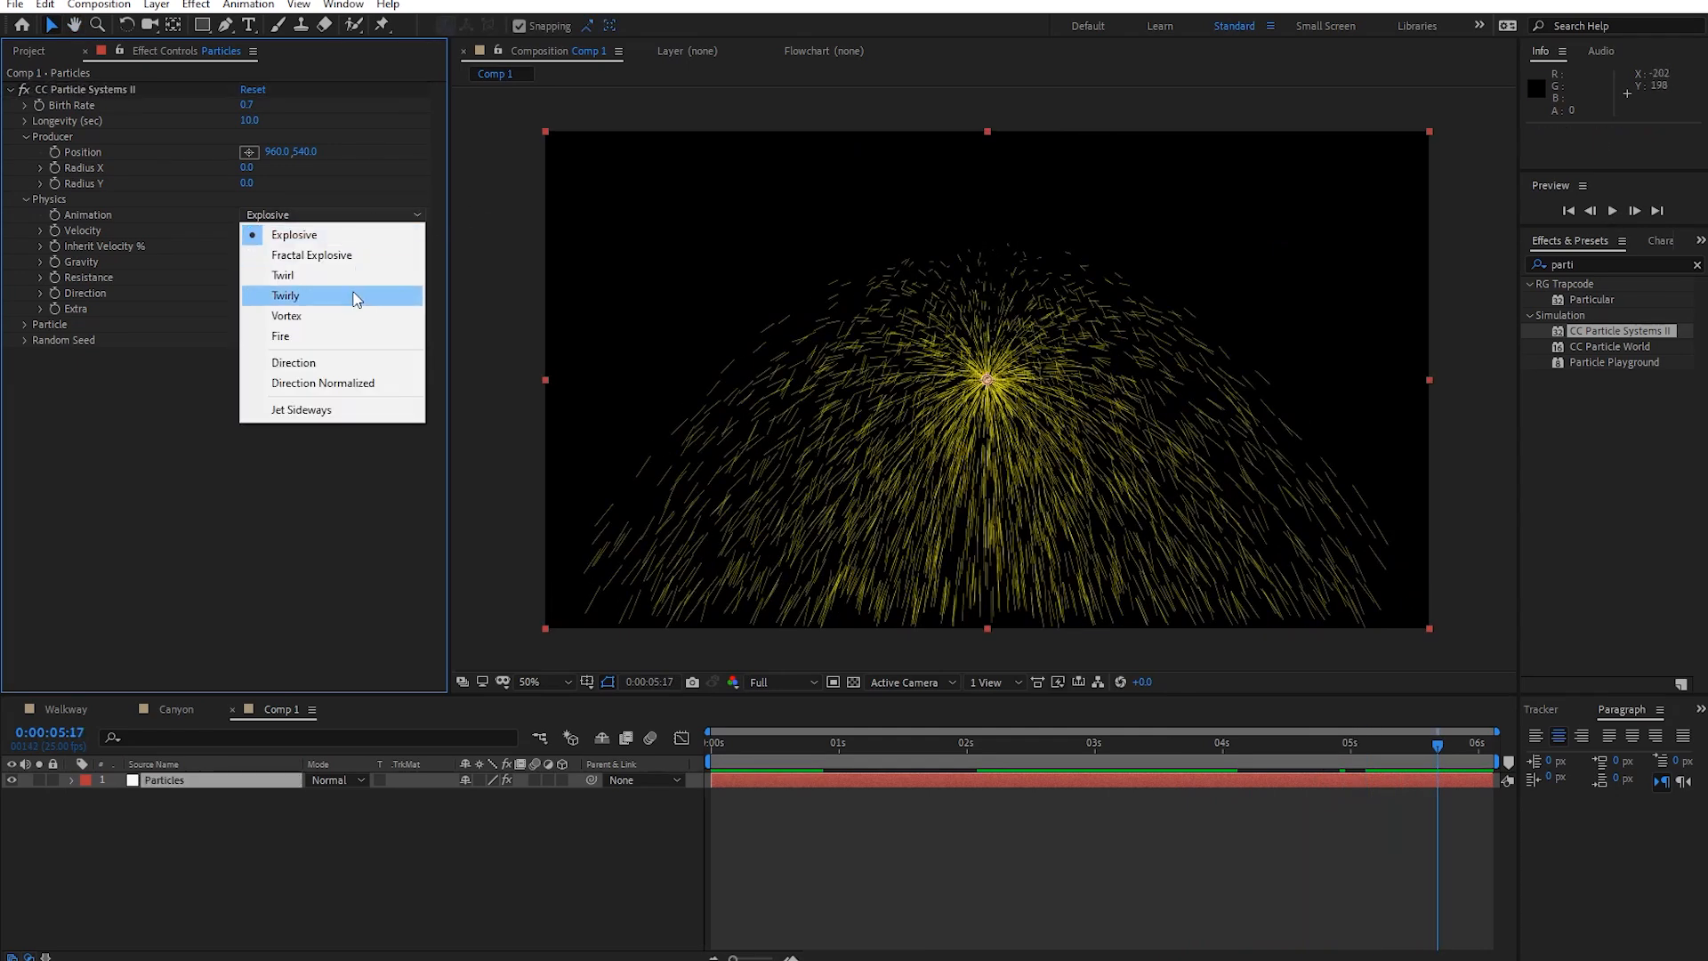
left_click(341, 366)
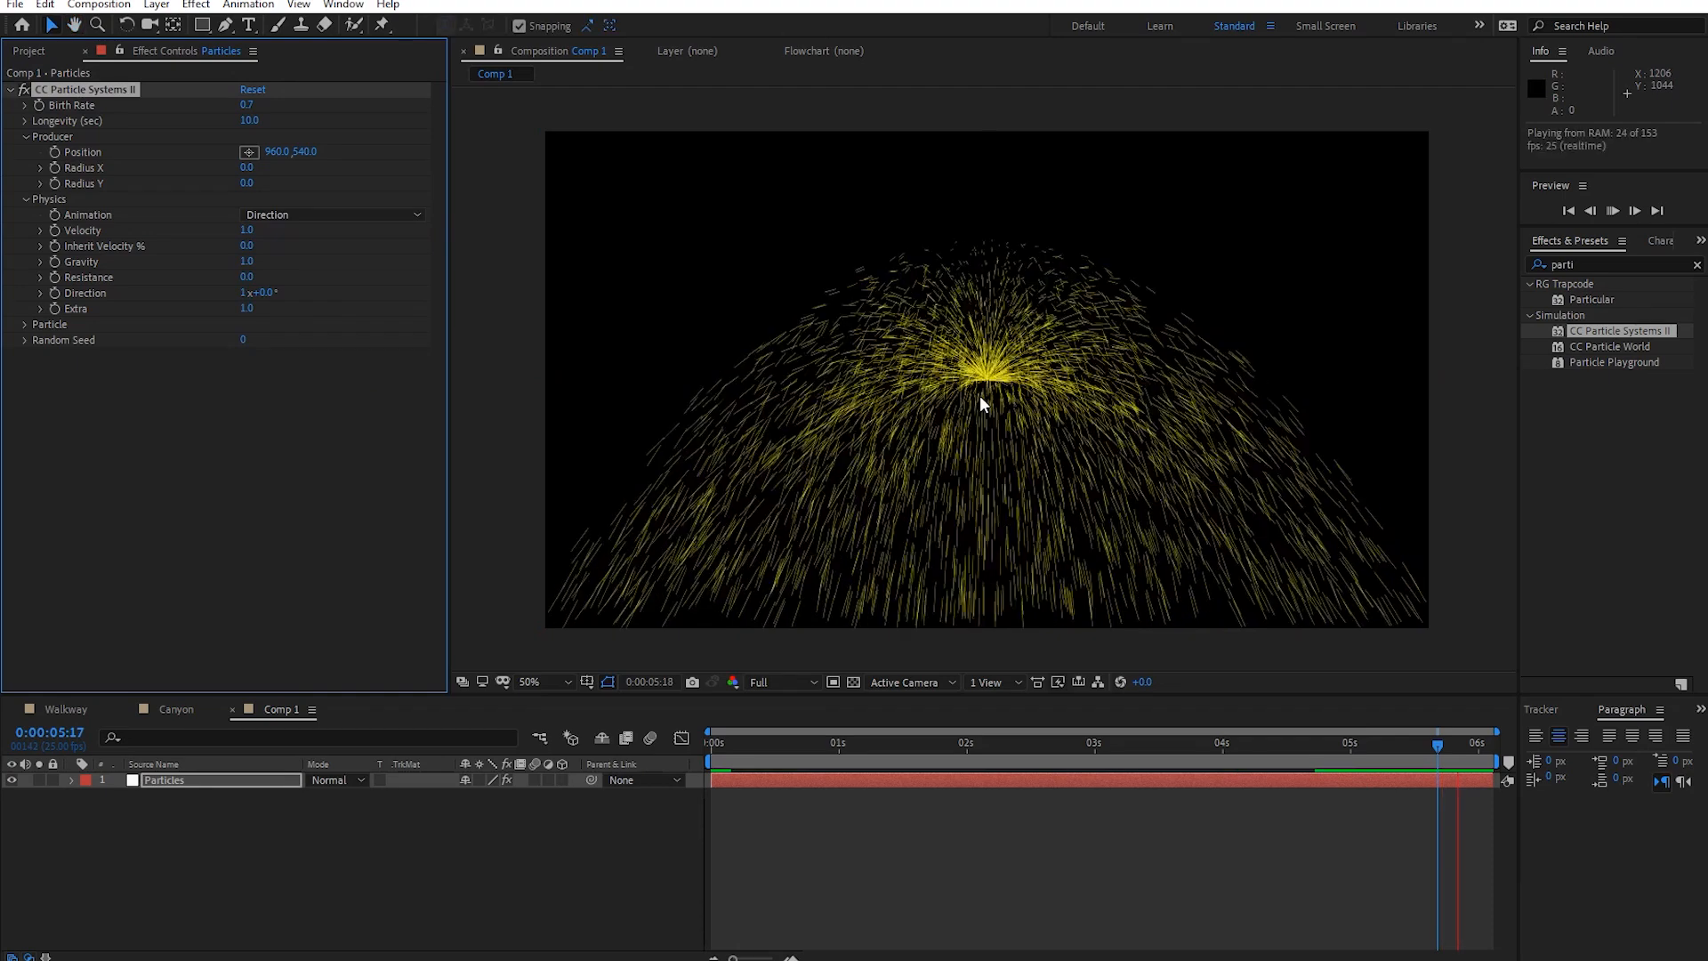
key("space")
key("space")
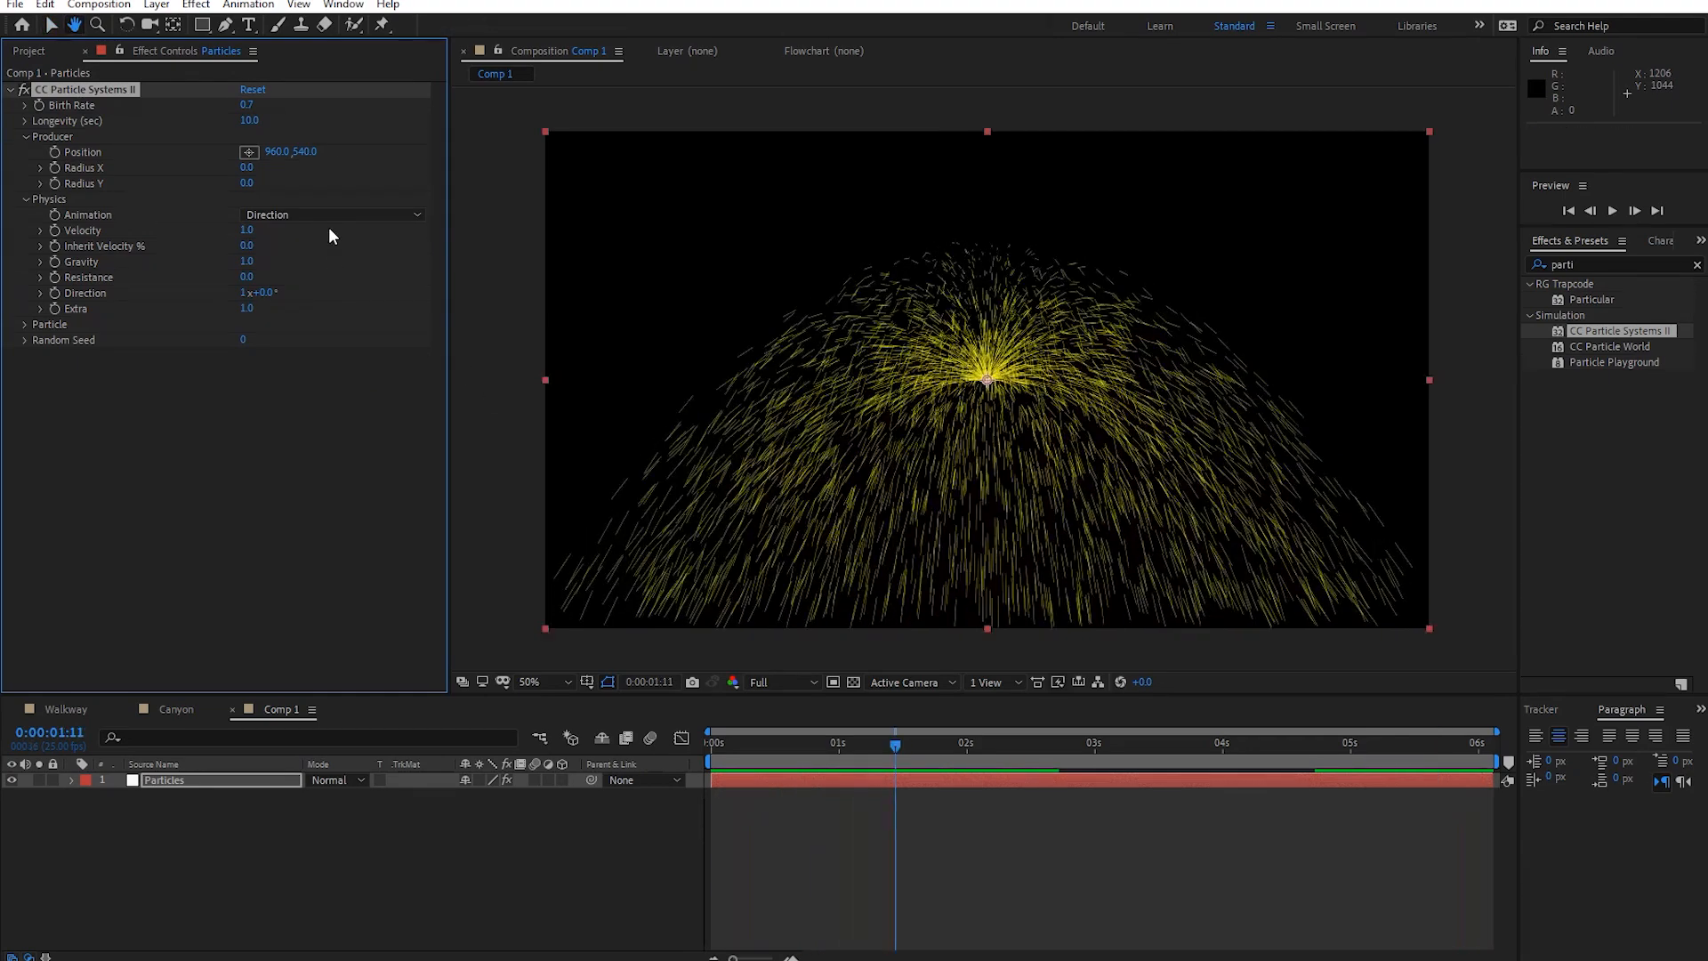
left_click(329, 217)
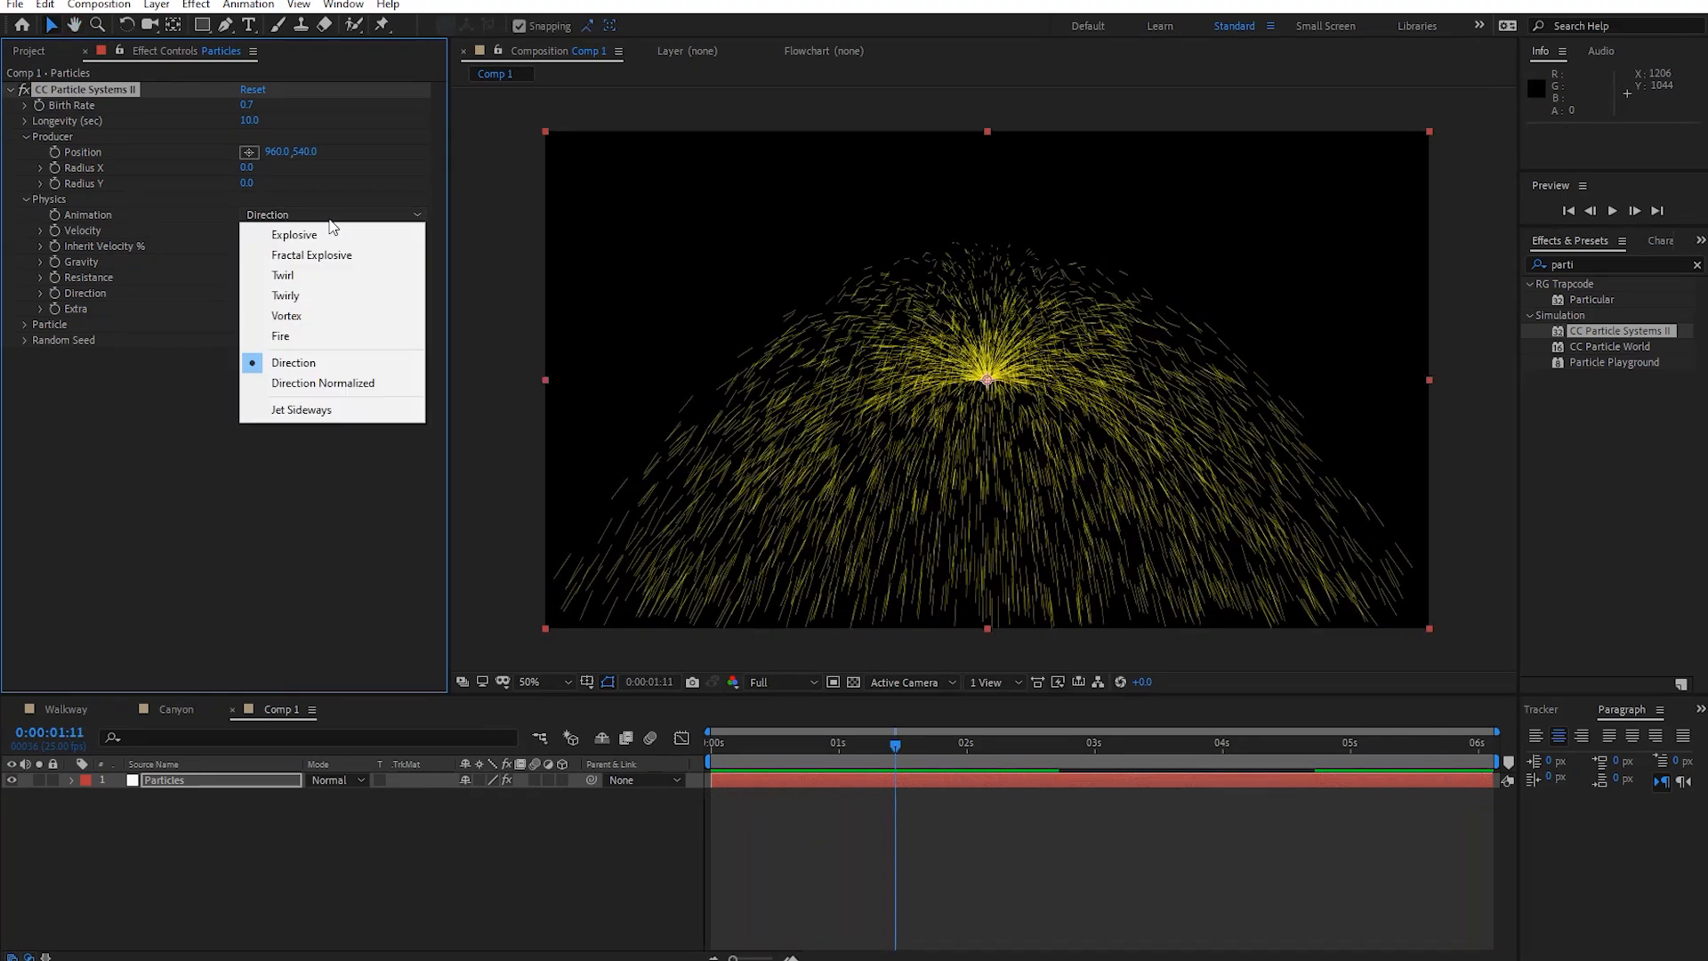
left_click(339, 407)
key("space")
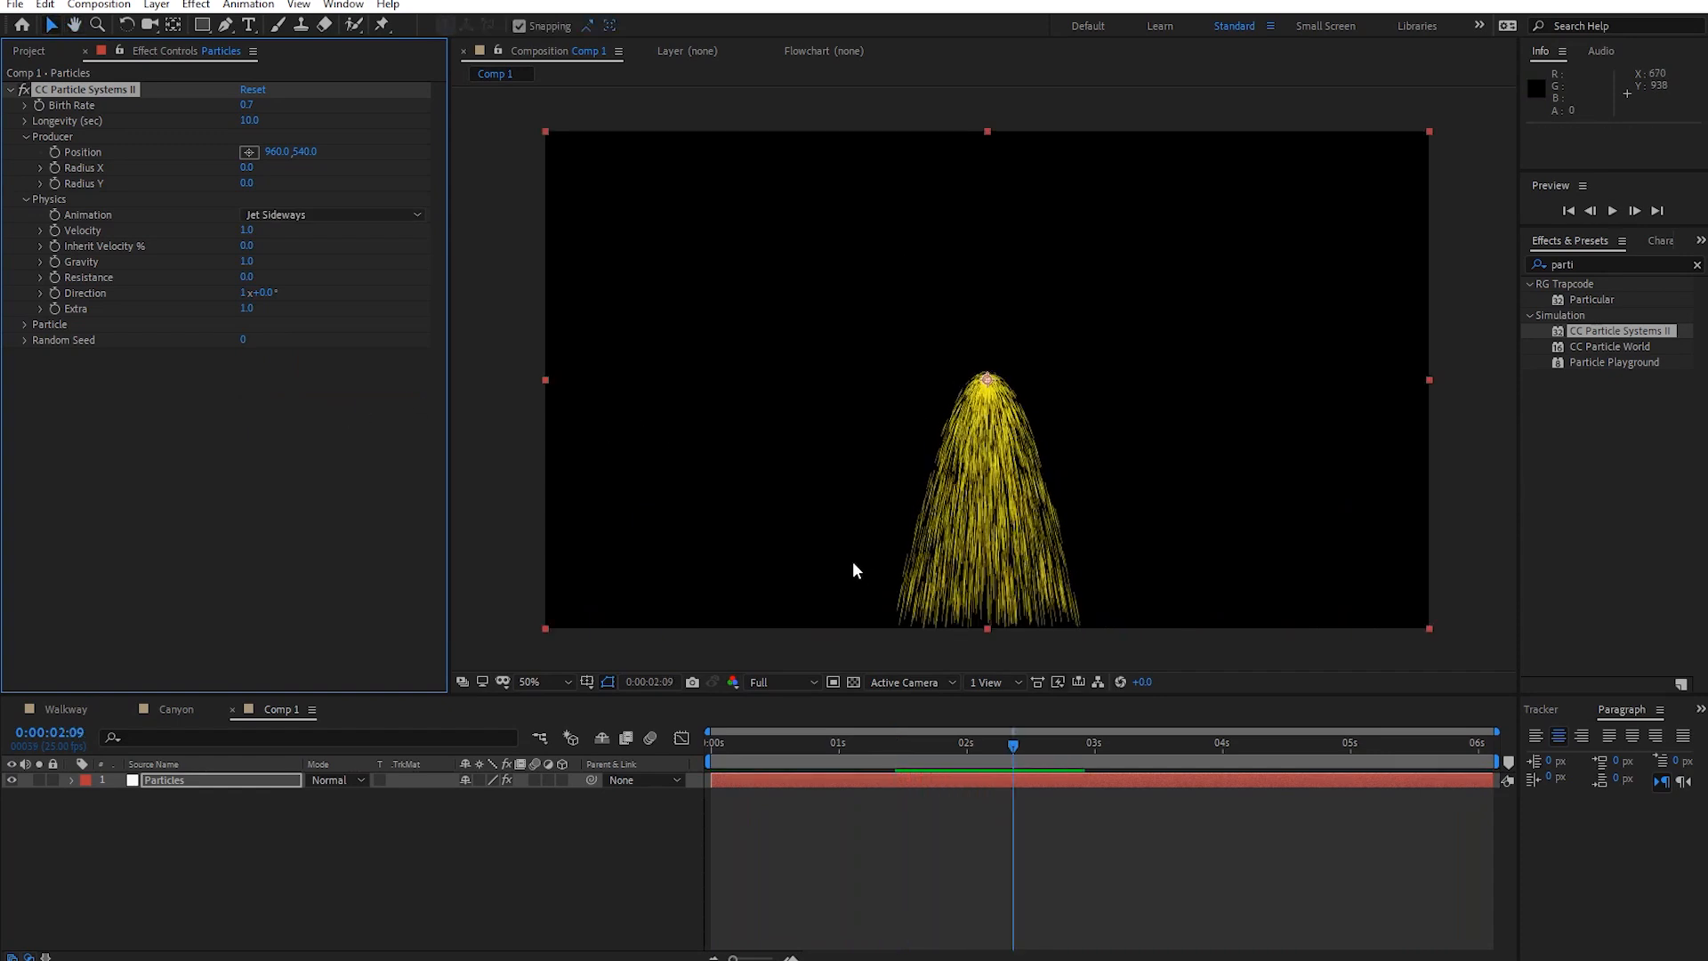
Return the Physics Animation to Explosive and play back the particles.
left_click(359, 222)
left_click(341, 232)
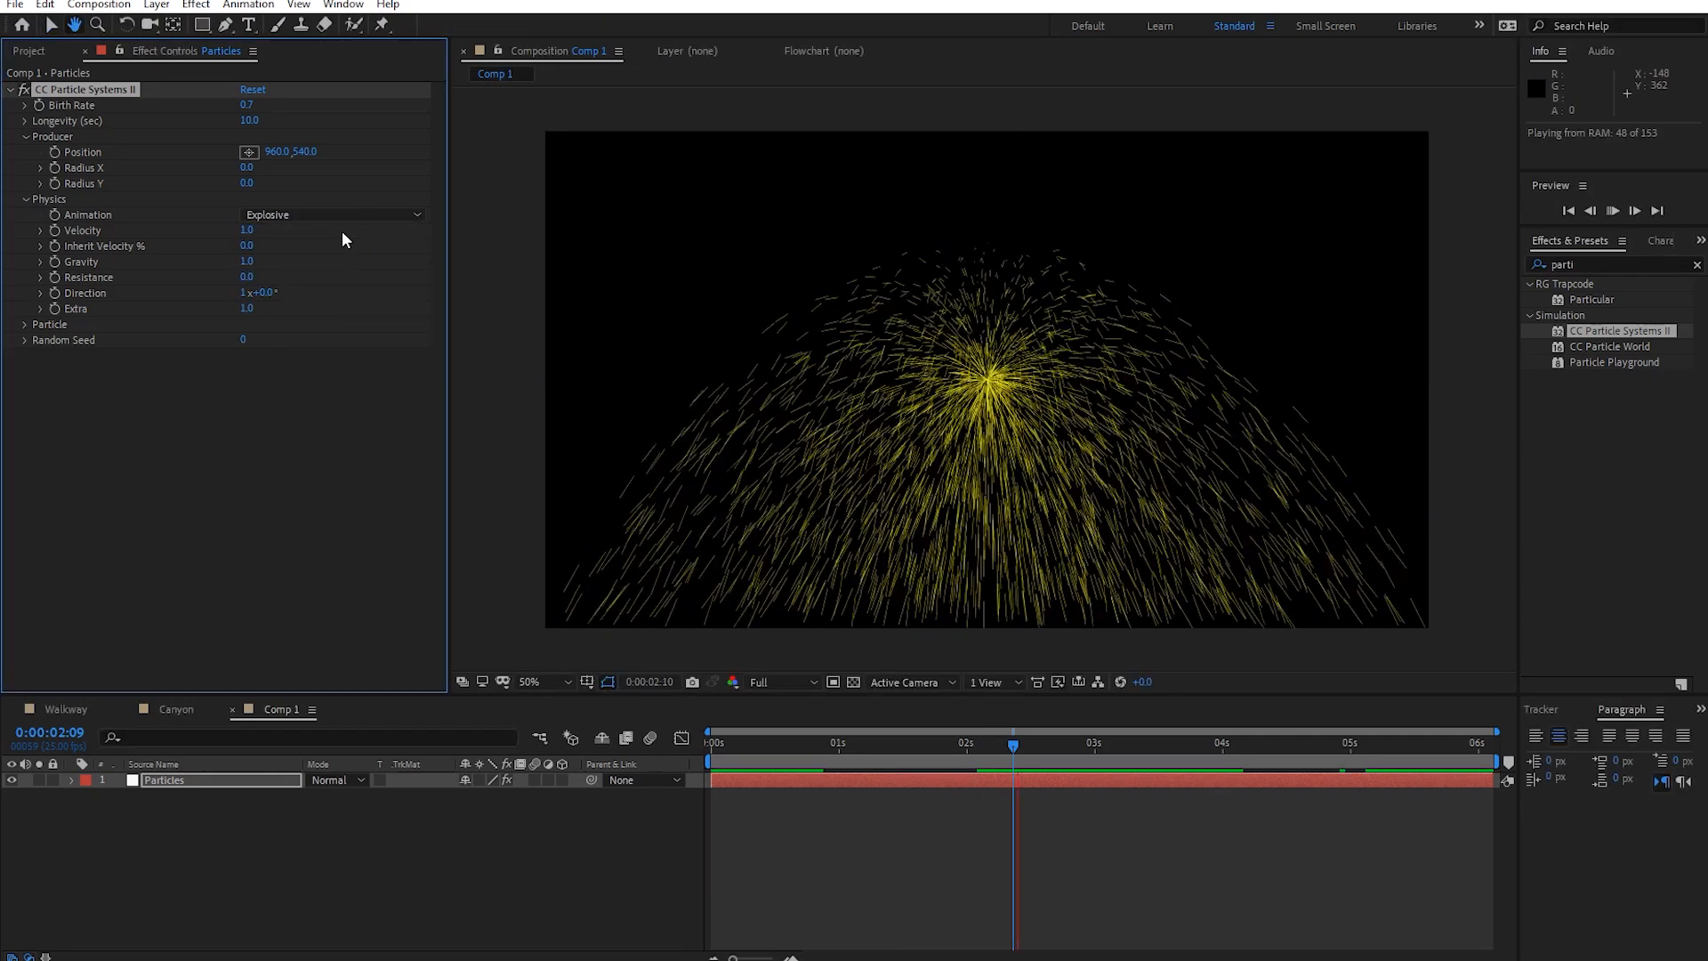
key("space")
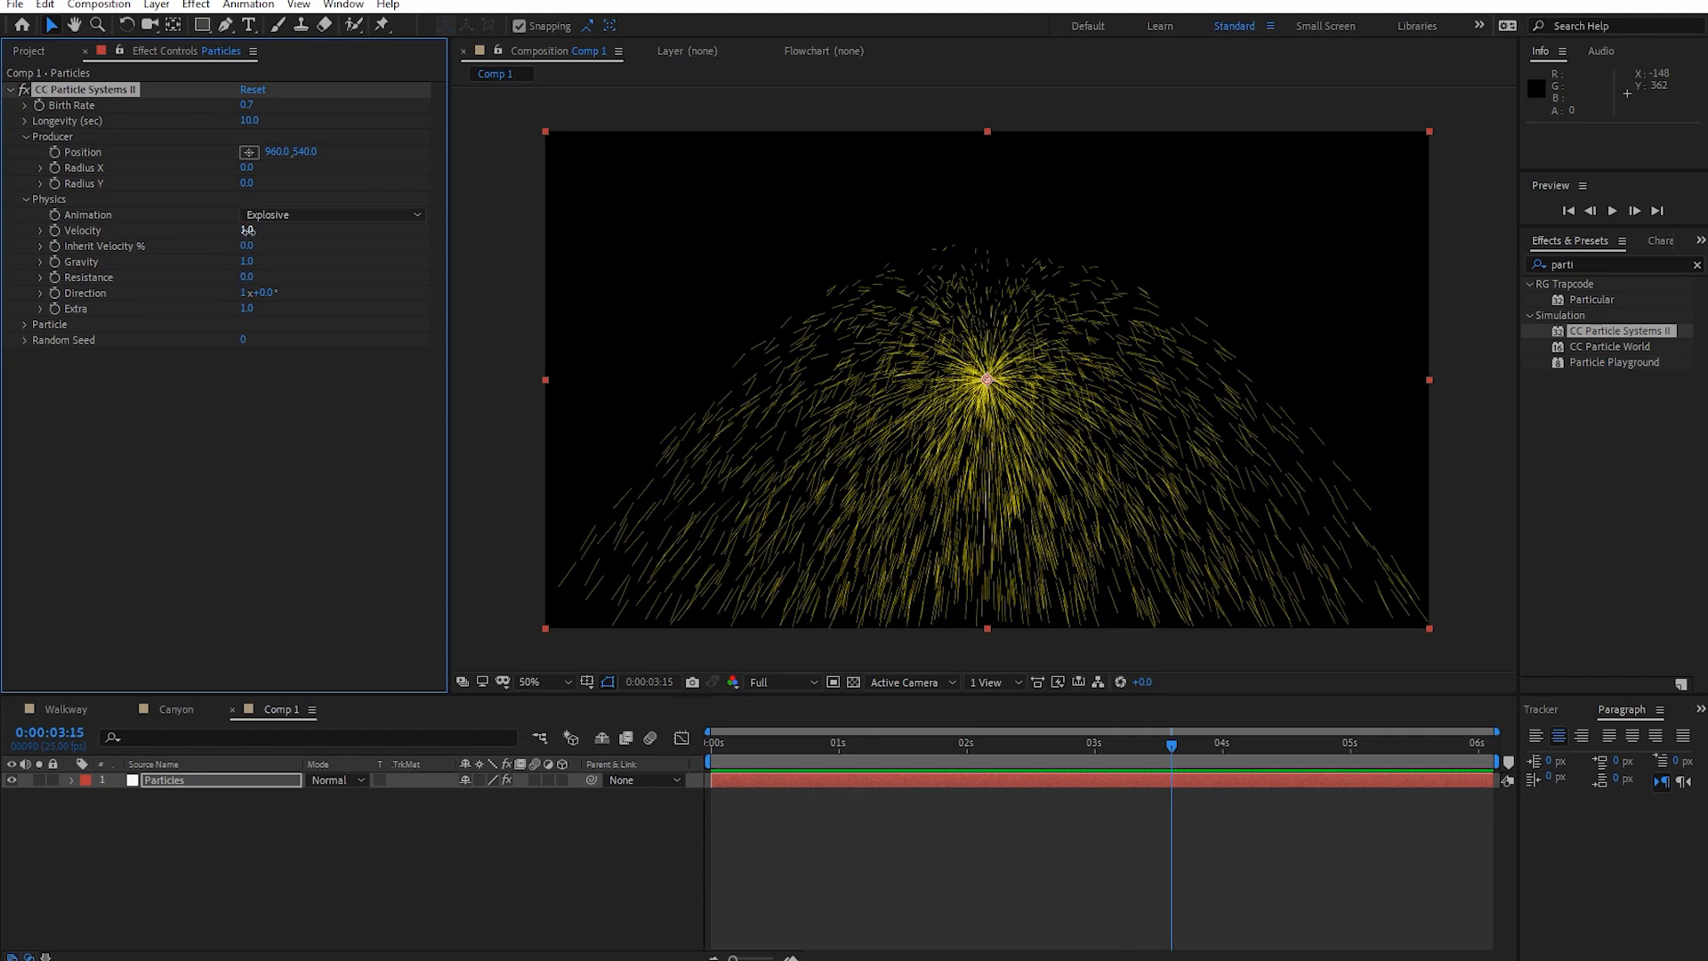
Lower the particle Velocity to 0.4 and preview the emission, including from the start of the timeline.
left_click_drag(247, 231, 189, 224)
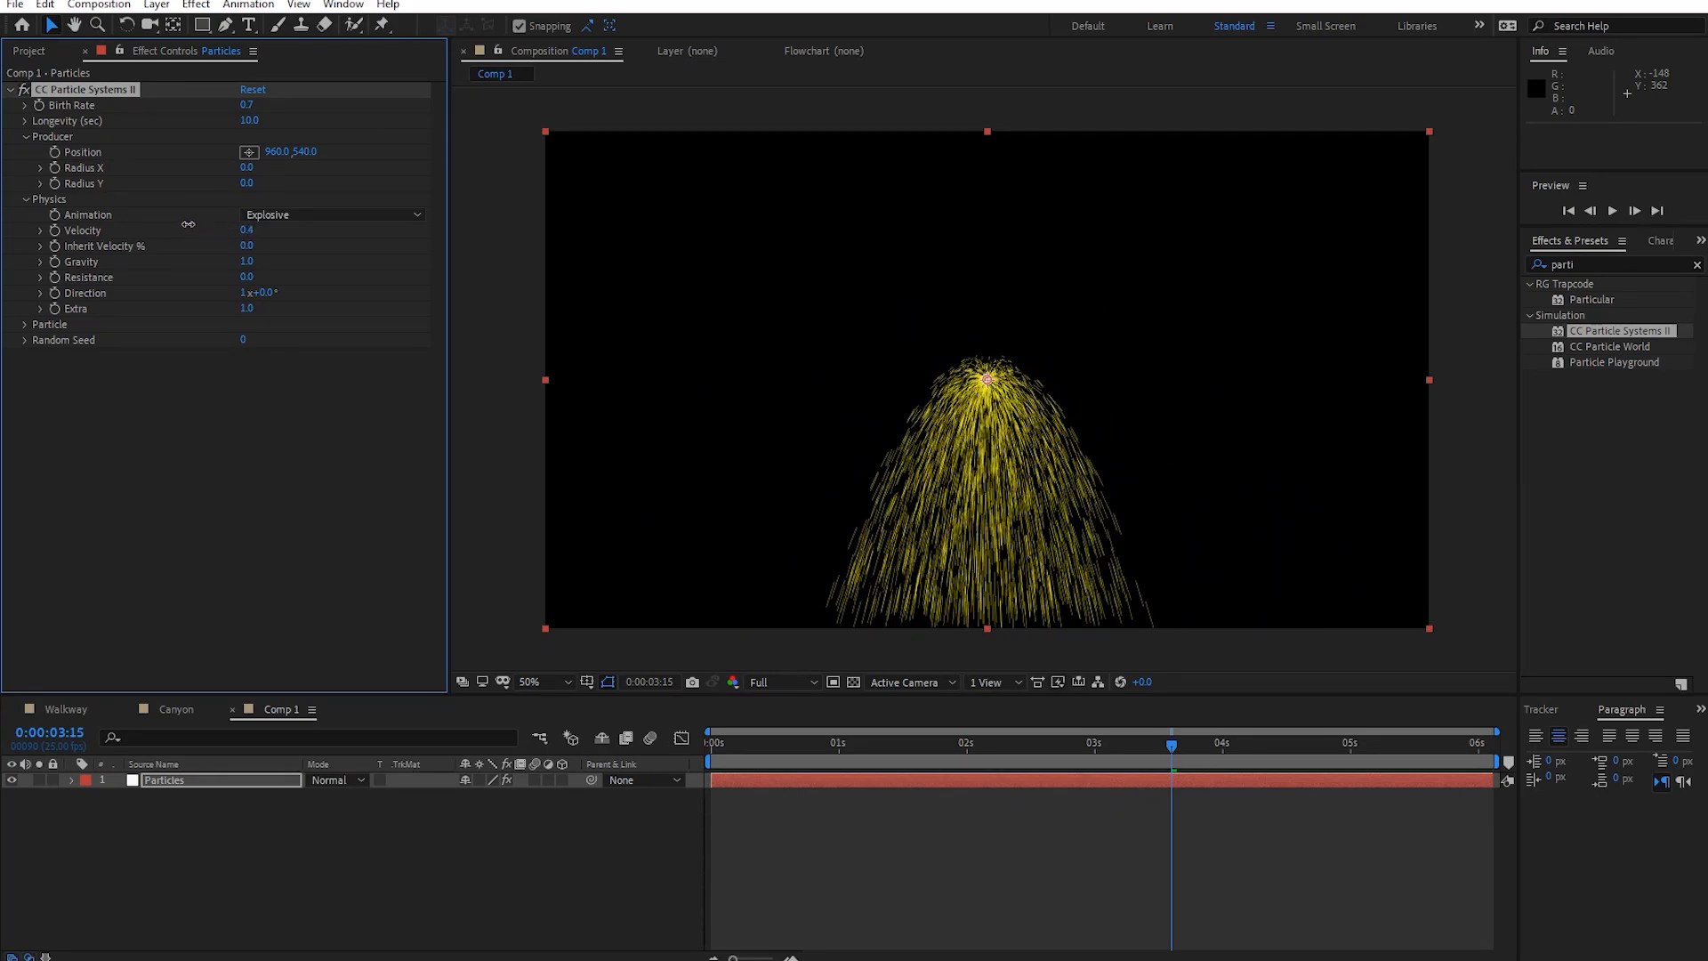
key("space")
key("space")
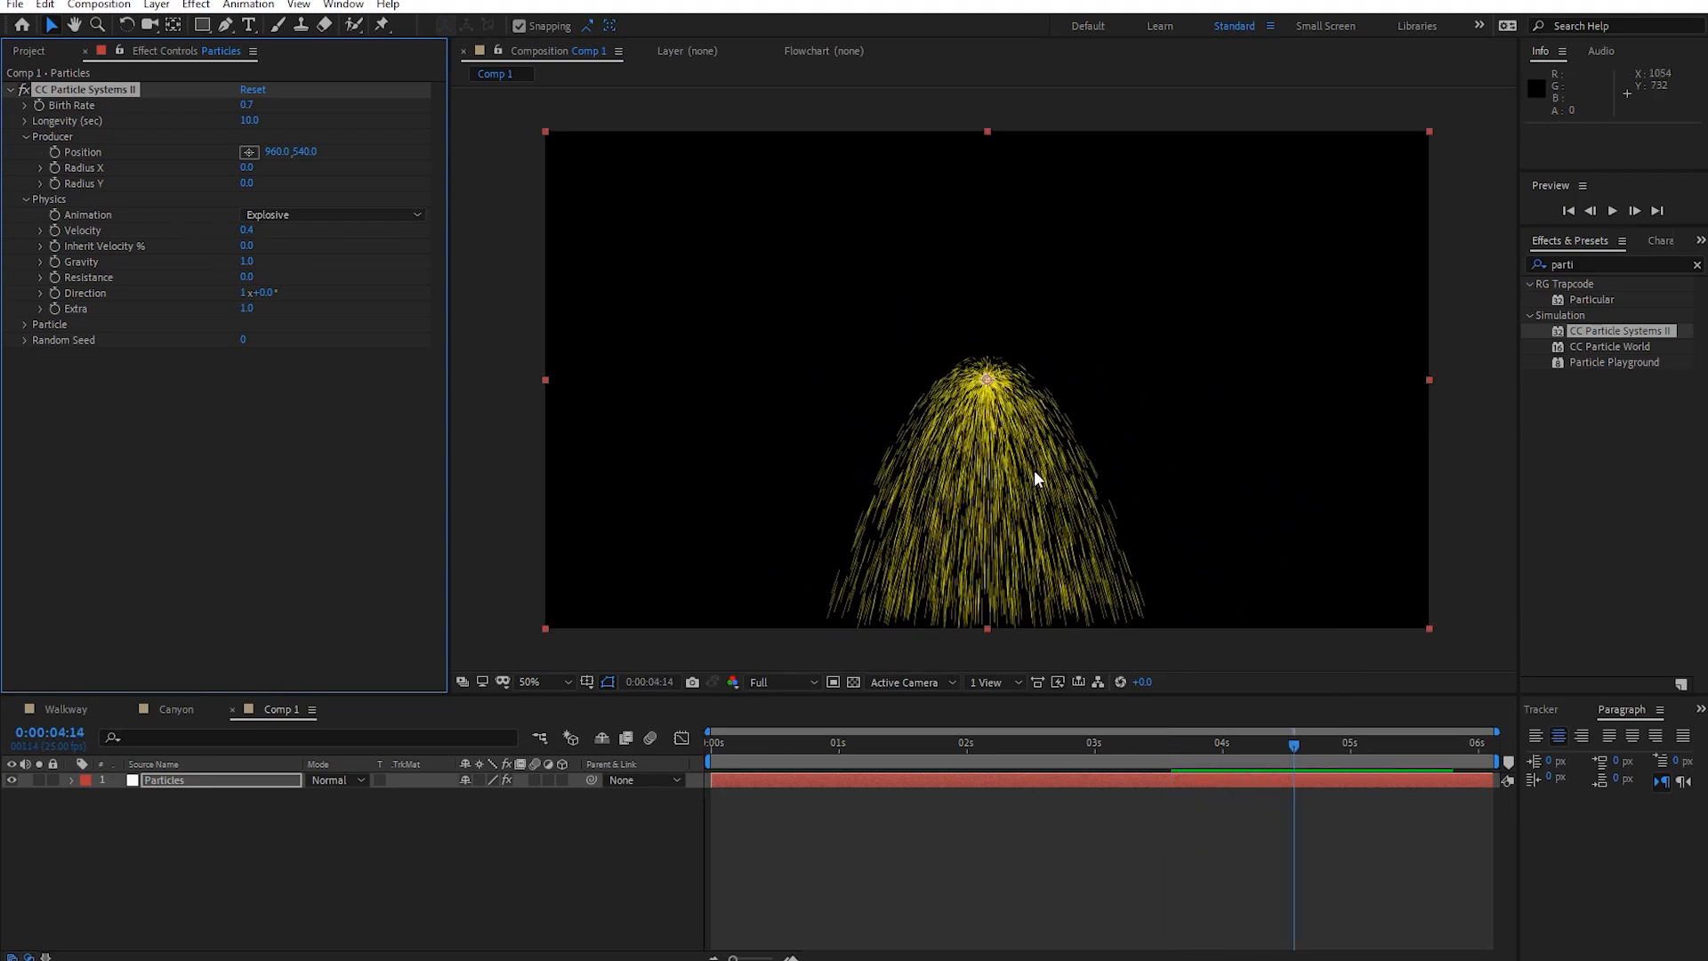
key("space")
left_click_drag(978, 744, 459, 738)
key("space")
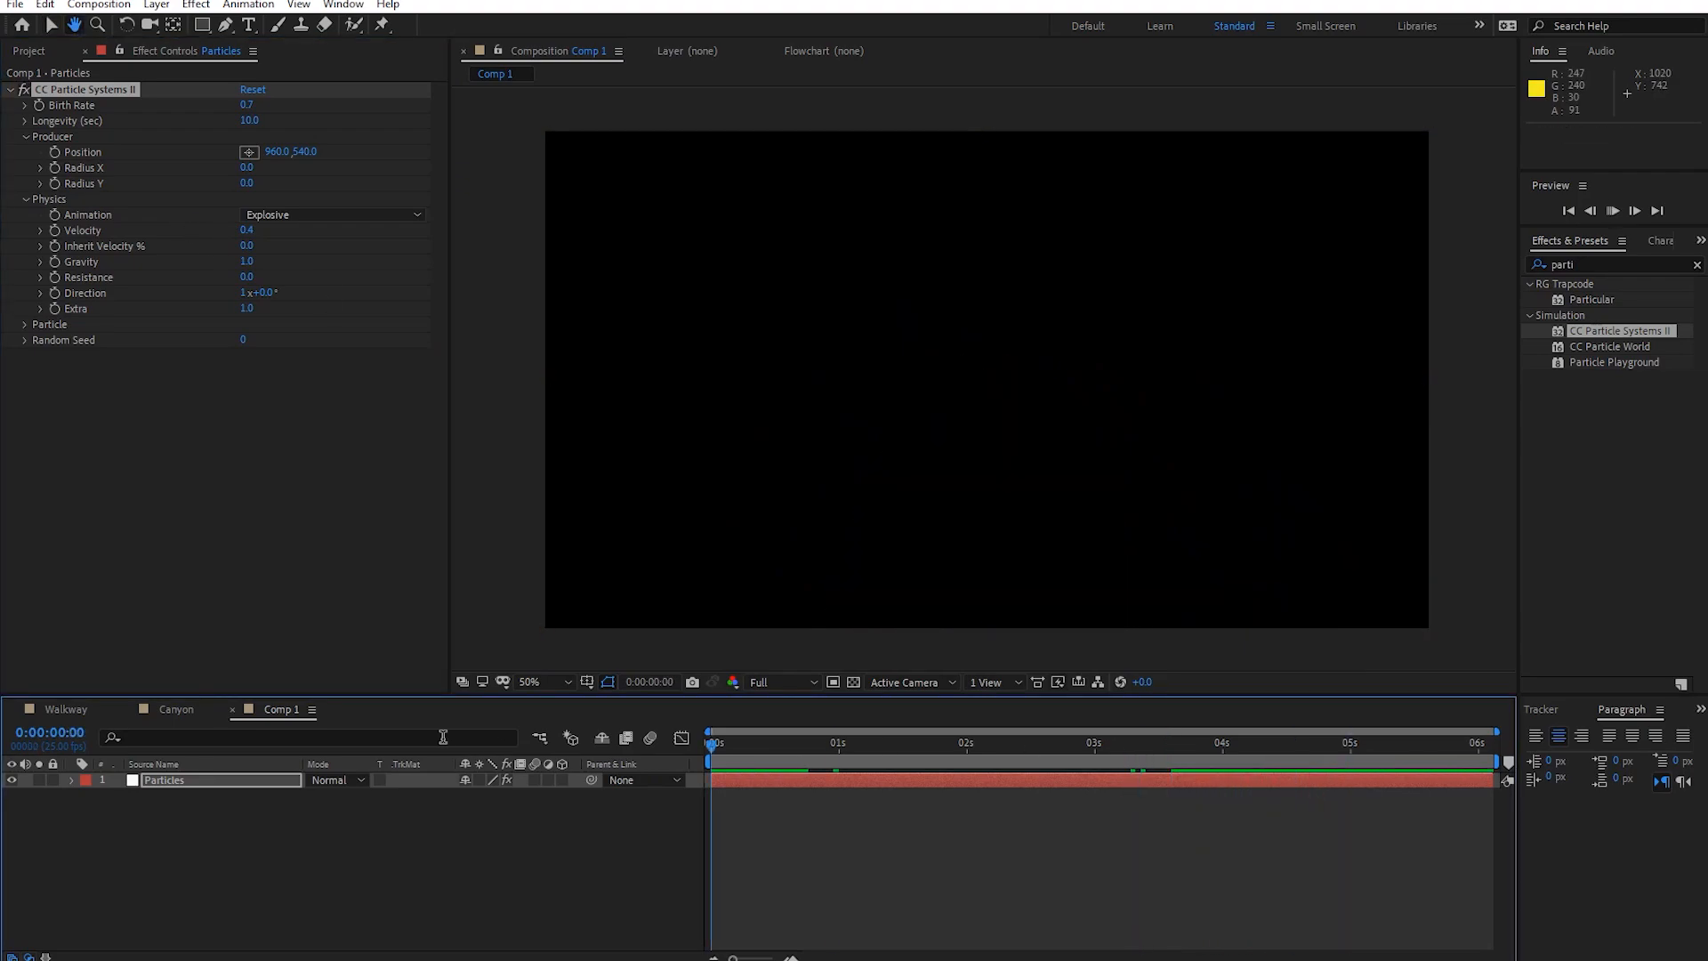
key("space")
Try a Velocity of 1.0 with a preview, undo that change and play the particles again.
left_click_drag(247, 230, 294, 229)
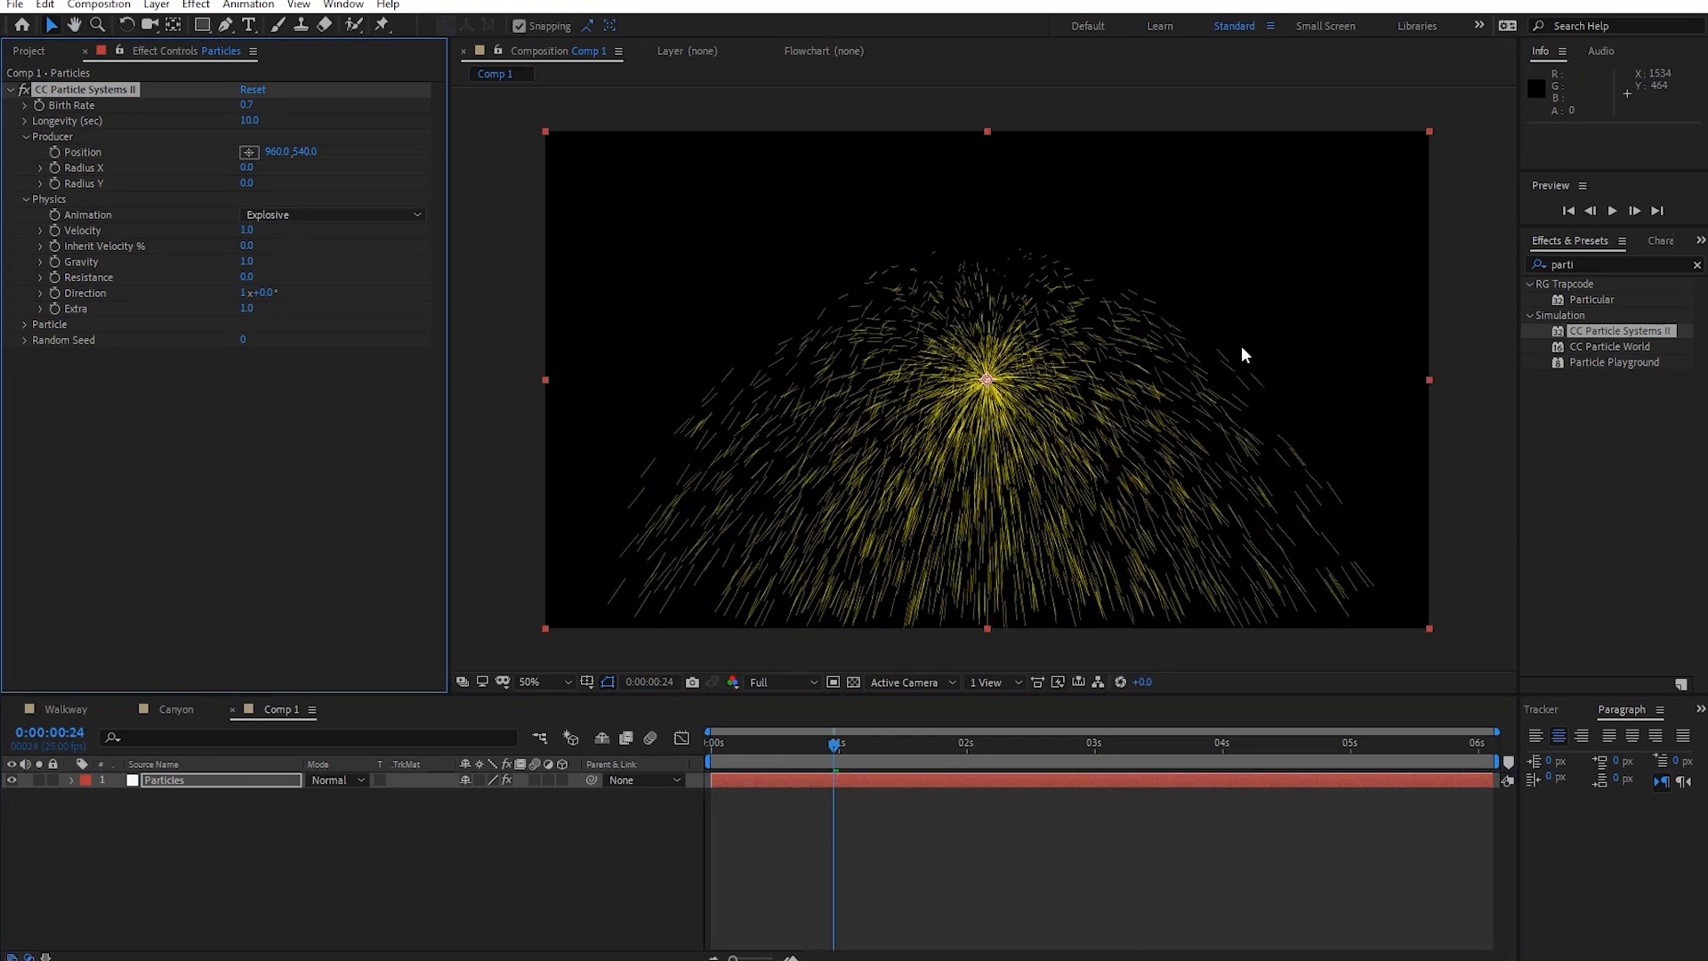
key("space")
key("space")
key("ctrl+z")
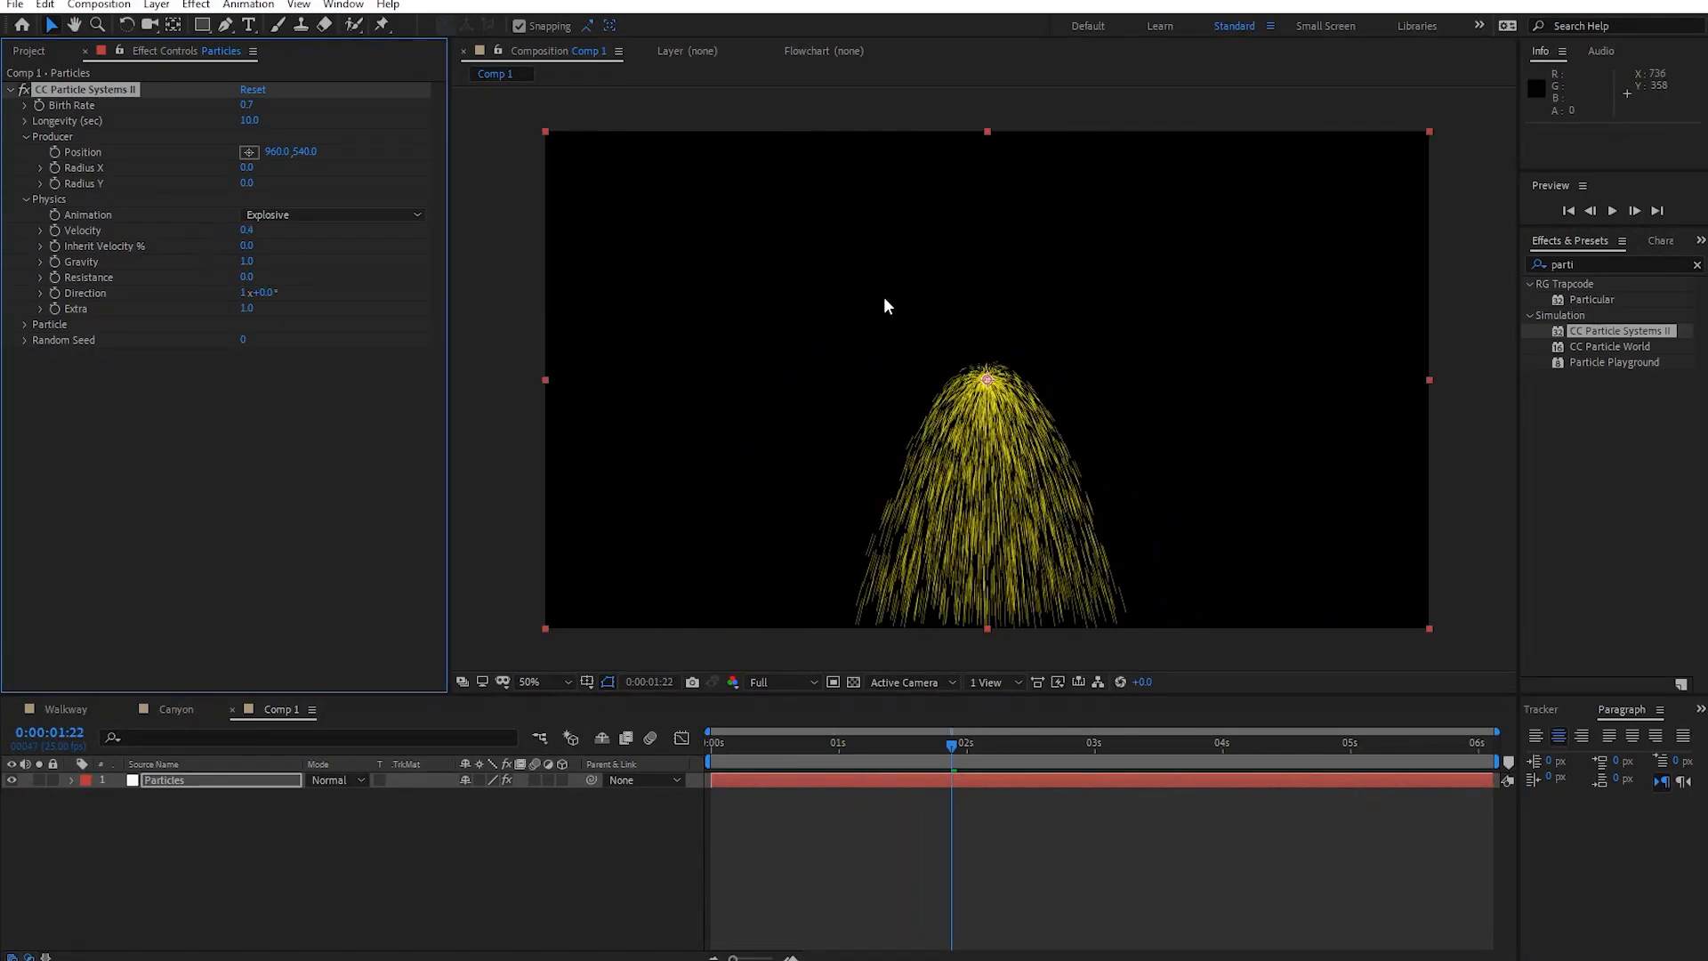
key("space")
key("space")
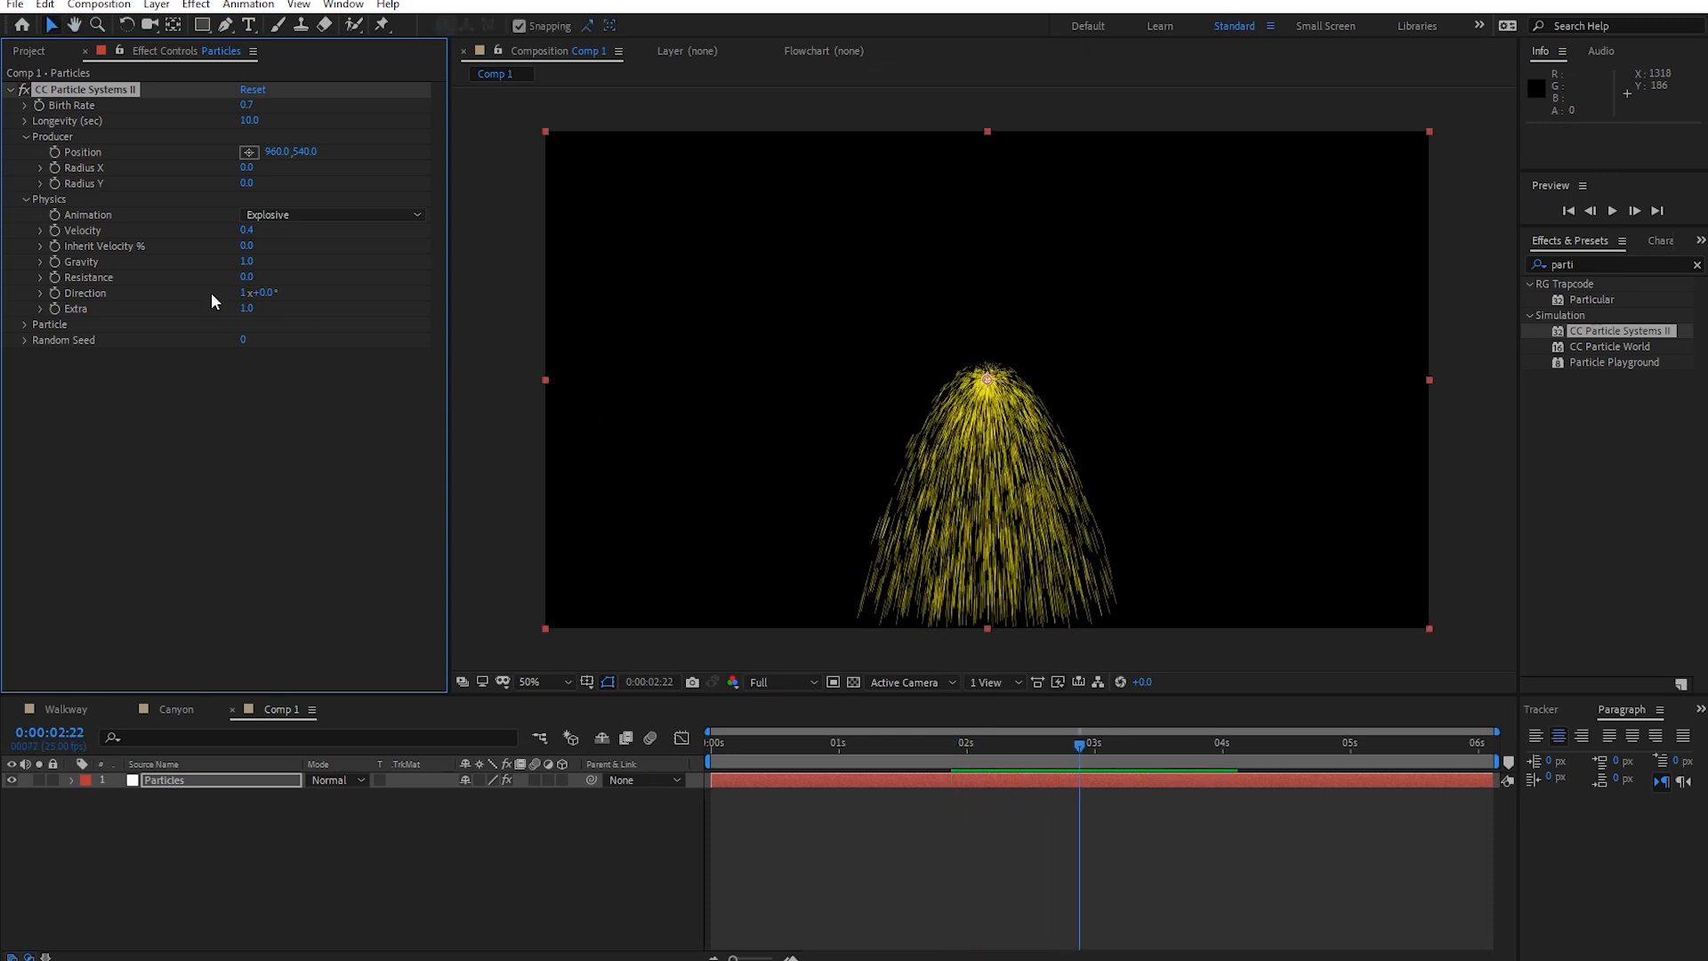
Set the particle Gravity to 10 and preview the fall from the start of the timeline.
left_click(246, 263)
key("Return")
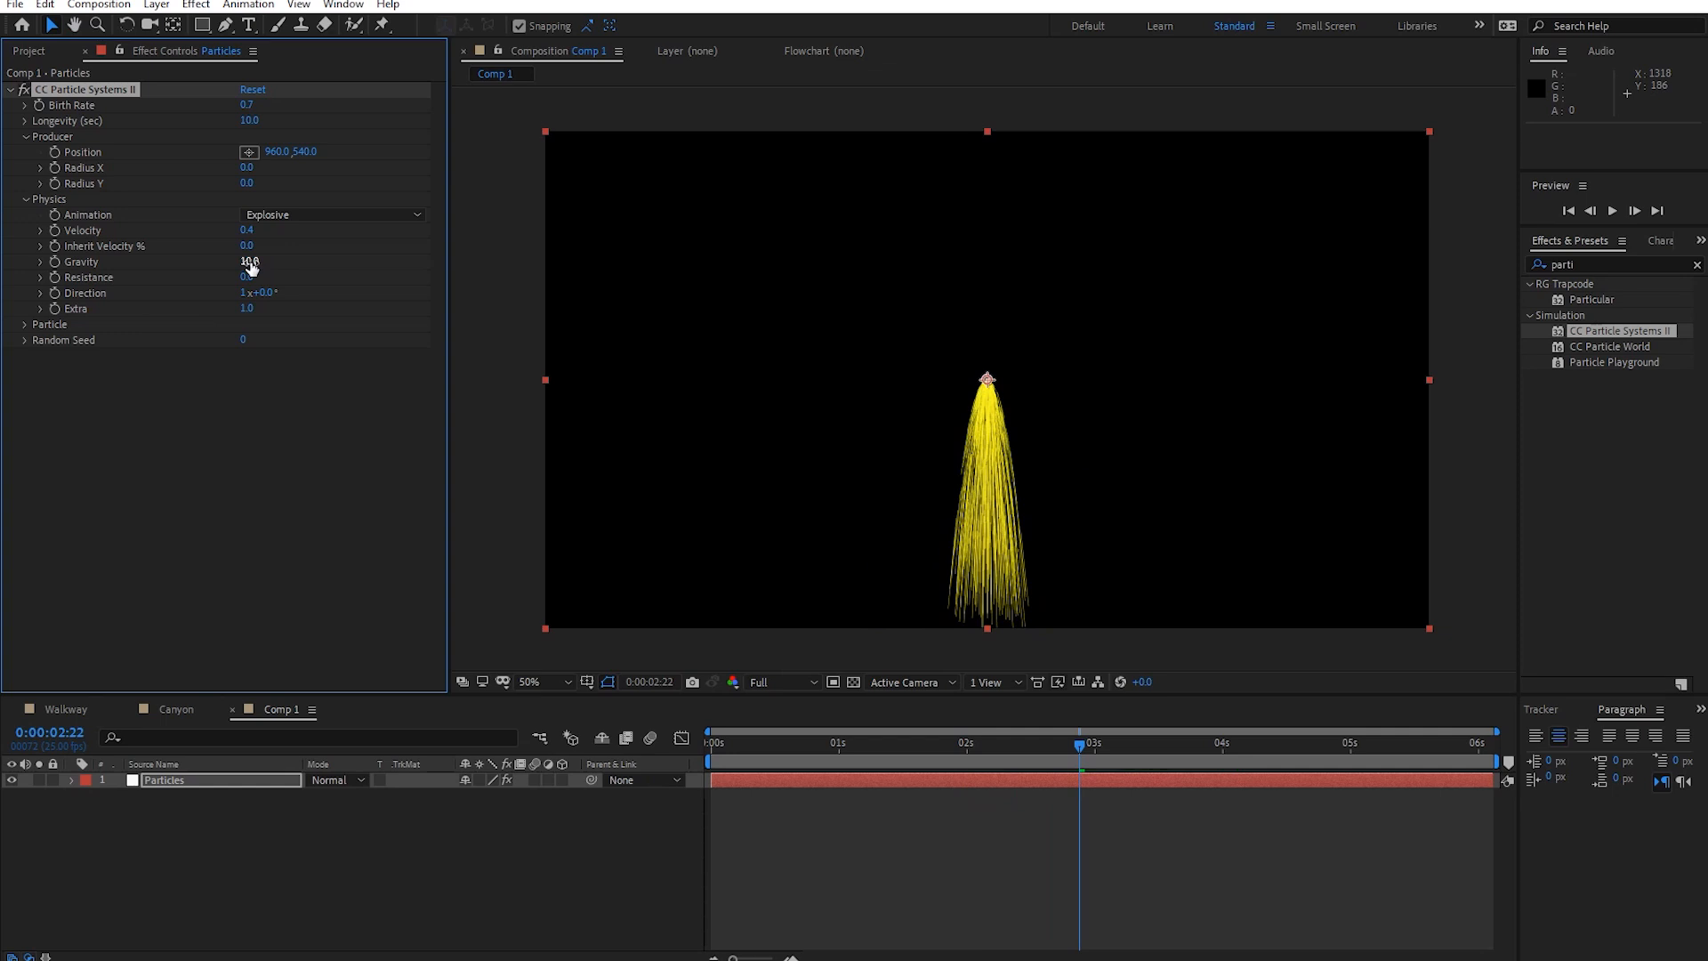
left_click_drag(861, 744, 670, 754)
key("space")
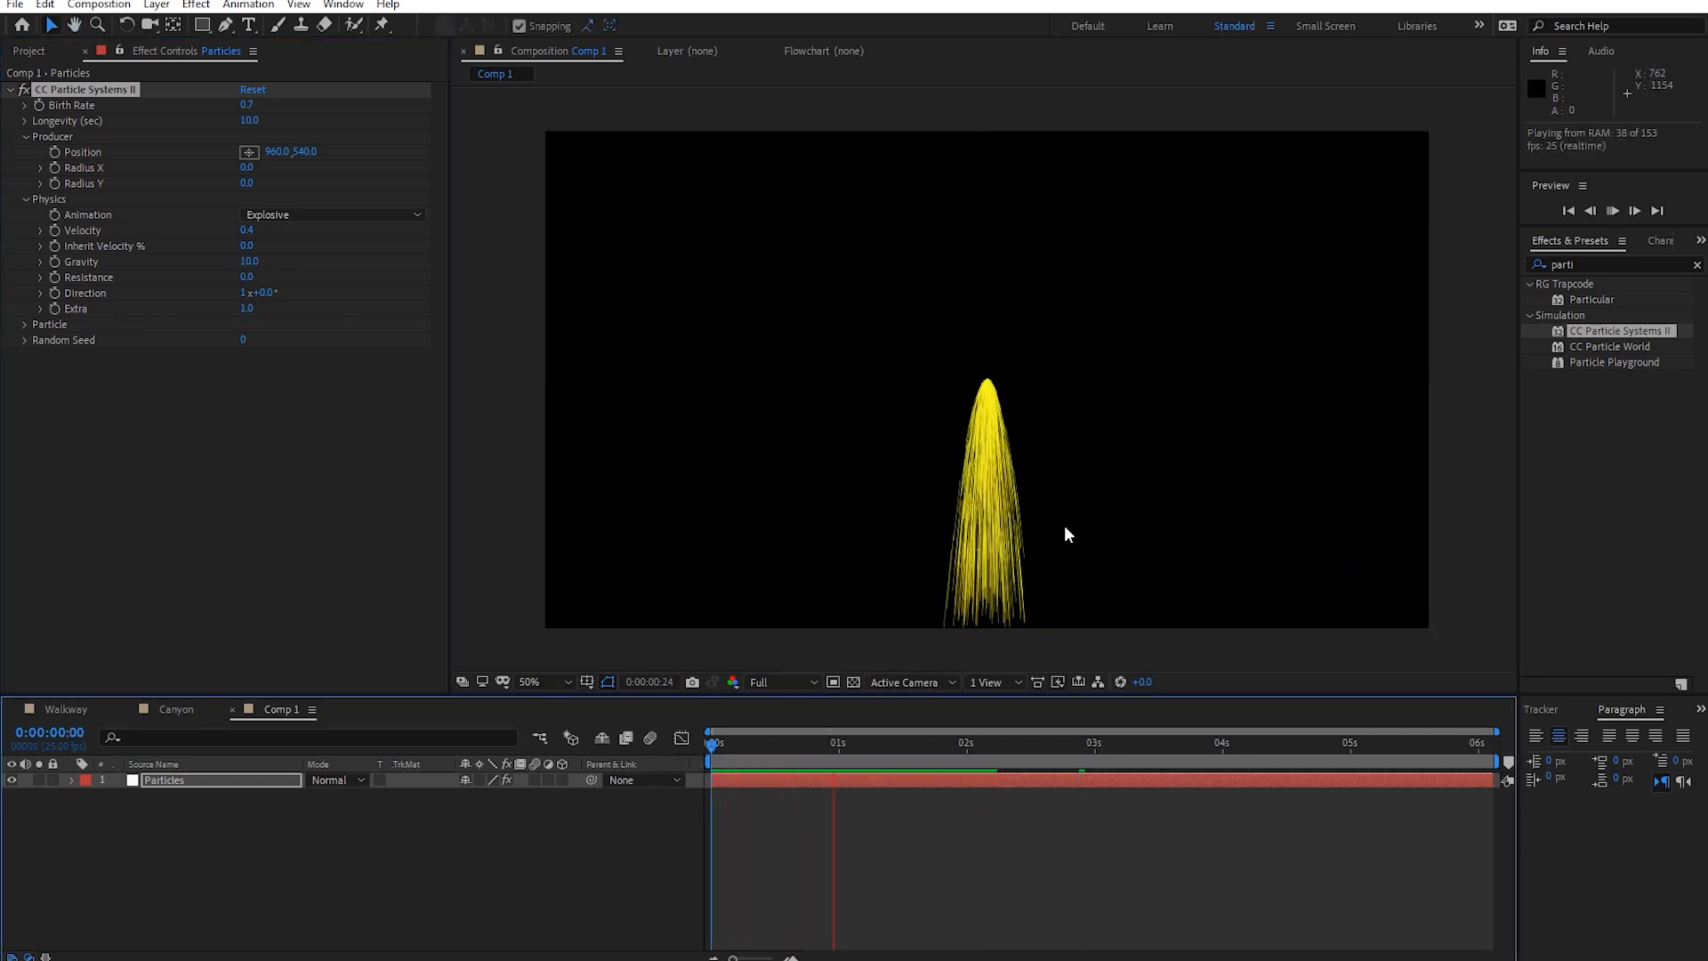
key("space")
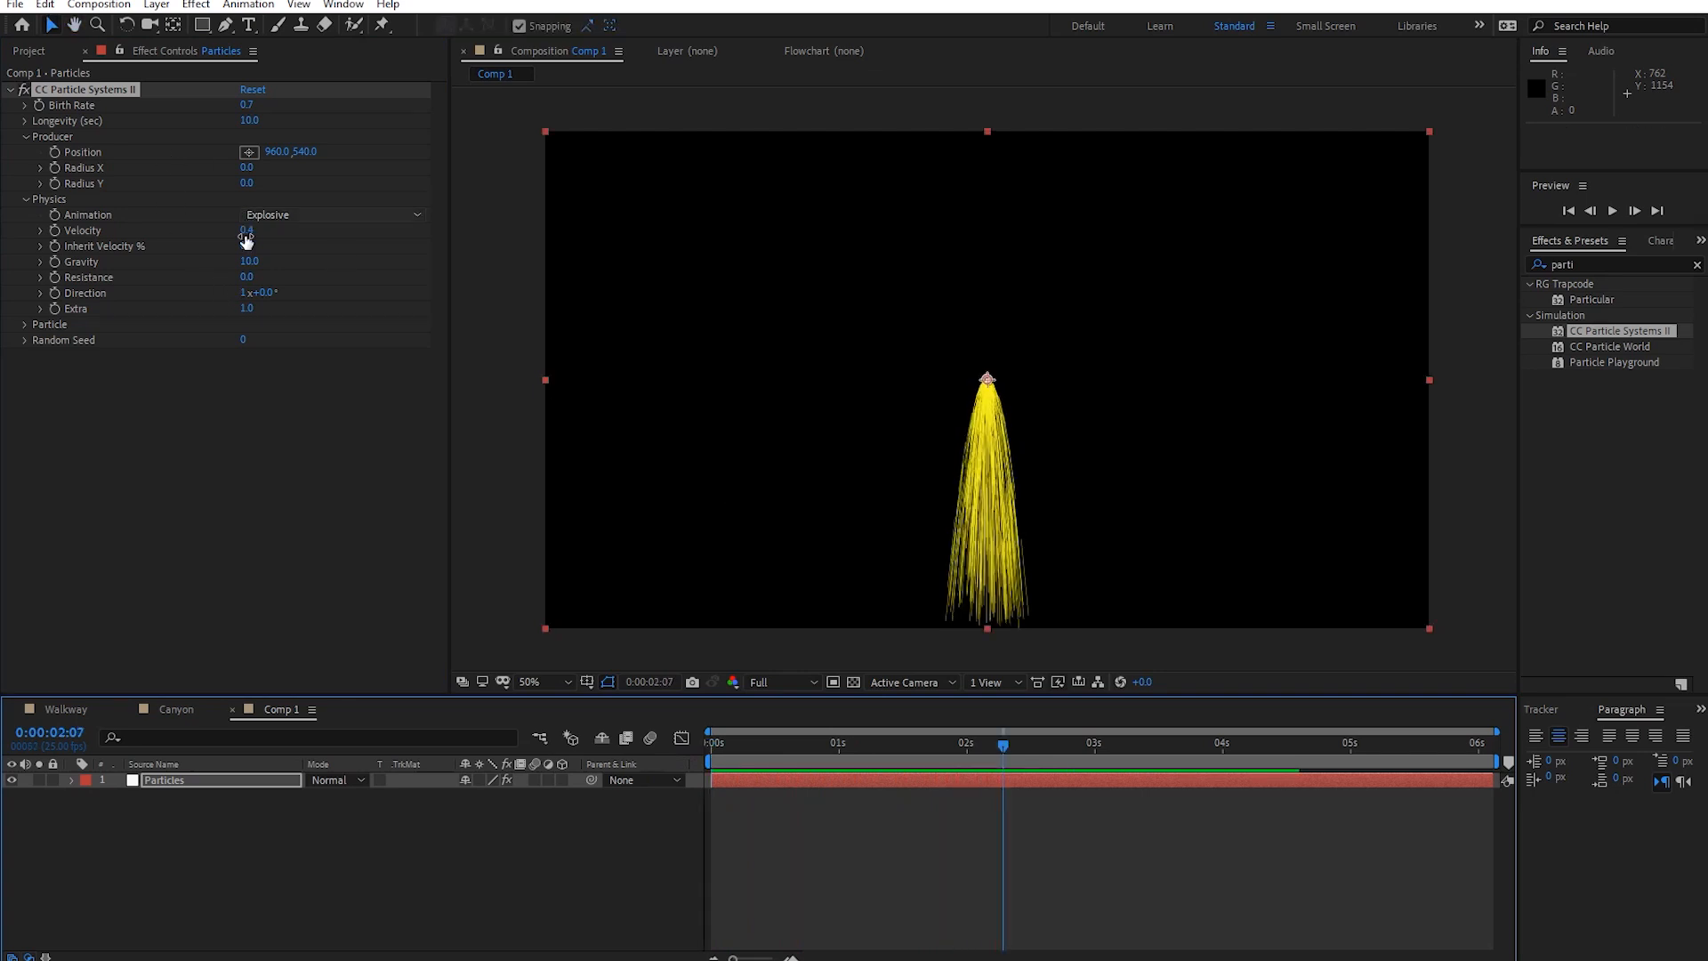
Try Gravity values of 0.1 and -0.4, previewing the particles with each.
left_click_drag(253, 263, 256, 265)
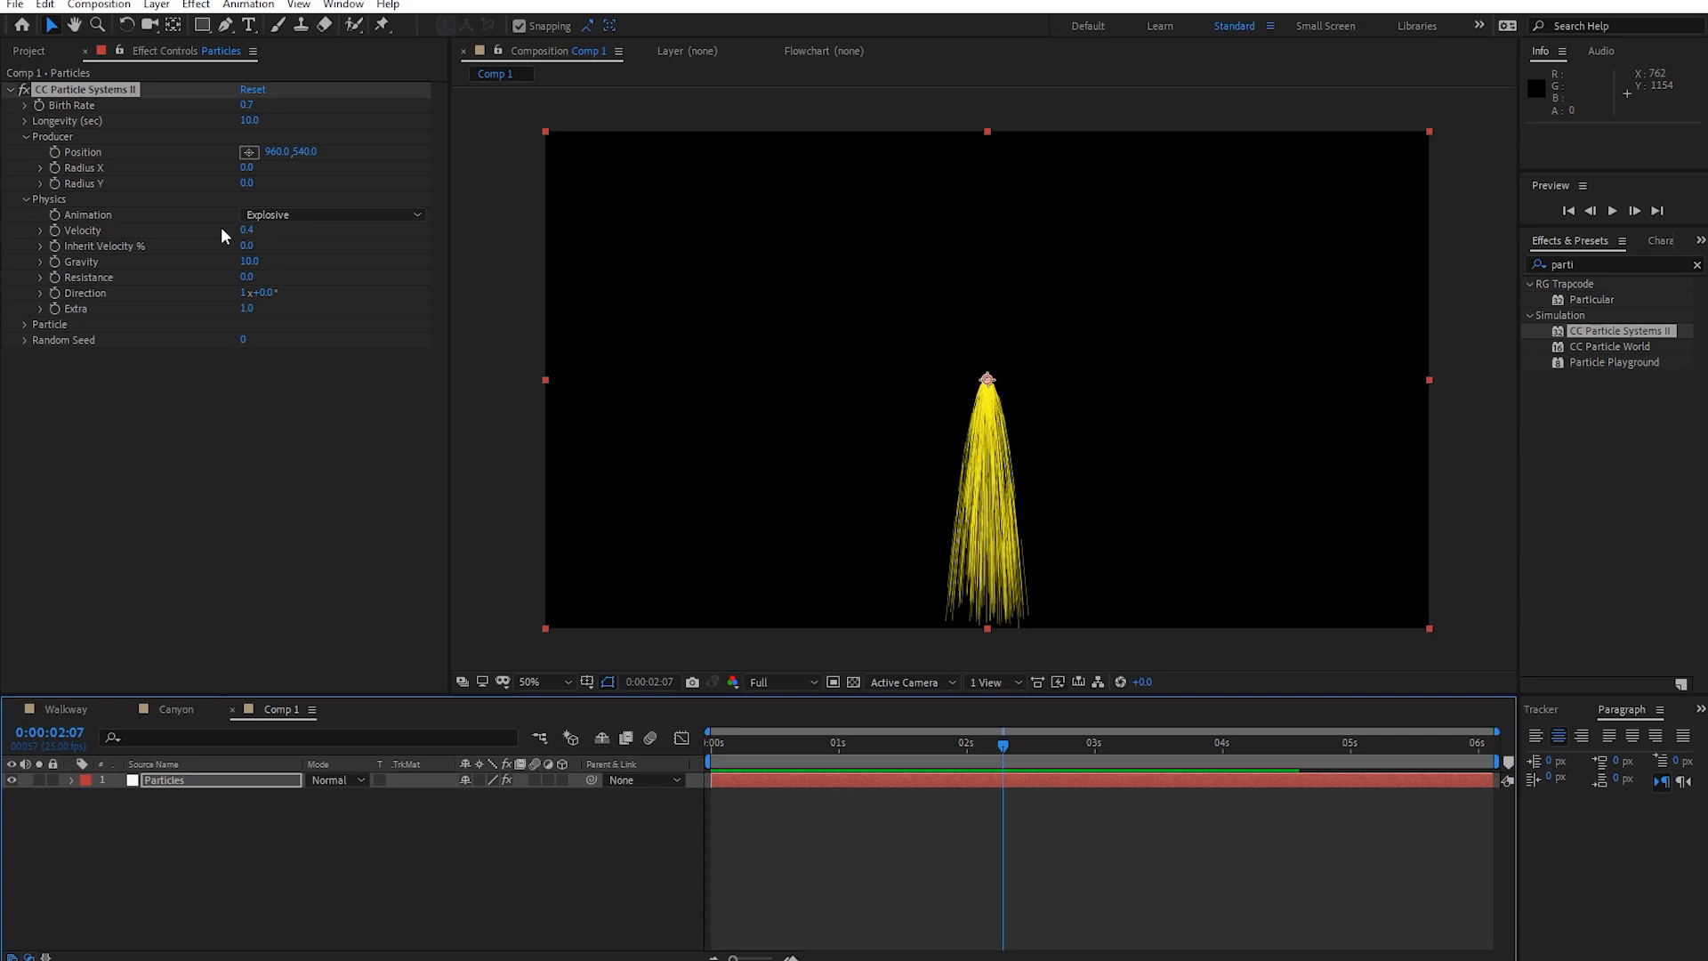
left_click(249, 262)
type("0.1")
key("Return")
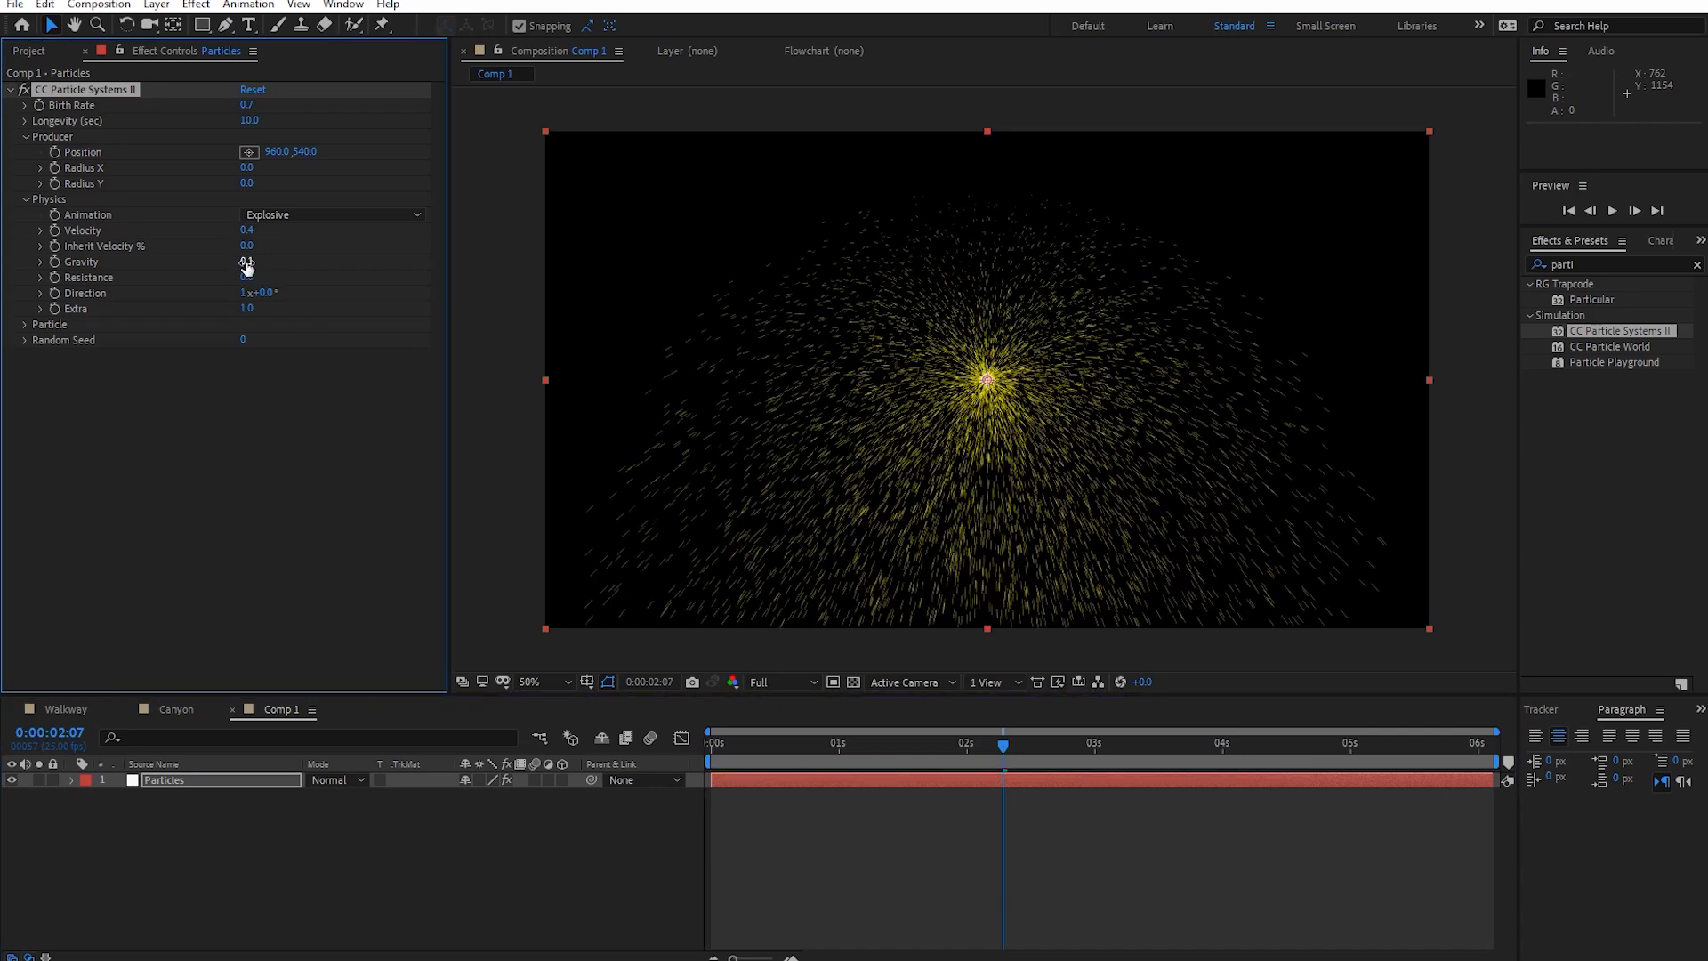
key("space")
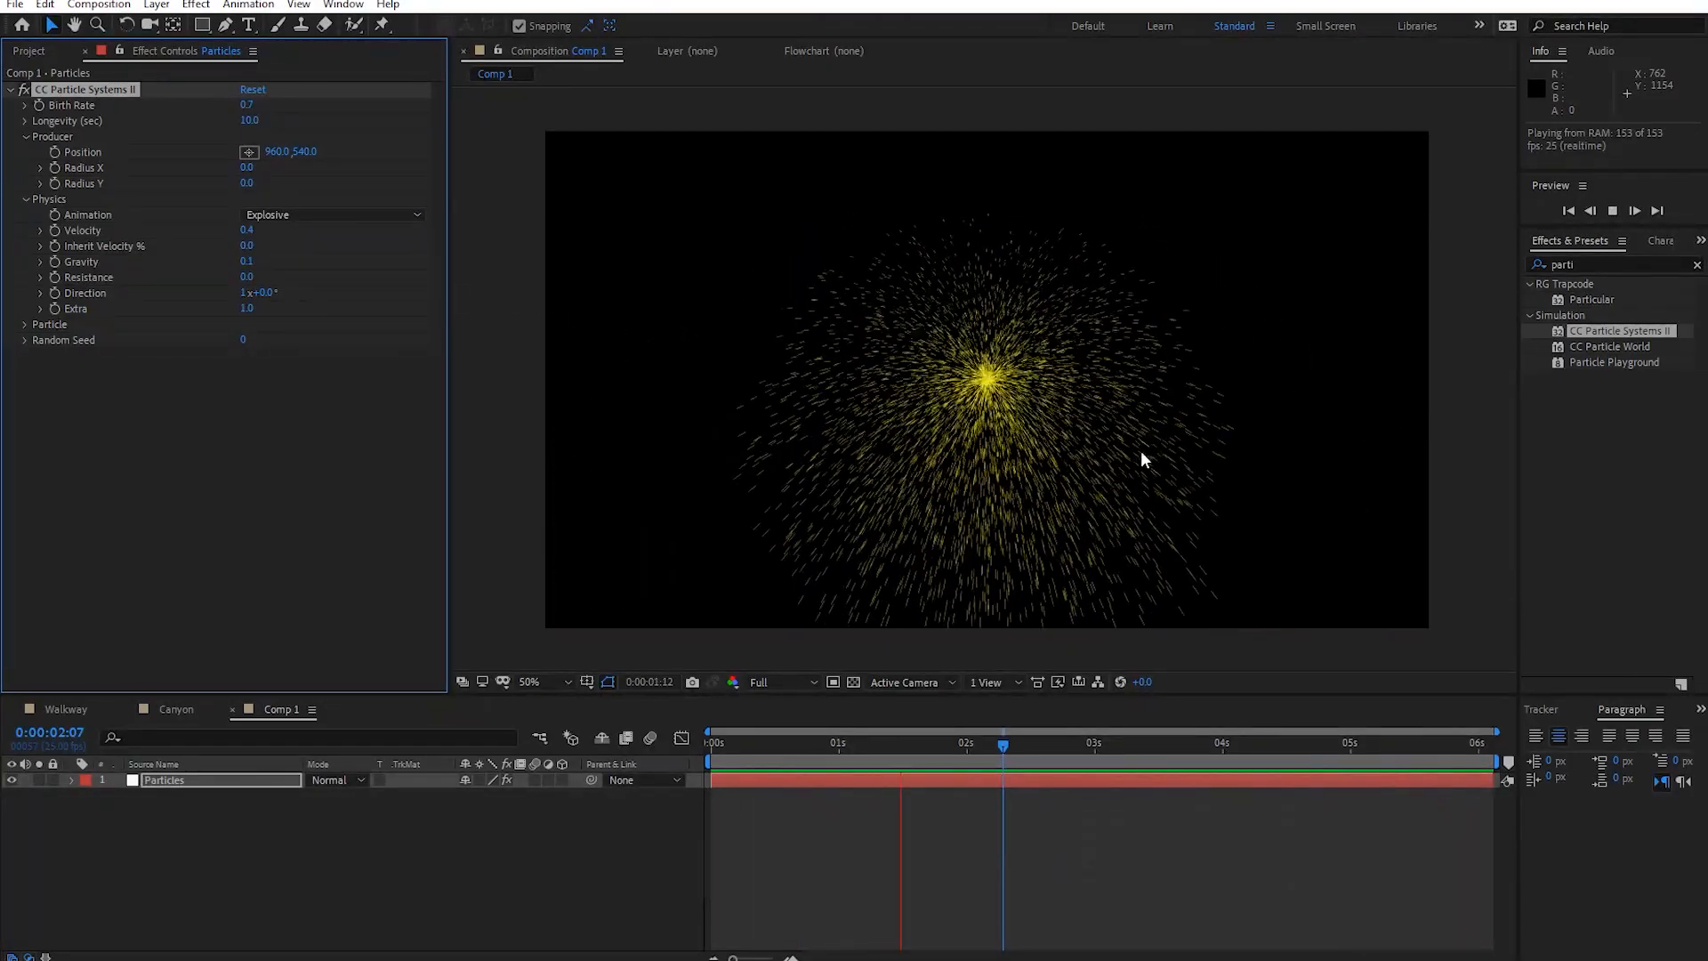
key("space")
left_click_drag(248, 262, 209, 260)
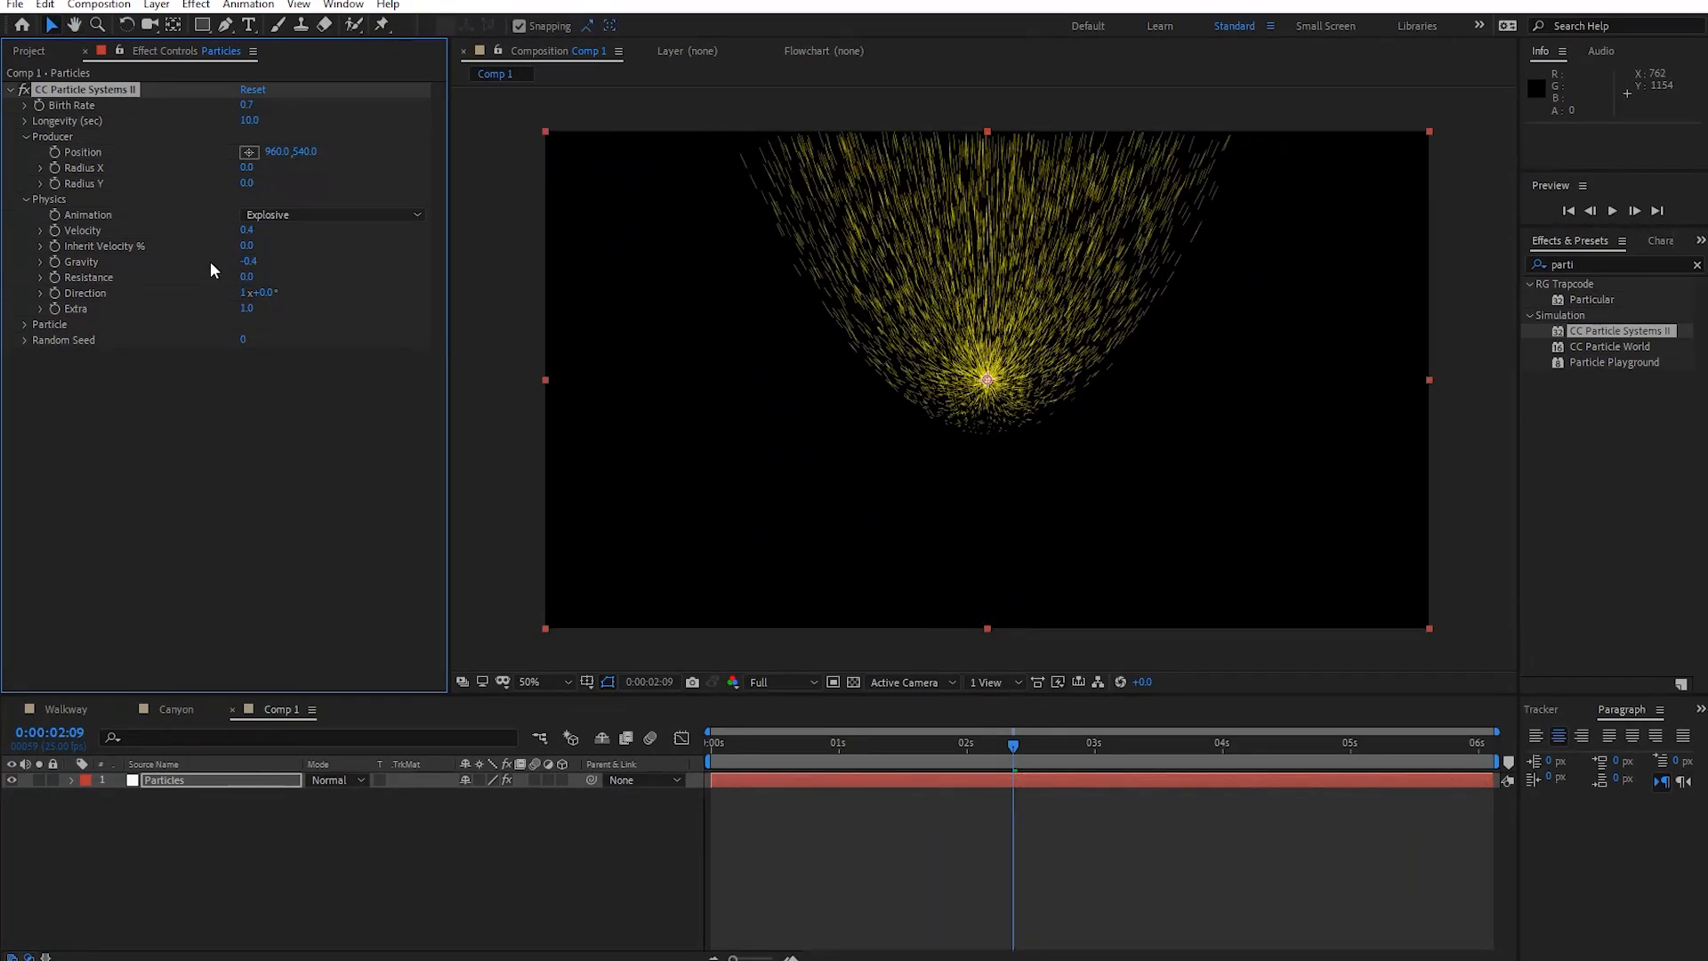
key("space")
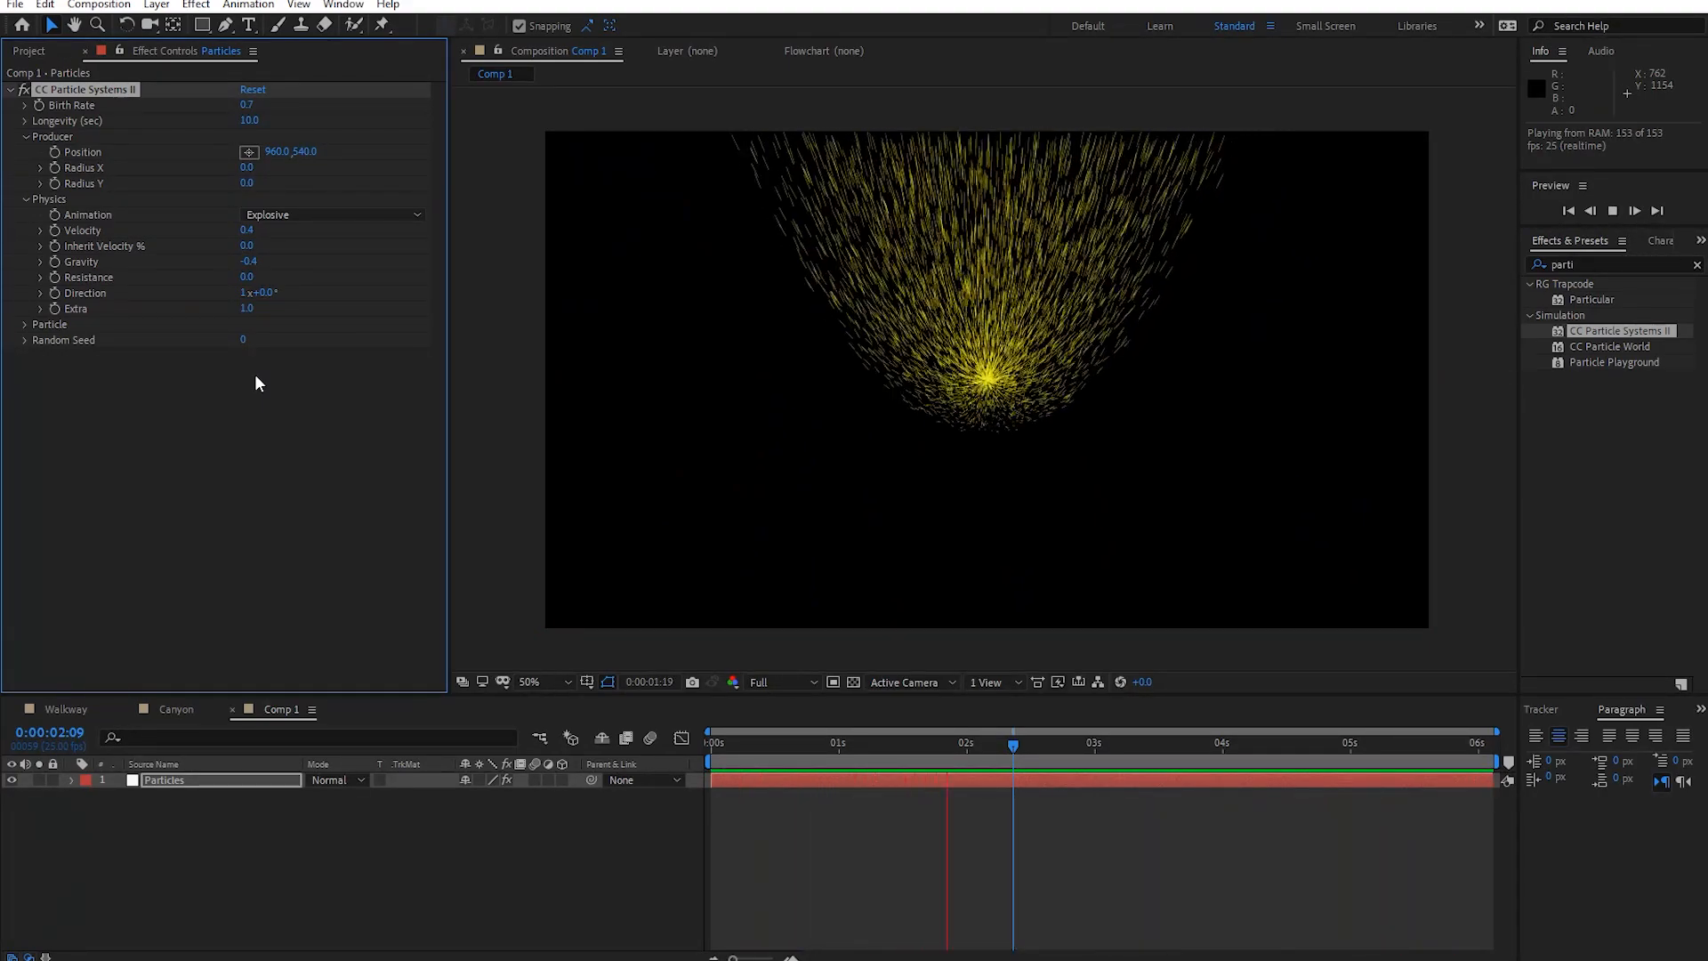
Set Gravity to 0, preview the particles and move the current time to 0:00:05:06.
left_click(248, 262)
left_click(247, 261)
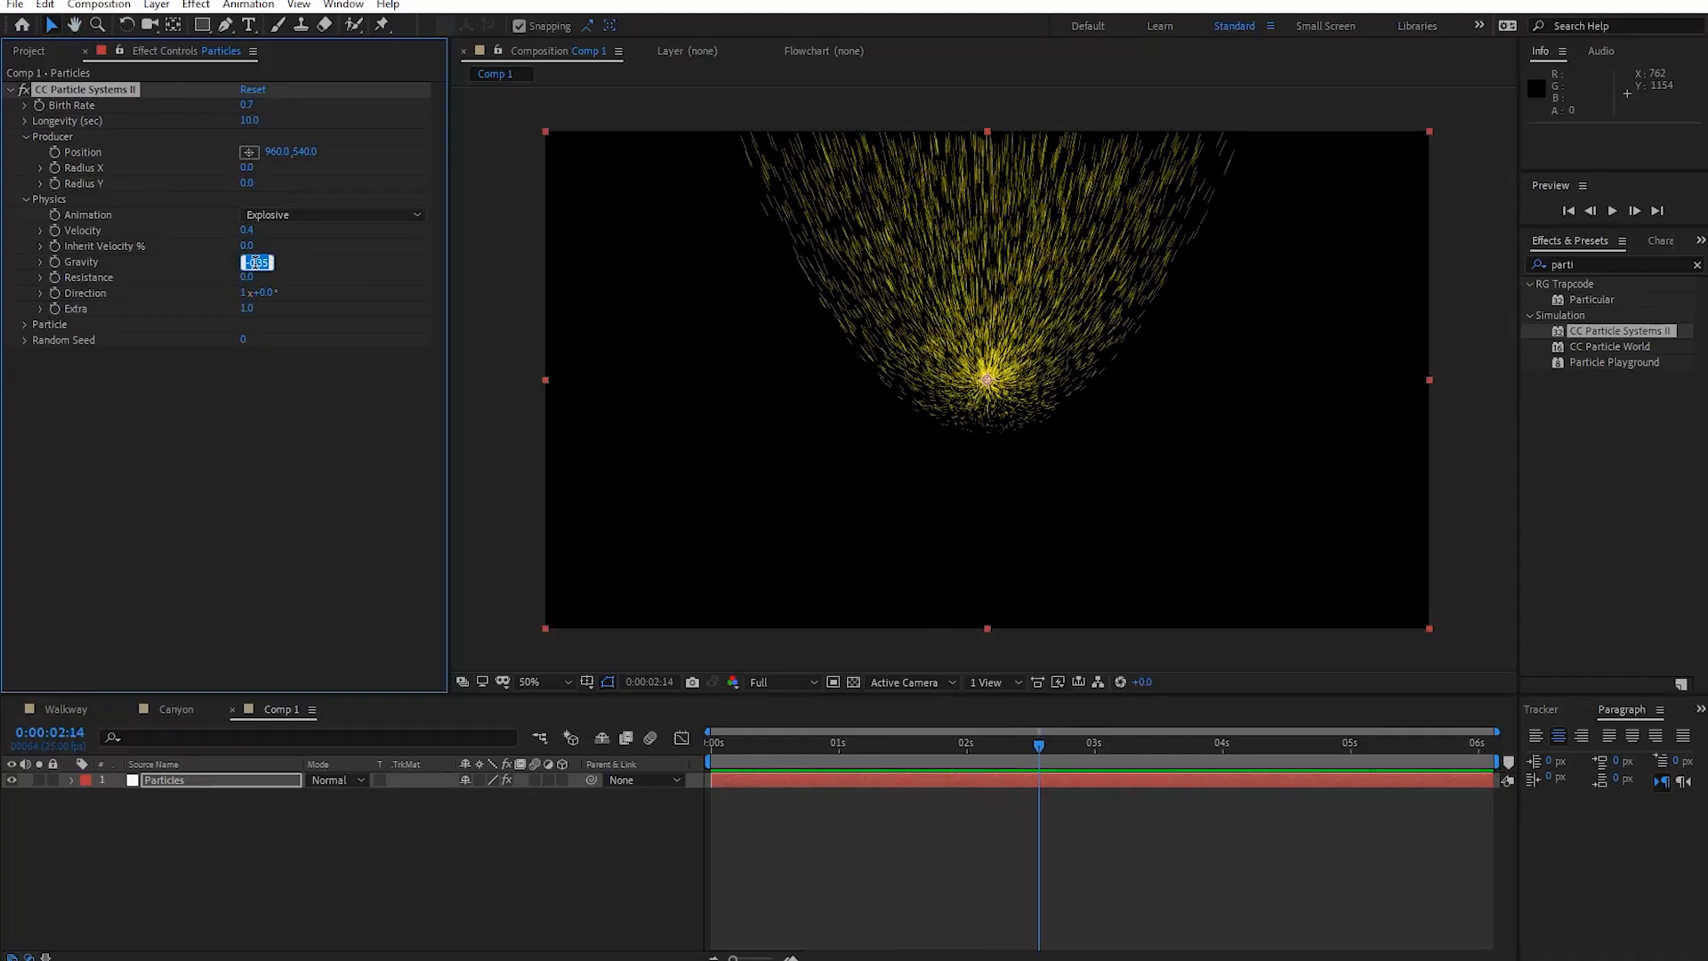
type("0")
key("Return")
key("space")
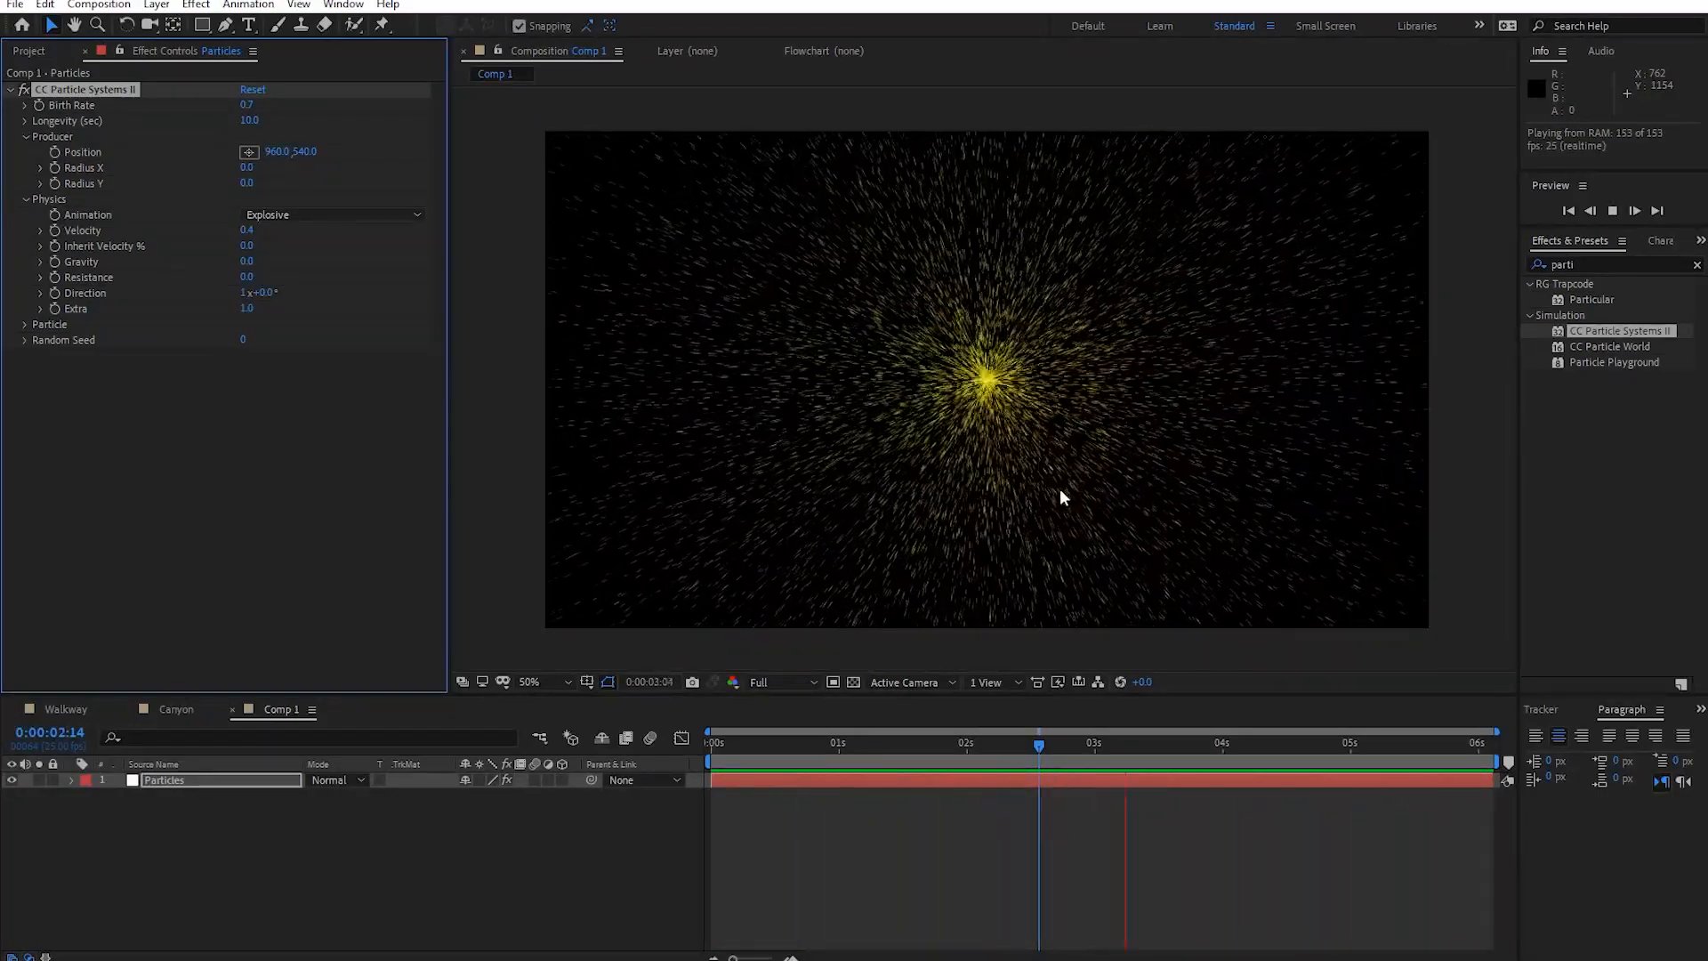
key("space")
left_click_drag(1439, 744, 1381, 751)
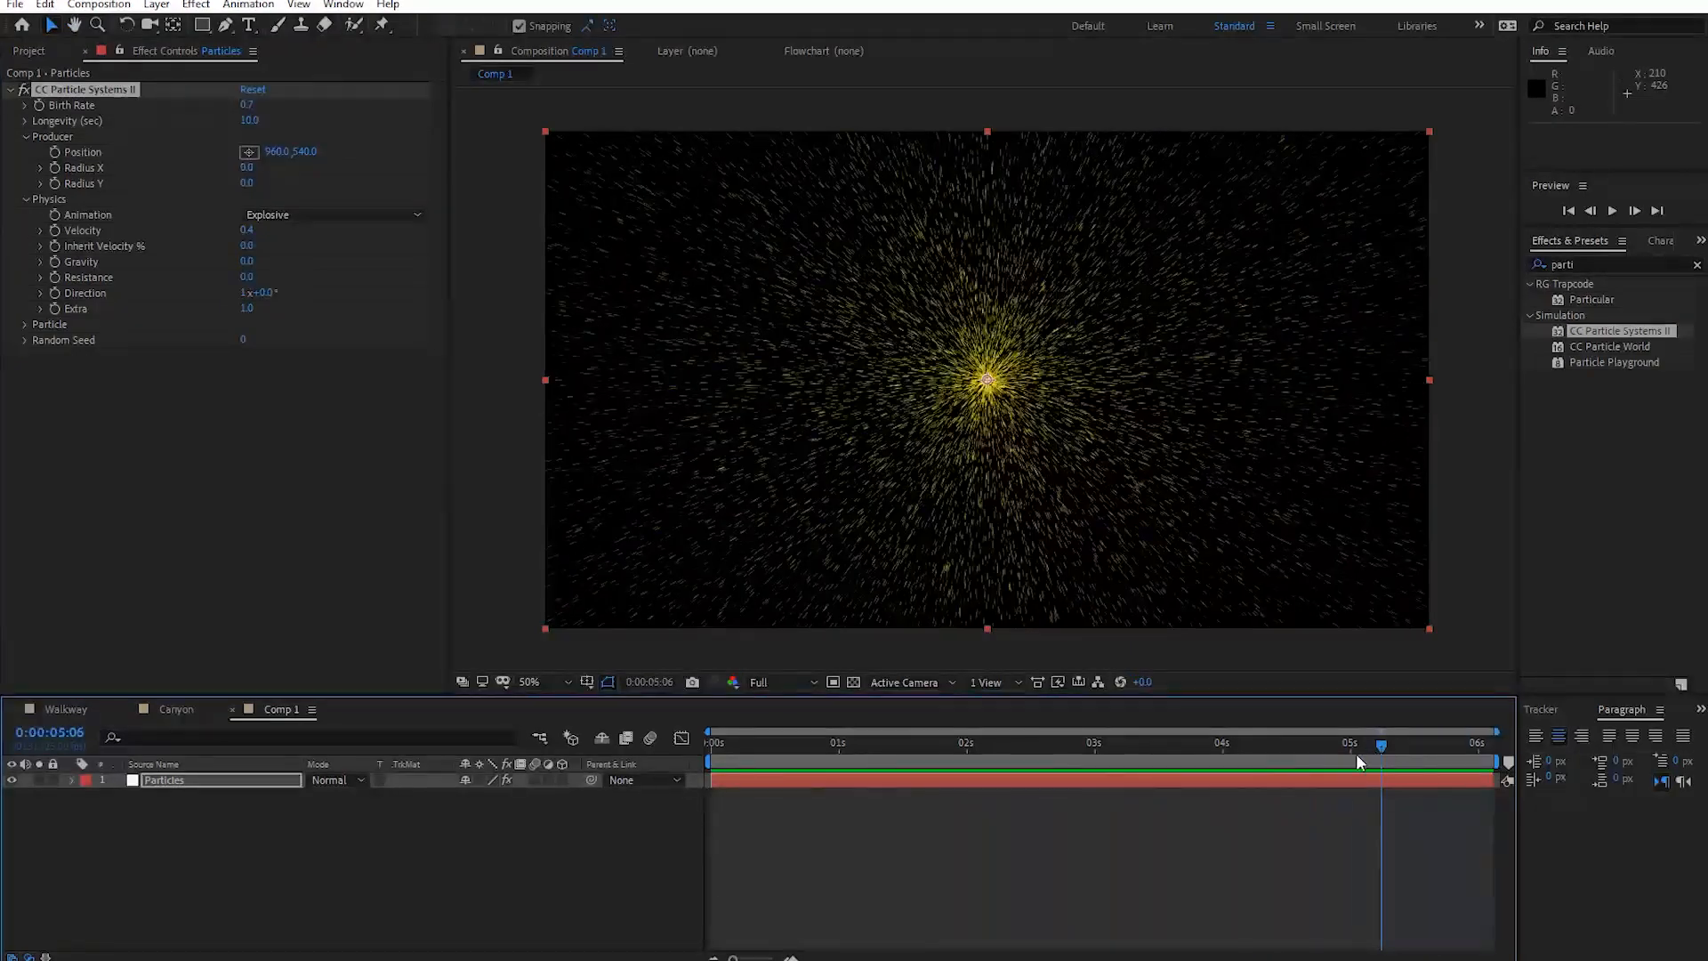
Widen the Producer's Radius X to 113, then scrub through and preview the particles.
left_click_drag(251, 171, 373, 187)
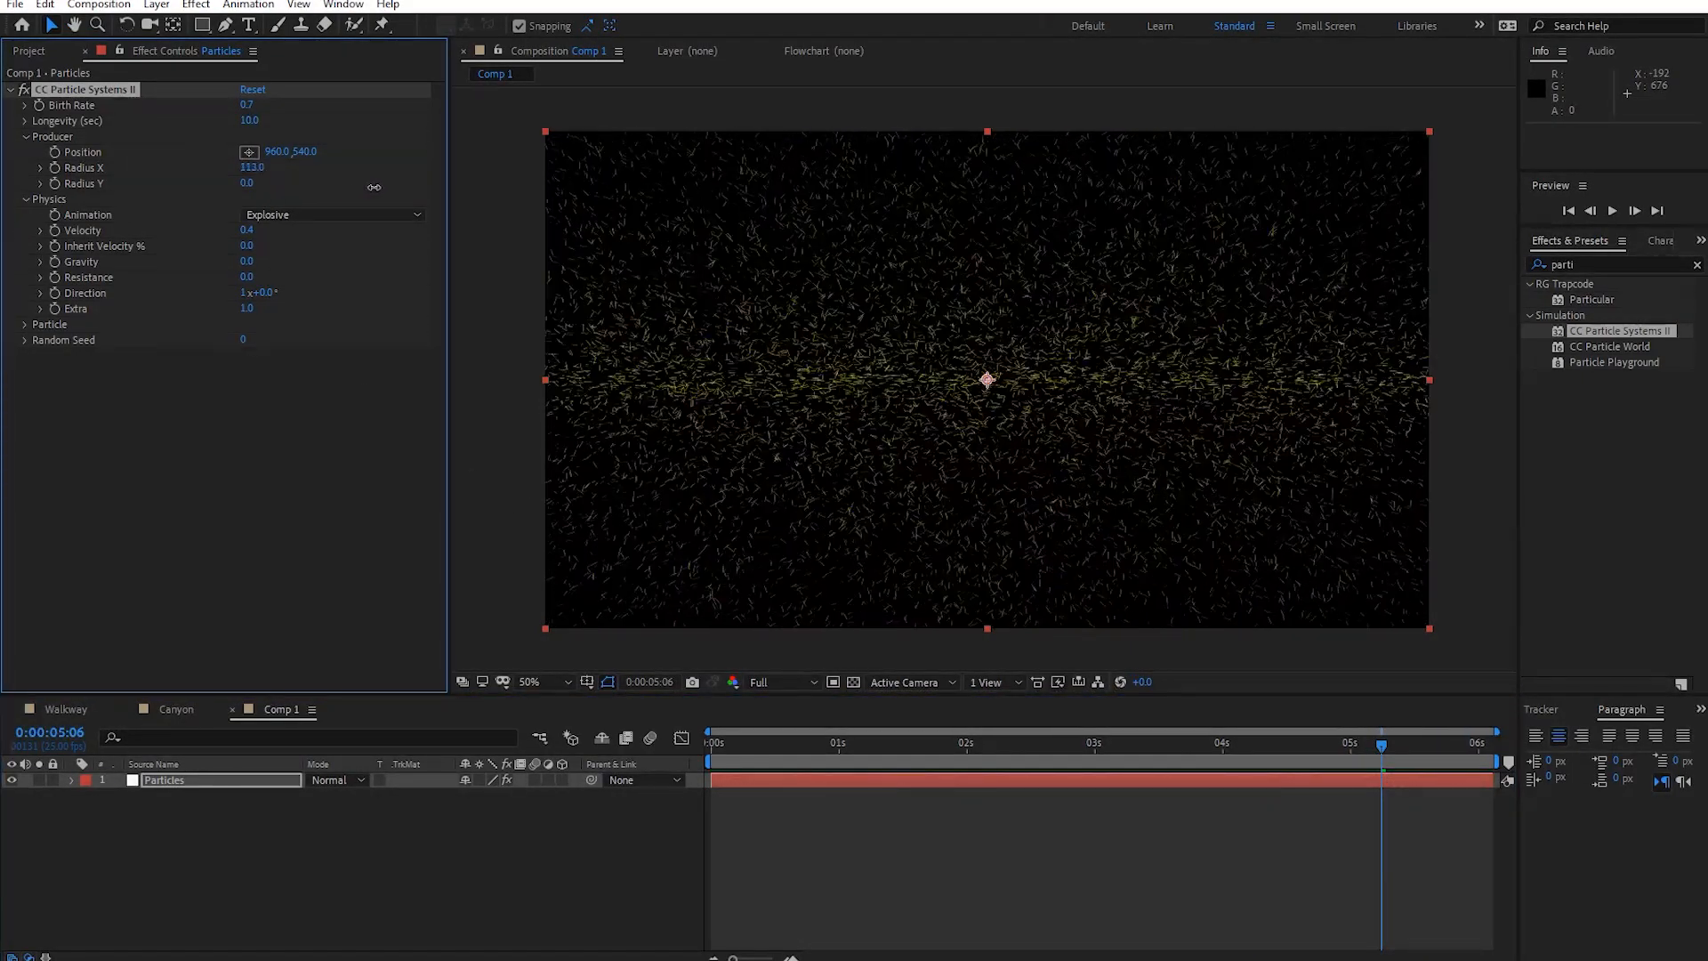
left_click(1032, 748)
left_click_drag(1032, 747, 1199, 743)
key("space")
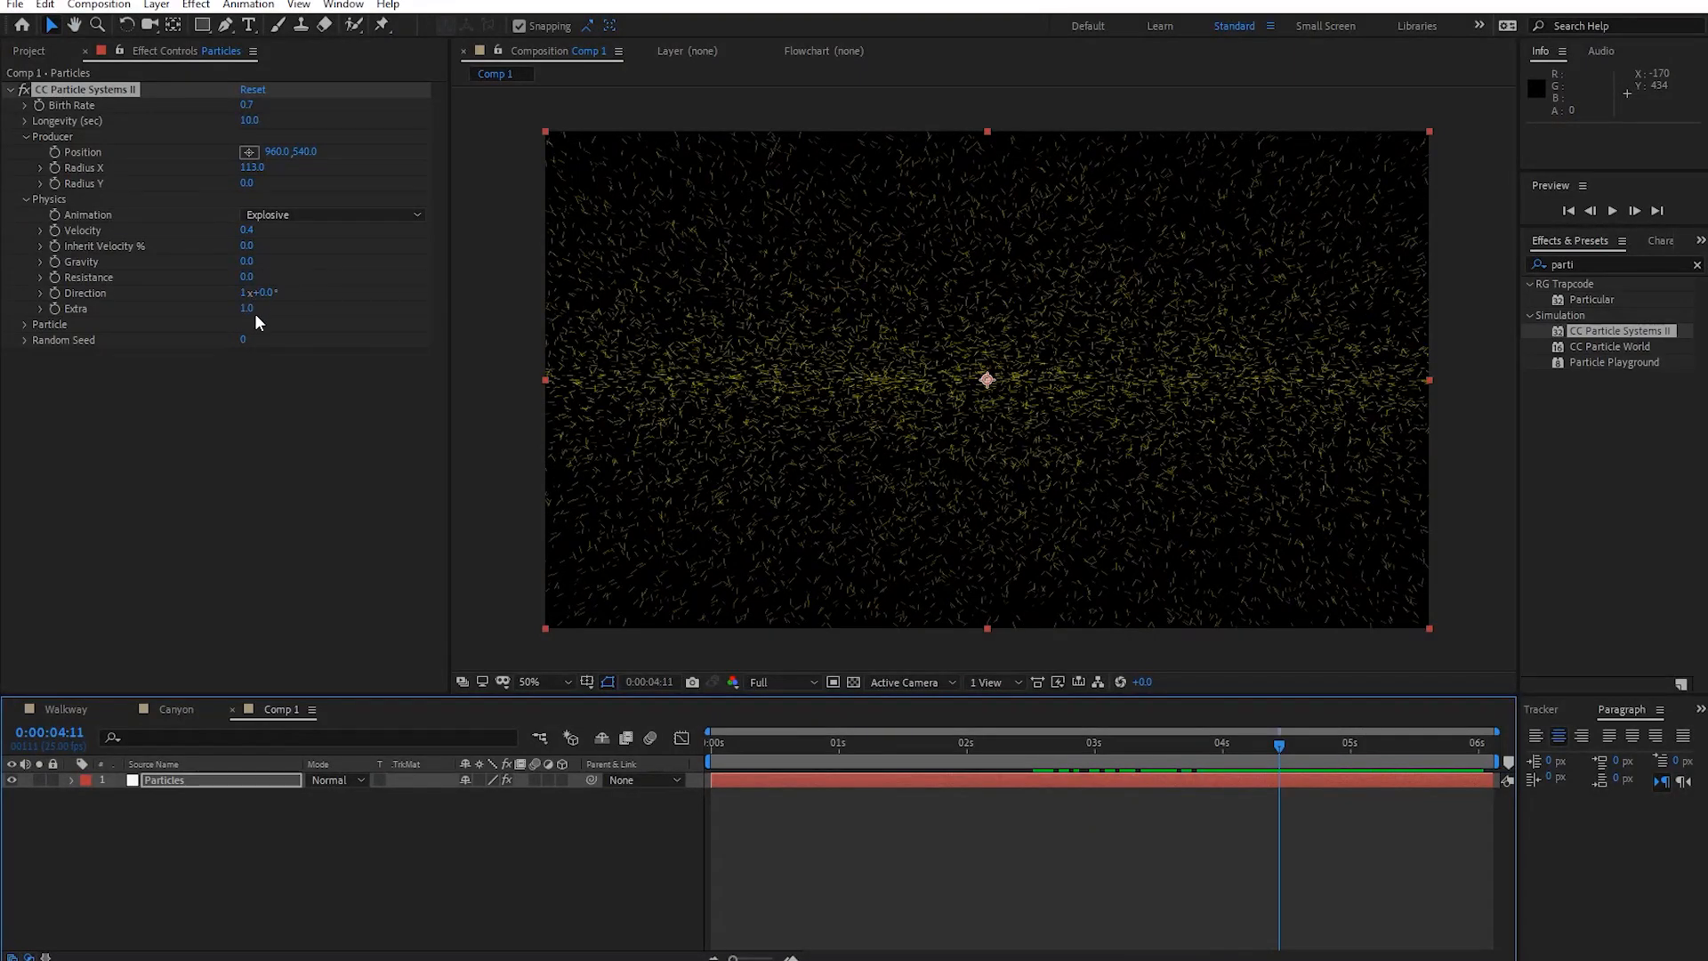
Set Resistance to 8.6 and Direction to 2x+104°, previewing the particles after each change.
left_click_drag(266, 277, 334, 279)
key("space")
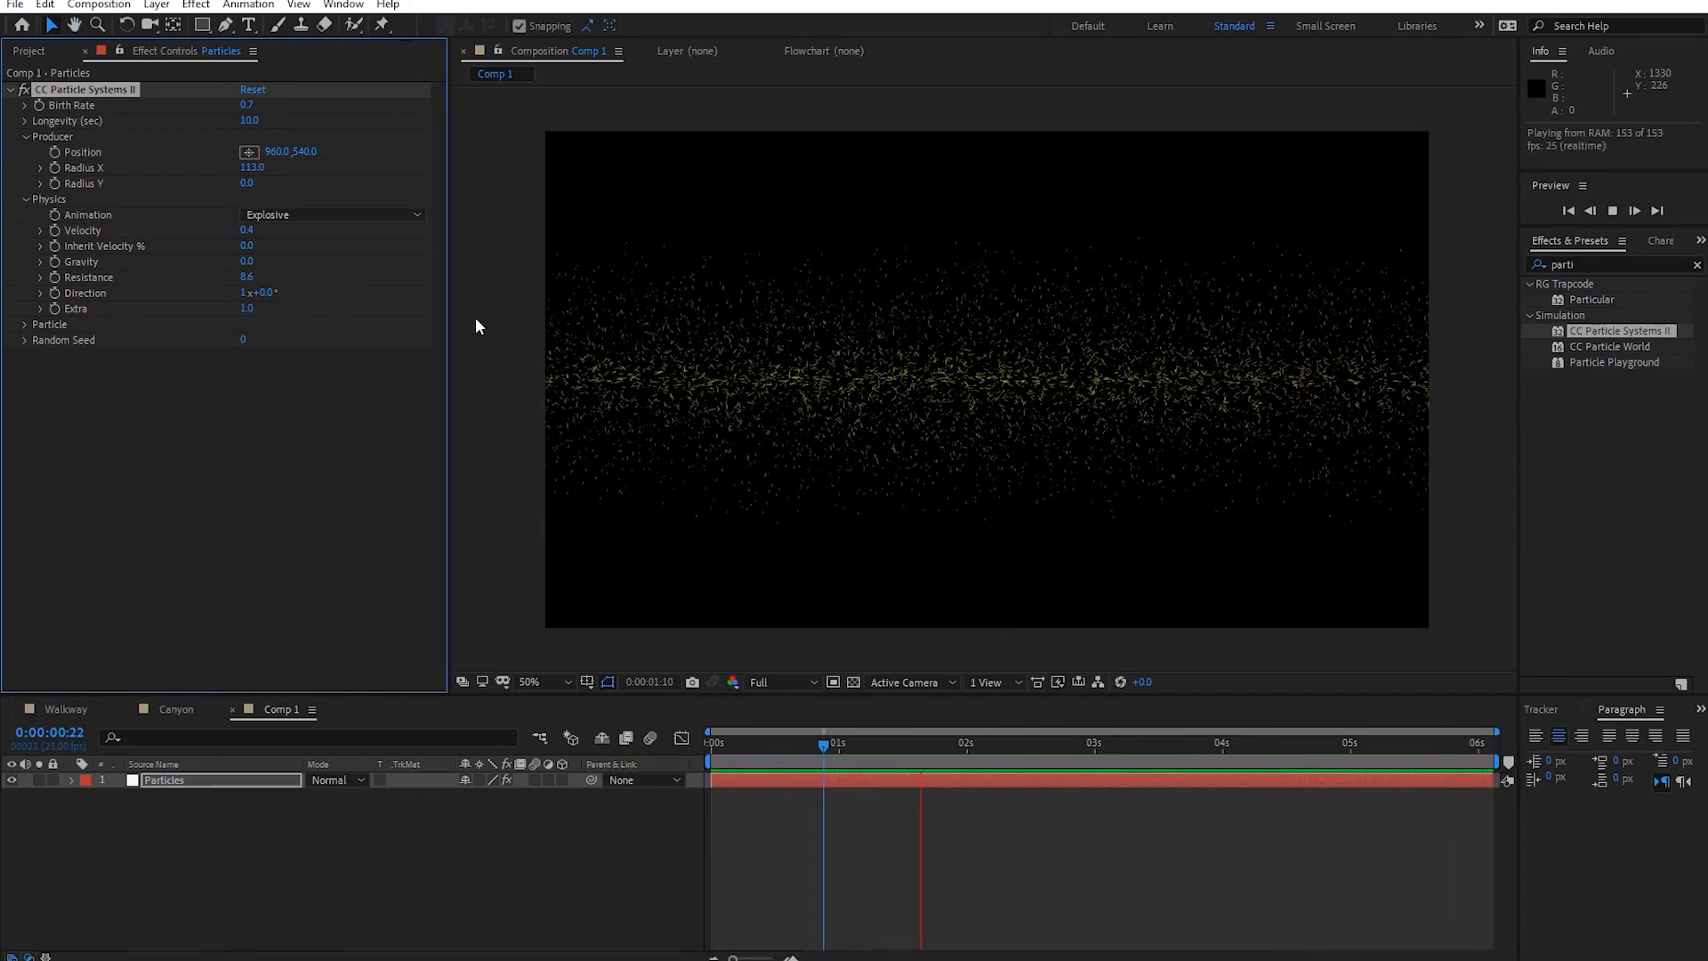
left_click_drag(264, 292, 762, 392)
key("space")
key("space")
left_click_drag(268, 294, 303, 302)
key("space")
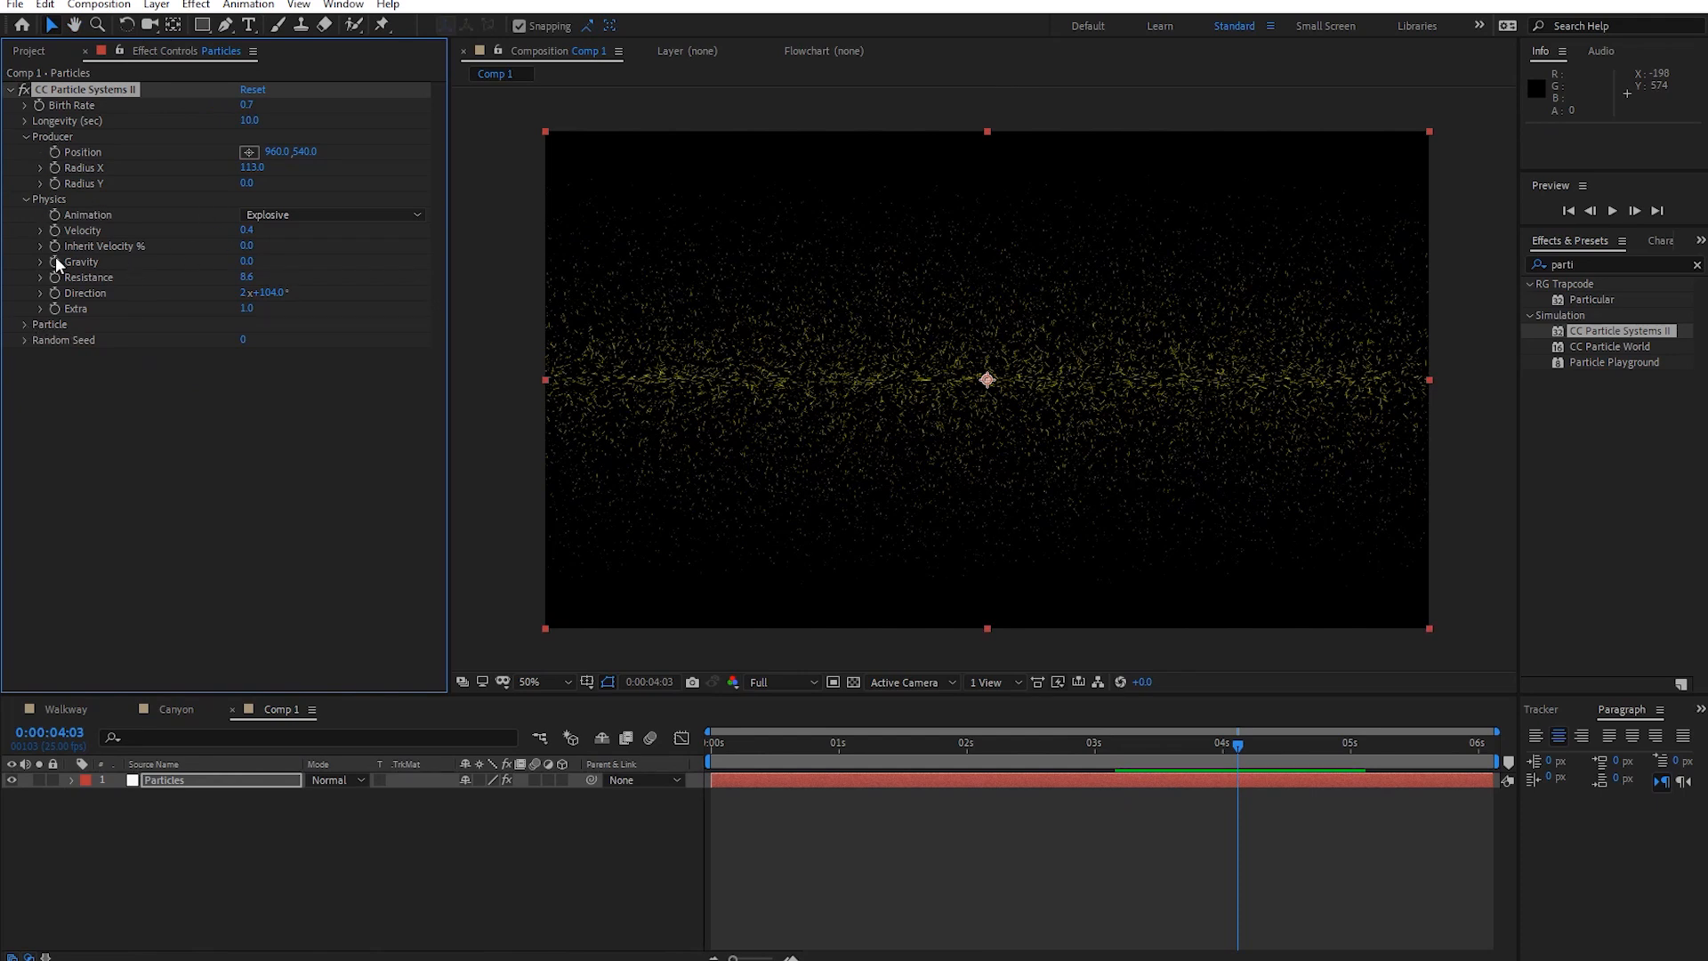
Expand the Particle settings, and set the Producer's Radius X to 0 and Gravity to 1.0.
left_click(24, 324)
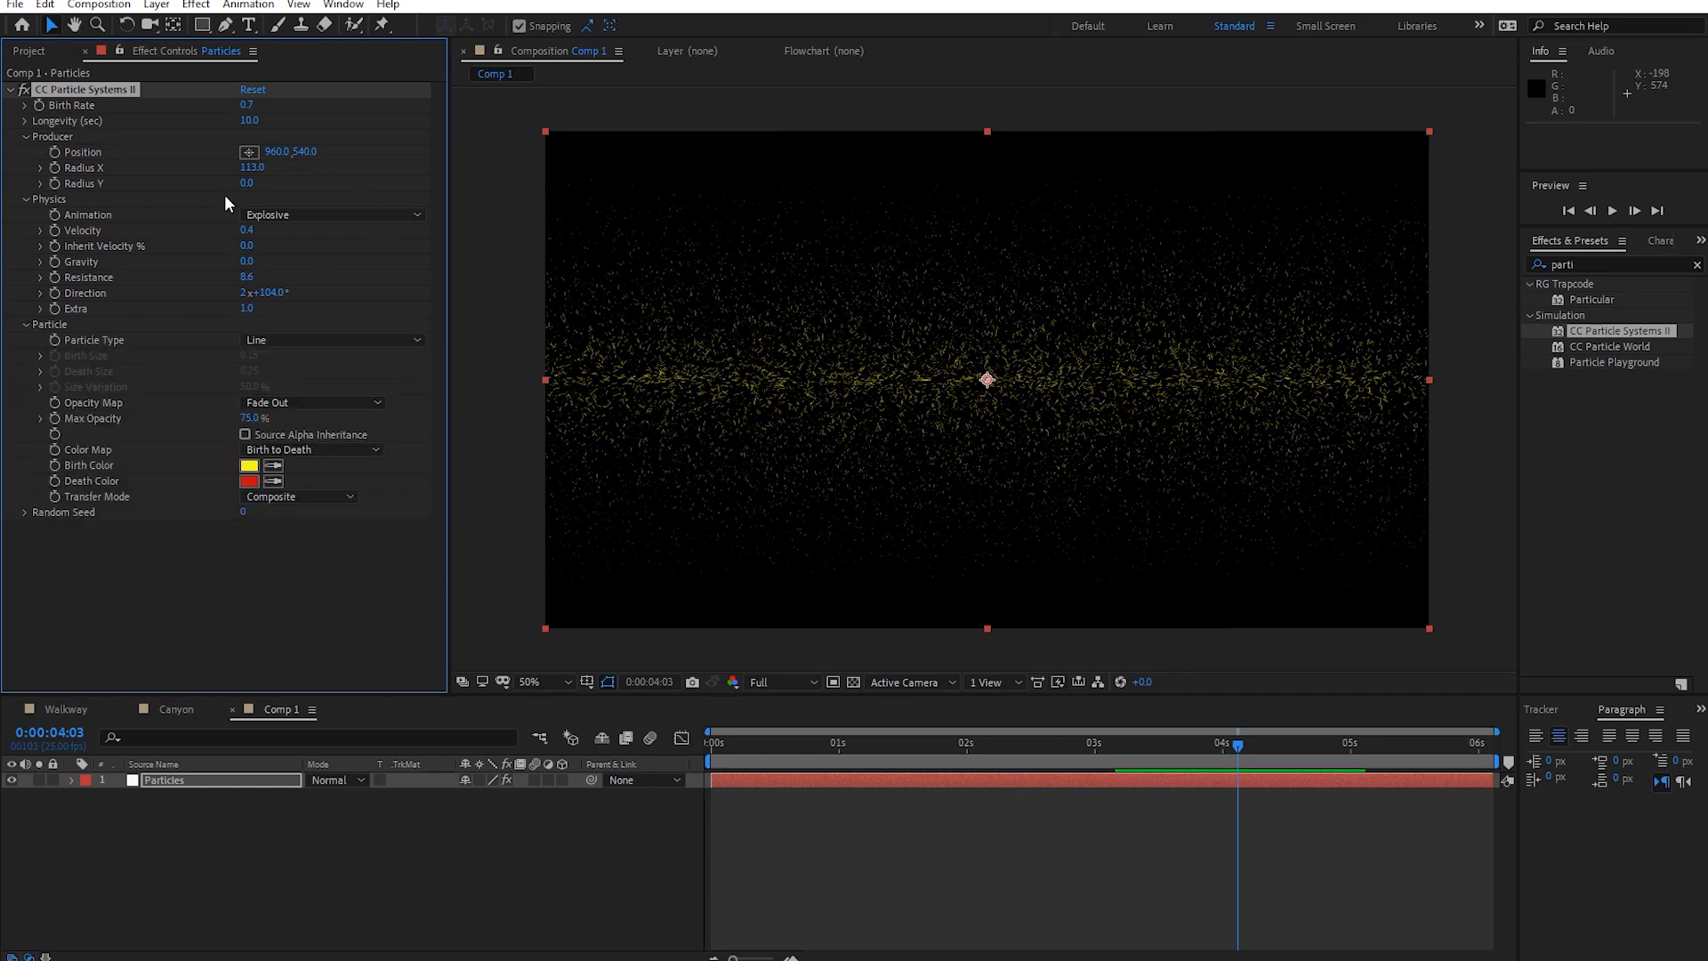
left_click(256, 167)
key("Return")
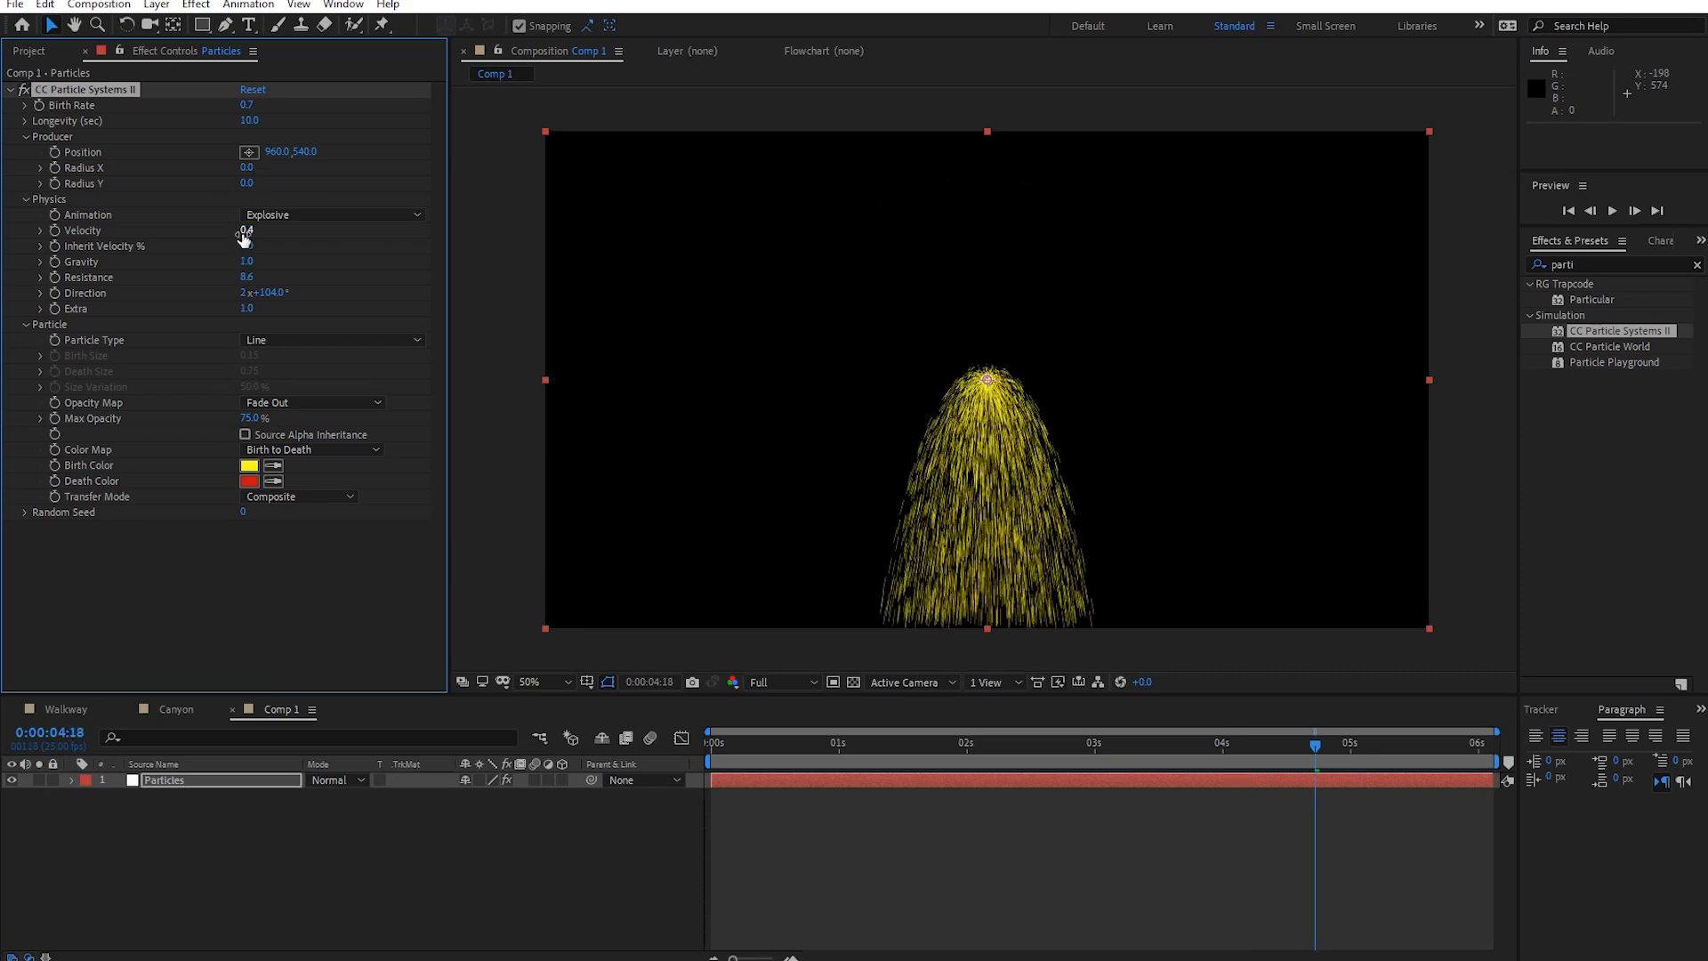
Reset CC Particle Systems II to its default values and preview the particles from early in the timeline.
left_click(244, 89)
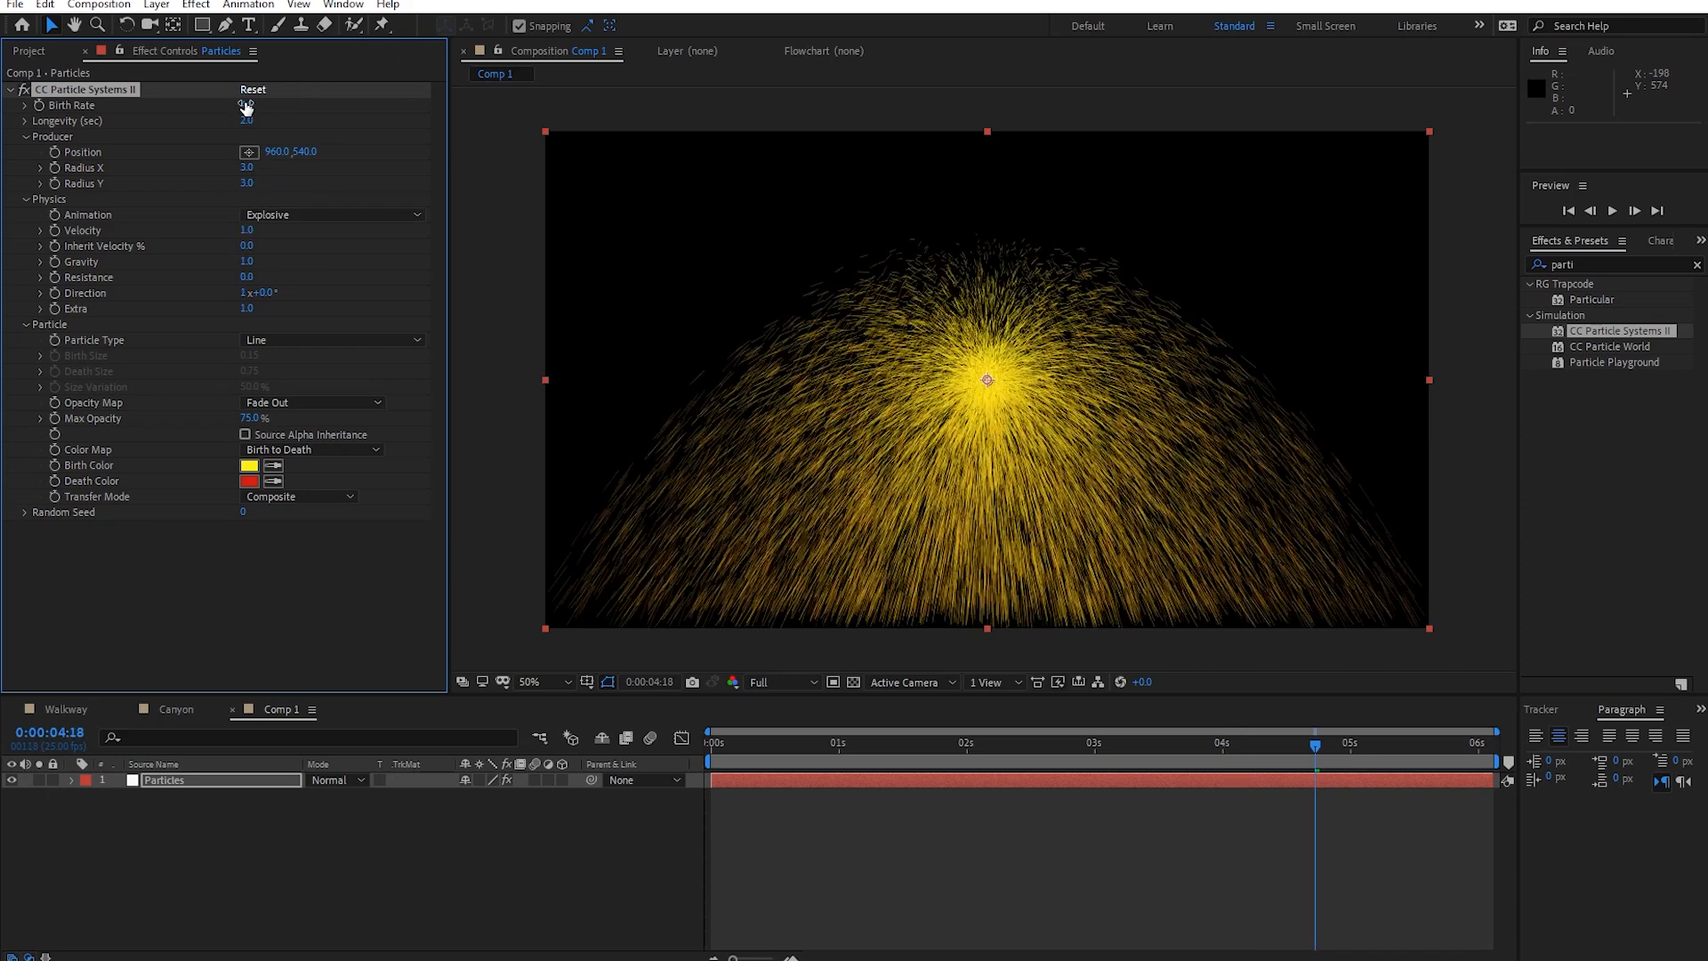
left_click_drag(842, 752, 772, 758)
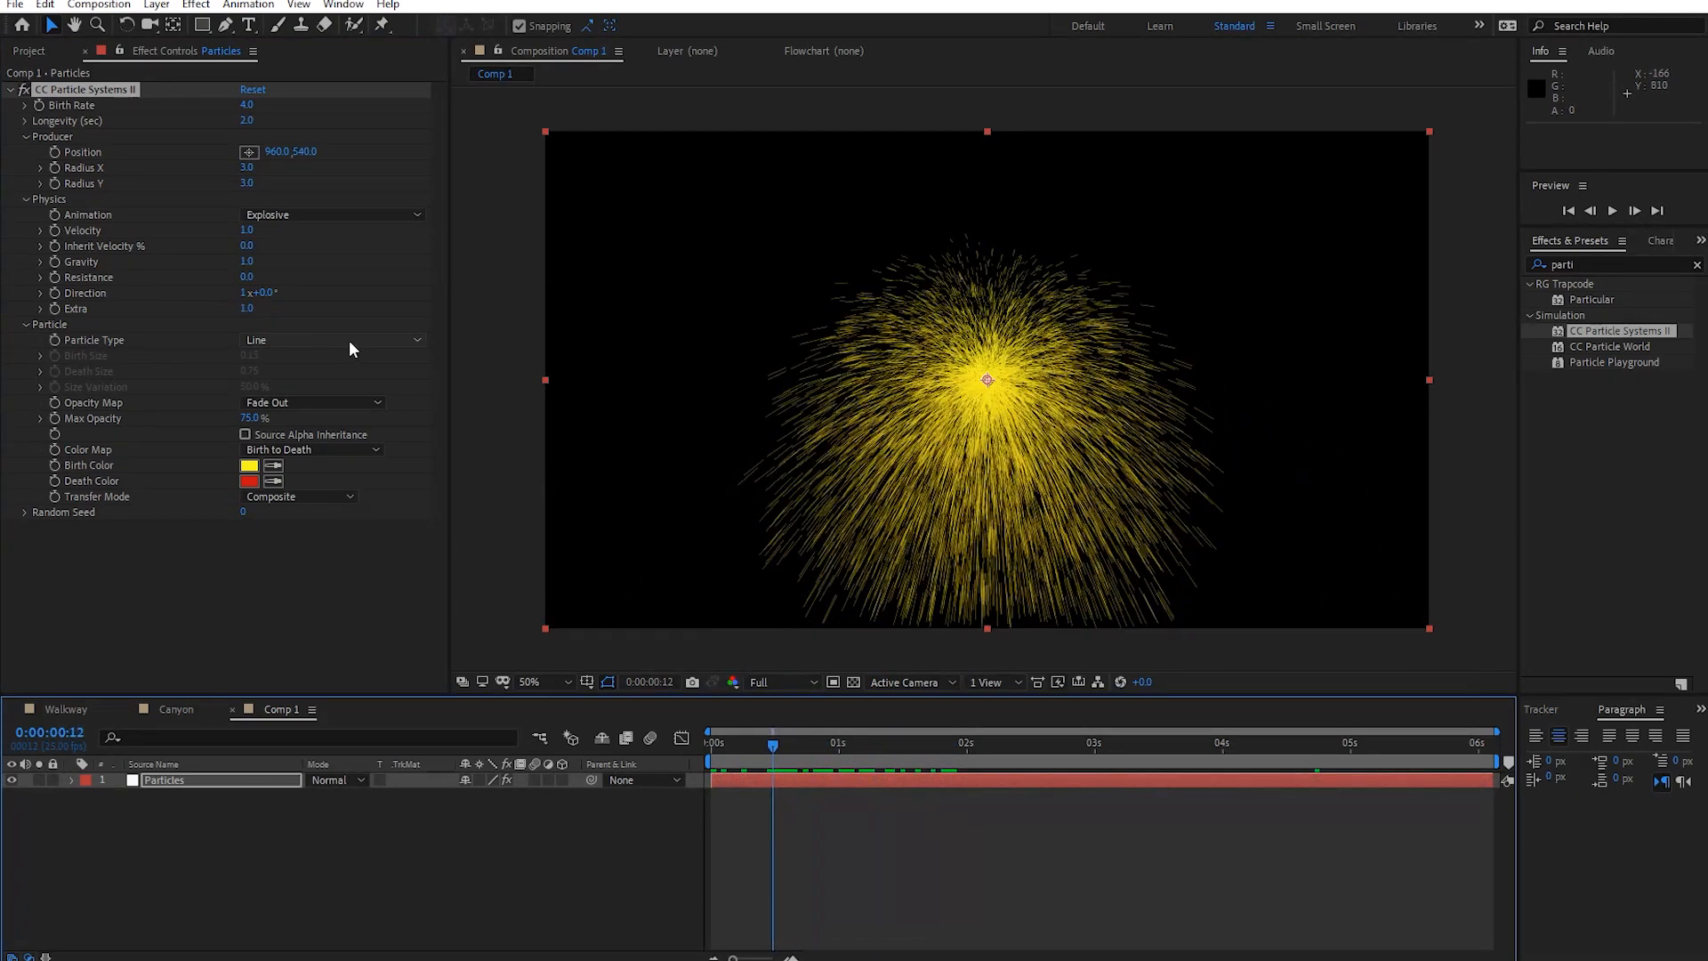
key("space")
Try the Star and Shaded Sphere particle types, previewing the particles.
left_click(405, 342)
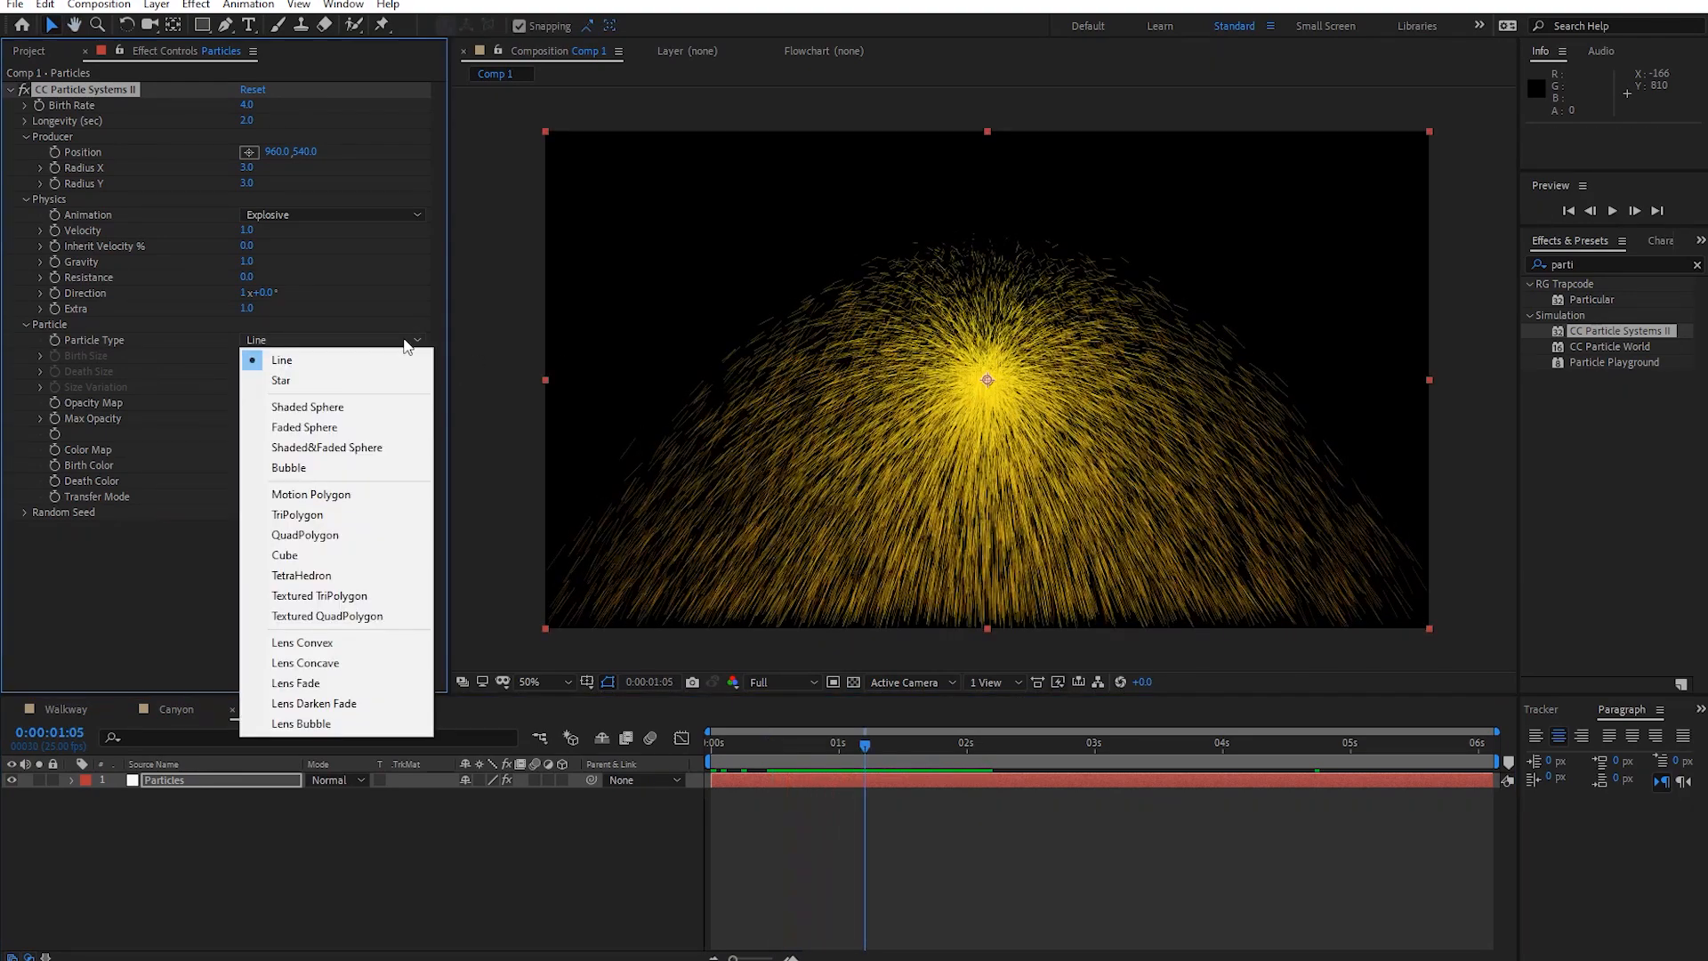
left_click(375, 385)
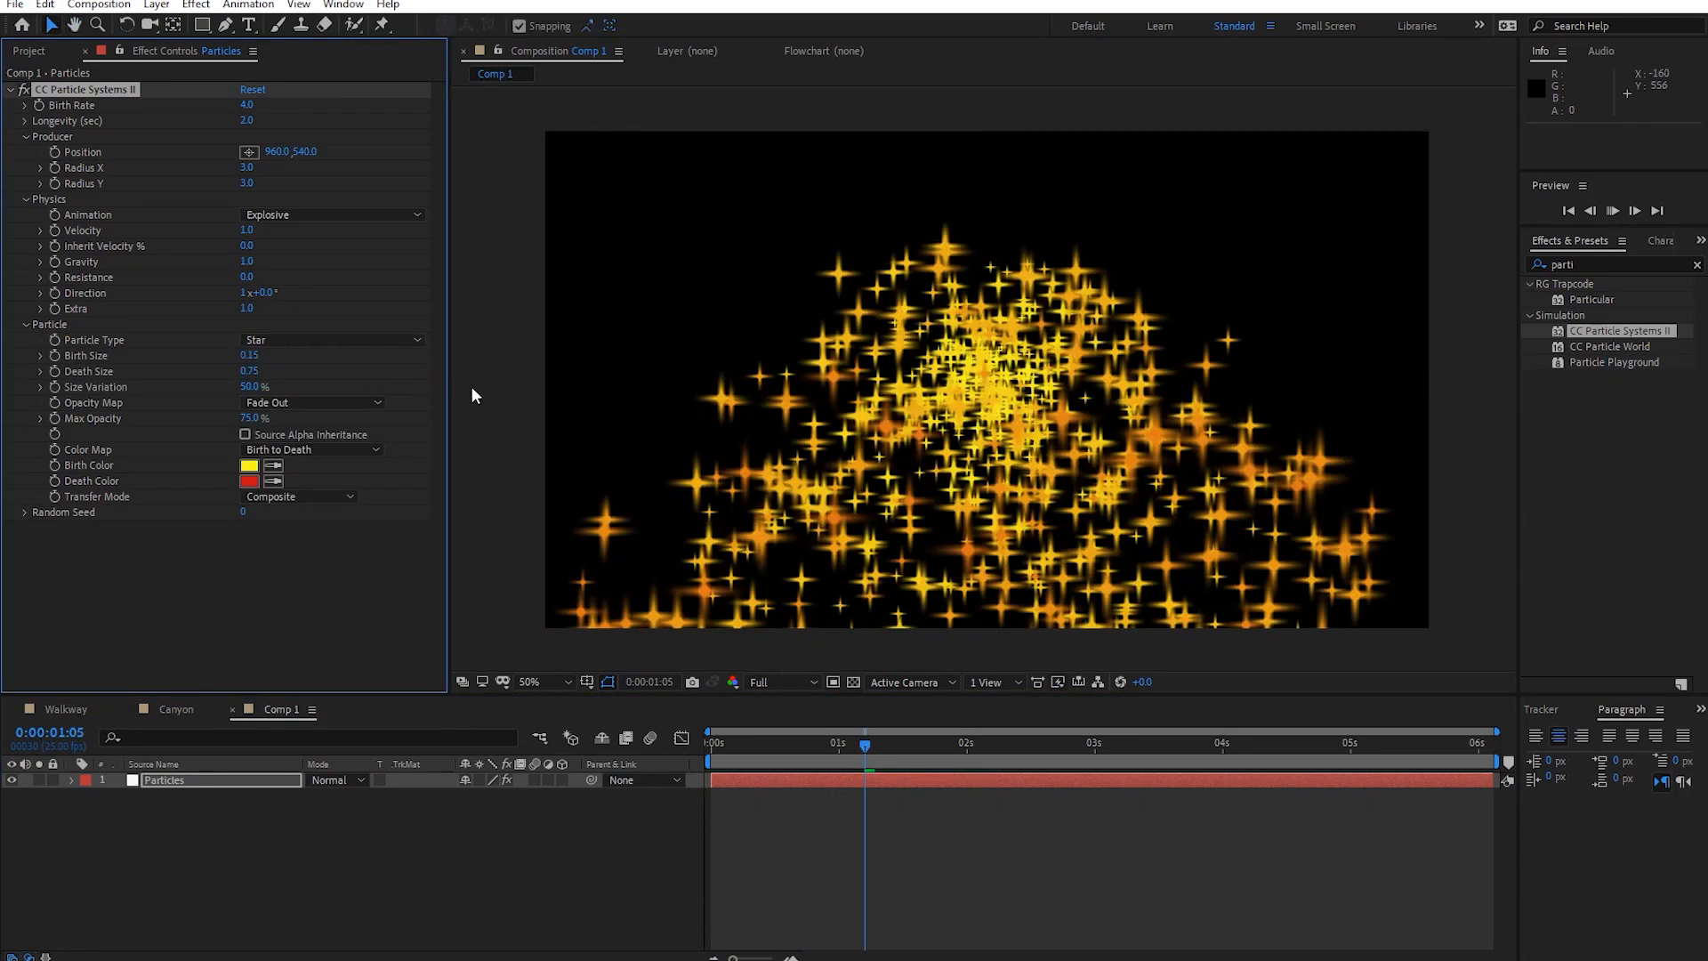
left_click(372, 342)
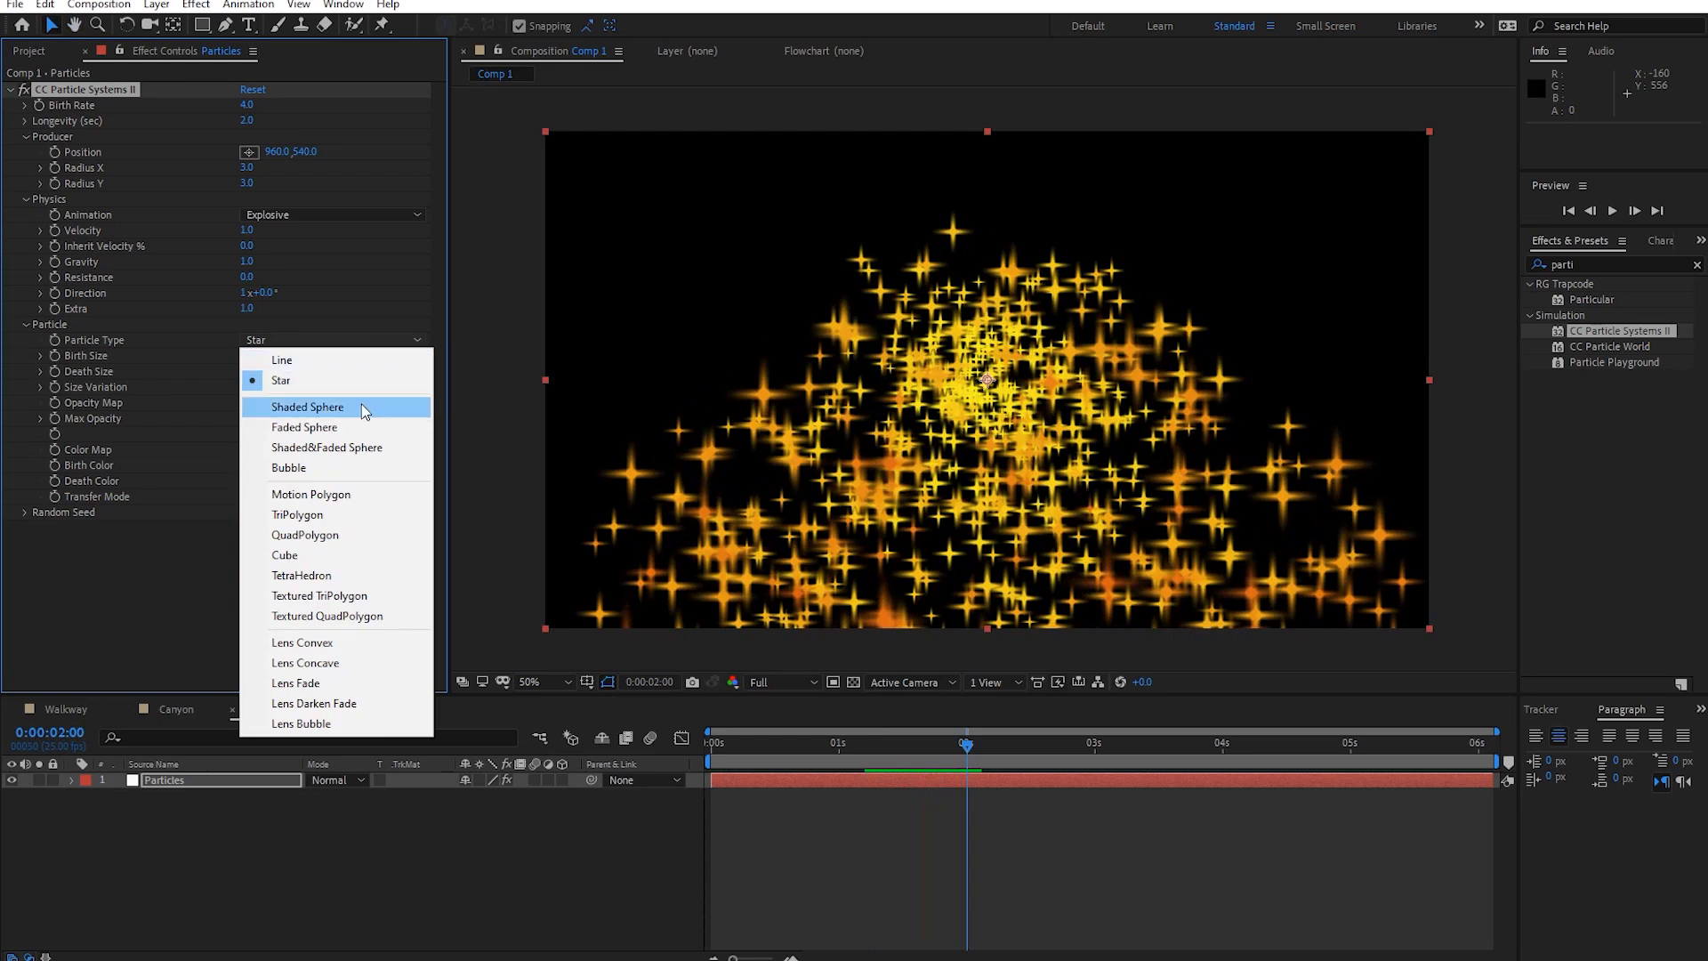
left_click(361, 407)
key("space")
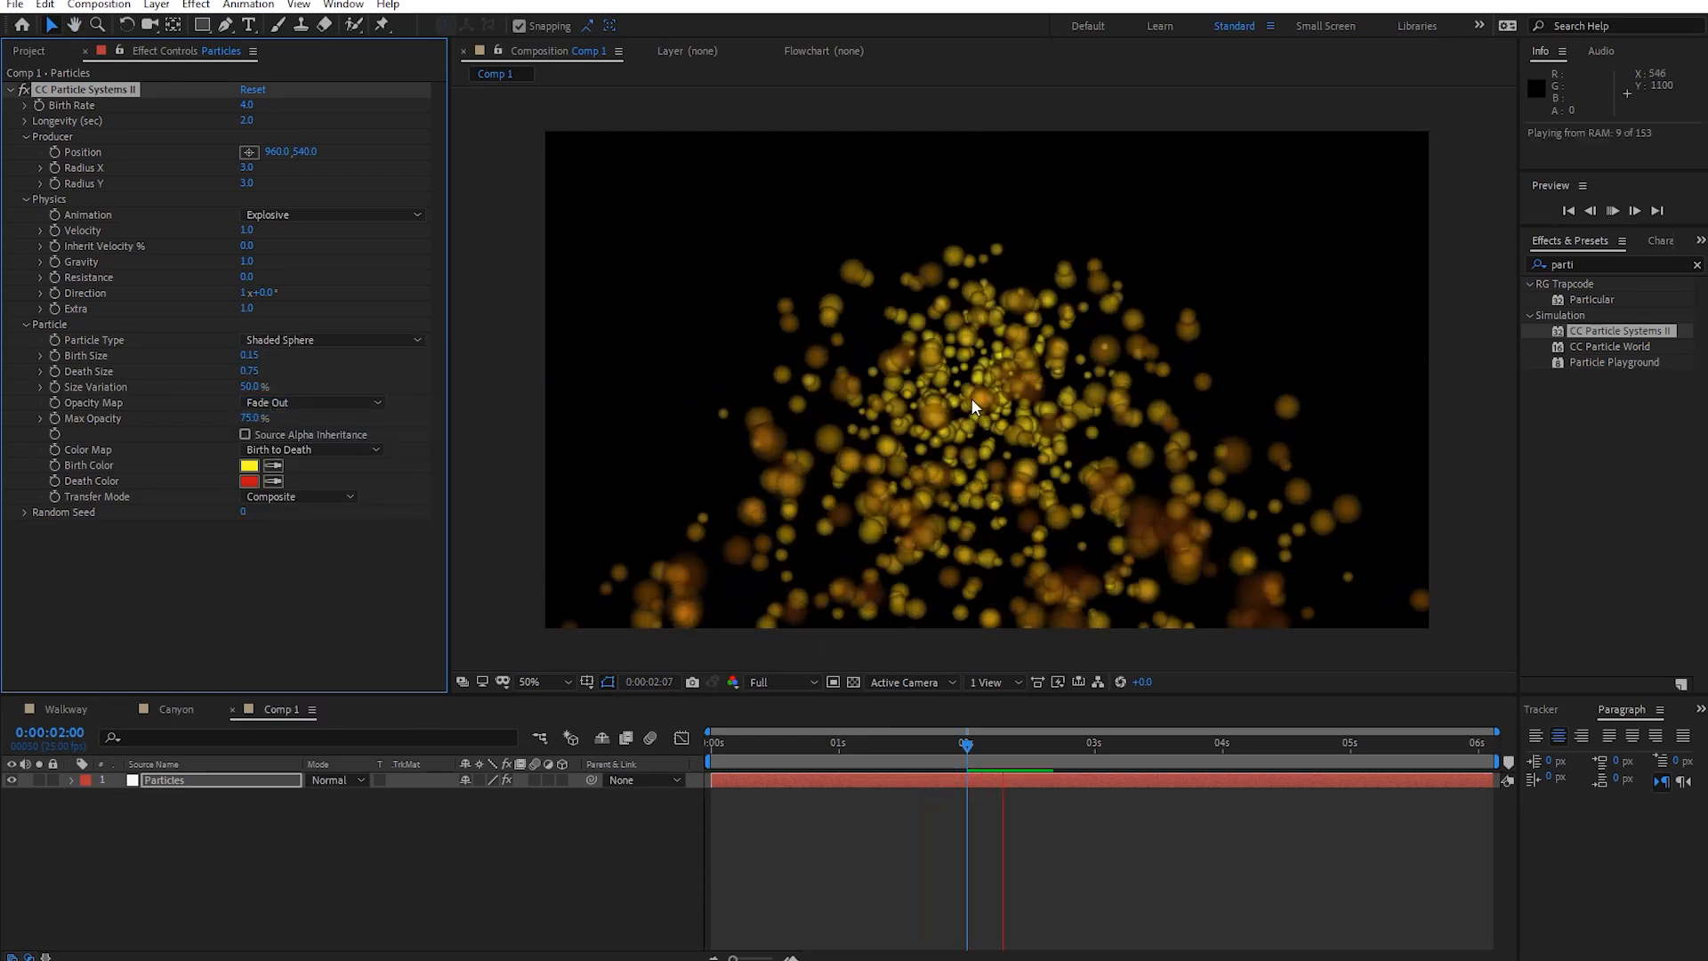
Try the Faded Sphere particle type with a preview, followed by Shaded&Faded Sphere.
left_click(317, 343)
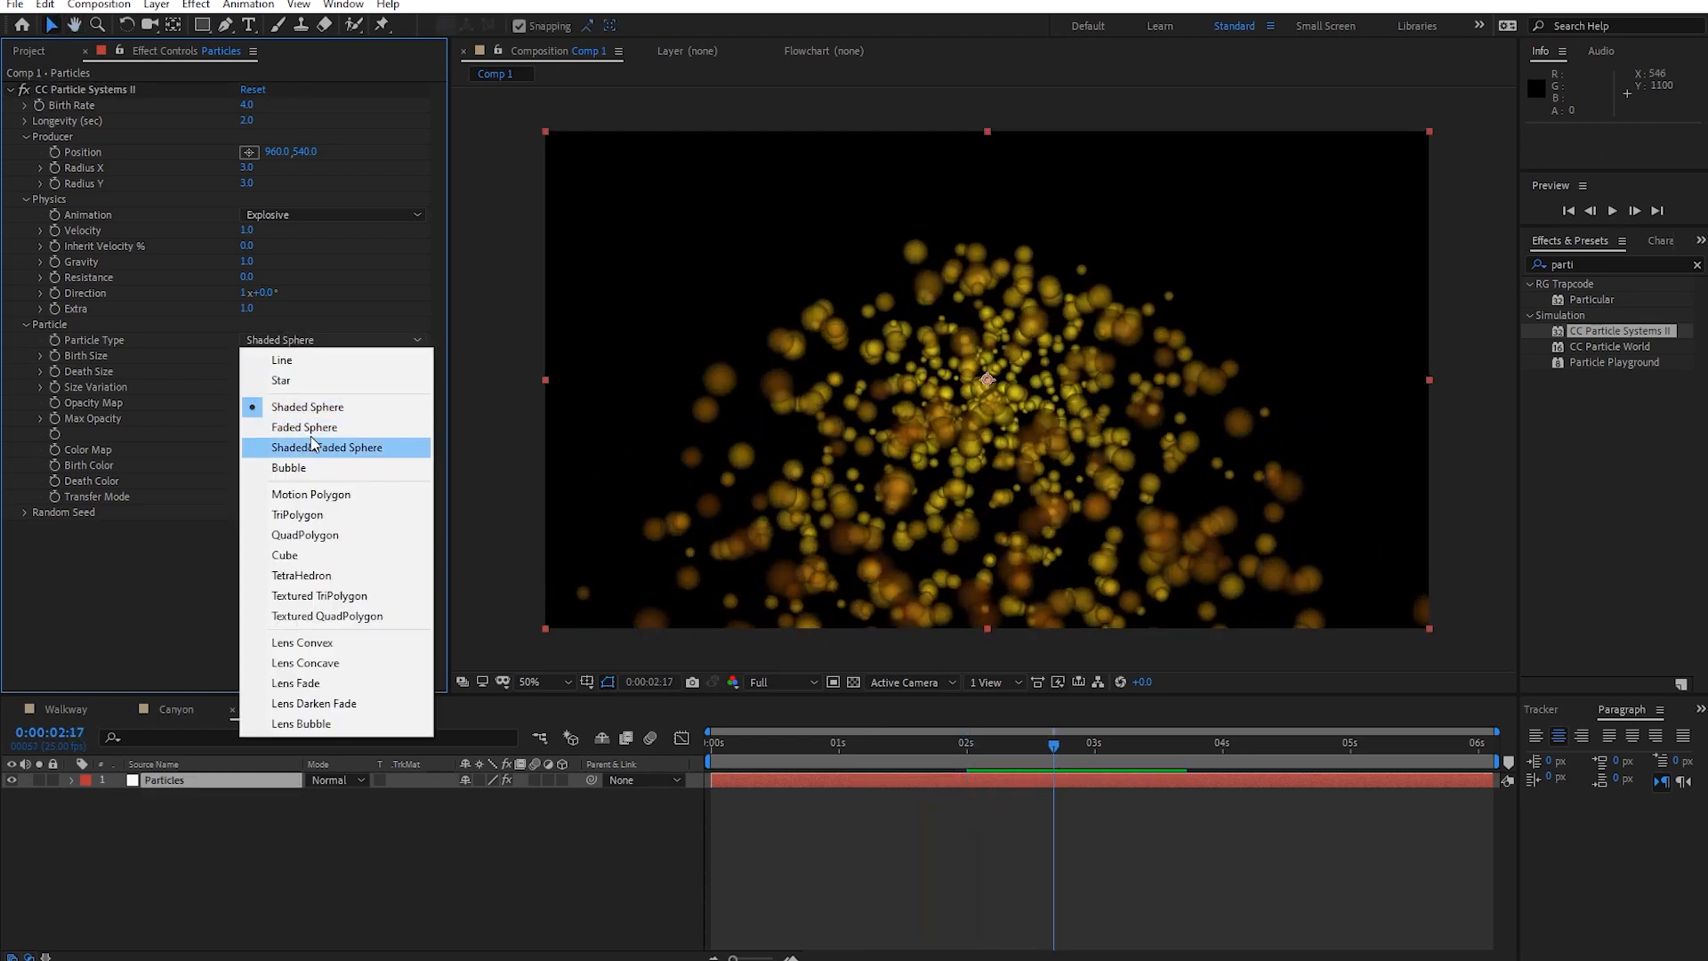
left_click(307, 428)
key("space")
left_click(372, 341)
left_click(359, 455)
Change the particle type to Bubble and preview the animation from an earlier point in the timeline.
left_click(365, 342)
left_click(360, 468)
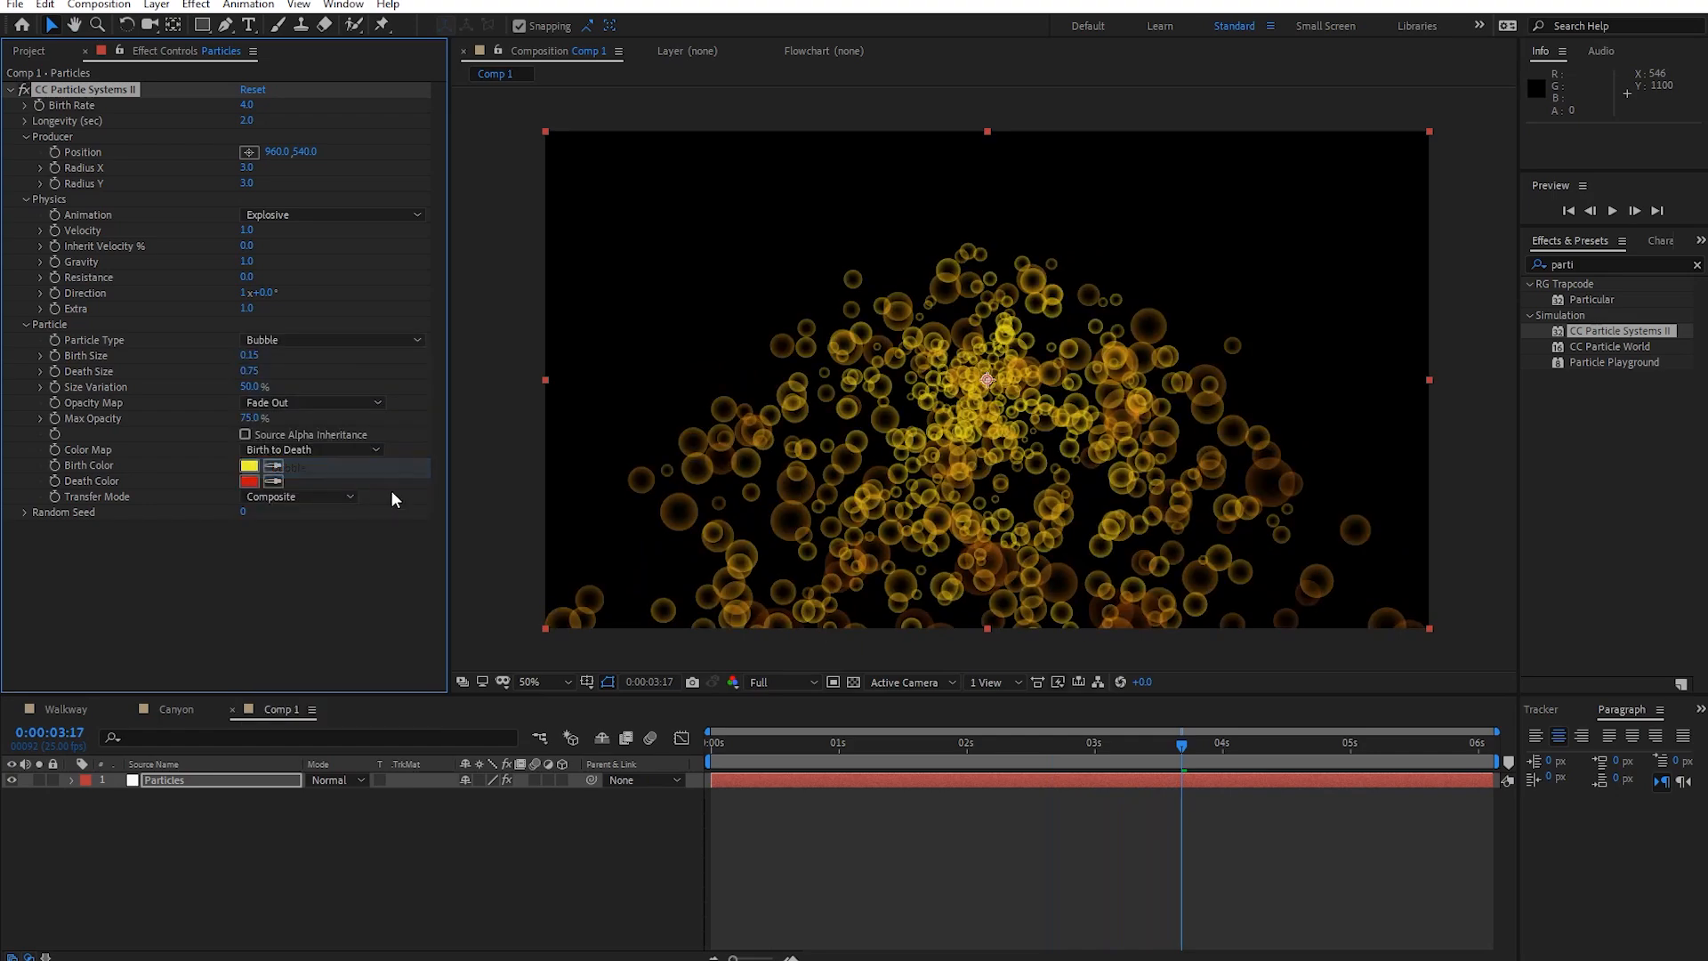
left_click_drag(1162, 754, 828, 762)
key("space")
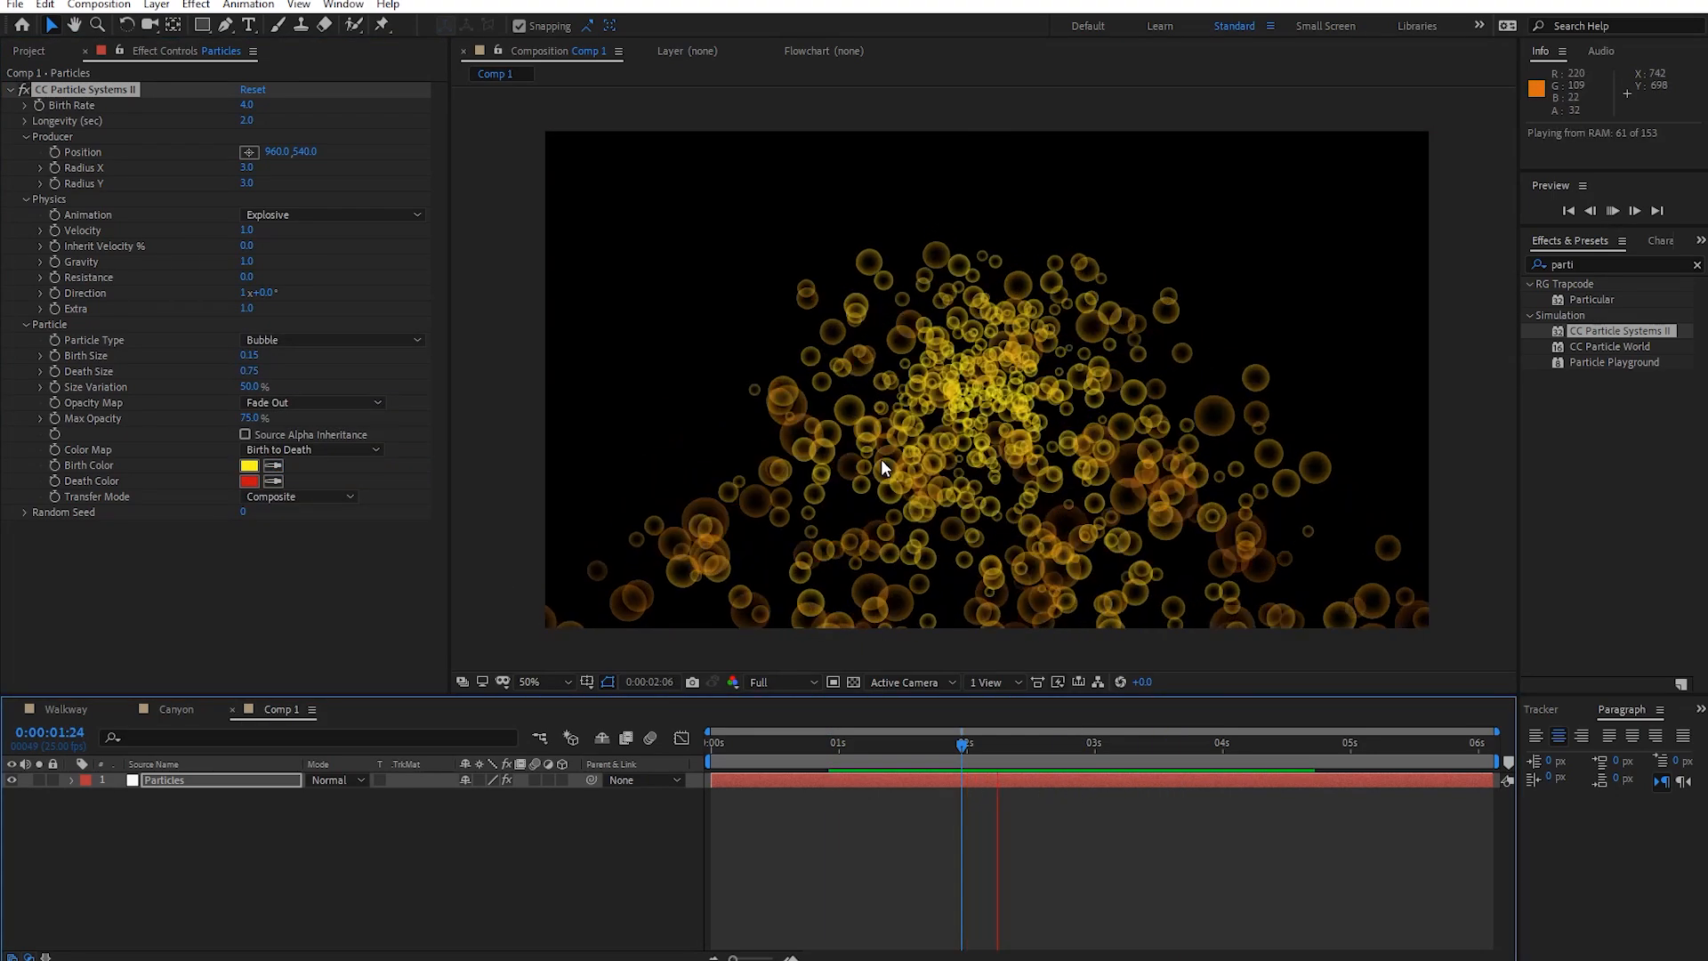
key("space")
Set Gravity to -1.0 and Velocity to 0.2 so the bubbles rise in a narrow stream, and preview them.
left_click(249, 260)
type("0")
key("Return")
left_click_drag(168, 275, 98, 291)
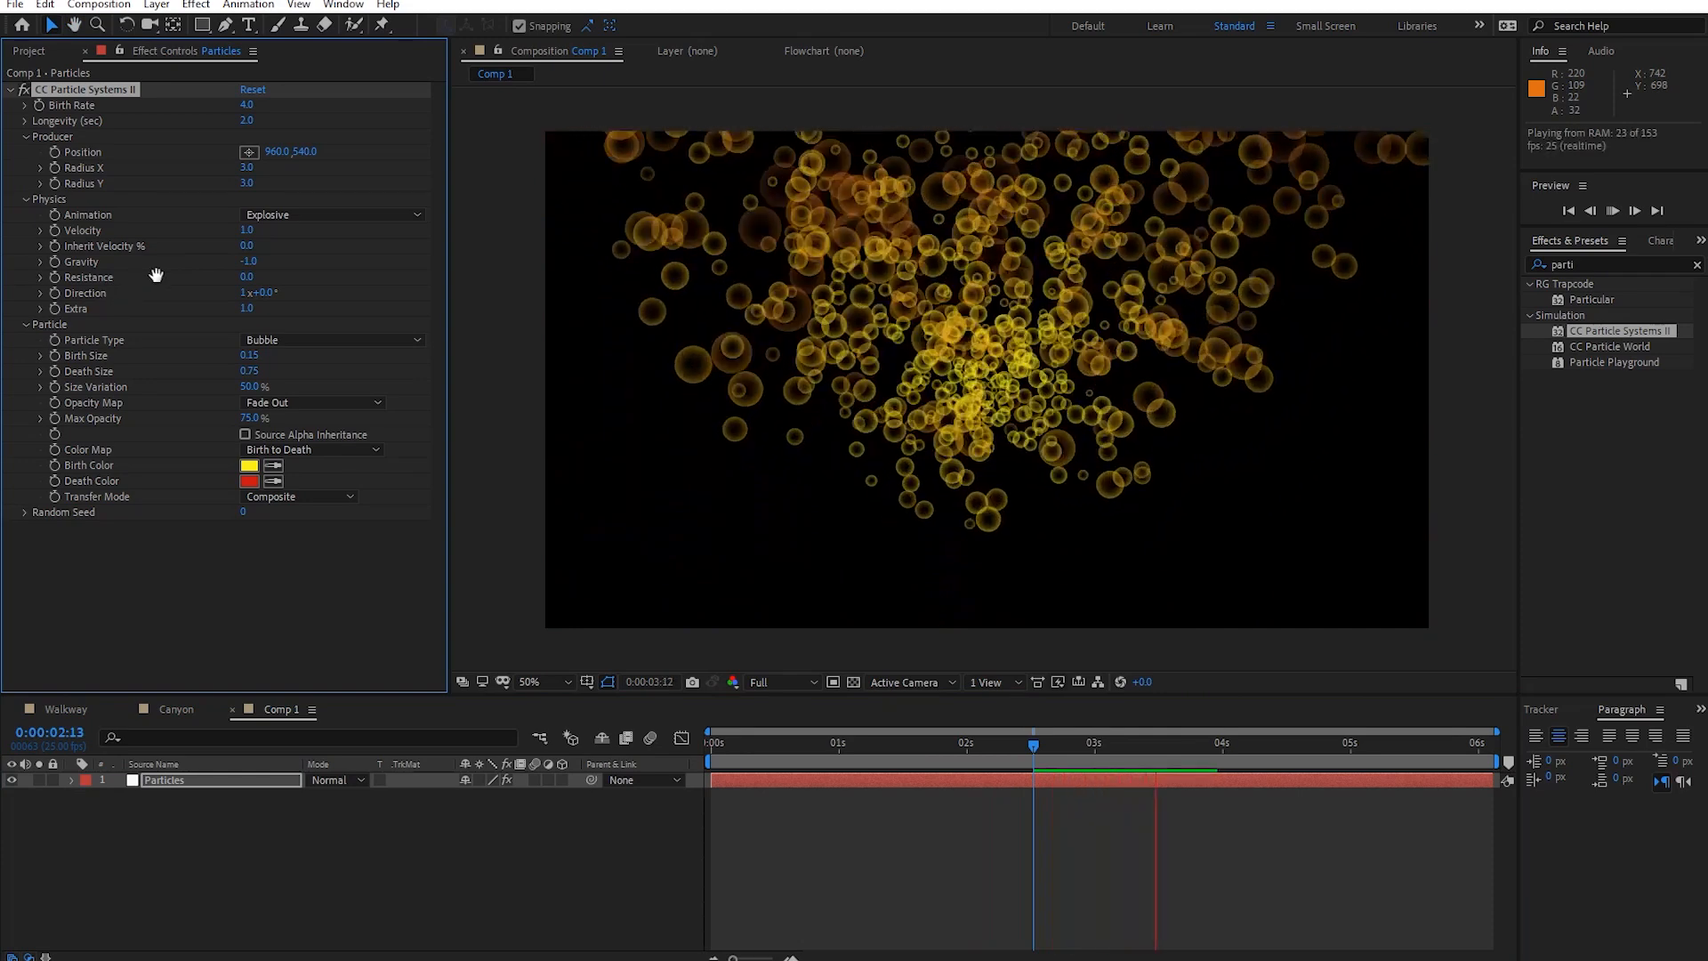
left_click_drag(245, 230, 188, 239)
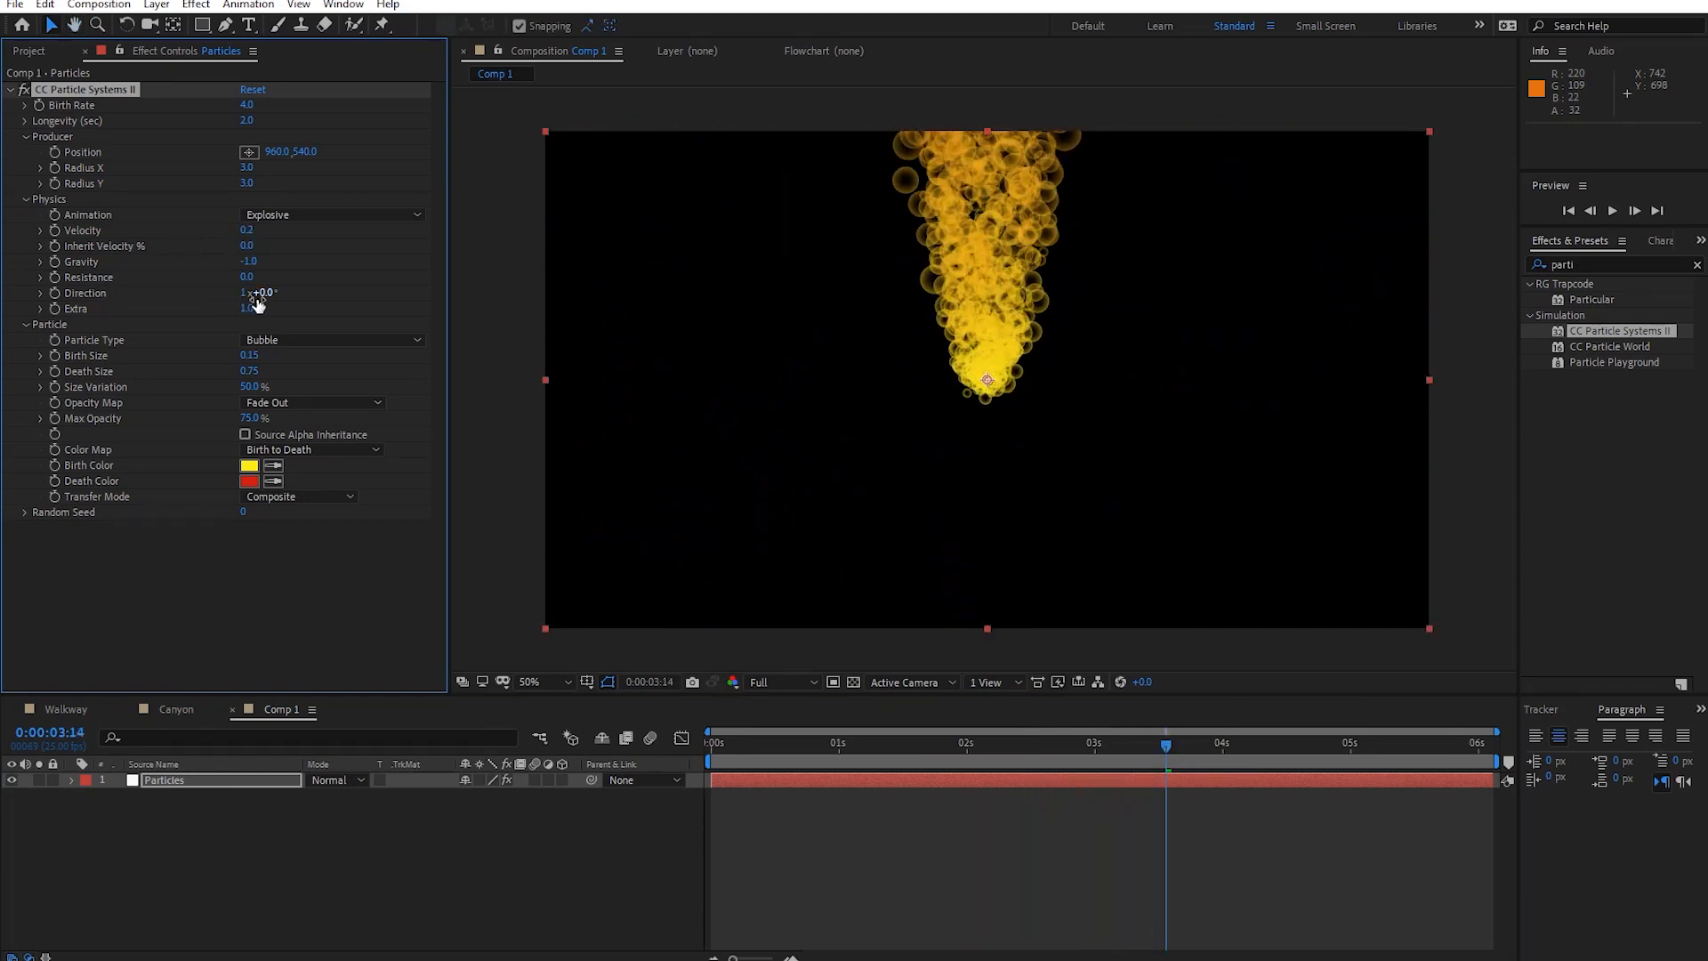
key("space")
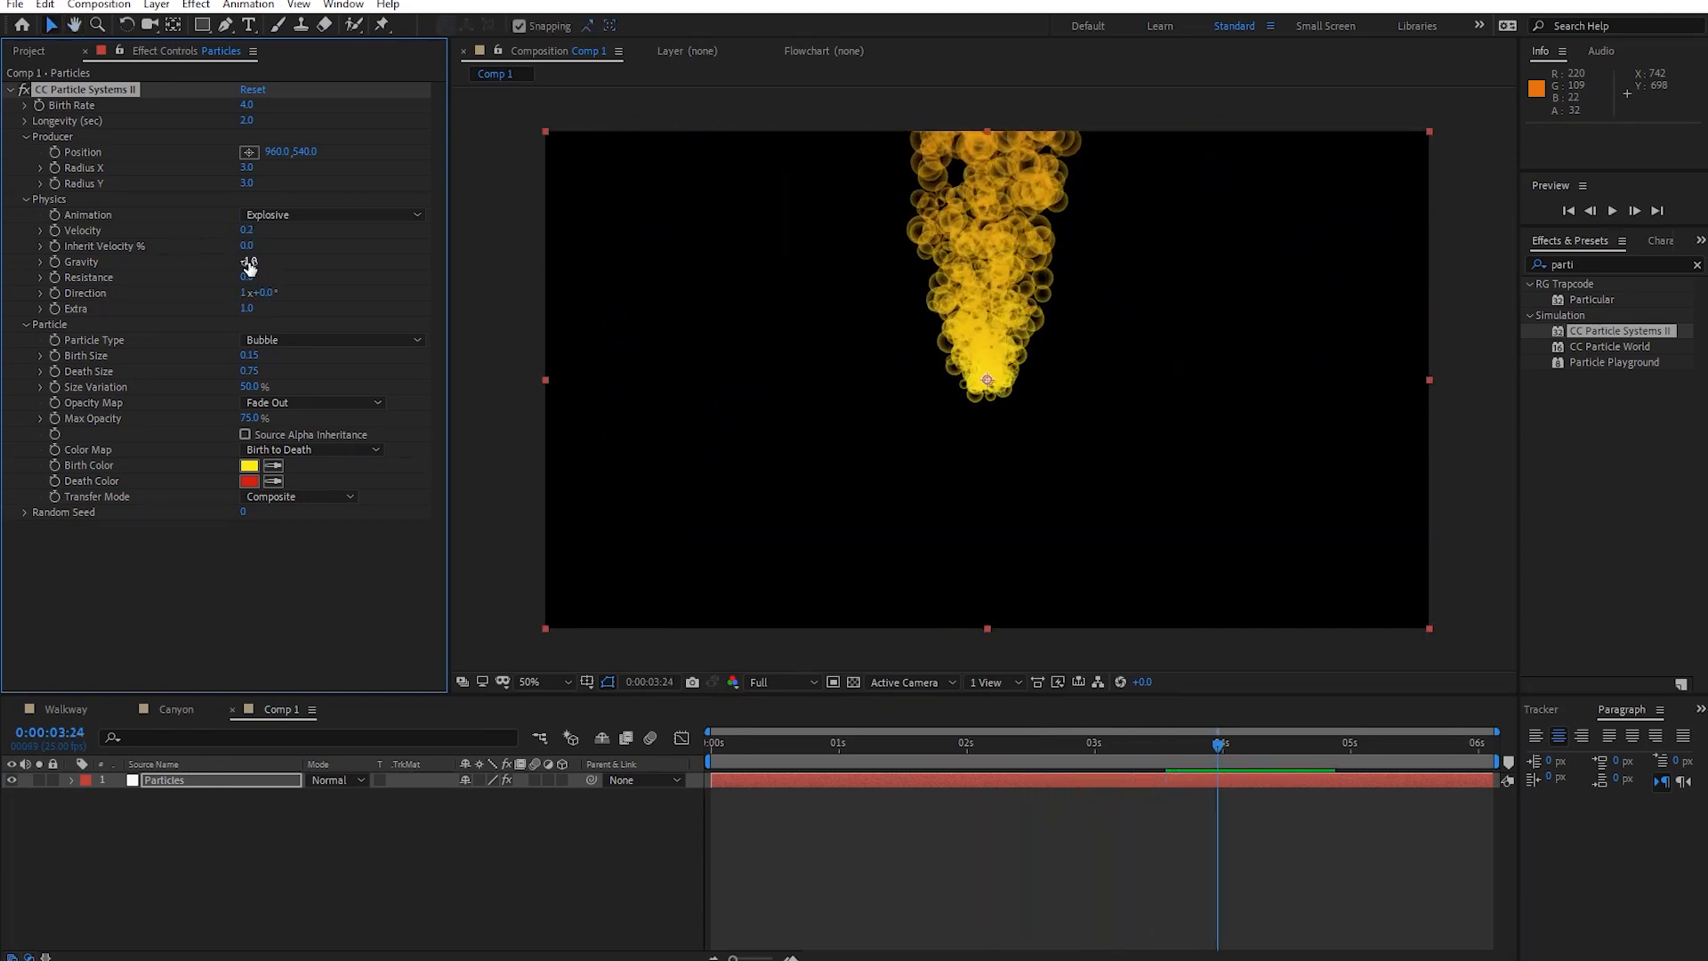
Adjust Velocity to 0.7 and Gravity to -0.5, and play back the rising bubbles.
left_click_drag(249, 261, 439, 311)
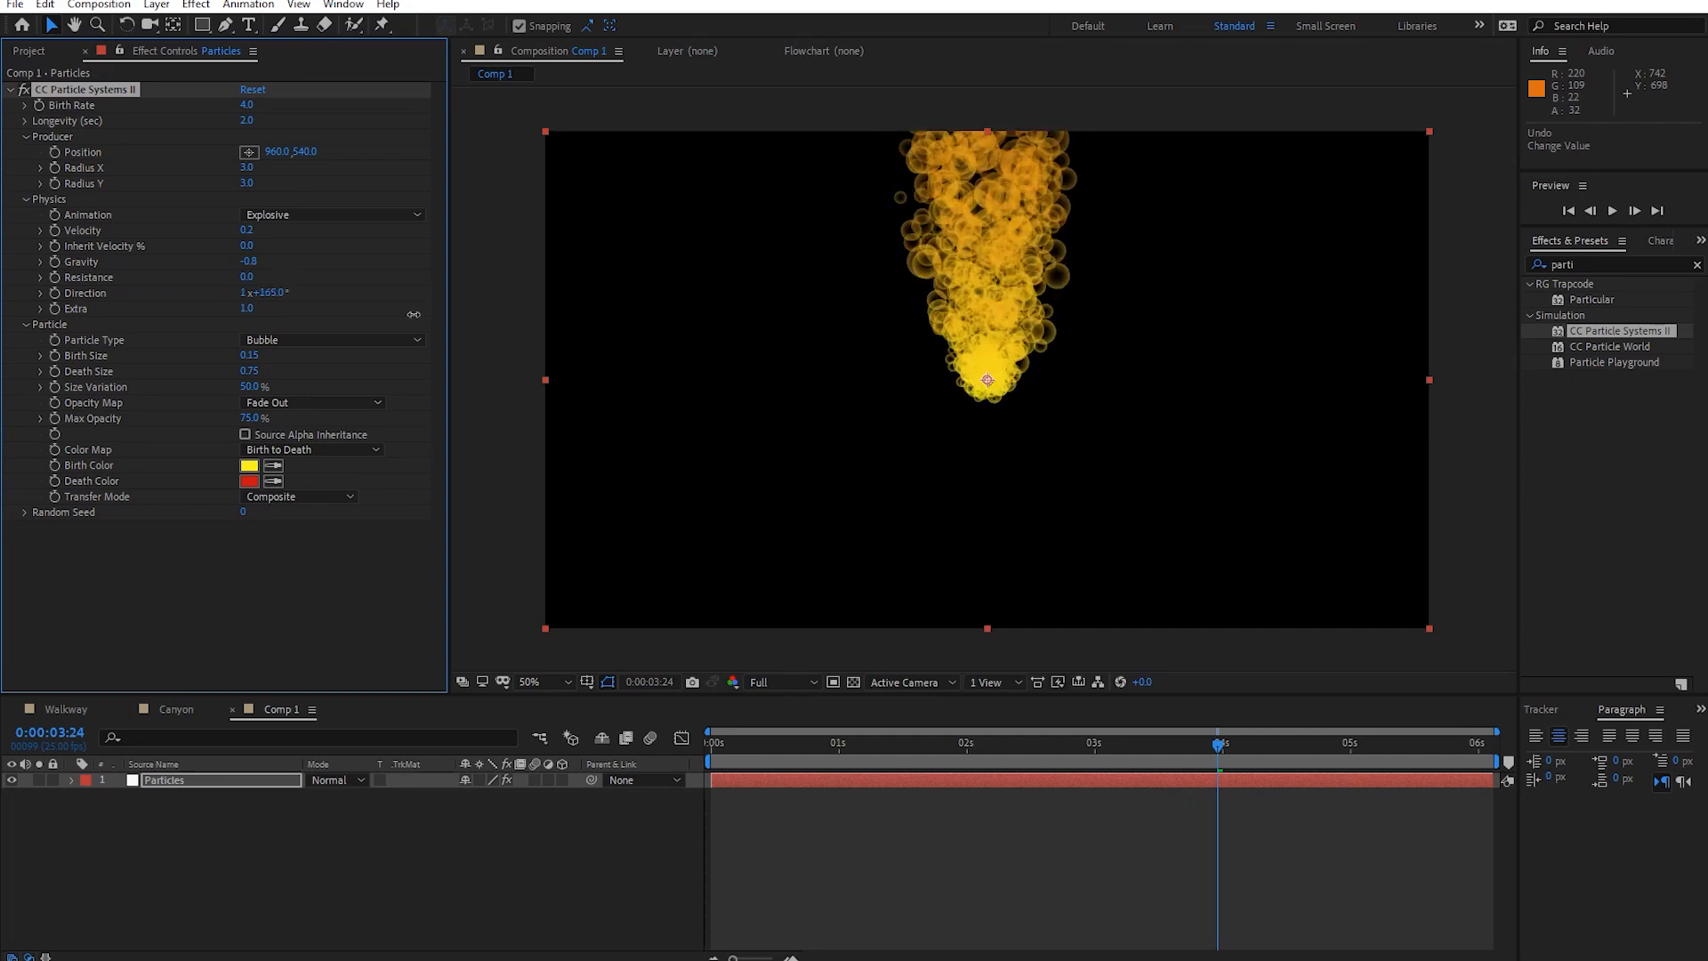
left_click_drag(247, 229, 267, 232)
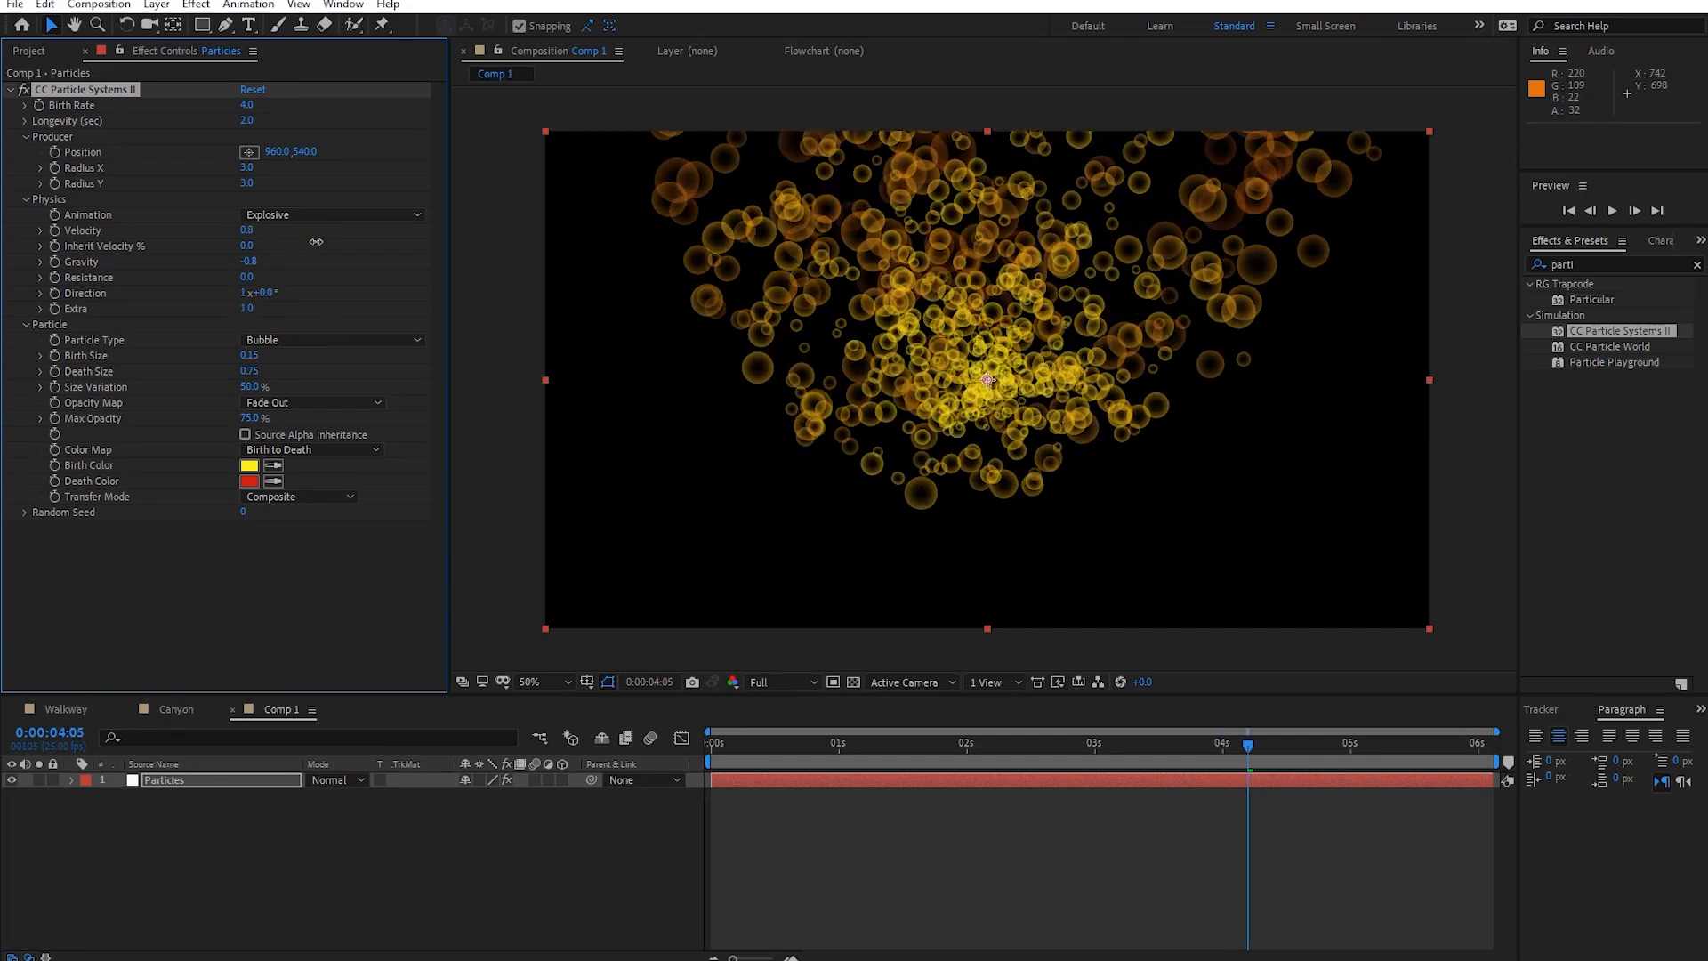
key("space")
left_click_drag(250, 261, 298, 290)
key("space")
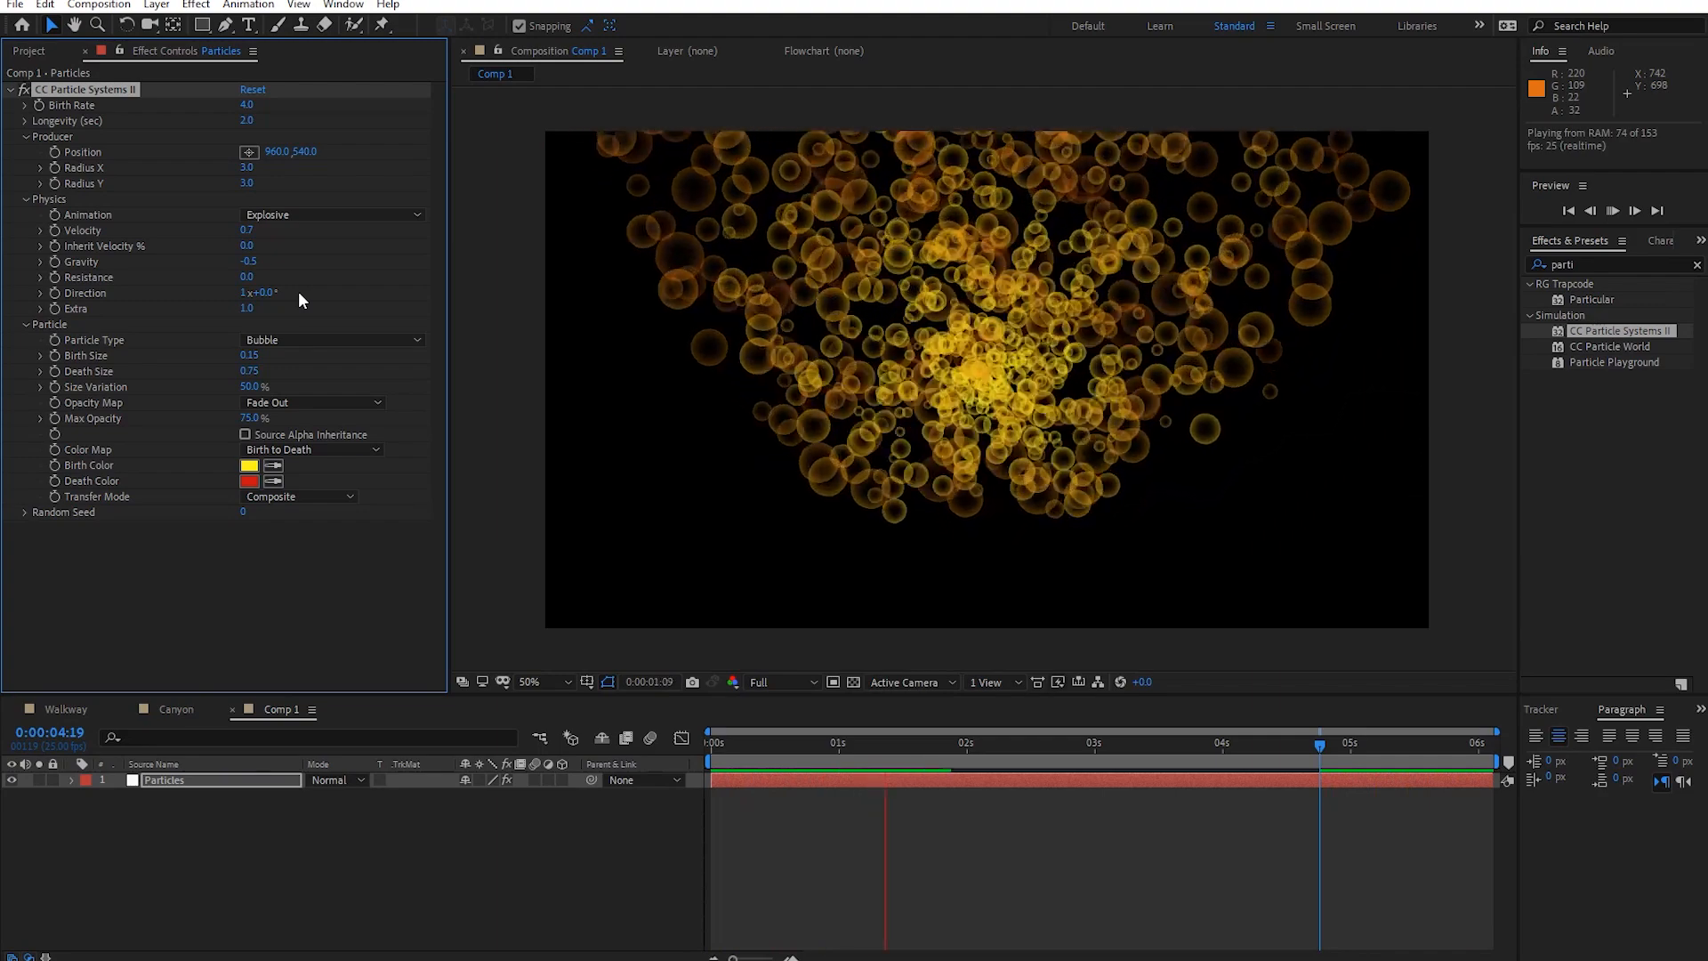
key("space")
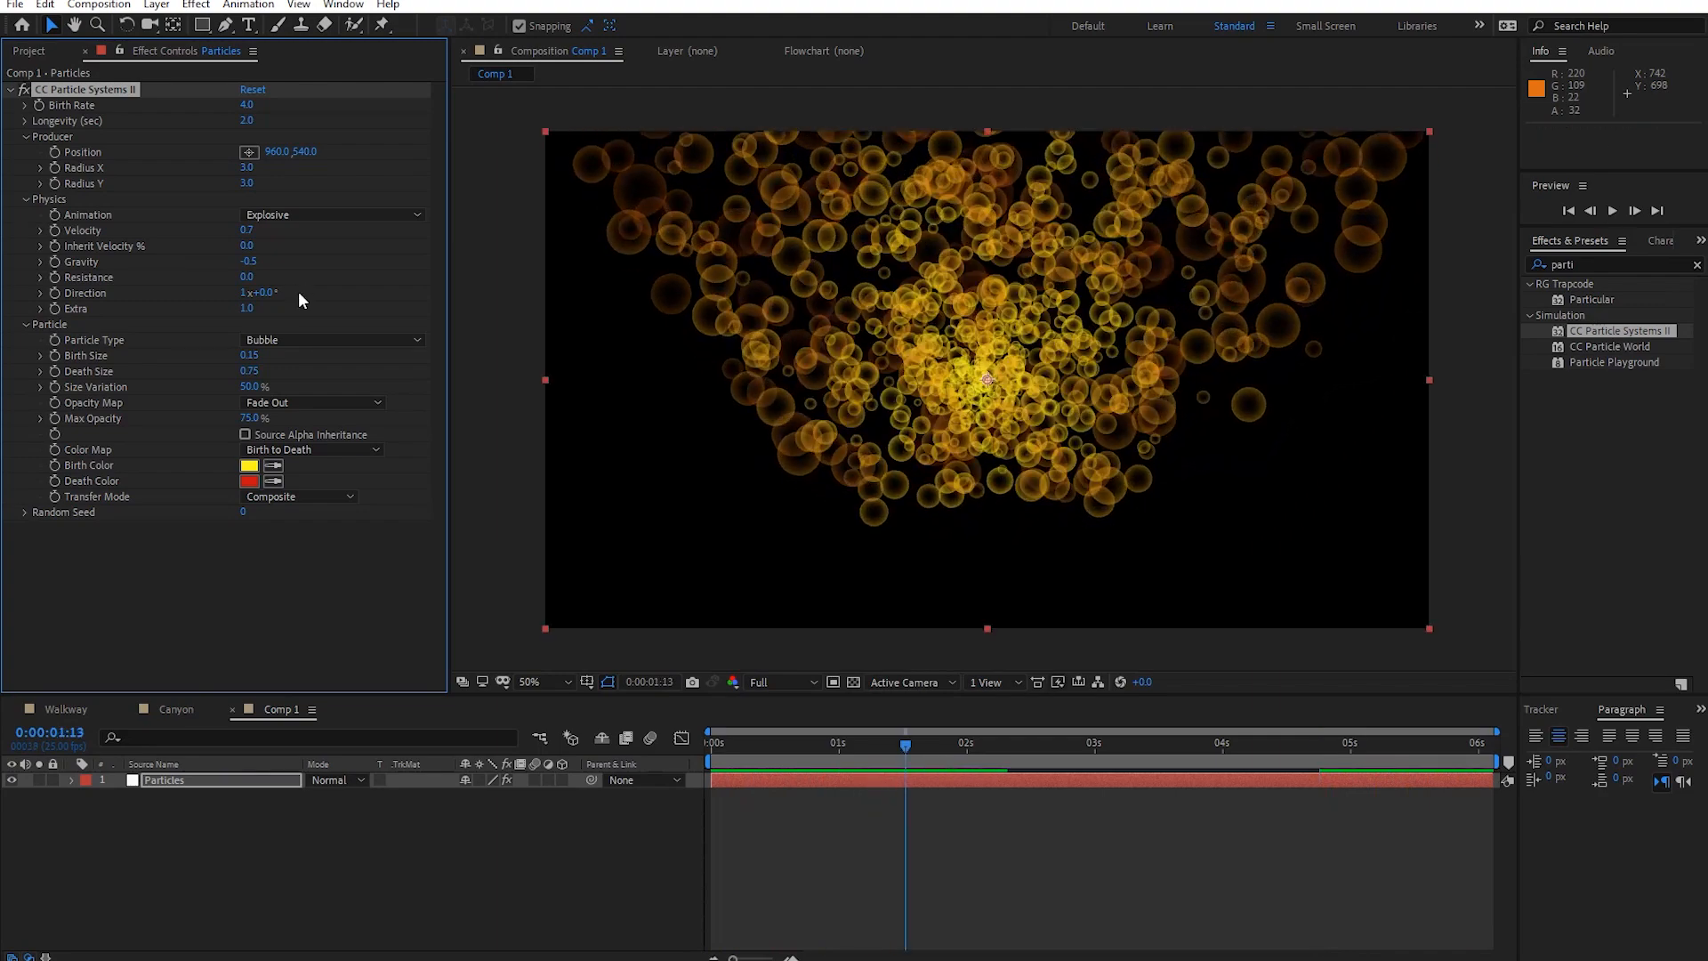
key("space")
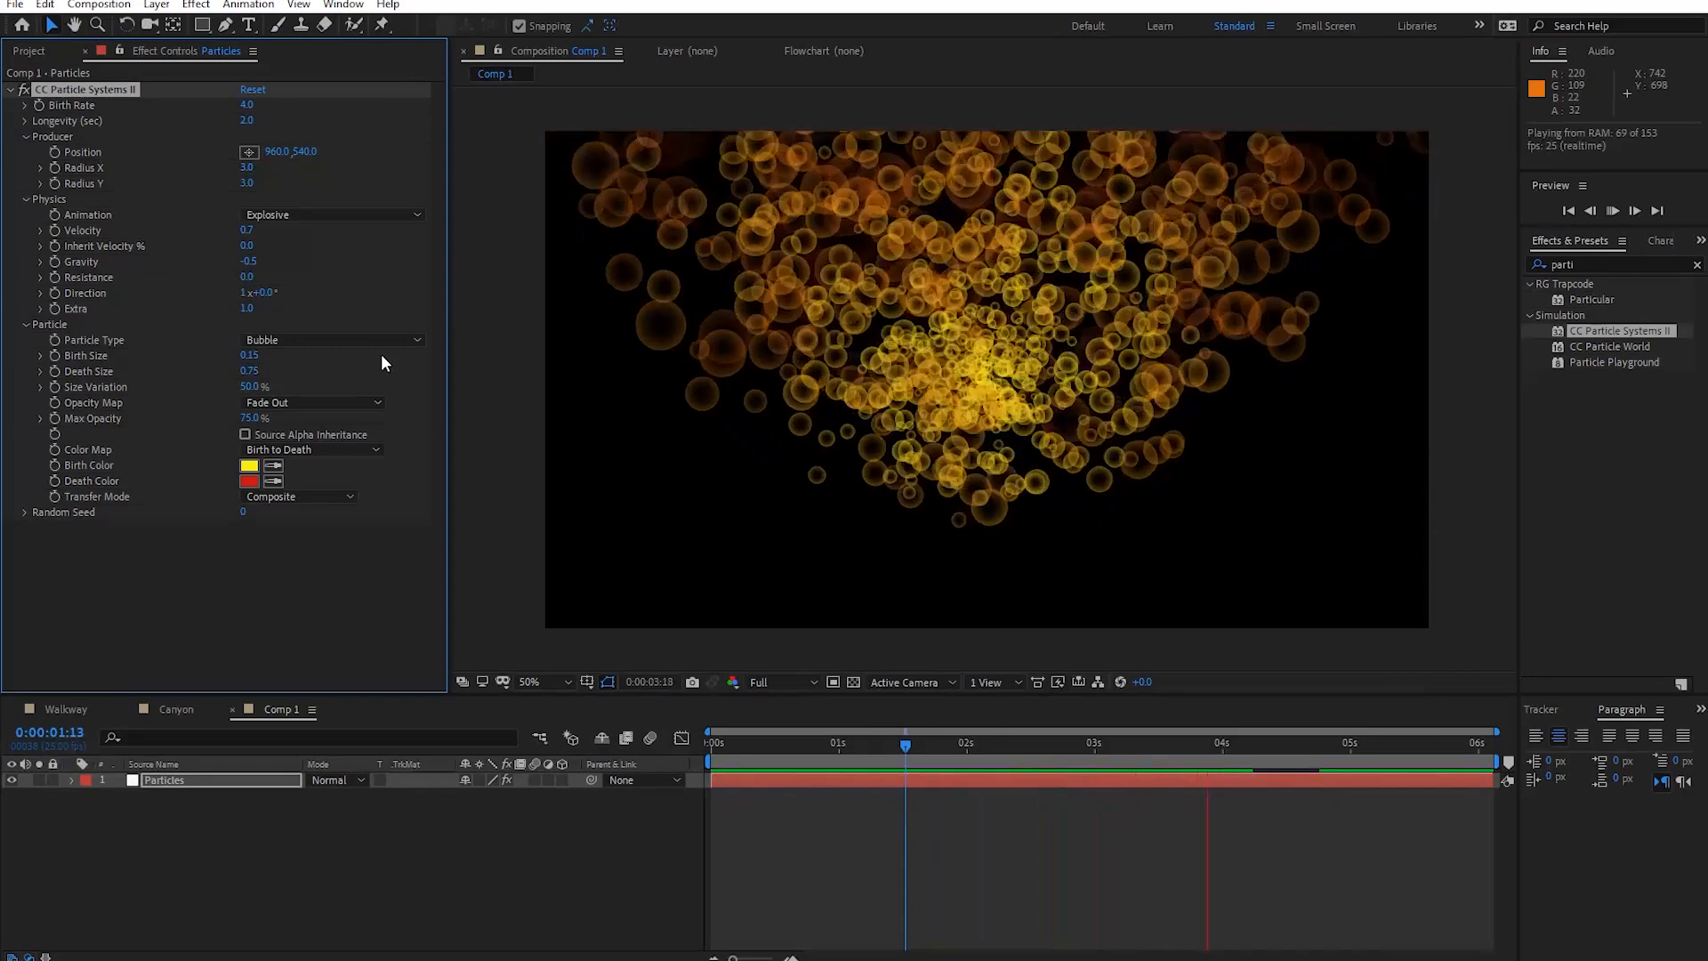
key("space")
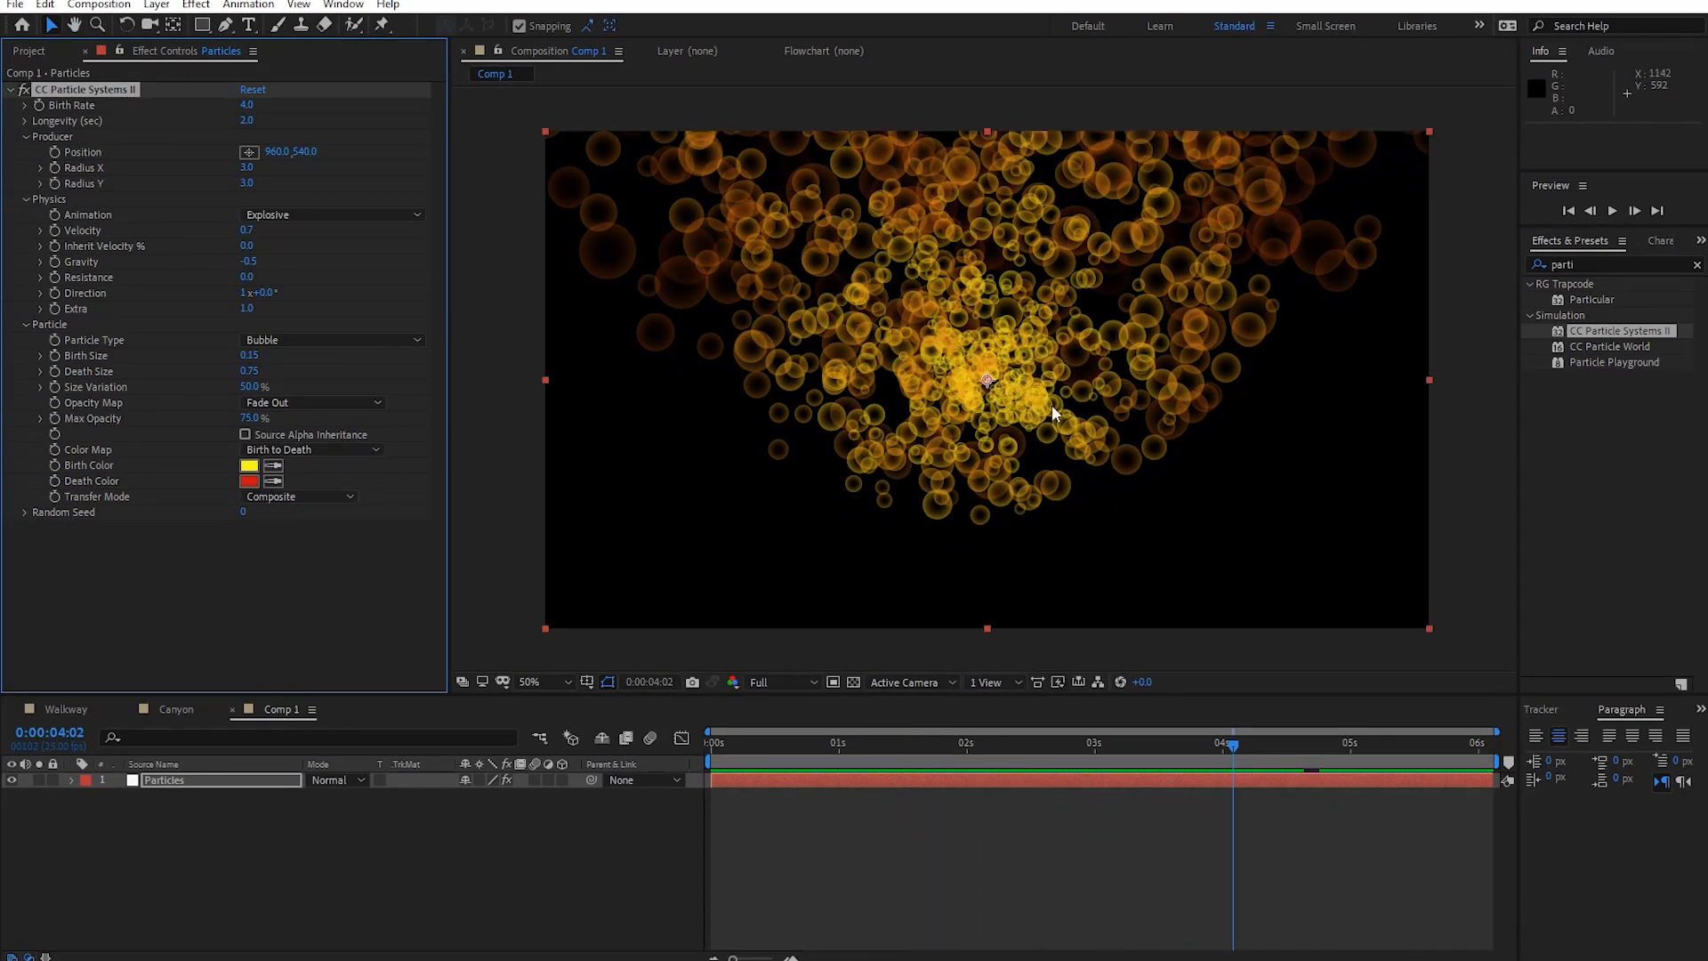
Change the particles' Birth Color to bright blue (20AAFA).
left_click(249, 467)
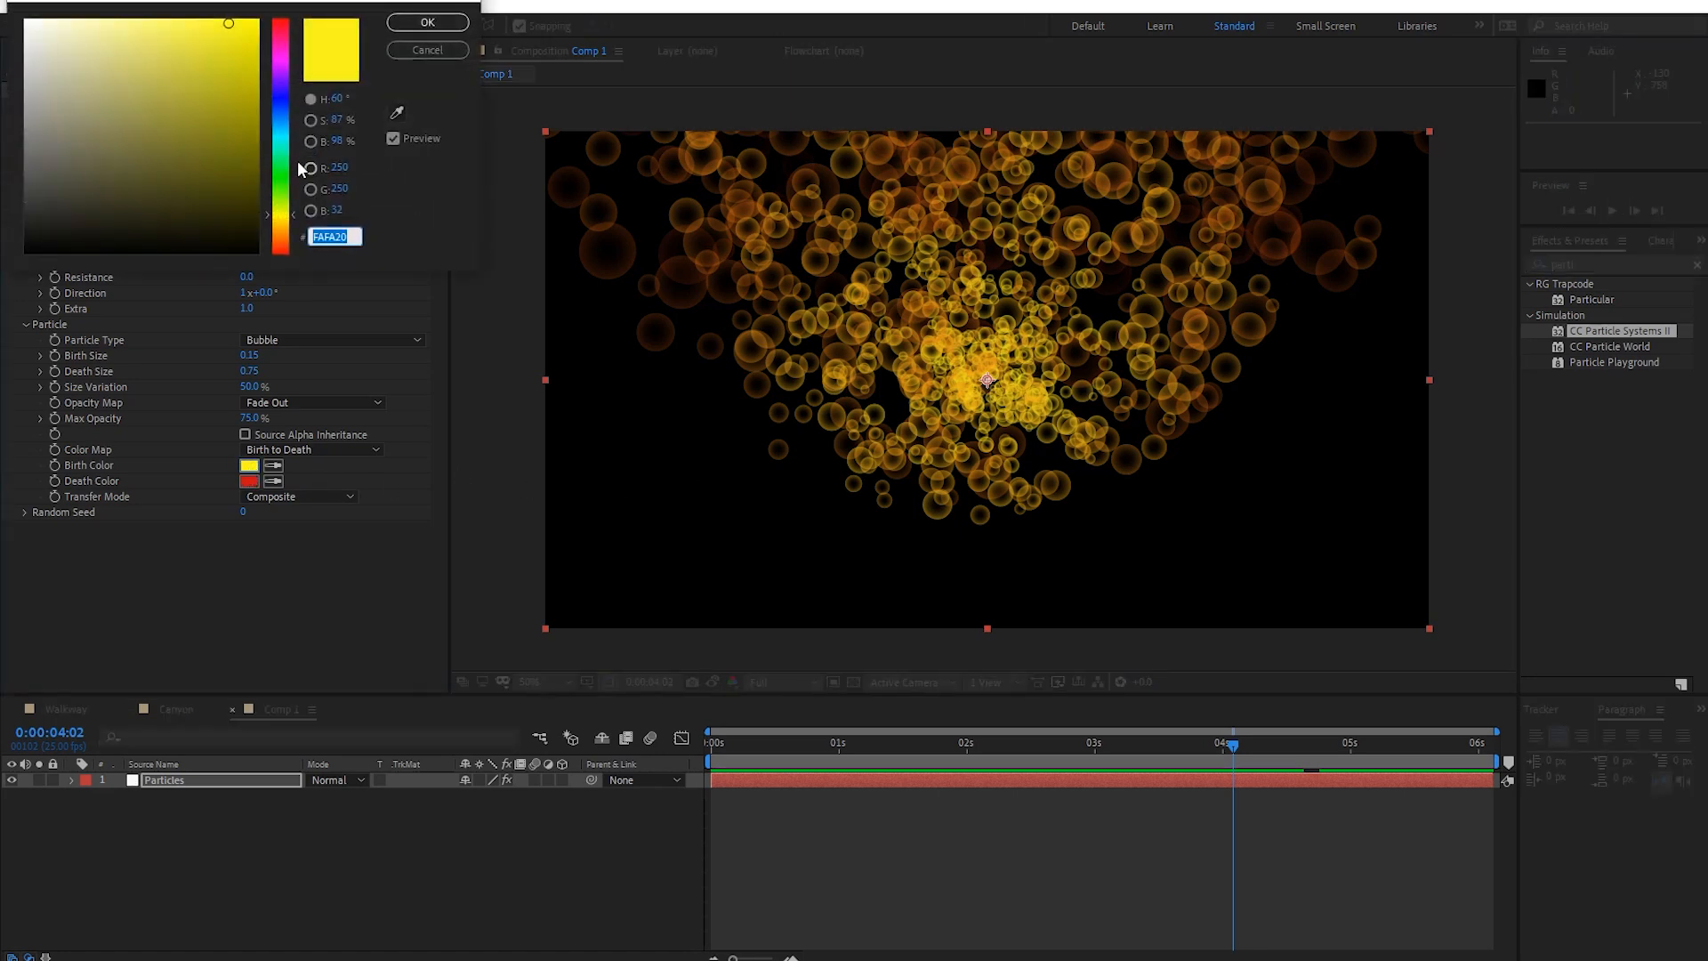
left_click(281, 122)
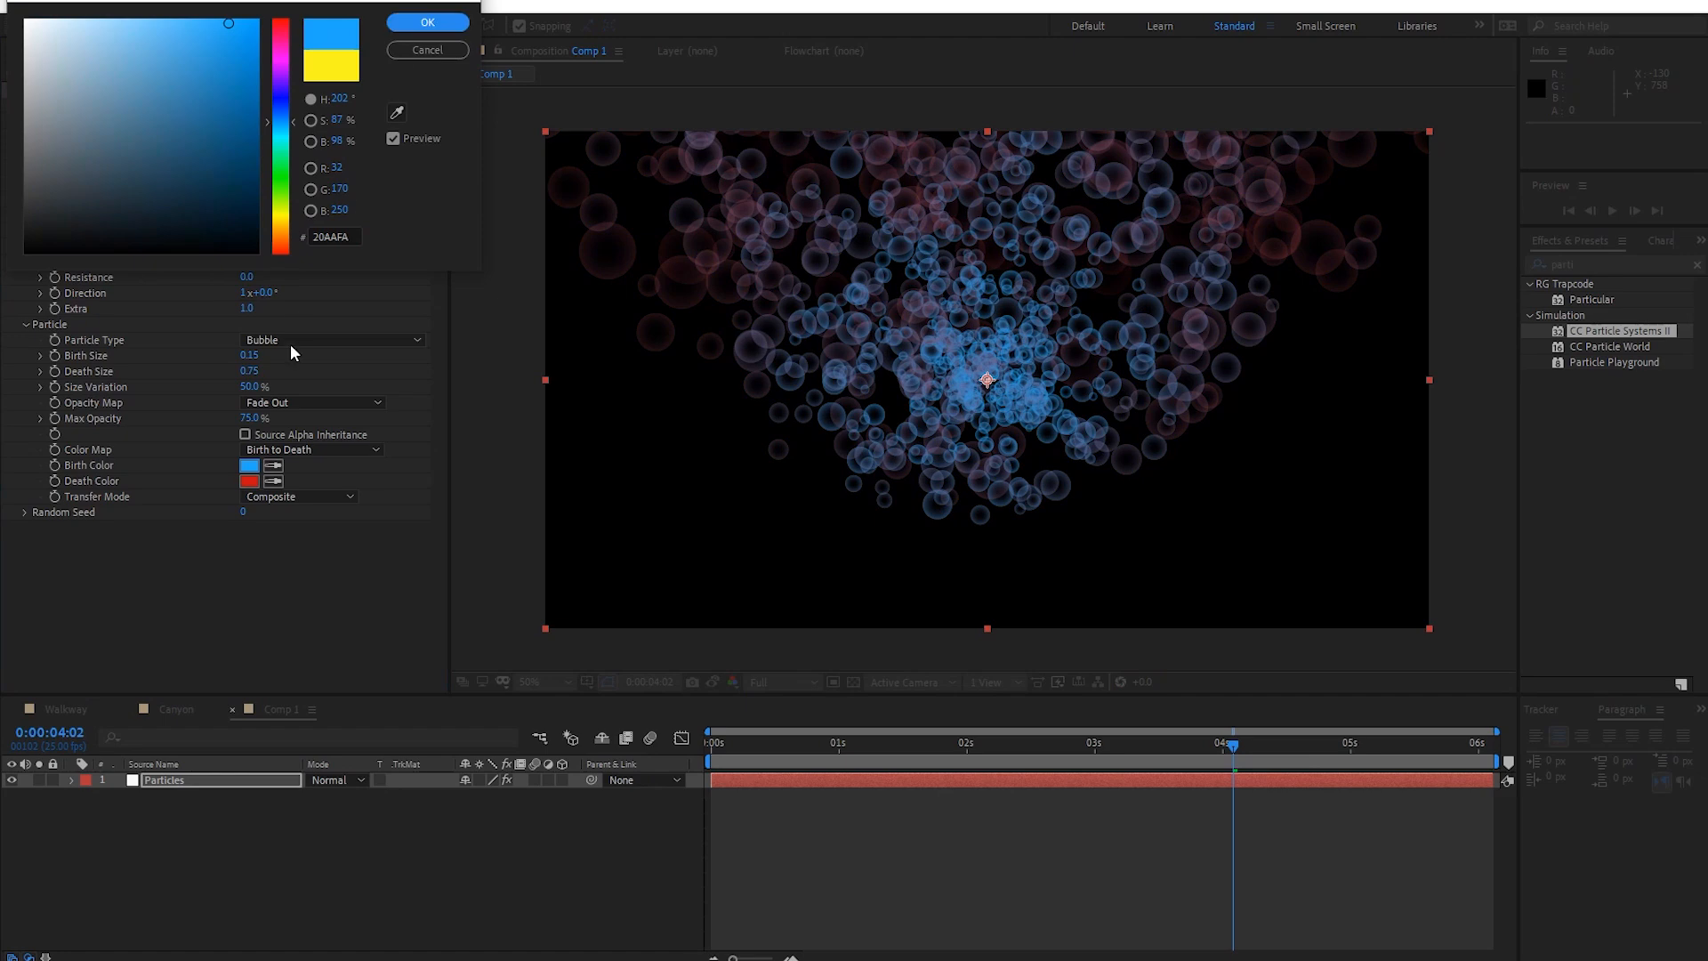
left_click(427, 22)
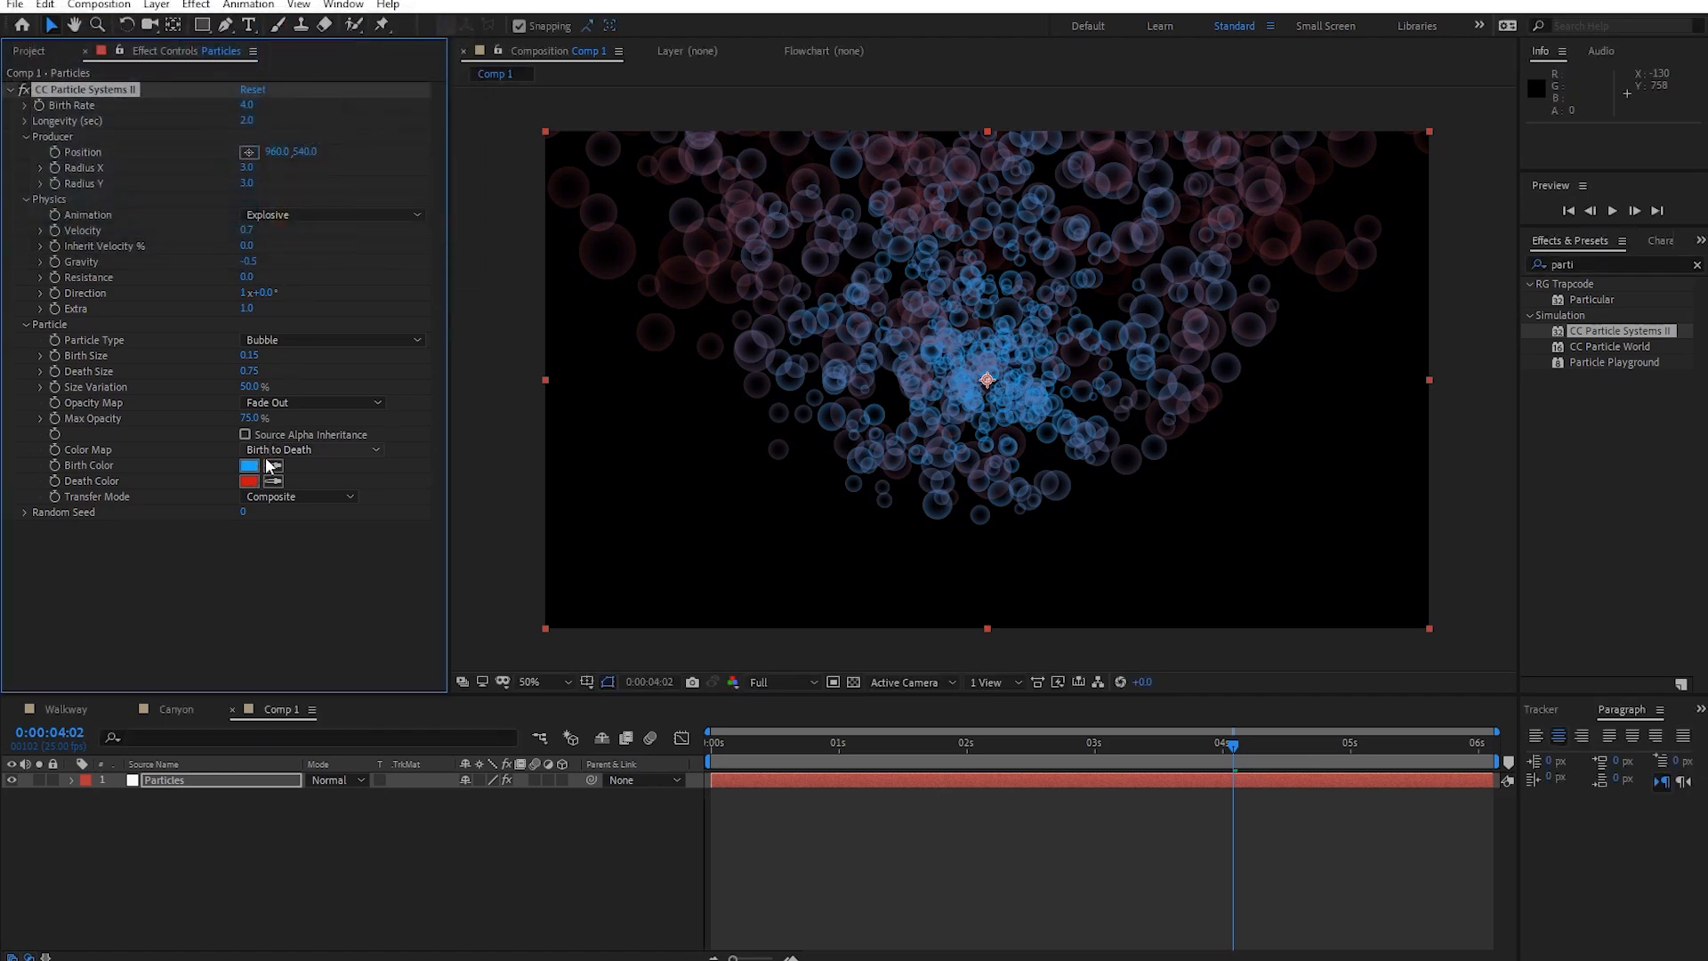
Change the particles' Death Color to a pale cyan and preview the bubbles.
left_click(249, 481)
left_click(280, 140)
left_click_drag(239, 68, 69, 19)
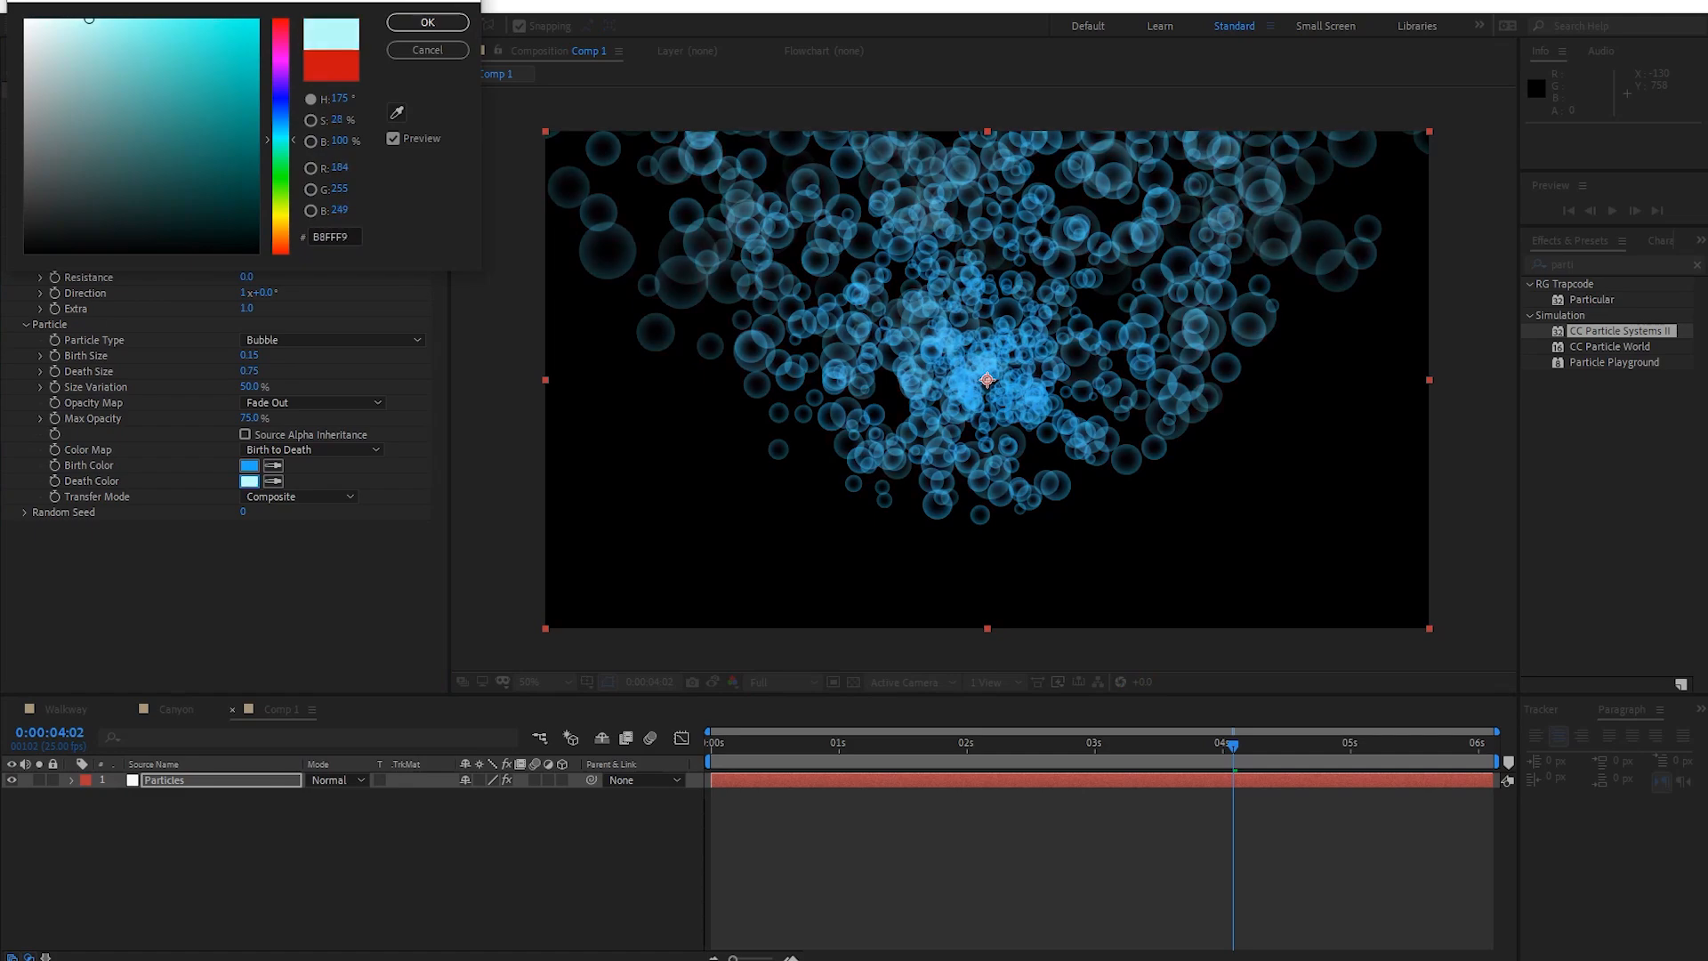
left_click(427, 21)
key("space")
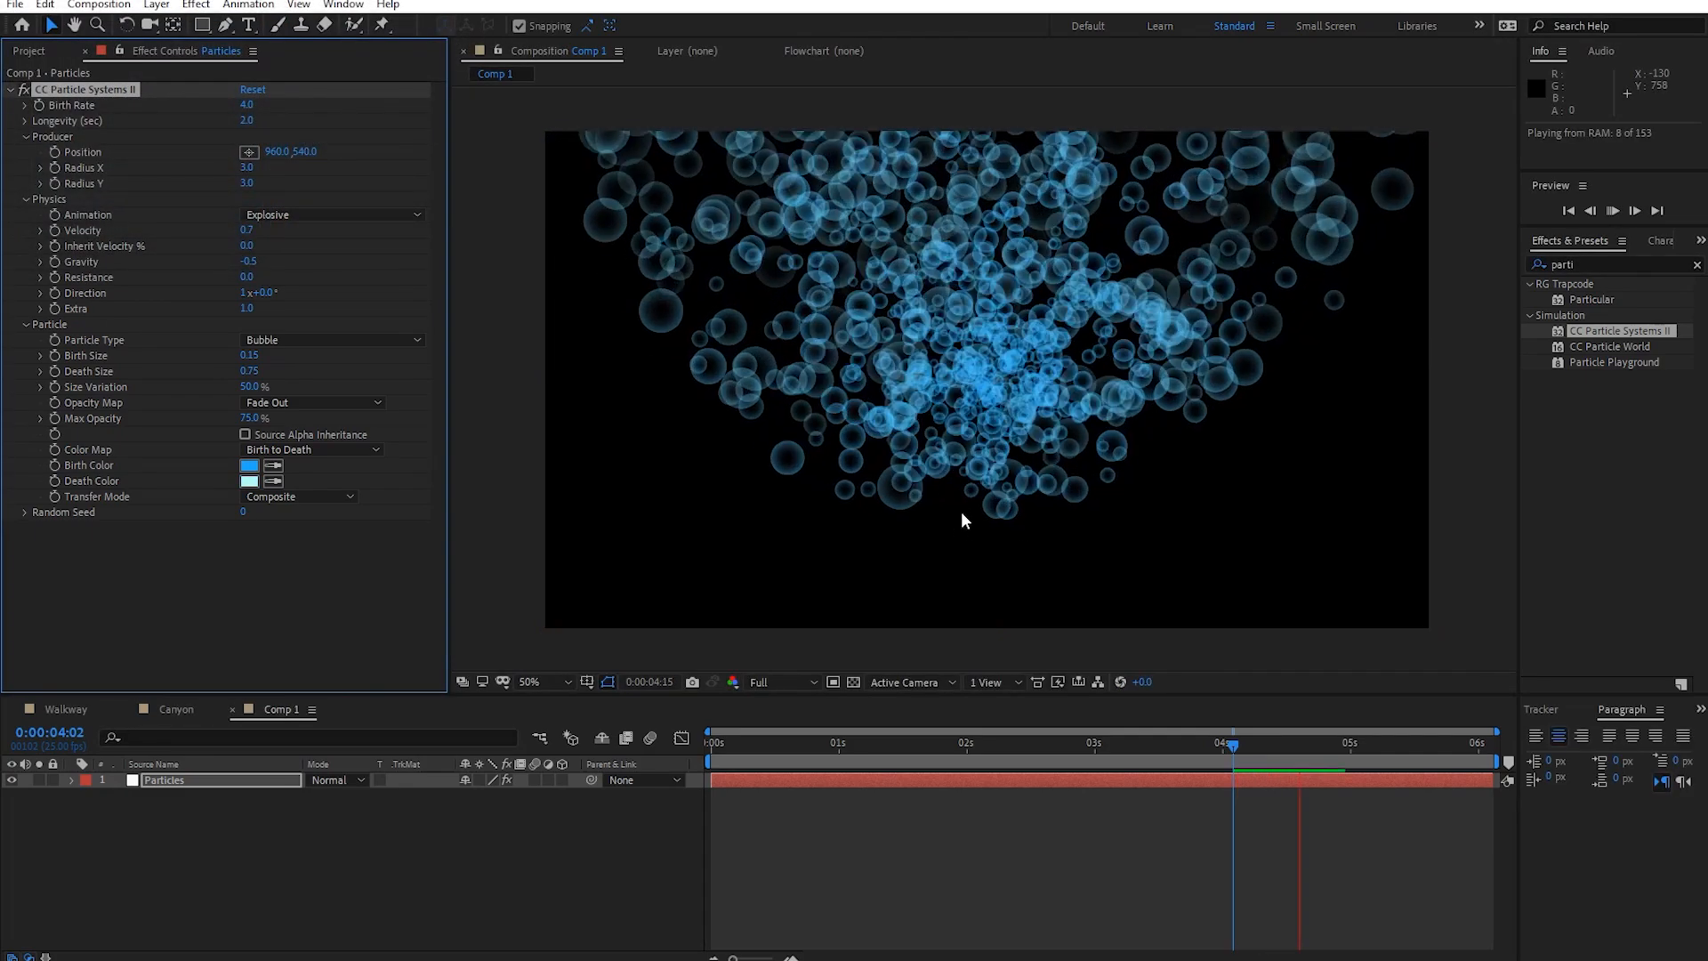
key("space")
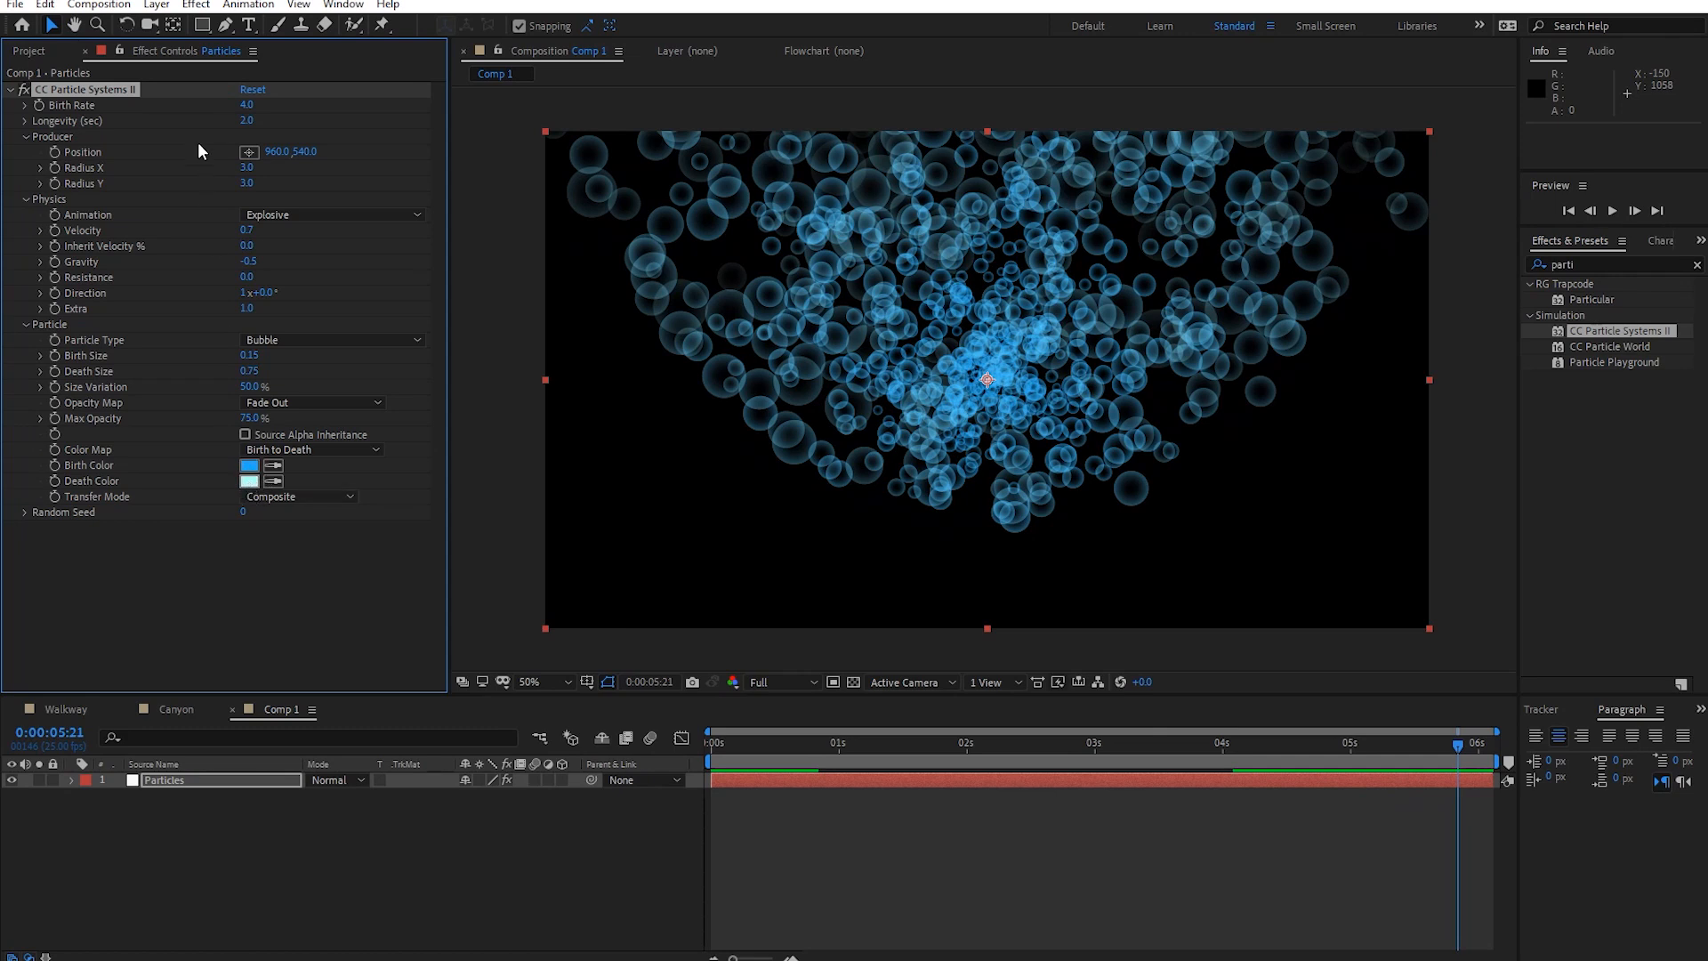
Change the Death Color to a saturated yellow and scrub back to about 1:14 to check the blend.
left_click(254, 480)
left_click_drag(281, 233, 281, 211)
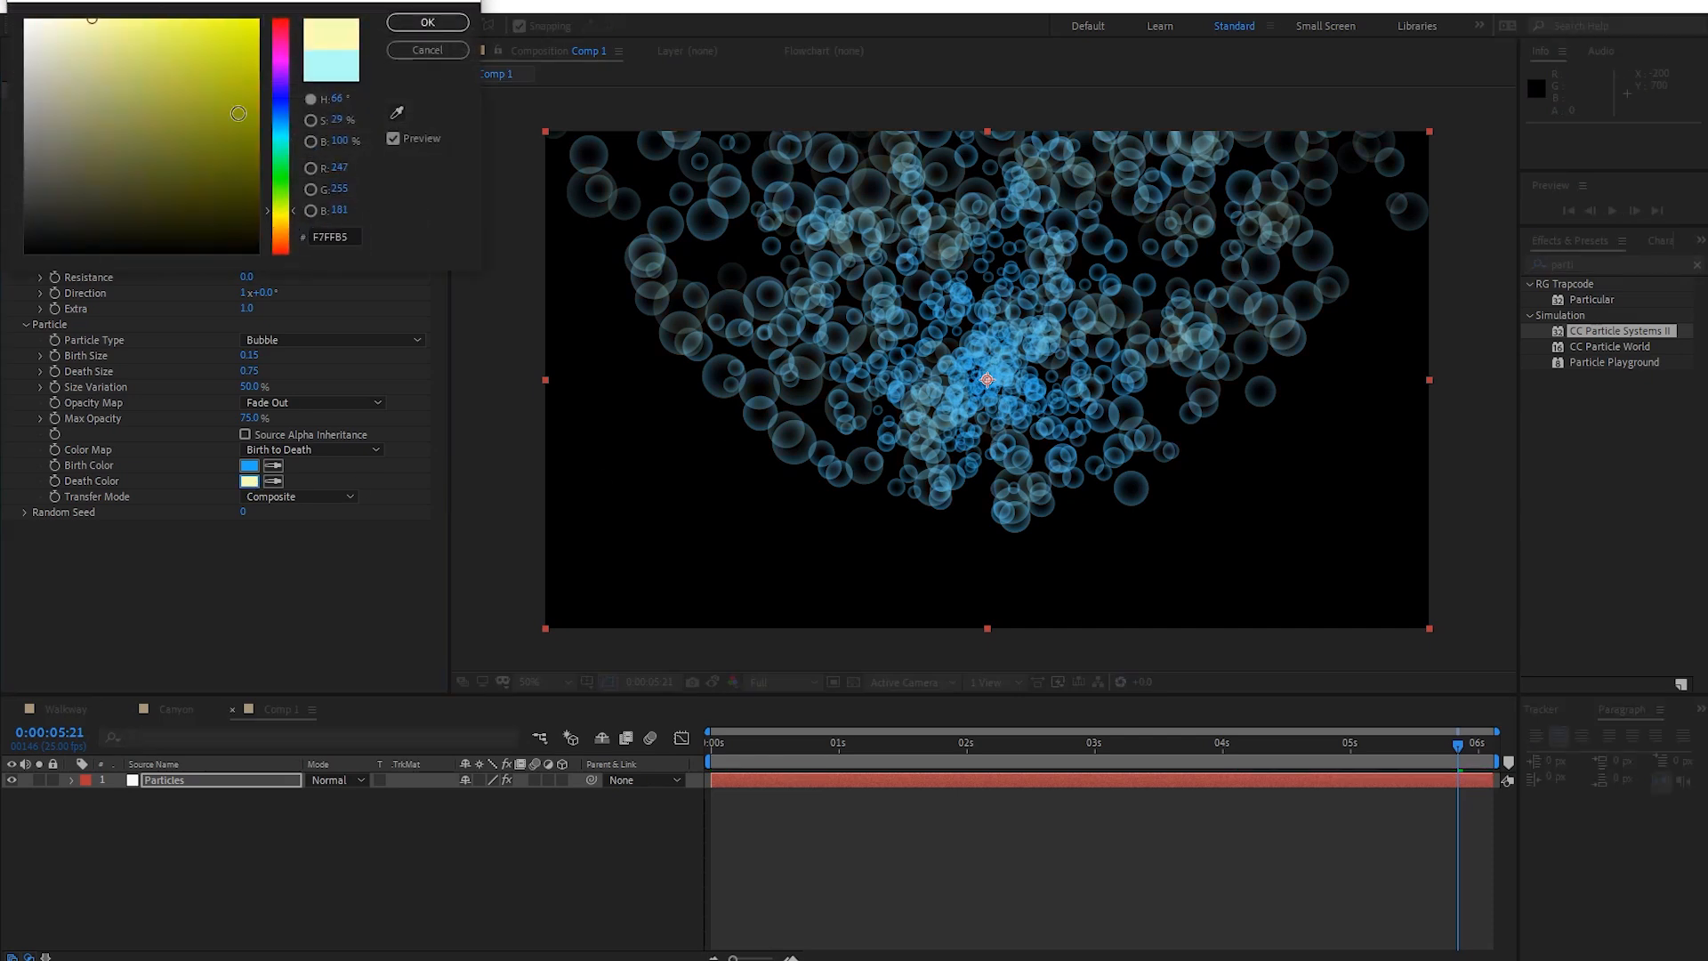
left_click_drag(222, 62, 309, 16)
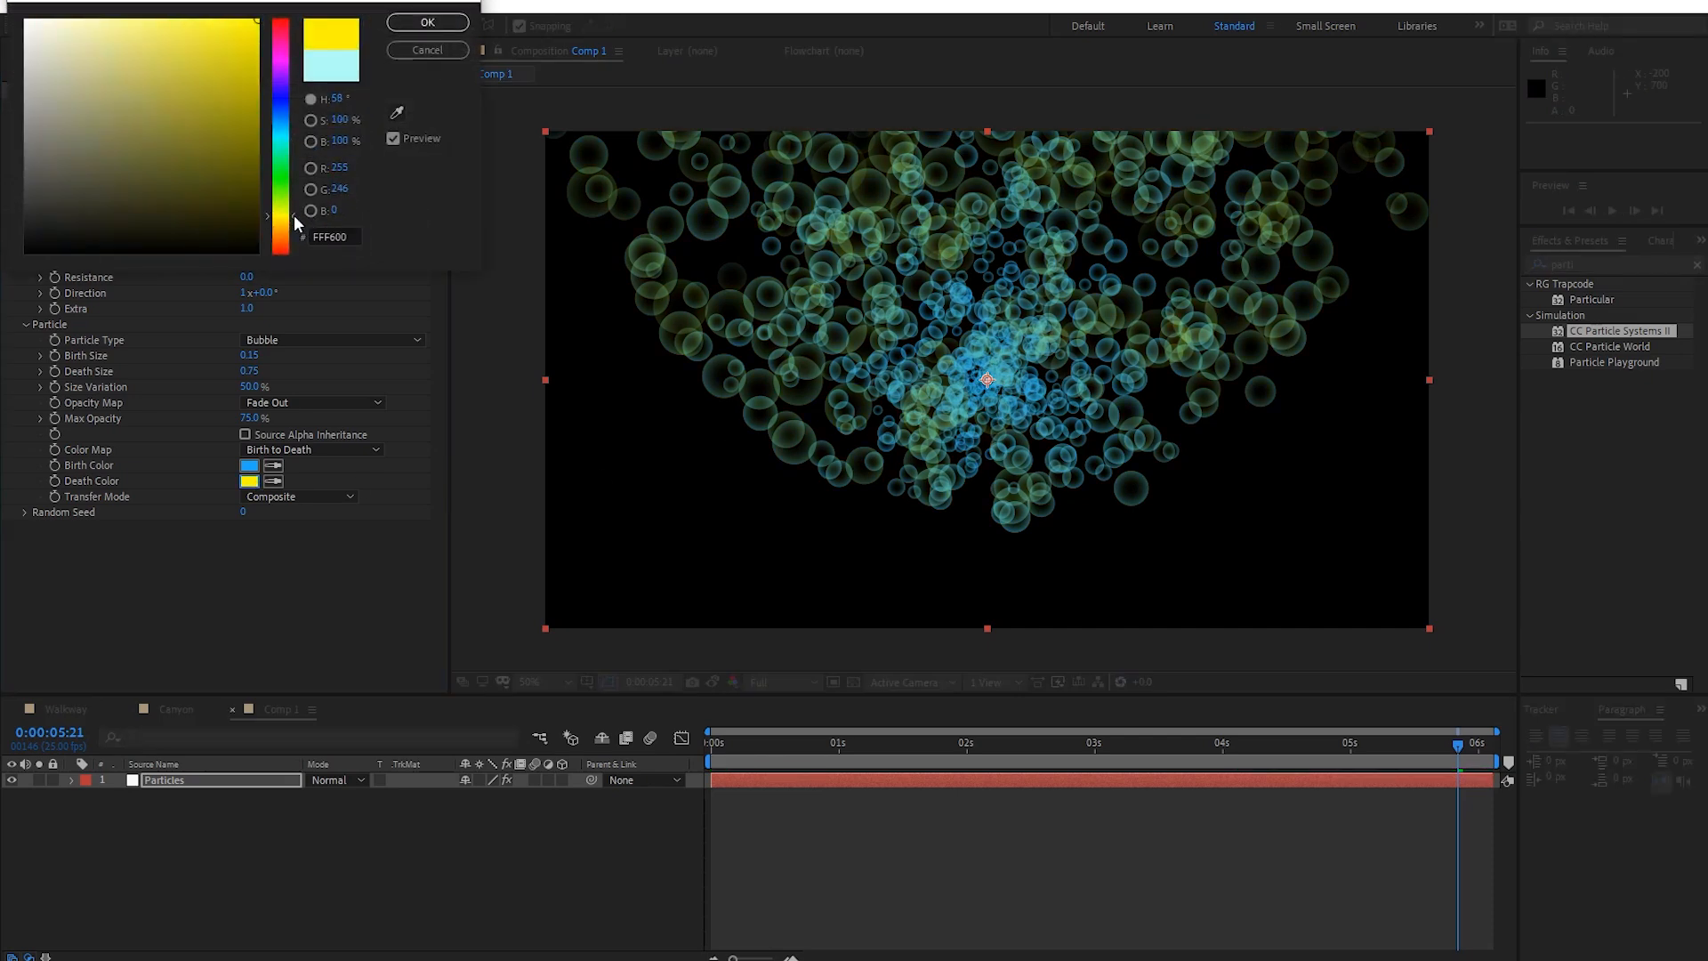
left_click(434, 25)
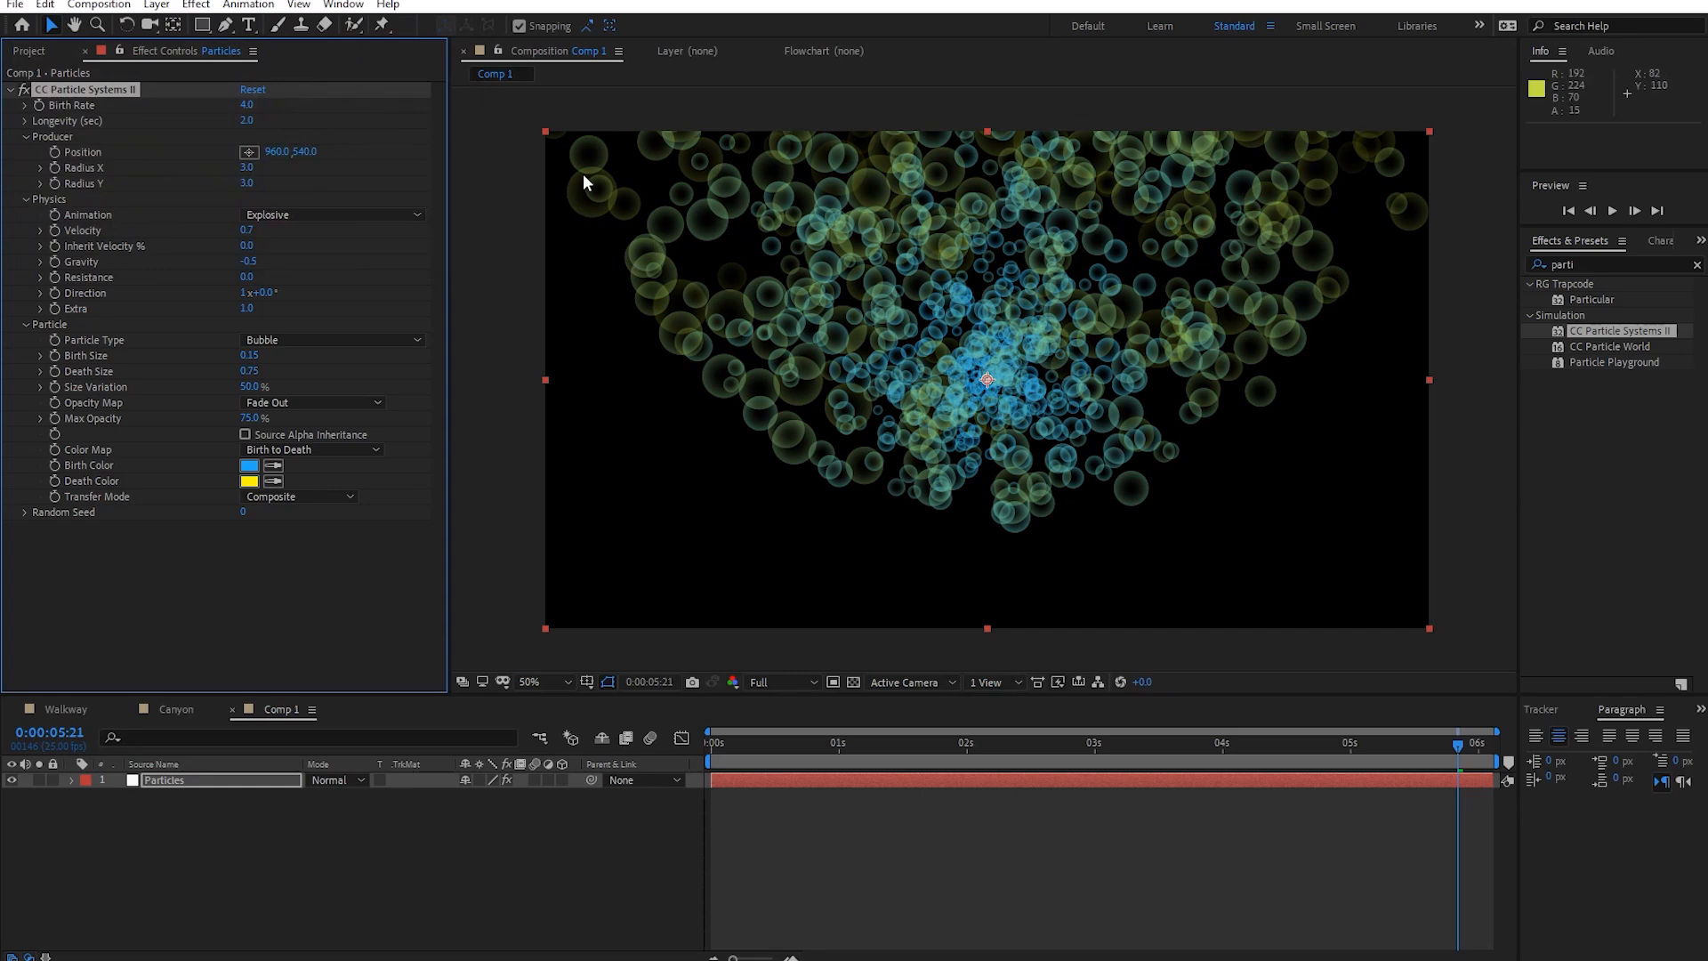
left_click_drag(1480, 751, 911, 787)
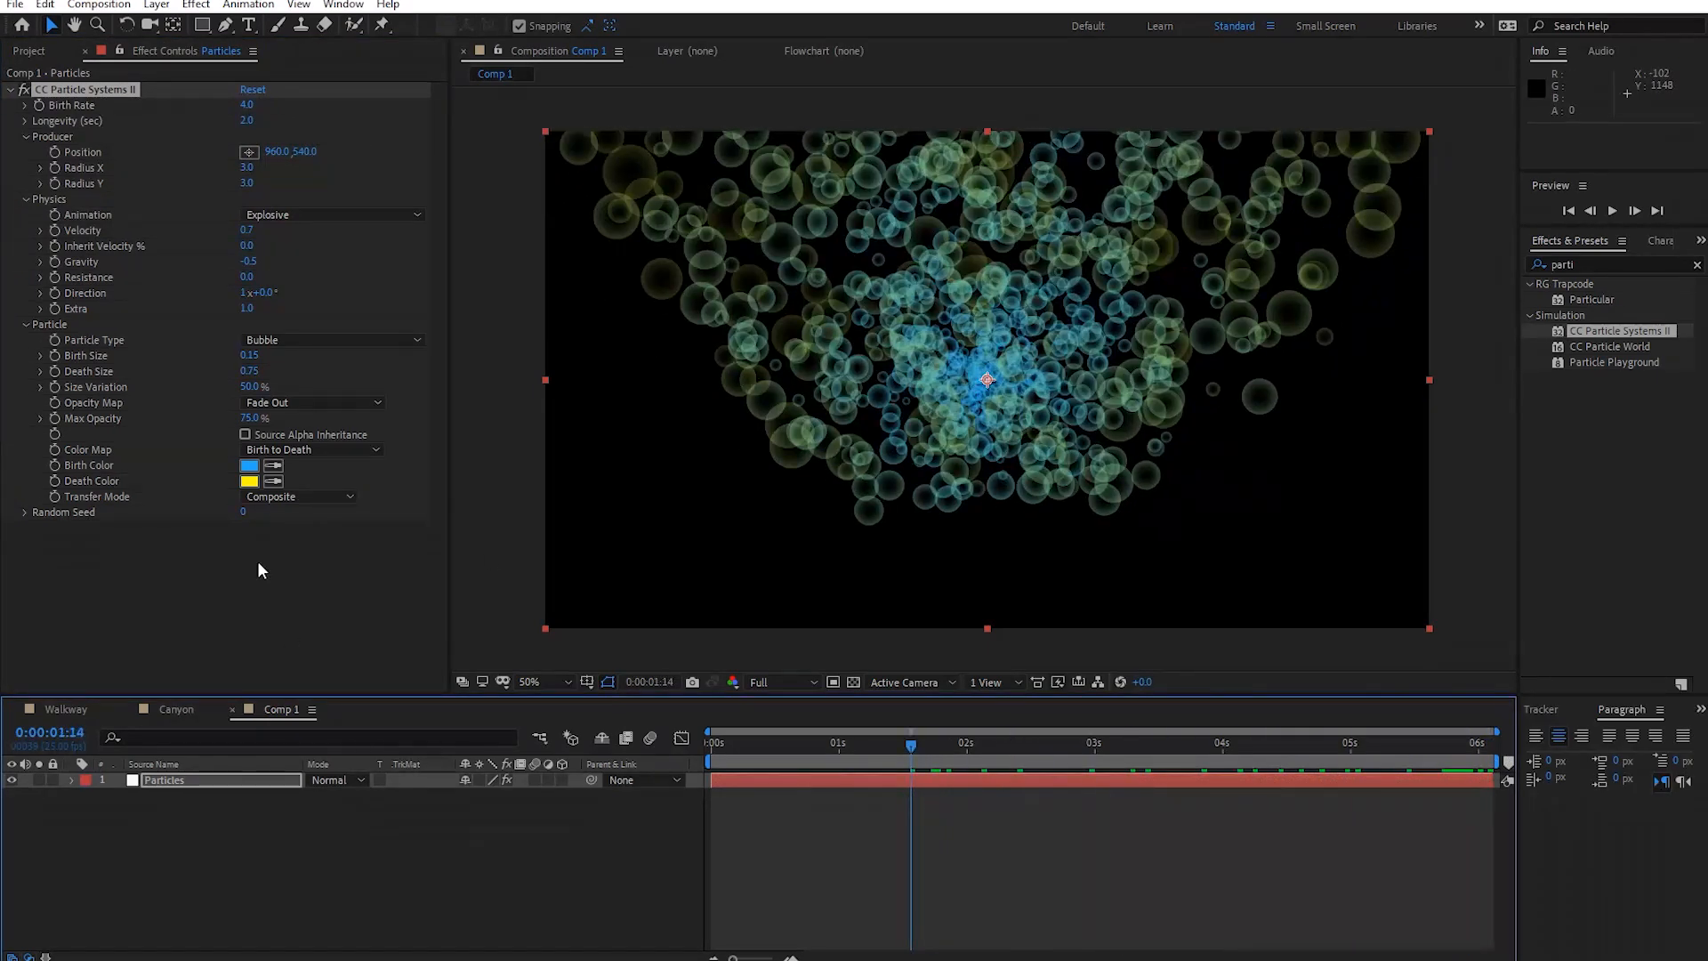
Set Birth Size to 3.00 and Death Size to 0.00, and preview the bubbles from the timeline's start.
left_click(250, 356)
key("Return")
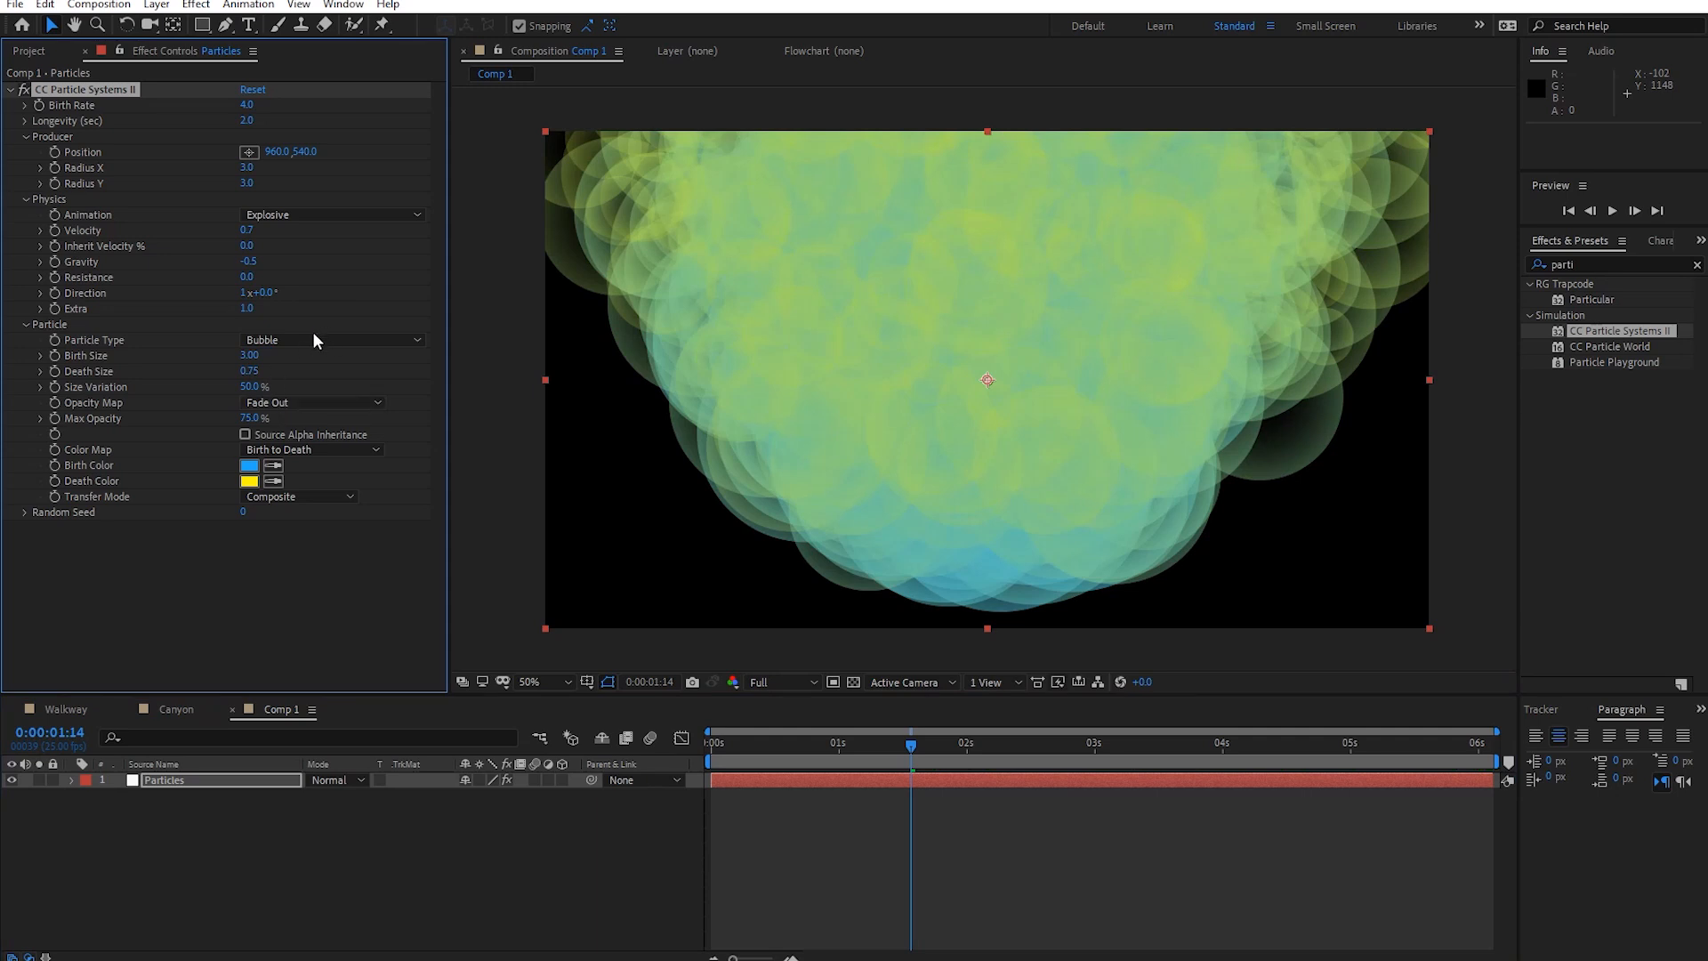
left_click(249, 373)
type("0")
key("Return")
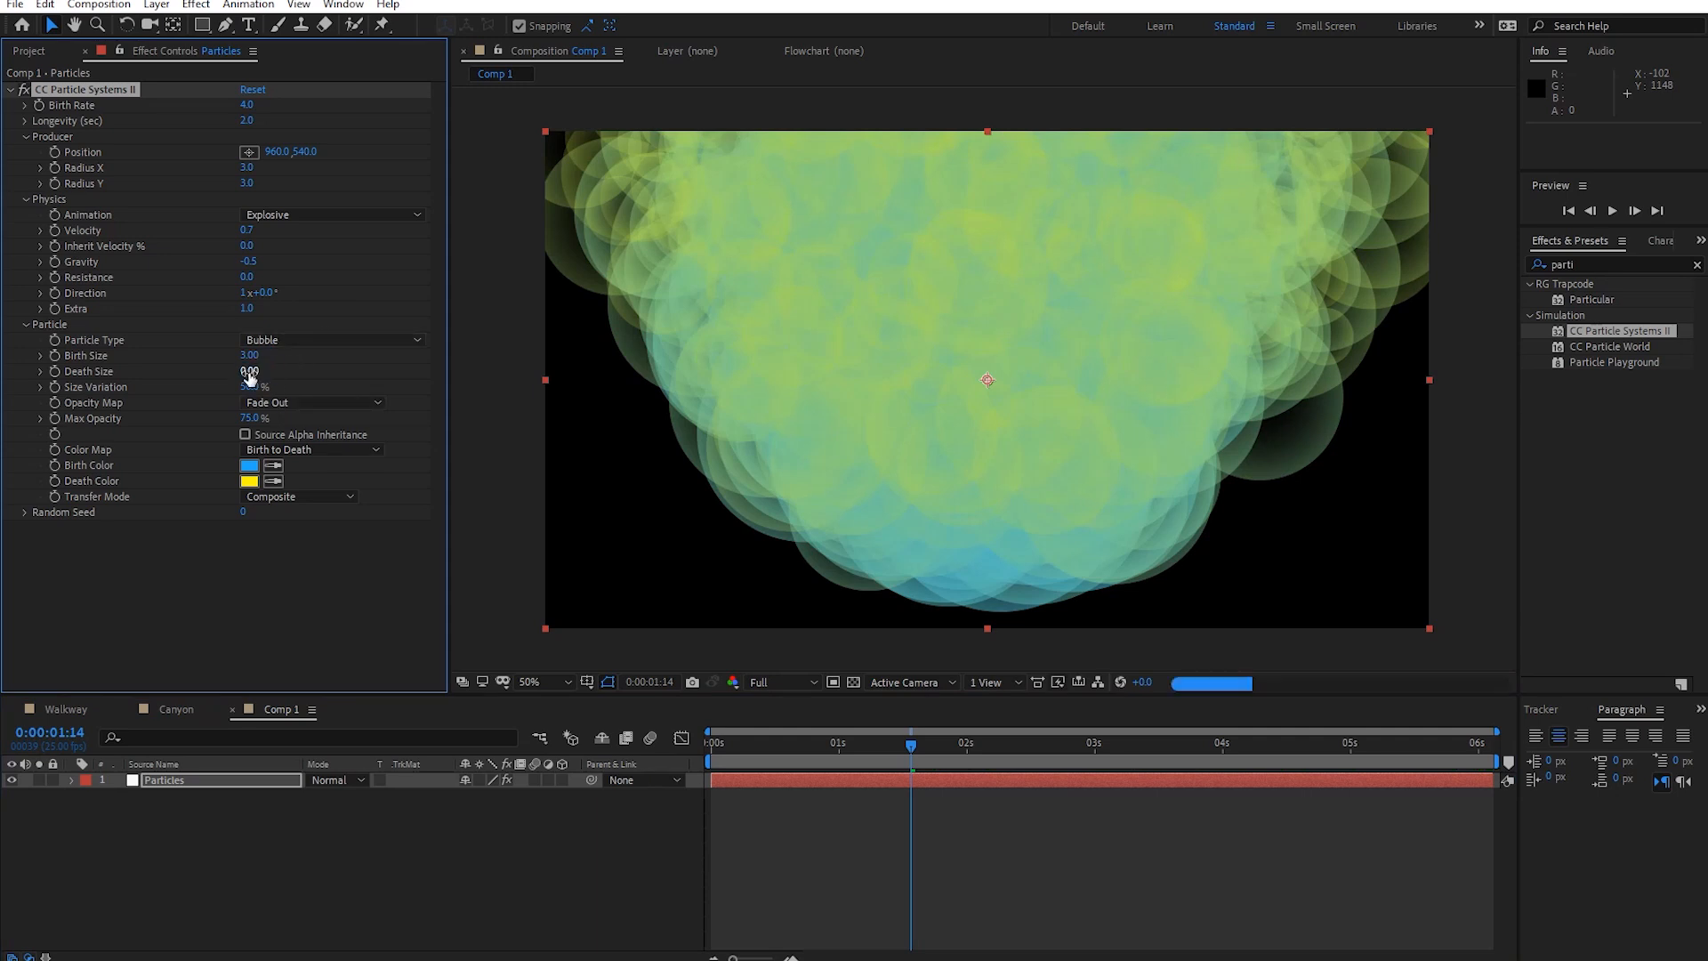
left_click_drag(811, 746, 712, 745)
left_click(740, 755)
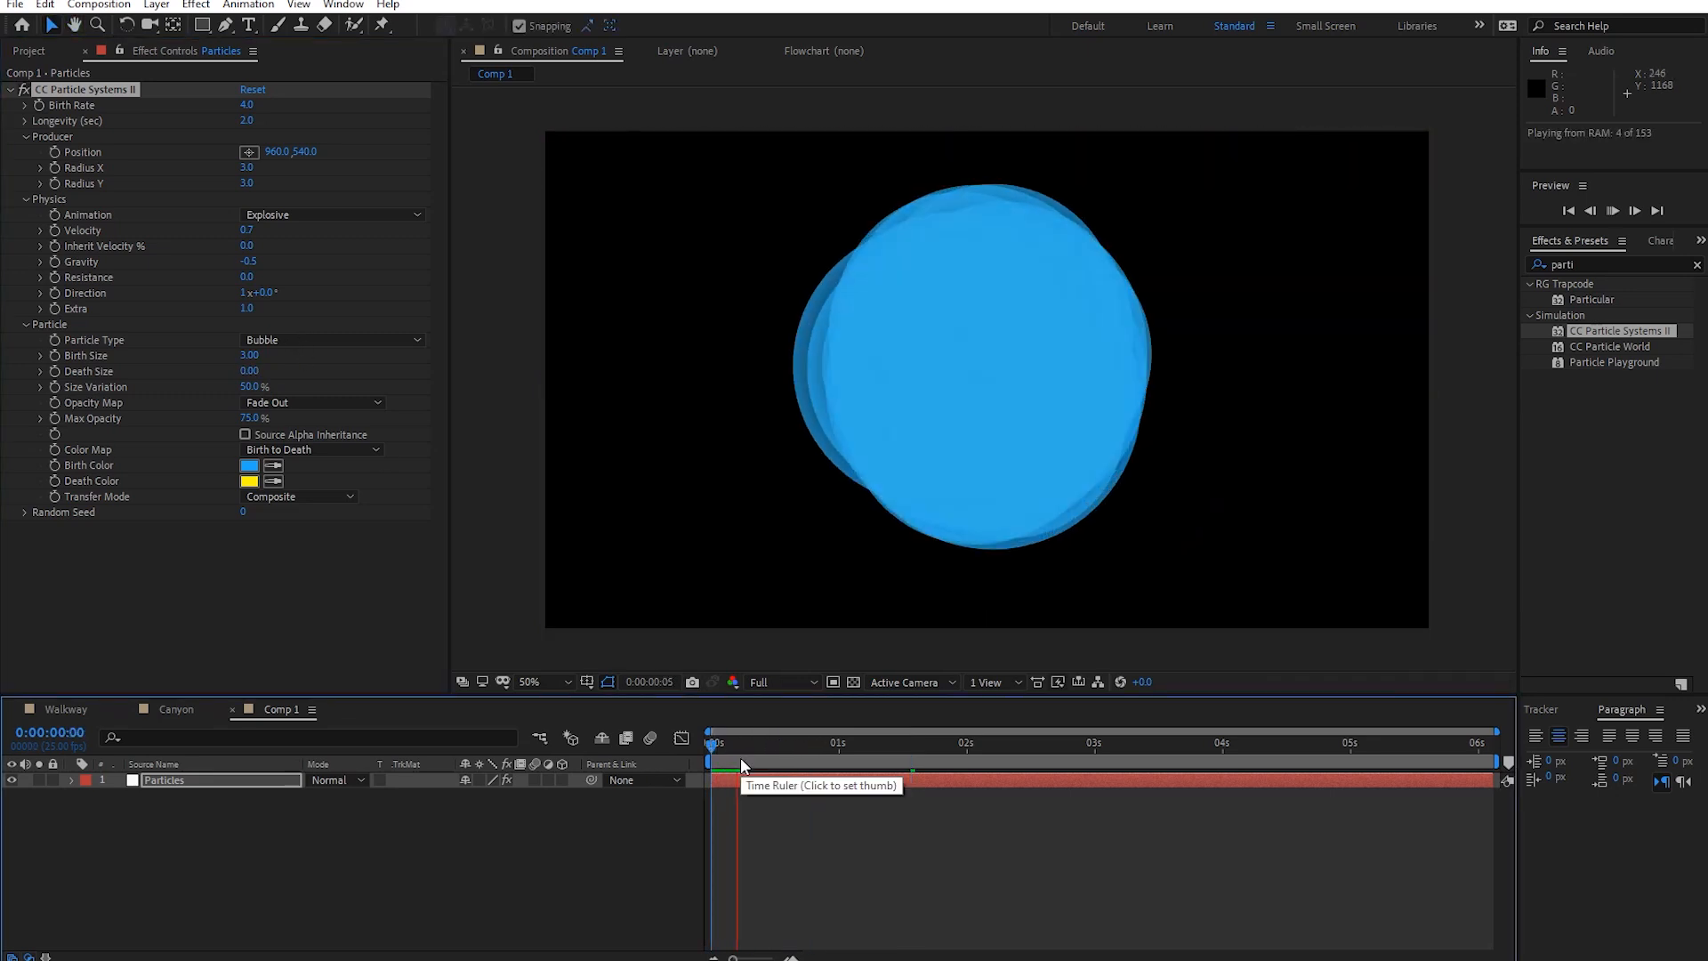
Reduce Birth Size to 1.00 and scrub through the first few frames.
left_click(250, 355)
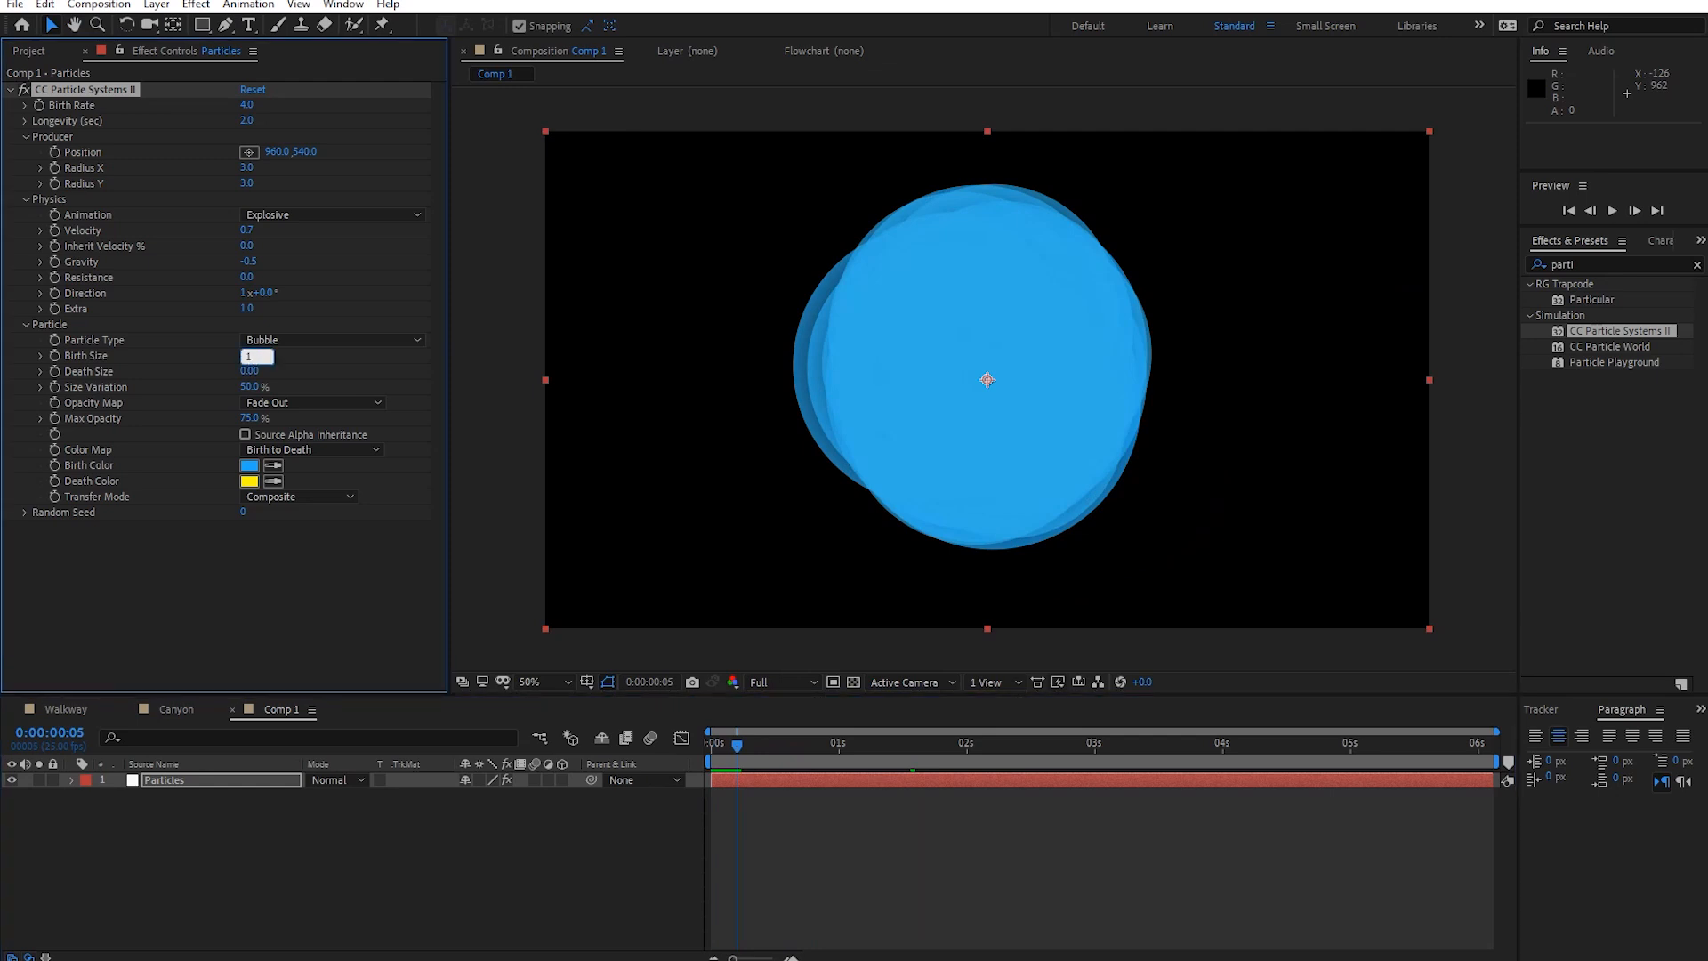
type("1")
key("Return")
mouse_move(712, 746)
left_mouse_down()
mouse_move(697, 744)
mouse_move(727, 746)
left_mouse_up()
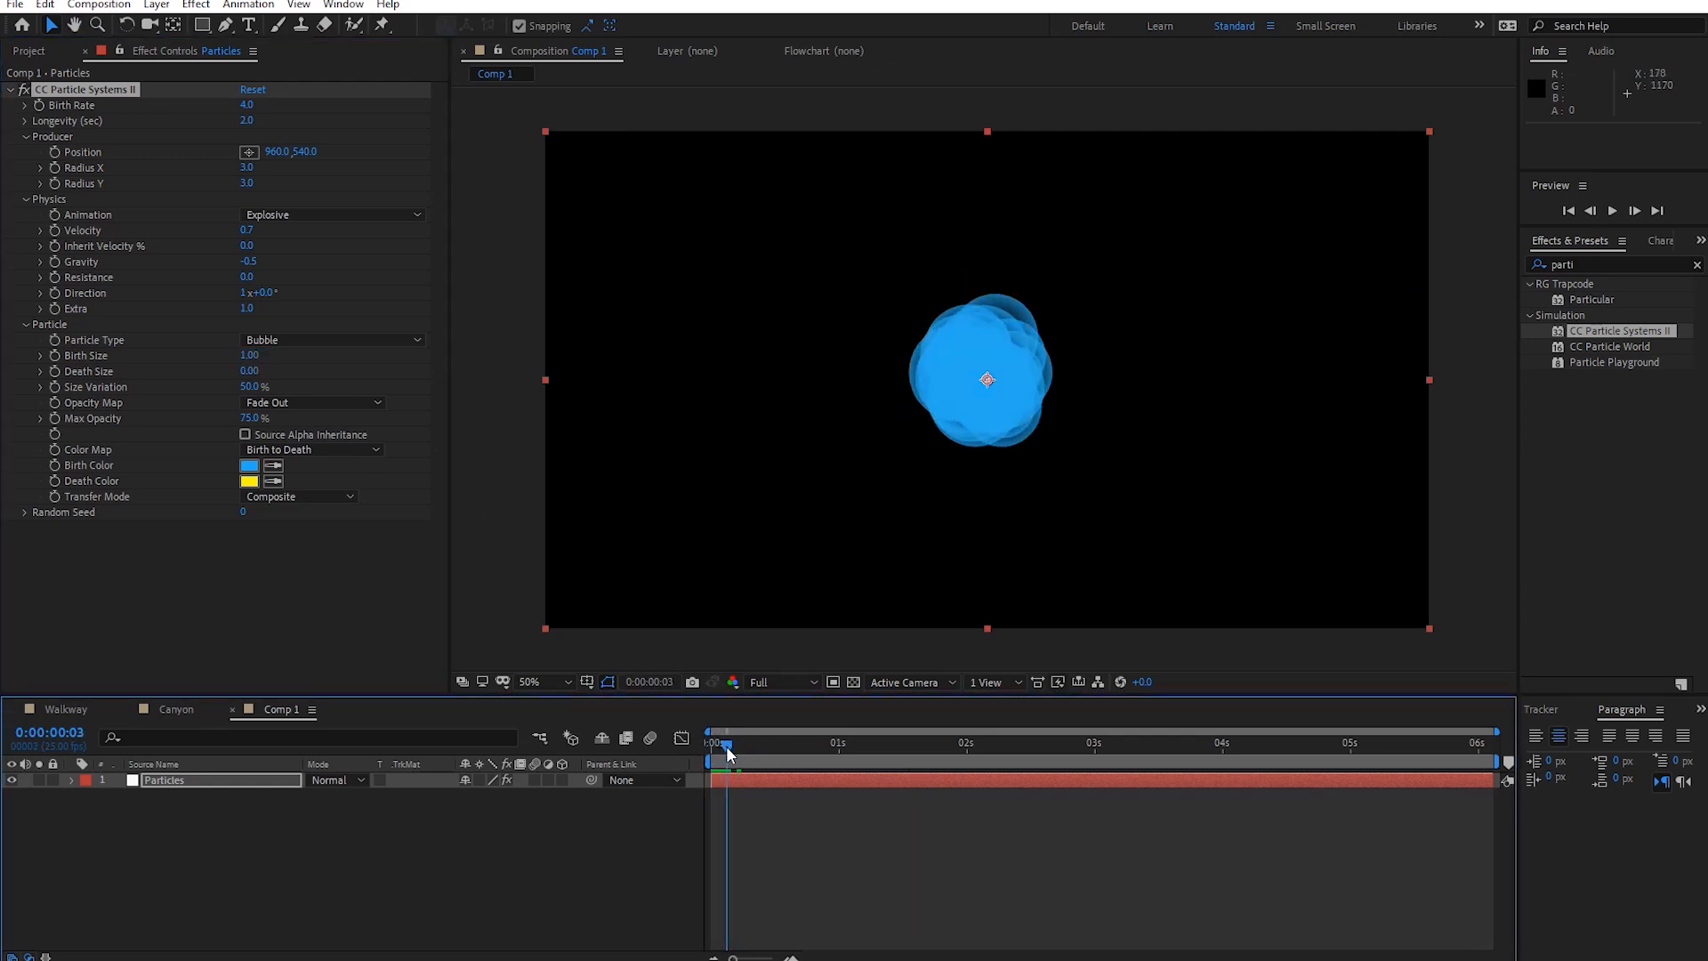
Lower the Birth Rate to 0.1, scrub through the sparse bubbles and play the animation from early in the timeline.
left_click(252, 104)
type("10")
key("Return")
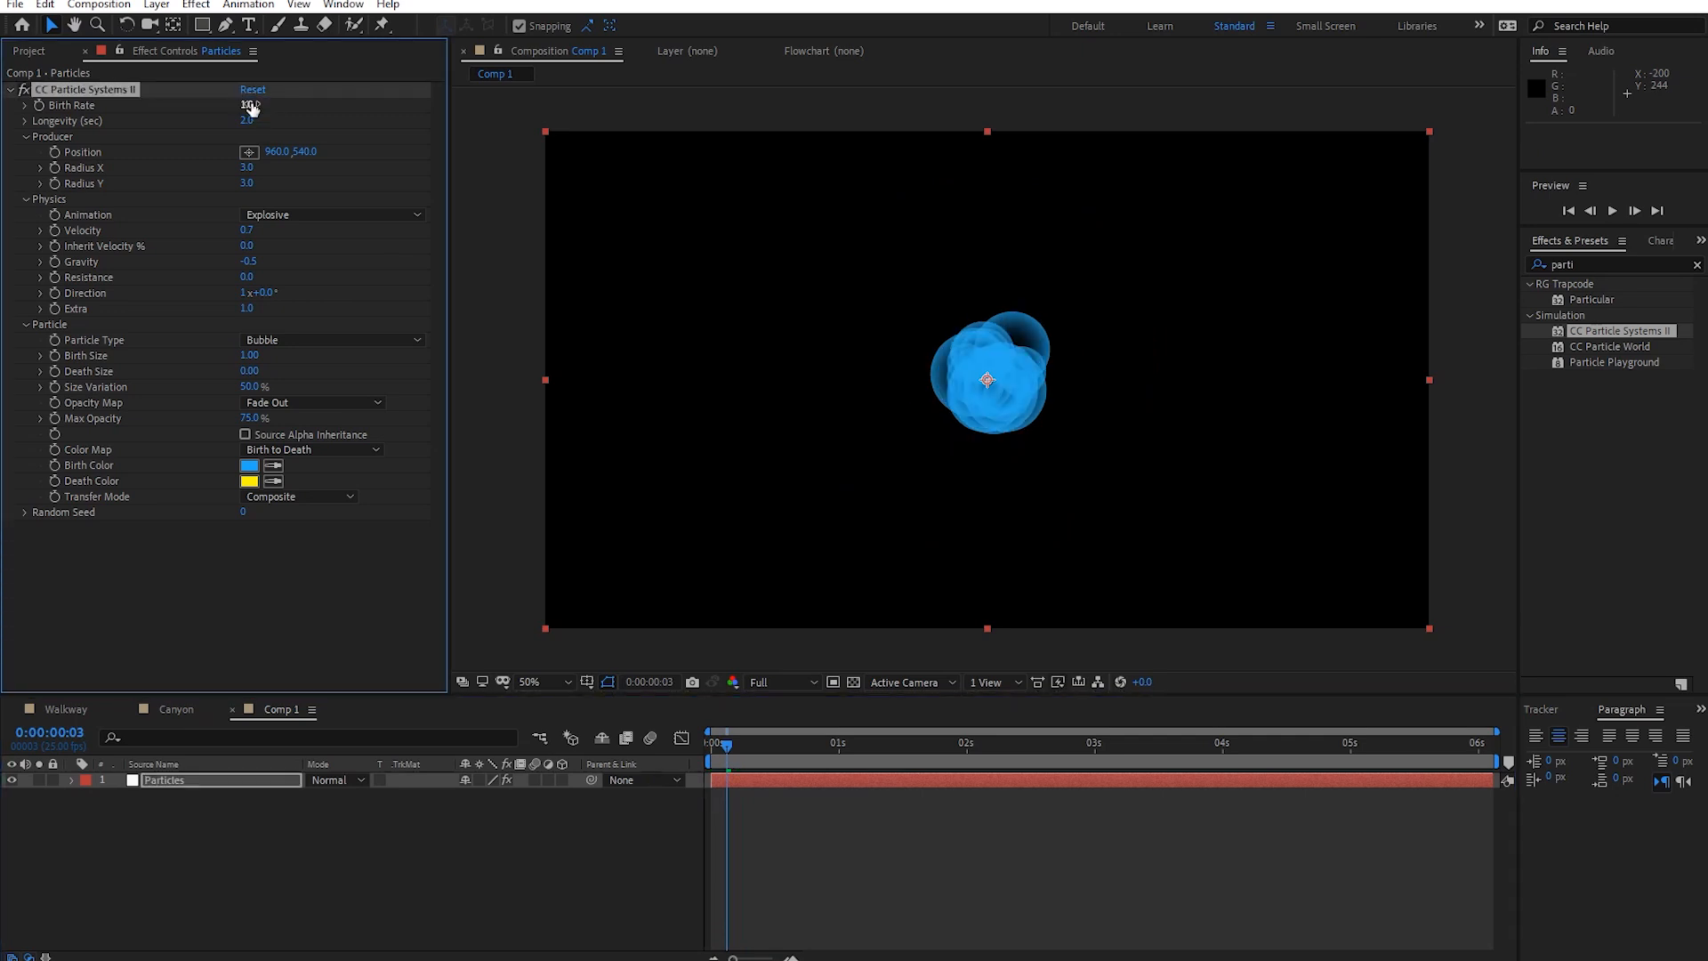
left_click(253, 105)
type("0.1")
key("Return")
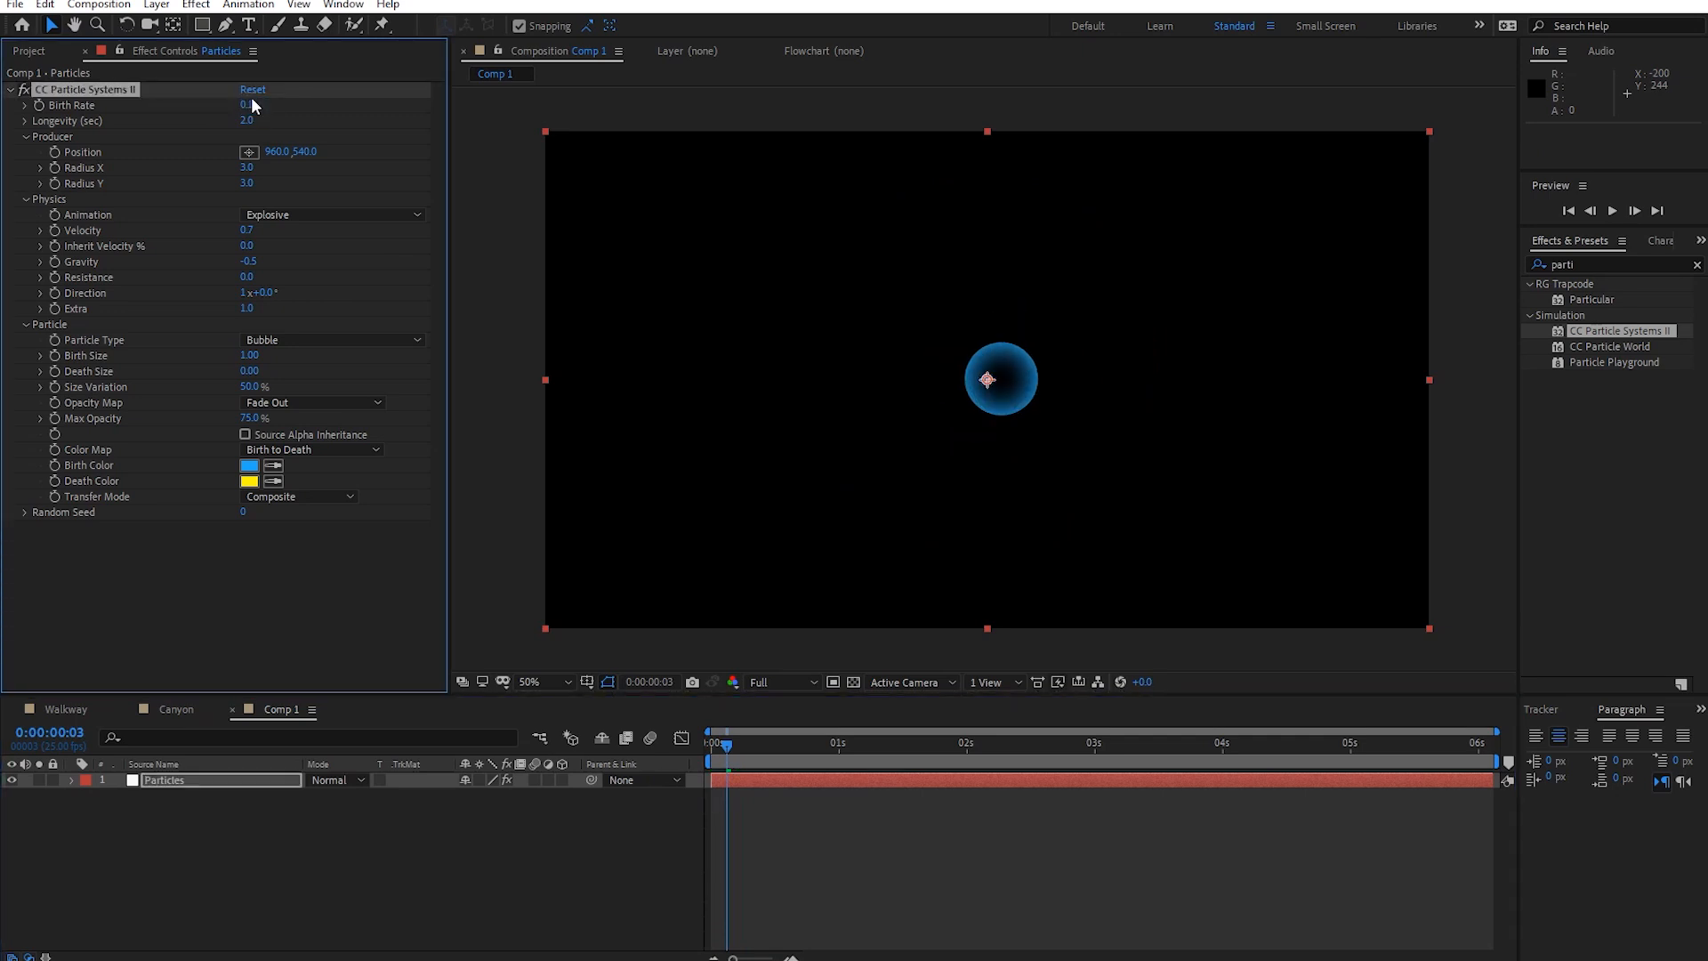
left_click_drag(725, 743, 913, 753)
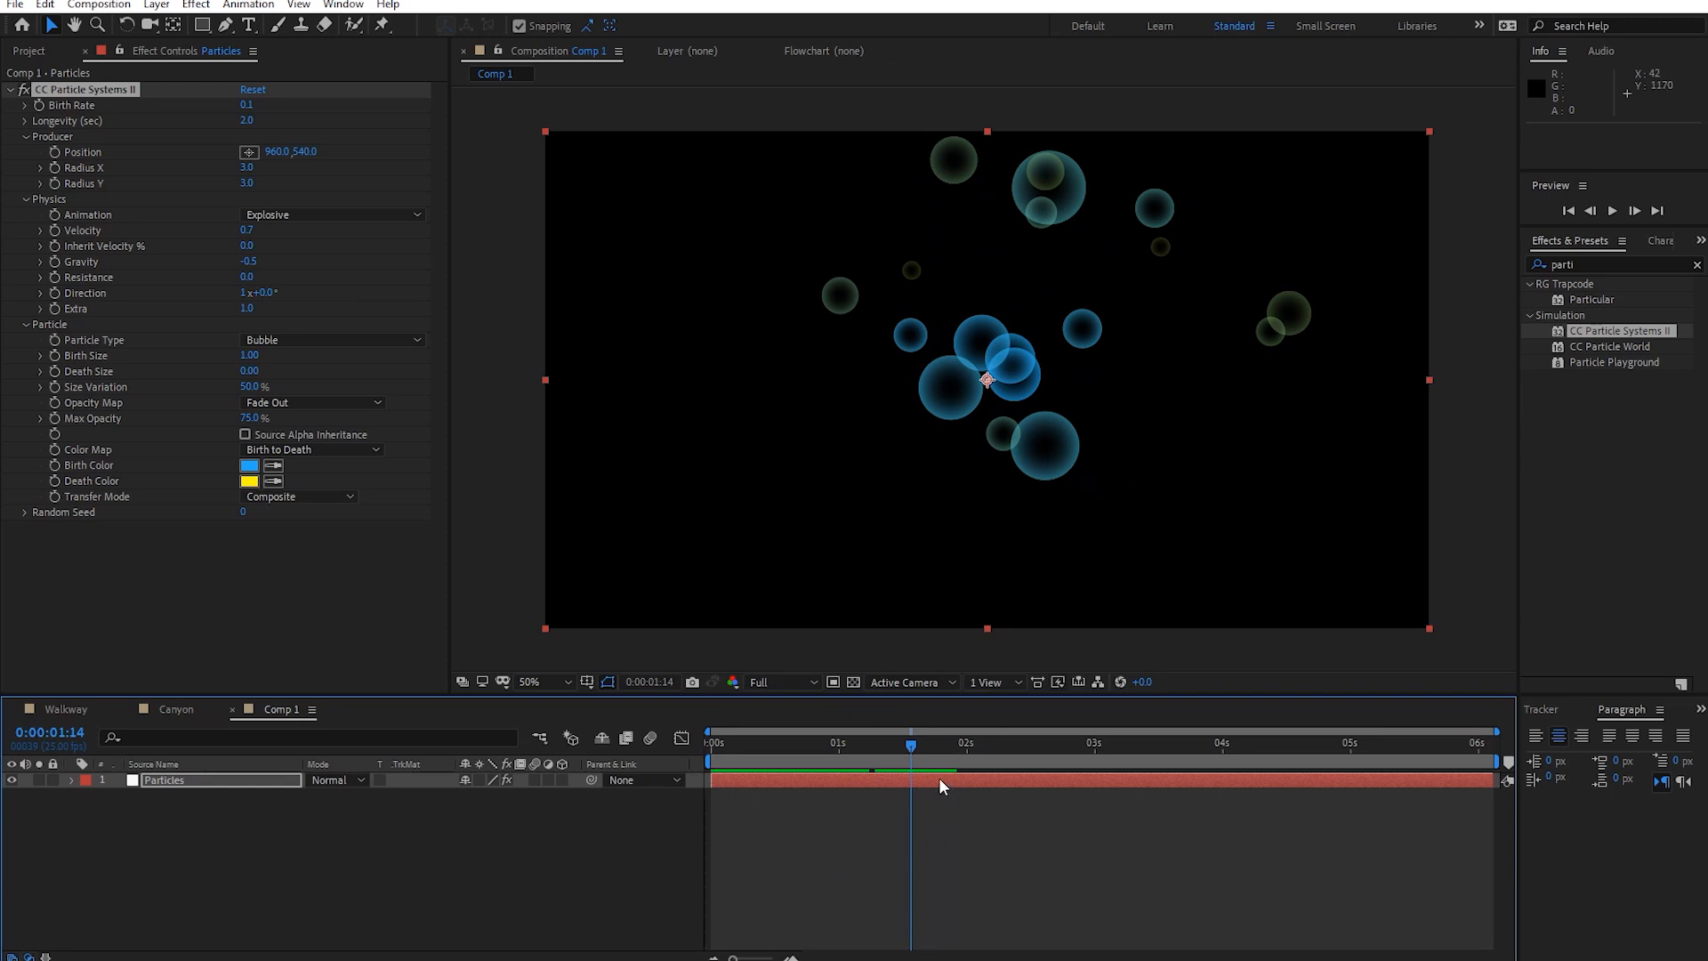
left_click_drag(904, 733, 760, 786)
key("space")
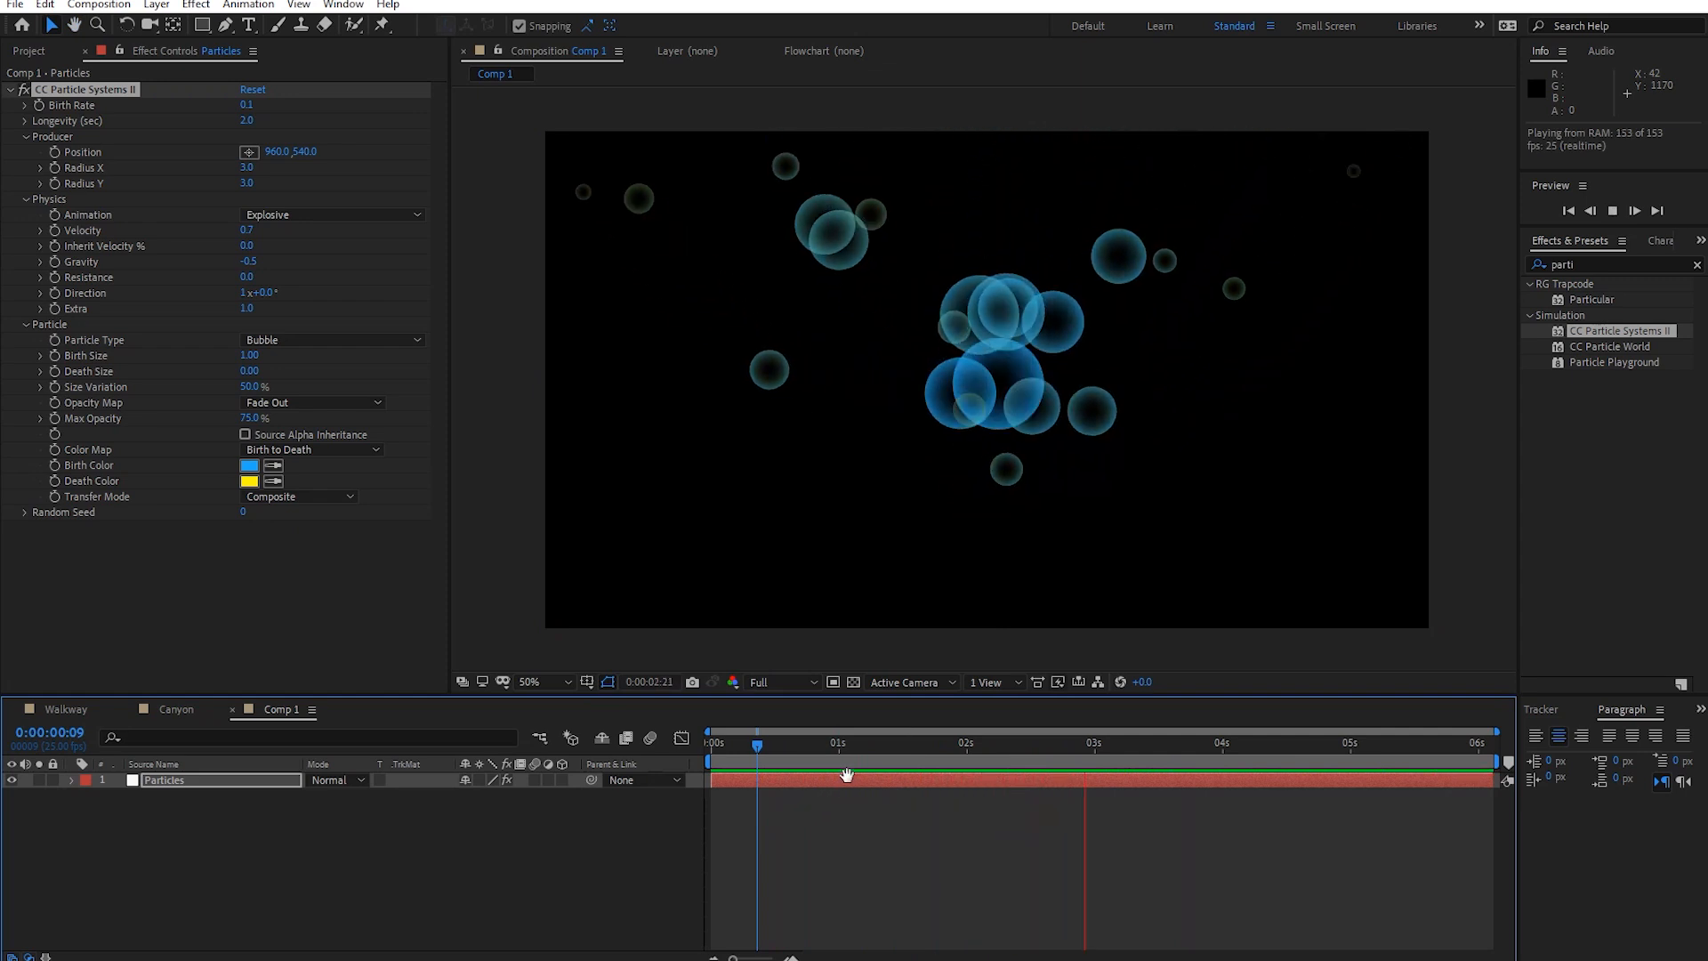
Raise the particles' Max Opacity to 100% and scrub back to about 1:10 to check the bubbles.
key("space")
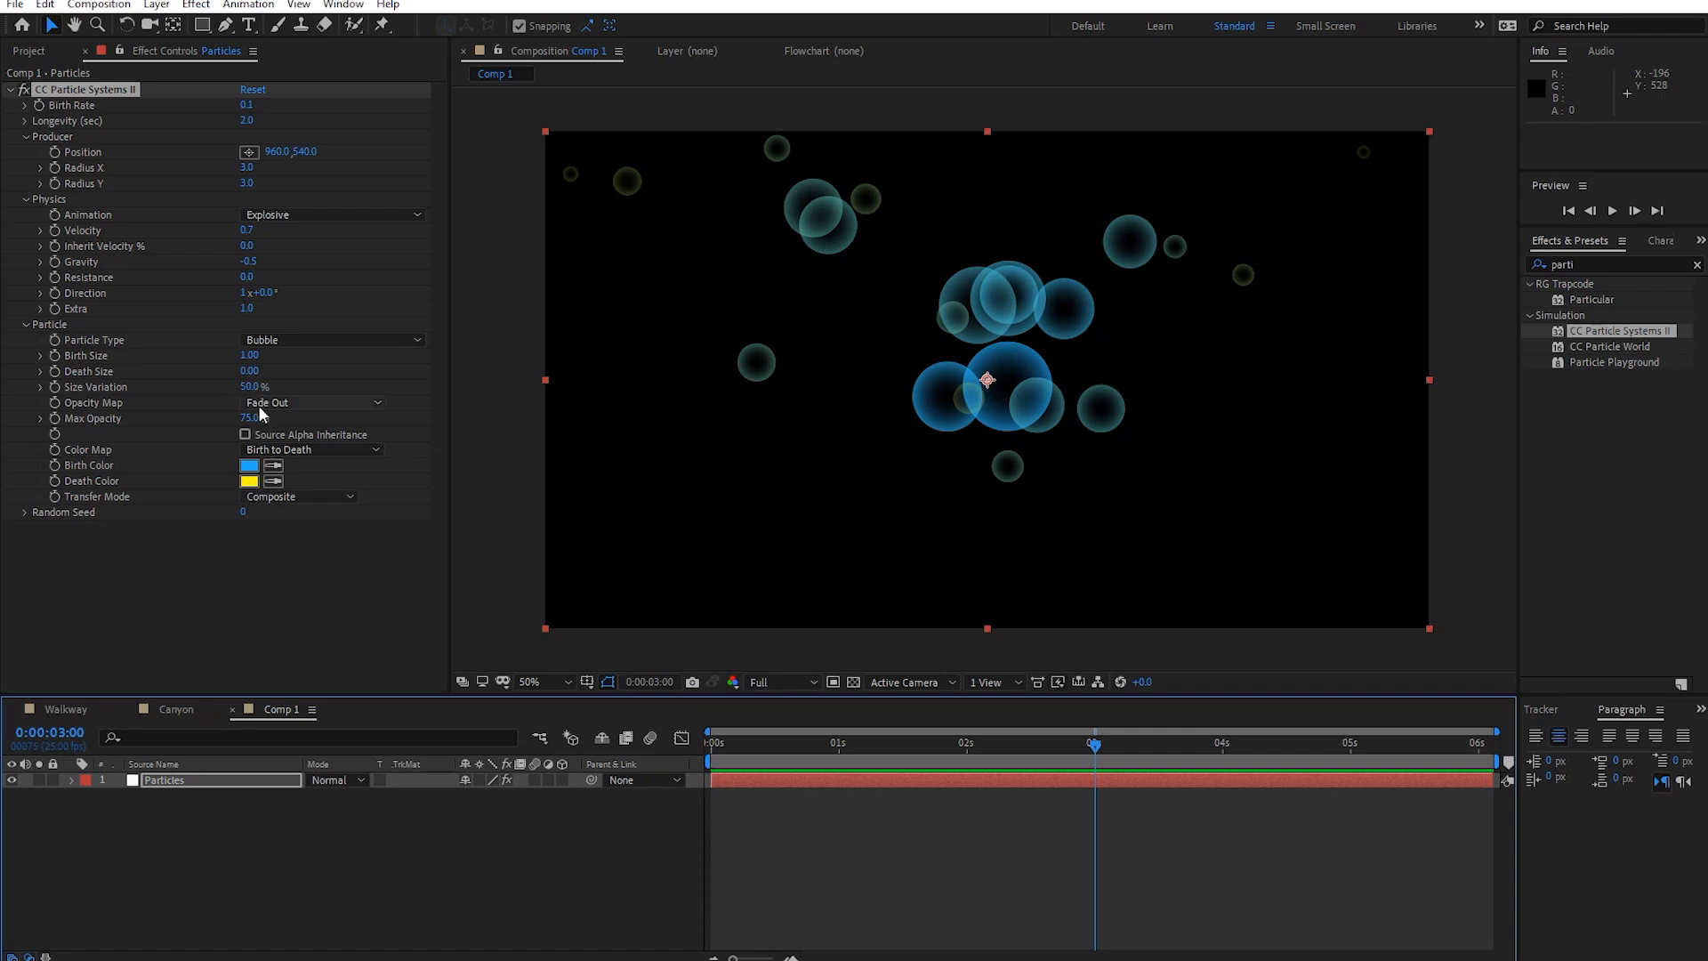
left_click_drag(250, 421, 525, 425)
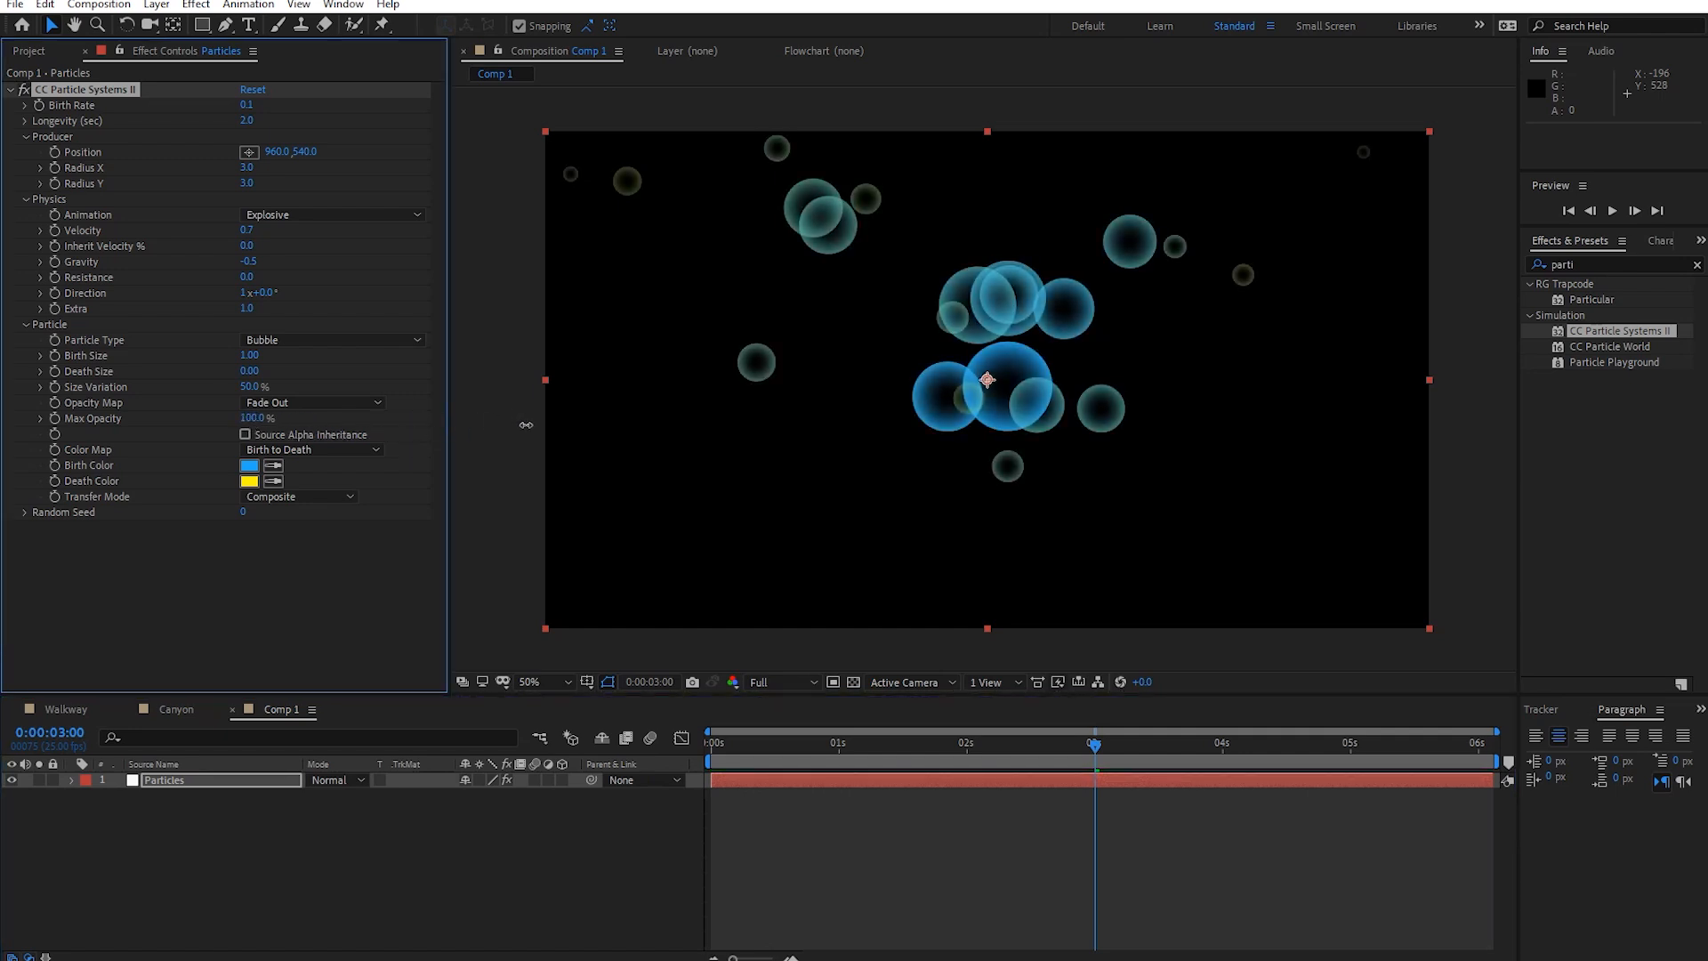
left_click(285, 402)
left_click_drag(1097, 746, 893, 807)
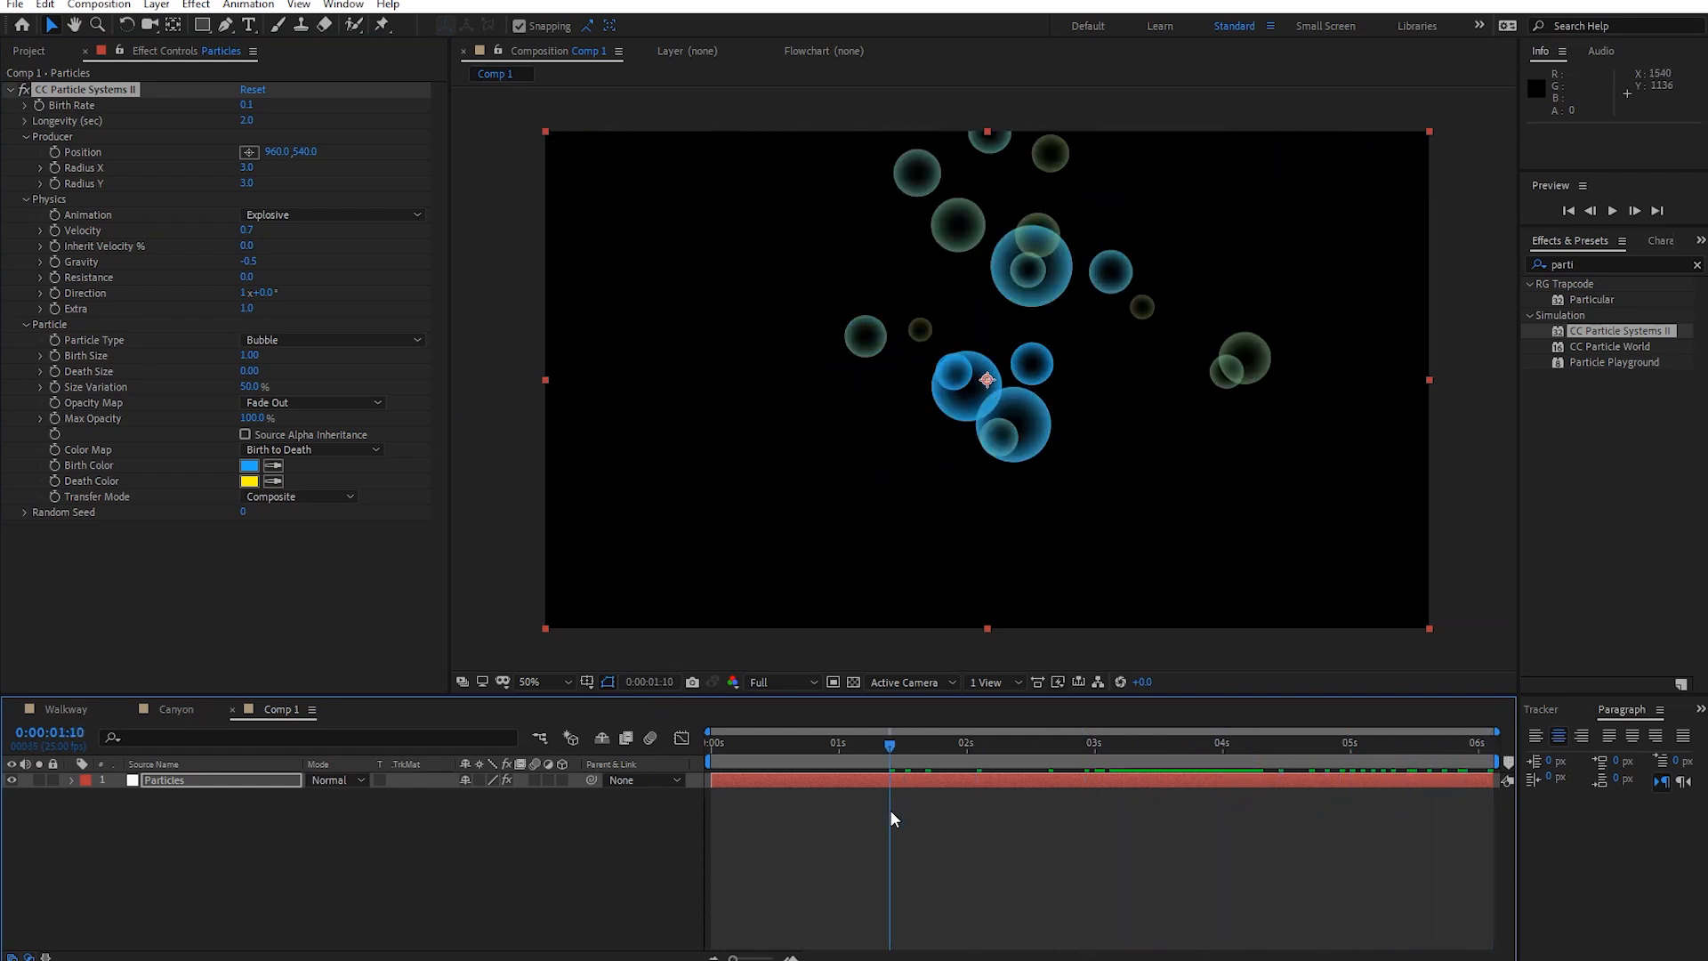
Review the available Opacity Map and Transfer Mode options without choosing a different one.
left_click(304, 403)
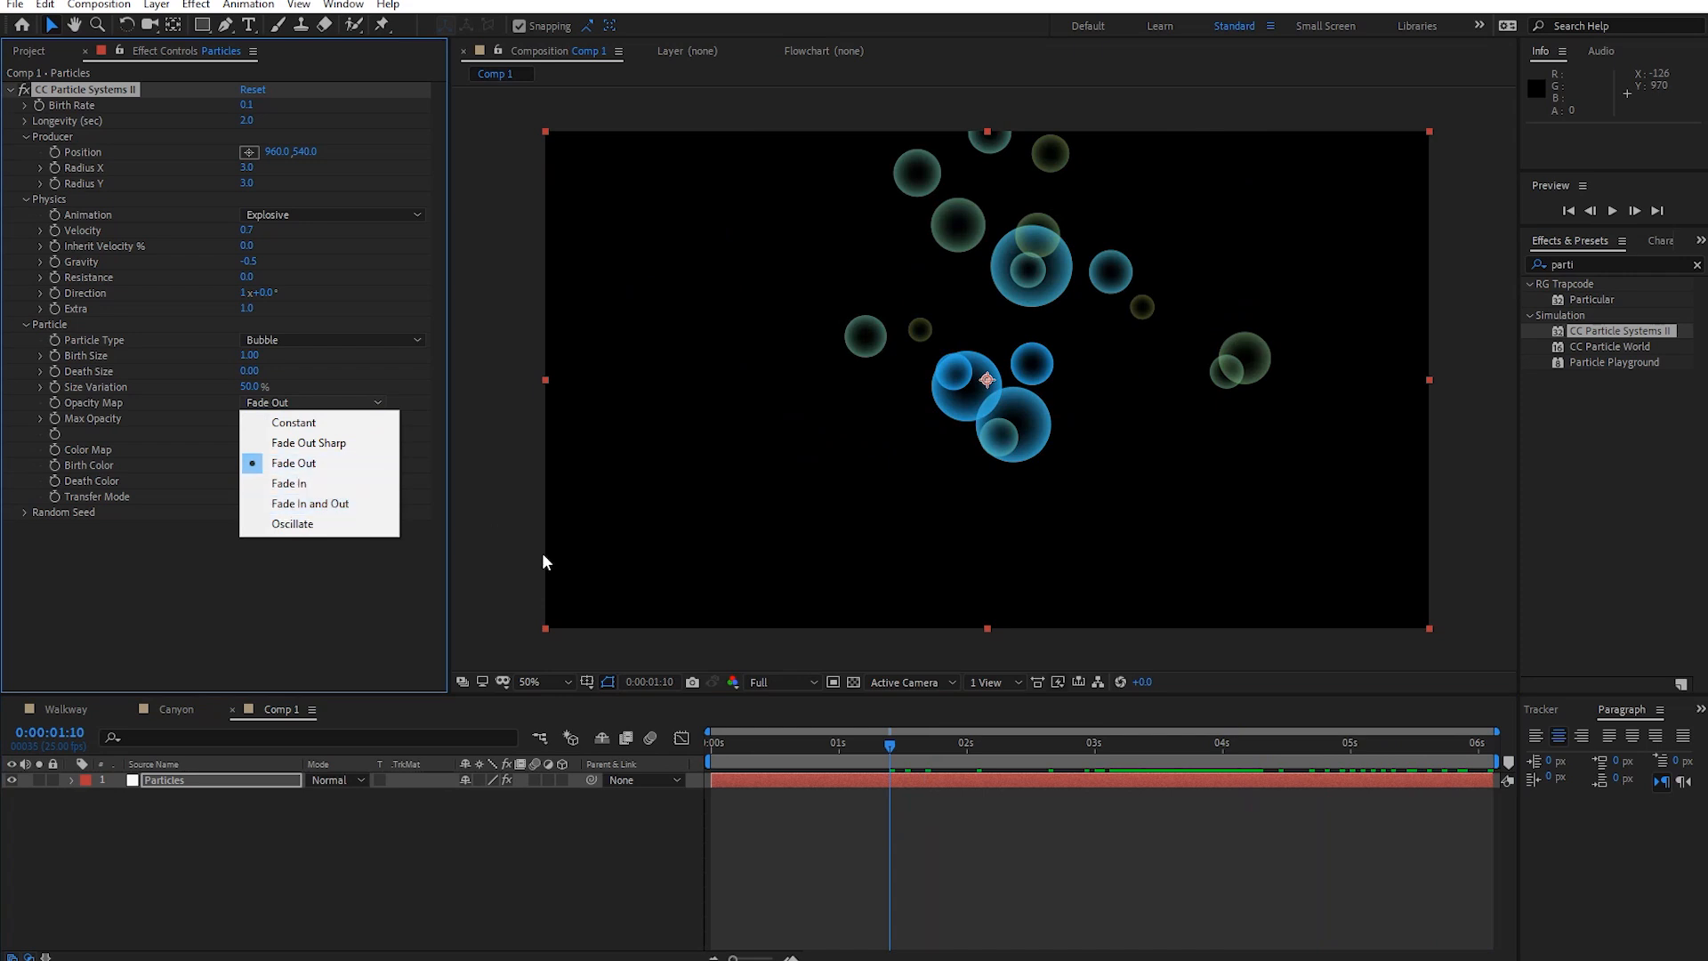
left_click(799, 836)
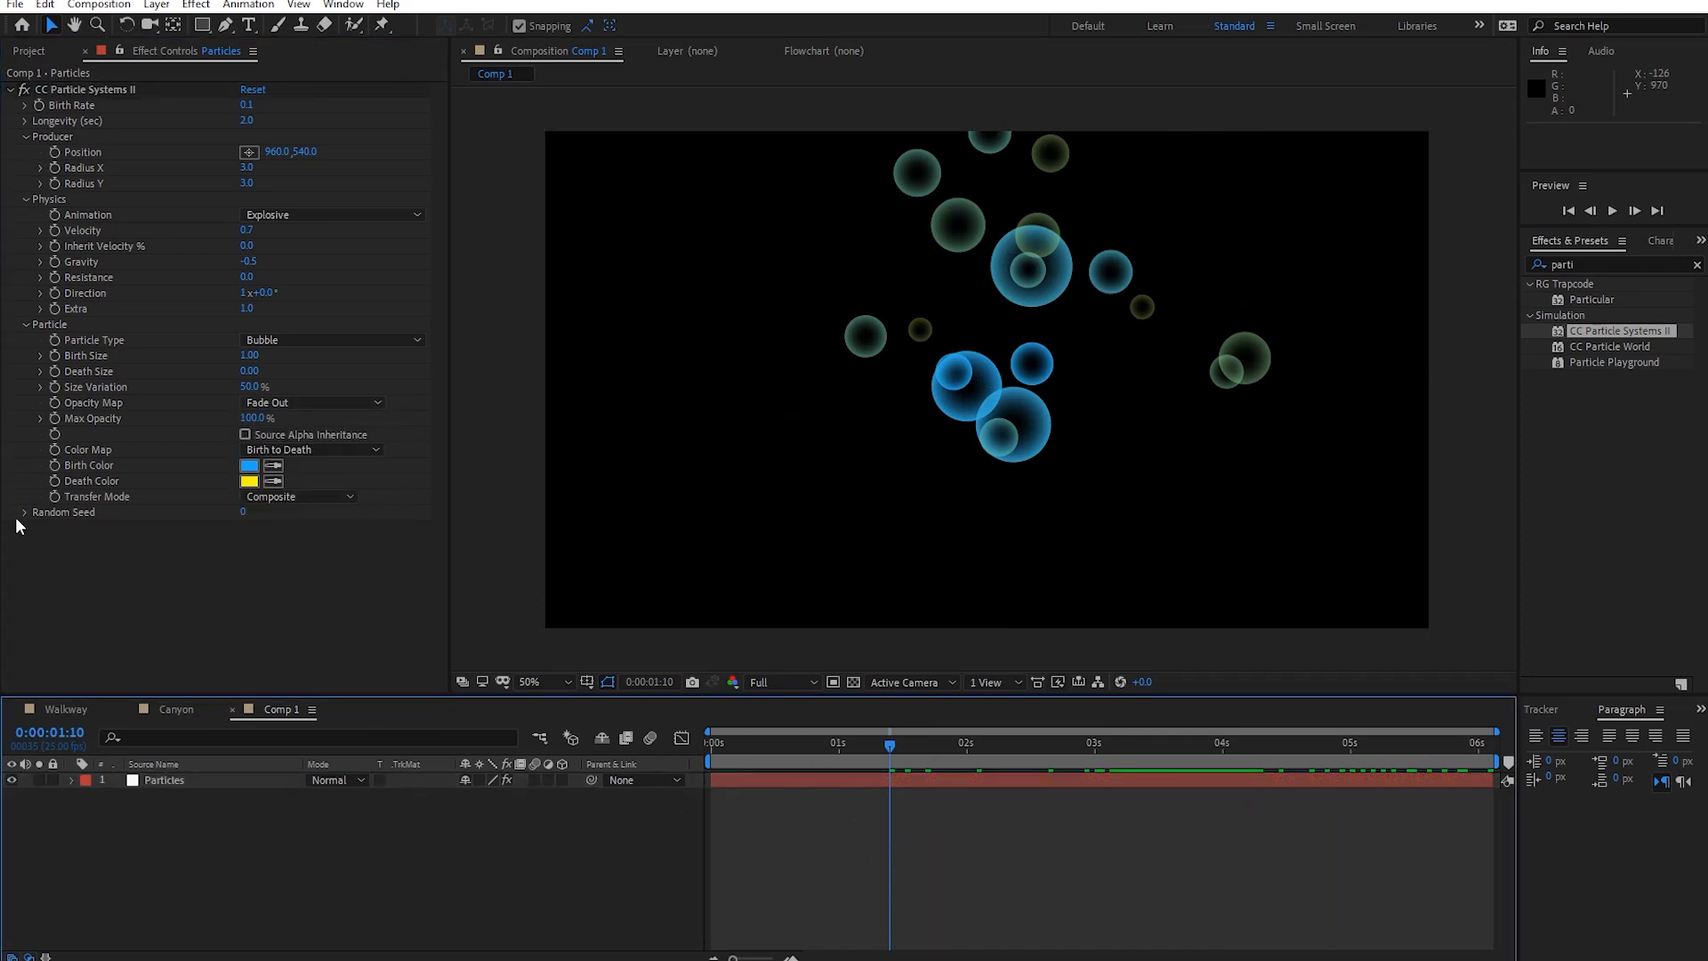
left_click(338, 497)
left_click(338, 497)
left_click(338, 496)
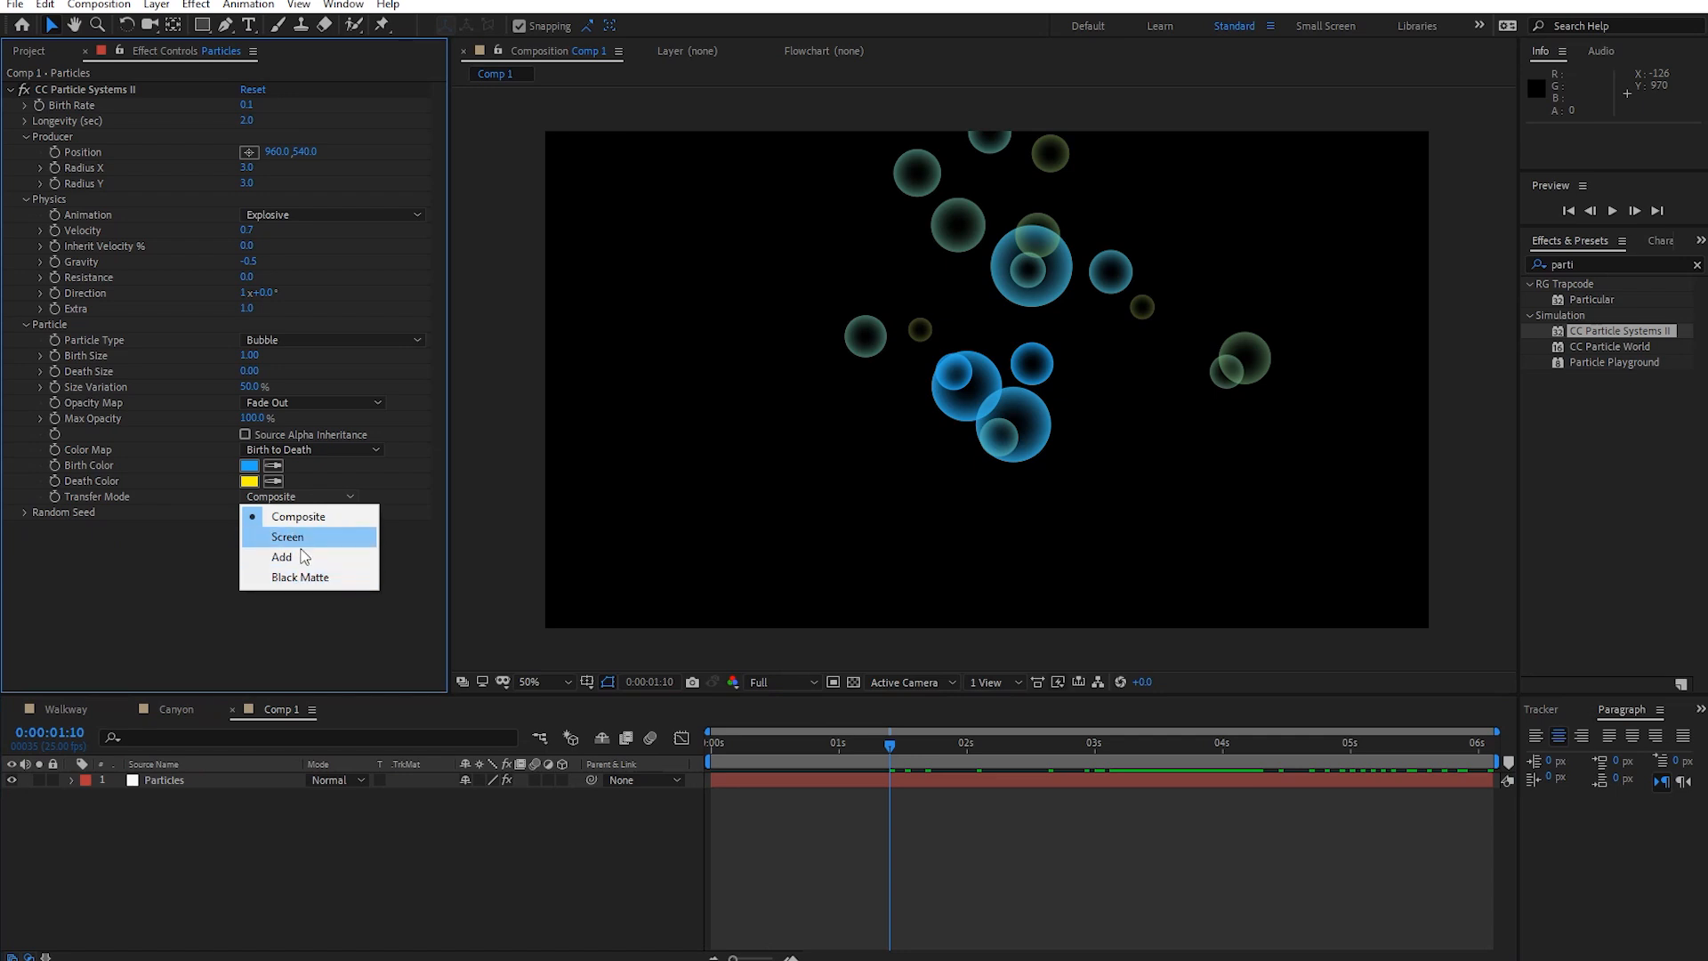
left_click(429, 782)
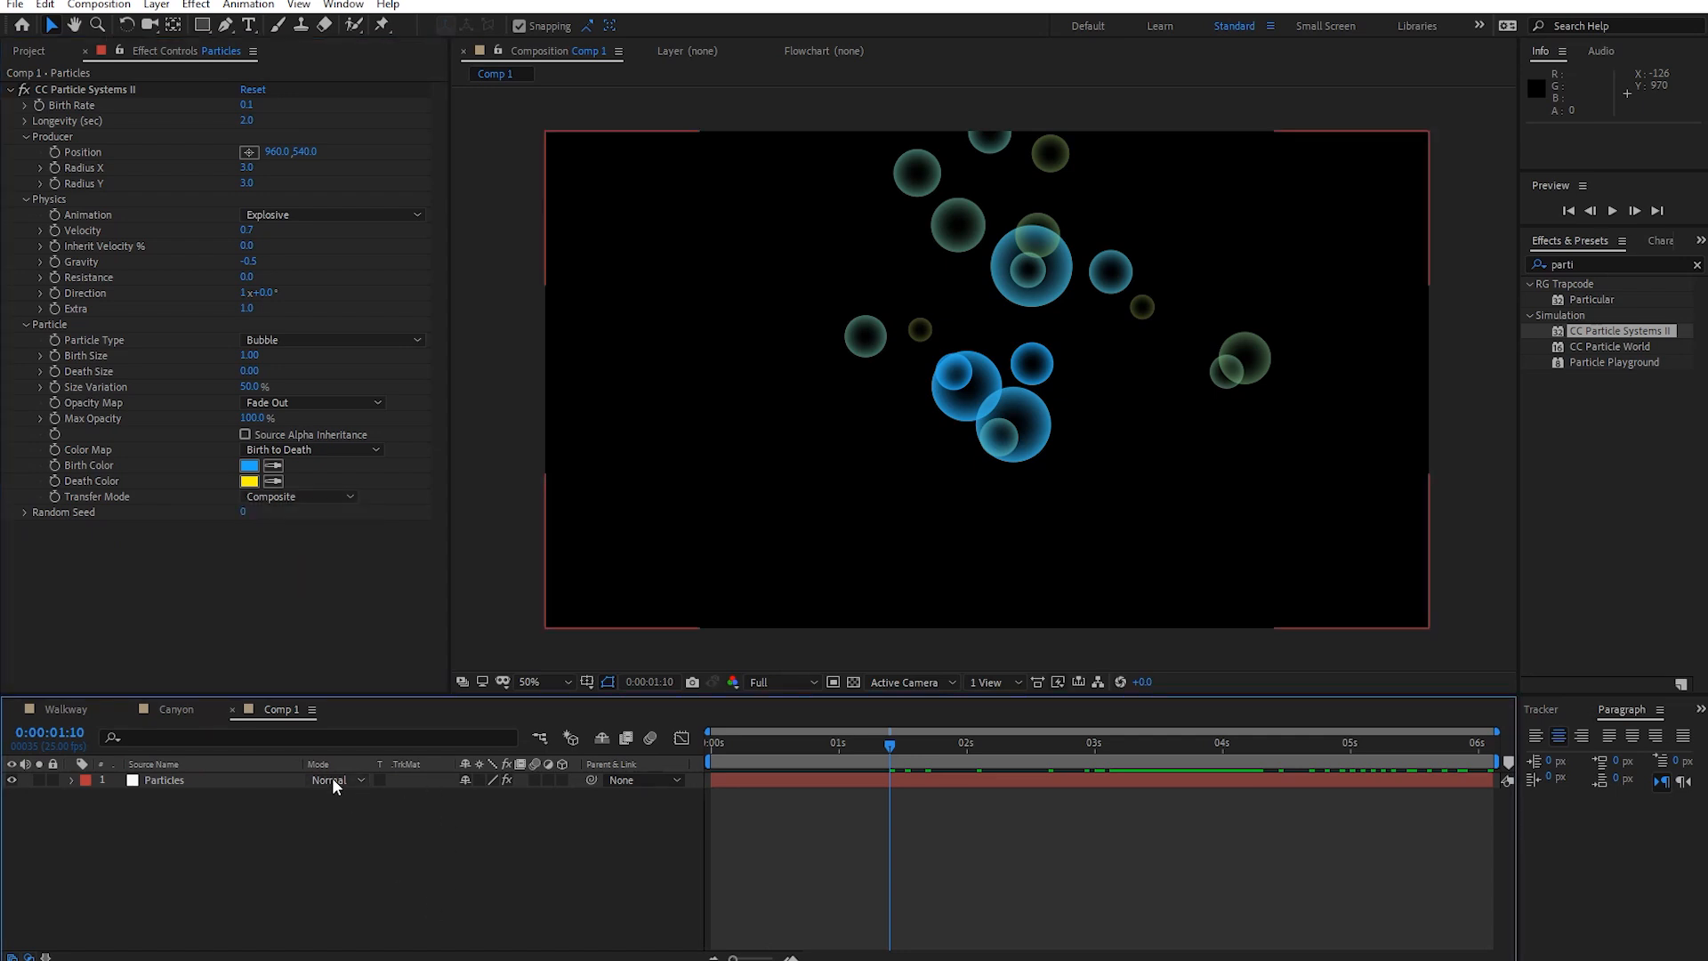
Reset CC Particle Systems II to its defaults, set Particle Type to Motion Polygon and scrub to 2:00.
mouse_move(885, 761)
left_mouse_down()
mouse_move(711, 751)
mouse_move(1113, 757)
mouse_move(890, 780)
left_mouse_up()
left_click(252, 89)
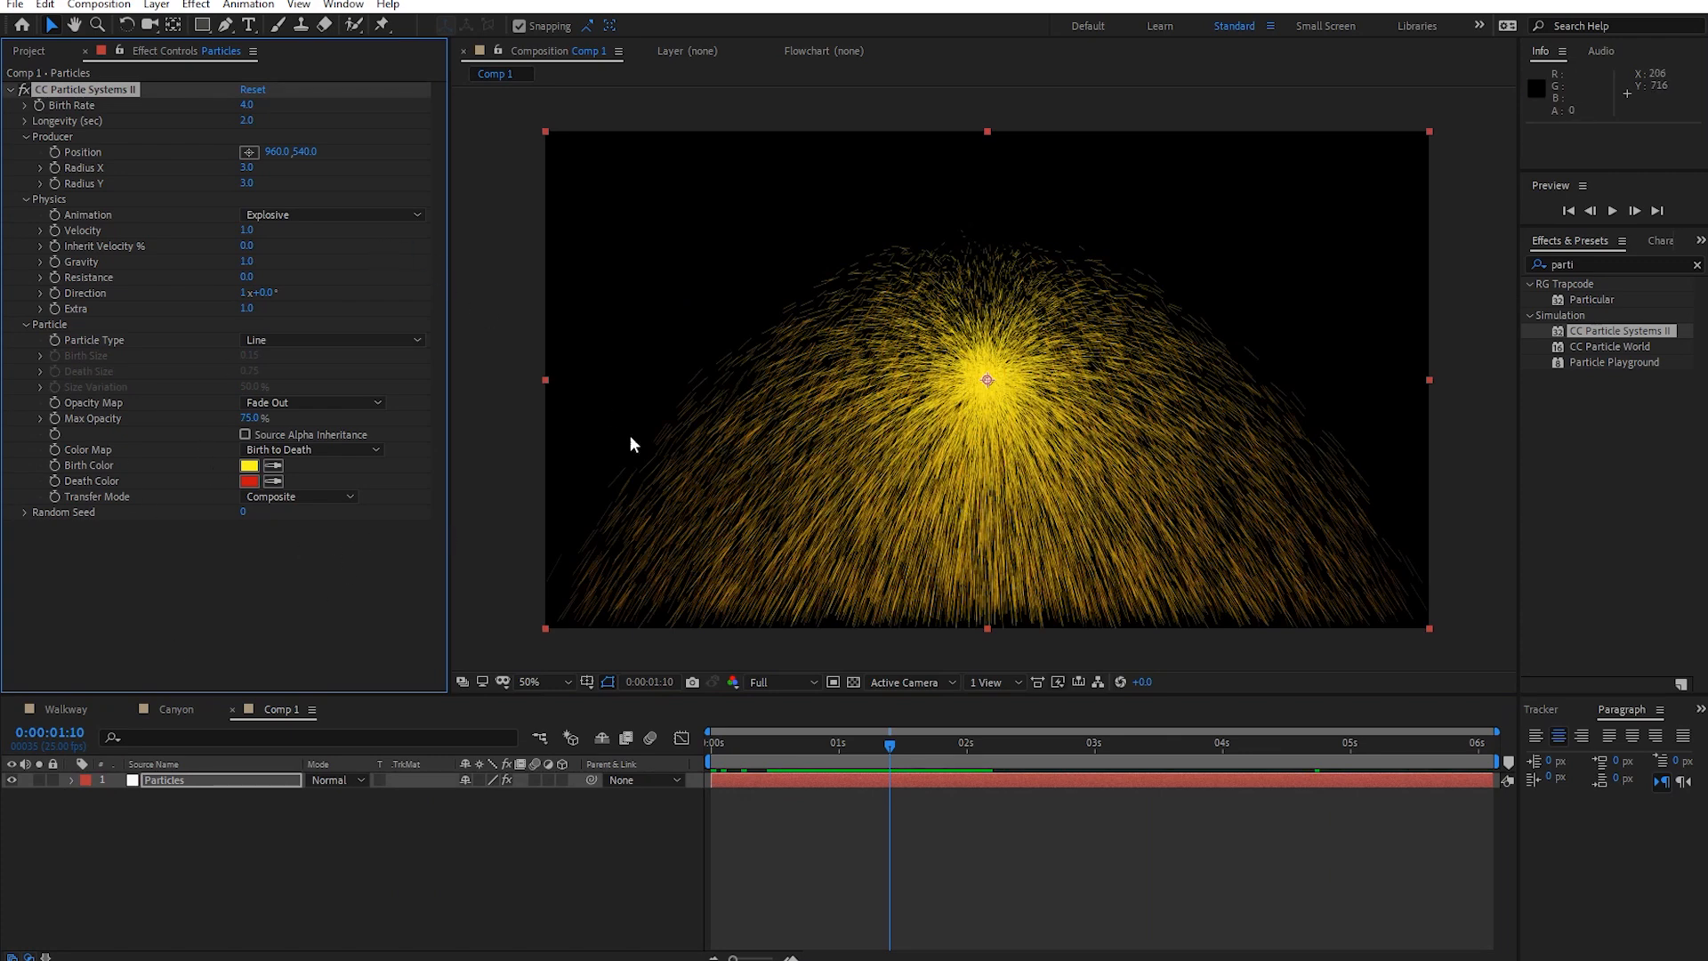
left_click(375, 341)
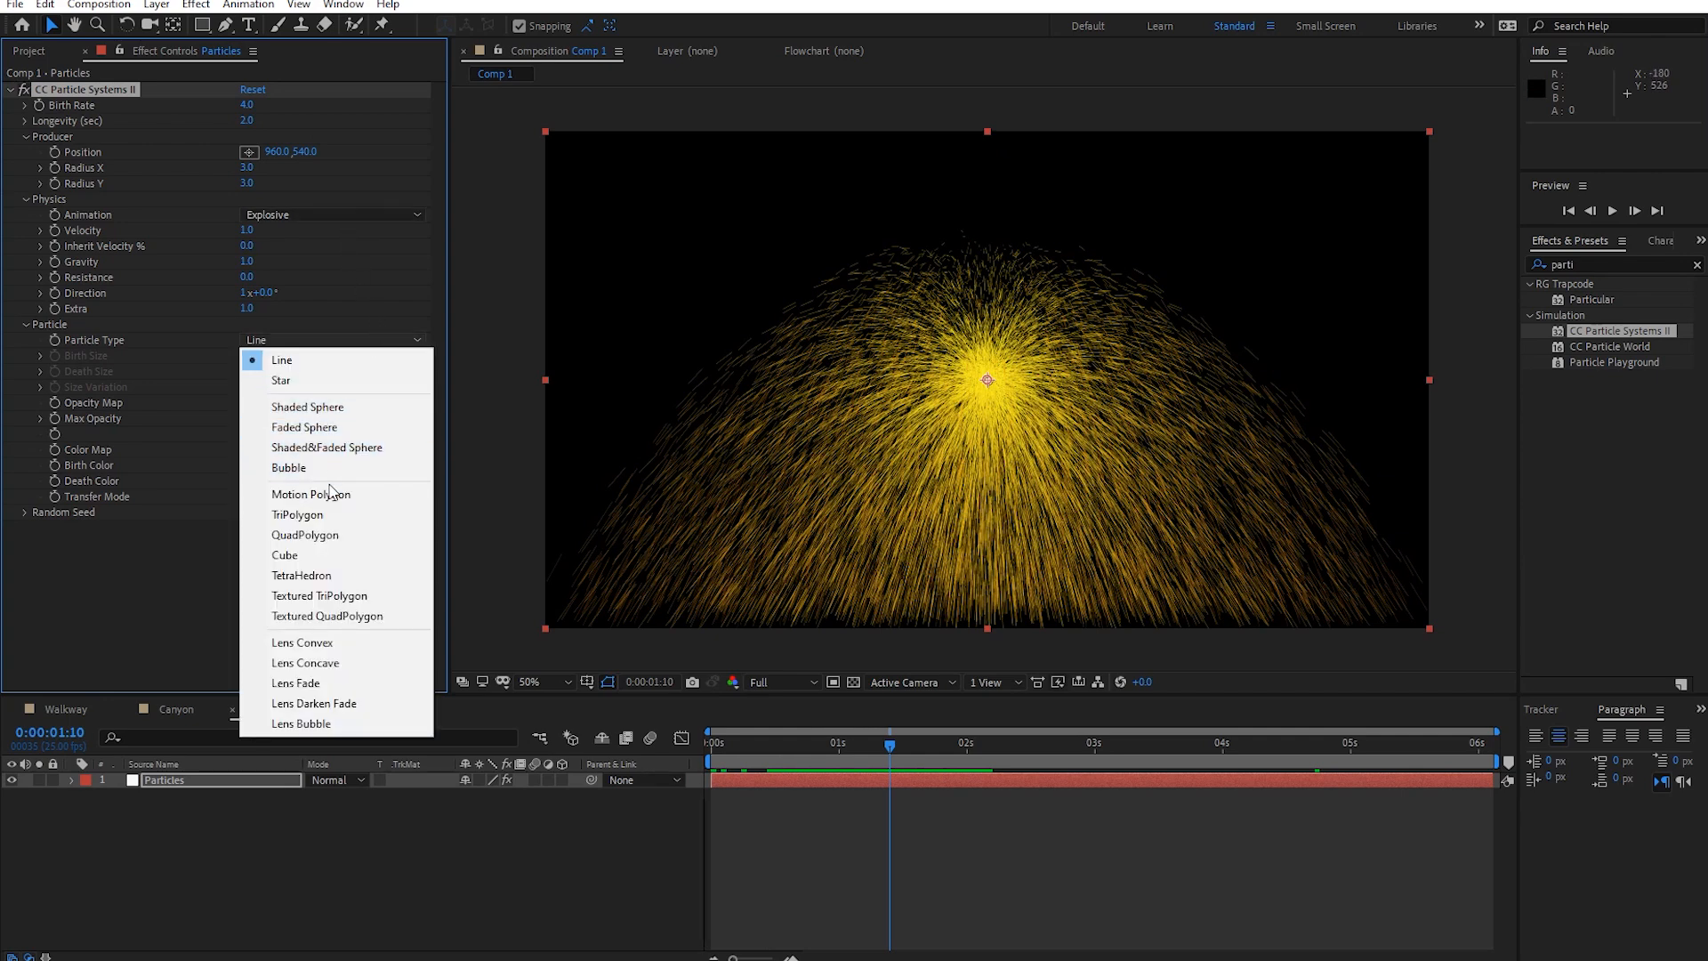
left_click(380, 500)
left_click_drag(897, 746, 967, 746)
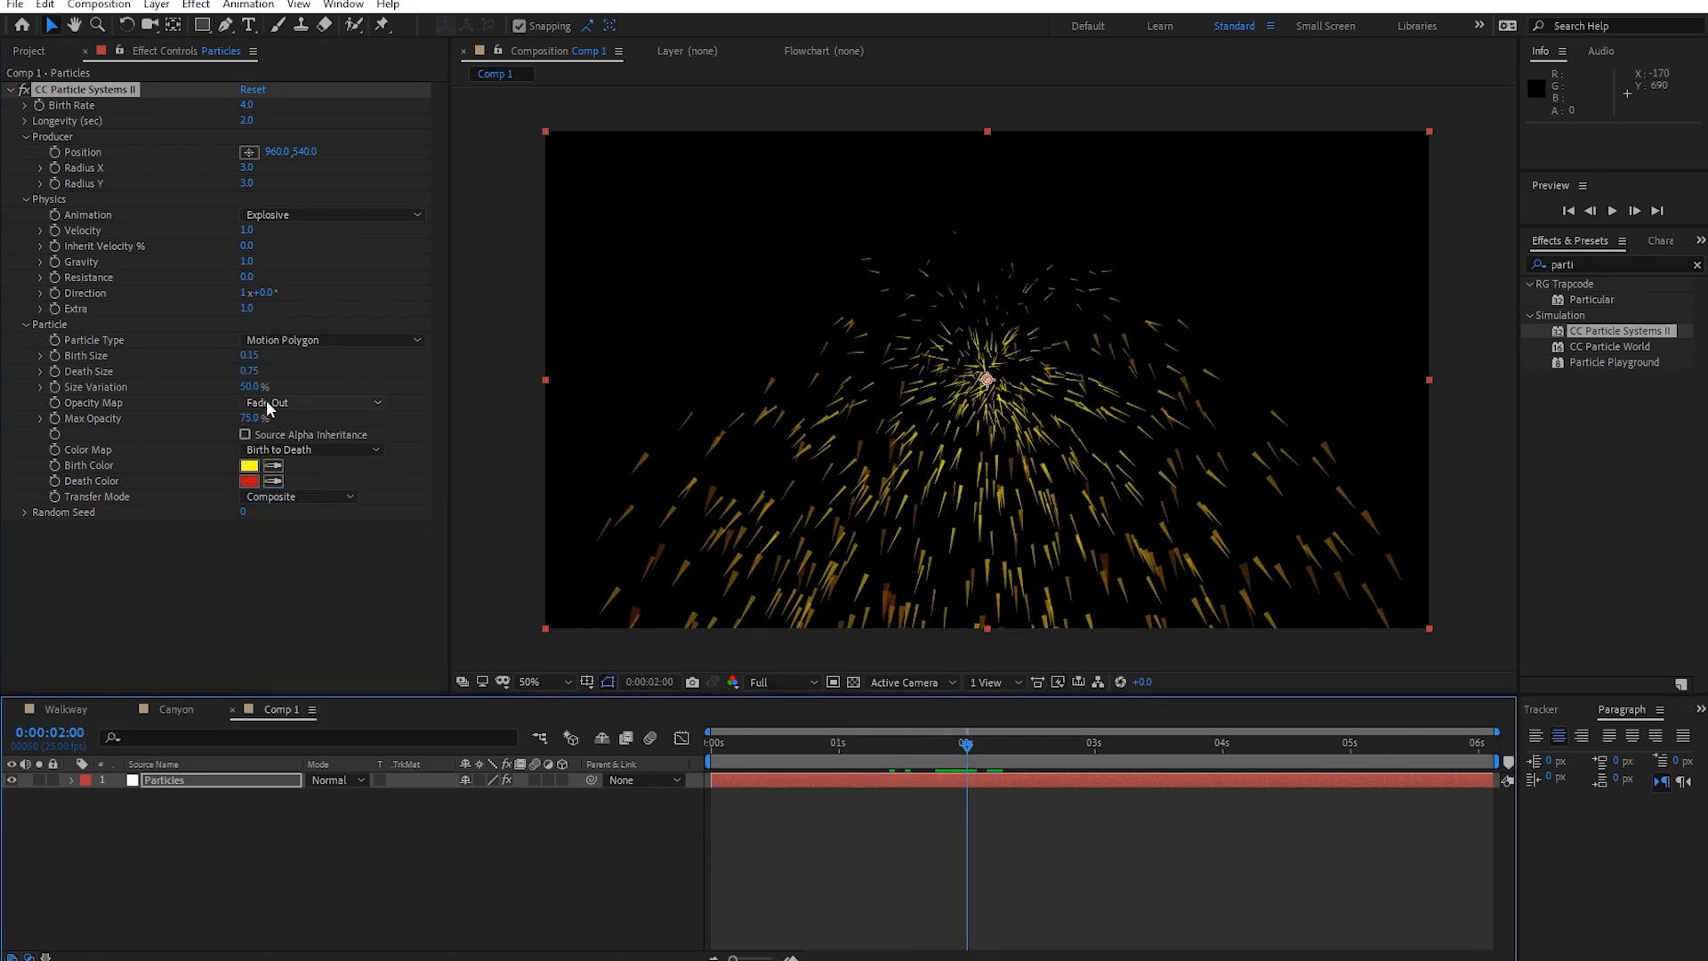
Change Particle Type to QuadPolygon and scrub to about 2:19 to examine the tumbling shapes.
left_click(330, 339)
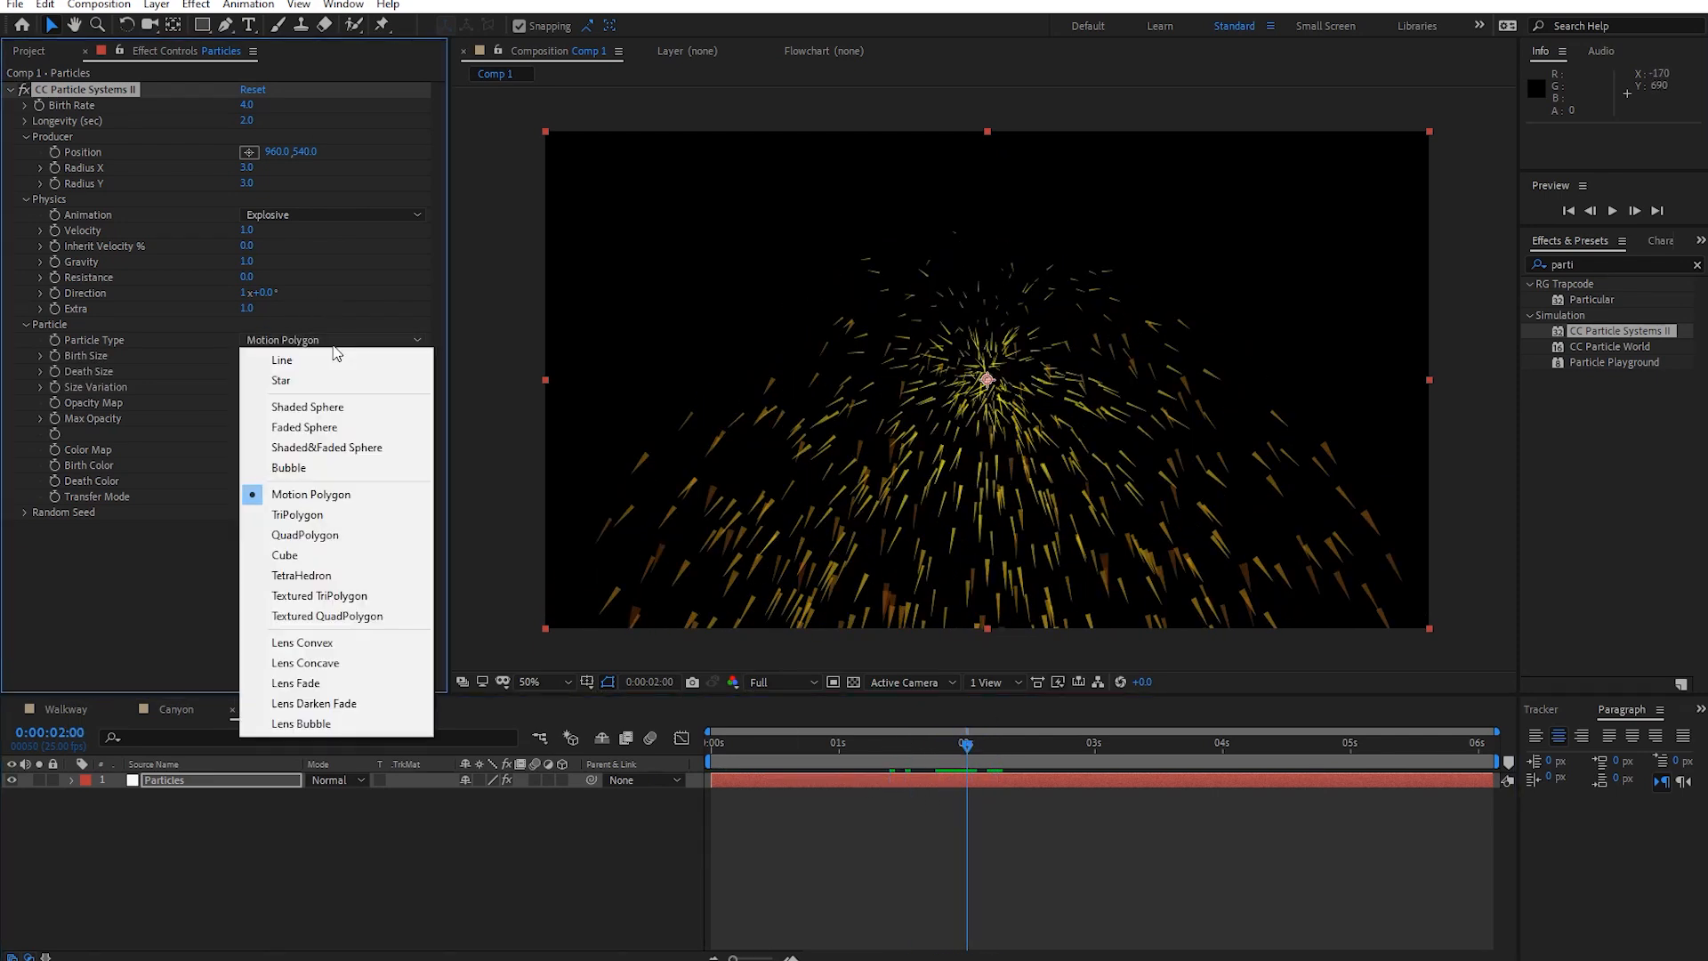
left_click(339, 535)
left_click_drag(944, 748, 1064, 746)
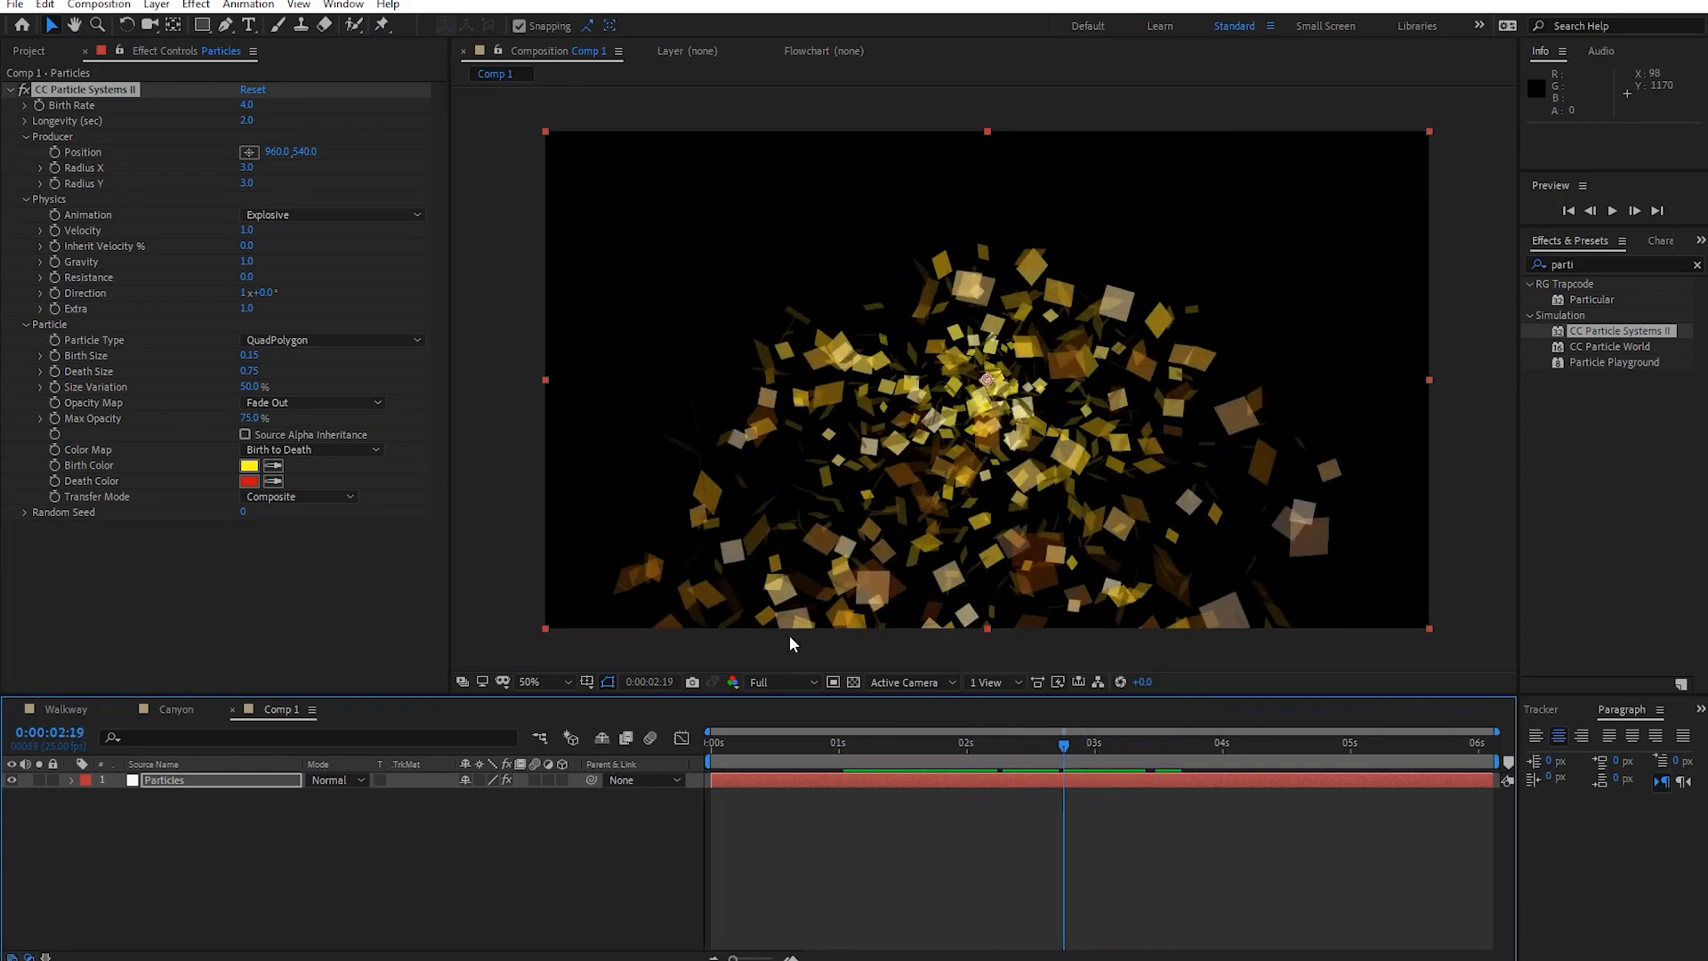
Change Particle Type to Cube and preview the animation around the two-second mark.
left_click(343, 340)
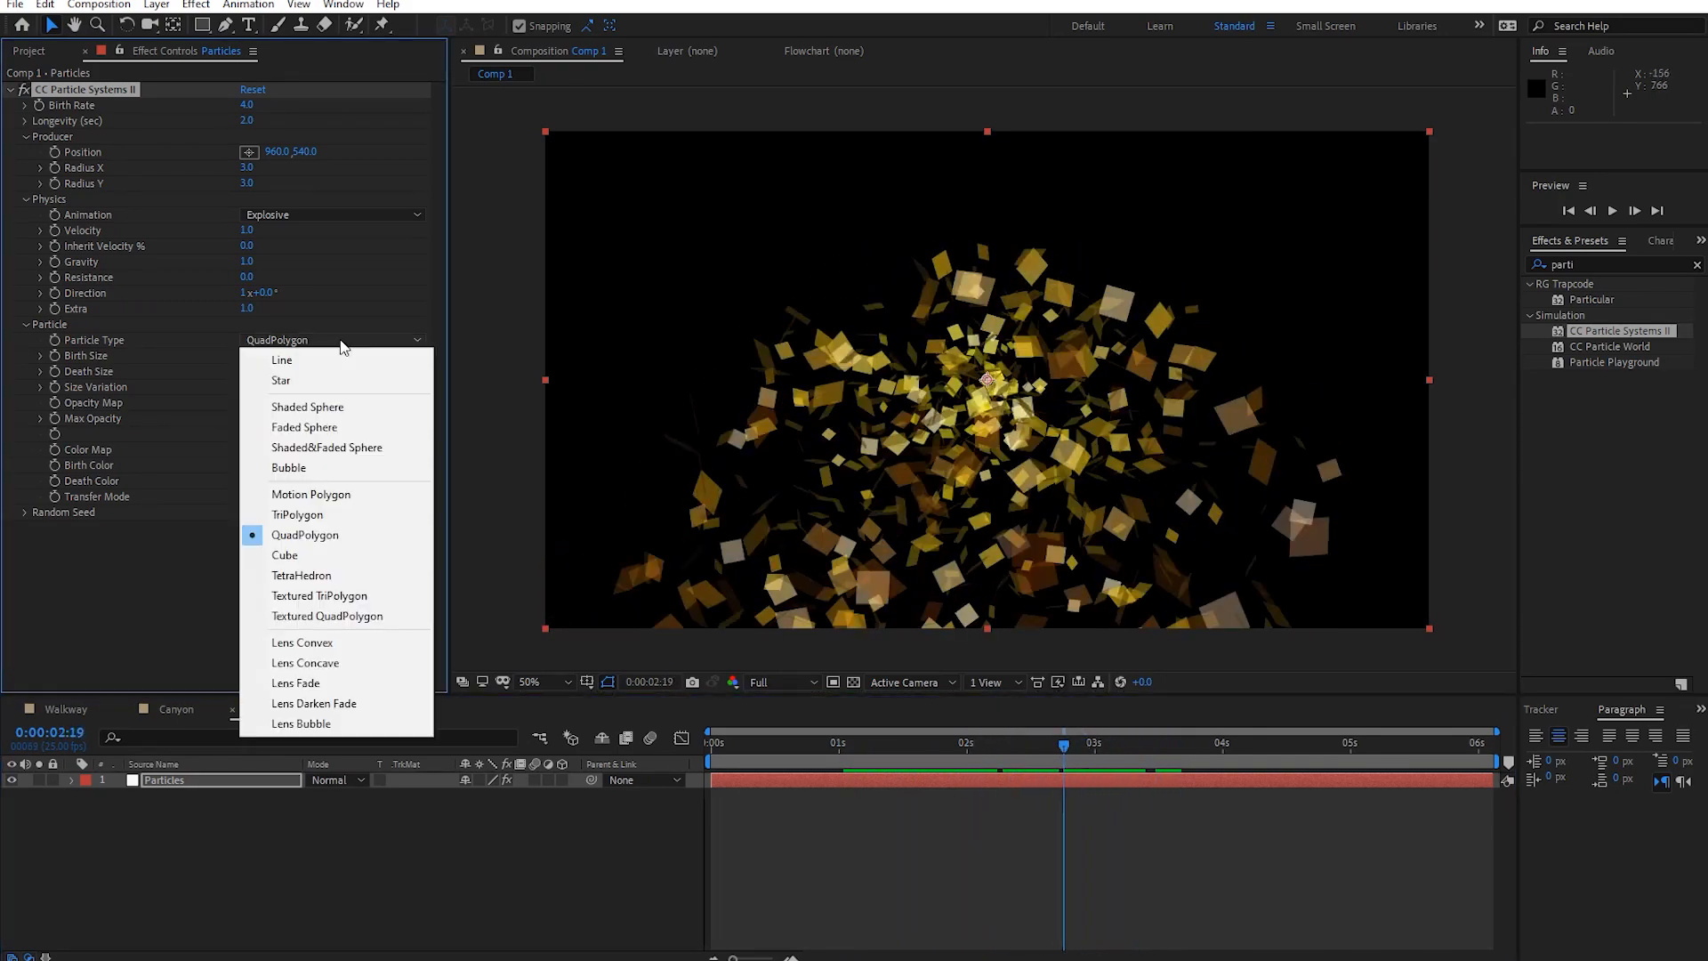
left_click(322, 555)
left_click_drag(1064, 745, 863, 766)
key("space")
Lower the Birth Rate to 2 and further to 1.0, and play the cubes from the timeline's start.
left_click(247, 108)
left_click(246, 106)
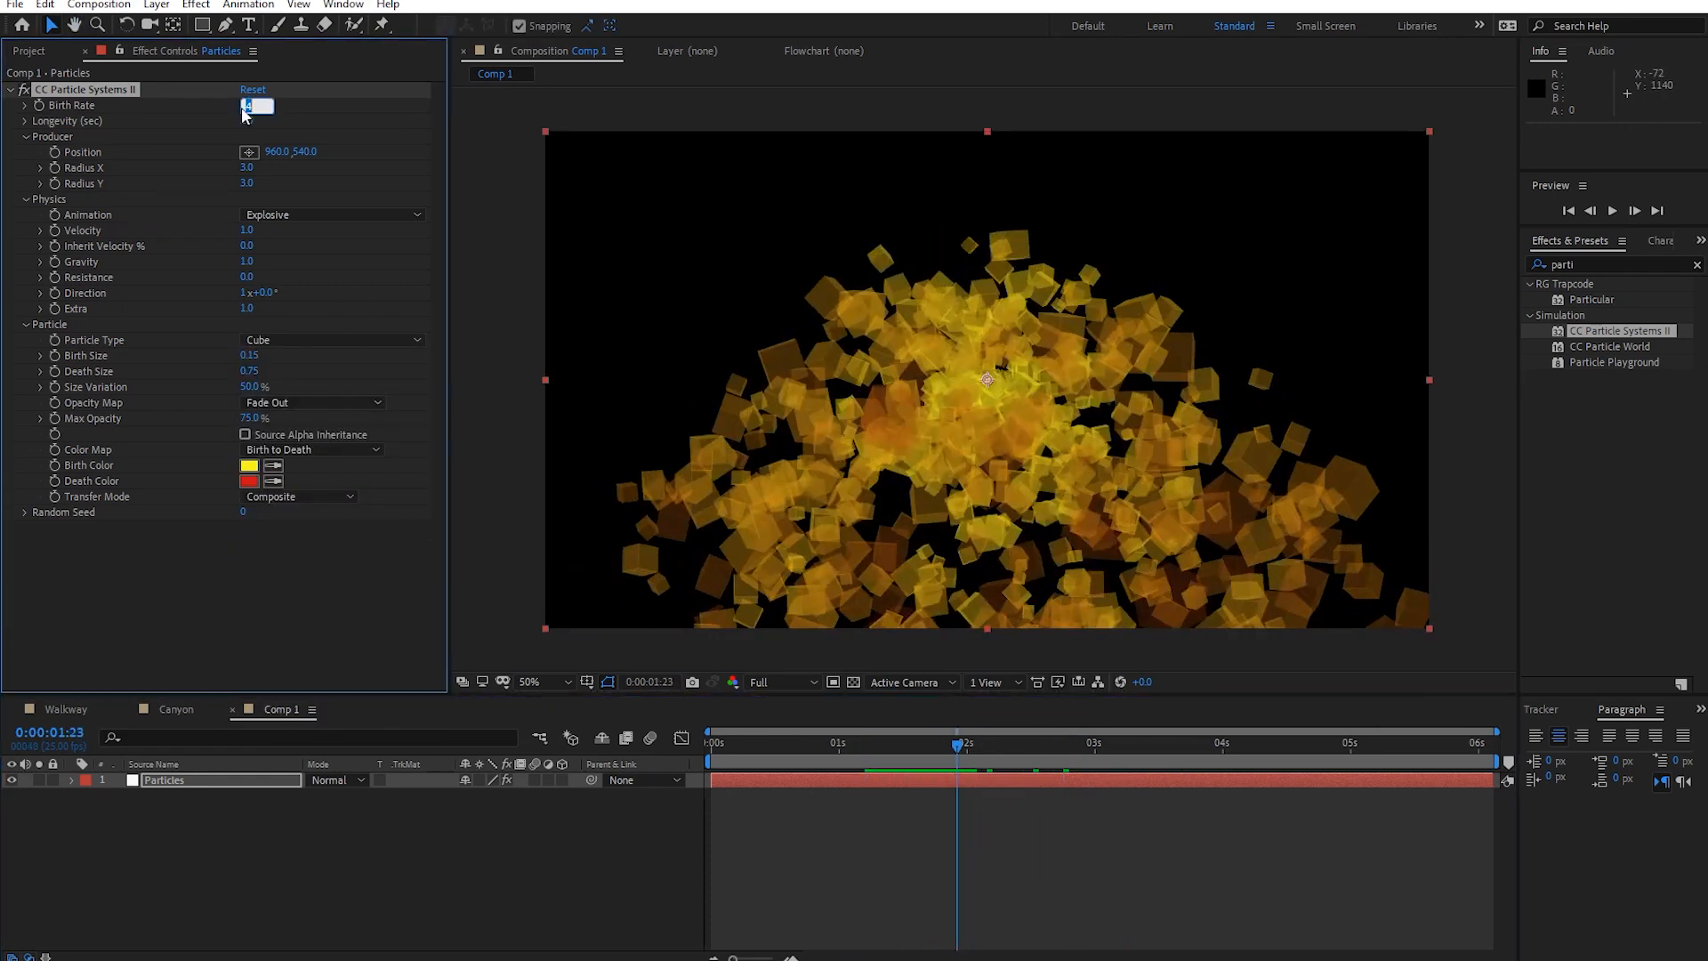
type("2")
key("Return")
left_click(244, 106)
type("1")
key("Return")
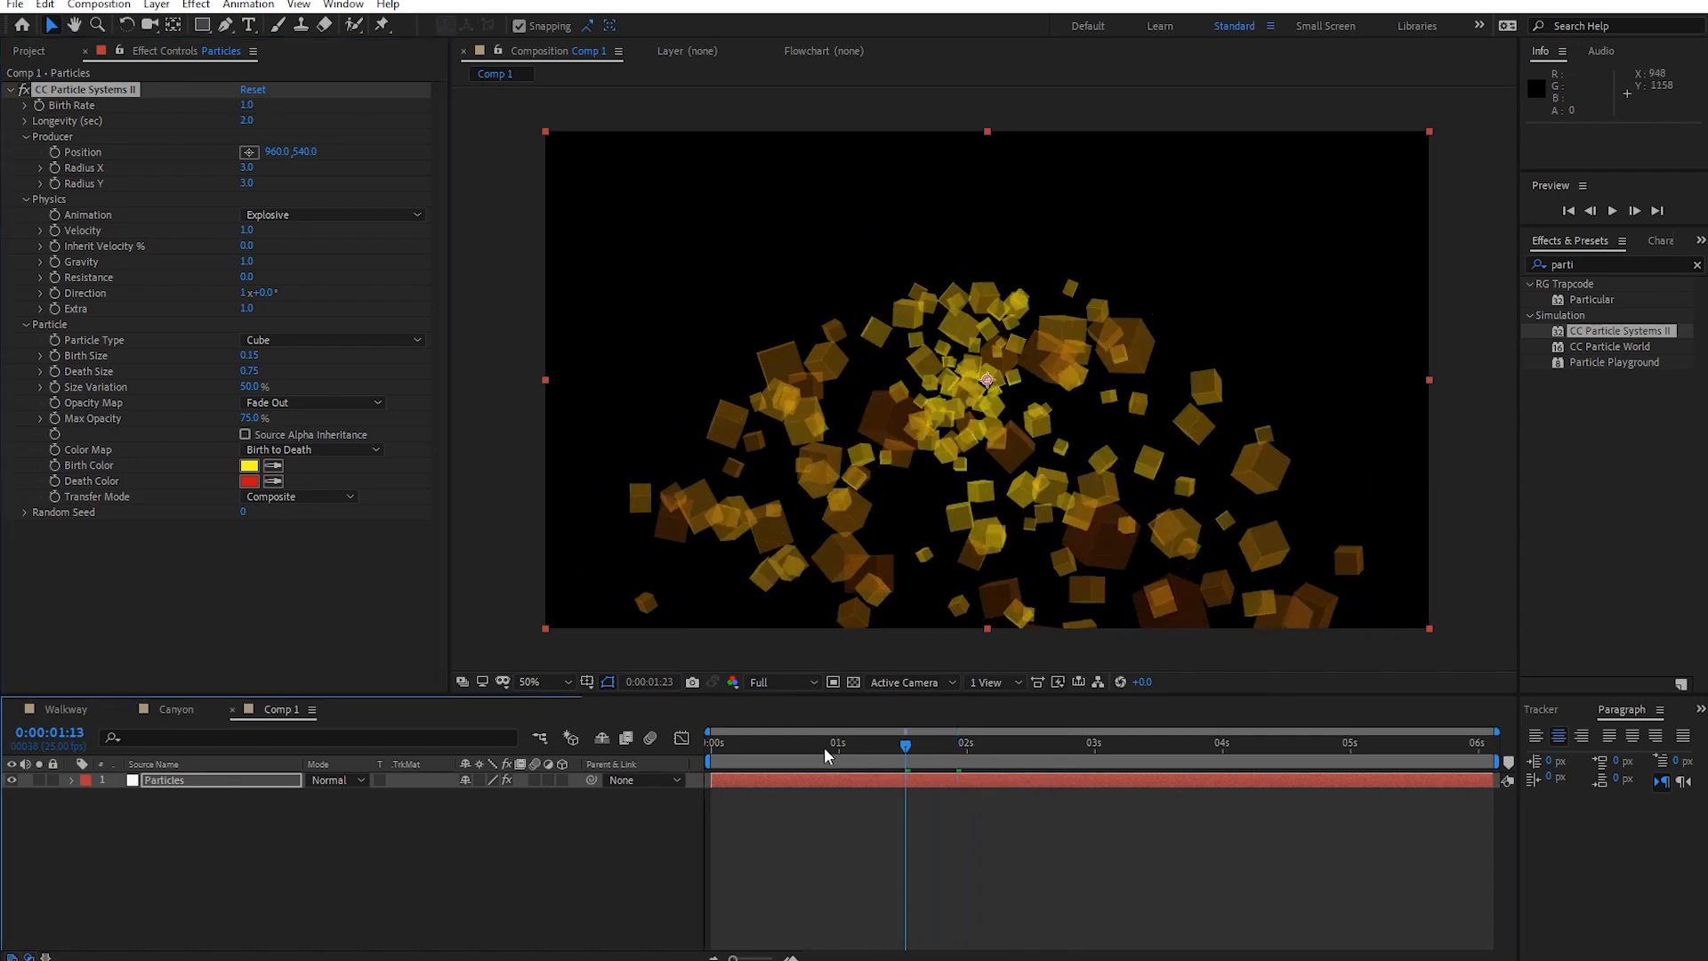
left_click(711, 756)
key("space")
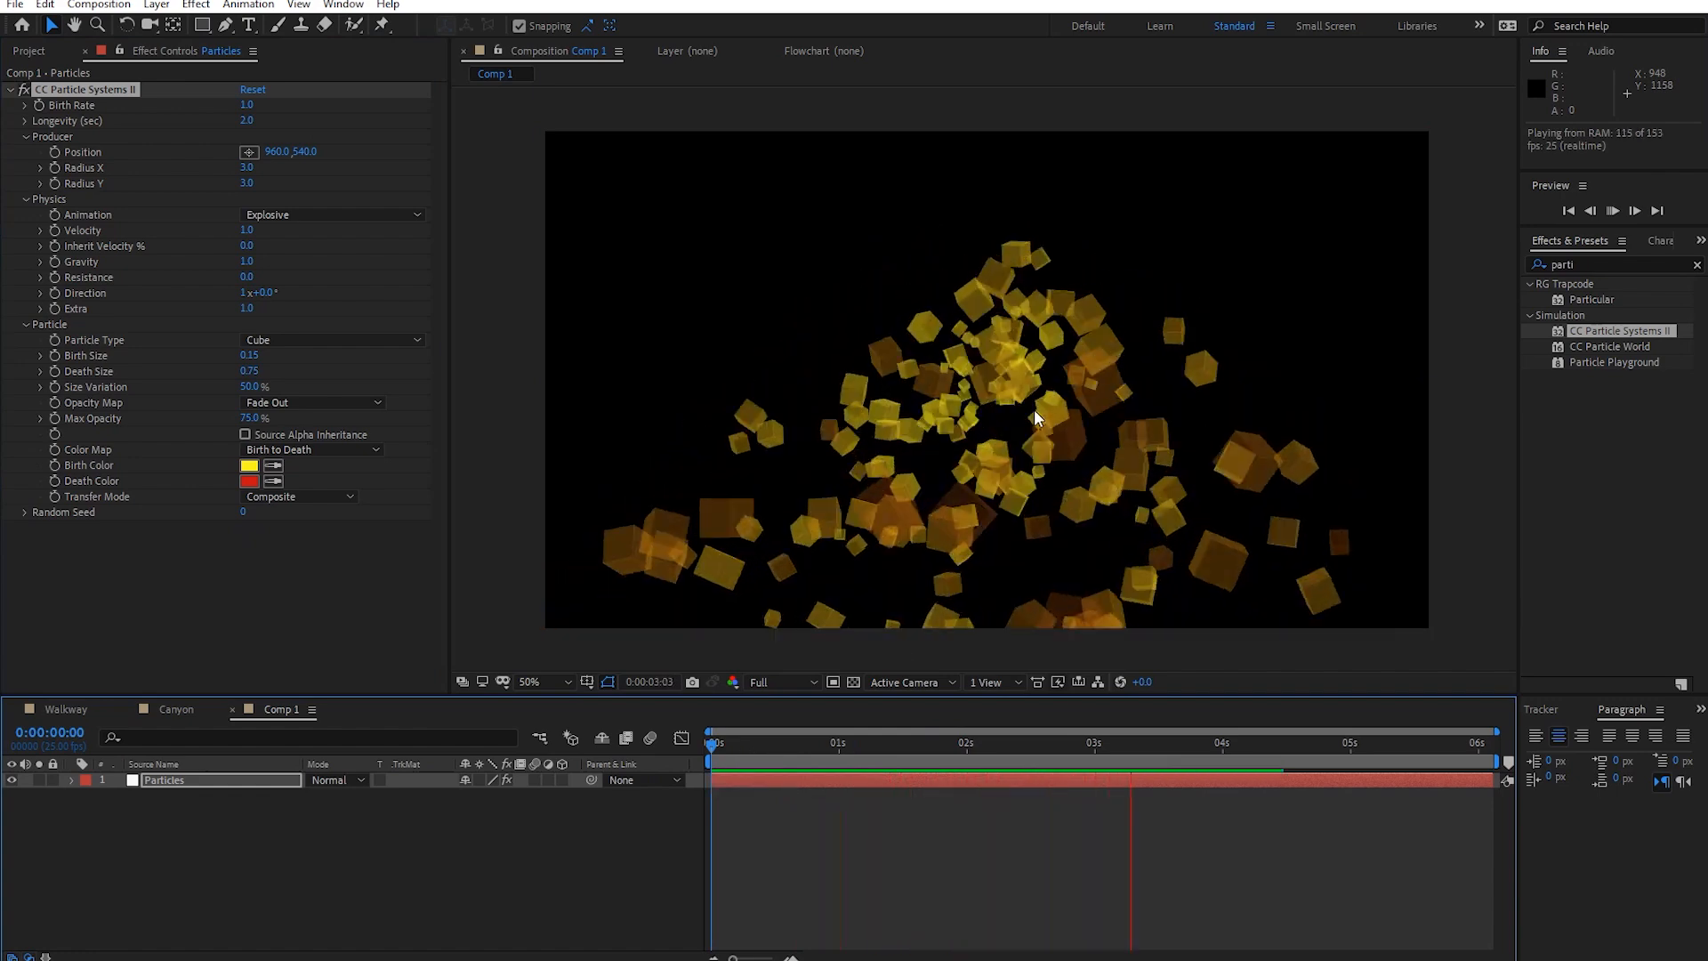
key("space")
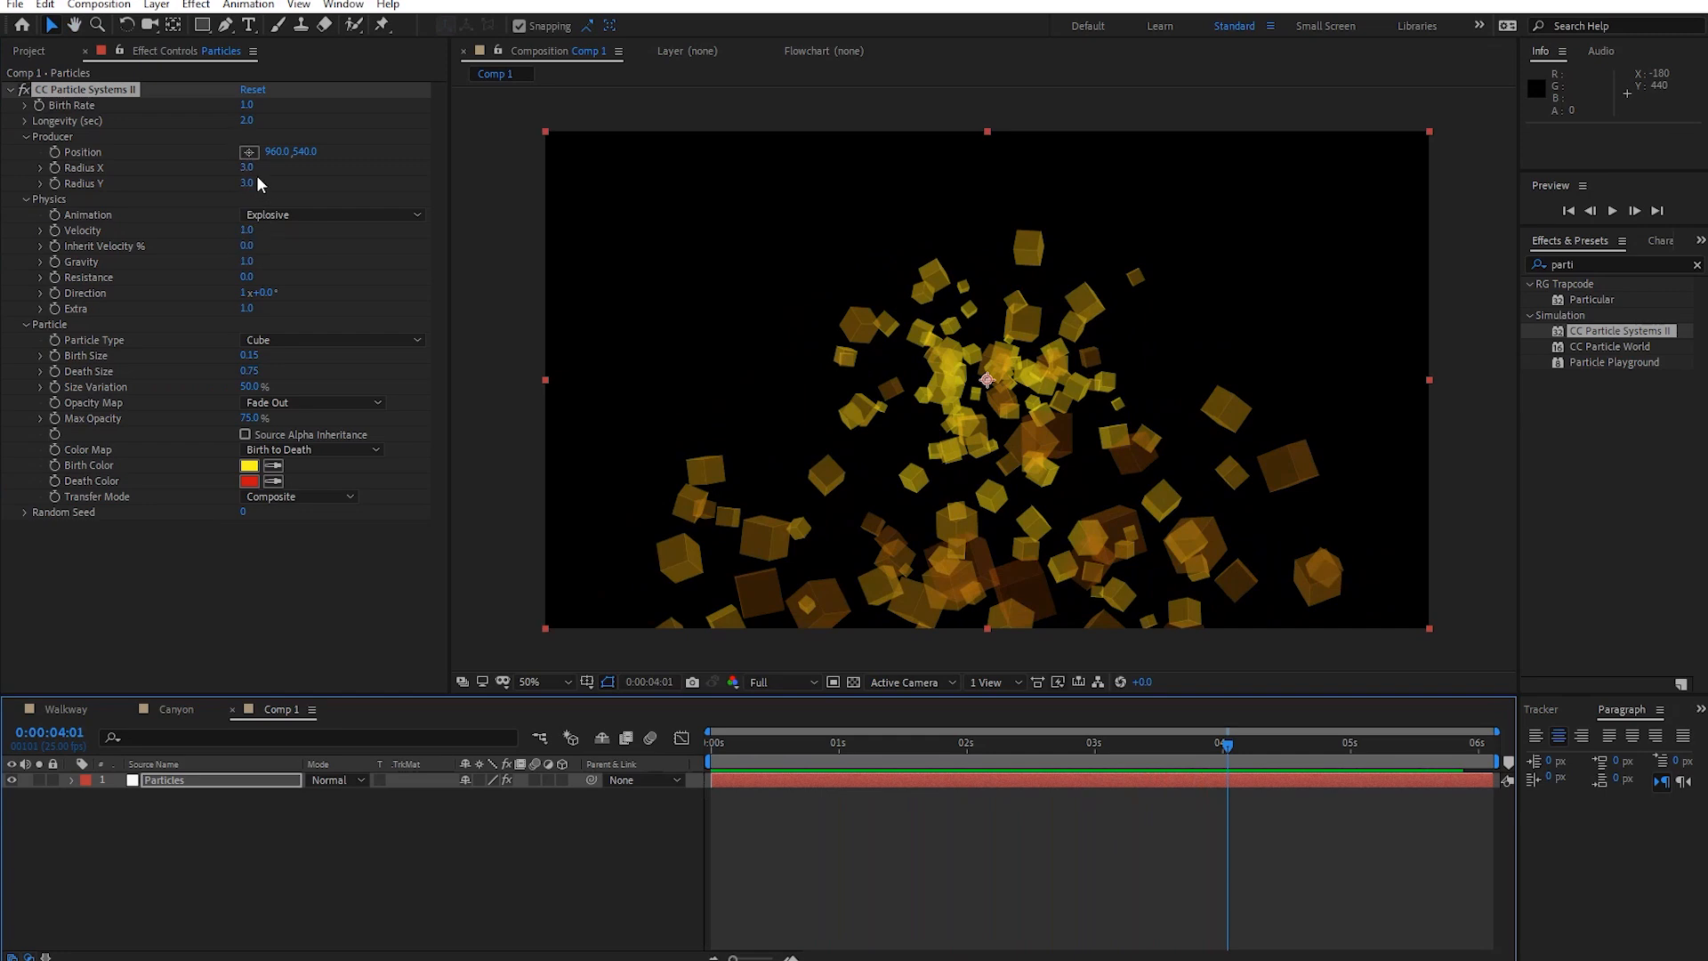
Widen the producer's Radius X to 102.0, preview the spread of cubes and undo the last Radius Y change.
left_click_drag(251, 167, 341, 169)
key("space")
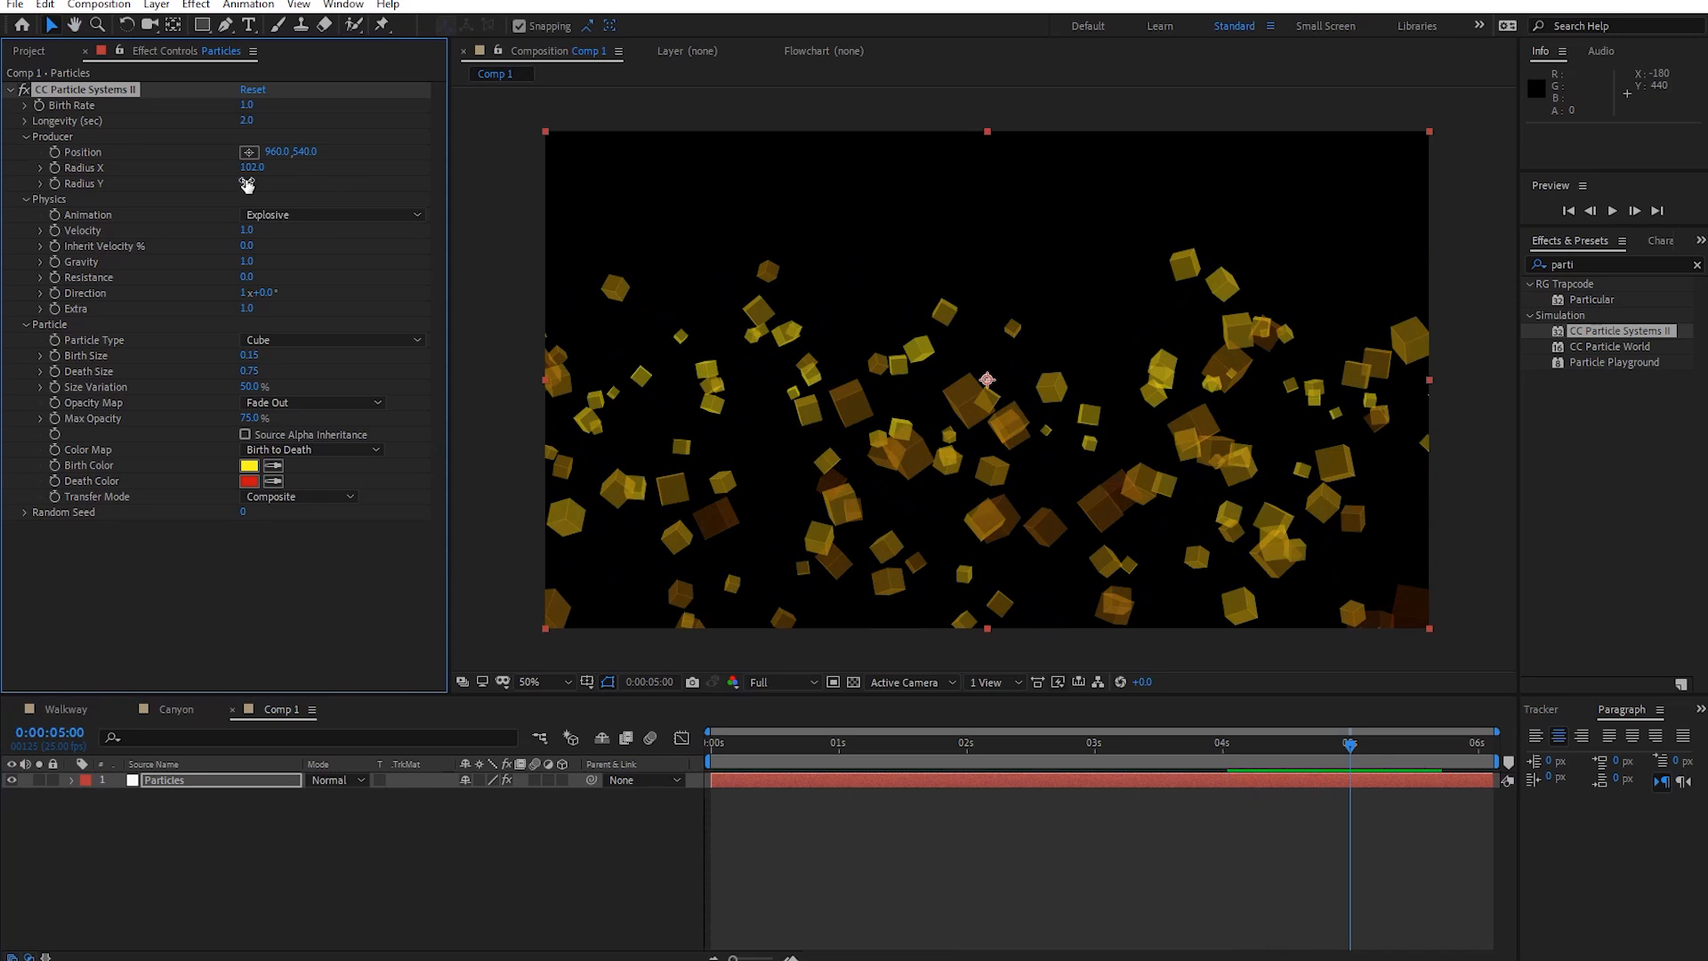
key("ctrl+z")
Reset CC Particle Systems II to its defaults, set Particle Type to Bubble and preview from the timeline's start.
left_click(251, 90)
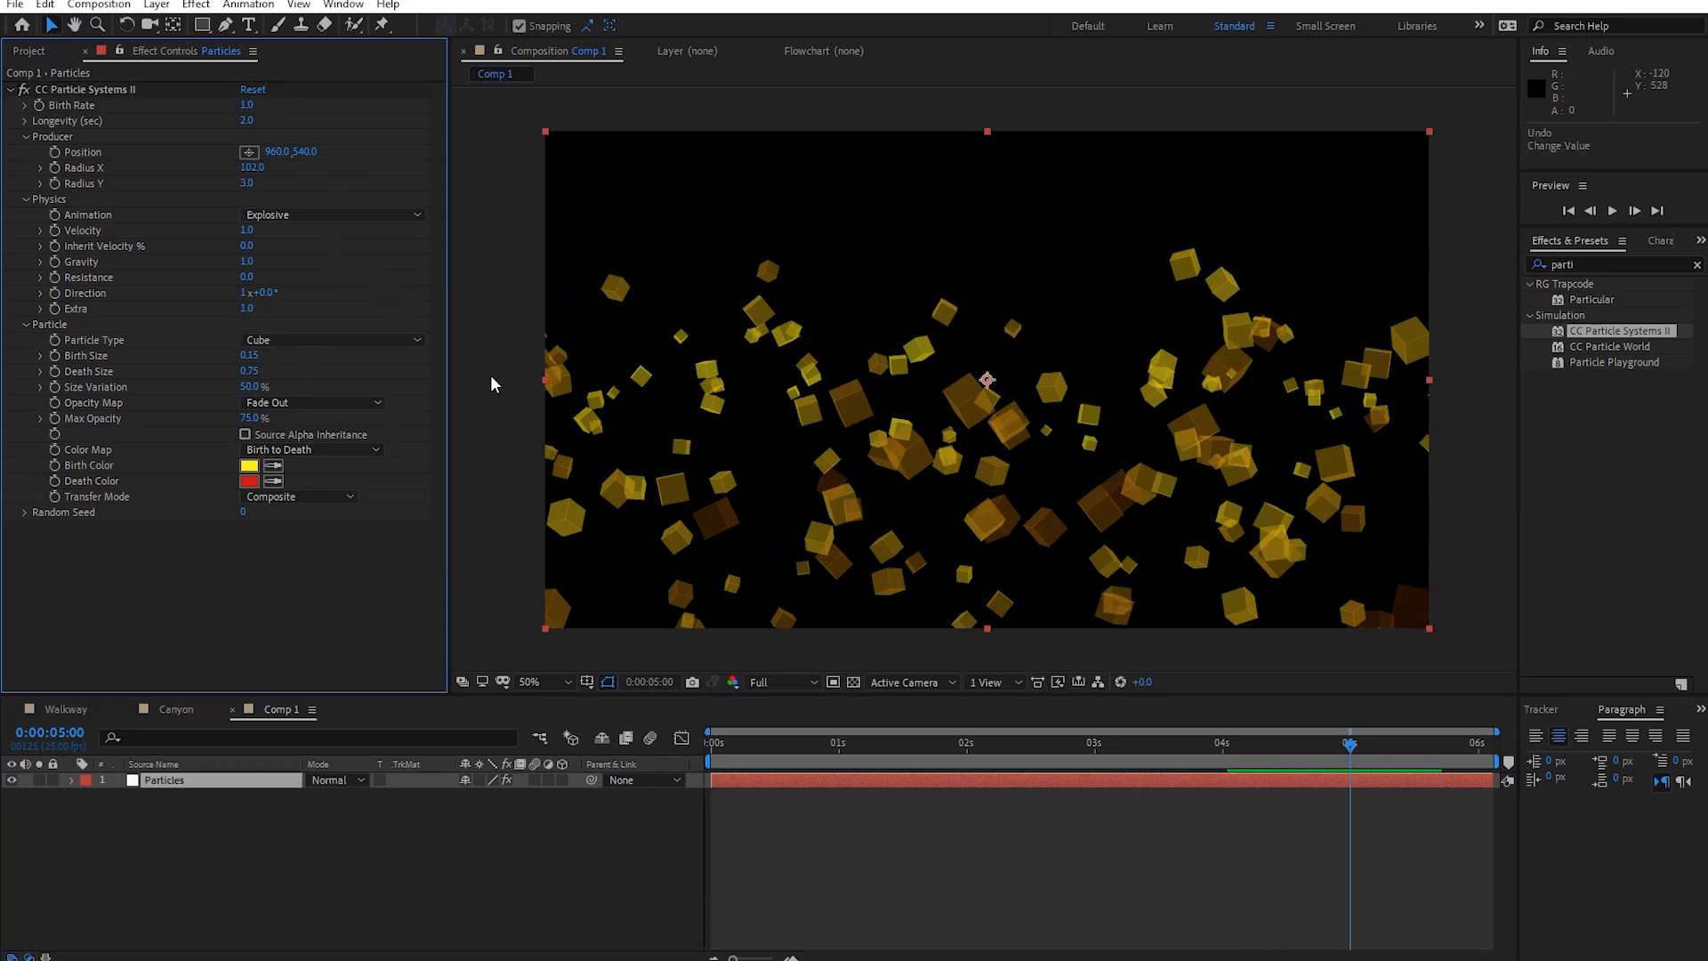
left_click(251, 92)
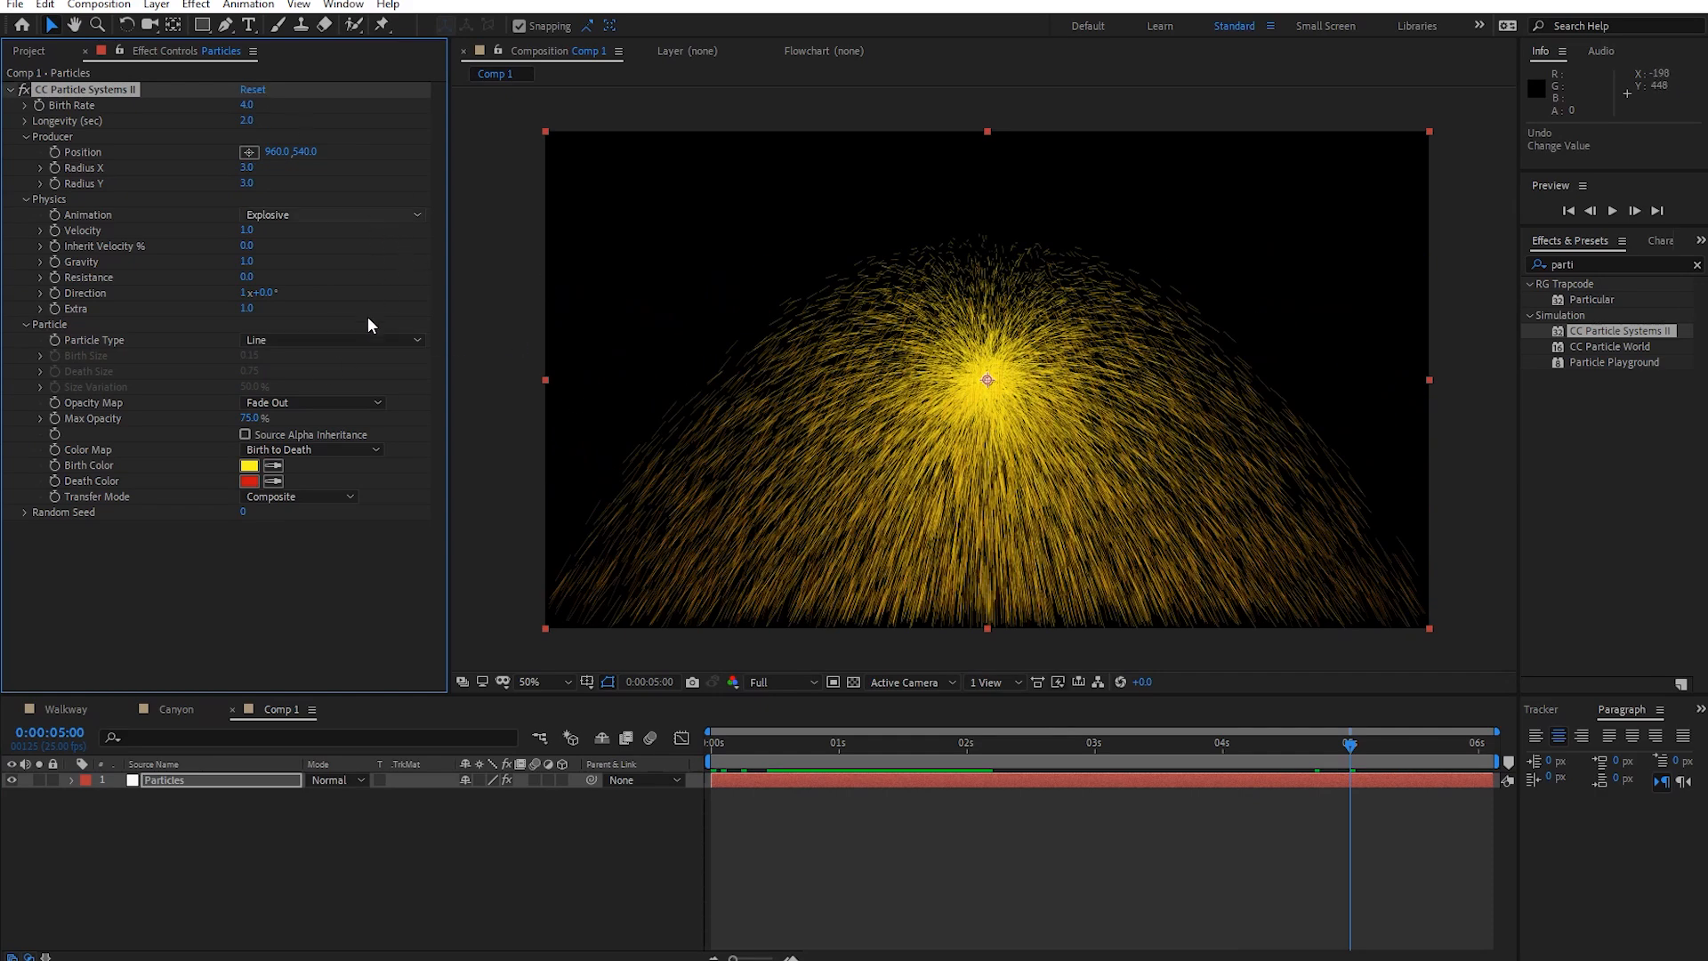
left_click(333, 339)
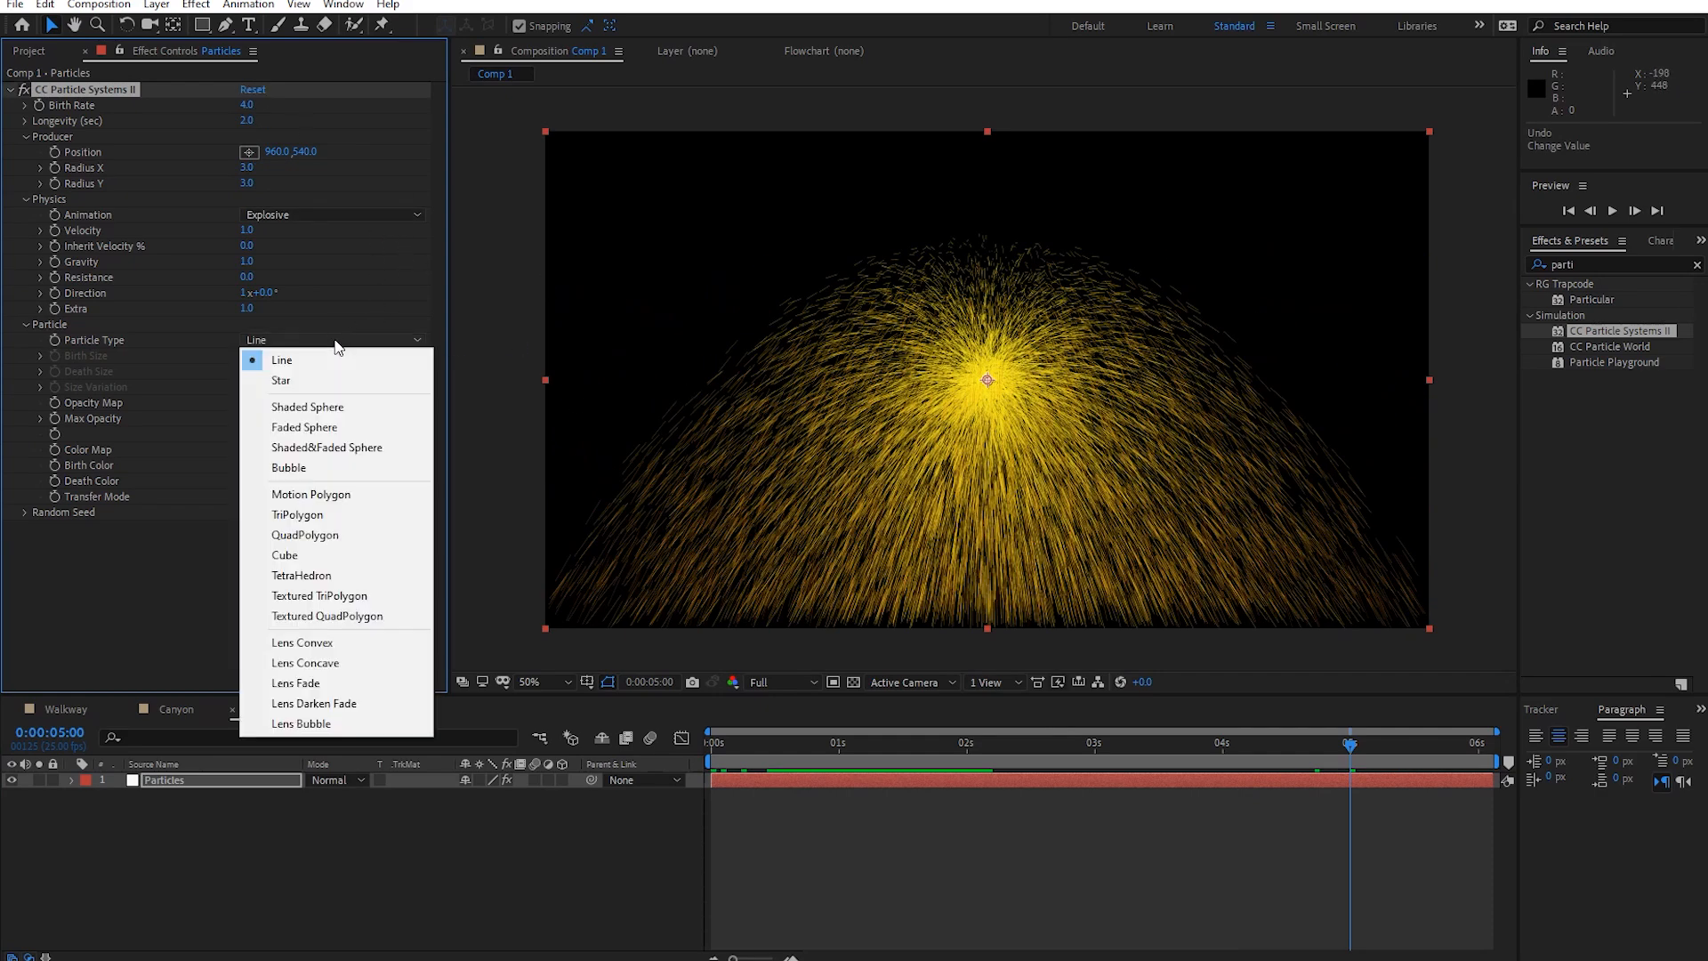
left_click(339, 469)
key("space")
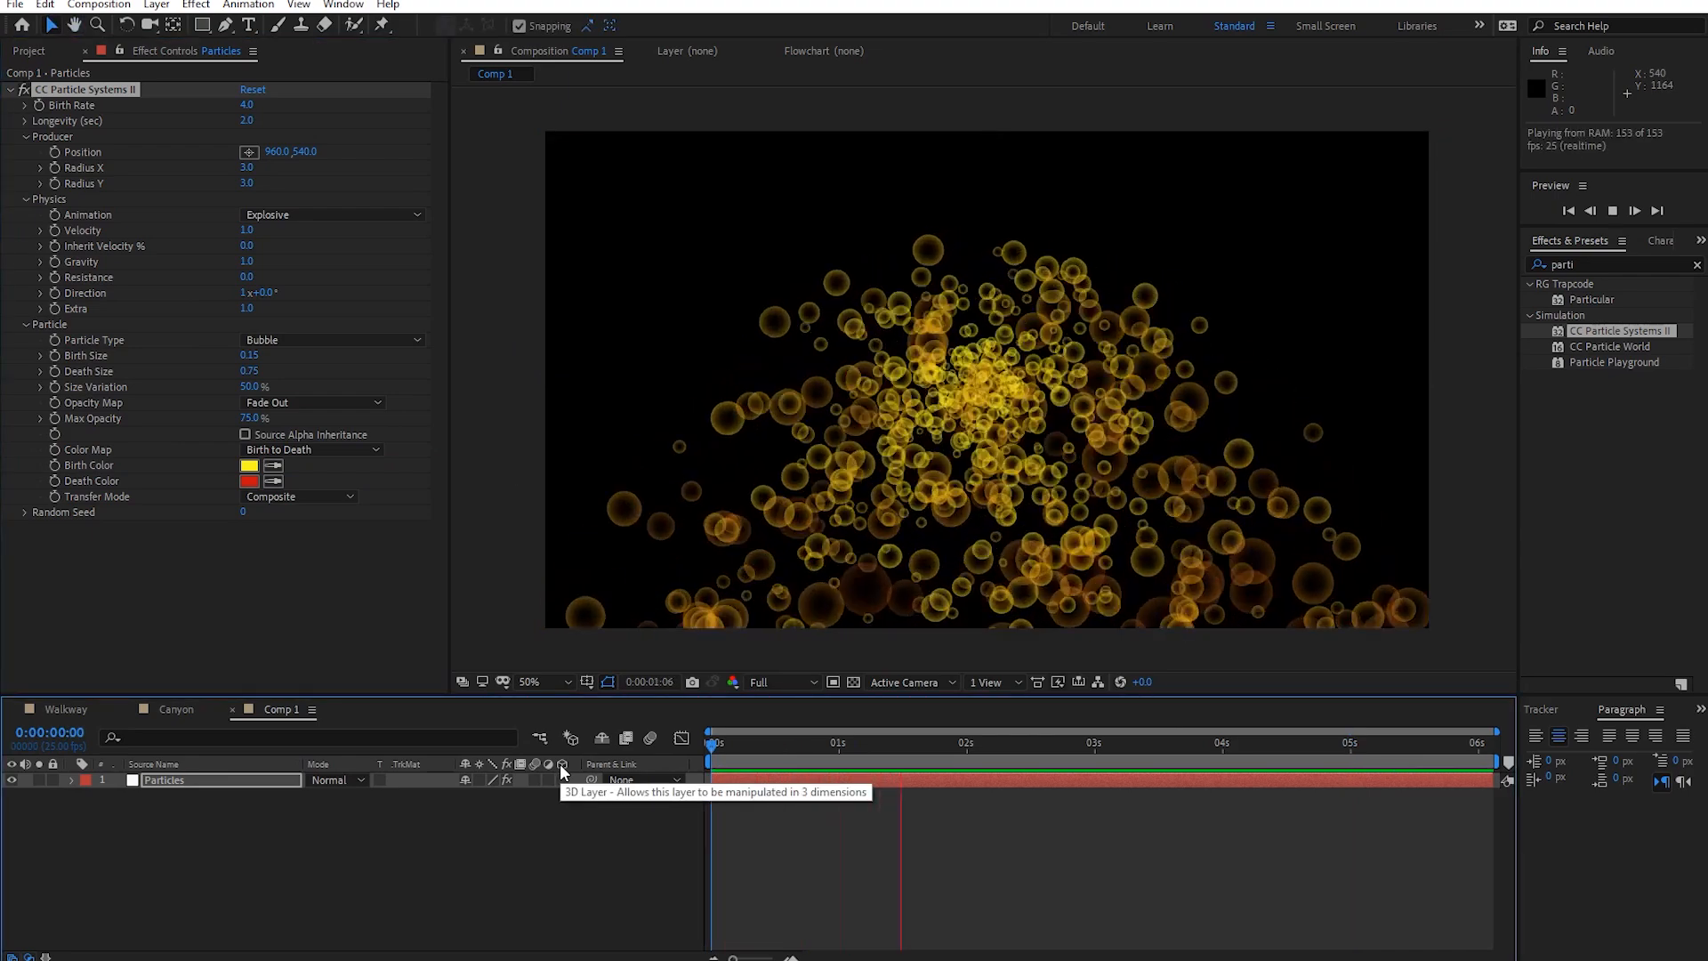
key("space")
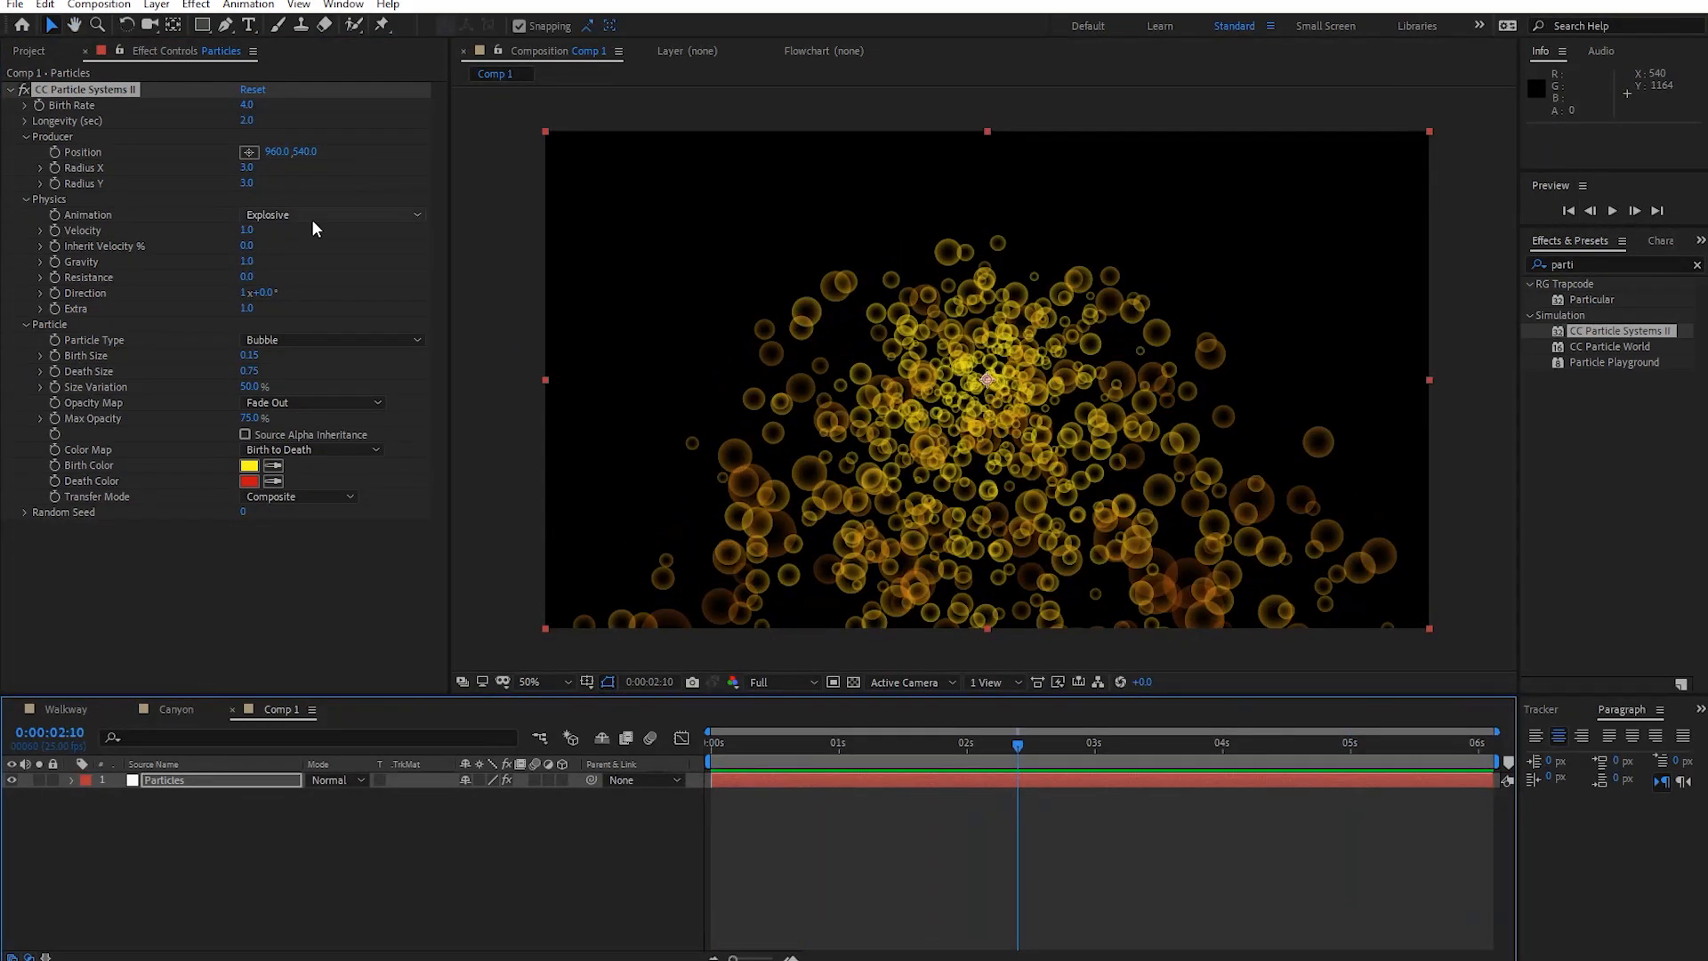
Set the Physics Animation to Fire and play the rising bubbles from the timeline's start.
left_click(411, 214)
left_click(311, 336)
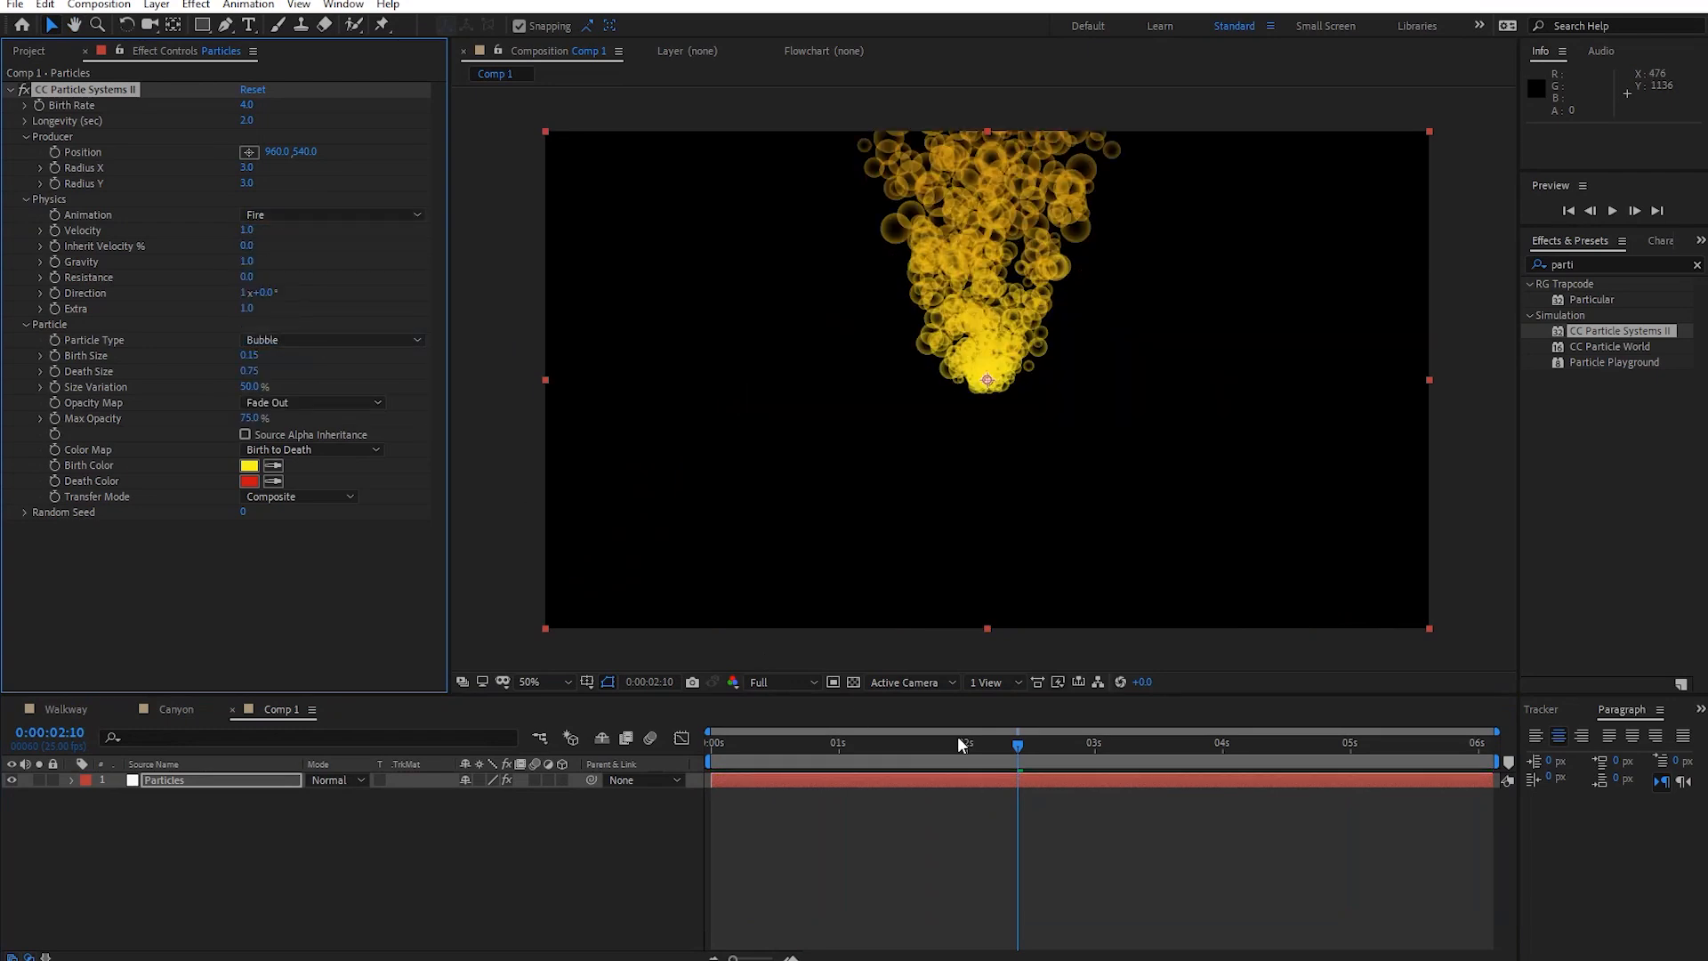
key("space")
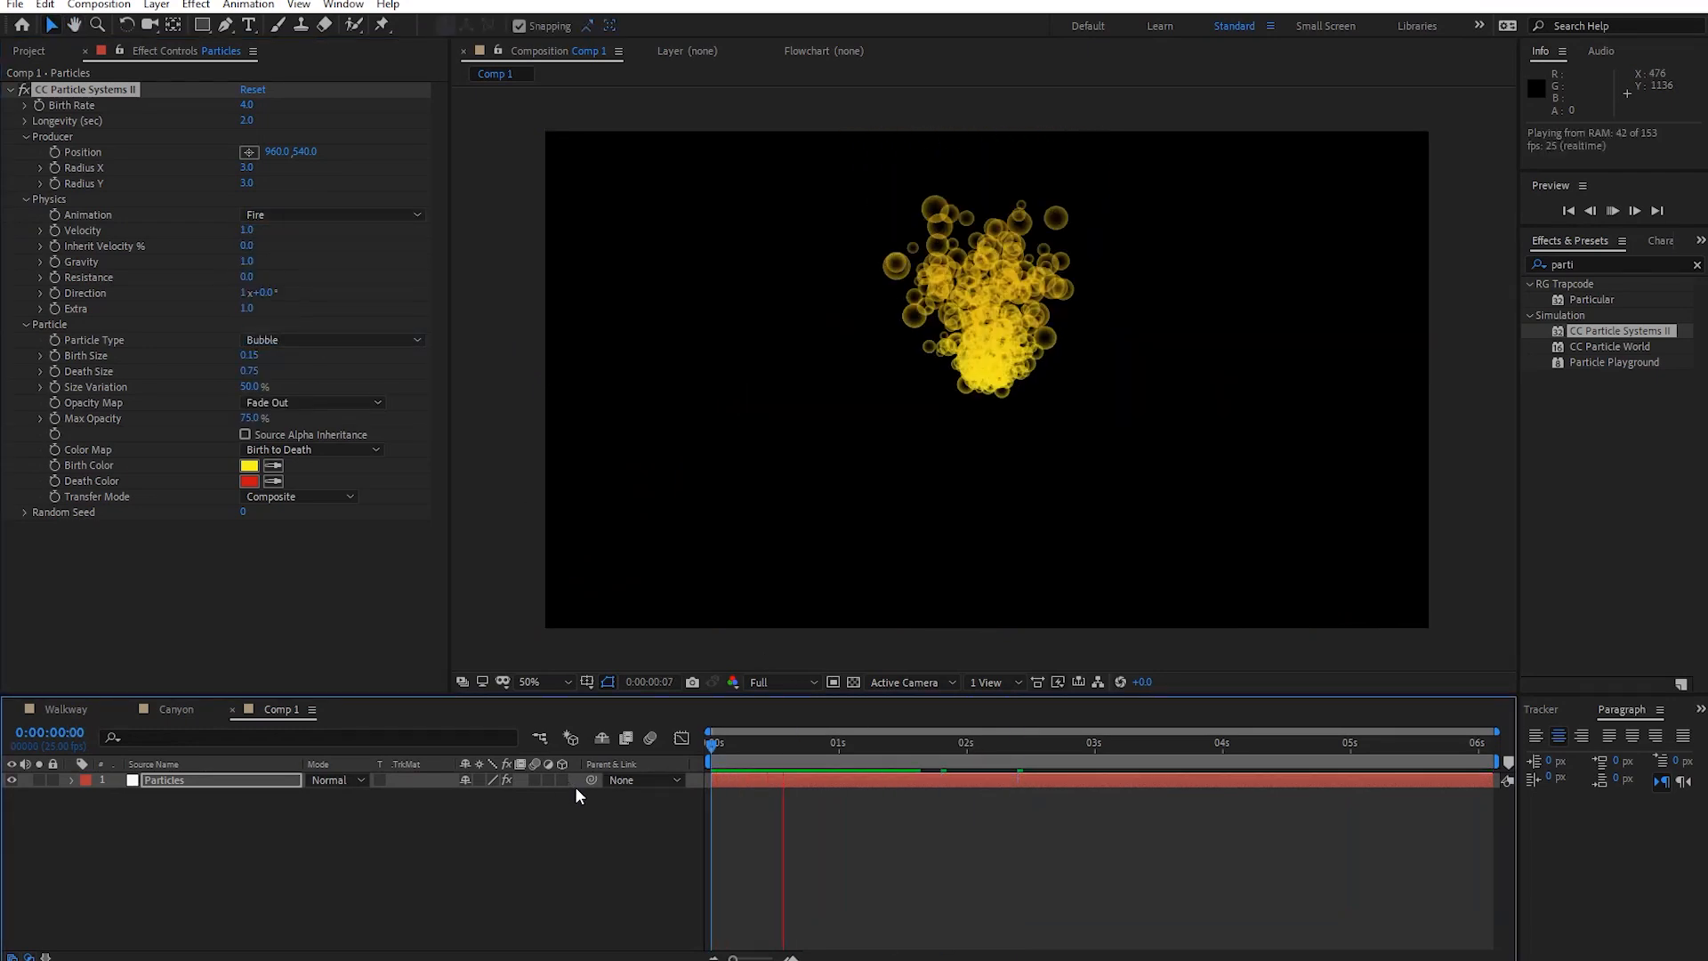
key("space")
Lower the producer's Position to 960.0, 978.0 and preview the taller flame from the timeline's start.
left_click_drag(303, 151, 668, 192)
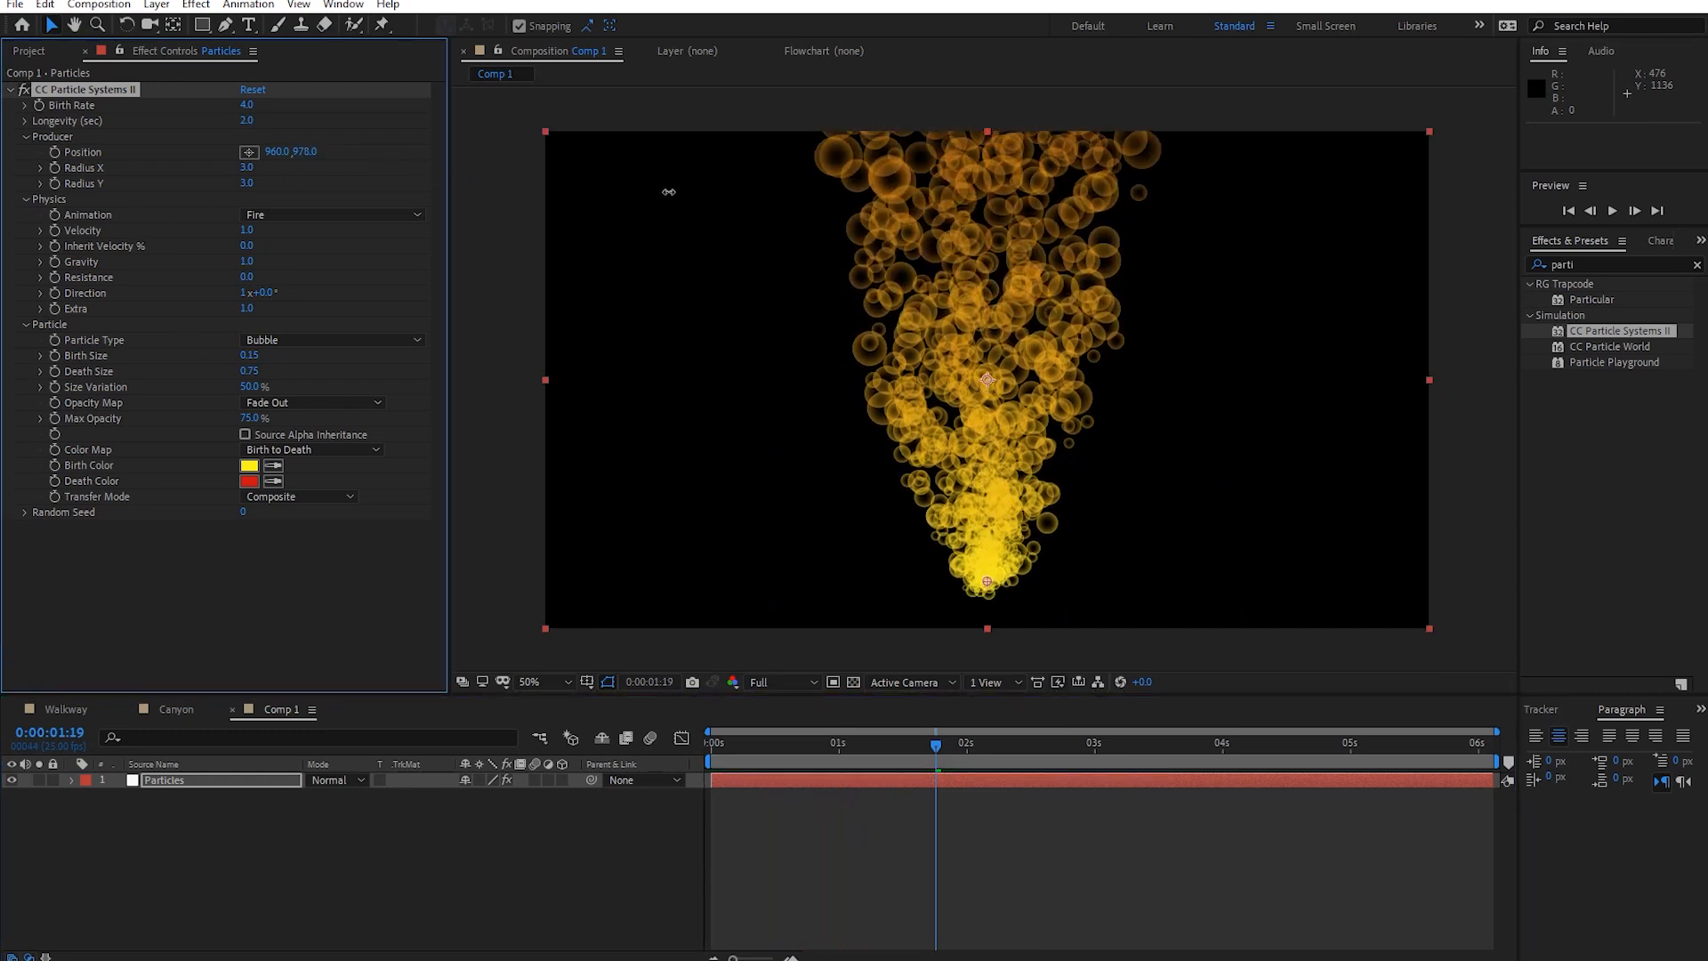
key("space")
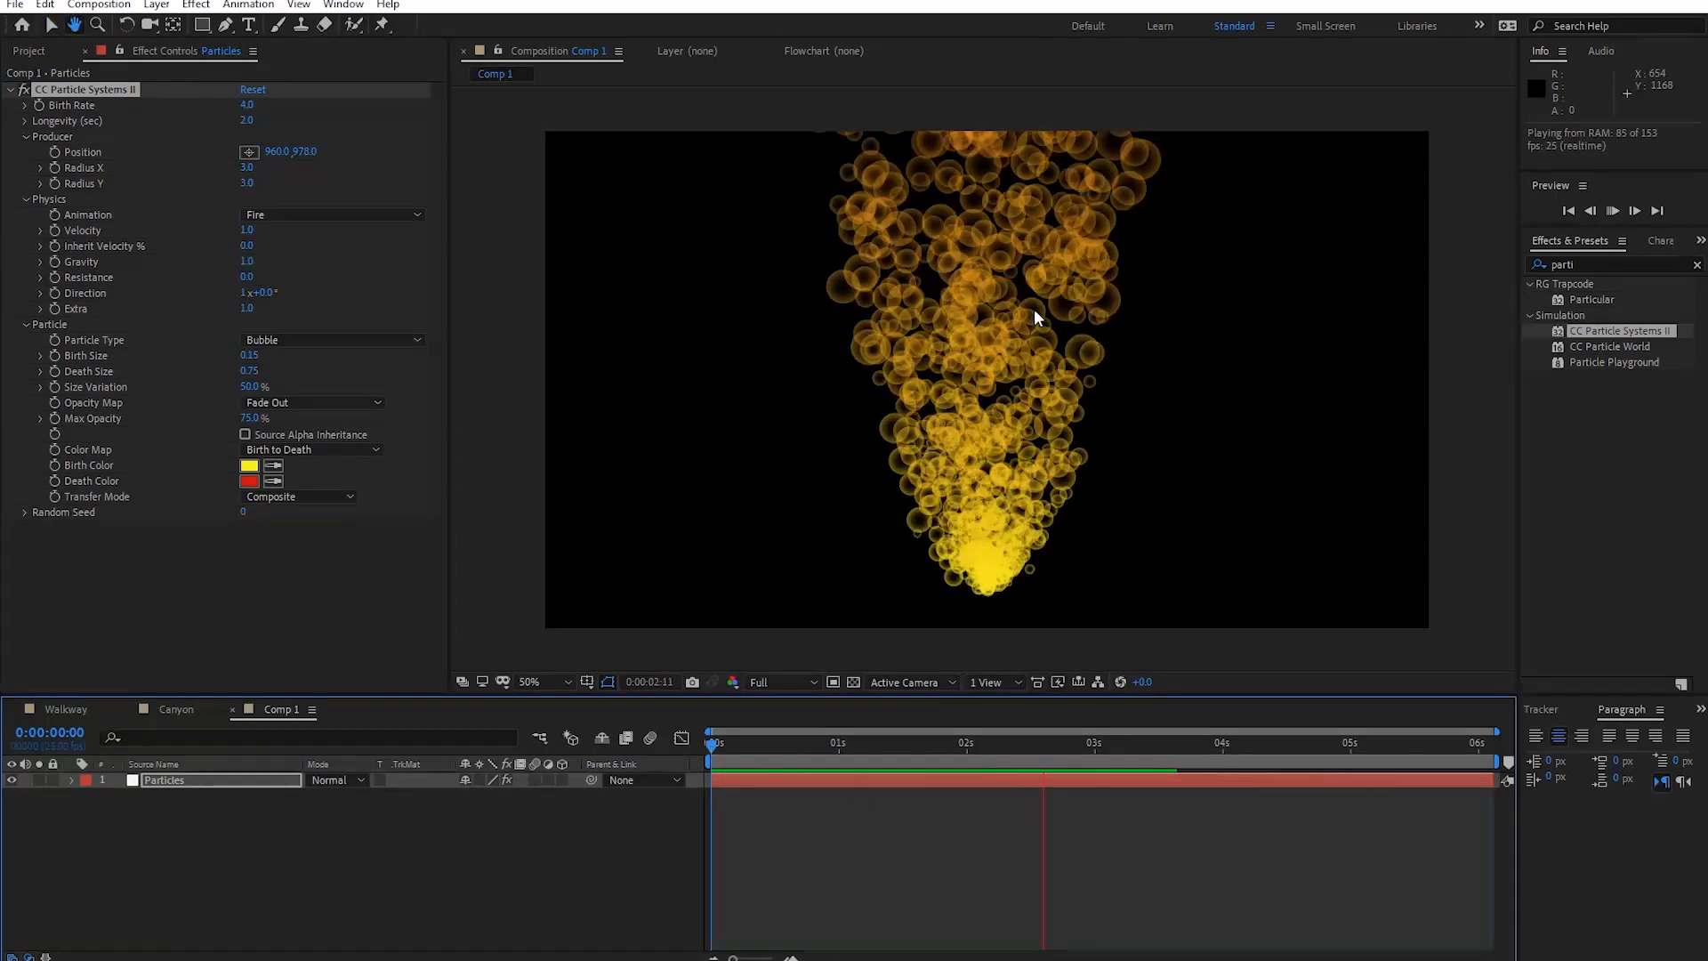
key("space")
Search the effects for "vector" and apply CC Vector Blur to the Particles layer.
left_click_drag(1615, 263, 1422, 265)
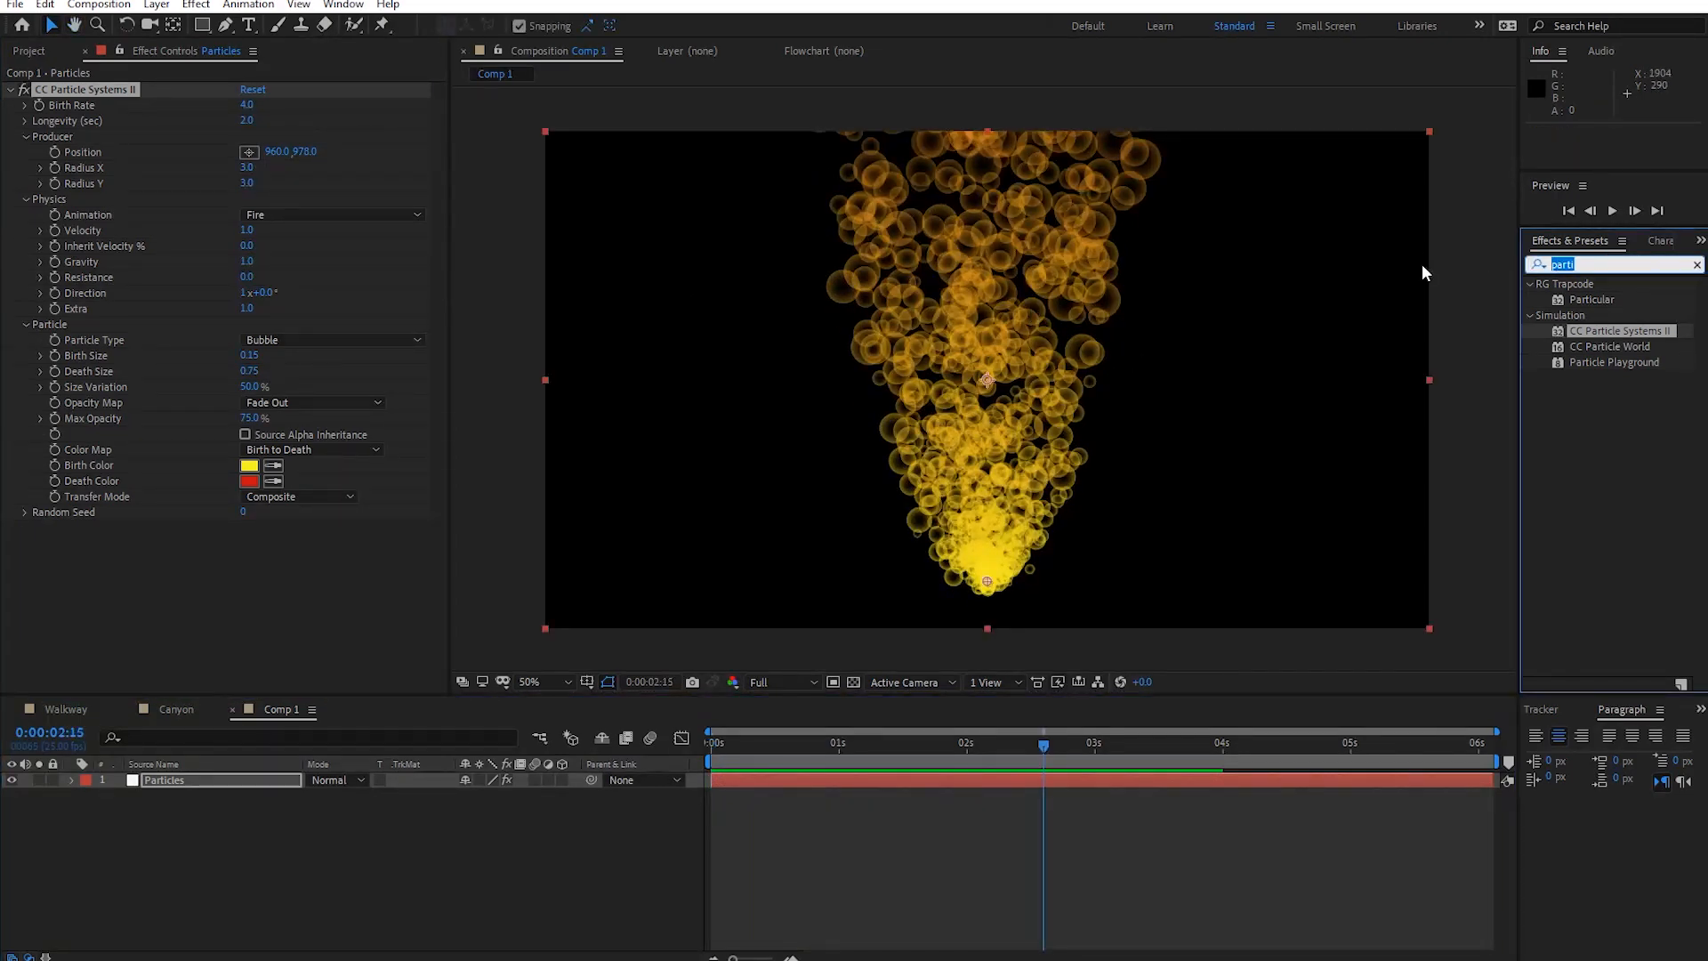
key("BackSpace")
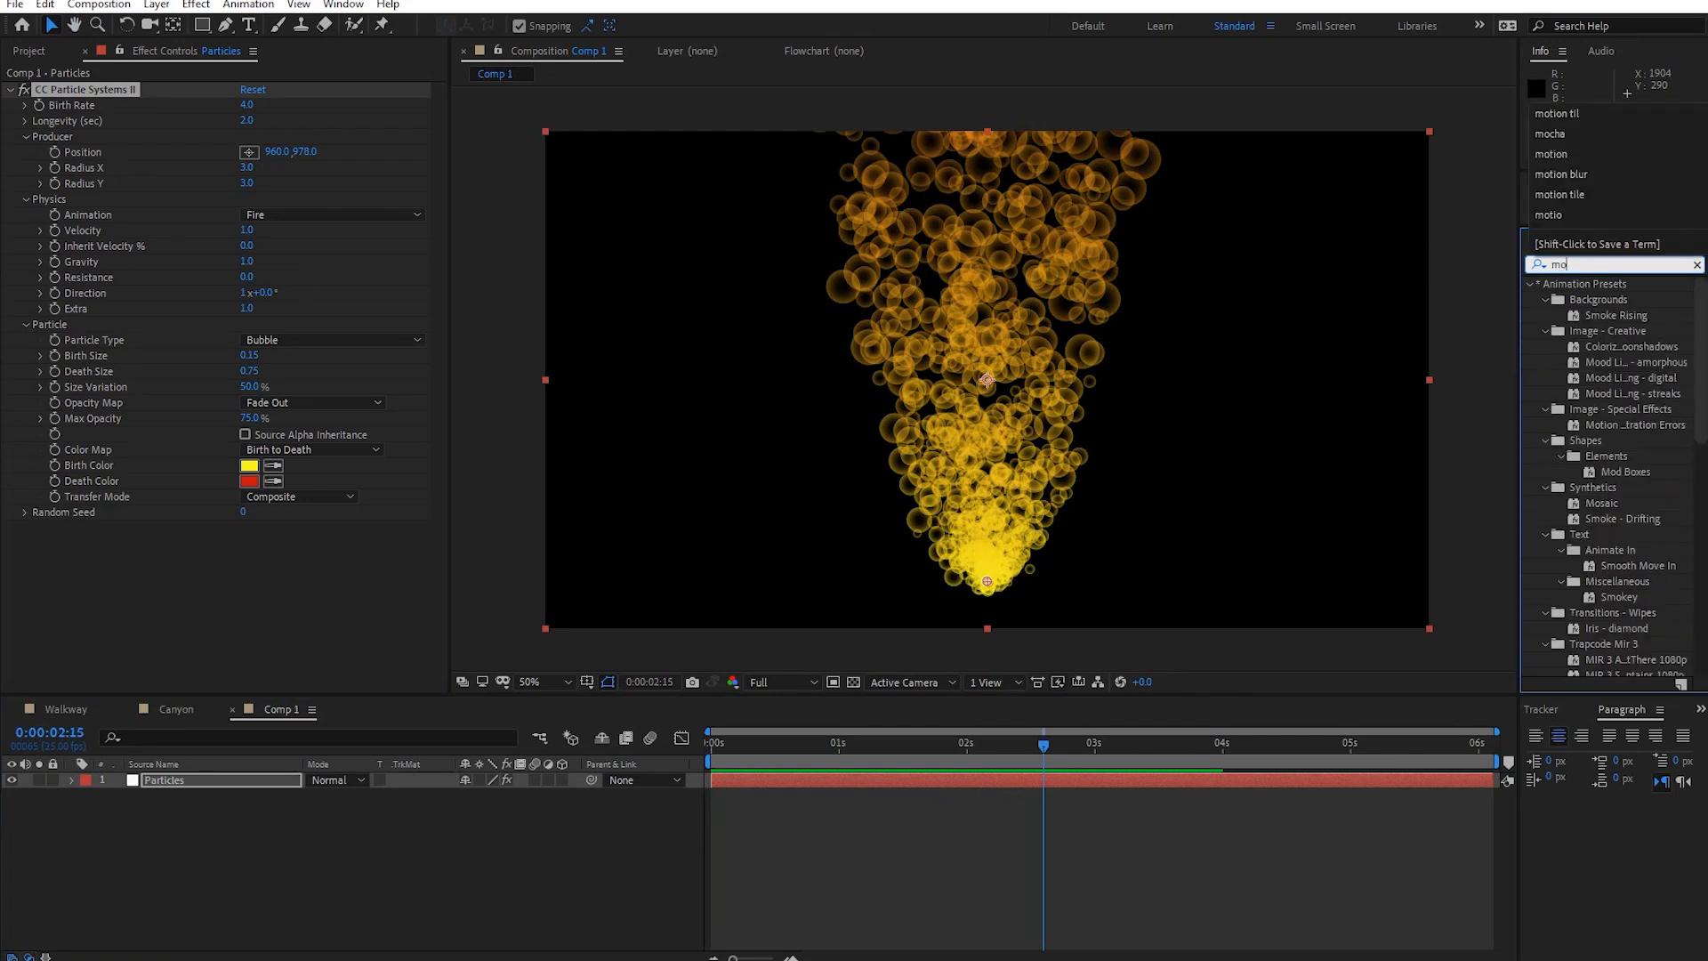
type("vector")
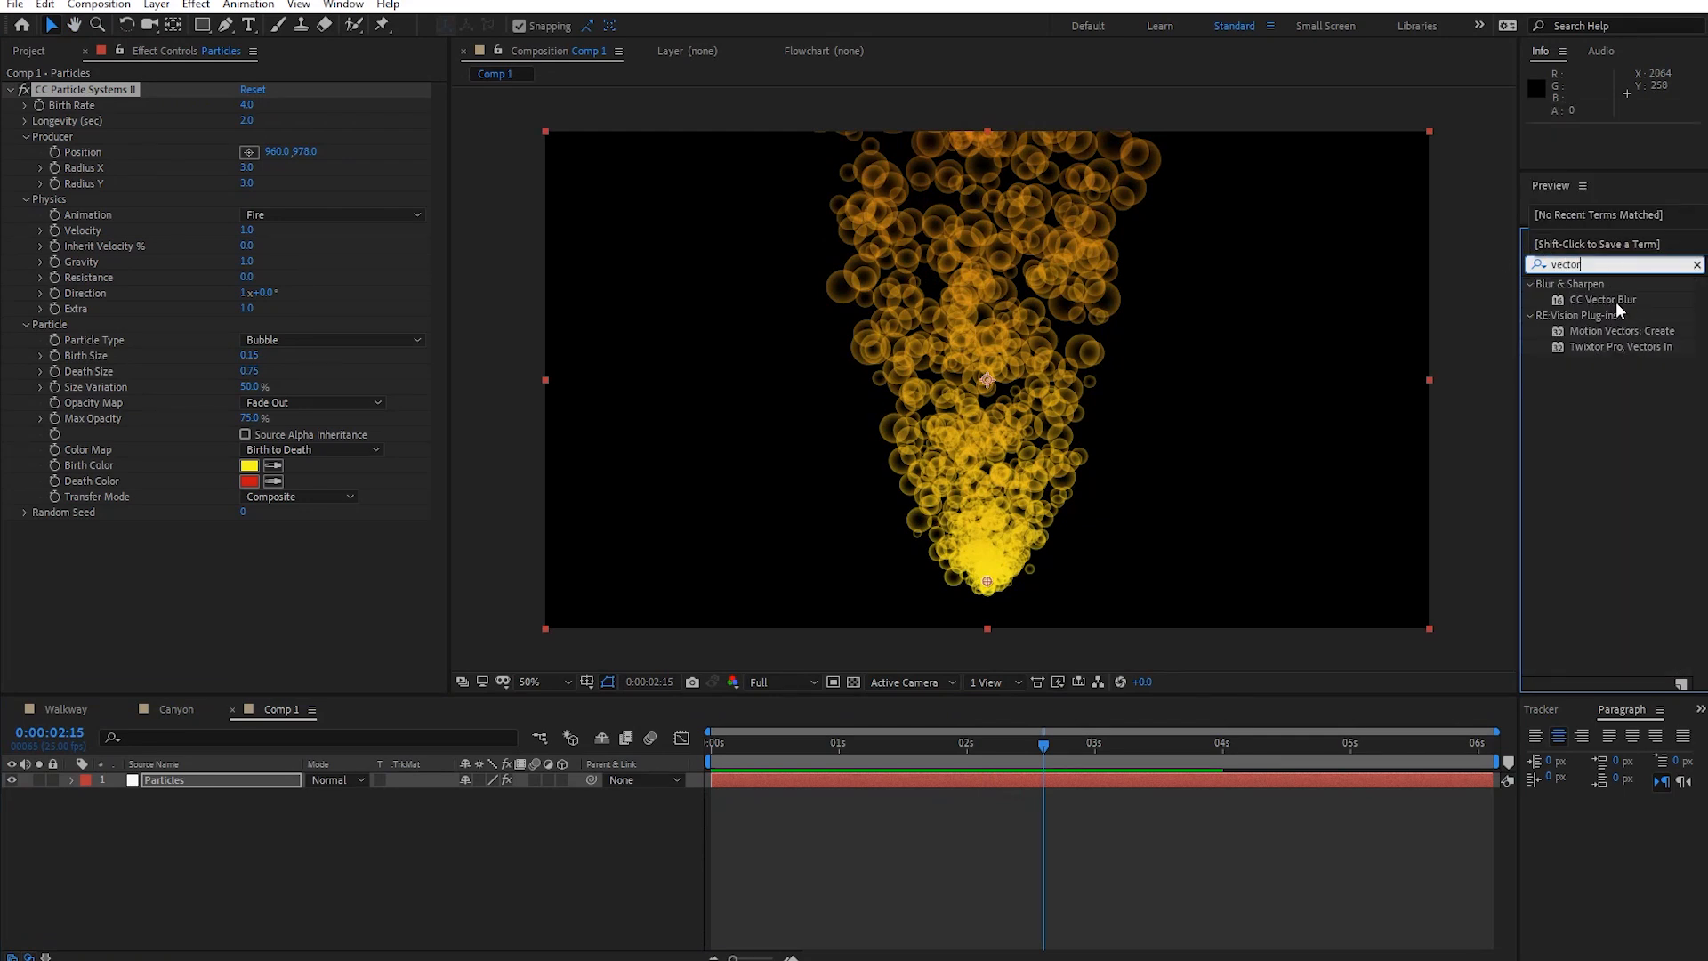
left_click_drag(1617, 303, 271, 786)
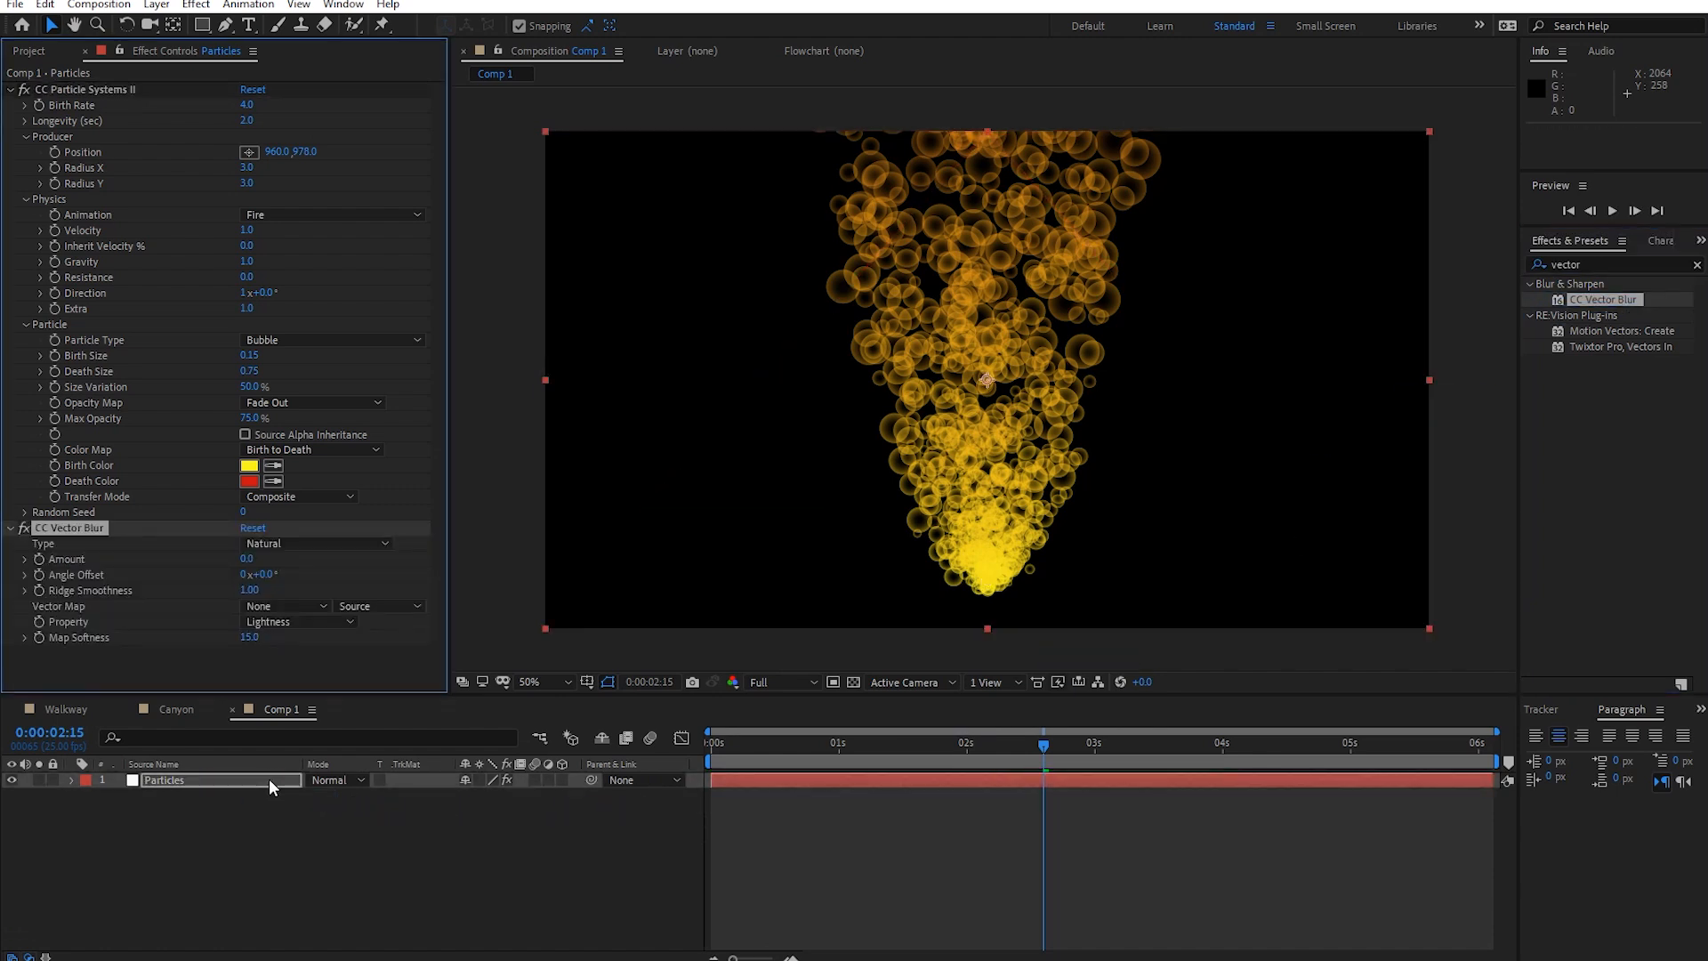
Set the CC Vector Blur Amount to 62.0 and play the blurred flame from about 2:15.
mouse_move(253, 560)
left_mouse_down()
mouse_move(400, 576)
mouse_move(316, 578)
left_mouse_up()
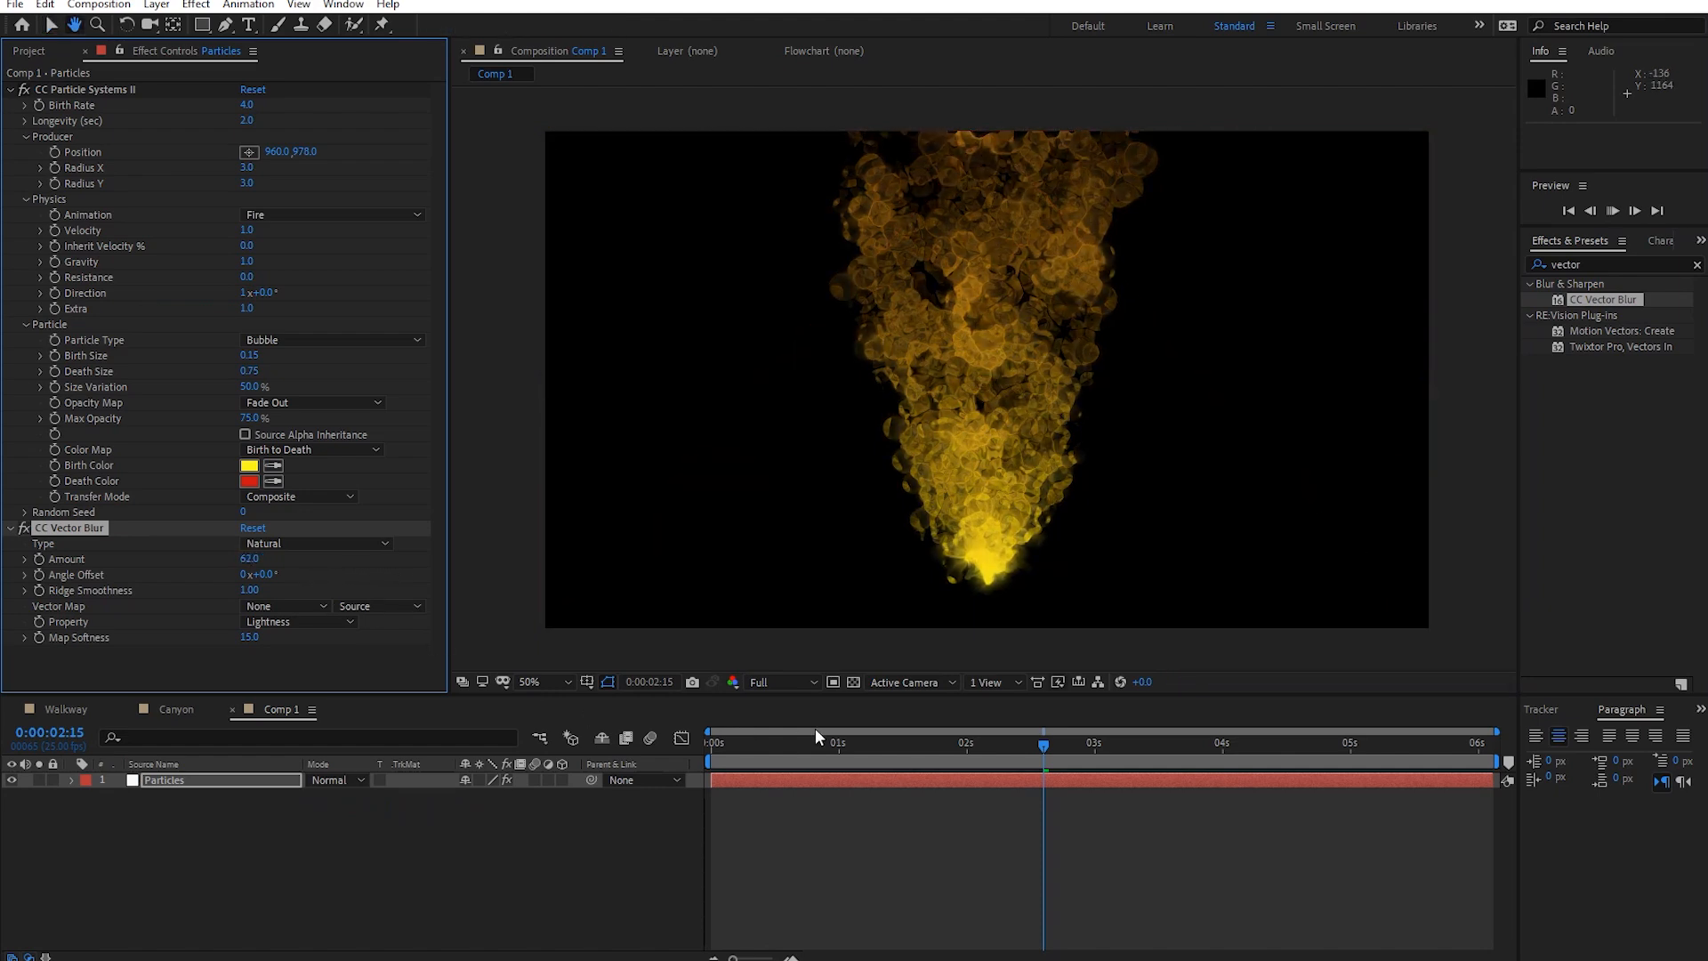
key("space")
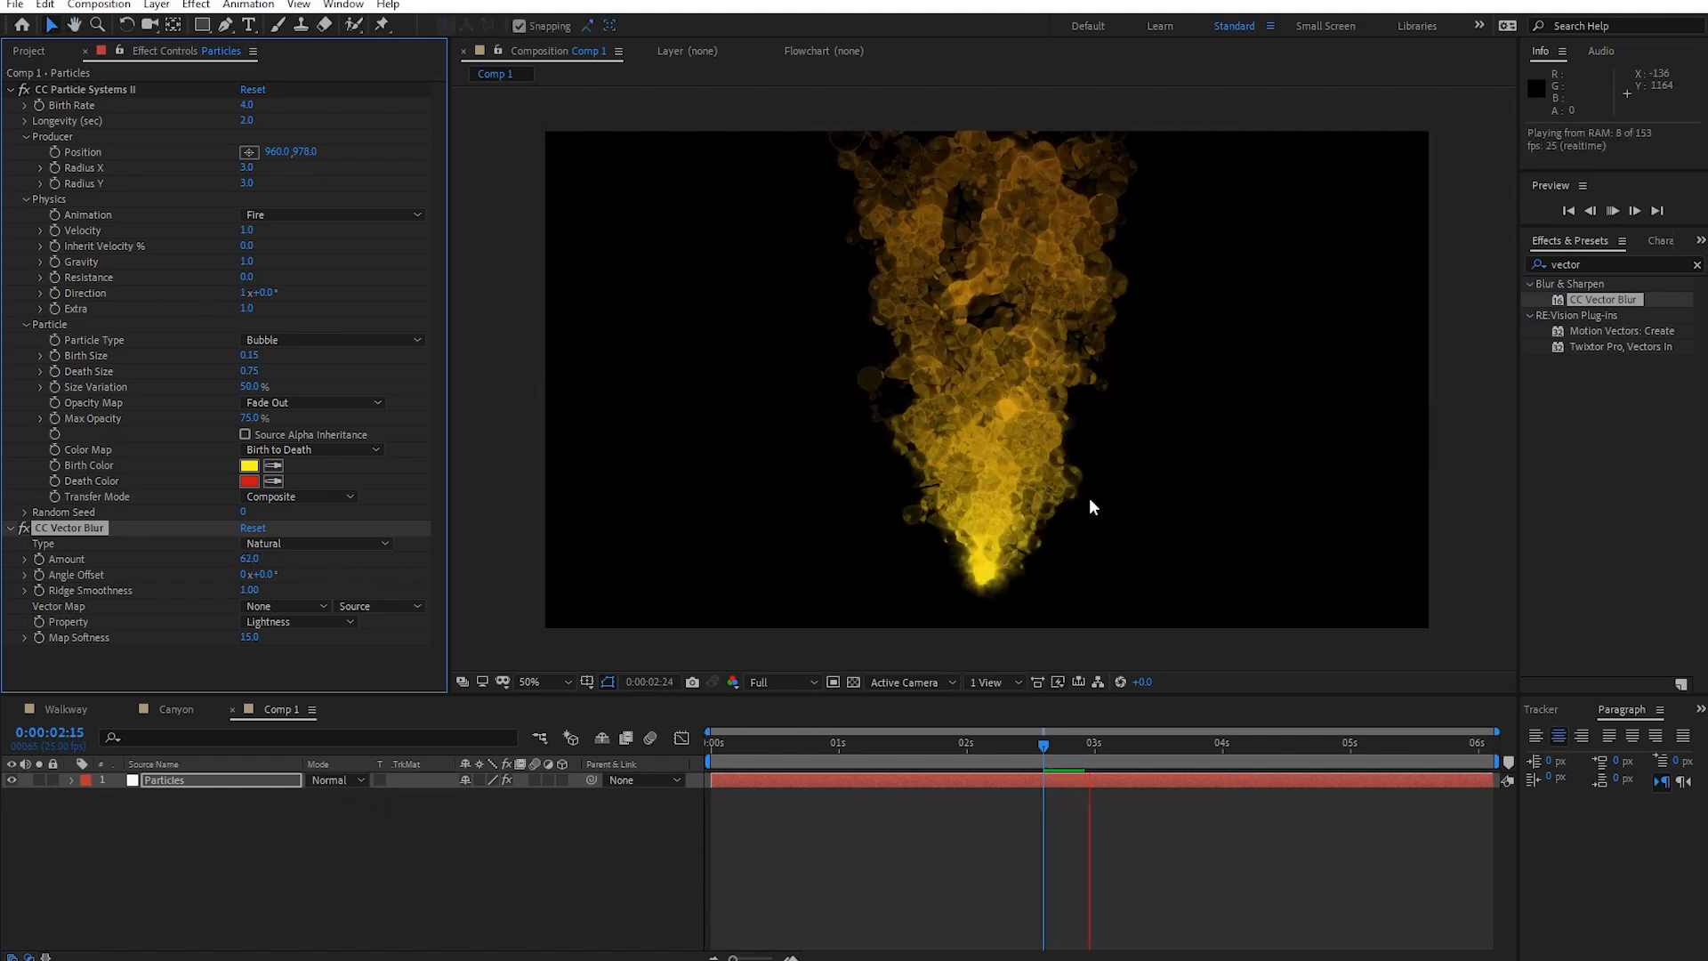
key("space")
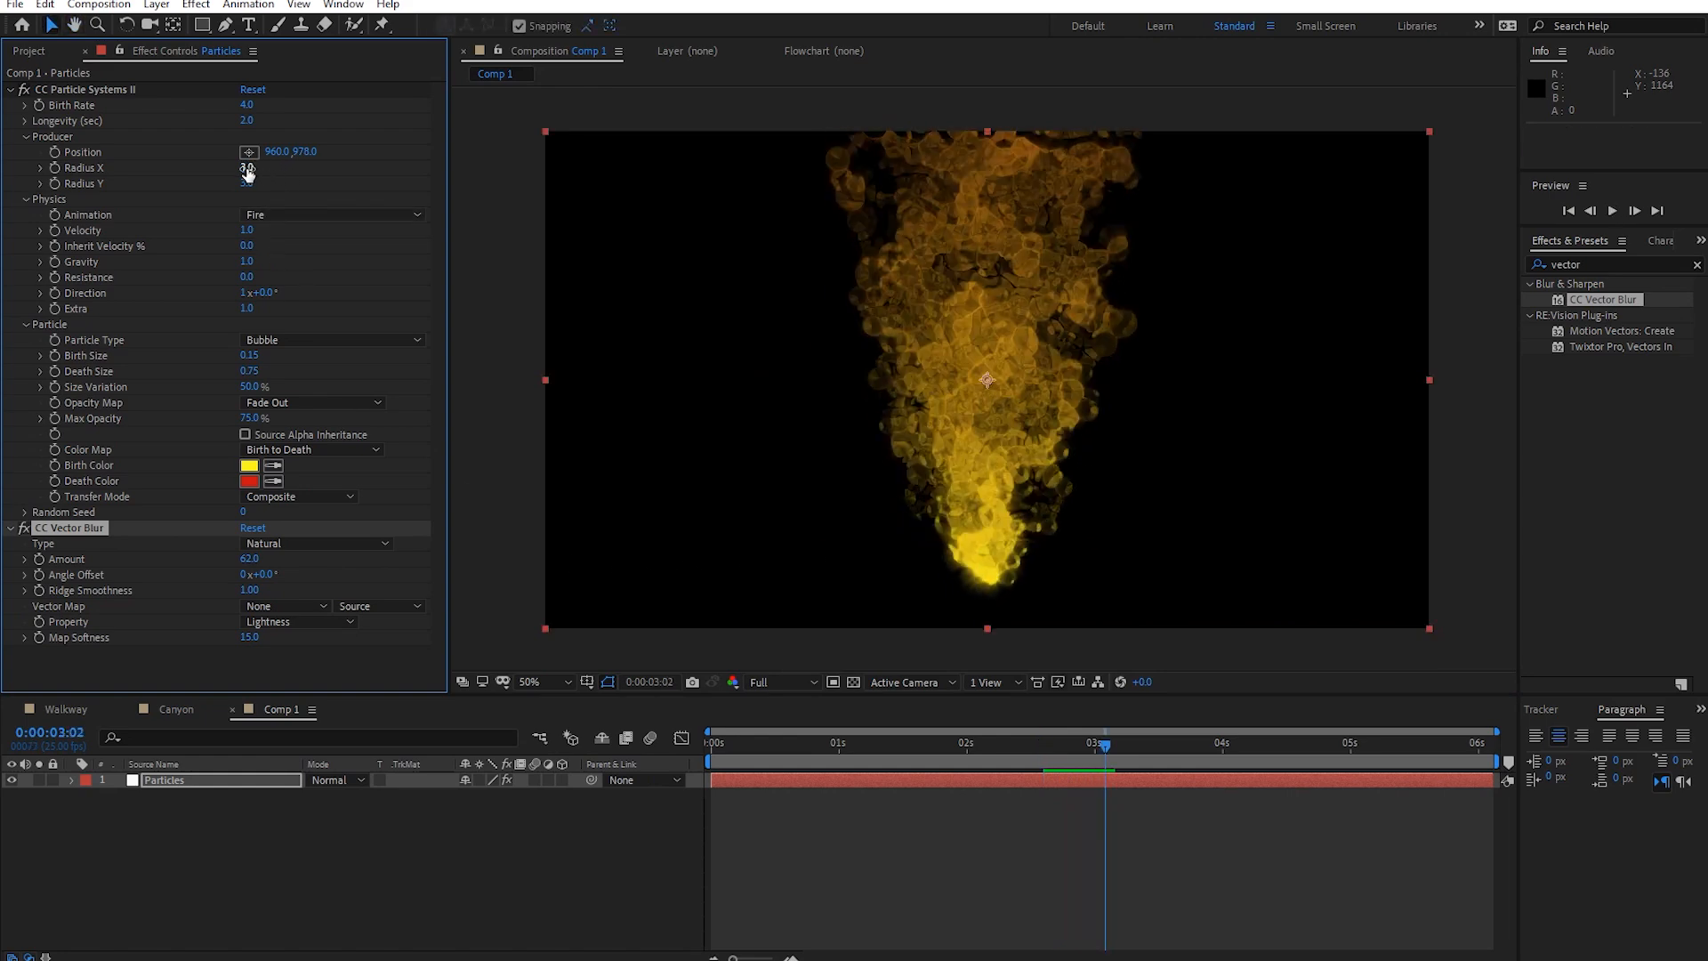
Adjust the producer's radius values, trying a Radius X of 5, and settle on a Radius X of 10.0.
mouse_move(246, 168)
left_mouse_down()
mouse_move(297, 180)
mouse_move(246, 185)
left_mouse_up()
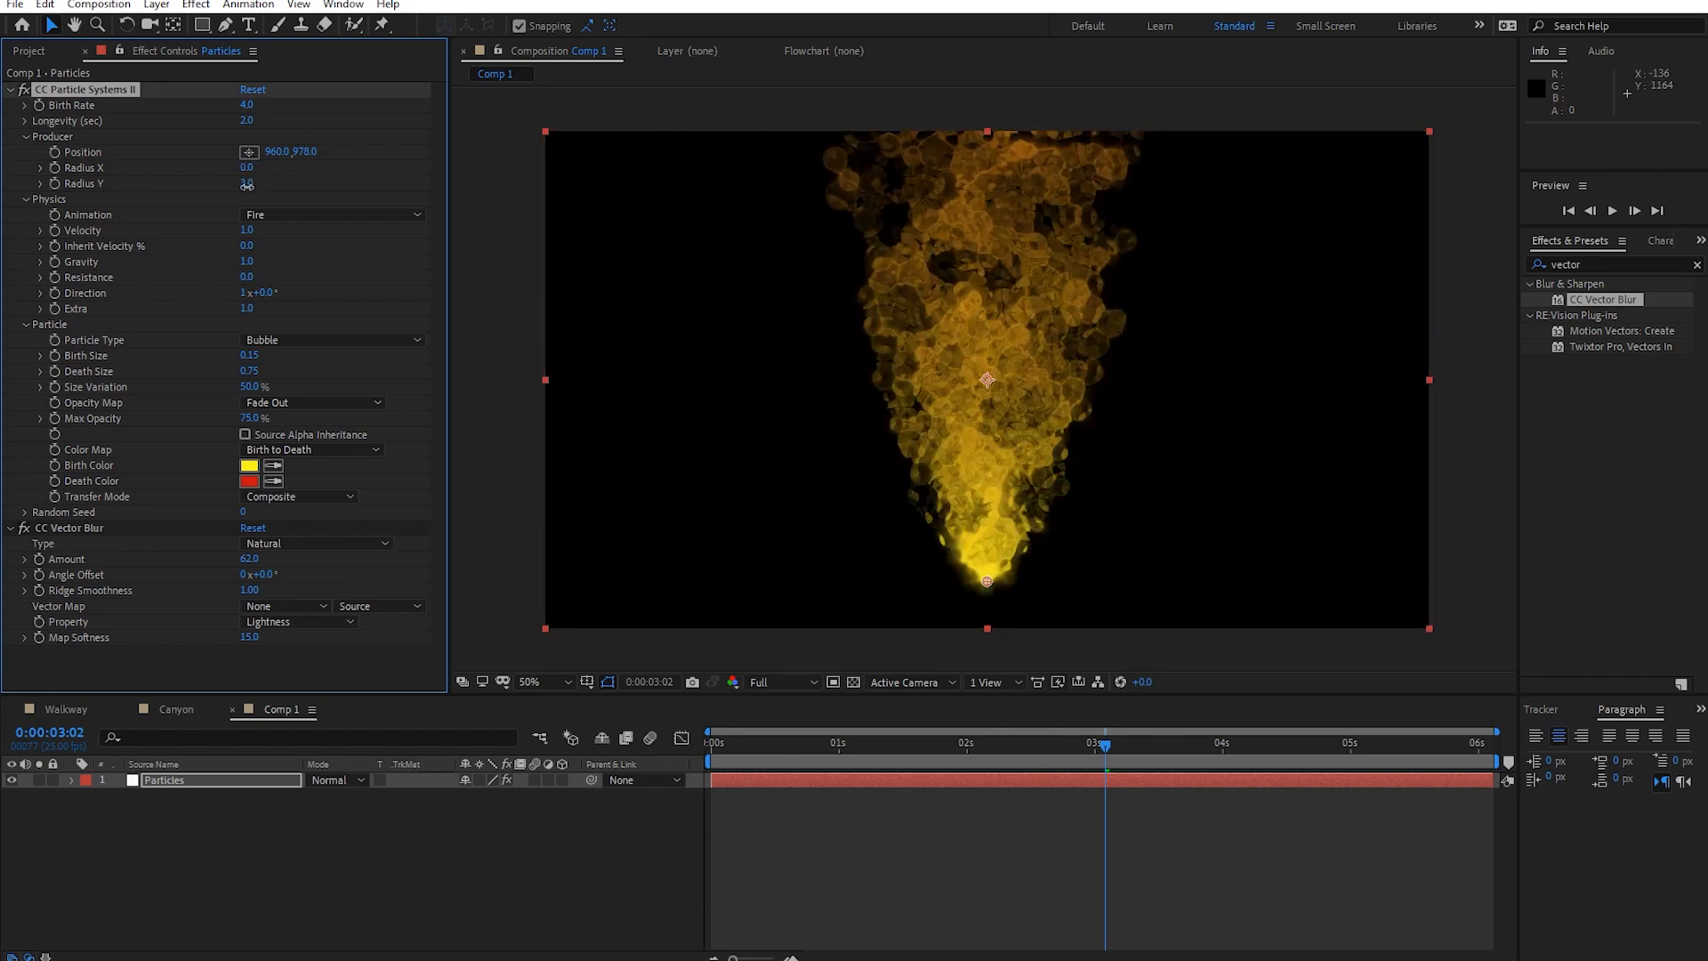
left_click(250, 231)
left_click(247, 167)
key("Return")
left_click(249, 168)
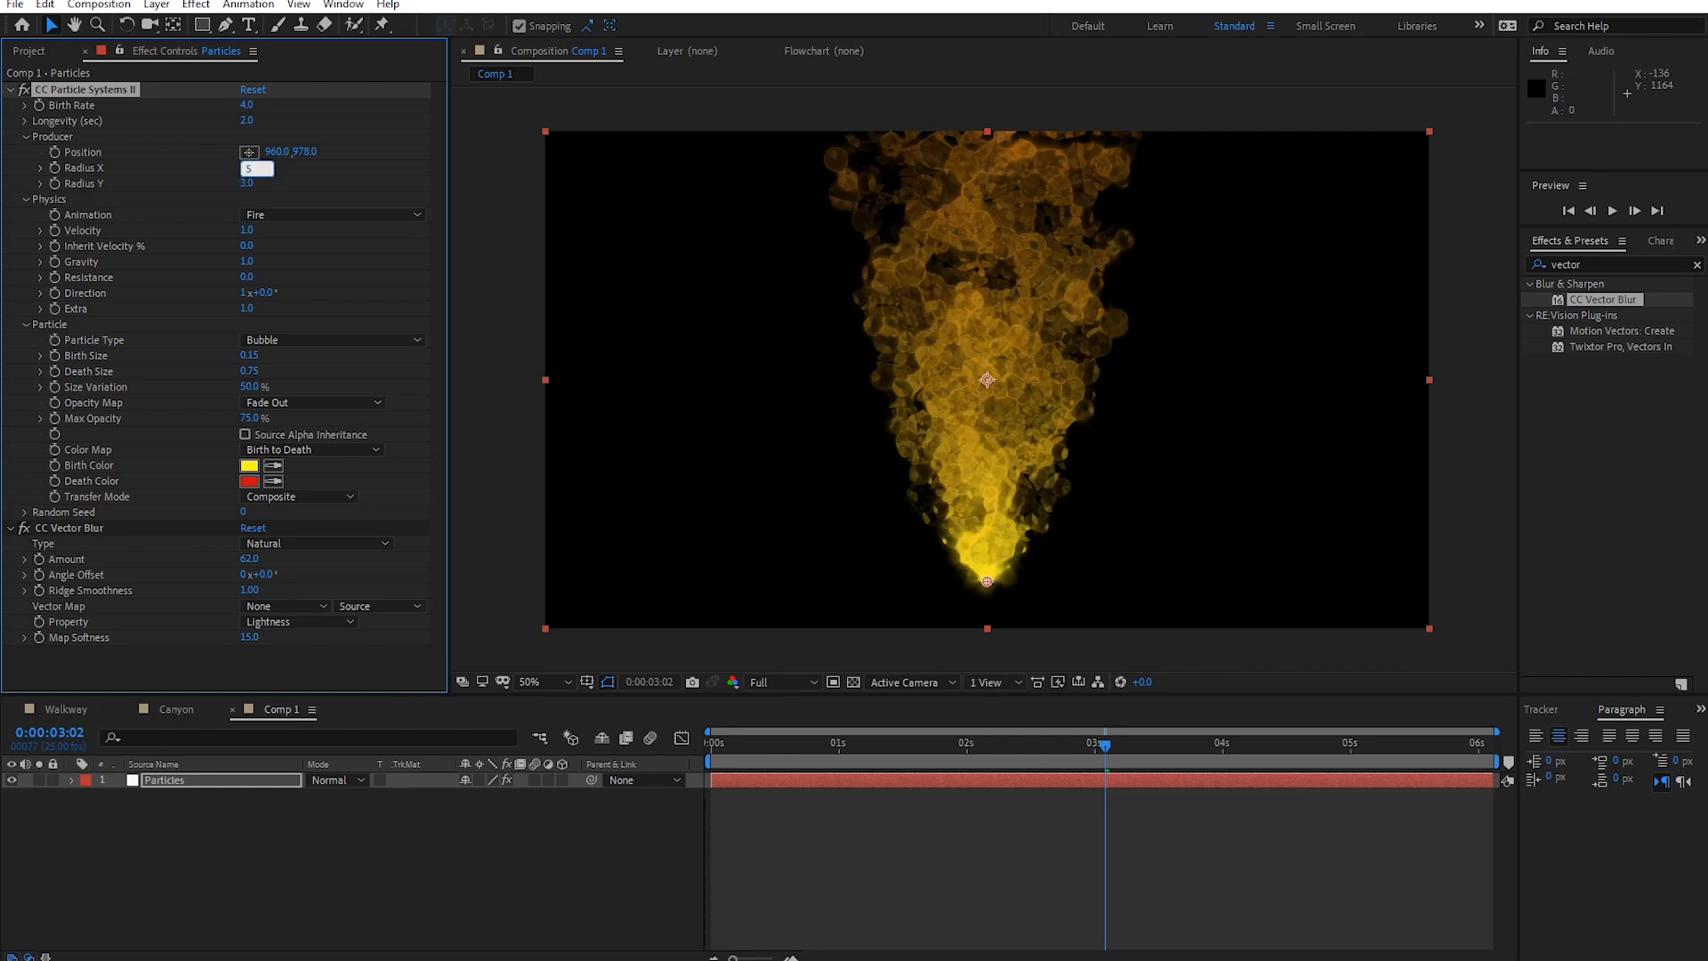
key("Return")
left_click(246, 168)
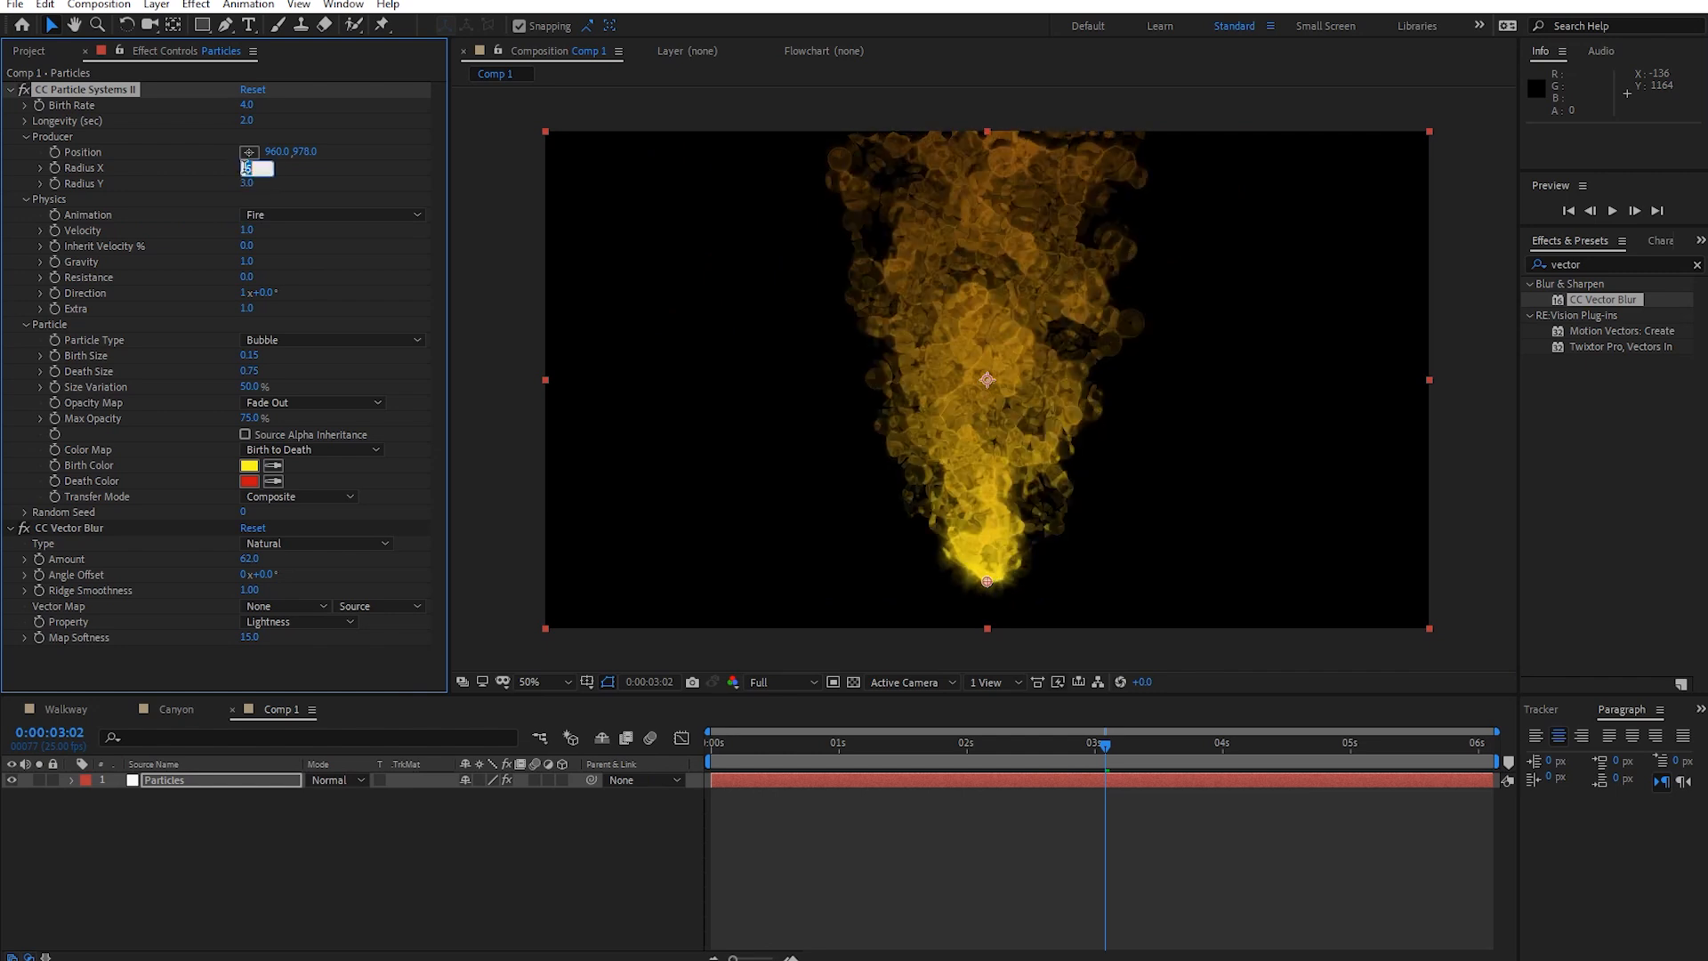
type("10")
key("Return")
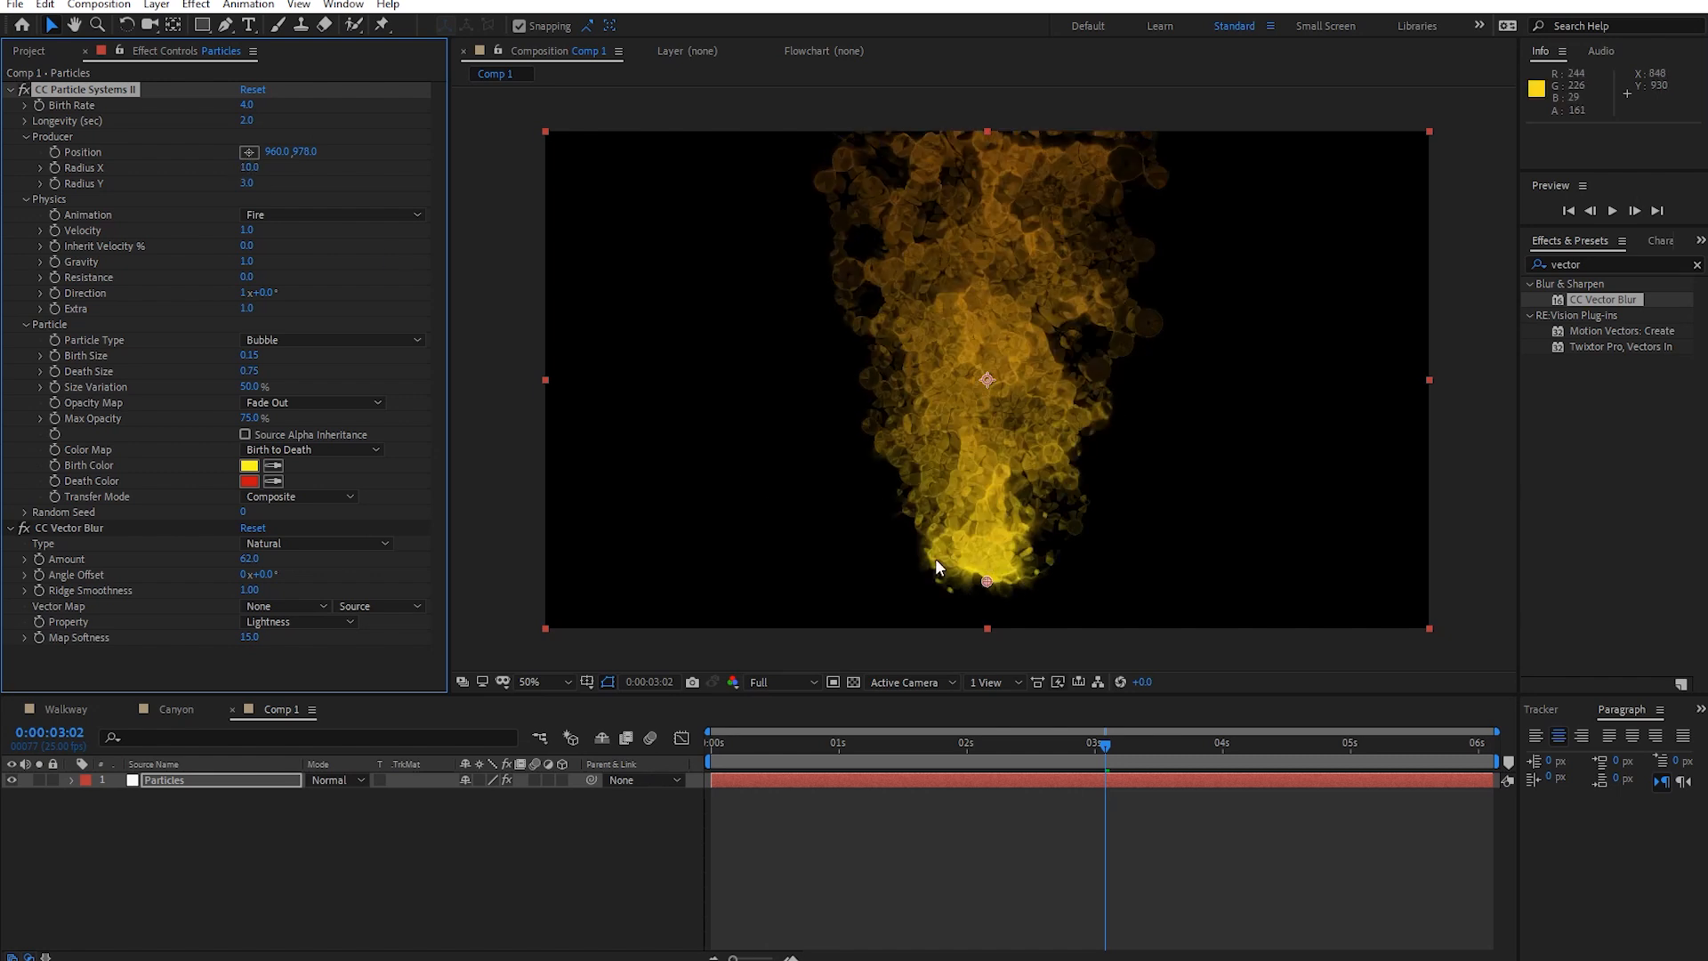
Try the CC Vector Blur types Constant Length and Perpendicular, and set the Type to Direction Center.
left_click(316, 544)
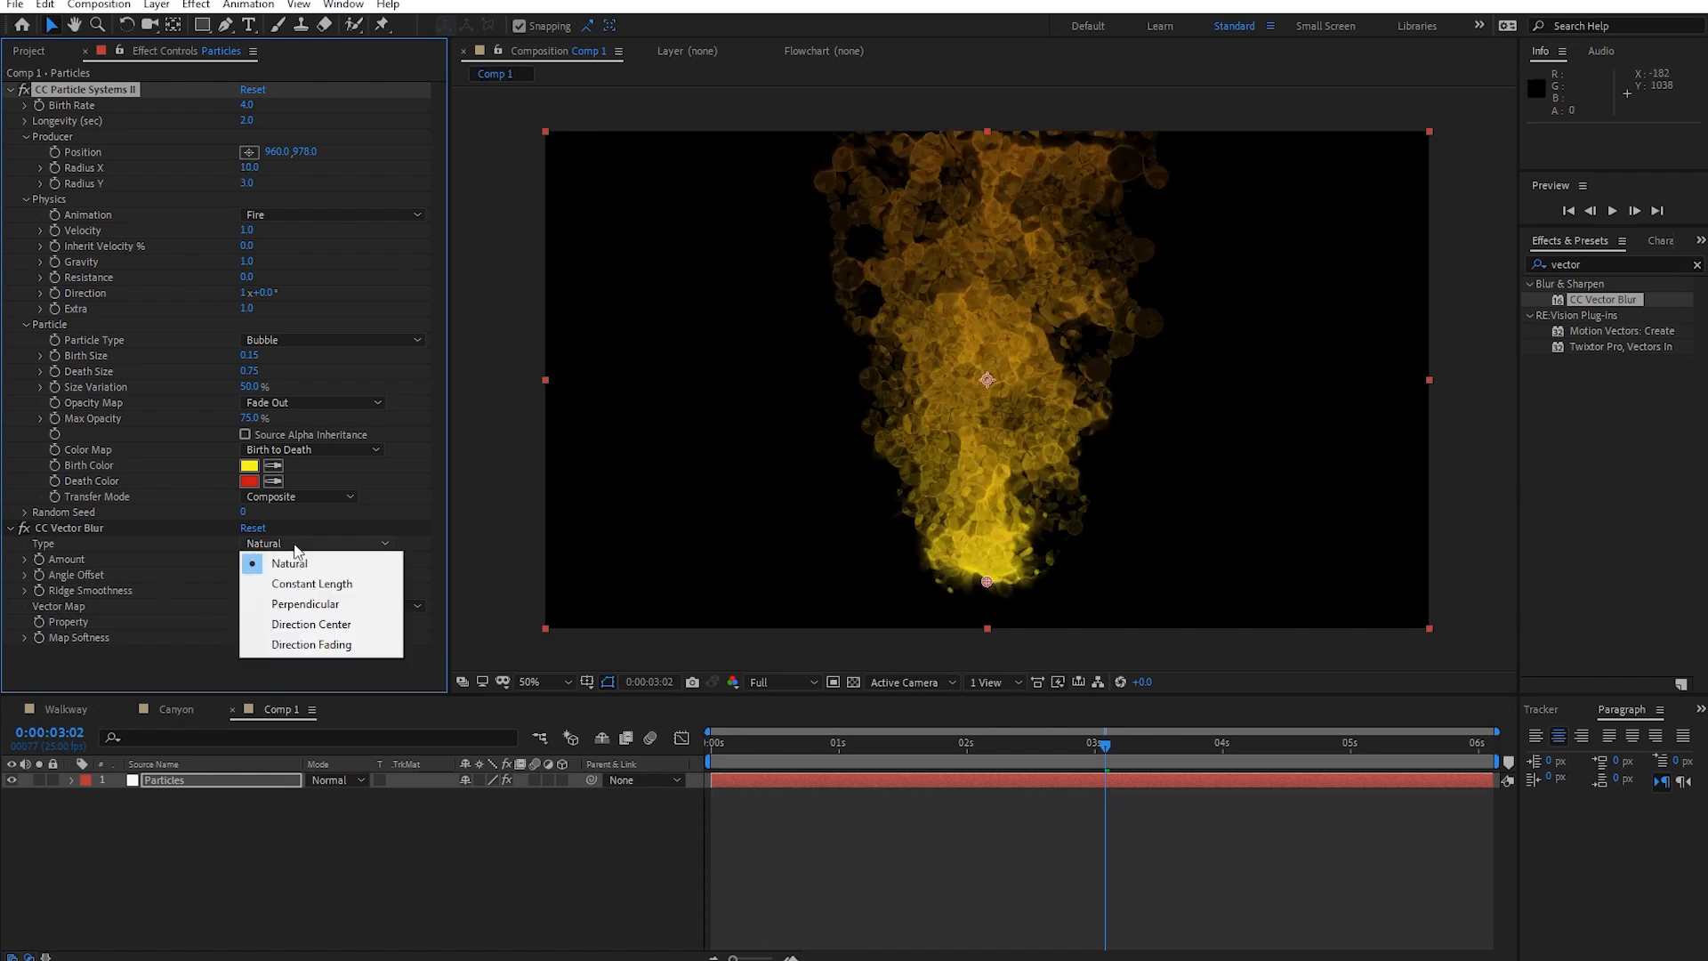
left_click(314, 585)
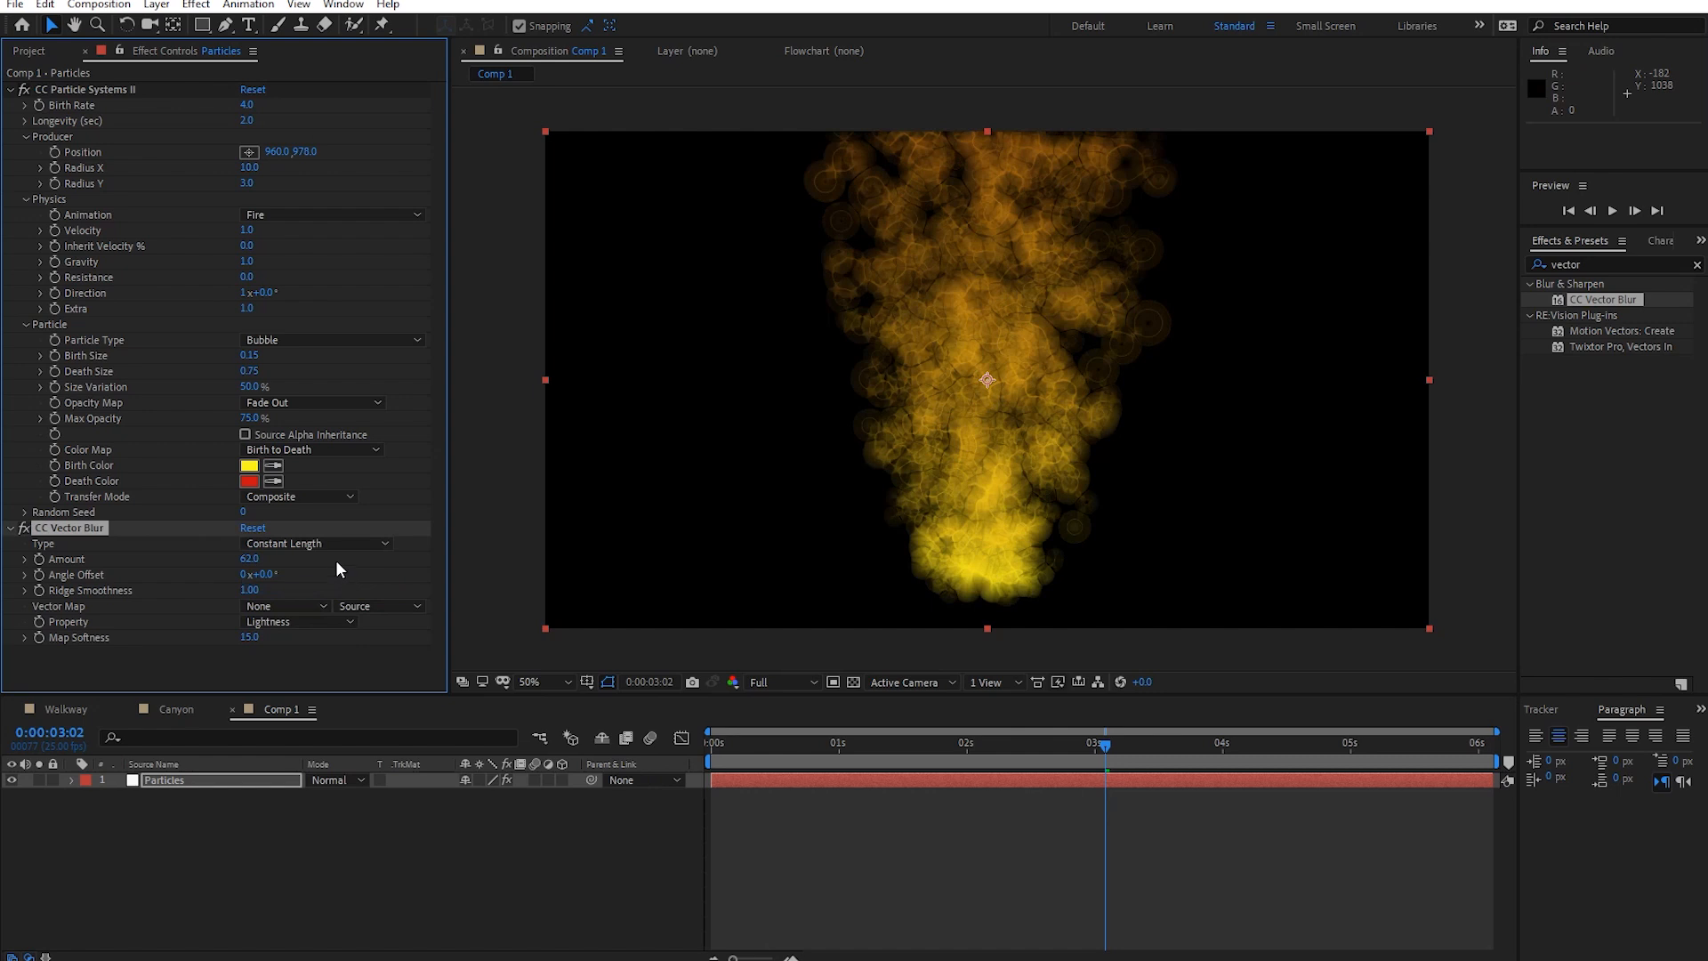
left_click(338, 544)
left_click(317, 605)
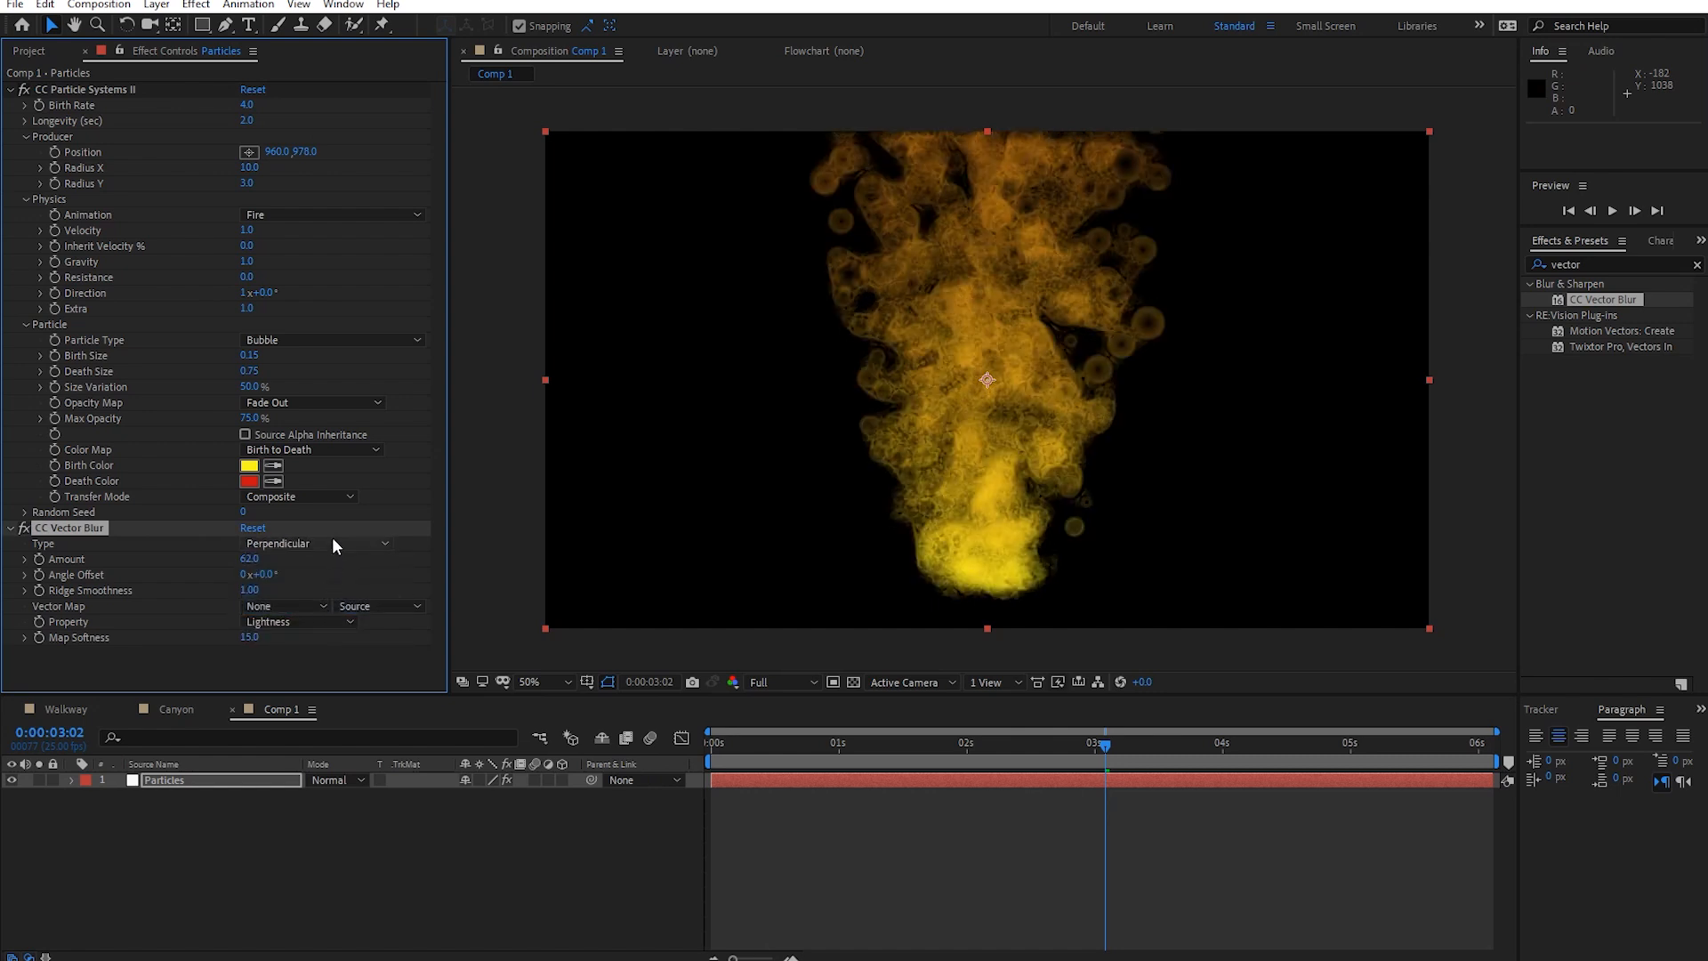
left_click(329, 534)
left_click(325, 624)
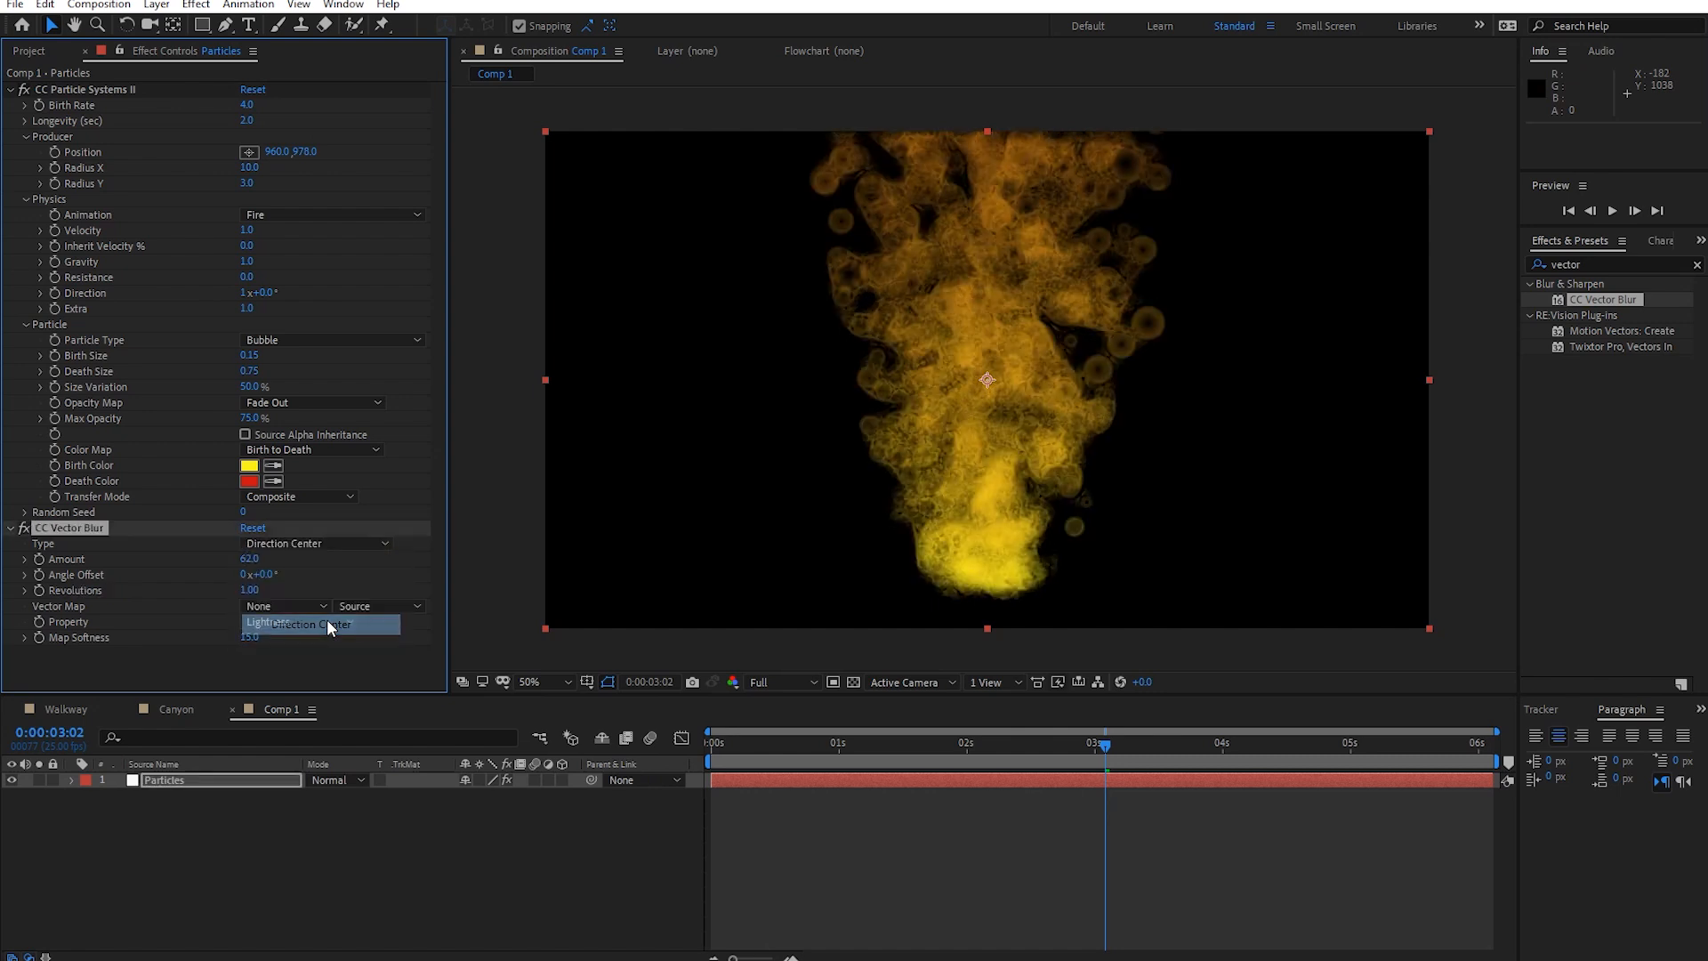
left_click(341, 539)
left_click(132, 564)
Set the CC Vector Blur Angle Offset to 0x+146.0° and play the flame from 0:00:02:08.
left_click_drag(271, 575, 320, 572)
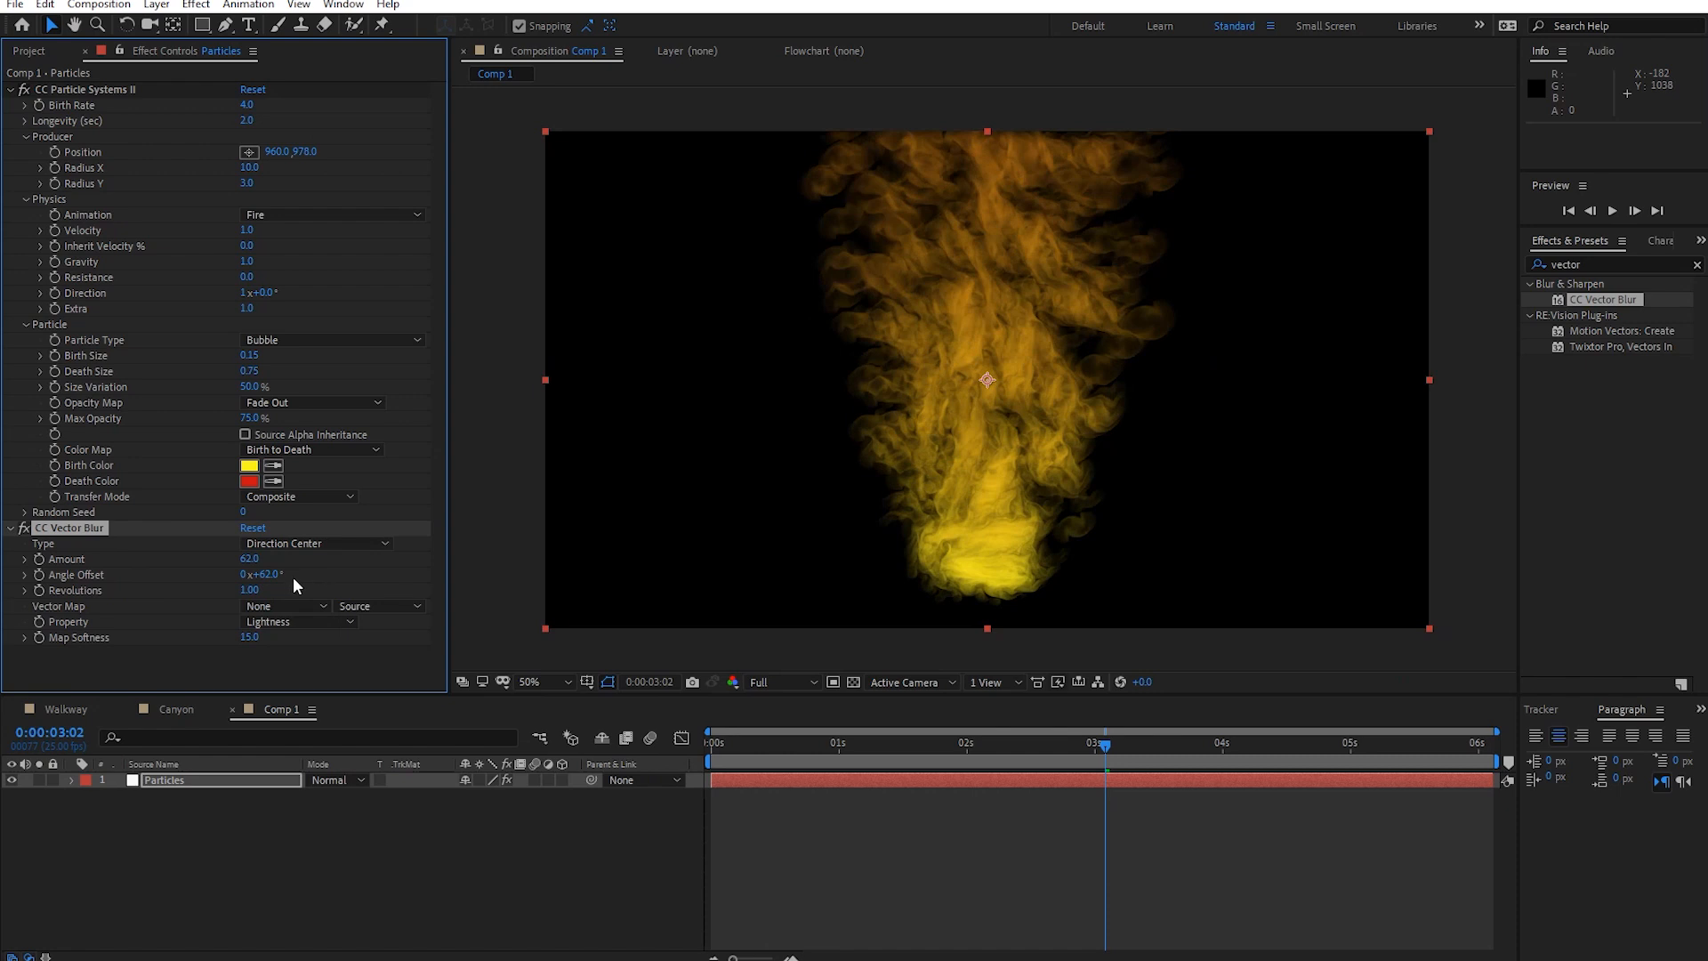
left_click_drag(271, 575, 320, 580)
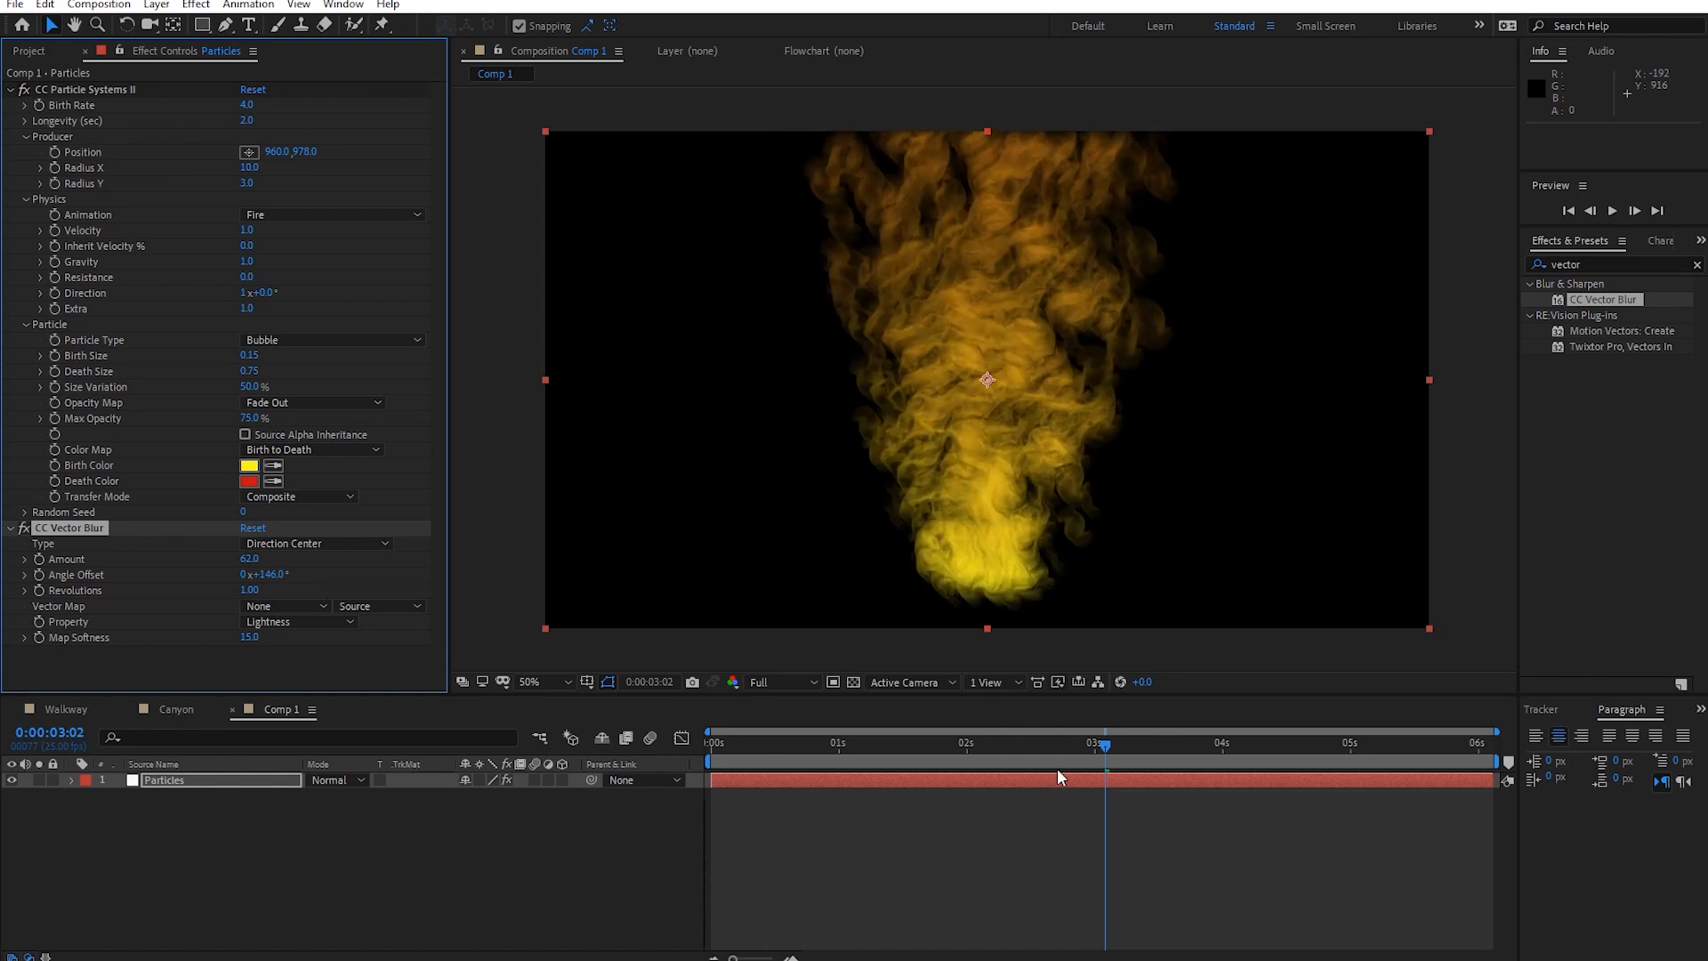
key("space")
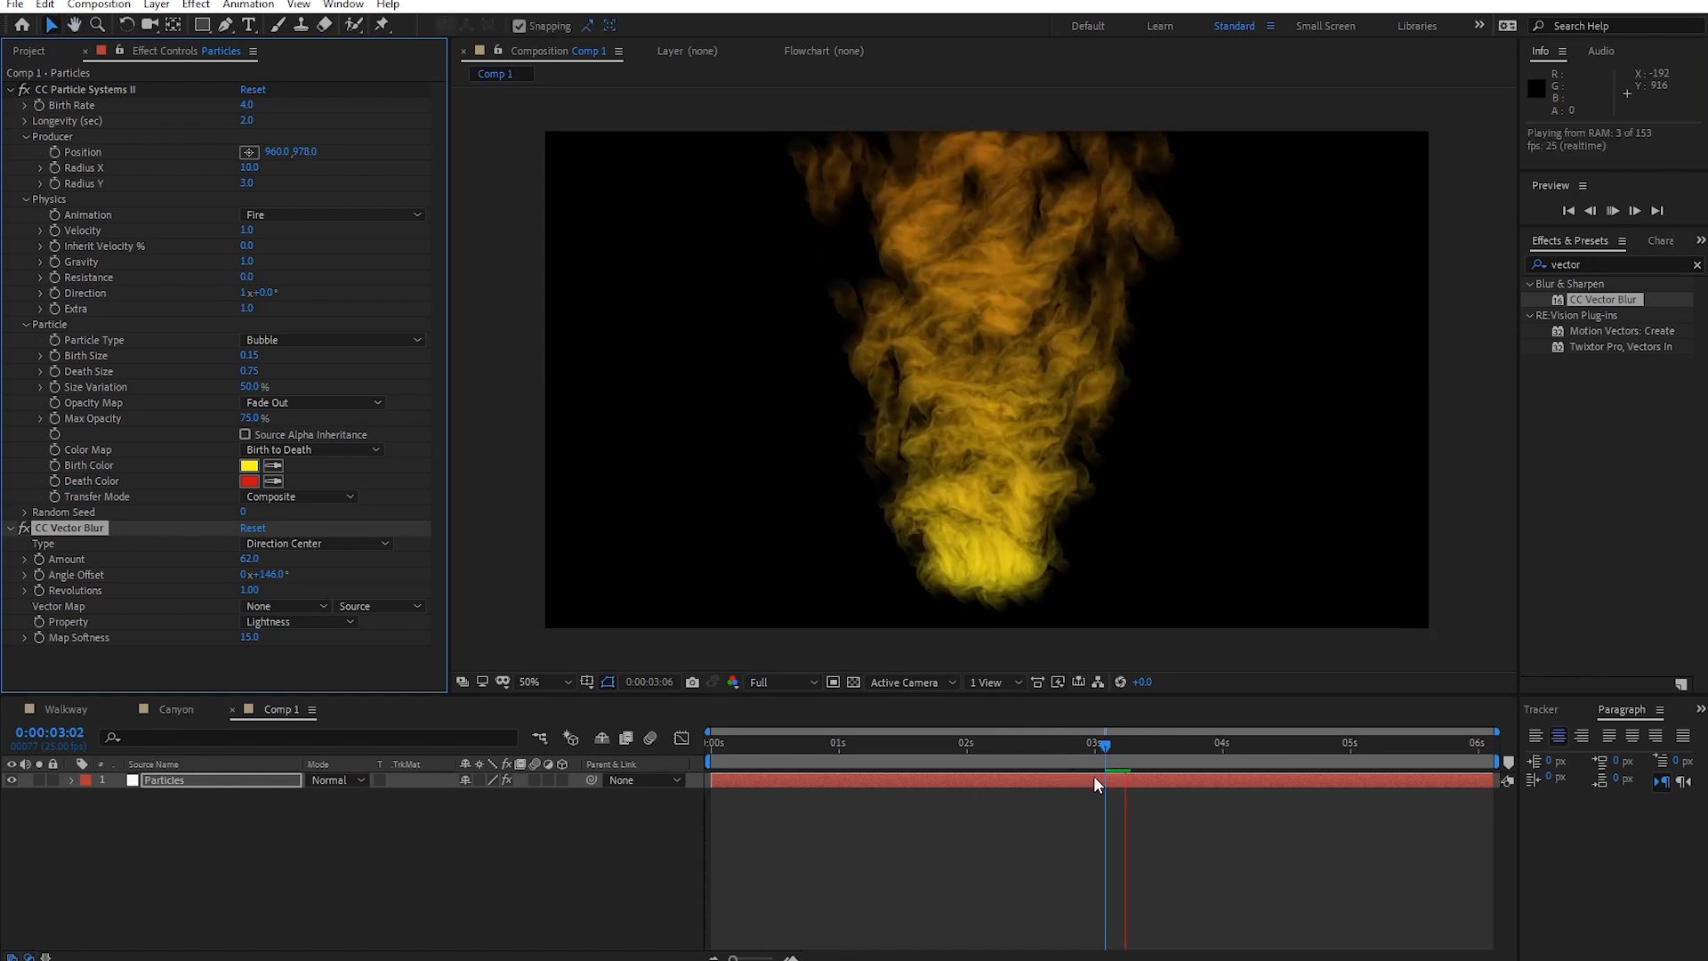
left_click(1107, 742)
key("space")
left_click_drag(1112, 750, 1008, 756)
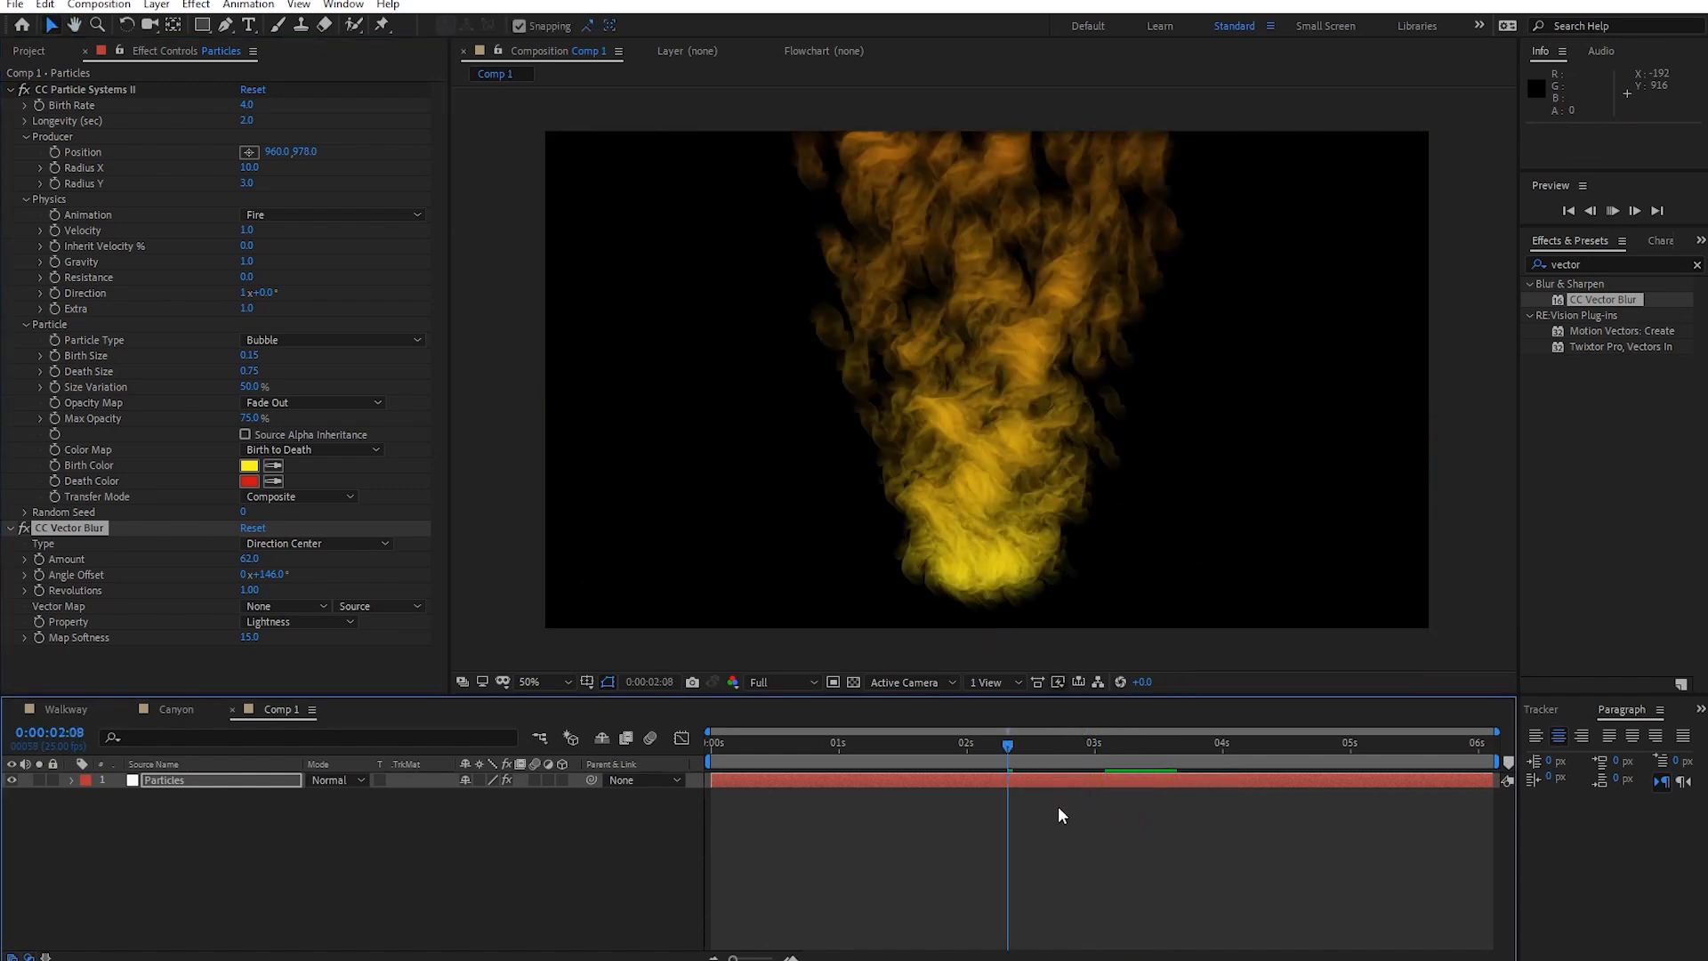
key("space")
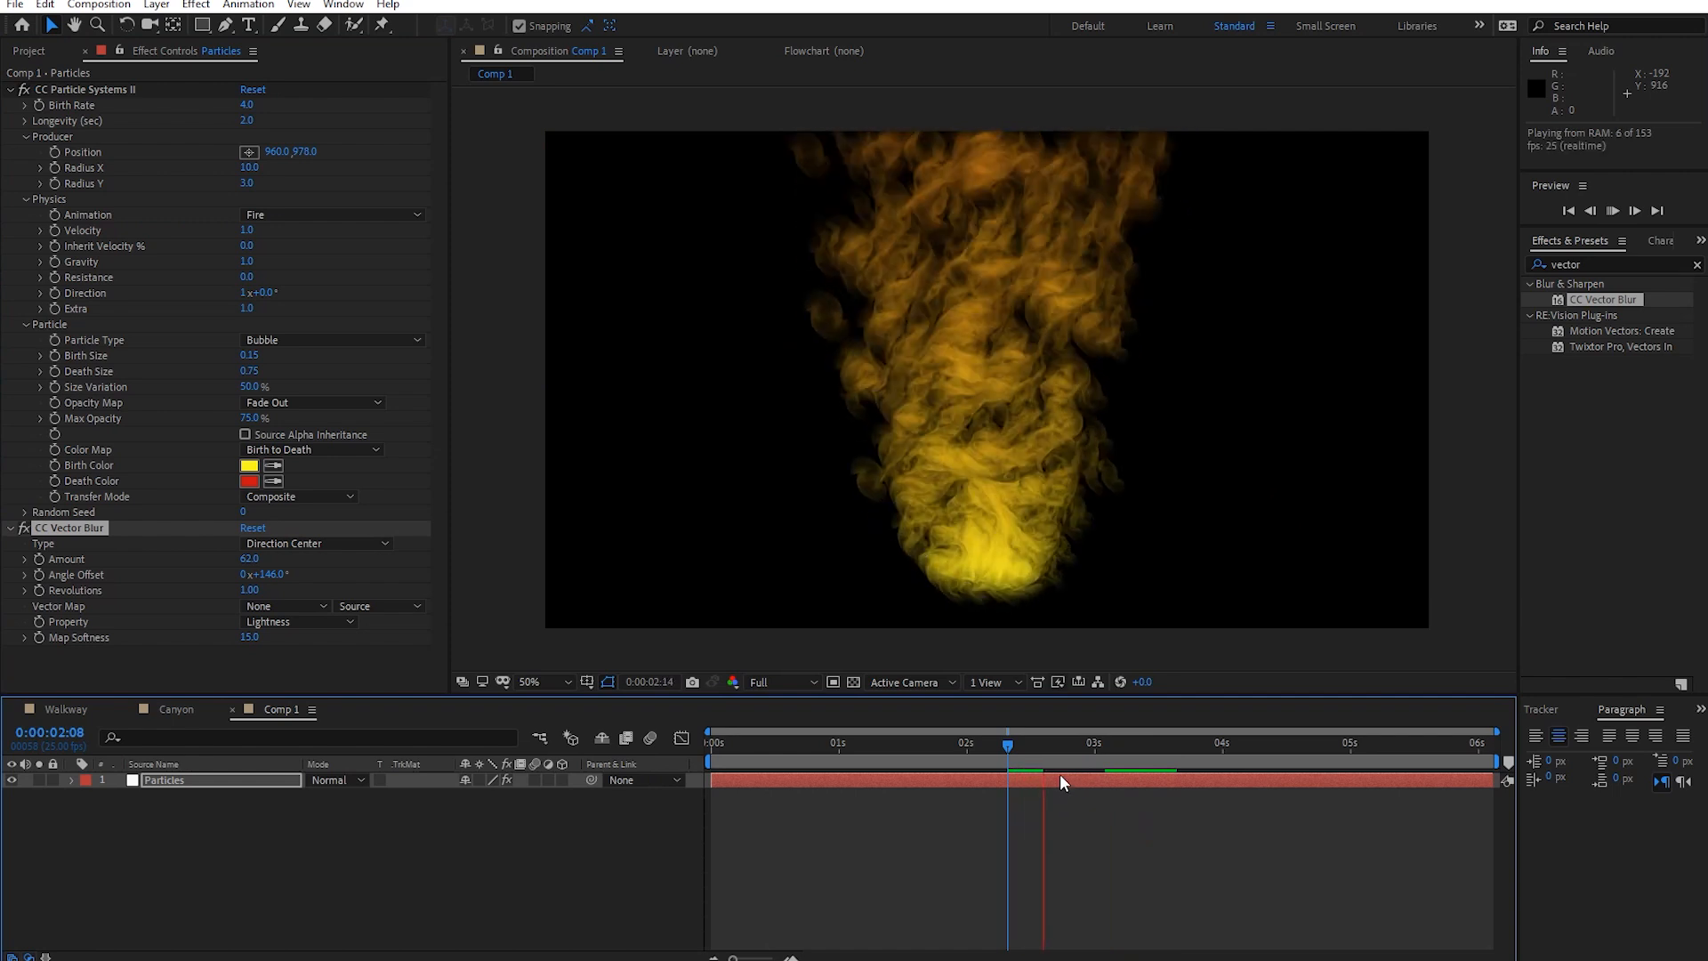
key("space")
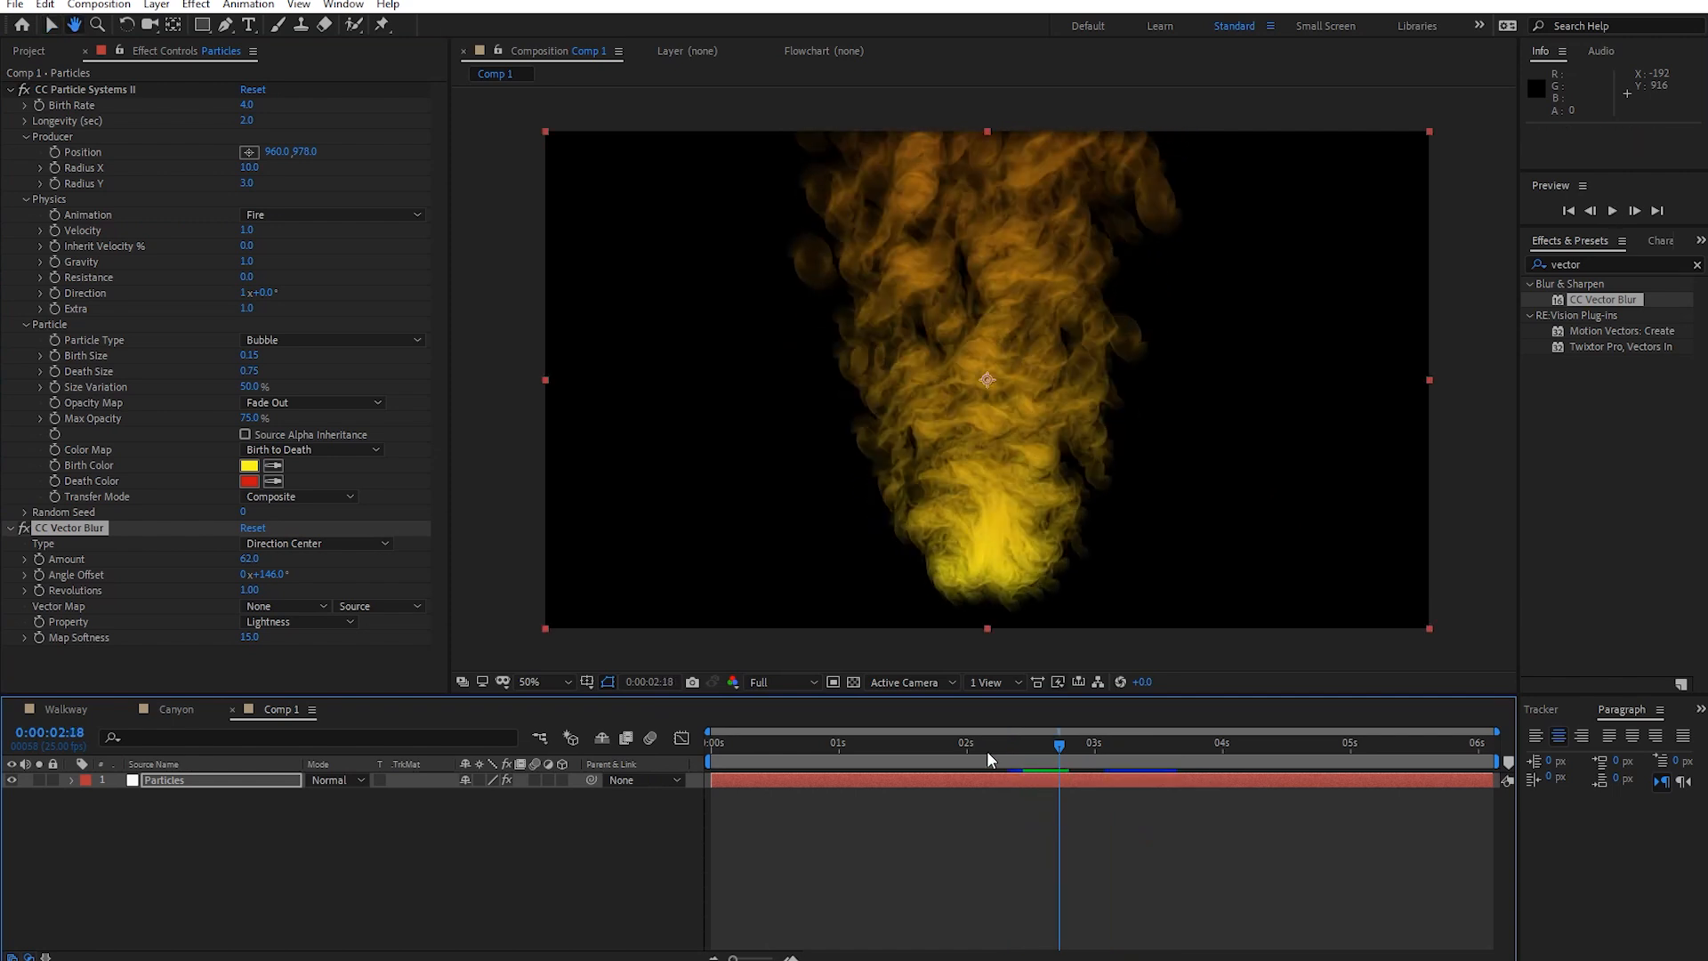
Change the Birth Color to the warmer yellow FFD800 and play the flame from about 0:00:02:06.
left_click(248, 465)
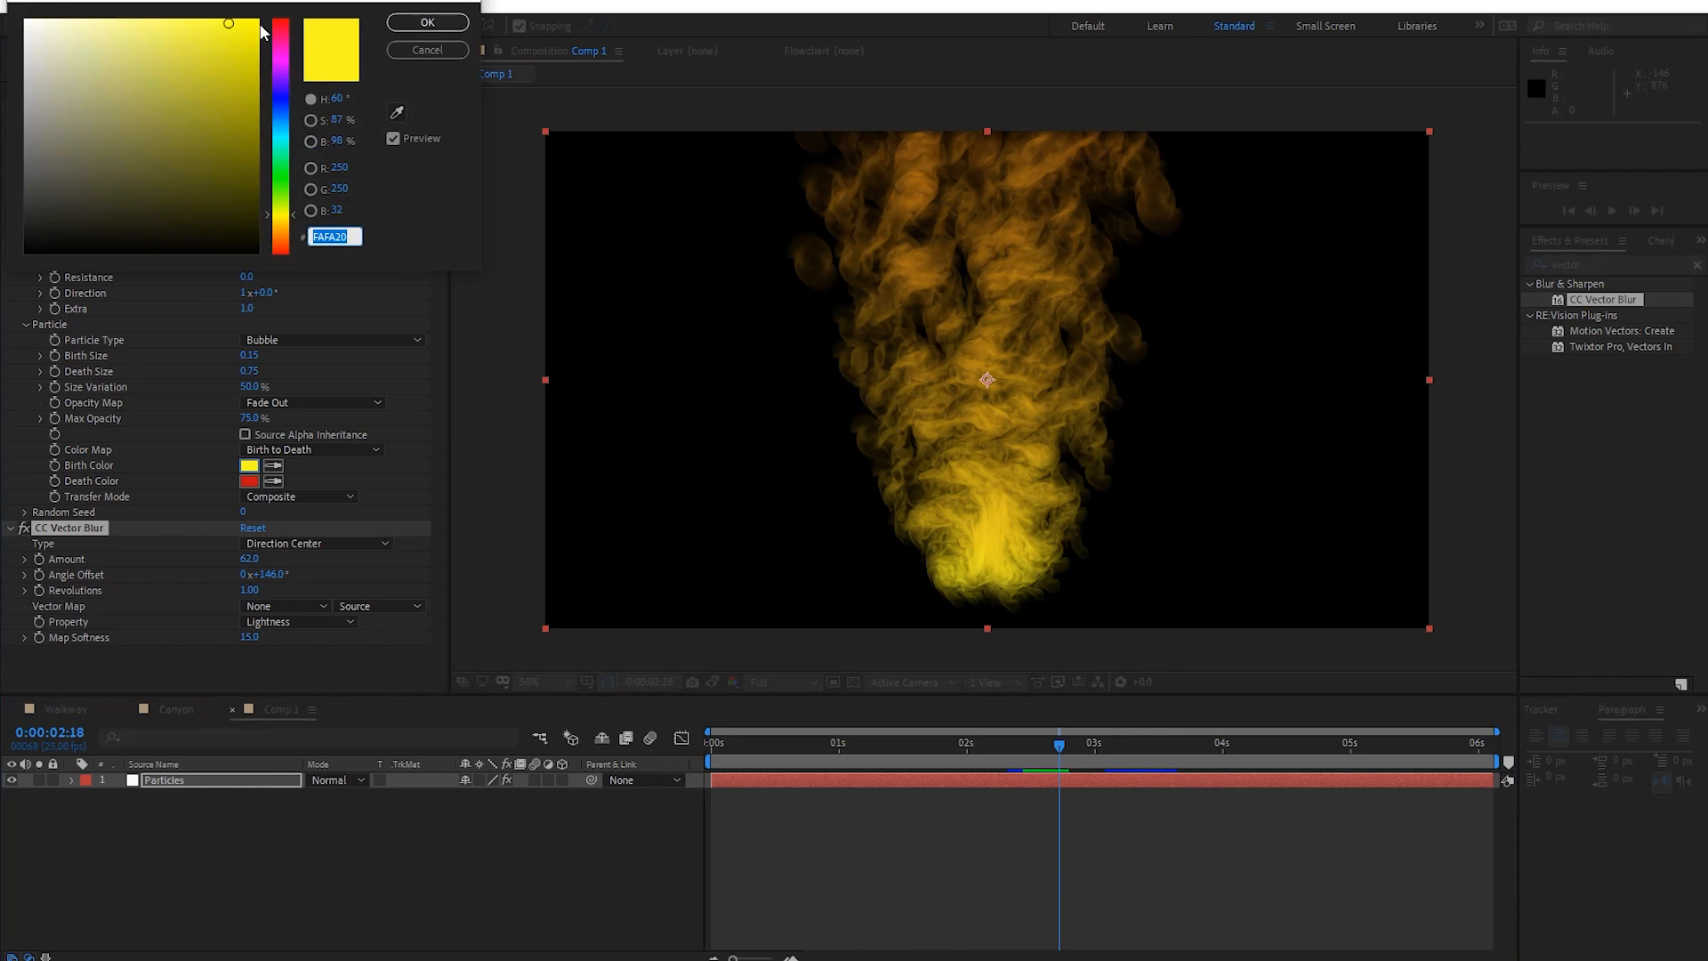
left_click(287, 219)
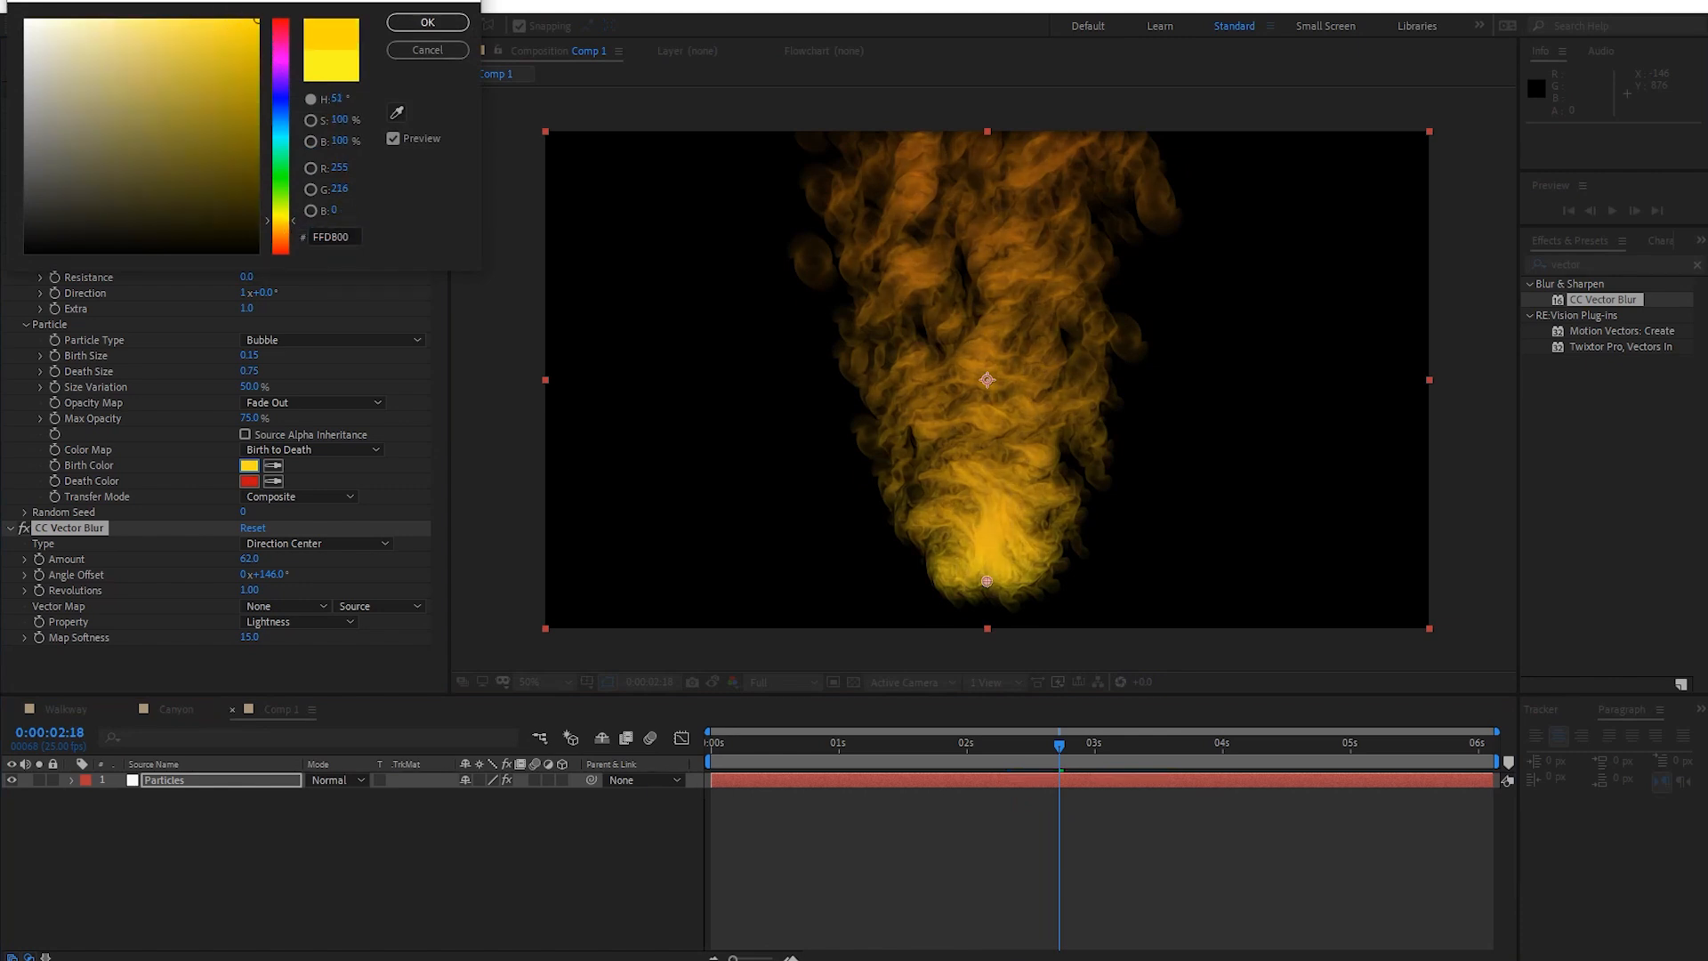
left_click(449, 23)
left_click_drag(1068, 751, 997, 746)
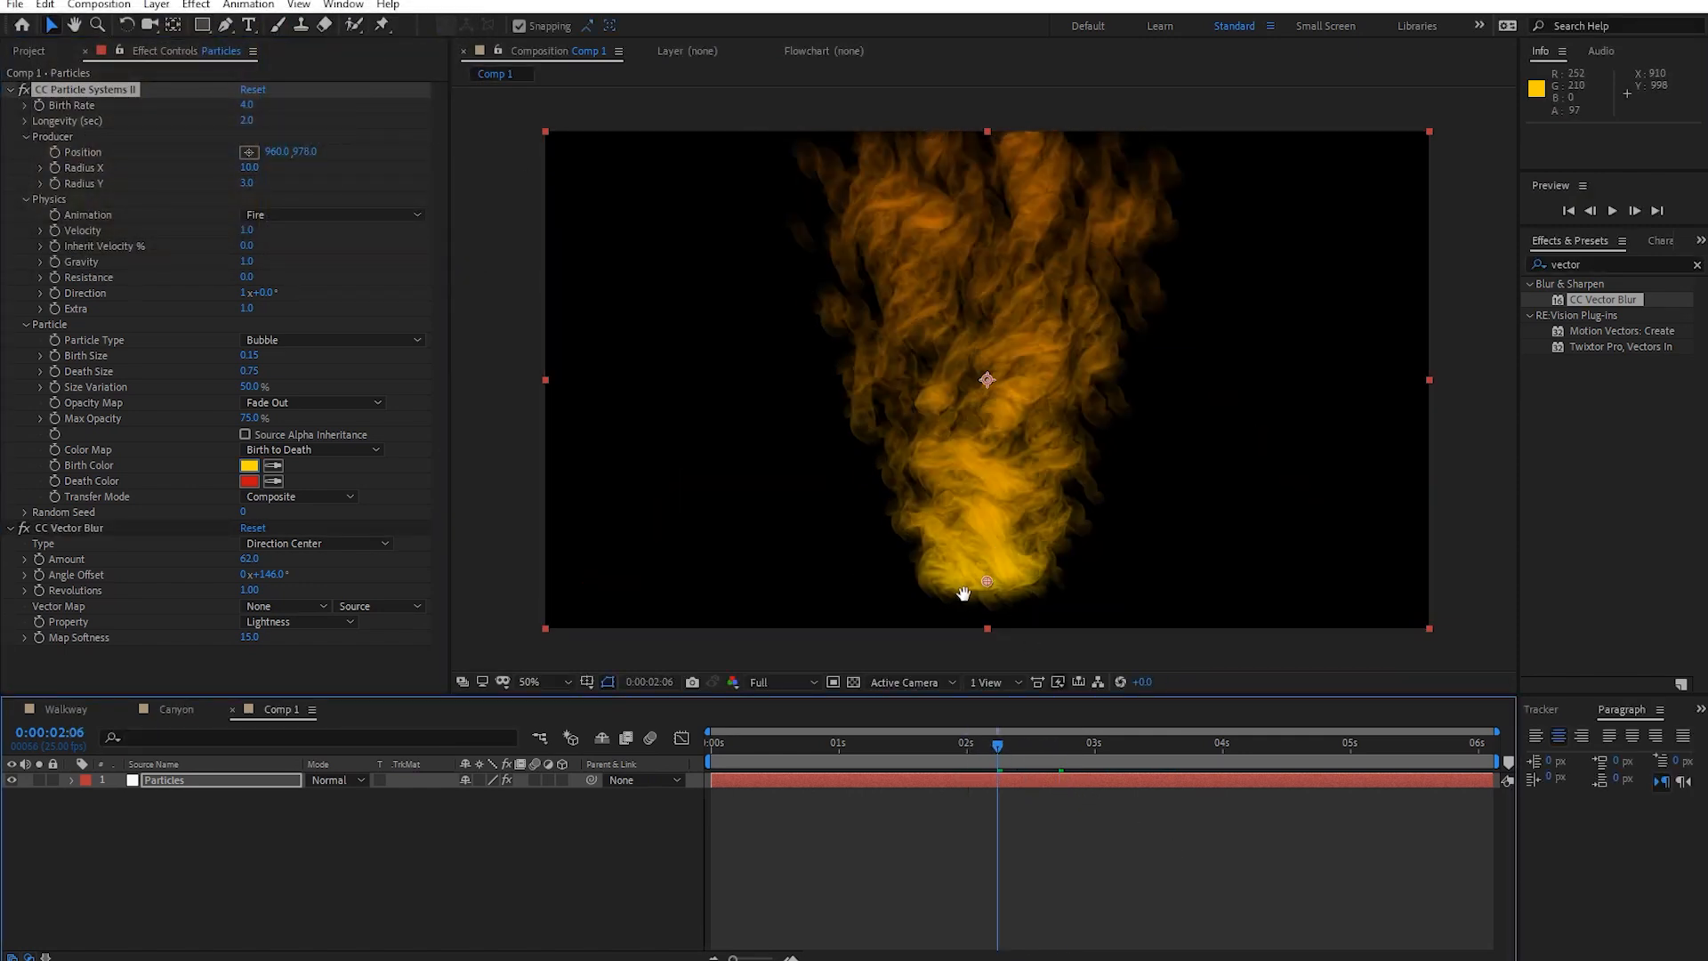
key("space")
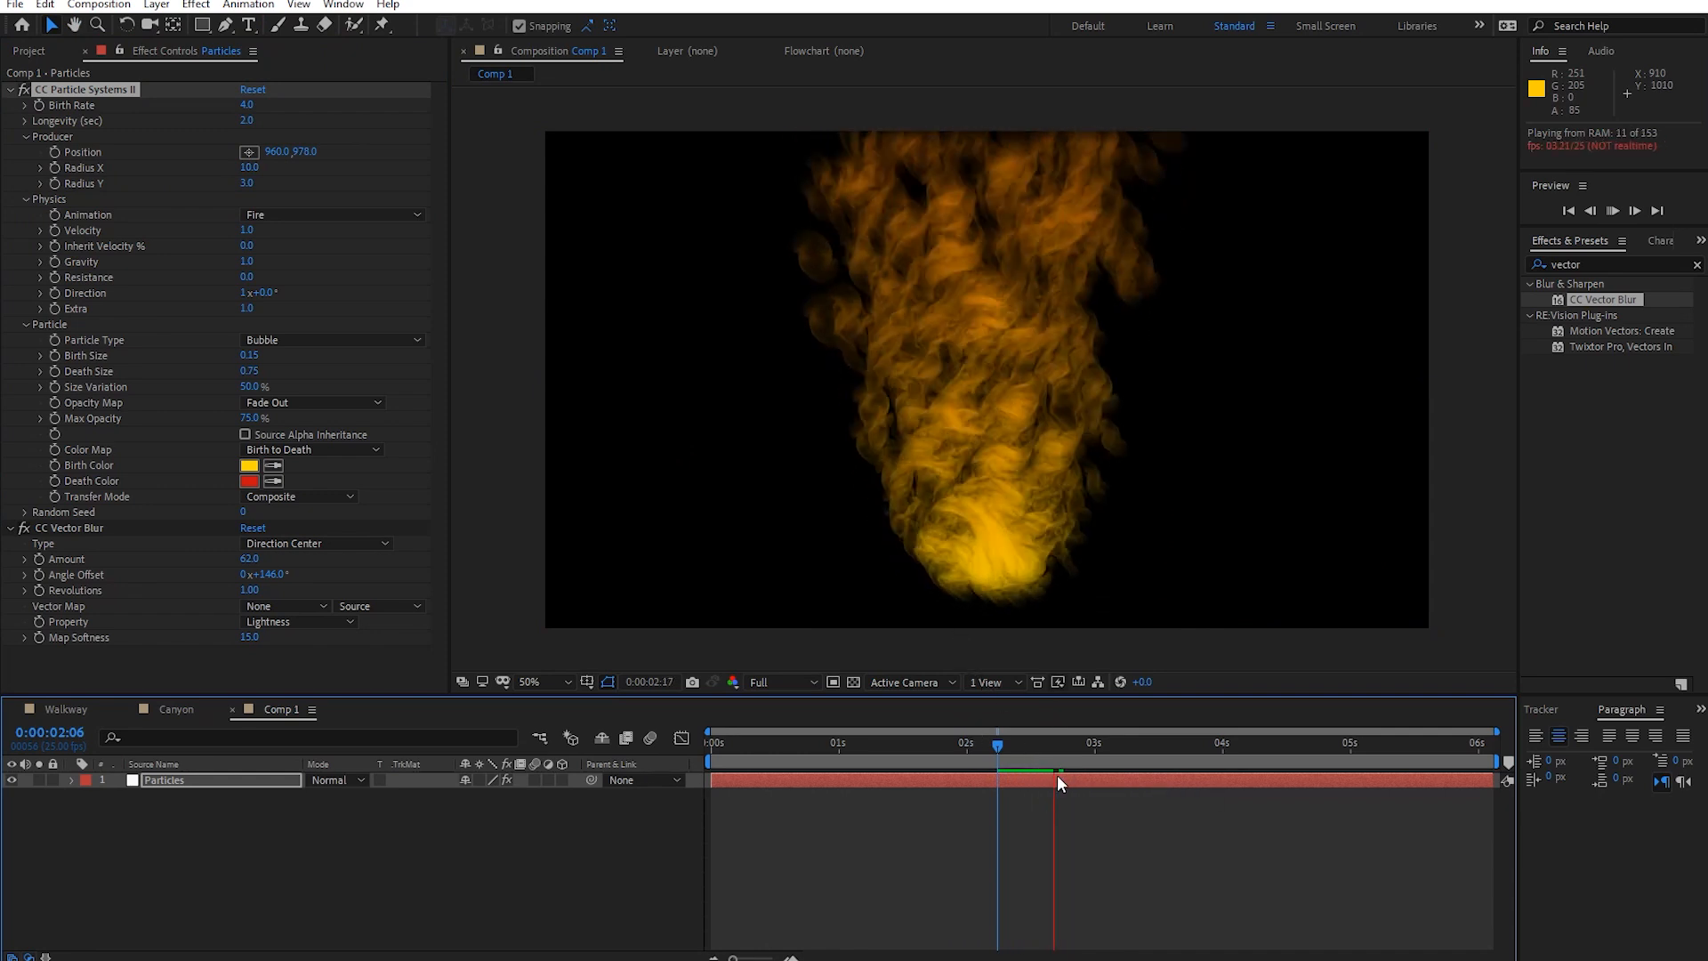
left_click(1003, 743)
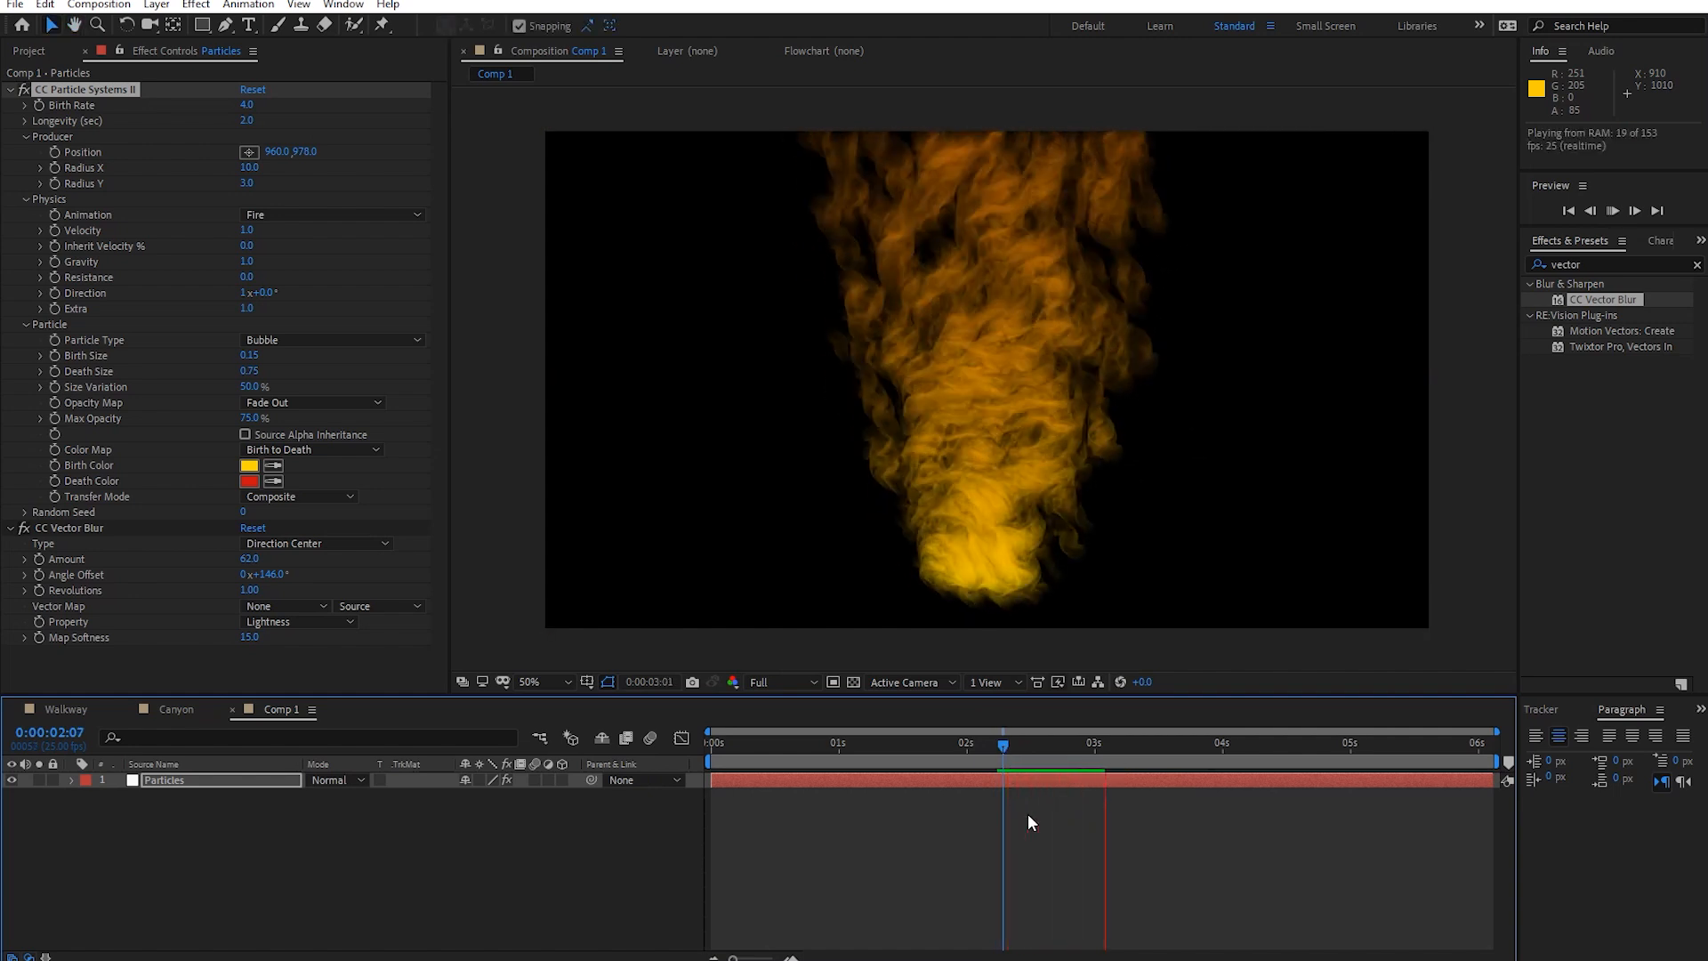
left_click(1012, 743)
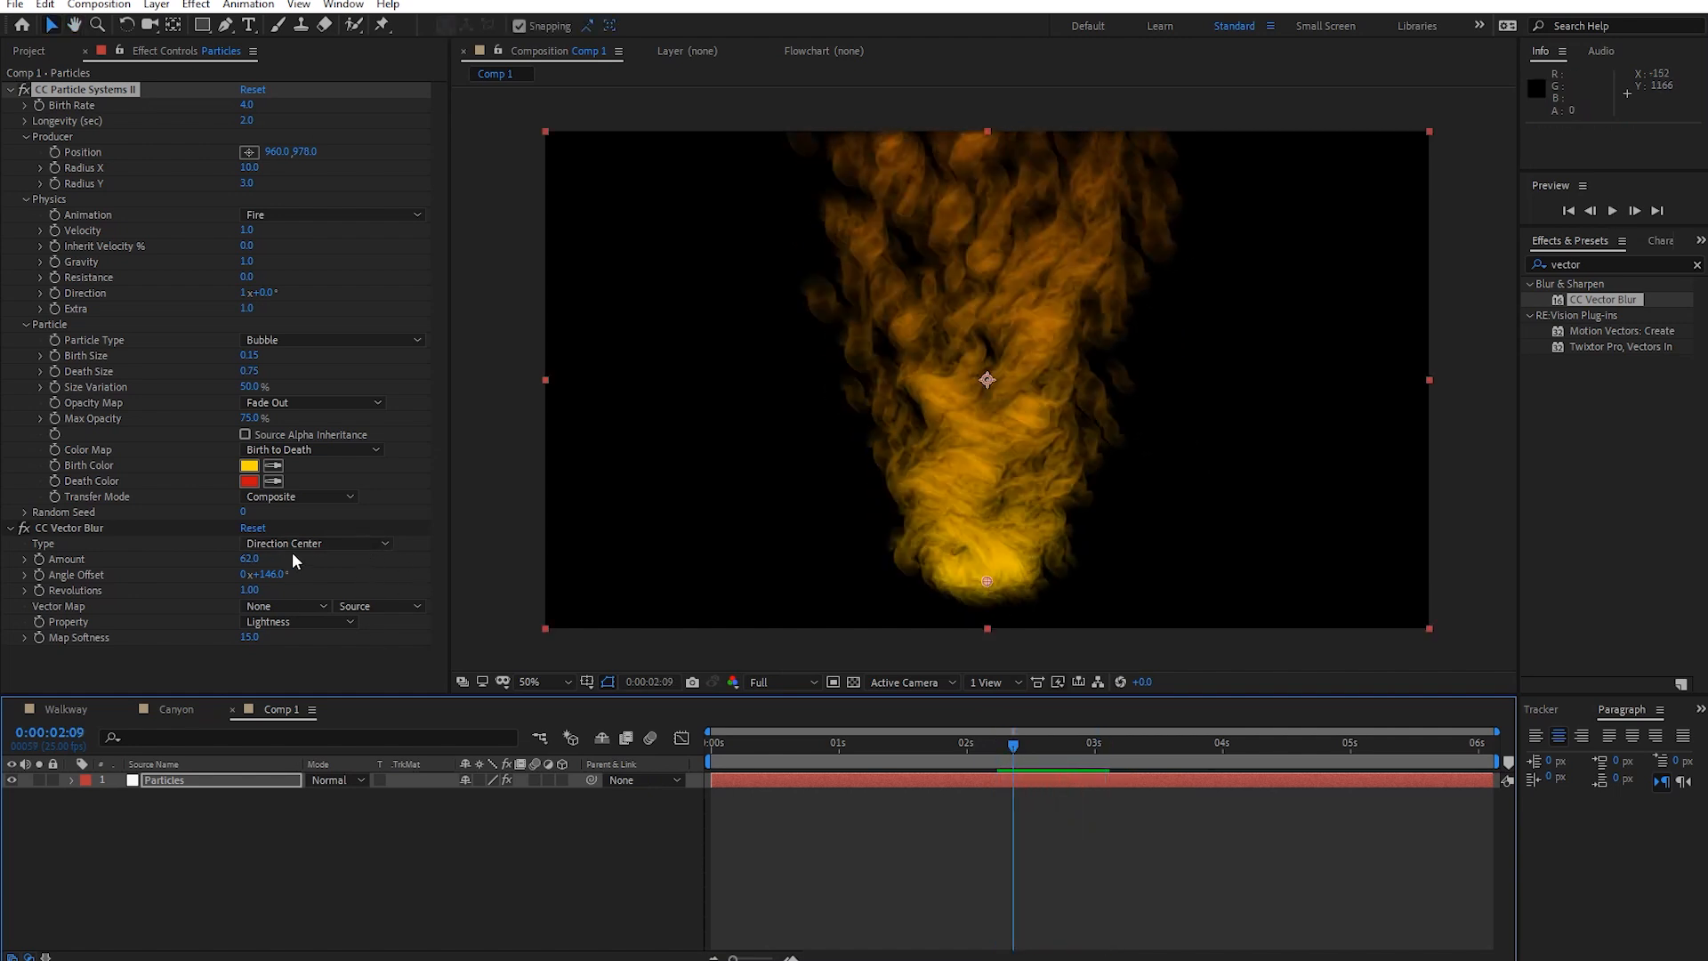
Set CC Vector Blur to Perpendicular with Amount 147.0 and Map Softness 25.0, and play the flame from 0:00:02:09.
left_click(347, 542)
left_click(331, 603)
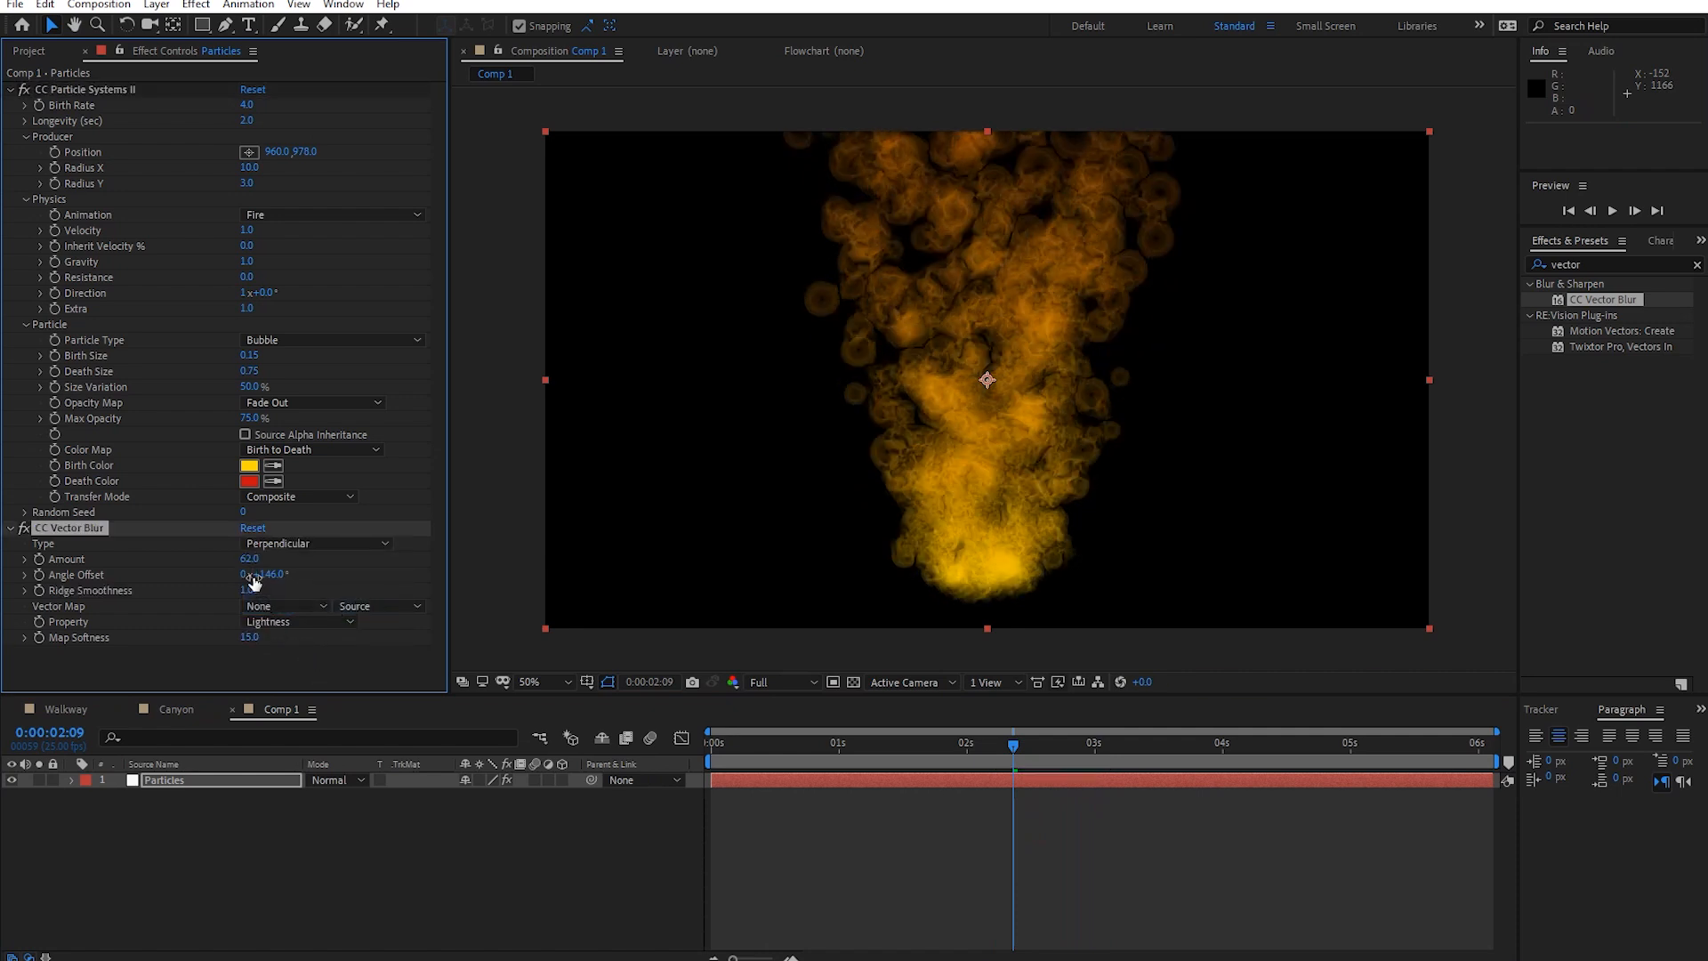
left_click_drag(251, 558, 329, 571)
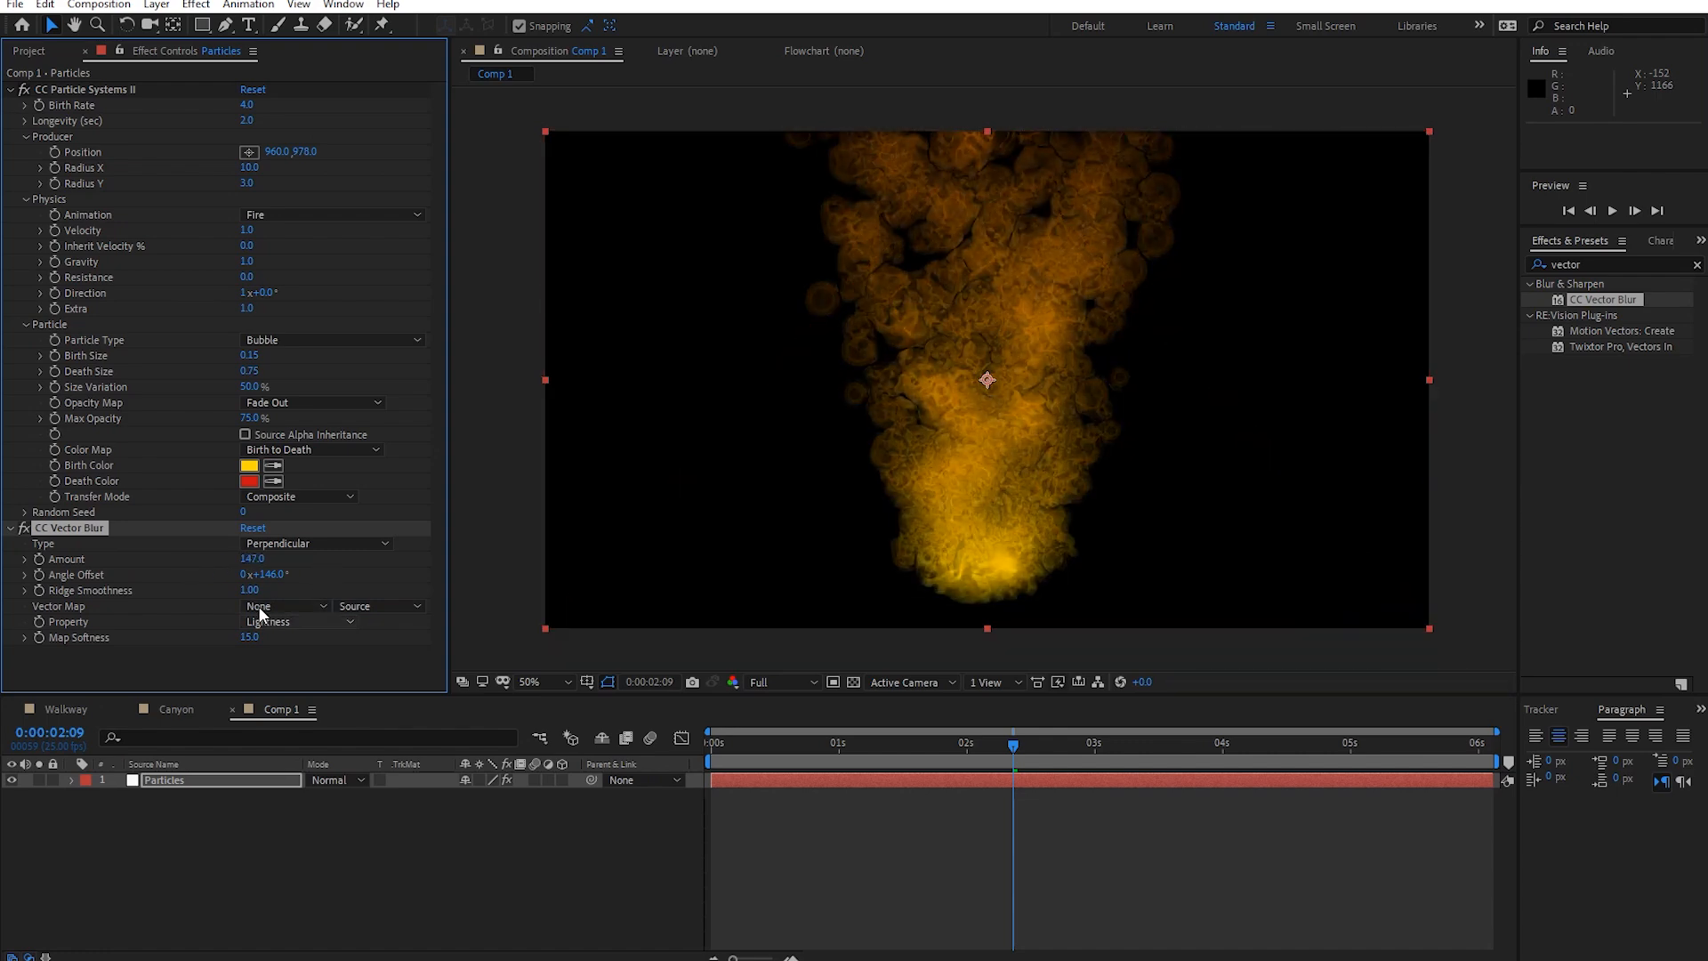
left_click_drag(249, 637, 294, 635)
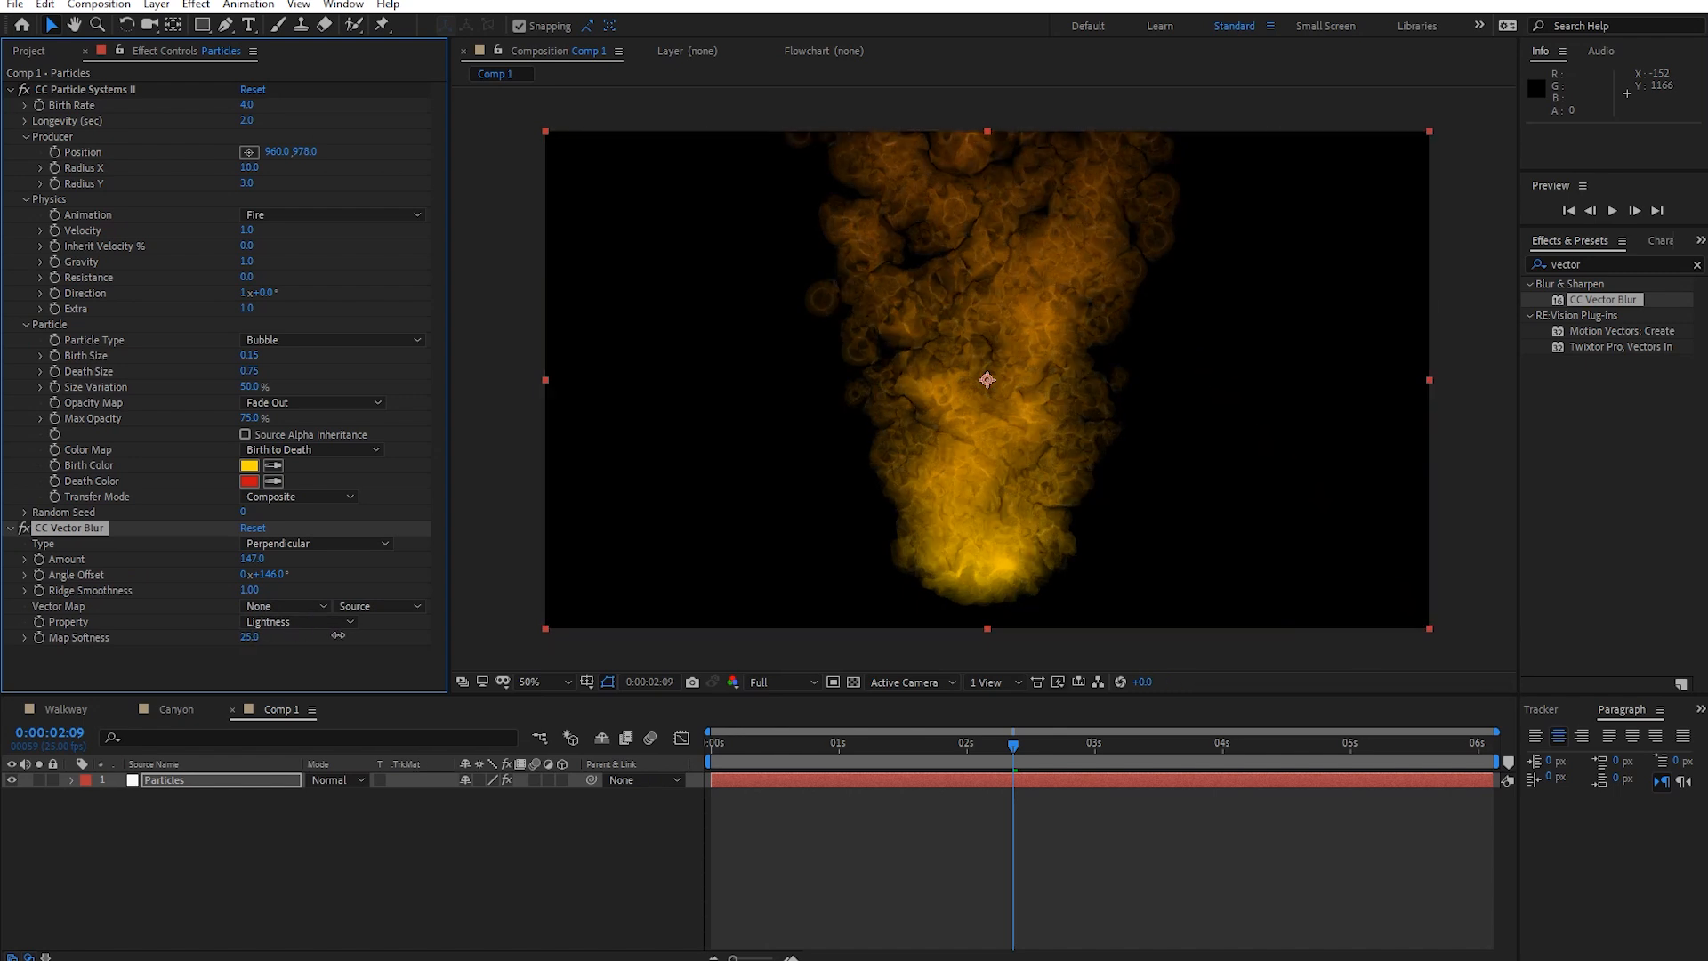
key("space")
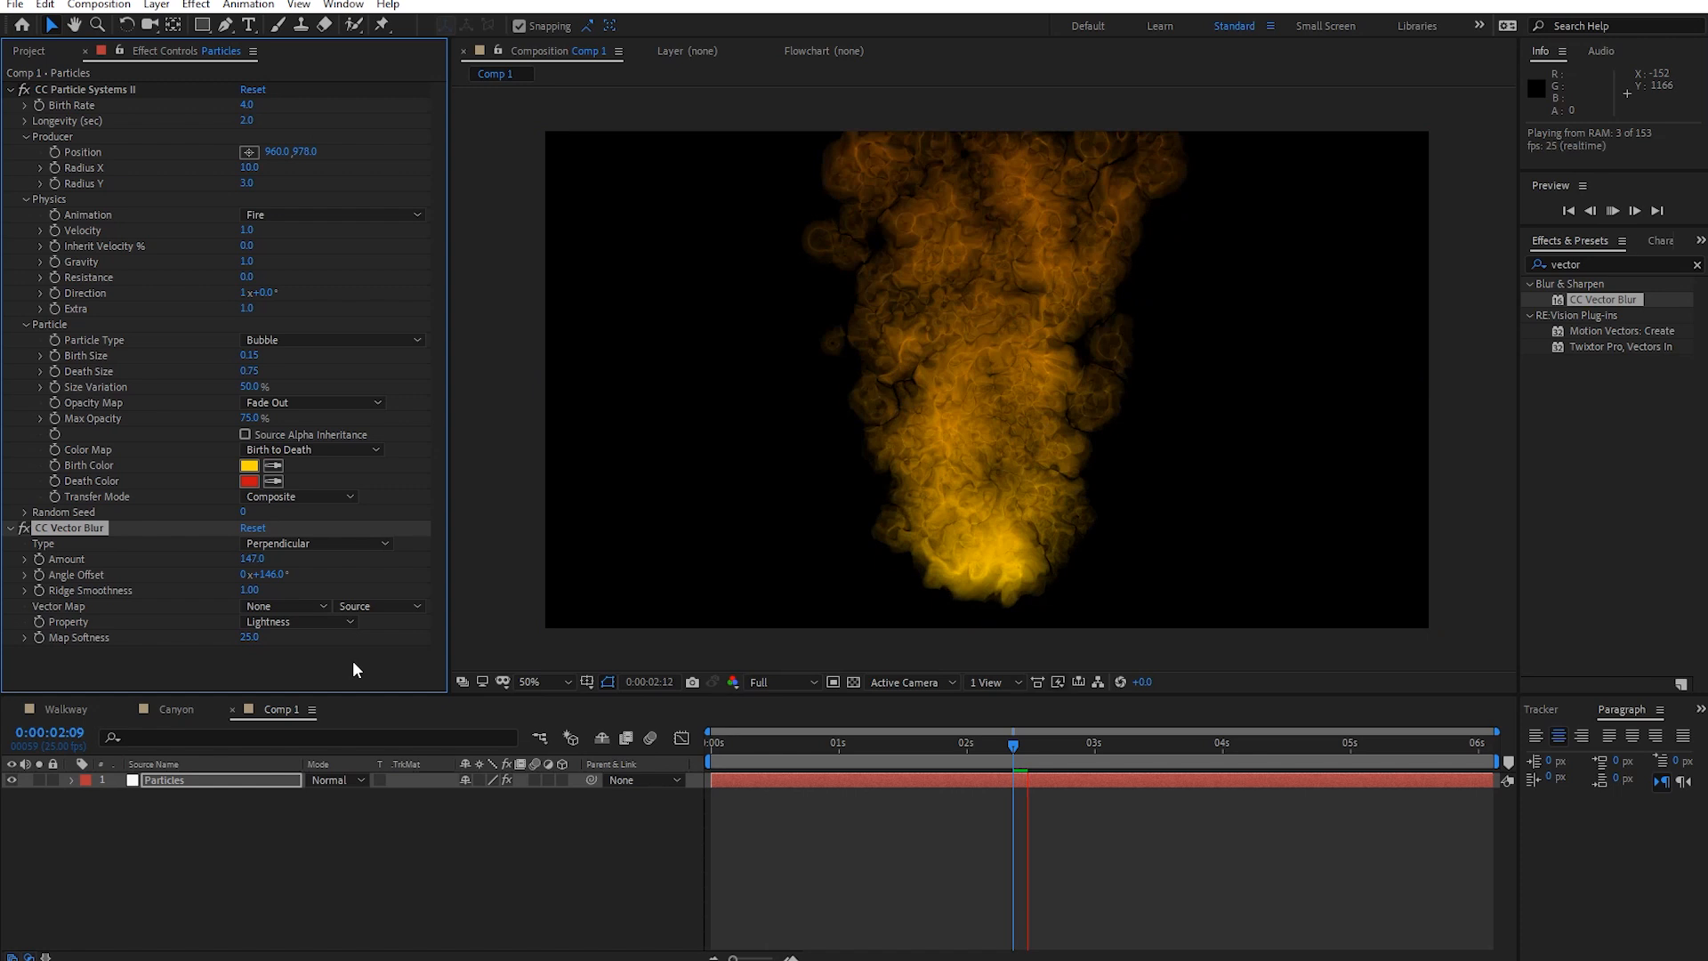
key("space")
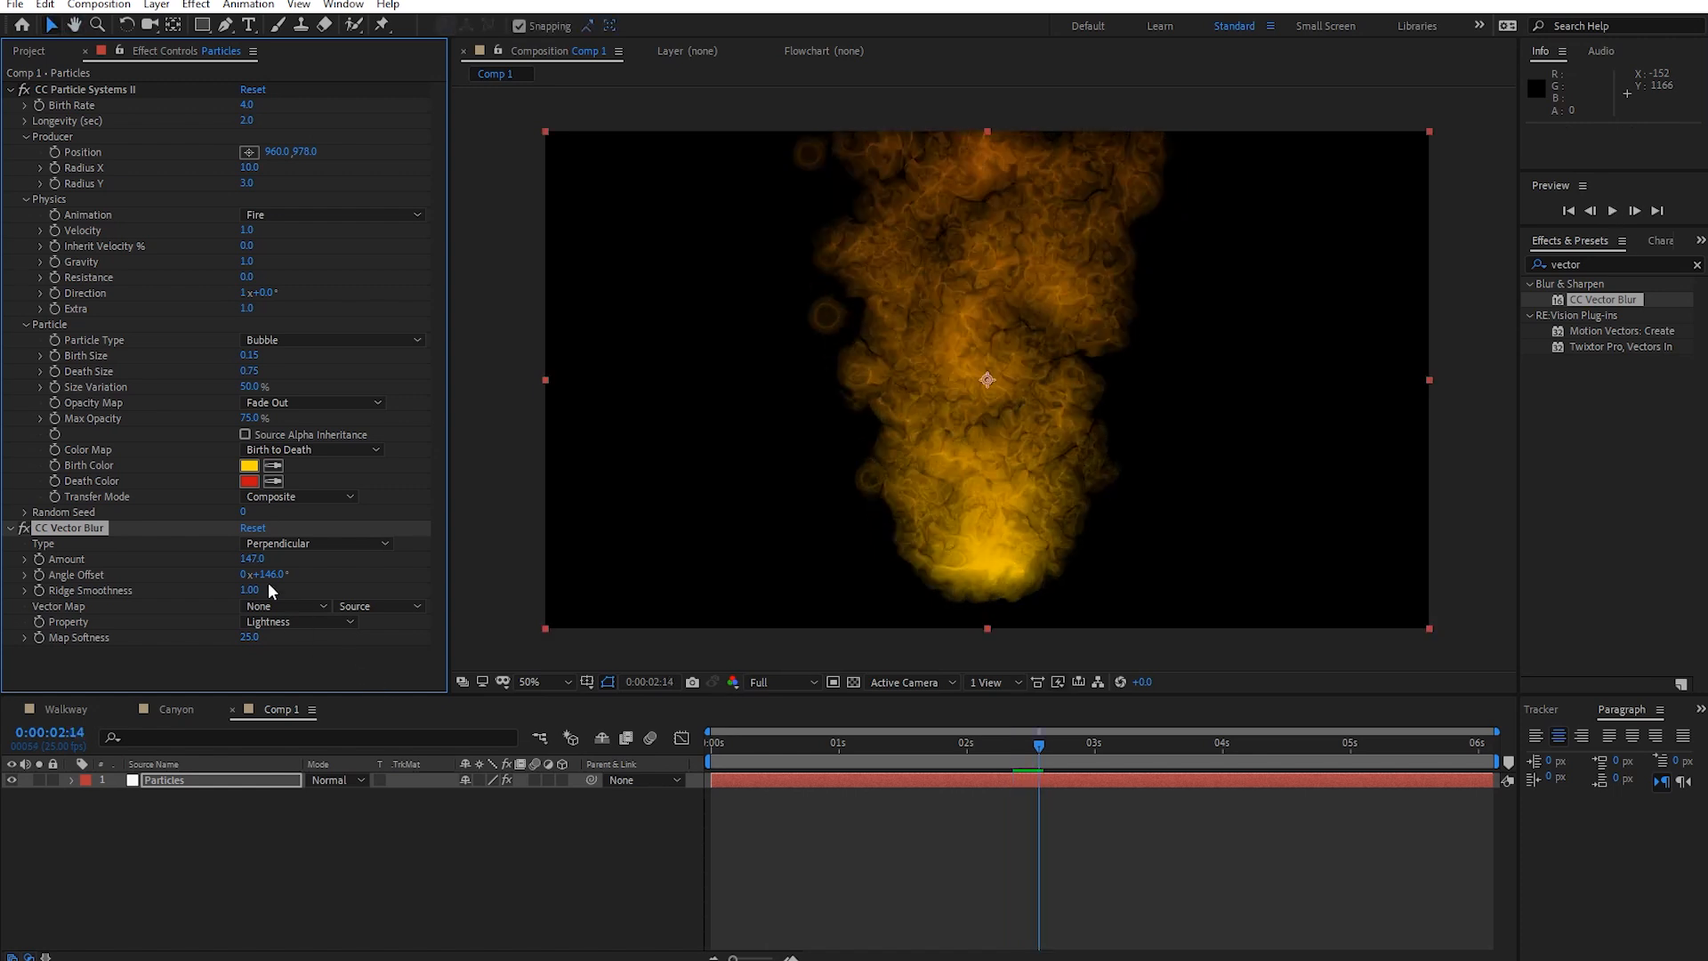
Set the Physics Animation to Explosive, raise the producer's Position to 960.0, 514.0 and play the burst from 0:00:02:15.
left_click(398, 210)
left_click(370, 235)
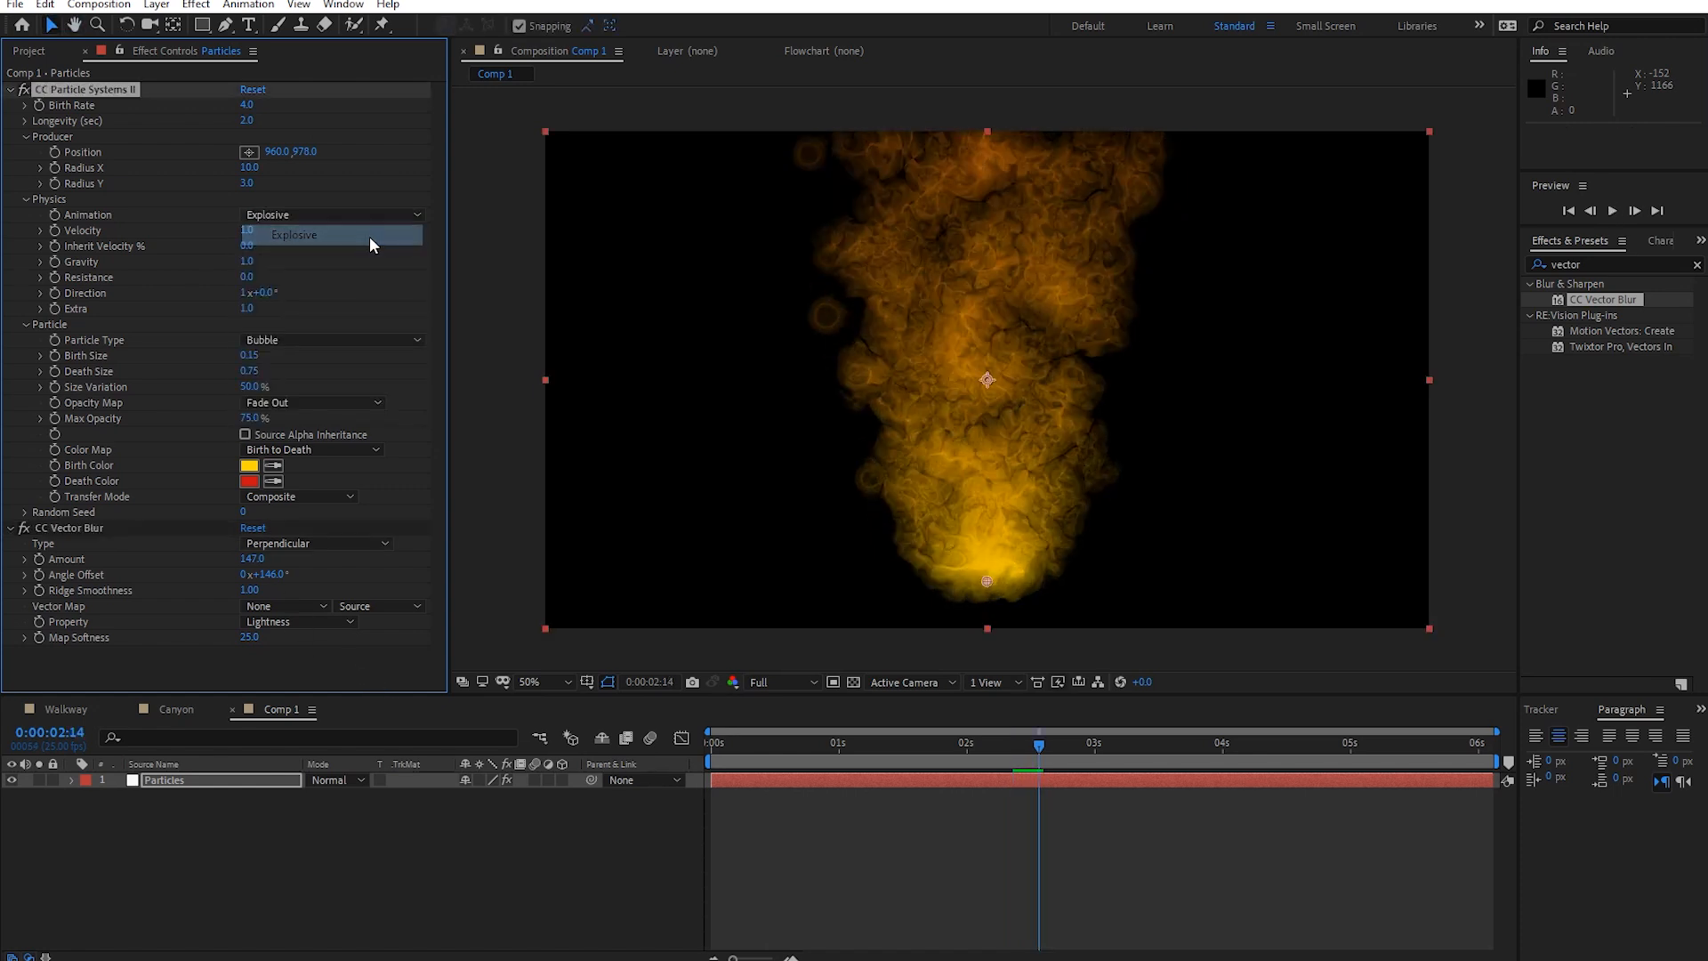
left_click(304, 151)
type("732")
key("Return")
left_click_drag(54, 167, 0, 167)
key("space")
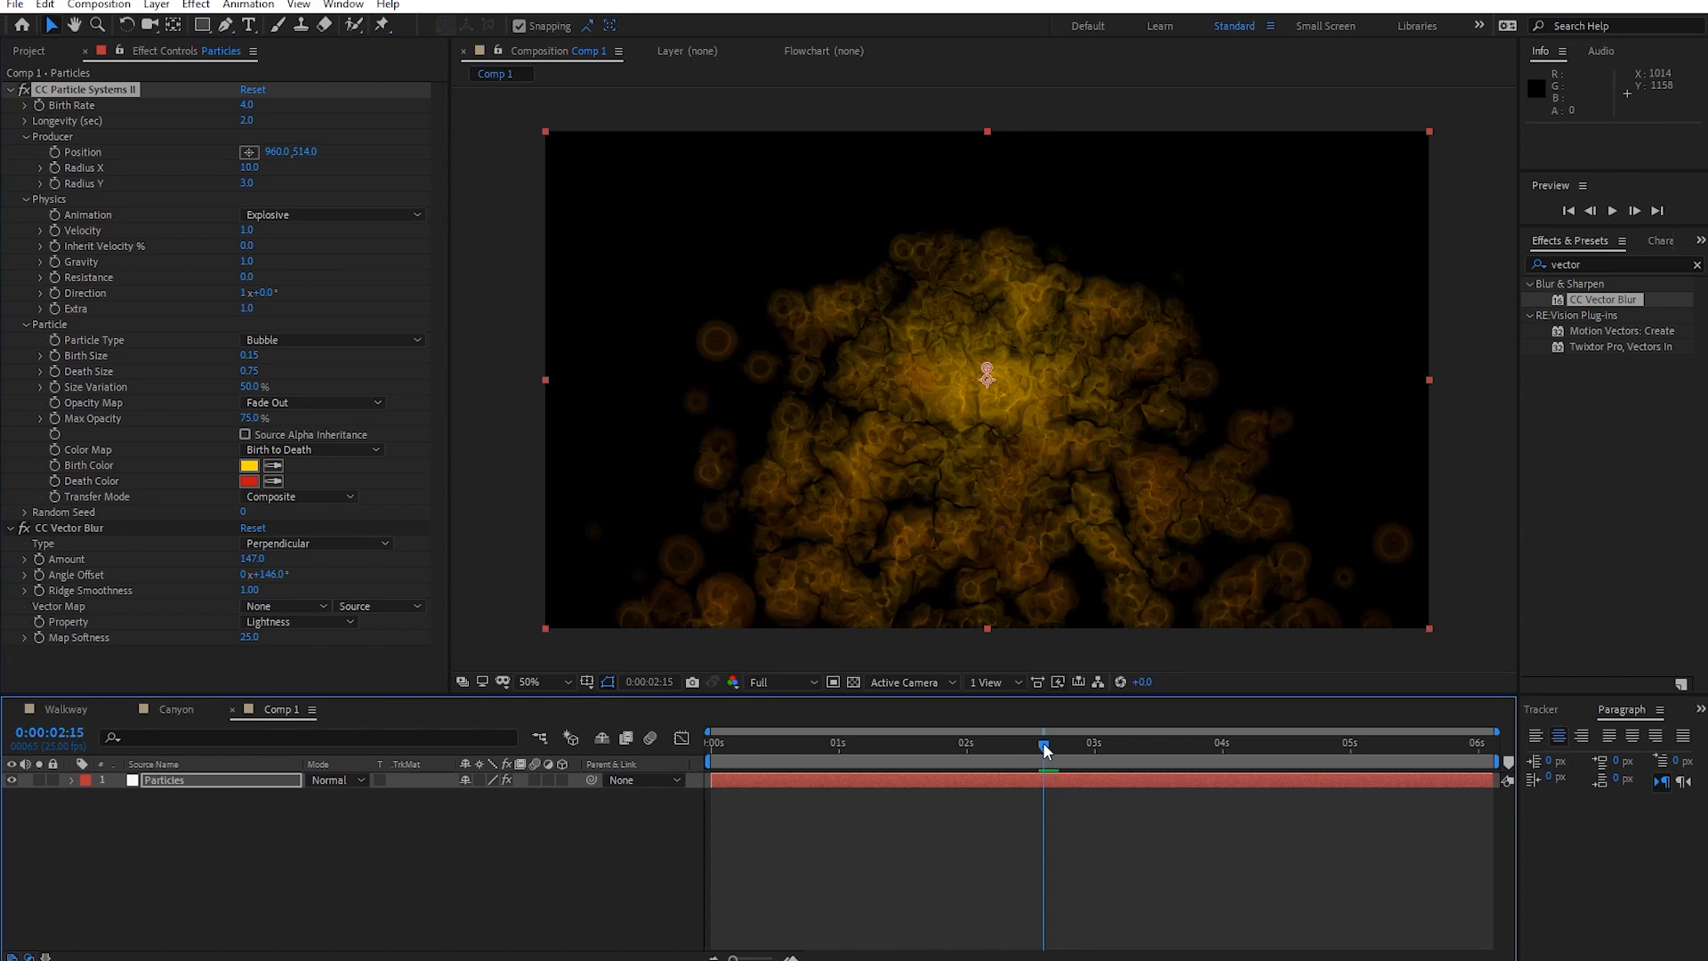
key("space")
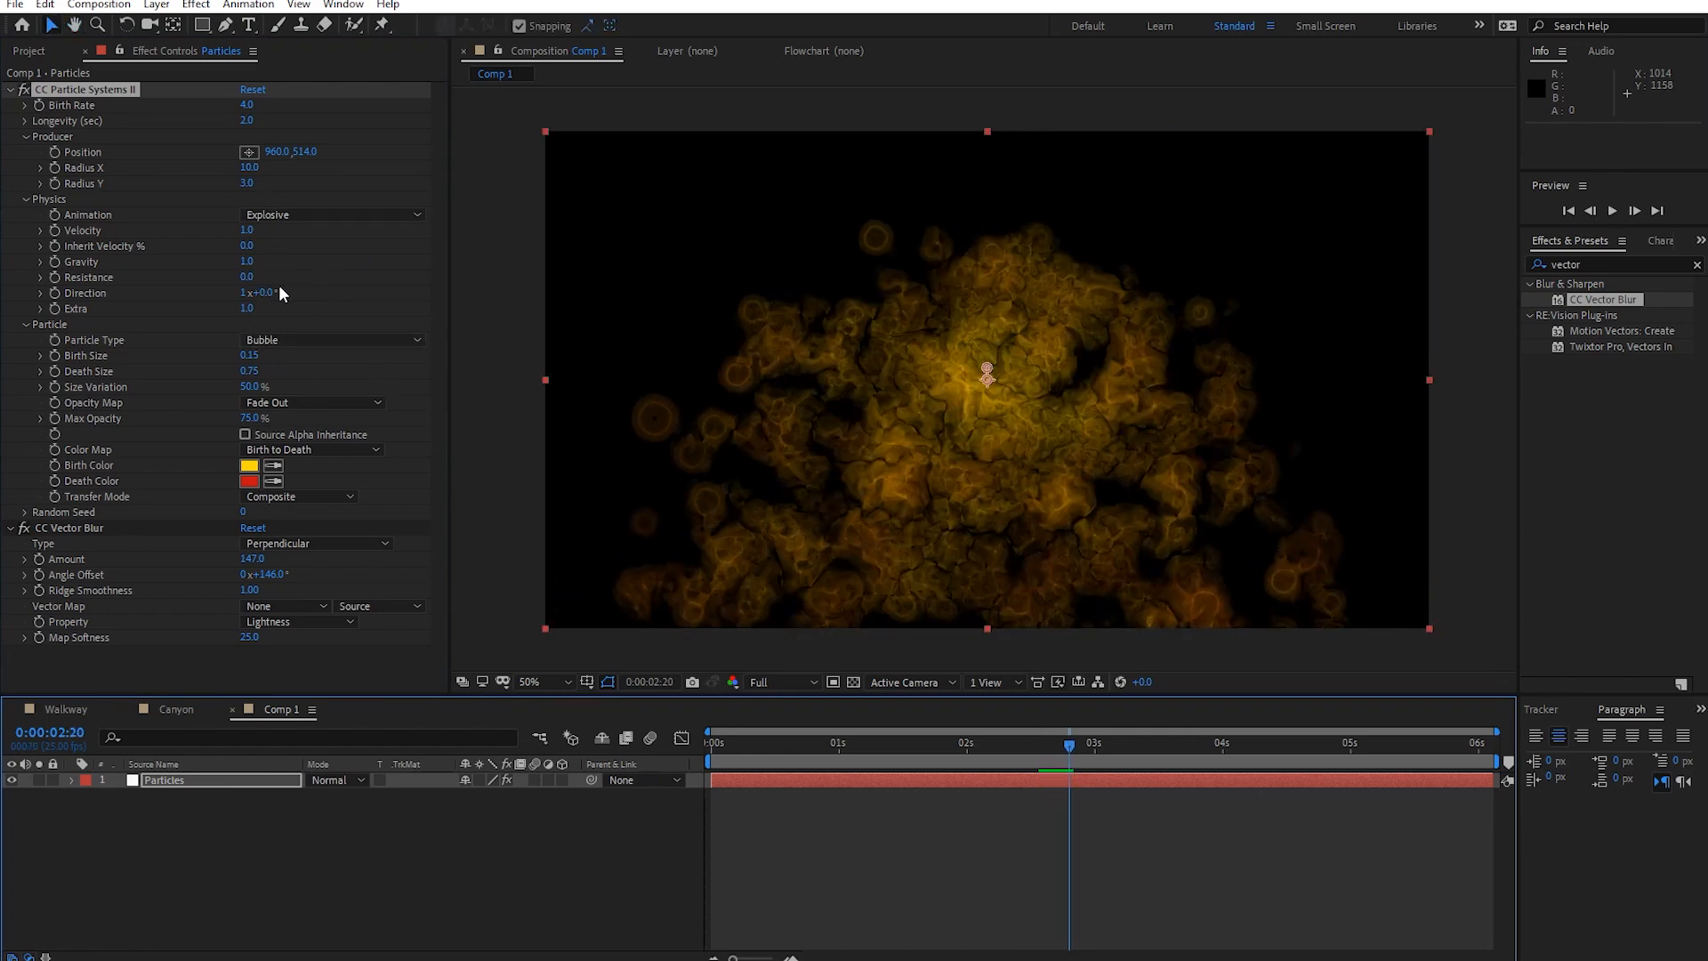
Change the particles' Birth Color to light blue and their Death Color to white (FFFFFF).
left_click(249, 465)
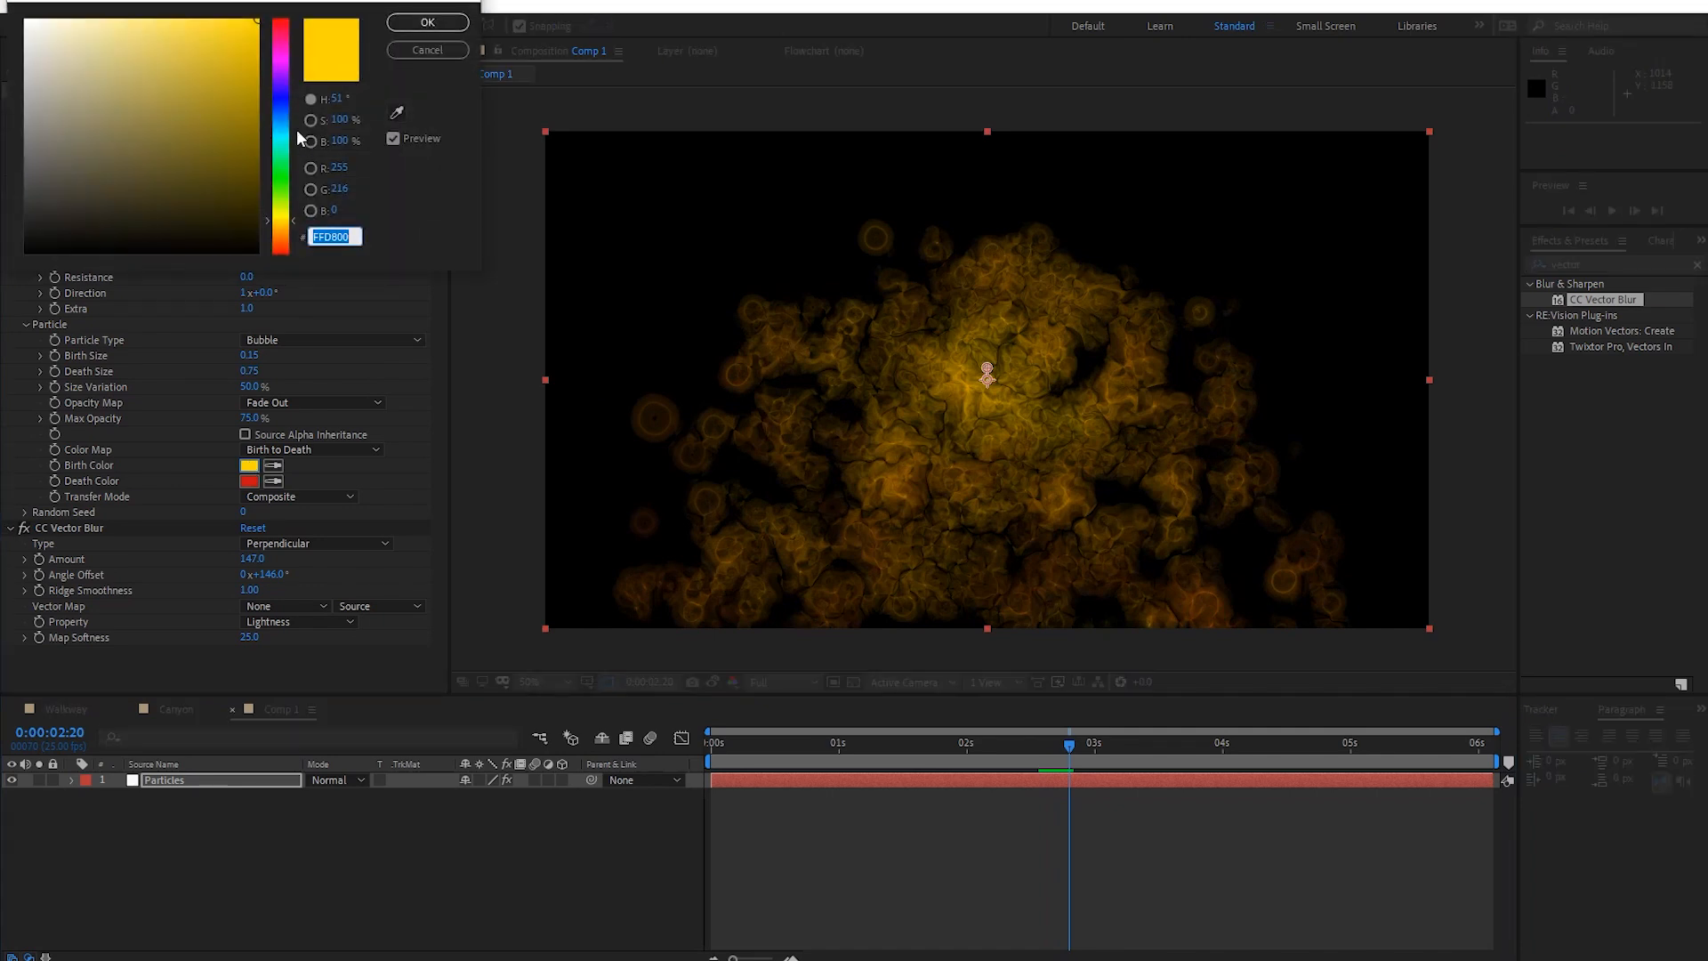
left_click(297, 130)
left_click(427, 22)
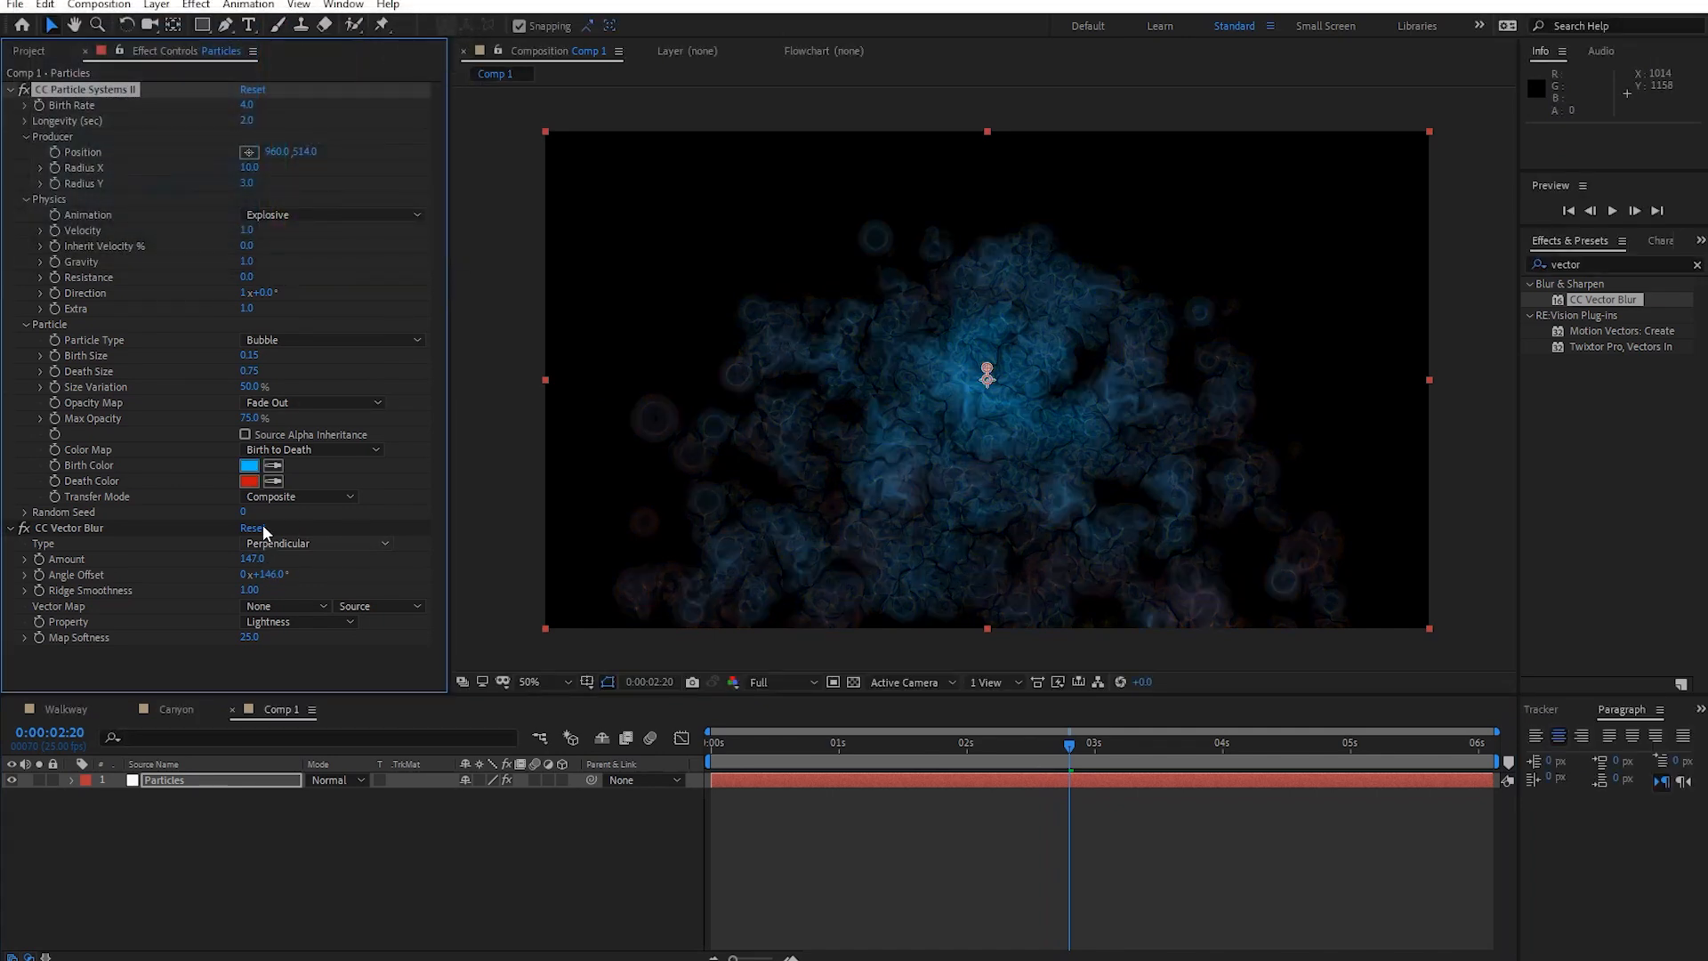
left_click(249, 482)
left_click(283, 99)
mouse_move(233, 28)
left_mouse_down()
mouse_move(251, 8)
mouse_move(104, 45)
mouse_move(25, 18)
left_mouse_up()
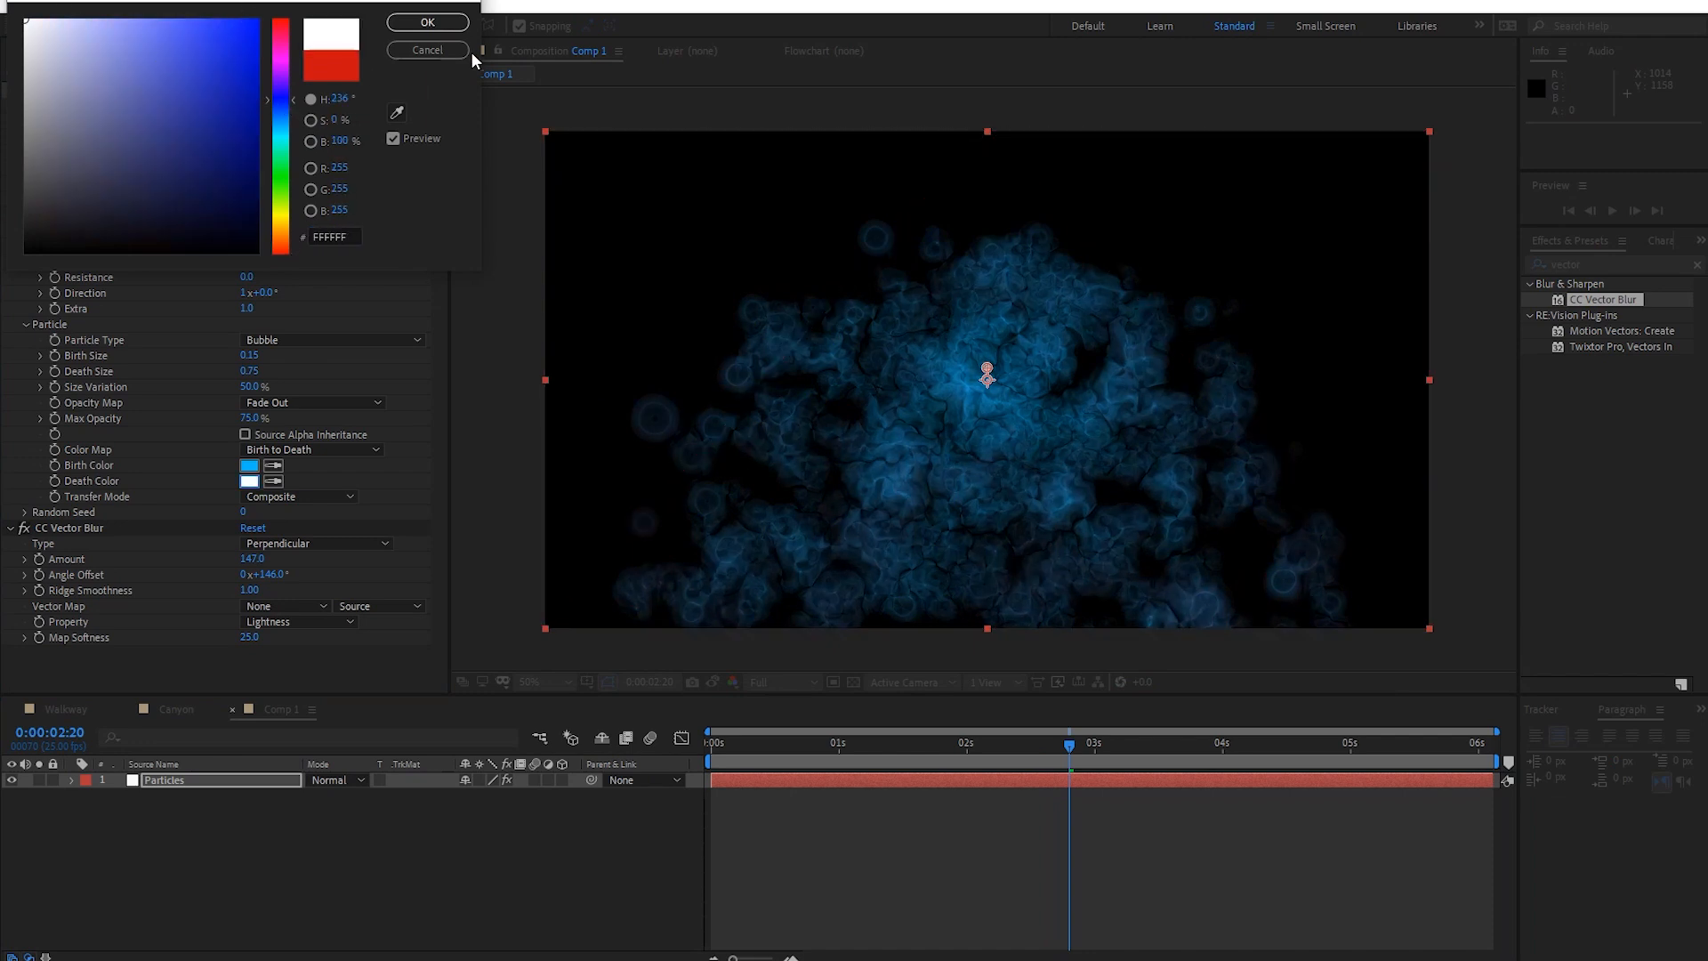
left_click(453, 21)
Play the blue burst from 0:00:02:21, lowering the preview resolution to Quarter for smoother playback.
key("space")
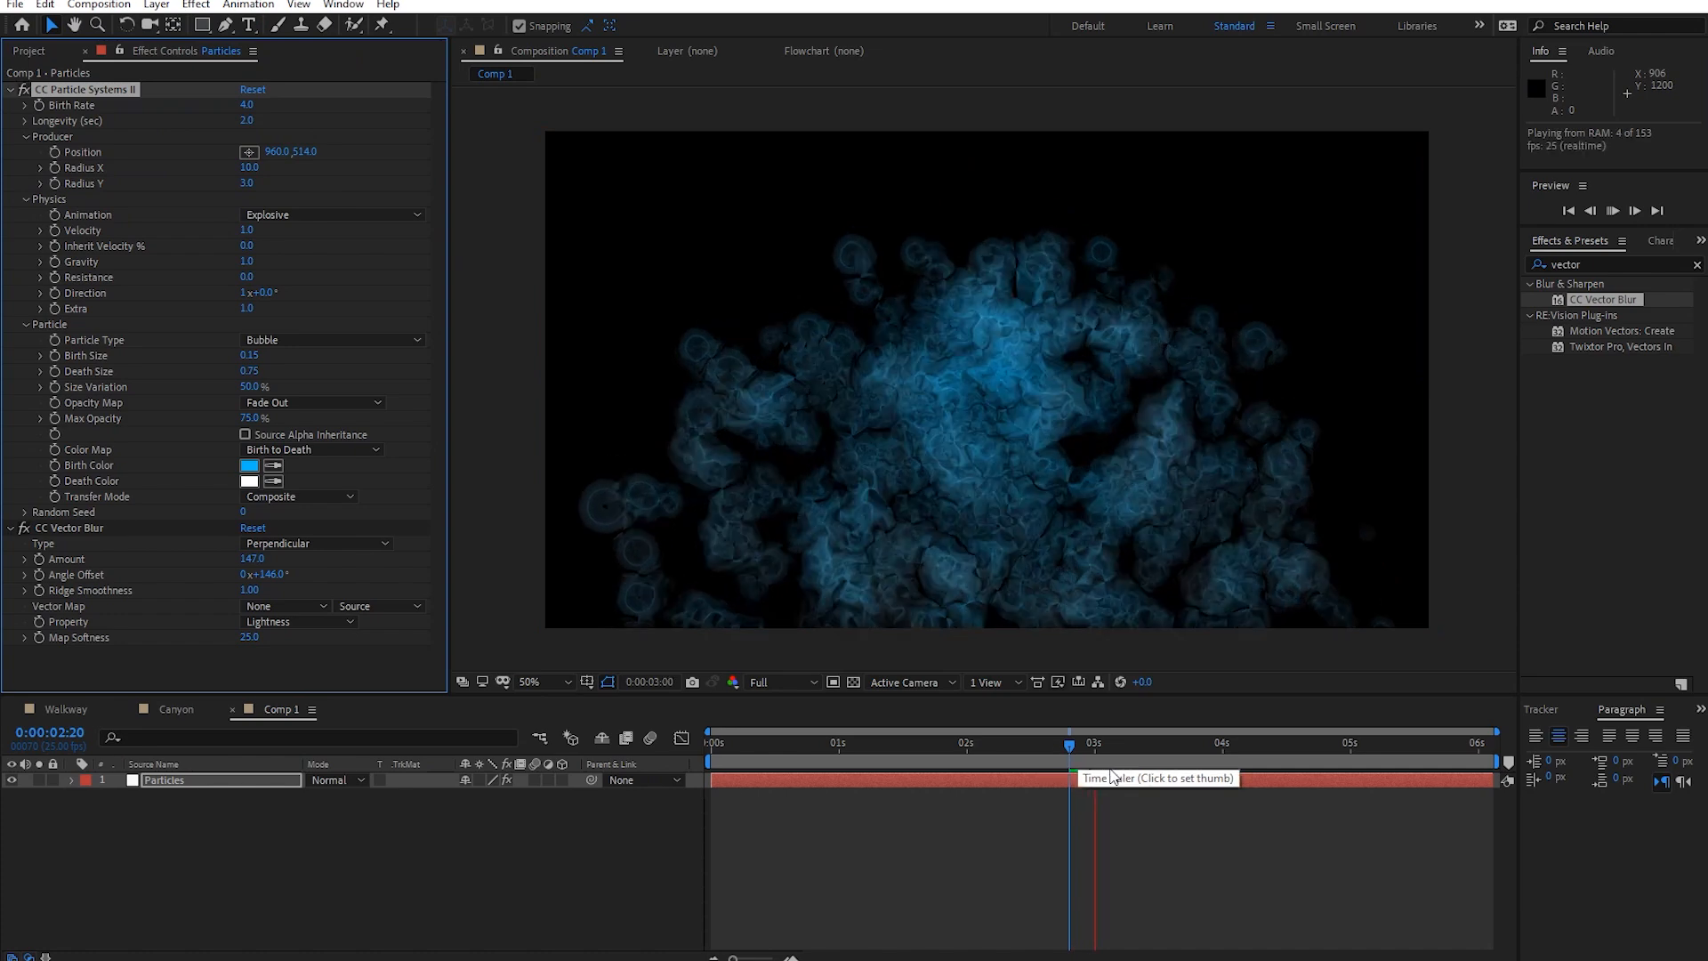
left_click(1076, 745)
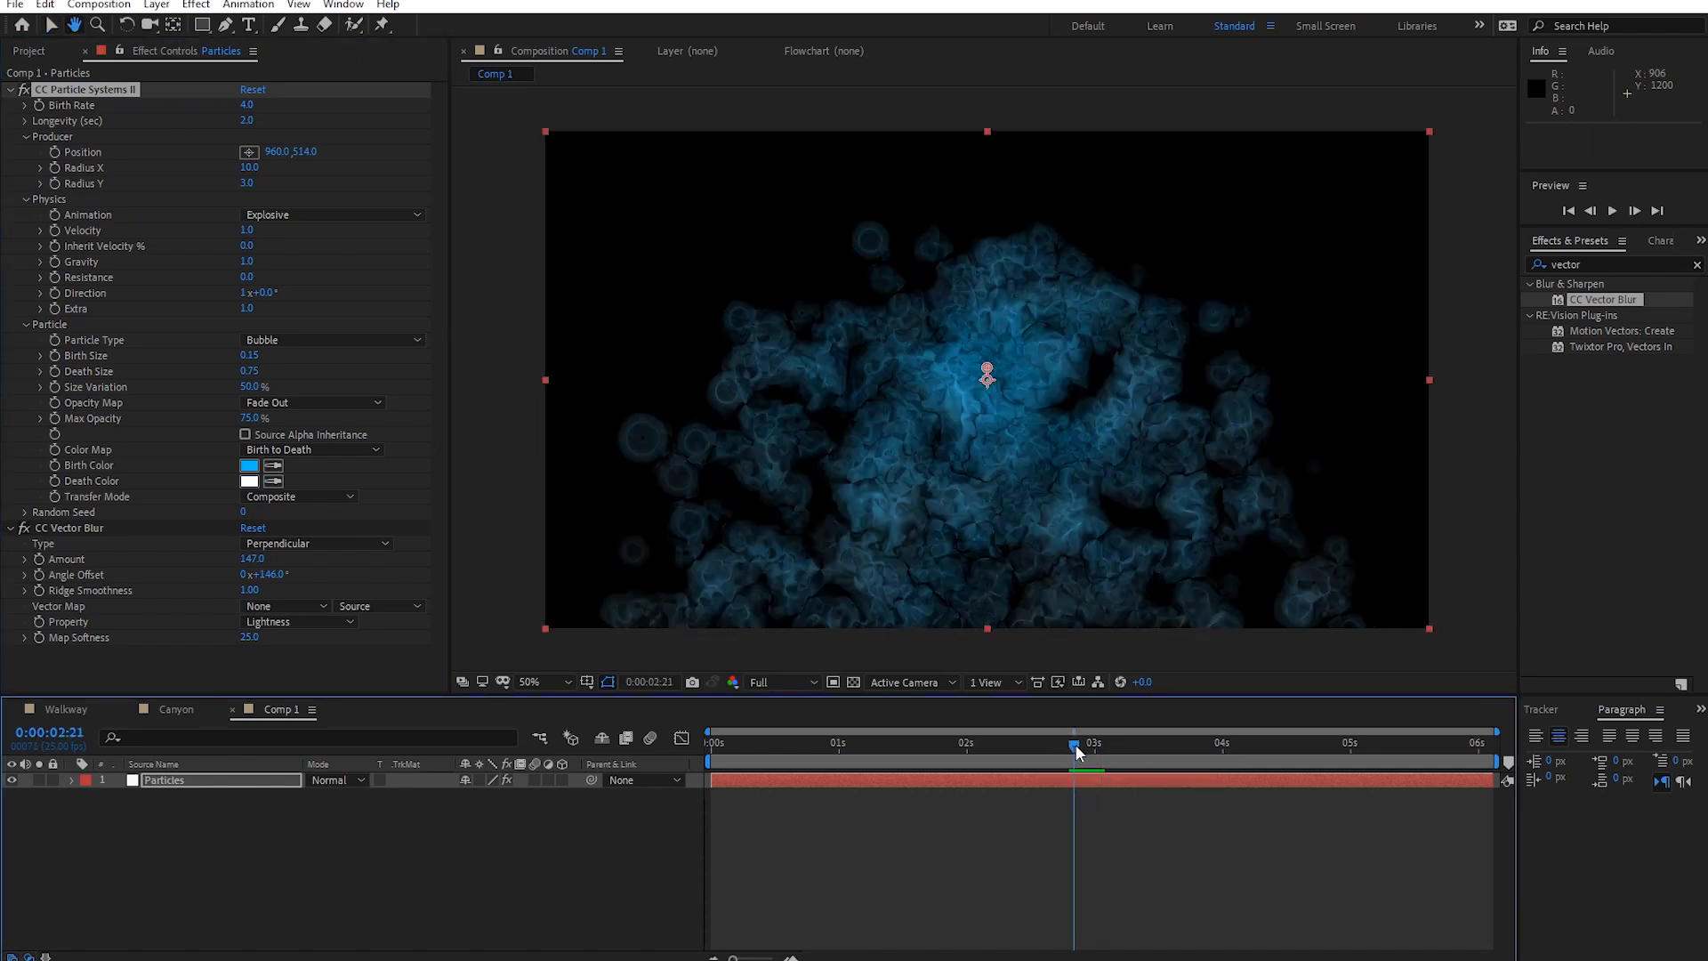
key("space")
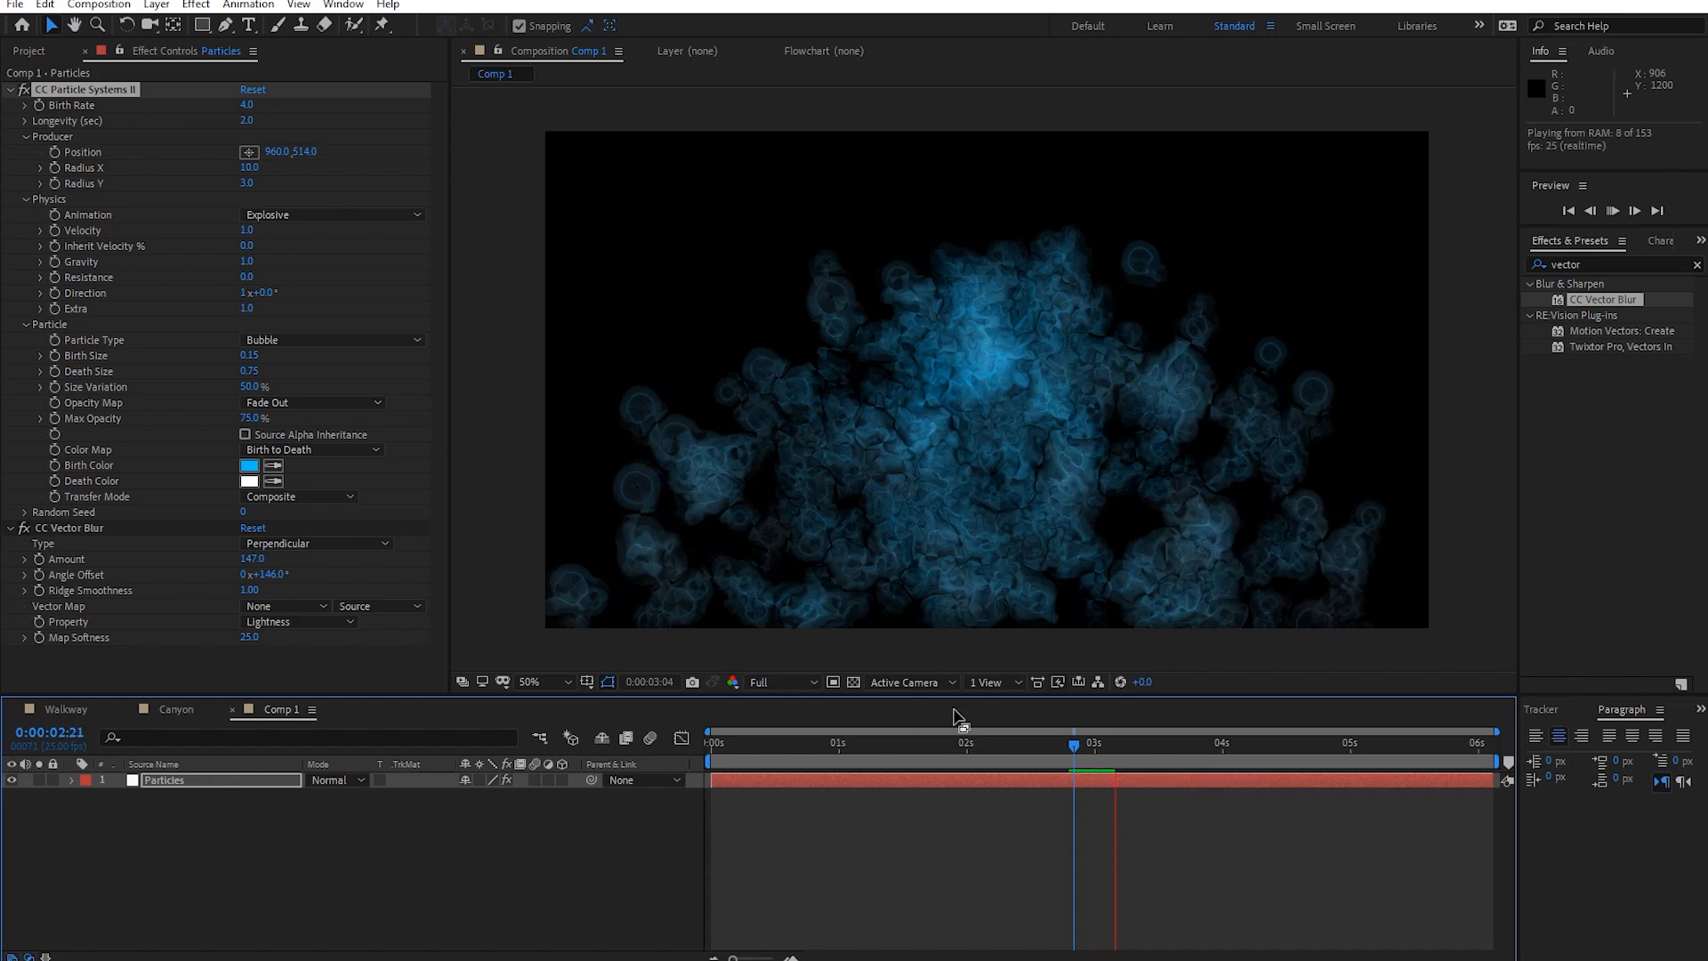
left_click(781, 681)
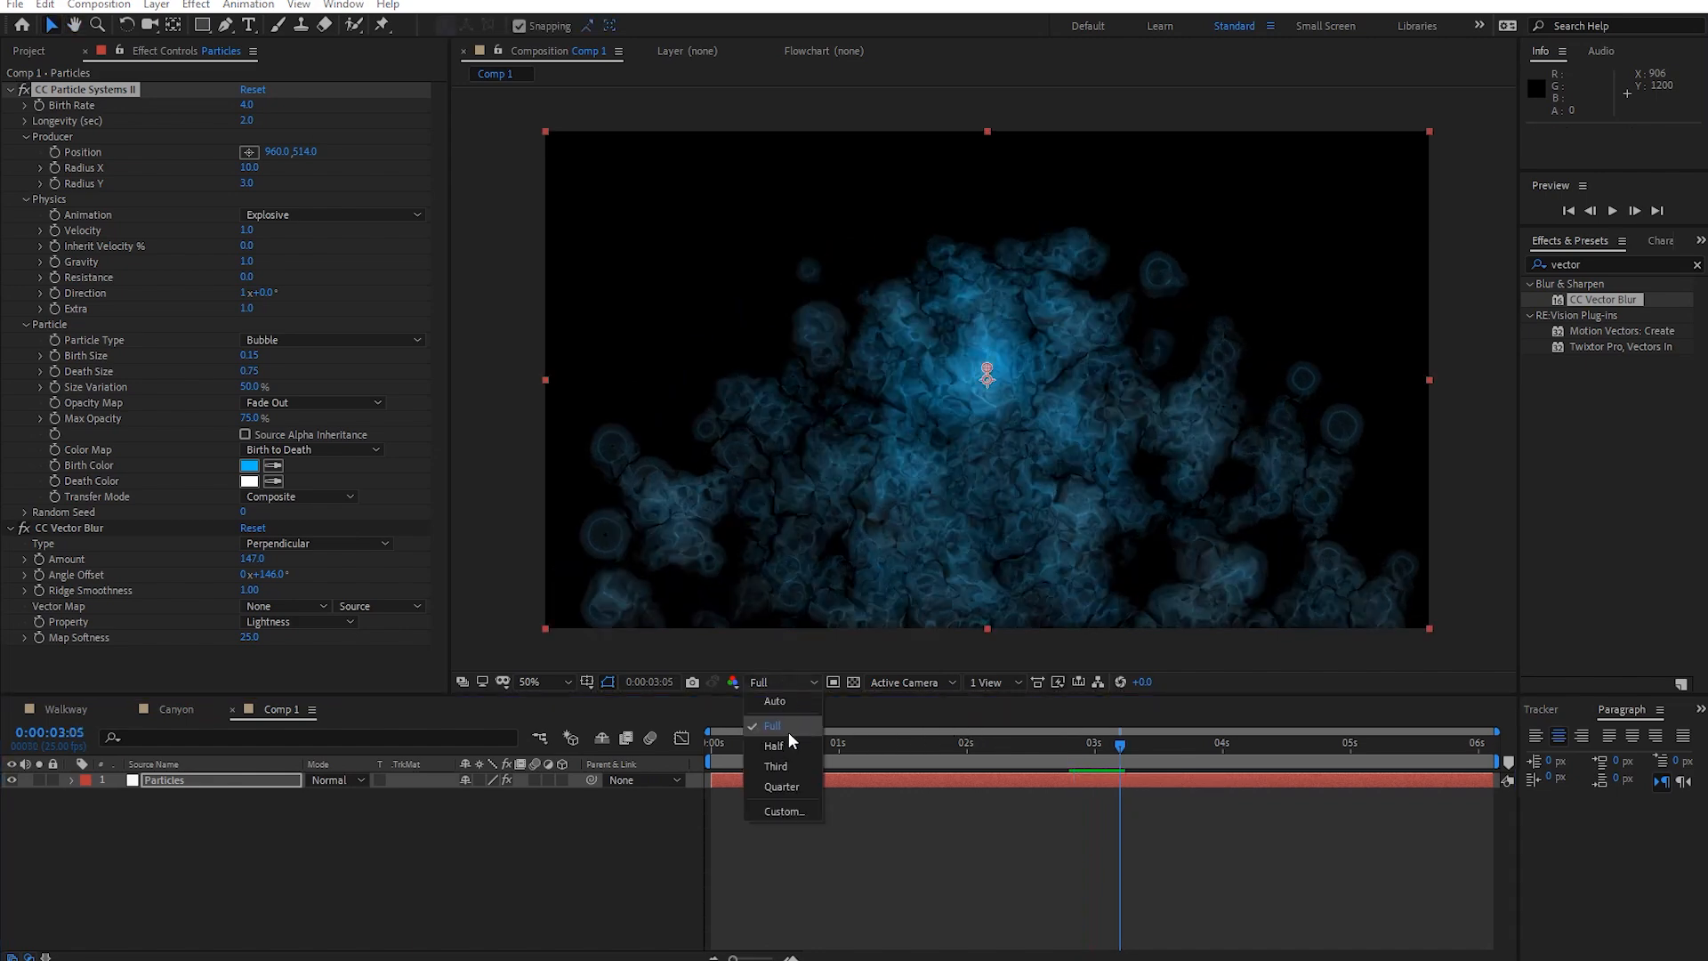
left_click(781, 786)
key("space")
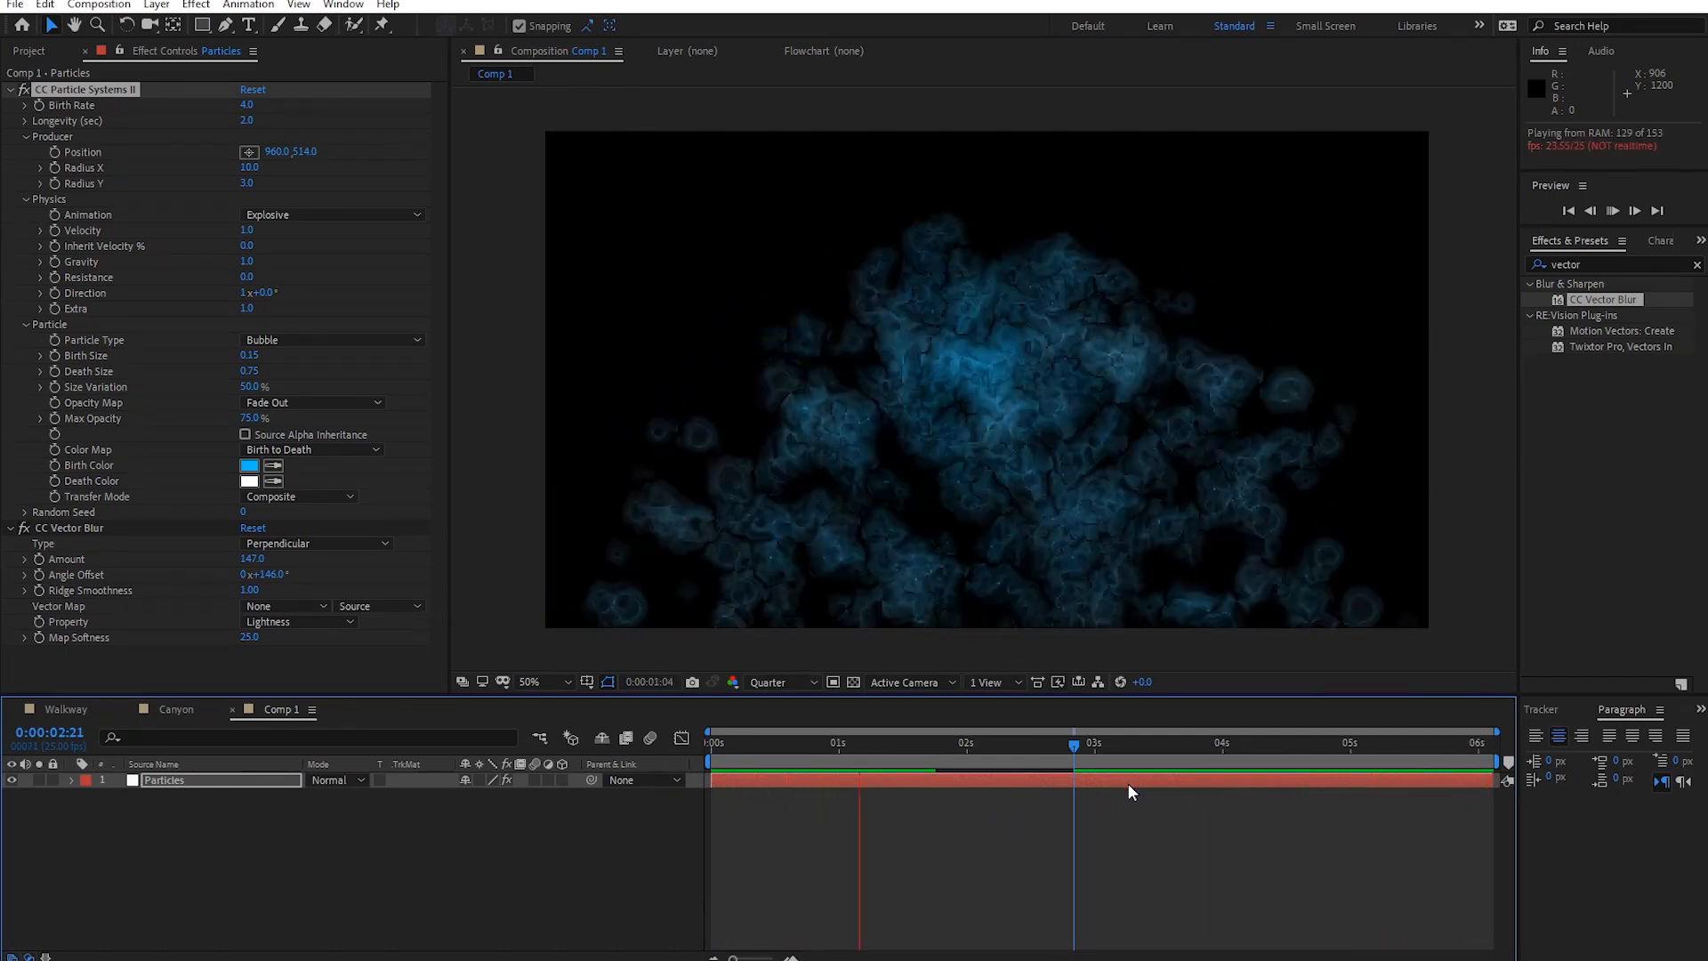
key("space")
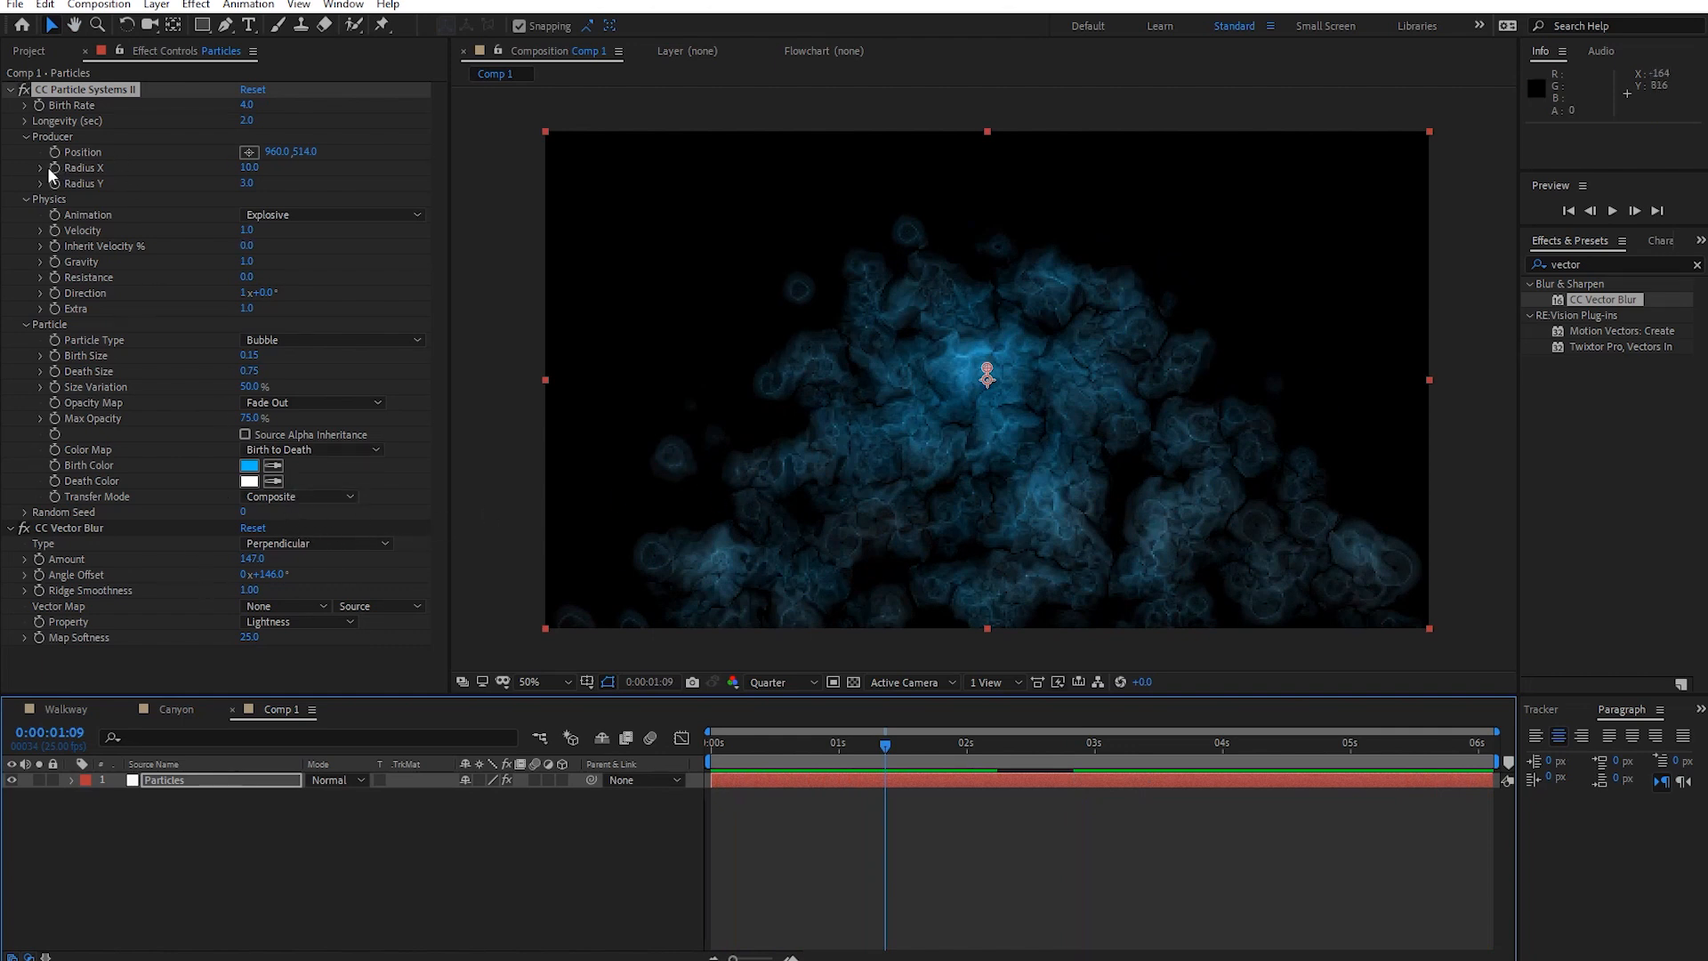
Collapse CC Vector Blur and review the Producer, Physics and Particle settings of CC Particle Systems II one group at a time.
left_click(10, 527)
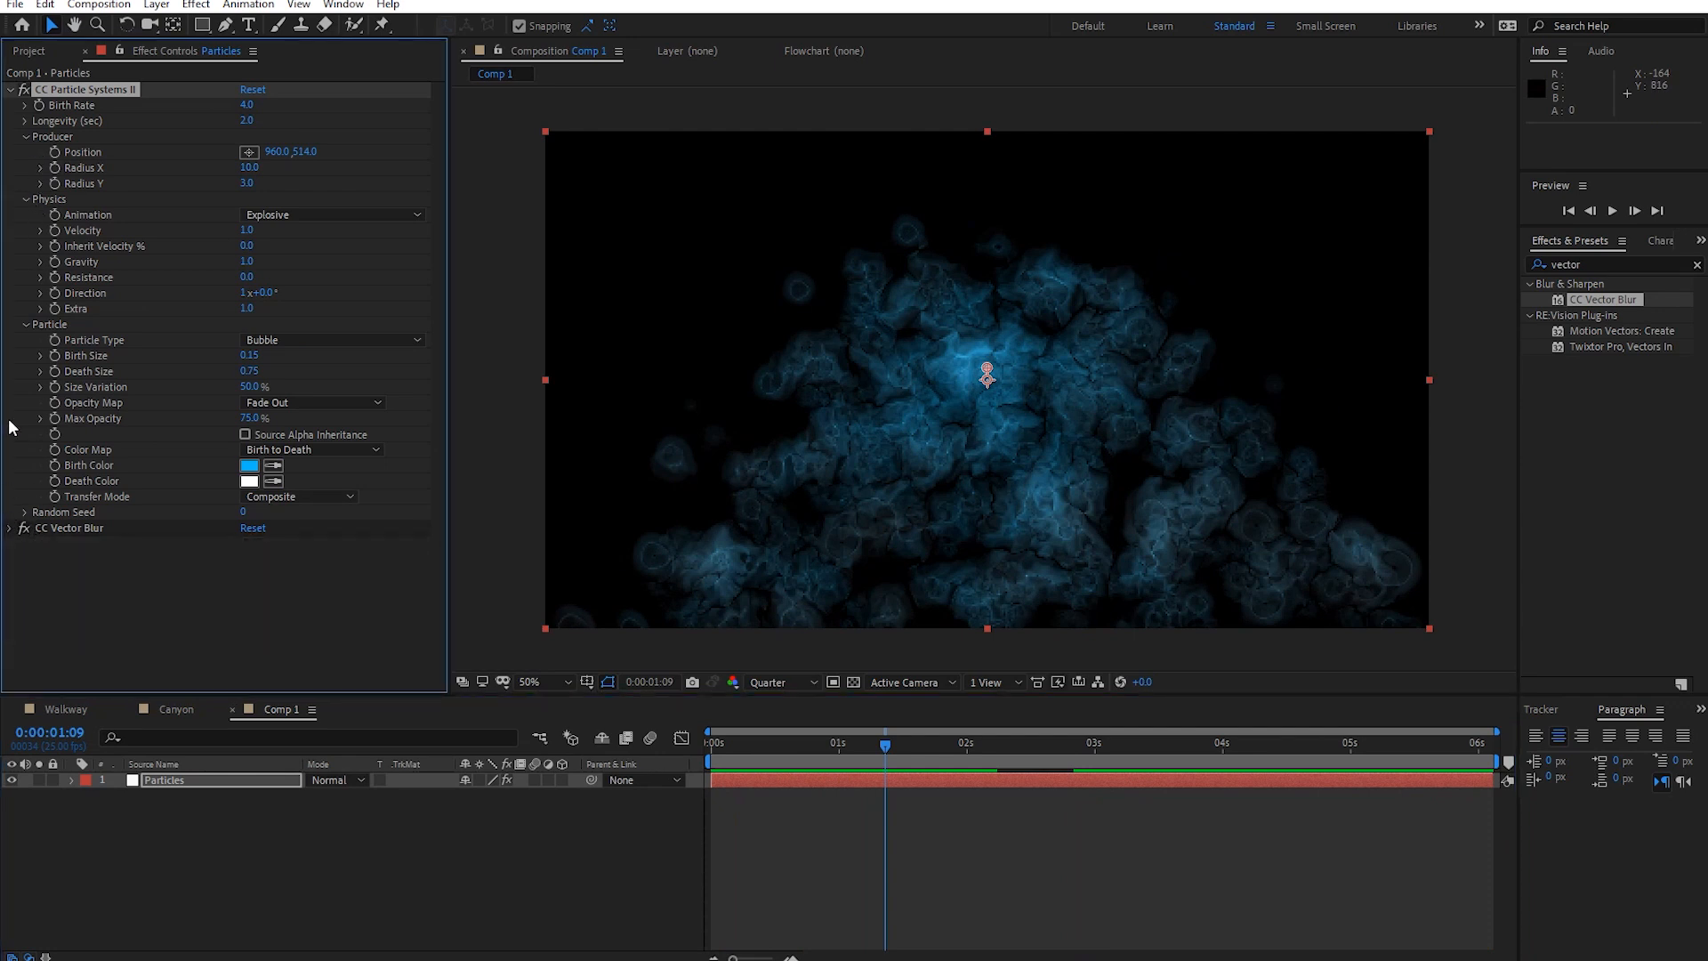
left_click(27, 322)
left_click(23, 198)
left_click(21, 137)
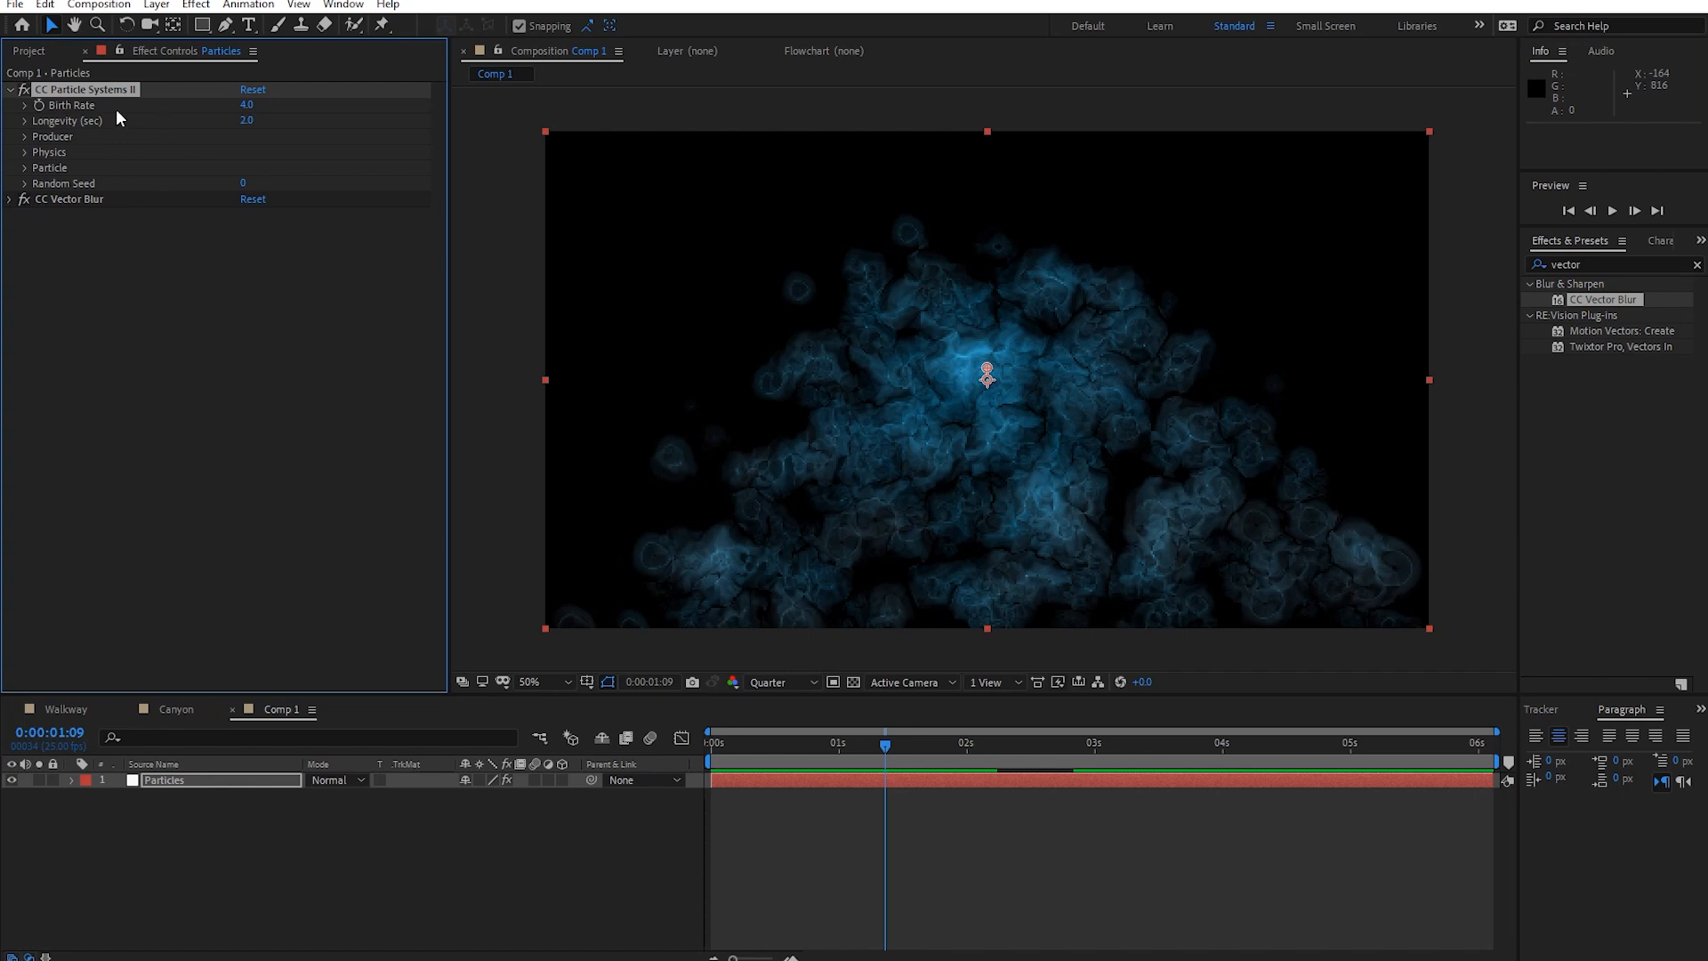
left_click(25, 138)
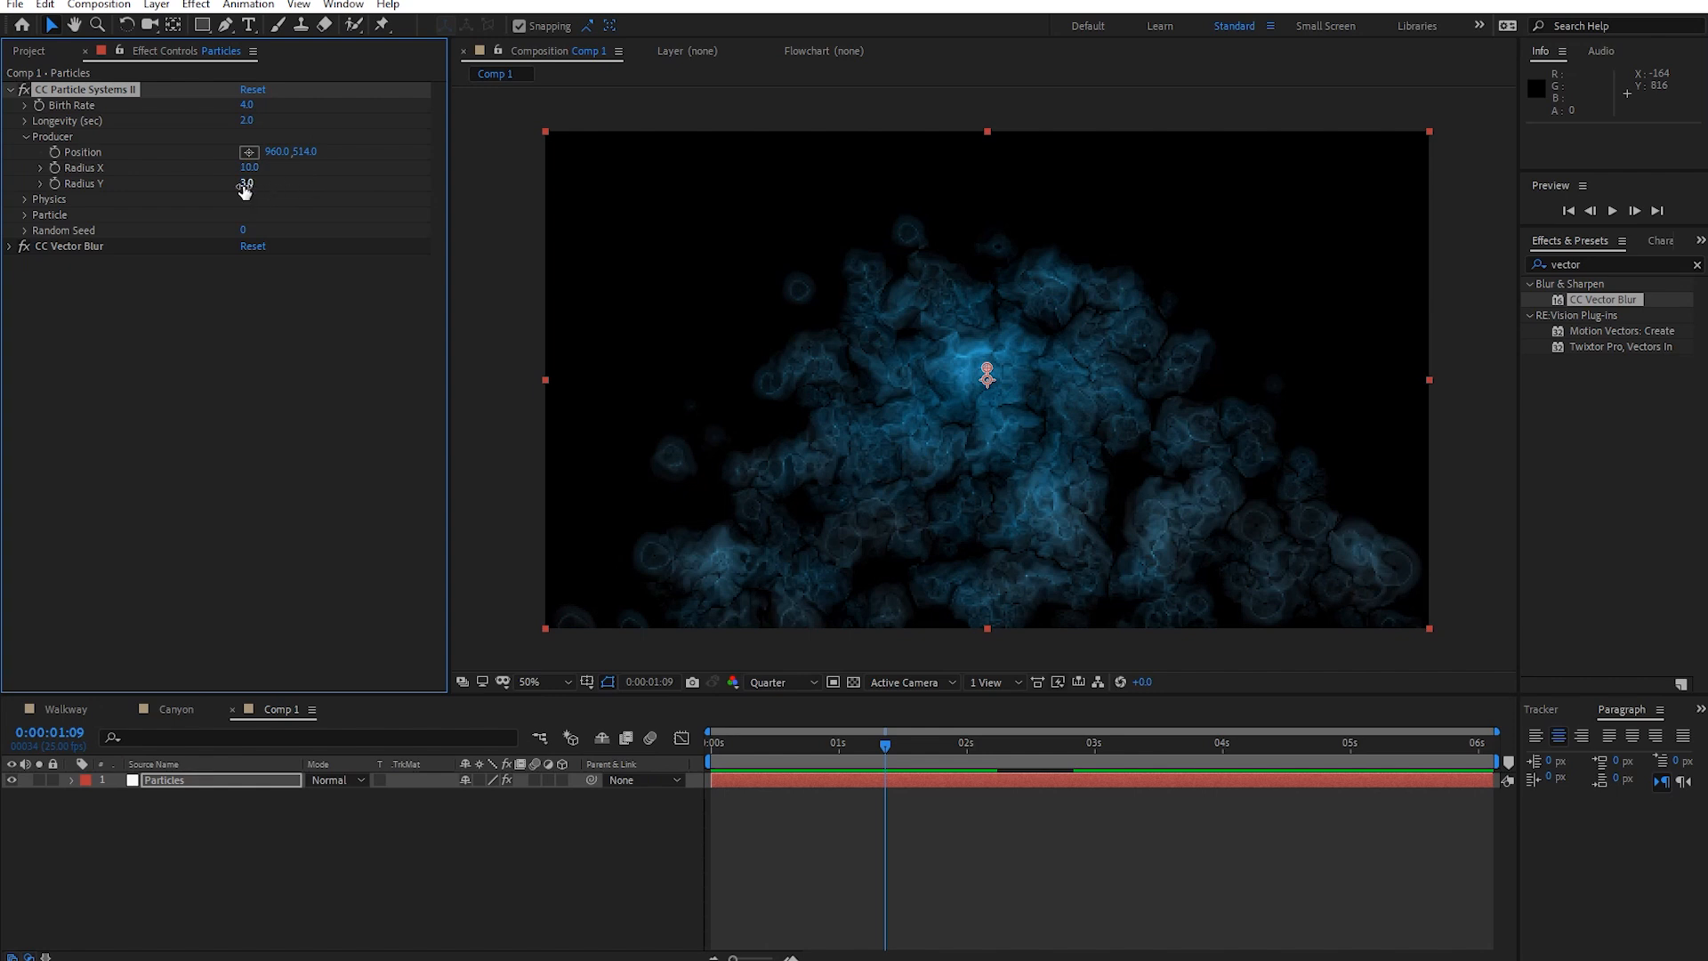
left_click(24, 200)
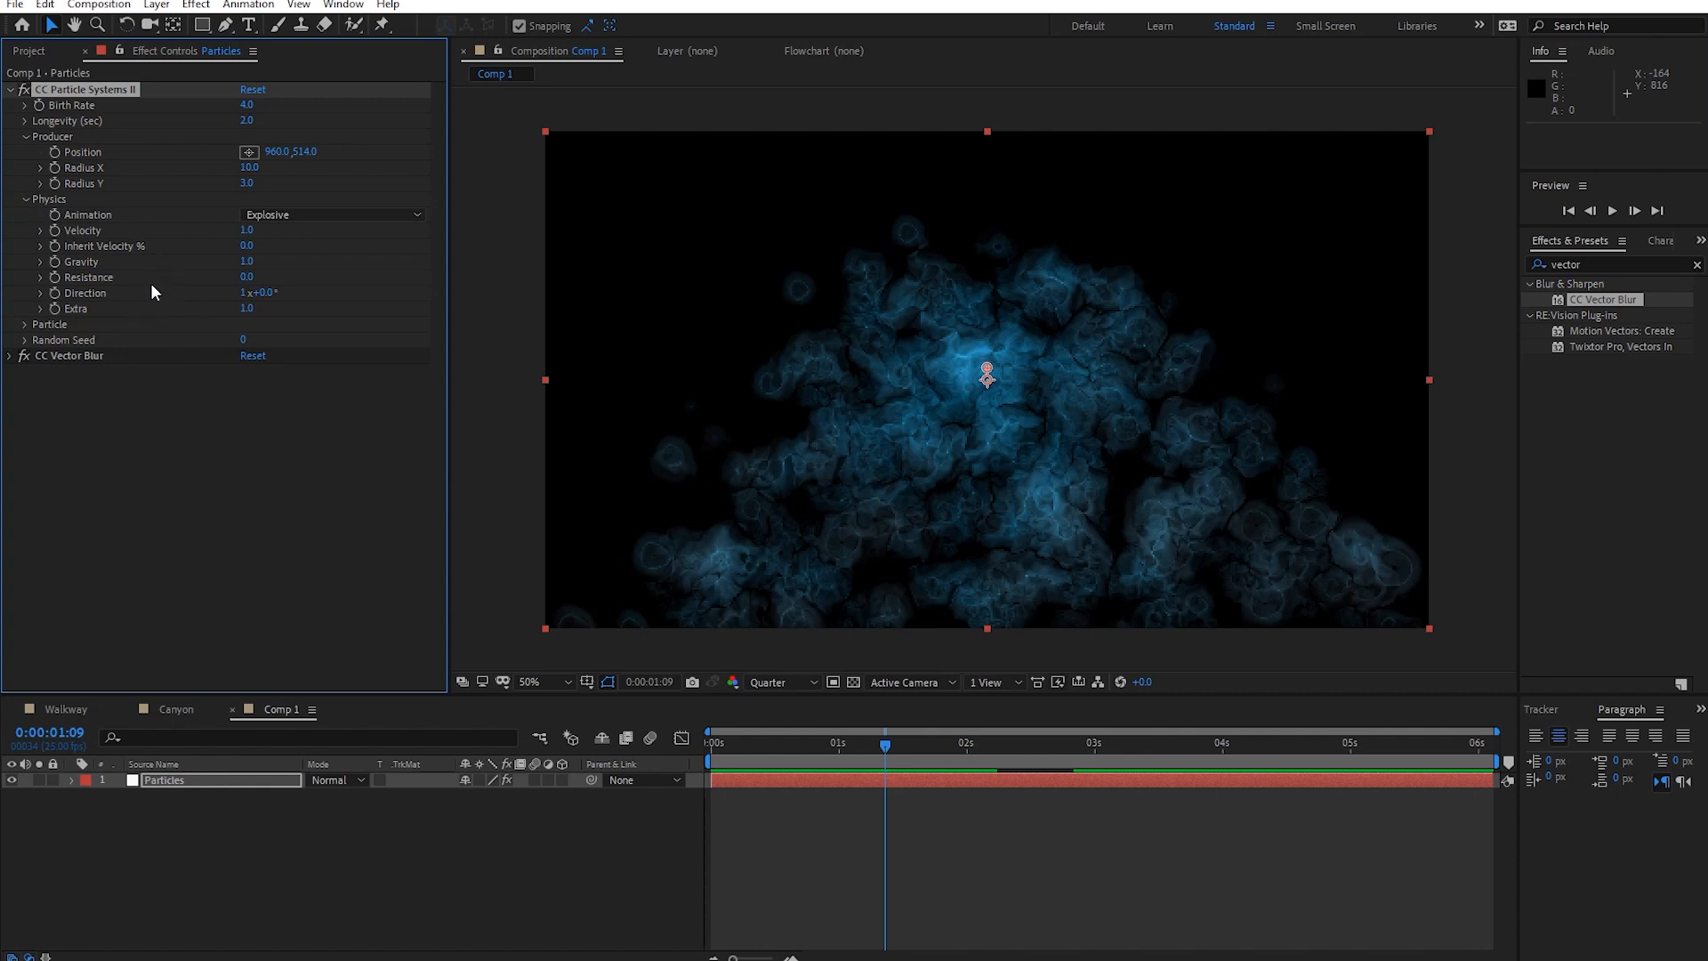
left_click(25, 324)
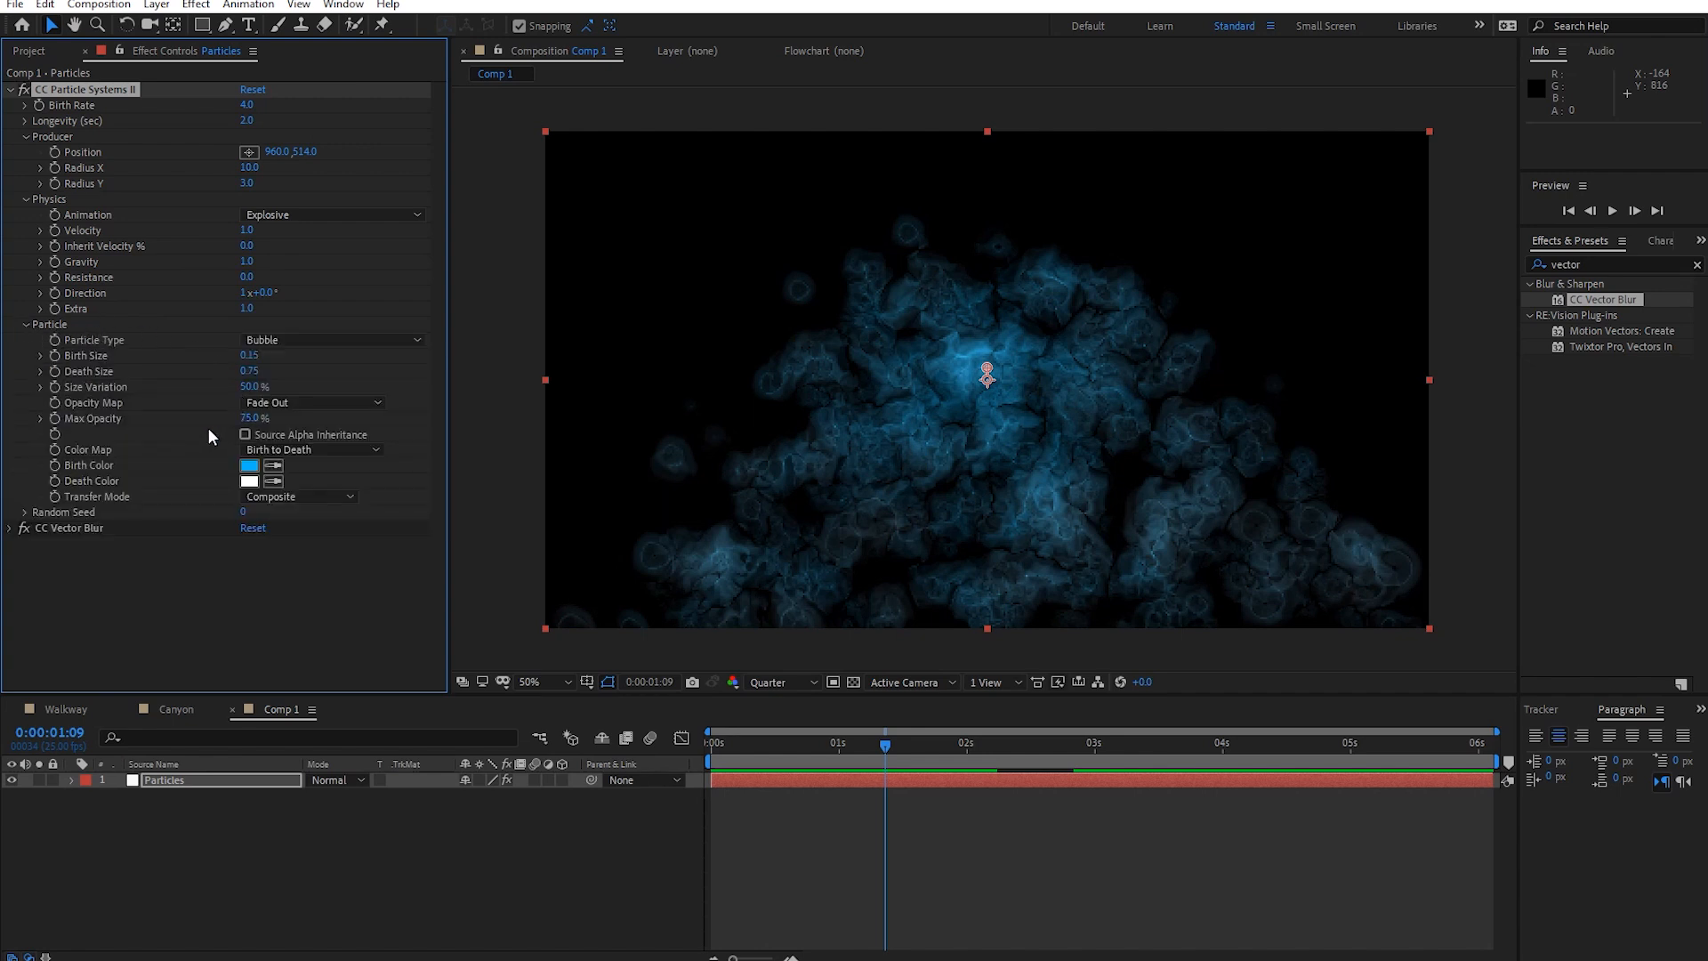
Try Shaded Sphere as the Particle Type, switch it to Motion Polygon and scrub to 0:00:01:20.
left_click(371, 340)
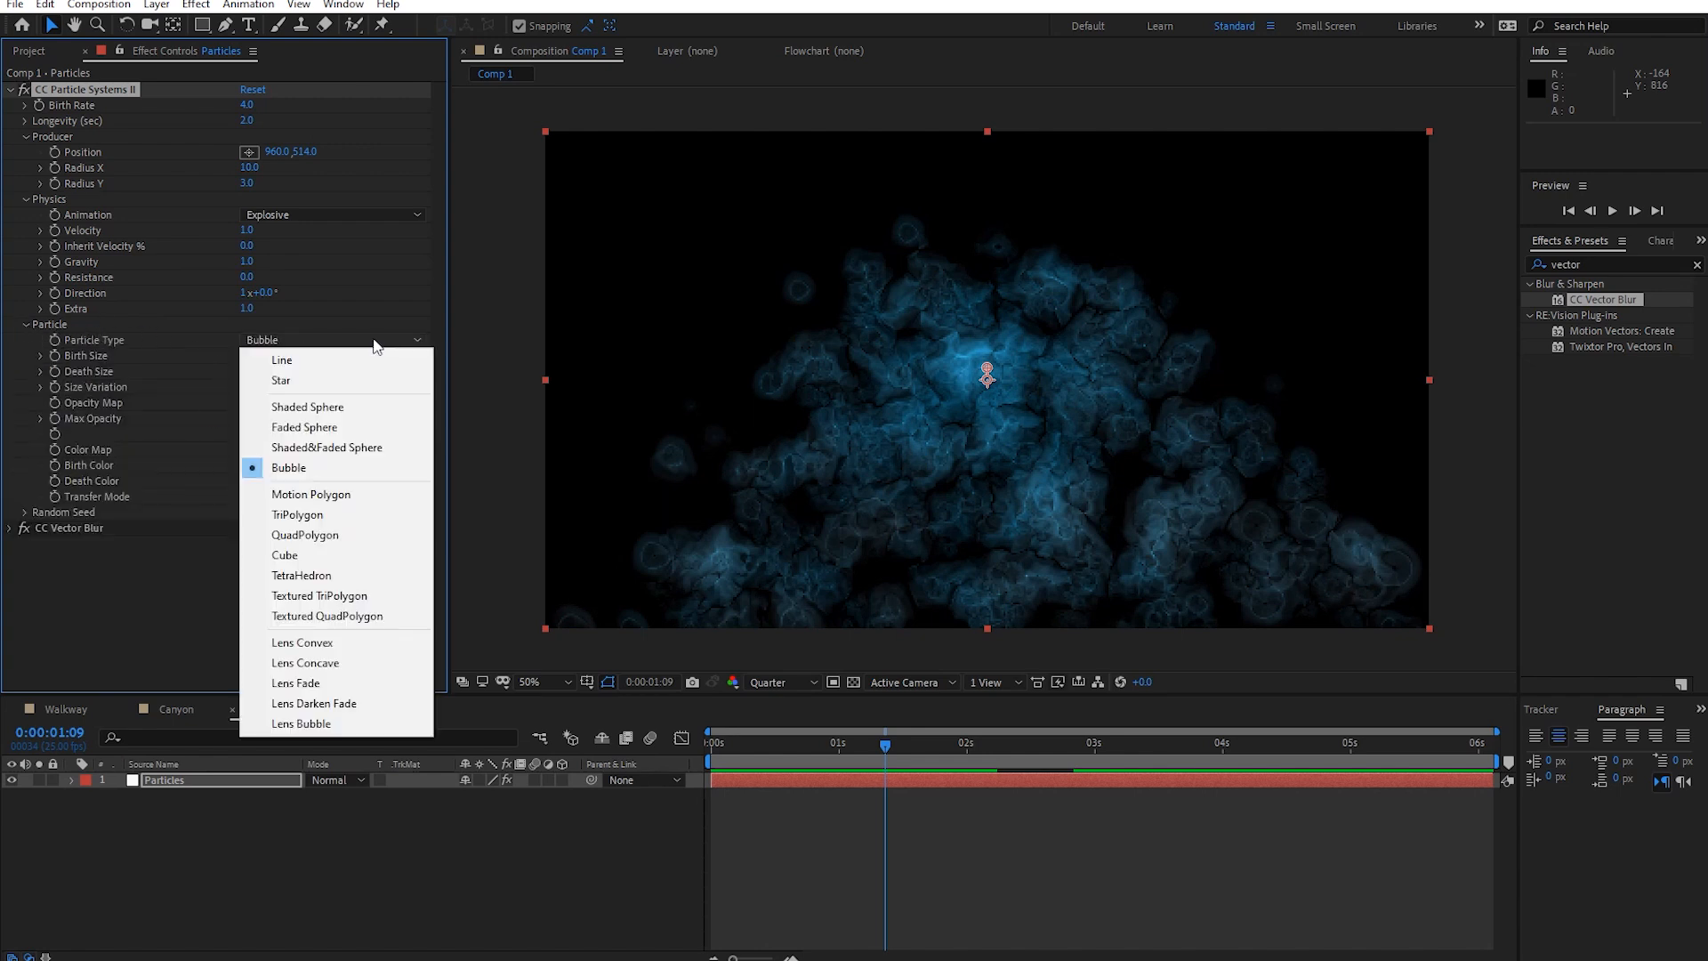
left_click(327, 405)
left_click(398, 339)
left_click(306, 489)
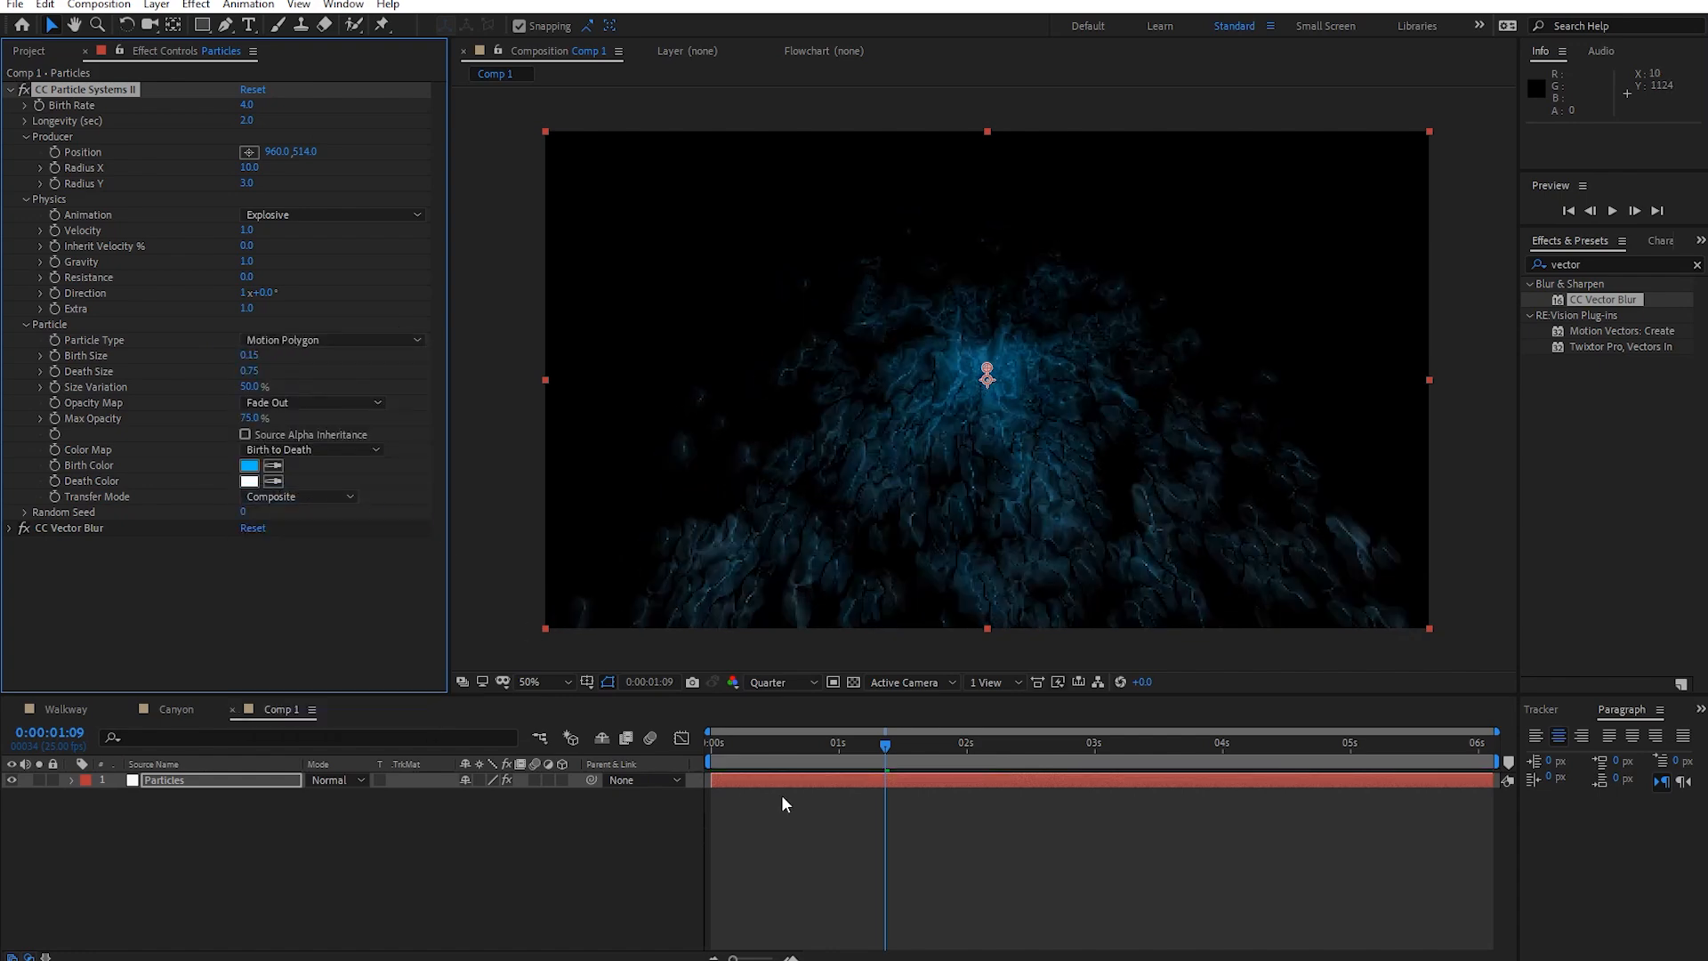
left_click_drag(879, 745, 941, 761)
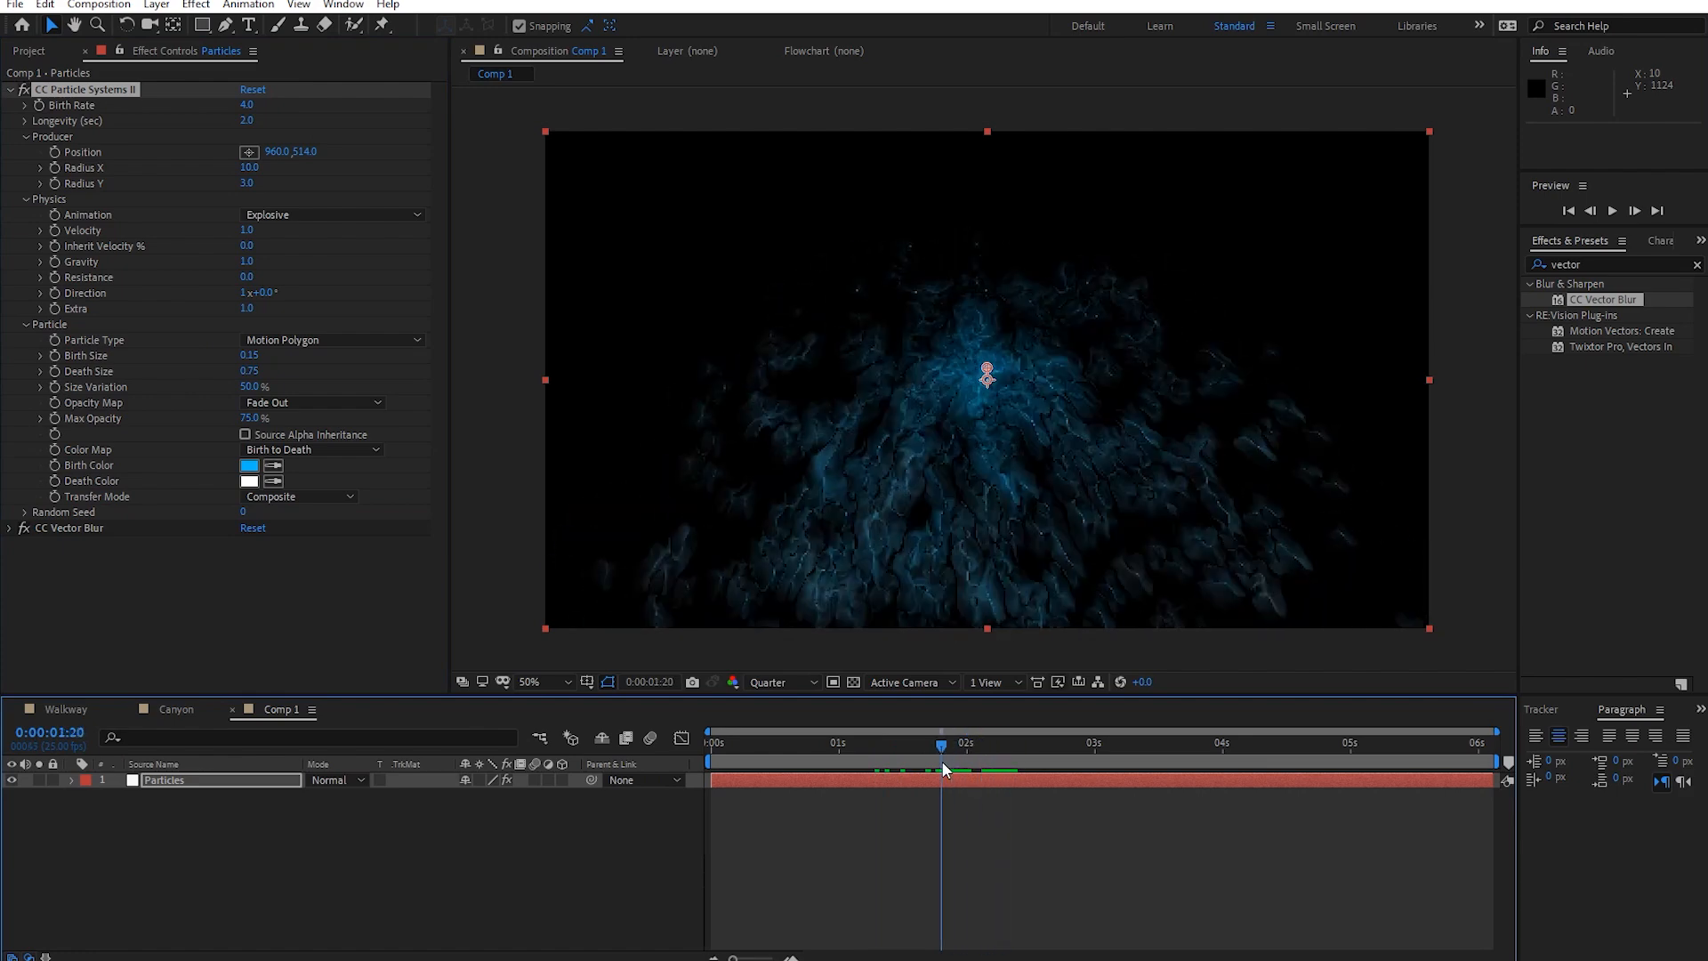
Compare the particles with and without CC Vector Blur, leaving the effect turned off.
left_click(24, 529)
left_click(23, 529)
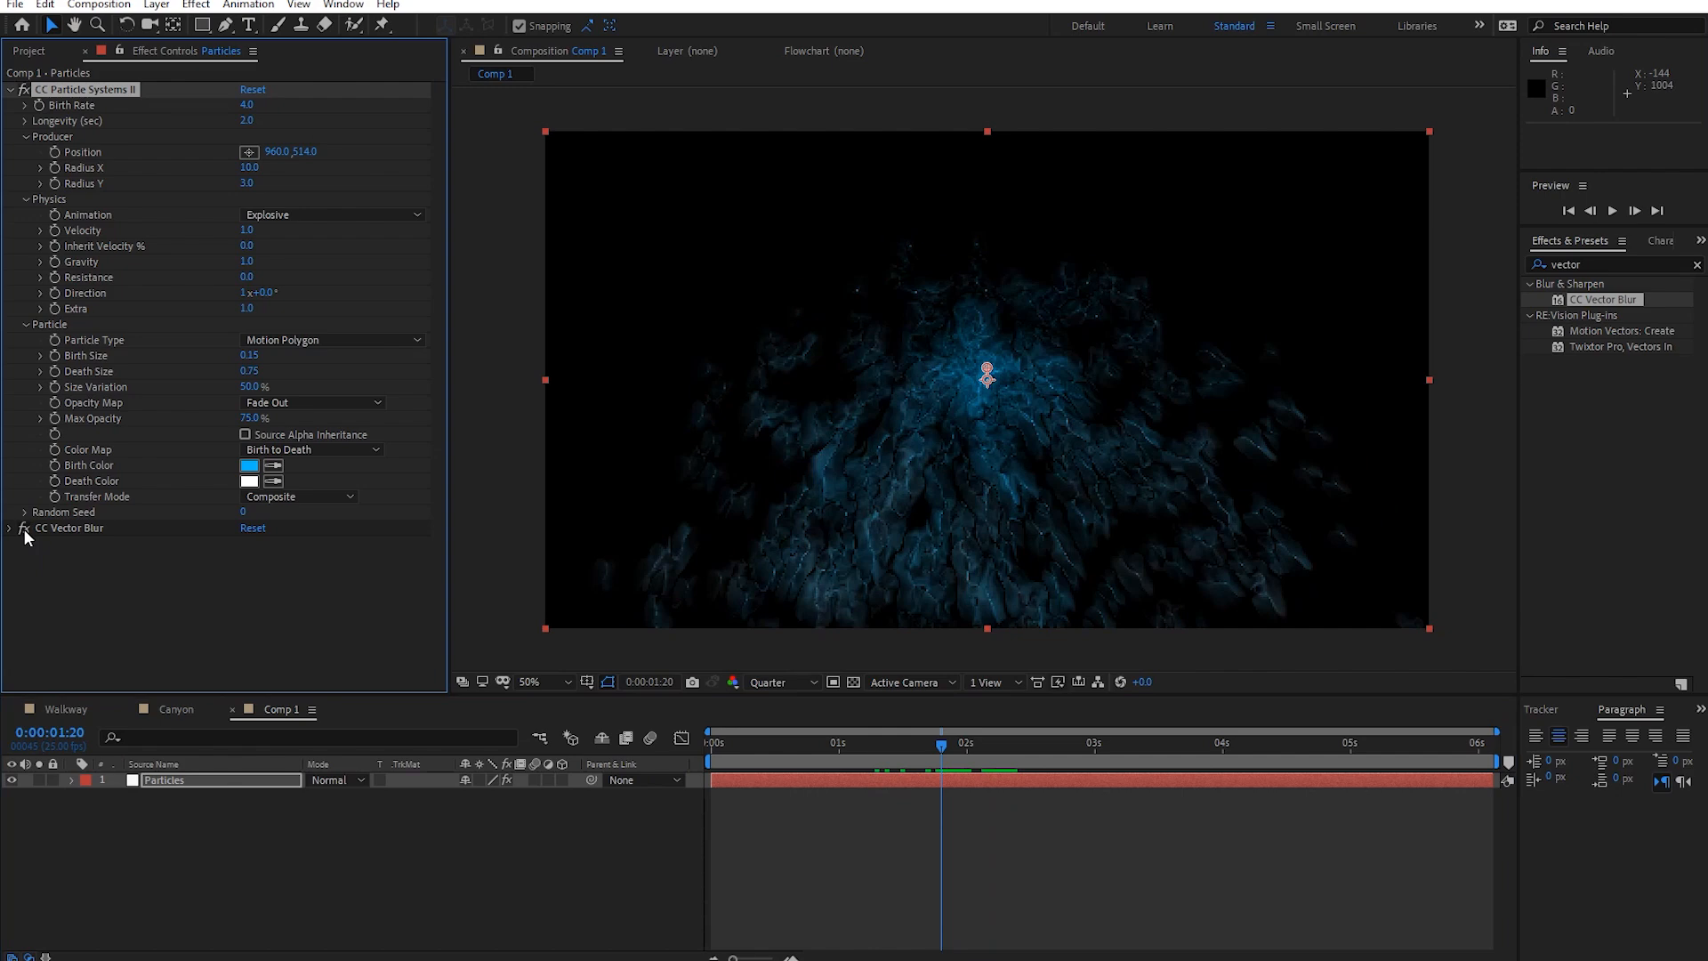
left_click(23, 528)
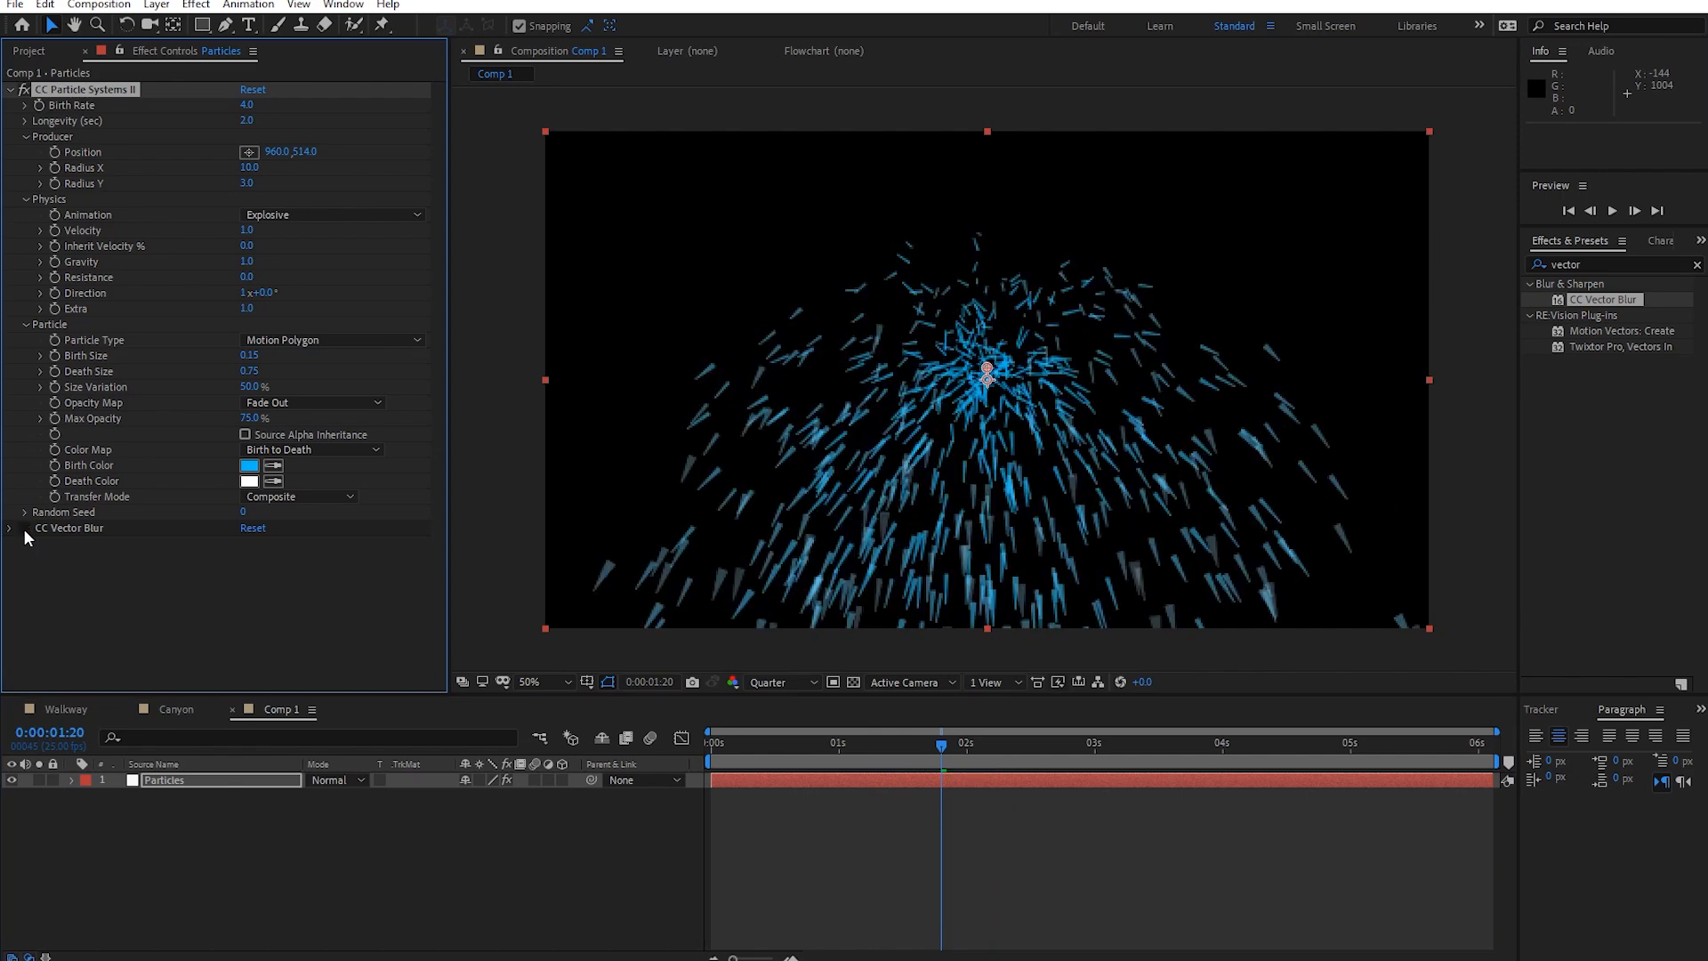
left_click(23, 528)
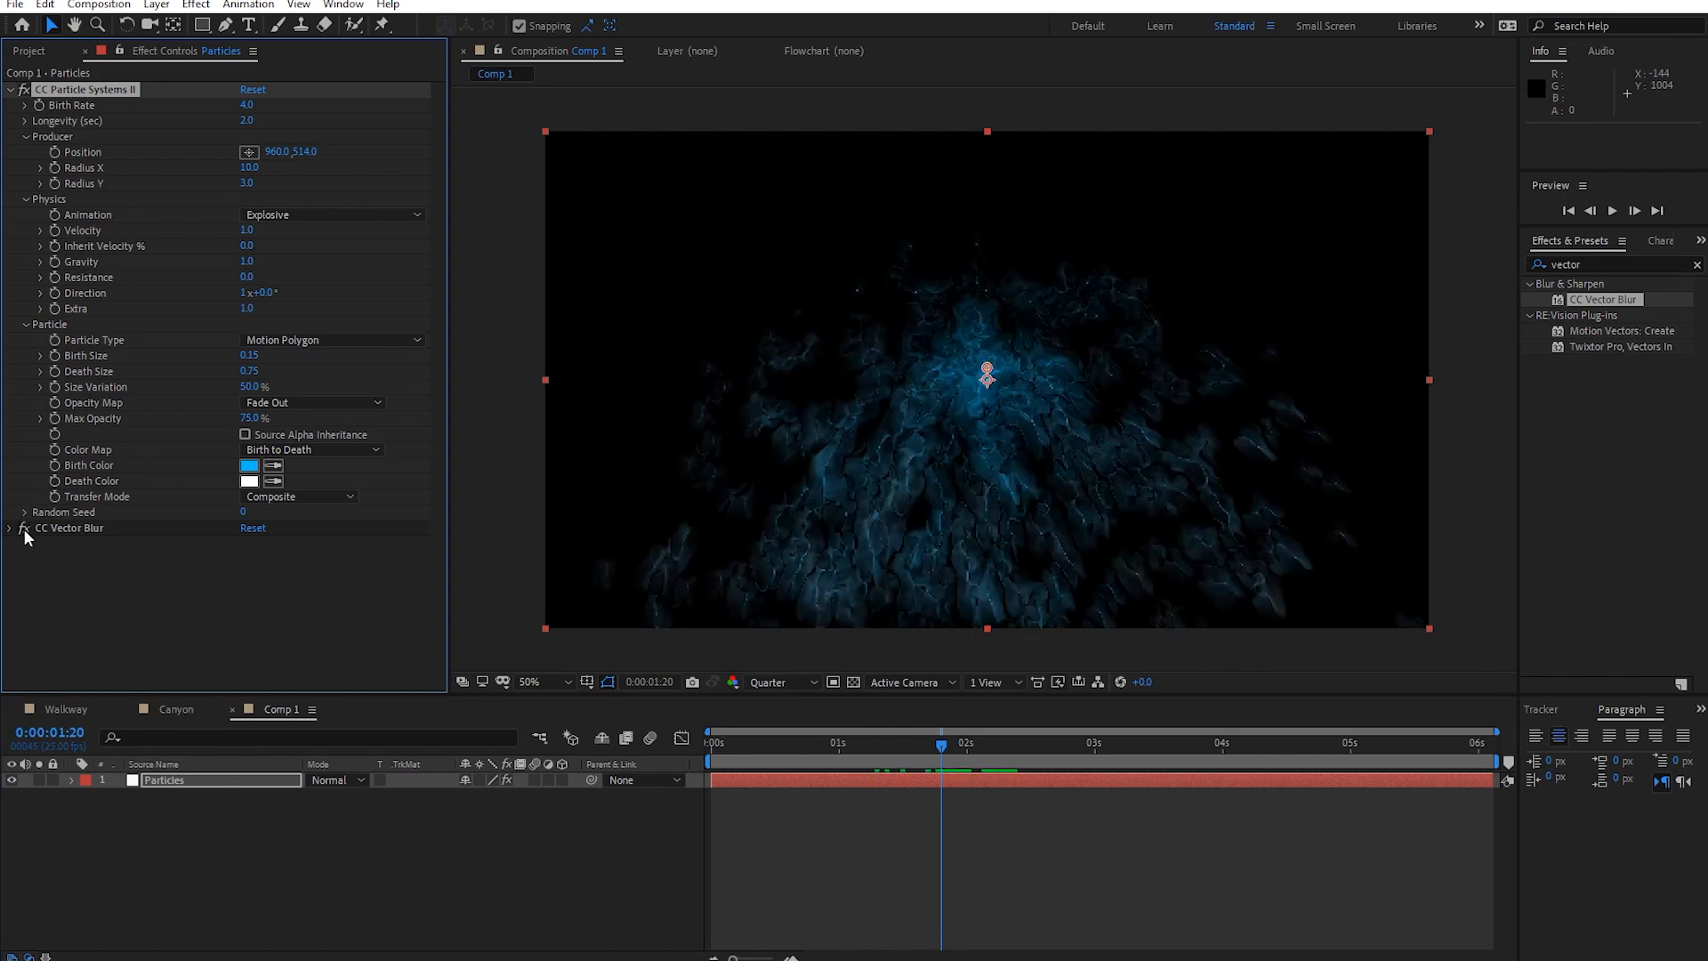
left_click(23, 528)
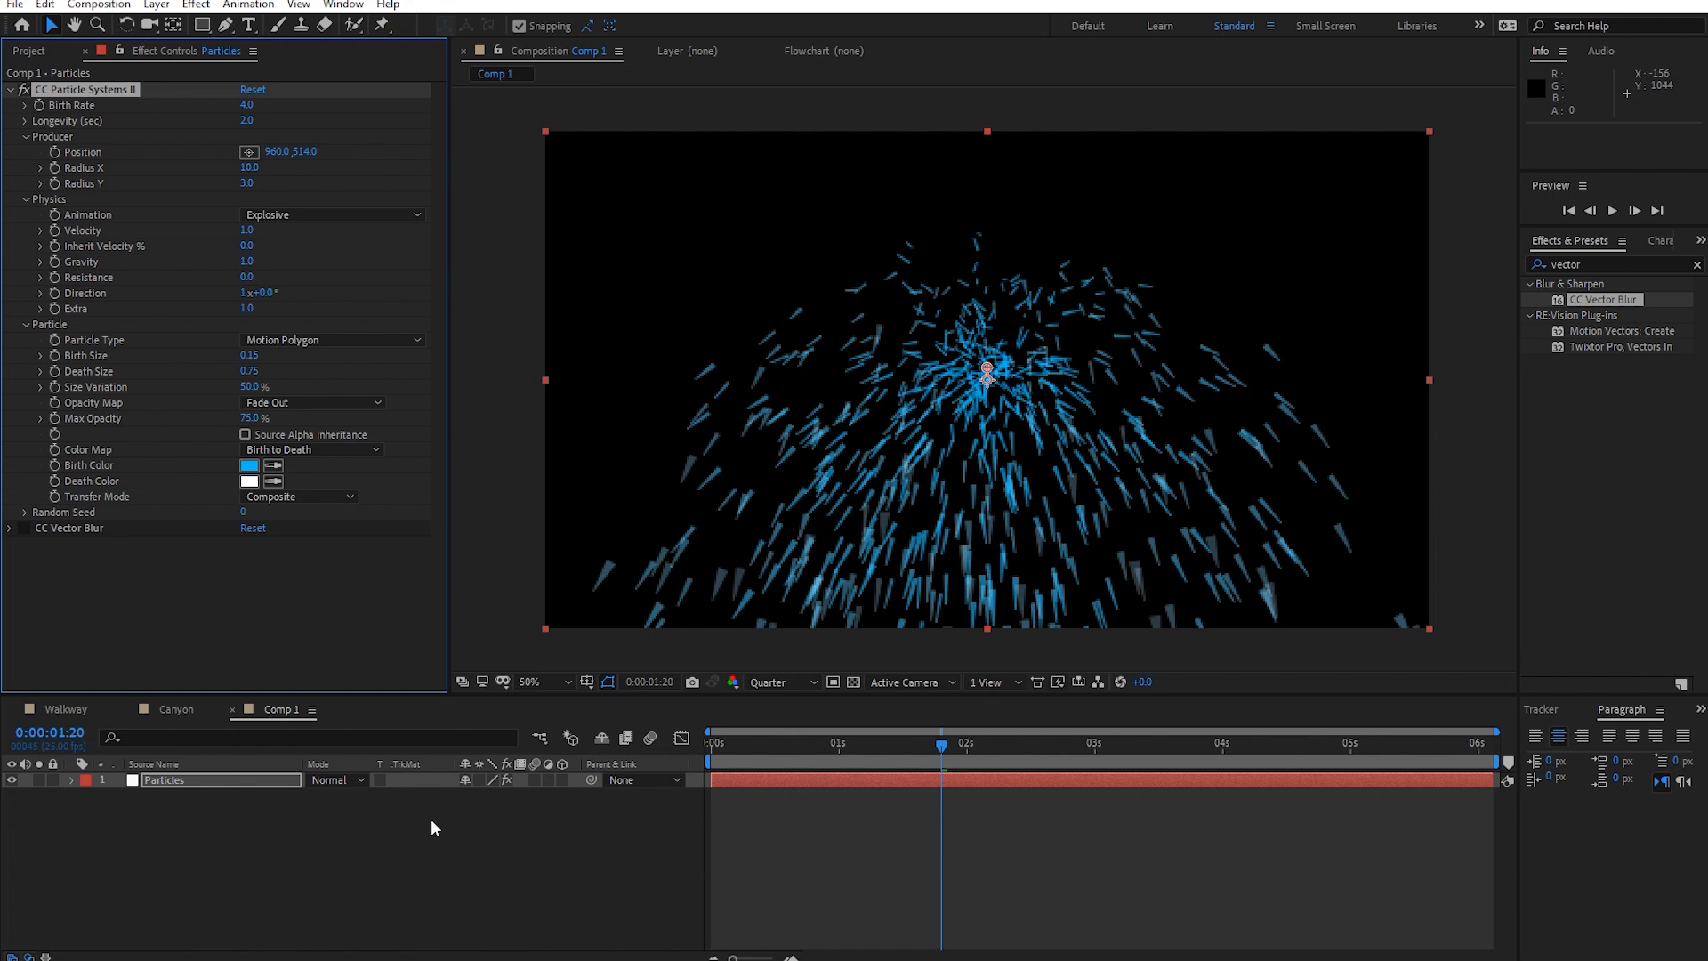
Add a new camera to the composition and try to orbit the view around the particles with it.
right_click(389, 893)
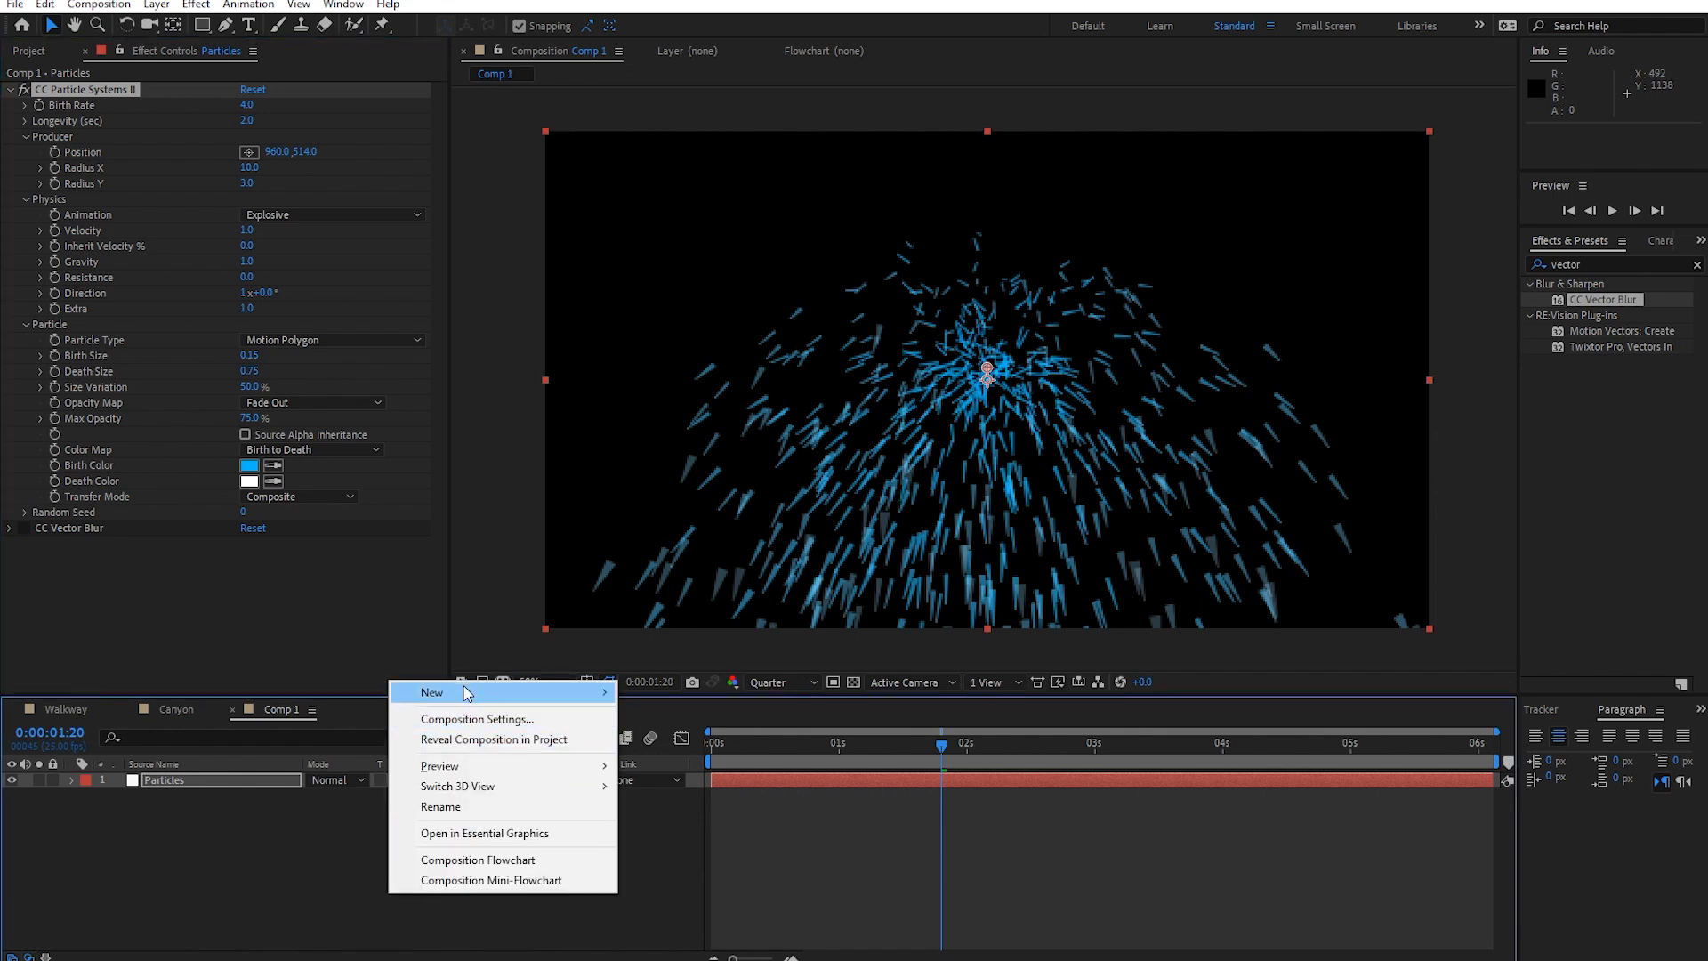
mouse_move(534, 692)
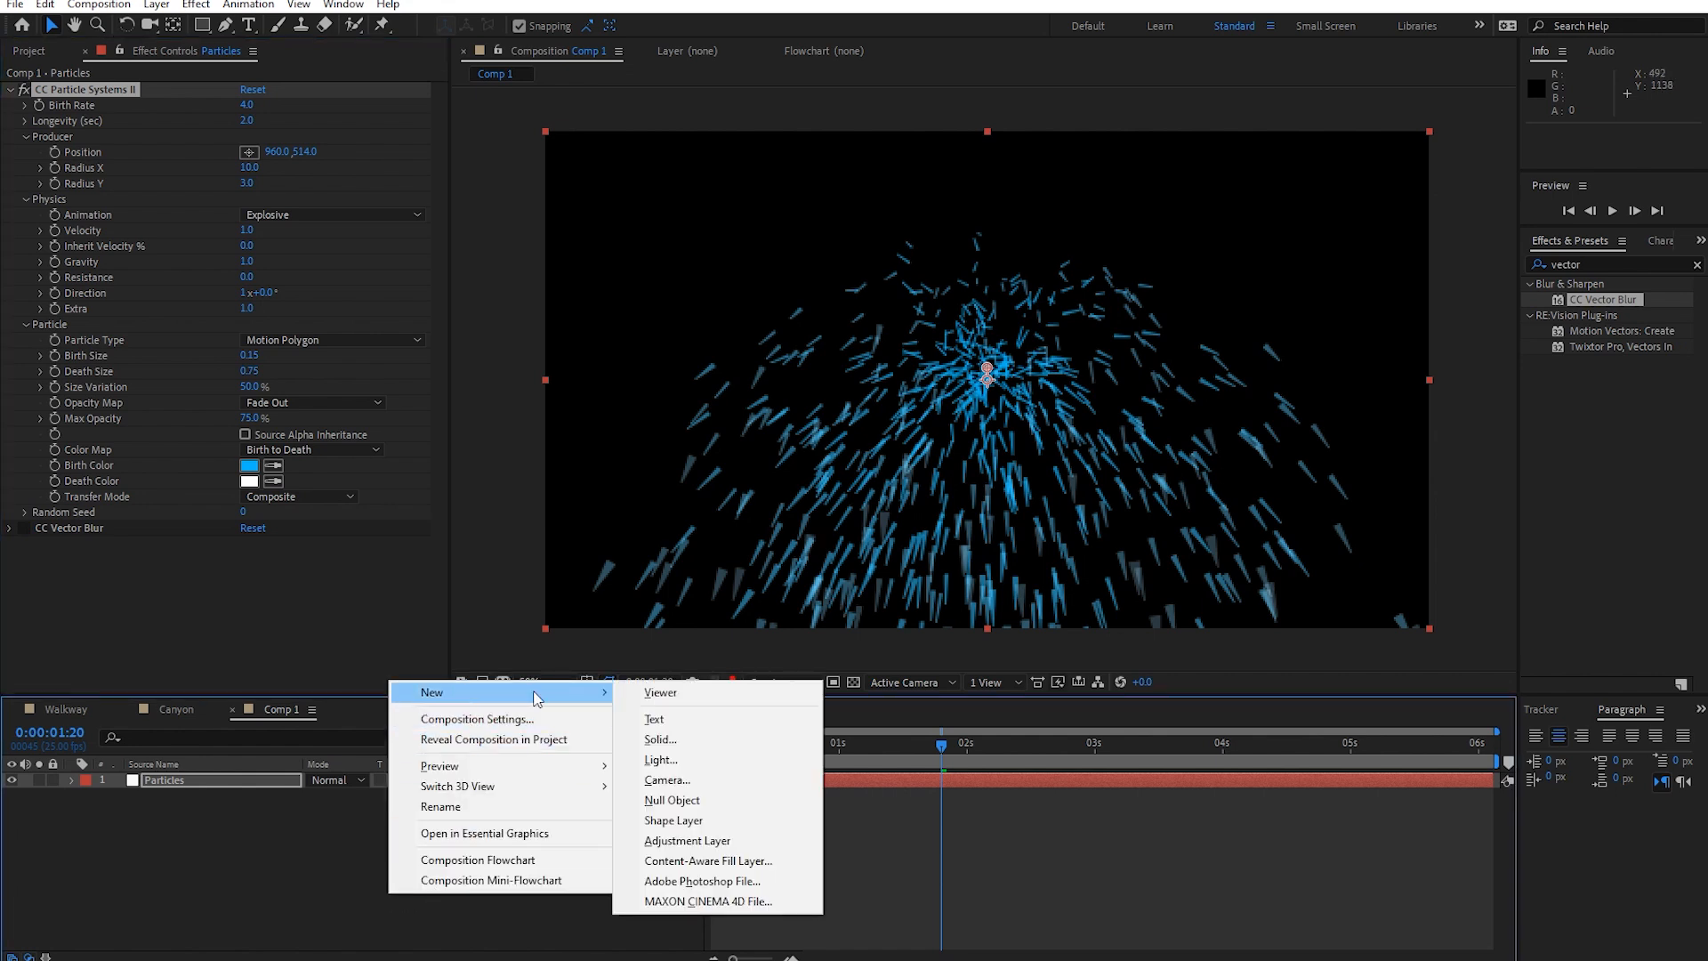
left_click(690, 779)
left_click(519, 418)
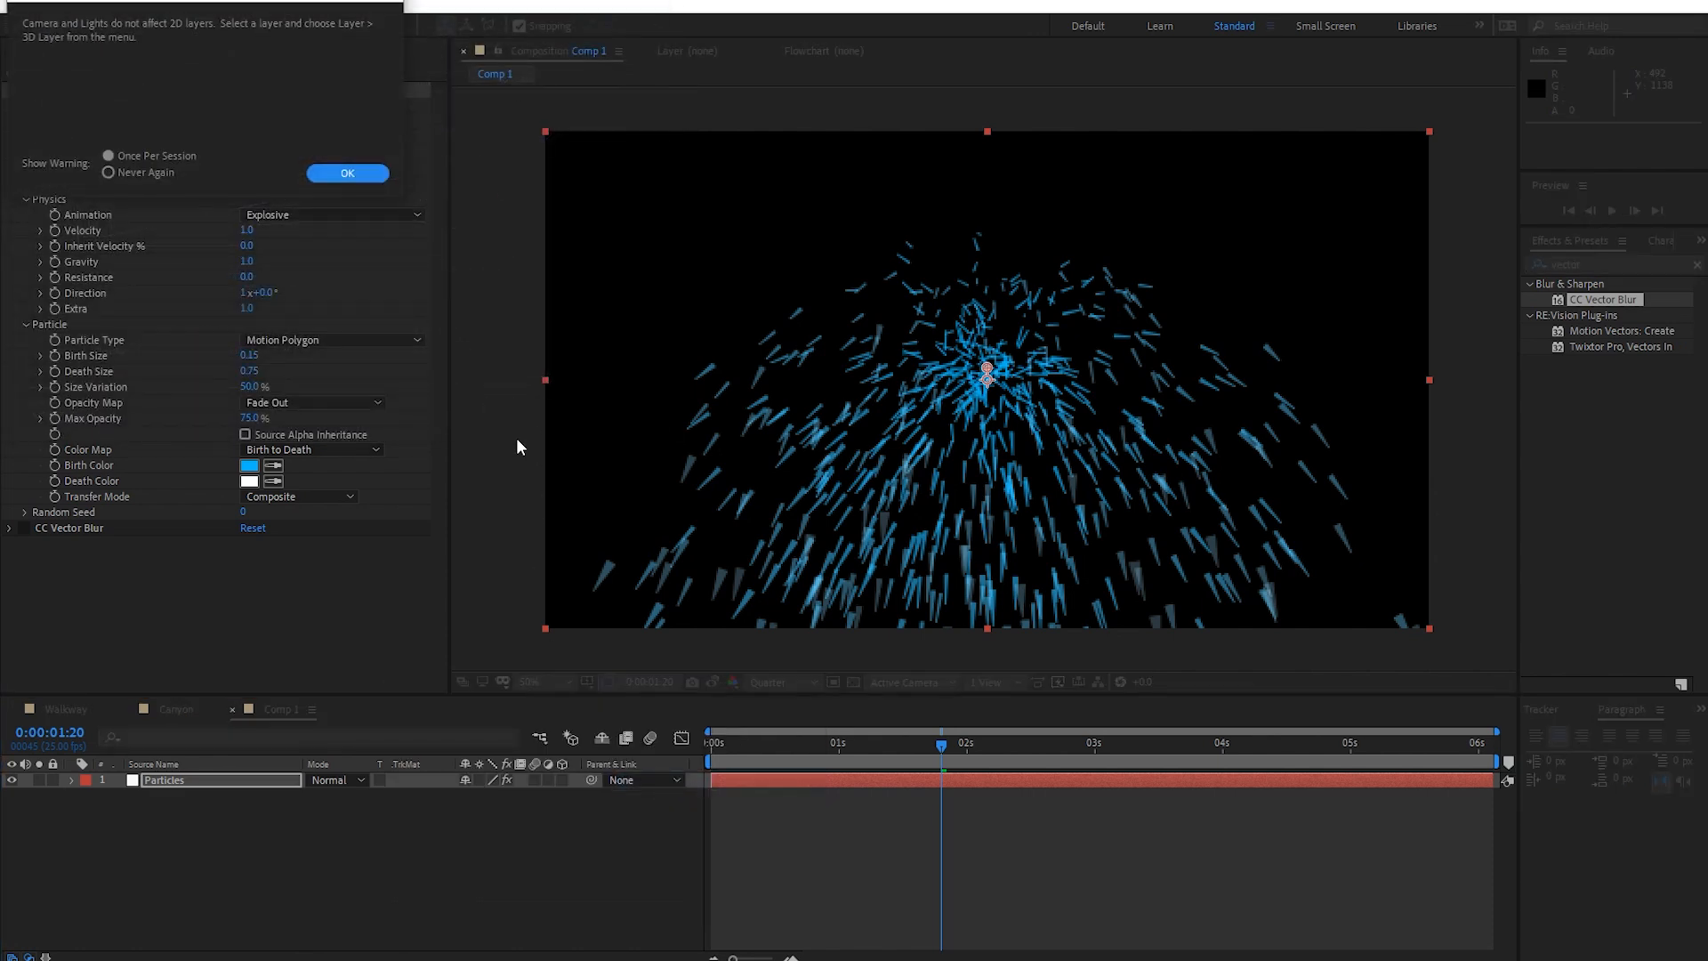
left_click(345, 173)
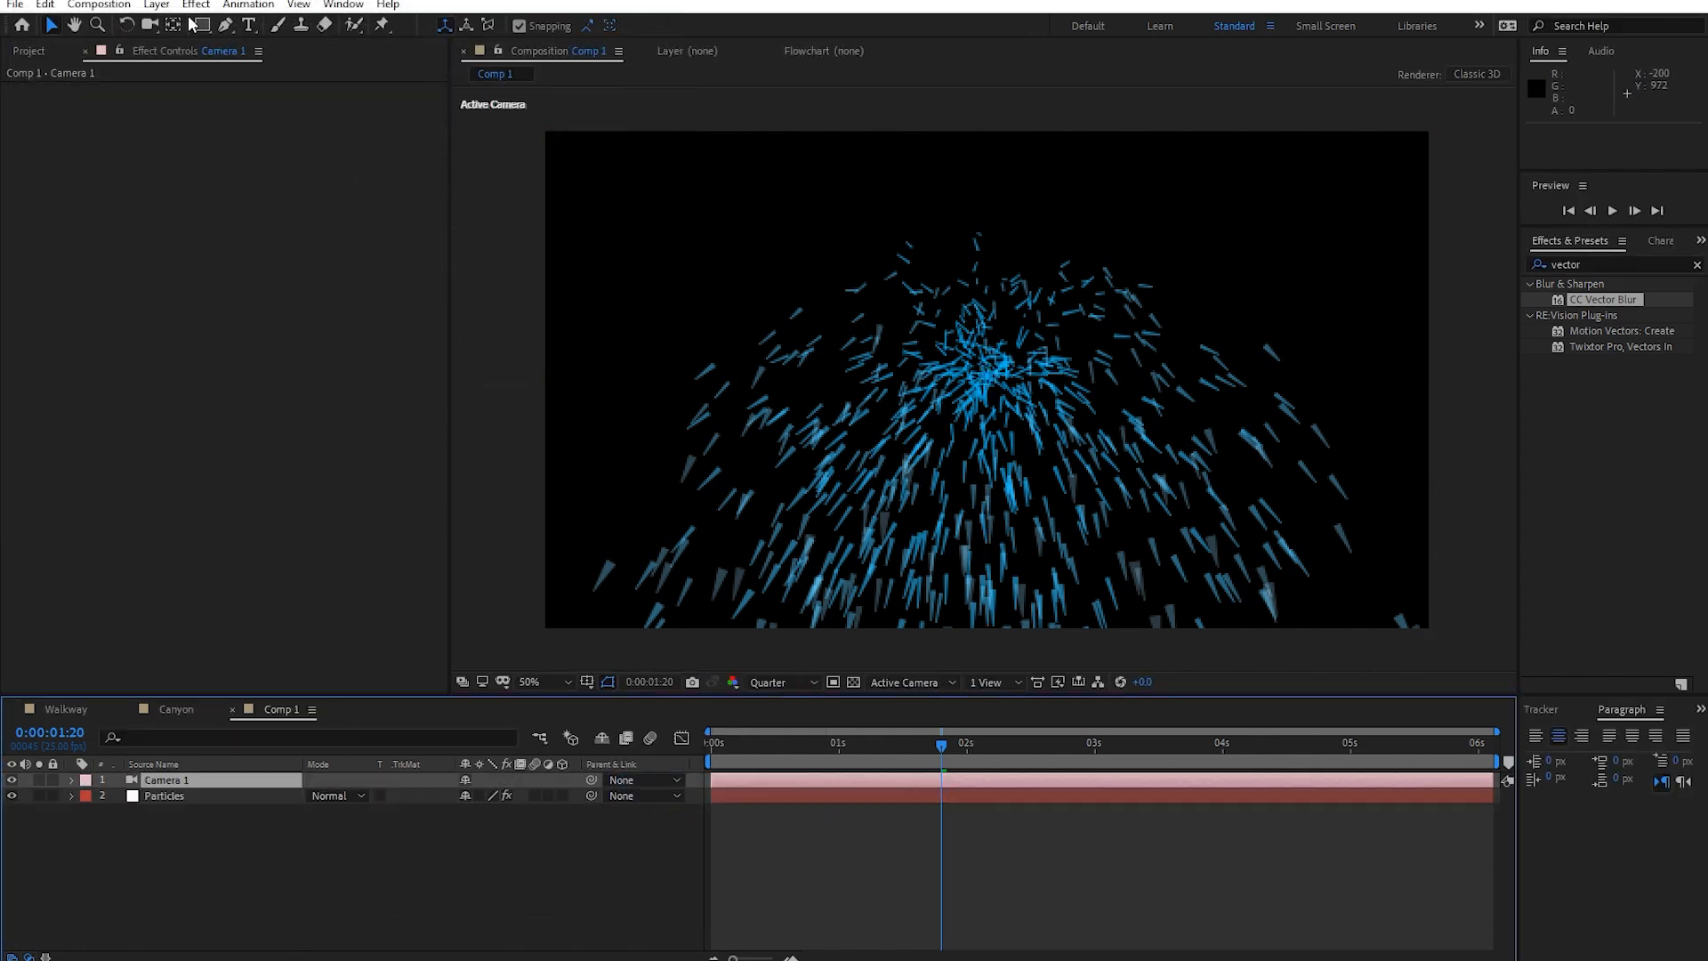
left_click(150, 24)
mouse_move(982, 432)
left_mouse_down()
mouse_move(925, 433)
mouse_move(1061, 440)
mouse_move(925, 443)
mouse_move(1030, 445)
mouse_move(978, 450)
left_mouse_up()
Delete the CC Particle Systems II effect from the Particles layer.
left_click(206, 796)
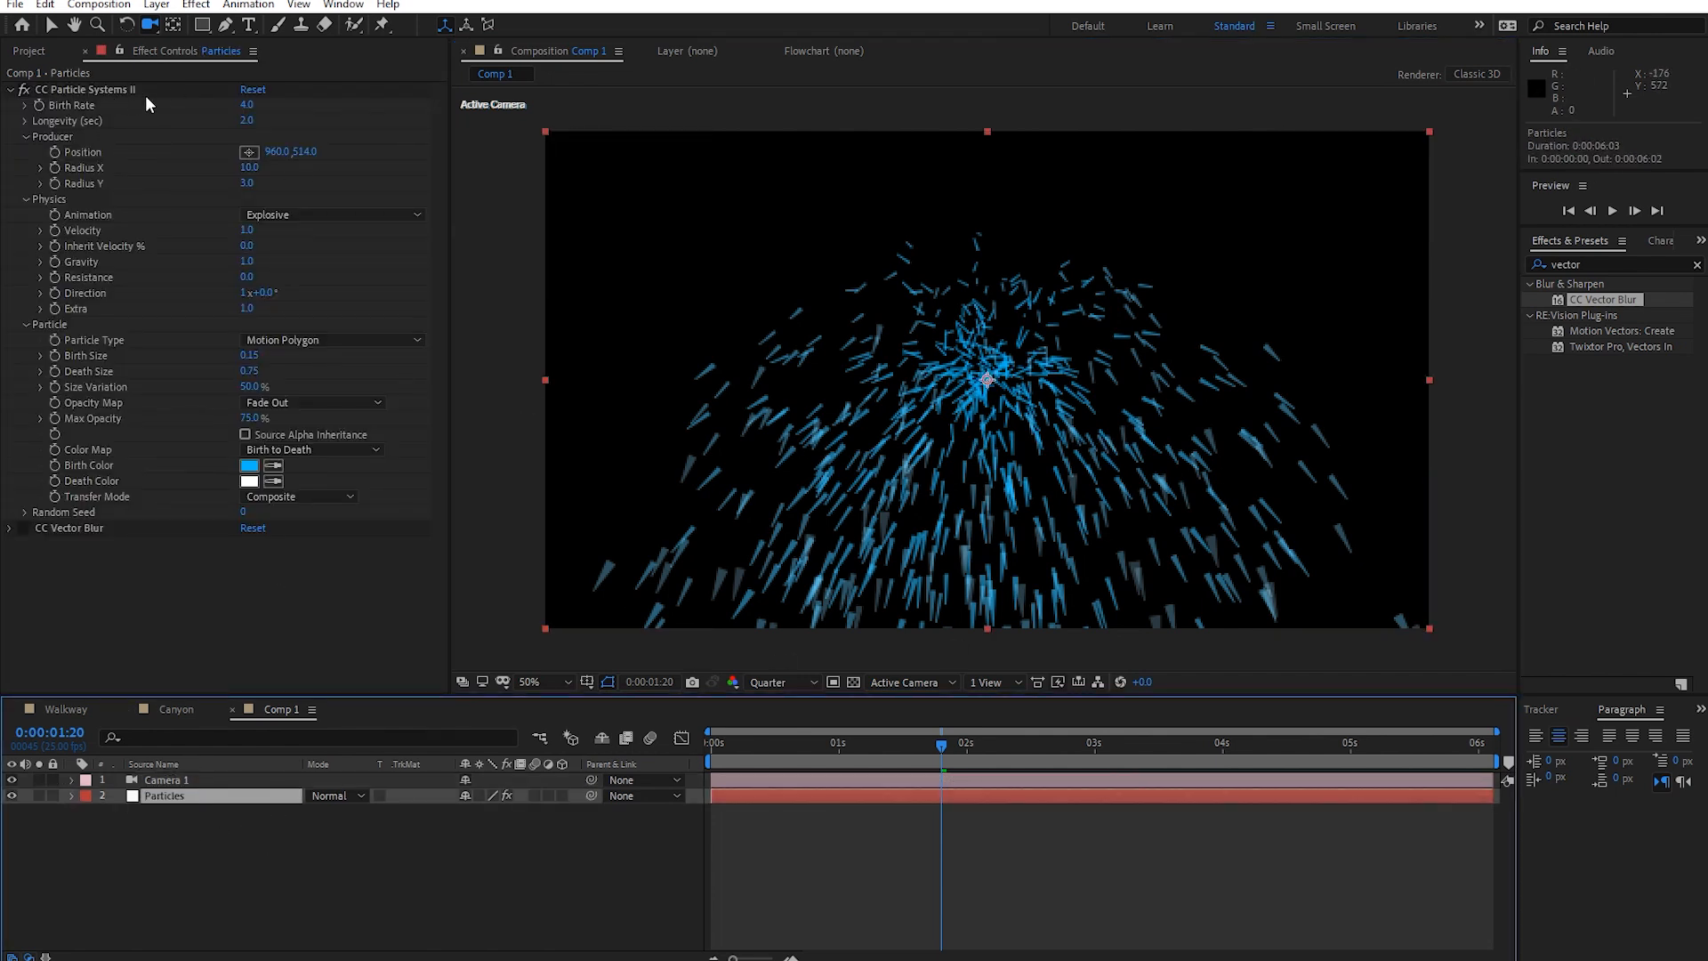
left_click(135, 92)
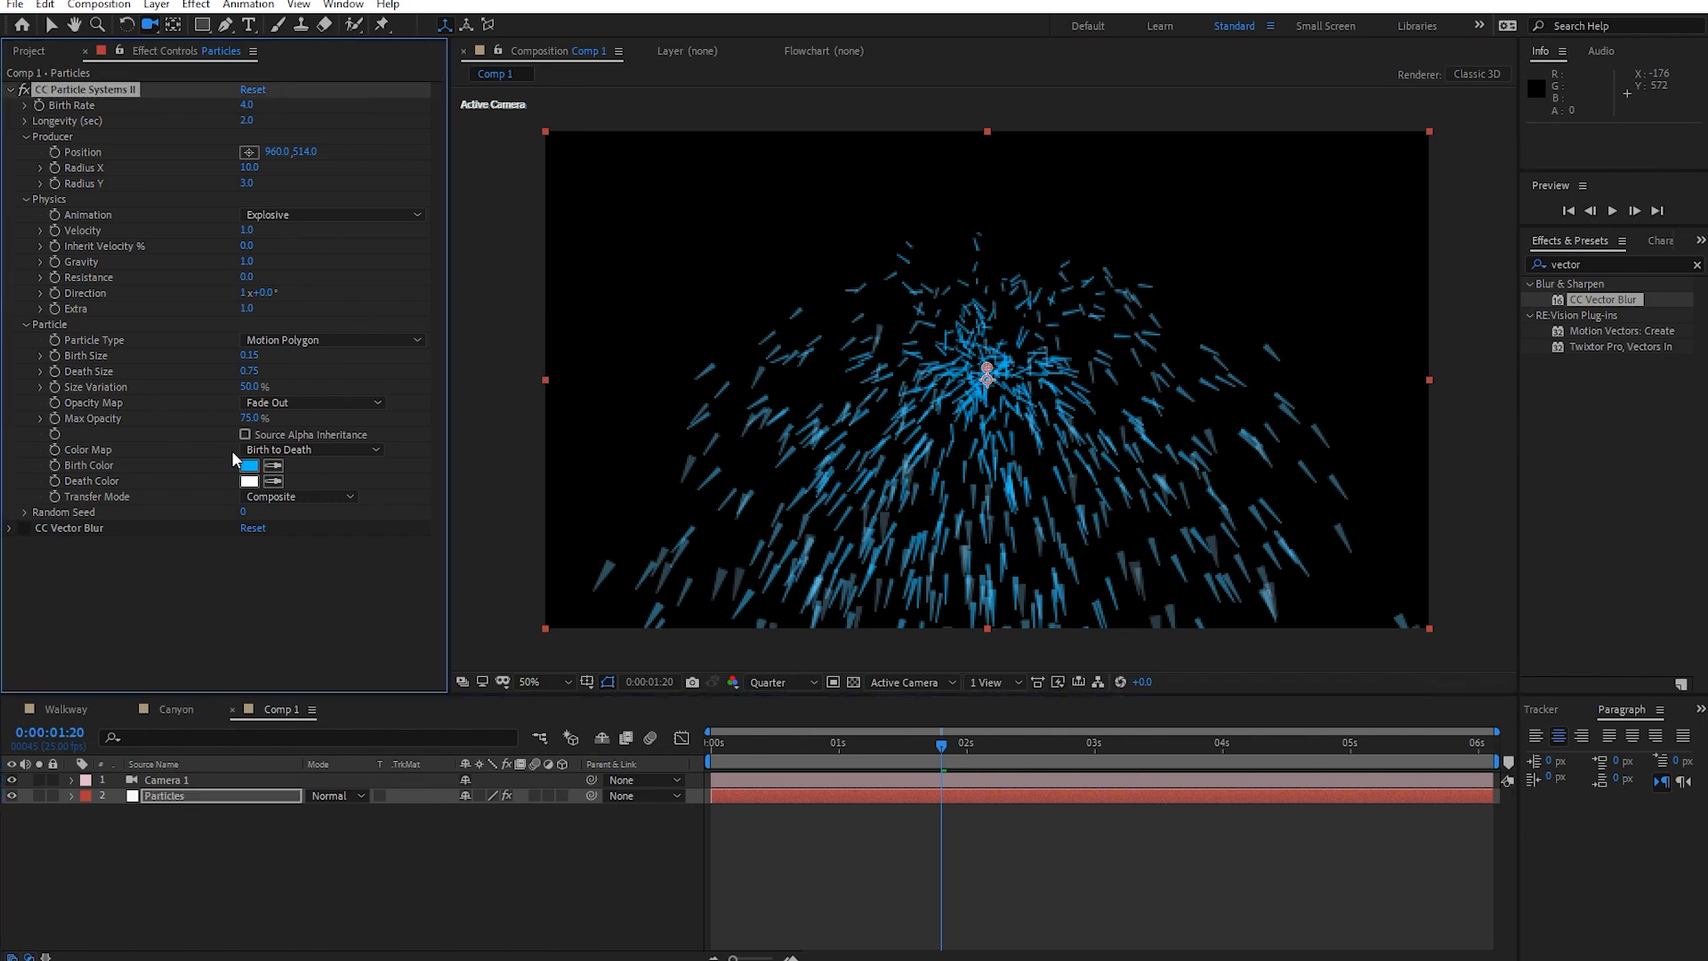
key("Delete")
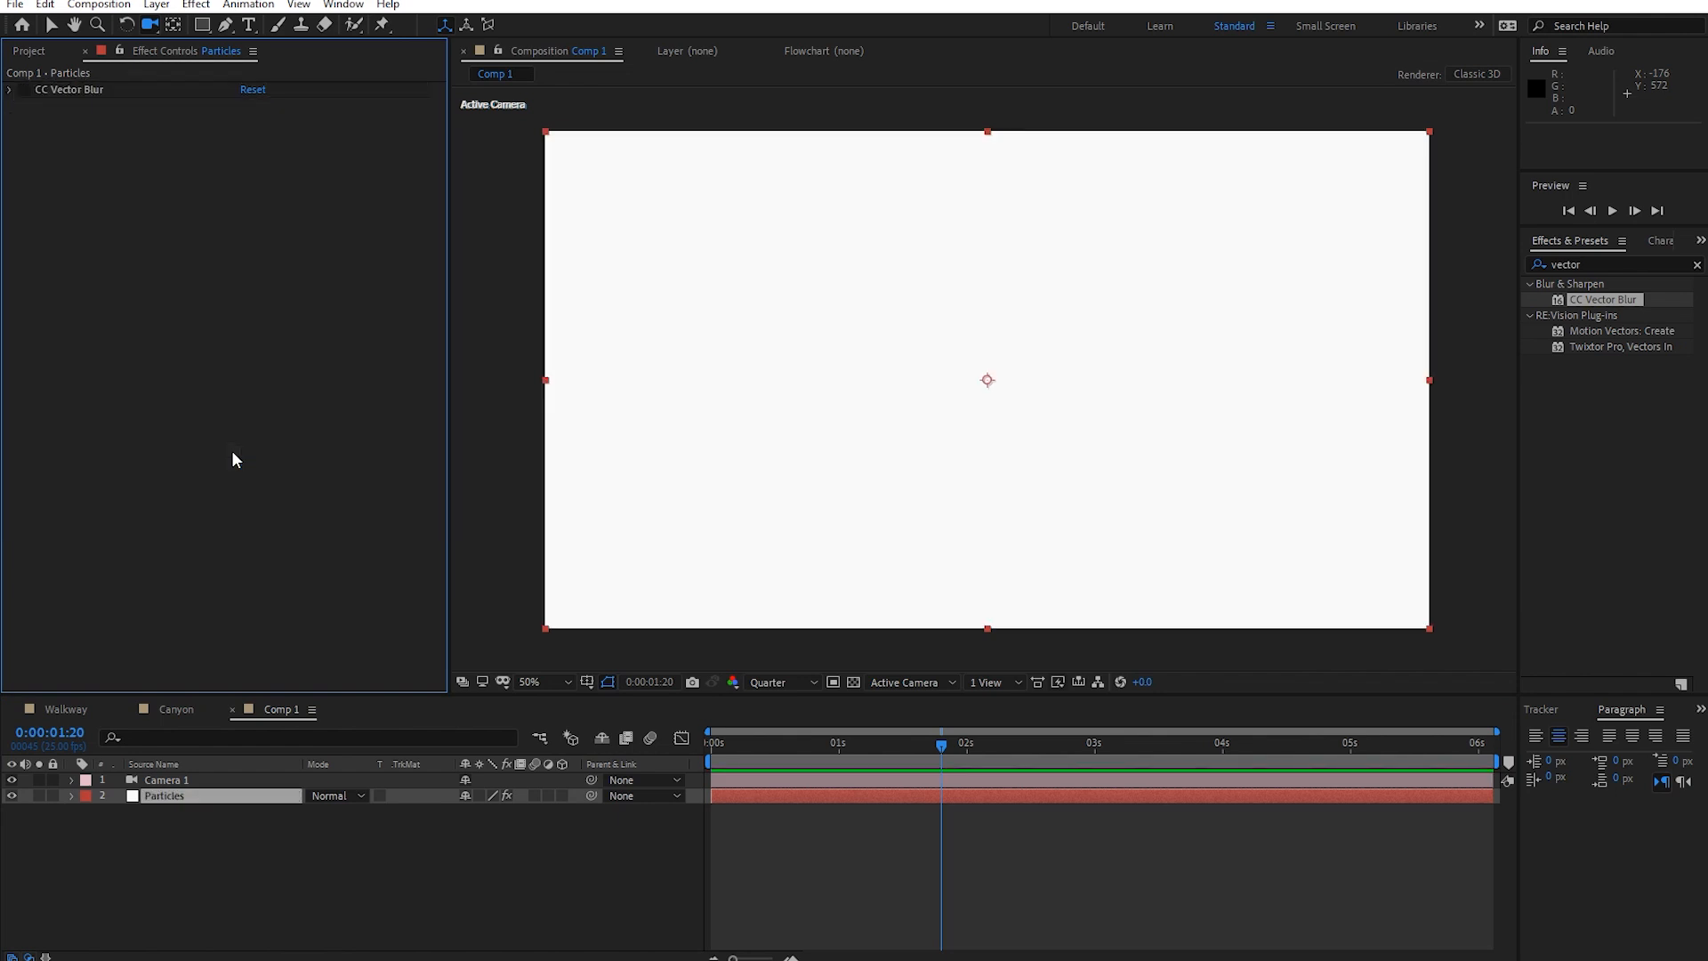
Reset the transform of the Camera 1 layer.
right_click(161, 778)
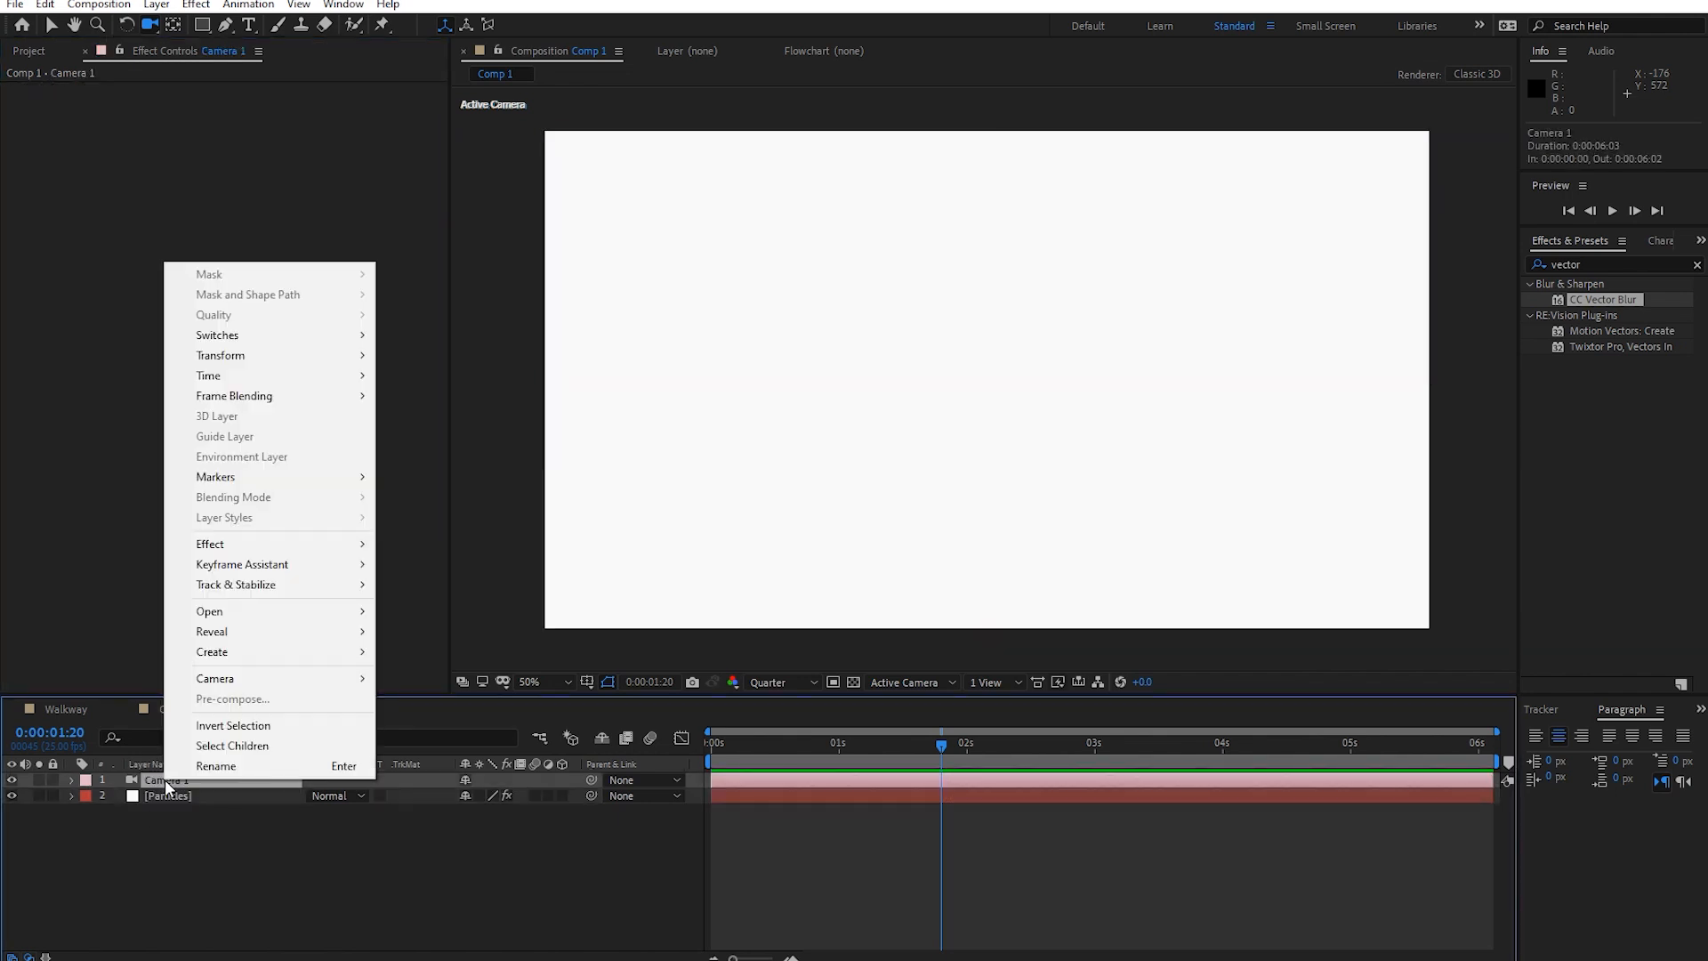
mouse_move(372, 355)
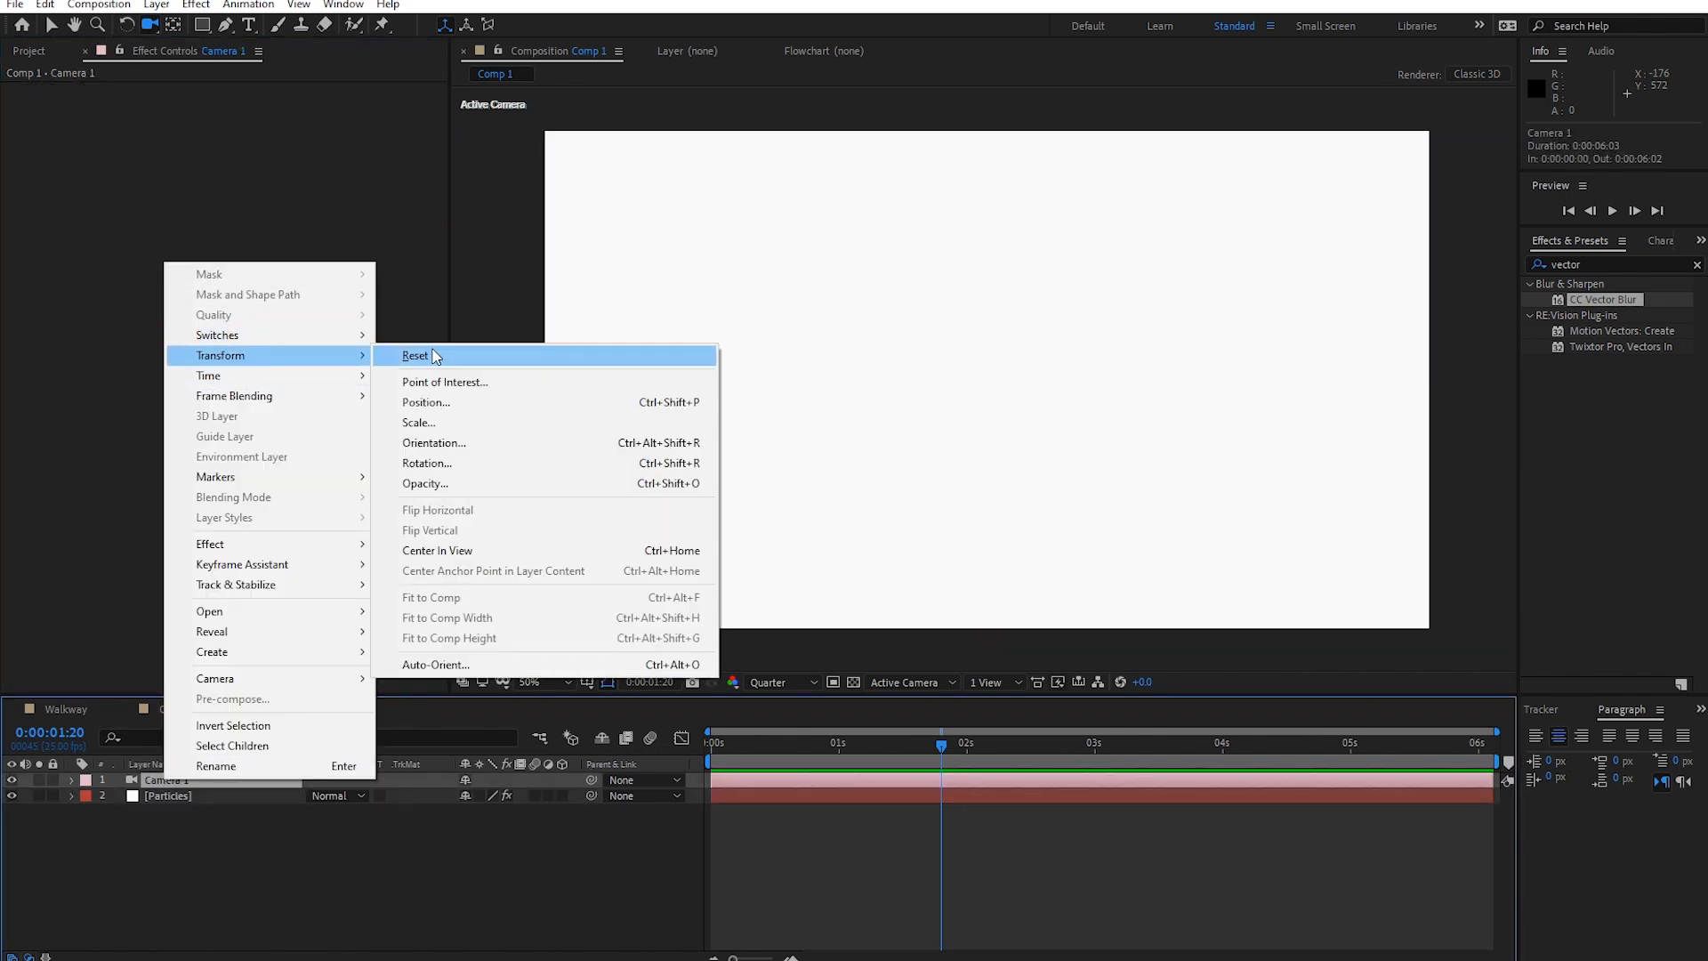
left_click(430, 355)
Search the effects for "part" and apply CC Particle World to the Particles layer.
left_click(185, 796)
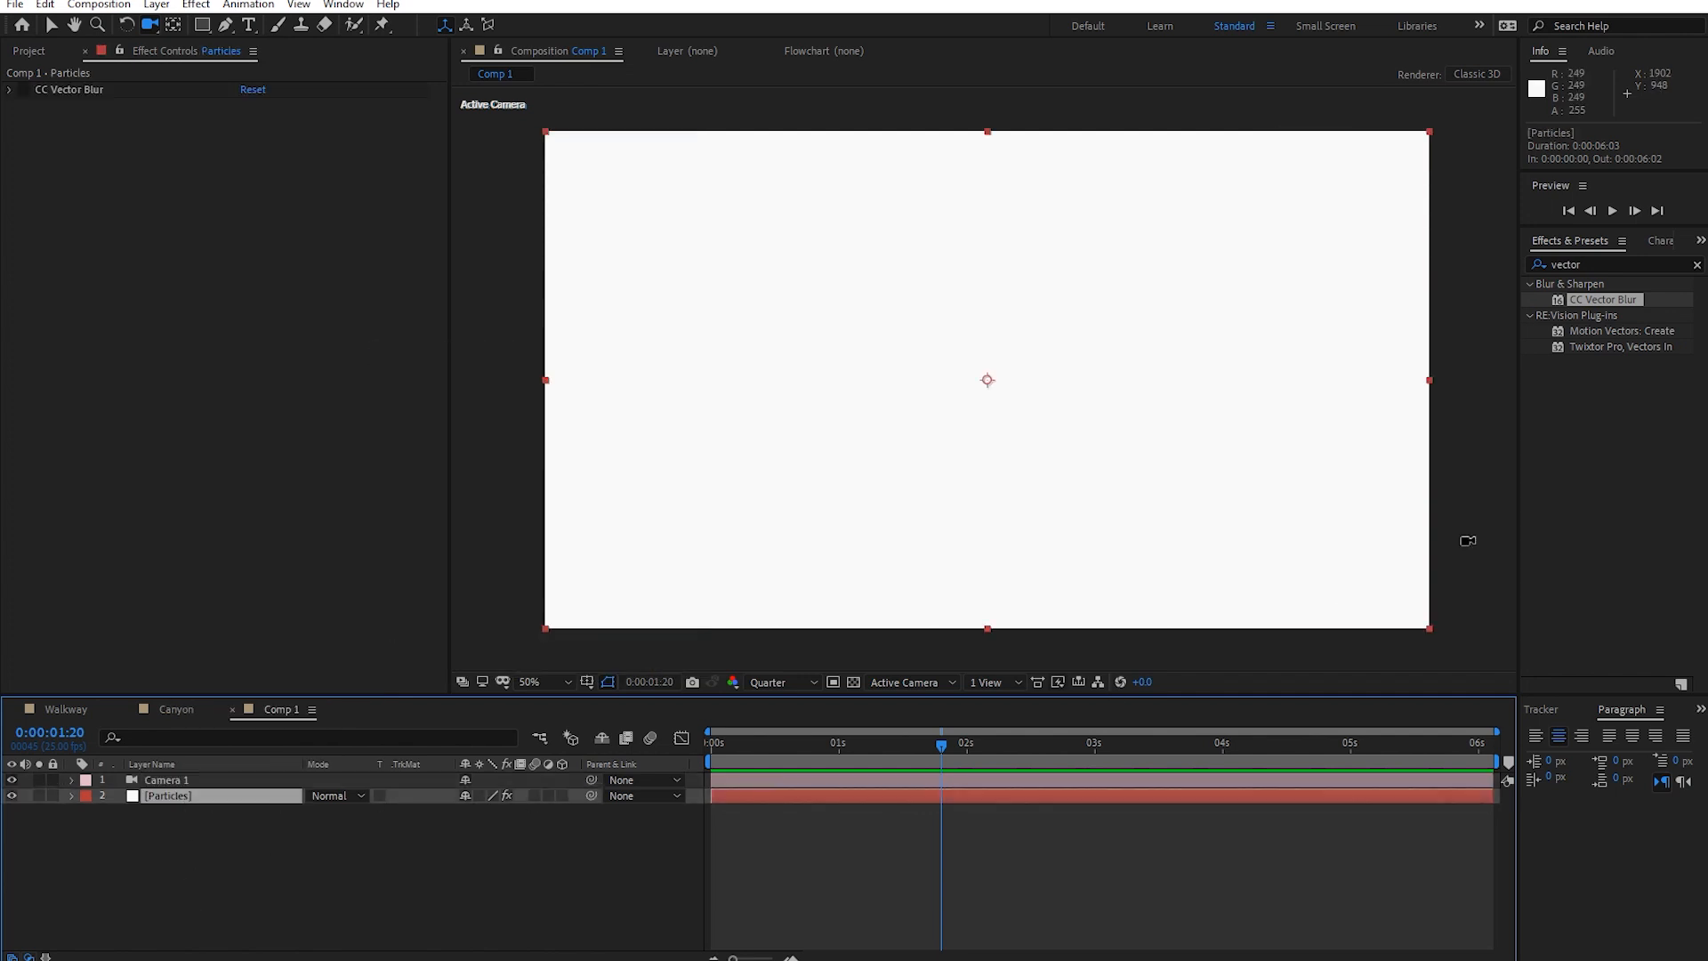
left_click(1598, 265)
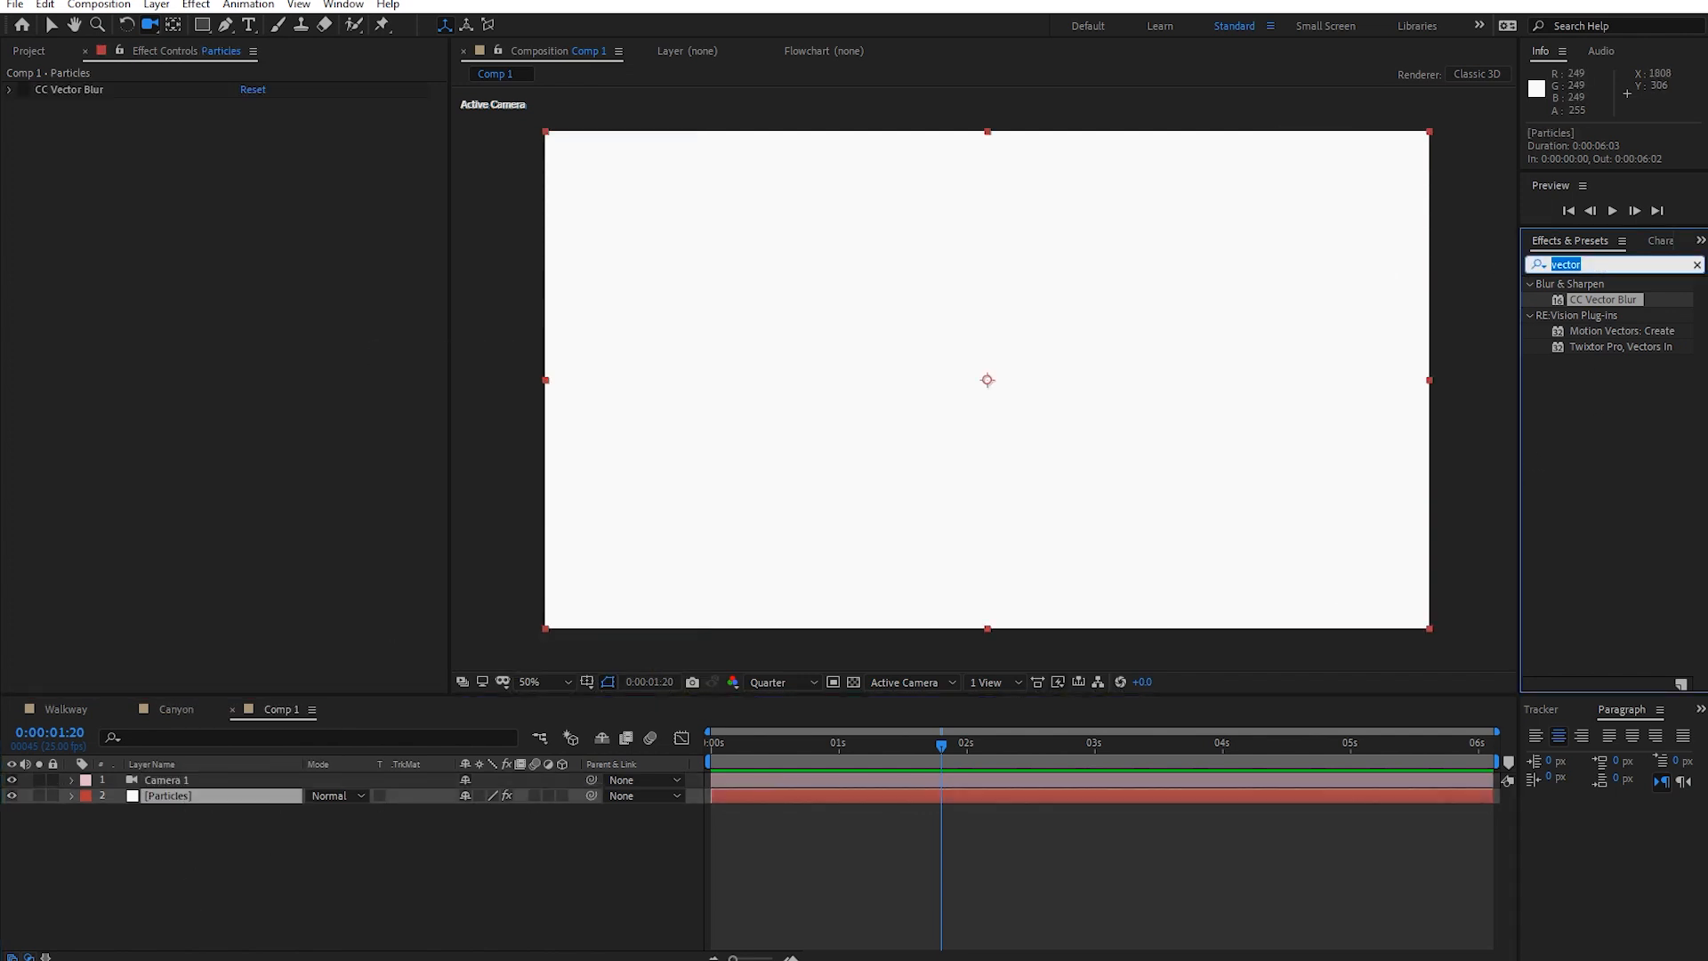
type("partui")
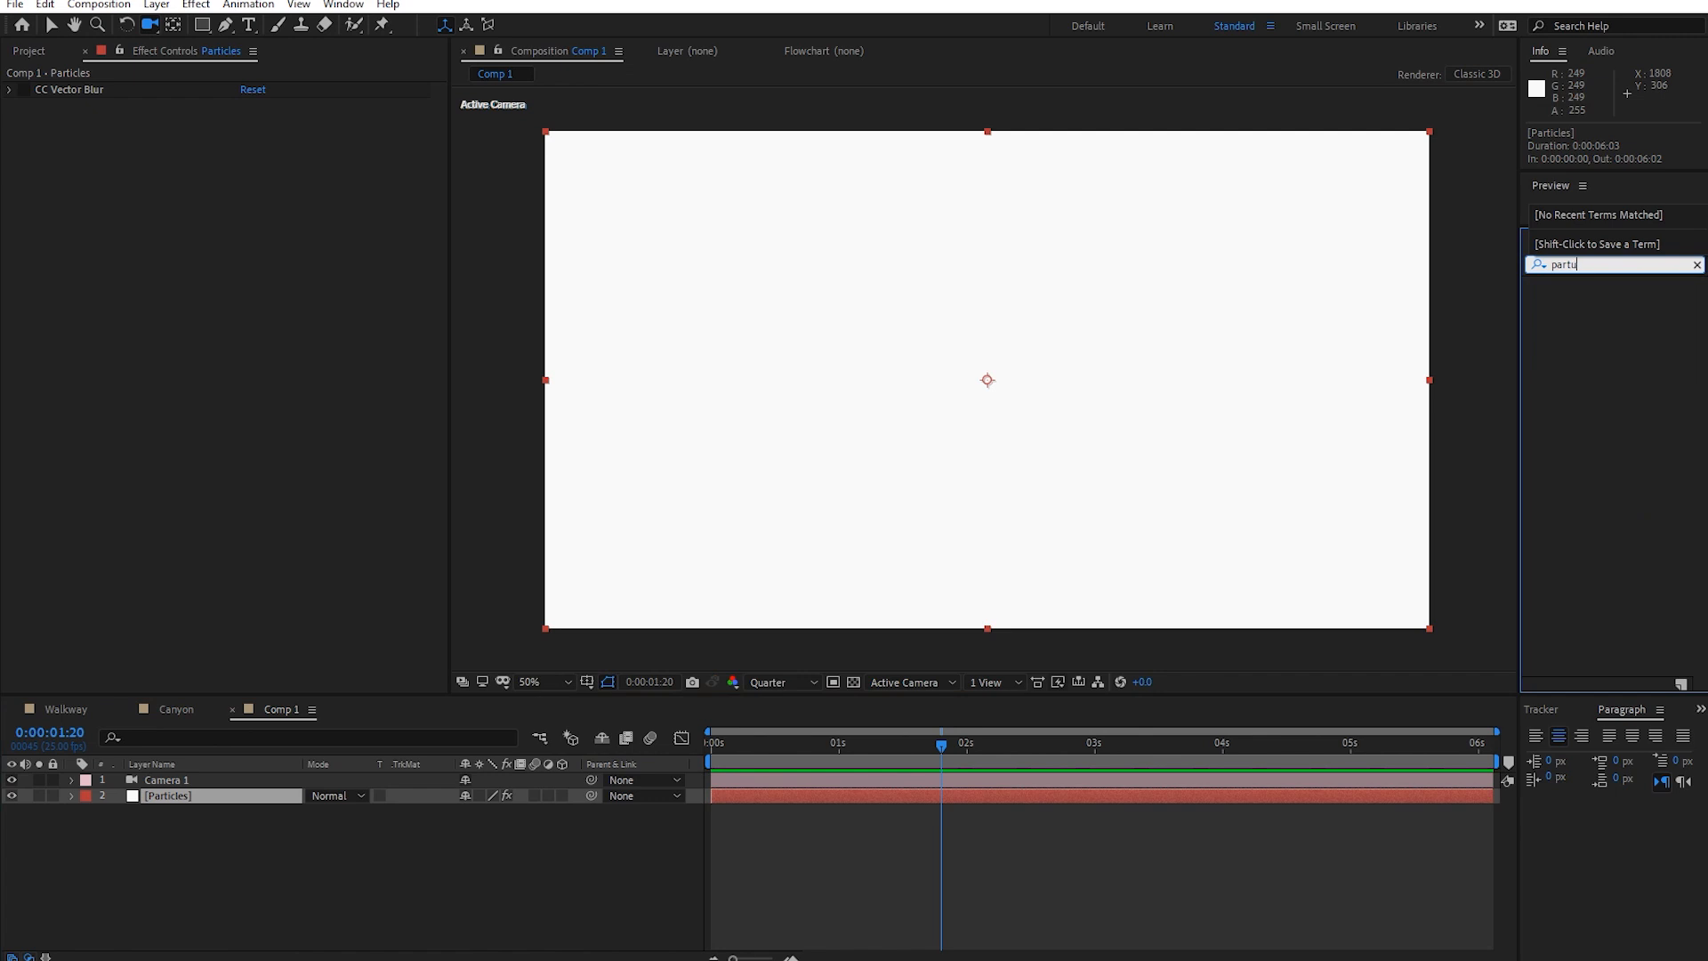
key("BackSpace")
key("BackSpace")
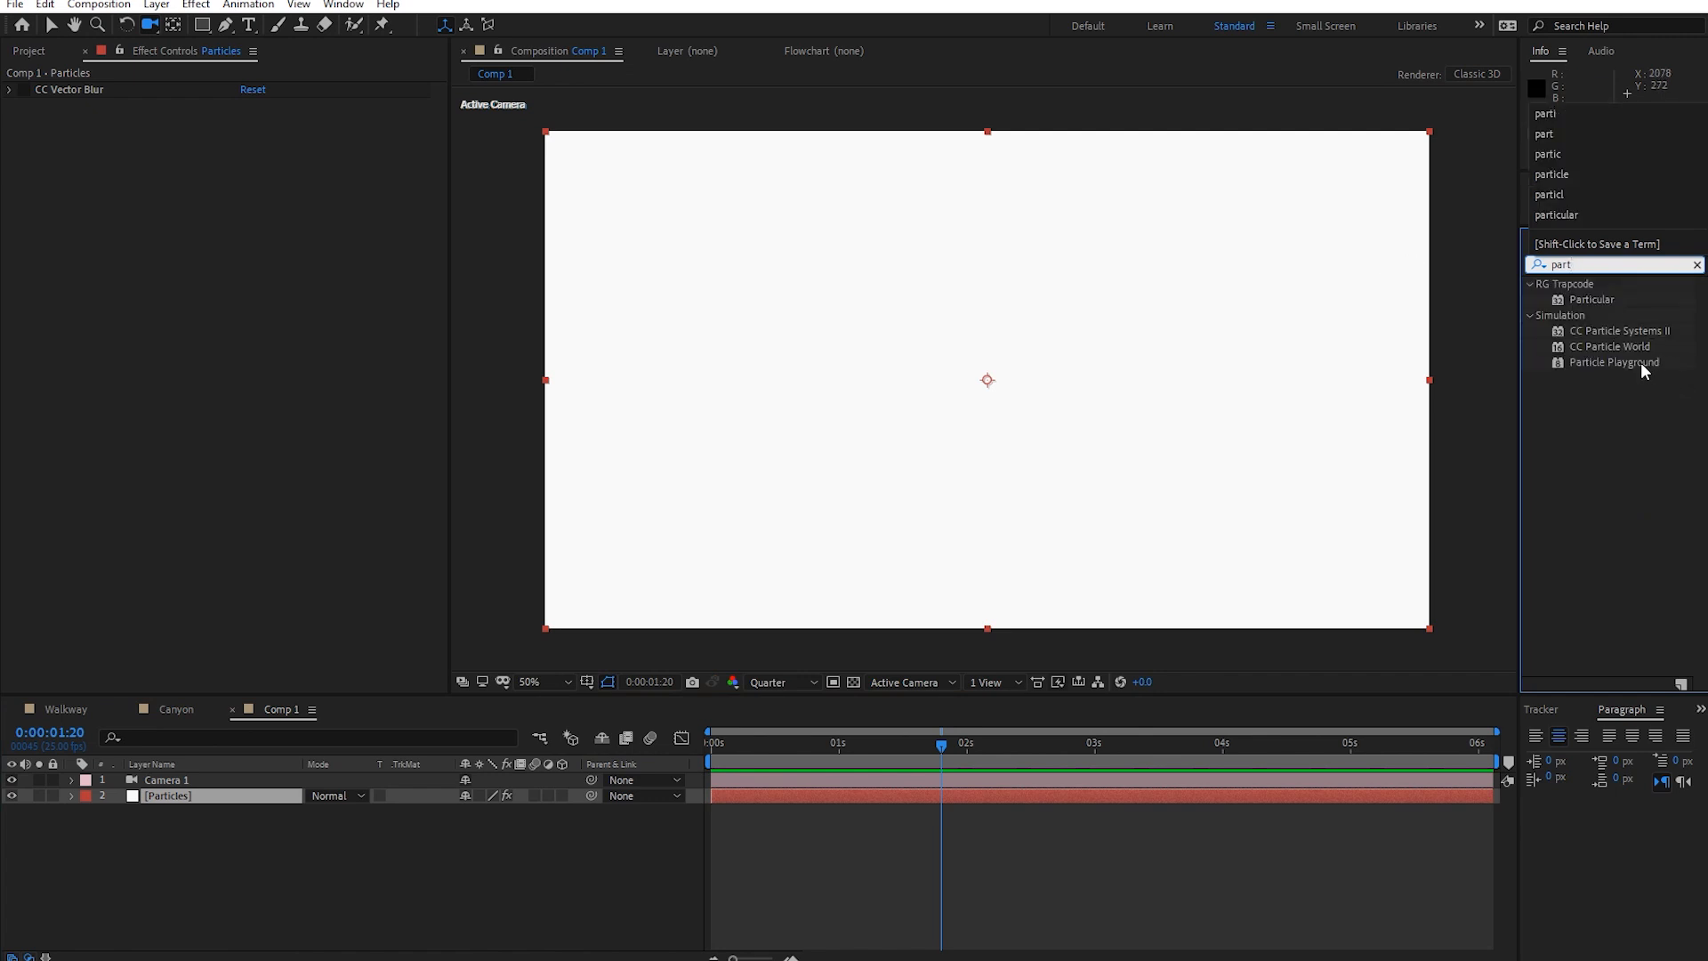
left_click(1620, 326)
left_click_drag(1612, 348, 899, 795)
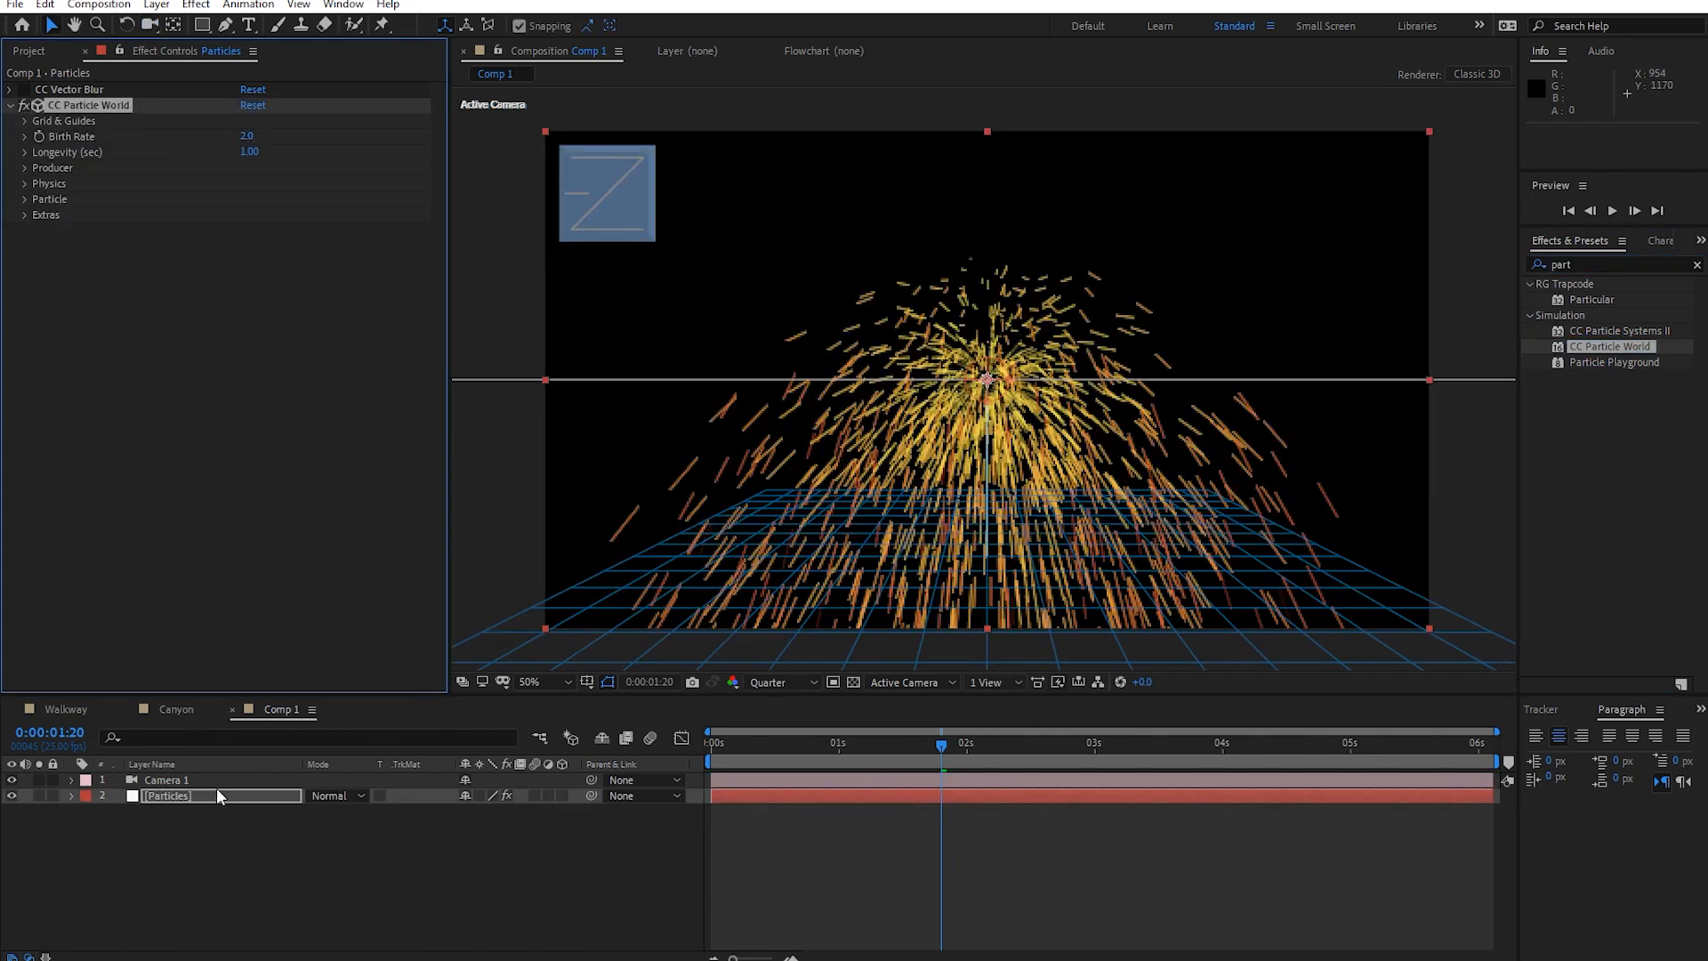
Orbit the composition camera around the CC Particle World sparks to view them from an angle.
left_click(149, 24)
left_click_drag(963, 452, 1659, 425)
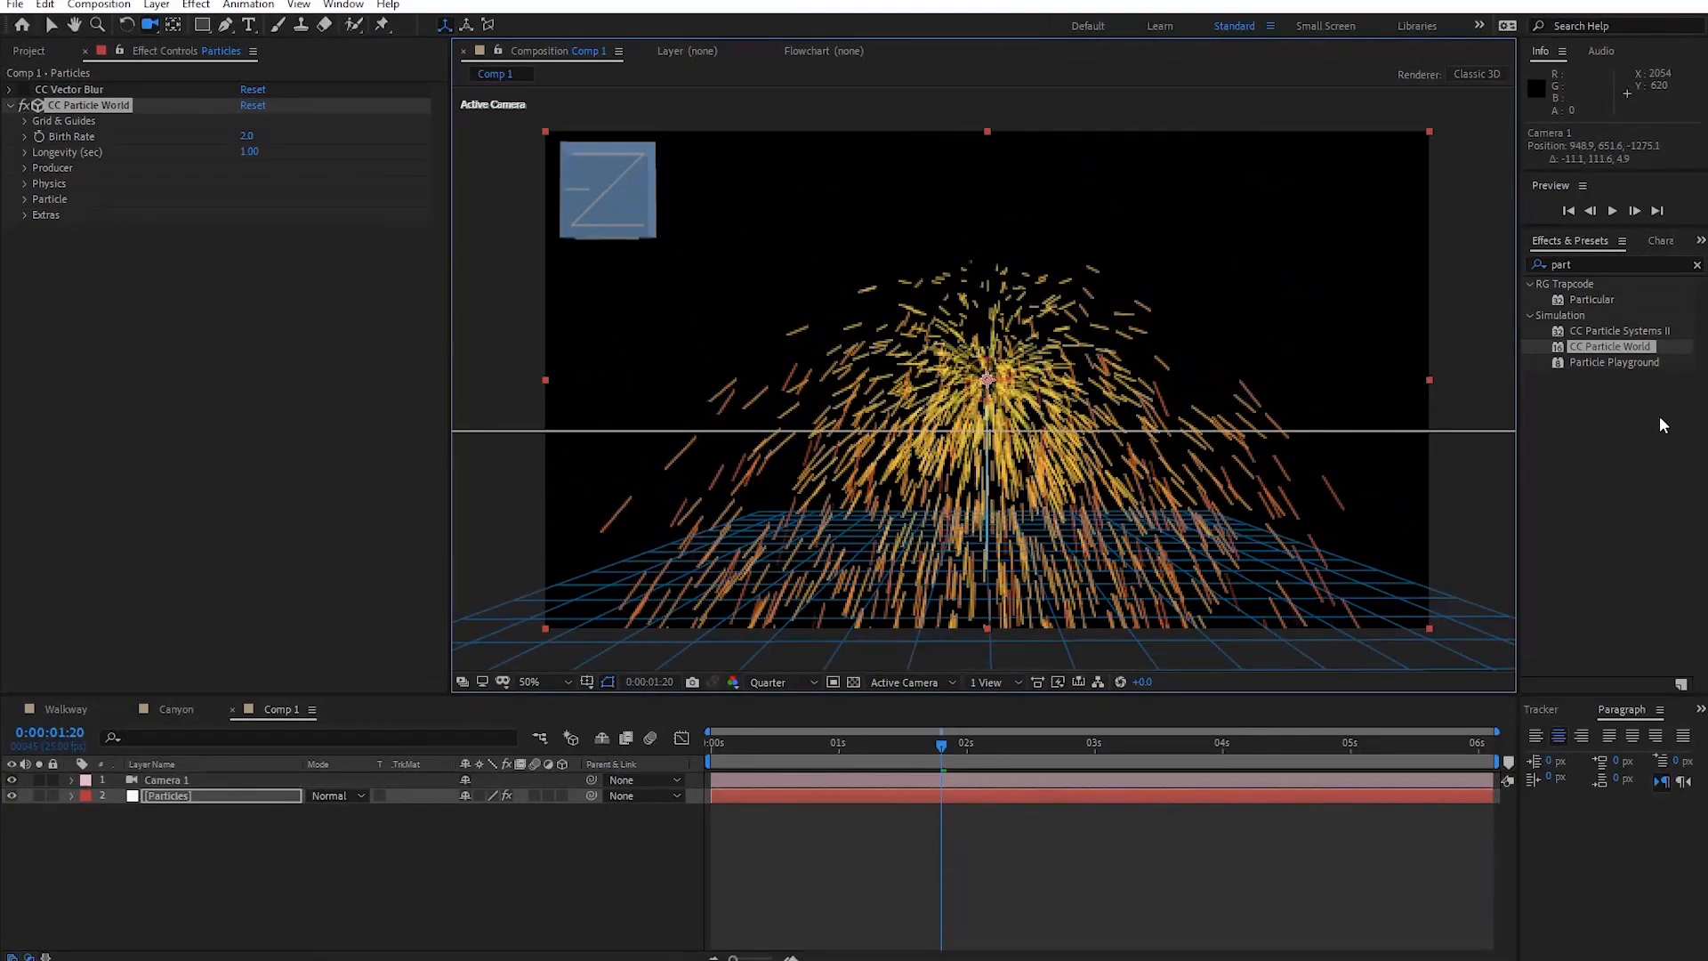
left_click_drag(959, 488, 1019, 481)
Play the CC Particle World sparks from the start of the composition and set the preview resolution to Full.
left_click(899, 795)
key("Home")
key("space")
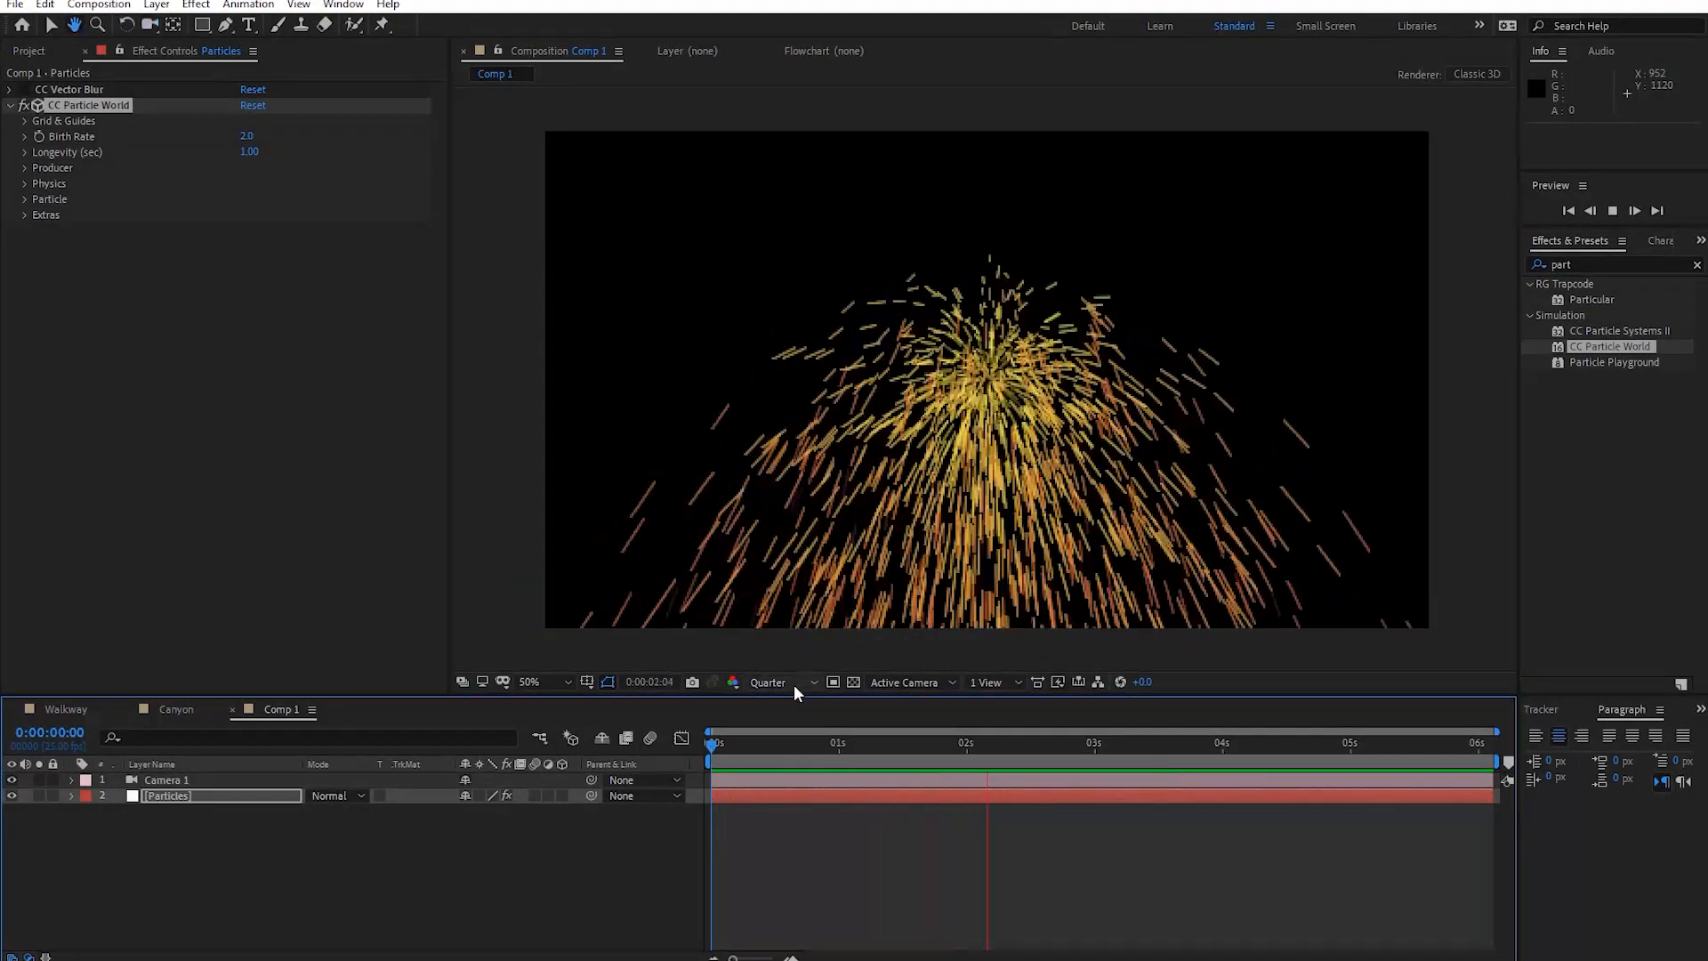
left_click(794, 682)
left_click(793, 725)
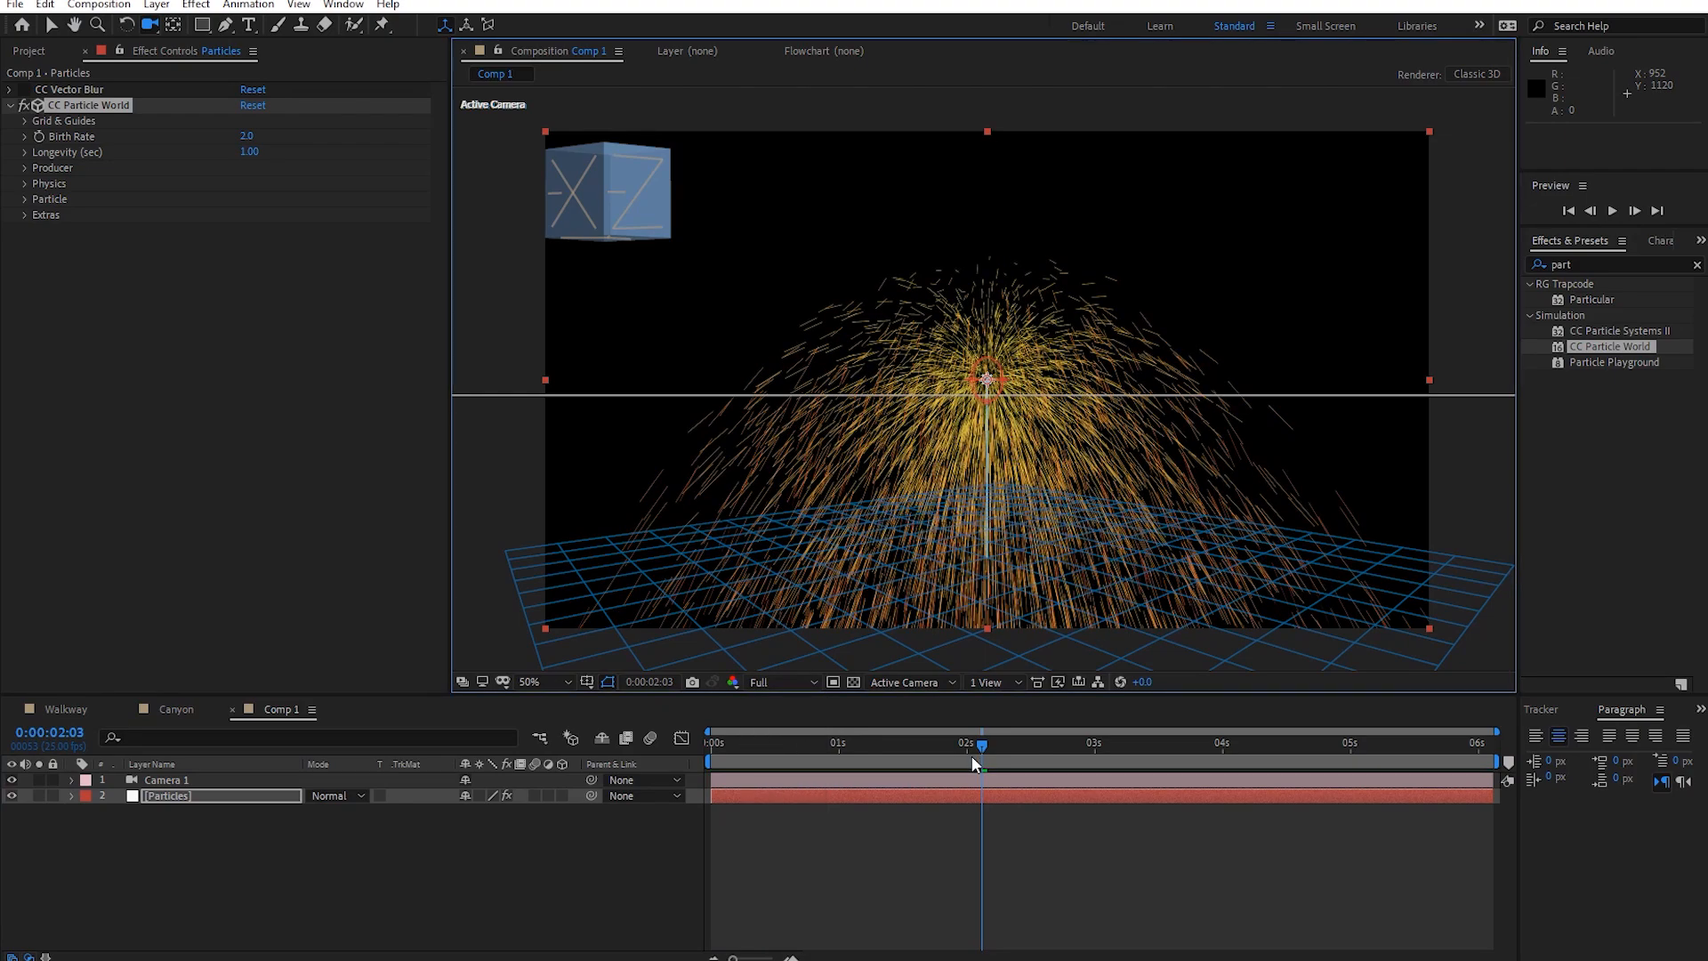
Play the sparks from the start of the composition, and view the 0:00:02:00 frame from a raised camera angle.
left_click(711, 743)
key("space")
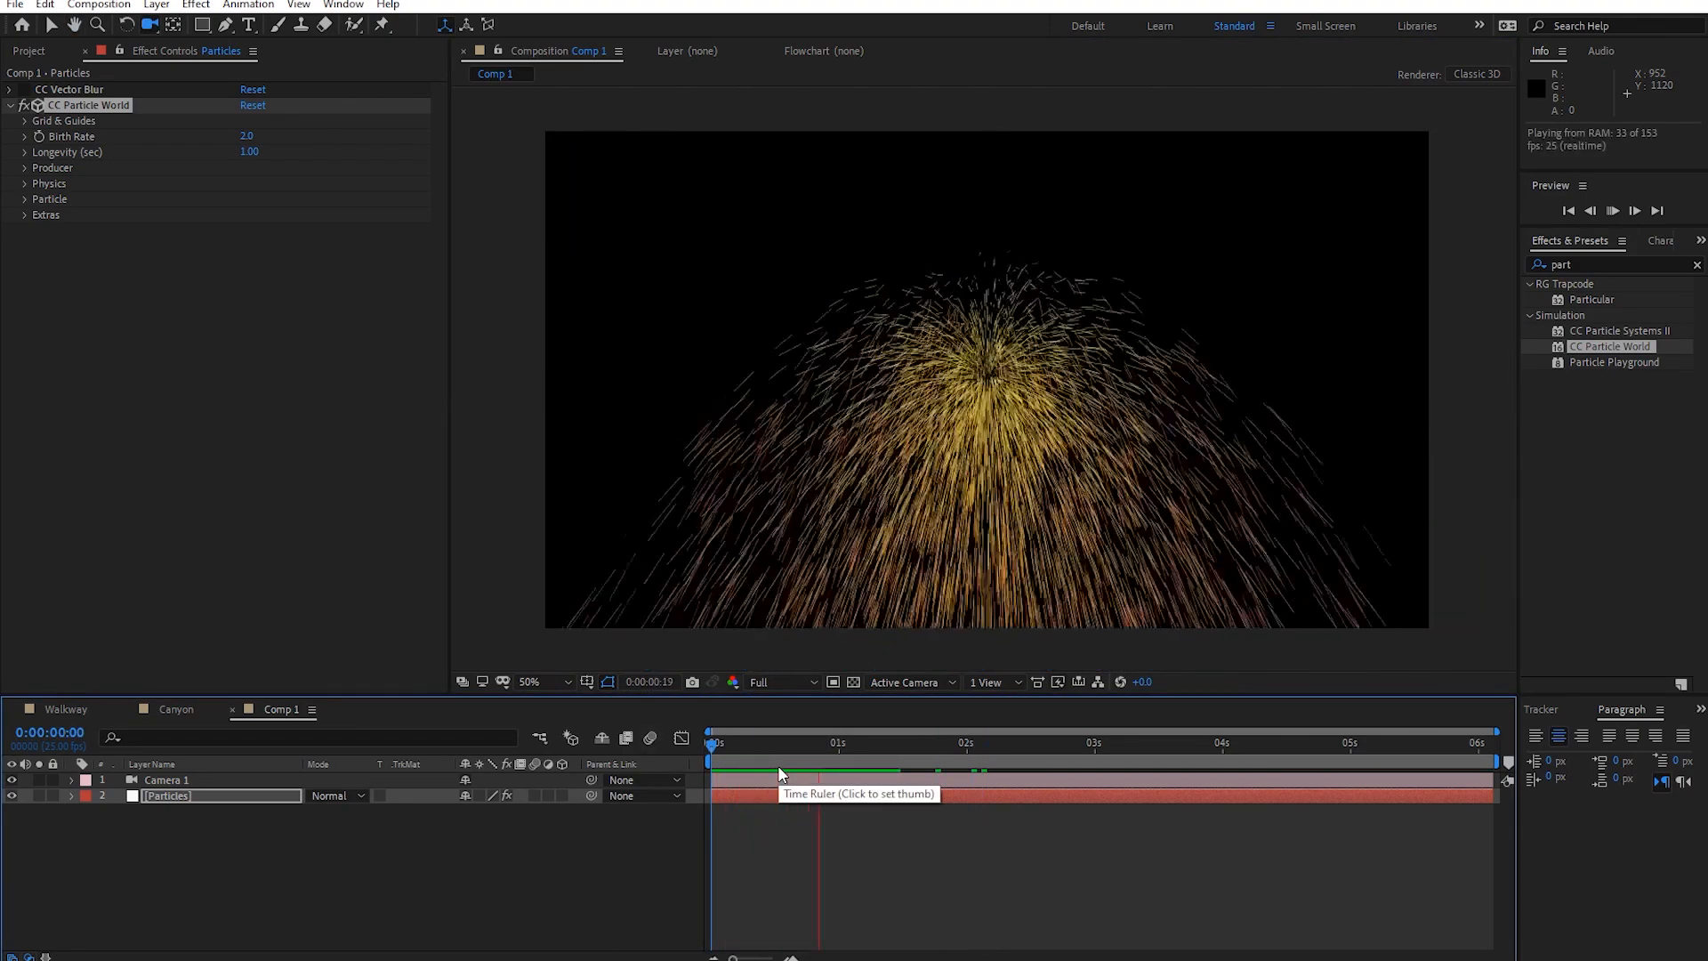
left_click(899, 747)
left_click_drag(900, 747, 966, 747)
left_click_drag(996, 569, 931, 435)
left_click_drag(930, 465, 930, 498)
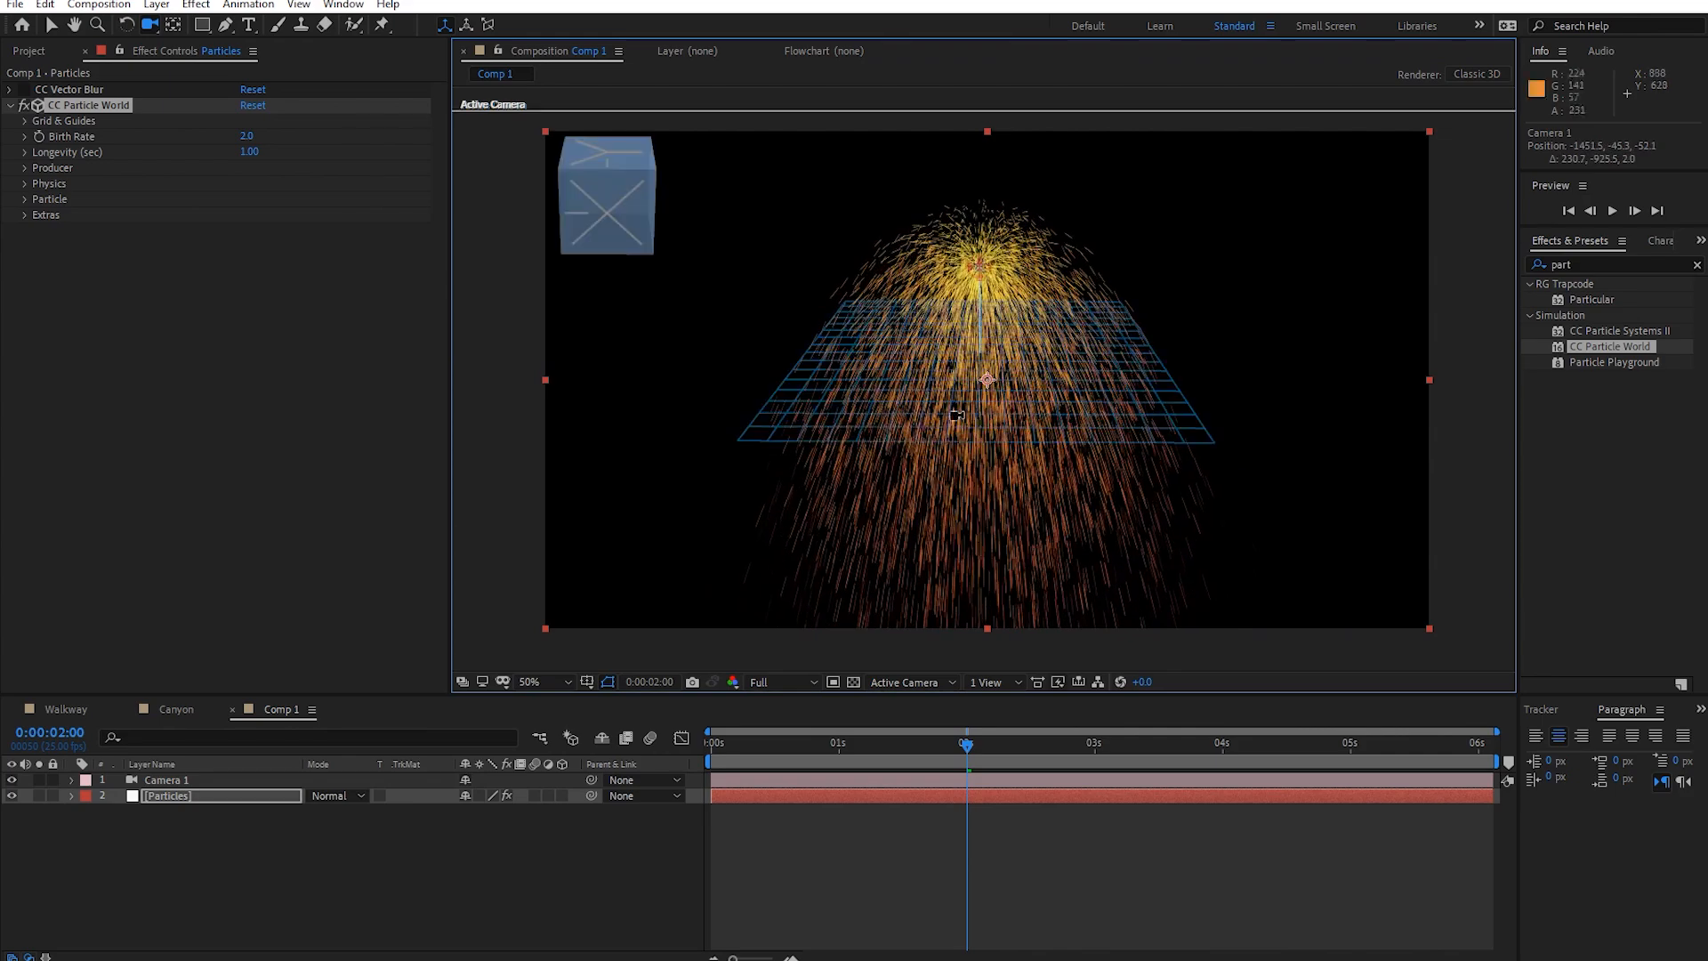
left_click_drag(962, 392, 934, 476)
left_click_drag(934, 480, 925, 494)
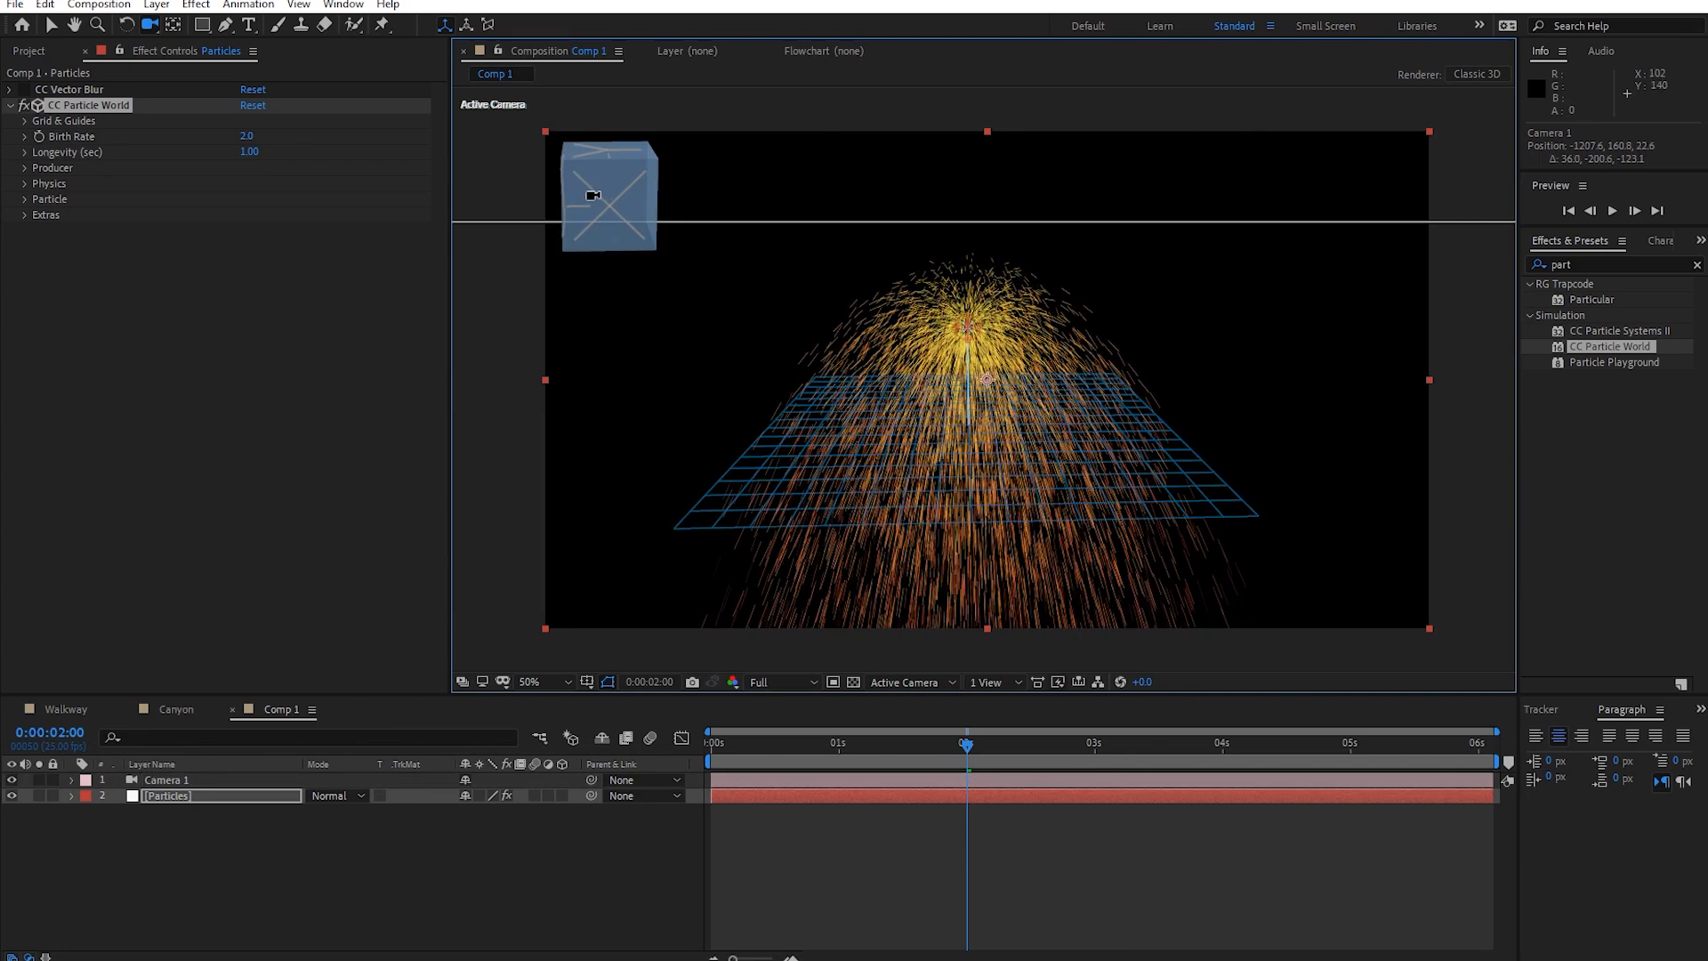
Set the CC Particle World Birth Rate to 0.1 and Longevity to 5.00 seconds, previewing the particles after each change.
left_click(249, 137)
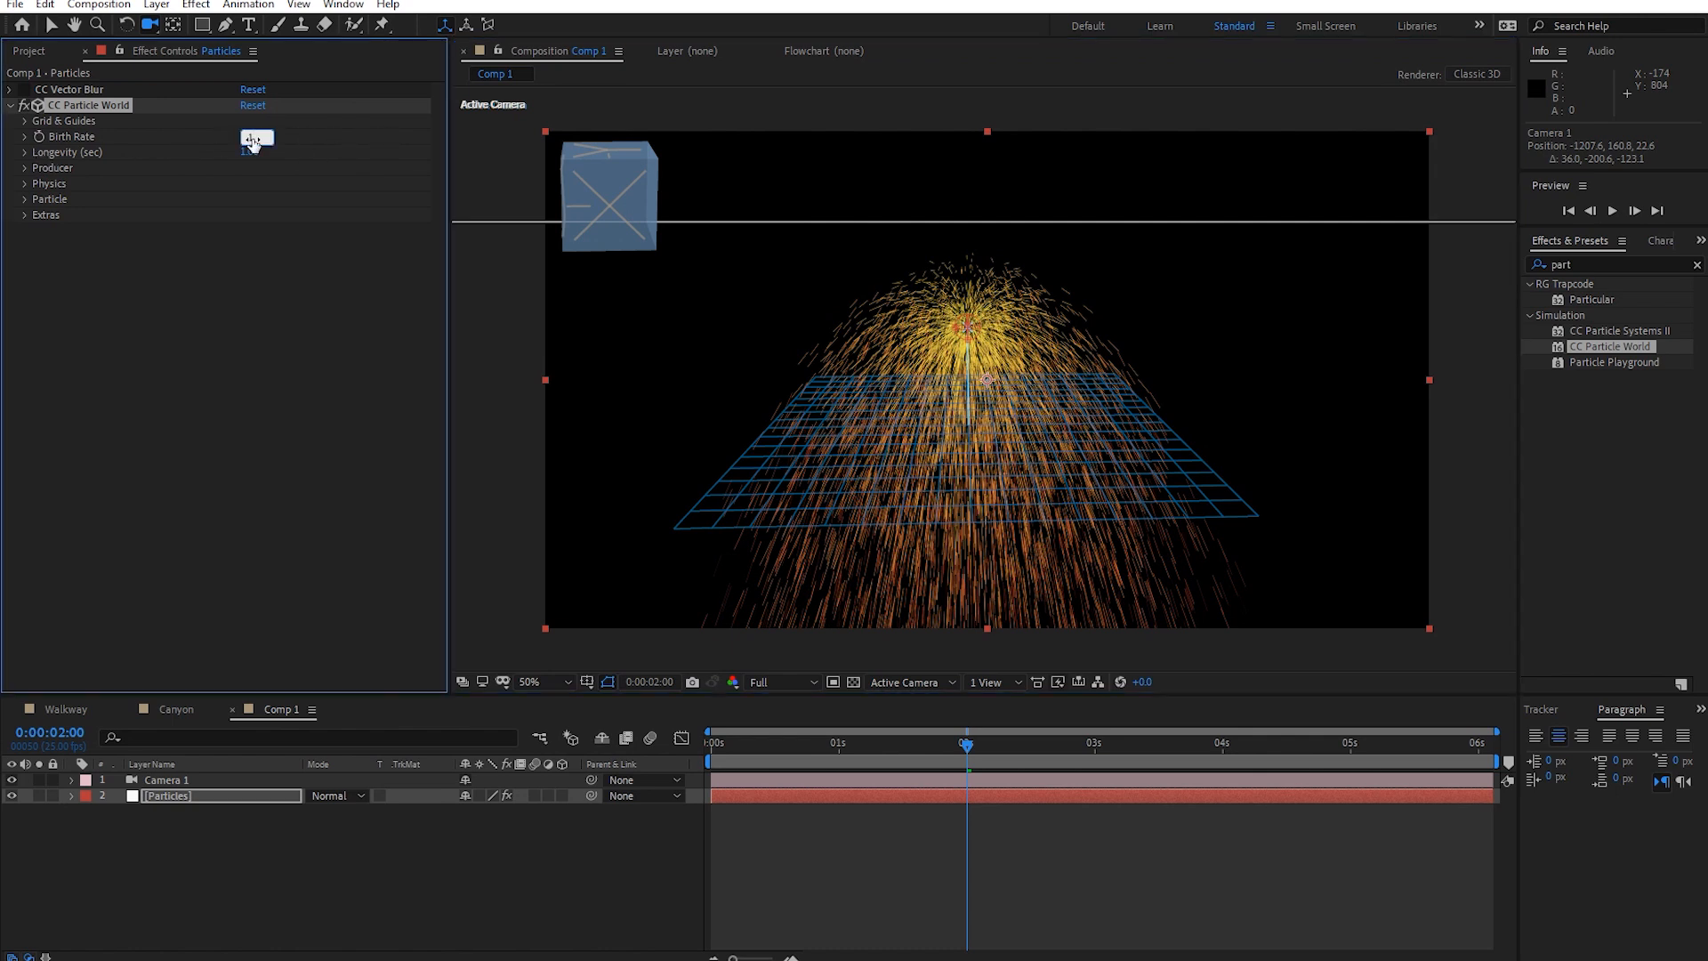
type(".1")
key("Return")
key("space")
key("c")
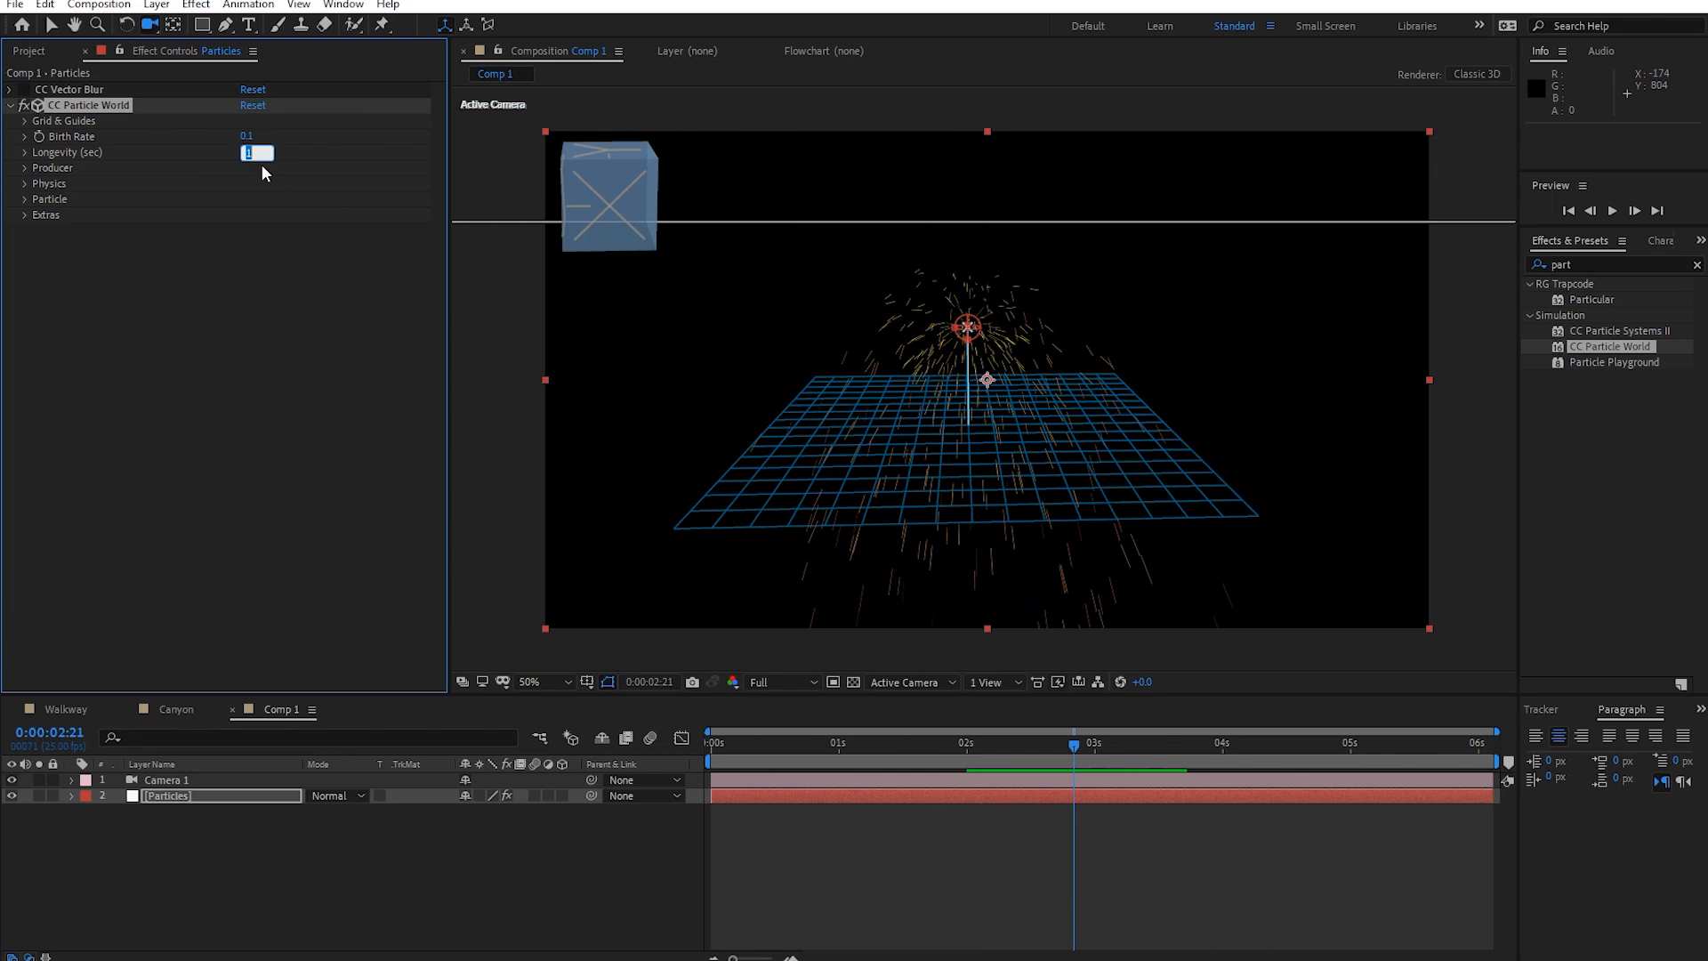
key("Return")
key("space")
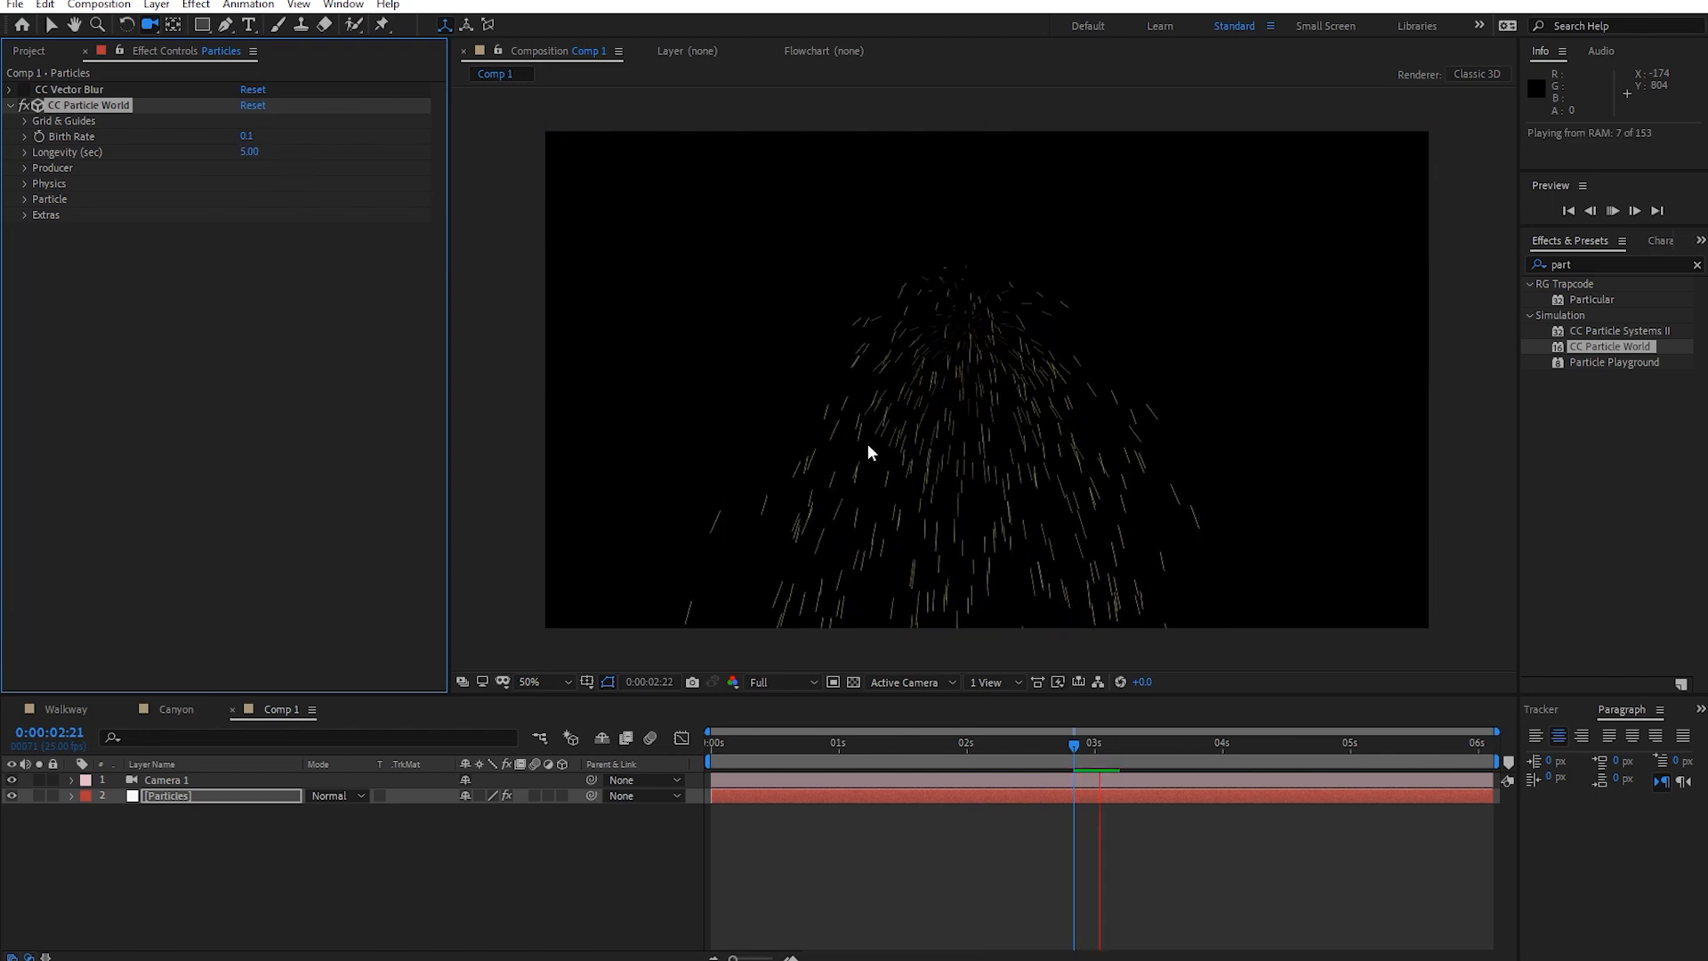
key("space")
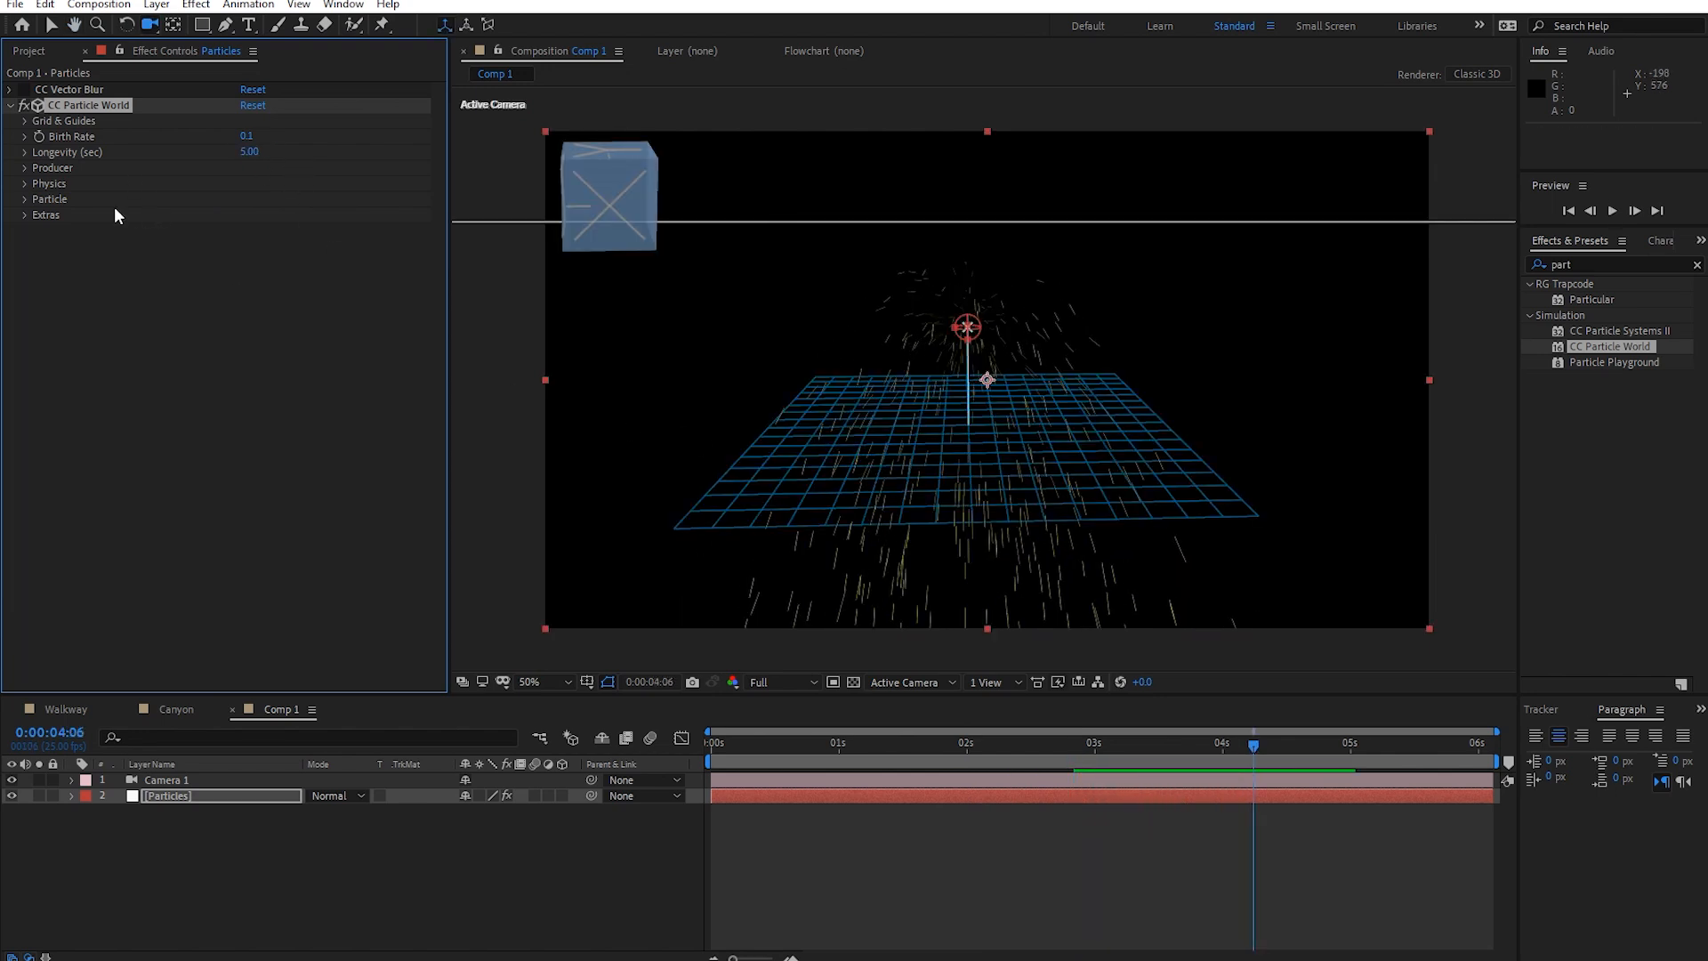
Move the CC Particle World producer to Position X 0.27 and Position Y -0.30.
left_click(28, 166)
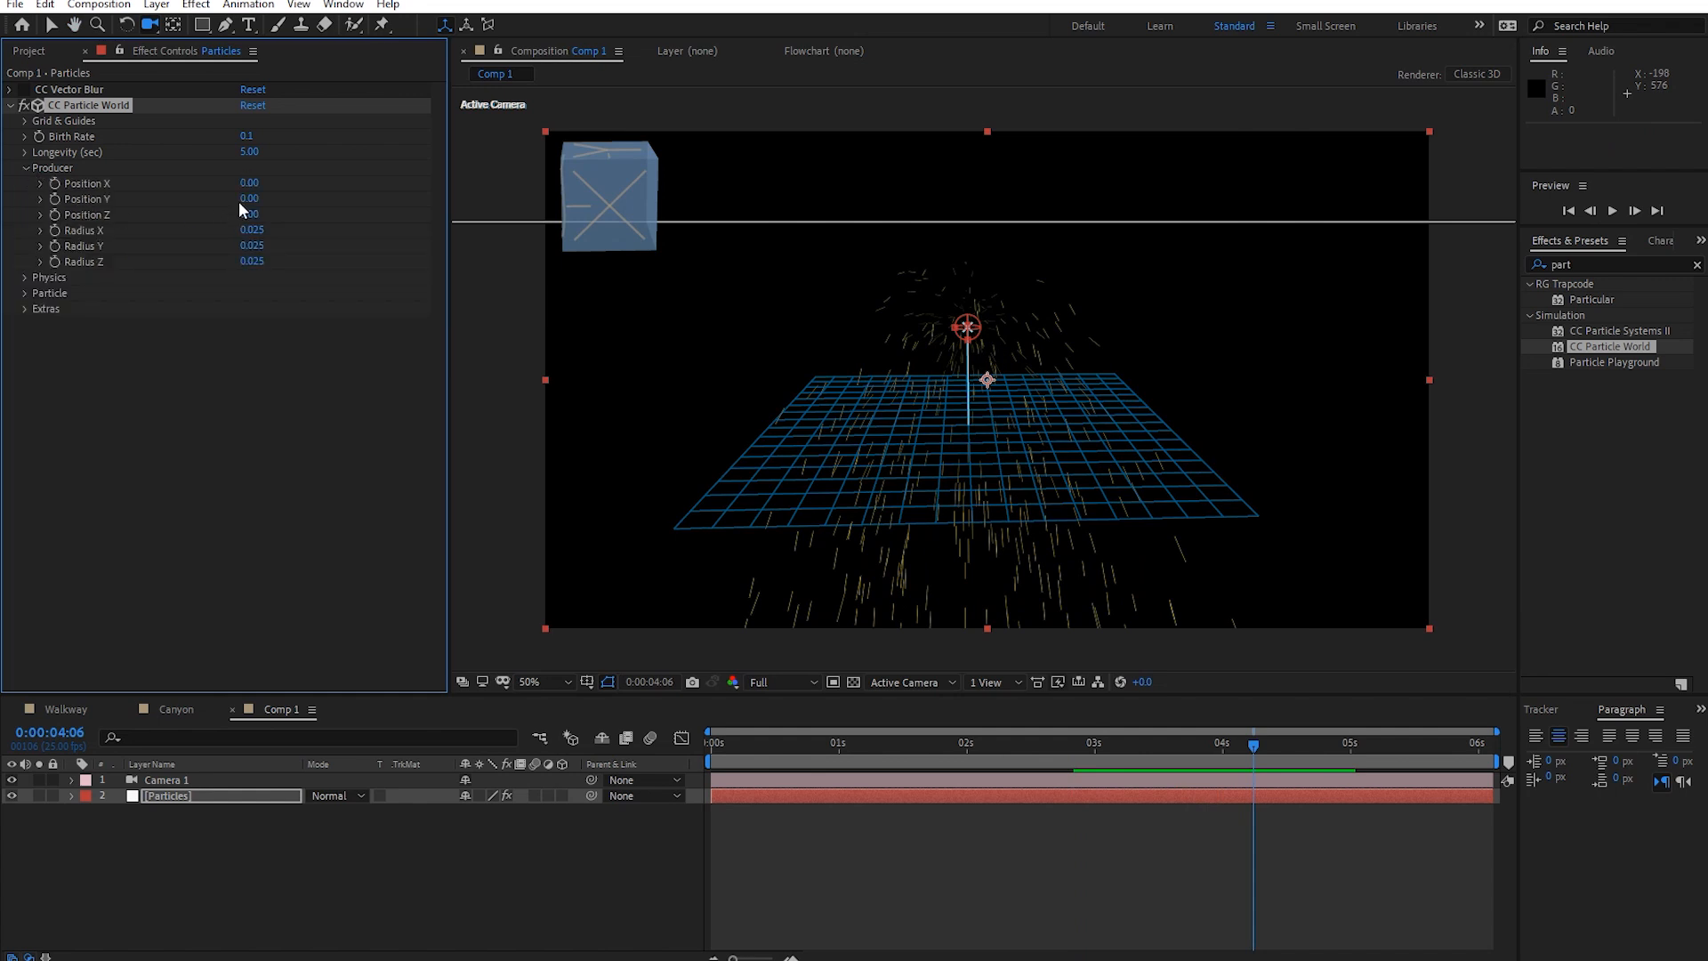
left_click_drag(249, 184, 258, 167)
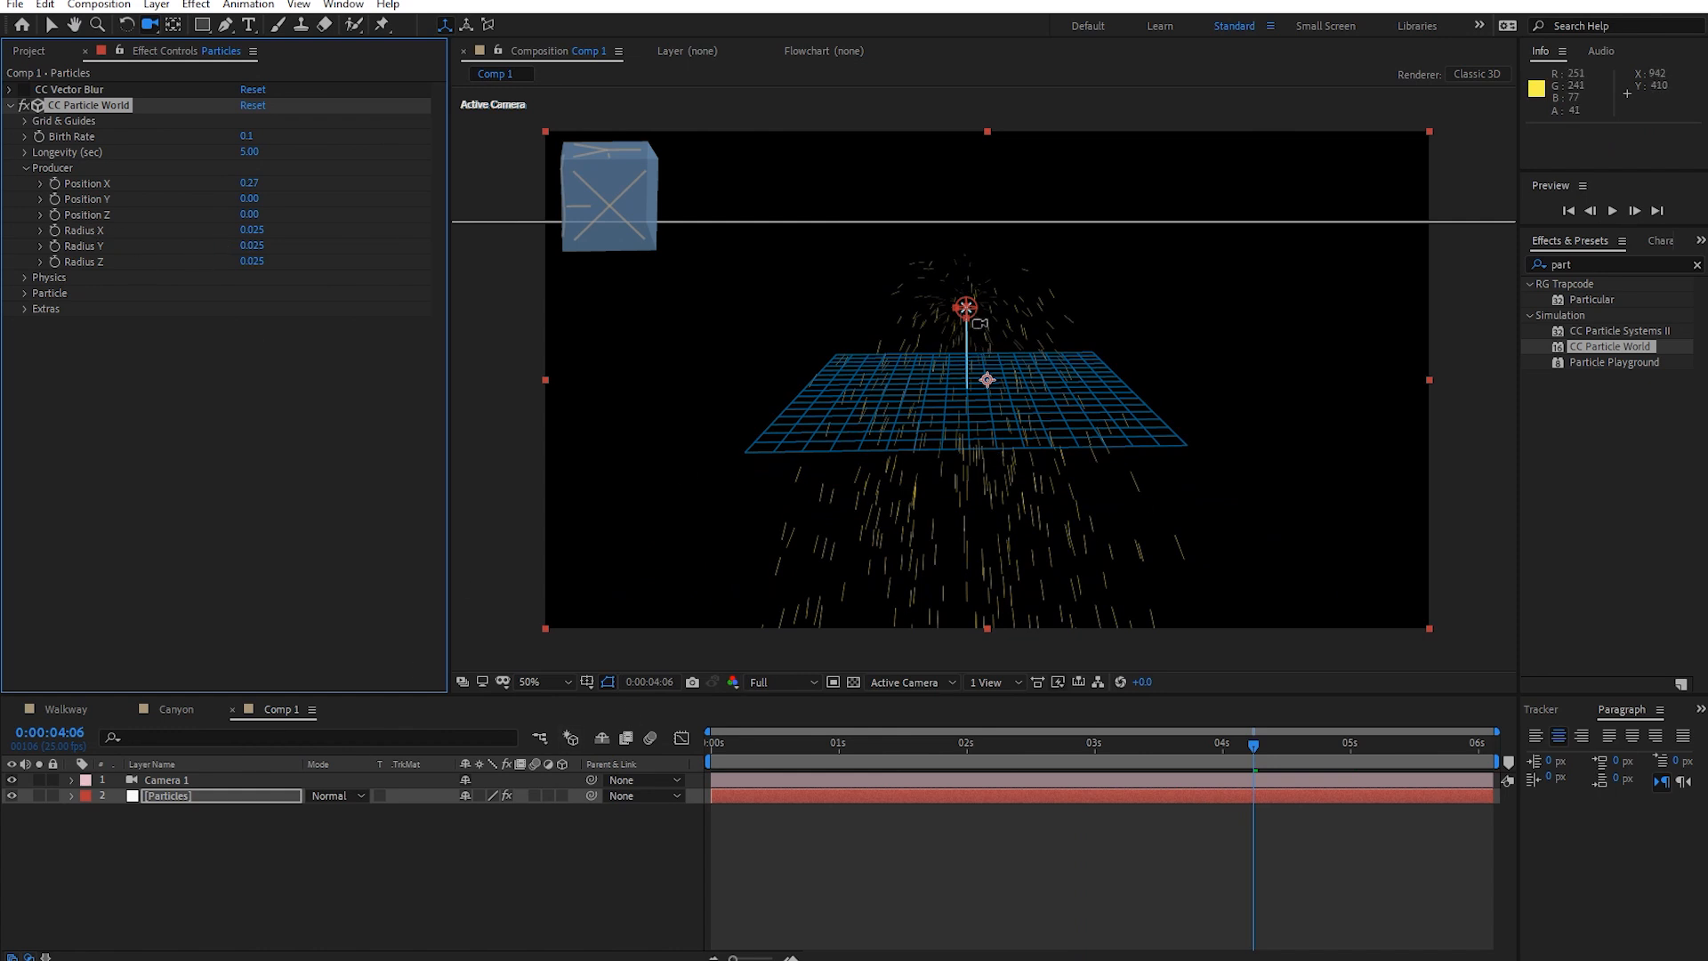
left_click_drag(255, 204, 208, 180)
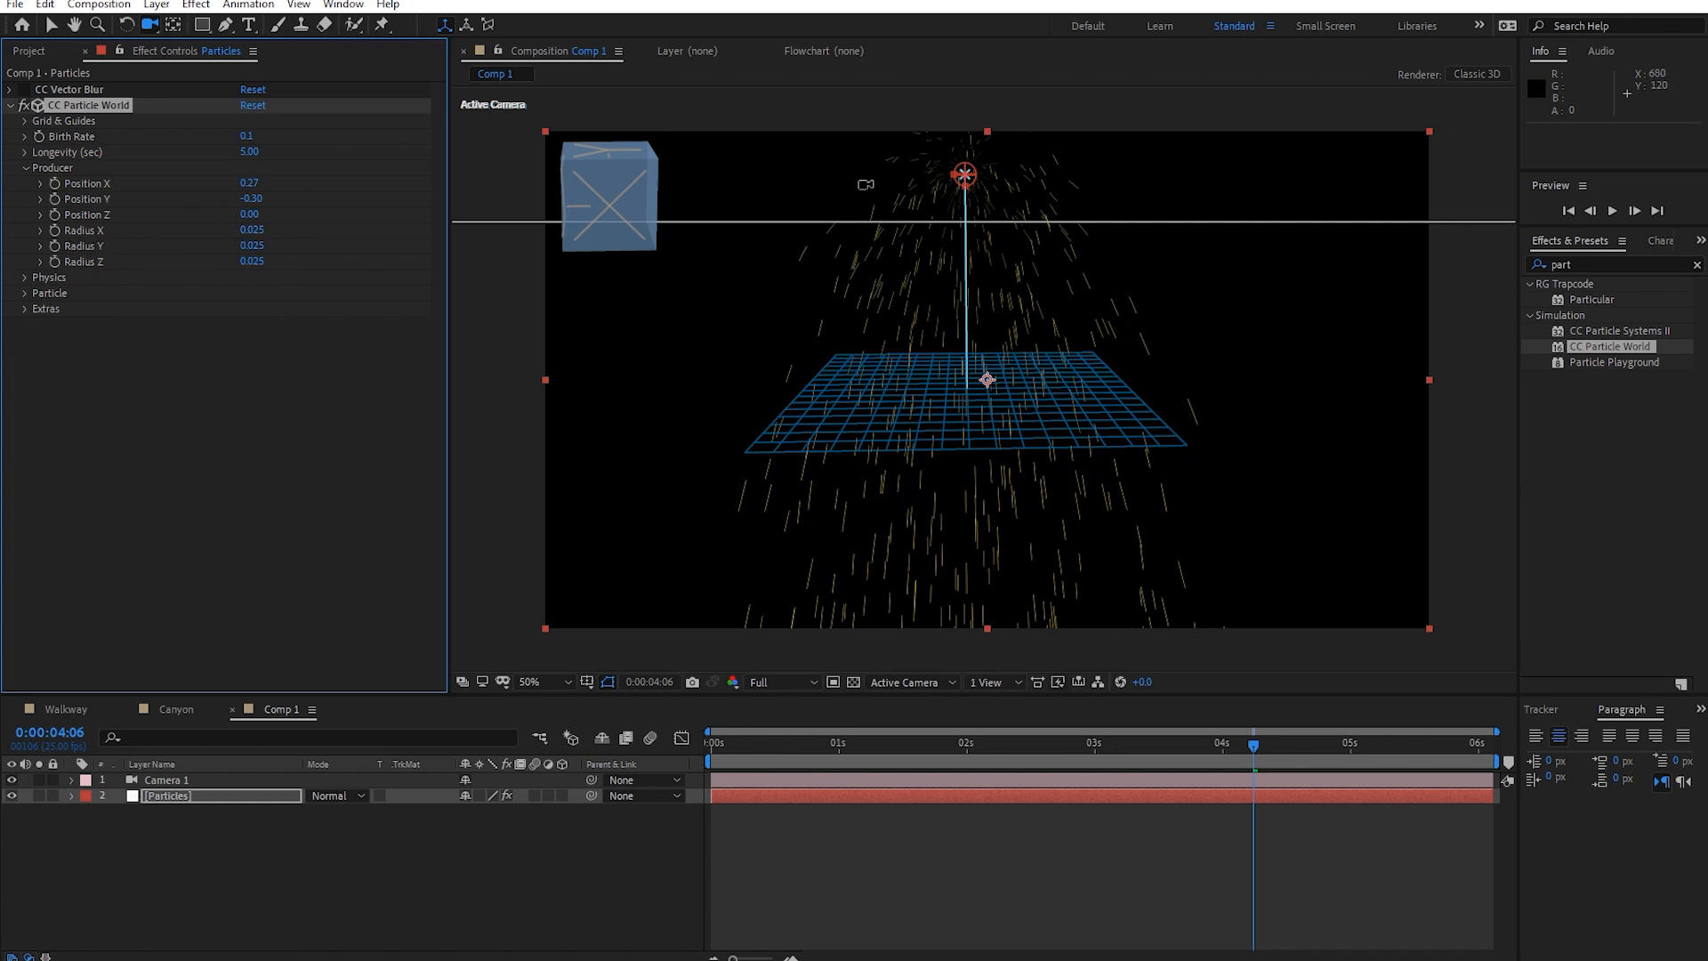
Widen the producer to Radius X 1.790, Radius Y 0.535 and Radius Z 1.315, checking the spread over time from an angle.
left_click_drag(261, 234, 663, 198)
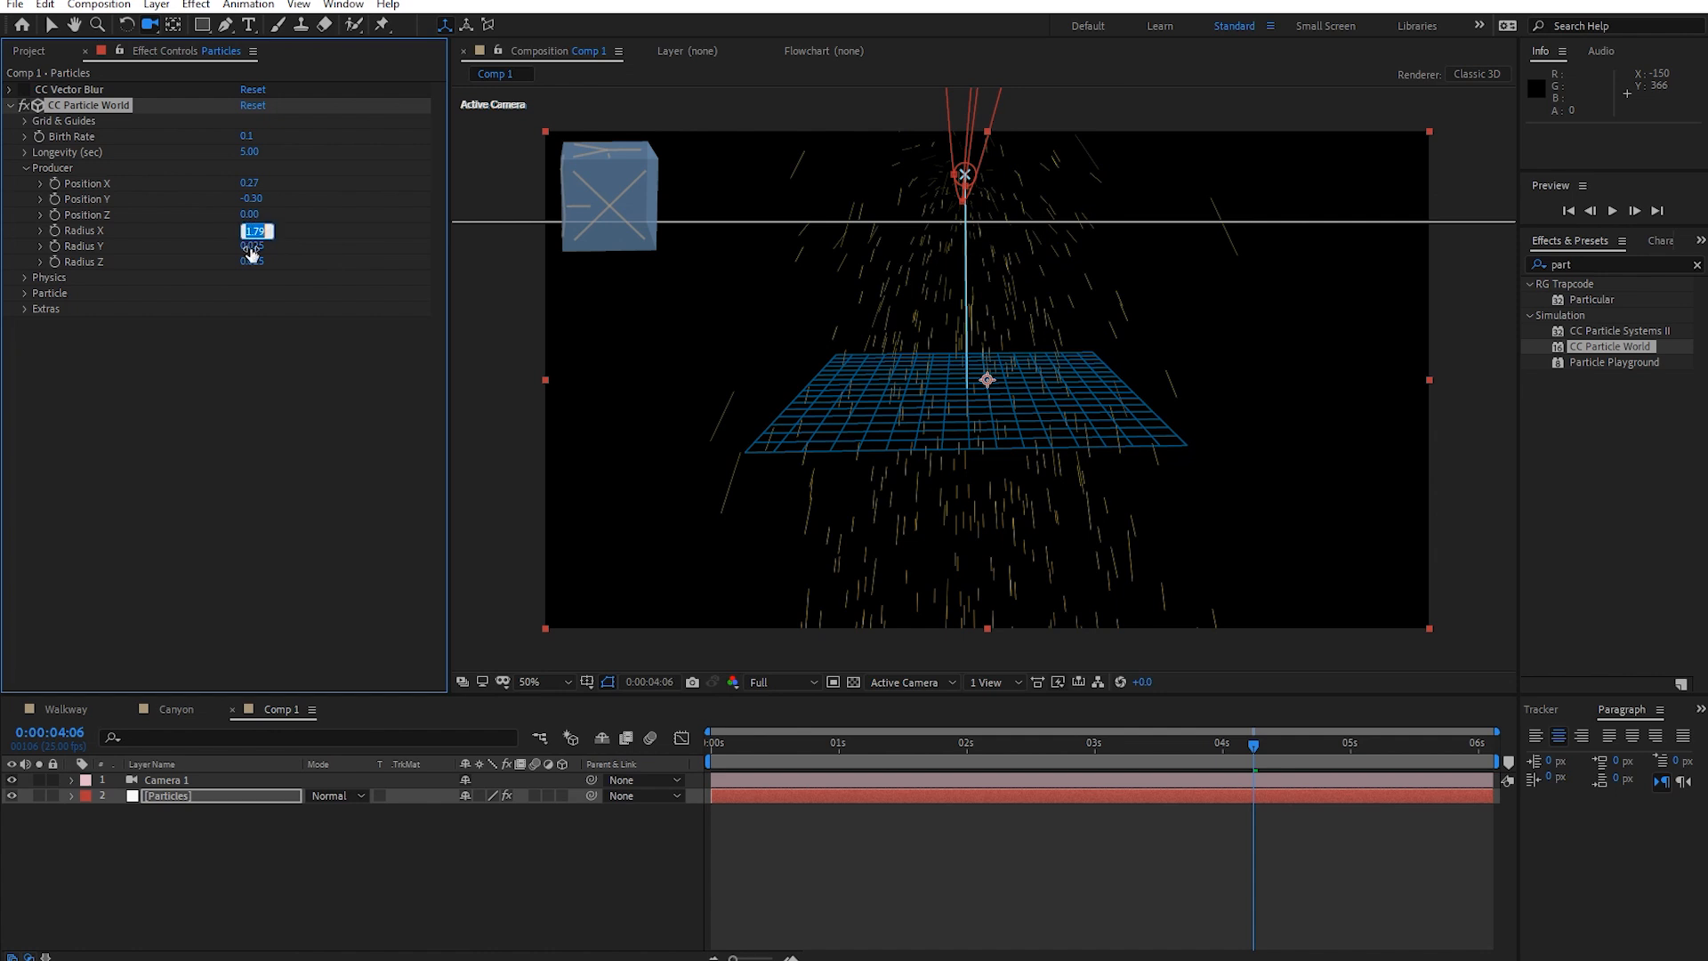
left_click_drag(254, 246, 359, 262)
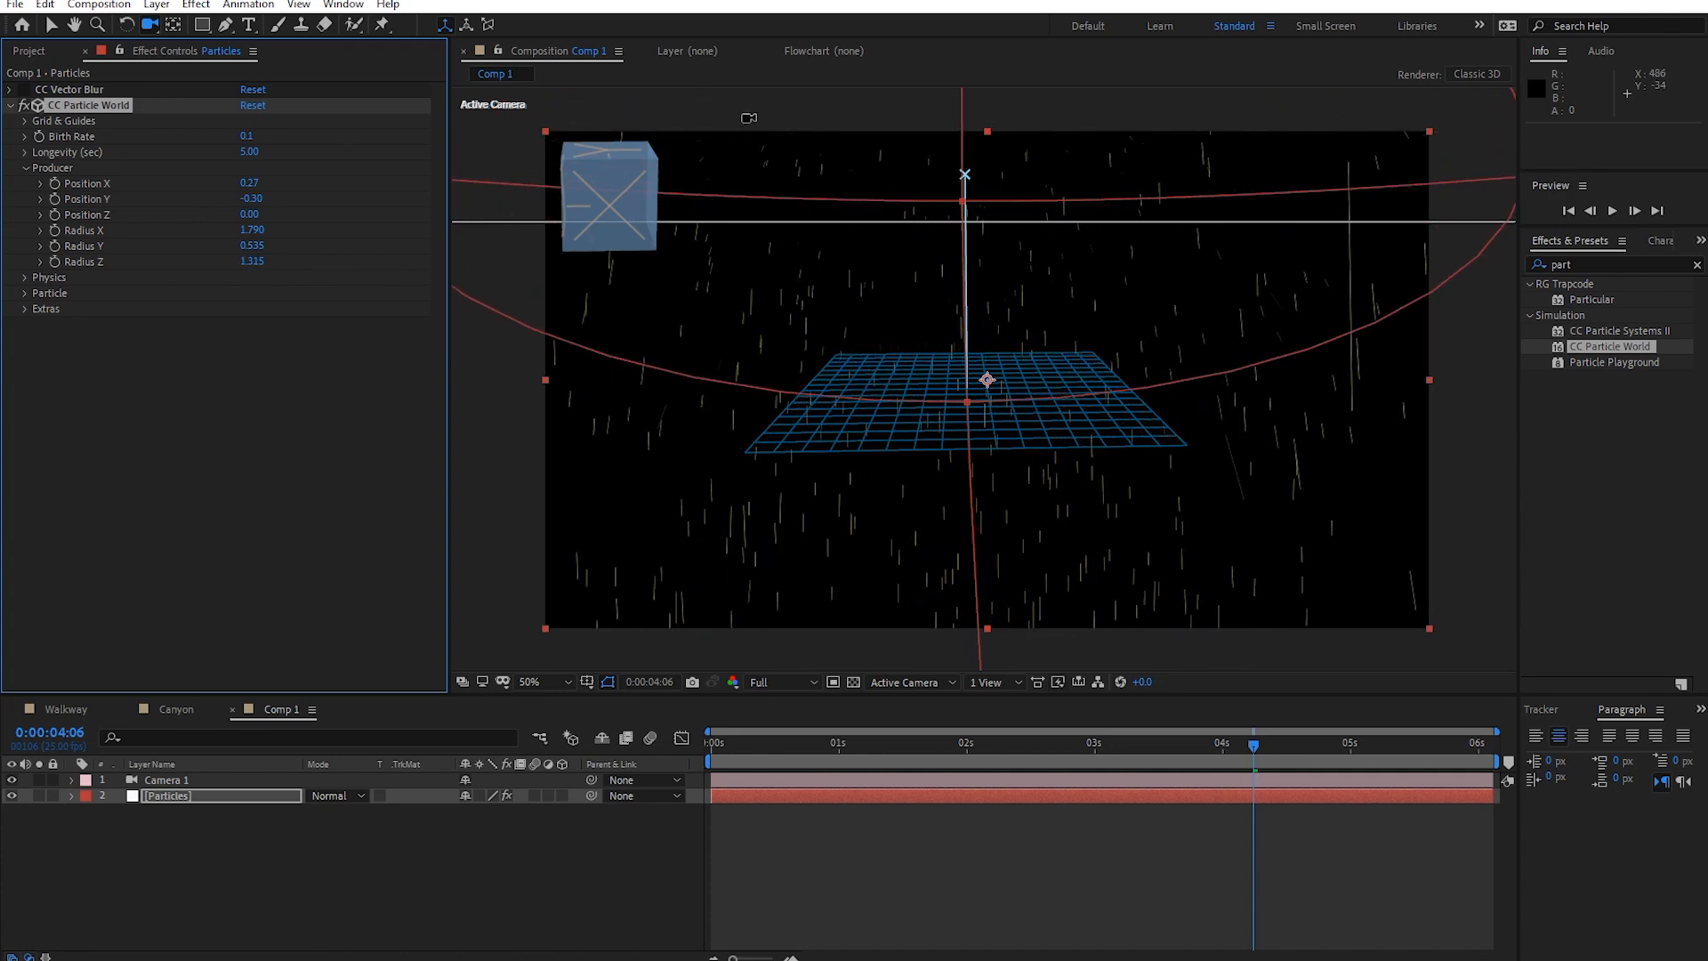
left_click_drag(885, 336, 984, 349)
left_click_drag(952, 745, 1171, 747)
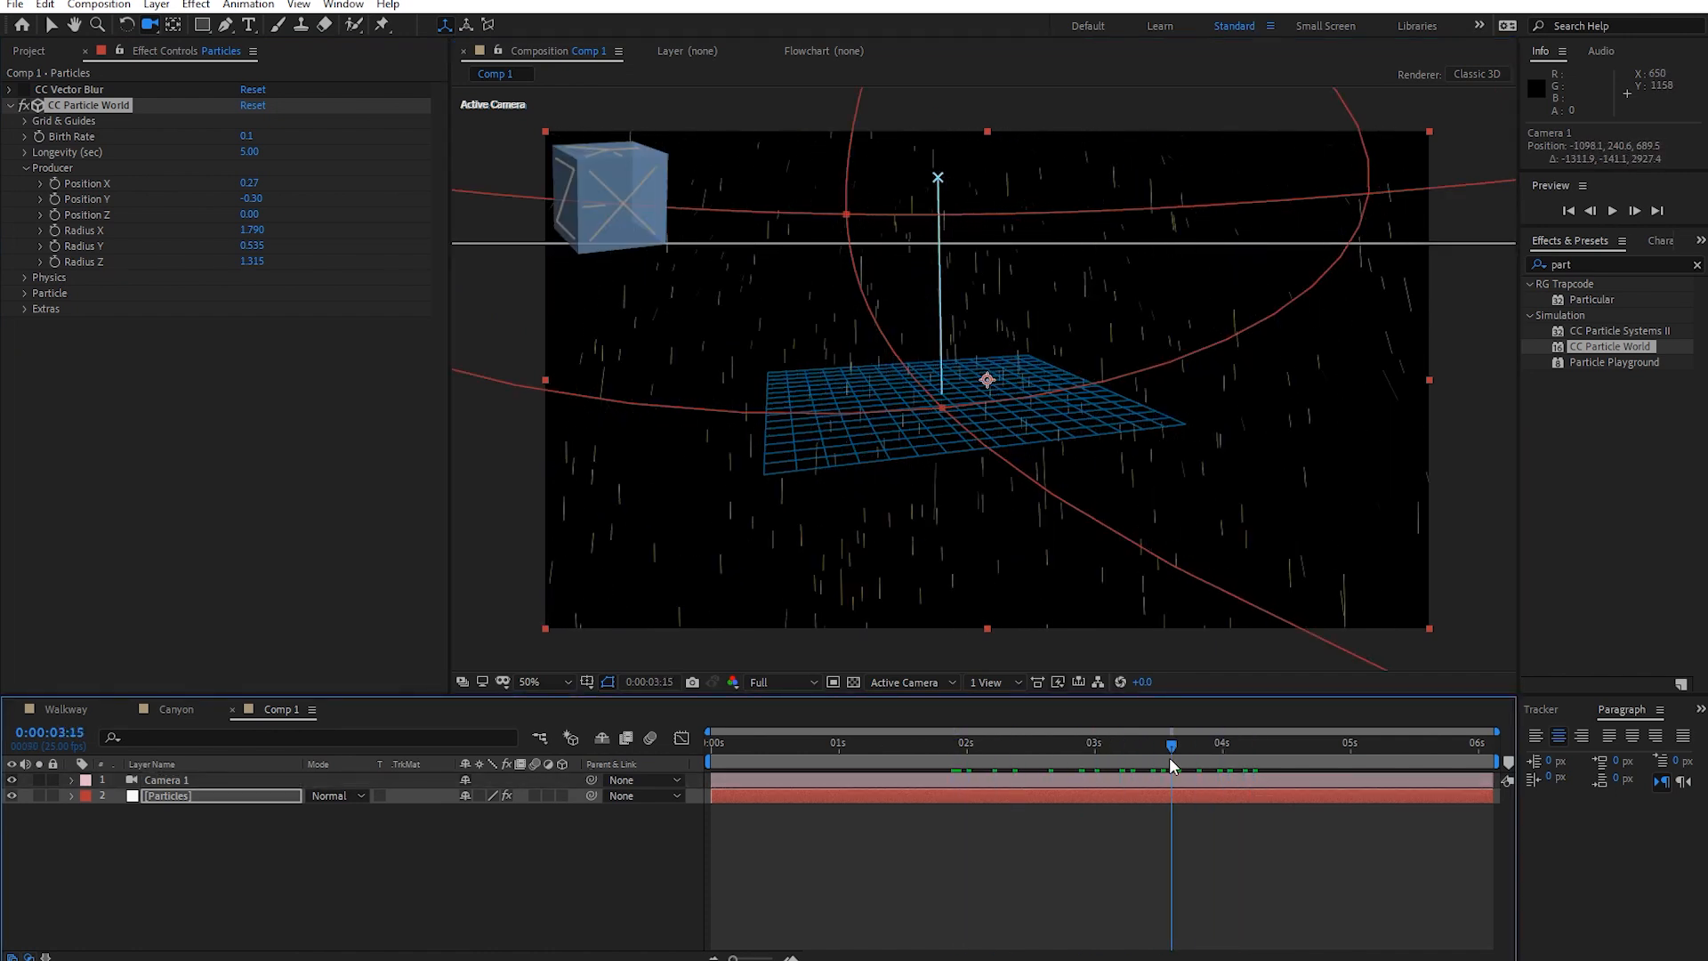
left_click_drag(1048, 594, 1022, 577)
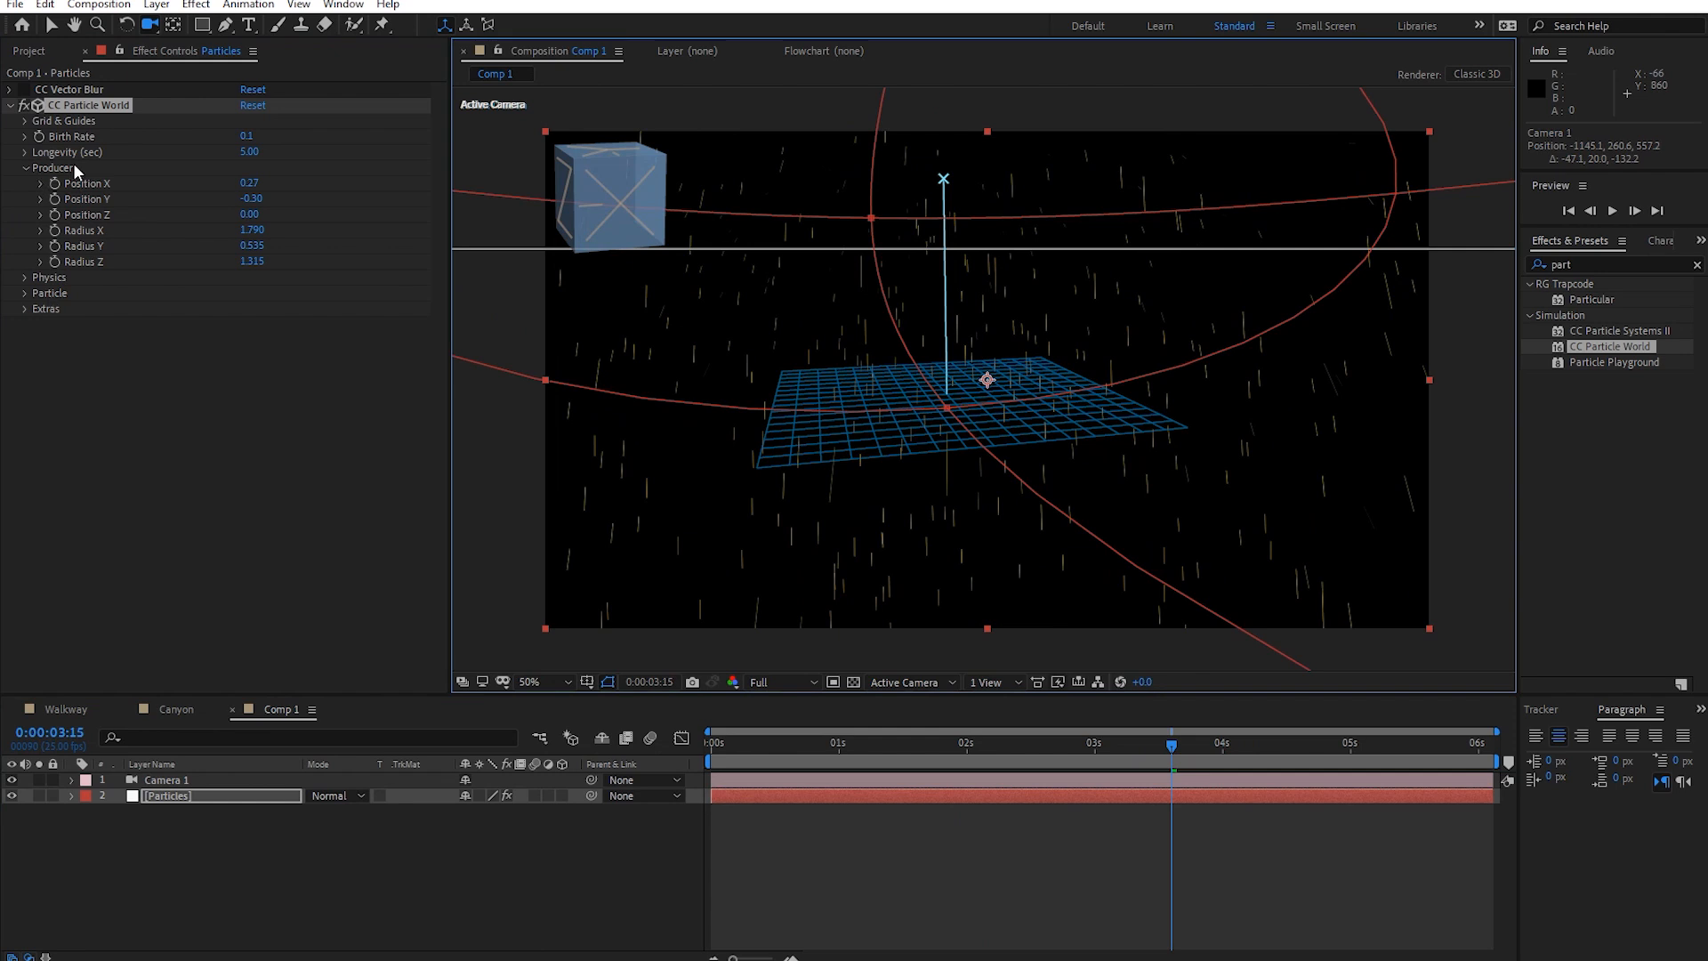
Expand the Physics settings of CC Particle World and examine the available Animation types.
left_click(25, 277)
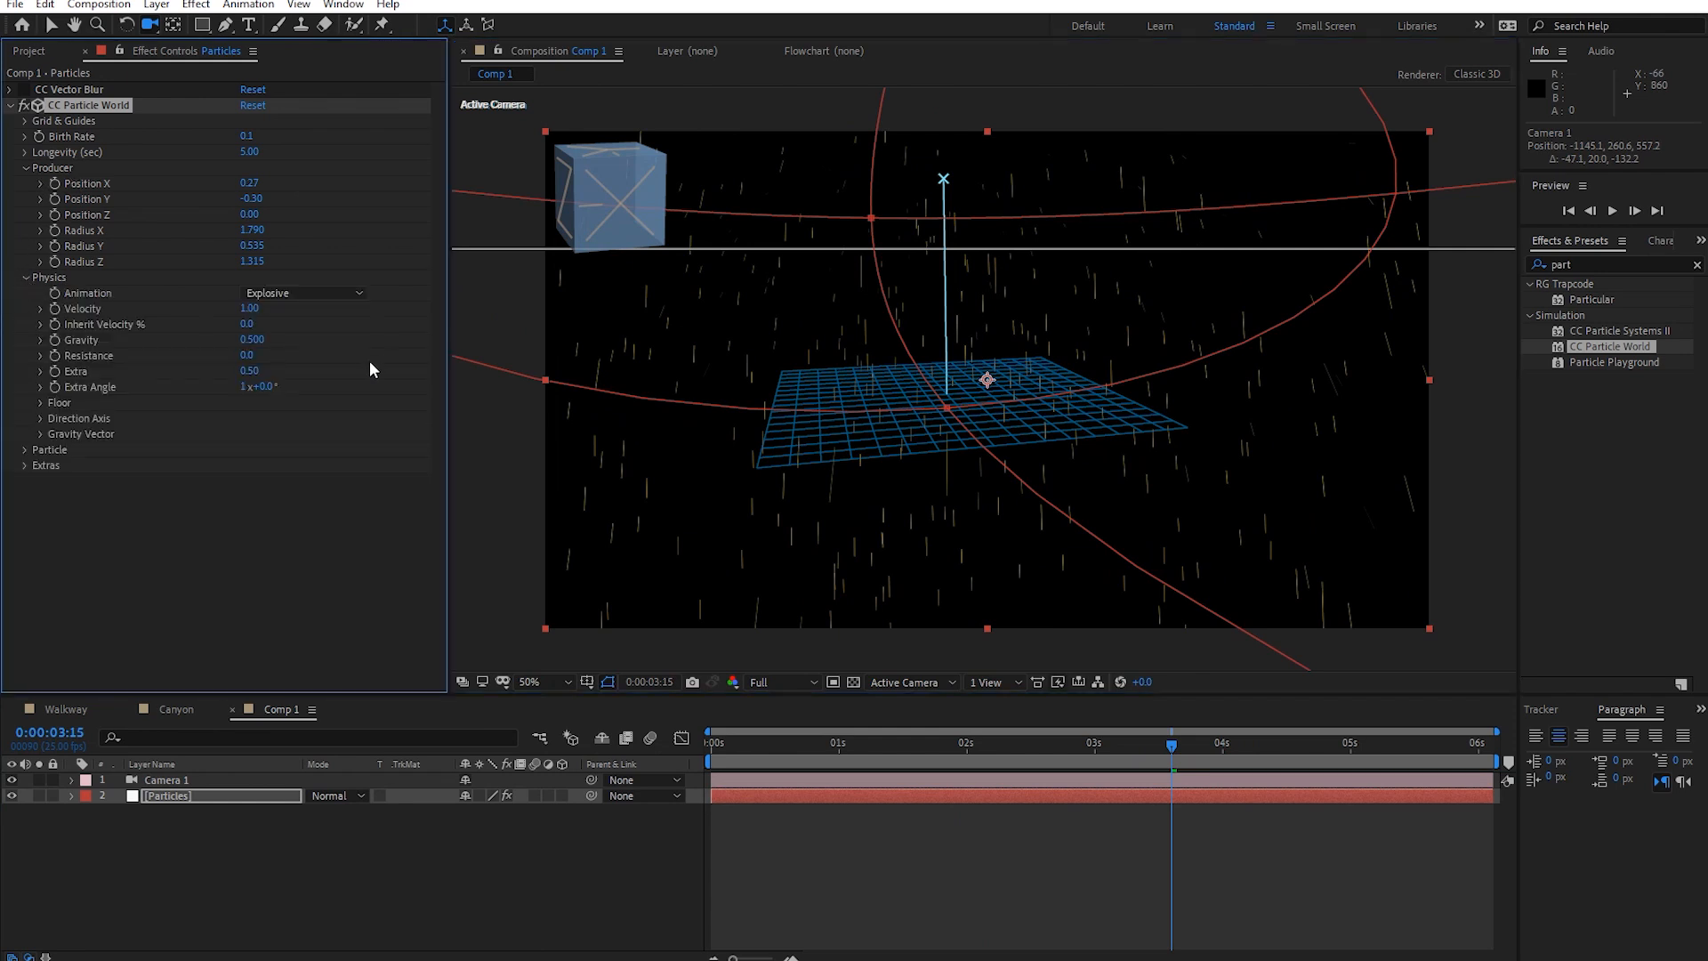
left_click(303, 294)
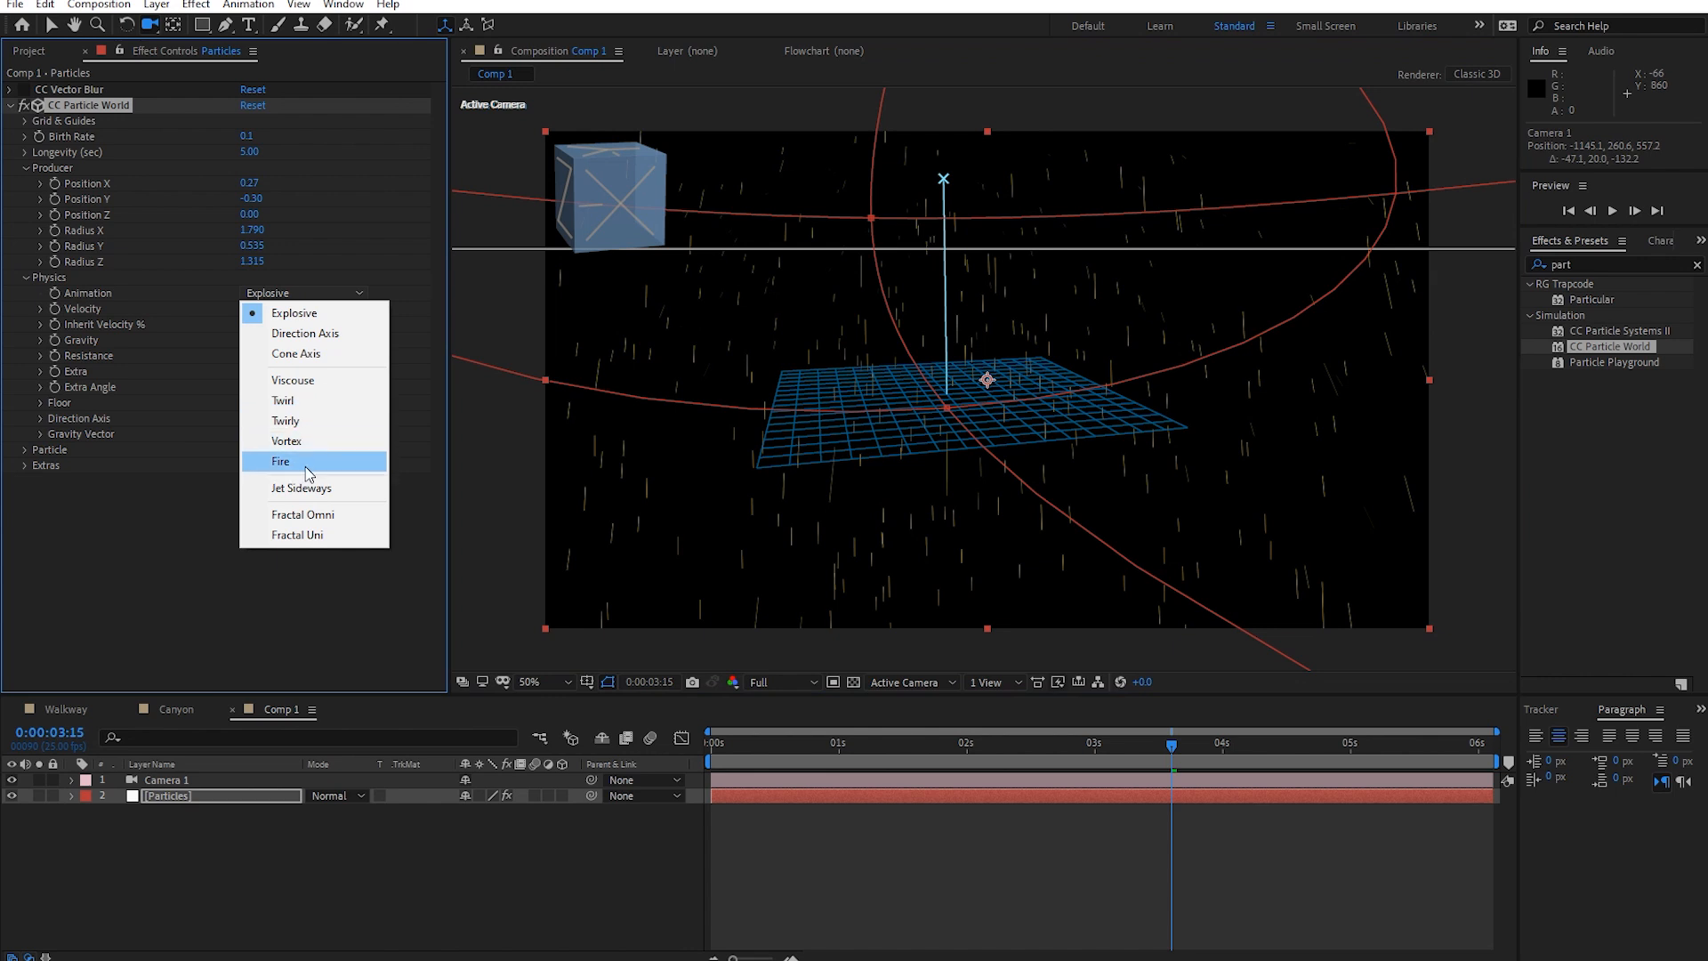
left_click(137, 584)
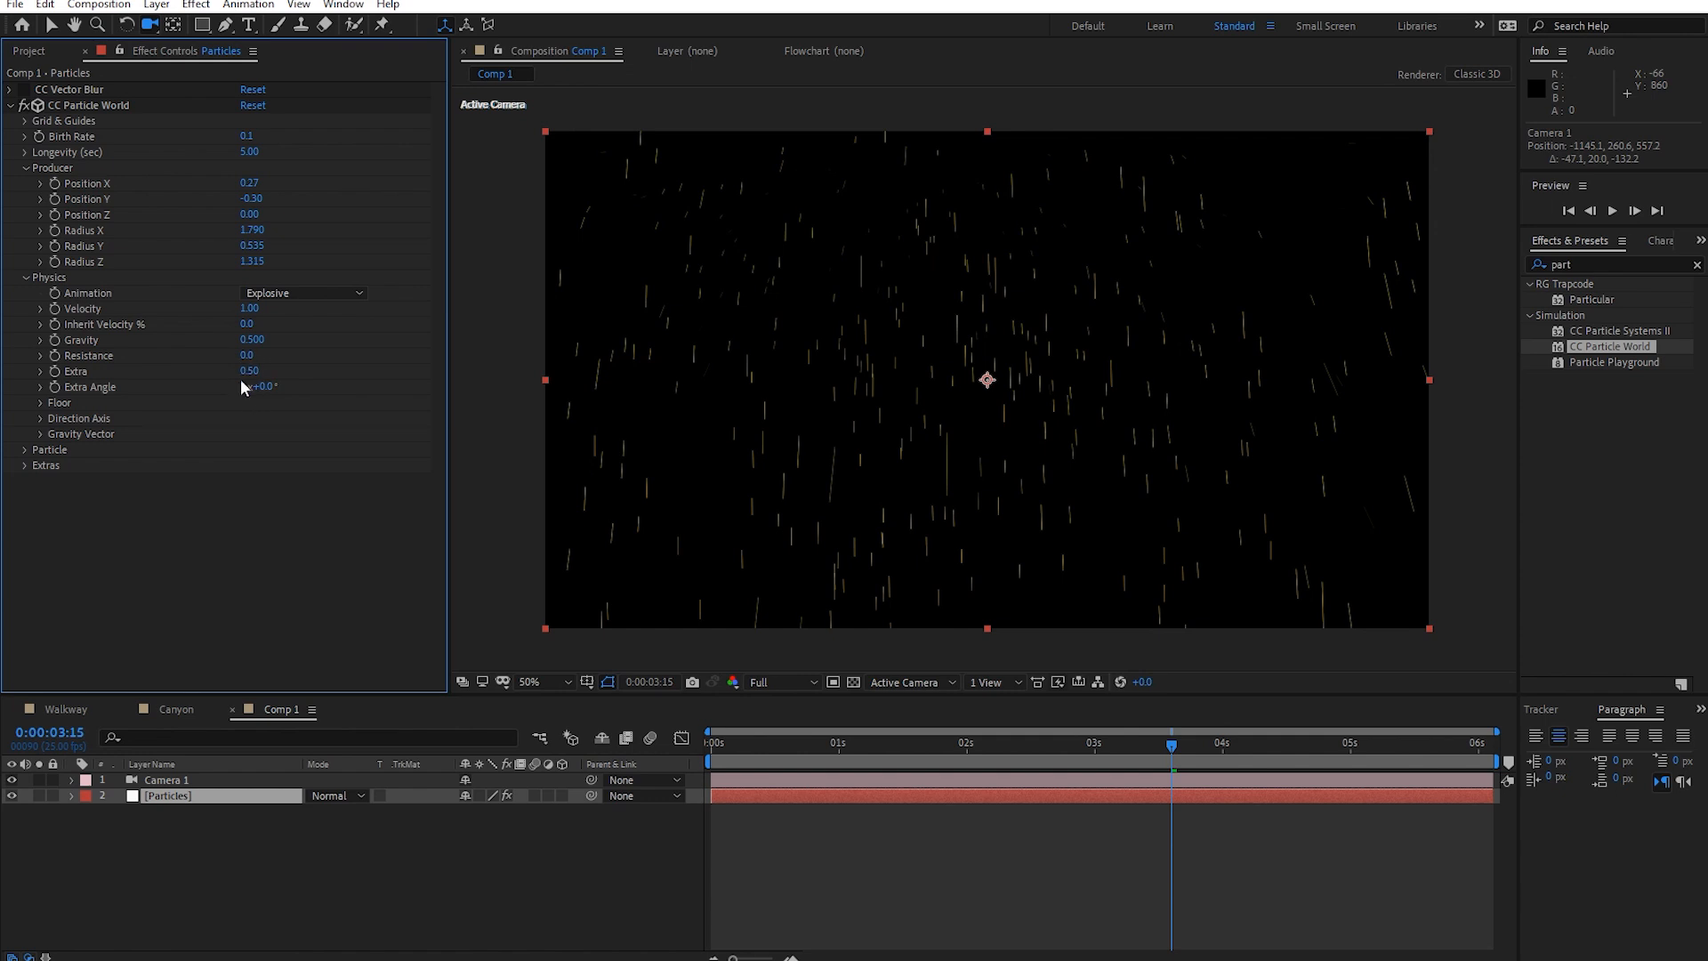
Try a Gravity of 0.100 on the particles and preview the motion.
left_click(255, 340)
type(".1")
key("Return")
key("space")
key("space")
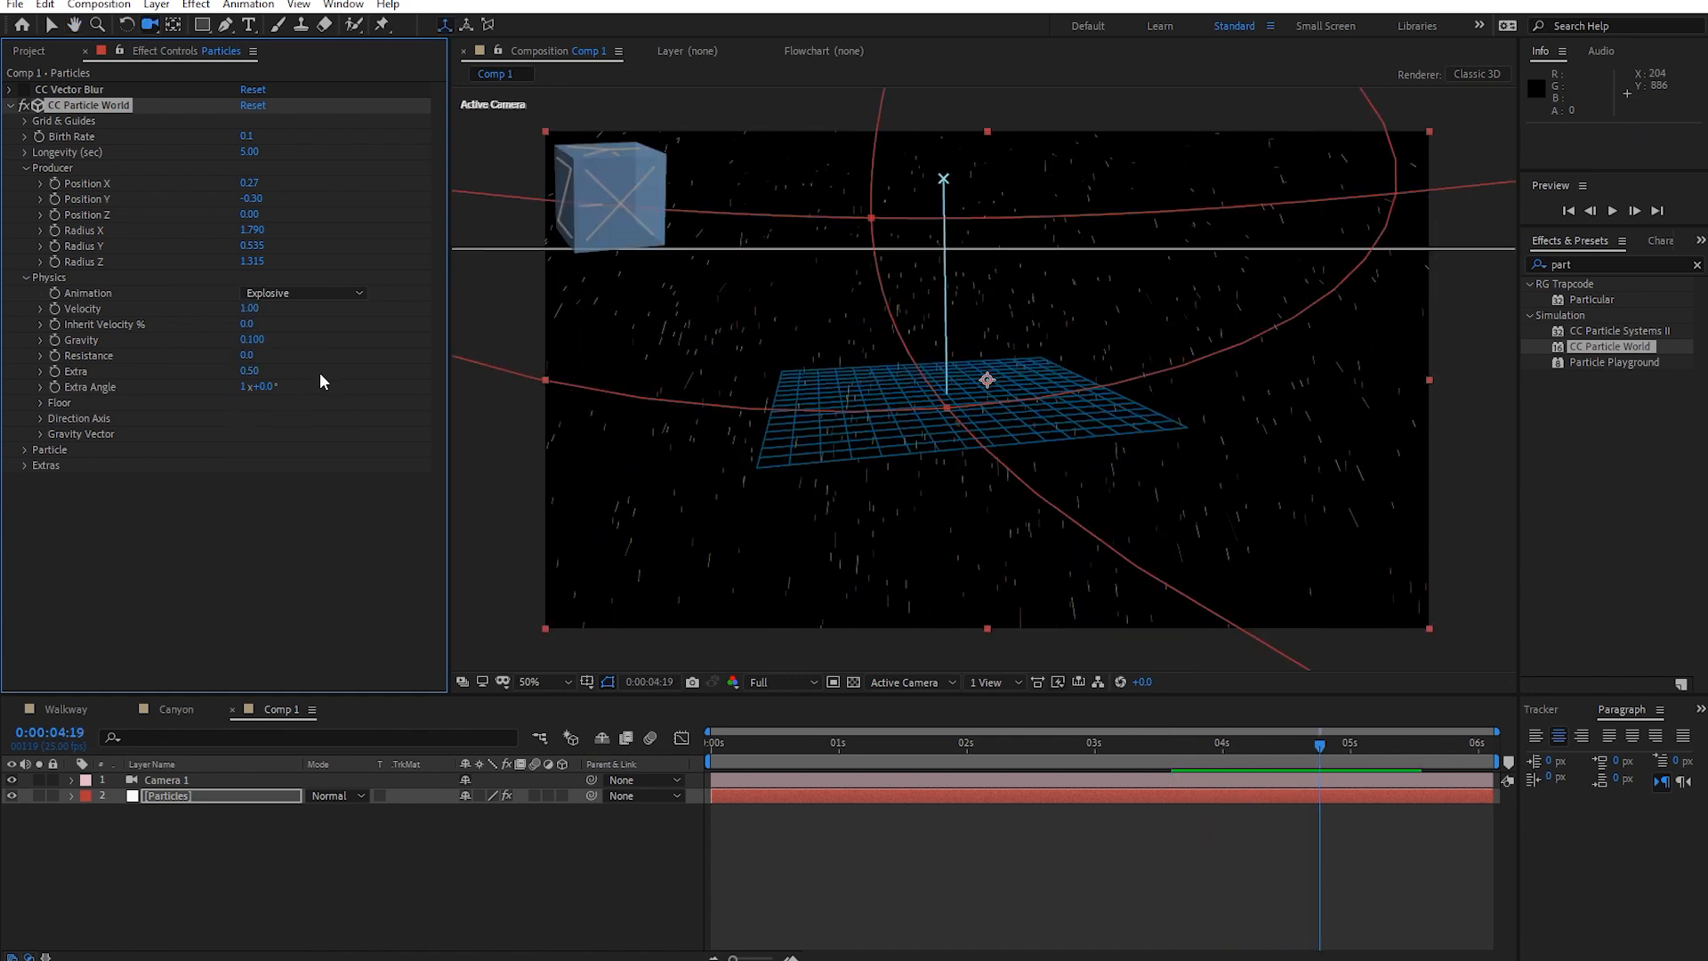
Undo the gravity change and preview the particles again.
key("ctrl+z")
key("space")
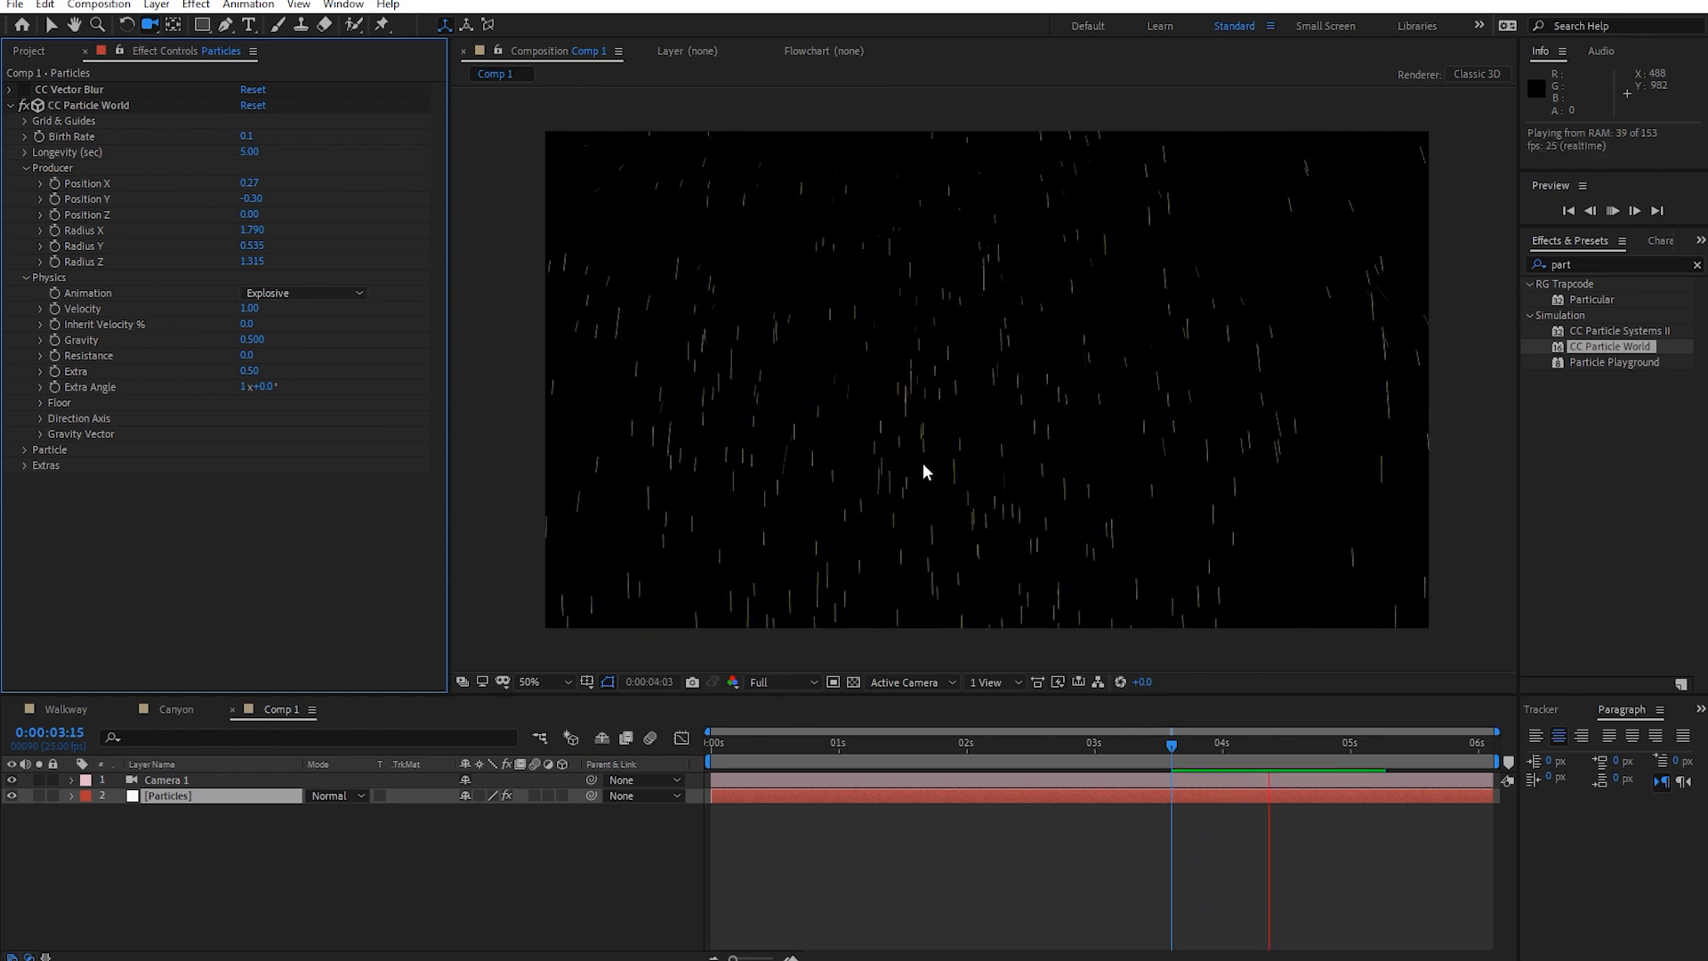
key("space")
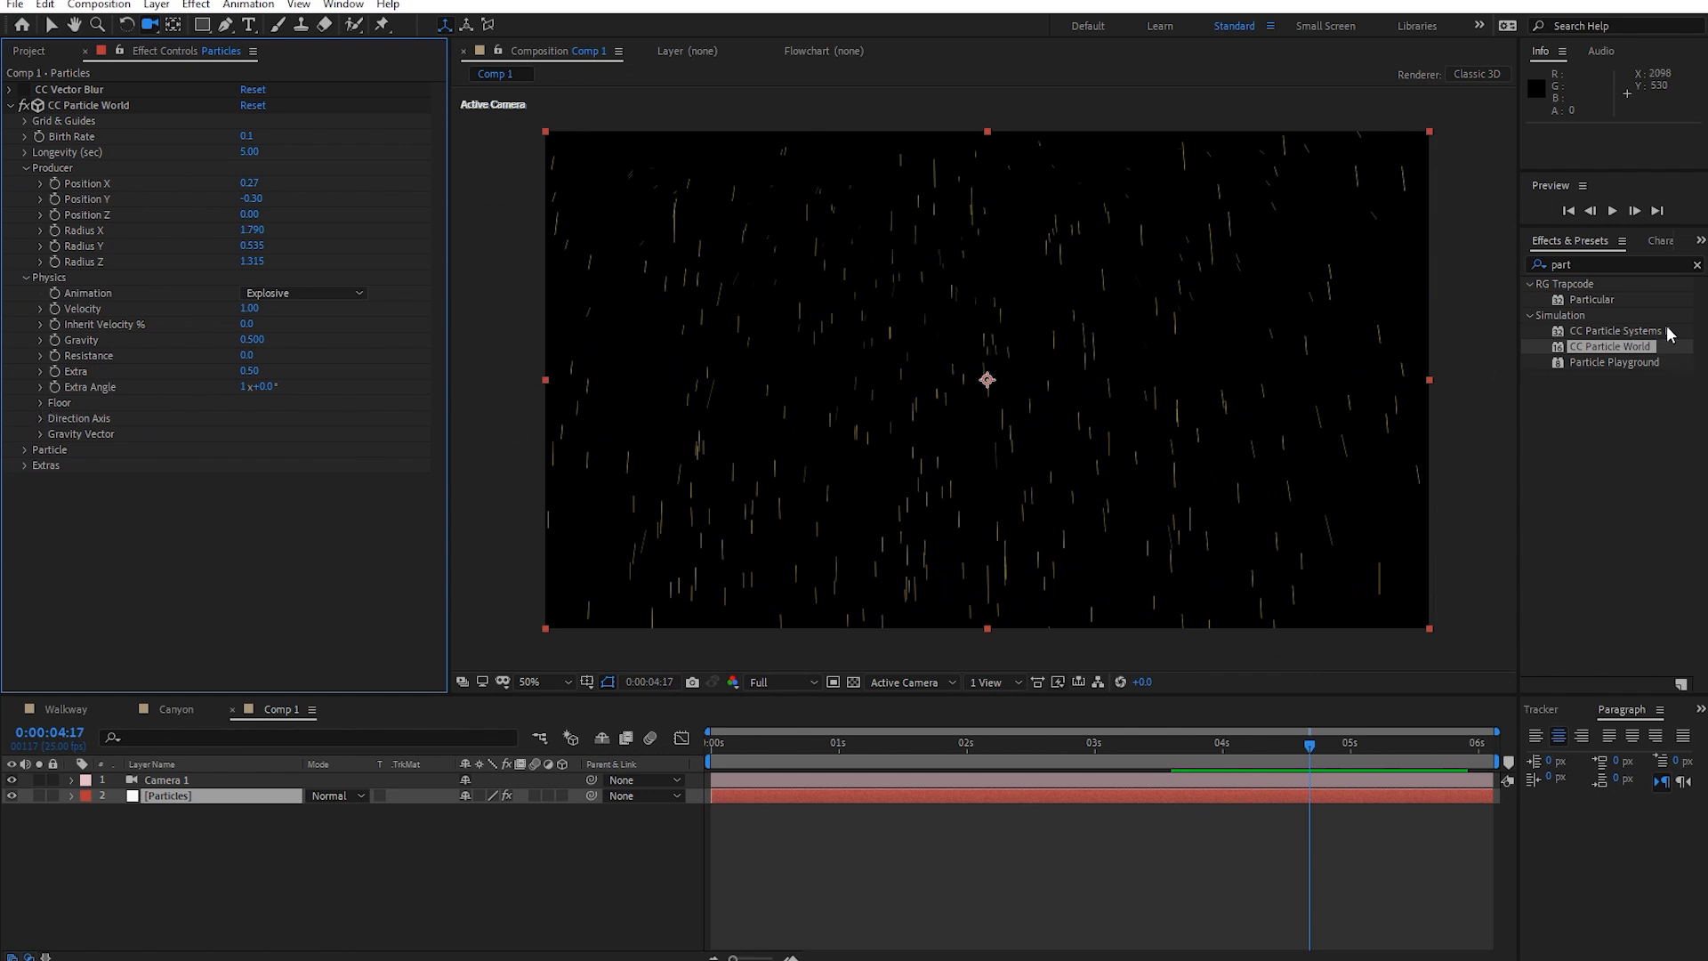
Set the Floor Action of the CC Particle World physics to Bounce.
left_click(41, 402)
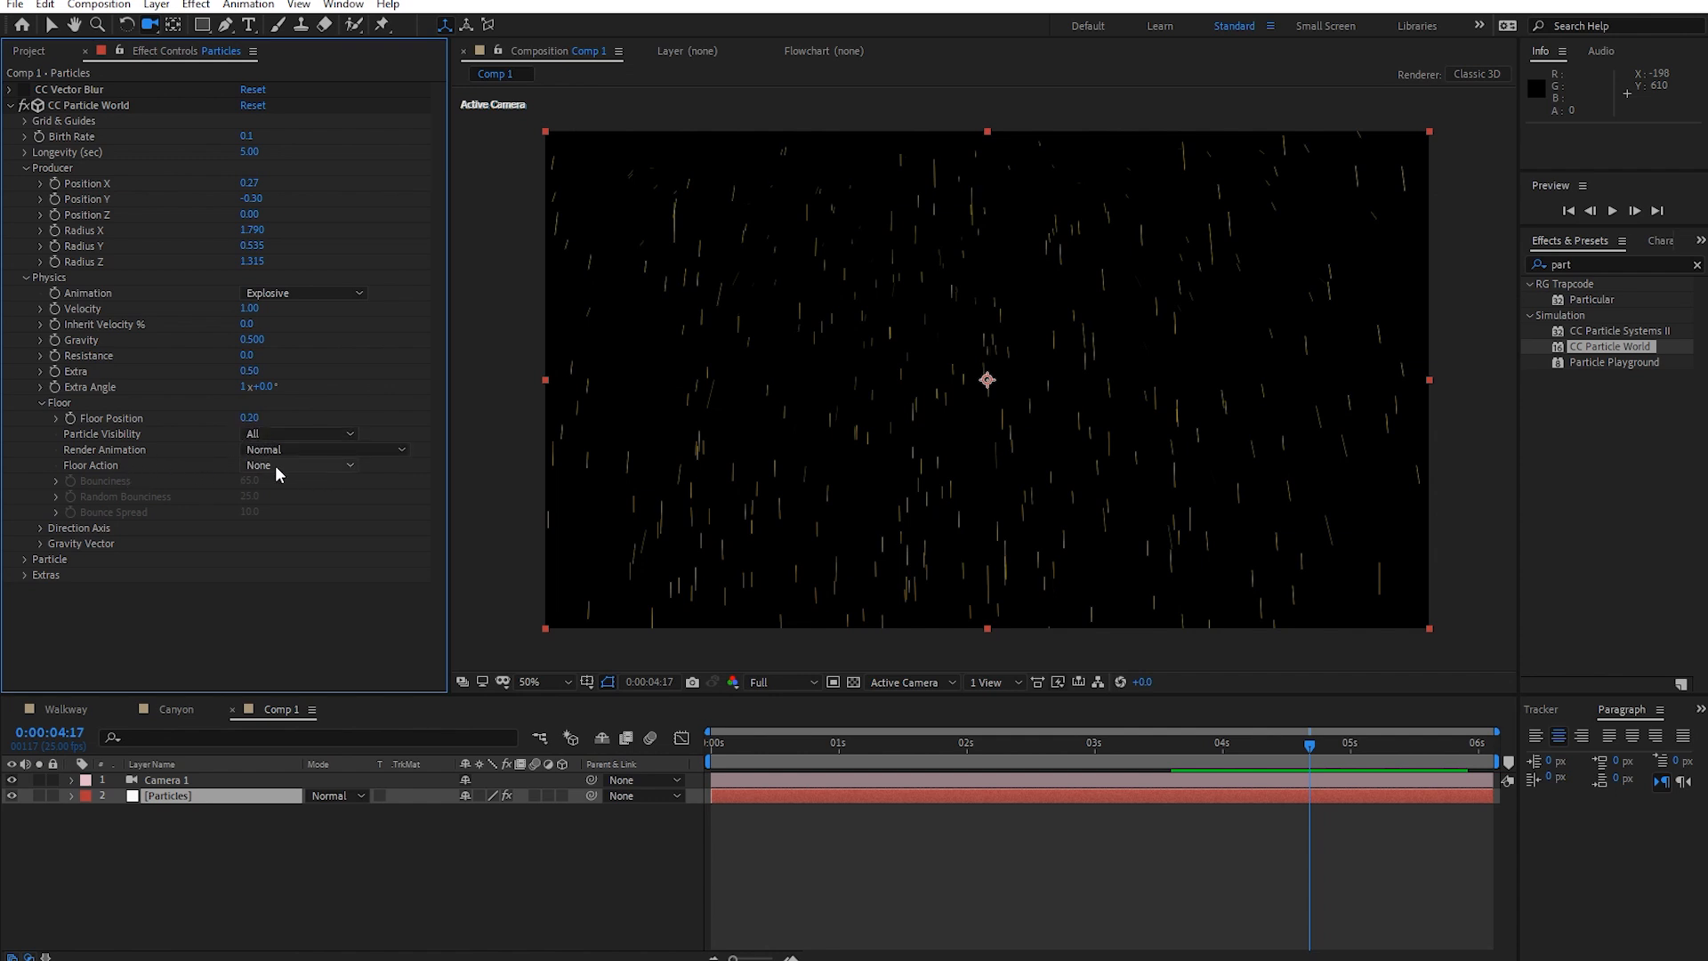
left_click(308, 465)
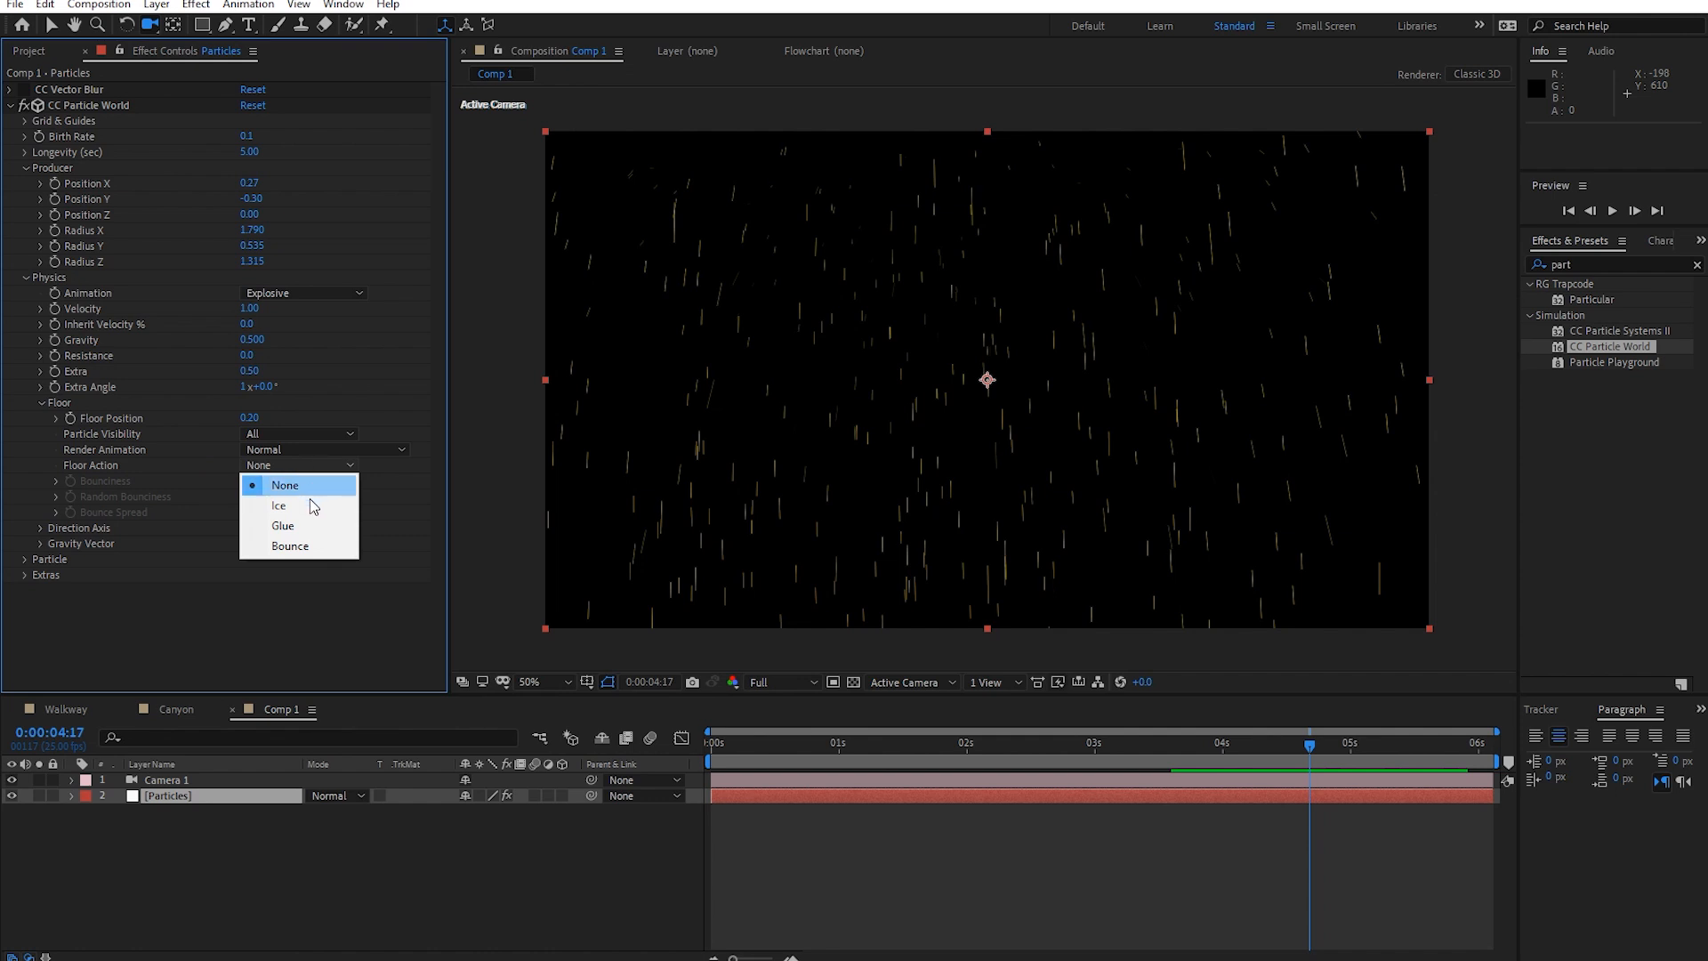
left_click(298, 545)
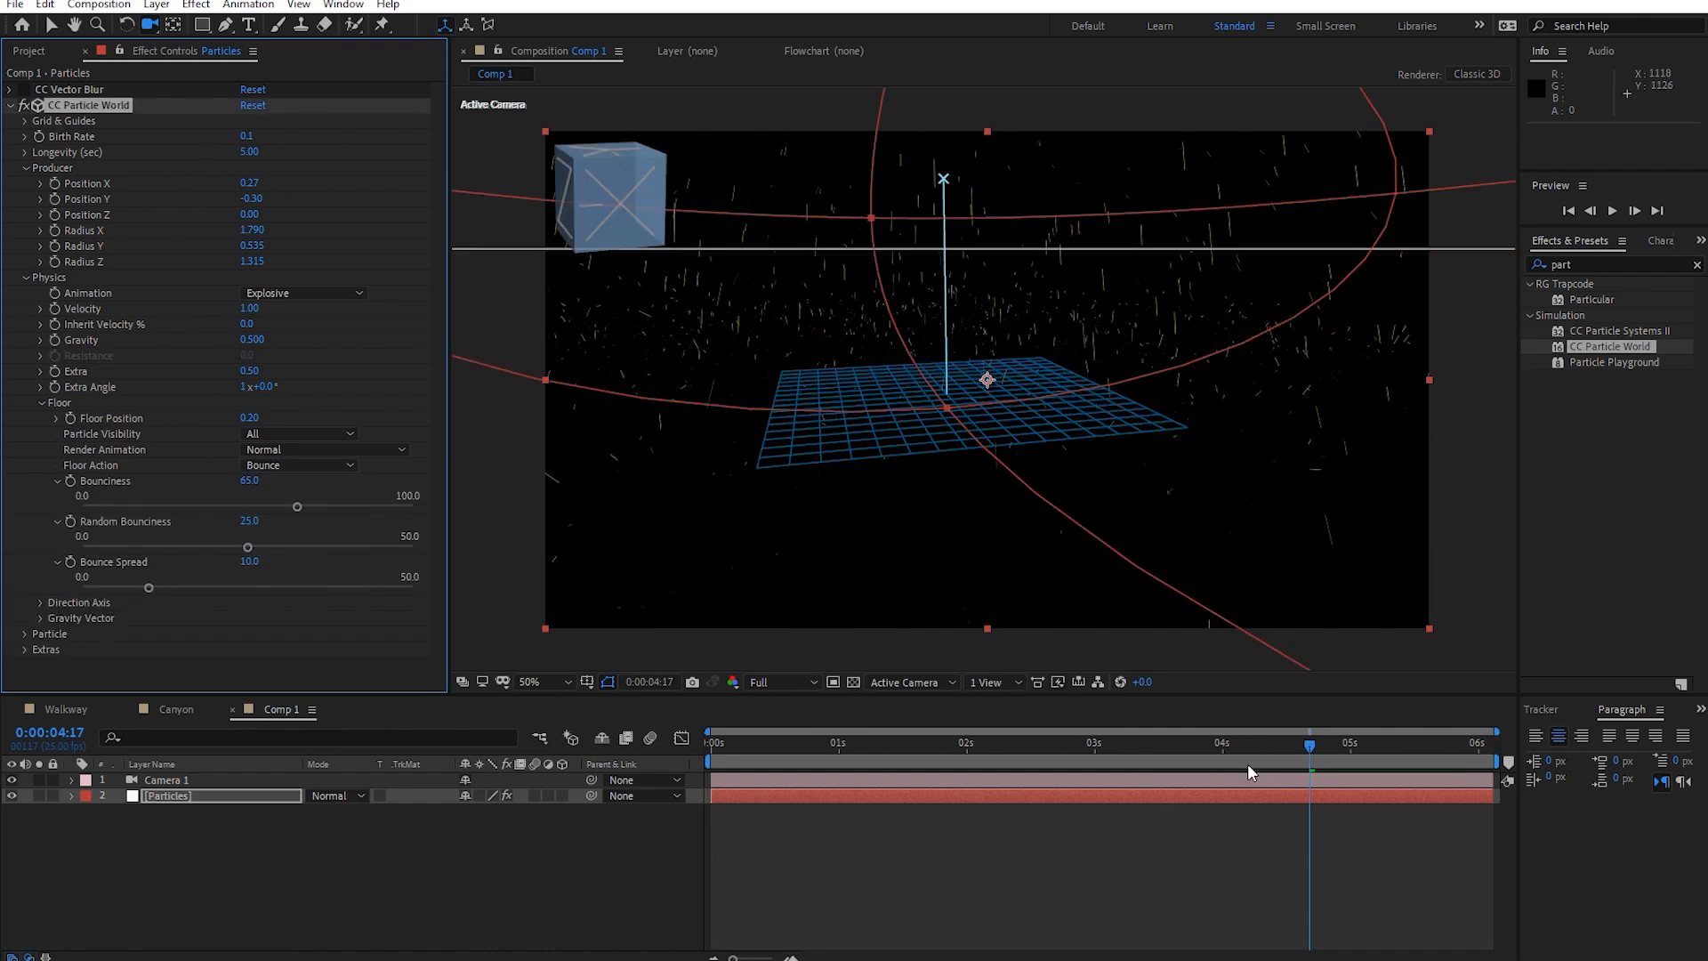
Preview the particles bouncing on the floor from the start, and again from a lower camera angle.
left_click_drag(1308, 756, 925, 756)
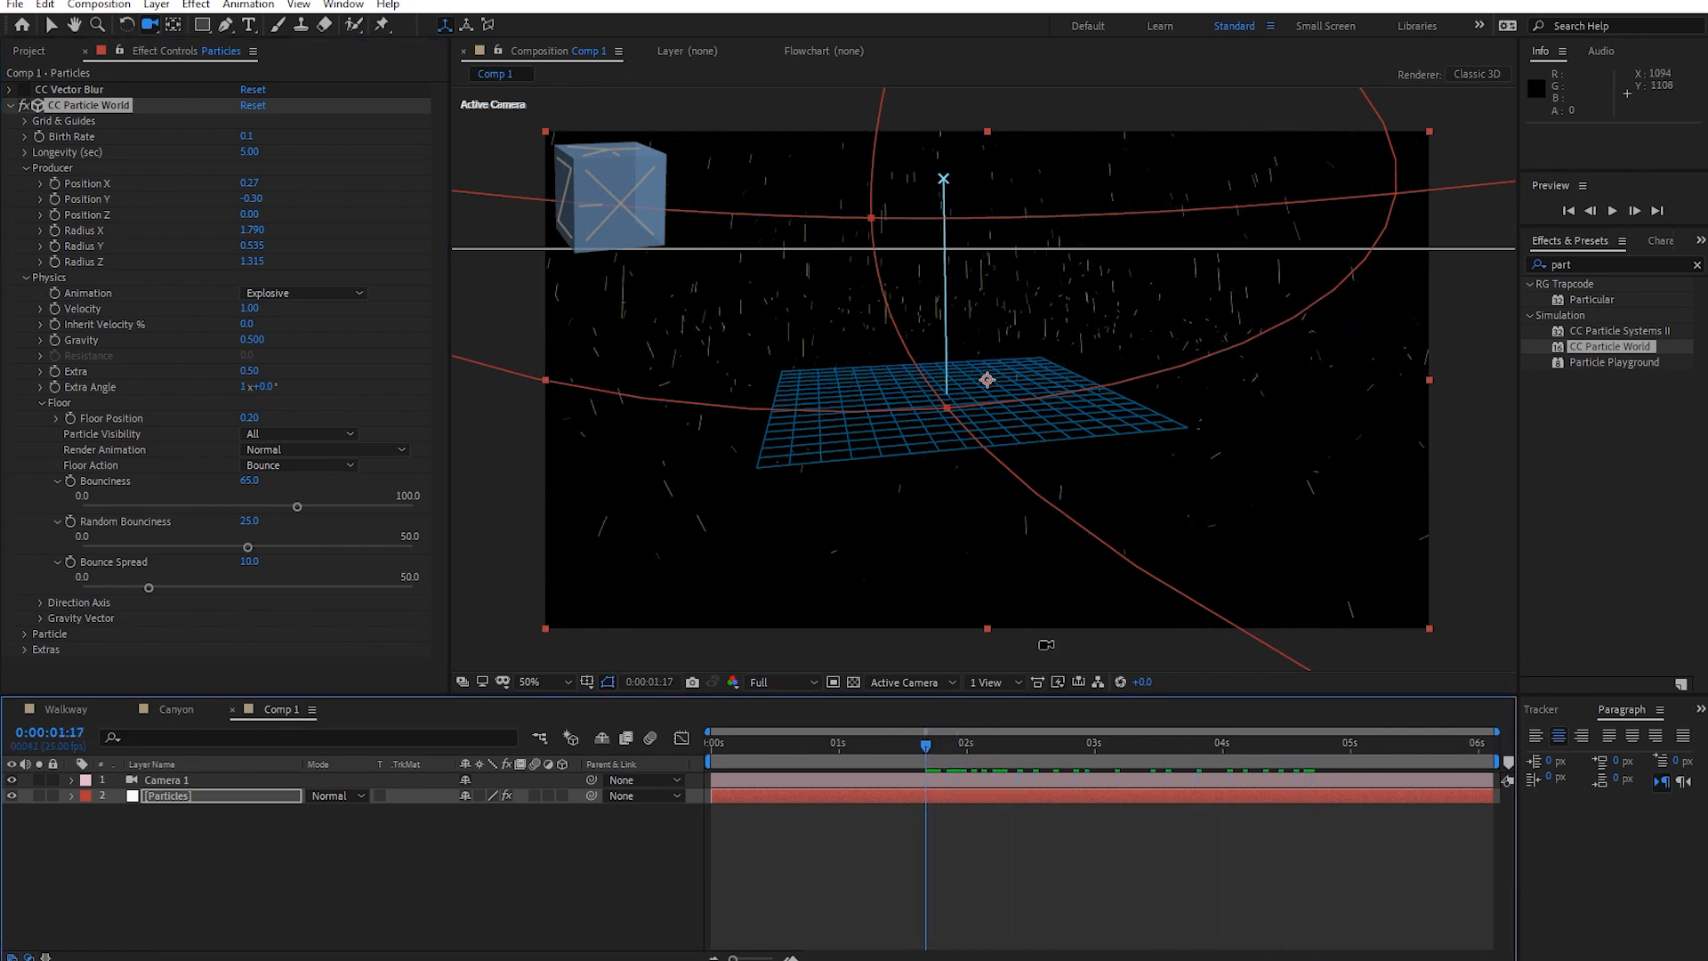
key("space")
left_click_drag(1128, 746, 712, 746)
mouse_move(1030, 544)
left_mouse_down()
mouse_move(1003, 542)
mouse_move(1010, 509)
mouse_move(995, 576)
mouse_move(1029, 595)
mouse_move(1044, 564)
mouse_move(1060, 584)
mouse_move(1032, 569)
left_mouse_up()
key("space")
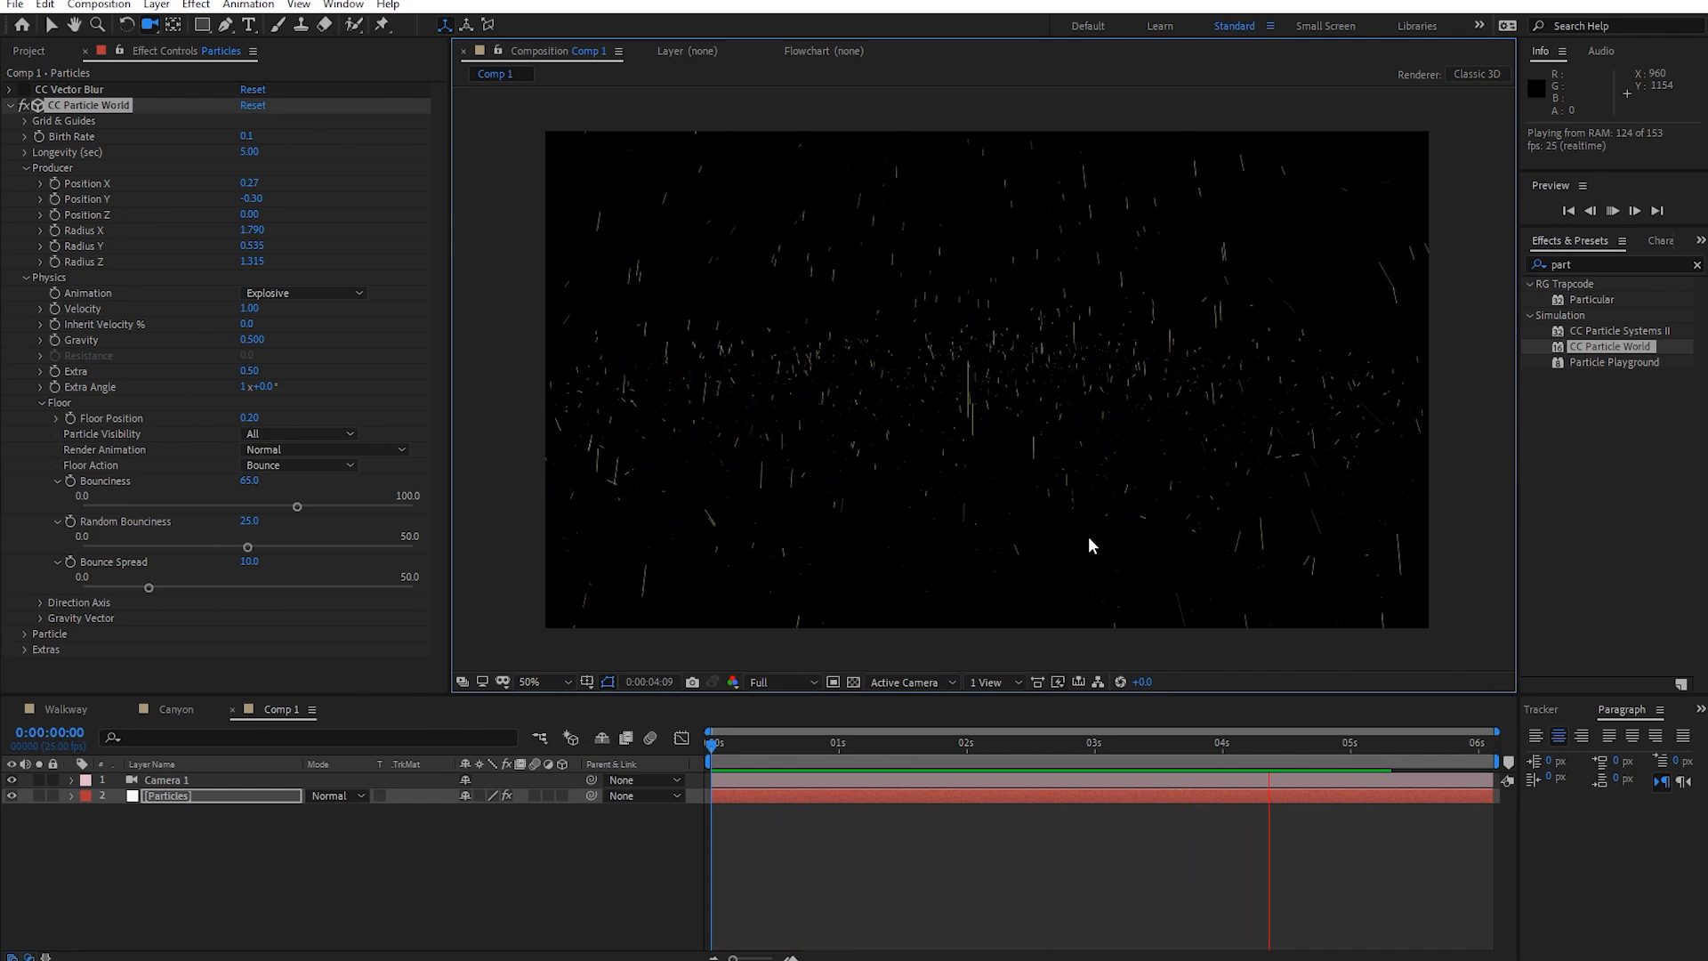
key("space")
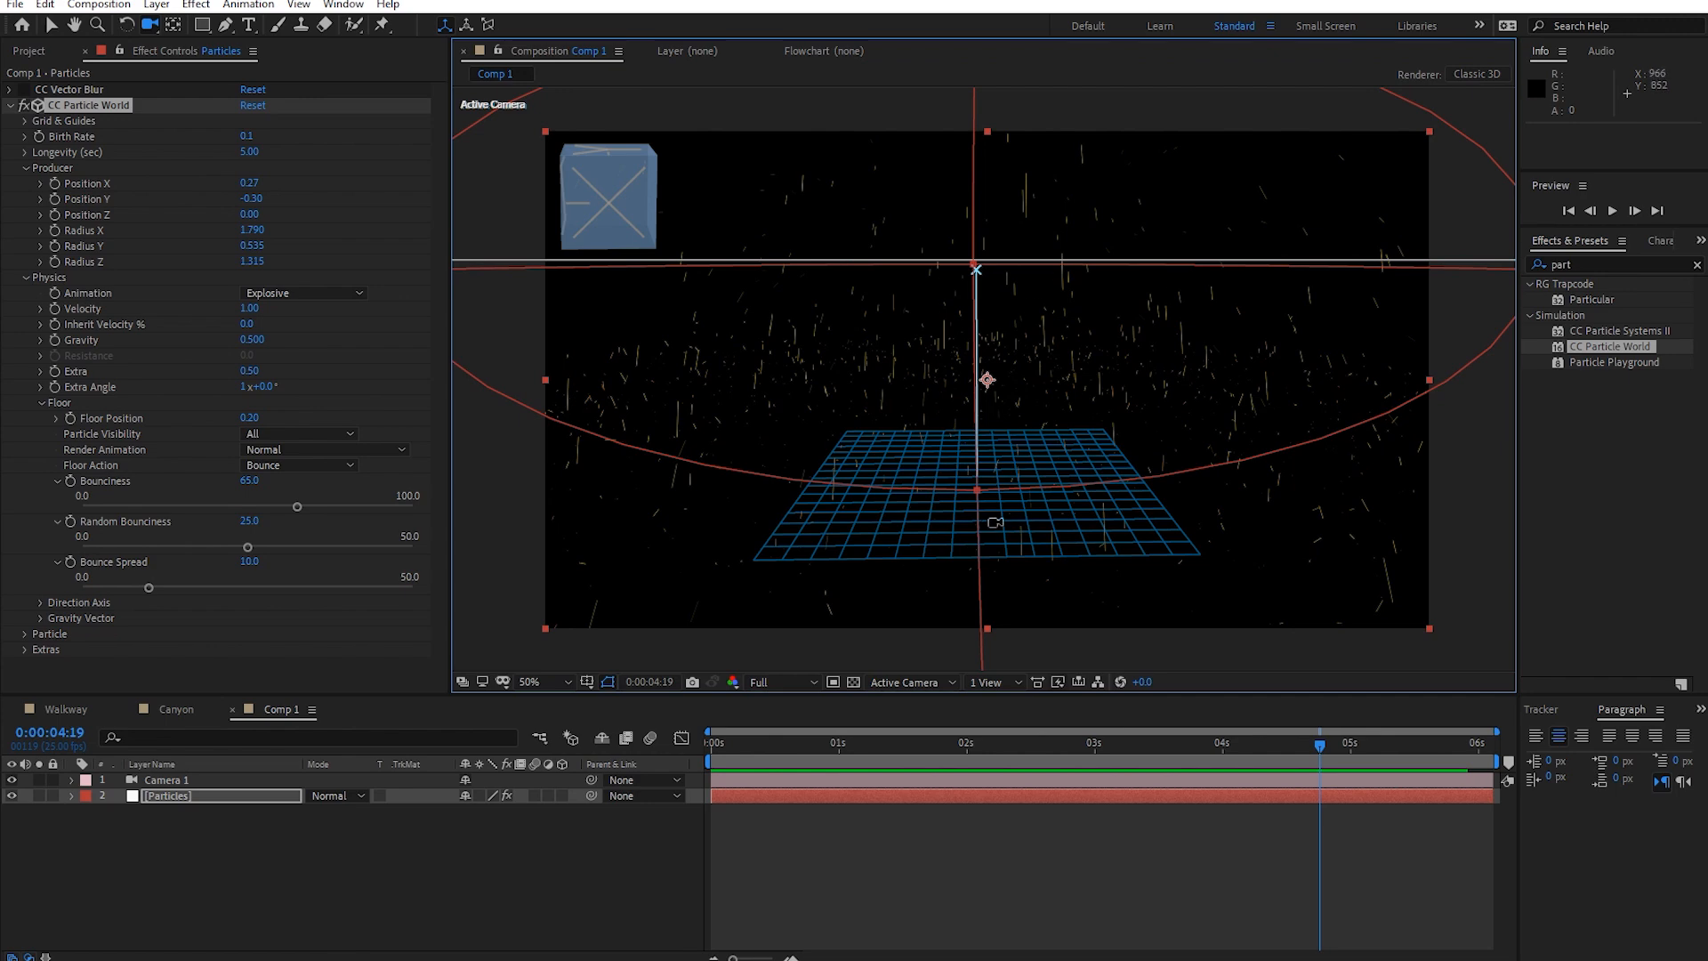
left_click_drag(1005, 549, 1014, 519)
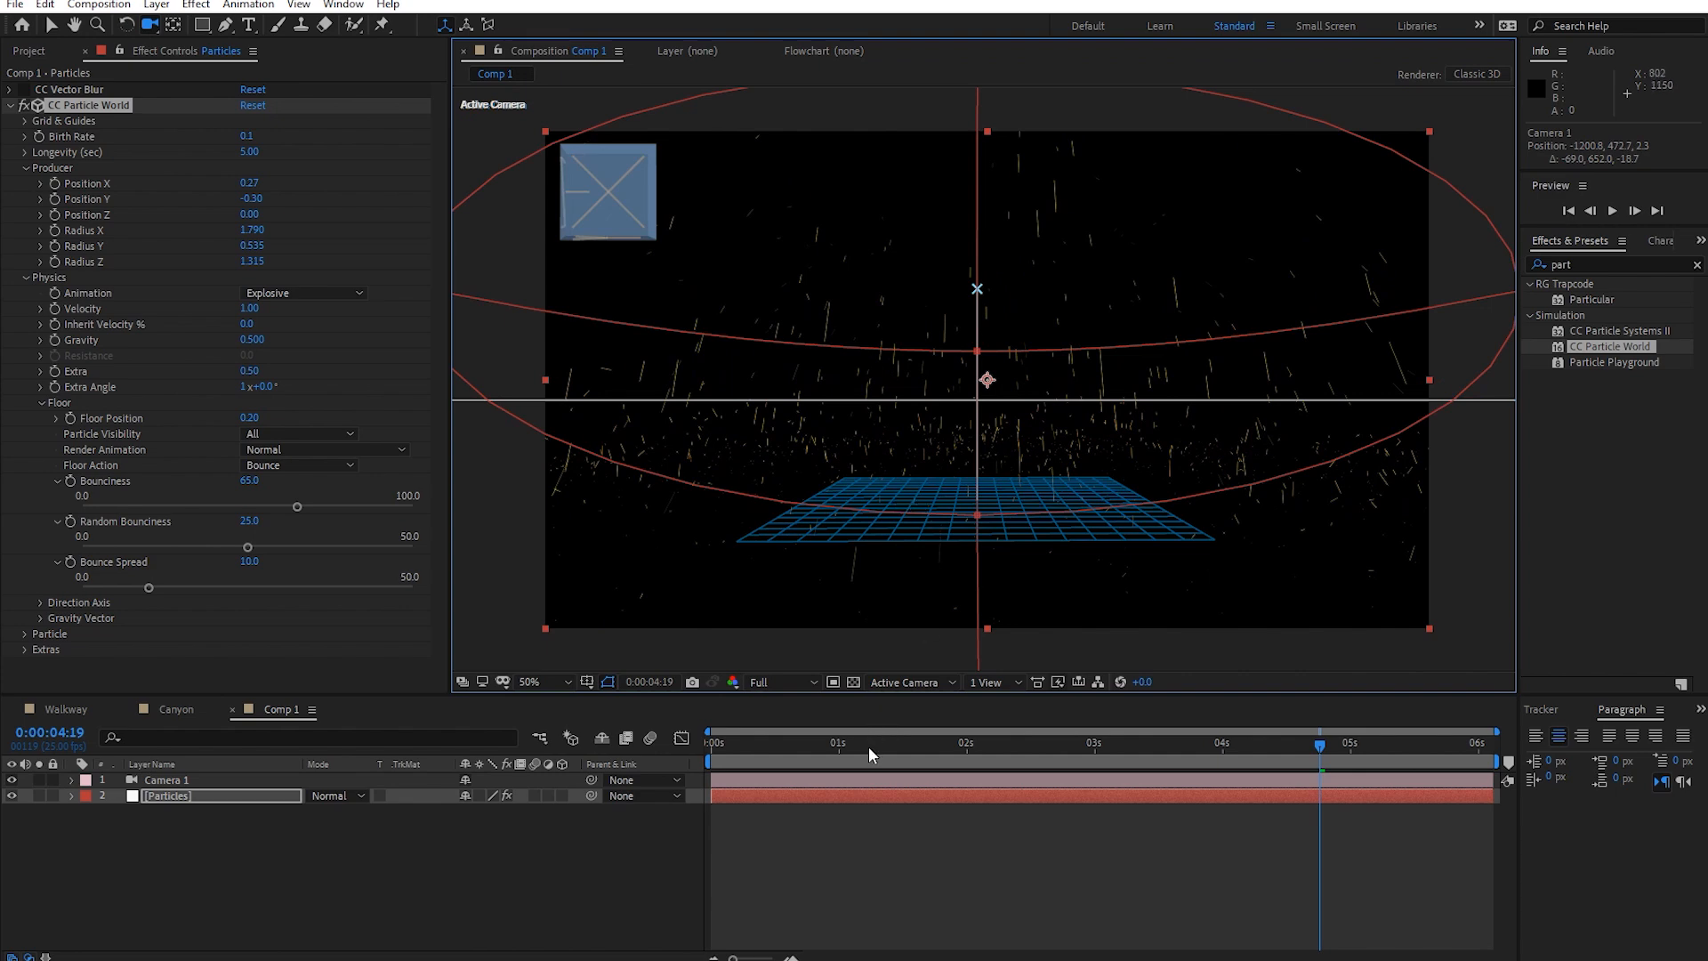
key("space")
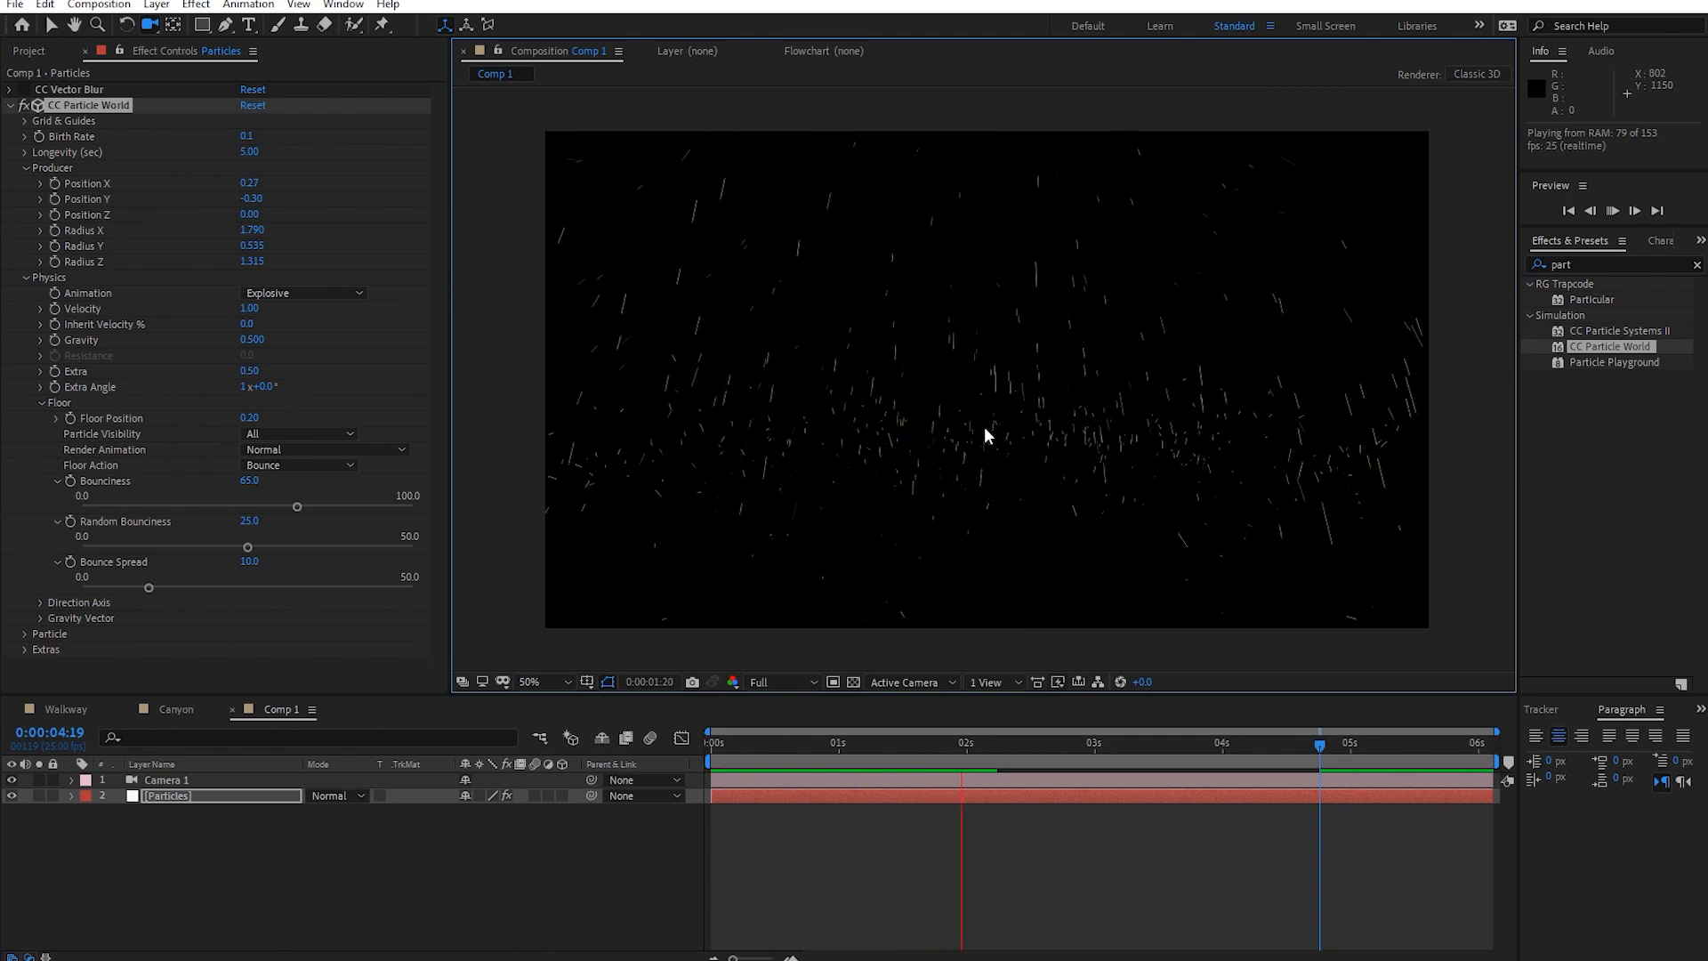
key("space")
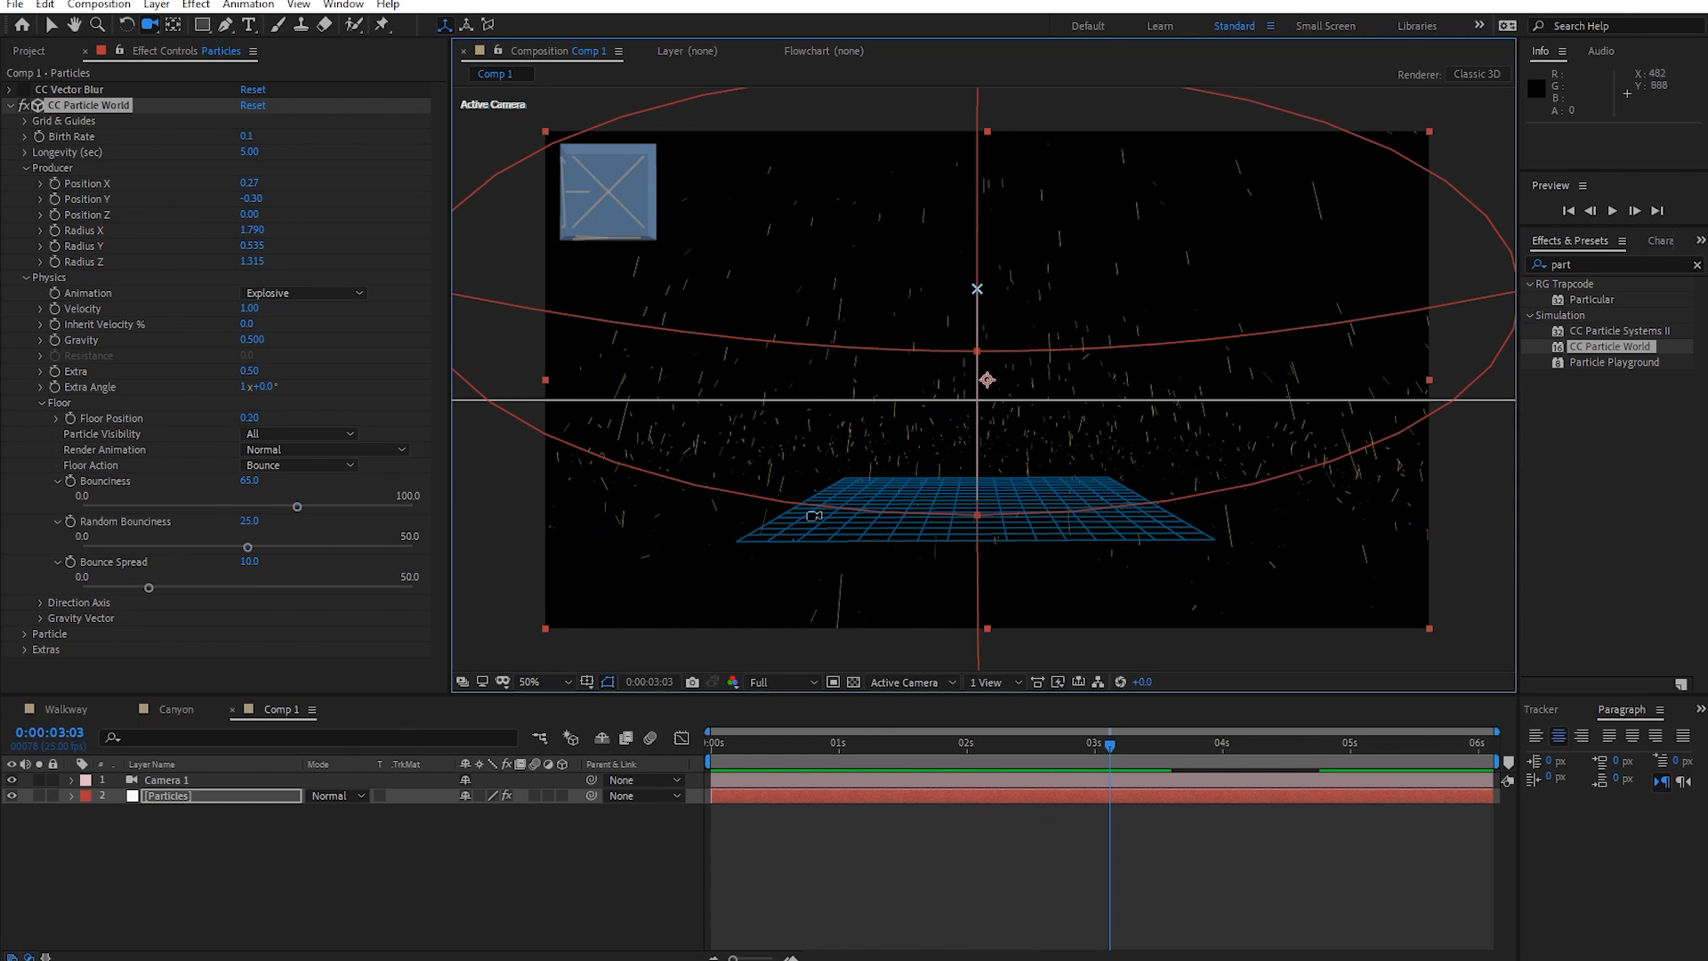
Change the particles' Birth Color to bright blue 00D8FF.
left_click(22, 633)
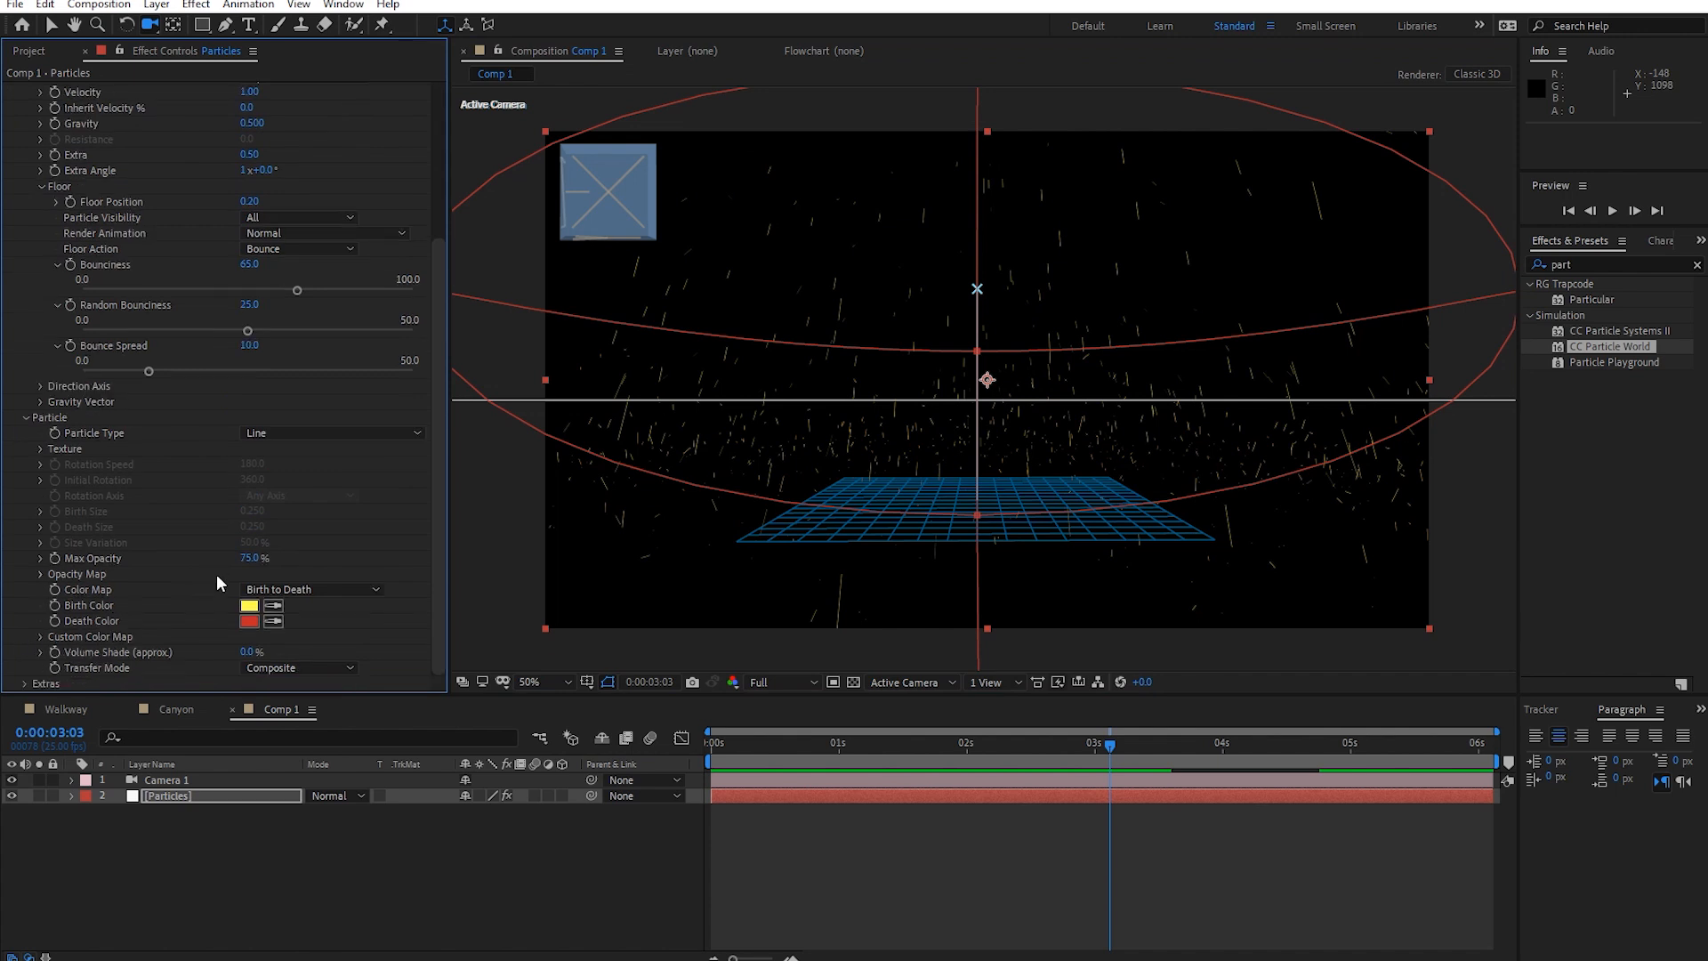
left_click(249, 606)
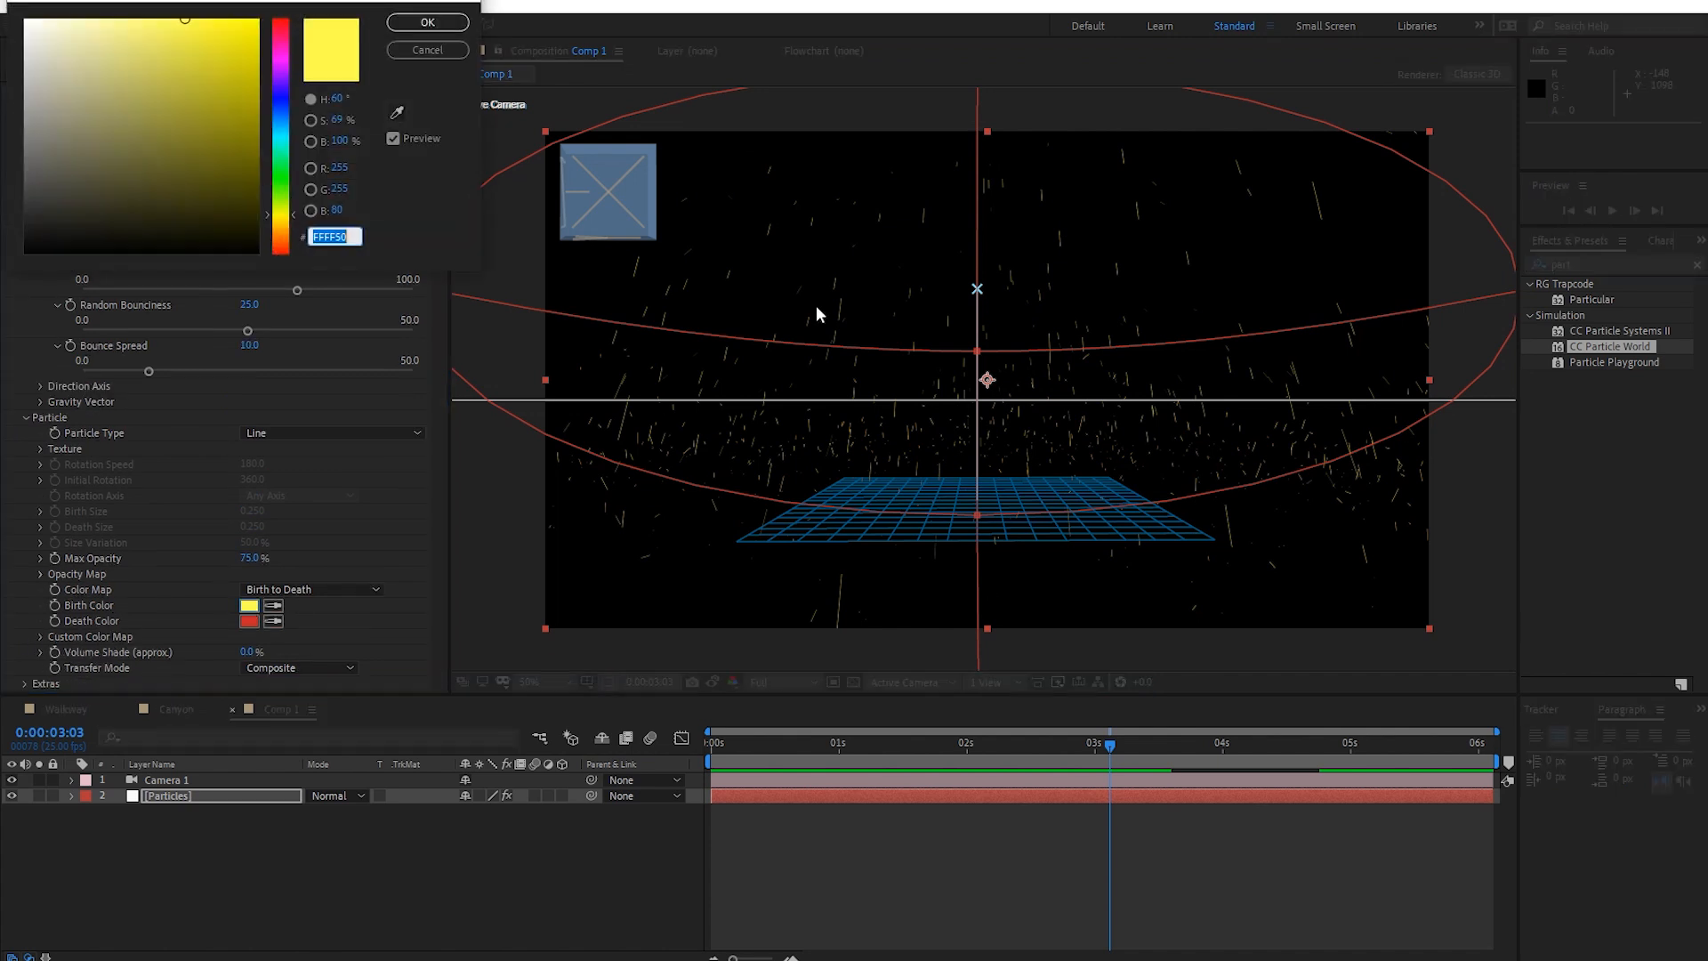
left_click(286, 134)
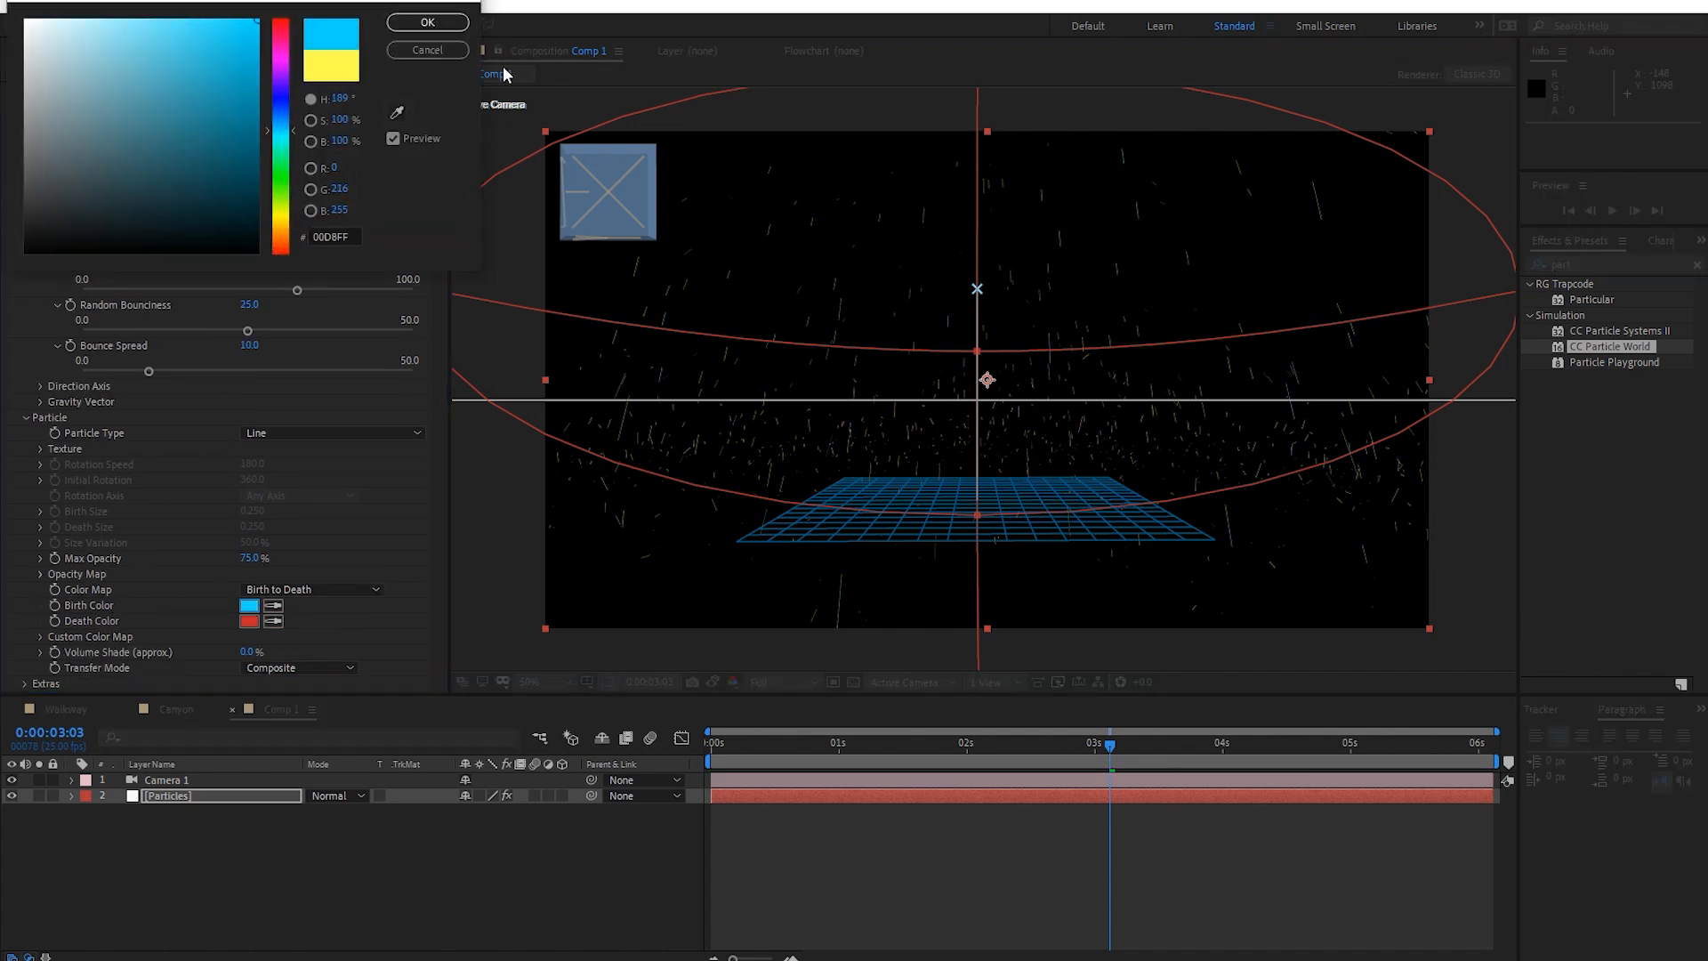
left_click(426, 22)
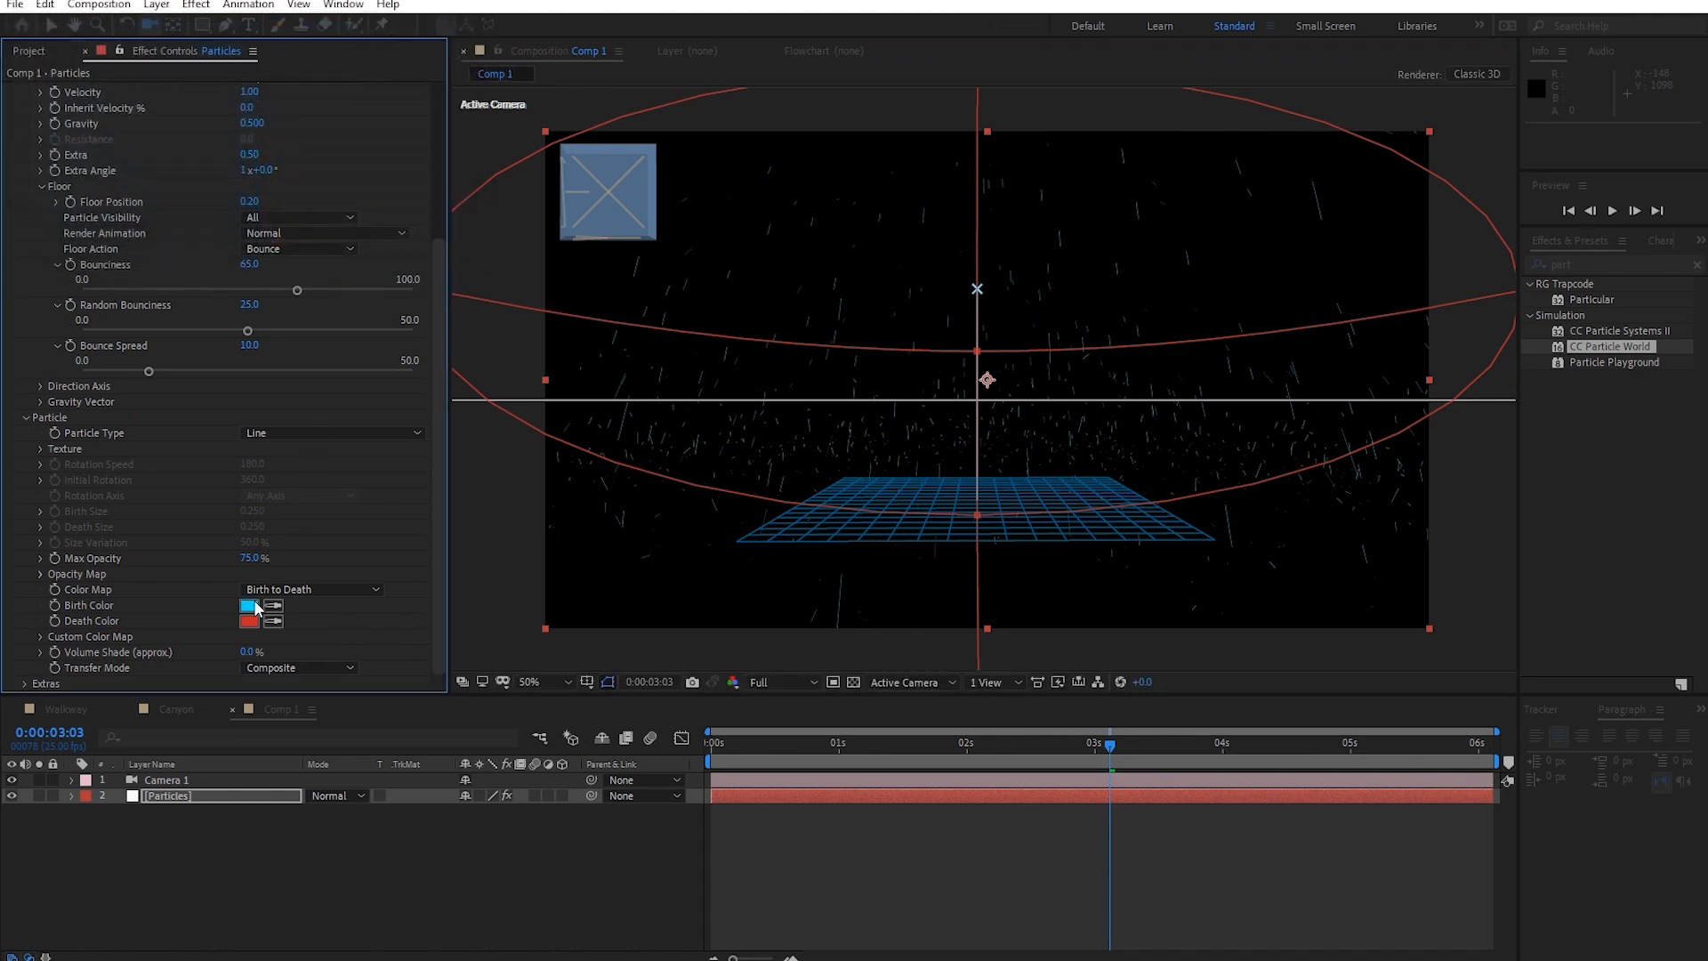
Set the particles' Death Color to a very light grey and Birth Color to mid-grey 7D7D7D, and preview the animation.
left_click(250, 621)
left_click_drag(102, 50, 16, 127)
left_click(427, 22)
left_click(249, 606)
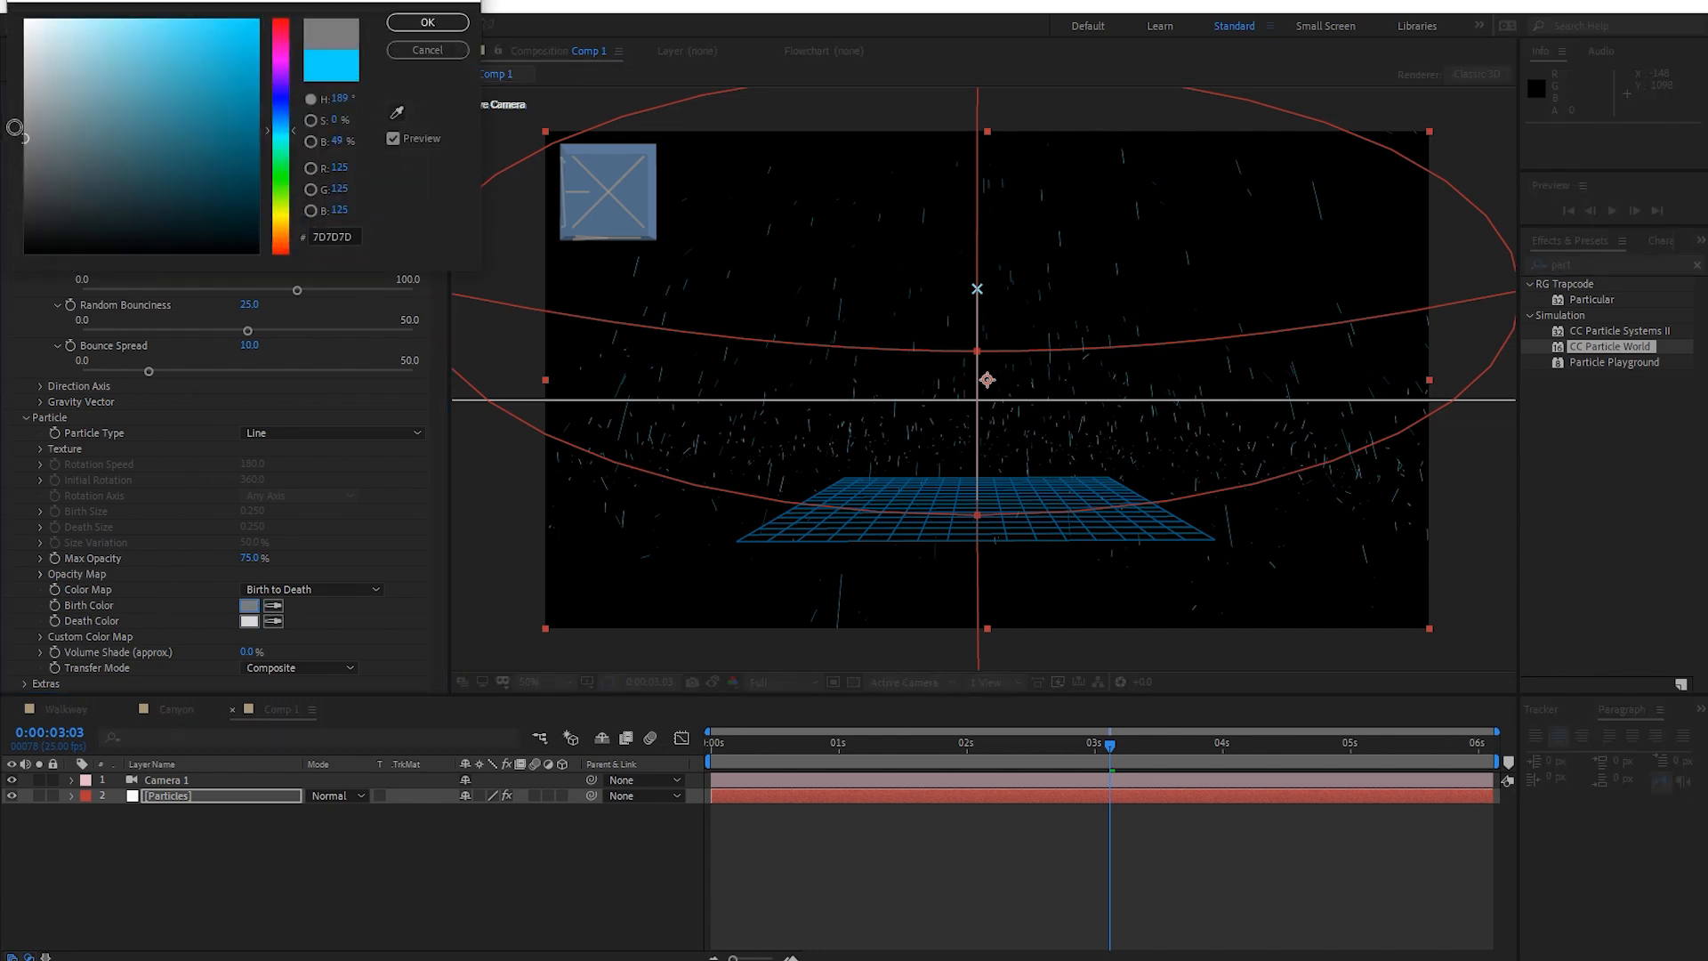
left_click(427, 23)
key("space")
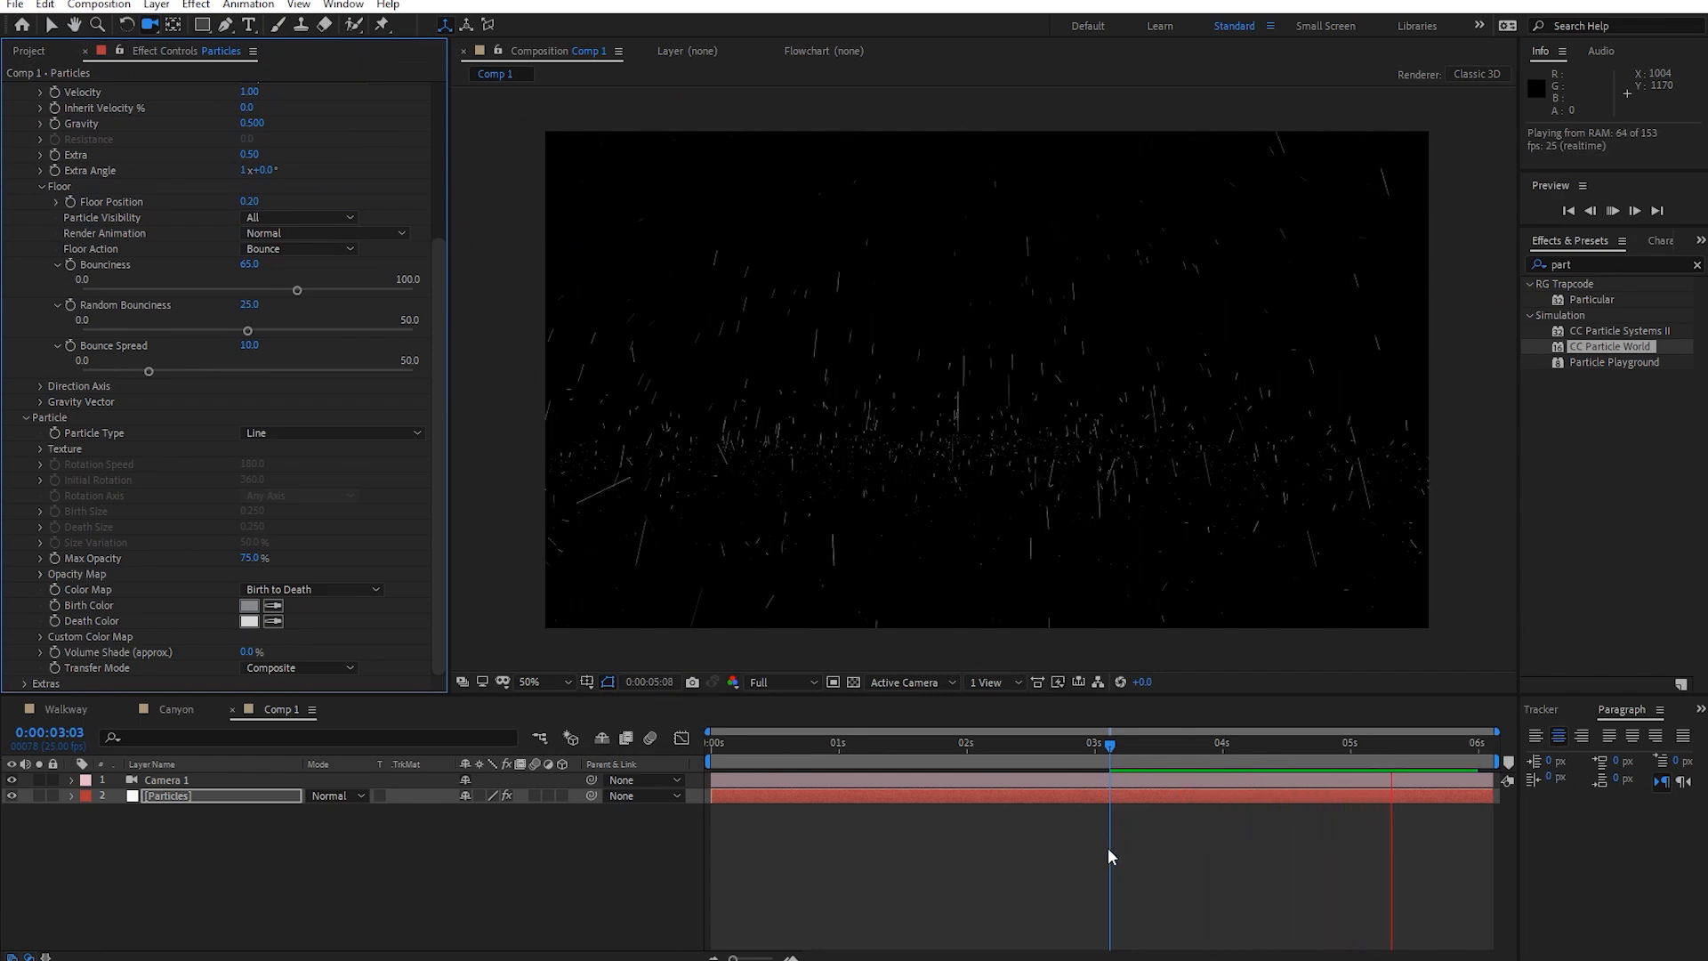
Raise the floor Bounciness to 100 and preview the rain particles.
key("space")
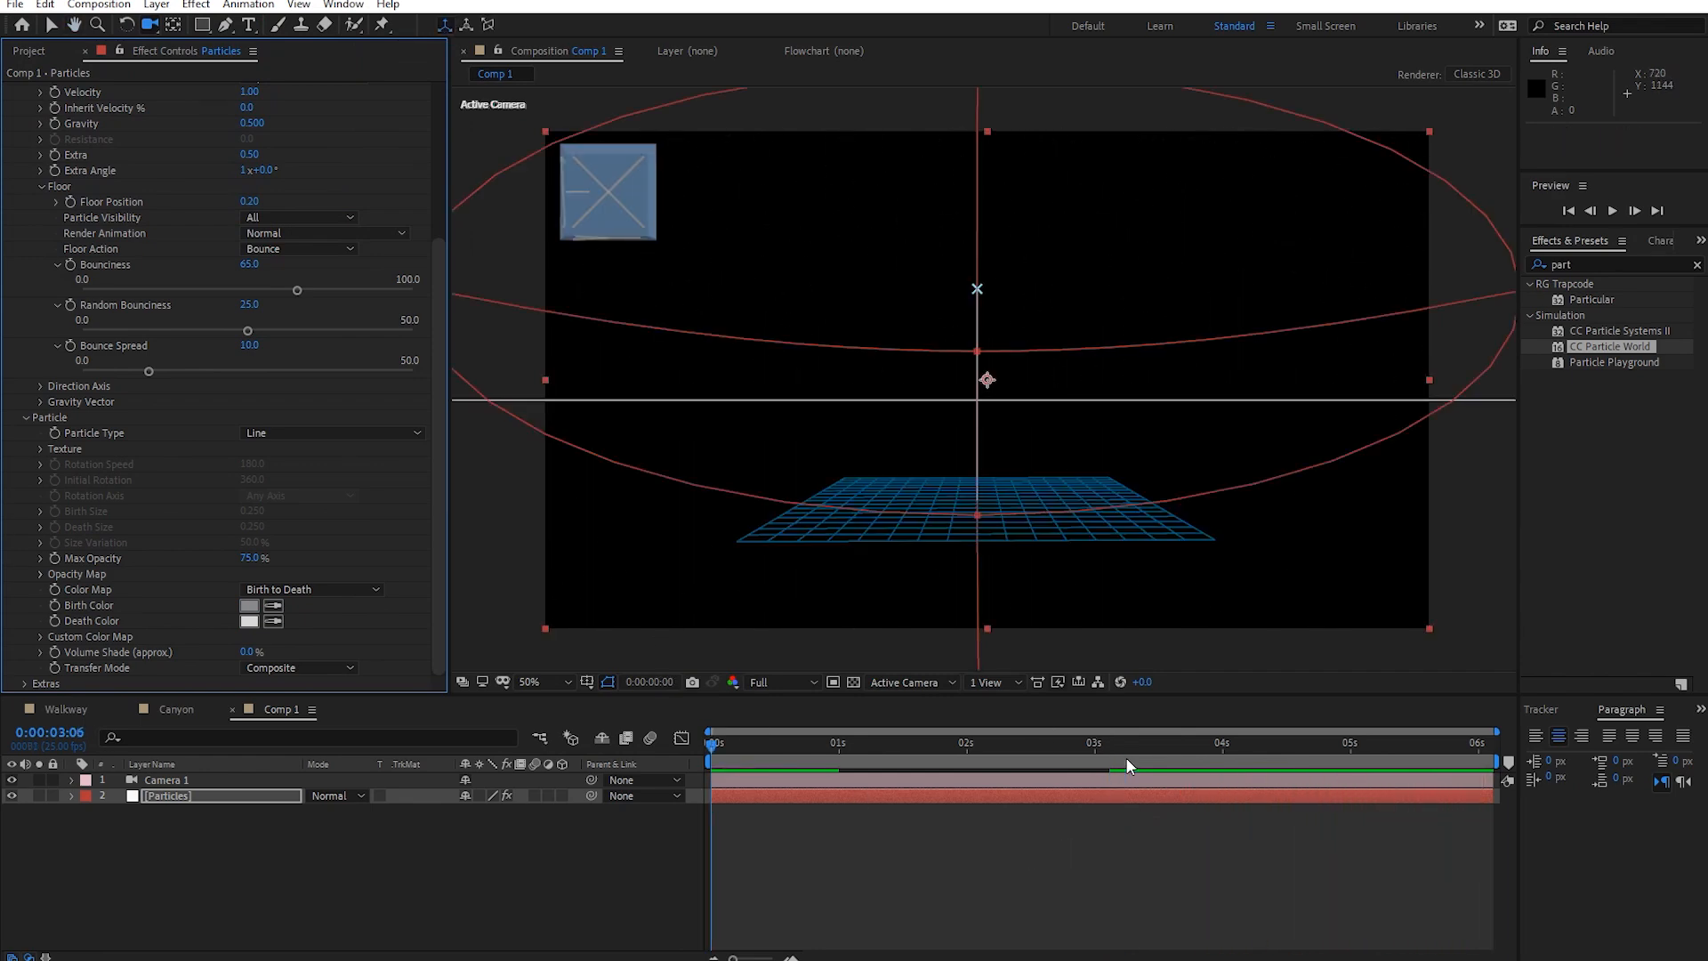
left_click(1126, 758)
key("space")
key("space")
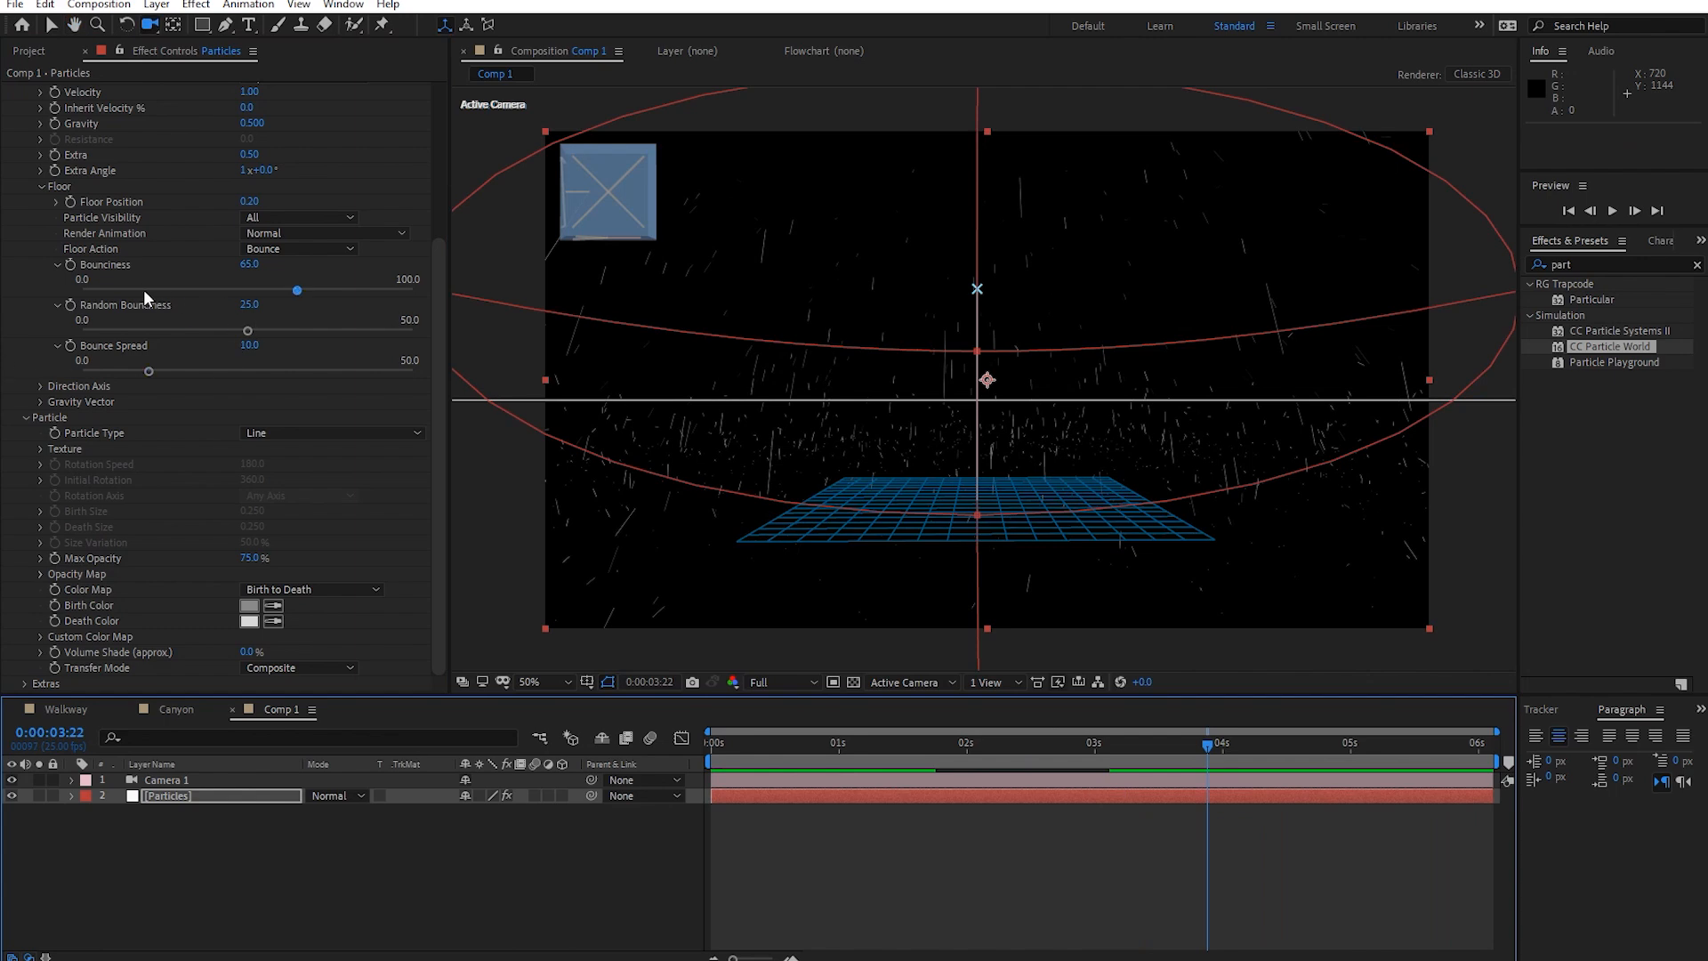
left_click_drag(311, 290, 469, 297)
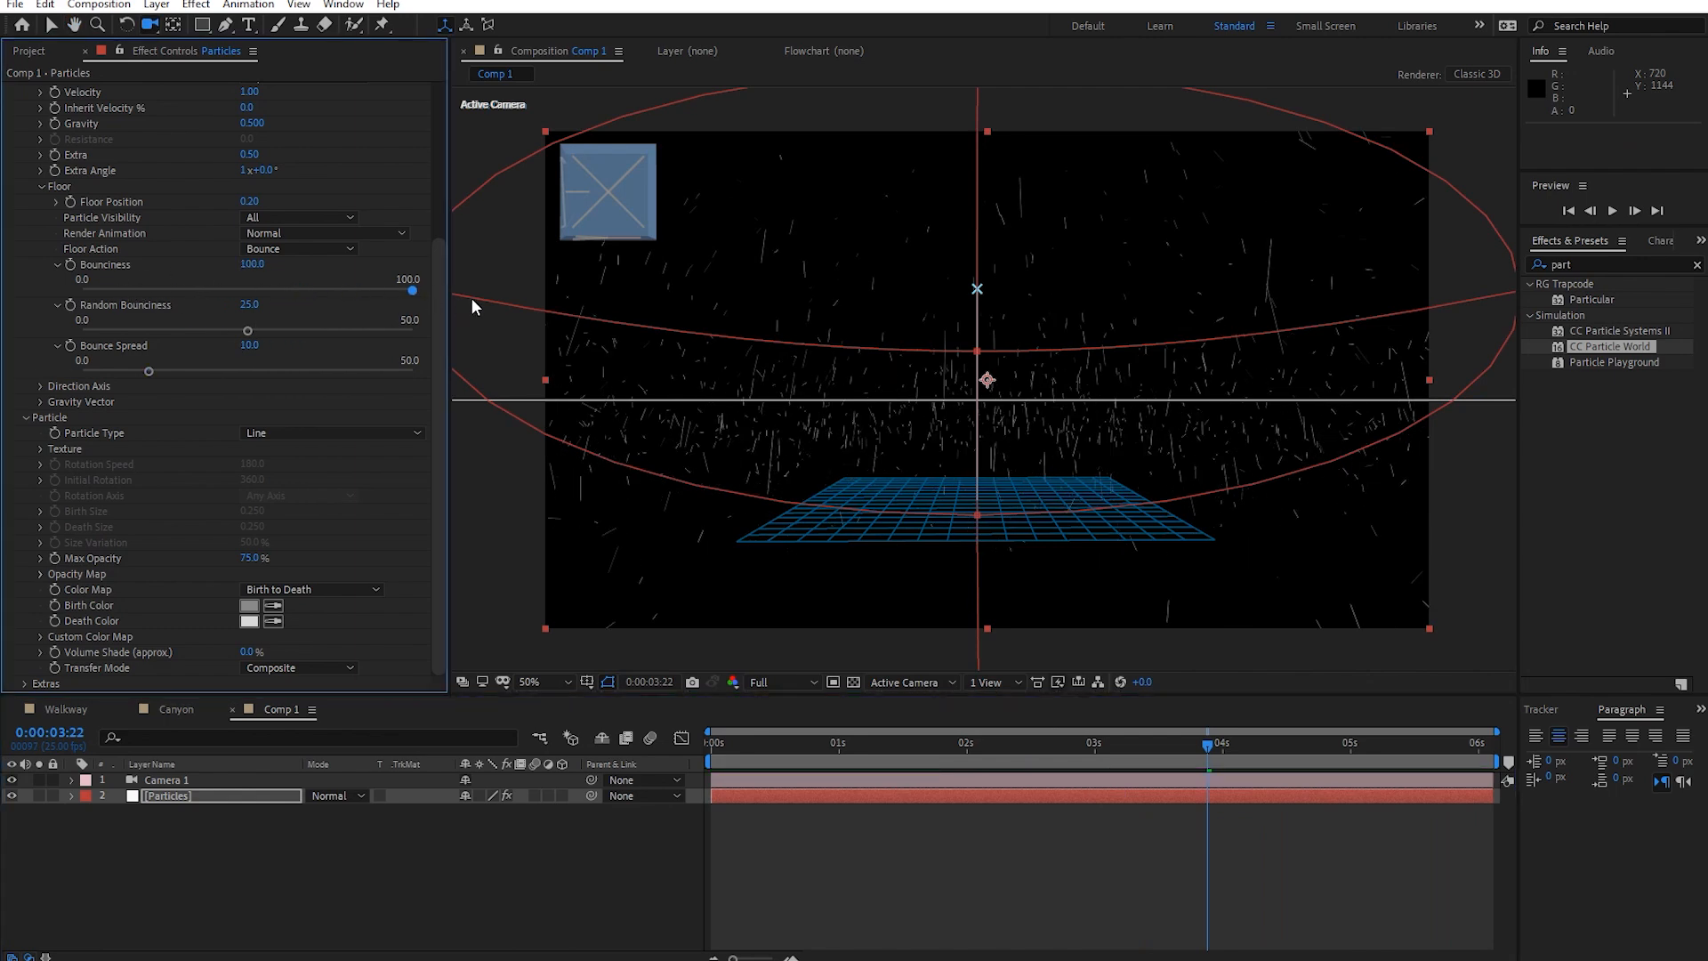
key("space")
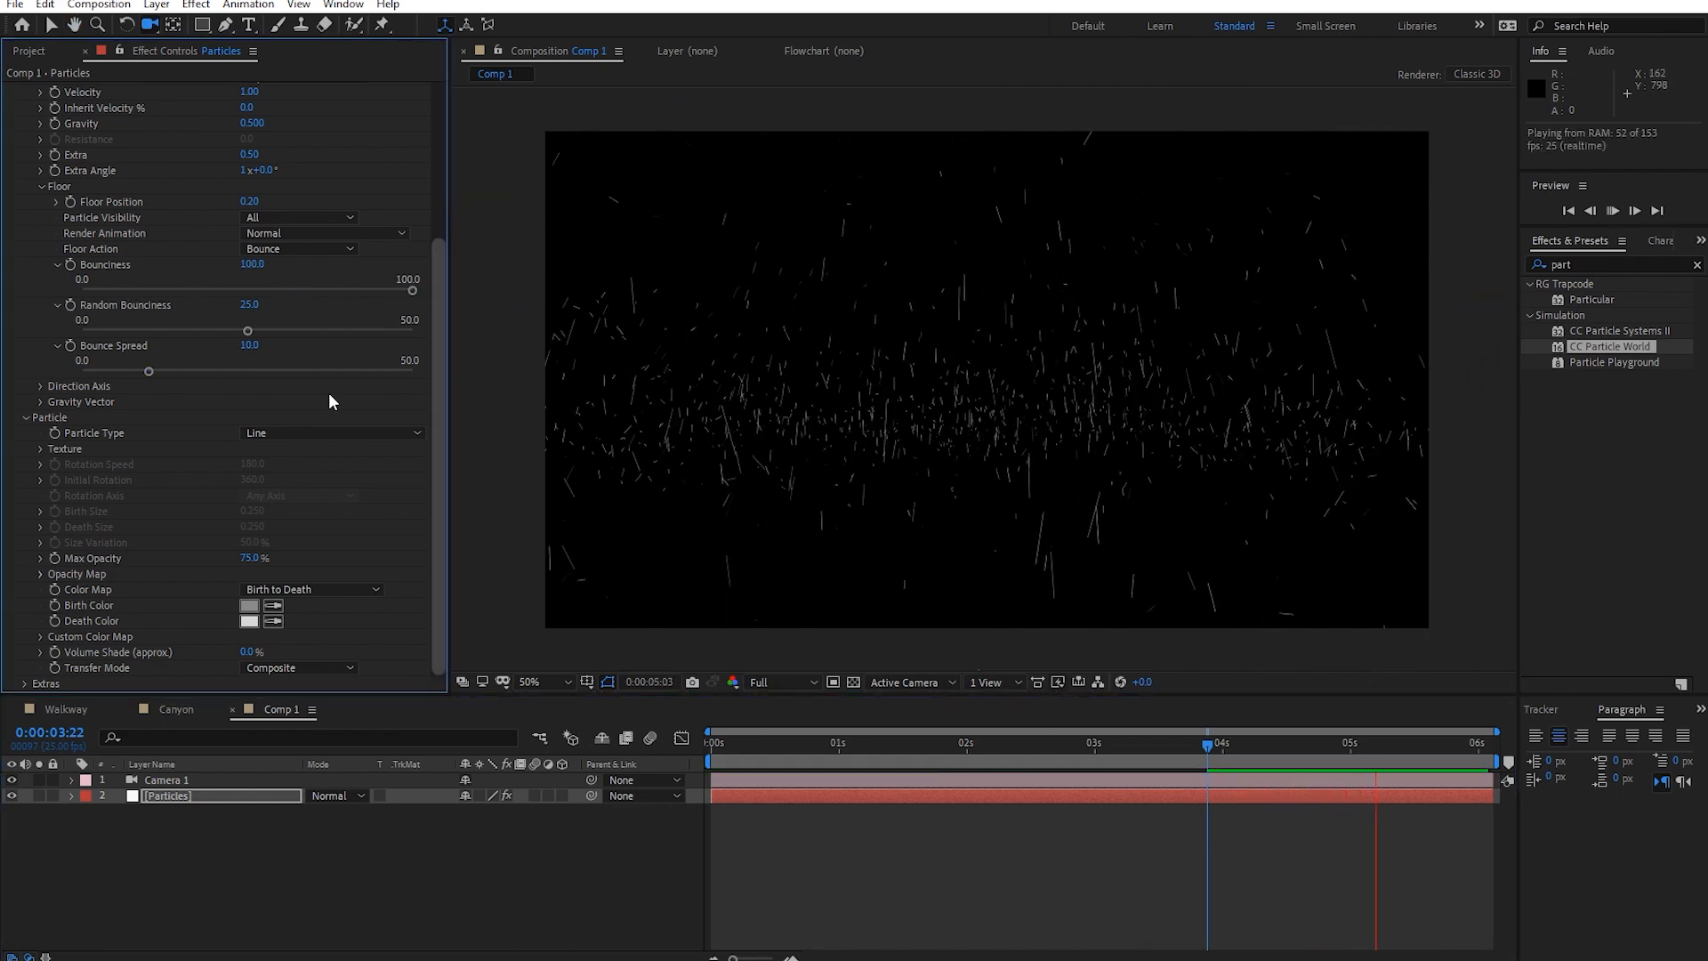
Lower the floor Bounciness to 52 and preview the rain from the start.
left_click(256, 288)
left_click_drag(255, 285, 254, 285)
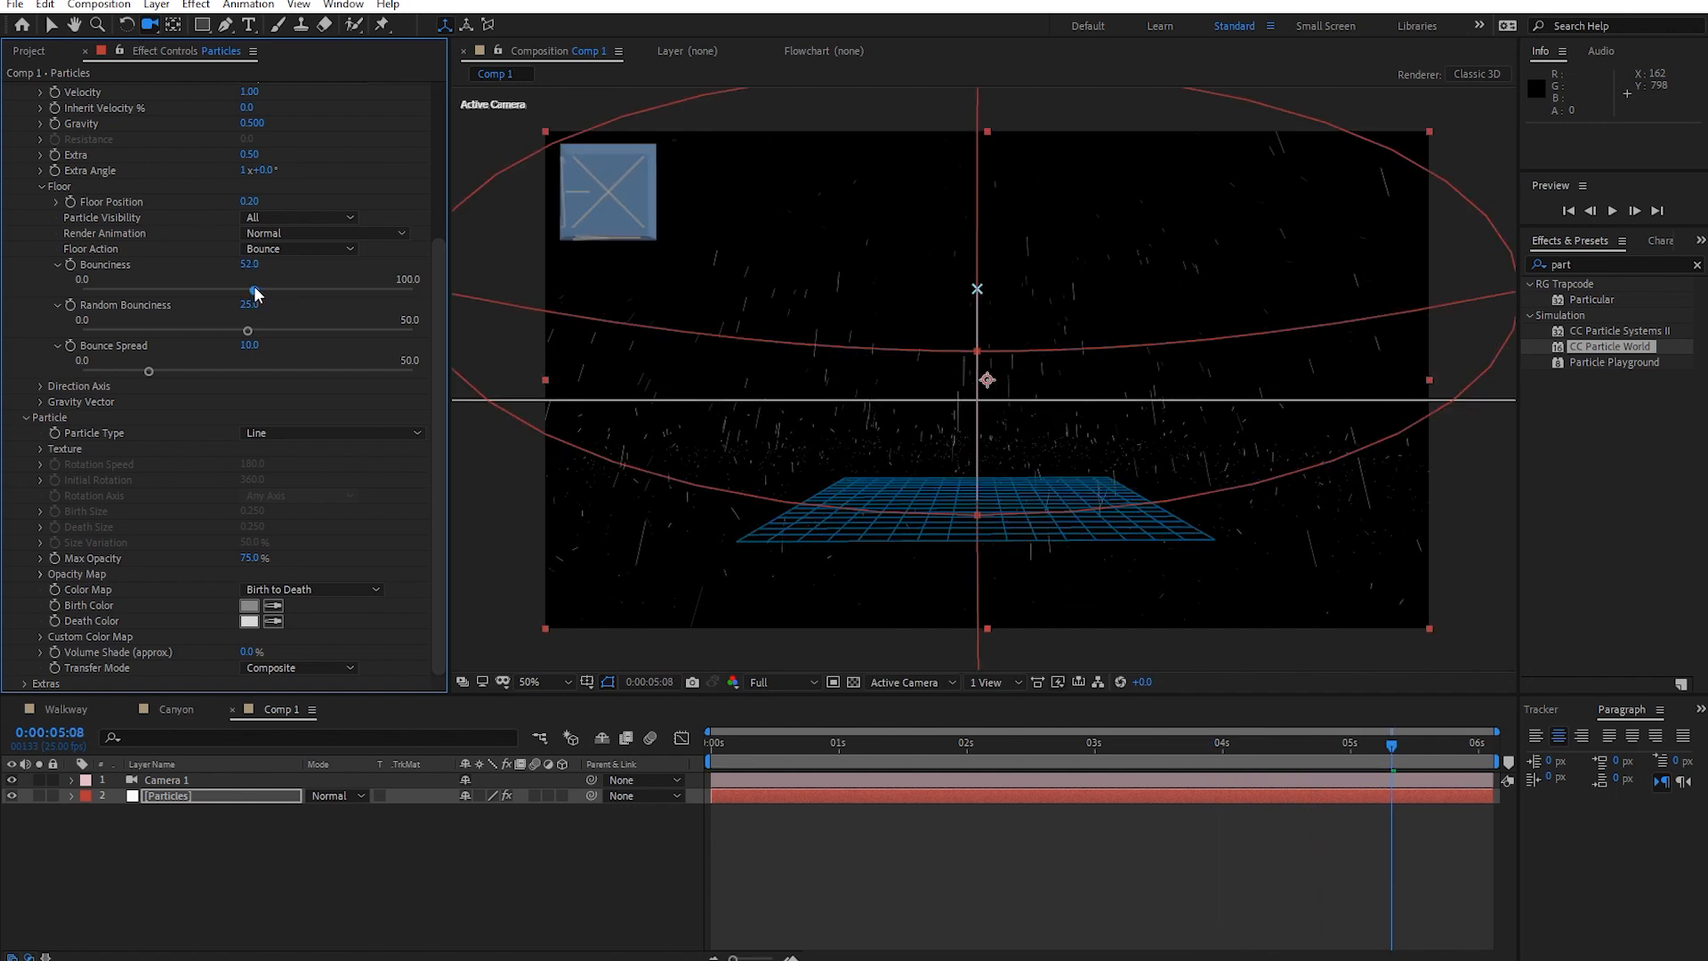
key("space")
key("space")
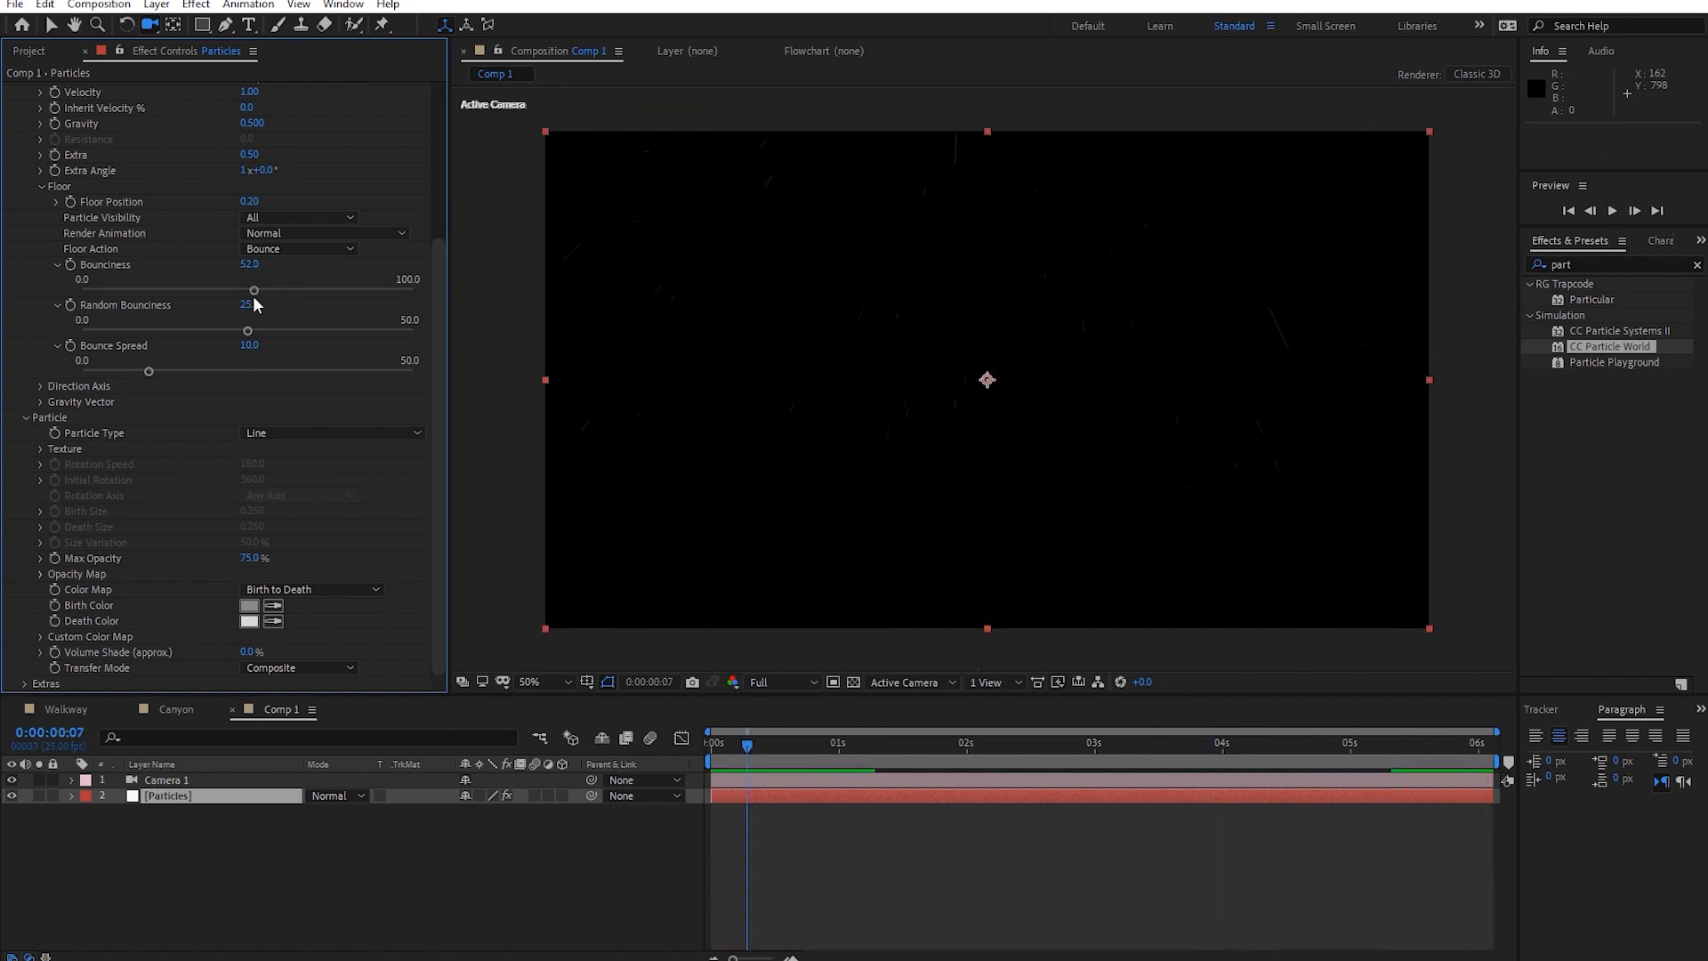
key("space")
Reduce the floor Bounciness to 15.4 and play the animation through.
left_click_drag(253, 290, 131, 284)
key("space")
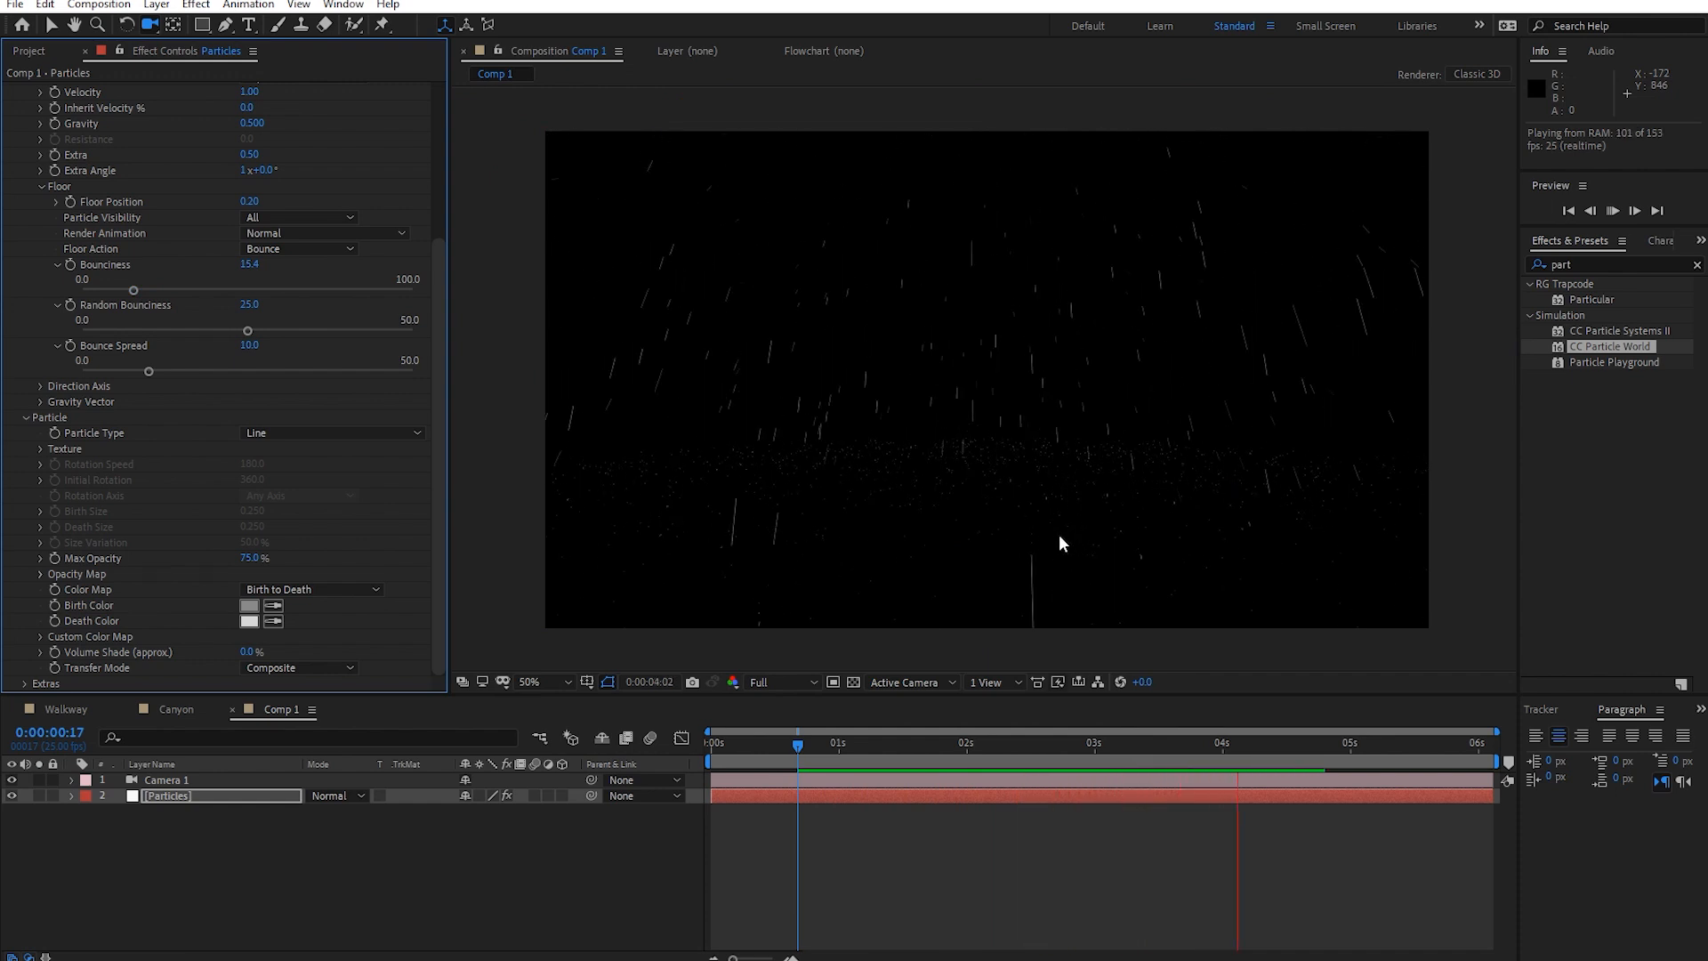
key("space")
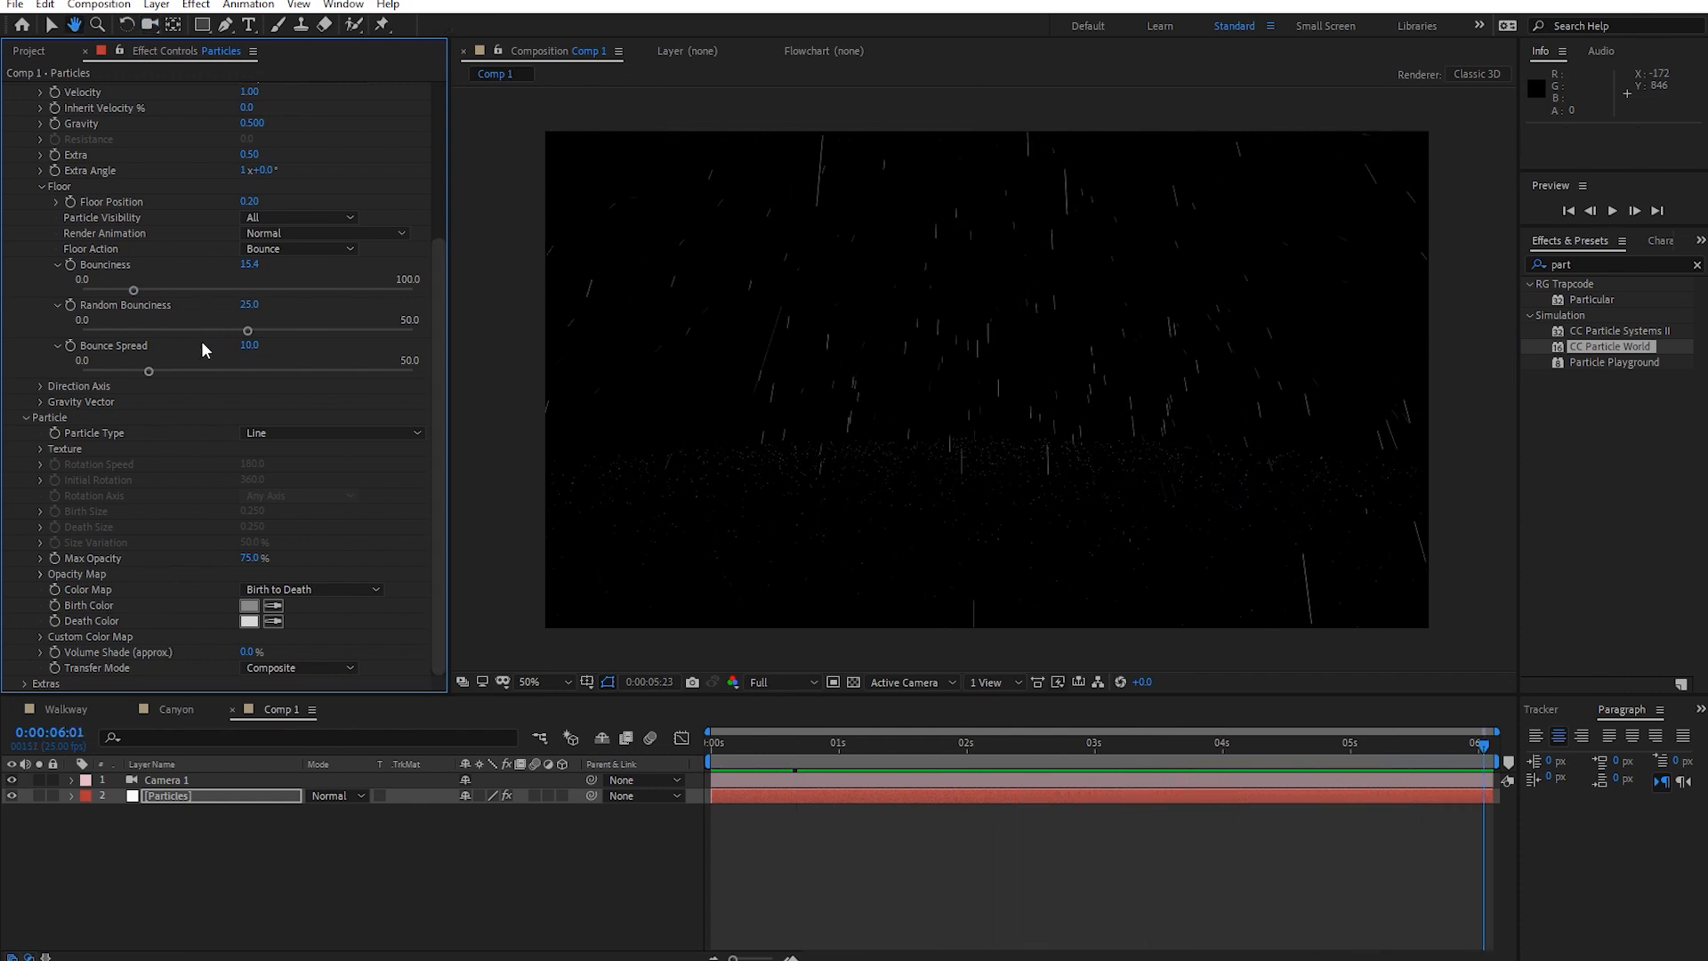
Set the floor Bounciness to 0 and preview how the particles land.
left_click_drag(99, 290, 18, 320)
key("space")
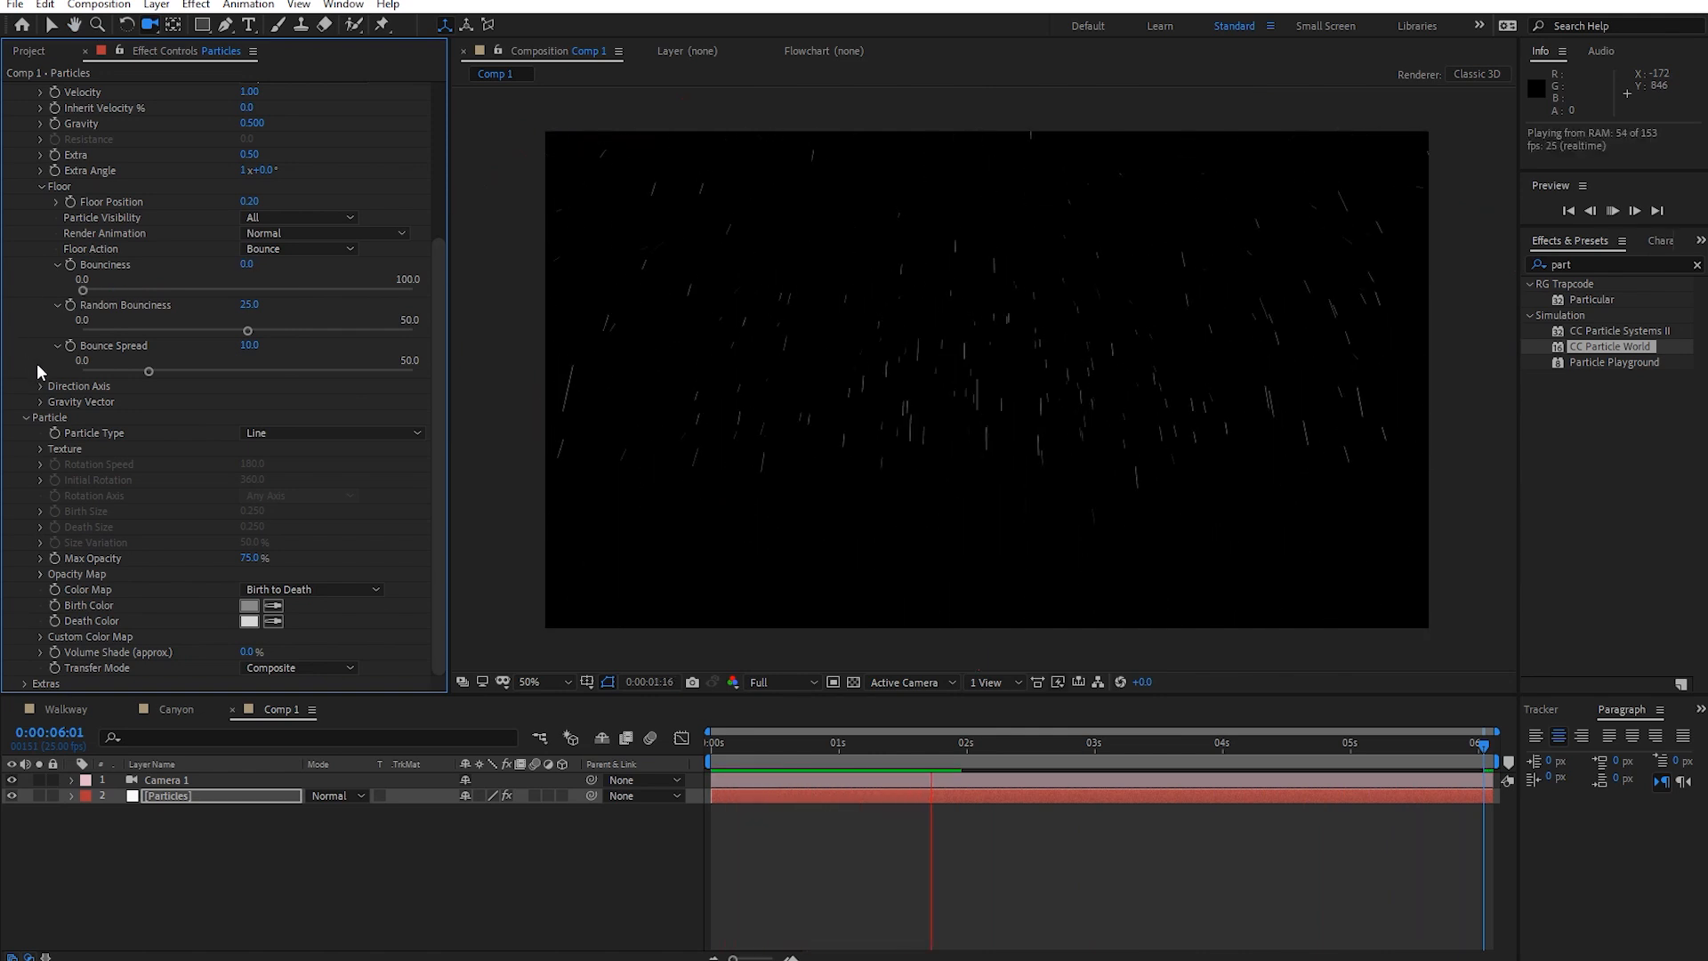
key("space")
Set the floor Bounciness to 5 and preview the rain.
left_click_drag(83, 290, 105, 294)
key("space")
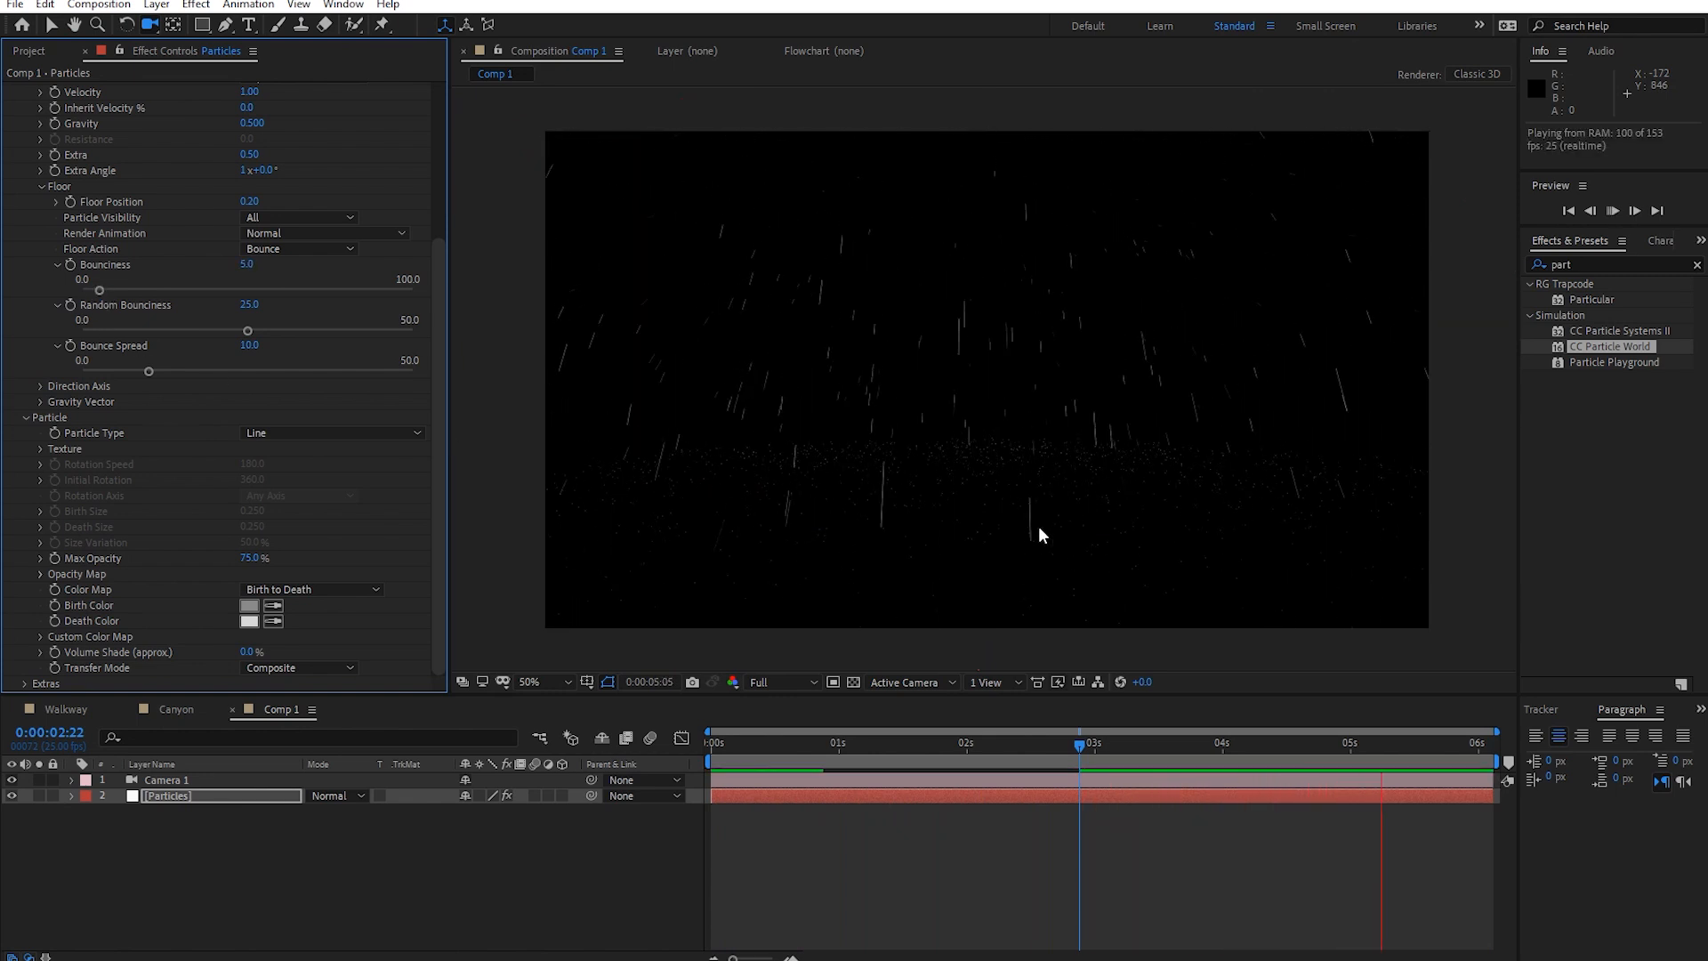
key("space")
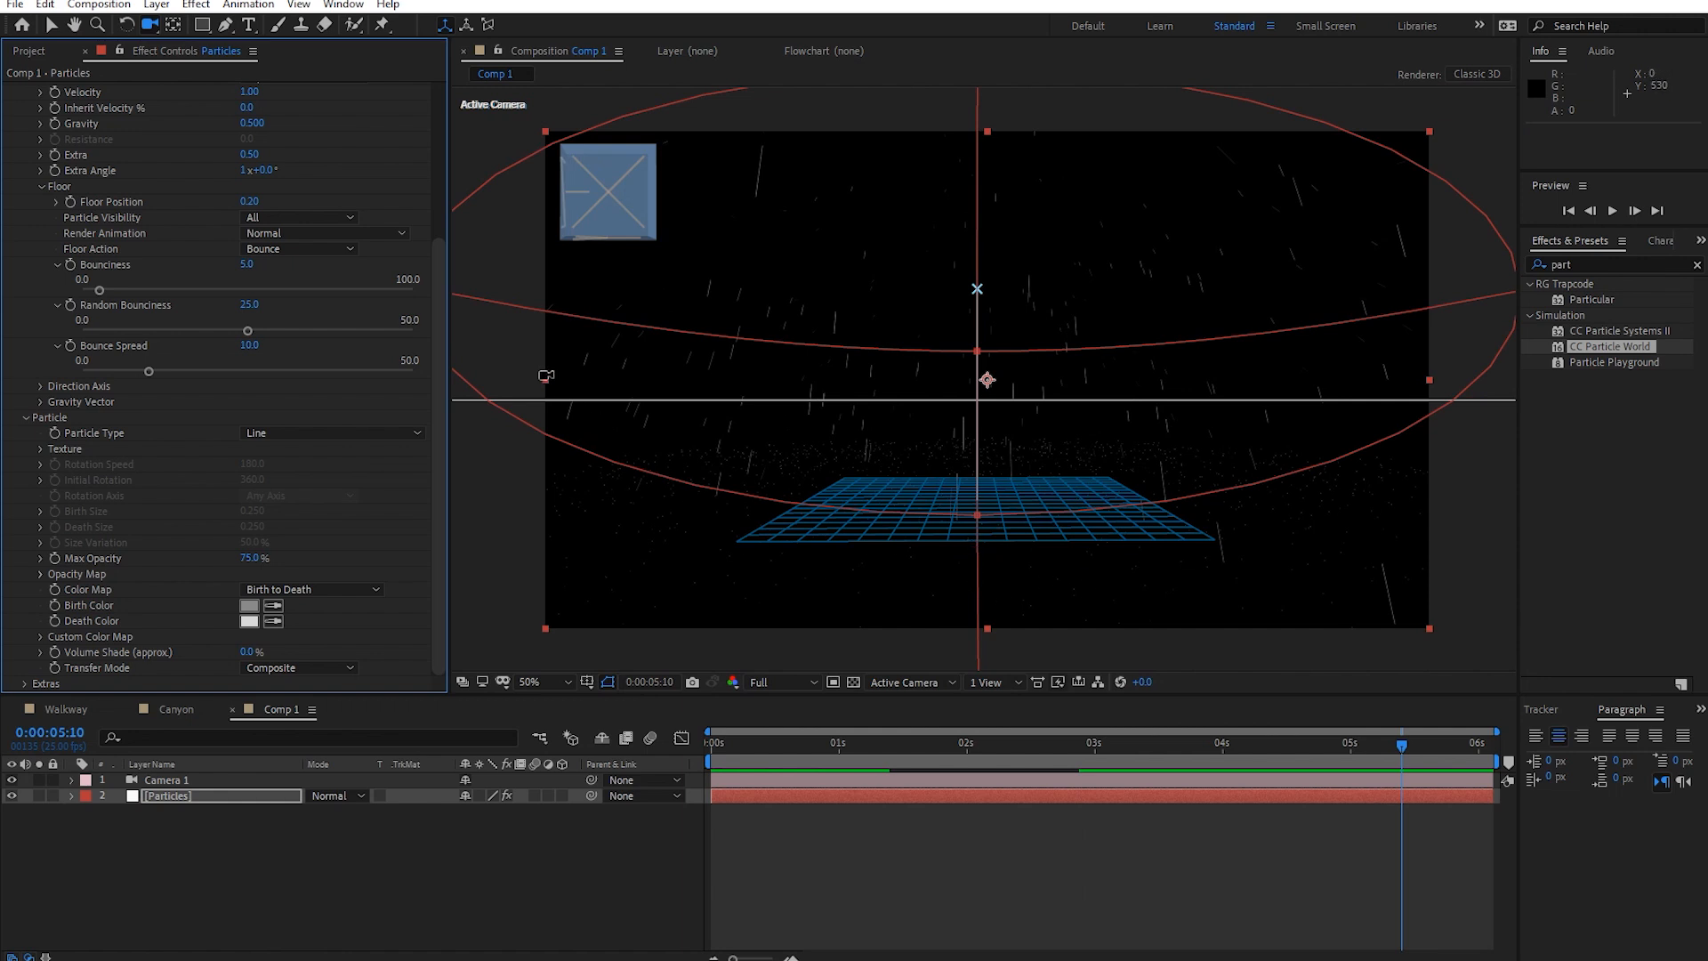
Change the Particle Type from Line to Bubble and preview the animation.
left_click_drag(660, 370, 1085, 597)
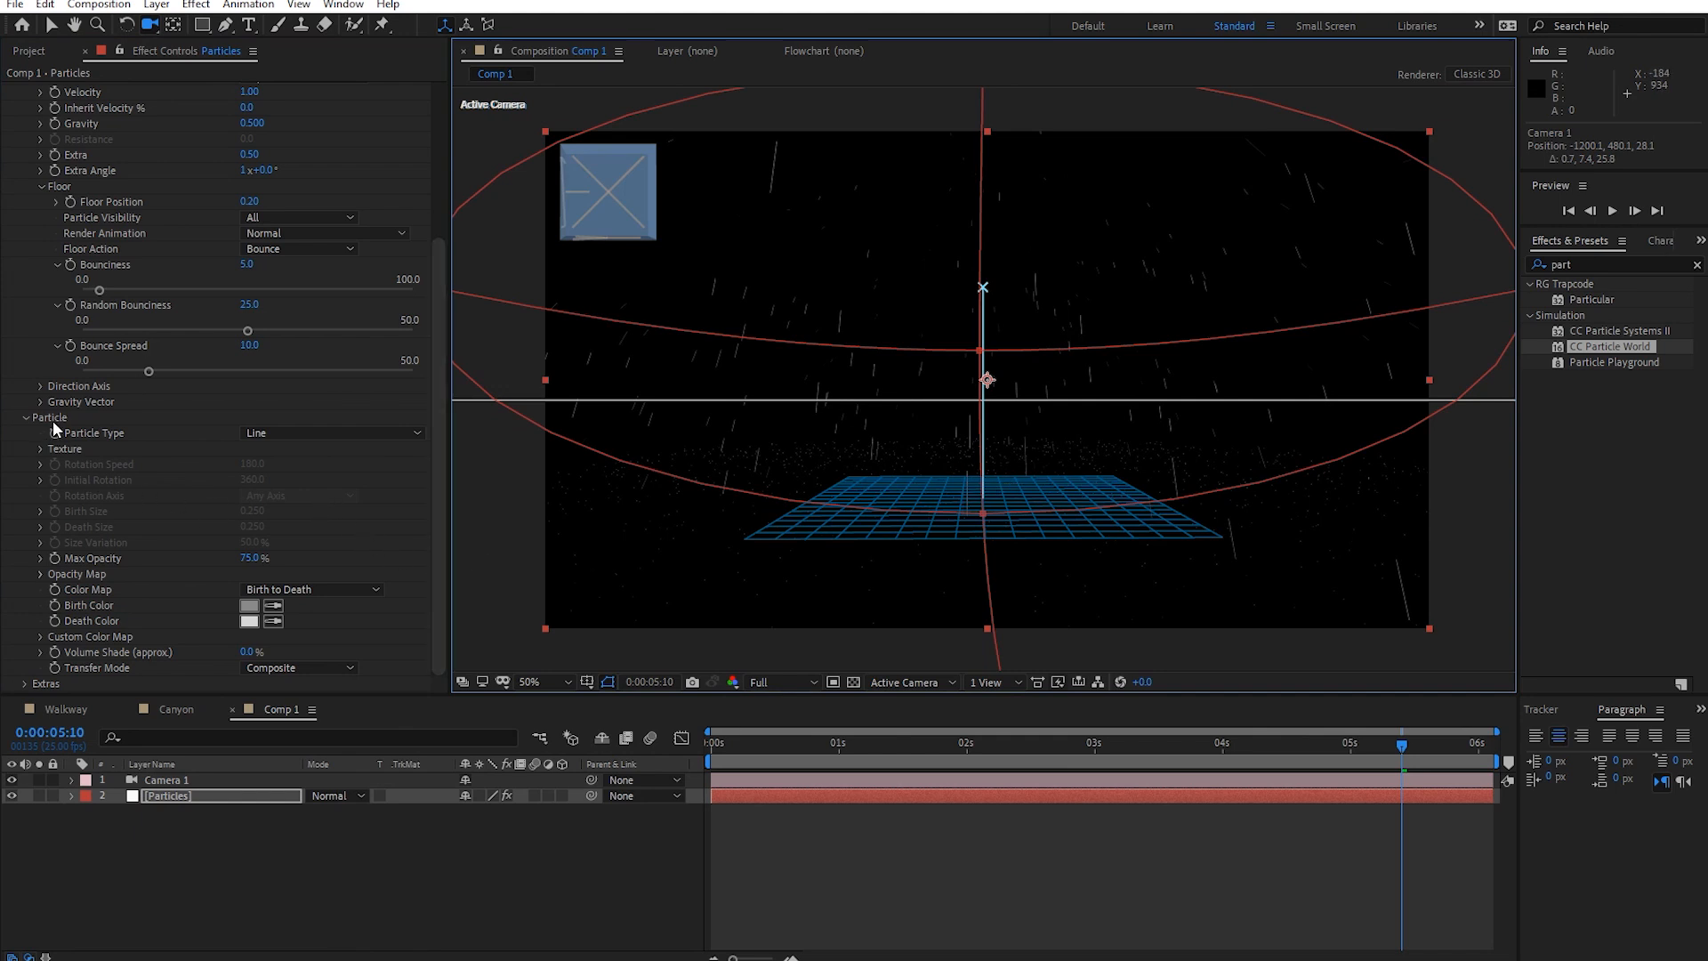
left_click(360, 434)
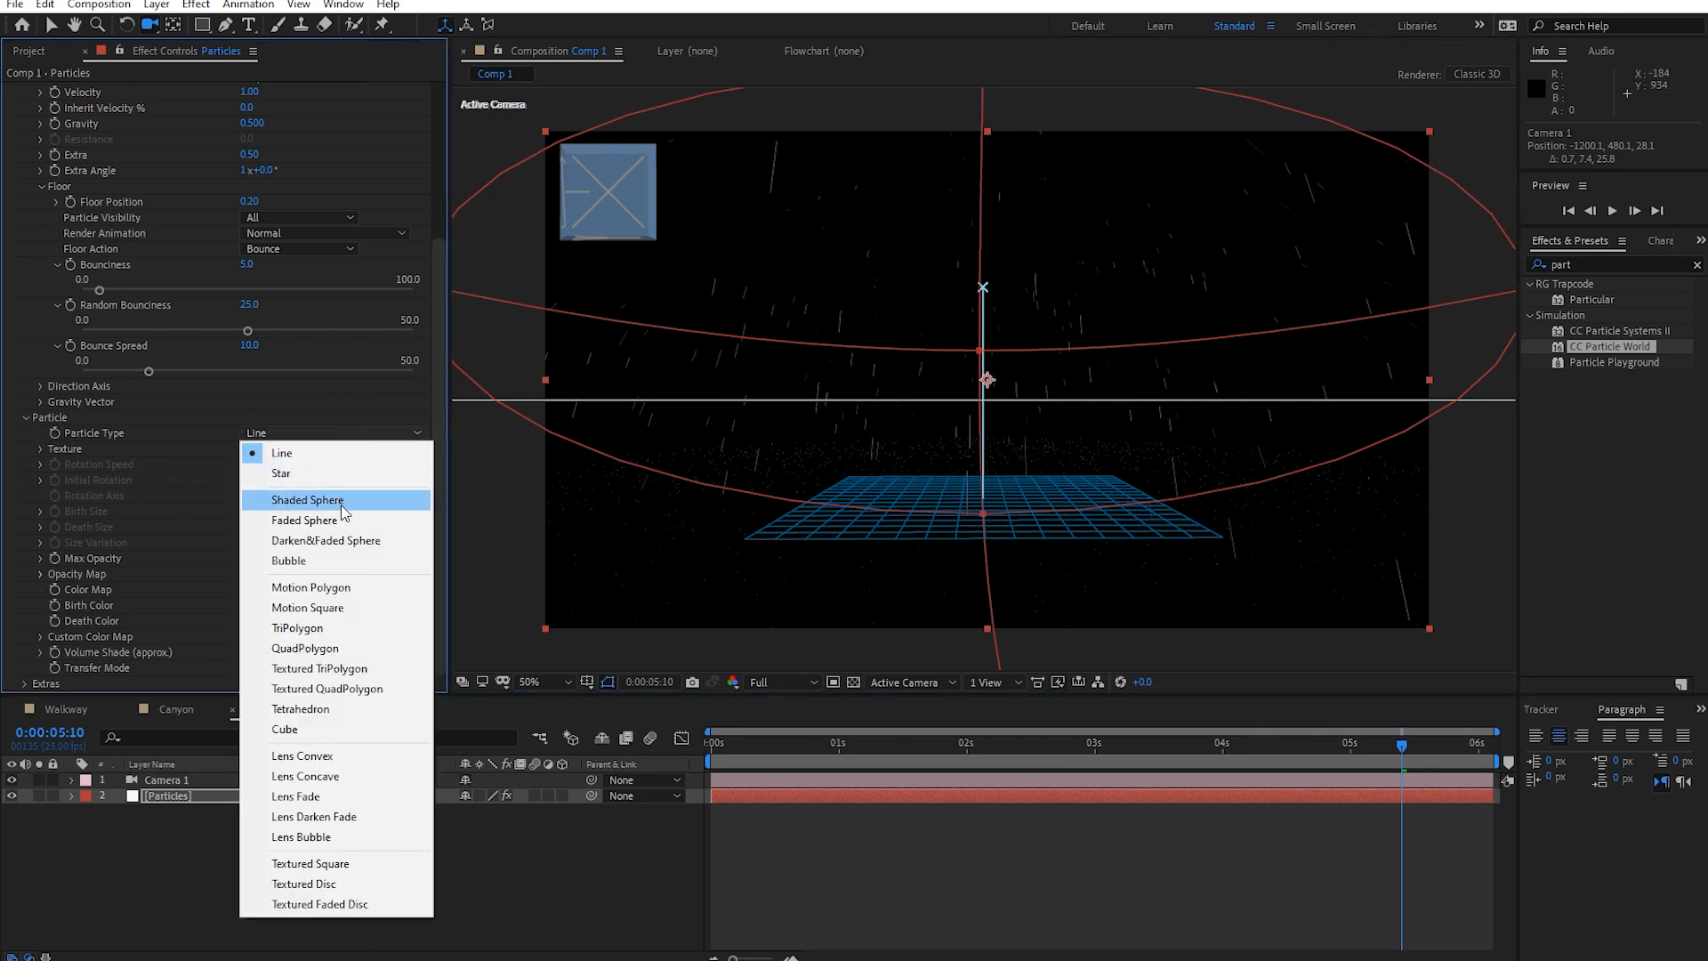
left_click(334, 558)
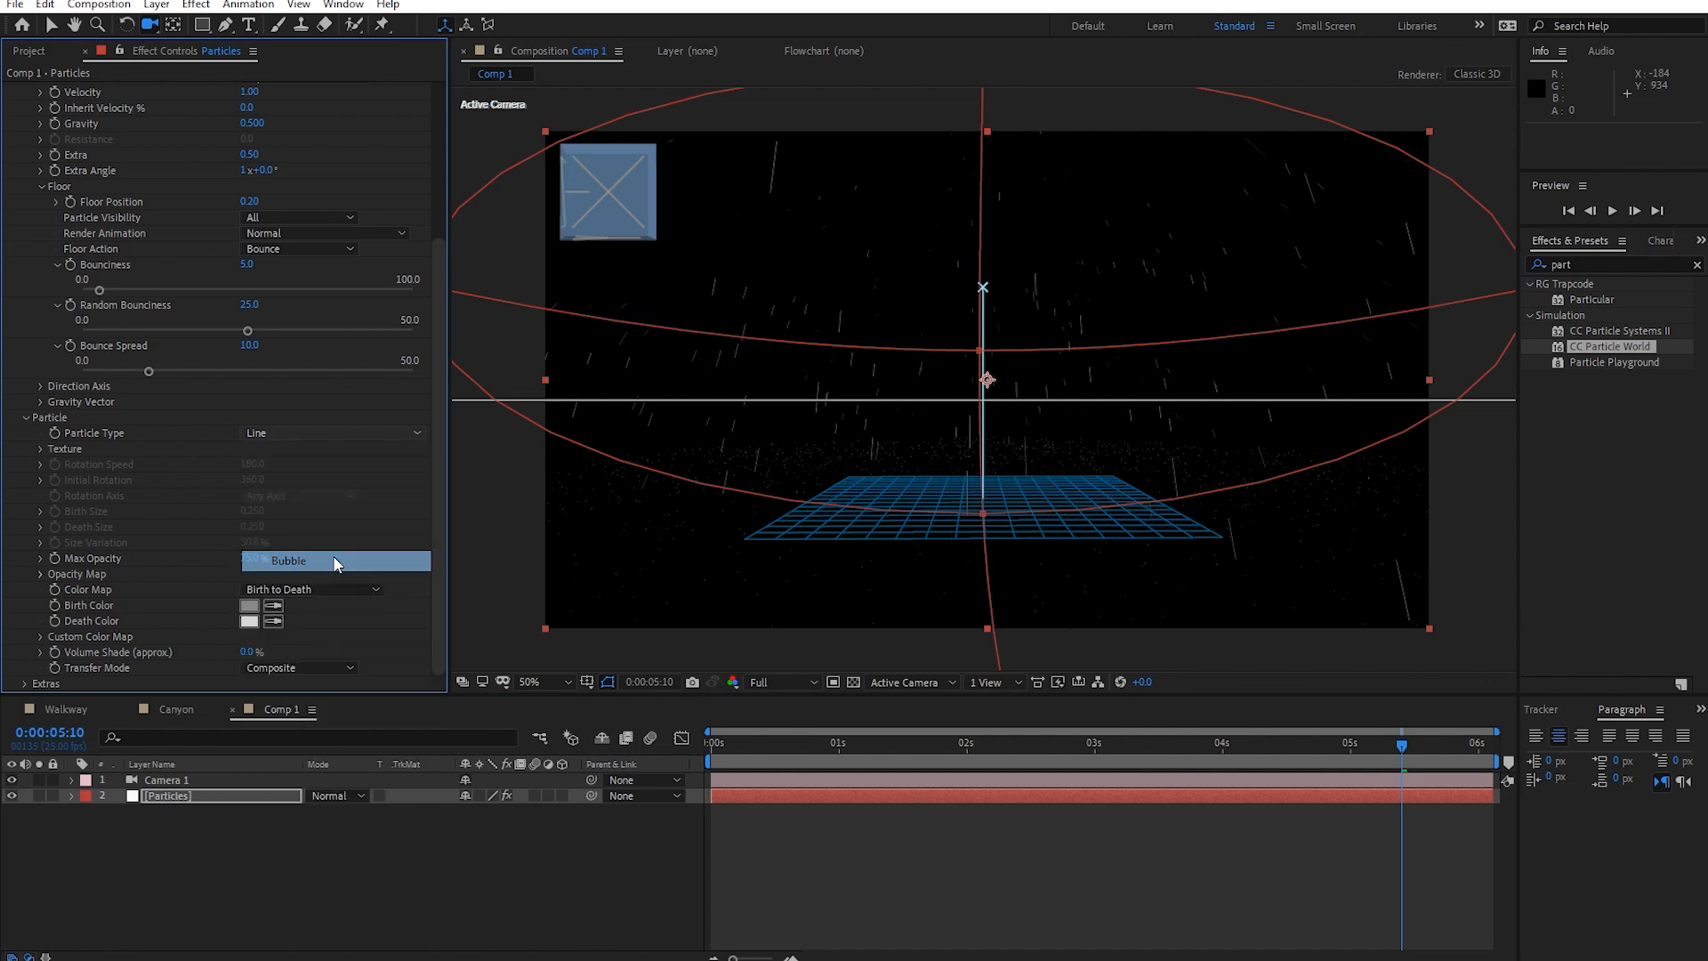
key("space")
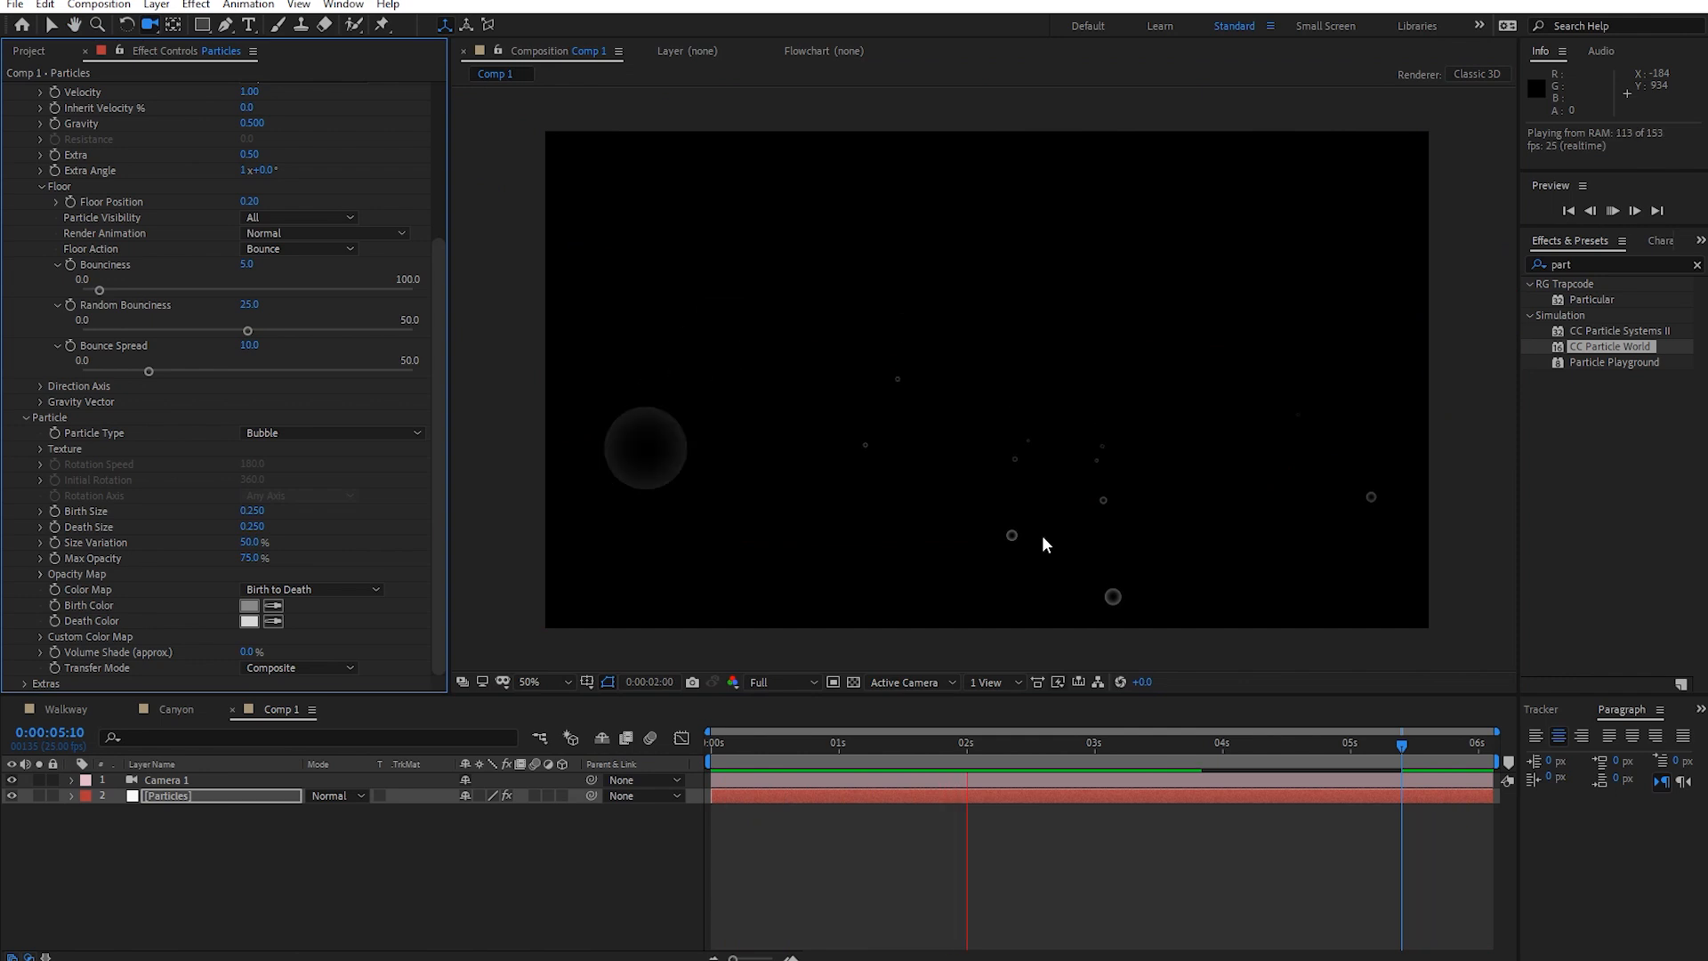
key("space")
Raise the floor Bounciness to 36.9 and preview the bouncing bubbles.
left_click_drag(108, 289, 205, 301)
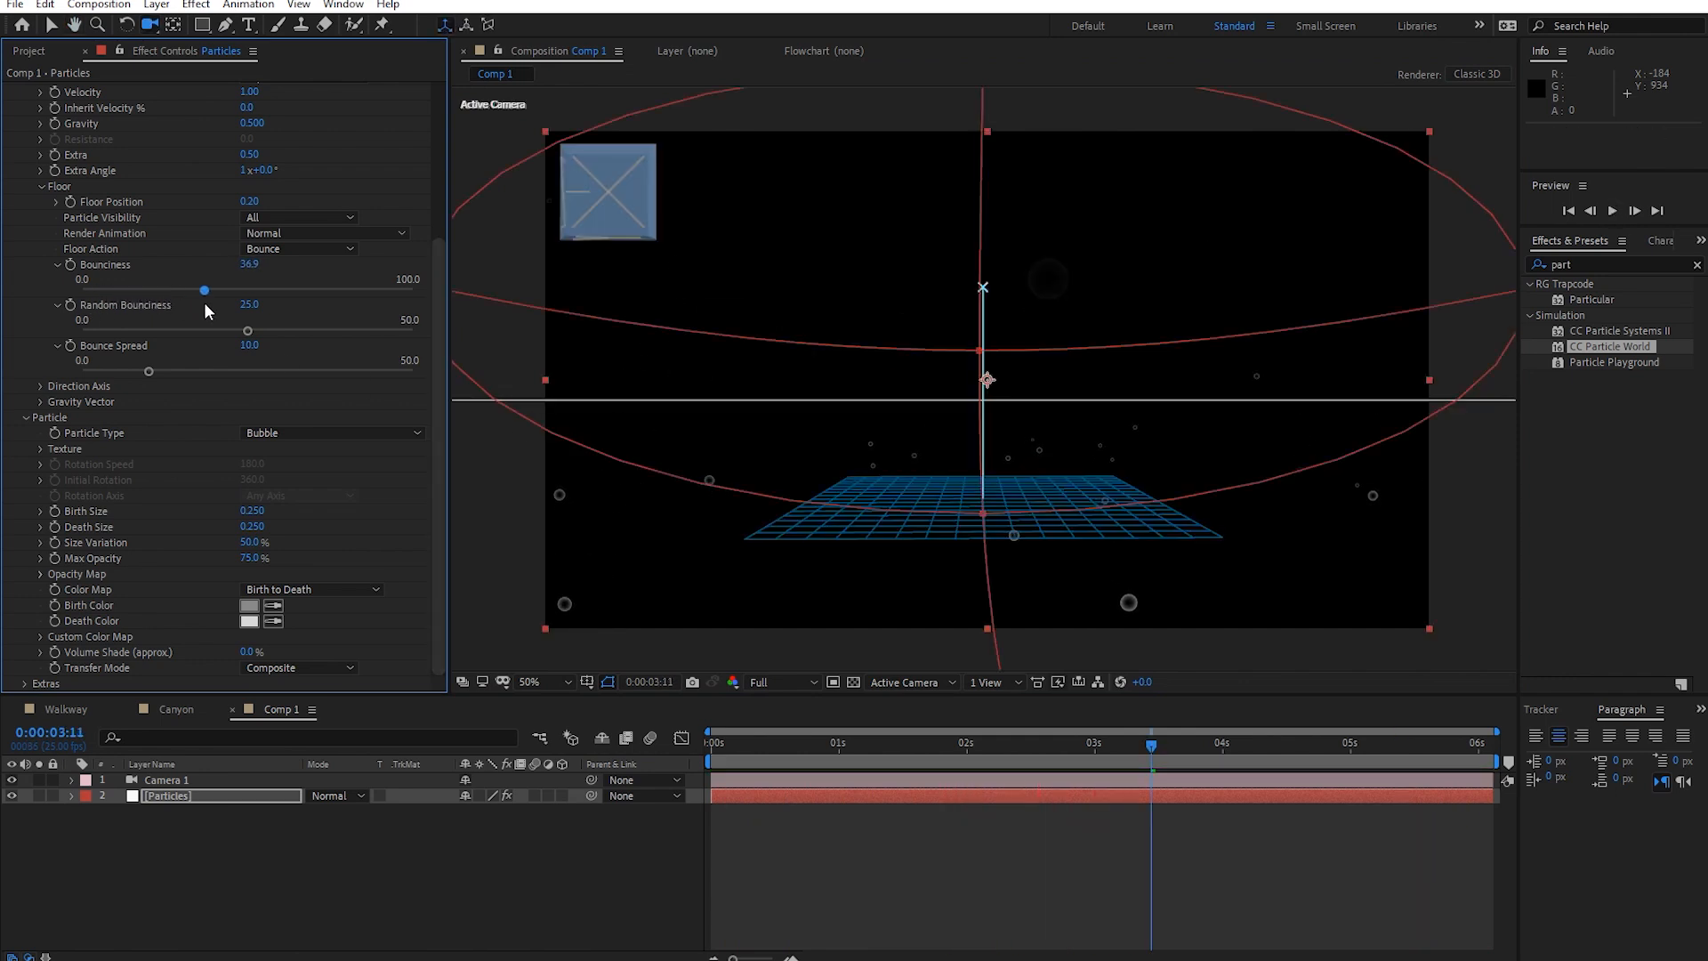
key("space")
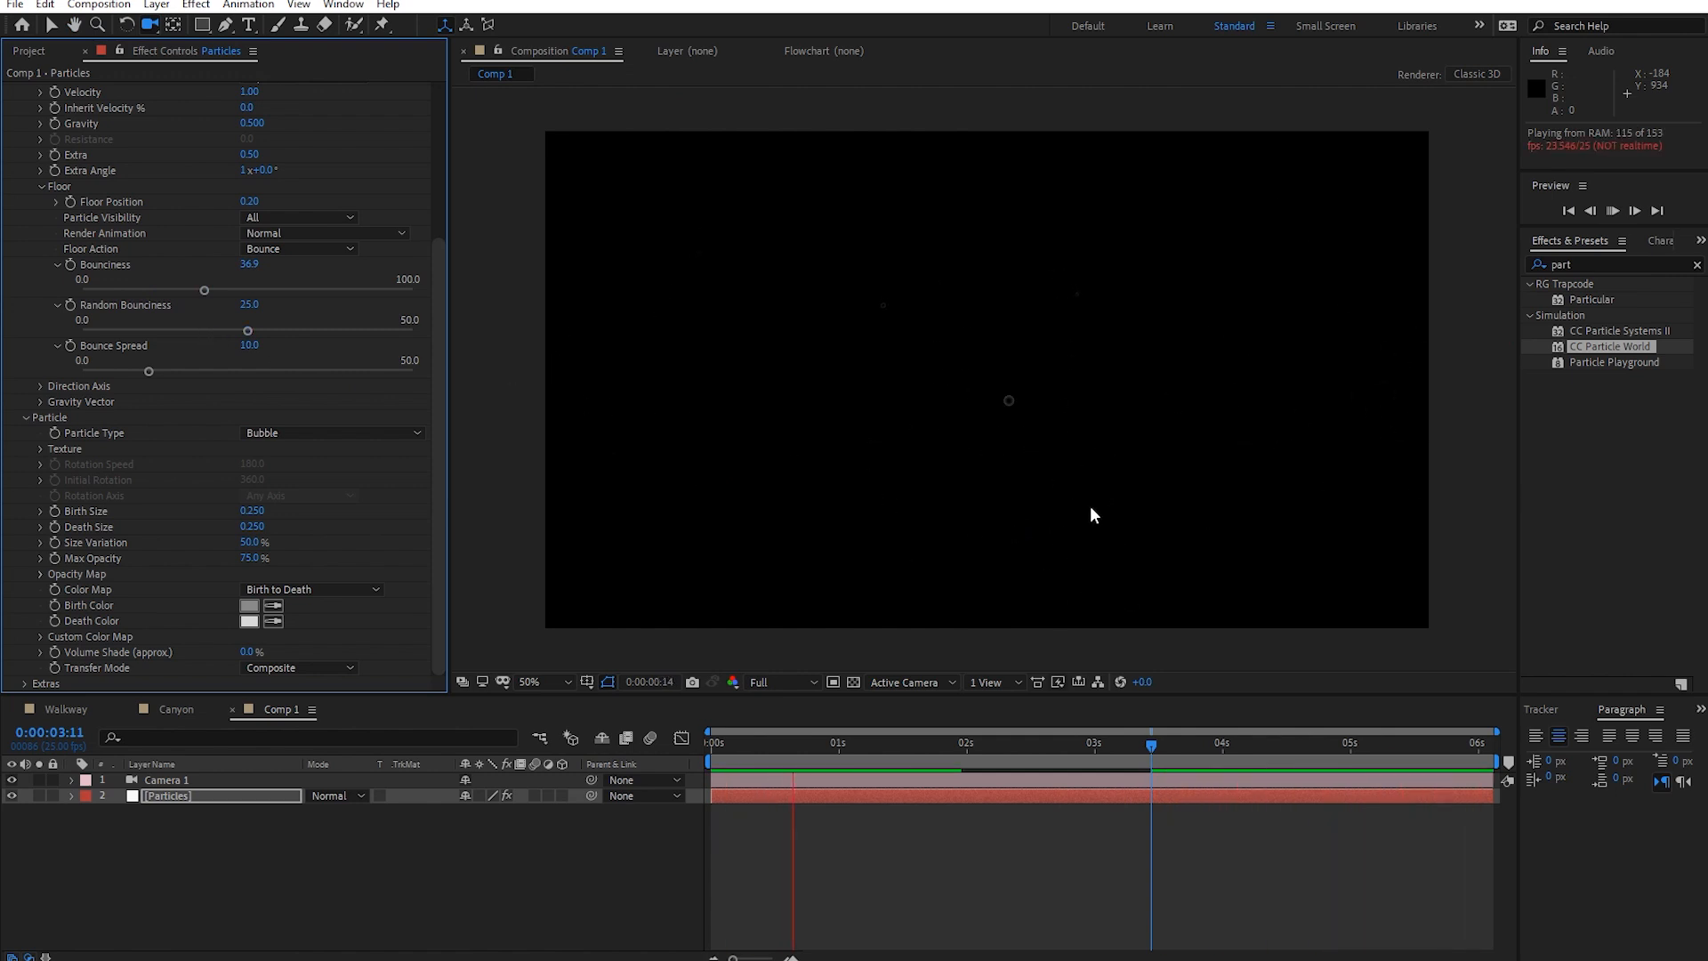
key("space")
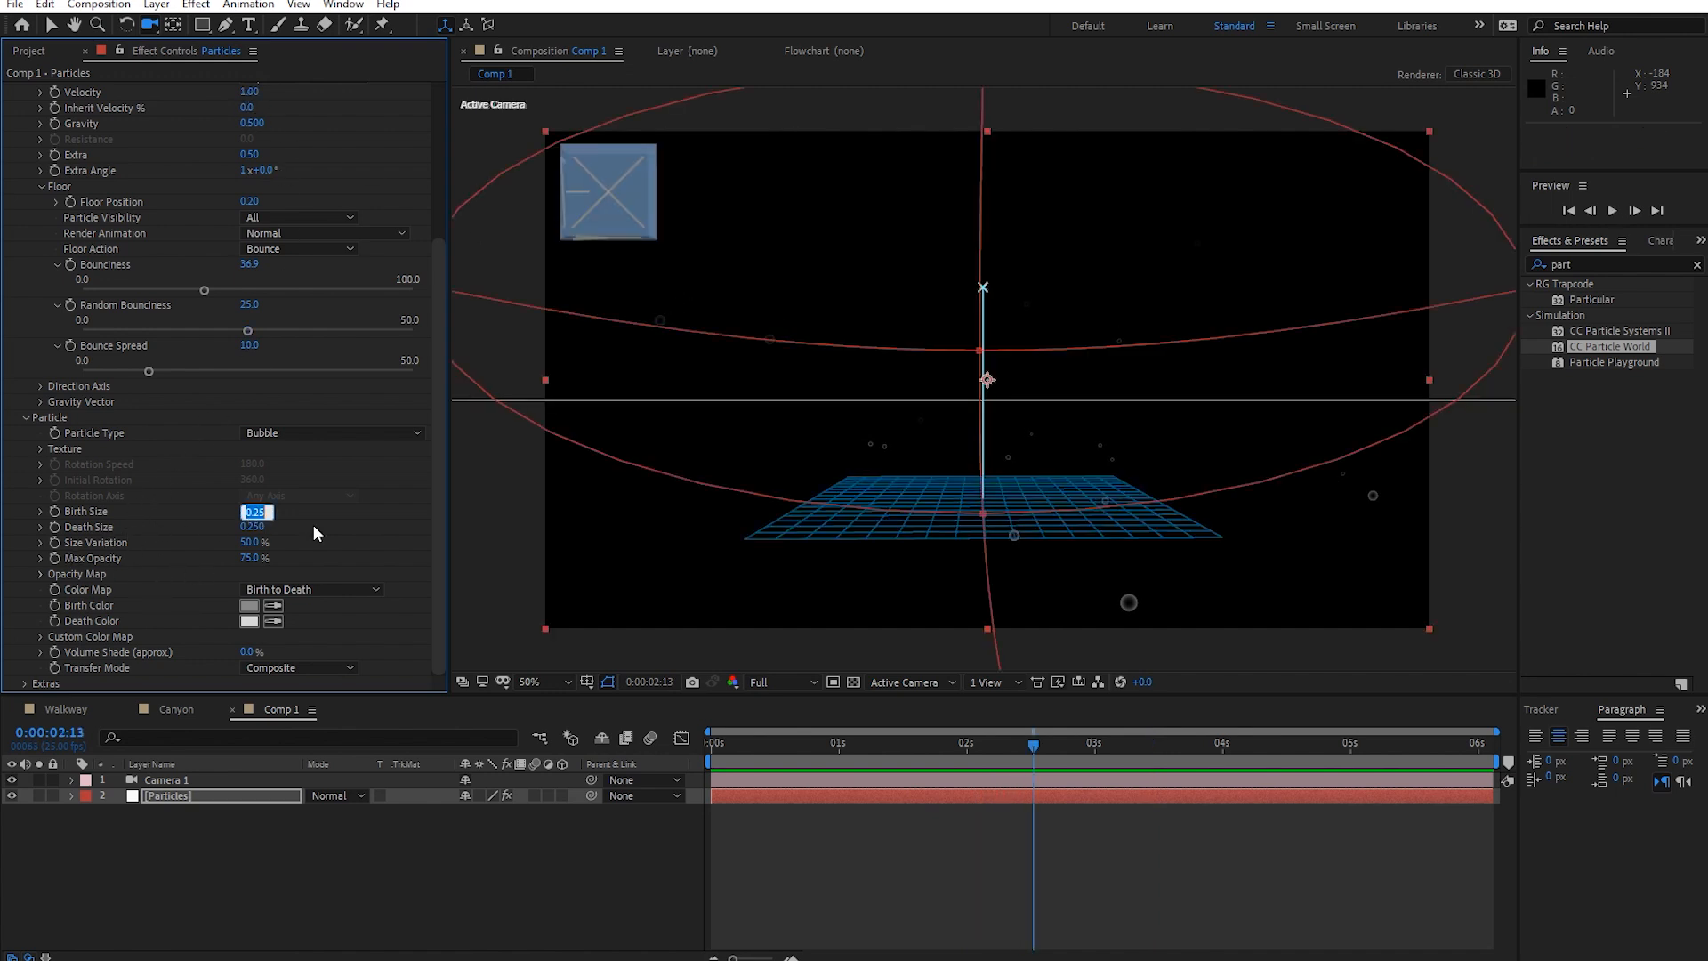
Set the particles' Birth Size to 1 and preview the enlarged bubbles.
type("1")
key("Return")
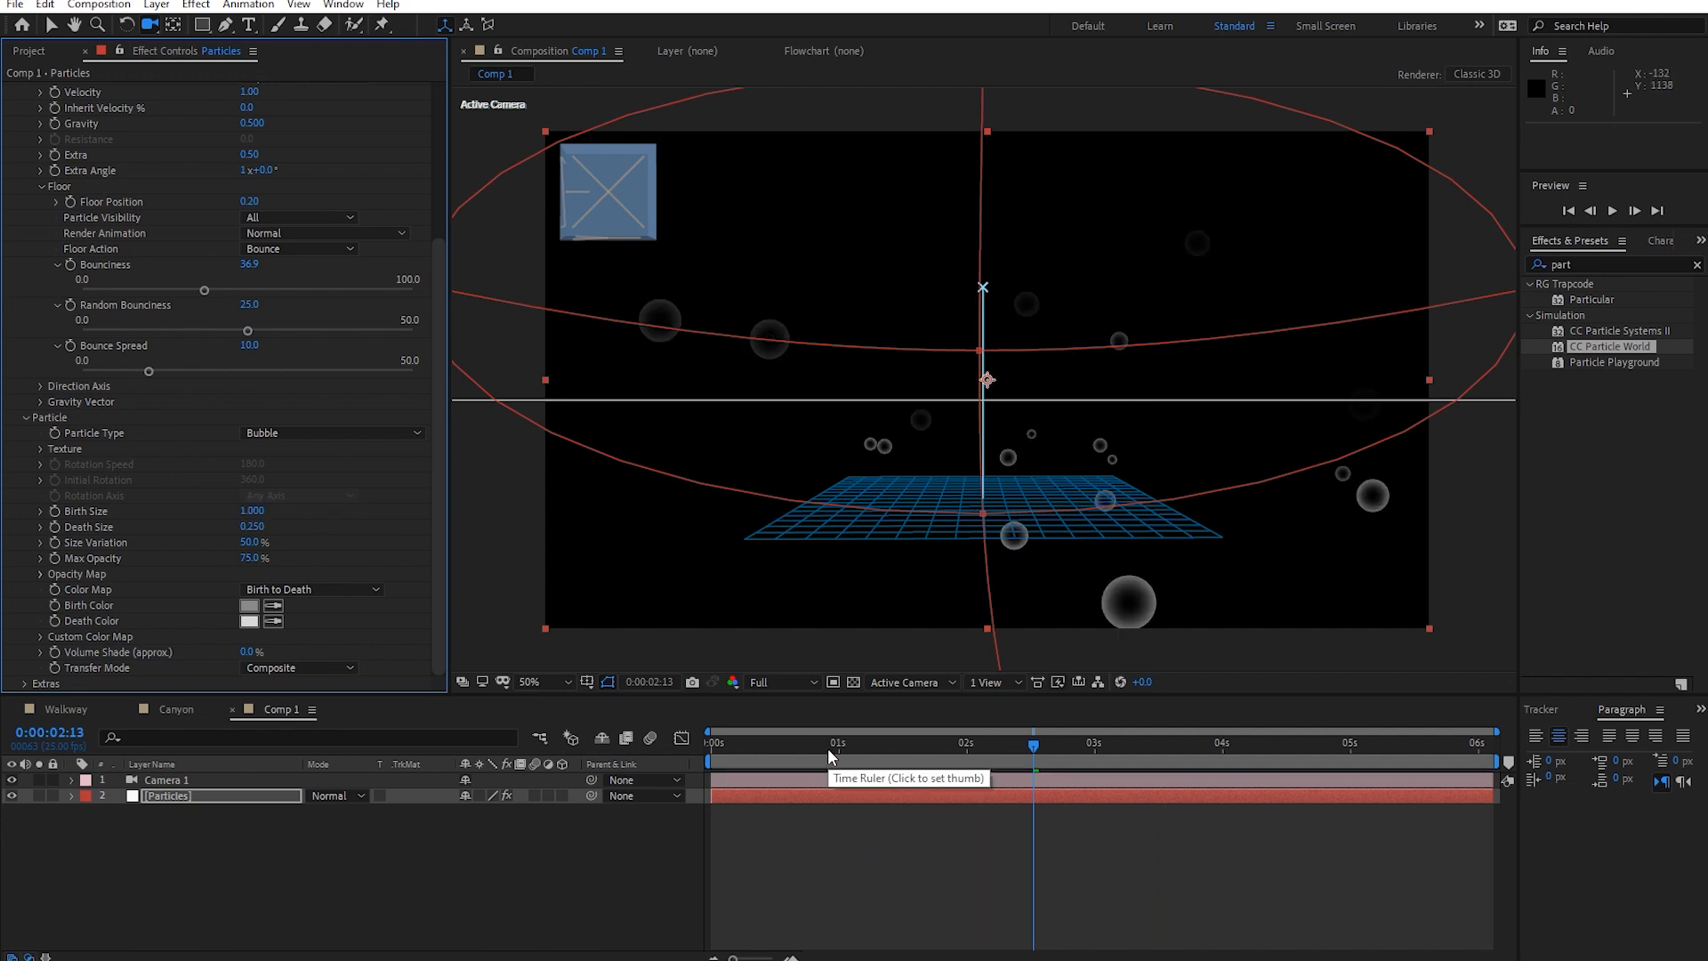
left_click(772, 746)
key("space")
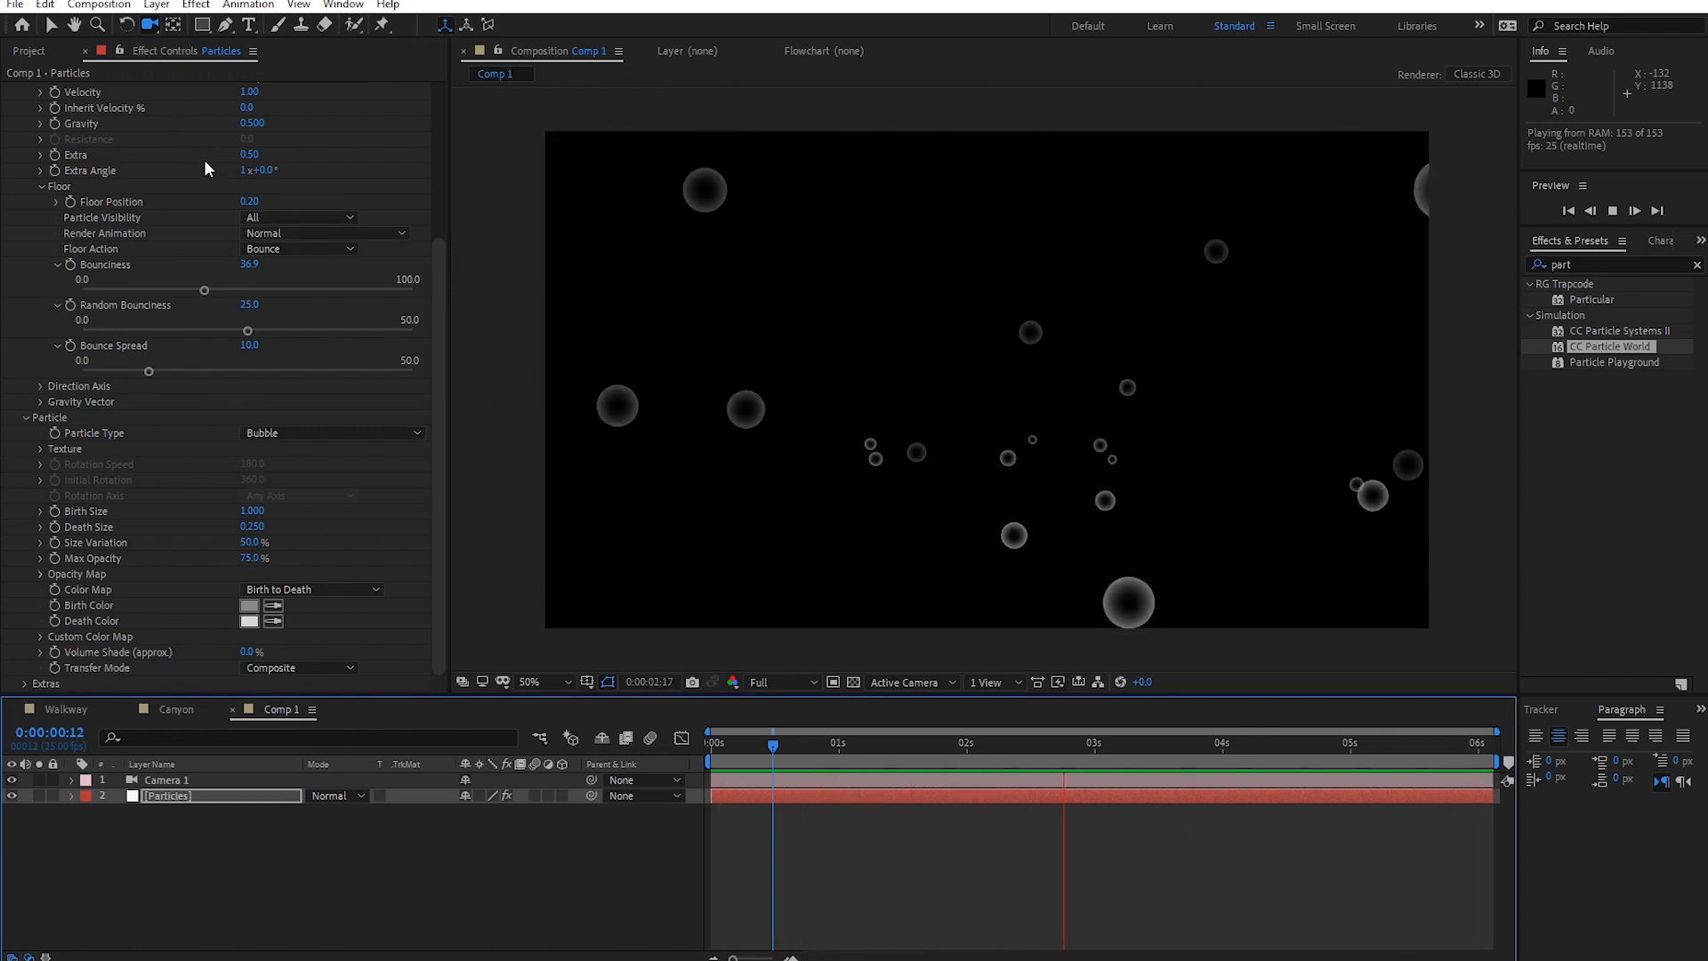
key("space")
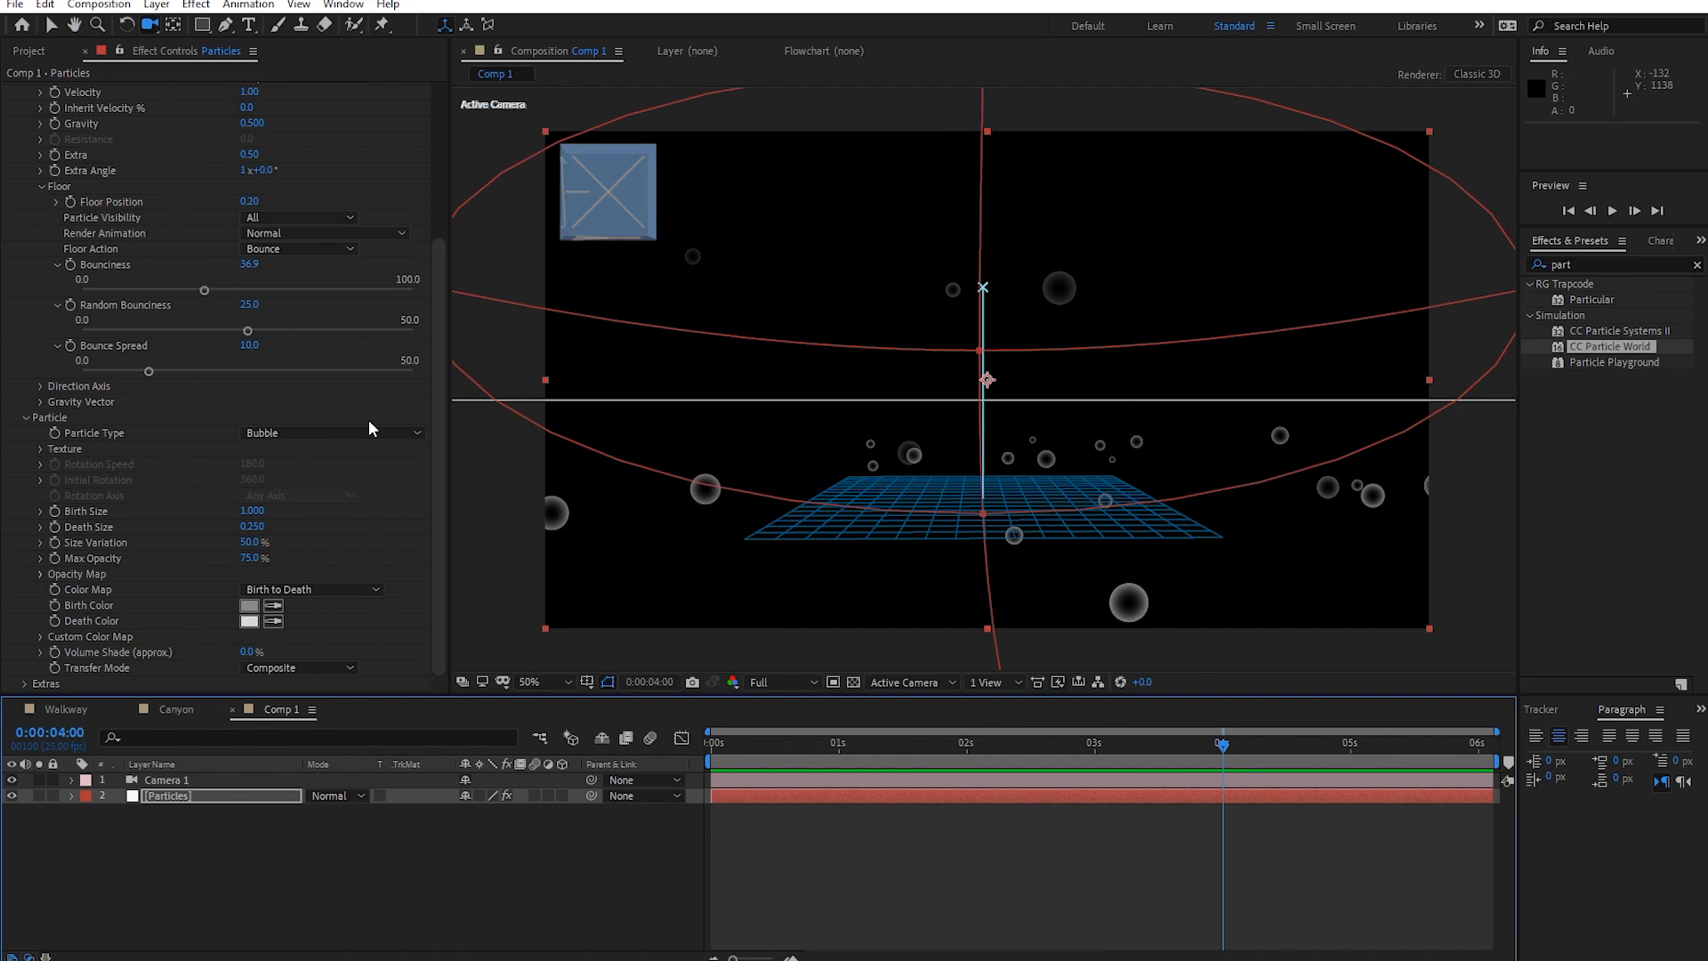
Set the particle Longevity to 10 seconds, then scrub and preview the opening of the animation.
left_click_drag(441, 365, 430, 257)
scroll(427, 236, "up", 3)
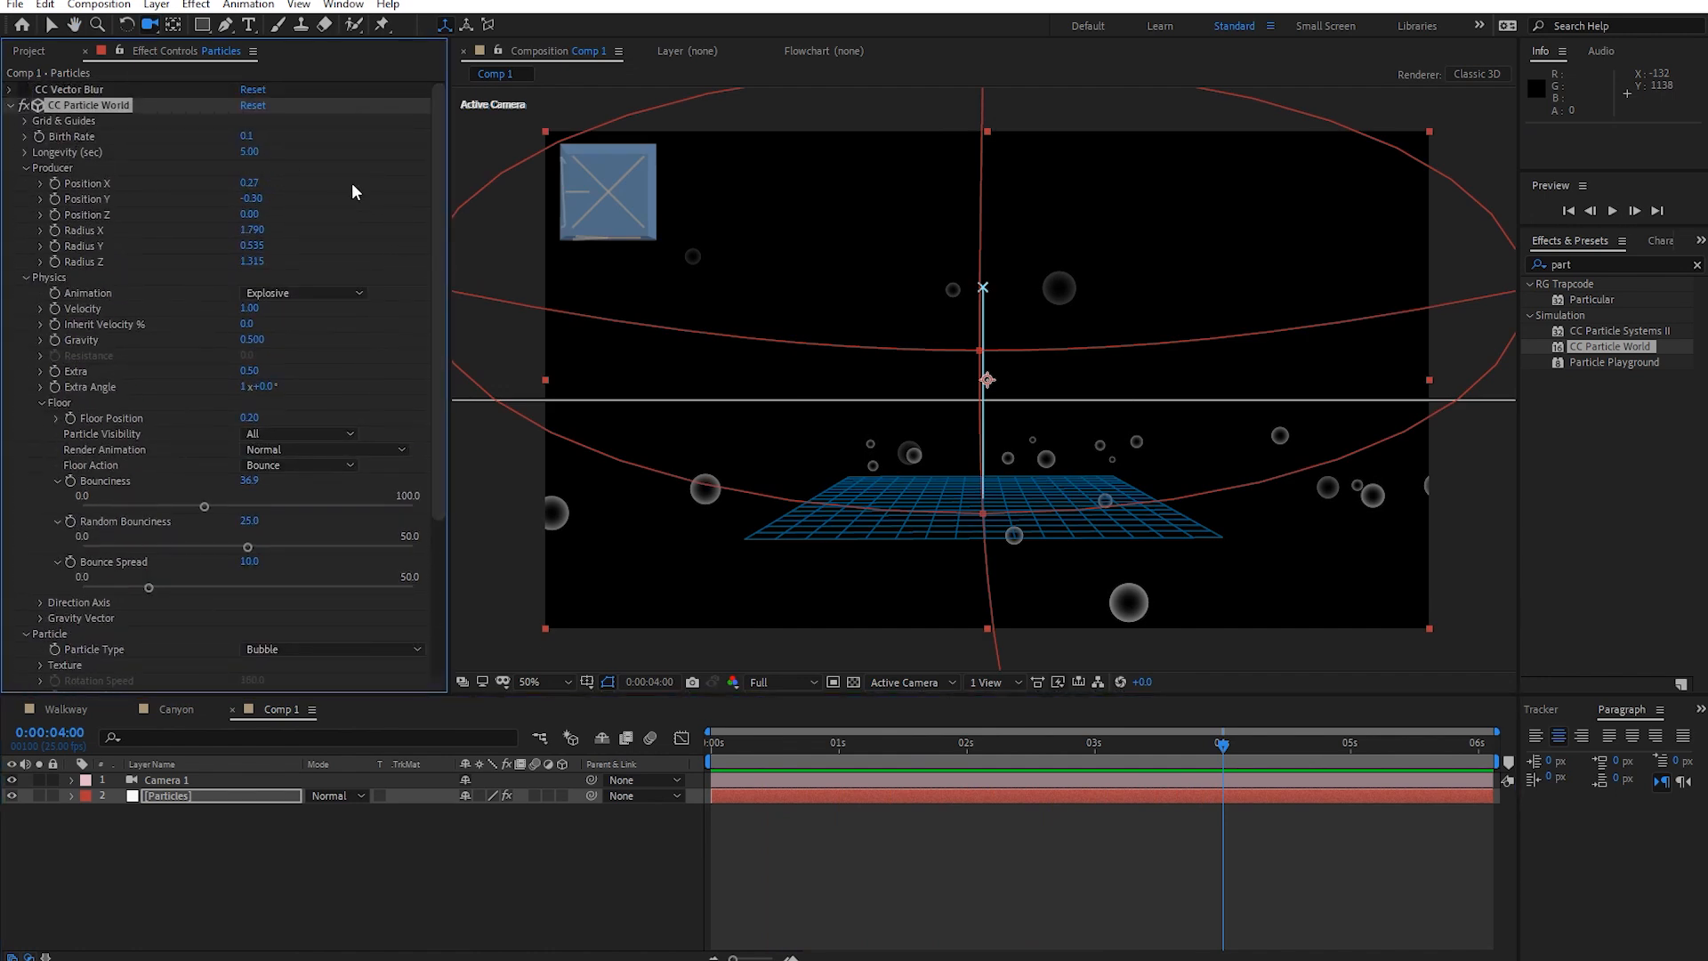
left_click(250, 152)
key("Return")
key("space")
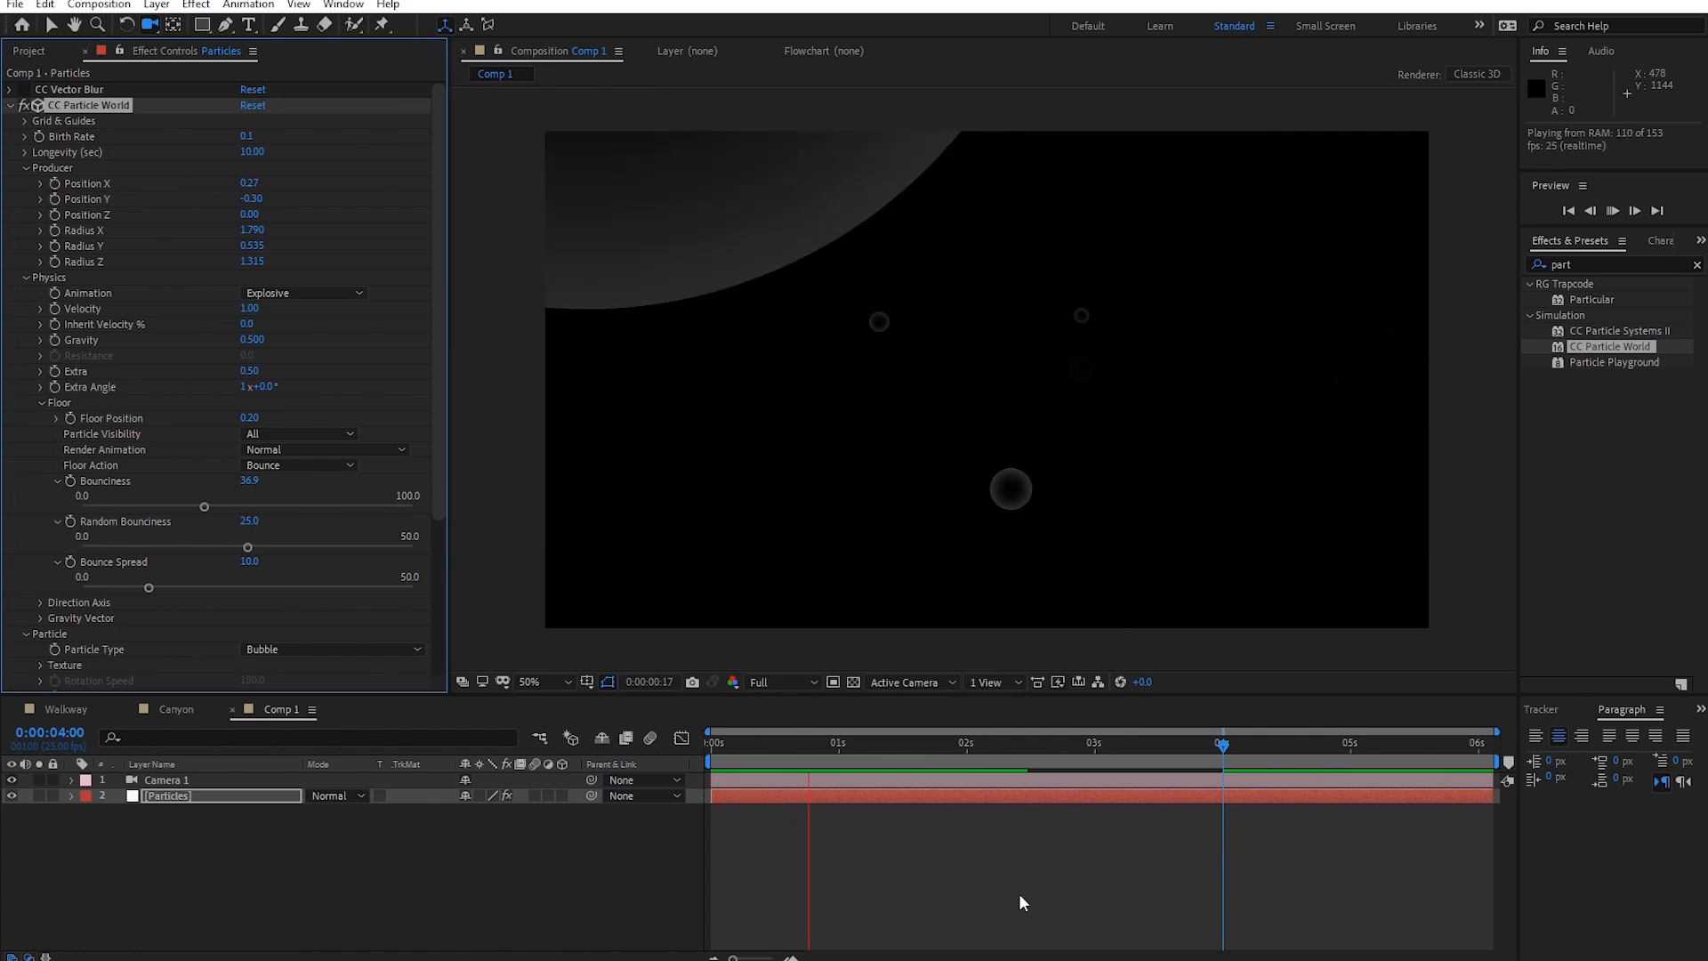
left_click(698, 746)
left_click_drag(696, 748, 827, 781)
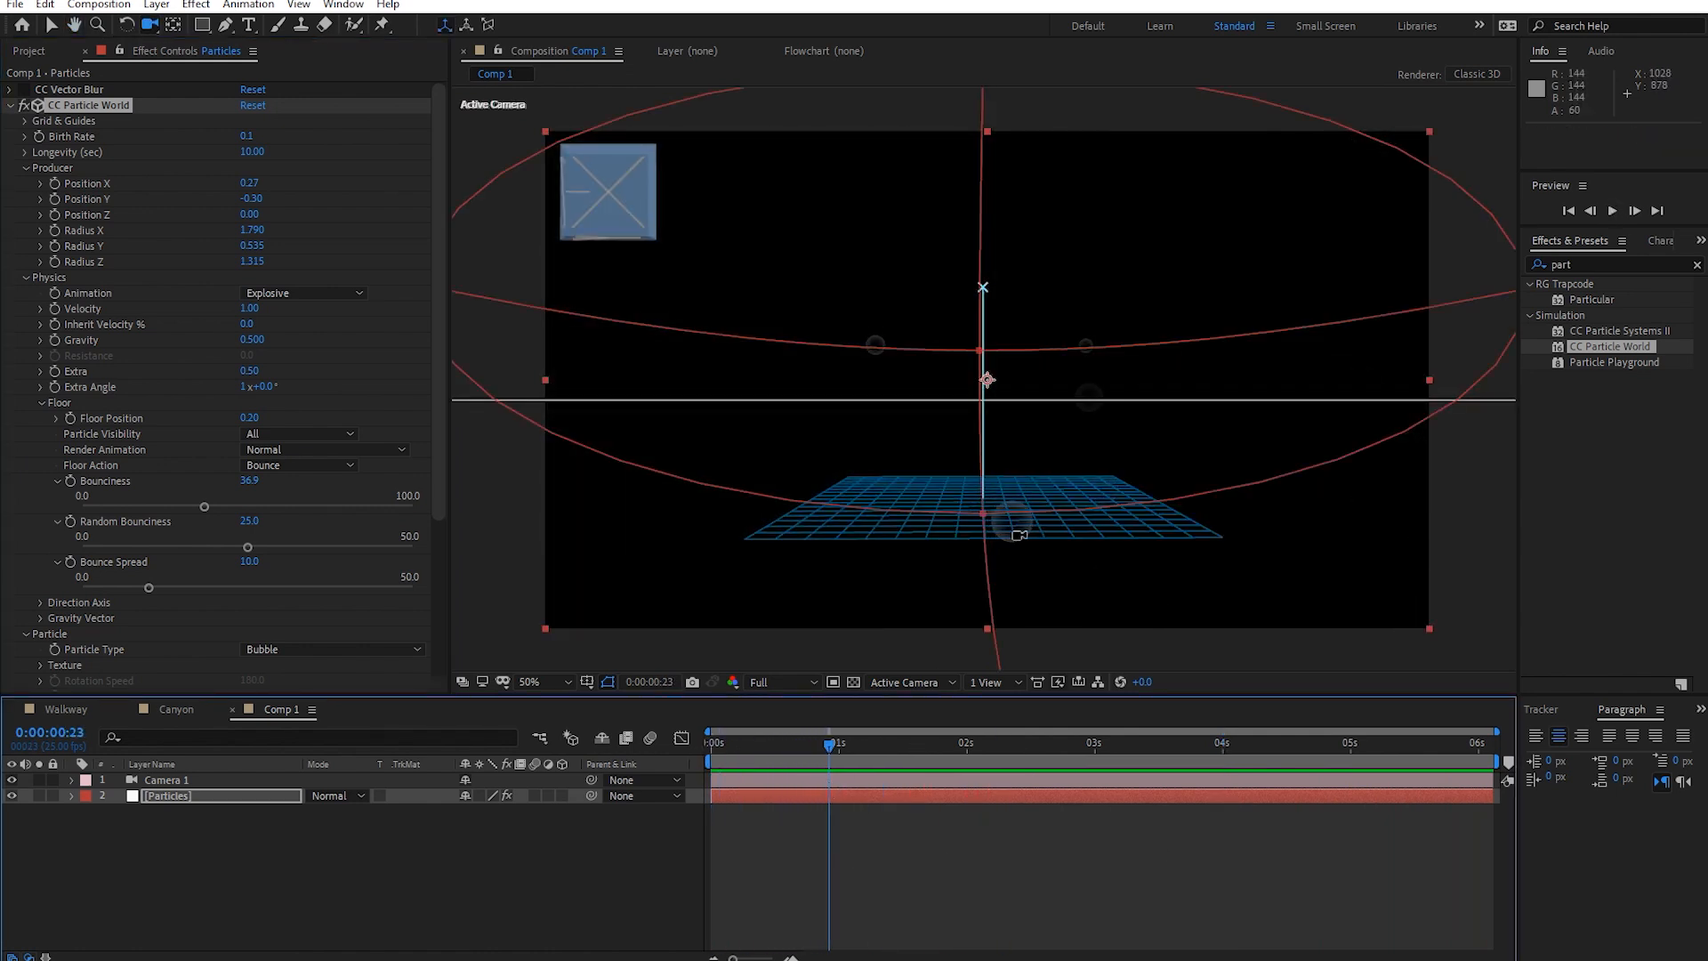
key("space")
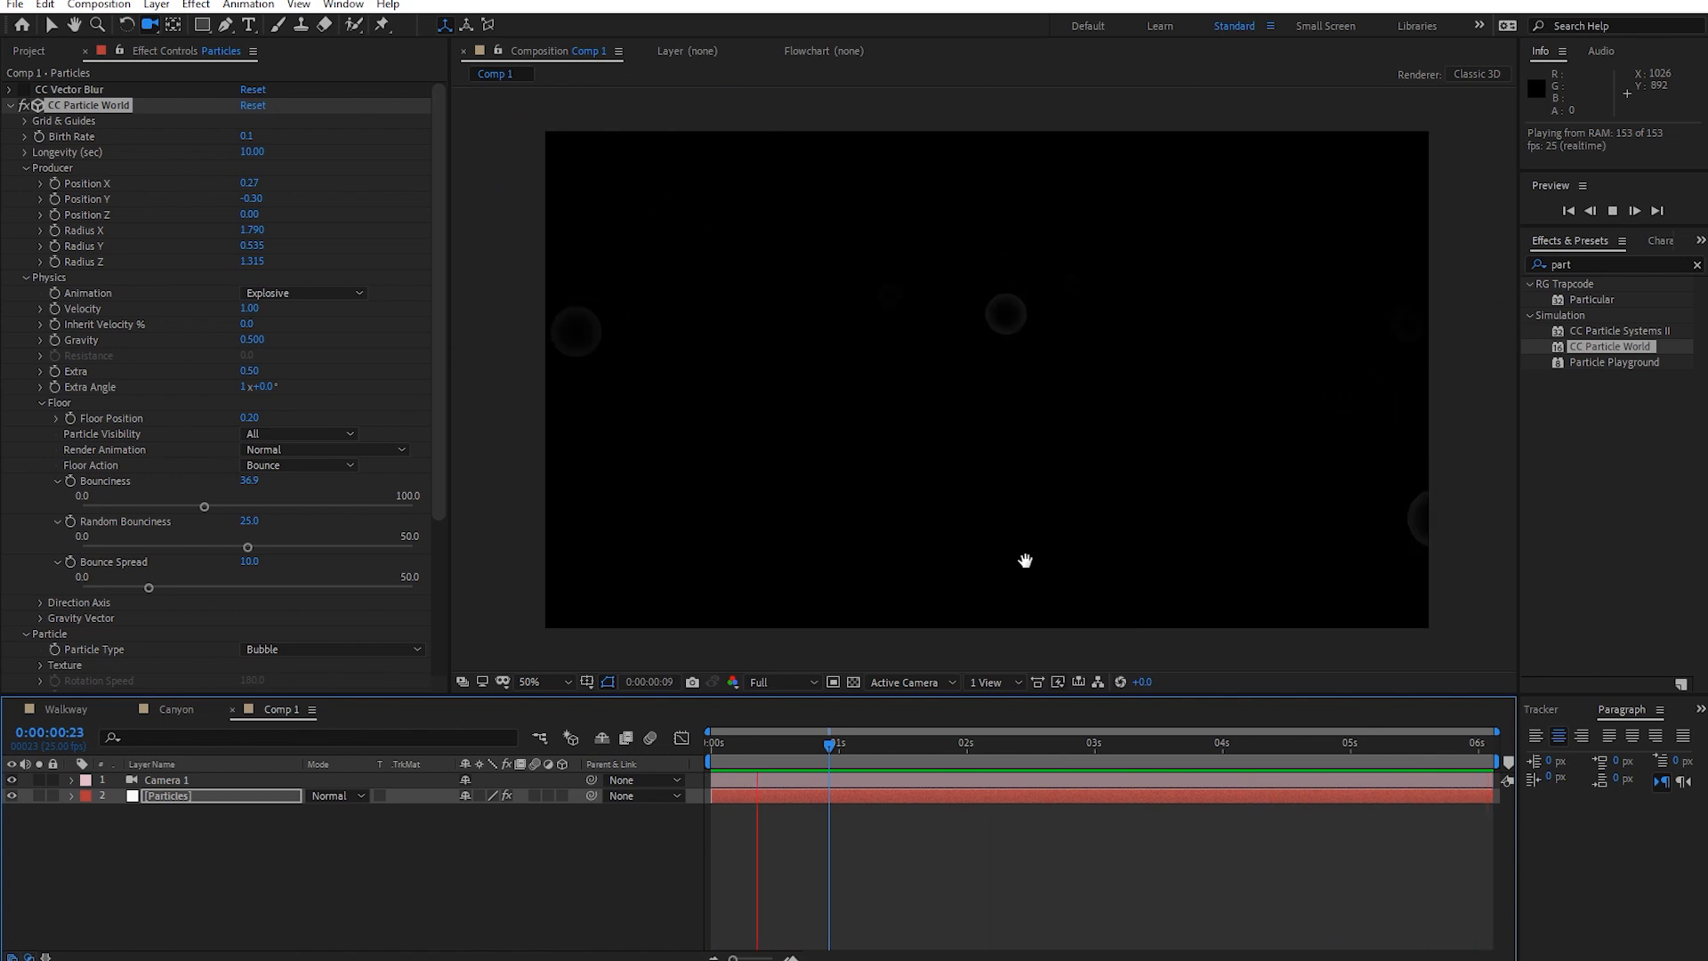
key("space")
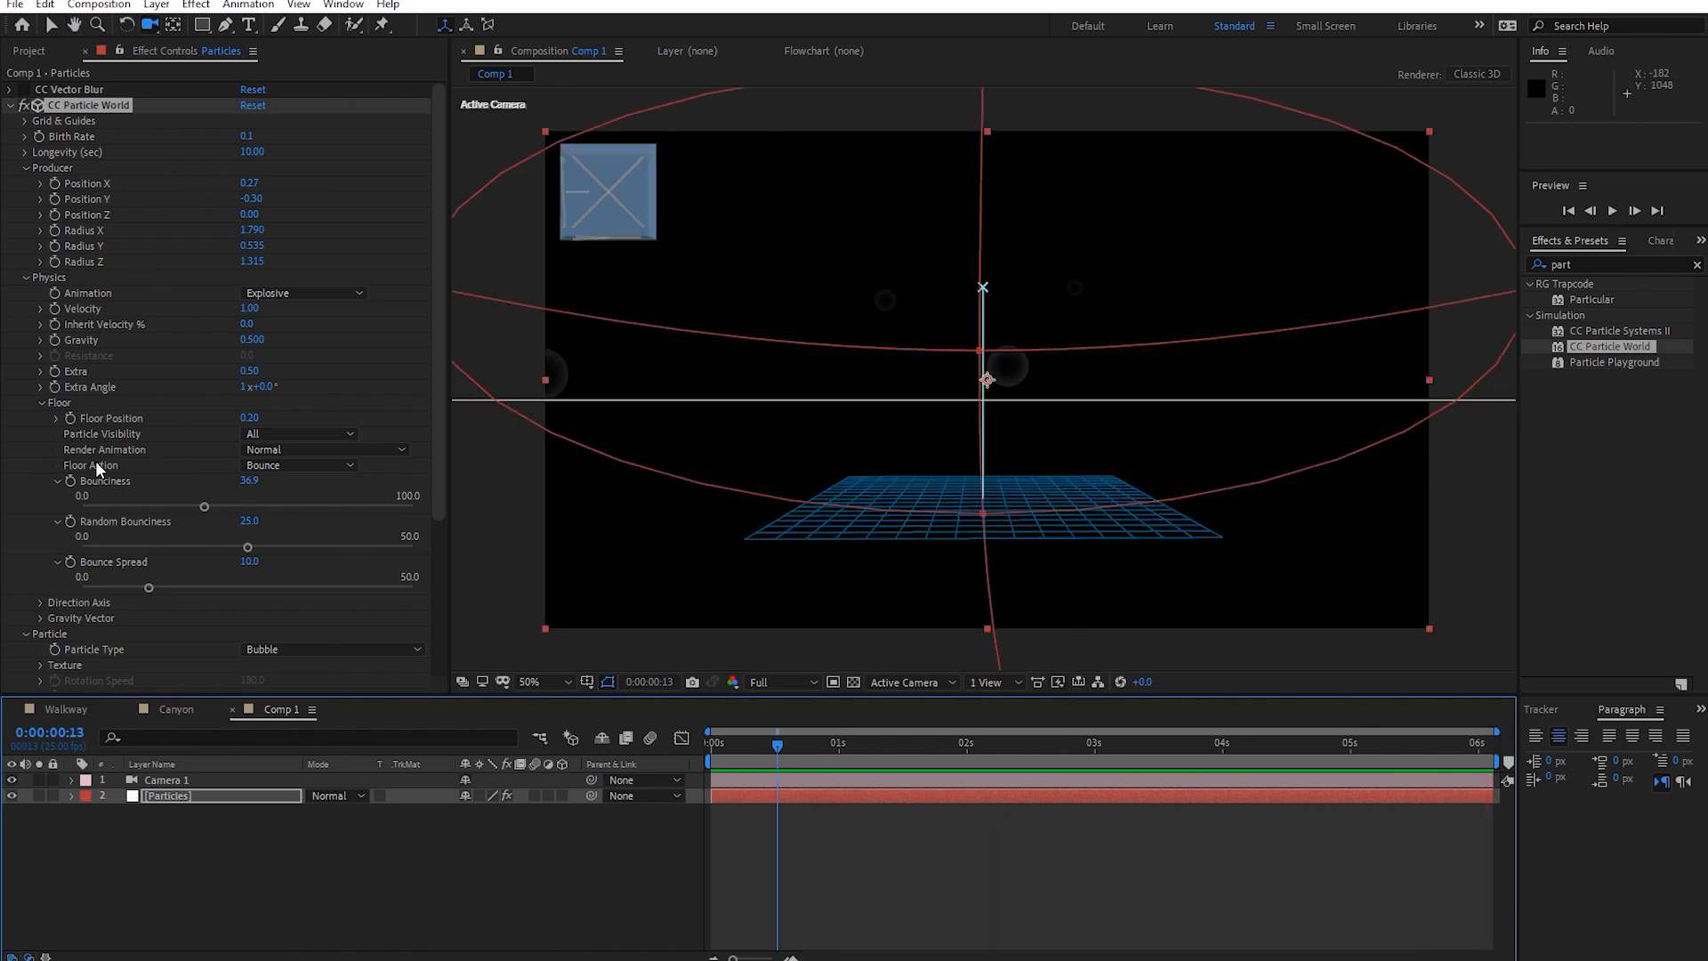
Set the particles' Death Size to 1 and preview the bubbles over the full composition.
scroll(116, 526, "down", 5)
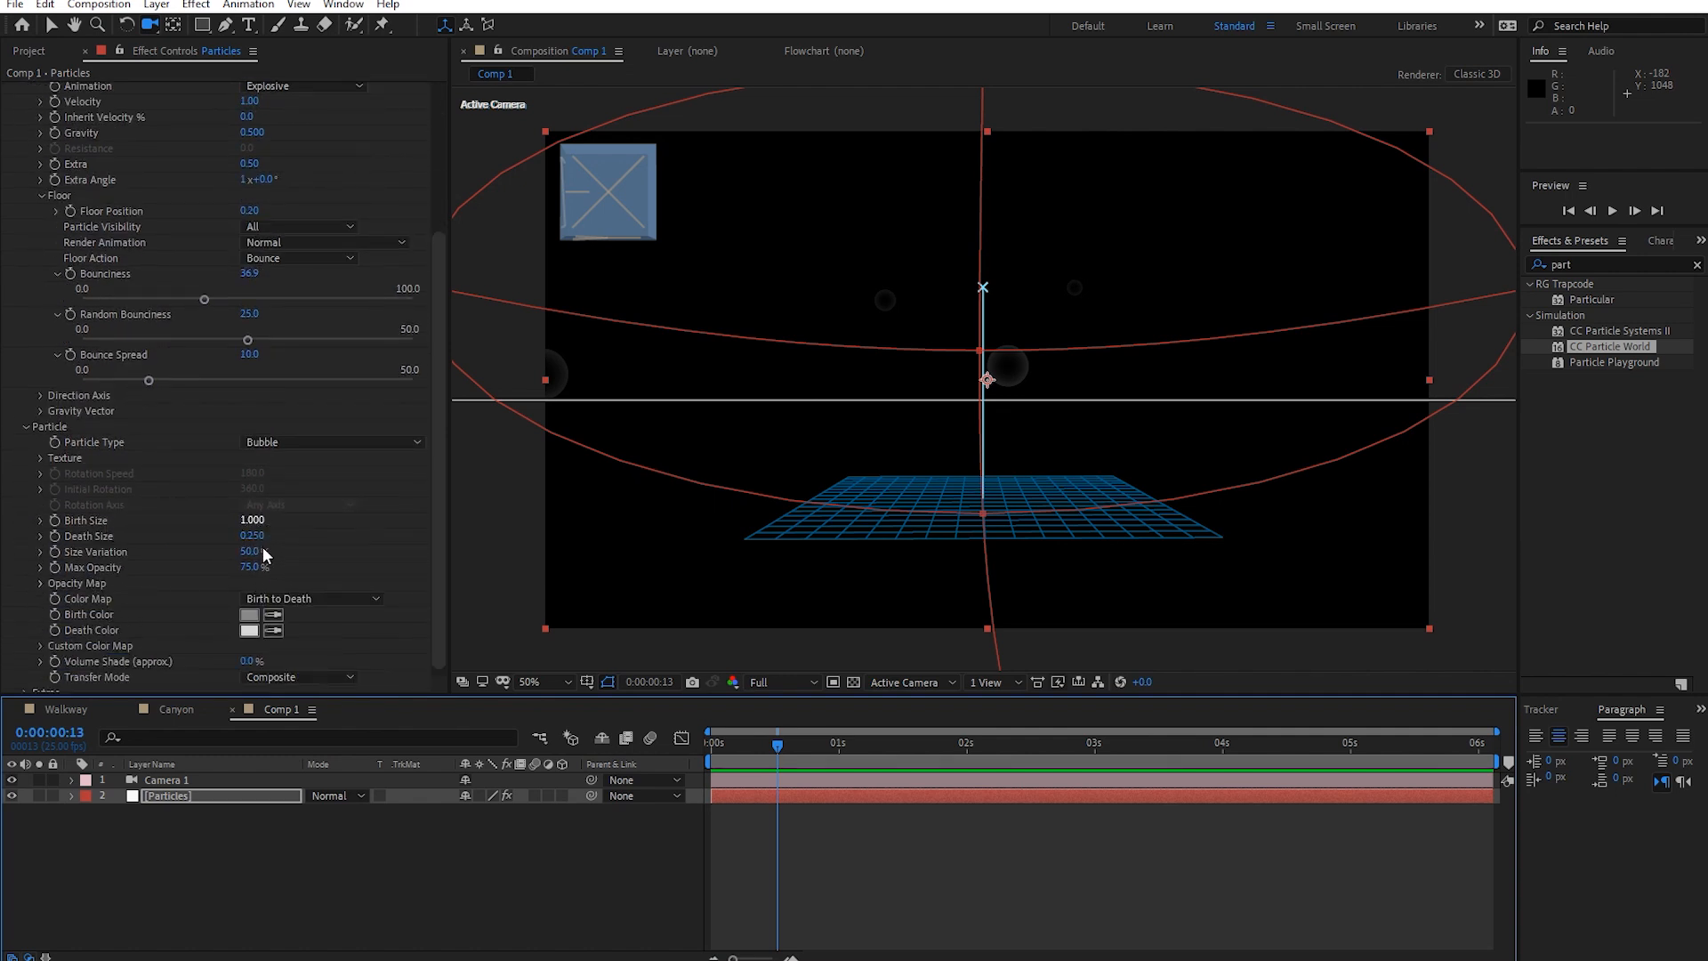
left_click(253, 539)
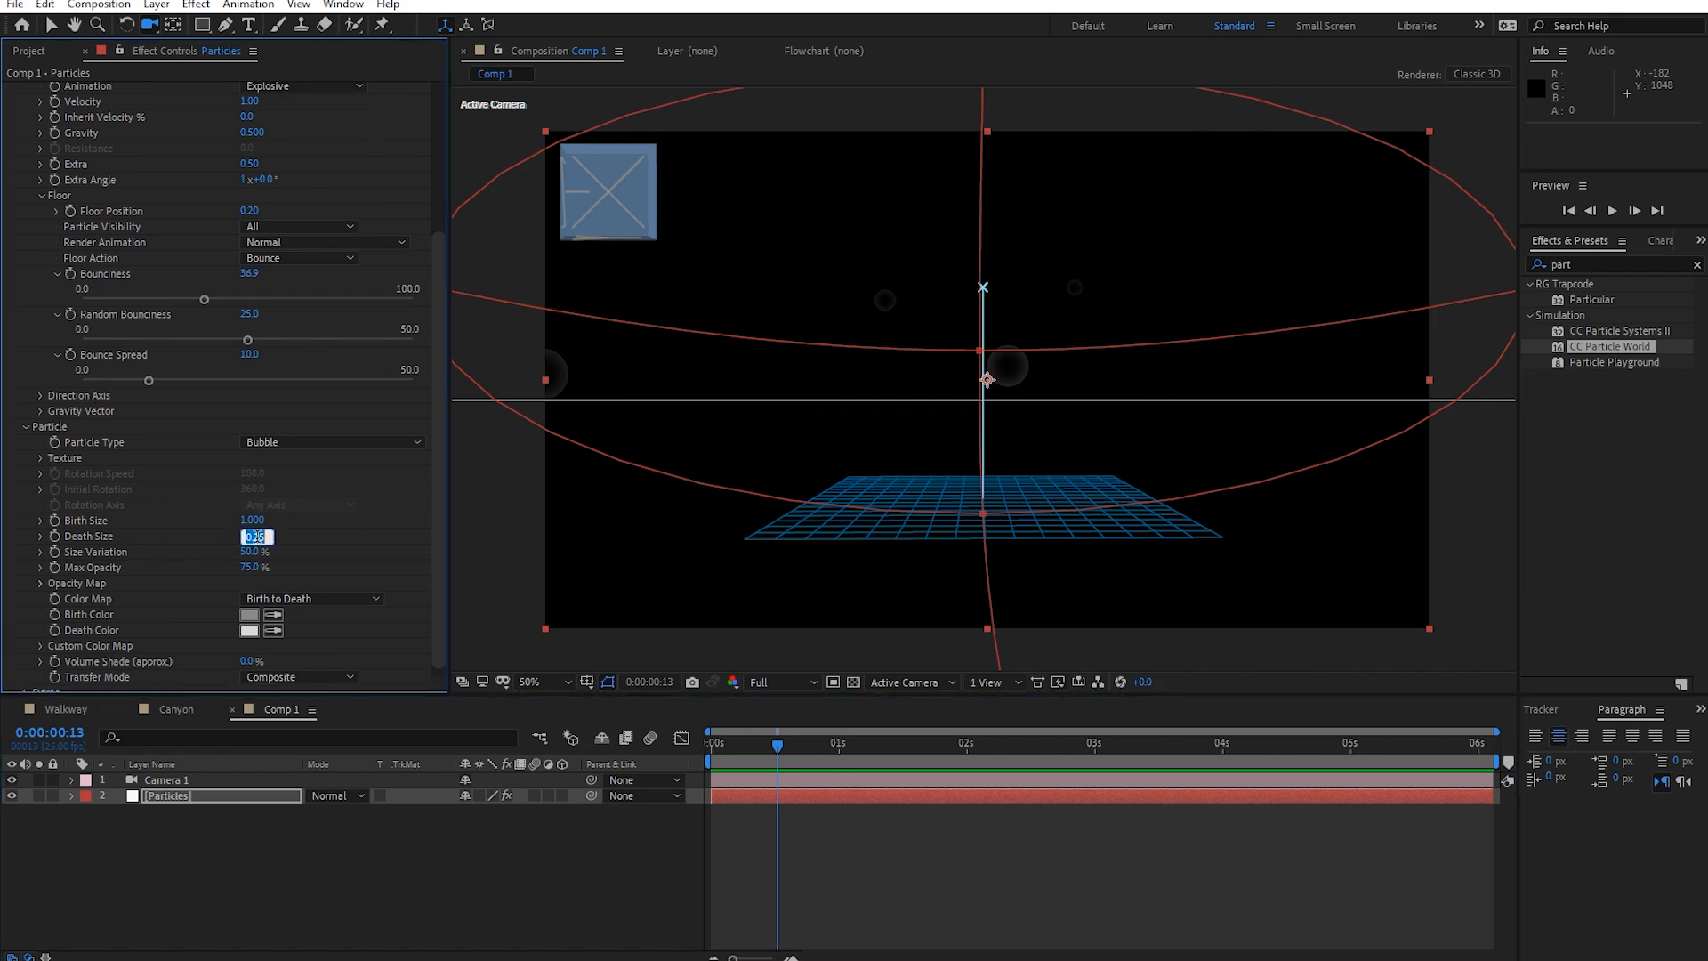
key("Return")
left_click_drag(763, 740, 869, 831)
key("space")
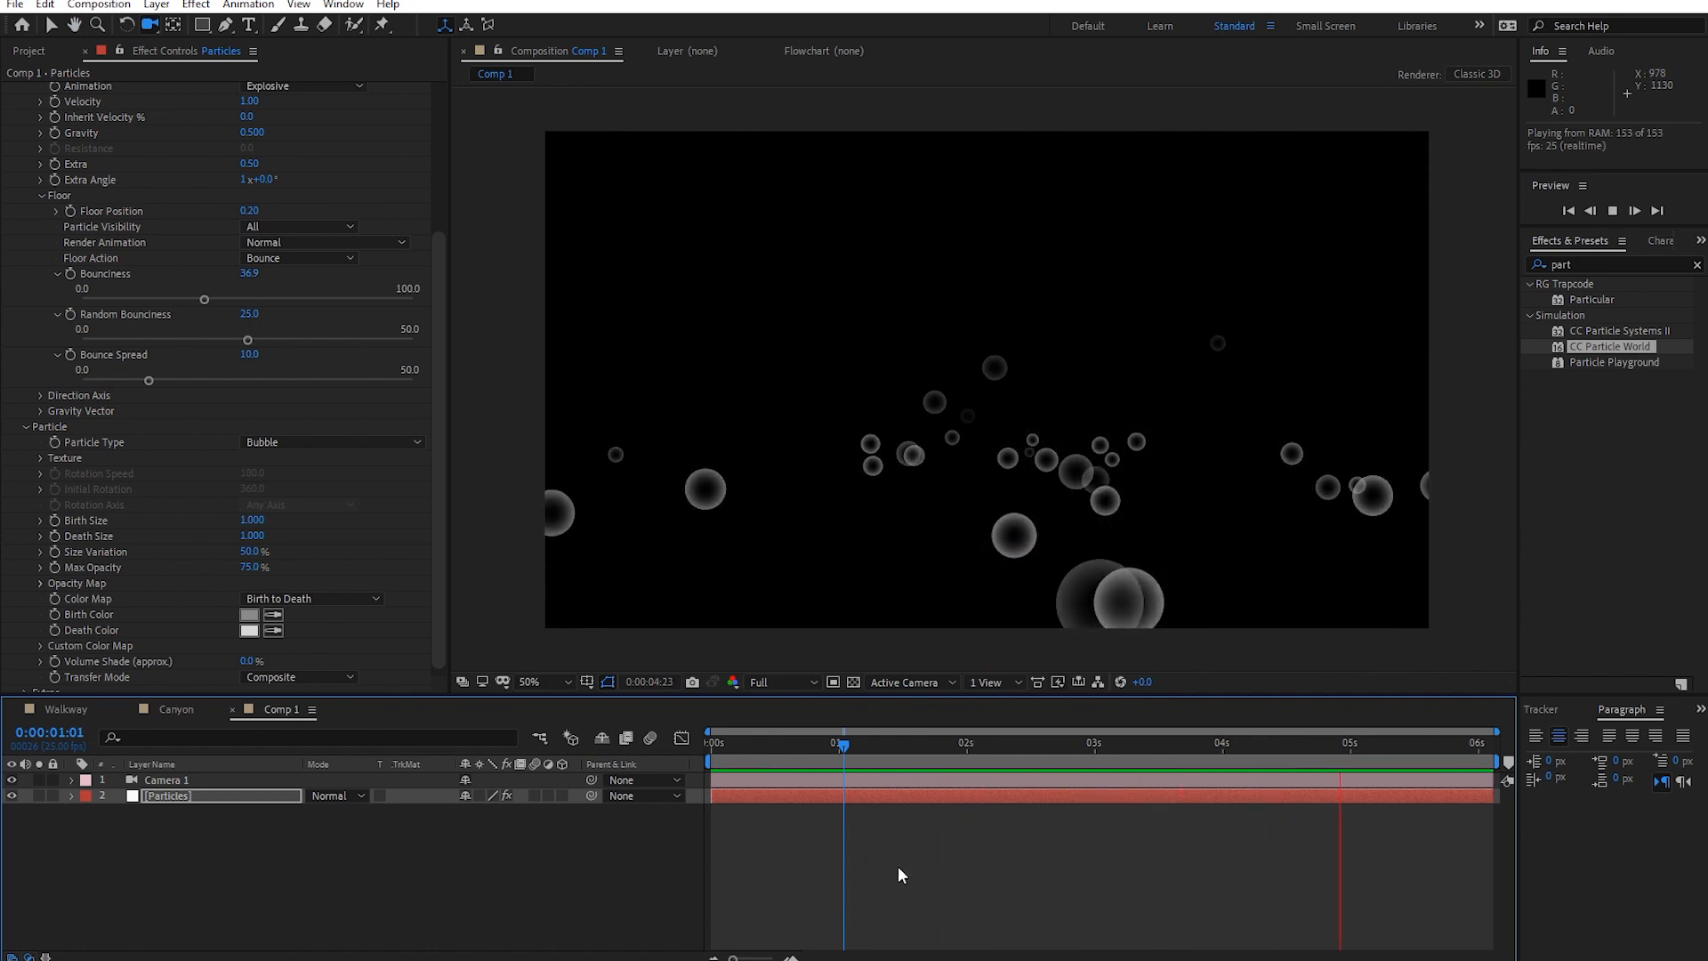
key("space")
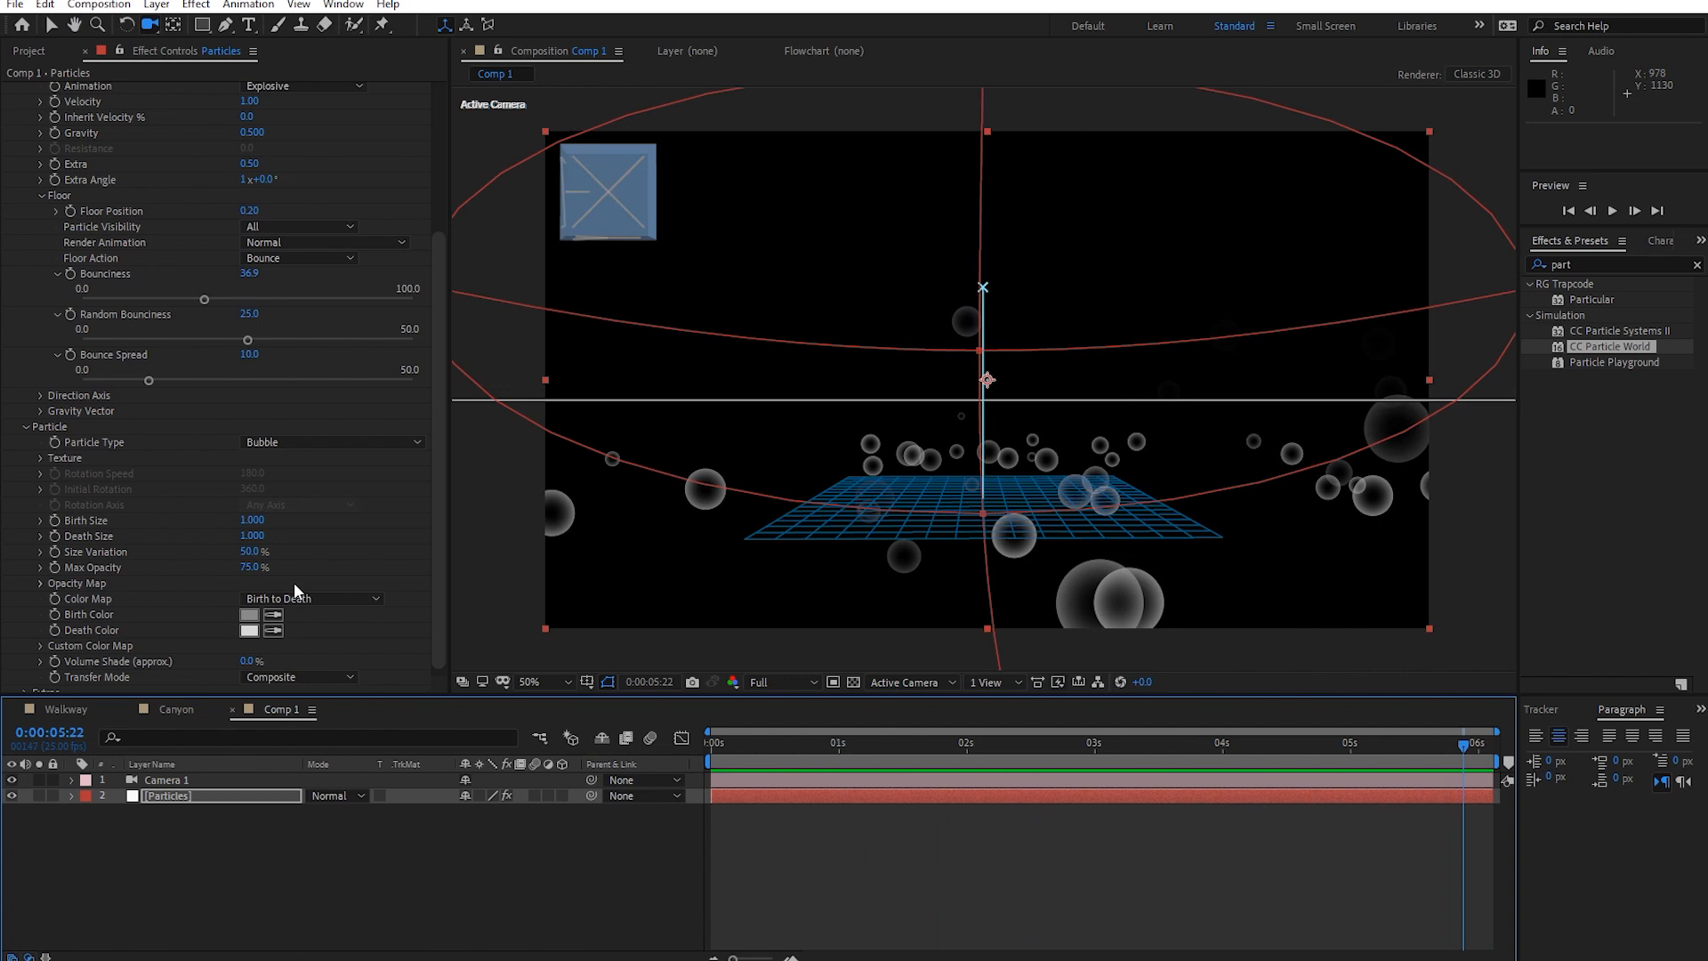
Set the floor Bounciness to 39.4 and Bounce Spread to 33.2, and preview the bubbles.
scroll(296, 591, "down", 1)
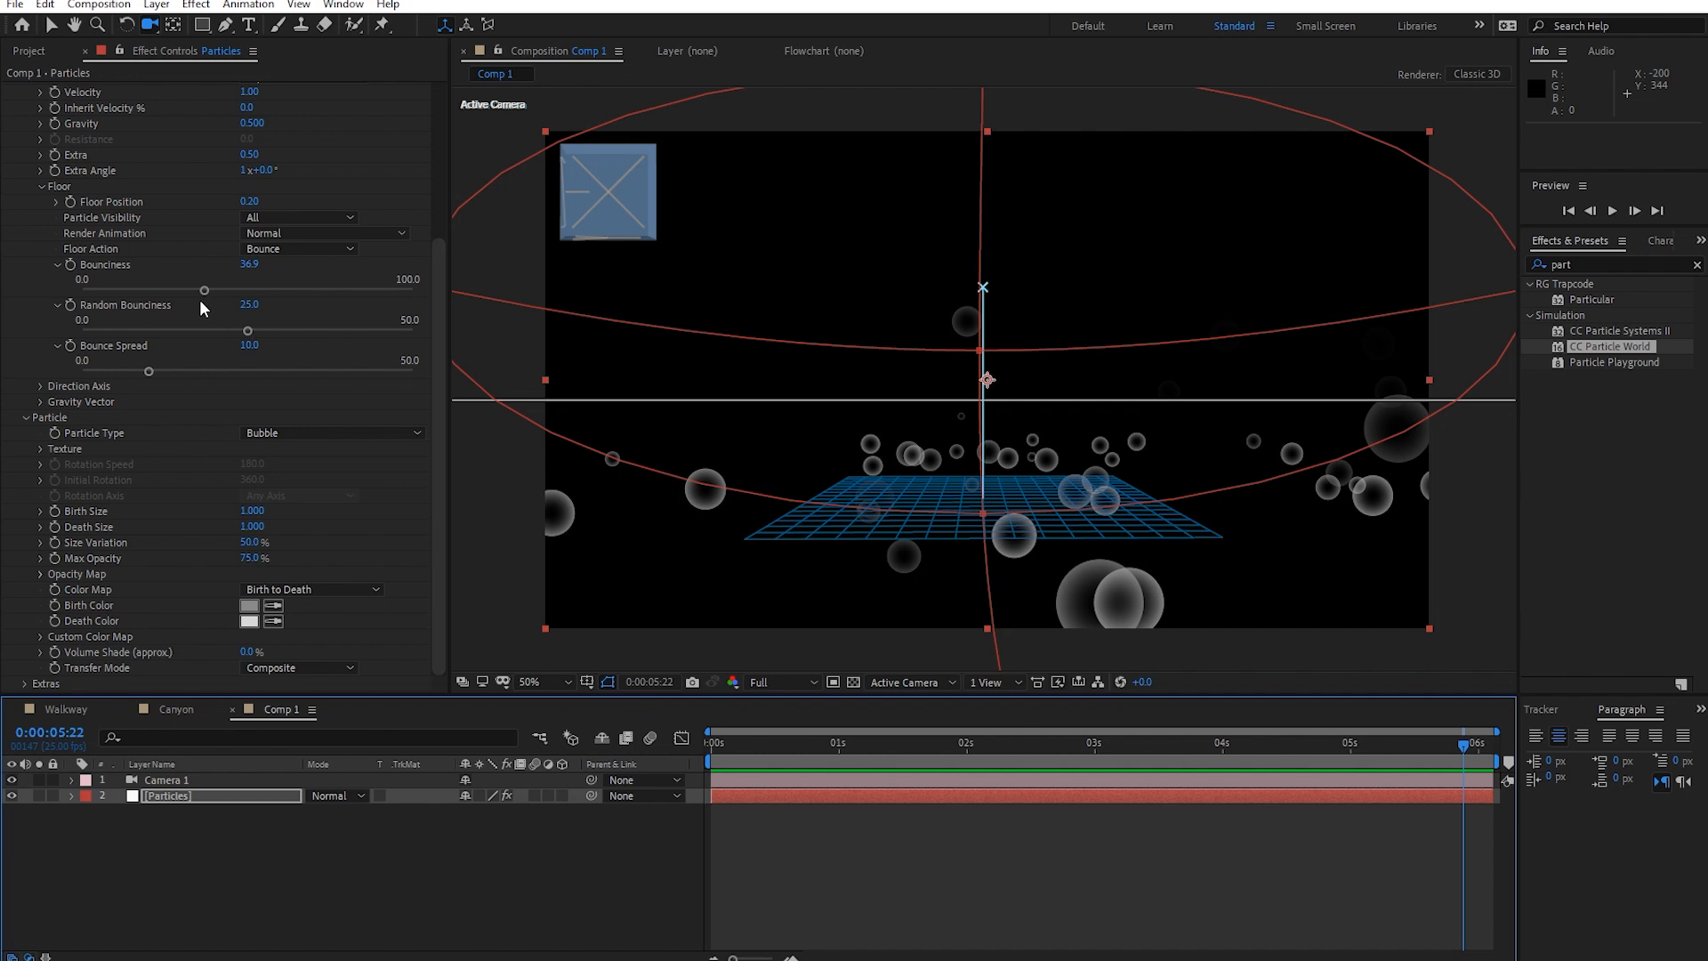
mouse_move(205, 289)
left_mouse_down()
mouse_move(370, 293)
mouse_move(193, 290)
mouse_move(211, 285)
left_mouse_up()
left_click_drag(149, 372, 302, 381)
key("space")
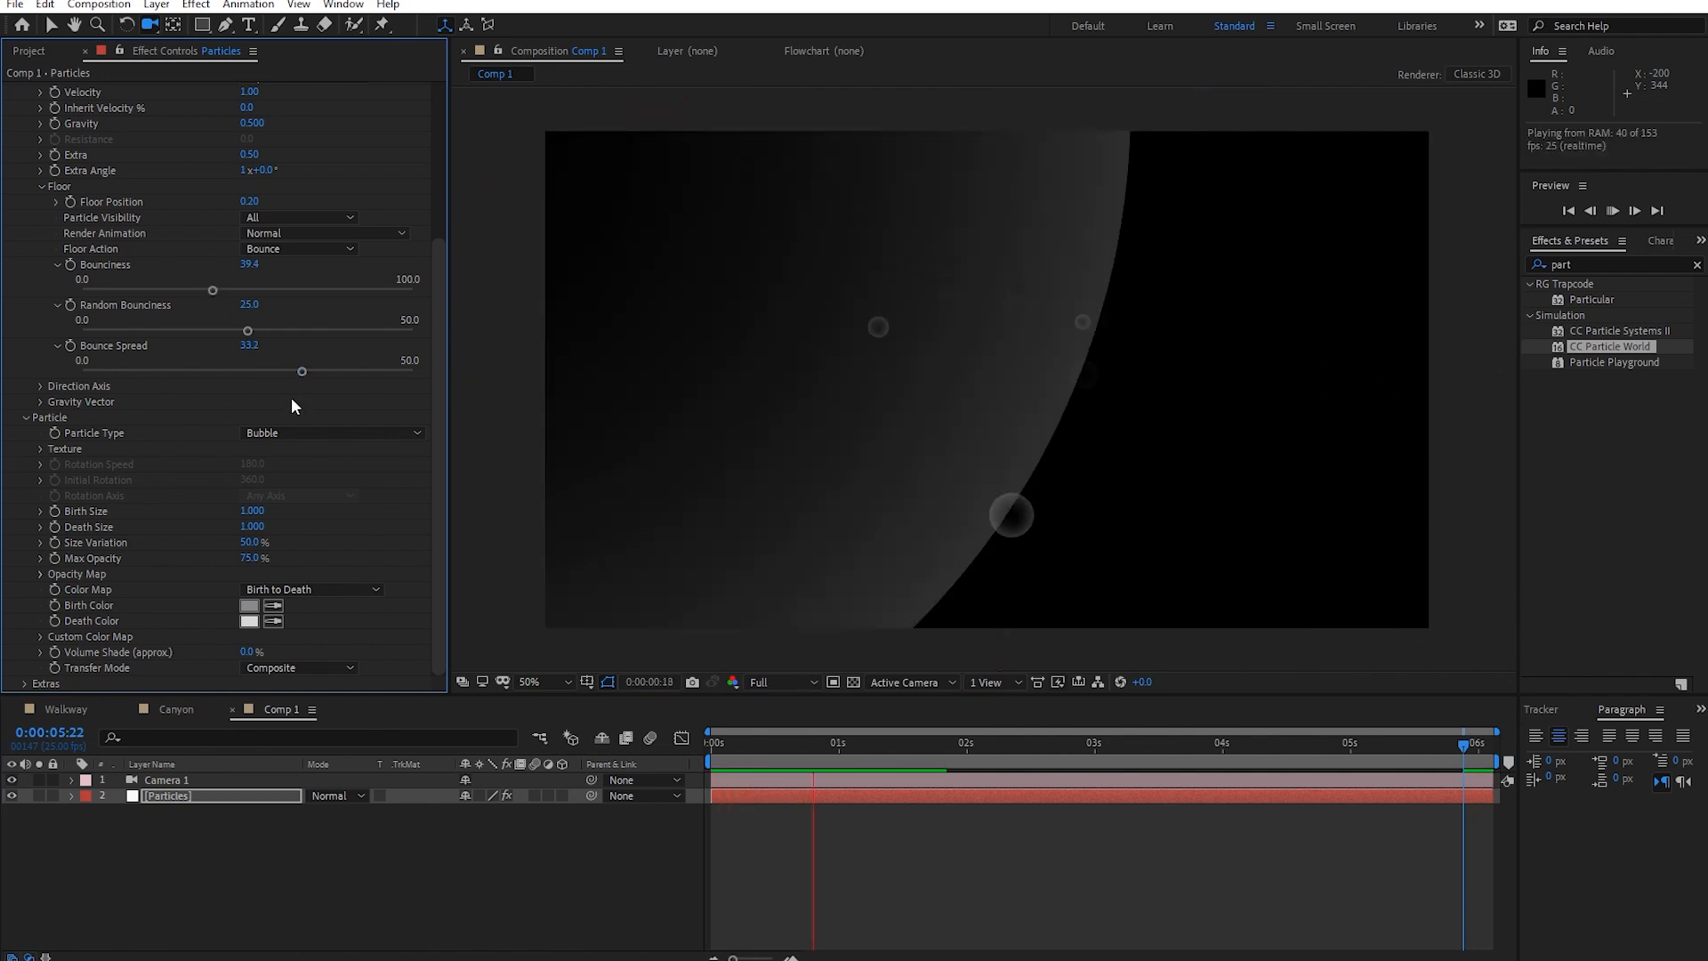
key("space")
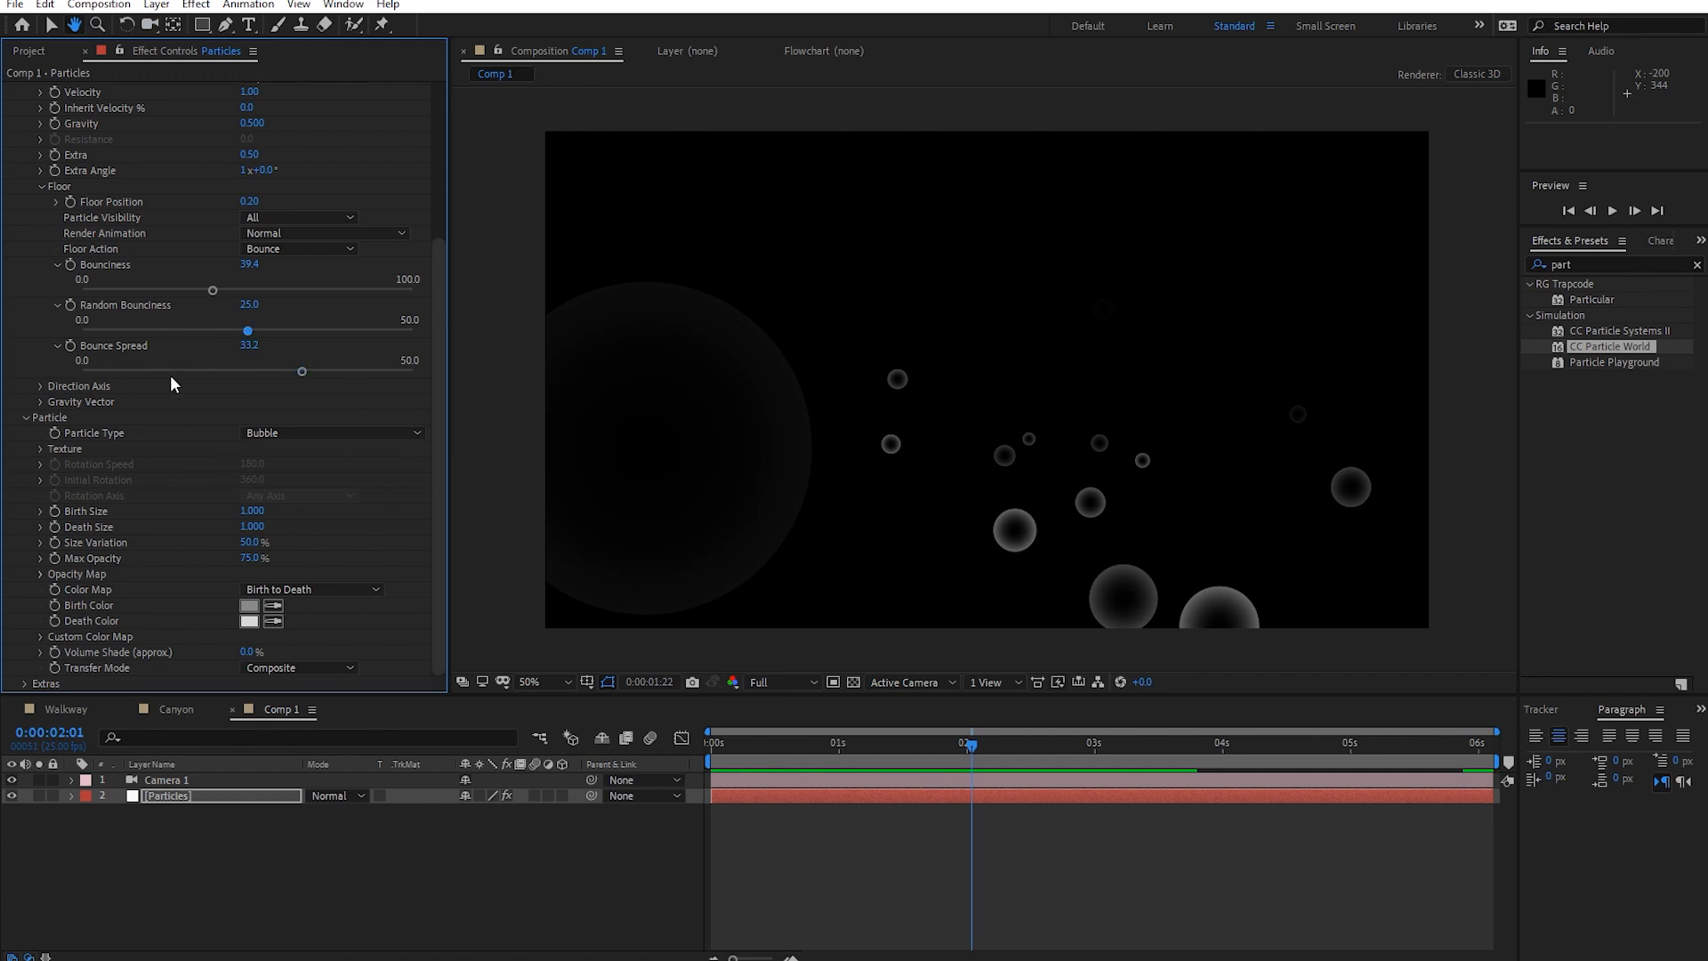
scroll(178, 183, "up", 3)
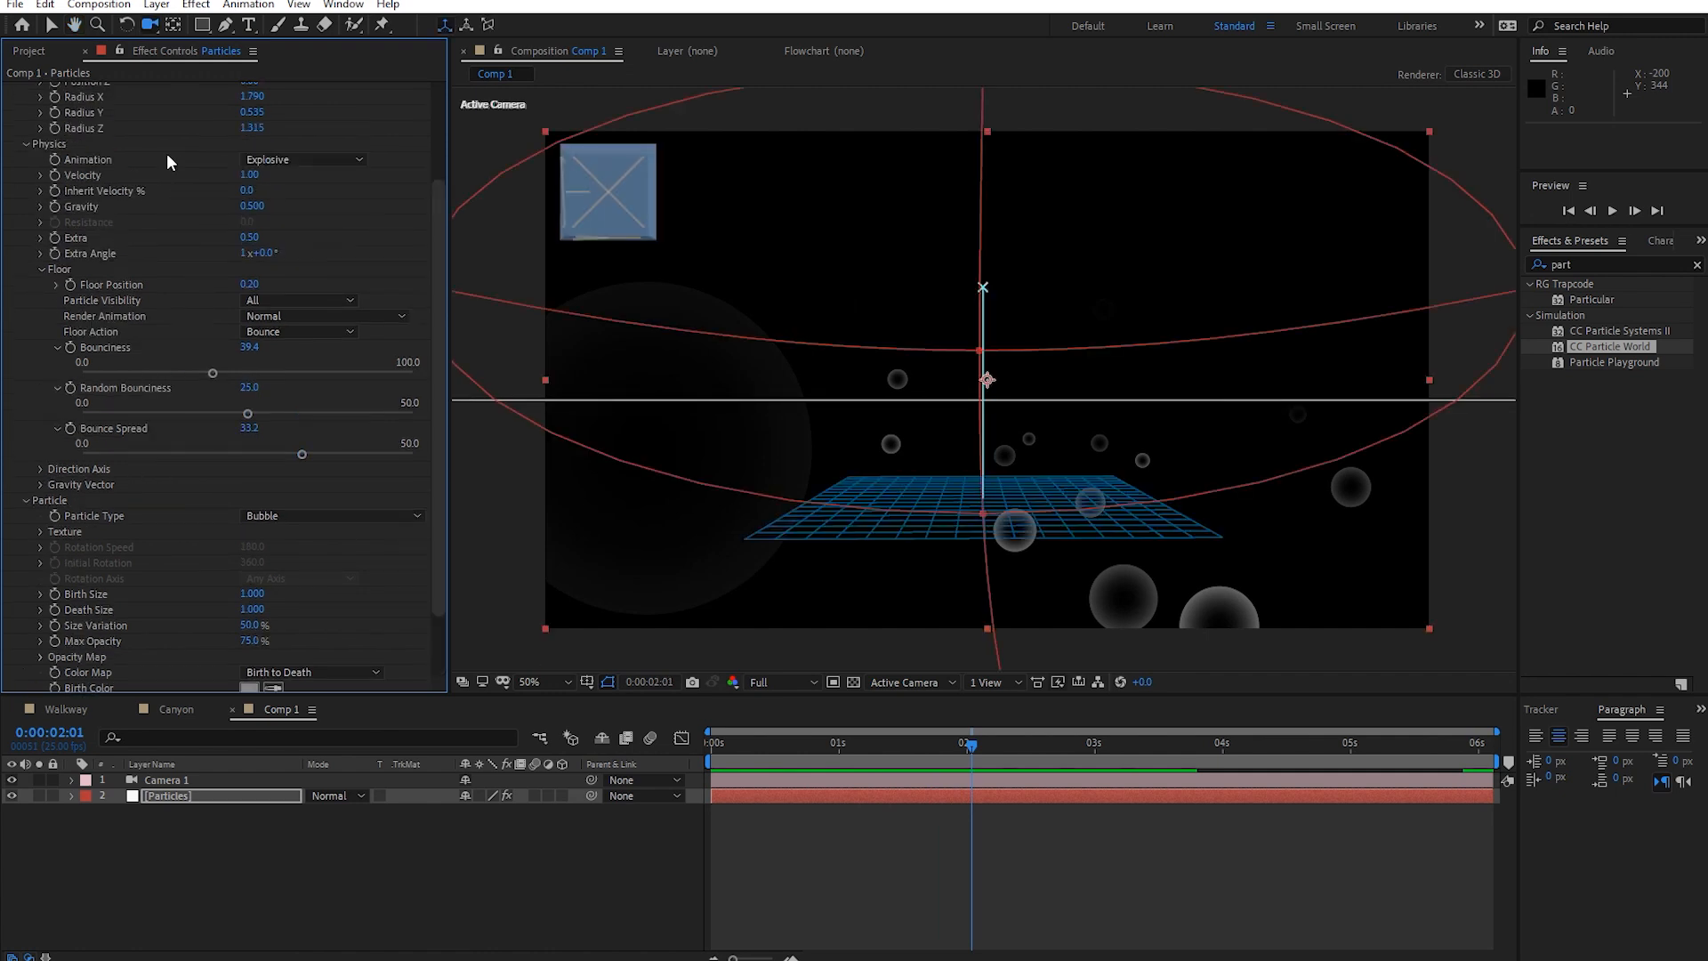
scroll(293, 356, "down", 3)
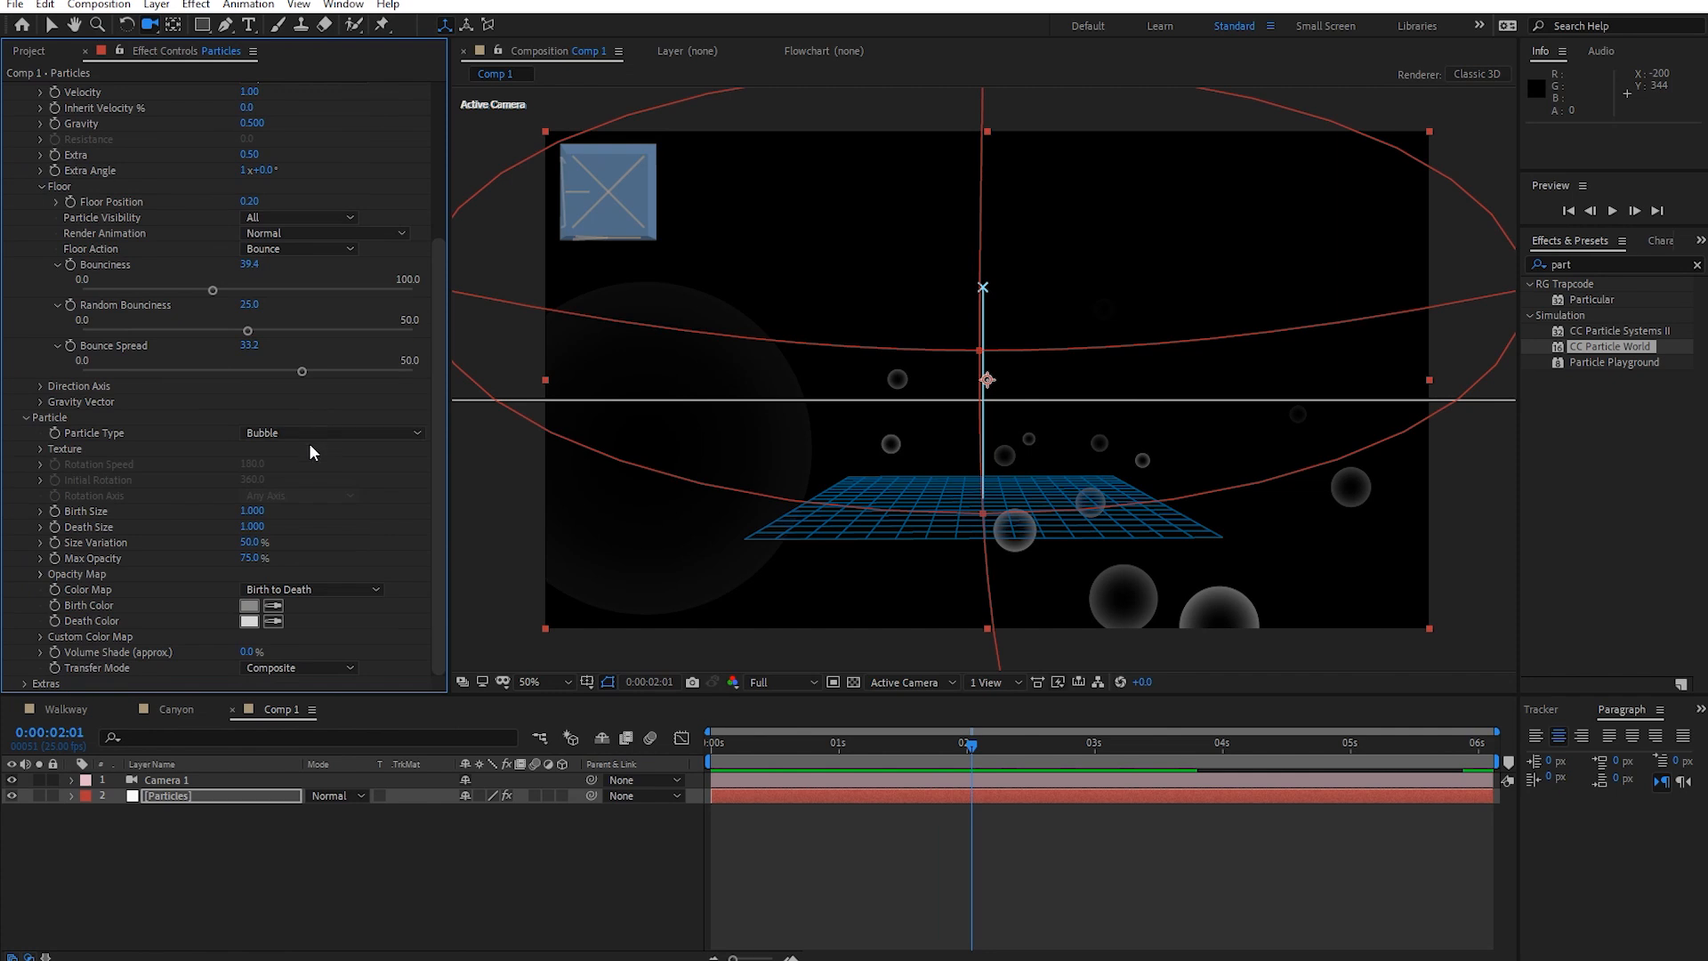
Reset CC Particle World to its default settings and remove CC Vector Blur from the Particles layer.
left_click(323, 433)
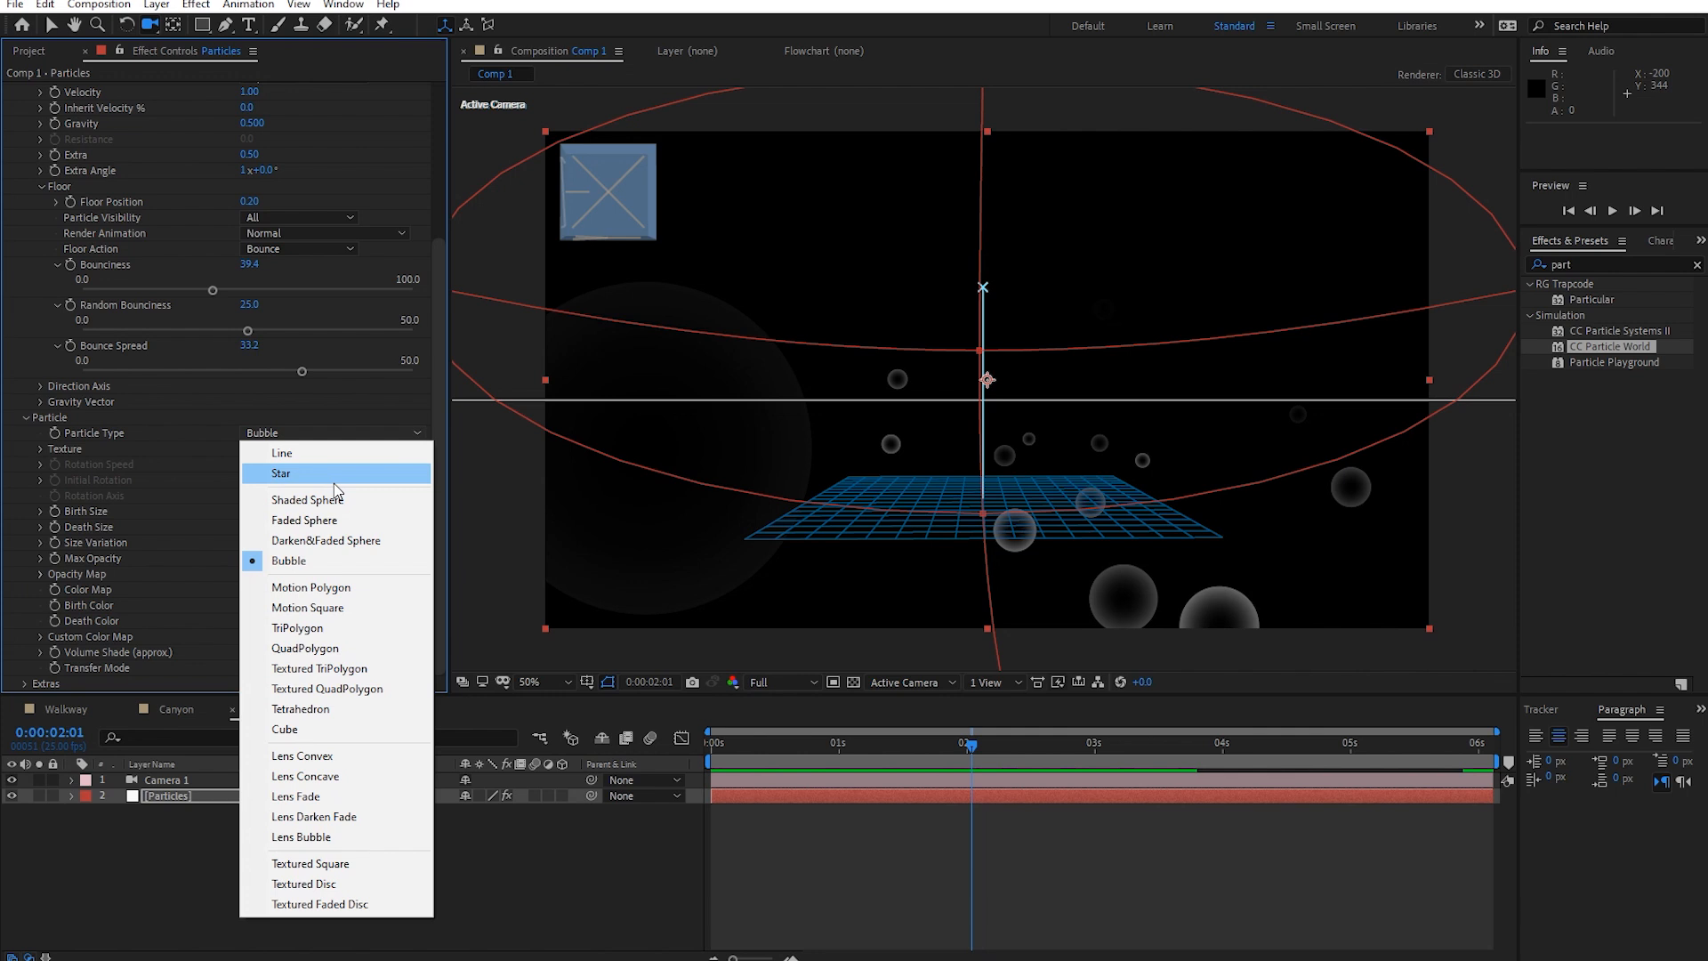
left_click(355, 162)
scroll(338, 223, "up", 3)
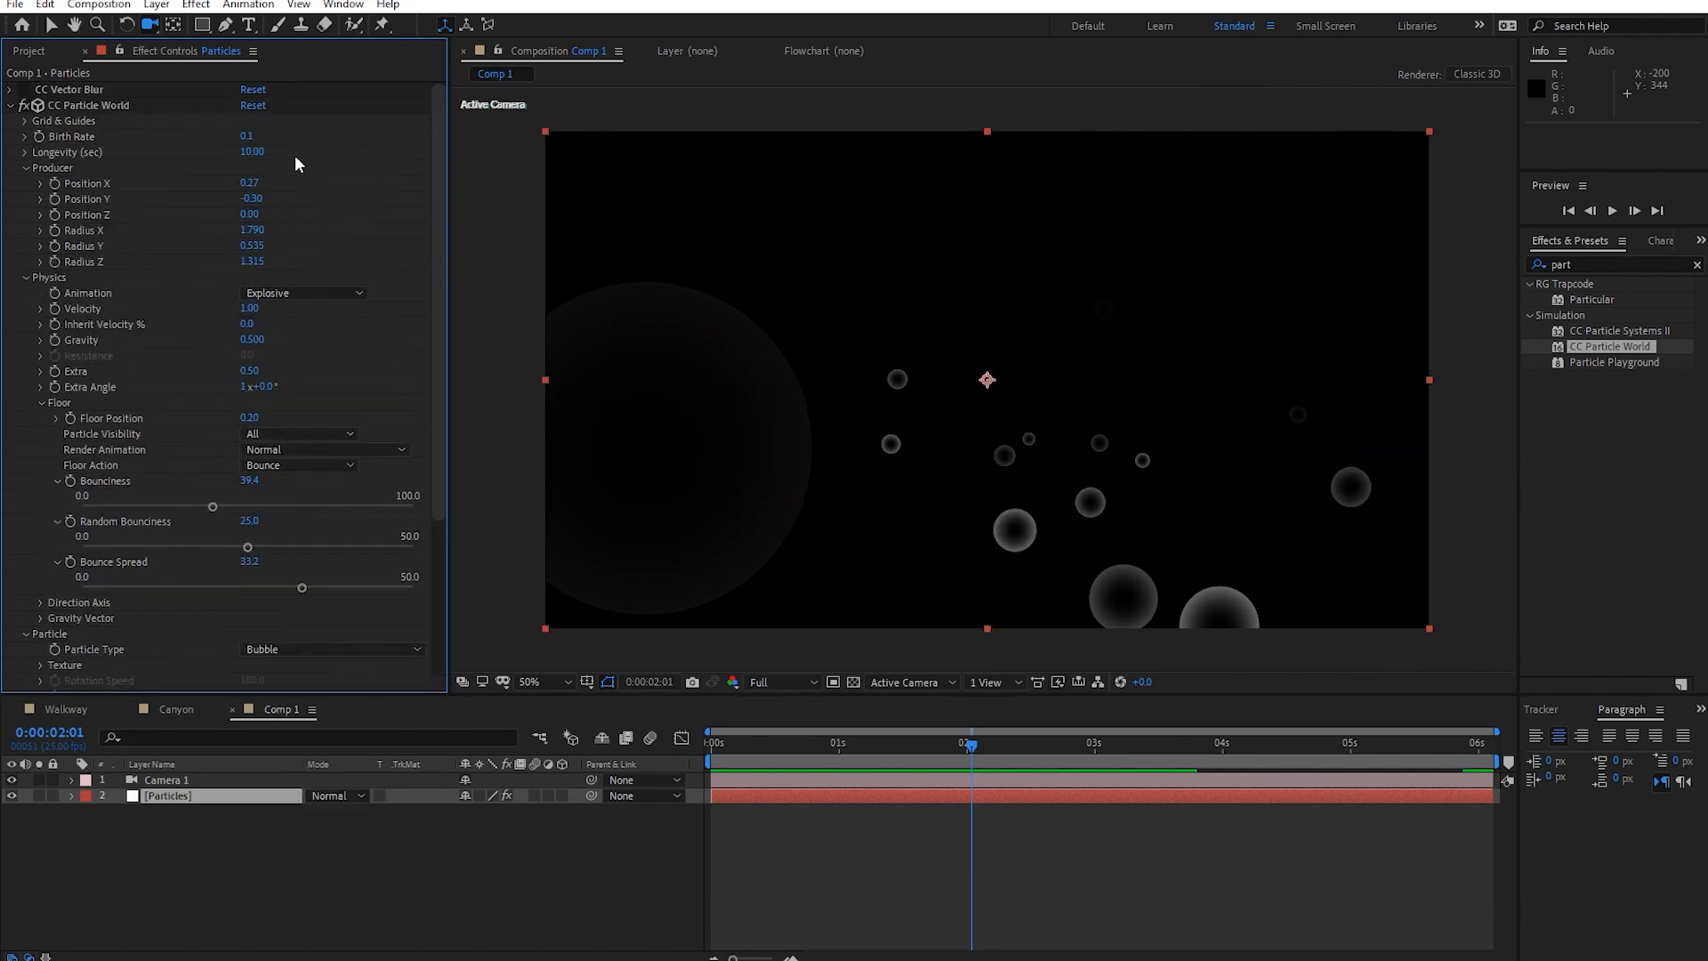
left_click(255, 105)
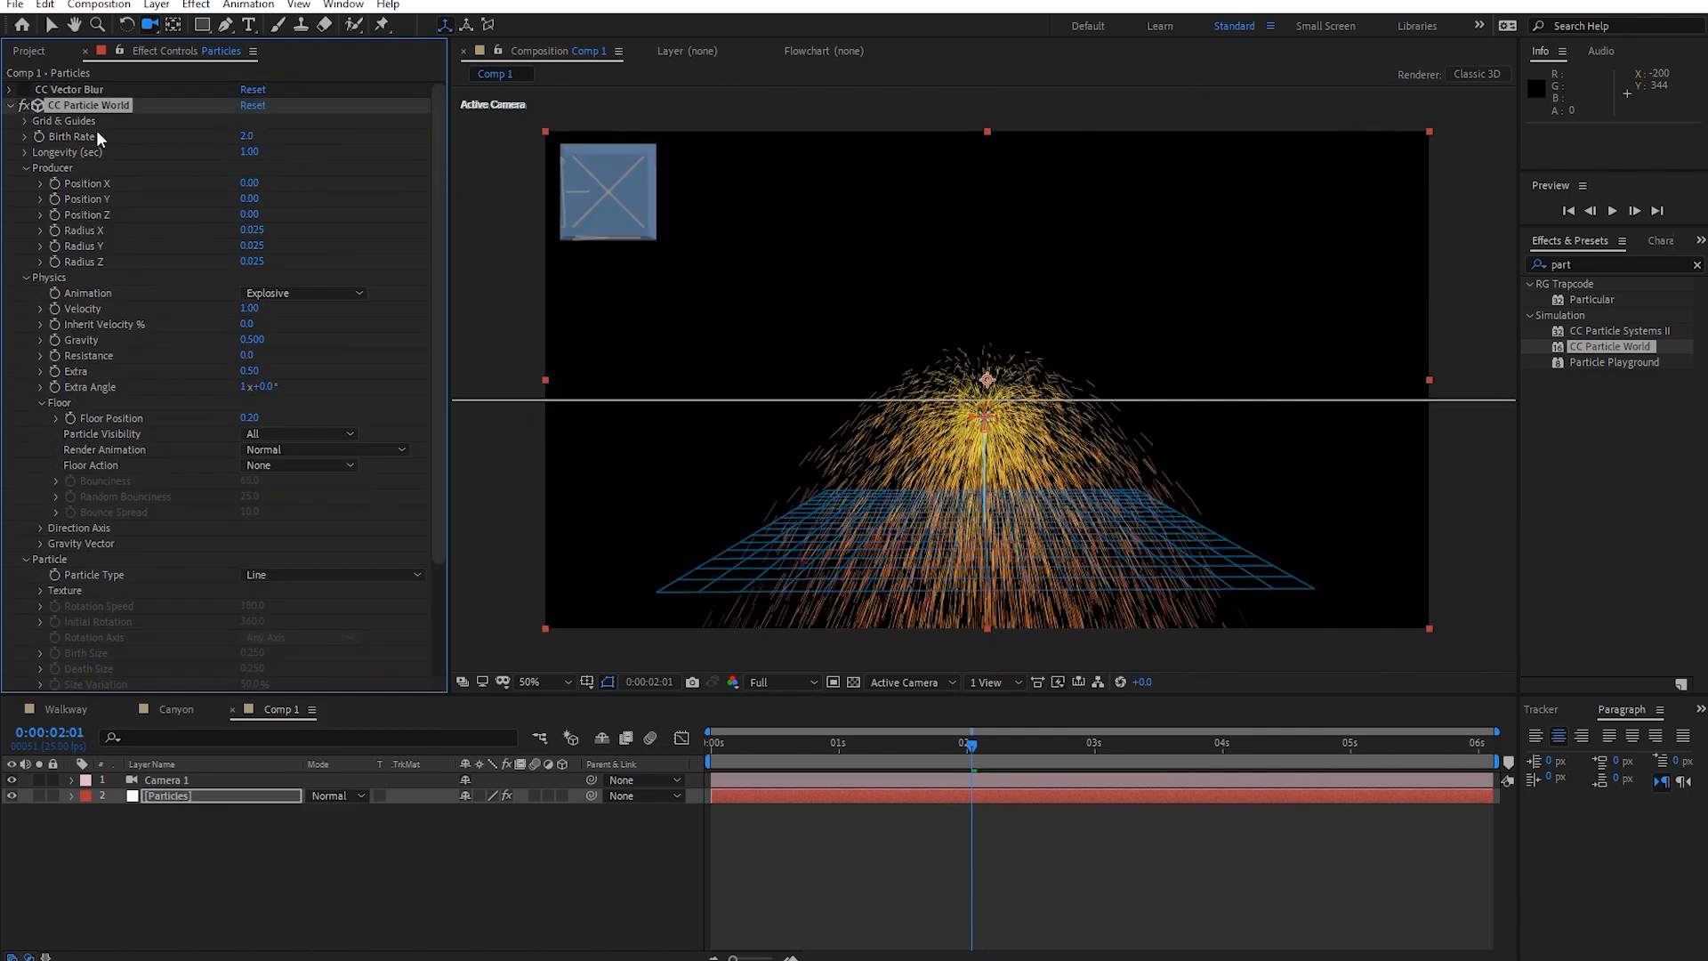
left_click(94, 89)
key("Delete")
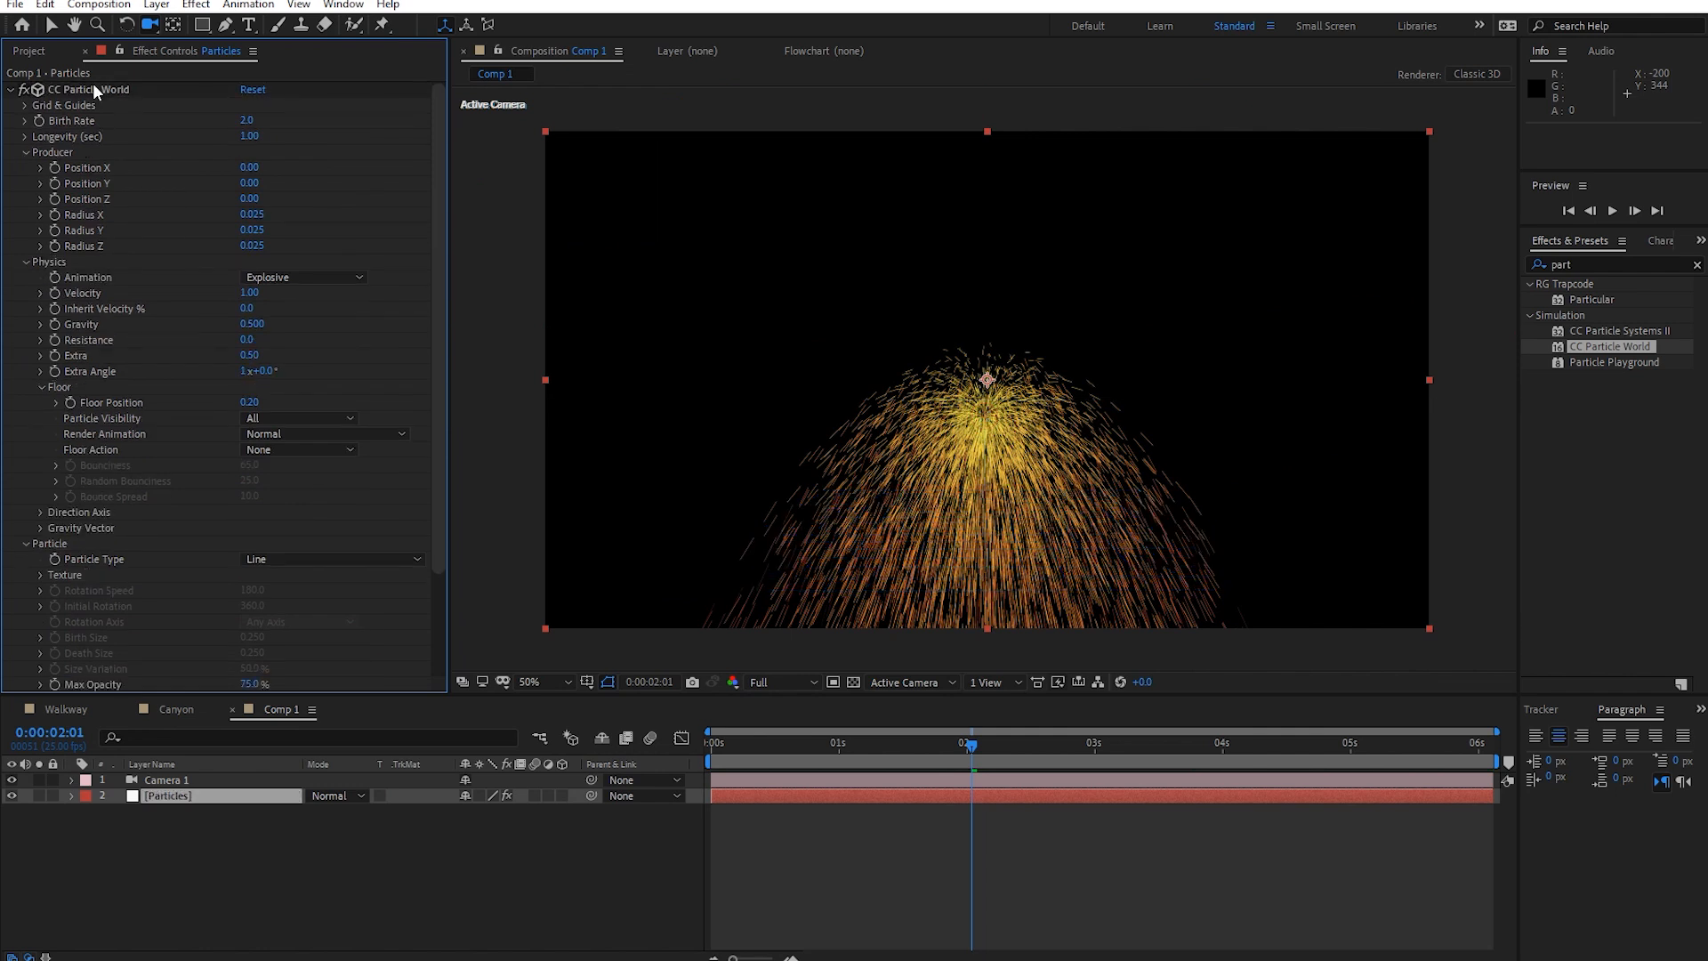
Set CC Particle World's Particle Type to Textured QuadPolygon and scrub through the composition to check it.
scroll(443, 338, "down", 3)
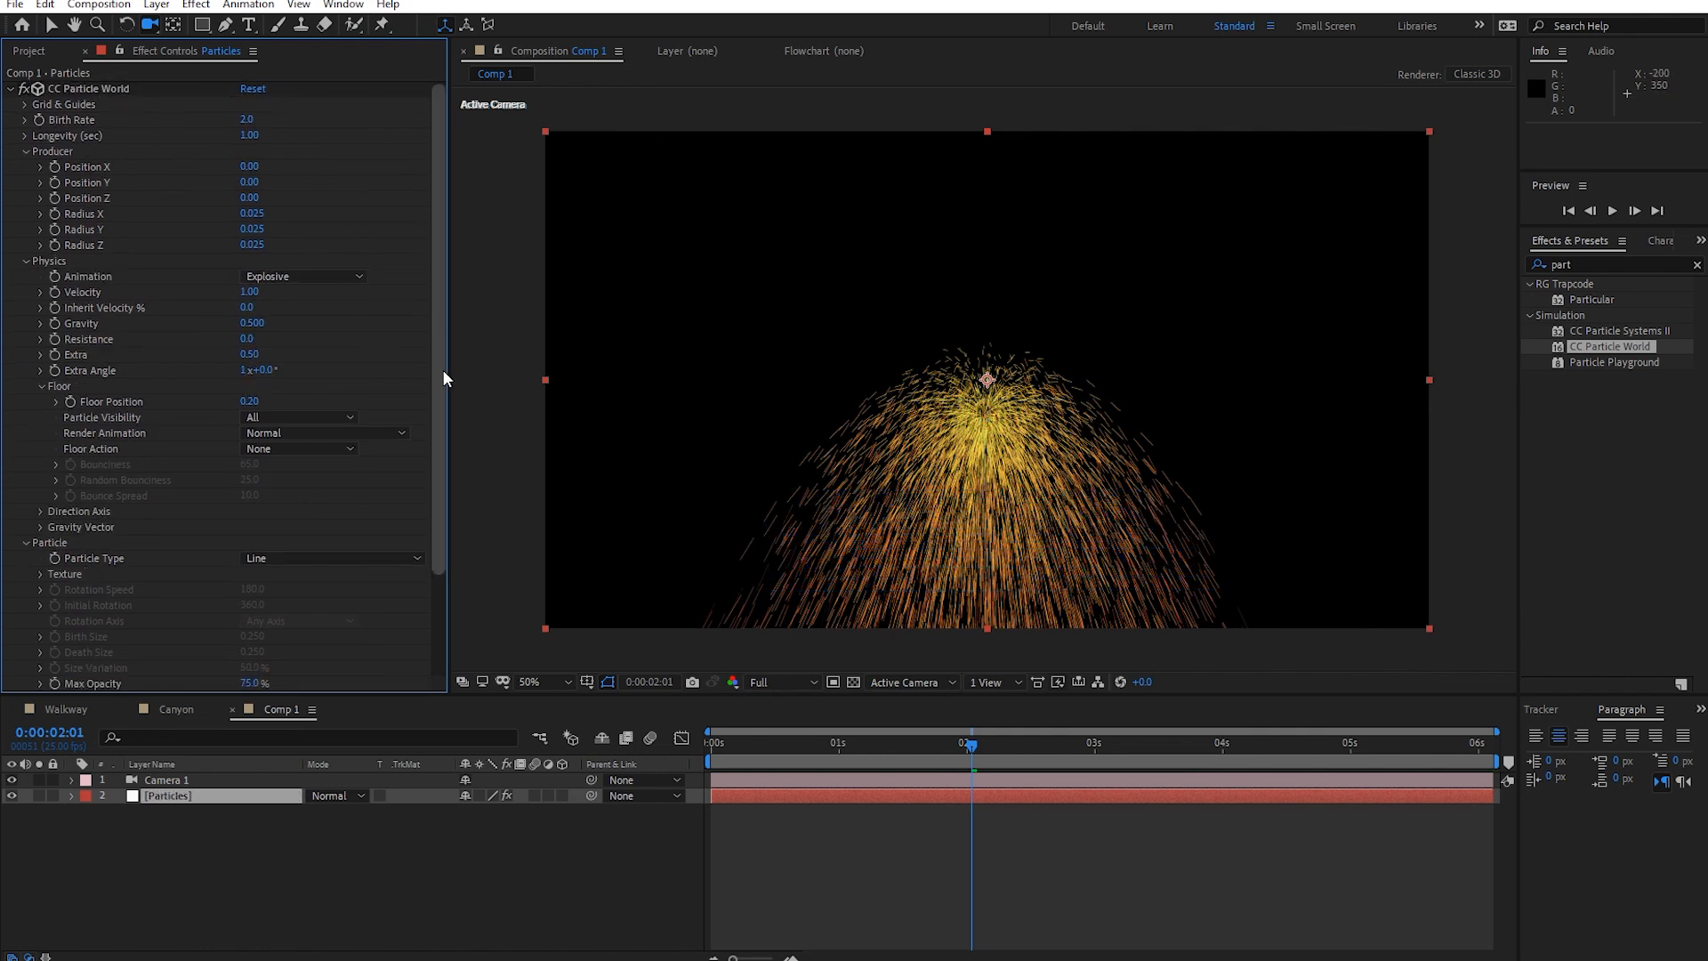
left_click(318, 463)
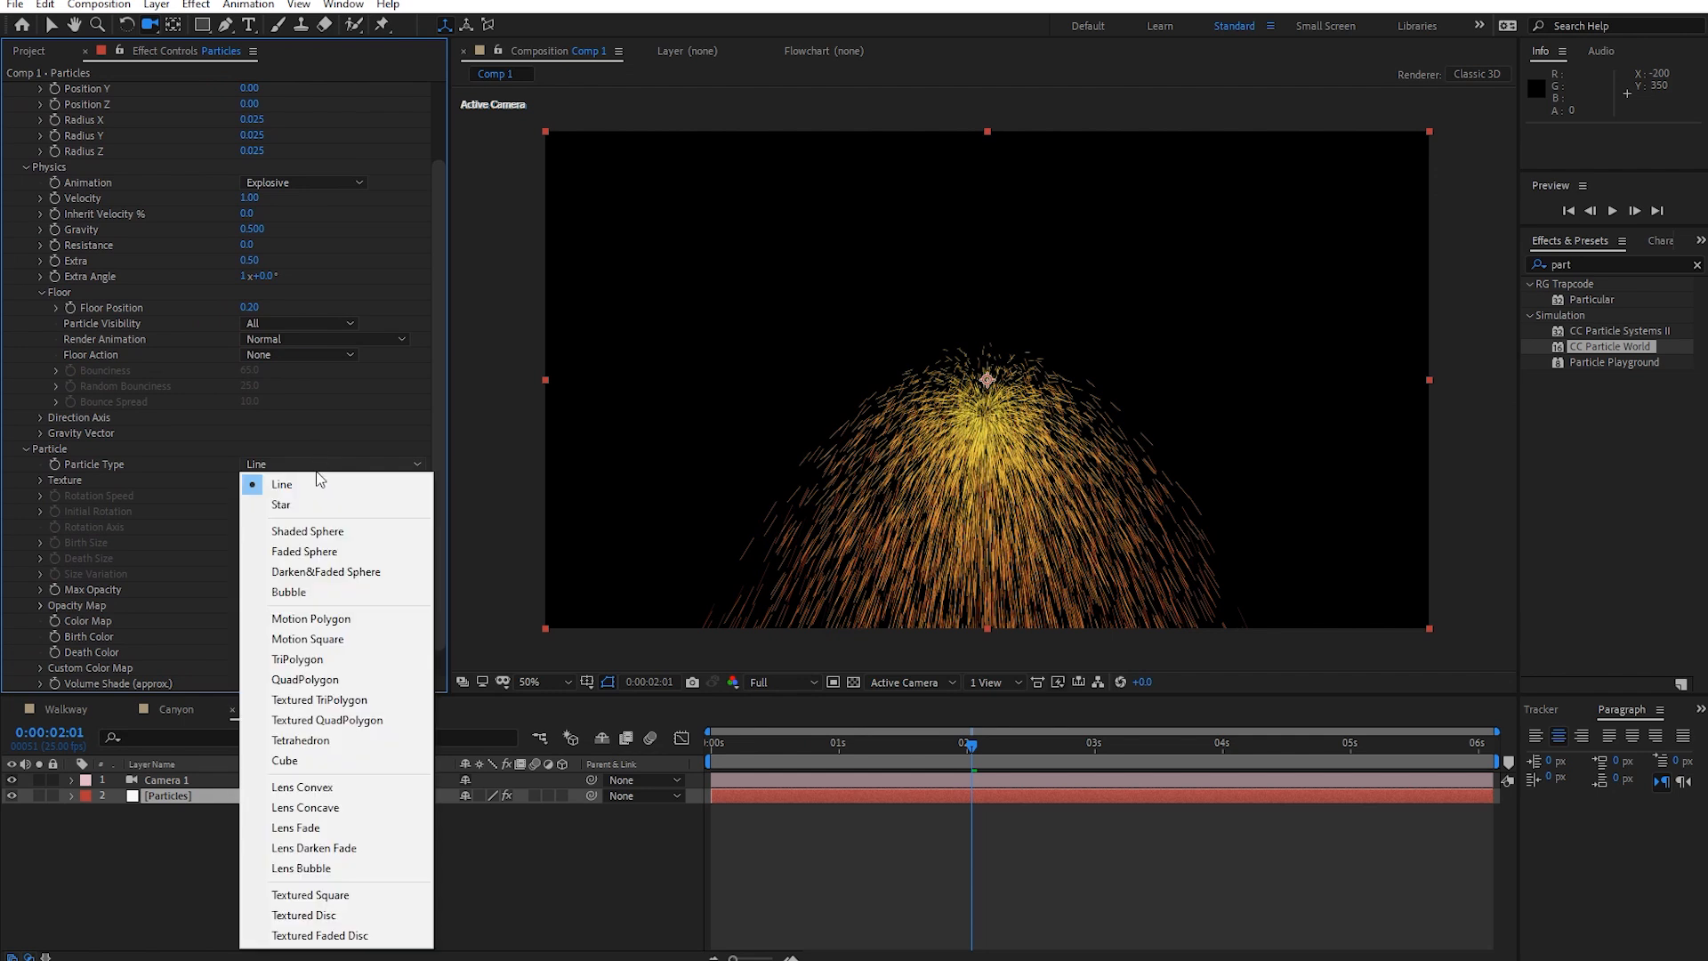
left_click(374, 728)
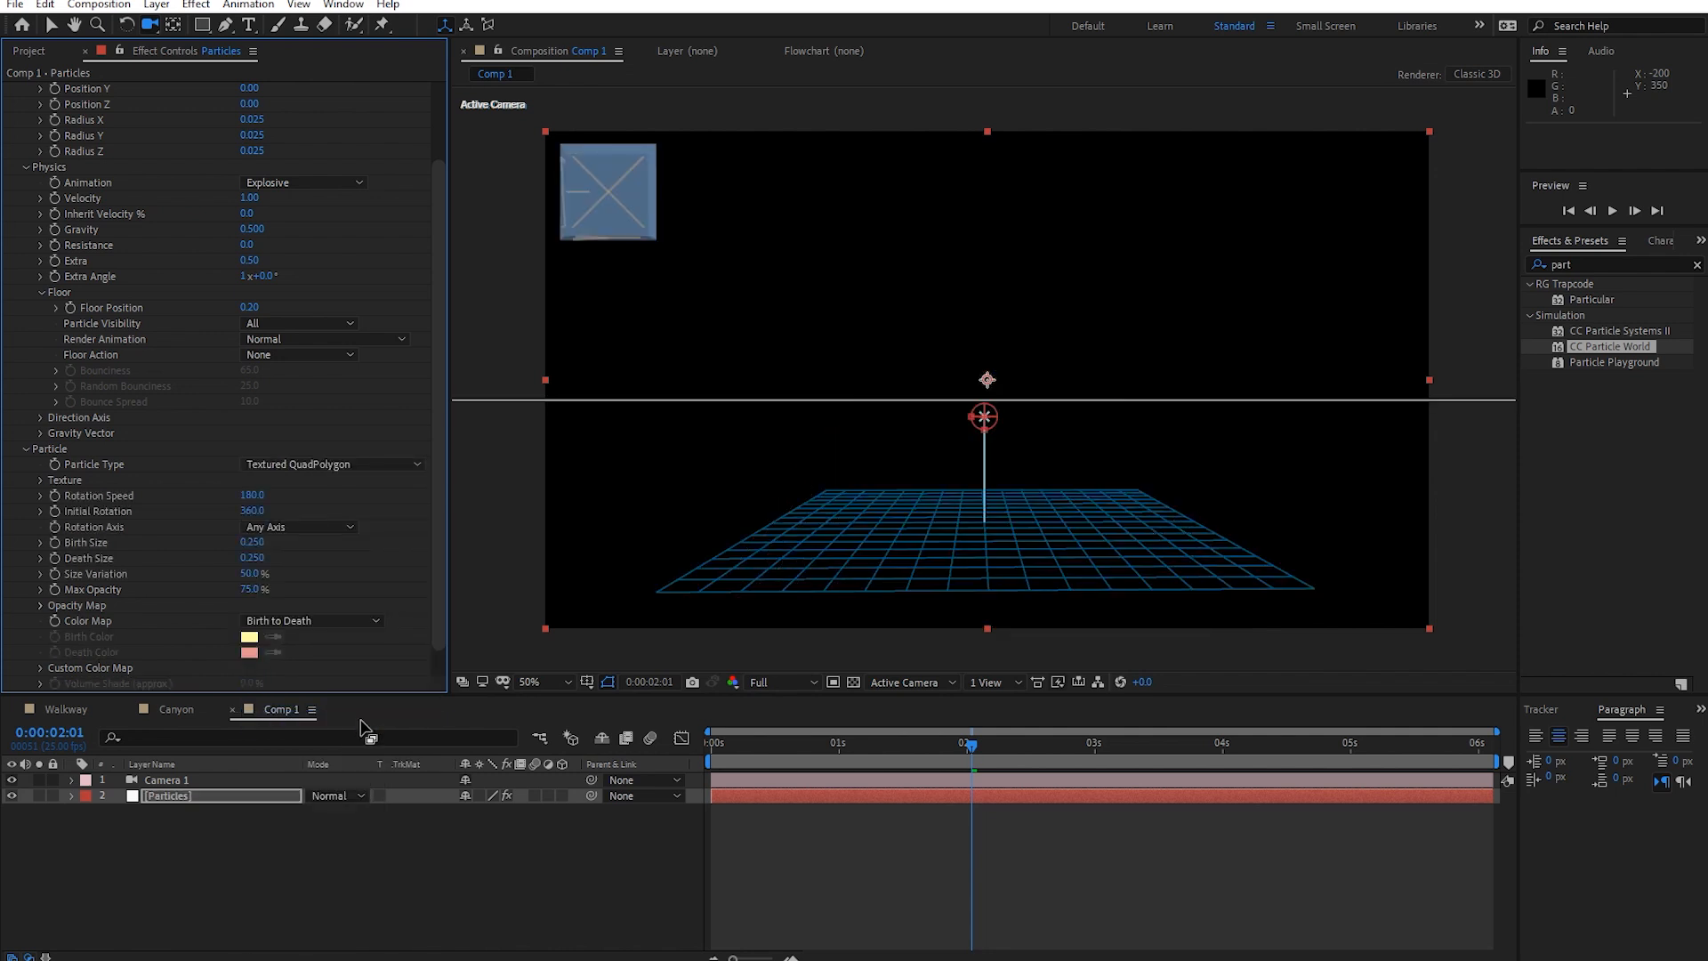
left_click_drag(995, 744, 916, 763)
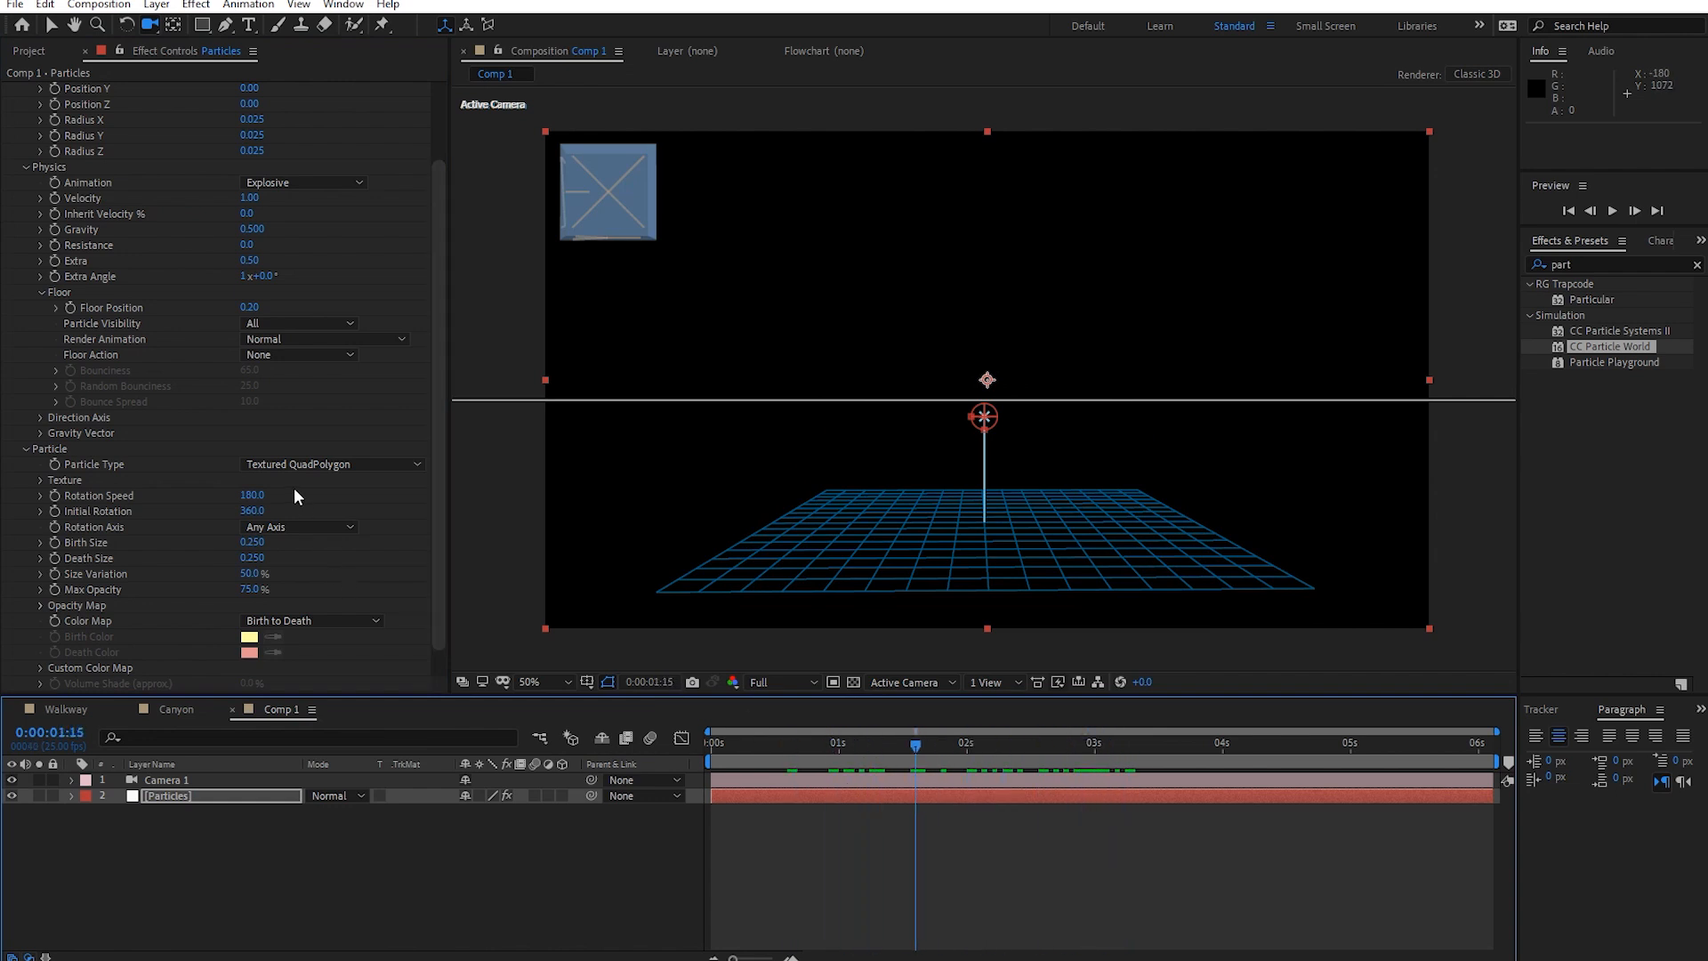
Add Maple_leaf.png to Comp 1 below the Particles layer and hide the leaf layer.
left_click(41, 479)
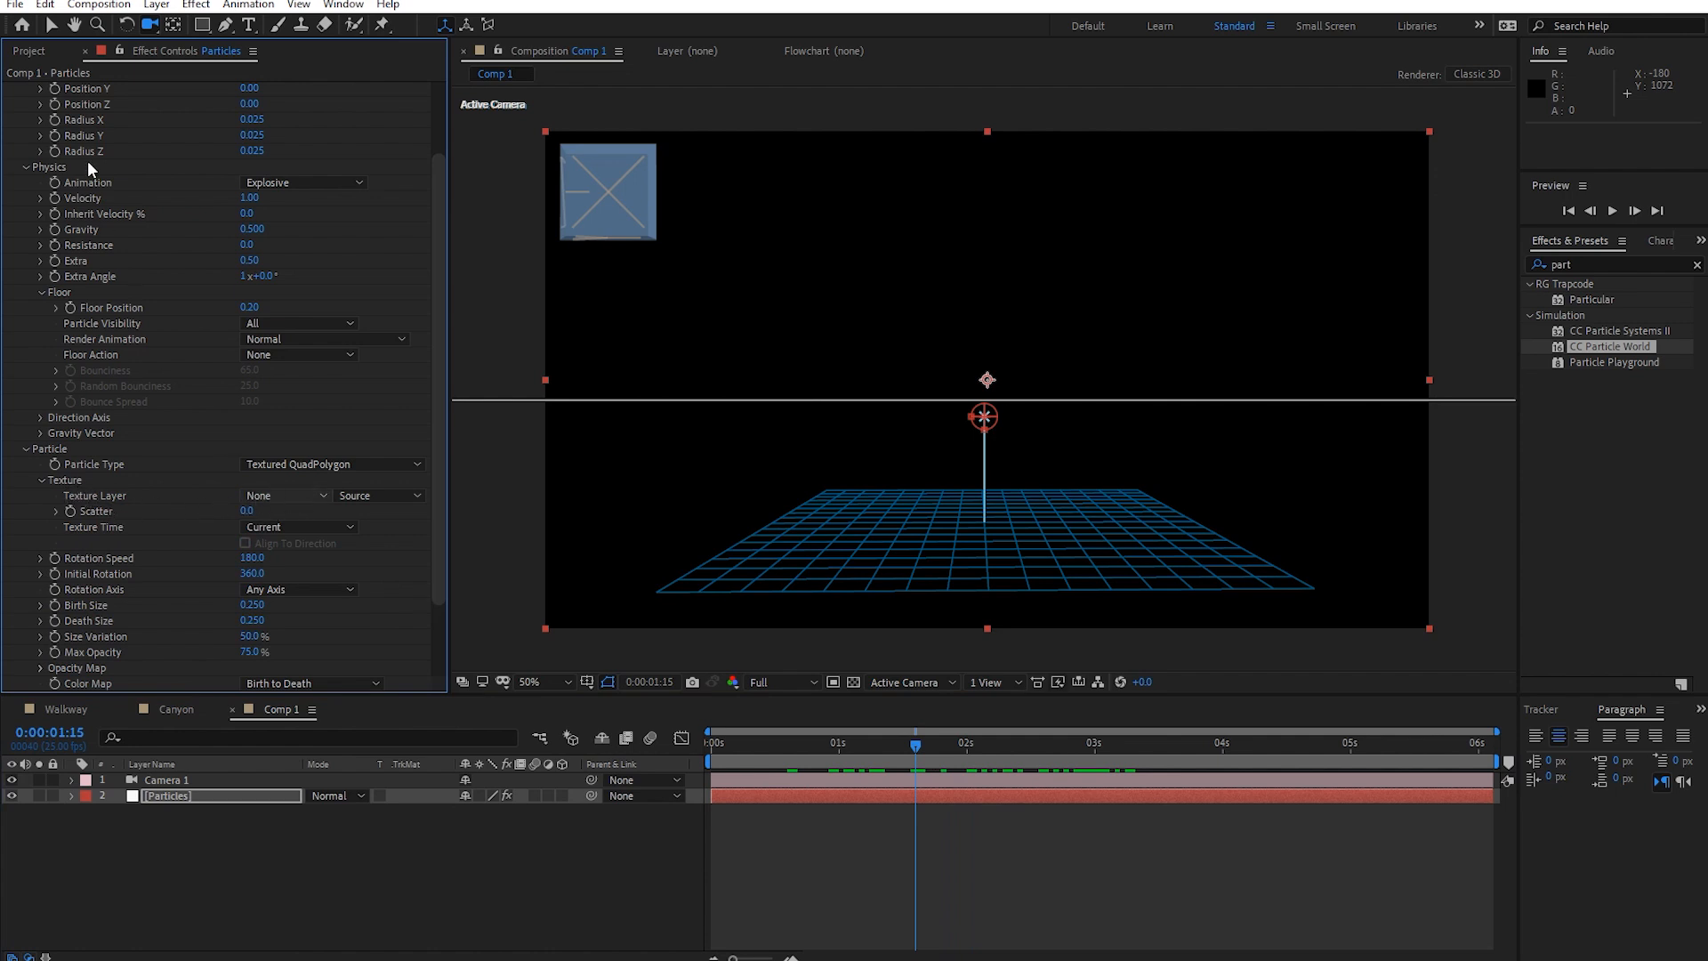
left_click(28, 50)
left_click(81, 357)
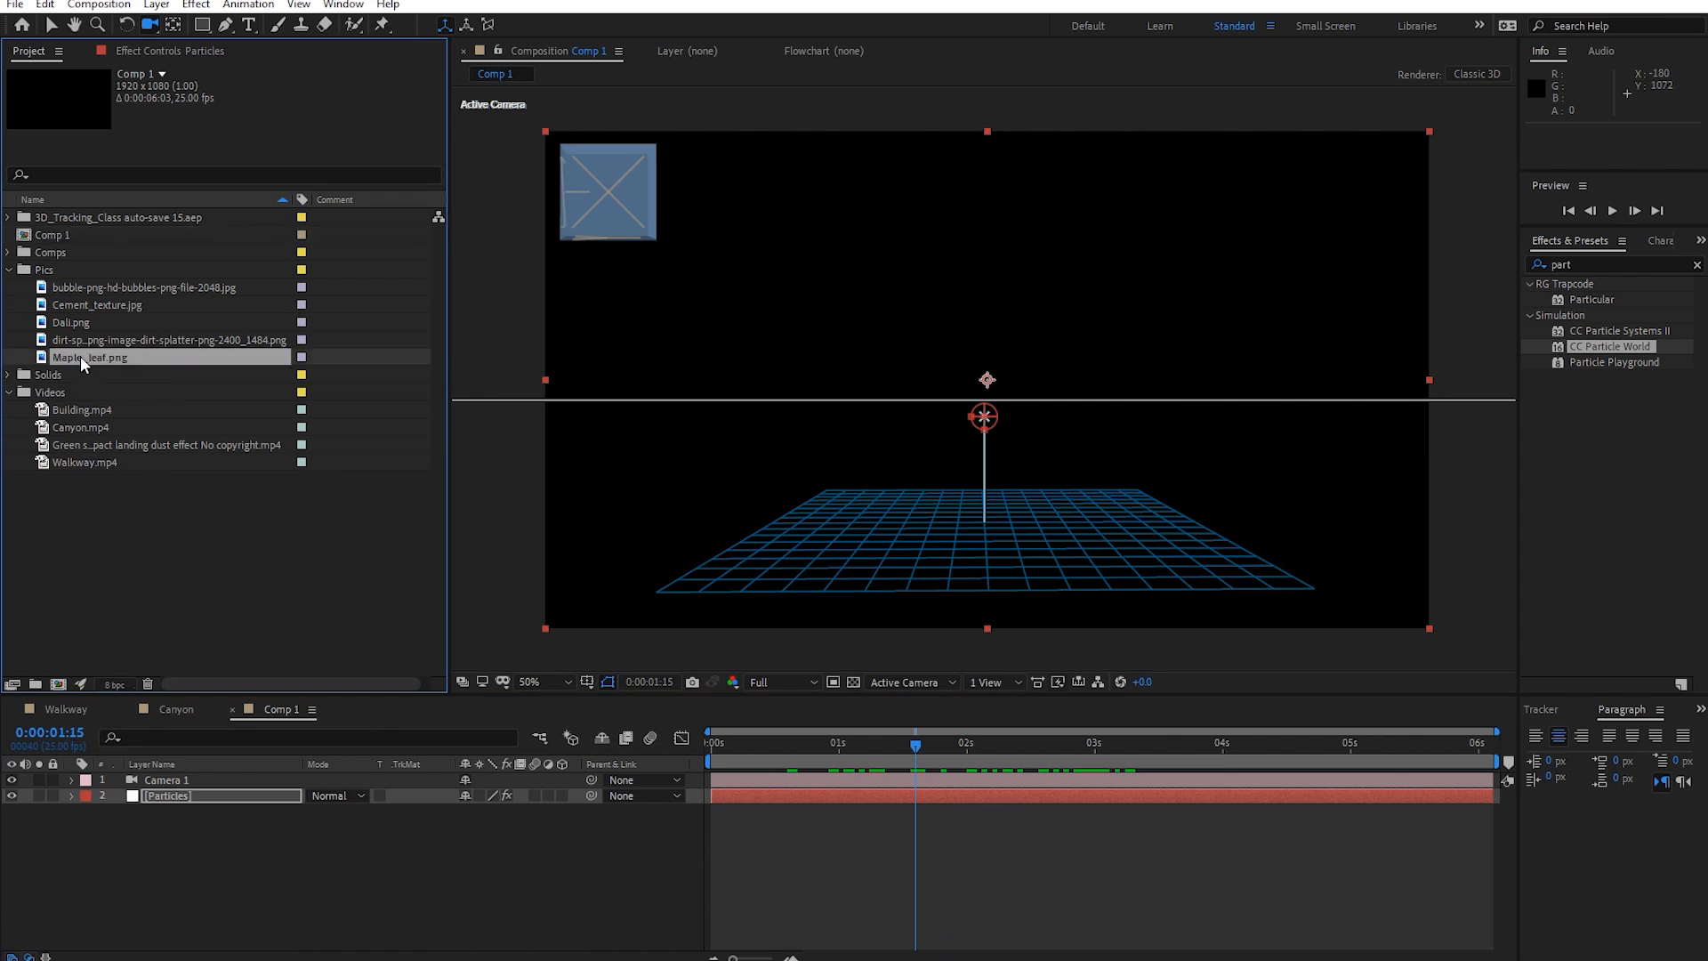
left_click_drag(80, 356, 194, 852)
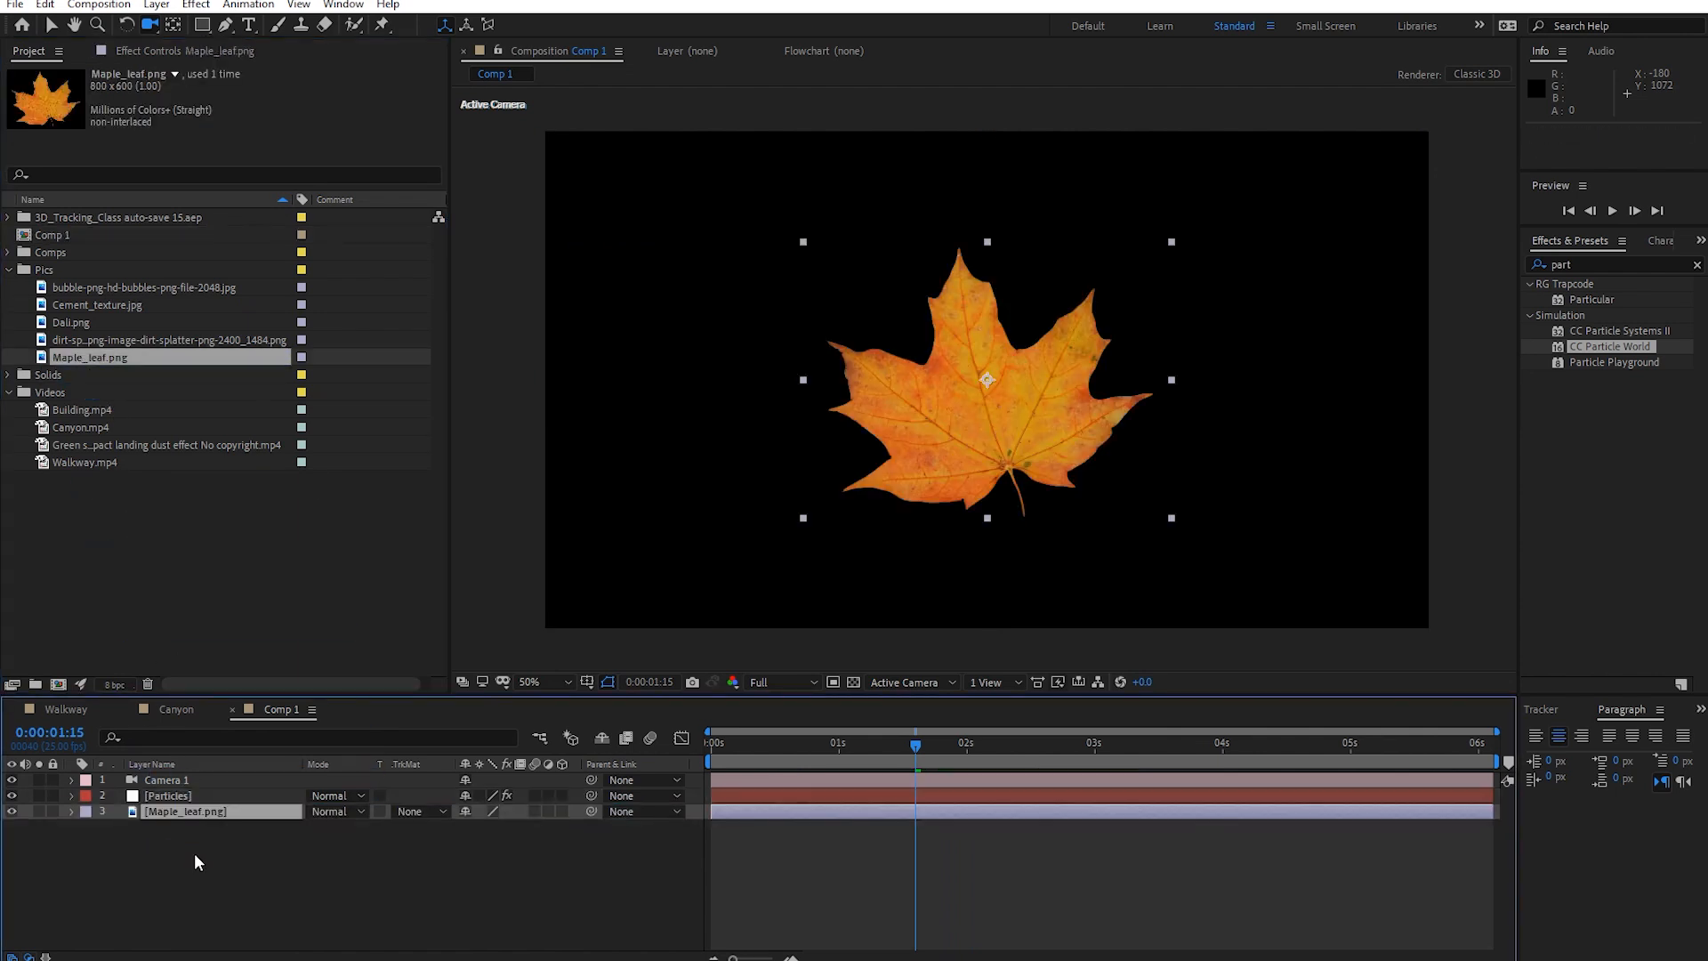
left_click(175, 794)
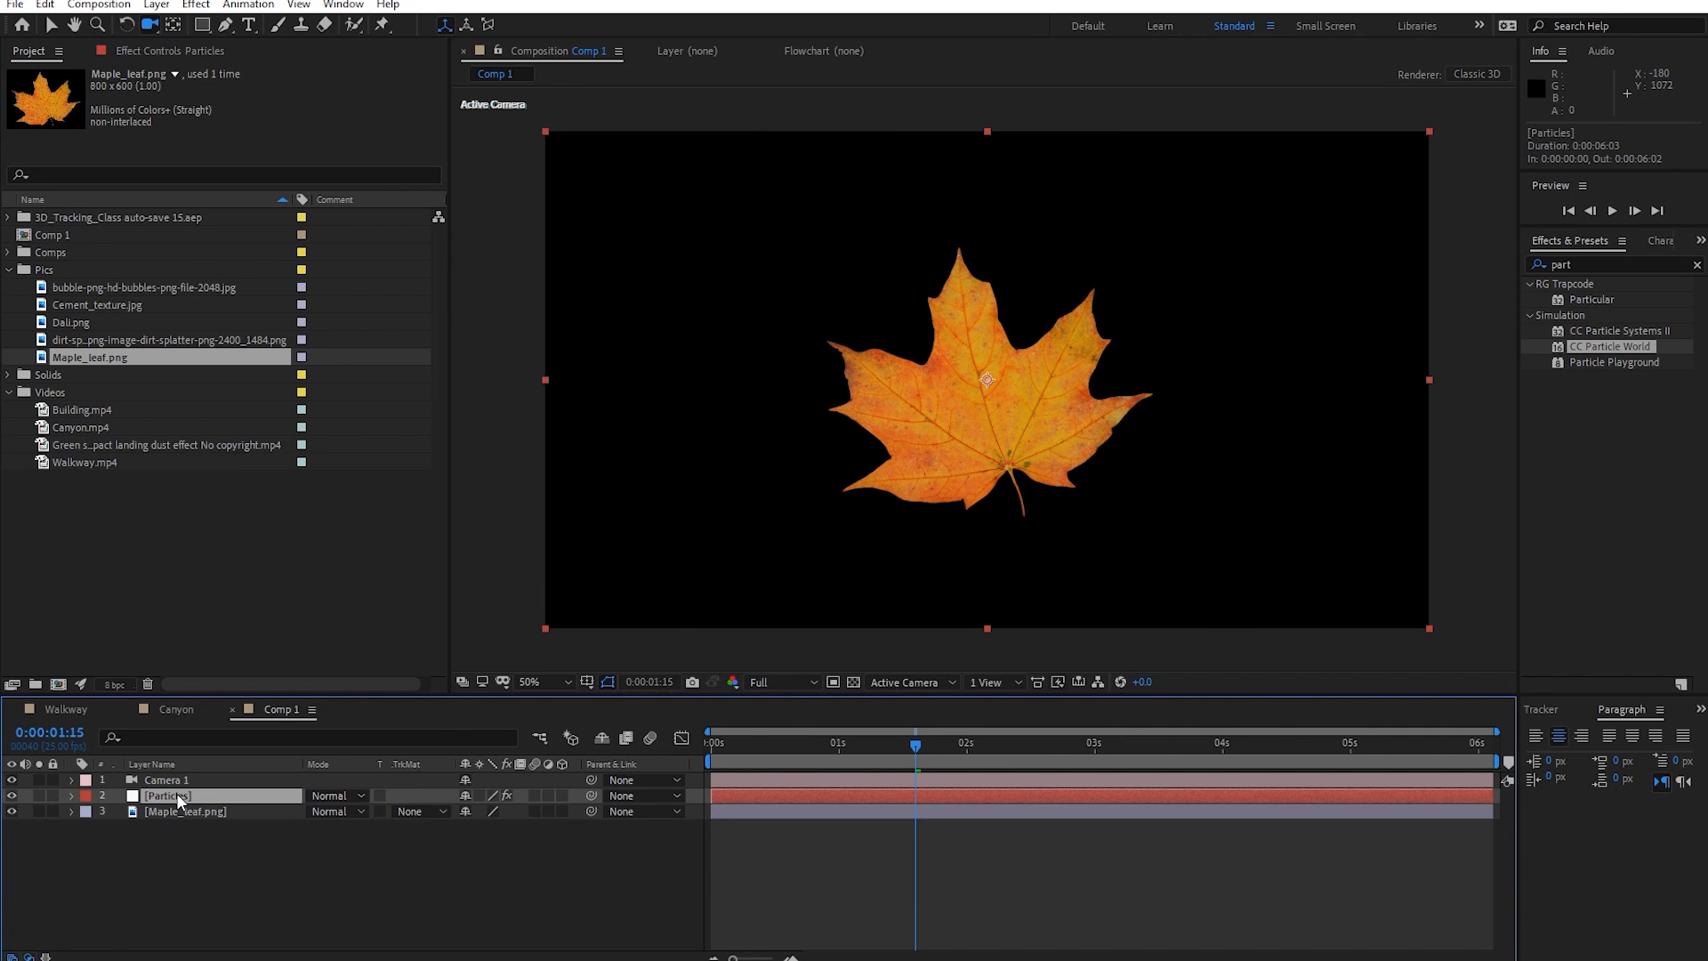
left_click(165, 51)
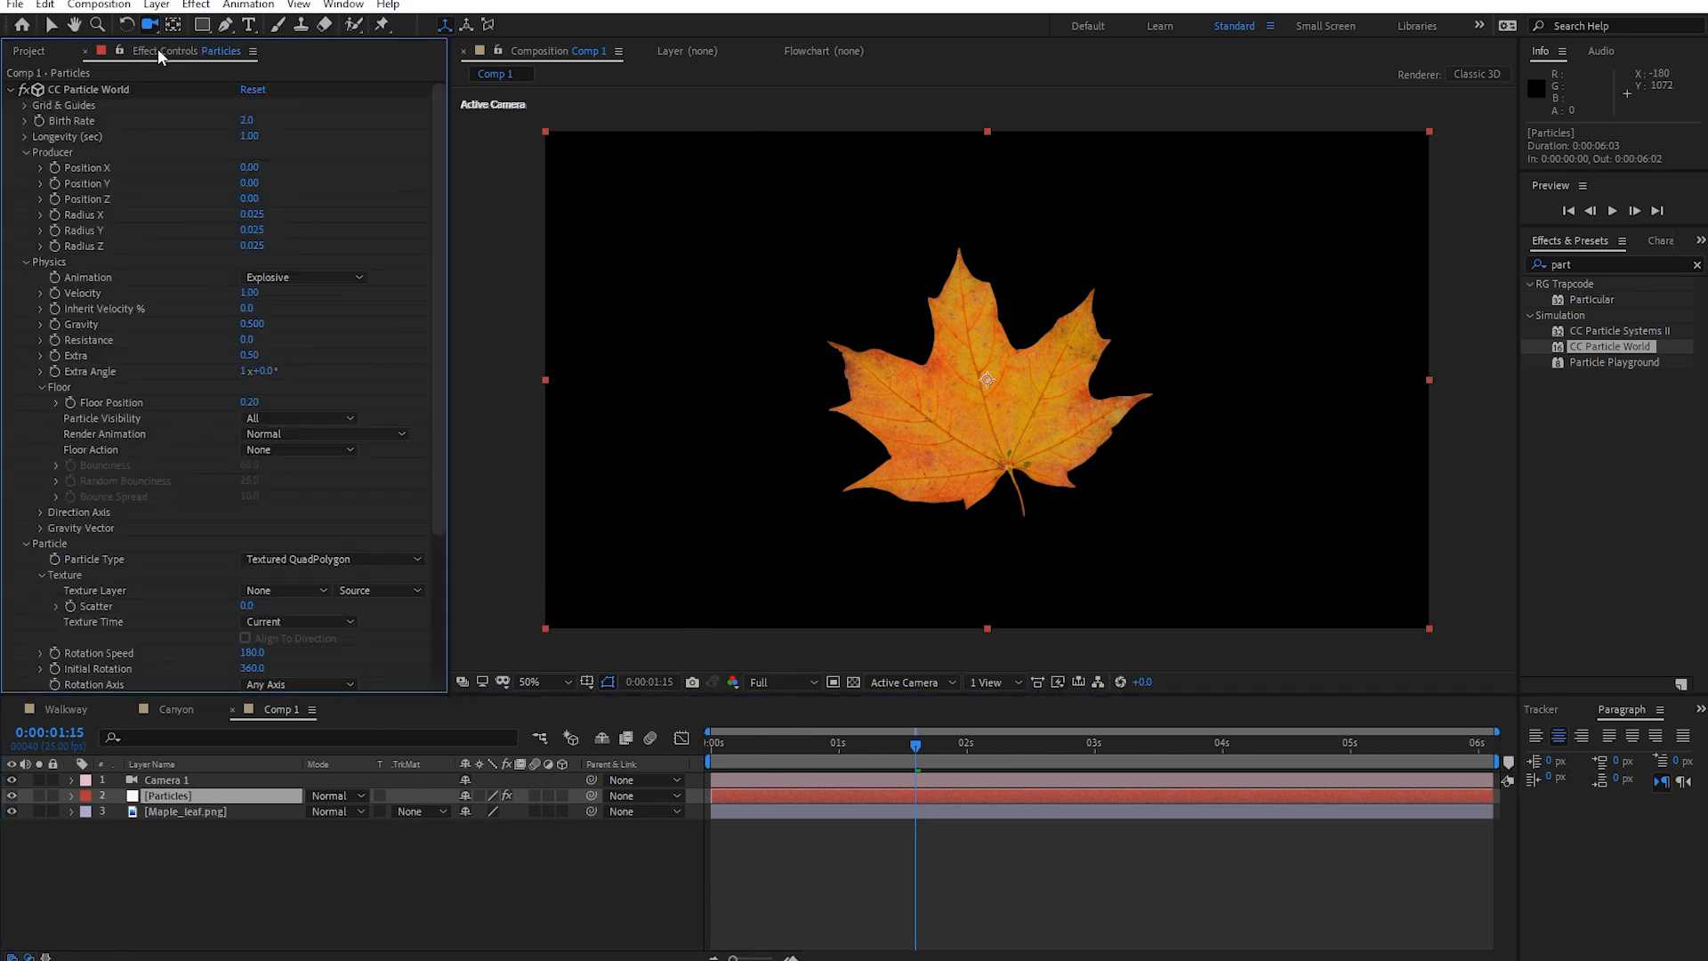
left_click(11, 811)
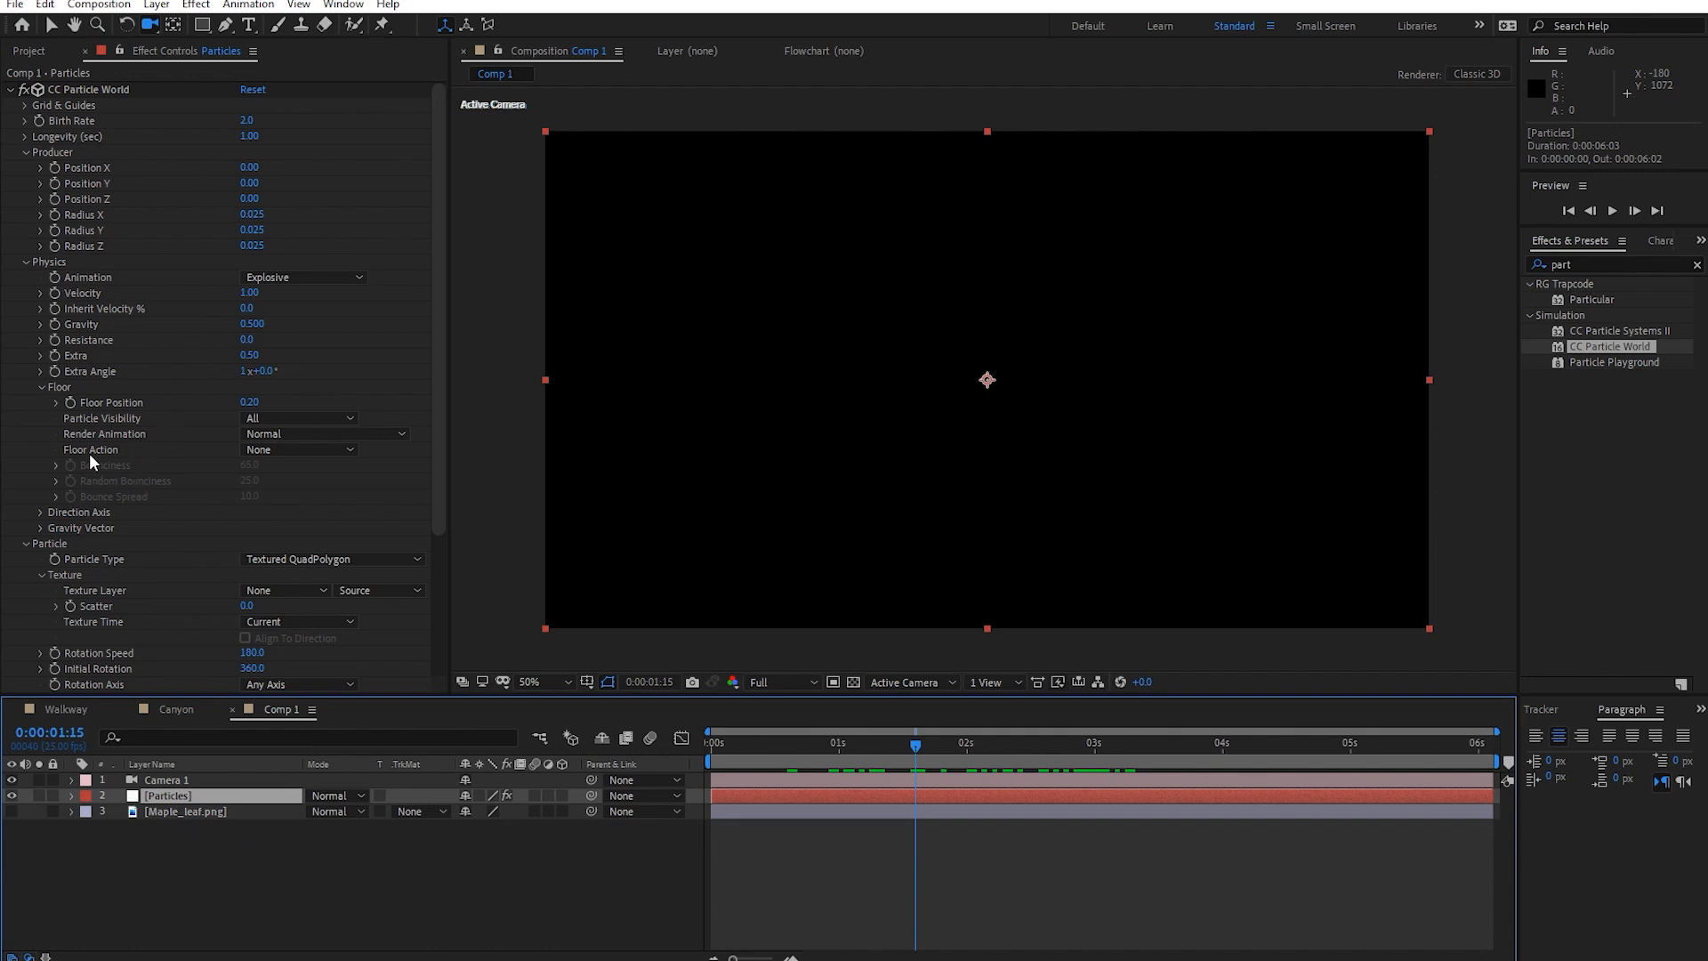
Use Maple_leaf.png as the particles' Texture Layer and preview the falling leaves.
left_click(24, 152)
left_click(26, 167)
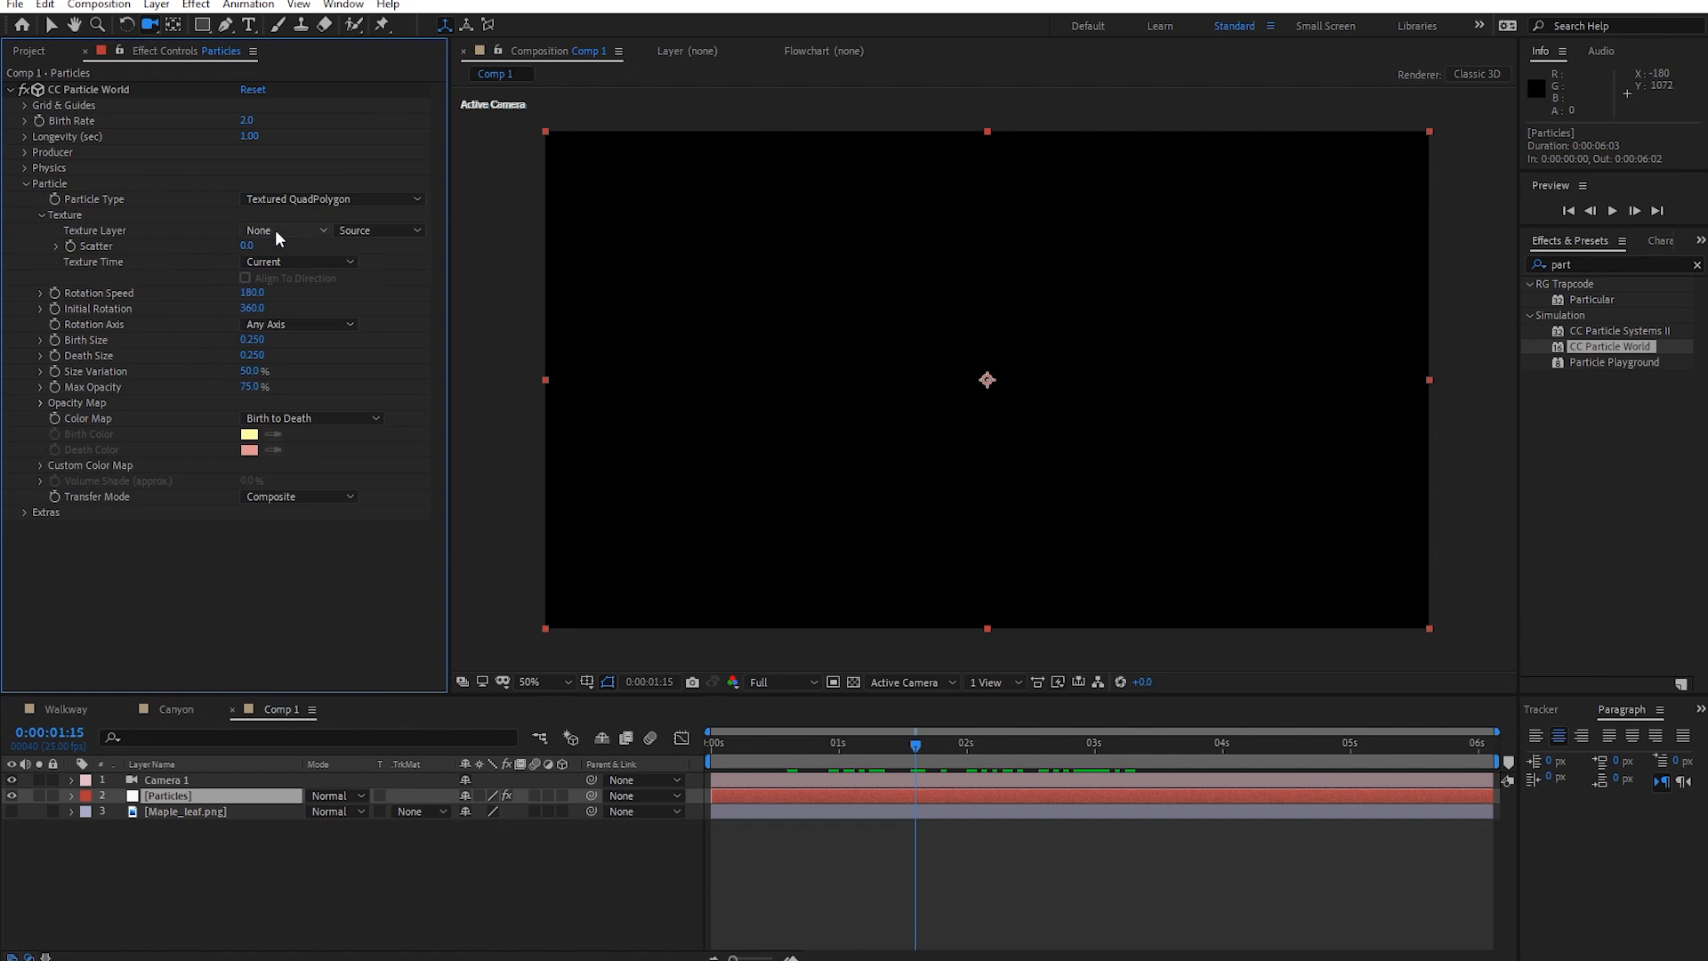
left_click(278, 229)
left_click(301, 297)
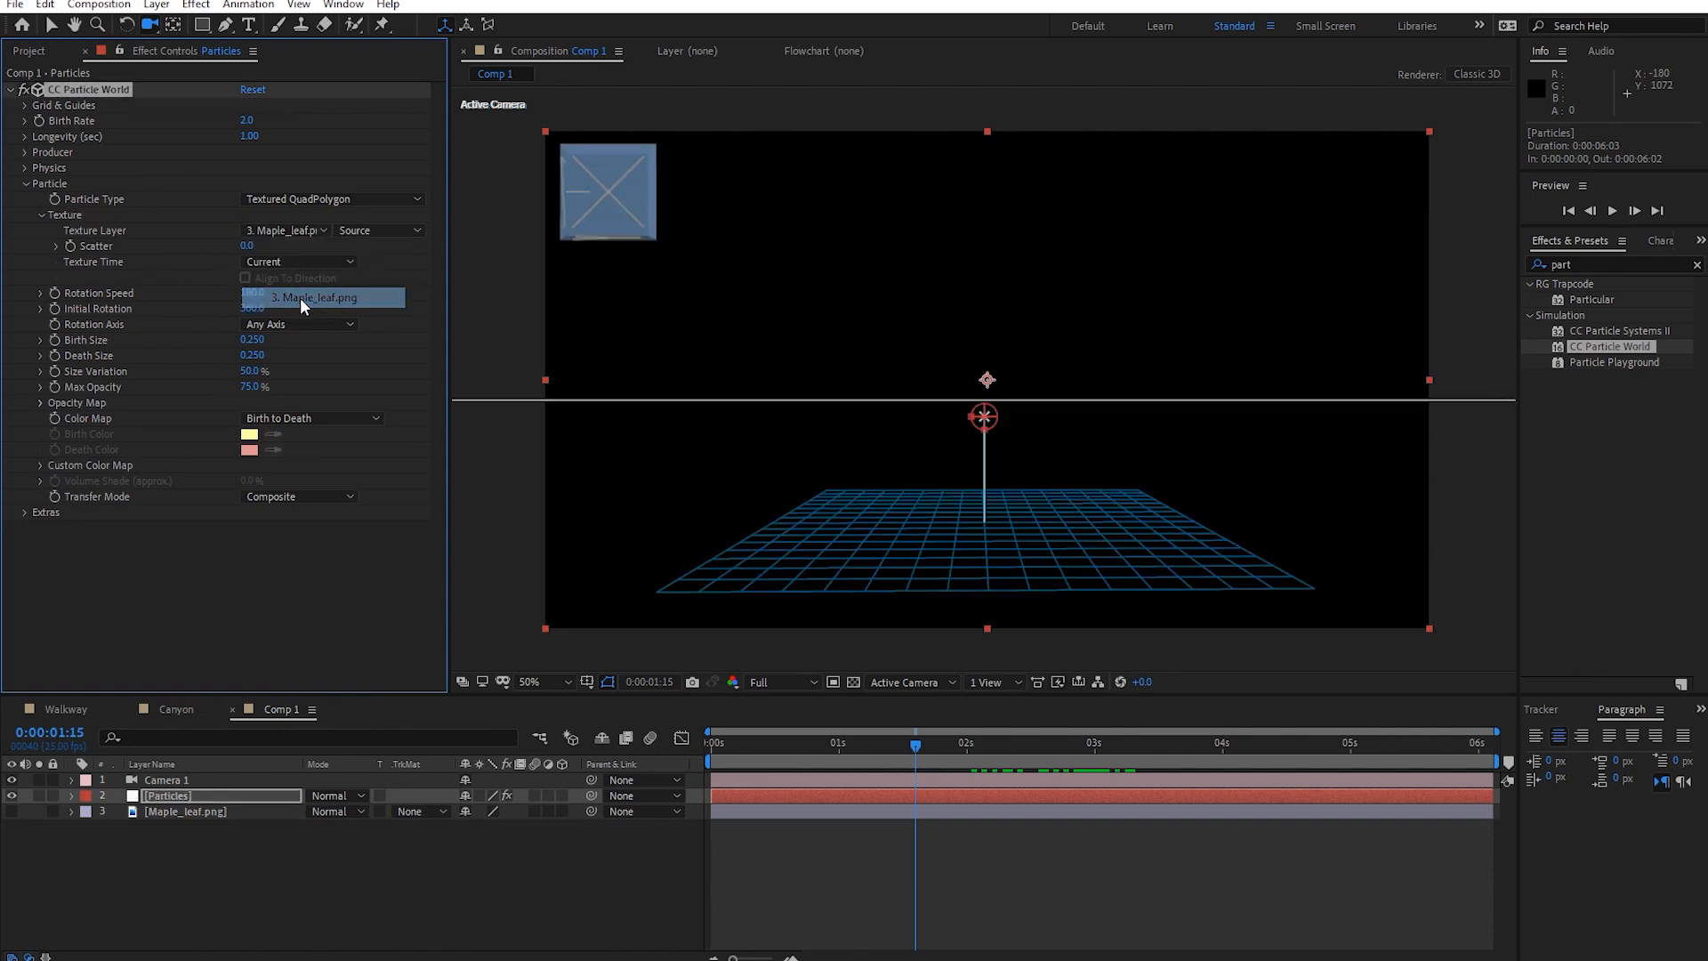
left_click_drag(872, 744, 834, 756)
key("space")
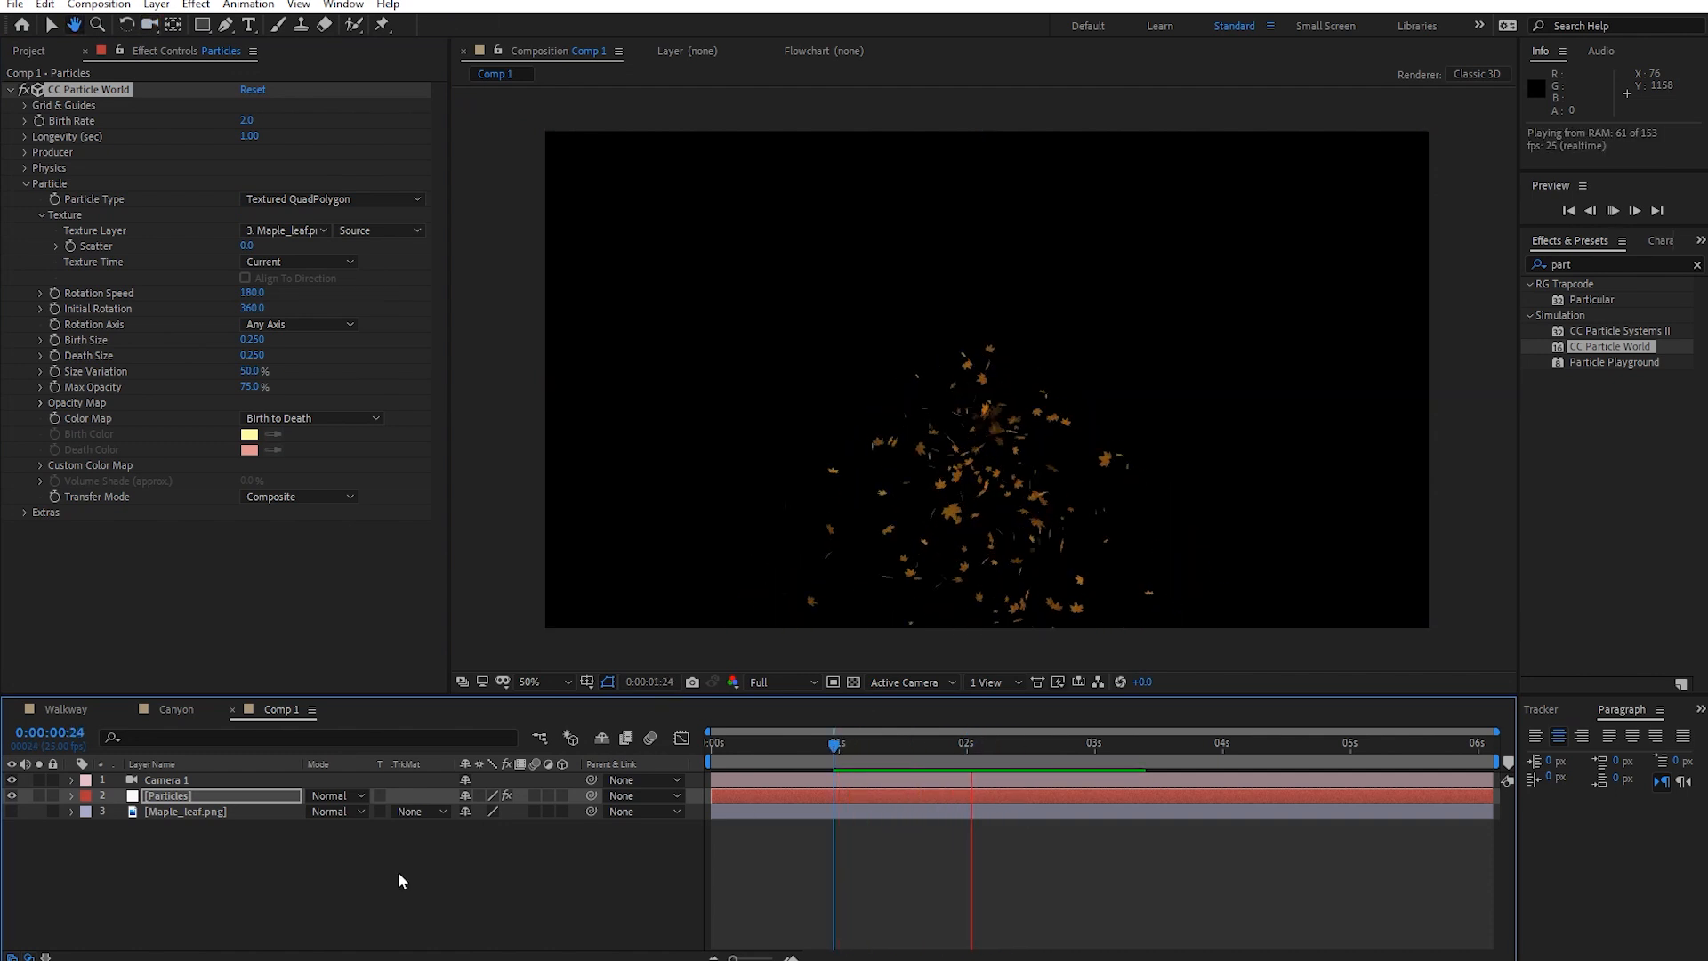
key("space")
key("space")
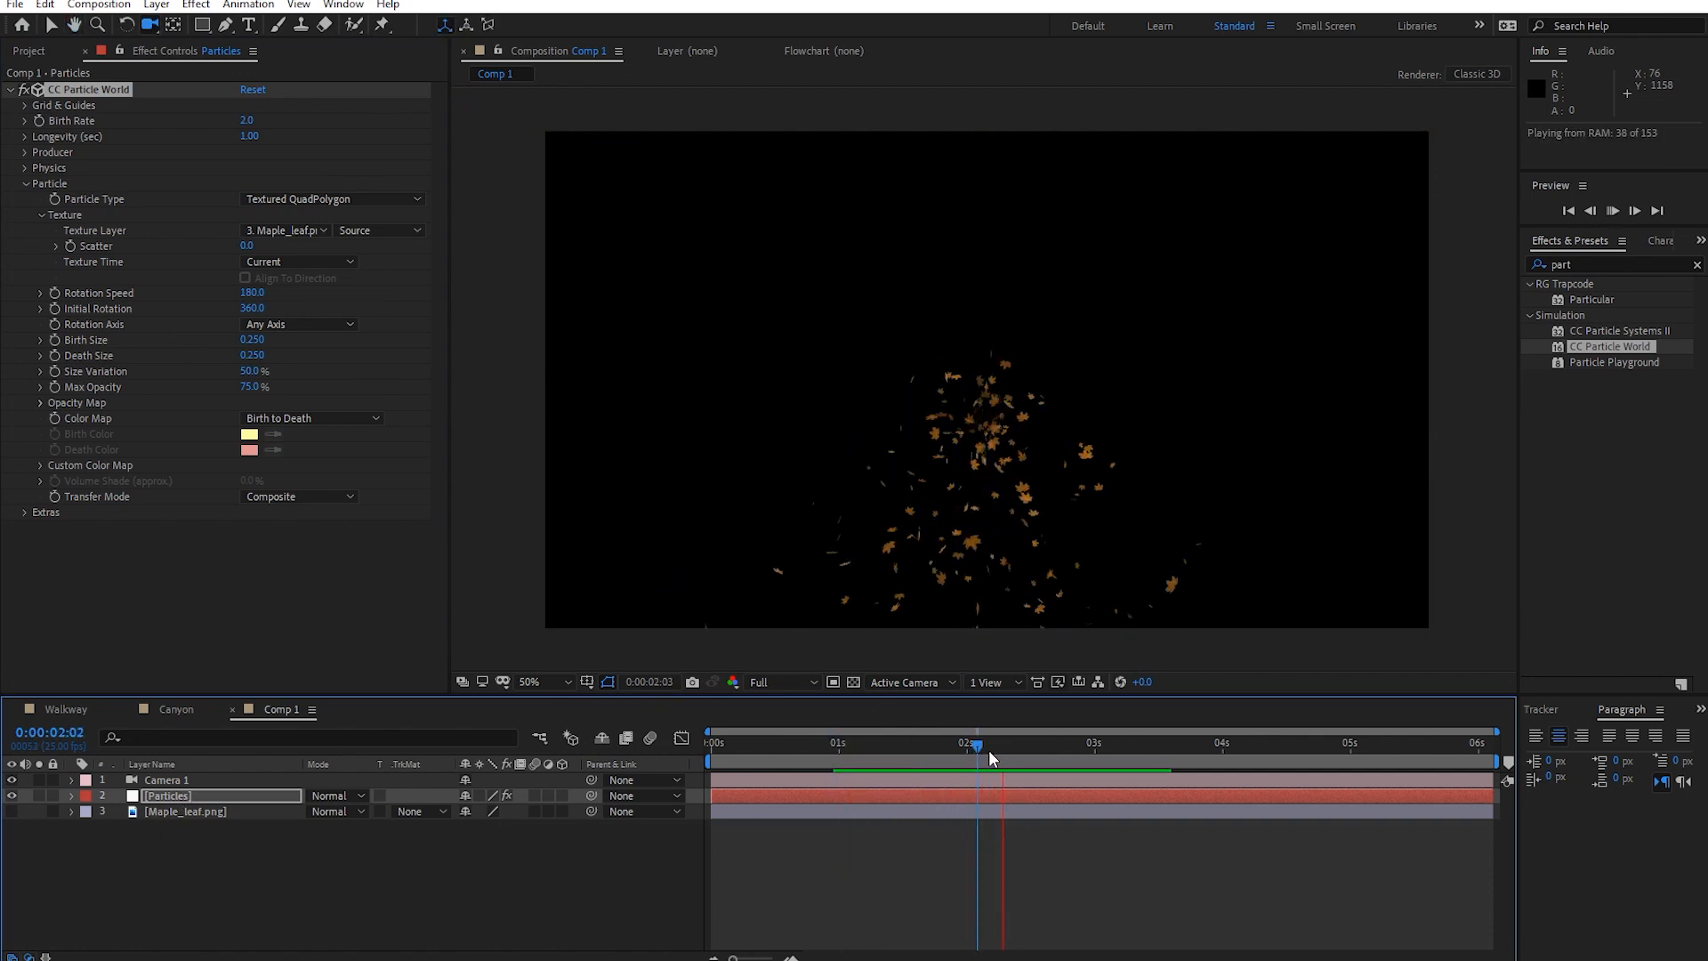
left_click_drag(1078, 749, 1039, 751)
Set the leaf particles' Birth Size and Death Size to 1 and preview the enlarged leaves.
left_click(250, 340)
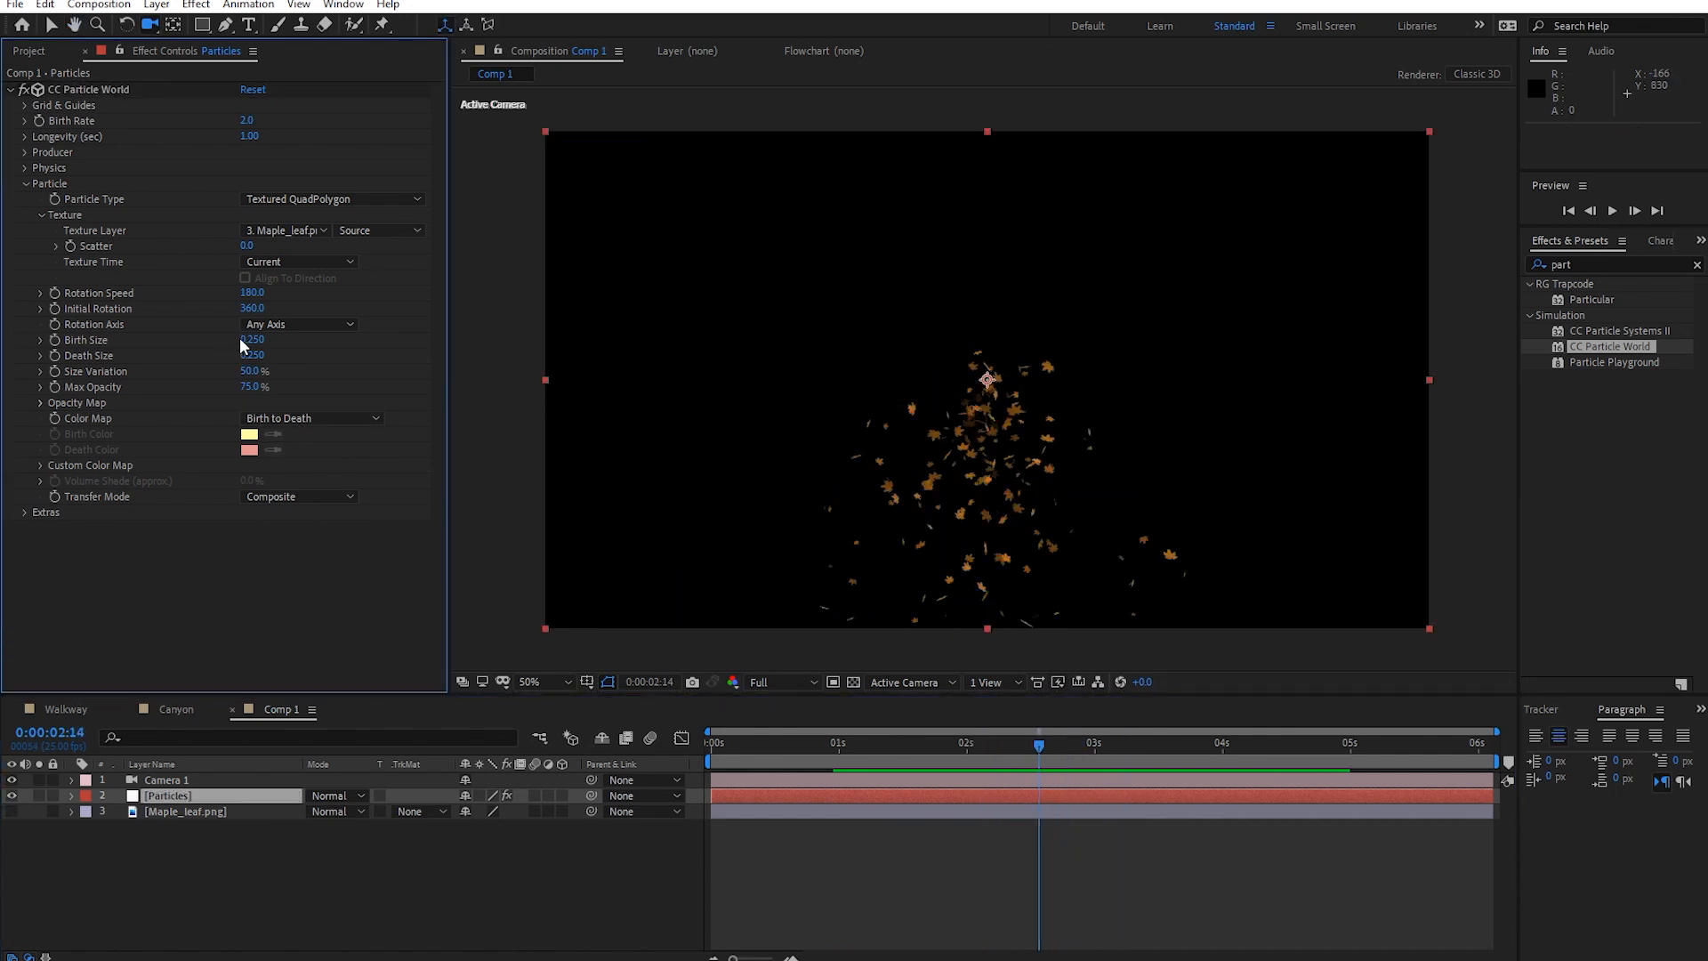
type("1")
key("Return")
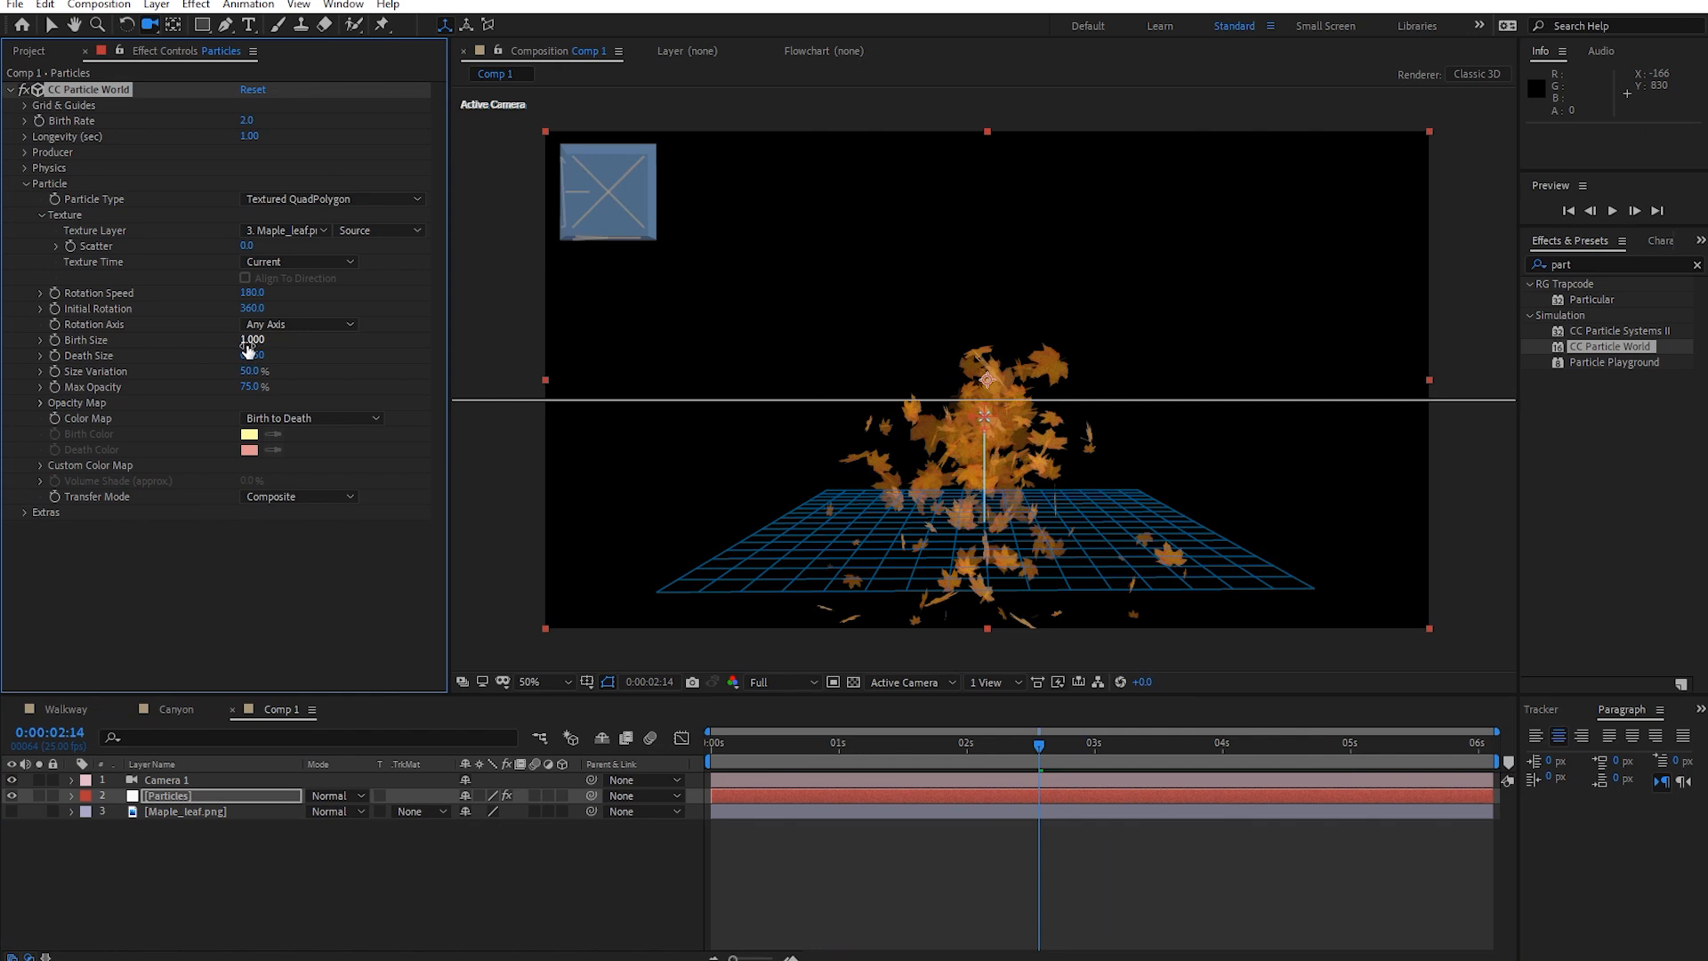
left_click(264, 356)
type("1")
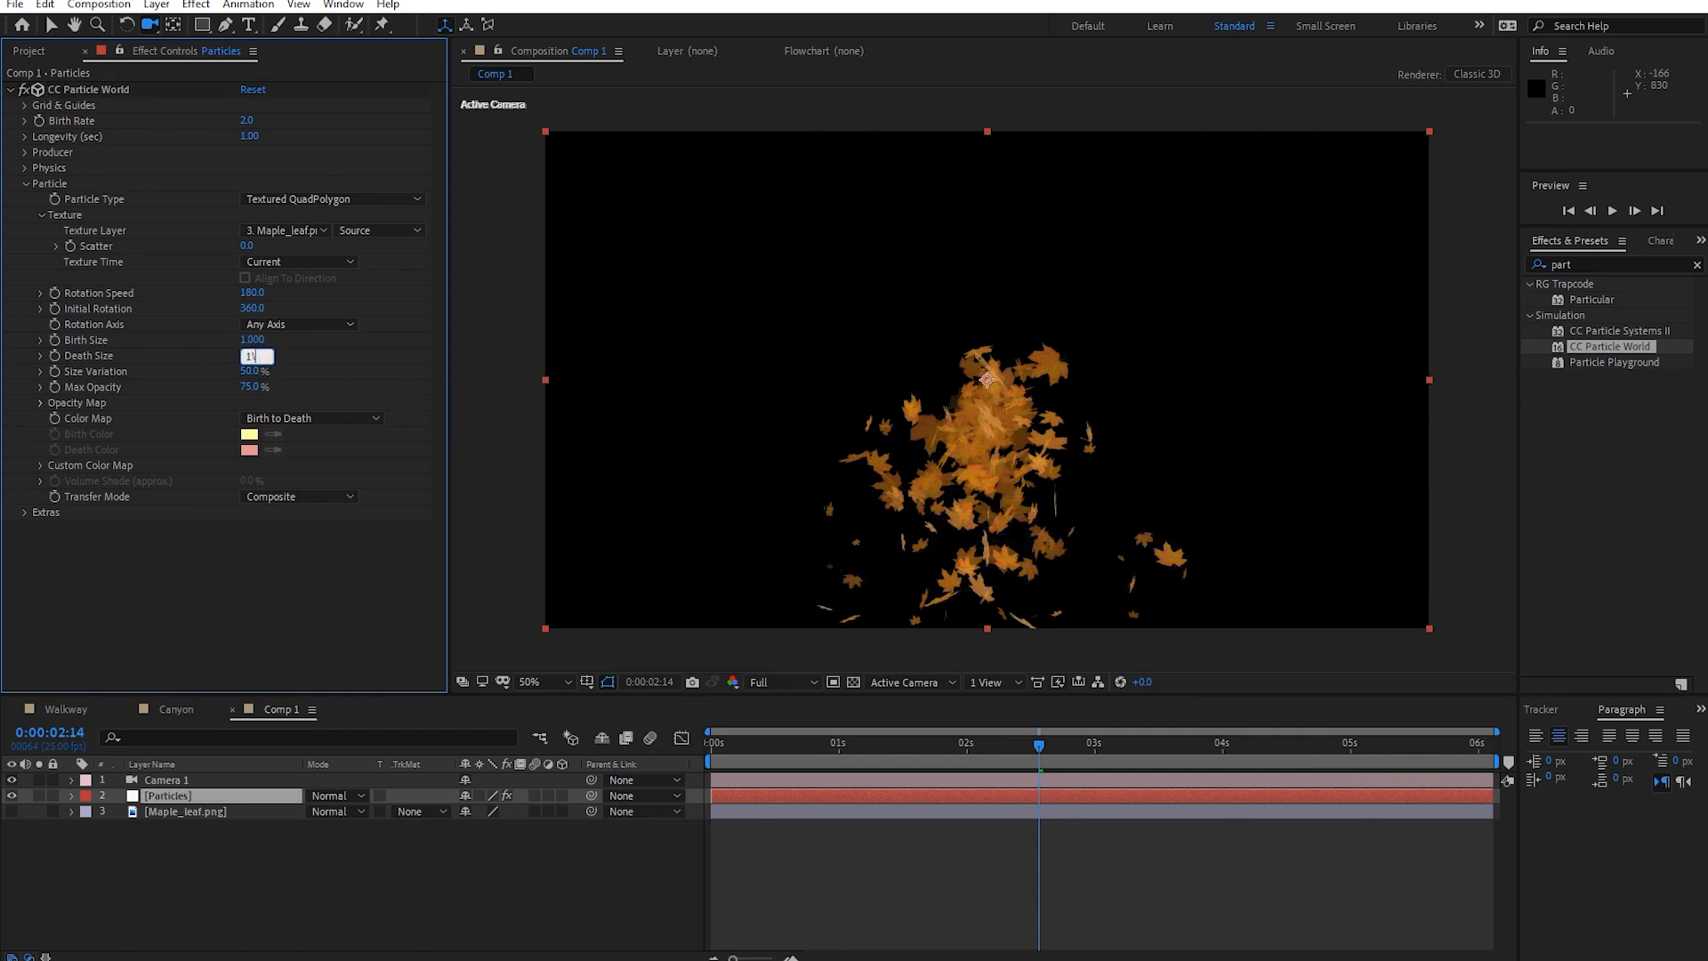
key("Return")
left_click(952, 744)
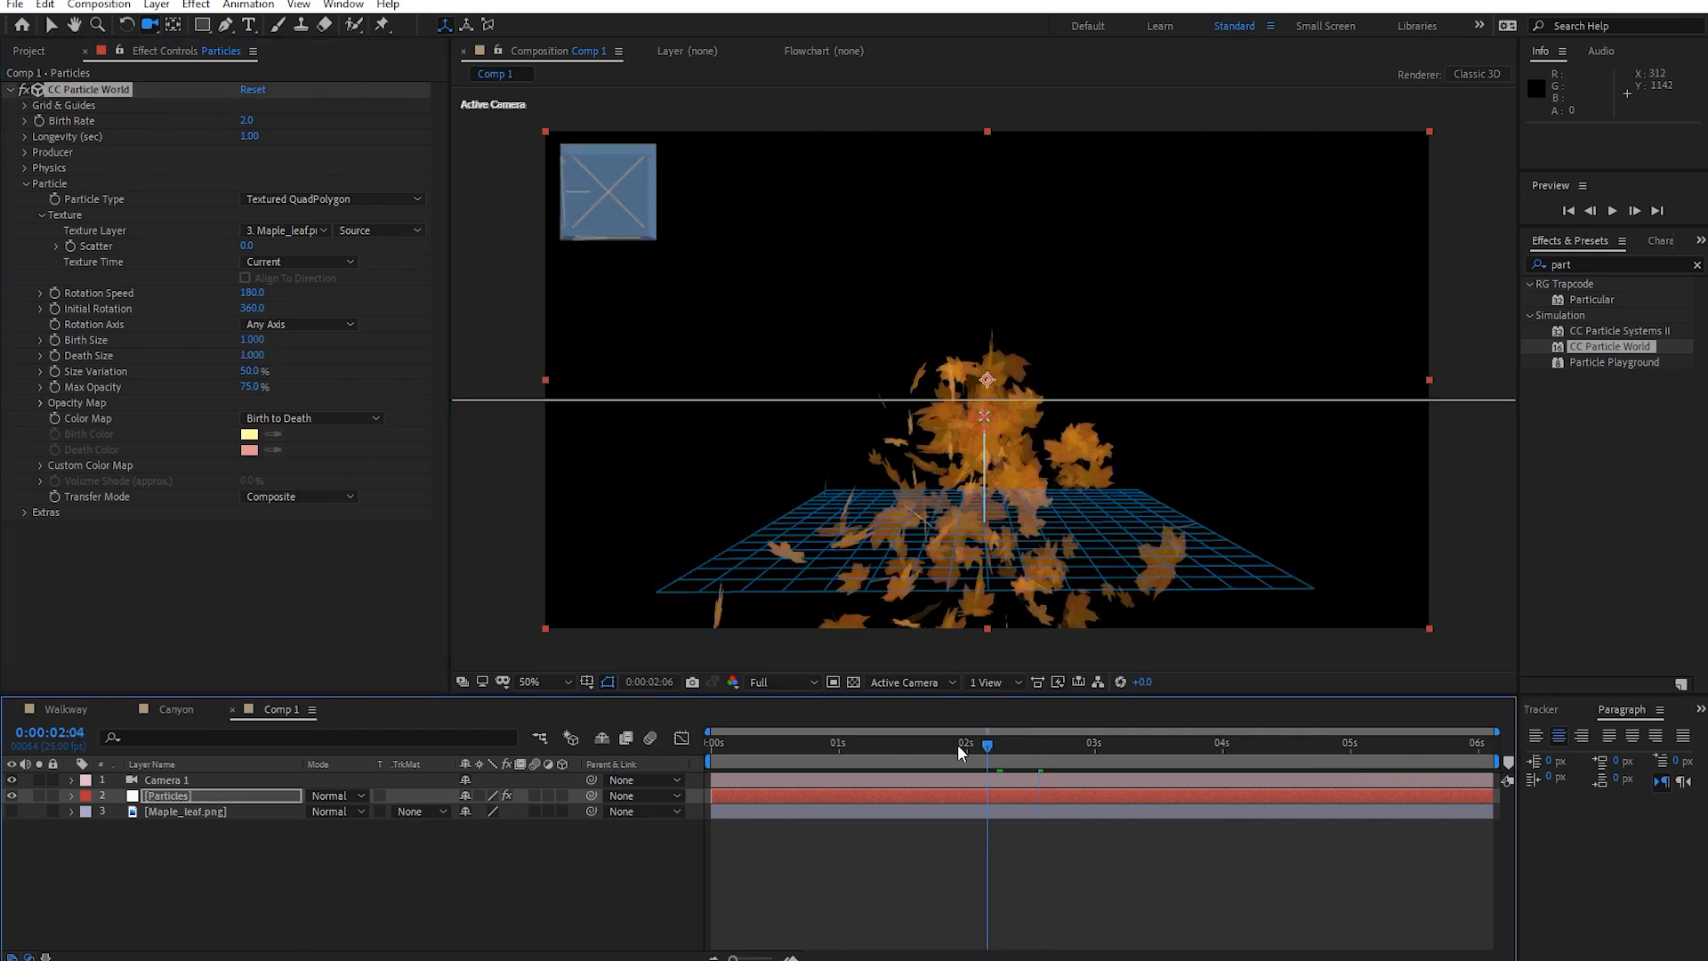
key("space")
scroll(959, 446, "up", 2)
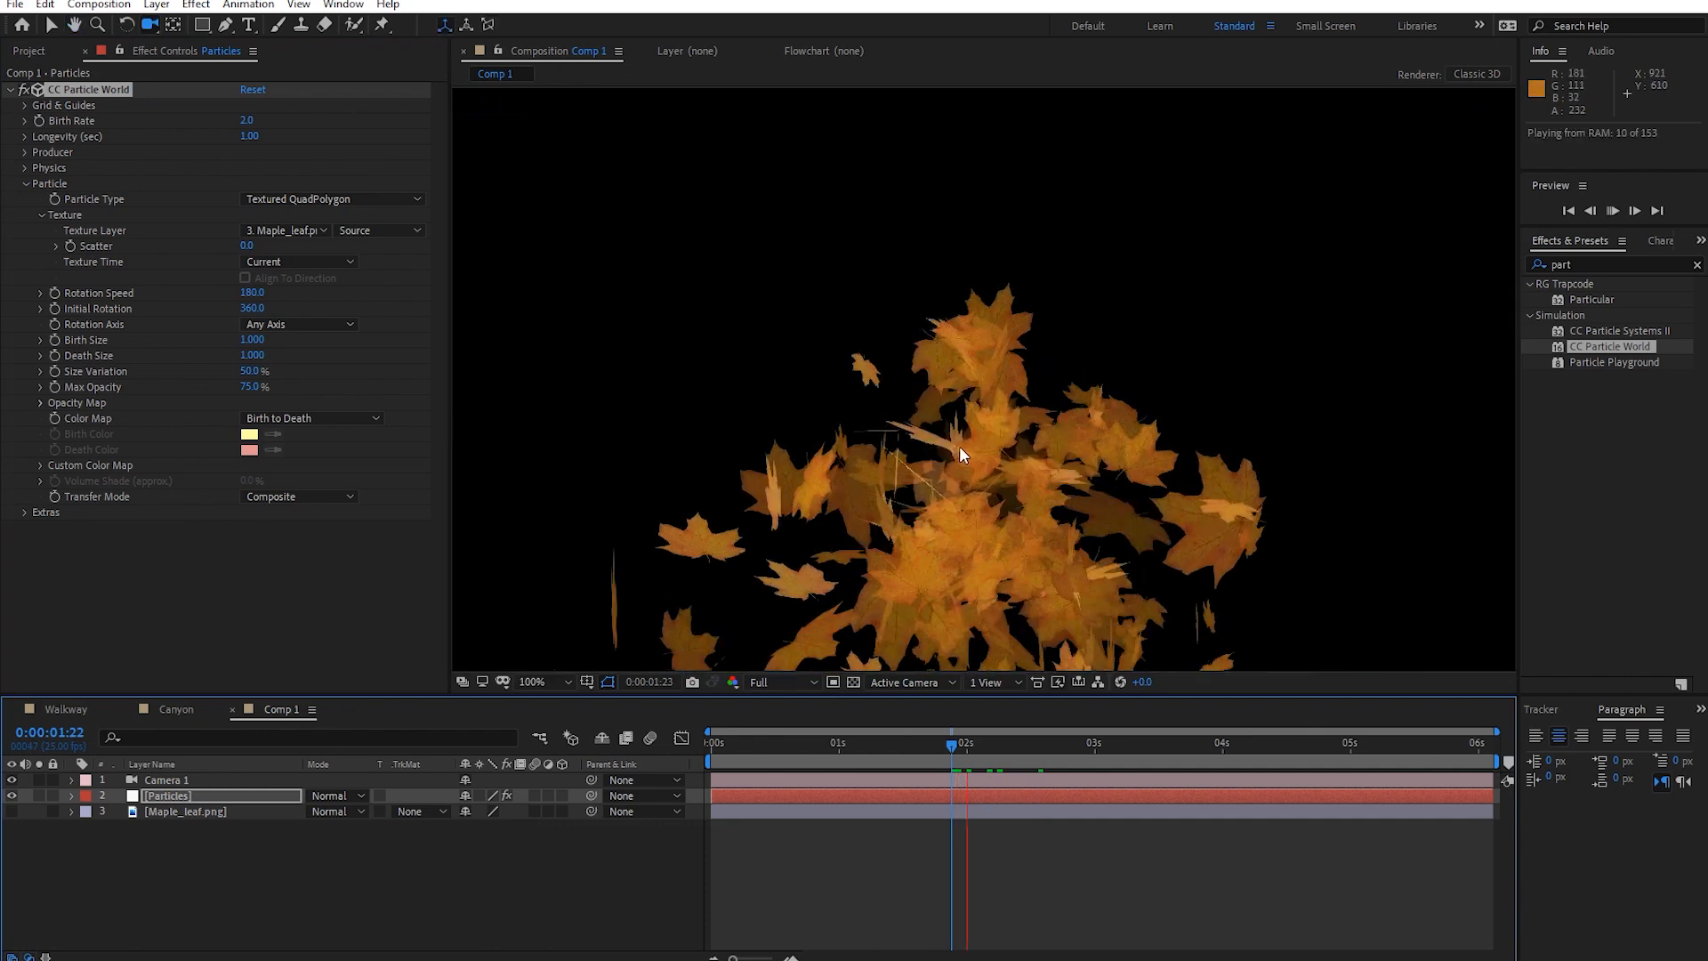
scroll(987, 503, "down", 2)
key("space")
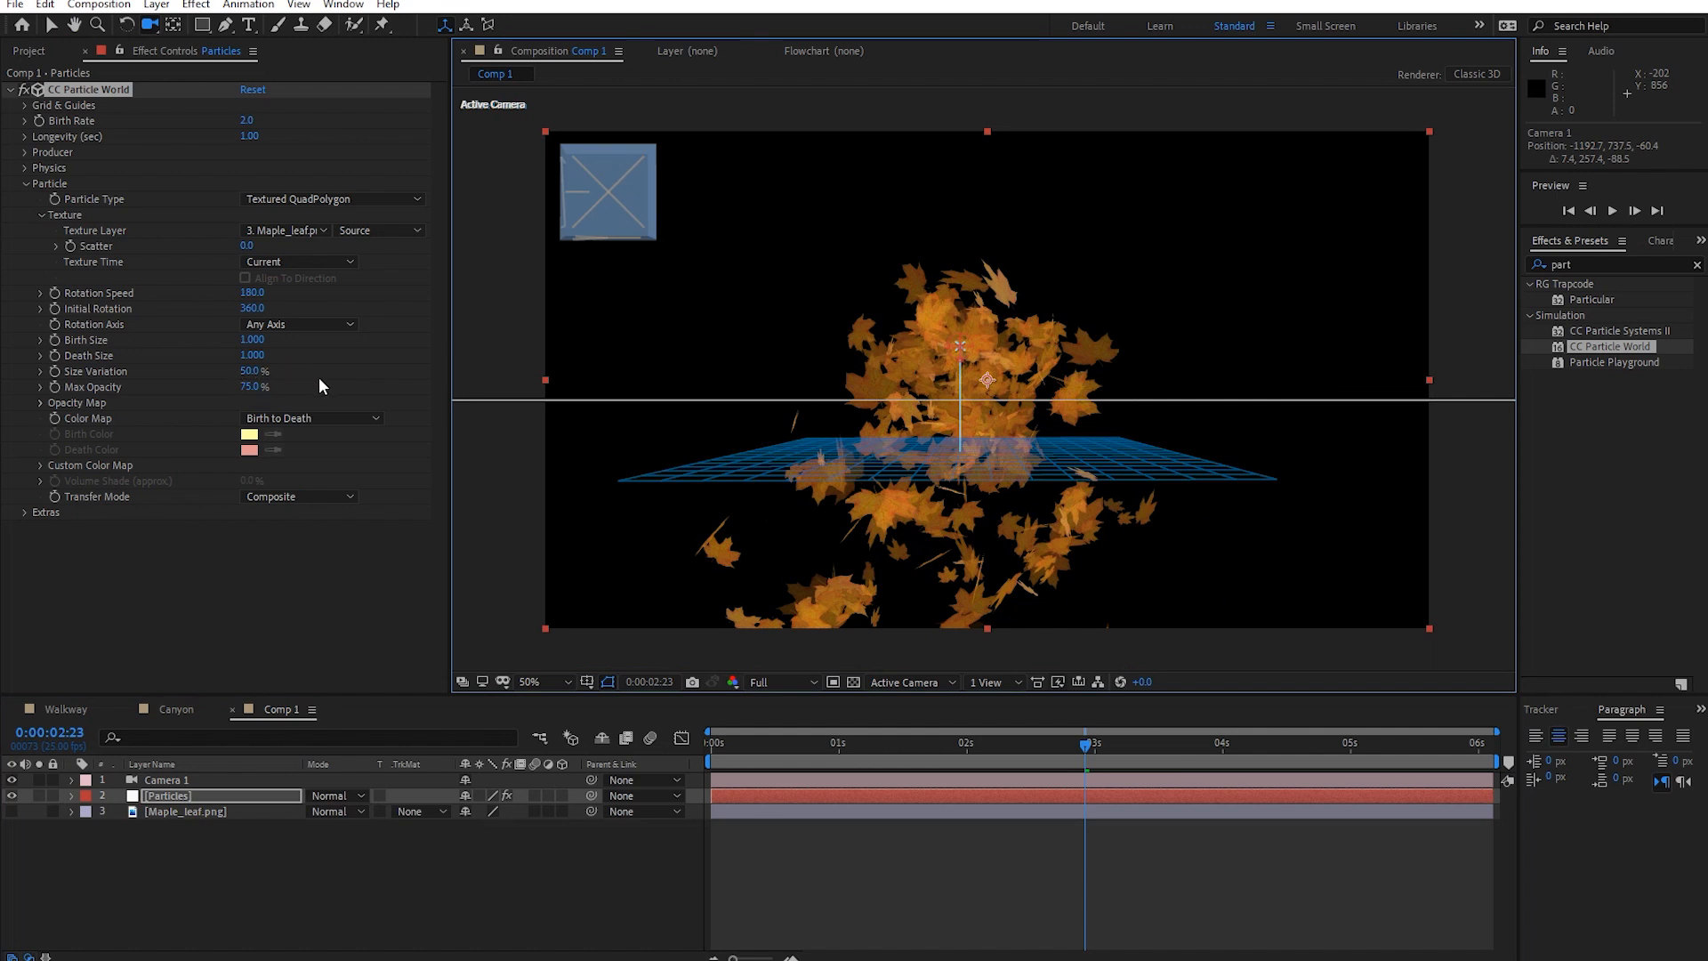
Try a Max Opacity of 100% on the leaf particles and undo the change.
left_click_drag(253, 387, 512, 394)
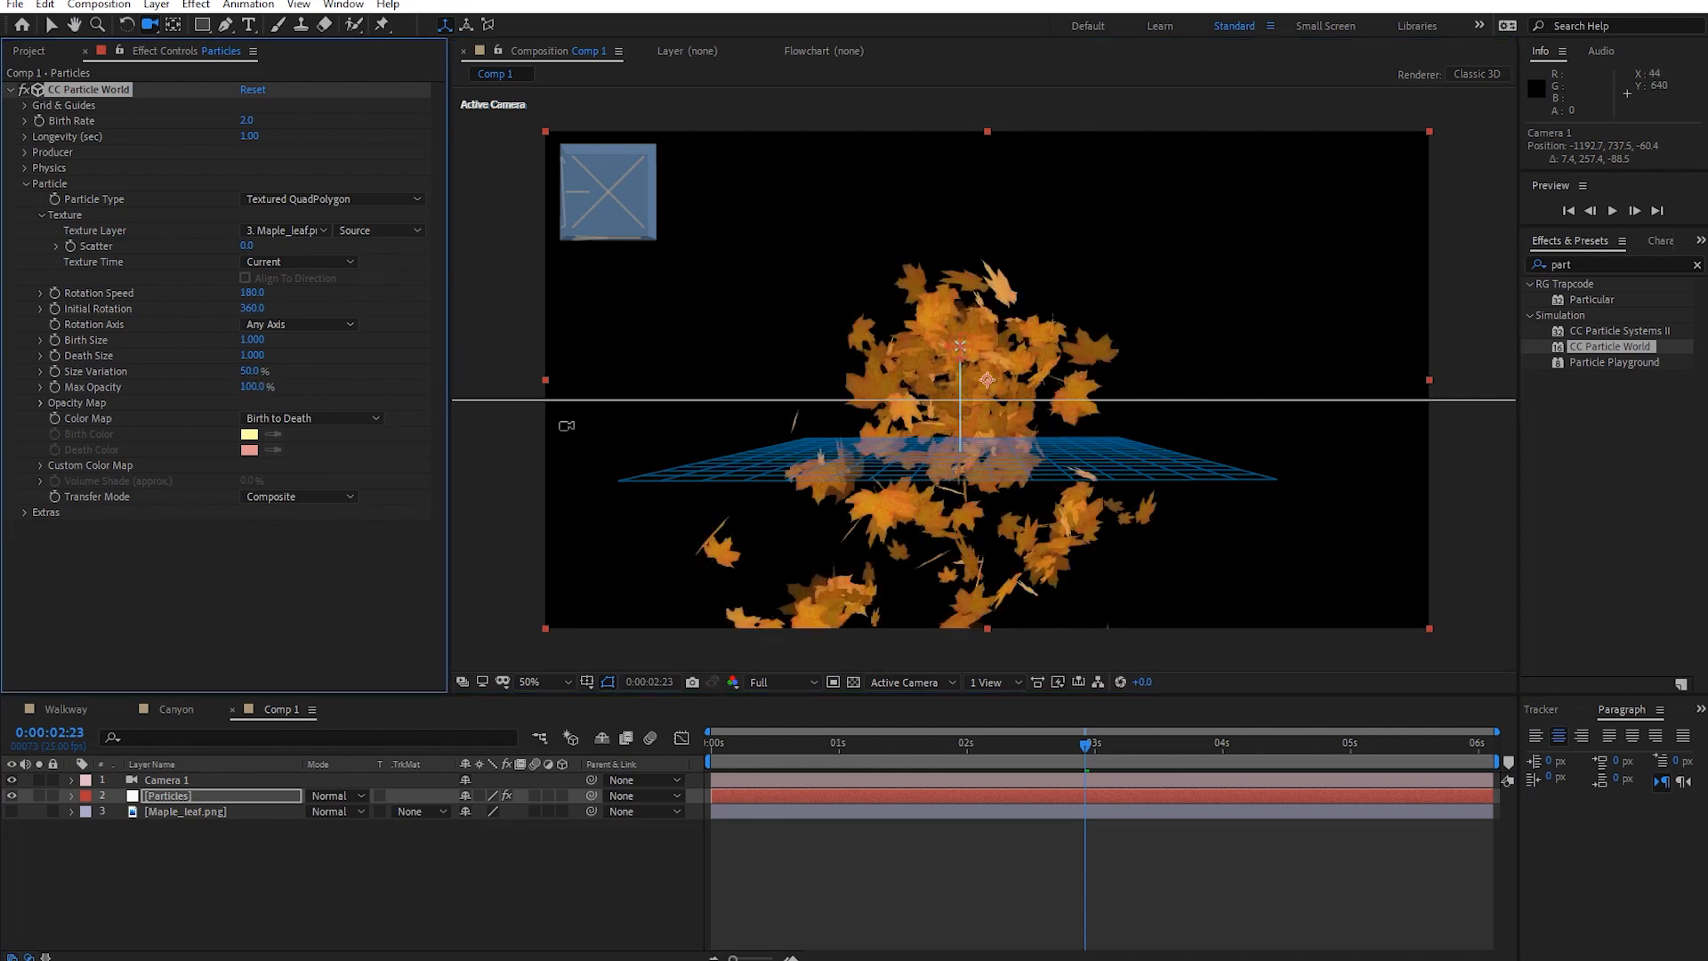
key("ctrl+z")
left_click_drag(1097, 750, 976, 754)
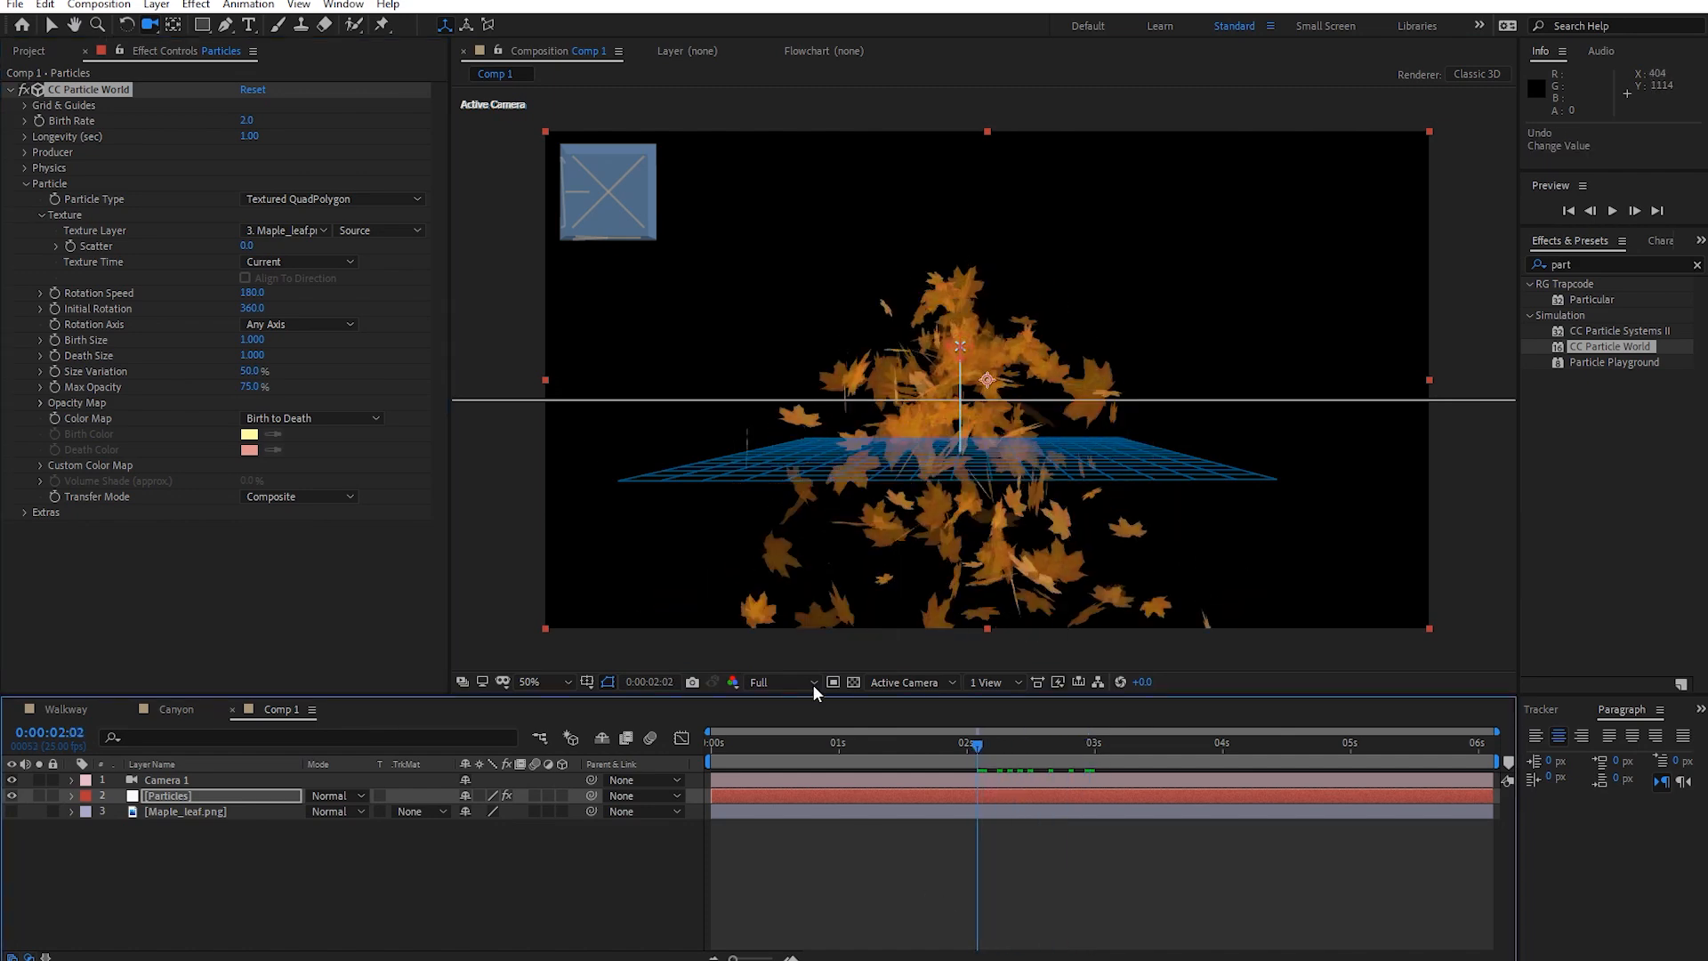
Spread the producer with Radius X 0.815, Radius Y 0.545 and Radius Z 2.265, and preview the scattered leaves.
left_click(25, 153)
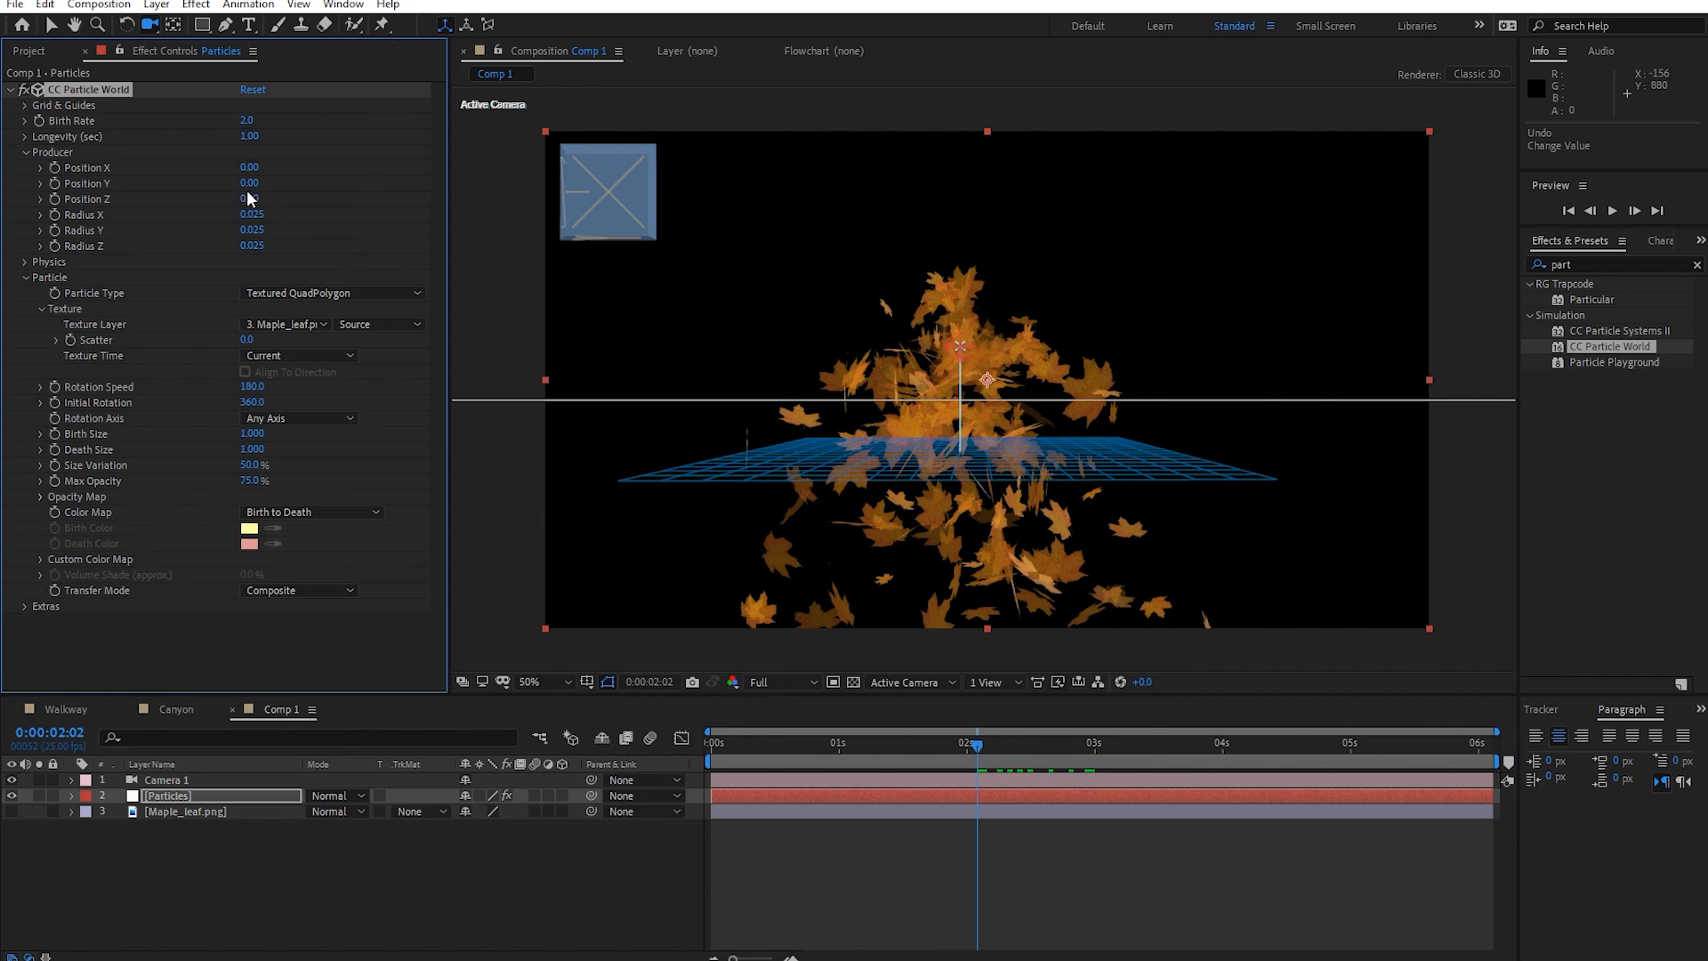
left_click_drag(253, 213, 473, 256)
key("space")
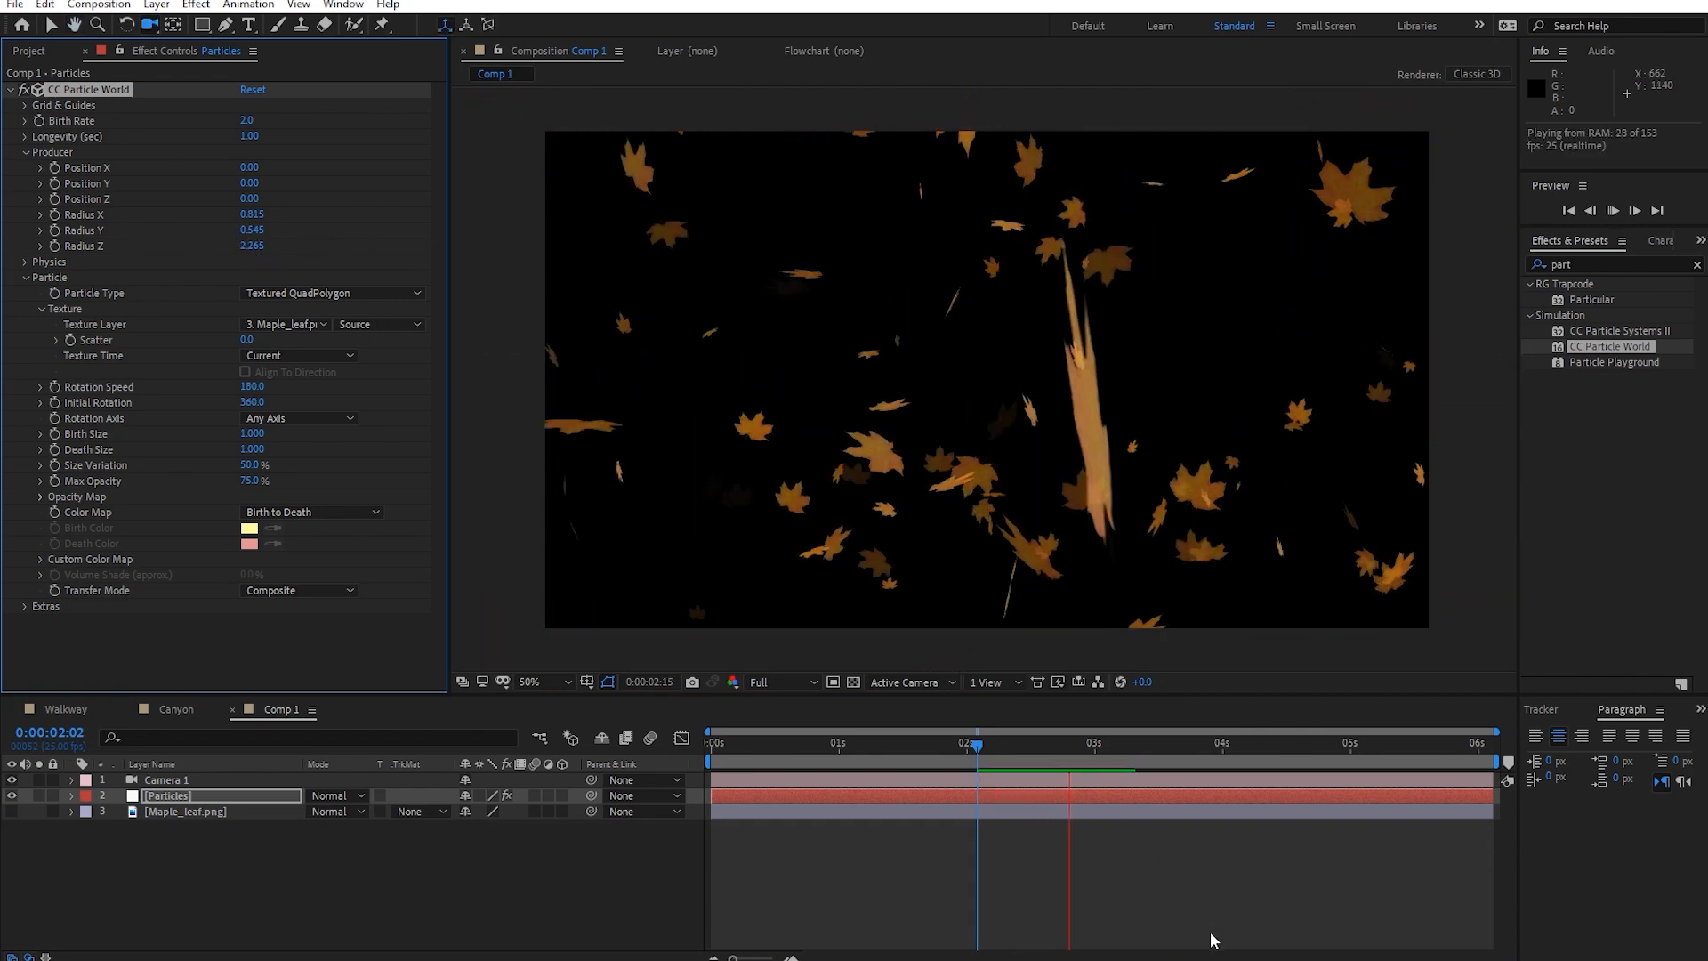
key("space")
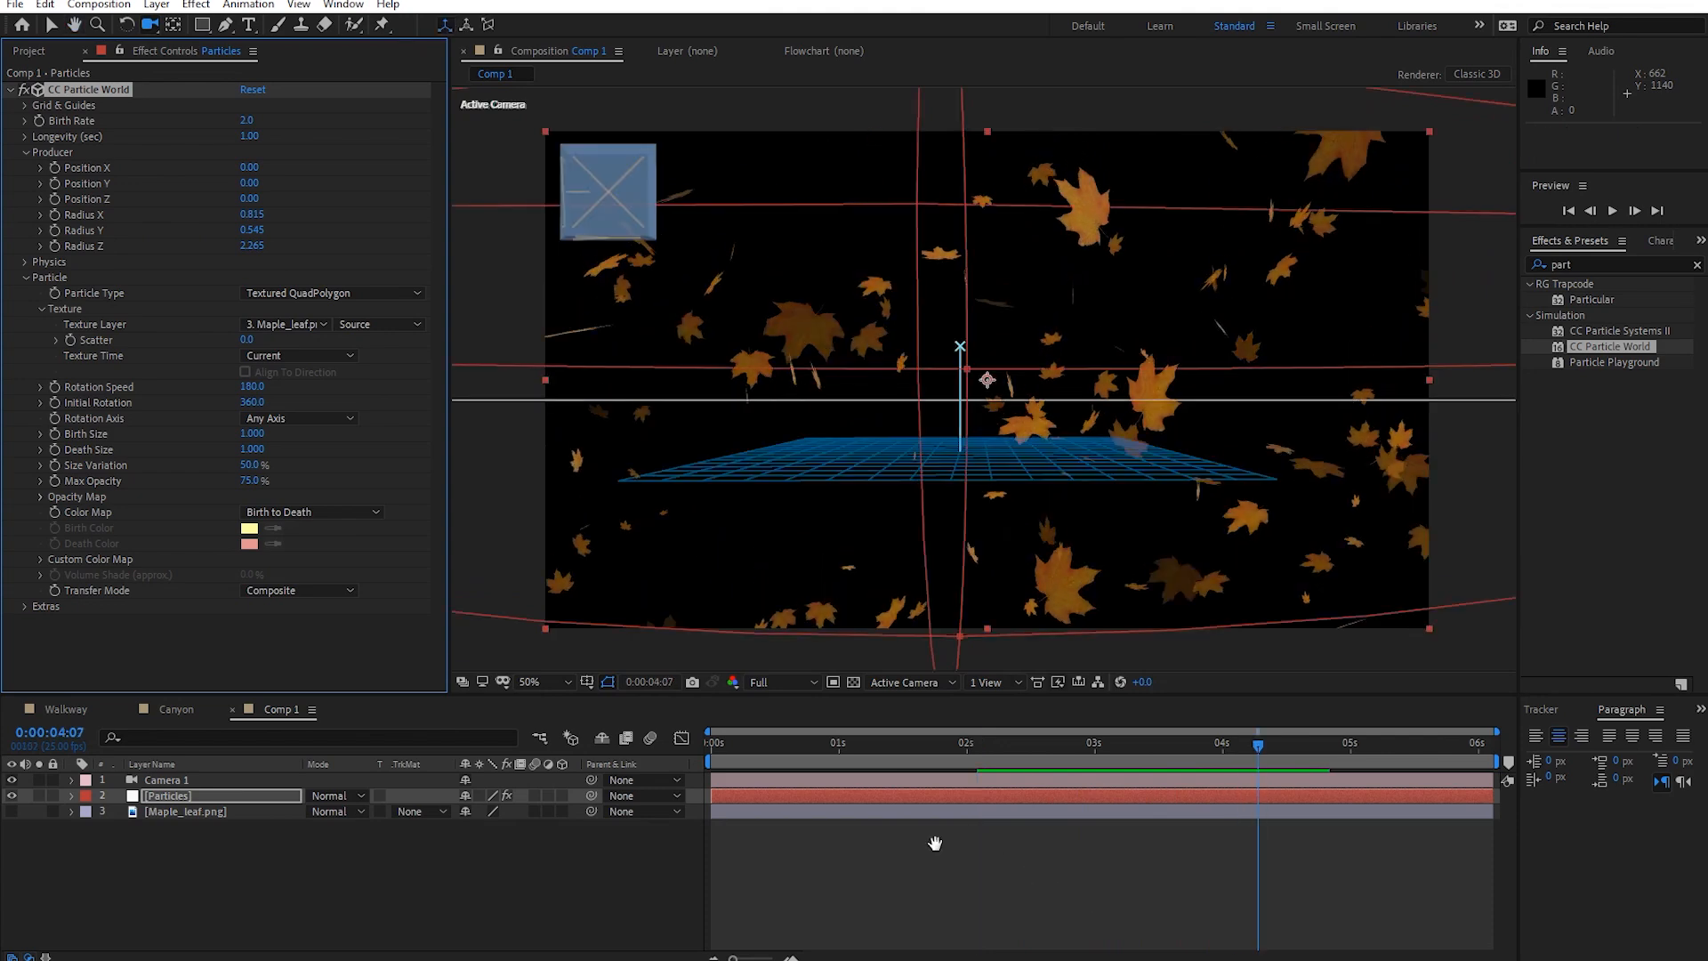
key("space")
key("space")
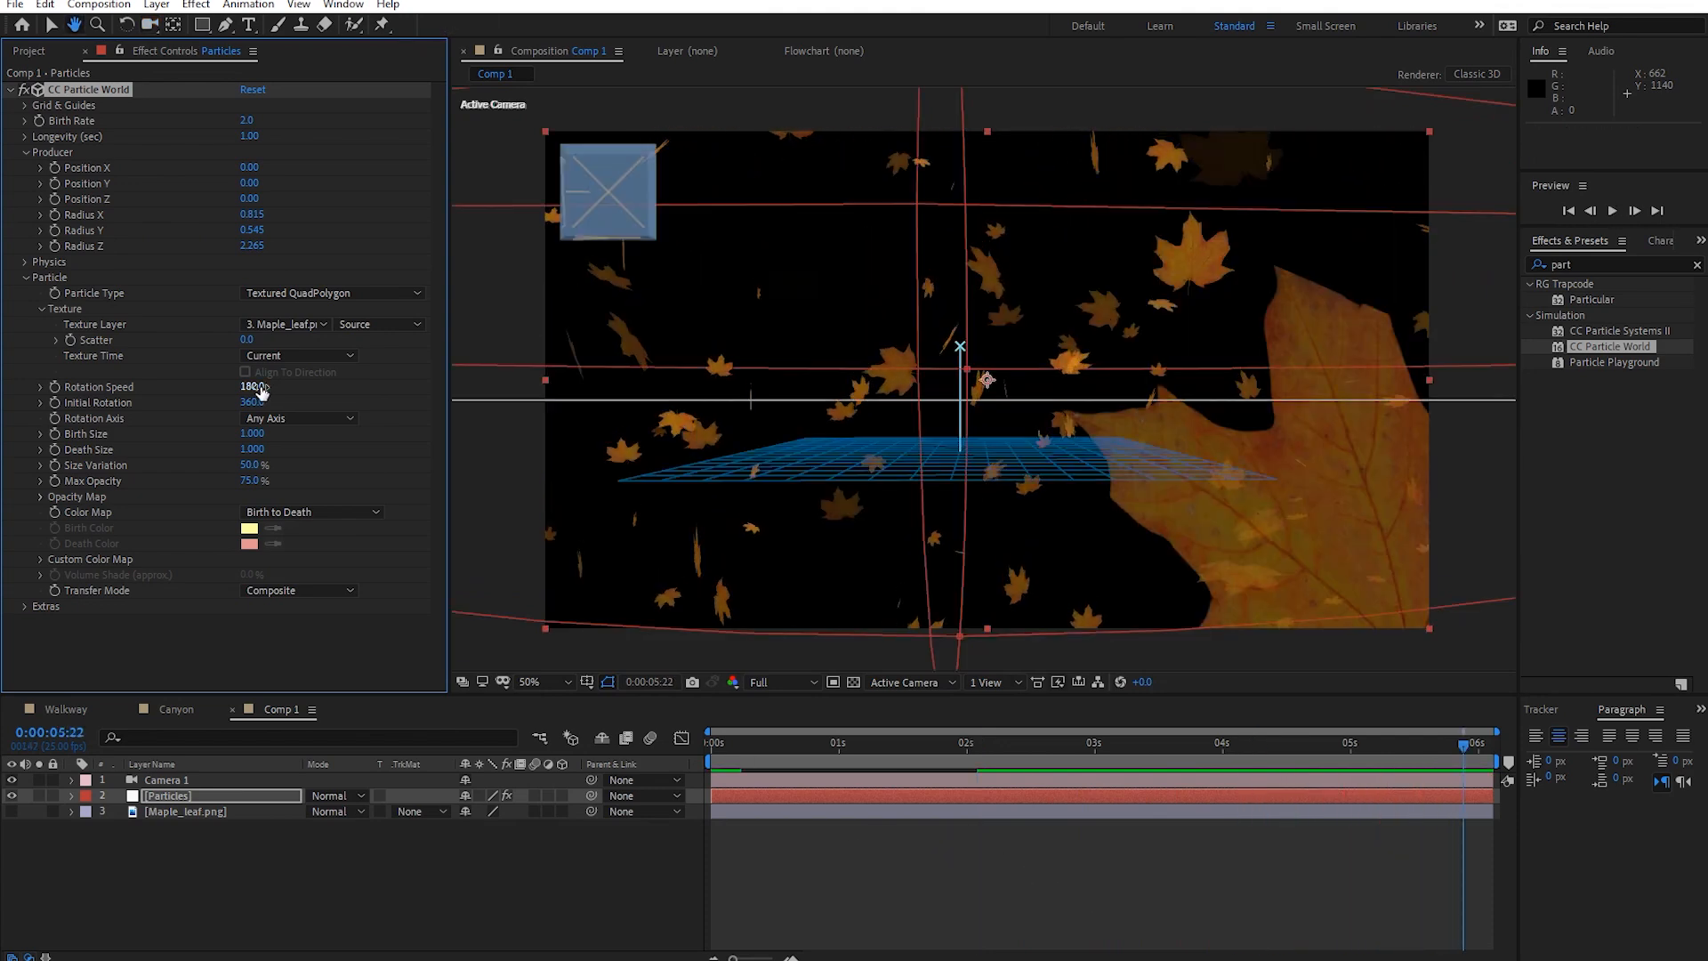
Set the particles' Gravity to 1.030 and the Gravity Vector to X 1 and Y 0, previewing the leaves.
left_click(25, 262)
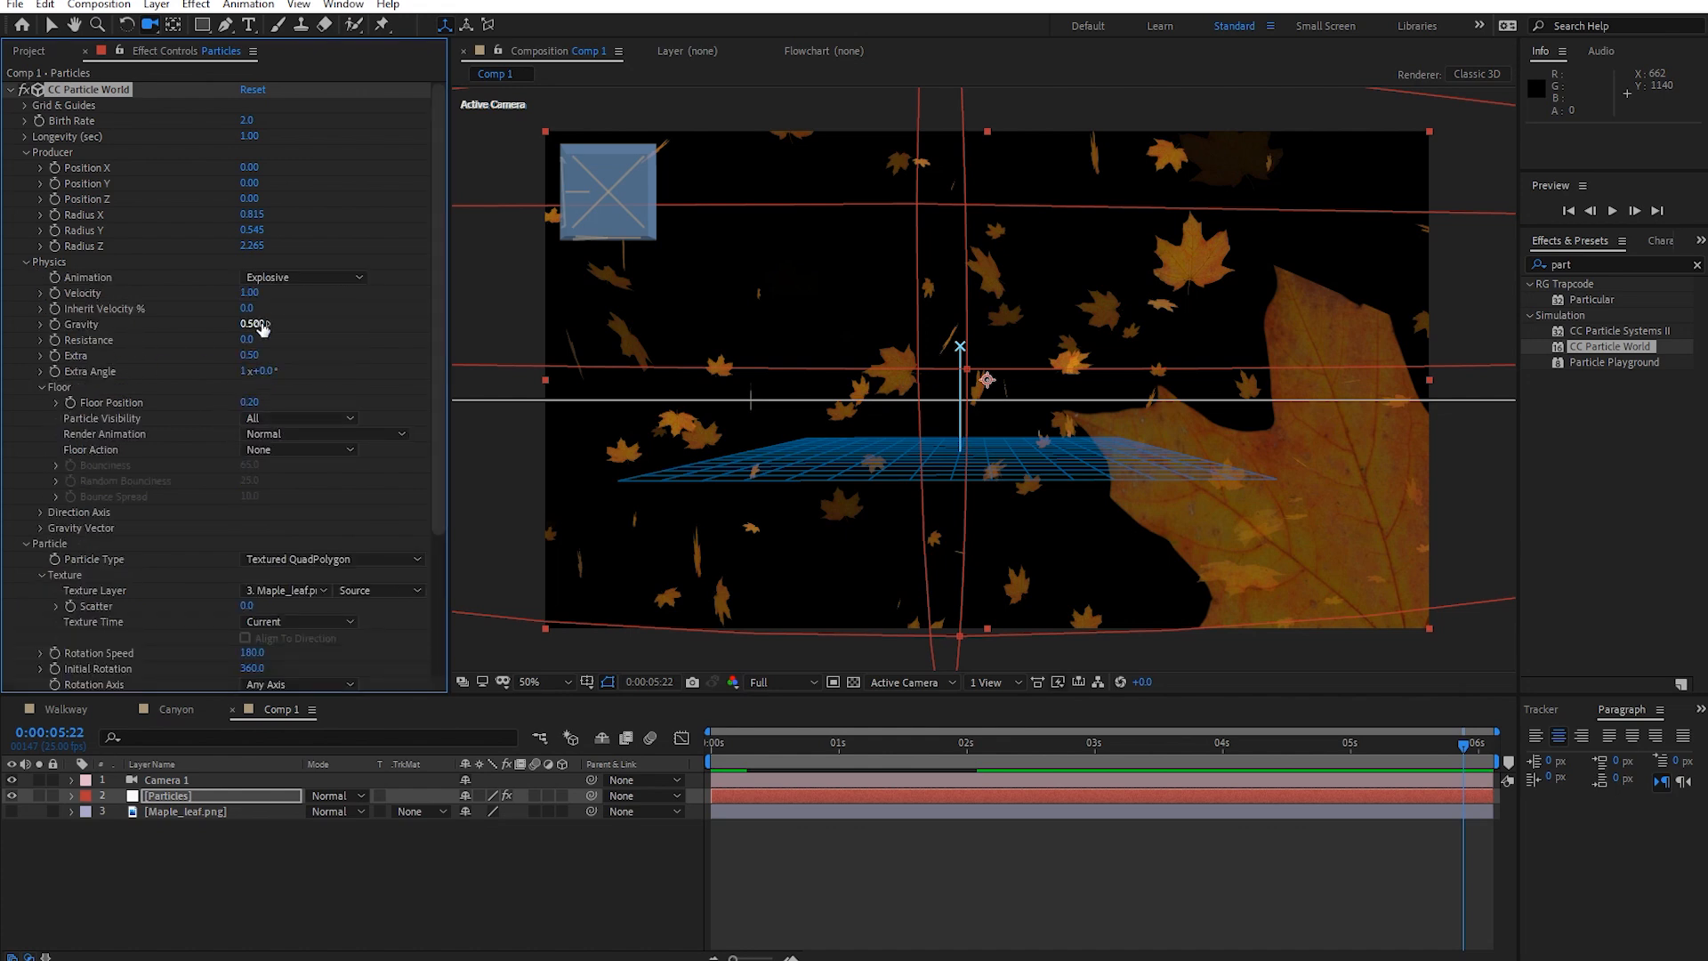
left_click_drag(249, 324, 305, 318)
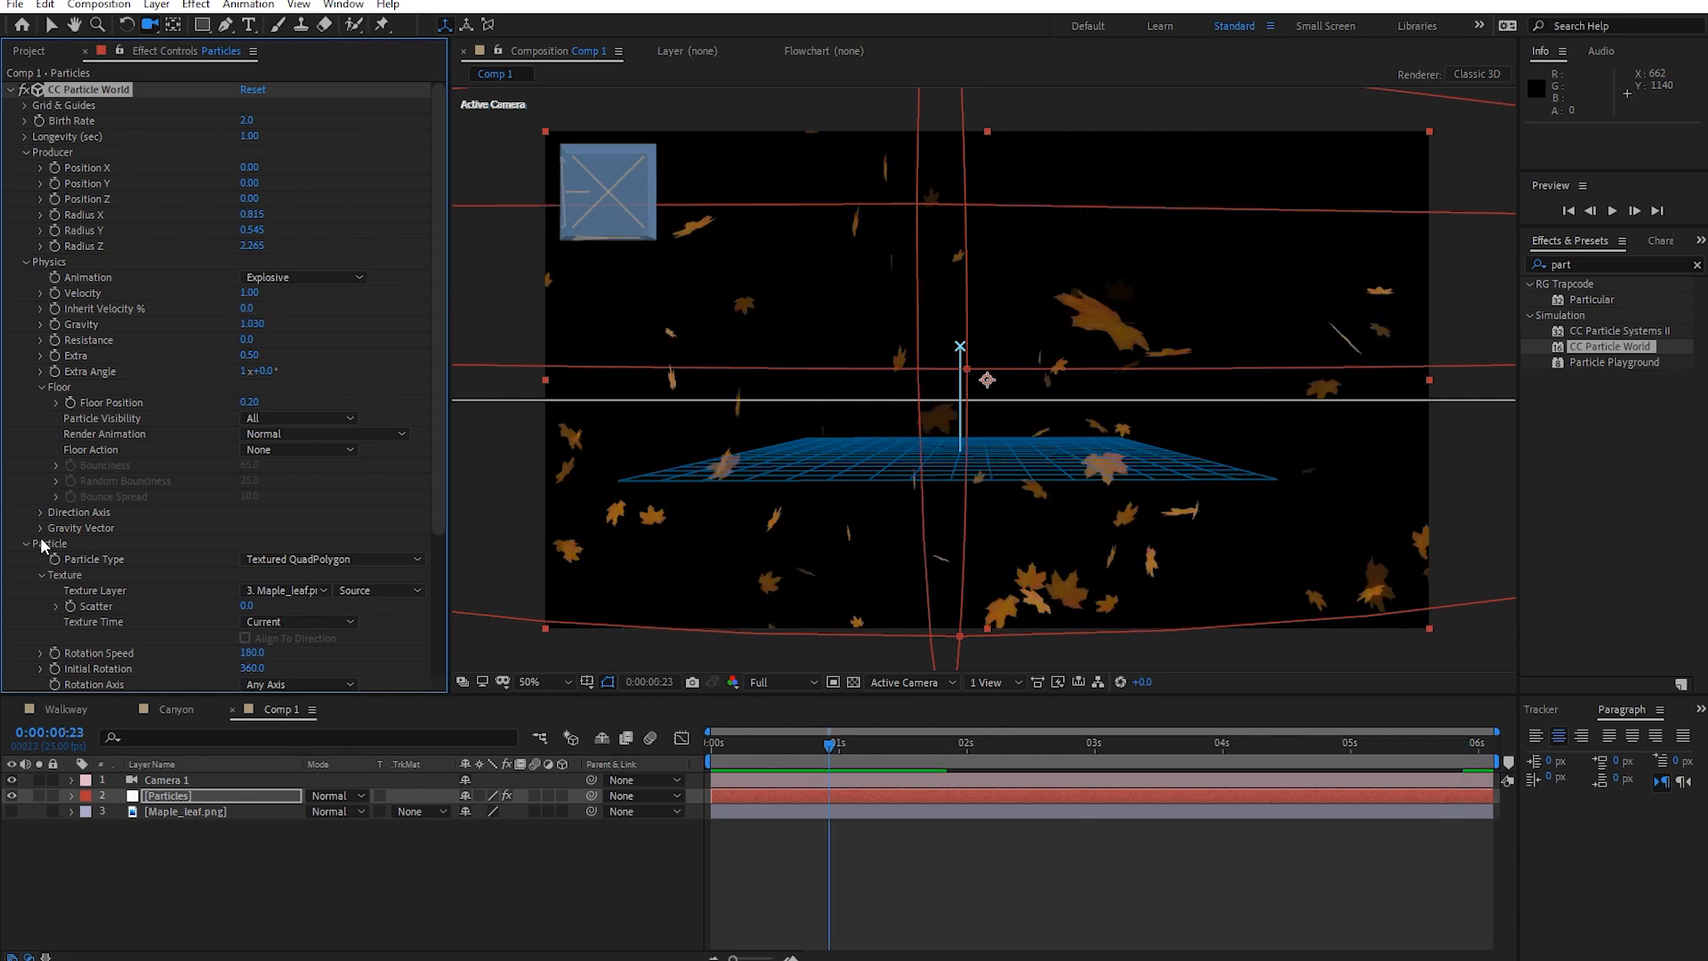
left_click(41, 526)
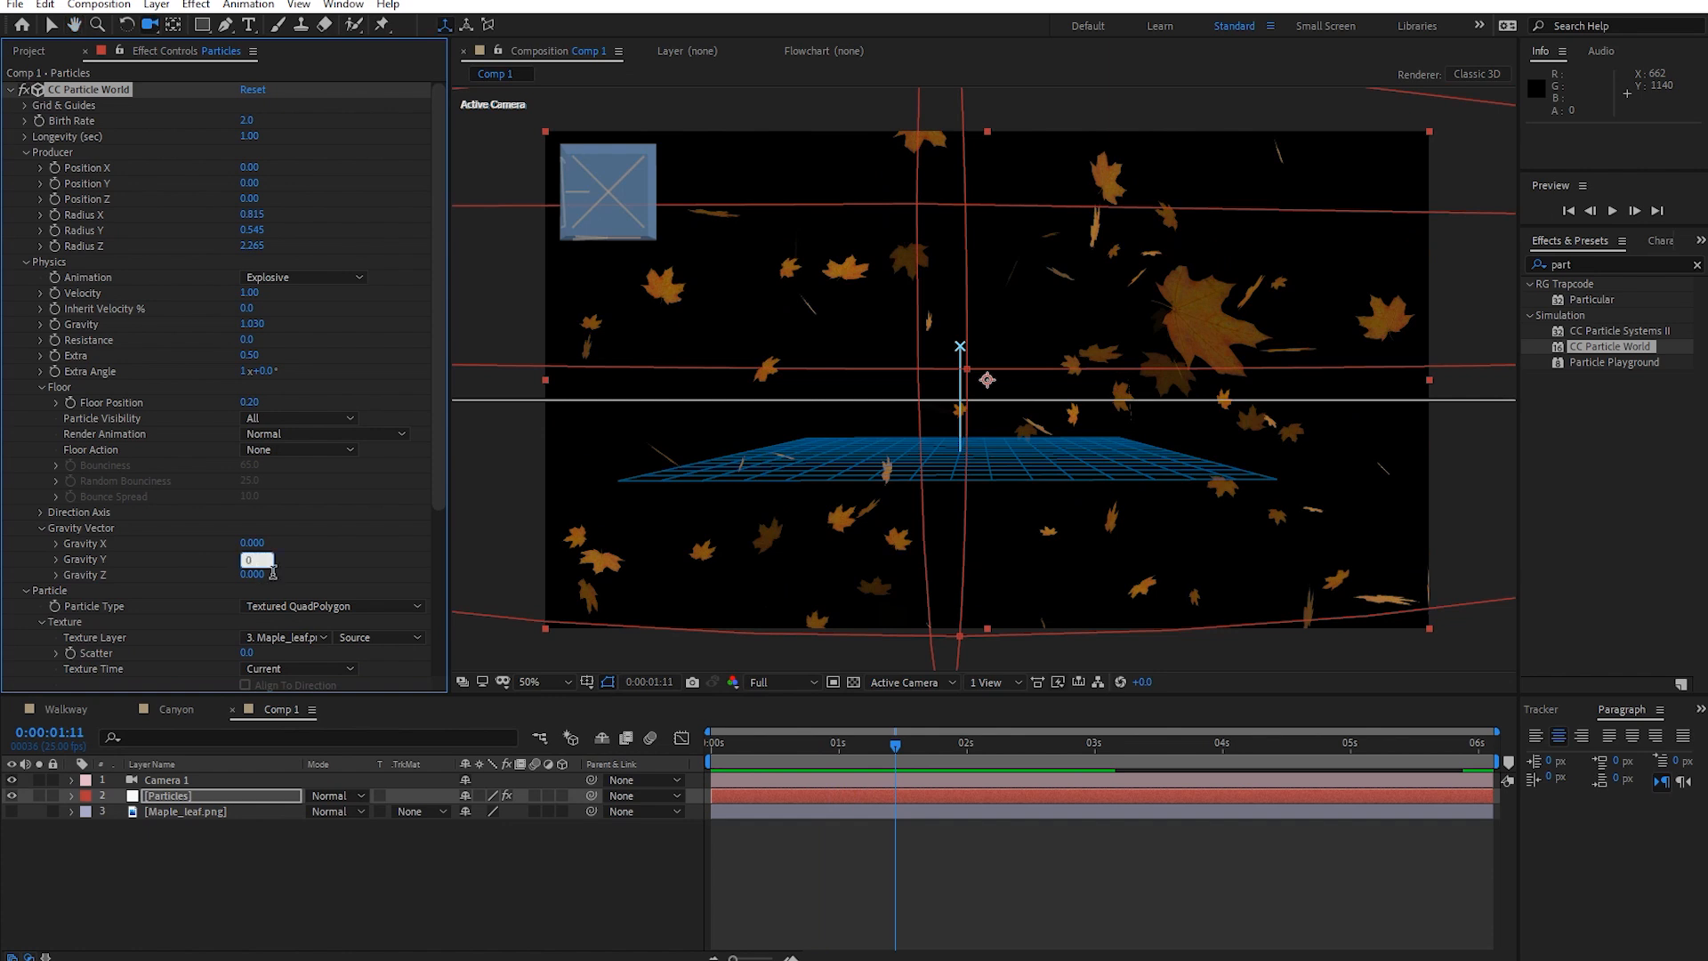
key("Return")
key("space")
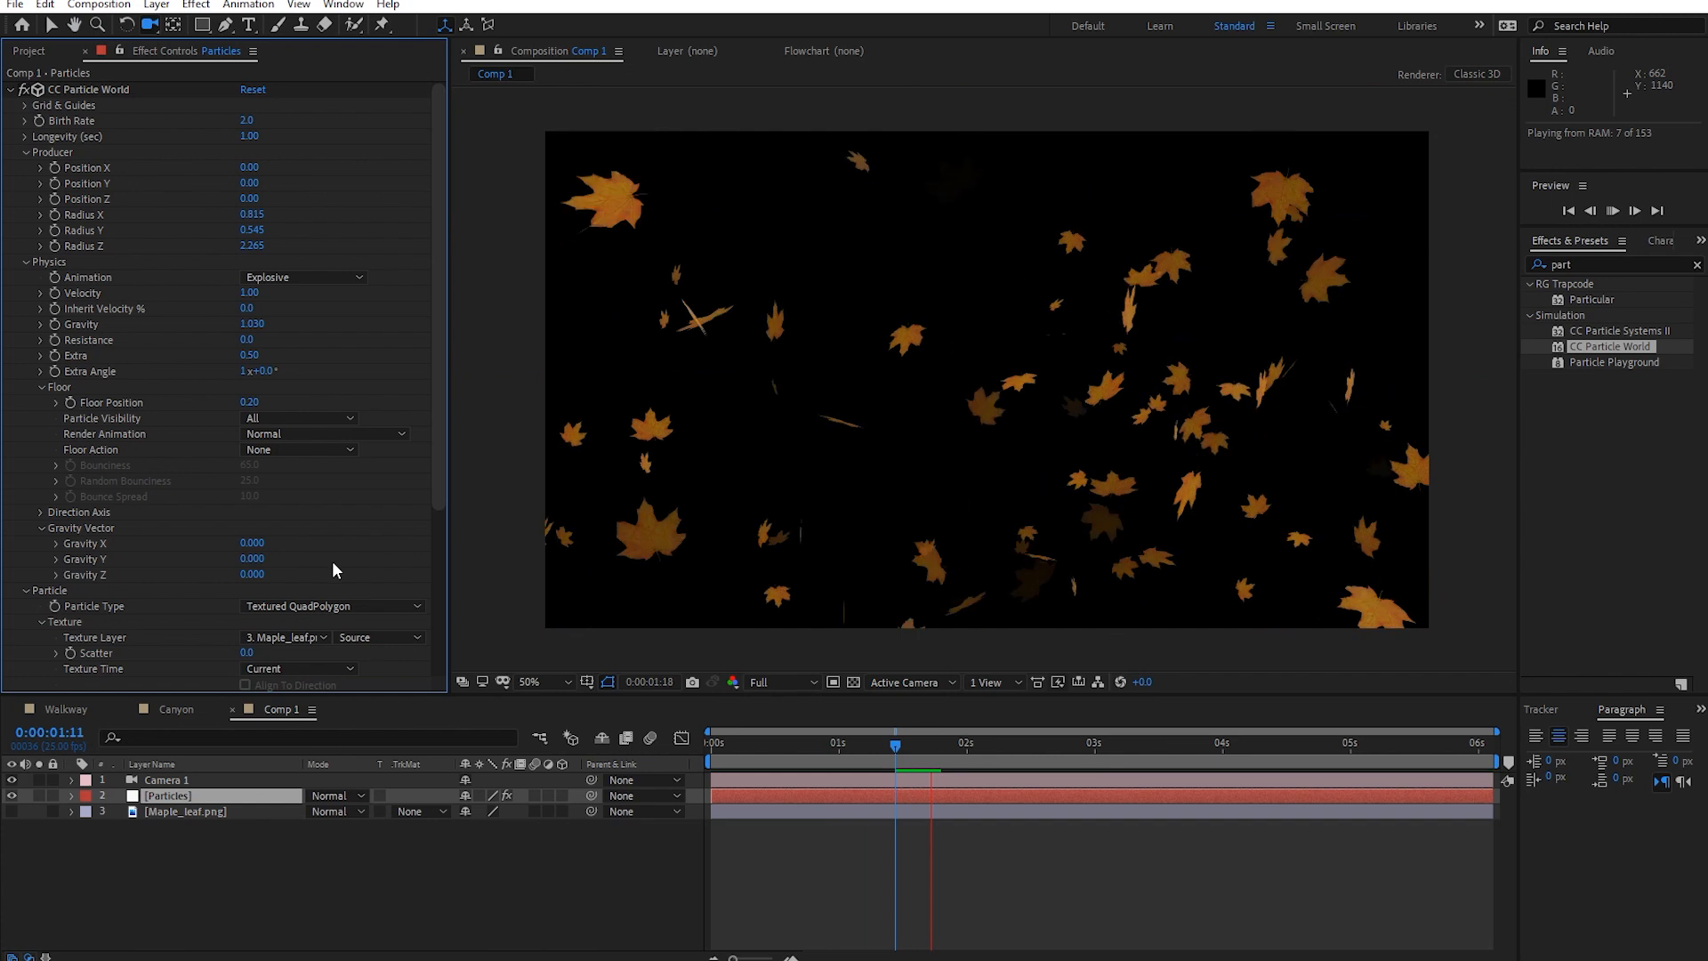
left_click_drag(256, 542, 366, 539)
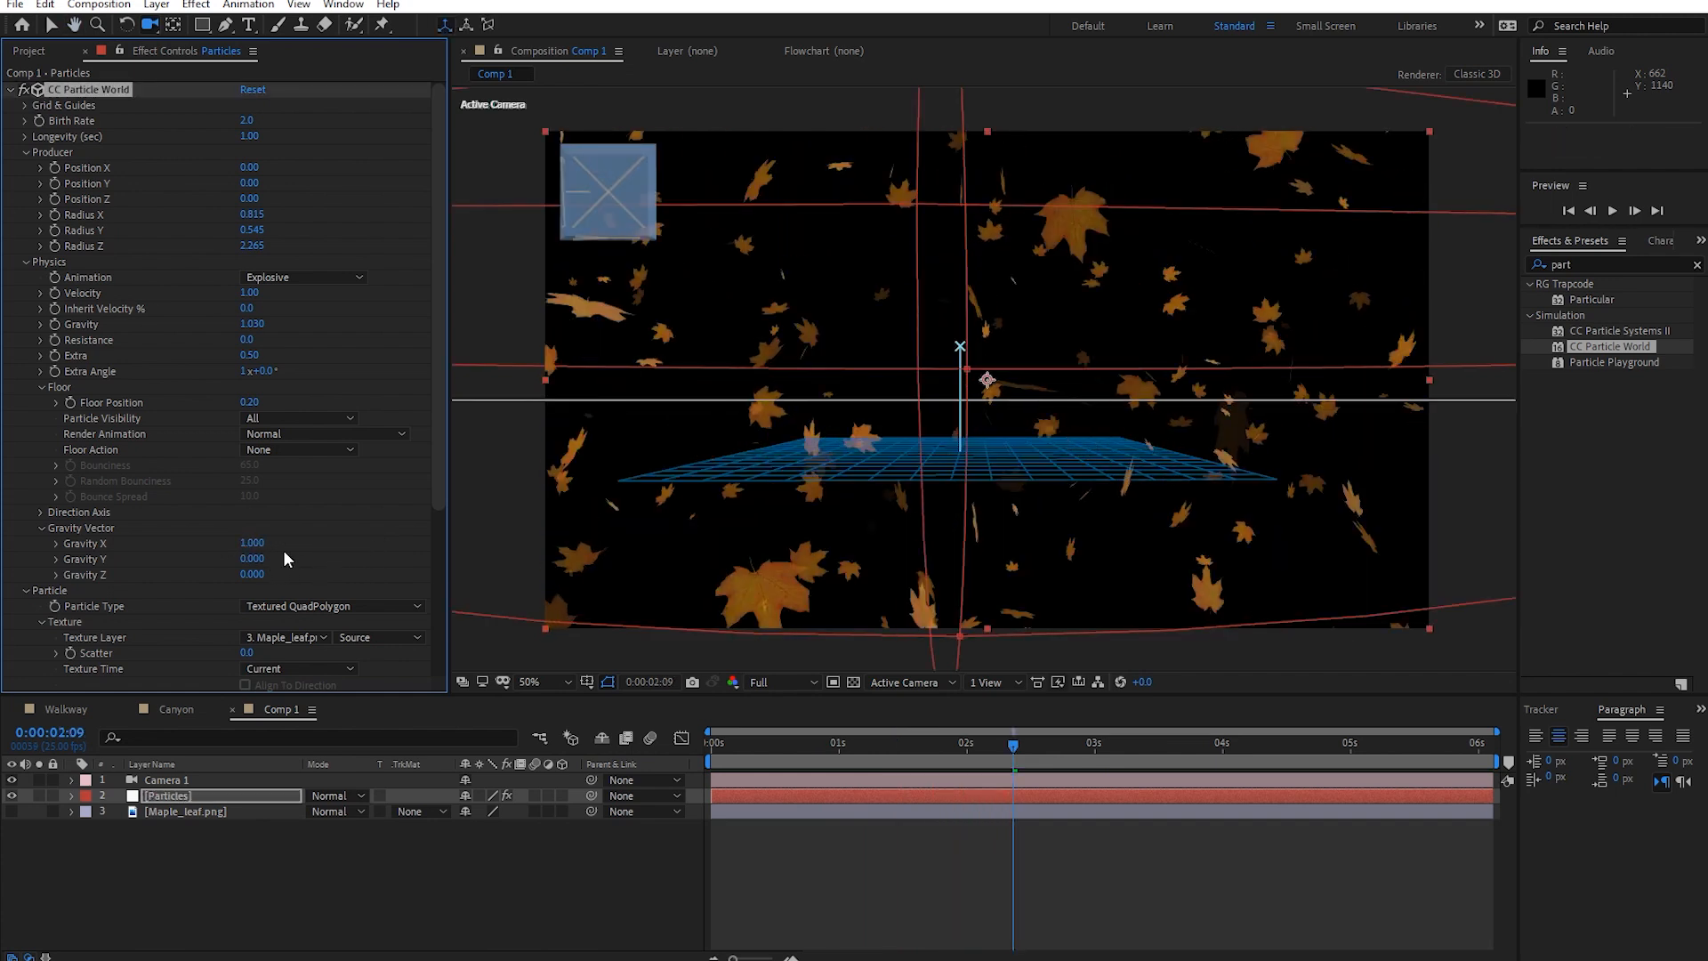
Preview the blowing leaves while orbiting the camera to view the particles from several angles.
key("space")
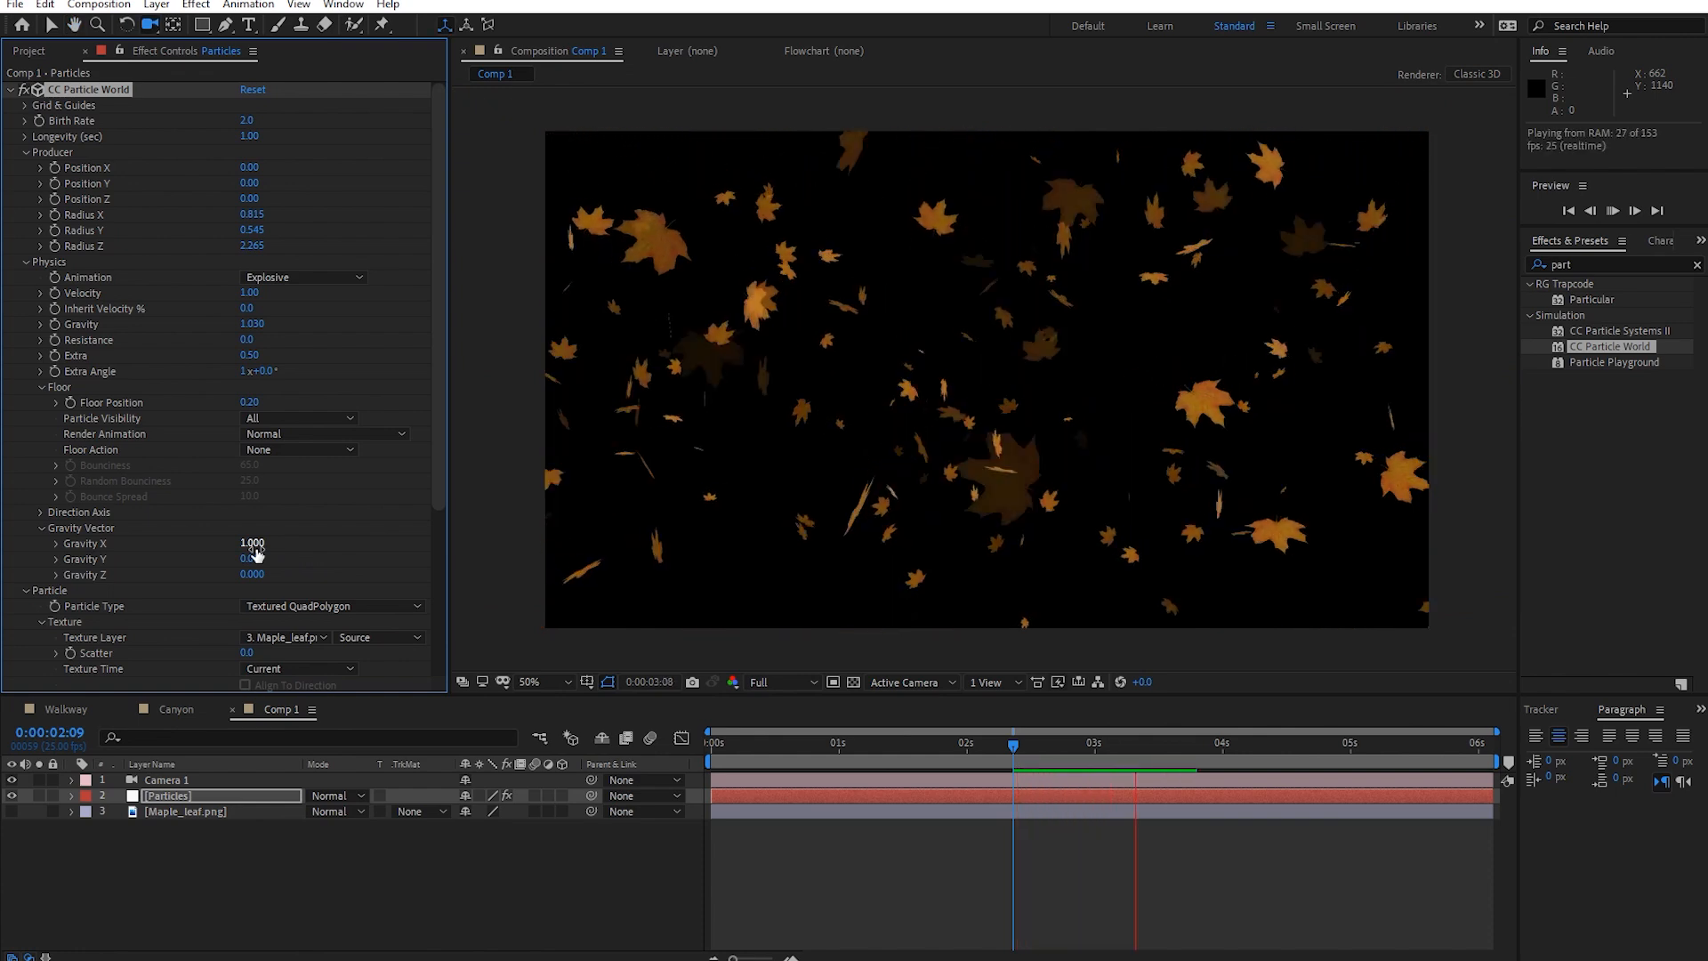
key("space")
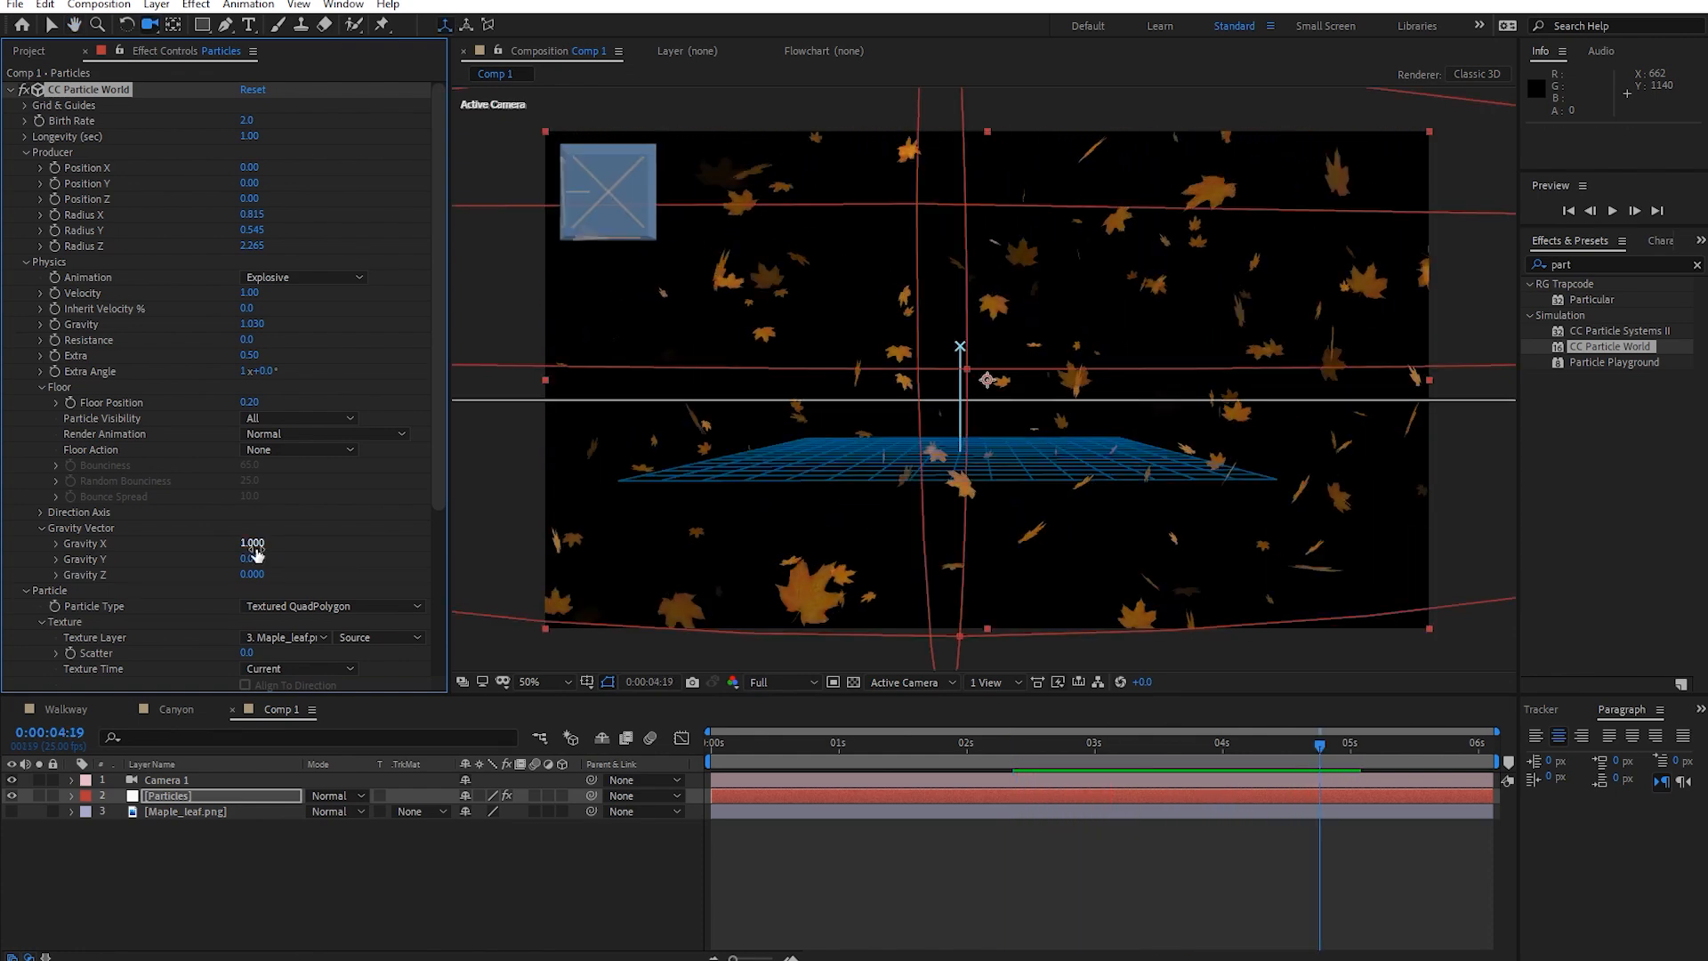
left_click_drag(696, 240, 623, 212)
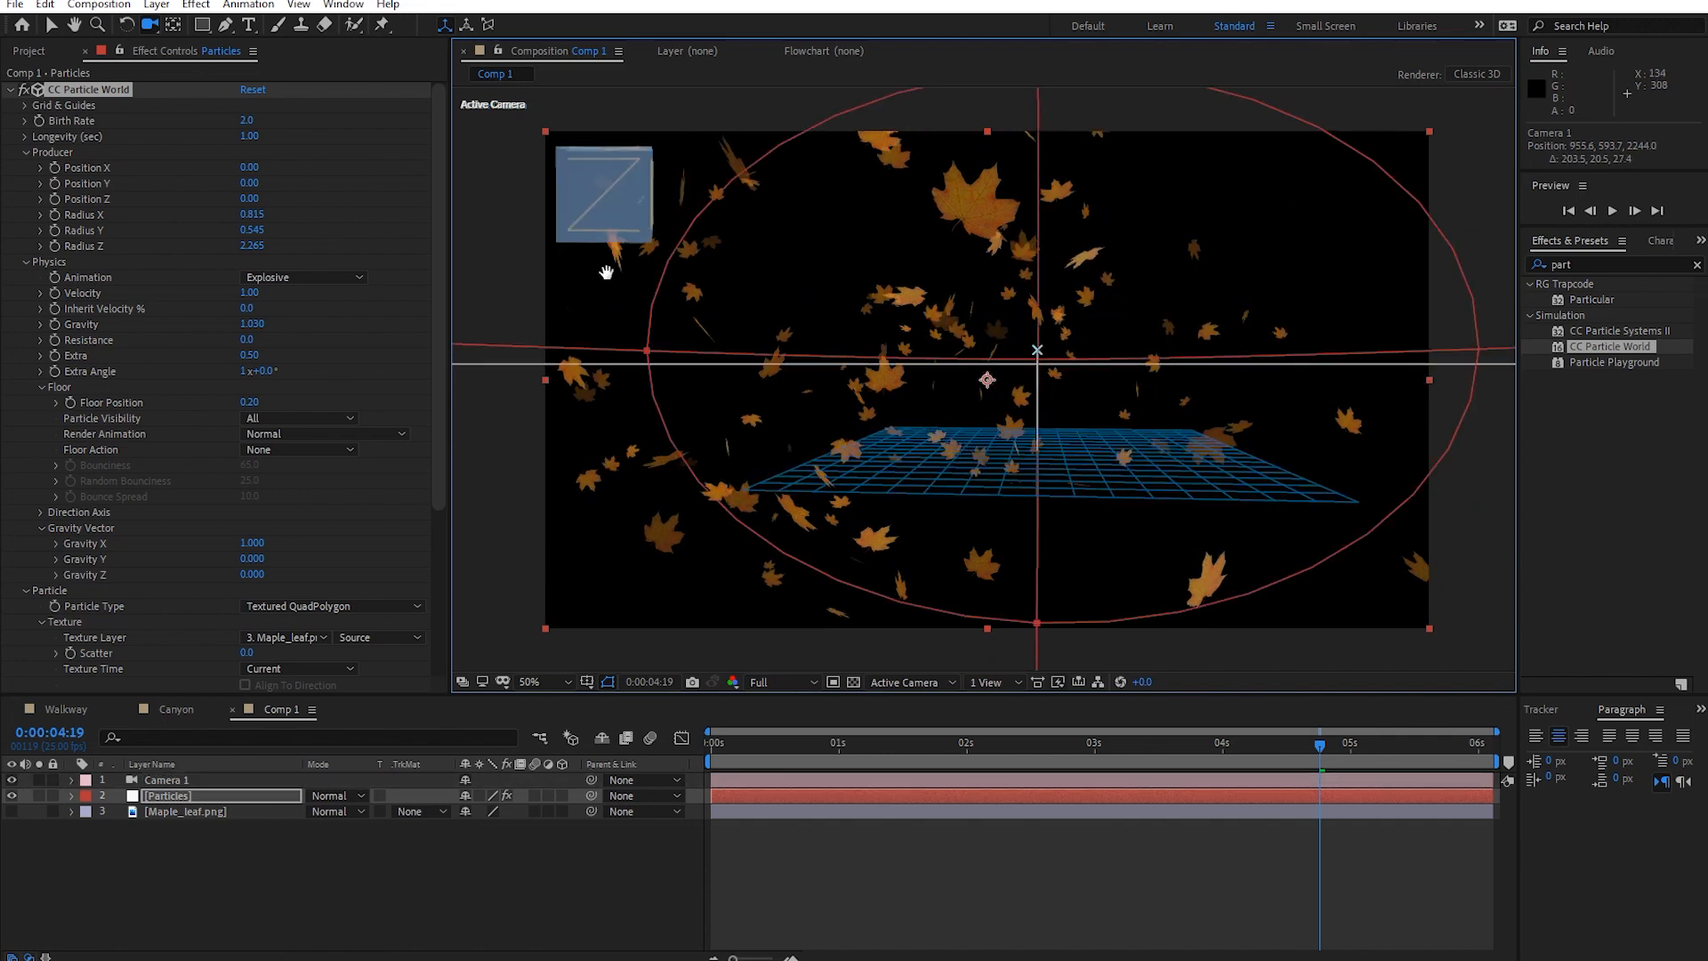
key("space")
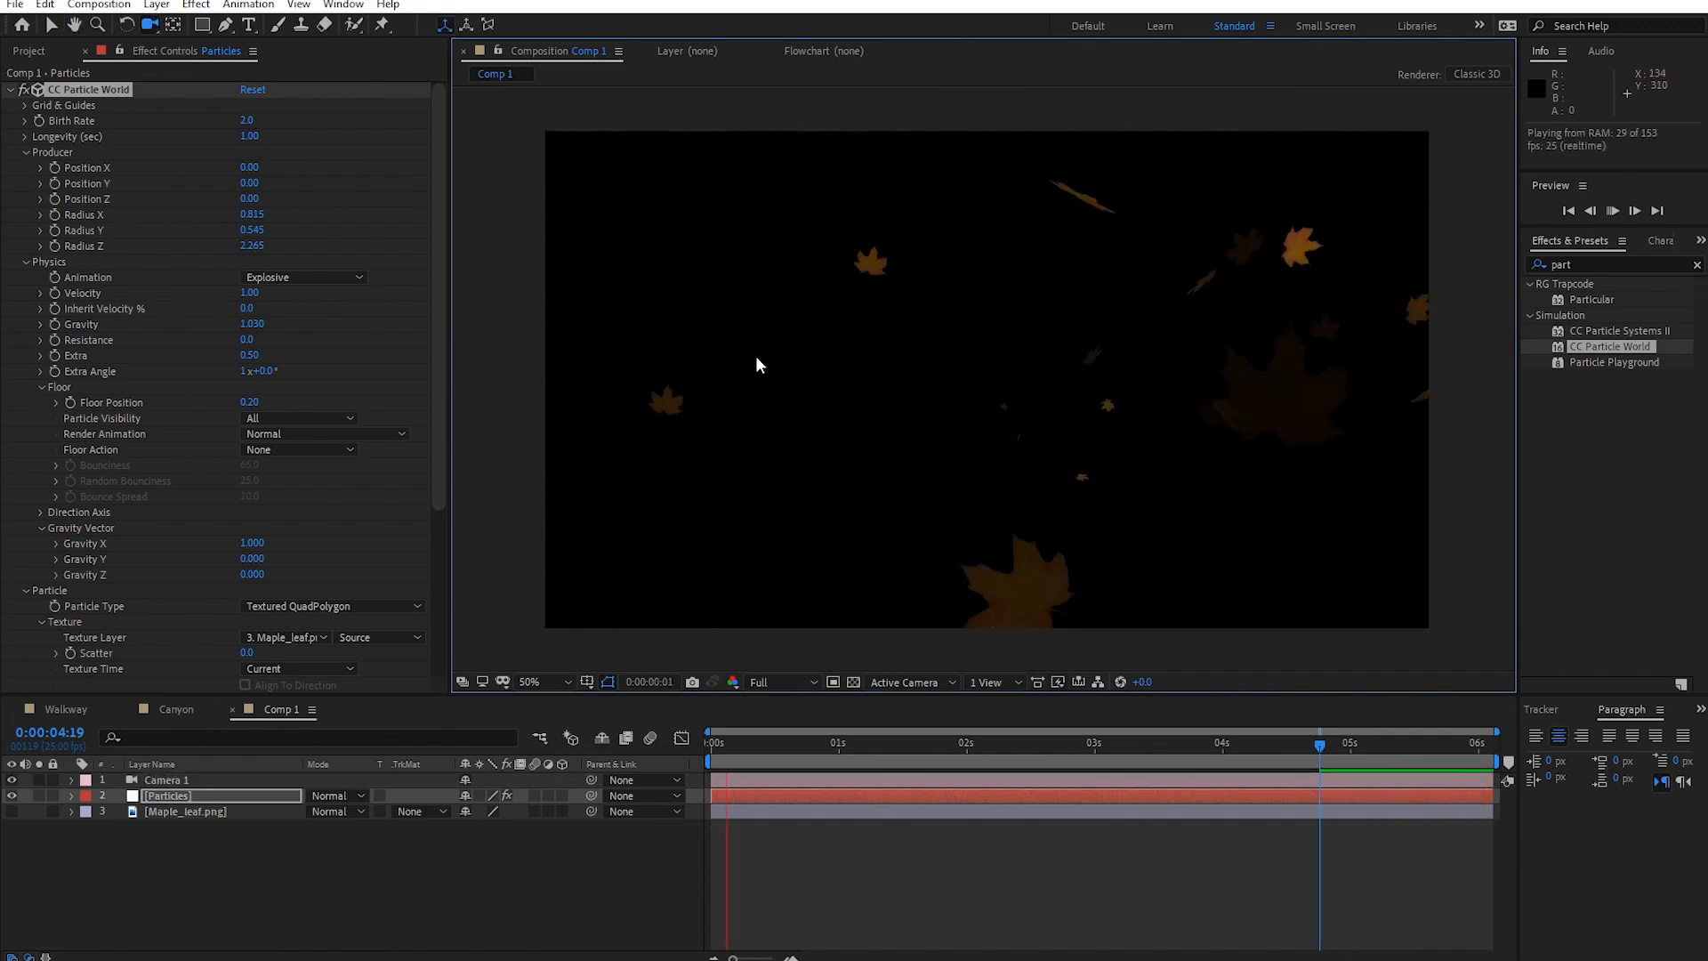
key("space")
left_click_drag(964, 370, 893, 440)
key("space")
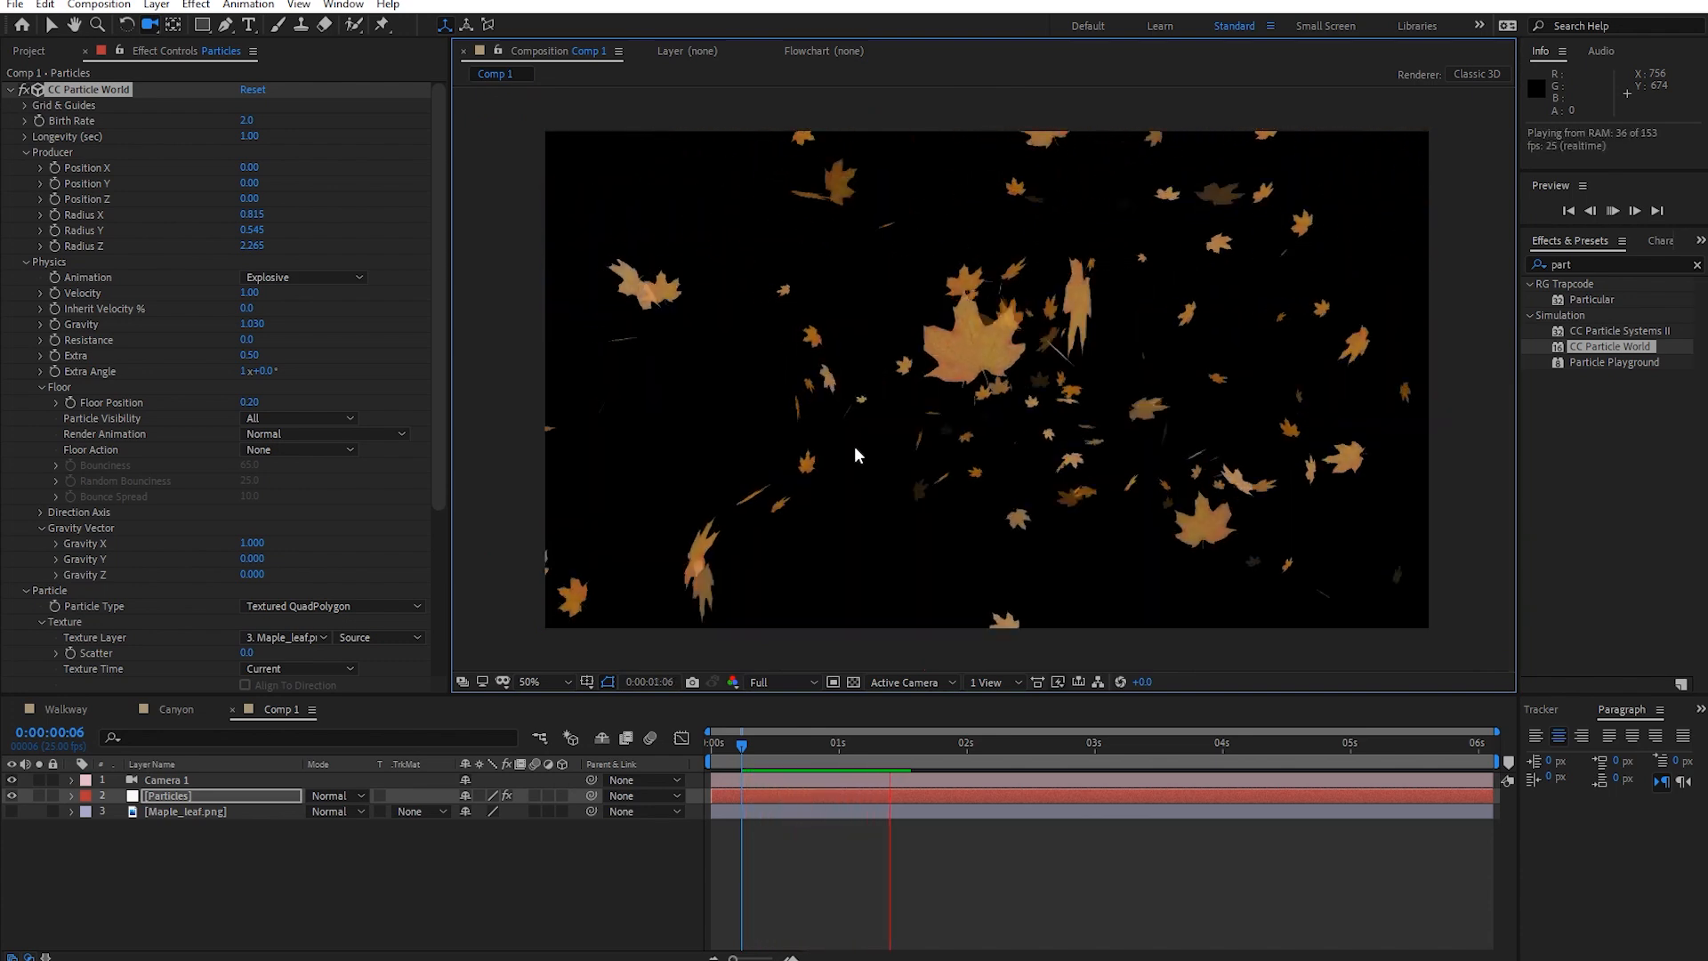
key("space")
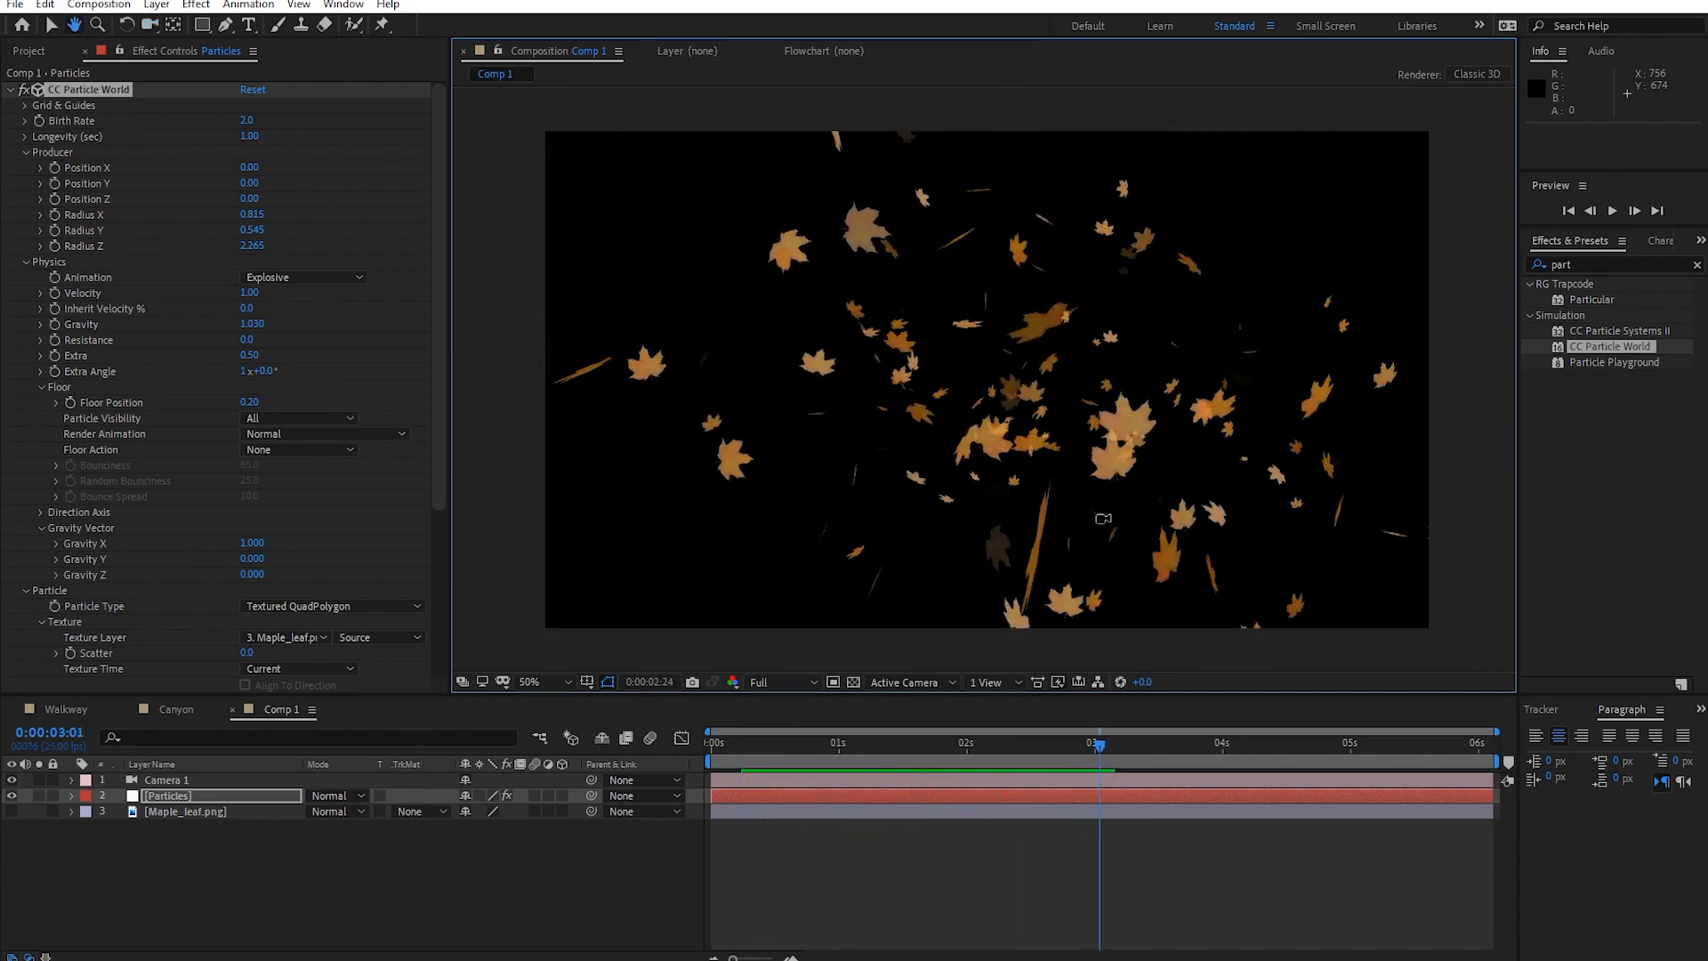
left_click_drag(1083, 516, 1110, 511)
key("space")
key("space")
key("space")
key("space")
Delete the Camera 1 layer and preview the leaves from the default view.
left_click(192, 781)
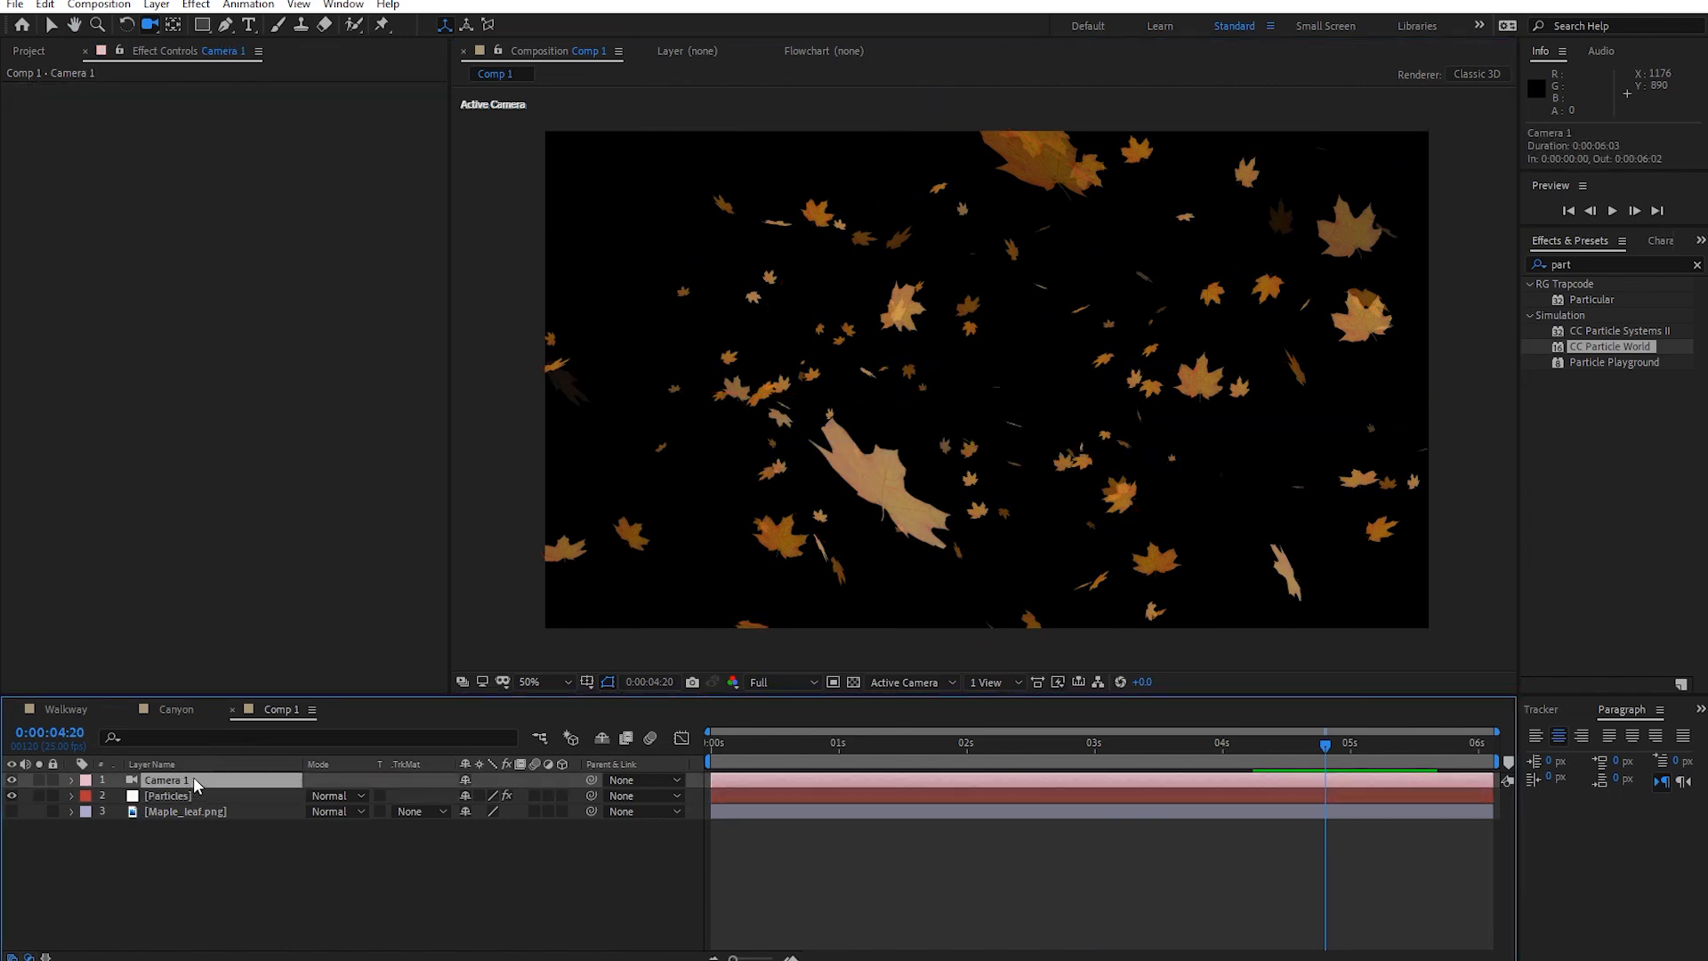
key("Delete")
key("space")
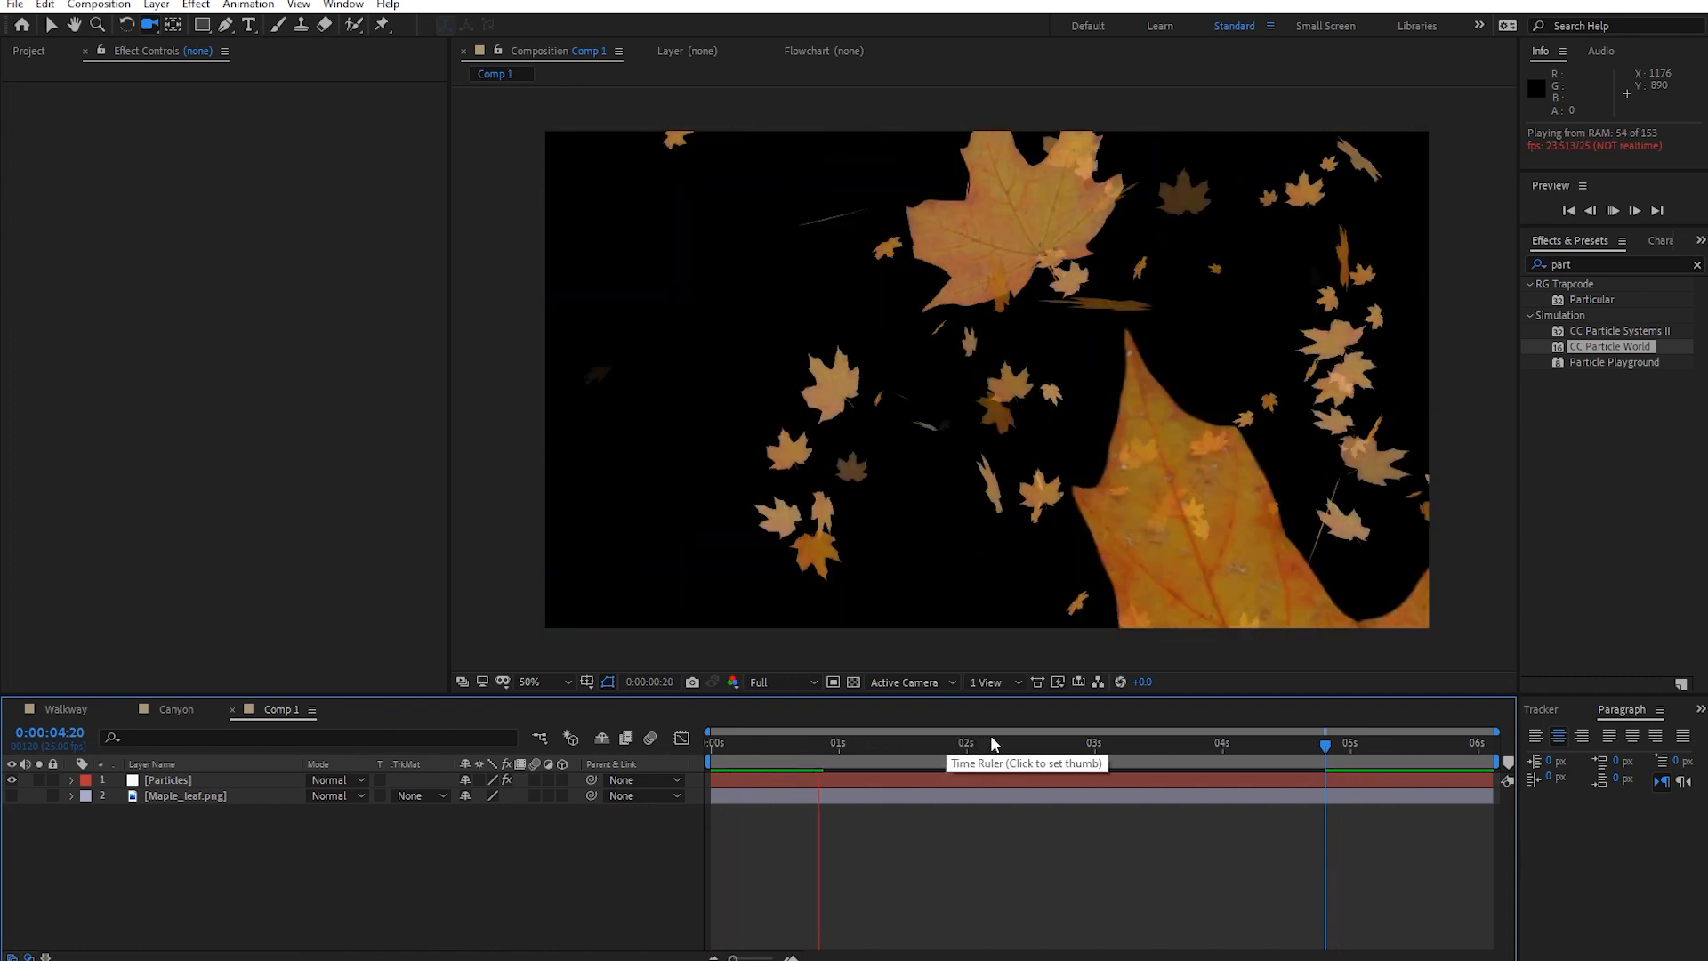
left_click(783, 742)
Try a Gravity Vector of X -1 and Y 1 on the Particles layer and preview the leaf motion.
left_click(165, 794)
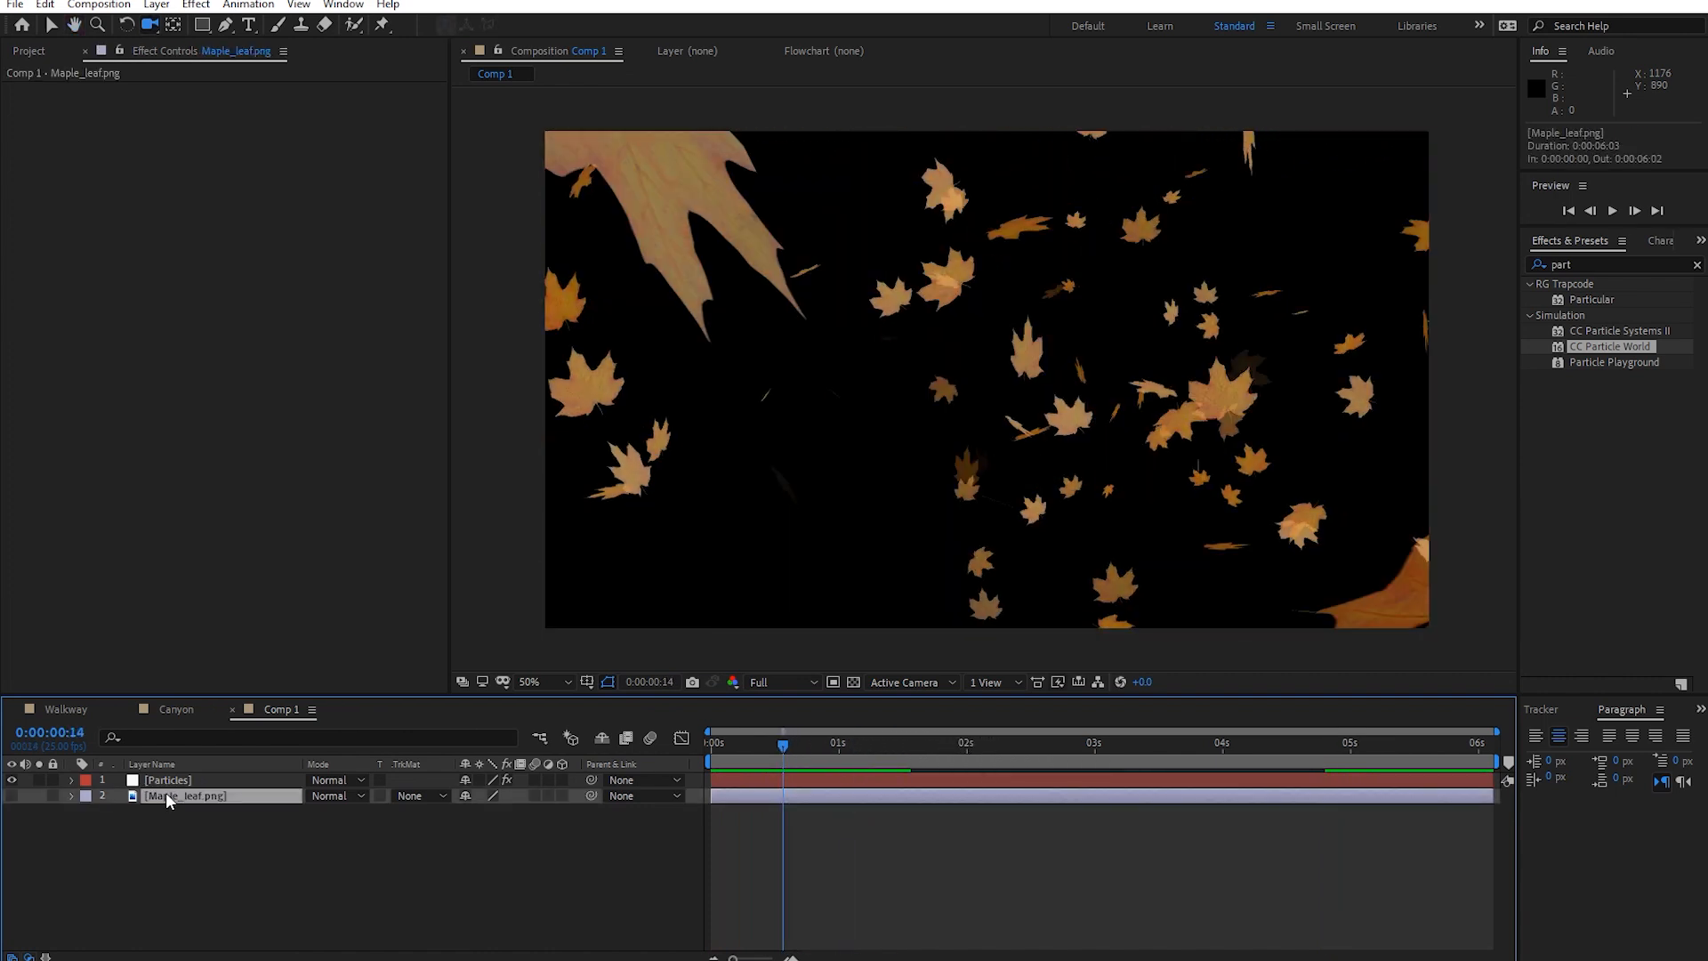
left_click(165, 781)
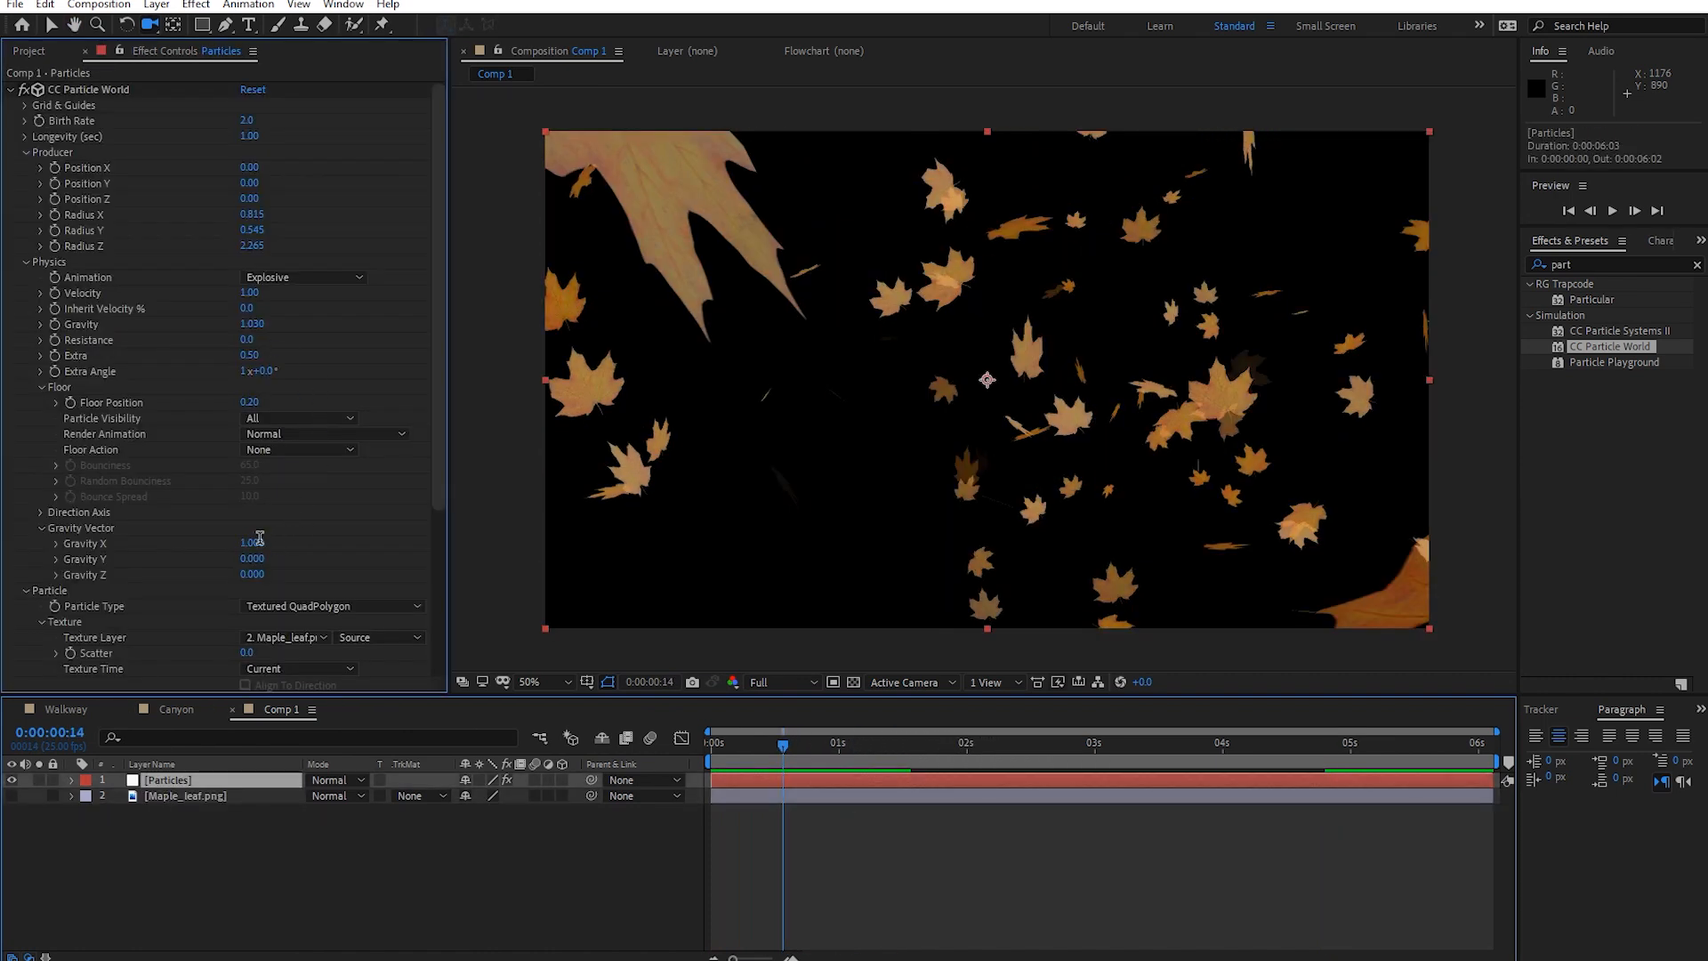
type("-1")
key("Return")
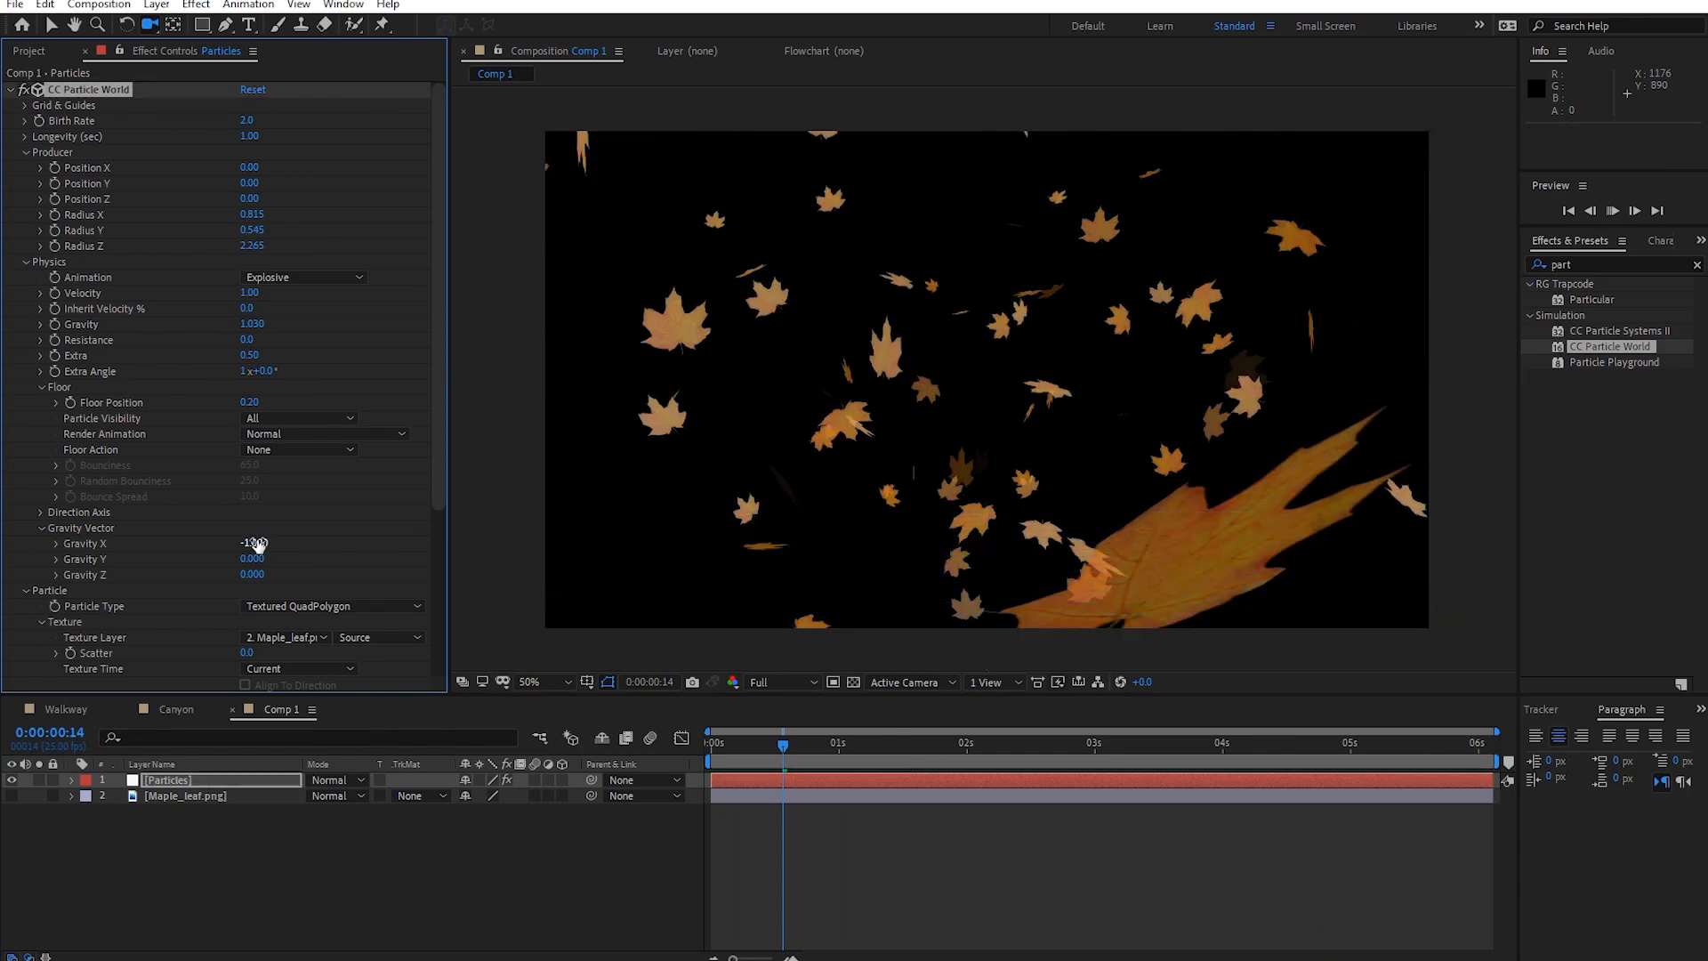
key("space")
left_click(255, 543)
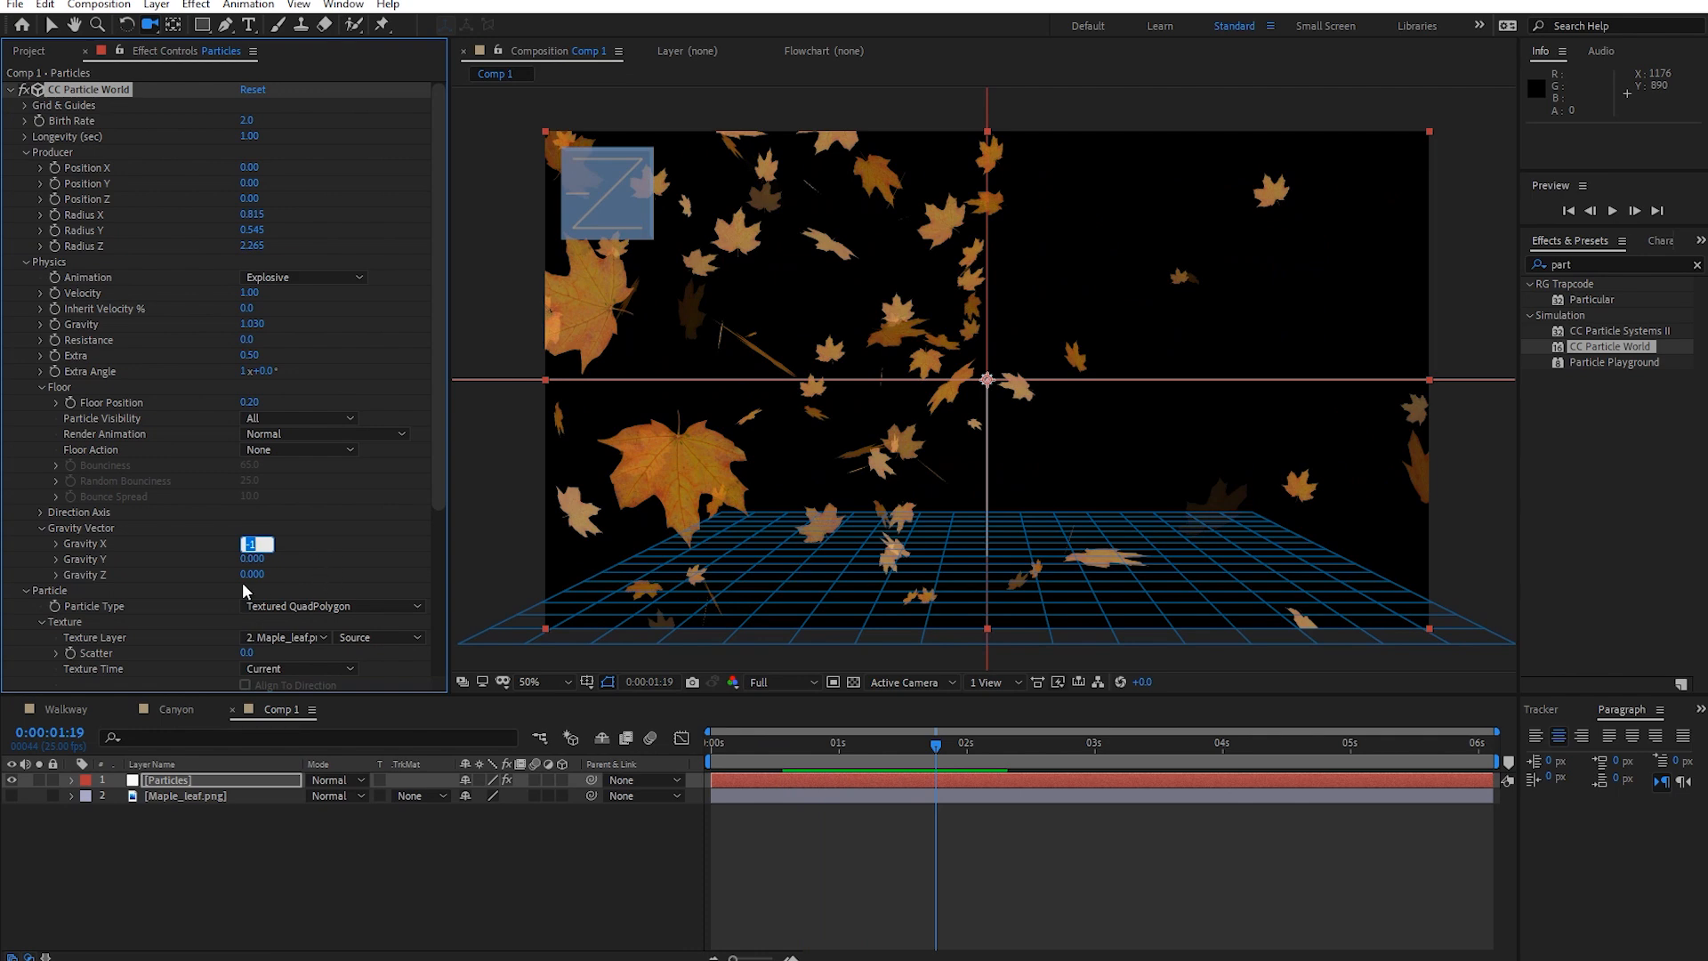
key("Return")
key("Return")
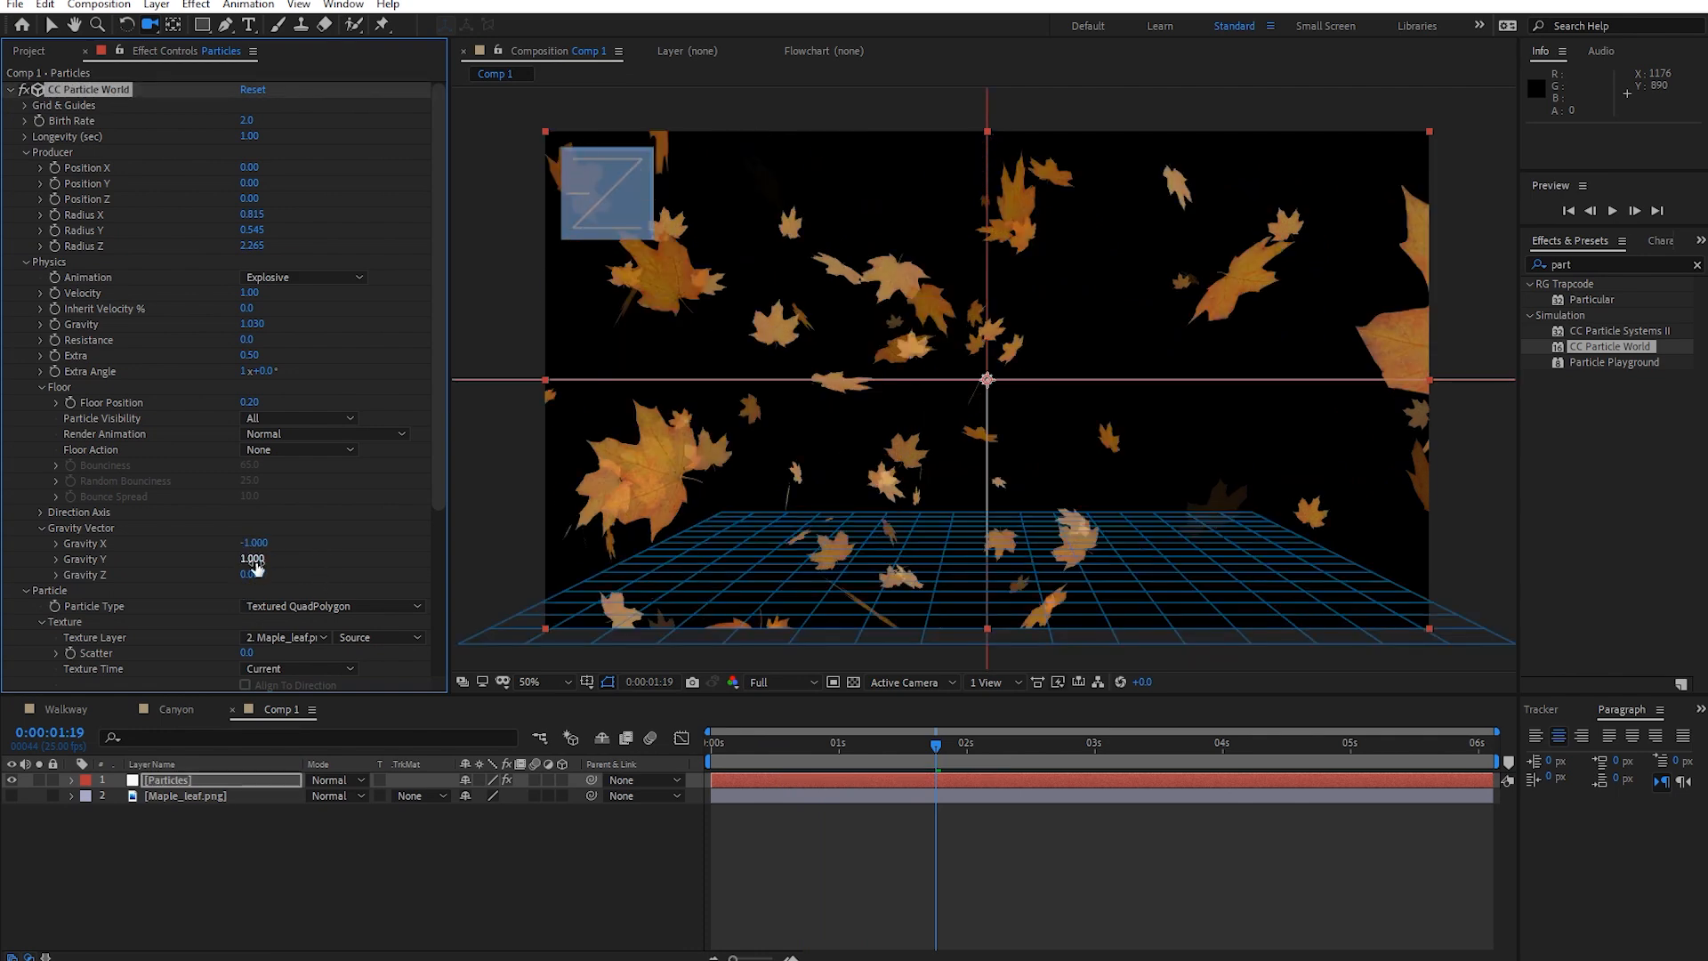
key("space")
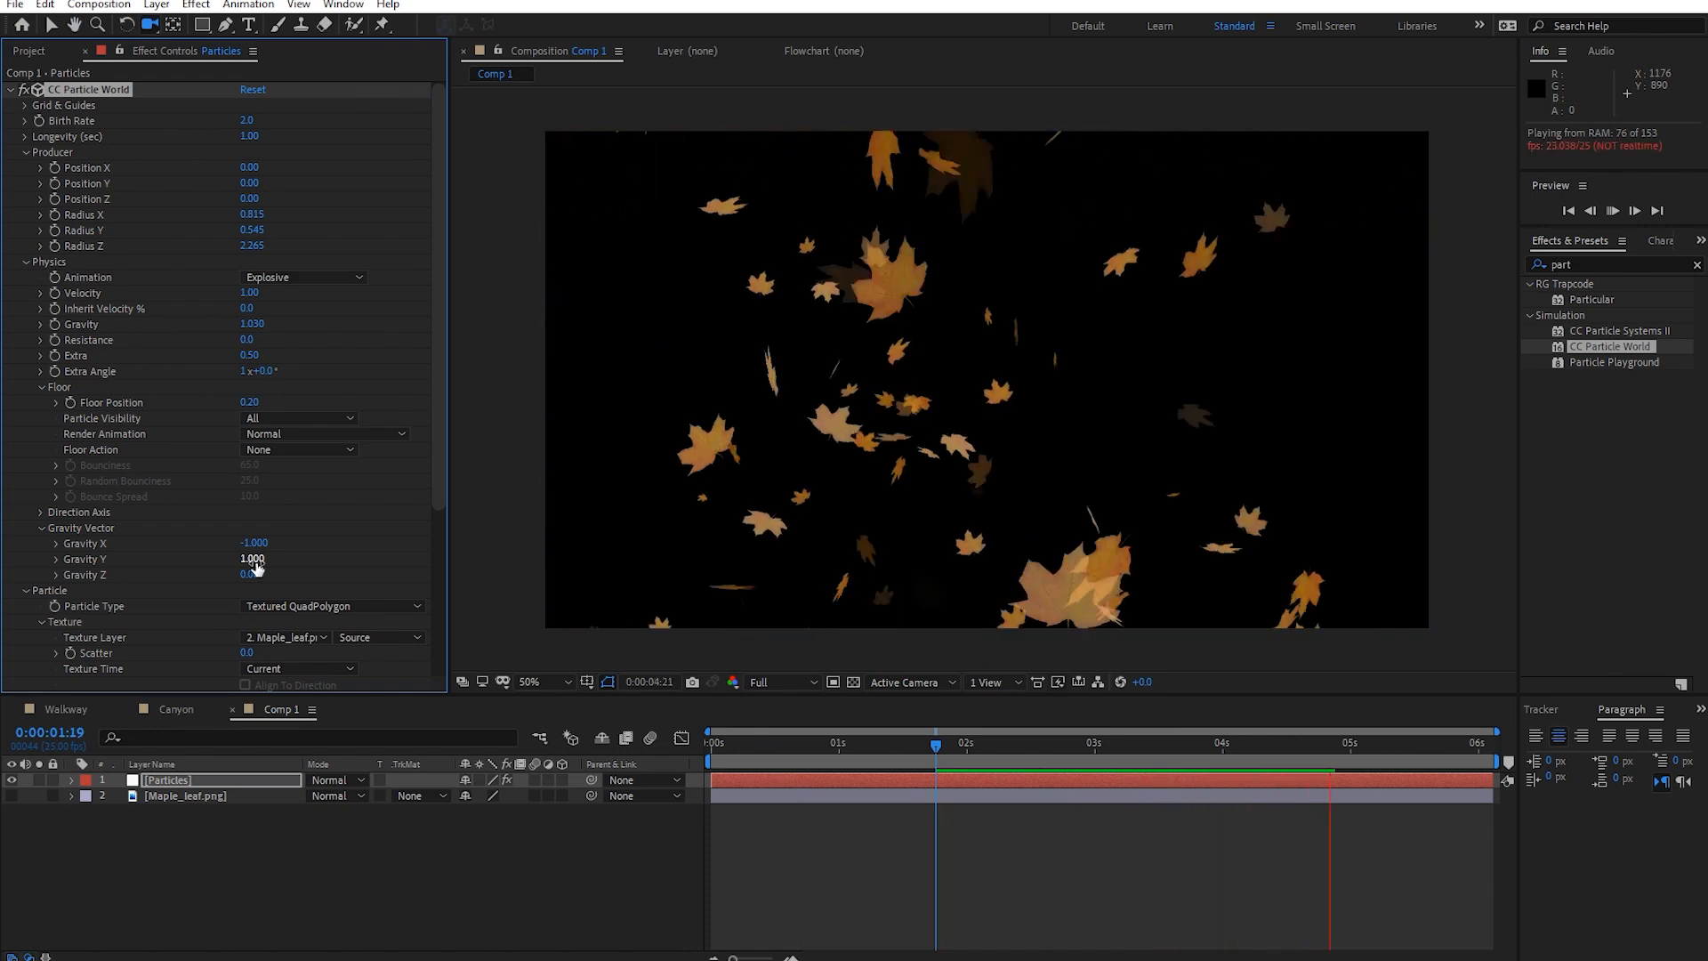
Set the Gravity Vector to X 1 and Y -1 on the leaf particles while previewing the motion.
left_click(261, 541)
type("1")
key("Return")
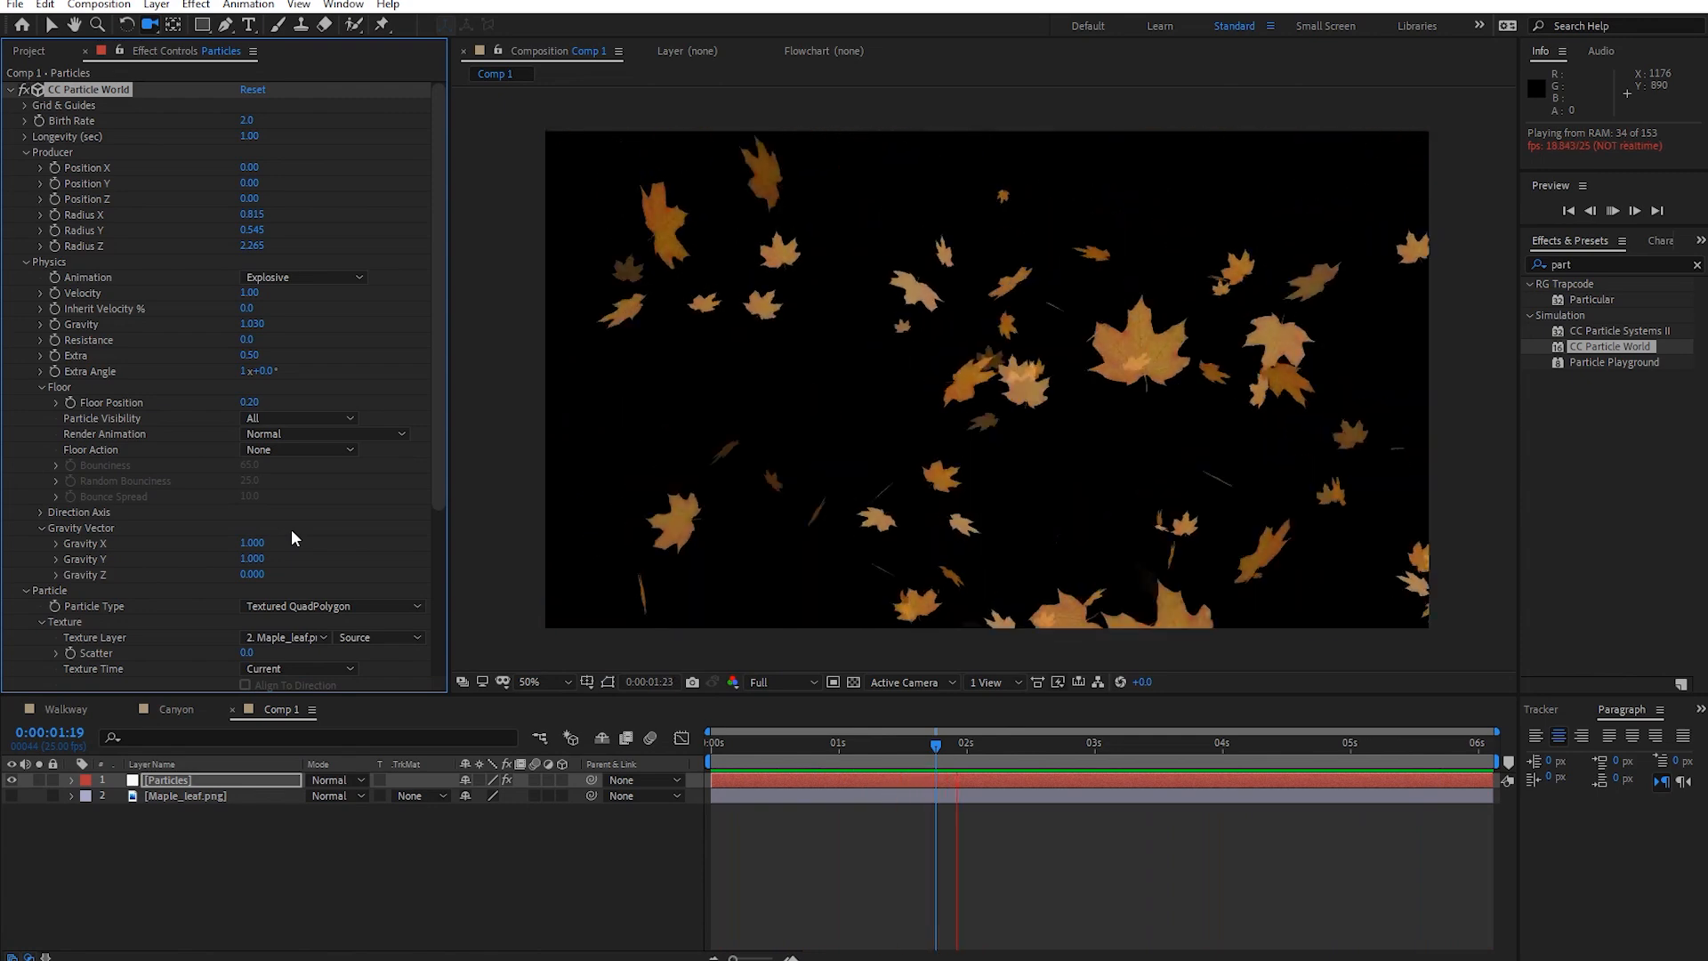
left_click(270, 558)
type("-")
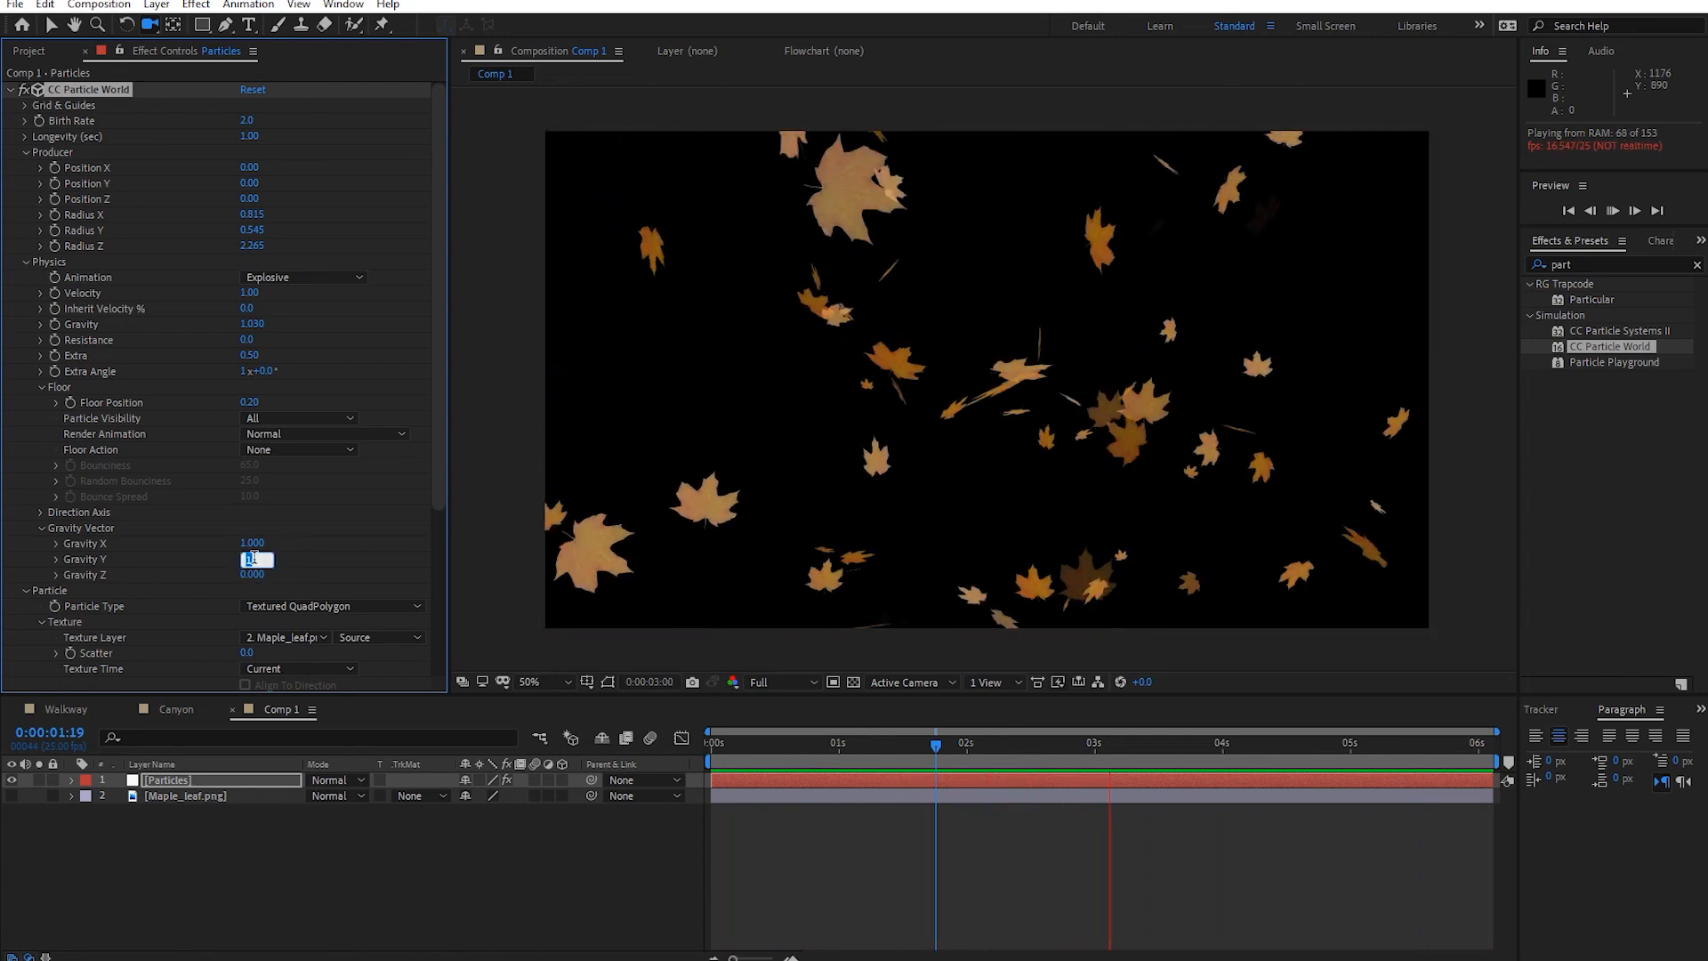
type("1")
key("Return")
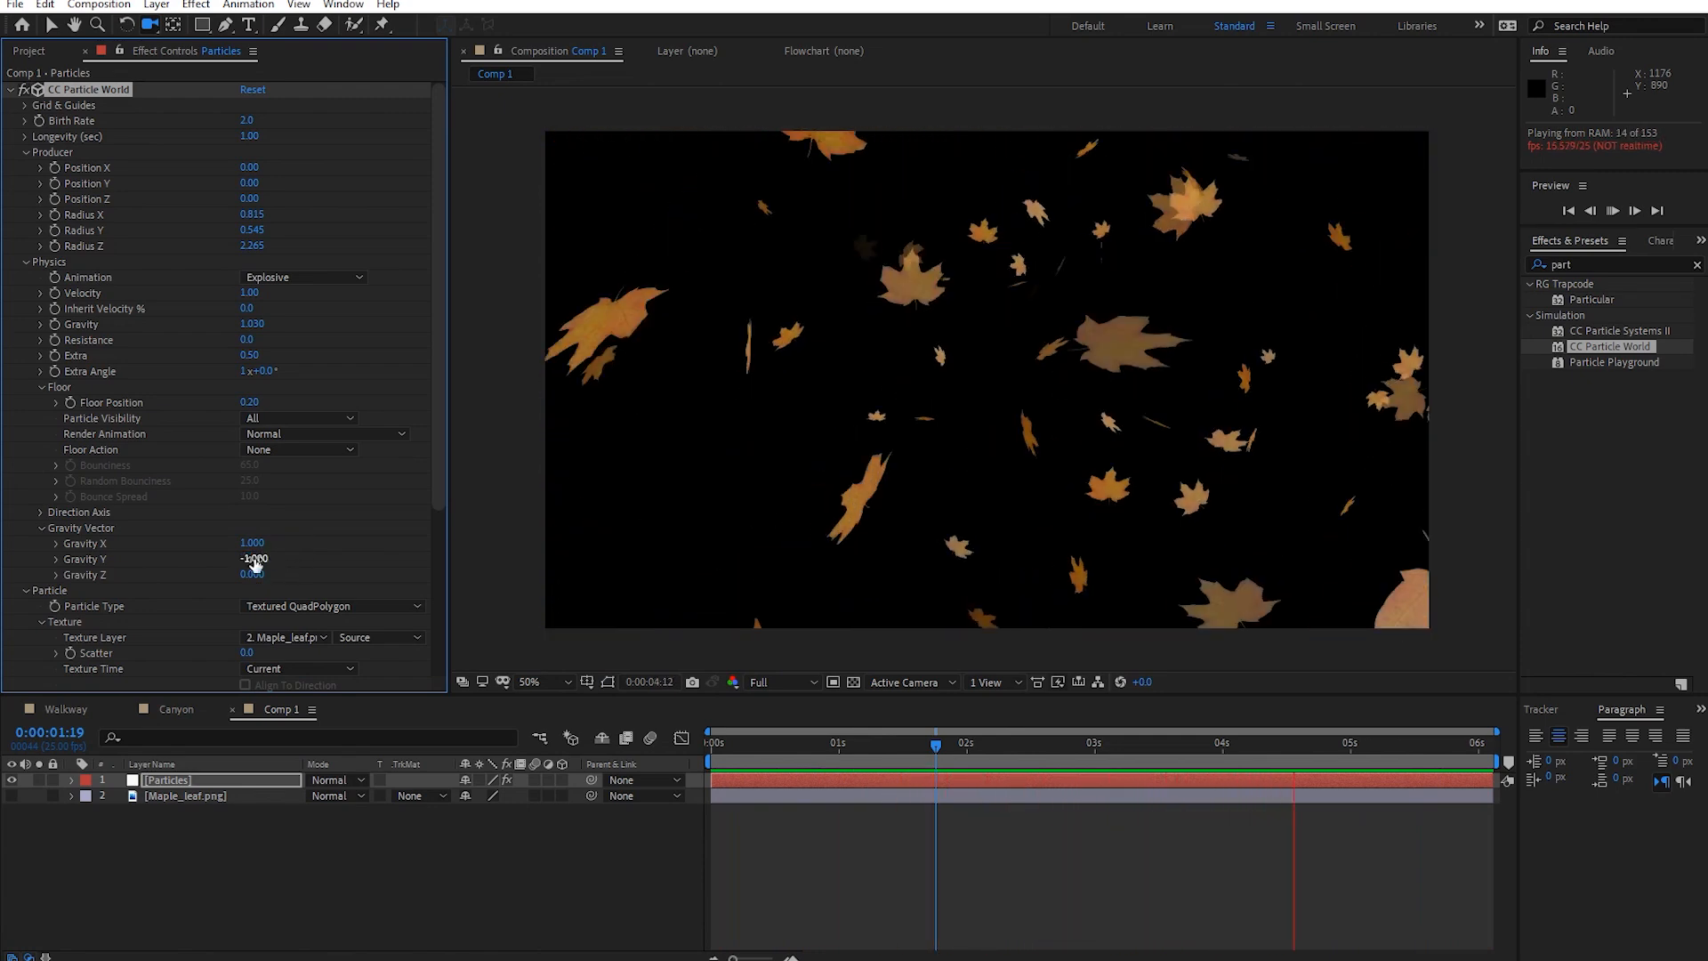
Set Gravity Y to -0.2 and preview the leaves.
left_click(254, 558)
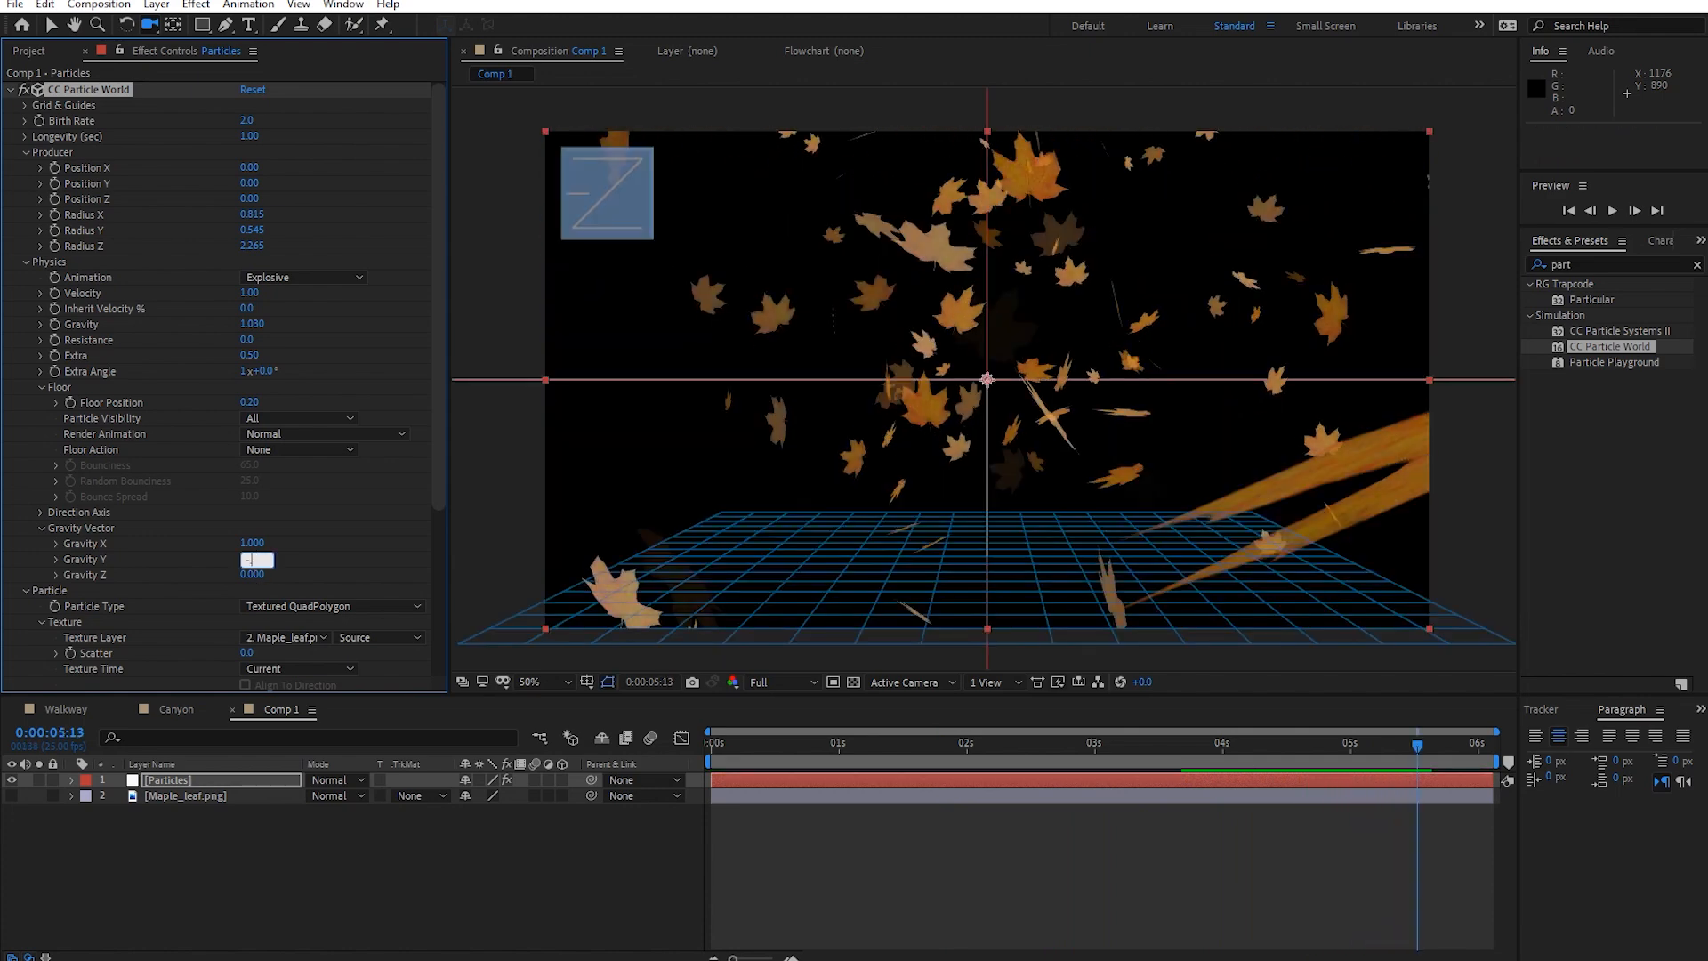
key("Return")
key("space")
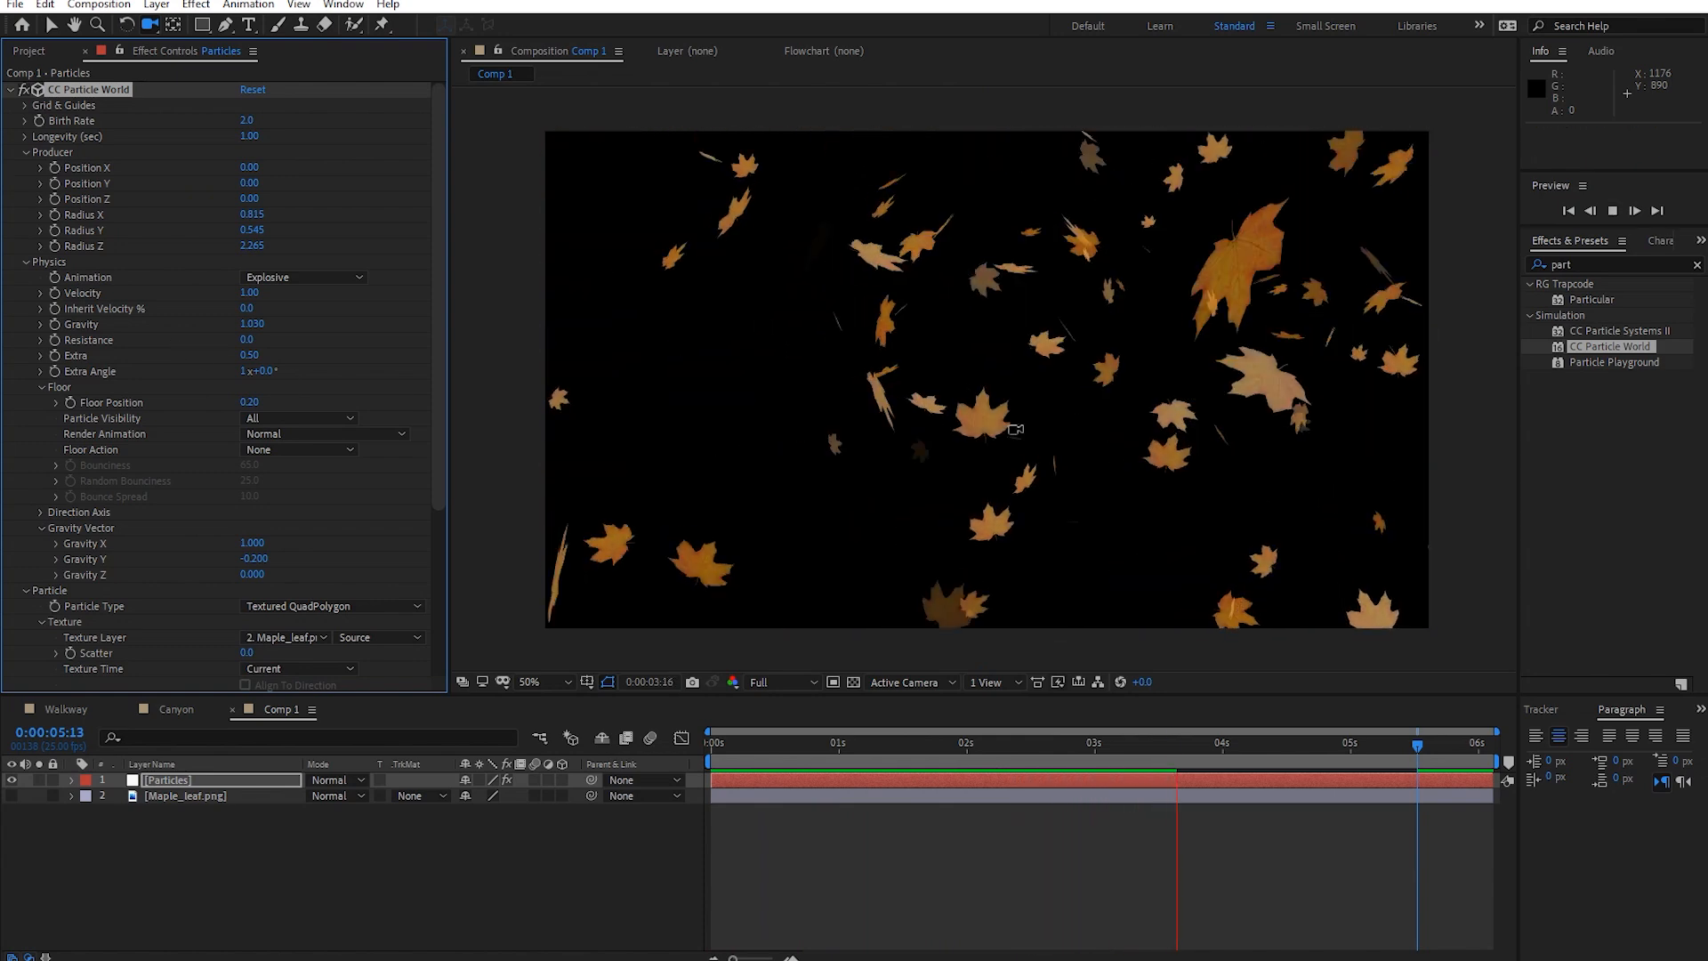
key("space")
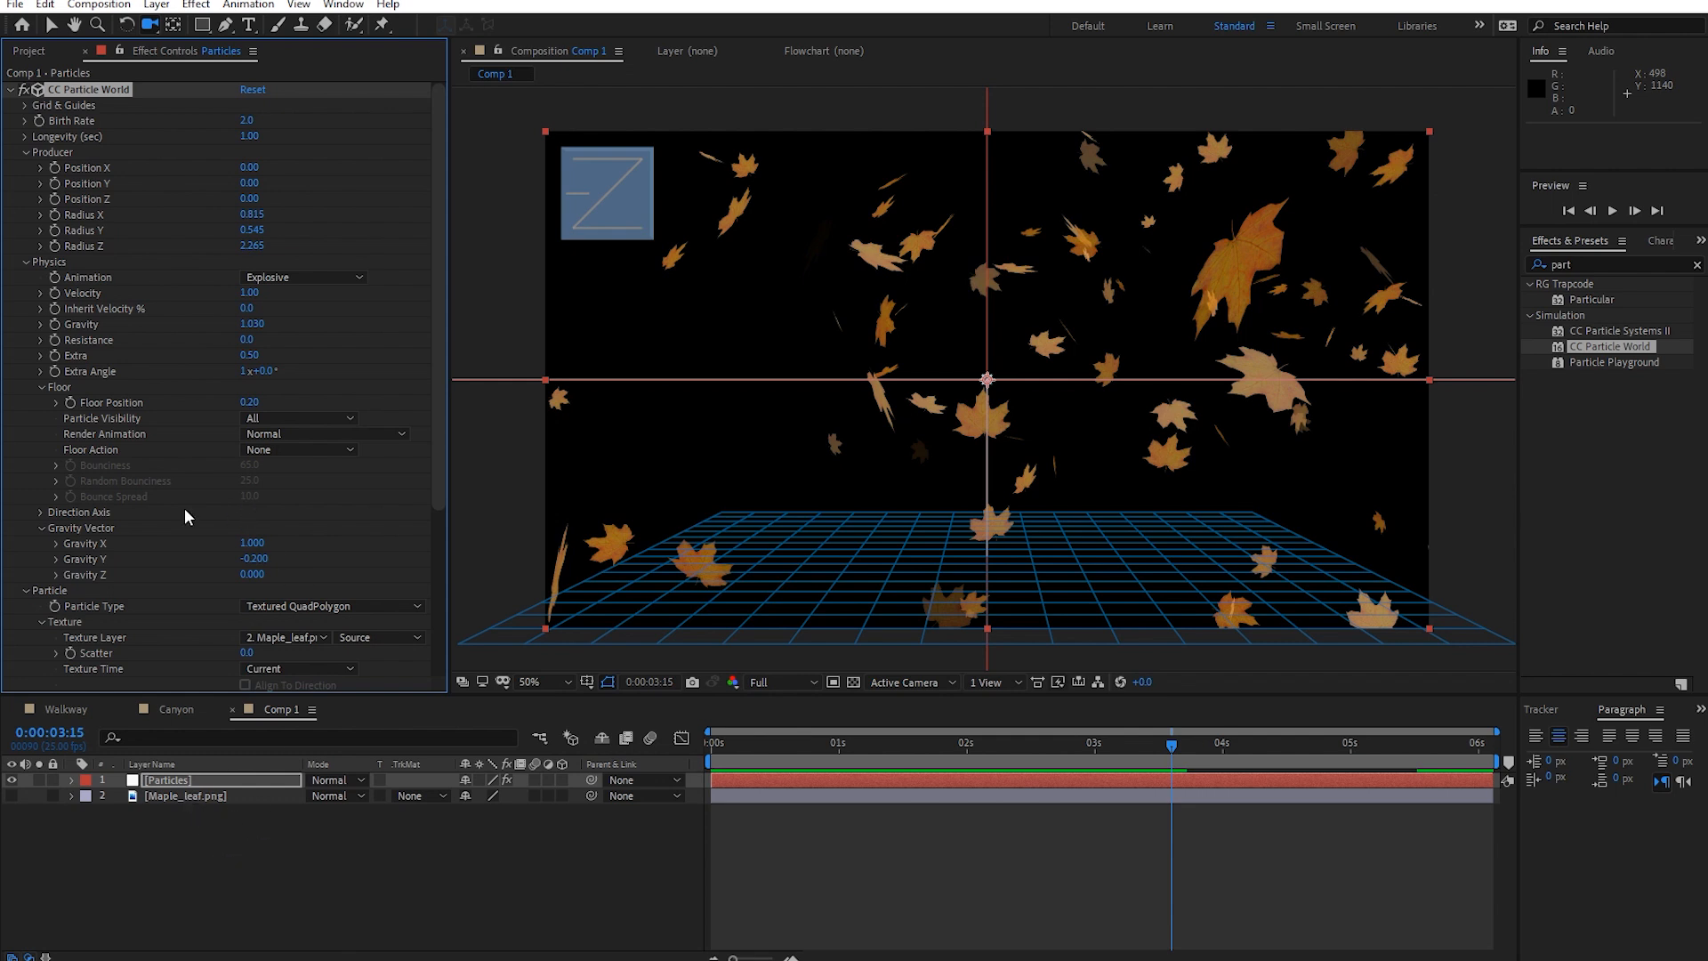
Play and scrub through the leaf animation, then review the Particle settings of CC Particle World.
left_click_drag(1053, 755, 950, 790)
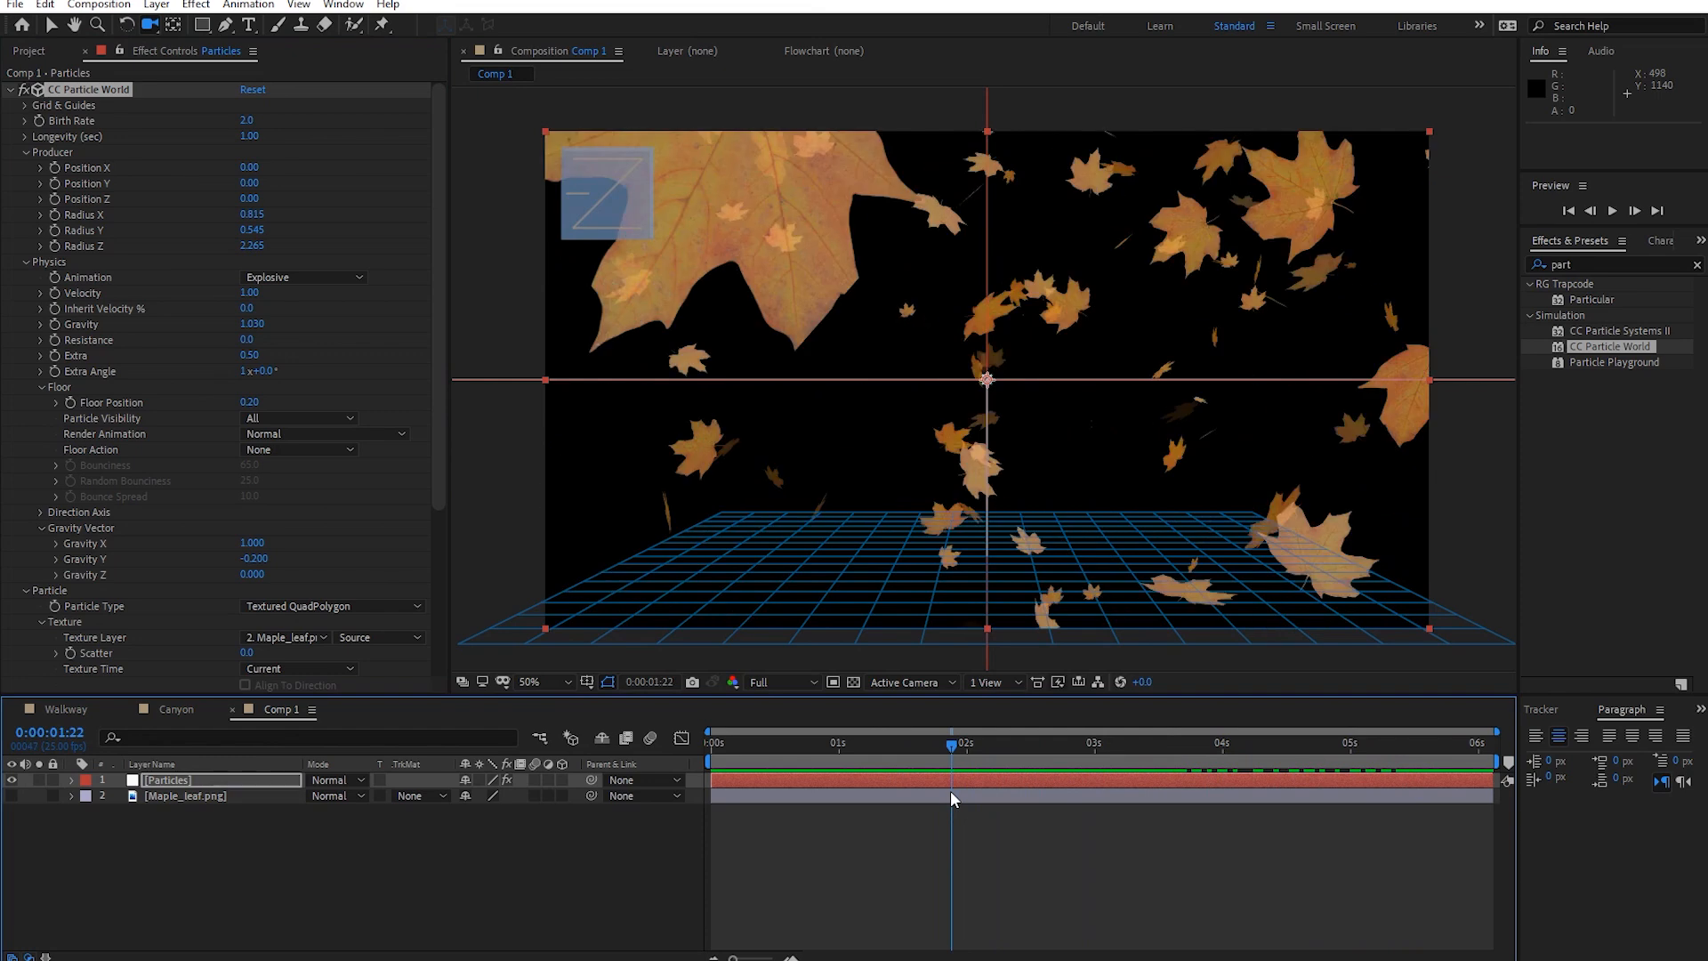
key("space")
key("space")
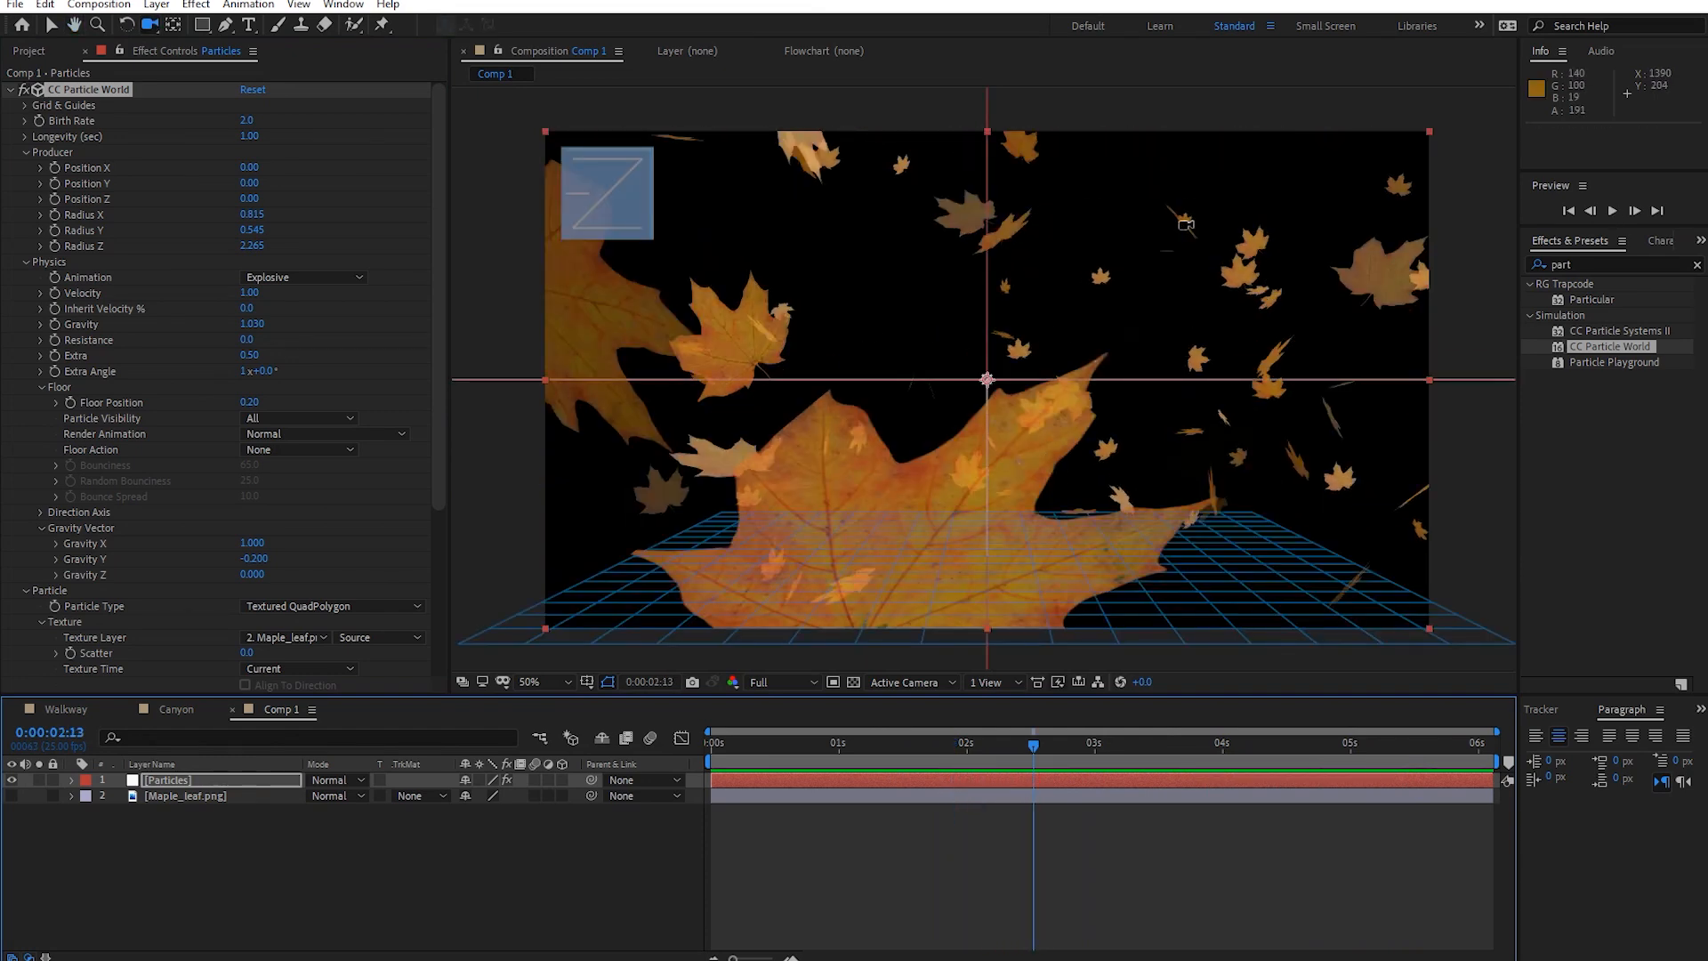
key("space")
key("space")
left_click_drag(1206, 756, 839, 766)
key("space")
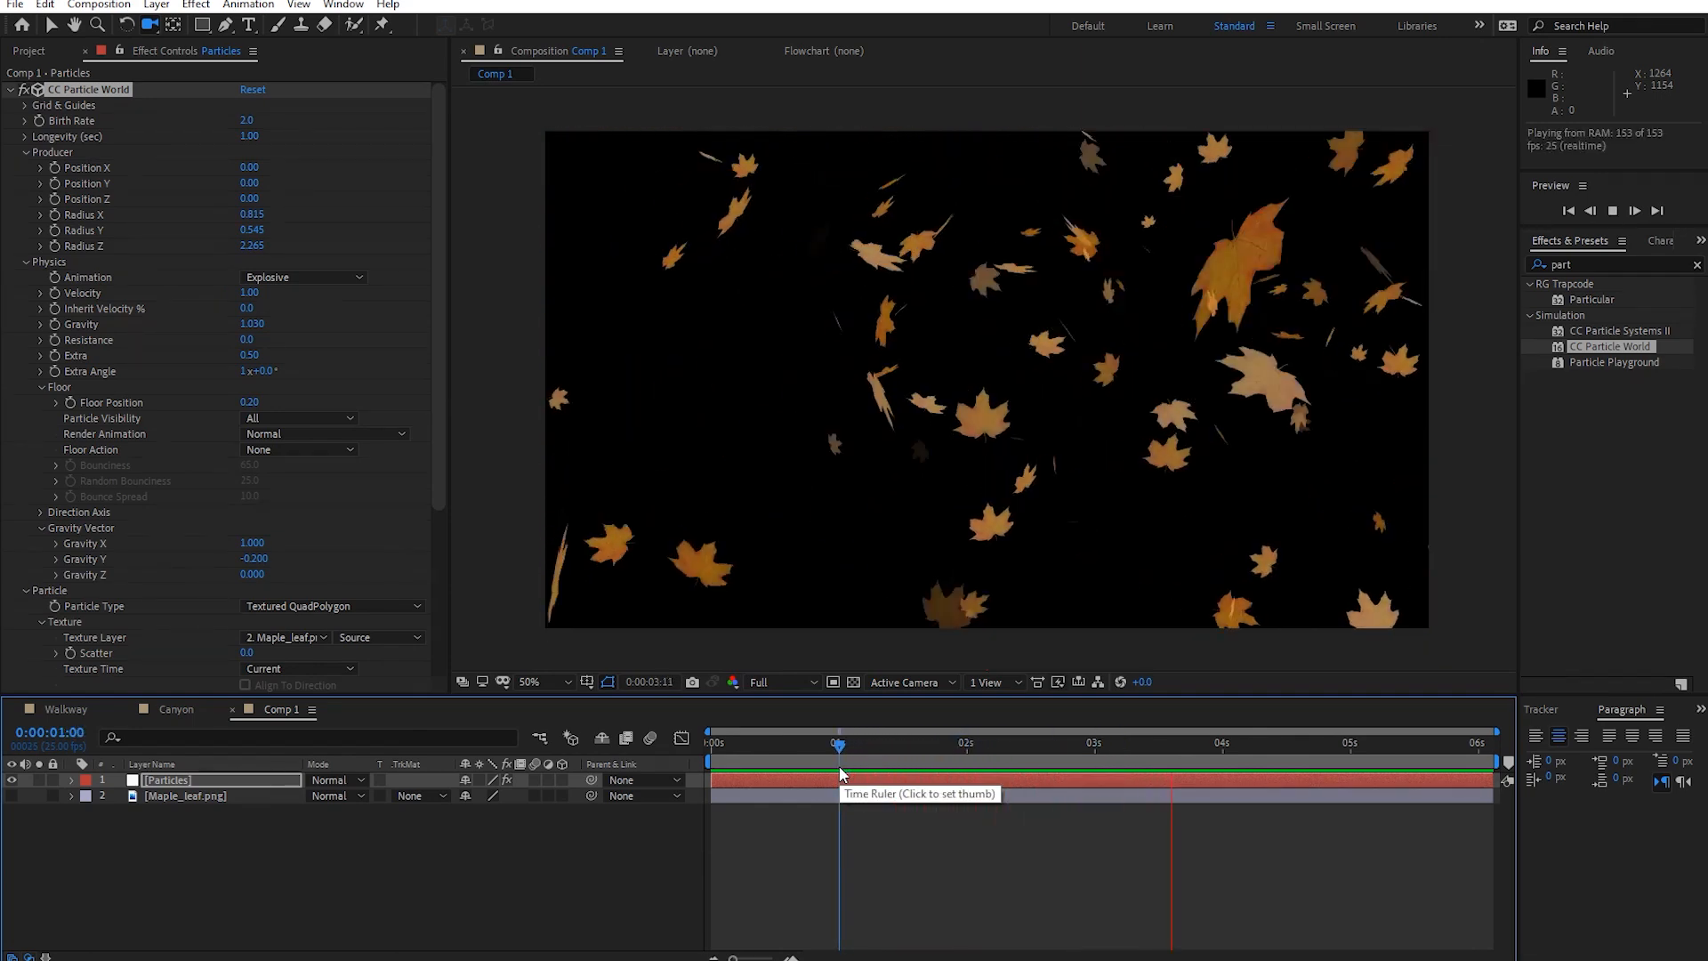
key("space")
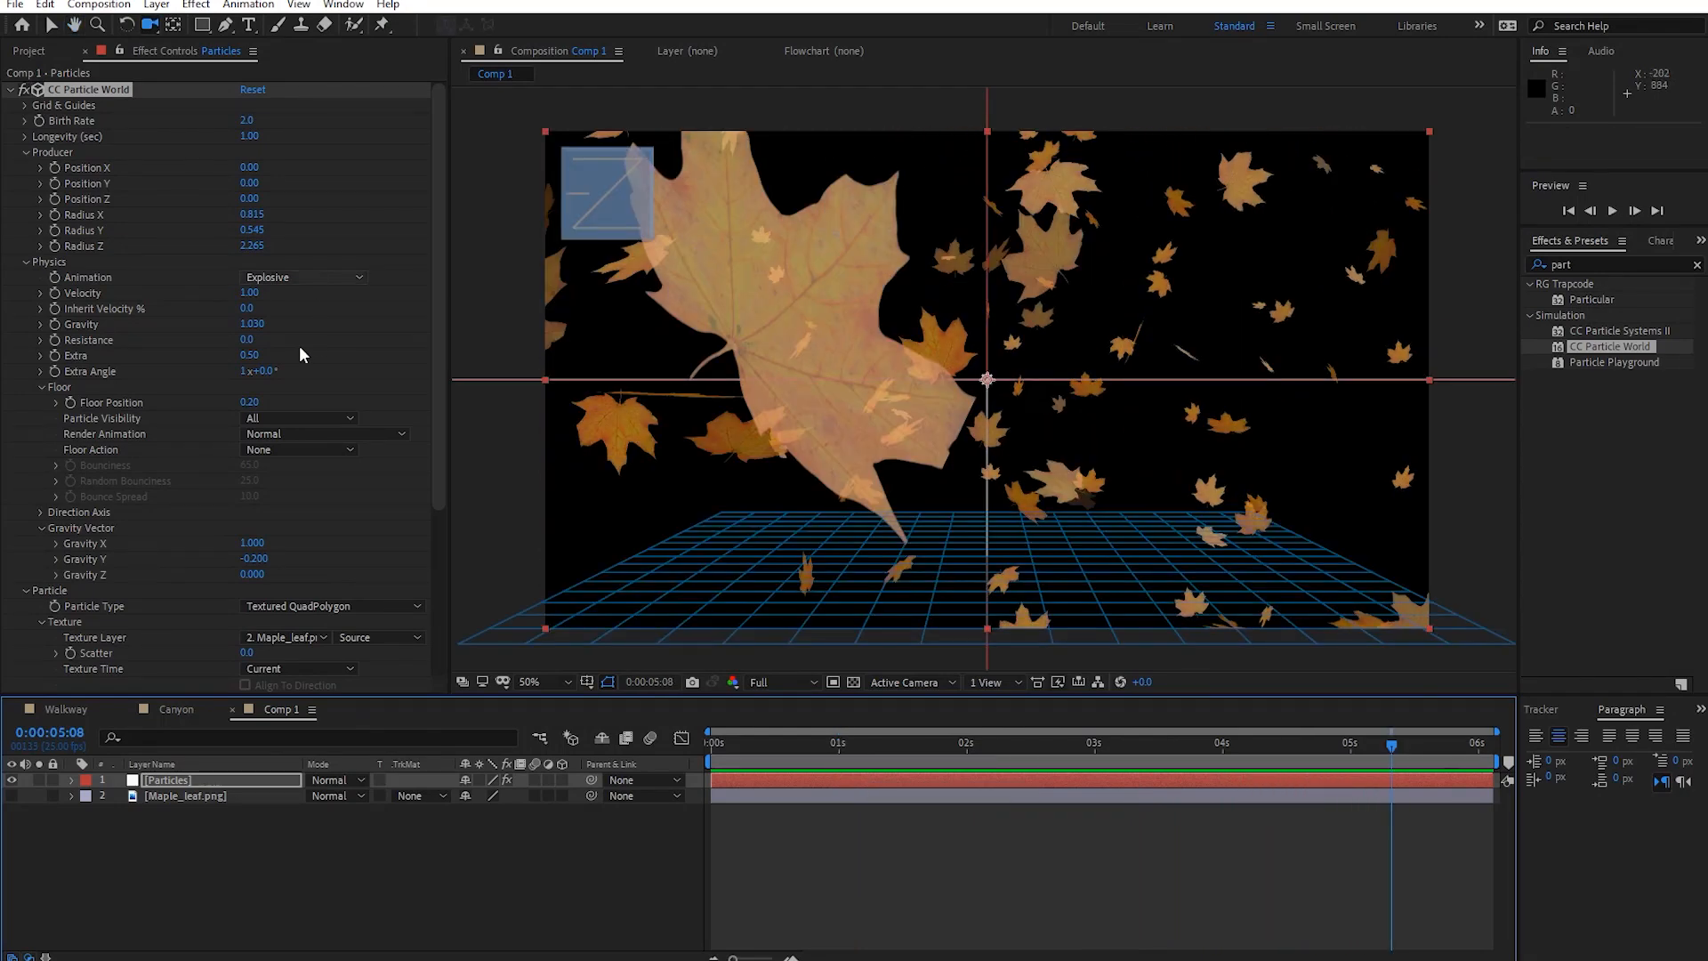
scroll(228, 585, "down", 5)
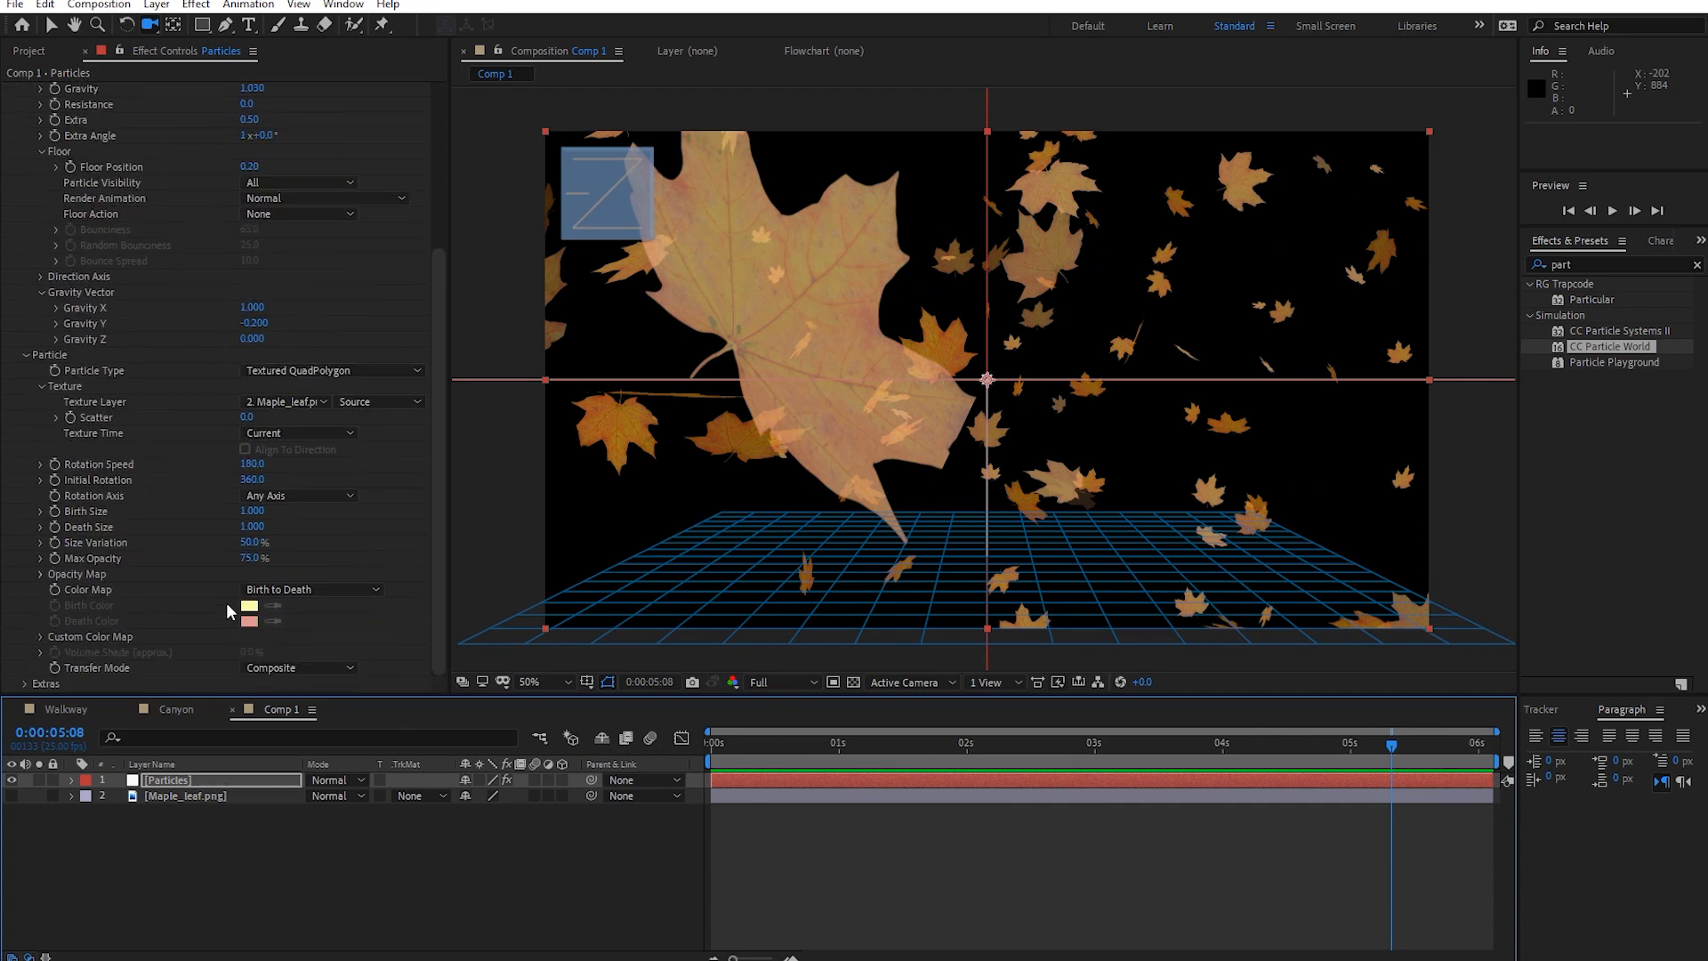
left_click_drag(1117, 763, 1023, 779)
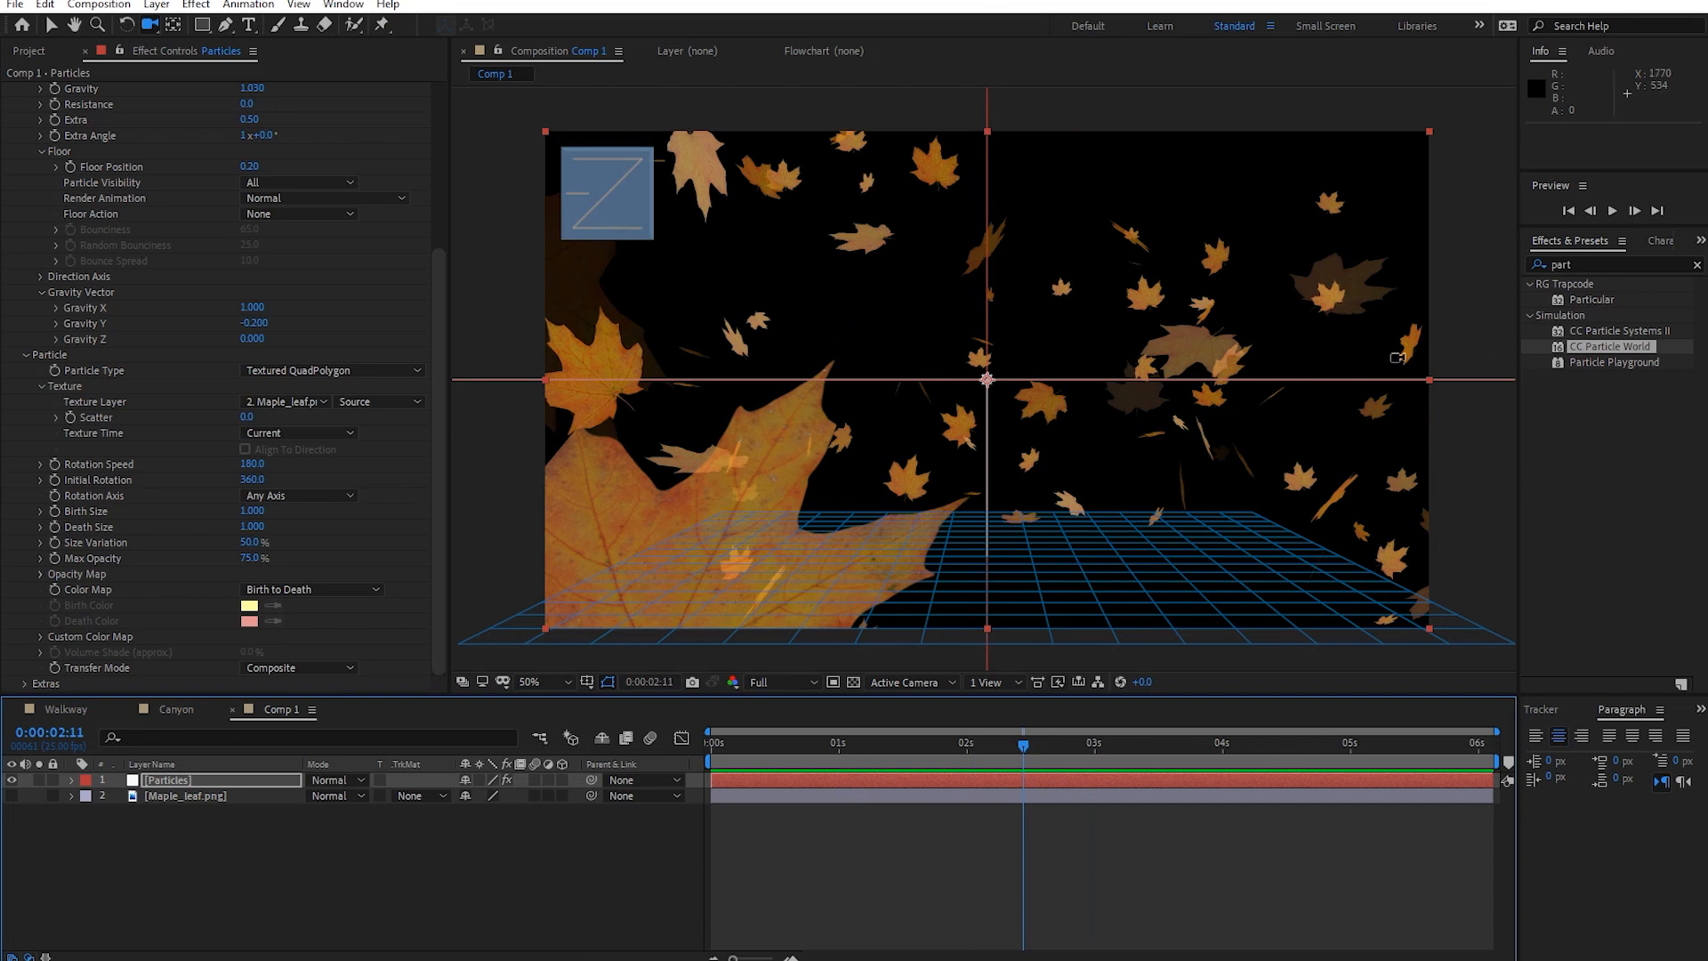
Open the Walkway composition, hide every layer except the bottom Walkway.mp4, and select that layer's 3D Camera Tracker effect.
left_click(83, 702)
left_click_drag(1058, 749, 1014, 756)
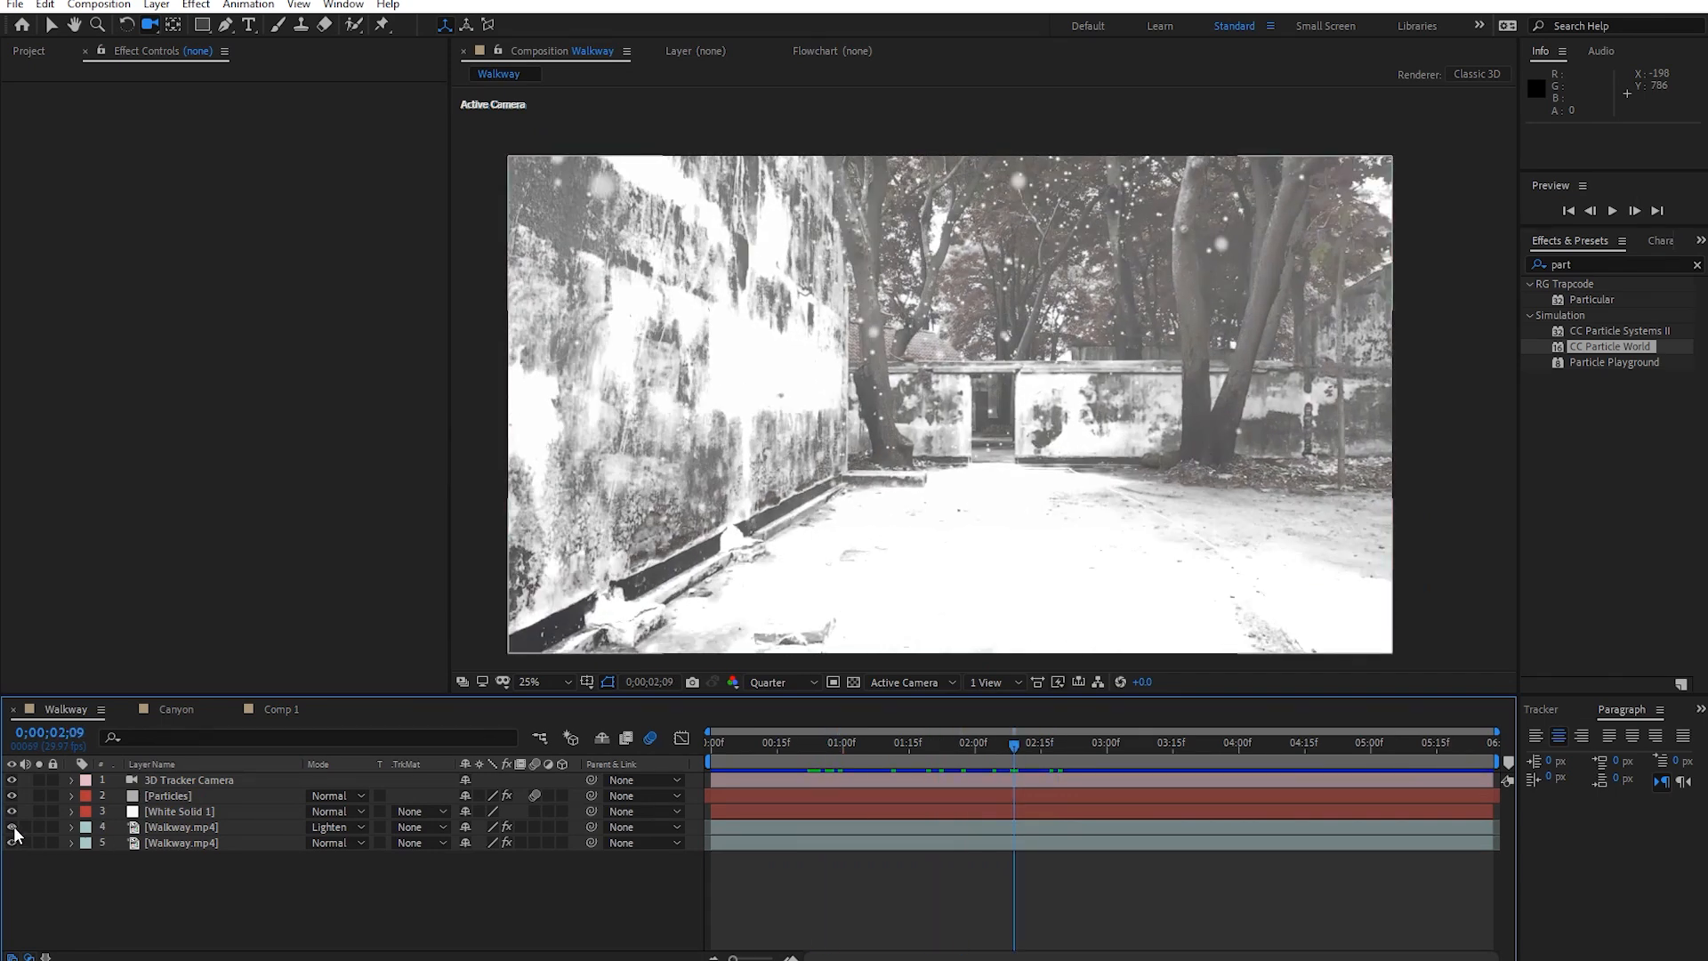
left_click_drag(728, 760, 1006, 752)
left_click(222, 843)
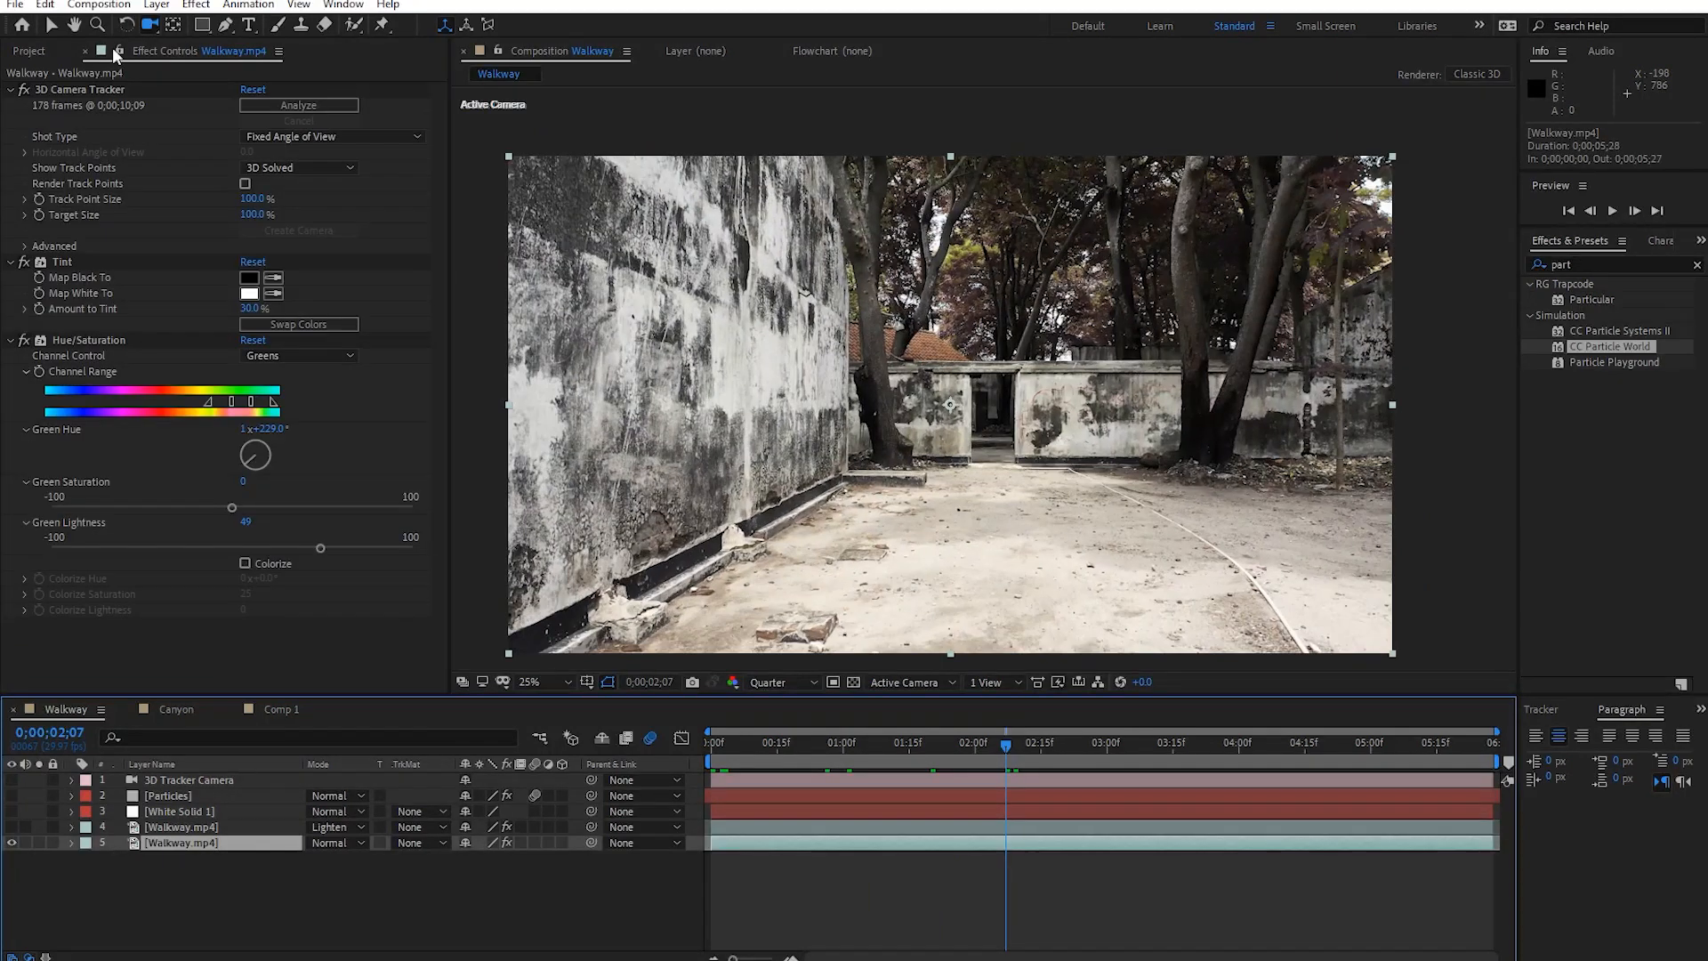
left_click(105, 89)
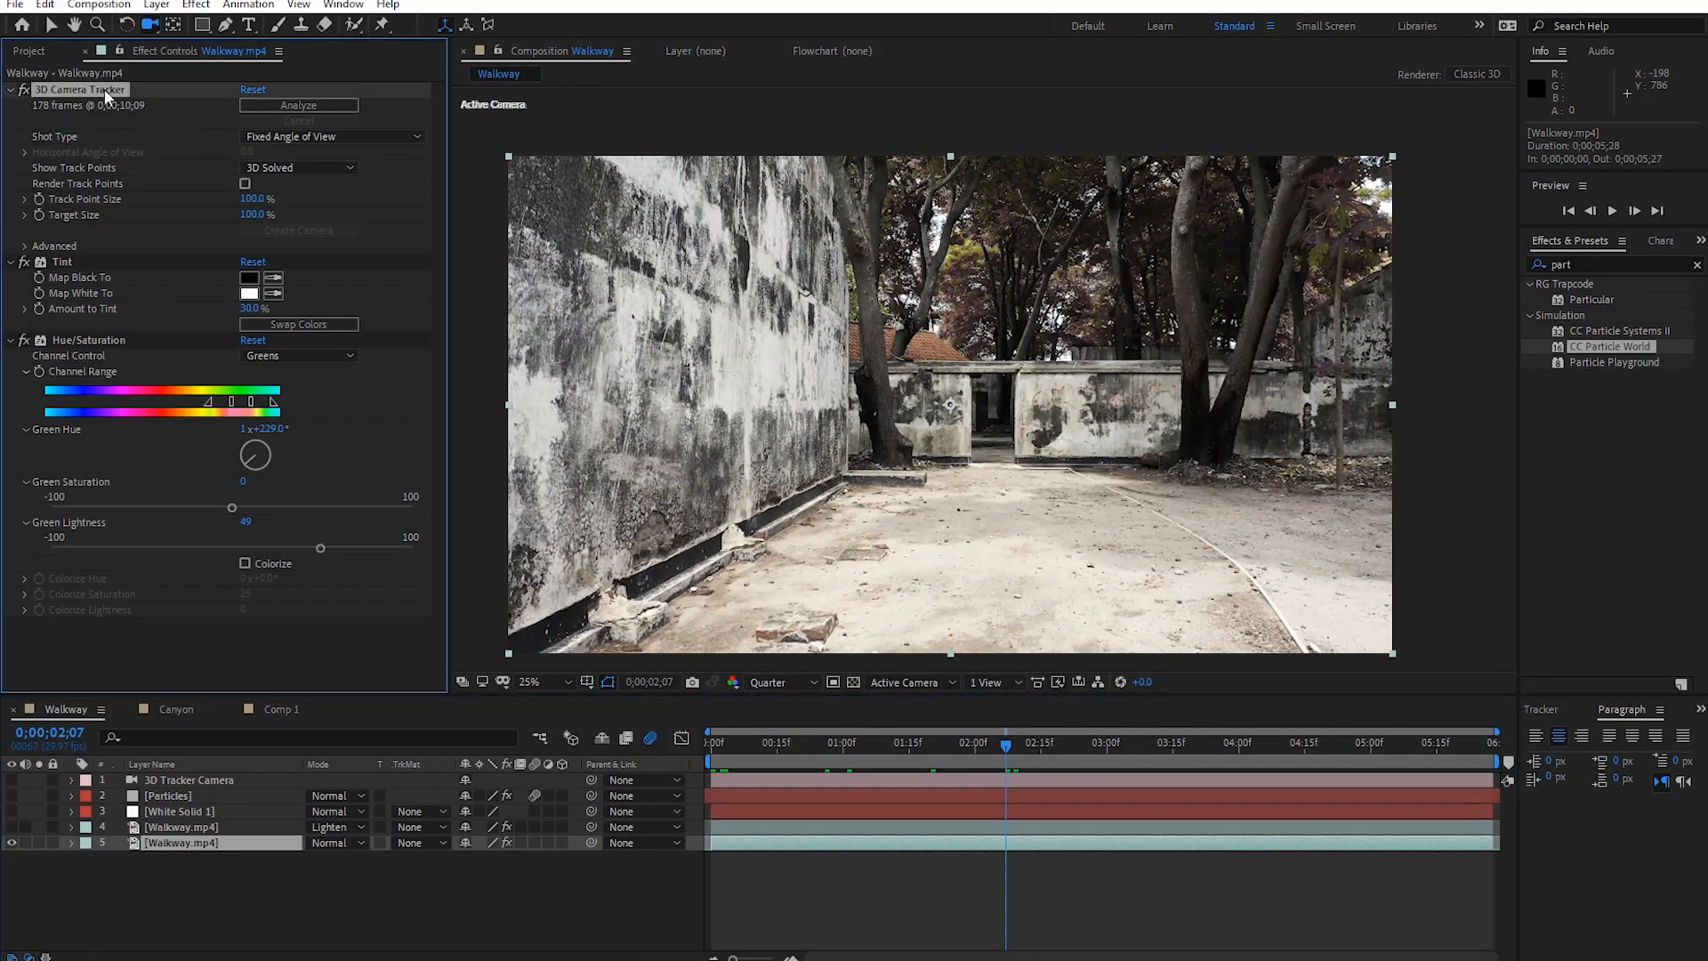
Turn on the 3D Tracker Camera layer and scrub the Walkway footage to check the camera movement.
left_click(11, 780)
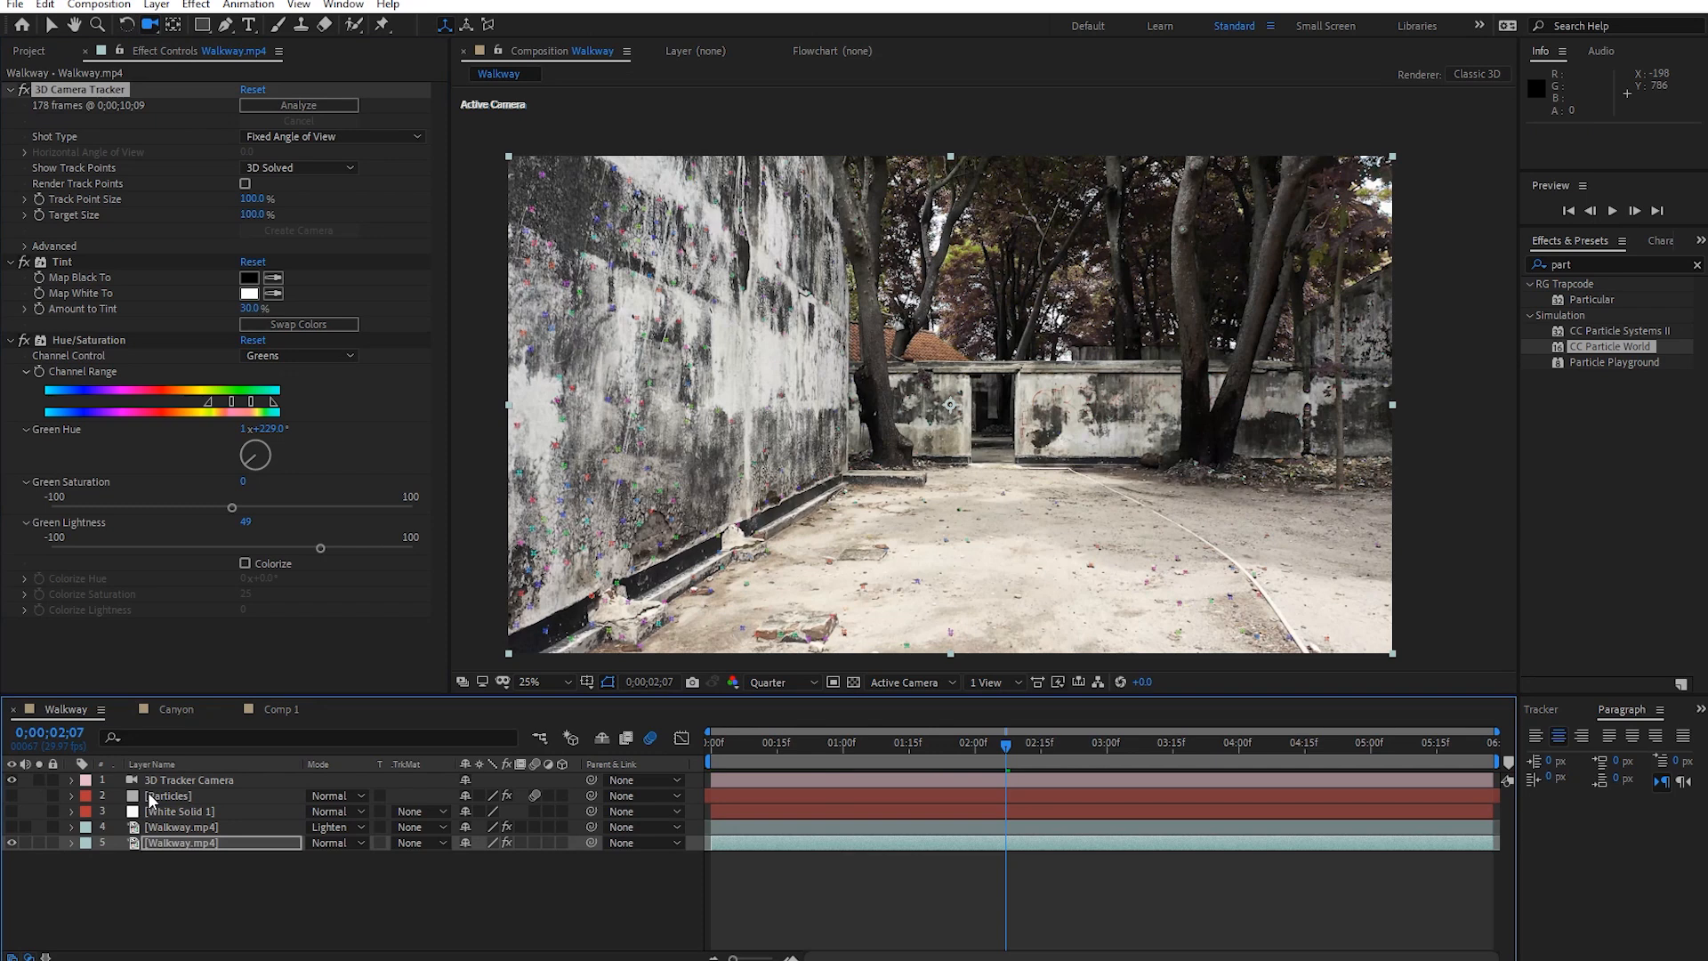
left_click(178, 780)
left_click_drag(1006, 750, 1068, 744)
left_click(365, 890)
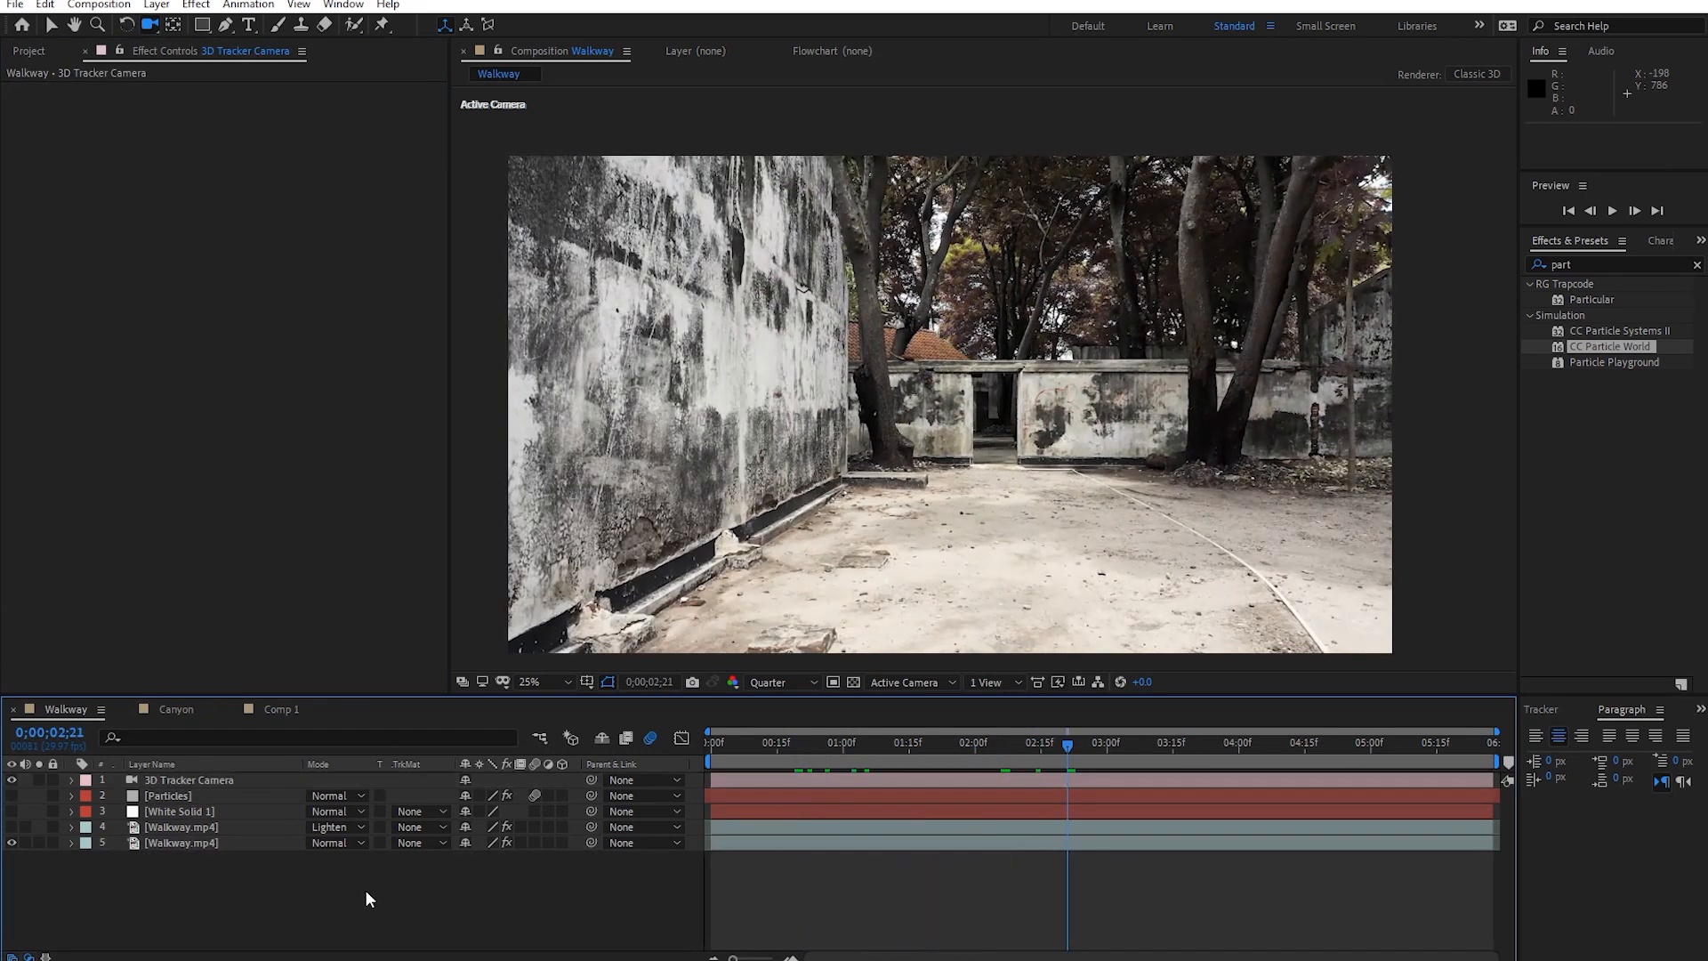
right_click(367, 891)
mouse_move(481, 690)
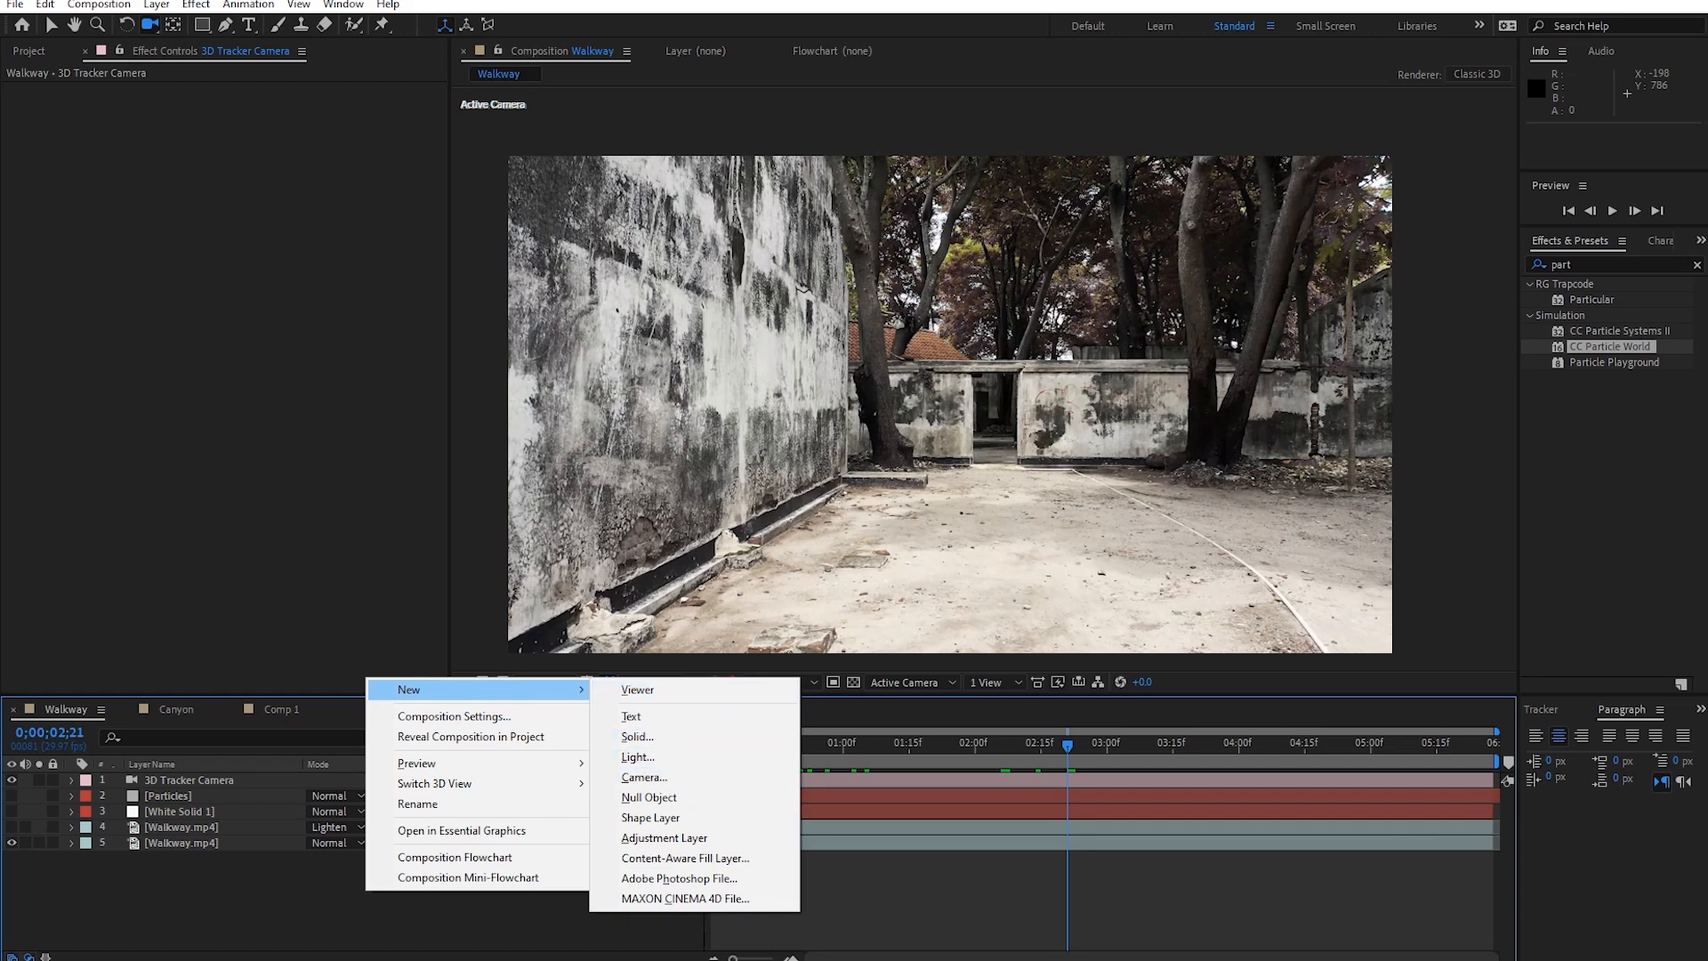
left_click(257, 951)
Copy the Particles layer from Comp 1 and paste it at the top of the Walkway composition.
left_click(271, 709)
left_click(239, 879)
left_click(179, 779)
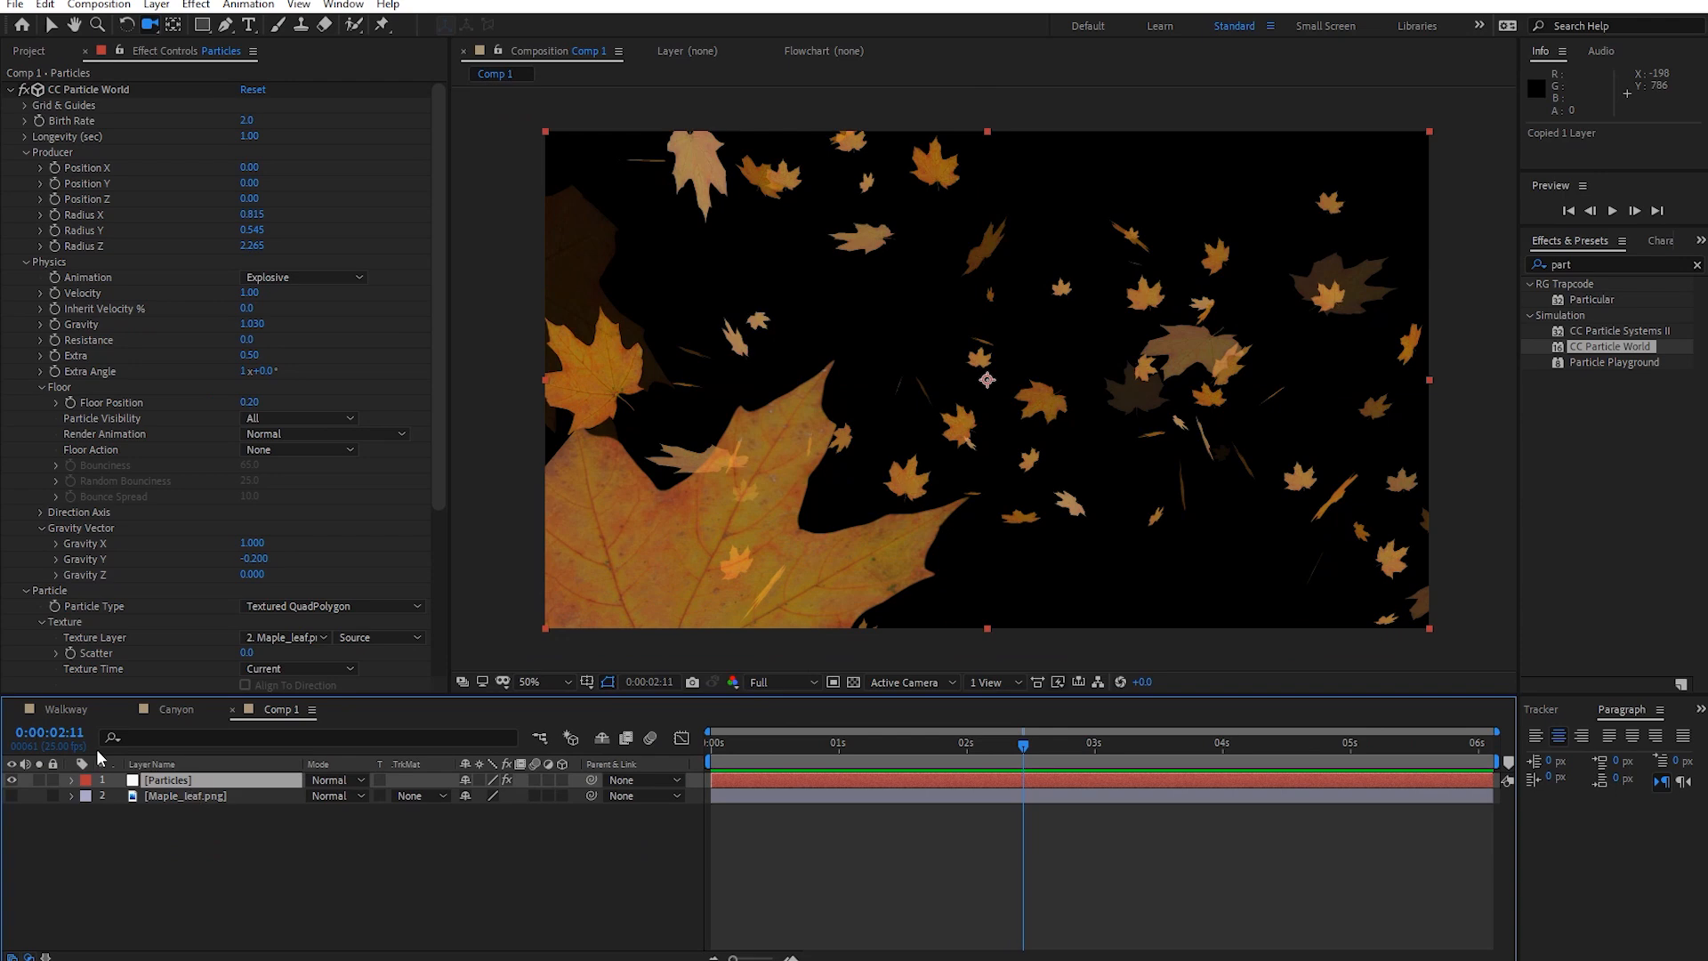
left_click(71, 709)
key("ctrl+v")
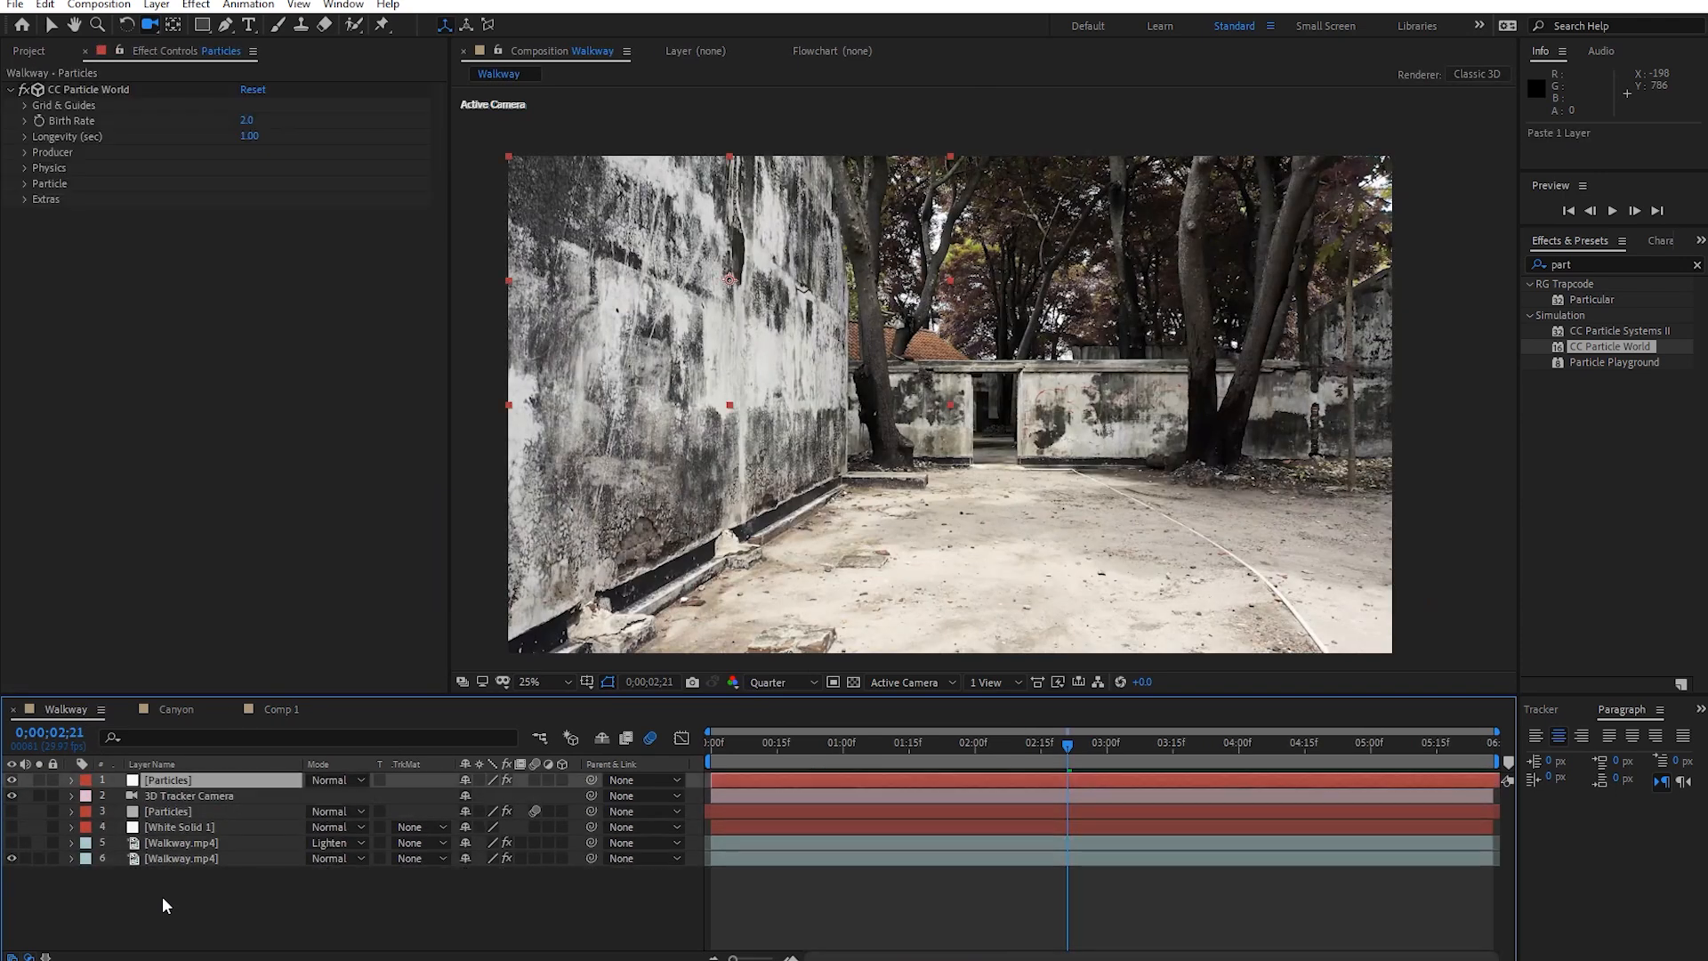
Go to the first frame of Walkway and select the pasted layer's CC Particle World effect to show its guides.
left_click_drag(1029, 752, 790, 765)
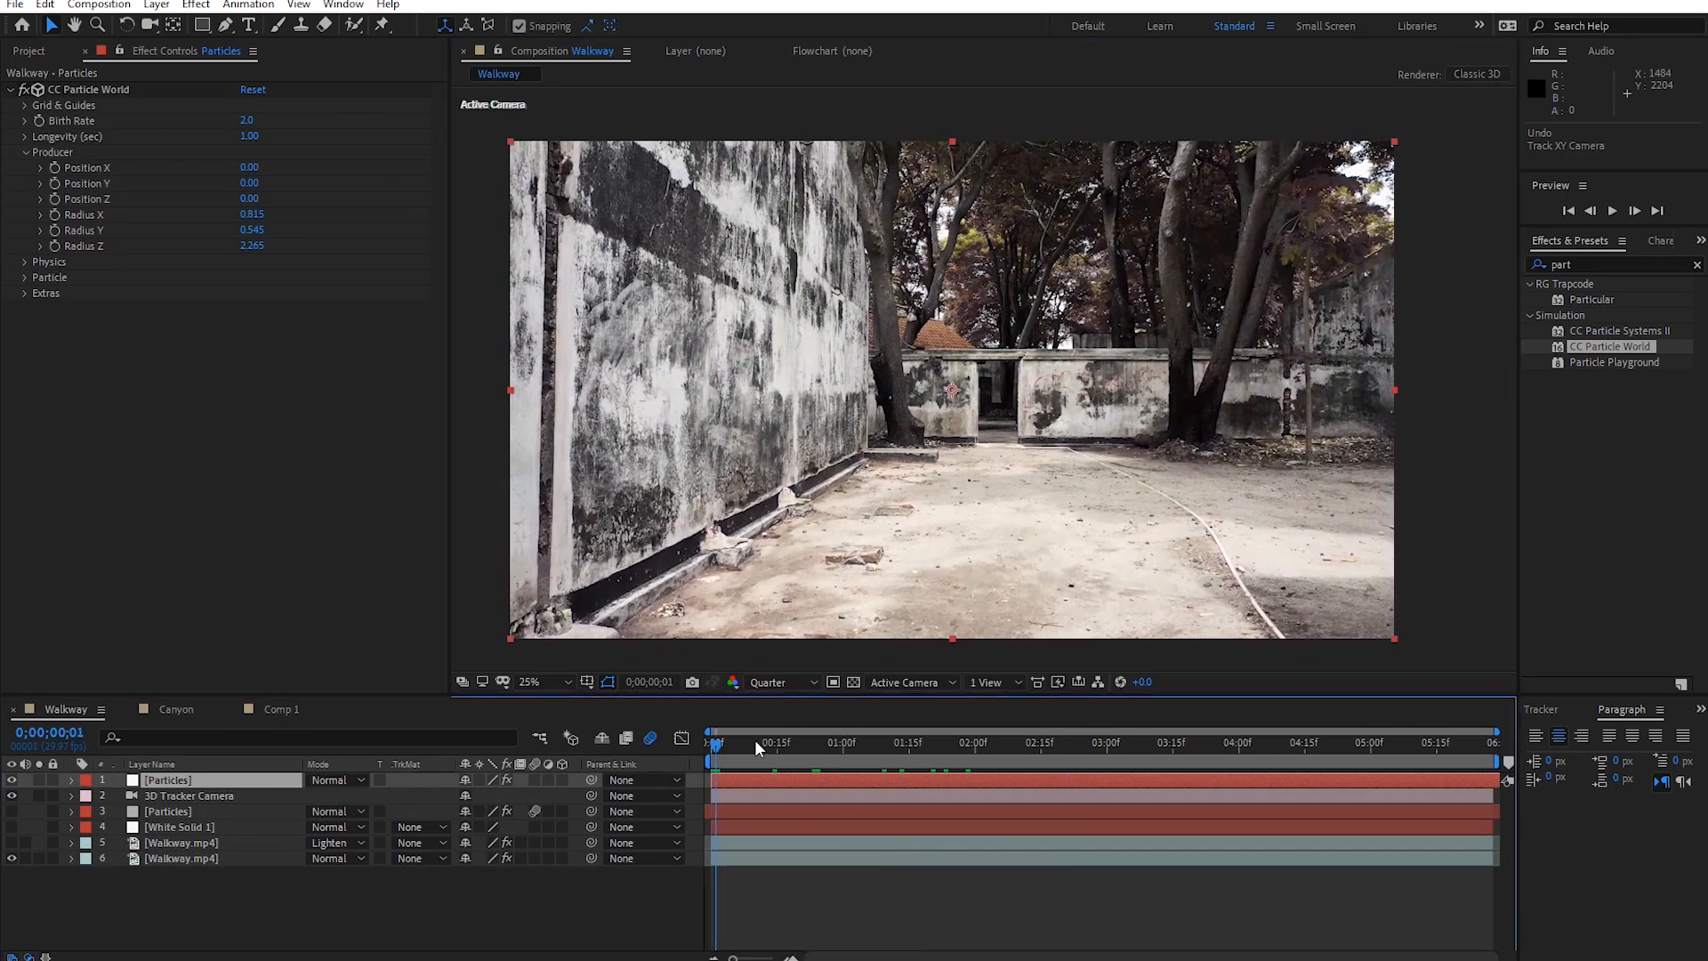
mouse_move(754, 739)
left_mouse_down()
mouse_move(971, 744)
mouse_move(722, 749)
left_mouse_up()
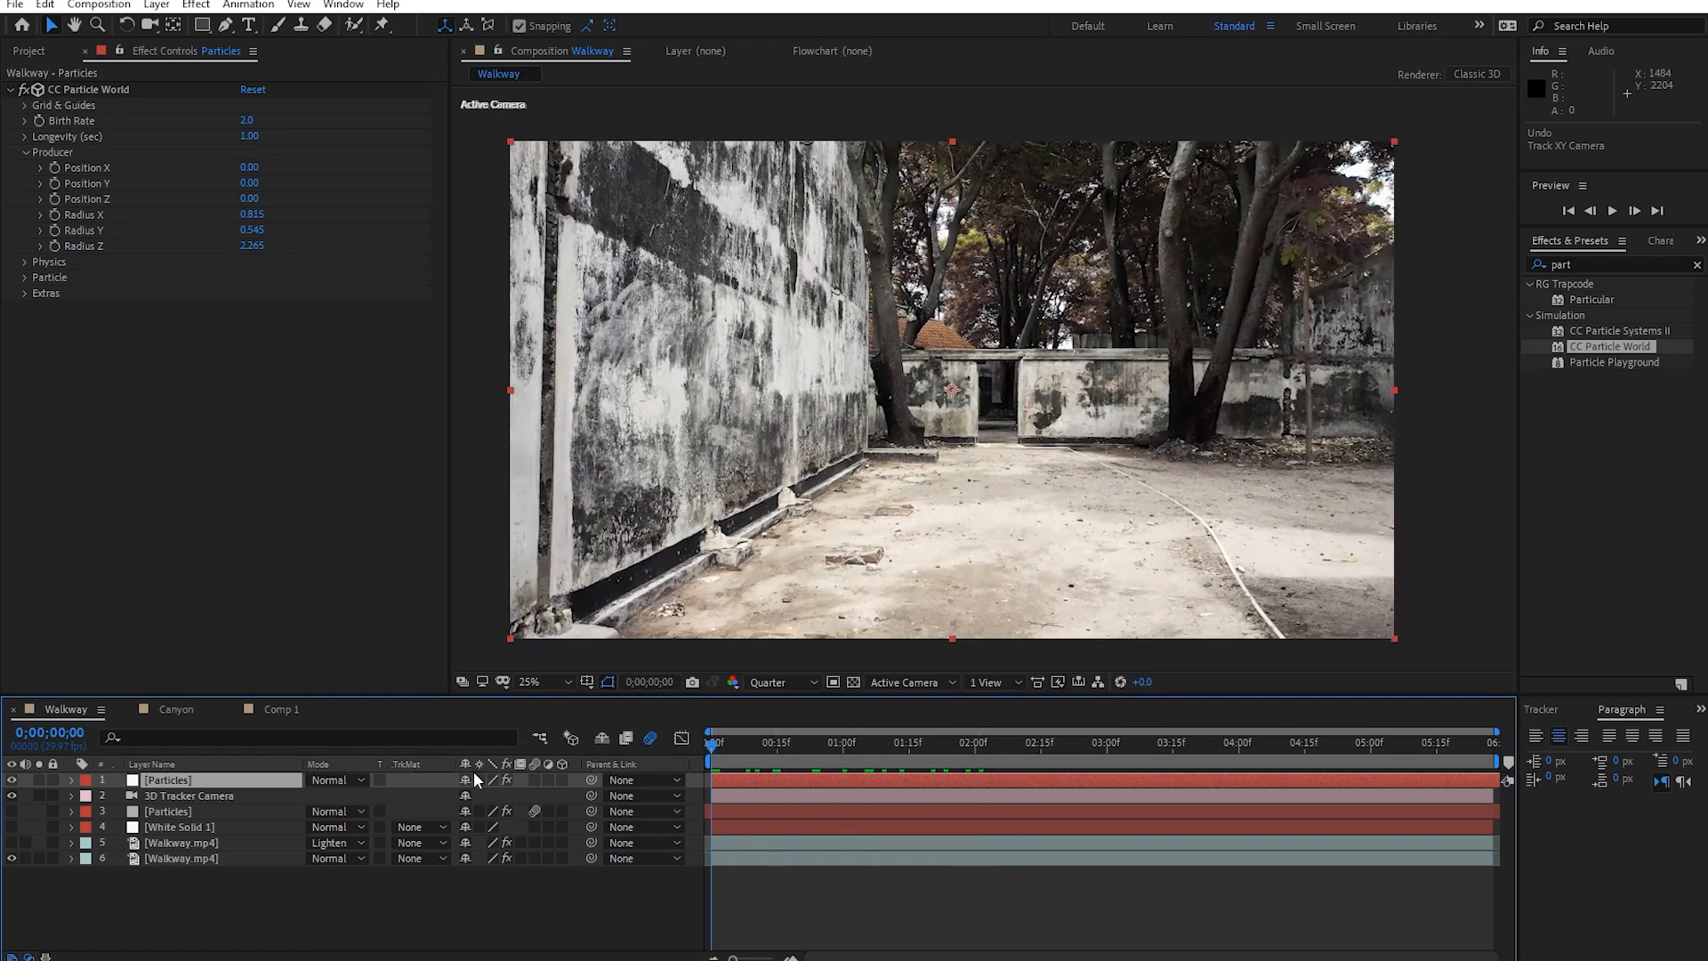
key("comma")
left_click_drag(949, 573, 941, 545)
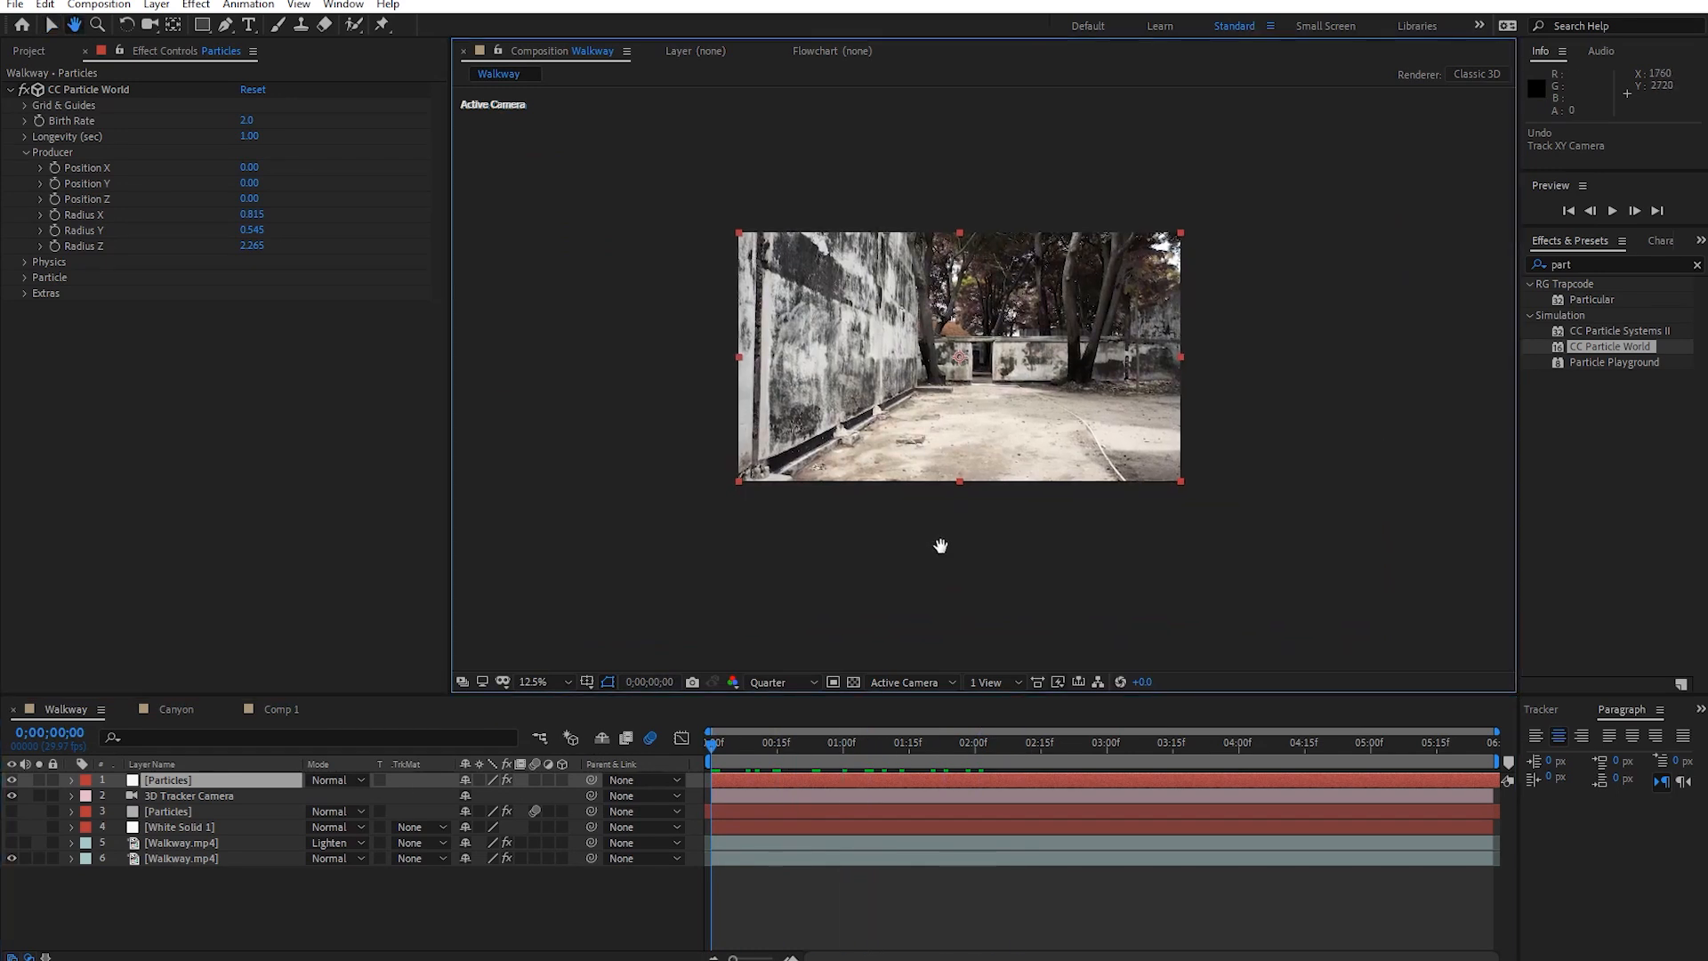
left_click(112, 88)
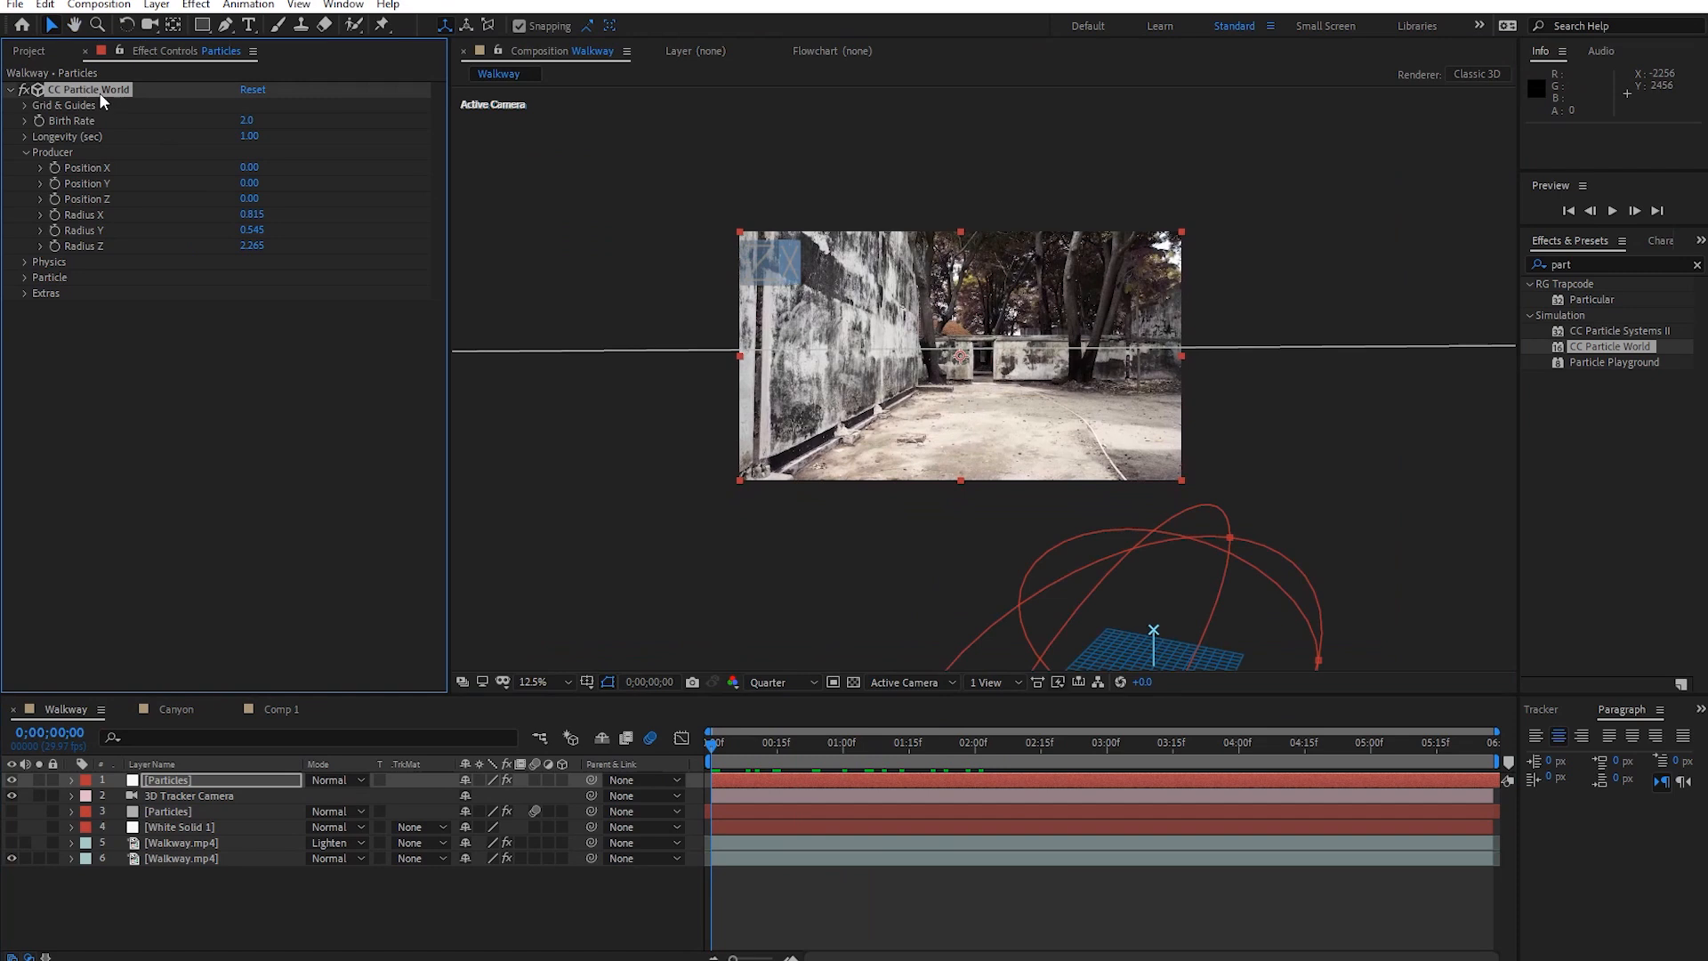
Examine where the CC Particle World producer and floor grid sit relative to the Walkway frame.
left_click_drag(888, 609, 862, 507)
left_click_drag(1093, 572, 1145, 507)
key("v")
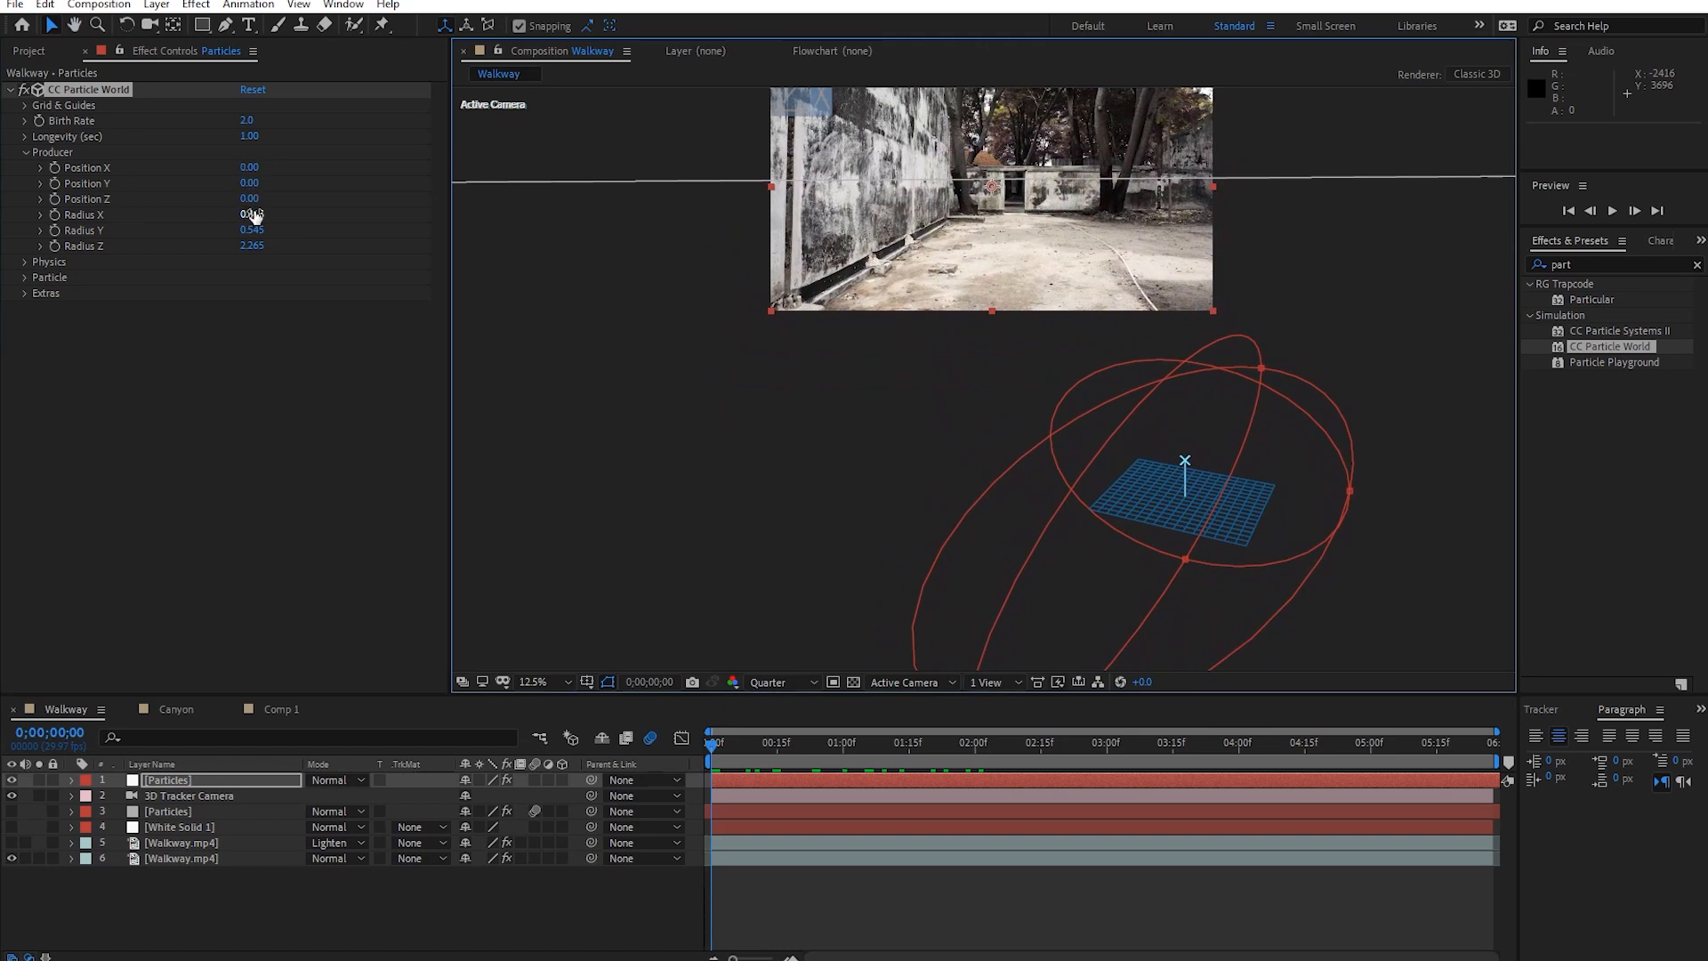
left_click_drag(959, 480, 958, 600)
left_click_drag(1295, 653, 1219, 605)
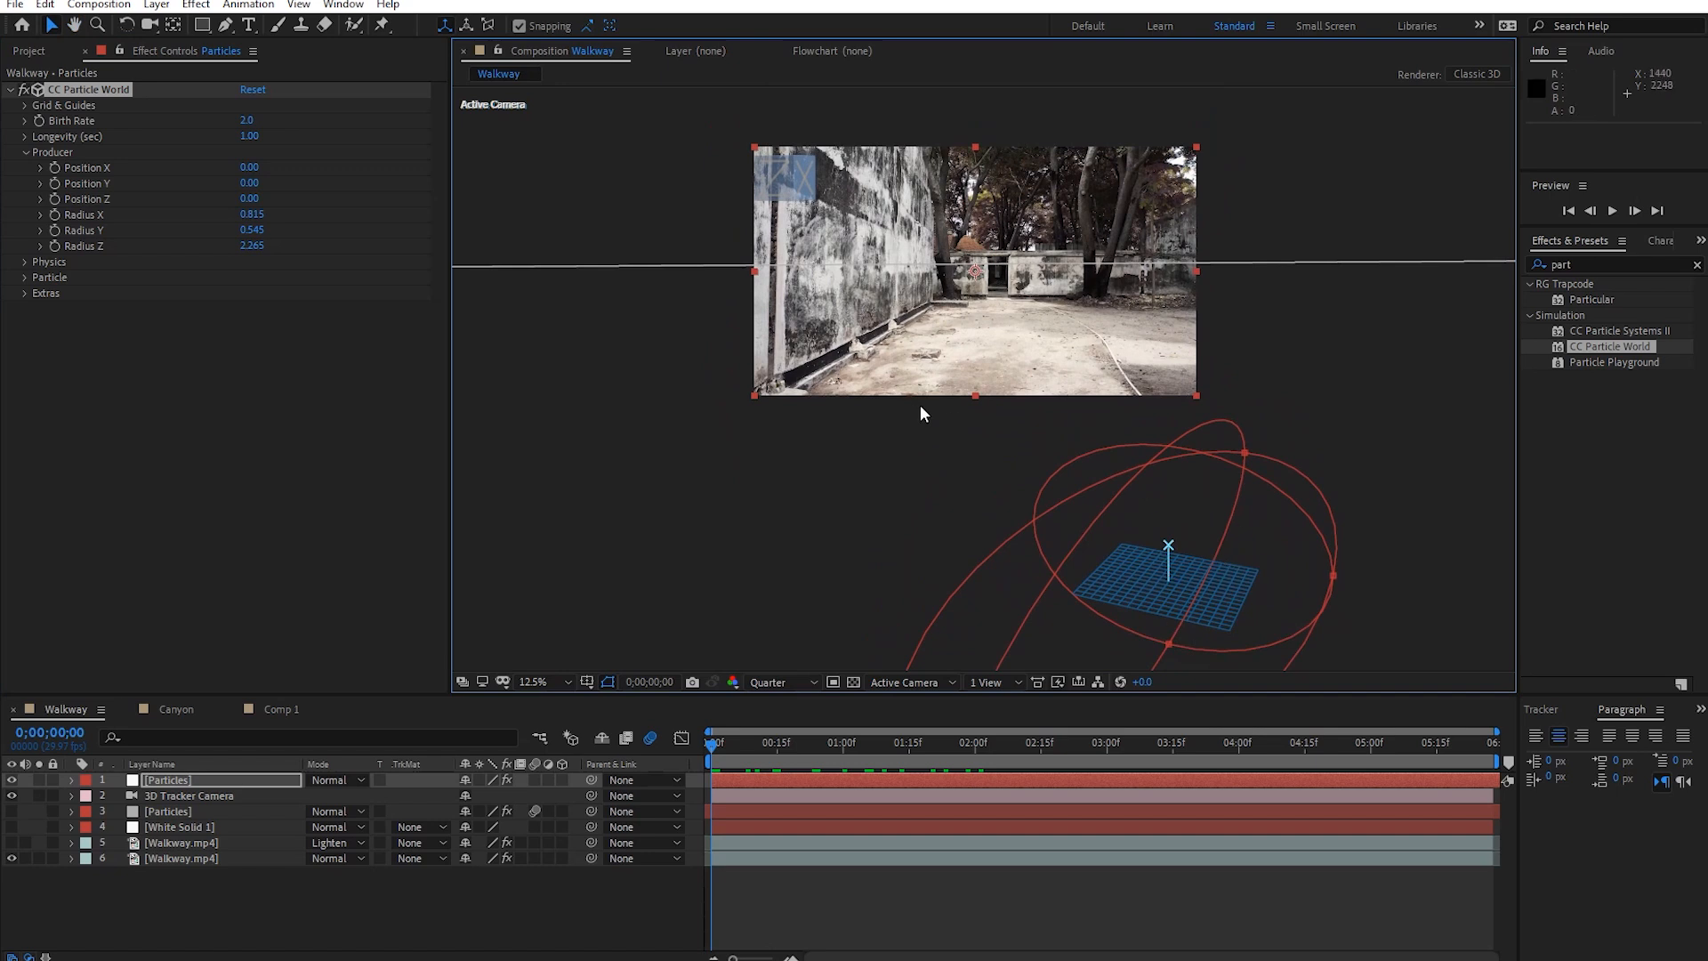
left_click_drag(920, 404, 927, 453)
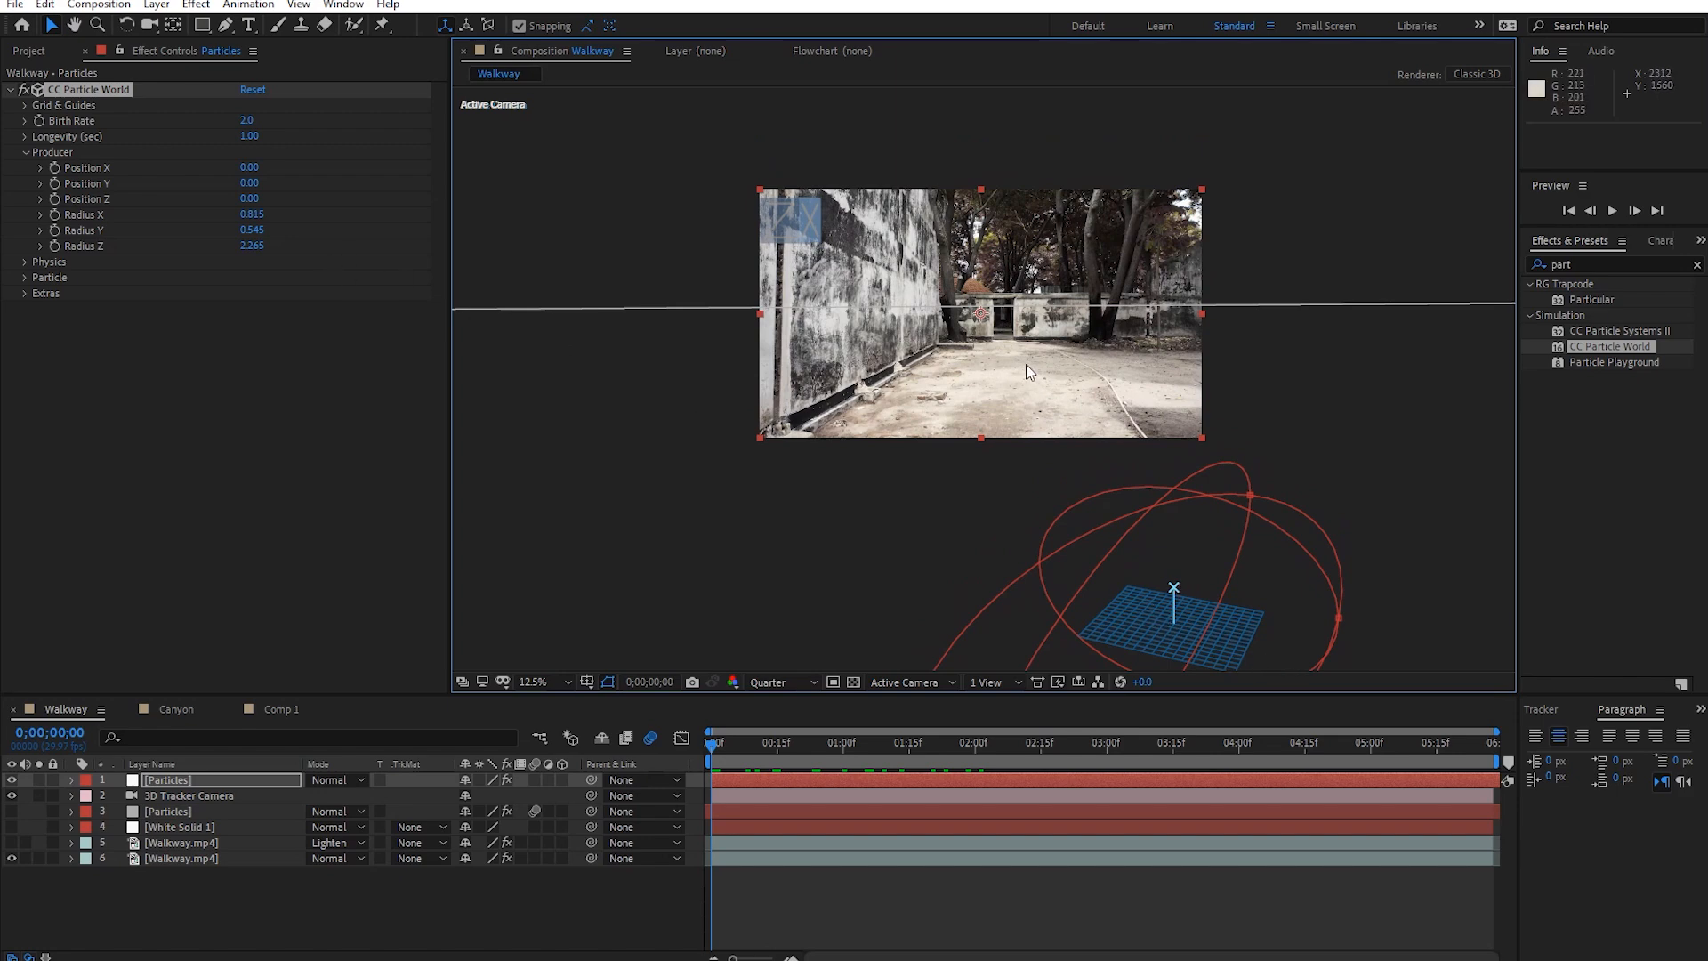
key("period")
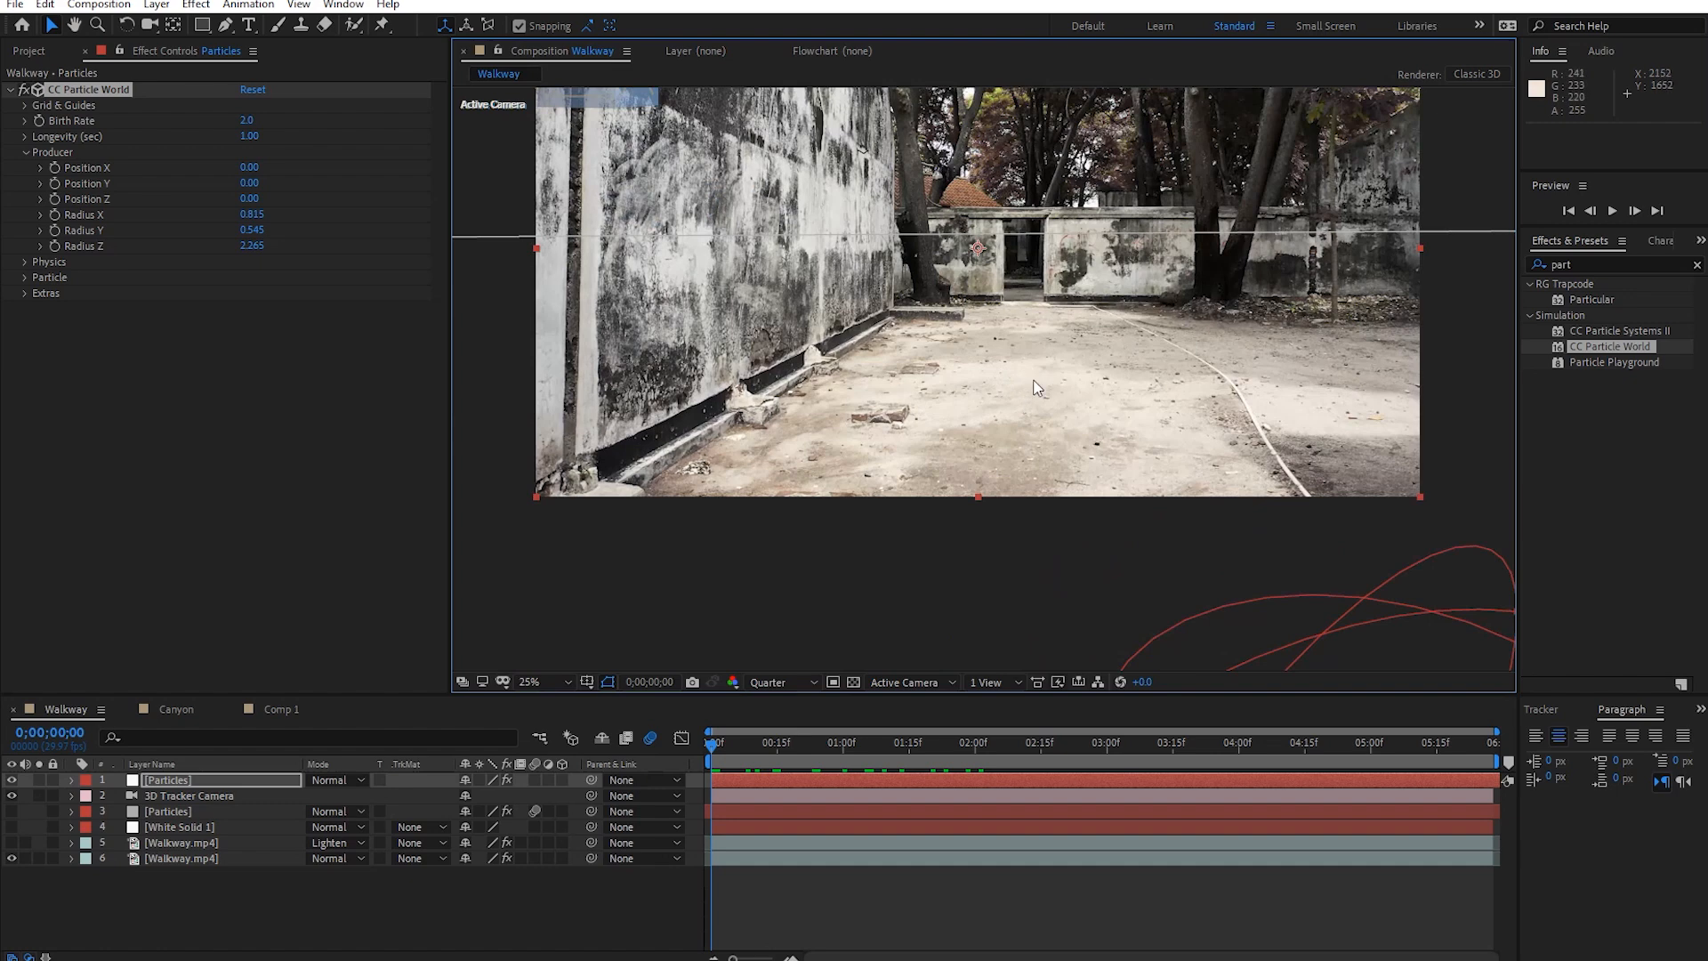
key("comma")
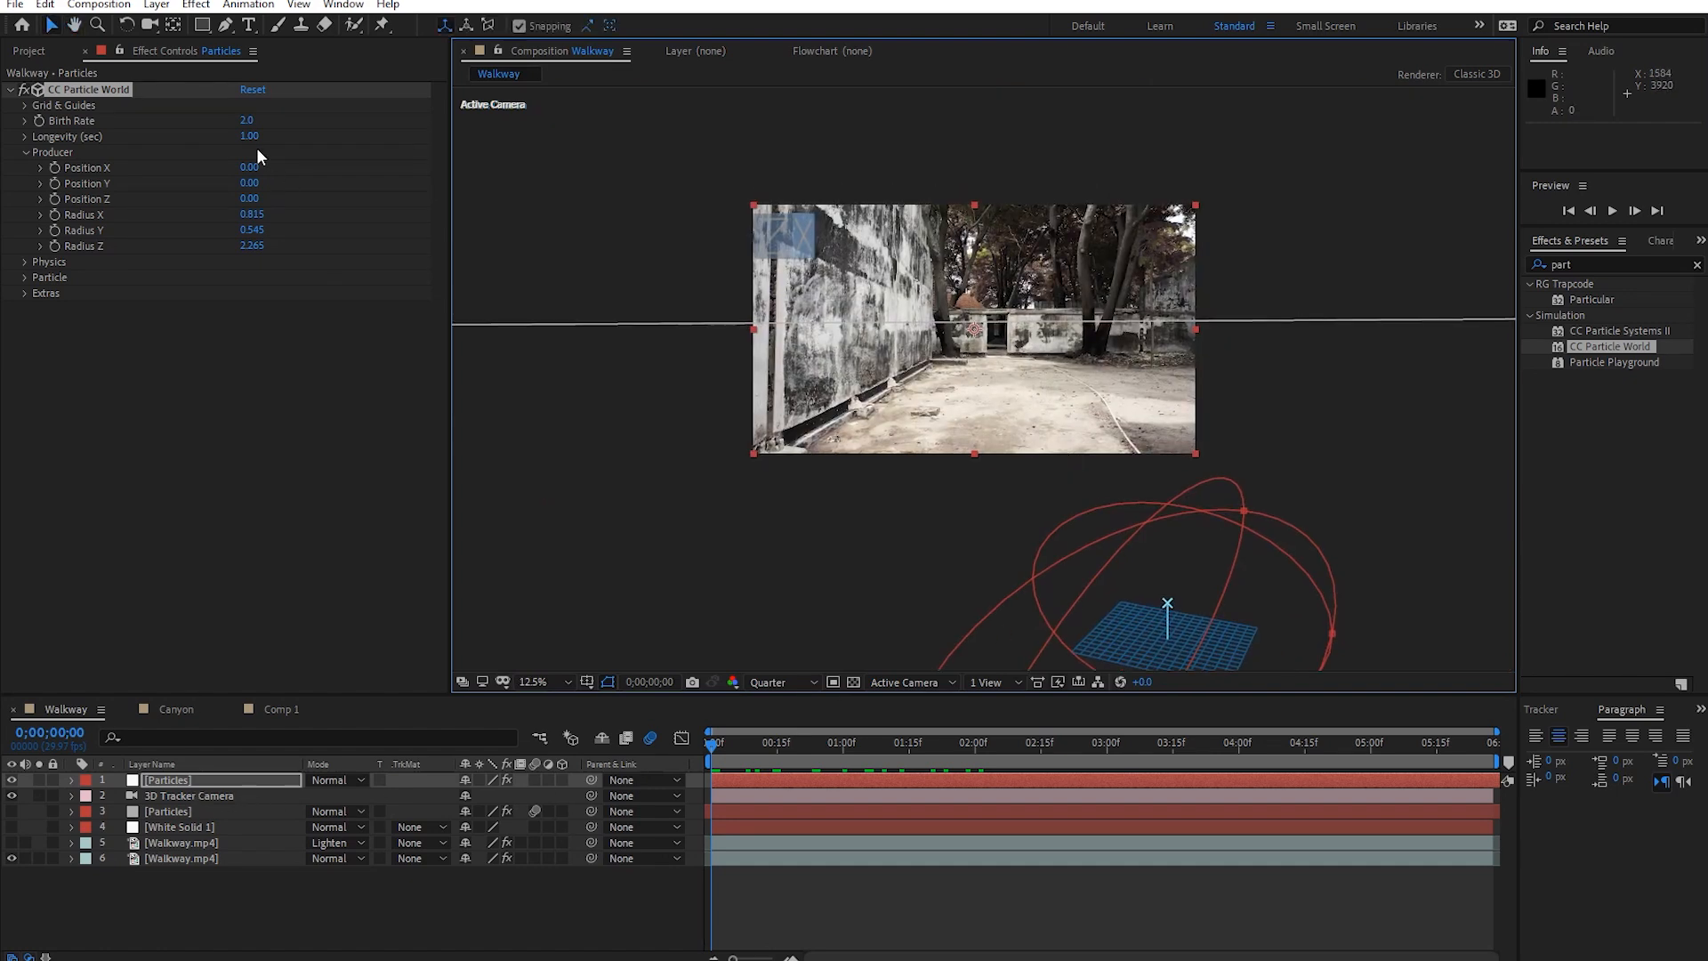
Set the particle producer's position to X -1.43, Y -1.67 and Z 0.84, and preview the Walkway composition.
left_click_drag(253, 168, 139, 165)
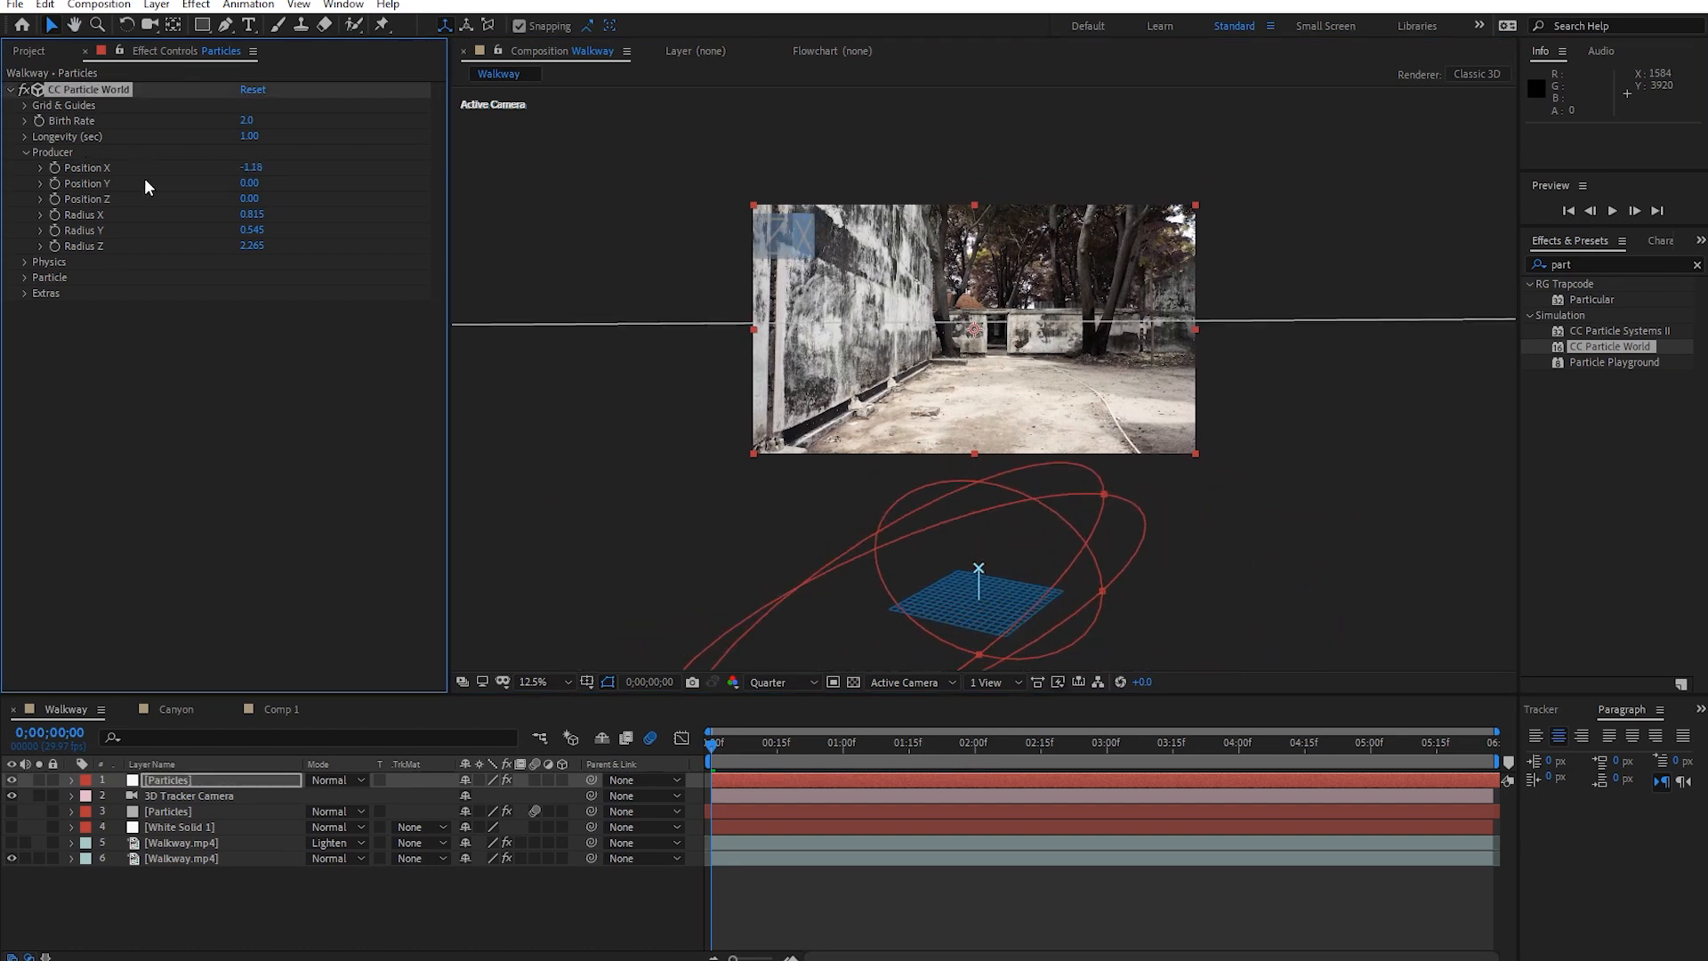
left_click_drag(249, 183, 107, 195)
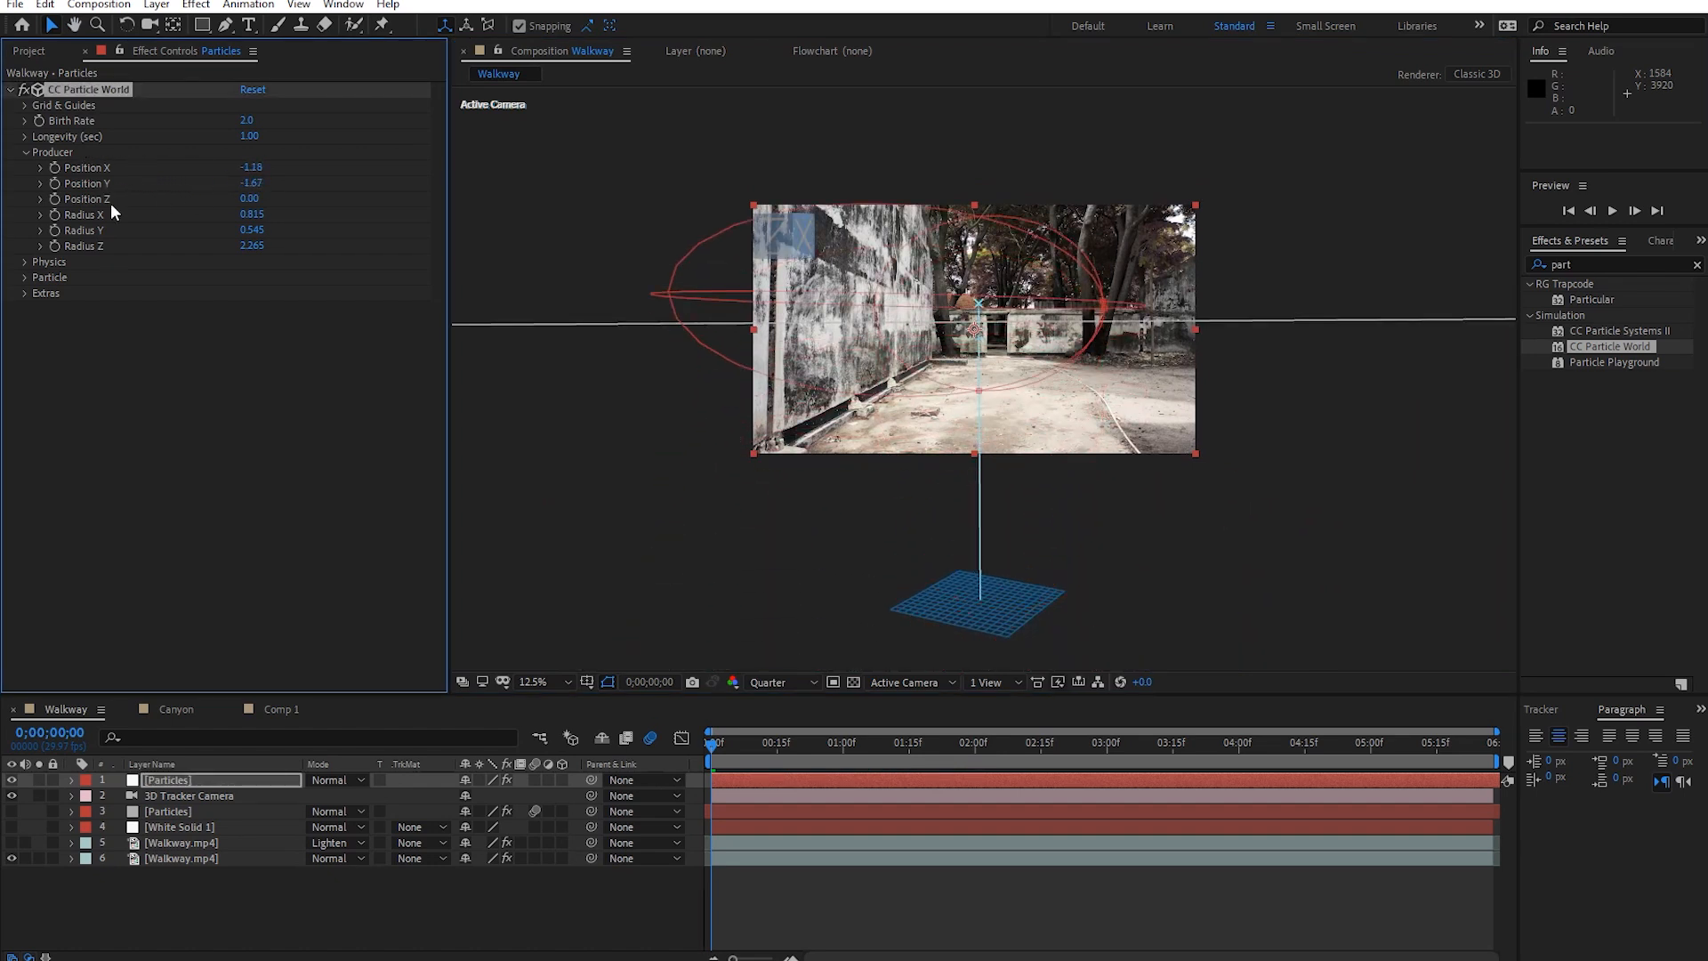
left_click_drag(251, 198, 223, 172)
scroll(1116, 253, "up", 1)
key("space")
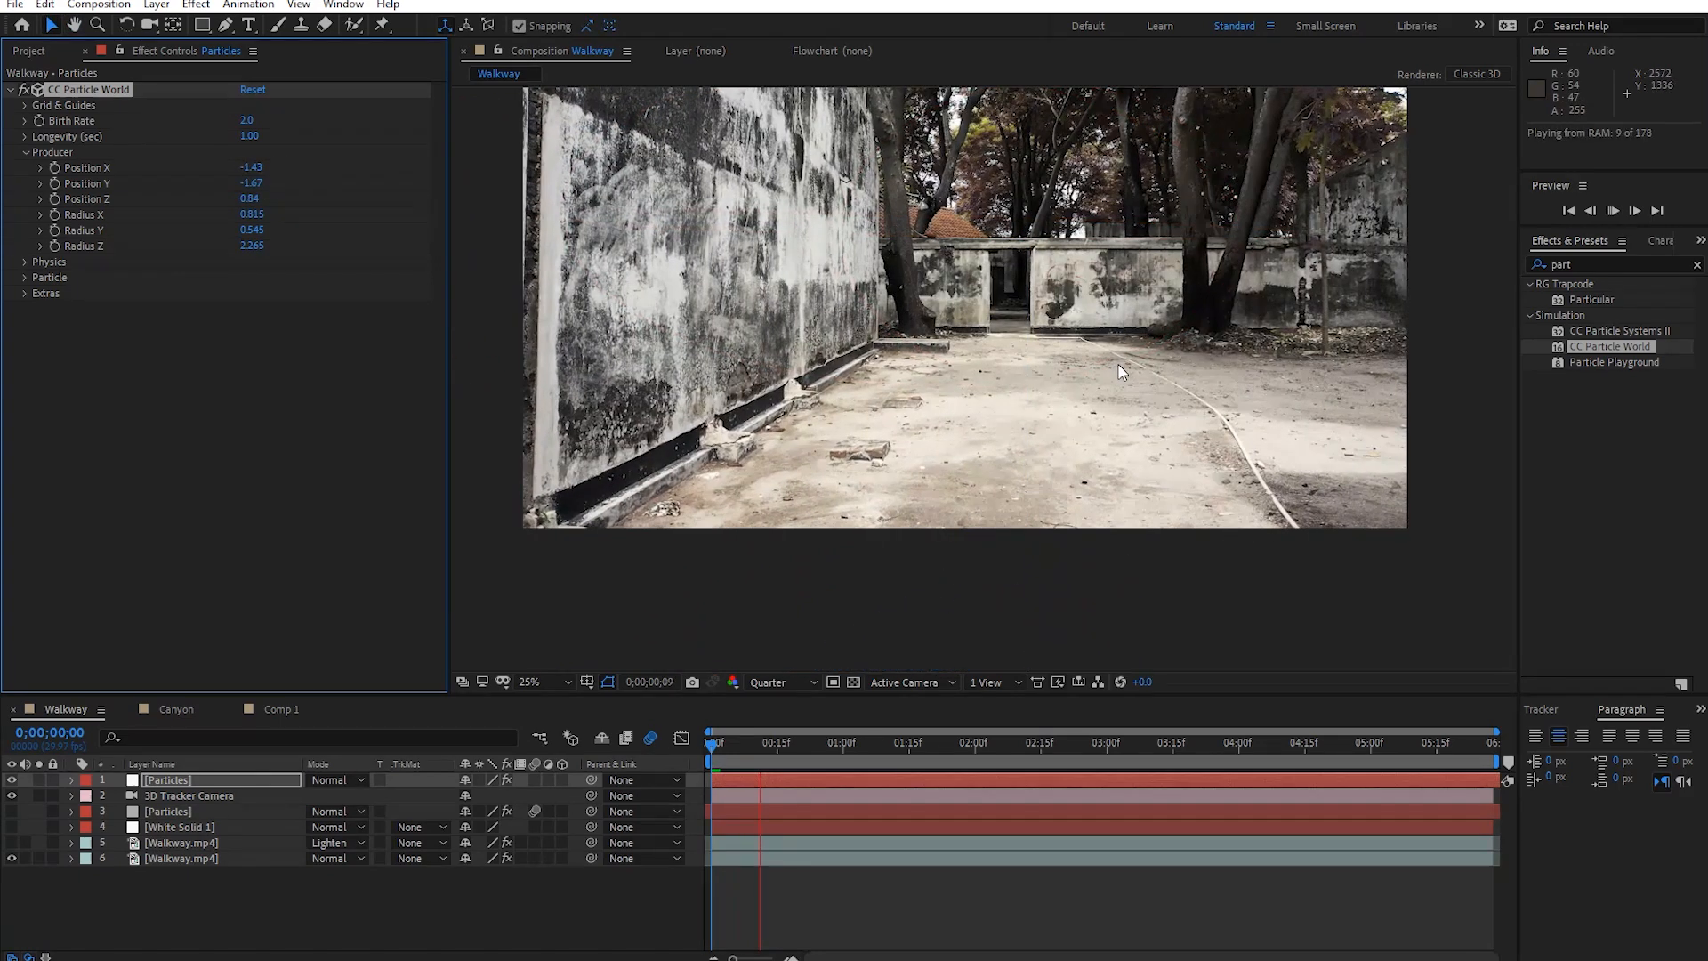
left_click_drag(753, 748, 763, 784)
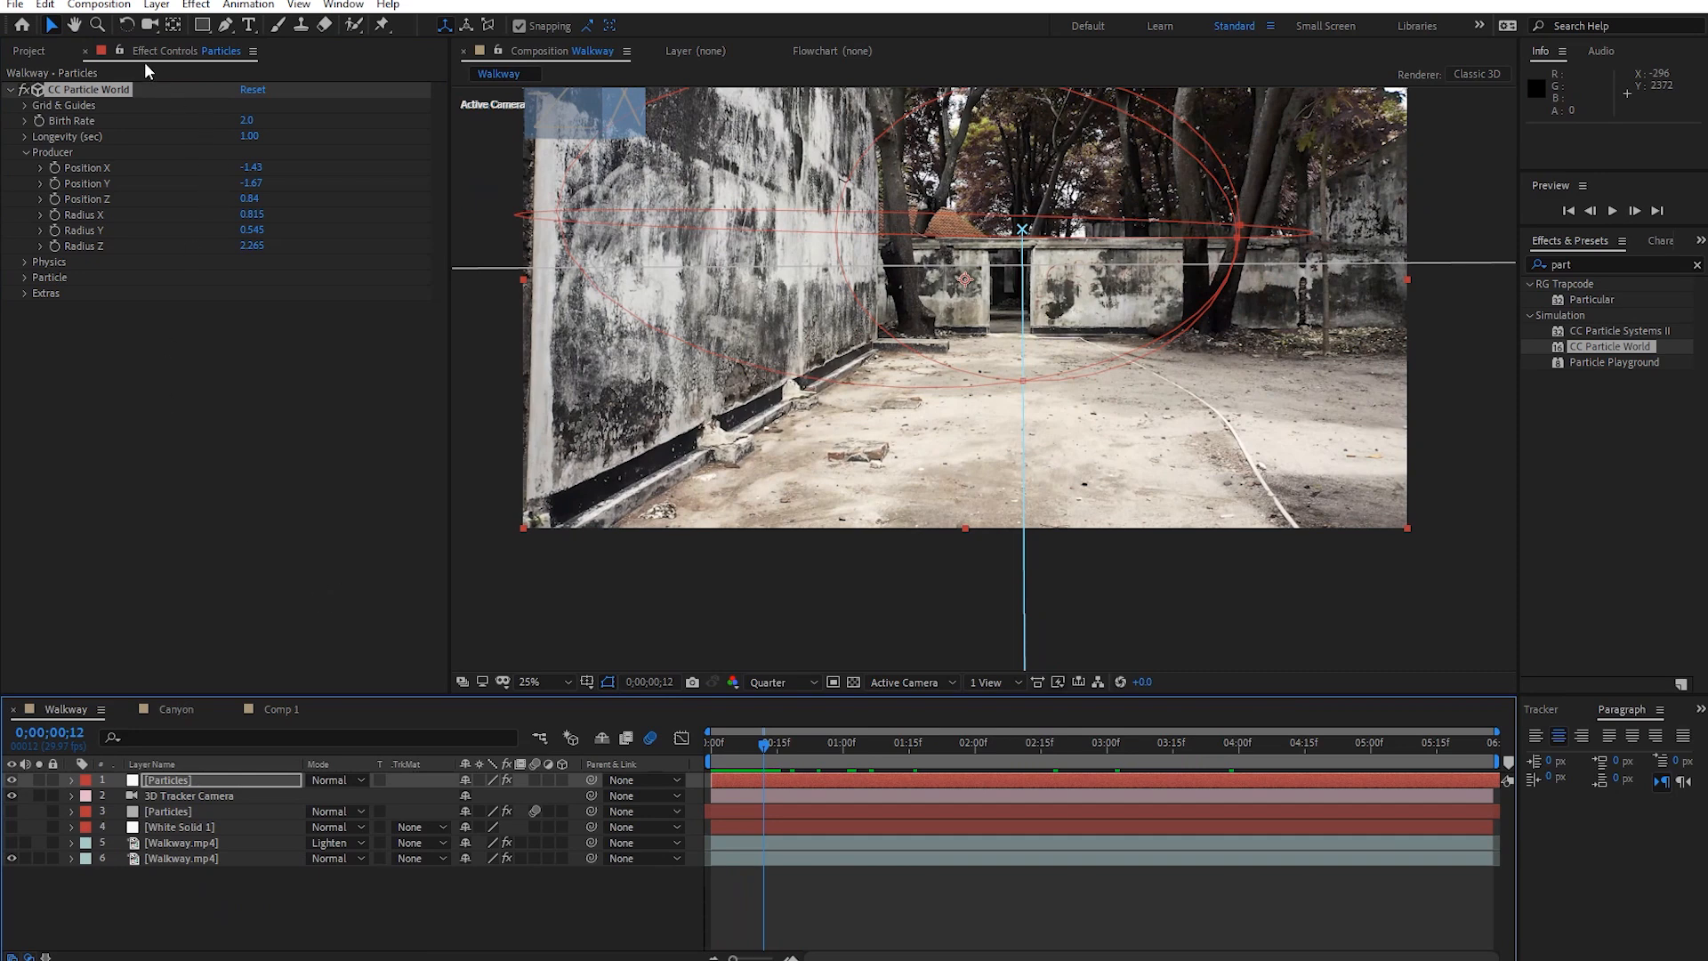
Copy the Maple_leaf.png layer from Comp 1 and paste it into the Walkway composition.
left_click(283, 711)
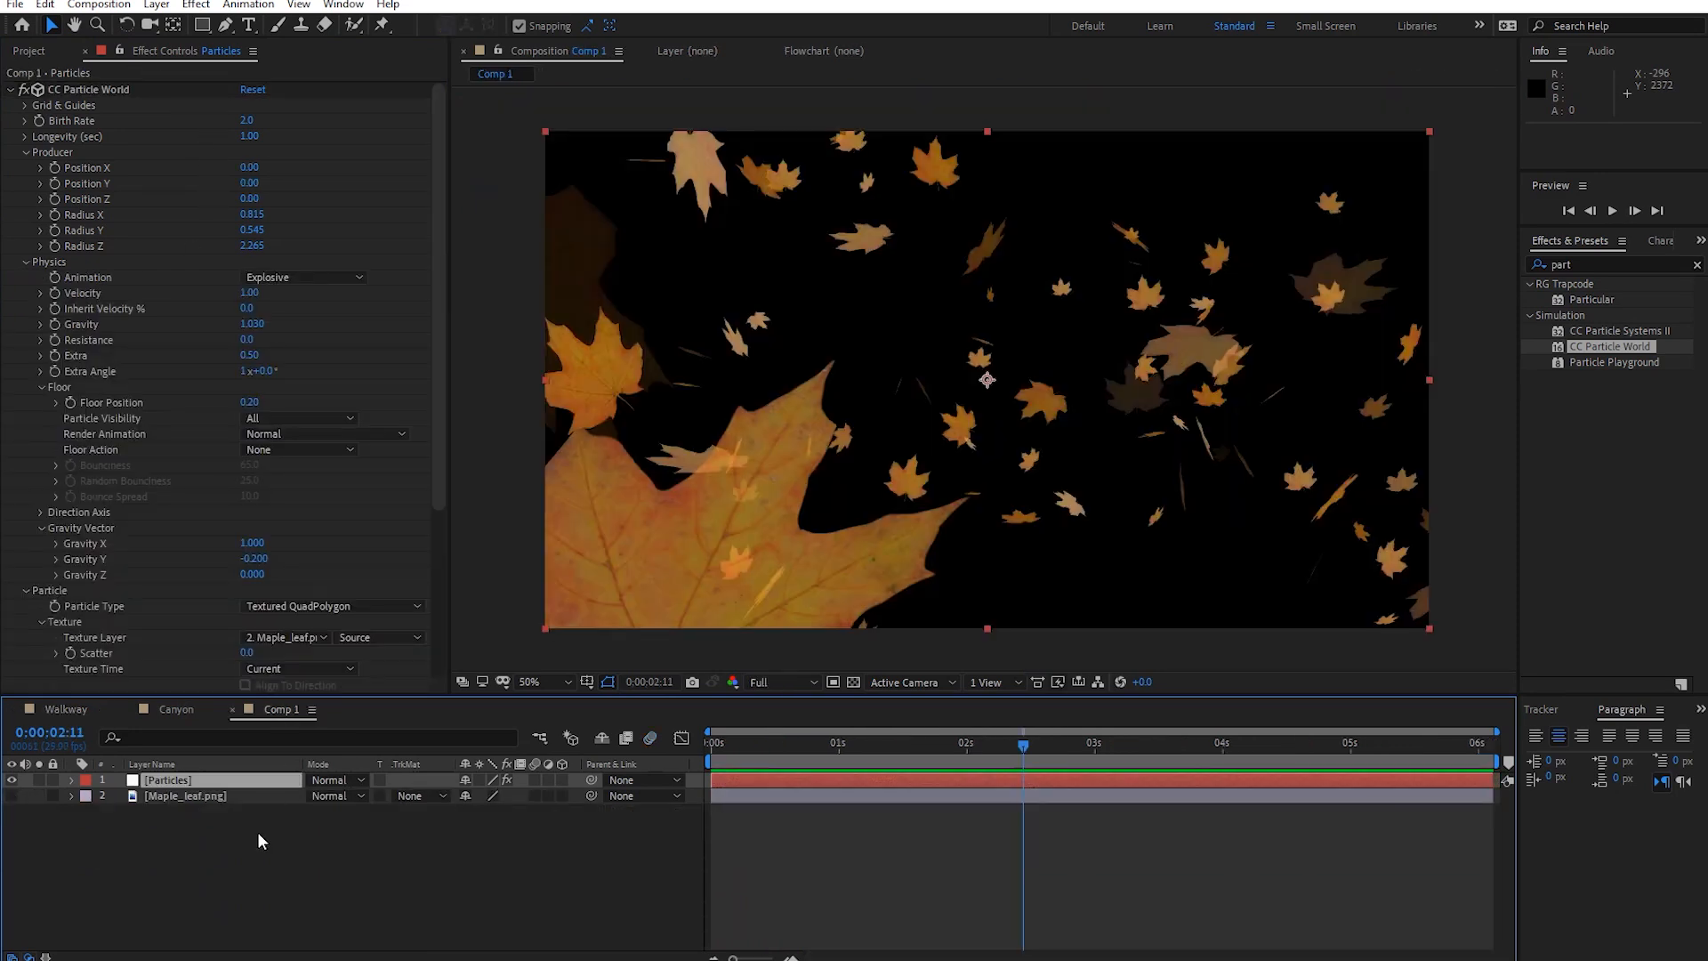
left_click(178, 796)
key("ctrl+c")
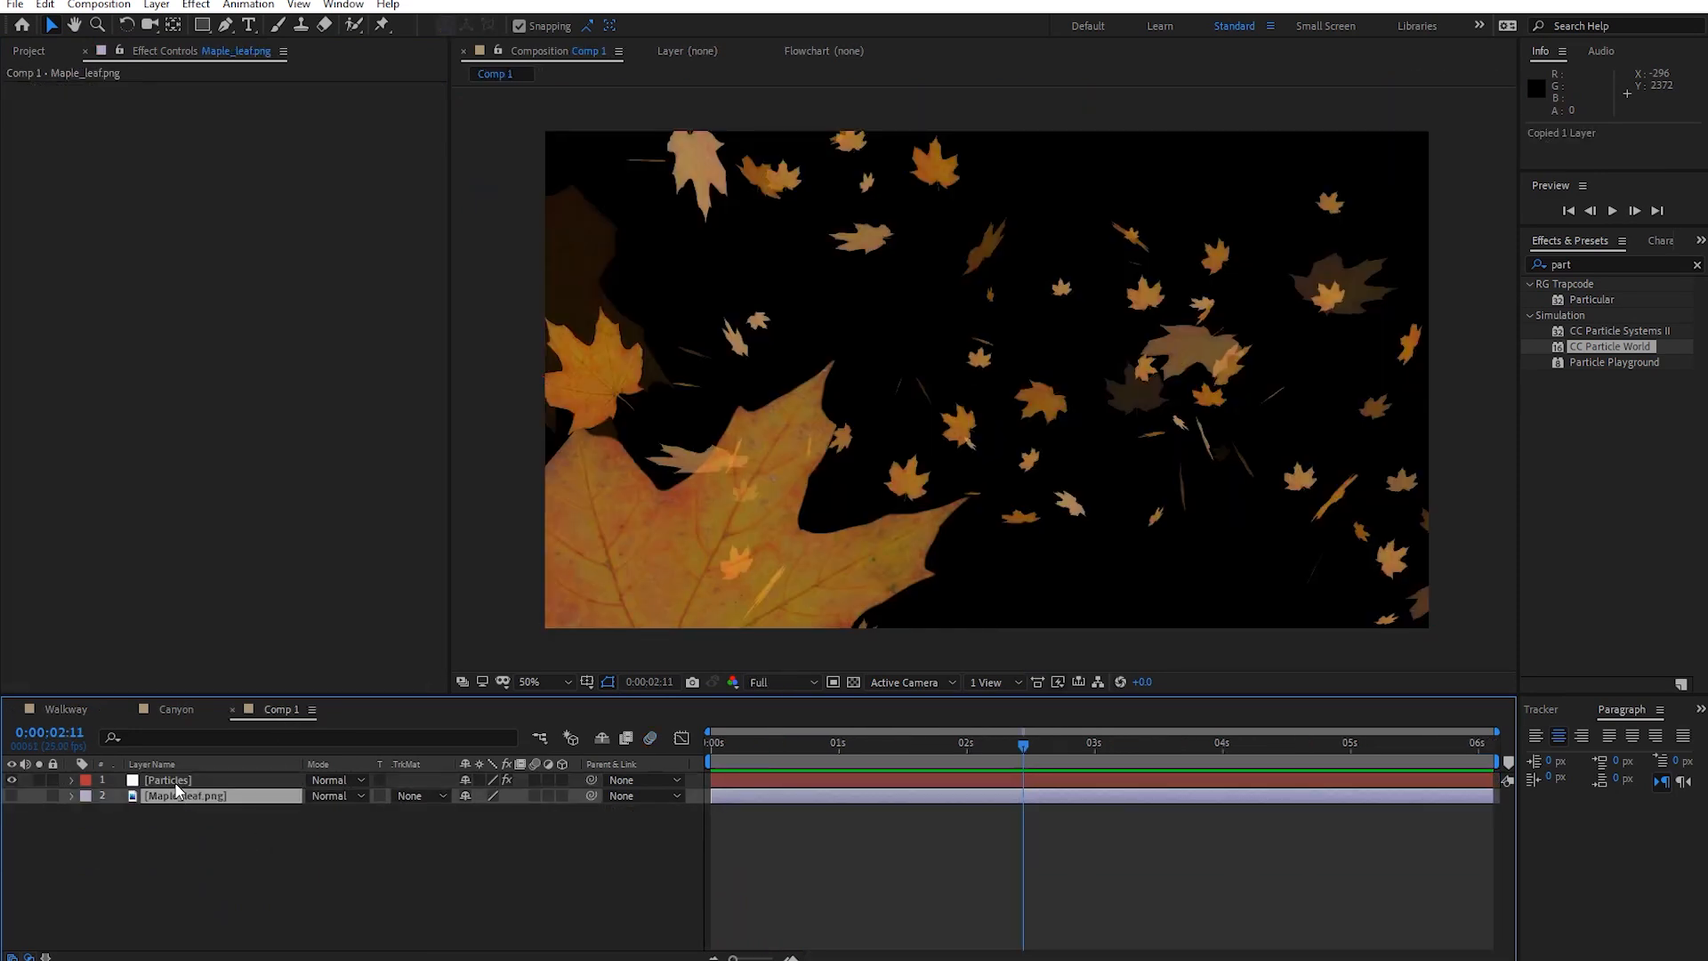
left_click(80, 708)
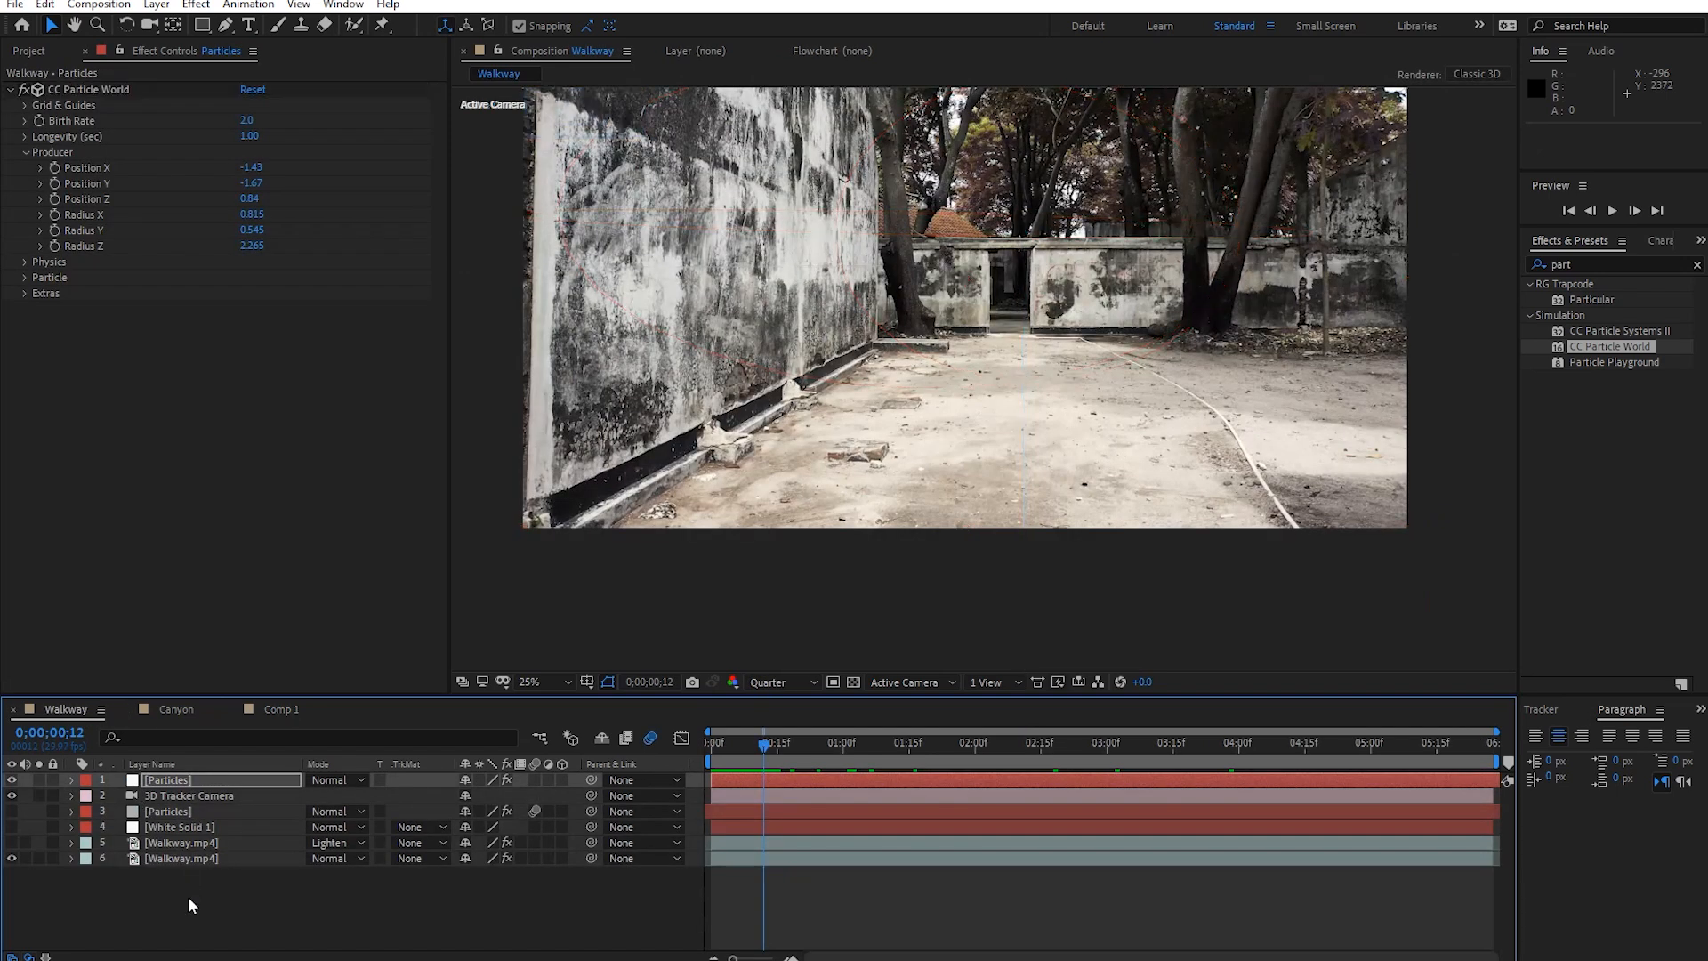
key("ctrl+v")
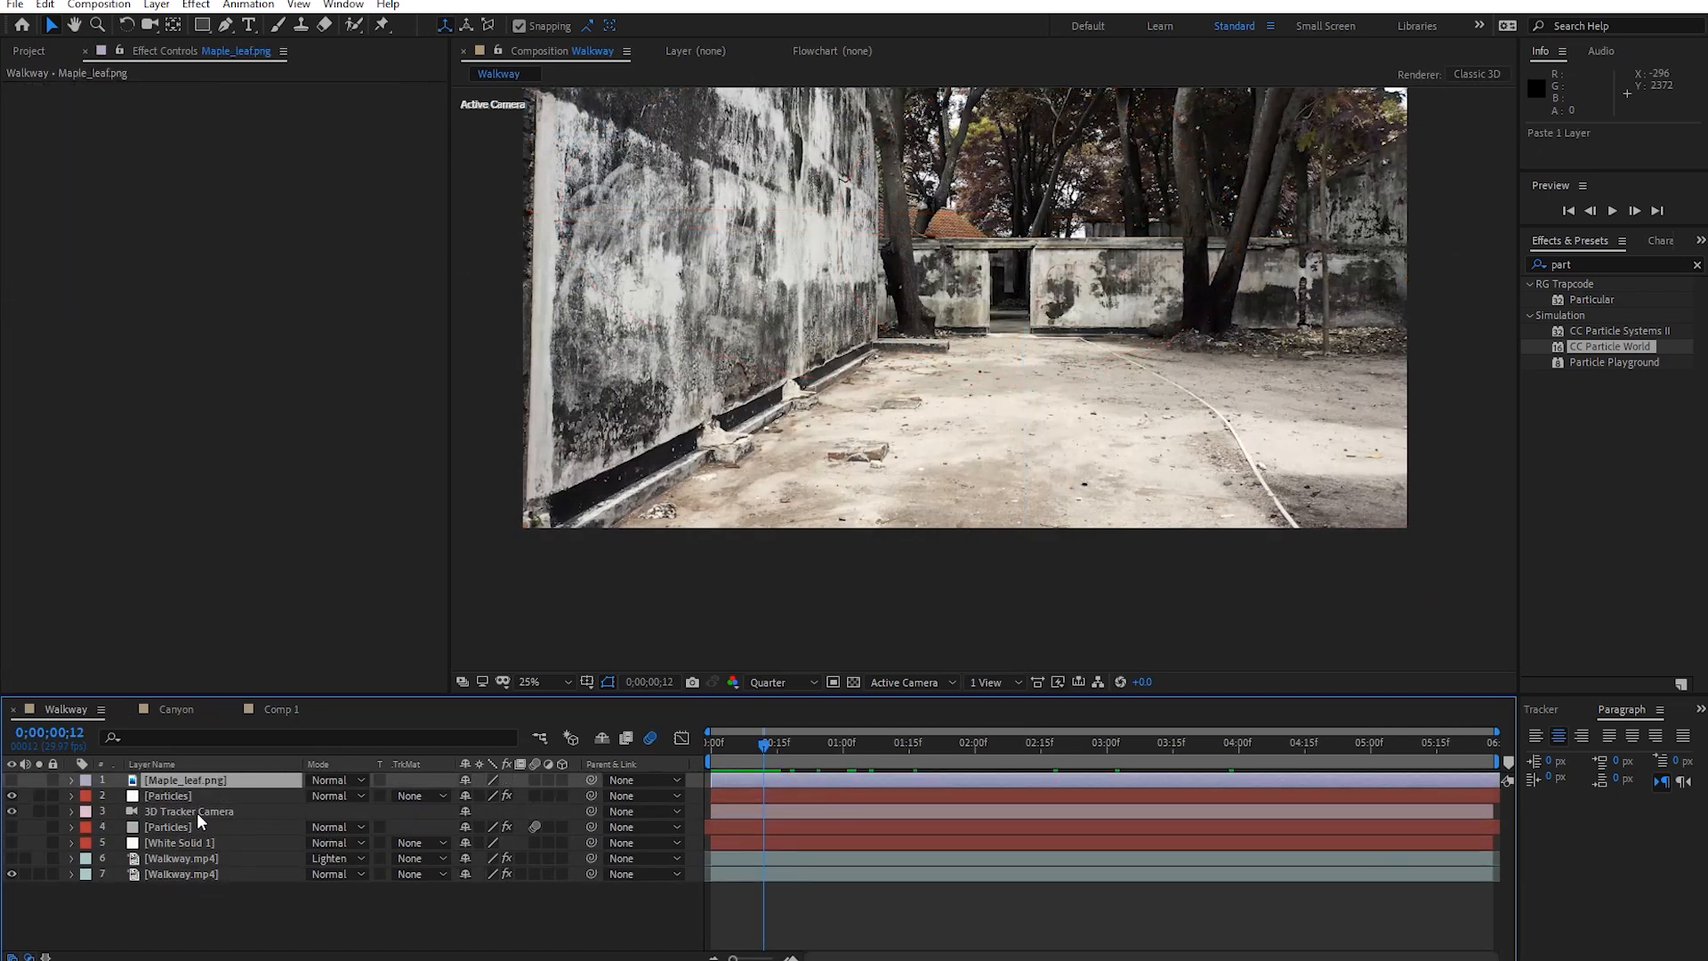
Set the texture layer of the pasted Particles layer's CC Particle World effect to Maple_leaf.png.
left_click(197, 797)
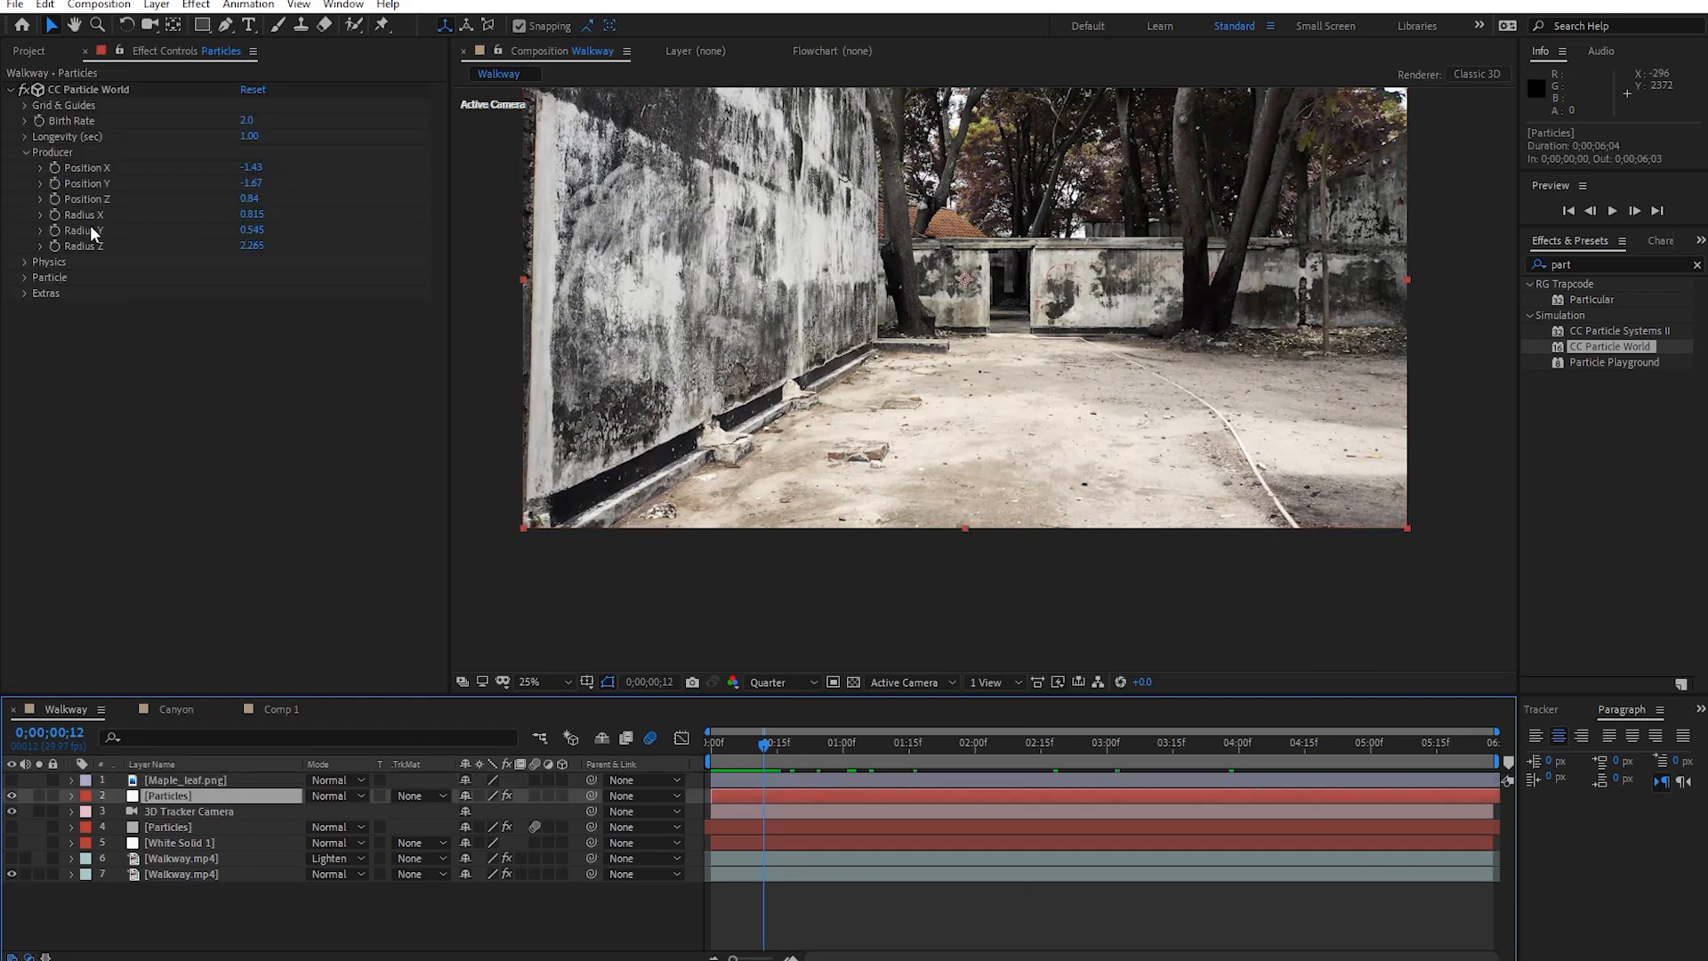
left_click(25, 277)
left_click(40, 308)
left_click(283, 325)
left_click(316, 372)
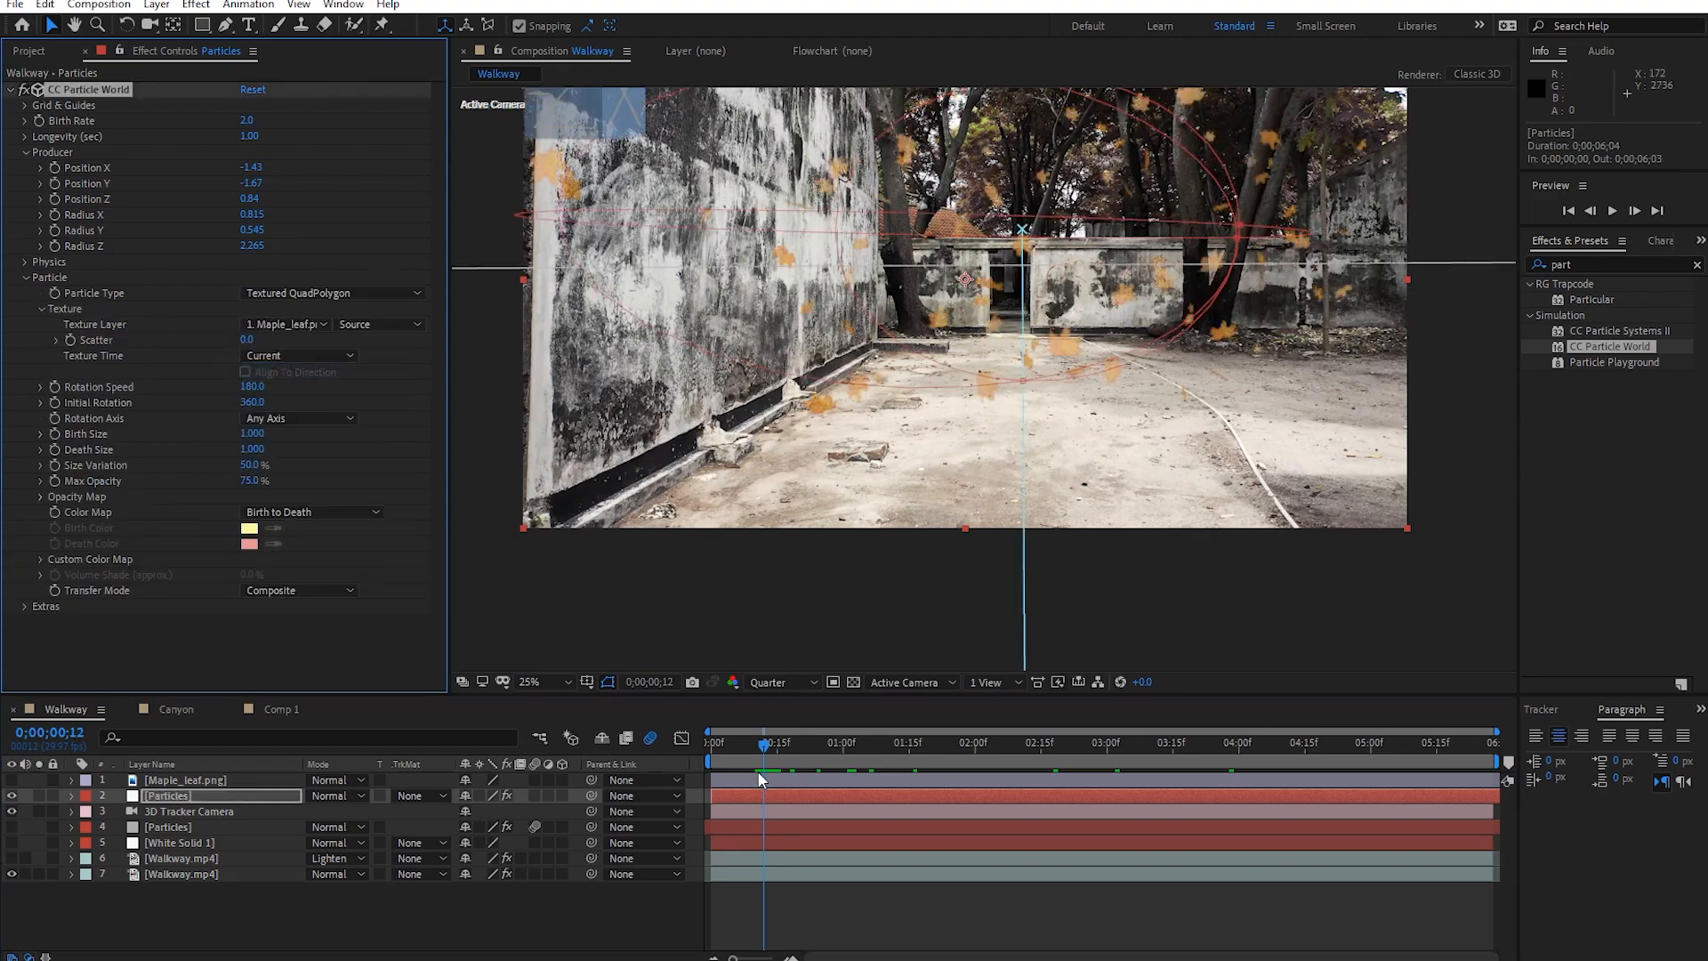
Play back the Walkway composition to review the maple leaves falling over the tracked footage.
mouse_move(762, 742)
left_mouse_down()
mouse_move(926, 758)
mouse_move(751, 772)
left_mouse_up()
left_click(873, 887)
key("space")
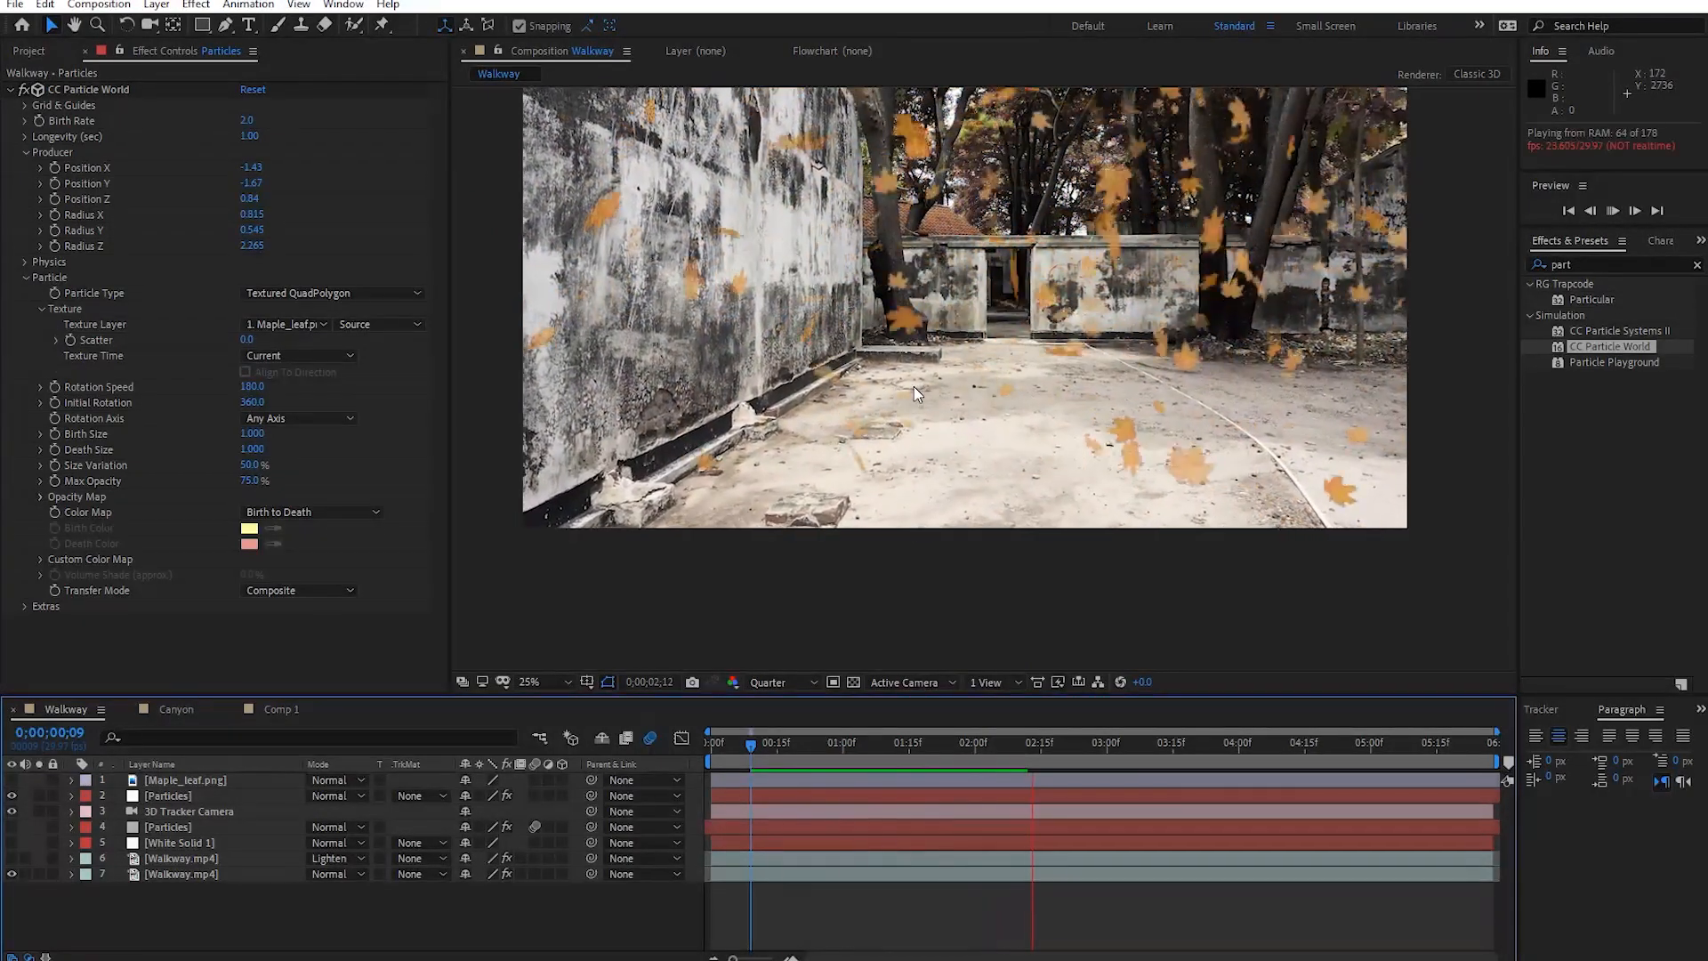
left_click_drag(876, 750, 795, 758)
key("space")
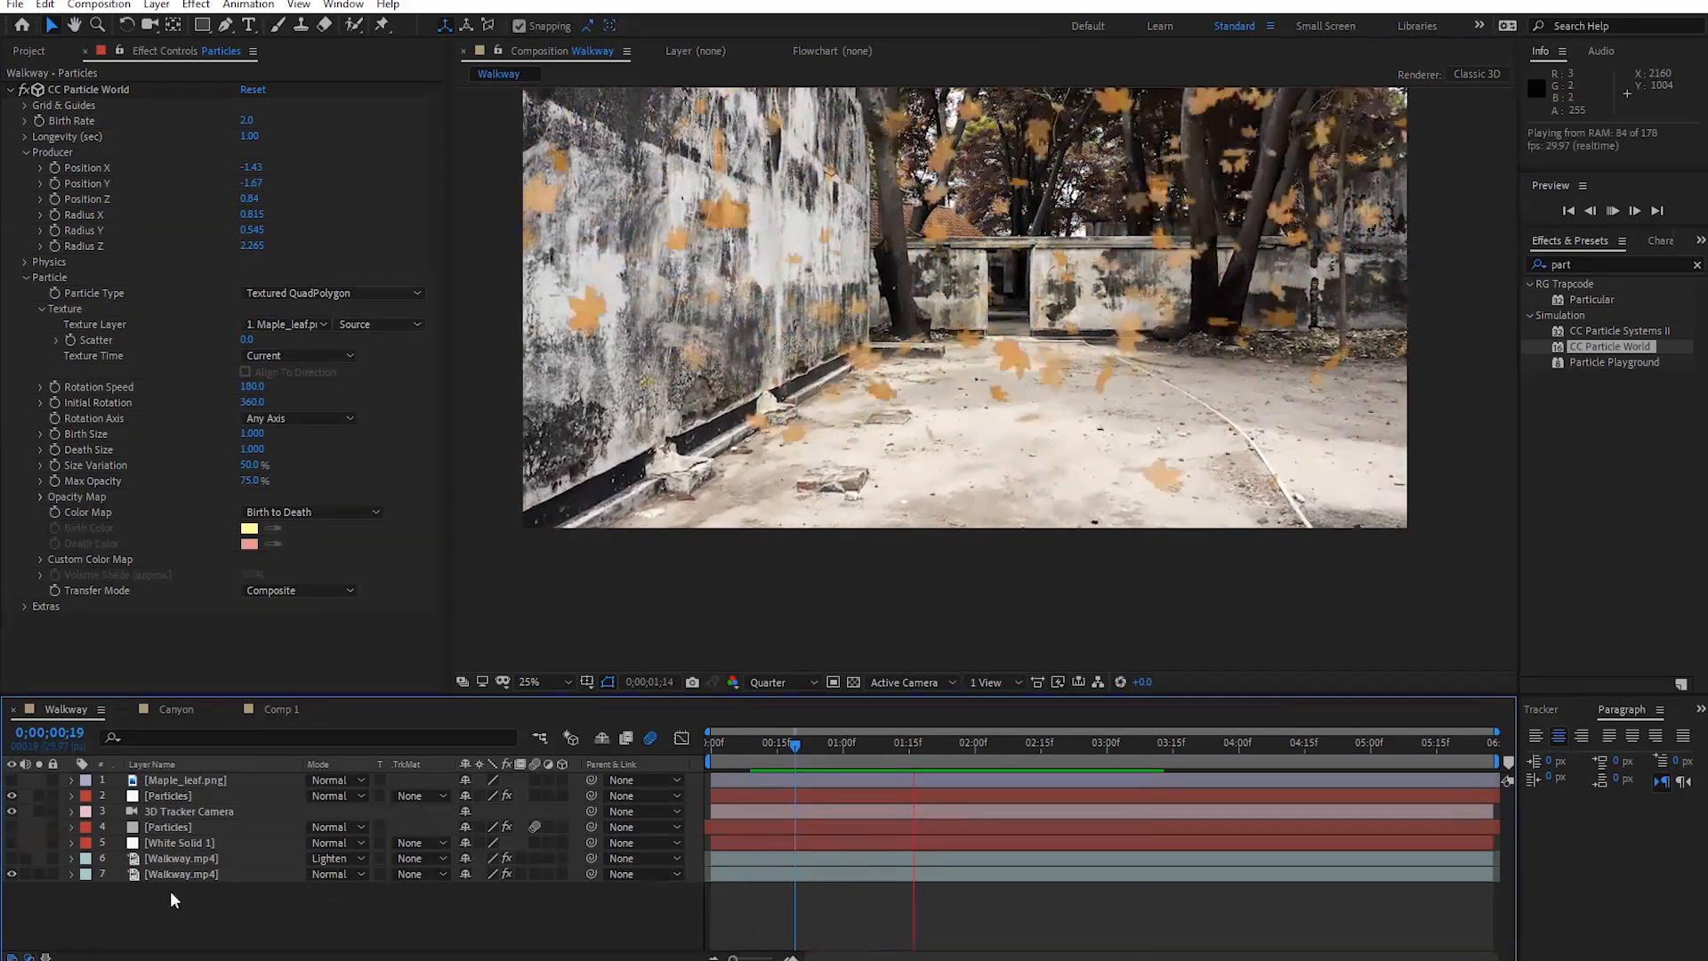
Move to 0;00;01;22 and select CC Particle World to examine its producer and floor grid around the leaf-filled frame.
left_click_drag(1006, 762, 648, 822)
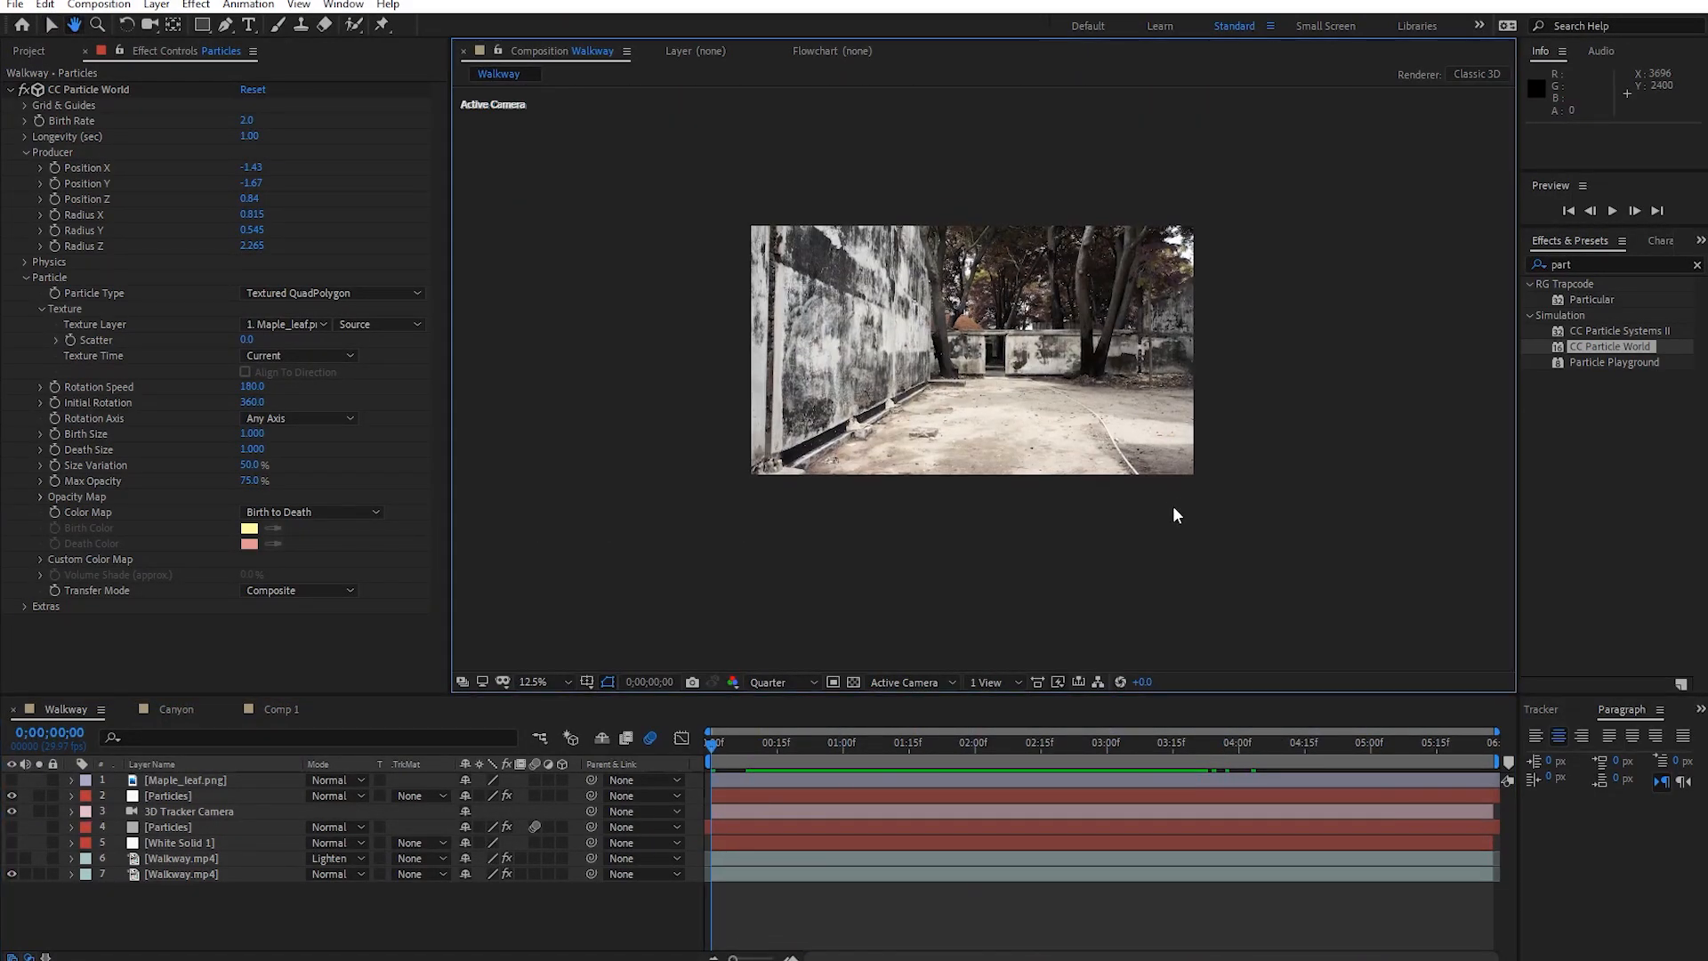
left_click_drag(876, 745, 939, 754)
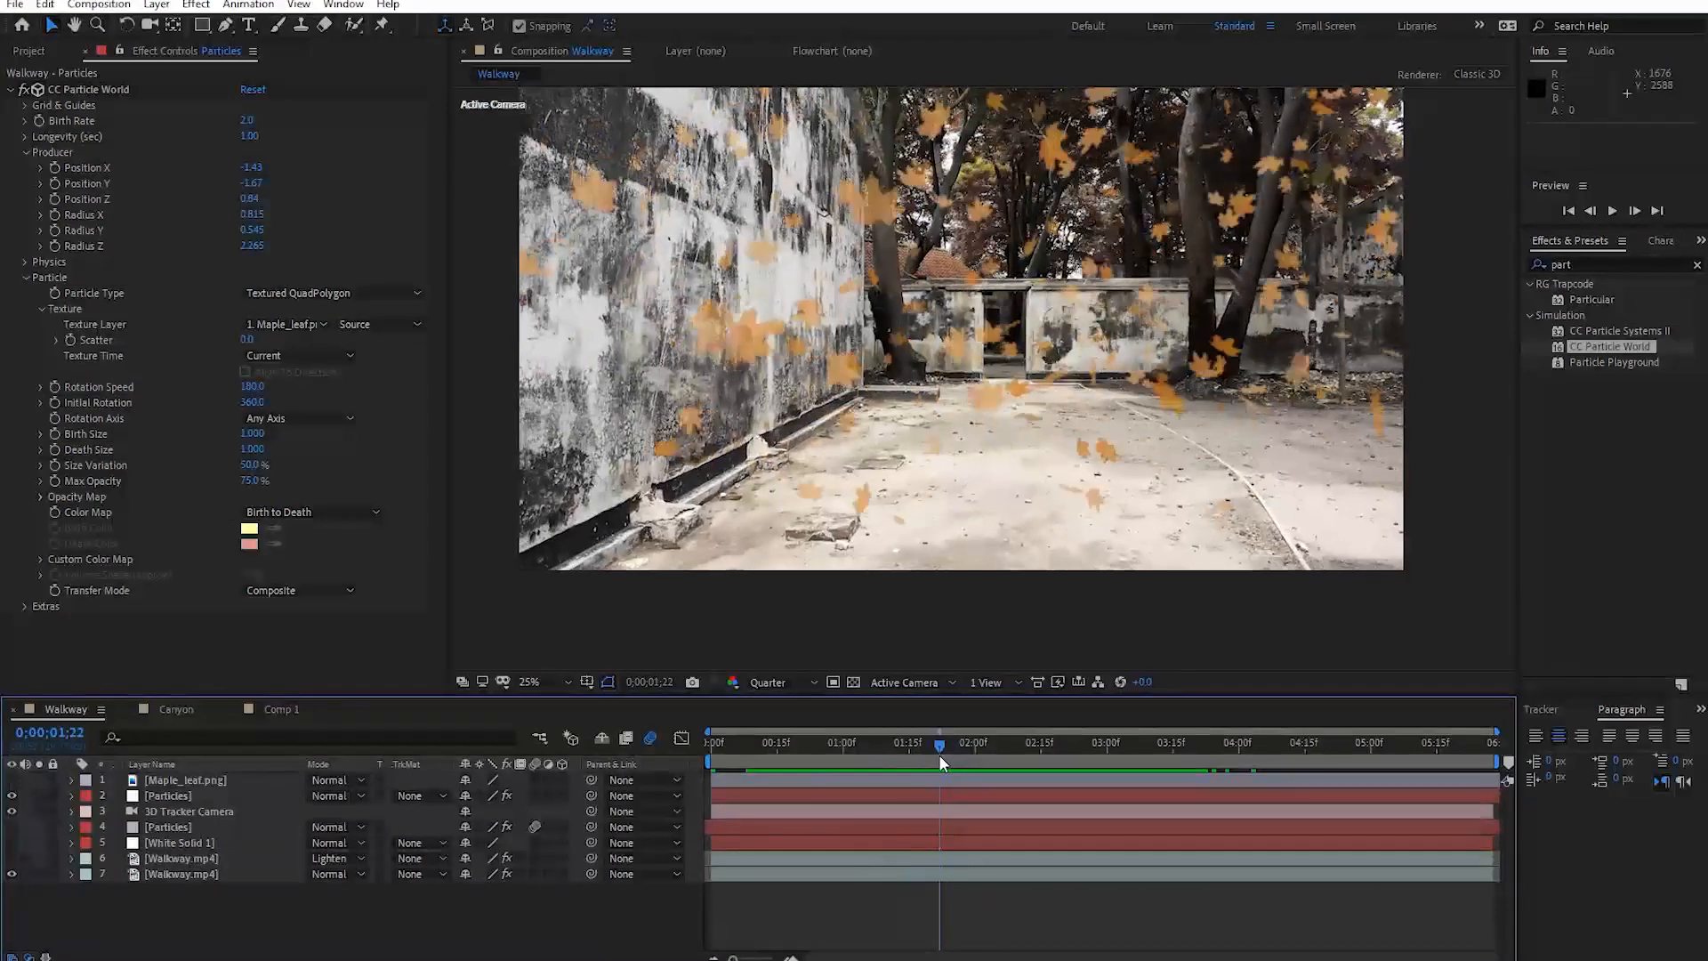
left_click(101, 88)
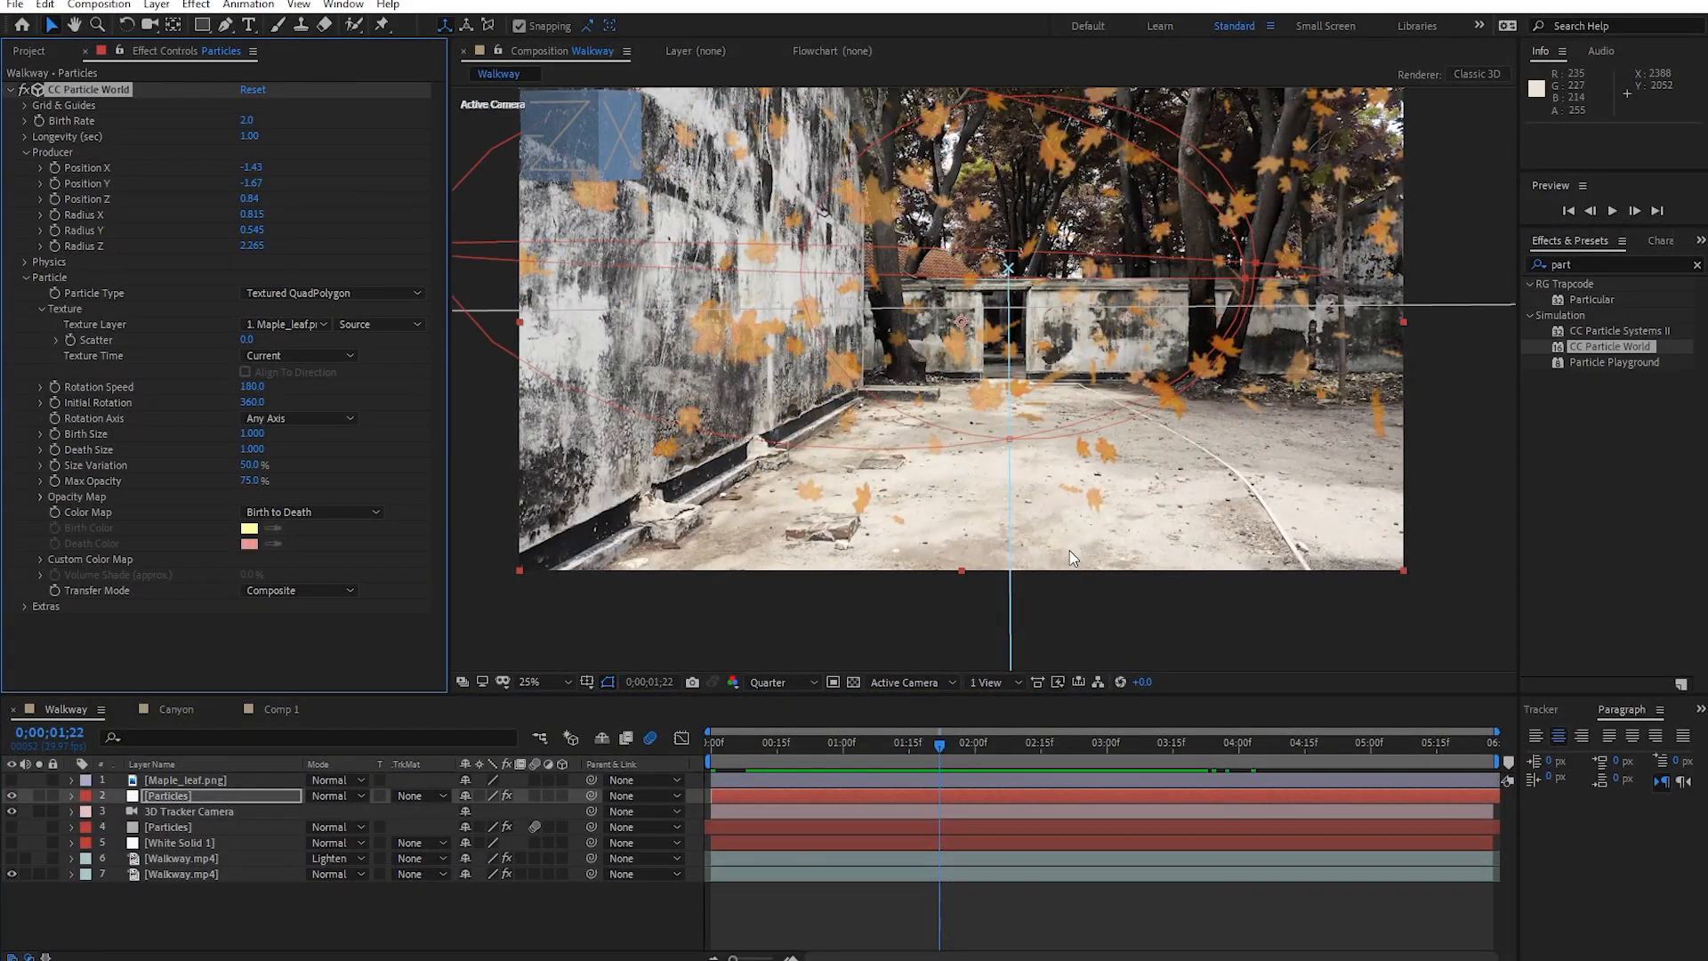
key("comma")
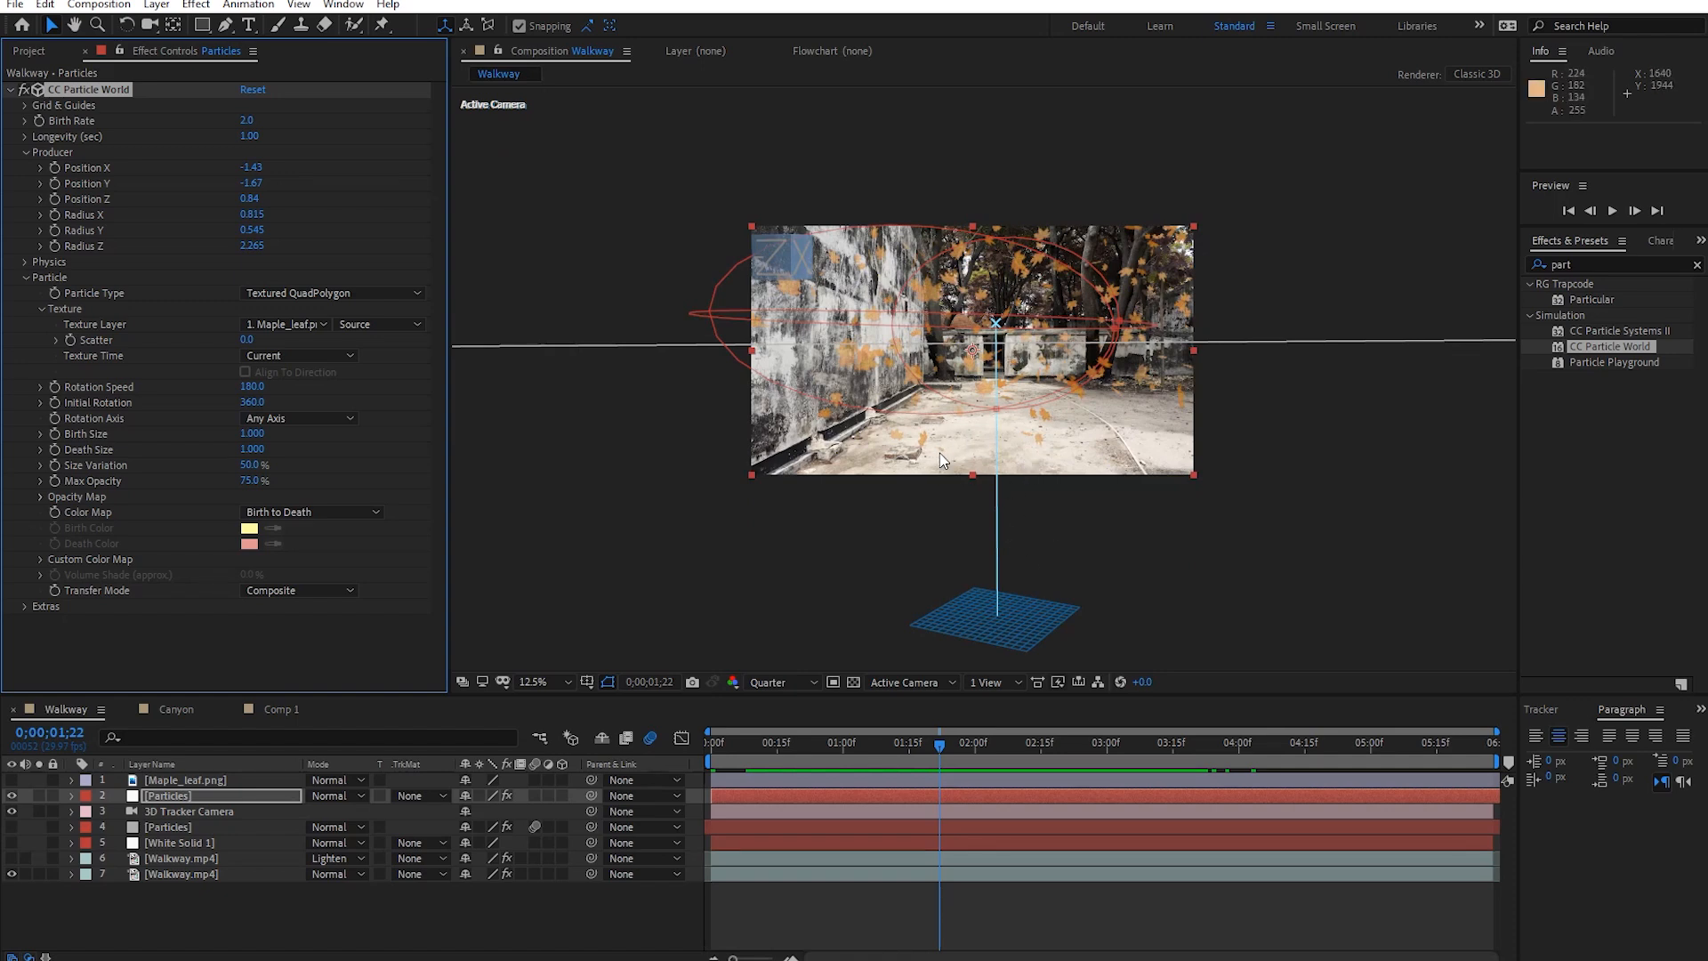
key("period")
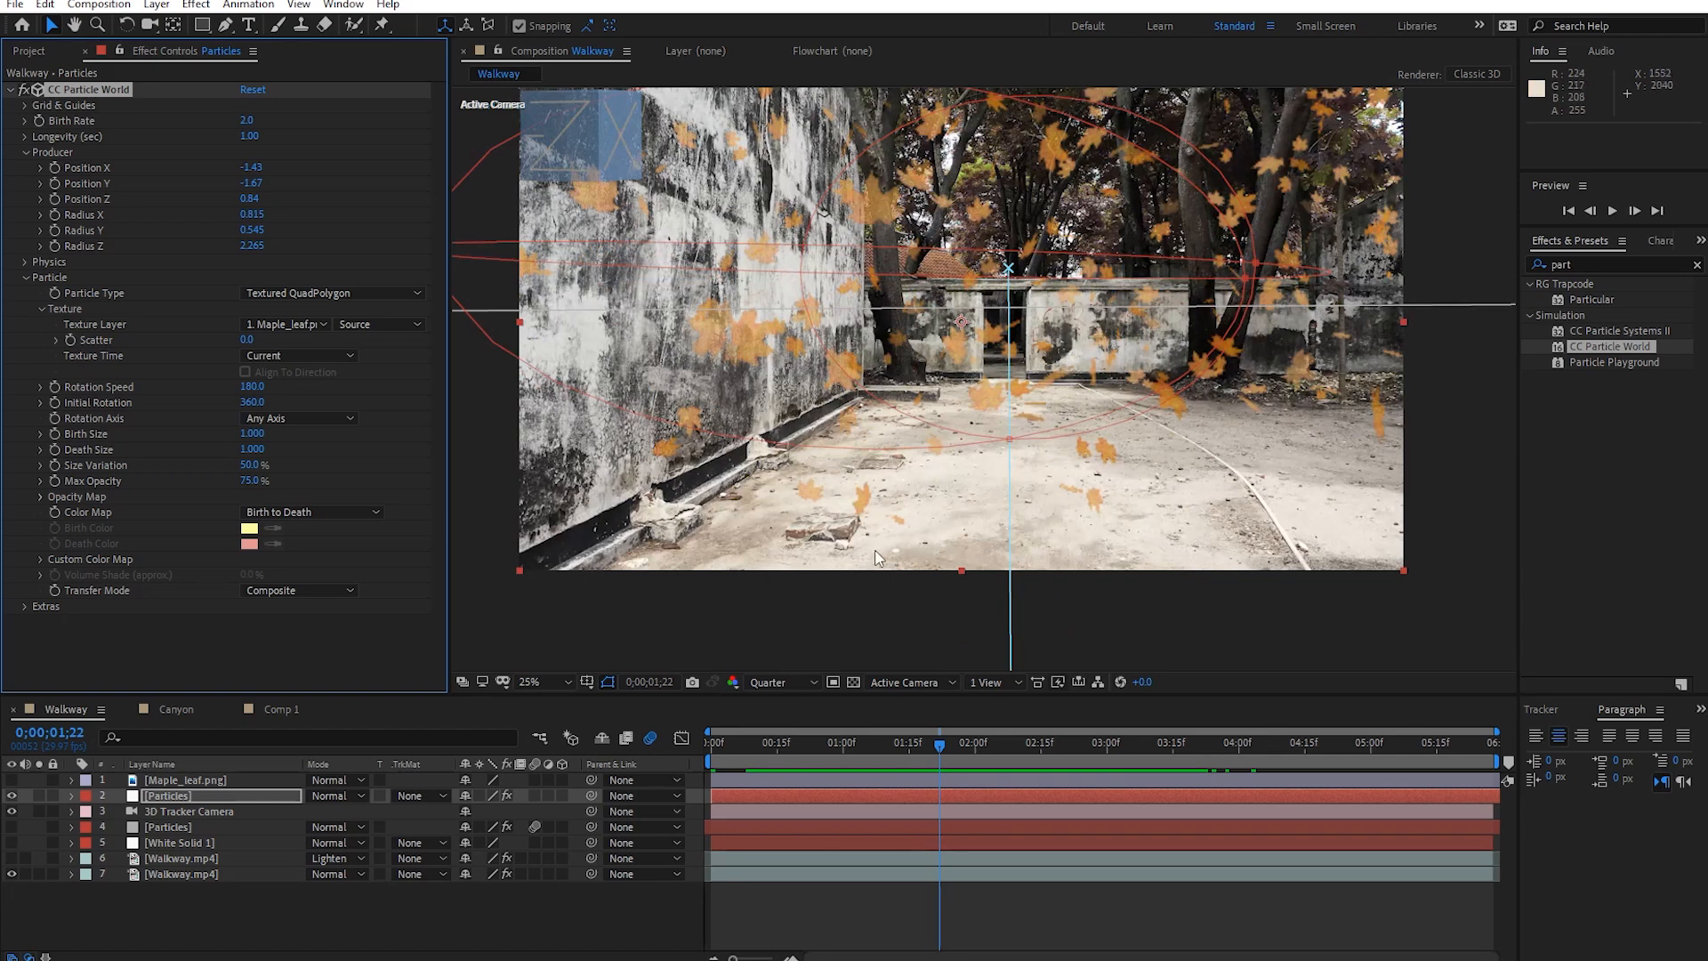
key("comma")
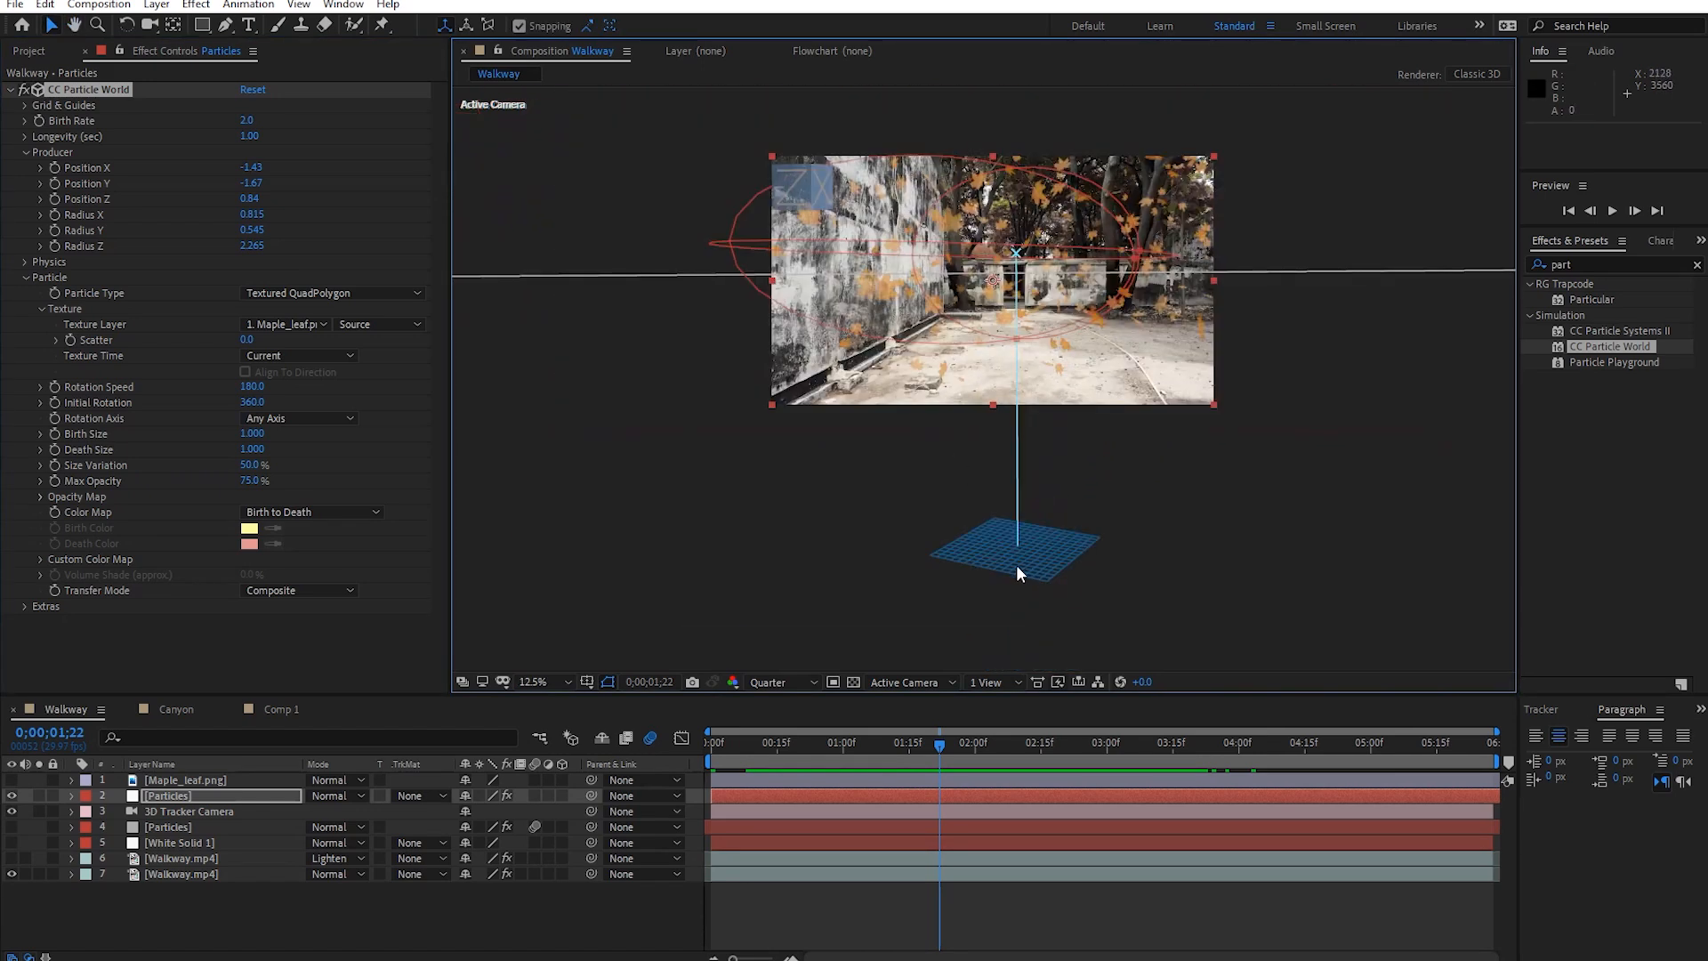
Delete the CC Particle World effect from the Particles layer in the Walkway composition.
key("period")
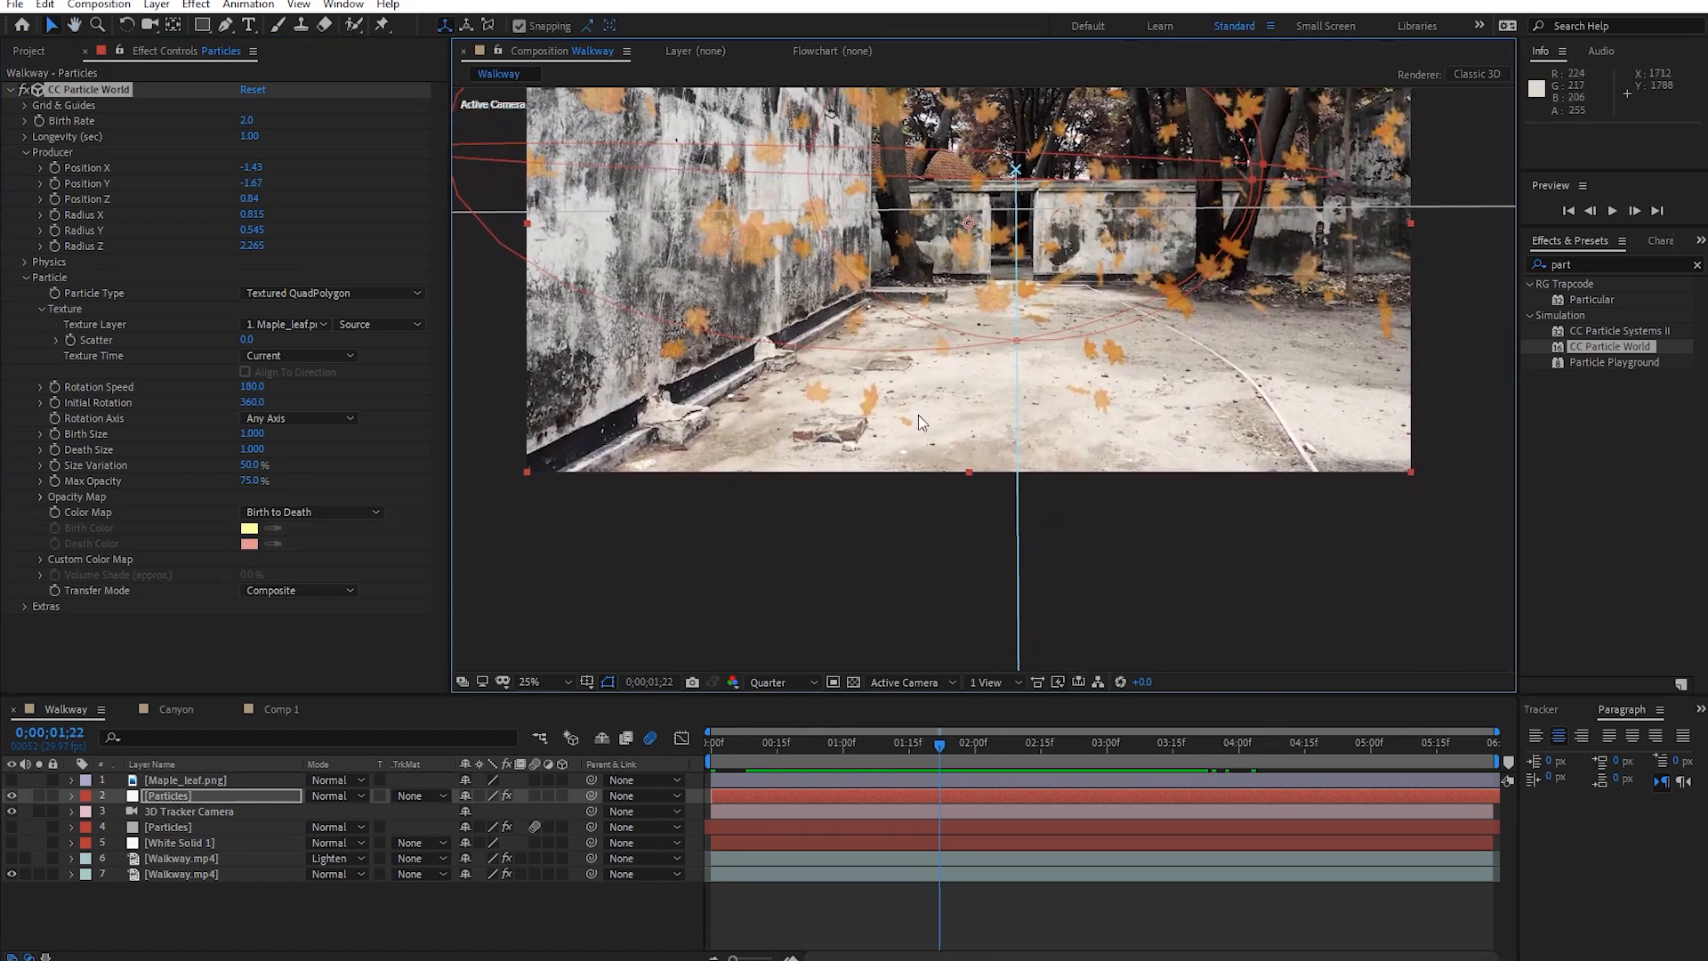
key("comma")
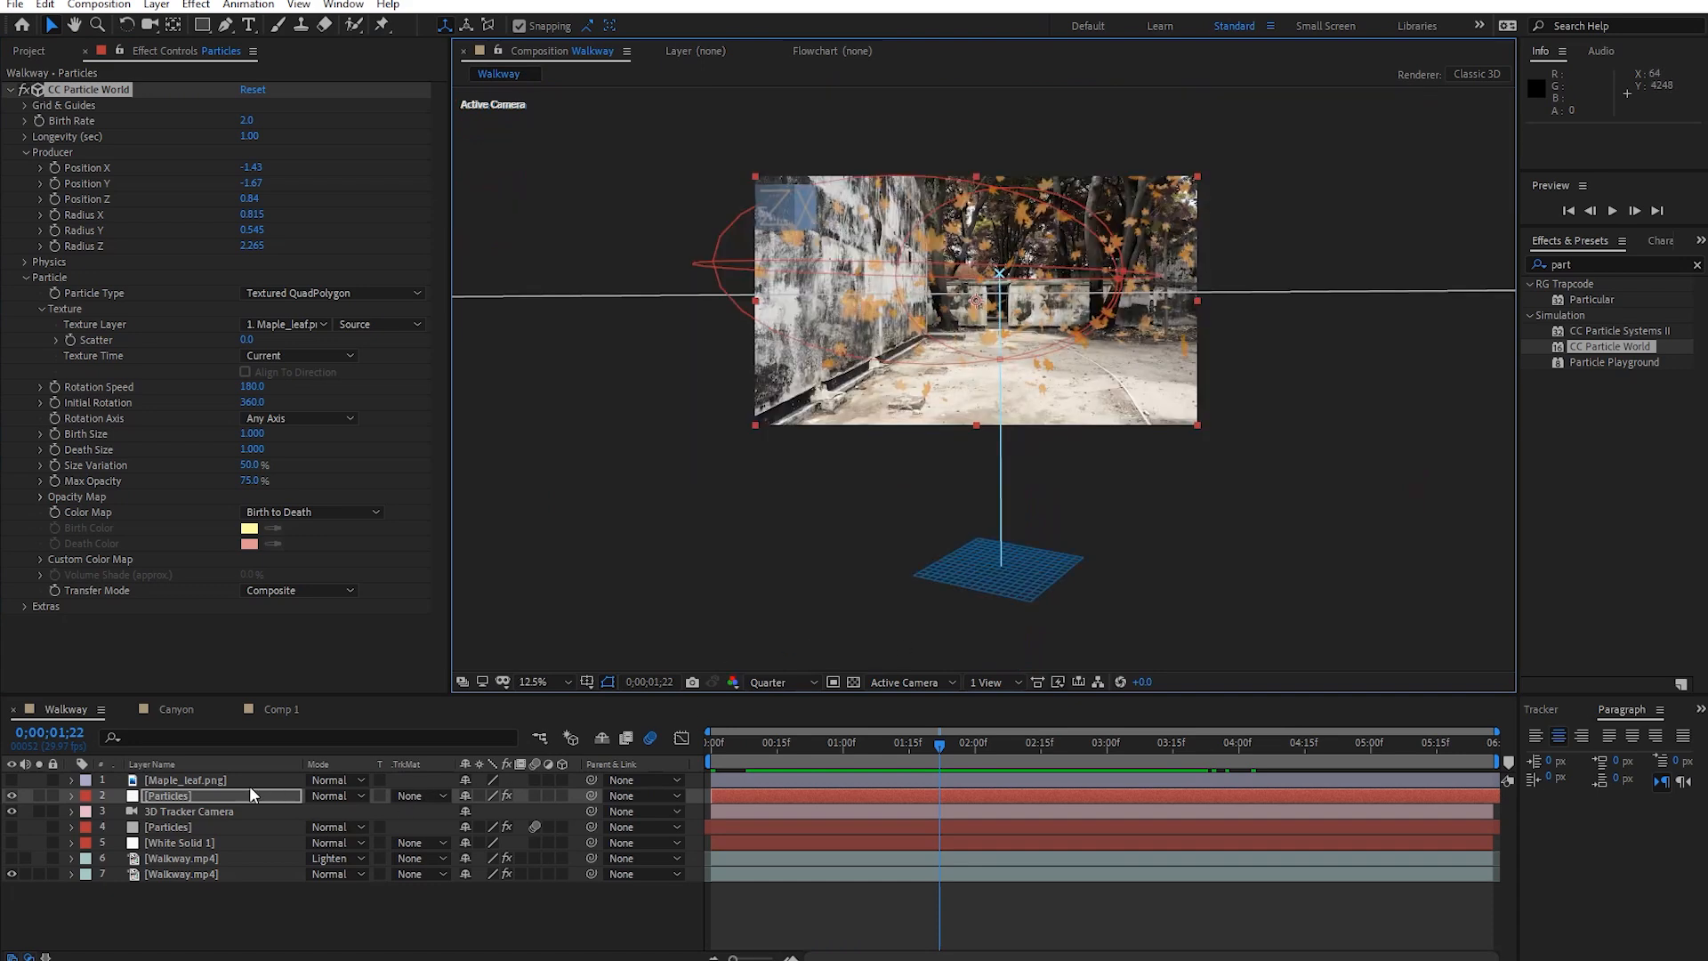
left_click(168, 795)
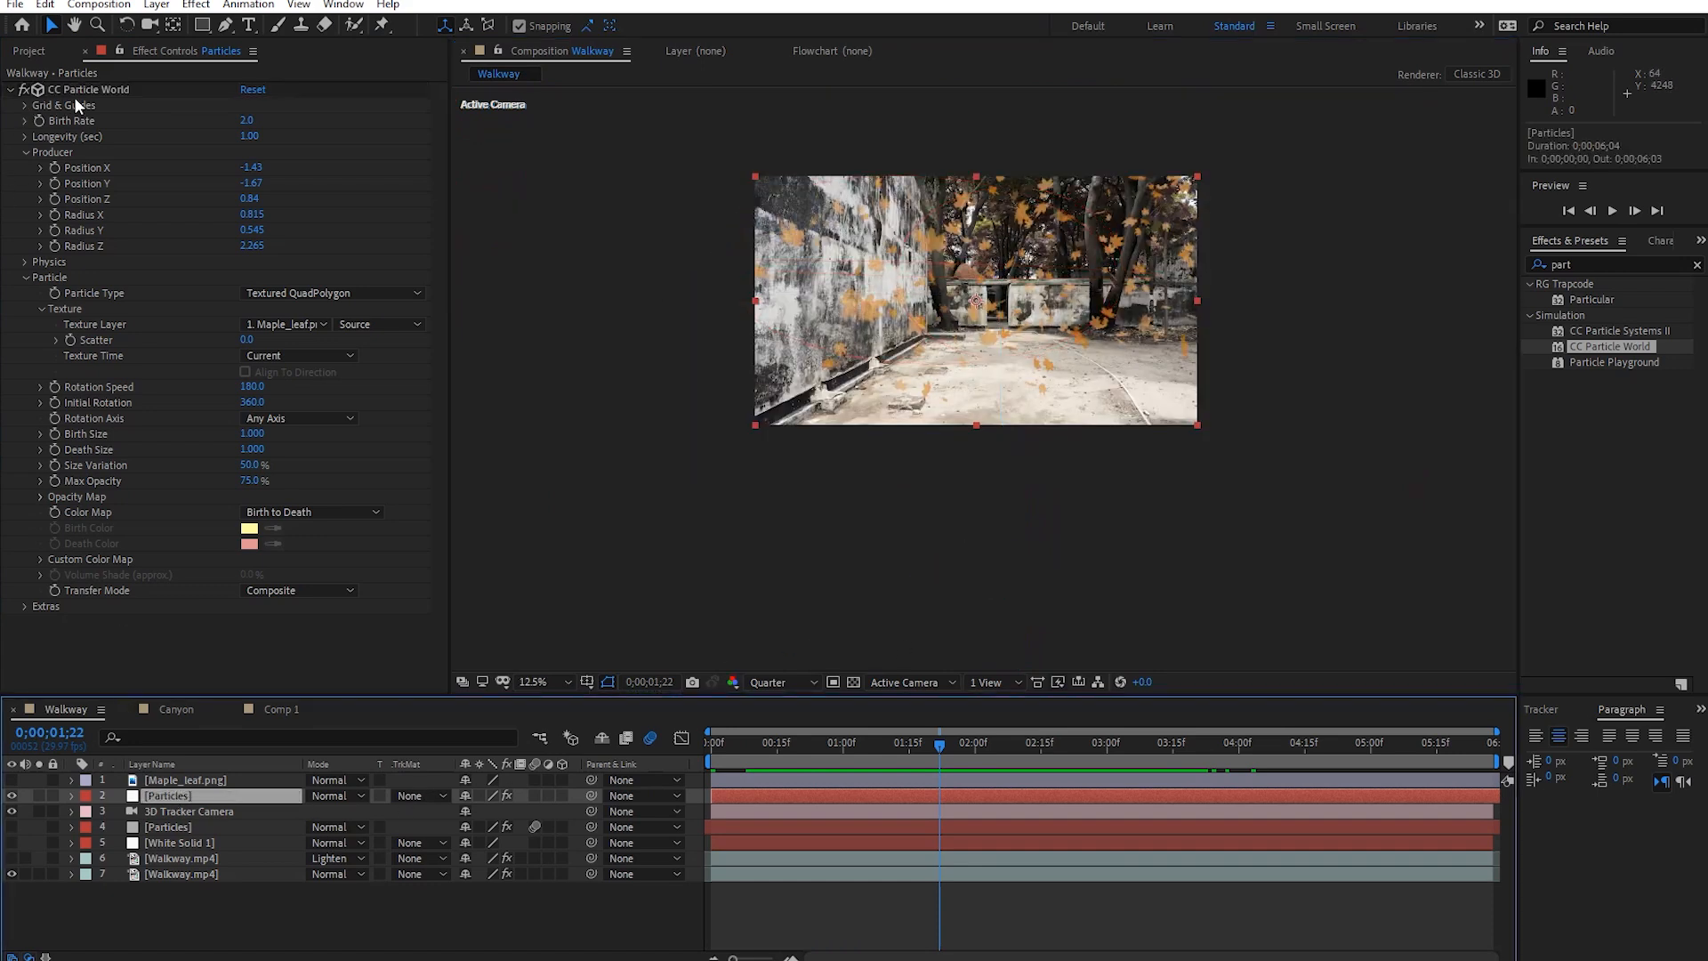
left_click(94, 87)
key("Delete")
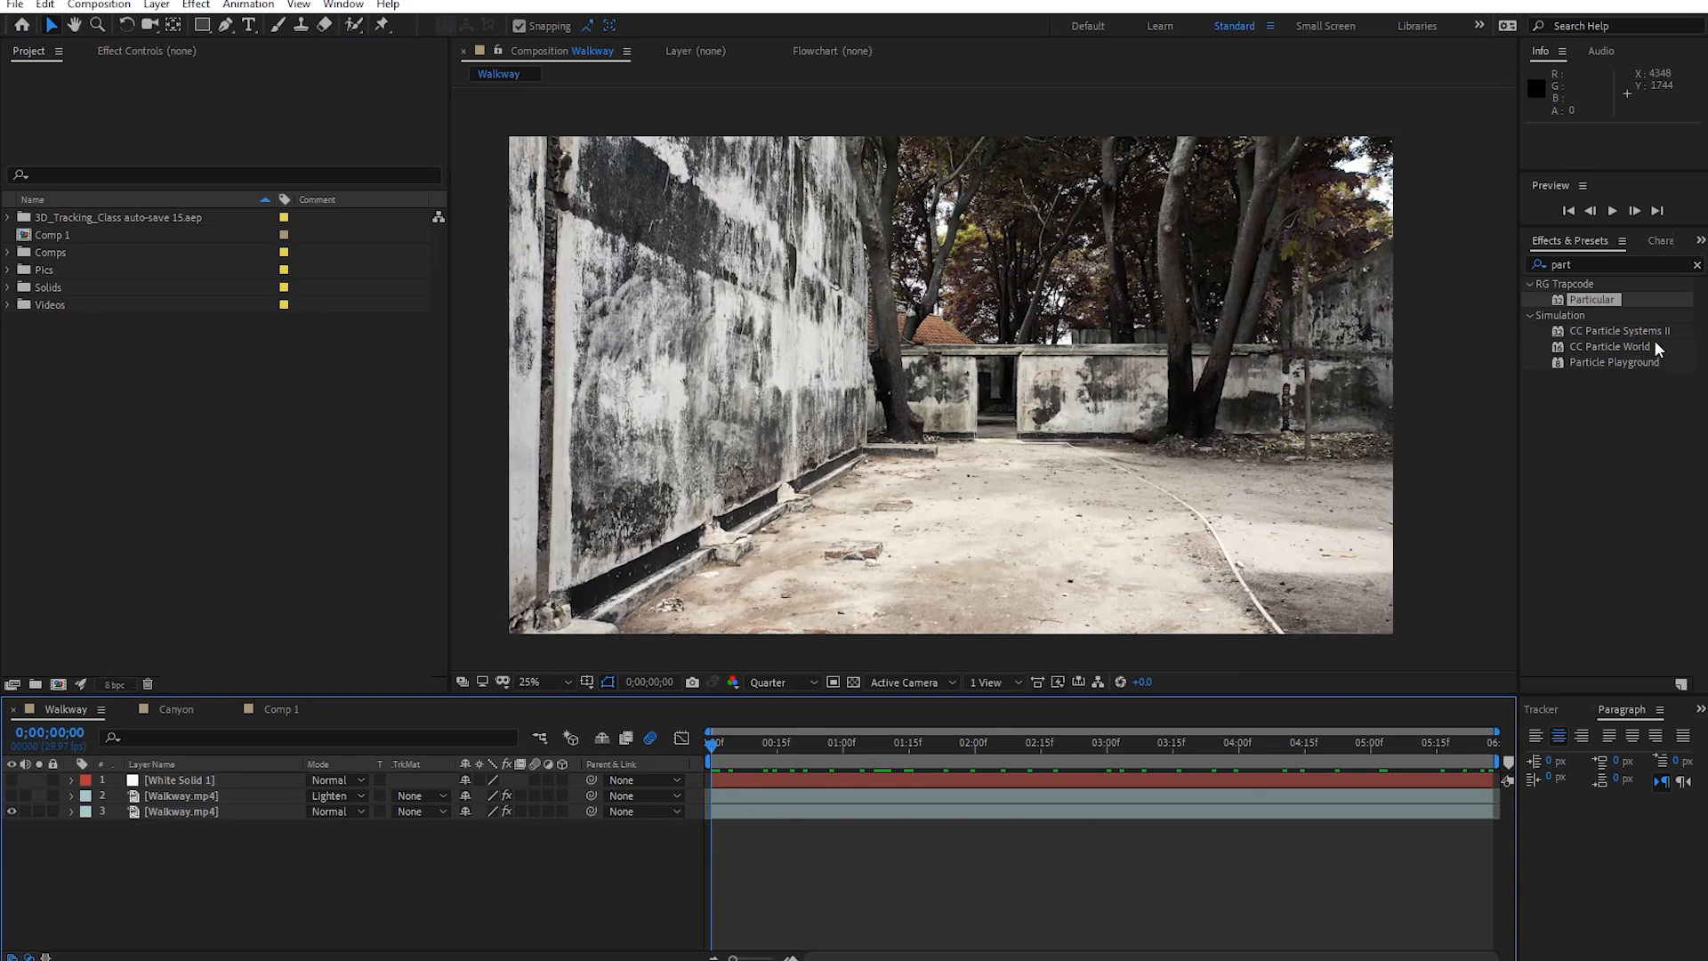
key("comma")
key("period")
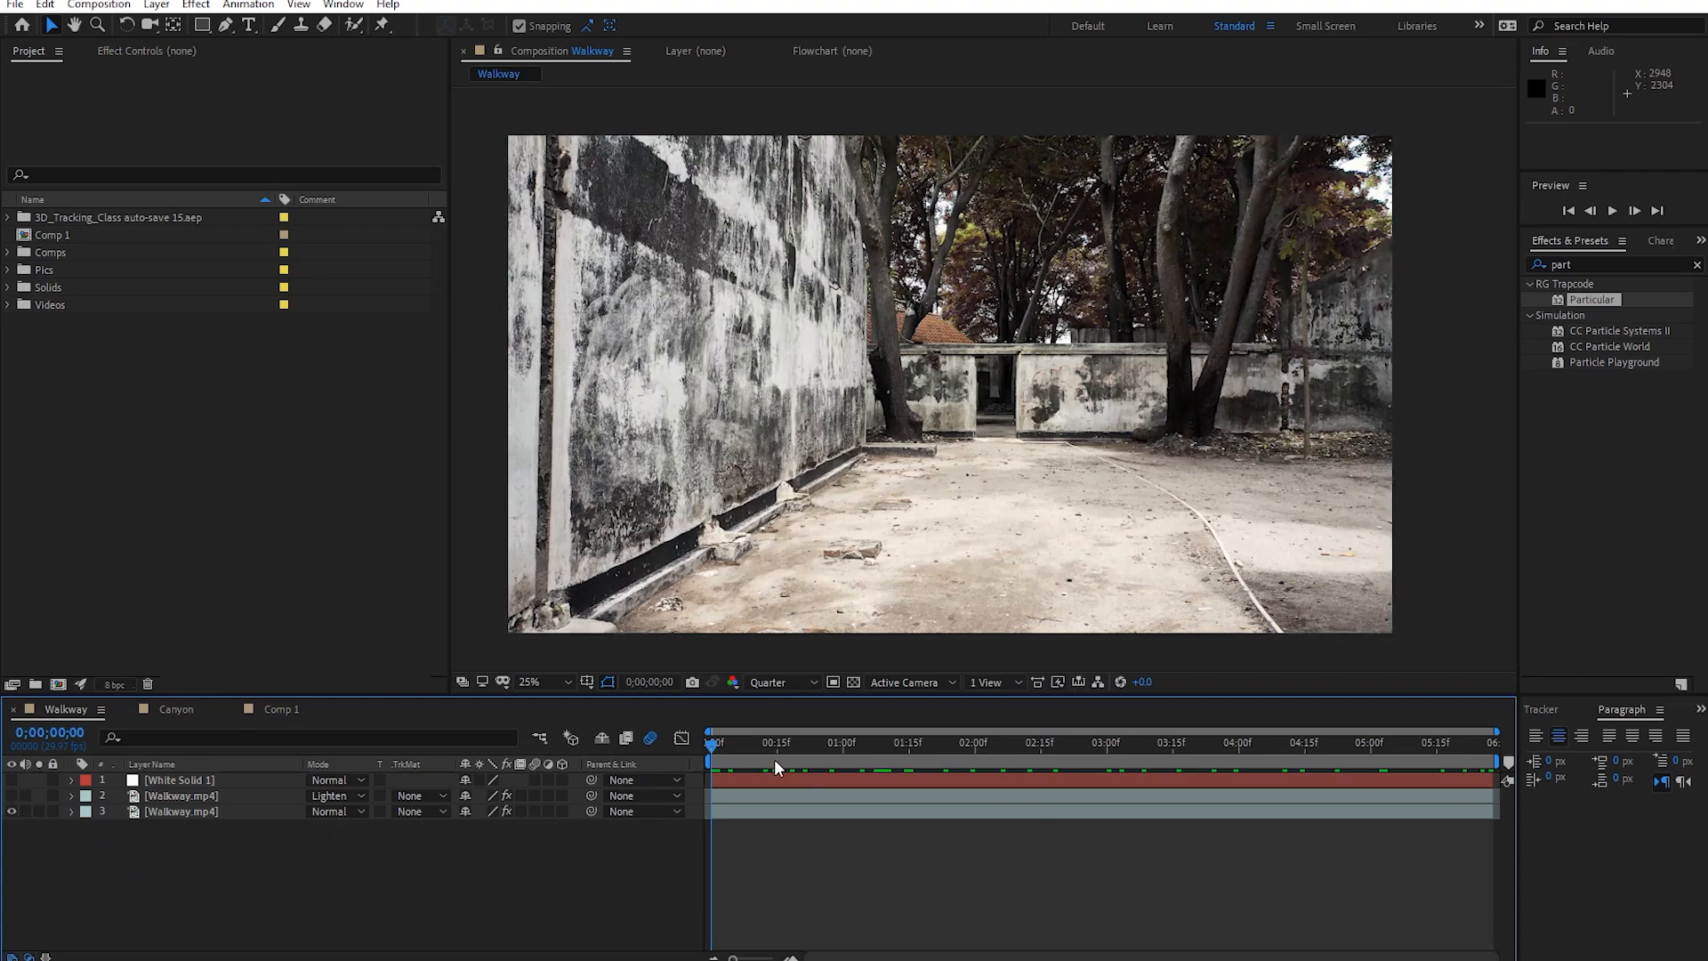
key("space")
key("space")
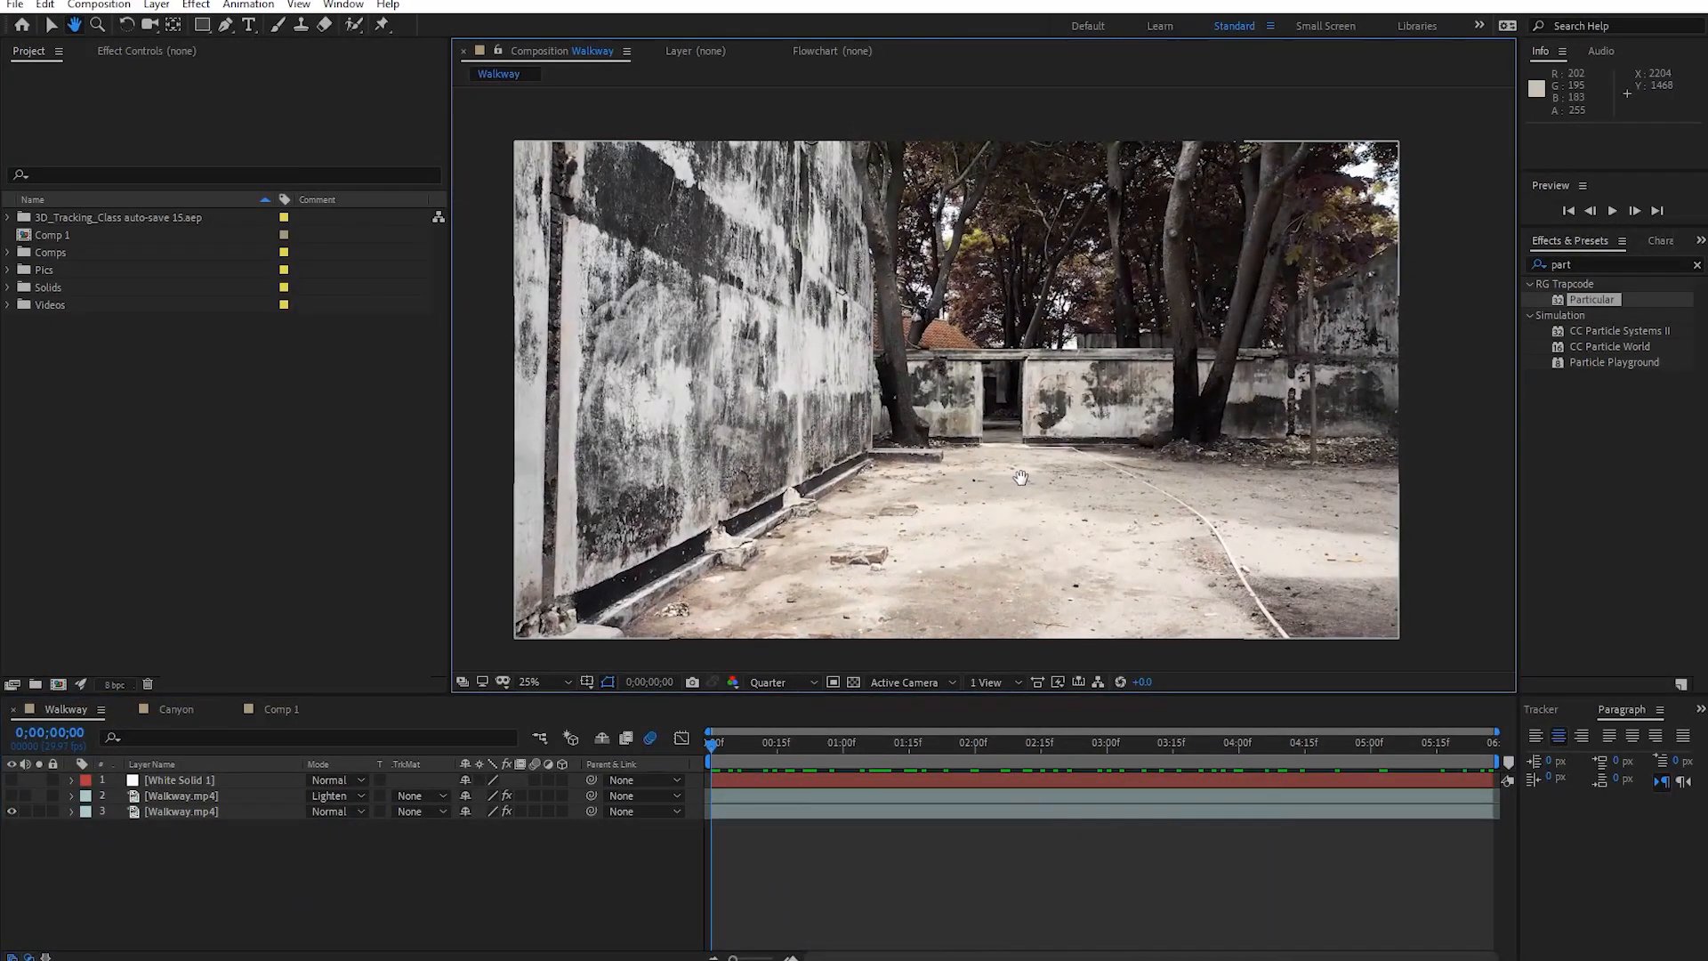
Show the Lighten-mode Walkway.mp4 layer and collapse its effects to review the stack from 3D Camera Tracker to Glow.
left_click(11, 795)
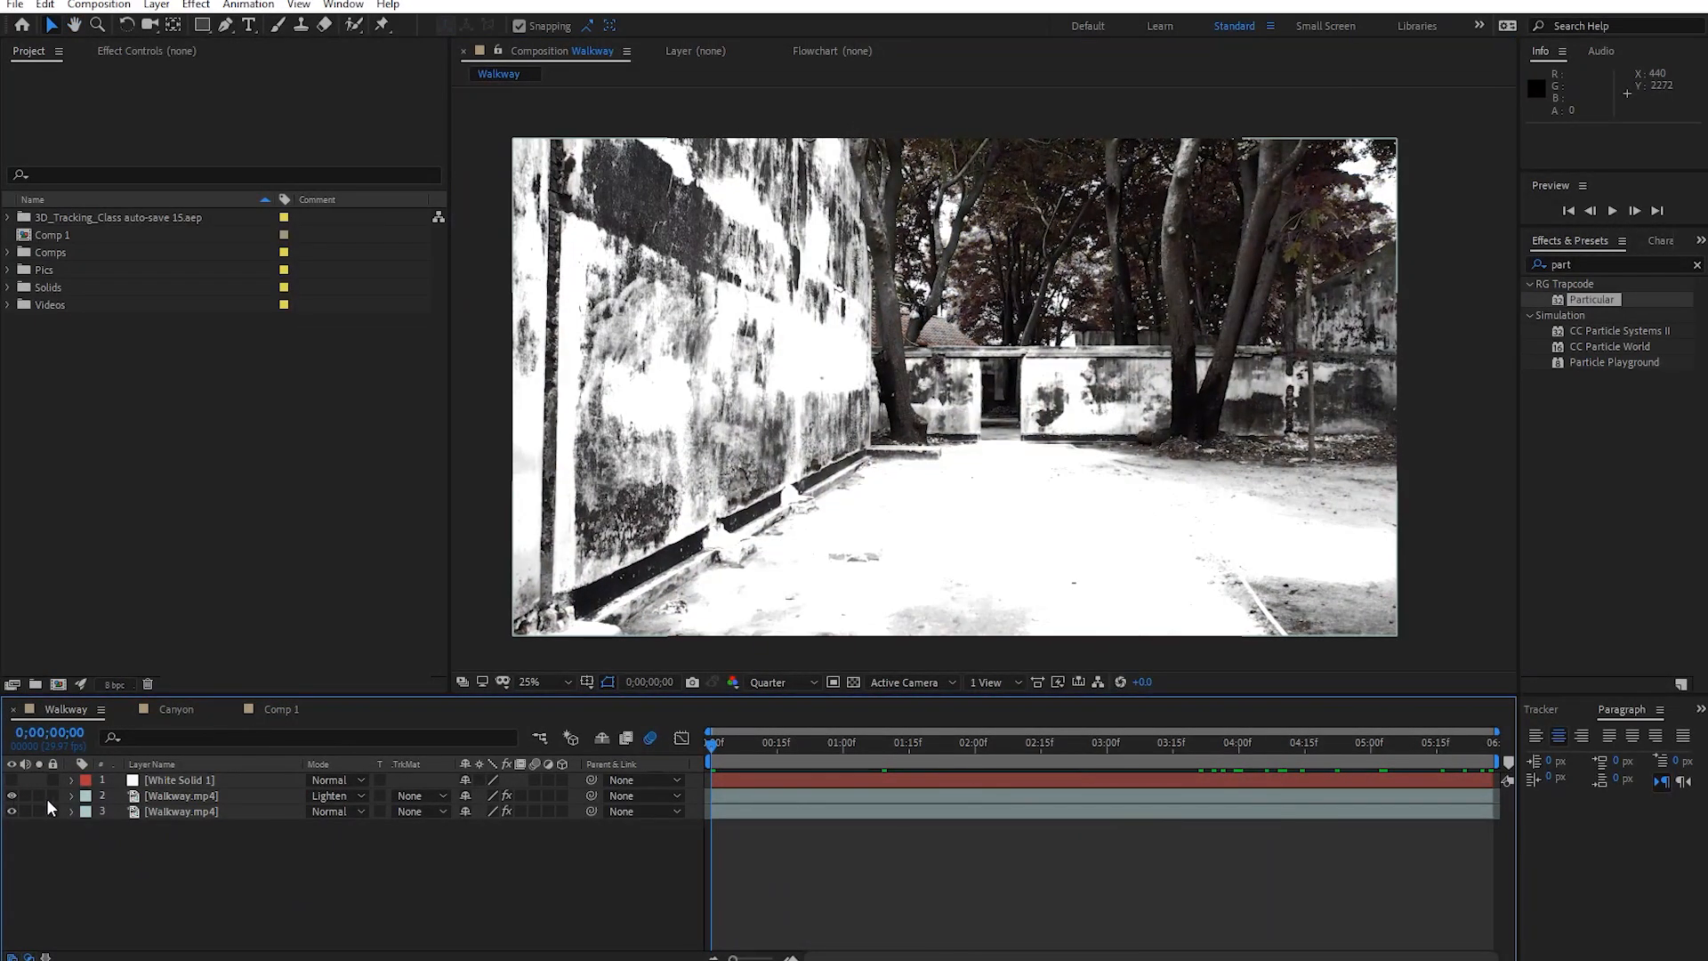
left_click(188, 795)
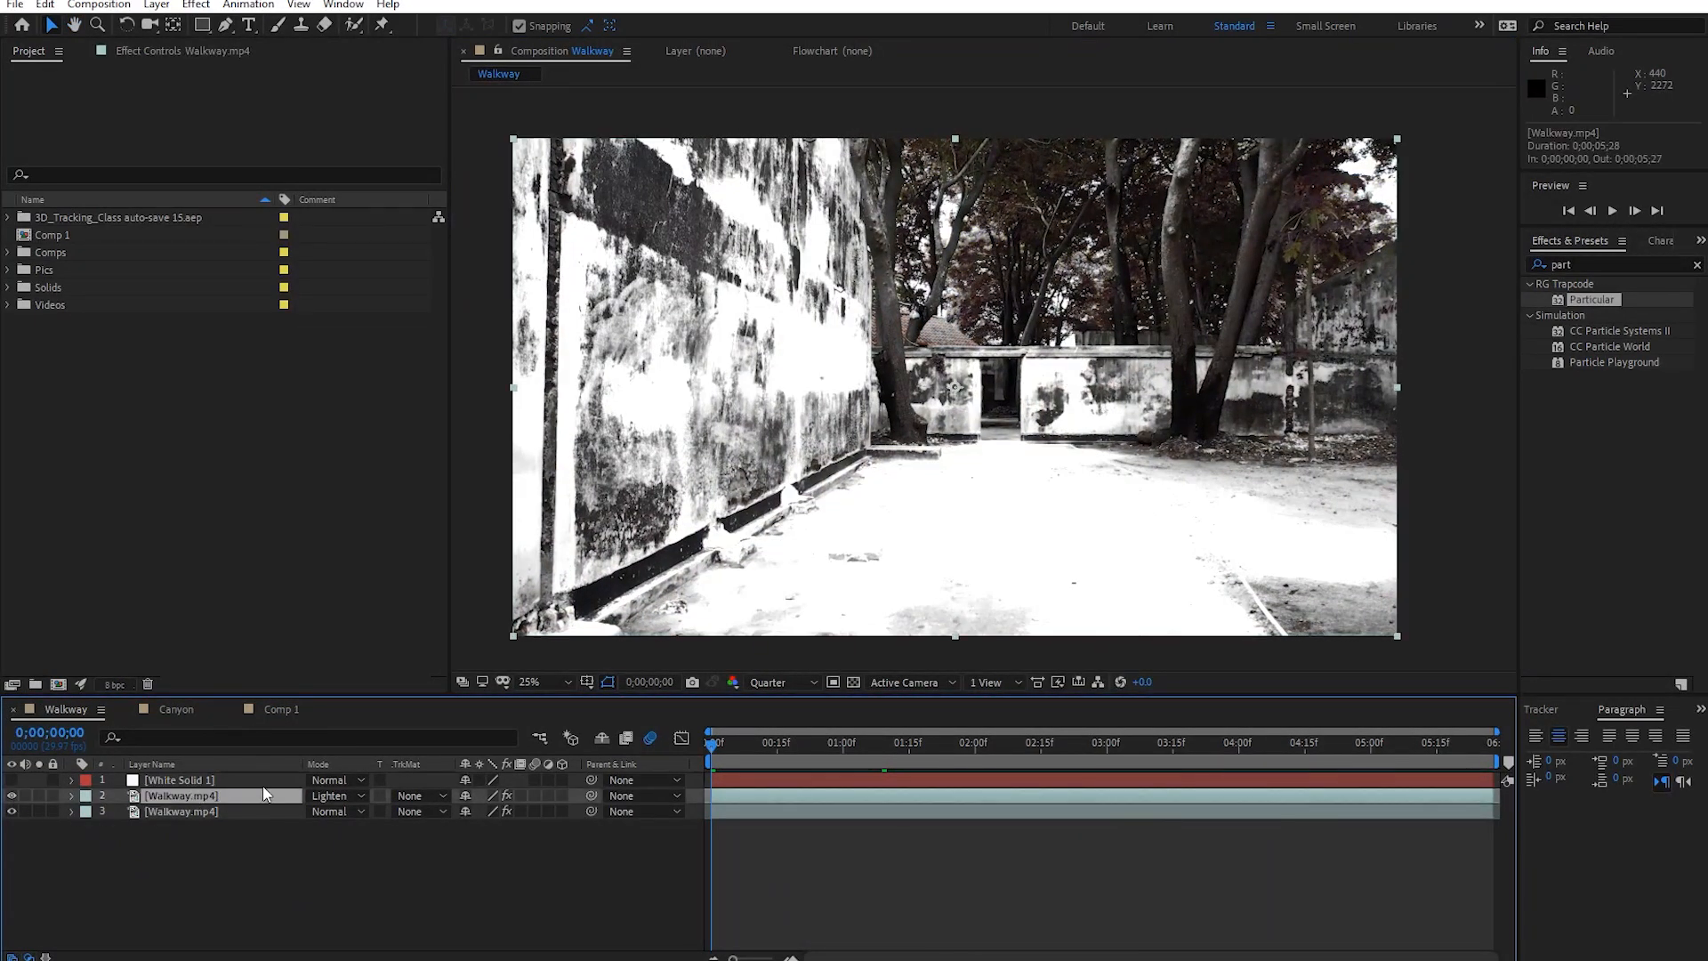
left_click(144, 54)
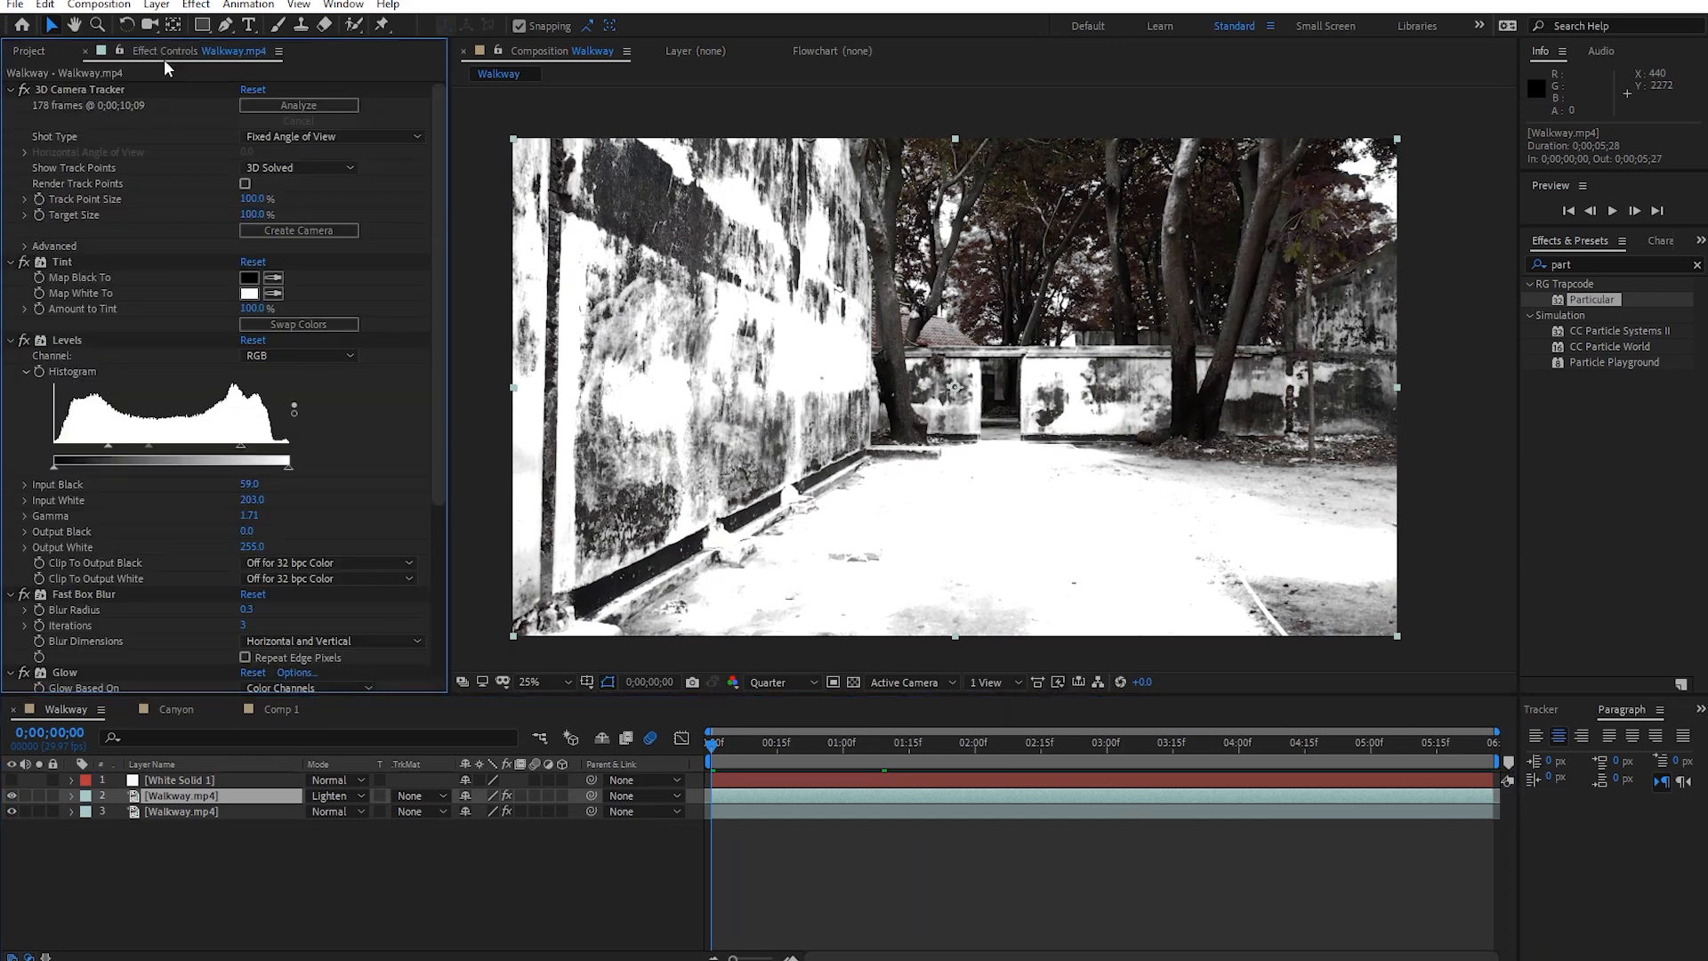
left_click(11, 91)
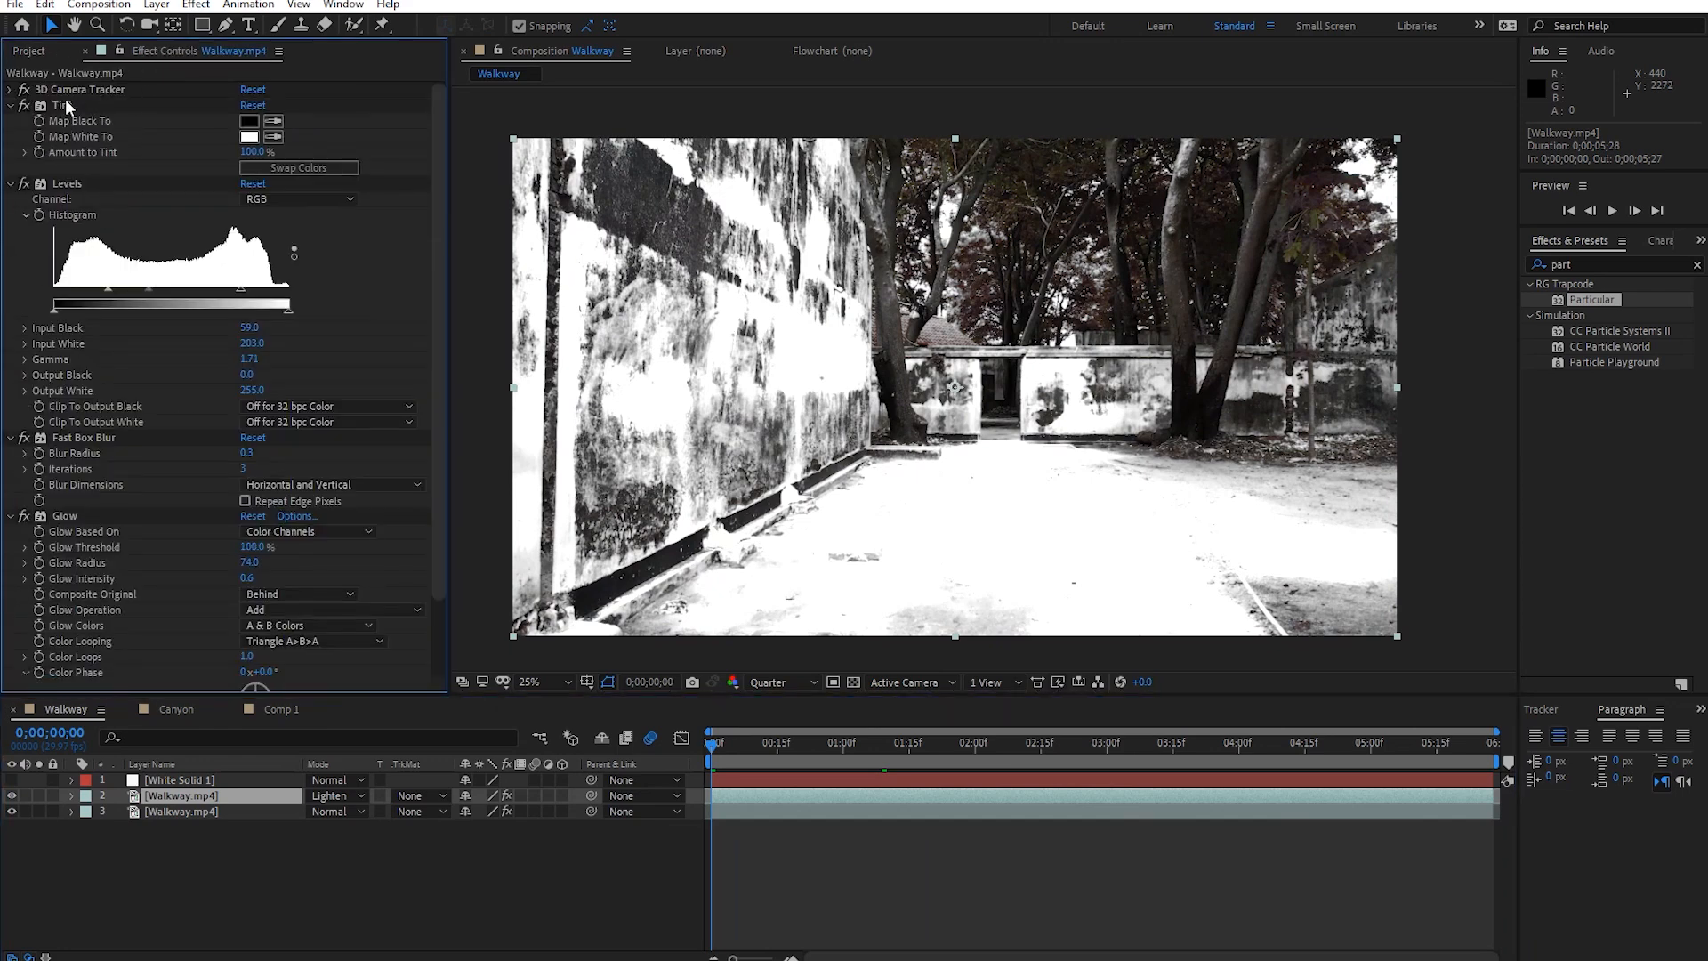
left_click(11, 183)
left_click(10, 199)
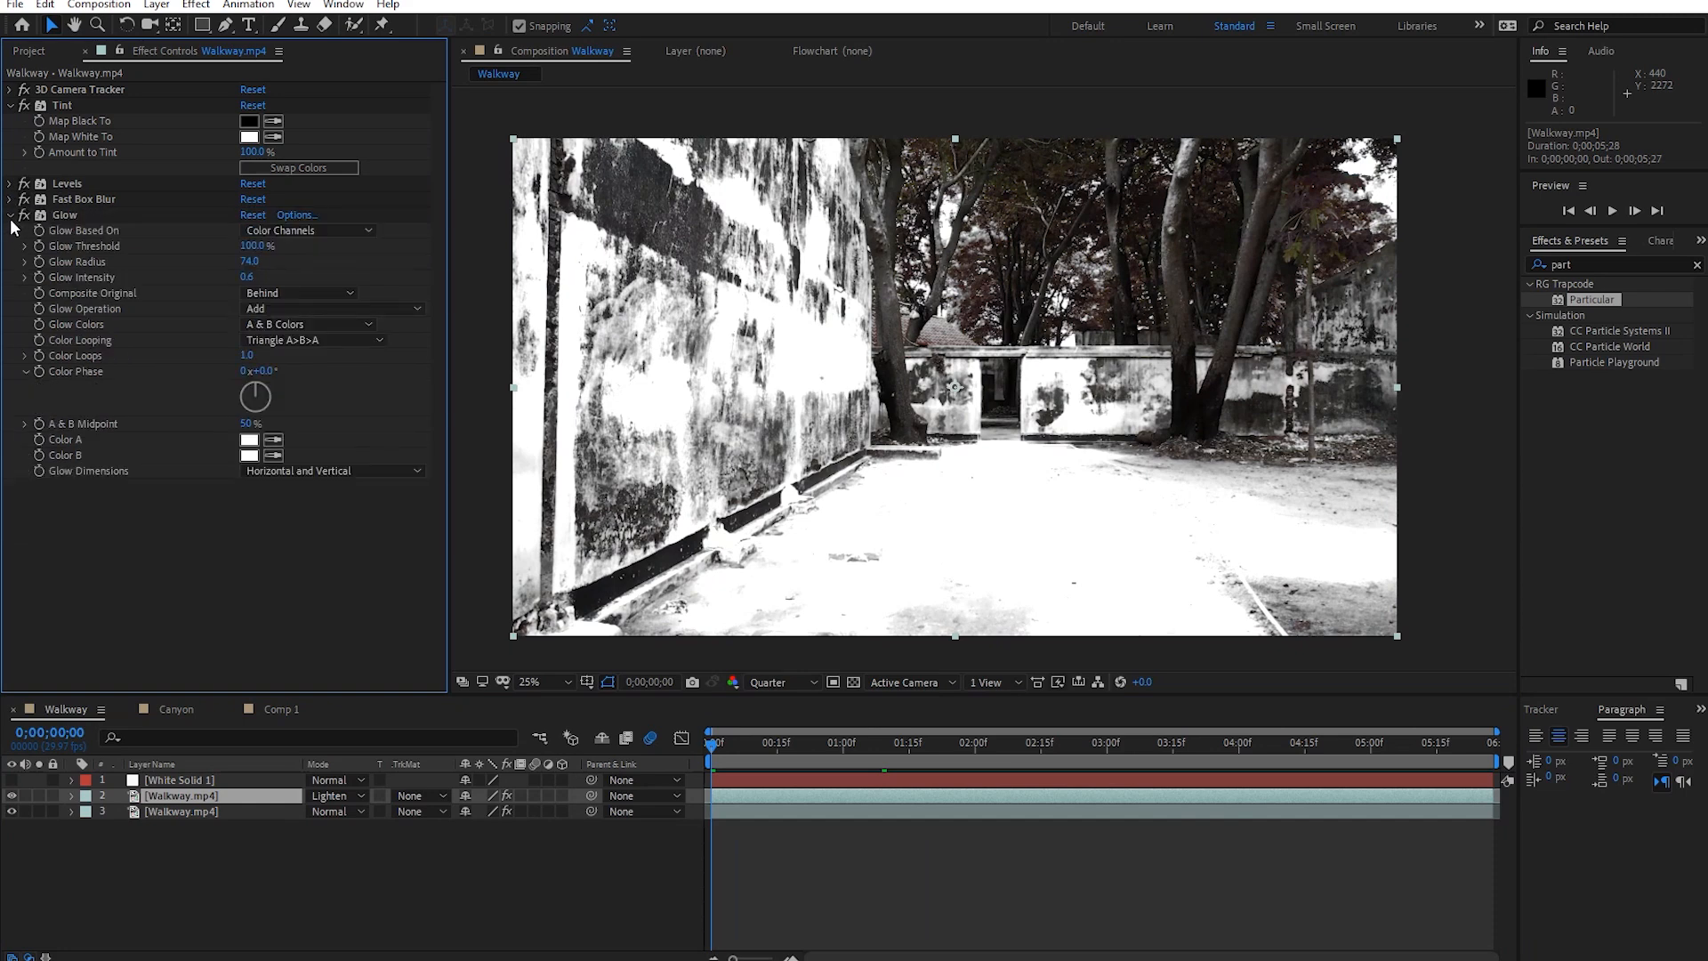
left_click(11, 215)
left_click(10, 105)
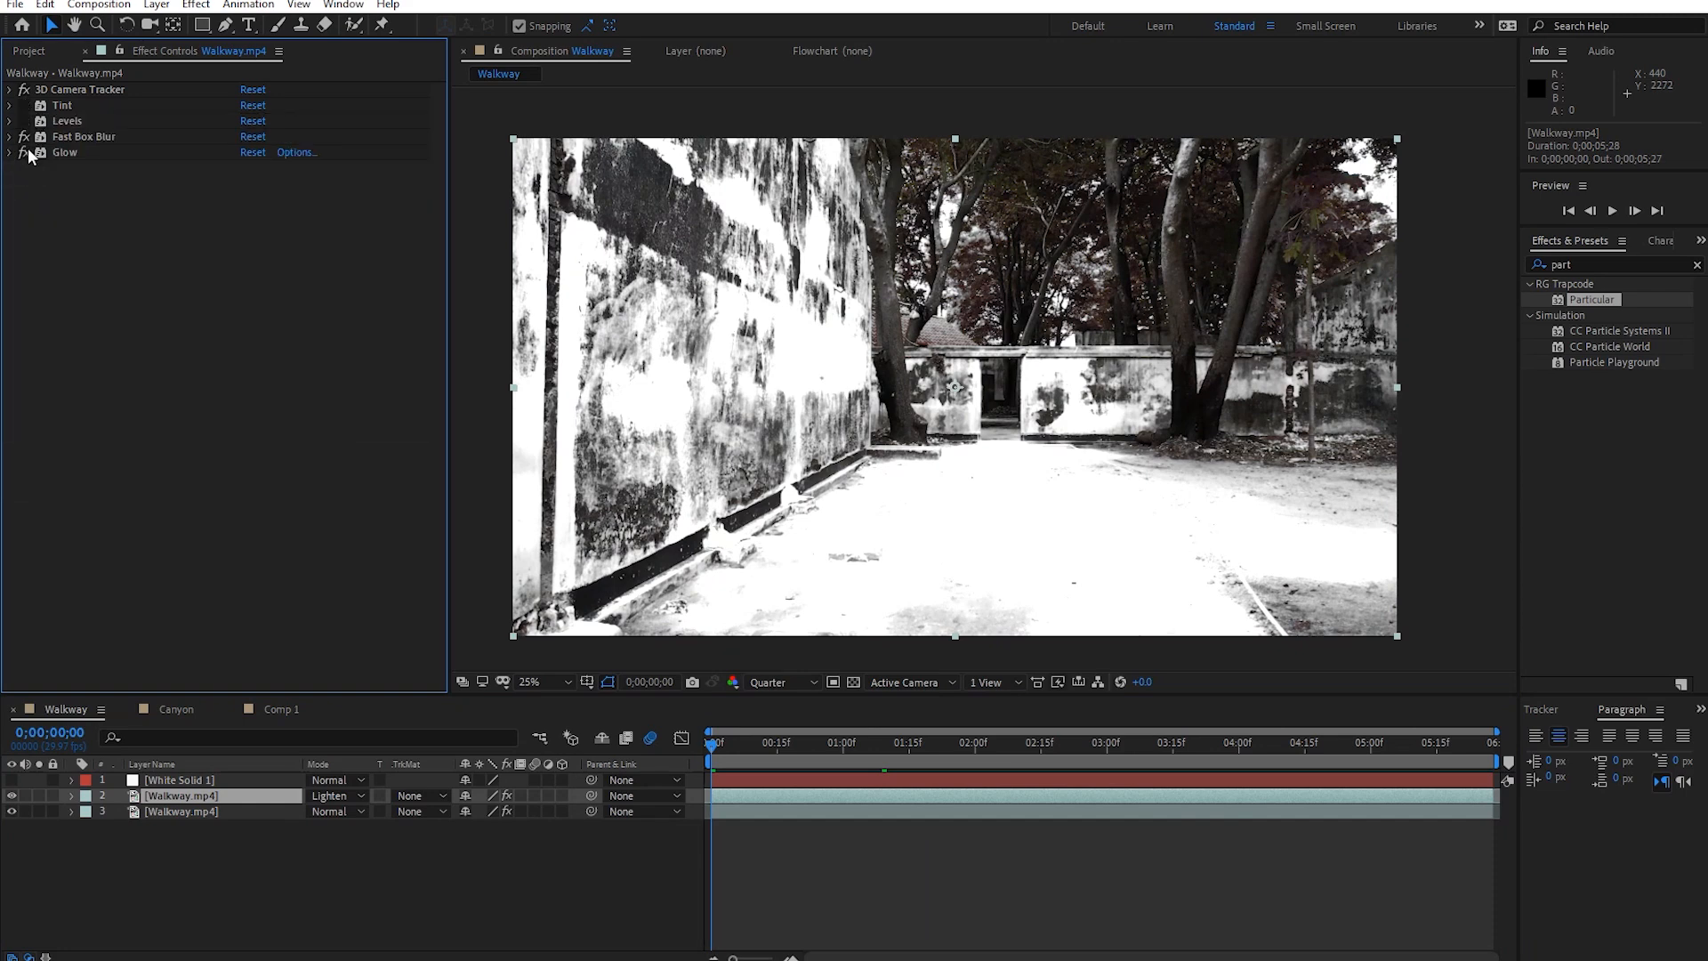
Disable Levels, Fast Box Blur and Glow on the upper Walkway.mp4 layer, keep Tint enabled, and set its blending mode to Normal.
left_click(24, 152)
left_click(24, 136)
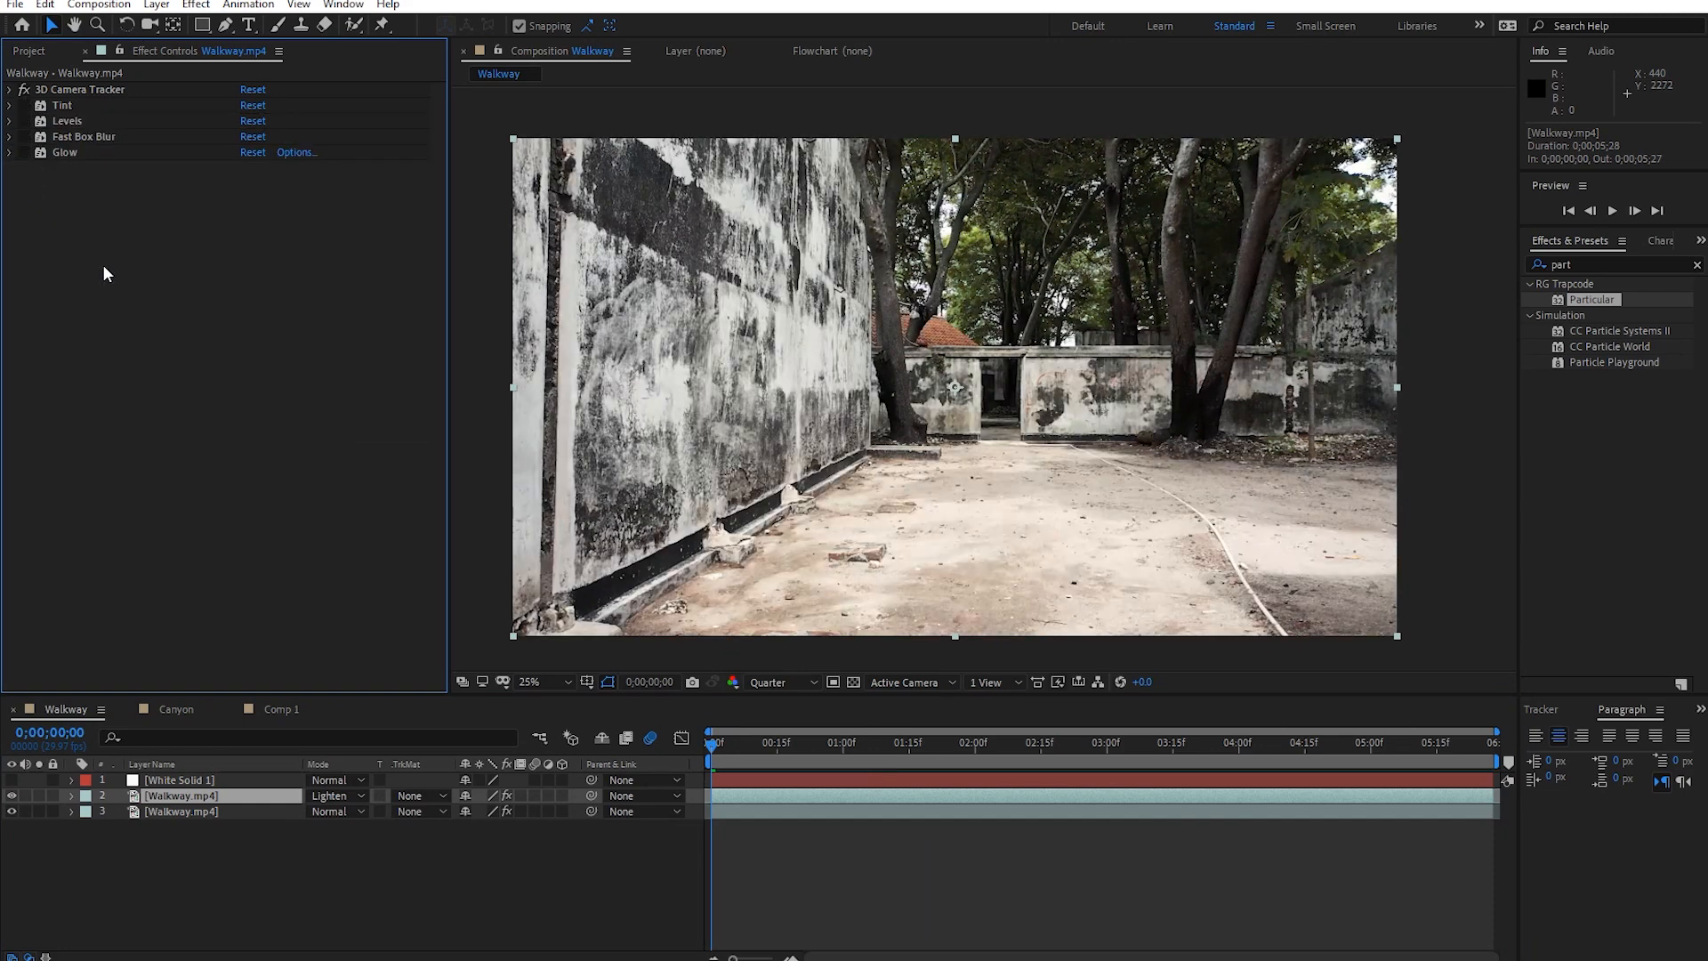
left_click(9, 106)
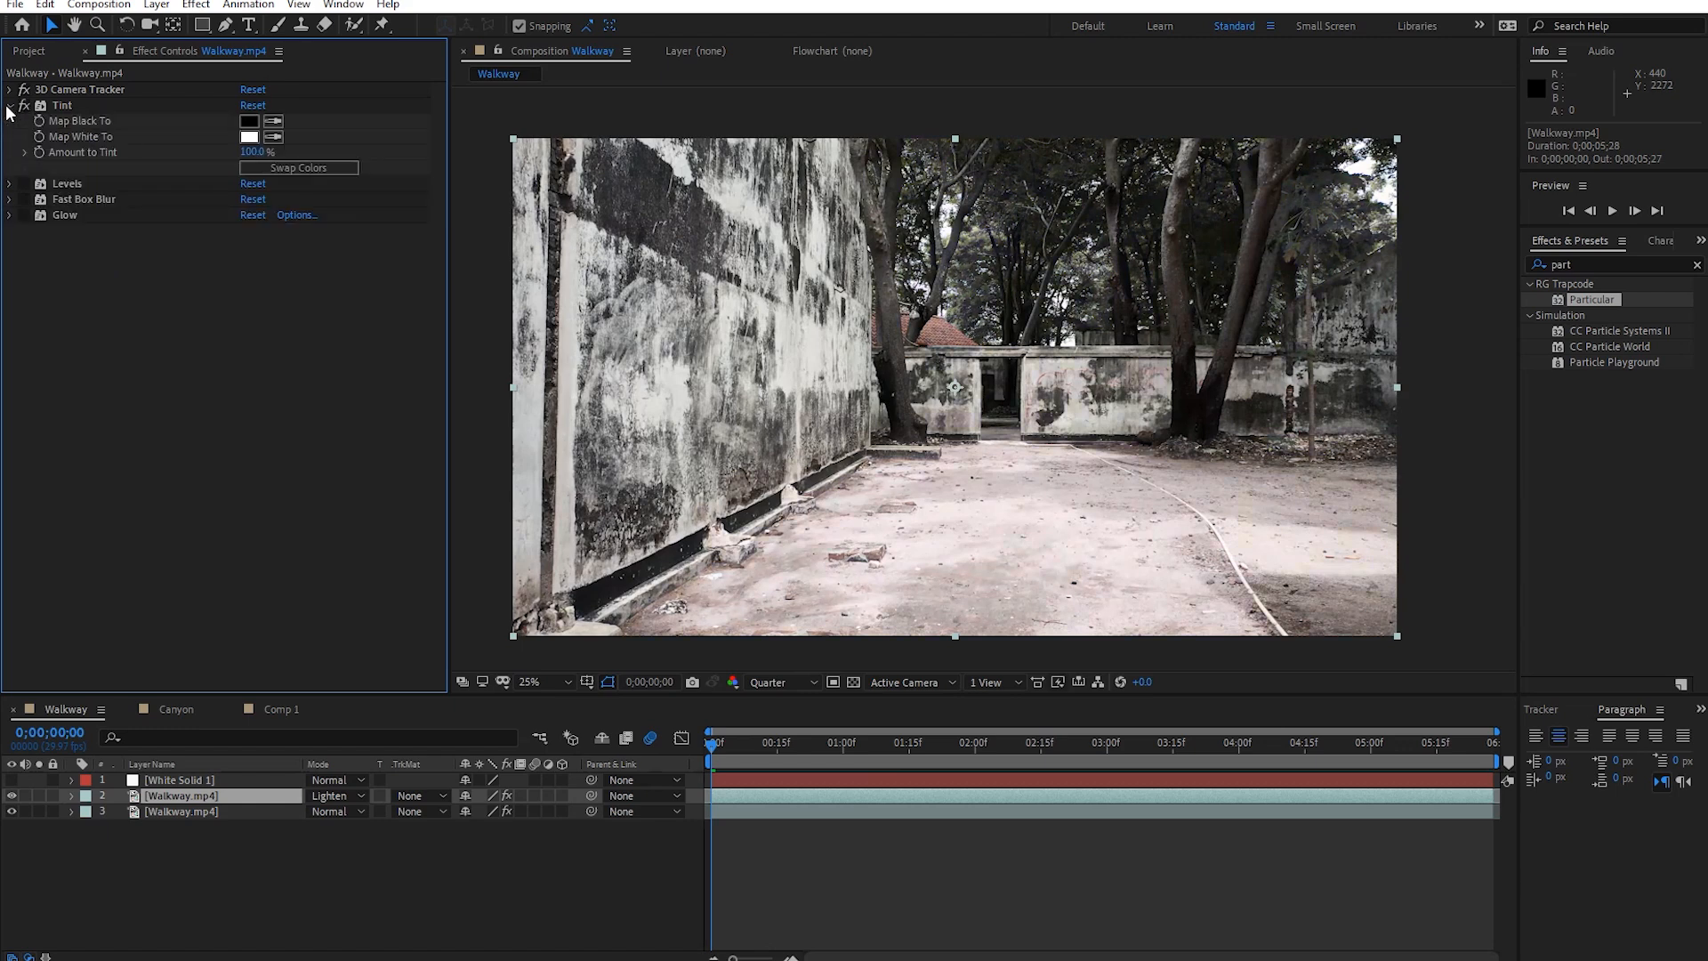
left_click(9, 106)
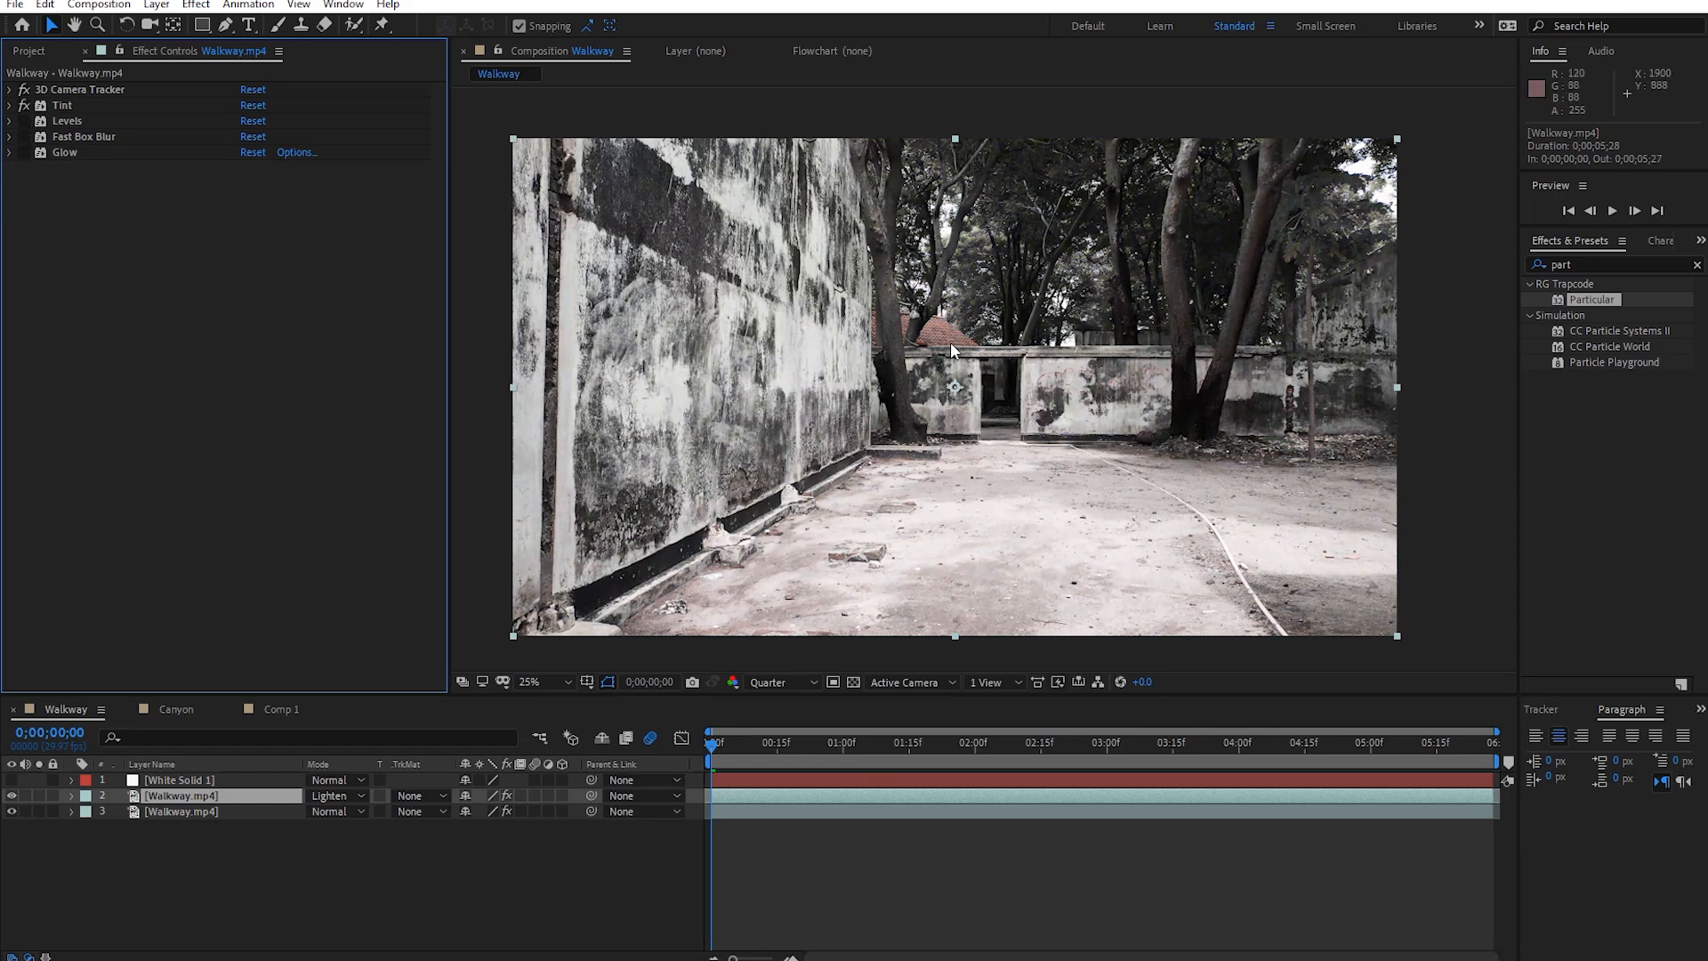
left_click(344, 793)
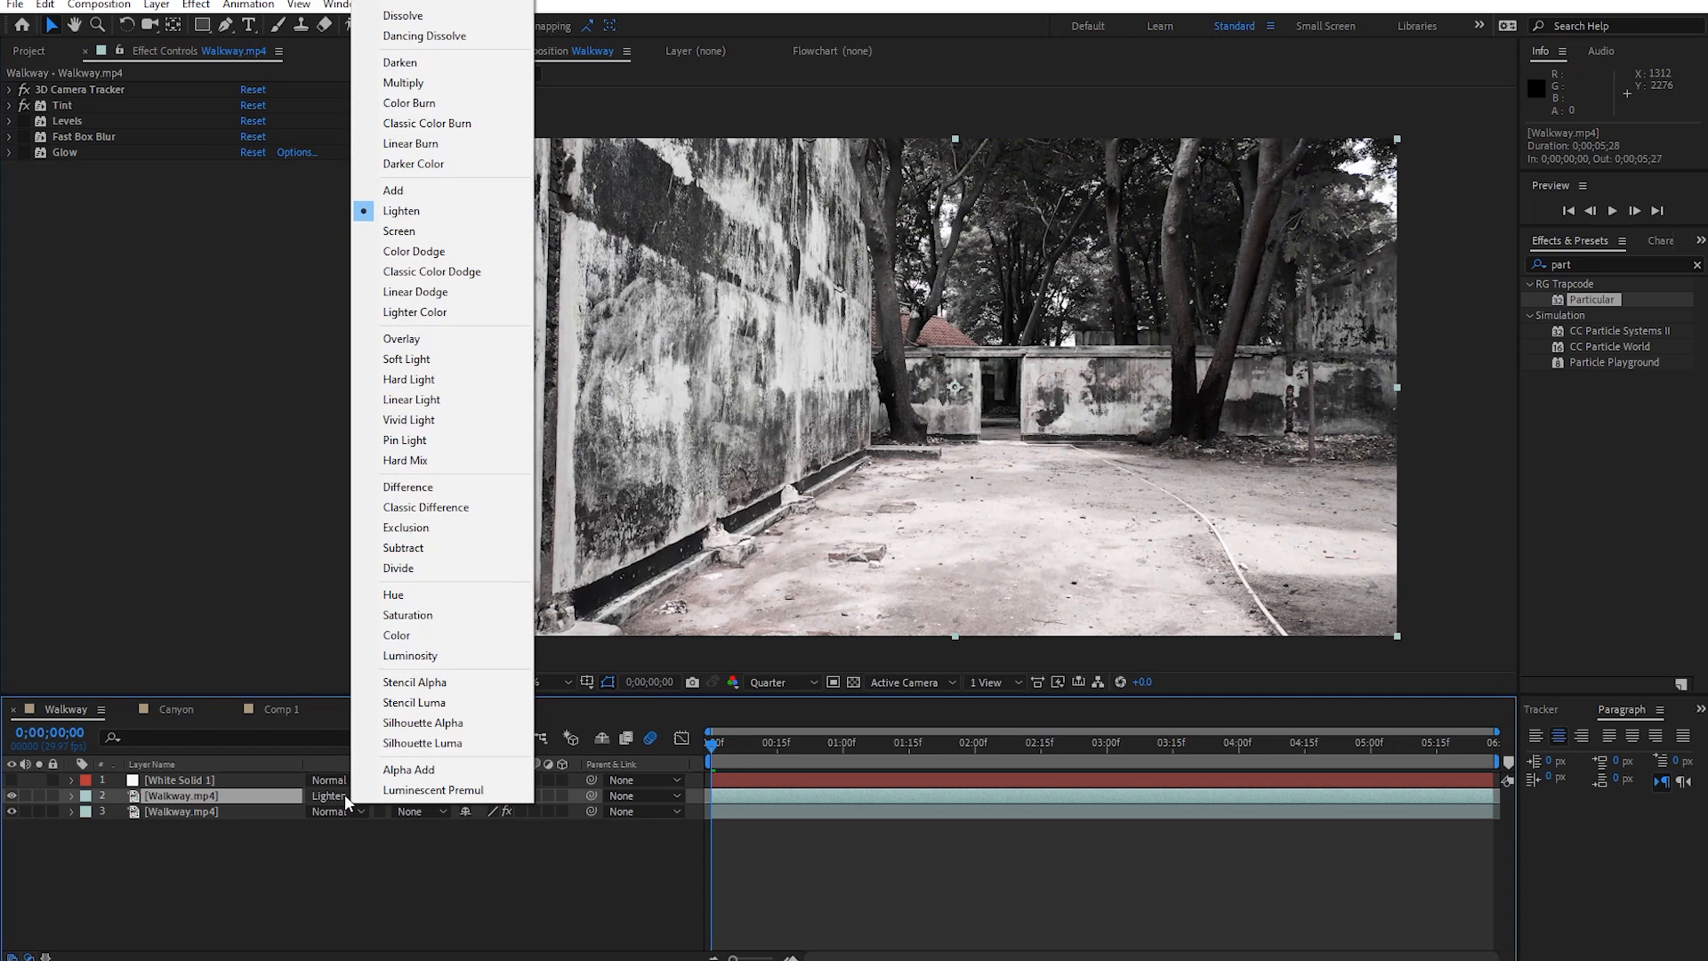
left_click(441, 2)
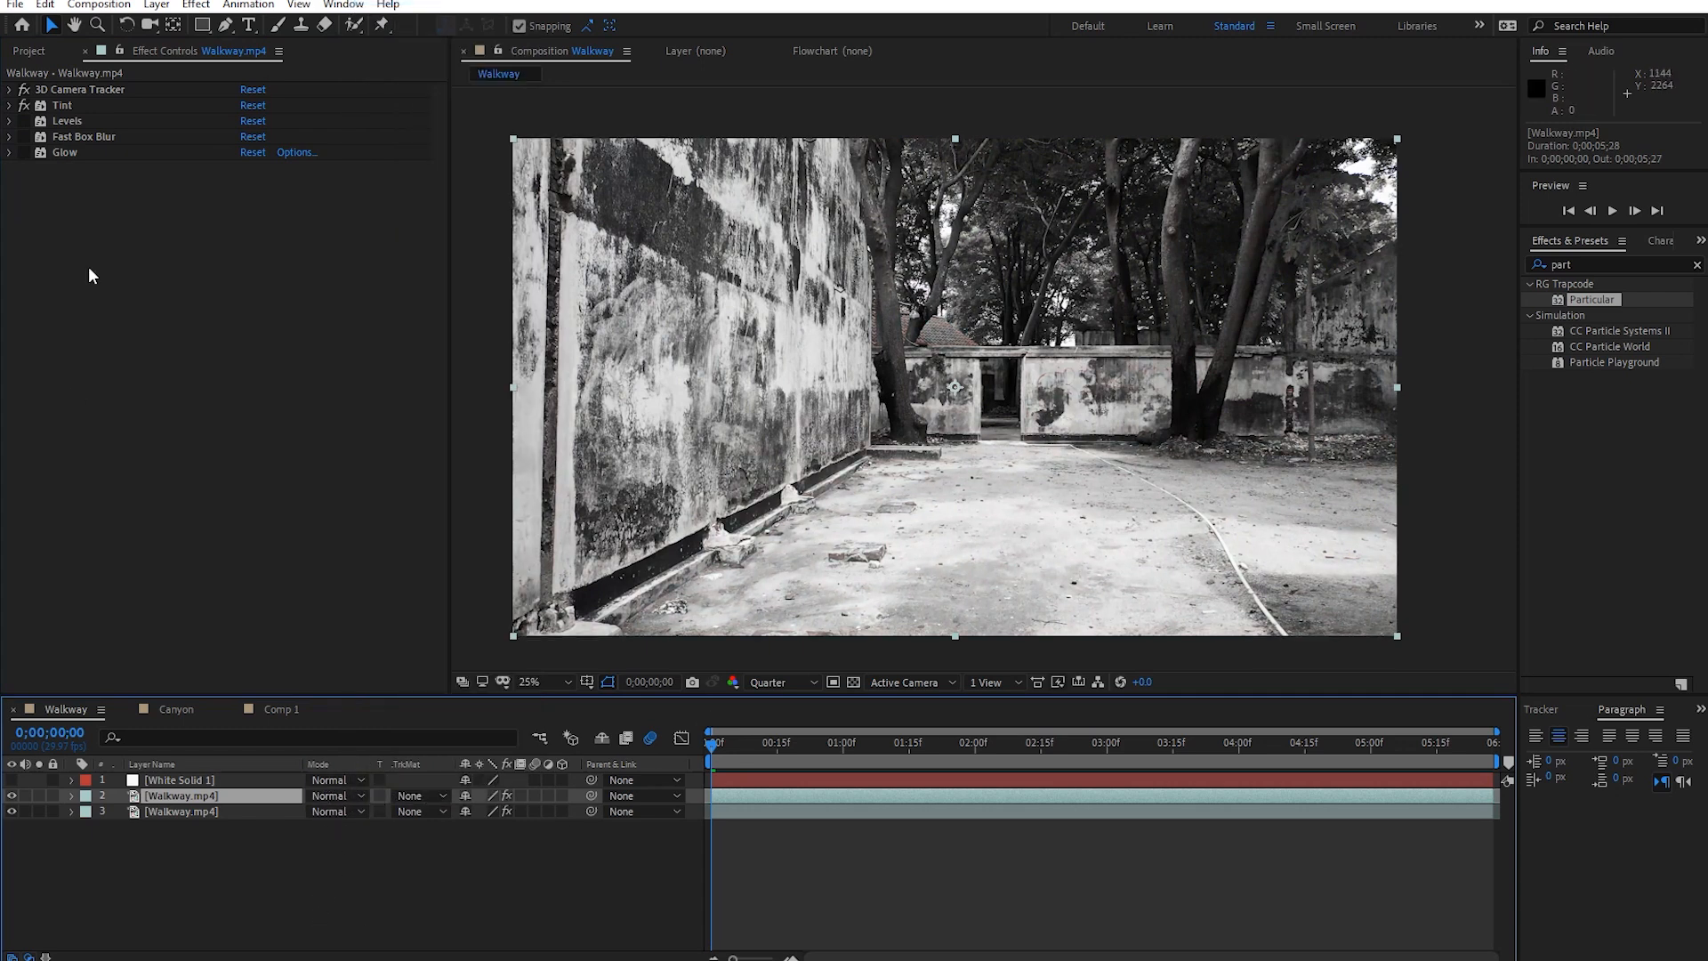
Re-enable Levels, Fast Box Blur and Glow on the upper Walkway.mp4 layer and set its blending mode to Lighten.
left_click(23, 122)
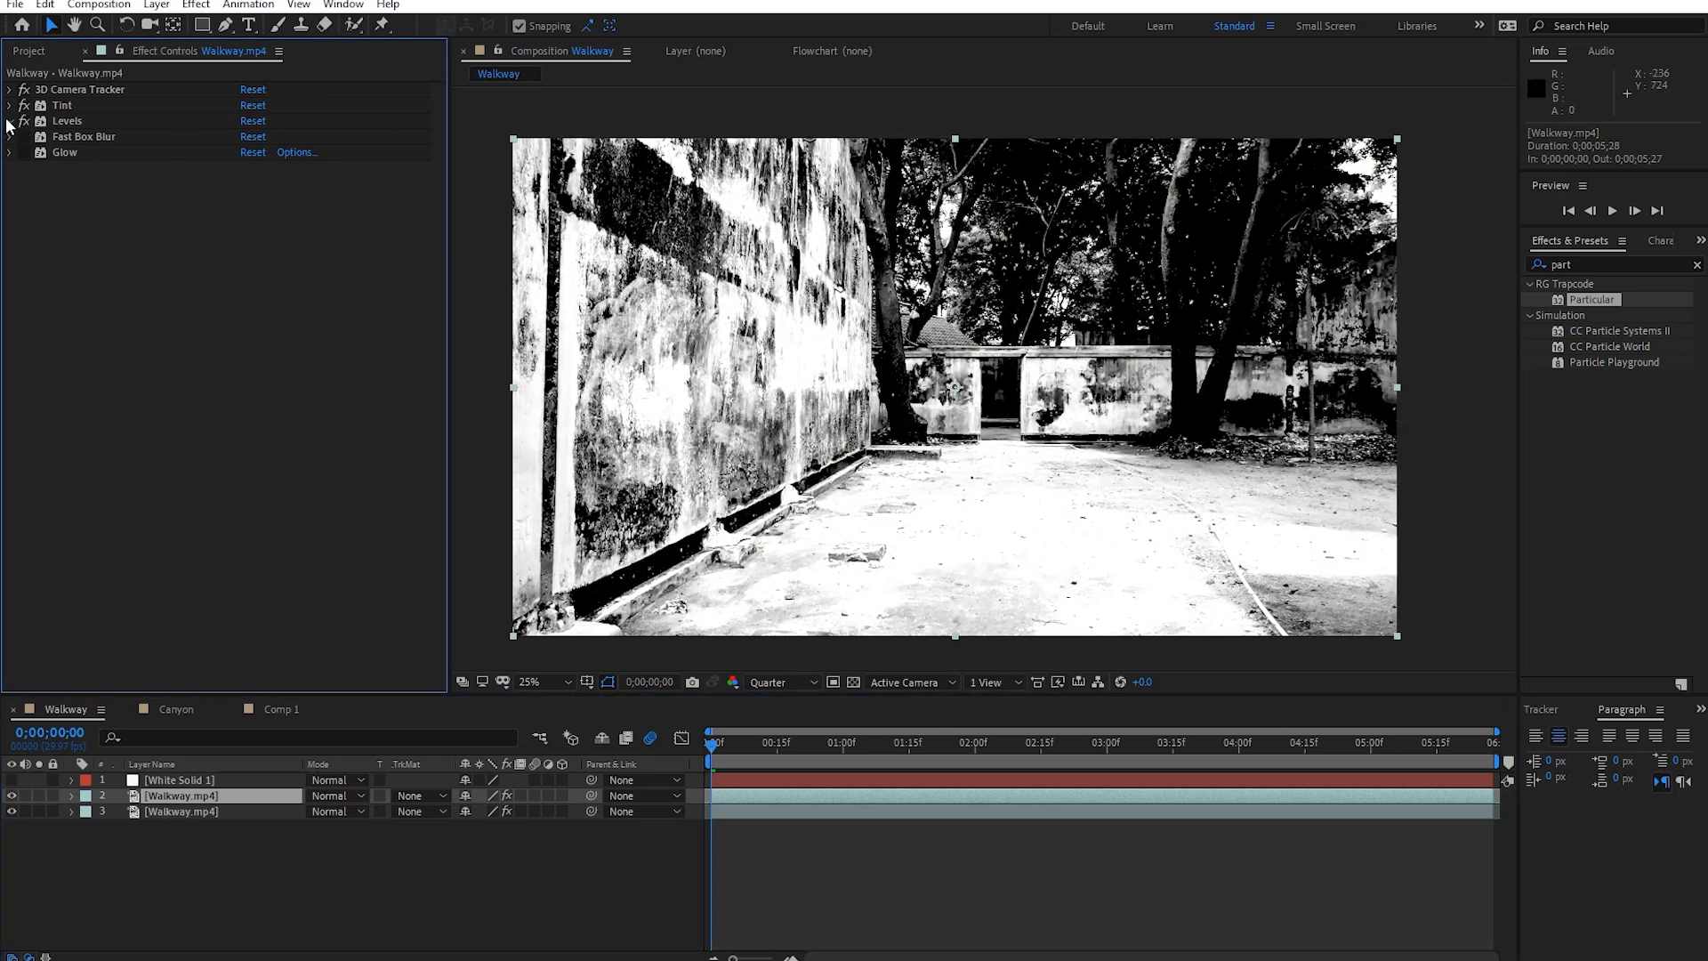
left_click(9, 121)
left_click(9, 122)
left_click(25, 136)
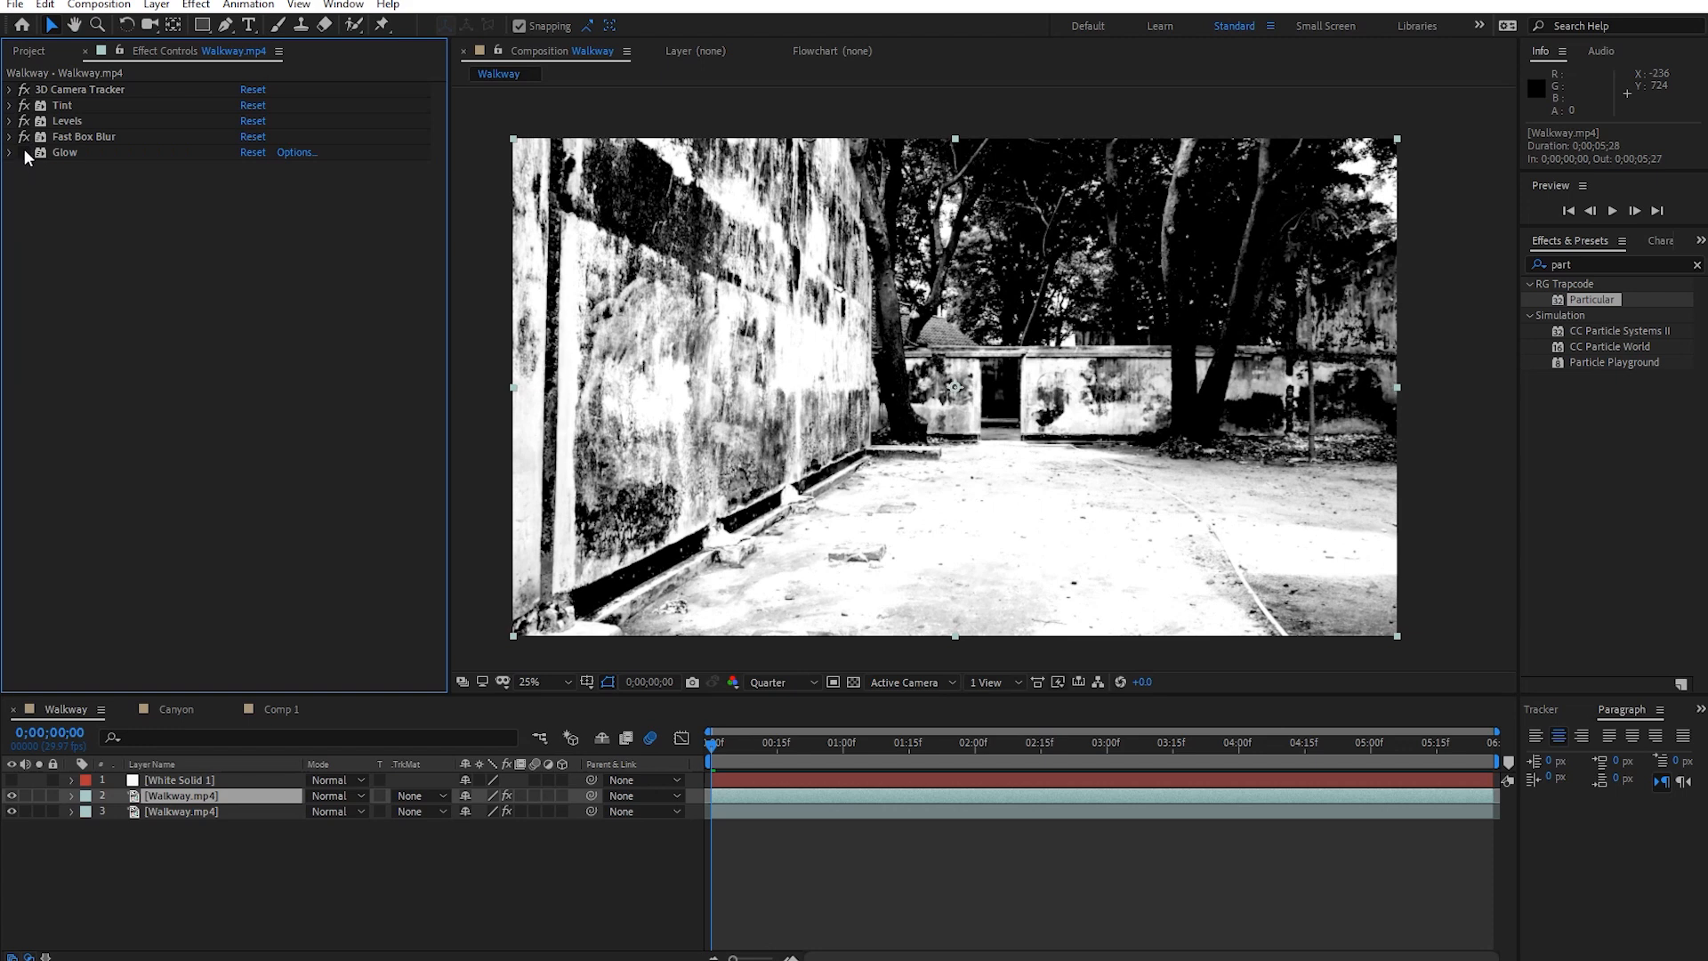
left_click(24, 151)
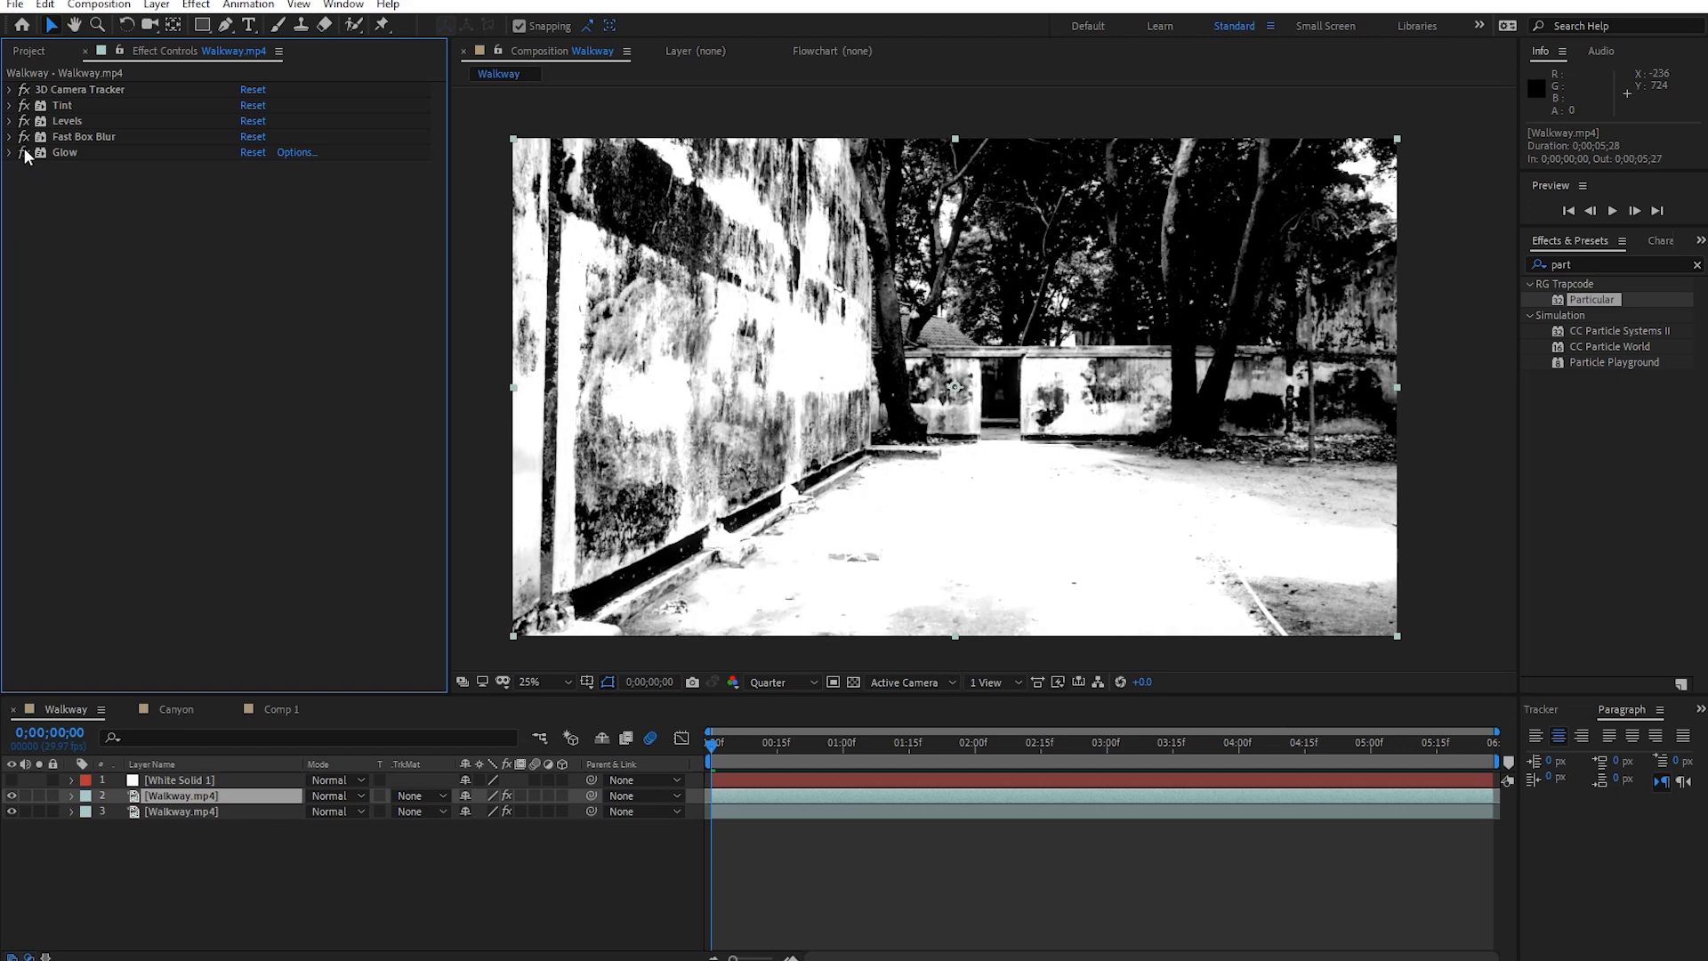
left_click(347, 795)
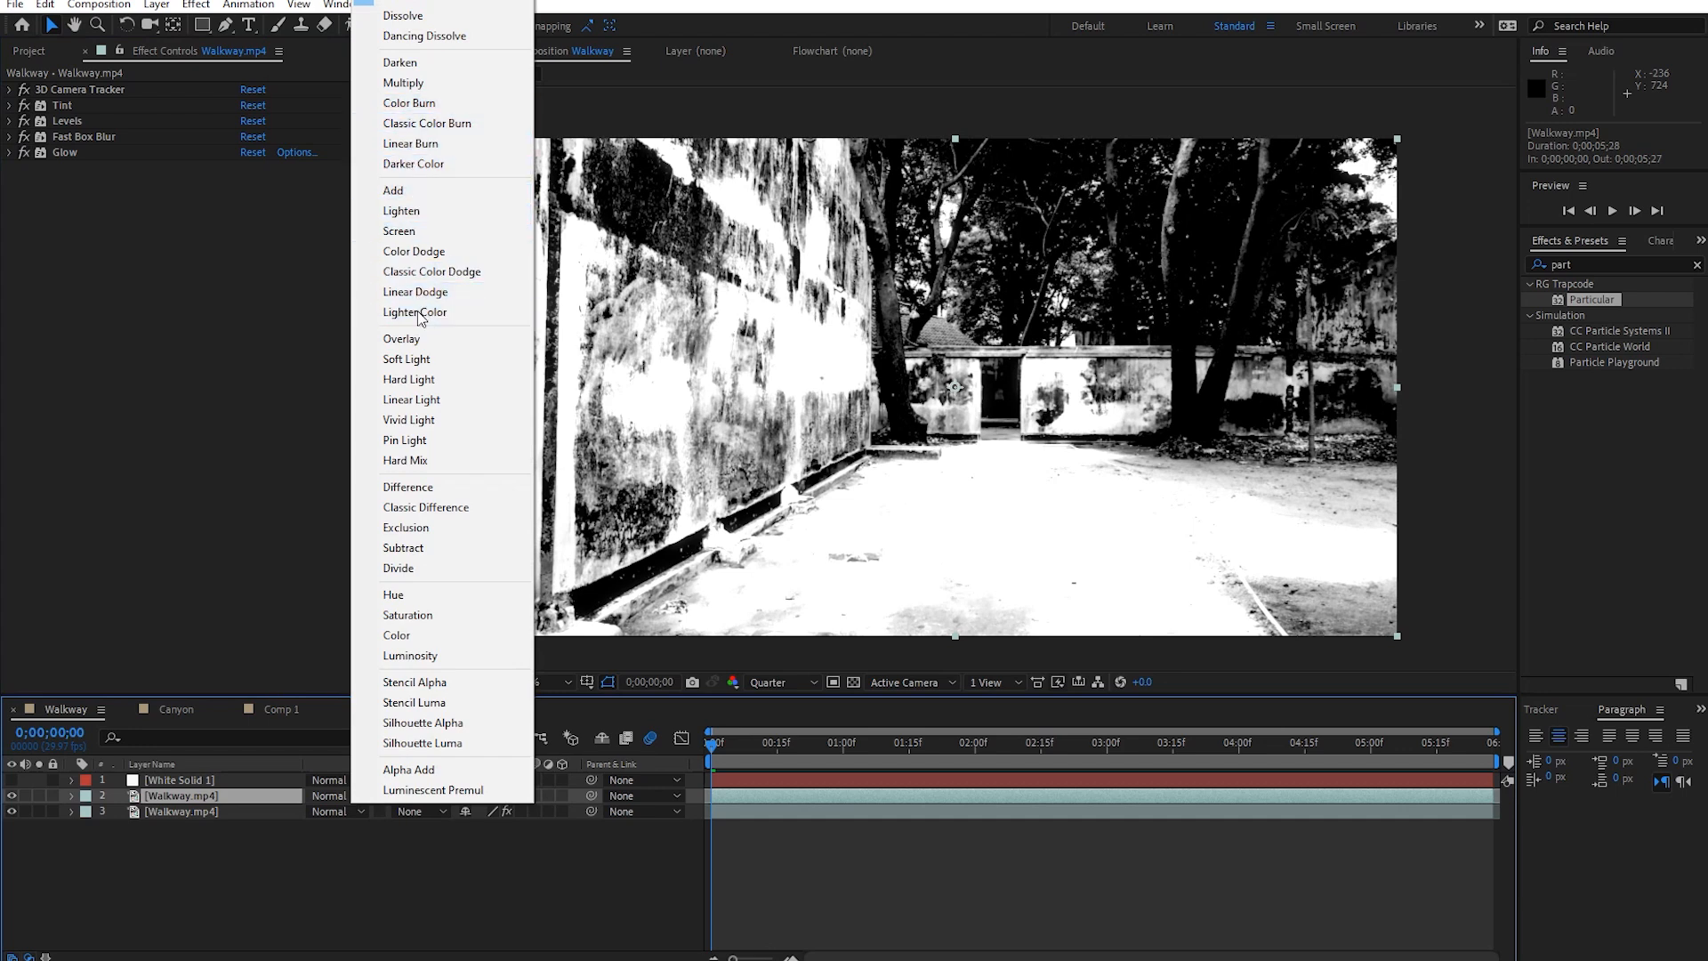
left_click(411, 211)
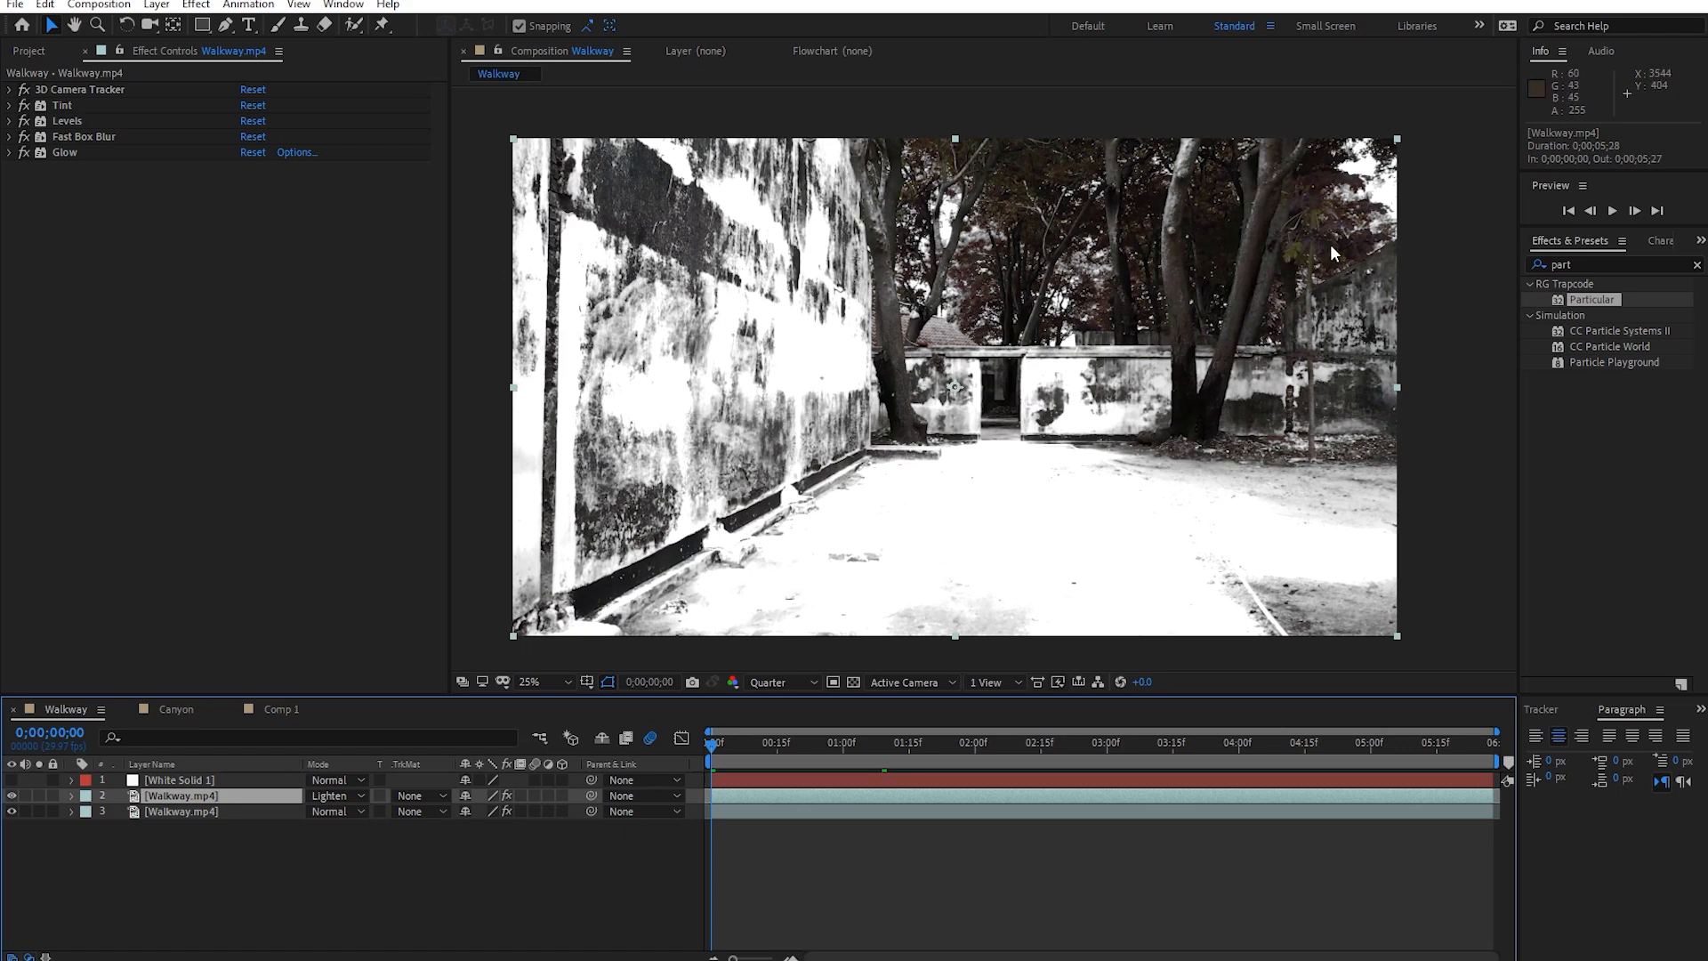
Solo the lower Walkway.mp4 layer to compare it with and without Hue/Saturation, and scrub through the combined footage after unsoloing.
left_click(197, 812)
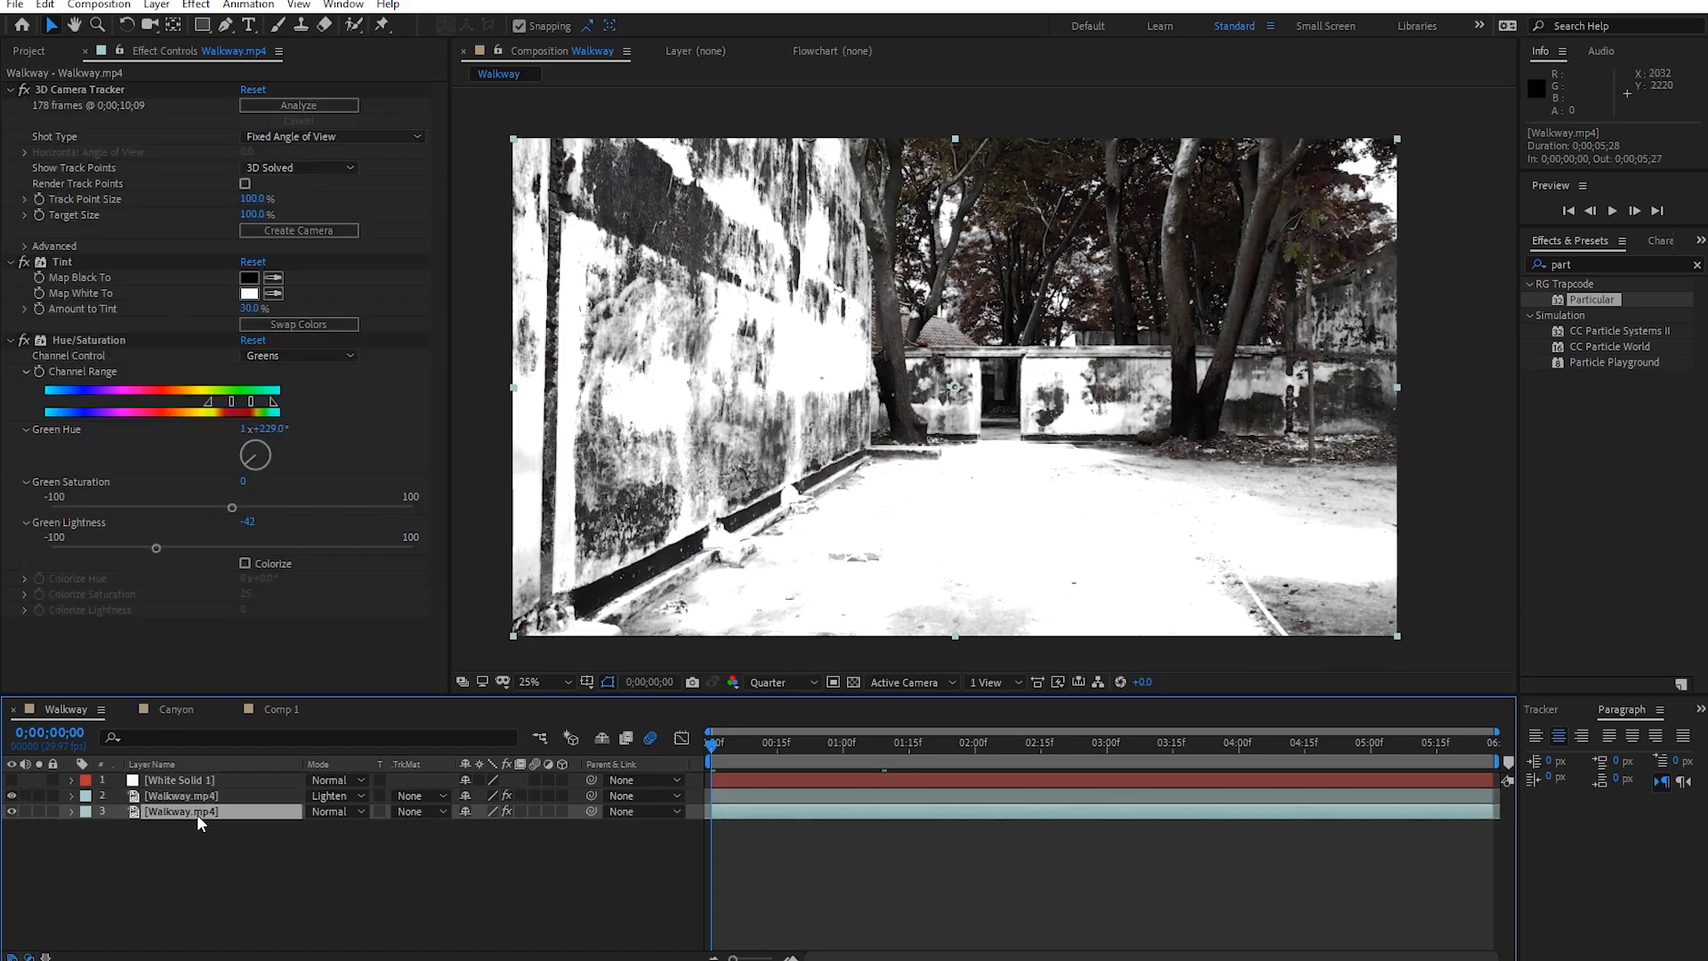
left_click(38, 811)
left_click(25, 340)
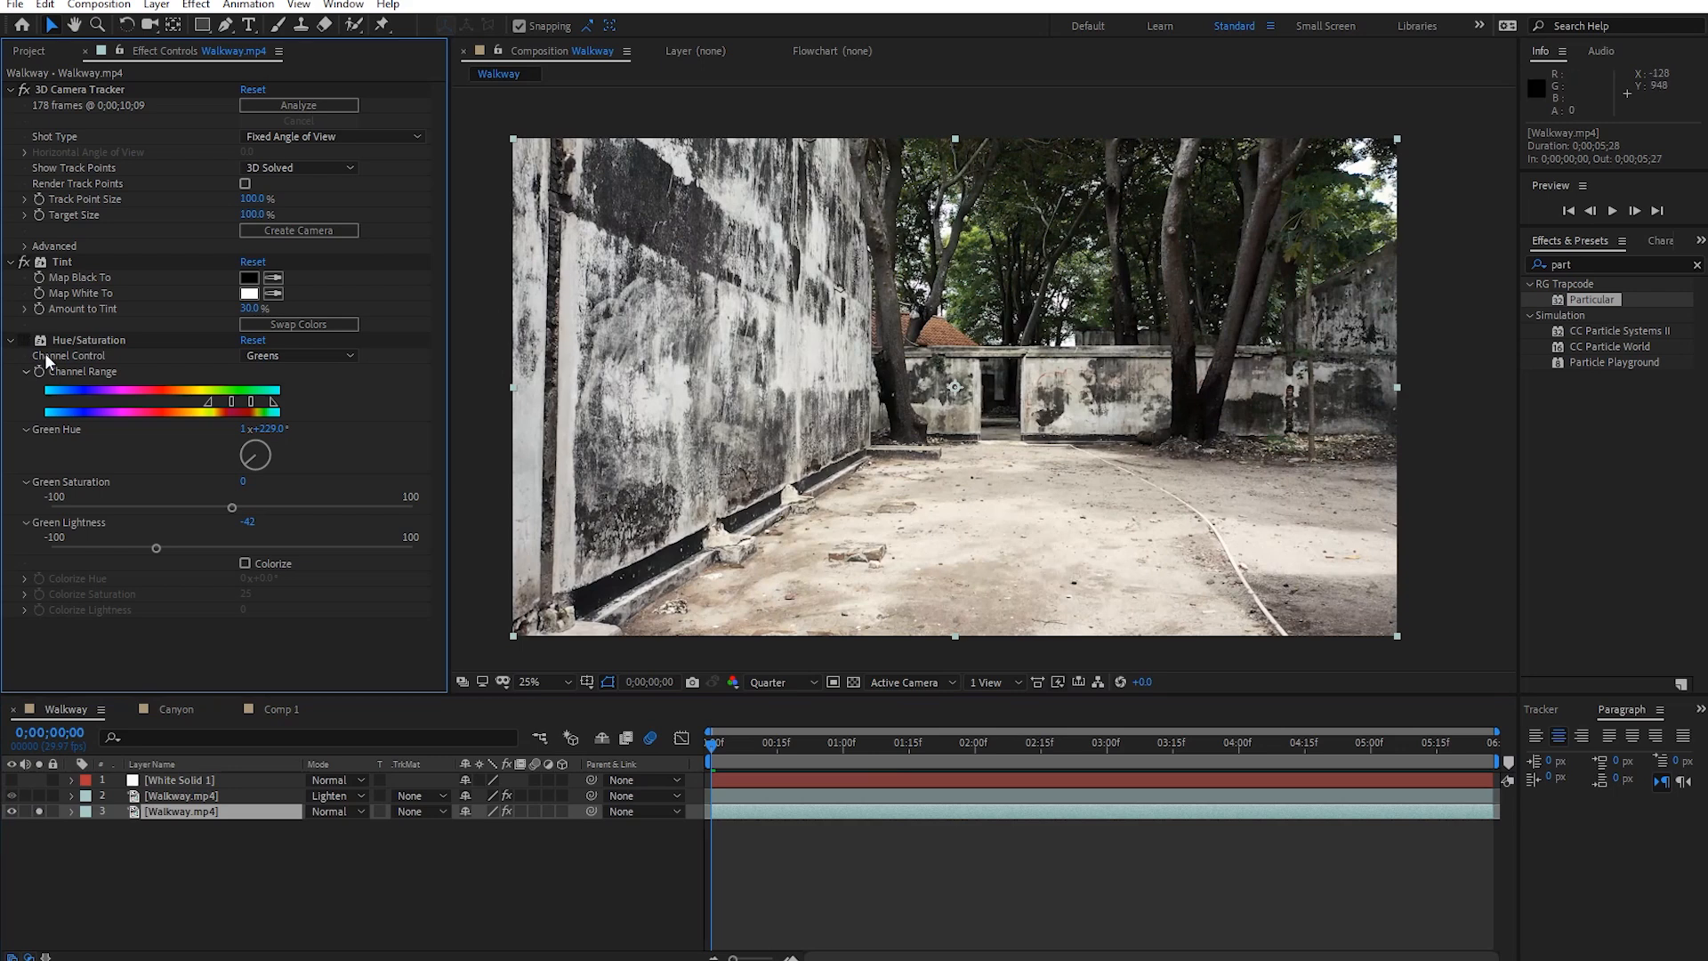
left_click(25, 339)
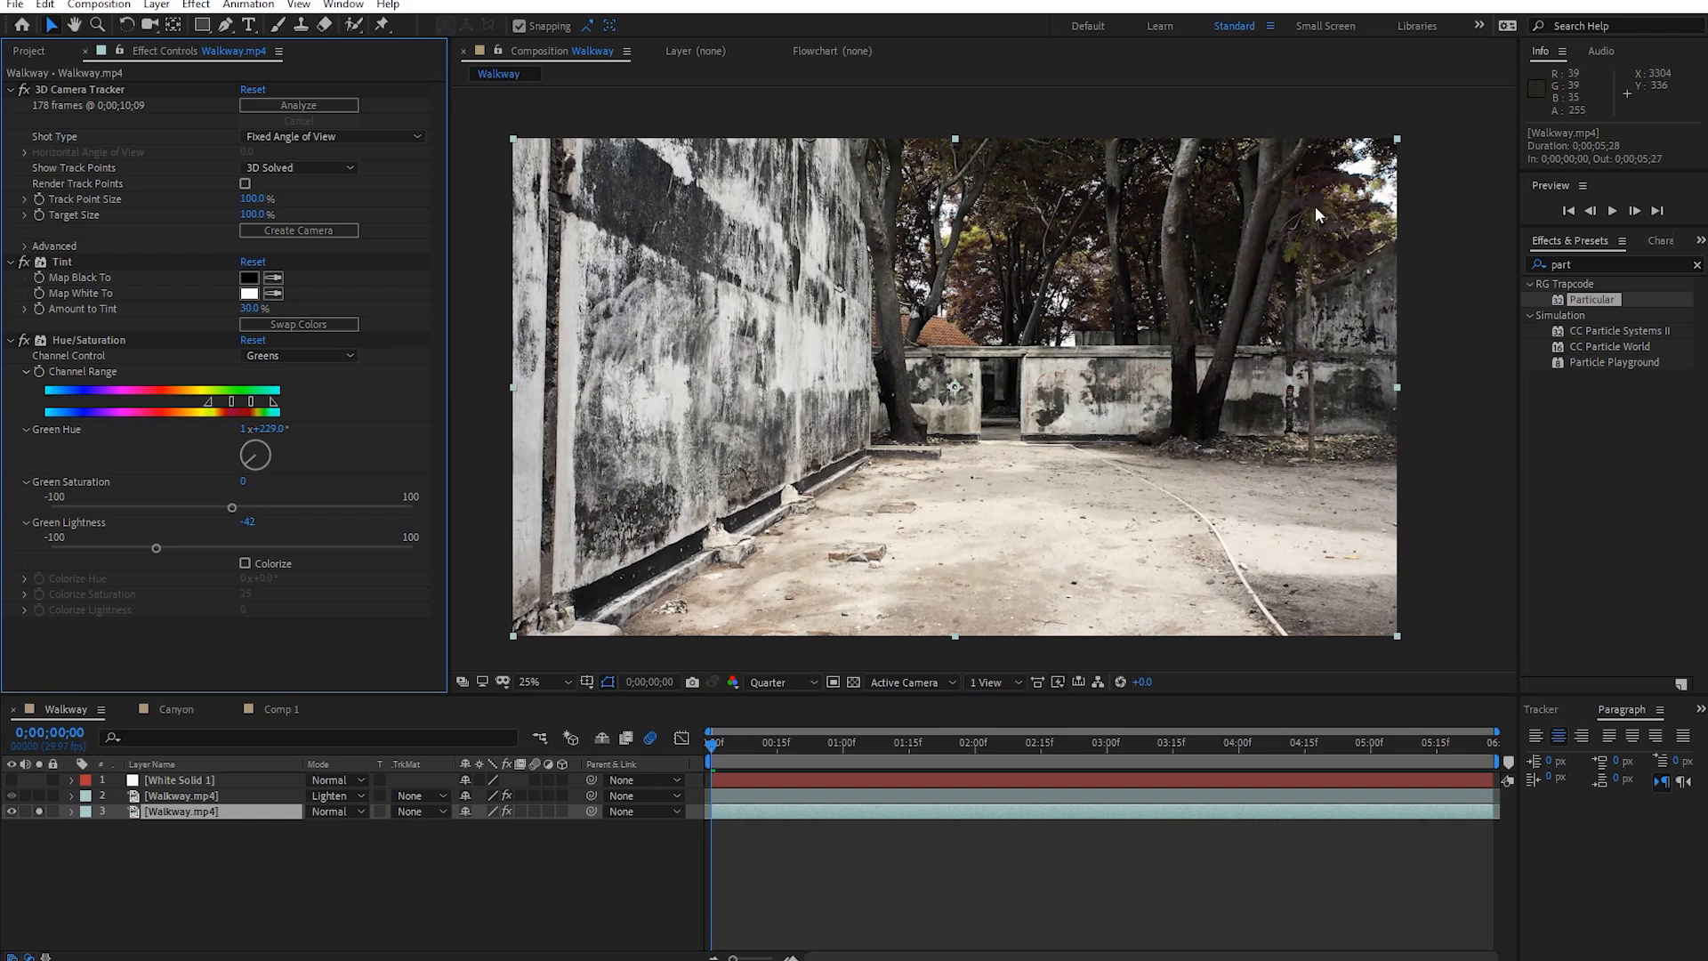
left_click(39, 811)
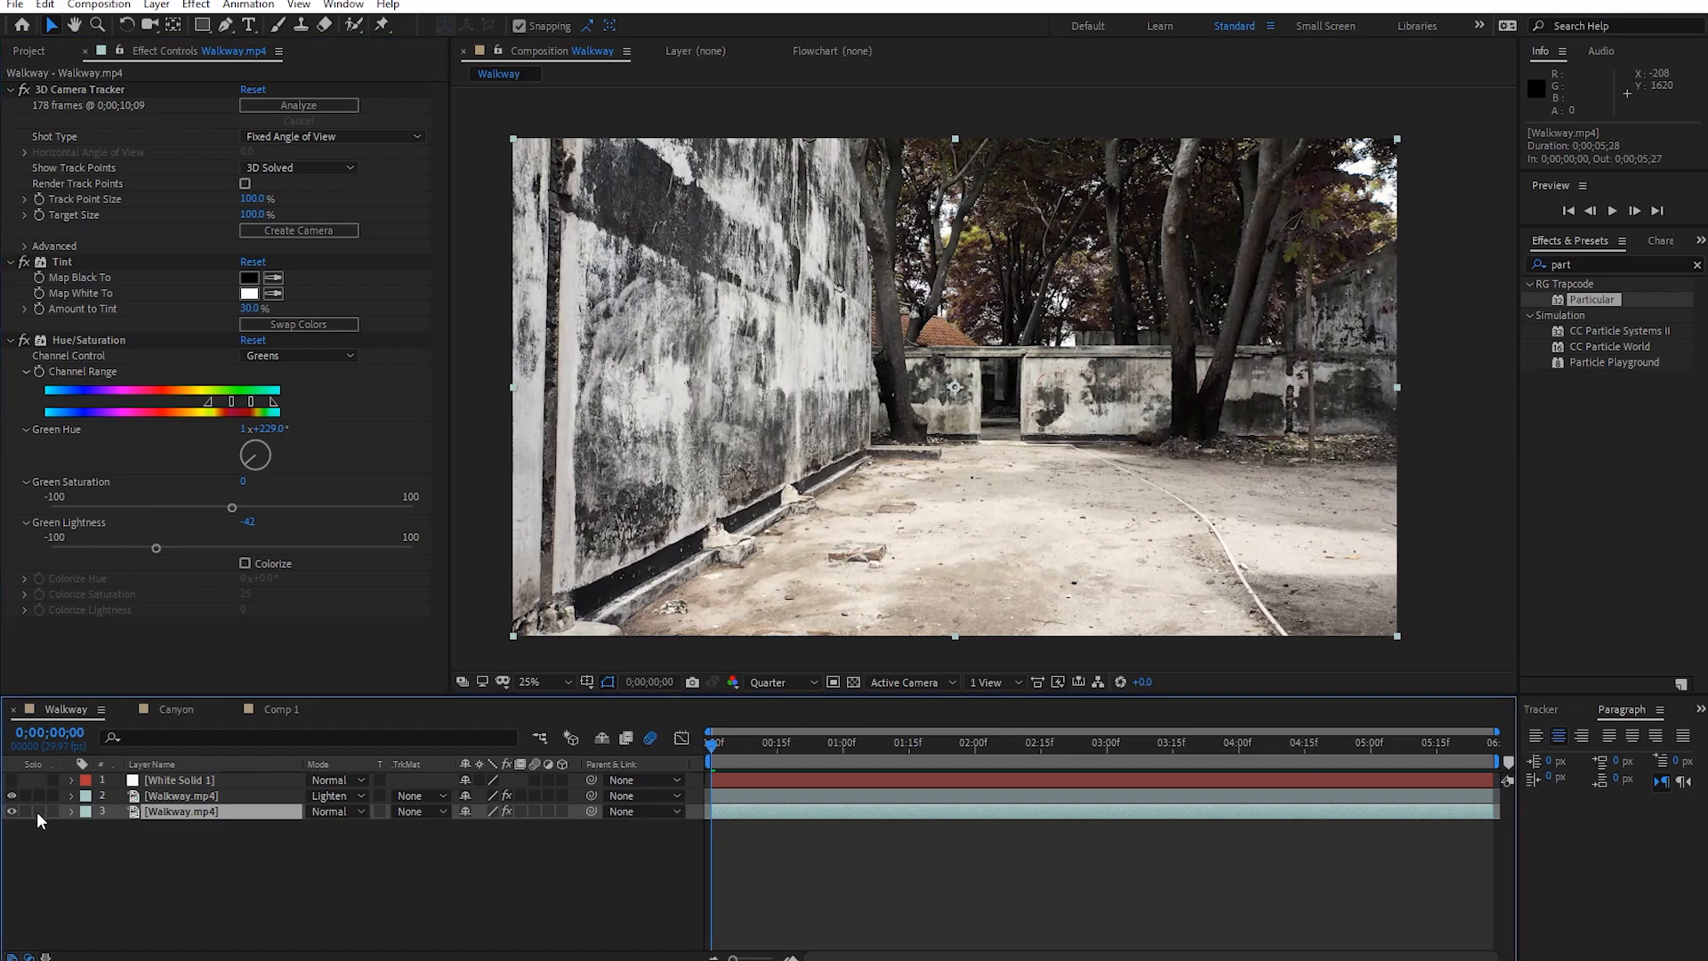
left_click_drag(767, 751, 900, 749)
key("Home")
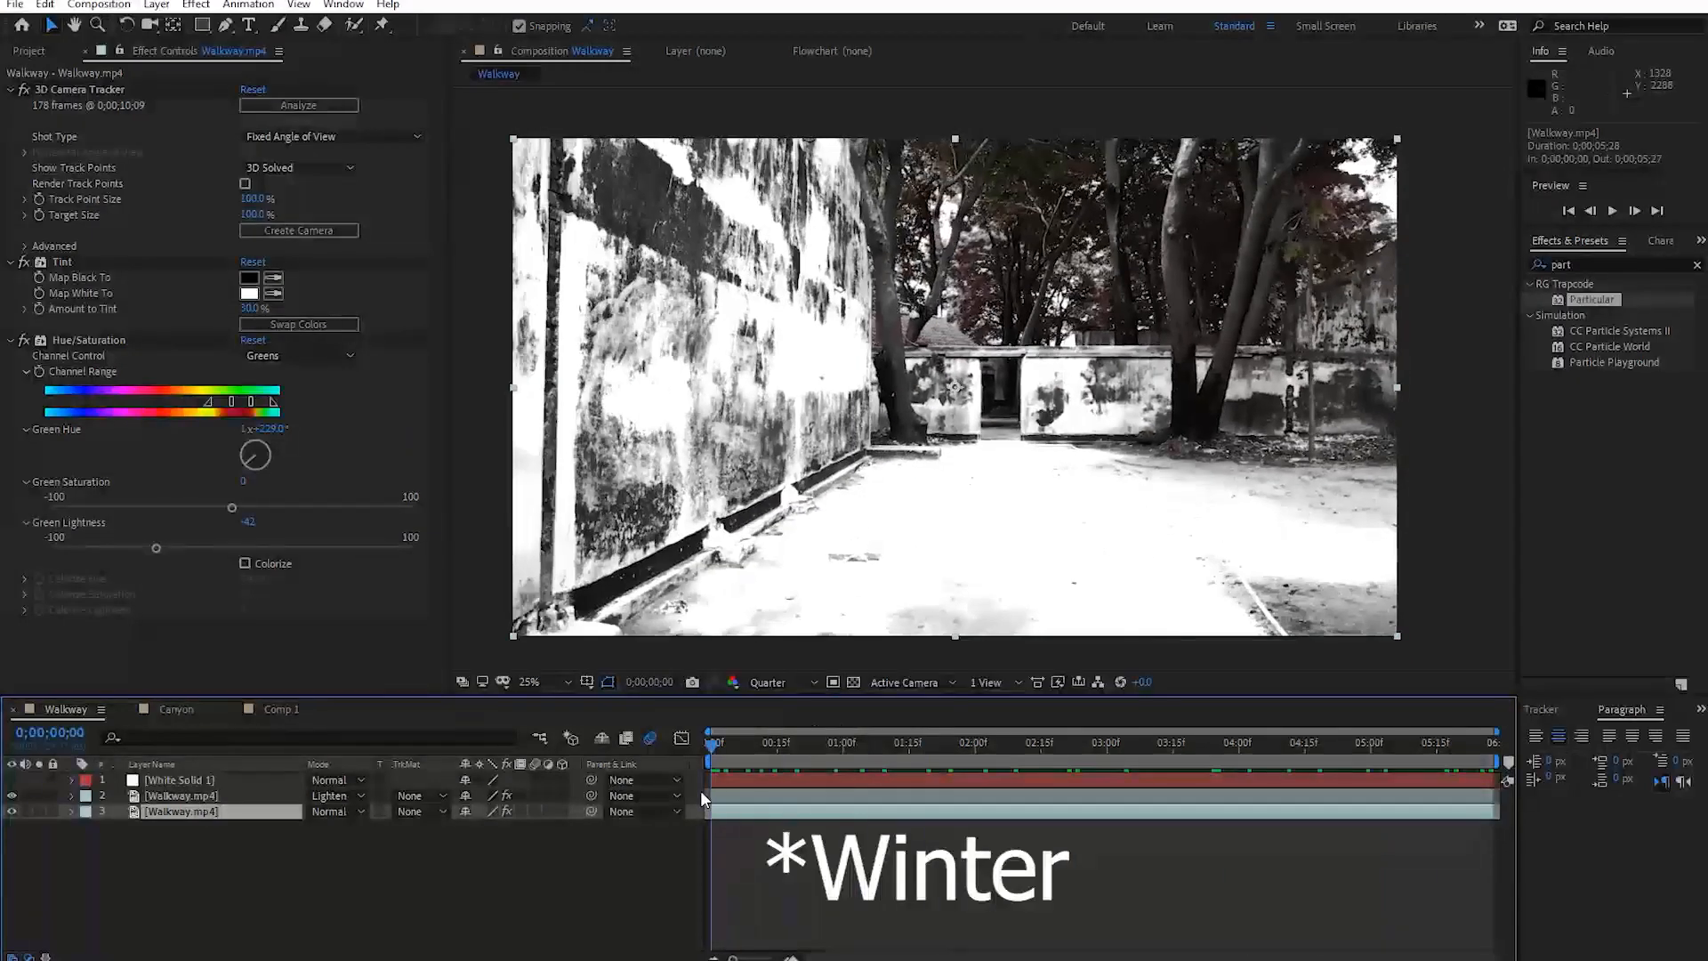
Show the White Solid 1 layer over the footage and reveal its Opacity property.
left_click(162, 779)
left_click(11, 779)
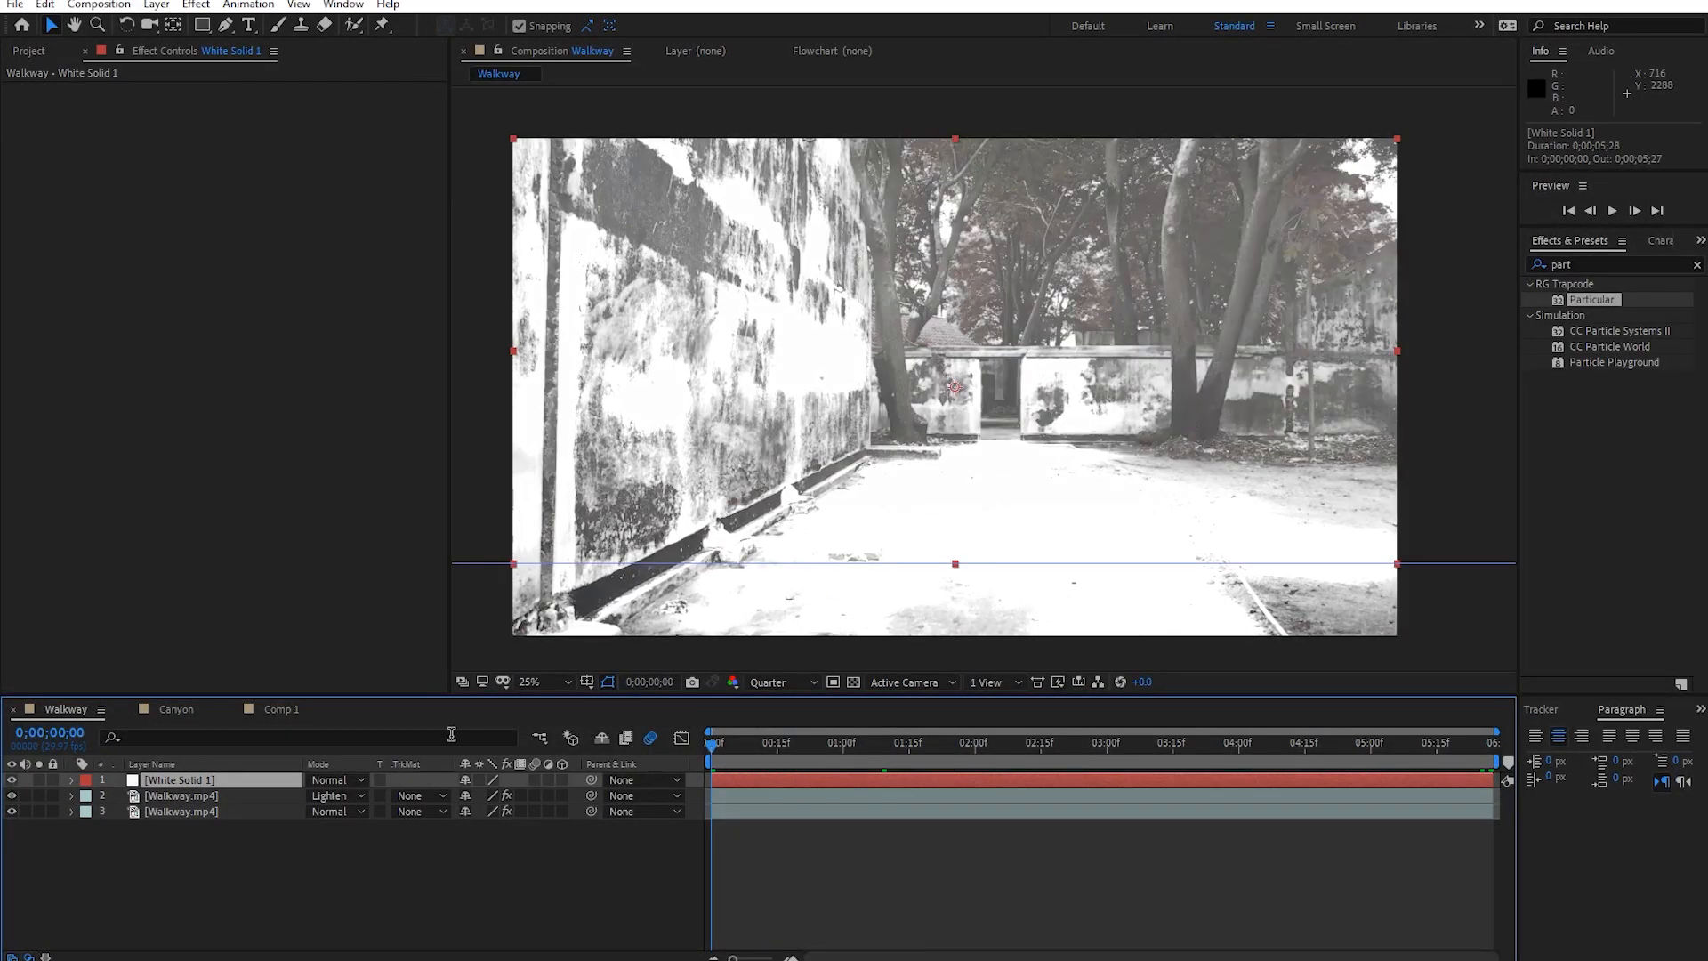
key("t")
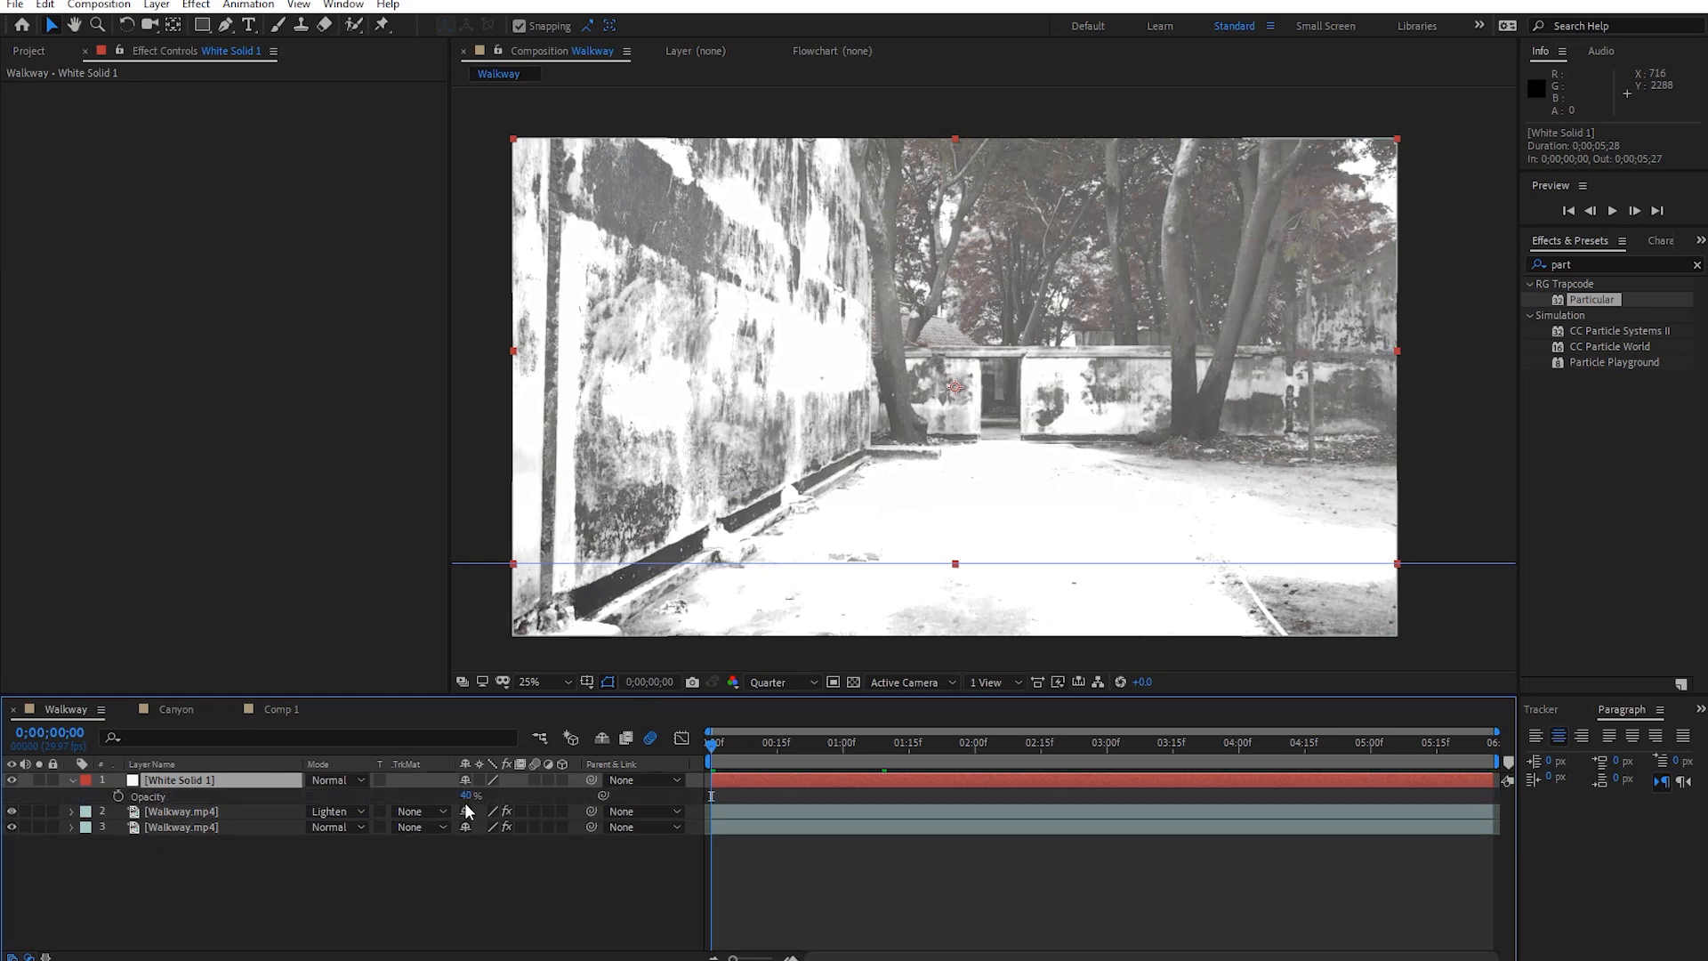
Raise White Solid 1's opacity to 100% to examine its masked area, and undo the opacity change.
left_click_drag(464, 796, 1369, 744)
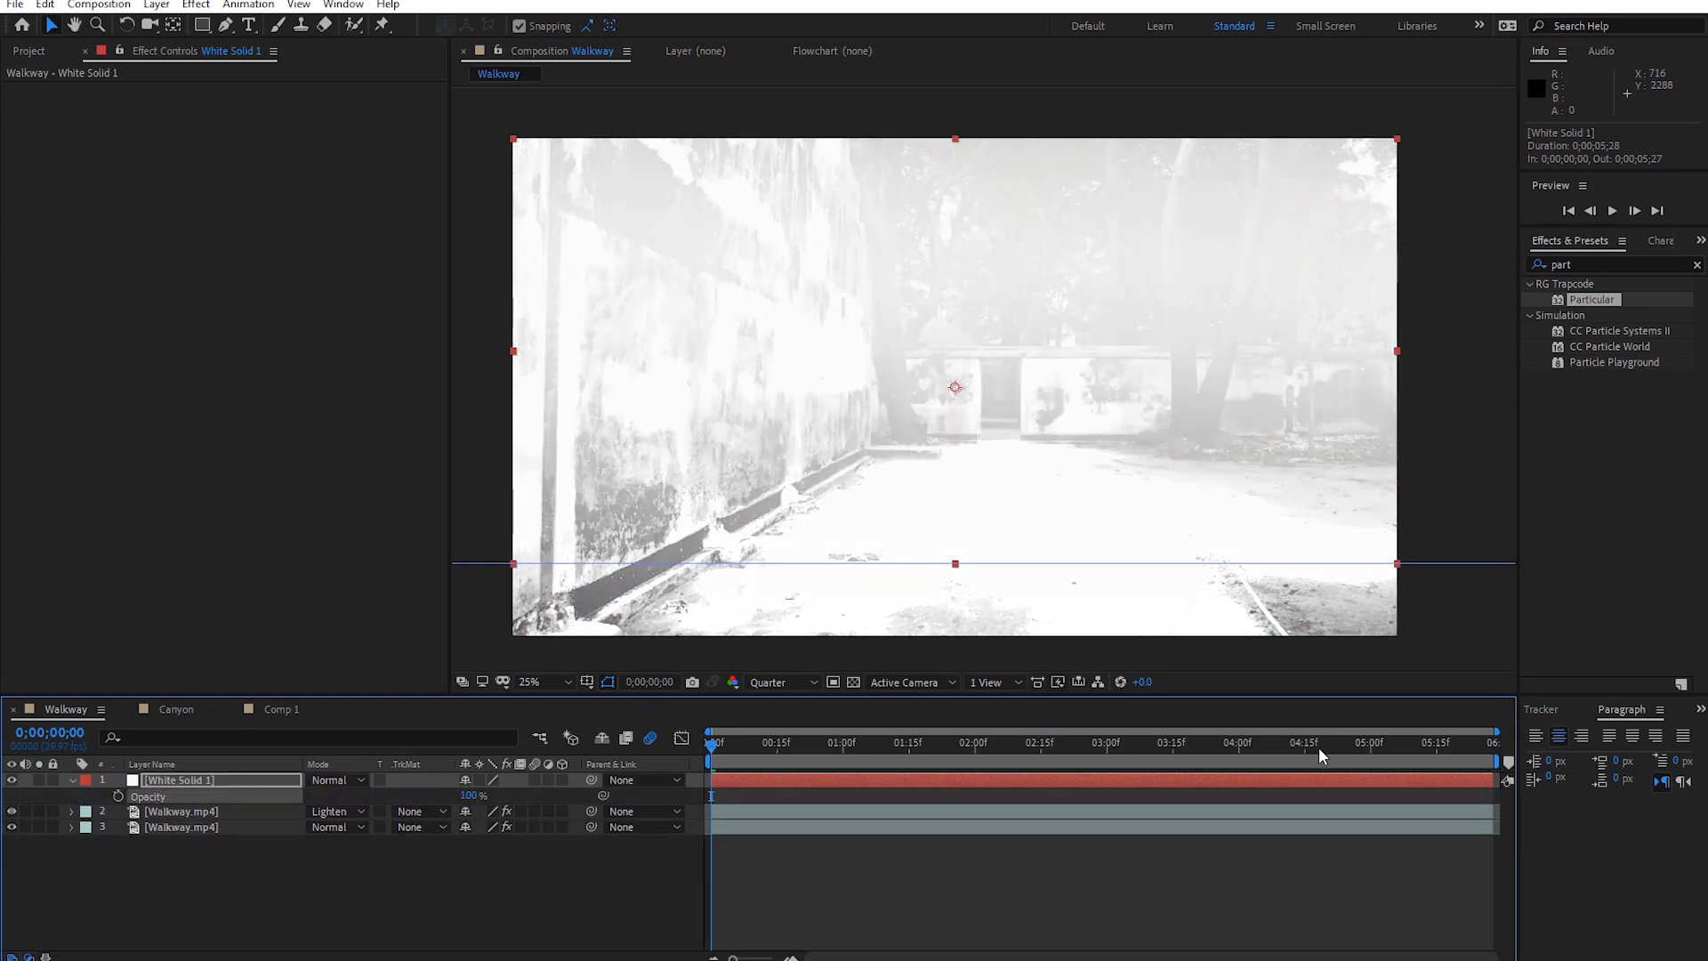
key("comma")
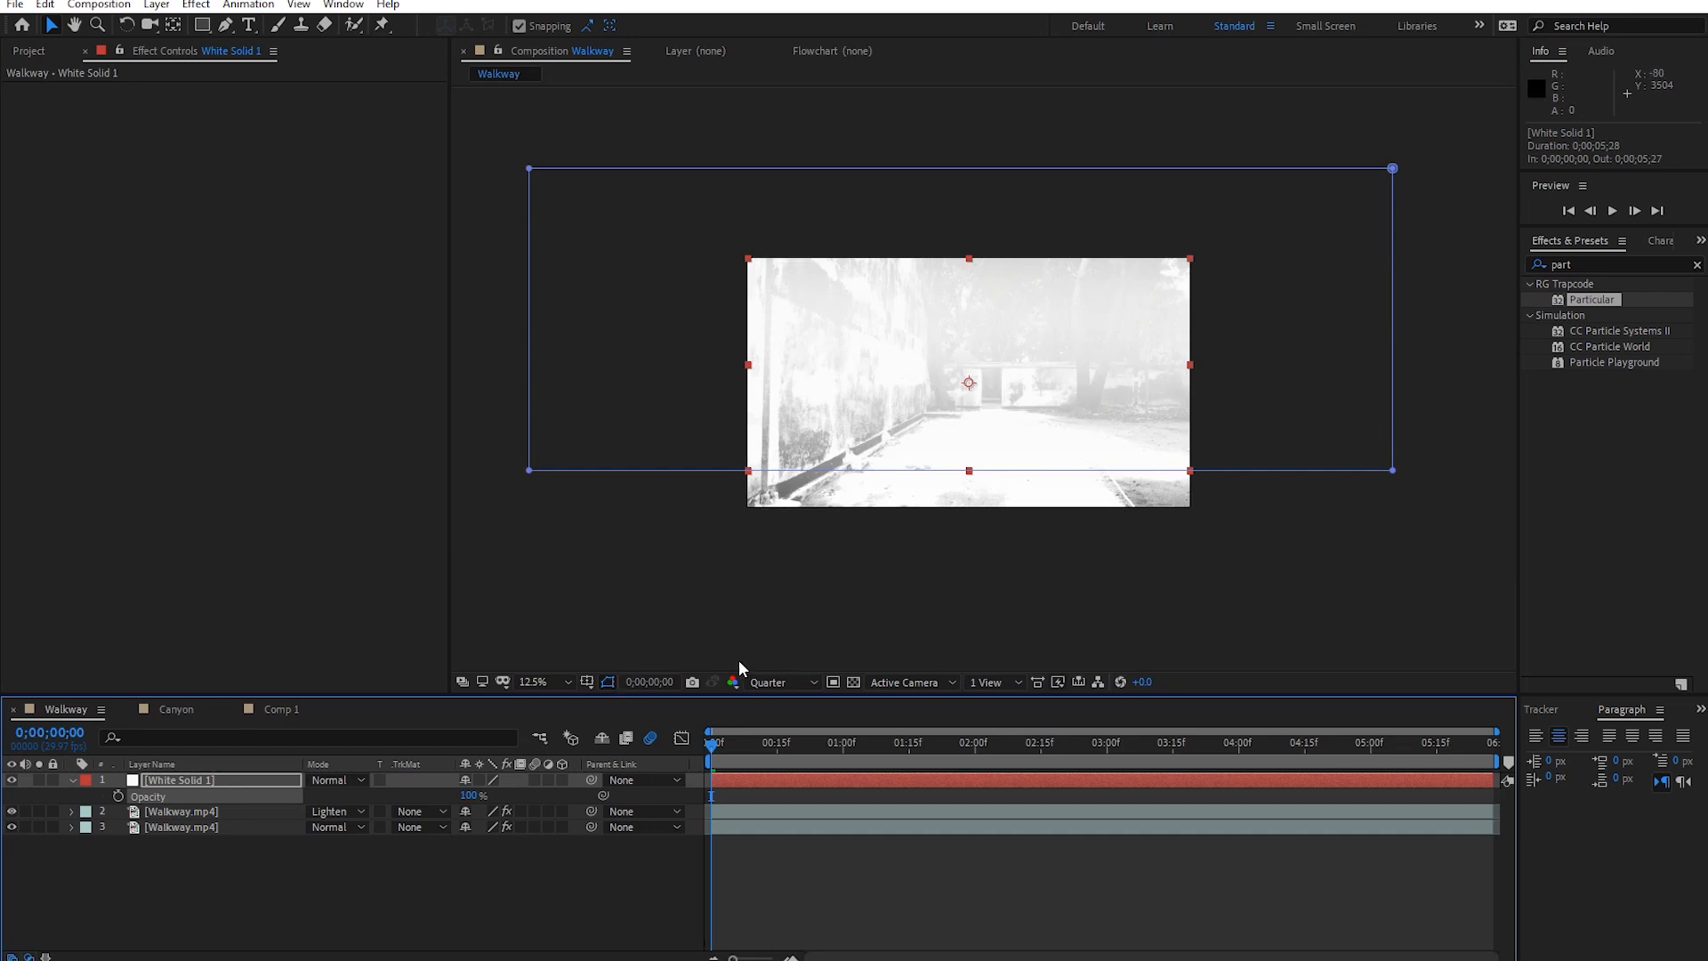
key("ctrl+z")
key("period")
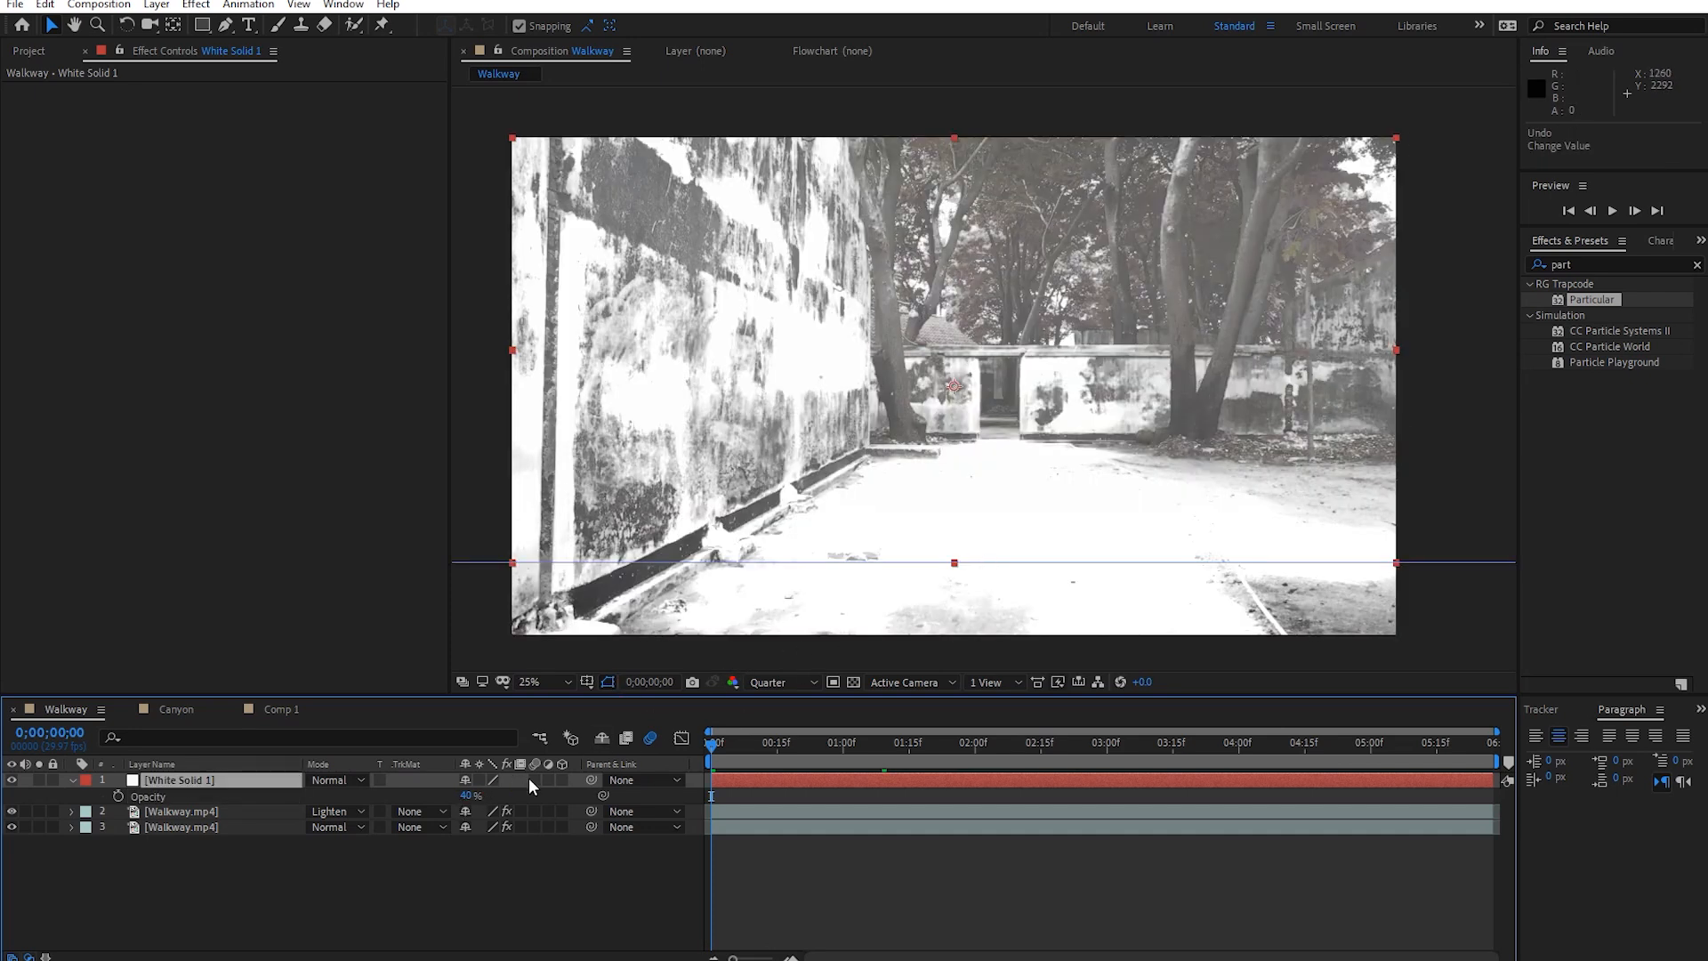
Scrub the footage to 0;00;01;19 and hide the White Solid 1 and Lighten-mode Walkway.mp4 layers.
left_click(835, 861)
left_click_drag(734, 750, 592, 795)
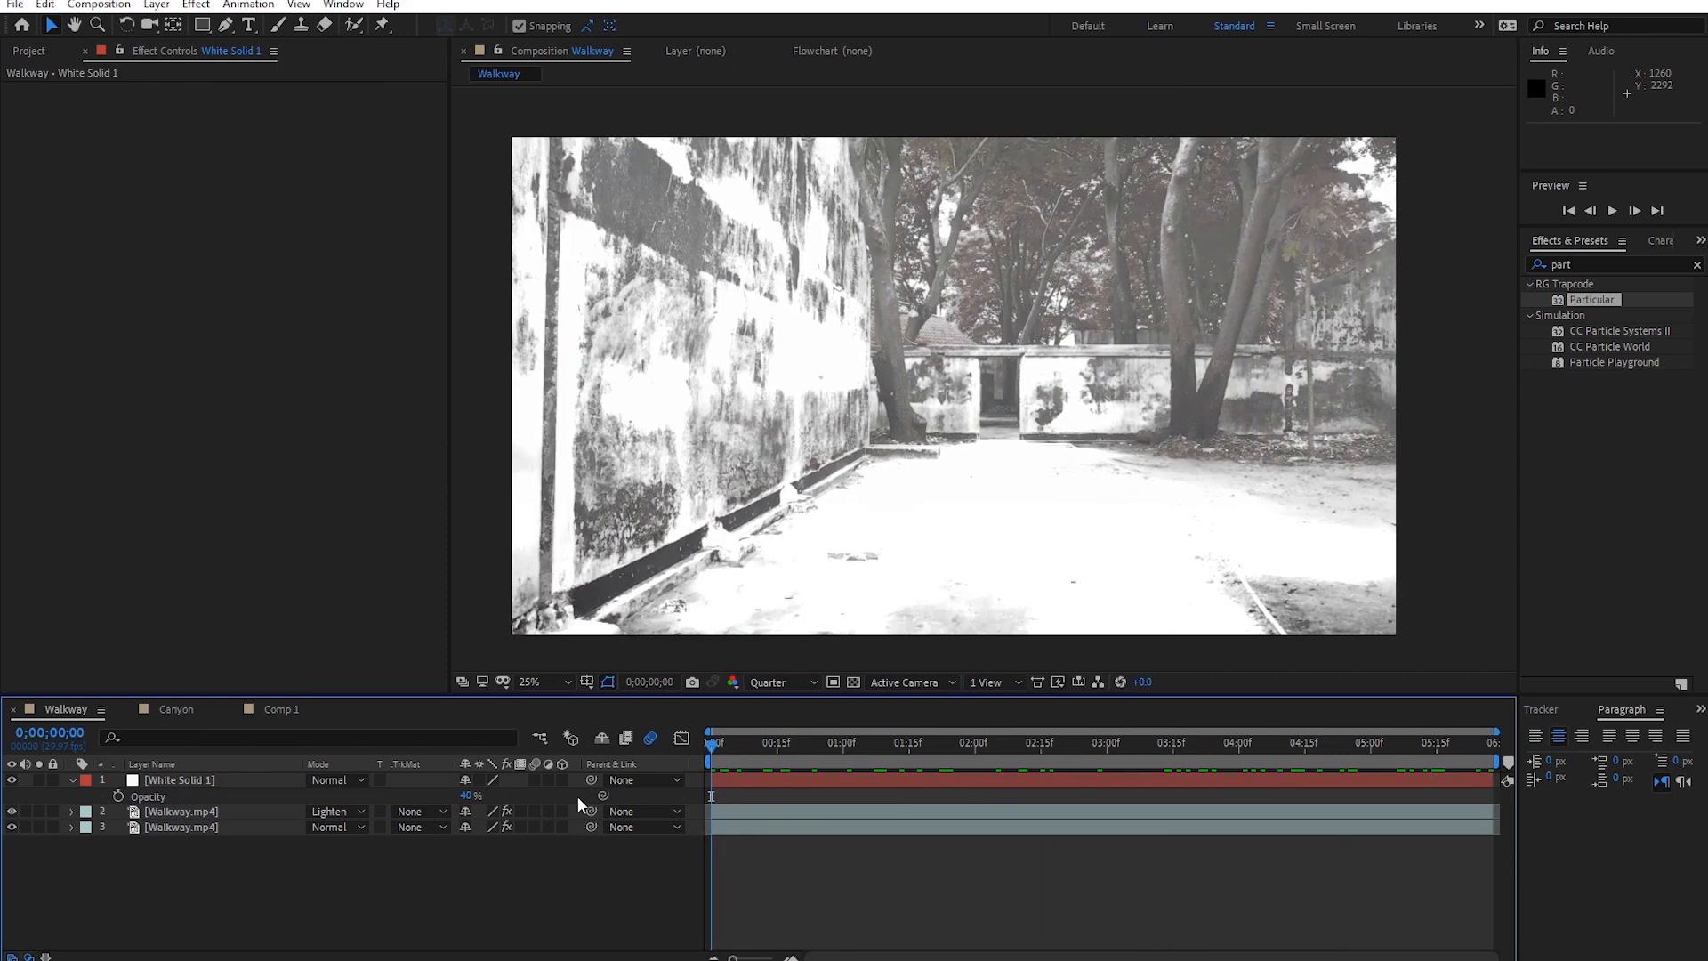
left_click(926, 743)
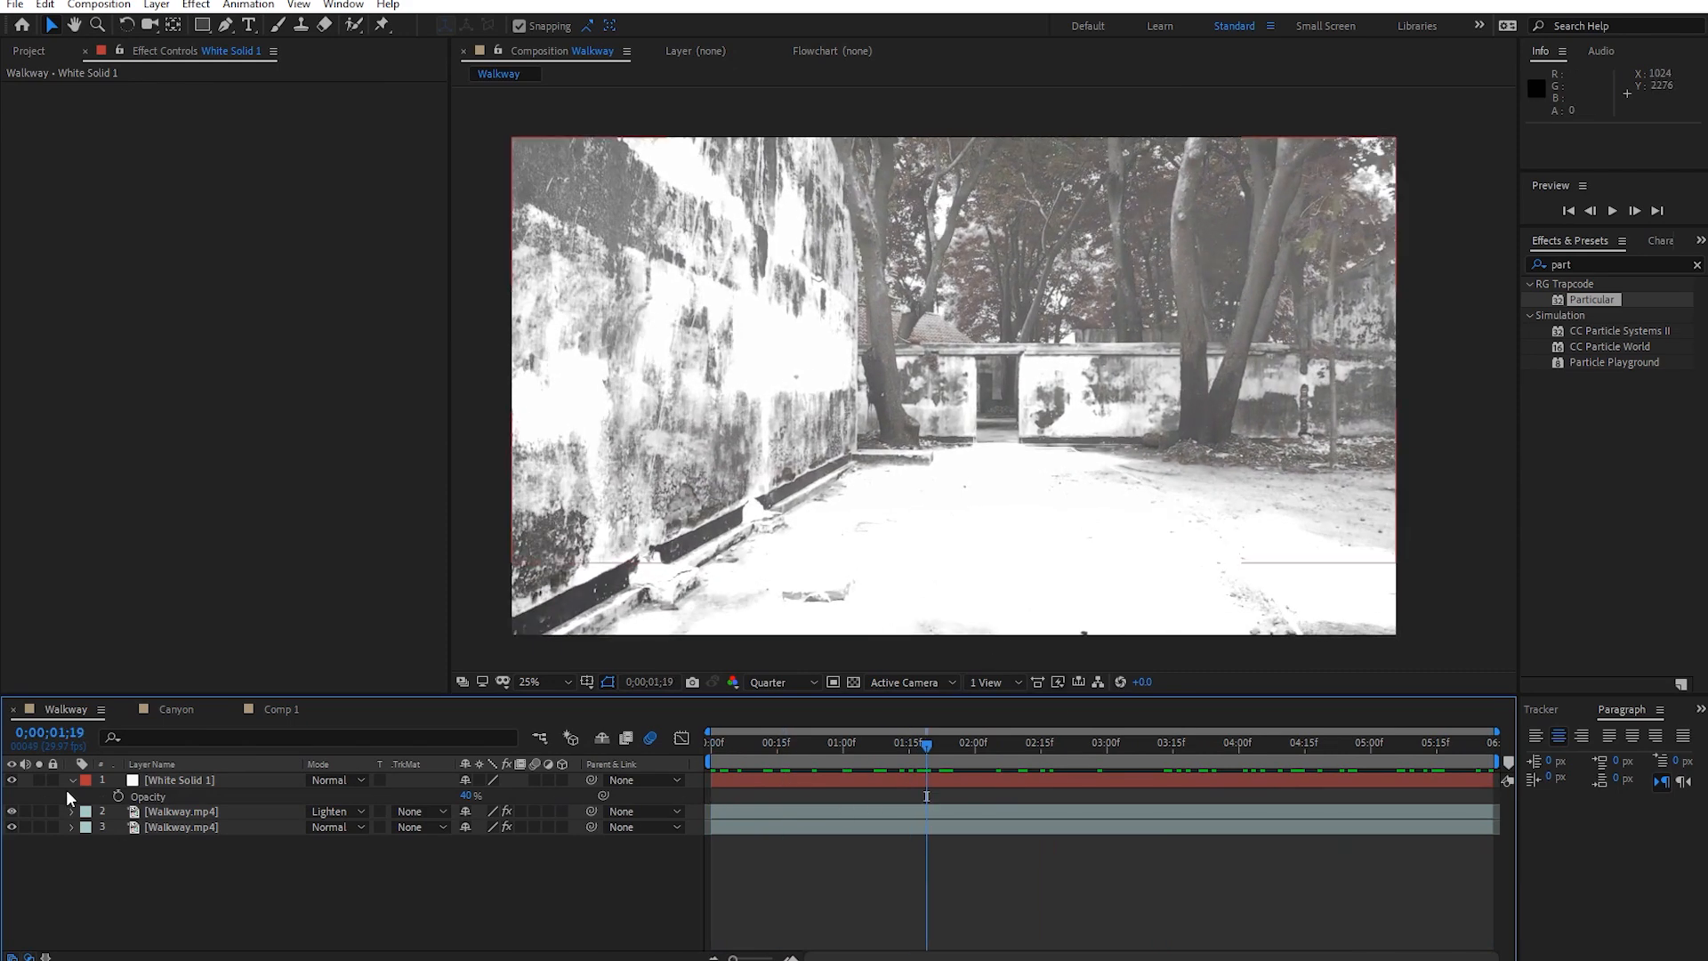
left_click(14, 779)
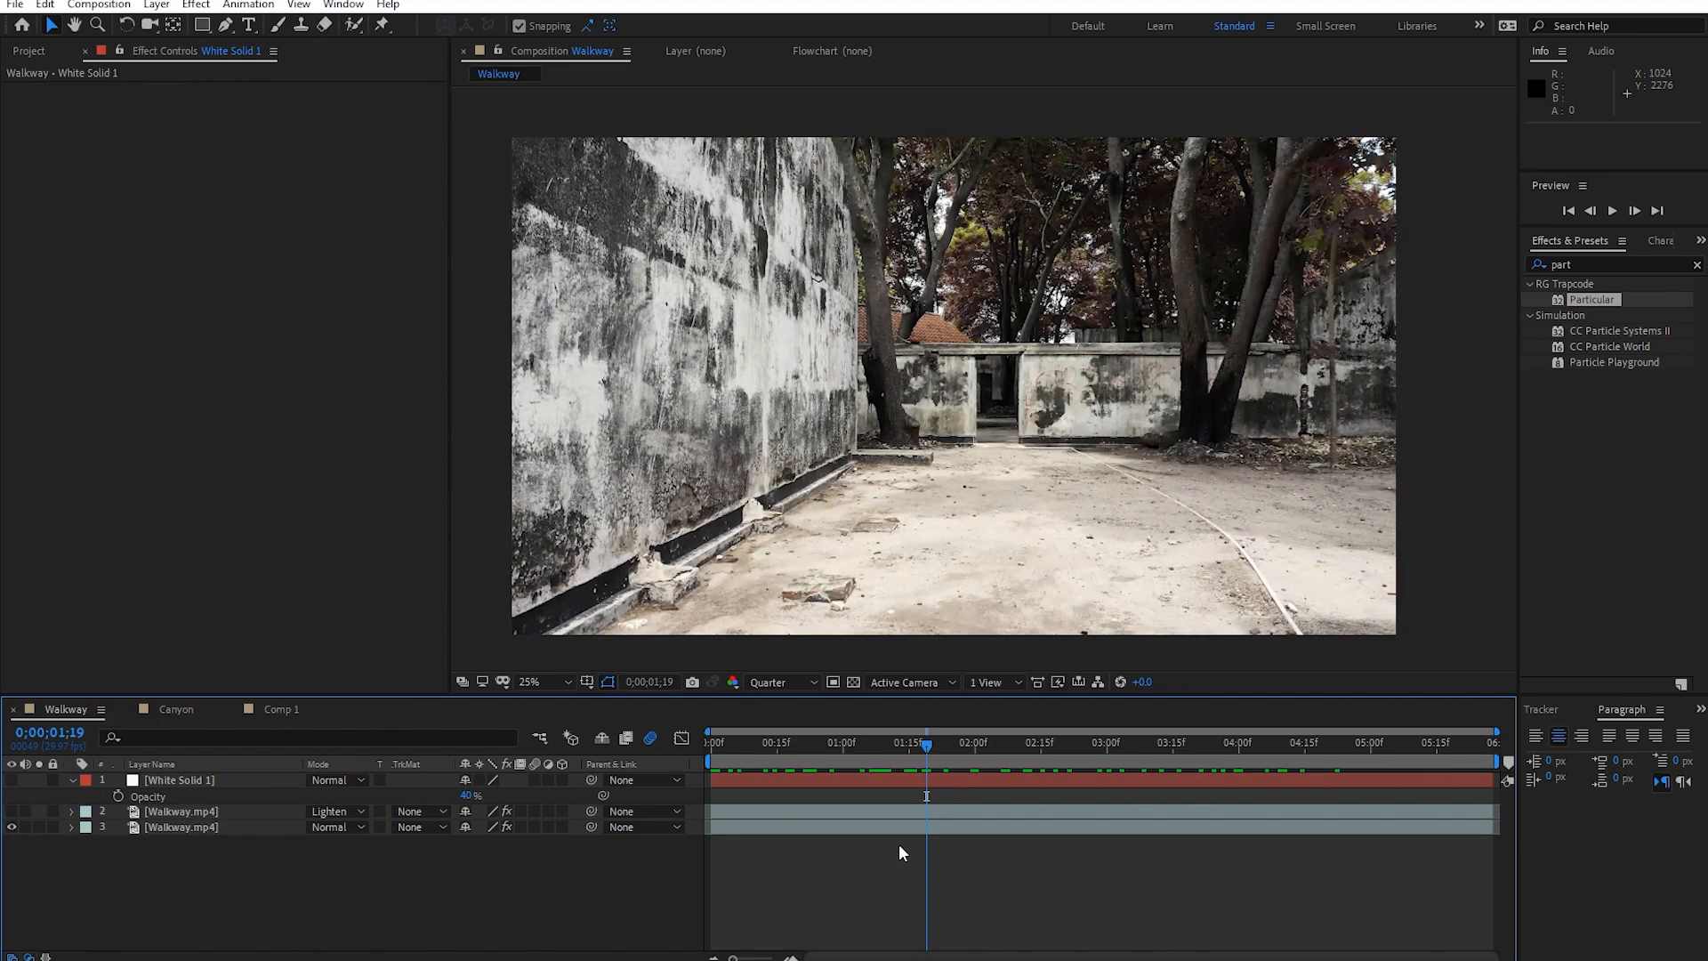
Create a comp-size white solid named Particles at the start of the composition and apply the Particular effect to it.
left_click_drag(854, 750, 692, 803)
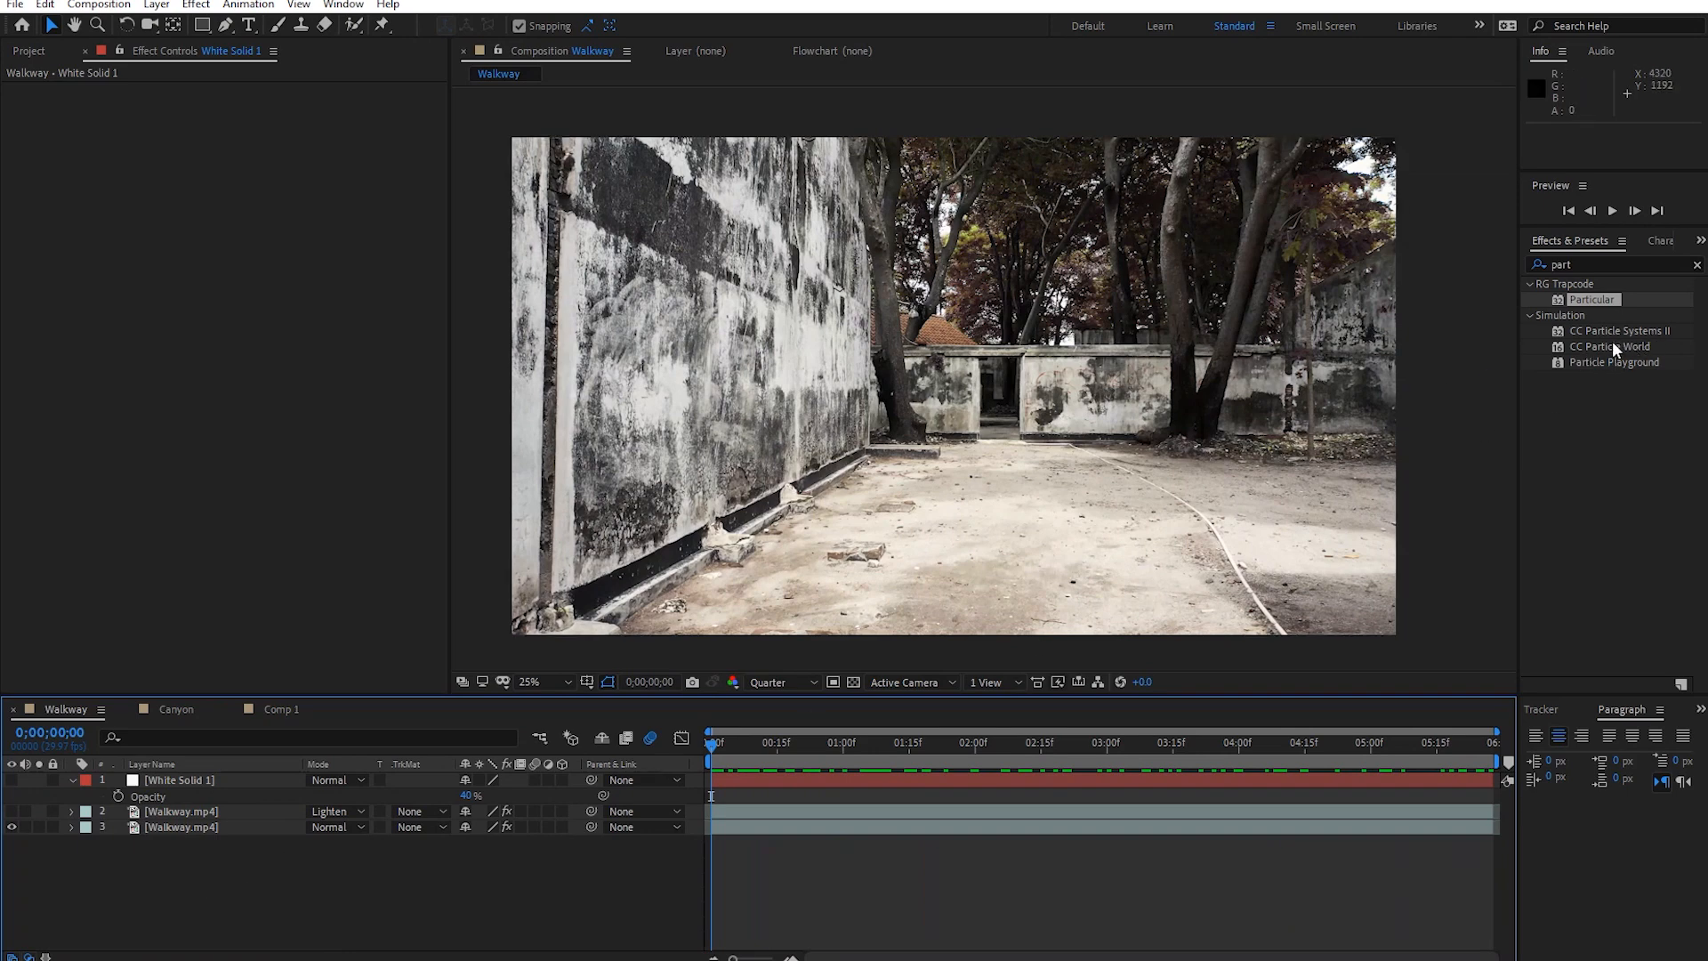
right_click(228, 874)
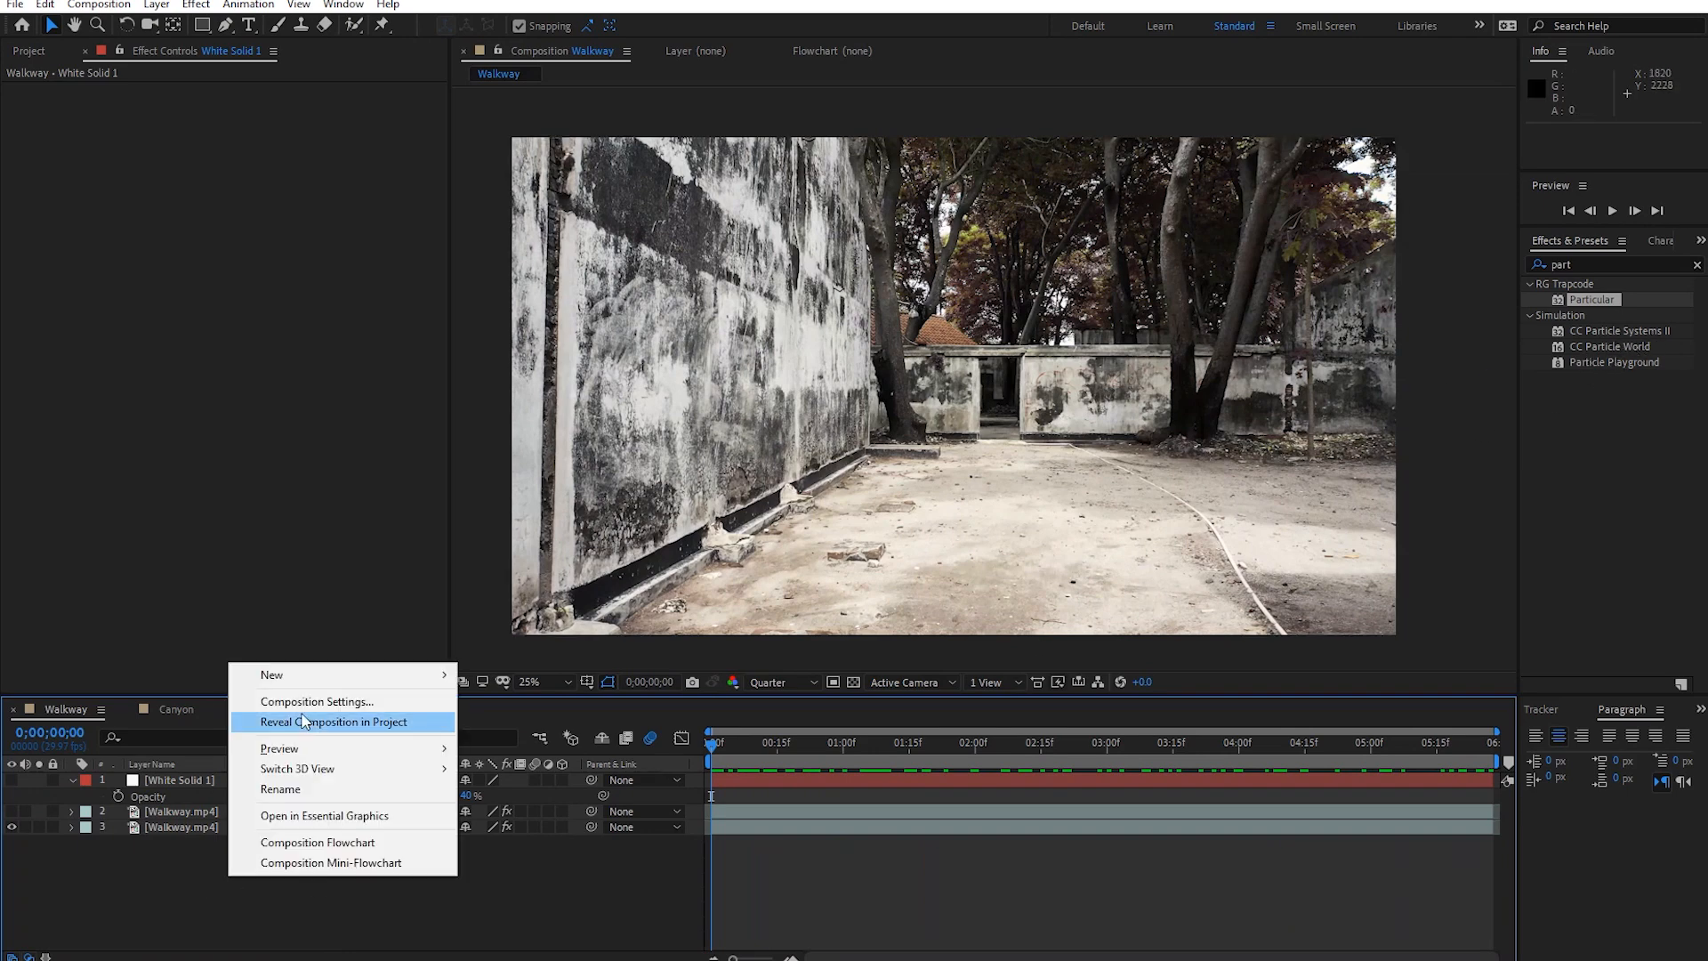
mouse_move(320, 676)
left_click(600, 722)
type("Particles")
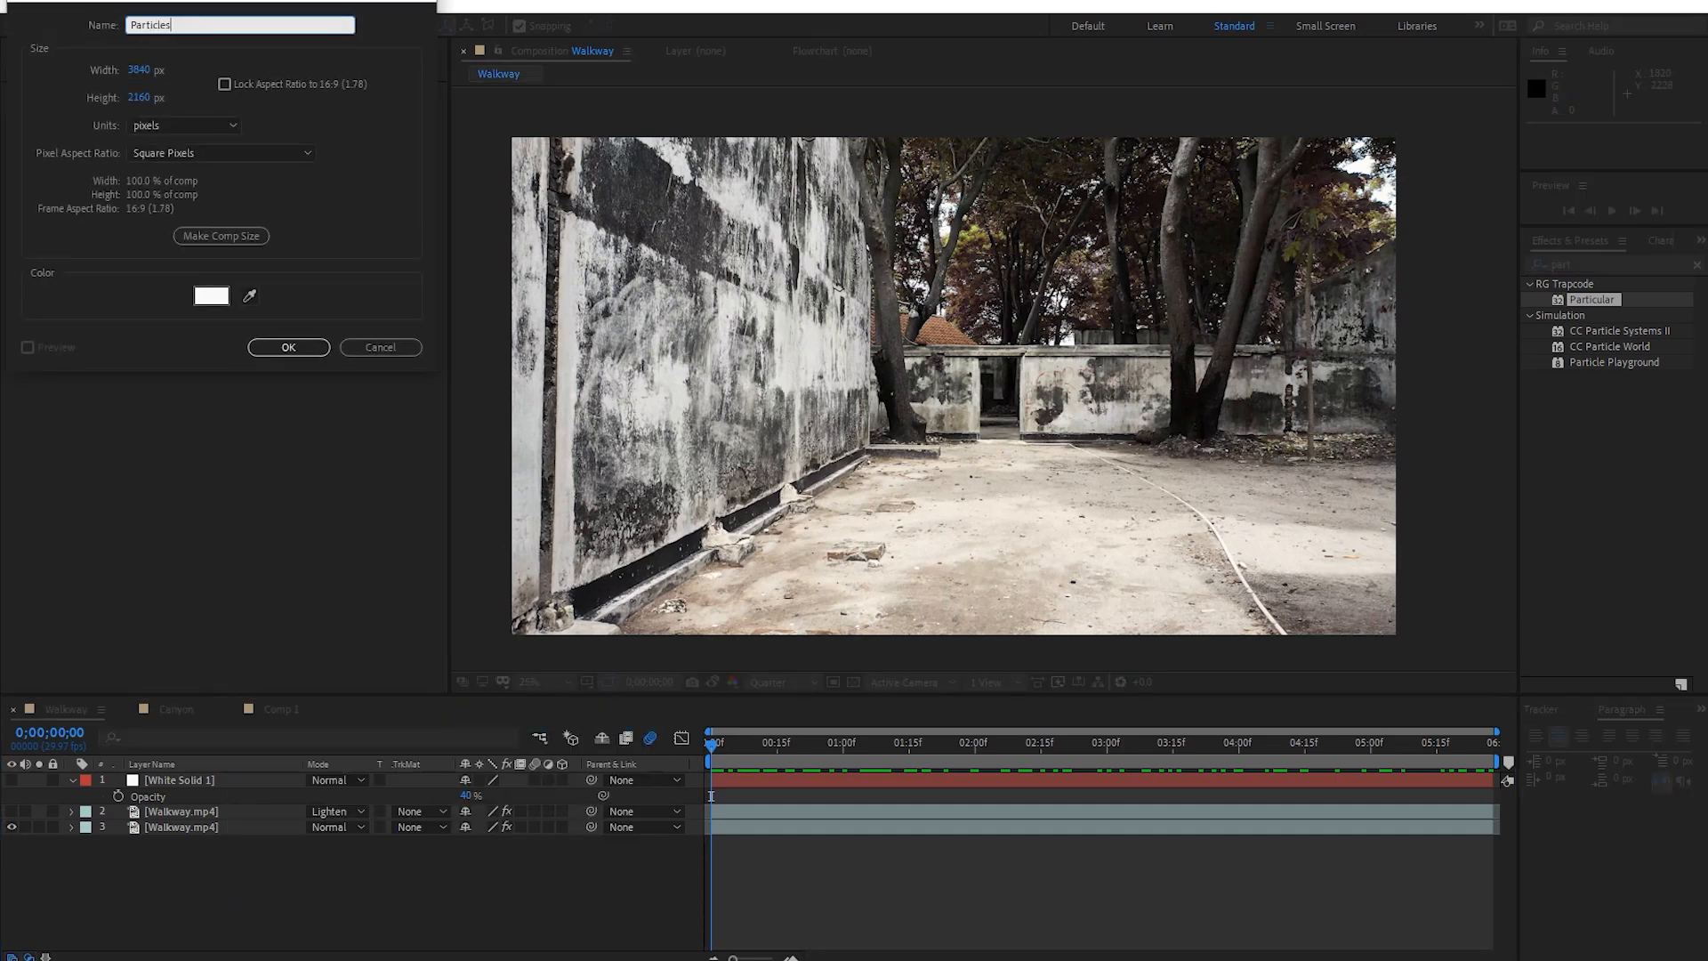
key("Return")
left_click_drag(1586, 297, 274, 778)
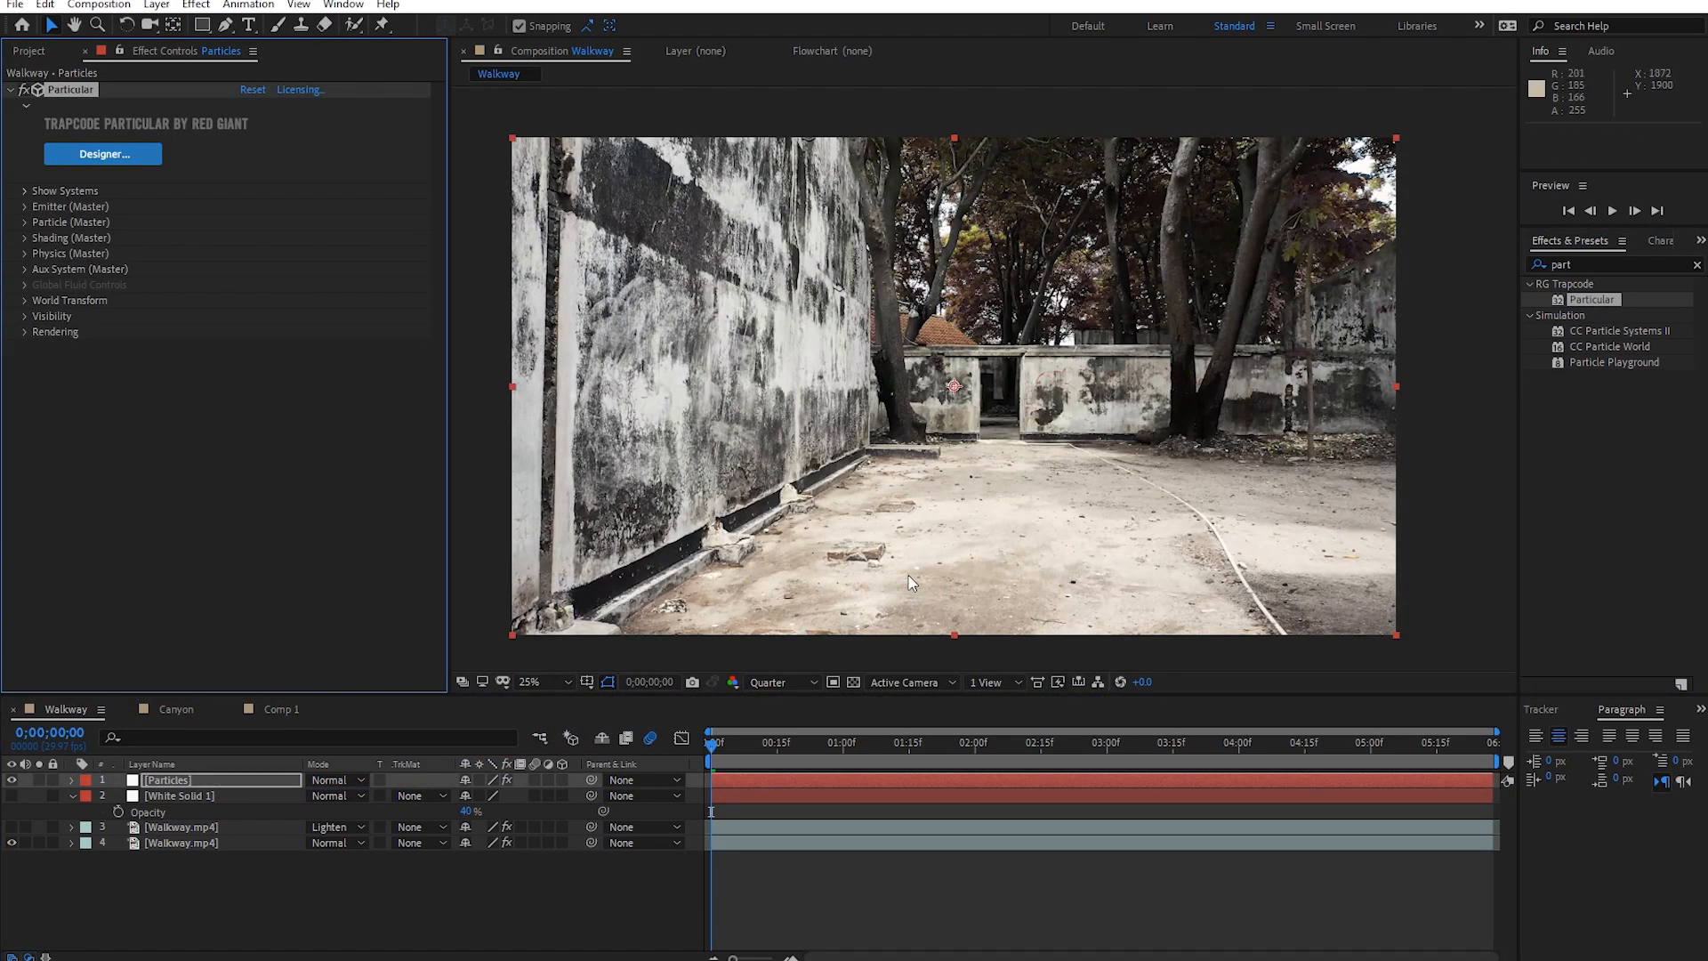
Scrub through the default particle emission, temporarily hiding the Normal-mode Walkway.mp4 layer to examine the particles on their own.
left_click_drag(717, 745, 579, 829)
key("period")
key("period")
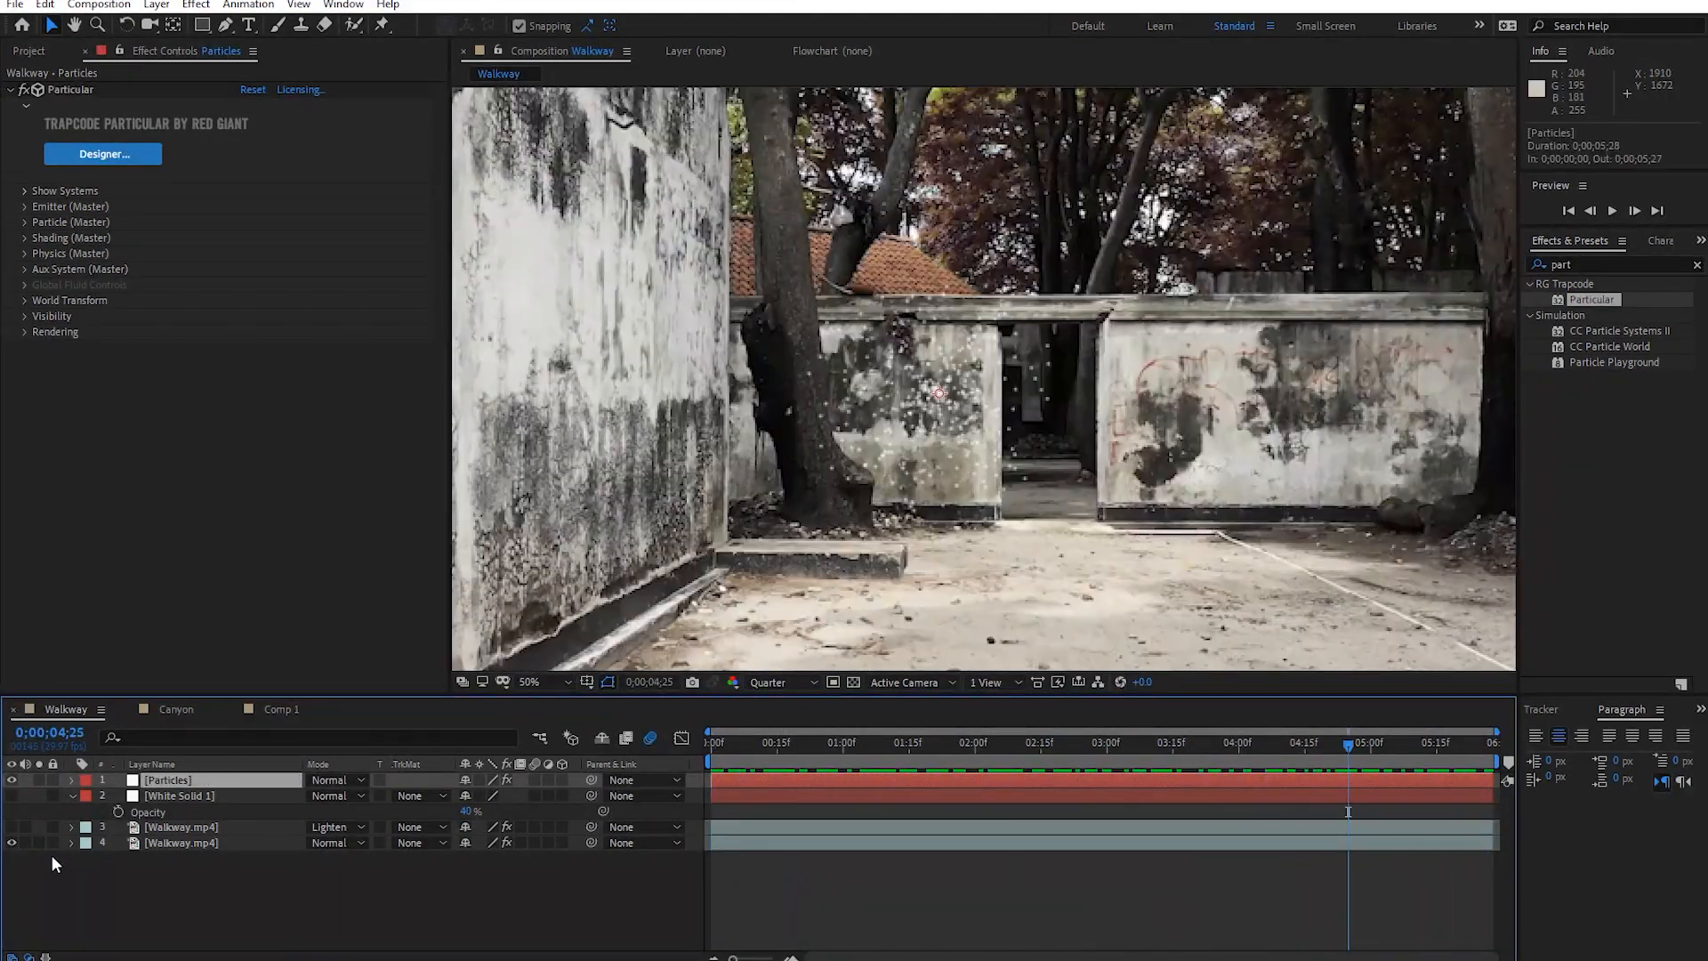
left_click(11, 842)
left_click_drag(1345, 747, 755, 756)
scroll(900, 601, "down", 2)
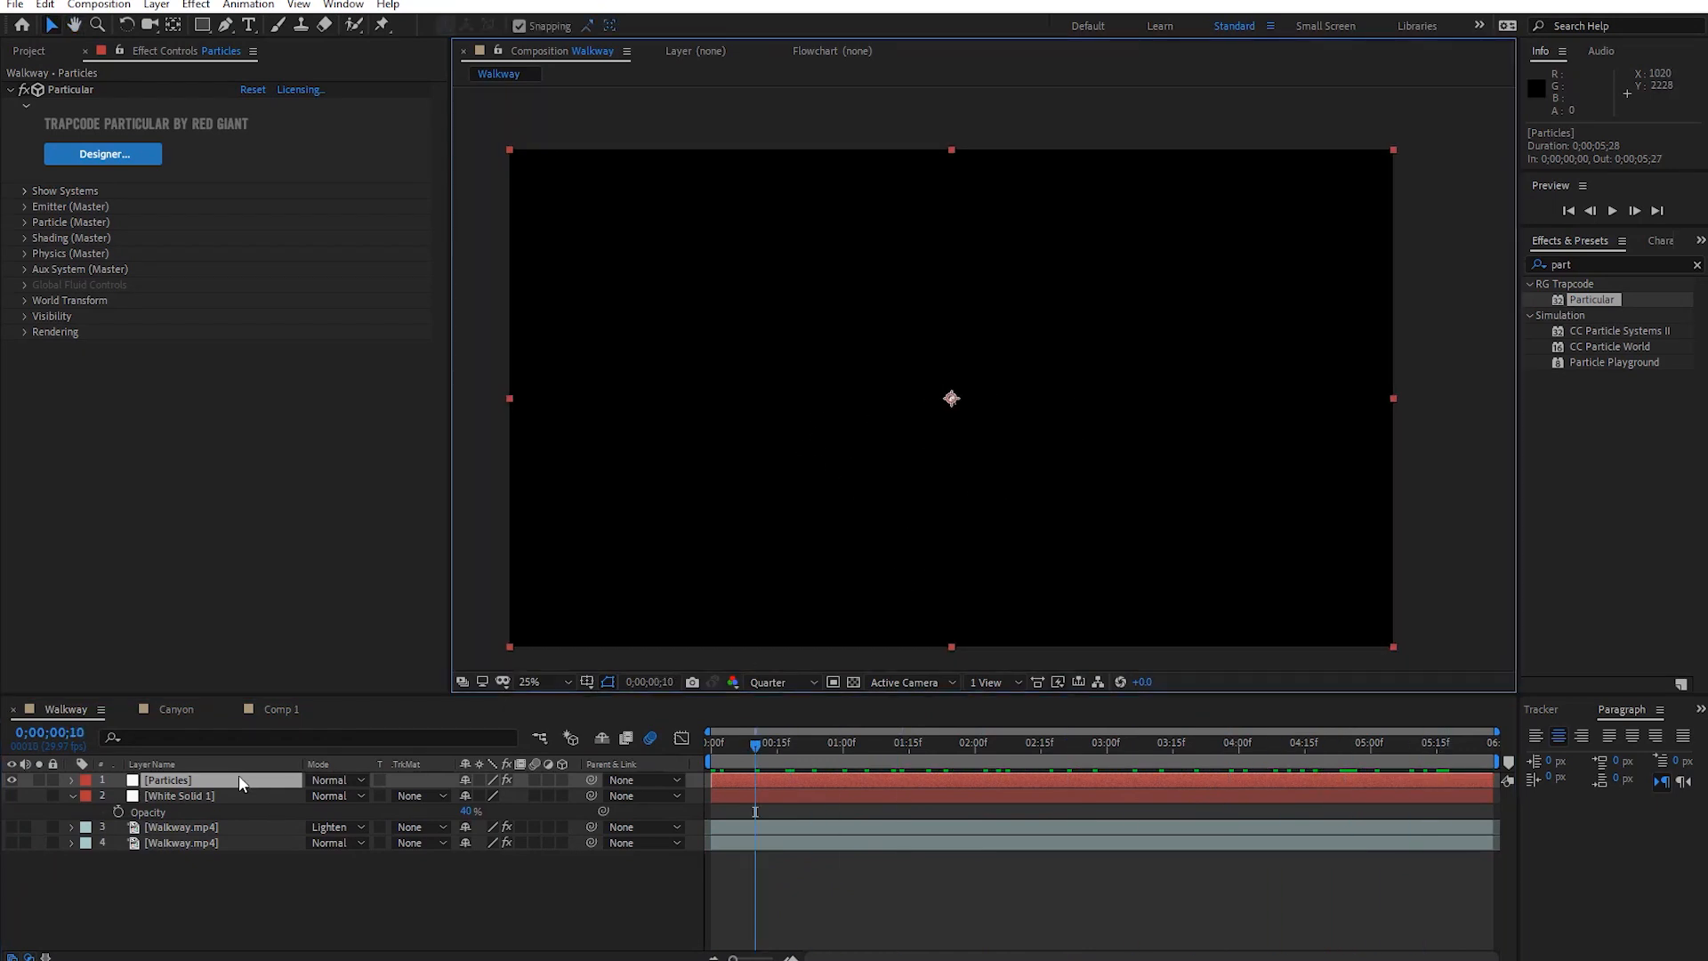
left_click(11, 842)
Create a camera from the 3D Camera Tracker effect on the Normal-mode Walkway.mp4 layer.
left_click(169, 841)
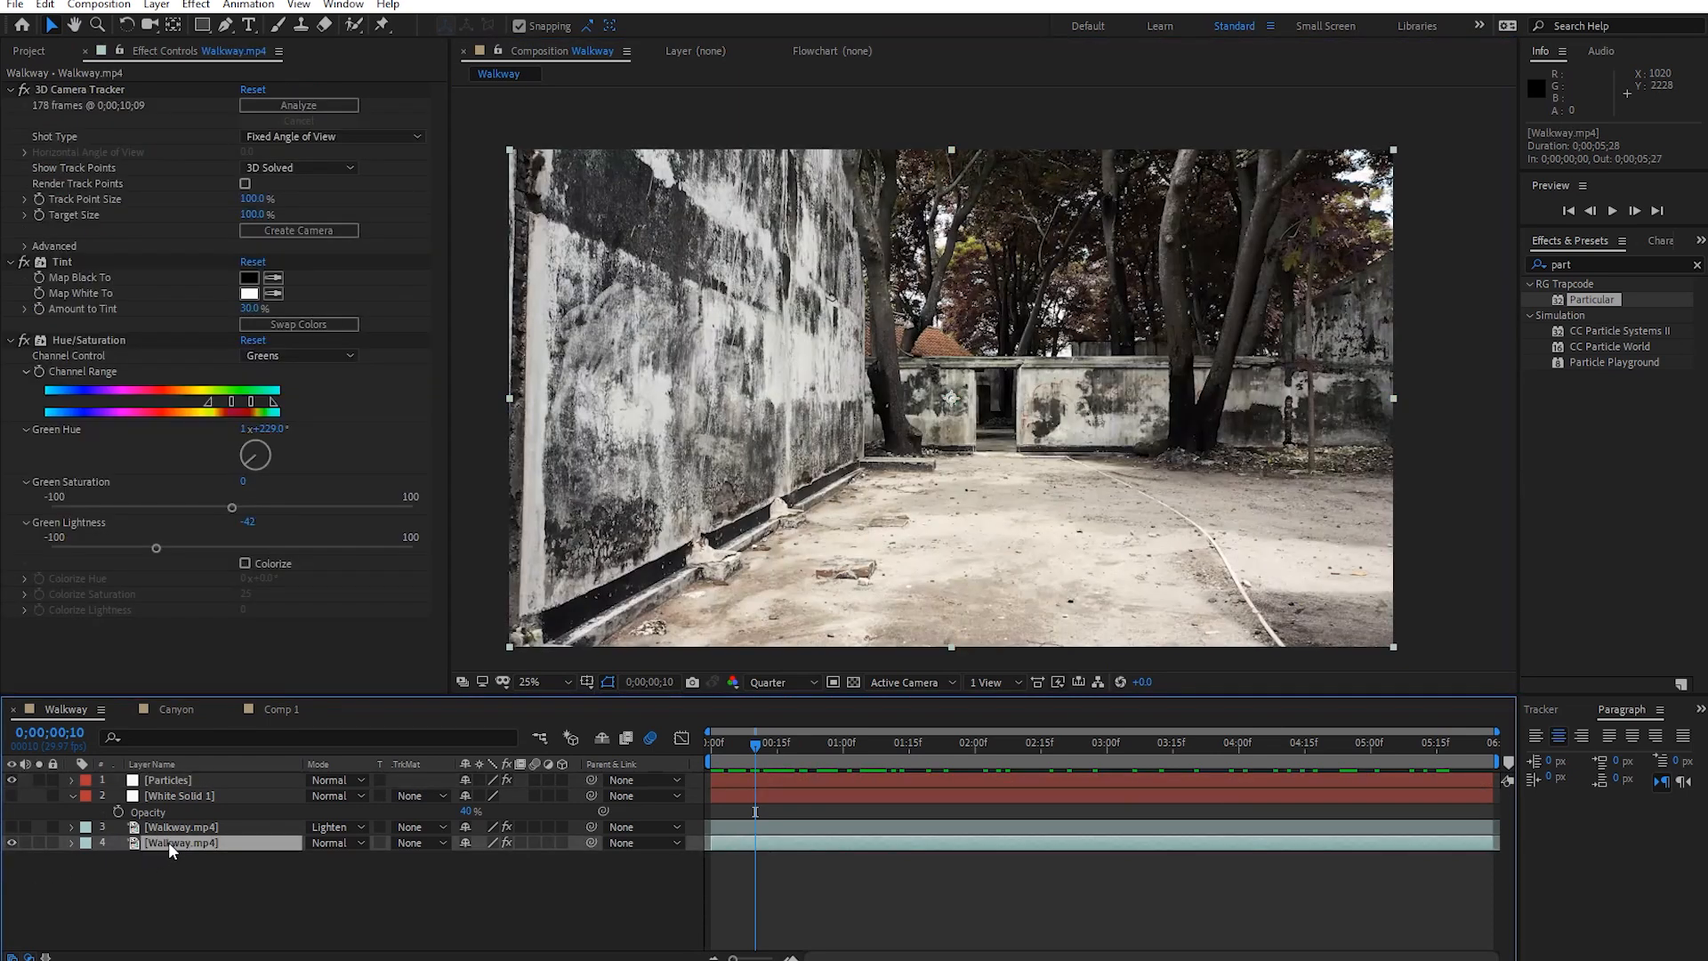
left_click(103, 93)
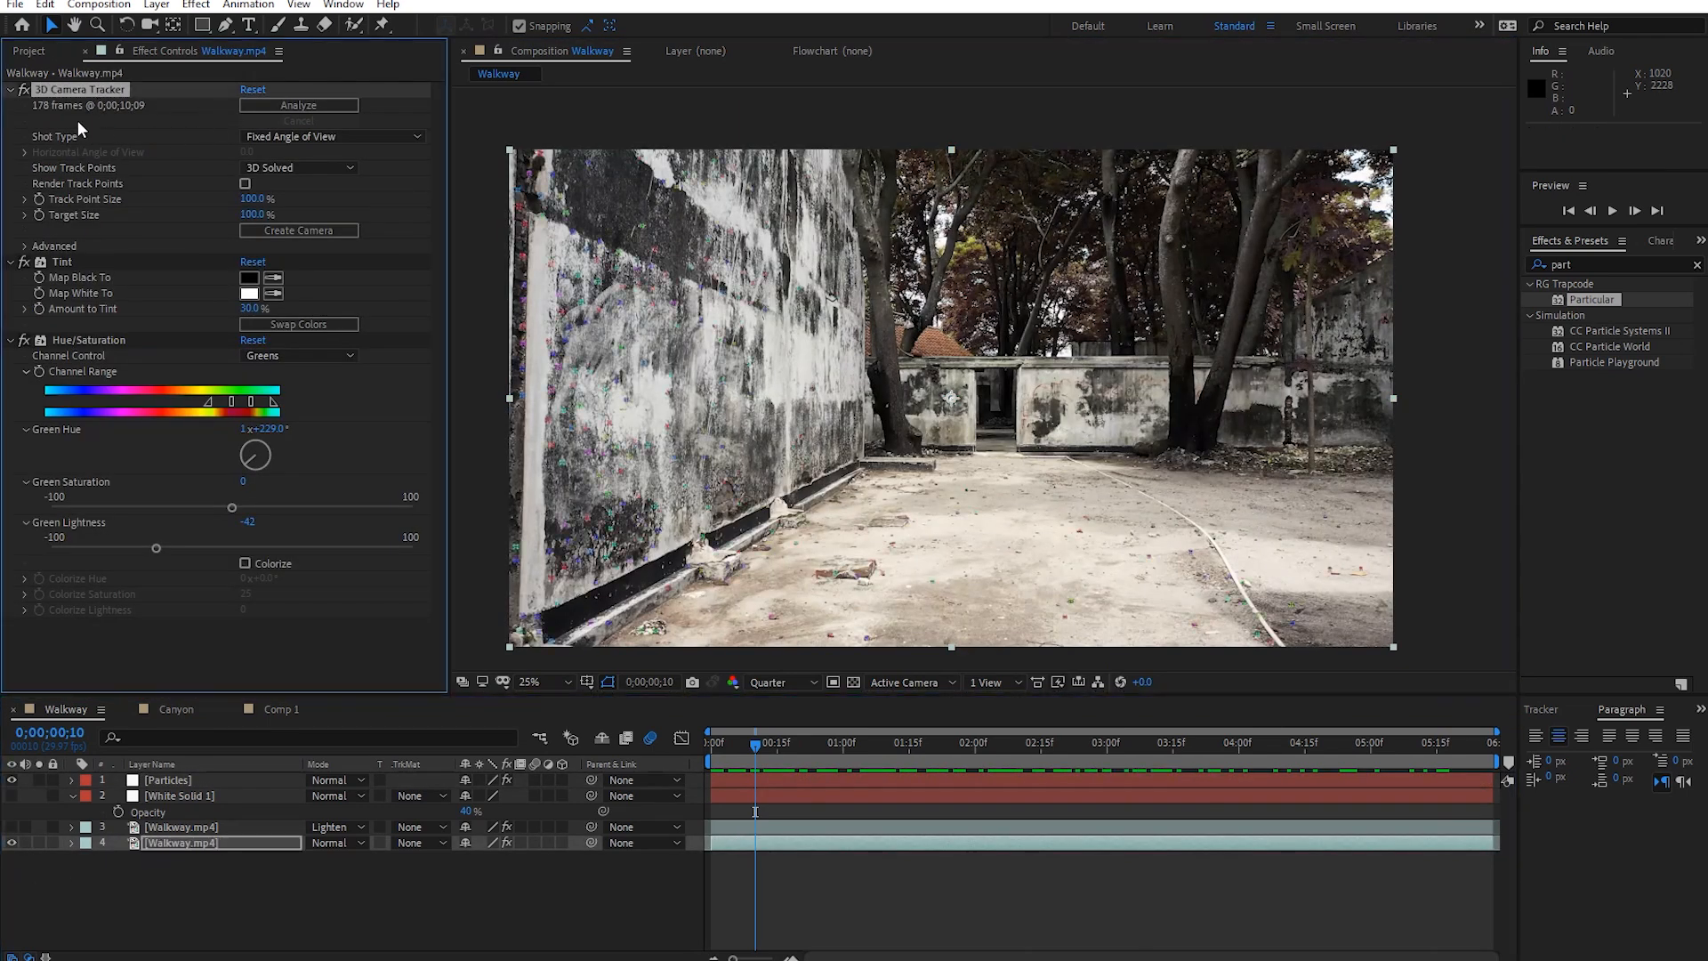
left_click(298, 230)
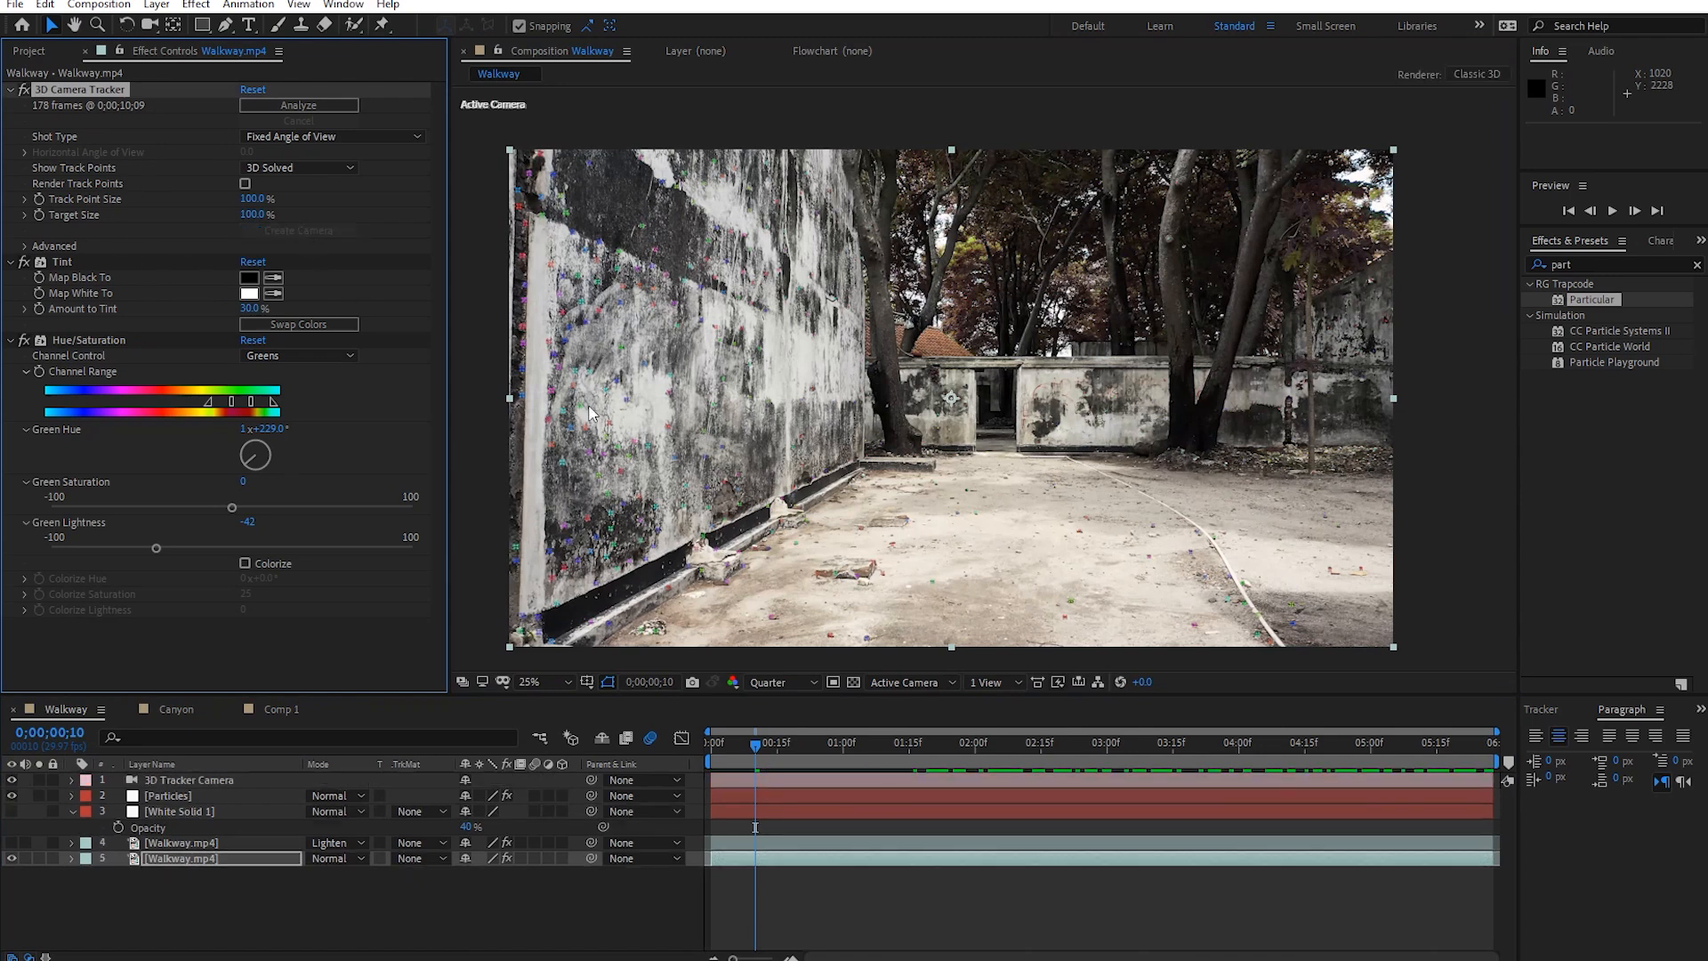
Add a null object to the Walkway composition and make it a 3D layer.
right_click(242, 888)
mouse_move(338, 708)
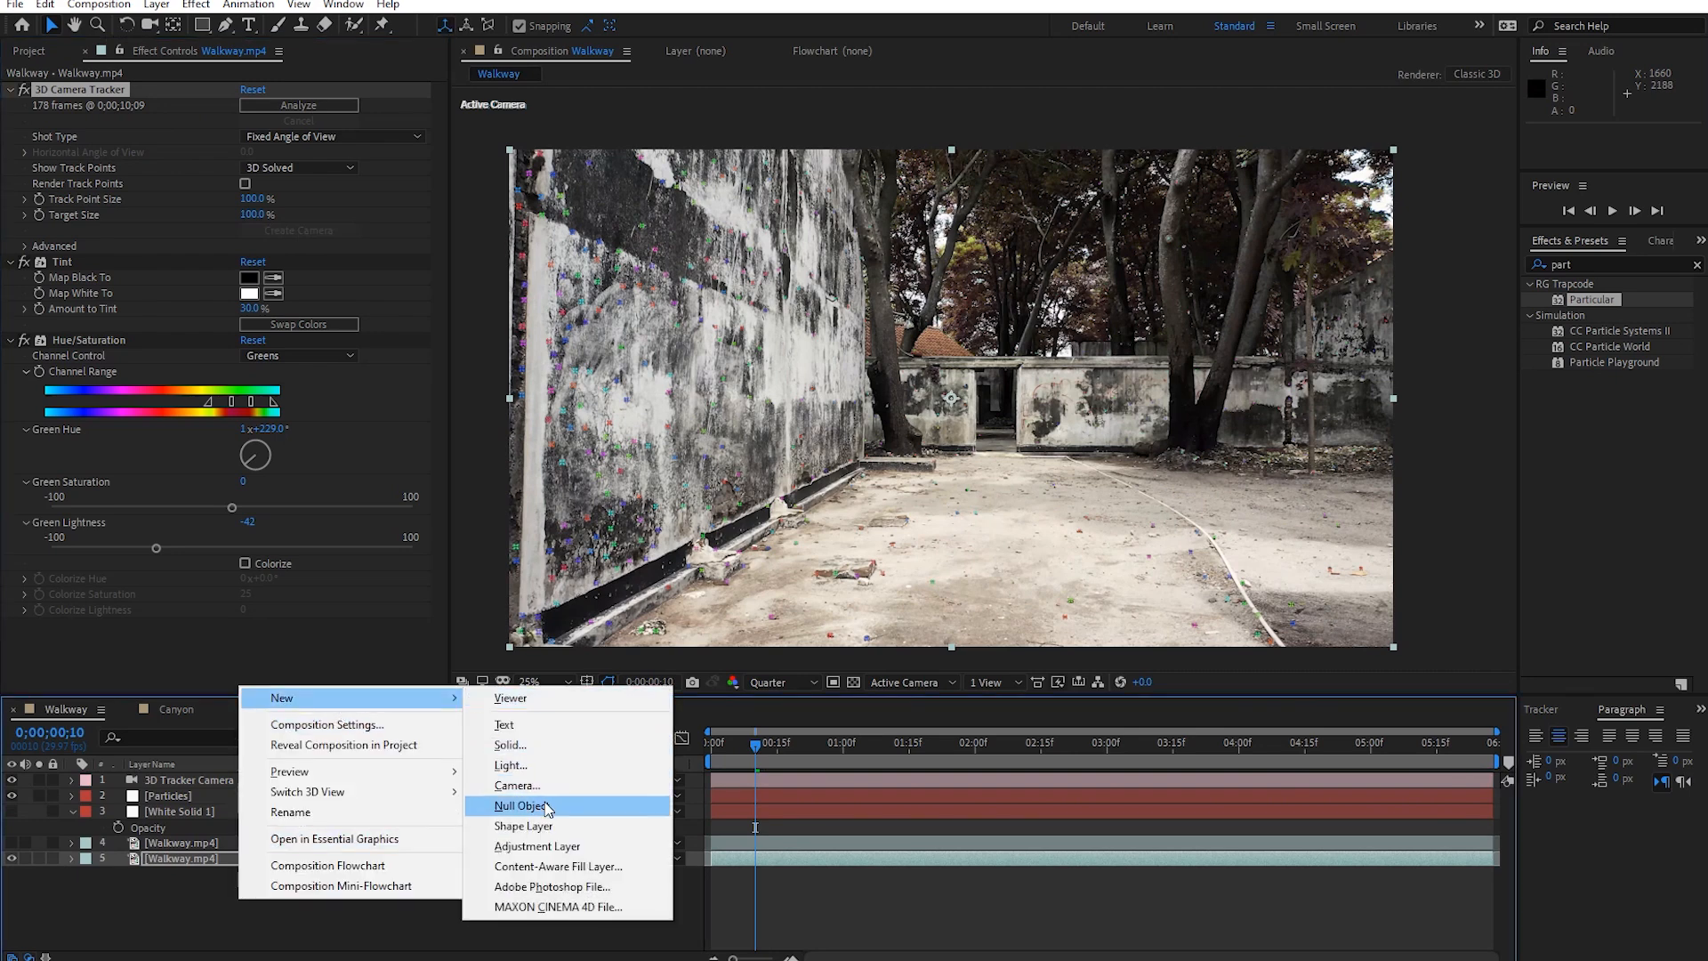
left_click(573, 807)
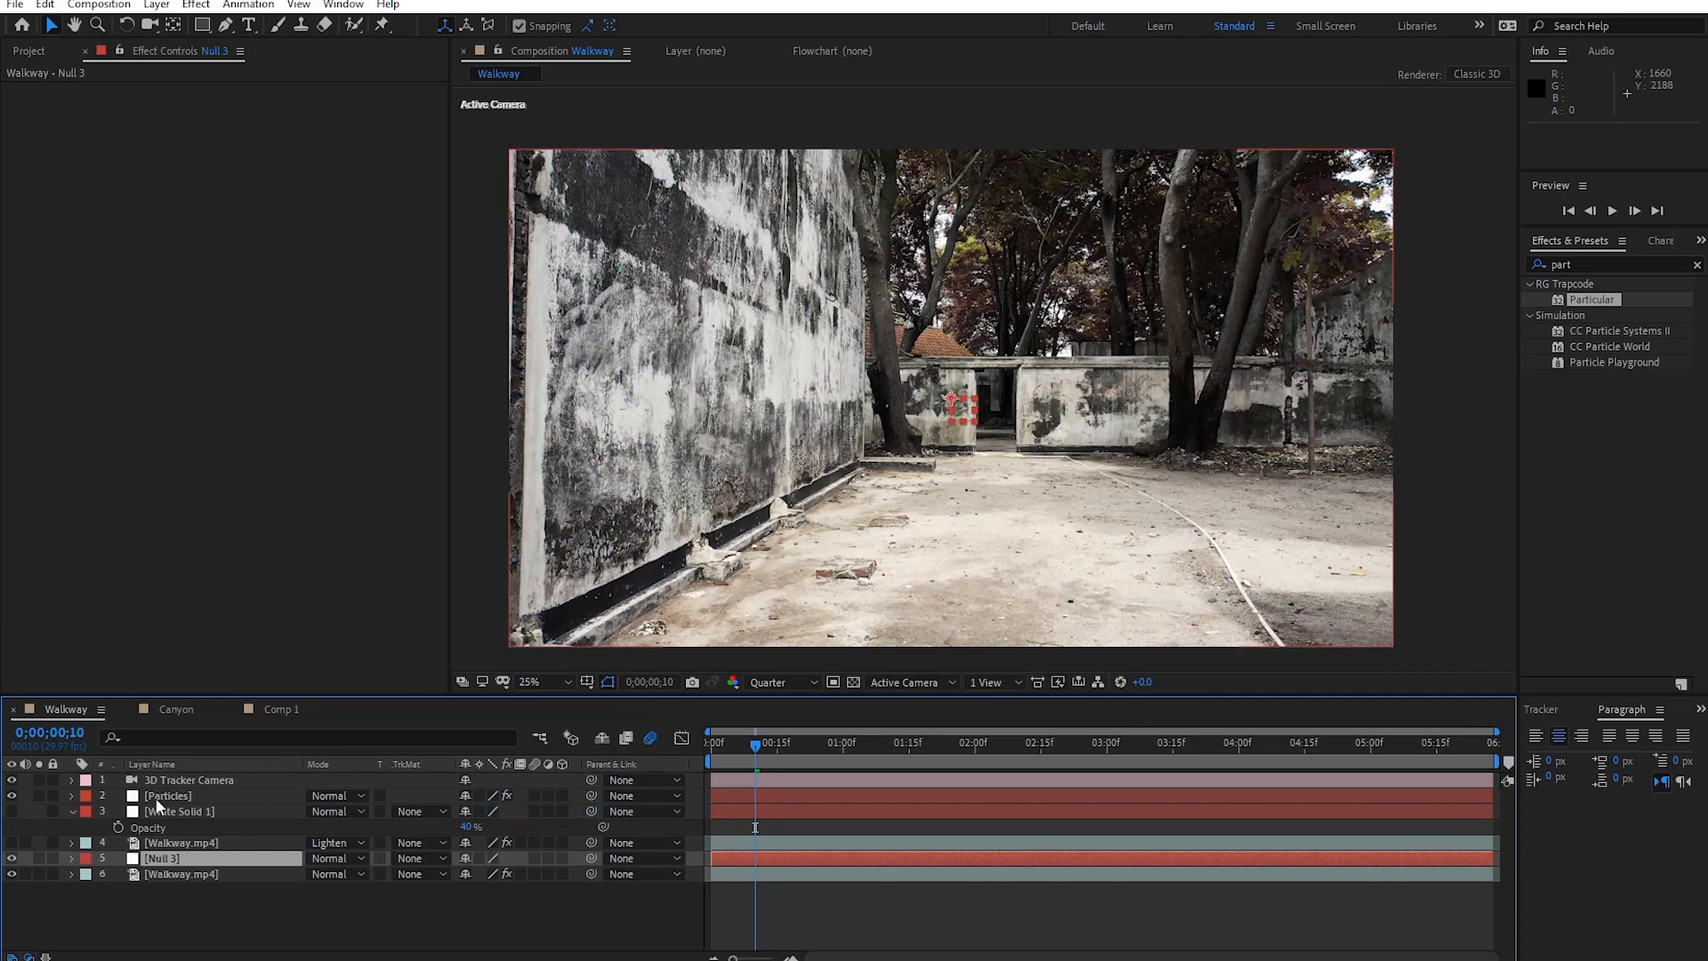
left_click(562, 858)
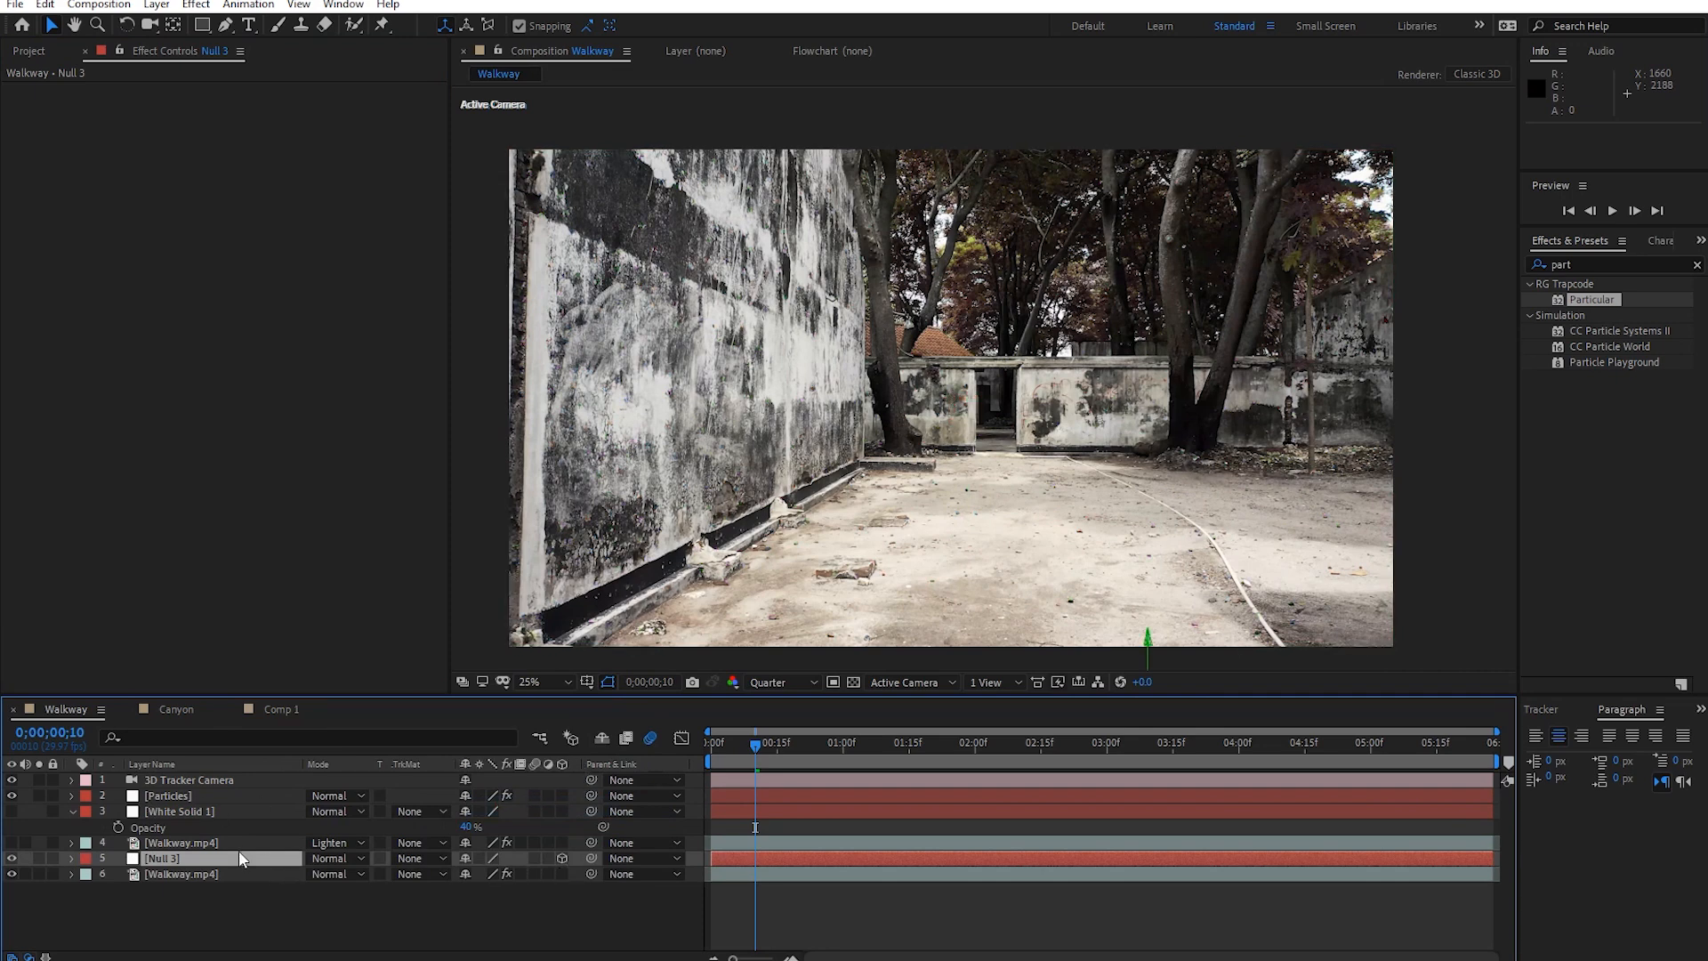
Set the null's position to 0, 0, 0 and scrub the opening frames to check how it follows the ground.
key("p")
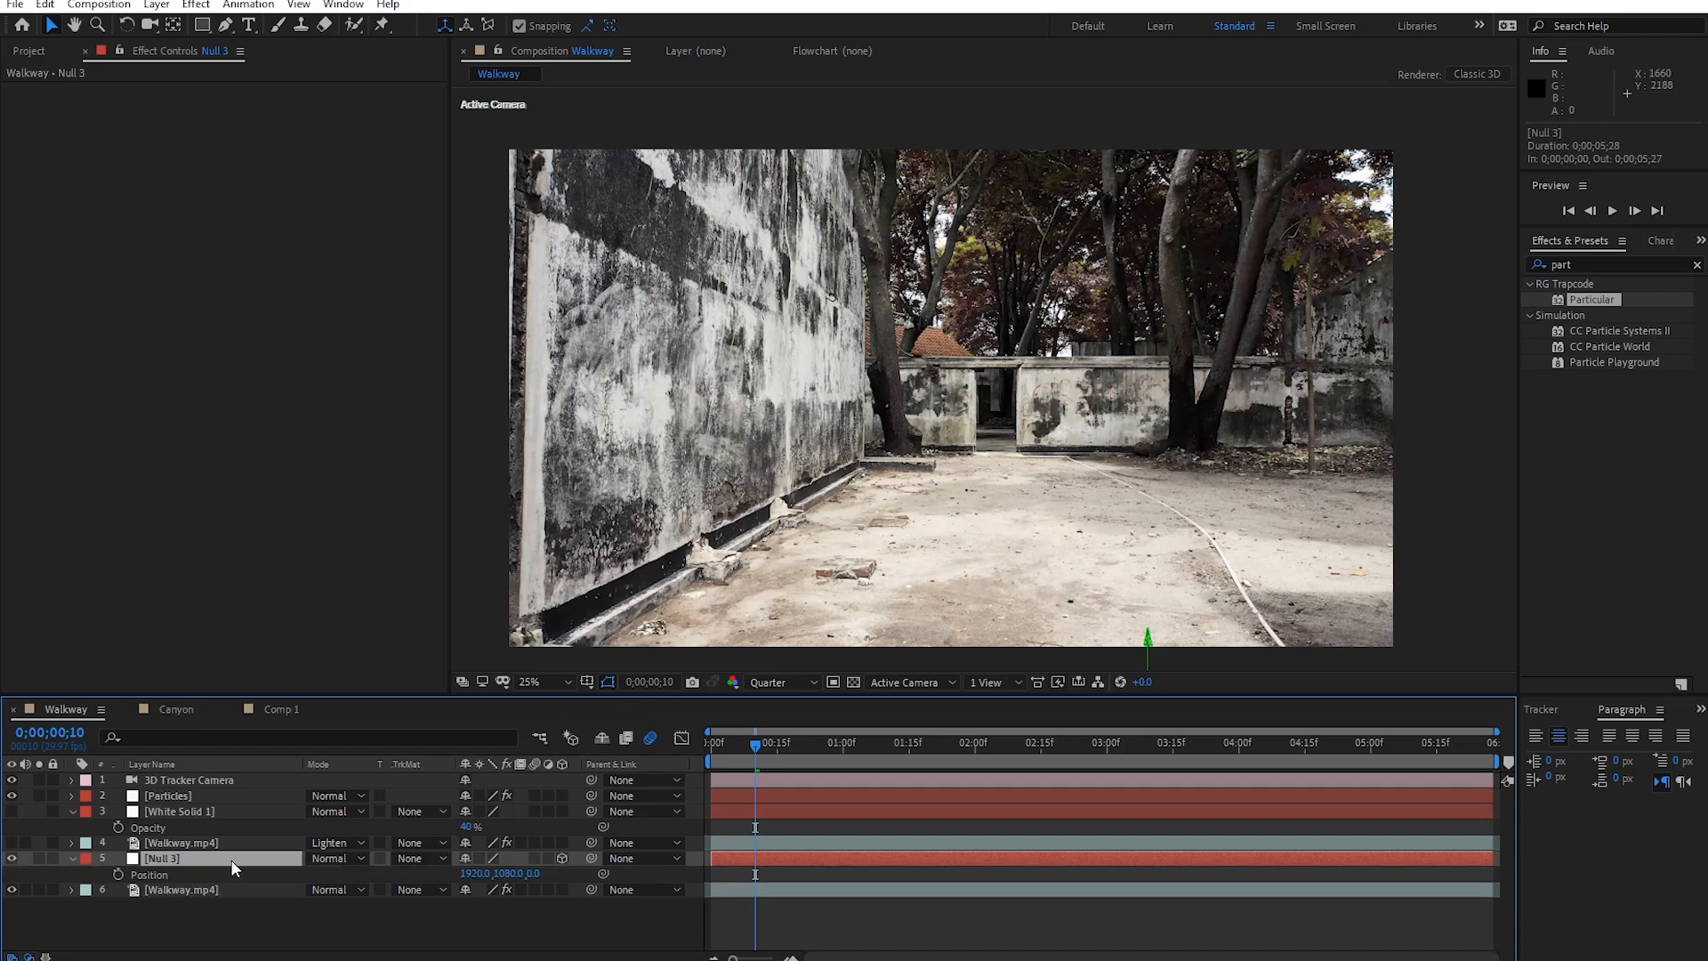
left_click(472, 873)
type("0")
key("Return")
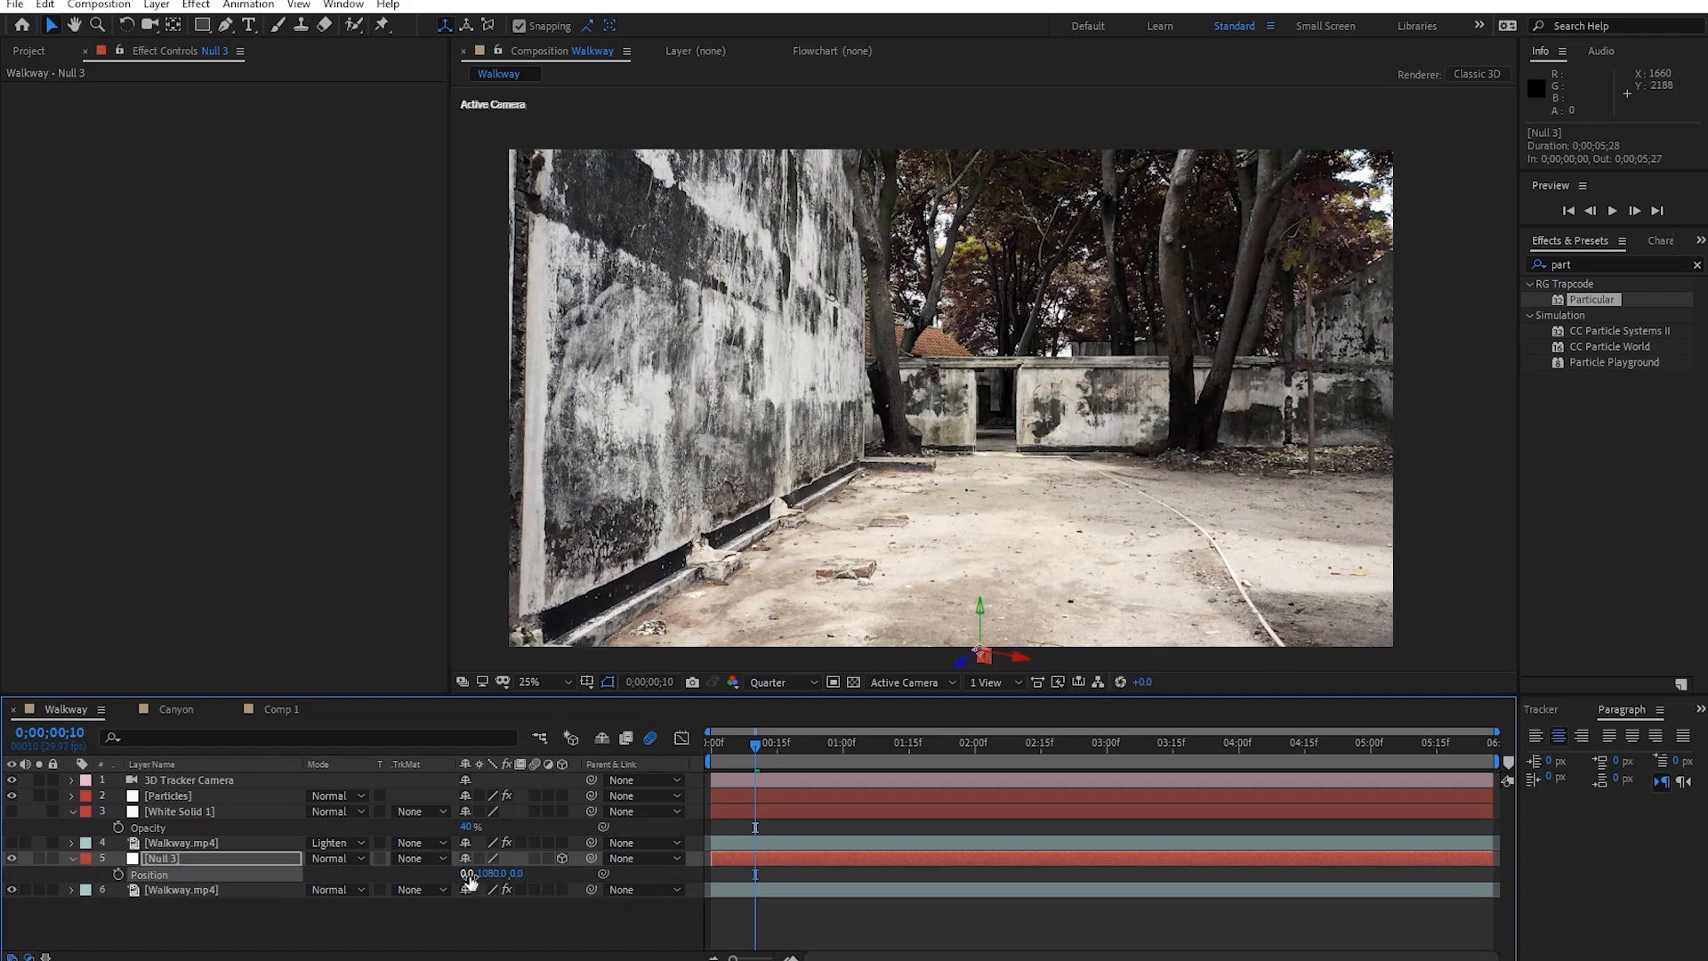
left_click(496, 874)
type("0")
key("Return")
left_click_drag(729, 746, 646, 820)
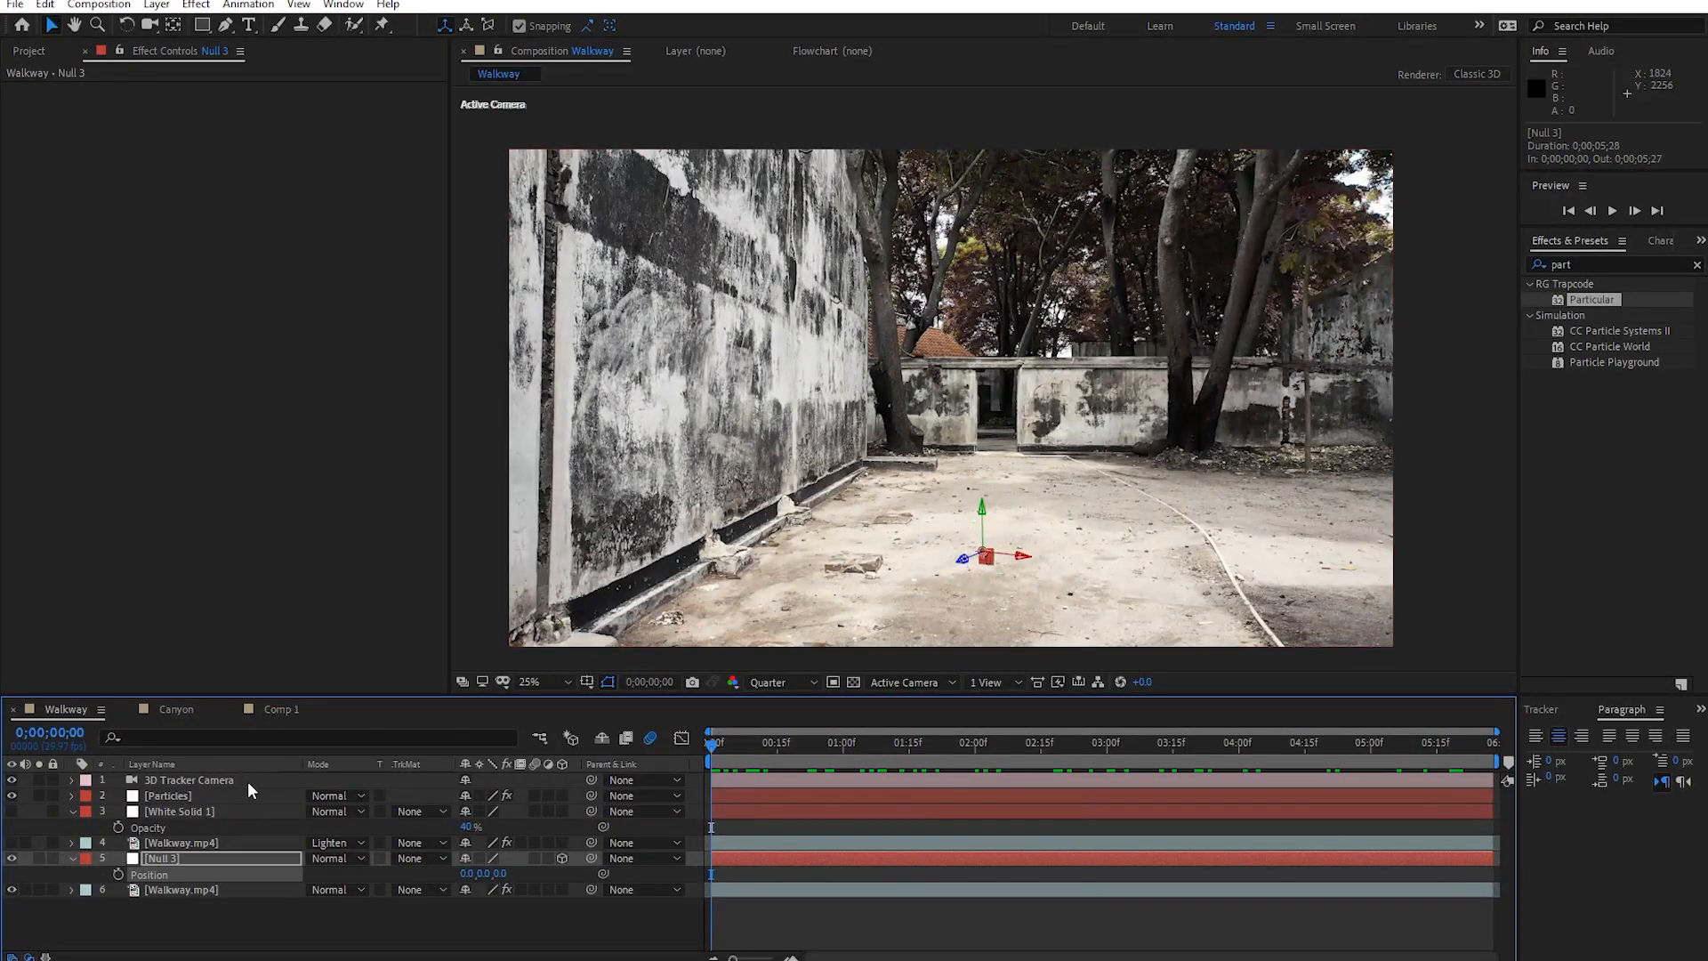
left_click_drag(808, 749, 641, 787)
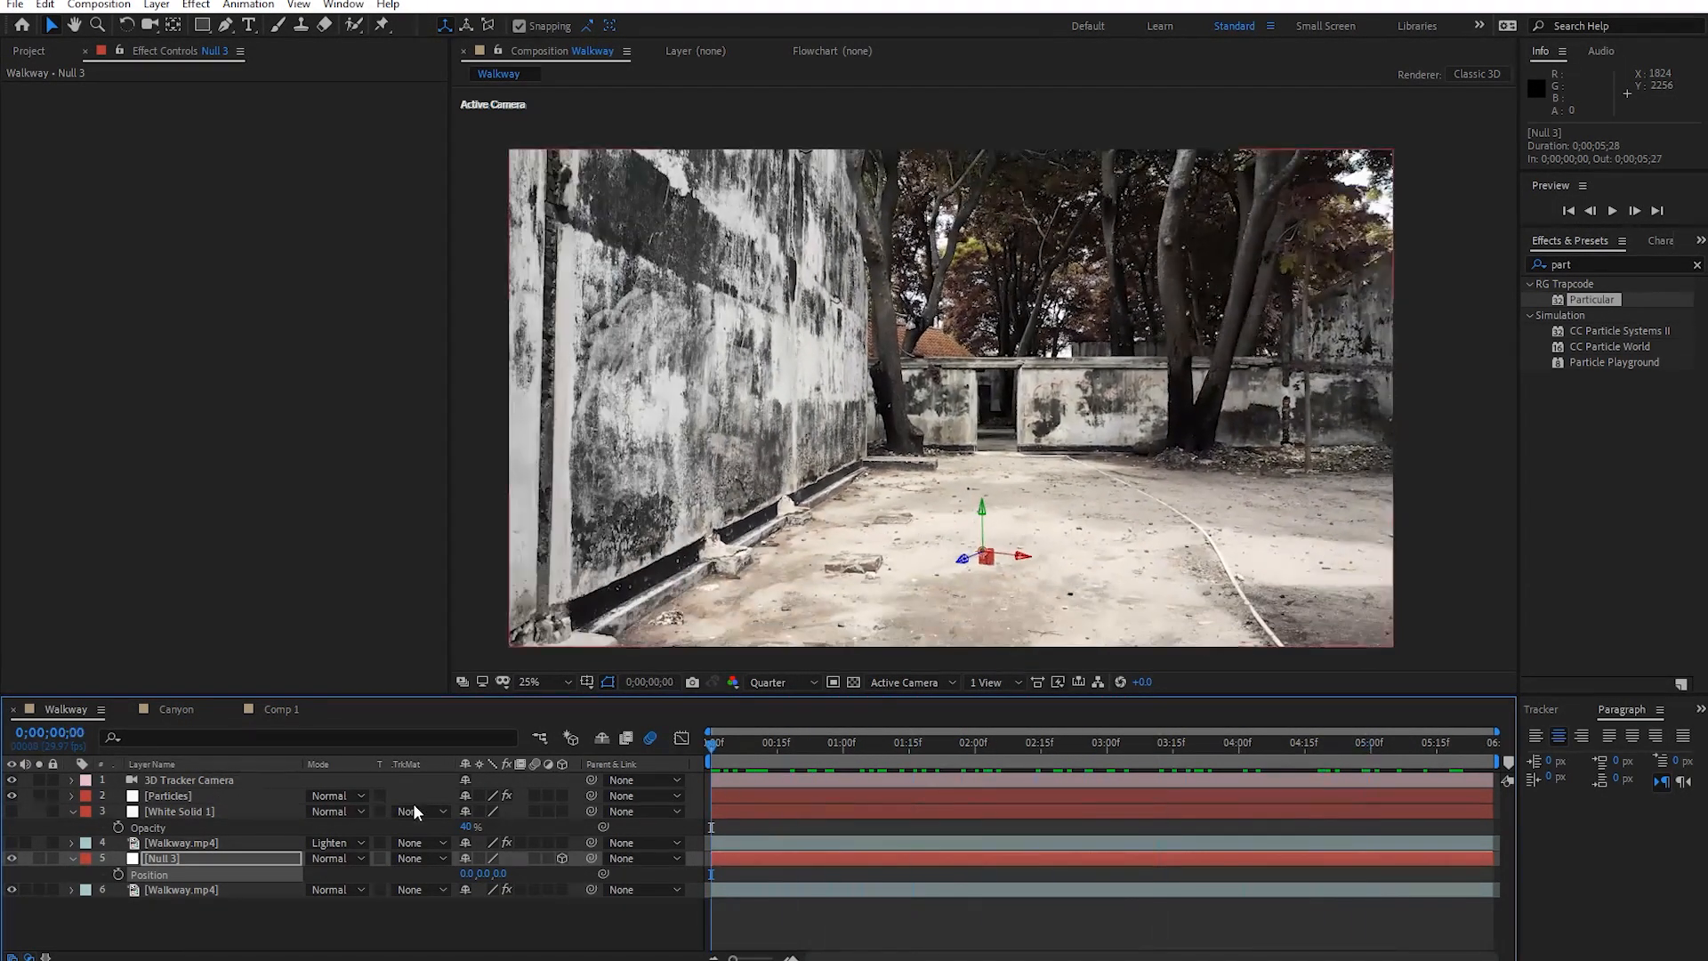
Set the X and Y position of Particular's emitter on the Particles layer to 0.
left_click(185, 795)
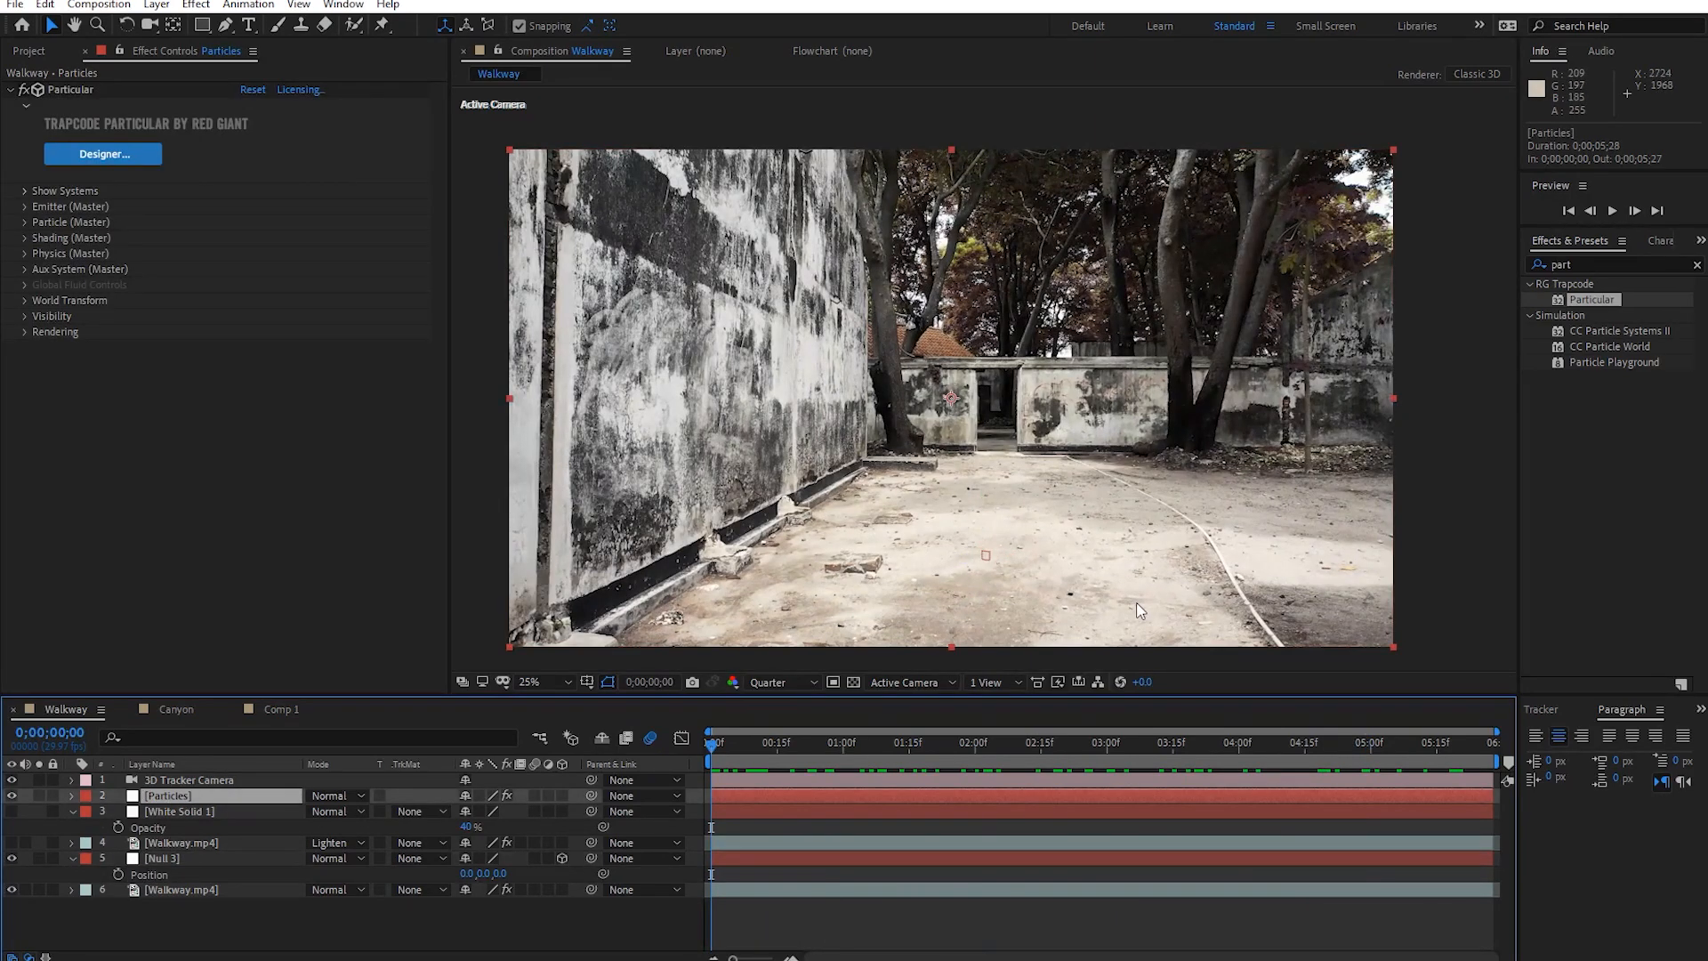
left_click(25, 207)
left_click(280, 301)
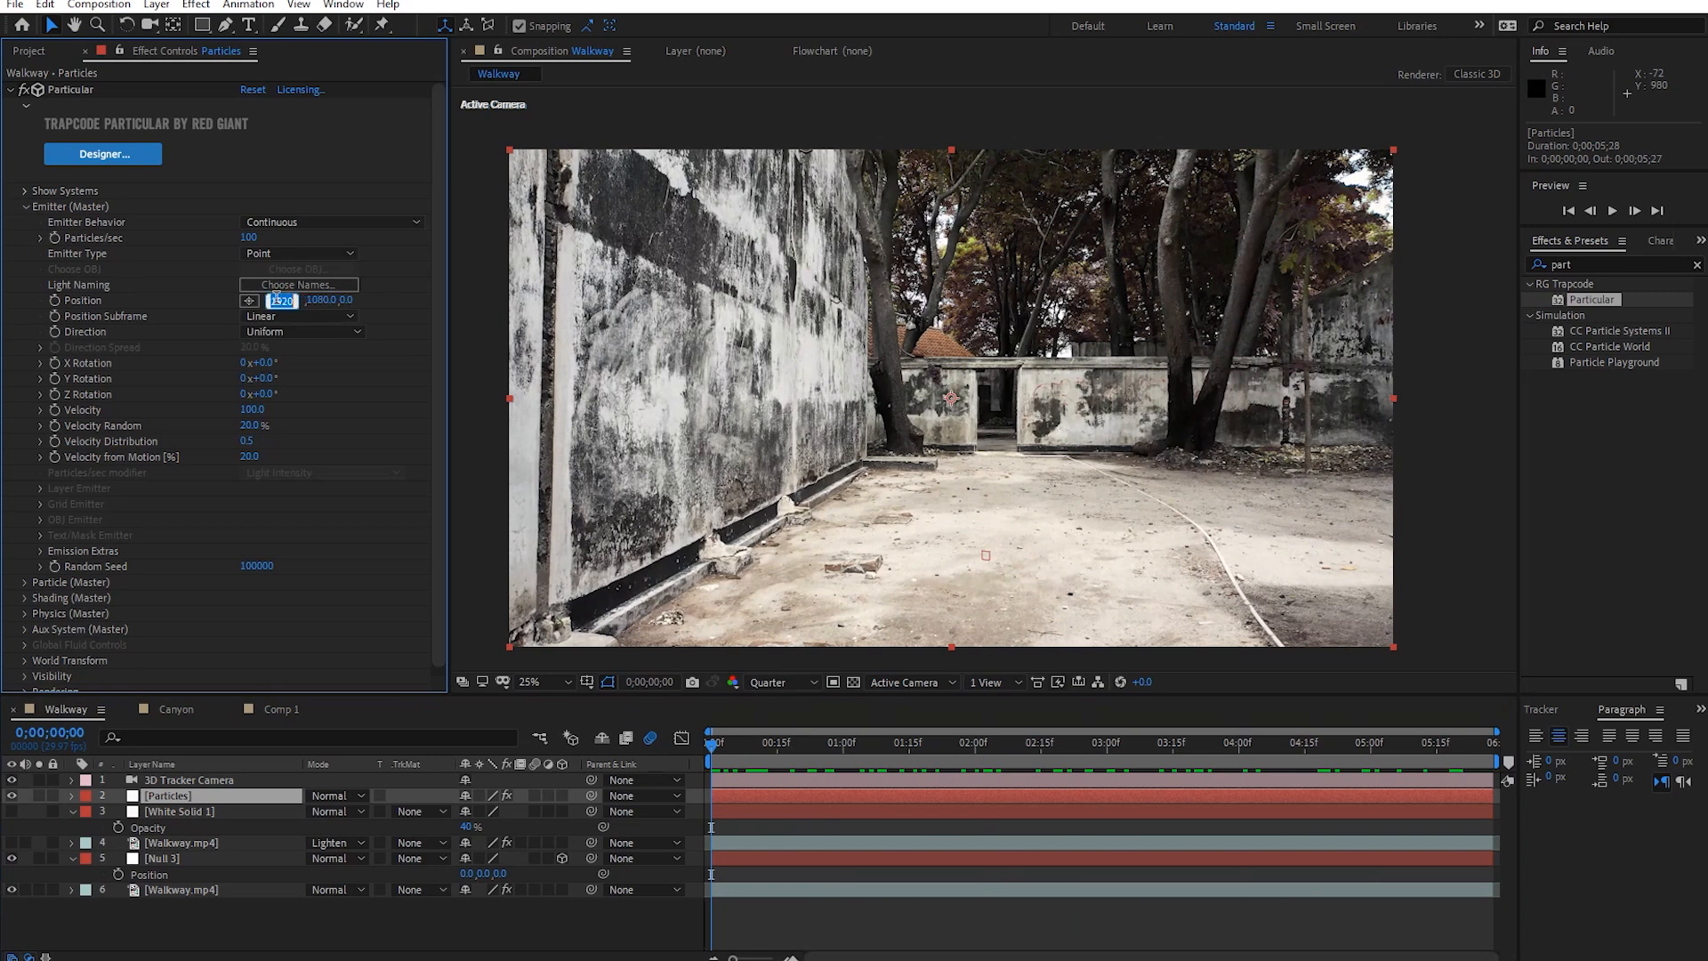
type("0")
key("Tab")
type("0")
key("Return")
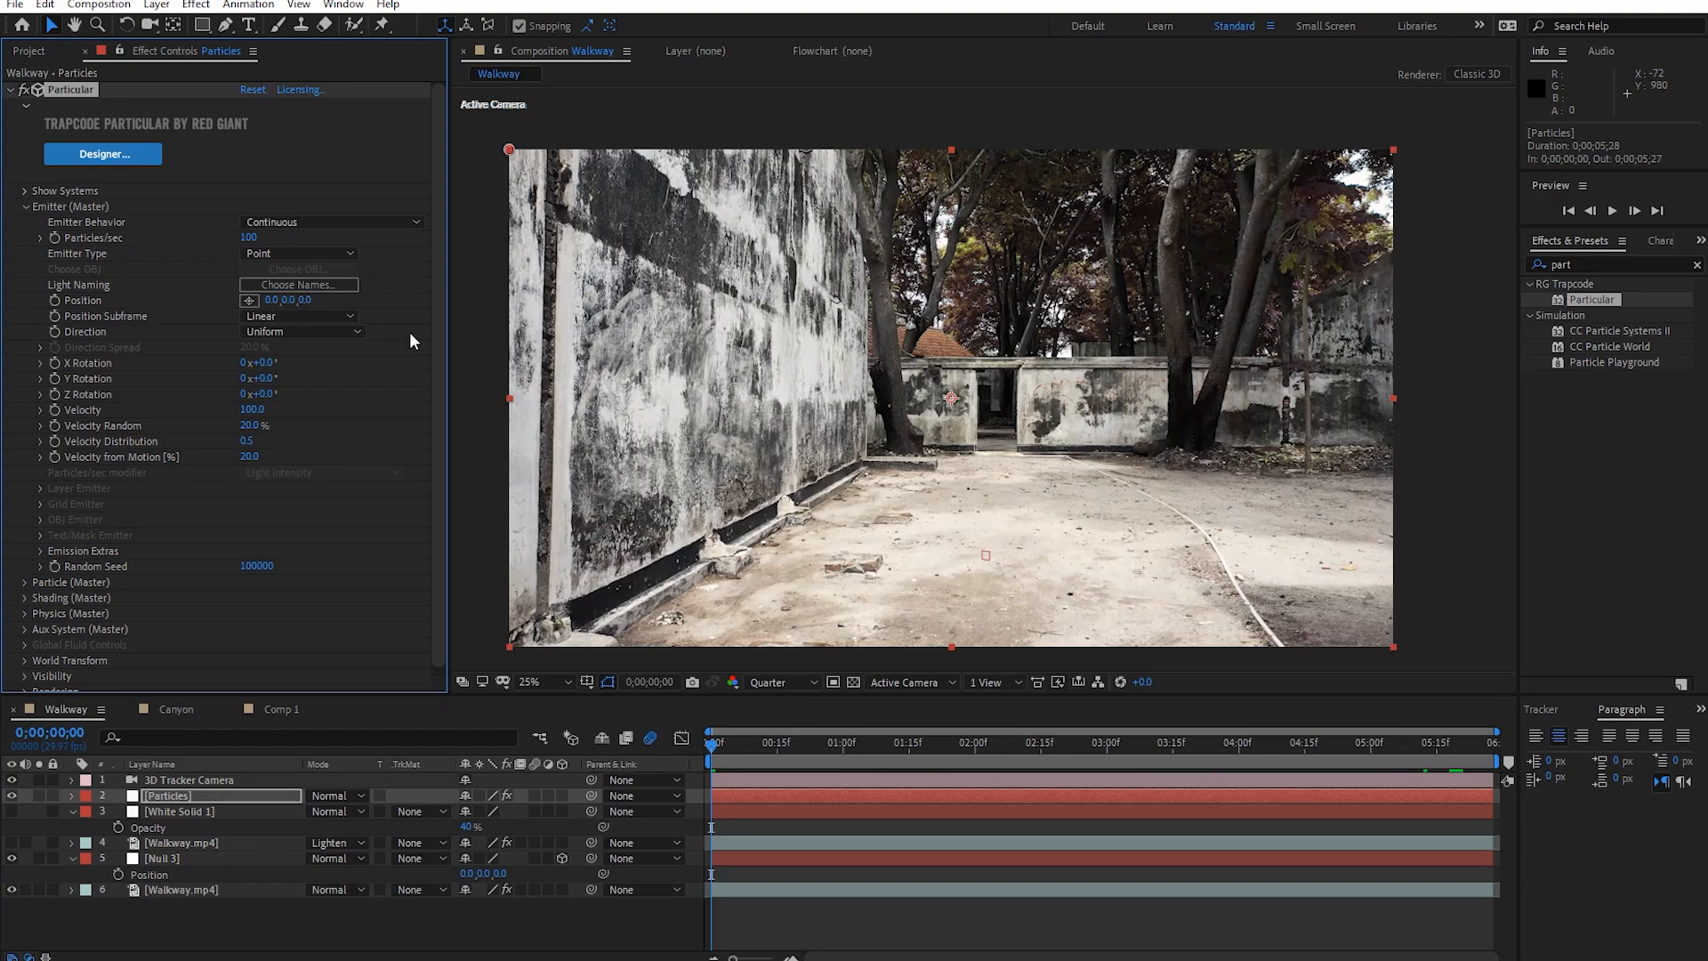
Raise the Particular emitter above the ground by changing its Y position to -4220.
left_click_drag(740, 744, 690, 824)
scroll(1012, 564, "down", 1)
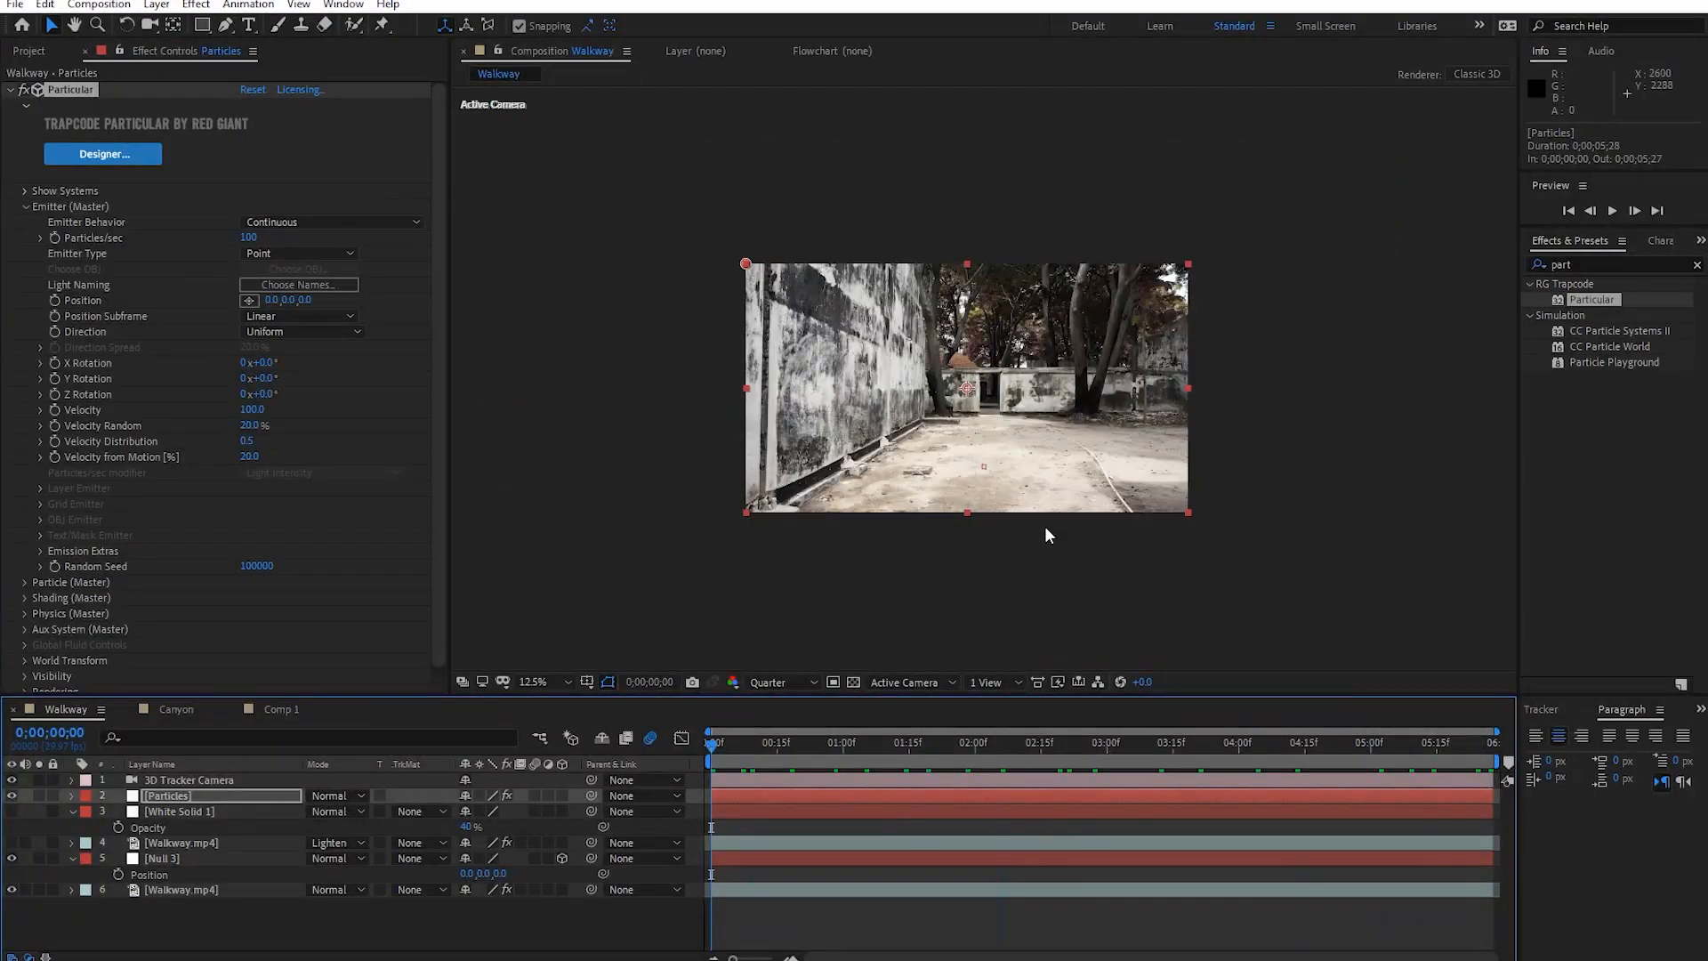
scroll(1044, 525, "up", 1)
left_click_drag(1026, 548, 1018, 521)
key("v")
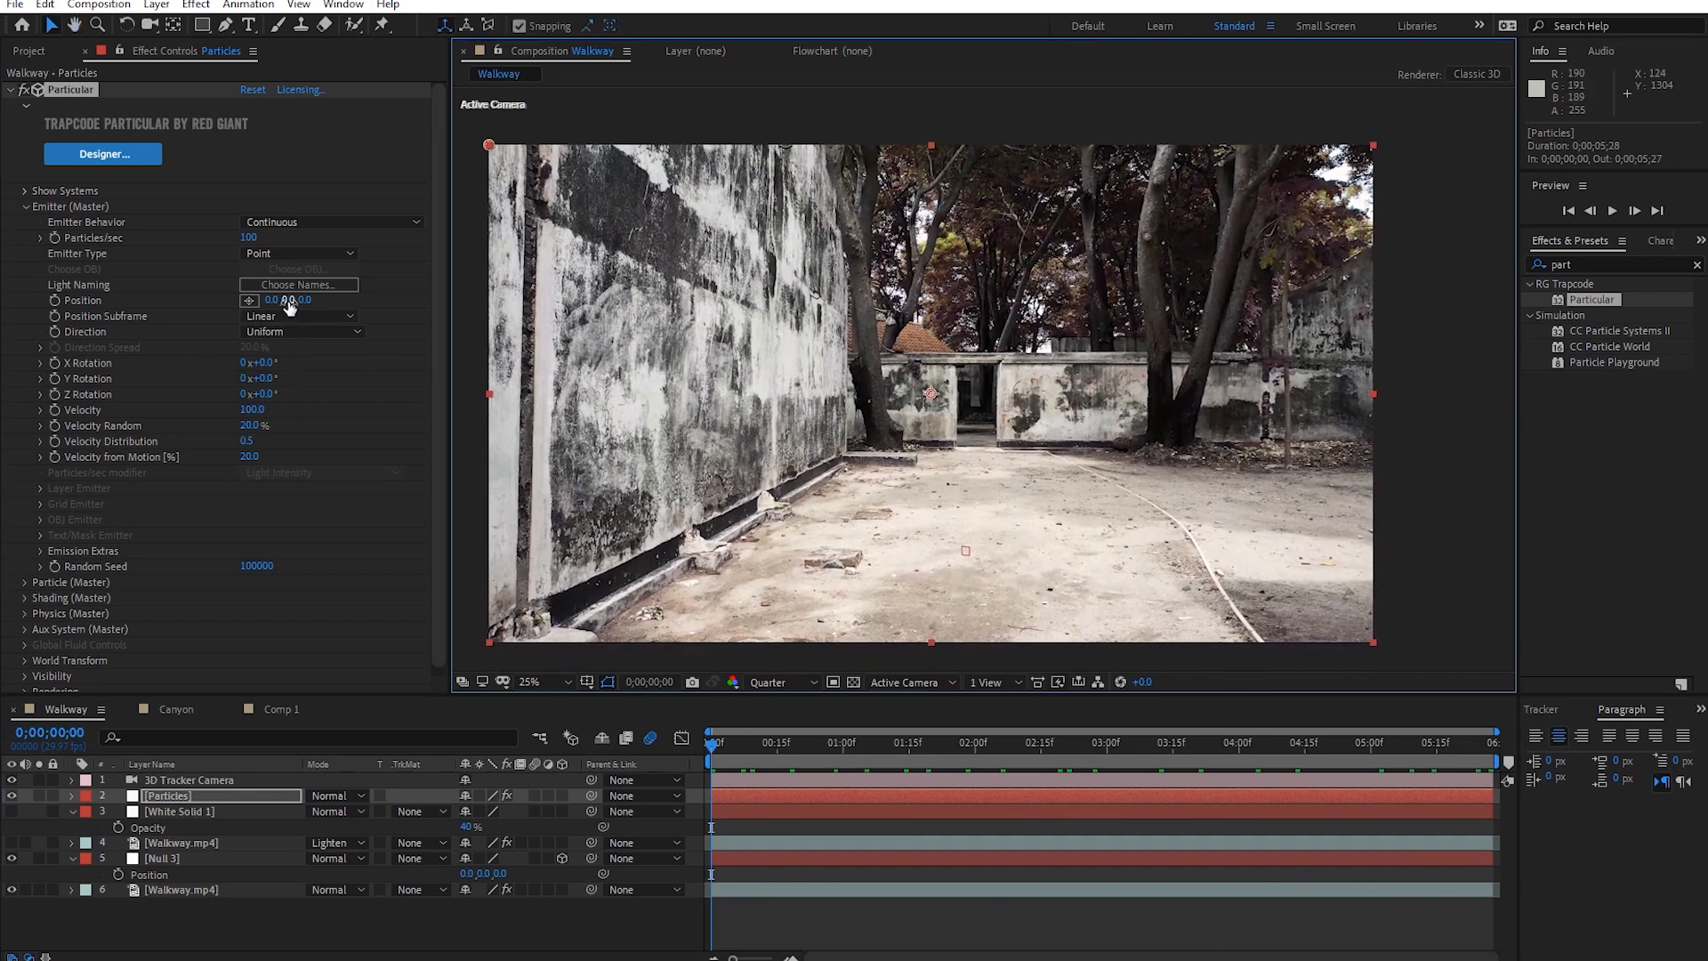
left_click_drag(288, 302, 21, 320)
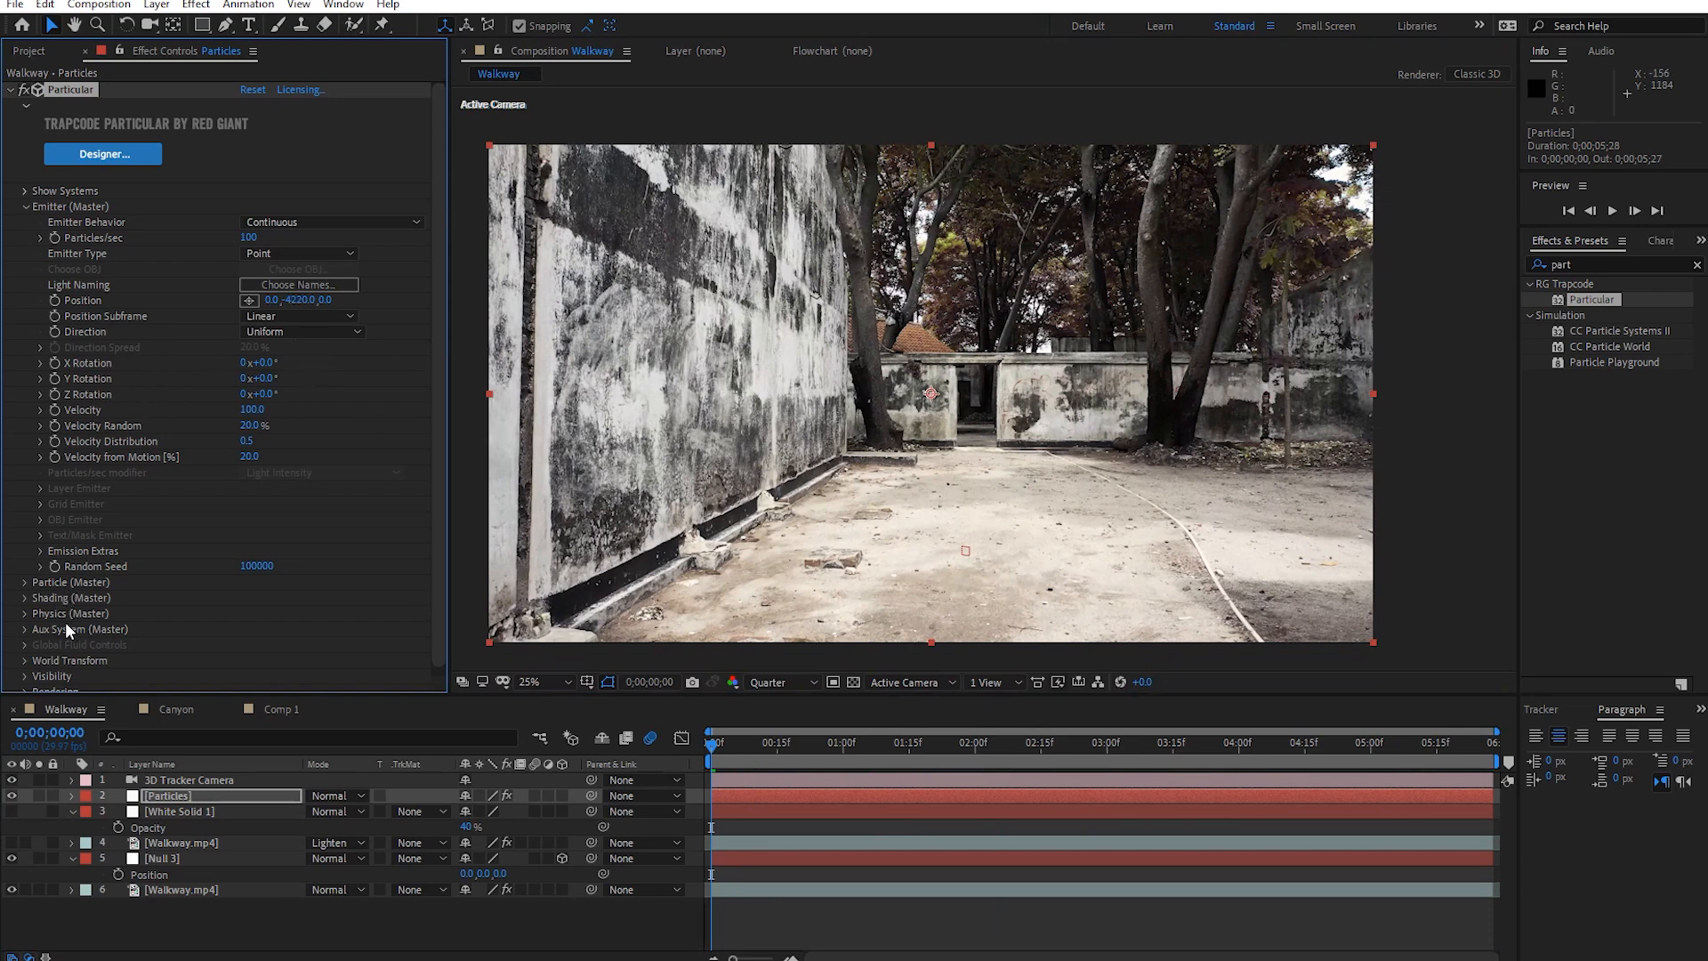
Enlarge the particle size to 353 and scrub the opening frames to locate the emitted particles.
left_click(24, 582)
scroll(104, 461, "down", 5)
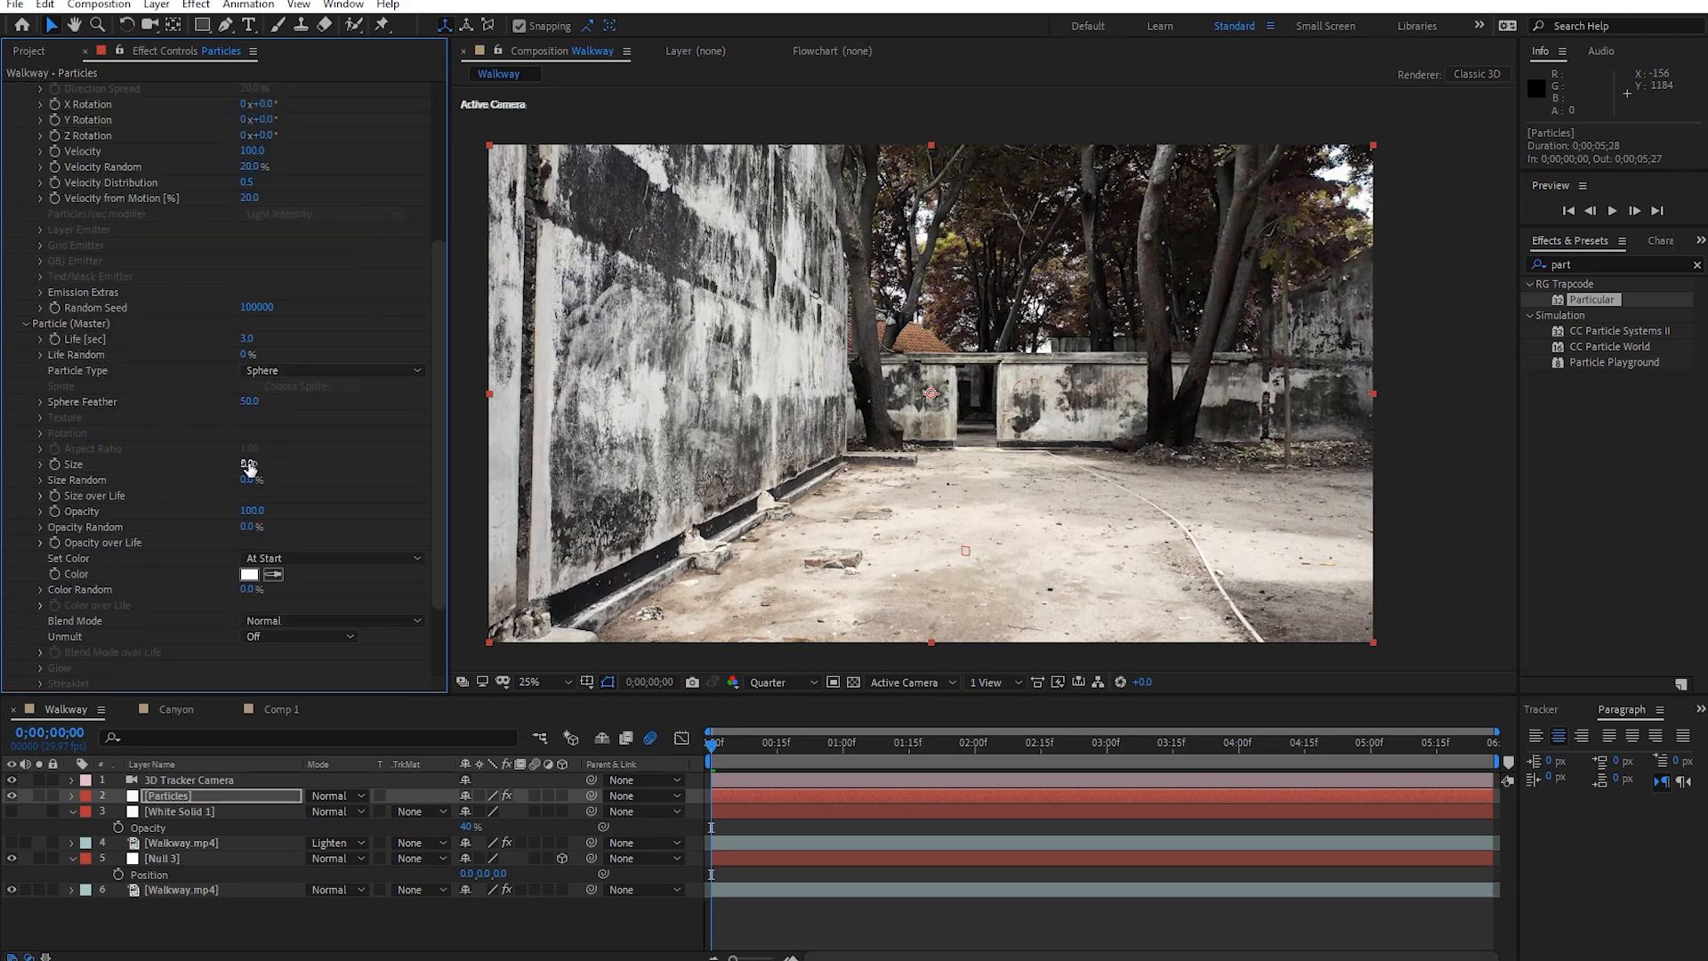
left_click_drag(249, 464, 416, 466)
left_click_drag(799, 749, 720, 754)
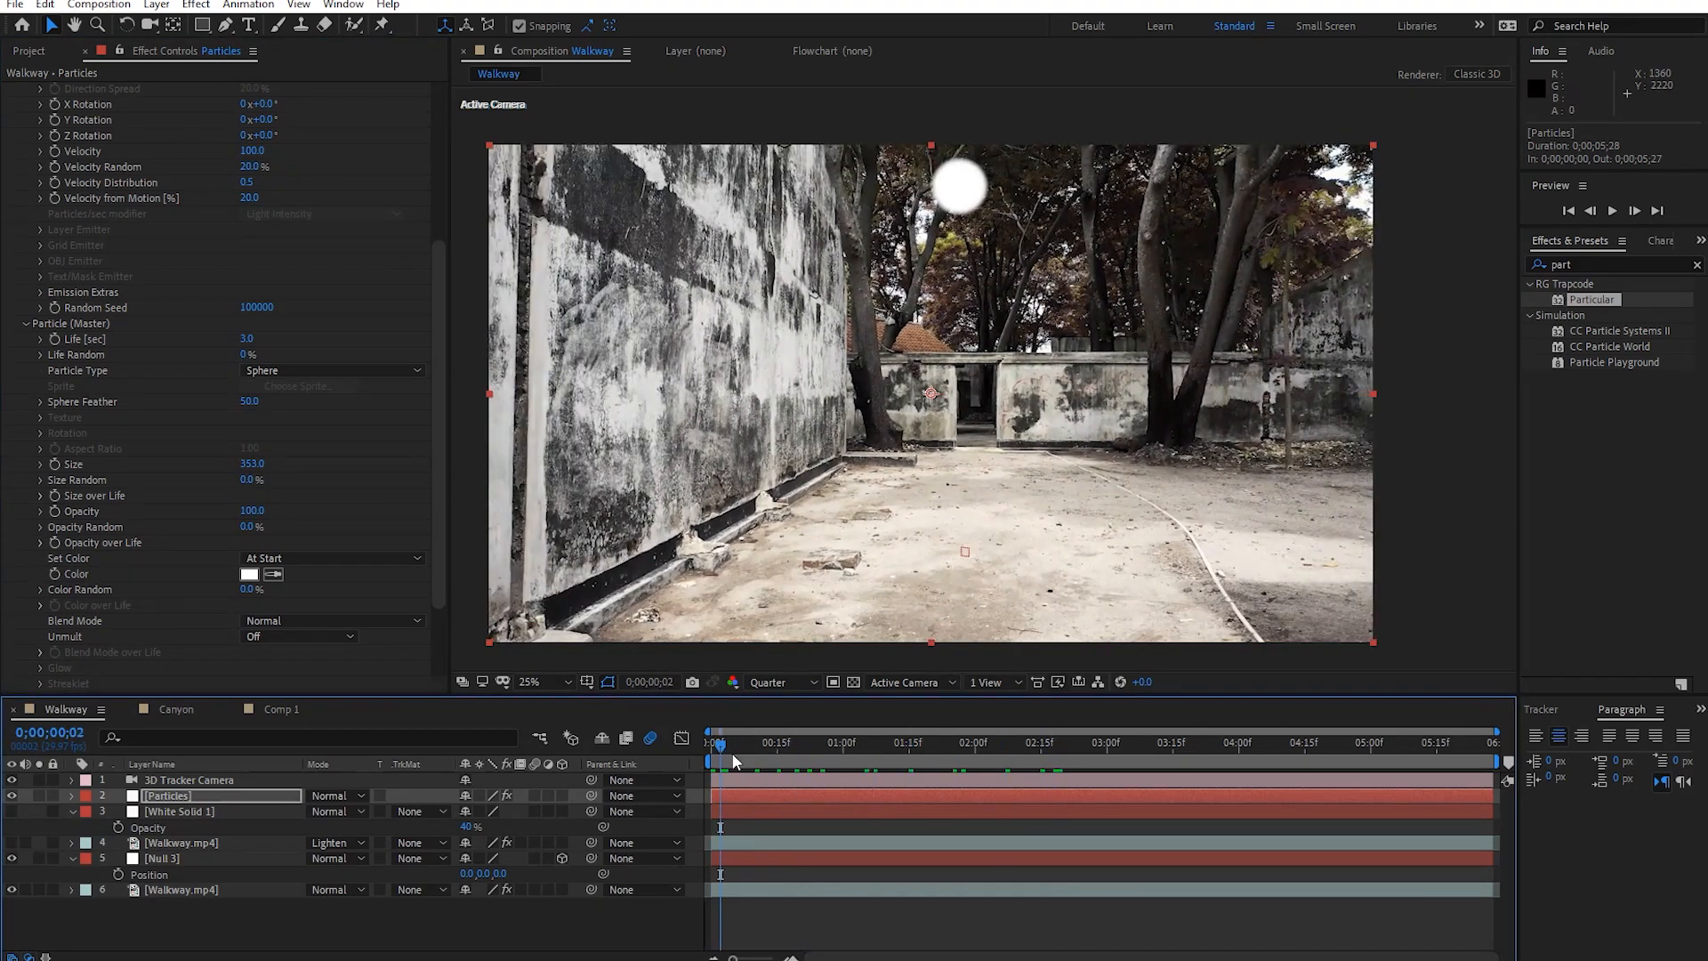
Reset the emitter's Y position to 0 to compare it with the null, and raise it to -4460 while scrubbing the footage.
scroll(338, 360, "up", 5)
left_click(299, 290)
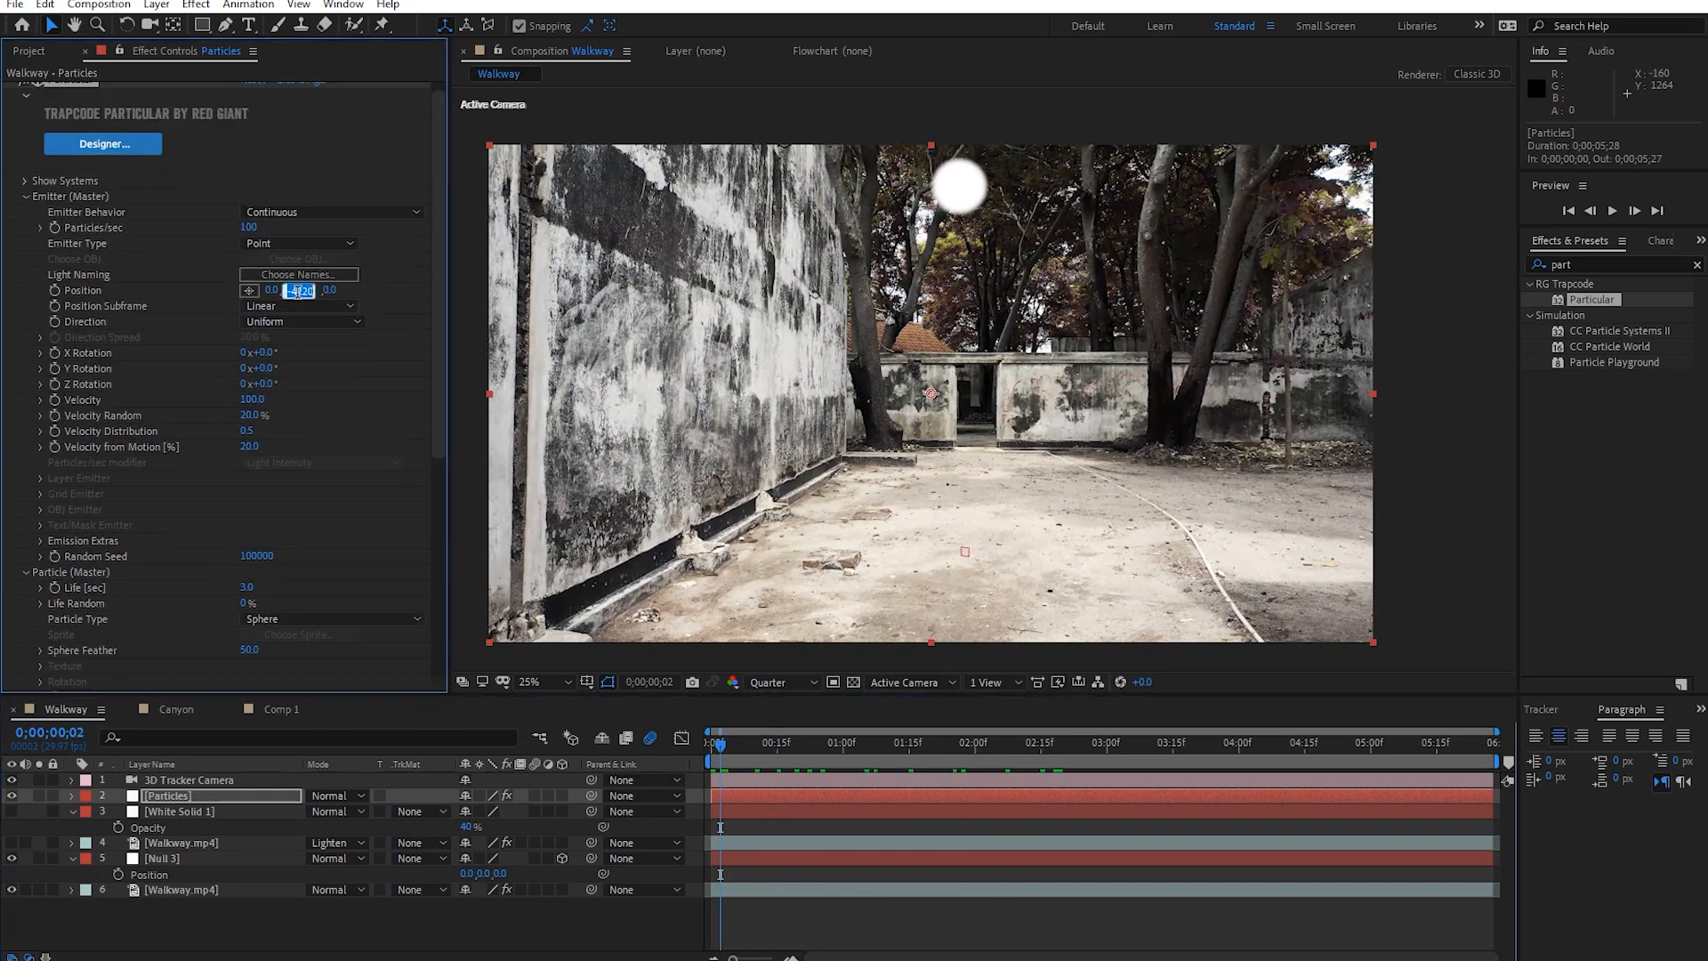
type("0")
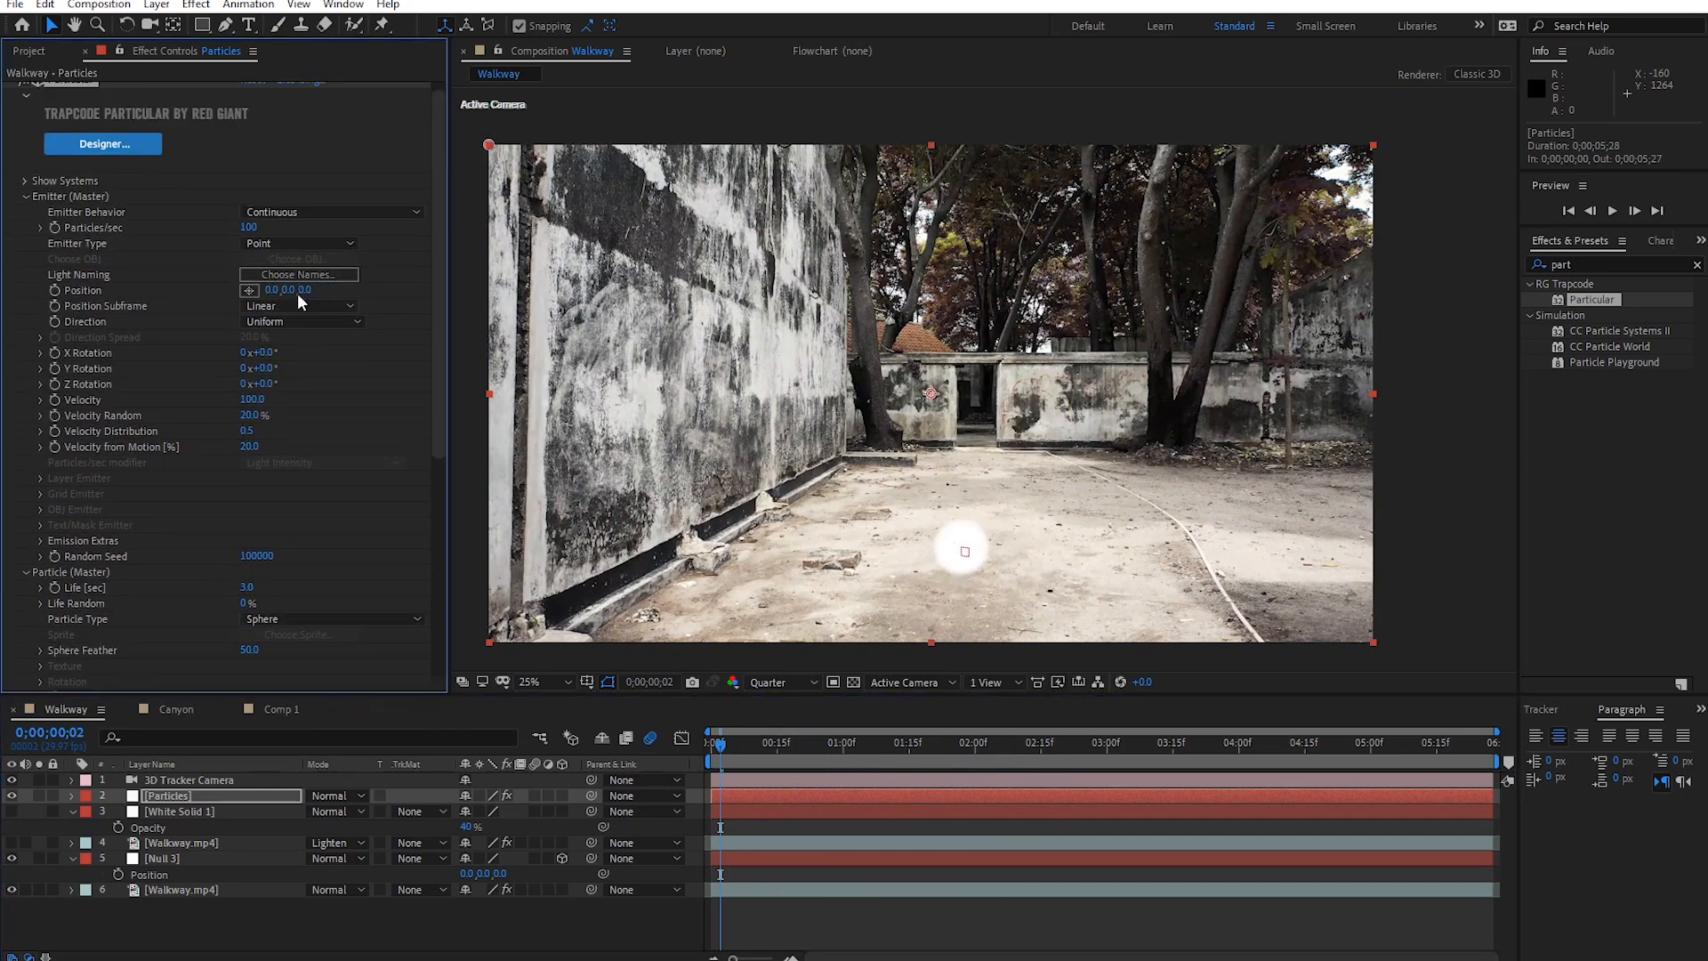
left_click_drag(731, 745, 819, 825)
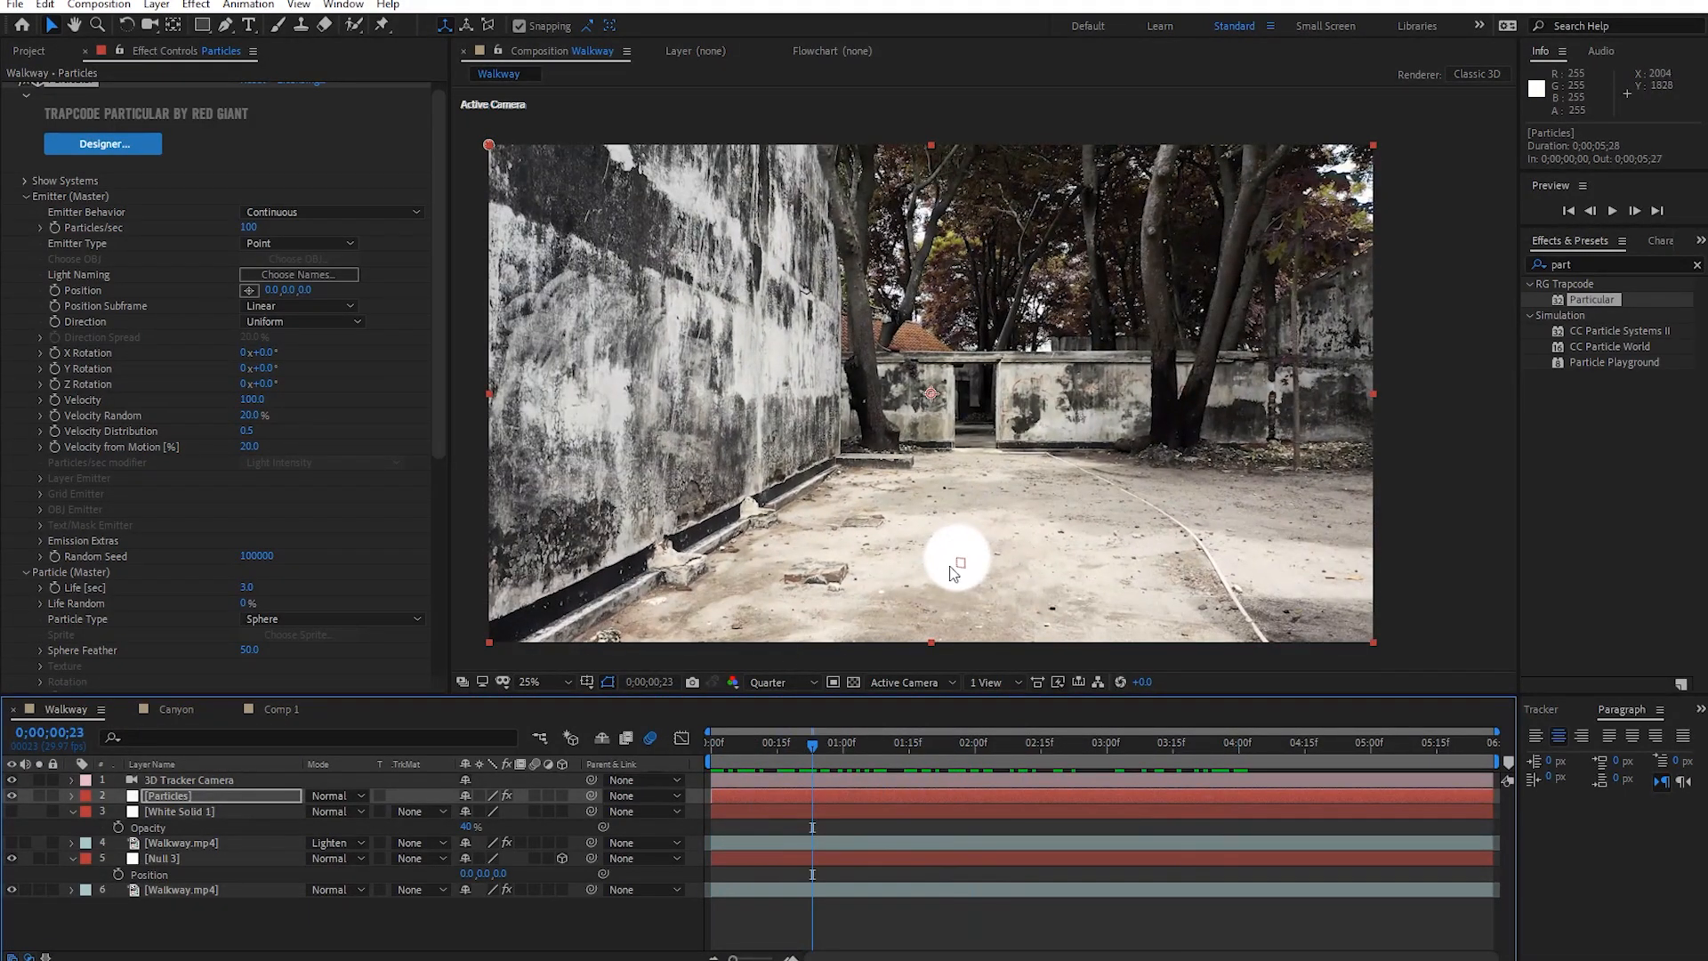
left_click_drag(285, 290, 35, 299)
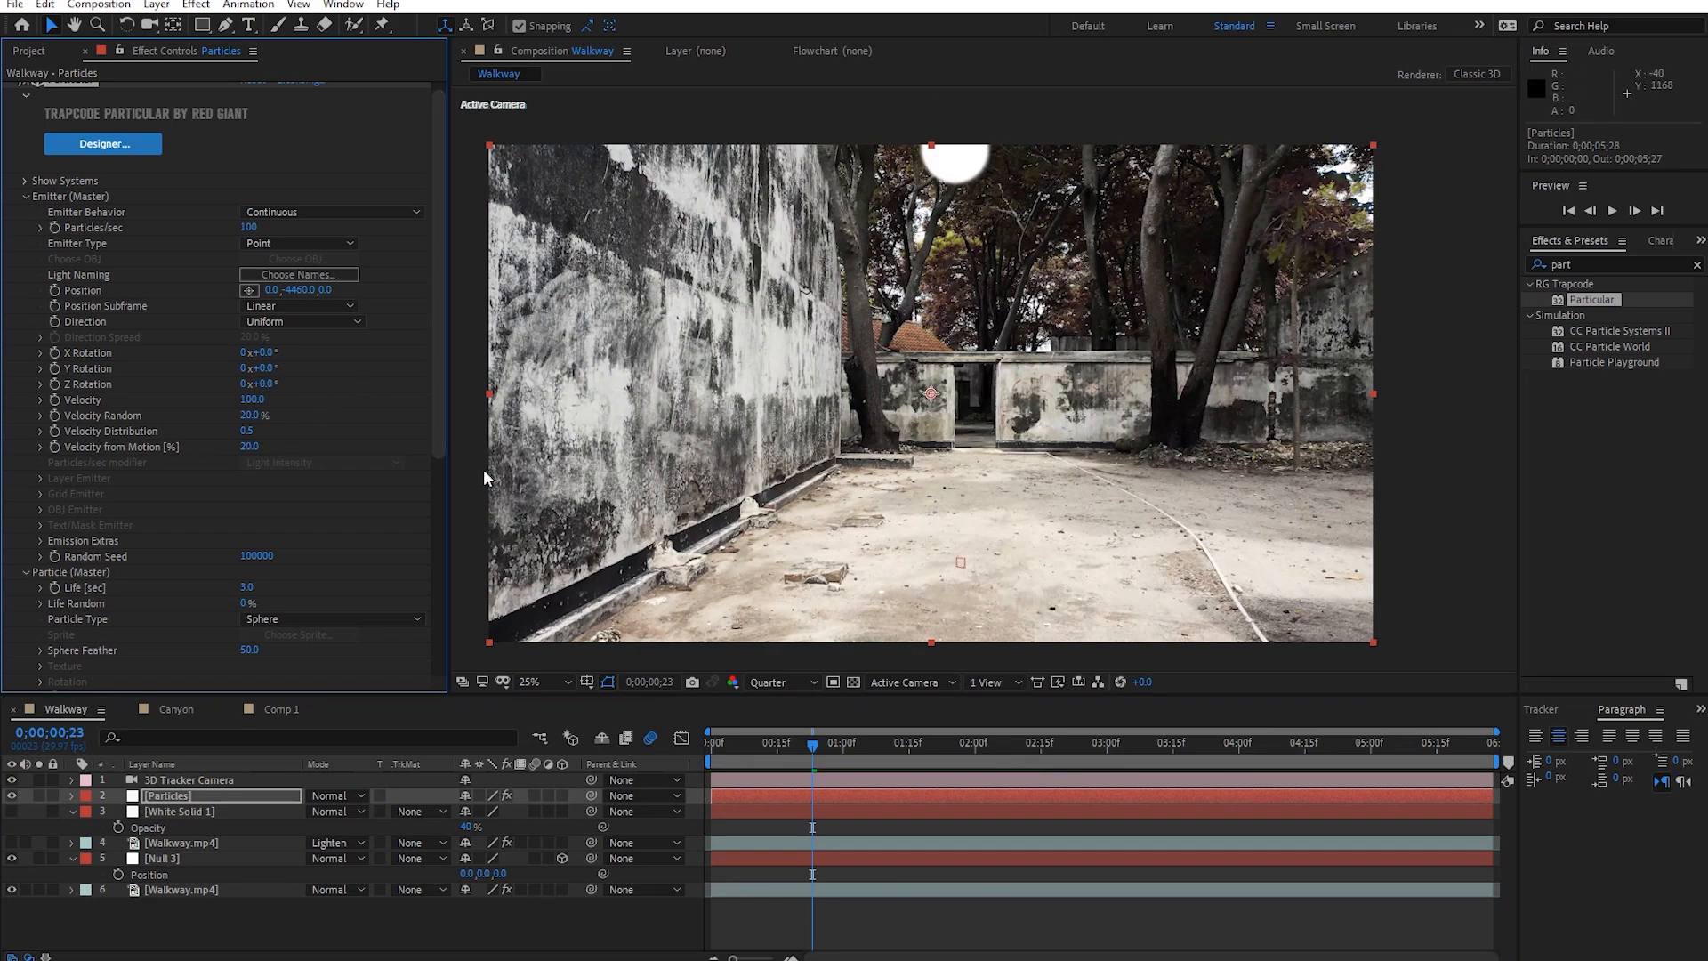
left_click_drag(826, 746, 724, 826)
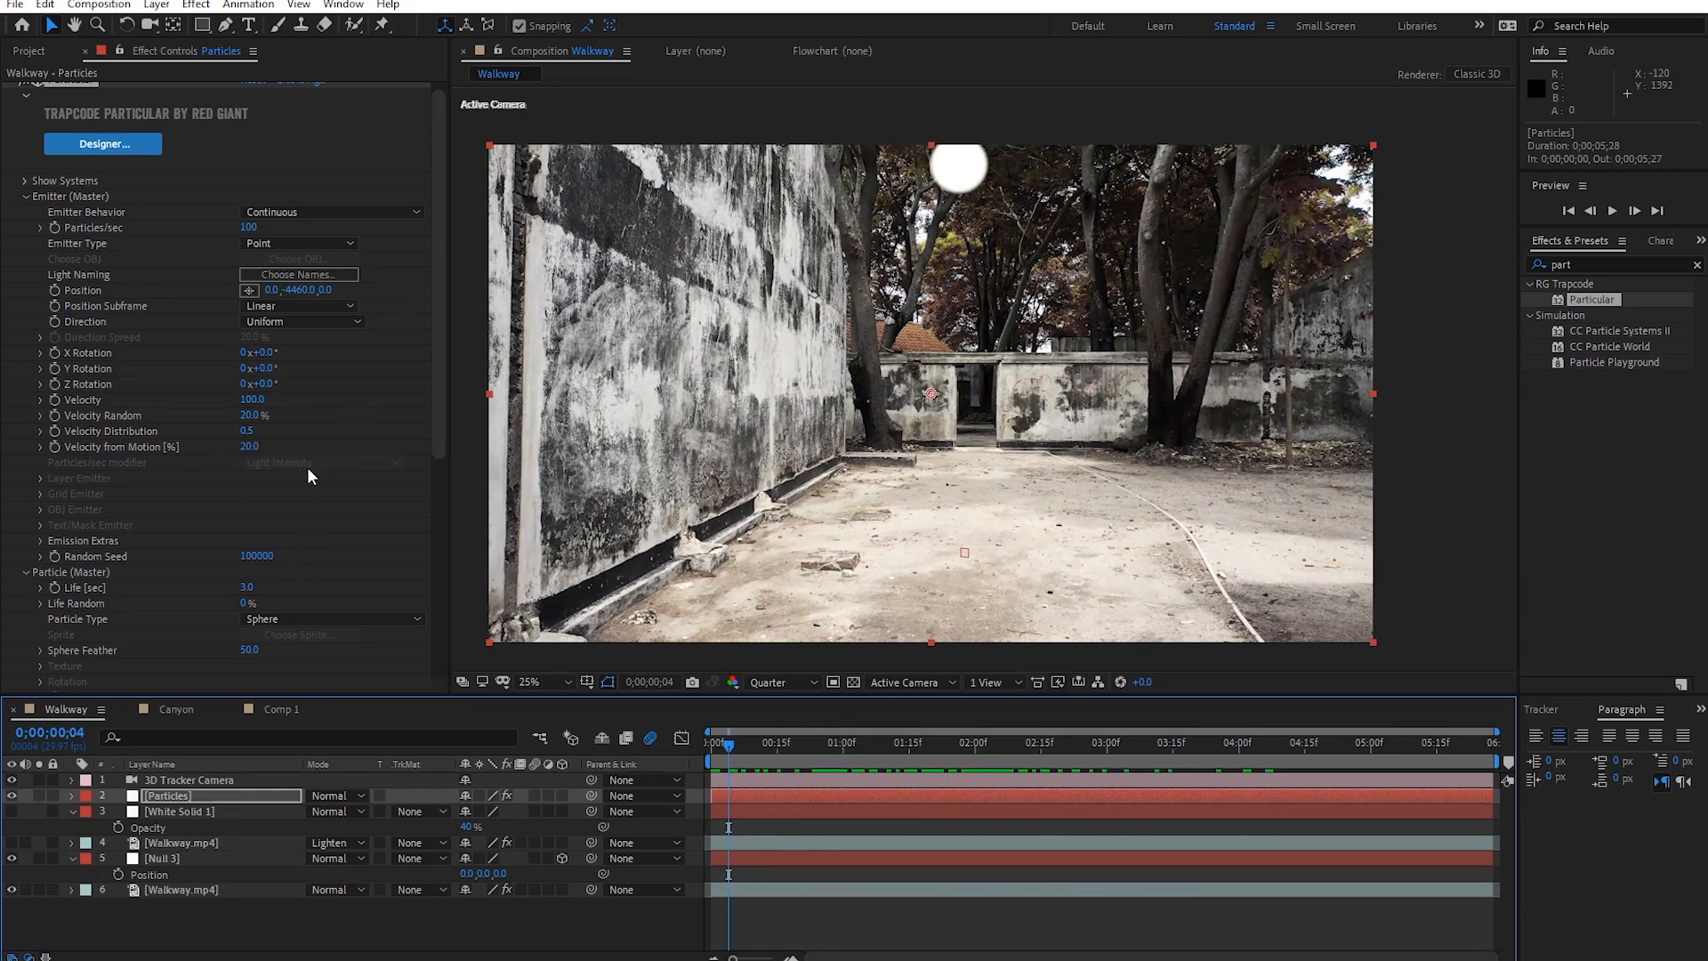
Set the particle size to 10 and scrub to 0;00;00;16 to check the particles against the footage.
scroll(306, 472, "down", 3)
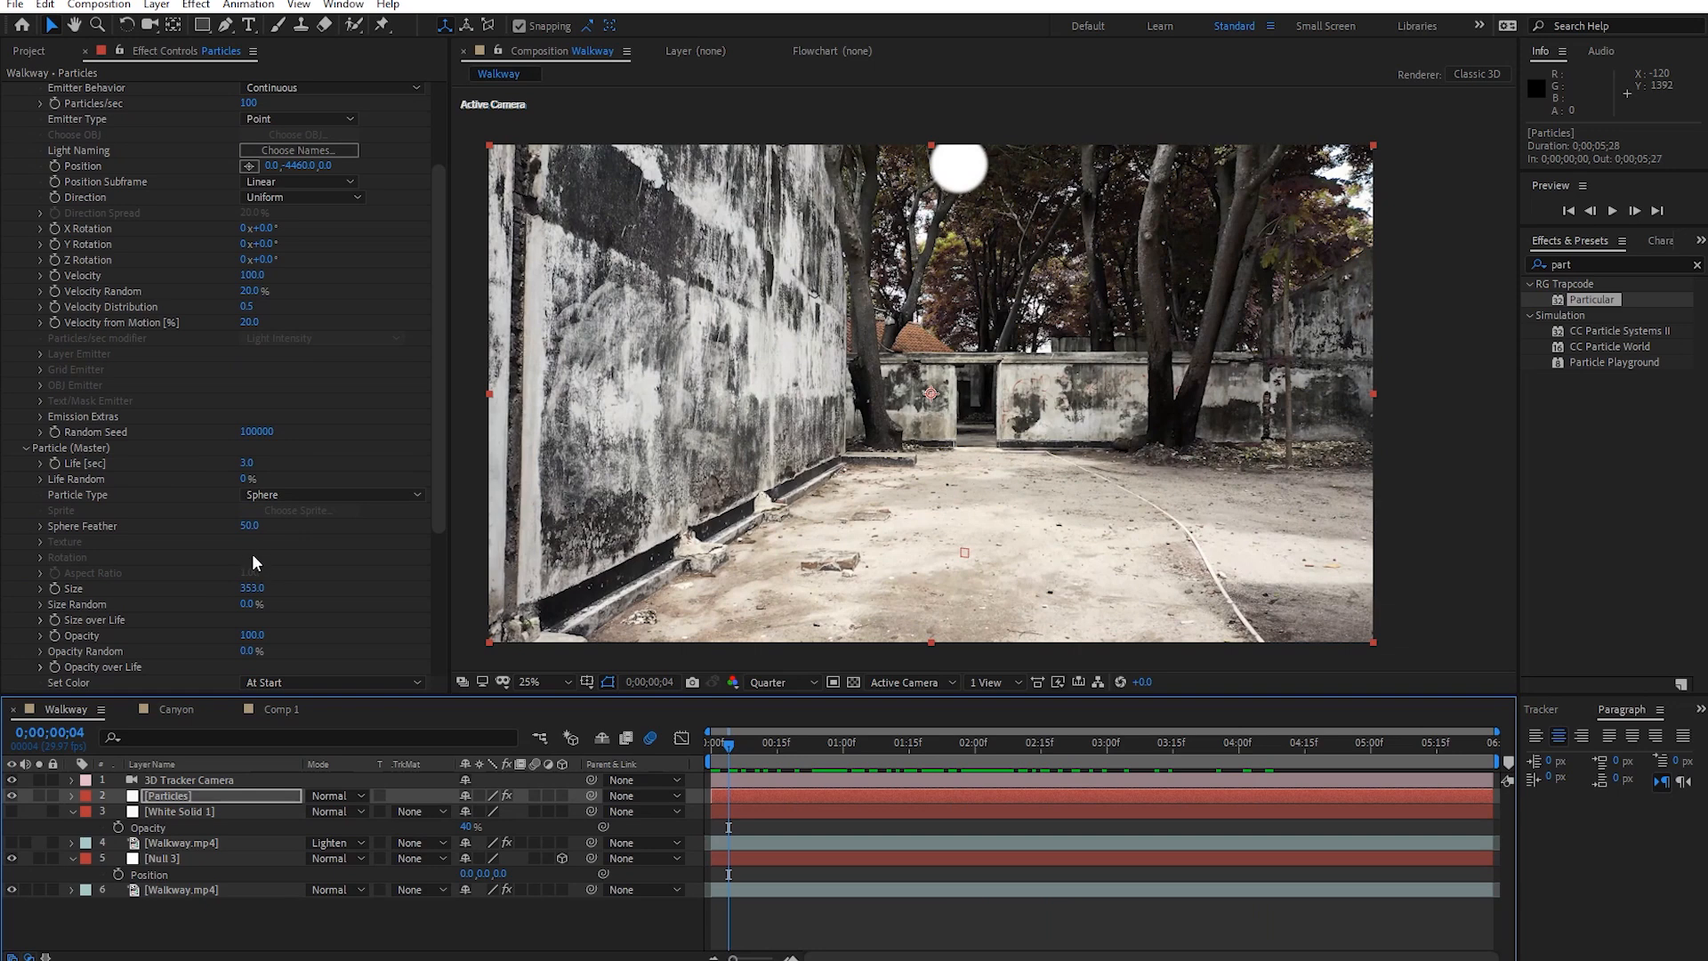
scroll(253, 553, "down", 1)
left_click(256, 547)
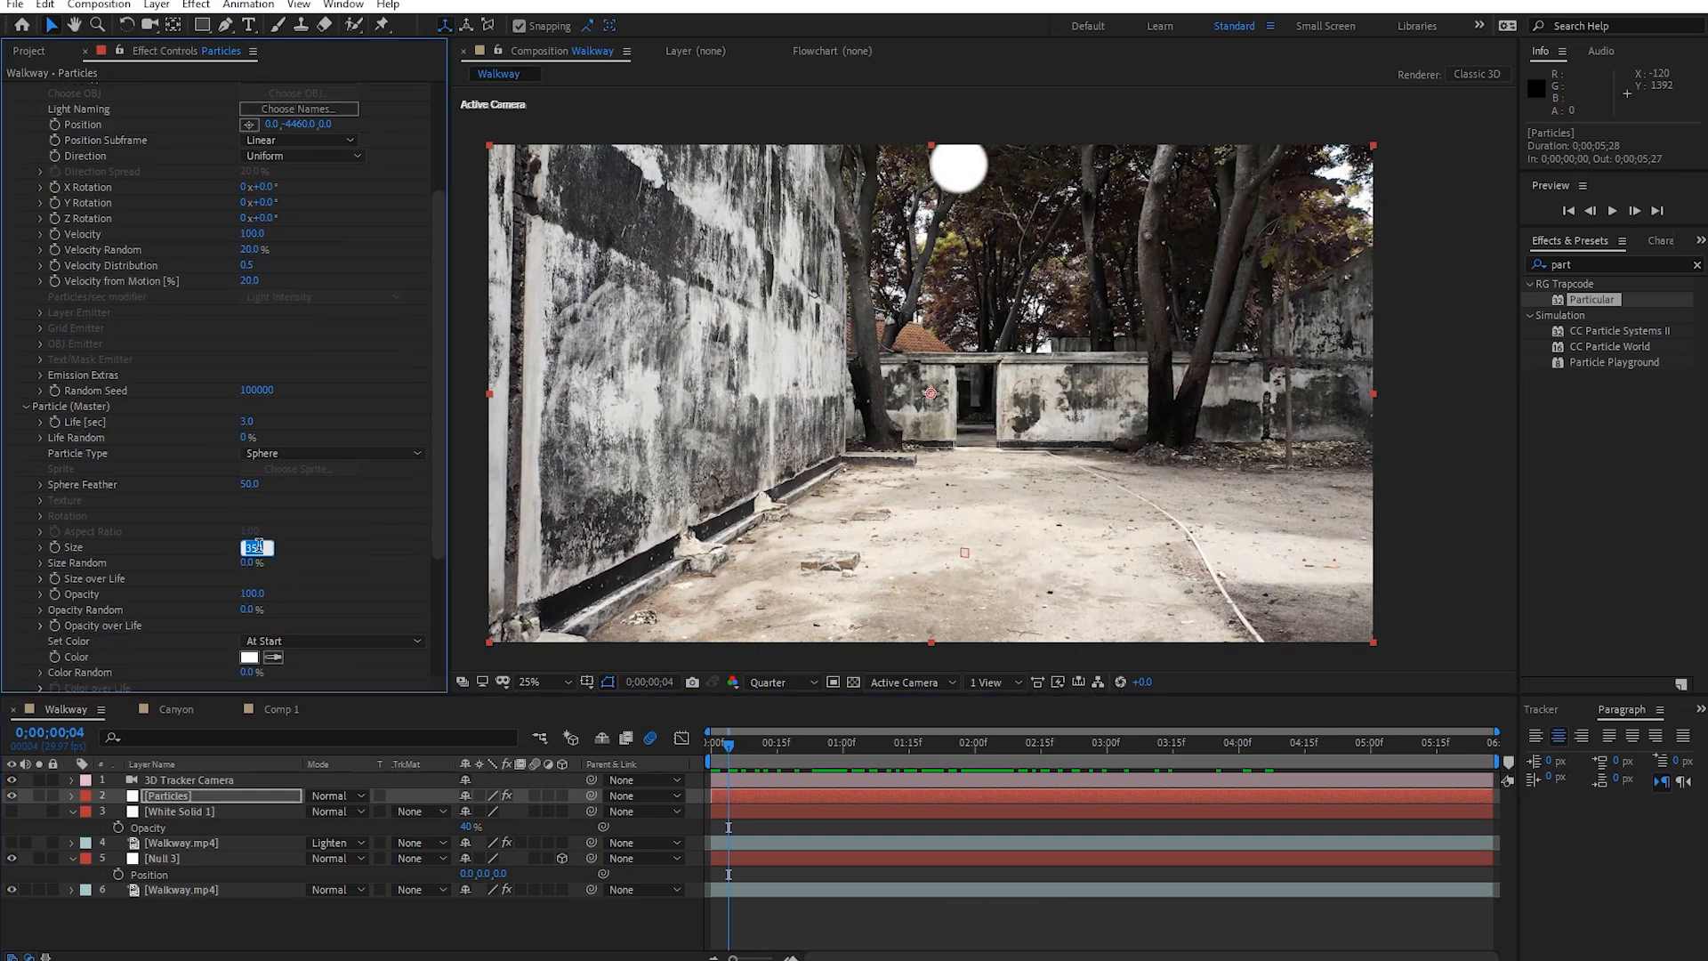
type("10")
key("Return")
left_click_drag(729, 781, 779, 789)
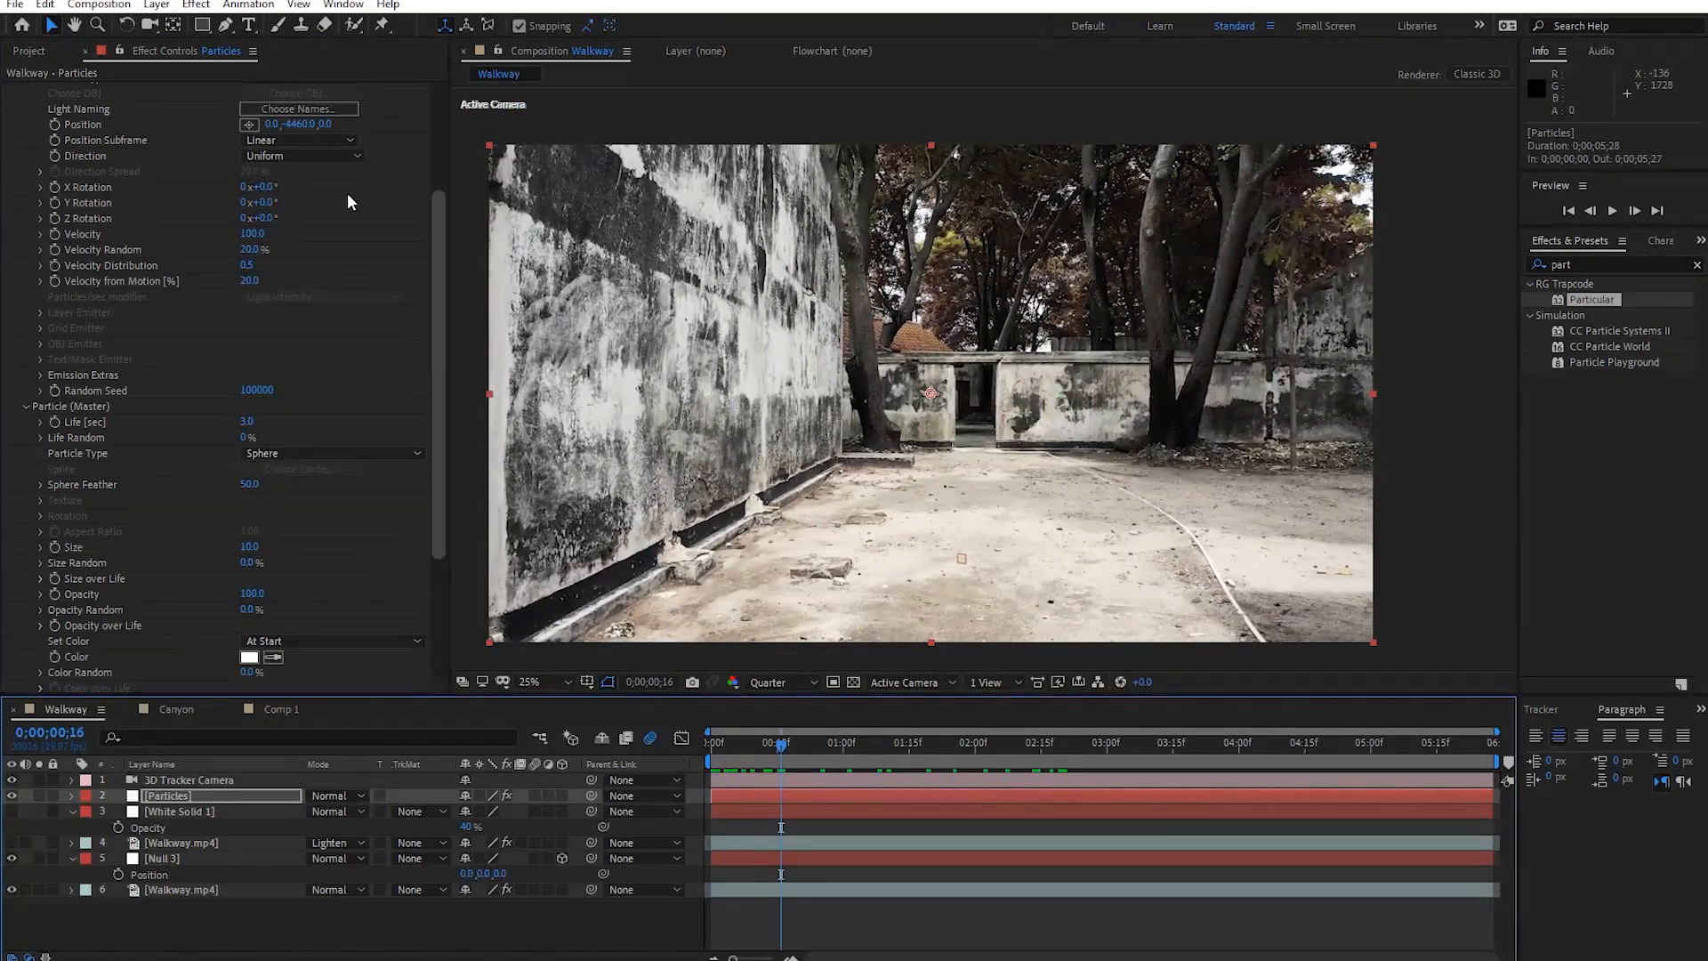
Set the emitter's Y position to -3080, hide the Normal-mode Walkway.mp4 layer and scrub to 0;00;03;29 to inspect the particles.
left_click_drag(301, 132, 533, 151)
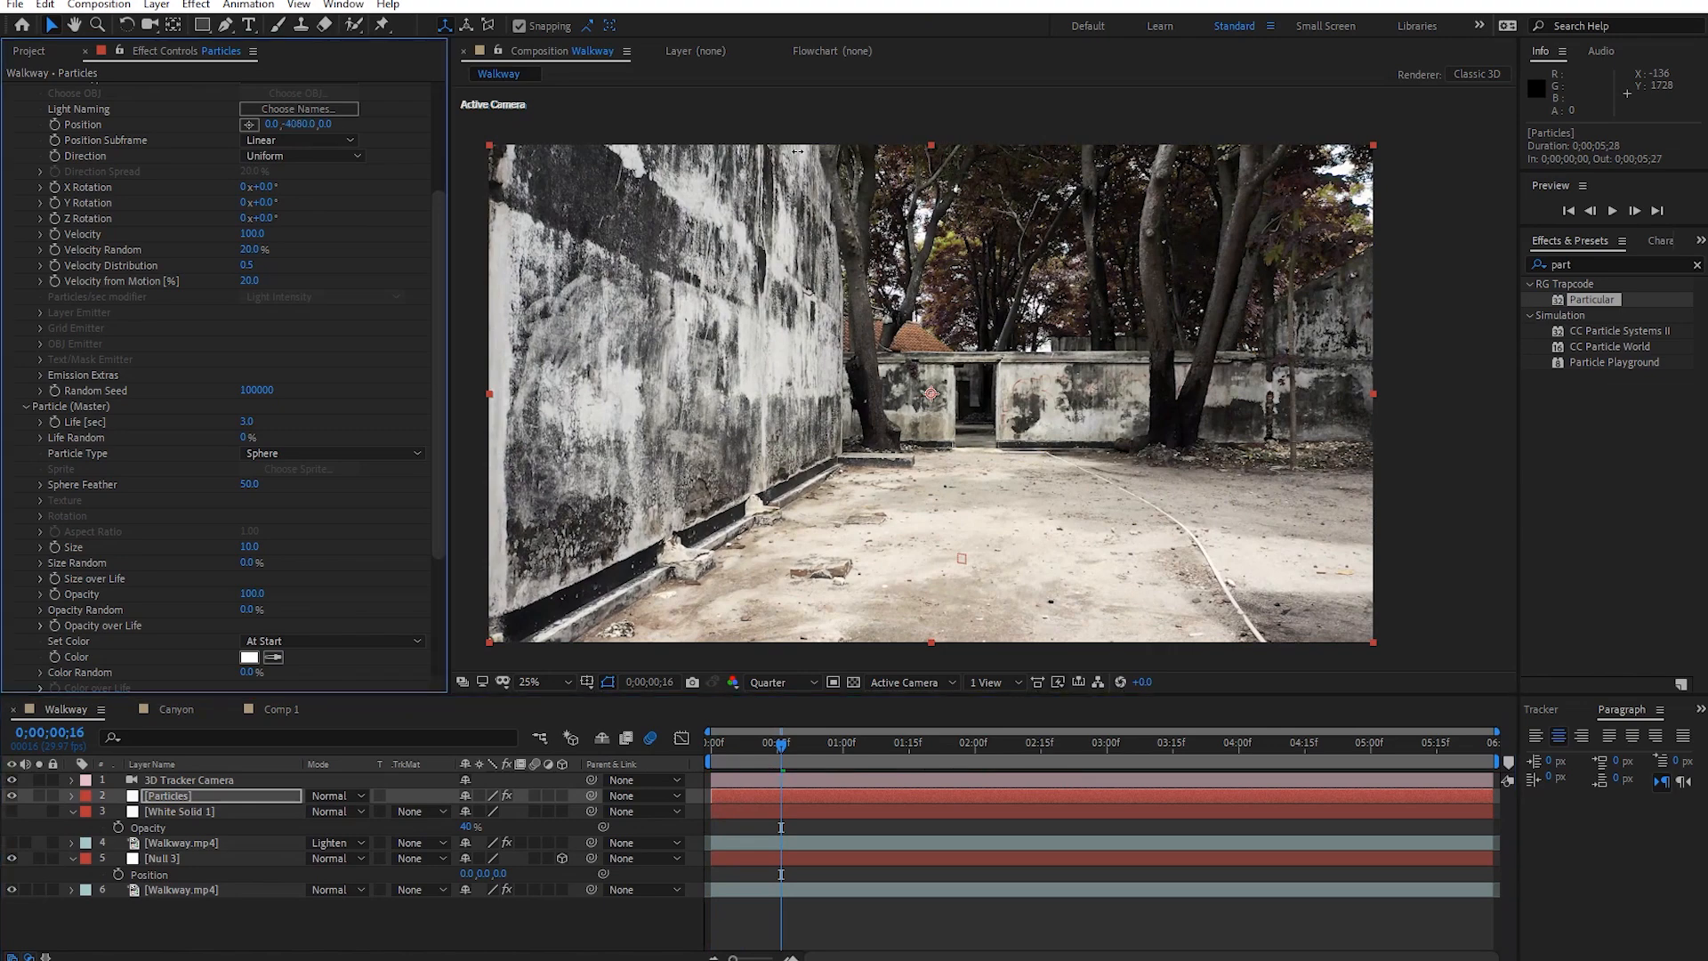
left_click_drag(1535, 160, 1556, 160)
left_click_drag(818, 751, 1221, 765)
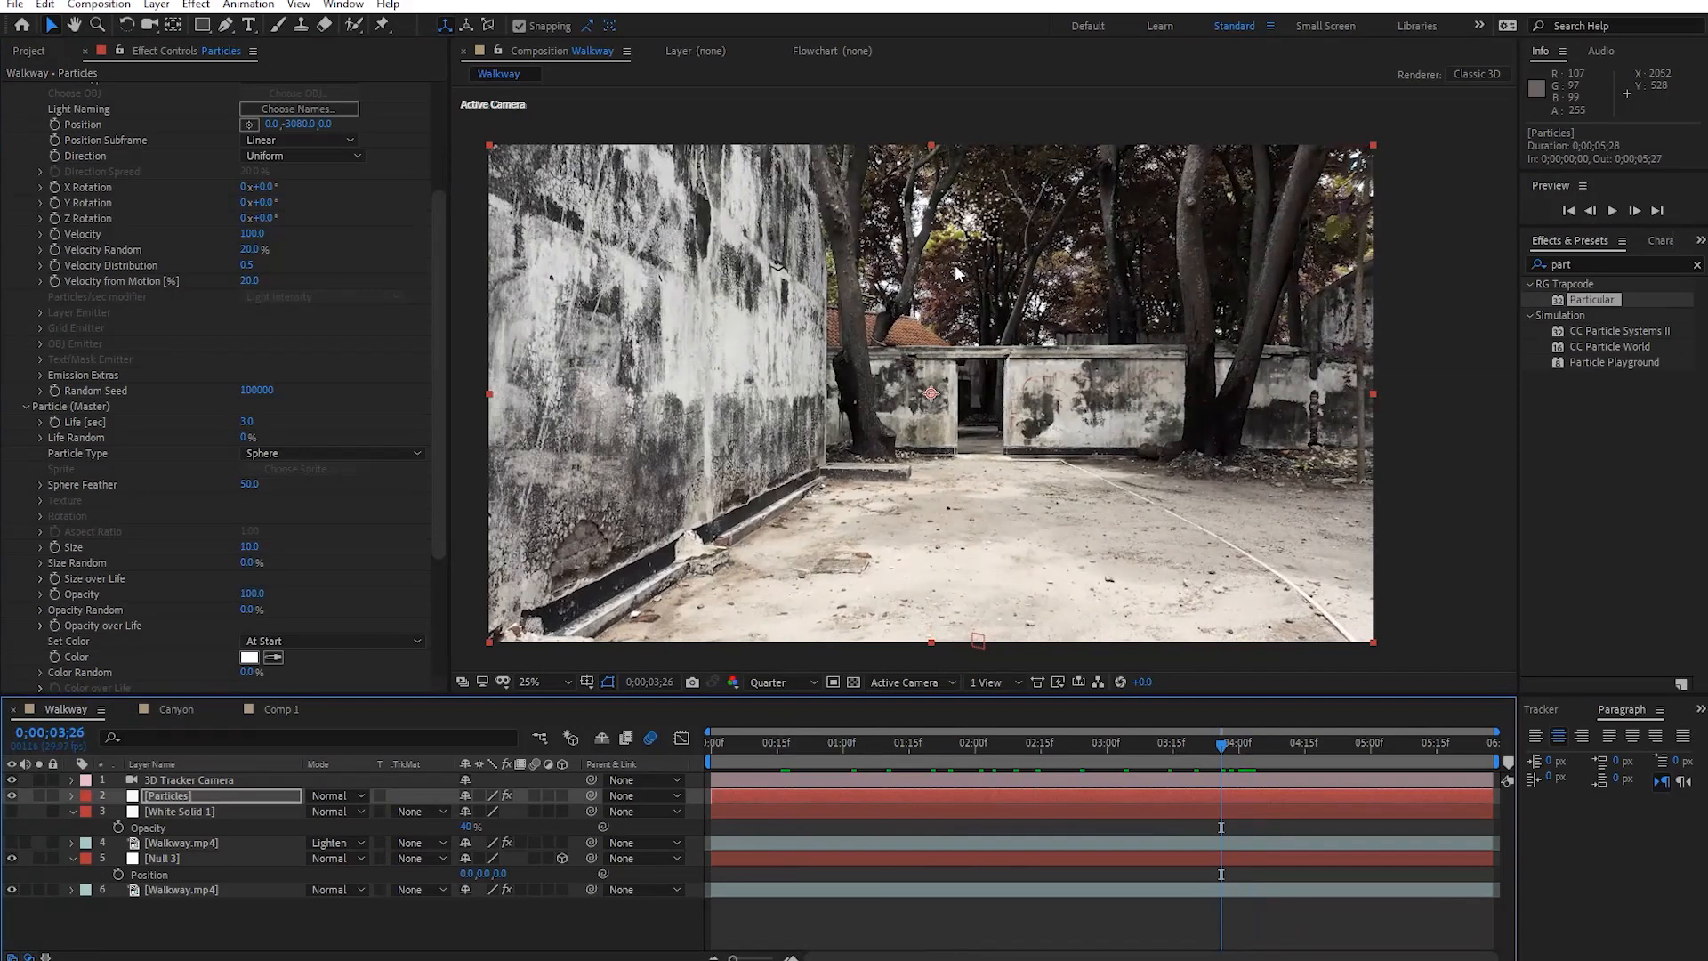
left_click(10, 889)
mouse_move(1215, 752)
left_mouse_down()
mouse_move(912, 758)
mouse_move(1267, 758)
mouse_move(1234, 756)
left_mouse_up()
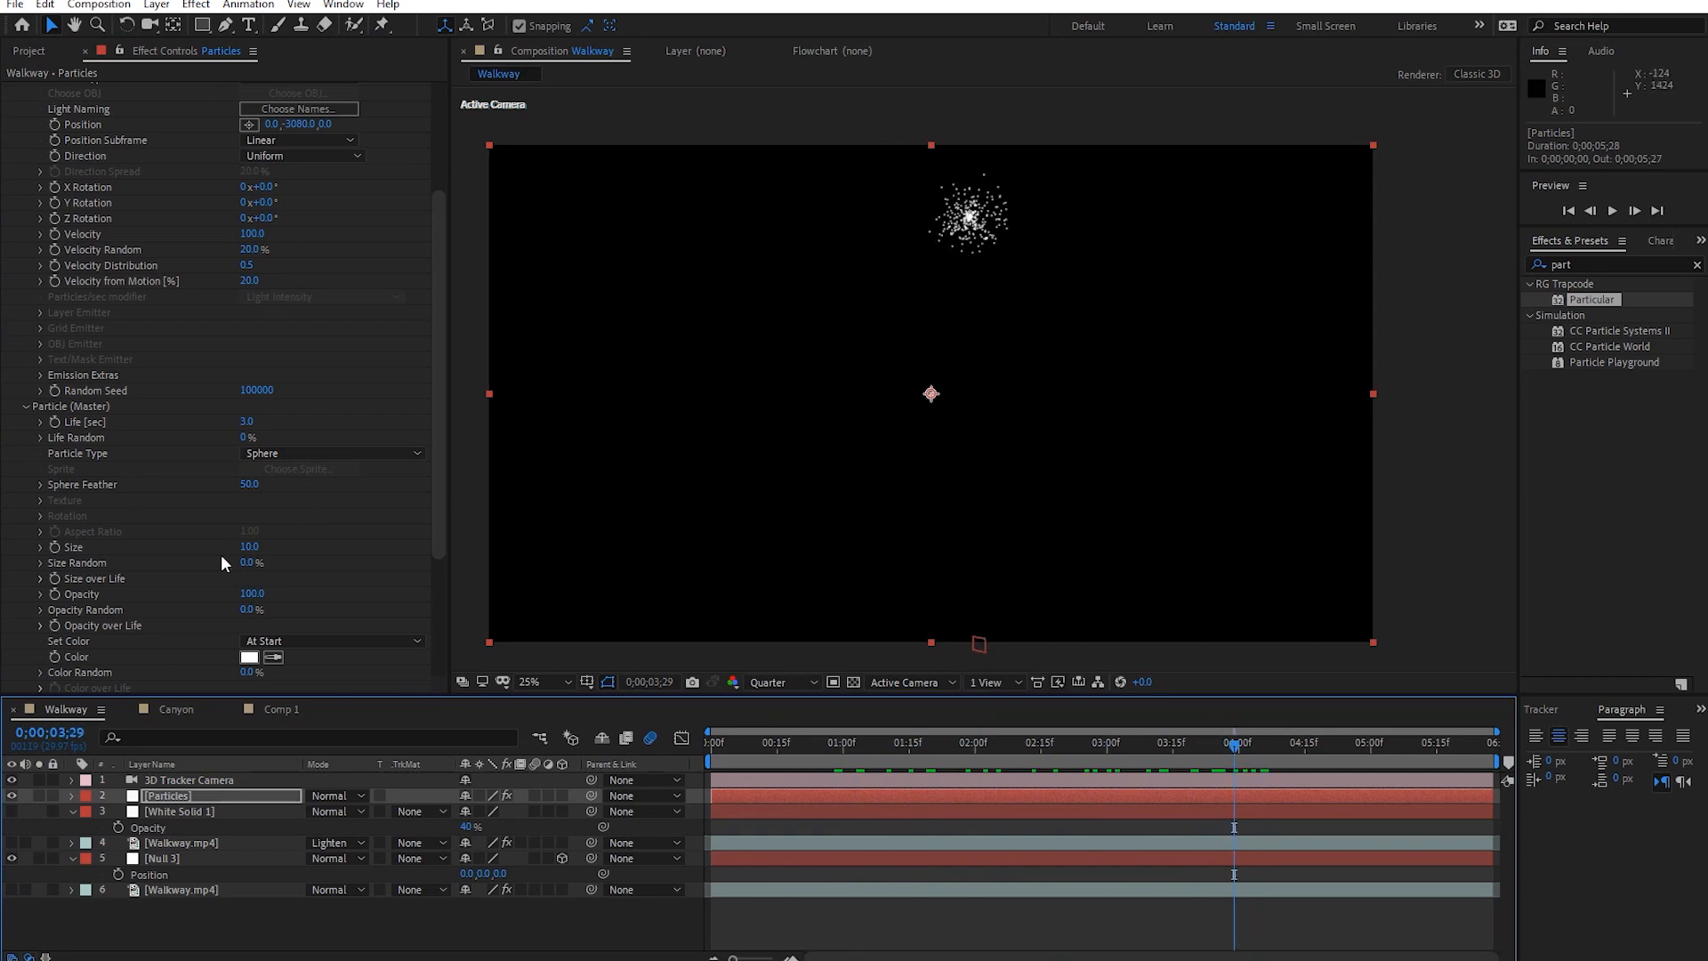
Set the particle size to 20 and change the emitter type to Box.
left_click(249, 547)
type("20")
key("Return")
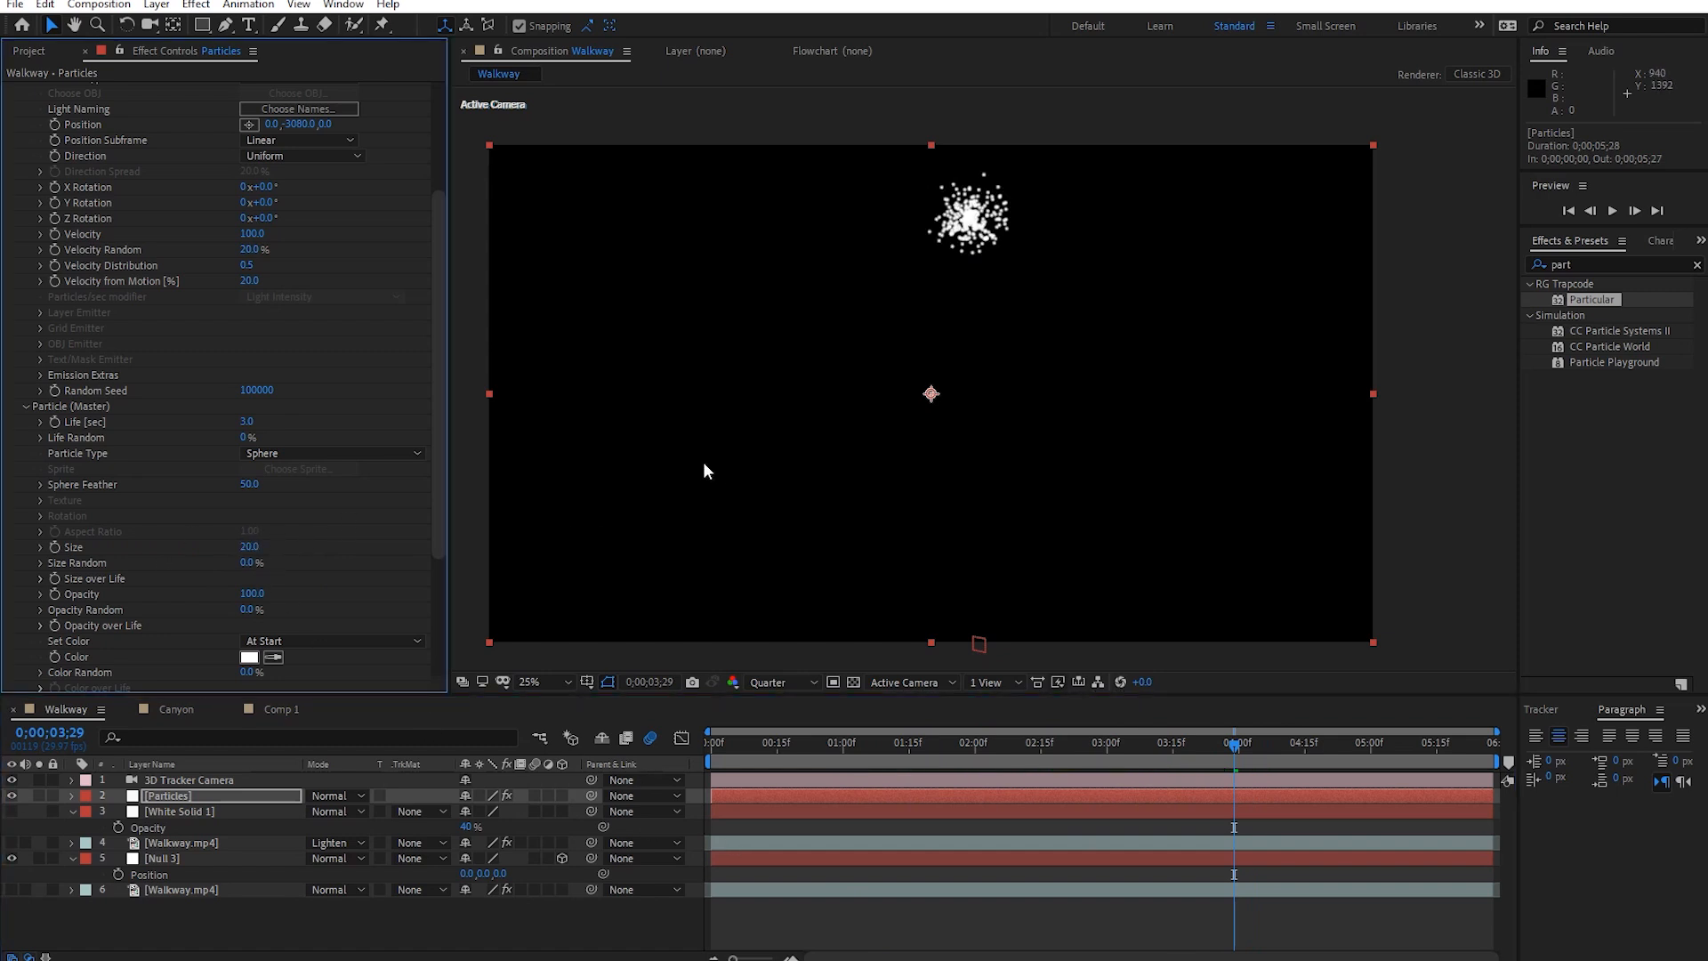
scroll(377, 318, "up", 5)
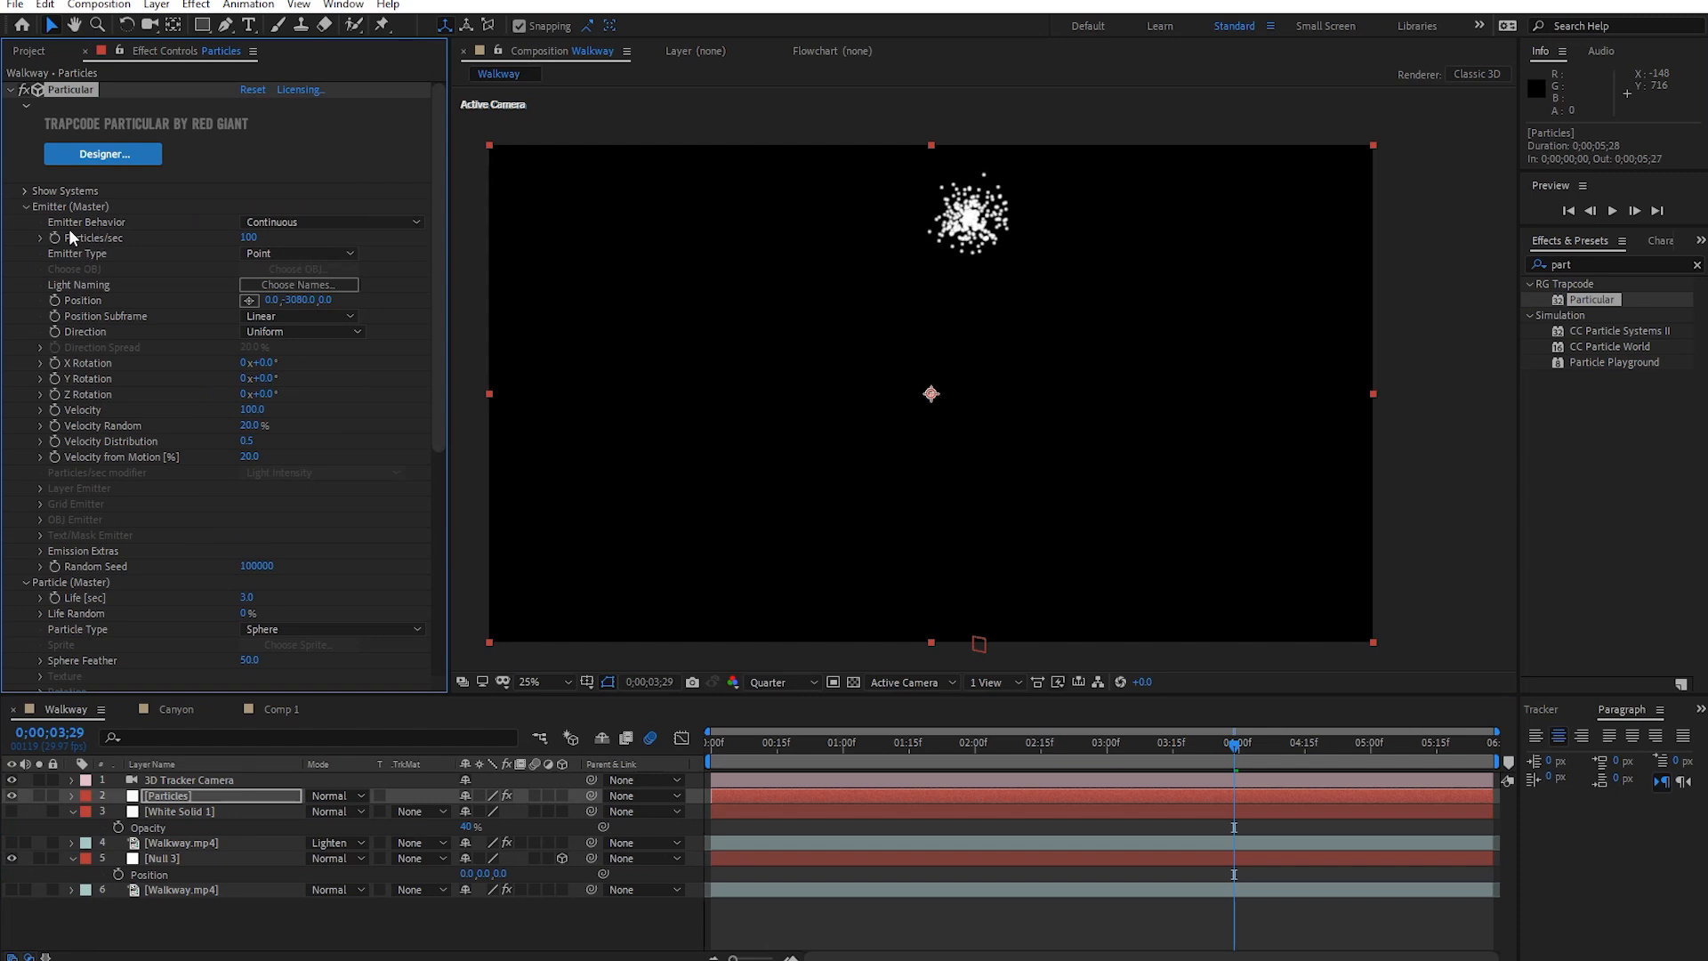
left_click(318, 253)
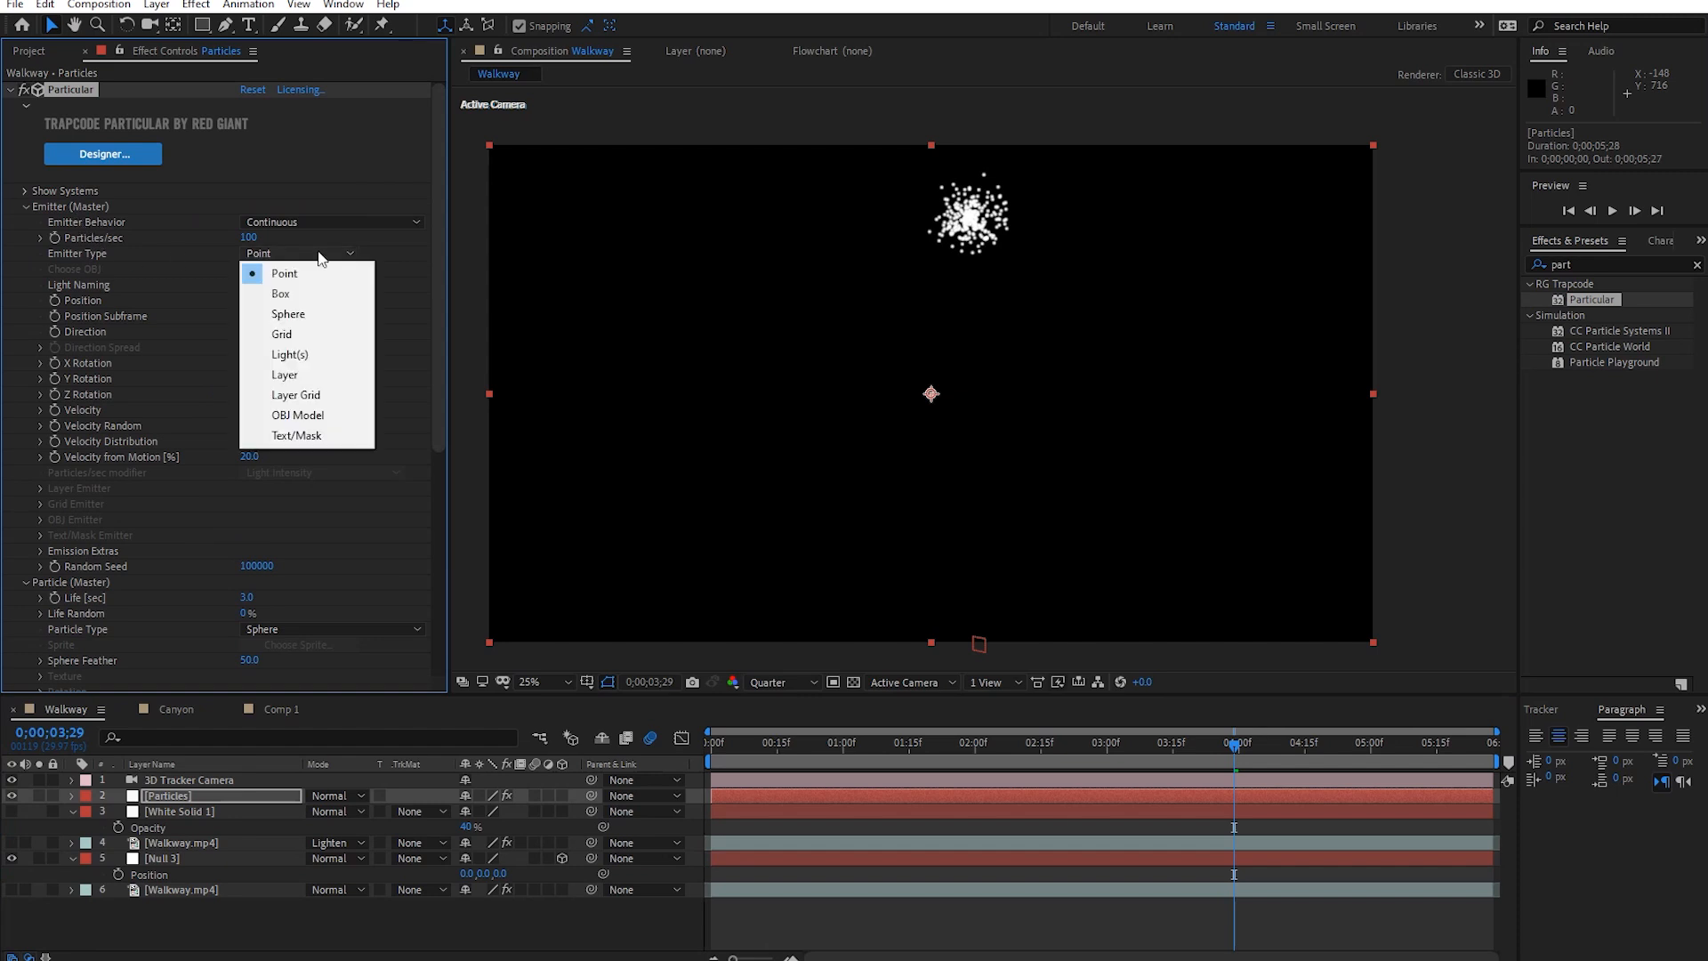
left_click(317, 293)
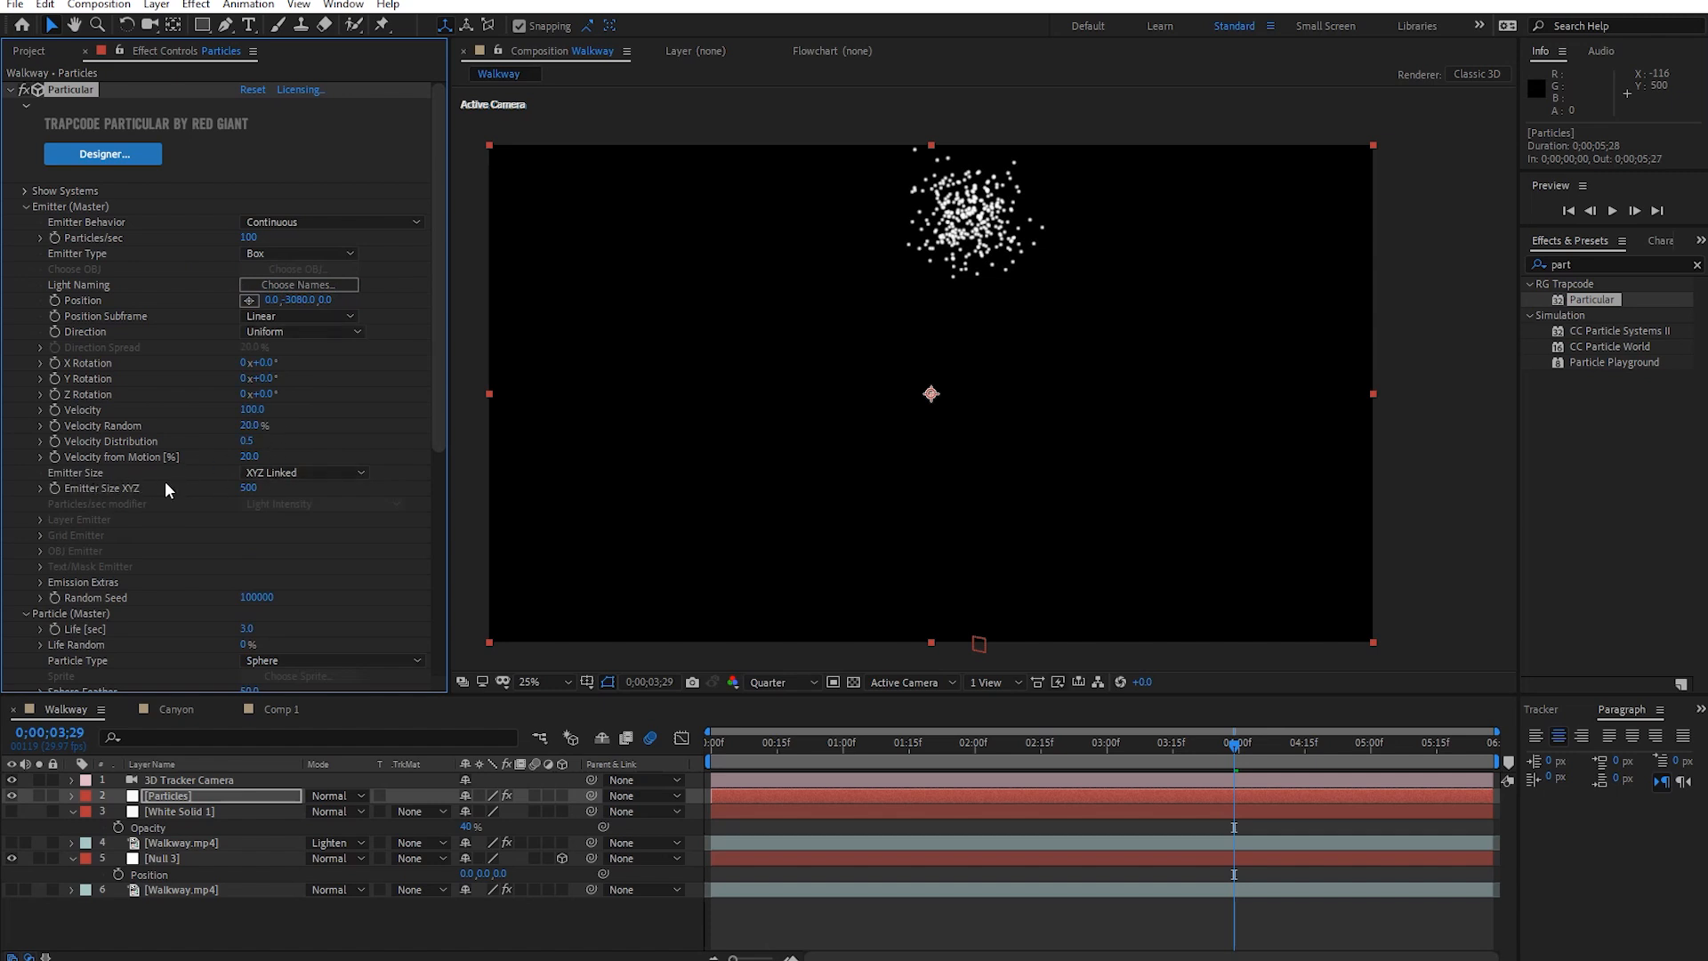
Switch the emitter size to XYZ Individual and widen the emitter's X size to 7046.
left_click_drag(248, 491, 382, 489)
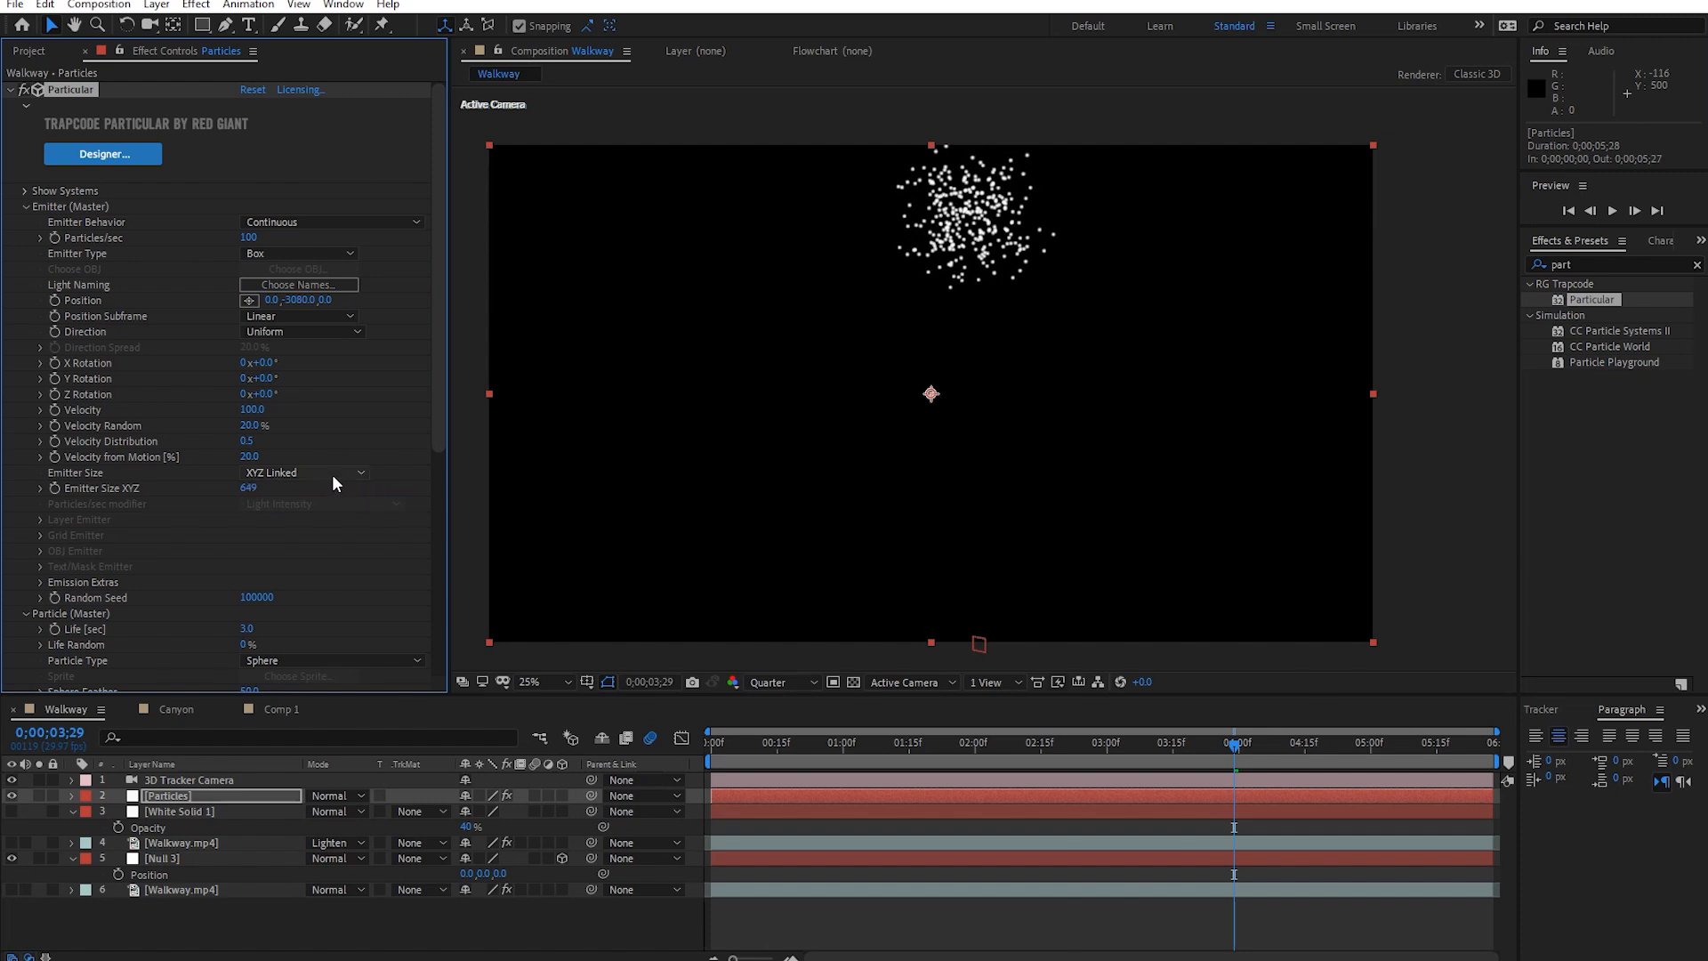
left_click(347, 471)
left_click(347, 515)
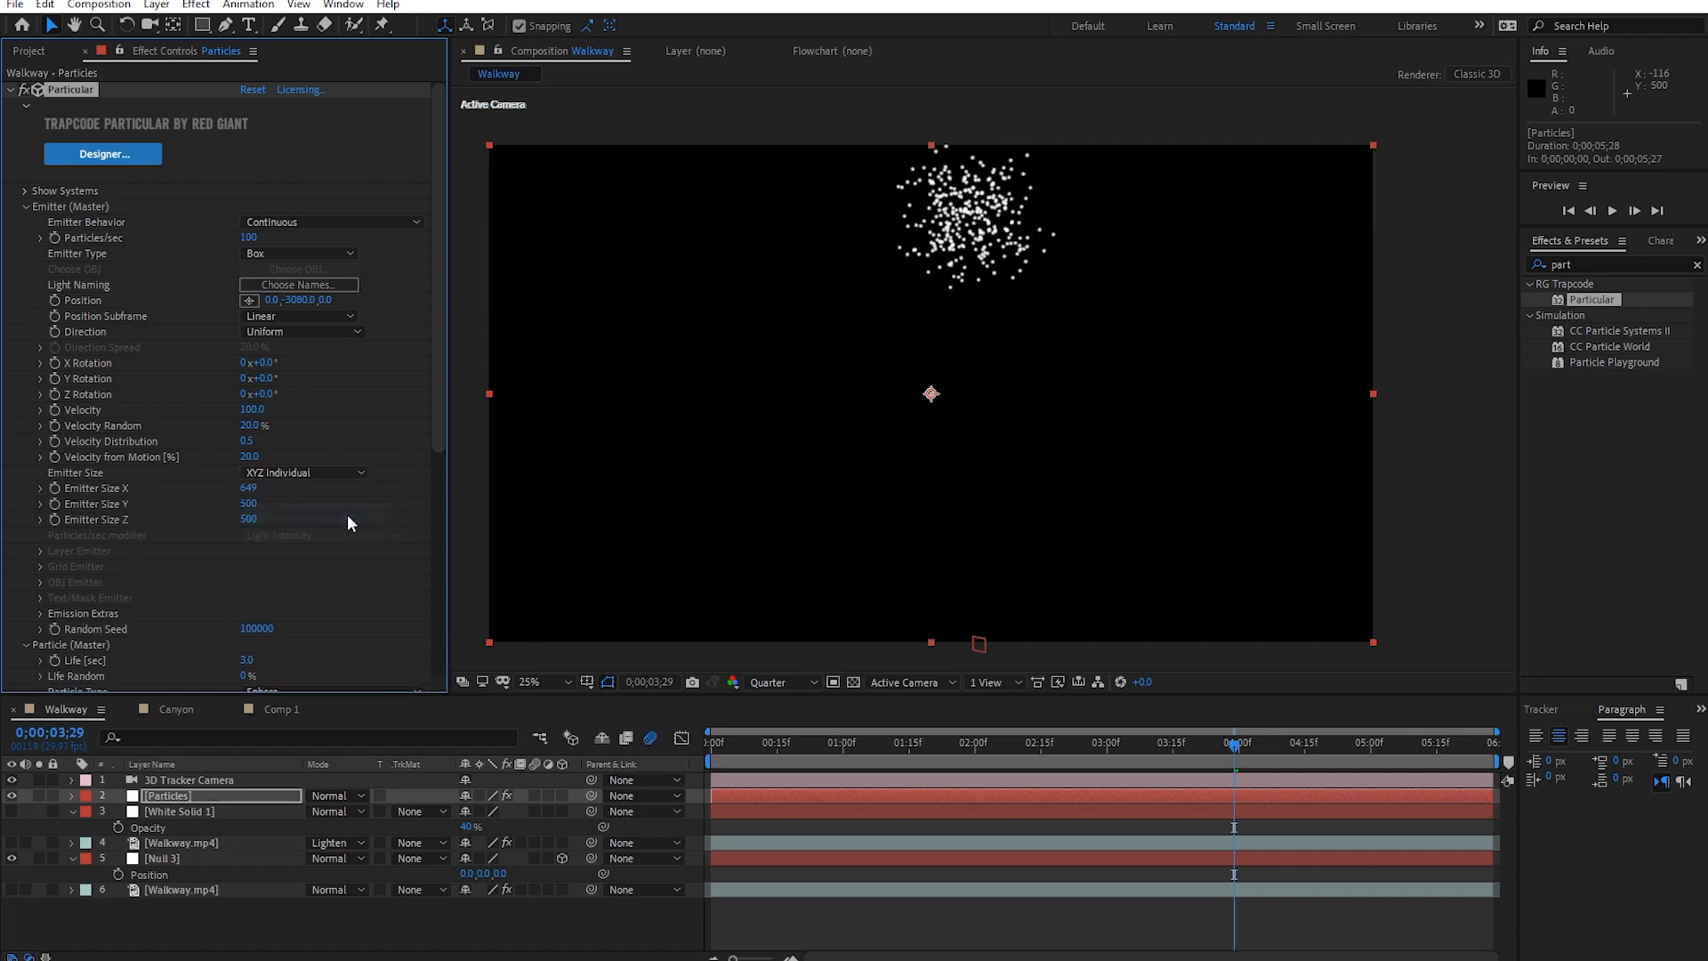
left_click_drag(248, 488, 1110, 500)
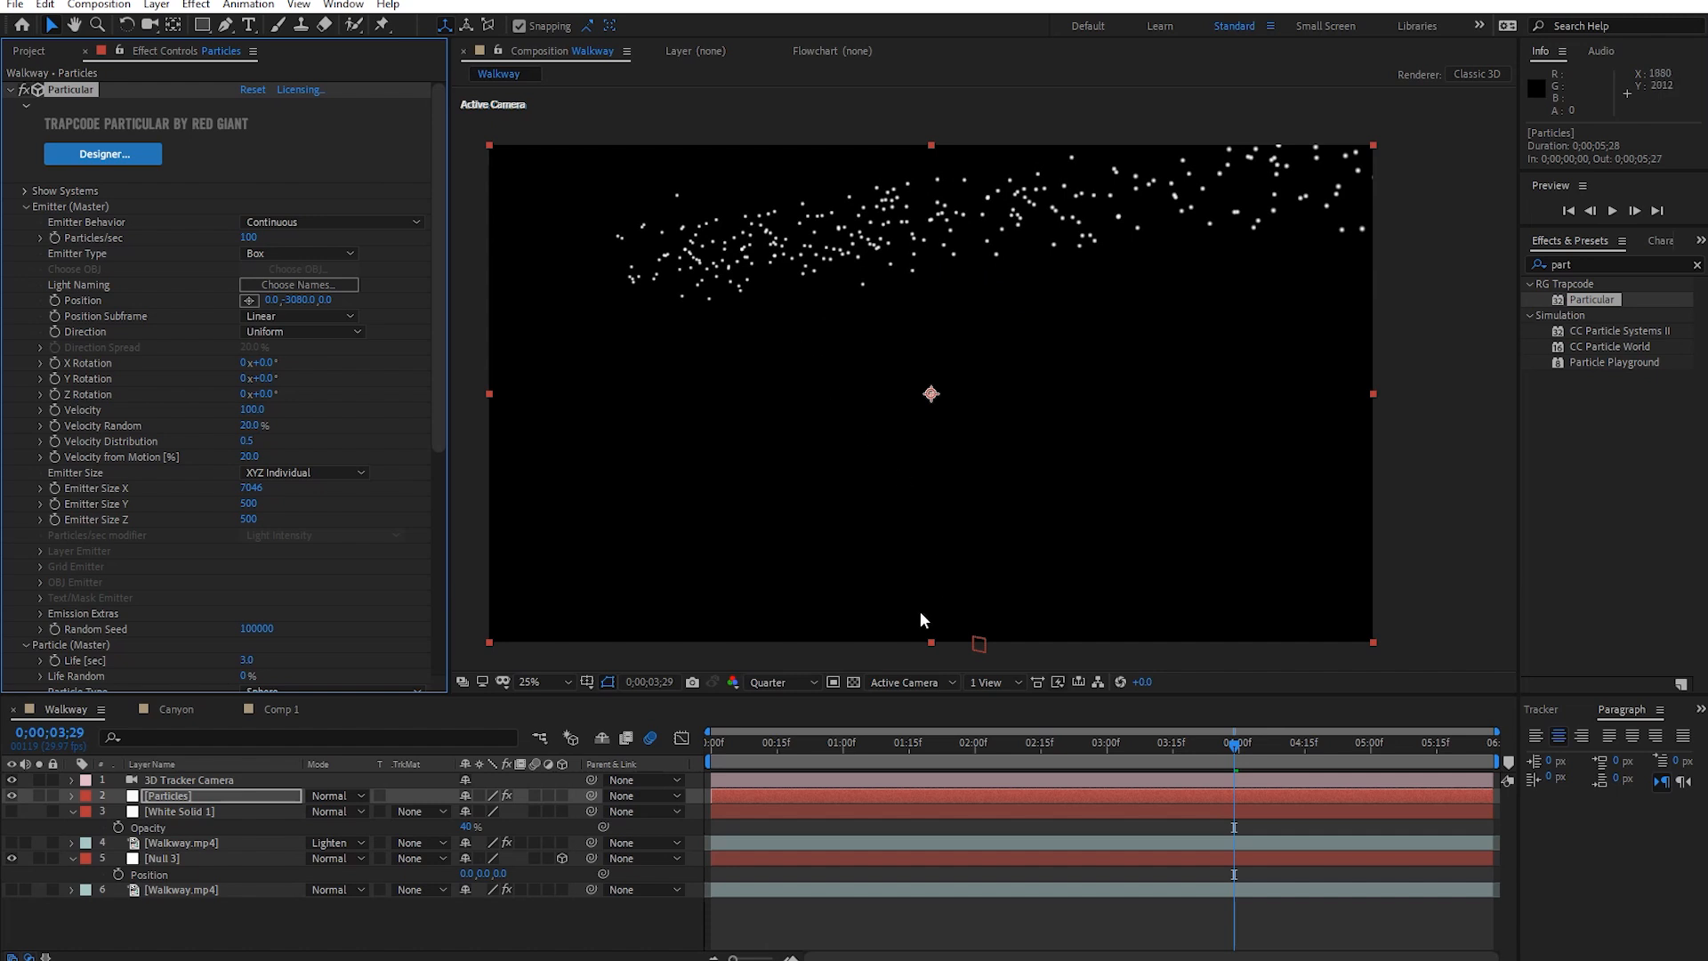
Check the Null 3 axes for orientation and set the Particles emitter's Y rotation to -30°.
key("space")
left_click_drag(1034, 571, 1034, 458)
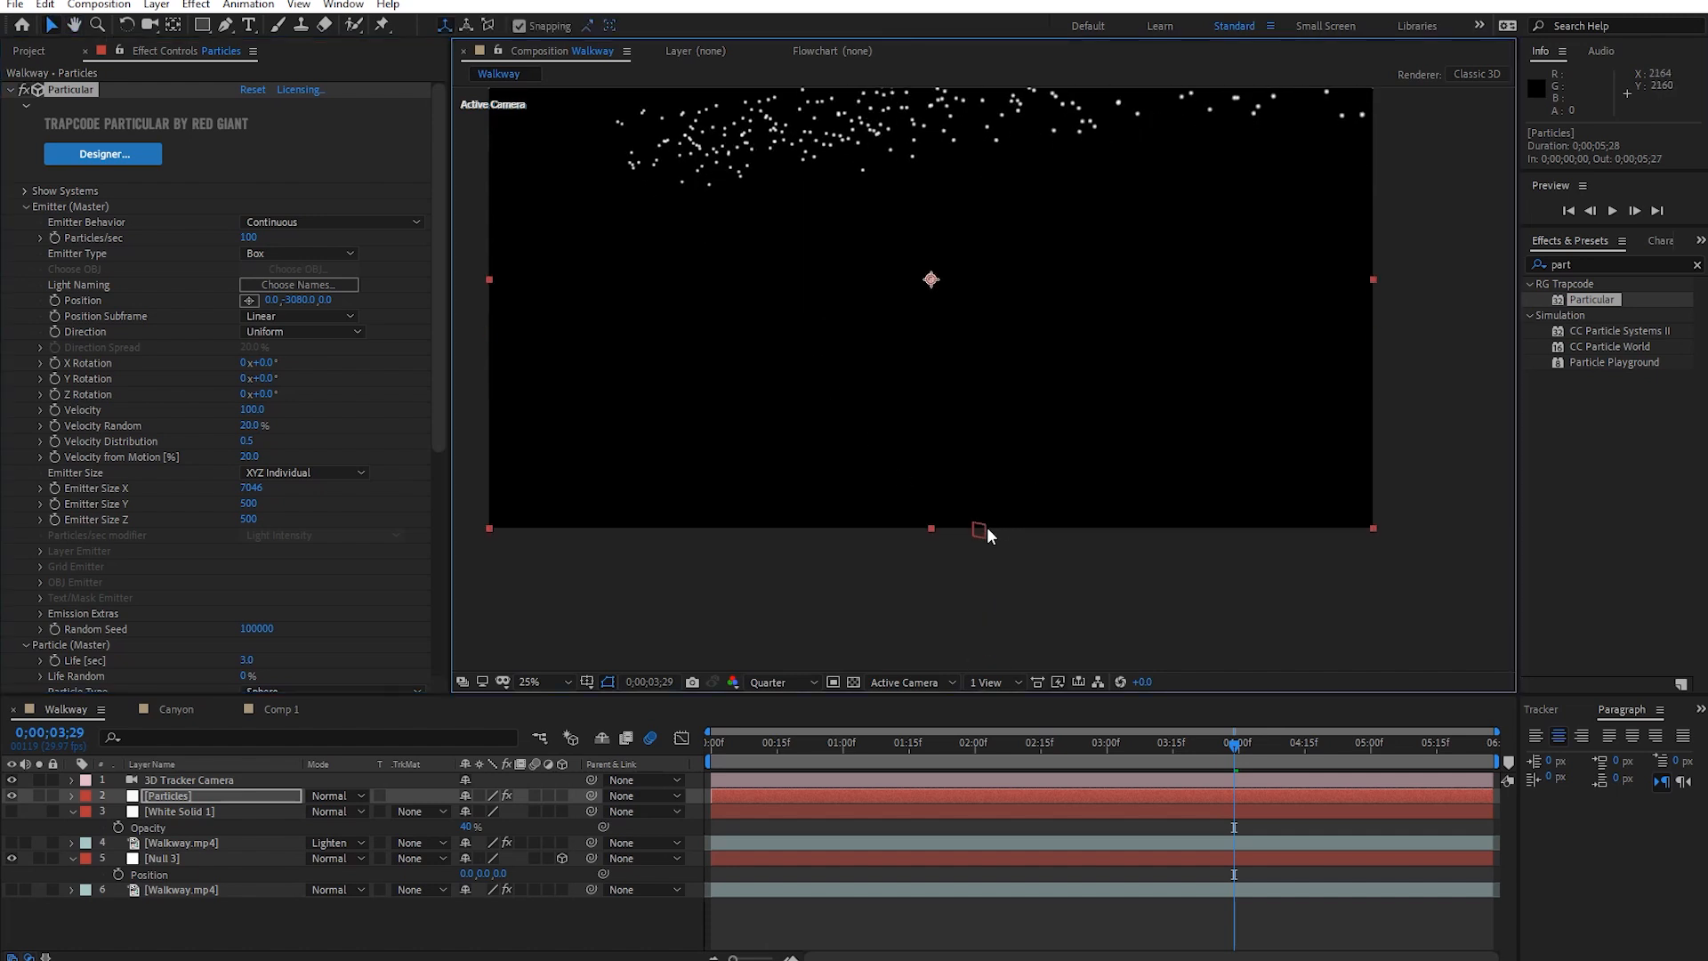
left_click(986, 533)
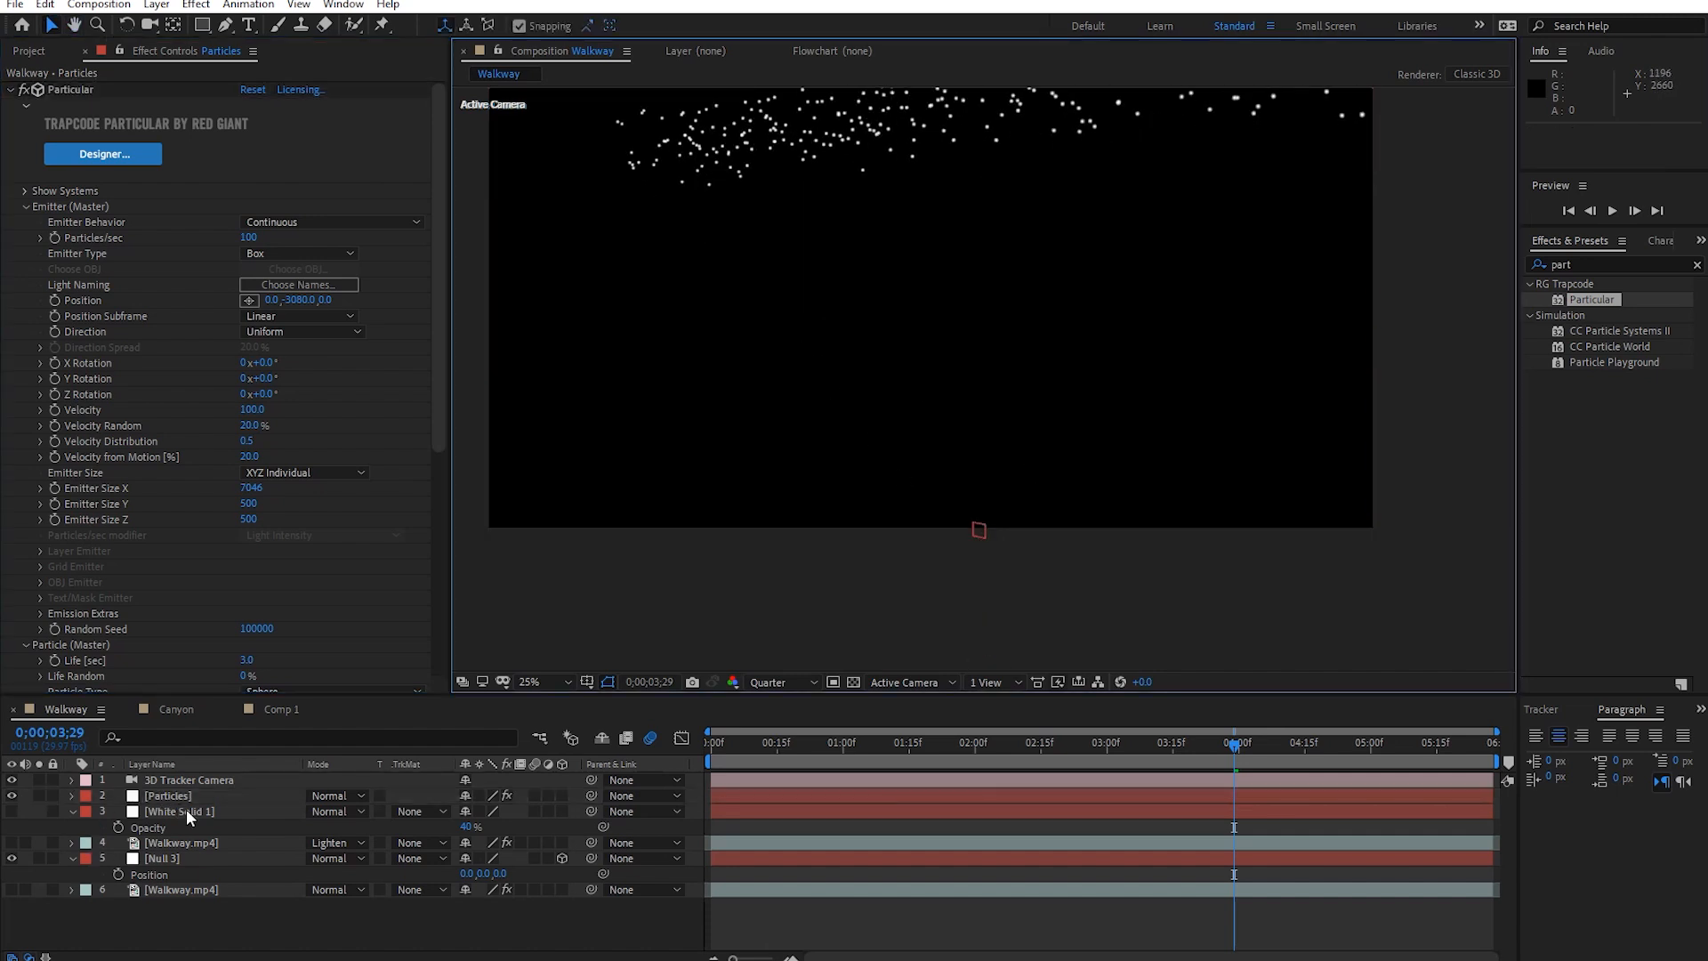
left_click(174, 857)
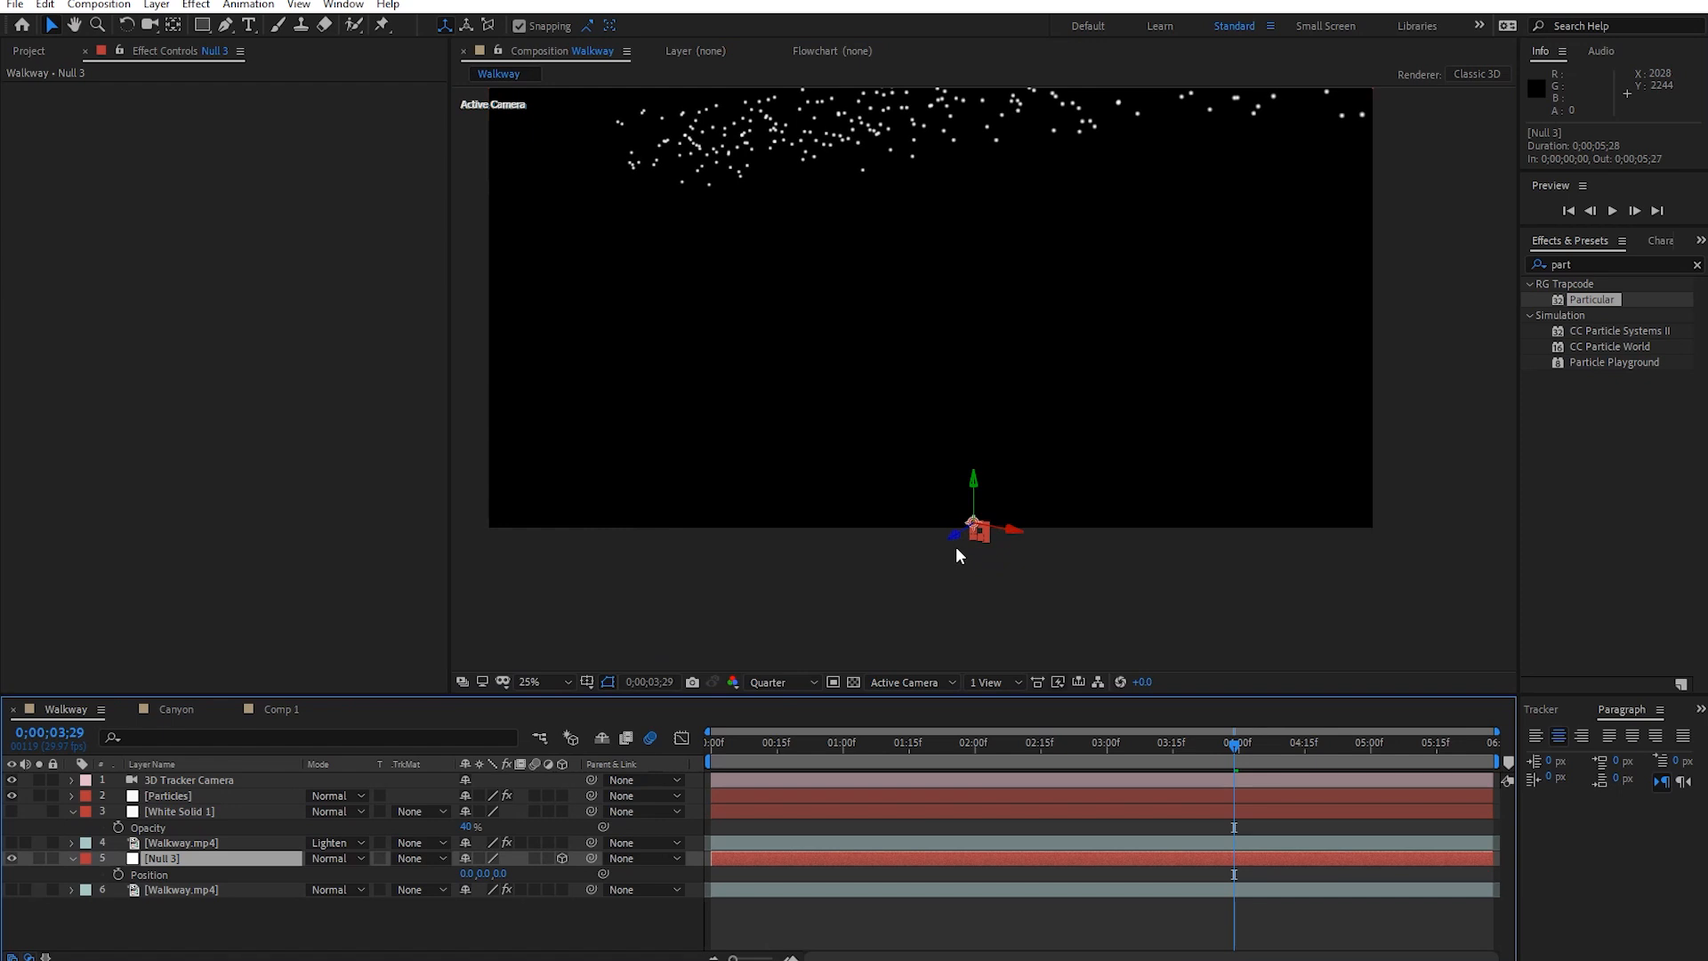
left_click_drag(1046, 460, 1055, 534)
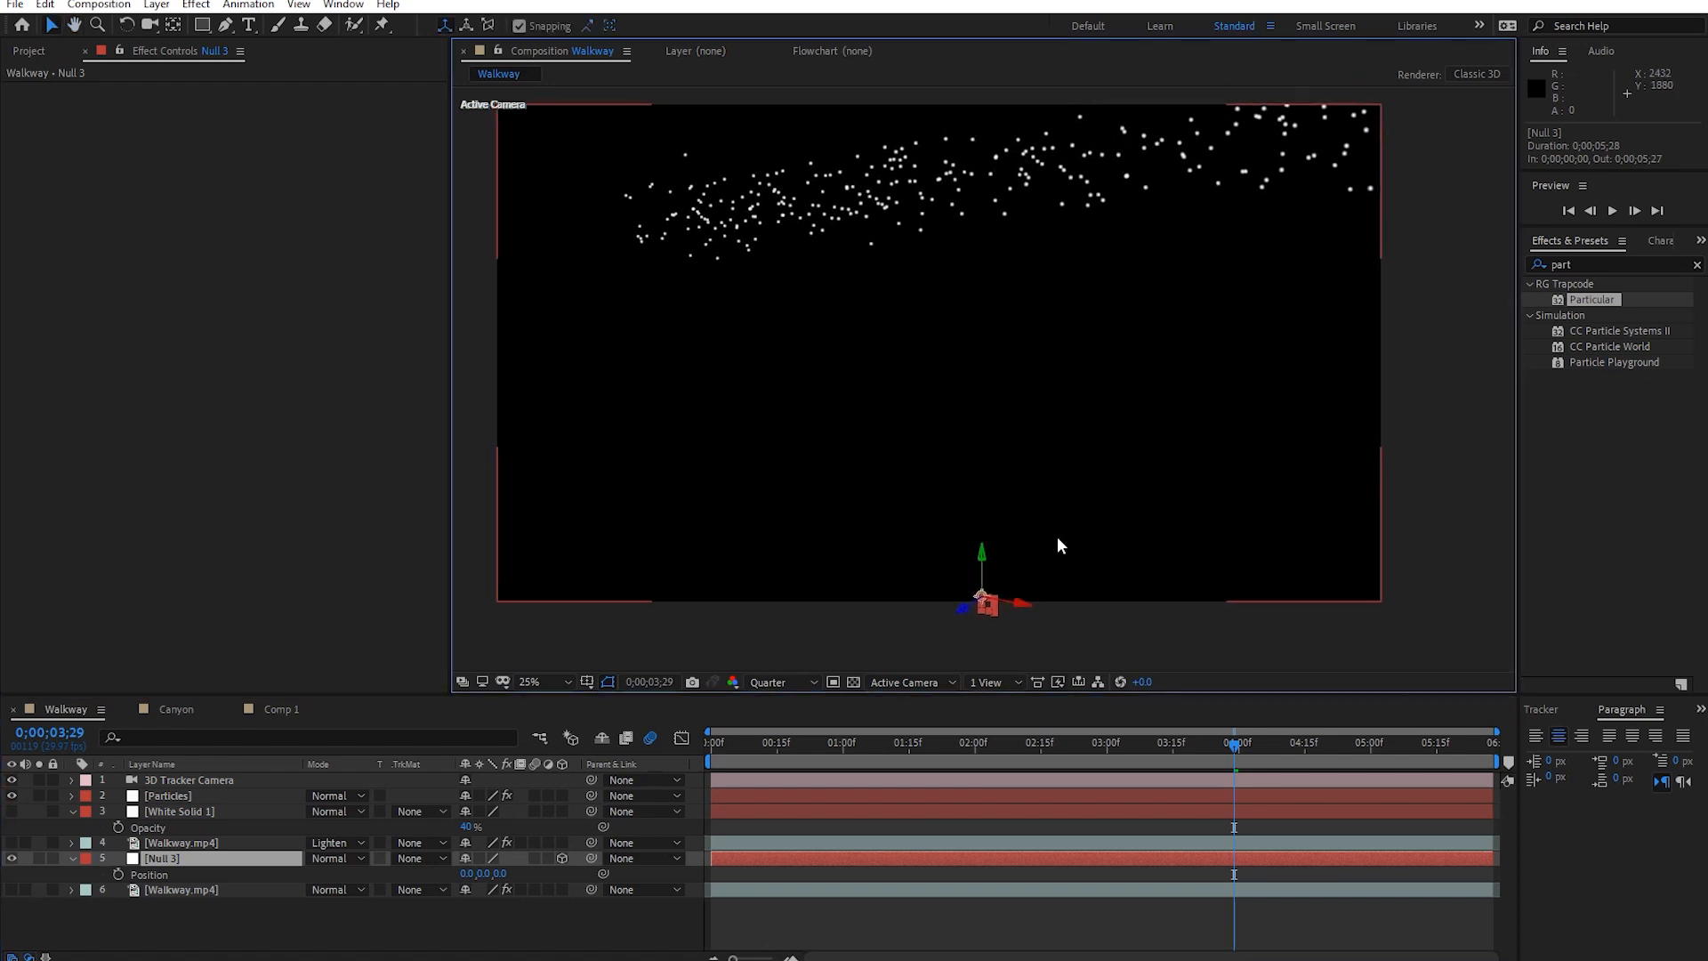
left_click(194, 793)
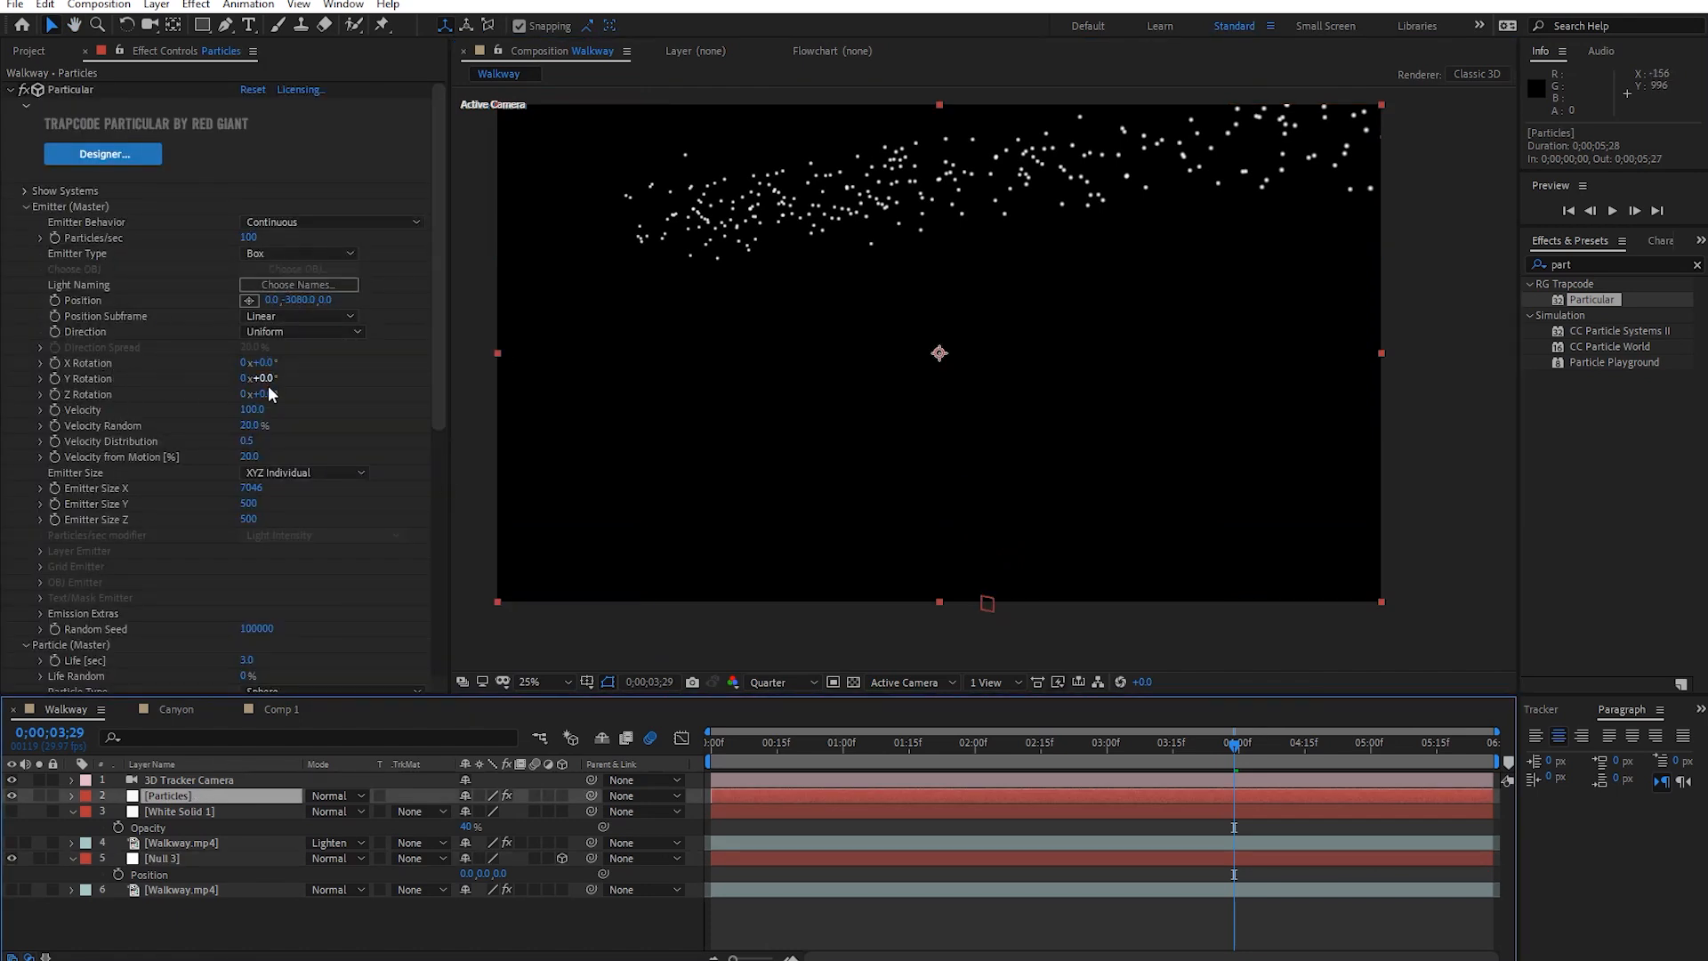
left_click_drag(269, 379, 245, 380)
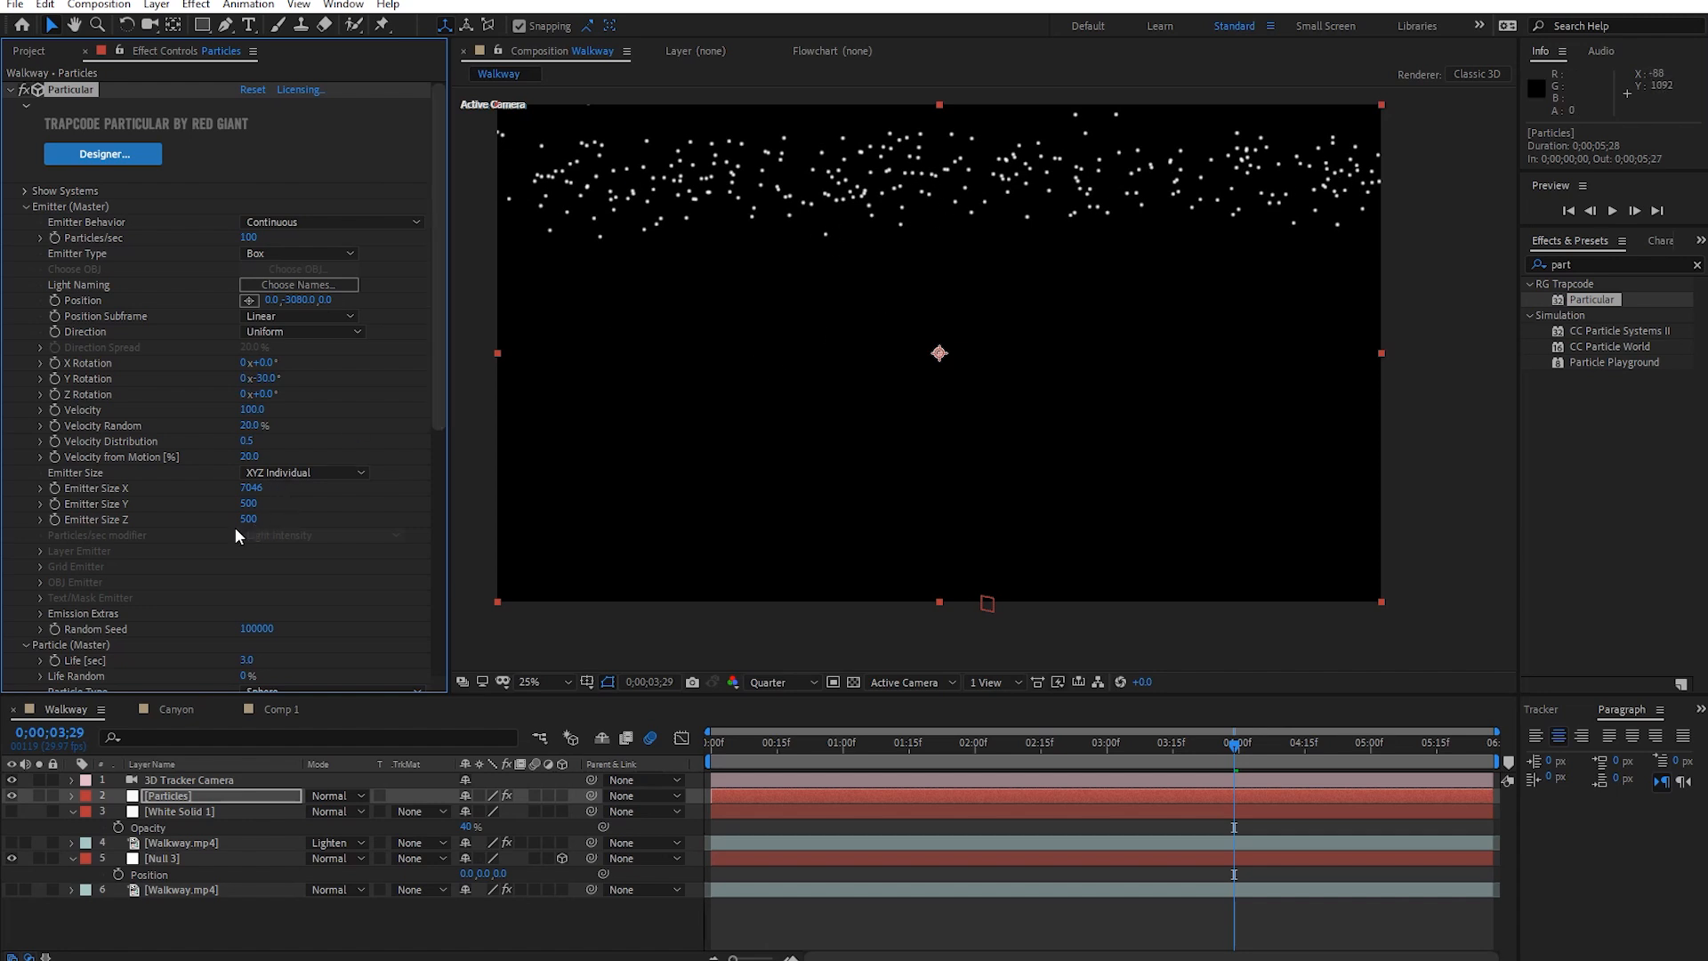
Set the emitter's X size to 5681 and Z size to 6120, and preview the particles from 0;00;00;25.
left_click_drag(251, 488, 733, 464)
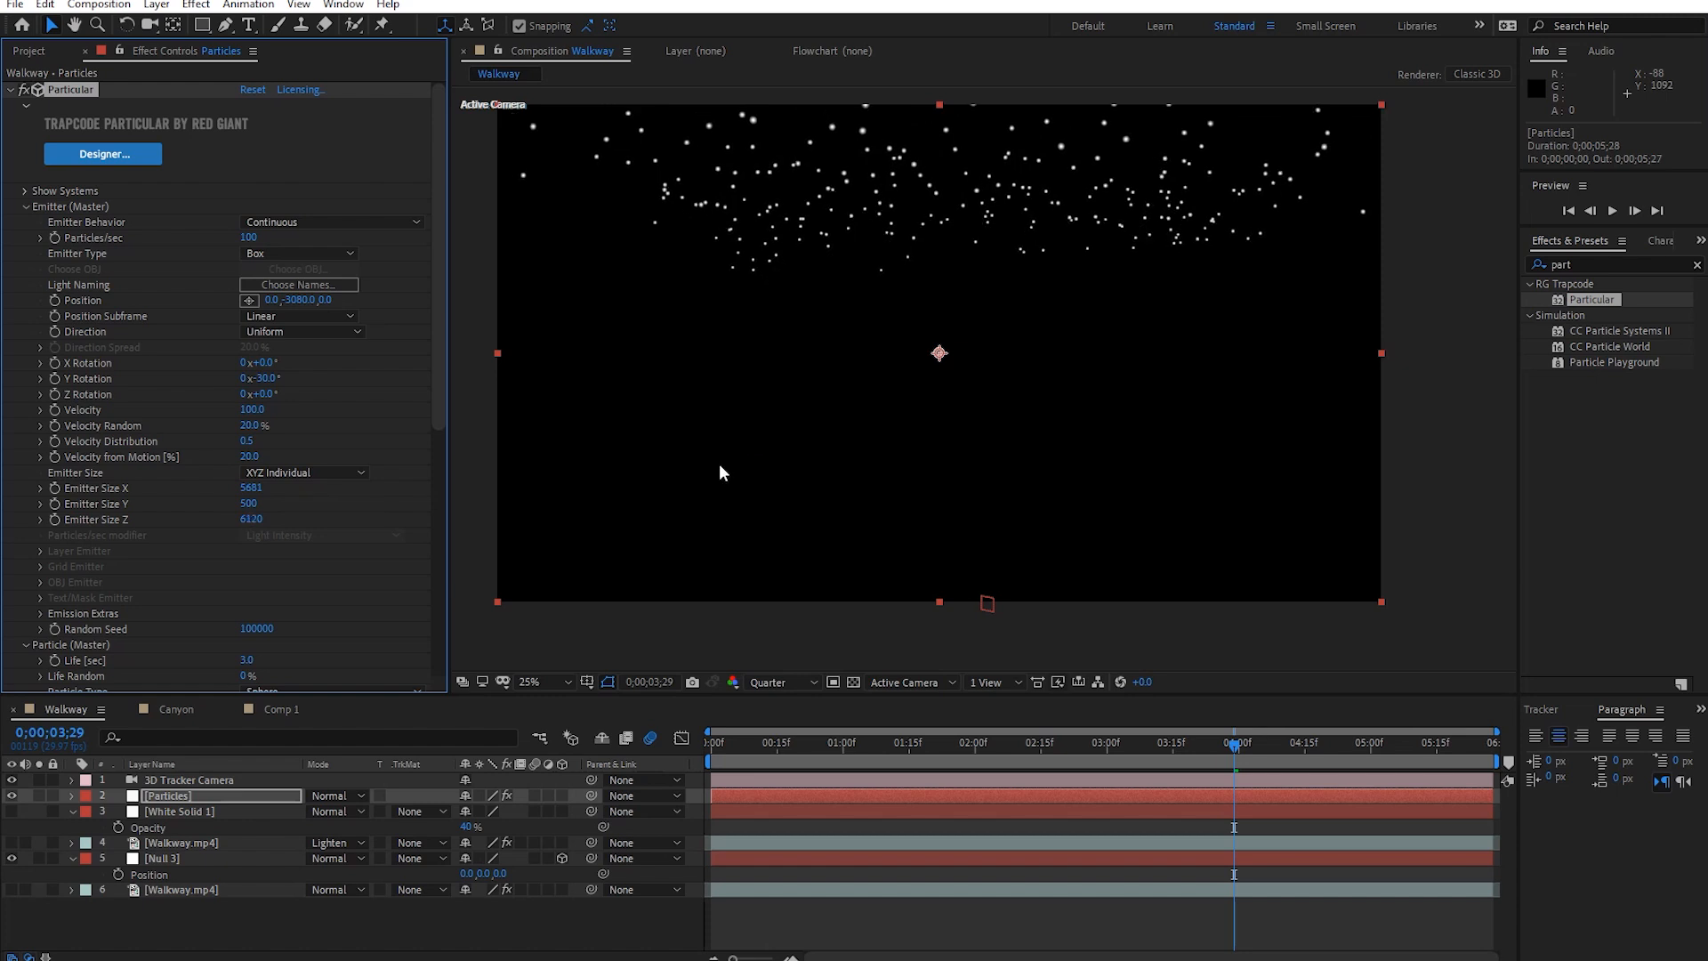
key("space")
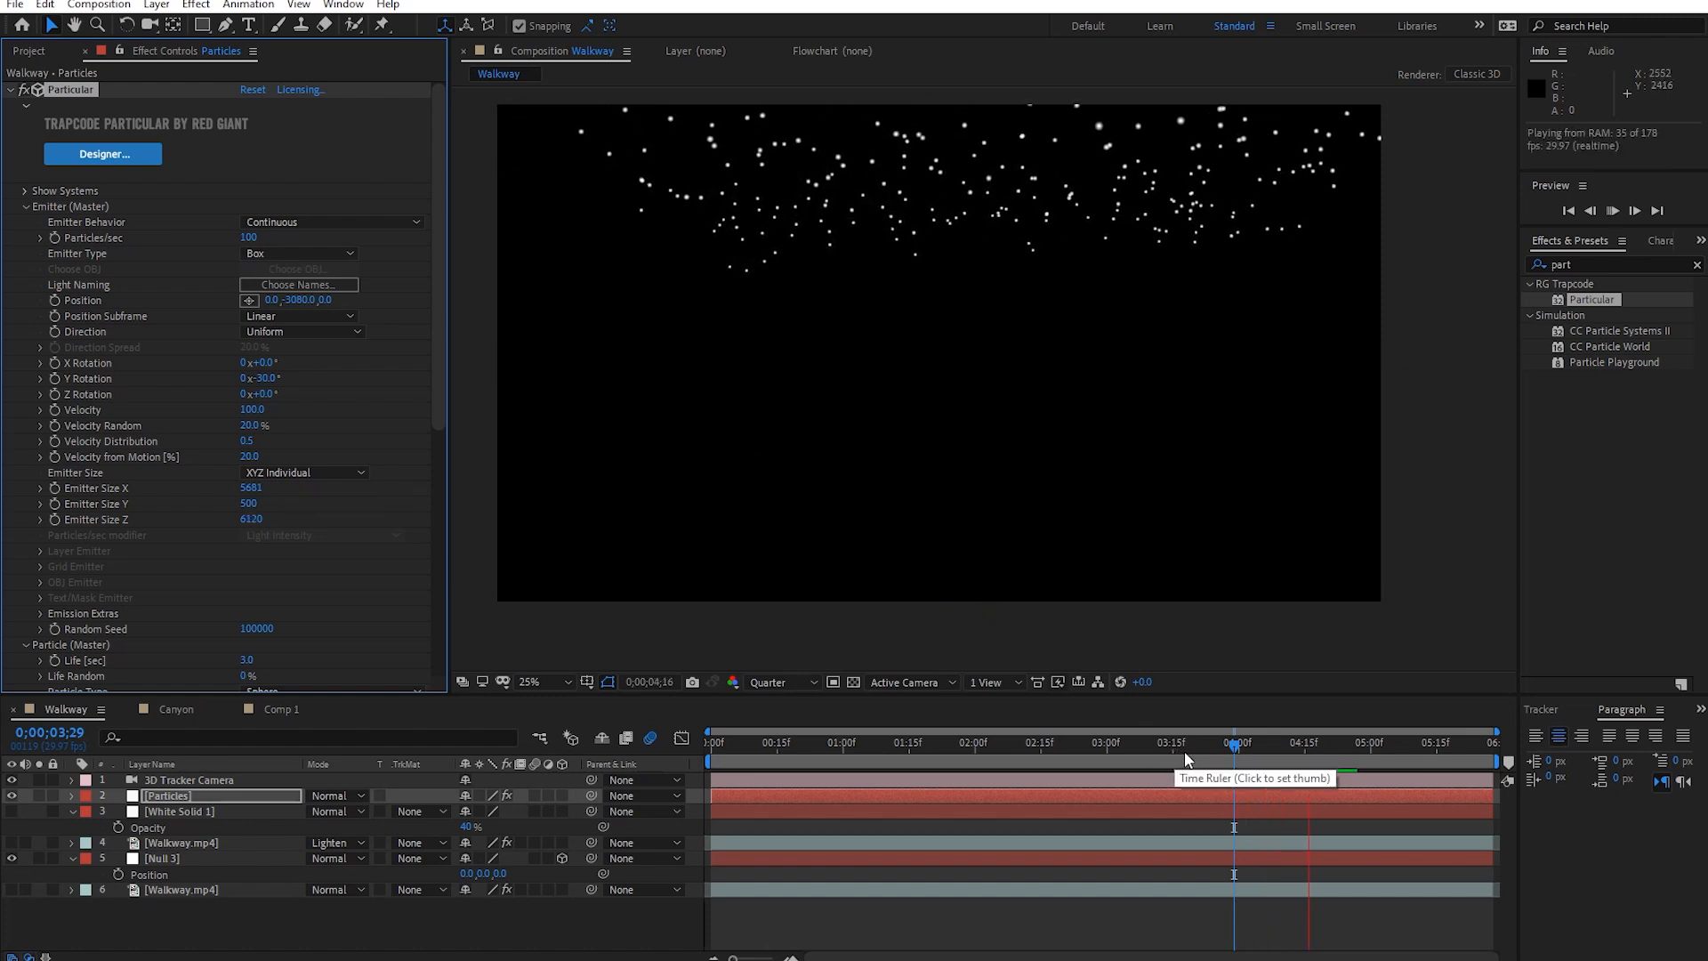
left_click_drag(1176, 747, 821, 762)
key("space")
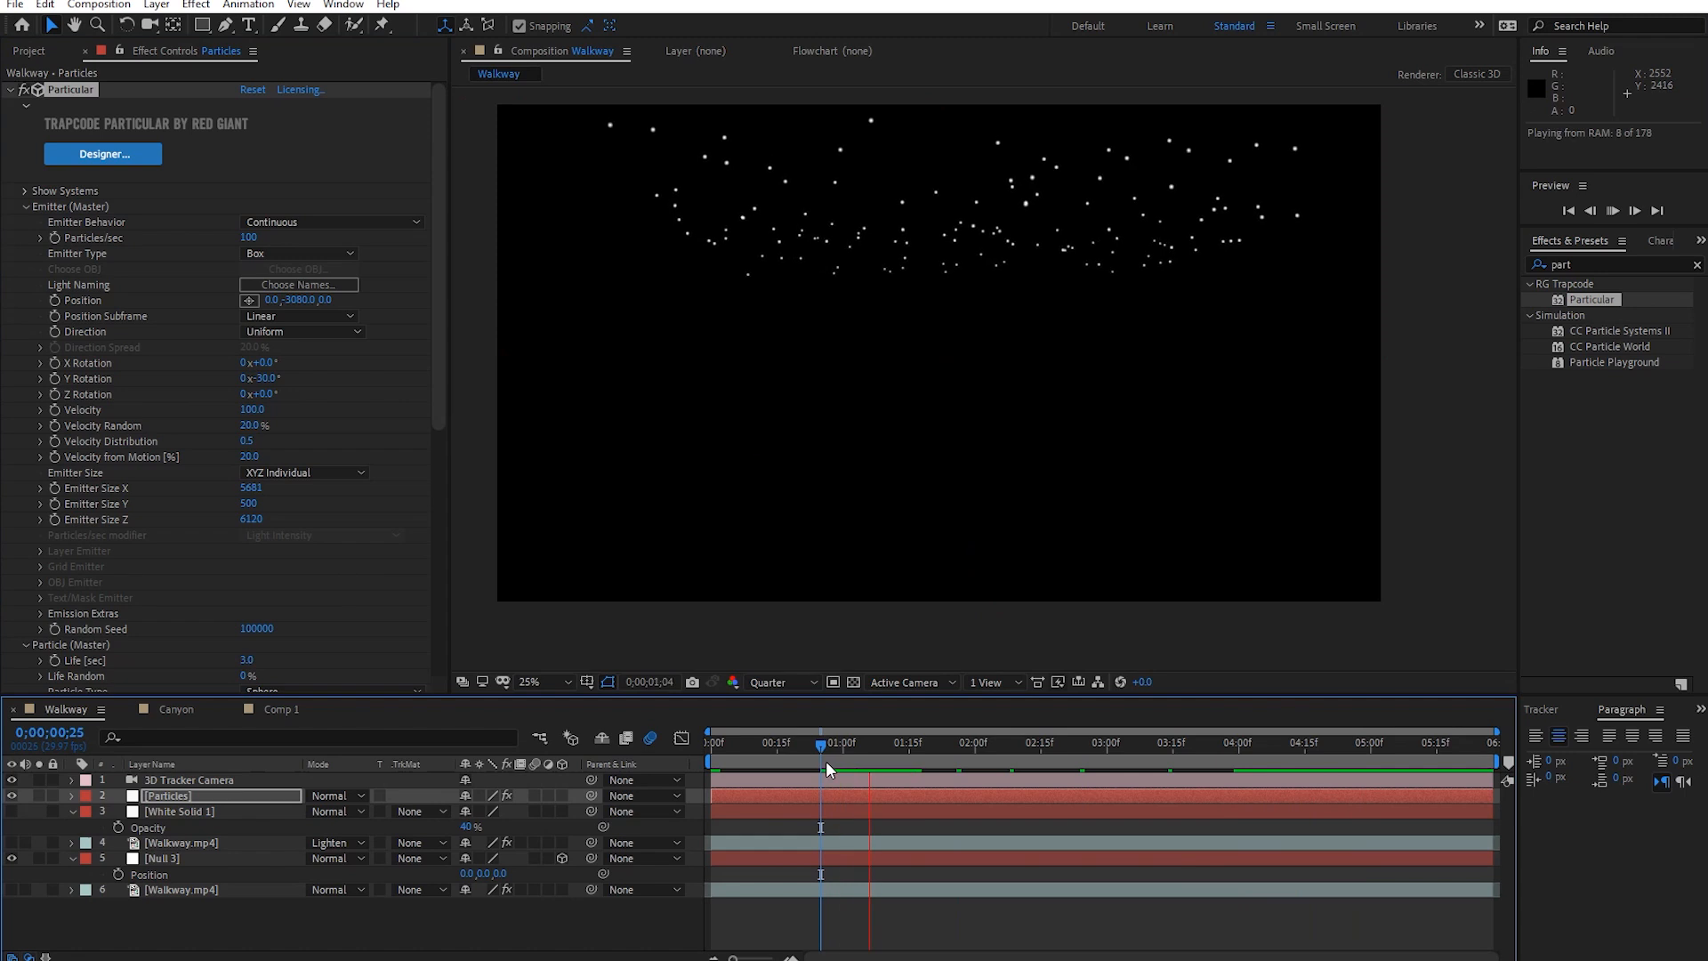
key("space")
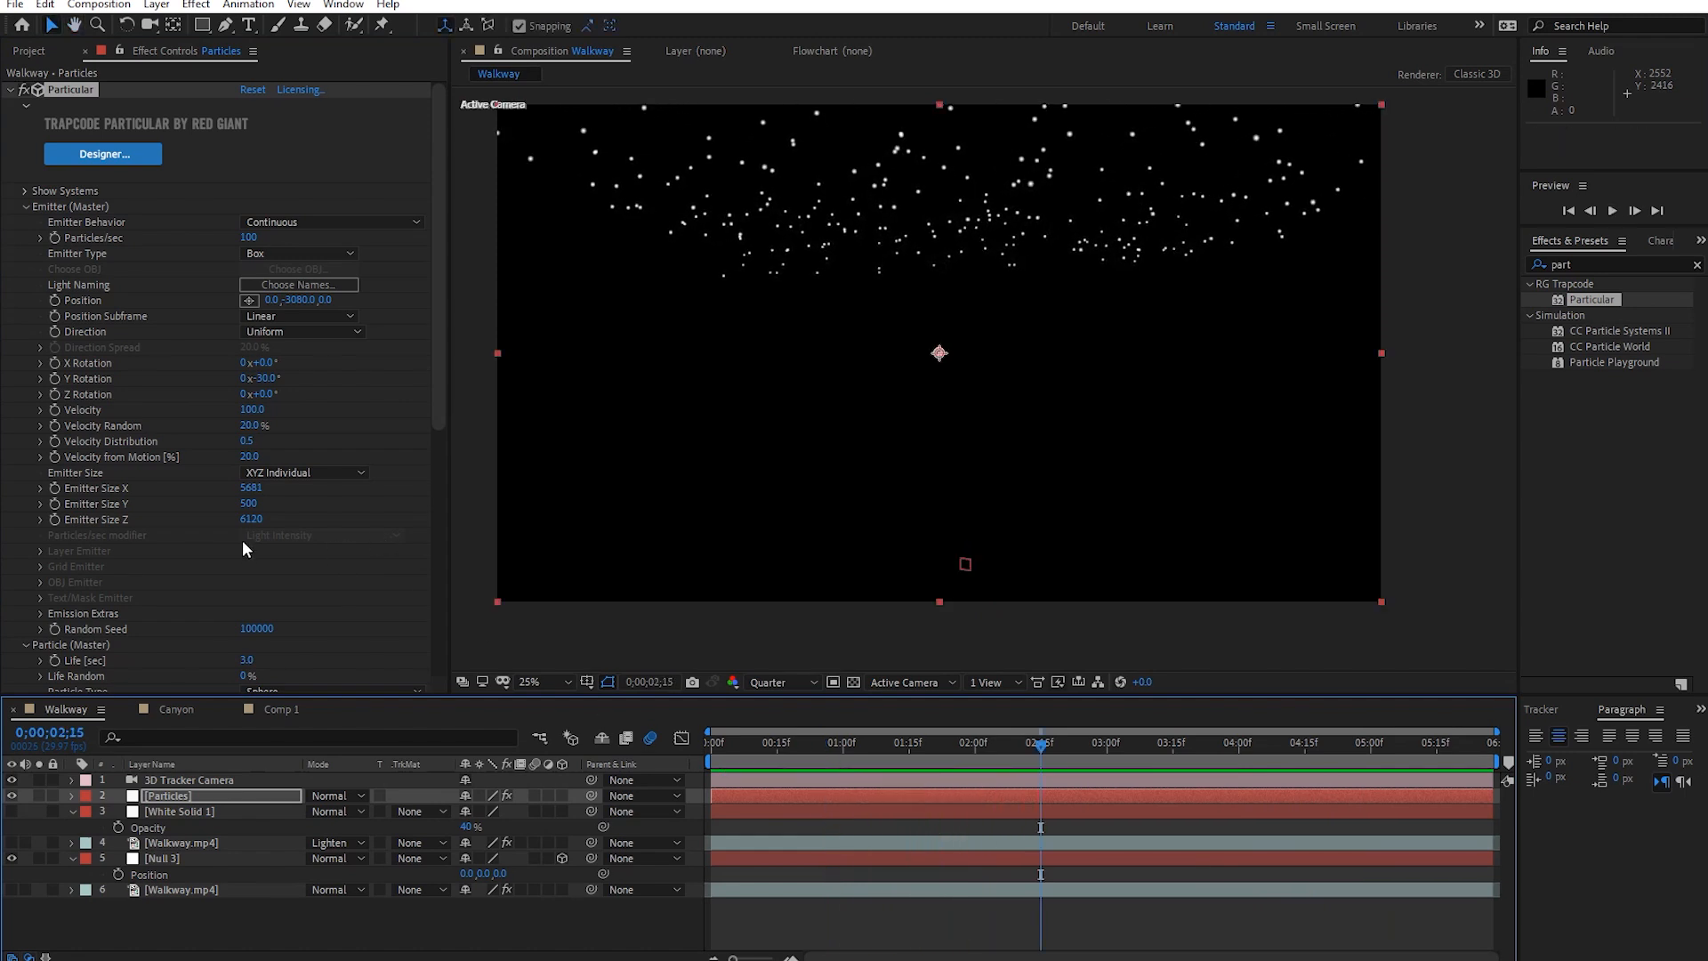
Set the particle physics gravity to 170, play the animation and scrub to 0;00;03;17 to check the fall.
scroll(174, 534, "down", 10)
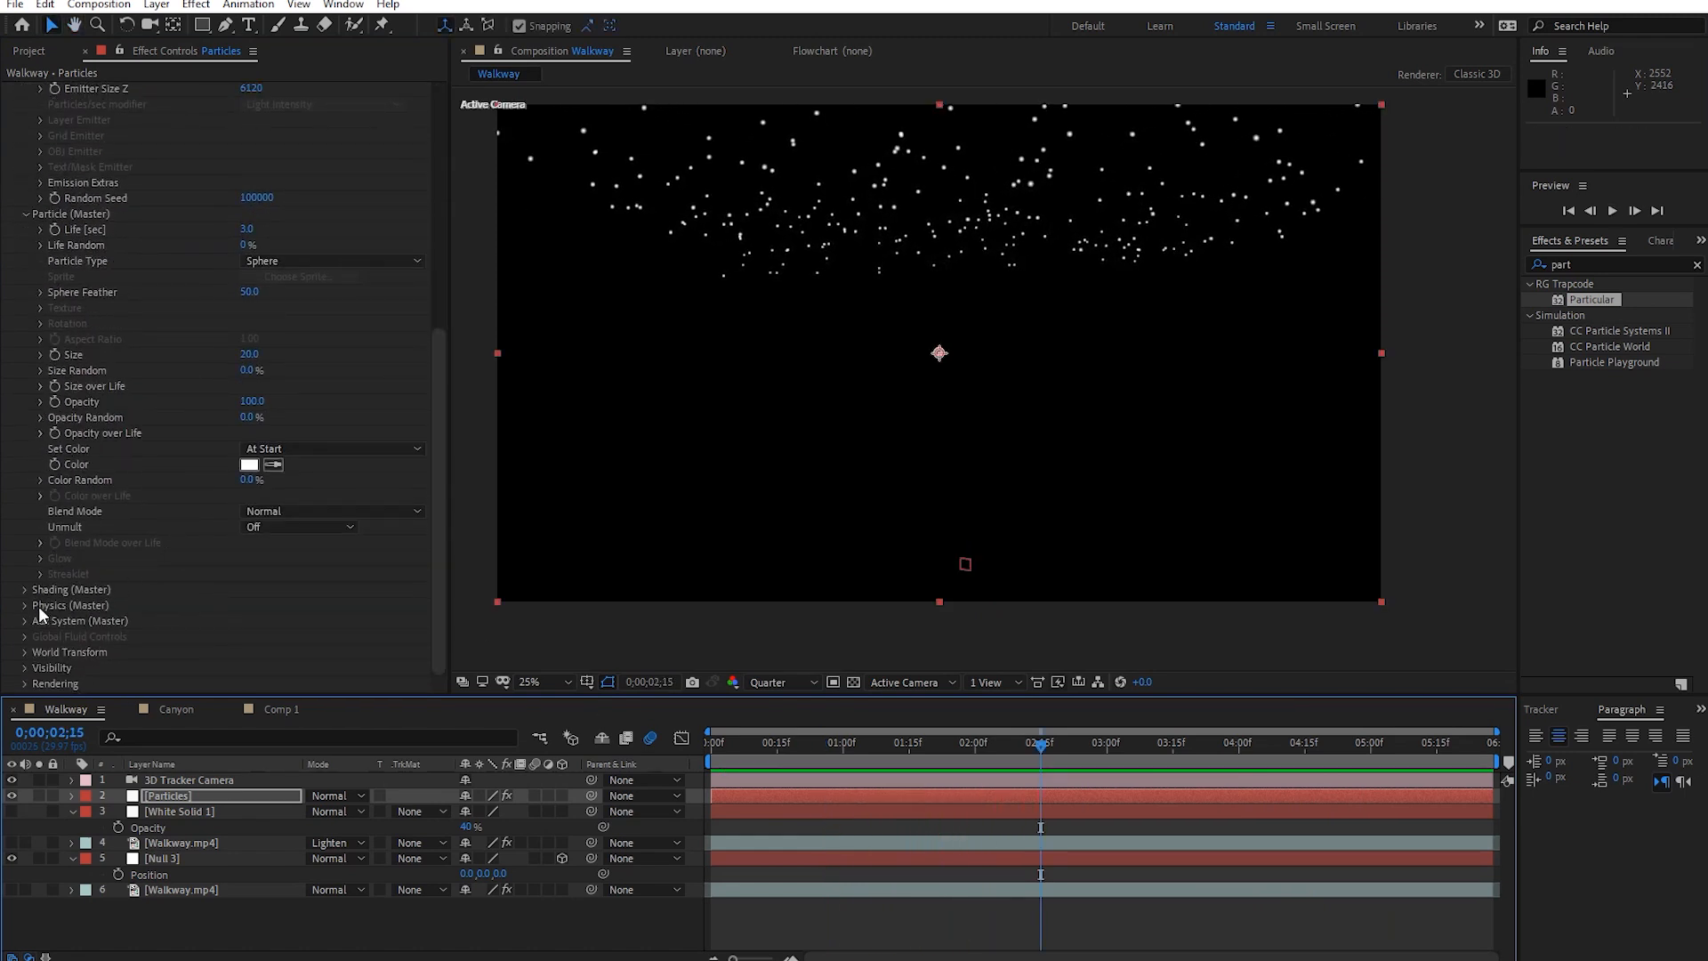
left_click(25, 605)
scroll(192, 618, "down", 3)
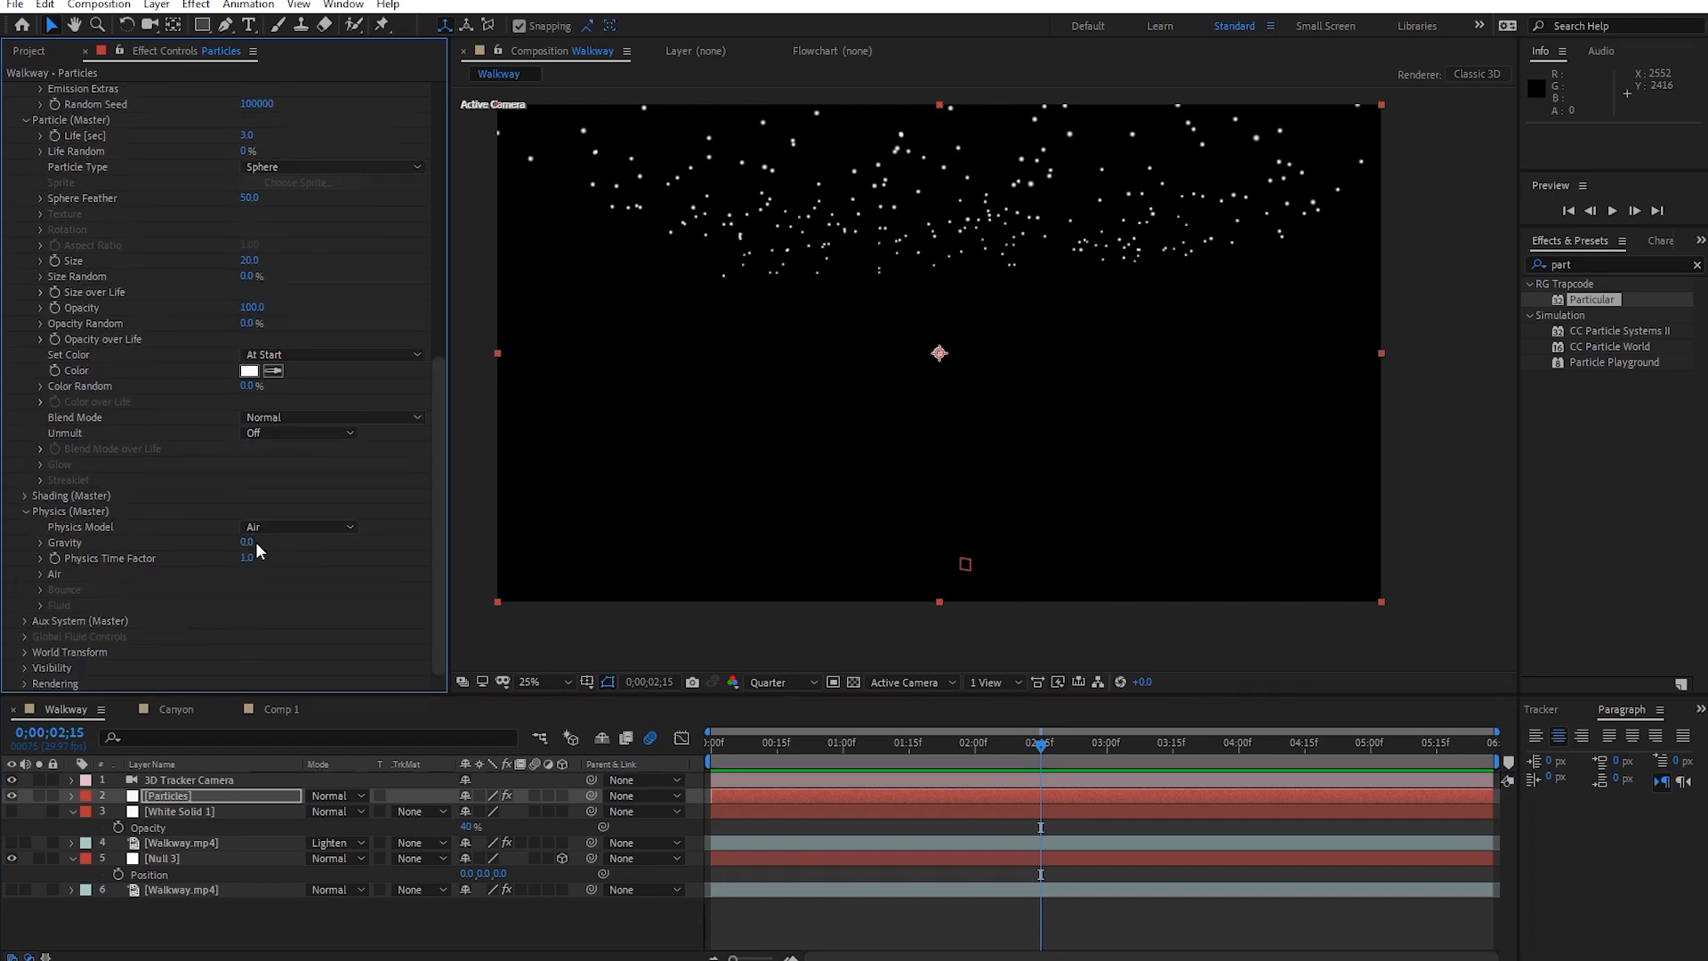
left_click_drag(245, 541, 277, 559)
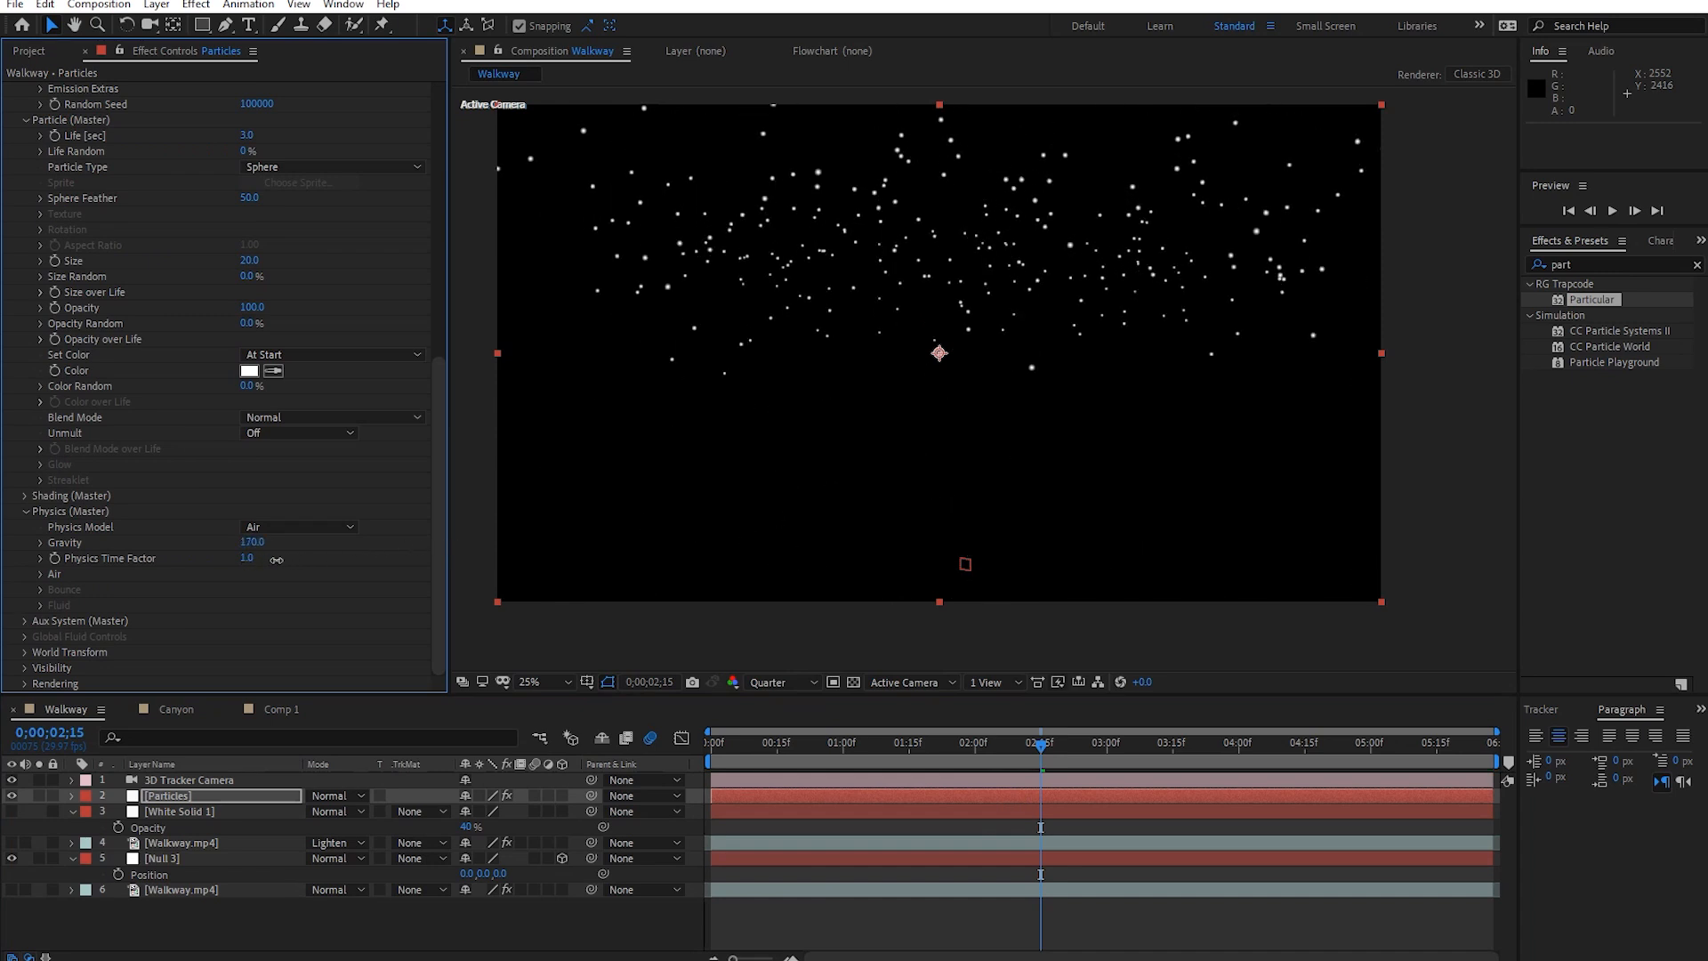
key("space")
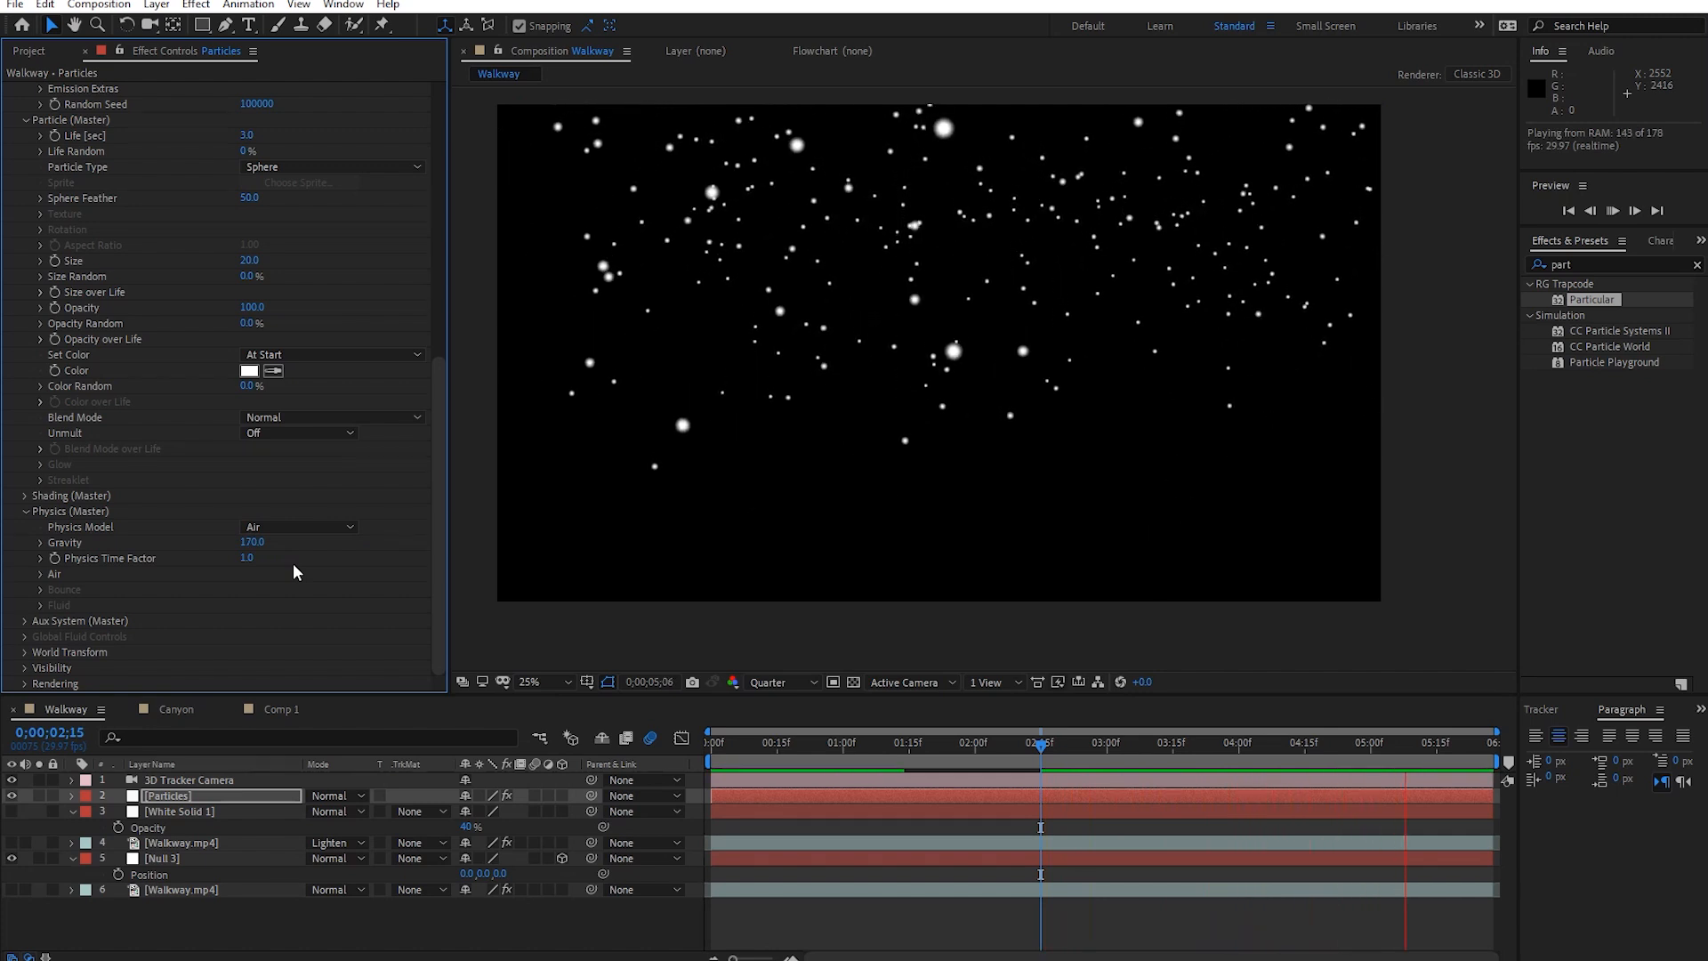
key("space")
left_click(853, 728)
left_click_drag(949, 747, 1181, 752)
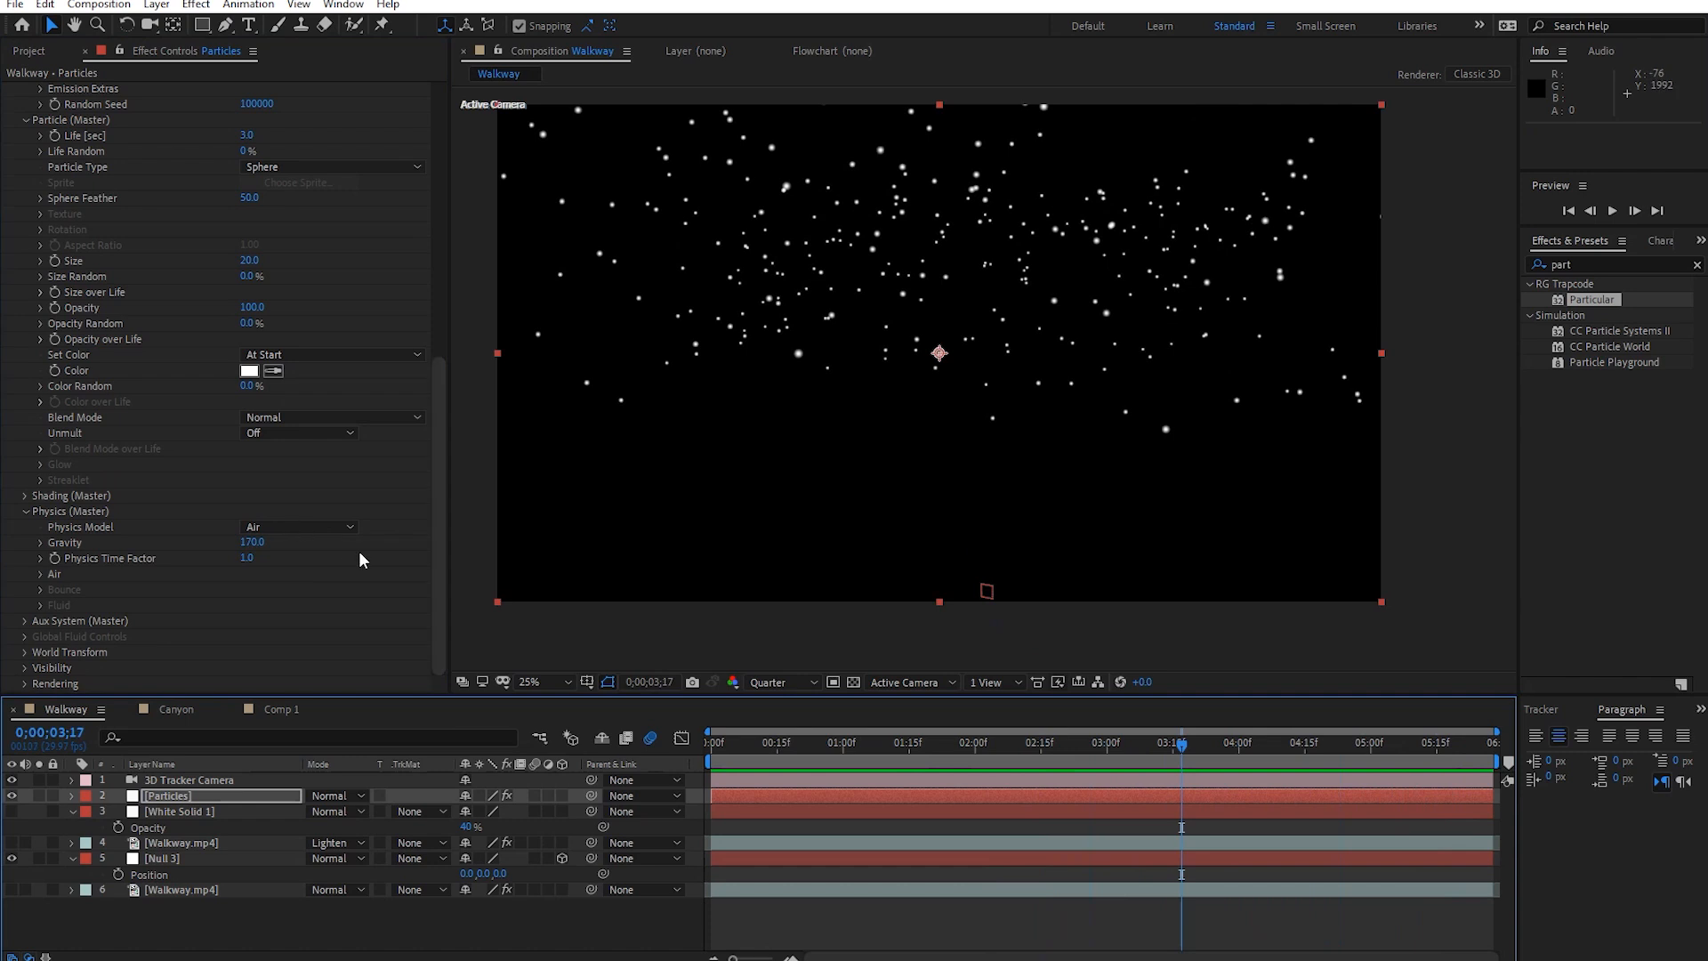
Set the particle life to 10 seconds, preview the fall and scrub to 0;00;00;24.
left_click(250, 135)
type("10")
key("Return")
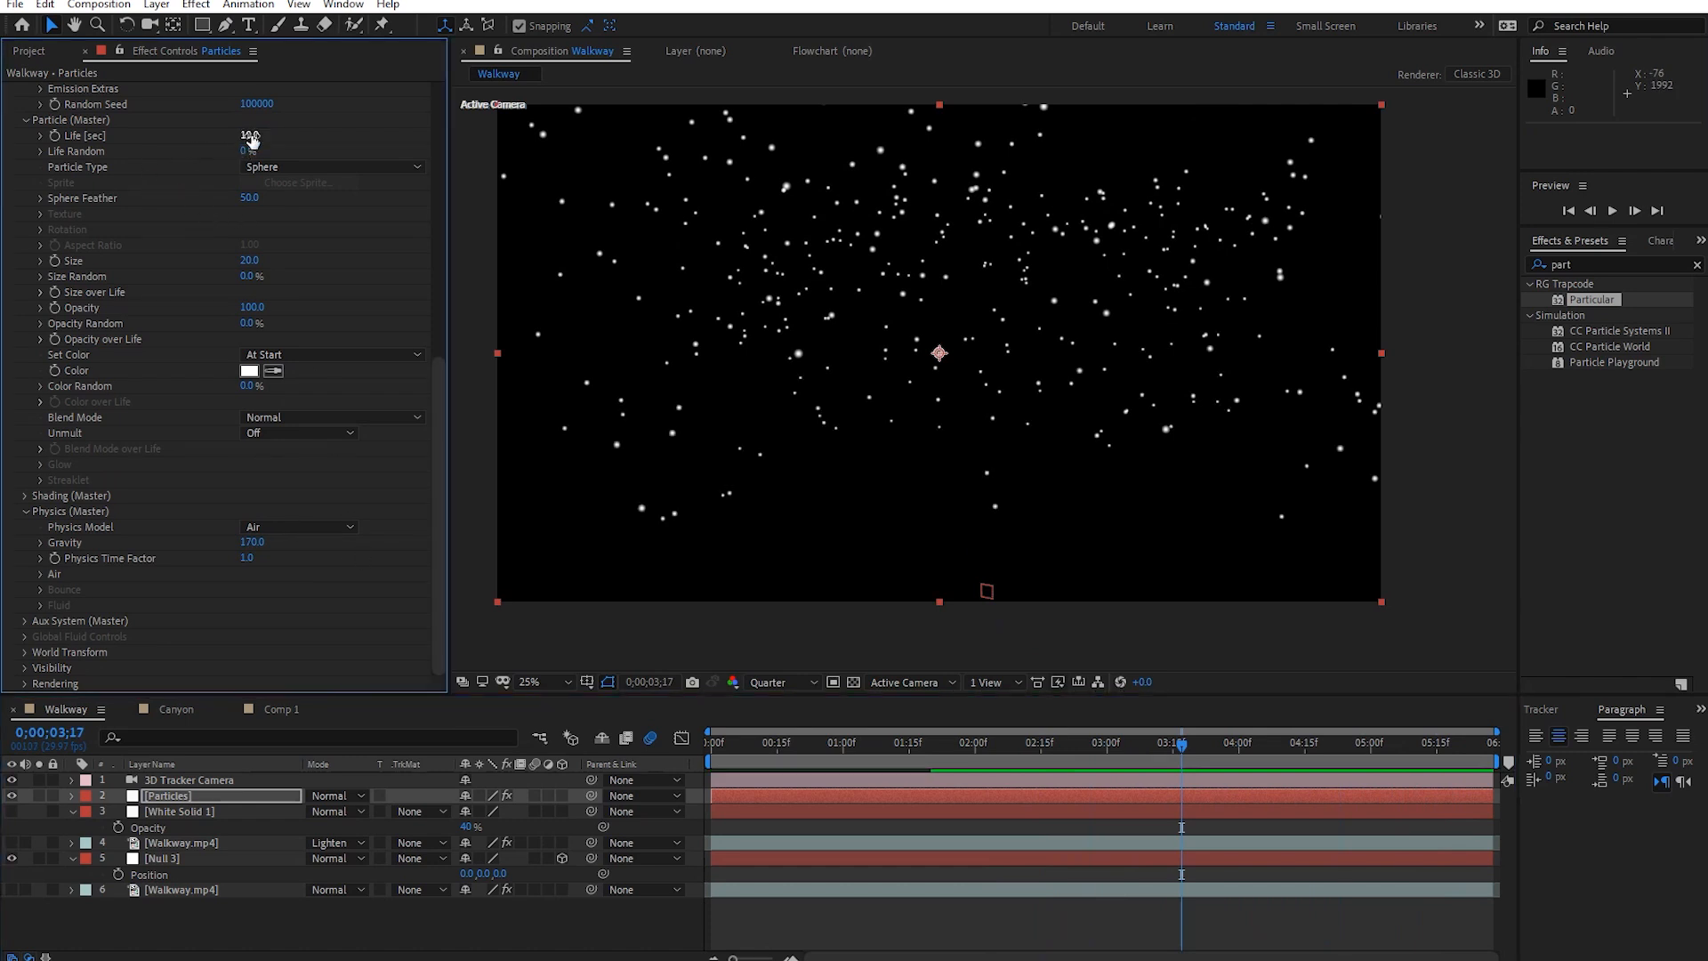
key("space")
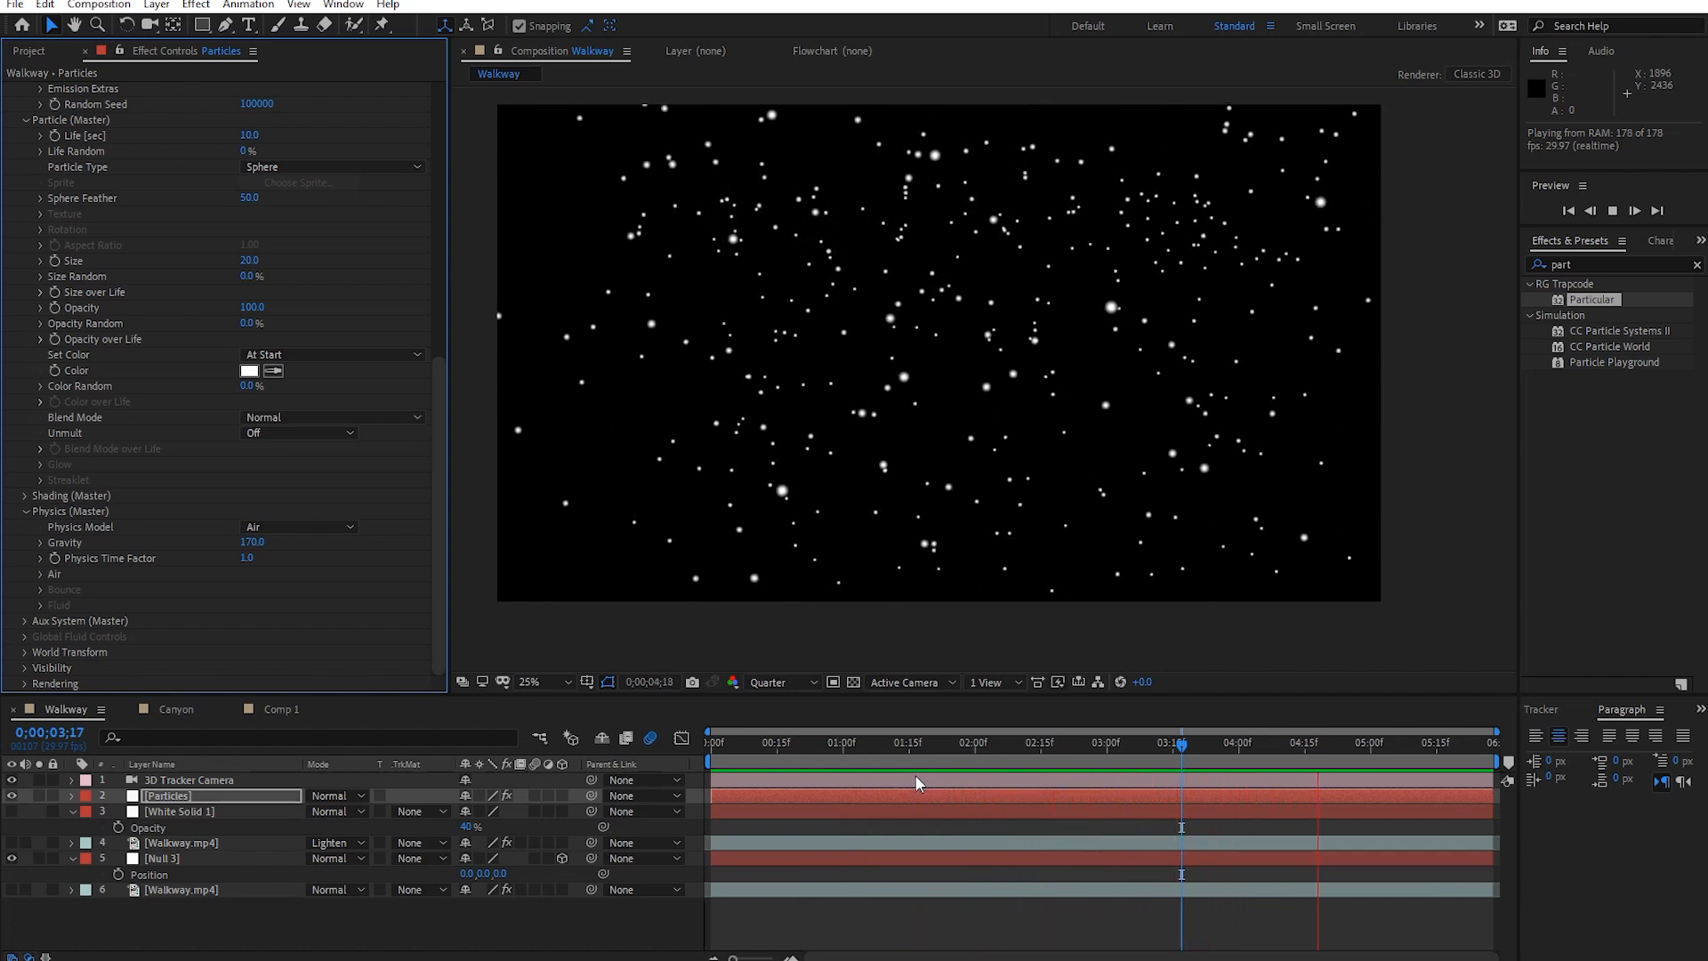
key("space")
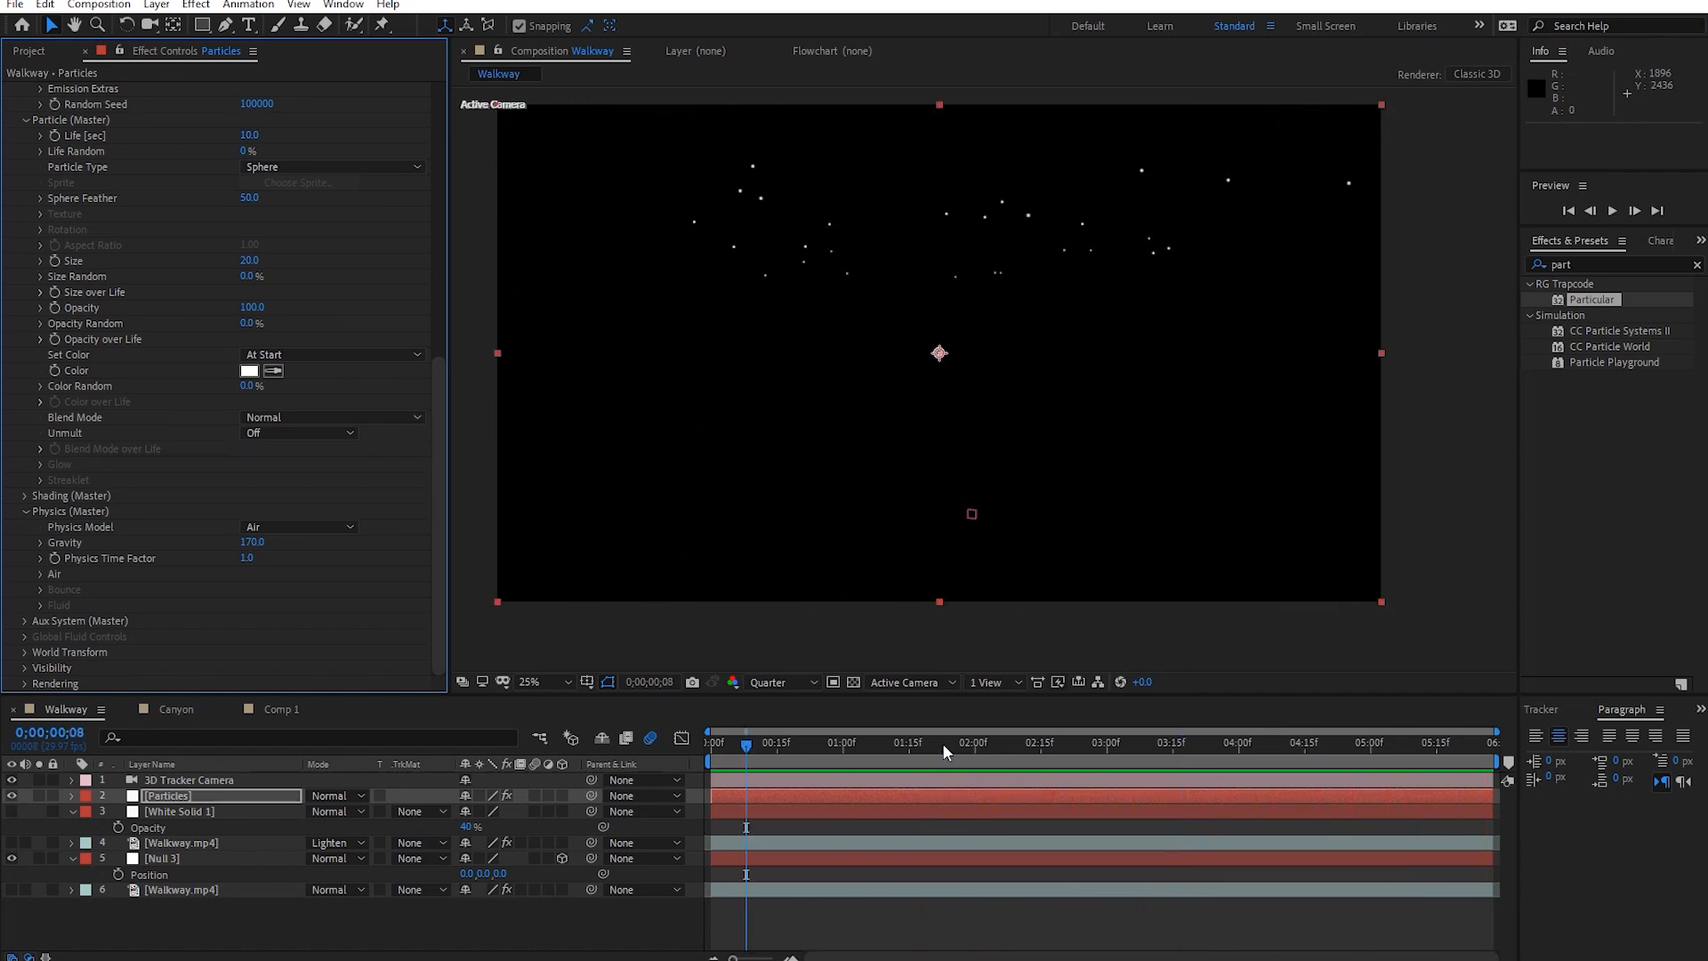
left_click_drag(758, 745, 816, 760)
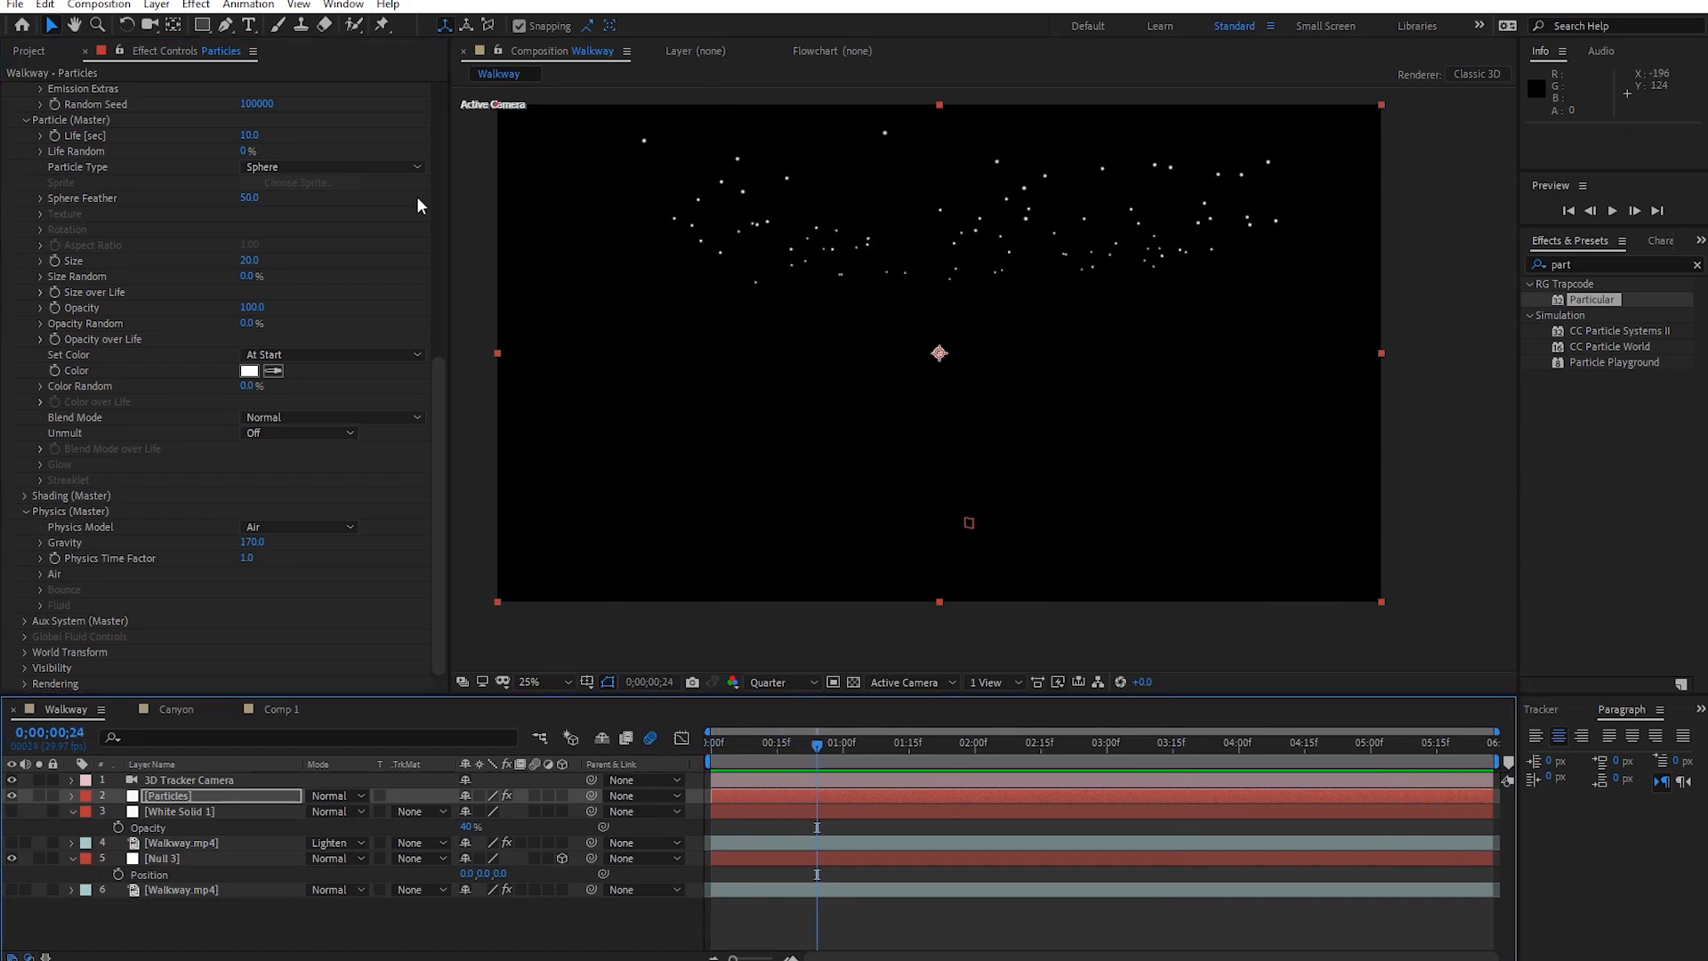
Raise the emitter's Y position to -5680, preview the particles and return to the first frame.
scroll(399, 255, "up", 1)
scroll(297, 271, "up", 10)
left_click_drag(294, 300, 65, 287)
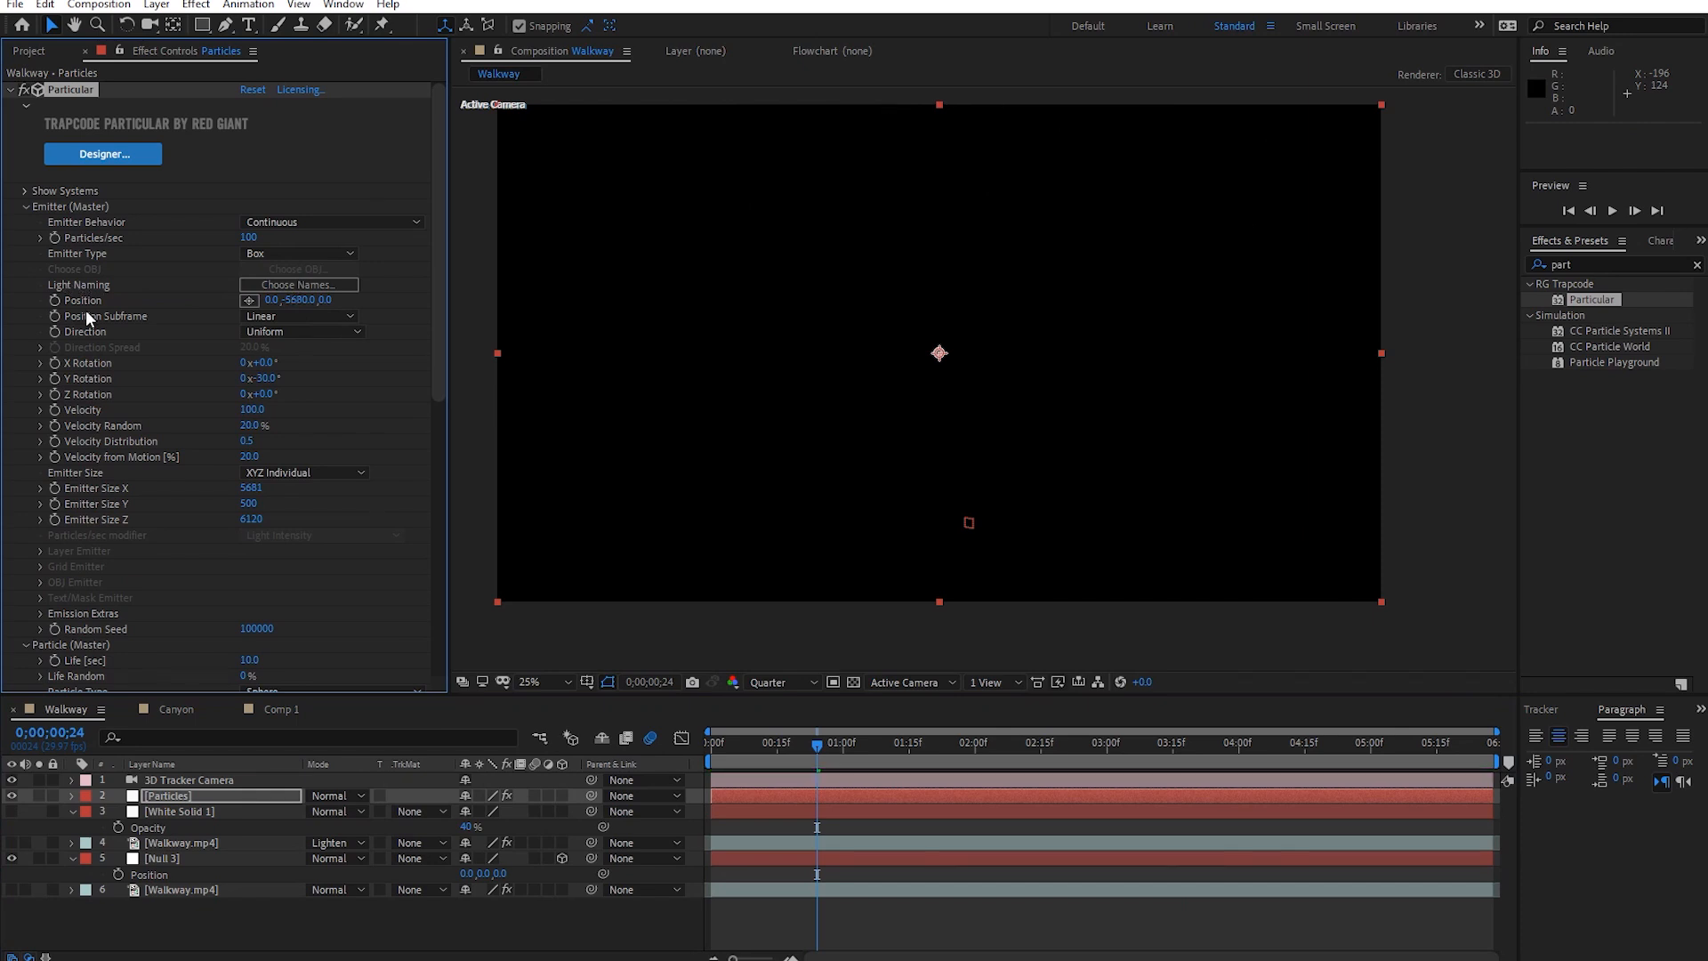
key("space")
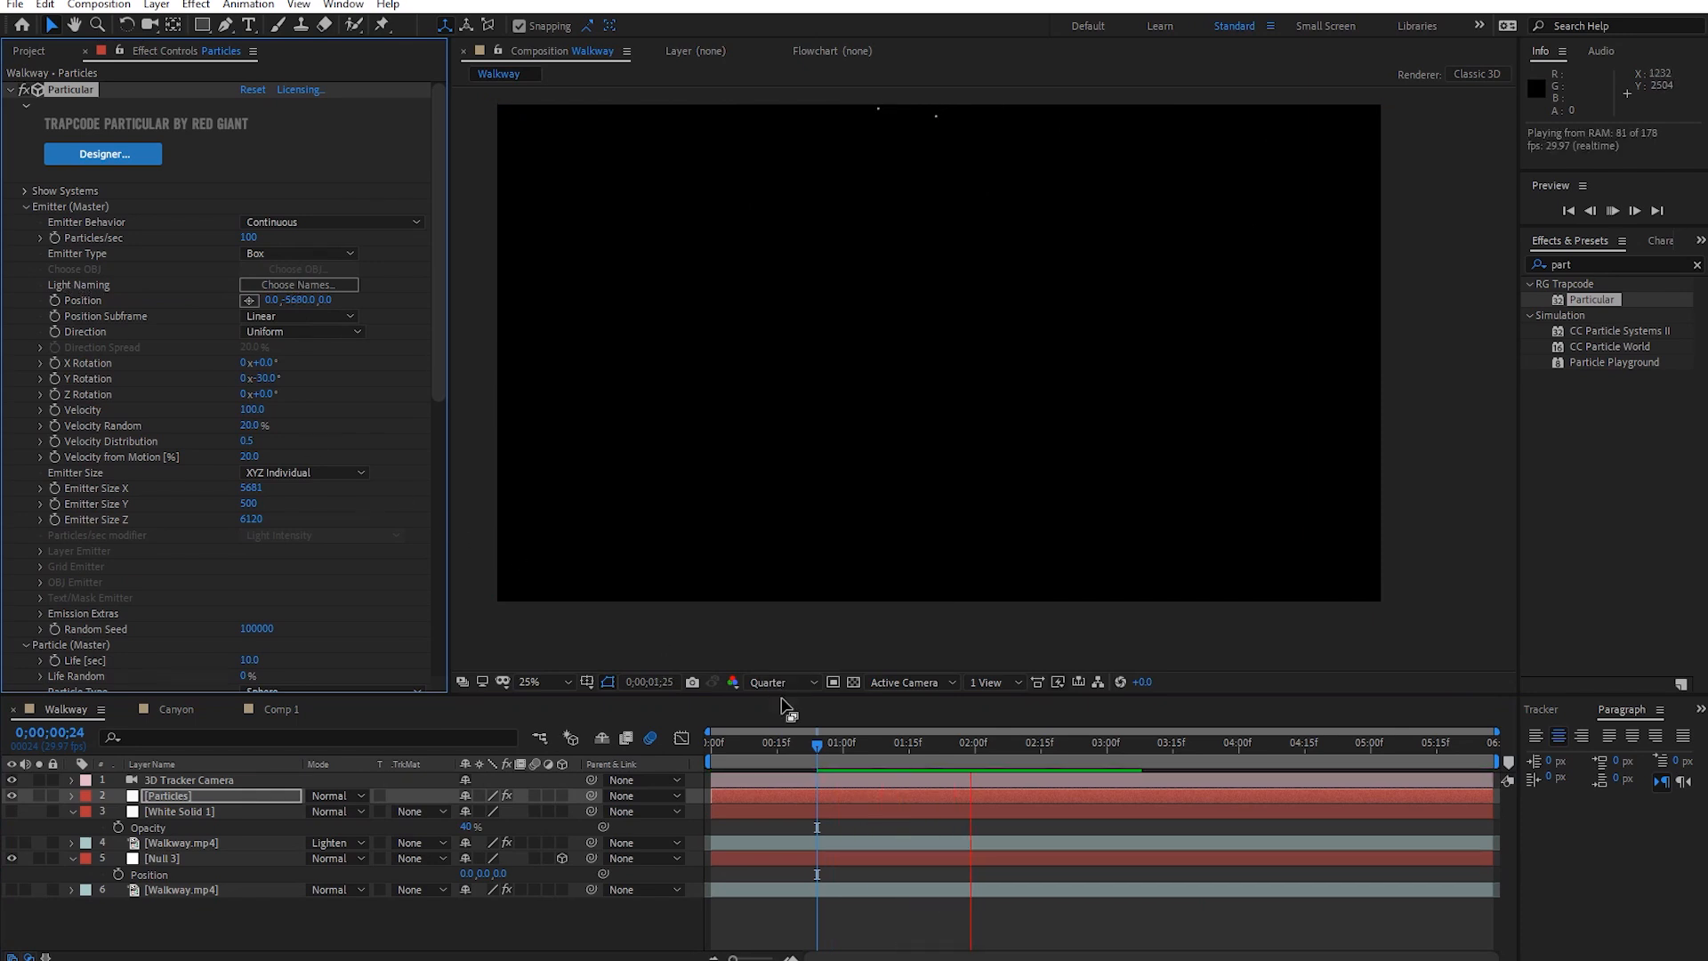
key("space")
left_click_drag(1014, 745, 651, 851)
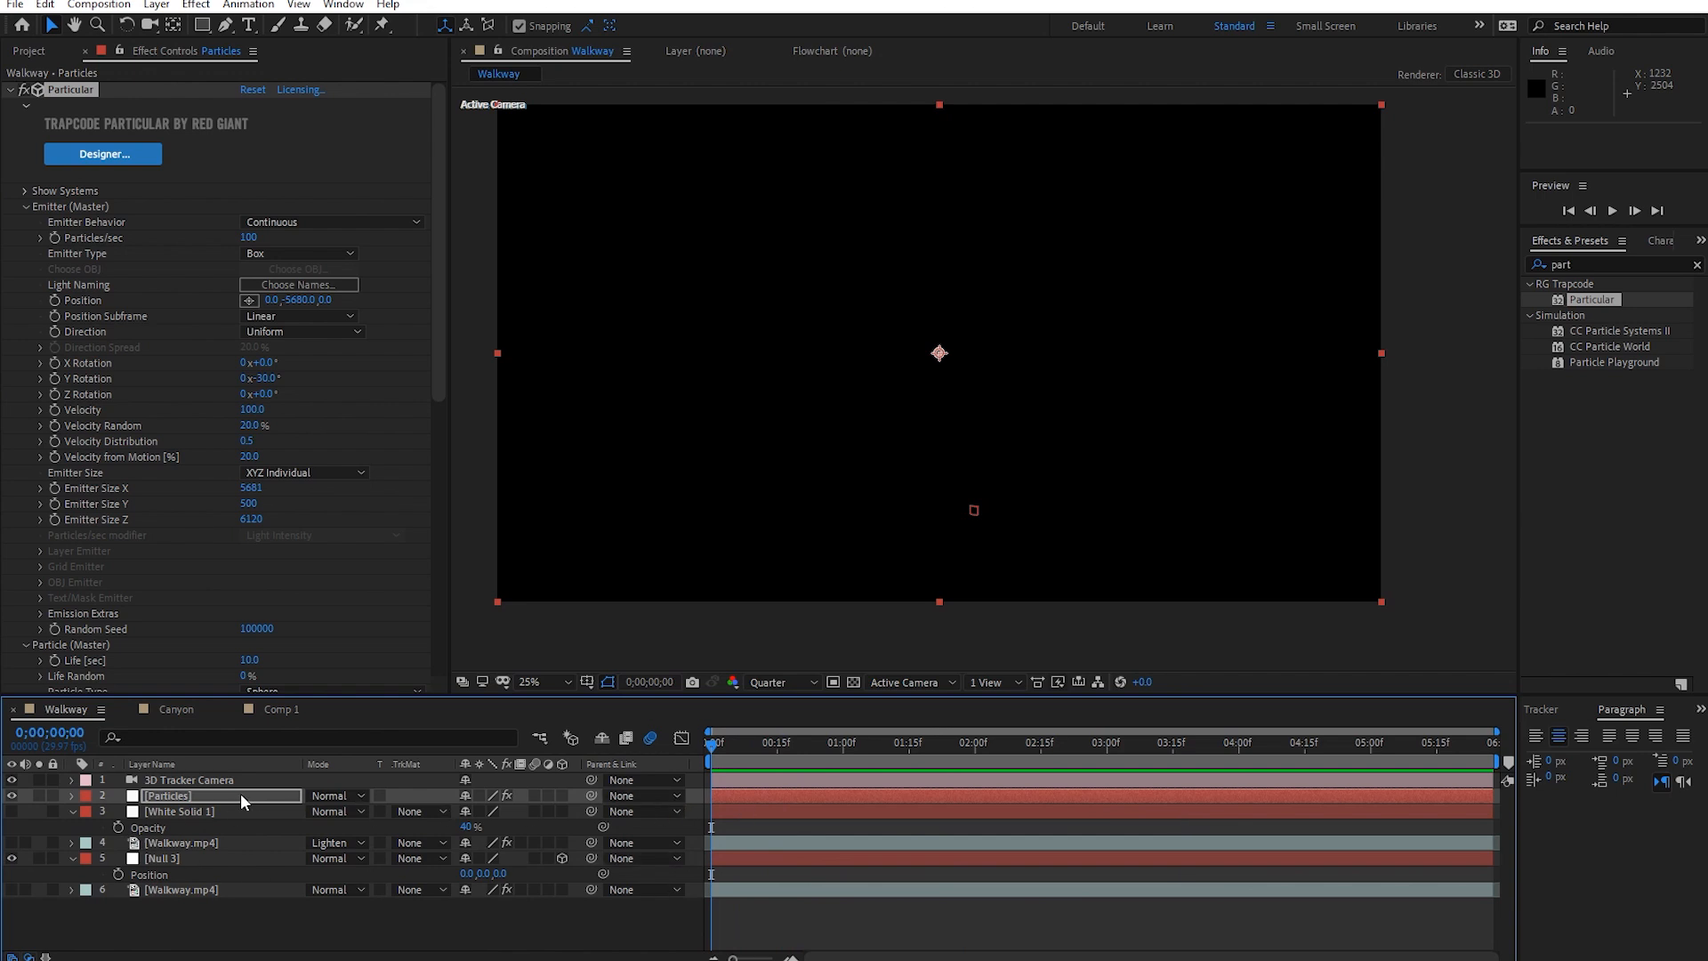
Shift the Particles layer to start before the composition, extend its end to the composition's end, and preview.
left_click(931, 790)
left_click_drag(1428, 799, 653, 841)
left_click_drag(717, 795, 1488, 801)
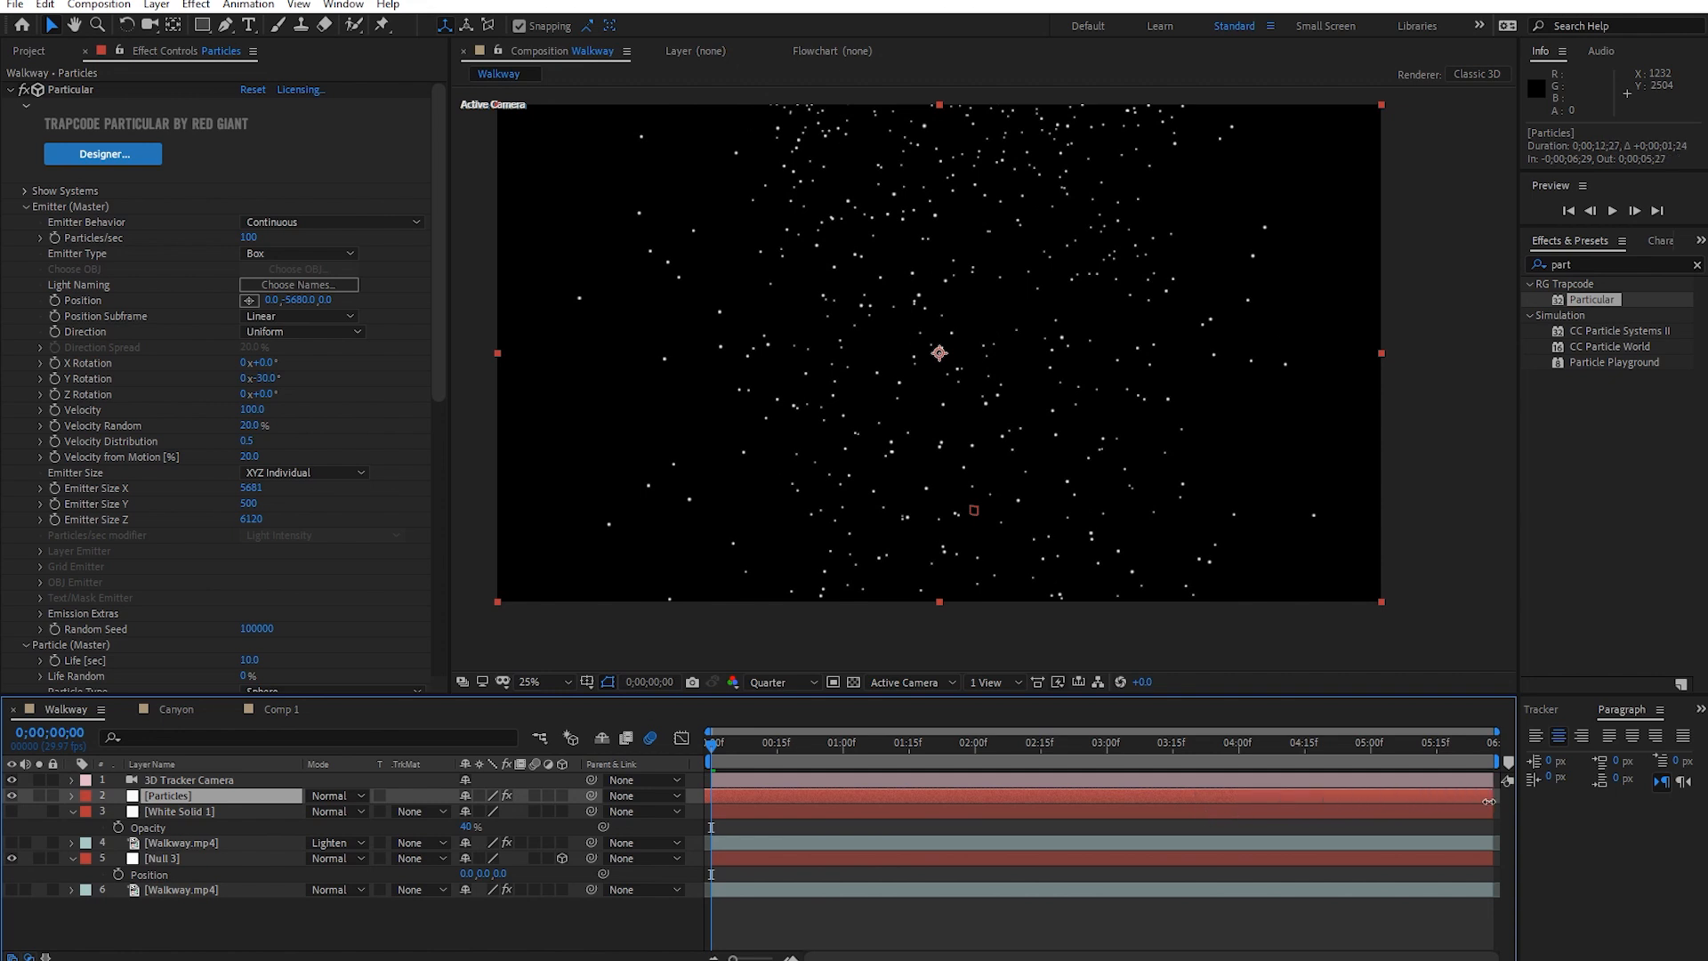
left_click(1213, 898)
key("space")
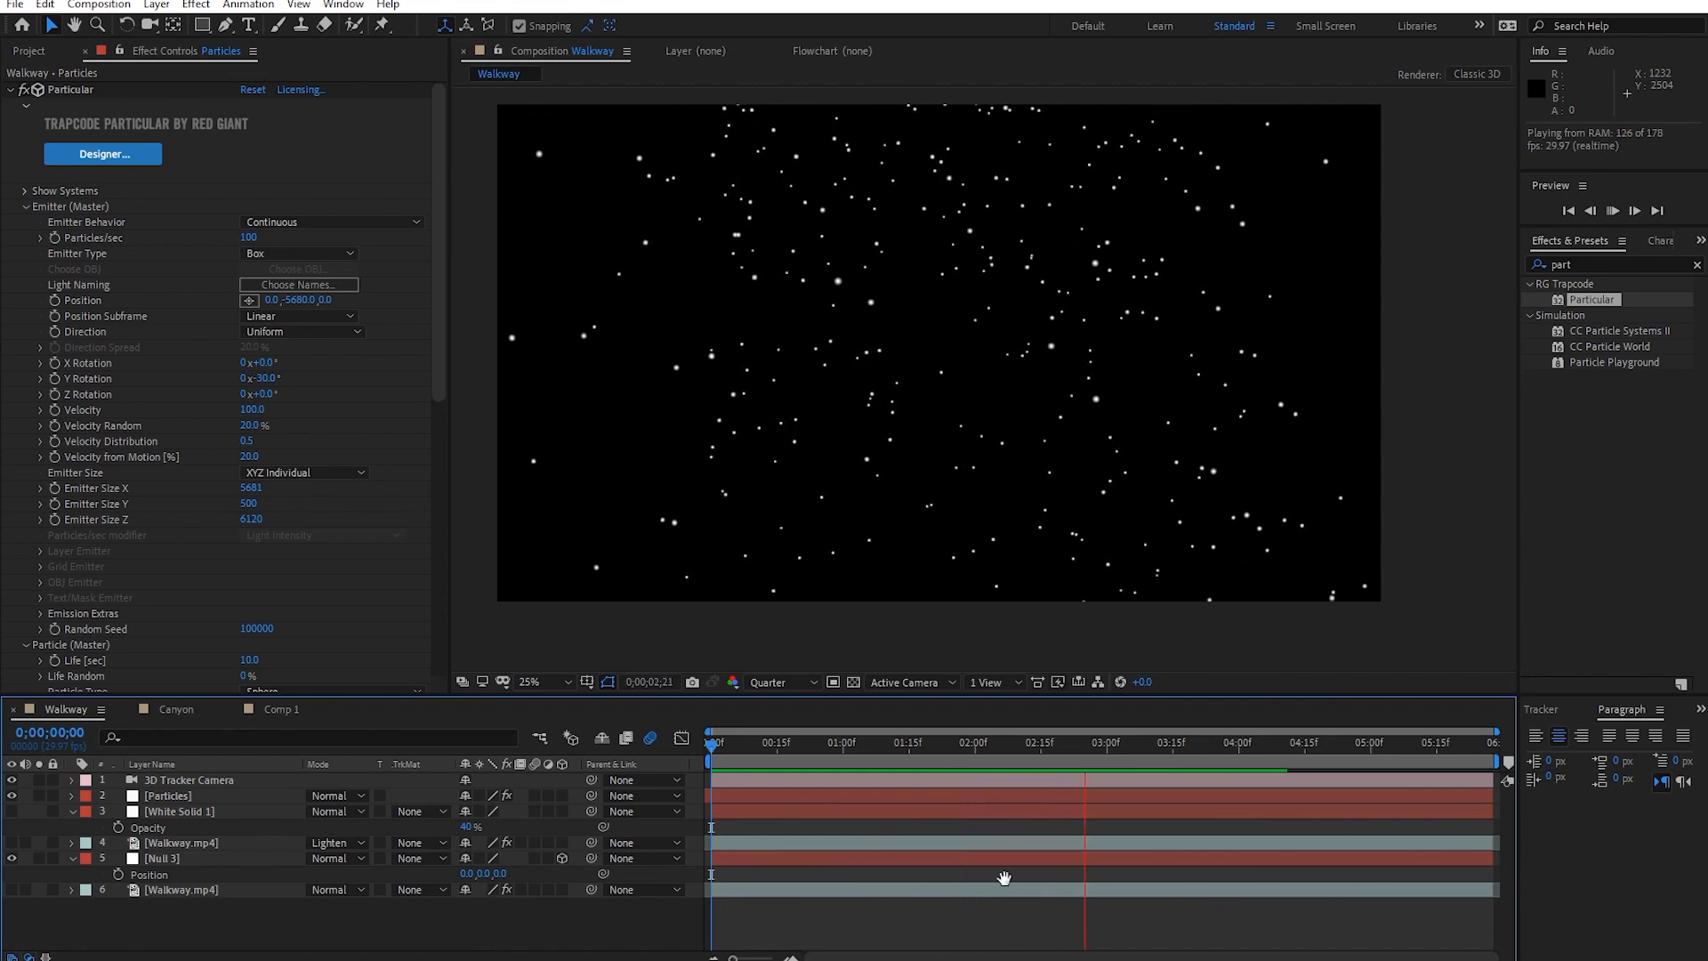
key("space")
Show the Normal-mode Walkway.mp4 layer and preview the falling particles over the footage, scrubbing to 0;00;03;28.
left_click(11, 890)
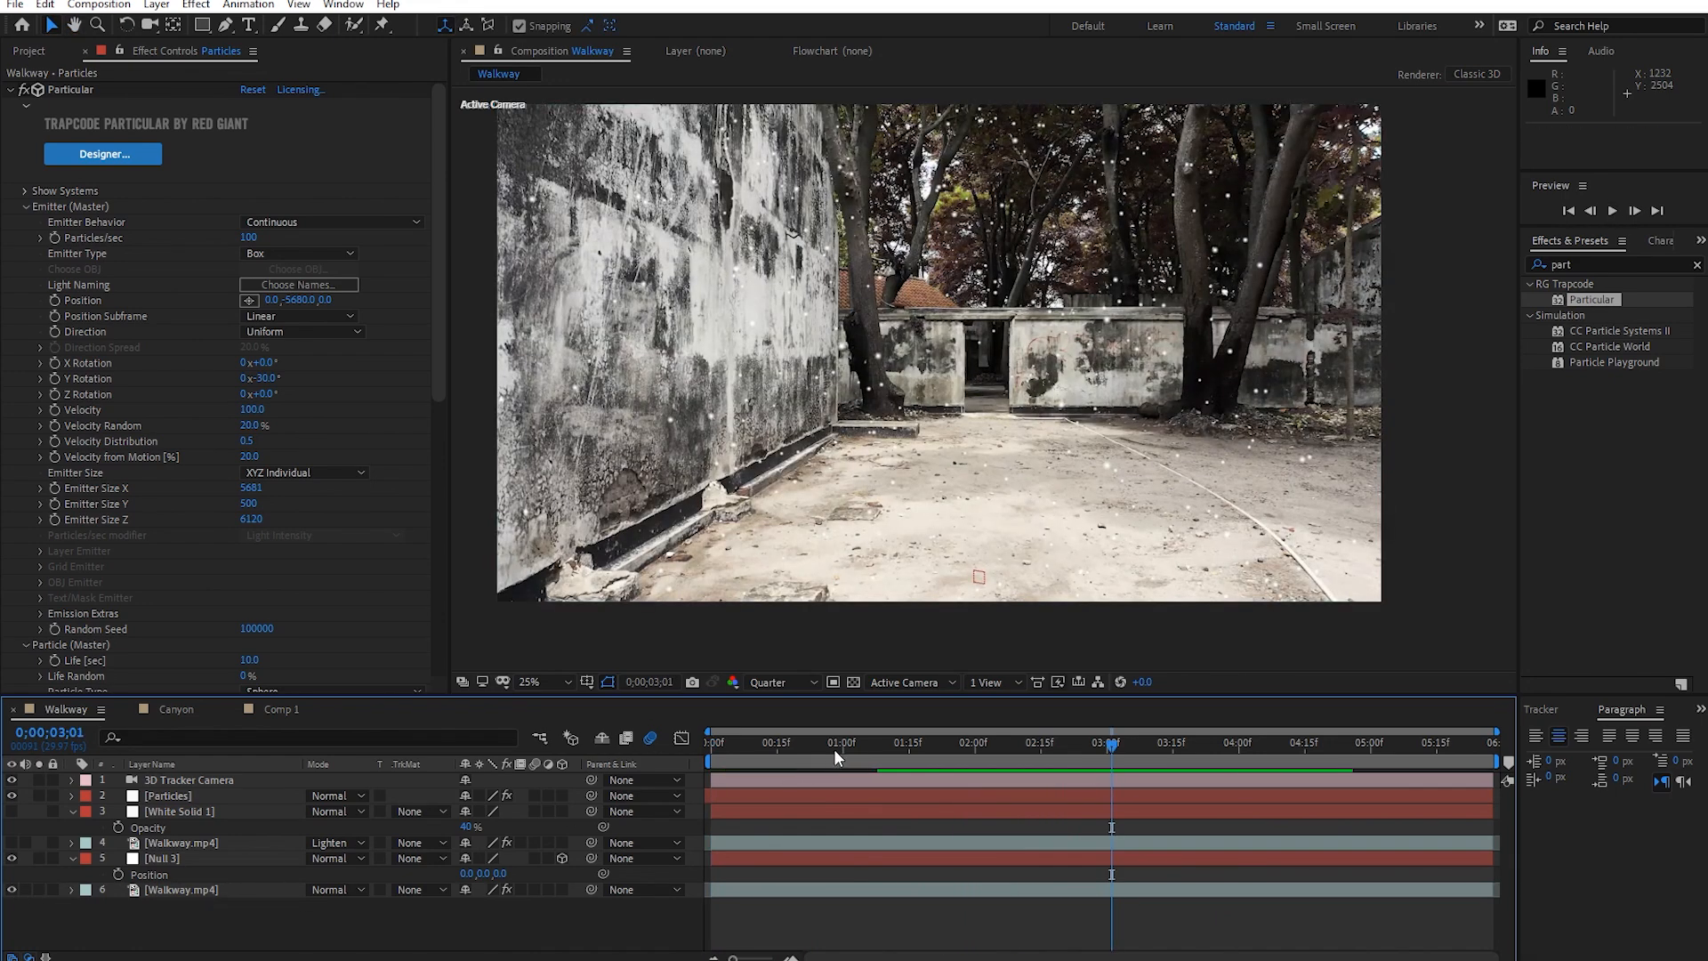
left_click_drag(834, 749, 687, 750)
key("space")
left_click_drag(999, 767, 1231, 765)
Apply Levels to the Normal-mode Walkway.mp4 layer, set Output White to 73 and return to the first frame.
left_click(222, 888)
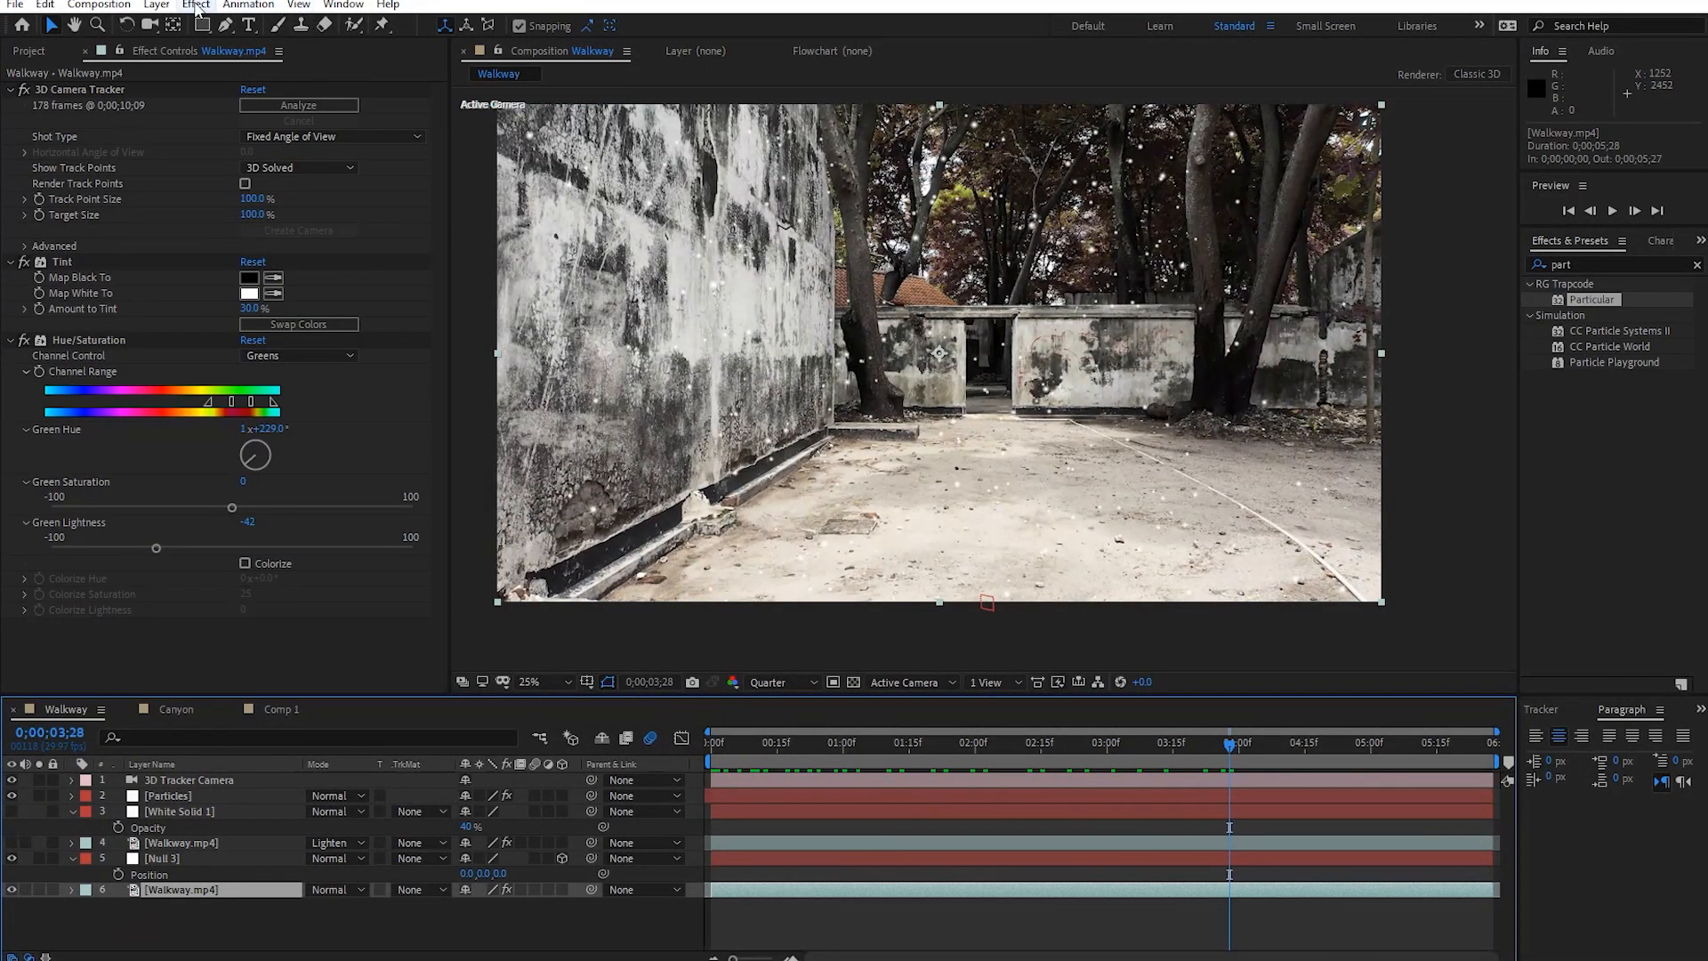
left_click(210, 6)
mouse_move(266, 213)
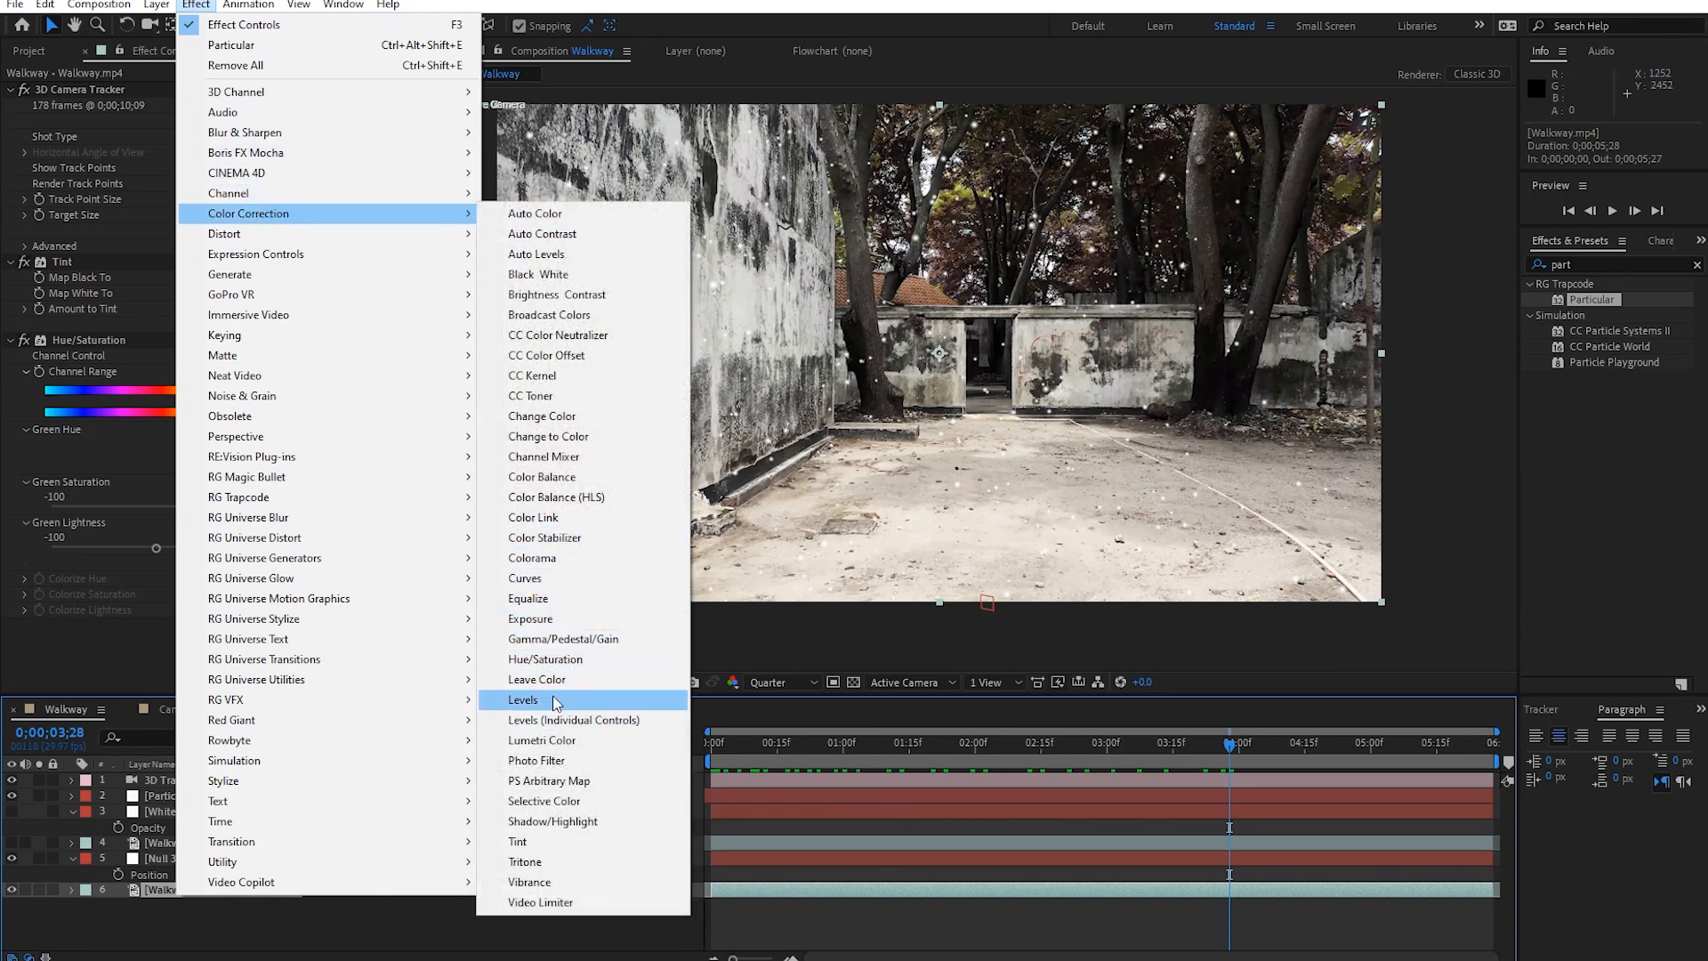
left_click(523, 701)
left_click_drag(145, 585, 120, 586)
key("Home")
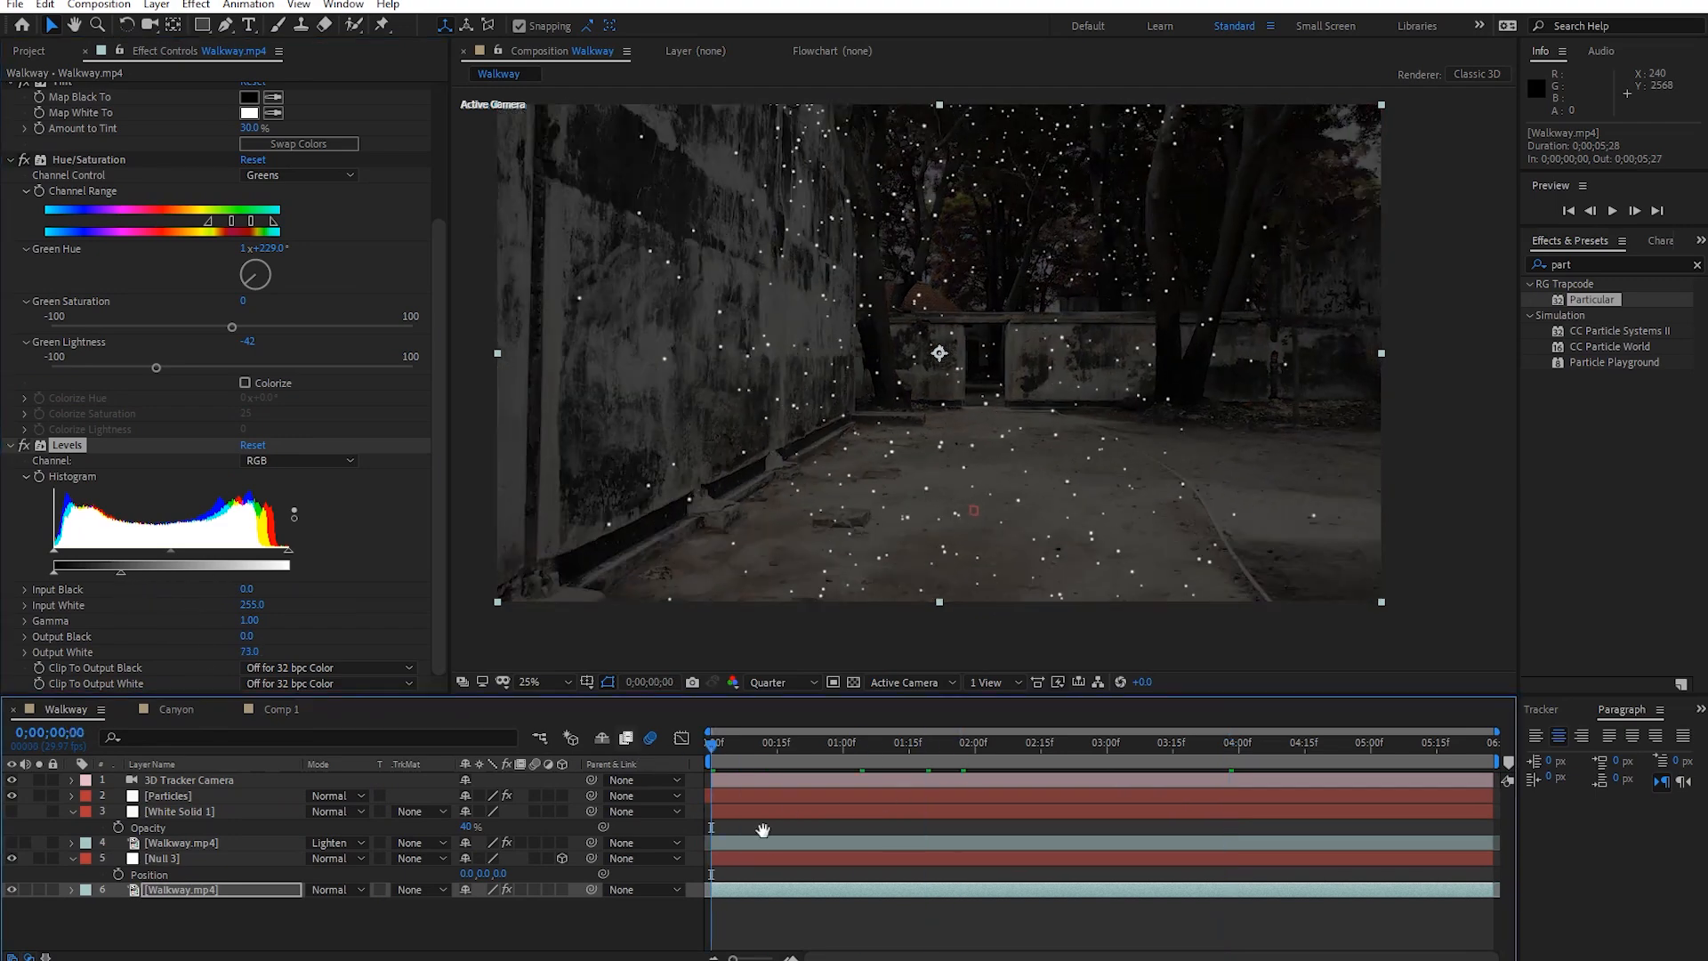
Preview the particles over the darkened footage, scrub to 0;00;02;26 and turn off the Levels effect on the Normal-mode Walkway.mp4.
key("space")
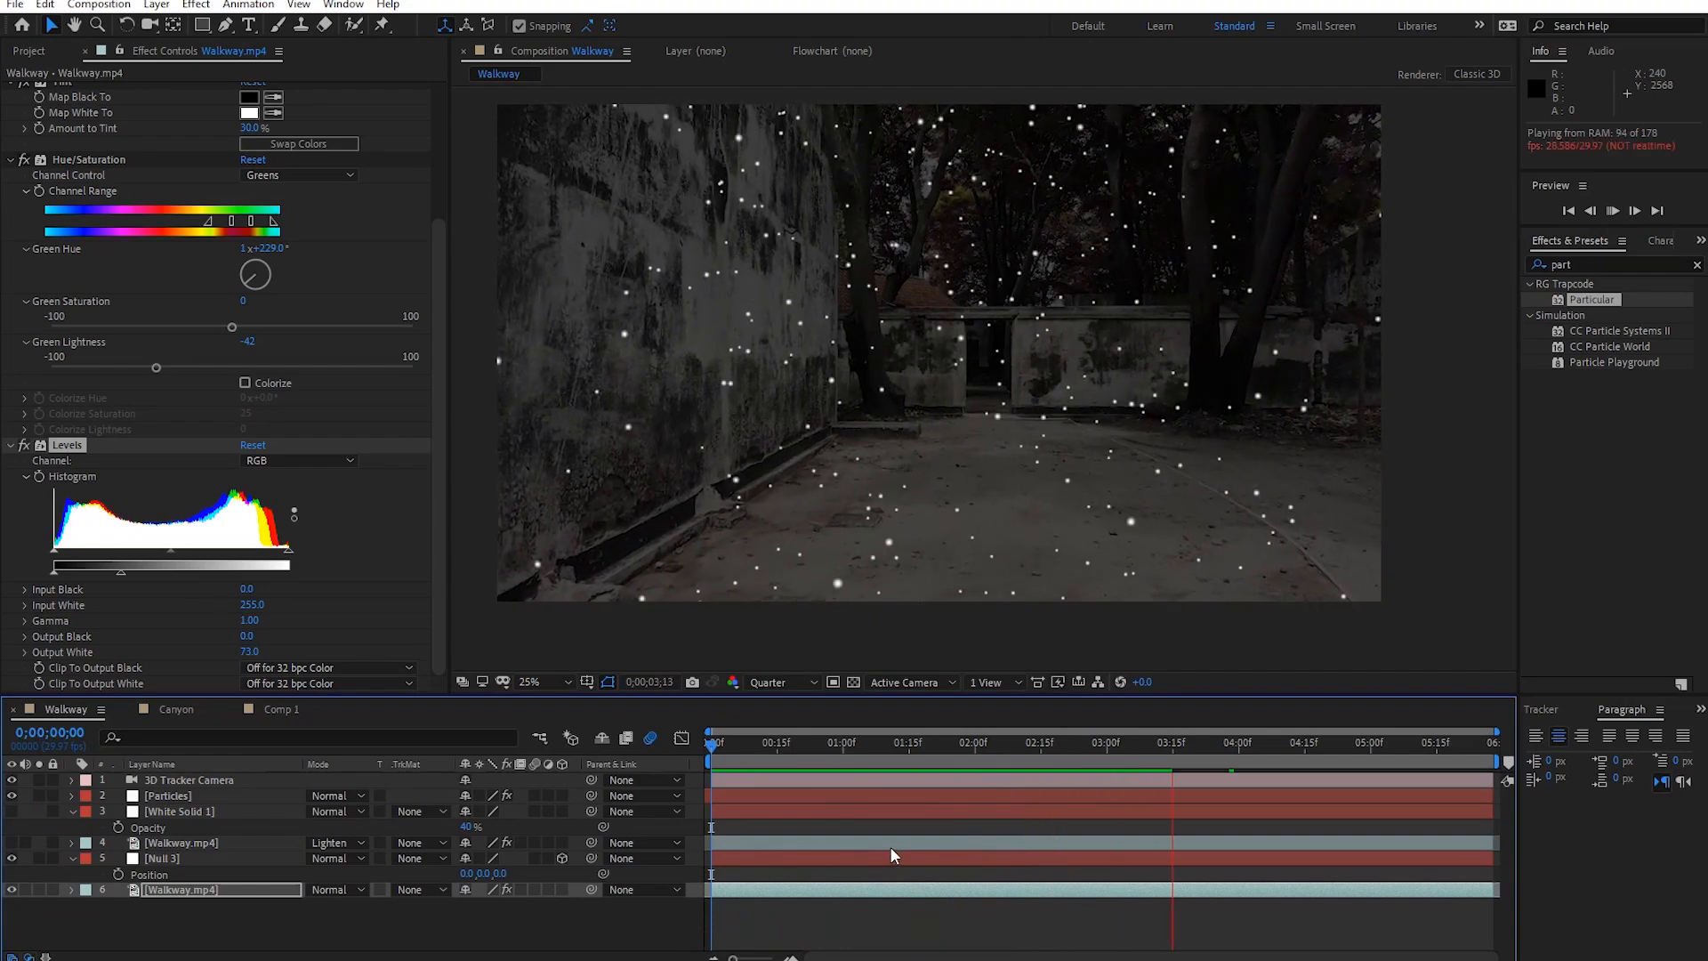
left_click_drag(1166, 751, 1089, 763)
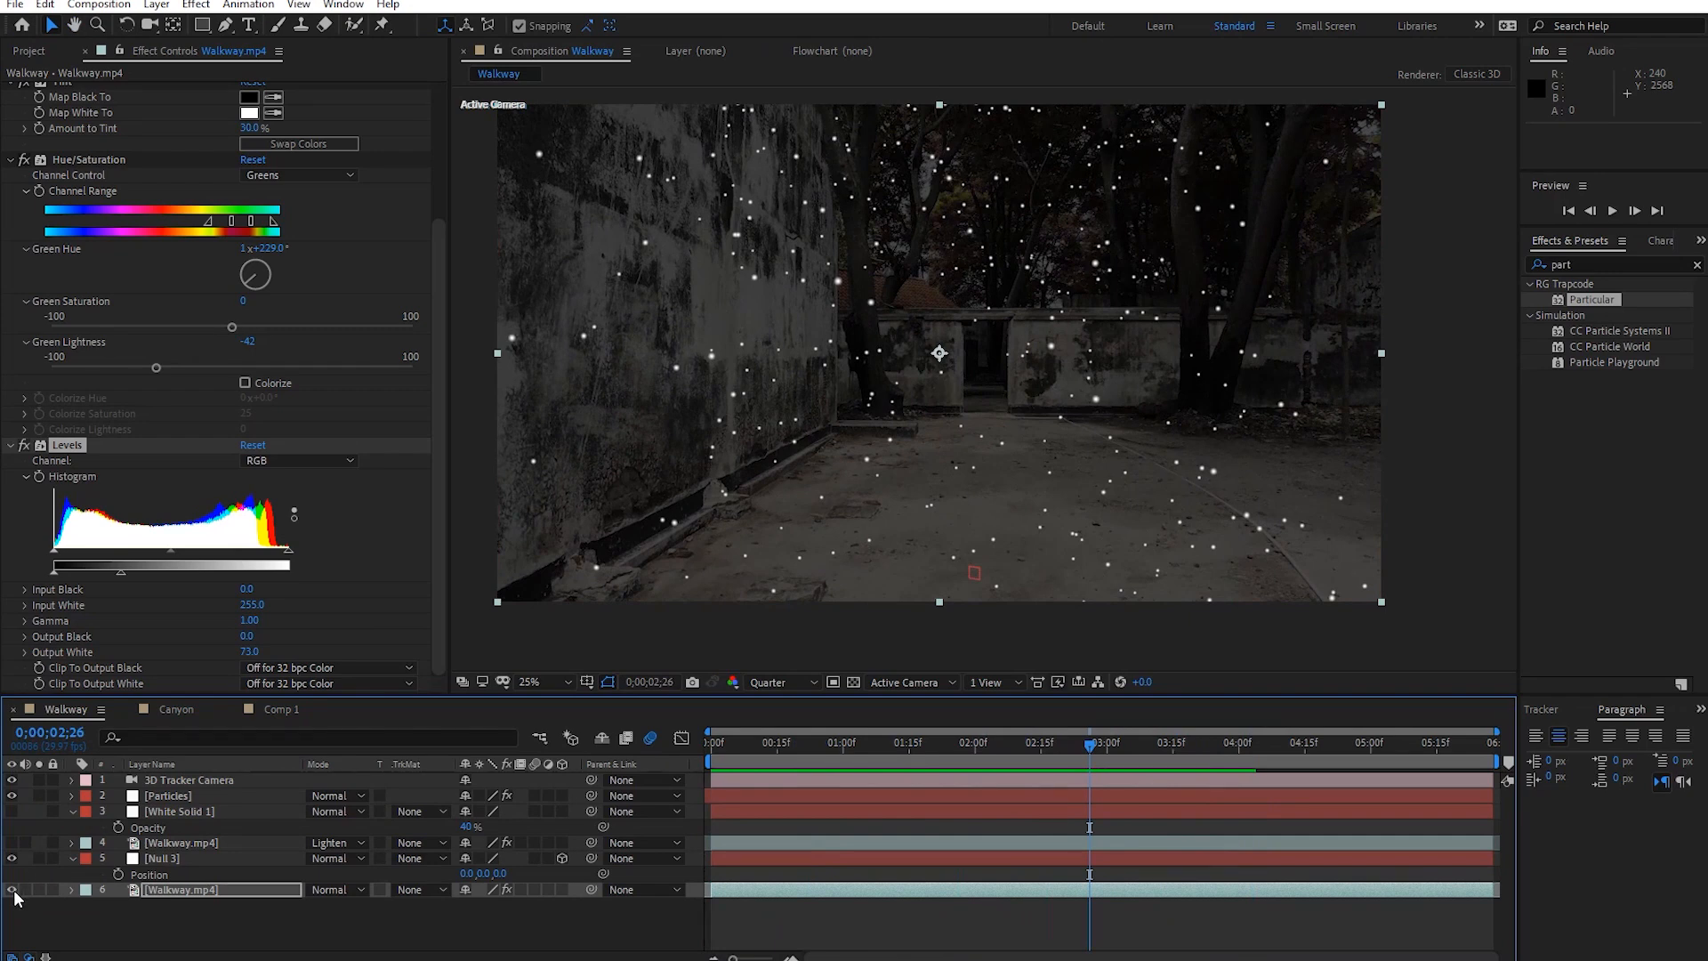
left_click(24, 445)
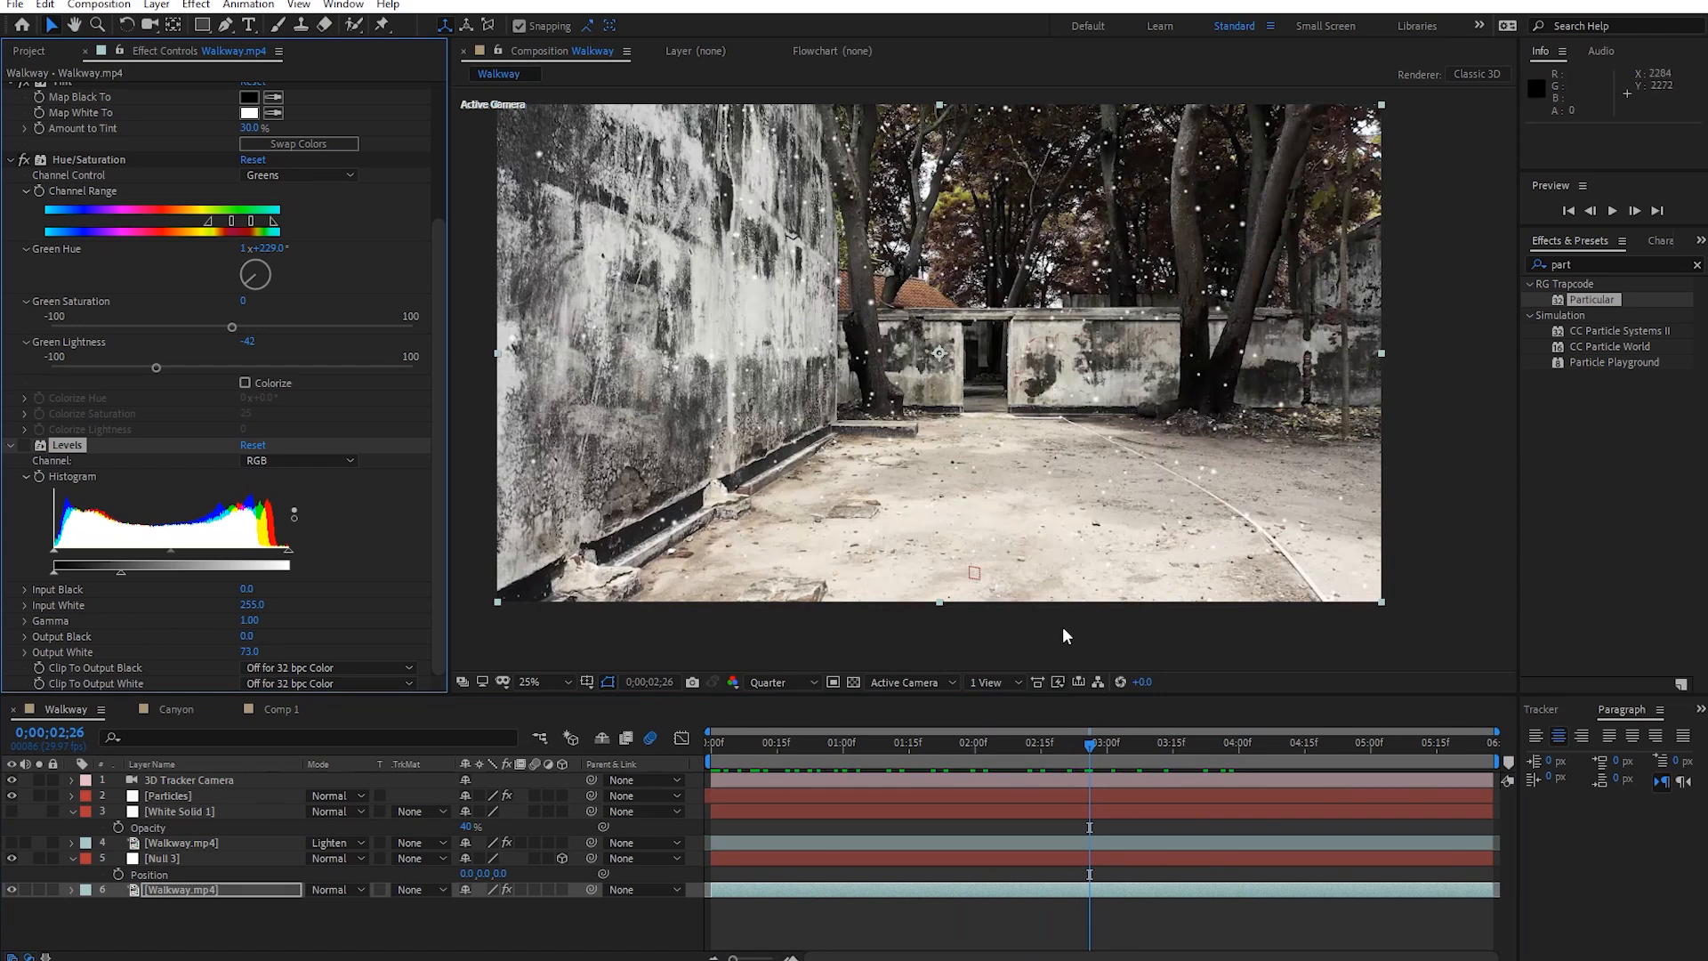
Create a white, composition-sized solid layer named Floor in the Walkway composition.
left_click(306, 926)
right_click(306, 926)
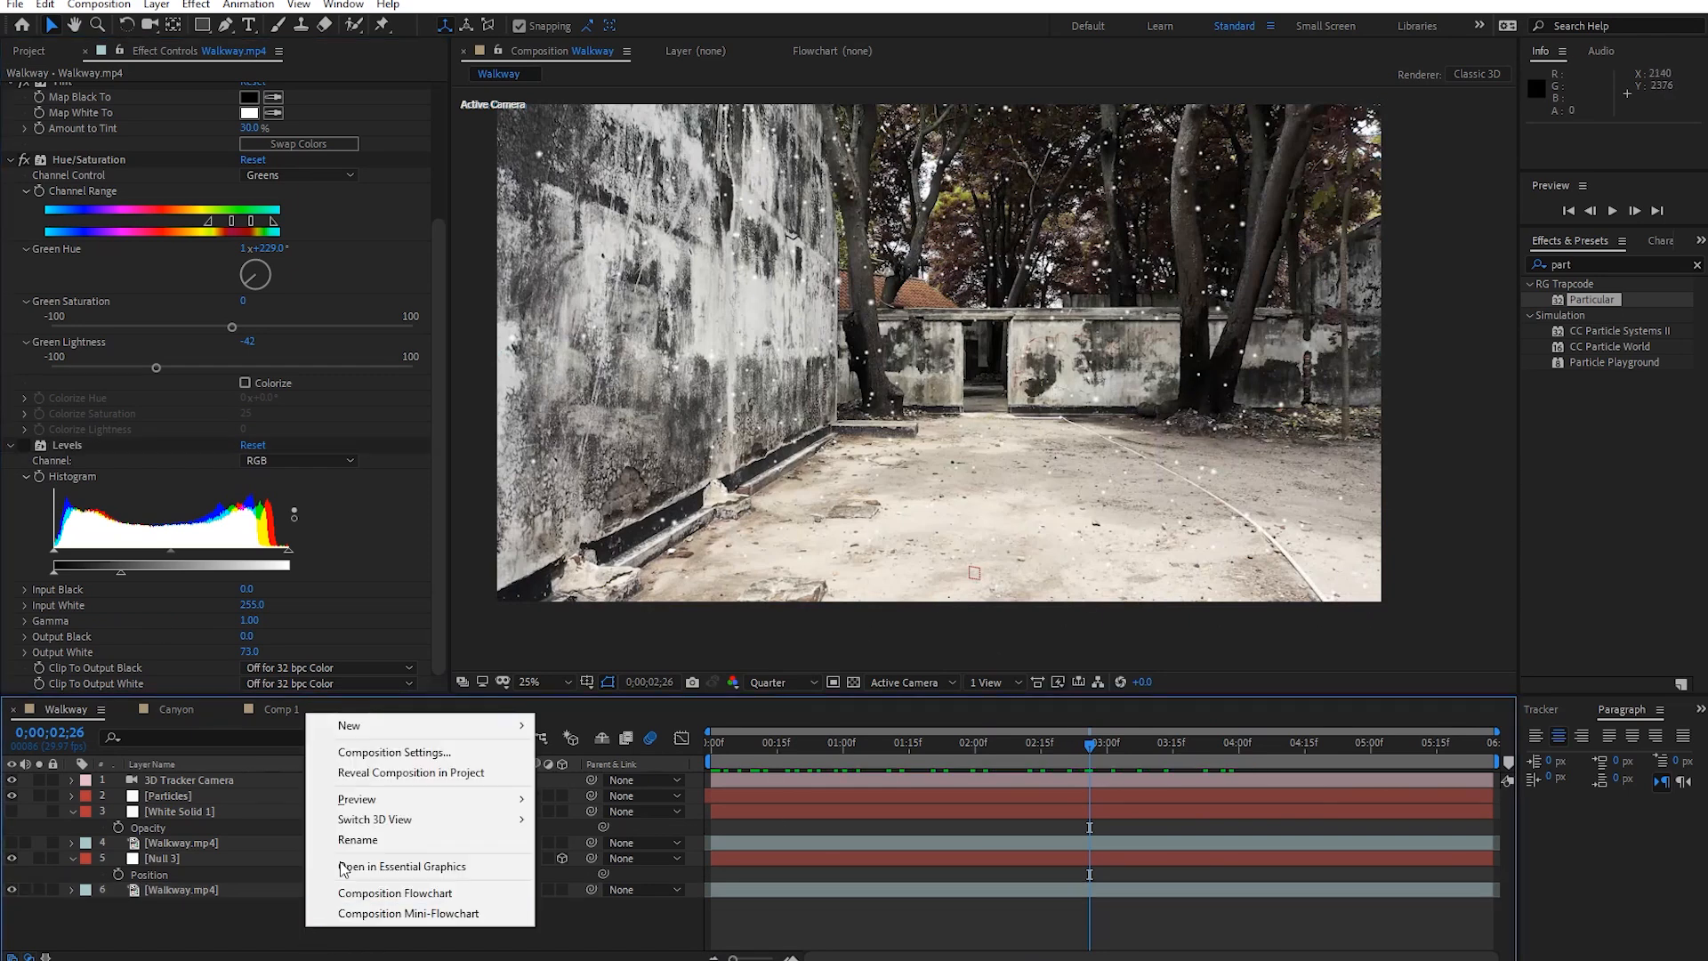
mouse_move(370, 725)
left_click(635, 772)
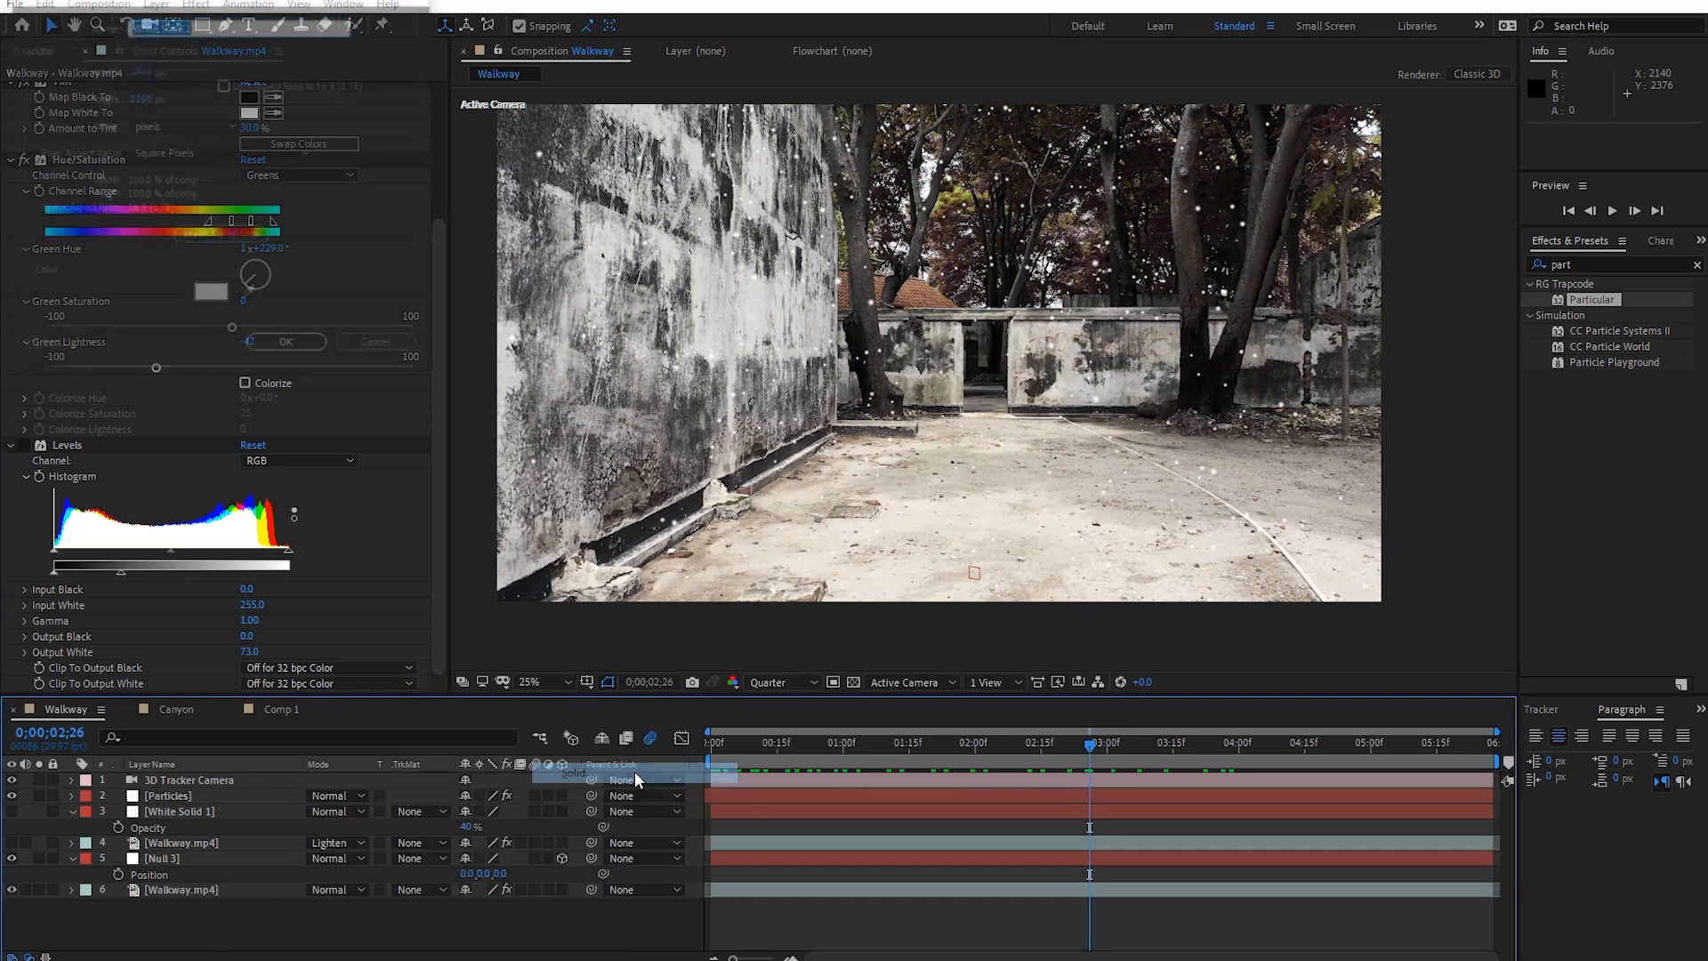
type("Floo")
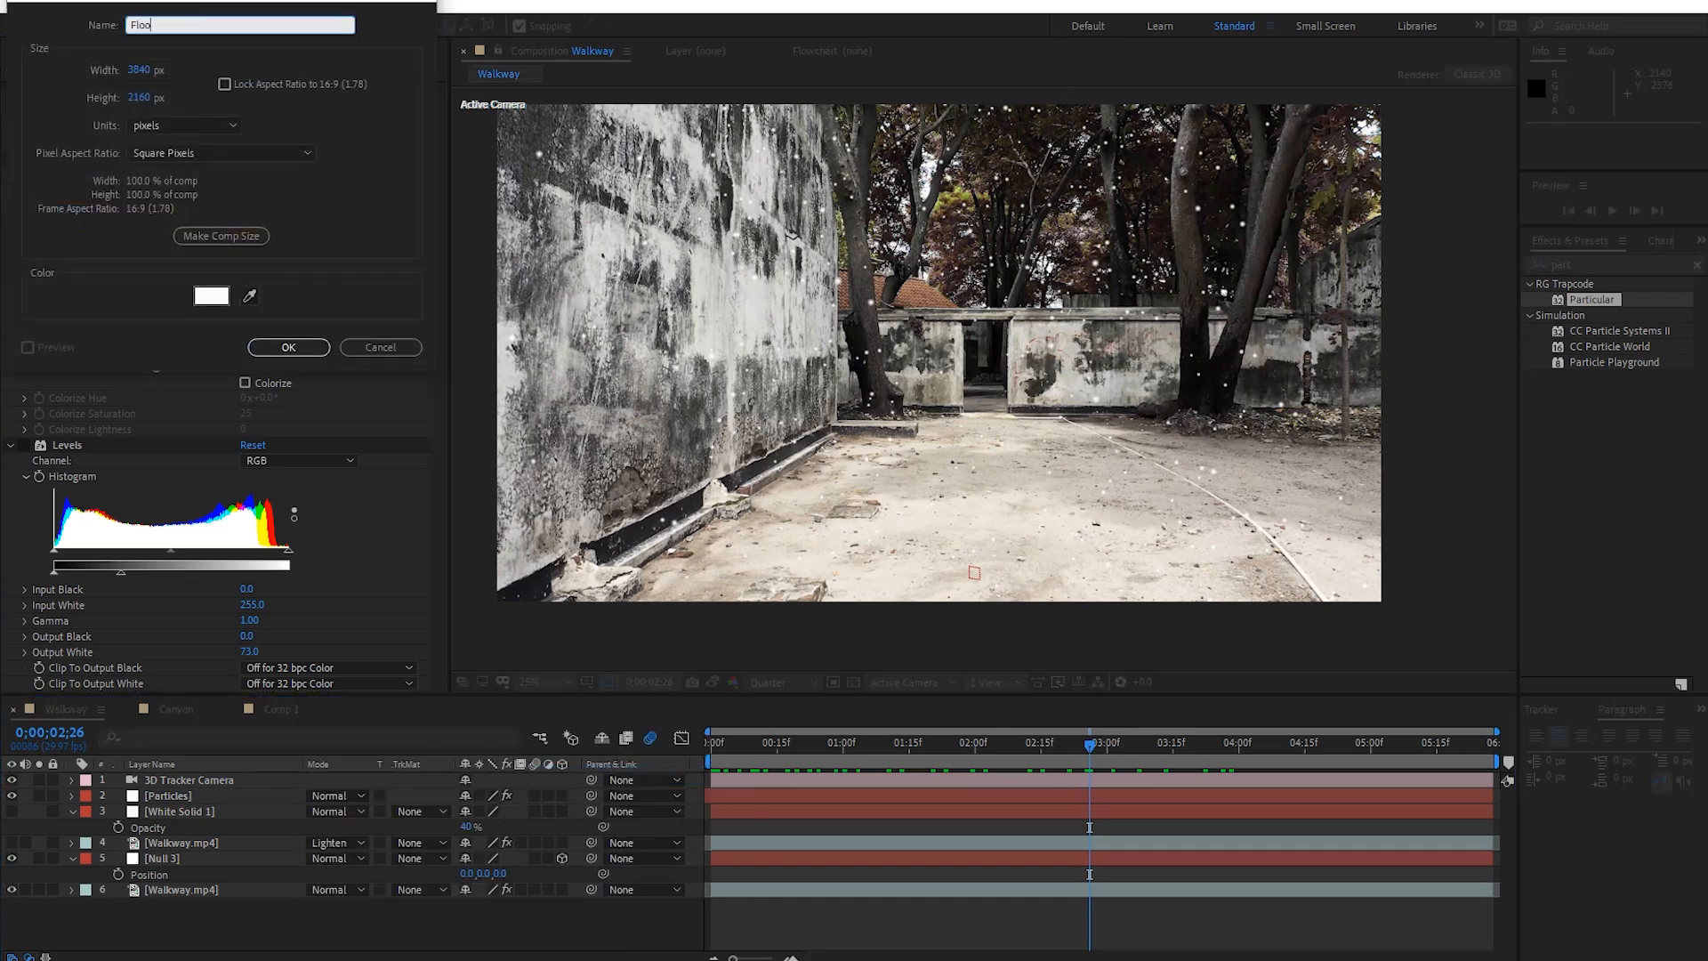
type("r")
key("Return")
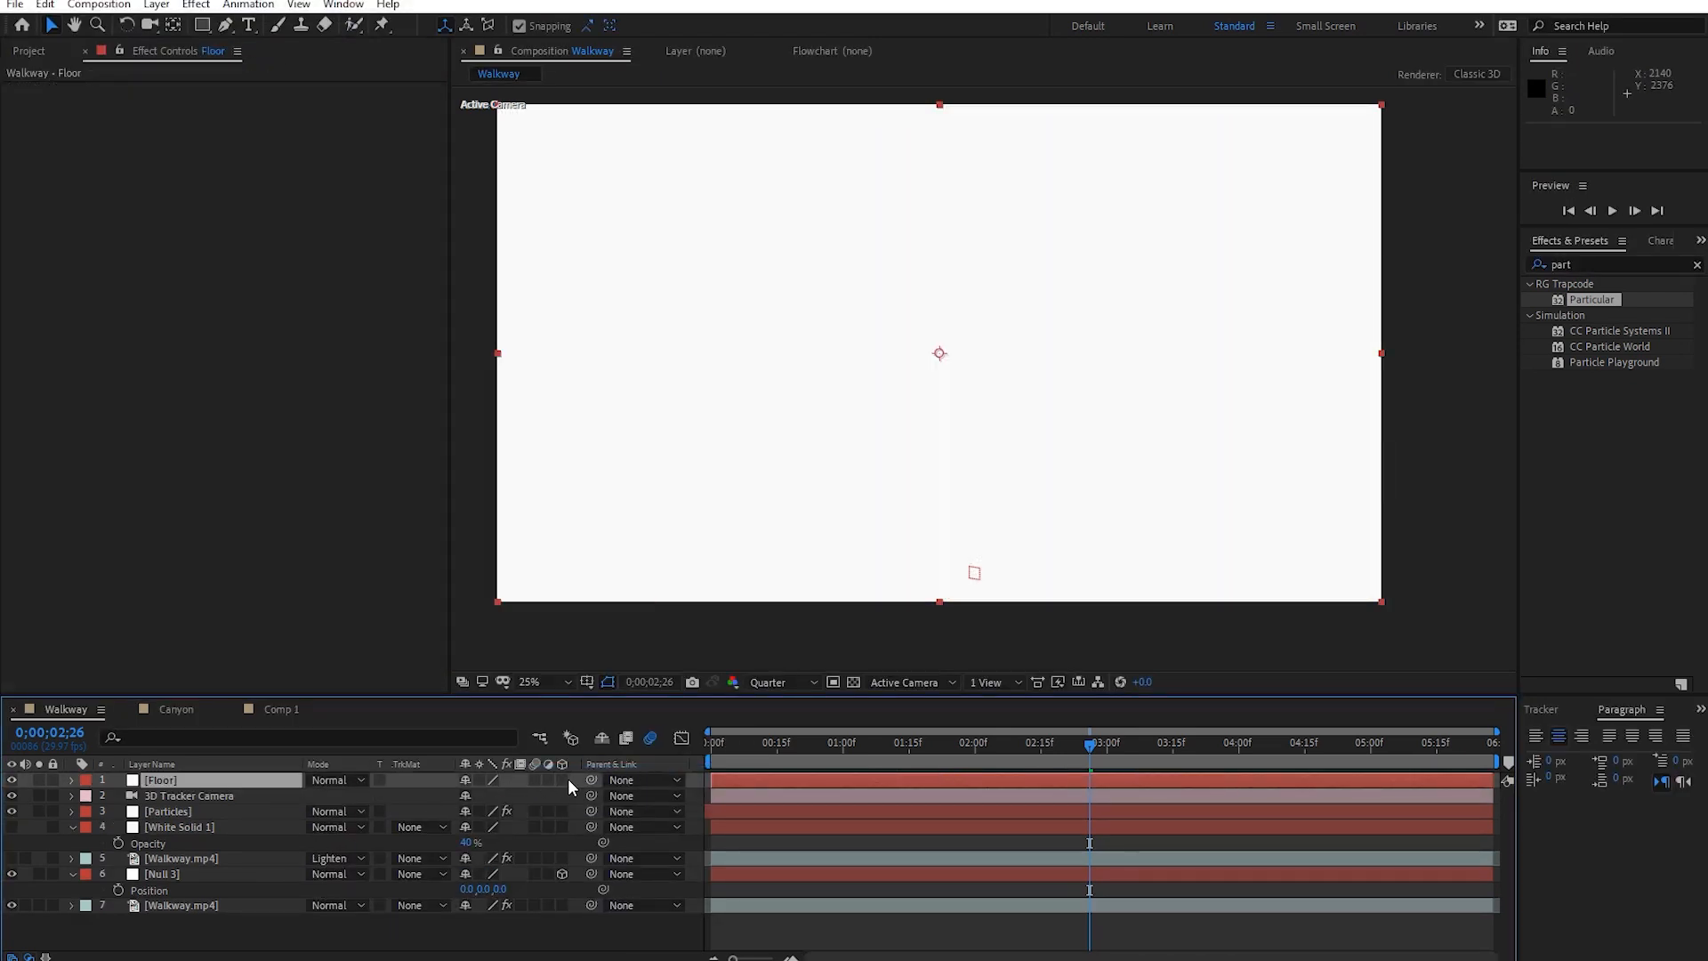
Make the Floor layer 3D and set its Position to 0, 0, 0.
left_click(563, 779)
key("p")
left_click(477, 795)
type("0")
key("Tab")
type("0")
key("Tab")
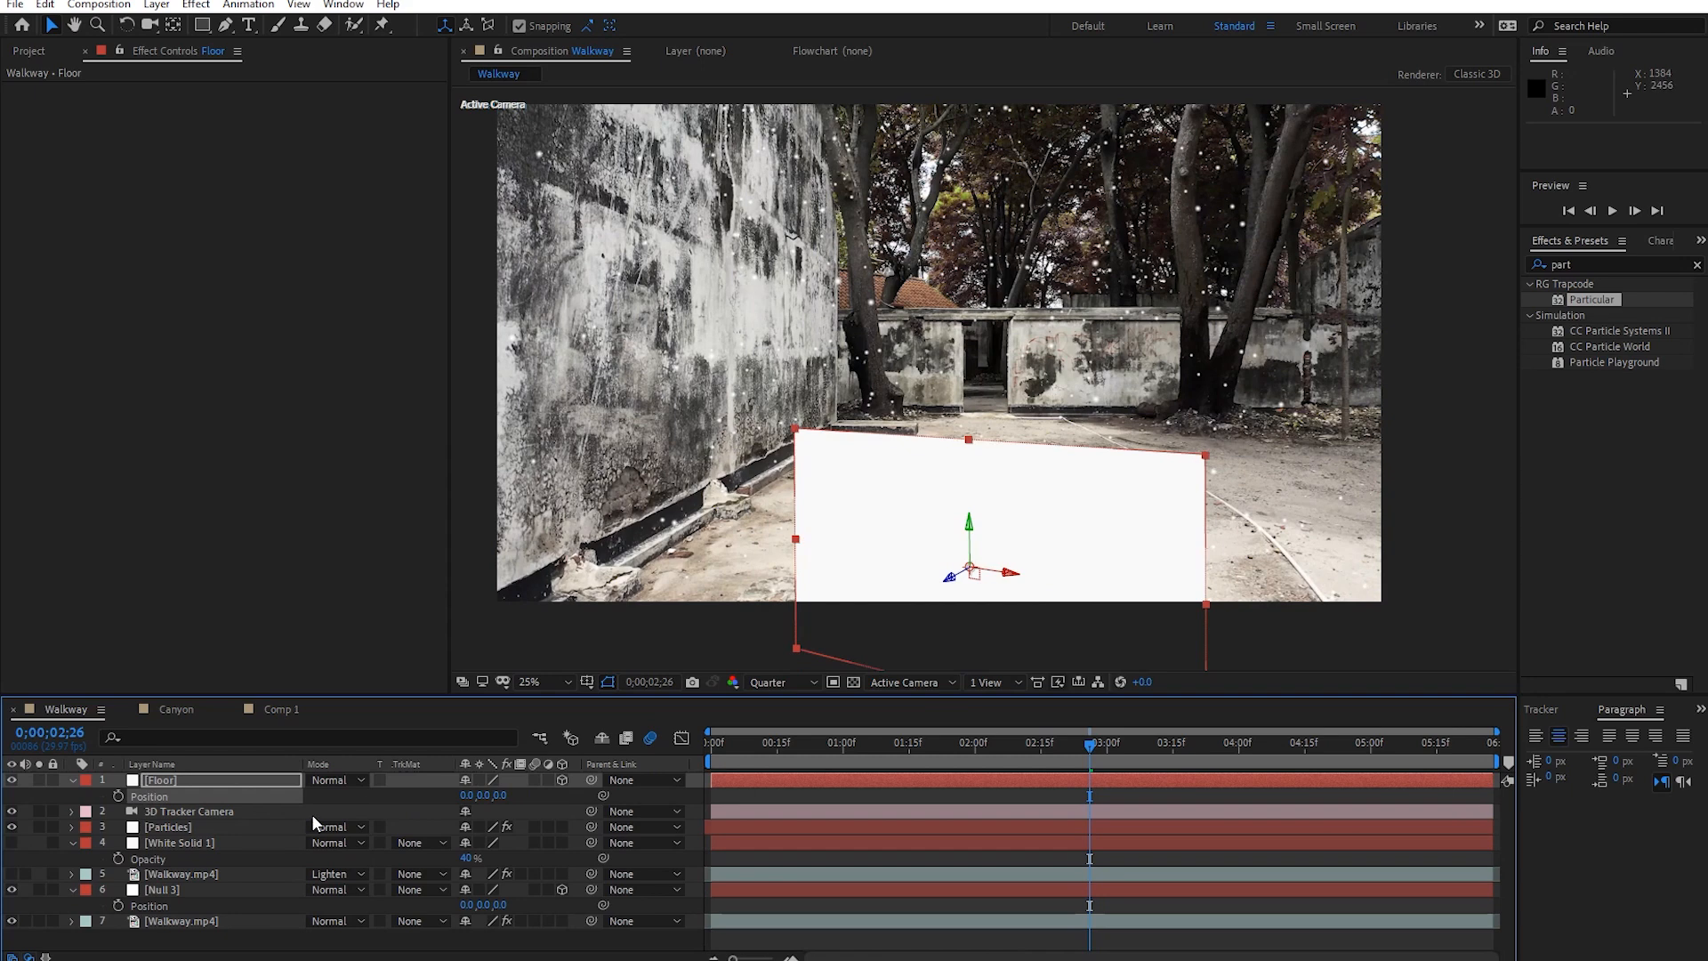
Lay the Floor layer flat with an X Rotation of 90° and align it with a Z Rotation of 29°.
key("r")
left_click(482, 810)
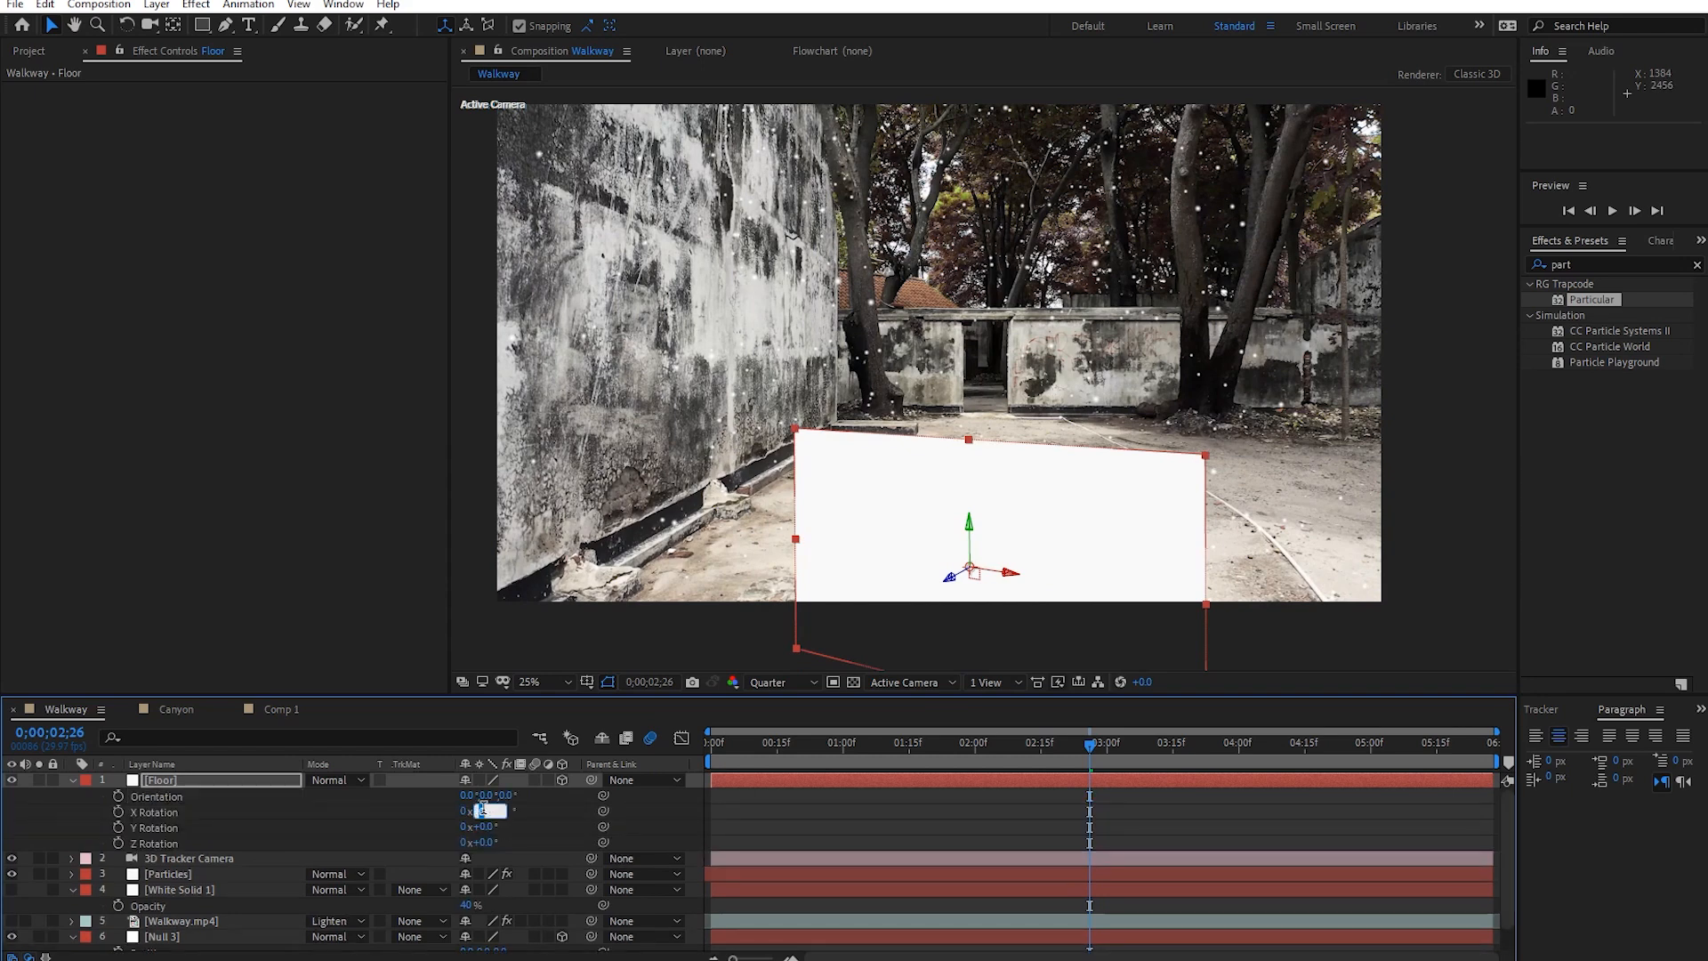
type("90")
key("Return")
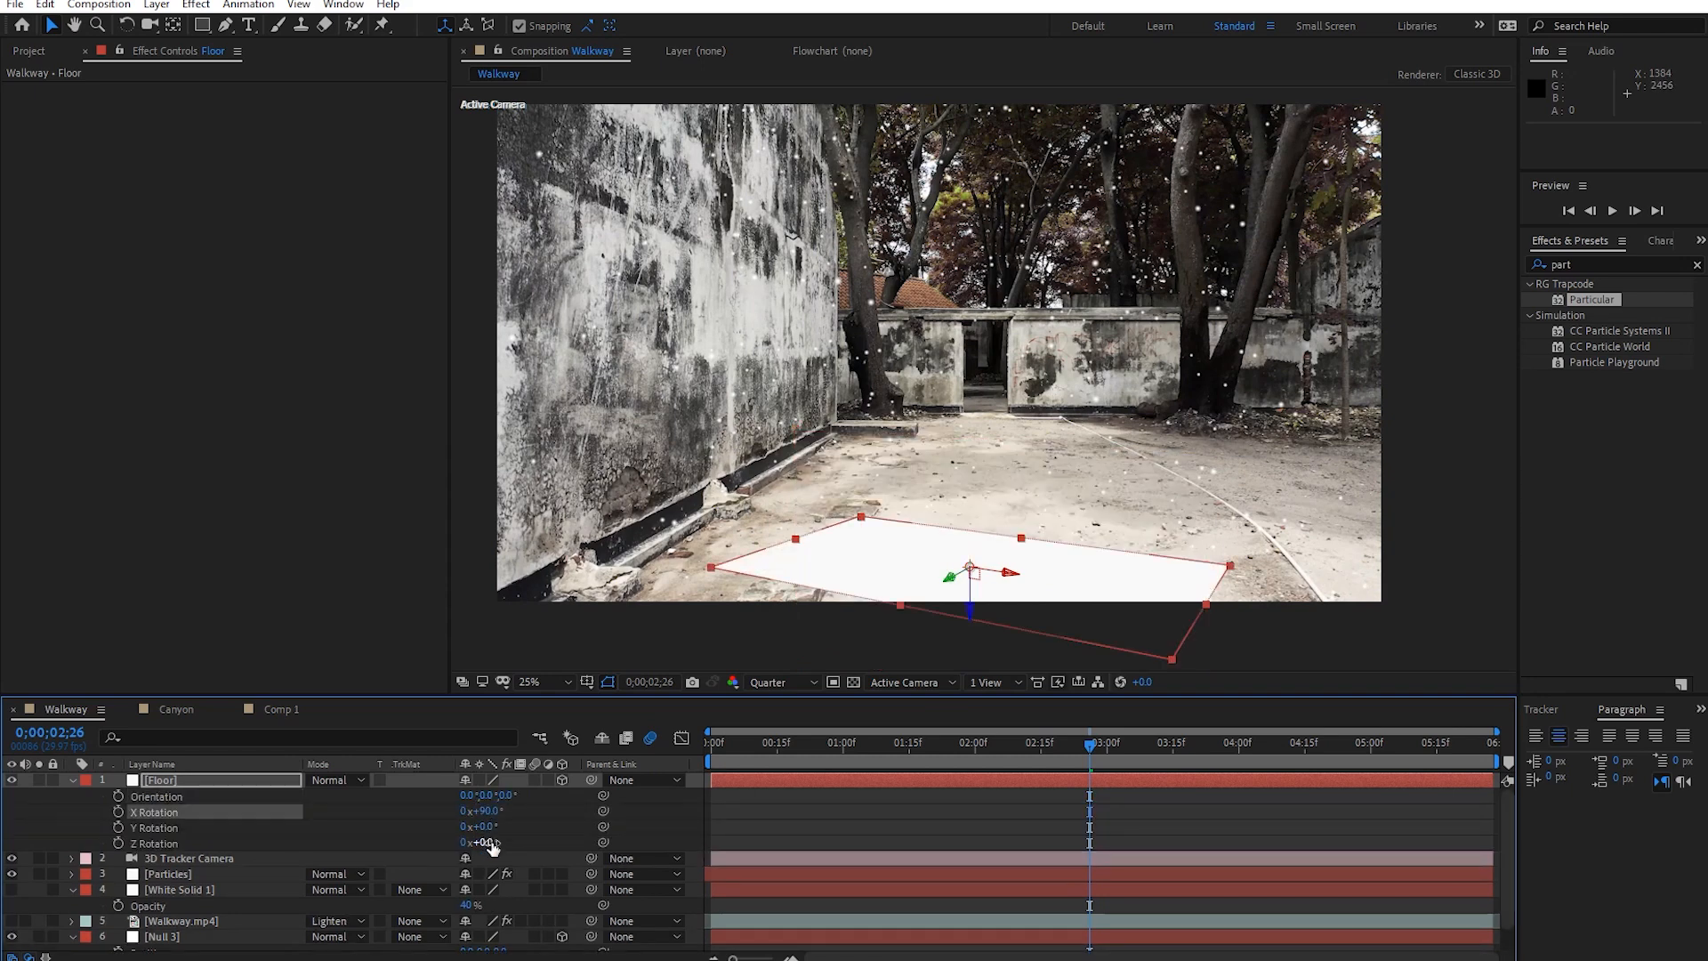
left_click_drag(491, 843, 528, 853)
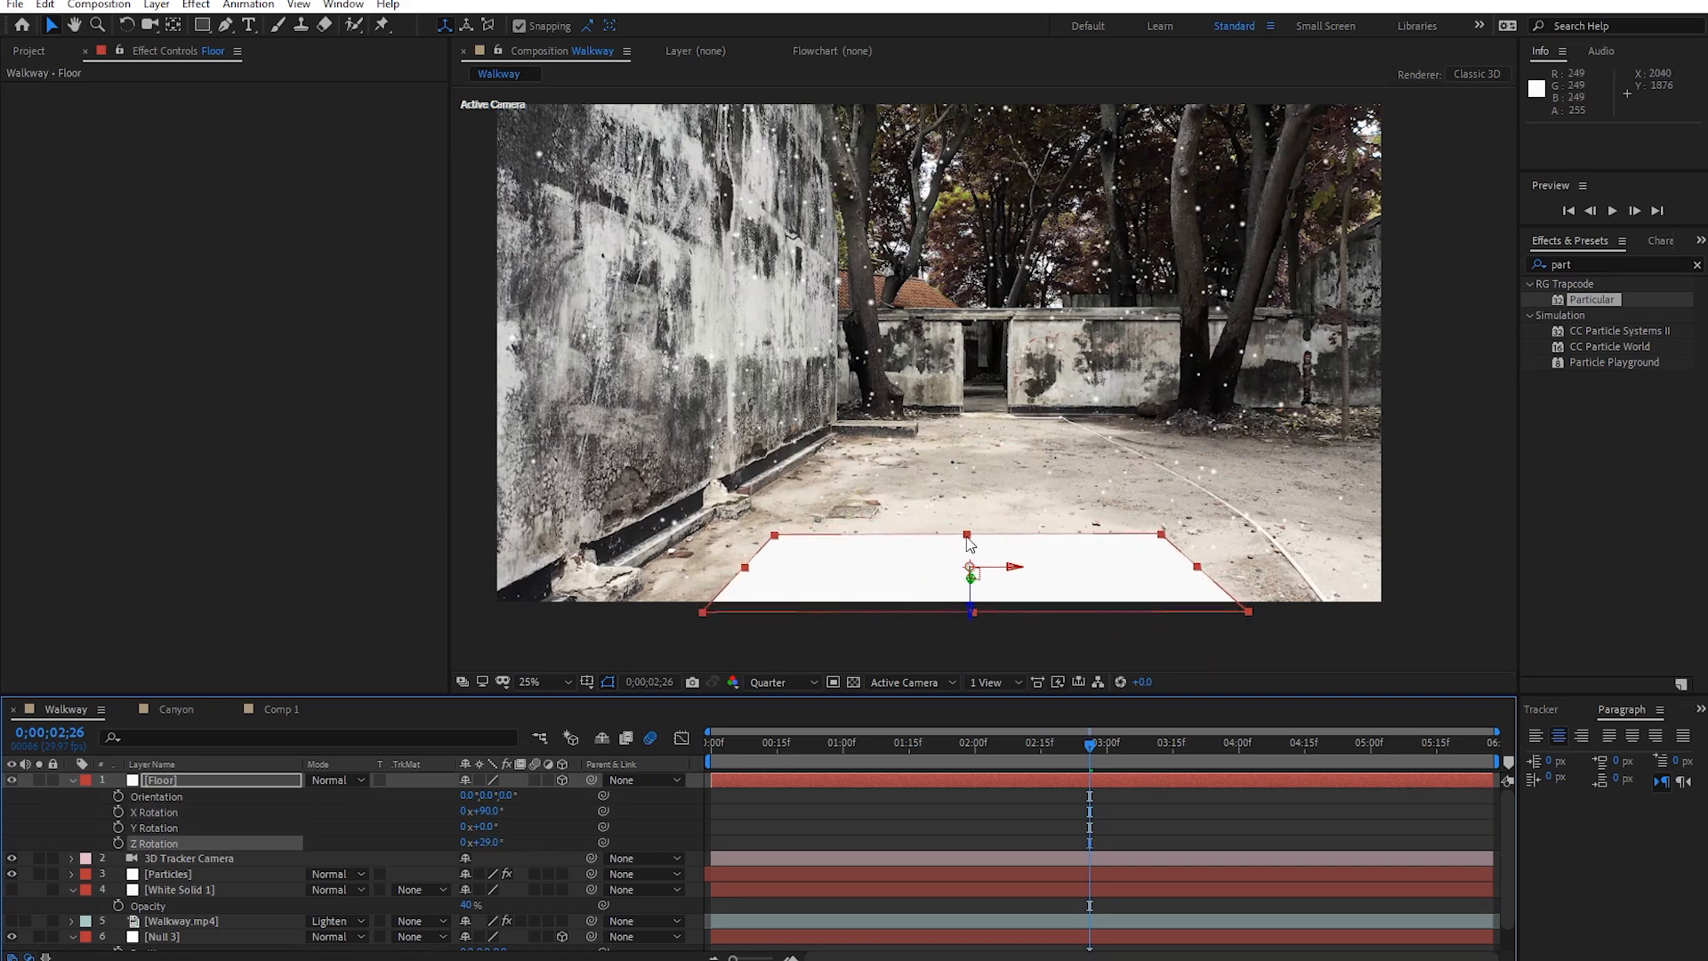
Scale the Floor layer to about 518% by 1523% so it covers the ground, and scrub to 0;00;02;20.
left_click_drag(970, 545, 982, 415)
left_click_drag(1197, 568, 1695, 516)
left_click_drag(1111, 746, 1063, 761)
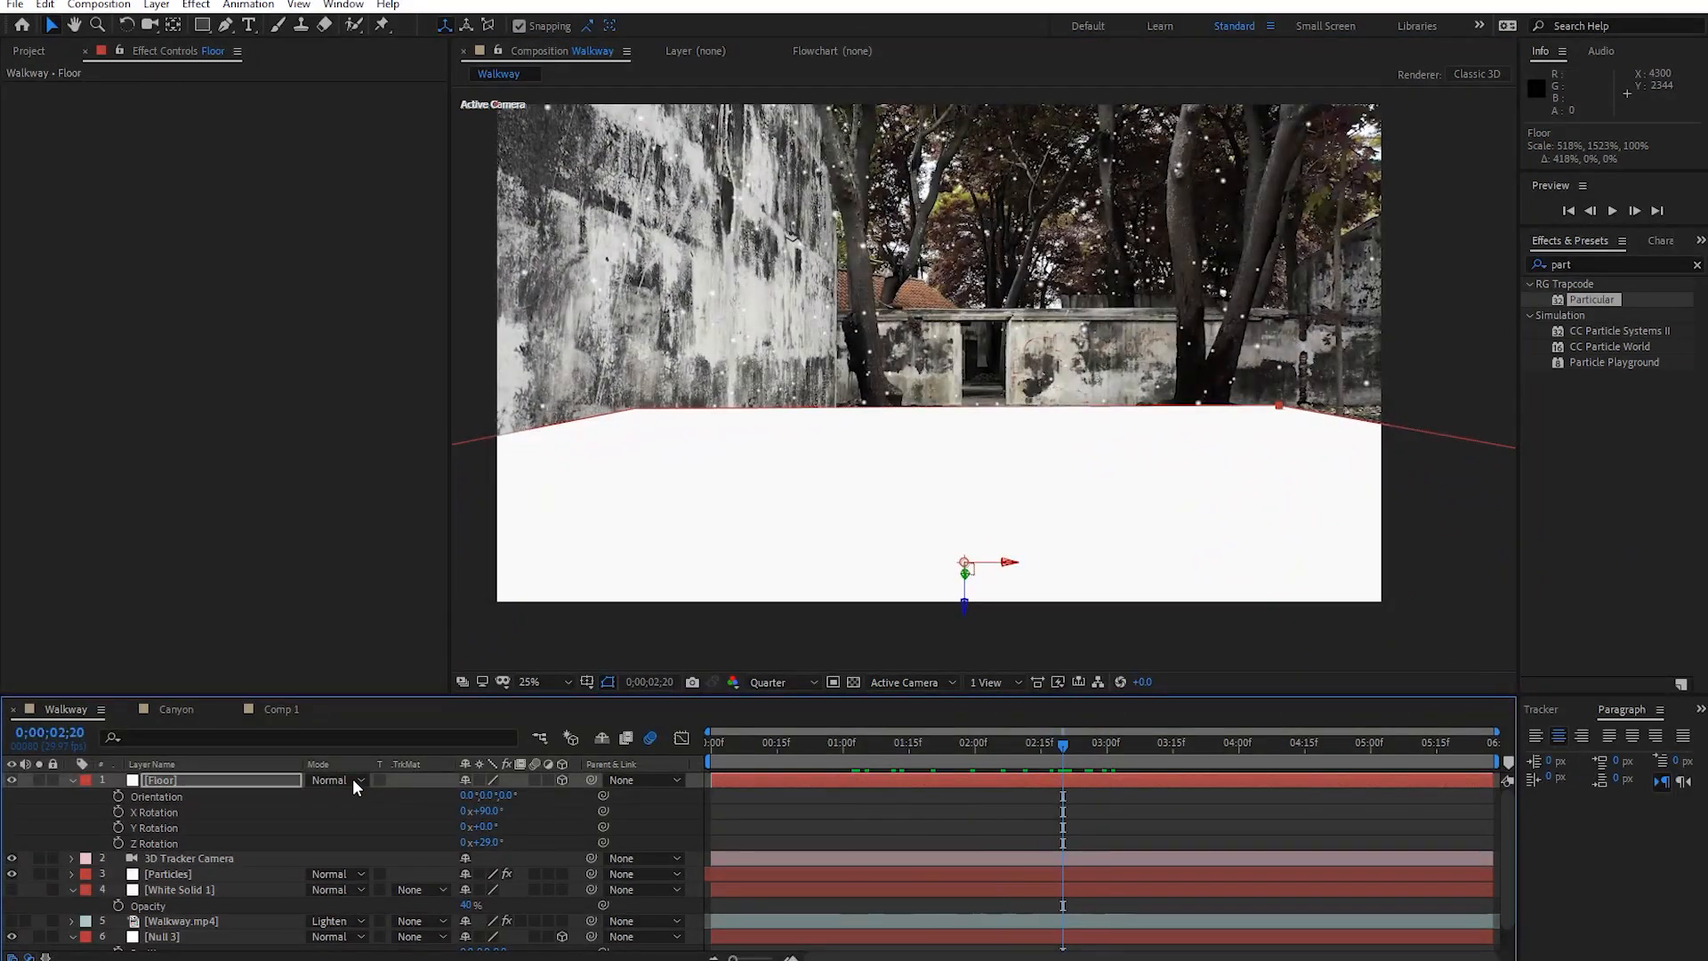
Move the Floor layer directly below Particles and change its solid color to dark grey 1E1E1E.
left_click_drag(205, 781, 212, 880)
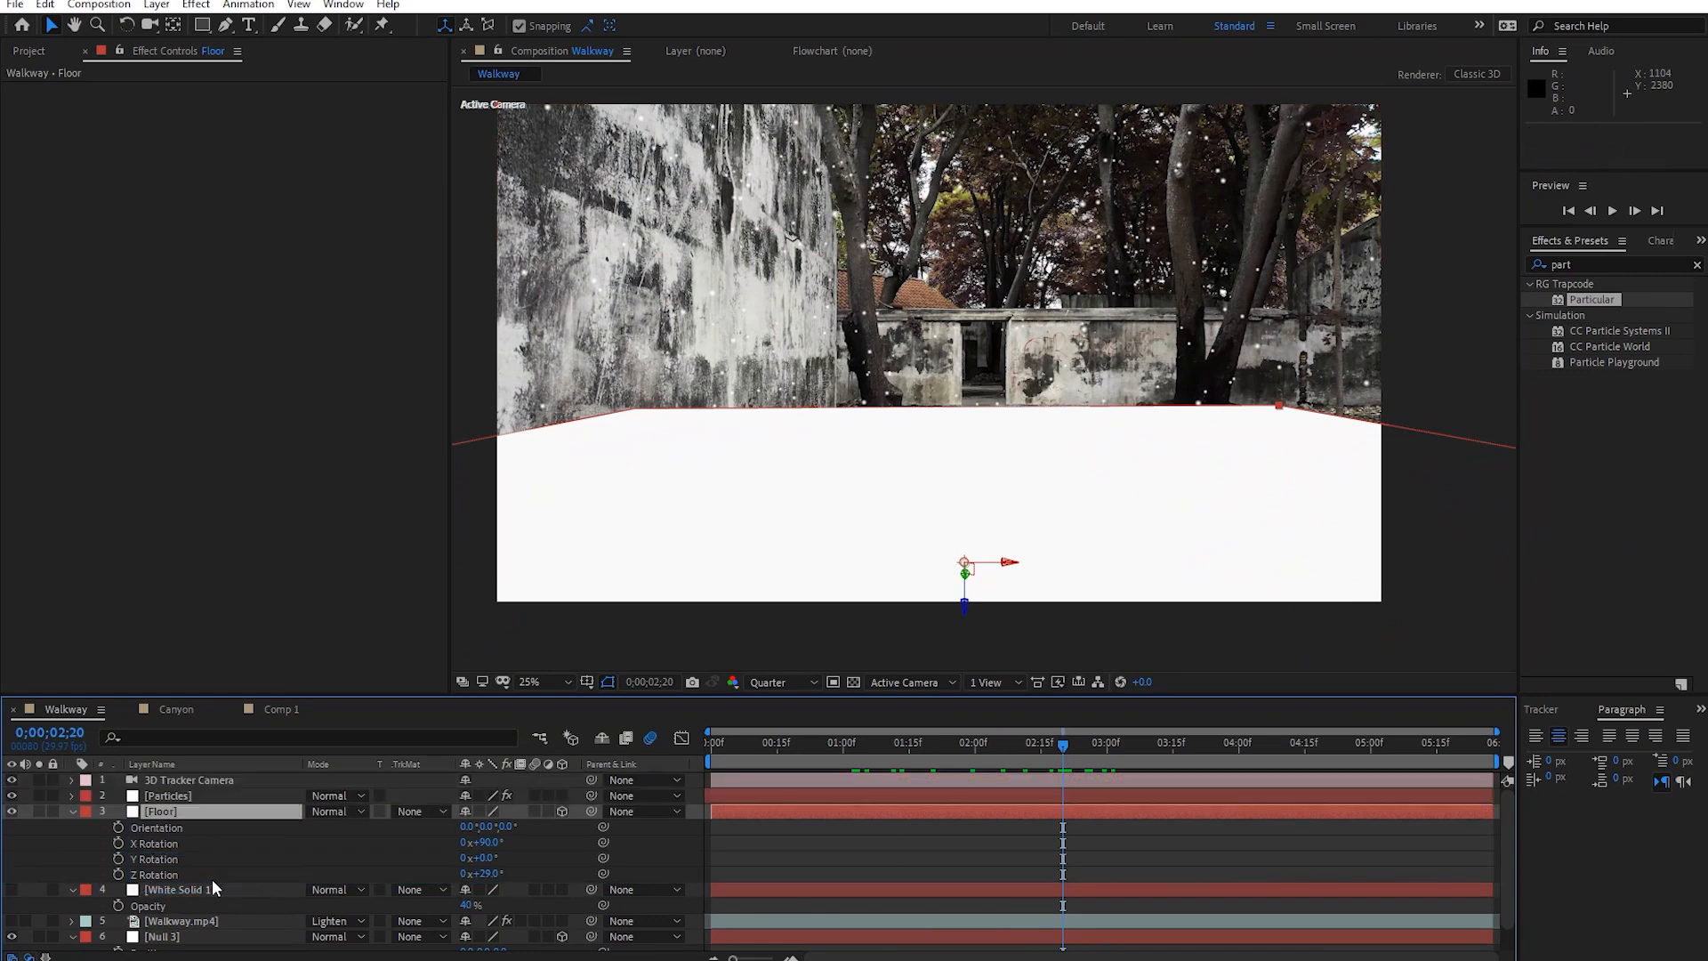
left_click(190, 796)
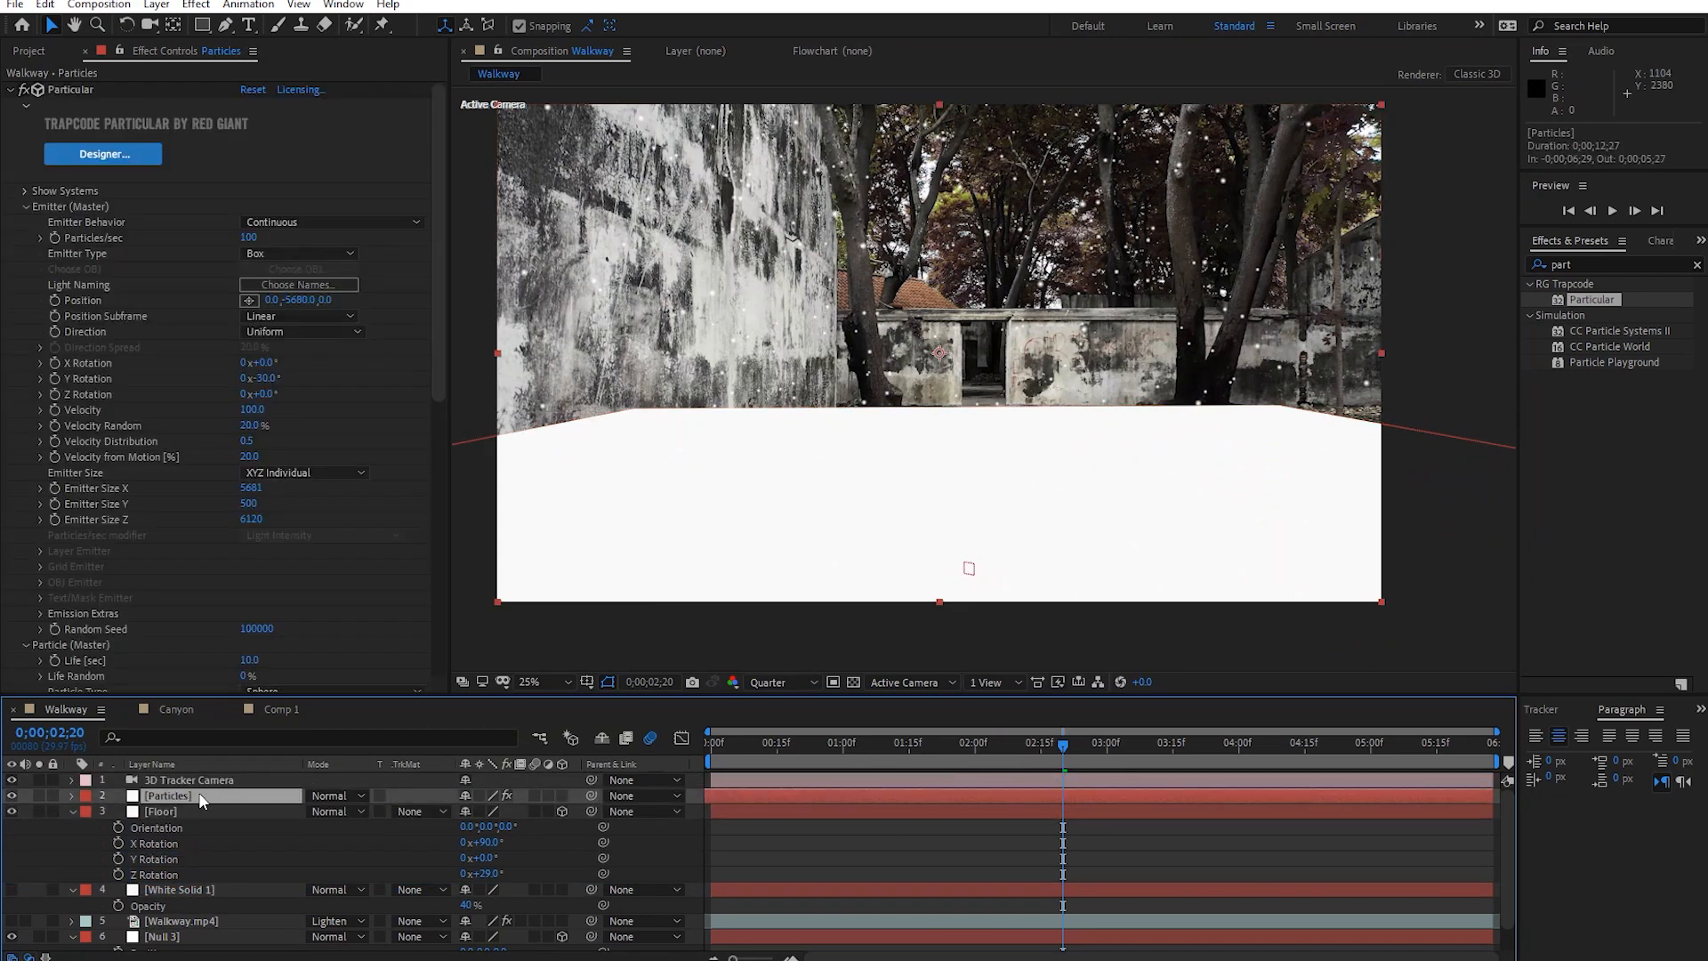
left_click(152, 811)
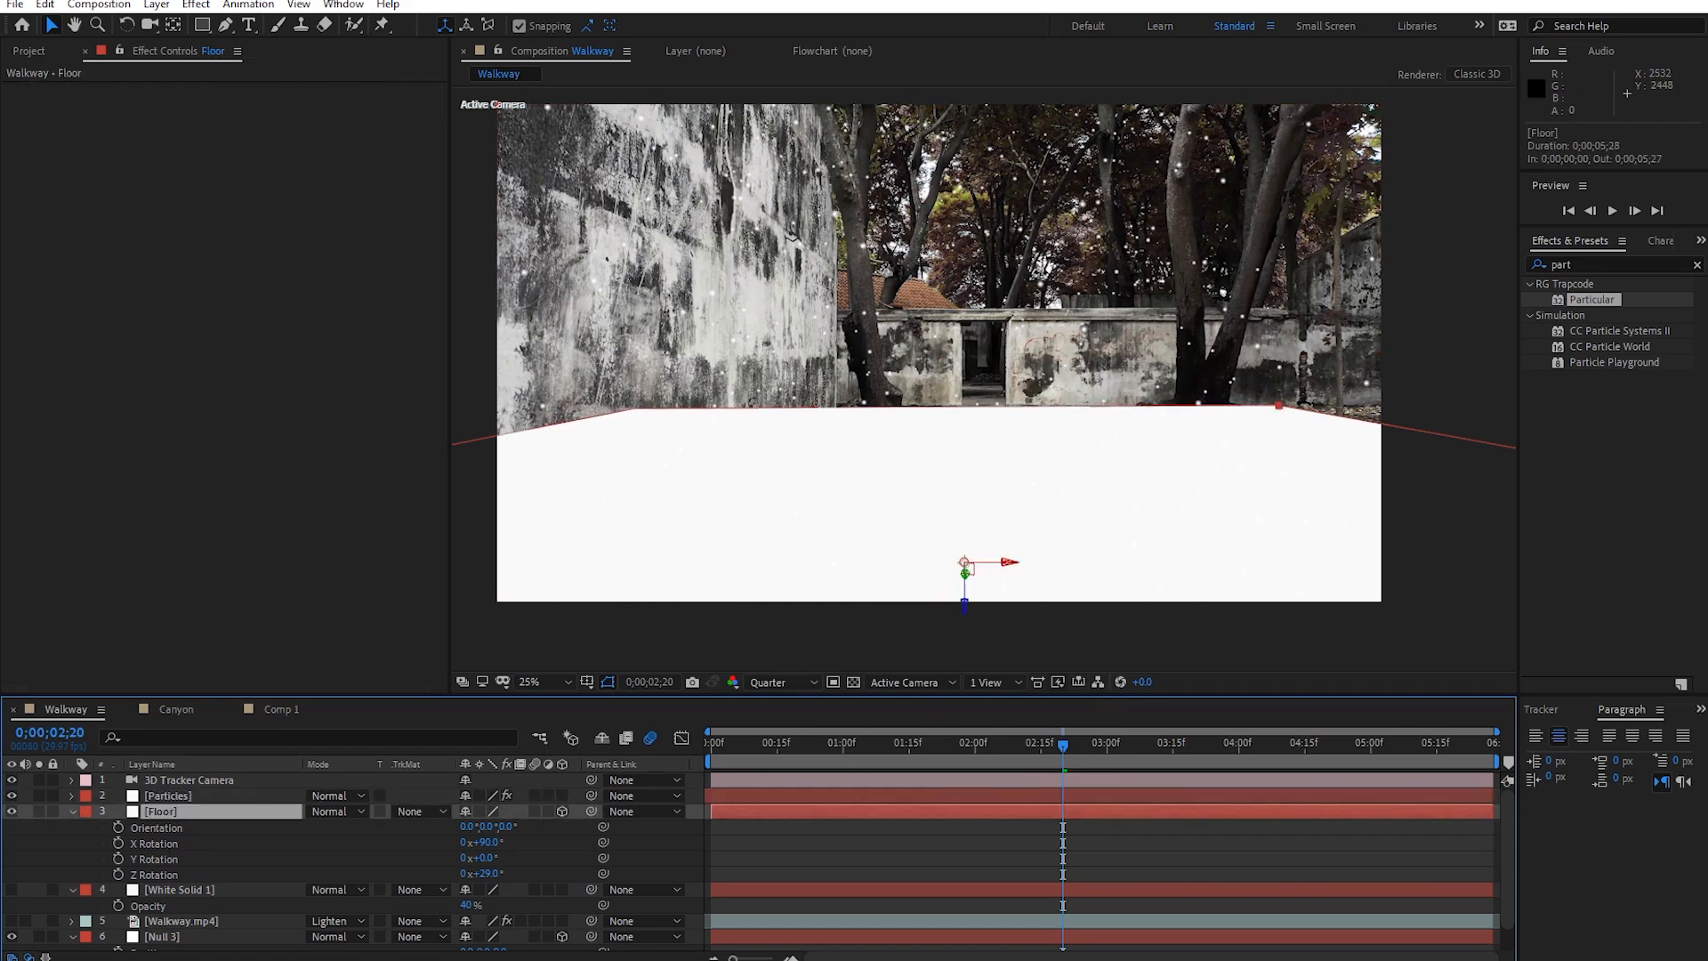
left_click(156, 5)
left_click(192, 41)
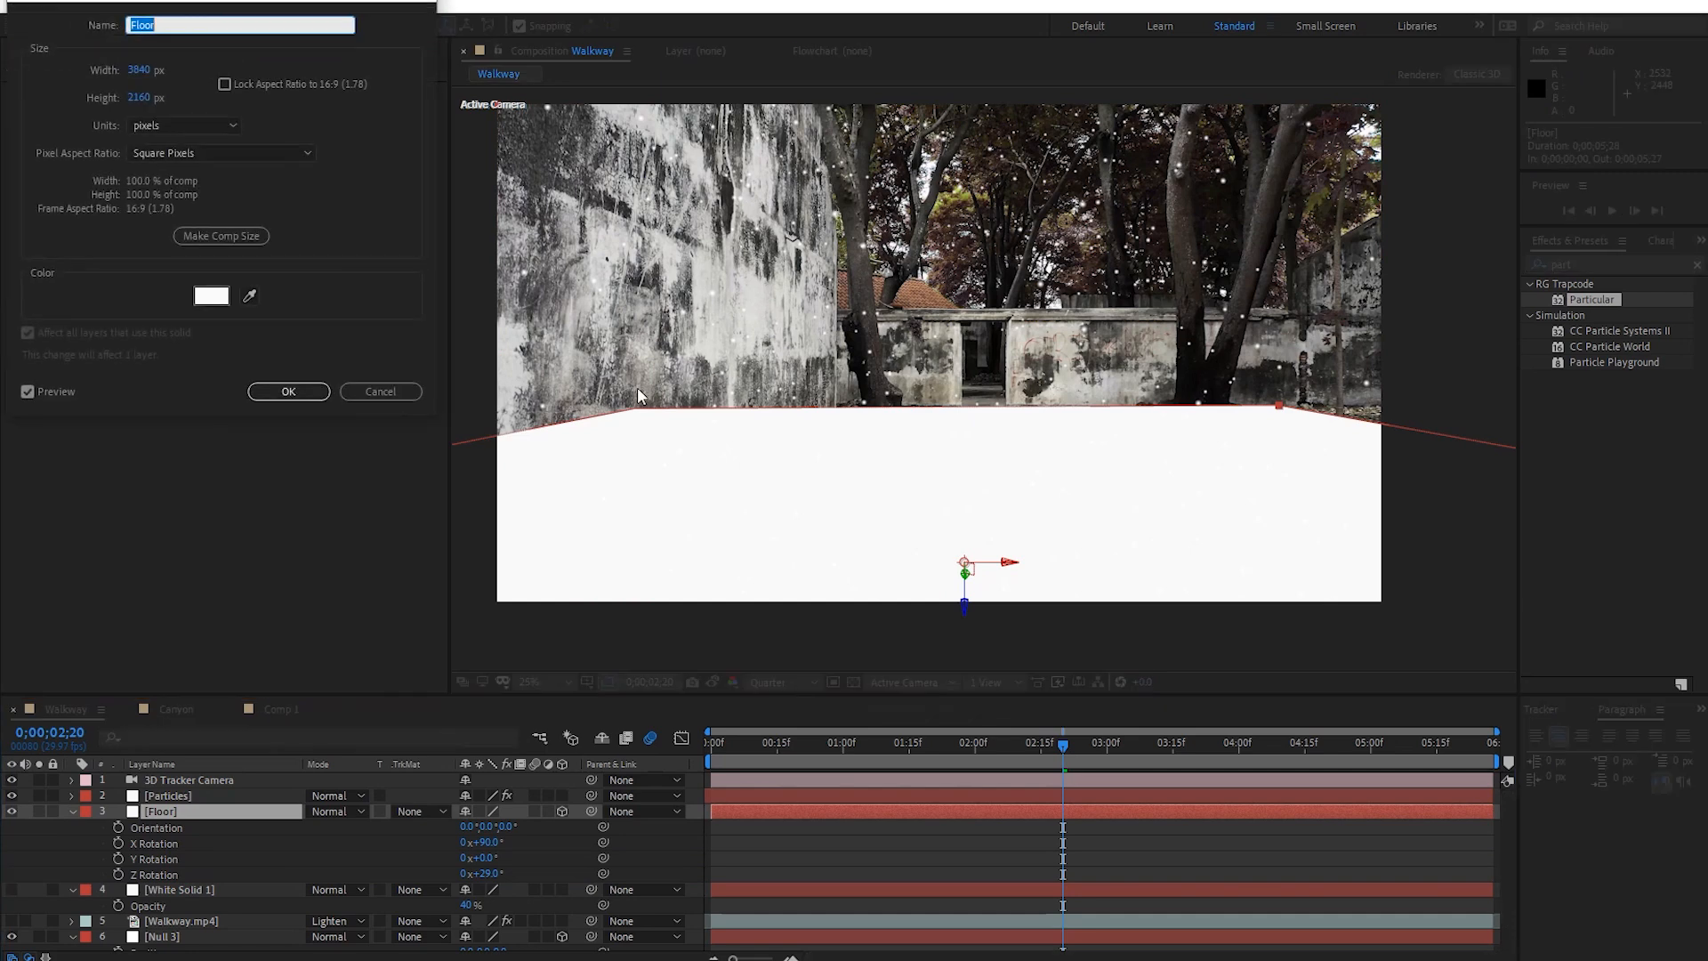
left_click(203, 300)
mouse_move(104, 160)
left_mouse_down()
mouse_move(25, 105)
mouse_move(25, 226)
left_mouse_up()
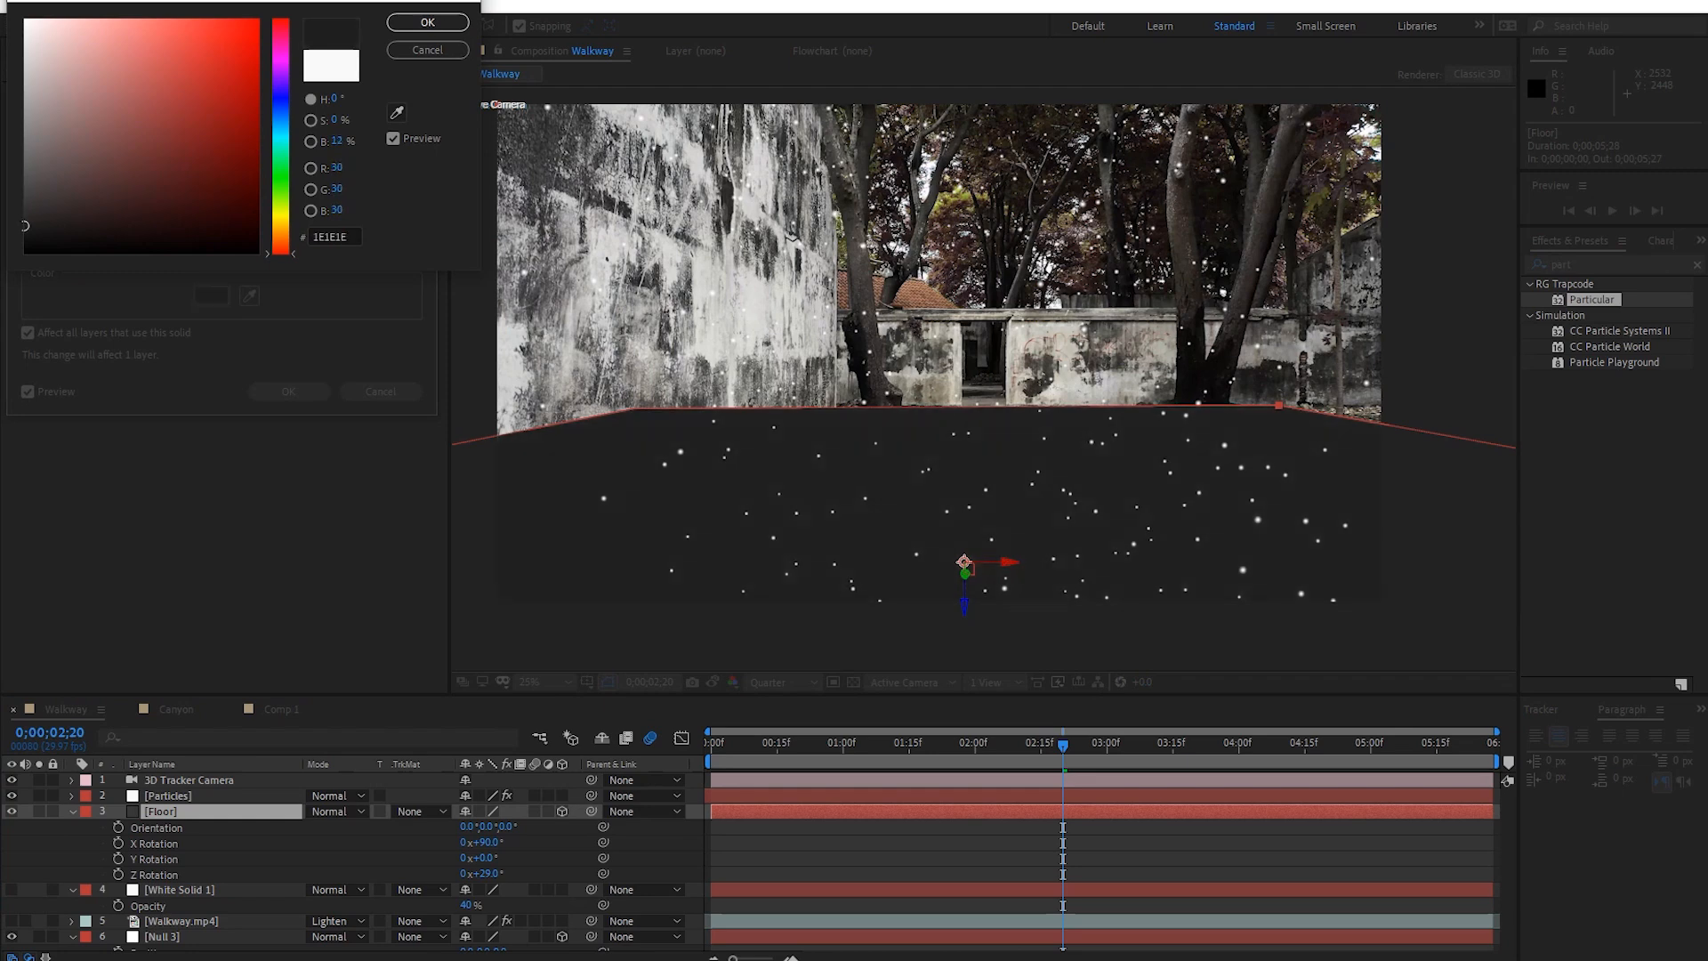
left_click(428, 22)
left_click(313, 400)
Preview the particles against the dark floor and scrub to 0;00;03;13.
left_click_drag(1063, 747, 1058, 787)
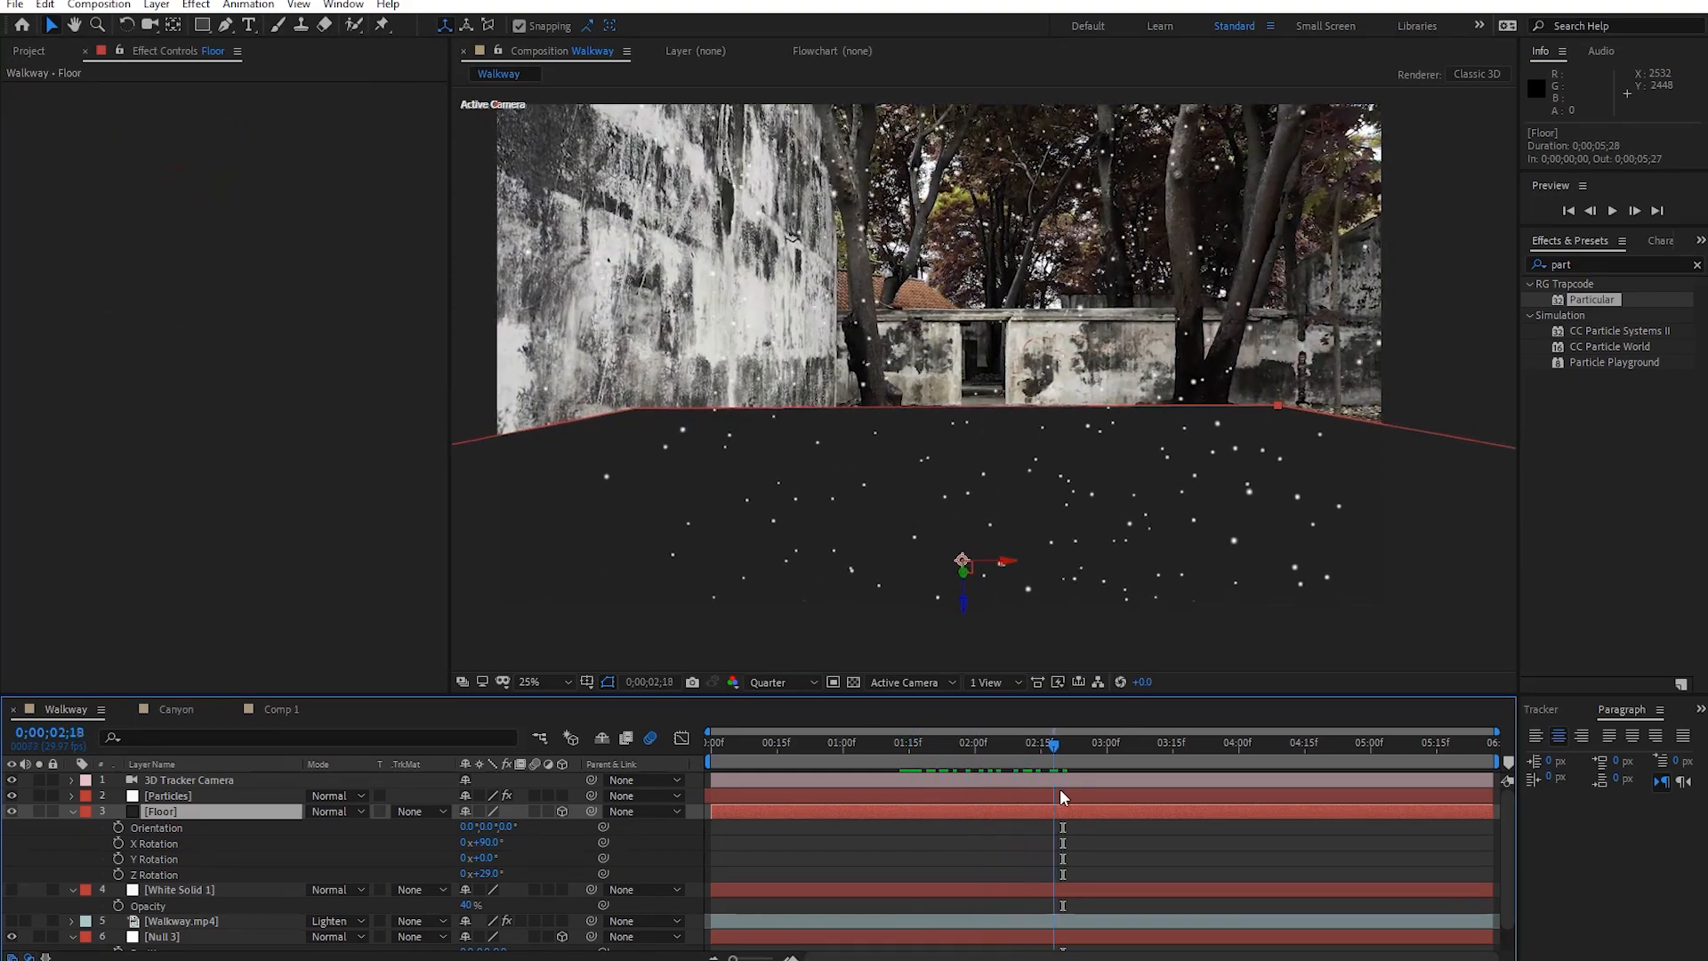
key("space")
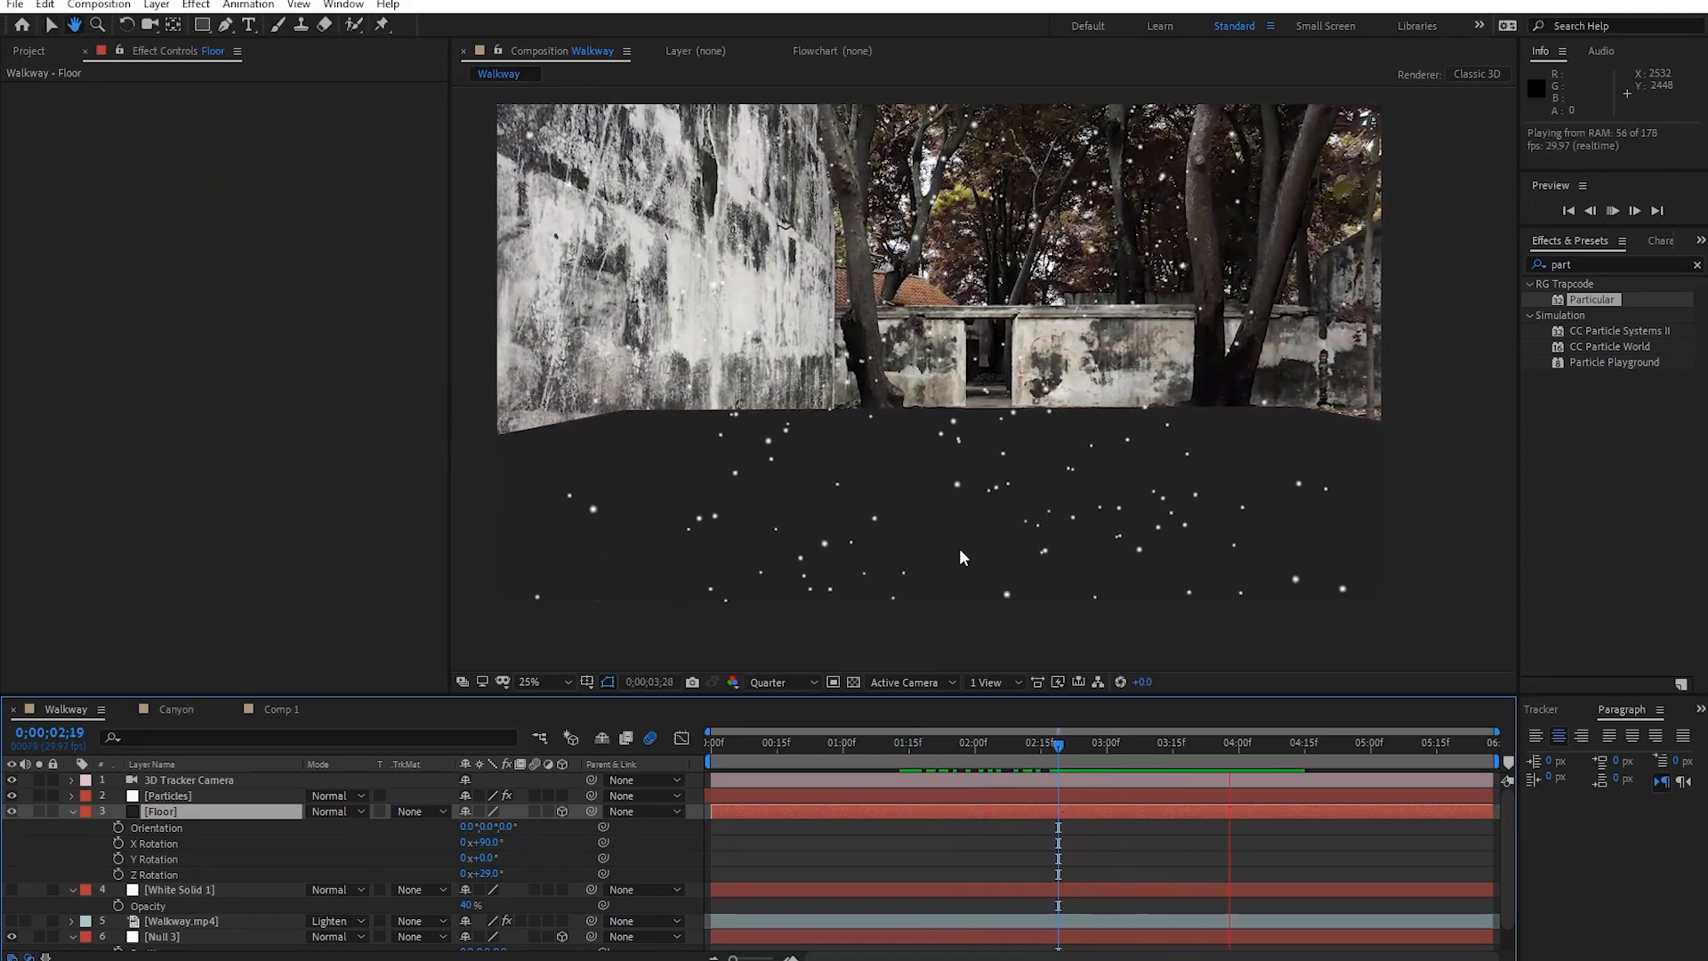
left_click(1184, 754)
mouse_move(1185, 754)
left_mouse_down()
mouse_move(1146, 753)
mouse_move(1162, 756)
left_mouse_up()
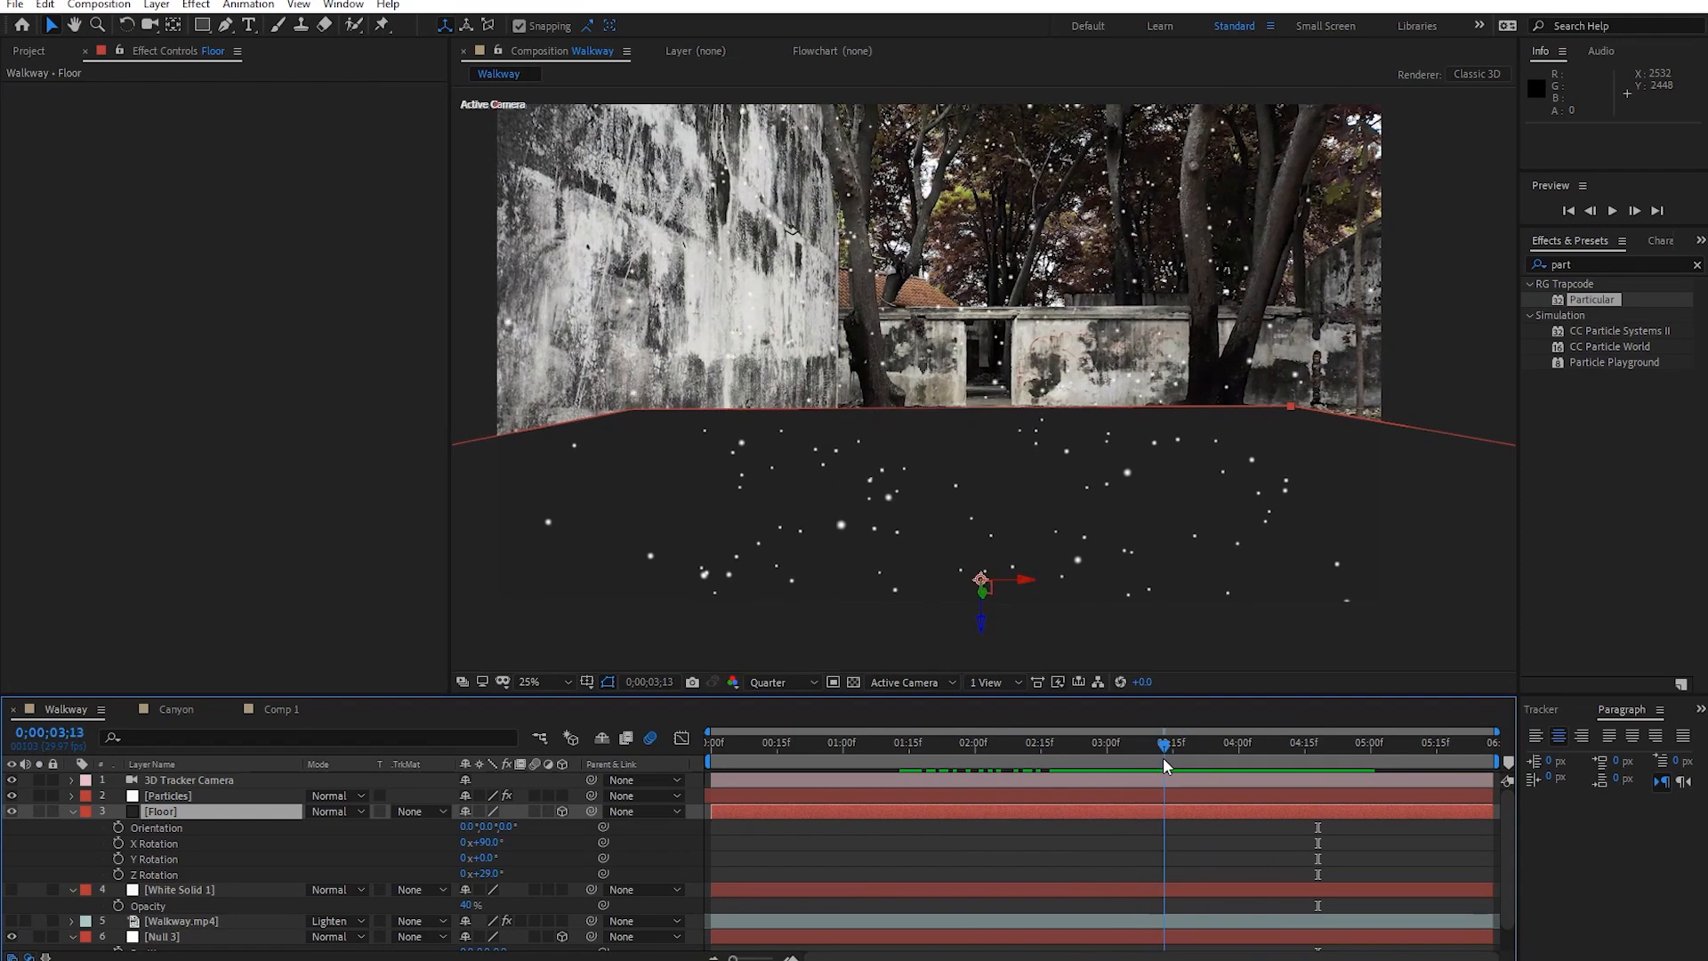
Increase the Particular particle Size on the Particles layer to 30 and on to 40, and scrub to 0;00;03;04.
left_click(190, 794)
scroll(200, 521, "down", 6)
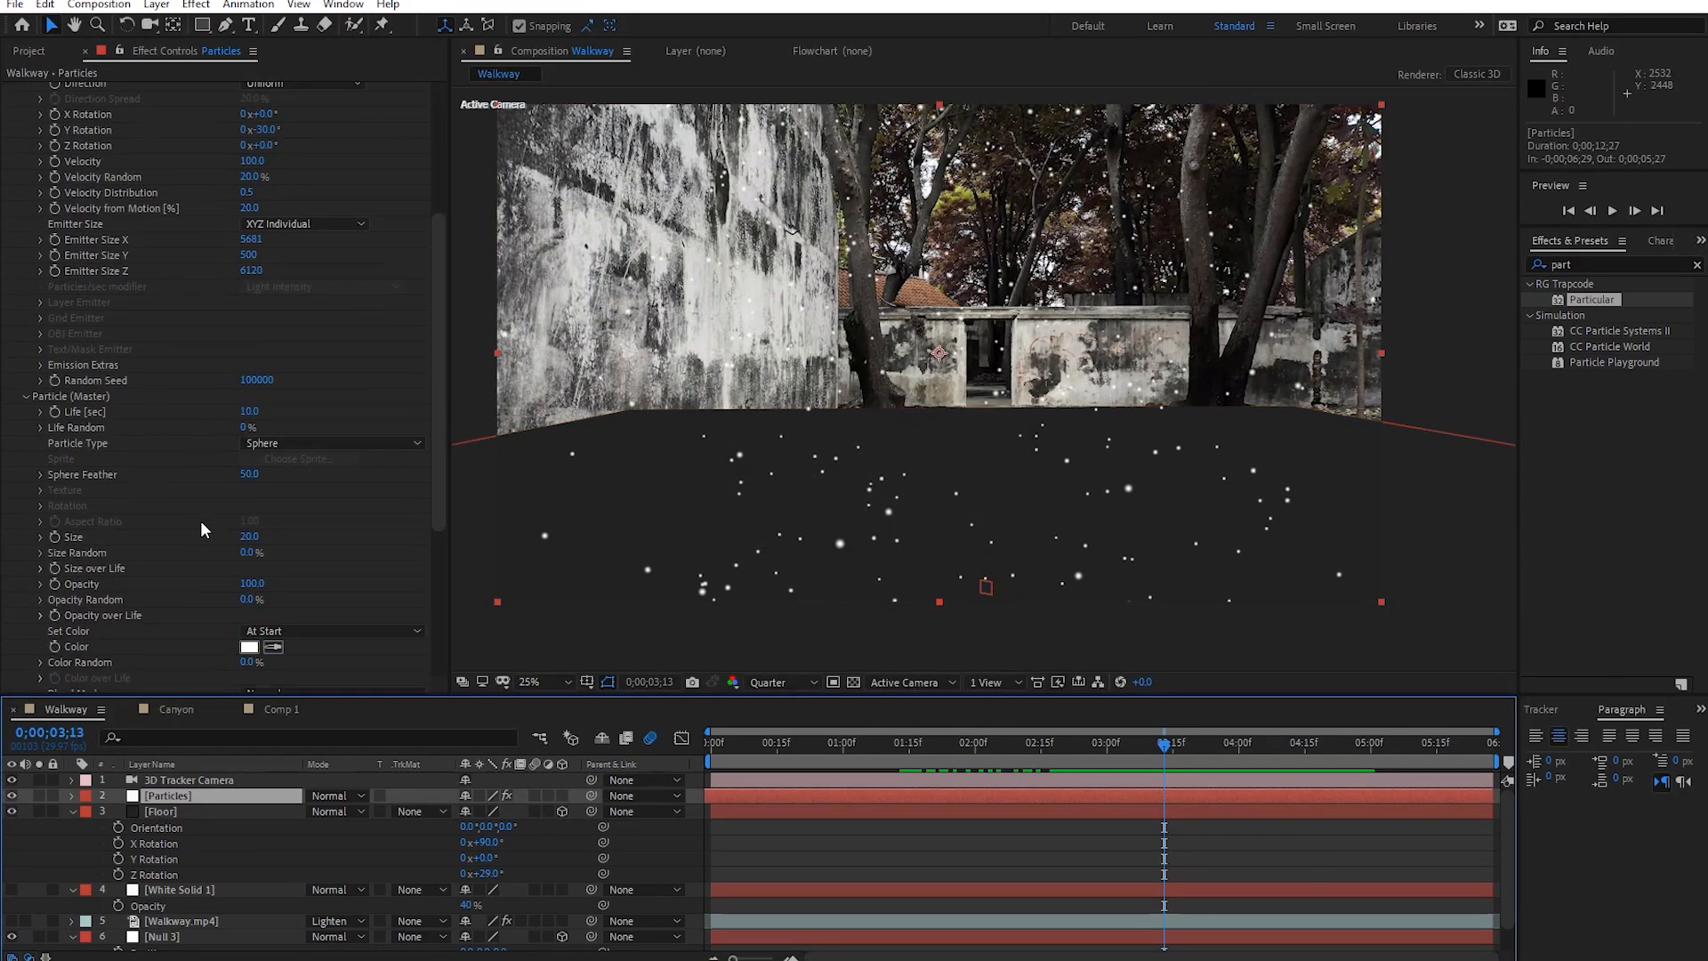
left_click(245, 371)
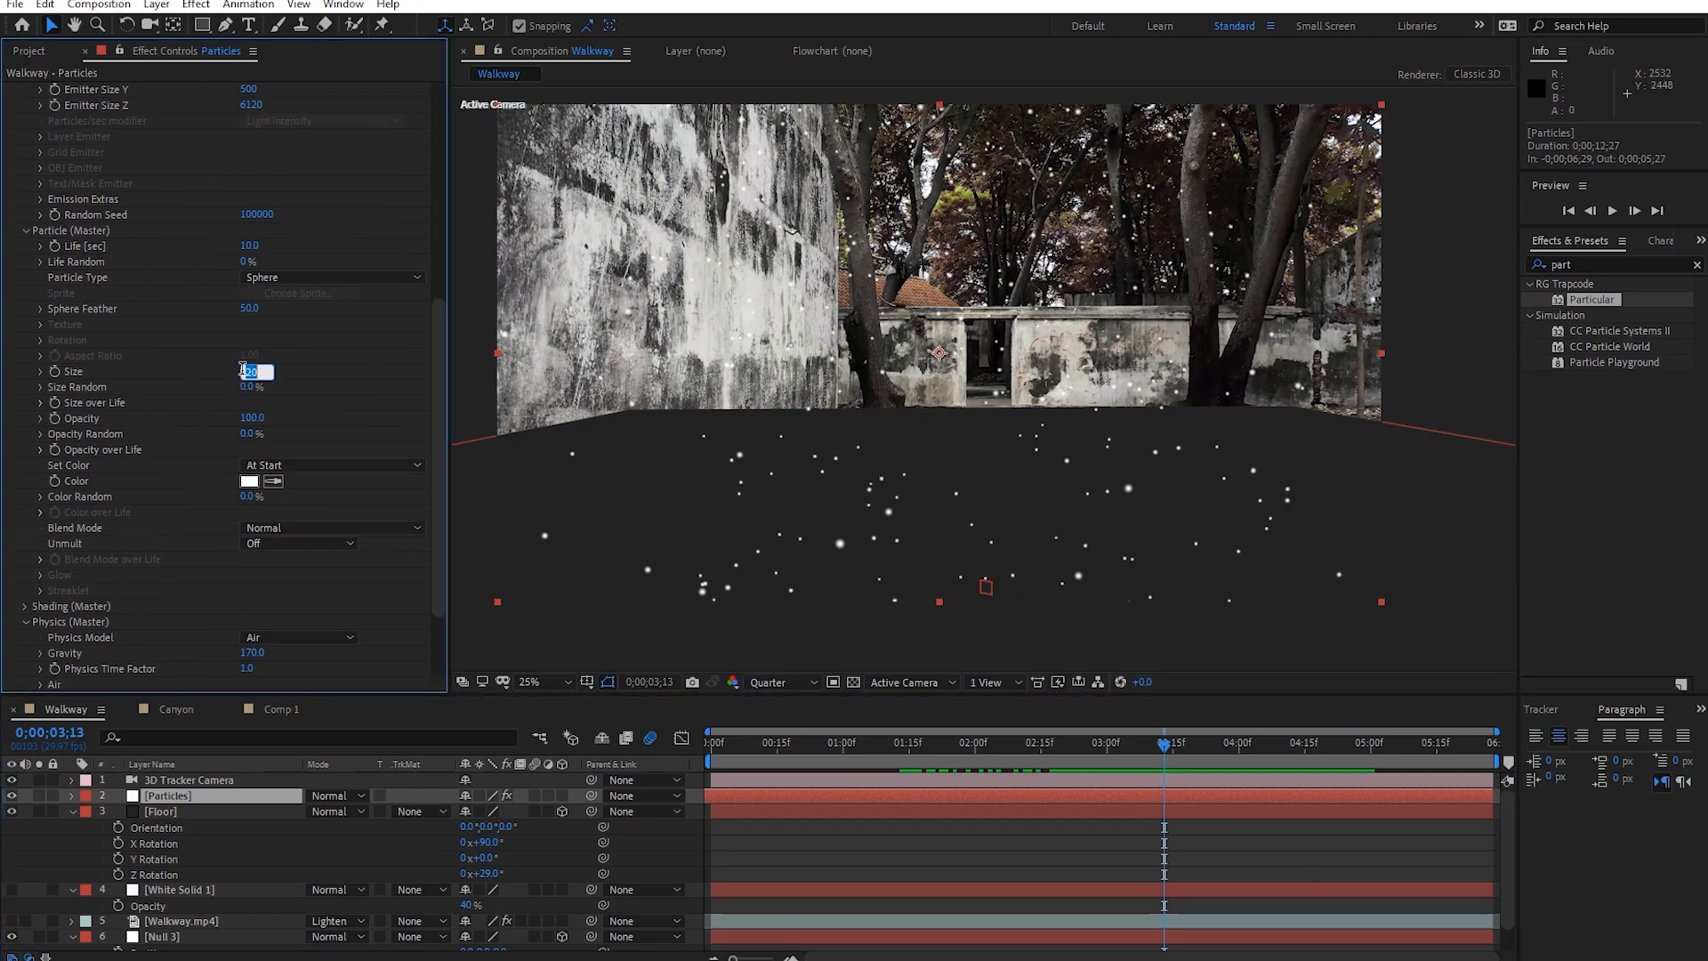
type("30")
key("Return")
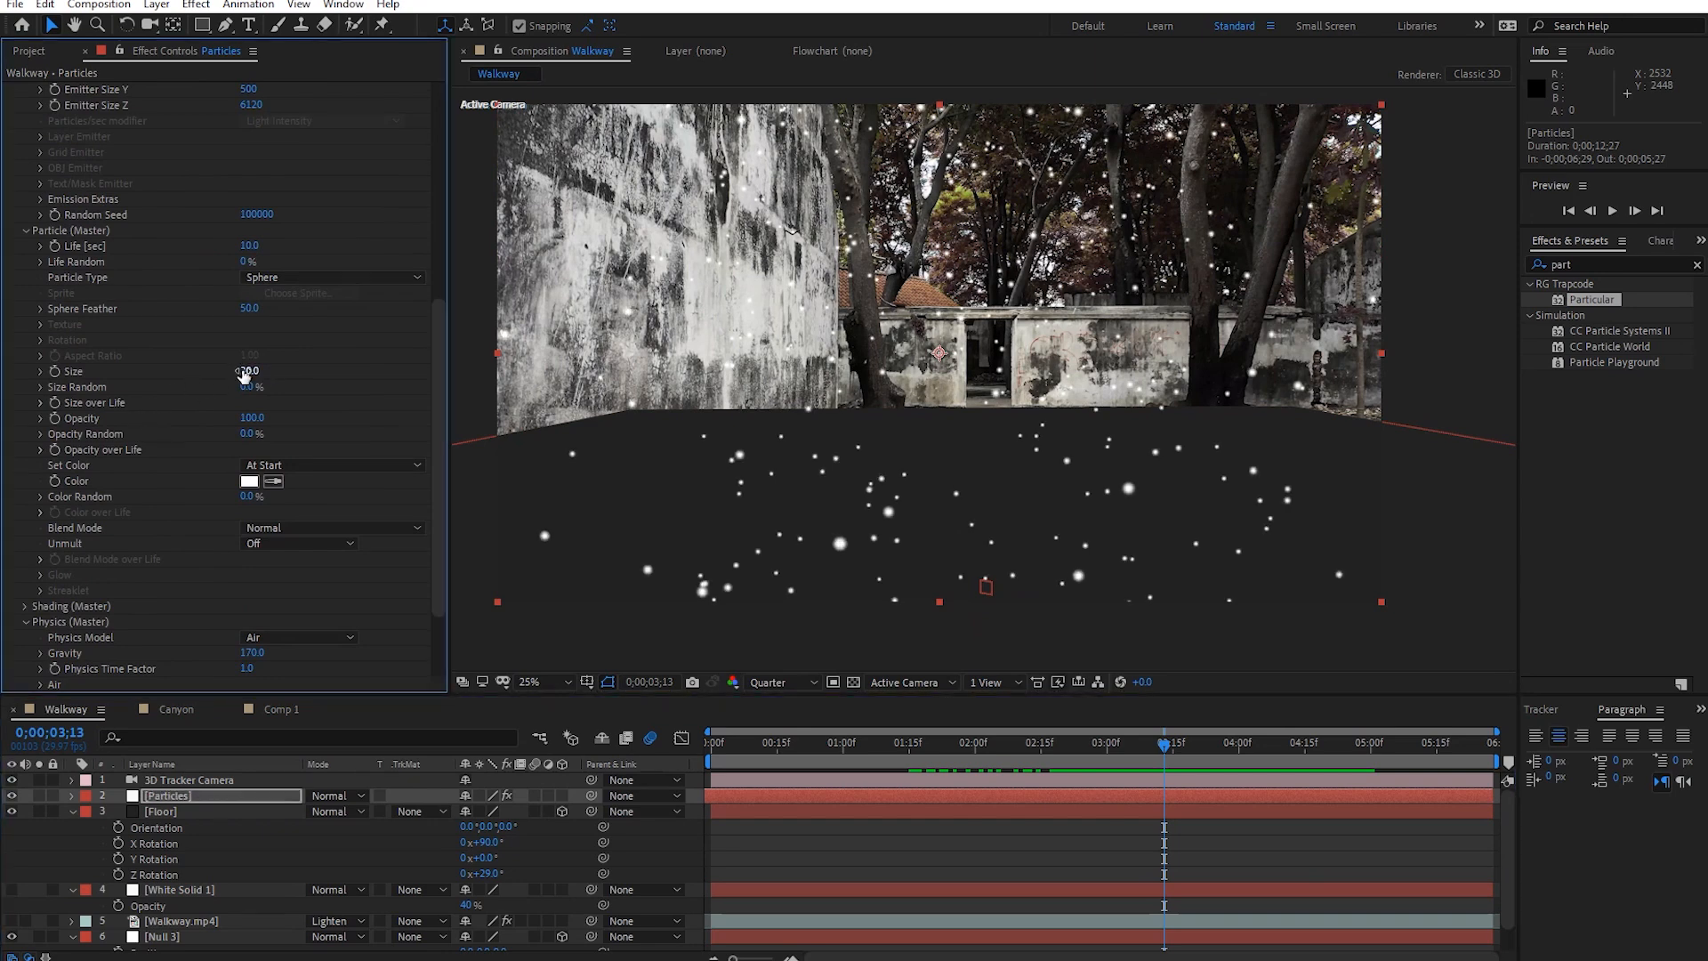
left_click(247, 371)
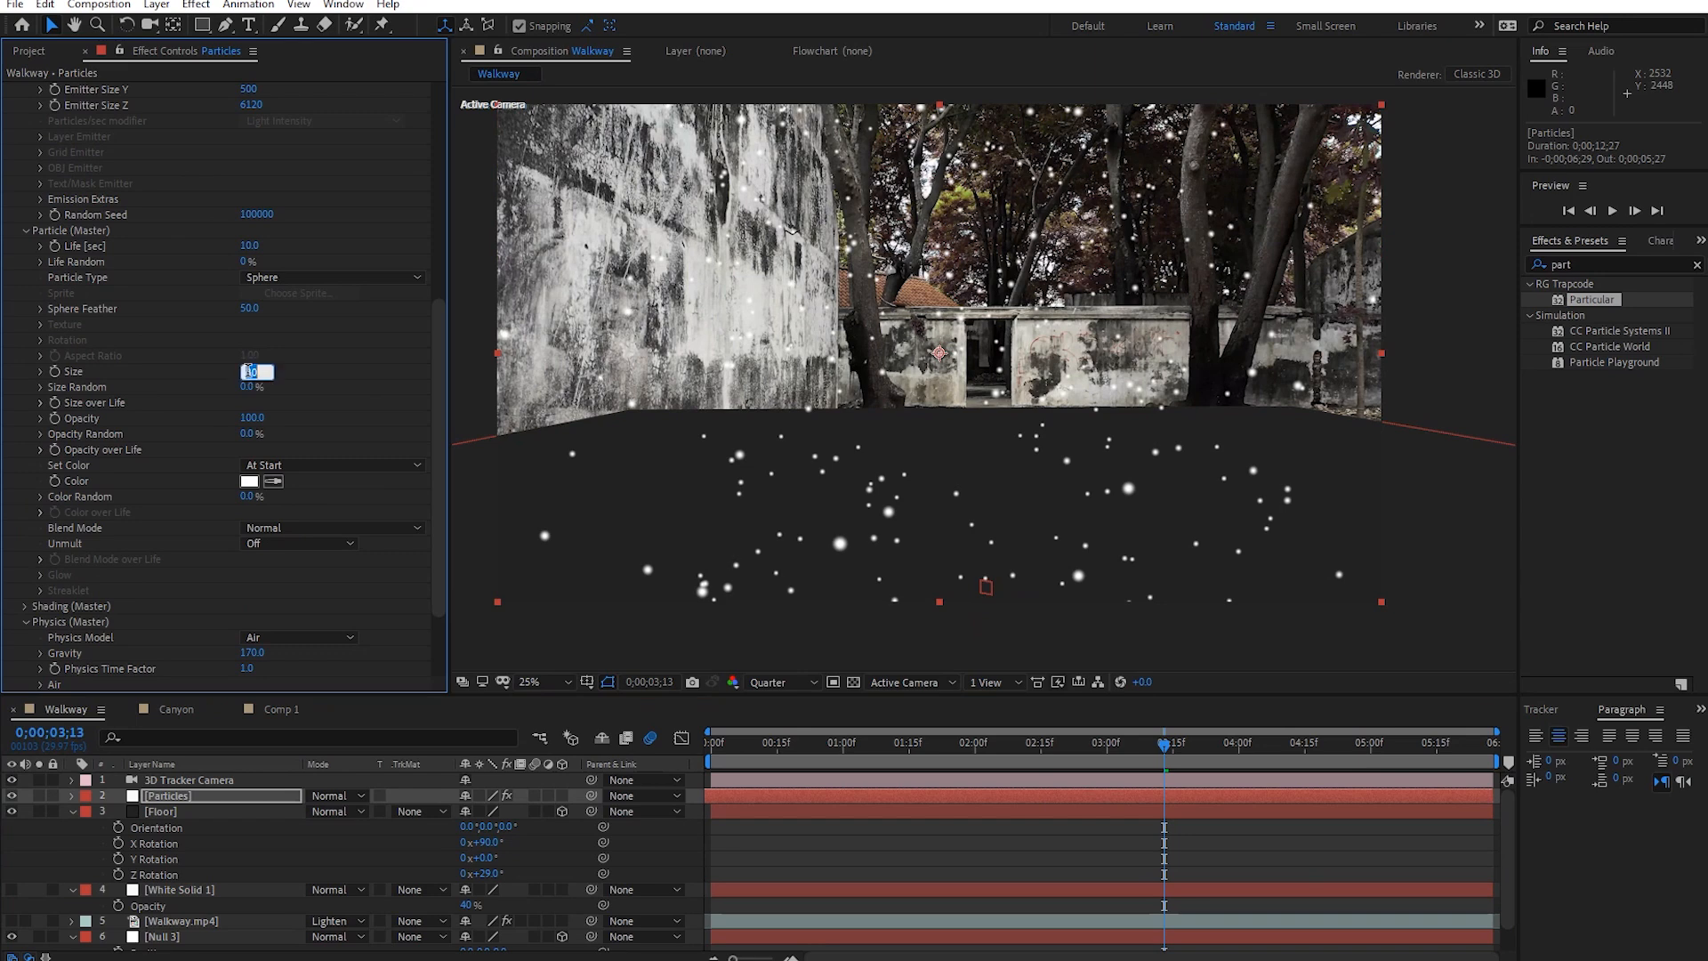
key("Return")
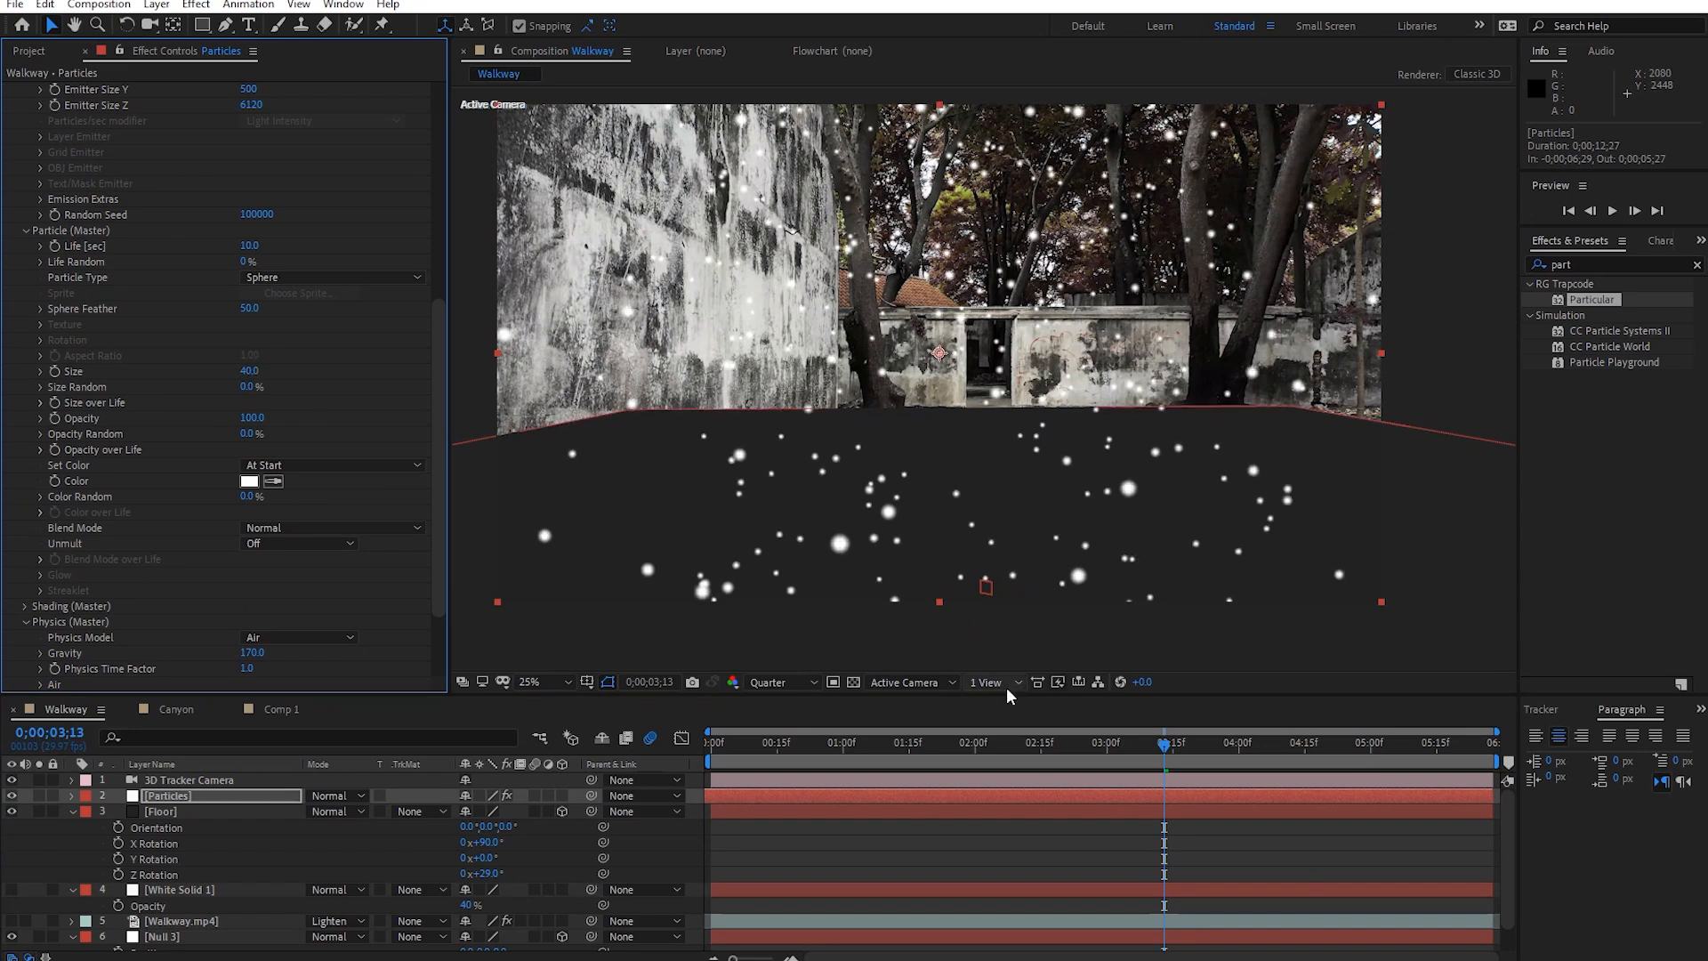
mouse_move(1150, 749)
left_mouse_down()
mouse_move(992, 761)
mouse_move(1122, 767)
left_mouse_up()
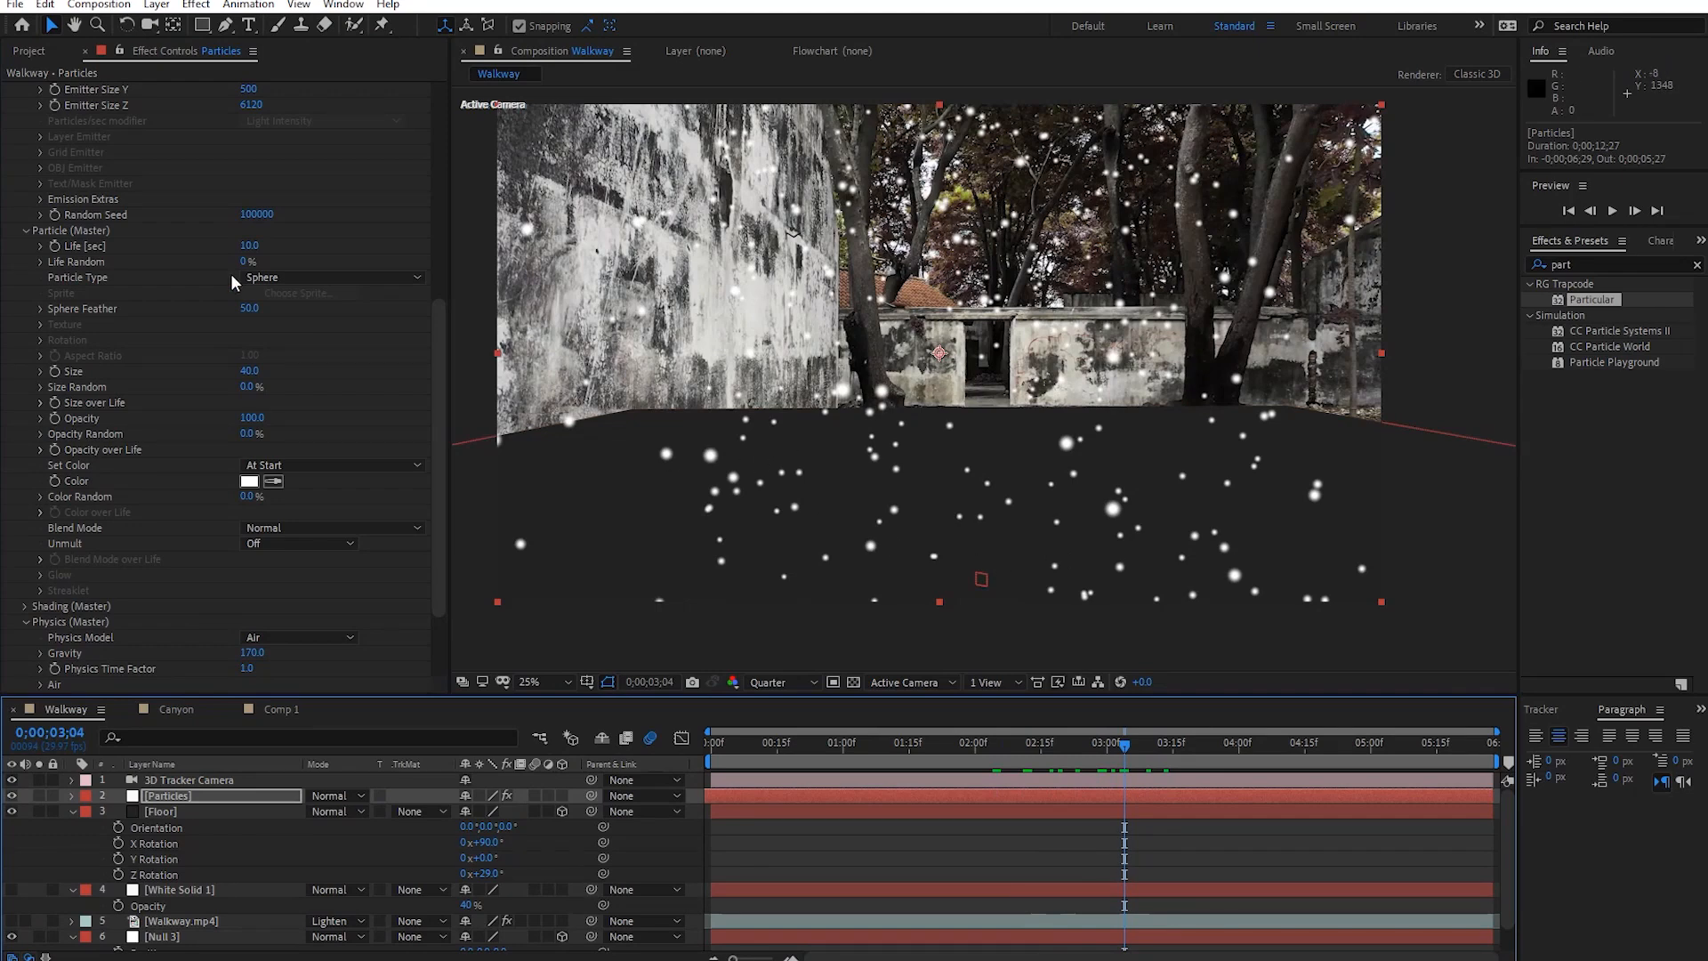
Set the emitter's Particles/sec to 50, preview the result and scrub to 0;00;01;22.
scroll(231, 273, "up", 8)
left_click(250, 237)
type("50")
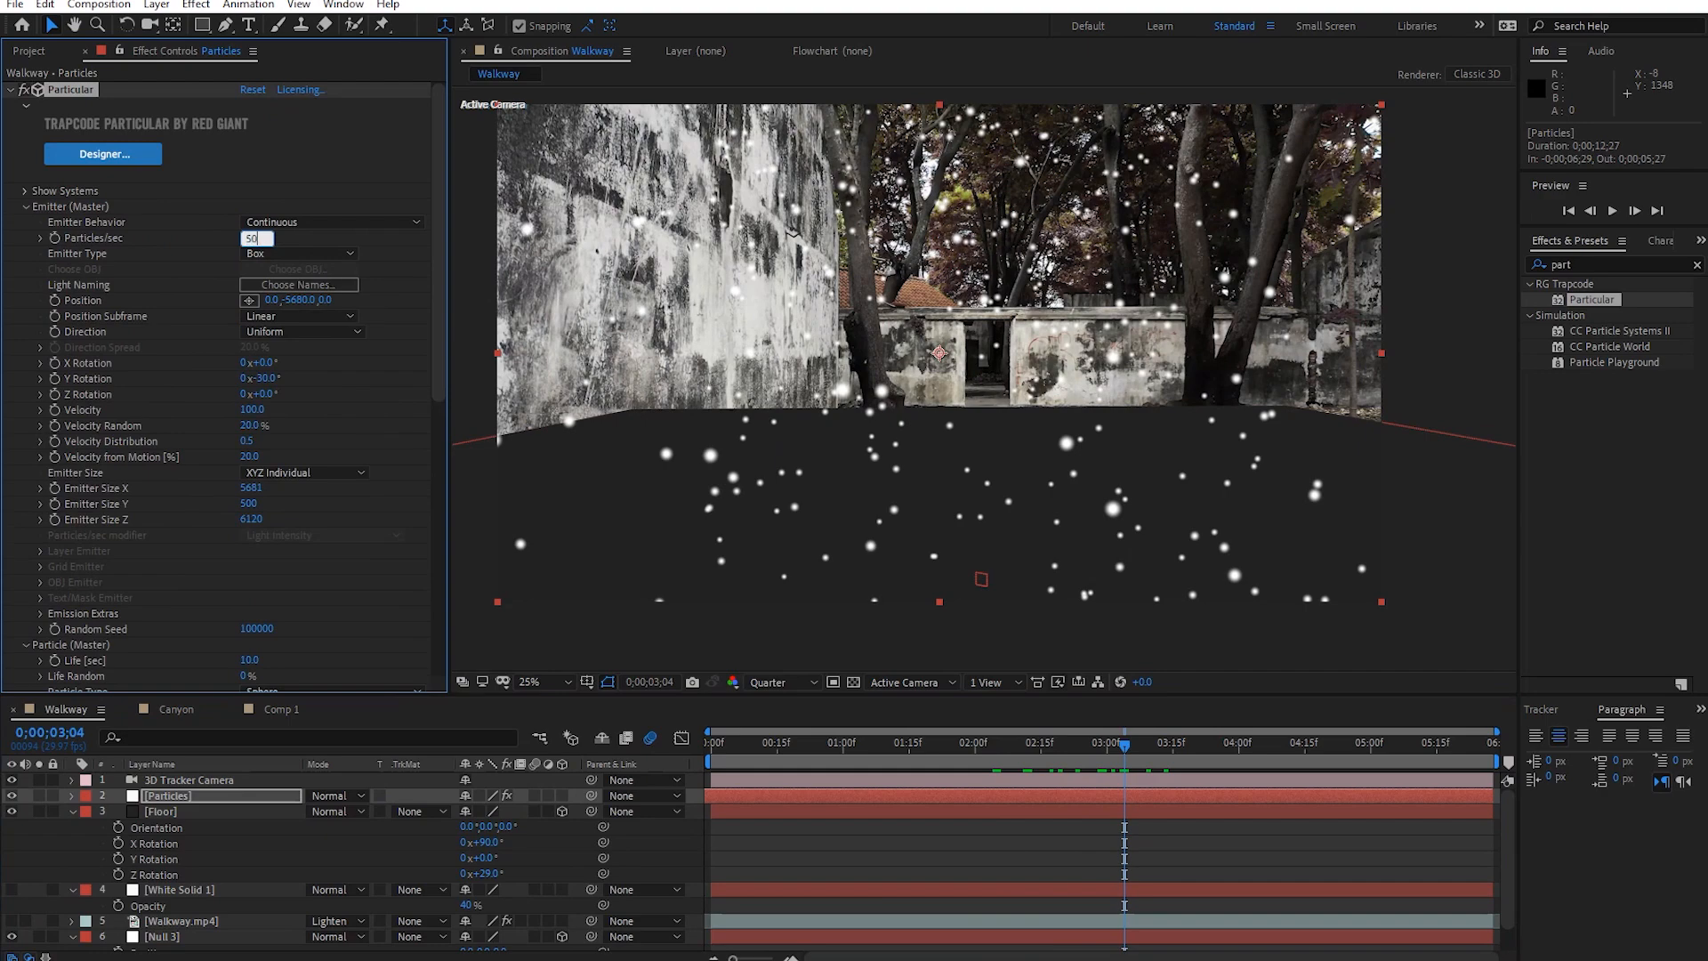
key("Return")
key("space")
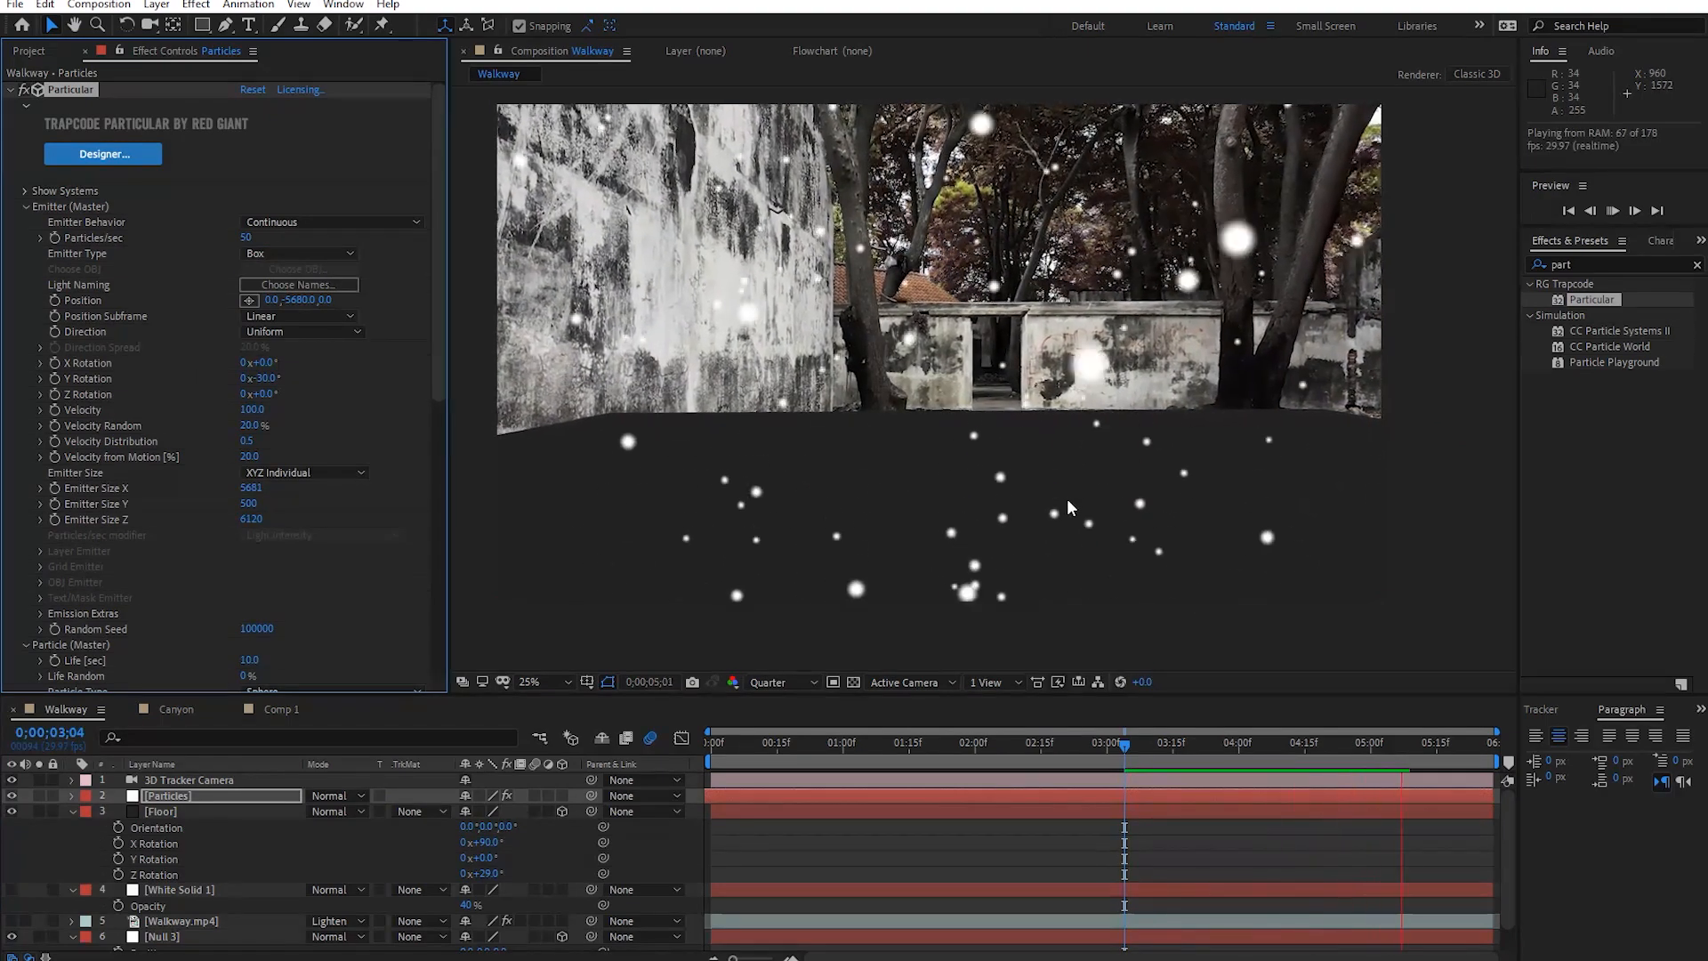
left_click_drag(1183, 746, 939, 770)
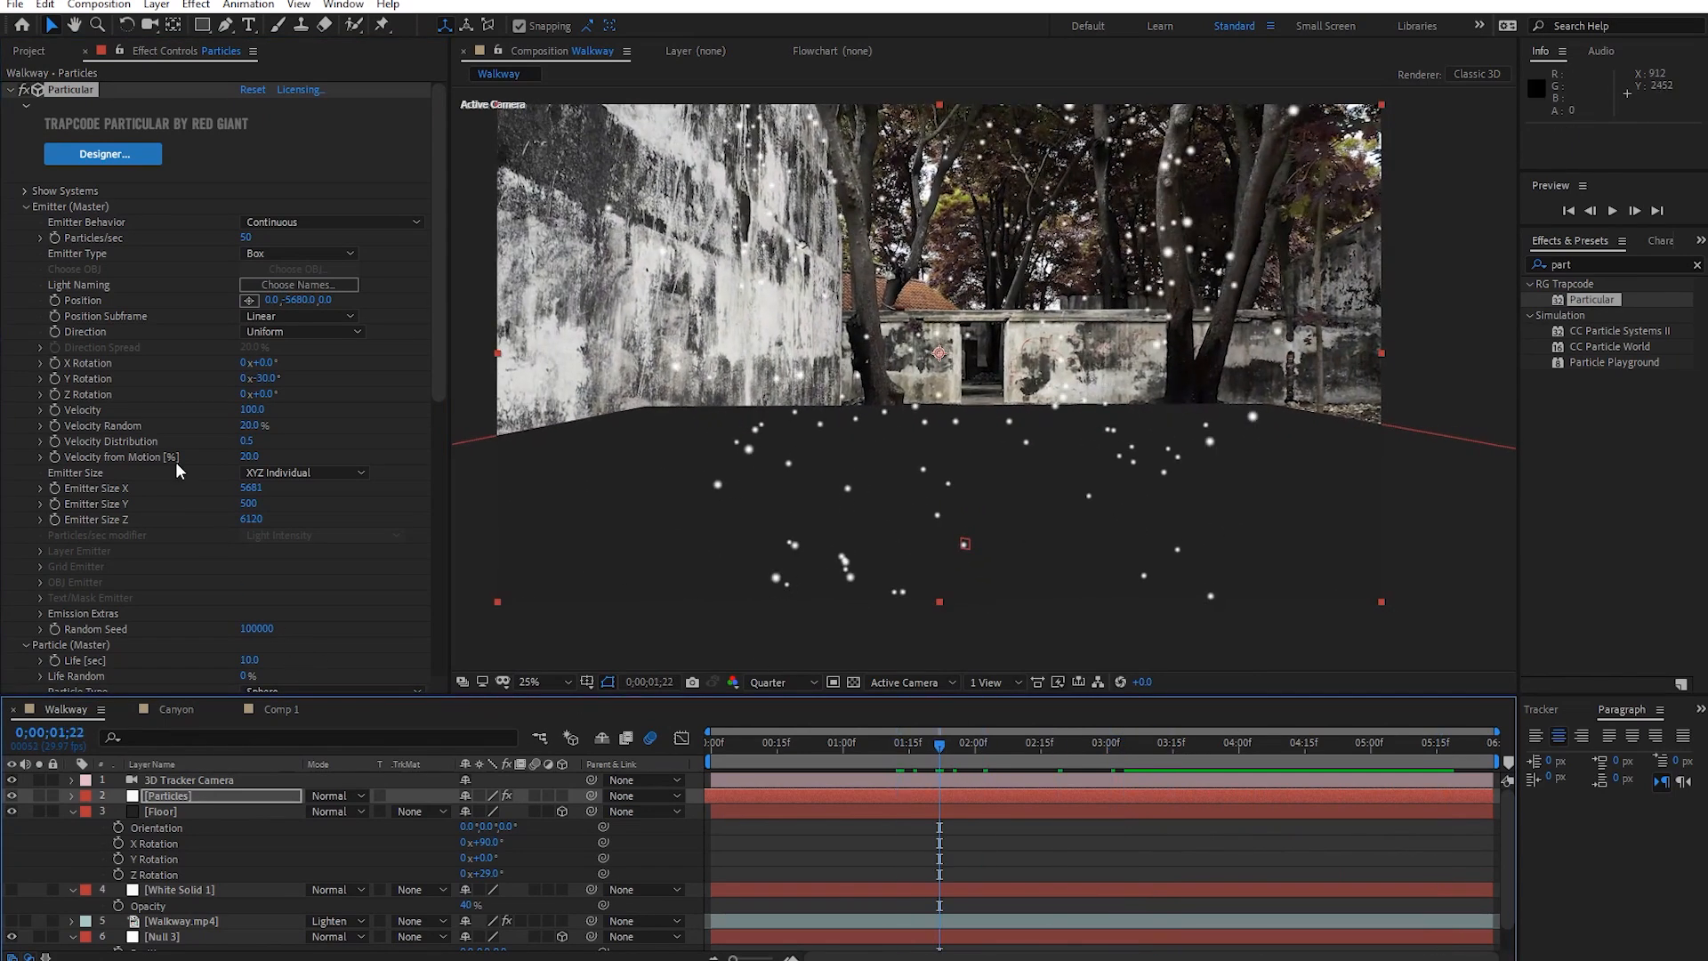
Set Particular's Physics Model to Bounce and scrub to 0;00;02;05.
scroll(137, 354, "down", 10)
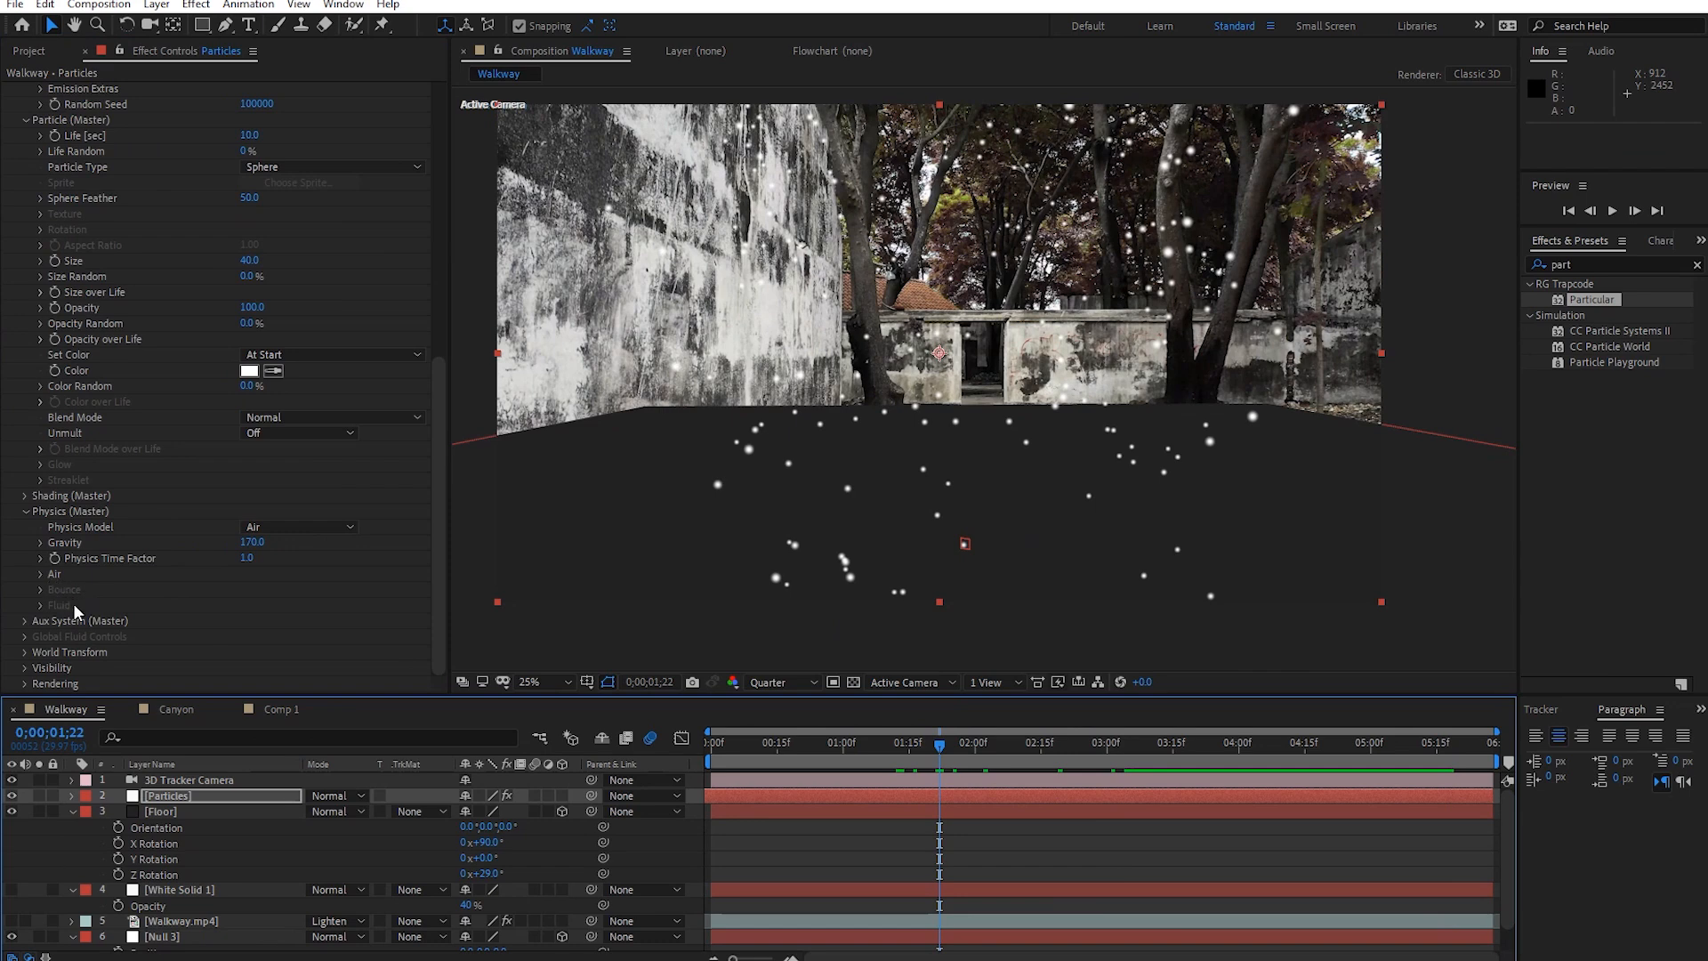
left_click(345, 529)
left_click(316, 573)
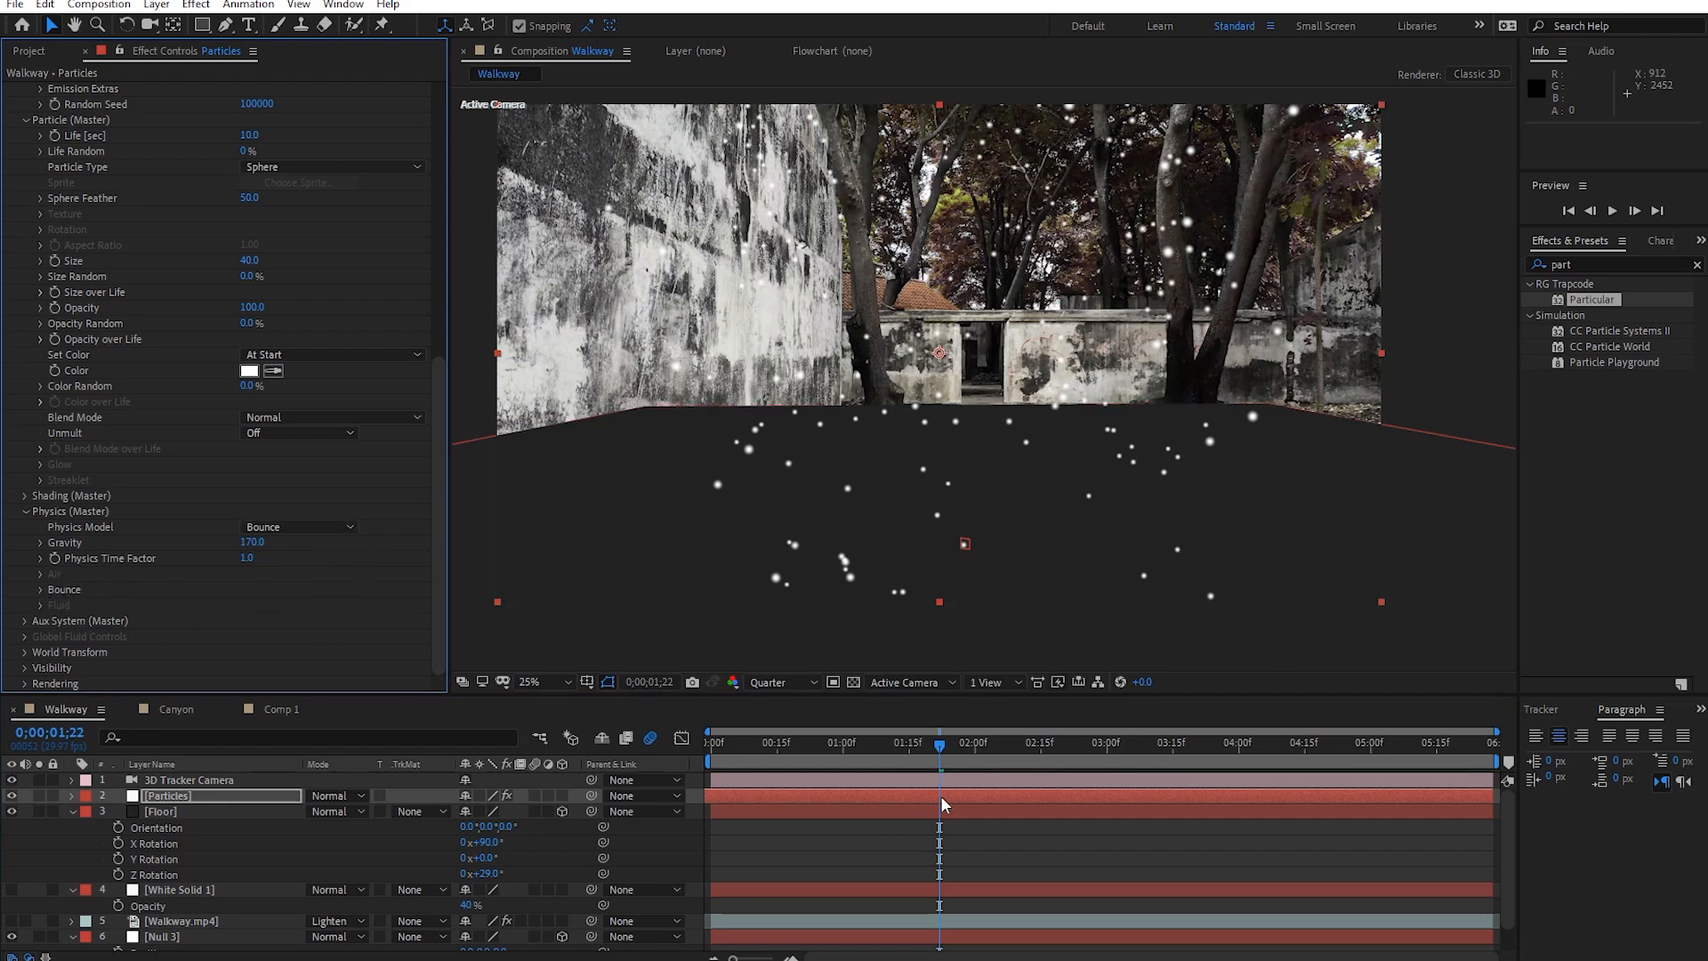
left_click_drag(945, 758, 997, 758)
Assign the Floor layer as the Floor Layer in the Bounce settings and return to the first frame.
left_click(40, 589)
scroll(39, 589, "down", 1)
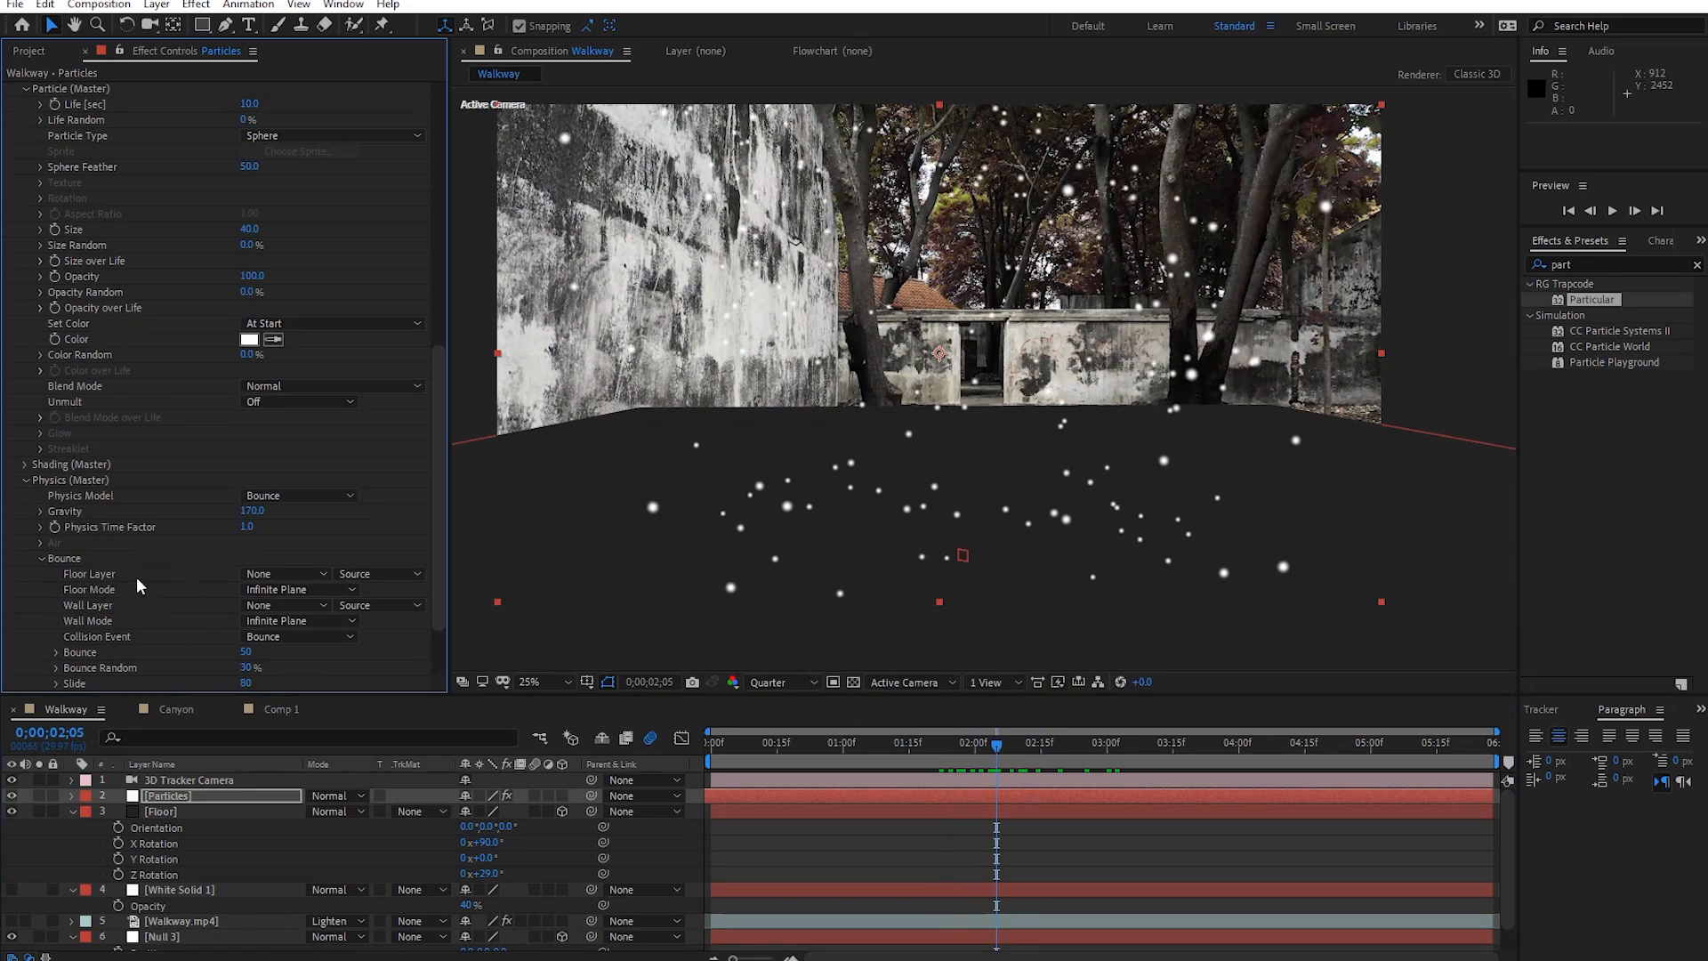
left_click(284, 575)
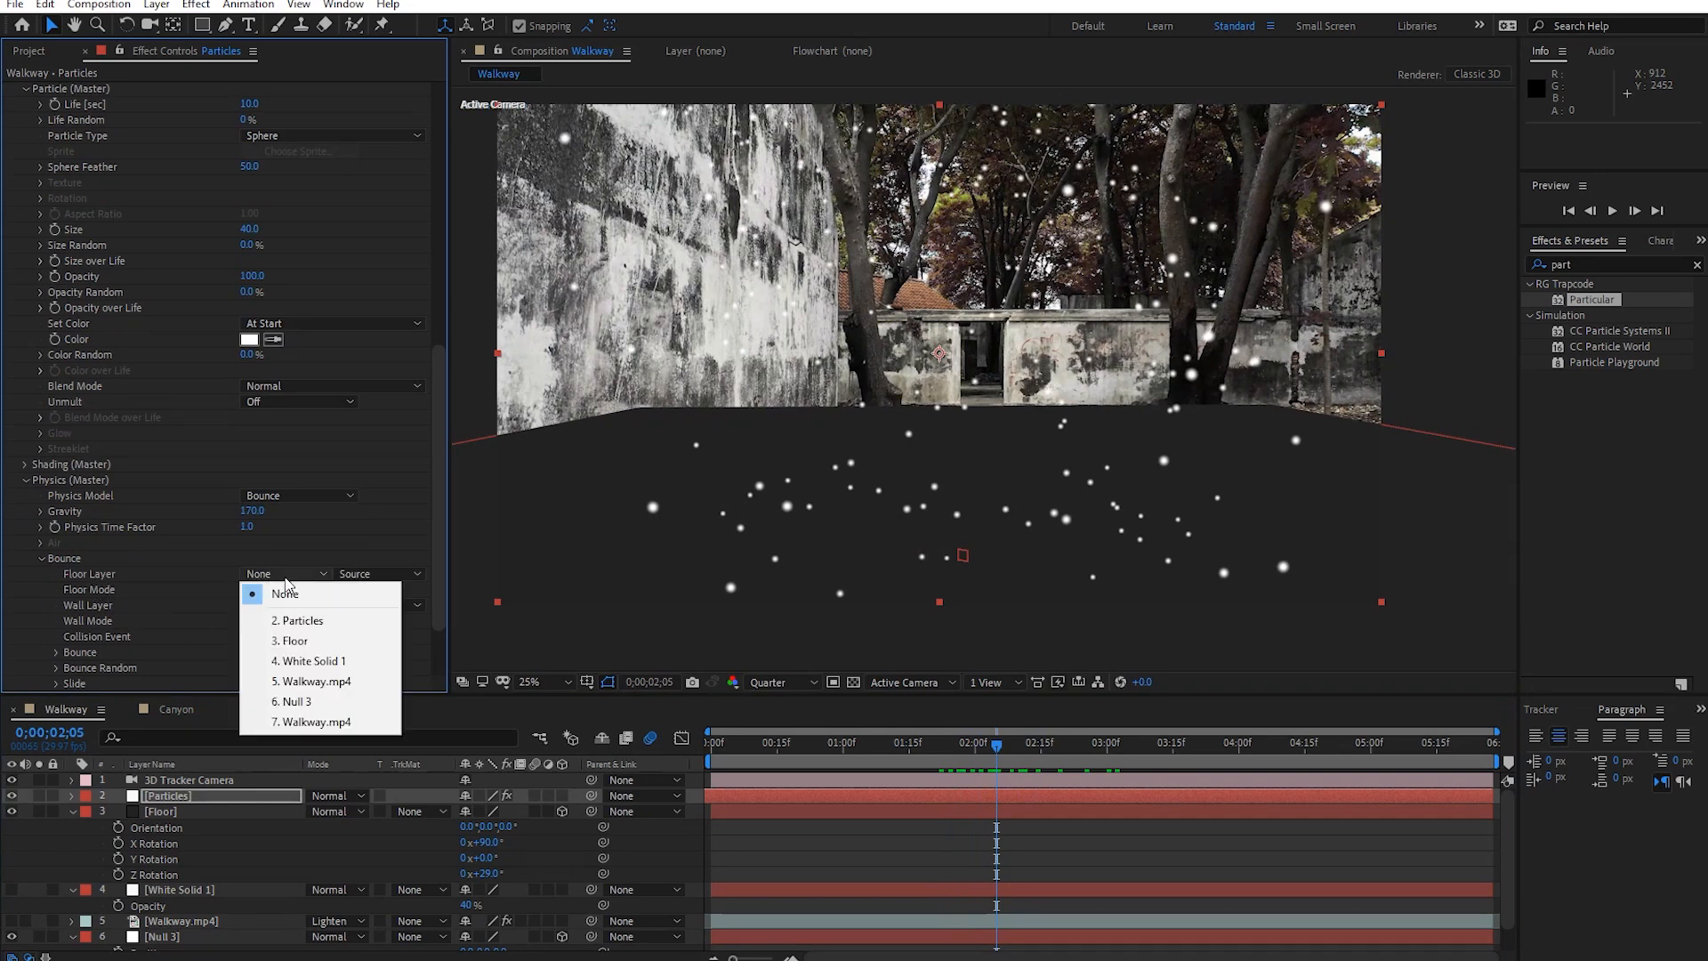
left_click(299, 641)
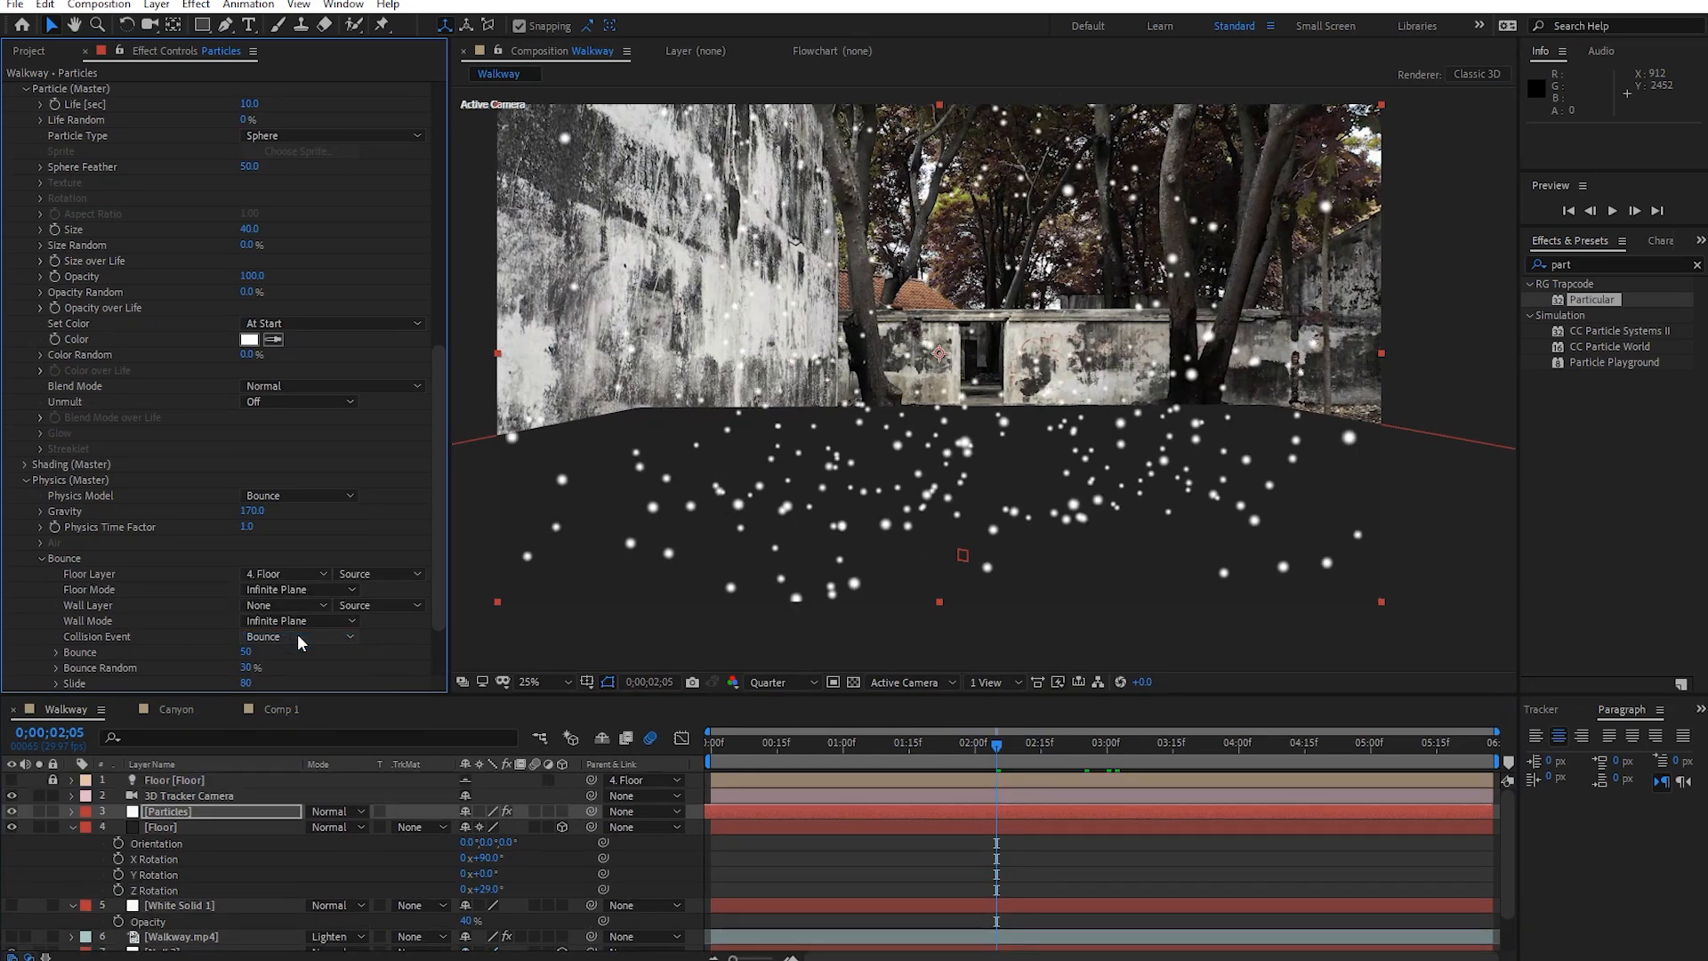
left_click_drag(985, 744, 573, 750)
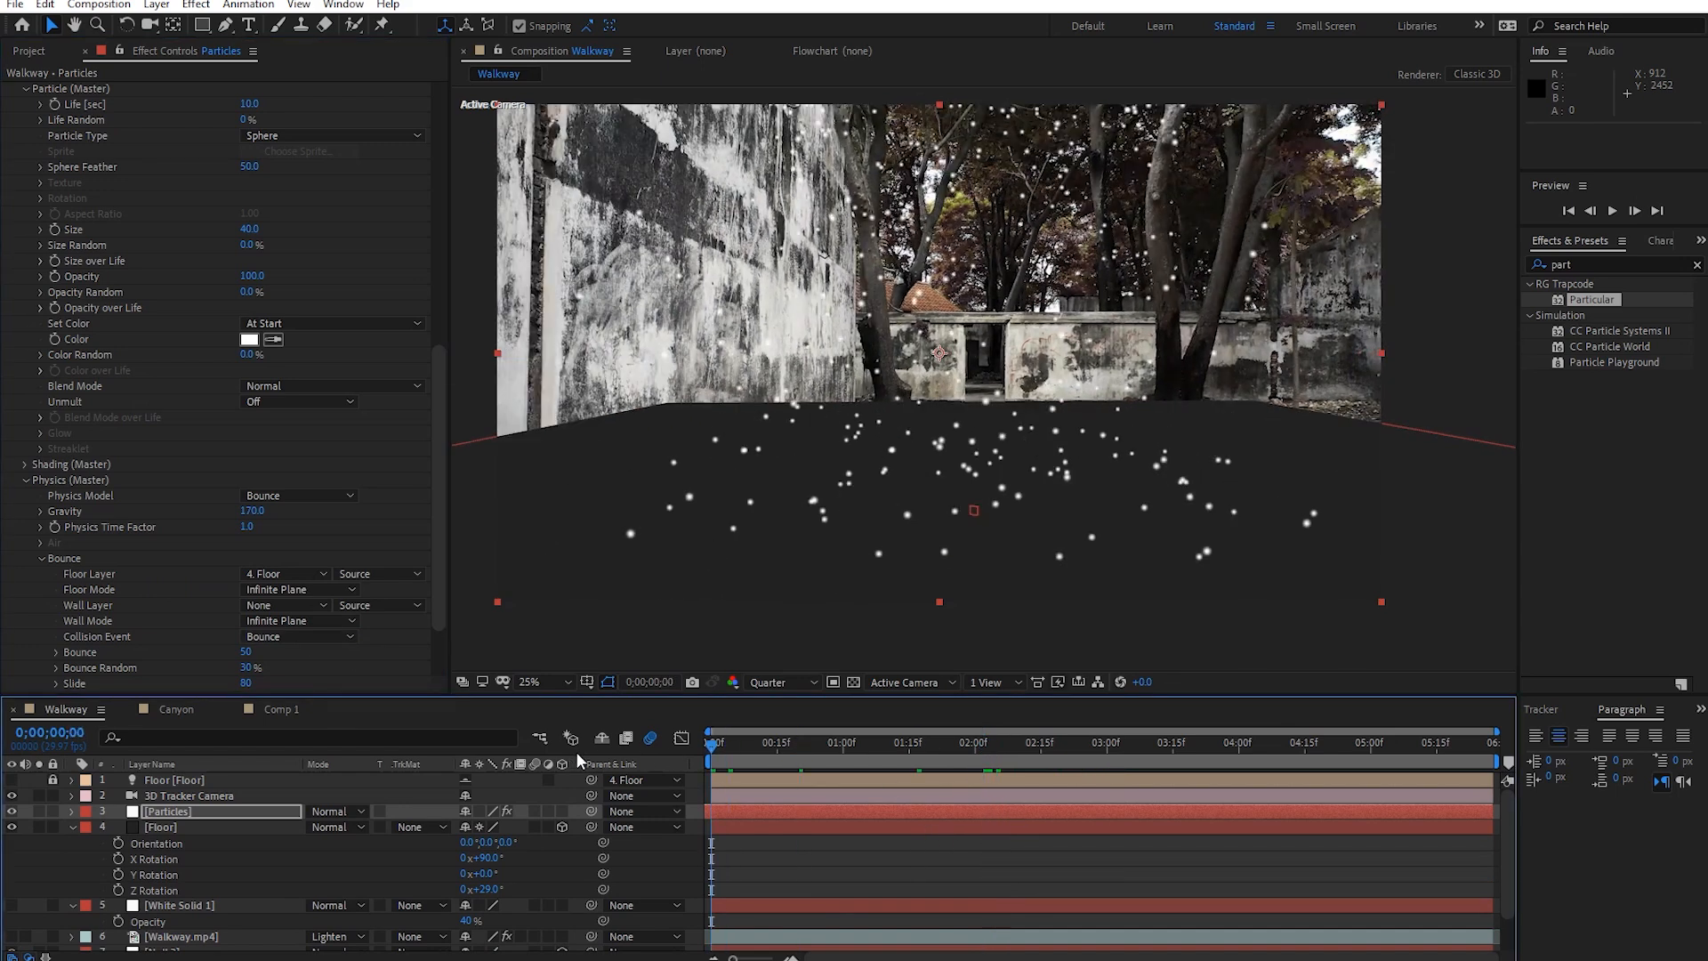
Preview the particles bouncing on the Floor layer, return to the first frame and examine the Floor Mode options.
key("space")
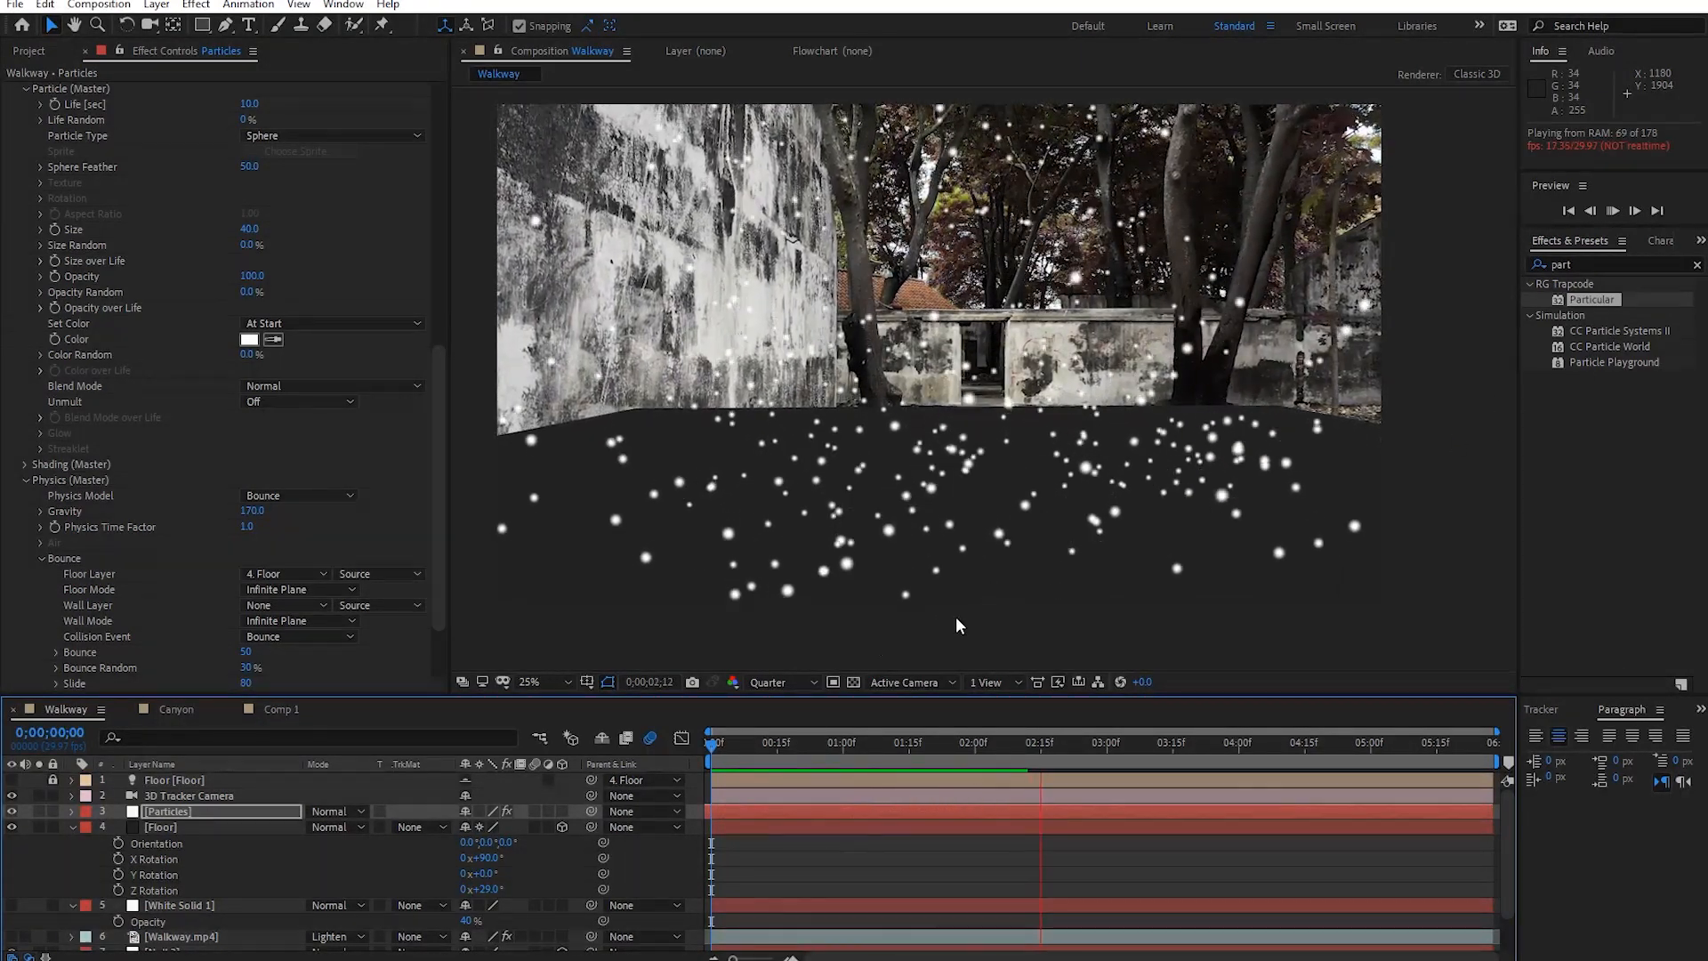
key("space")
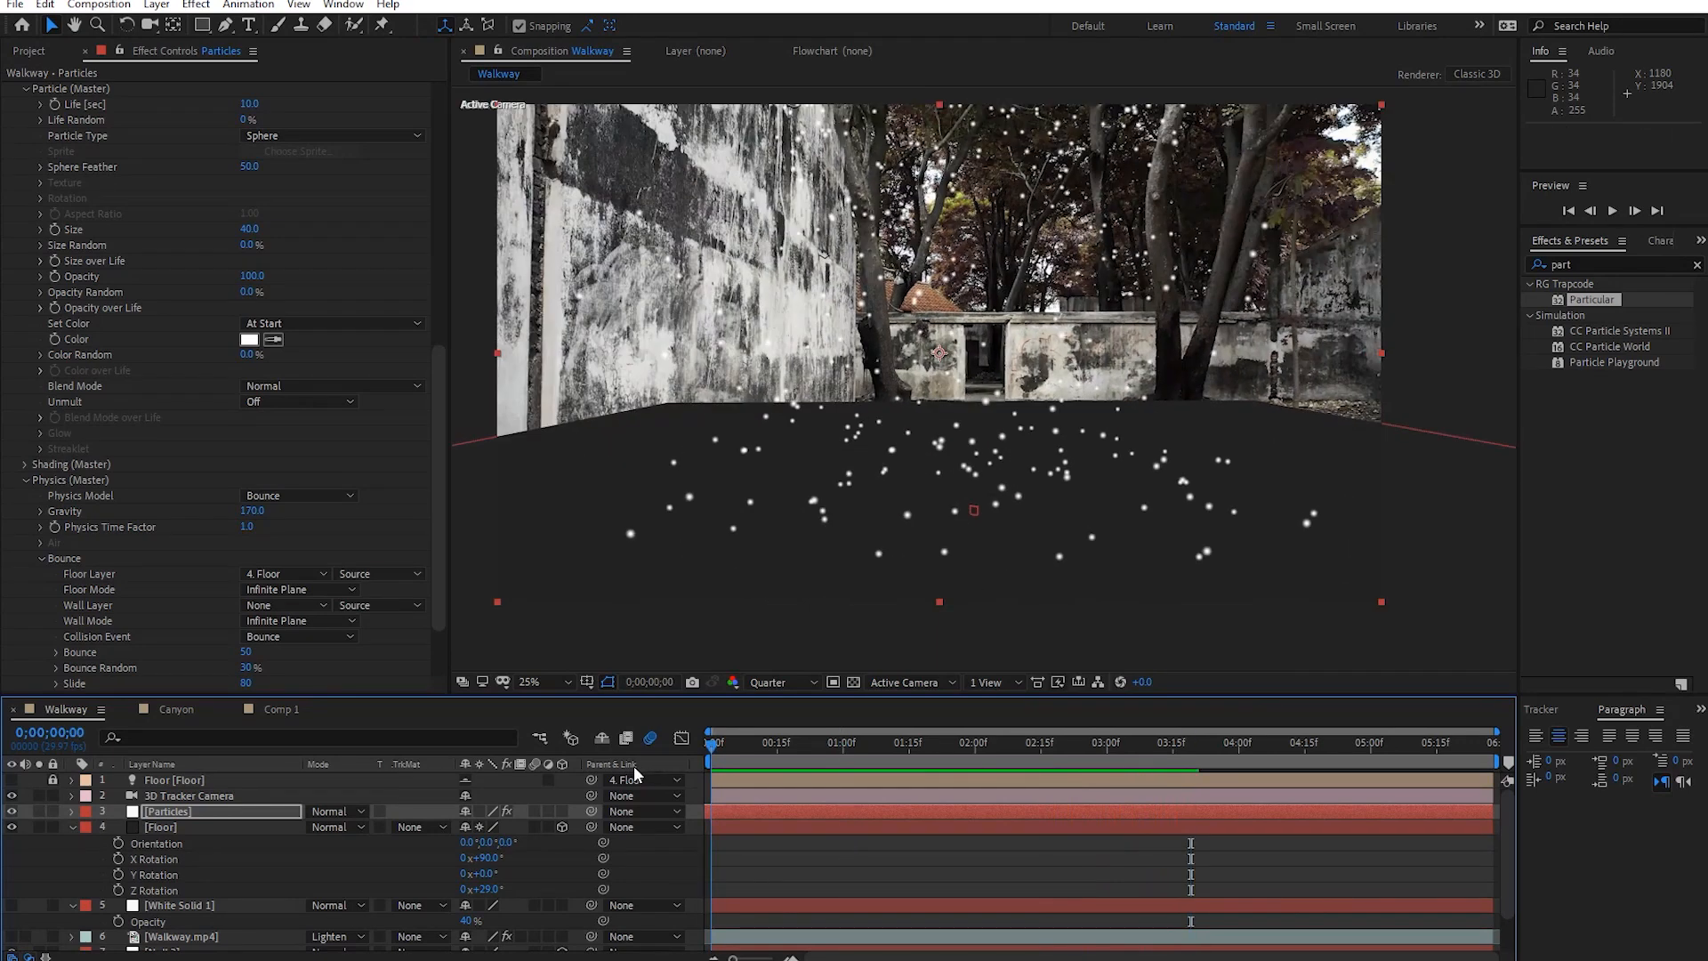
key("space")
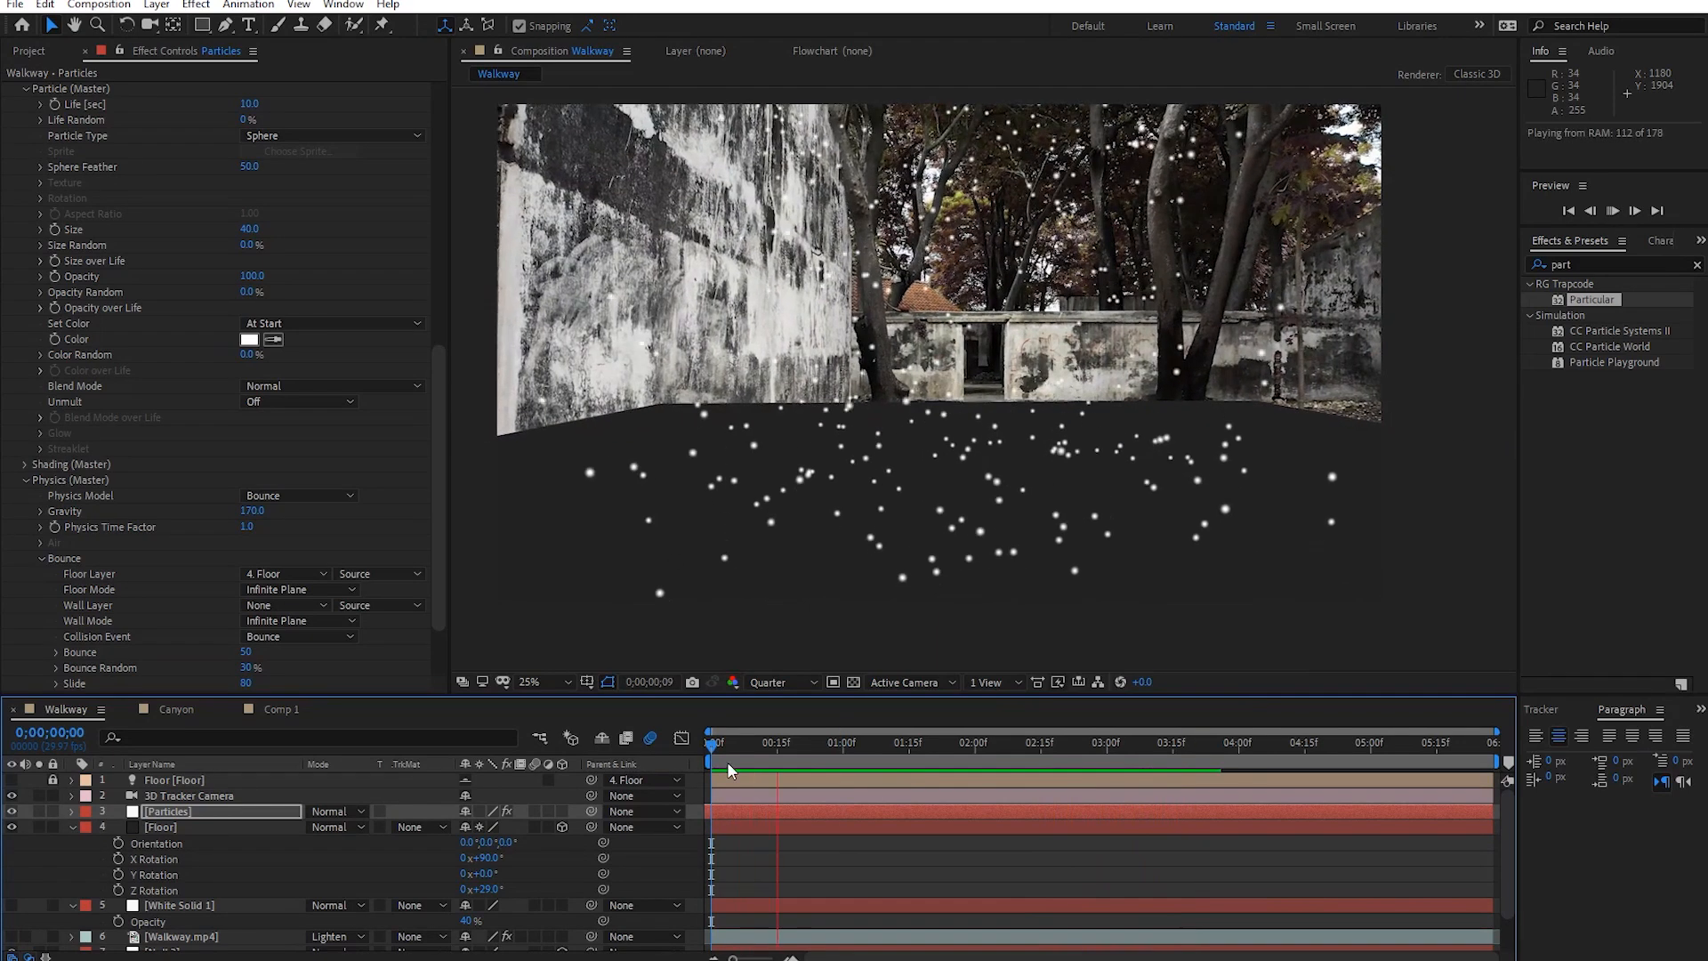
key("space")
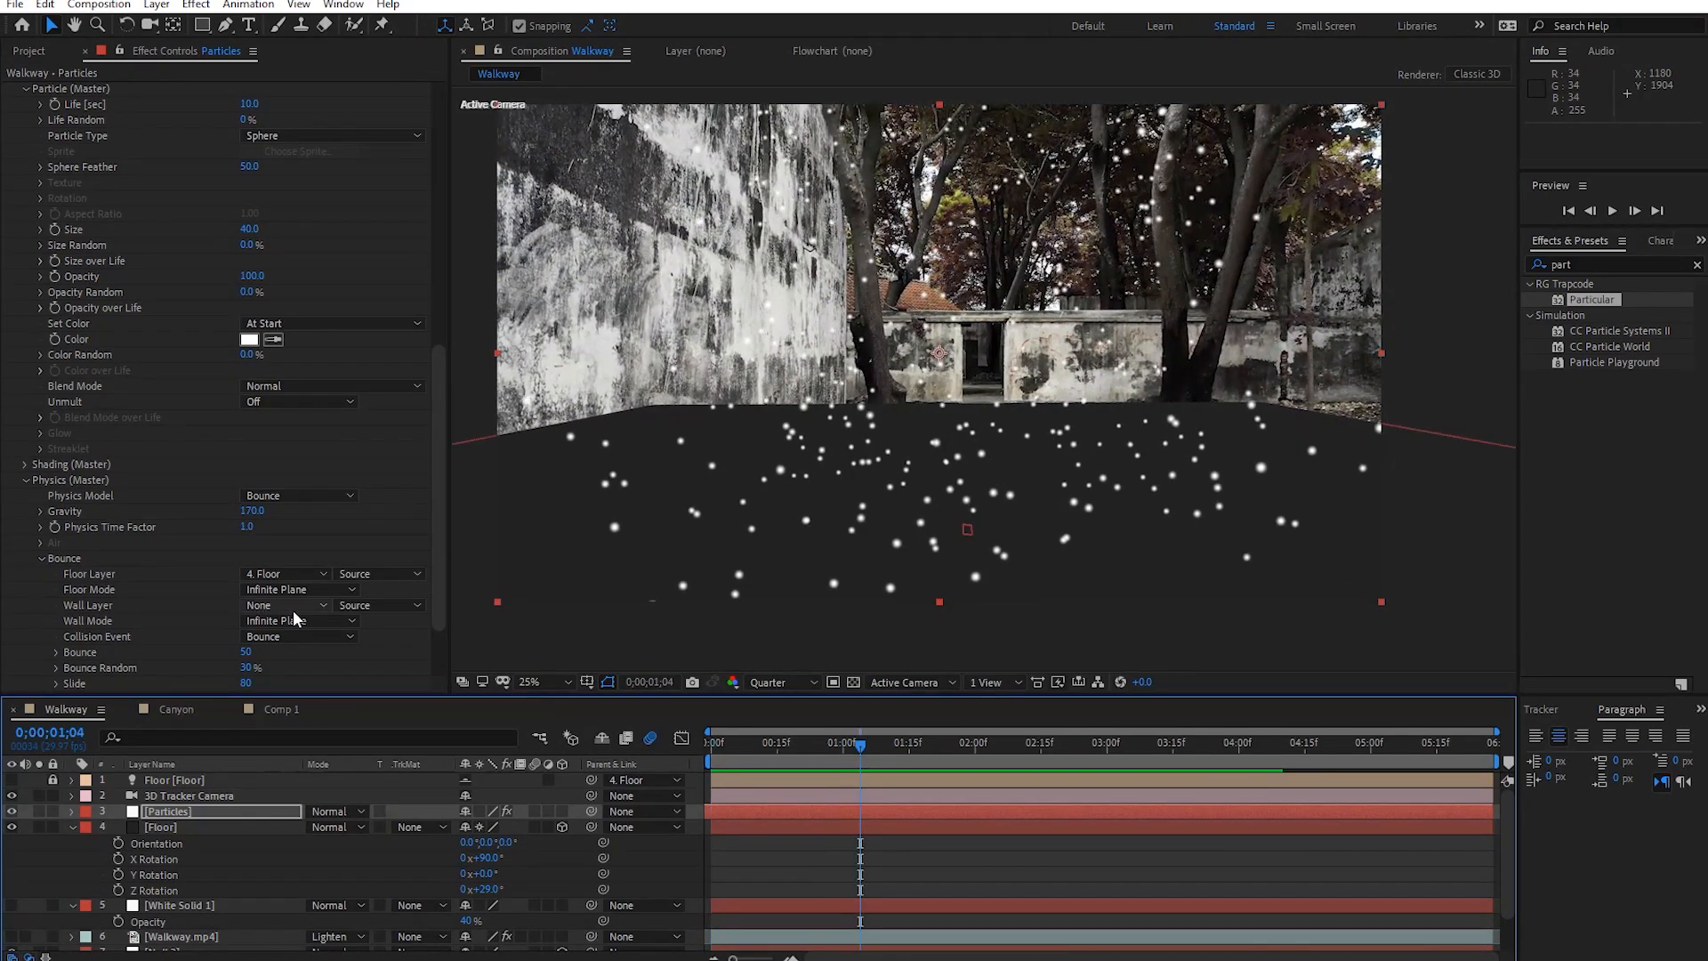
key("Home")
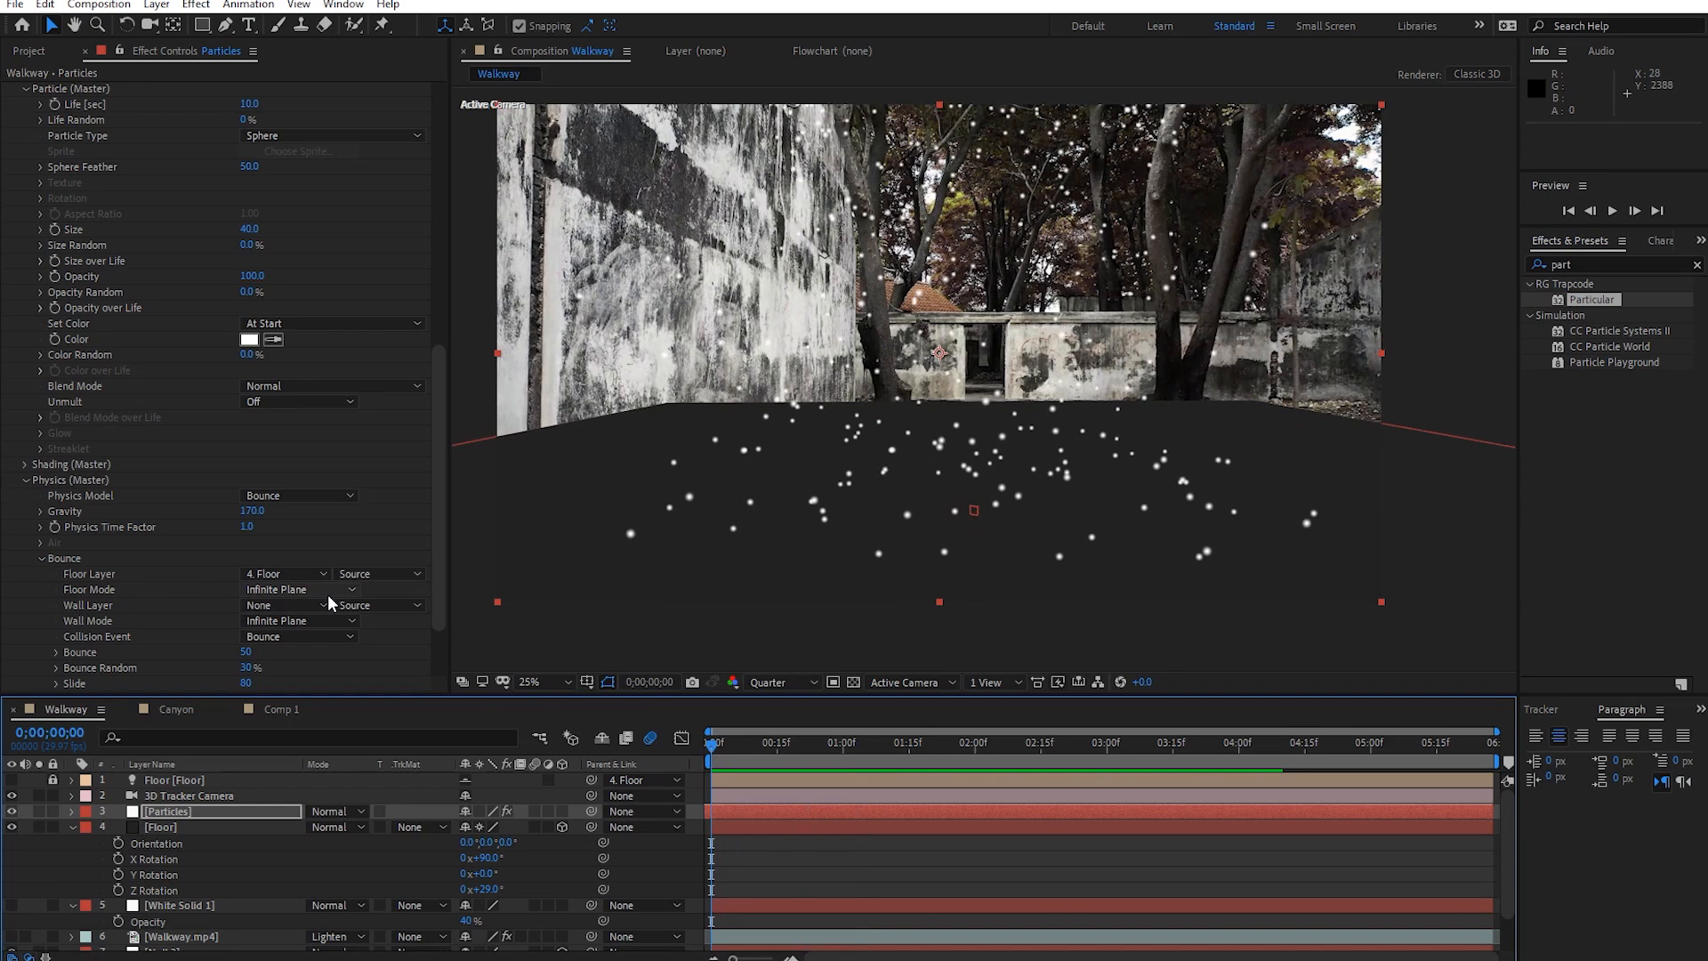
left_click(354, 591)
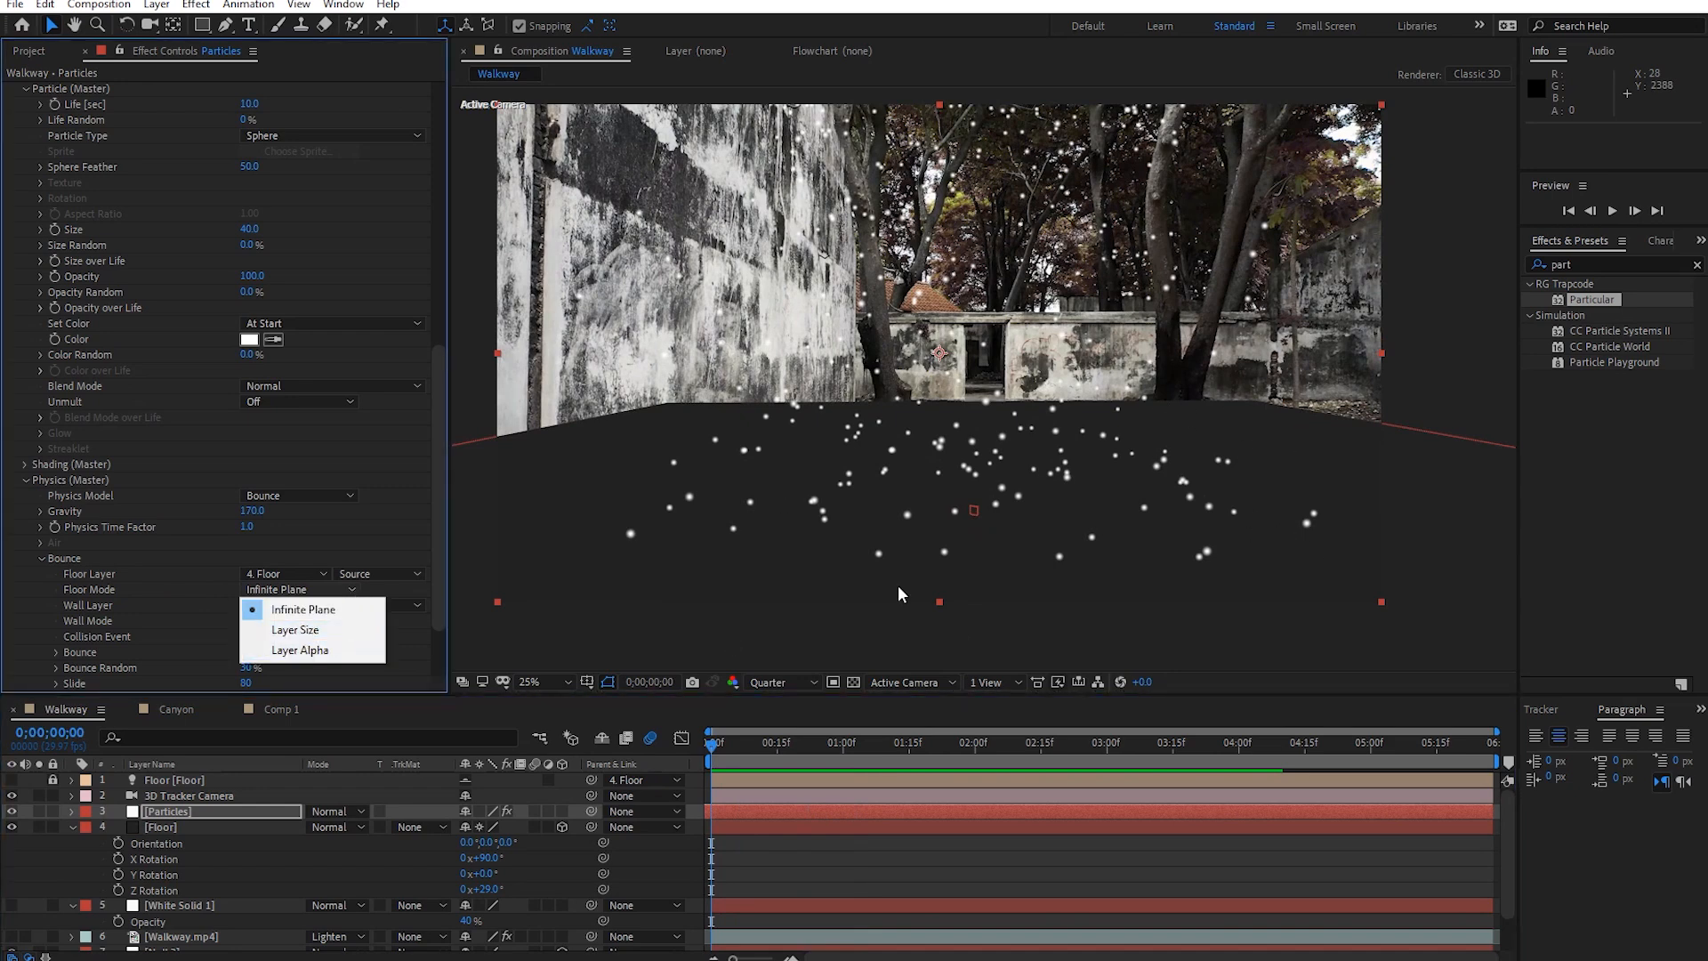
left_click(184, 588)
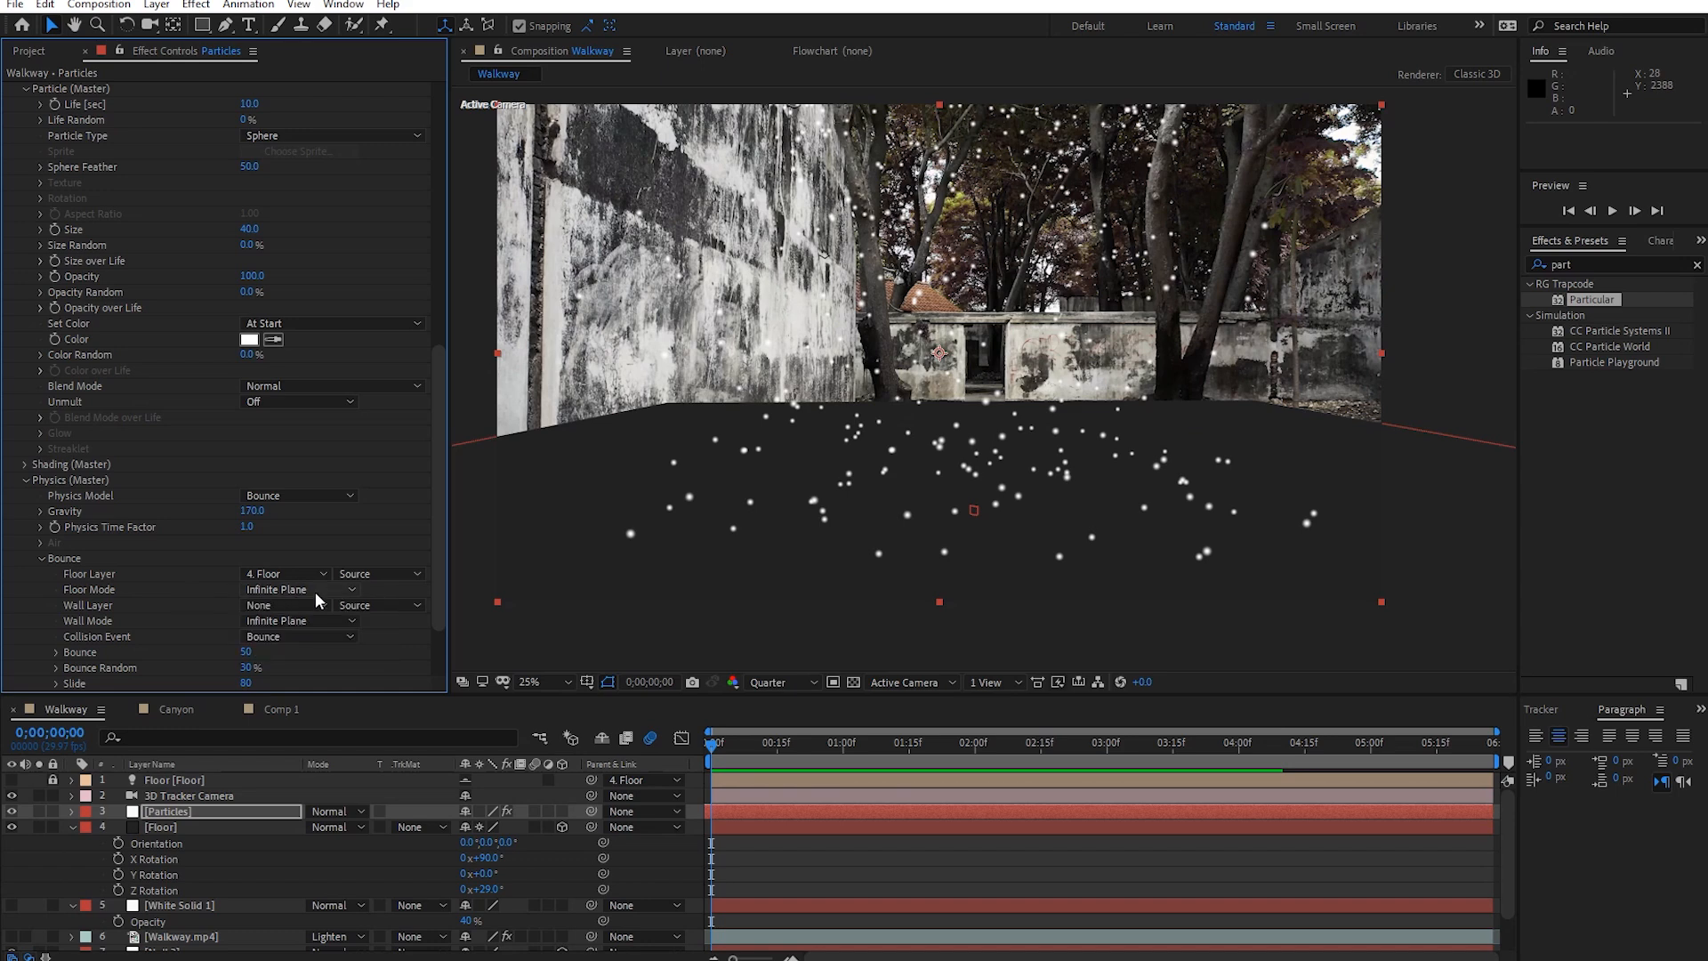
Set the Floor layer's X scale to 100%.
left_click(172, 828)
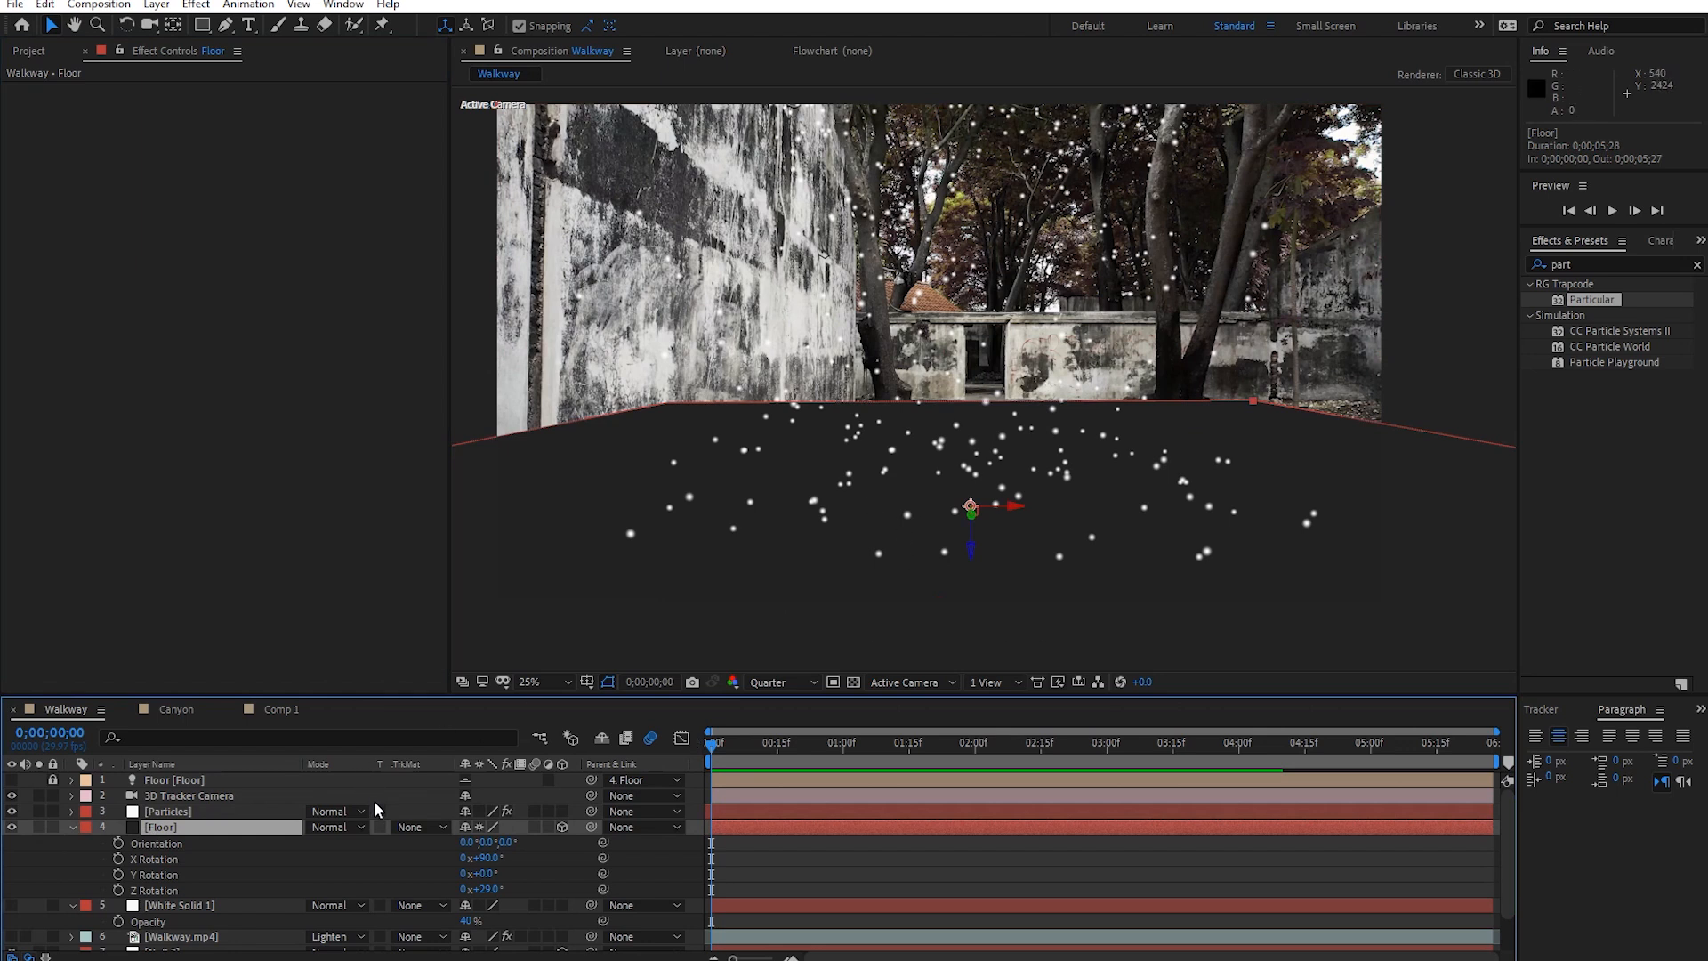
key("s")
left_click(481, 842)
type("100")
key("Return")
Preview how the particles bounce on and beyond the smaller Floor layer, stopping at 0;00;02;11.
key("space")
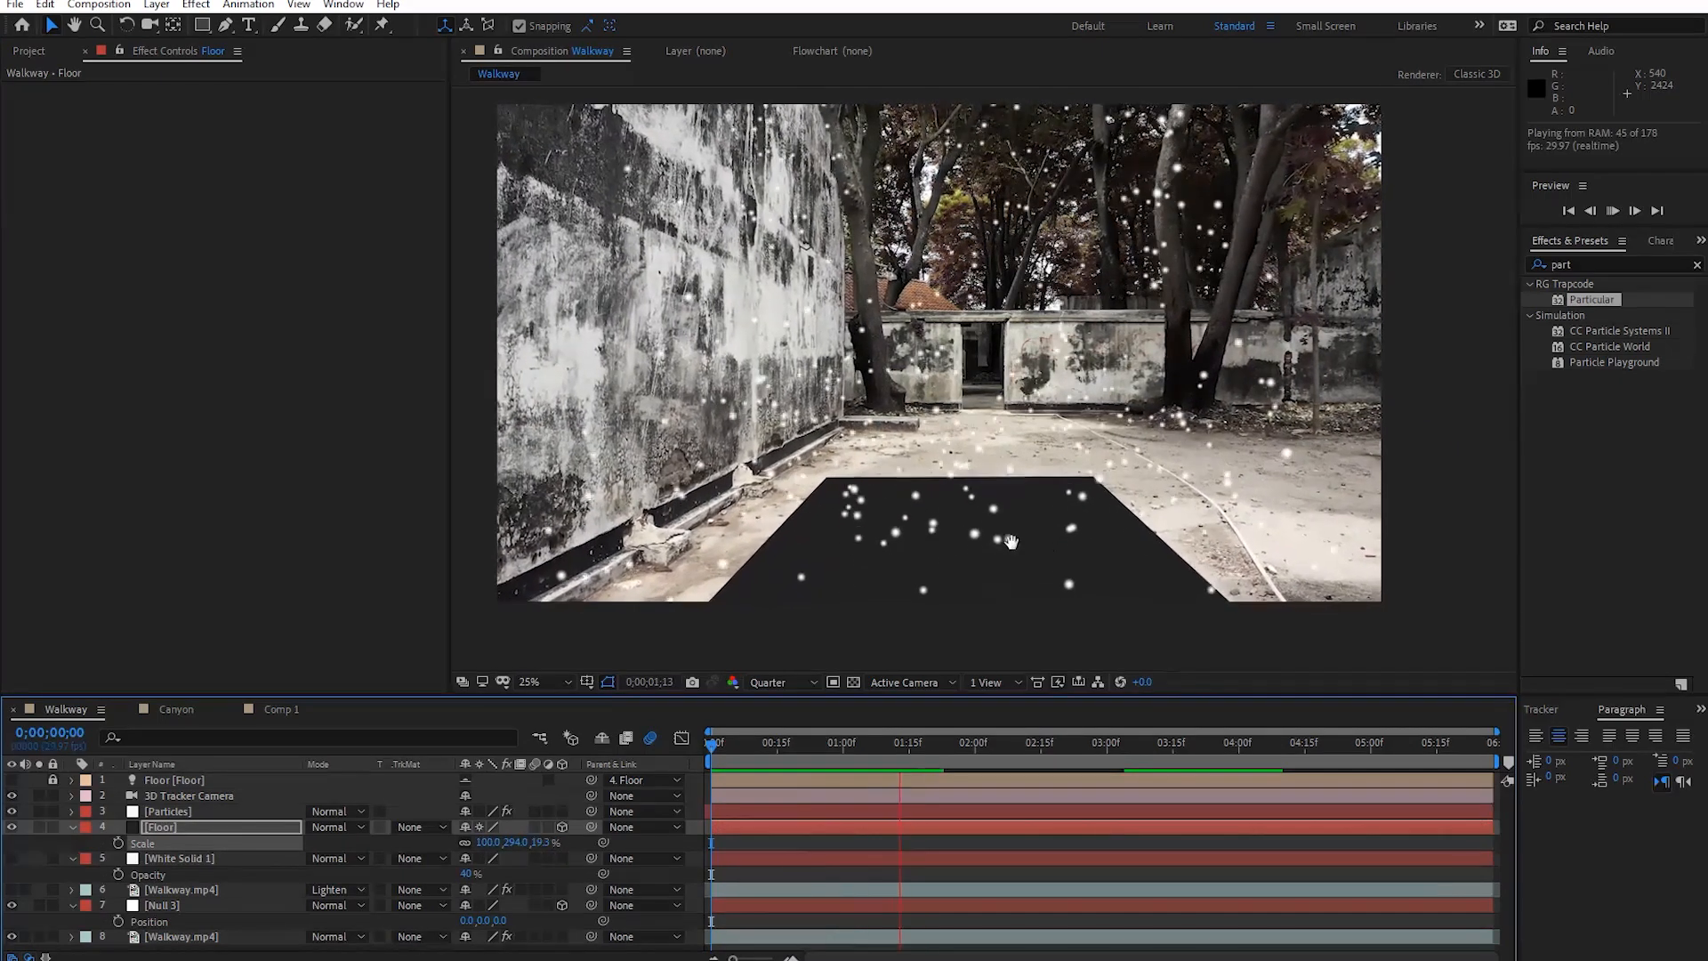
key("space")
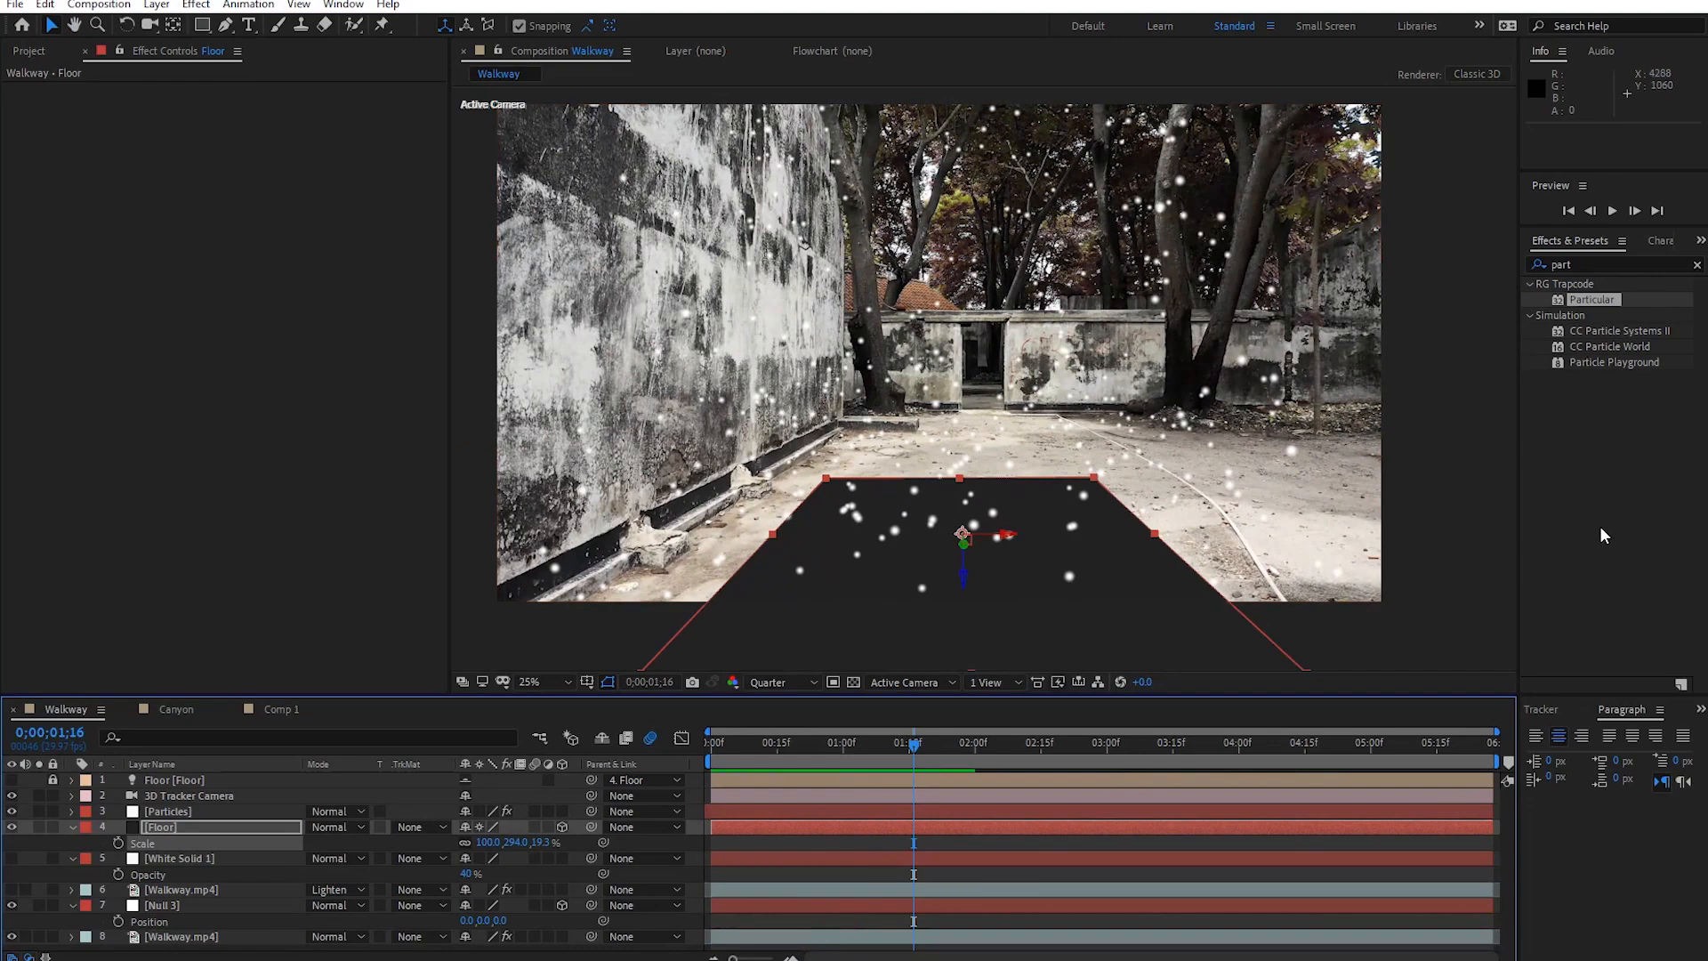
key("space")
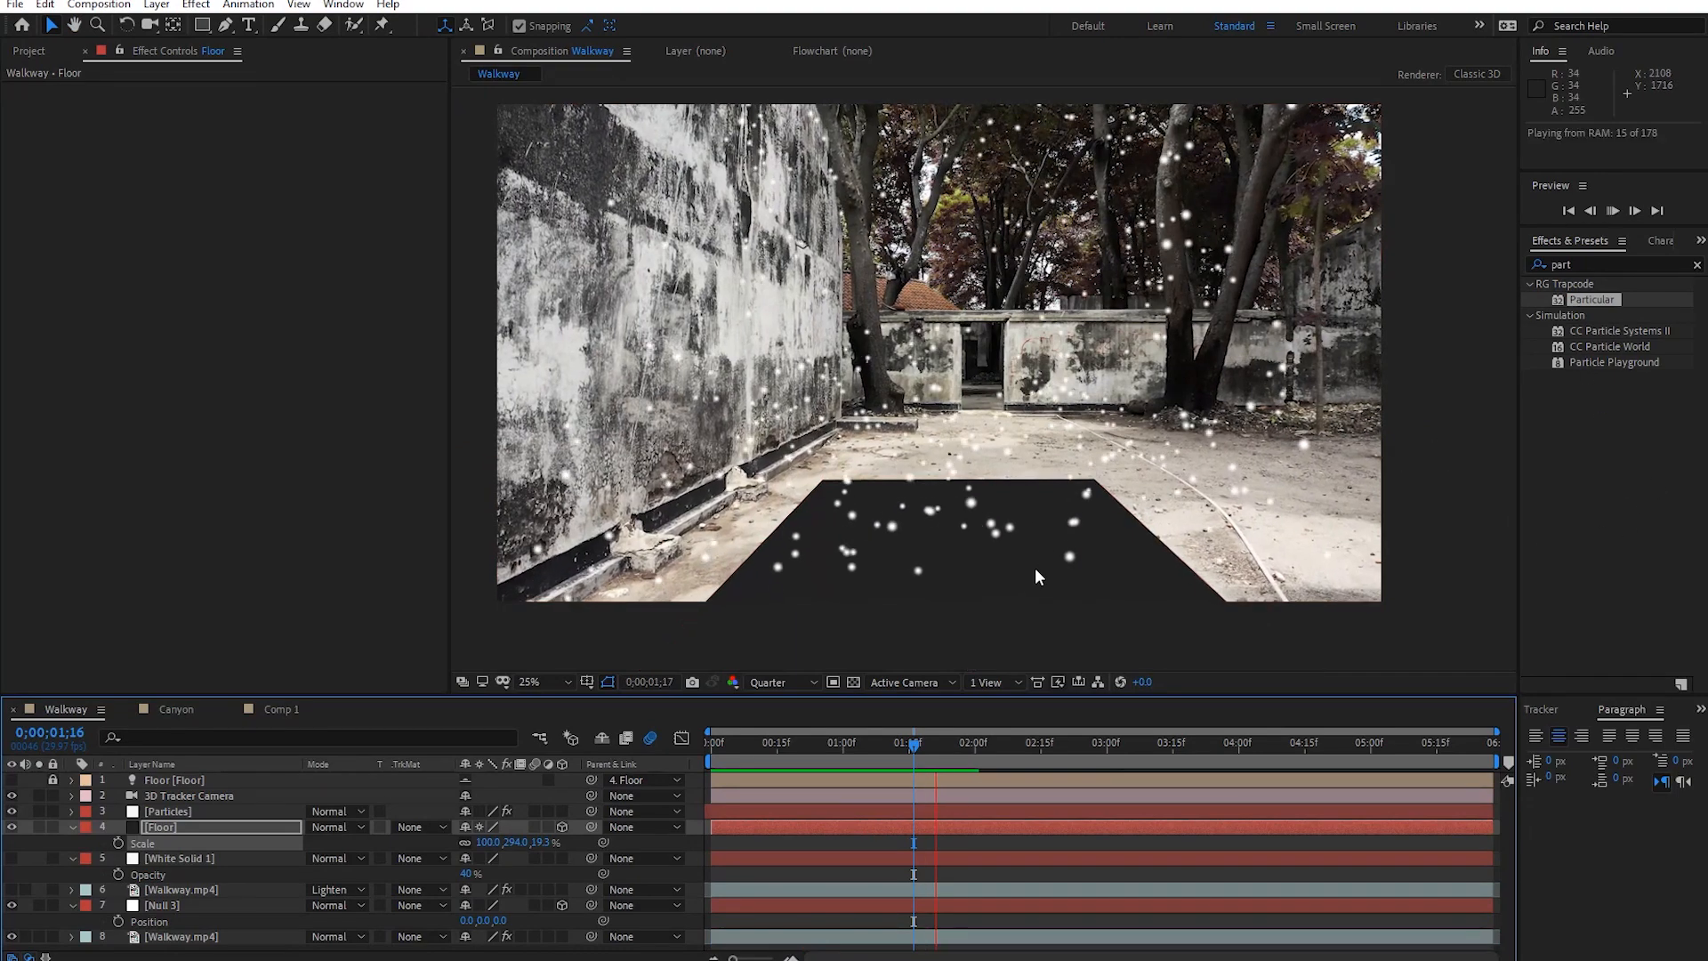
key("space")
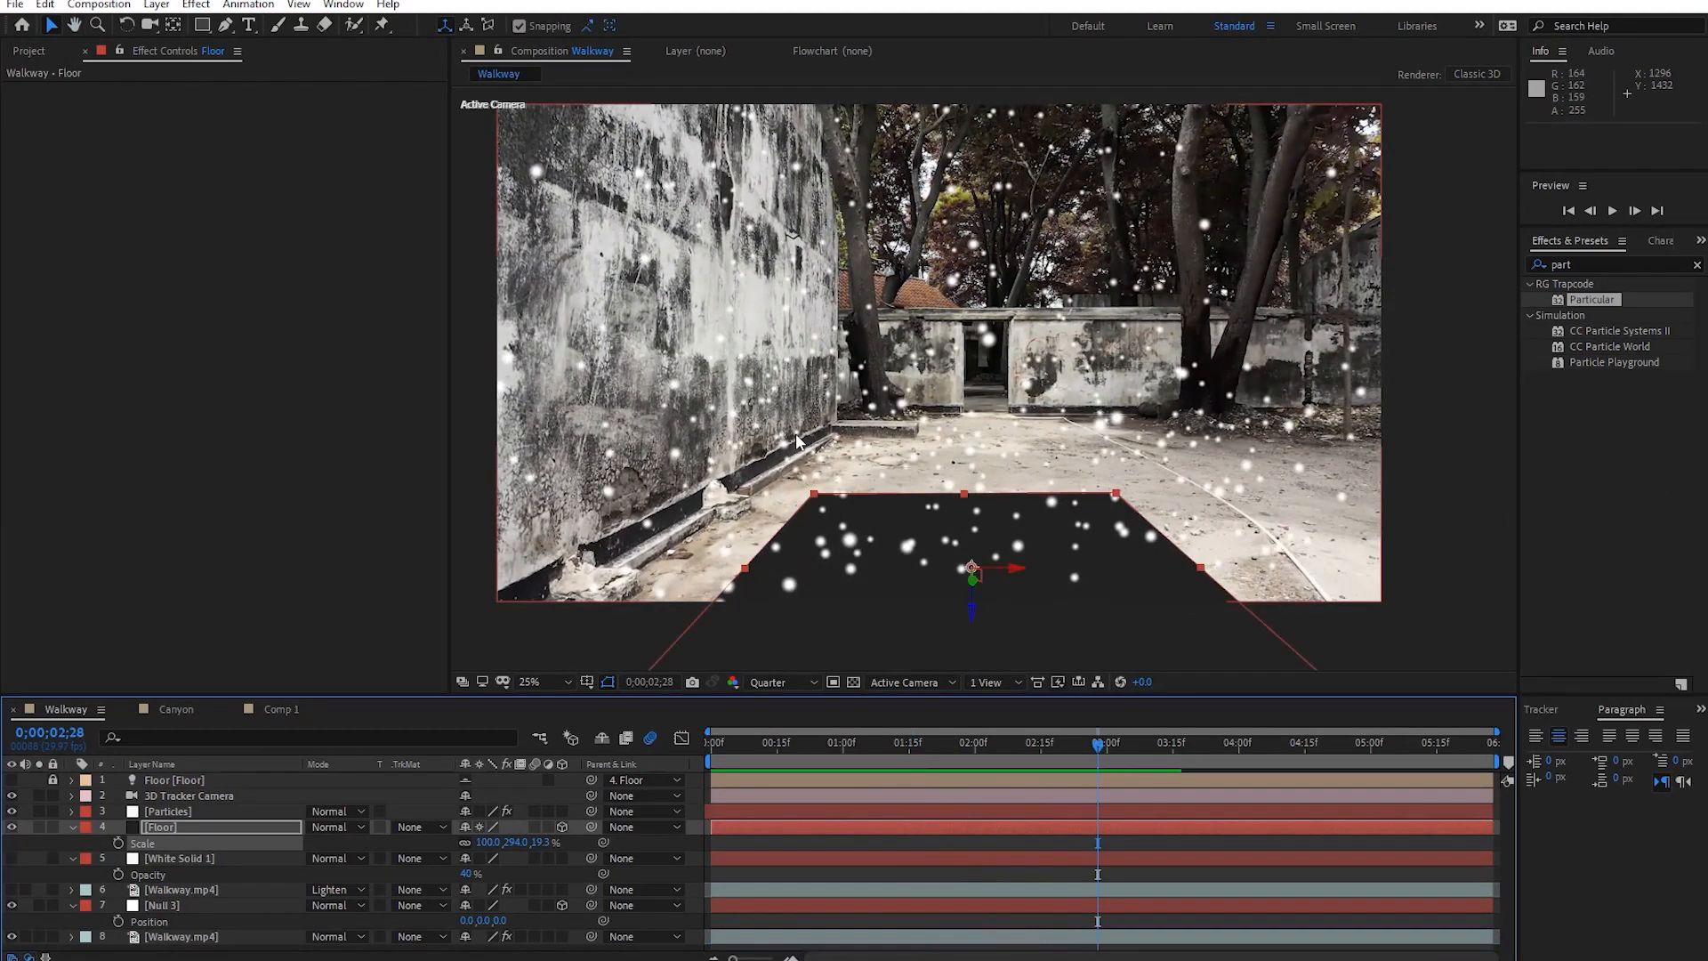
key("space")
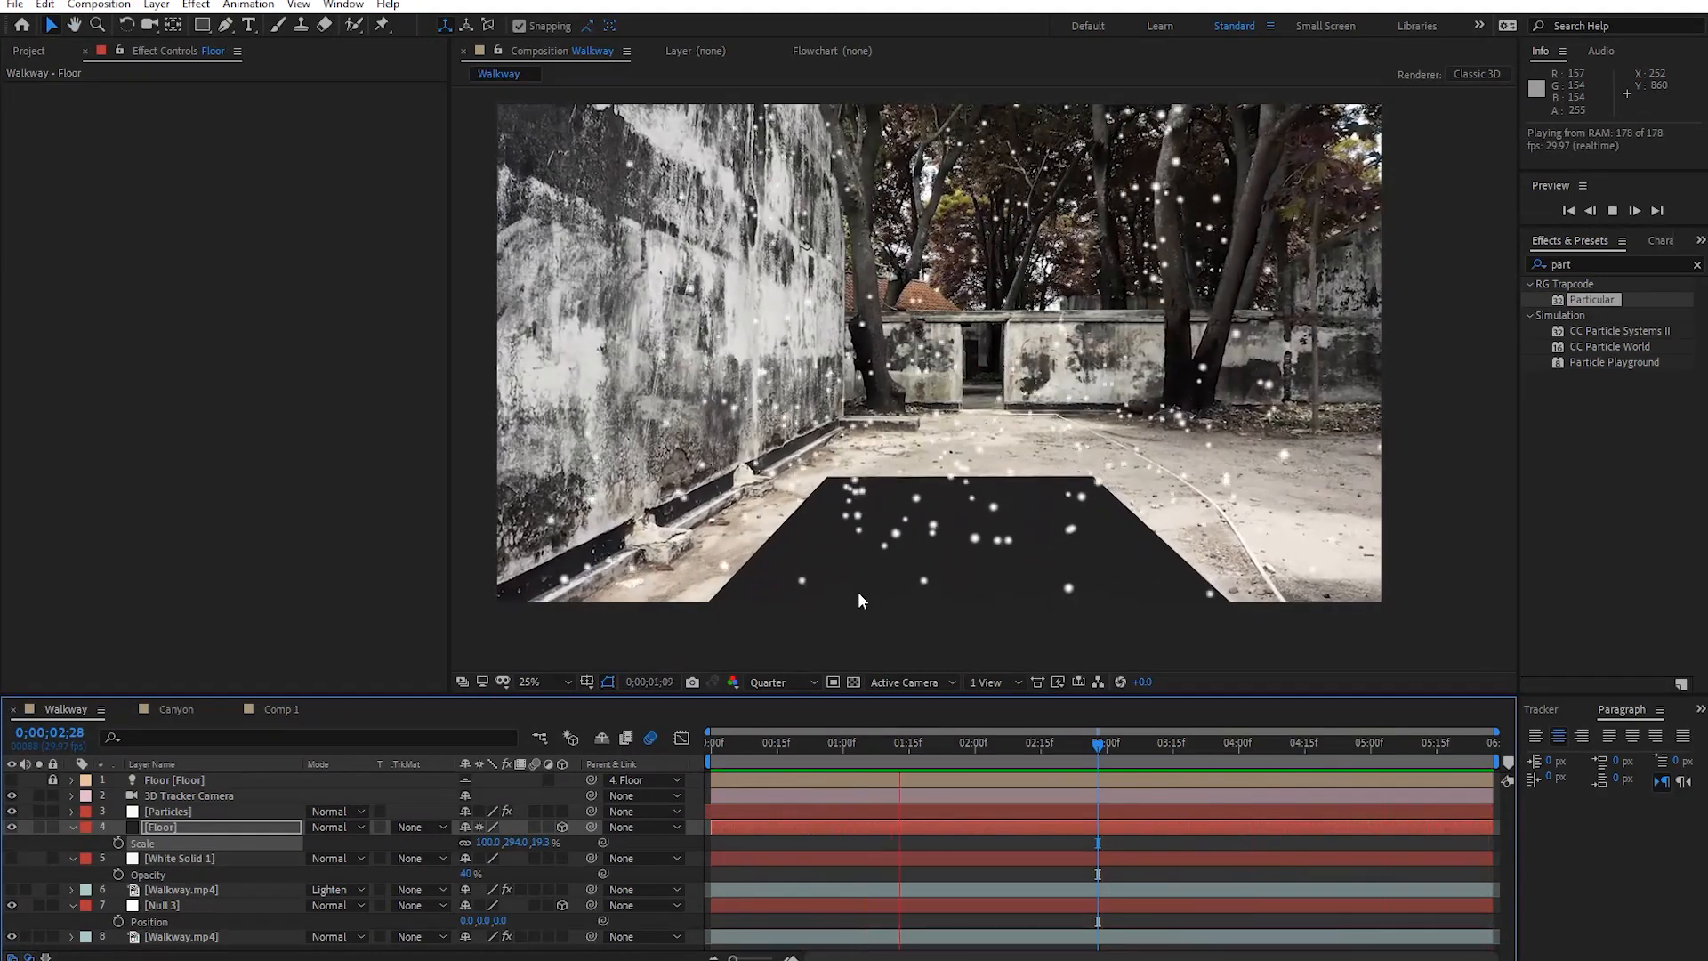
key("space")
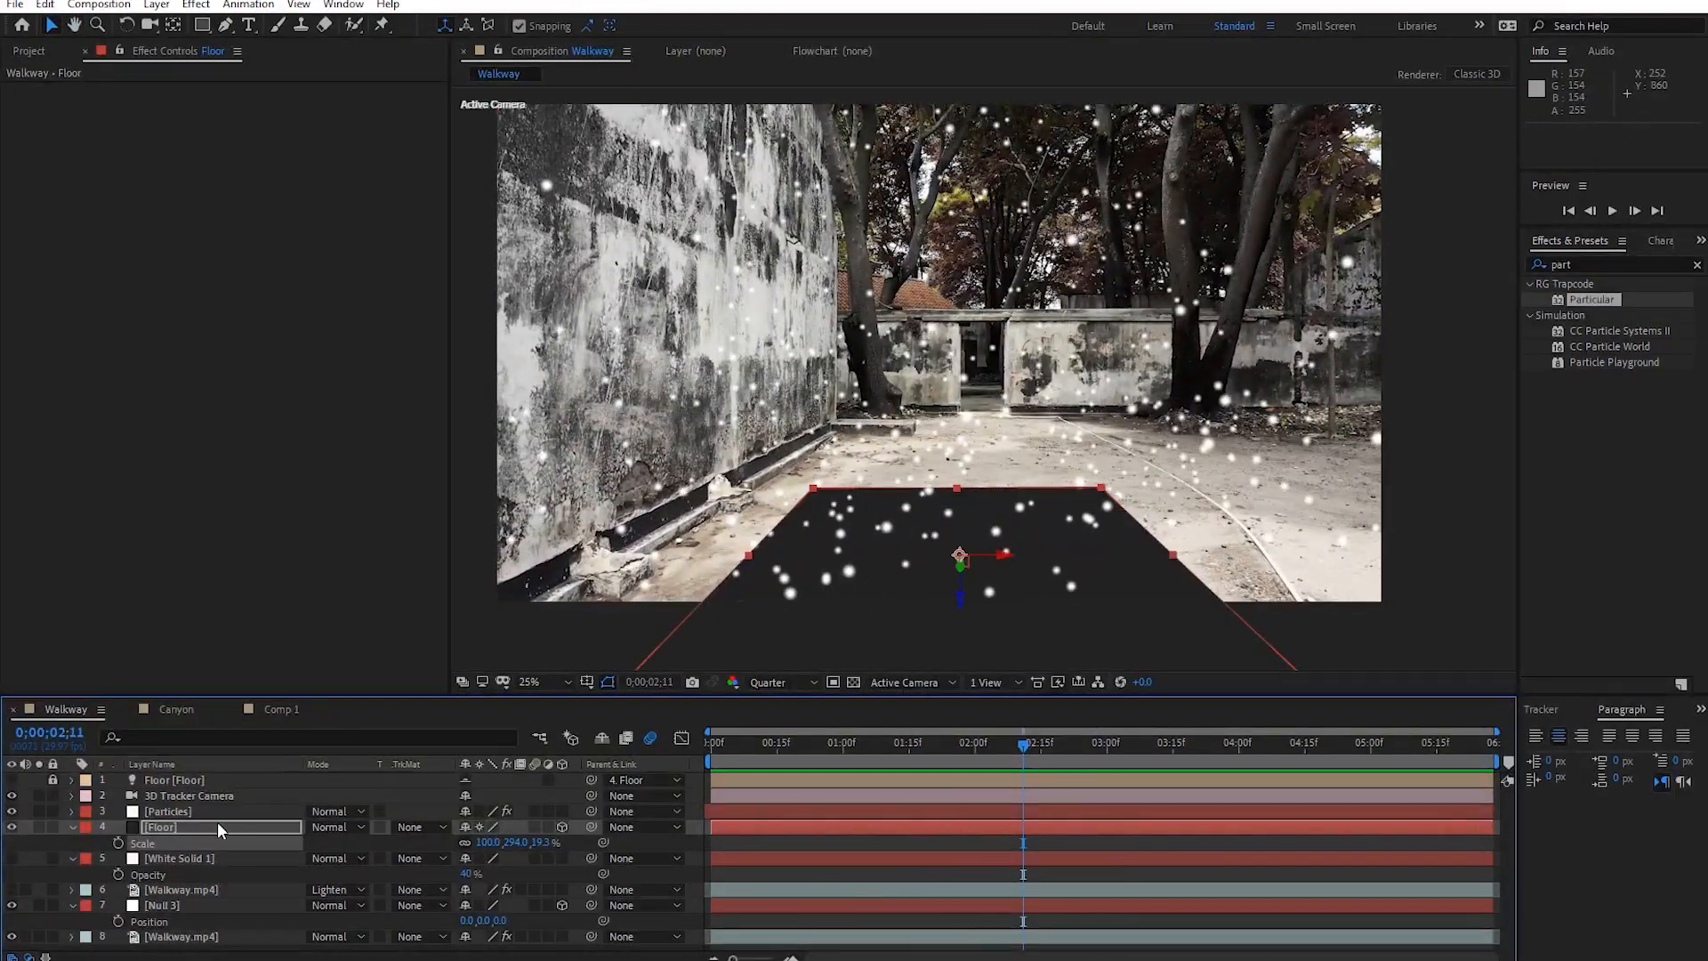
Duplicate the Floor layer and stand the copy upright with X and Z Rotation at 0° and Y Rotation at 90°.
key("ctrl+d")
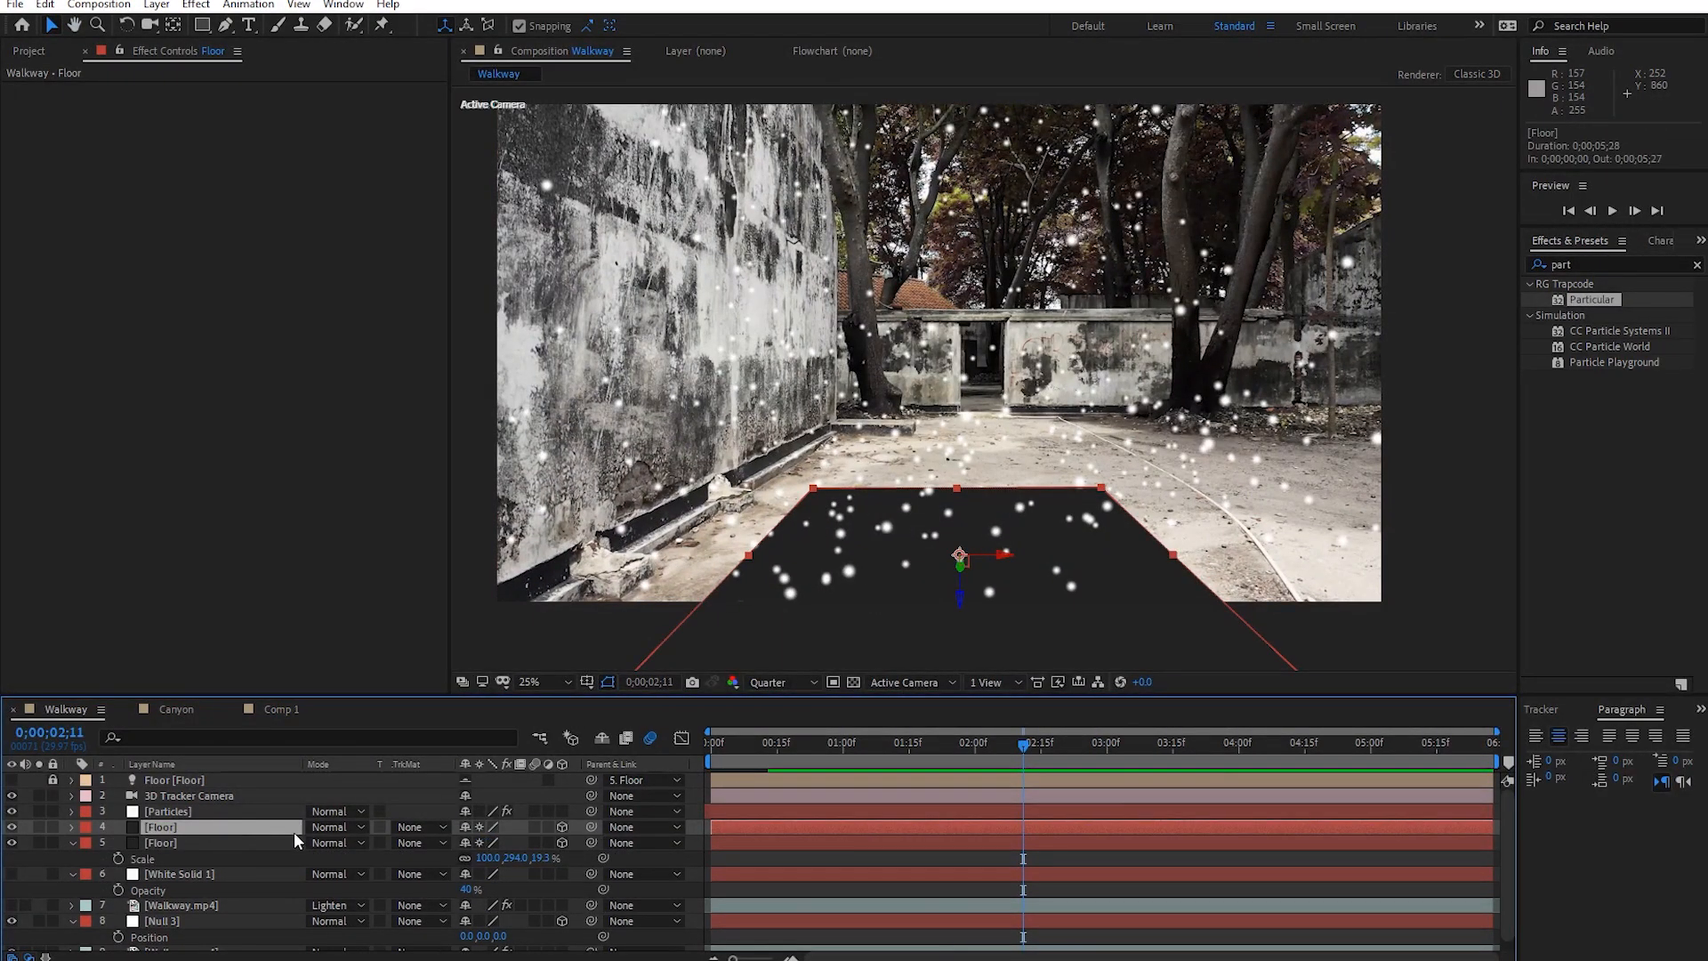
key("r")
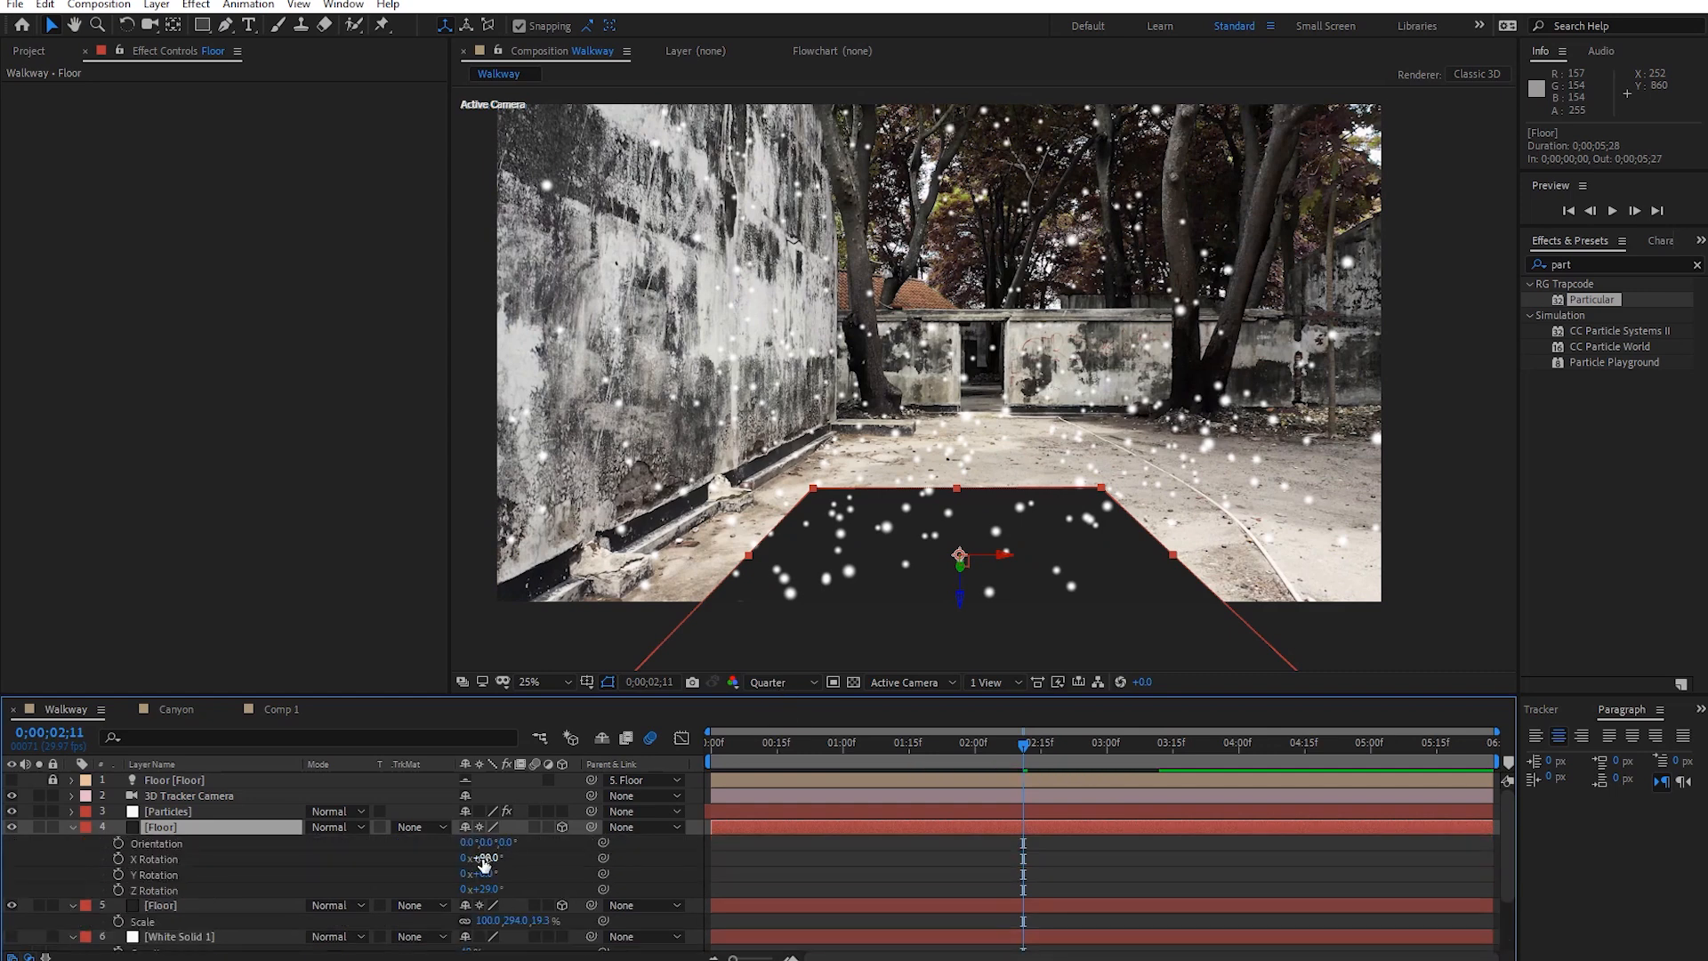
left_click(487, 889)
type("0")
key("Return")
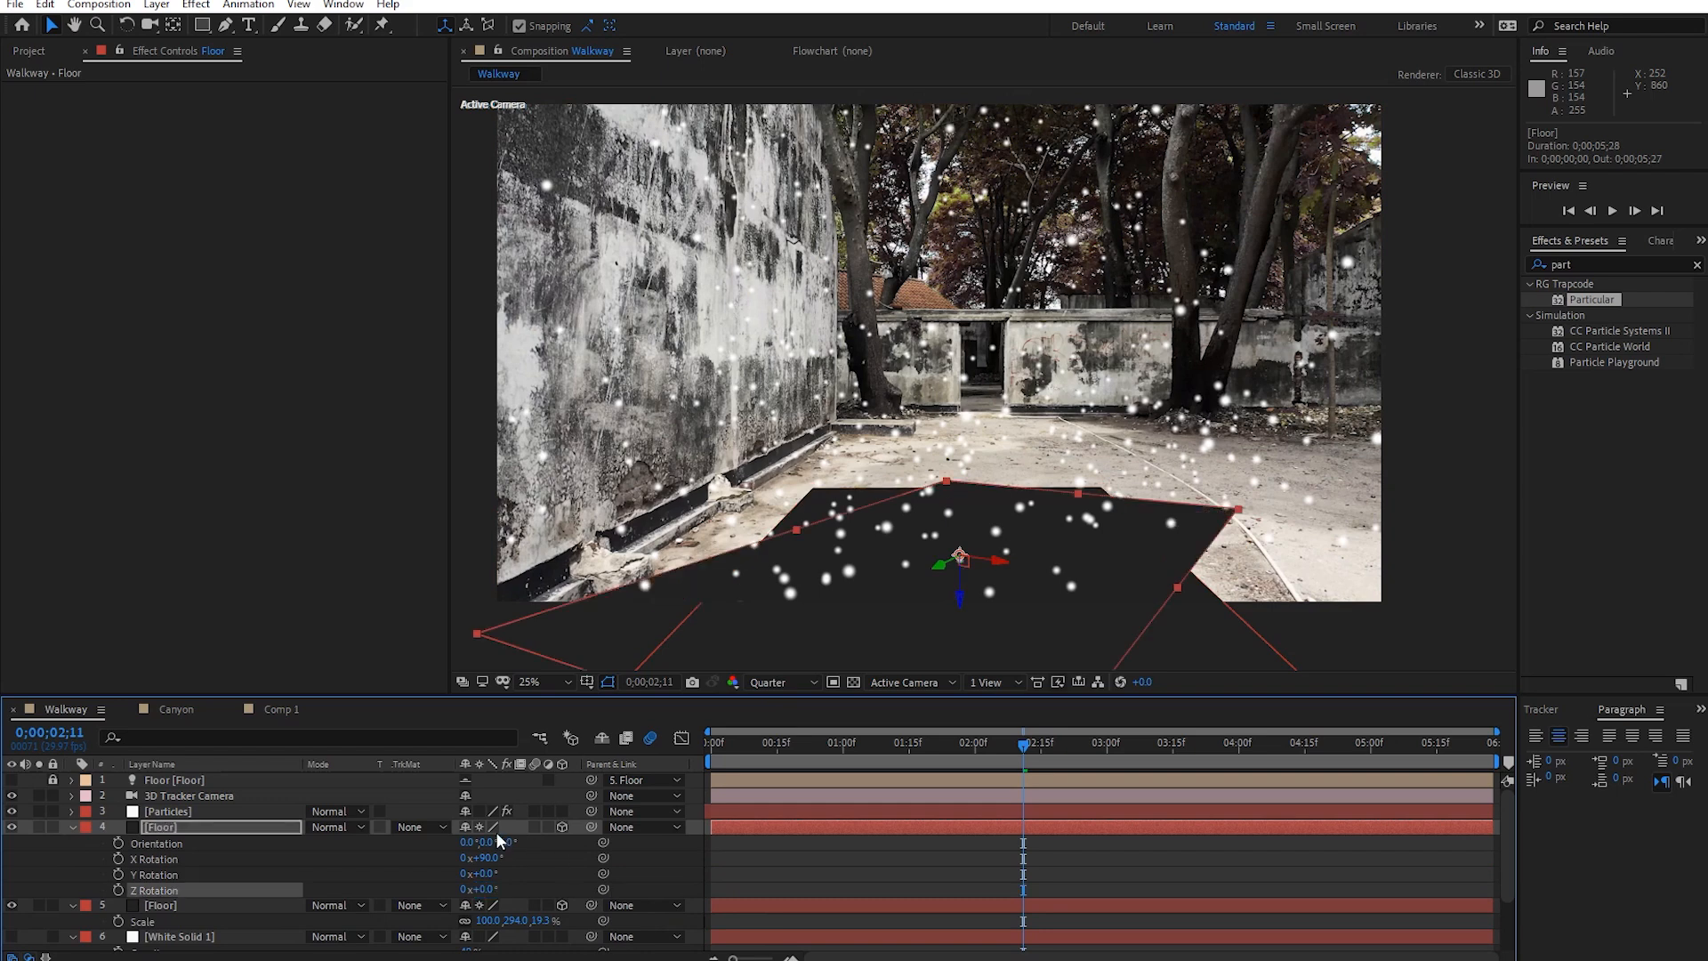
left_click(498, 857)
type("0")
key("Return")
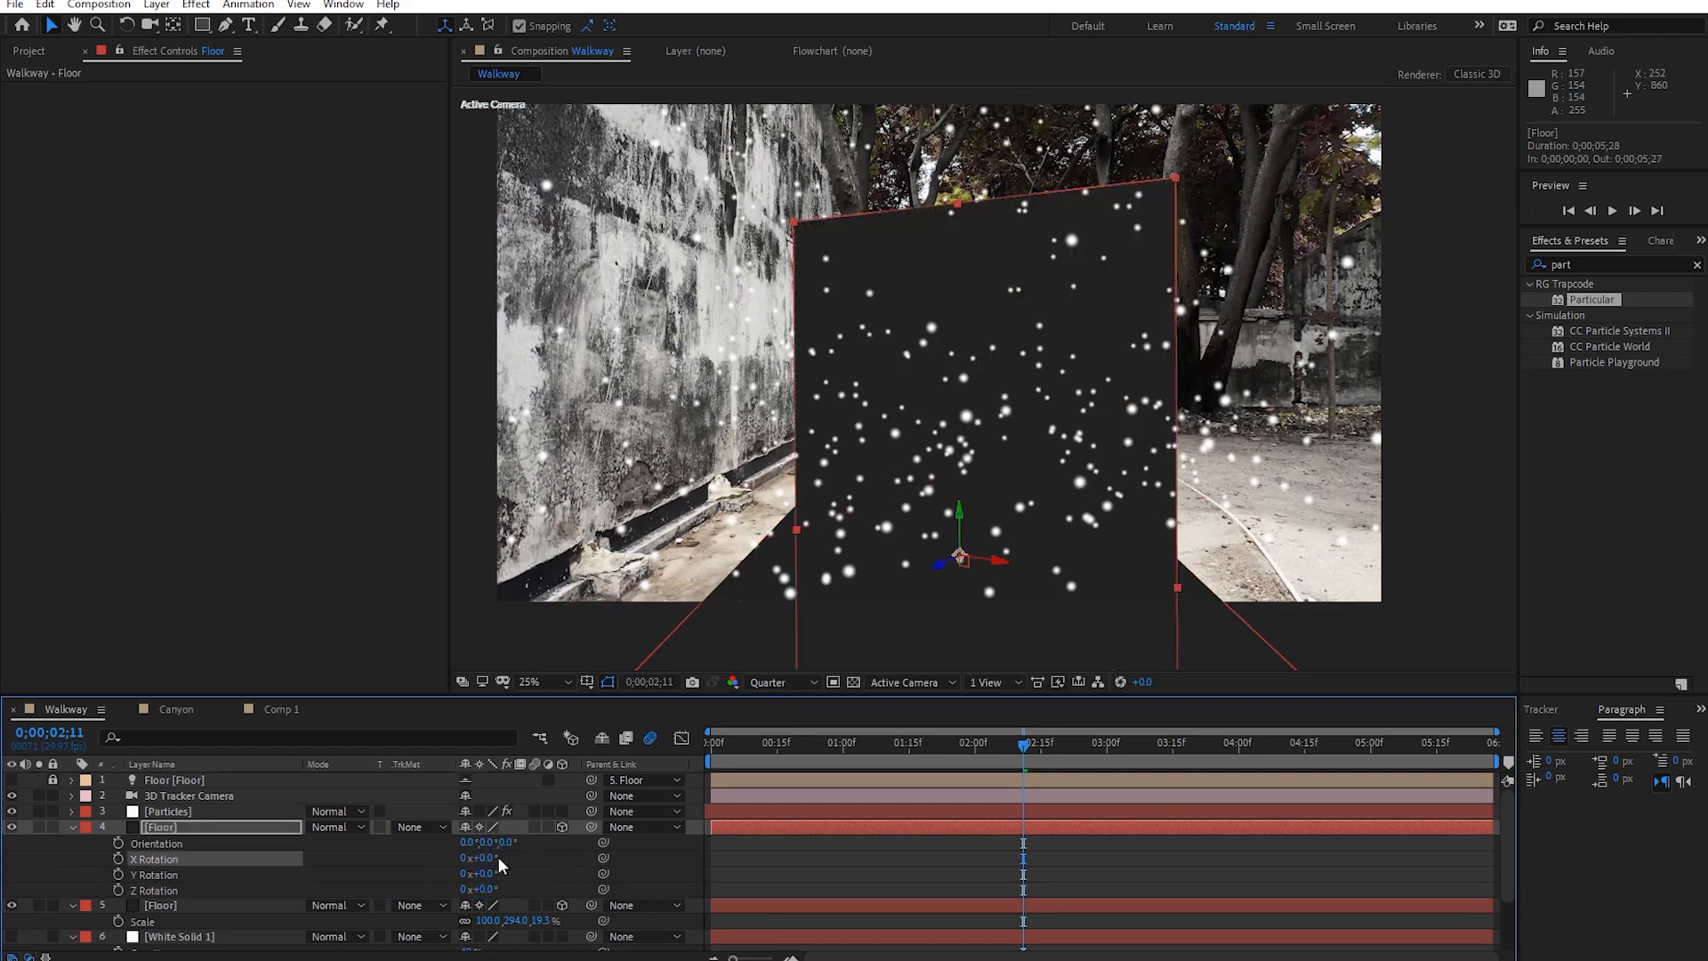
left_click(486, 873)
type("90")
key("Return")
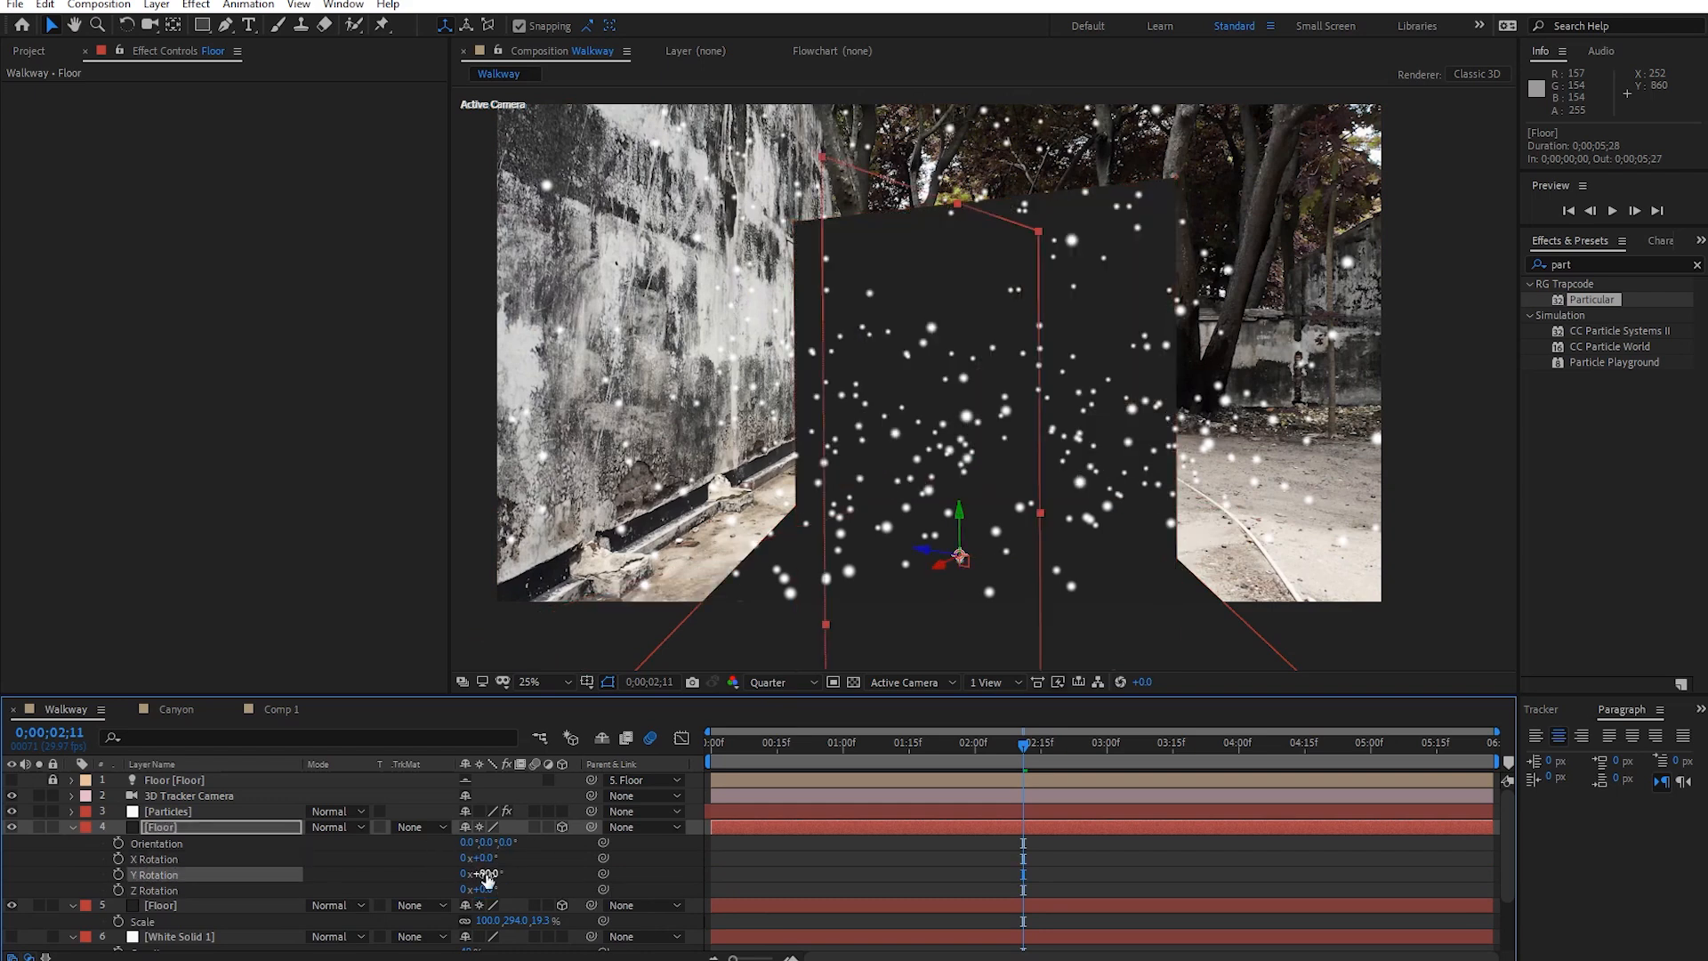
Move the upright Floor copy against the long masonry wall at the footage's left side and rename it Wall.
left_click_drag(925, 553, 427, 464)
left_click_drag(574, 509, 646, 384)
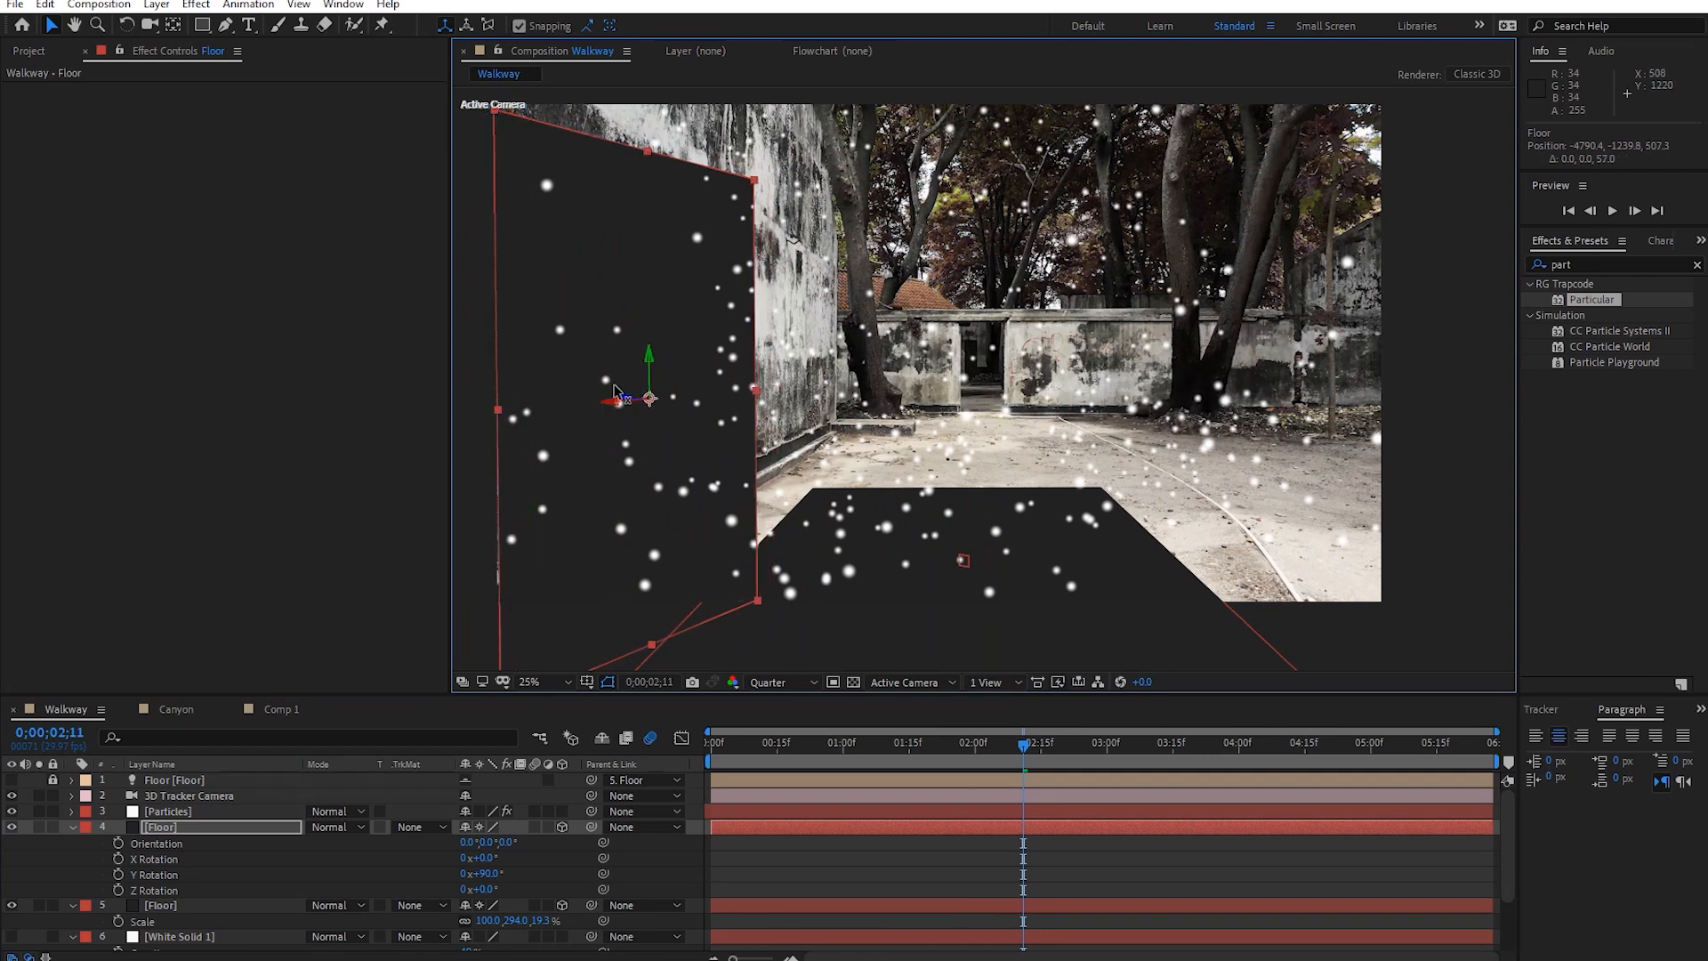
left_click(185, 829)
key("Return")
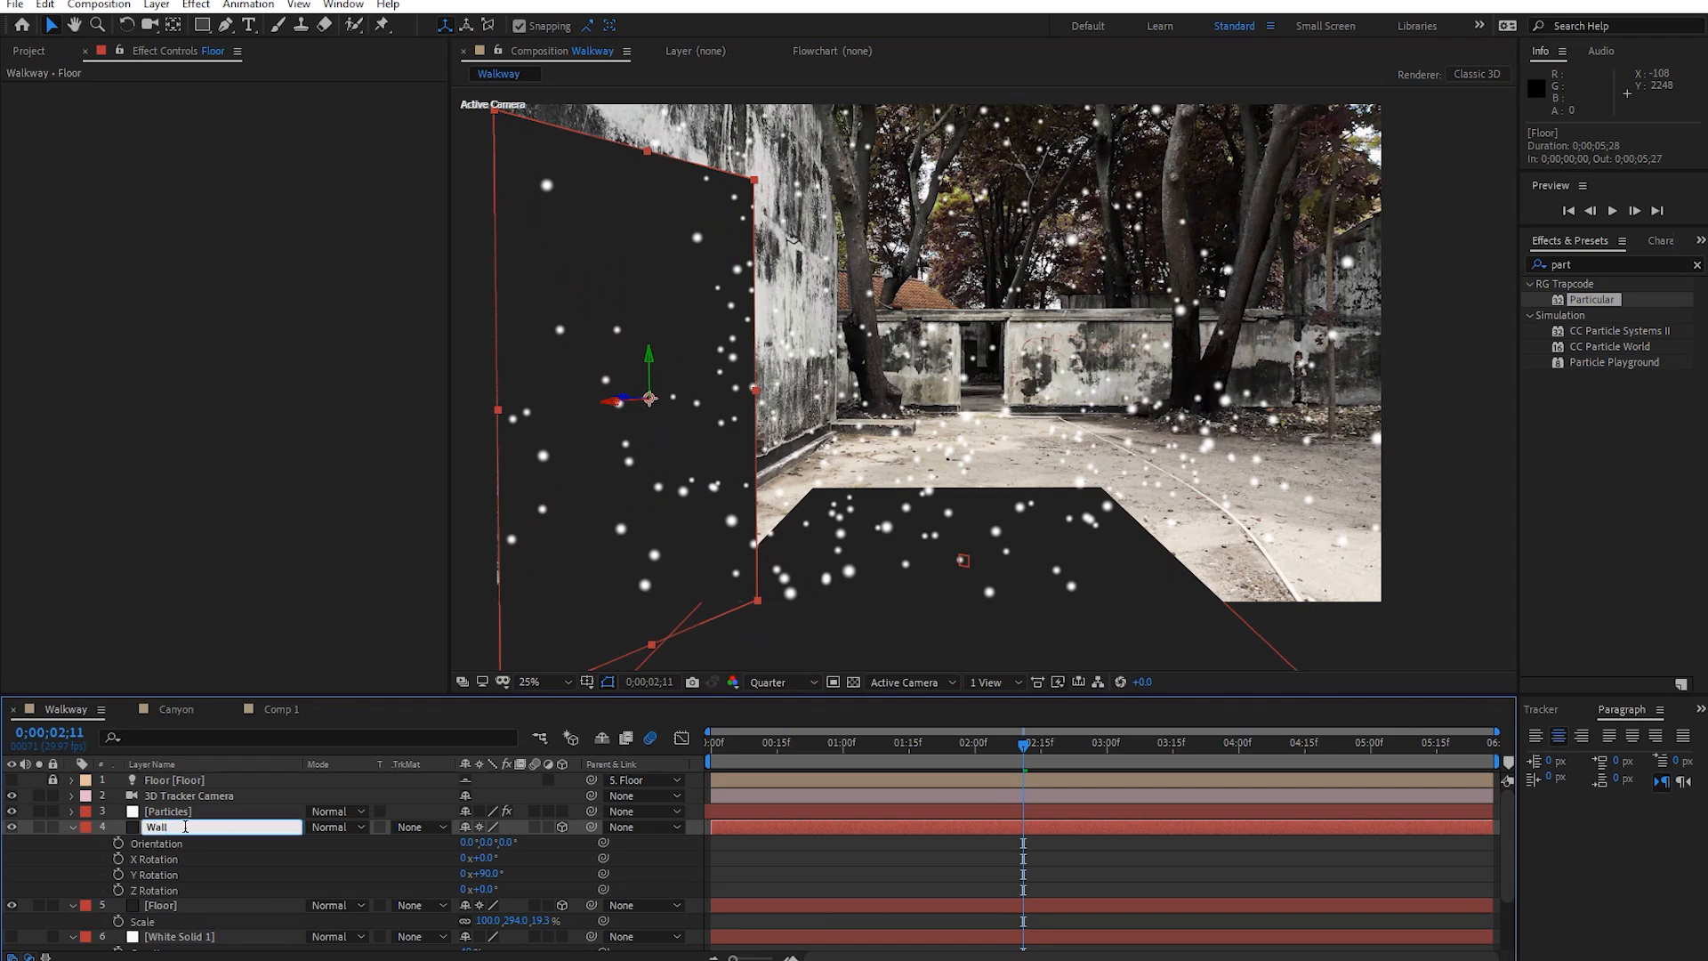
key("Return")
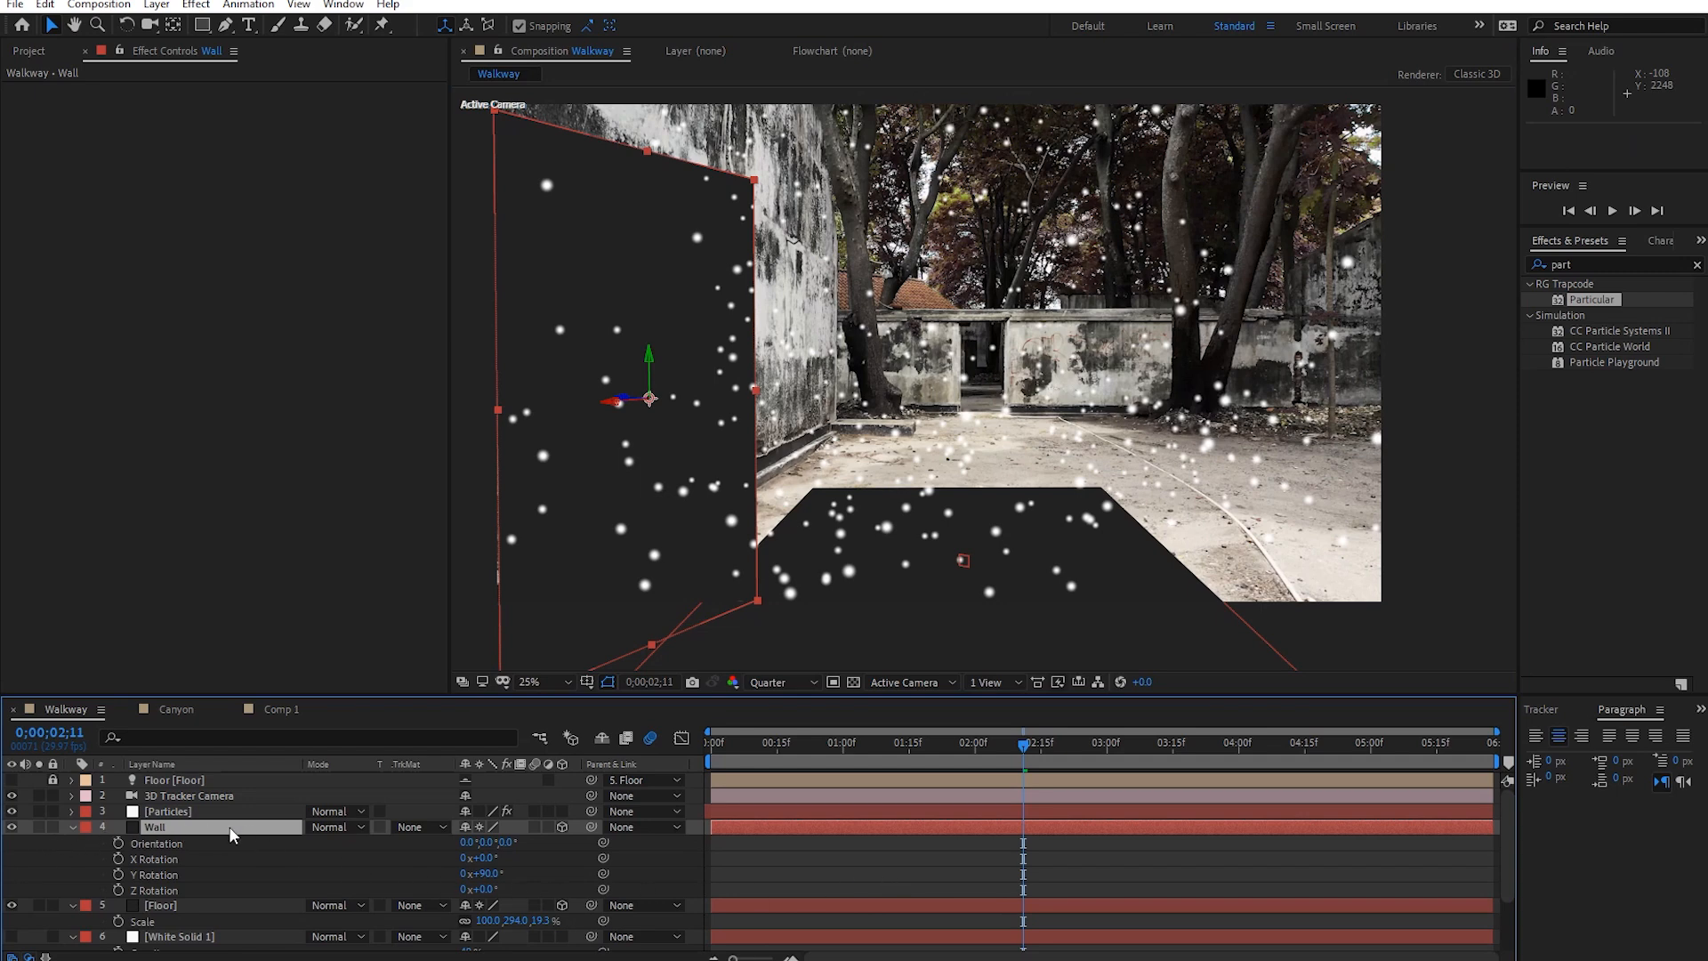
Assign the Wall layer as Particular's Wall Layer, preview the collisions and scrub back to the first frame.
left_click(191, 810)
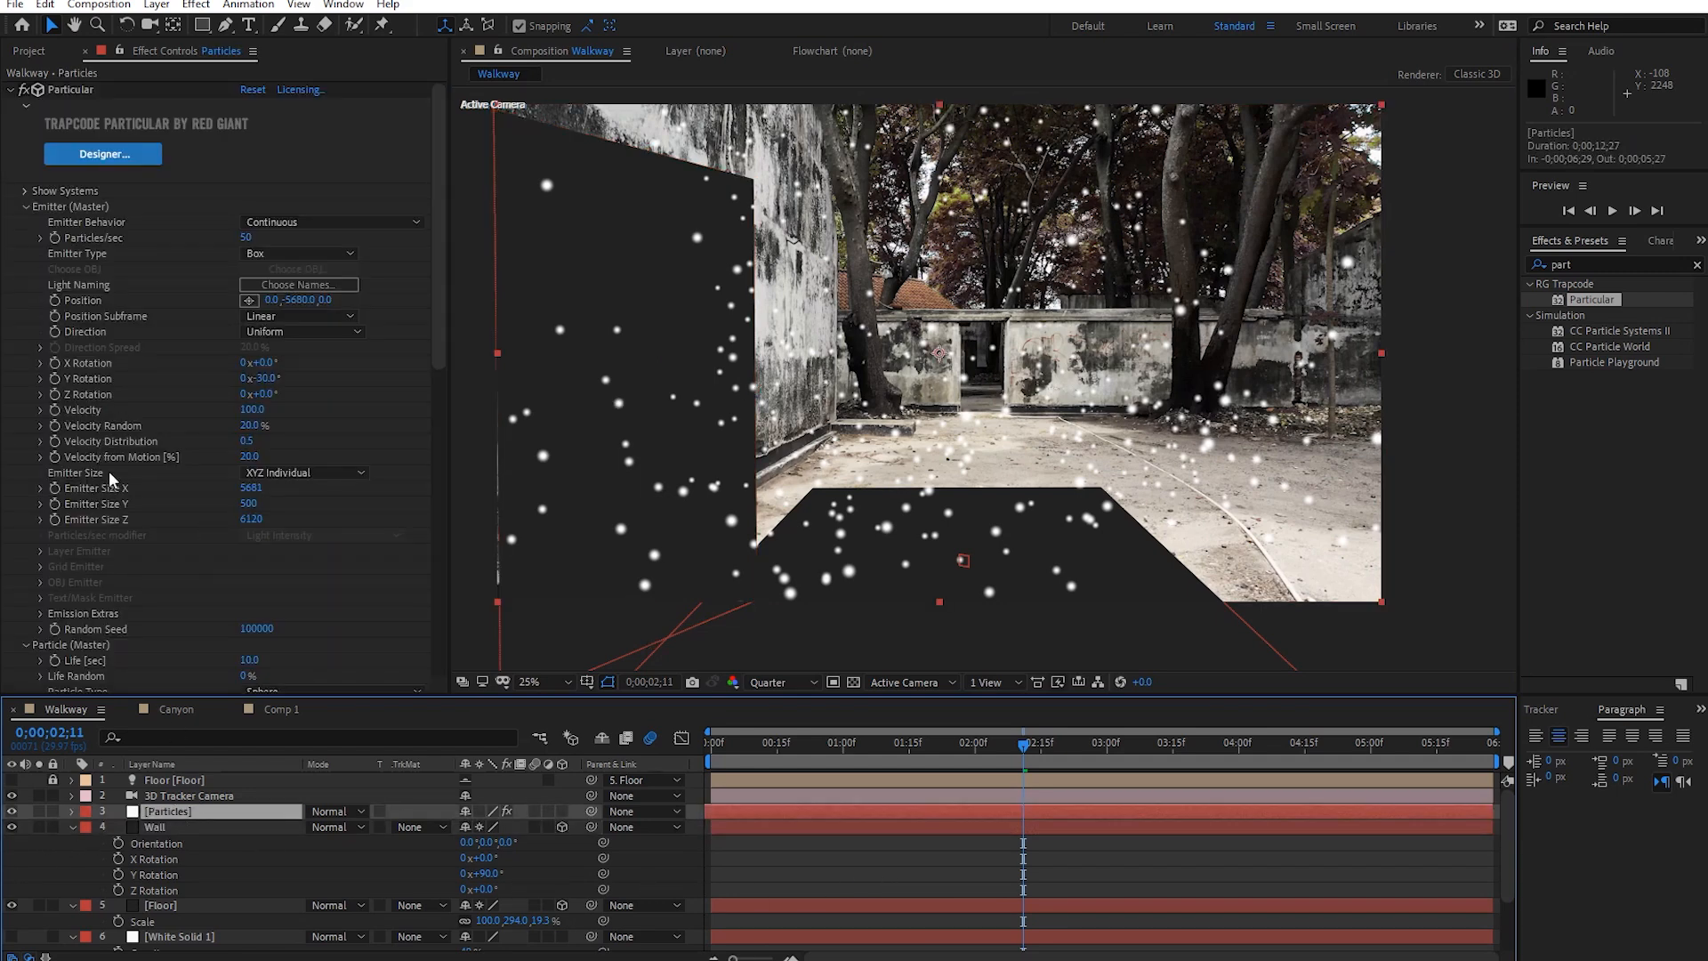
scroll(125, 541, "down", 12)
left_click(284, 581)
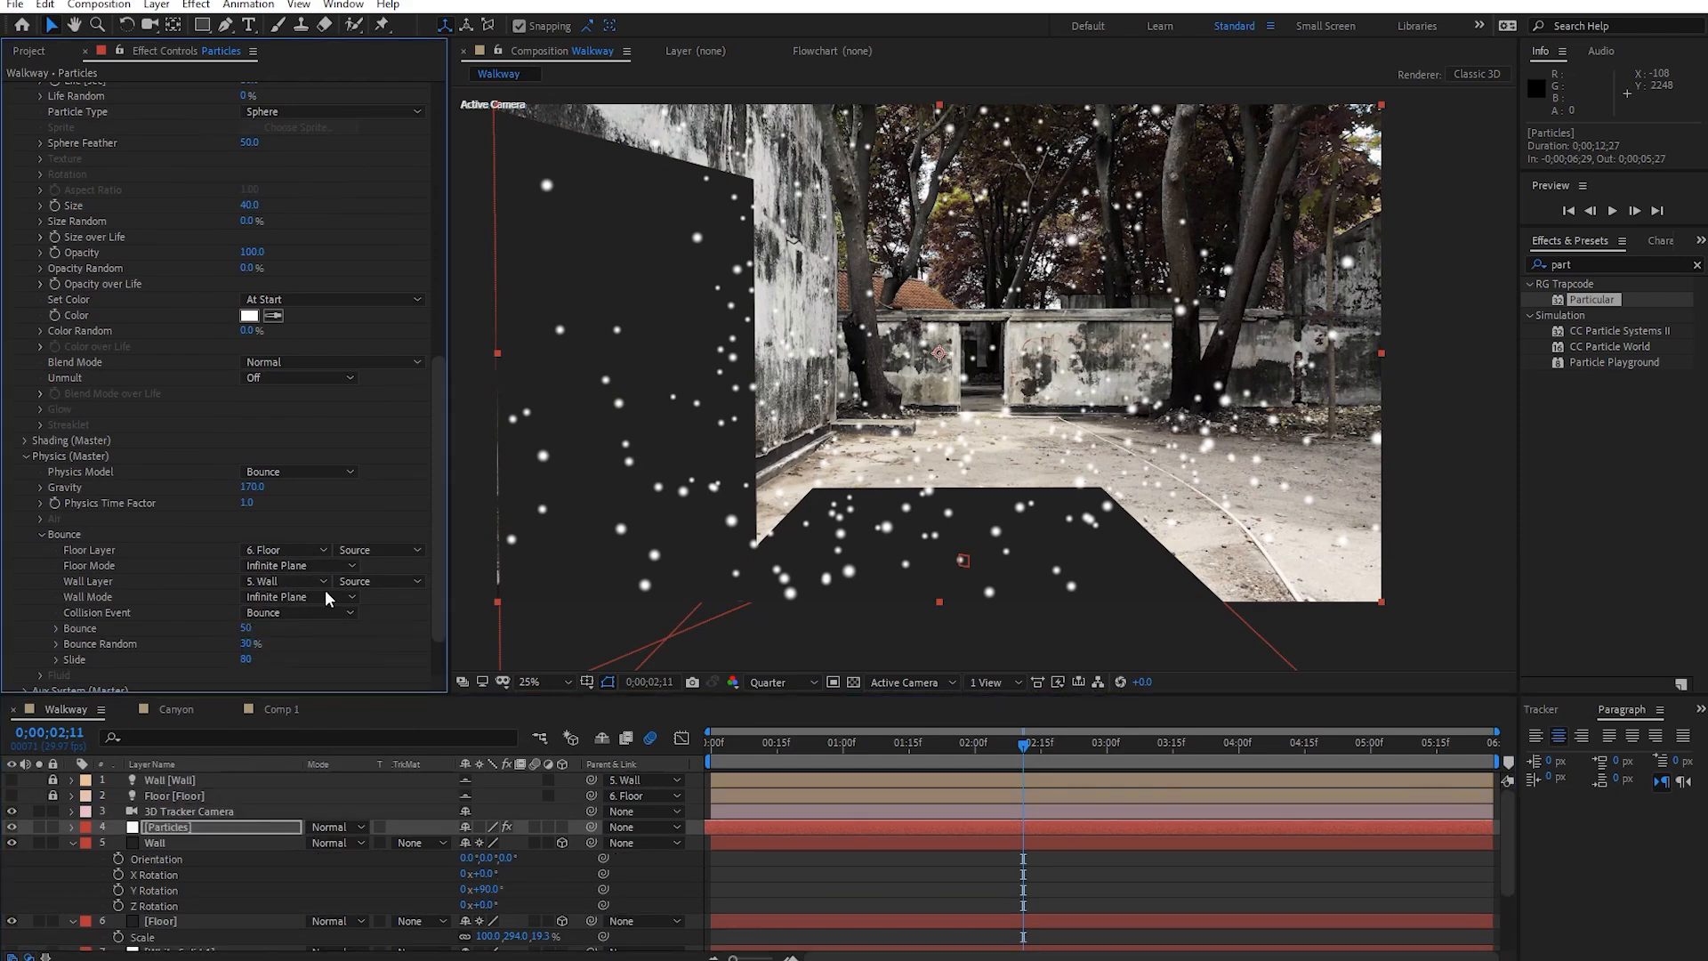
key("space")
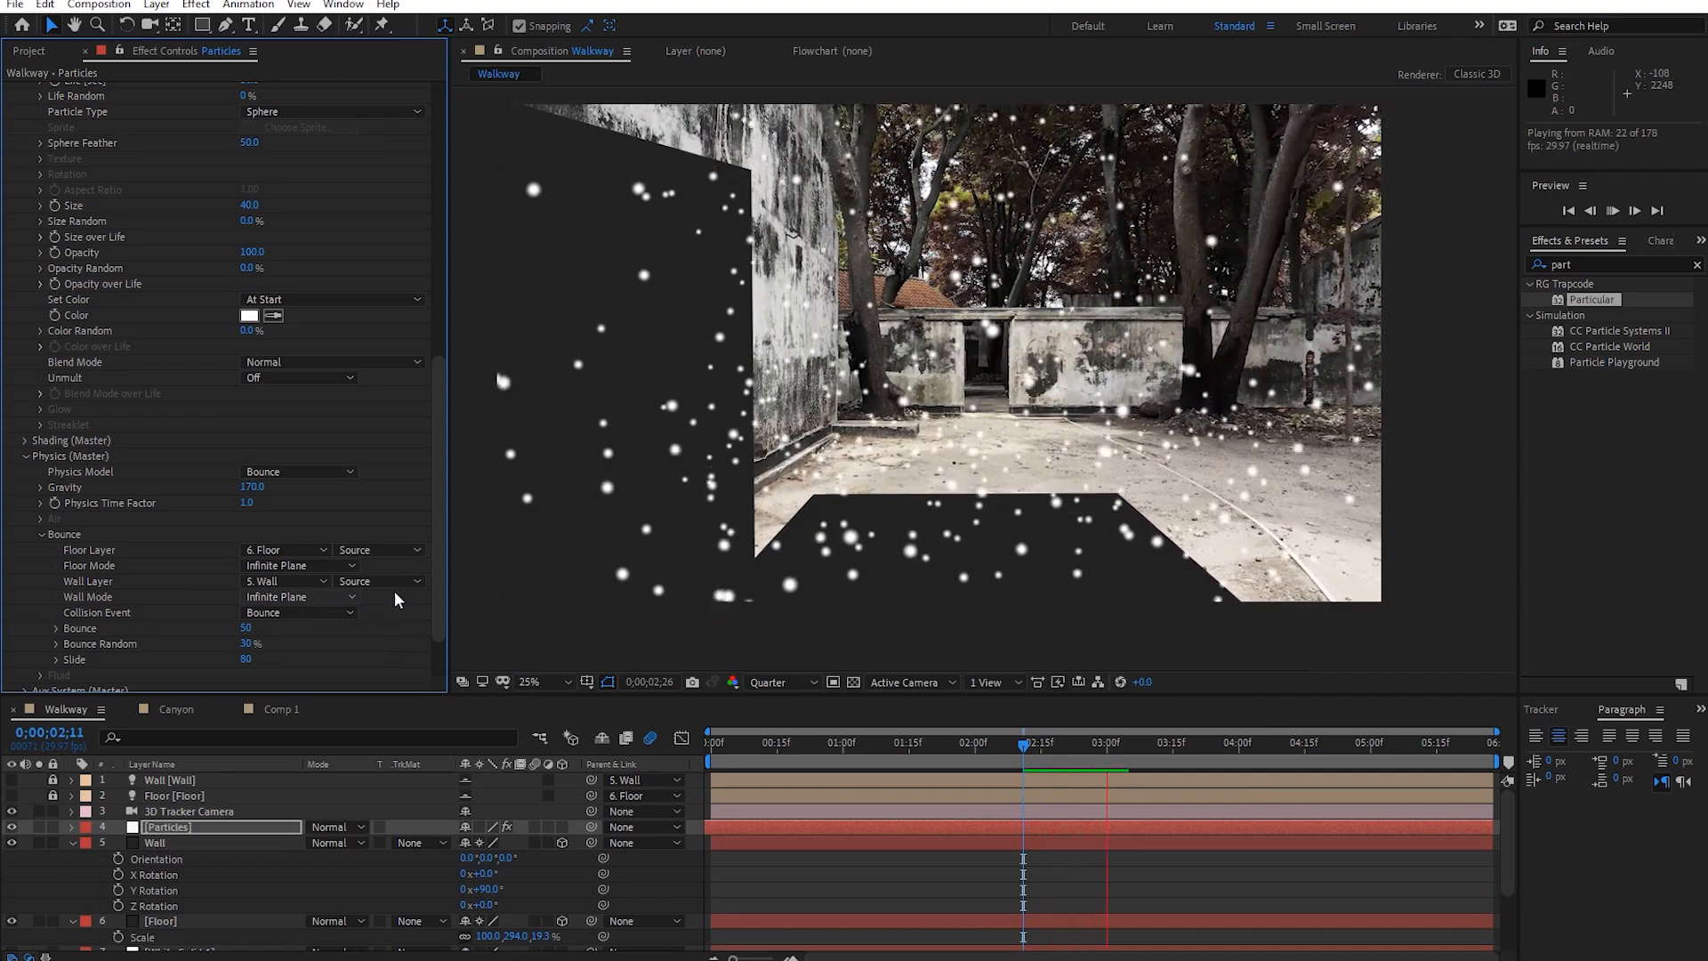
key("space")
left_click_drag(1096, 755, 646, 786)
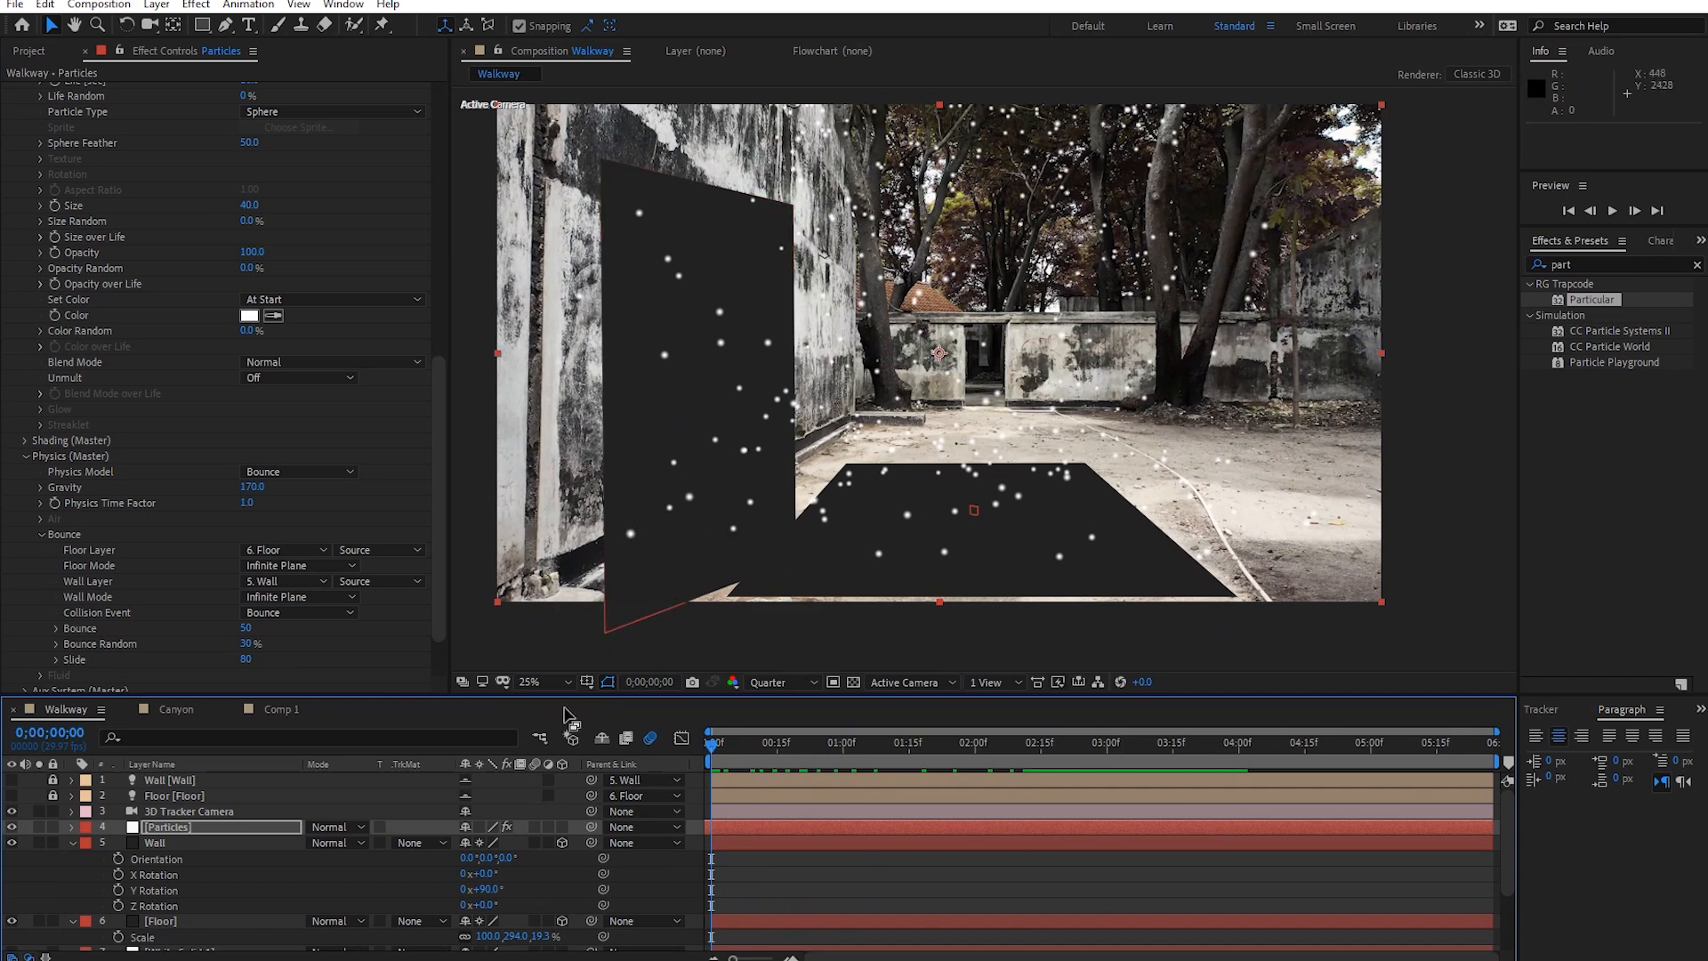
Reset Particular's Wall Layer to None and delete the Wall solid from the composition.
left_click(263, 580)
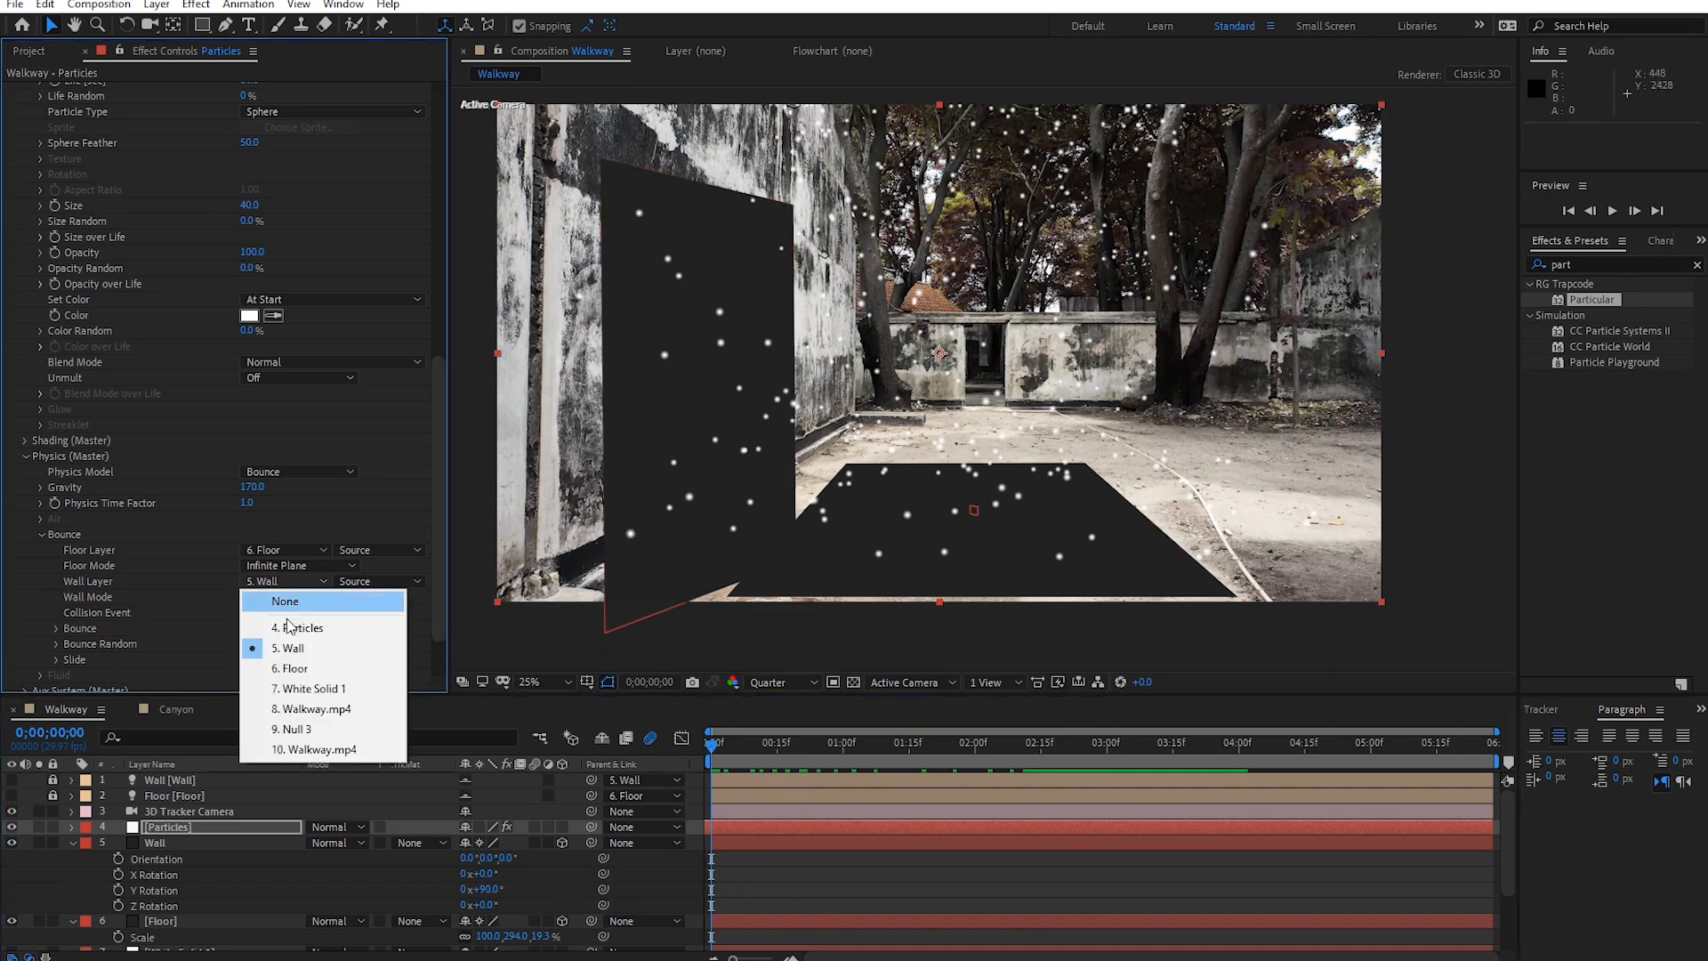
left_click(267, 598)
left_click(173, 841)
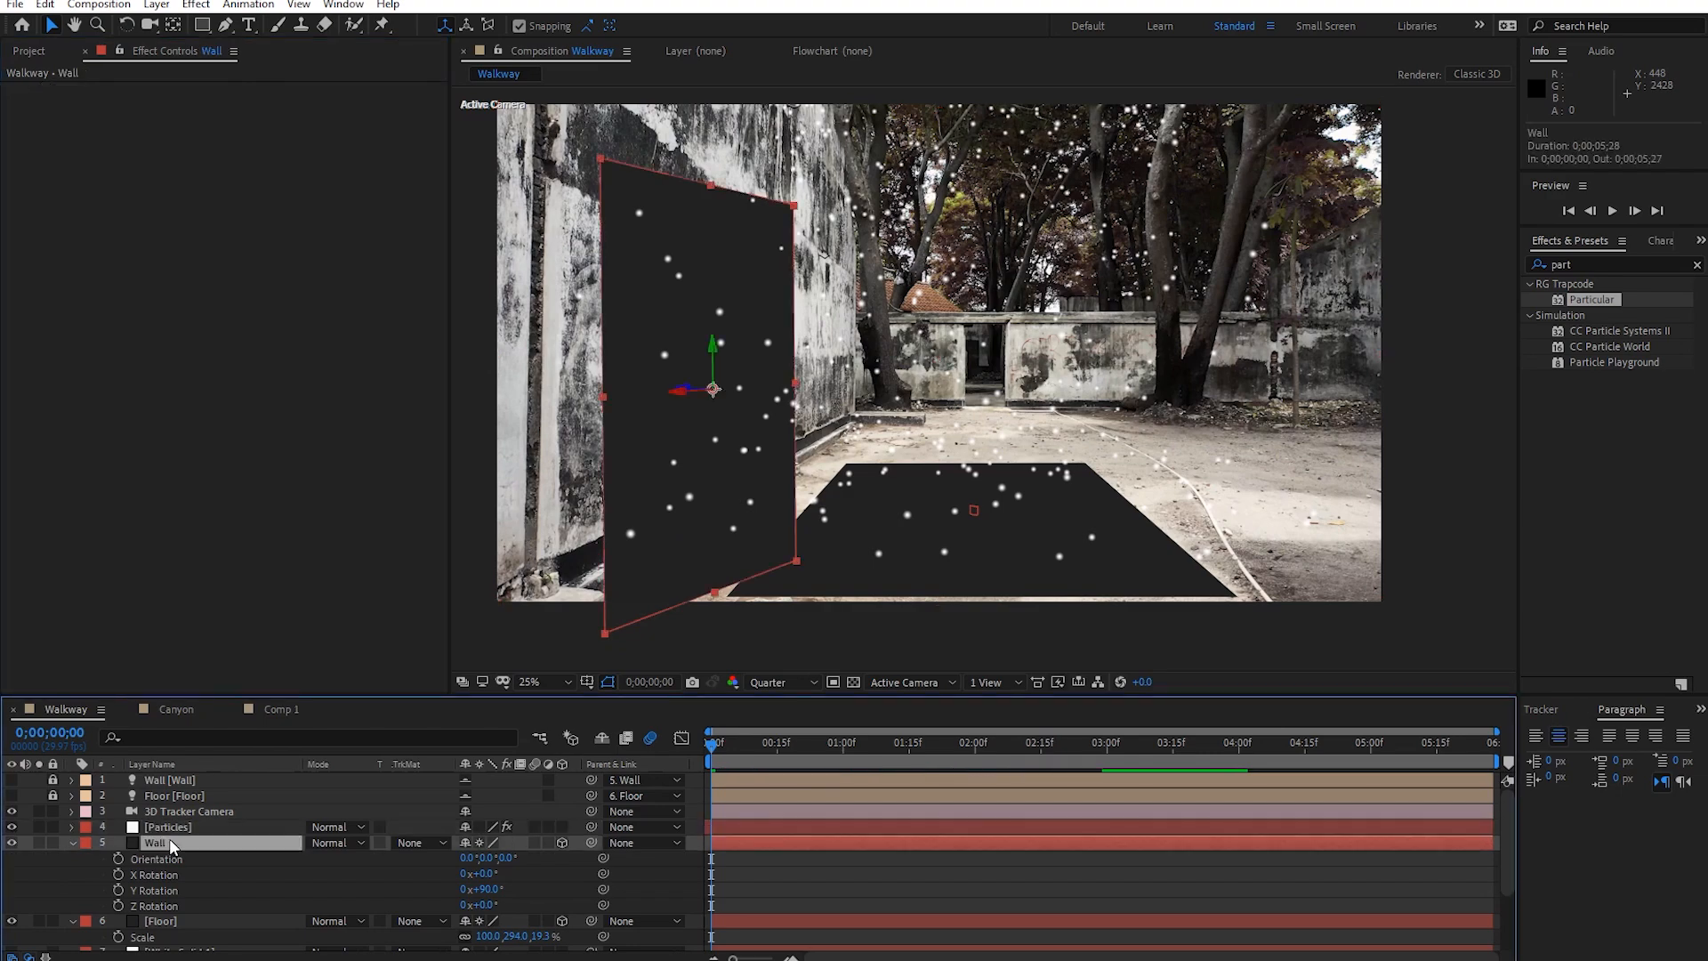
key("Delete")
Preview the particles with only the Floor layer and scrub to 0;00;02;00.
key("space")
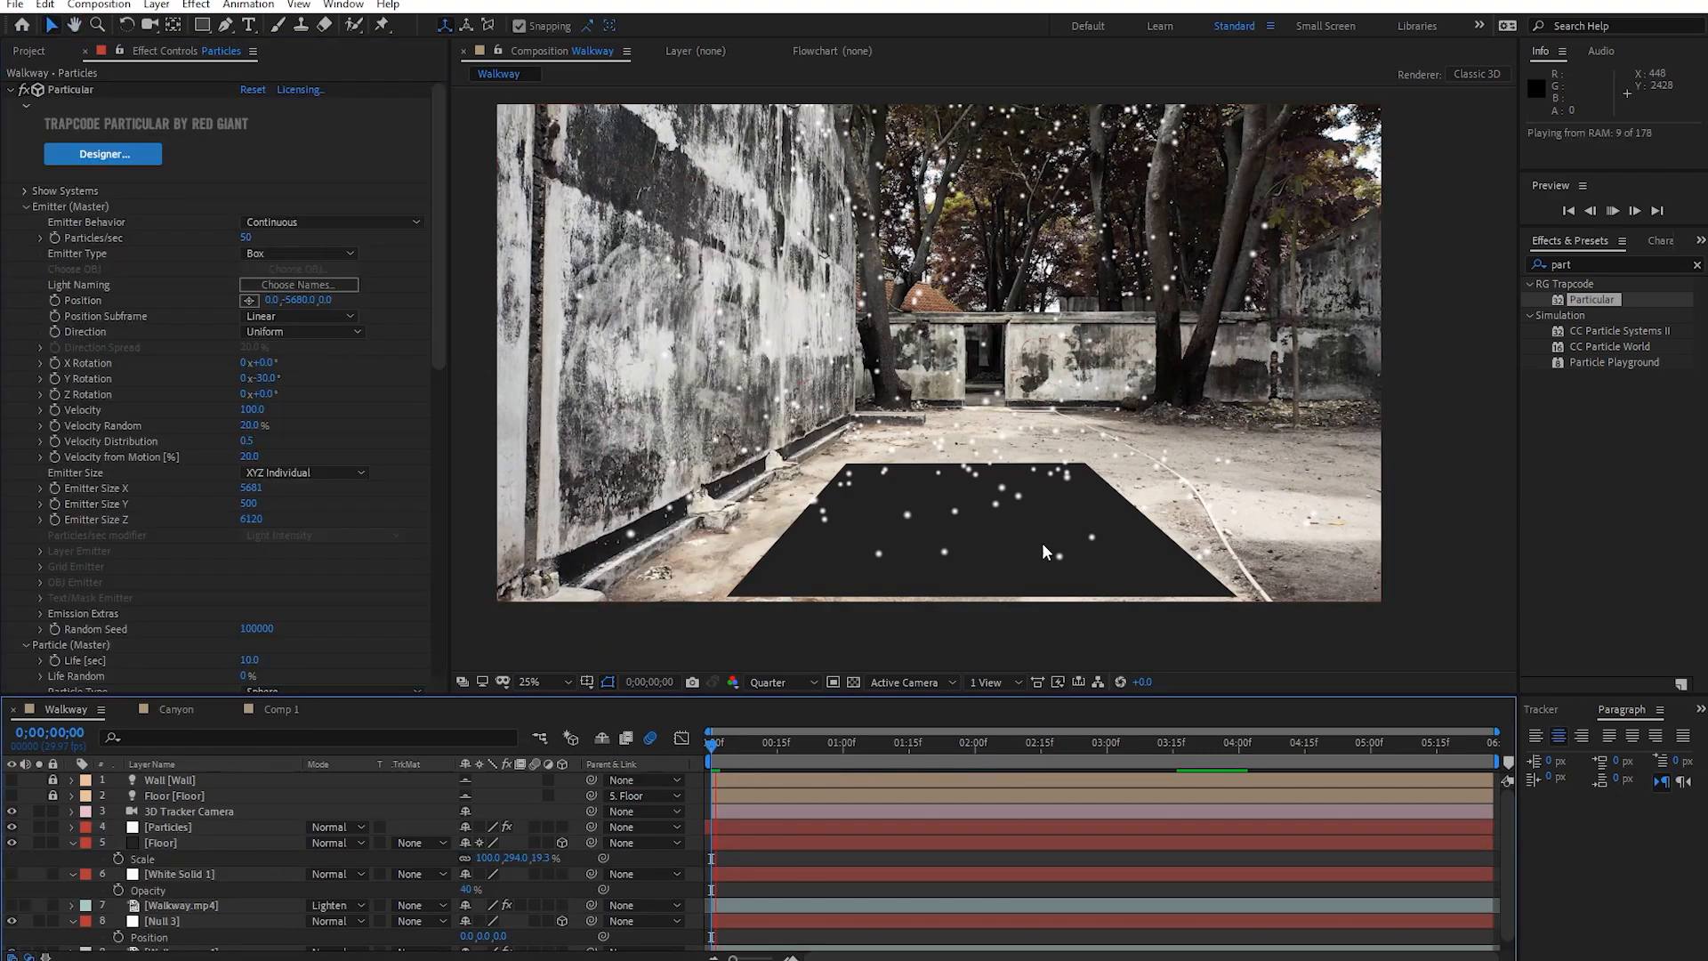
key("space")
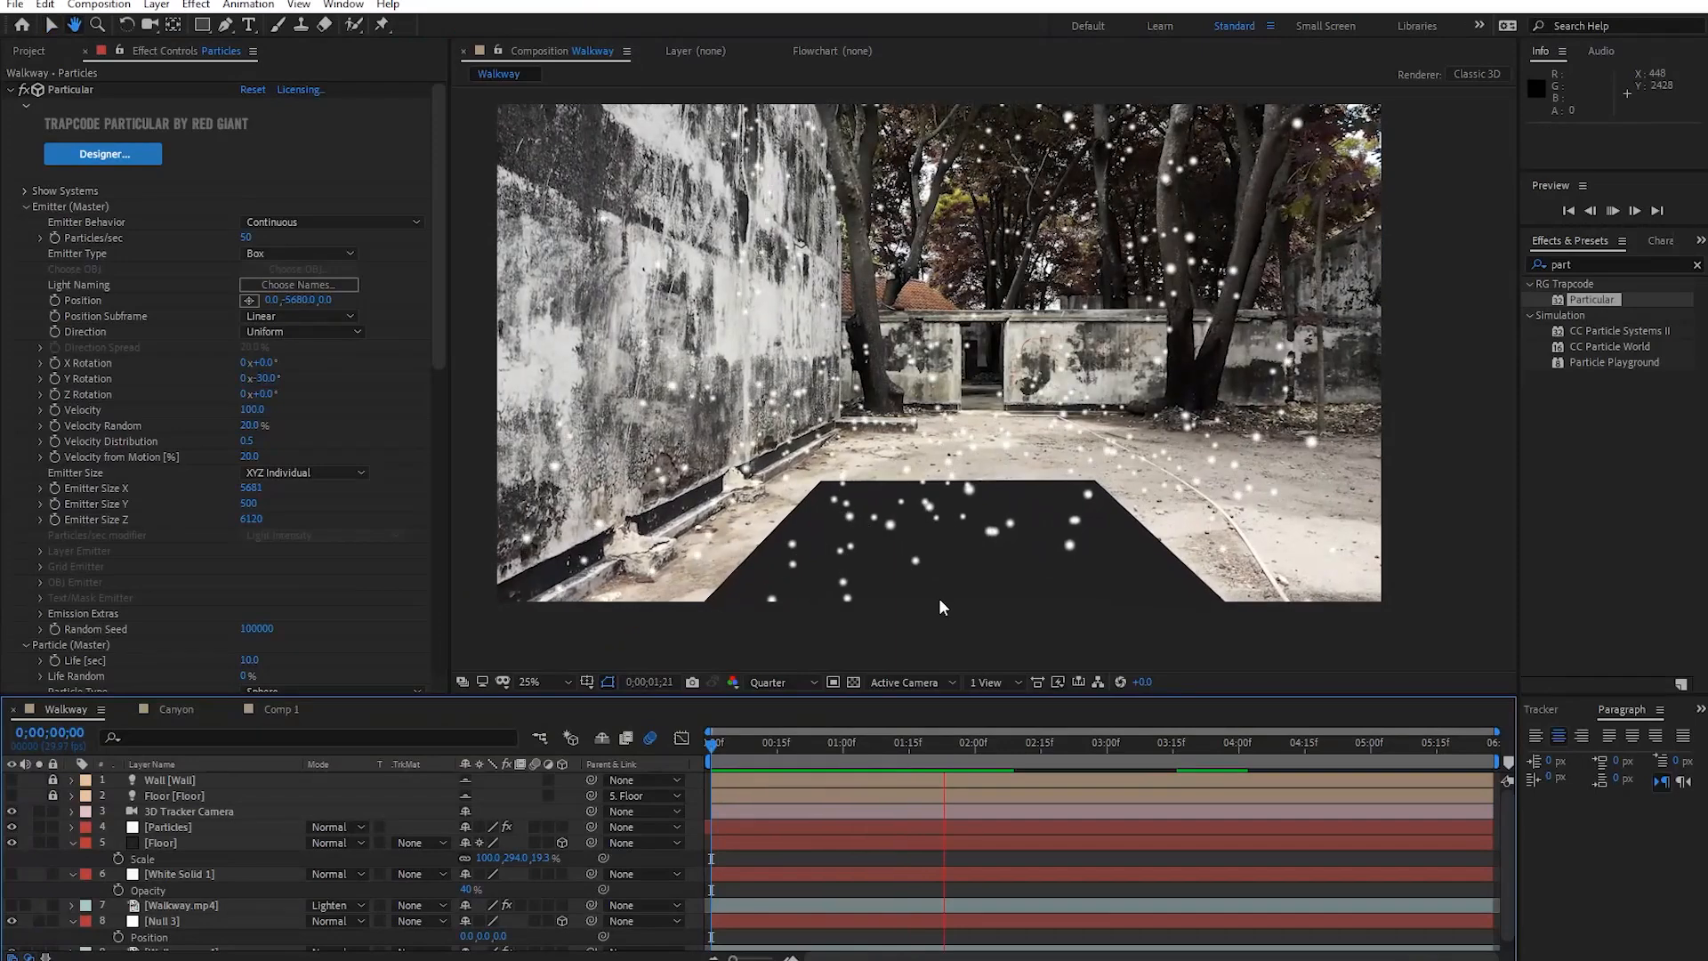
left_click(1045, 744)
left_click_drag(1061, 755, 975, 783)
Review the Collision Event options in Particular's Bounce settings and set Collision Event to Slide.
scroll(342, 592, "down", 10)
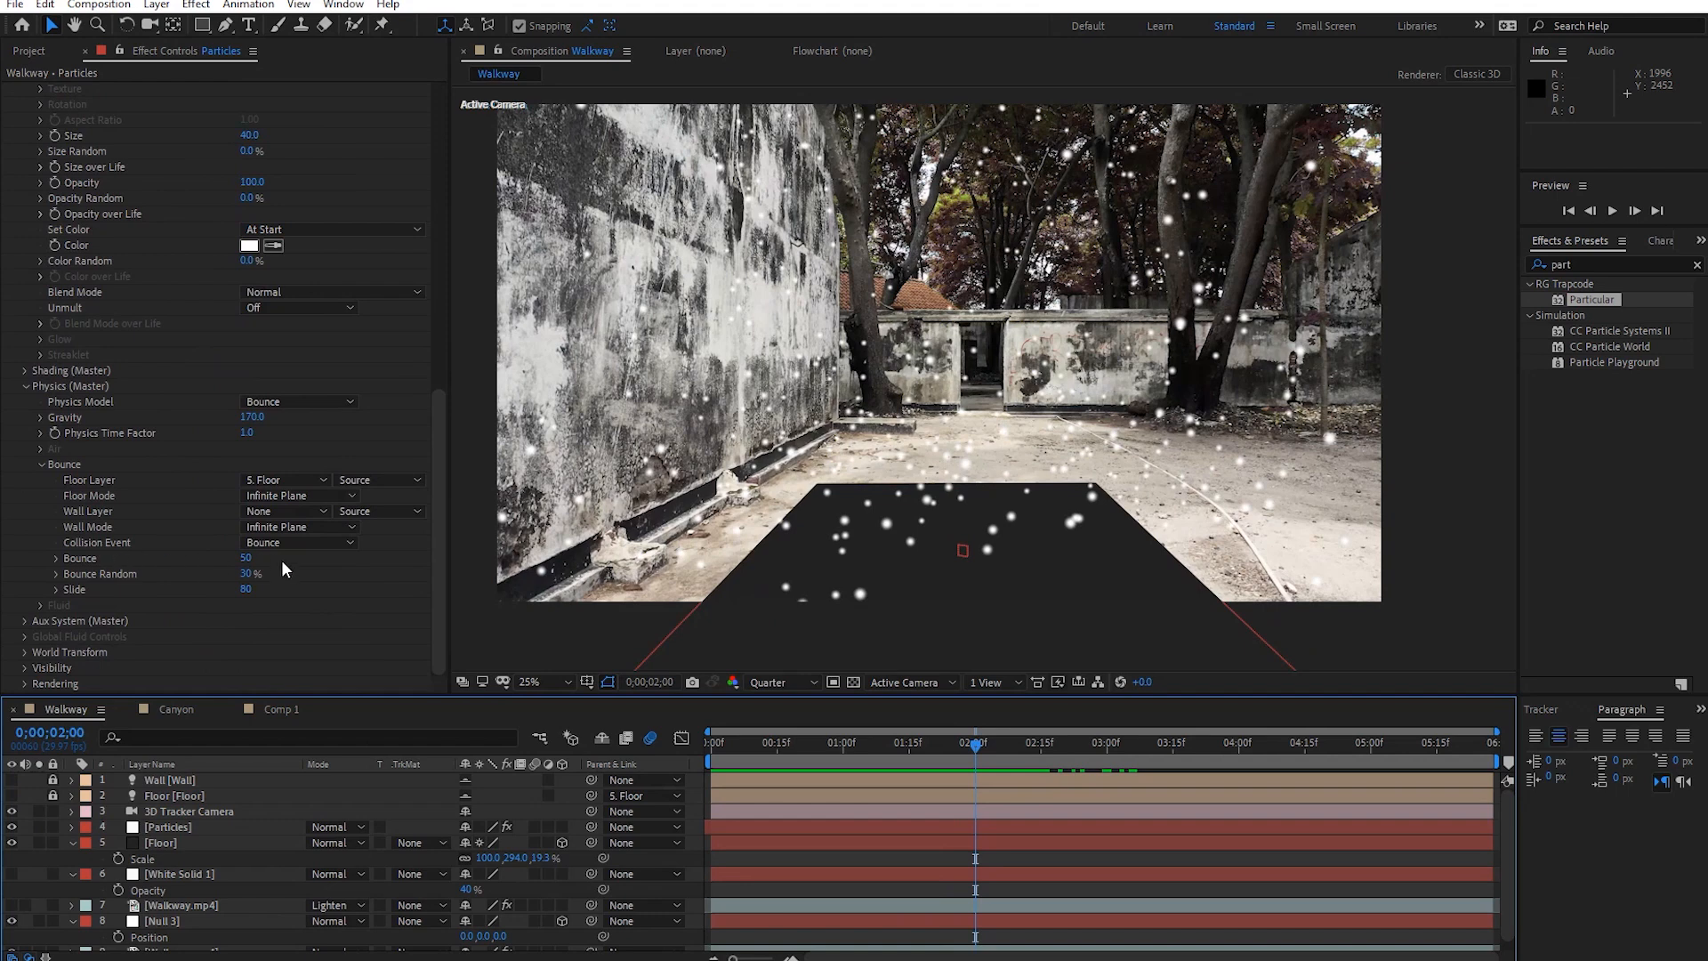
left_click(326, 544)
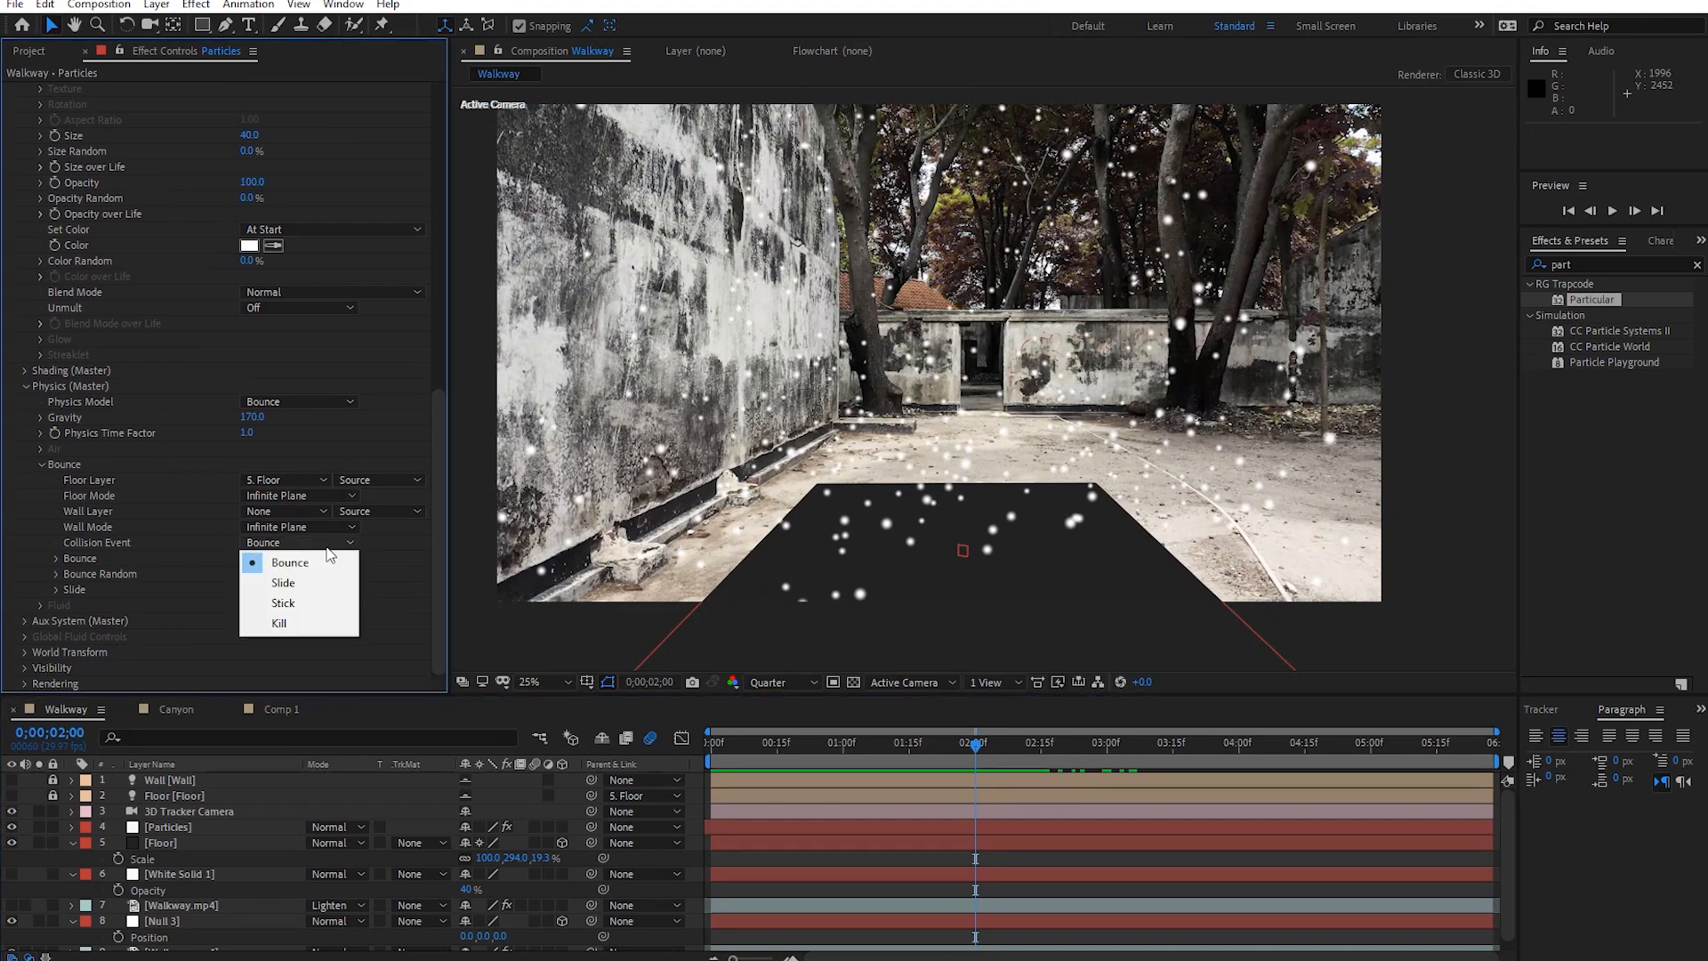
left_click(396, 566)
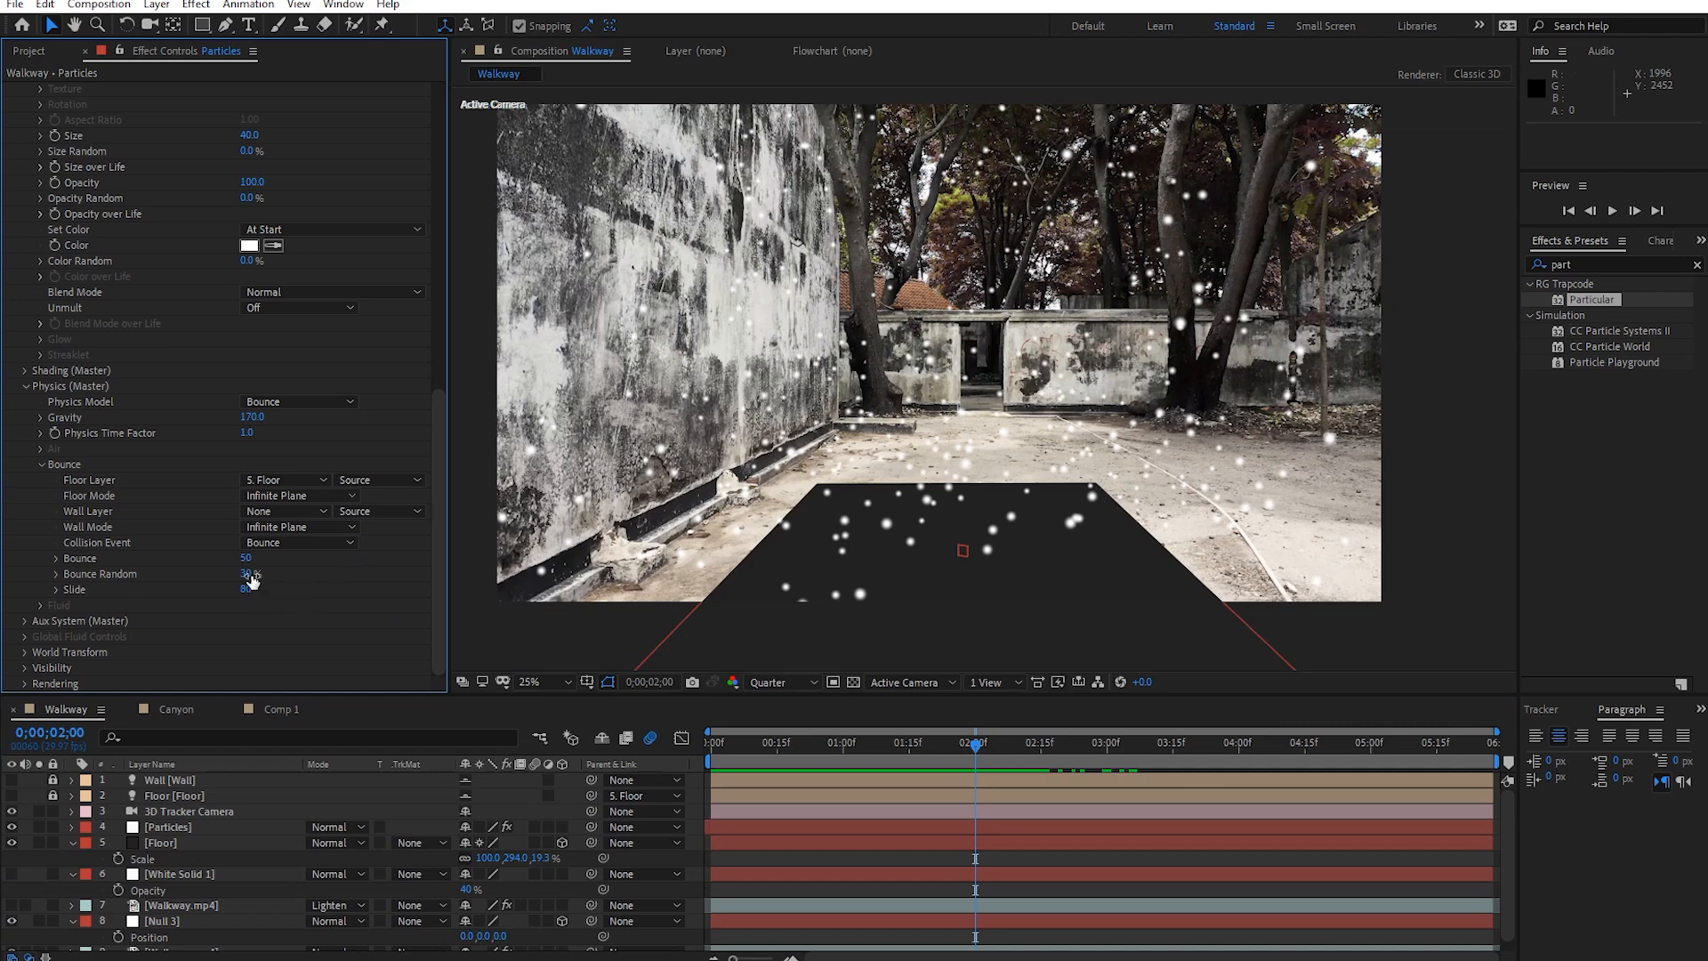
left_click(285, 542)
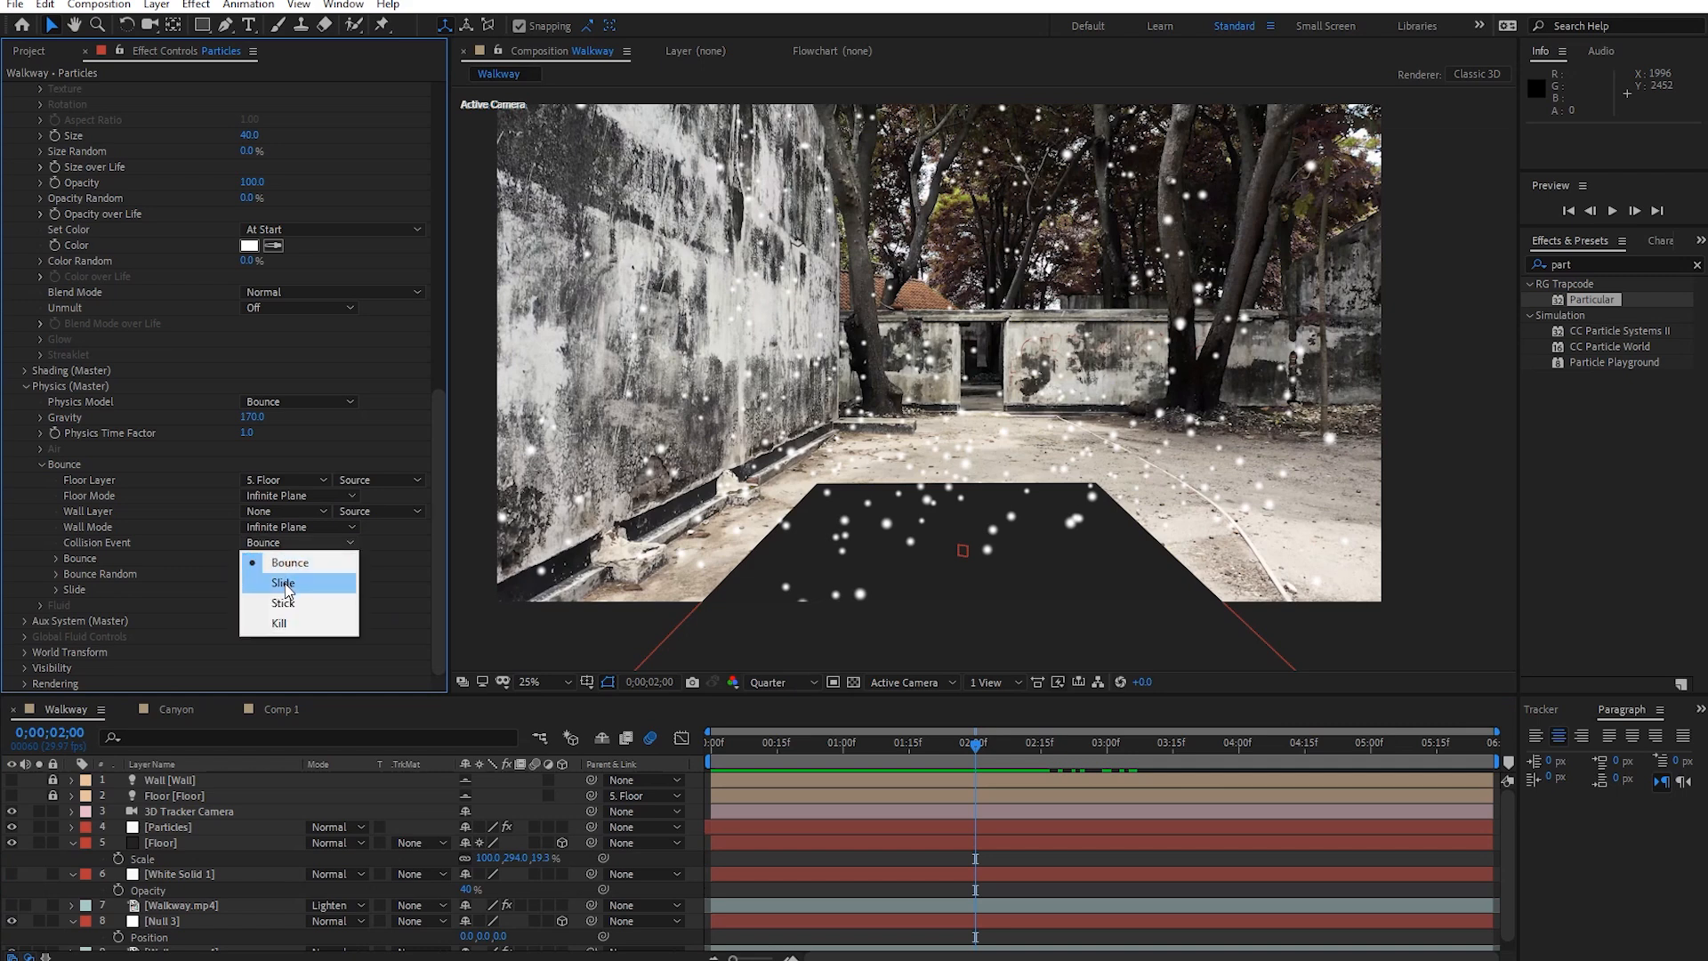
left_click(285, 583)
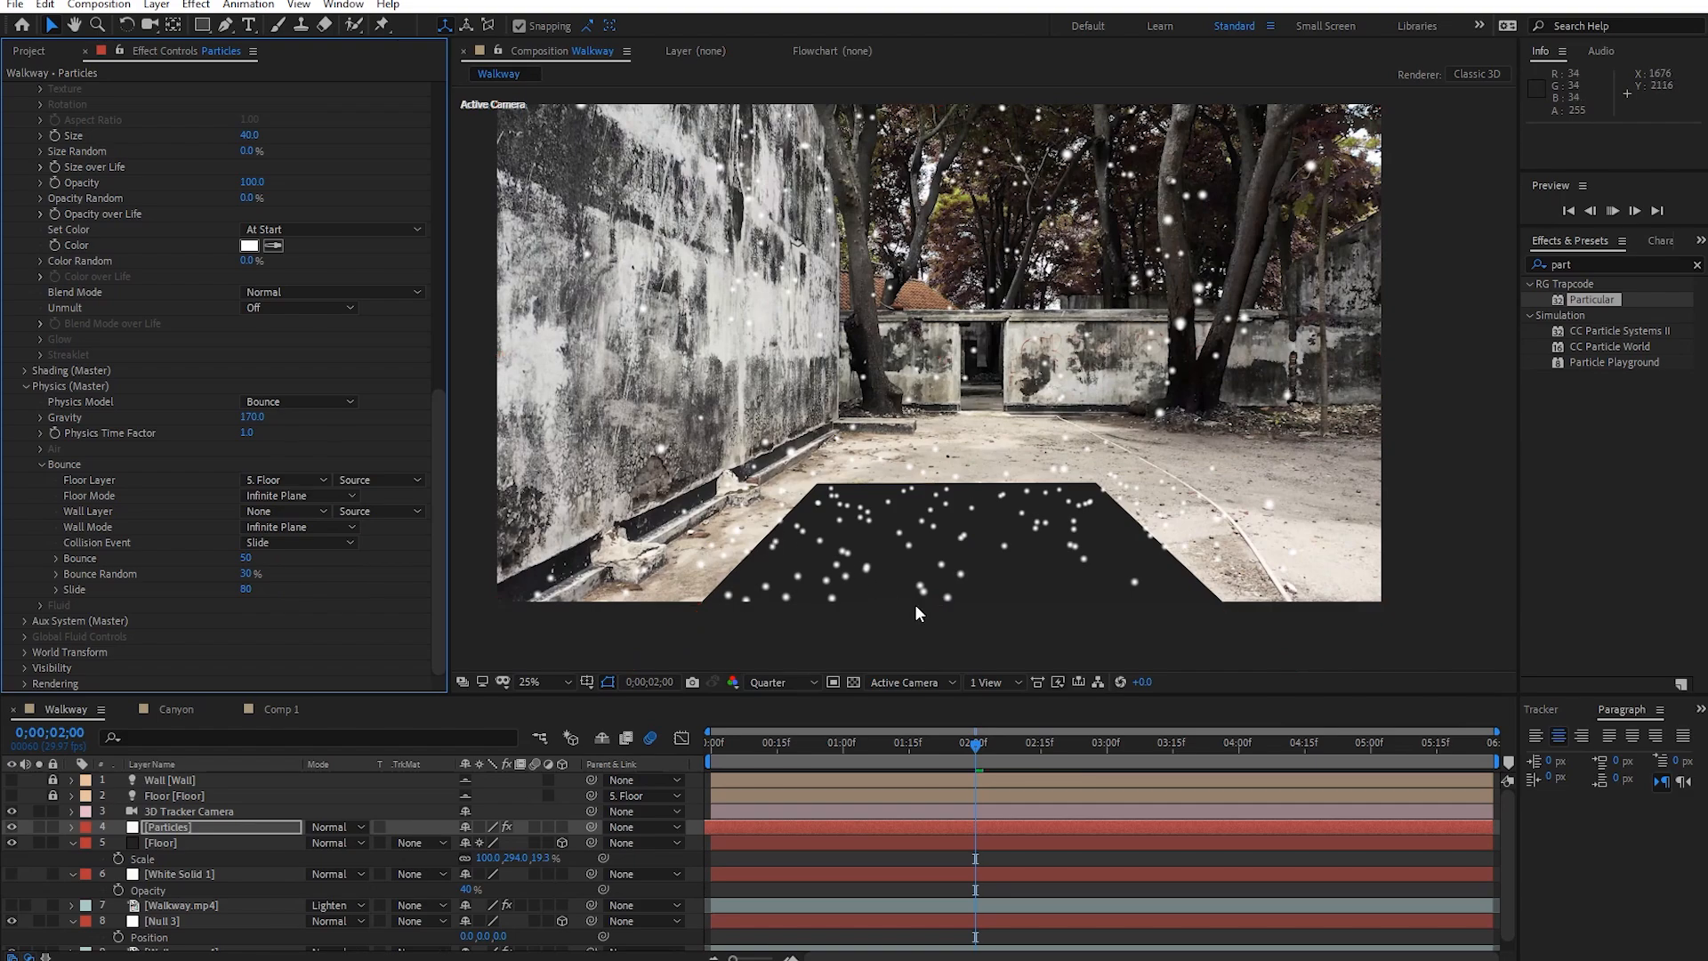
Preview the Slide collisions on the floor from several points in time and scrub to 0;00;01;14.
key("space")
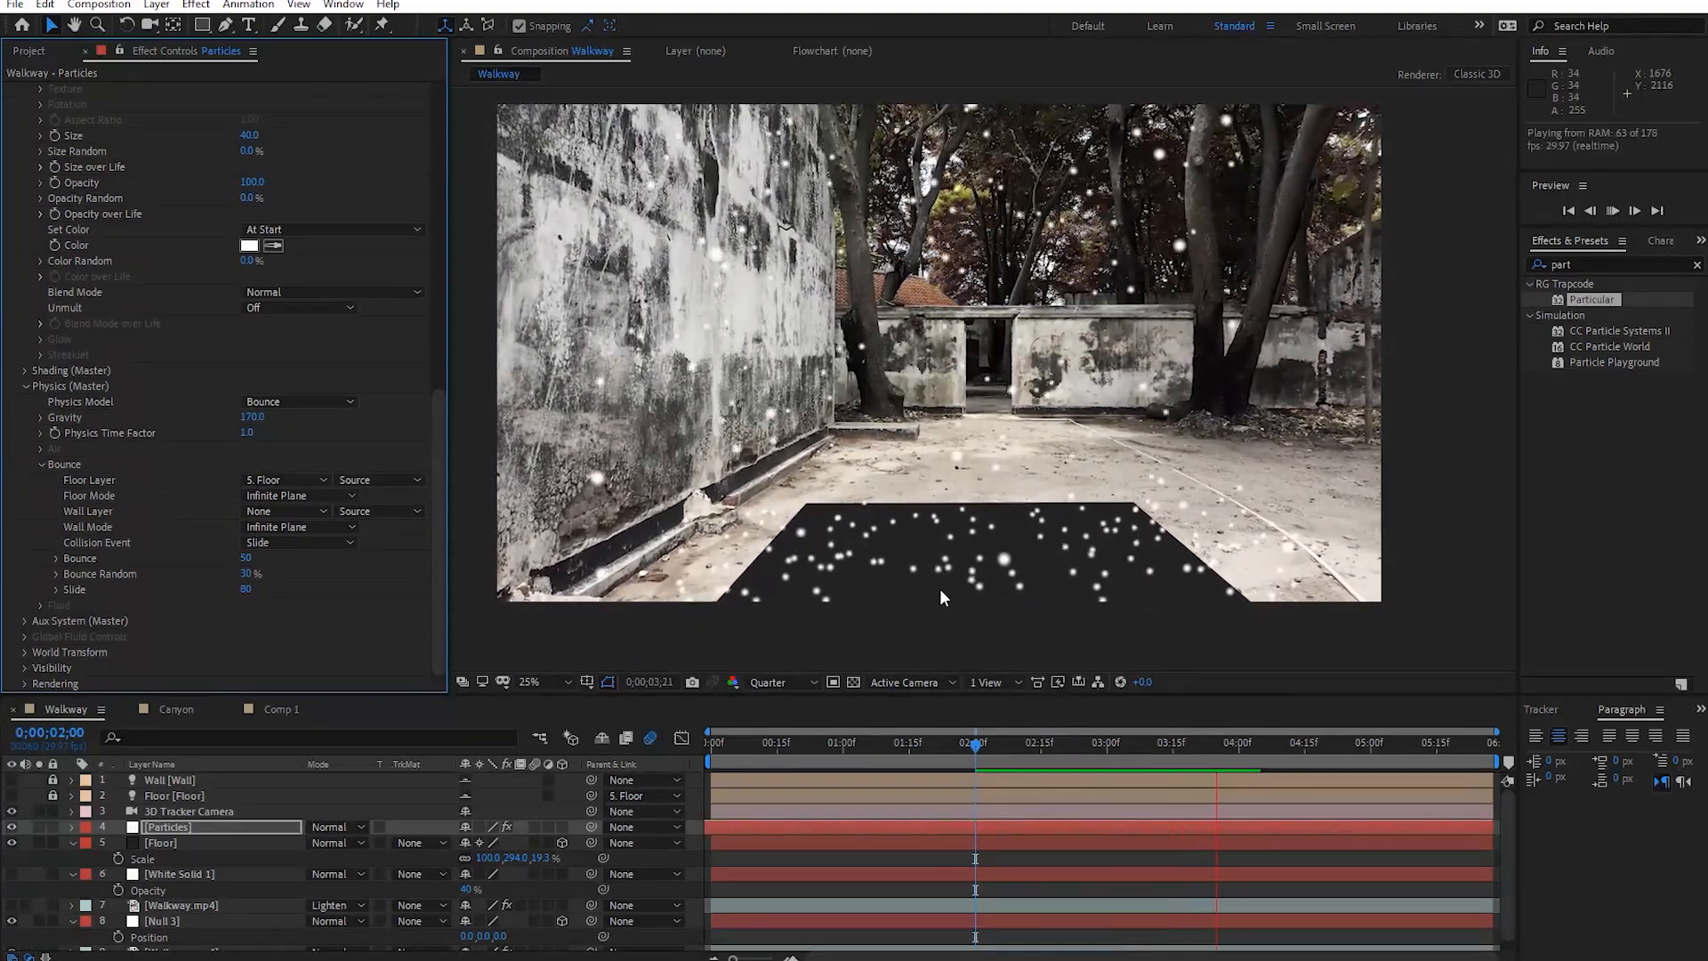
left_click(874, 744)
left_click(845, 745)
key("space")
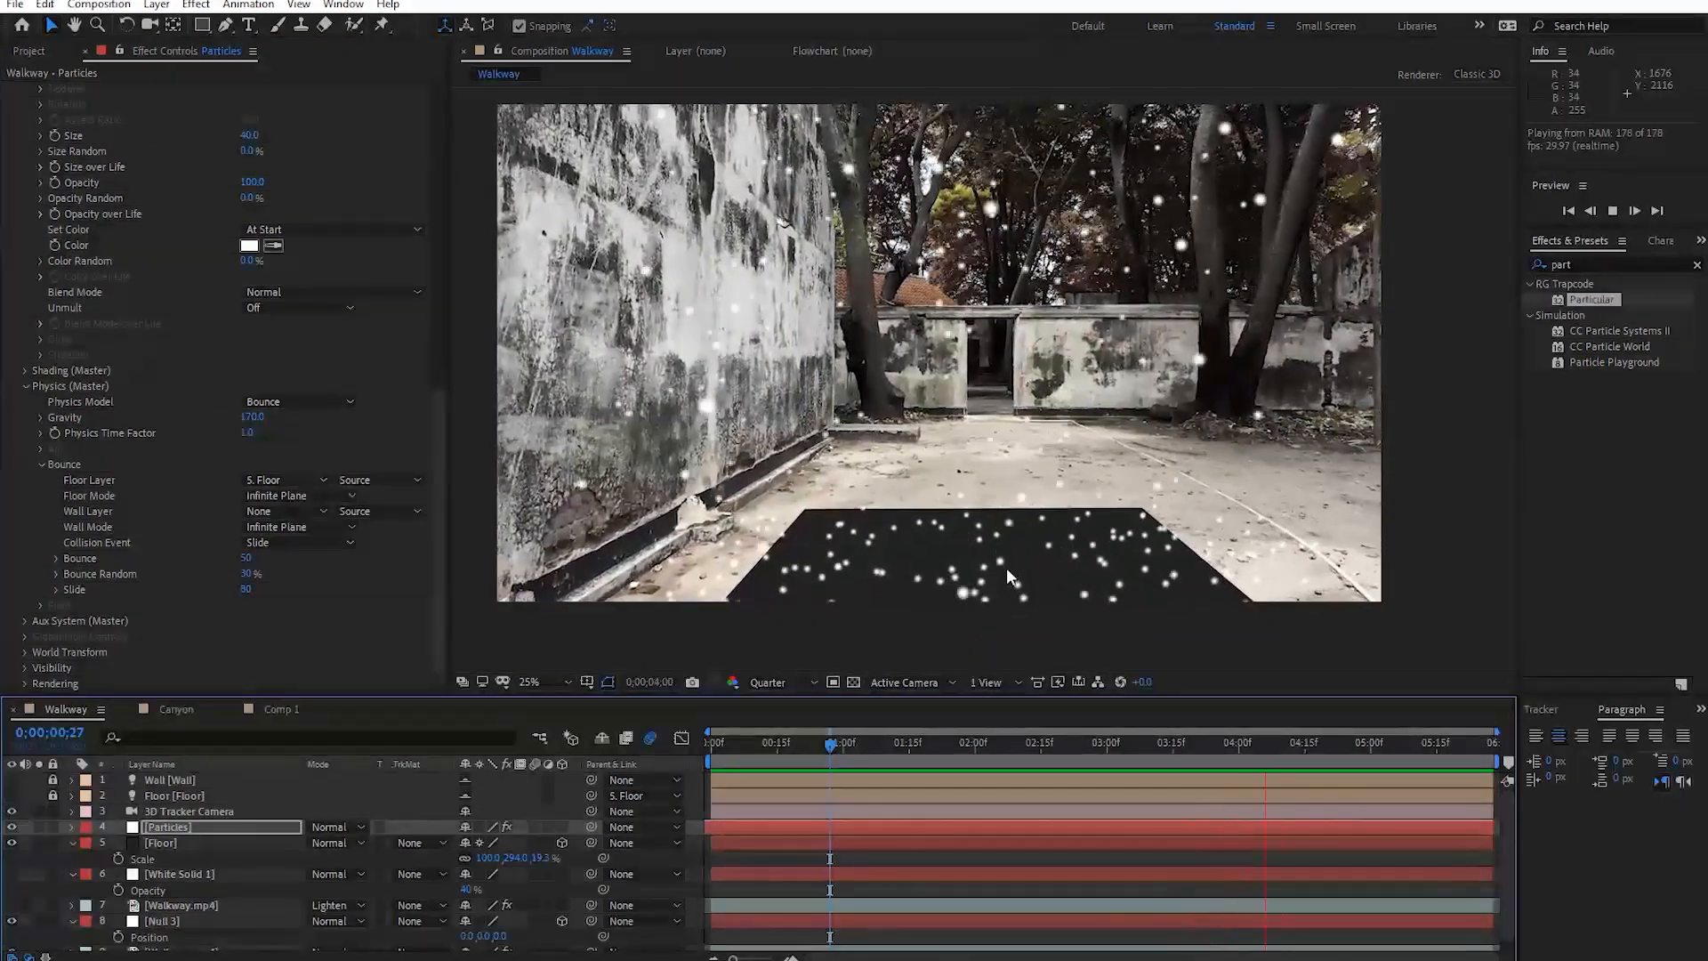
key("space")
mouse_move(934, 751)
left_mouse_down()
mouse_move(678, 749)
mouse_move(904, 762)
left_mouse_up()
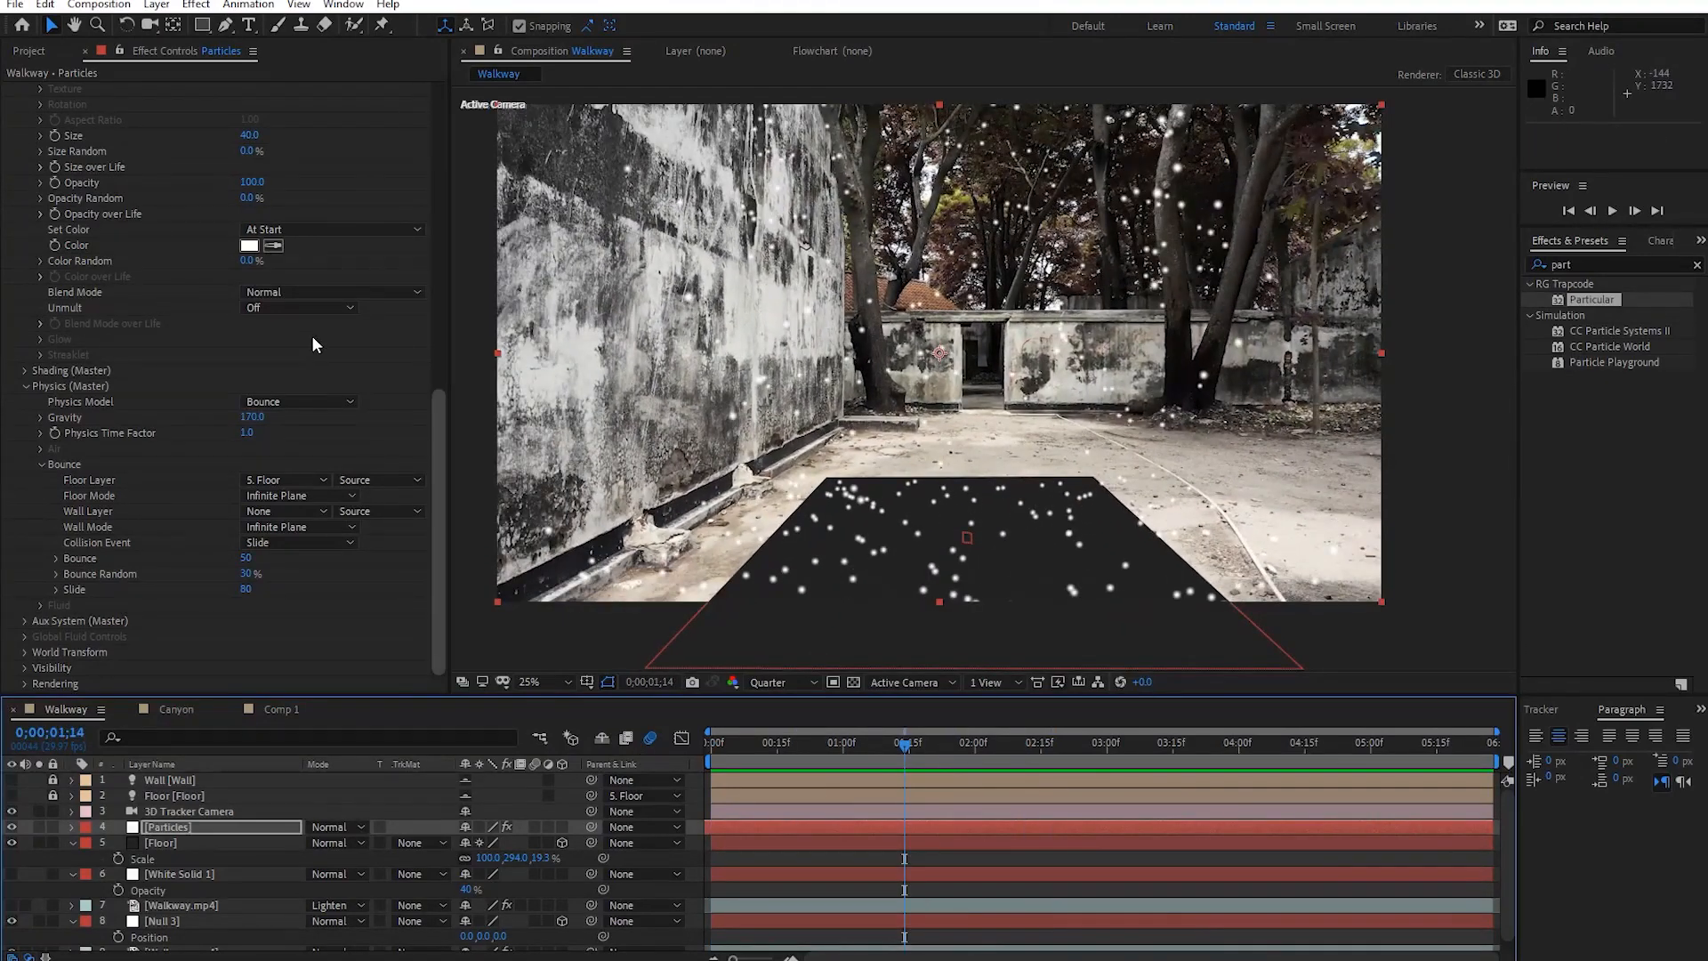
Set Particular's particle Life to 20 seconds.
scroll(313, 337, "up", 6)
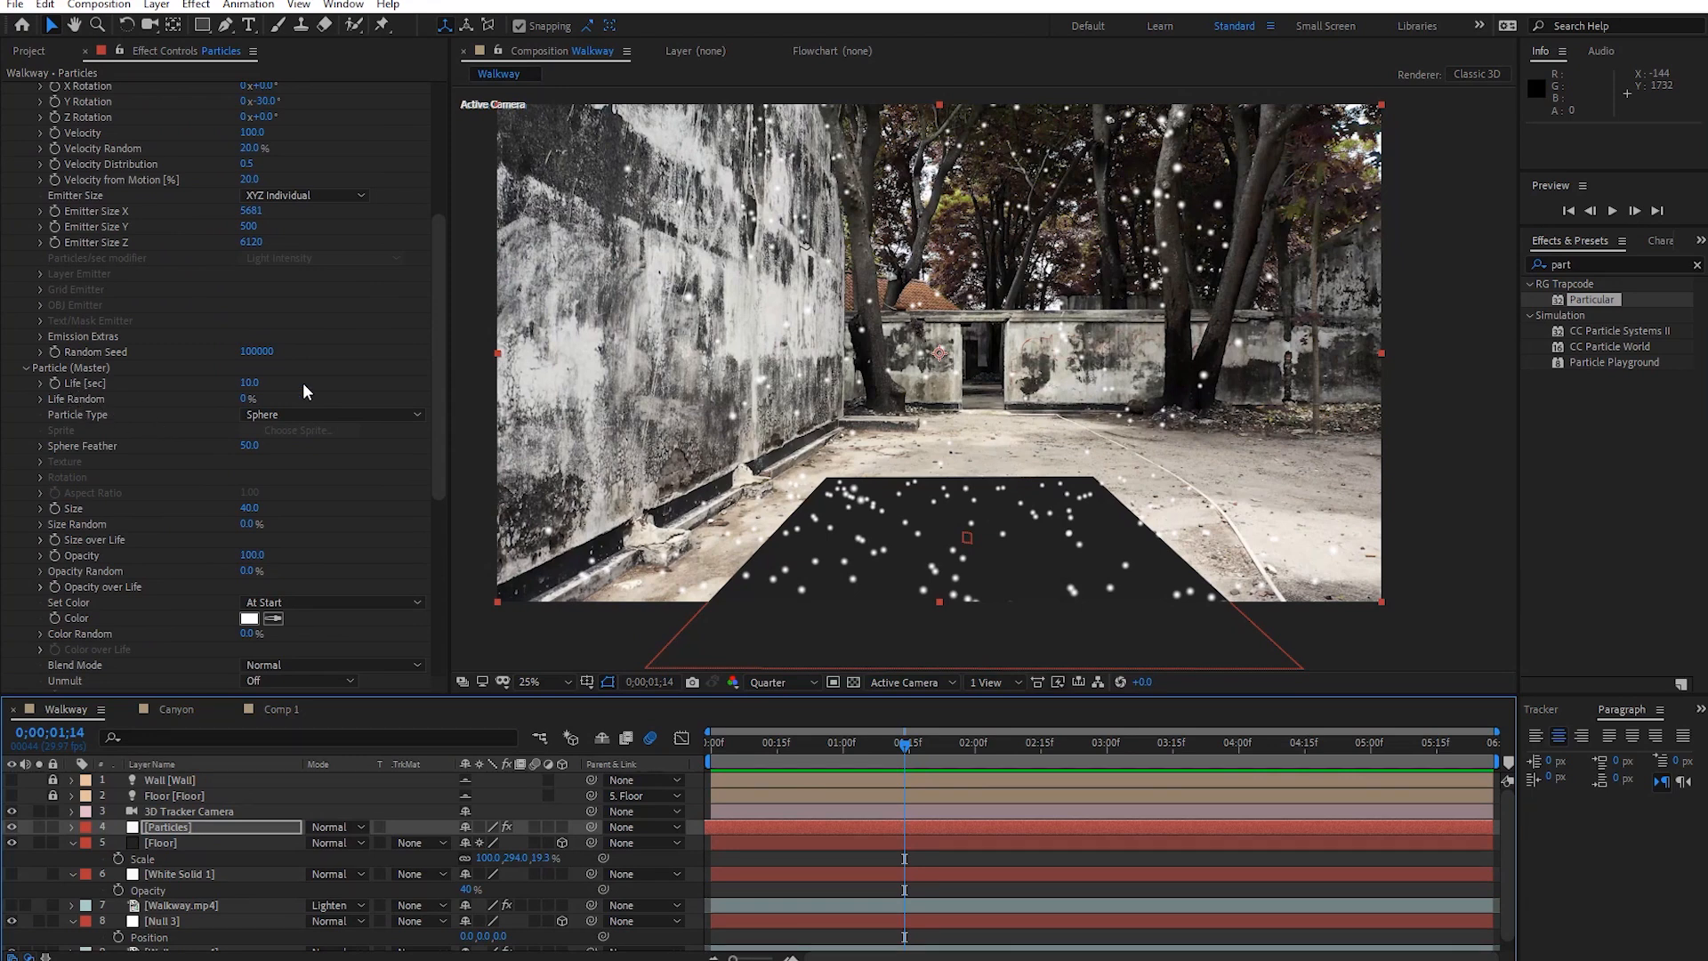
left_click(252, 384)
type("20")
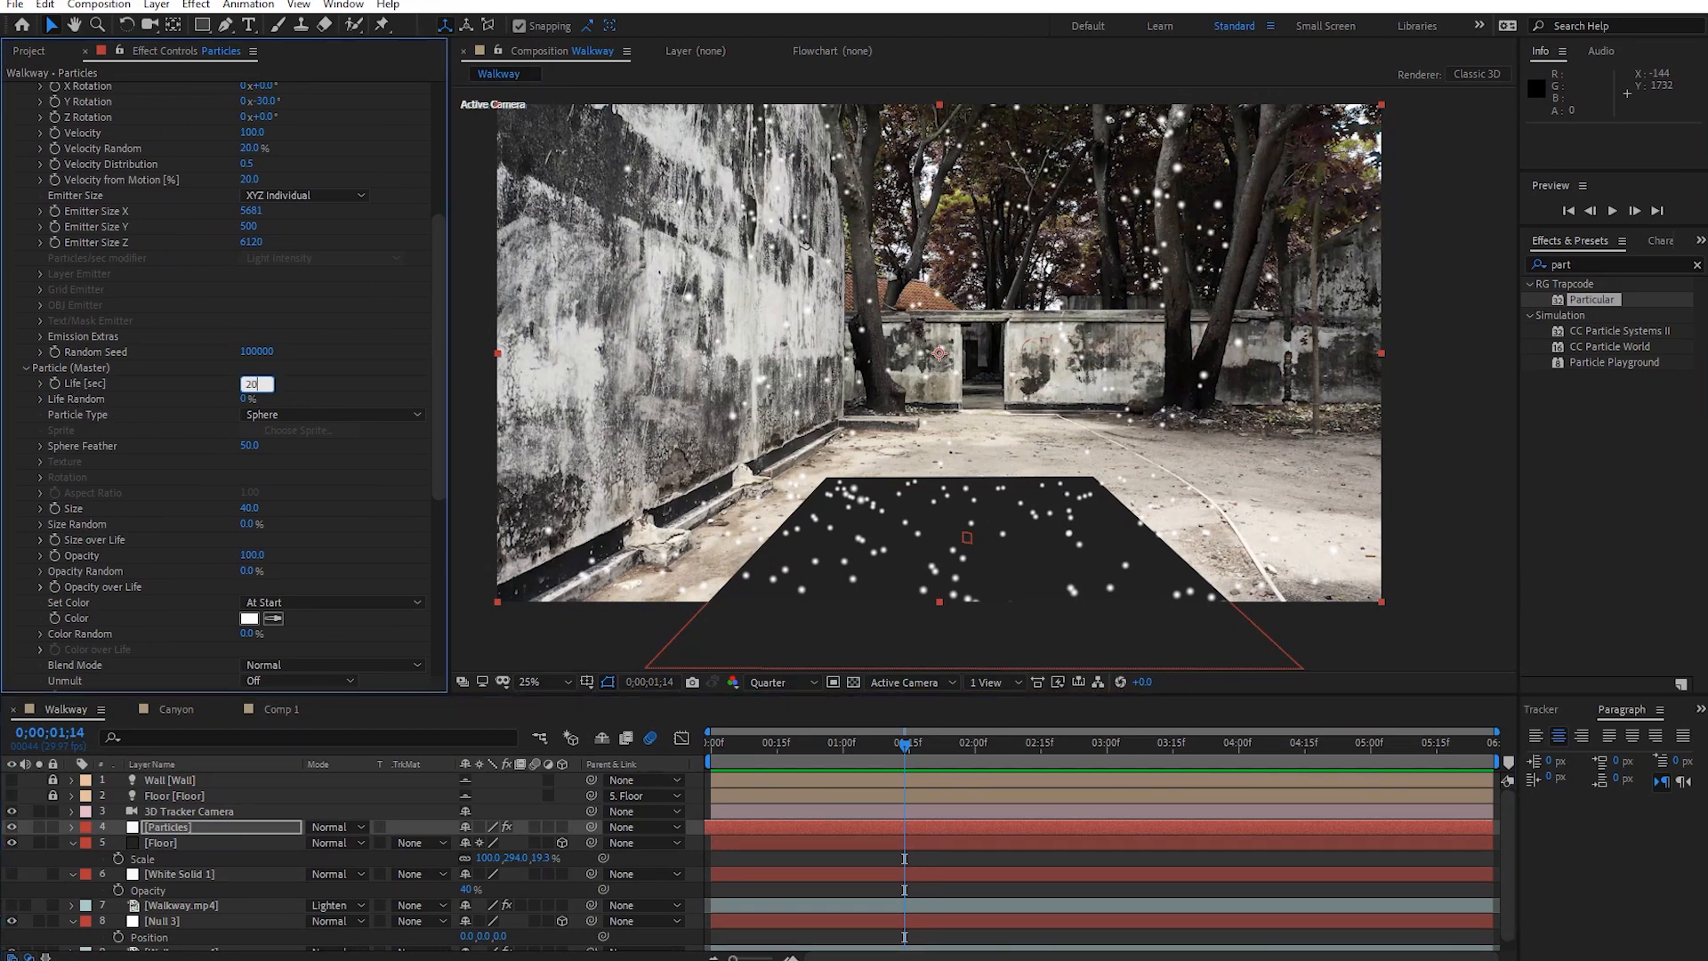
key("Return")
Preview the longer-lived particles from 0;00;02;21 and from near the start of the composition.
left_click_drag(1046, 753, 1070, 740)
key("space")
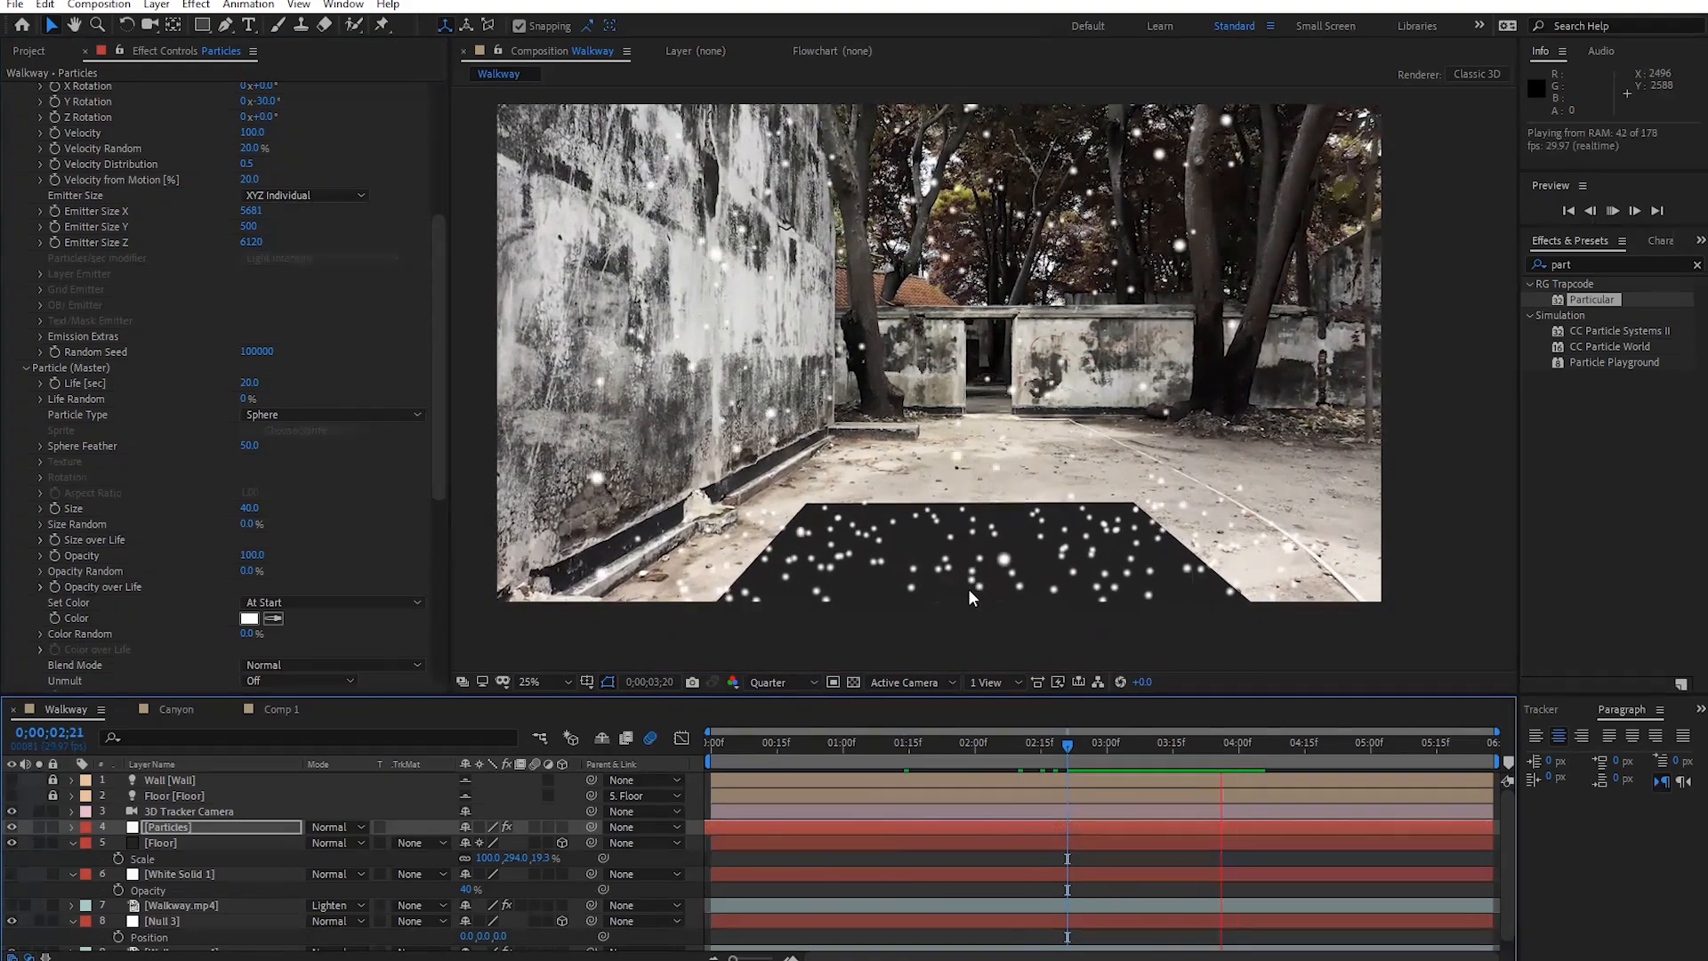
key("space")
left_click_drag(1311, 754, 719, 749)
key("space")
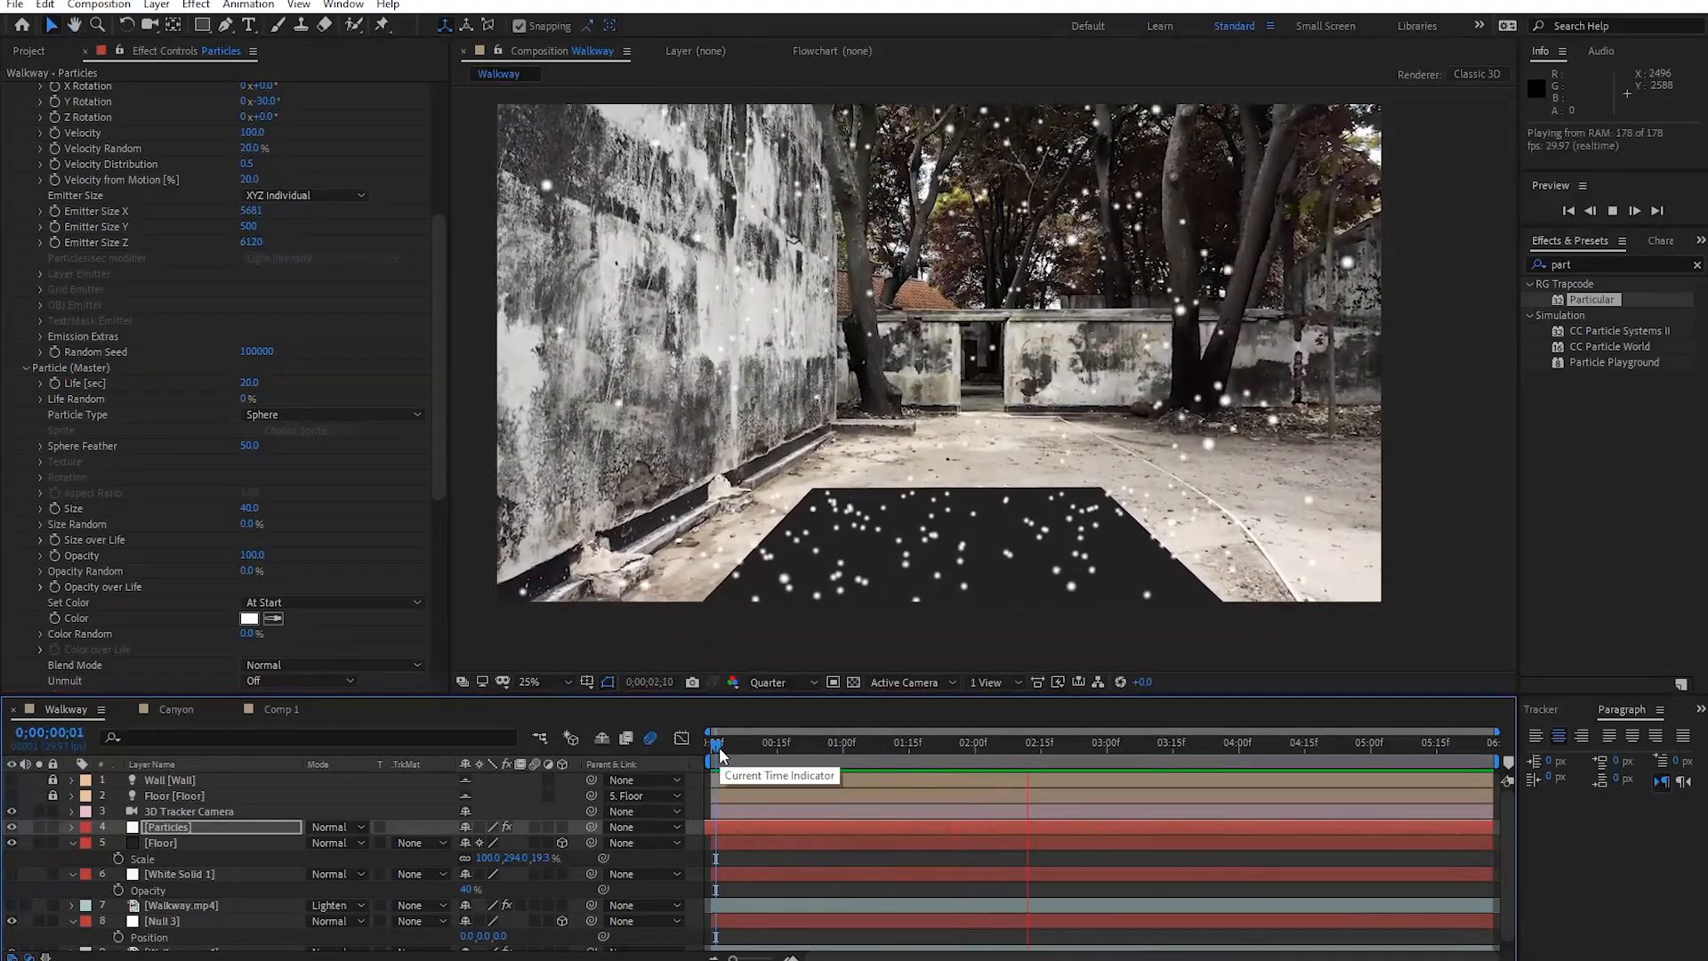
key("space")
Try a Slide value of 123 in the Bounce settings, preview it and undo the change.
scroll(378, 632, "down", 6)
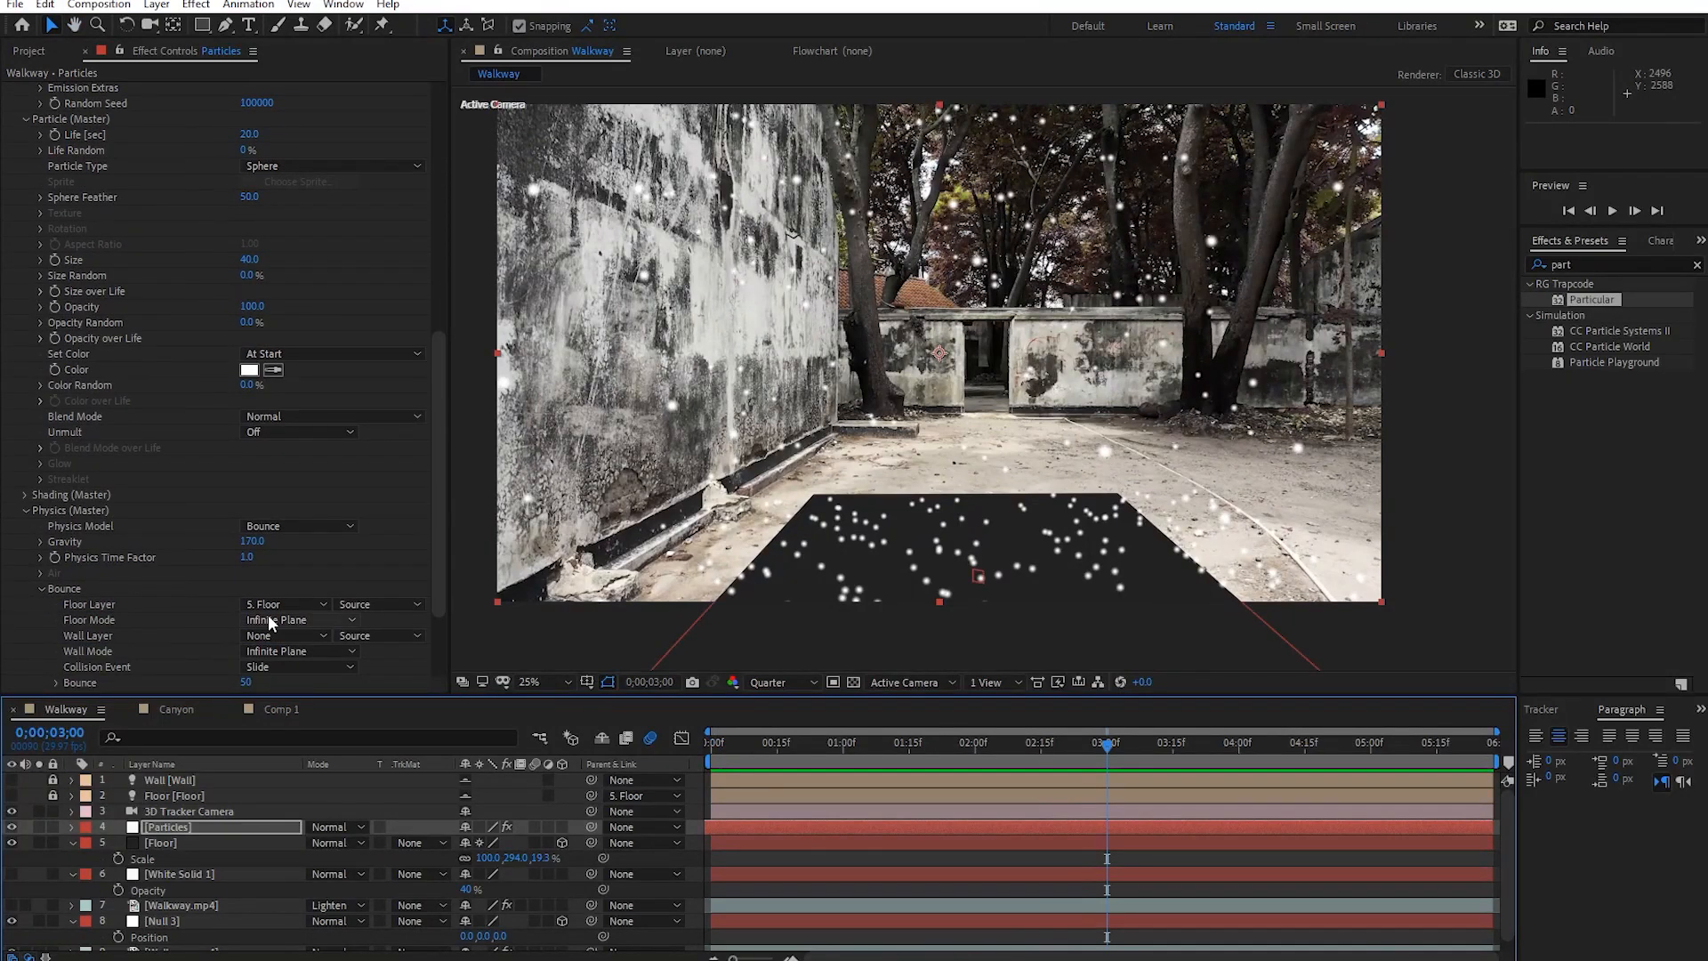
scroll(275, 570, "down", 2)
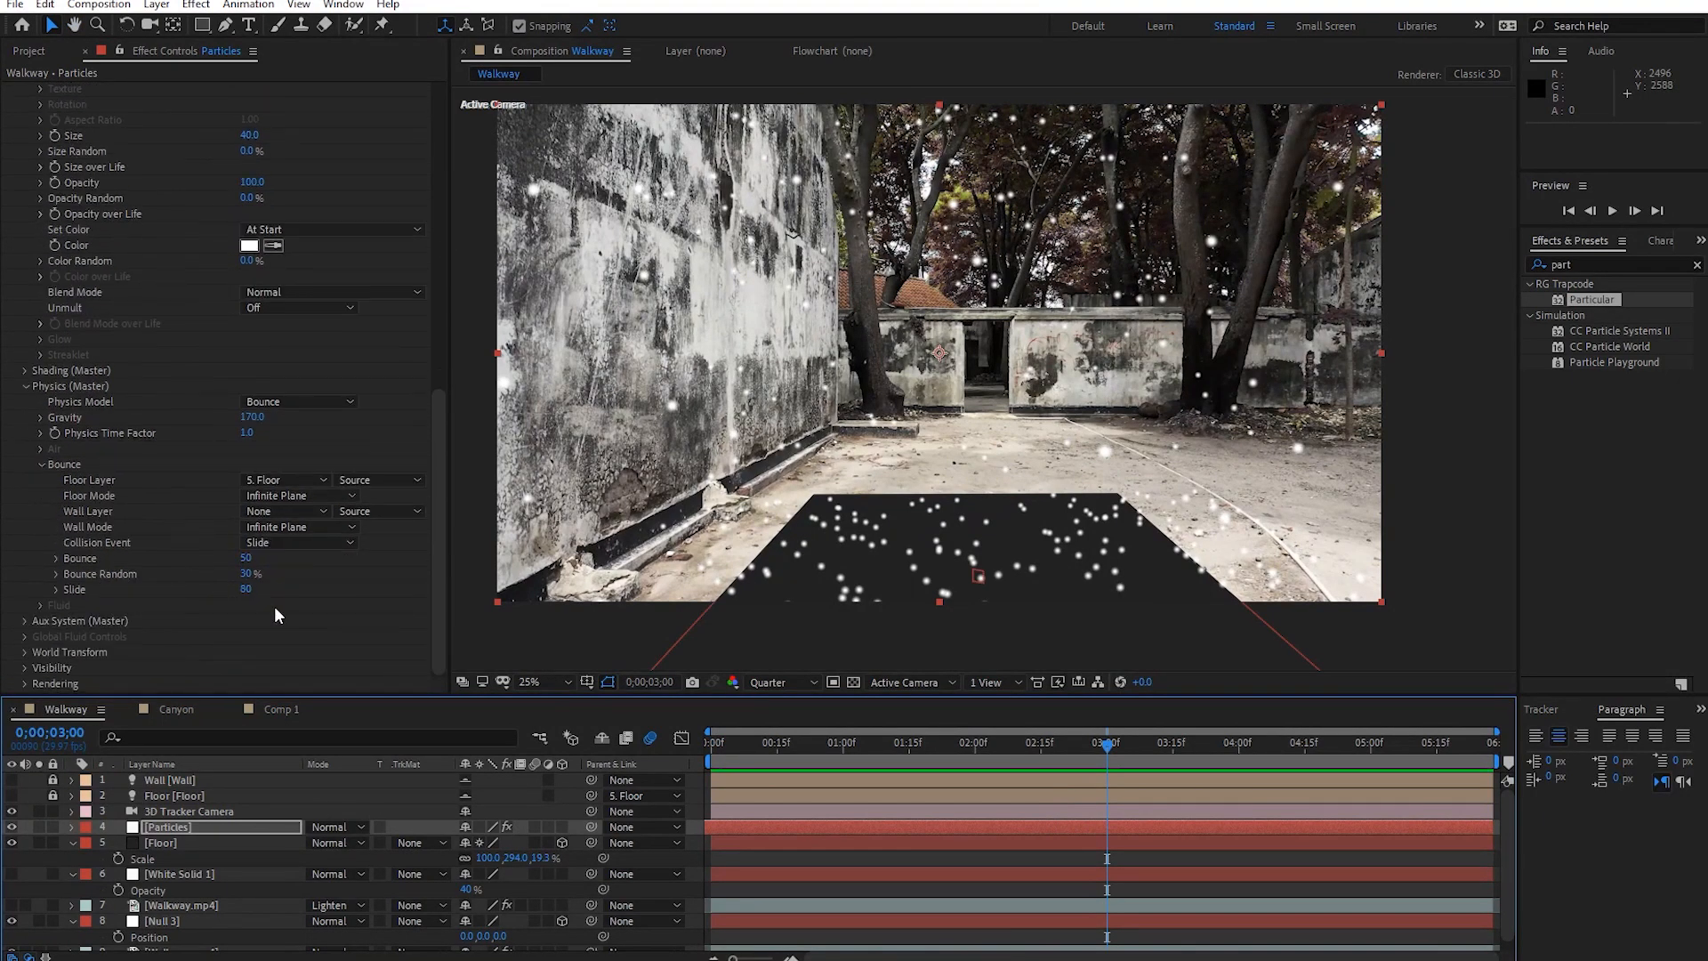
left_click_drag(248, 591, 340, 621)
key("space")
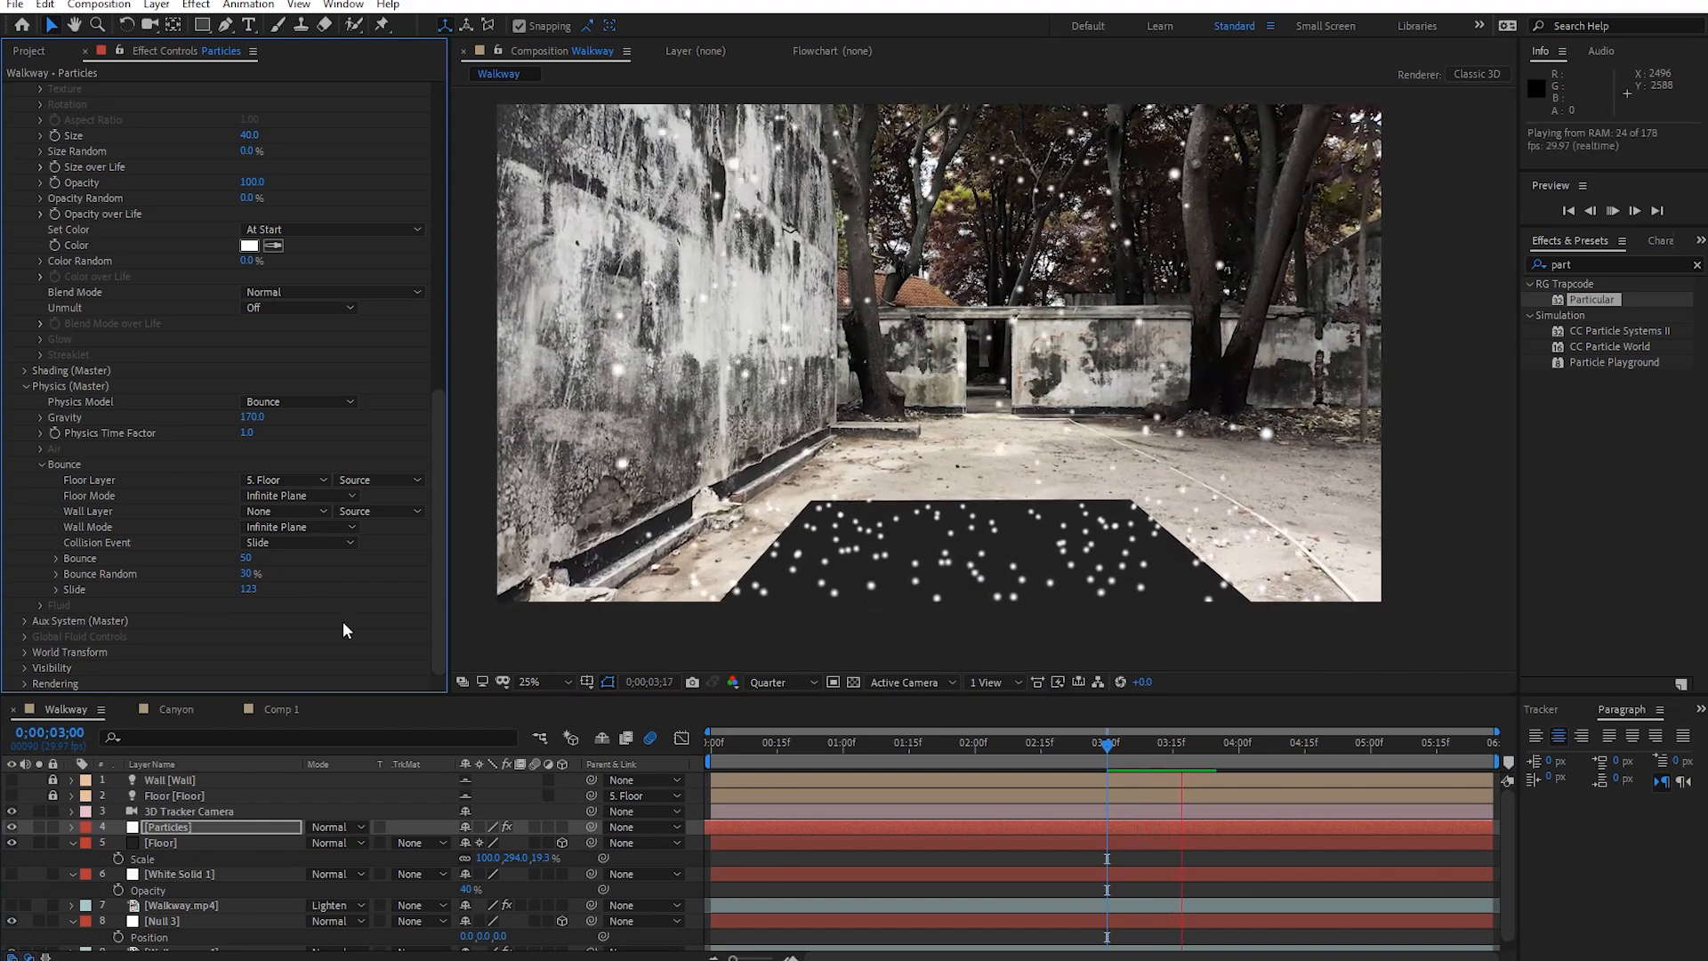
key("space")
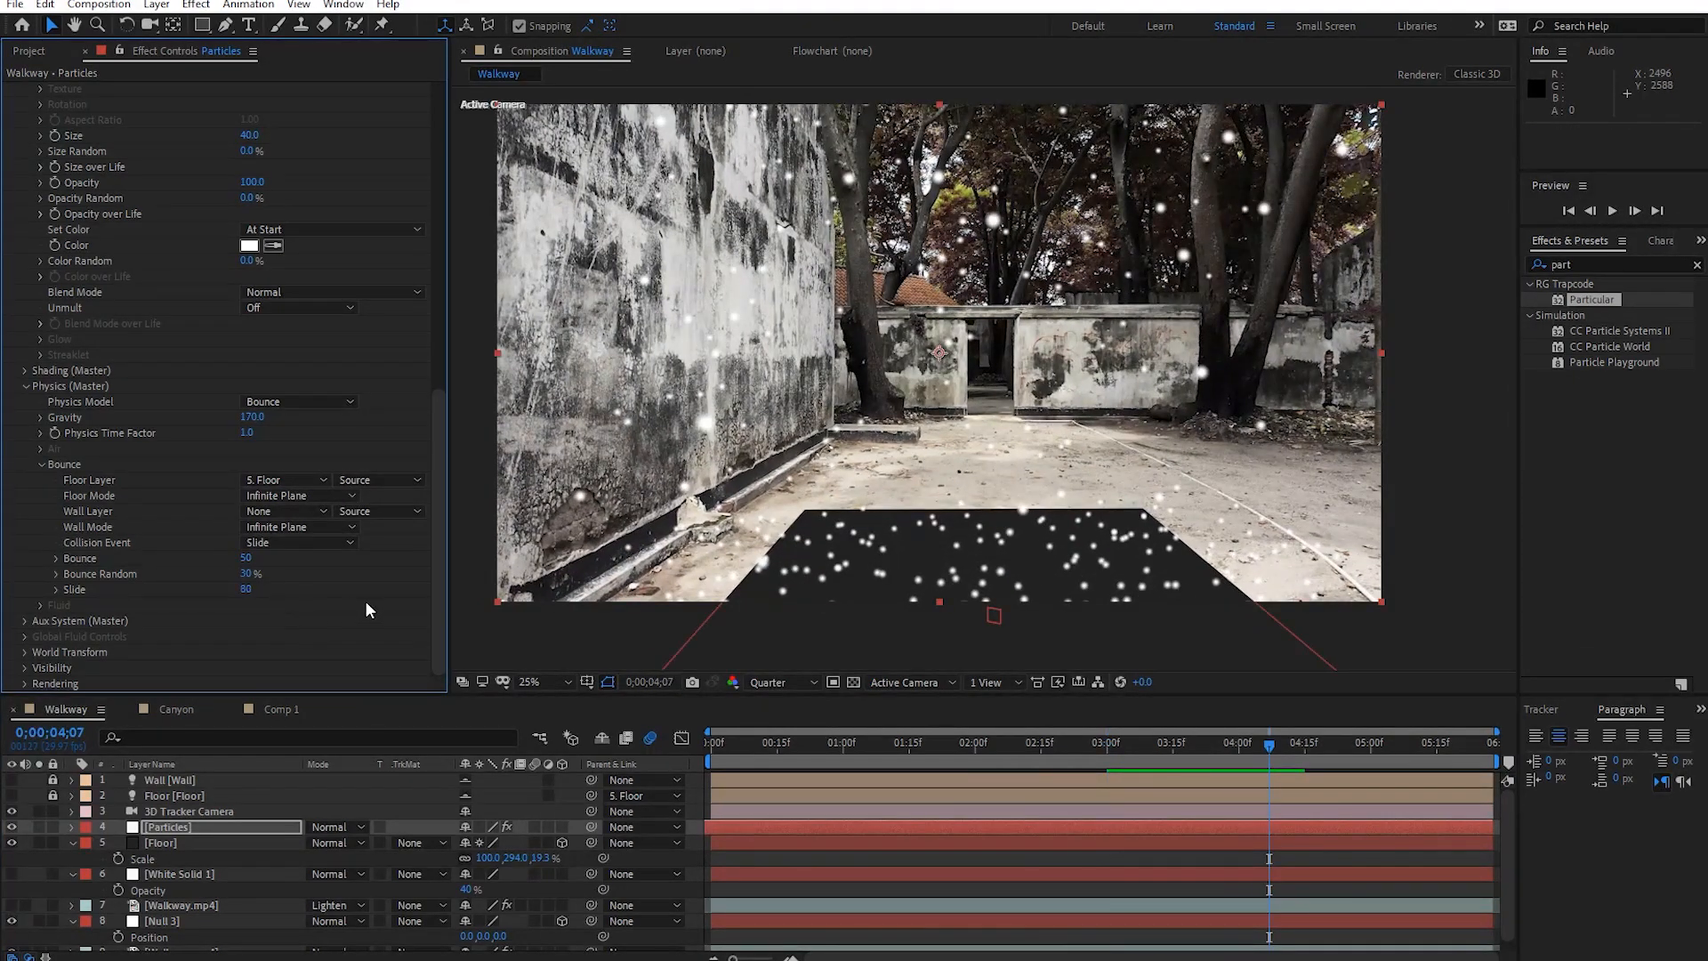
key("ctrl+z")
key("space")
key("space")
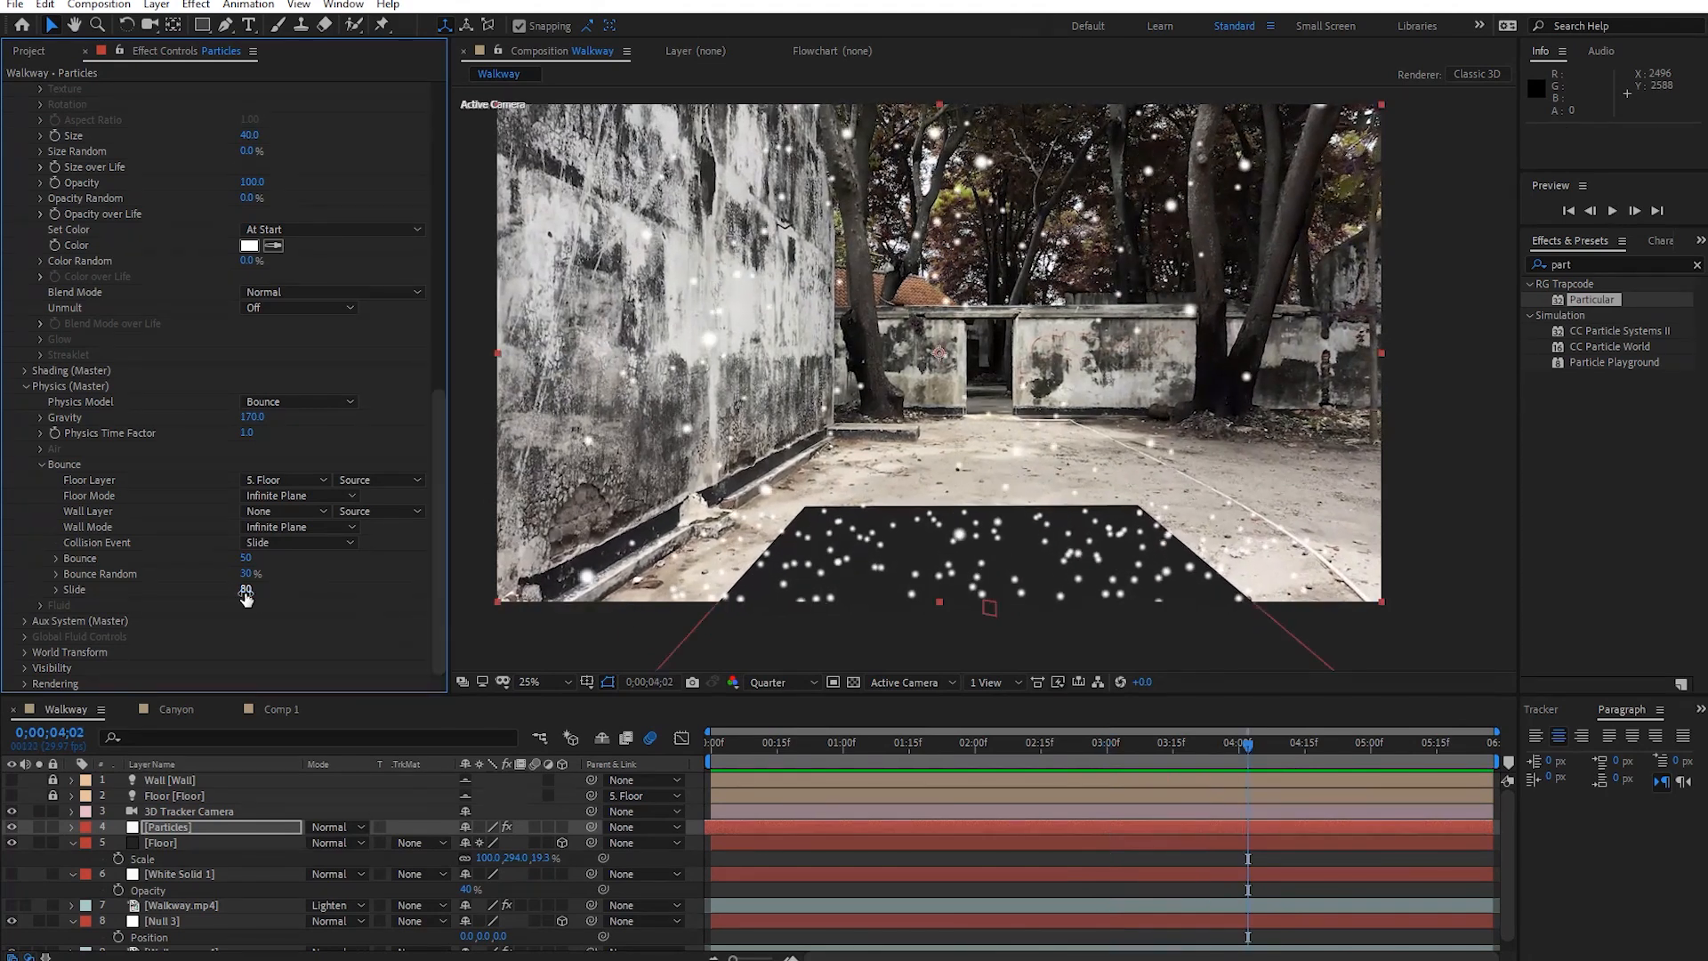
Set Particular's Collision Event to Stick and preview how the particles land on the floor up close.
left_click(306, 542)
left_click(314, 602)
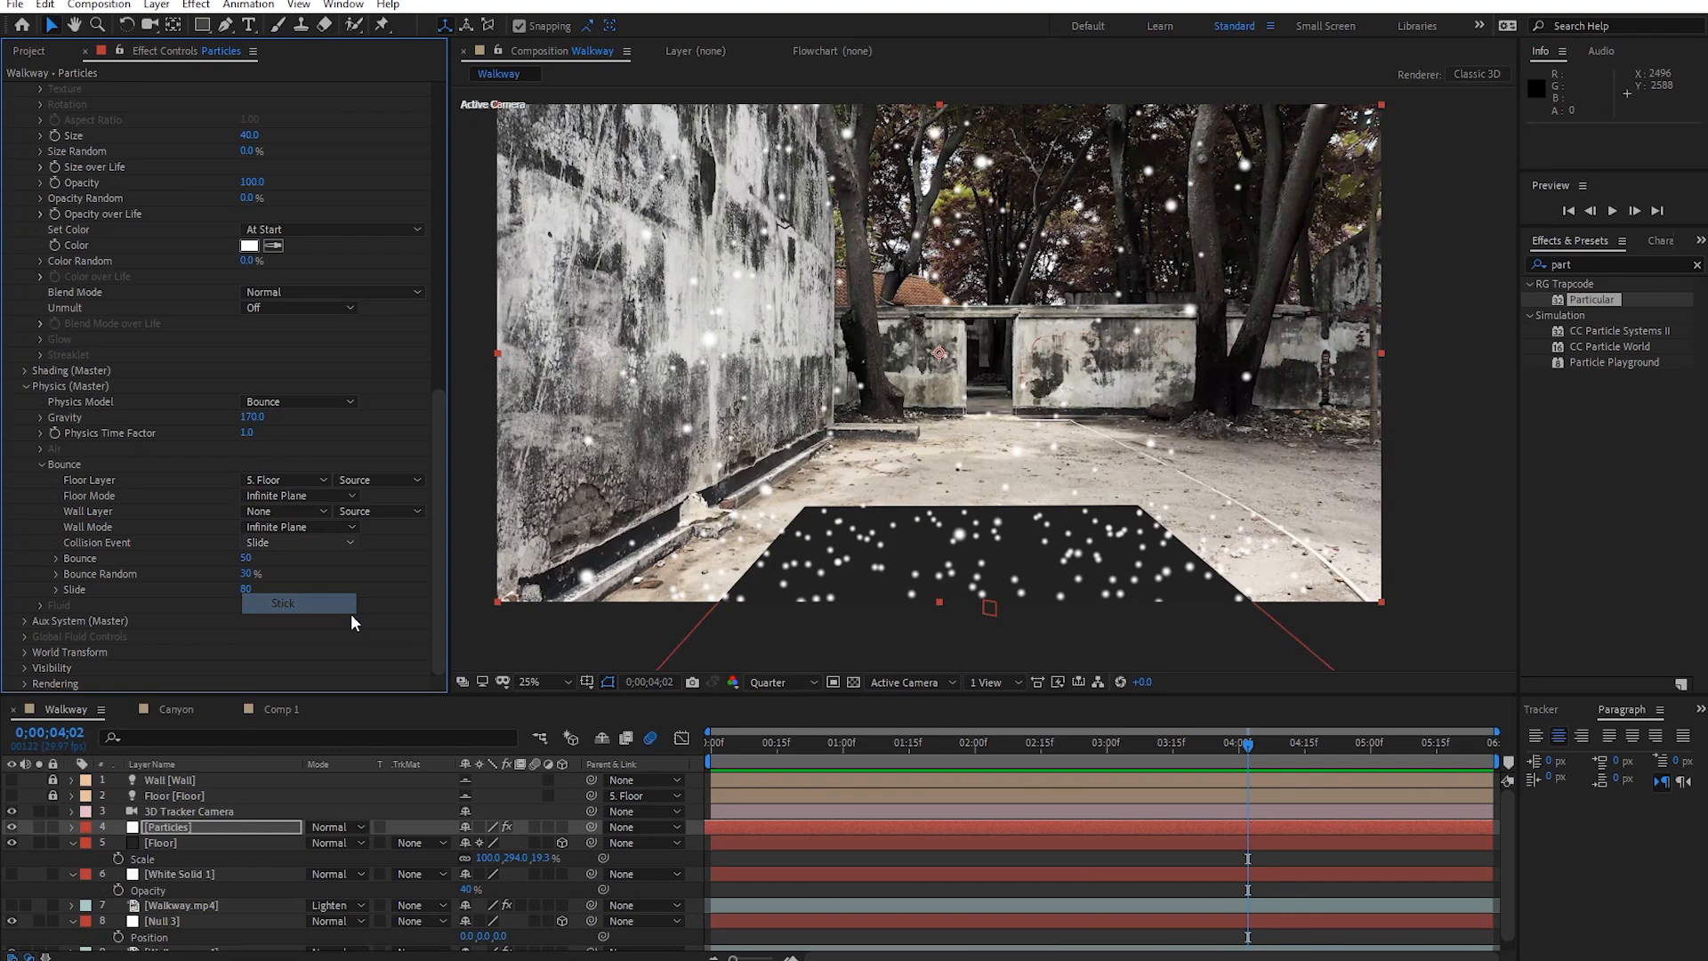
left_click_drag(934, 745, 921, 745)
key("space")
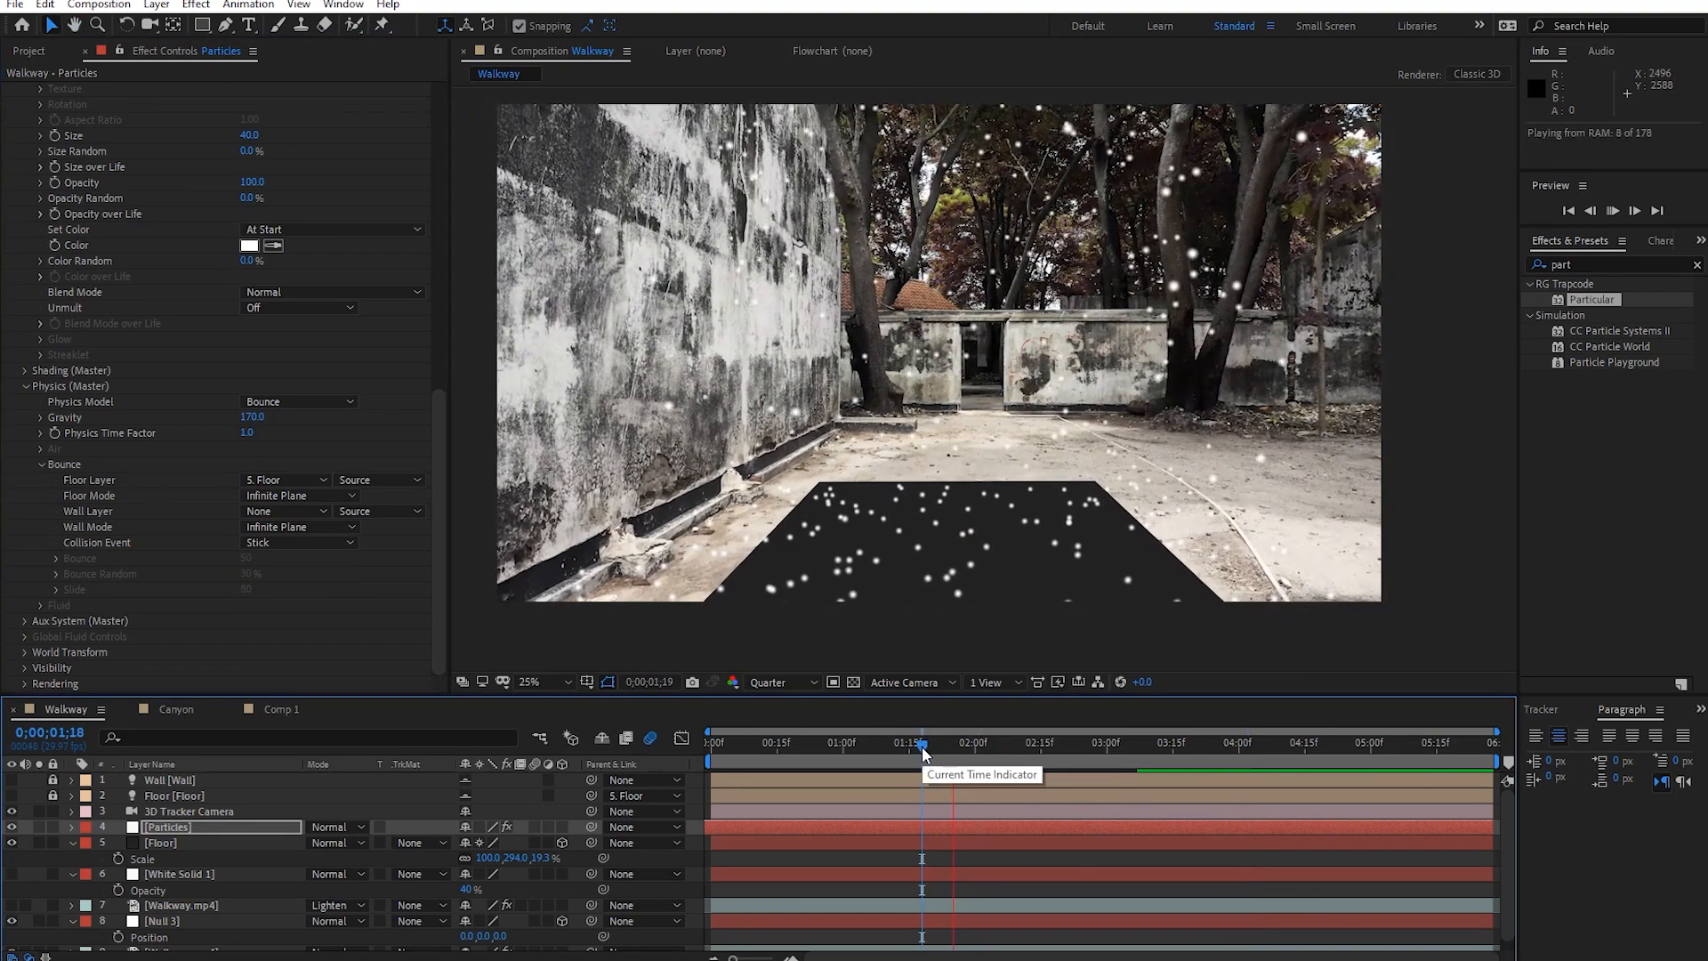
left_click(710, 744)
key("space")
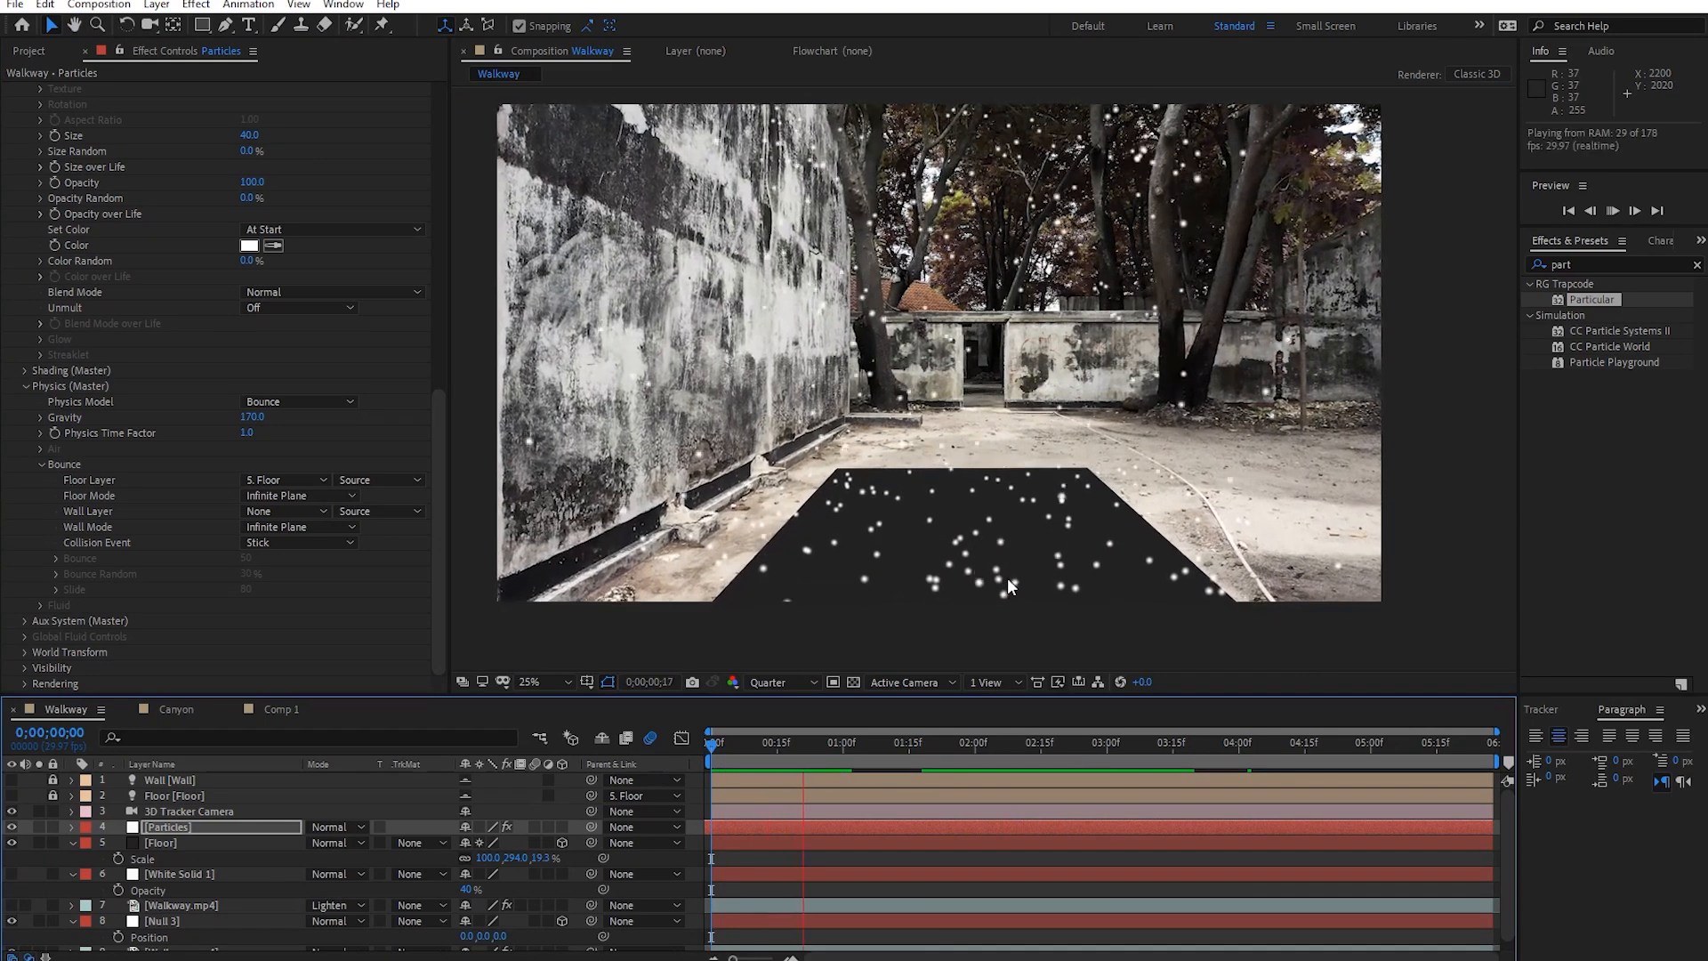
key("space")
scroll(1050, 569, "up", 4)
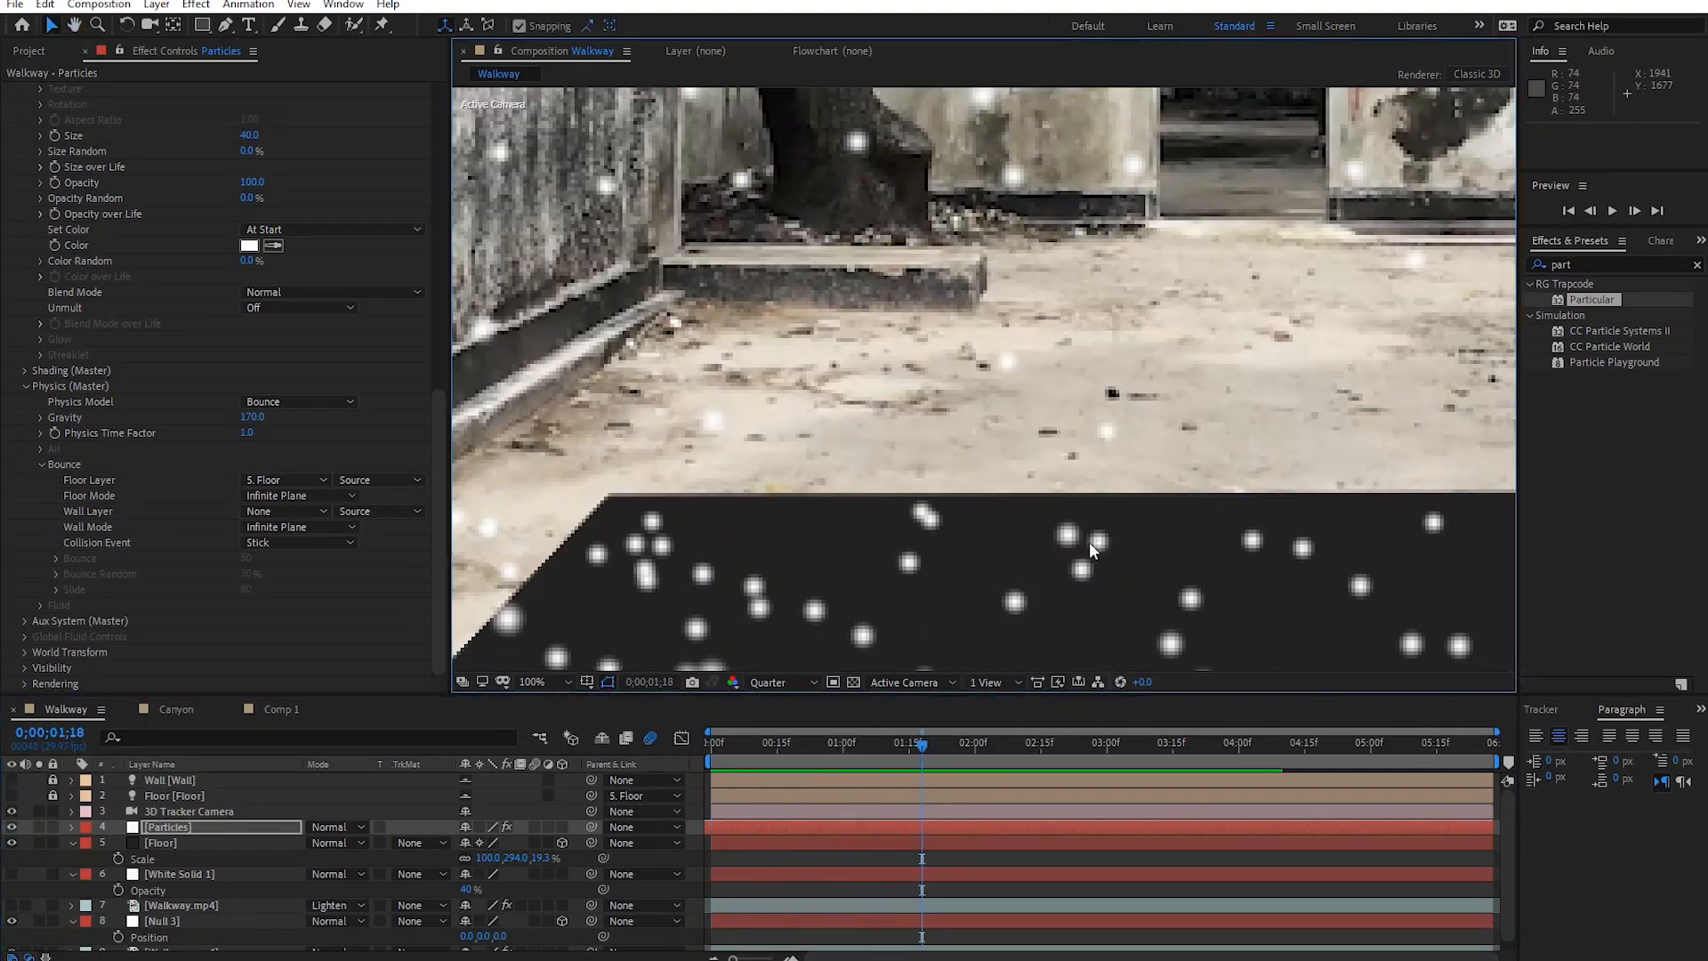
scroll(1089, 542, "down", 2)
key("space")
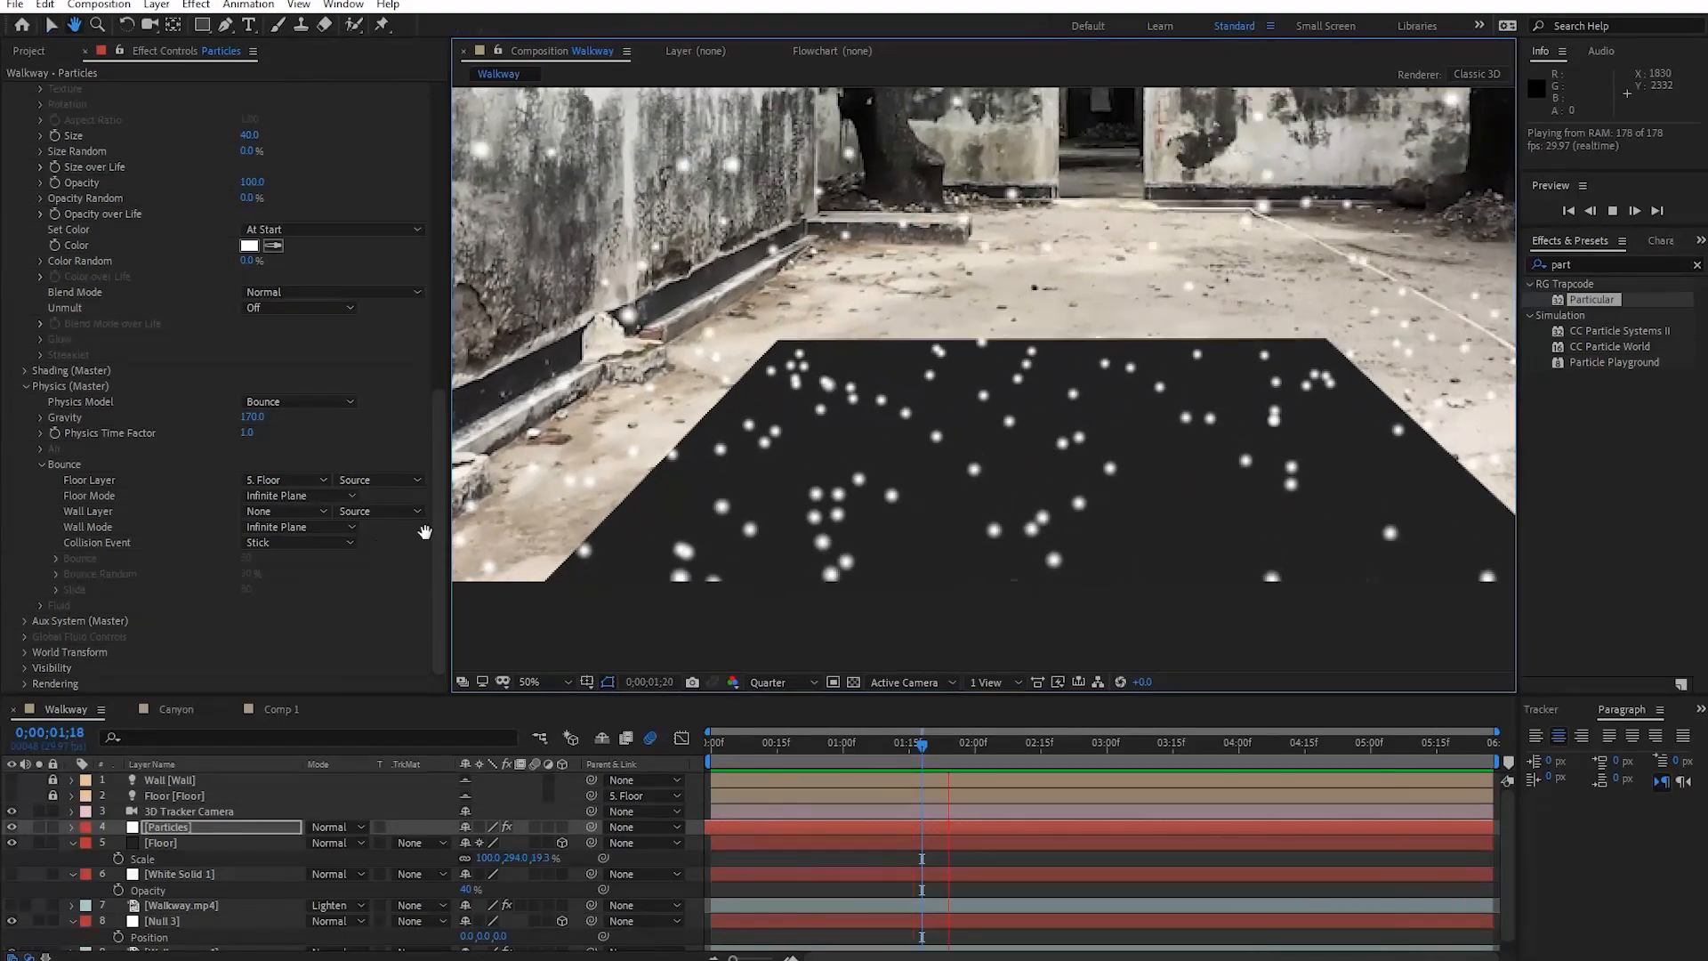
Try the Kill option for Collision Event and preview the particles over the floor.
left_click(349, 545)
left_click(306, 625)
key("space")
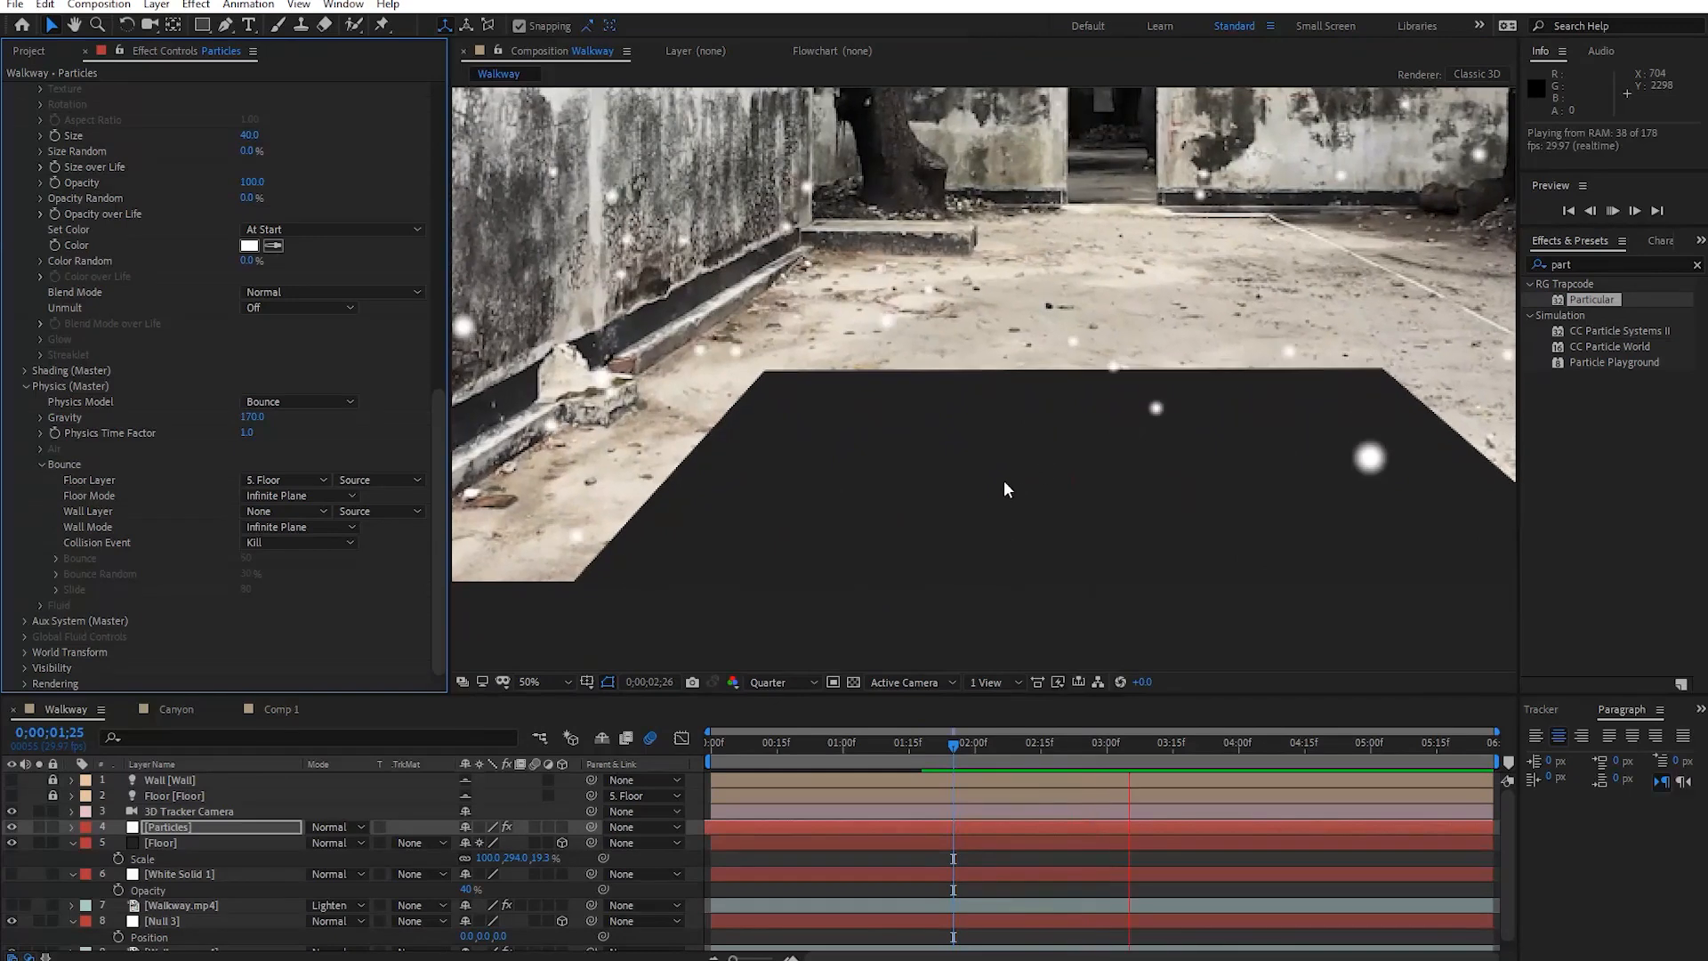
Set Collision Event back to Stick and preview the particles in the whole frame.
left_click(307, 542)
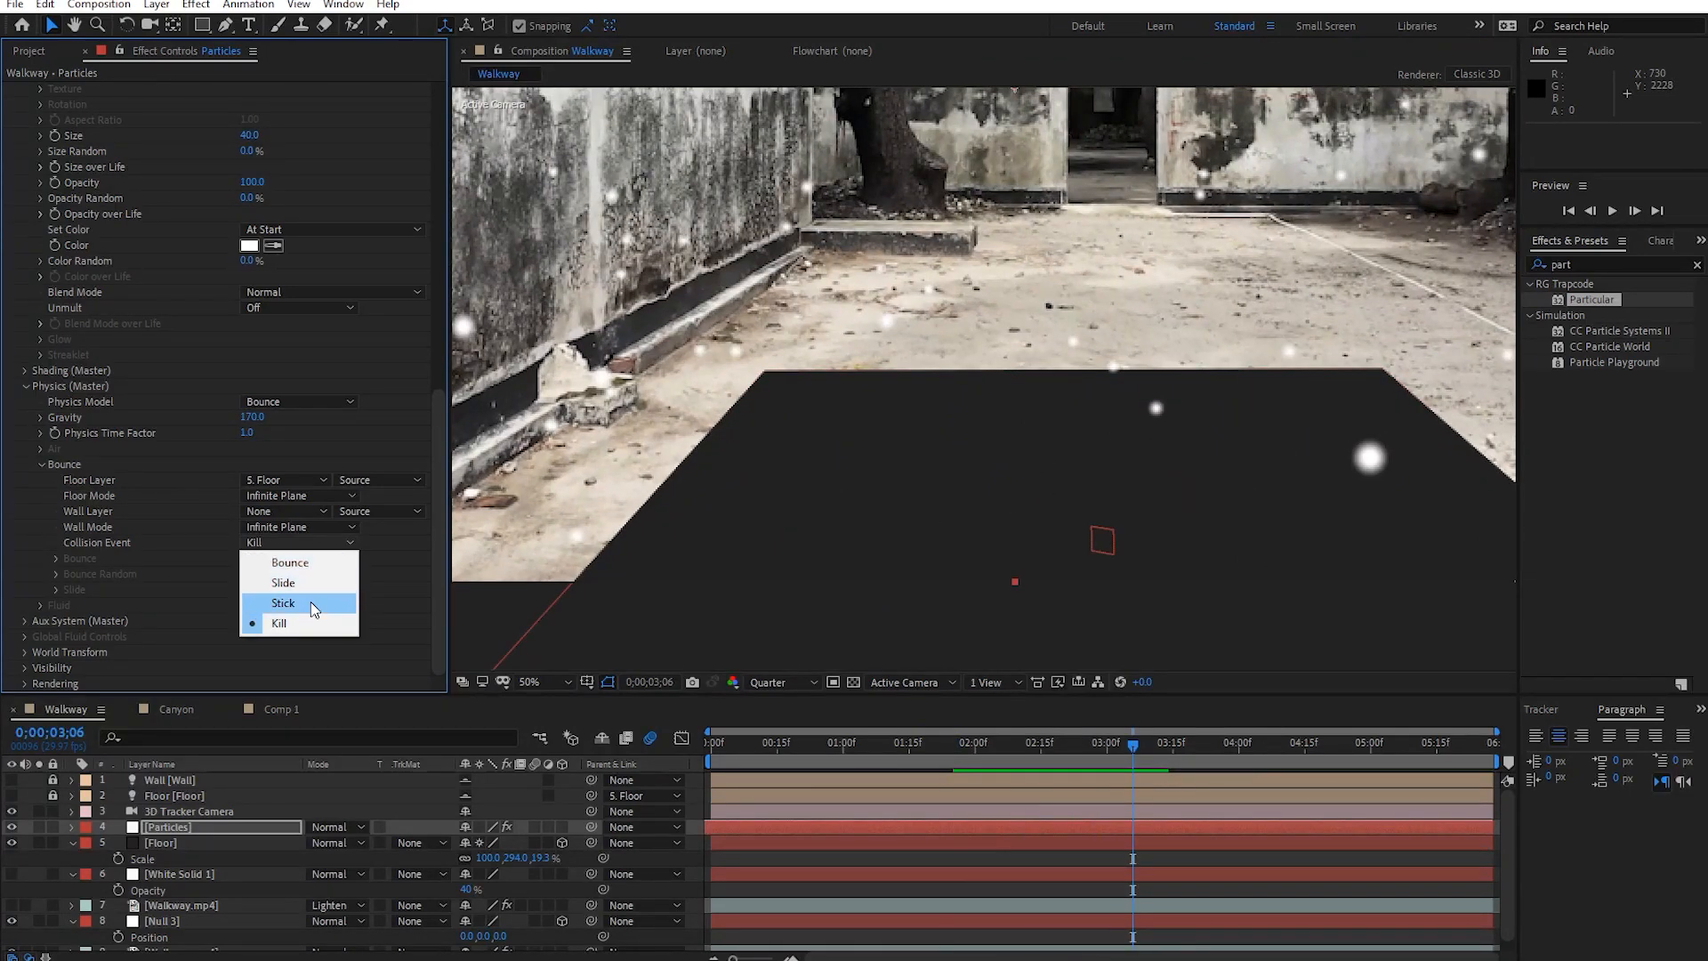
left_click(312, 601)
key("space")
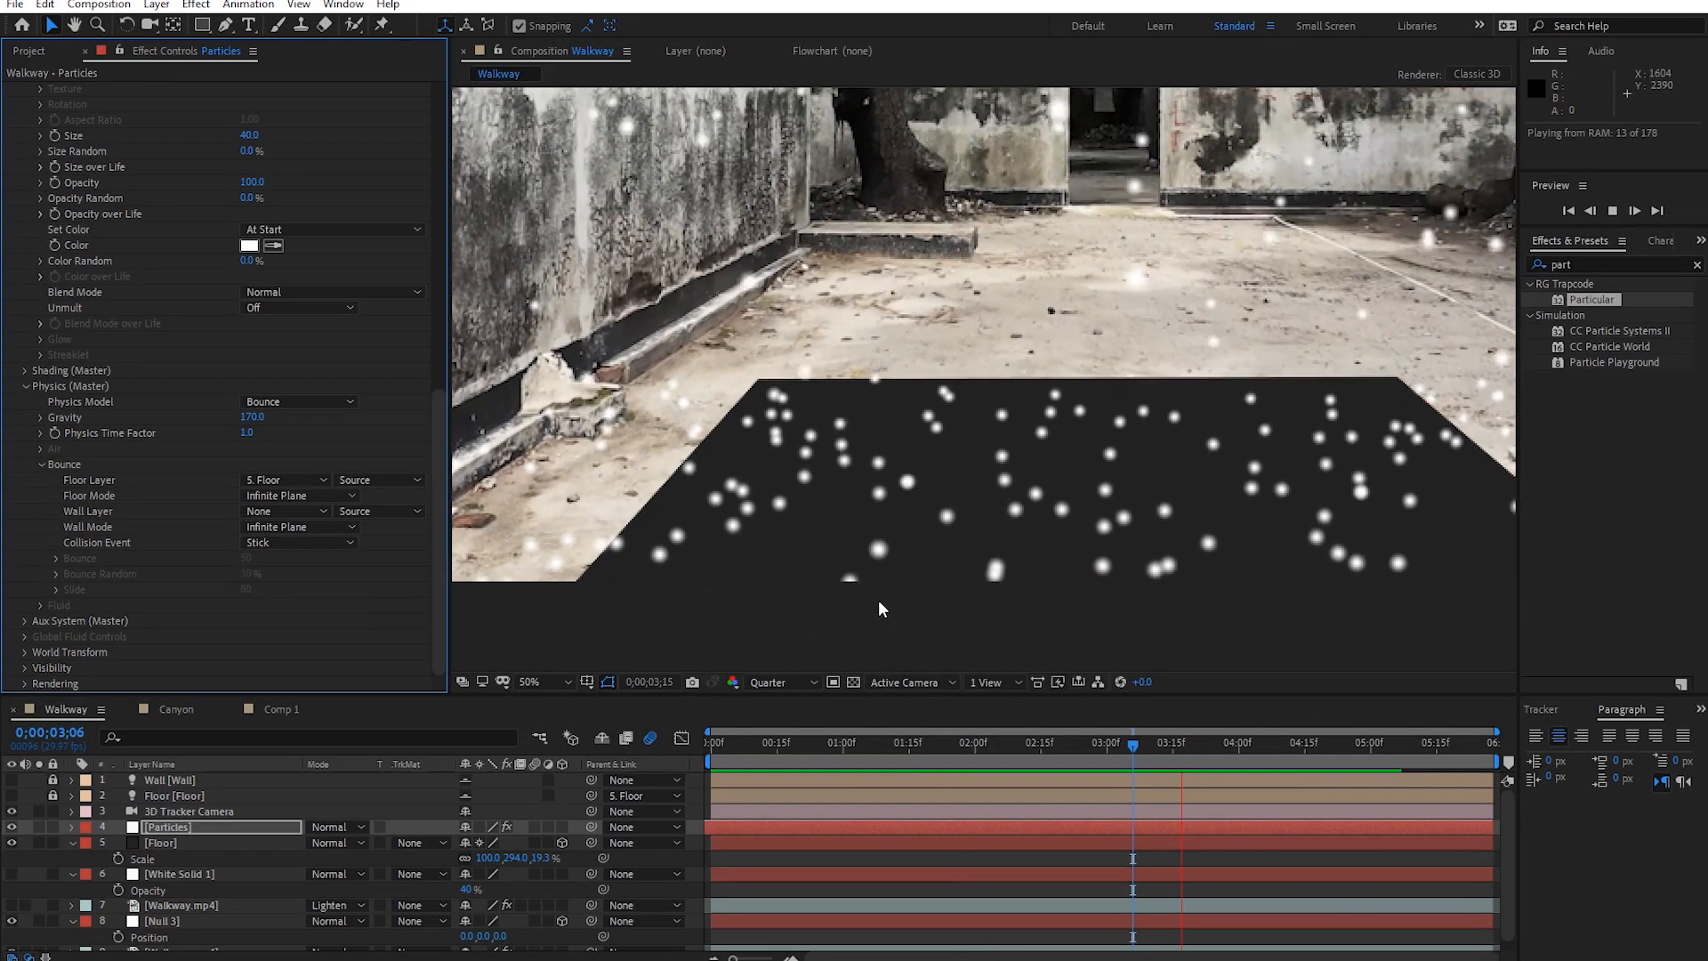
left_click(852, 743)
key("space")
key("space")
scroll(940, 525, "down", 1)
left_click_drag(957, 498, 955, 540)
scroll(926, 560, "down", 1)
scroll(929, 551, "up", 1)
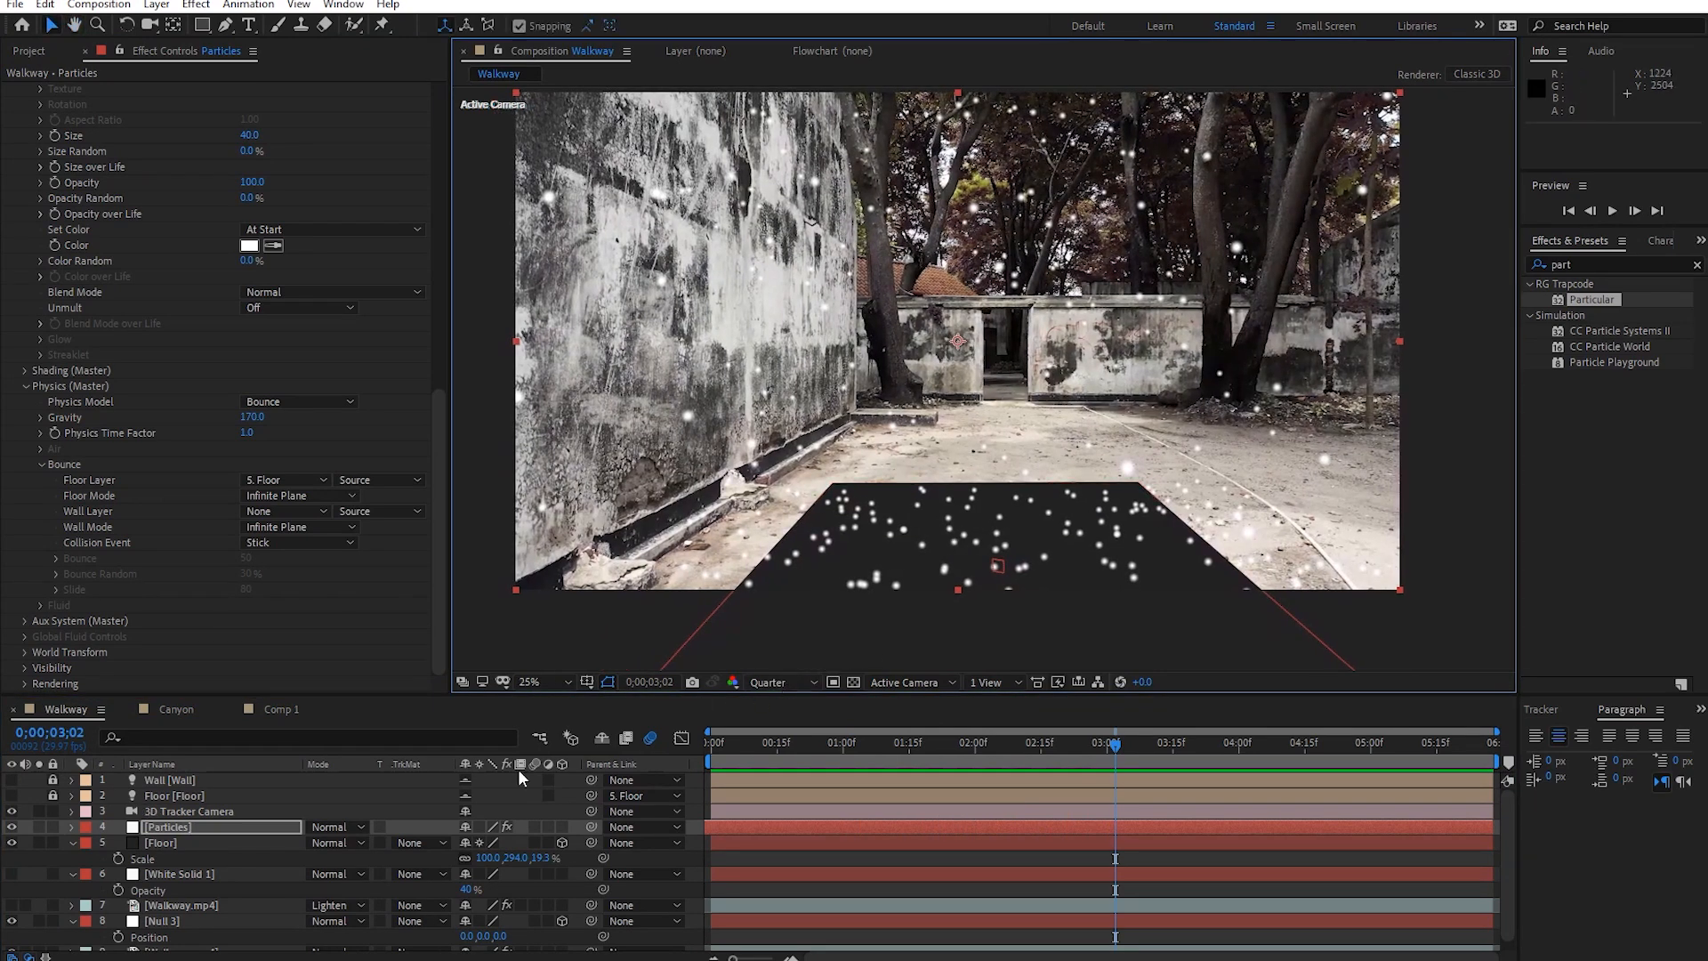
Hide the Floor layer, show the Walkway.mp4 Lighten layer and White Solid 1, and preview the composite.
left_click(12, 842)
left_click(12, 904)
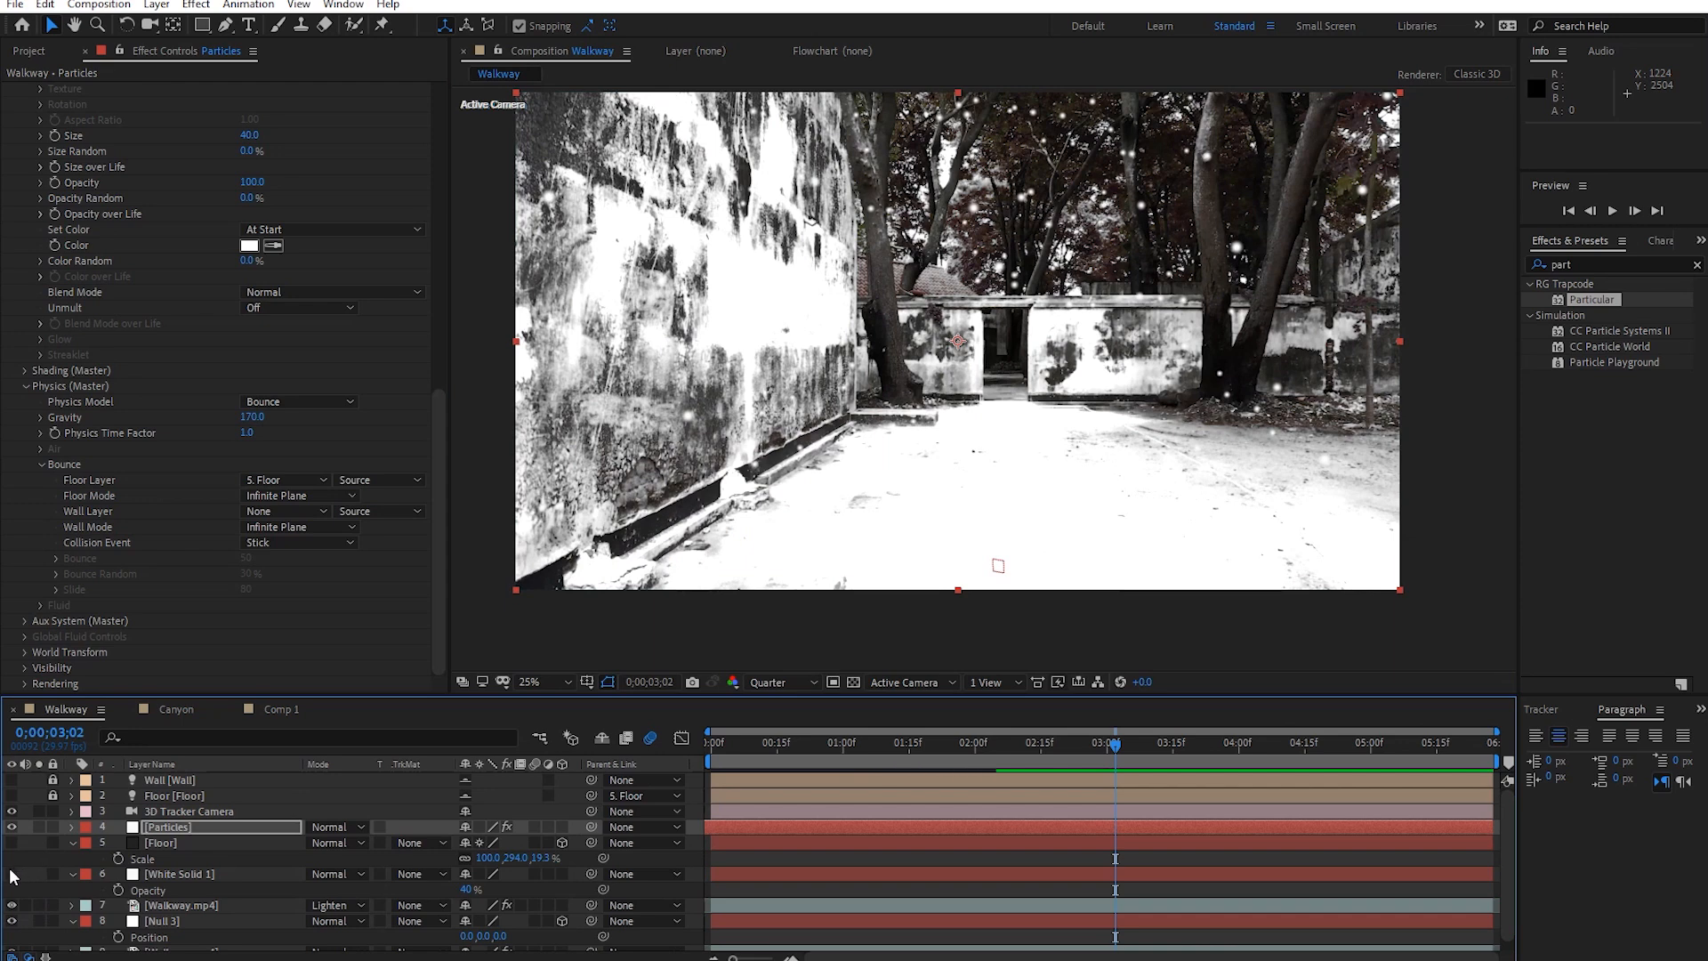
left_click(11, 874)
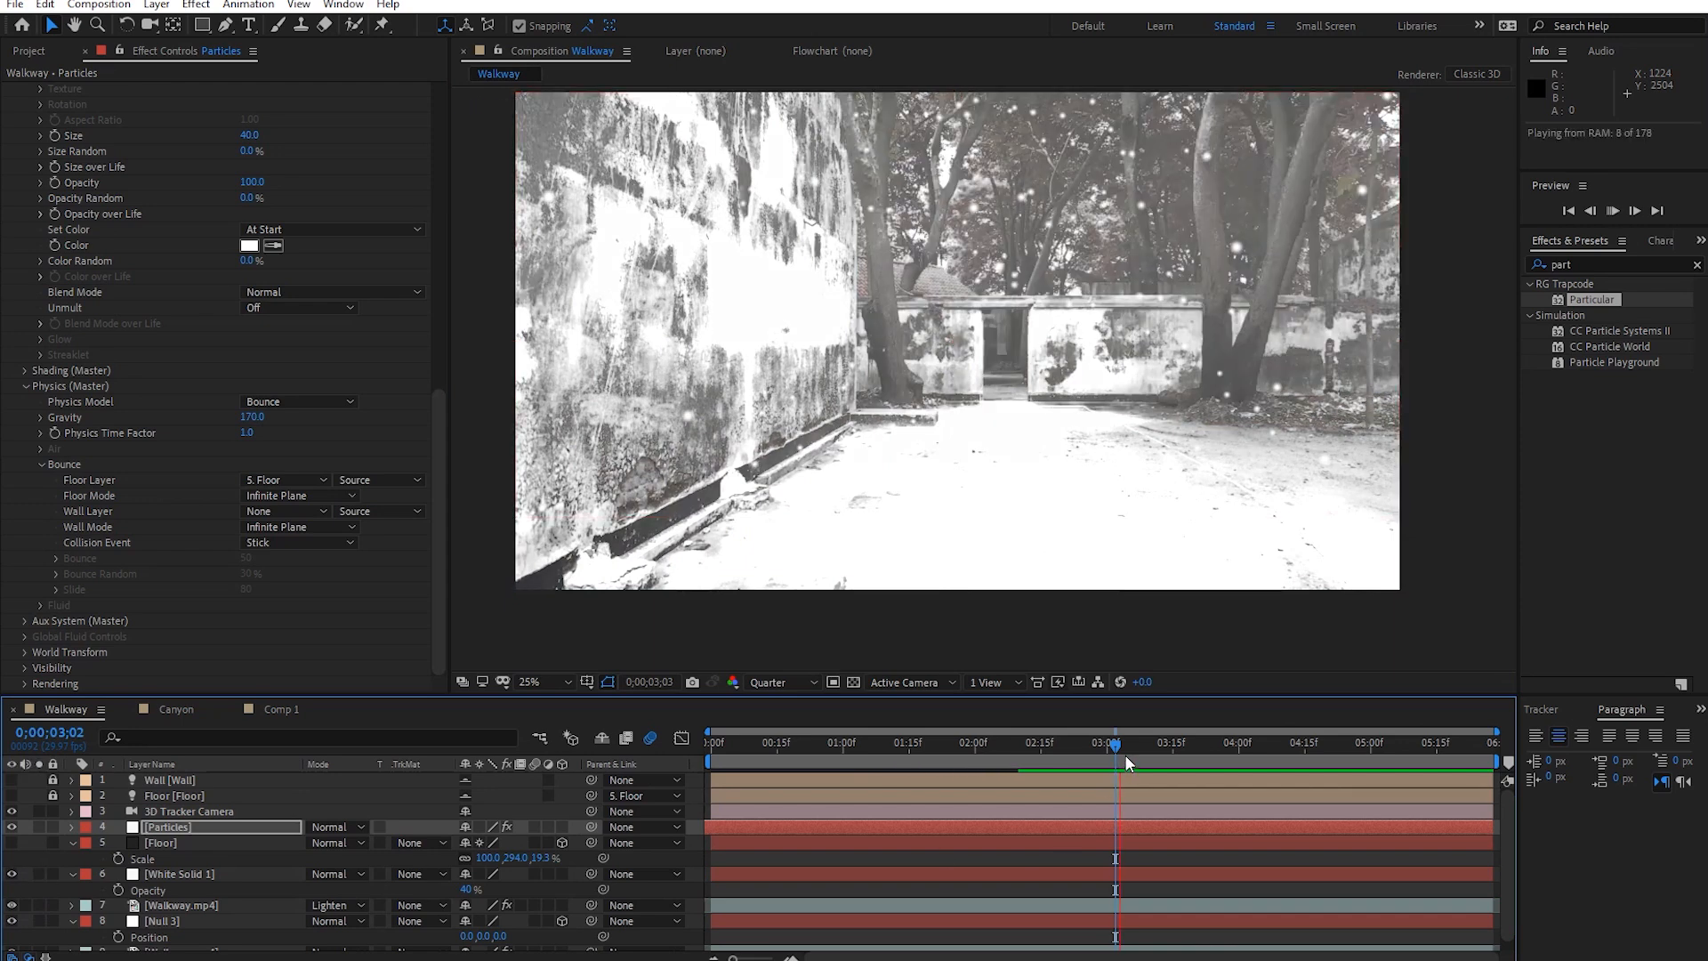
key("space")
left_click_drag(1181, 777, 904, 772)
key("space")
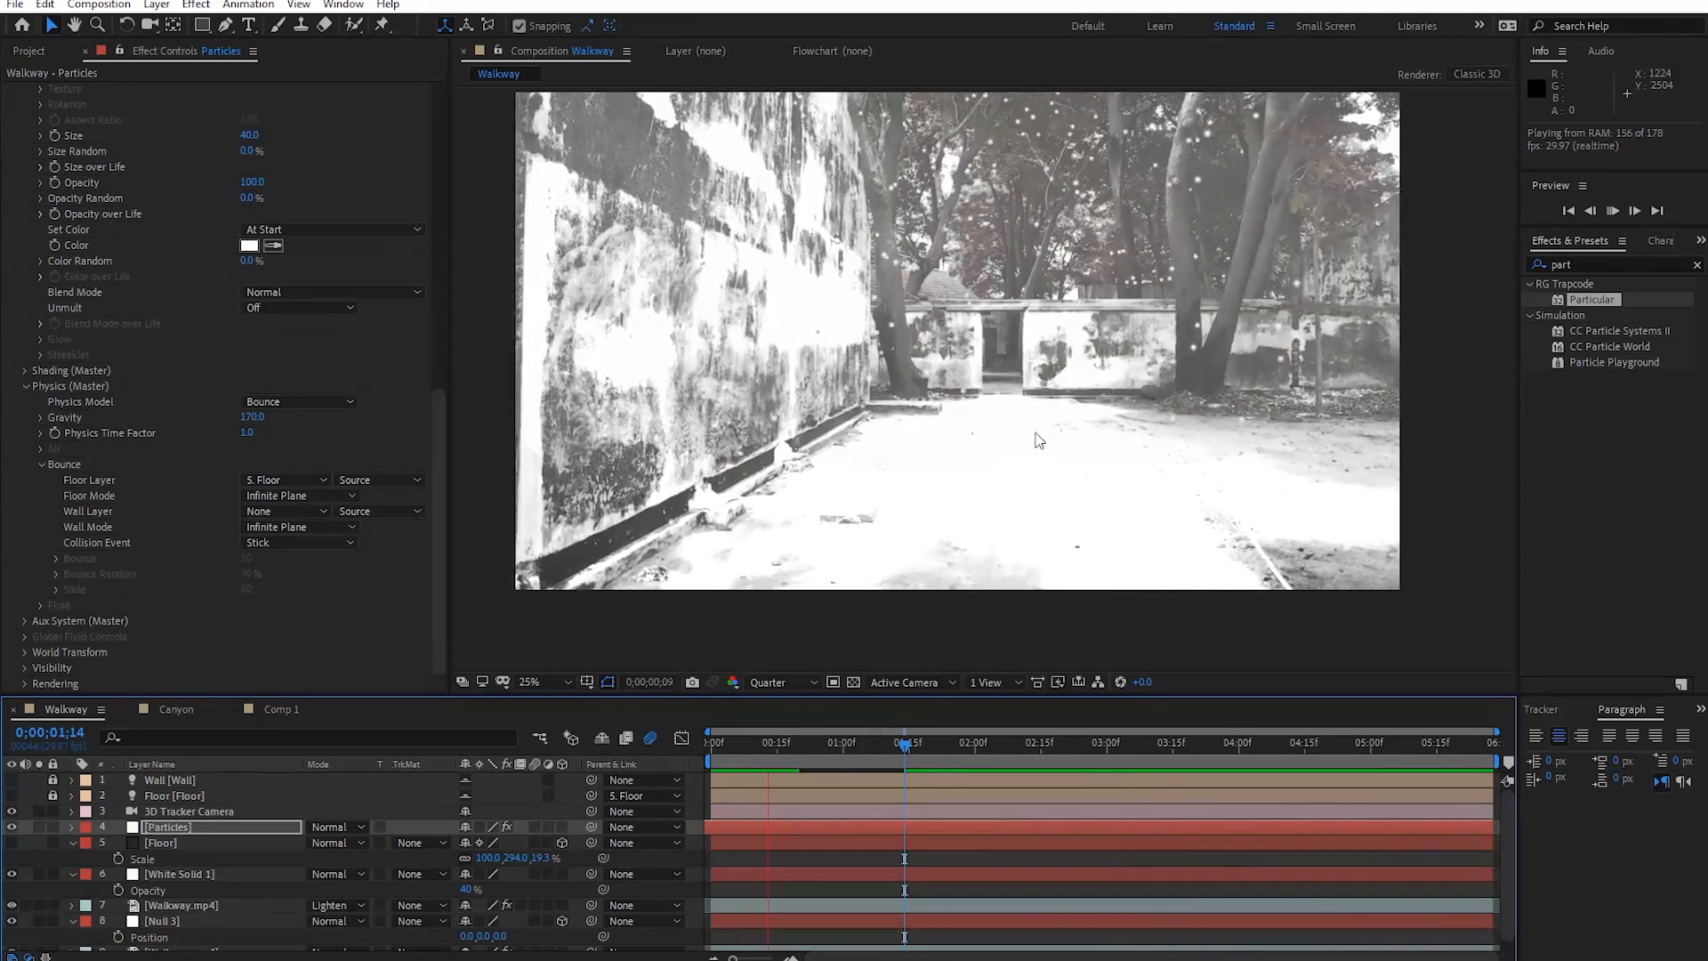
key("space")
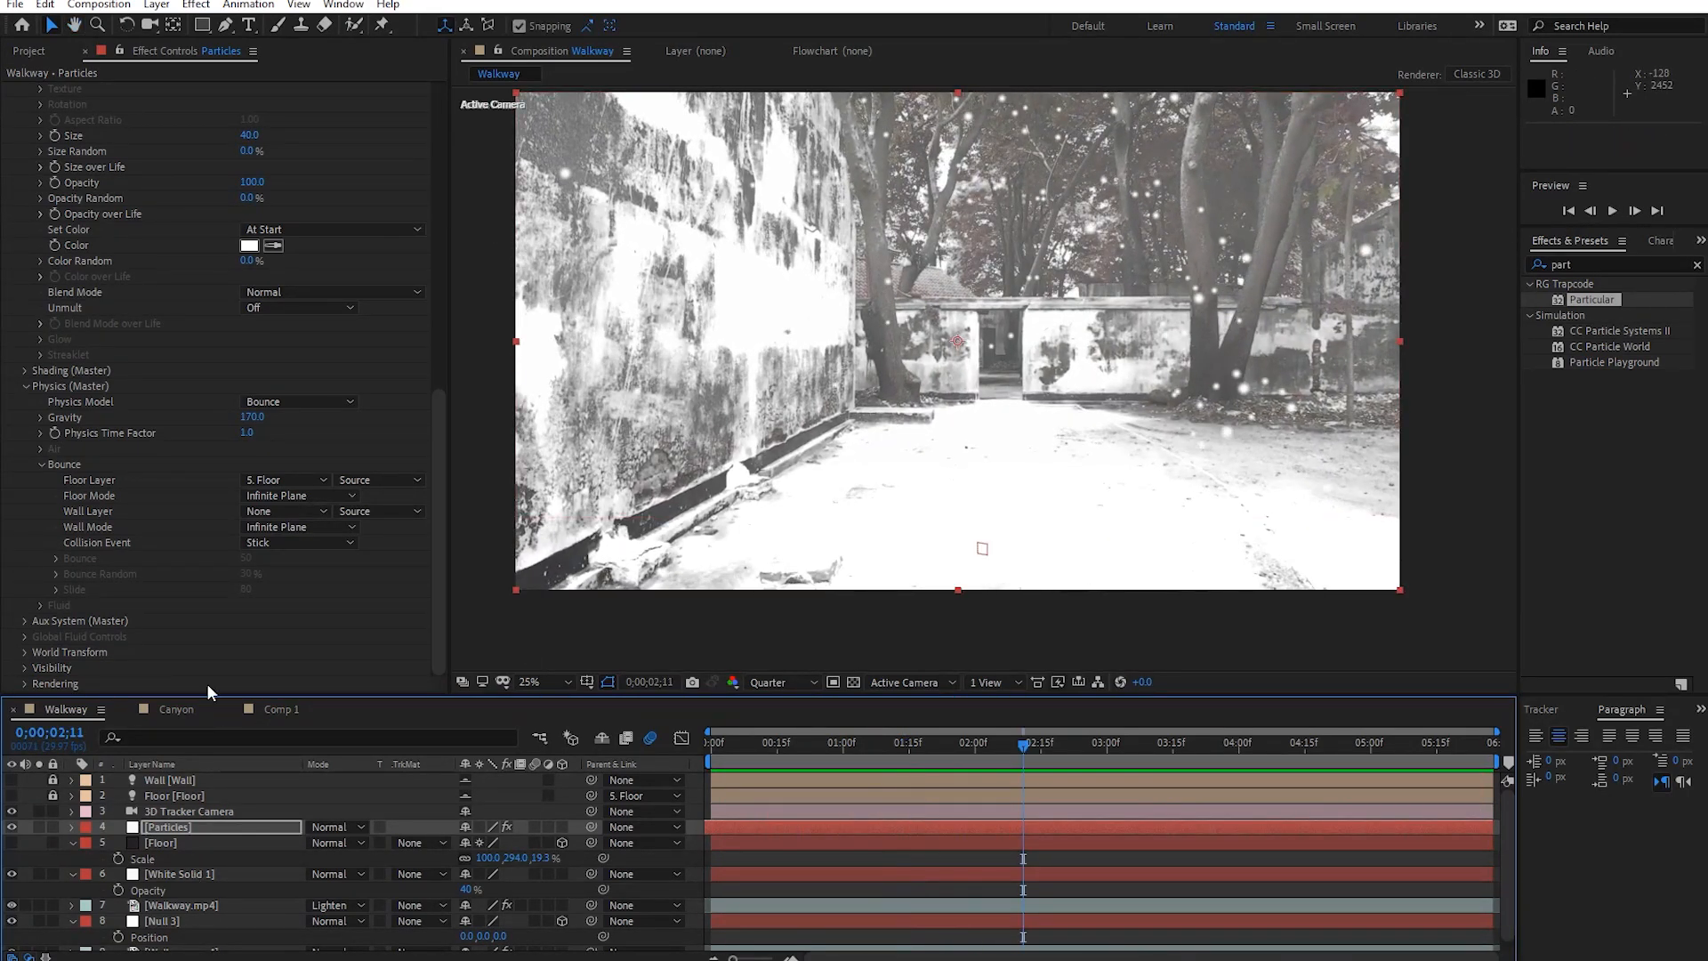
Increase Particular's Emitter Size X to 10751 and preview the wider particle spread.
scroll(153, 361, "up", 15)
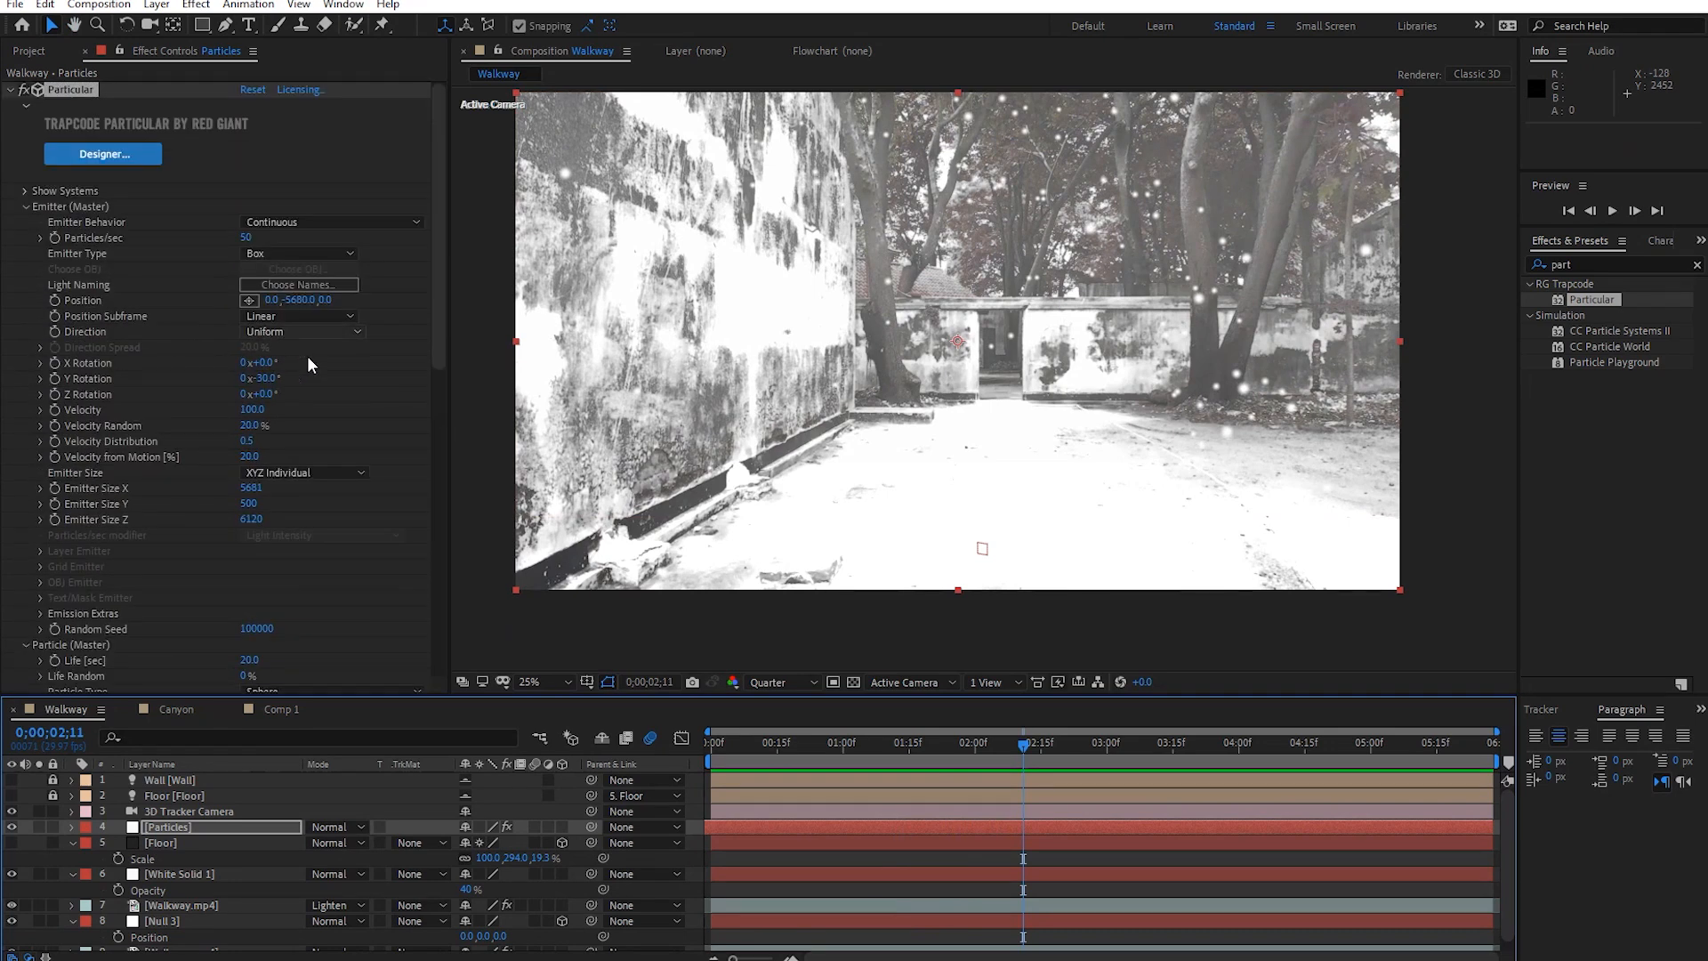
left_click_drag(258, 494, 303, 489)
left_click_drag(660, 469, 712, 464)
key("space")
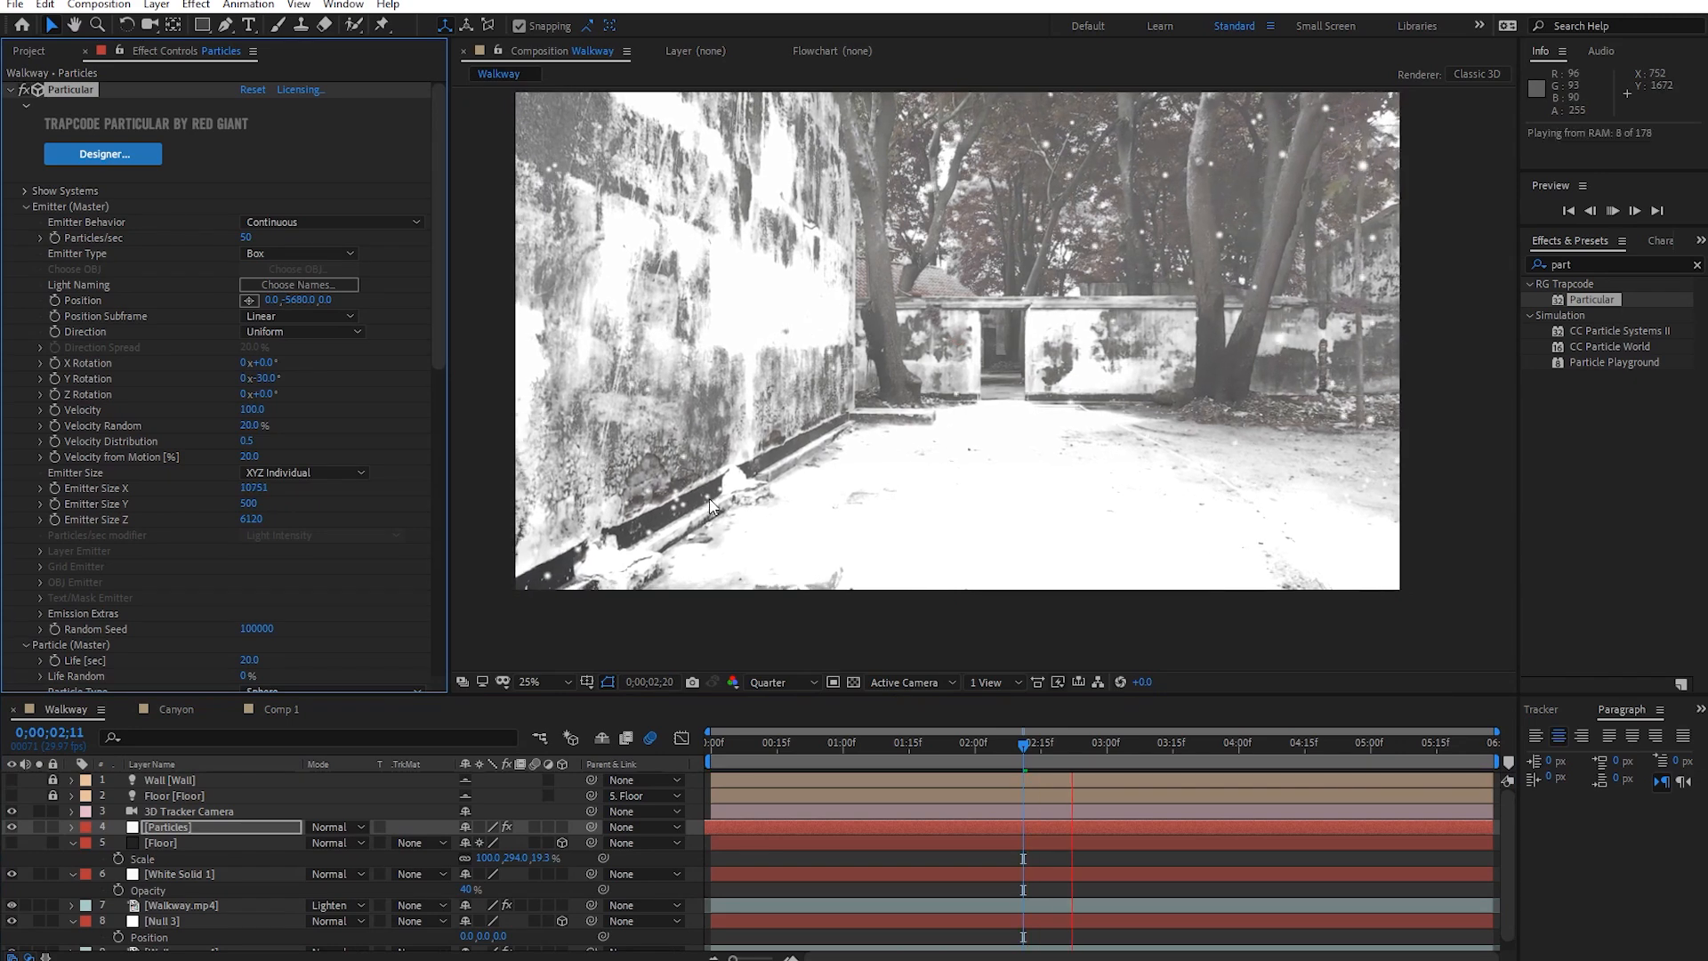
key("space")
Play back different parts of the composition to examine how the particles settle along the wall's base.
key("space")
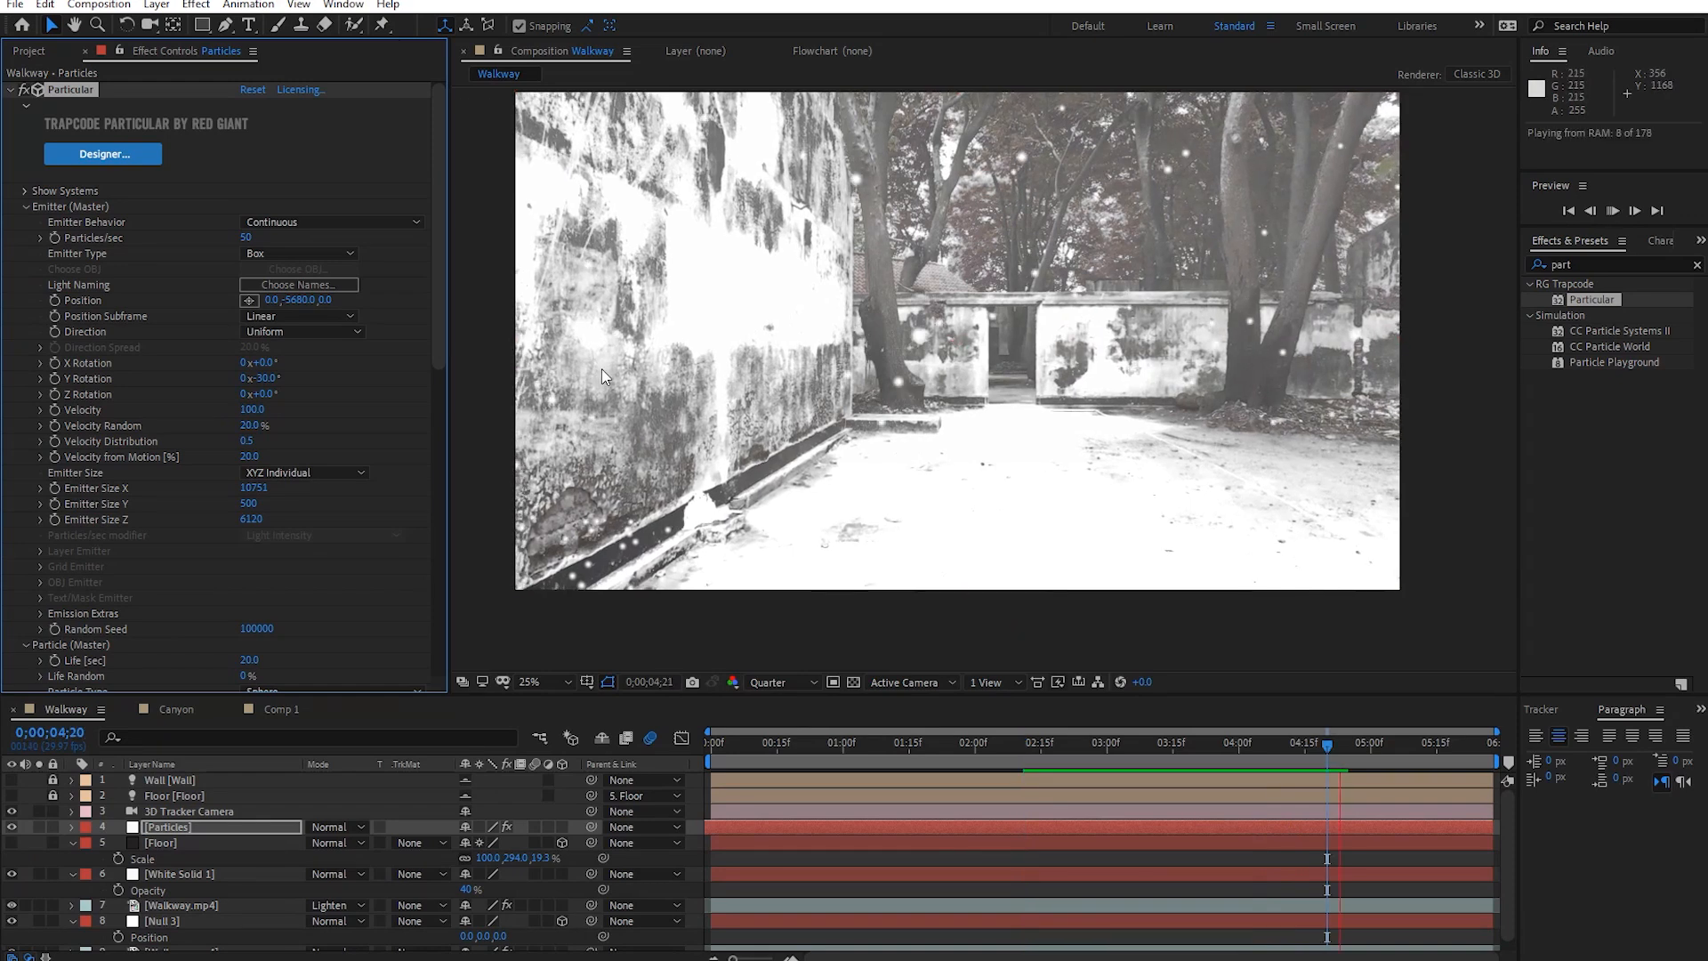
key("space")
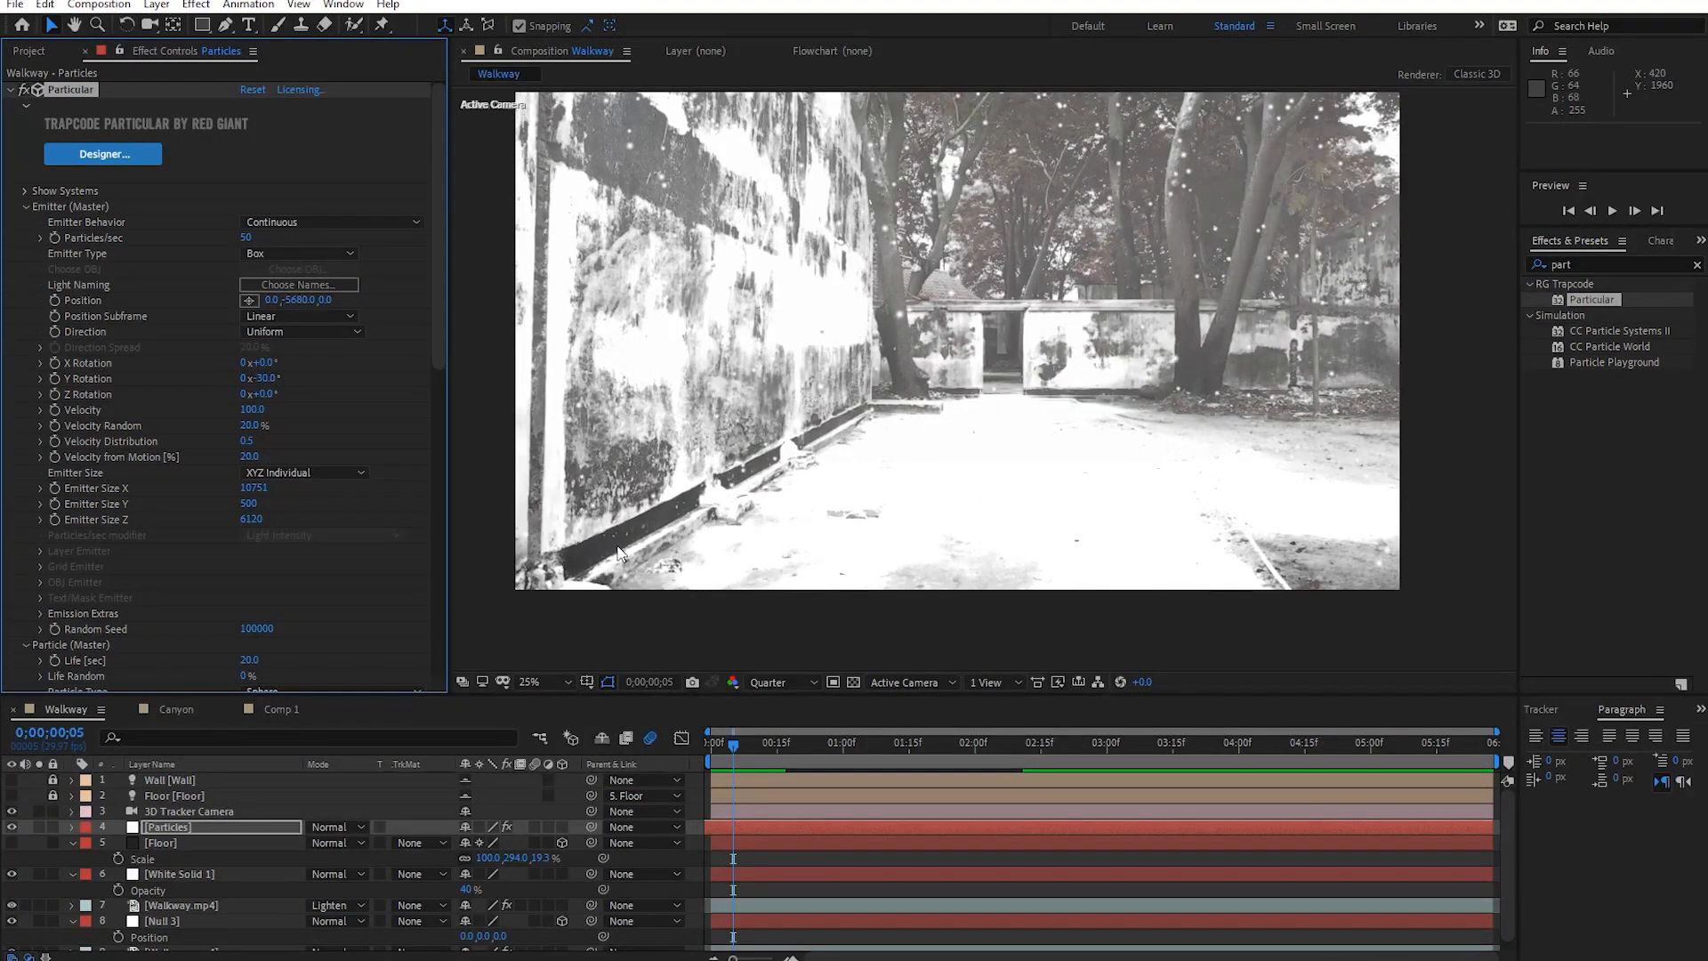
key("space")
key("space")
key("space")
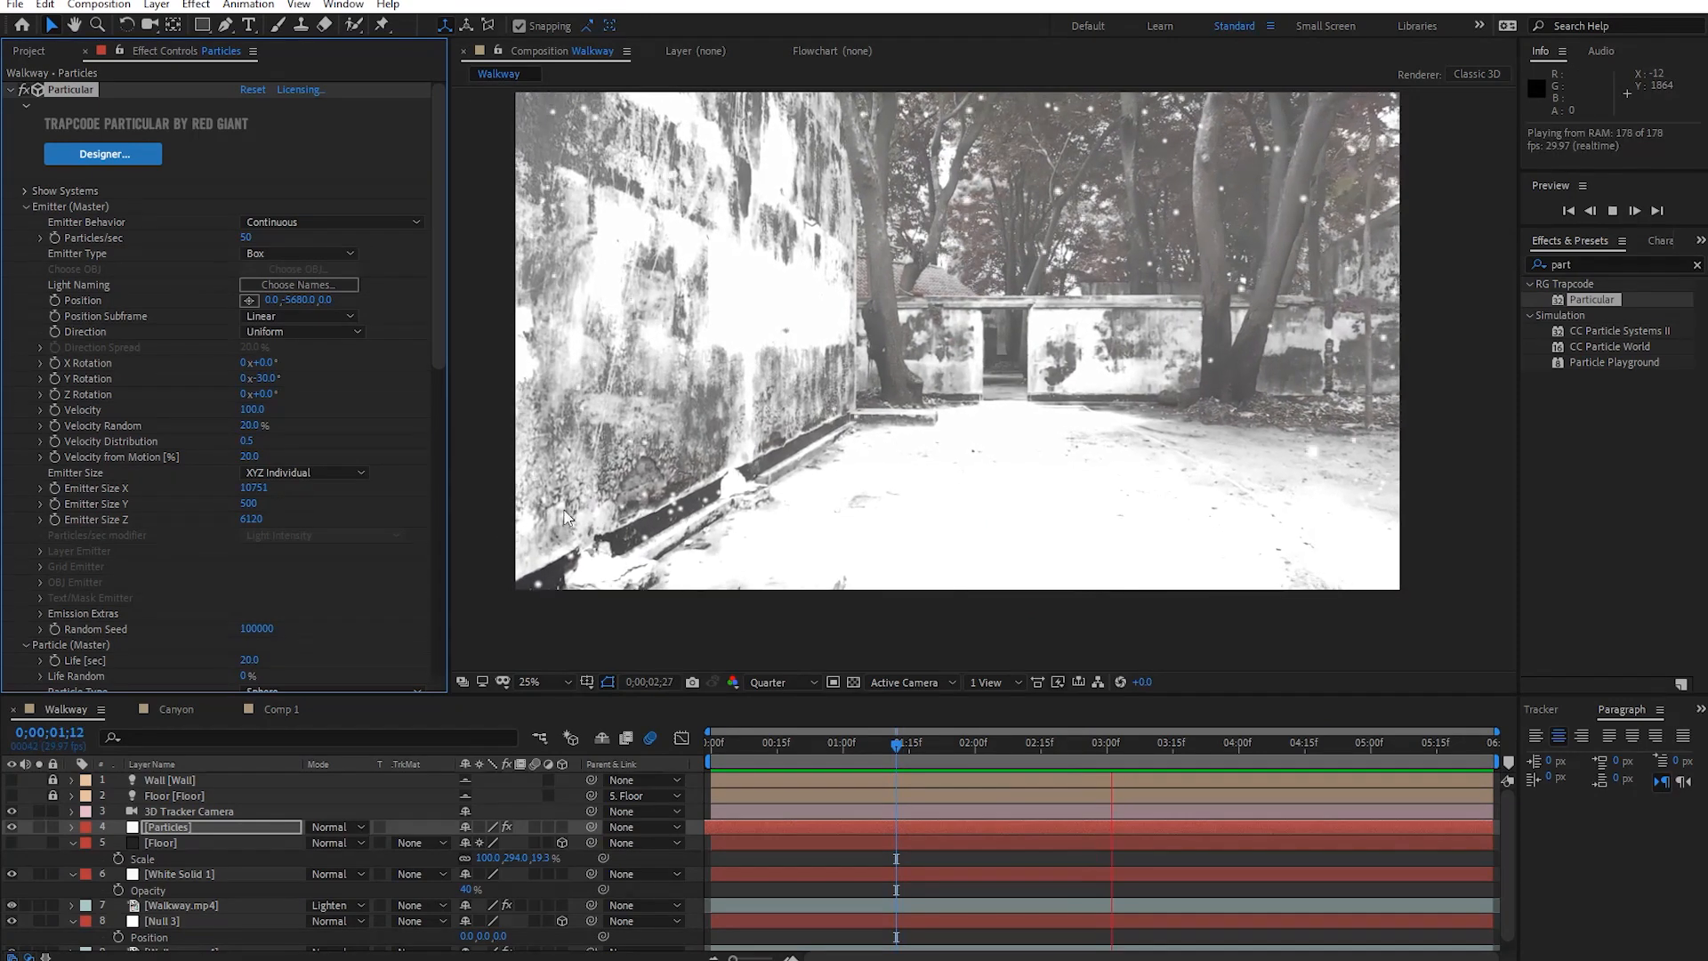
key("space")
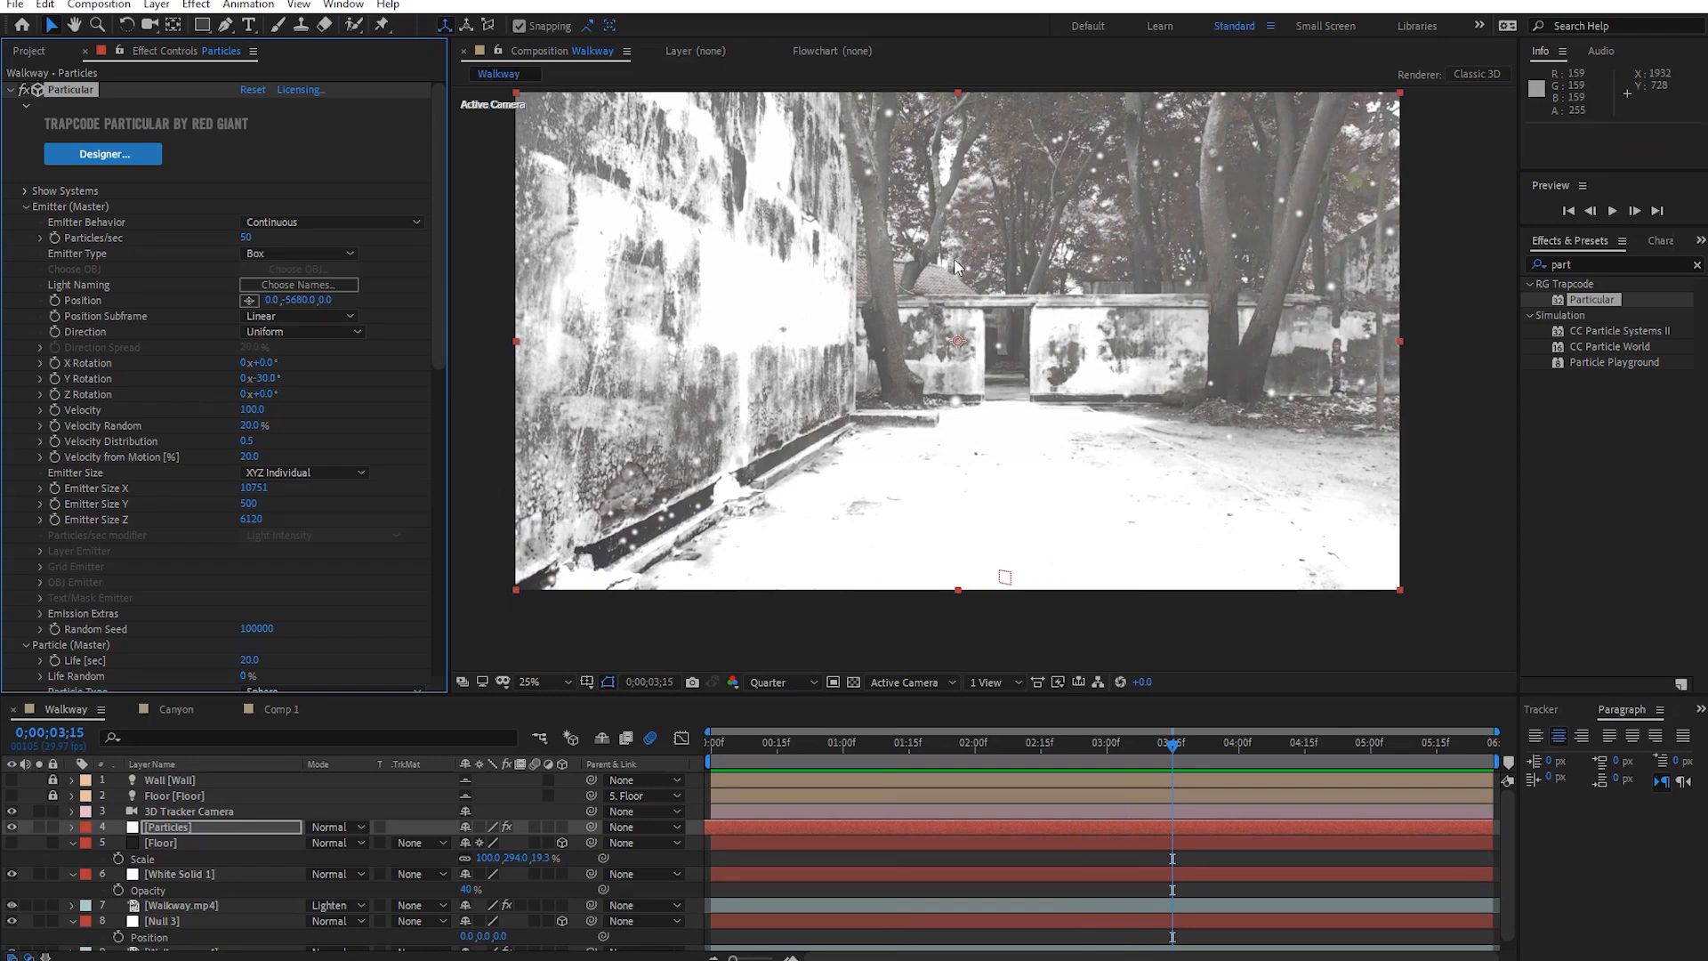
scroll(933, 201, "down", 1)
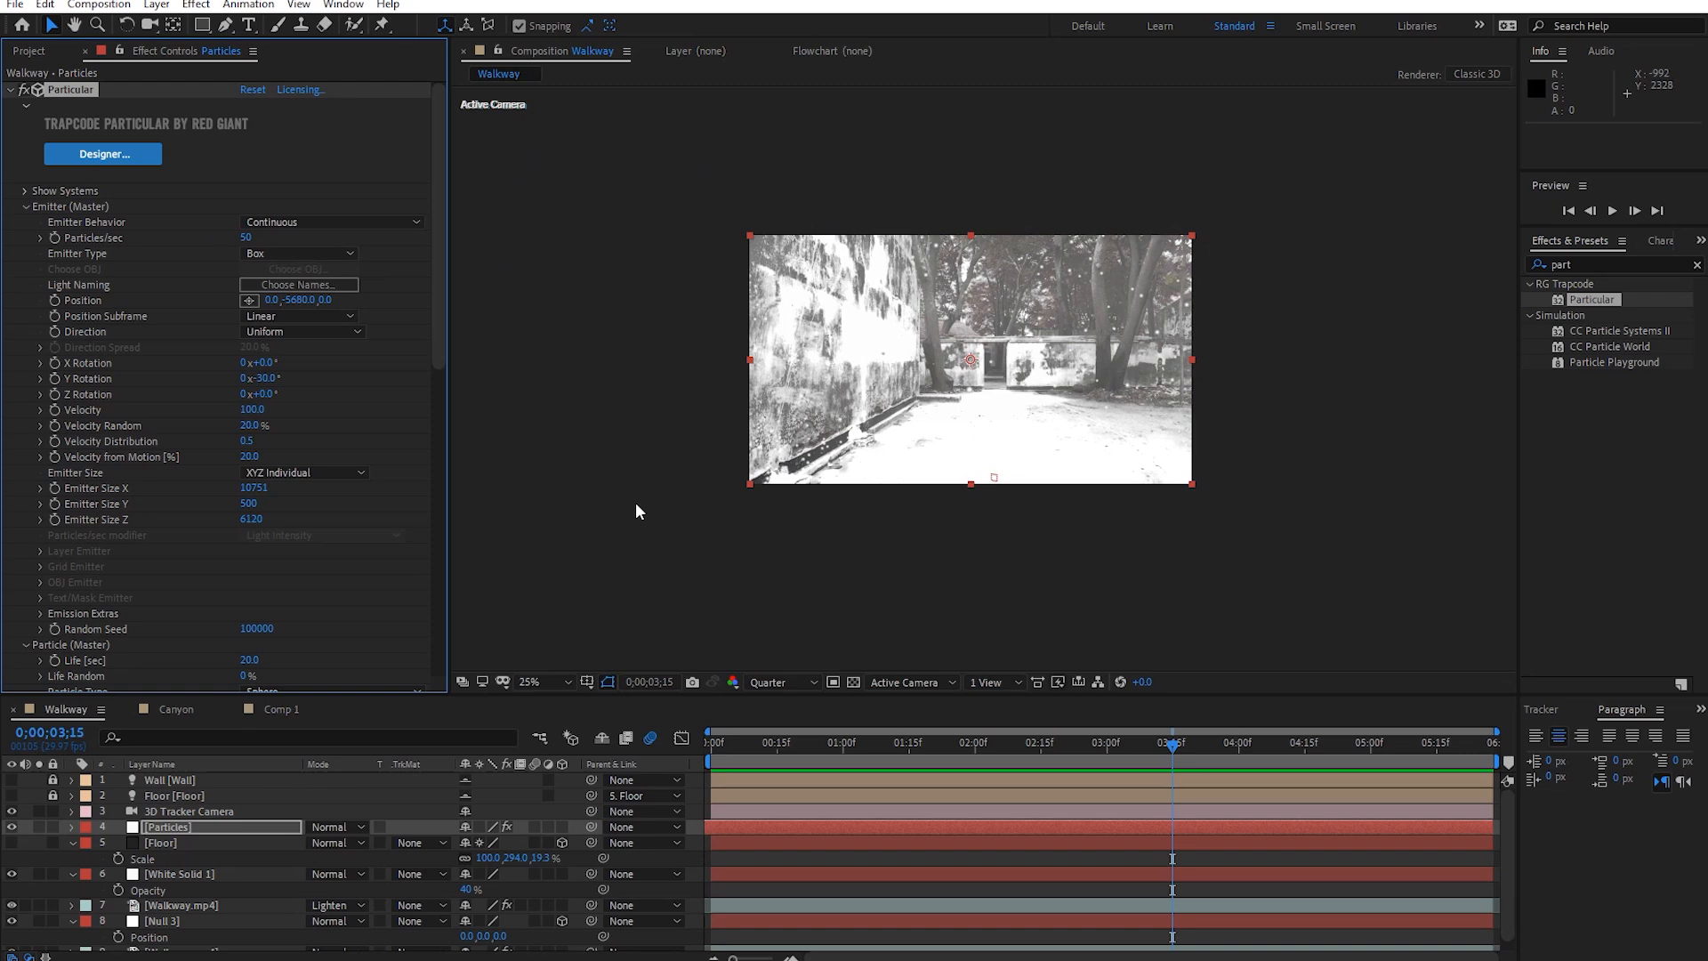
key("period")
key("space")
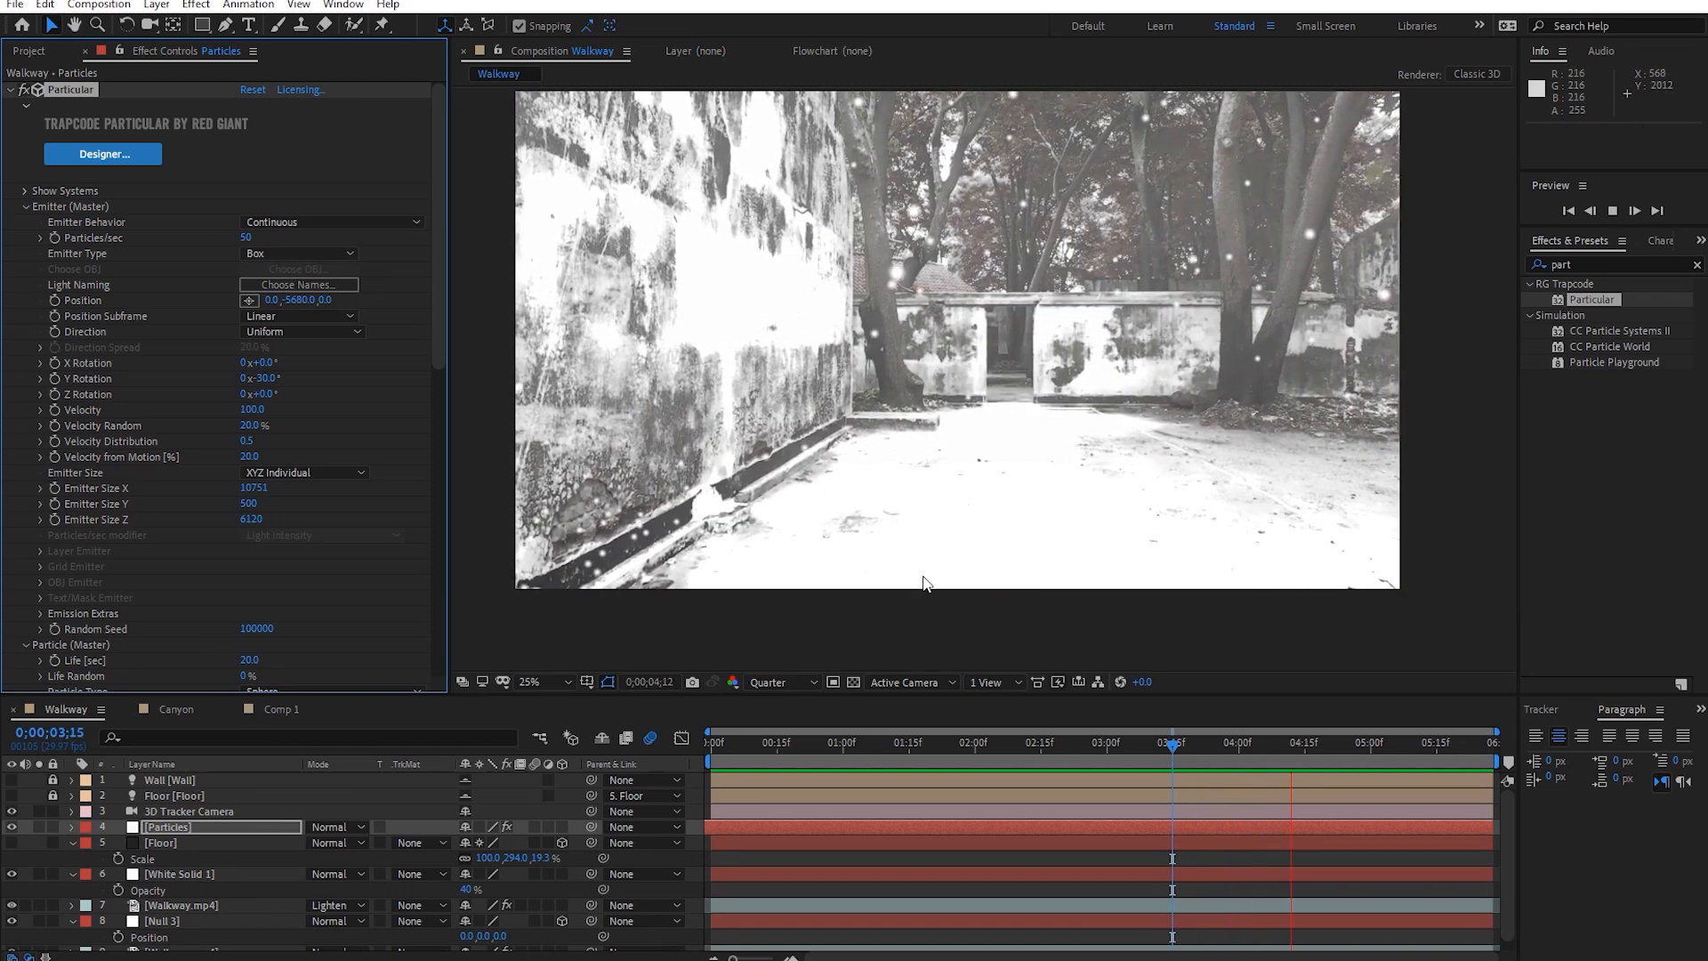
key("space")
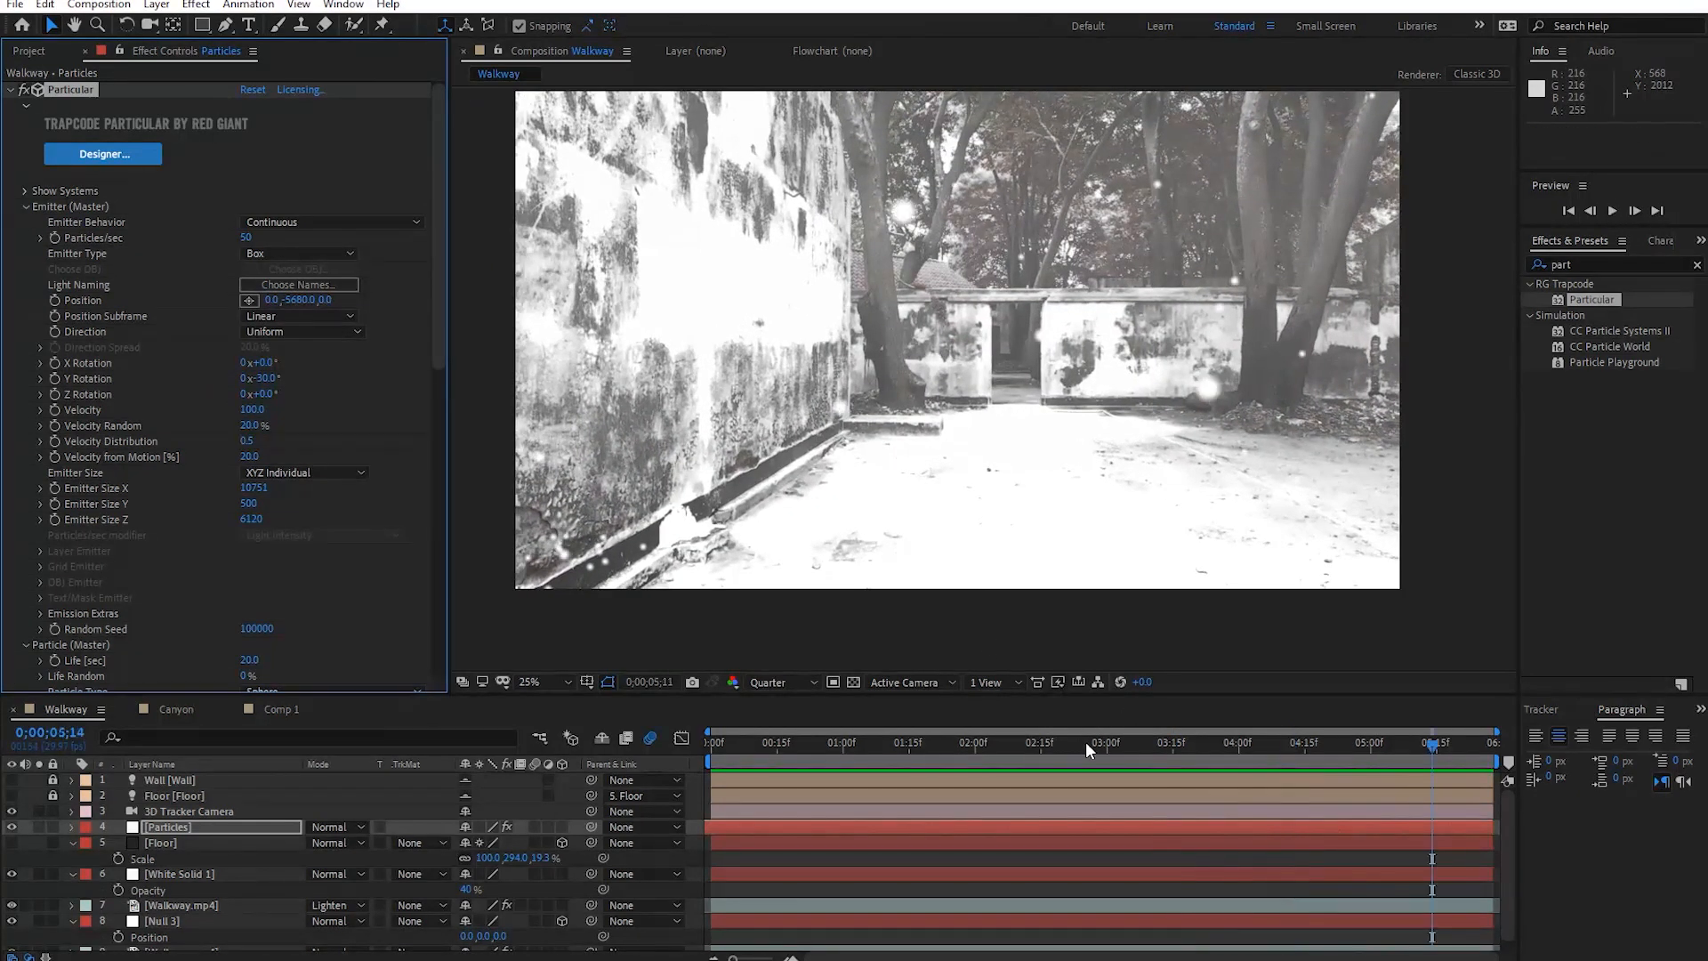
key("space")
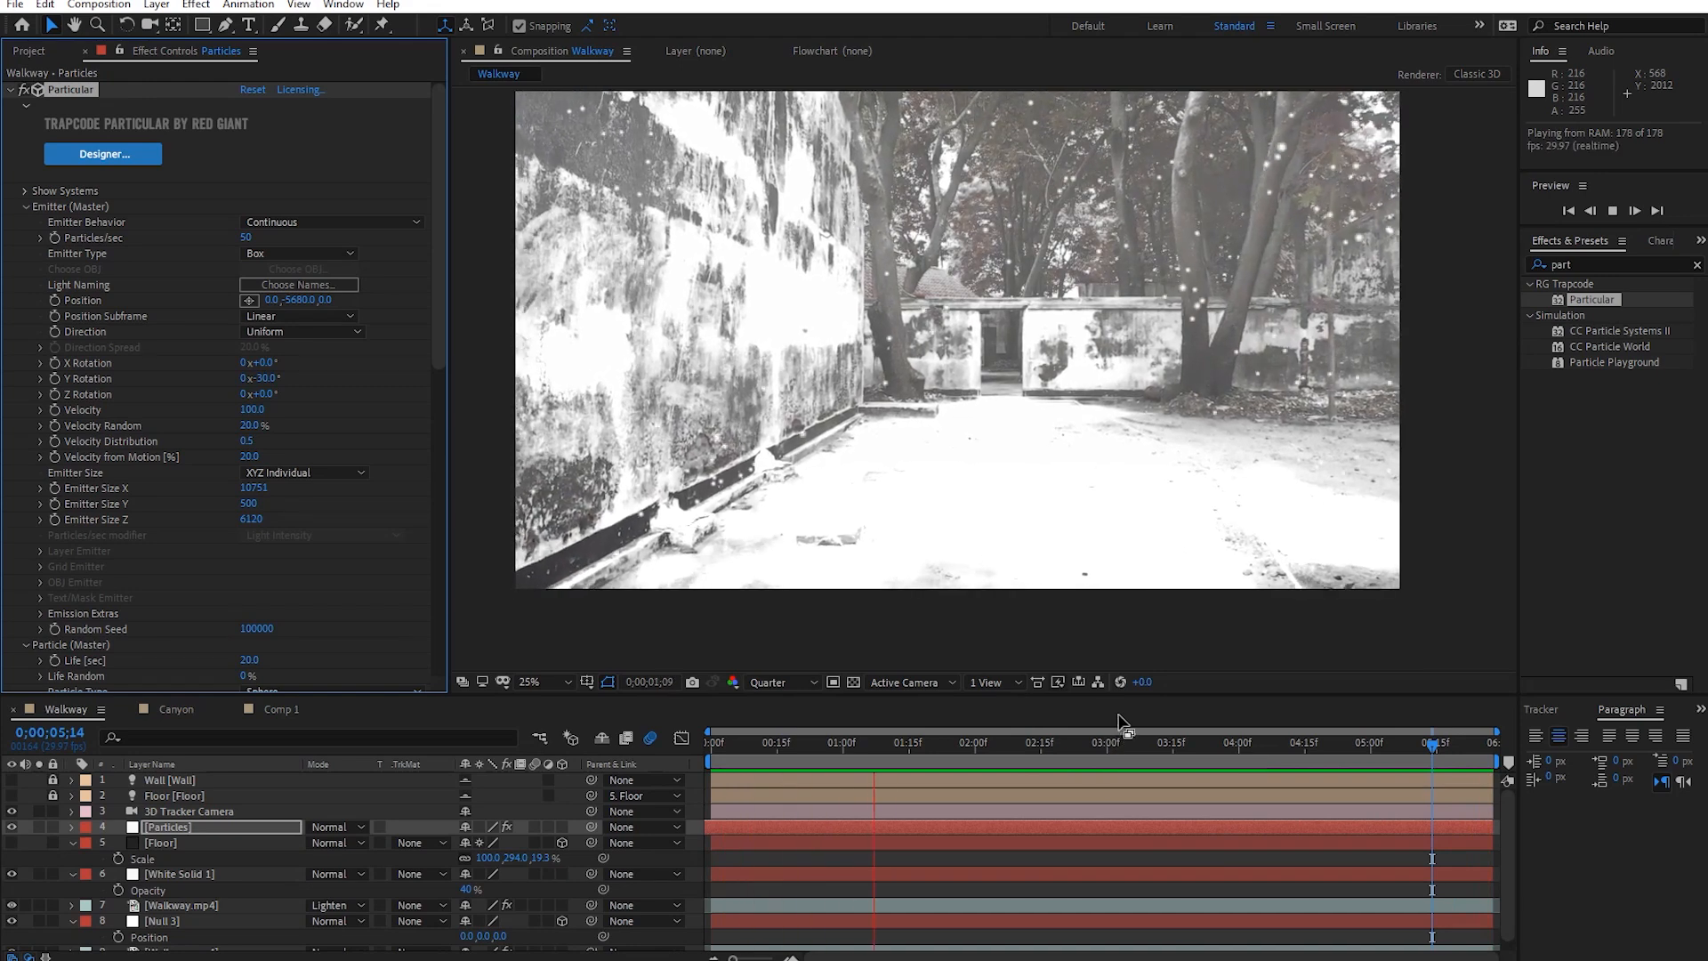
Switch Particular's Physics Model to Air and preview the falling particles.
key("space")
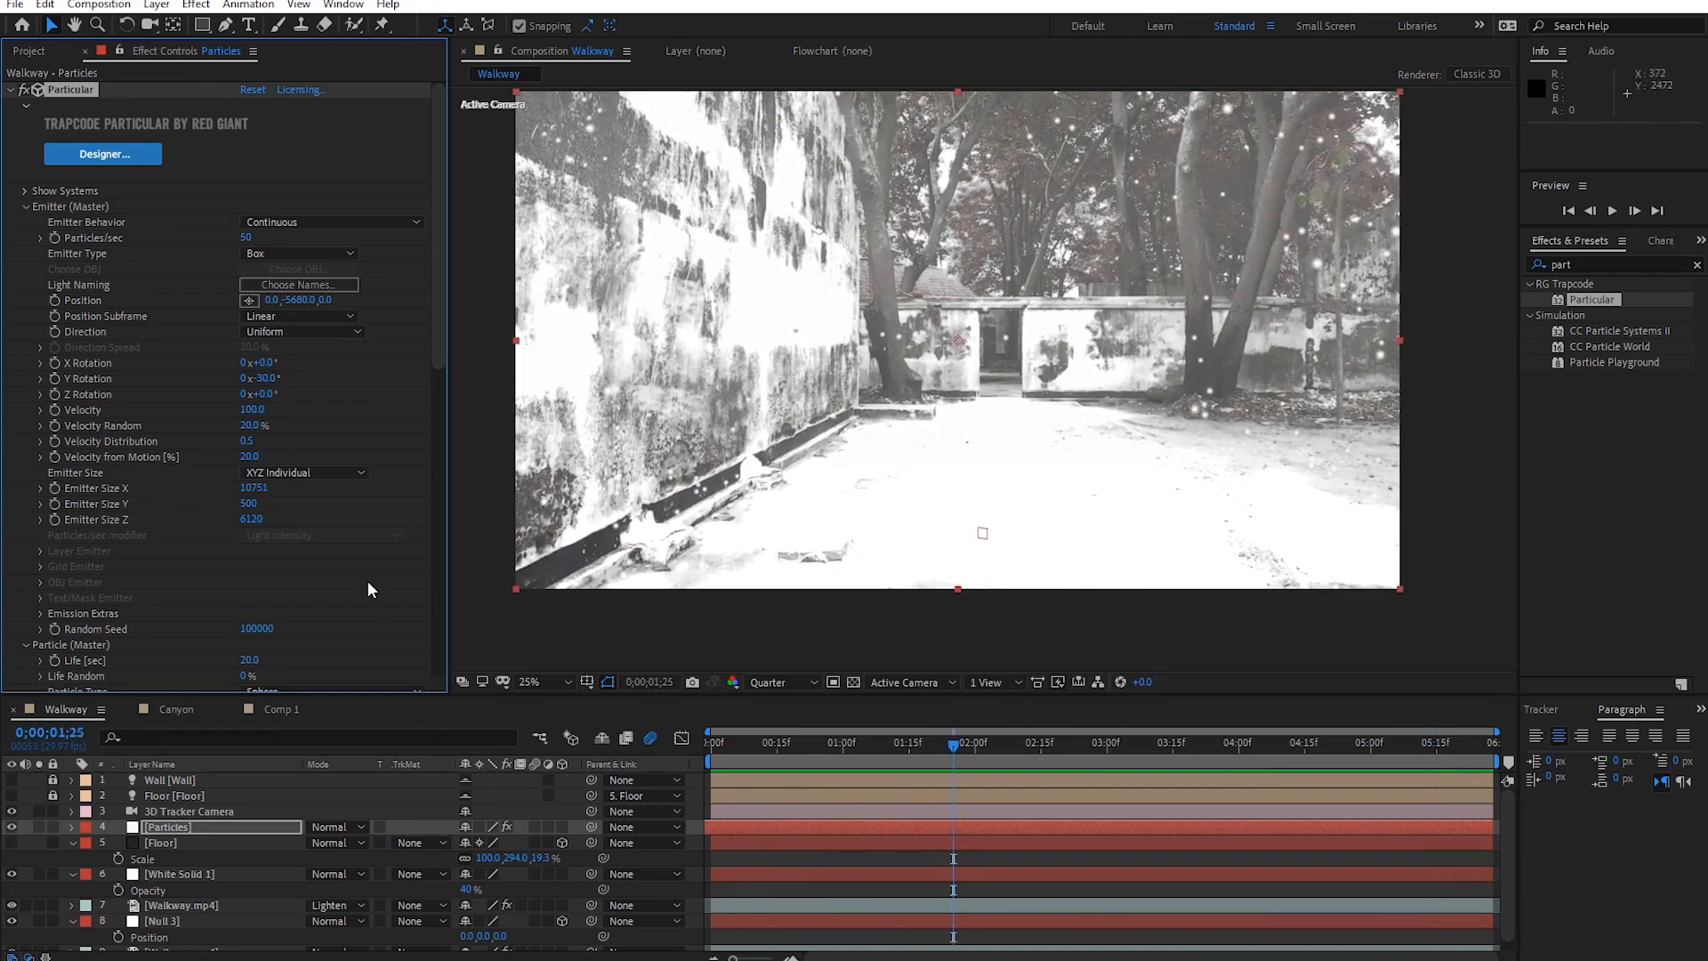
scroll(324, 549, "down", 10)
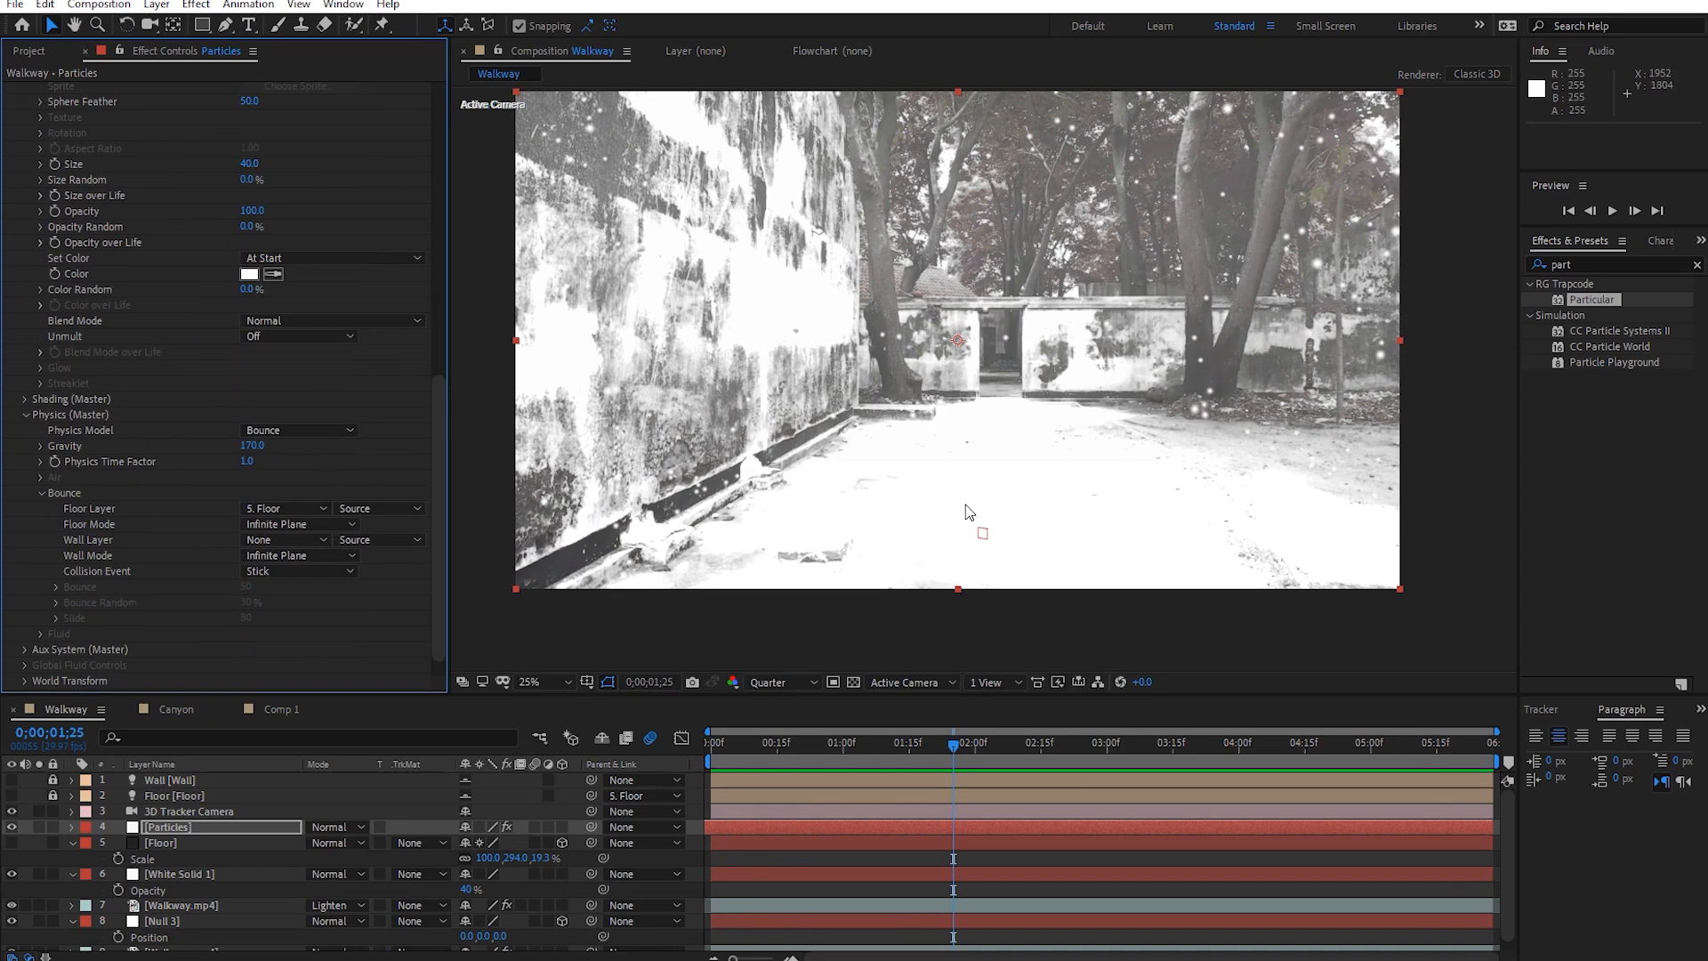
left_click(300, 429)
left_click(304, 450)
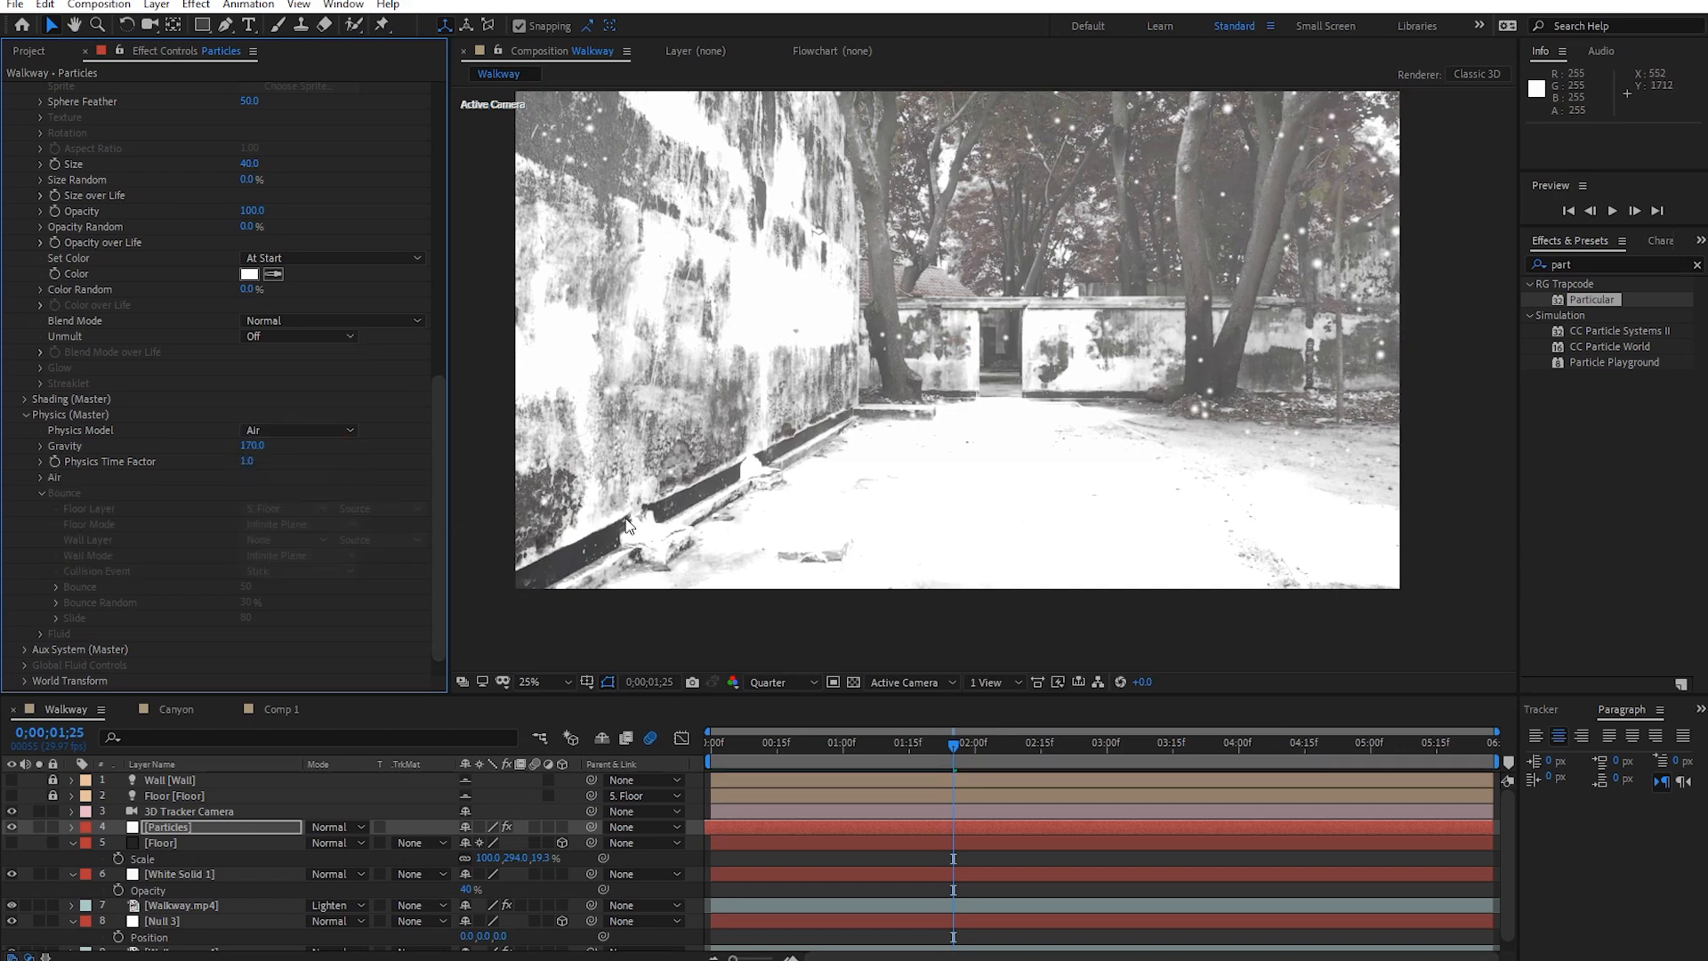
key("space")
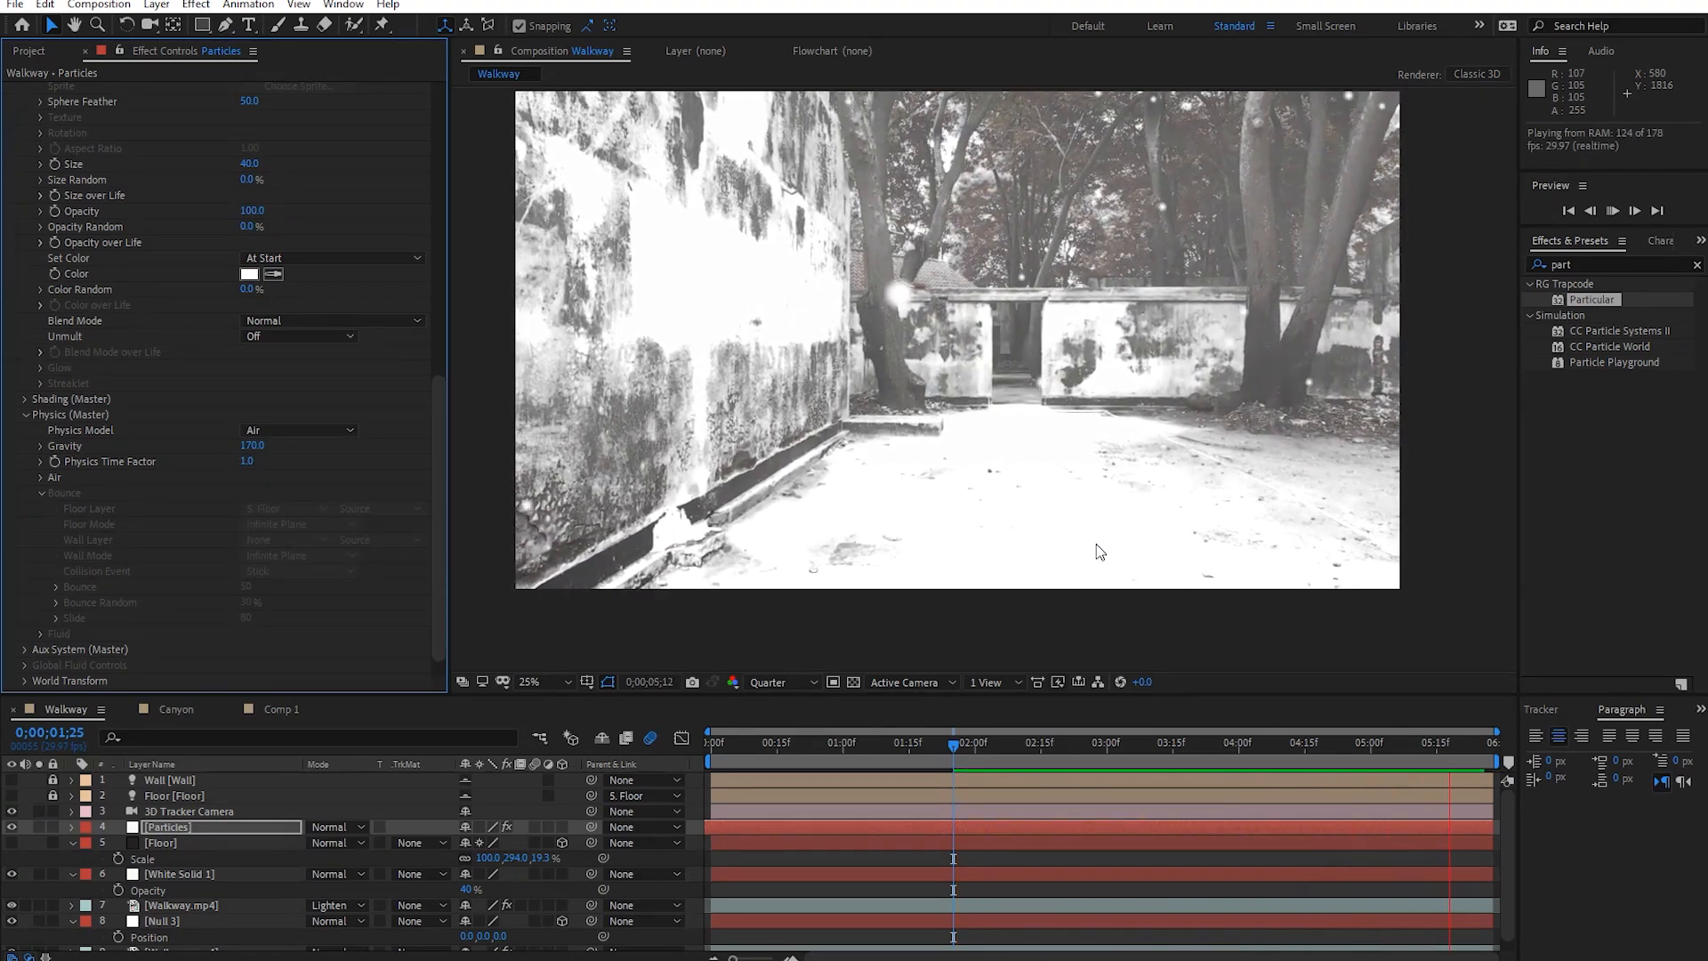
key("space")
At 0;00;03;00, turn on the 3D Tracker Camera's Depth of Field and raise its Blur Level to 469%.
left_click_drag(948, 751, 1106, 750)
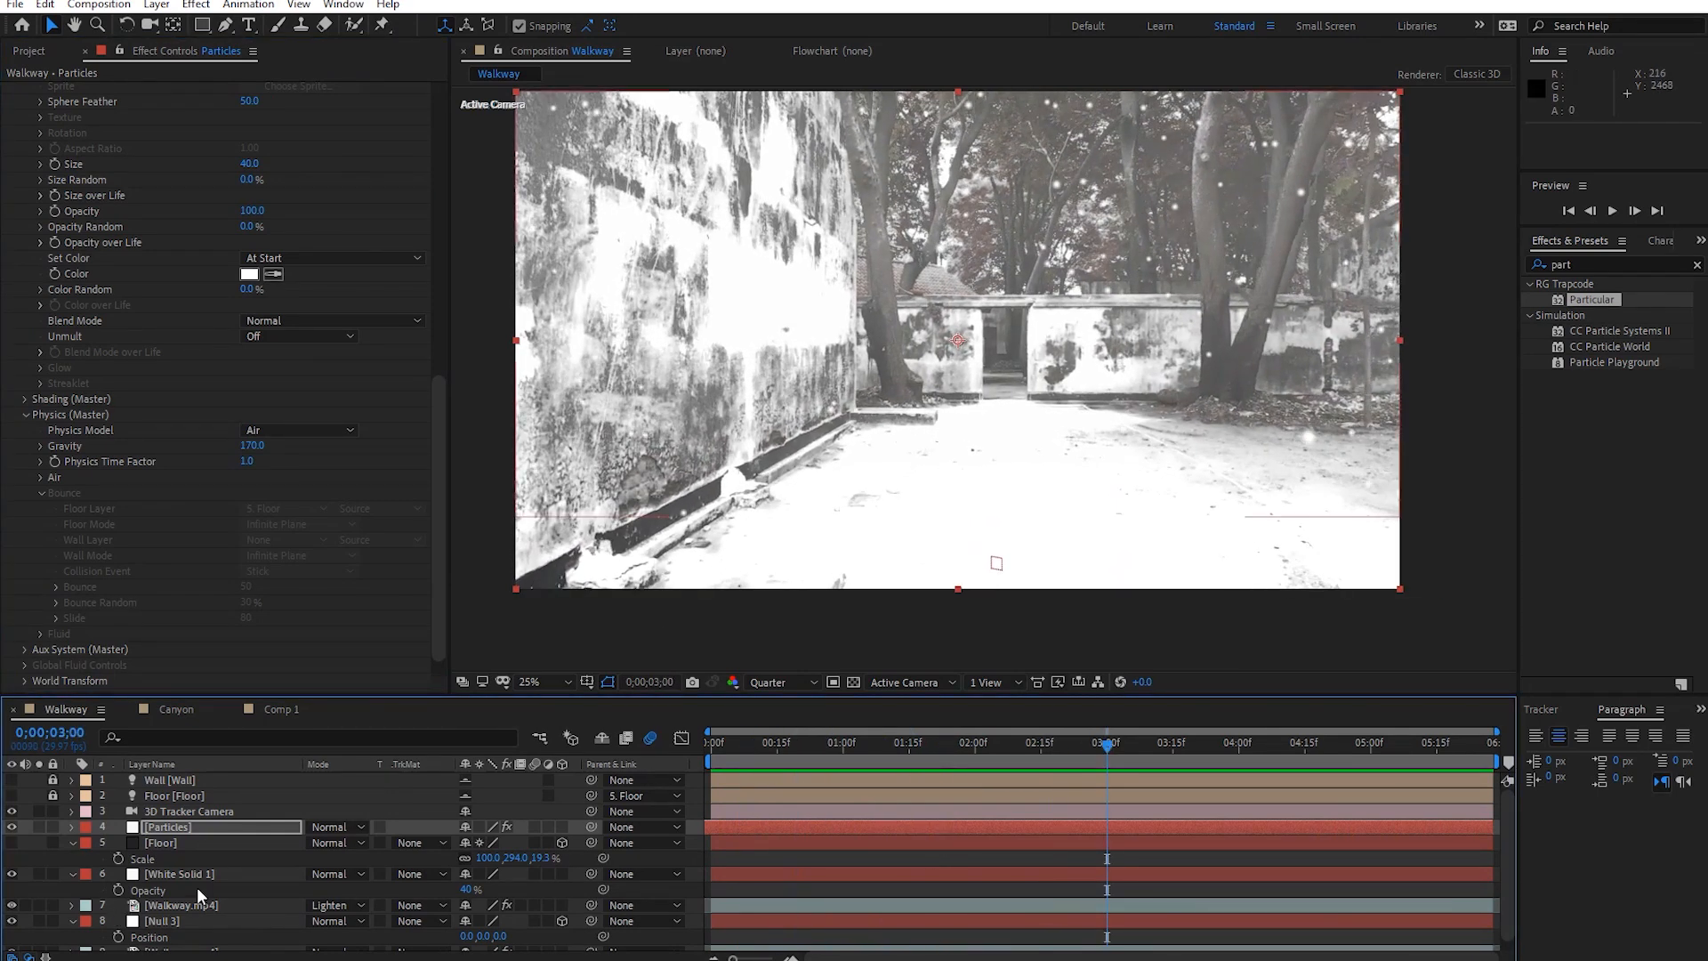
left_click(156, 812)
left_click(72, 811)
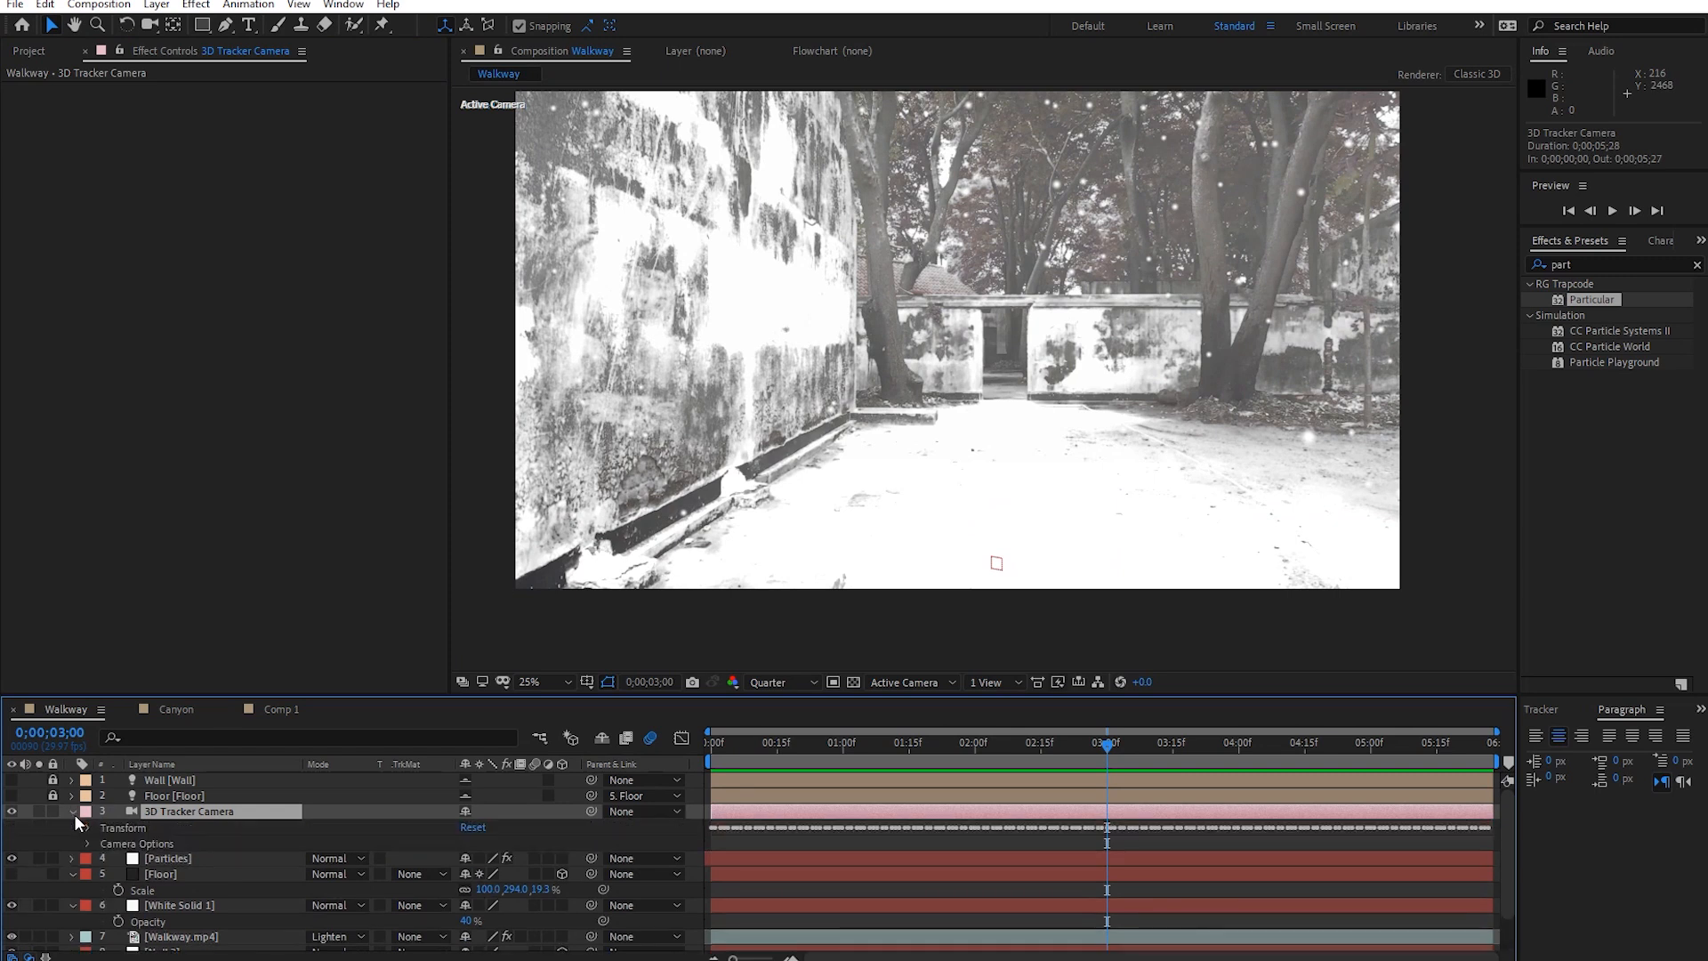
left_click(88, 843)
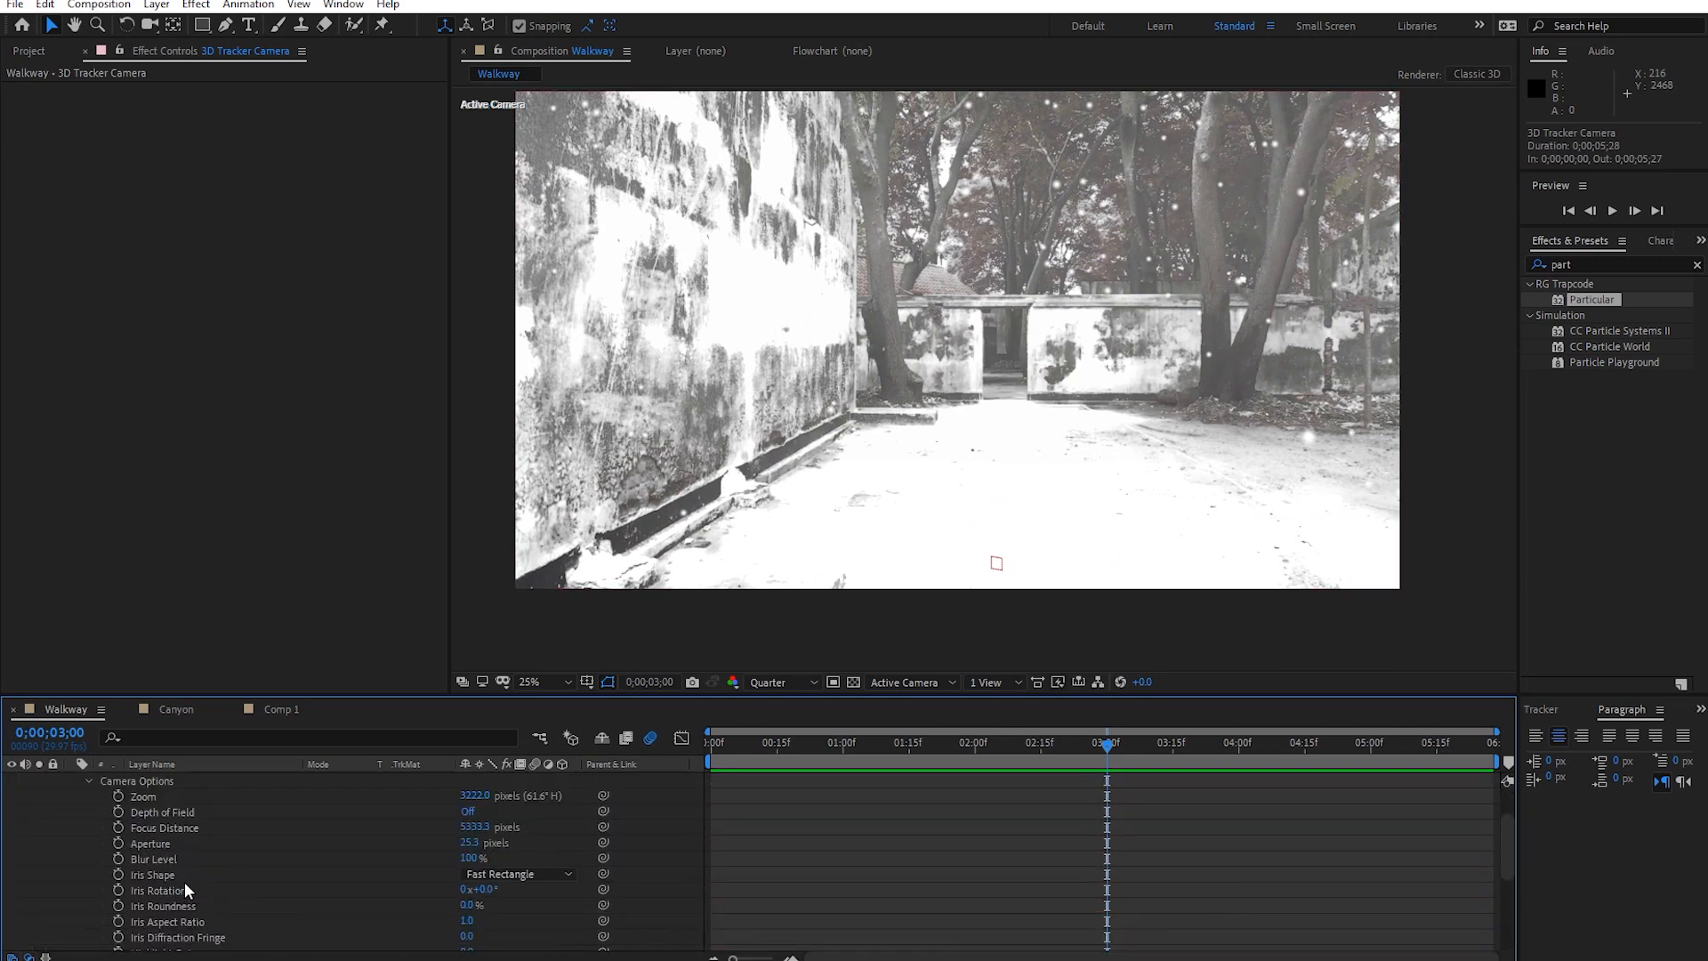
left_click(469, 811)
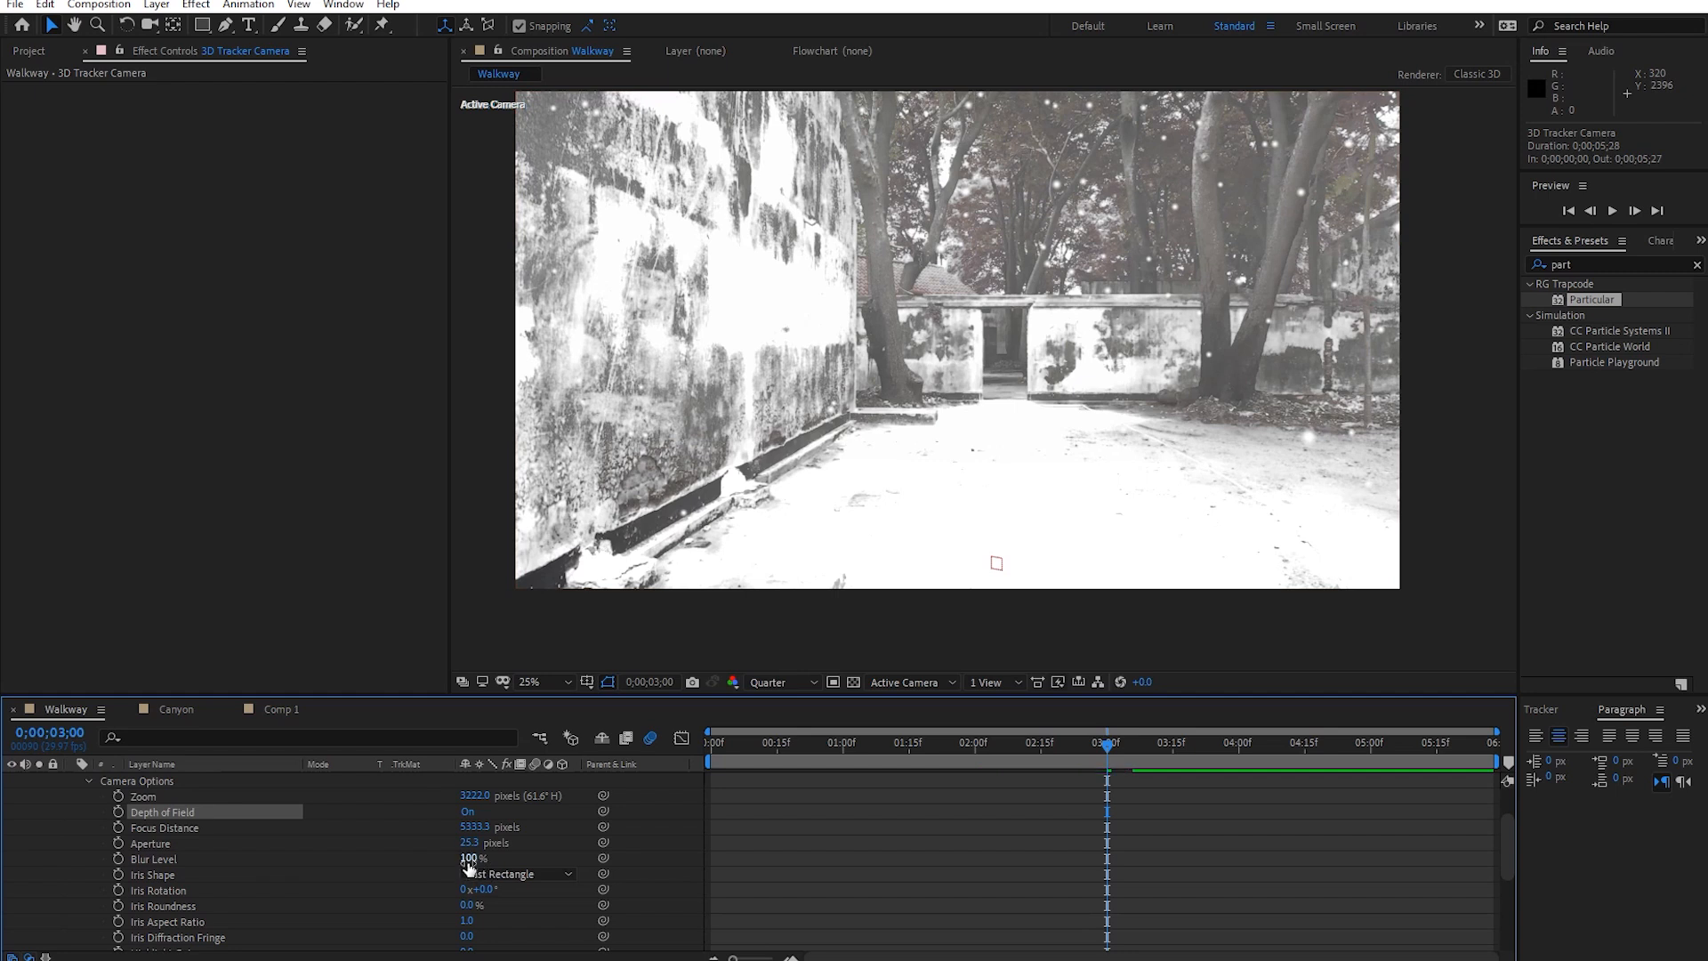
left_click_drag(470, 860, 946, 854)
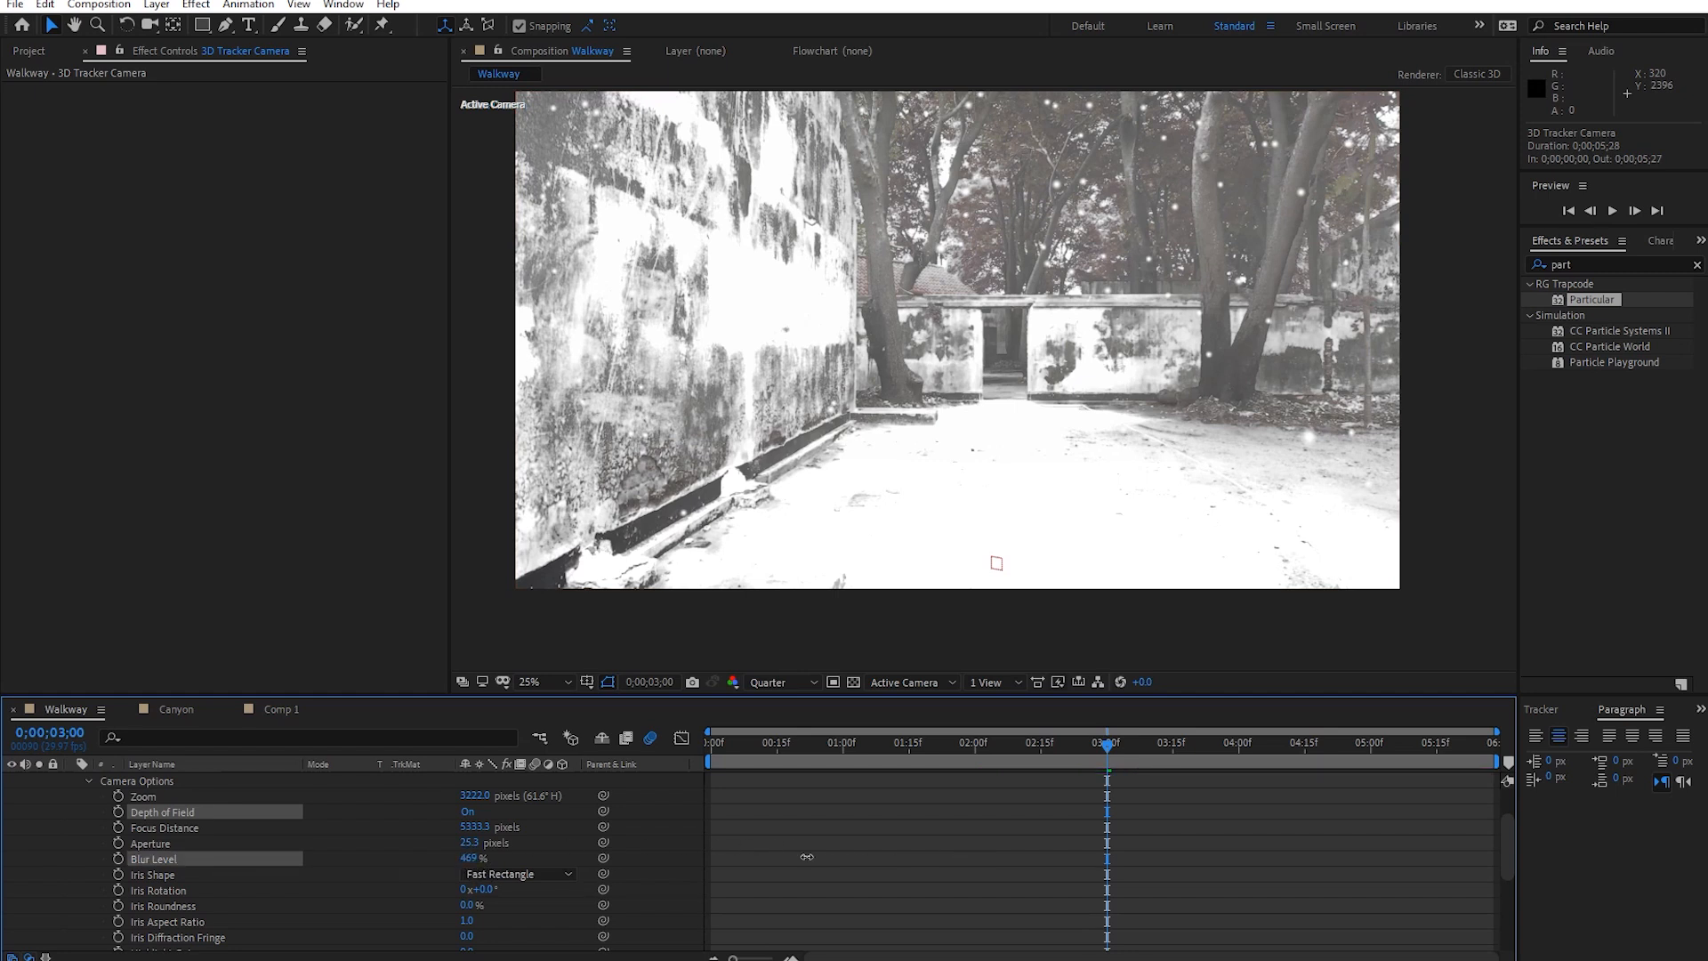
left_click_drag(806, 856, 726, 865)
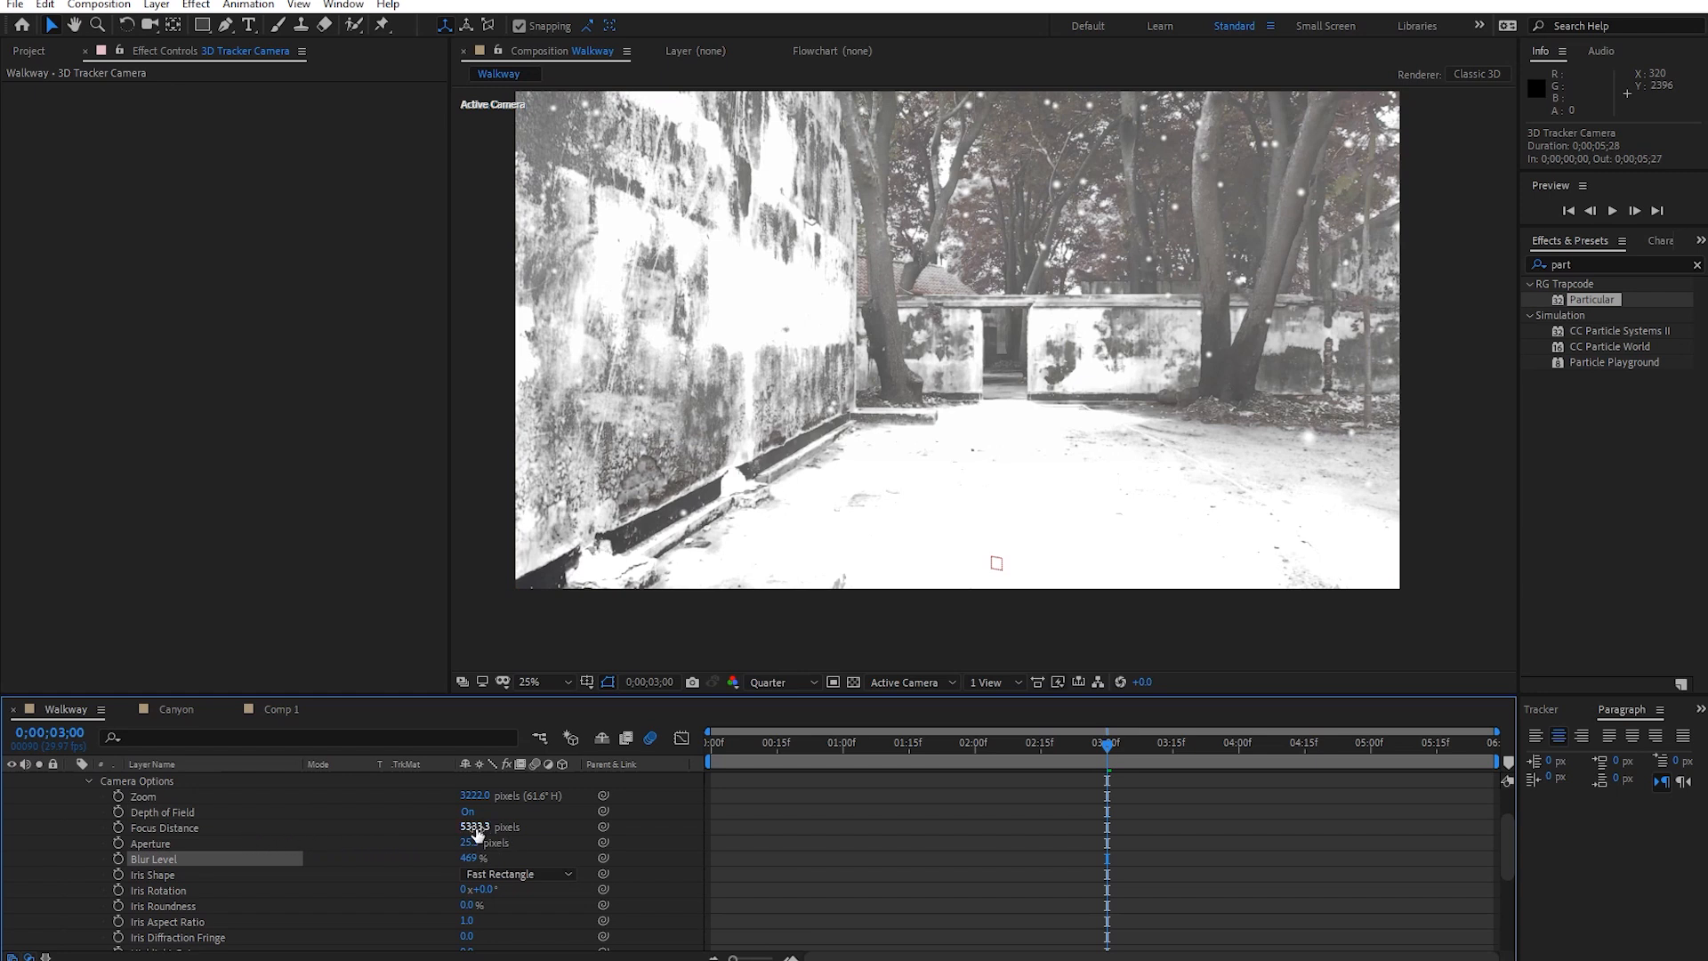
Try different camera Focus Distance values, including 100 pixels, and settle on 2720 pixels.
left_click_drag(485, 827, 325, 829)
left_click_drag(10, 827, 1017, 824)
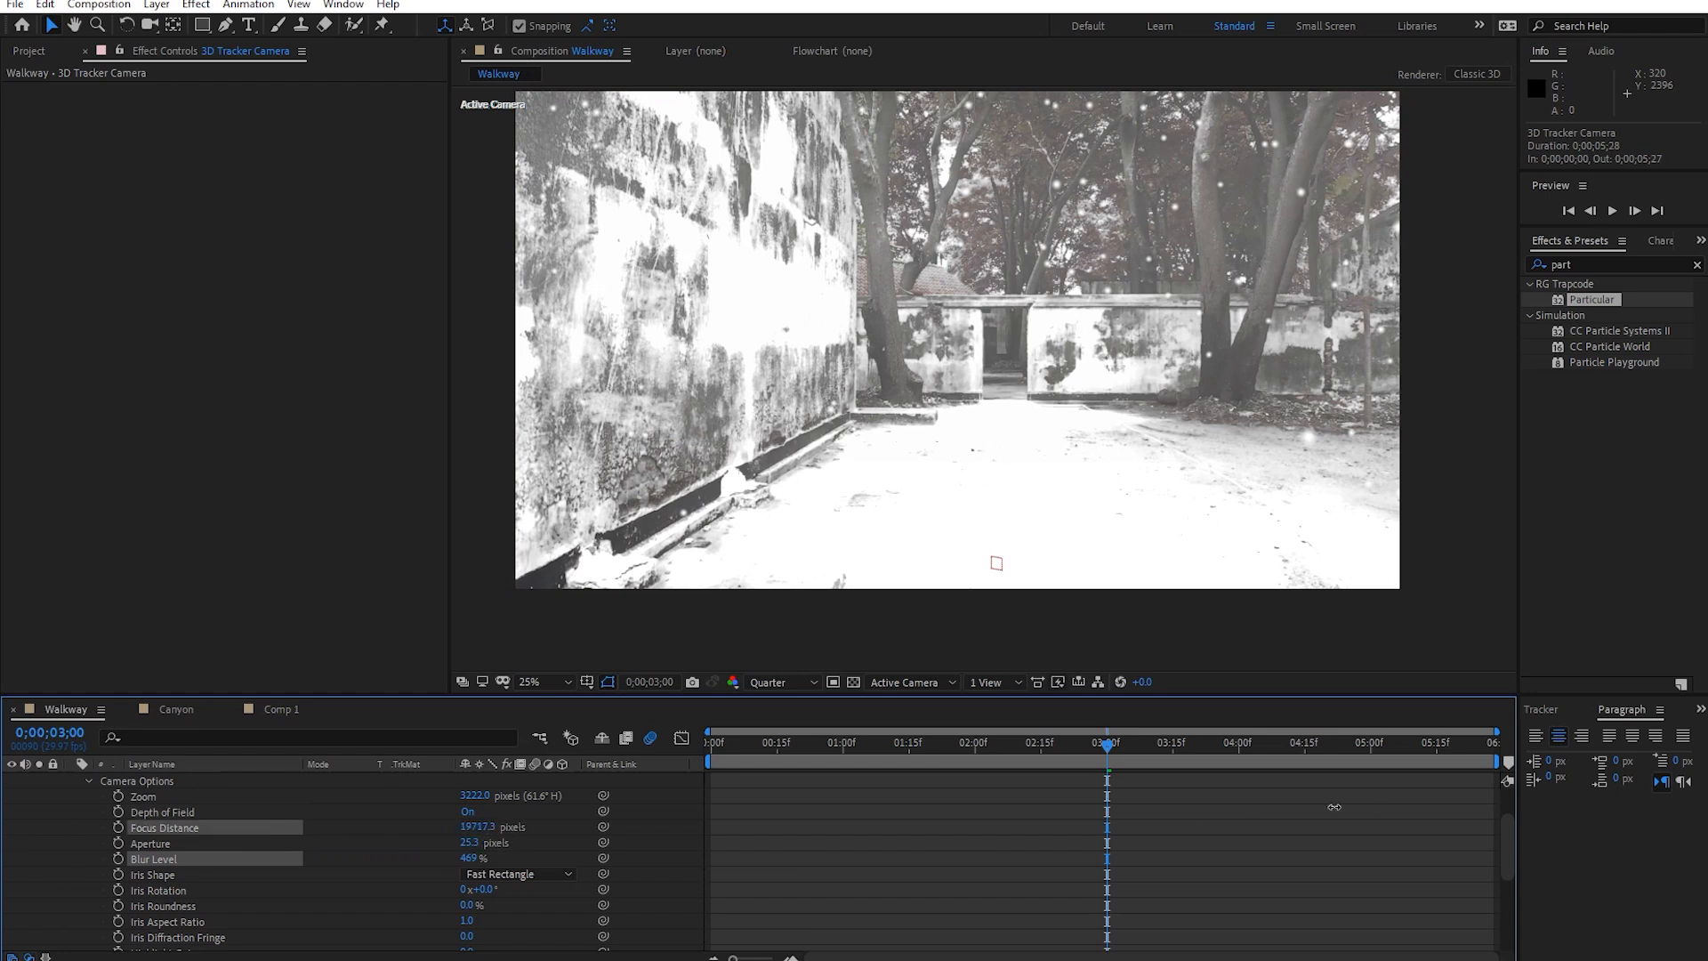
left_click_drag(1370, 807, 610, 879)
left_click(486, 826)
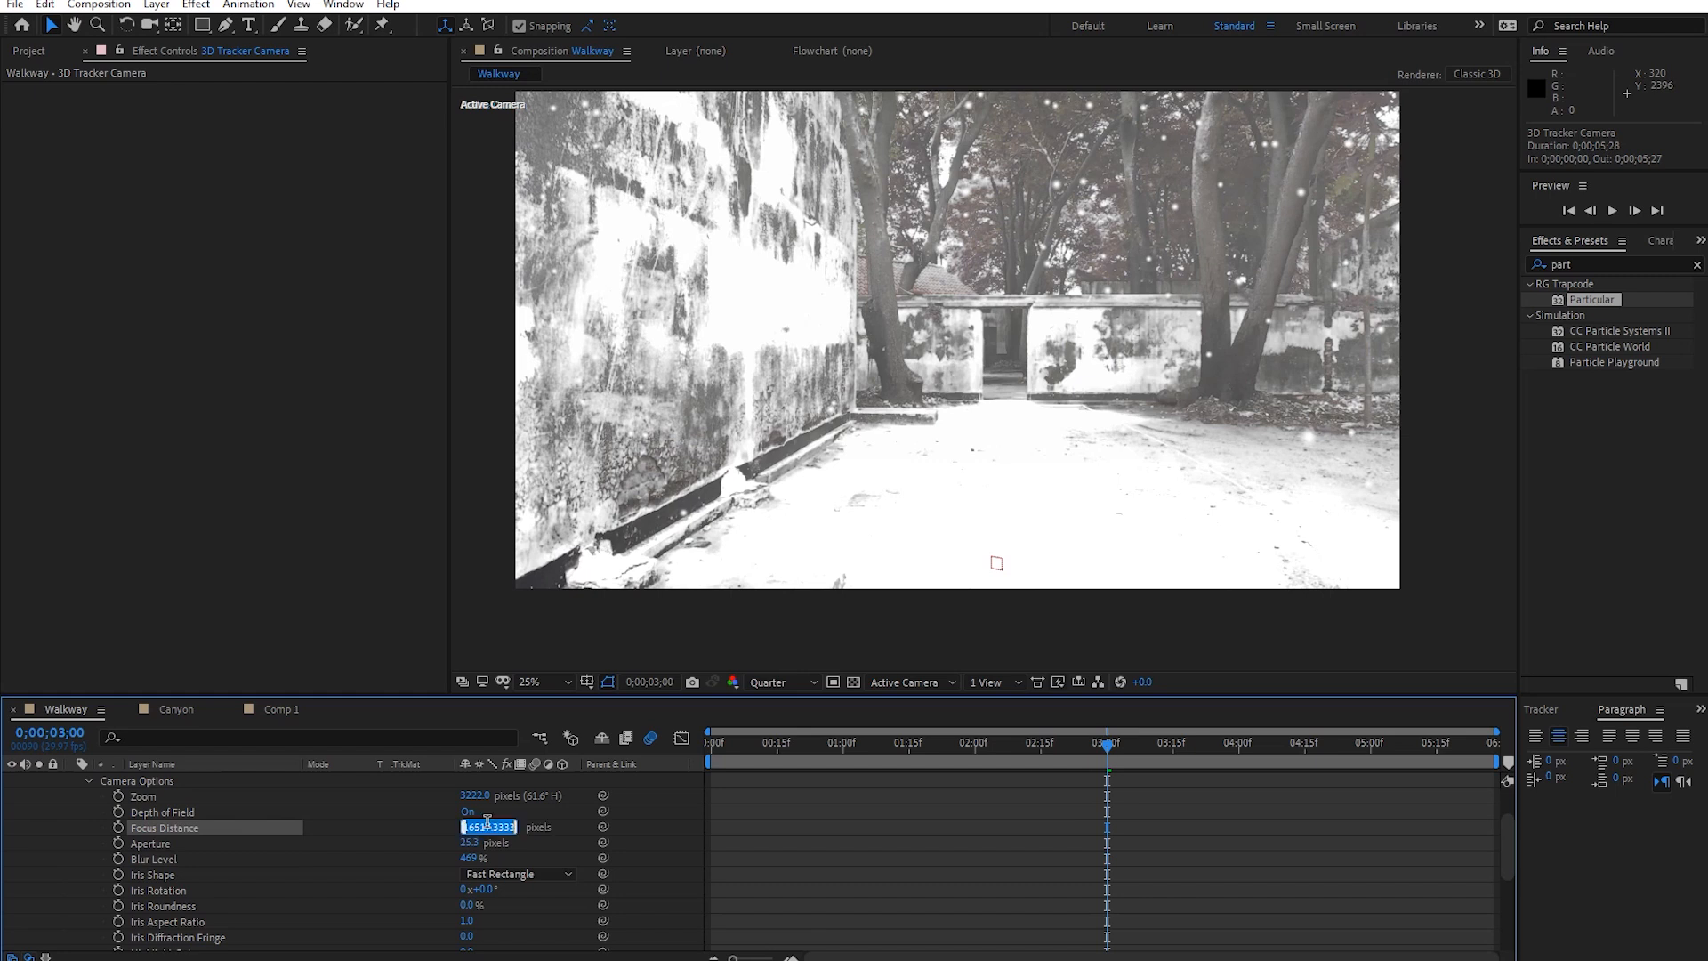
type("100")
key("Return")
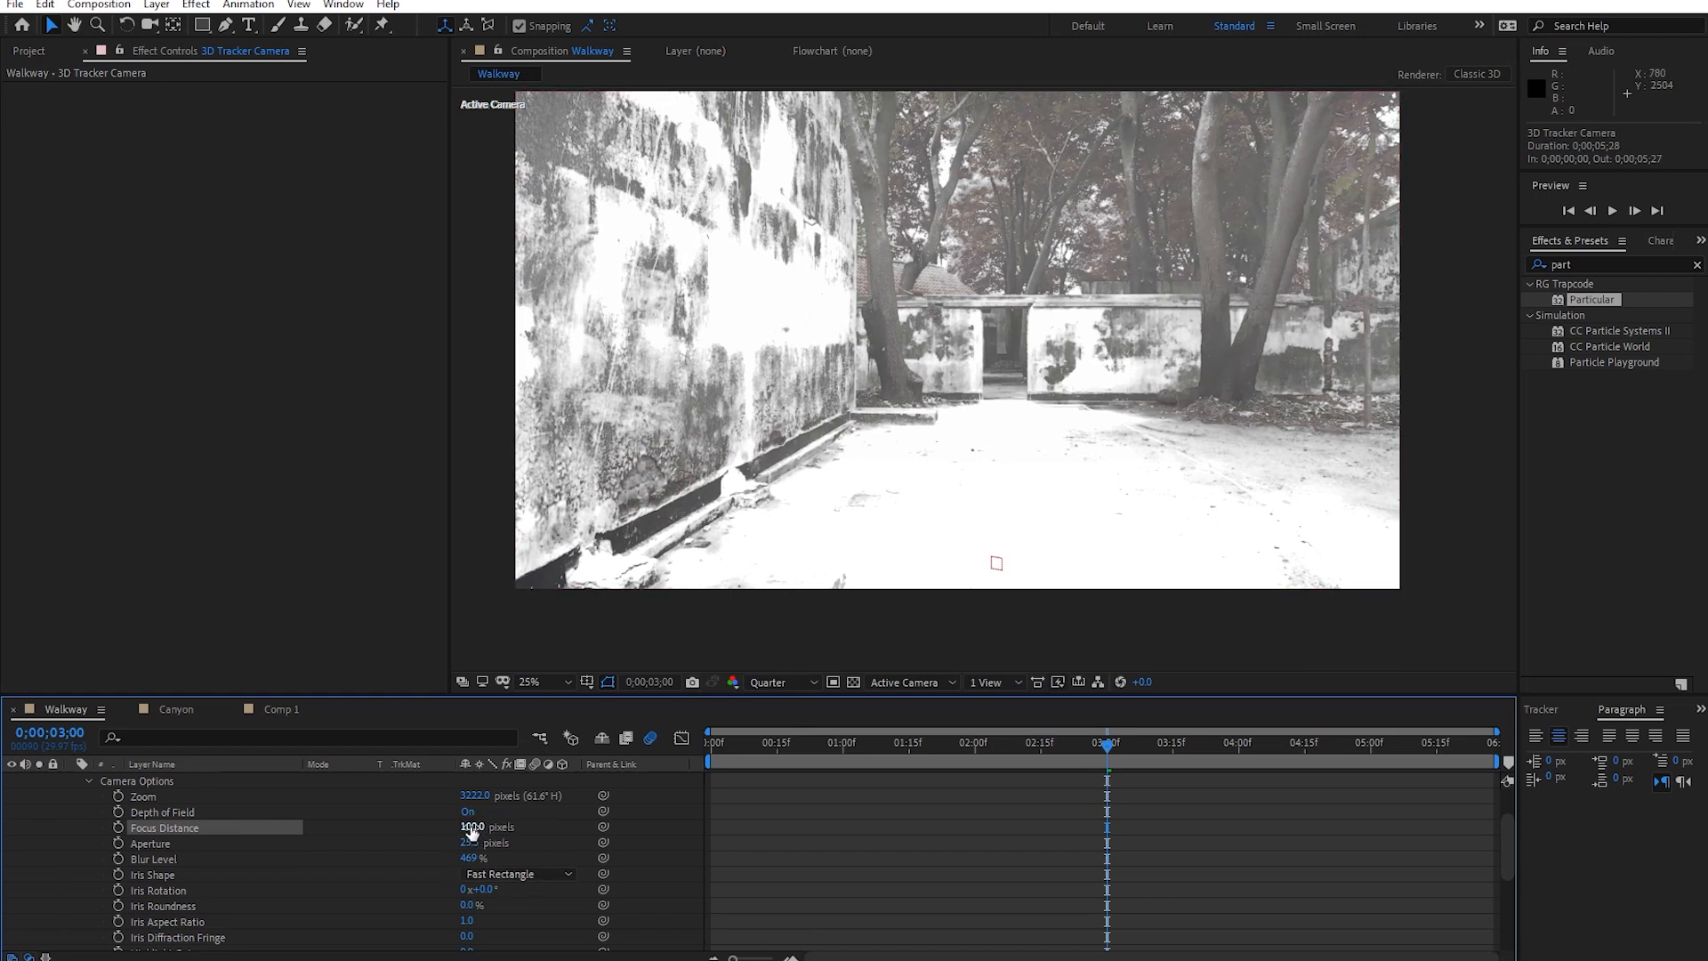
left_click_drag(533, 827, 714, 829)
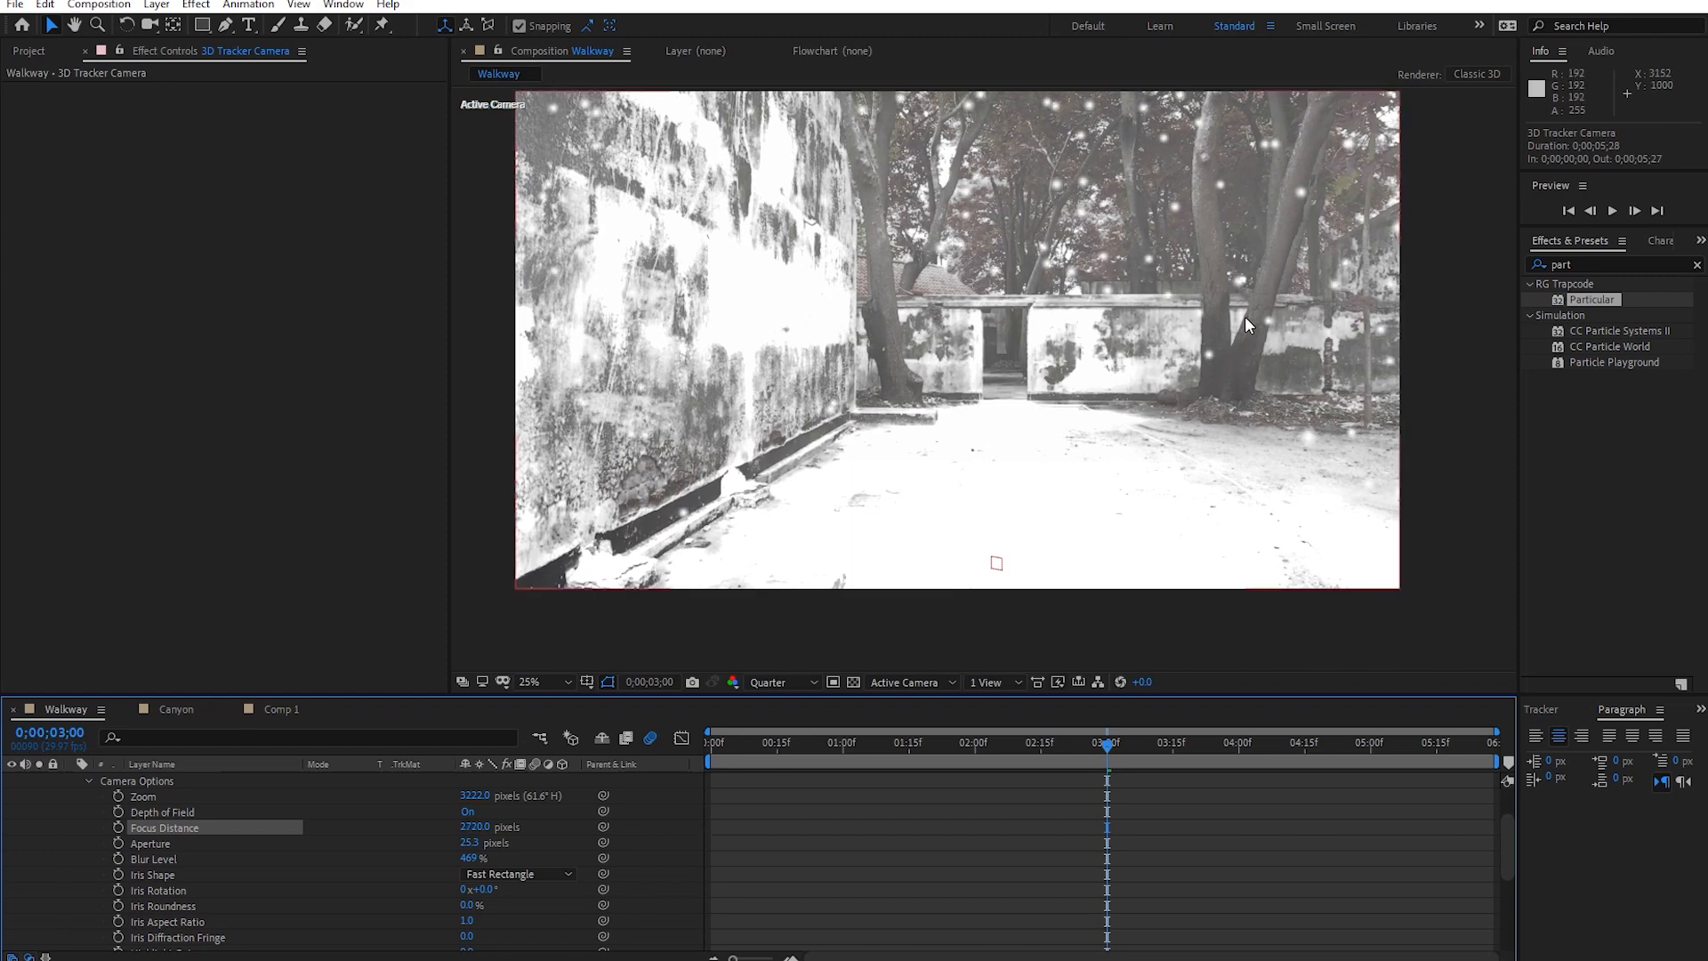
Inspect the particles in front of the trees up close and raise the camera's Blur Level to 634%.
left_click_drag(1278, 302, 1222, 364)
scroll(1222, 363, "up", 2)
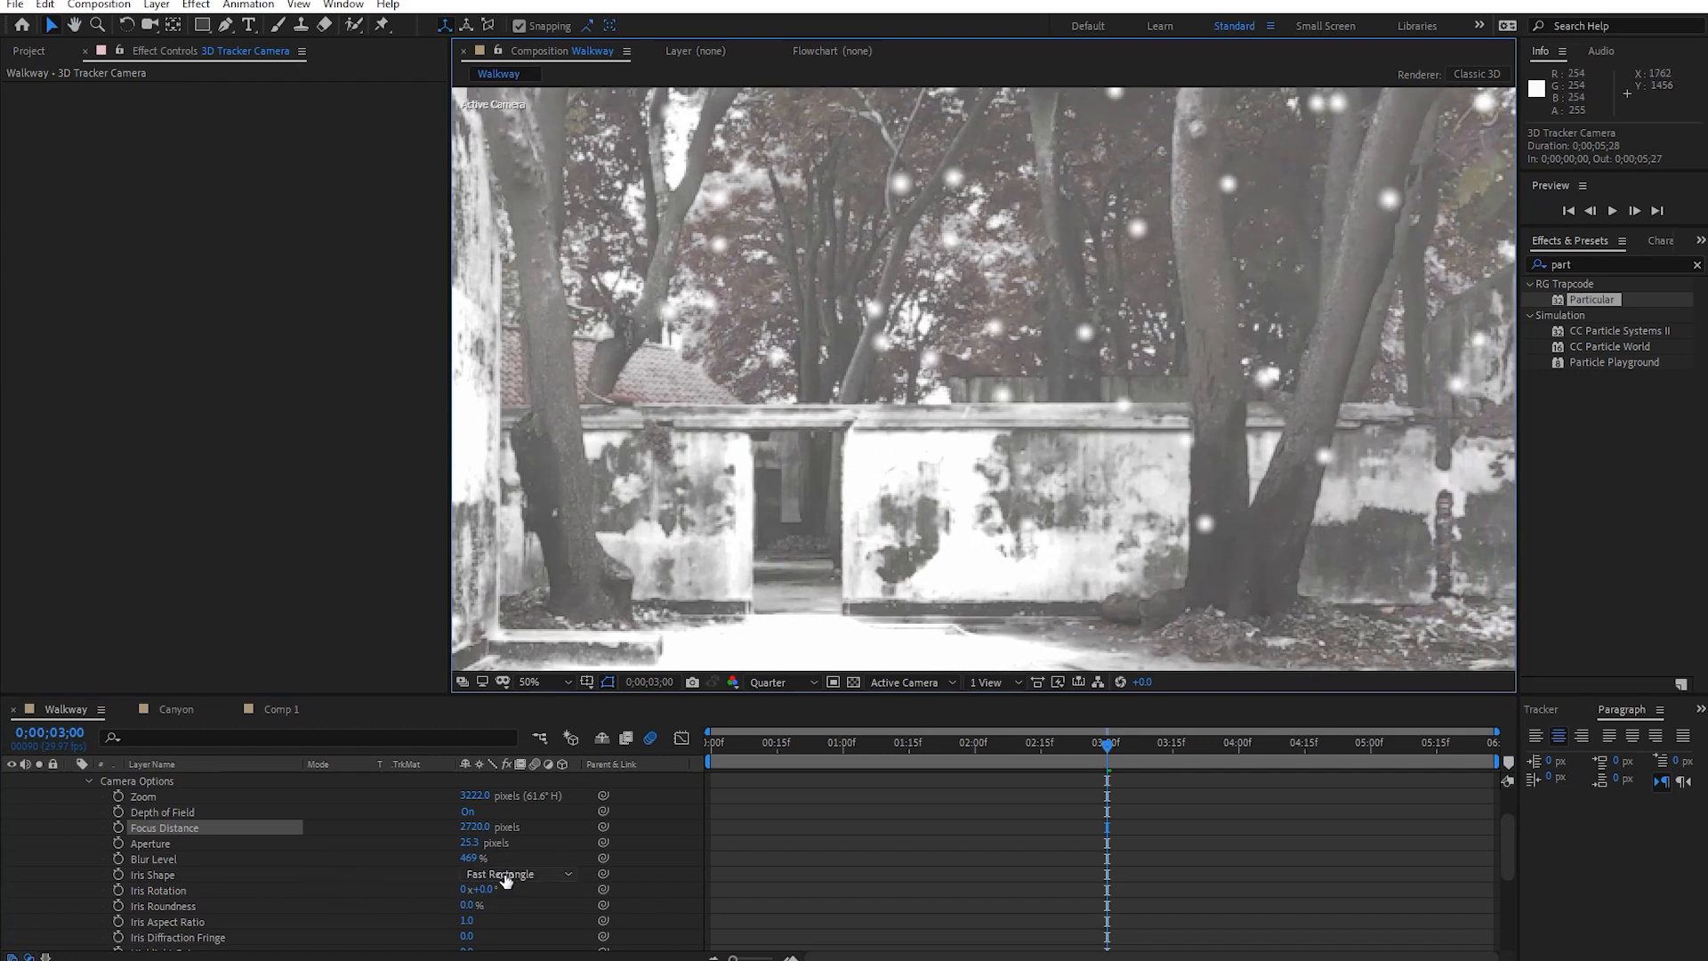
left_click_drag(468, 858, 1293, 855)
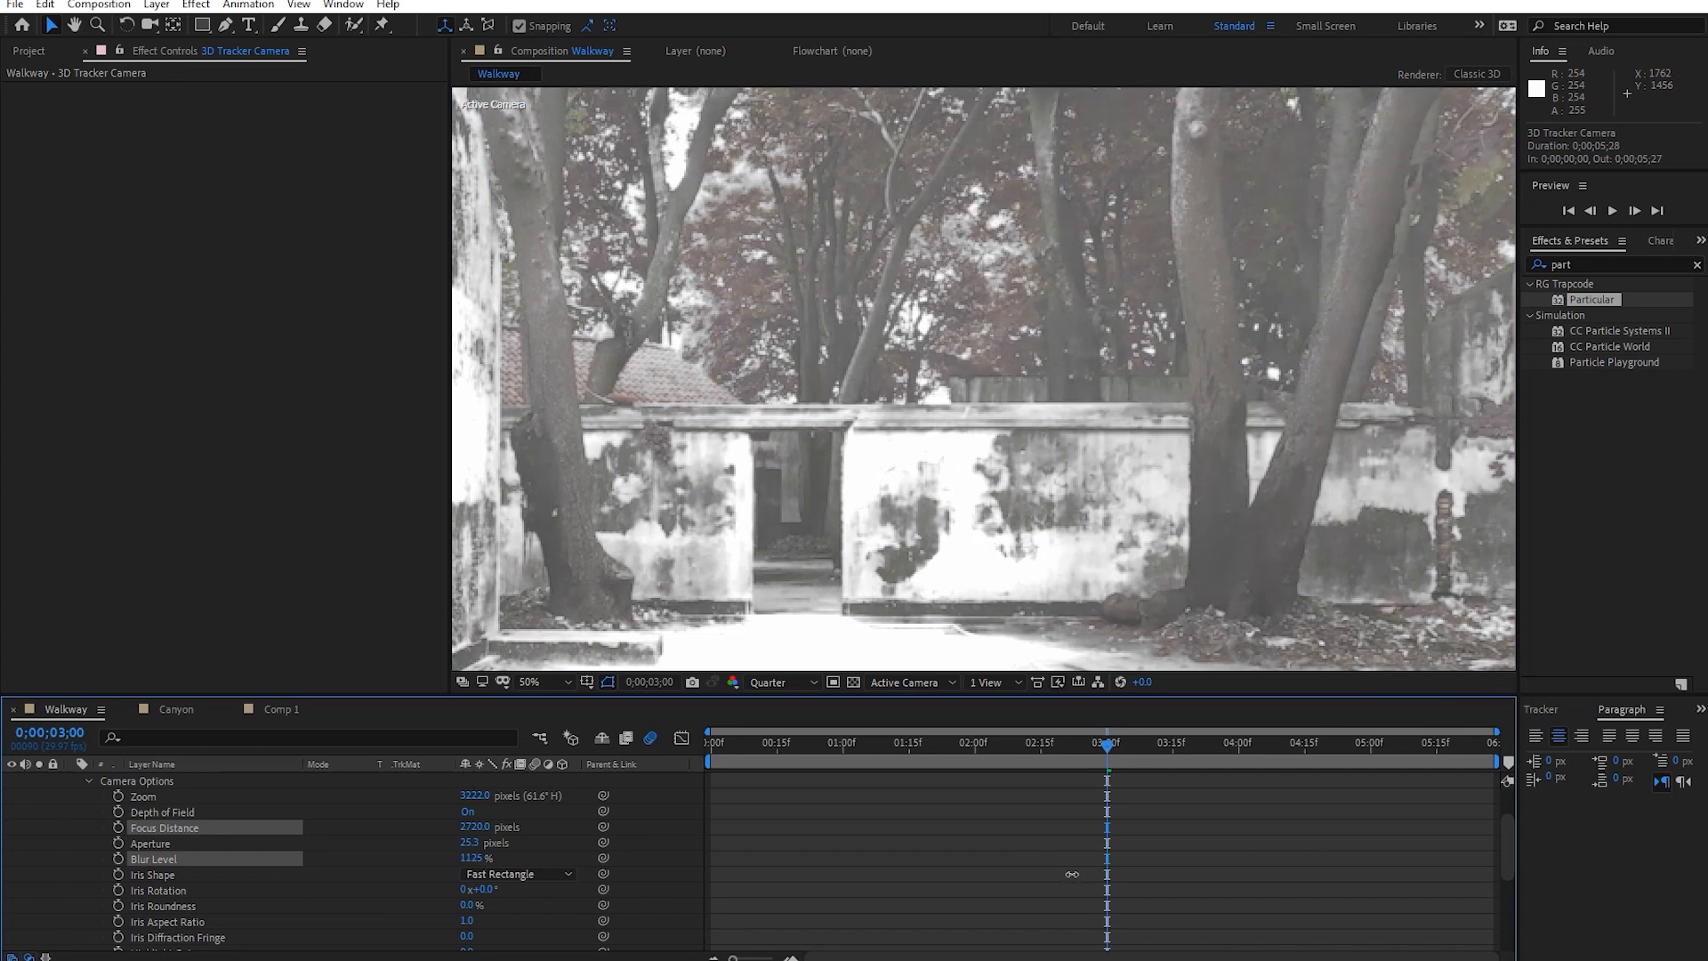
left_click_drag(845, 900, 674, 914)
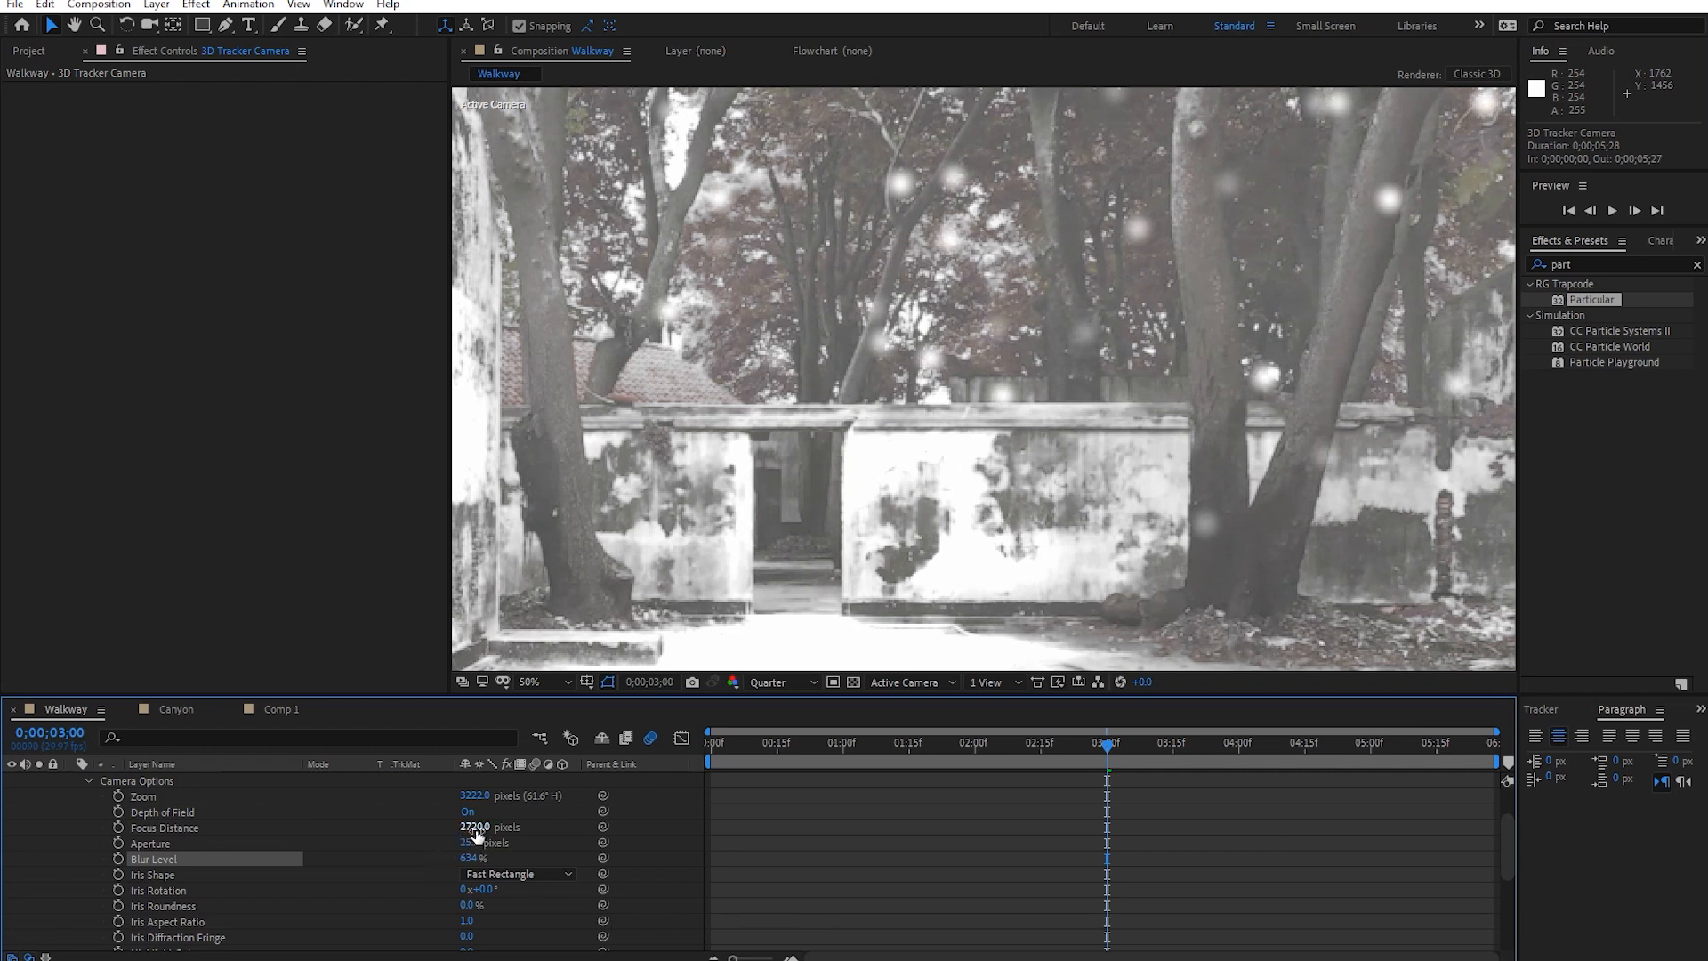
Increase the camera's Focus Distance in stages through 4001 and 4599 to 16199 pixels, comparing the particle blur.
left_click_drag(471, 827, 1072, 828)
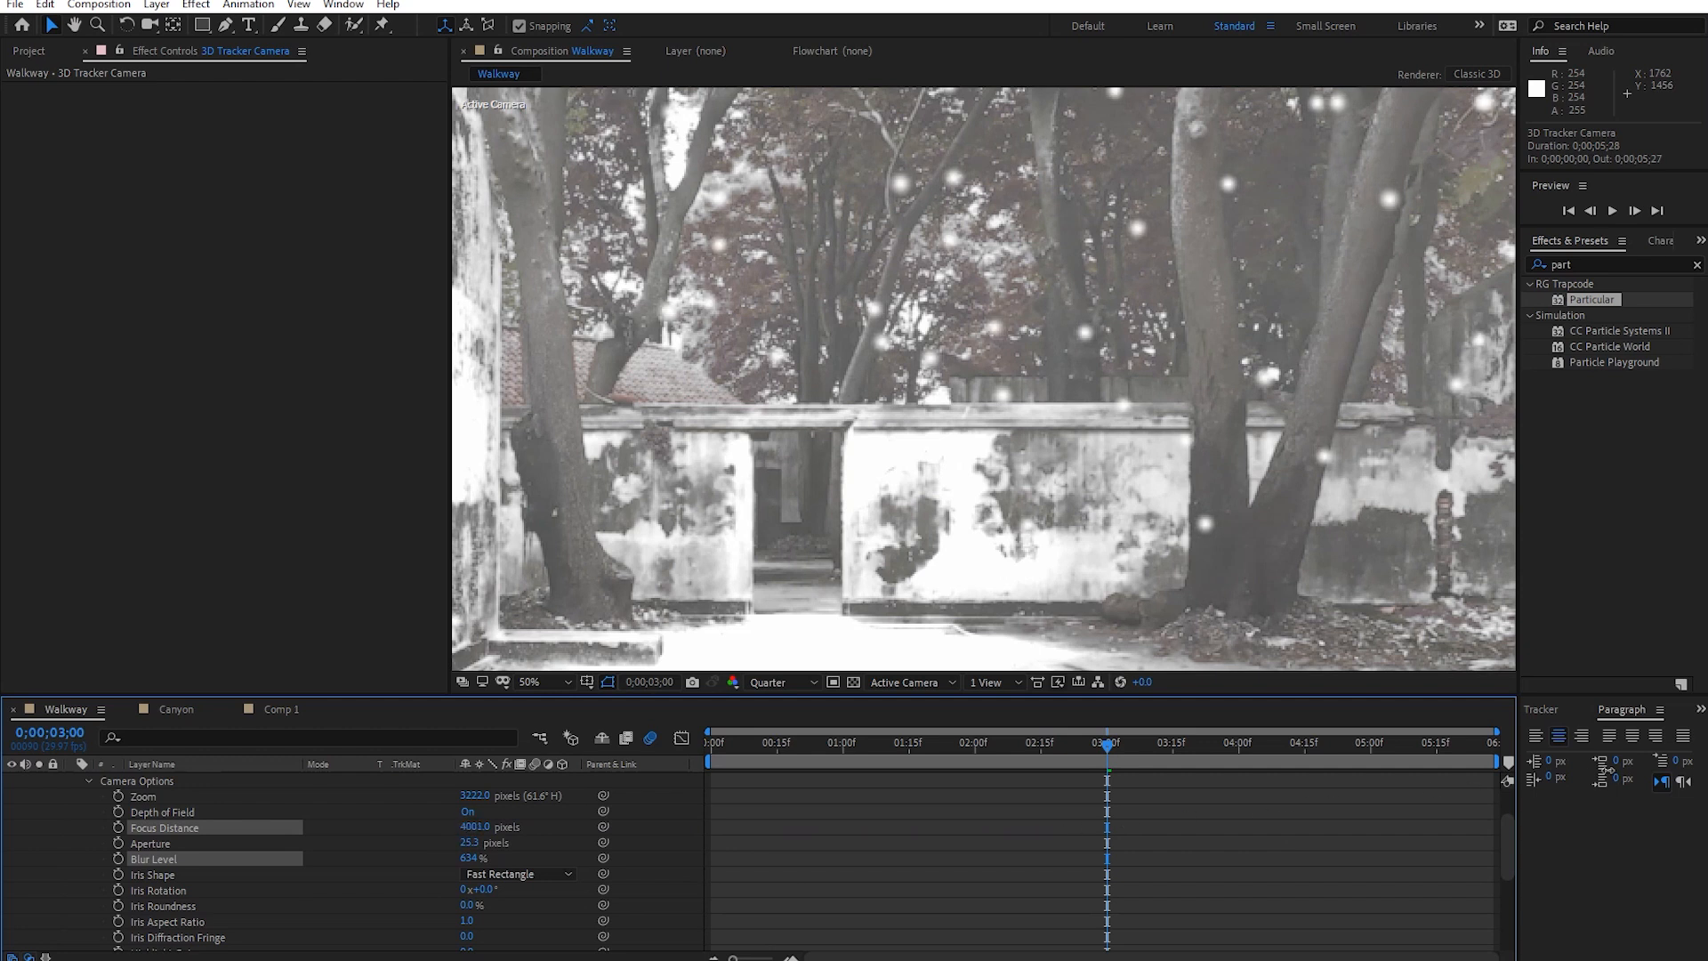
left_click_drag(1562, 749, 1564, 749)
left_click_drag(474, 828, 815, 839)
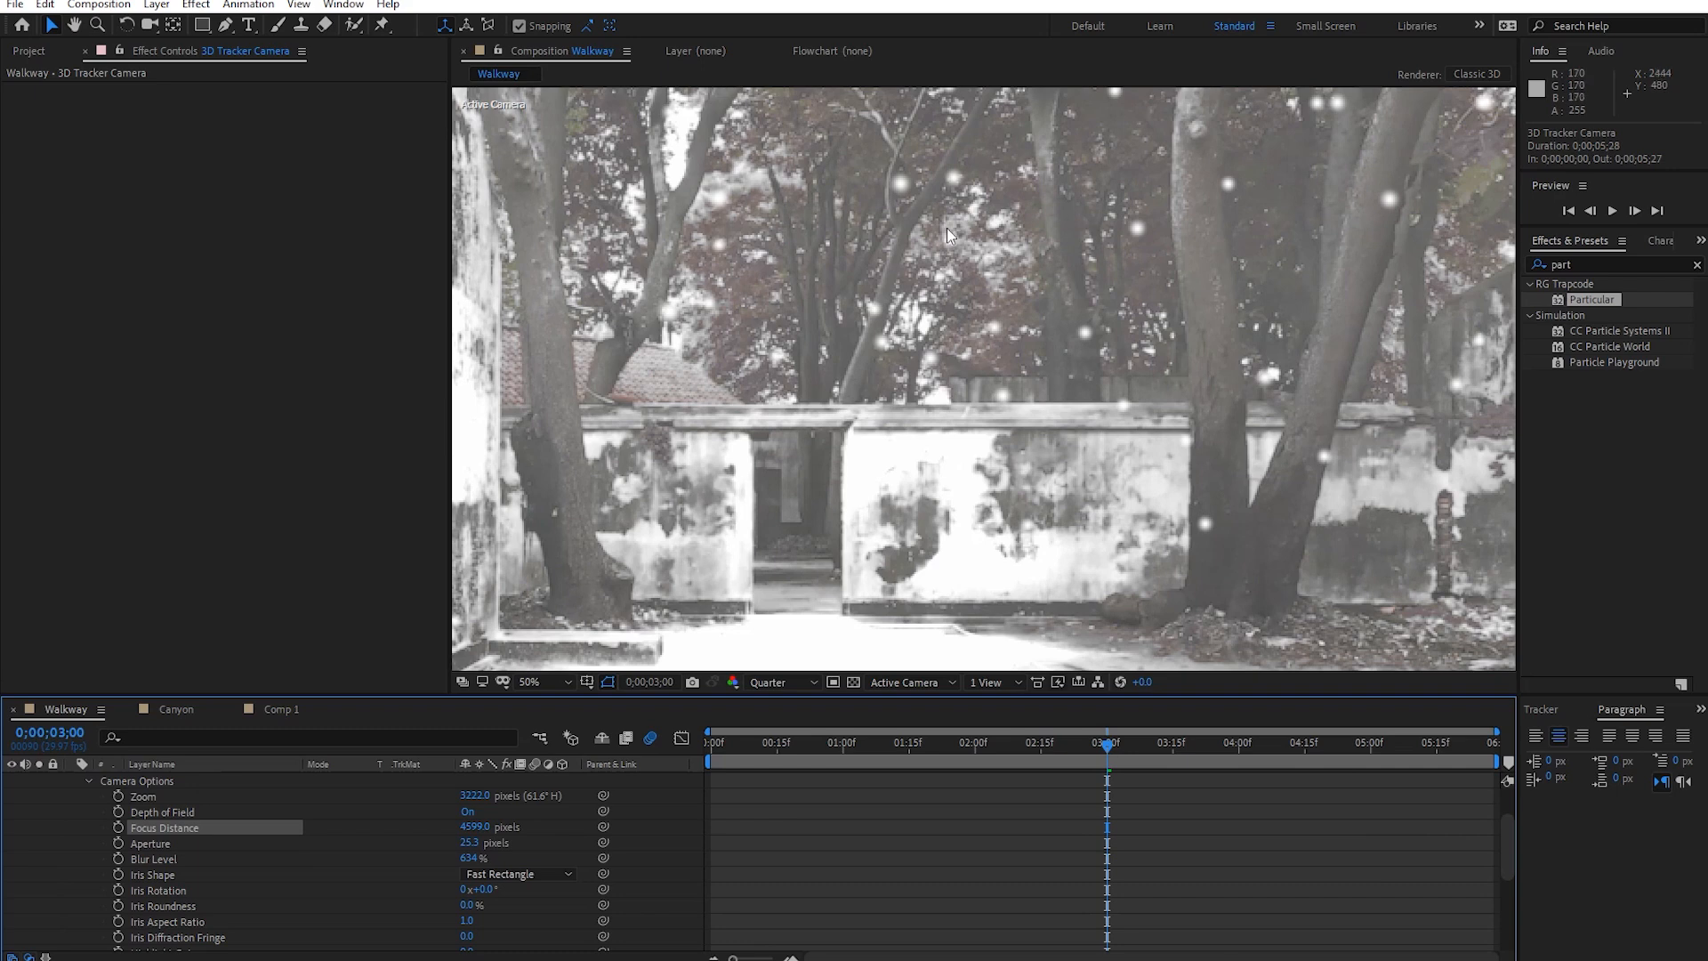
left_click_drag(466, 830, 541, 836)
left_click_drag(711, 838, 1112, 836)
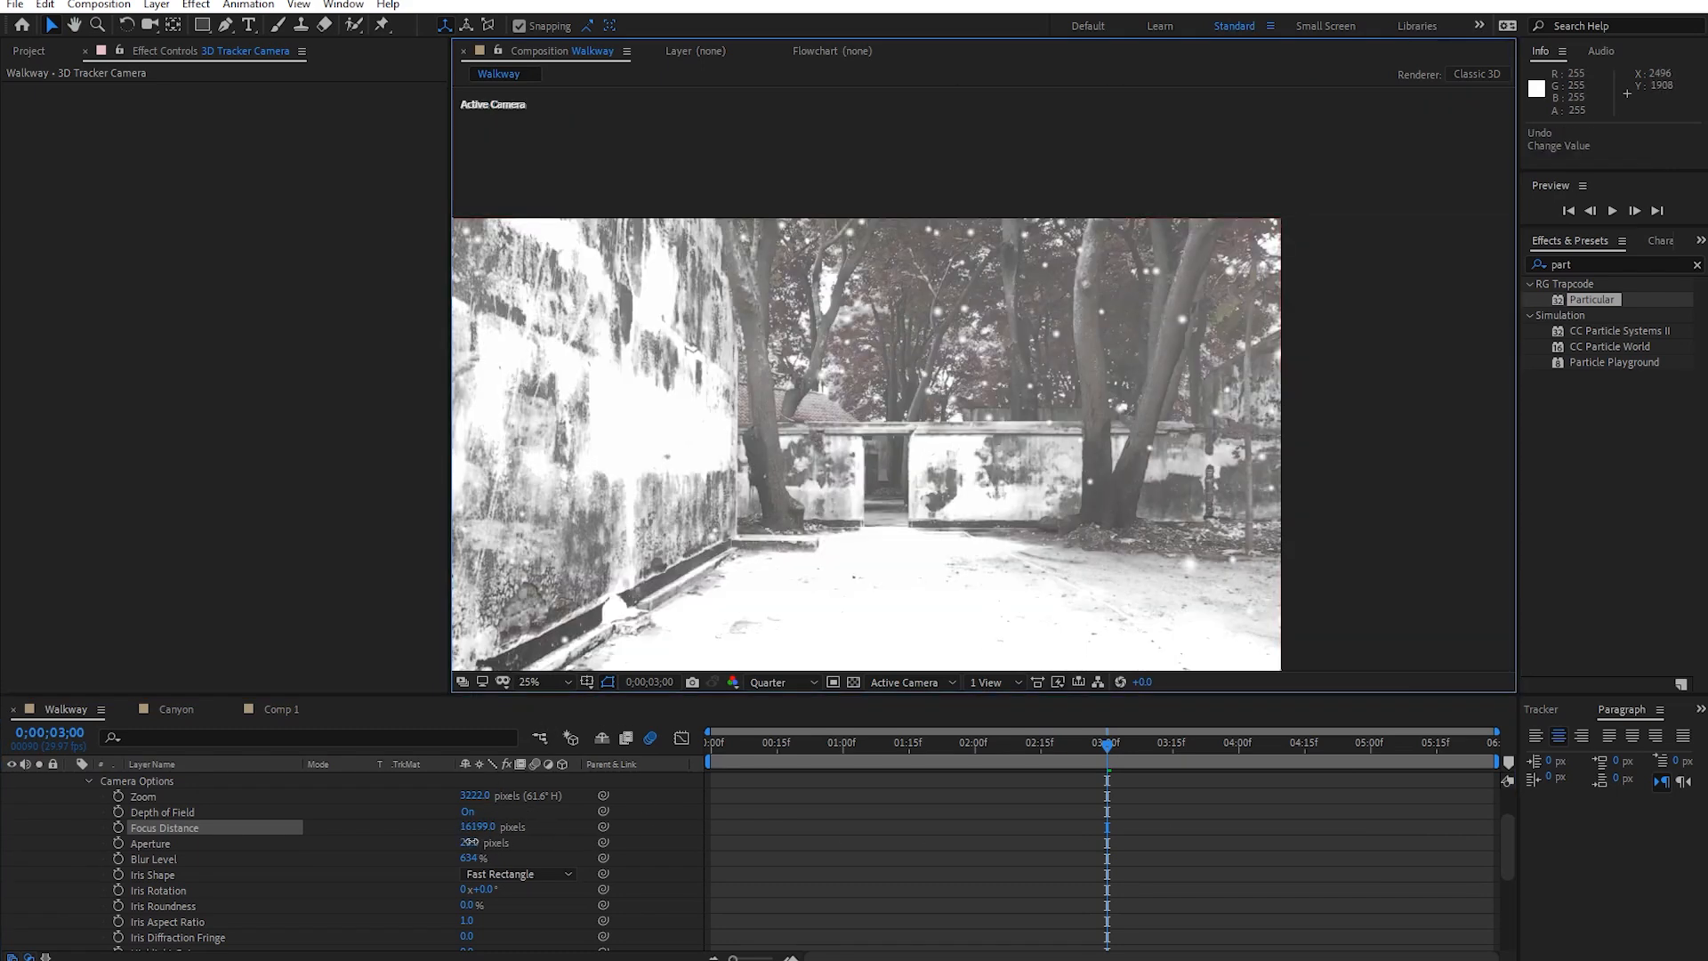
Increase the camera's Aperture to 156.3 pixels and preview the particle blur across the composition.
left_click_drag(468, 841, 602, 851)
left_click_drag(1071, 751, 772, 771)
key("space")
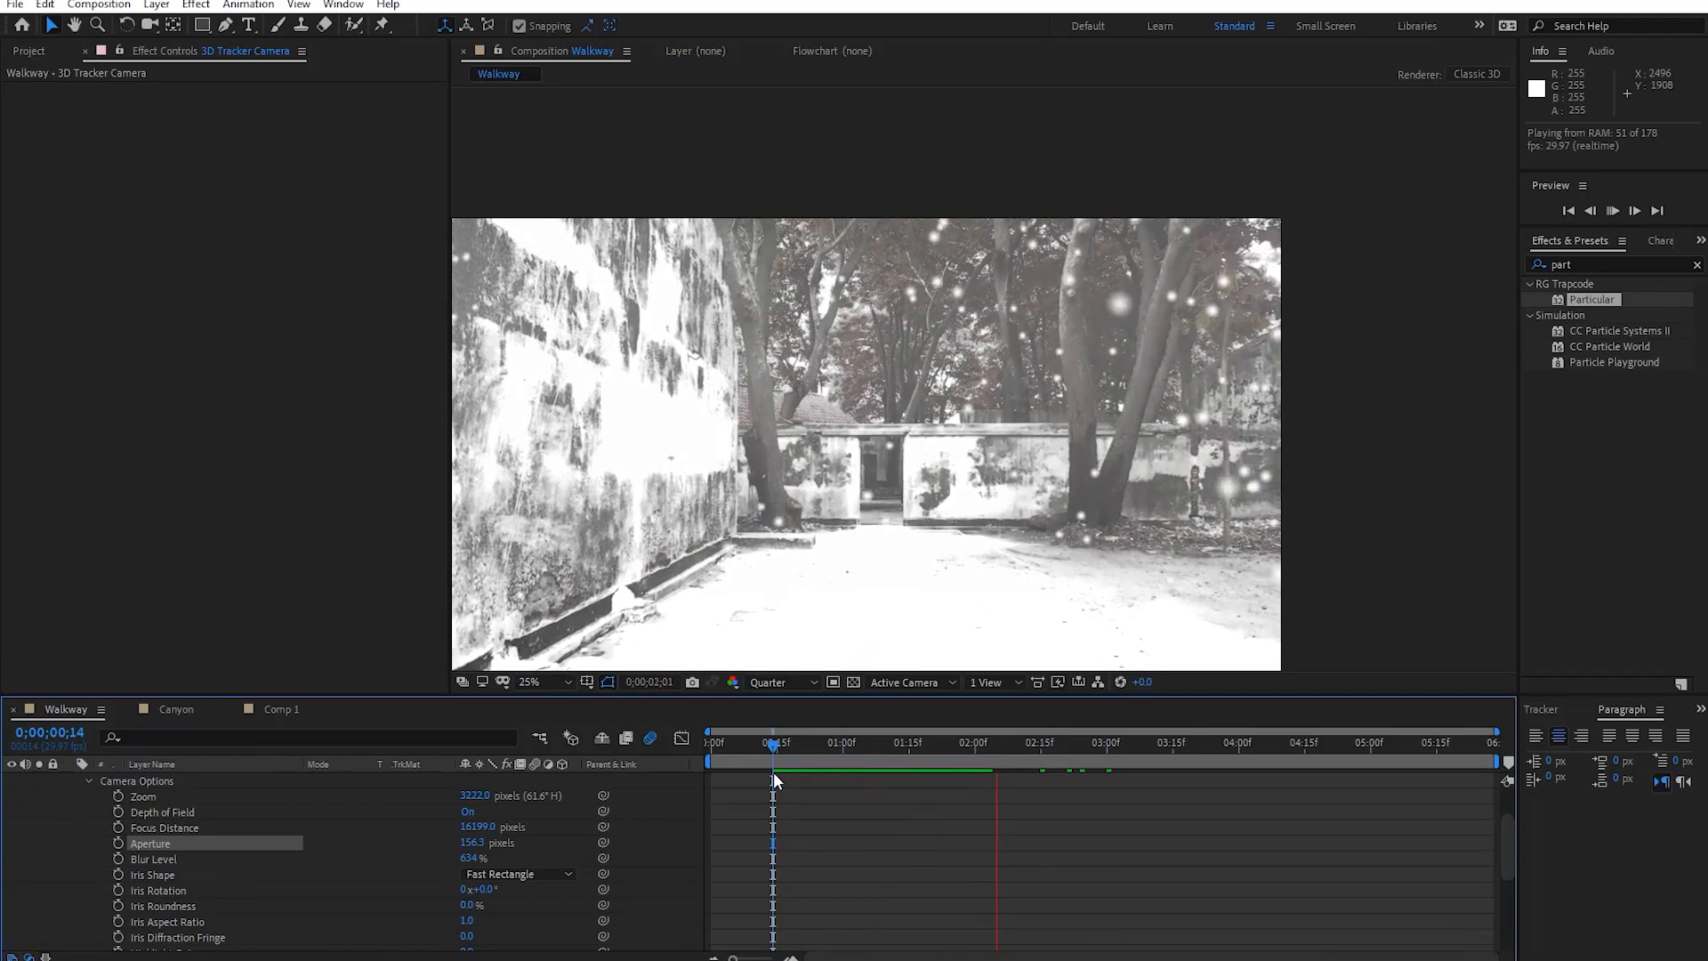
key("space")
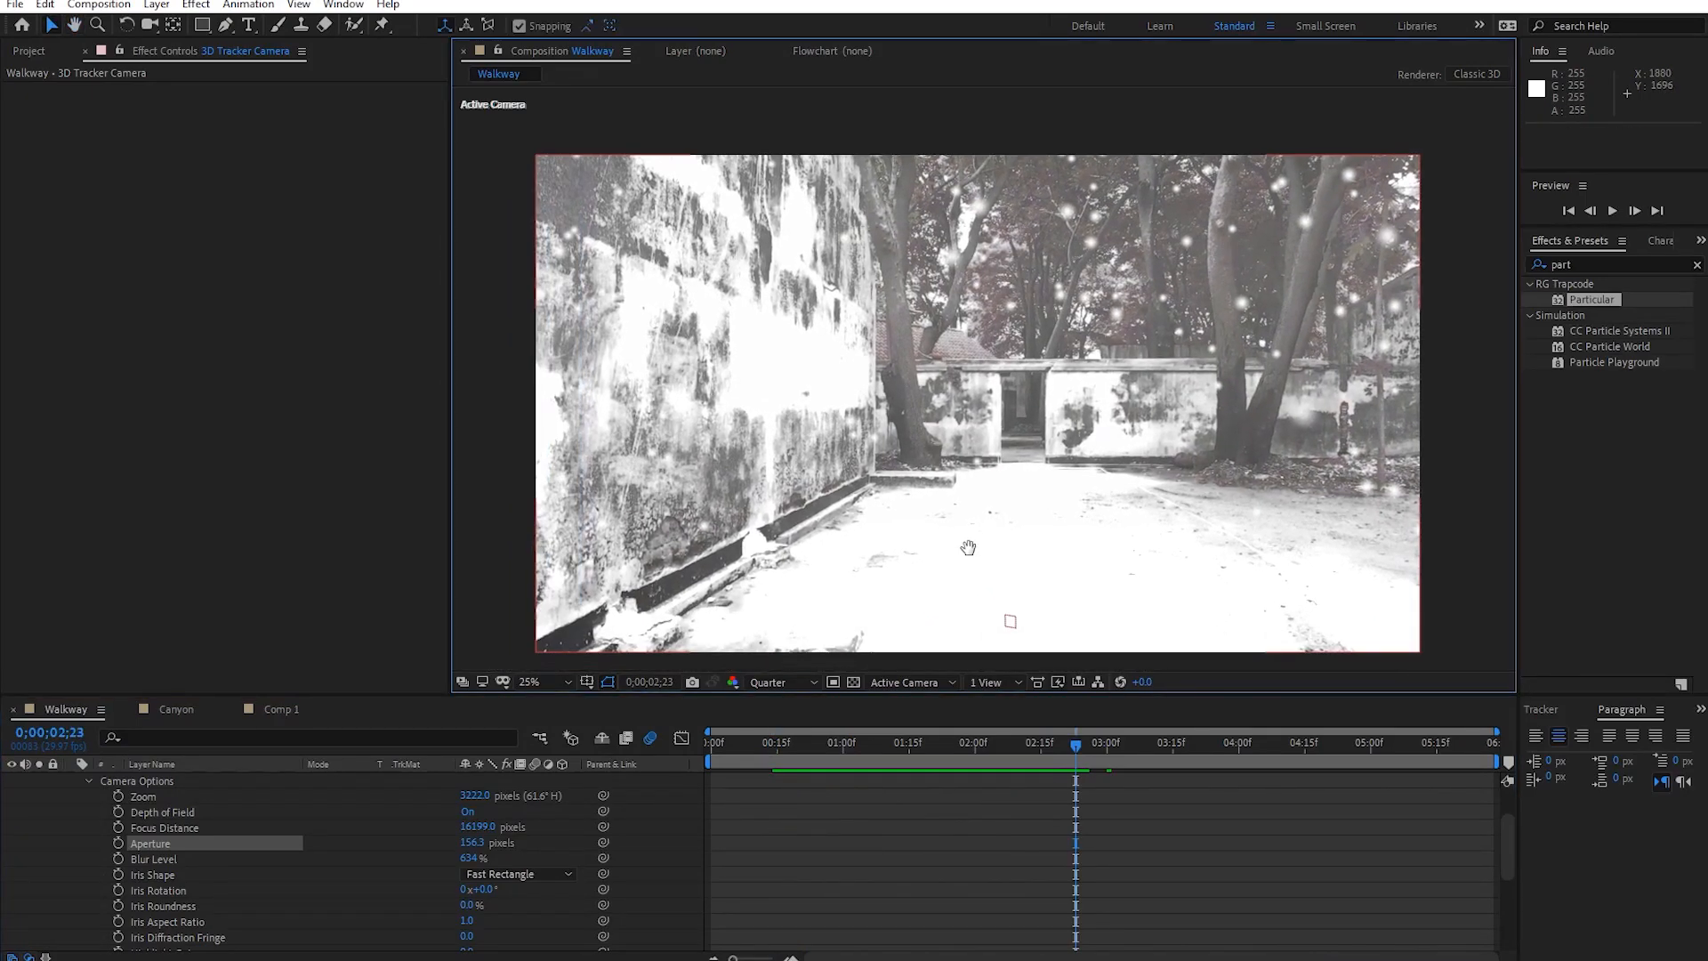
key("space")
key("space")
scroll(968, 570, "down", 1)
scroll(446, 899, "up", 2)
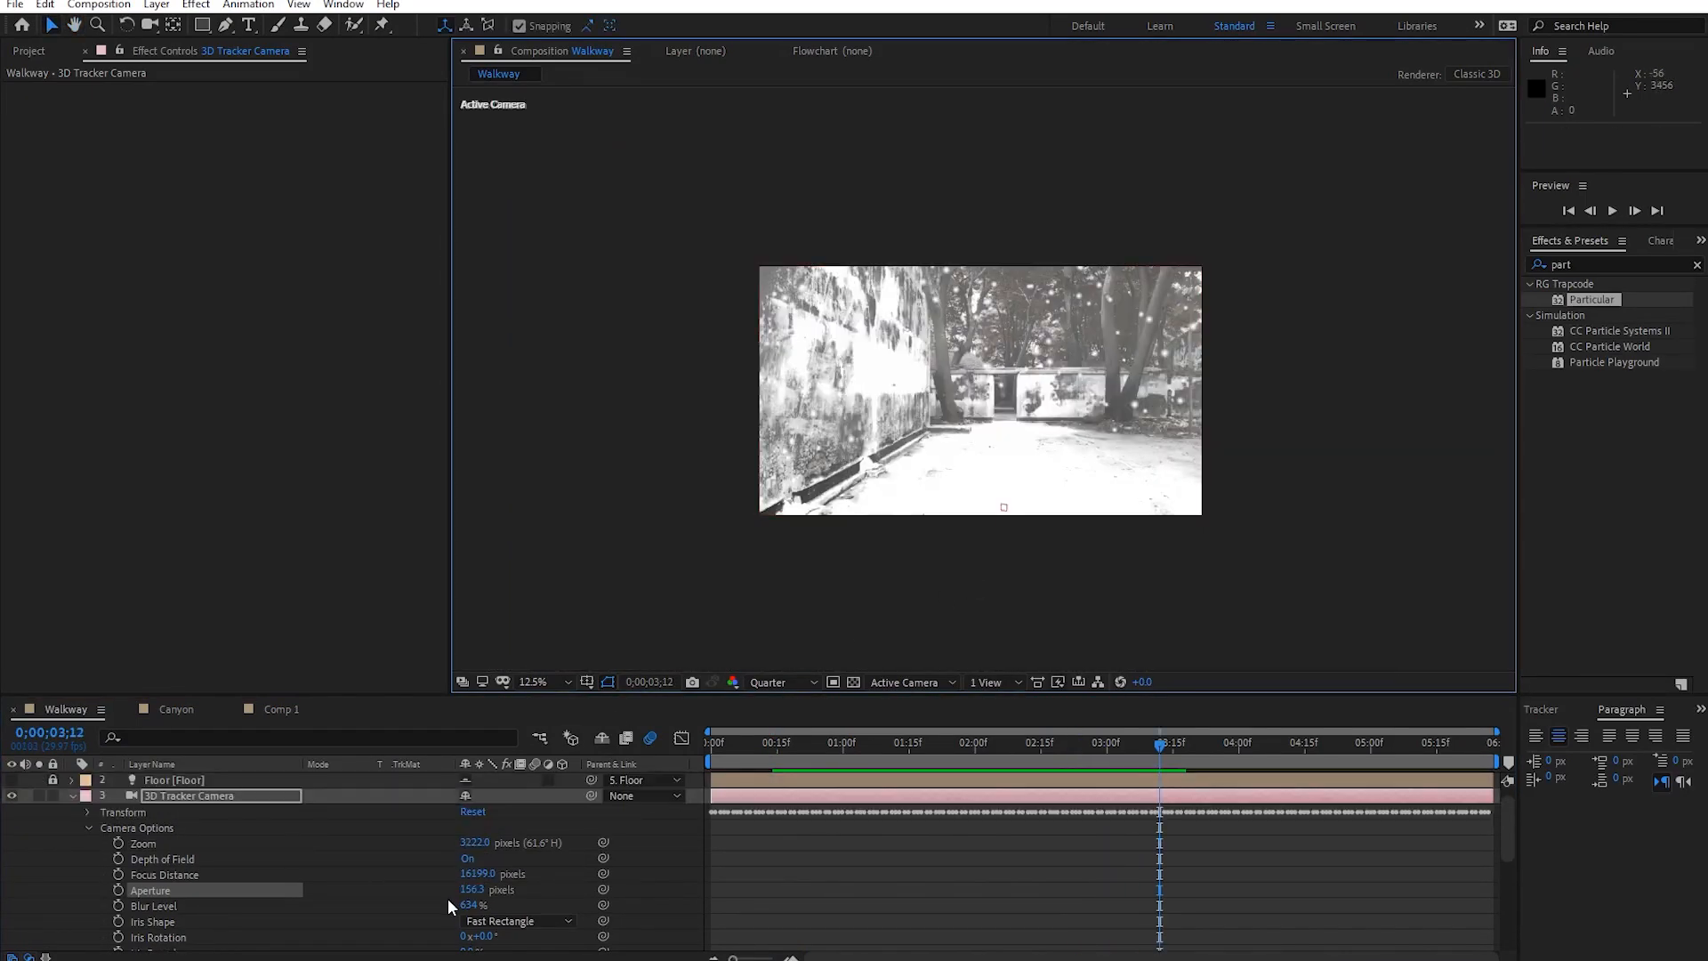
Turn off the camera's Depth of Field and play back different parts of the composition to check the particles.
left_click(468, 874)
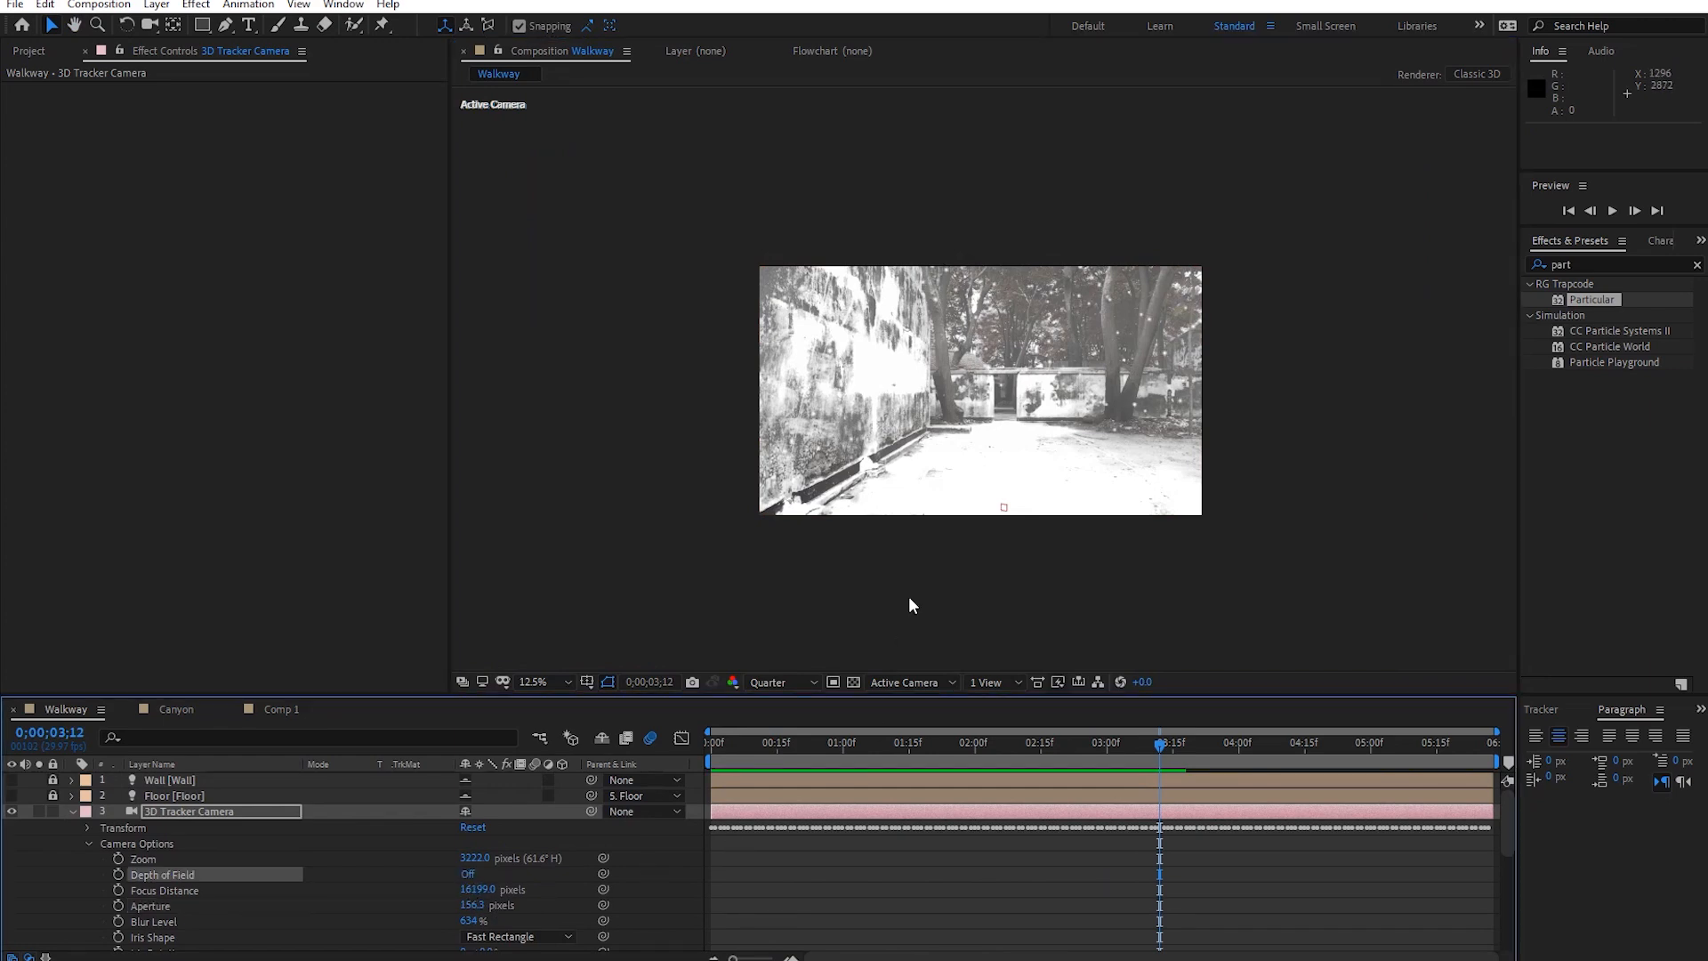
scroll(909, 595, "up", 1)
key("space")
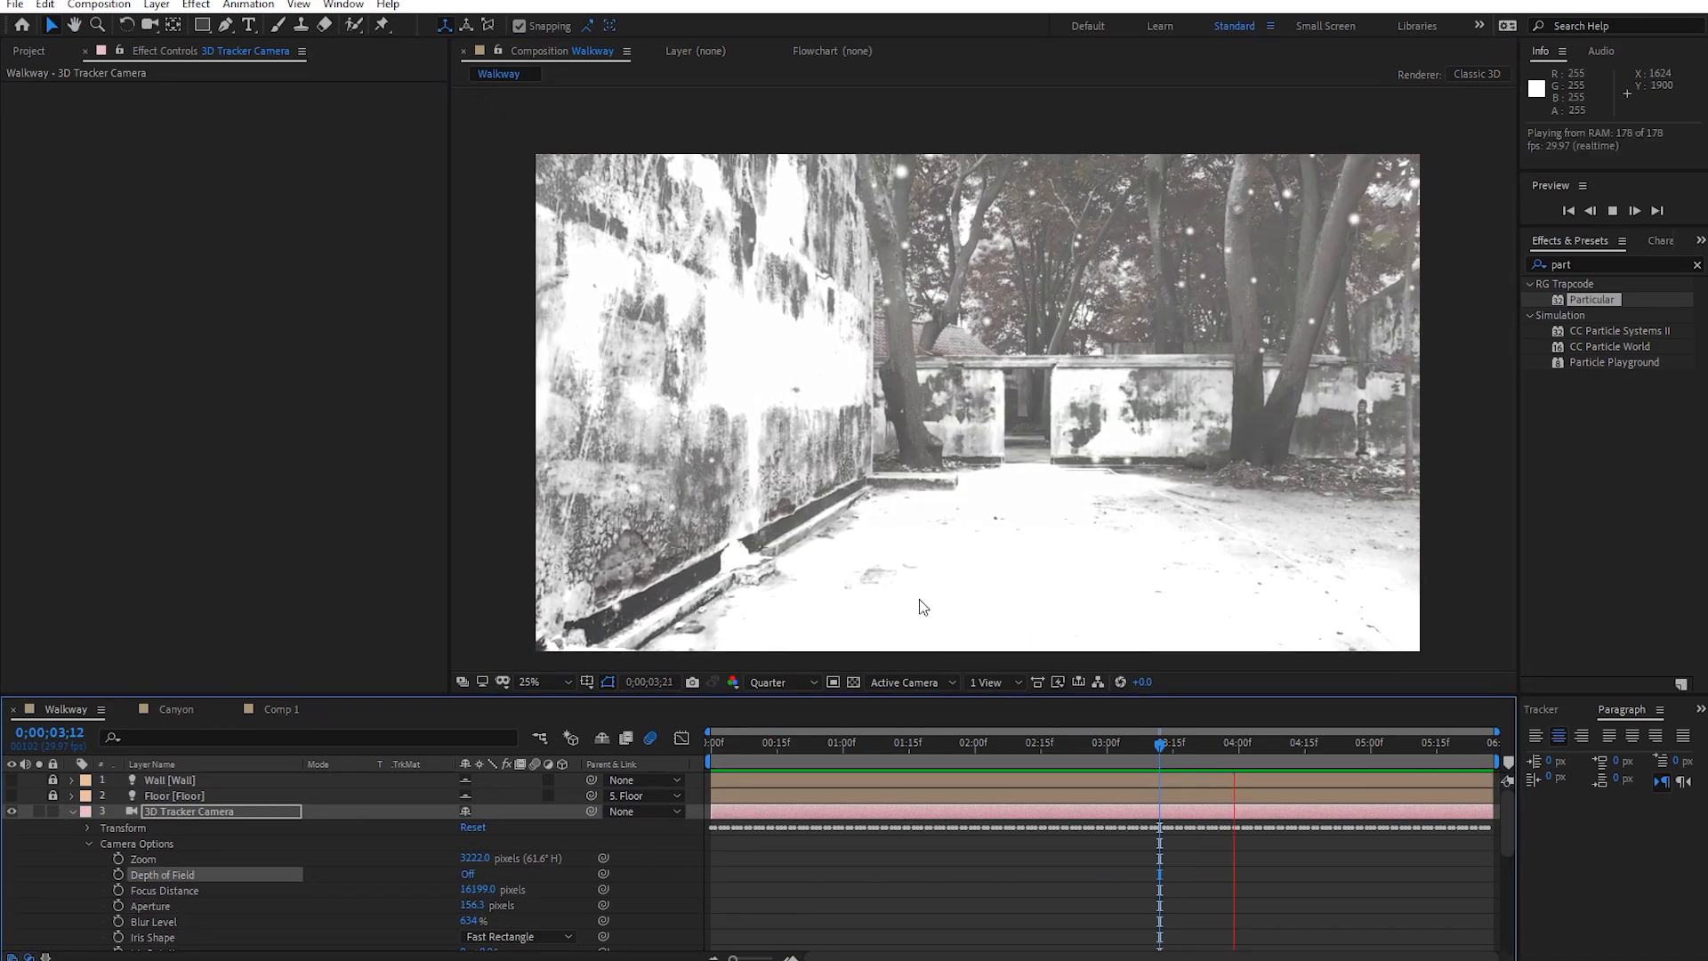
key("space")
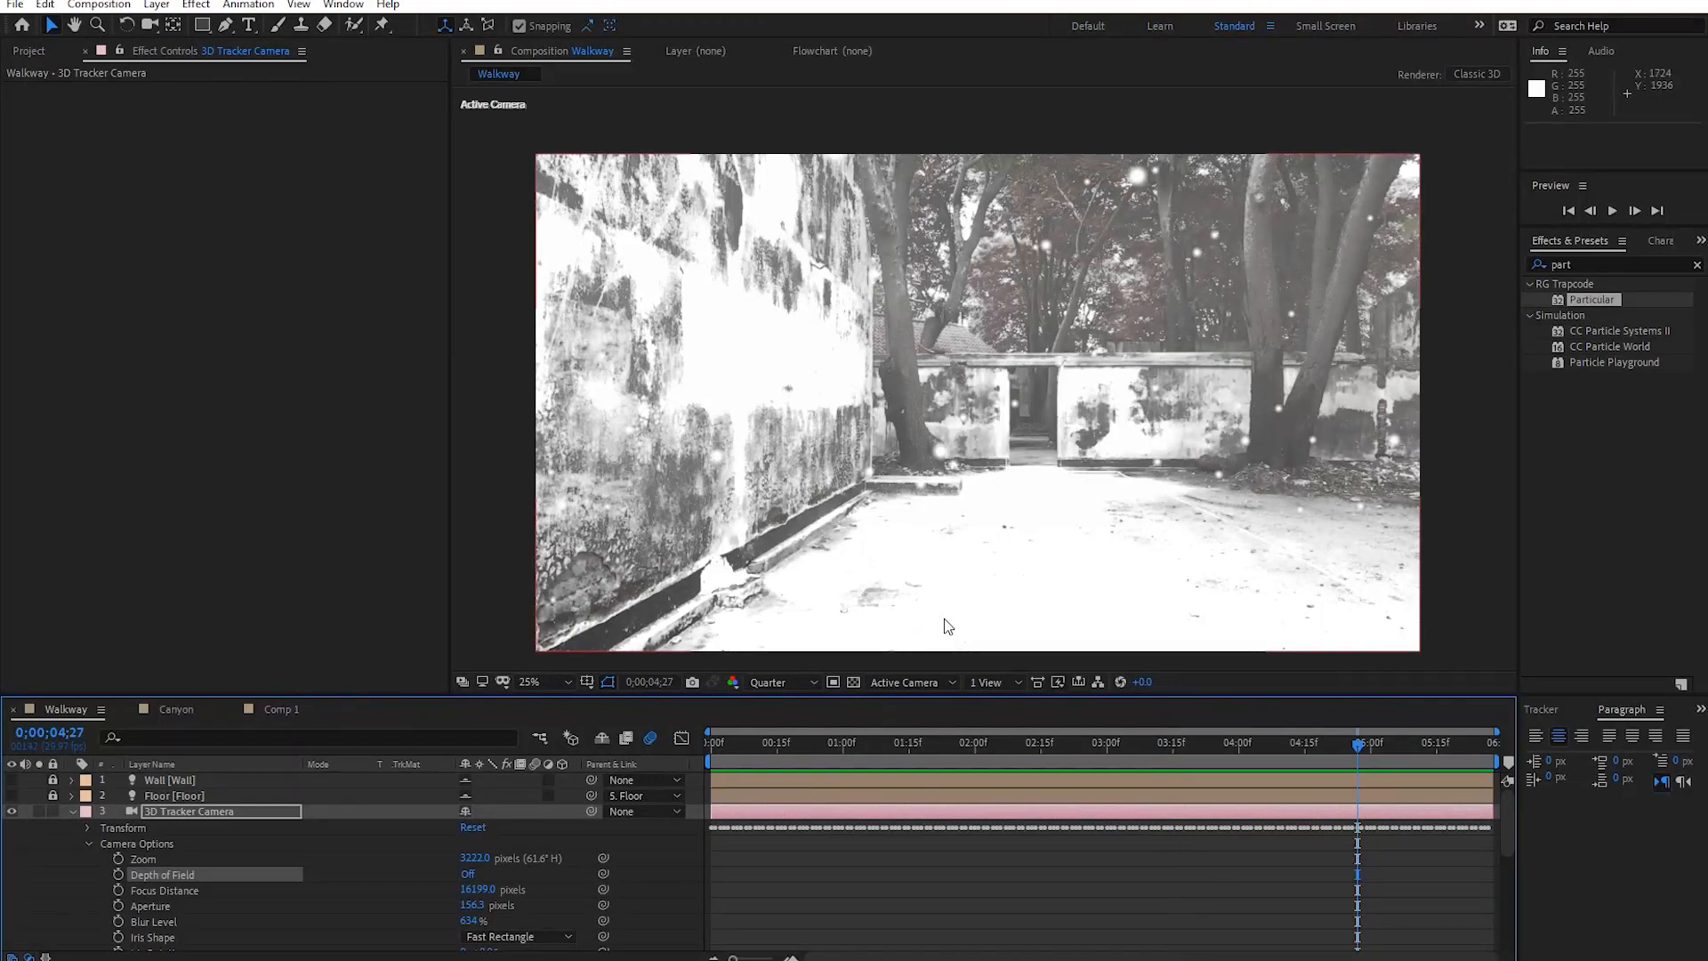
left_click(852, 744)
key("space")
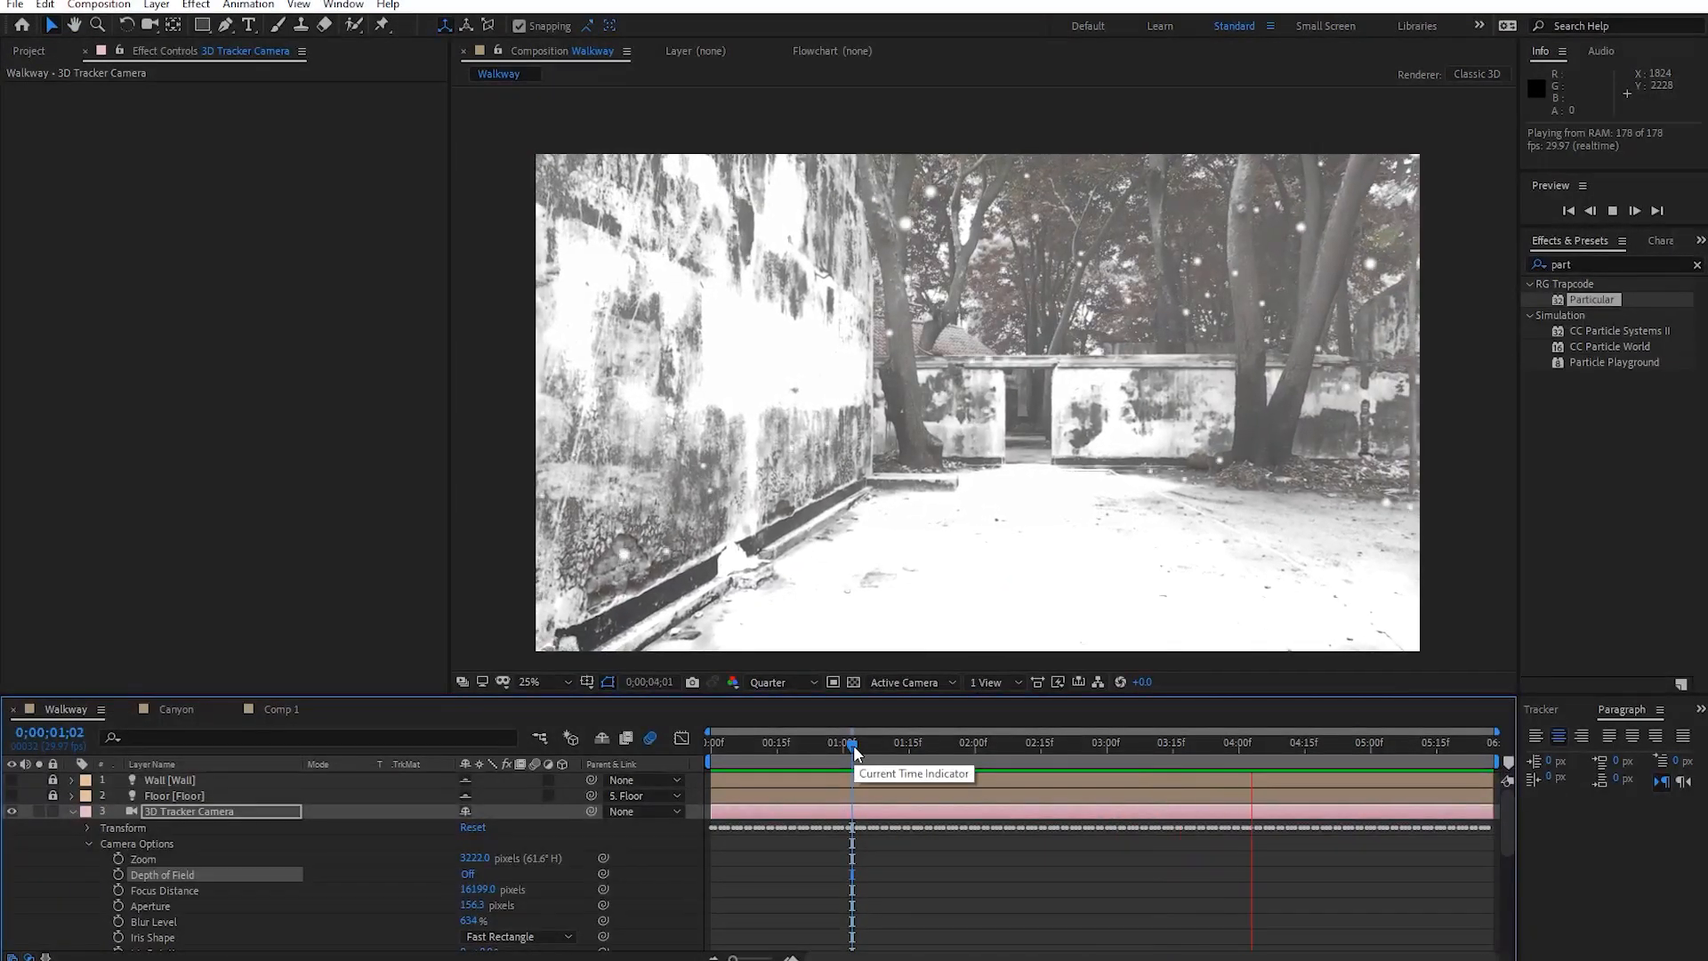
key("space")
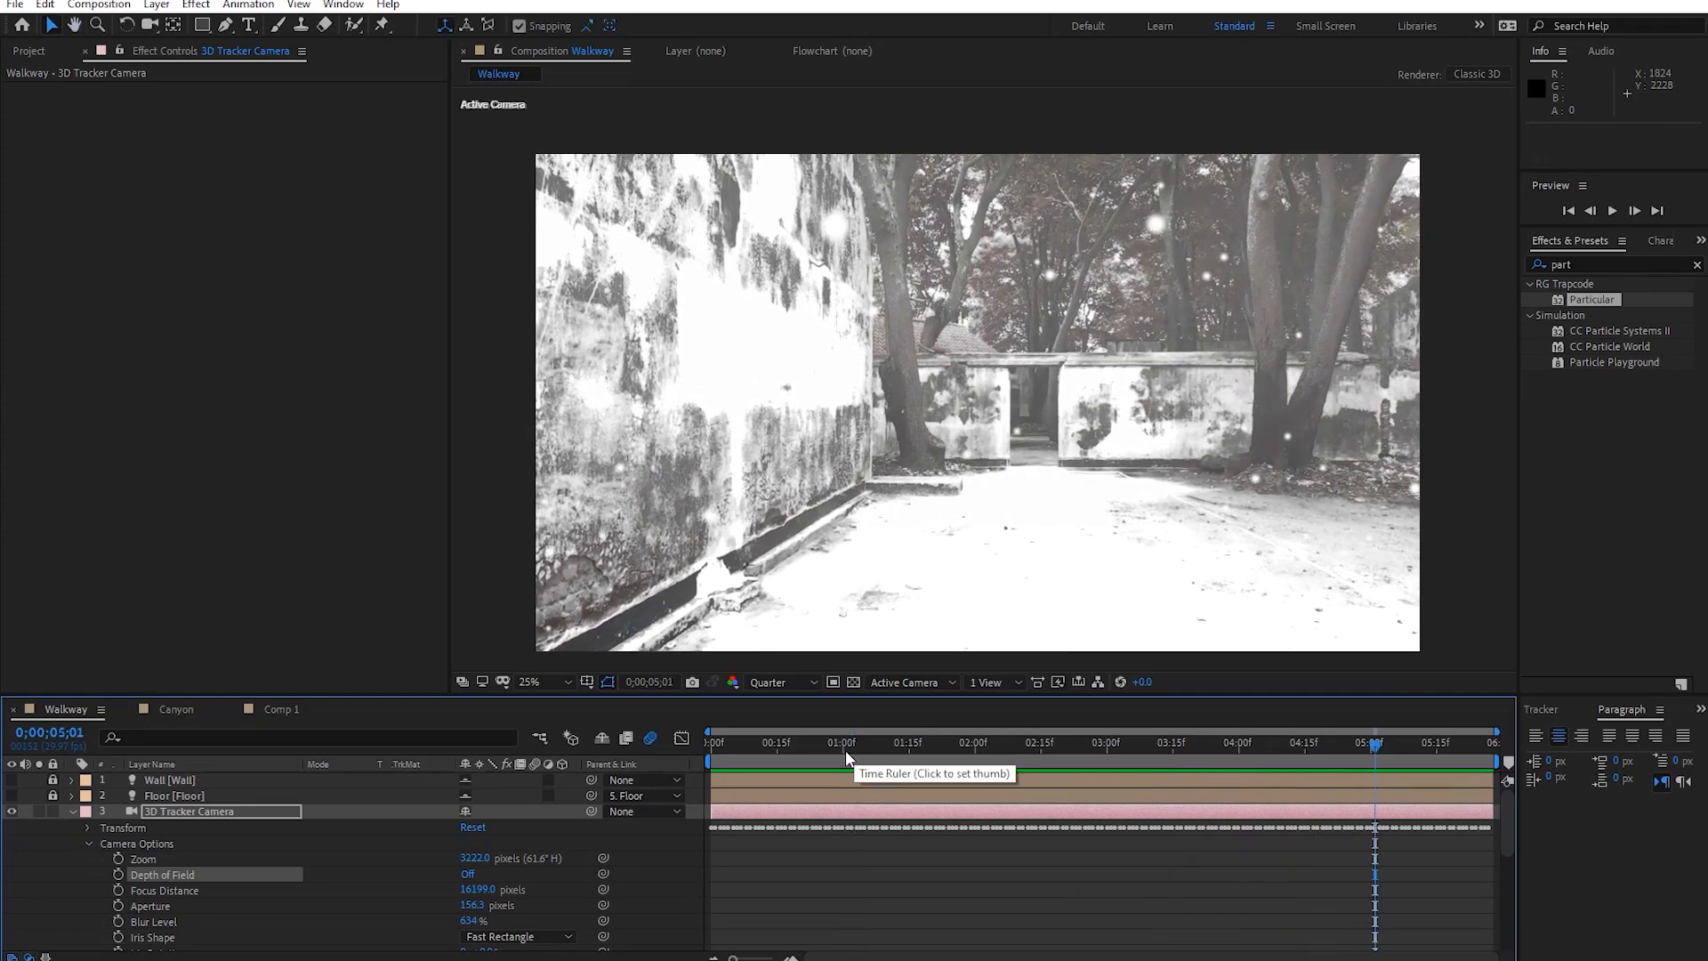
left_click(1092, 749)
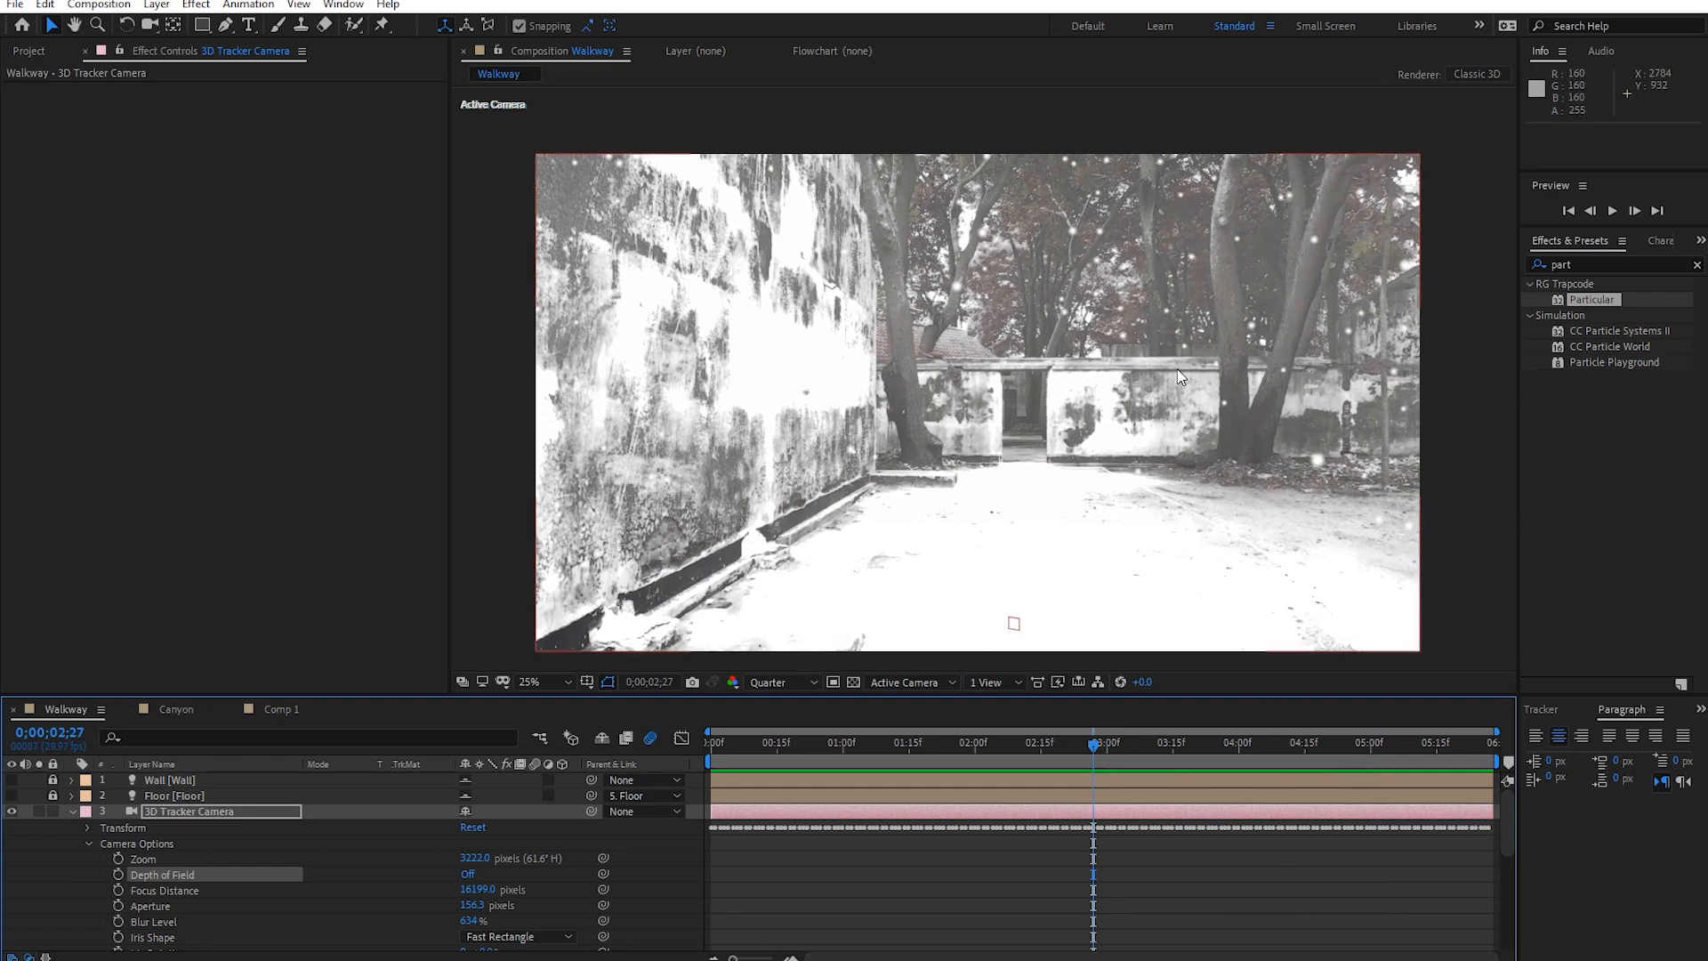
left_click_drag(1059, 749, 817, 810)
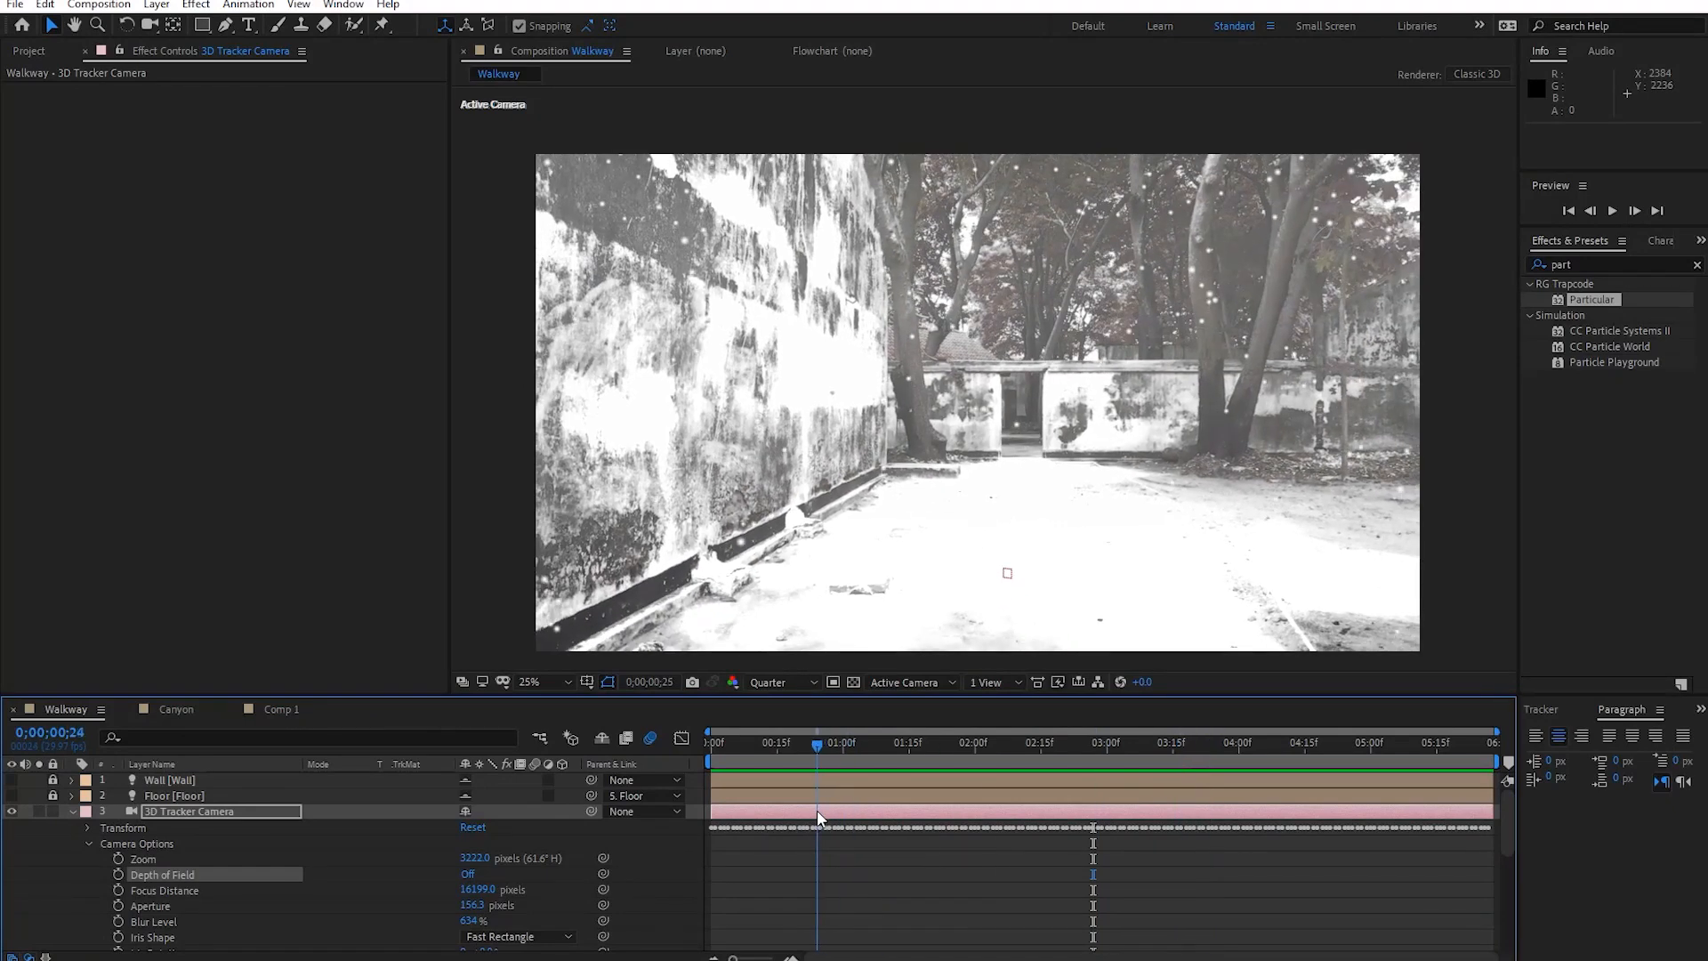
Solo the Particles layer and preview its particles alone from the first frame.
left_click(72, 812)
left_click(165, 827)
scroll(203, 610, "down", 12)
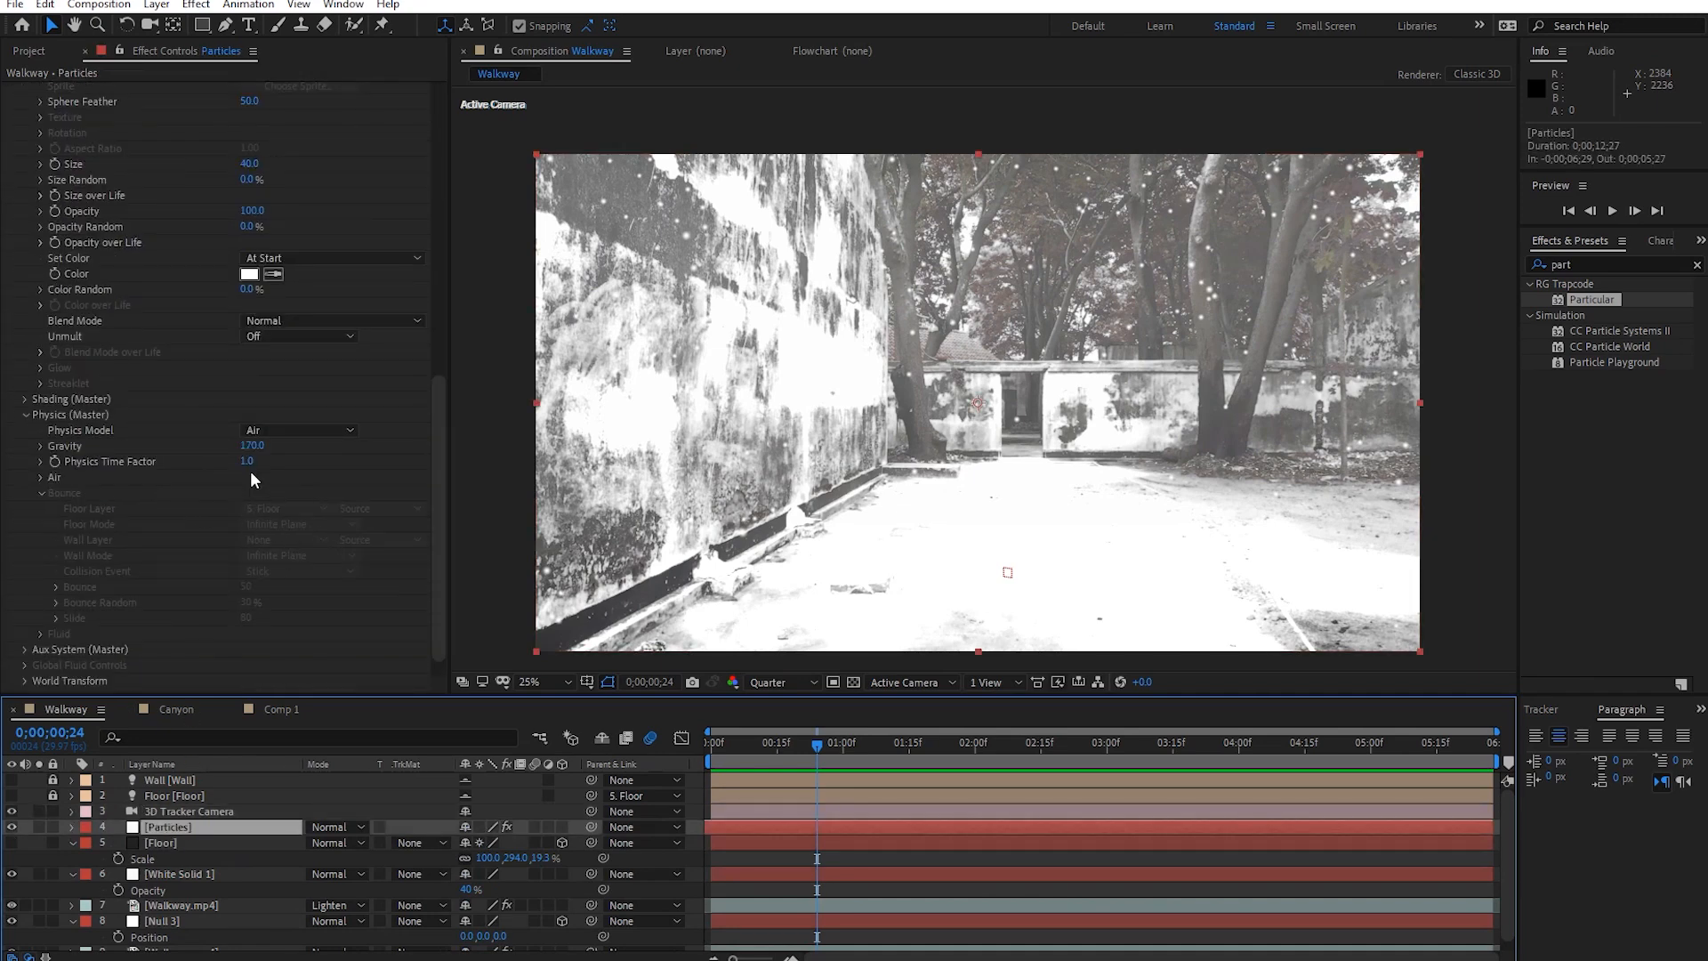
key("ctrl+z")
key("Home")
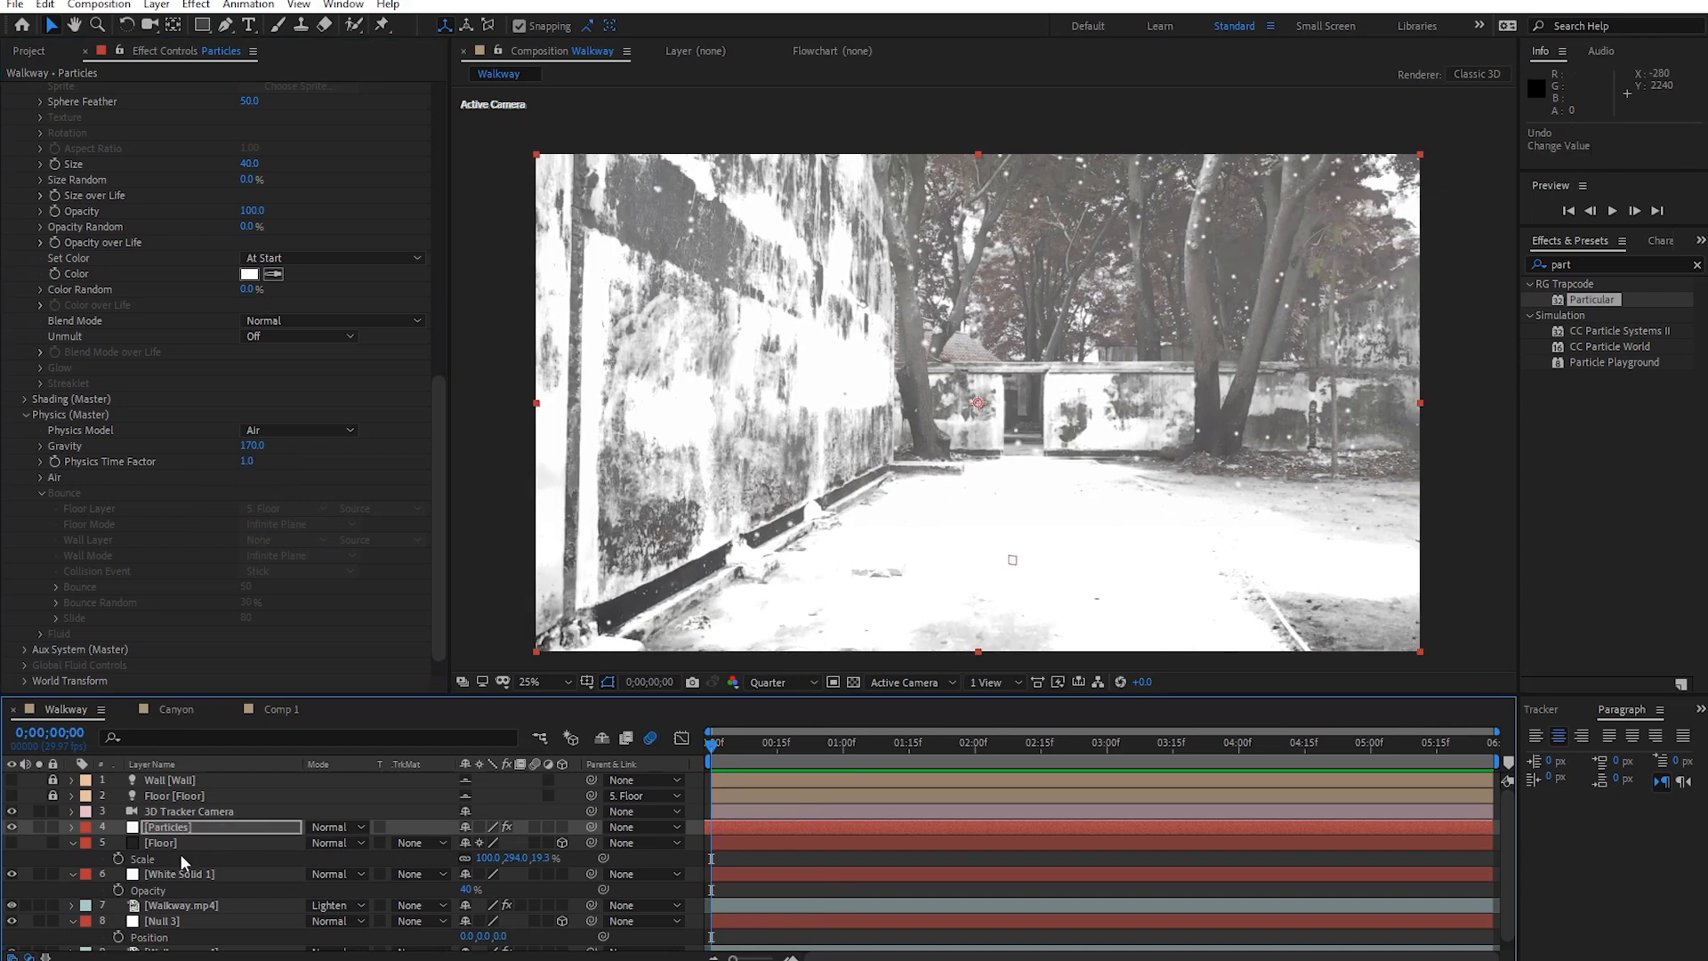
left_click(38, 826)
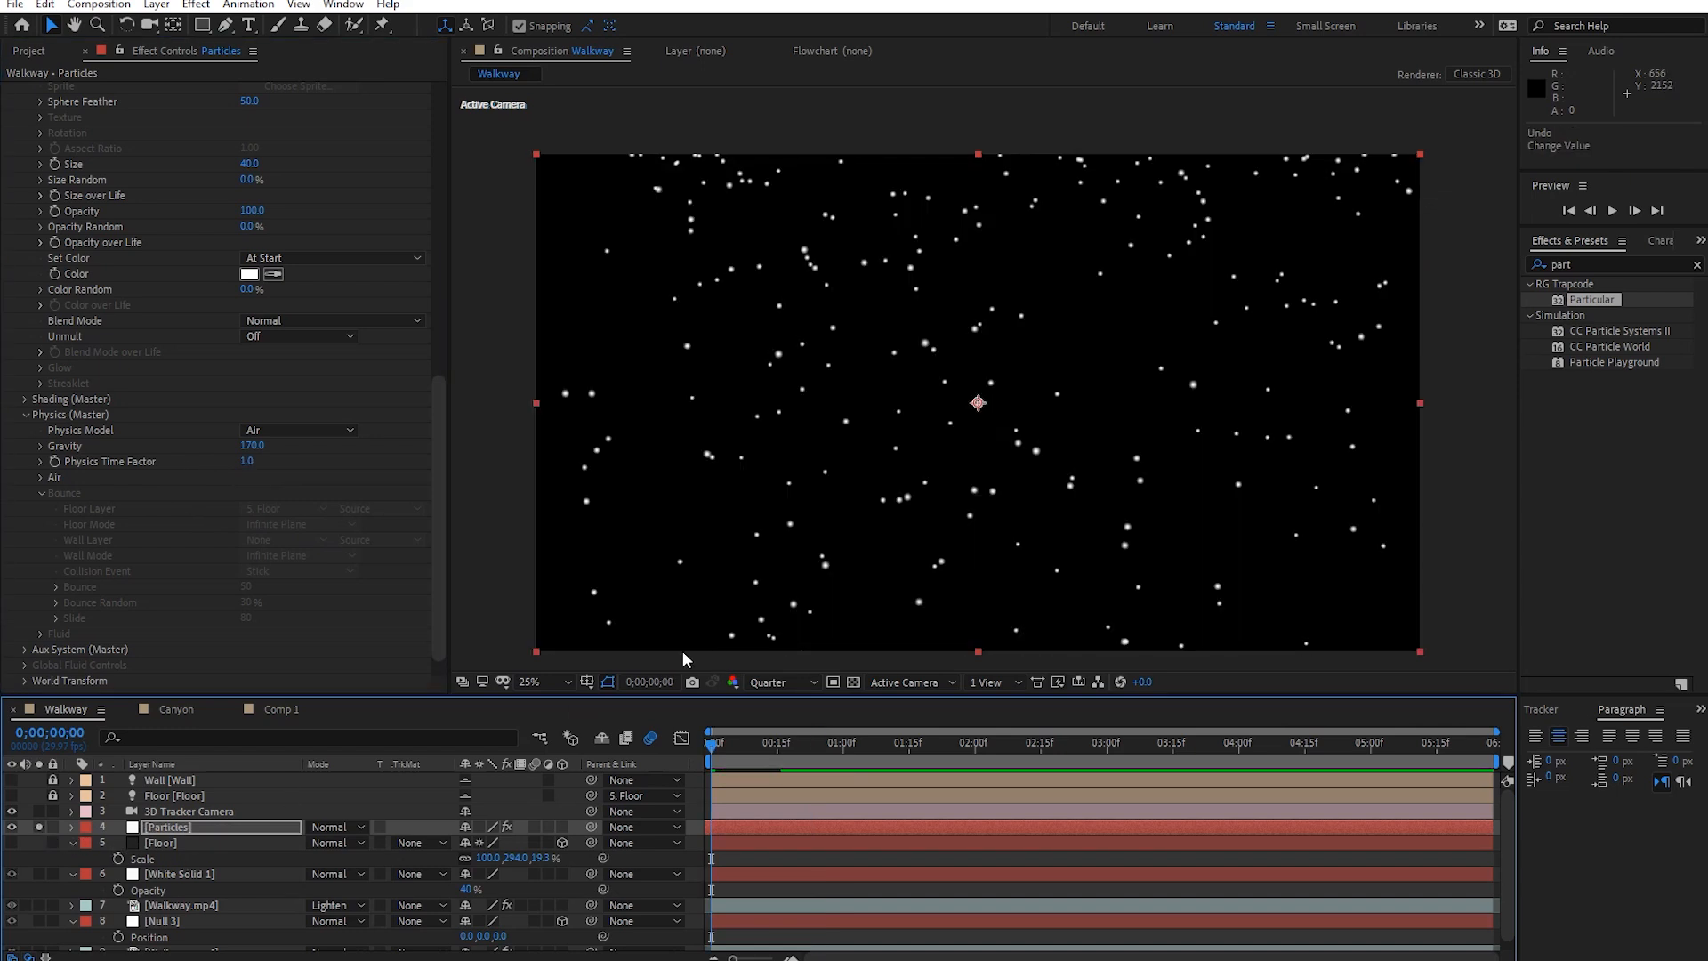
key("space")
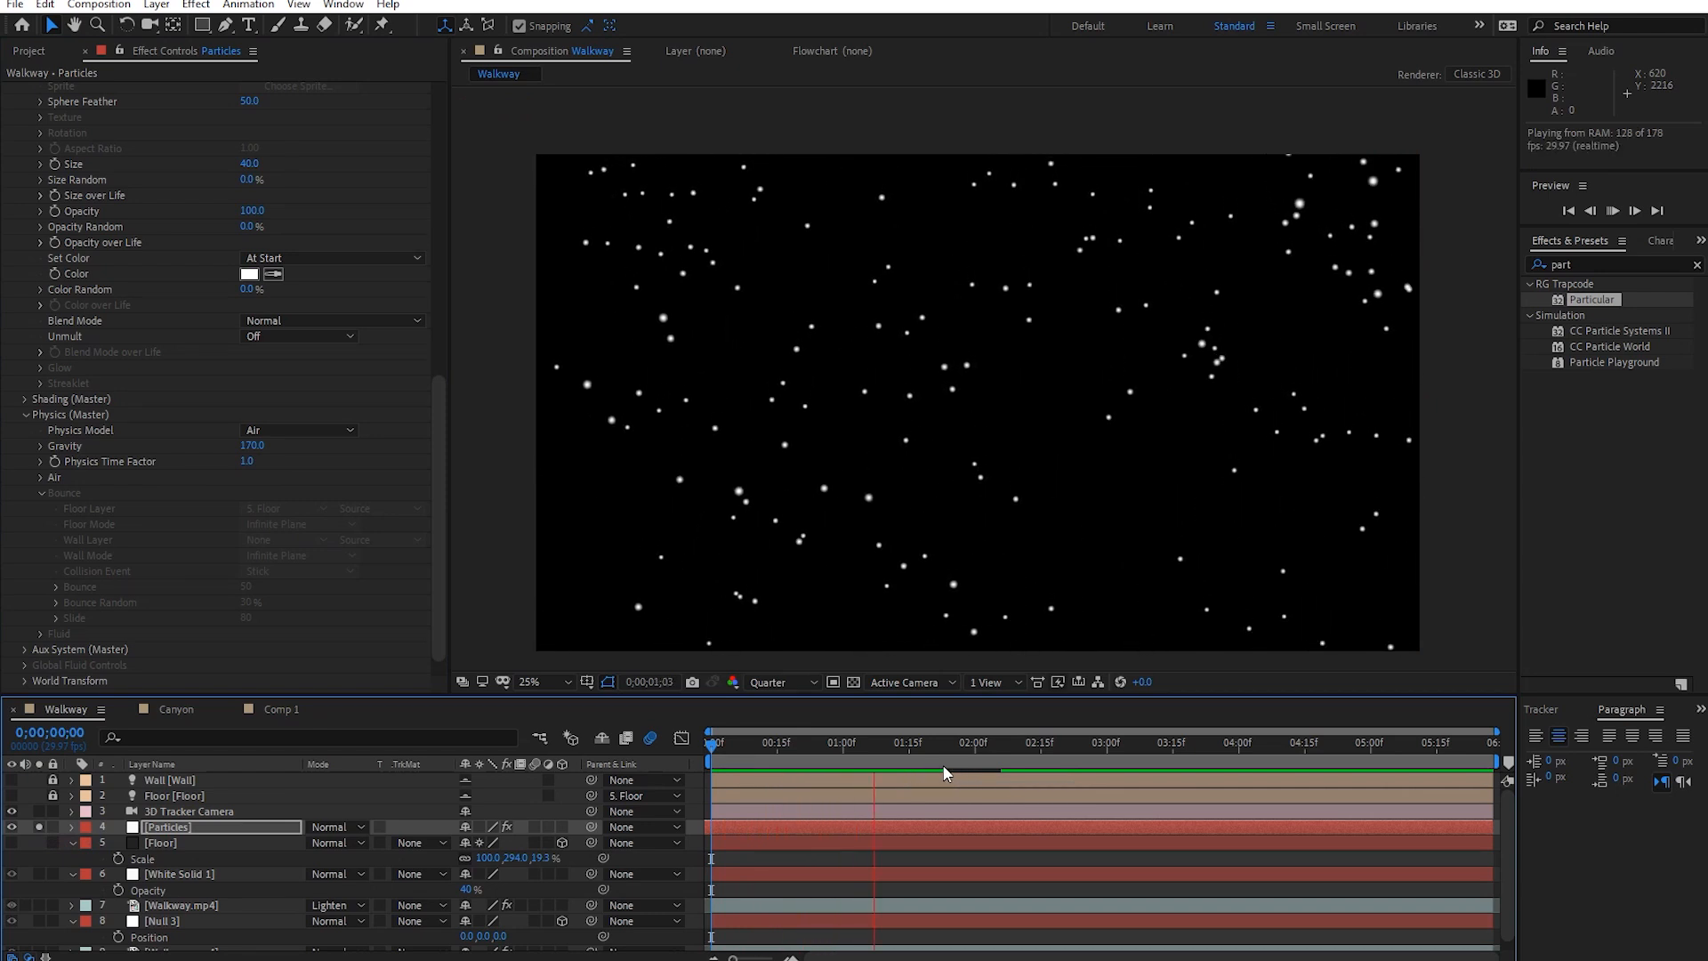
Lower the Physics Time Factor in stages through 0.5 to 0.1, previewing the particle motion after each change.
left_click(250, 461)
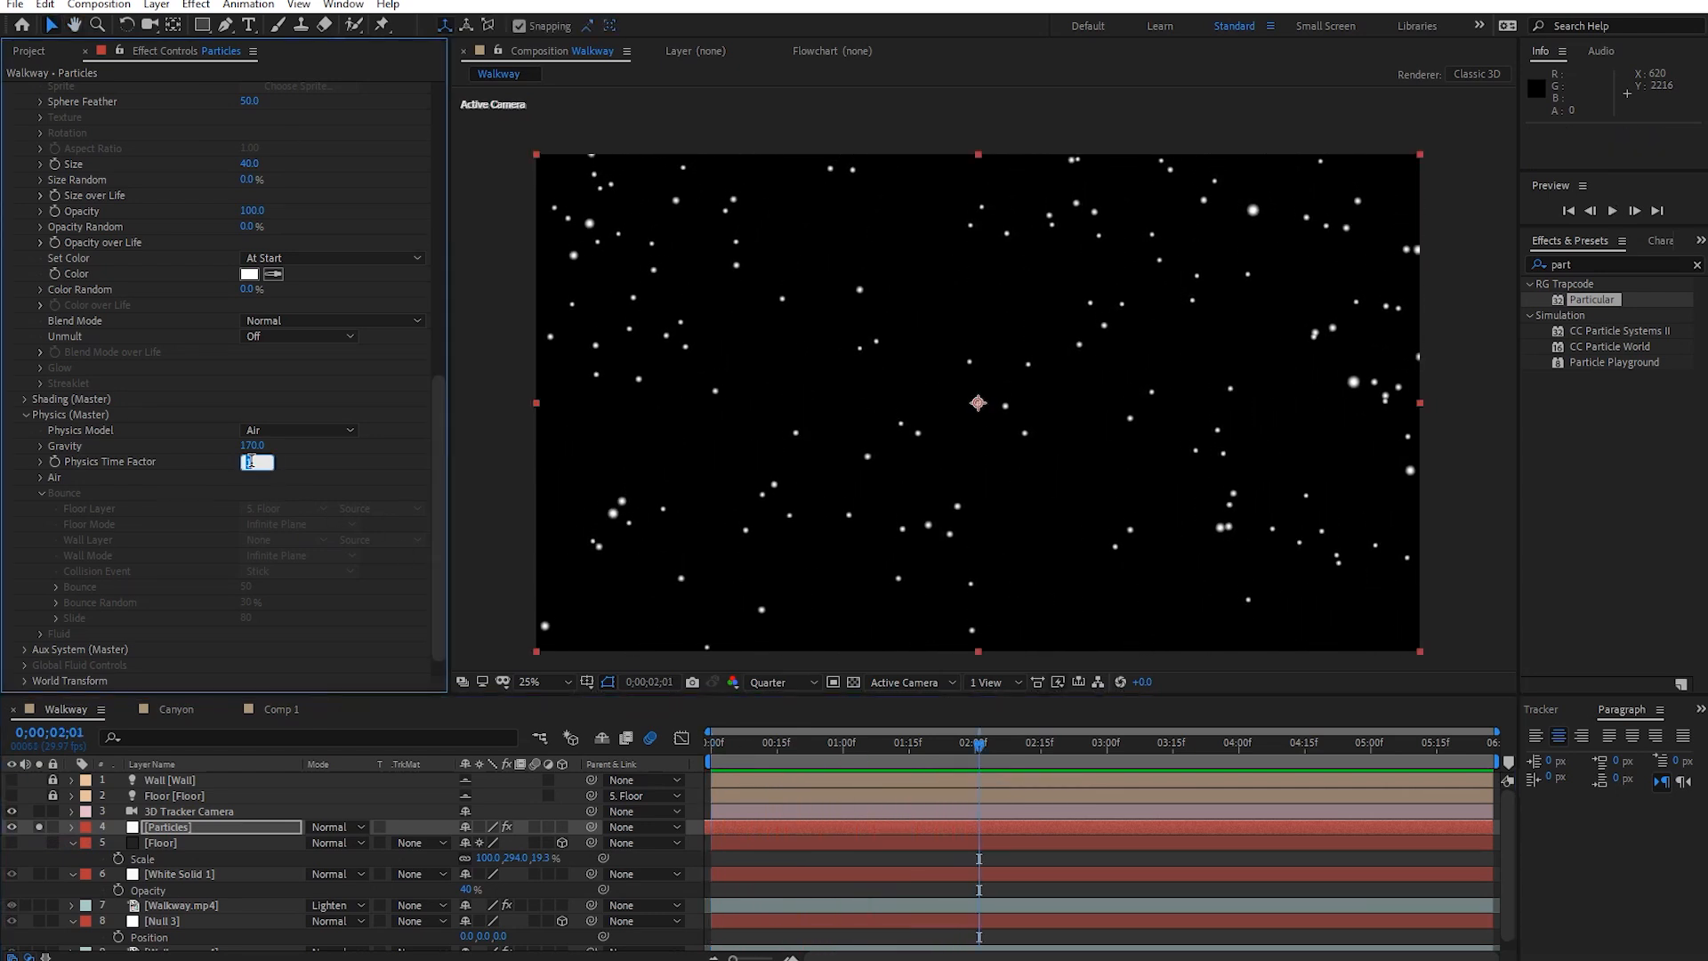
key("Return")
key("space")
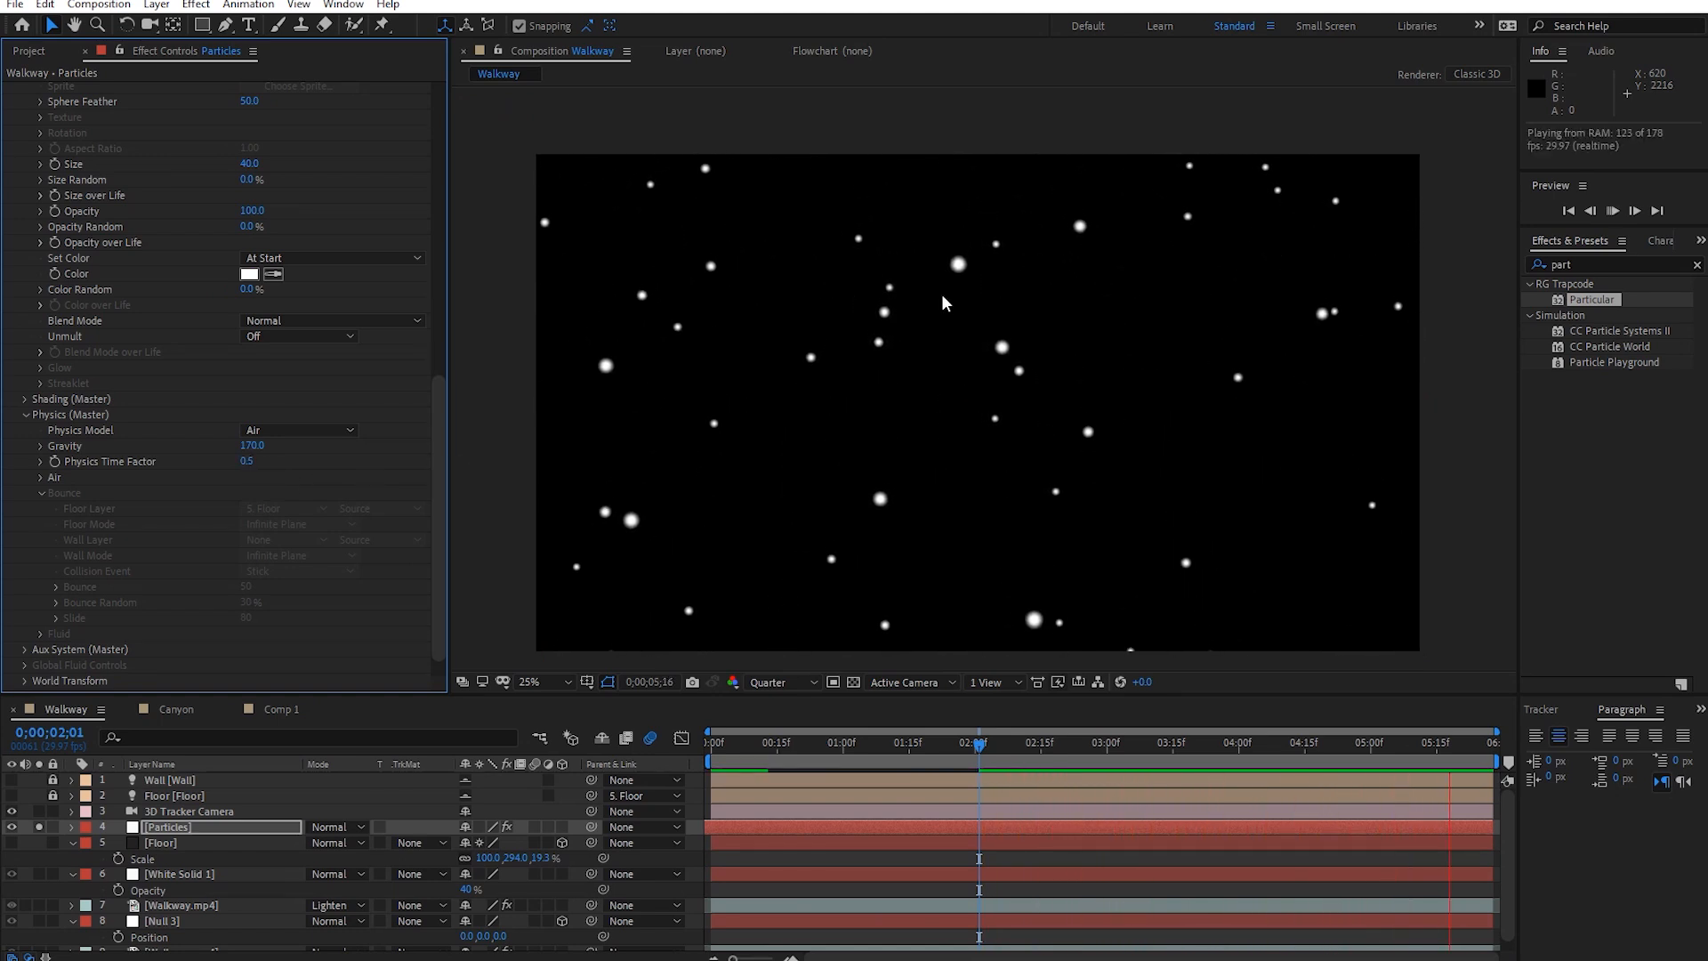
left_click(247, 462)
type(".1")
key("Return")
key("space")
left_click_drag(1059, 754, 930, 765)
Increase the emitter's Size Y to 16840 and preview the particle spread from the first frame.
scroll(278, 308, "up", 15)
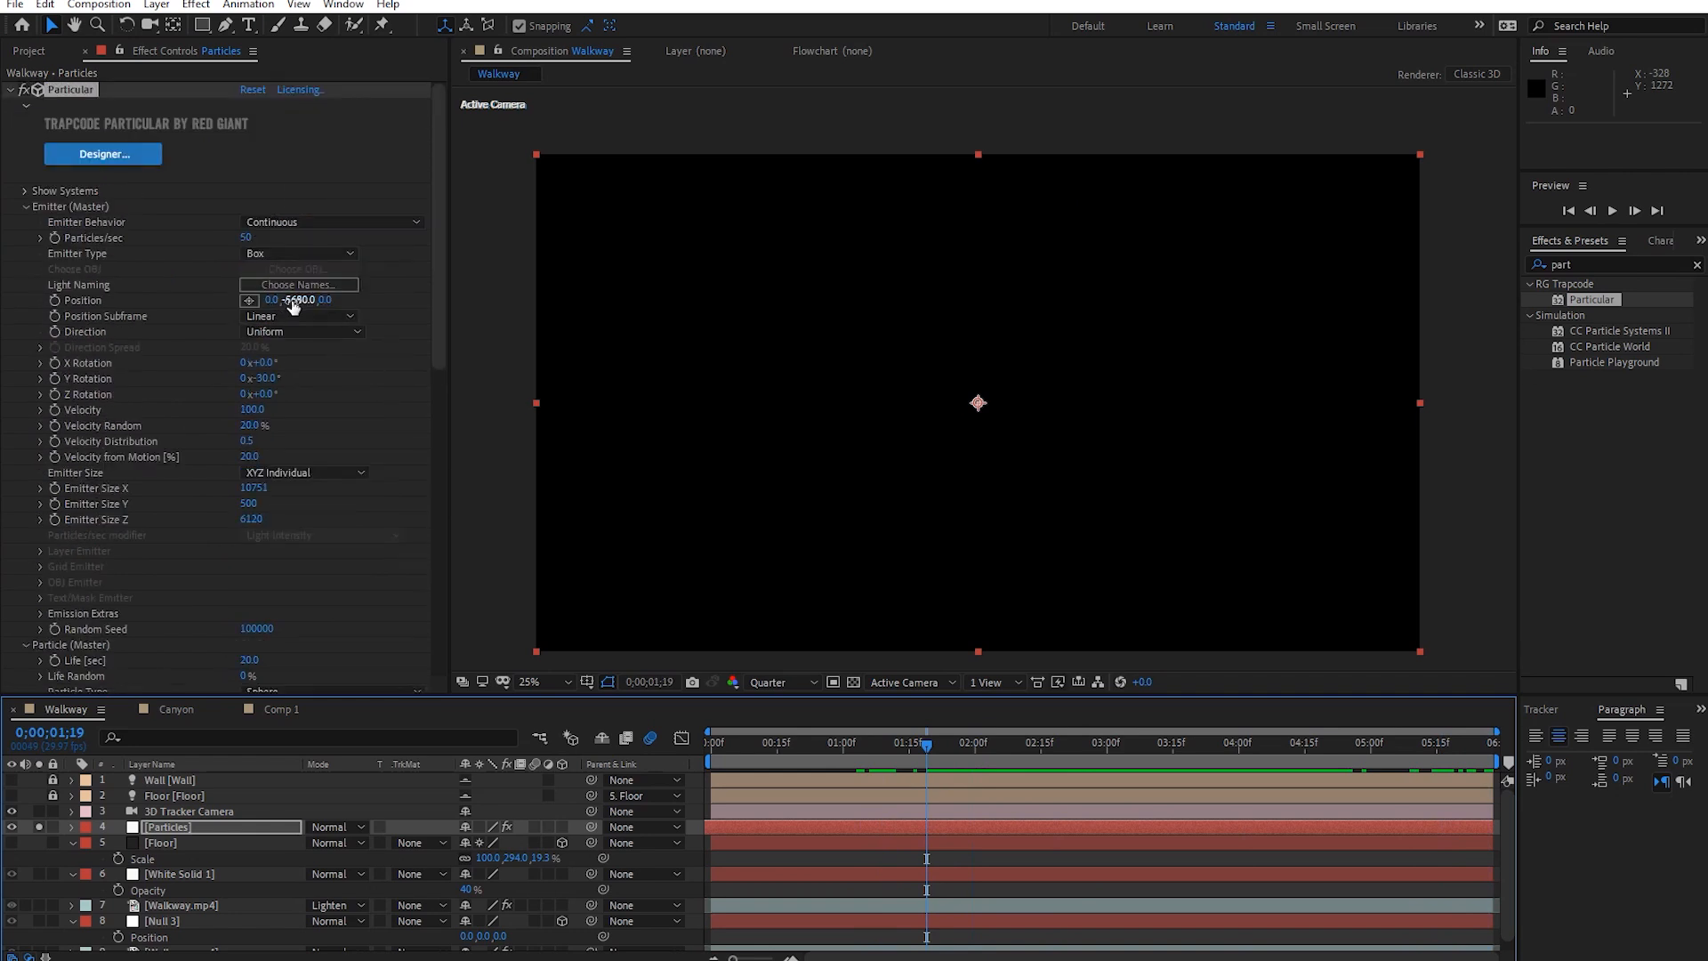
scroll(271, 493, "down", 1)
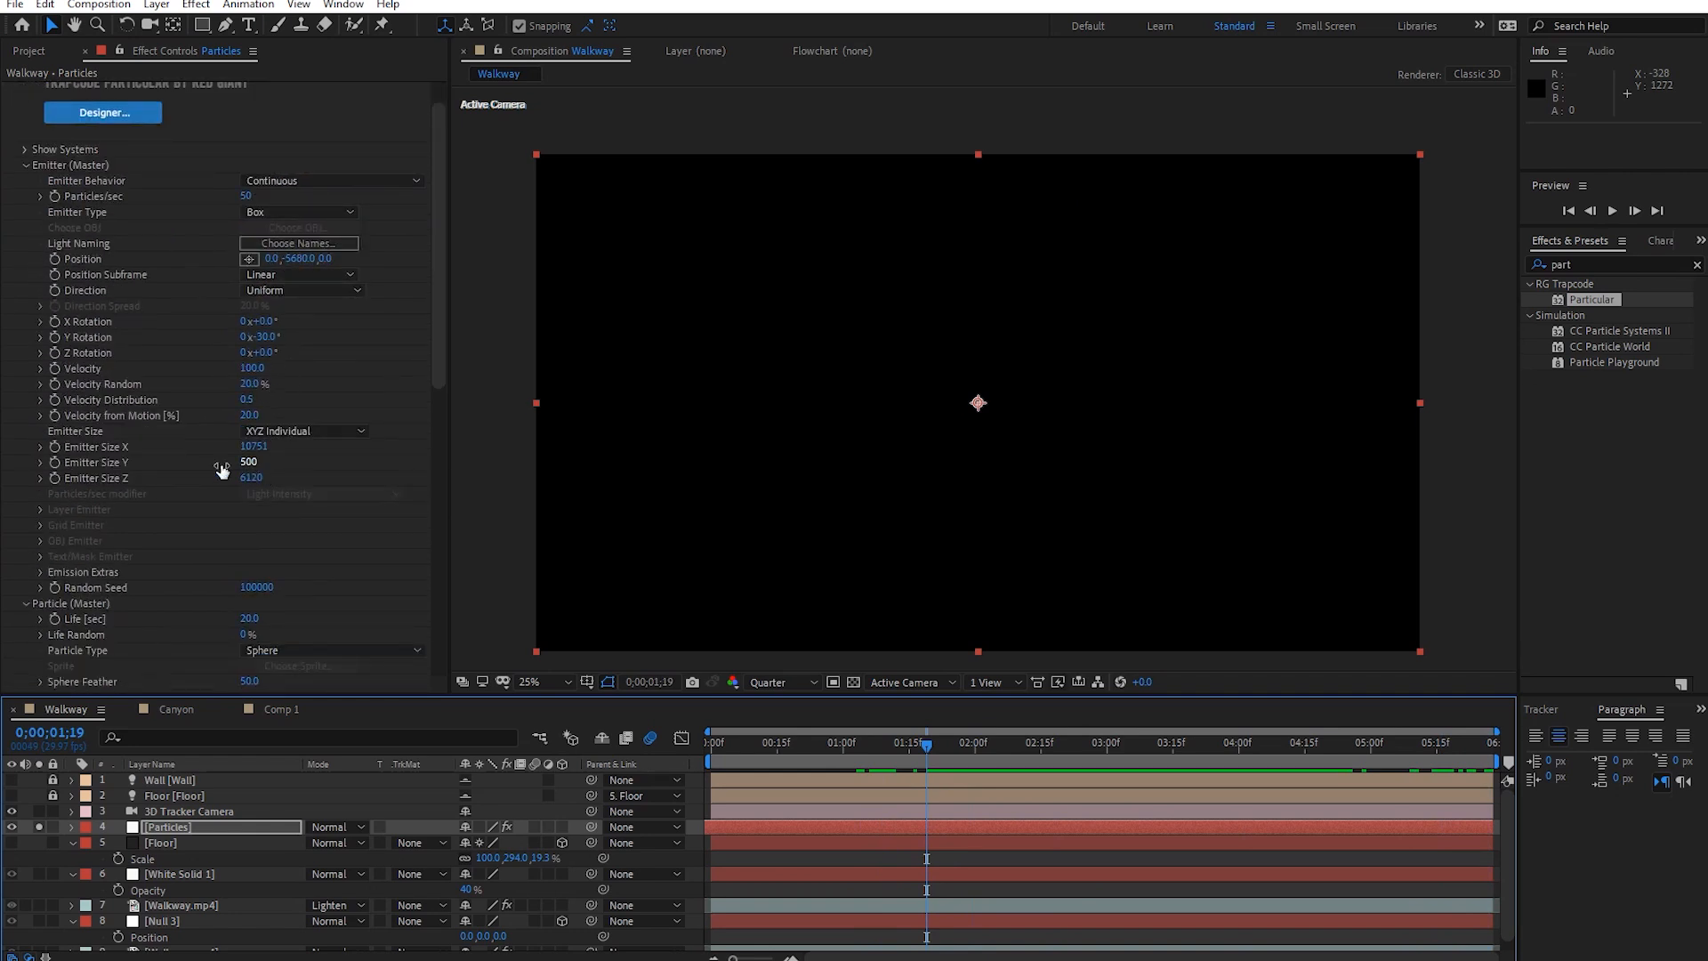
left_click_drag(249, 463, 454, 465)
left_click_drag(686, 464, 1644, 356)
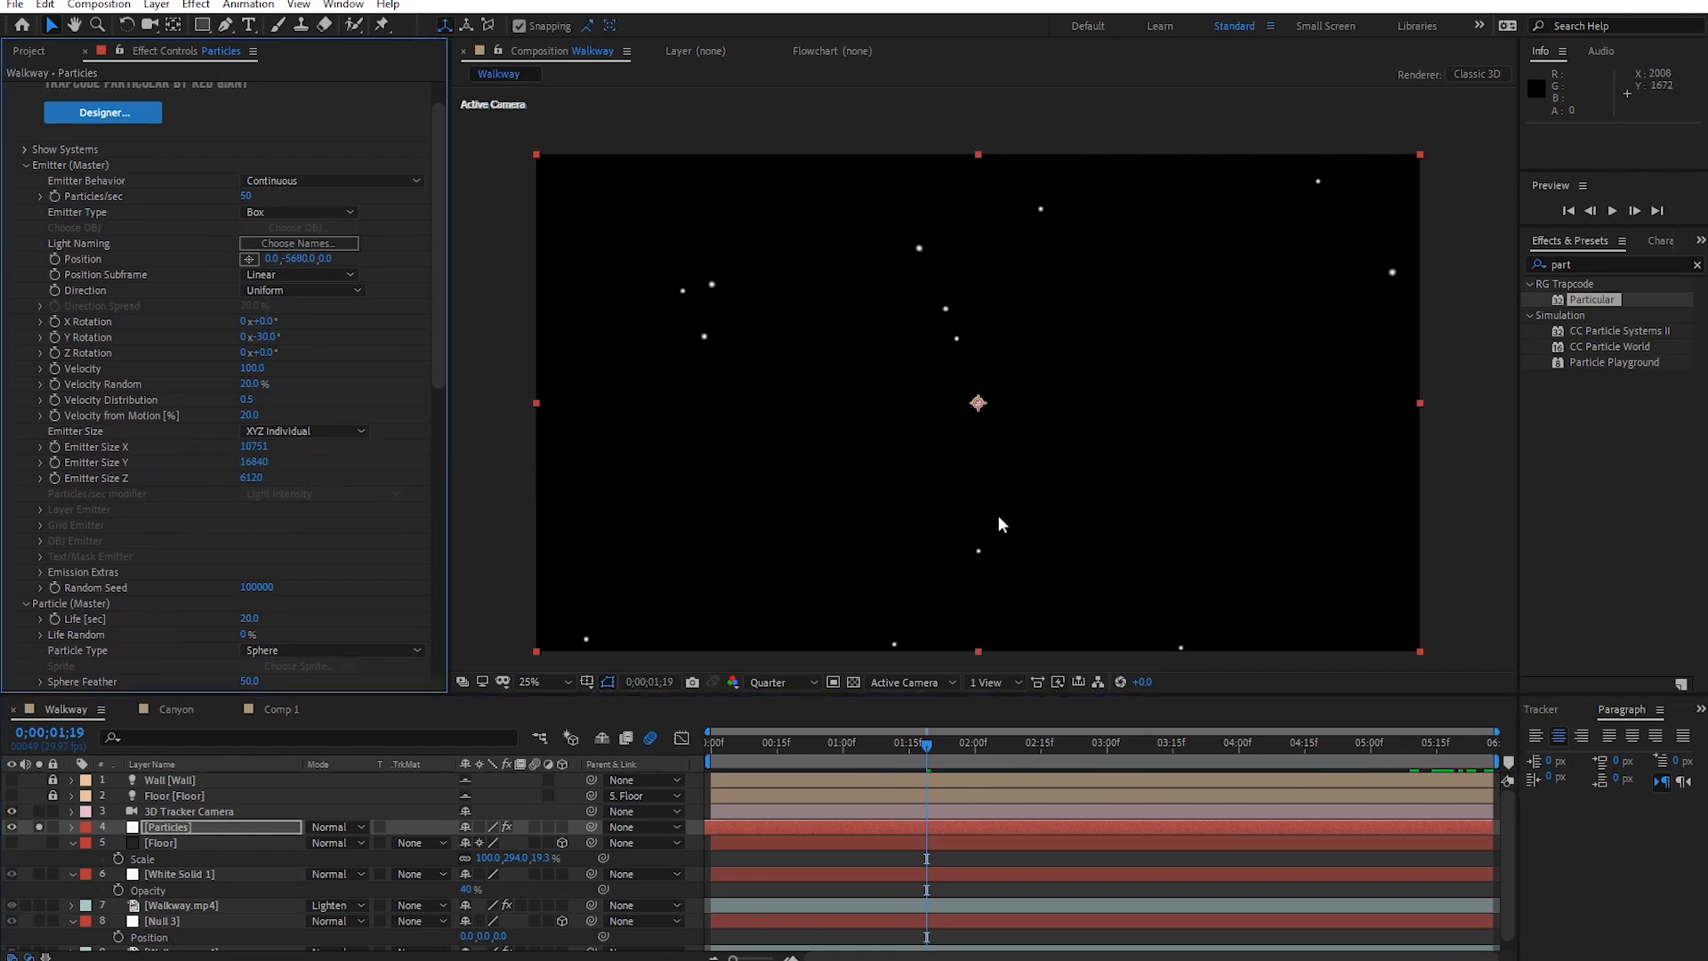
left_click_drag(921, 755, 712, 755)
key("space")
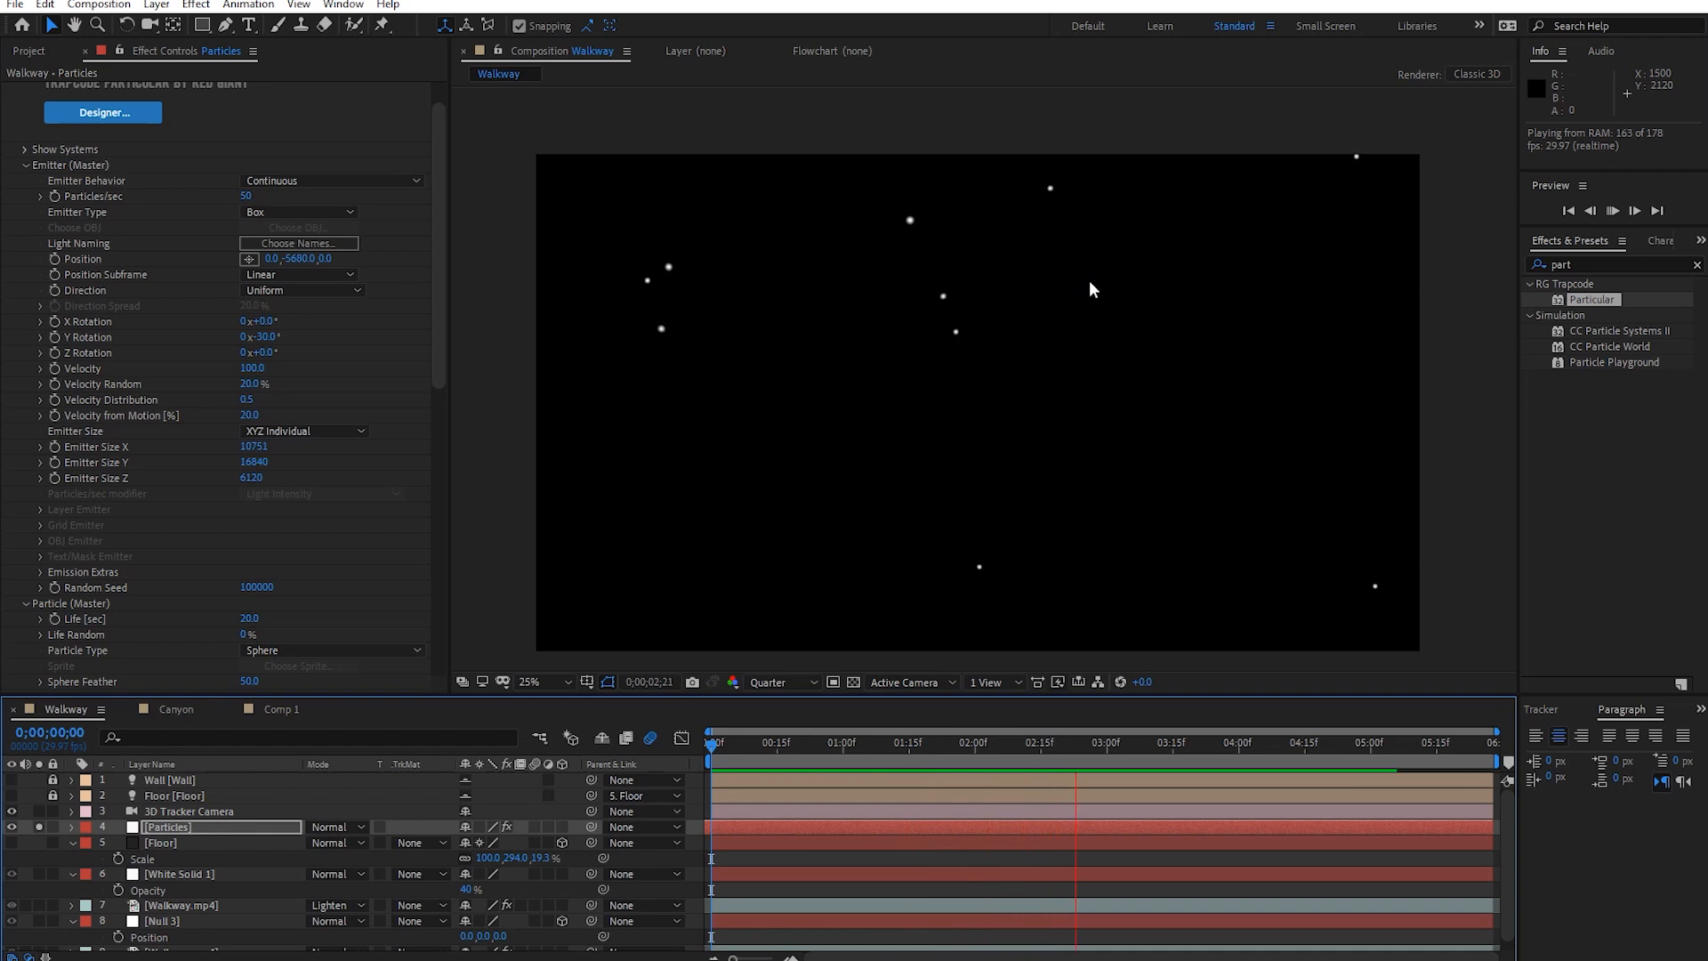
key("space")
left_click_drag(867, 747, 902, 790)
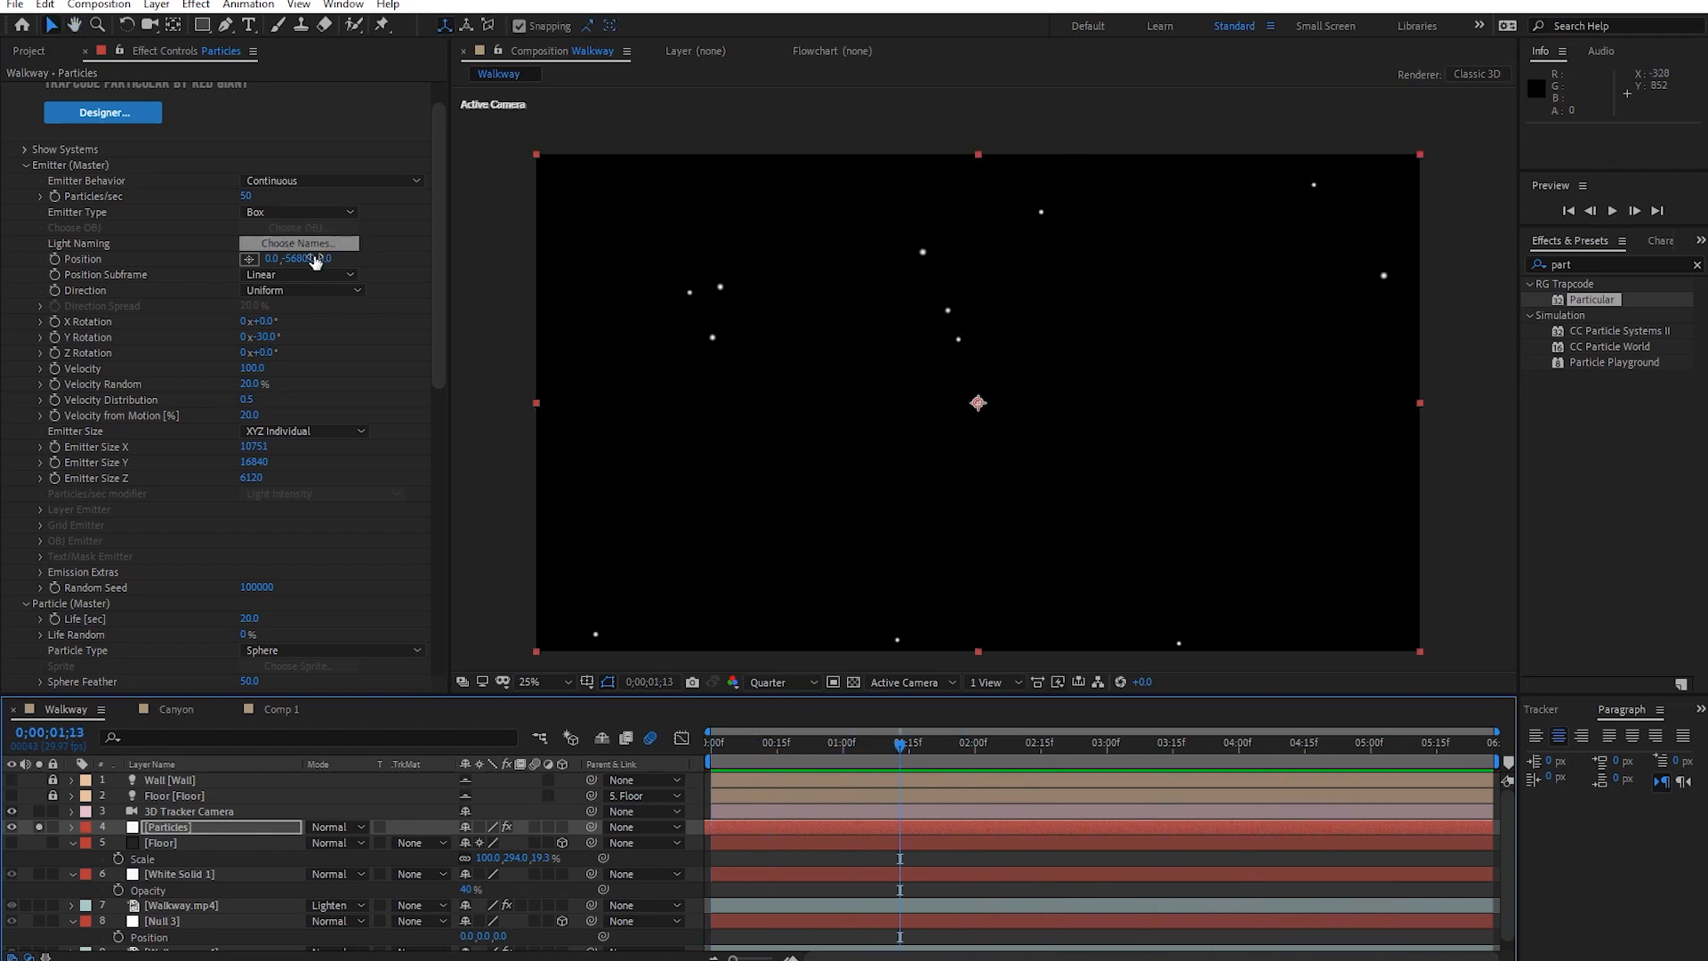
Set the emitter's Particles/sec to 500 and play back the particles from the first frame.
left_click(248, 196)
key("Return")
left_click_drag(824, 749, 700, 759)
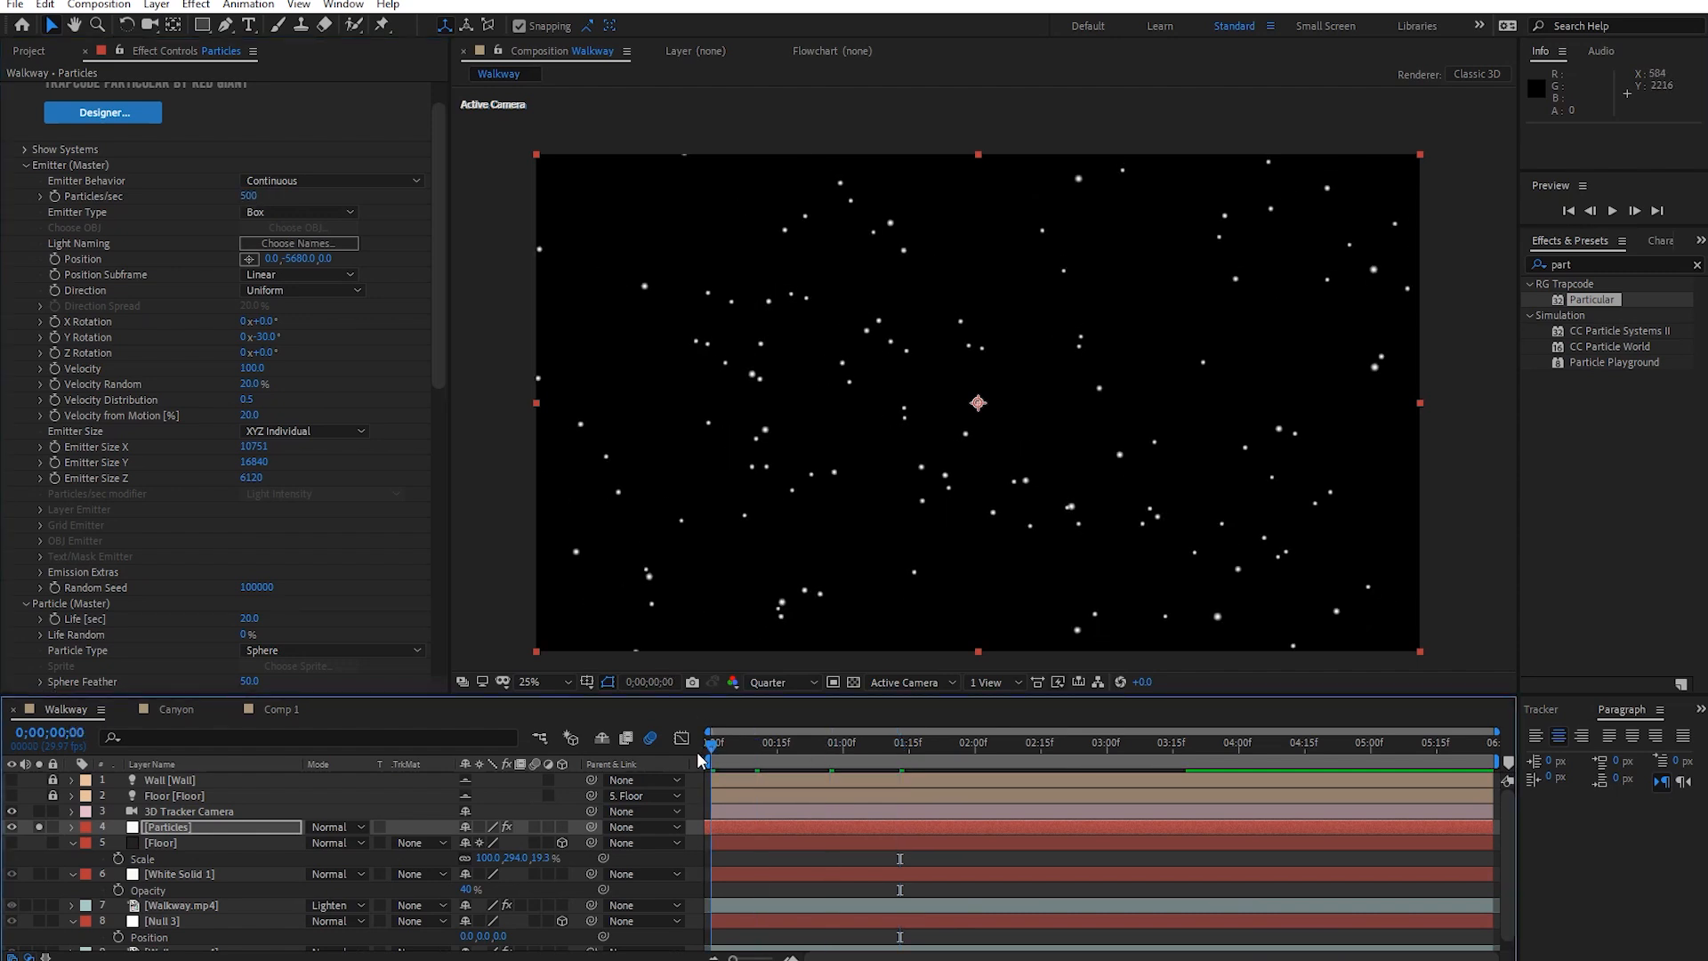
key("space")
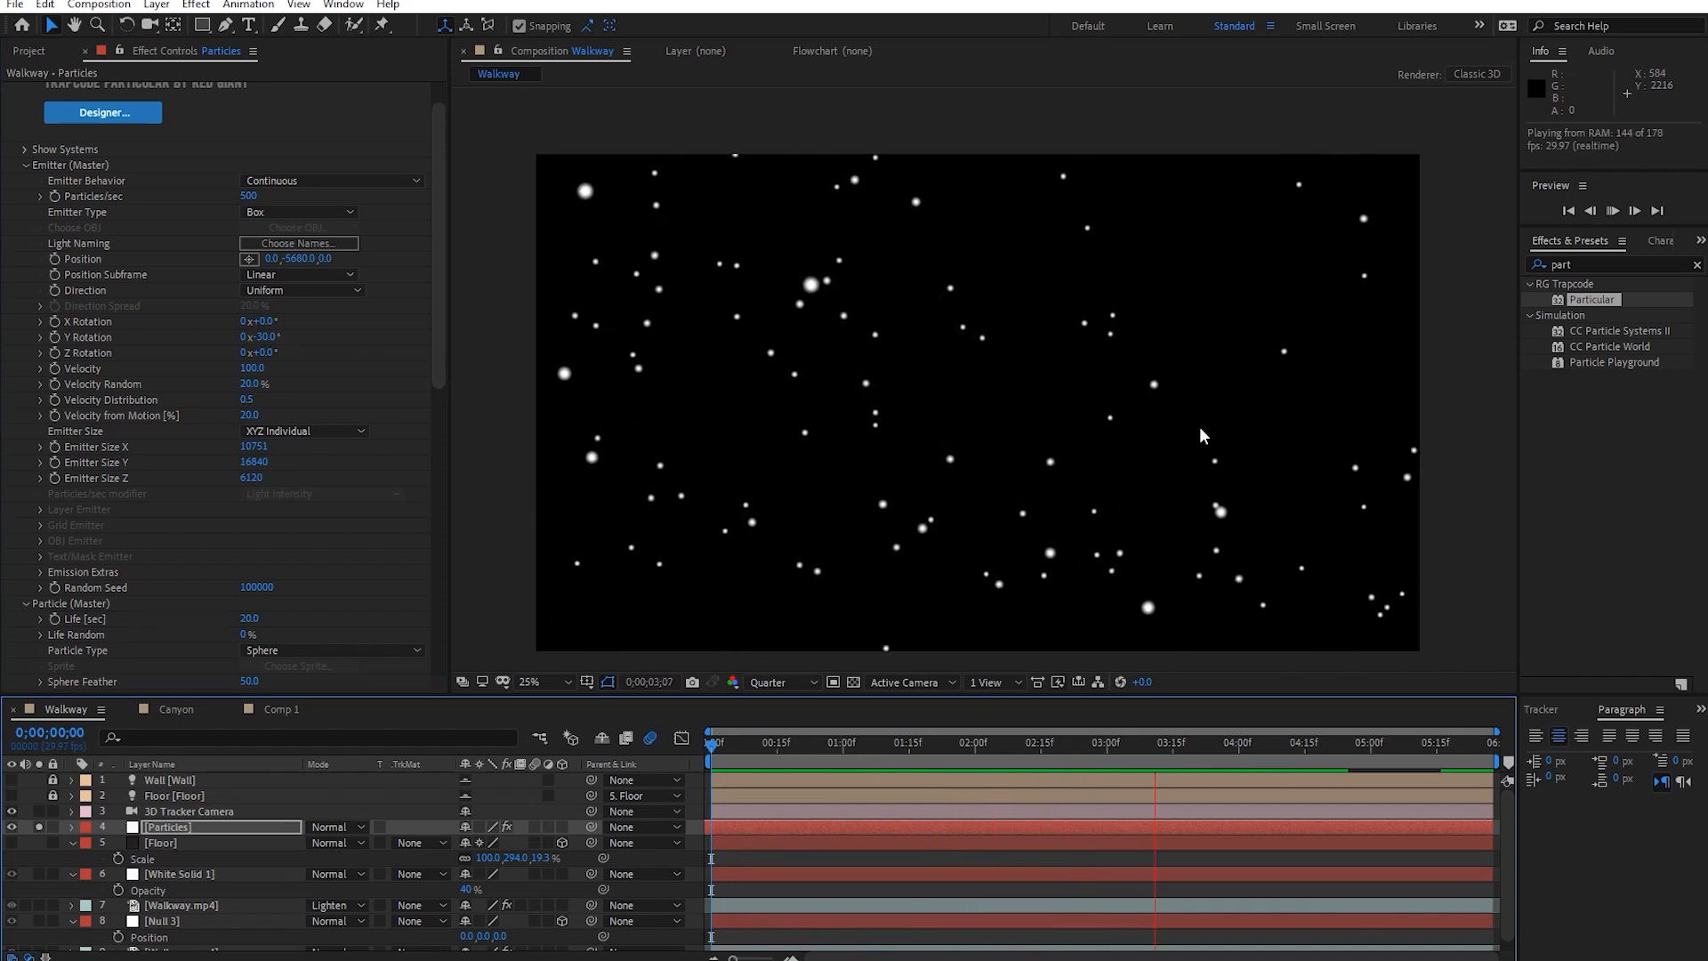
key("space")
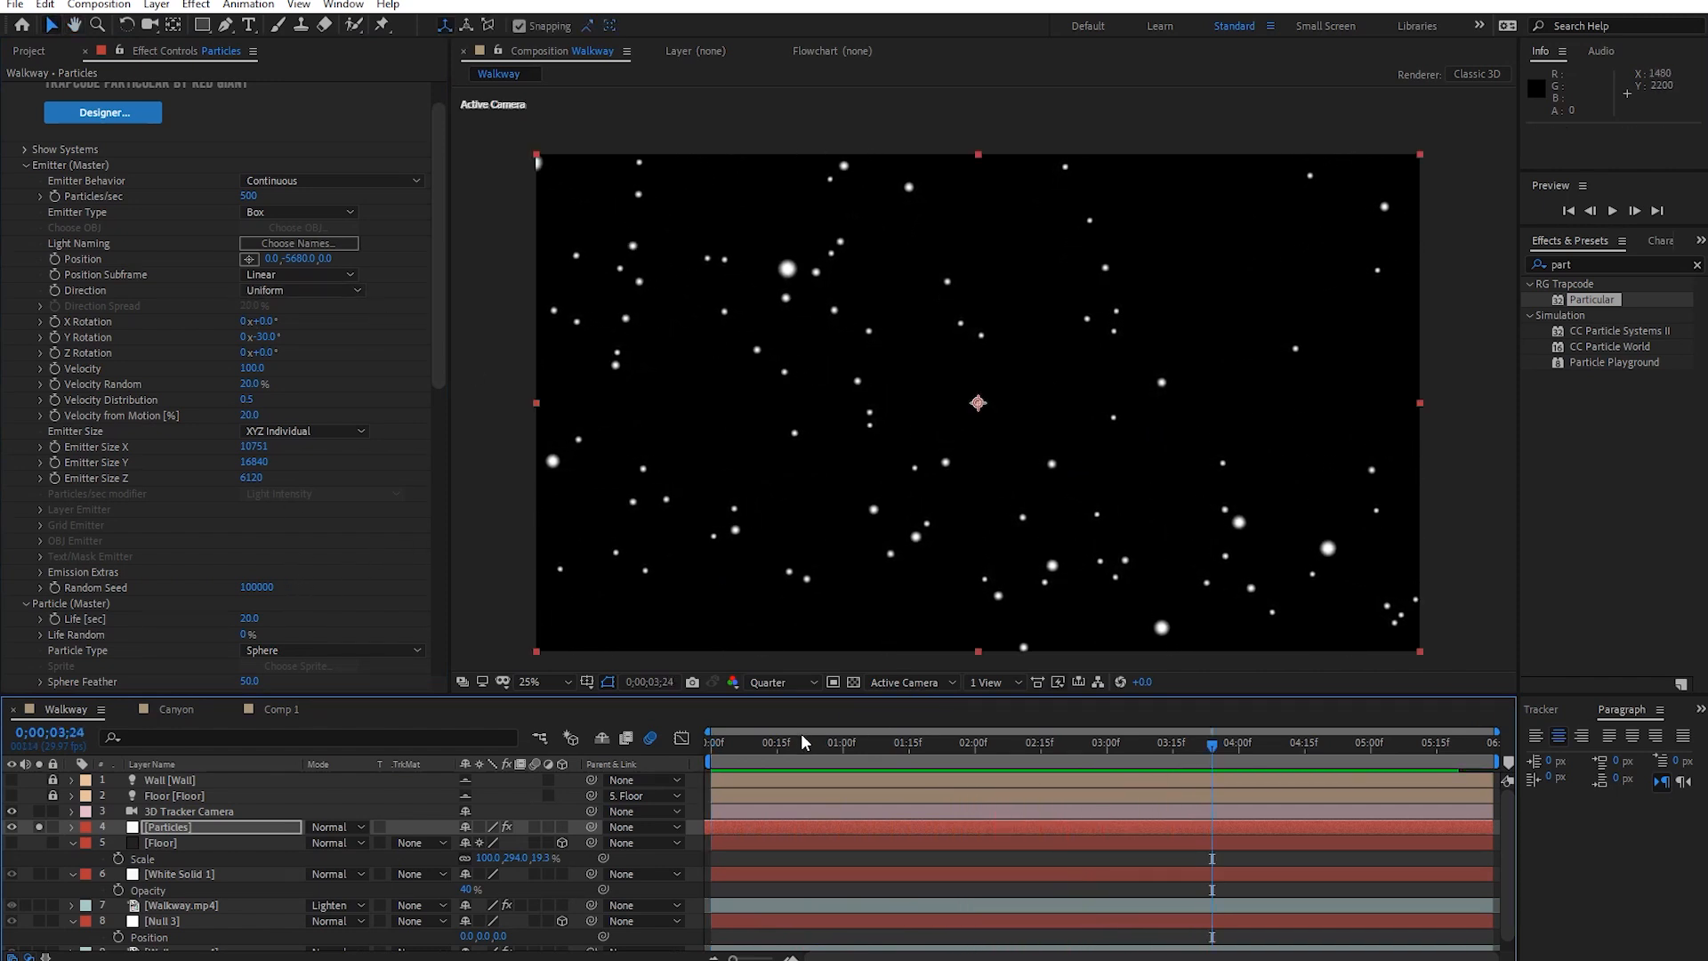
Keyframe Particles/sec at the first frame and set it to 0 one frame after it.
key("Home")
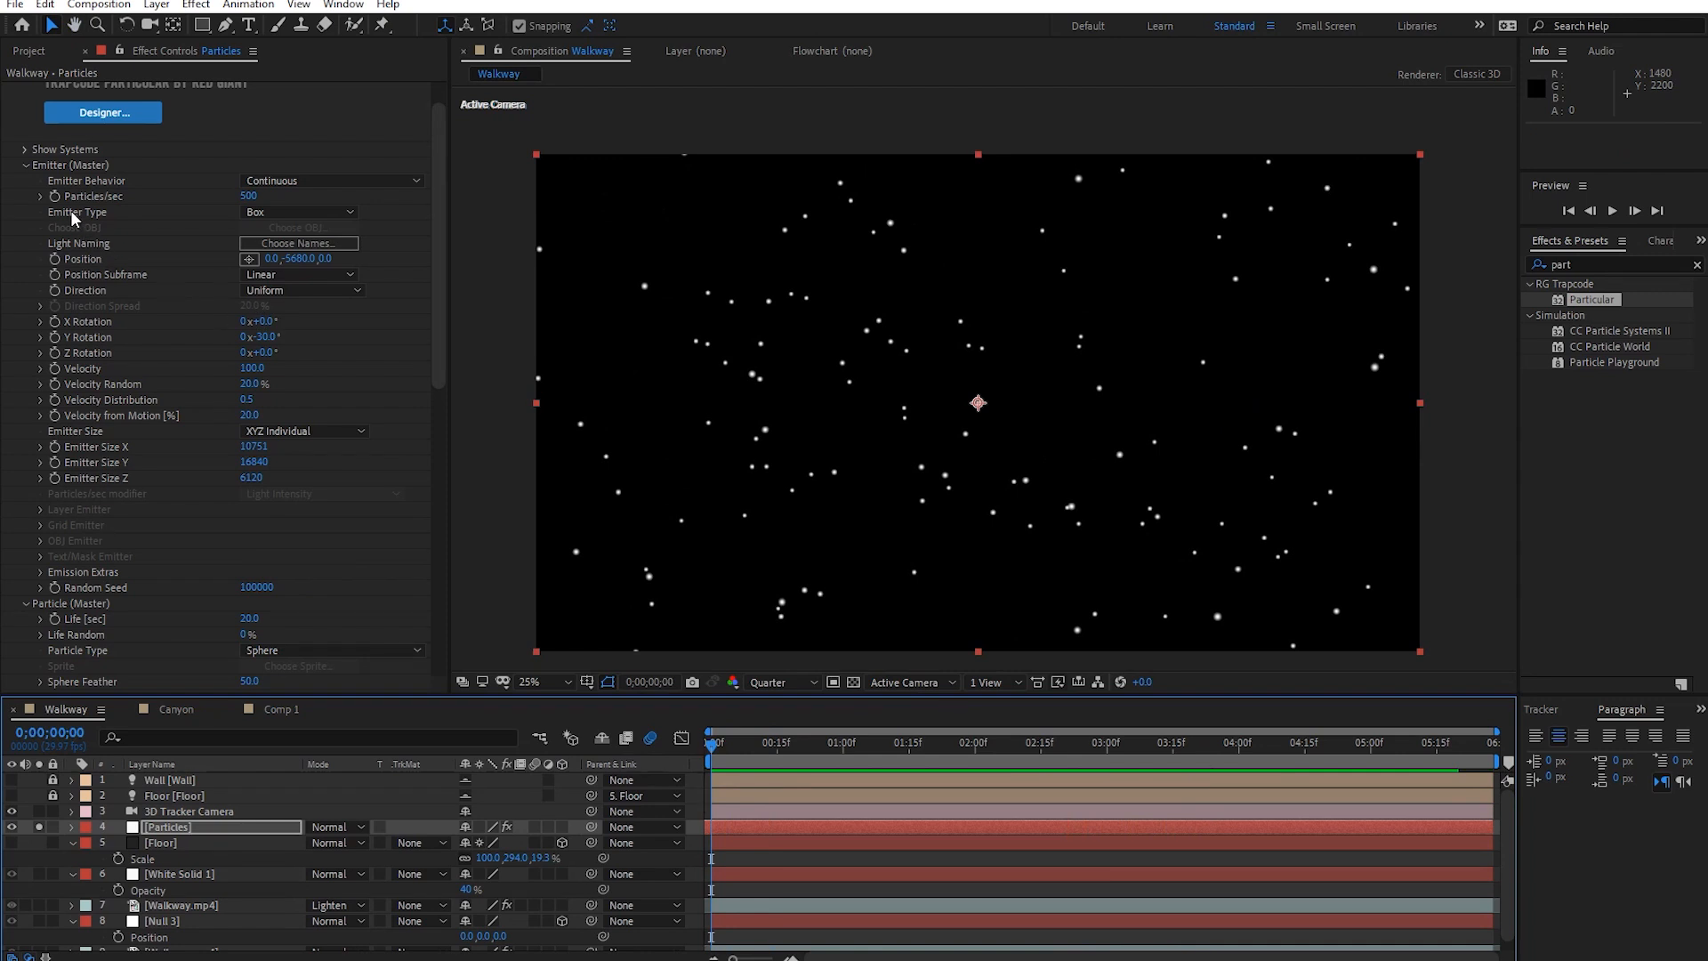
left_click(52, 195)
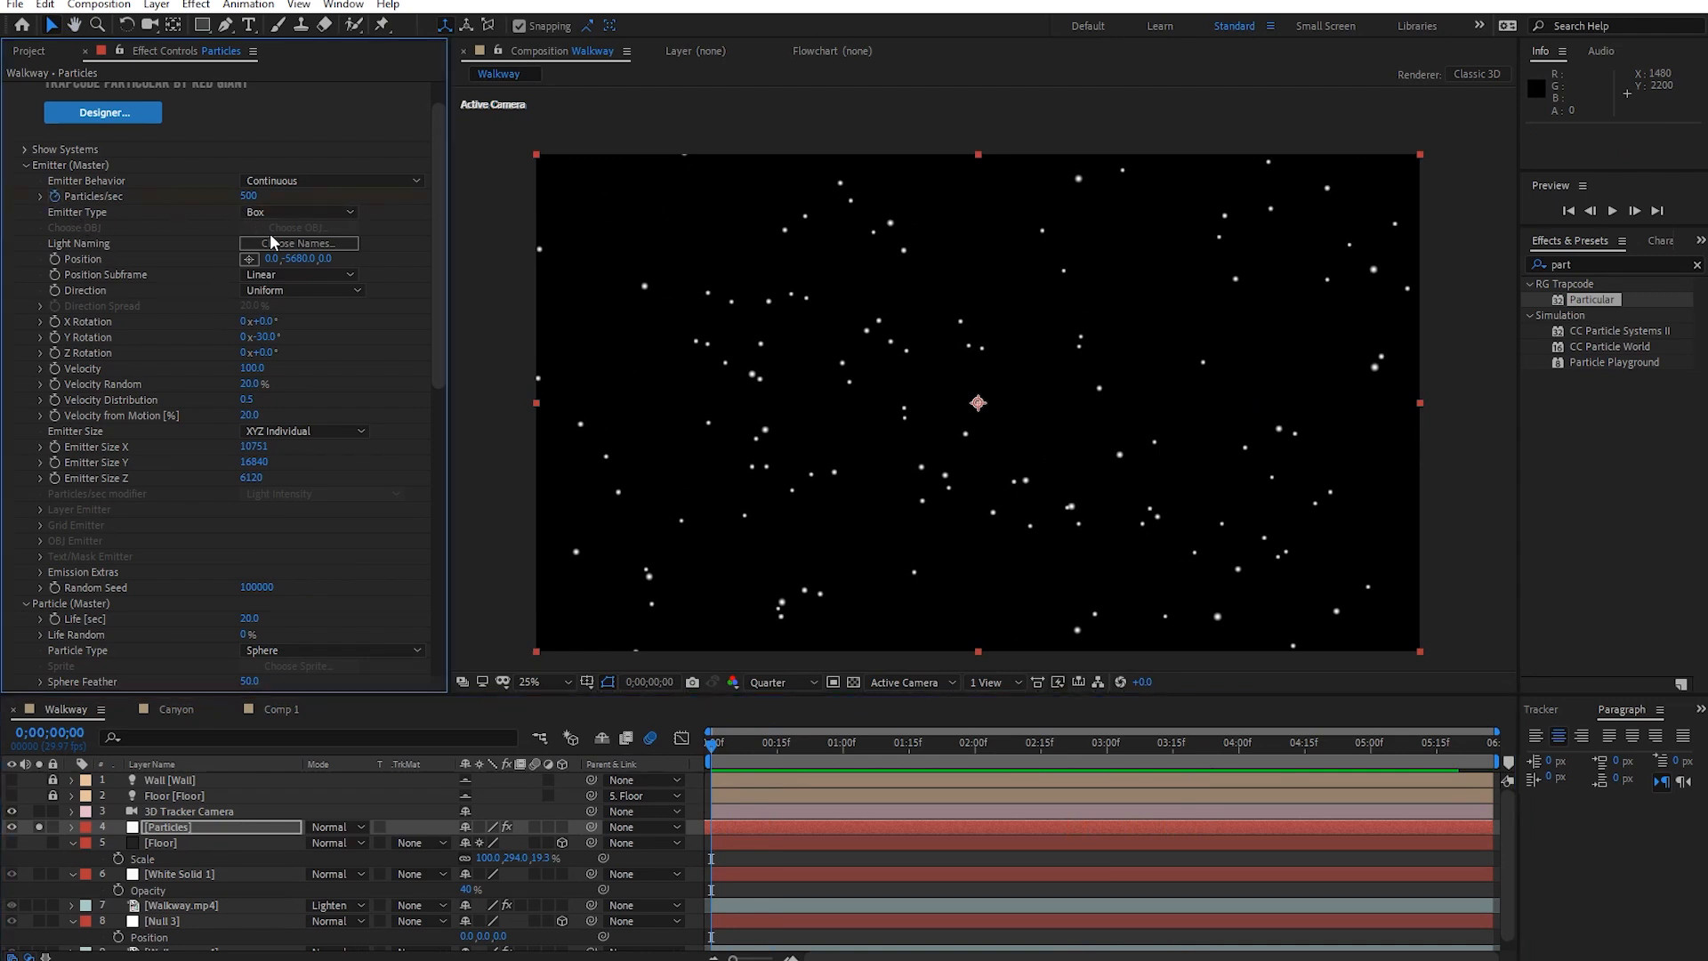
key("Page_Down")
left_click(249, 197)
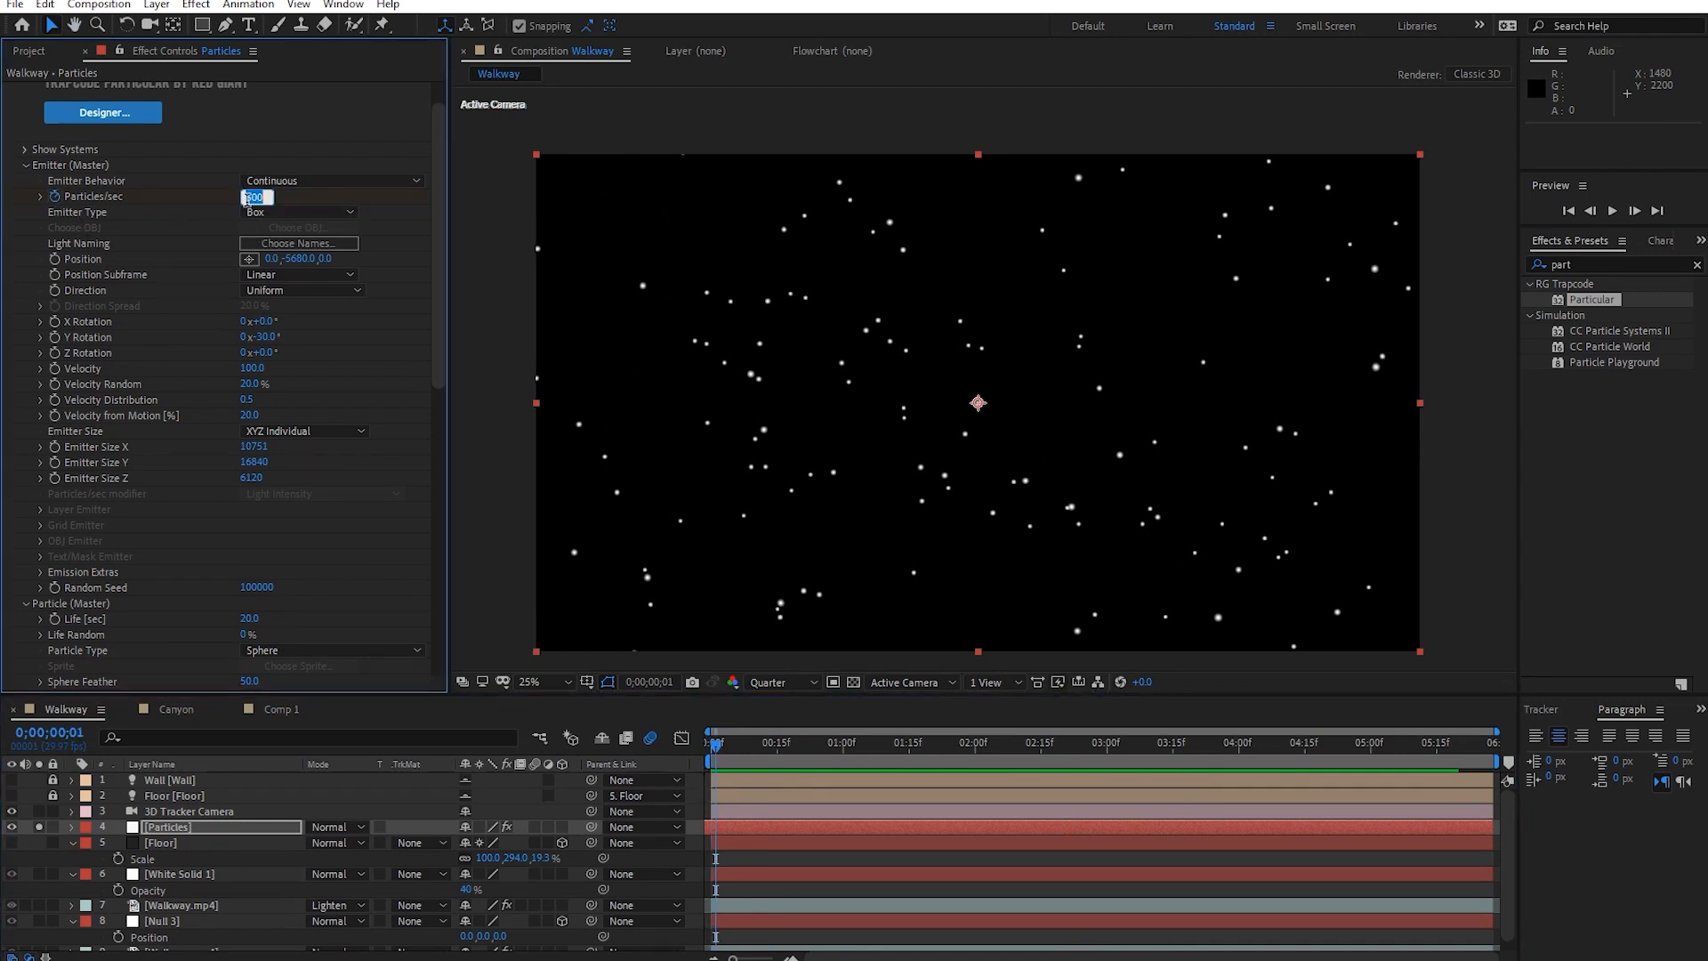
key("Return")
Play back and scrub the soloed particles from the first frame to check the keyframed emission.
left_click(697, 745)
key("Home")
key("space")
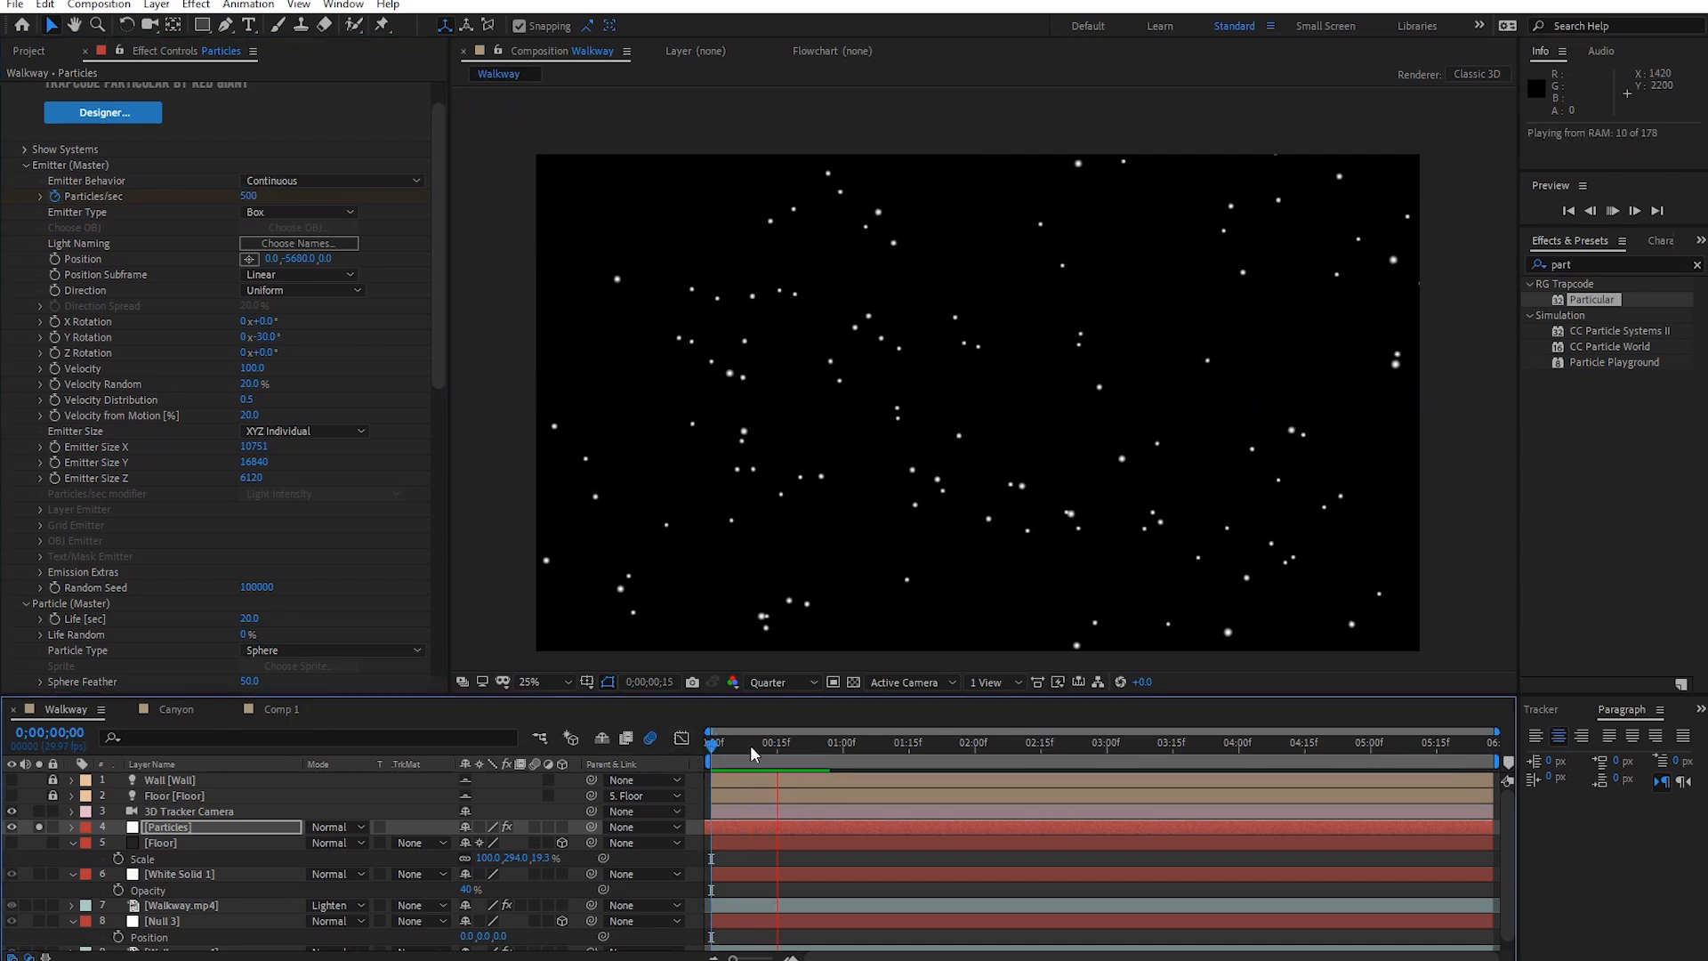
key("space")
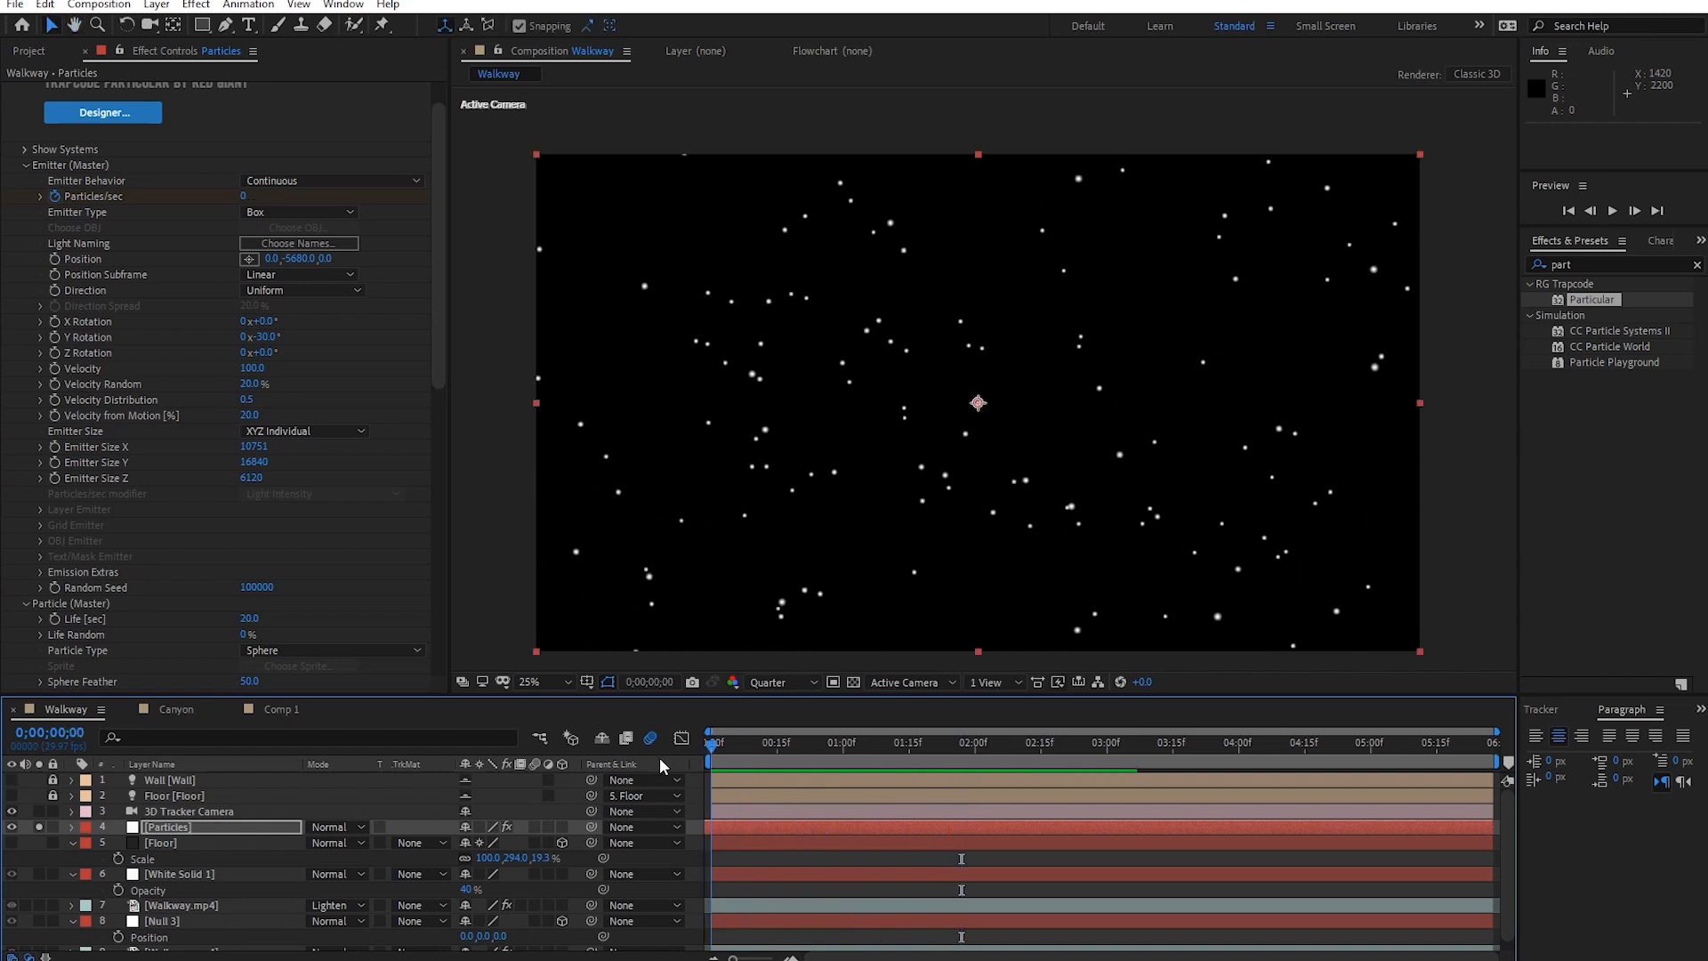
key("space")
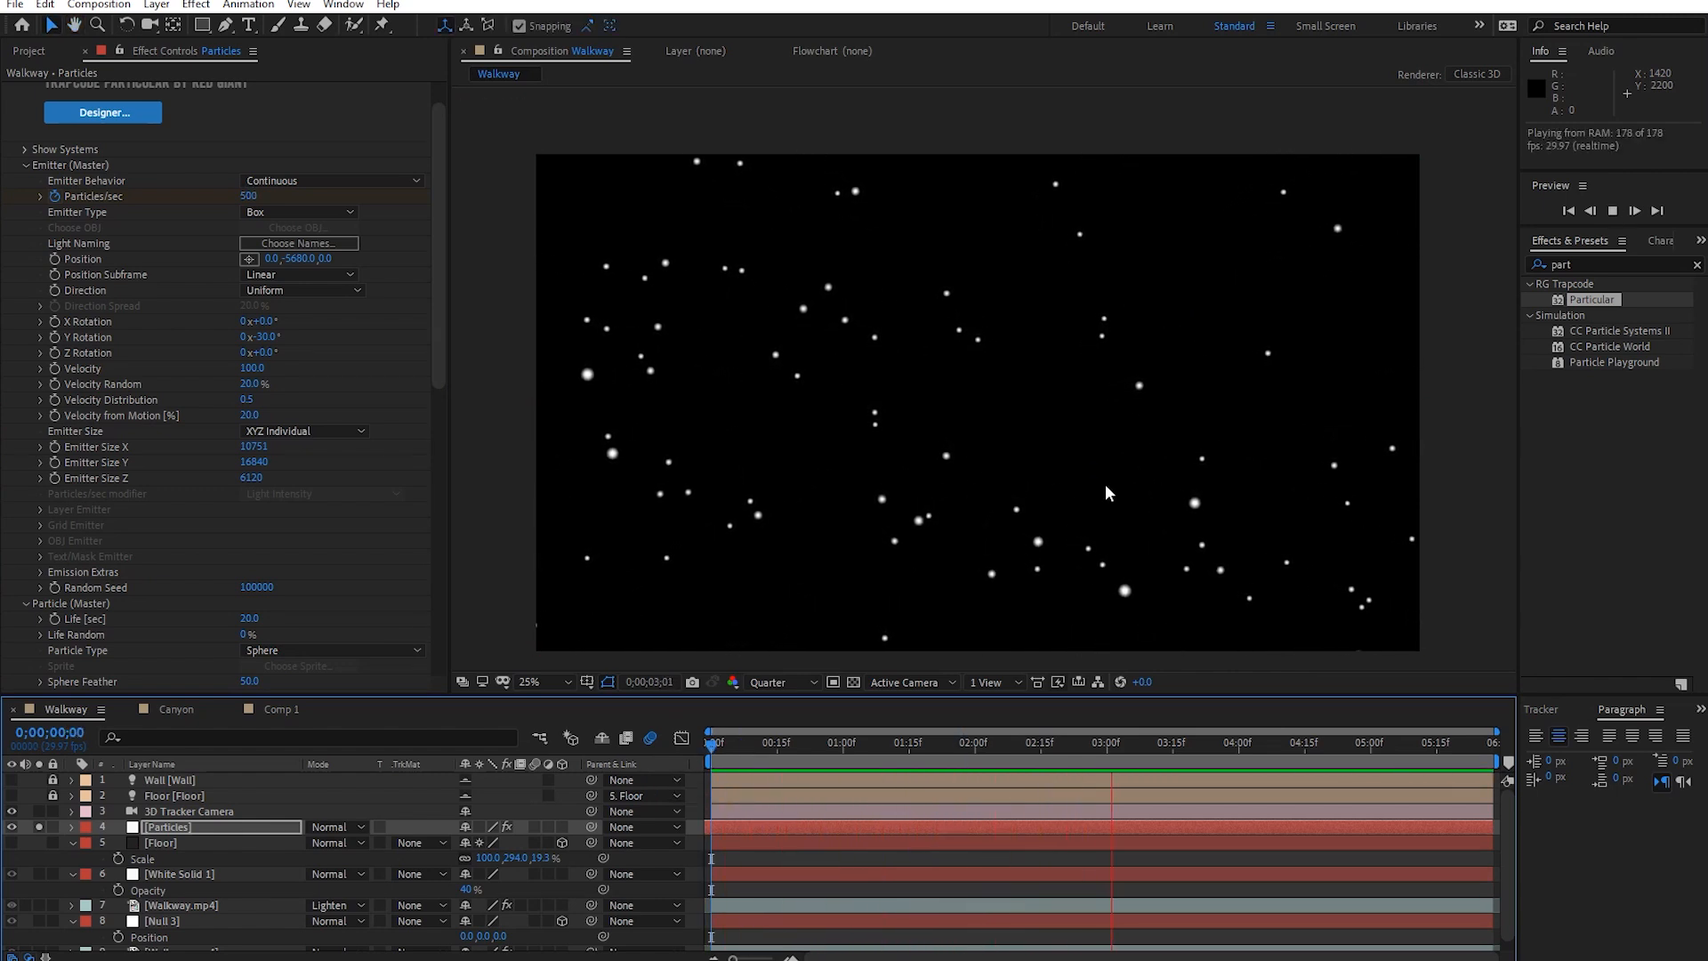
key("space")
left_click_drag(1060, 744, 794, 783)
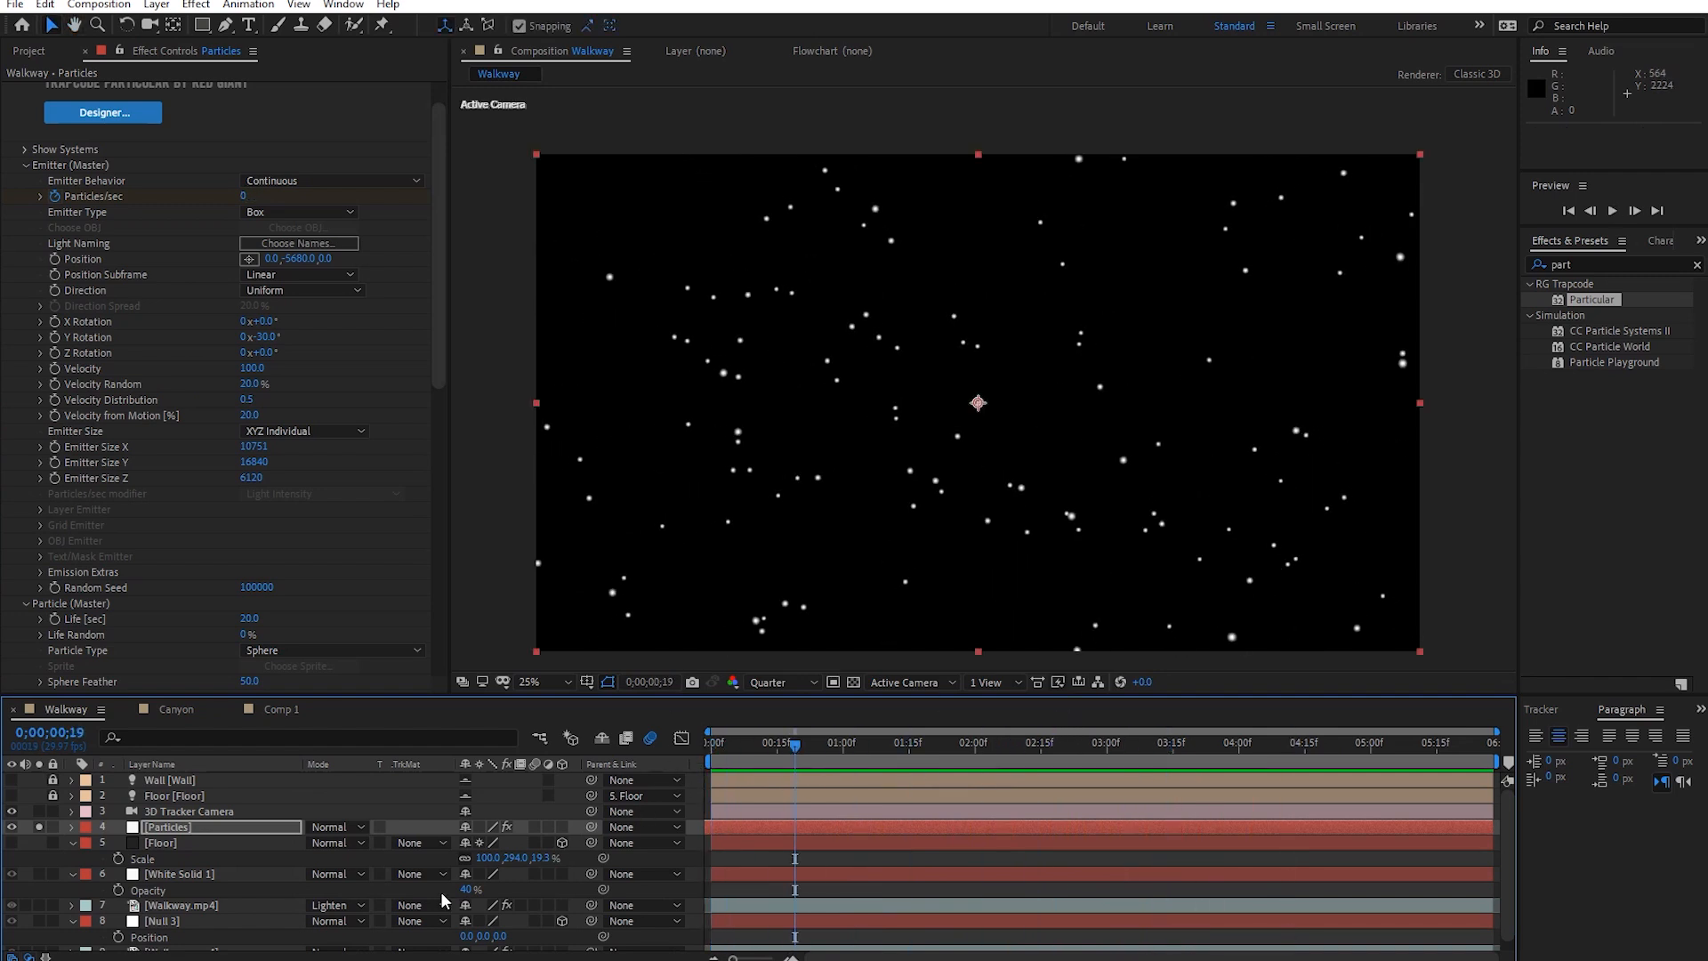
Unsolo the Particles layer and preview the particles over the walkway footage.
left_click(38, 826)
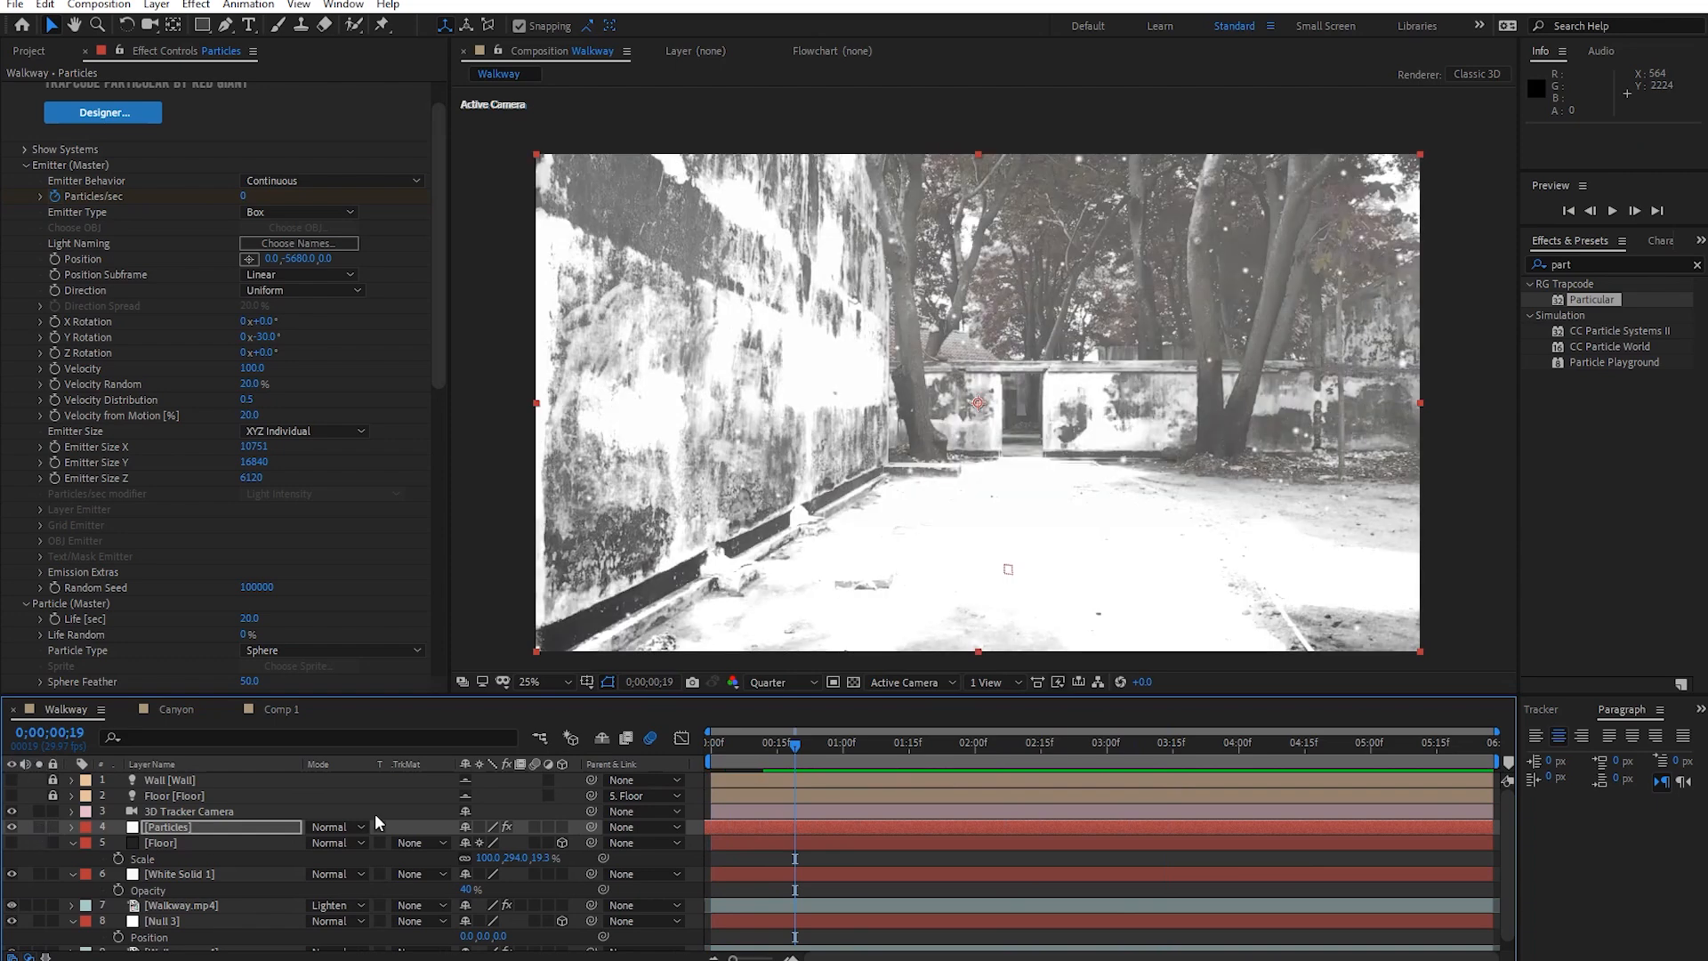
key("space")
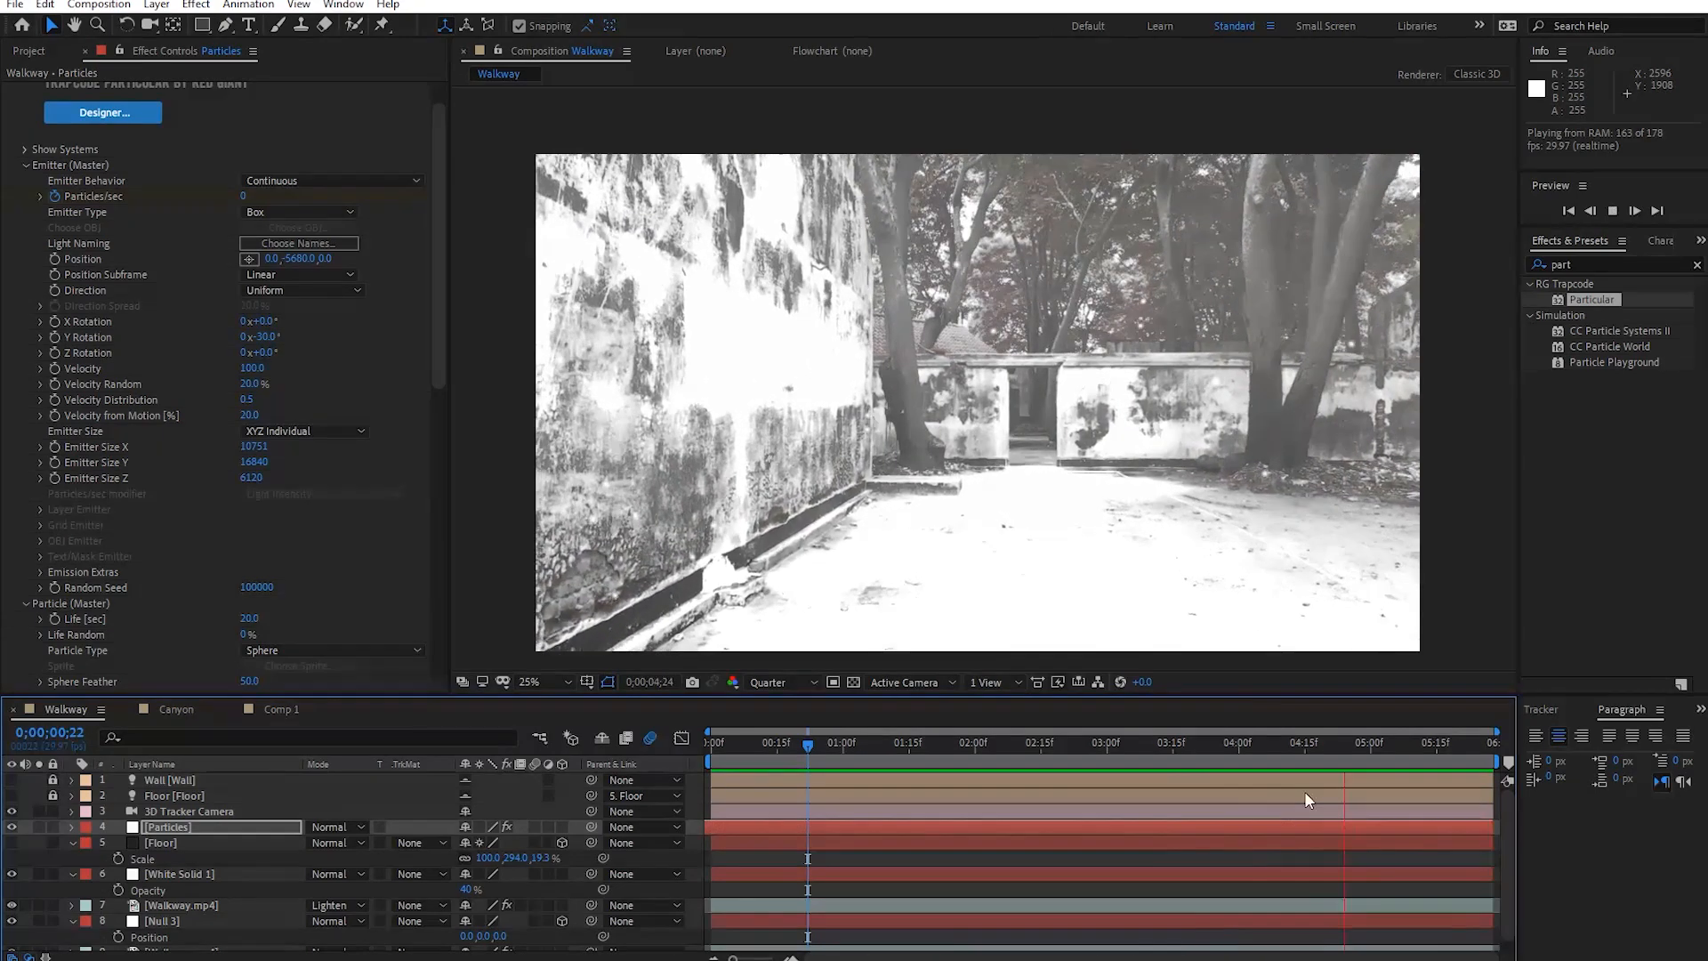
key("space")
key("Page_Up")
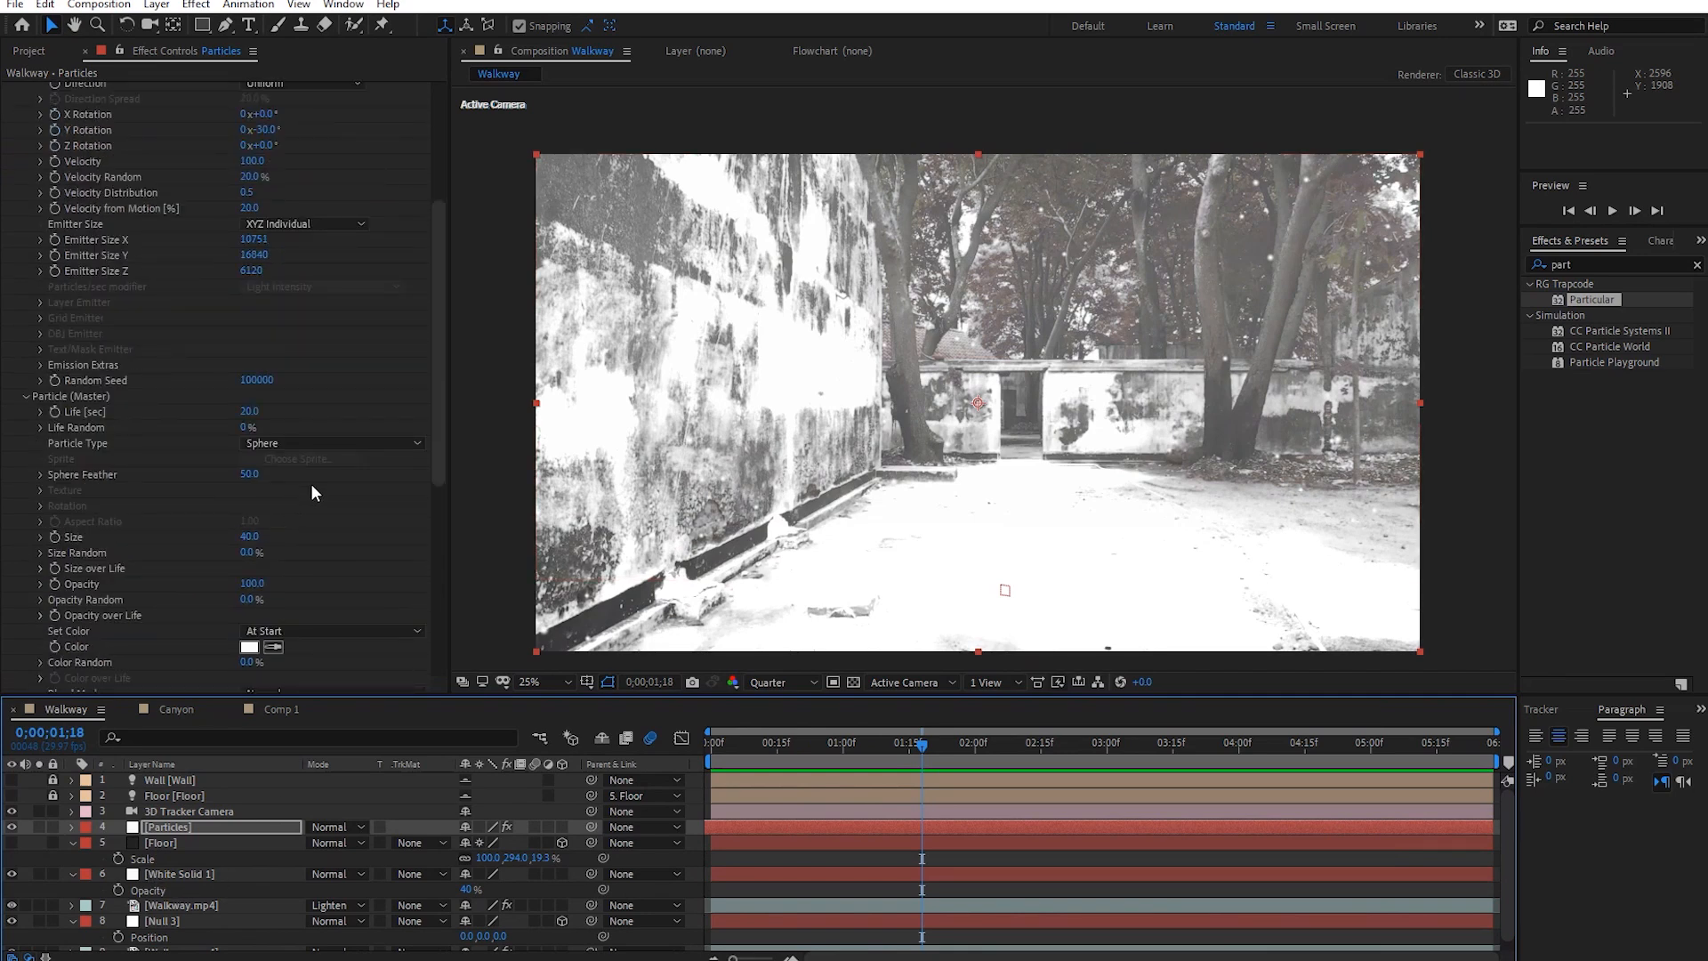
Set the Particle Type to Textured Polygon and add Maple_leaf.png from the Pics folder as a hidden top layer.
left_click(340, 444)
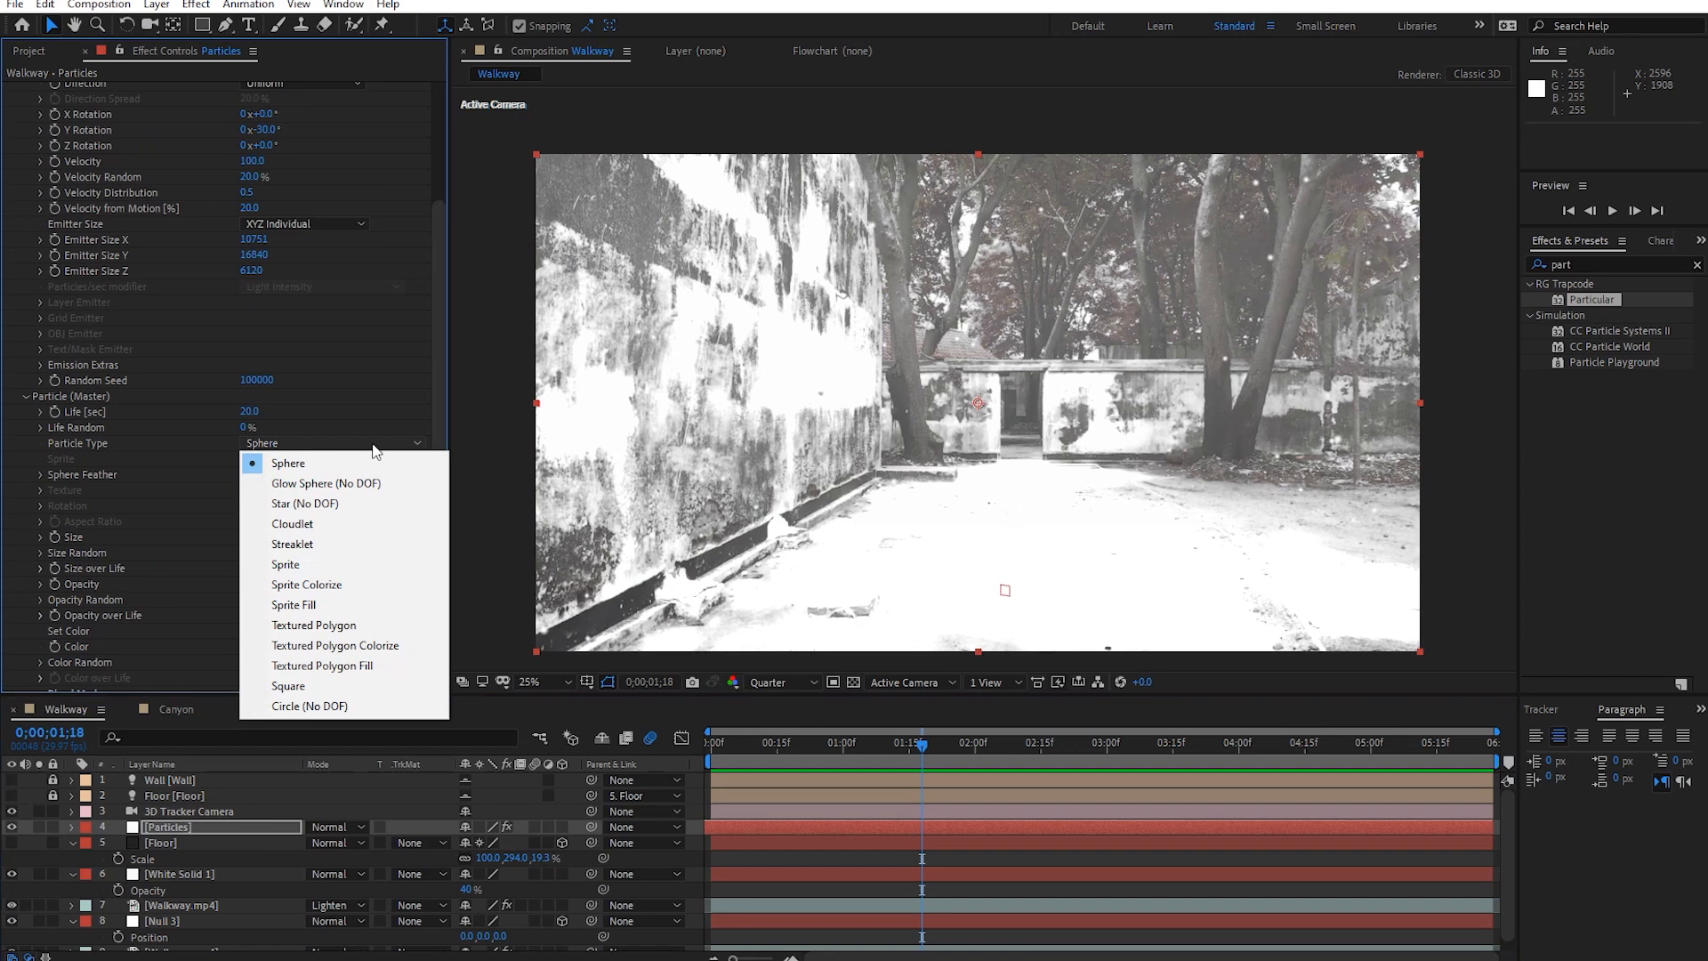
left_click(345, 623)
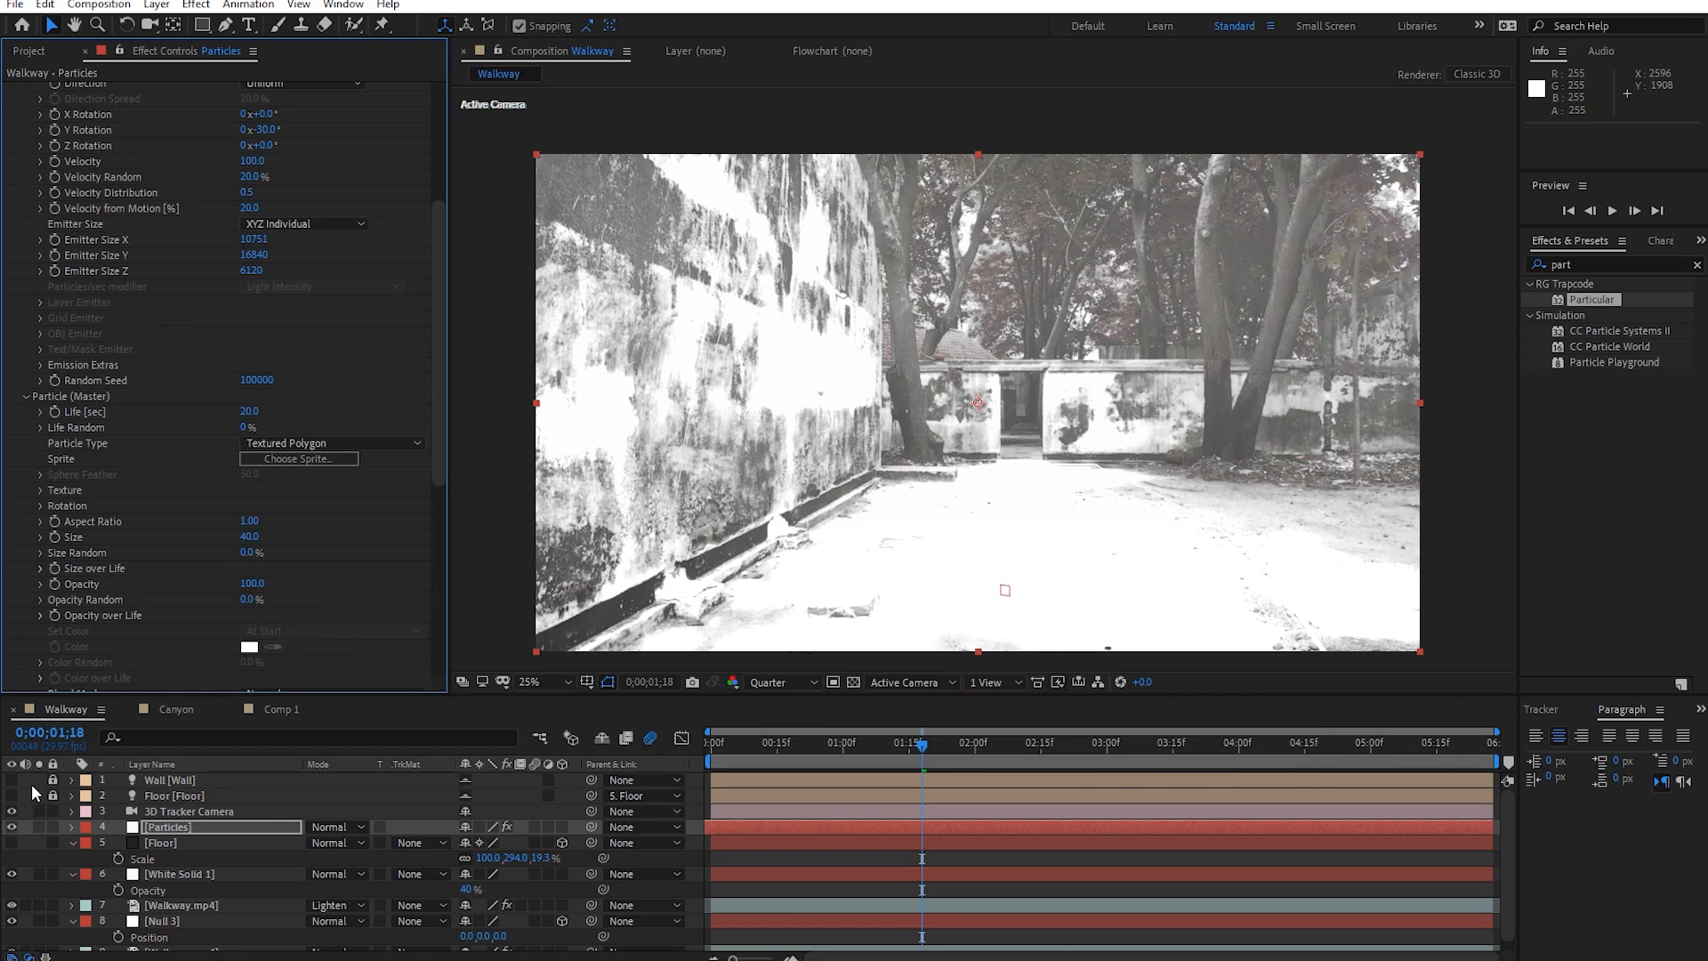
left_click(28, 51)
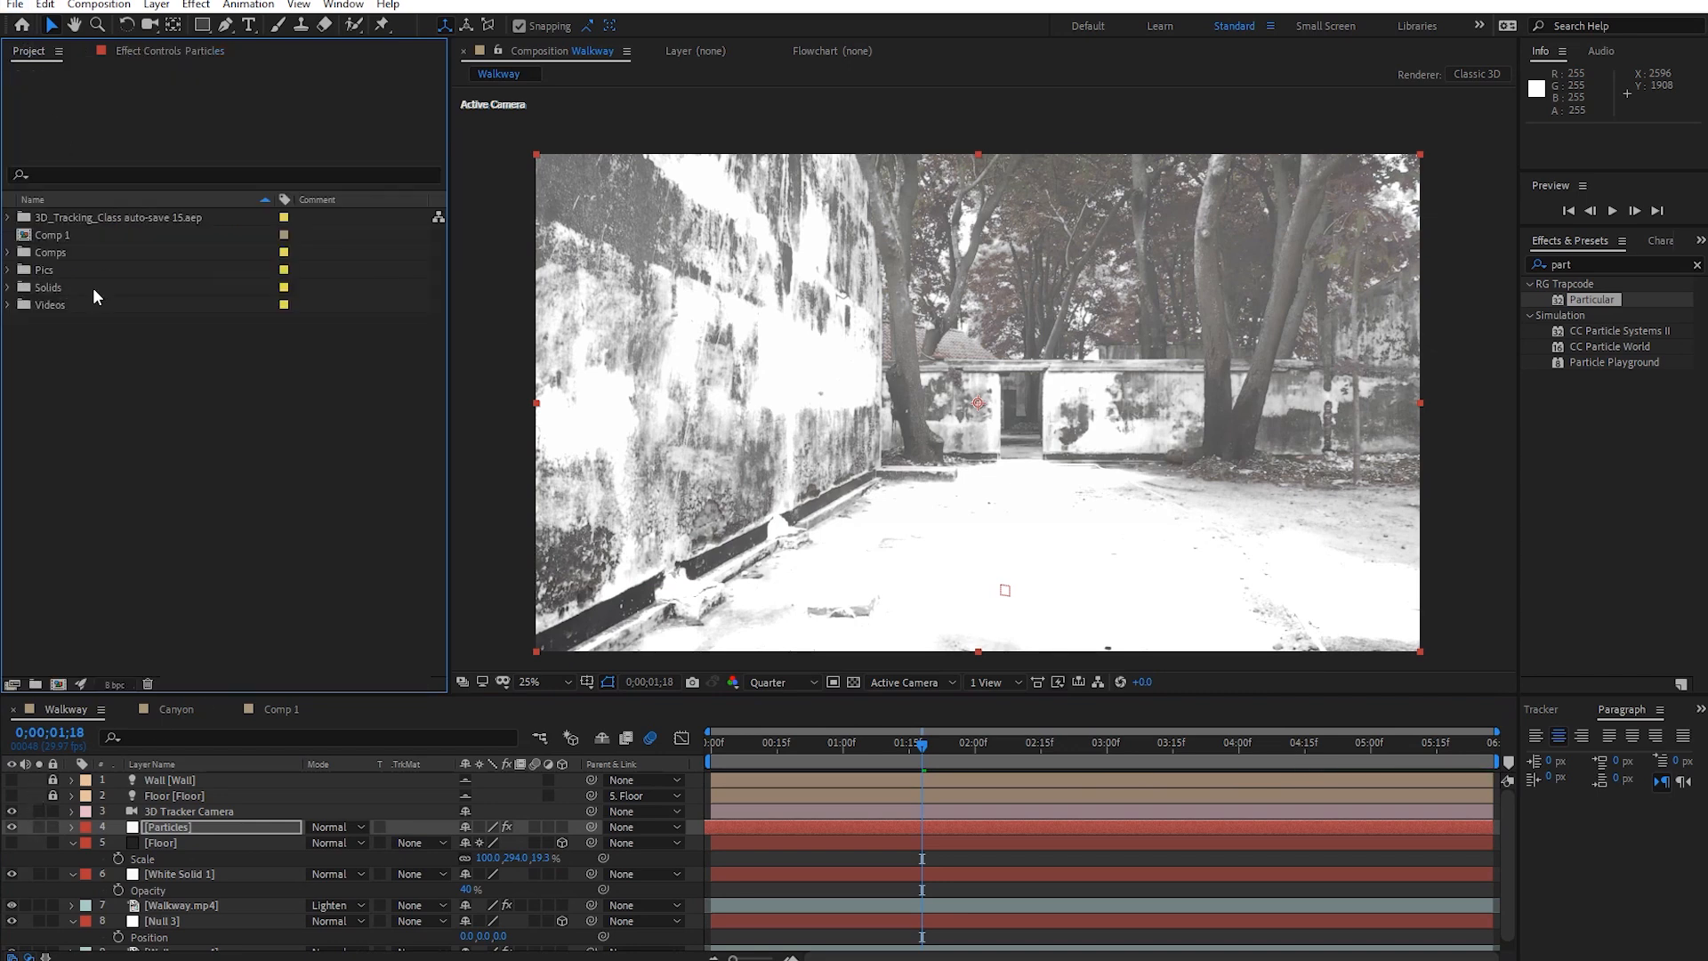
left_click(9, 269)
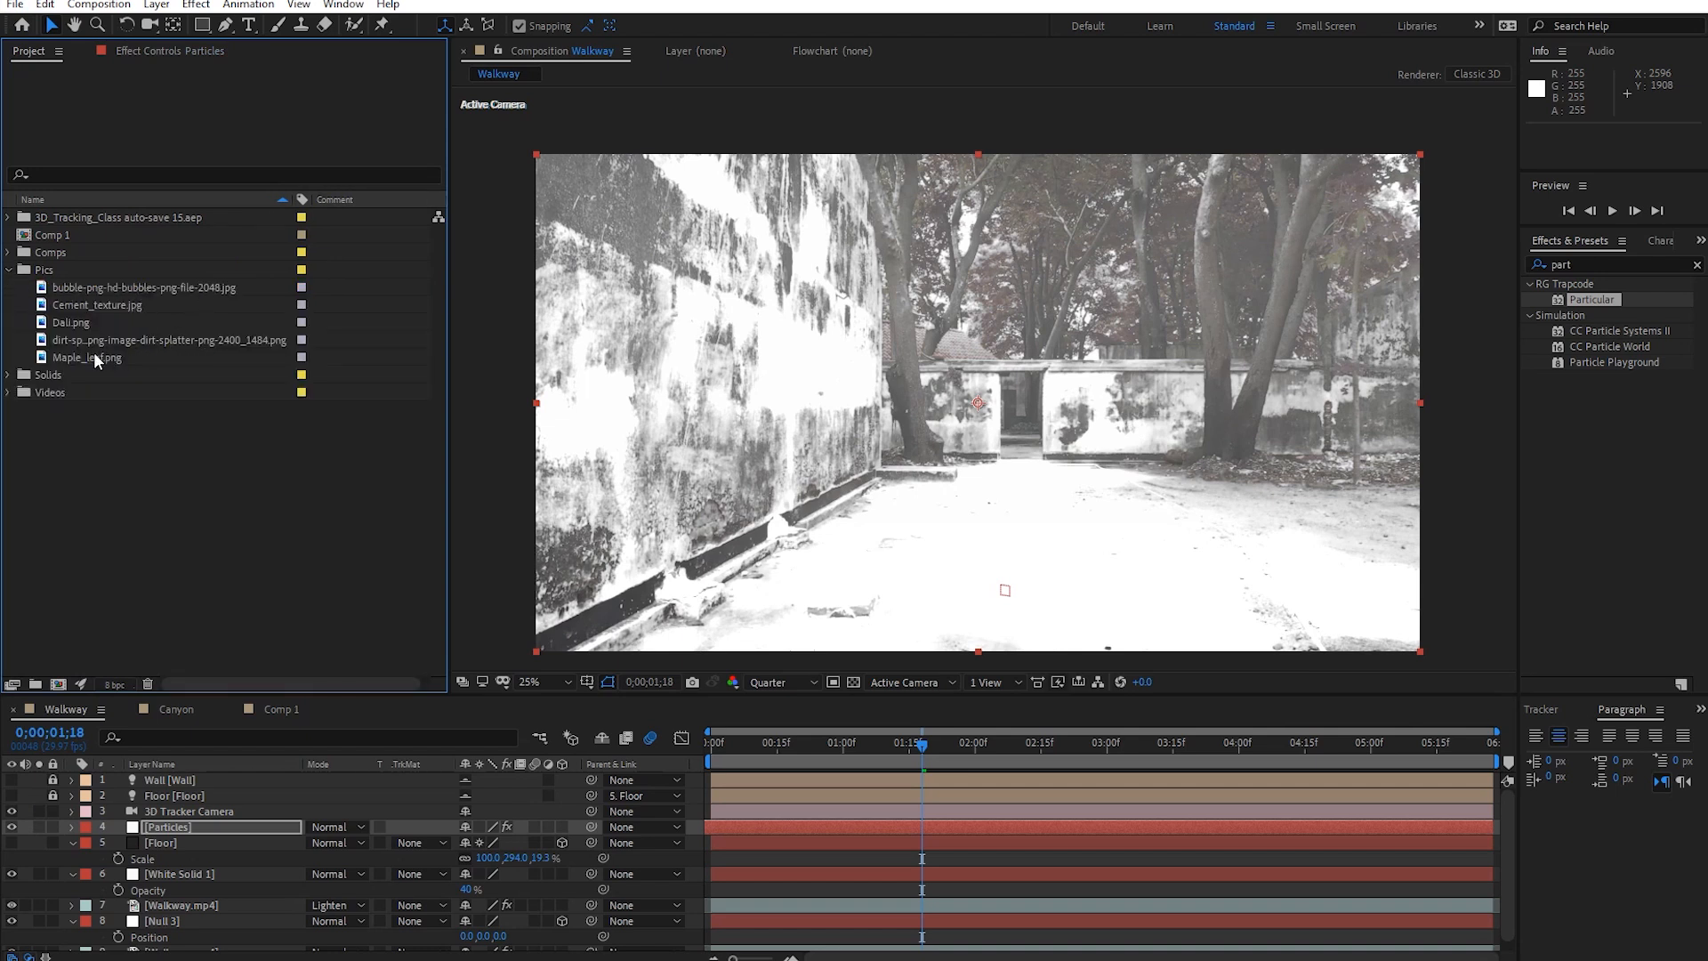
left_click_drag(75, 356, 157, 783)
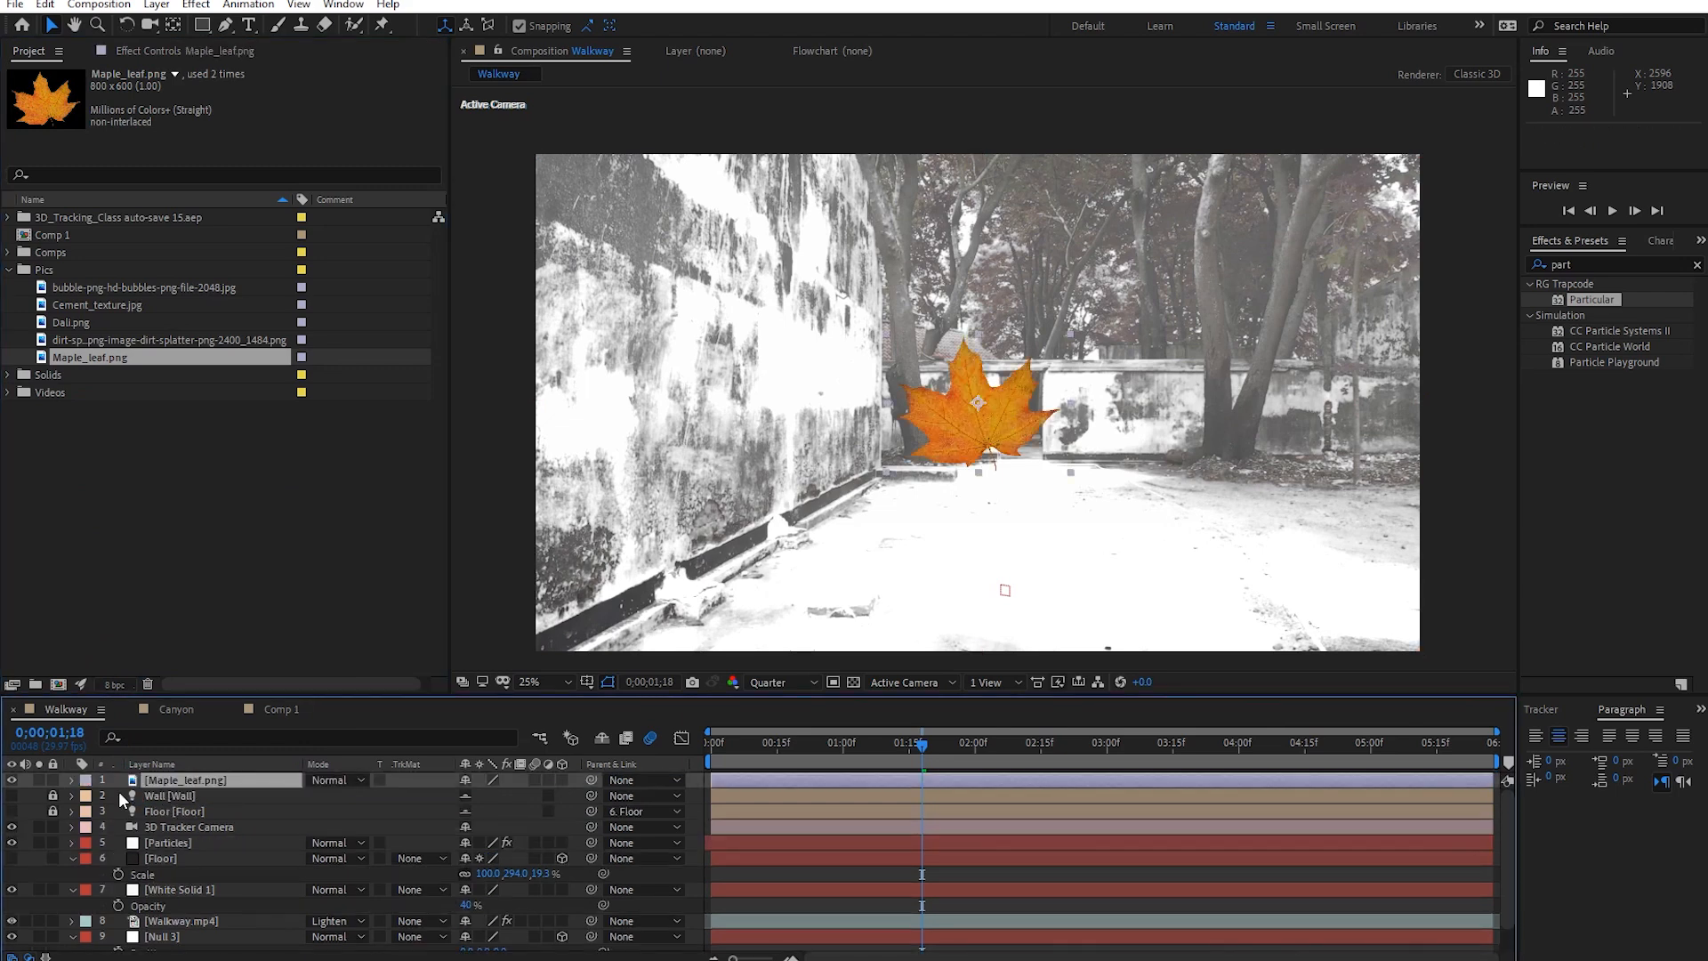
left_click(11, 780)
Assign the Maple_leaf.png layer as the texture of the Particles layer's polygons, accepting its large image size.
left_click(171, 842)
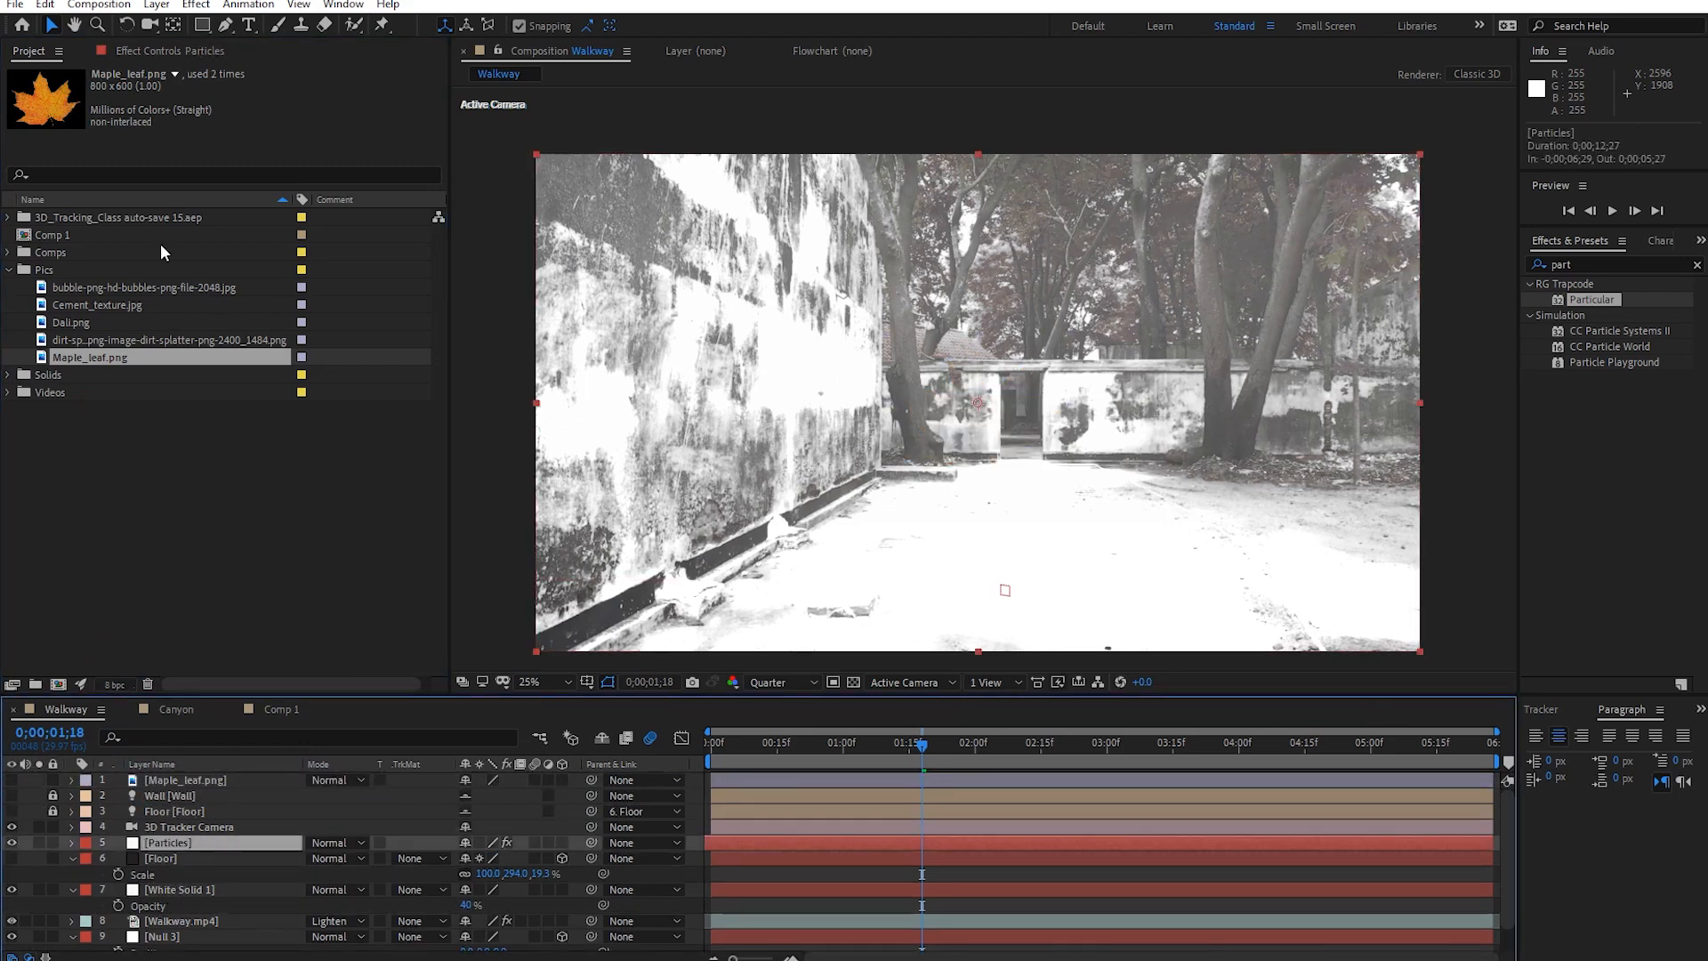
left_click(135, 50)
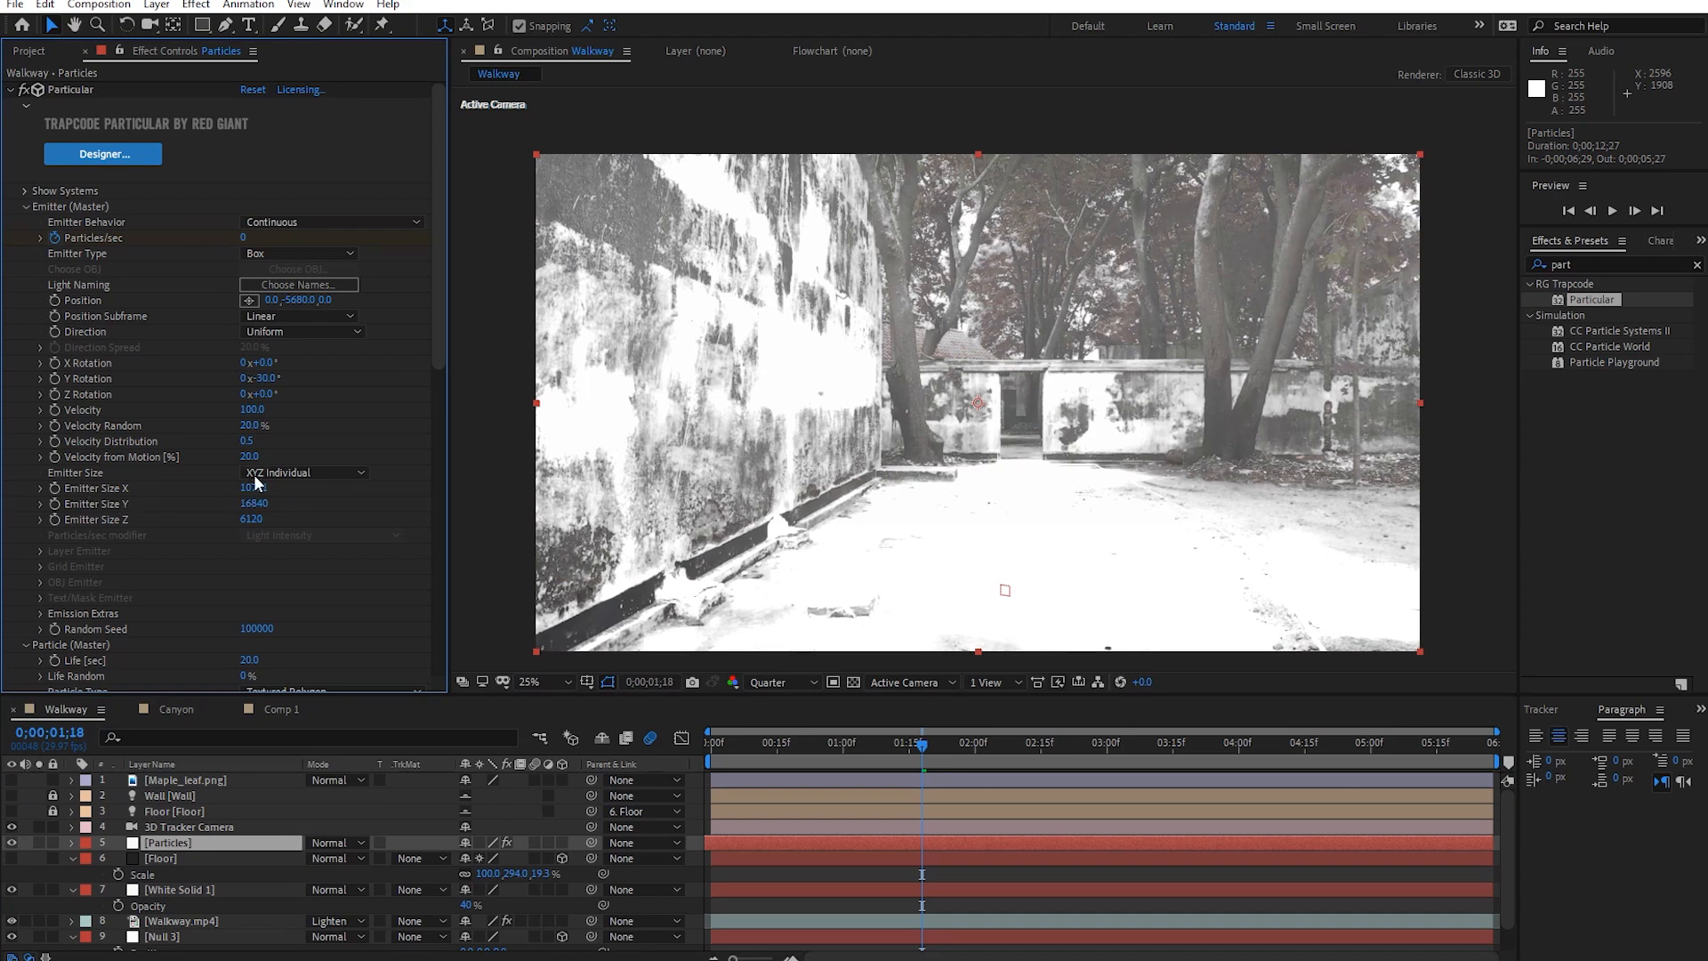
scroll(158, 607, "down", 8)
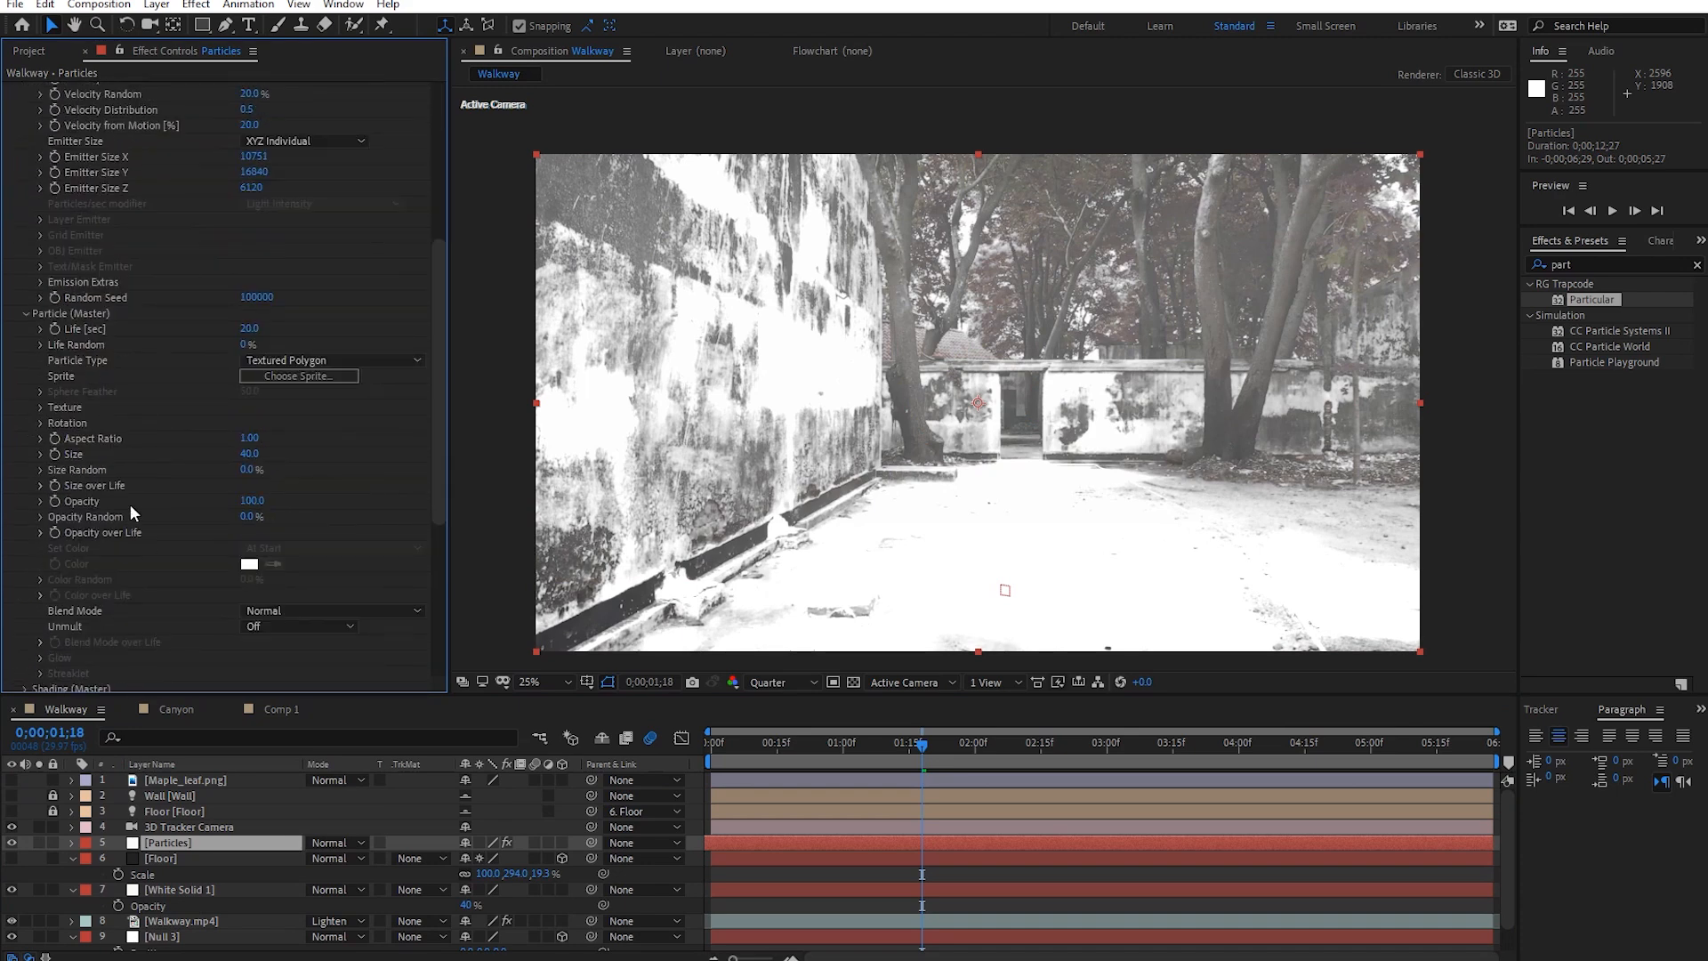
left_click(40, 407)
left_click(285, 423)
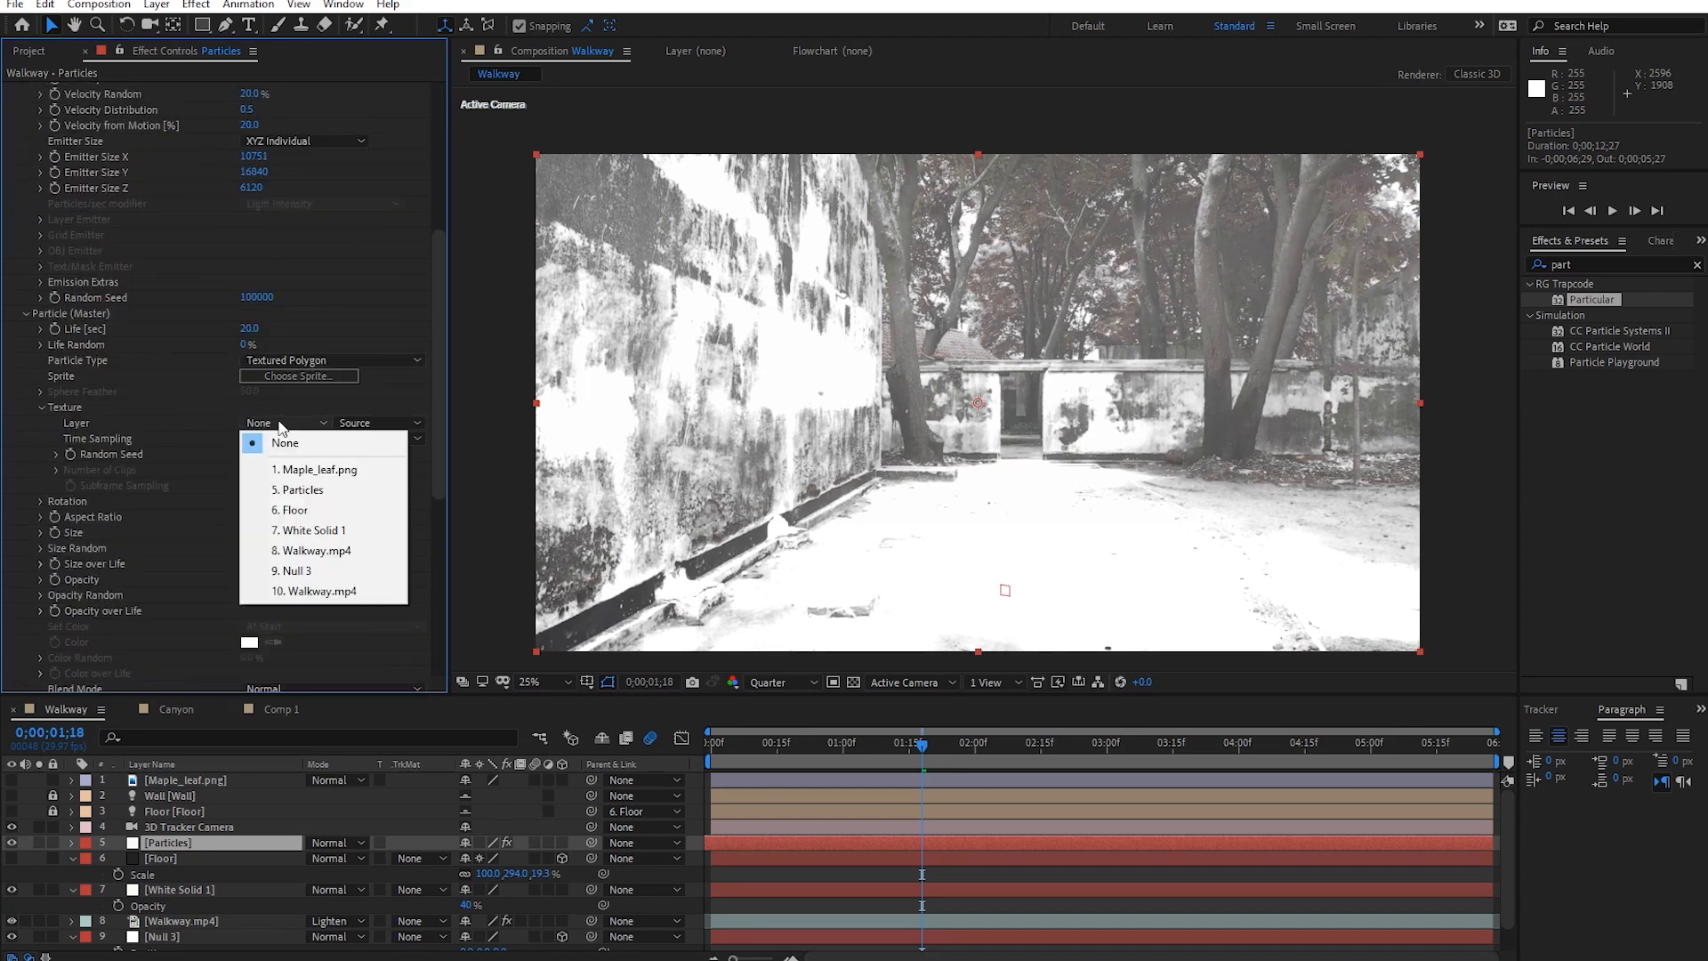
left_click(300, 470)
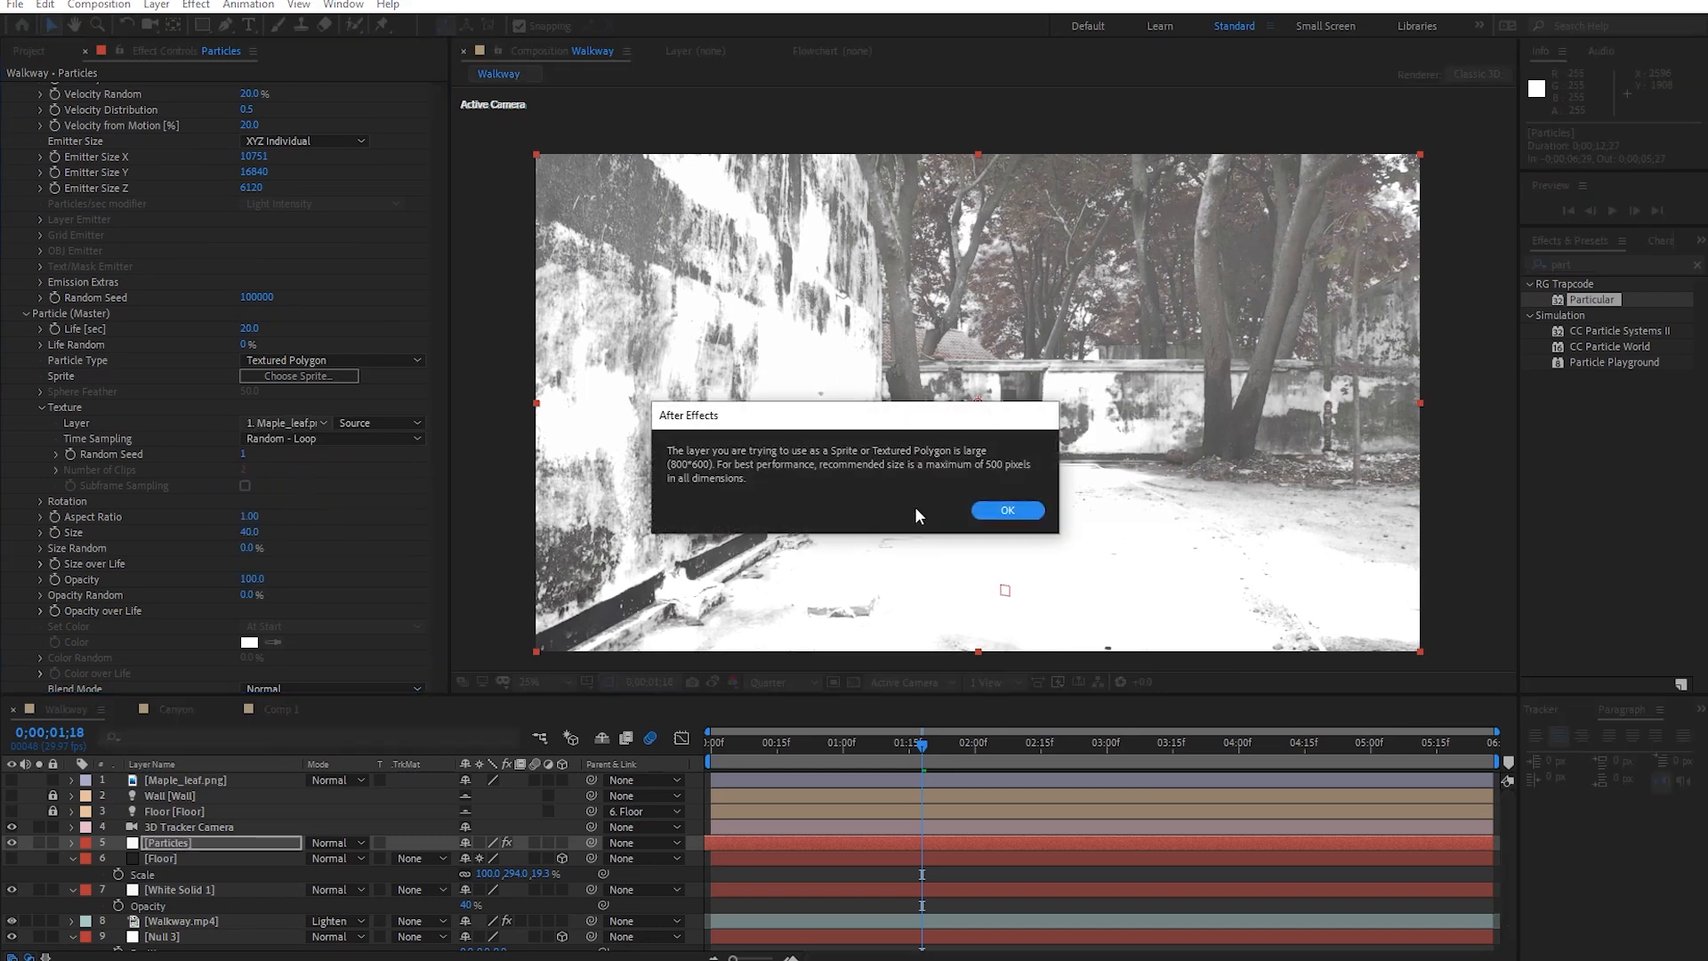
left_click(1007, 511)
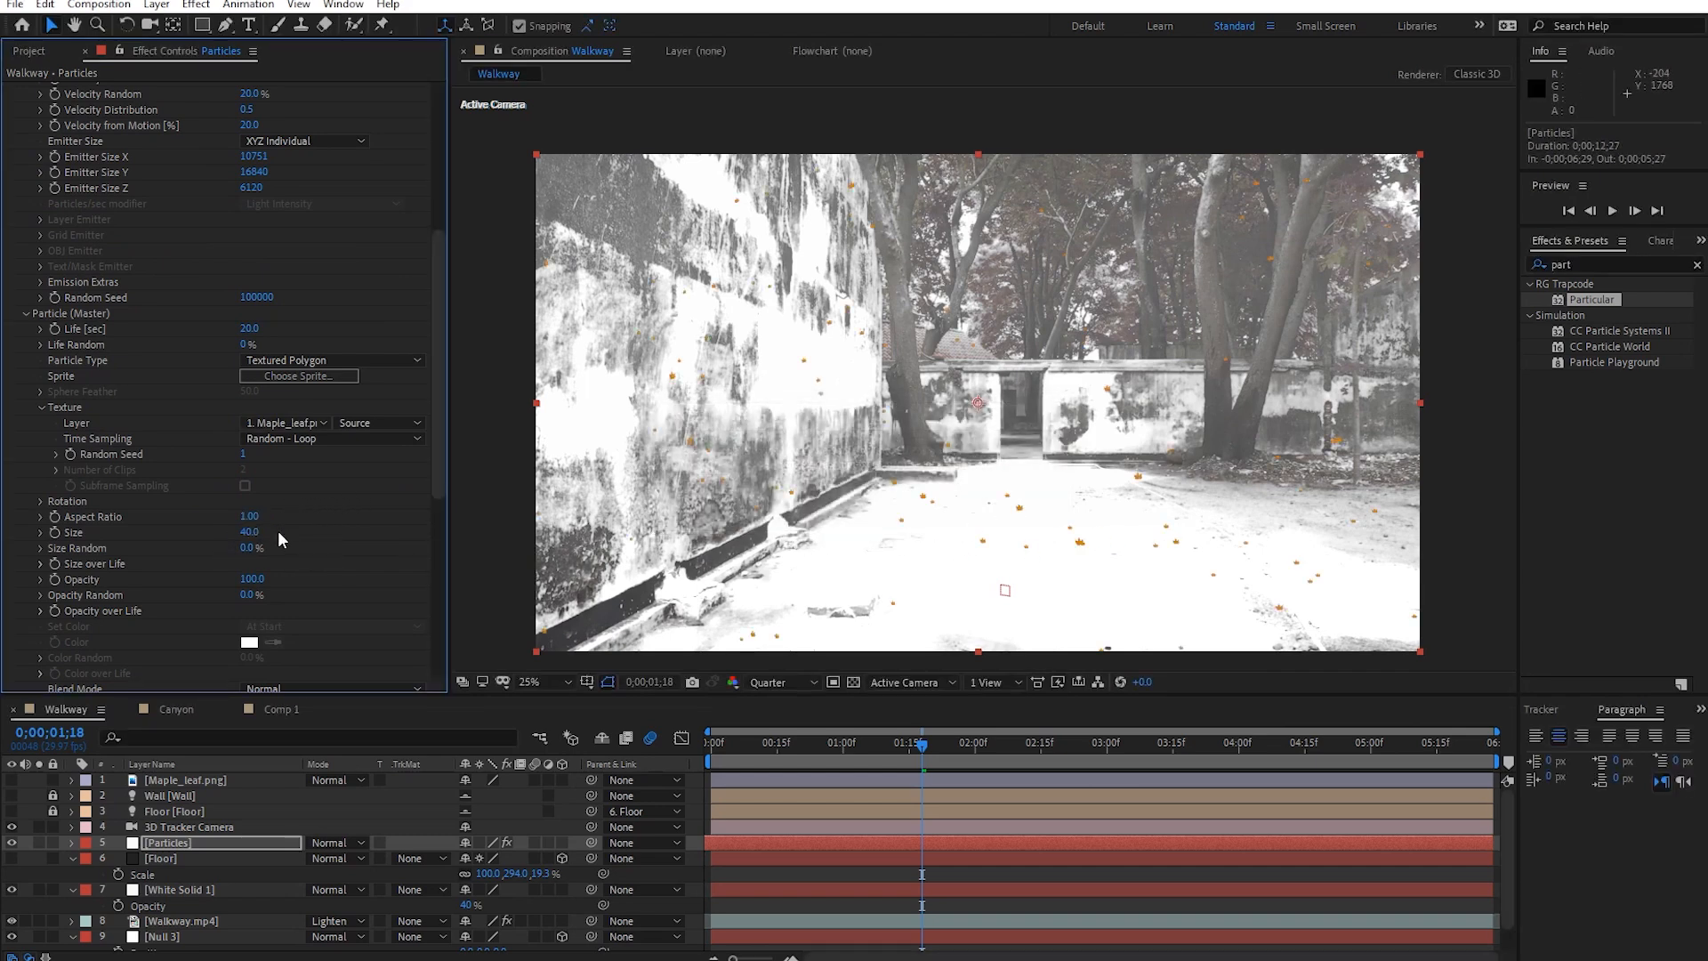
Set the leaf particles' Size to 264 and Size Random to 91%, checking them near the end of the composition.
left_click_drag(249, 531, 464, 544)
left_click_drag(926, 754, 1545, 756)
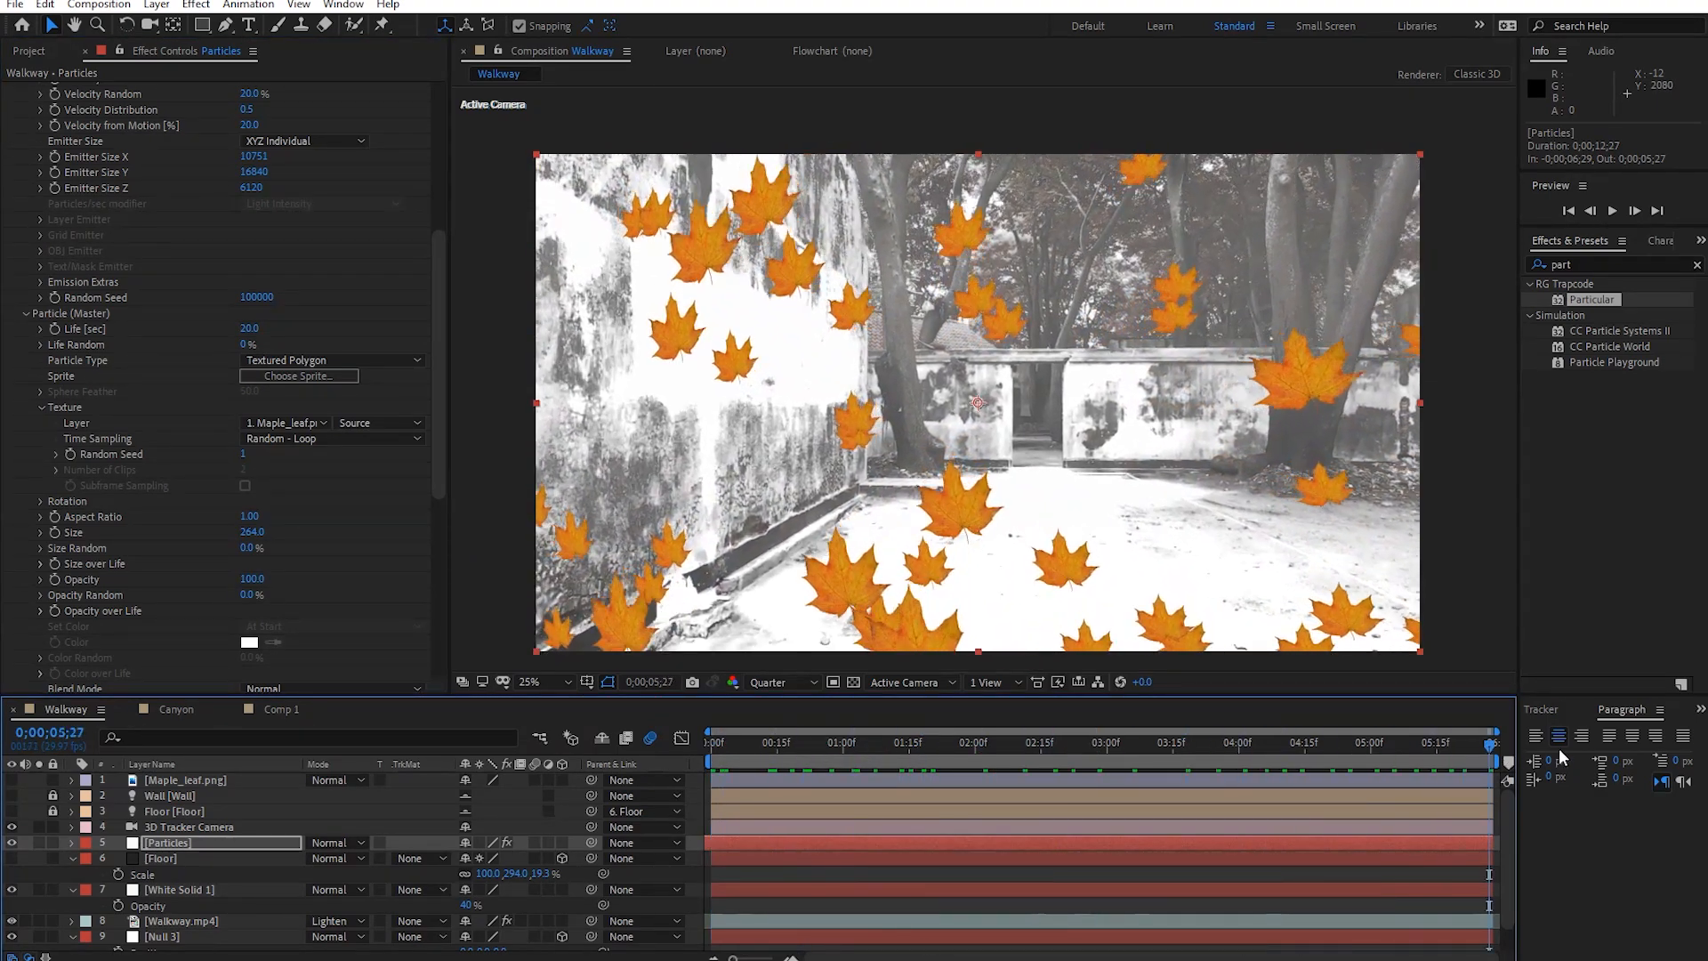
left_click(1433, 761)
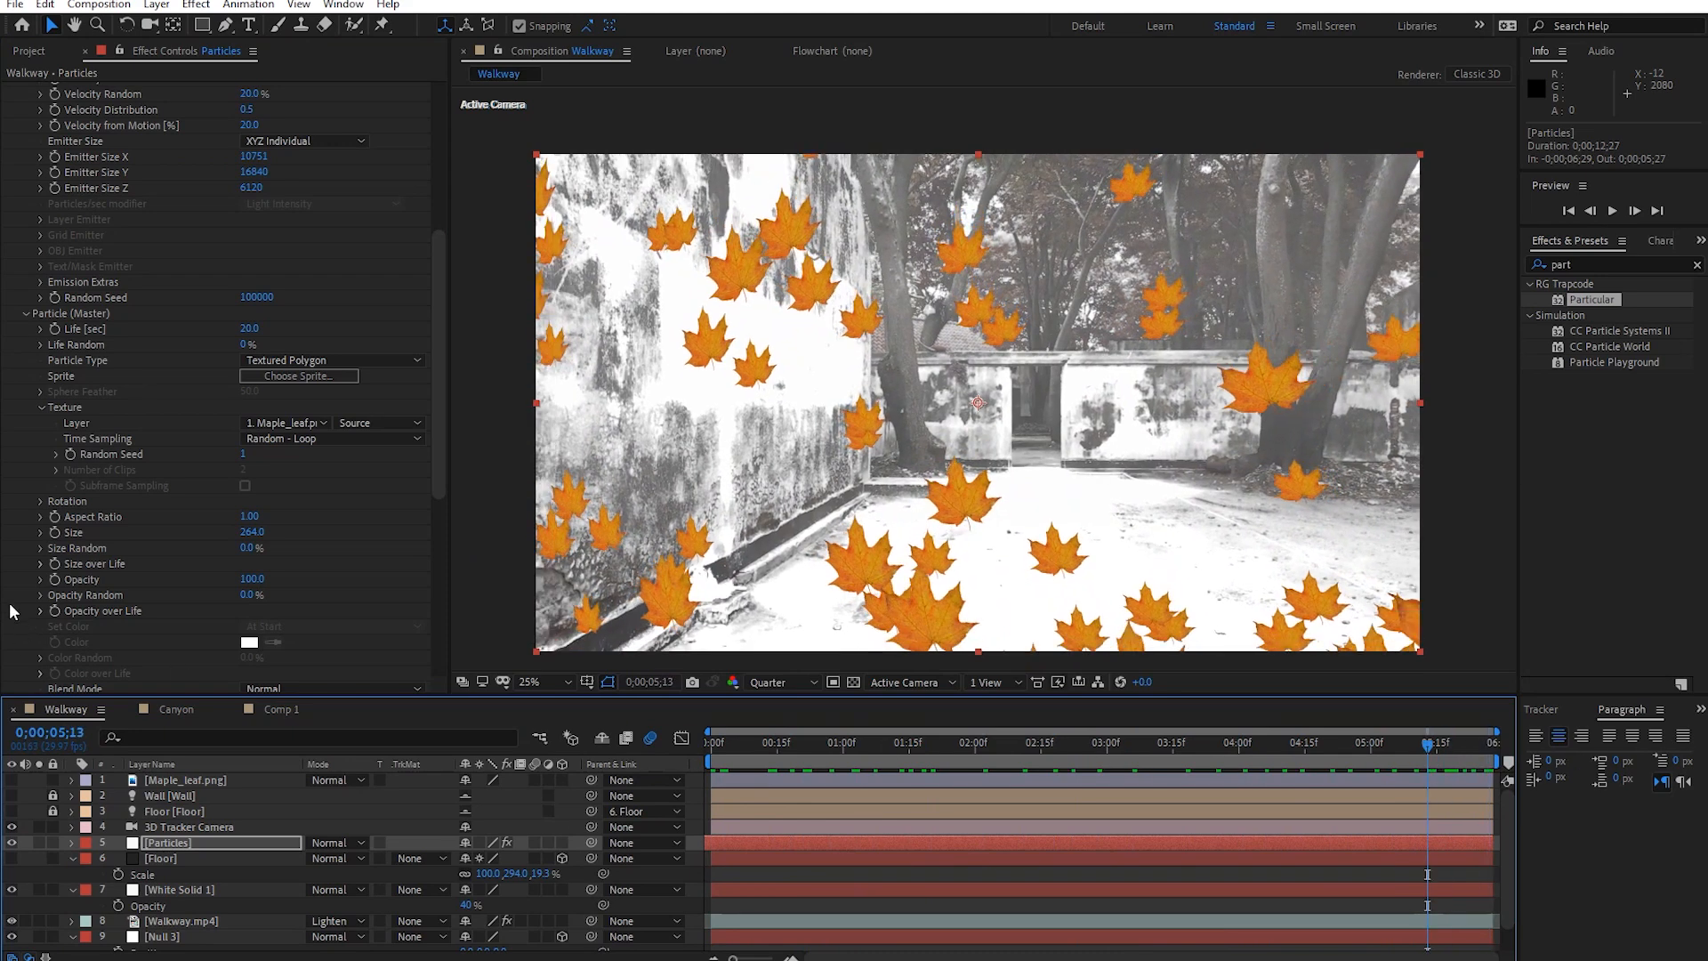
left_click_drag(247, 550, 327, 545)
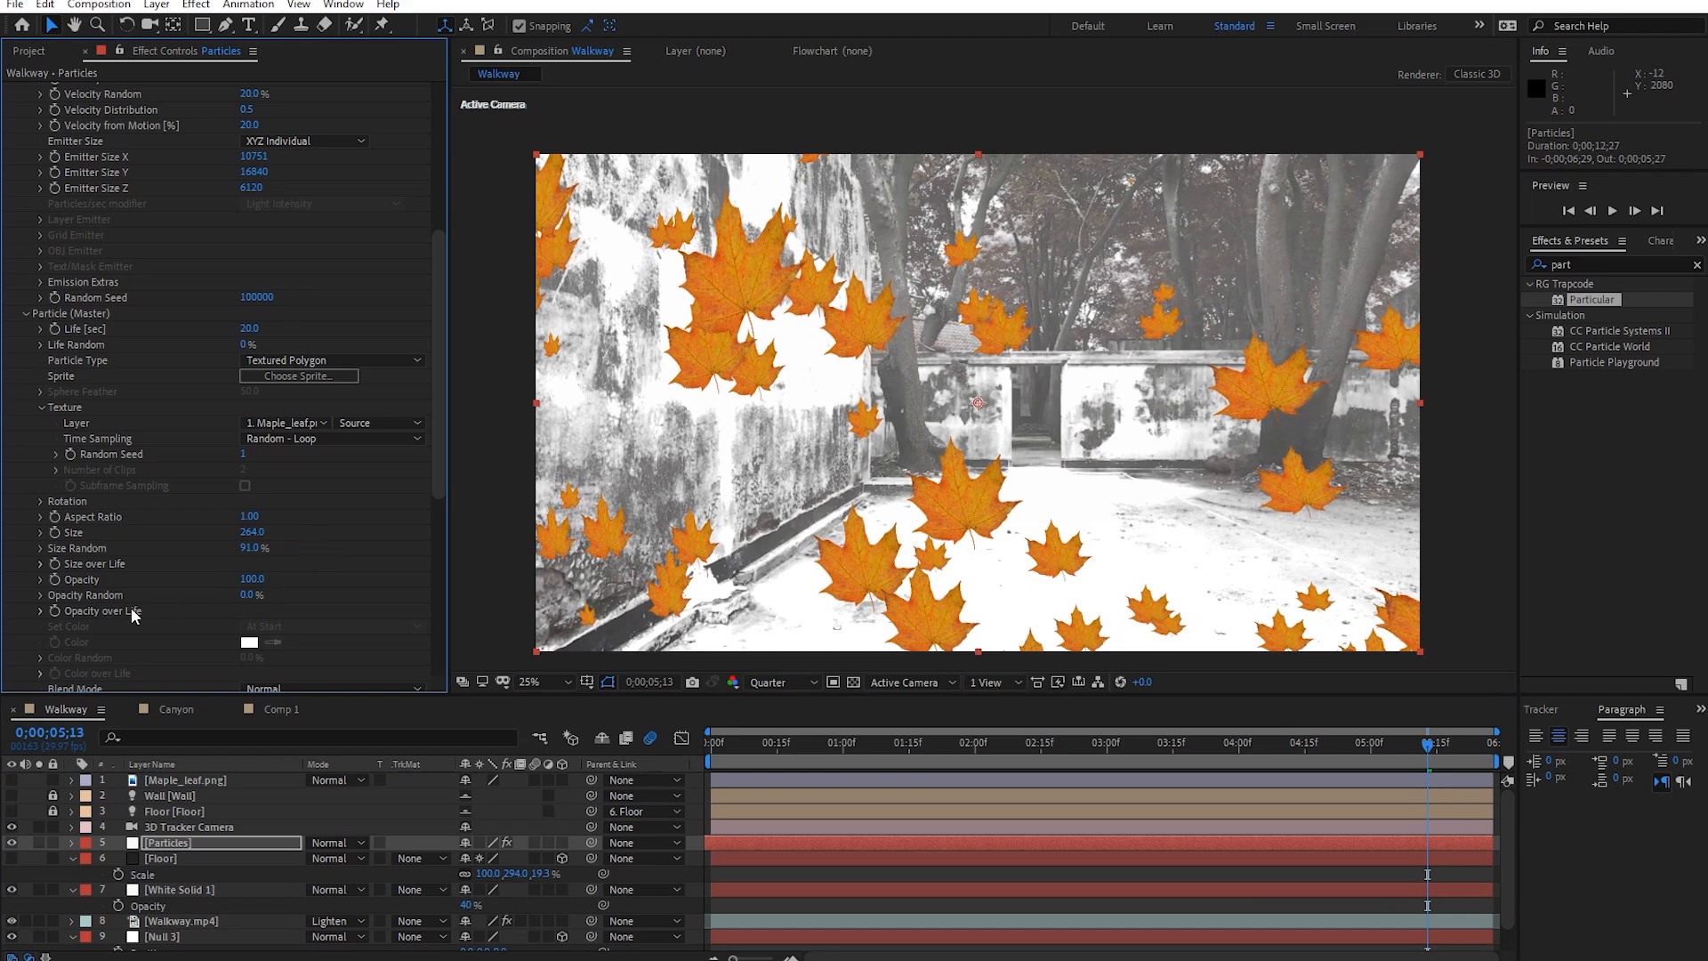
Set the Random Rotation of the maple leaf particles to 67.
left_click(40, 501)
scroll(267, 587, "down", 1)
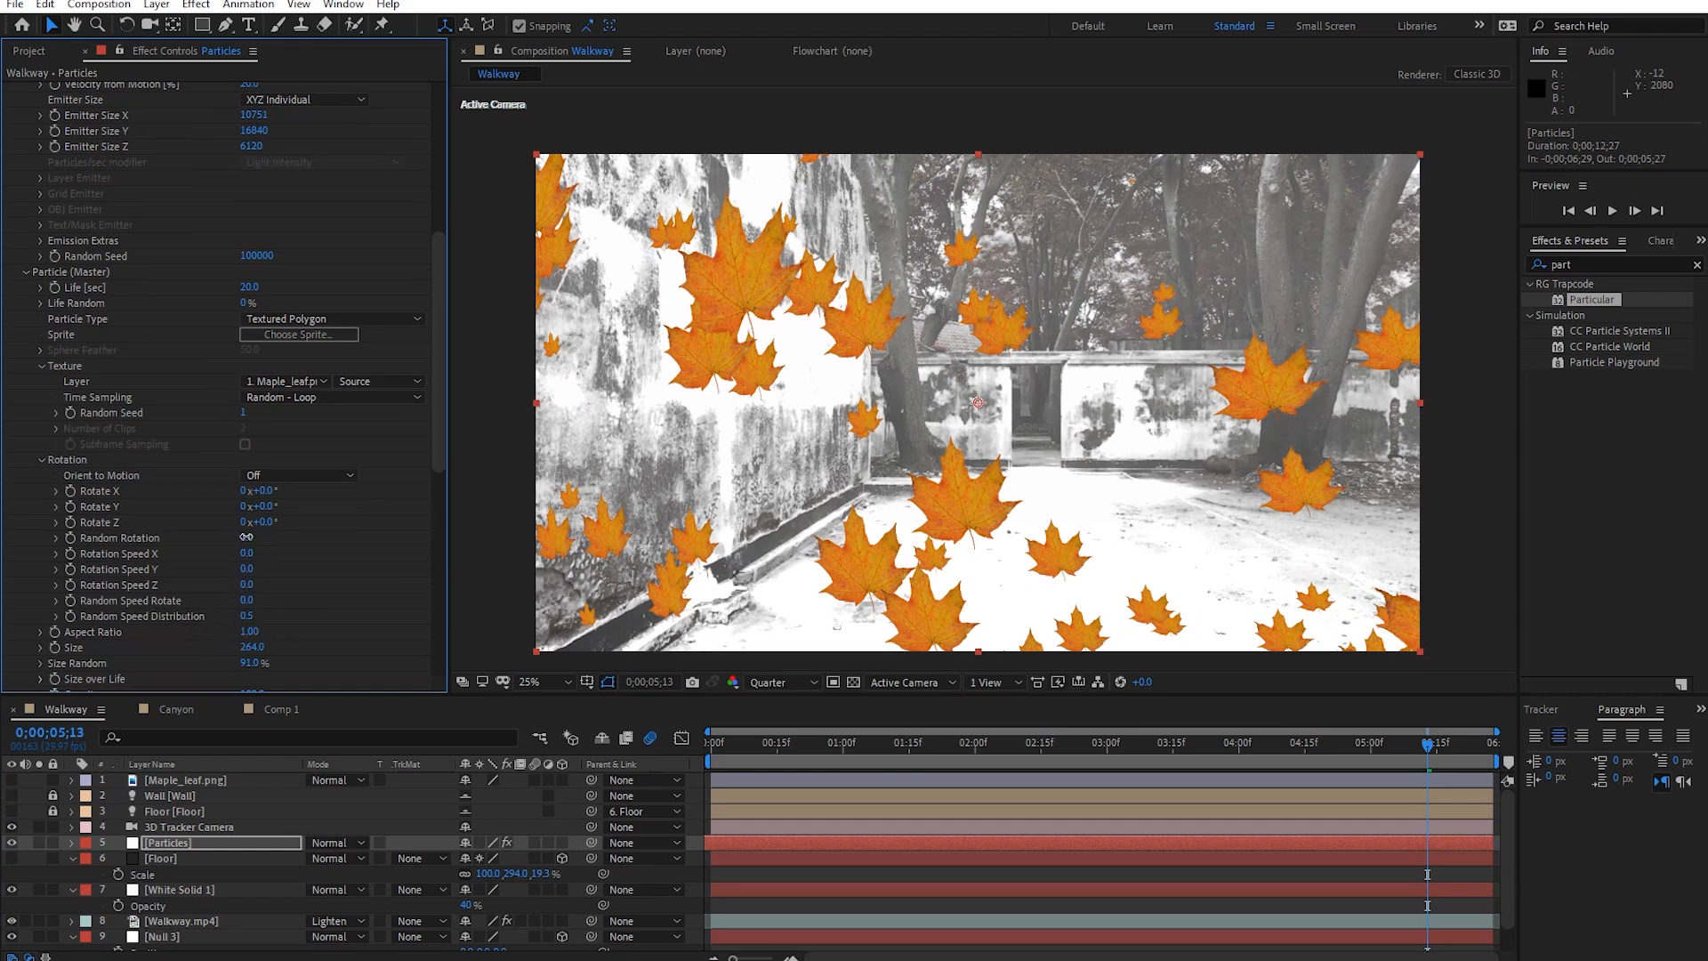
left_click_drag(290, 540, 317, 540)
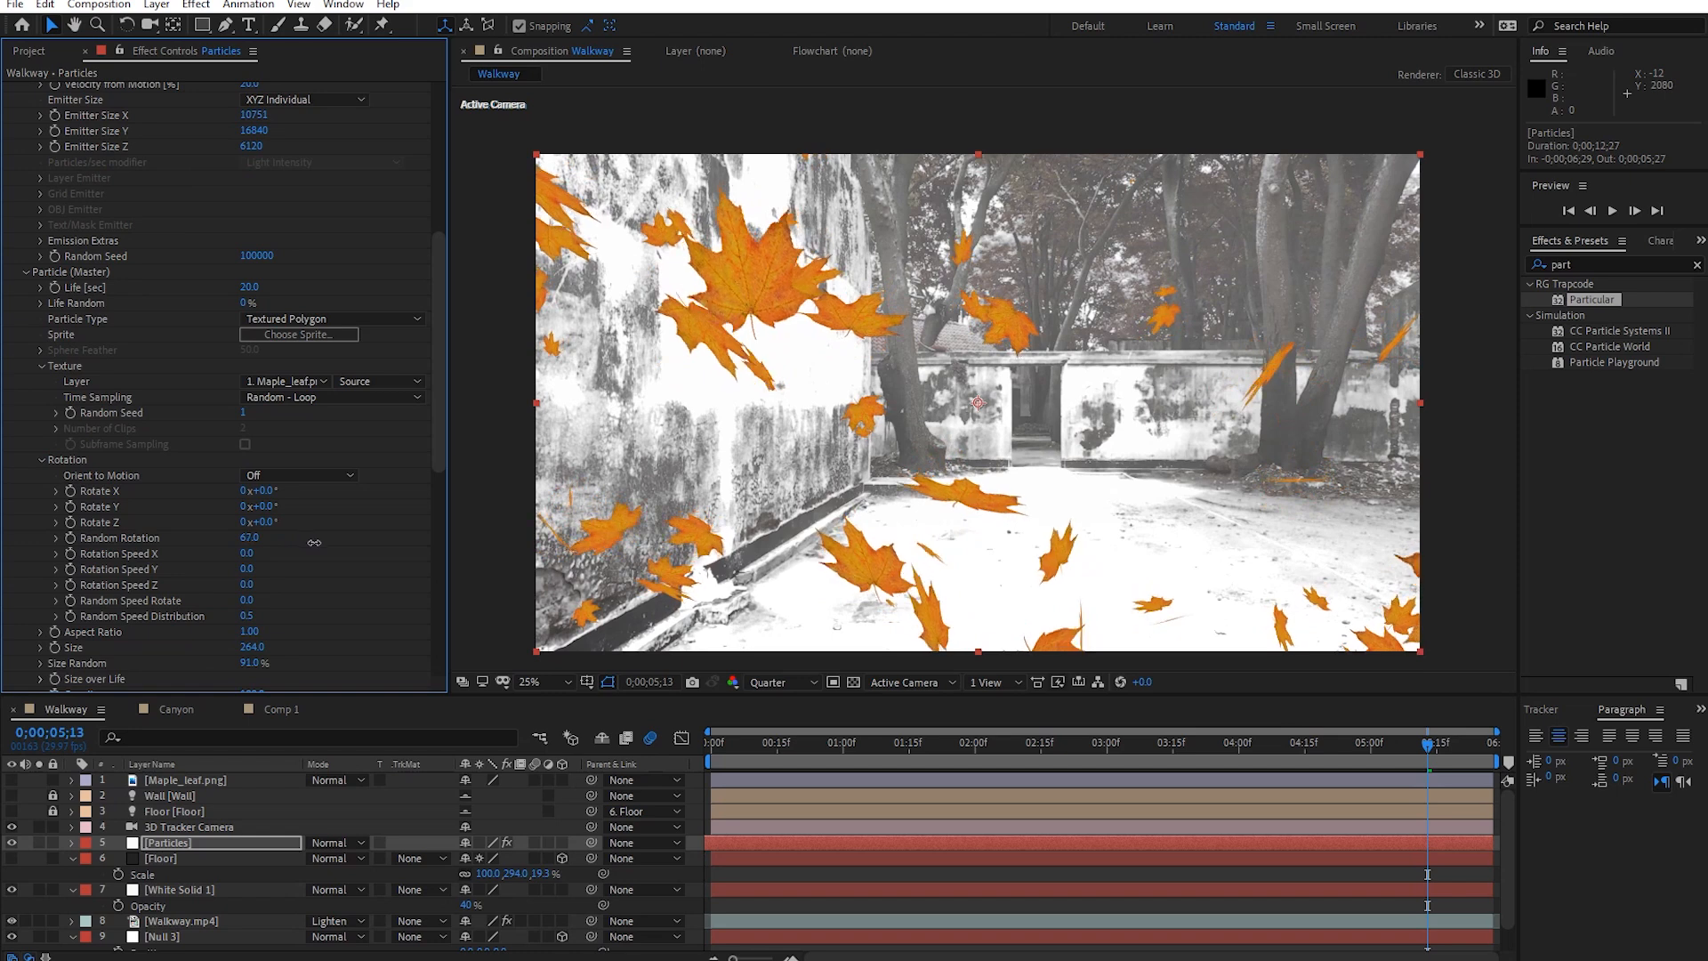
Preview the randomly rotated leaves over the walkway footage from the start of the composition.
key("comma")
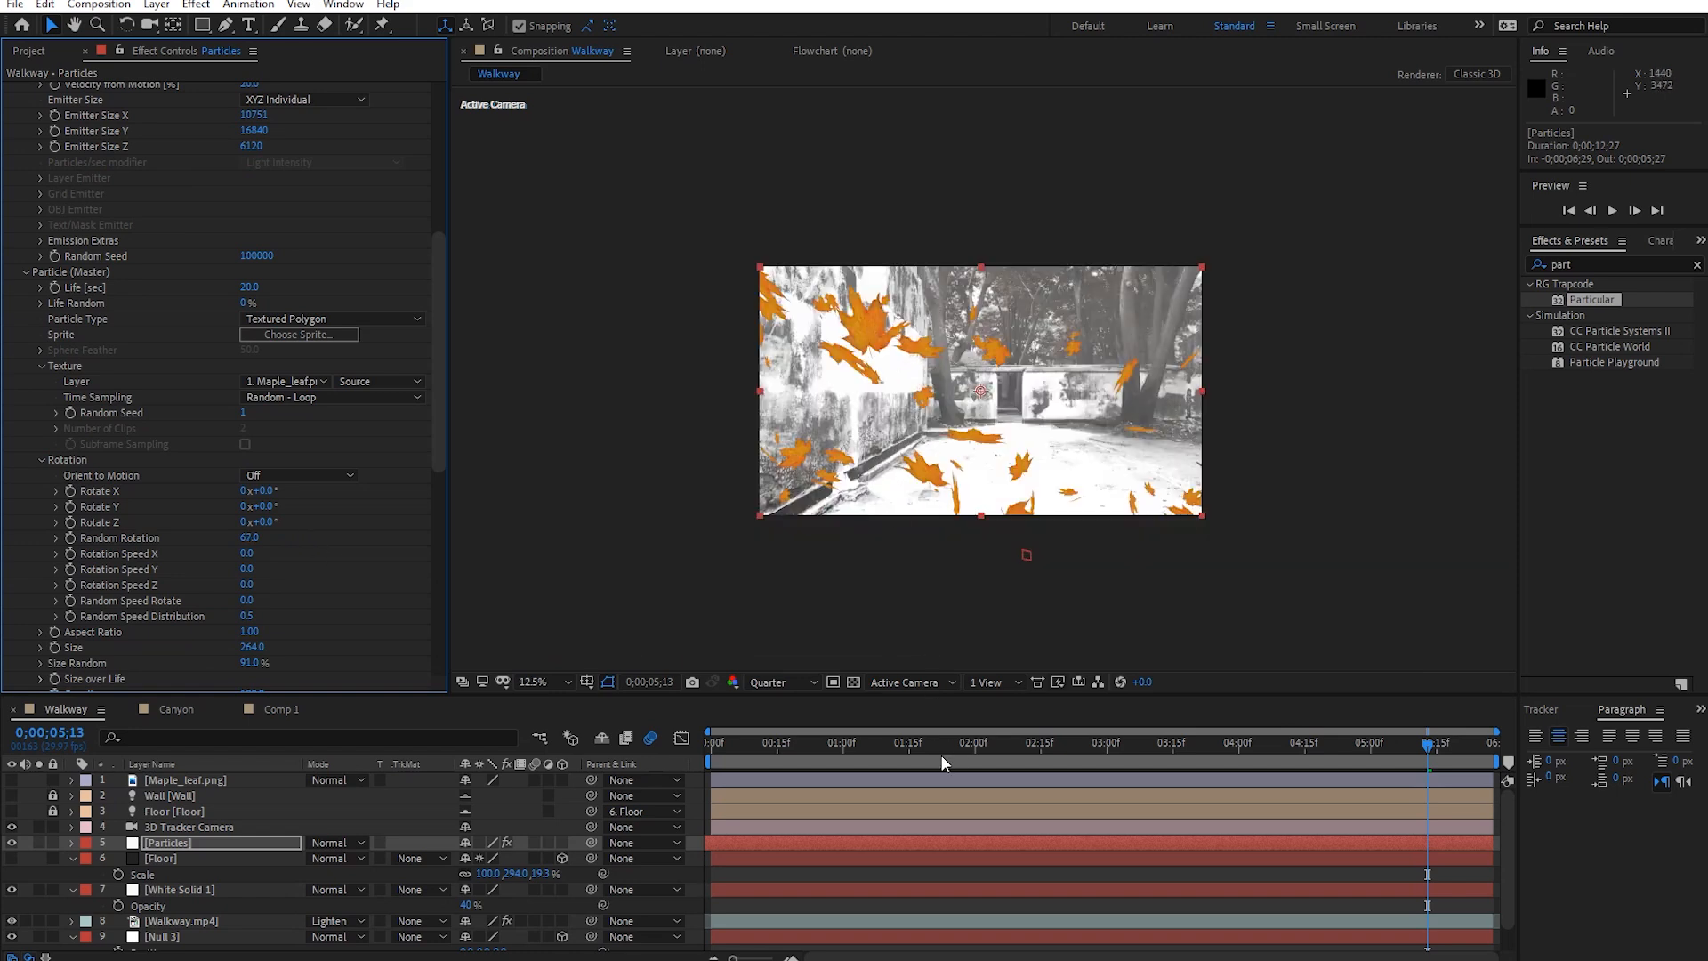
key("Home")
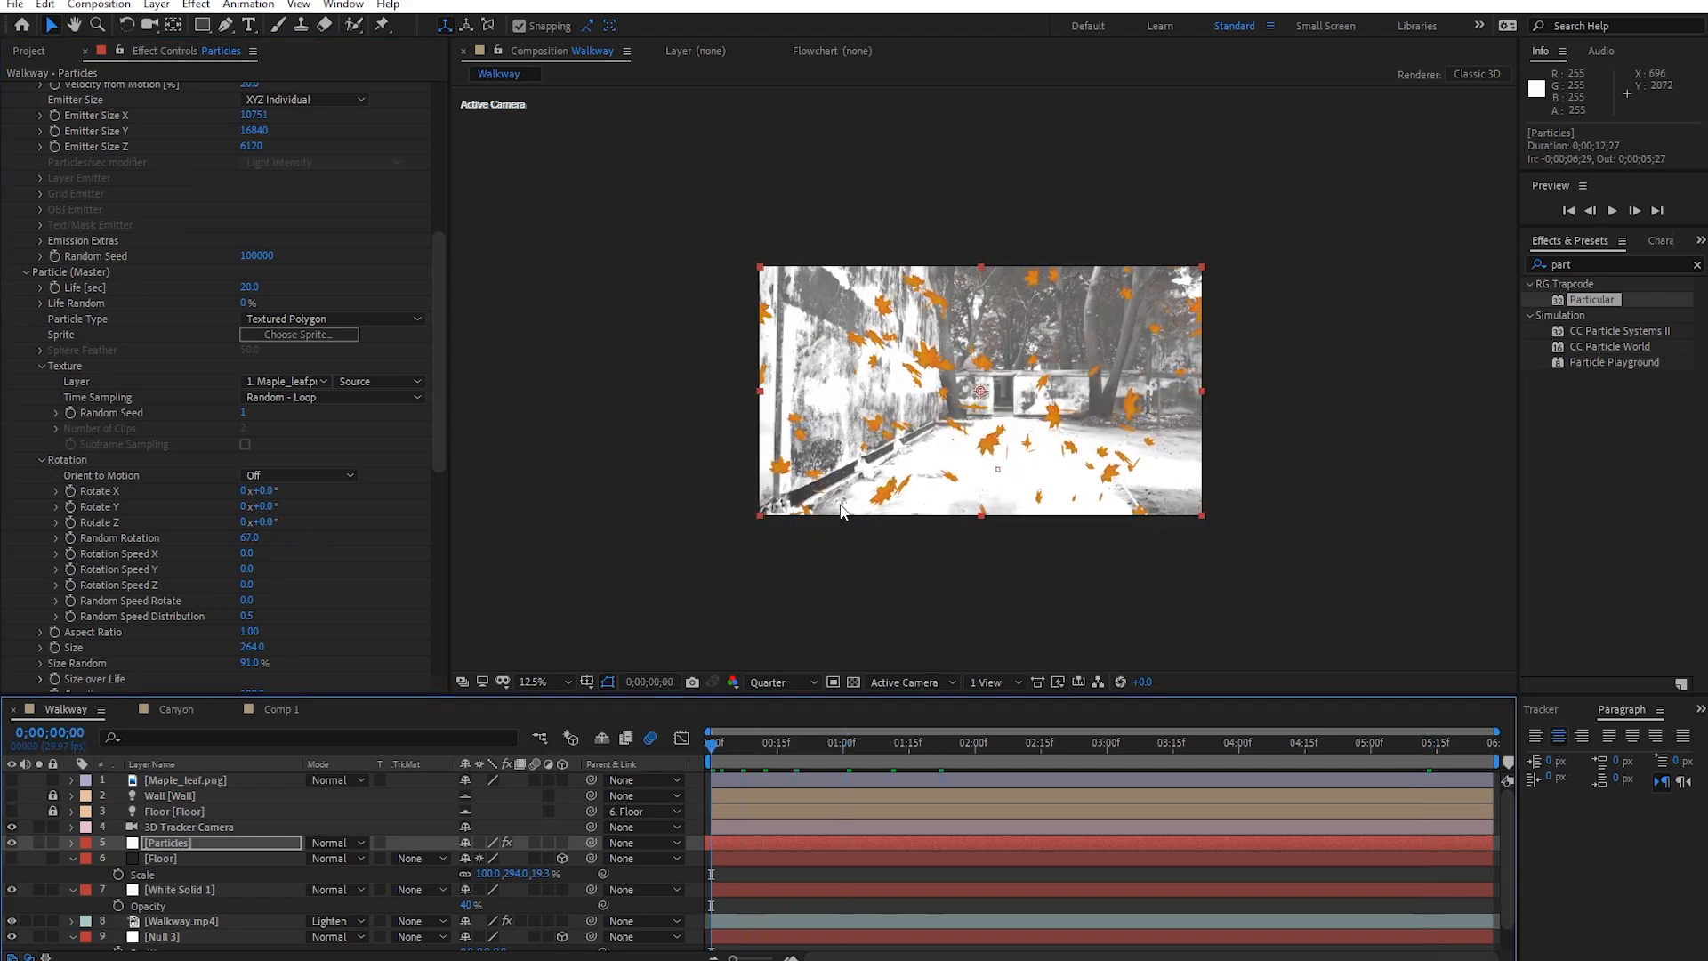
key("period")
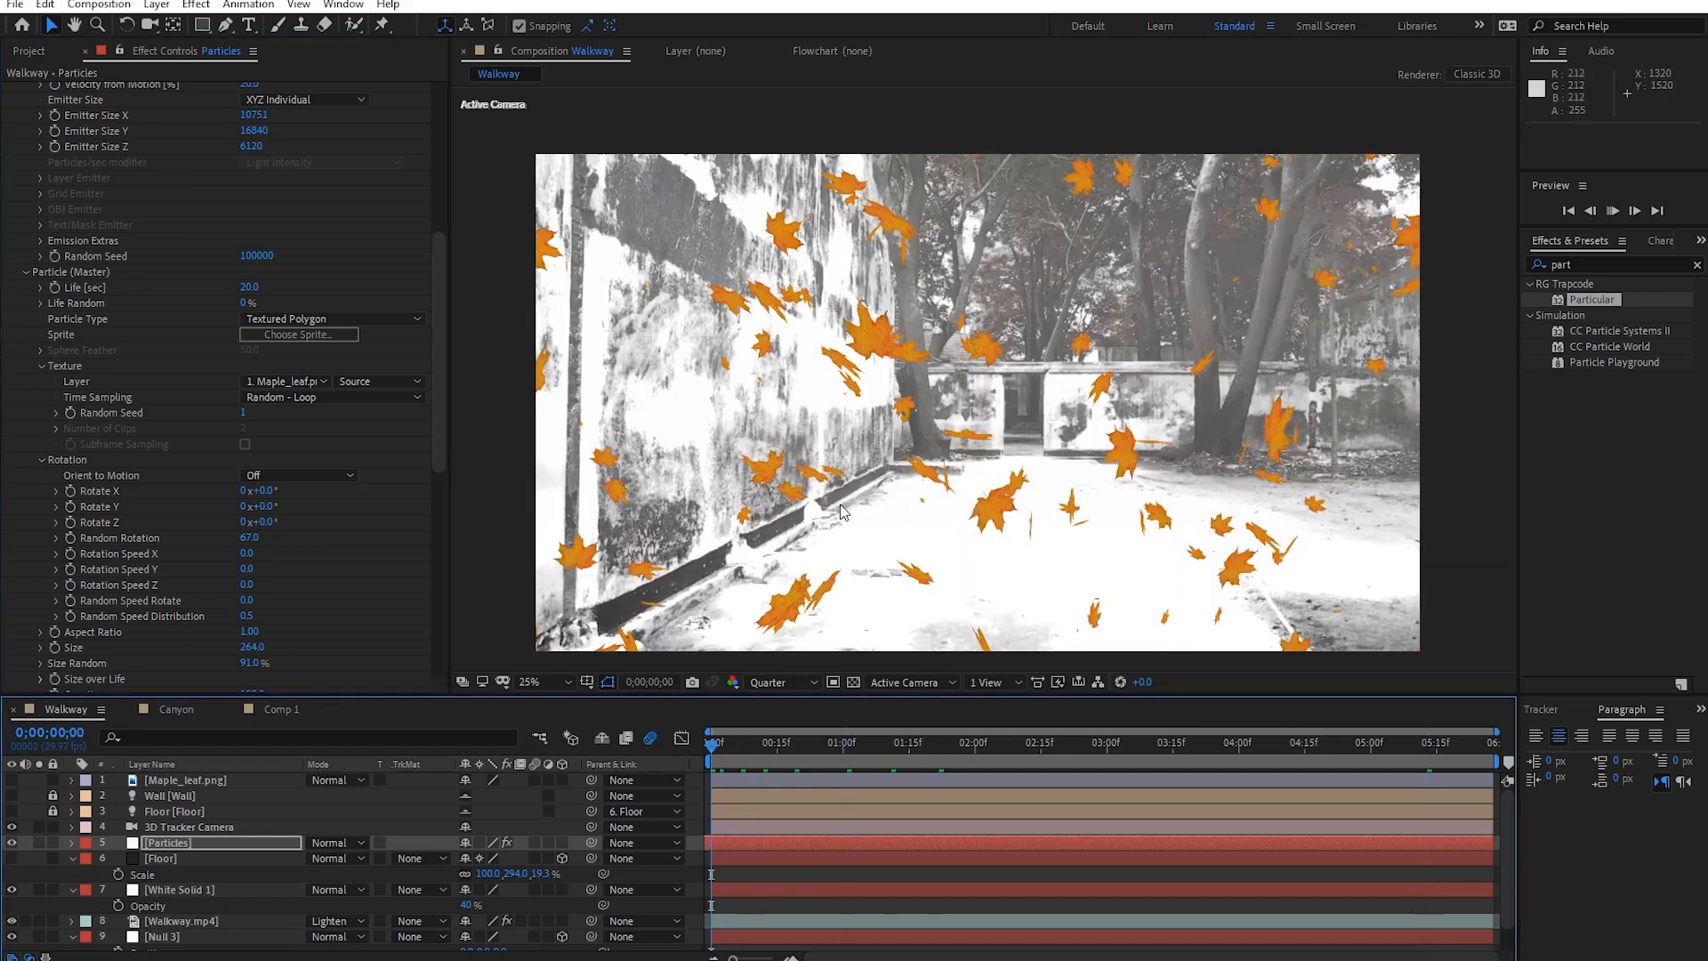
key("space")
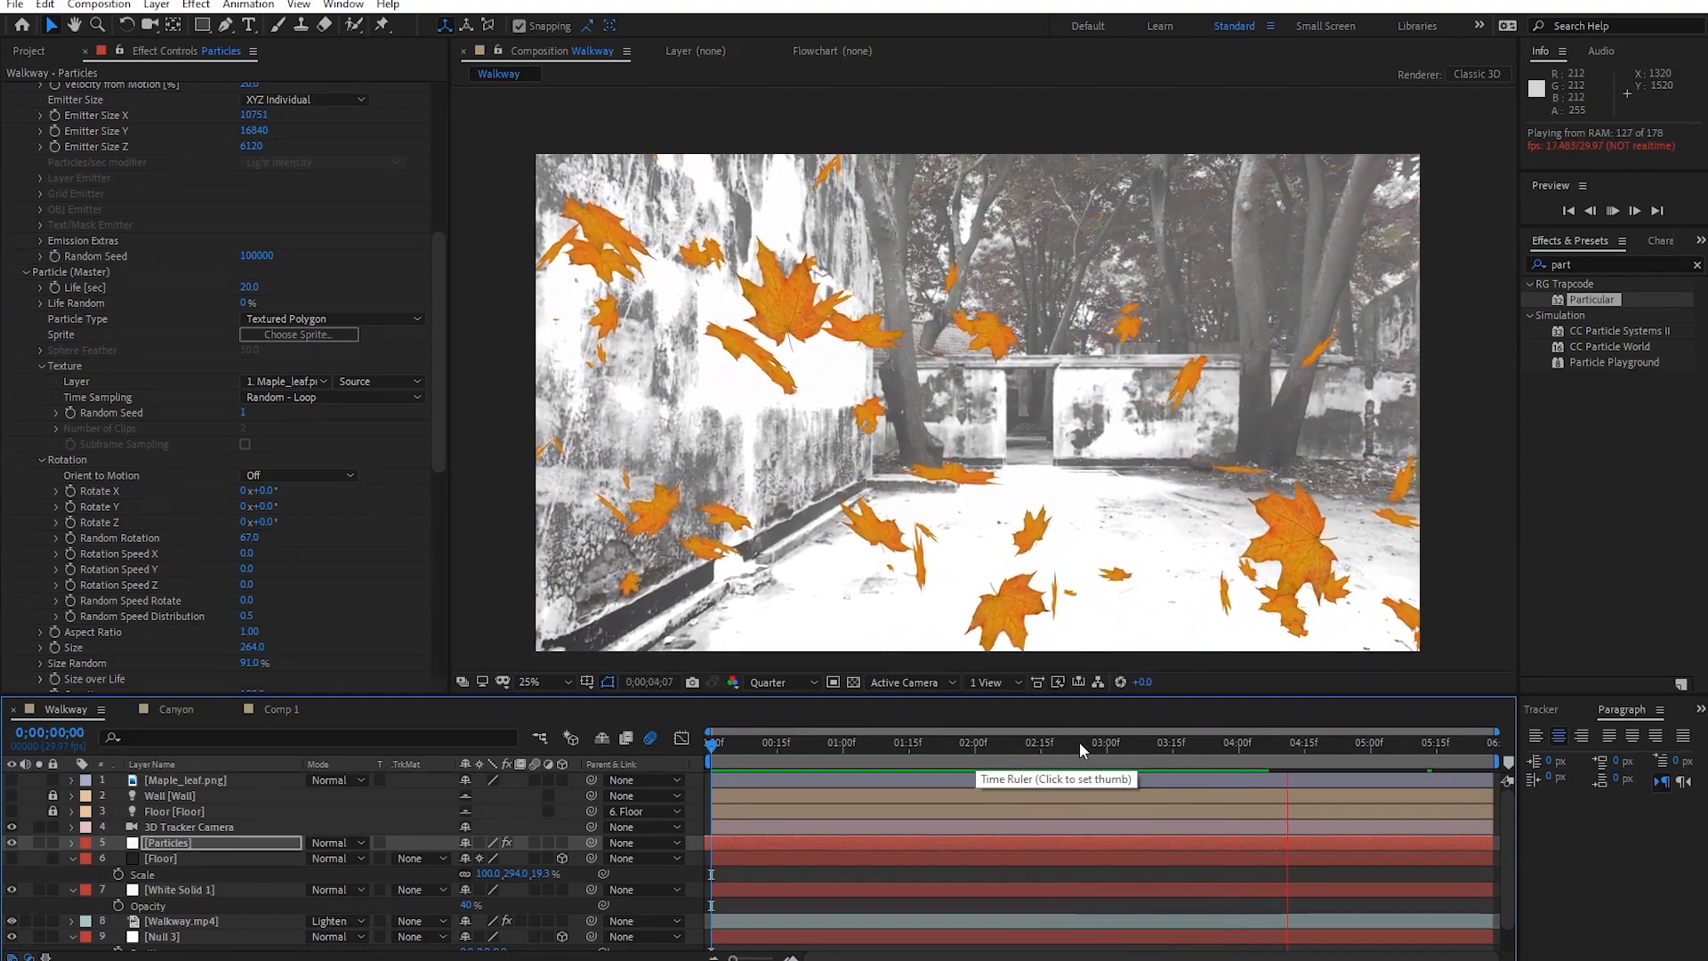
left_click(745, 758)
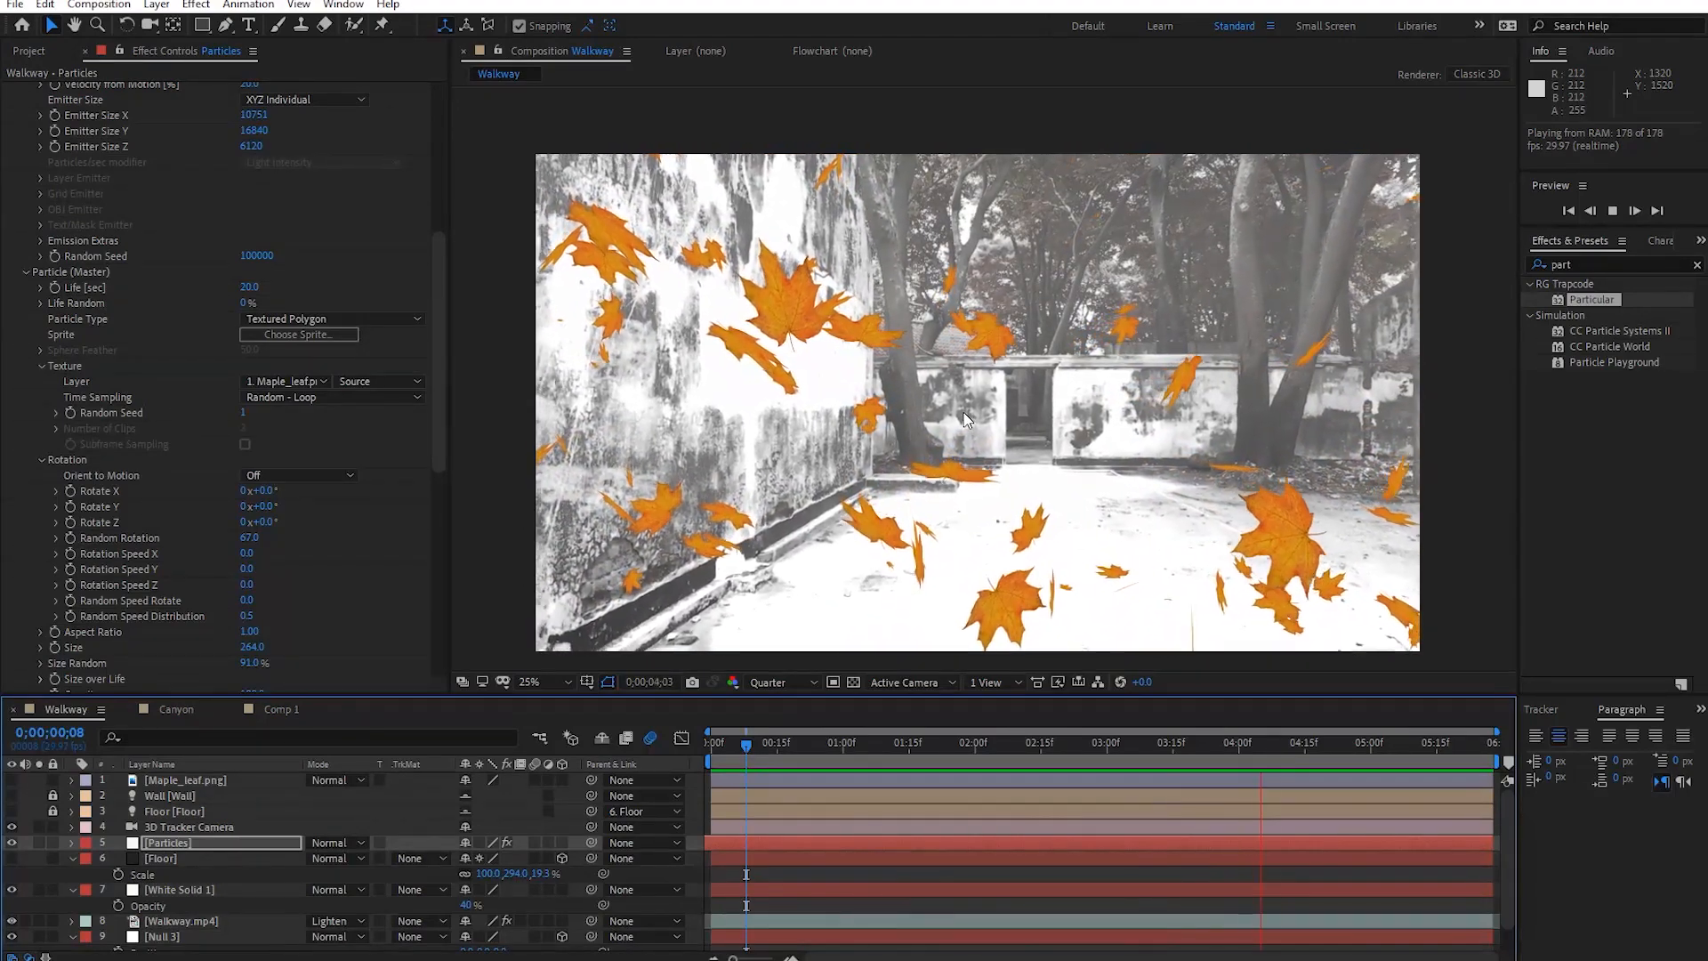
key("space")
left_click_drag(836, 752, 790, 867)
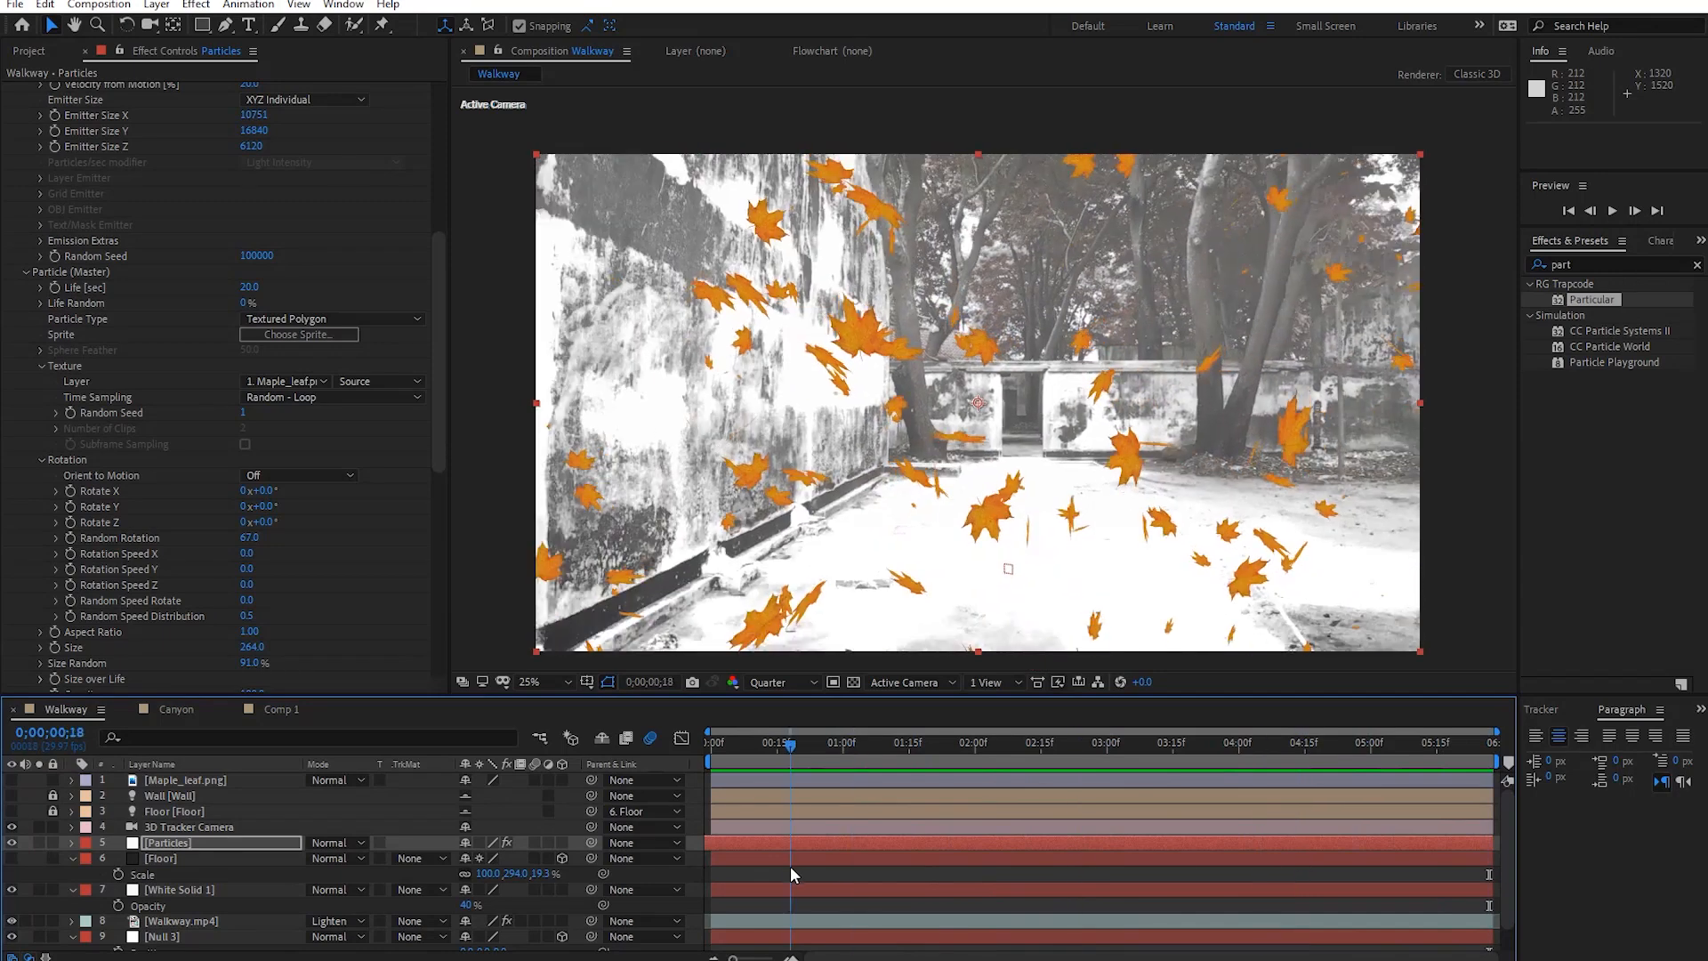
In the Canyon composition, inspect the rocket with its flame particles and the Elem layer's keyframed properties.
left_click(185, 712)
left_click_drag(1201, 751, 722, 755)
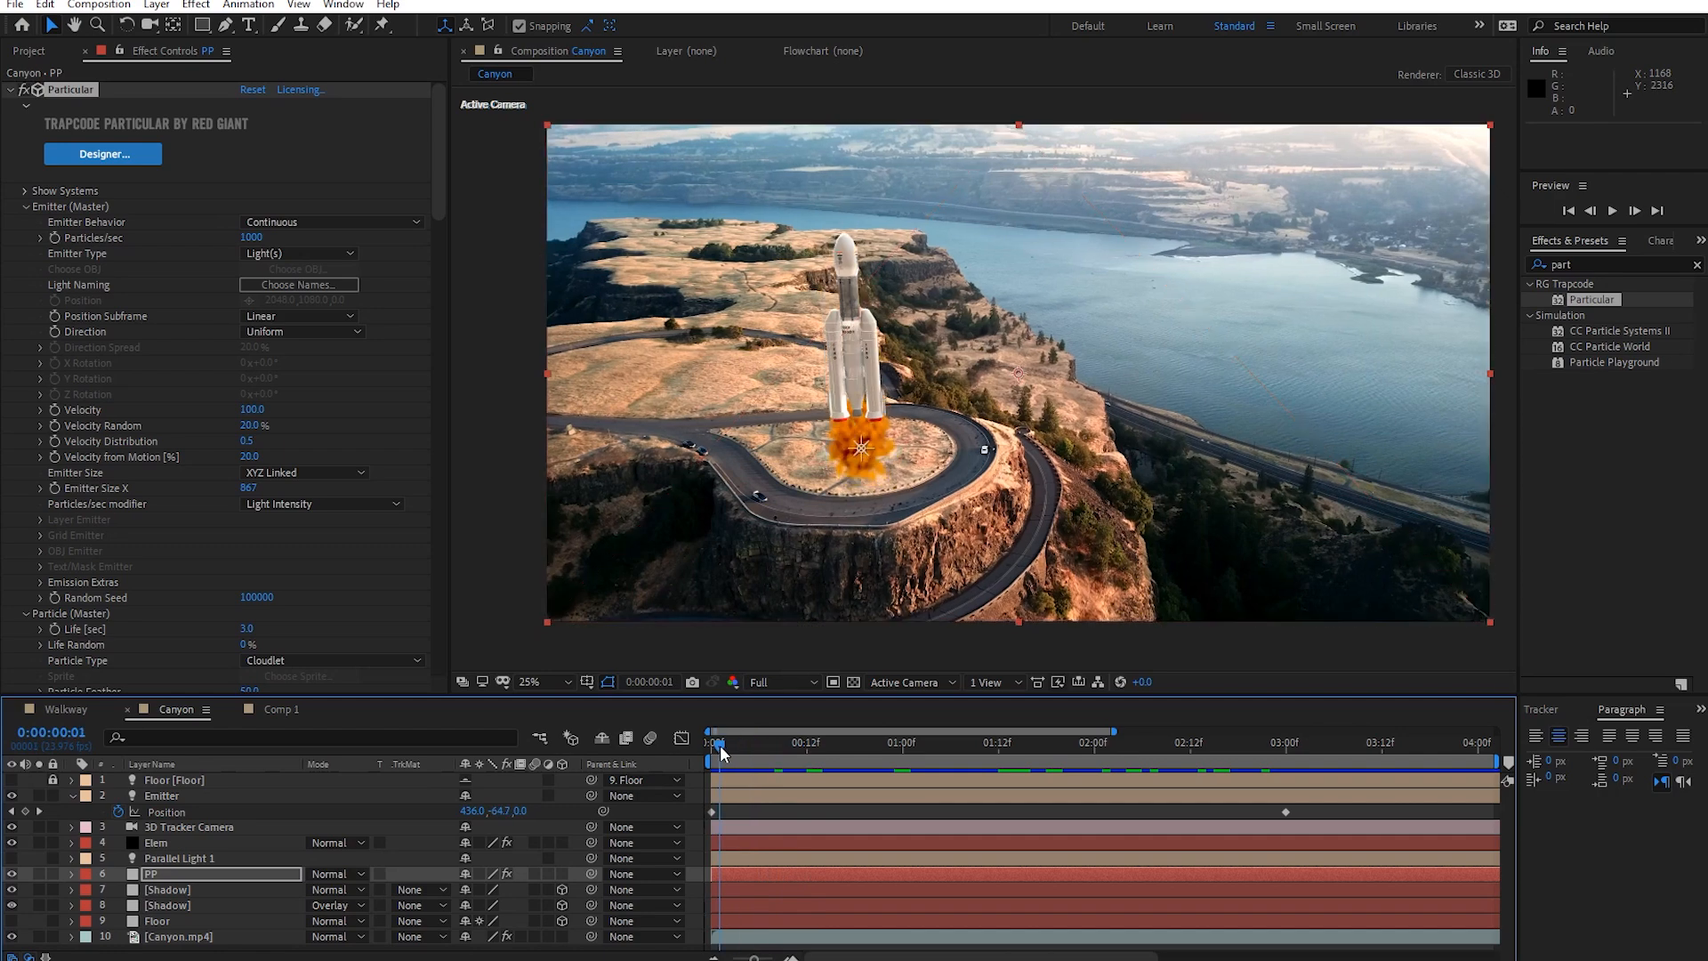
scroll(844, 372, "up", 4)
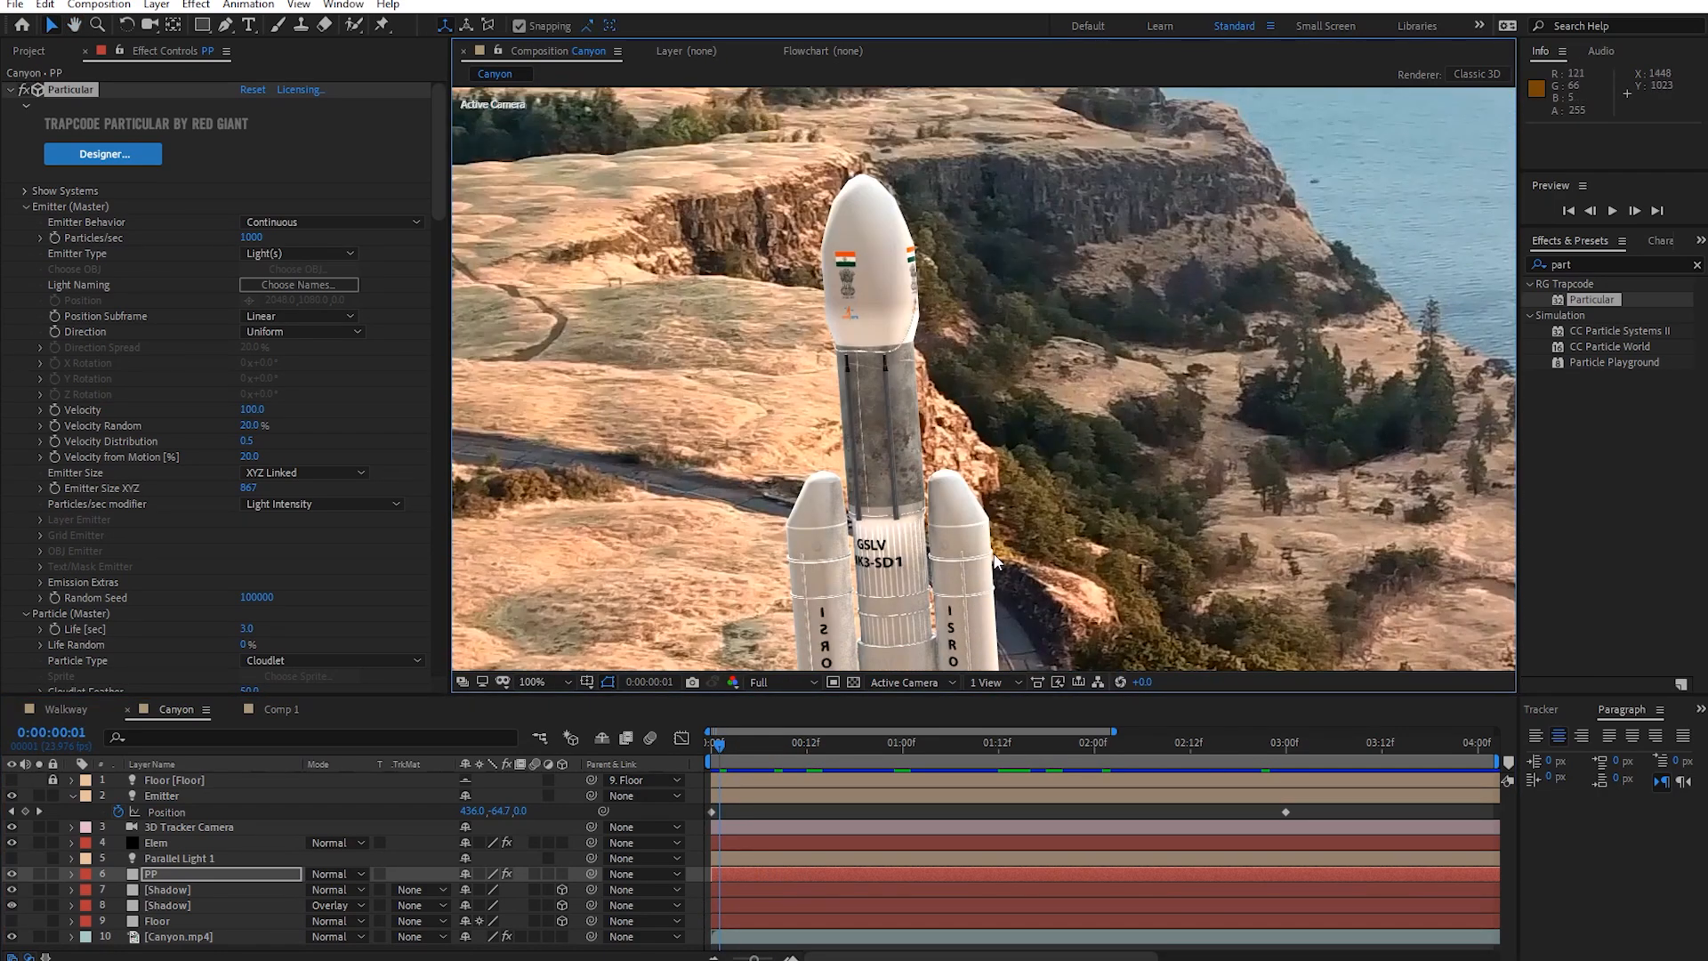
scroll(996, 560, "down", 3)
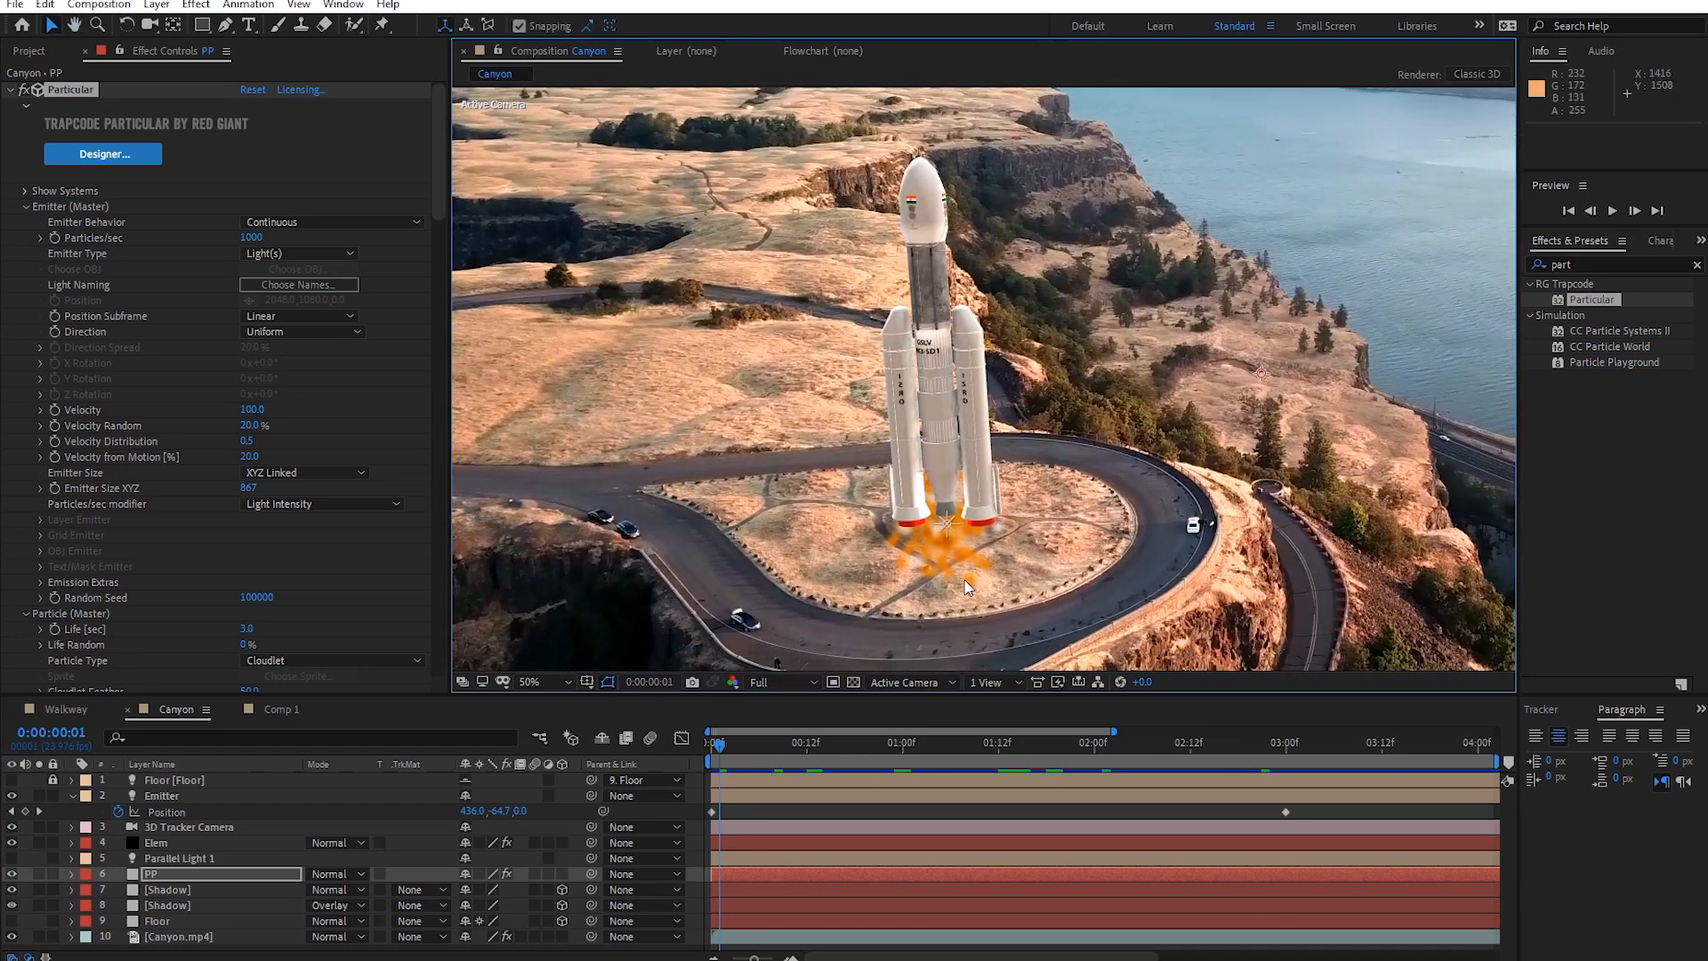
left_click(164, 841)
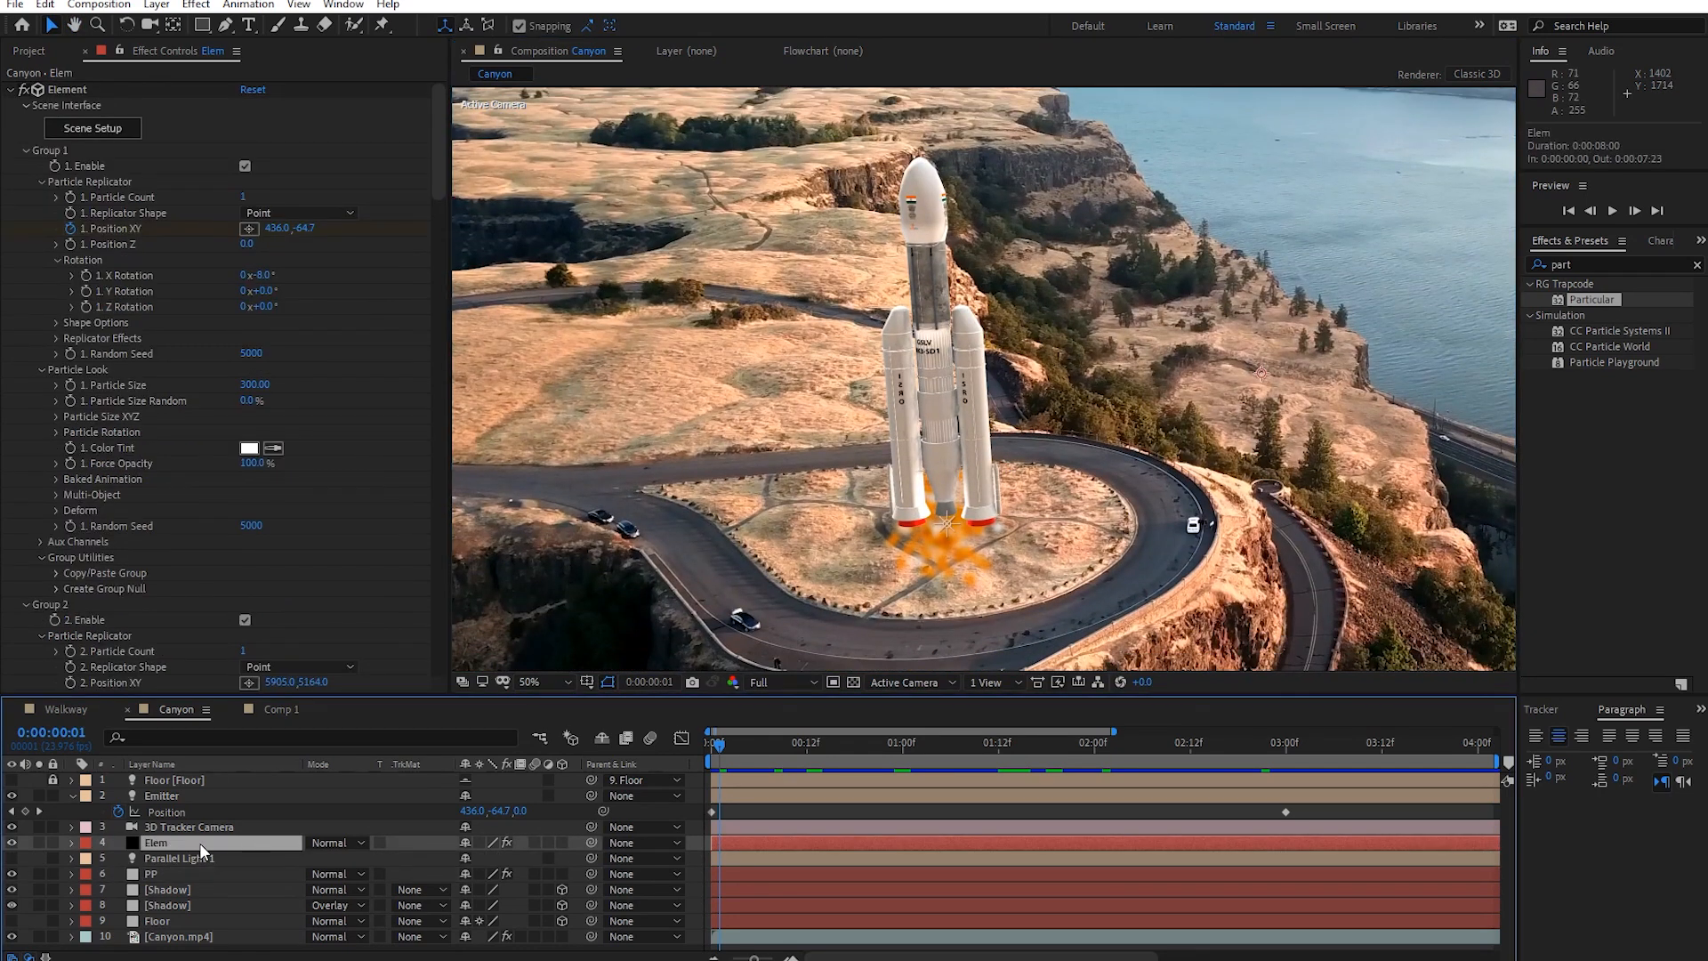
left_click_drag(965, 469, 1016, 438)
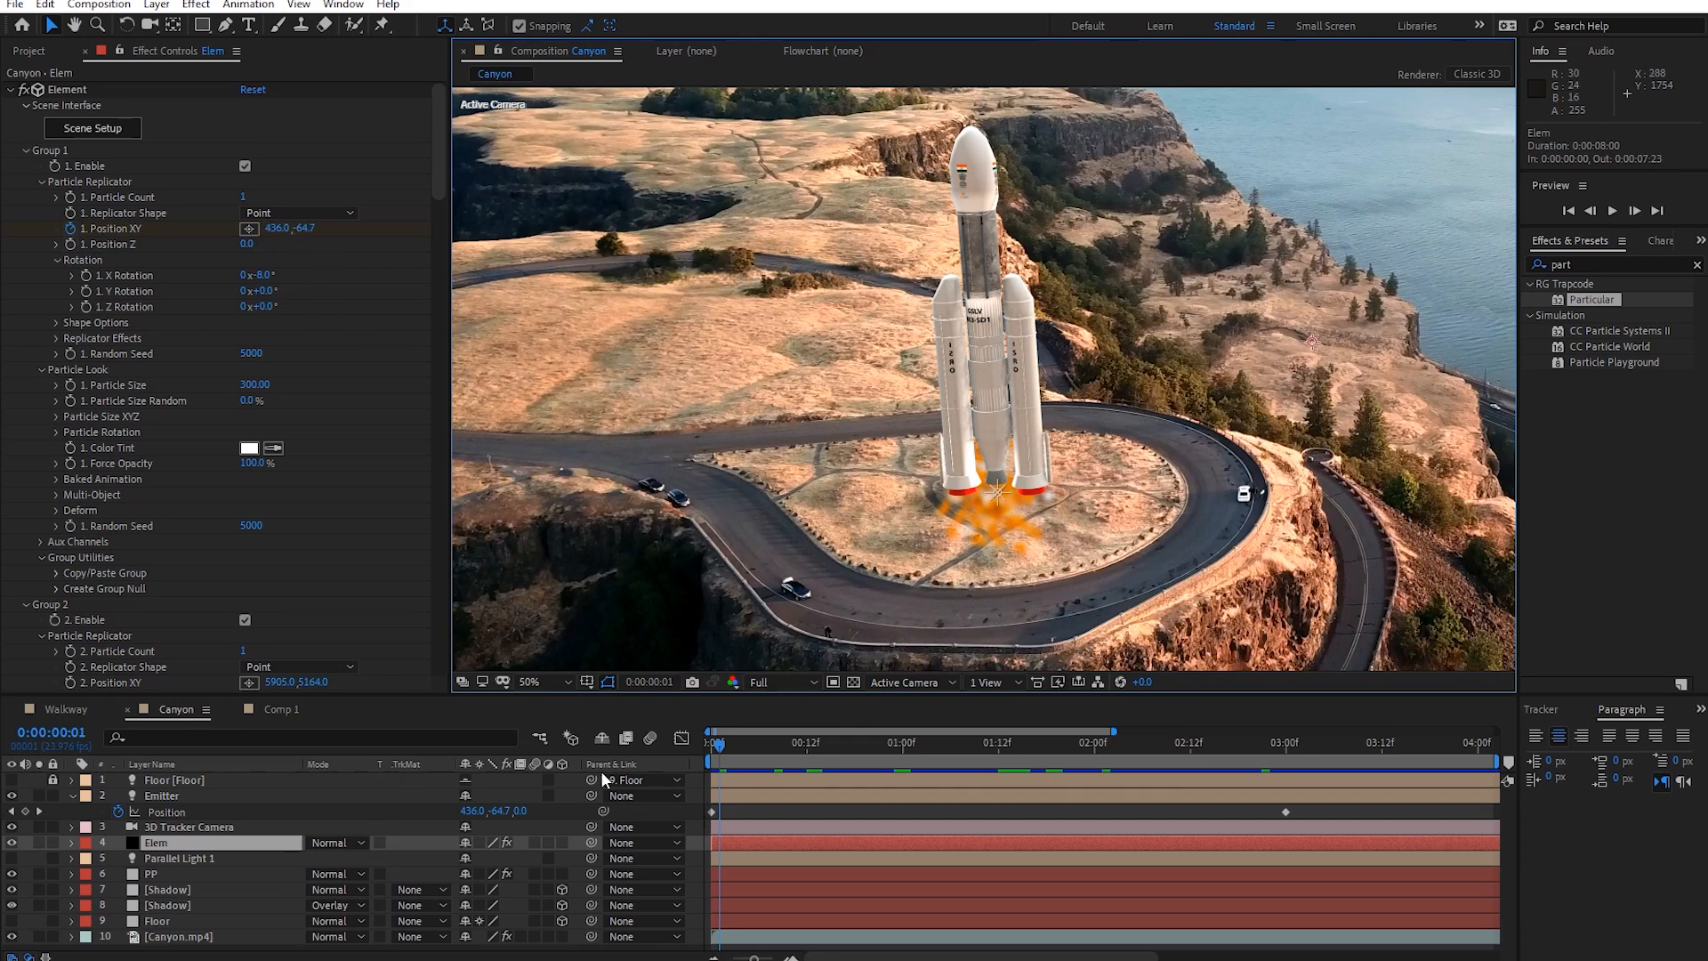
key("u")
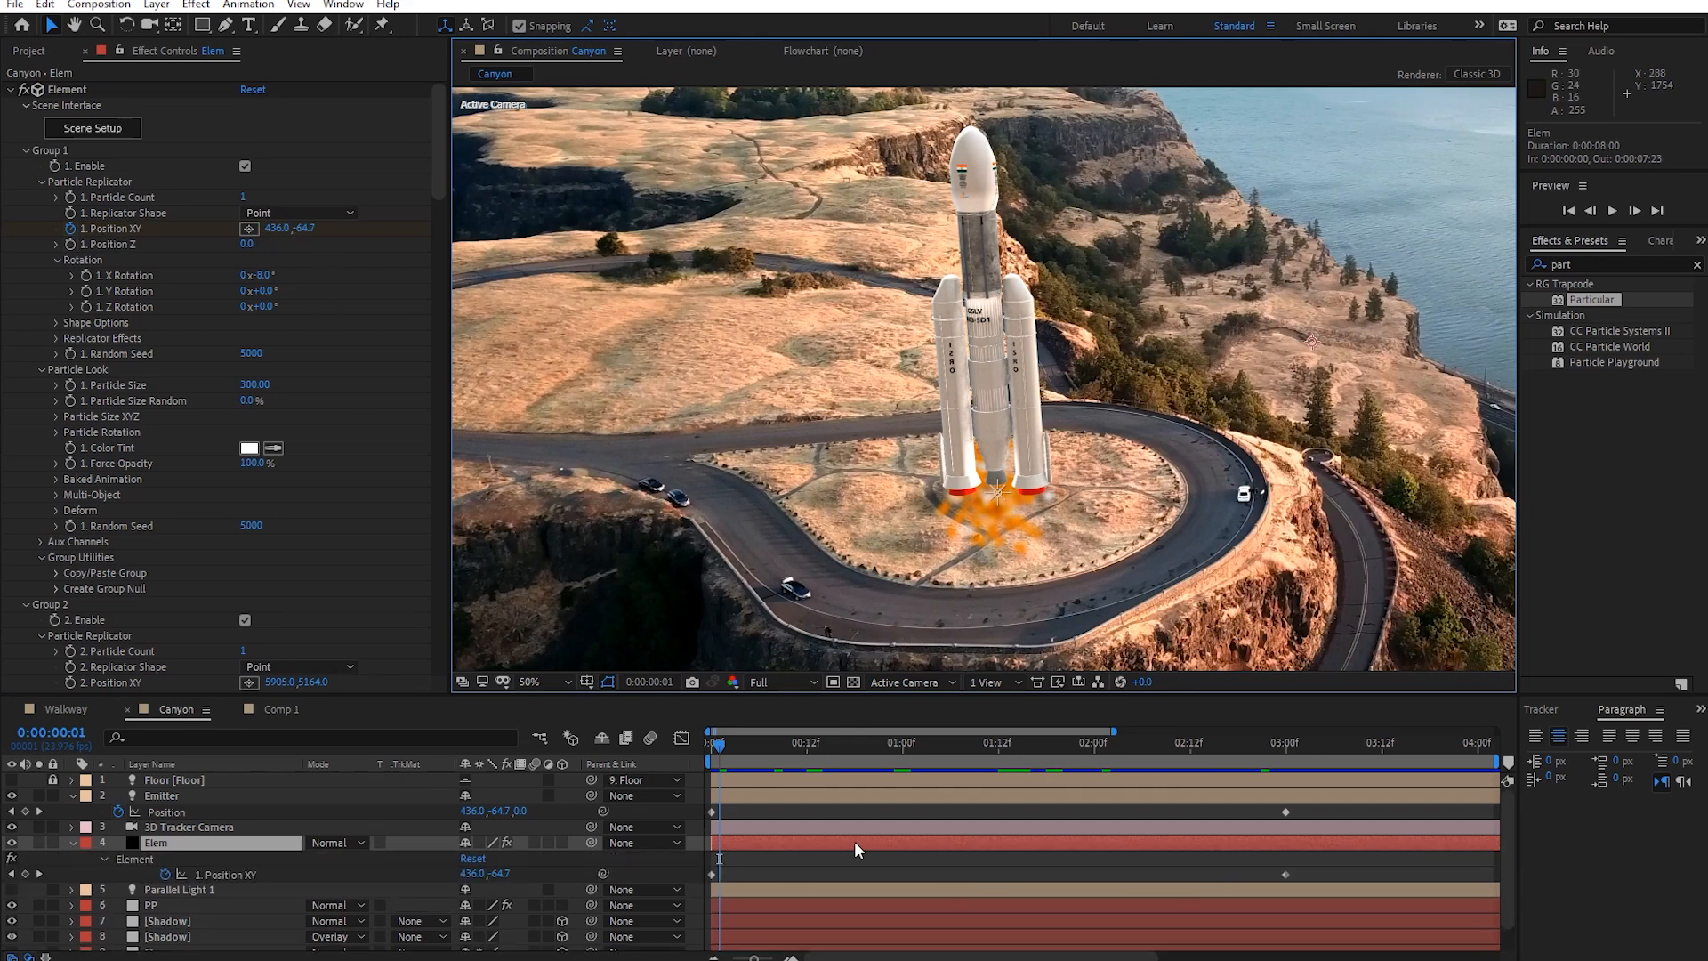
Set the Canyon preview resolution to Quarter and try shifting the rocket vertically with Element's Group 1 Position XY, undoing each trial.
left_click_drag(305, 230, 488, 238)
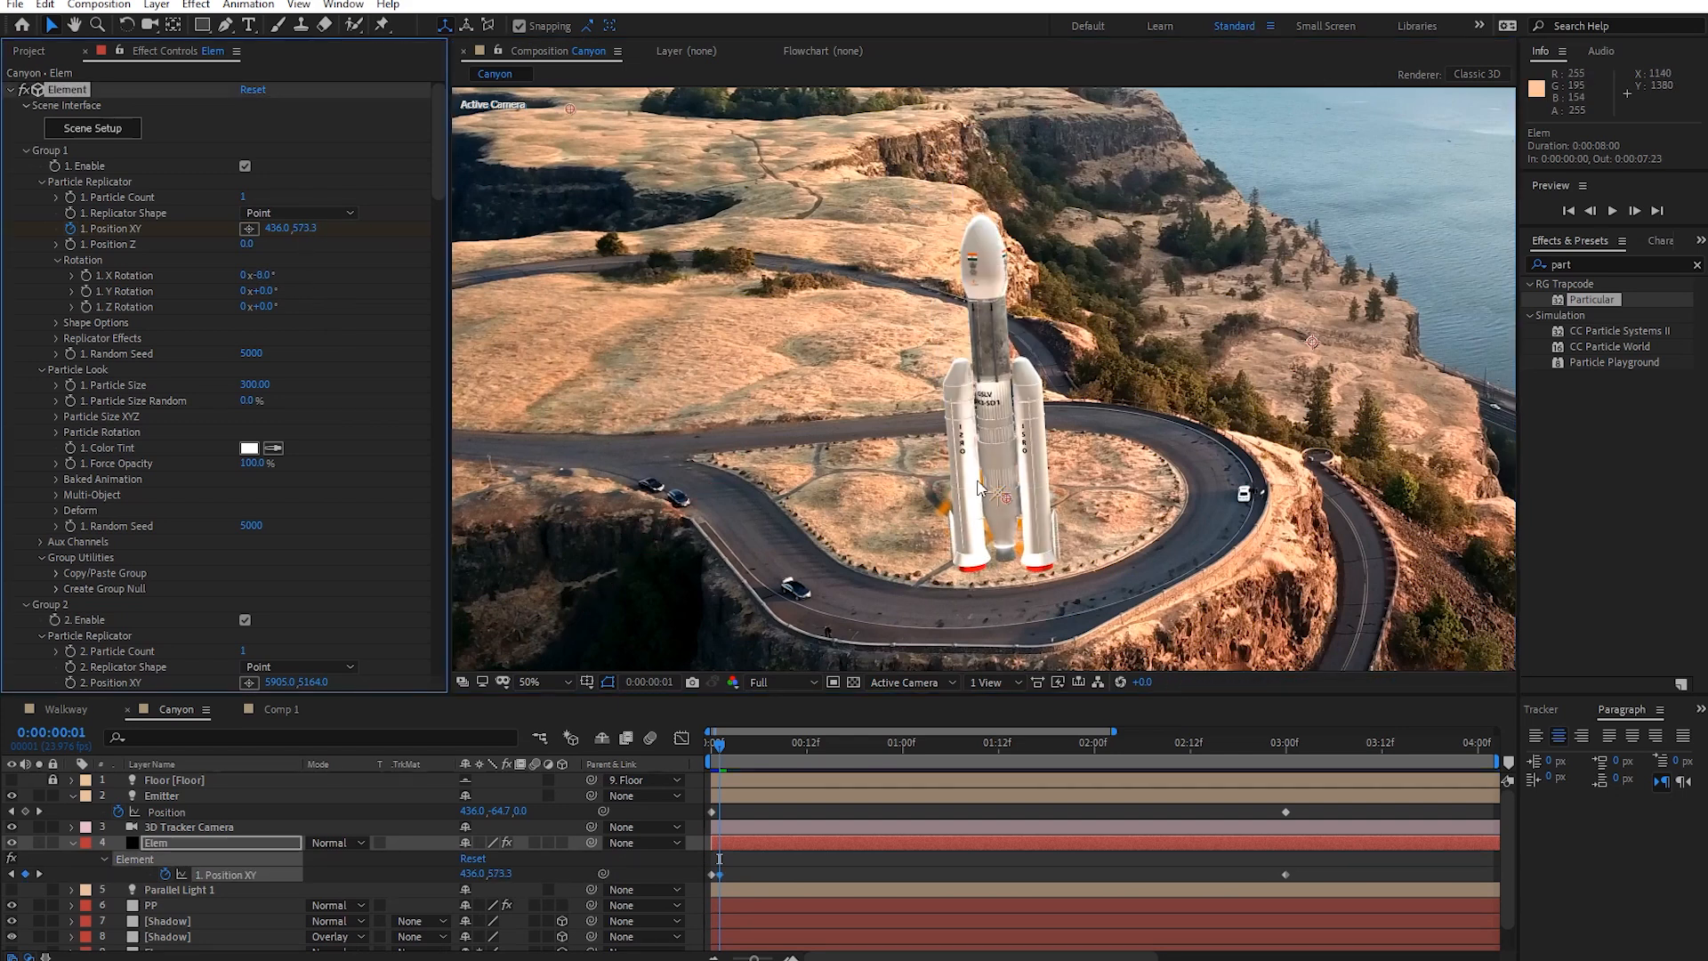
key("ctrl+z")
left_click(783, 681)
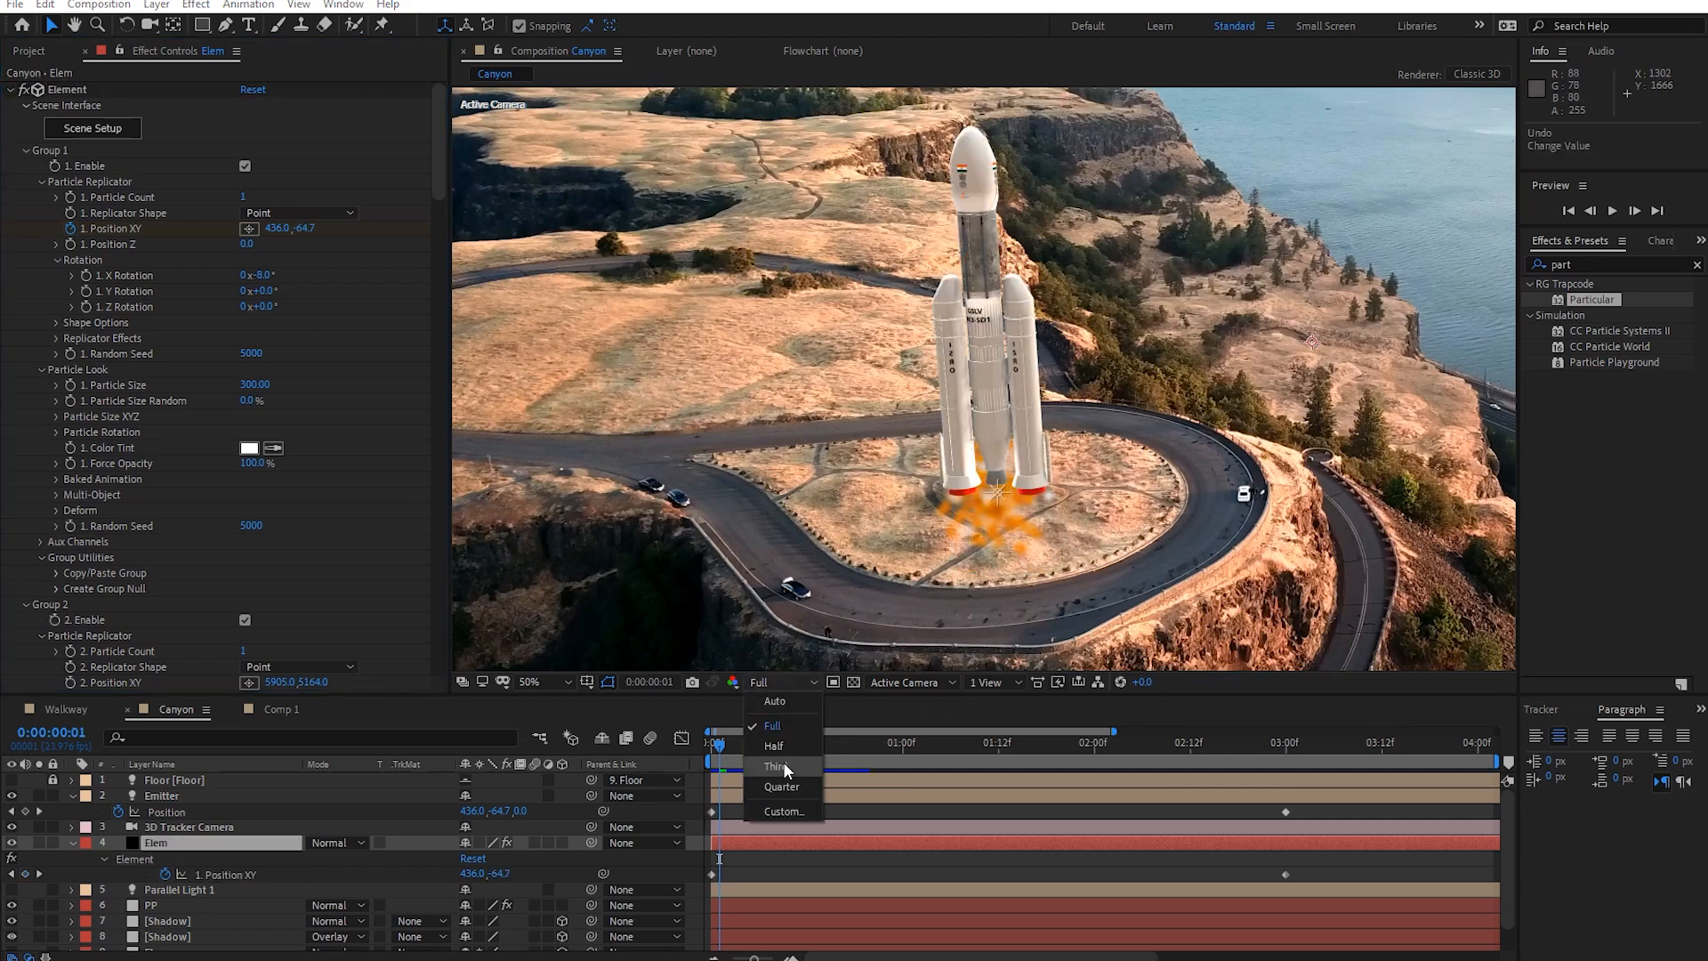
left_click(782, 786)
scroll(825, 542, "down", 2)
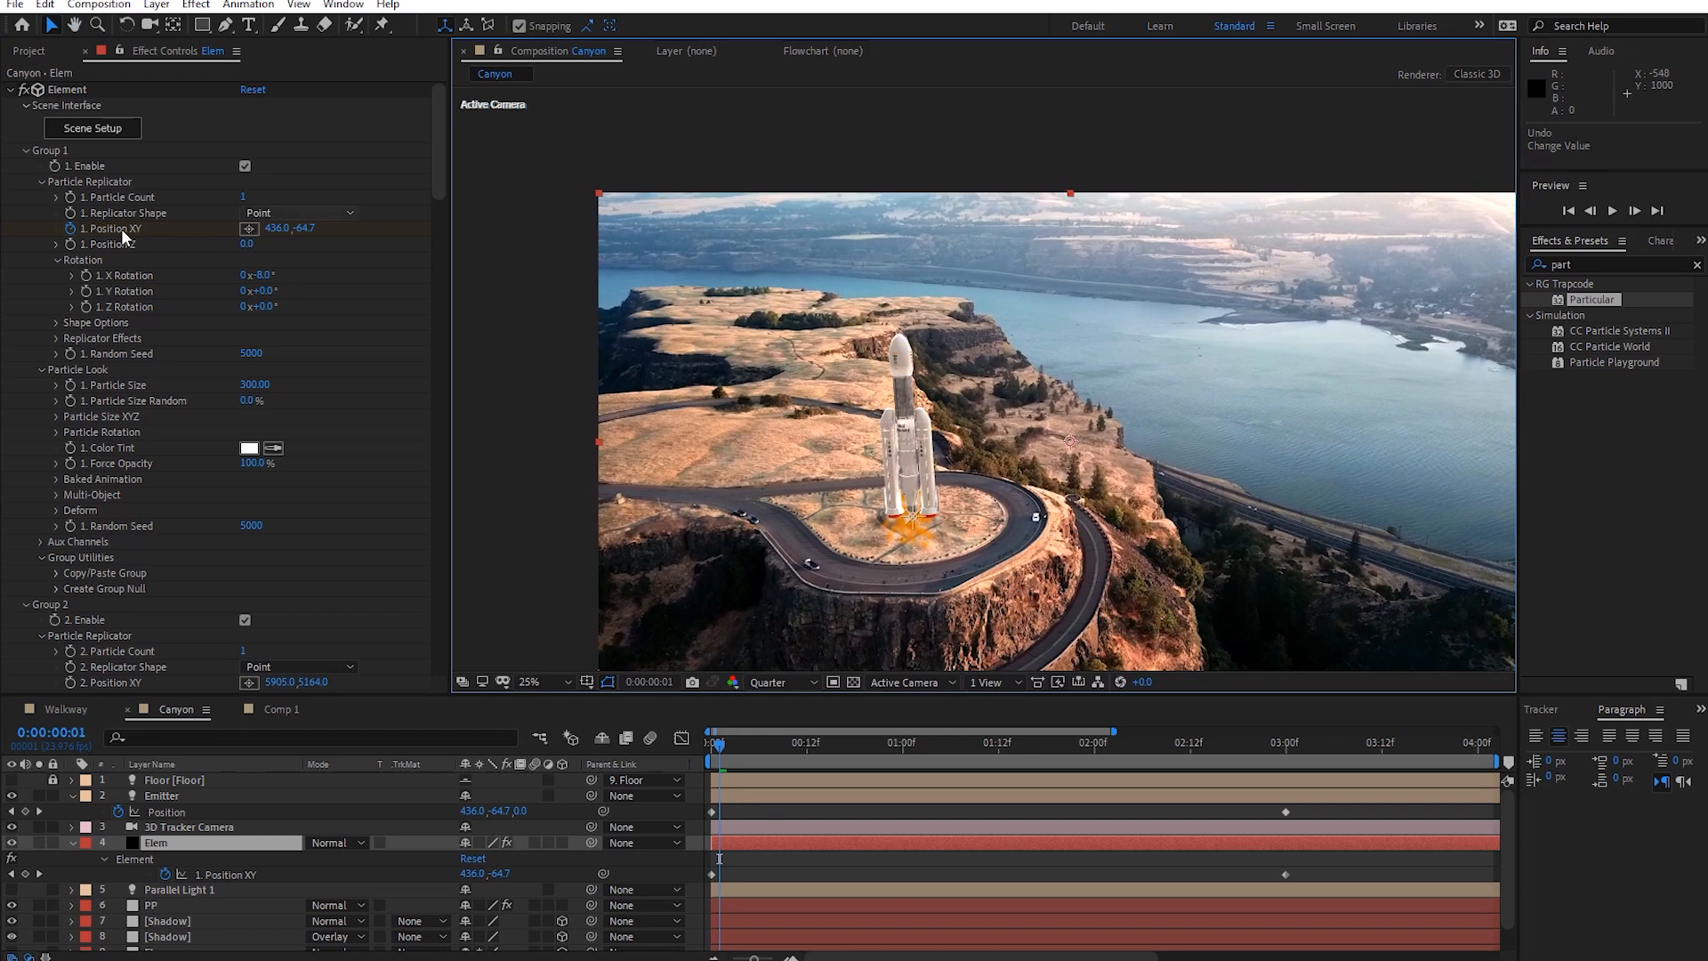
left_click_drag(303, 228, 0, 218)
key("ctrl+z")
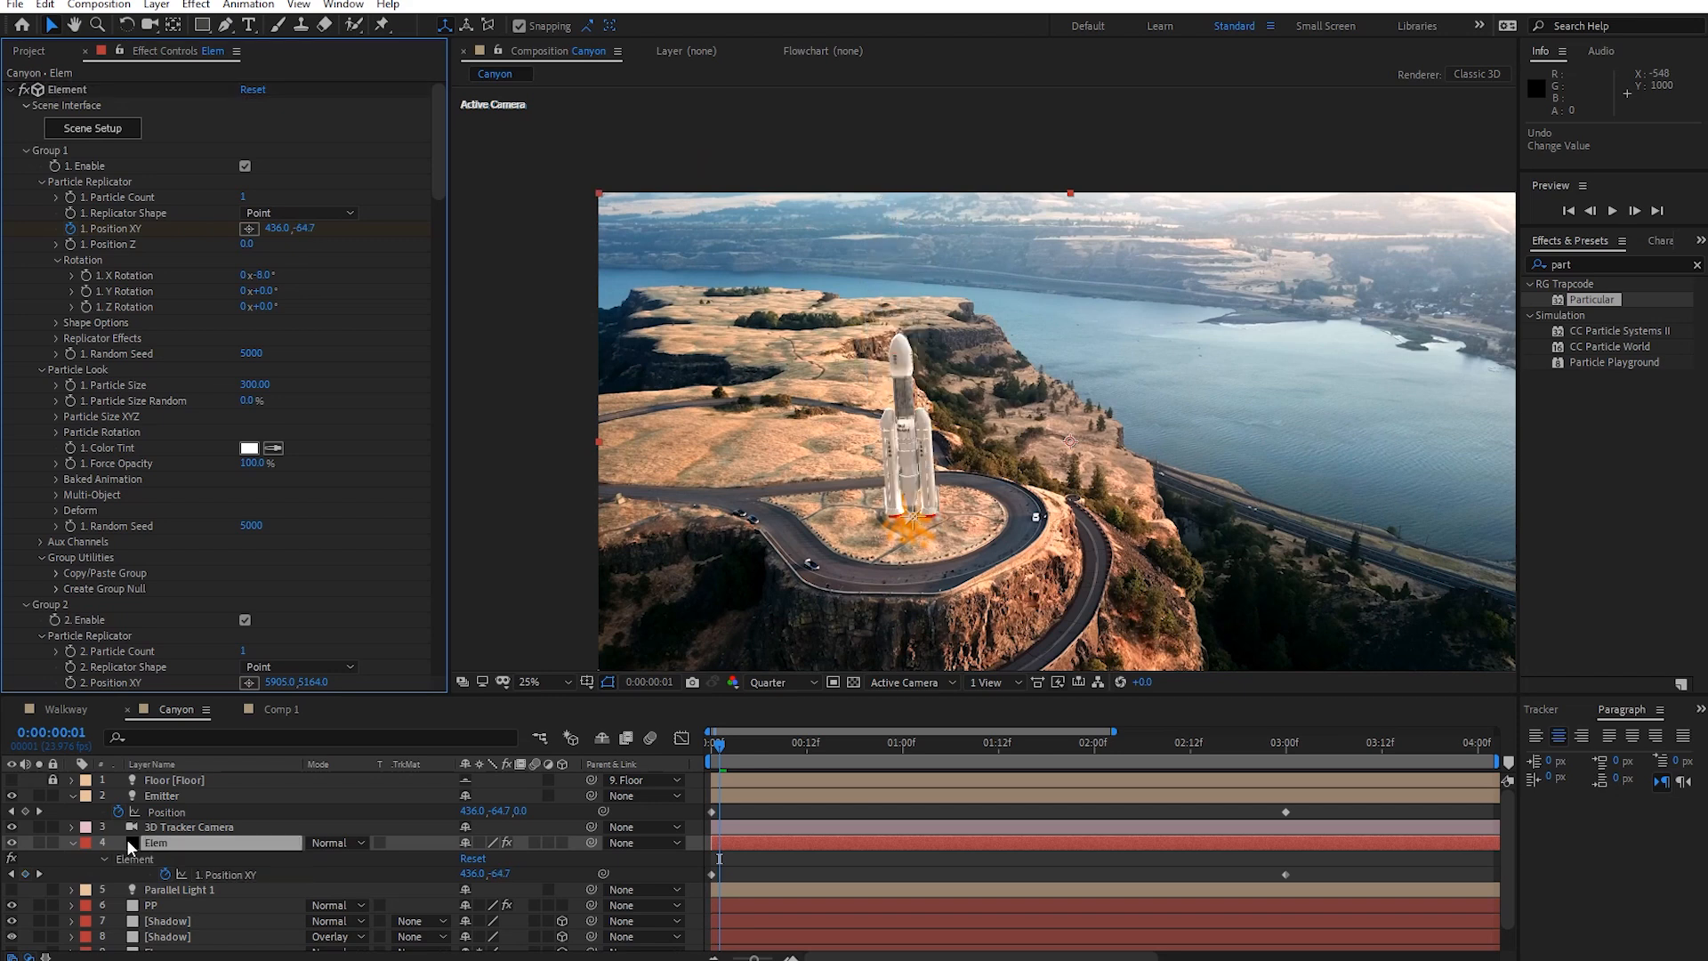
Check the rocket's launch with its flame and smoke trail at several times along the Canyon animation.
left_click(1296, 751)
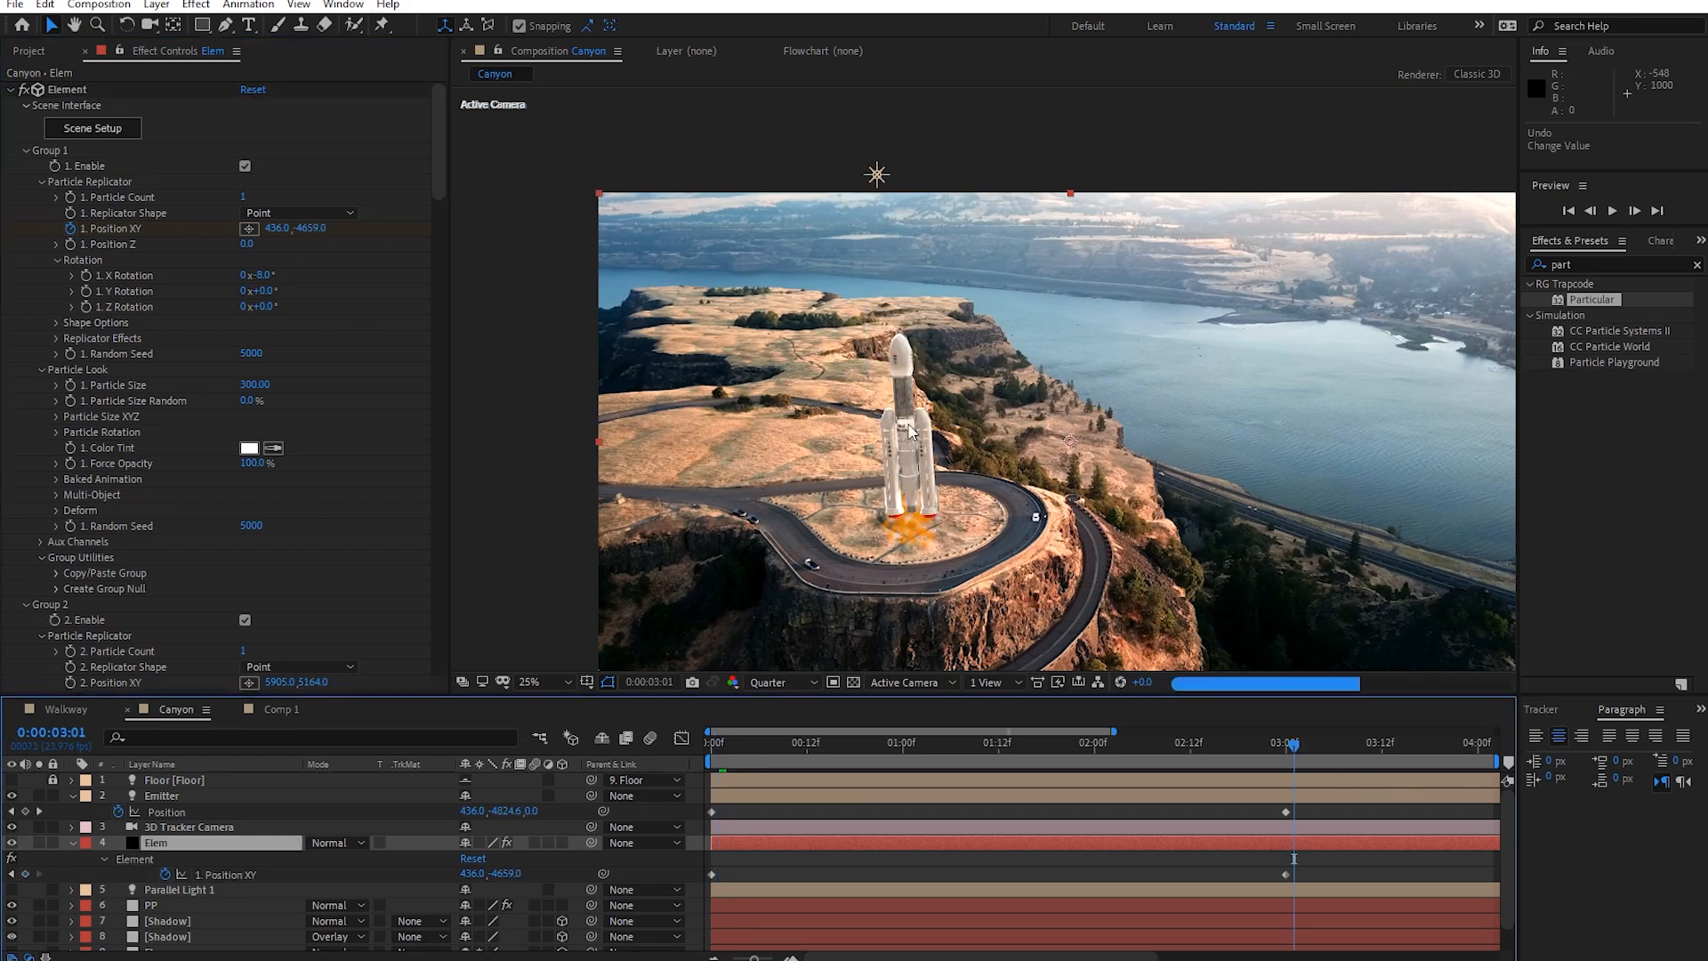
left_click_drag(1289, 758, 1182, 758)
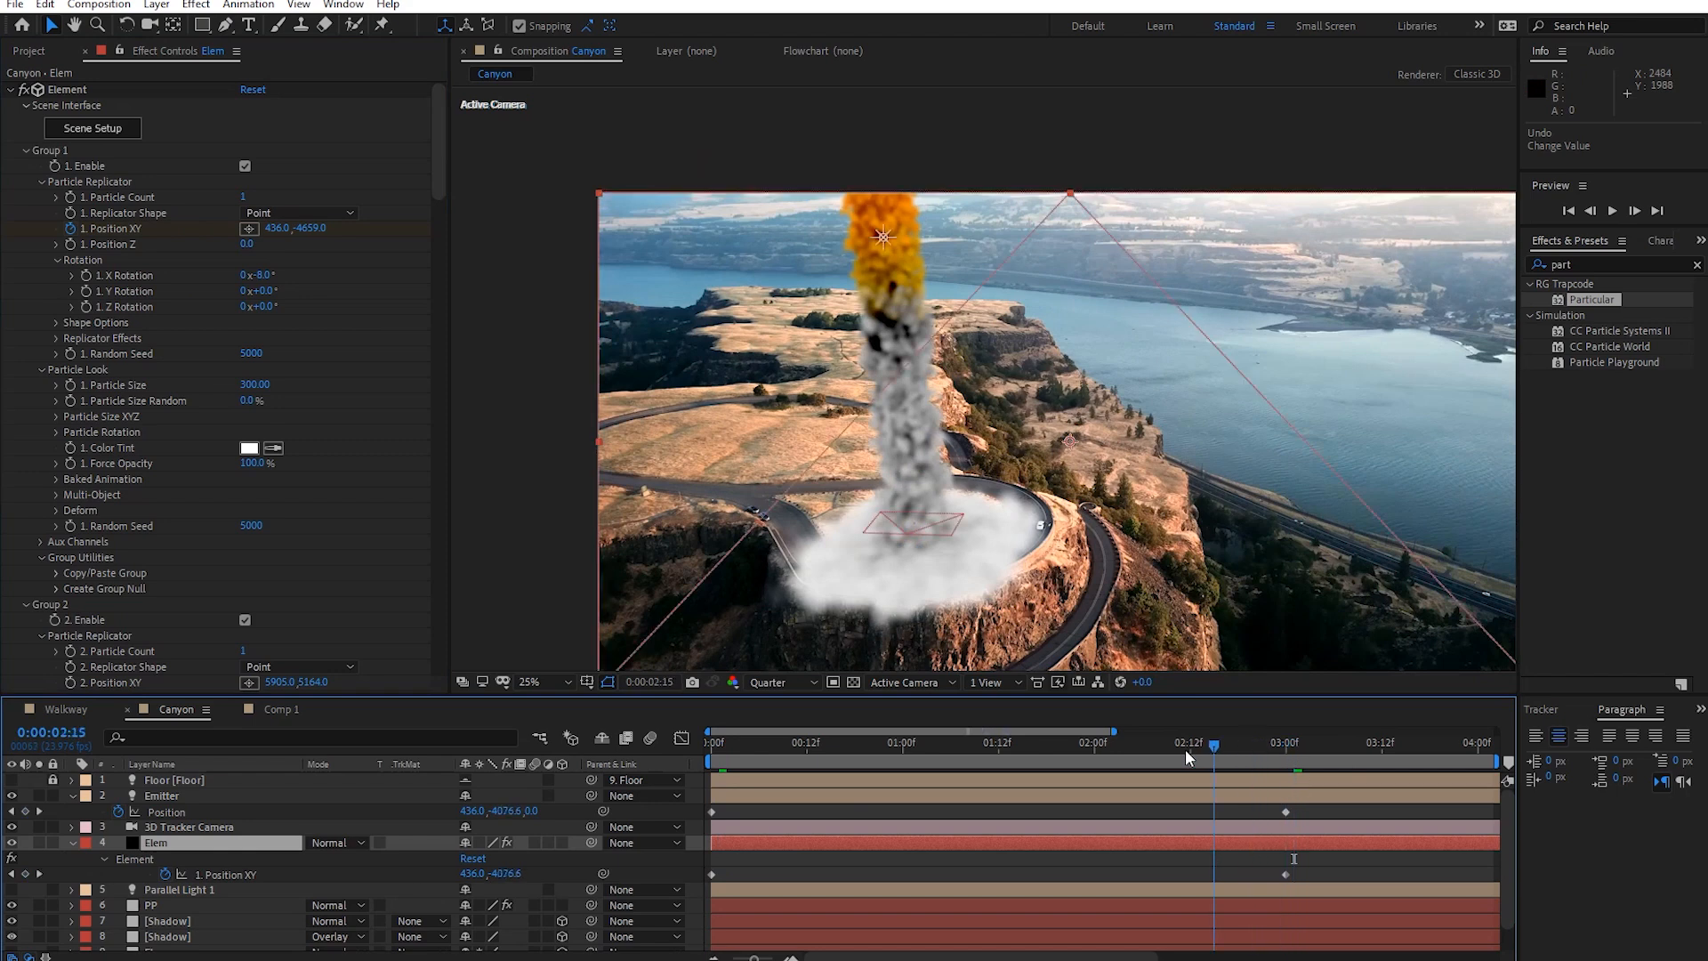
left_click(798, 750)
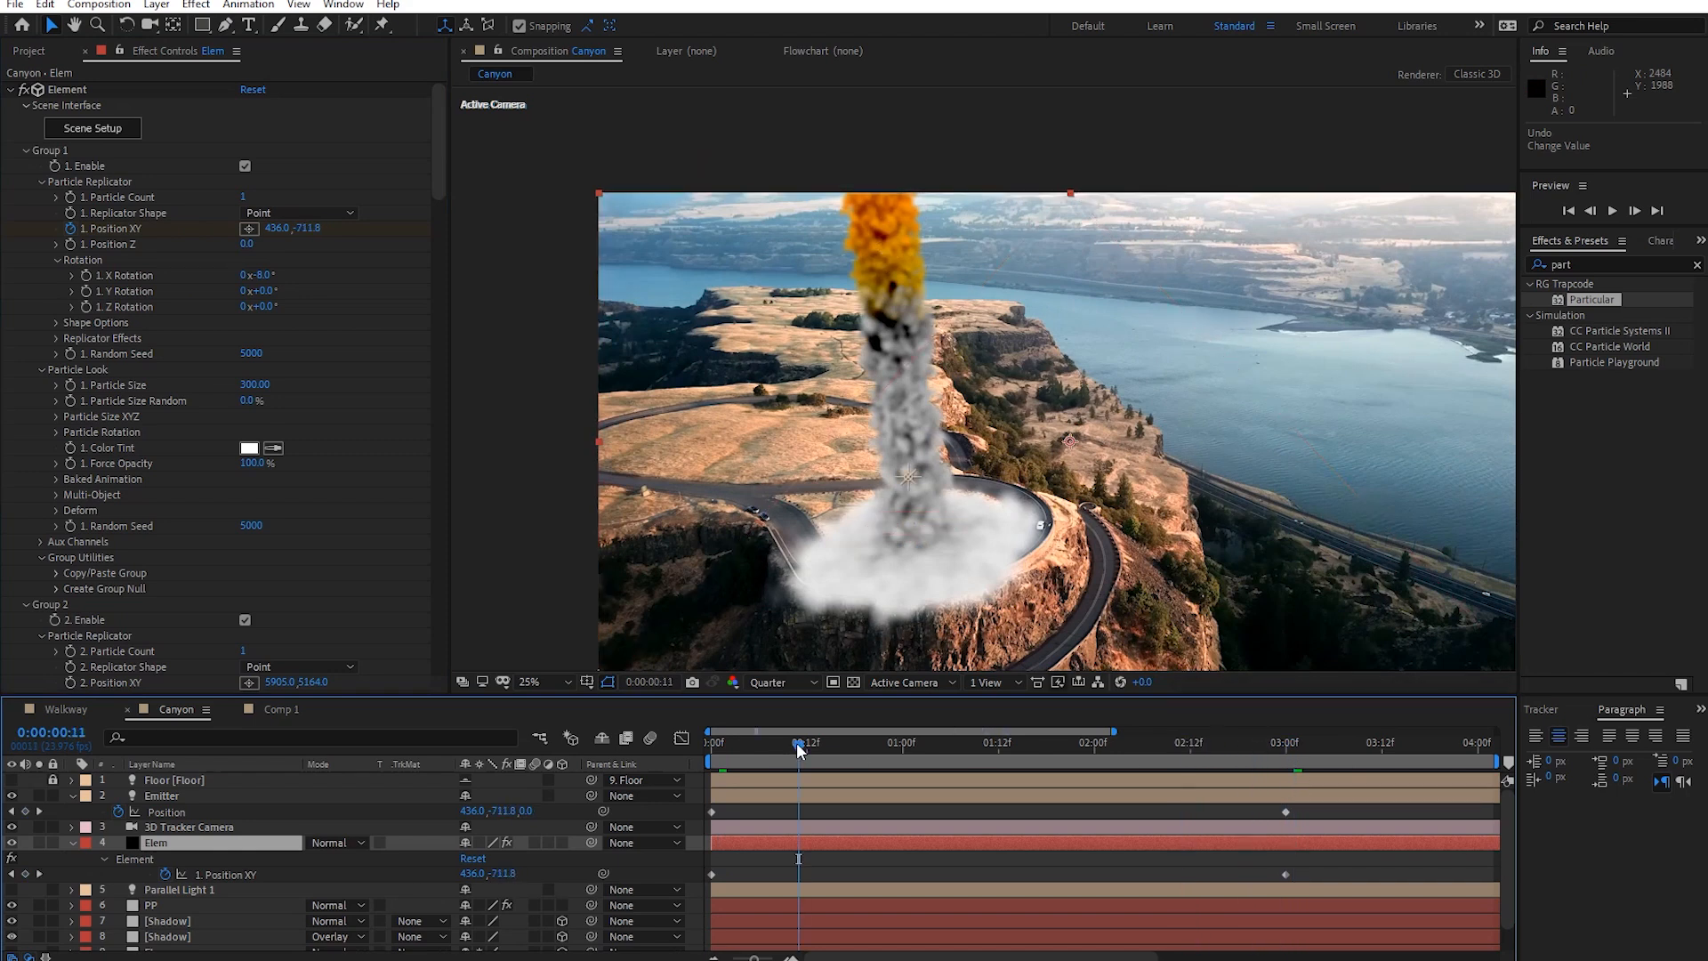
key("space")
key("space")
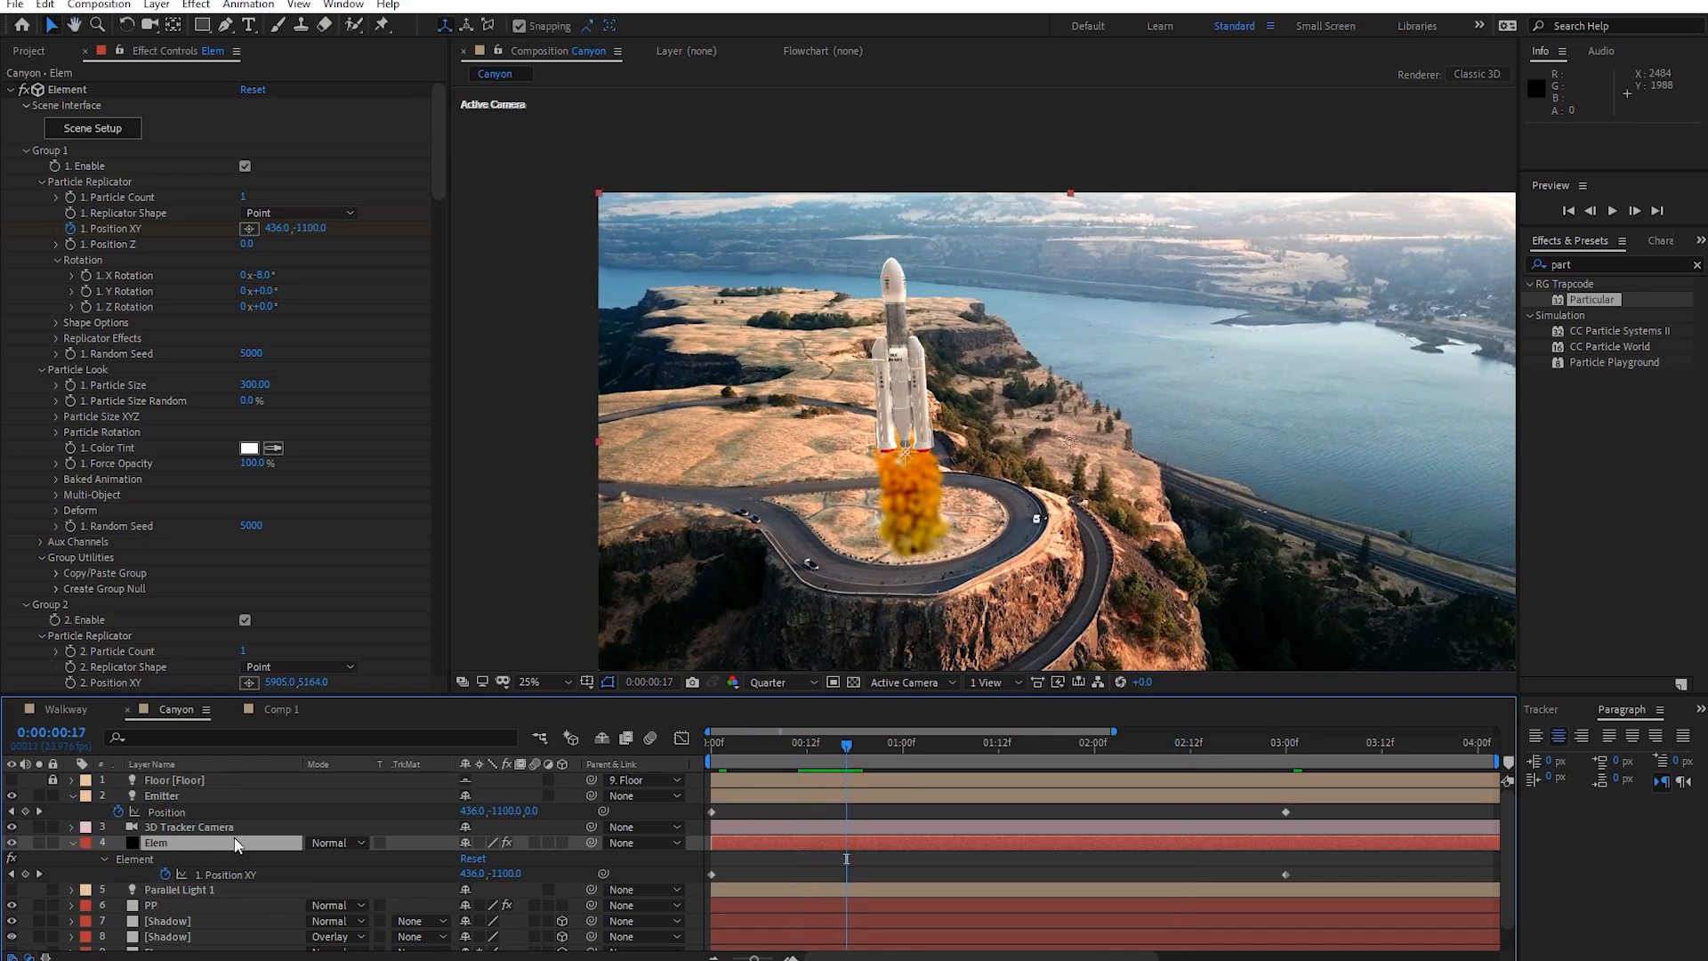
Hide the PP particle layer and preview the rocket's rise without particles, returning to the first frame.
left_click(11, 906)
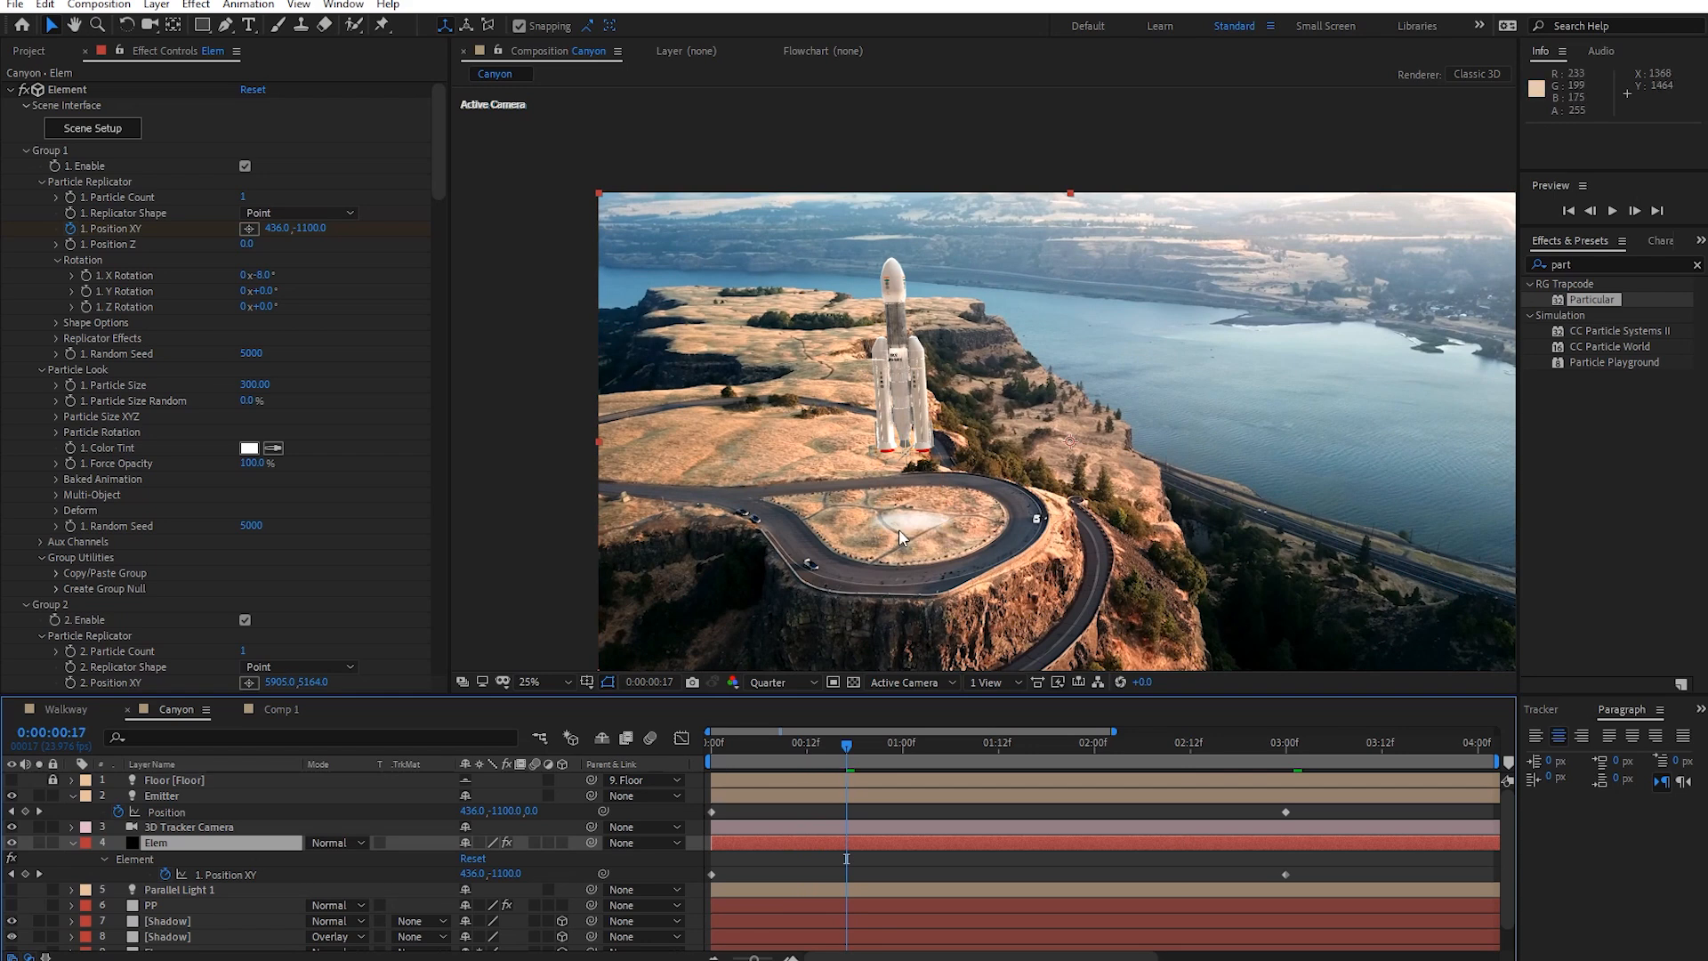
left_click_drag(831, 754, 740, 770)
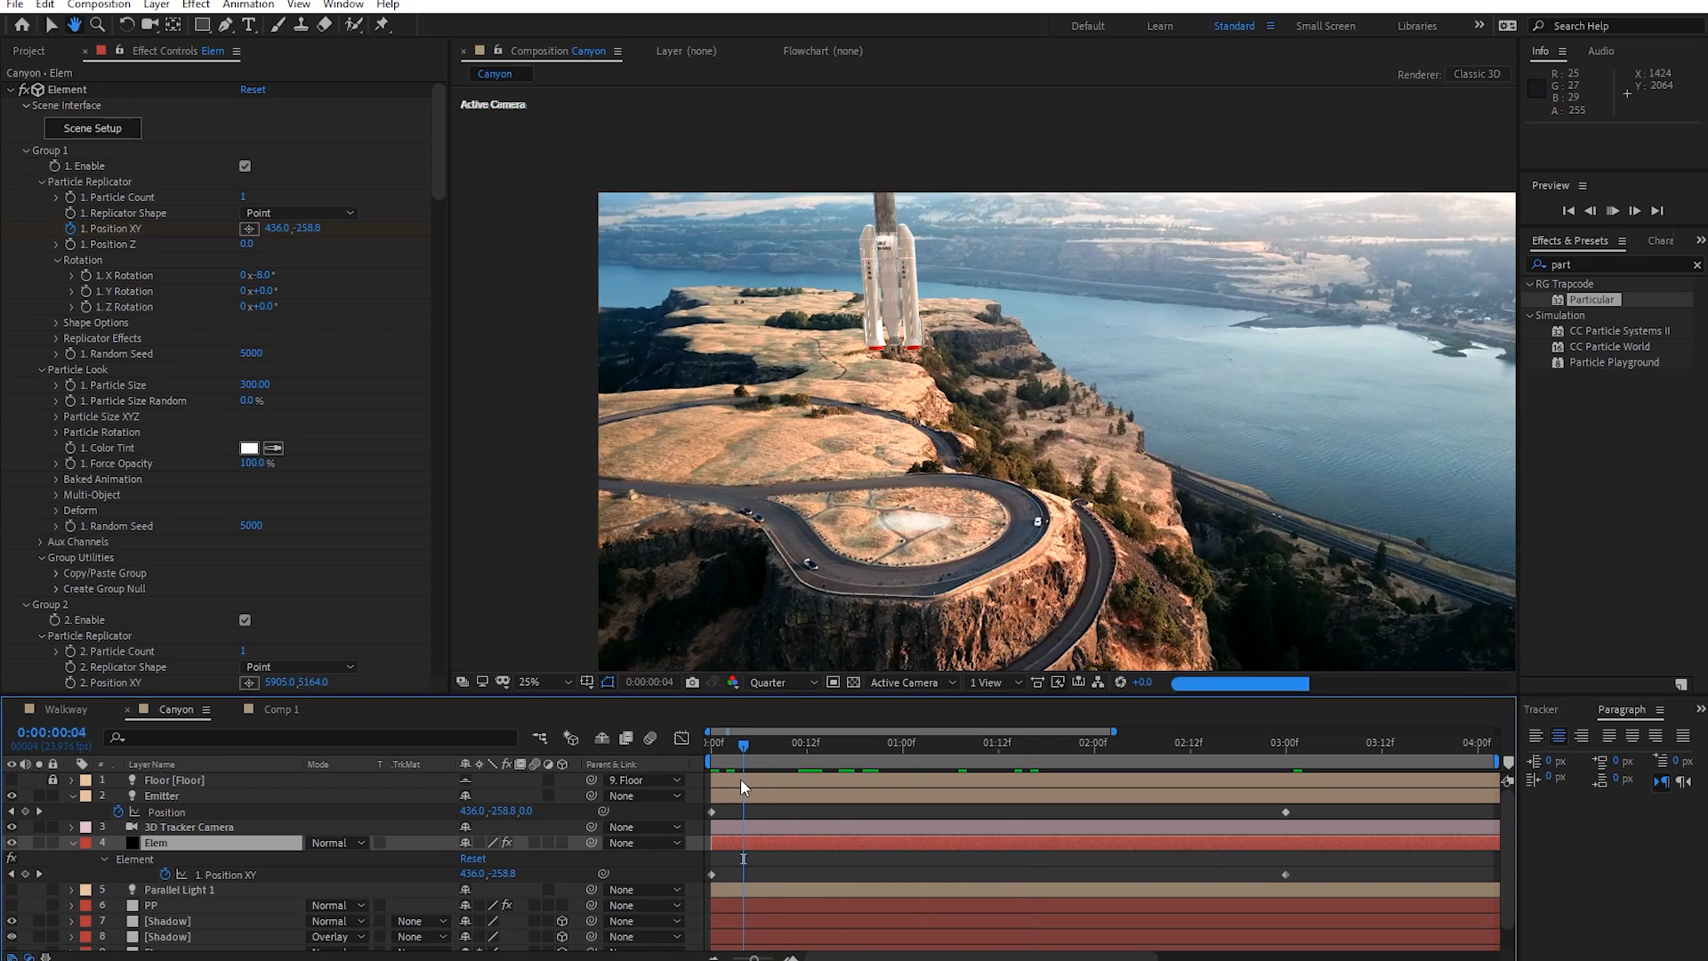
key("space")
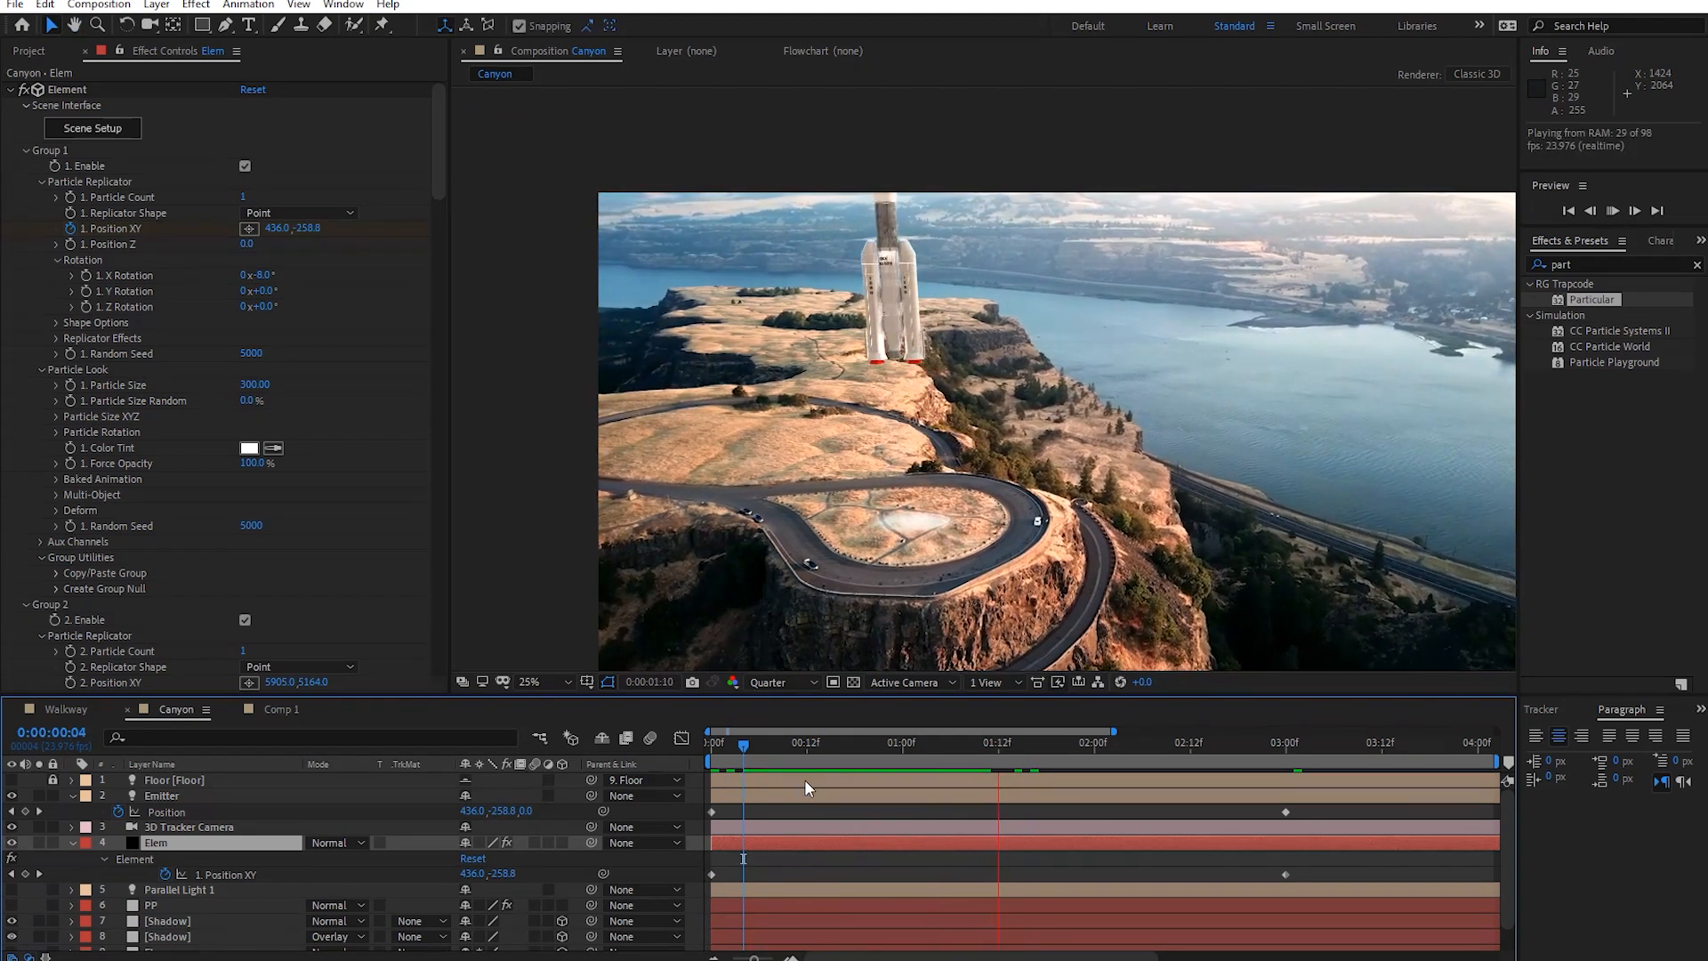
left_click_drag(908, 758, 709, 762)
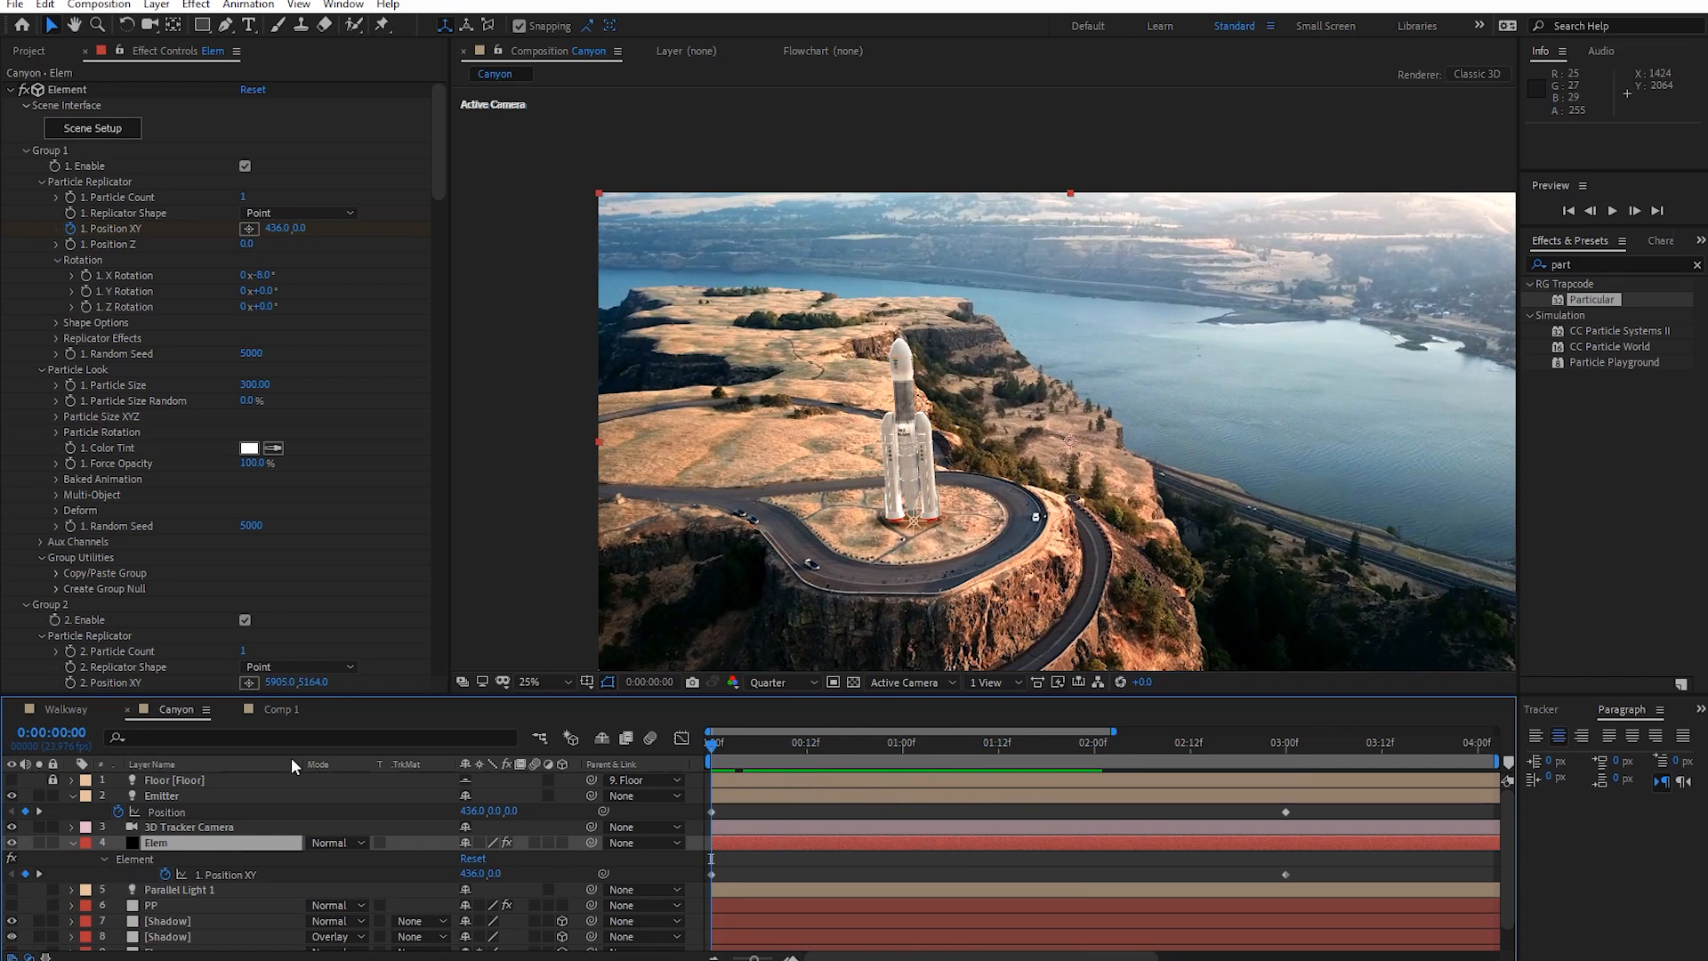
In Comp 1, replace CC Particle World on the Particles layer with Particular and view the emission at 0:00:02:24.
left_click(89, 709)
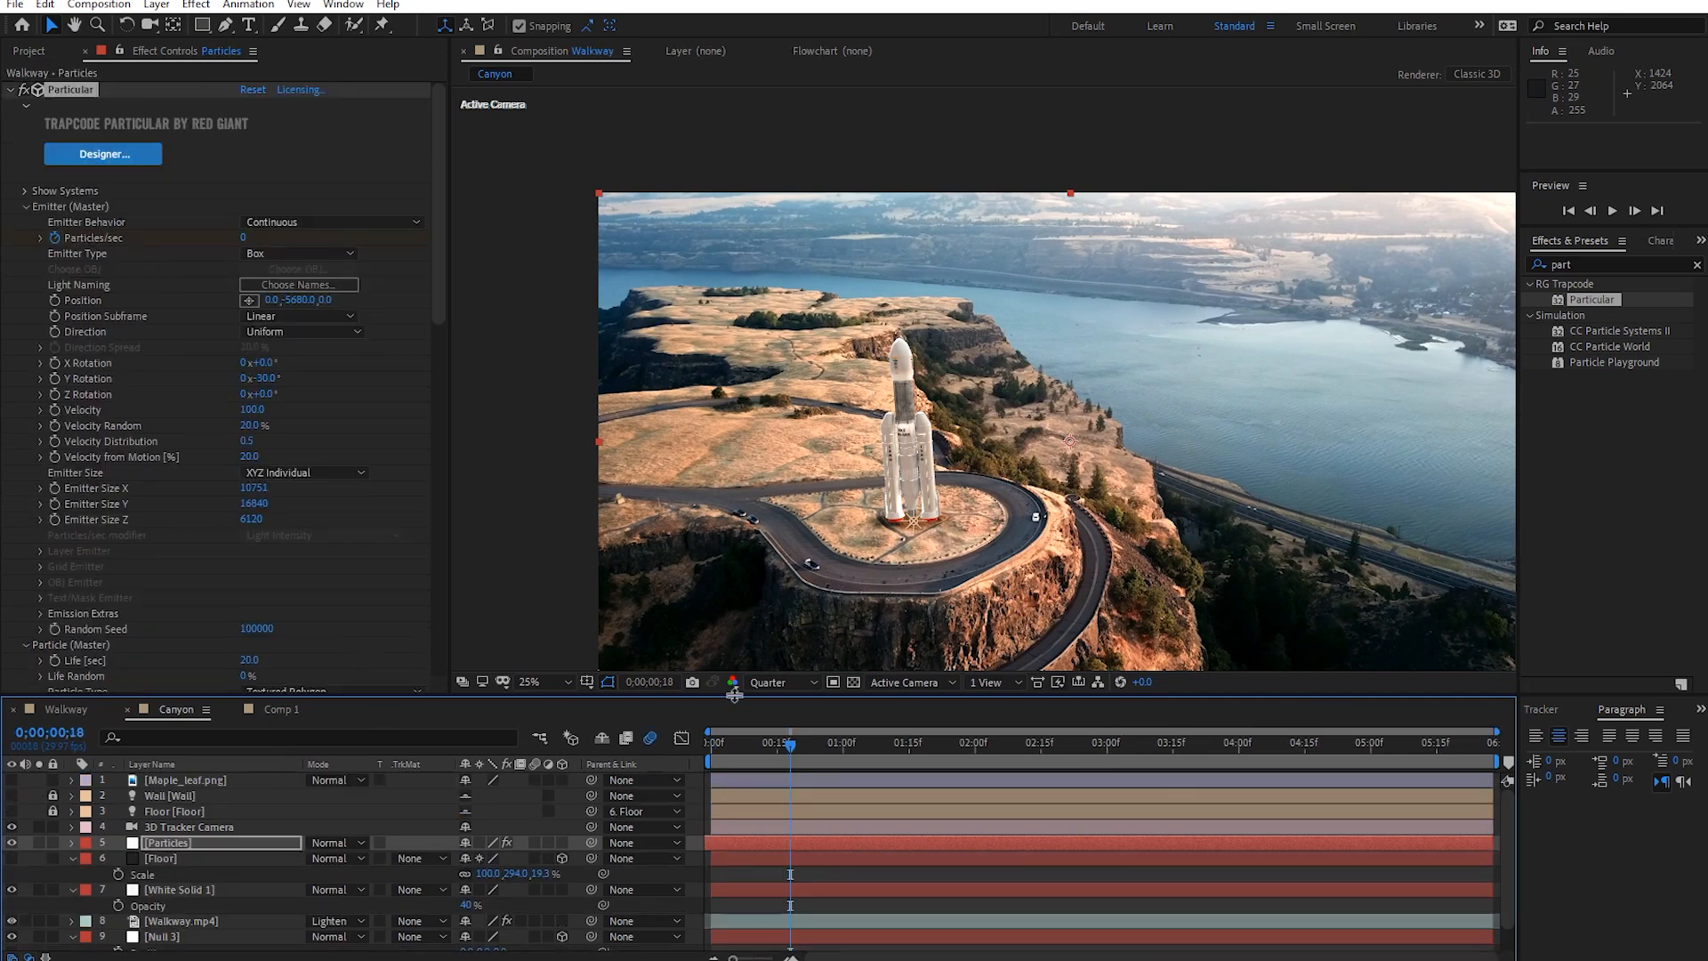
left_click(282, 709)
left_click_drag(969, 756, 22, 887)
left_click_drag(311, 887, 203, 798)
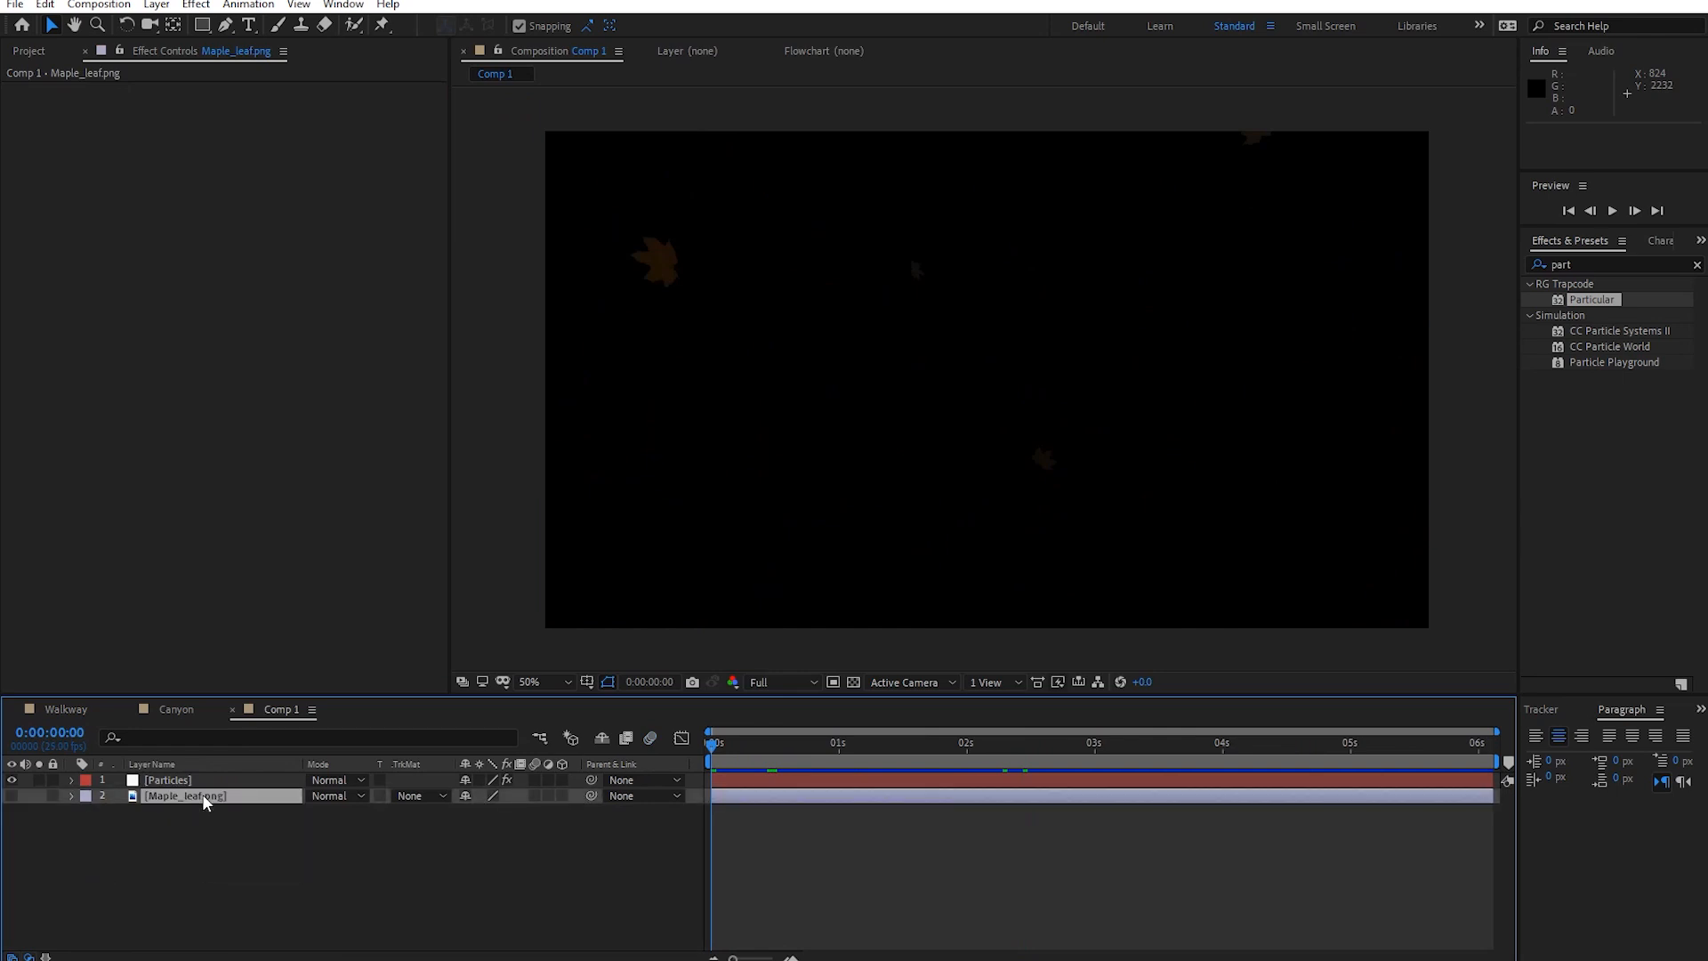
left_click(171, 780)
left_click(76, 89)
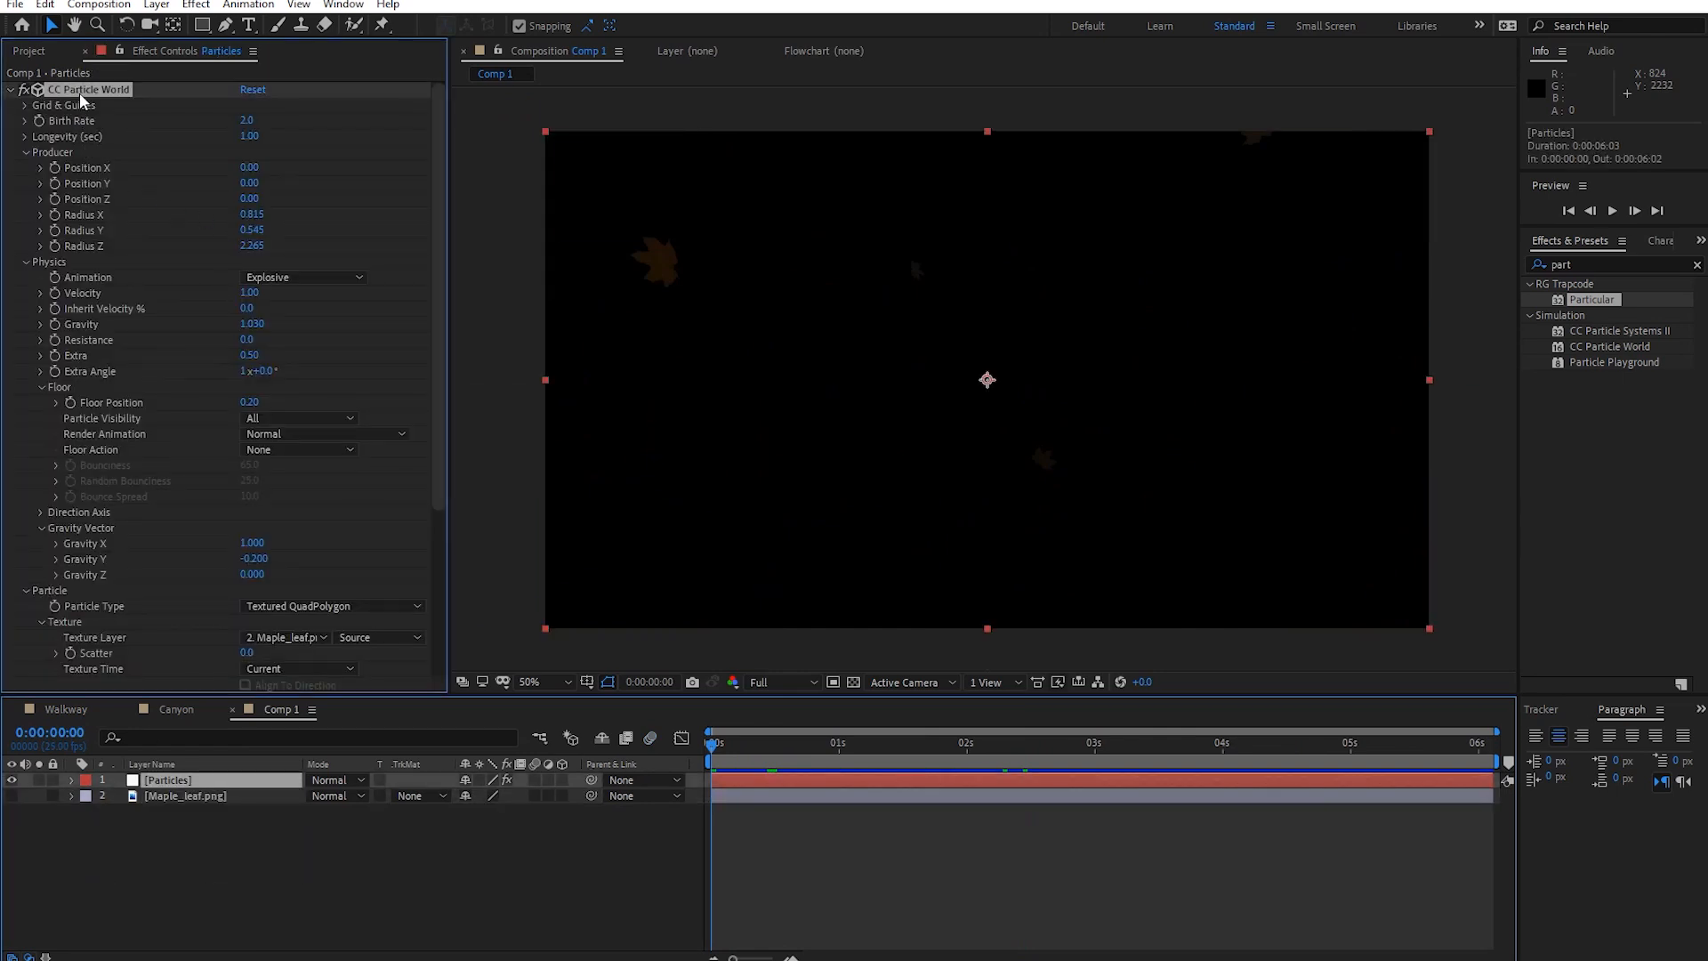
key("Delete")
left_click_drag(1556, 301, 971, 476)
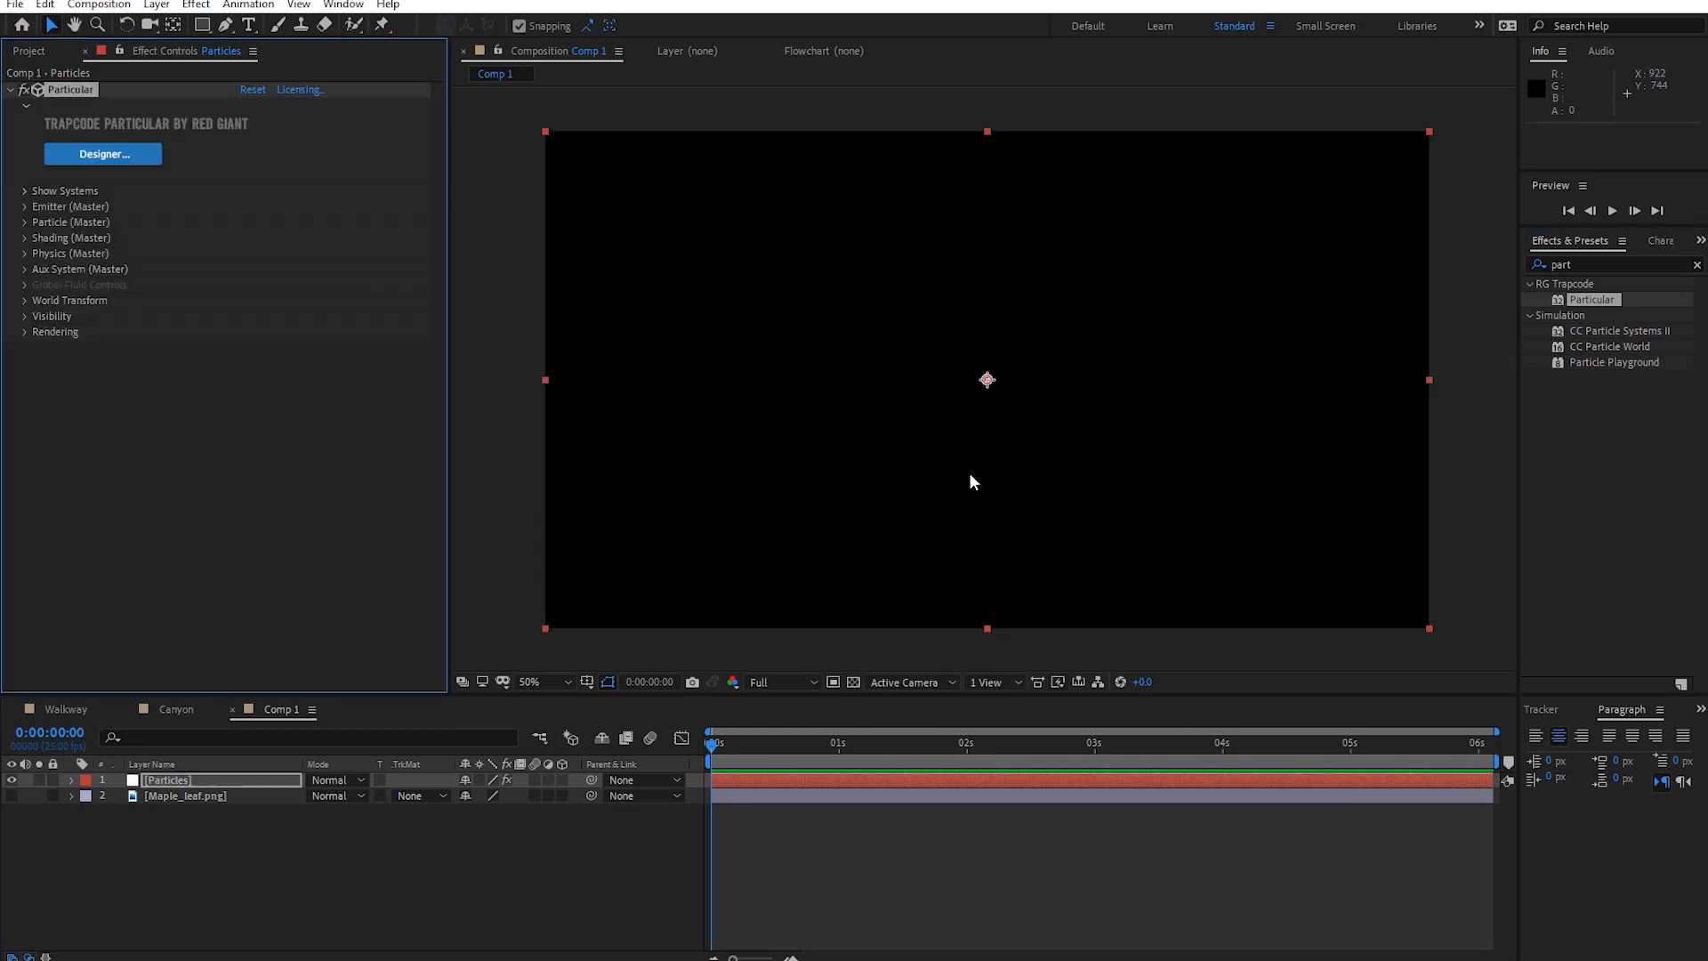
left_click_drag(765, 743, 1090, 744)
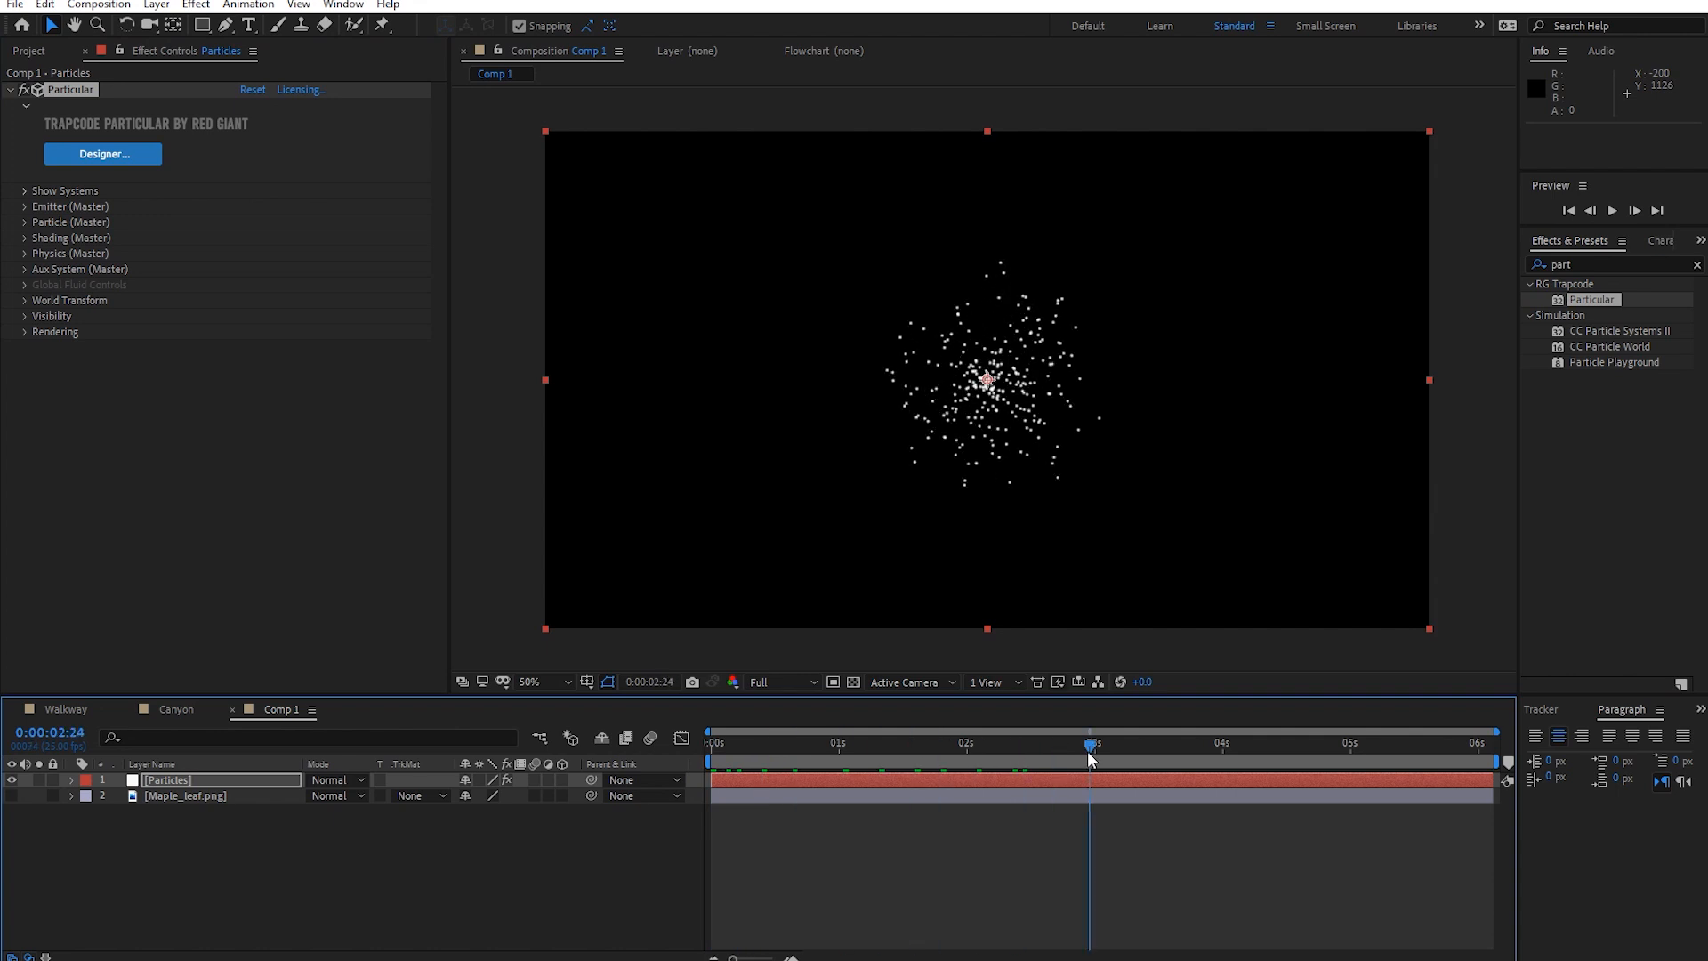
Set Particular's Emitter Type to Light(s) and accept the notice about emitter light names.
left_click(27, 206)
left_click(306, 253)
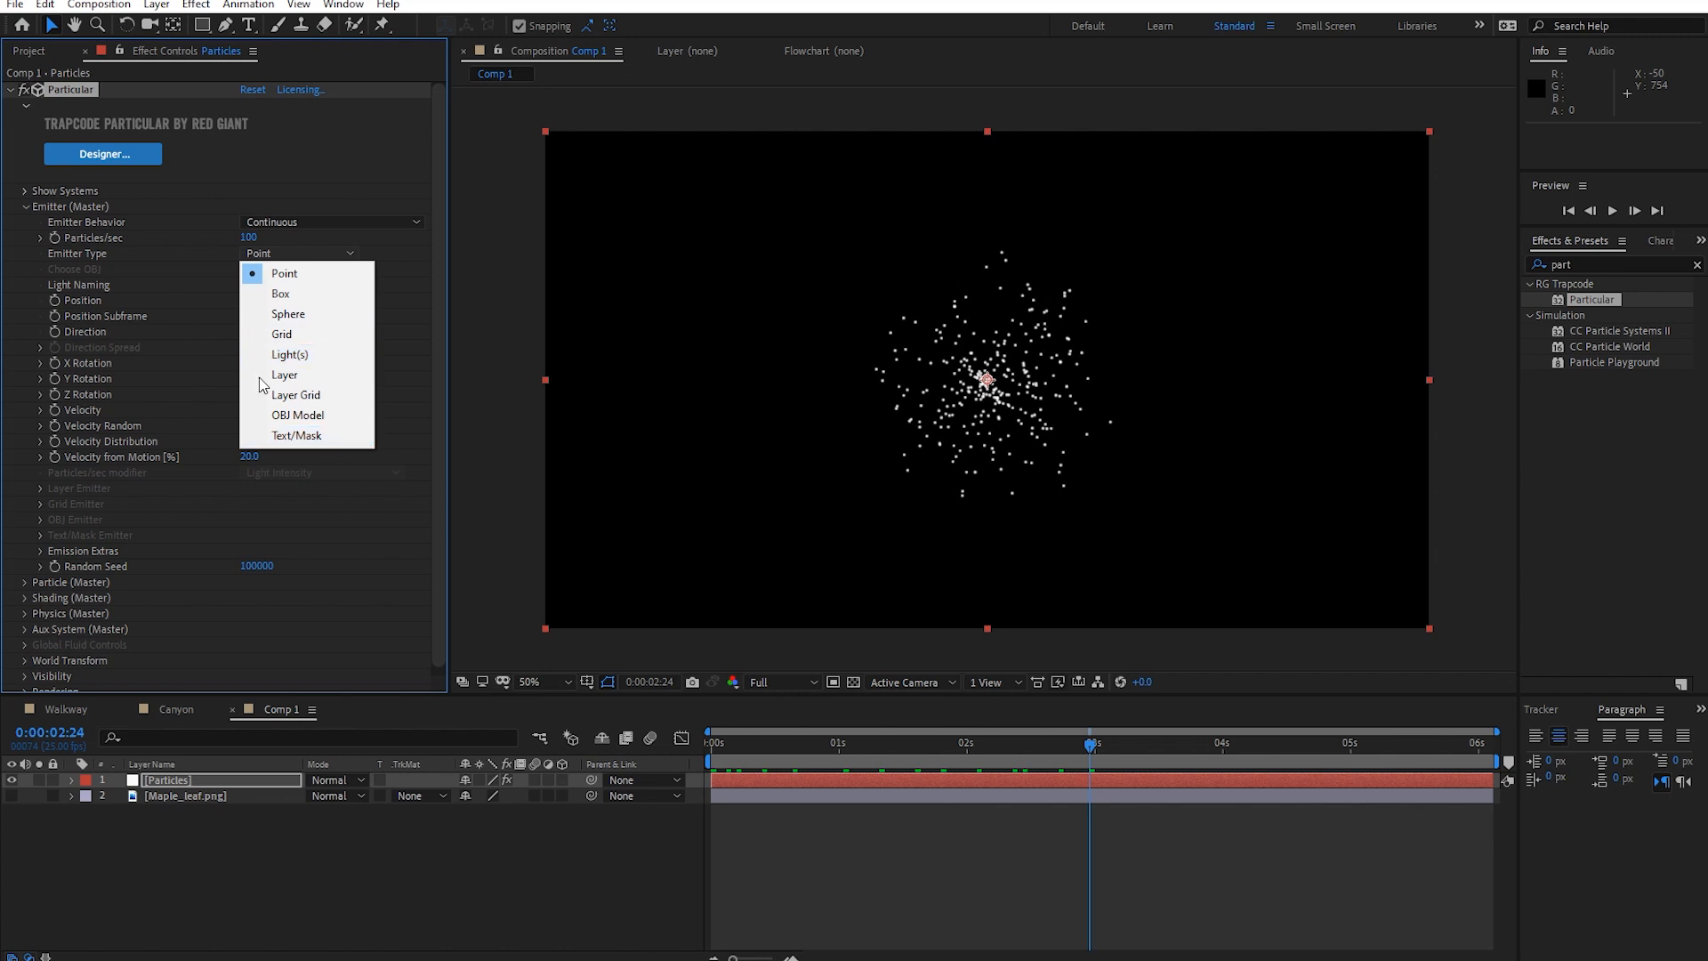
left_click(308, 356)
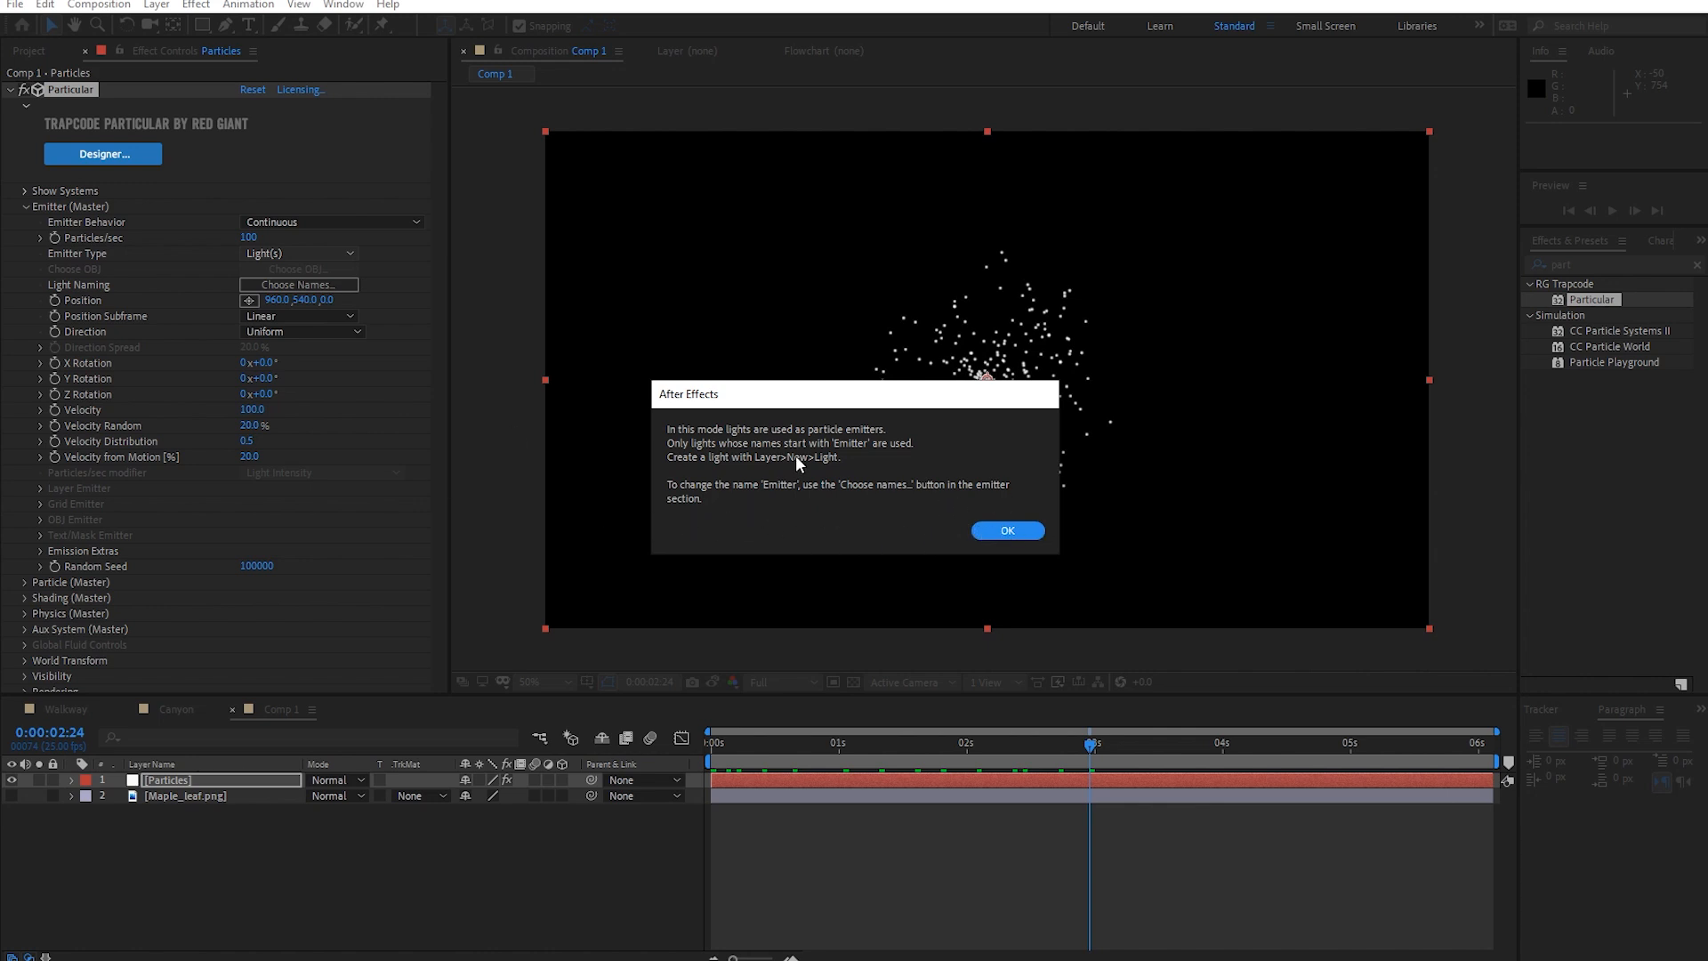
left_click(1018, 530)
Create a Point light named Emitter in Comp 1 with its existing light settings.
right_click(190, 853)
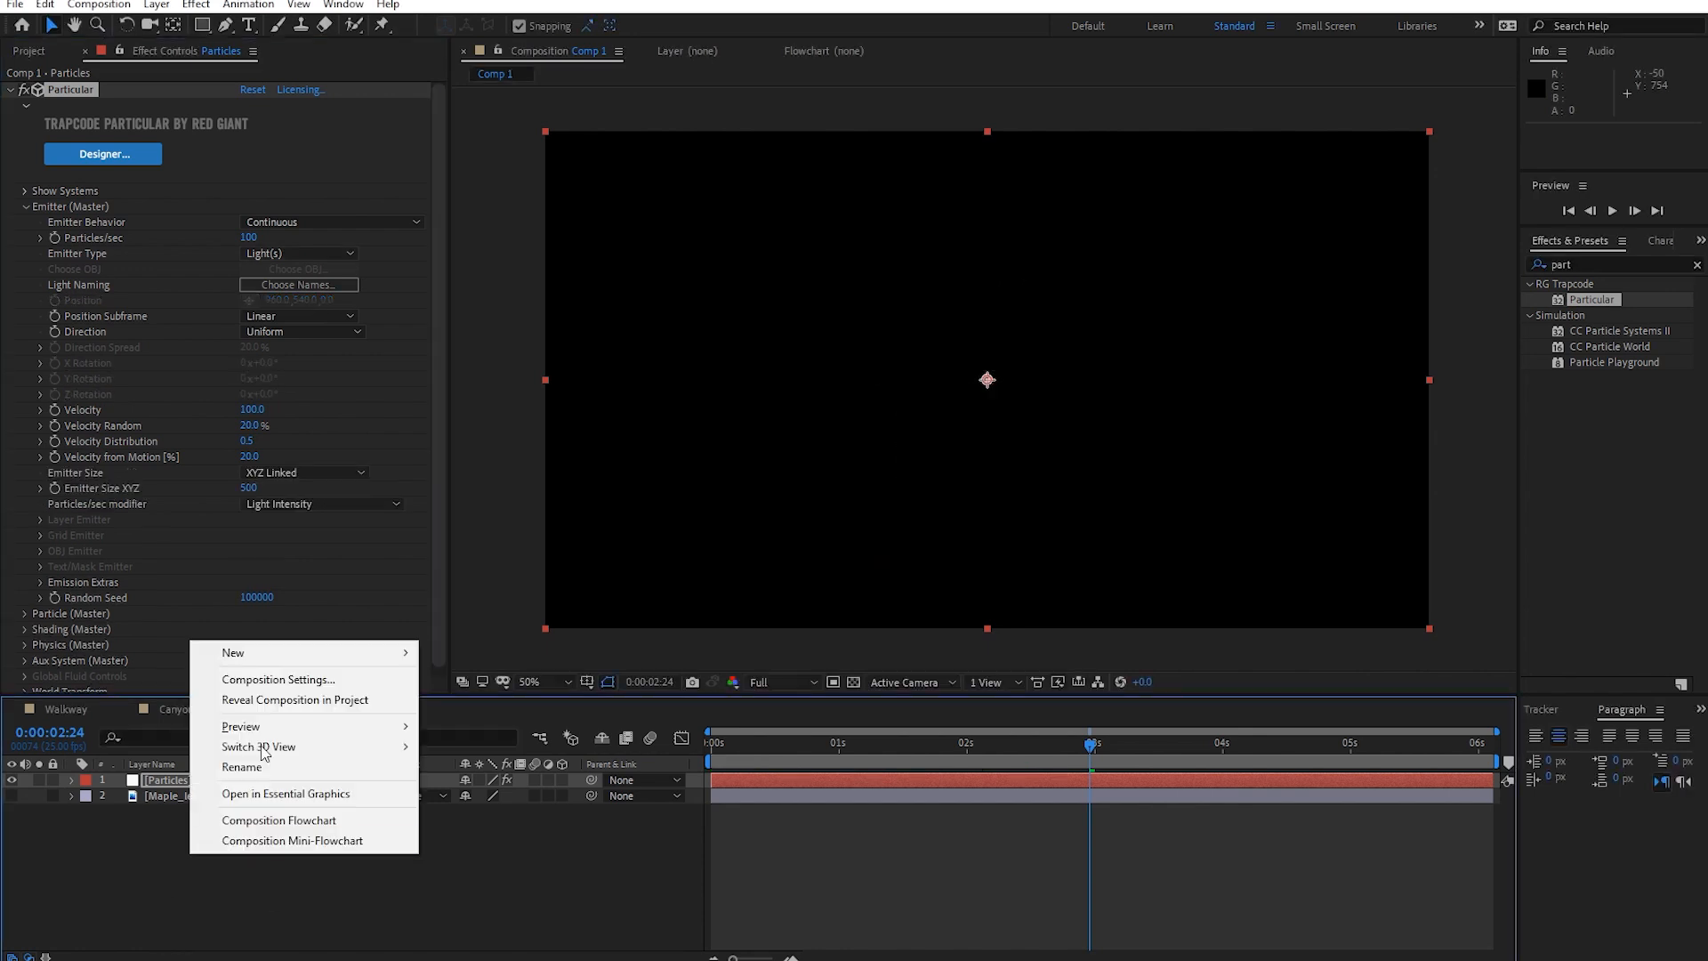
mouse_move(378, 652)
left_click(512, 722)
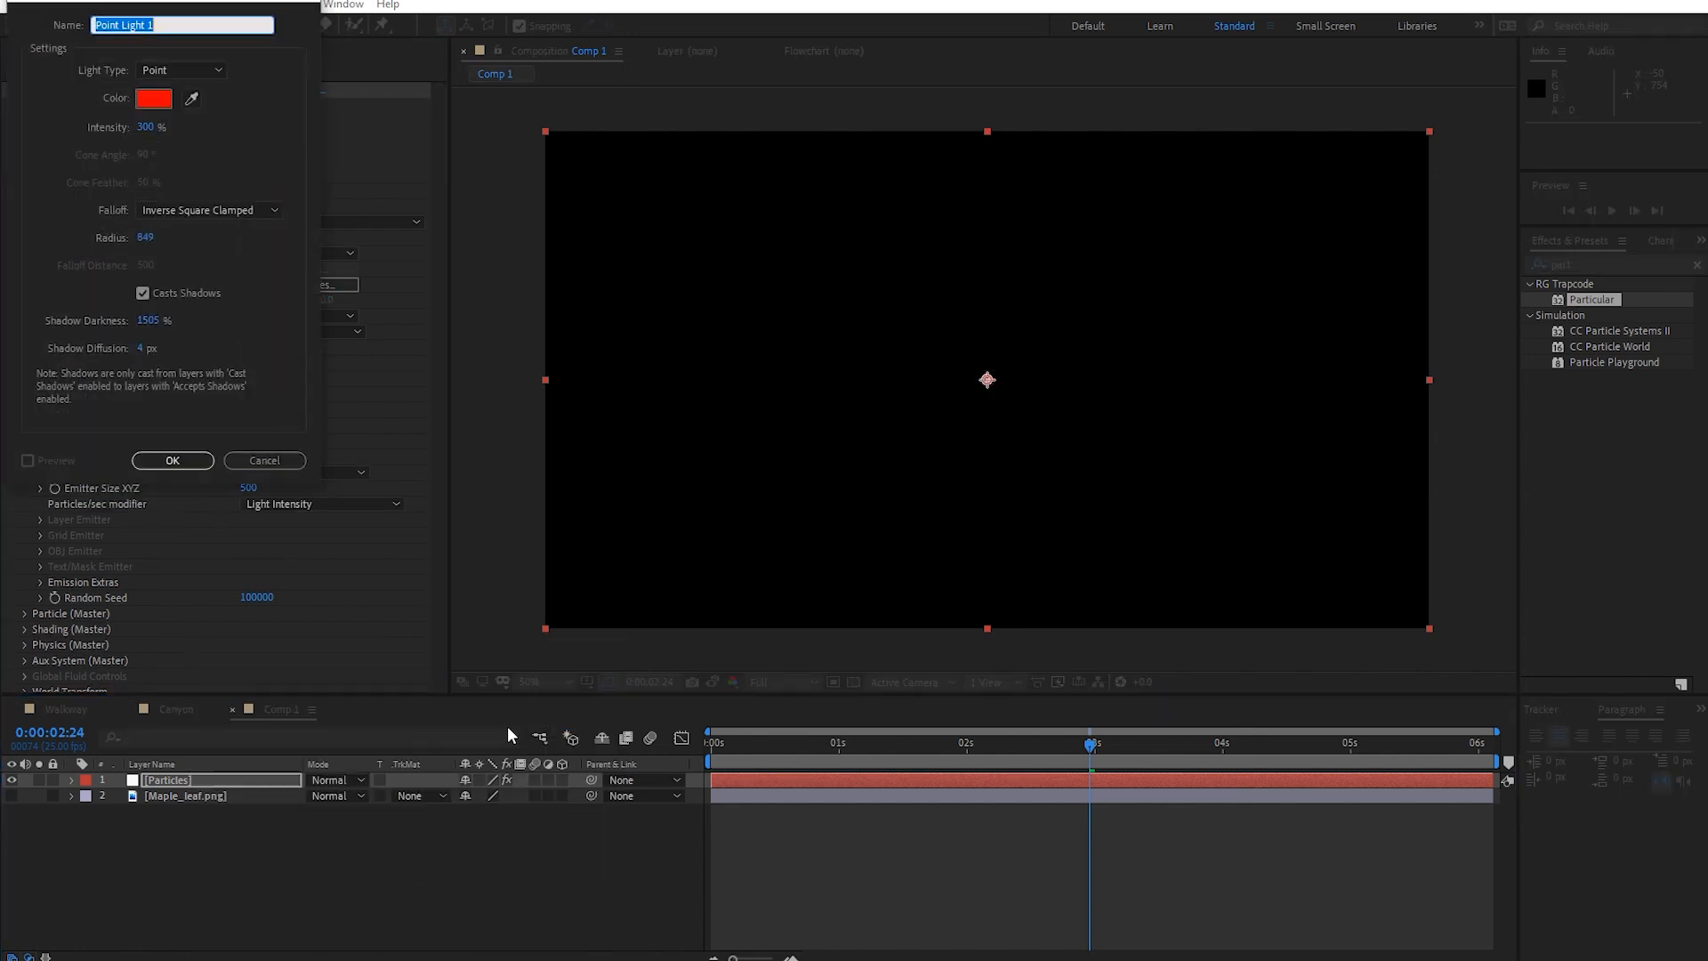
left_click_drag(209, 26, 16, 34)
type("Emitter")
key("Return")
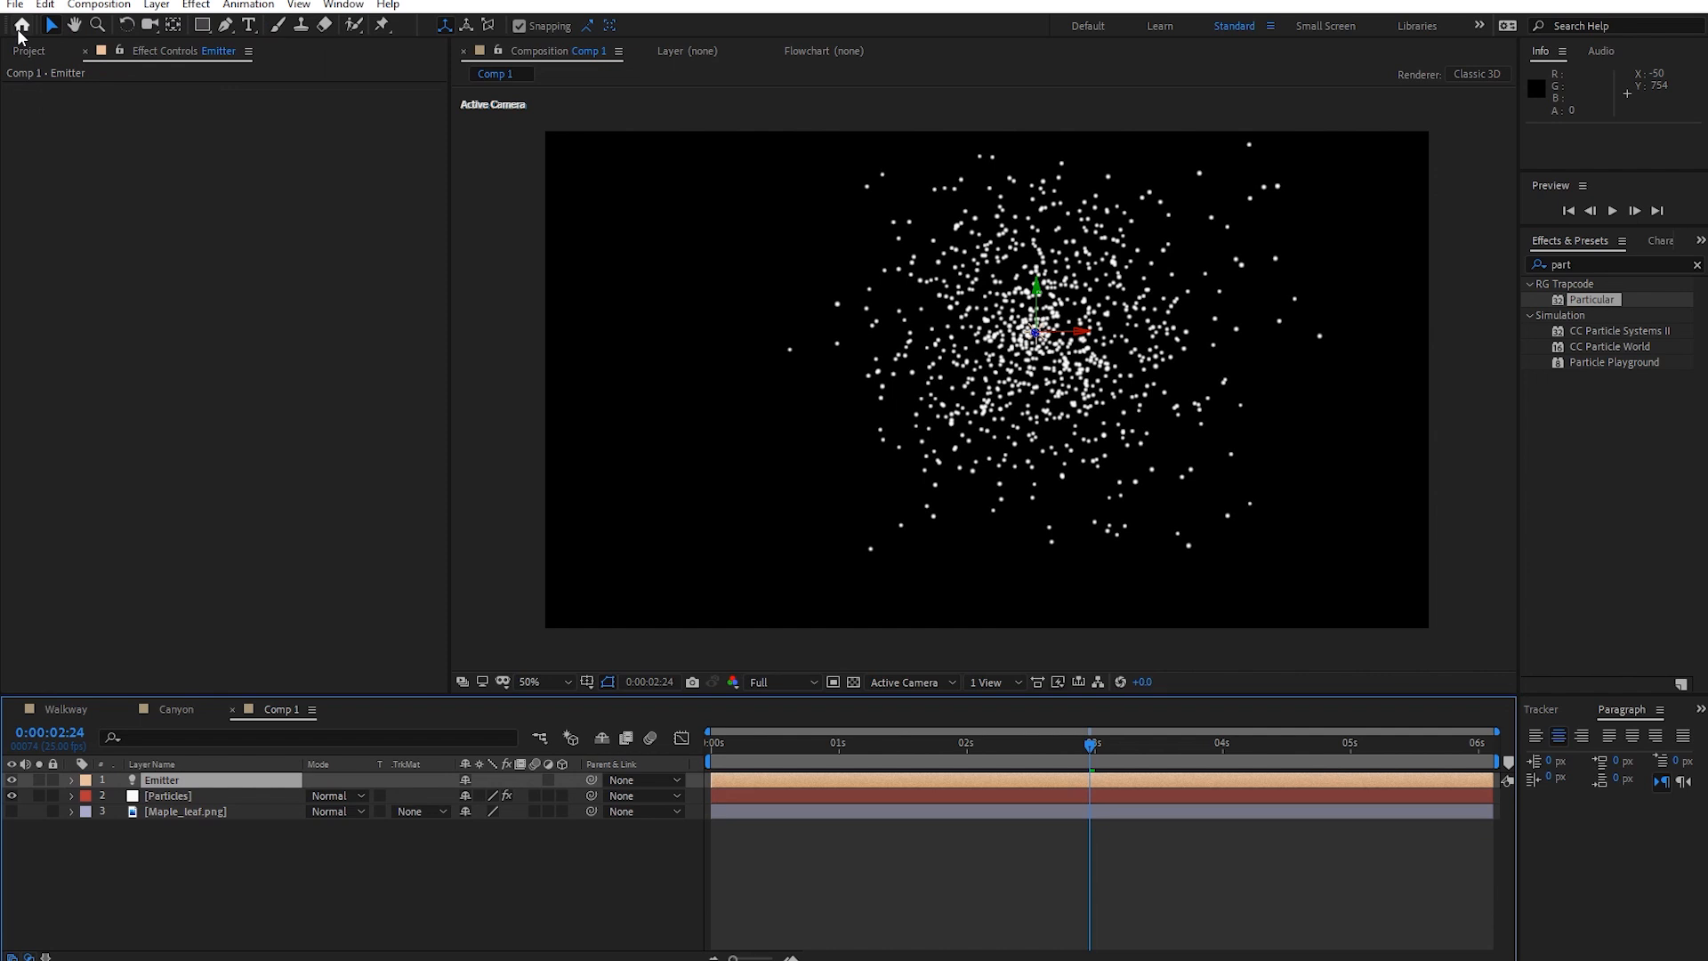
Select the Particles layer and preview the light-driven emission from the first frame.
left_click(187, 795)
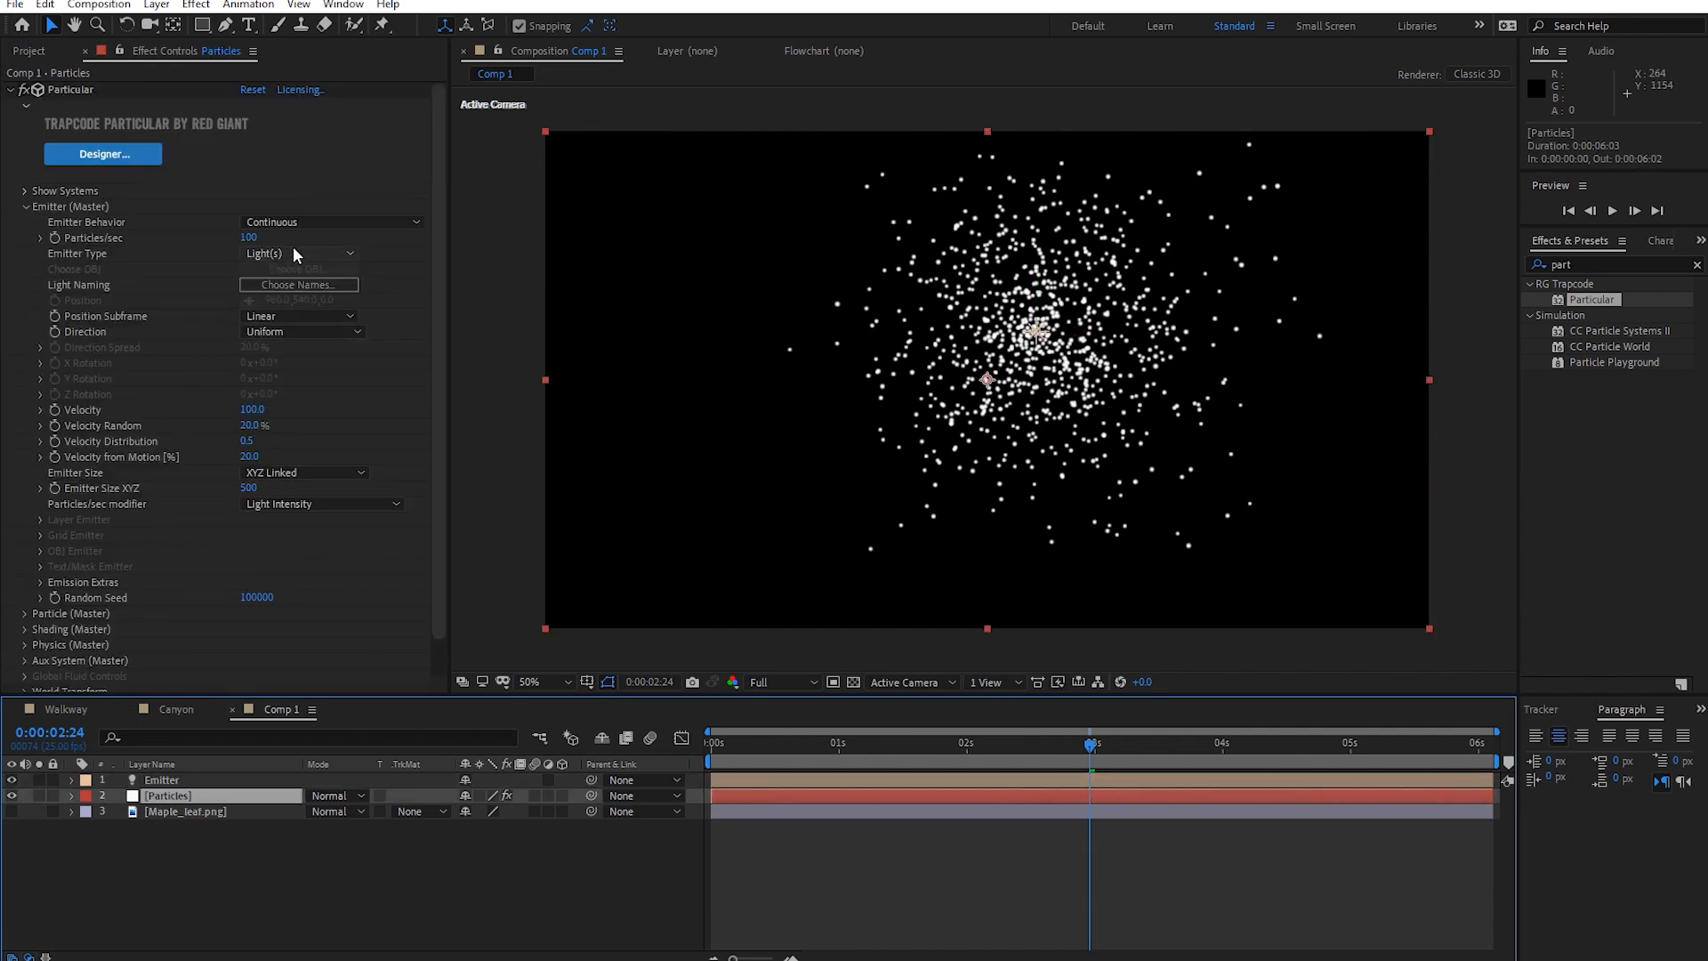
left_click_drag(1082, 750, 693, 767)
key("space")
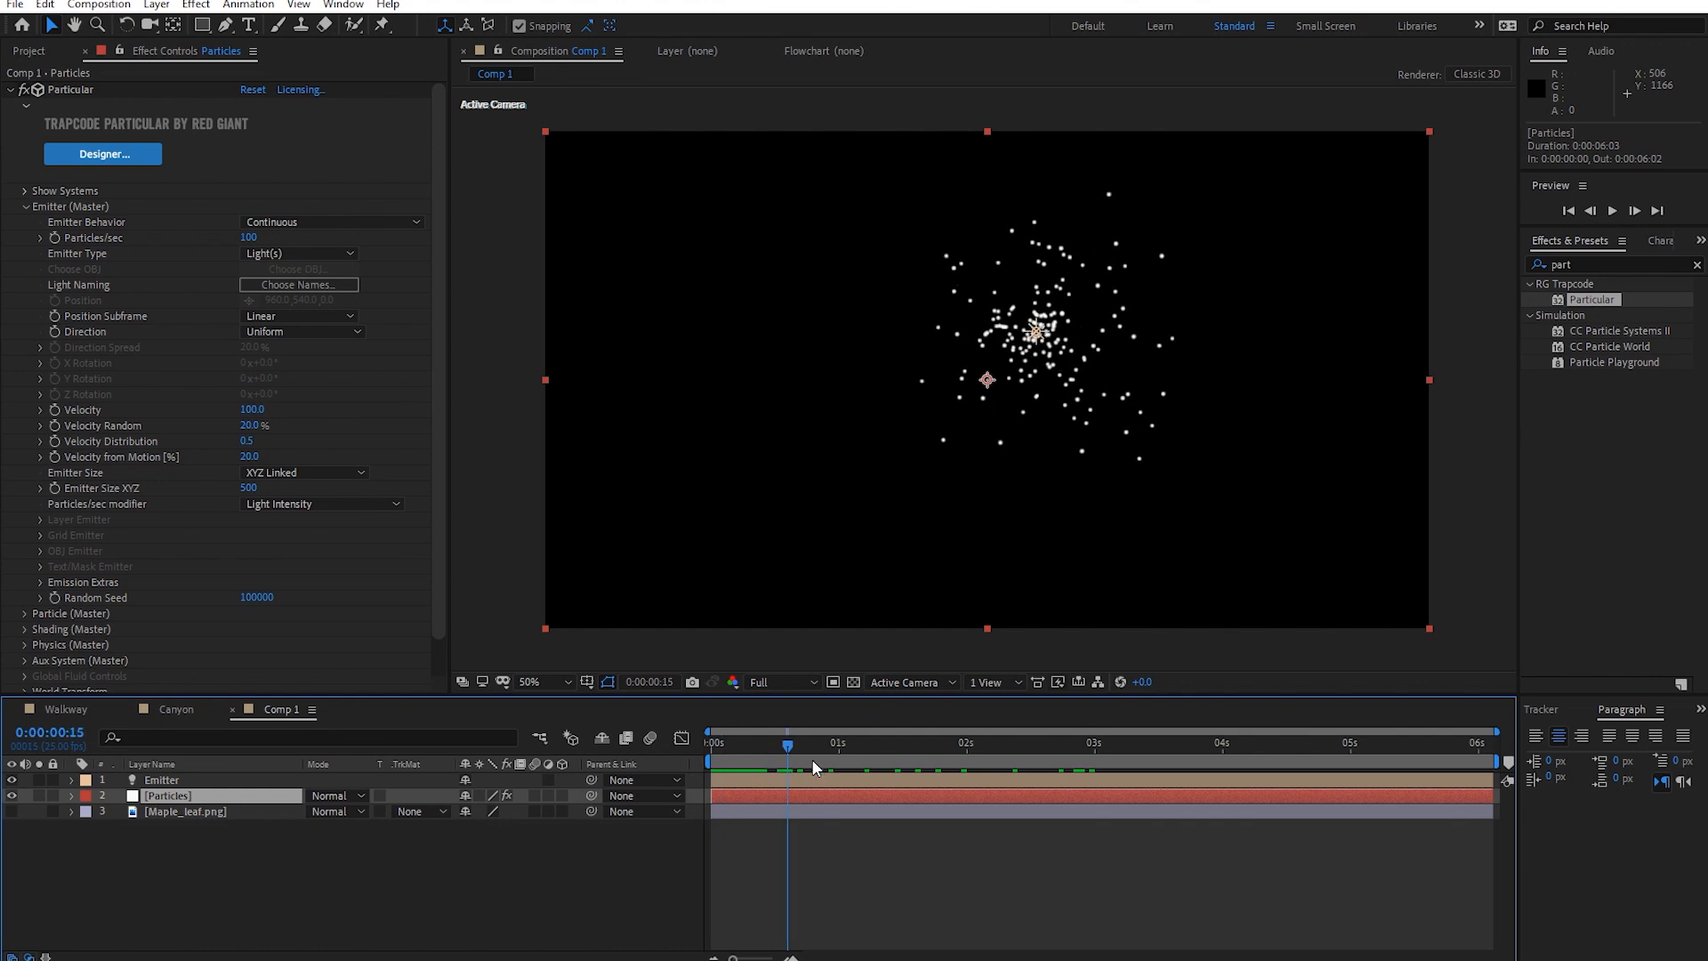
key("space")
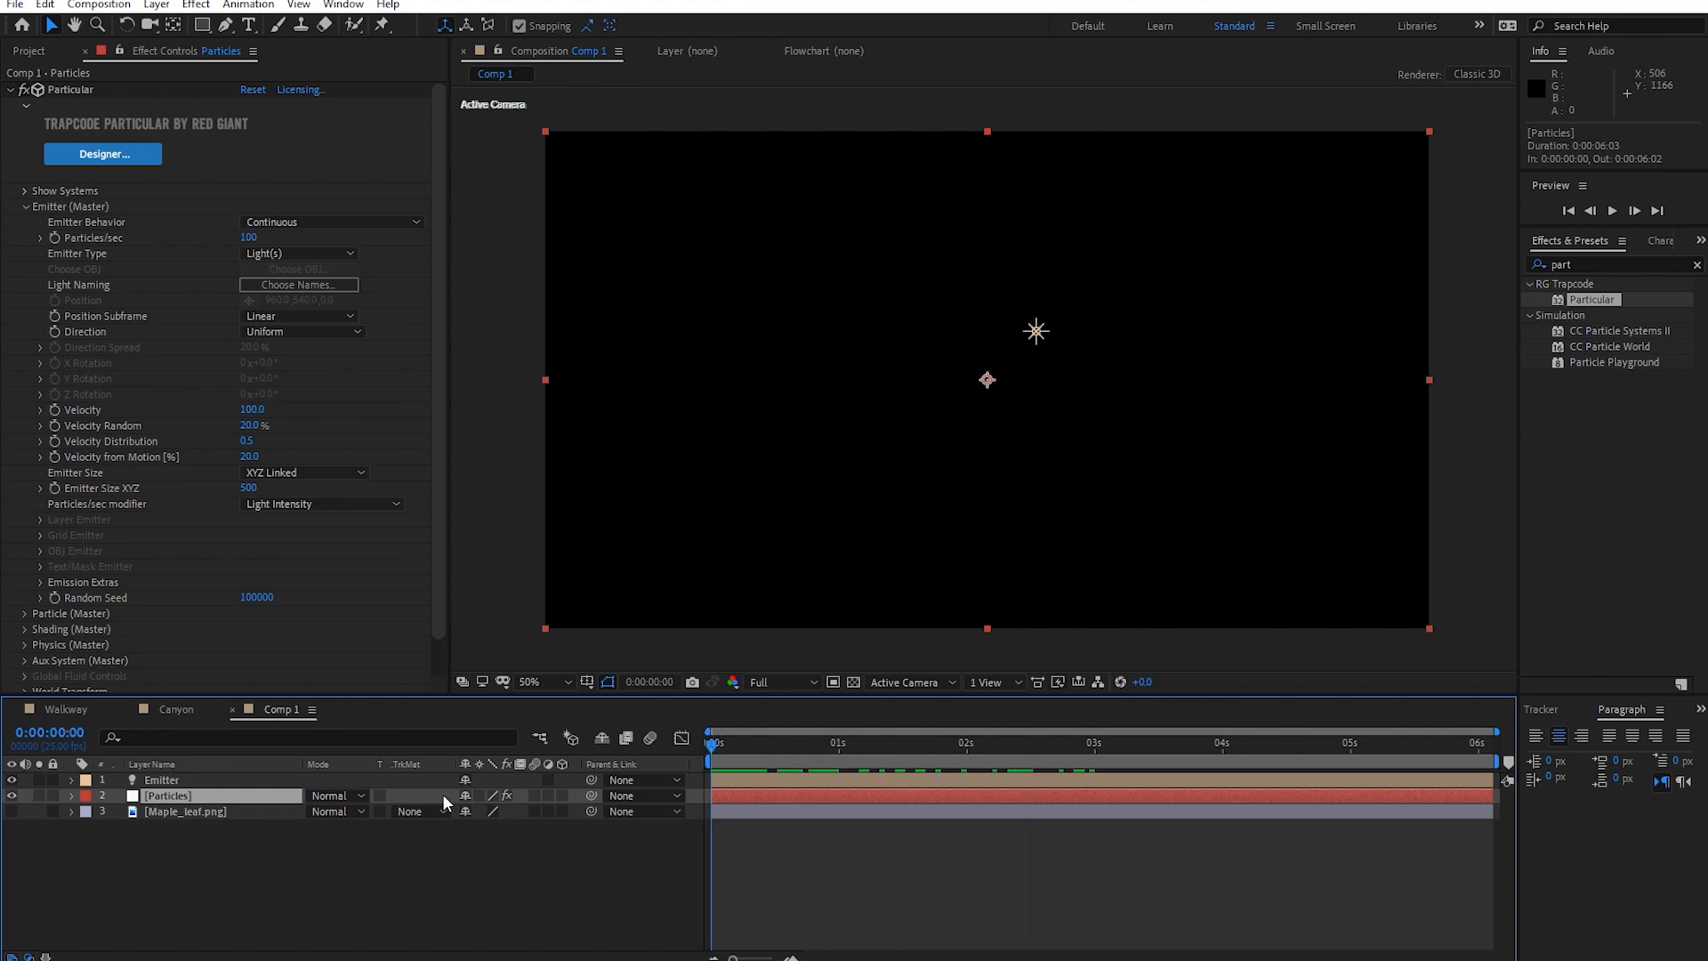
Keyframe the Emitter light's Position at the first frame and at 0:00:02:19, moving it there to about 554, 848 near the frame's lower left.
left_click(169, 780)
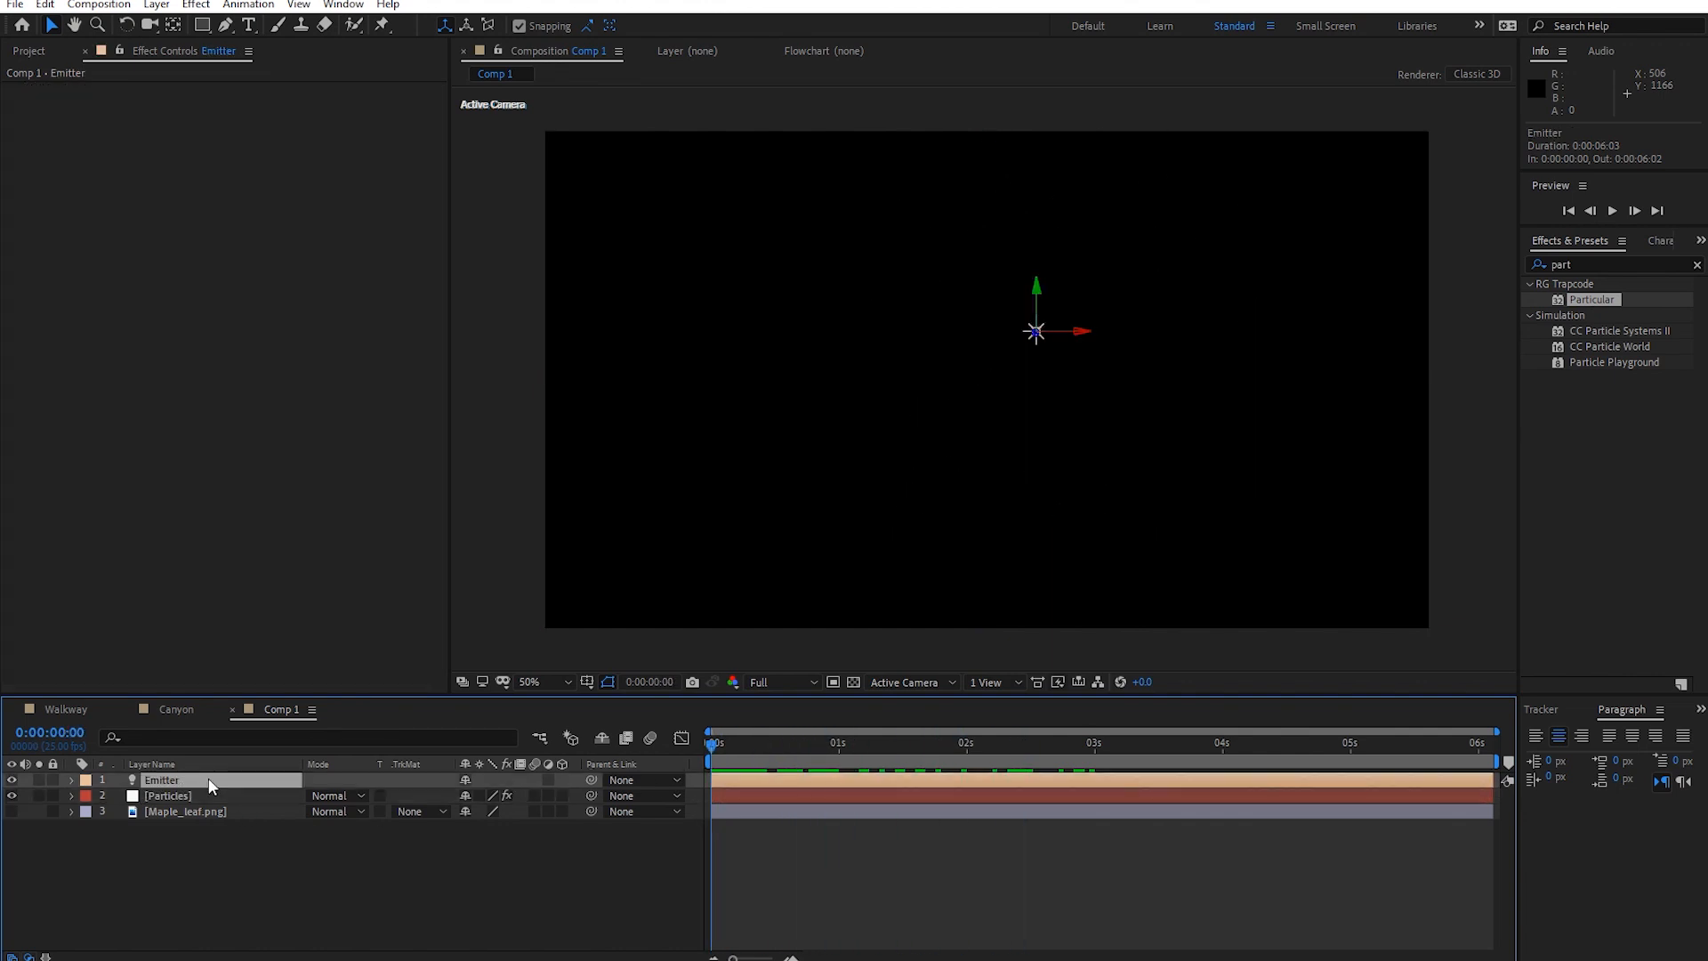
key("p")
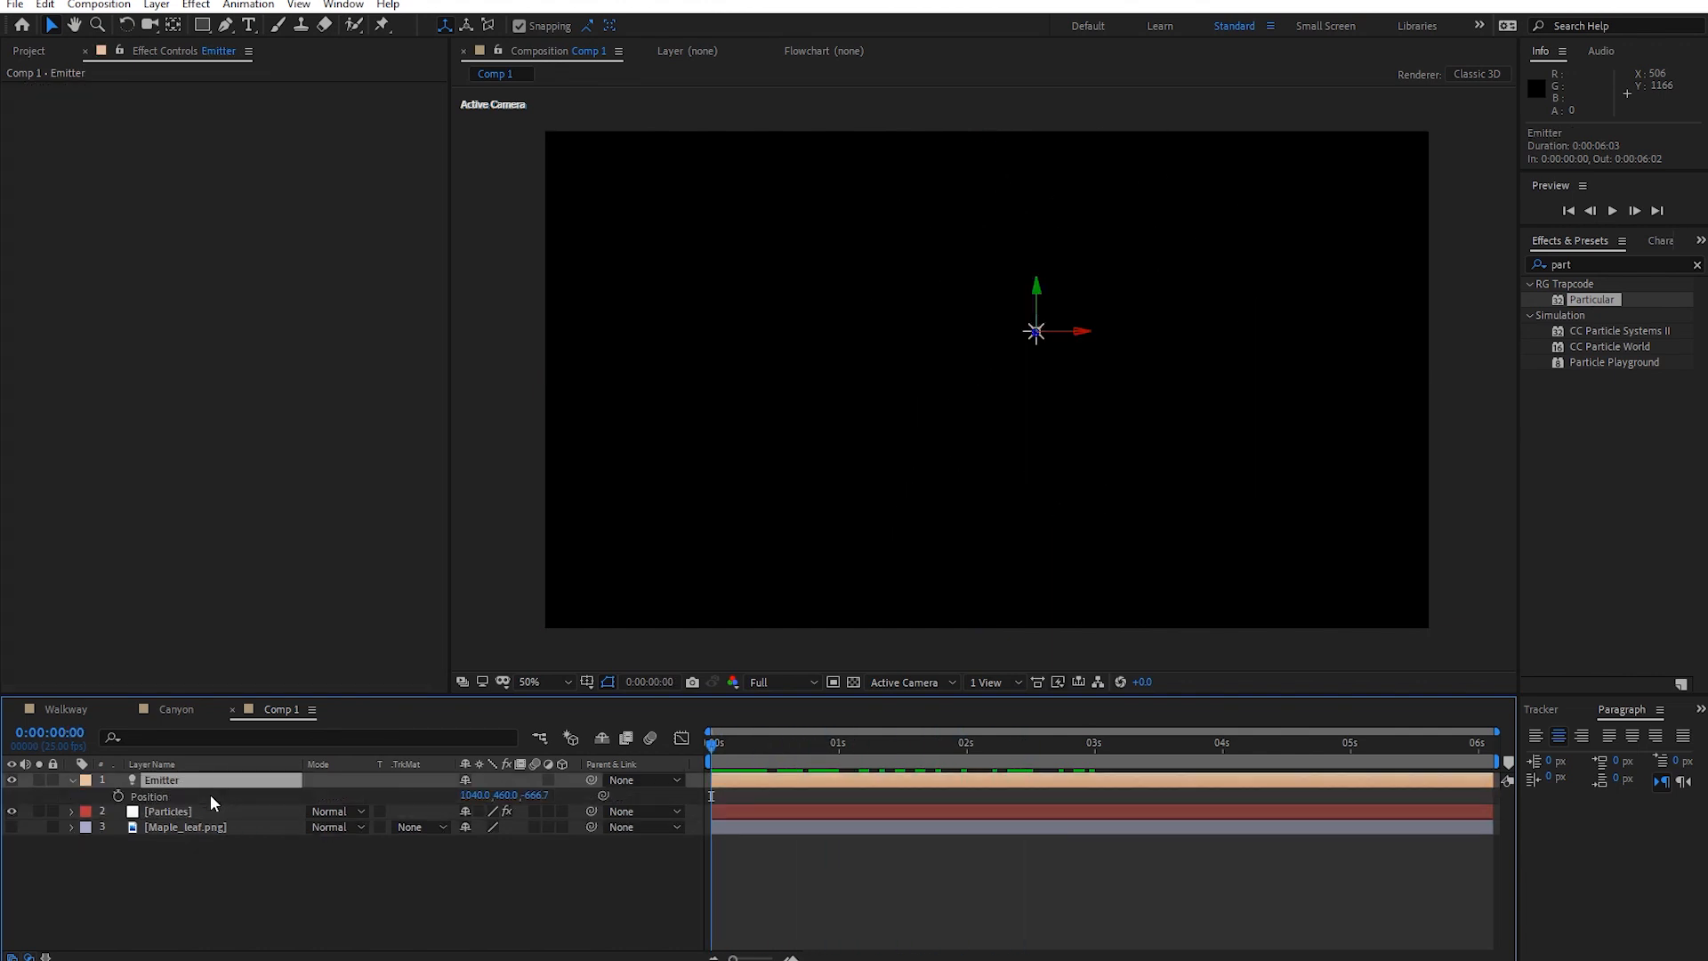
left_click(117, 795)
left_click_drag(728, 746, 1063, 746)
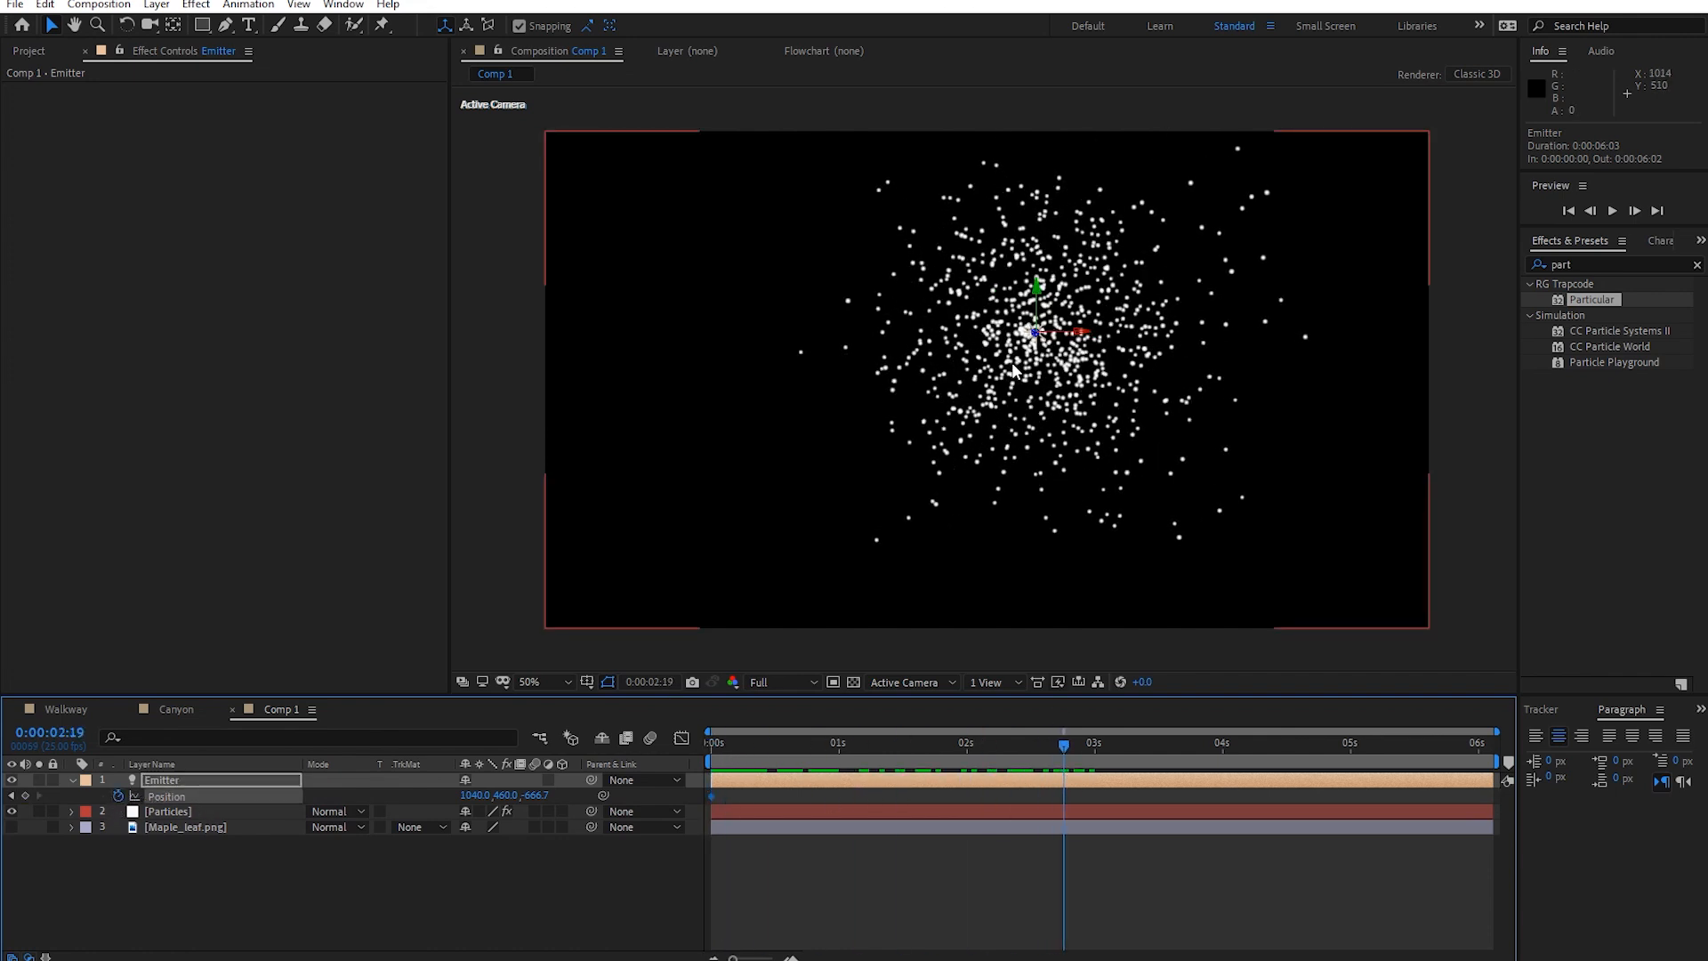
left_click_drag(1034, 334, 769, 512)
left_click_drag(742, 295, 773, 555)
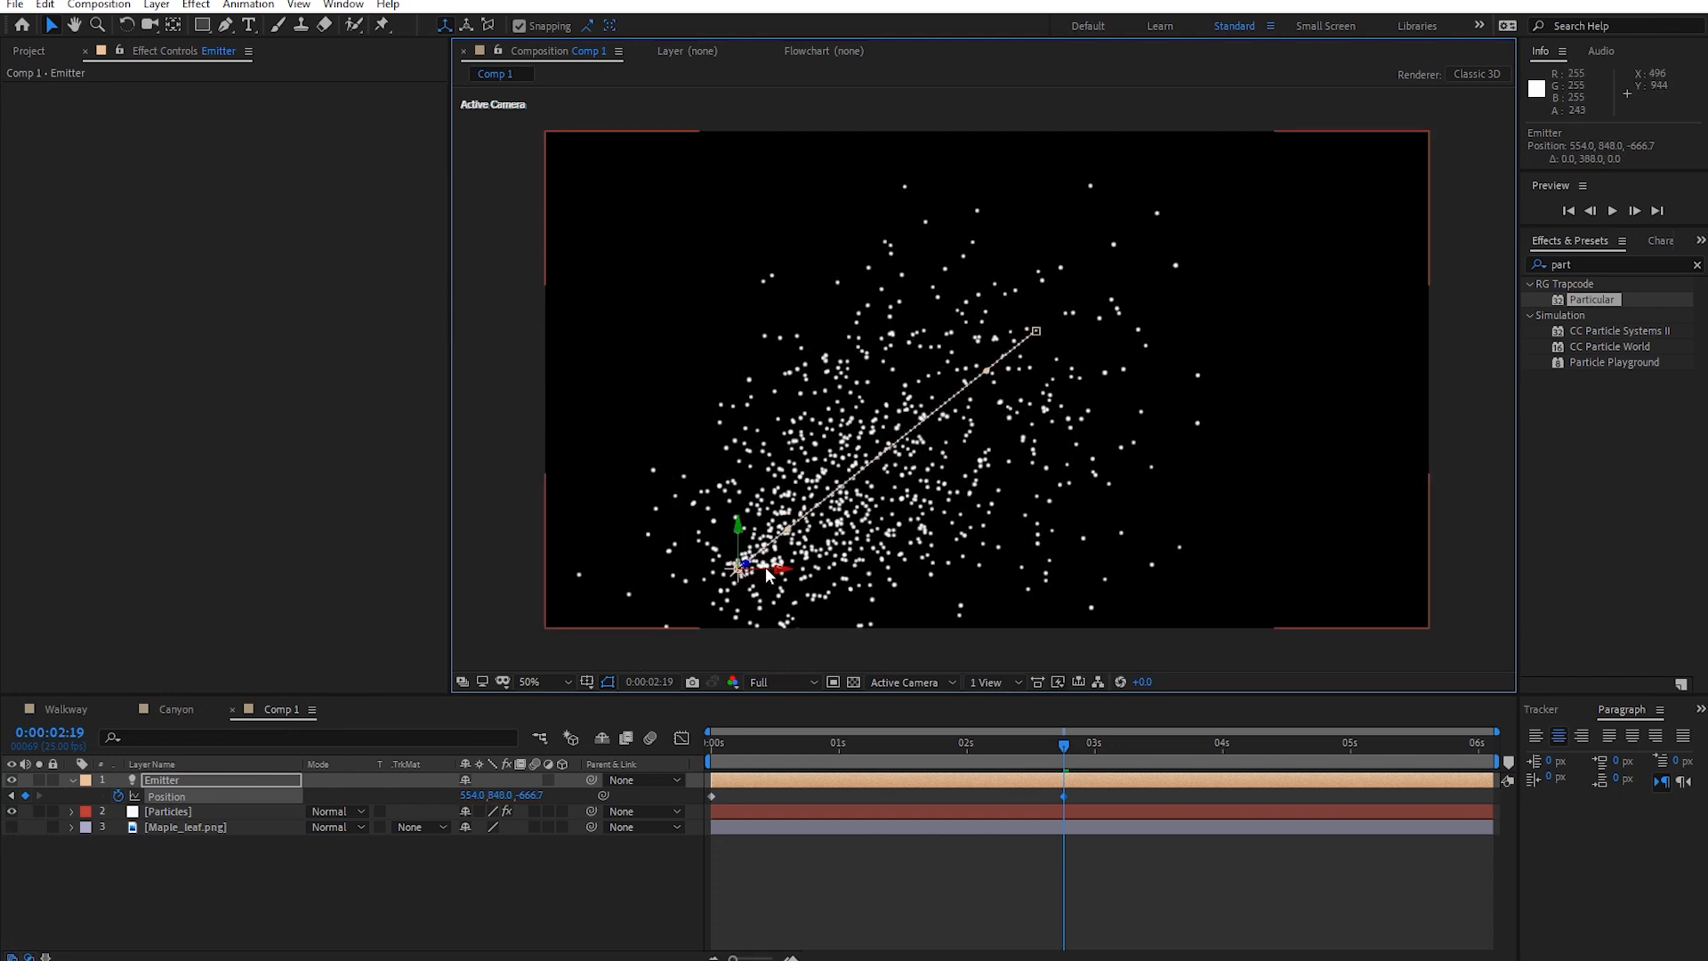
left_click(767, 574)
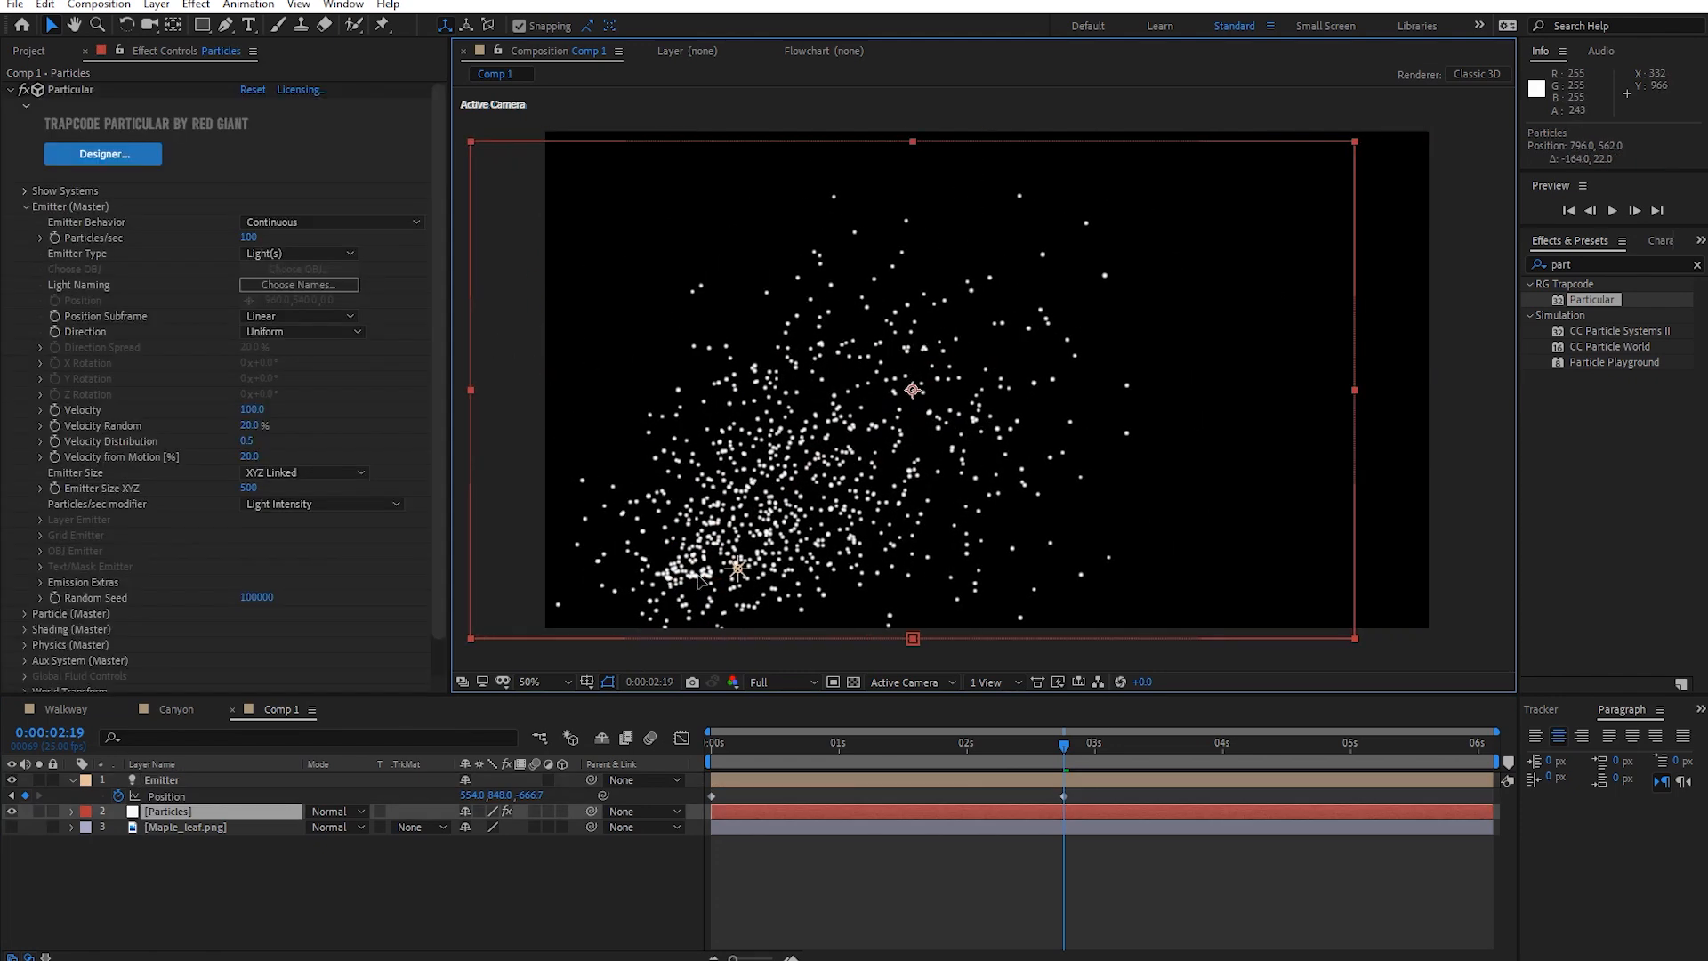
Select the Emitter light and preview its diagonal particle trail from the first frame.
left_click(1053, 781)
left_click_drag(1045, 743, 685, 745)
key("space")
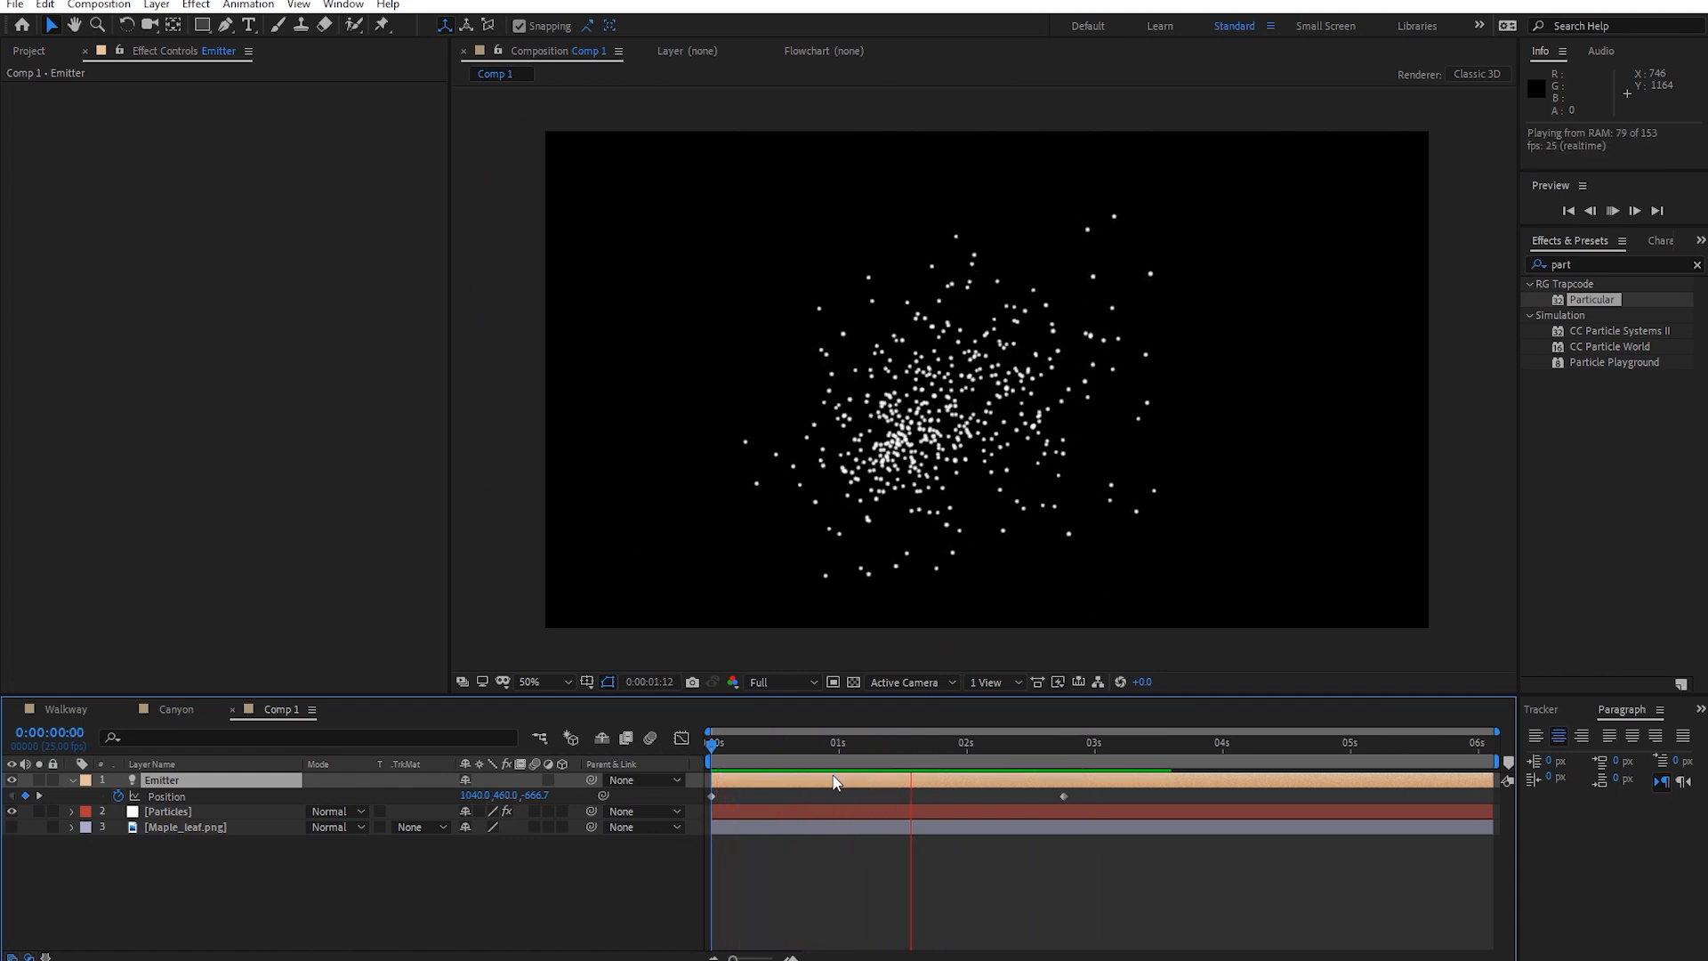
key("space")
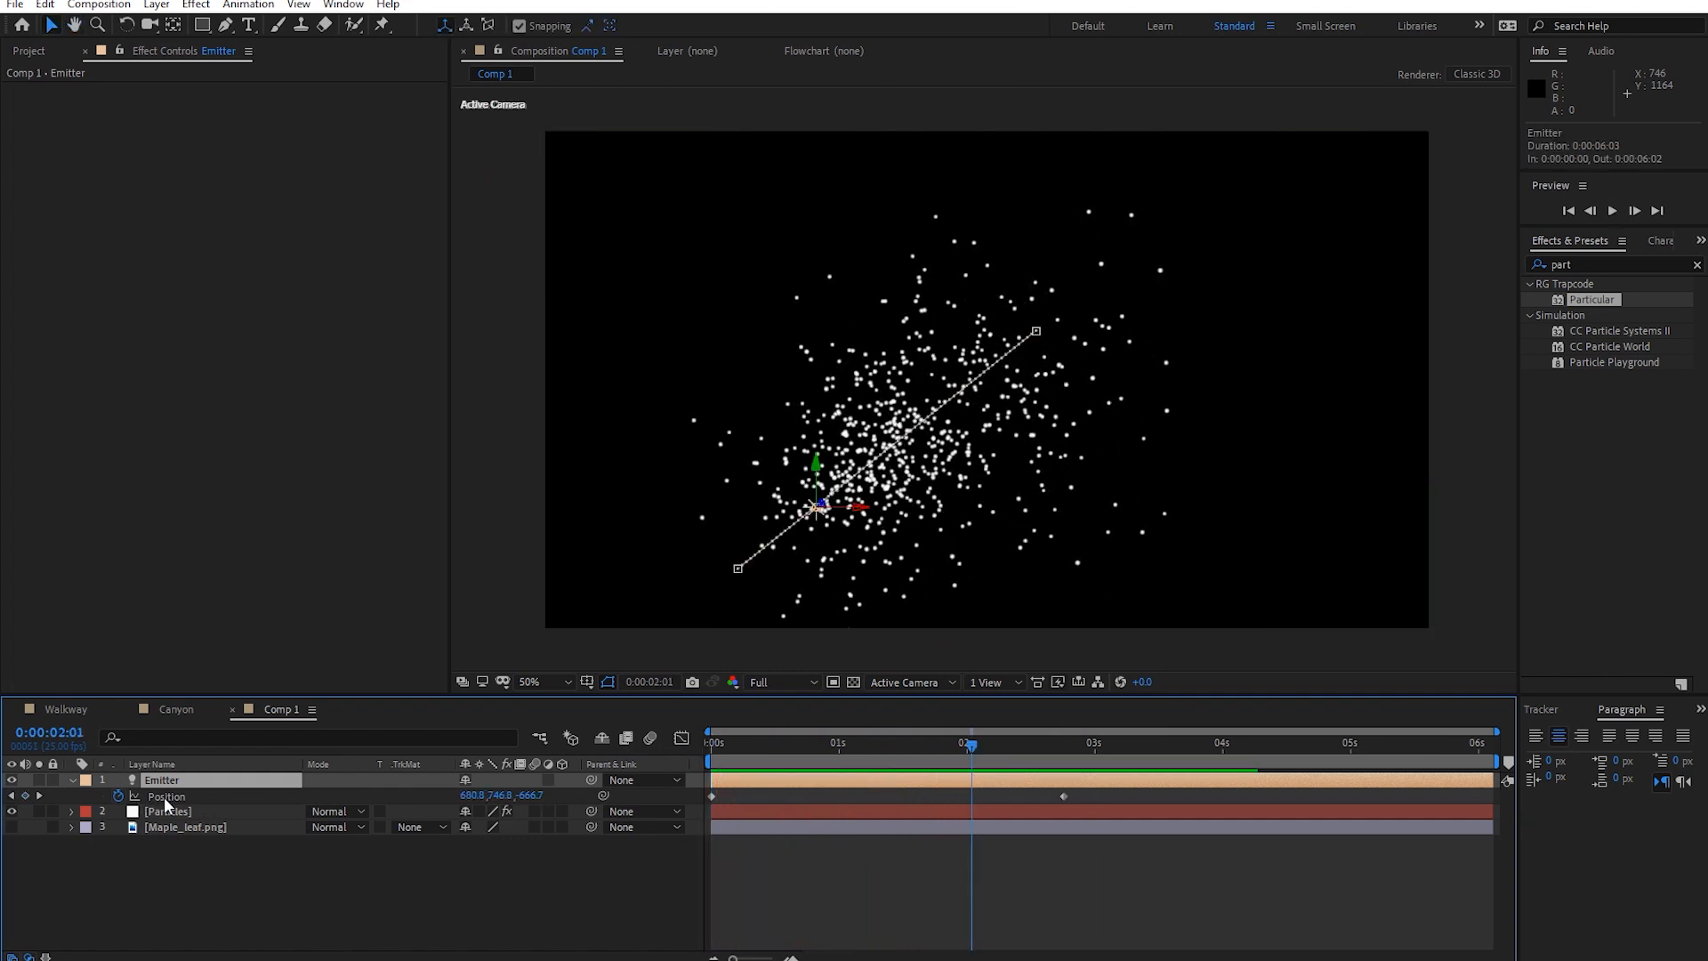
Move the Emitter light's second Position keyframe to just before the half-second mark and preview the faster motion from the start.
left_click_drag(1064, 797, 768, 800)
key("space")
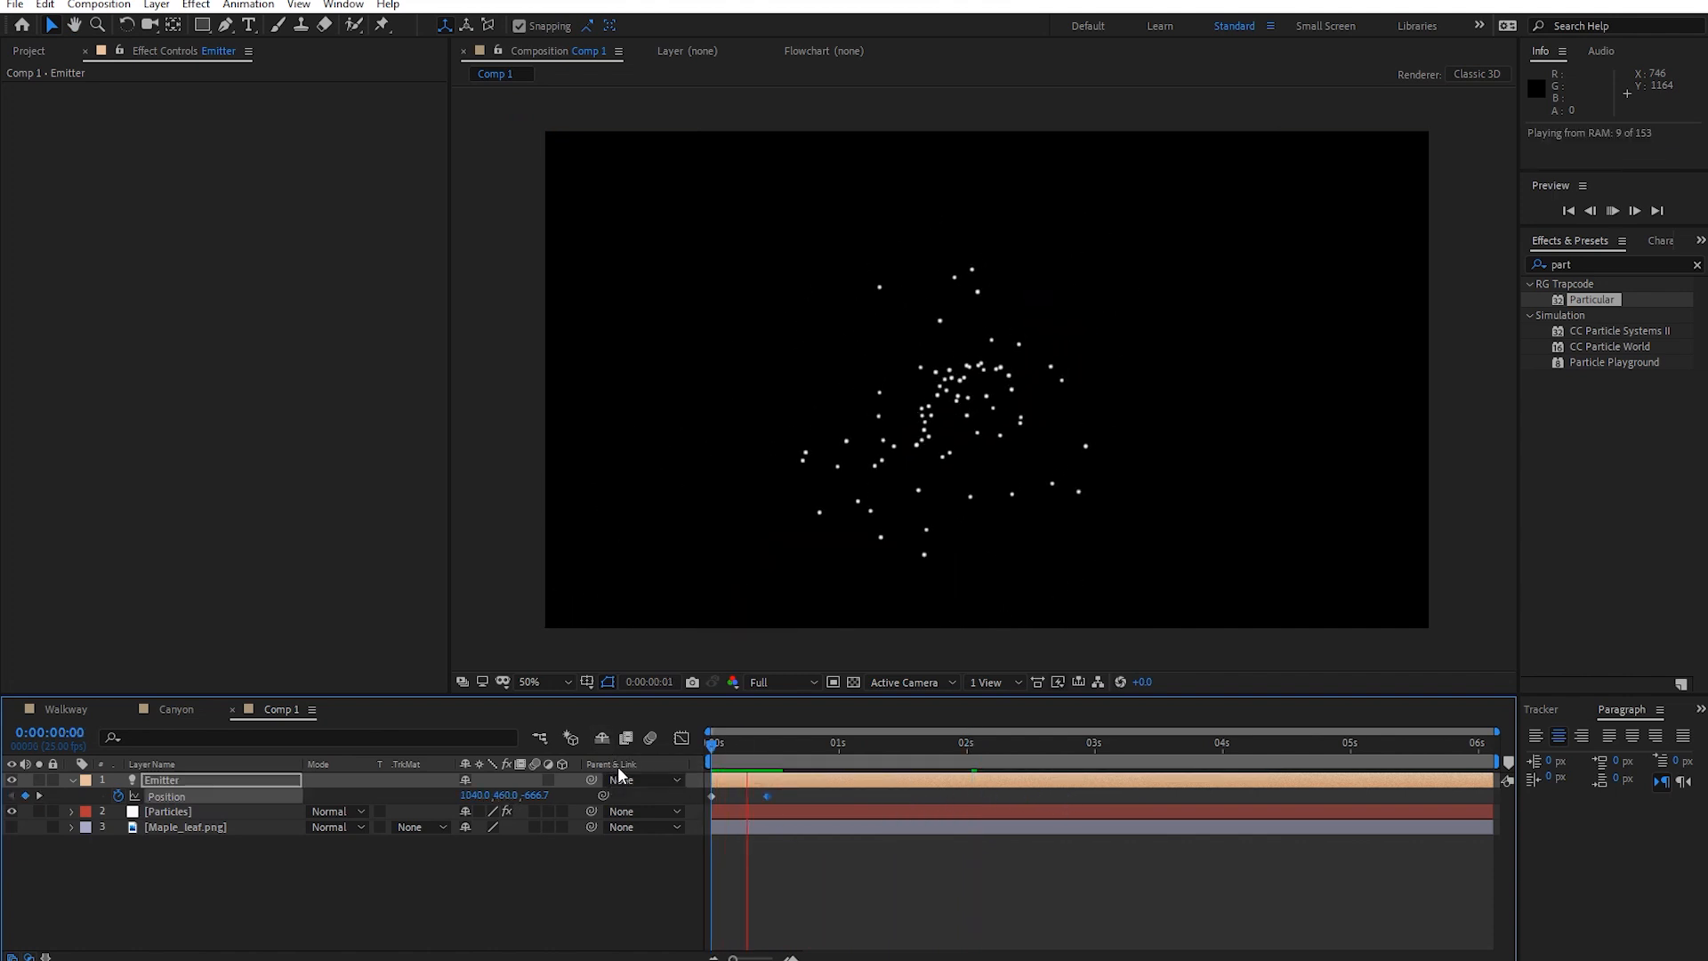
key("space")
key("Home")
key("space")
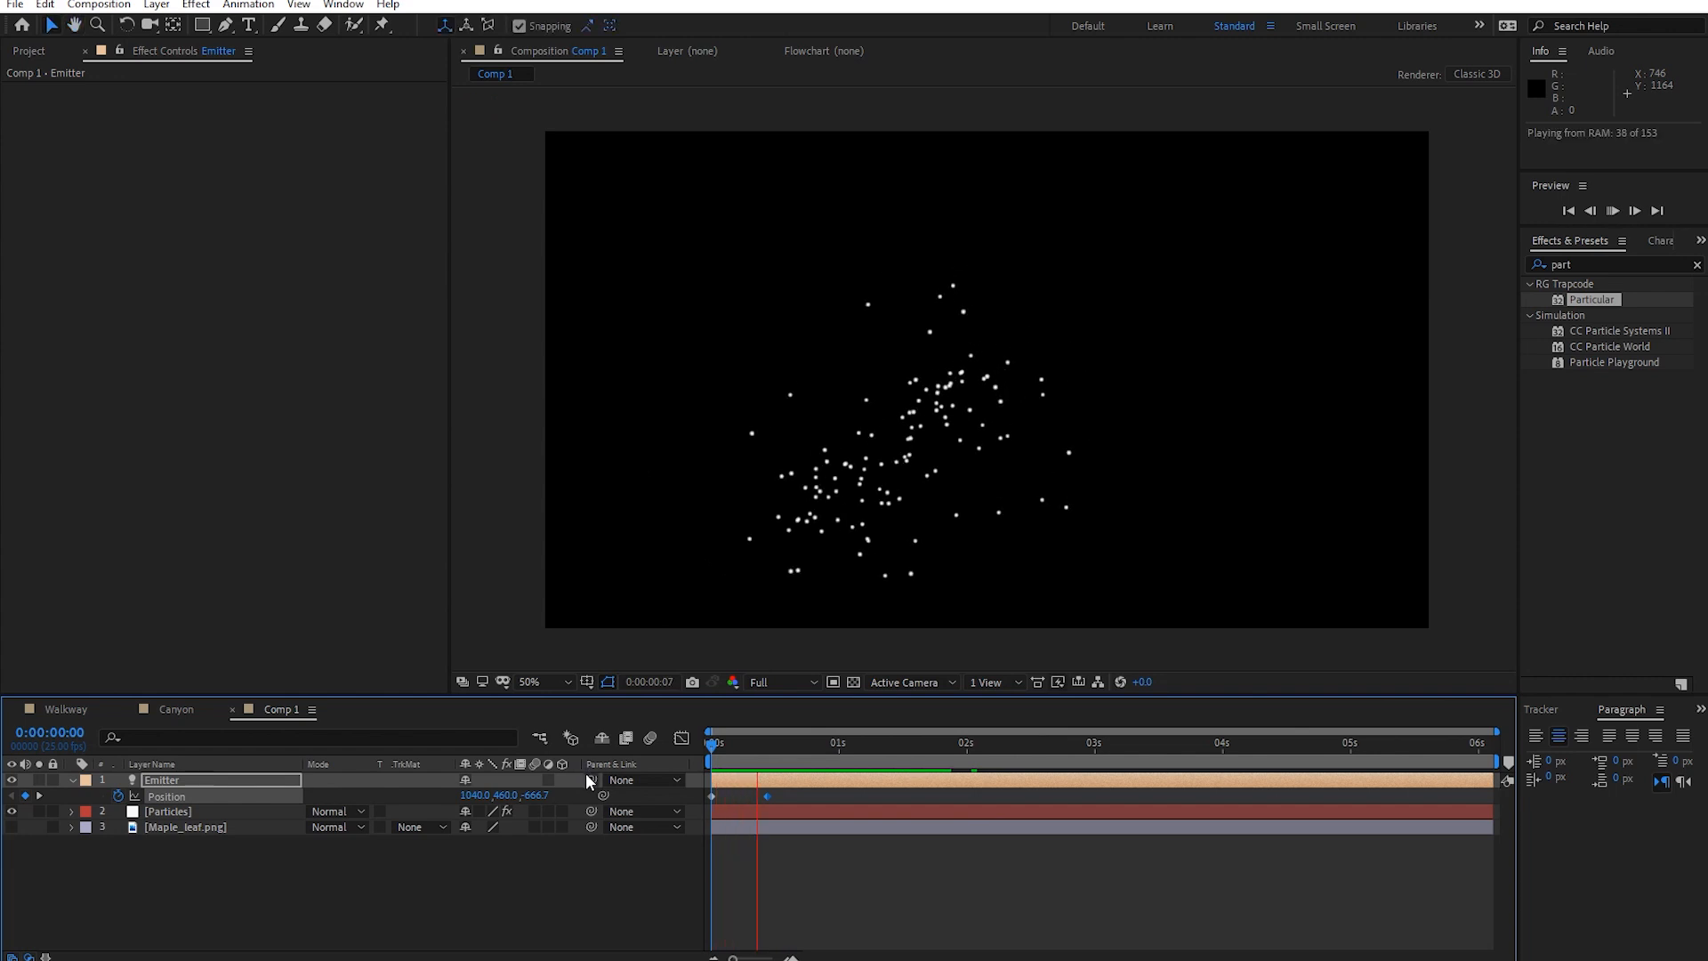
key("space")
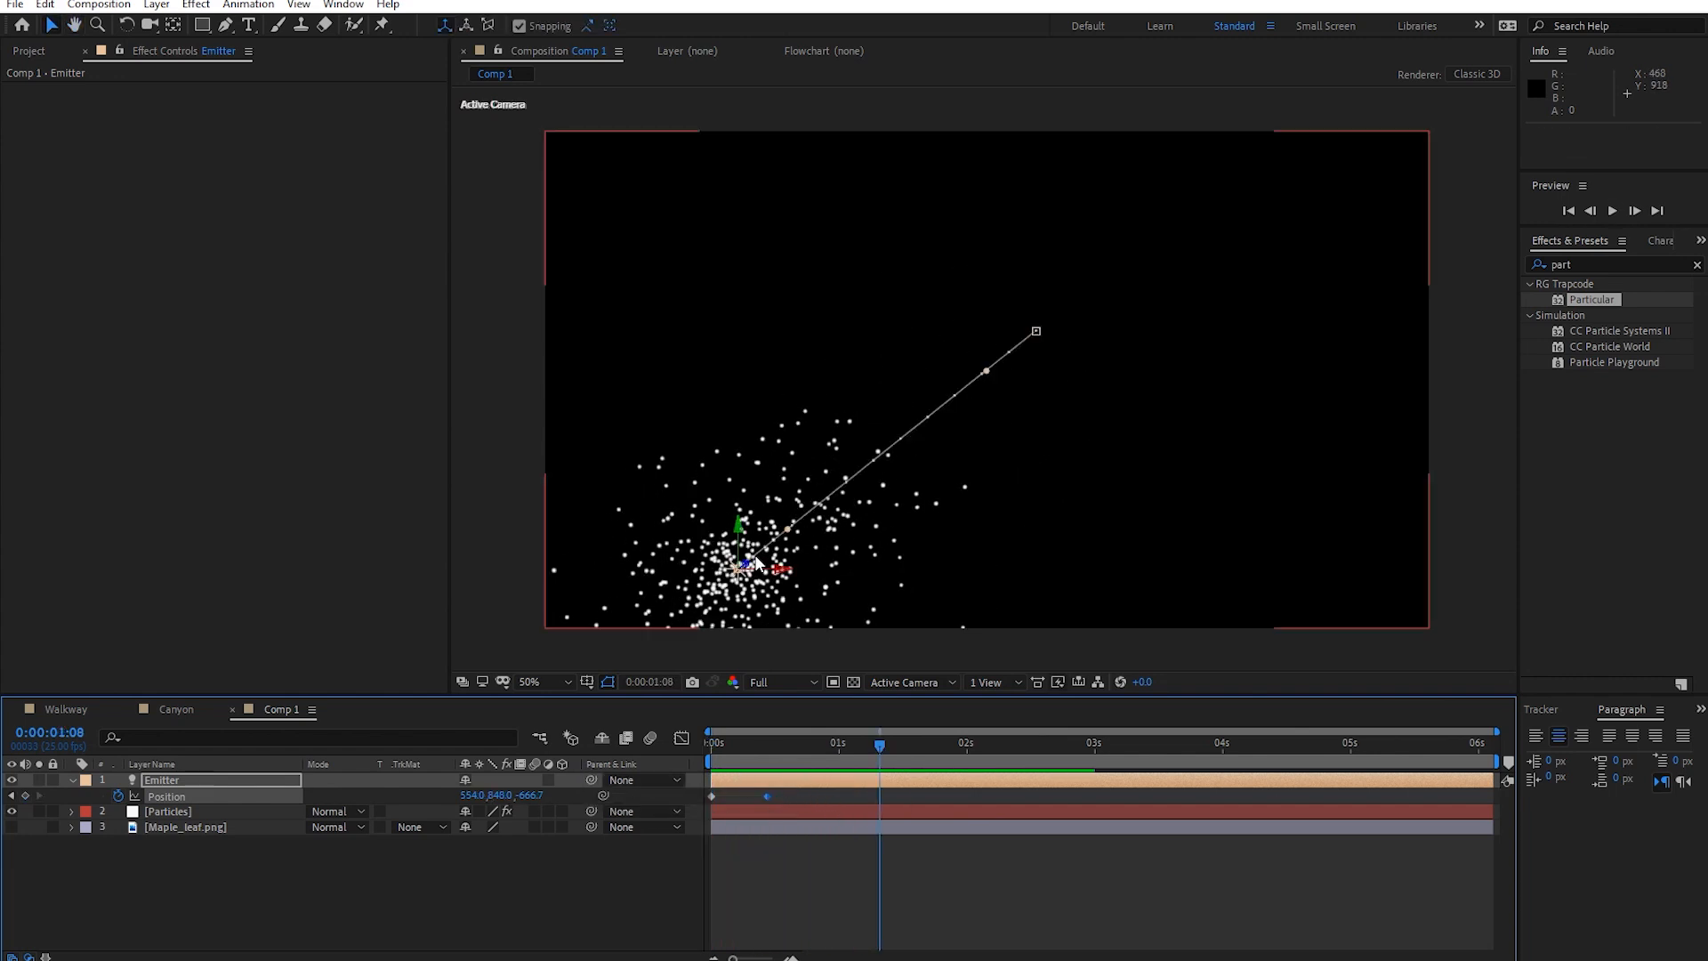
Extend the Emitter light's path with Position keyframes at the frame's lower right, at 1548, 194 on 0:00:01:00, and at 648, 194 on 0:00:01:08.
left_click_drag(781, 574, 1148, 630)
left_click_drag(879, 794, 799, 795)
left_click_drag(1345, 525, 1304, 224)
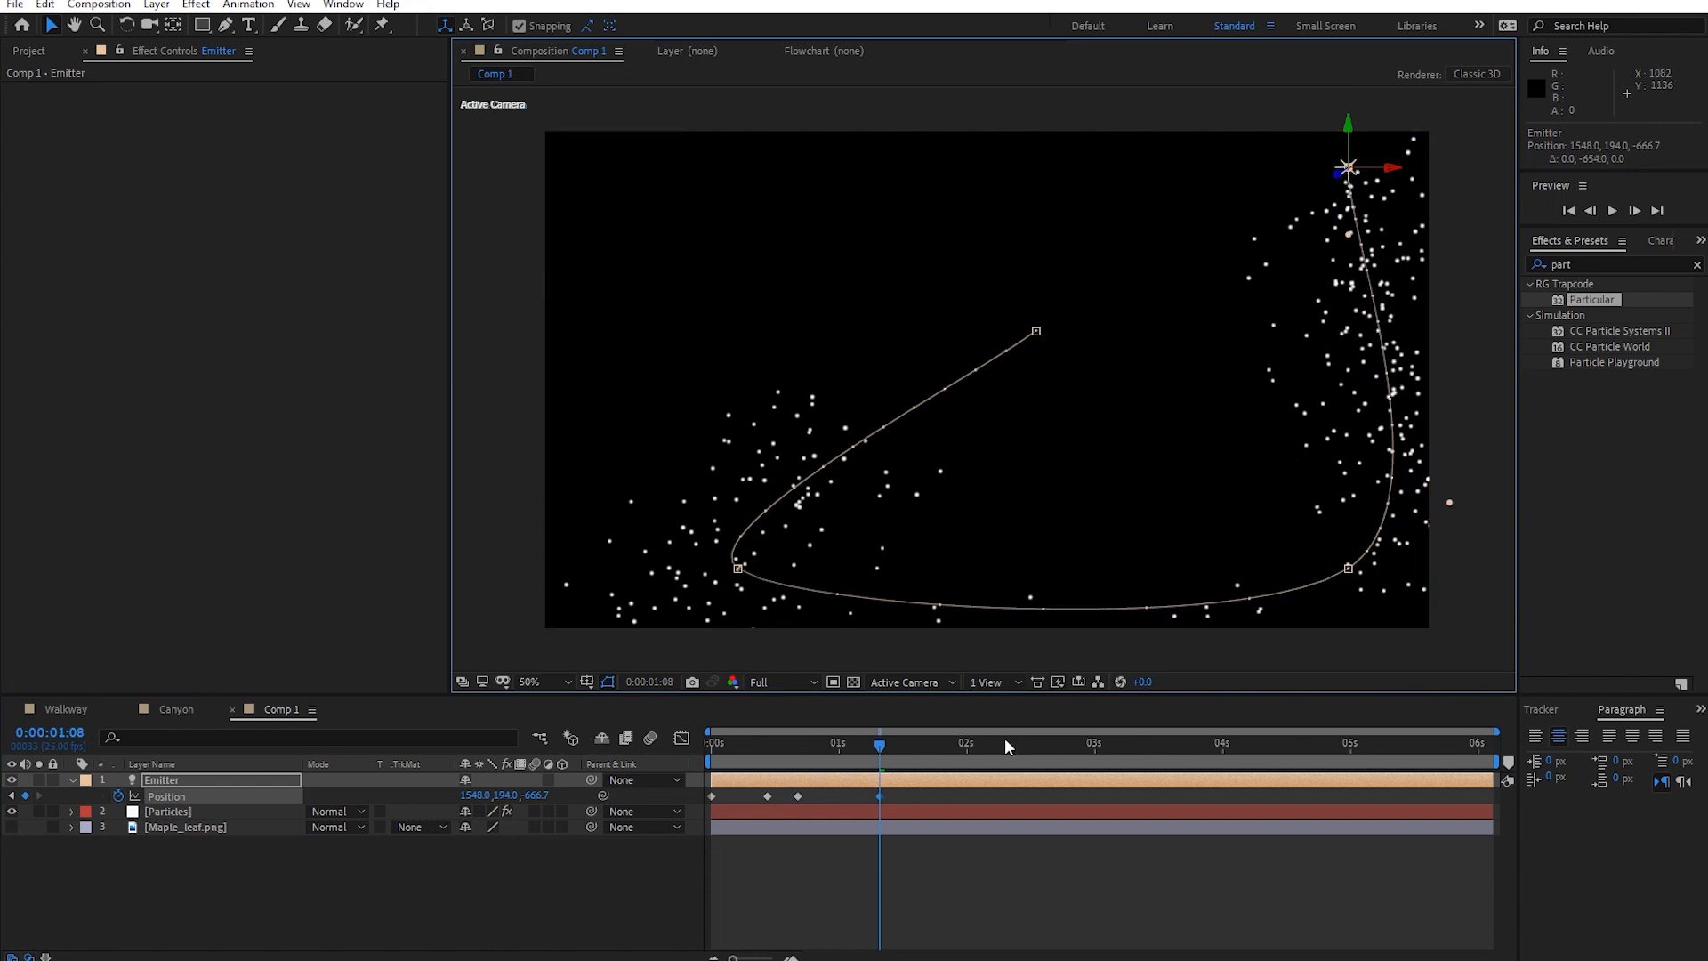
left_click_drag(877, 796, 838, 796)
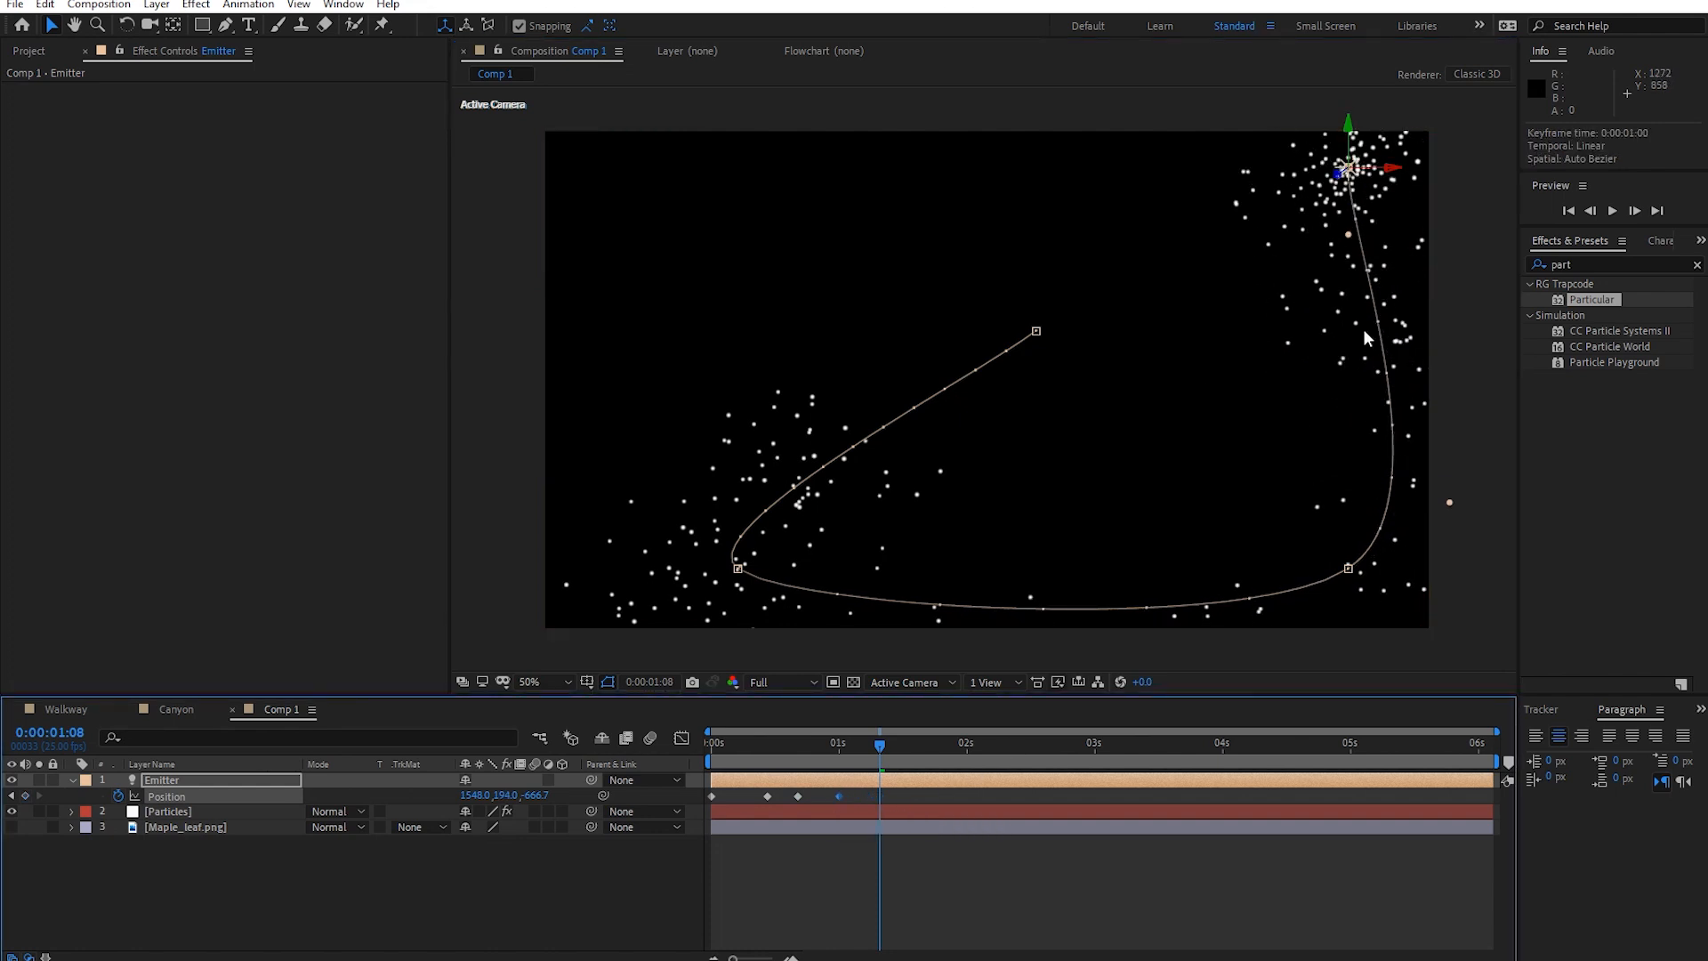
left_click_drag(1392, 173, 969, 224)
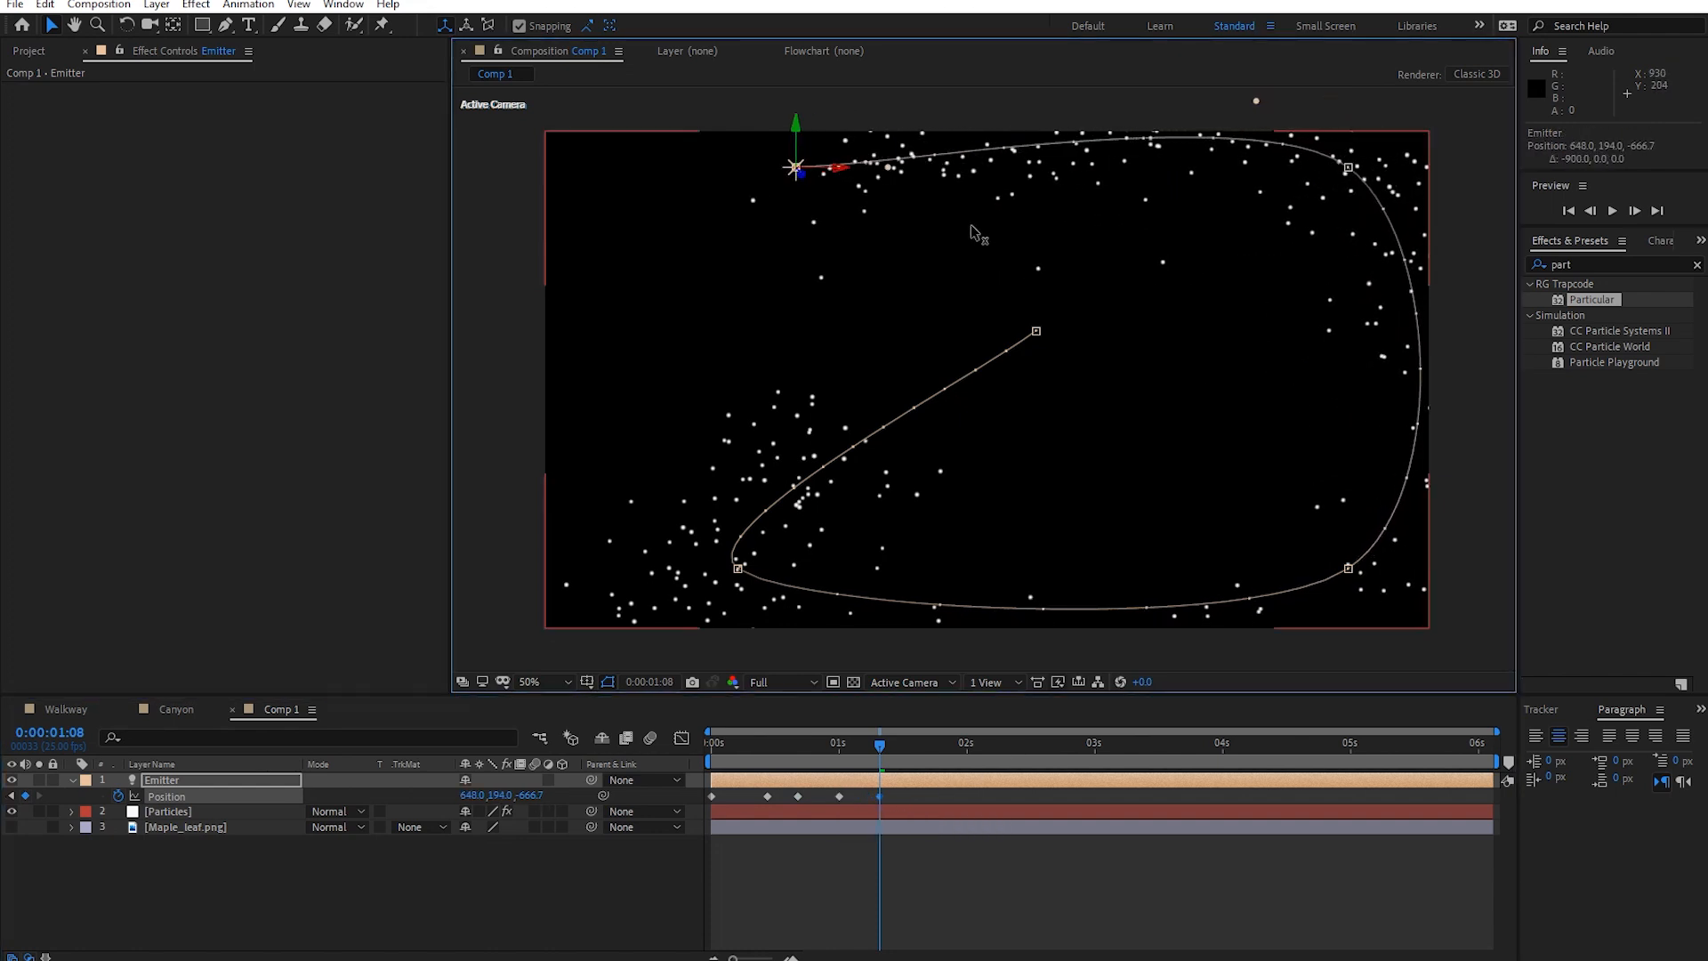
Preview the particles following the Emitter light's looping path from the first frame, replaying the animation.
key("Home")
left_click(849, 874)
key("space")
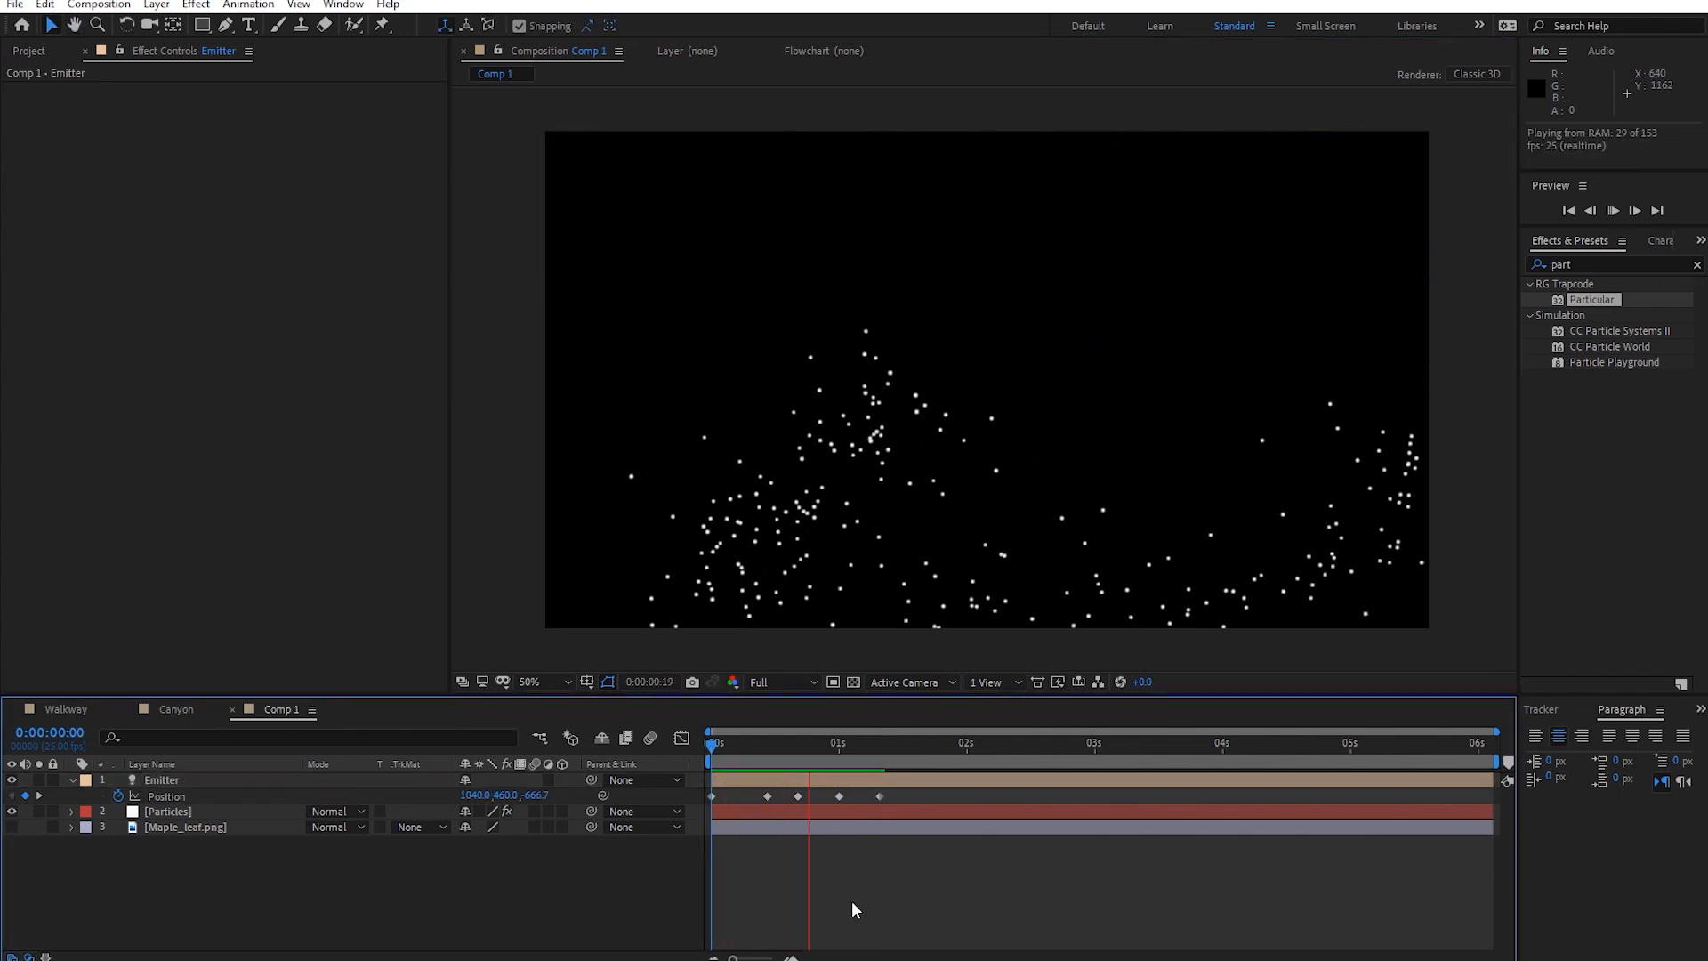
key("space")
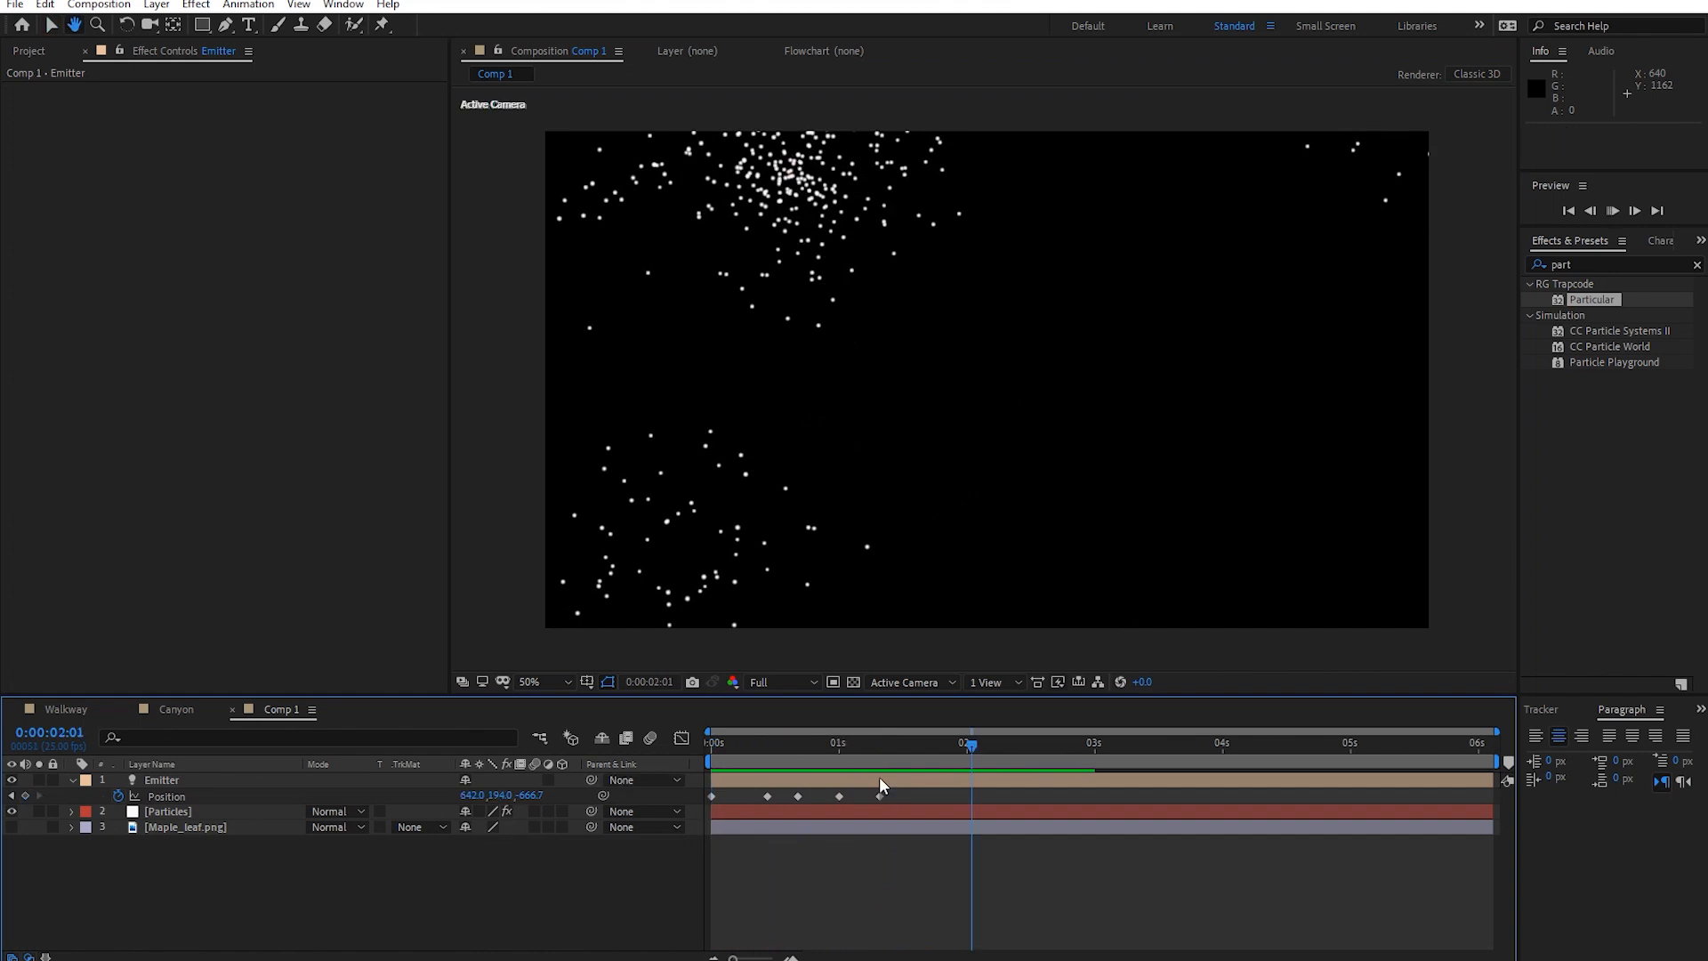
key("Home")
key("space")
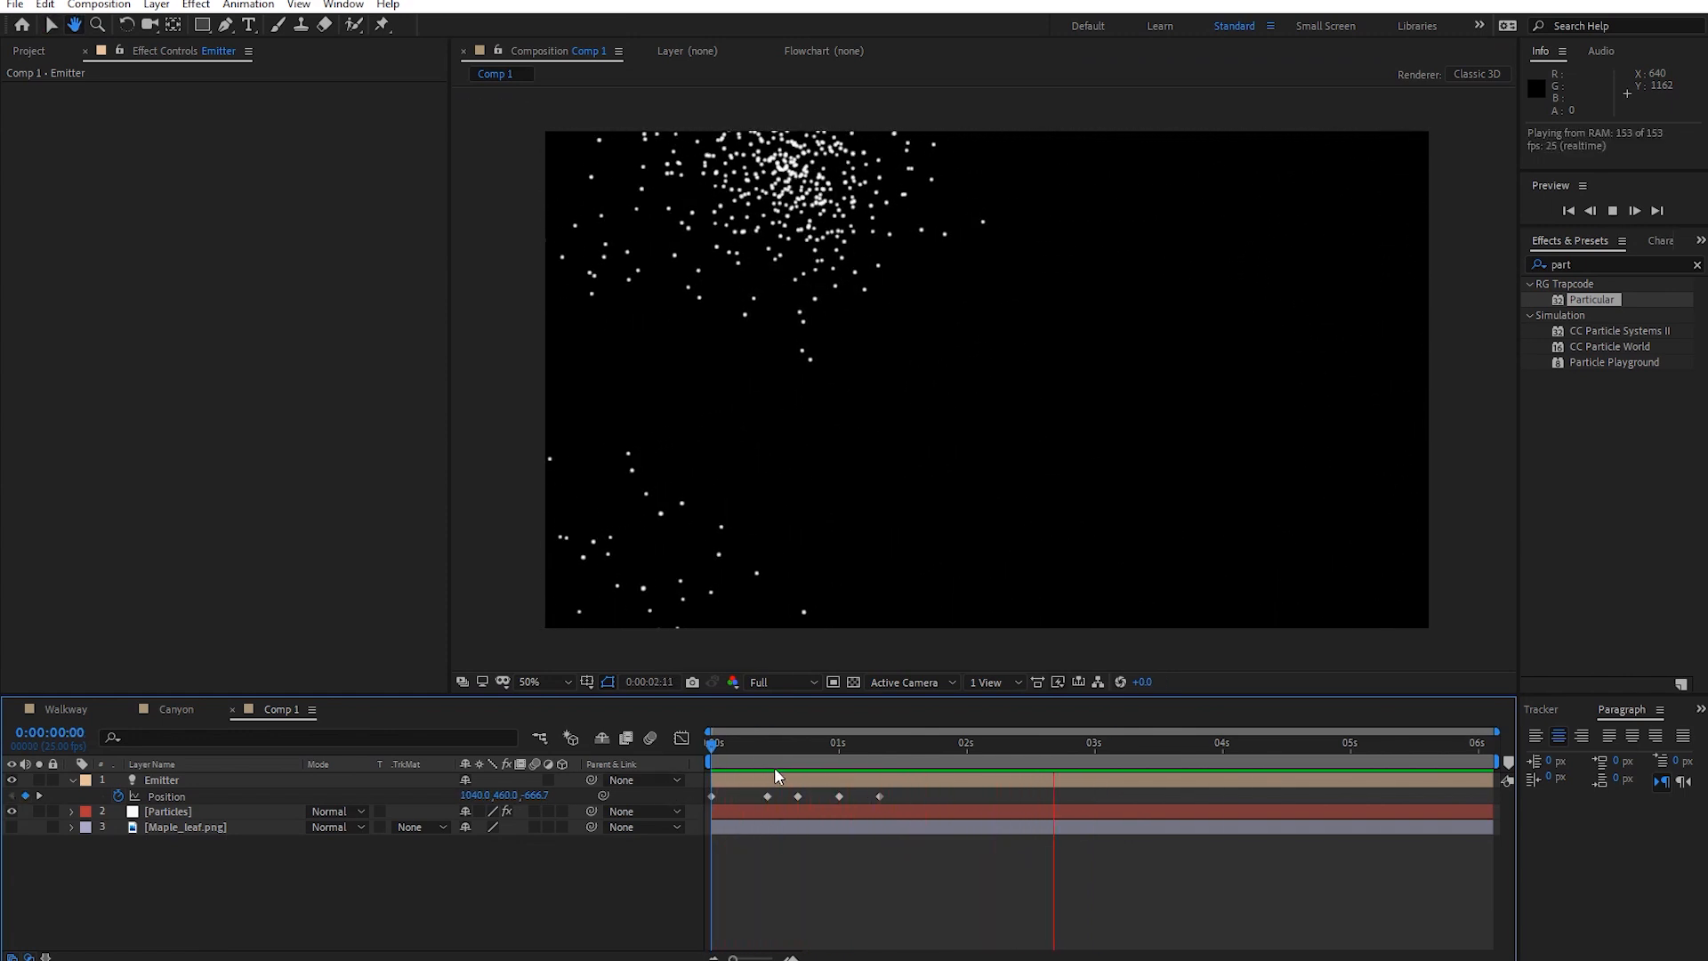
Scrub the particle motion in Comp 1 and open the Canyon composition to examine how the Emitter light travels with the rocket.
left_click(787, 747)
left_click_drag(756, 754, 846, 752)
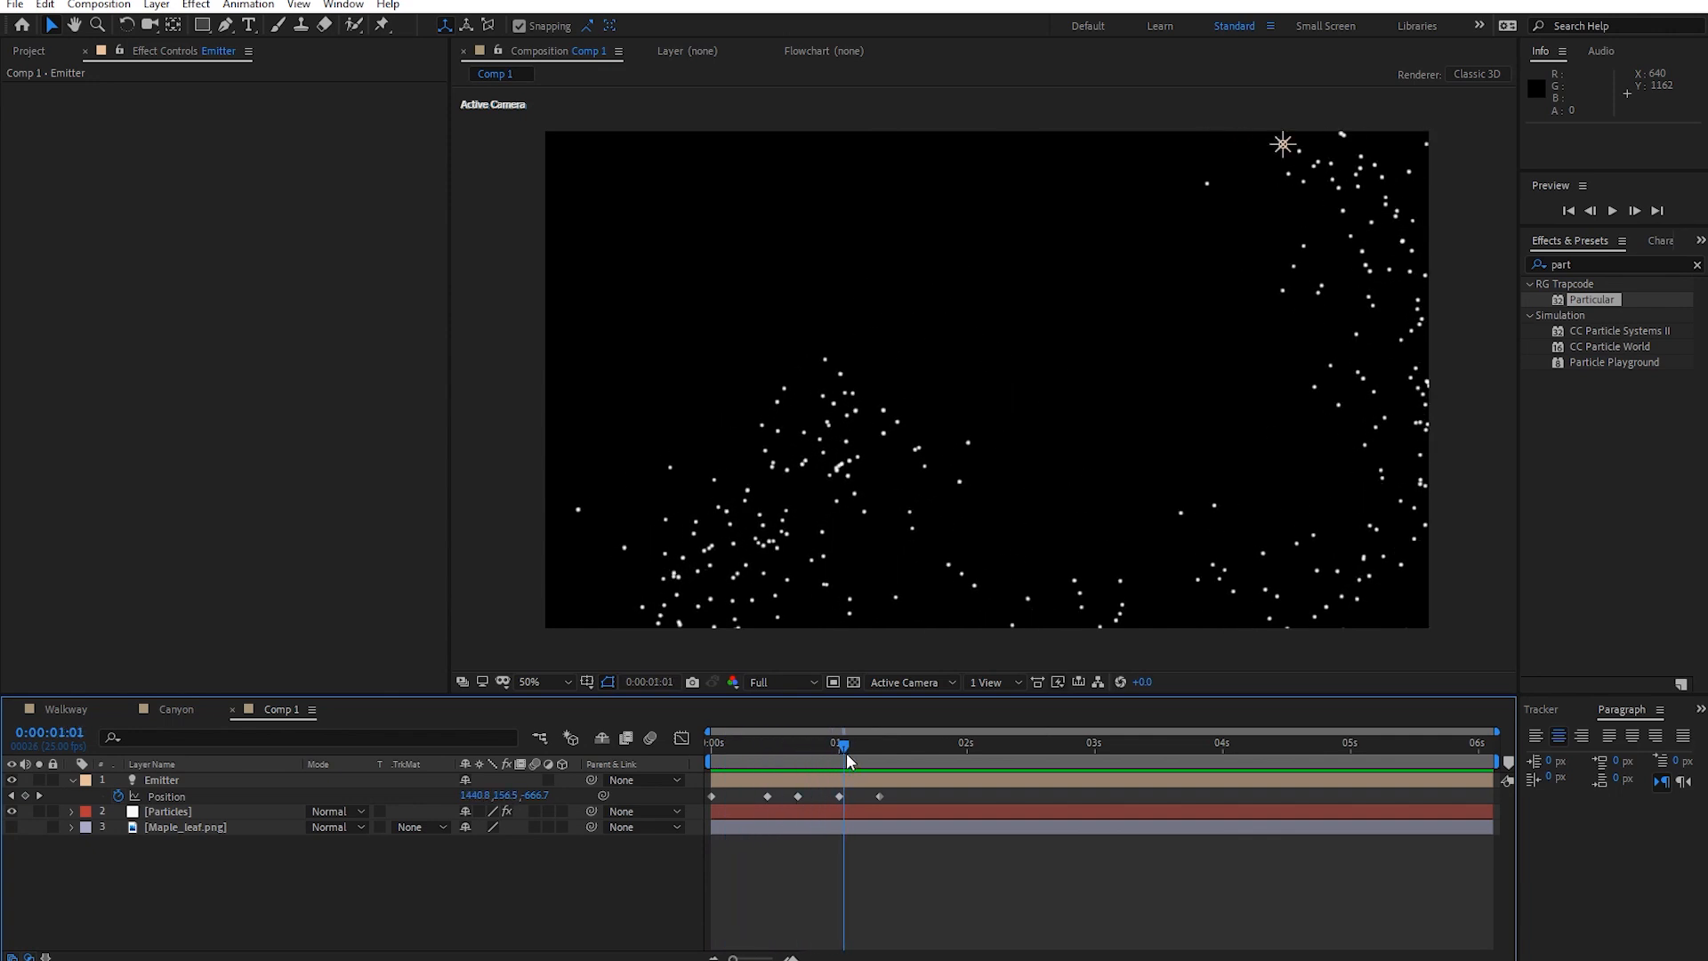
left_click(185, 707)
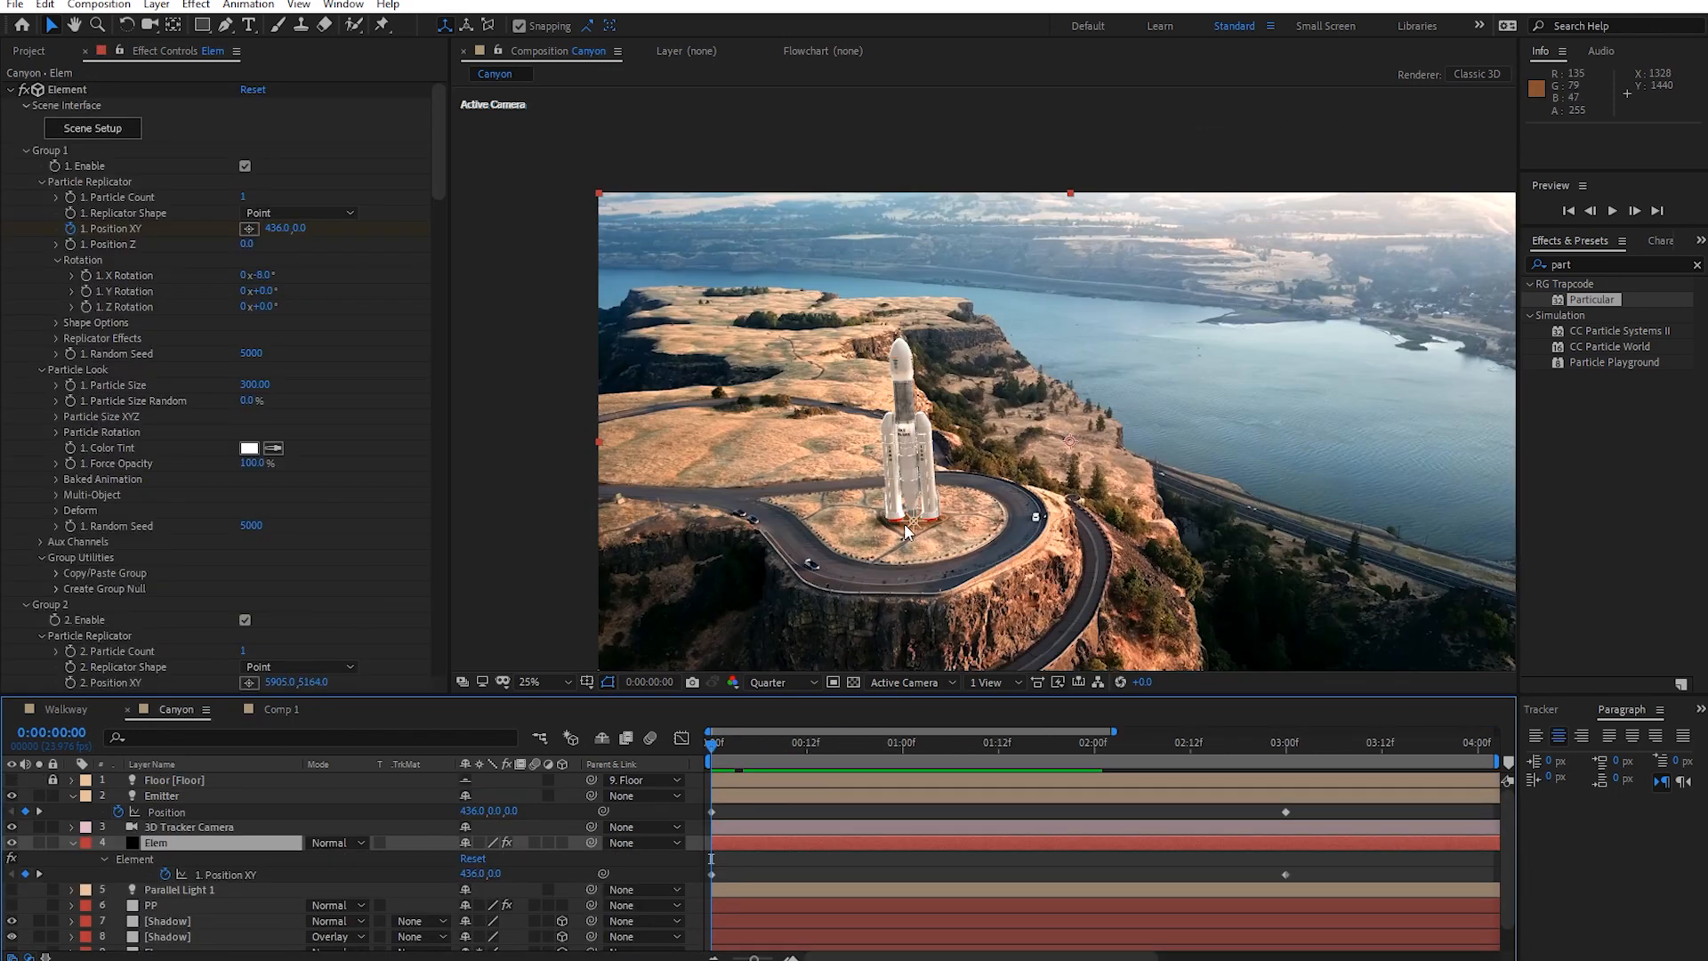
left_click(155, 796)
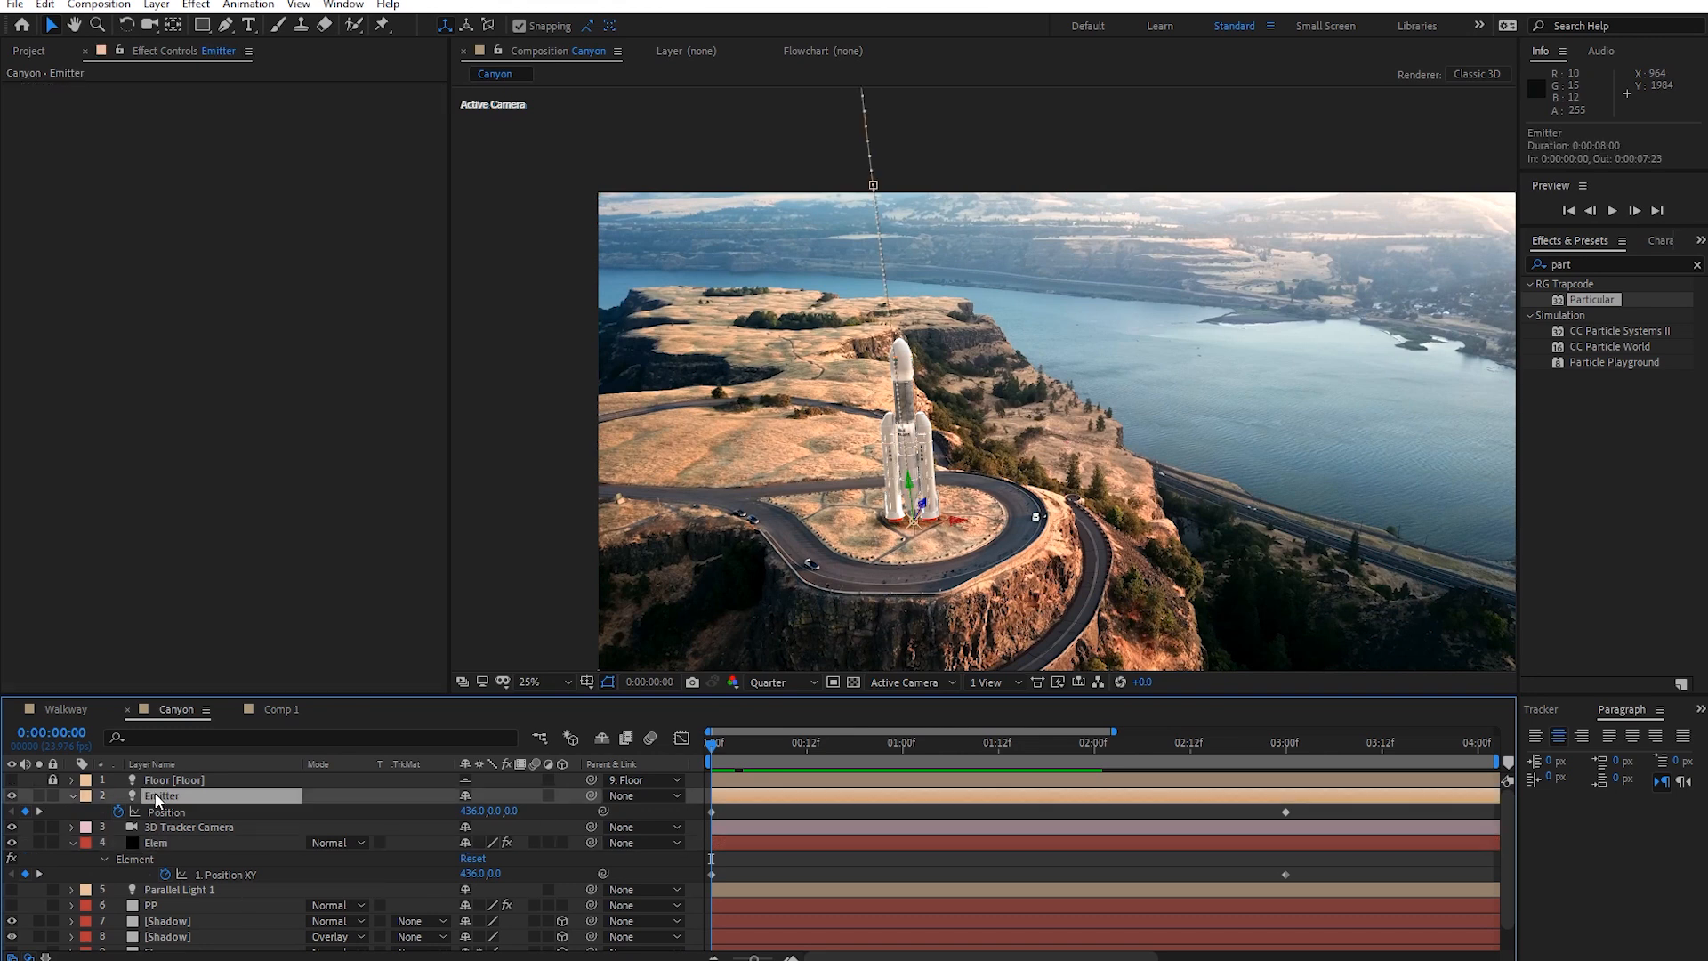
left_click_drag(720, 745, 1272, 786)
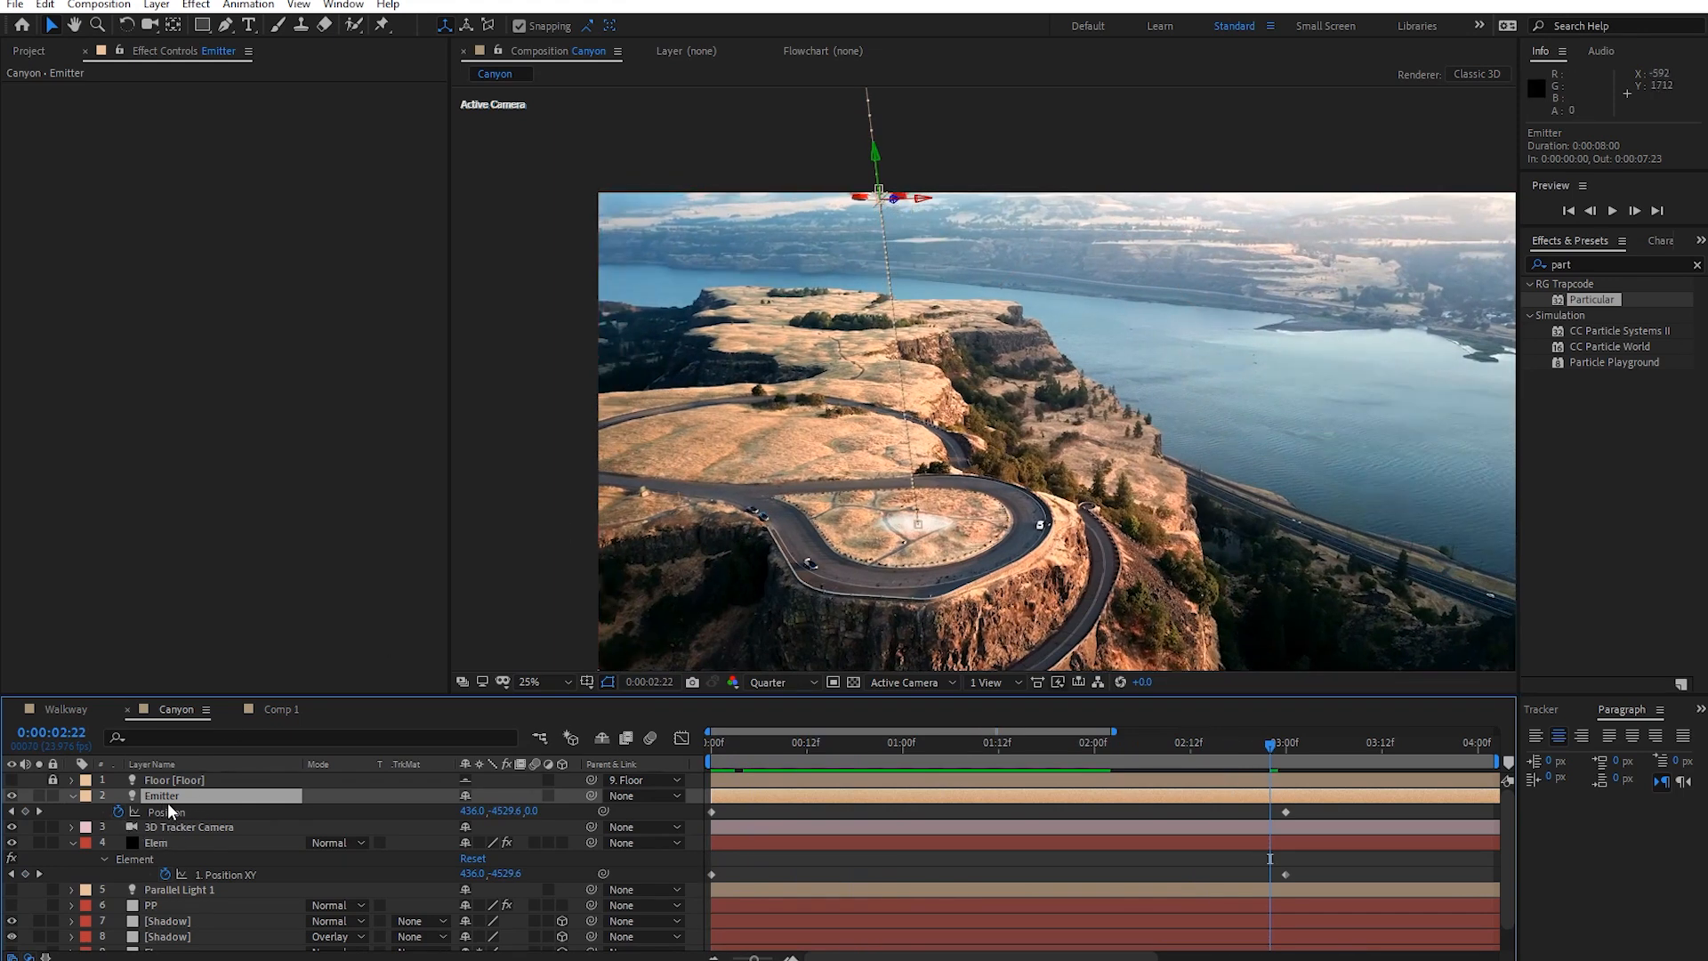
left_click_drag(1103, 758, 892, 744)
scroll(949, 582, "up", 3)
left_click_drag(823, 609, 1124, 493)
scroll(1099, 500, "down", 1)
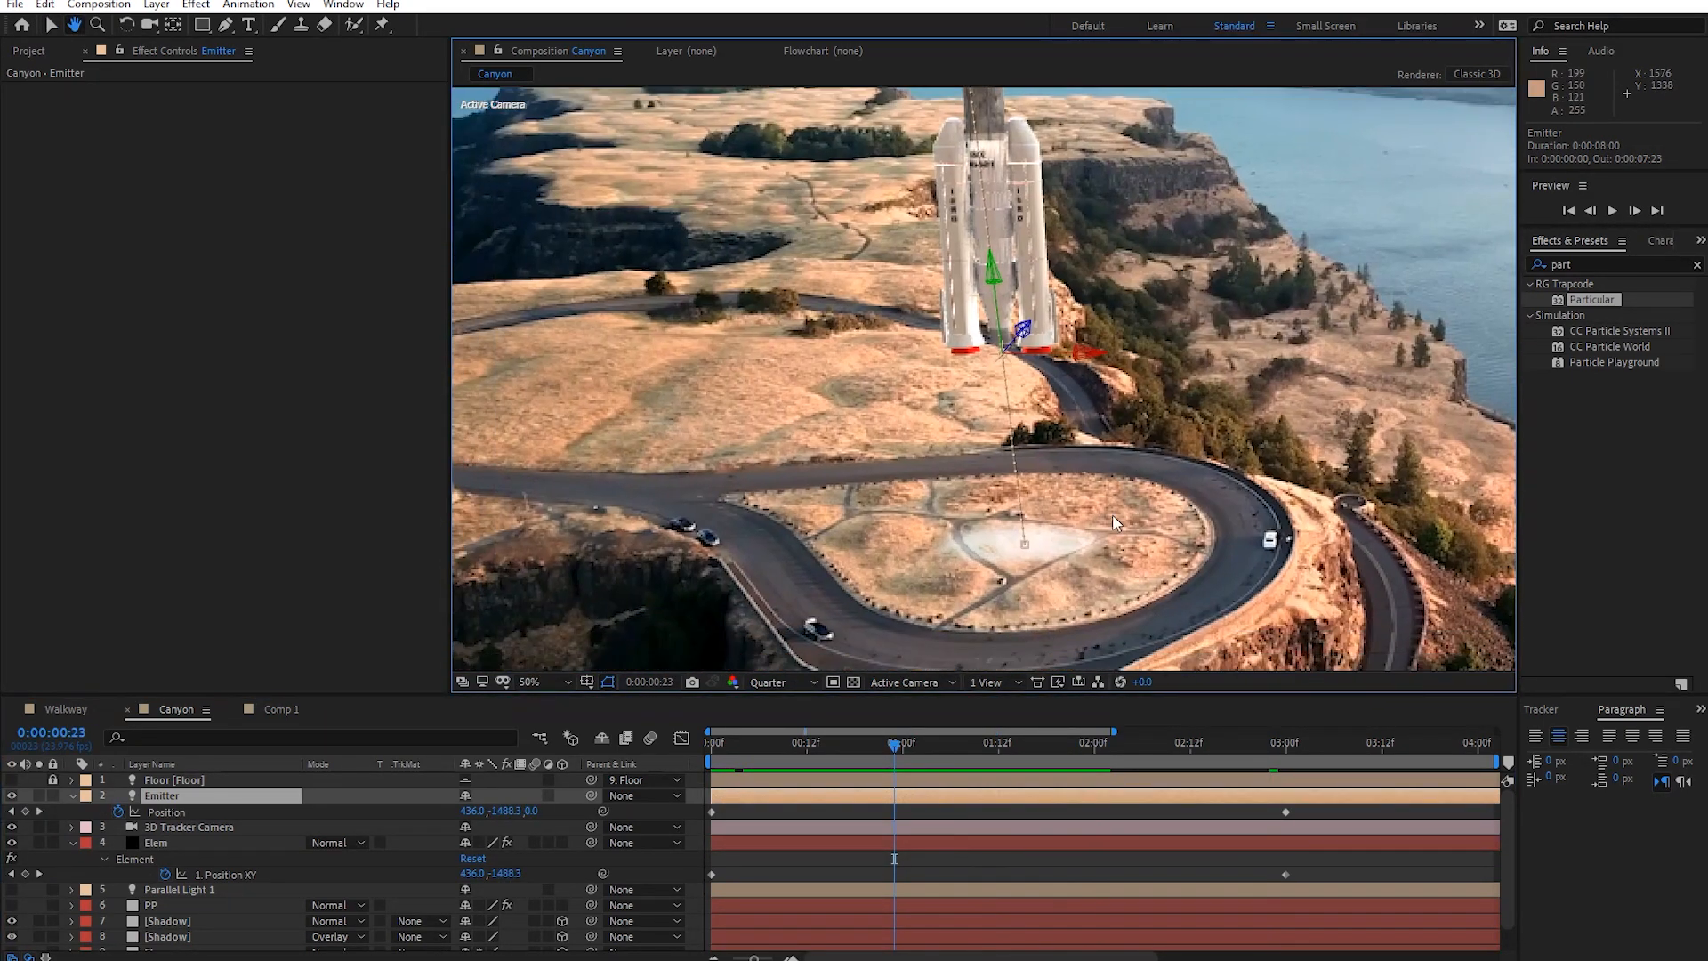
Hide the Canyon.mp4 and Elem layers and scrub the timeline to examine the Emitter light's movement.
left_click(900, 826)
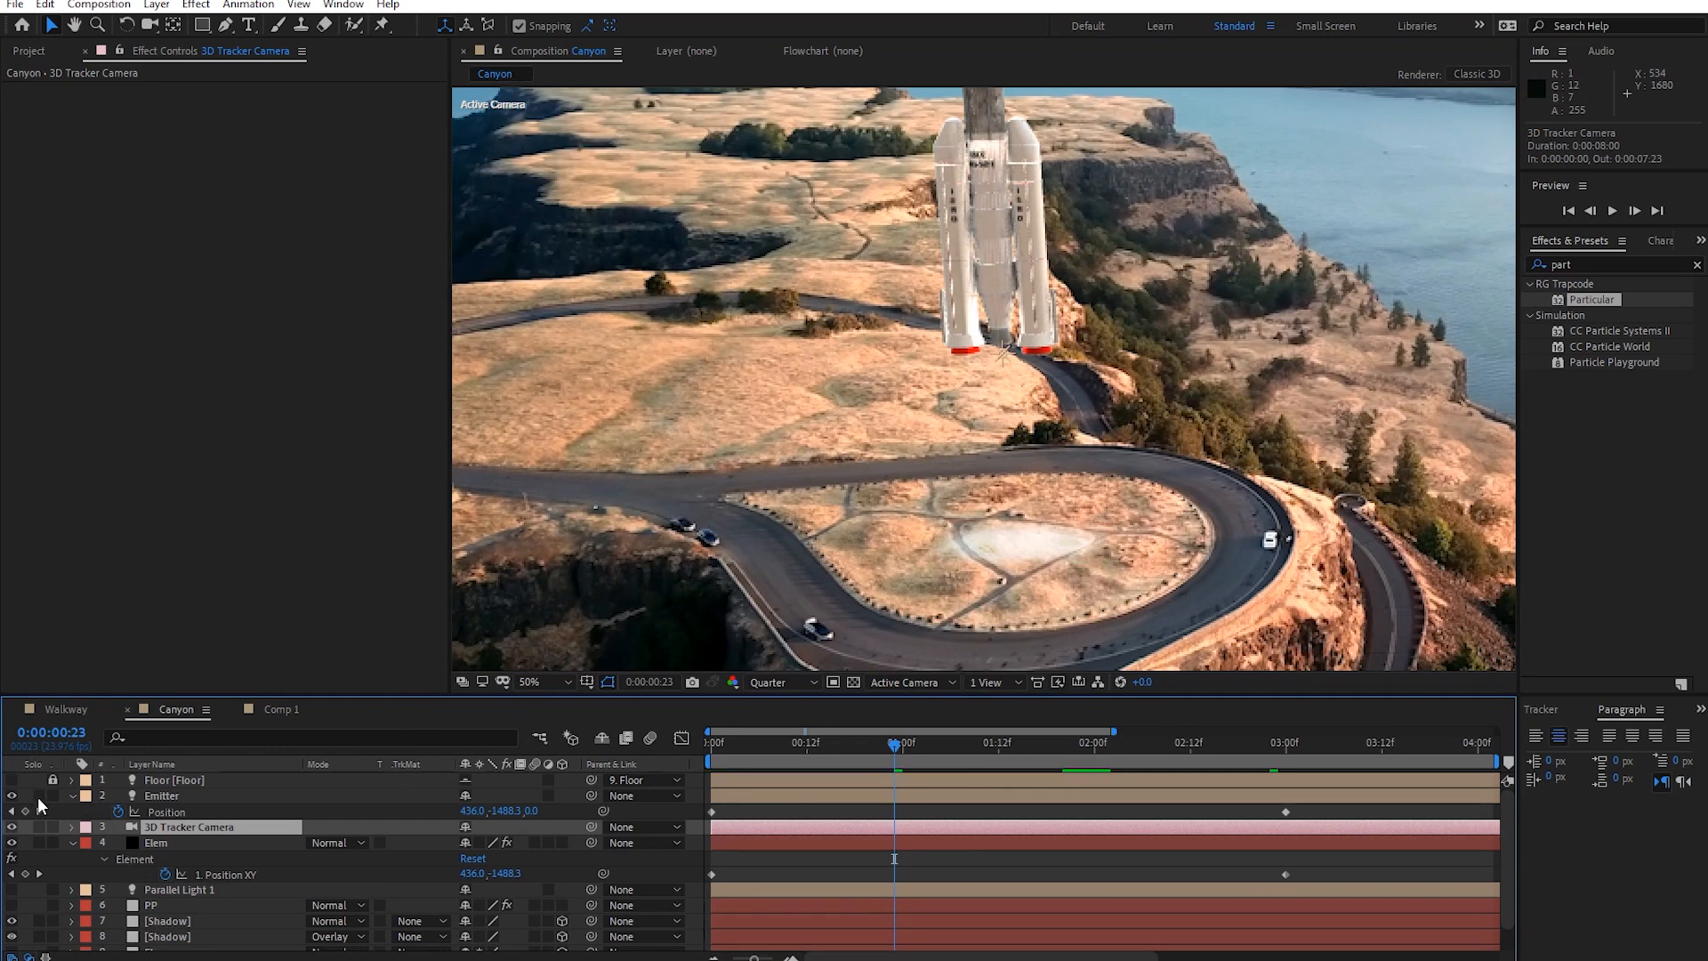
scroll(78, 943, "down", 1)
left_click(12, 942)
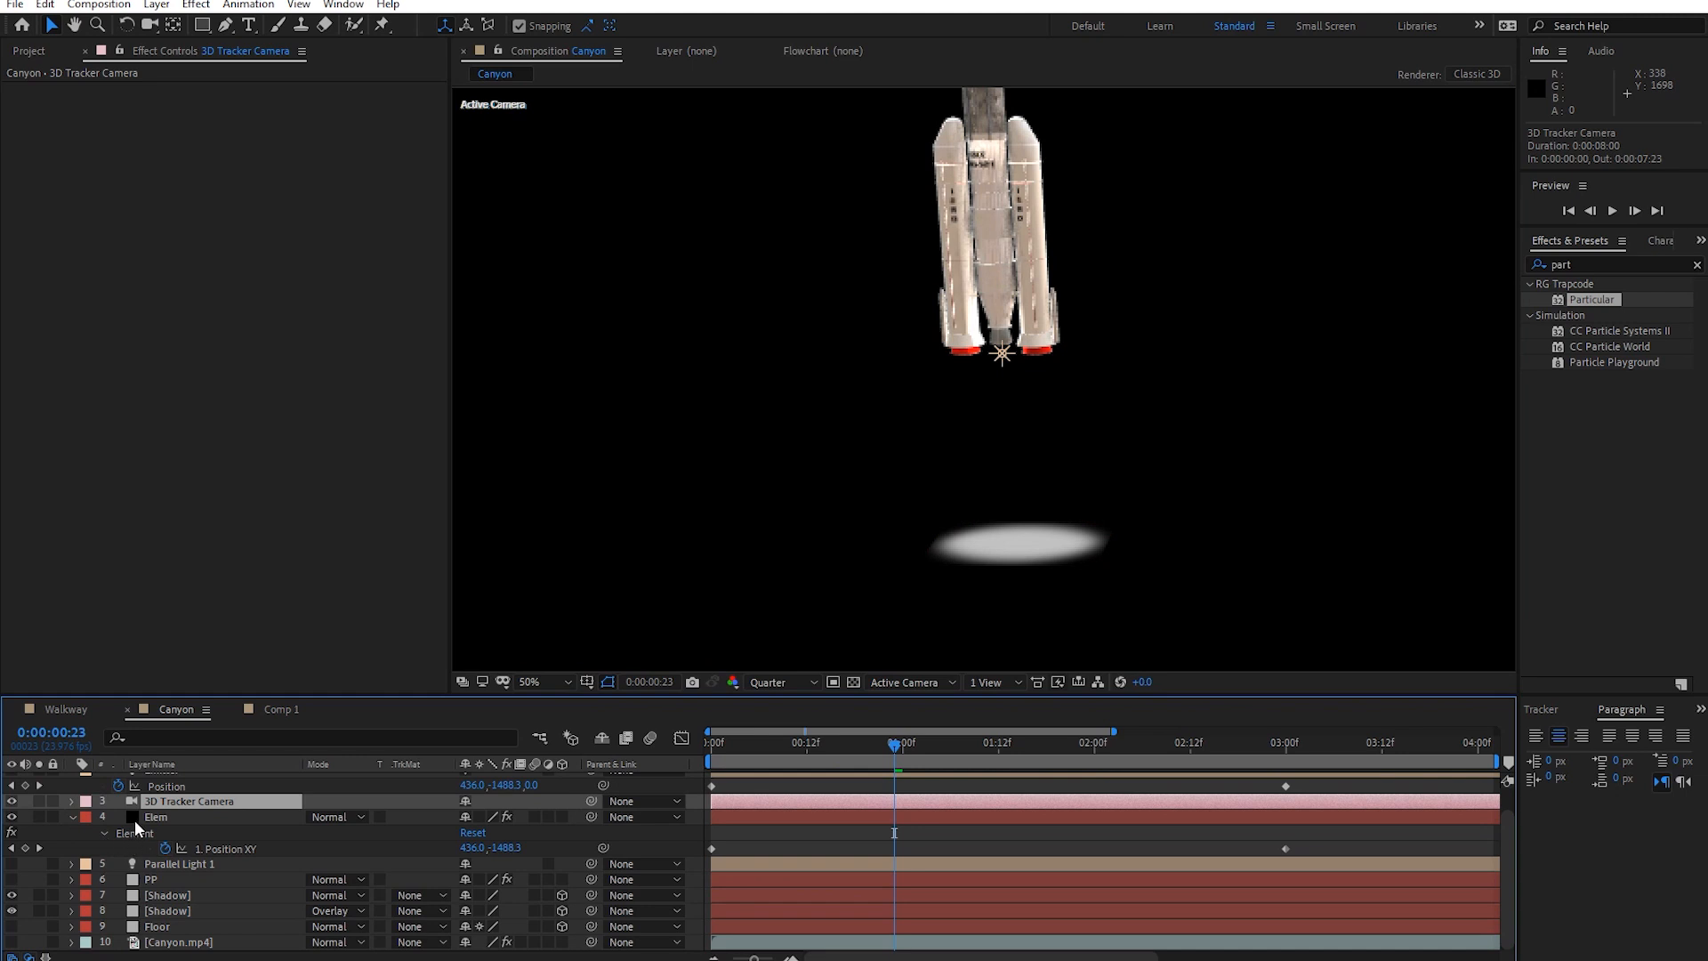
left_click(11, 816)
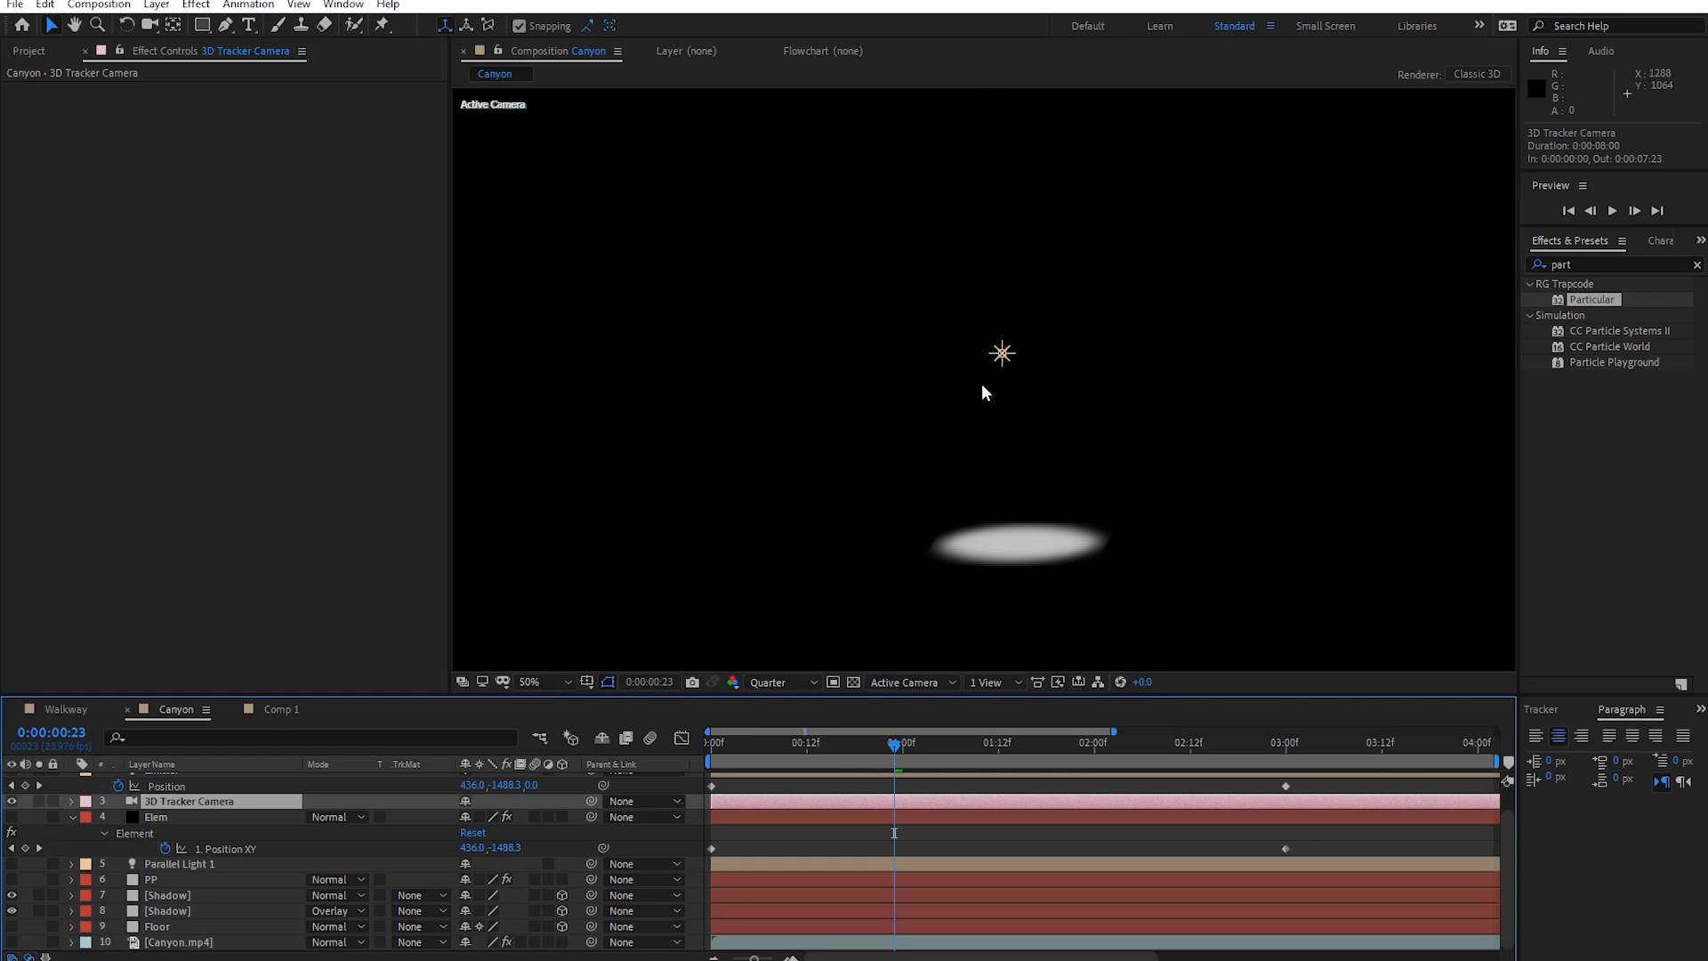
left_click_drag(901, 749, 1213, 786)
scroll(1153, 393, "down", 4)
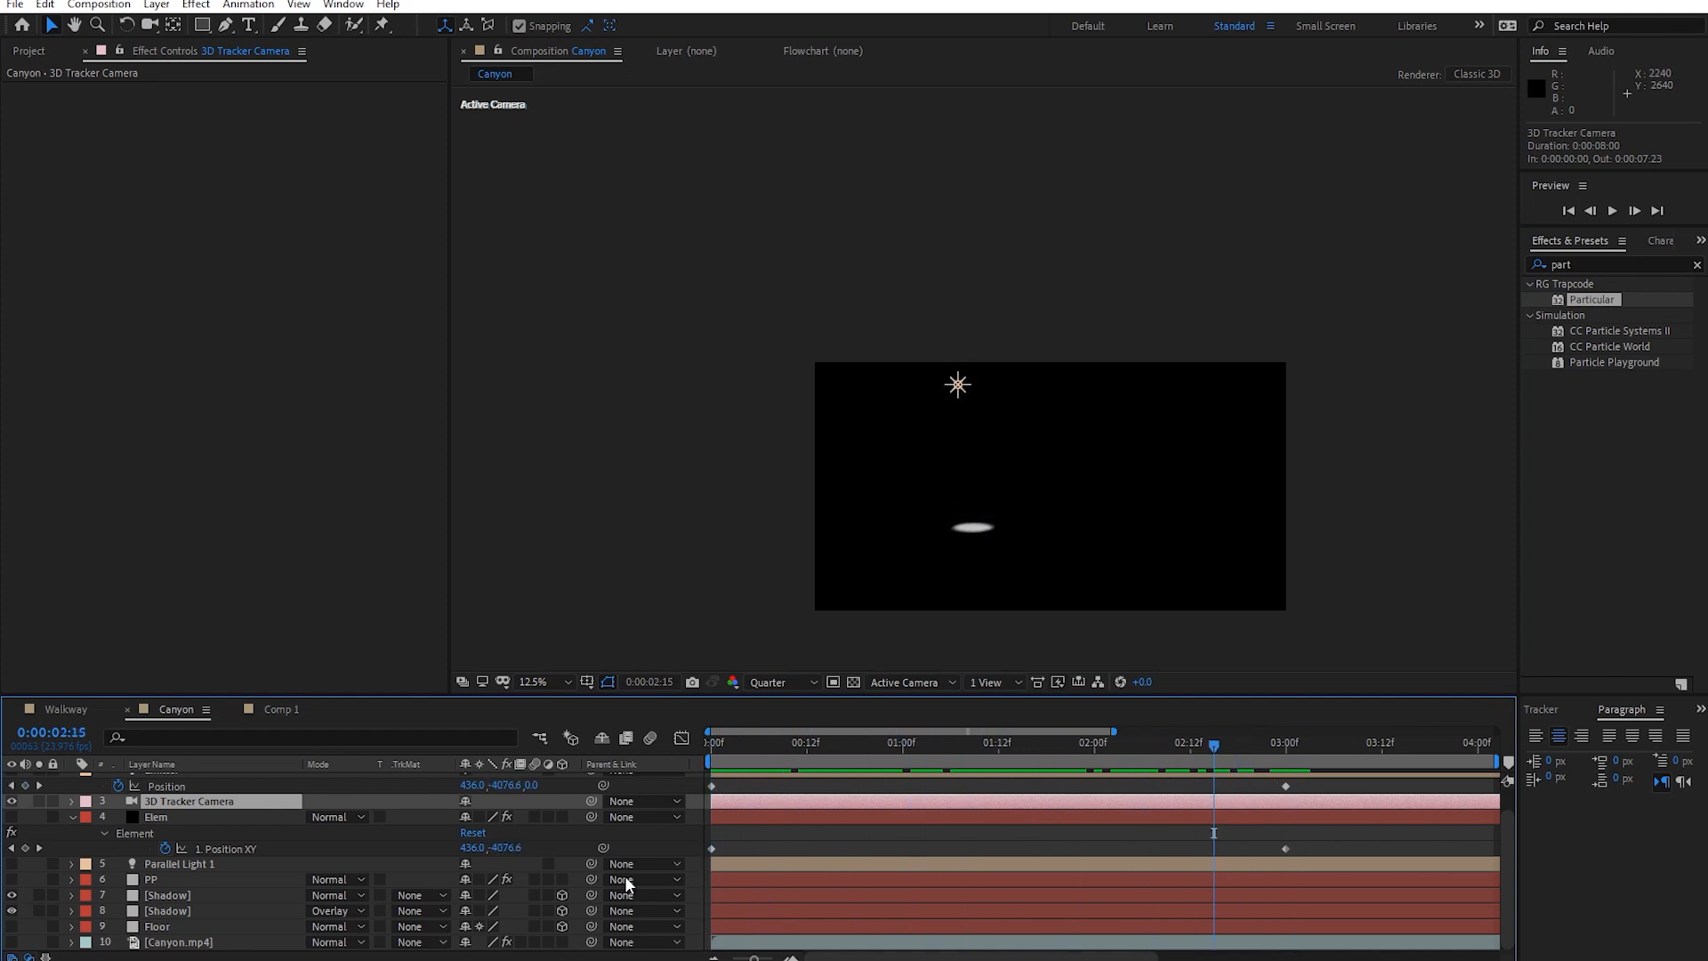
Hide both Shadow layers and scrub back towards the start to view the Emitter light alone.
left_click(169, 895)
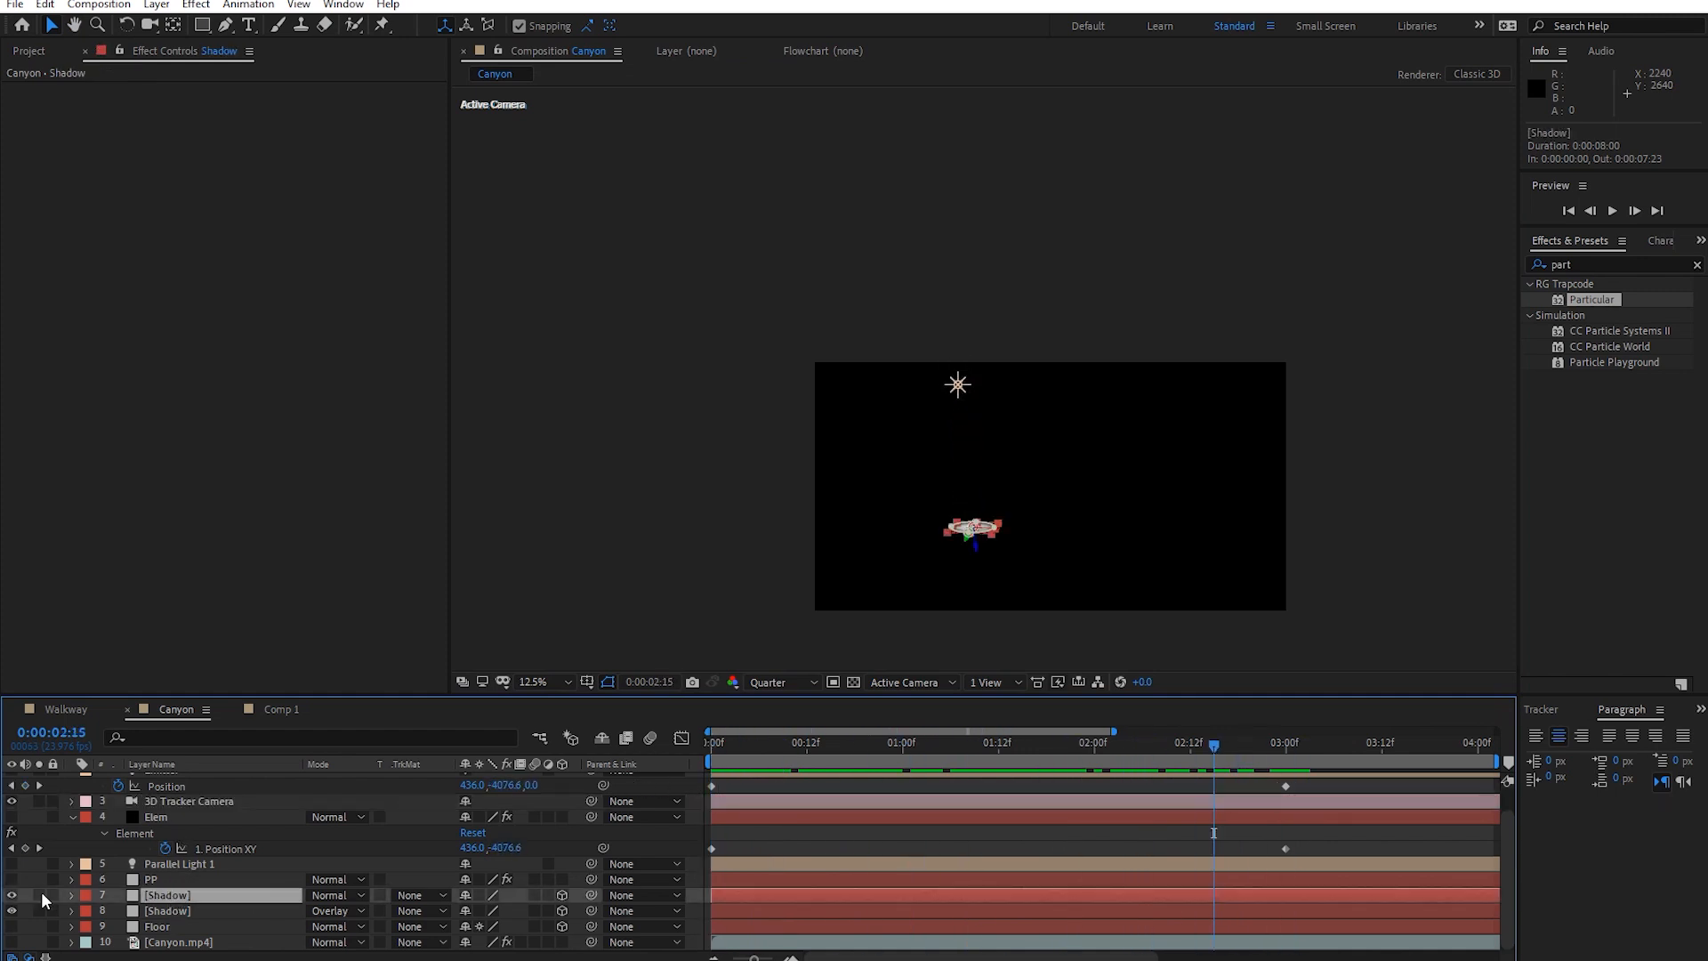
left_click(12, 895)
left_click(12, 910)
left_click_drag(1188, 757, 747, 836)
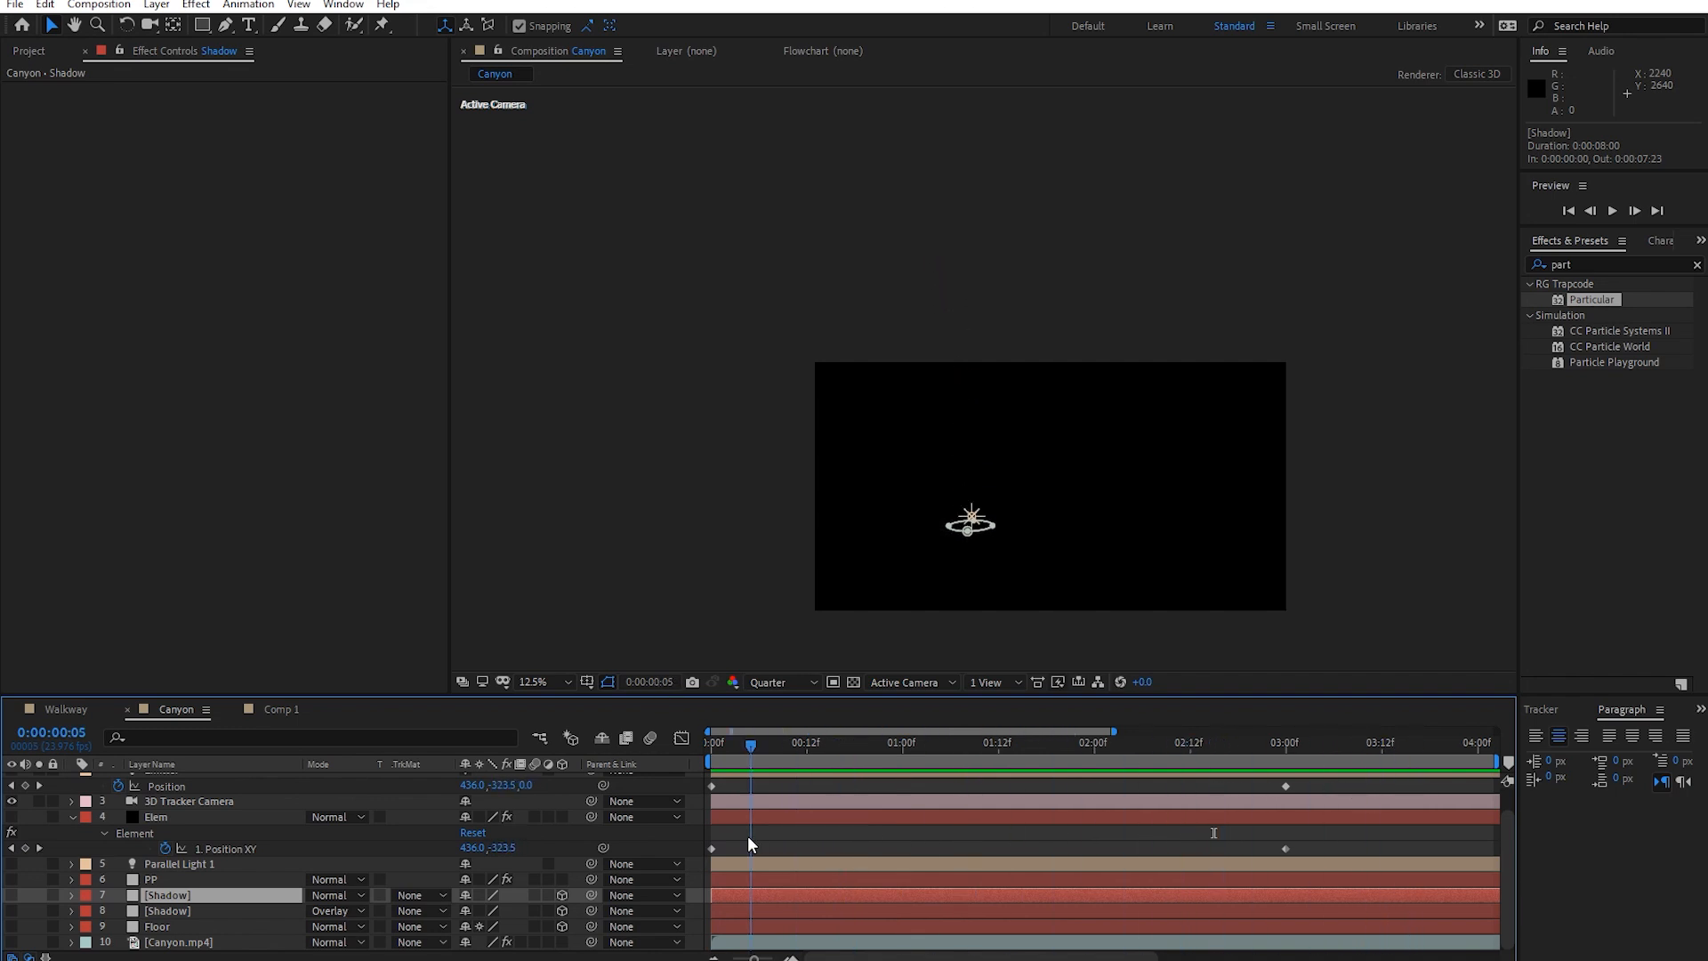
Undo the visibility changes on the Shadow, Elem and Canyon.mp4 layers.
key("ctrl+z")
key("ctrl+z")
key("ctrl+z")
key("ctrl+z")
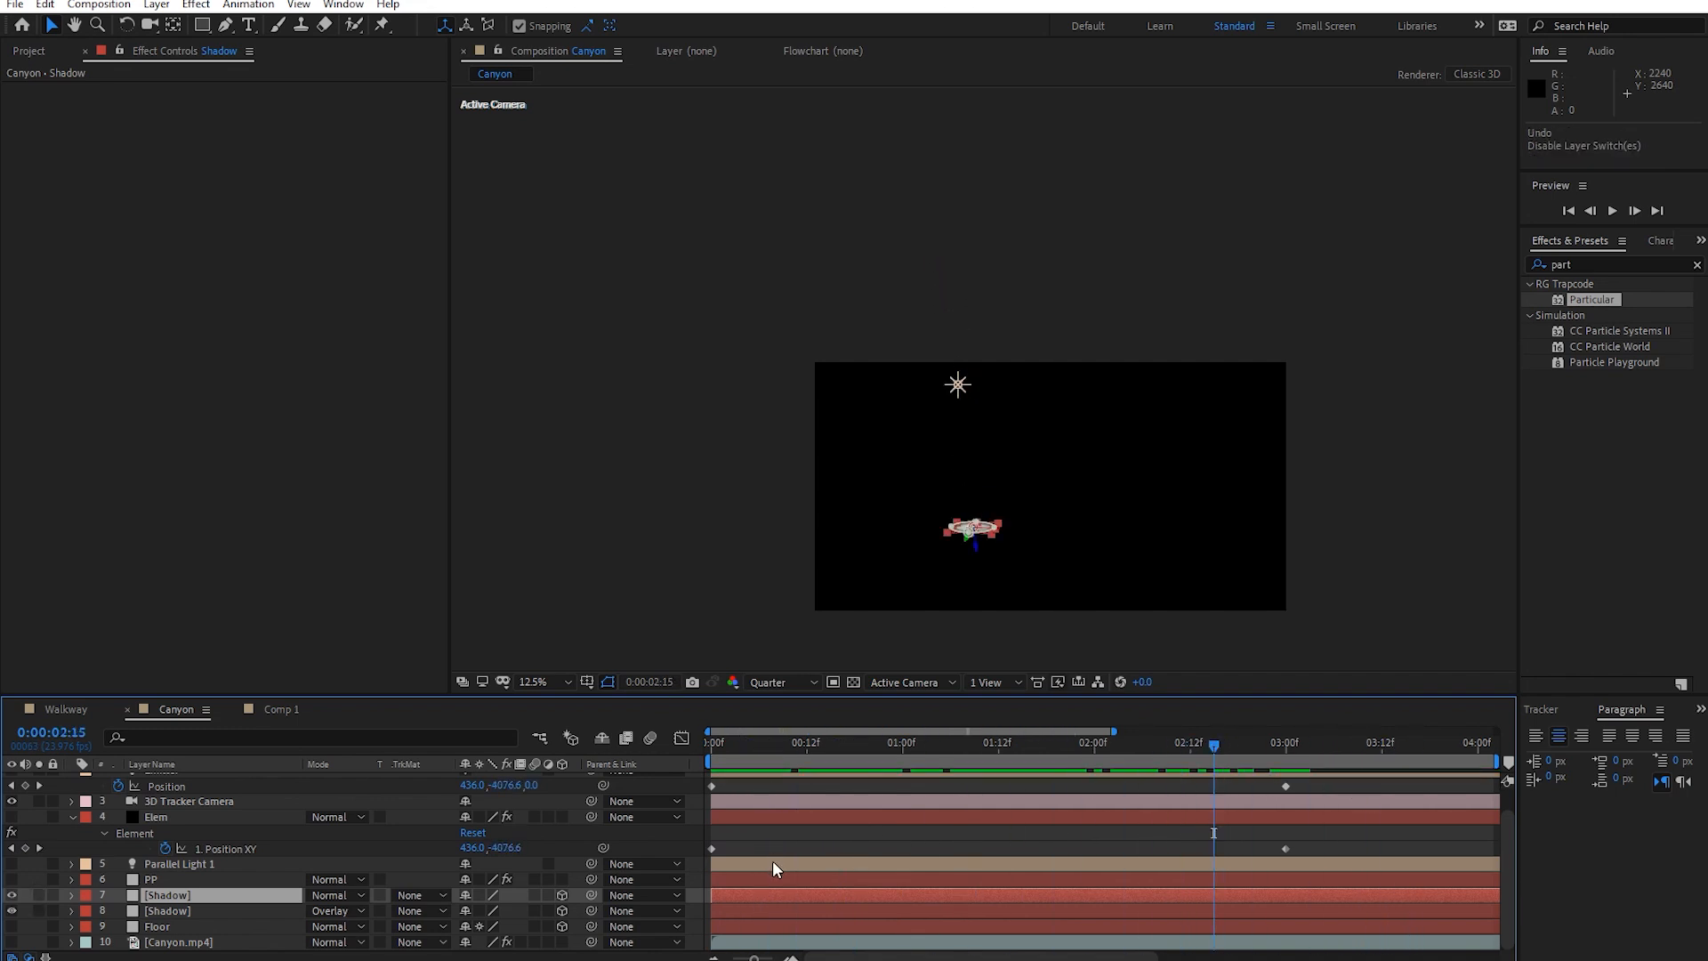
scroll(931, 569, "up", 1)
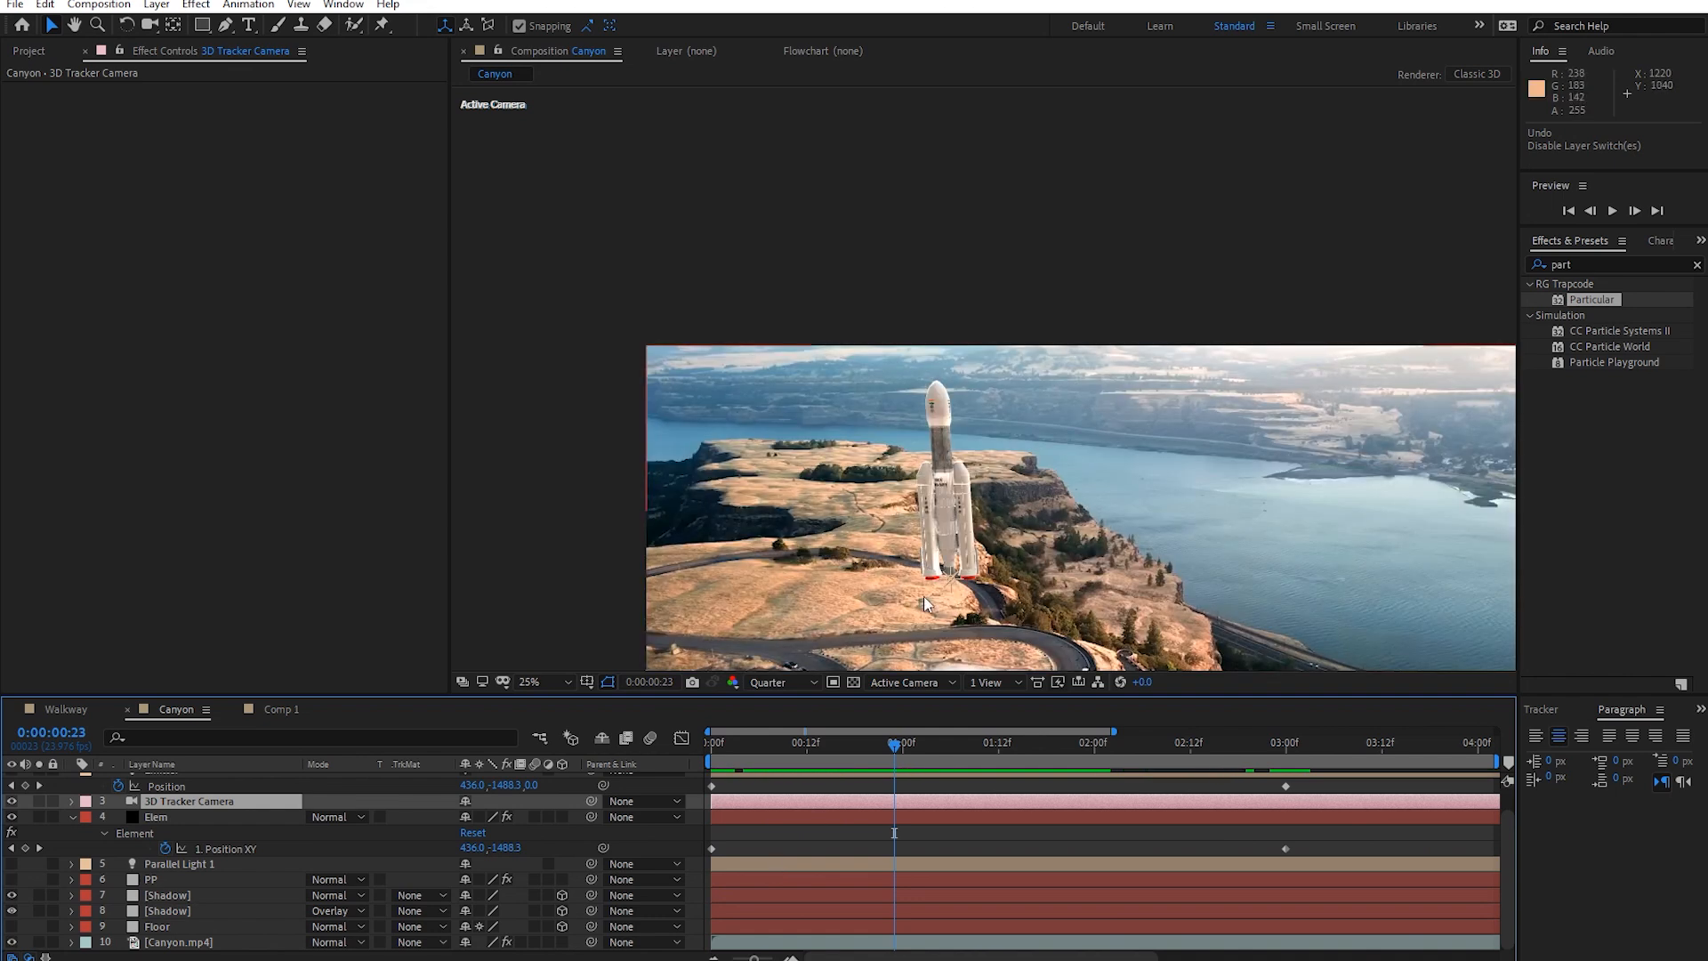
Return to the first frame of the Canyon composition and make the PP particle layer visible.
left_click_drag(891, 749, 630, 777)
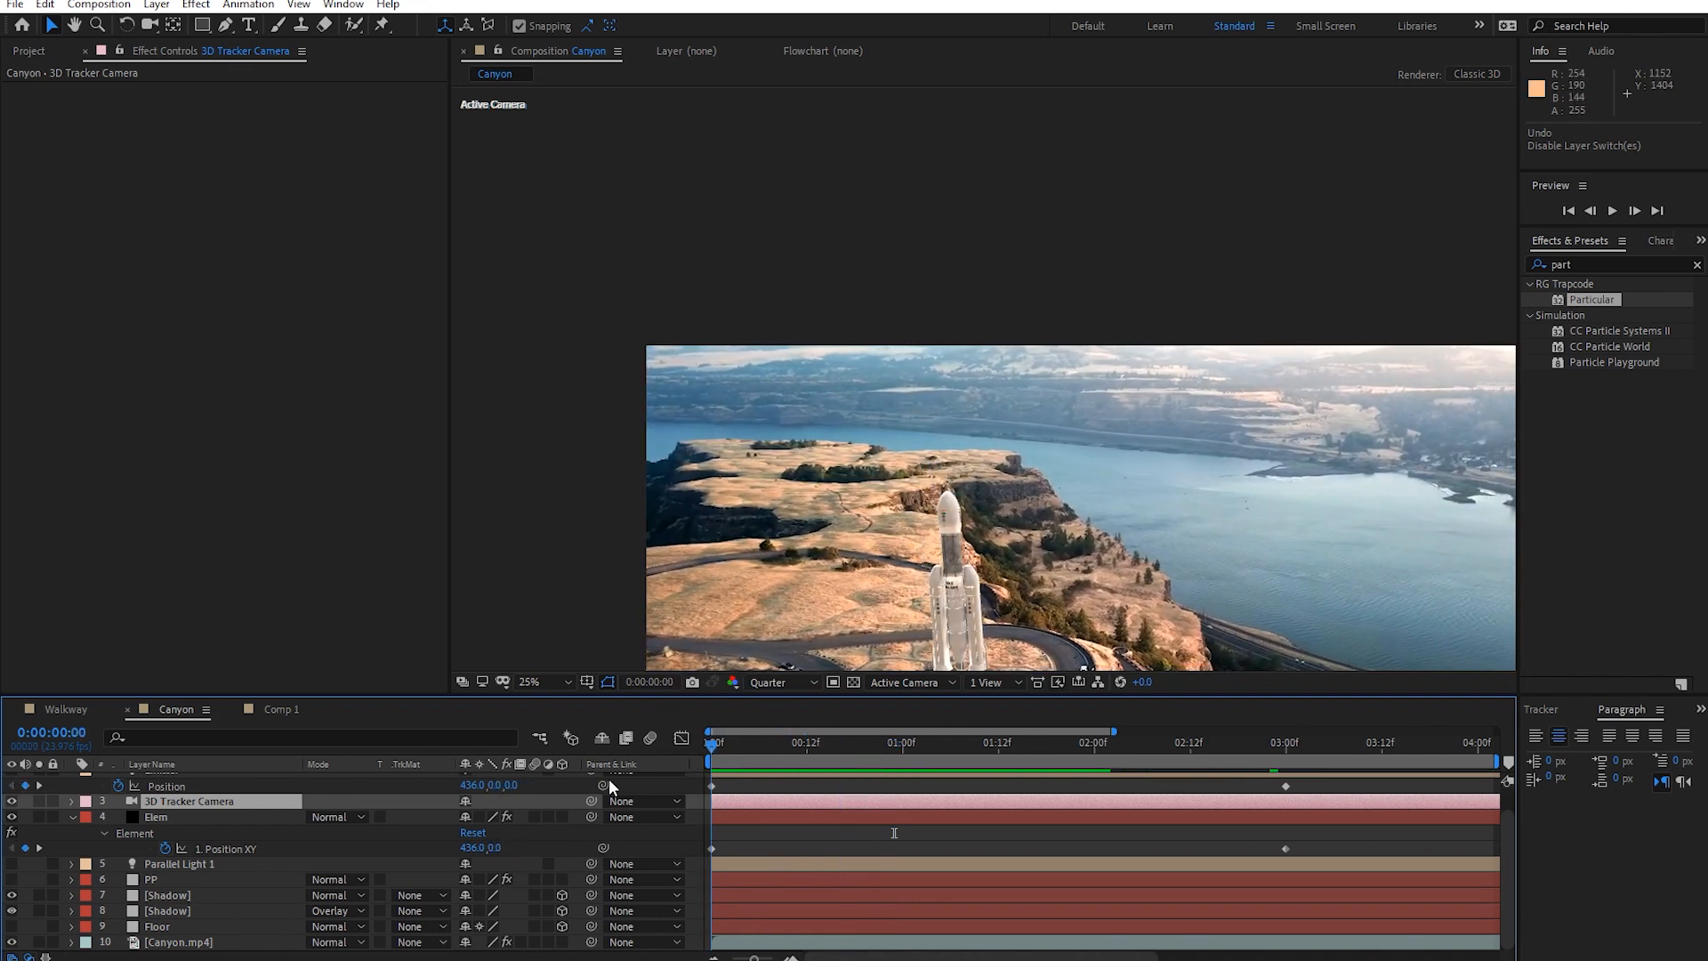
left_click_drag(972, 514, 949, 380)
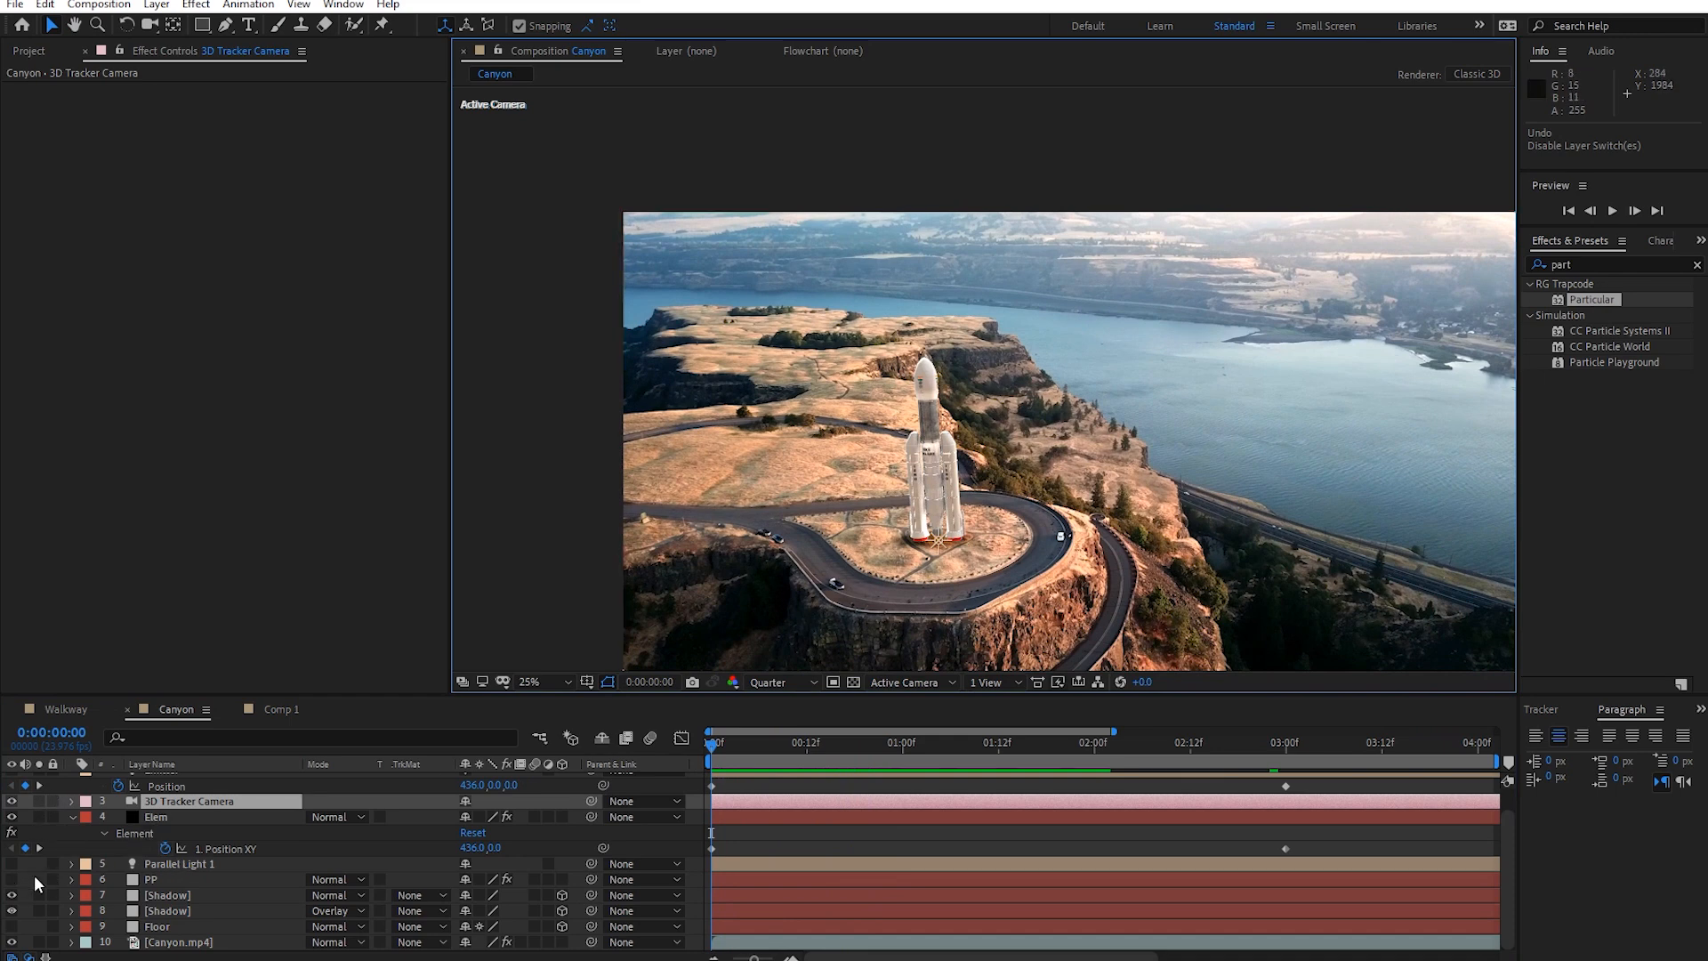
left_click(12, 879)
left_click(164, 880)
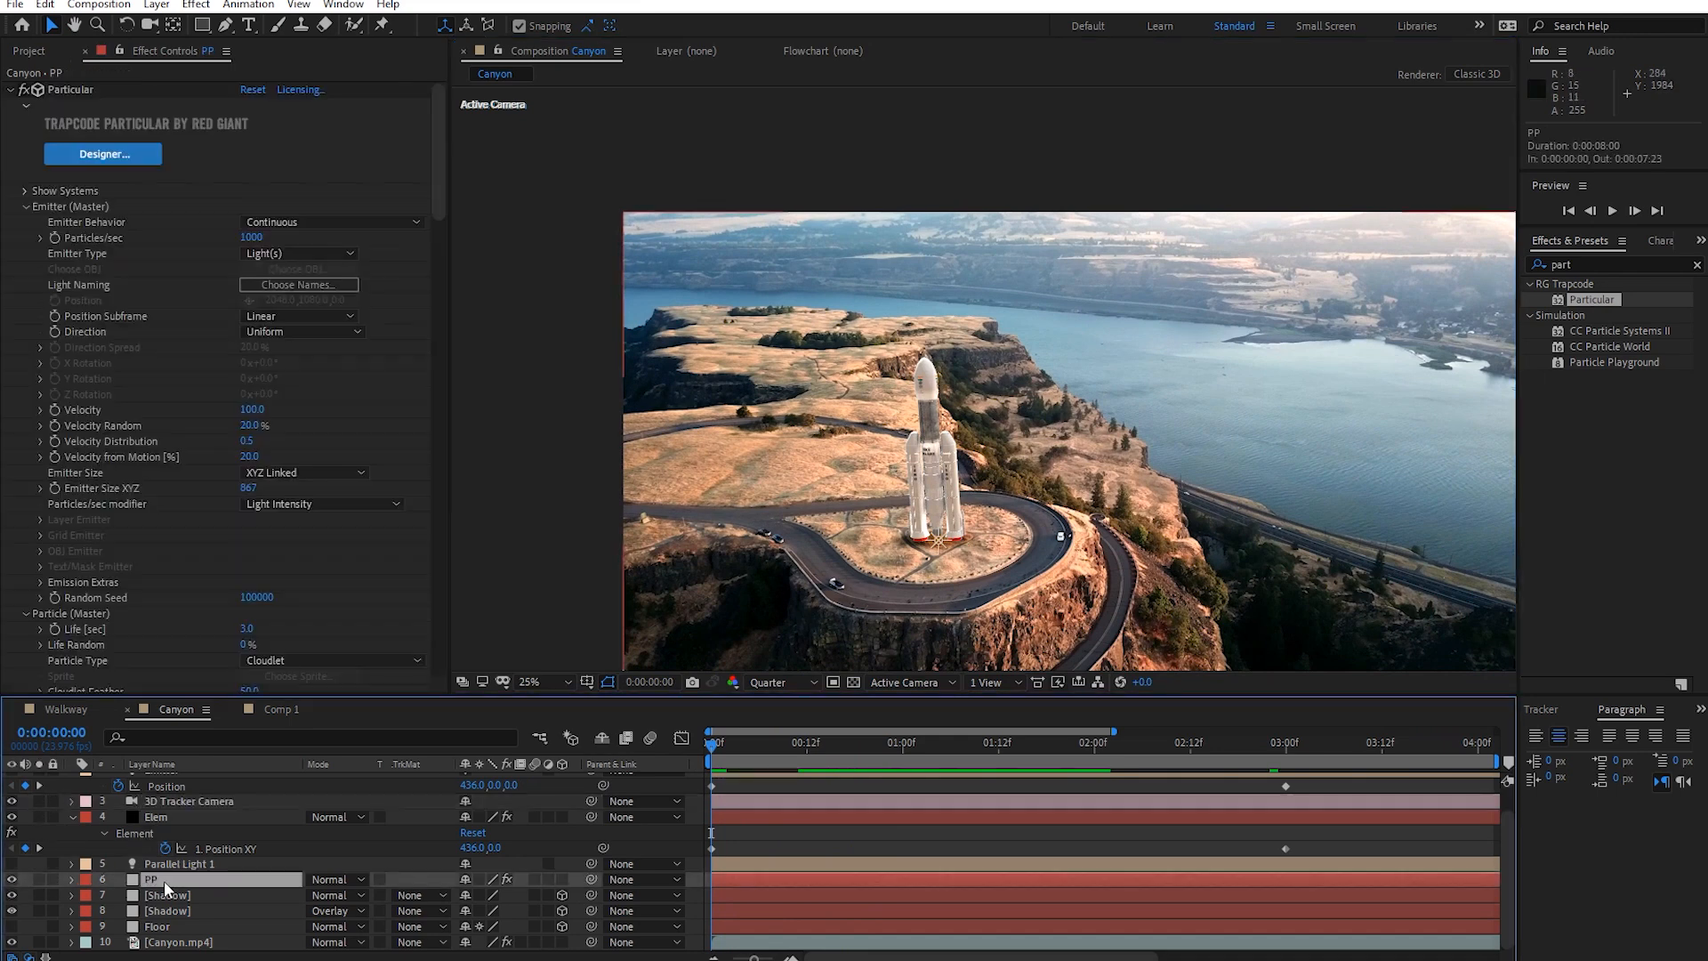
Rename the PP layer as Particles_Smoke and scrub to about 0:00:02:06 to preview the rocket's smoke trail.
key("Return")
type("Particles")
key("Return")
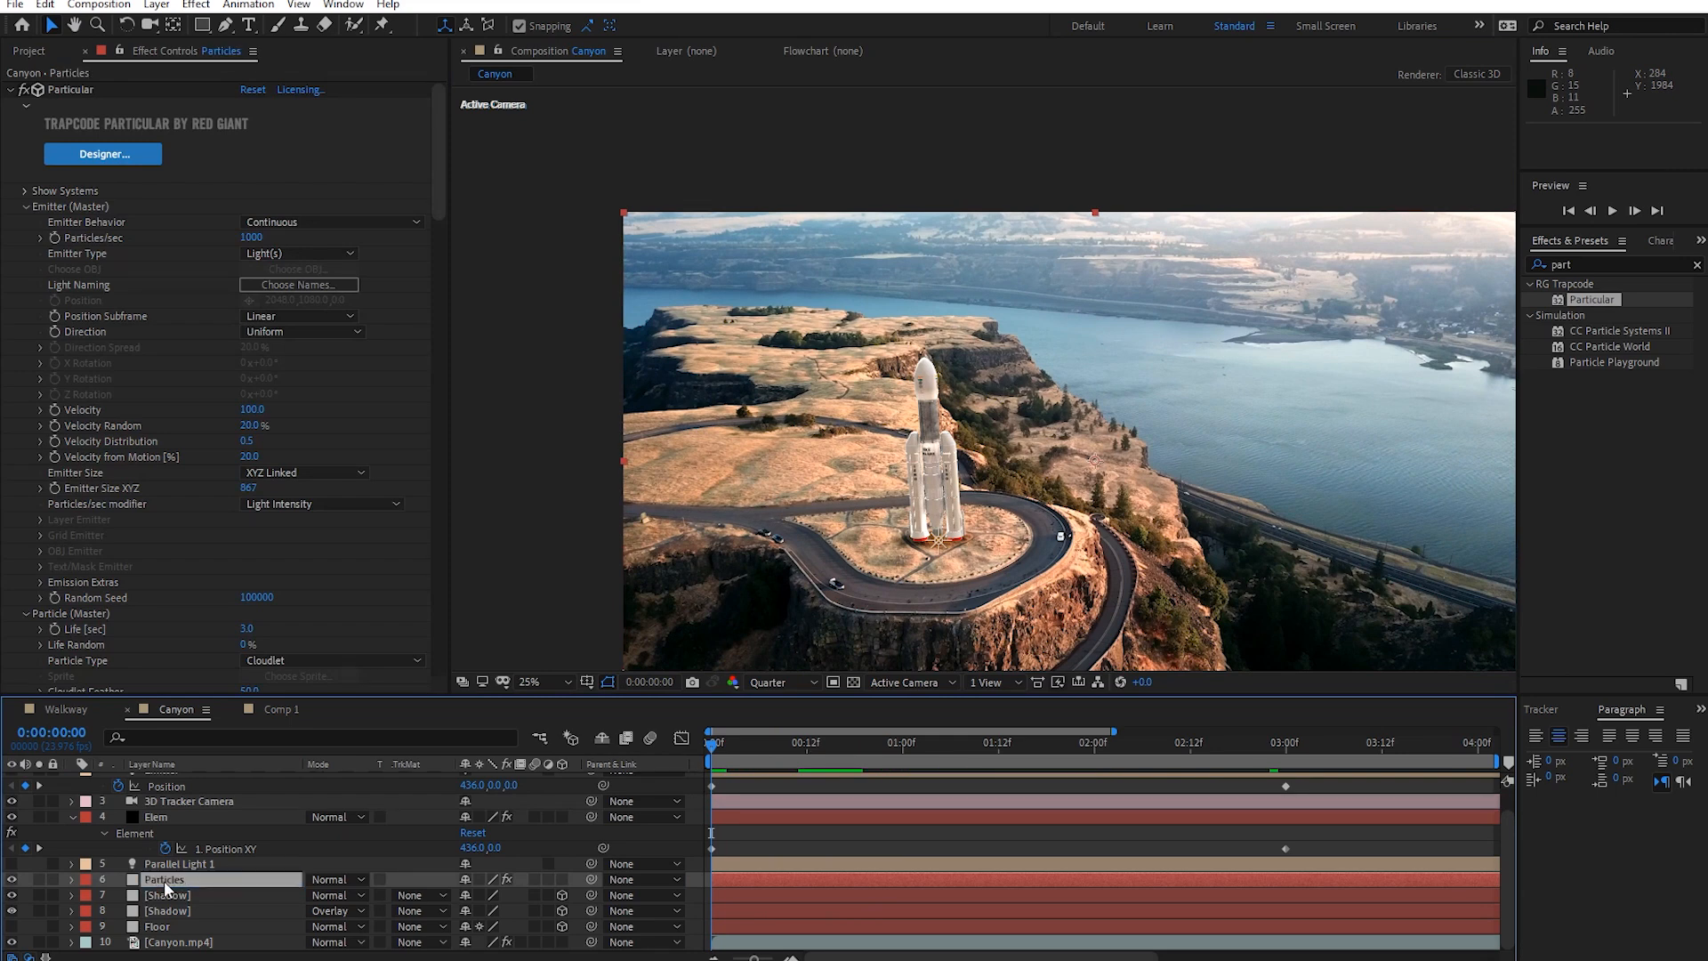
key("Return")
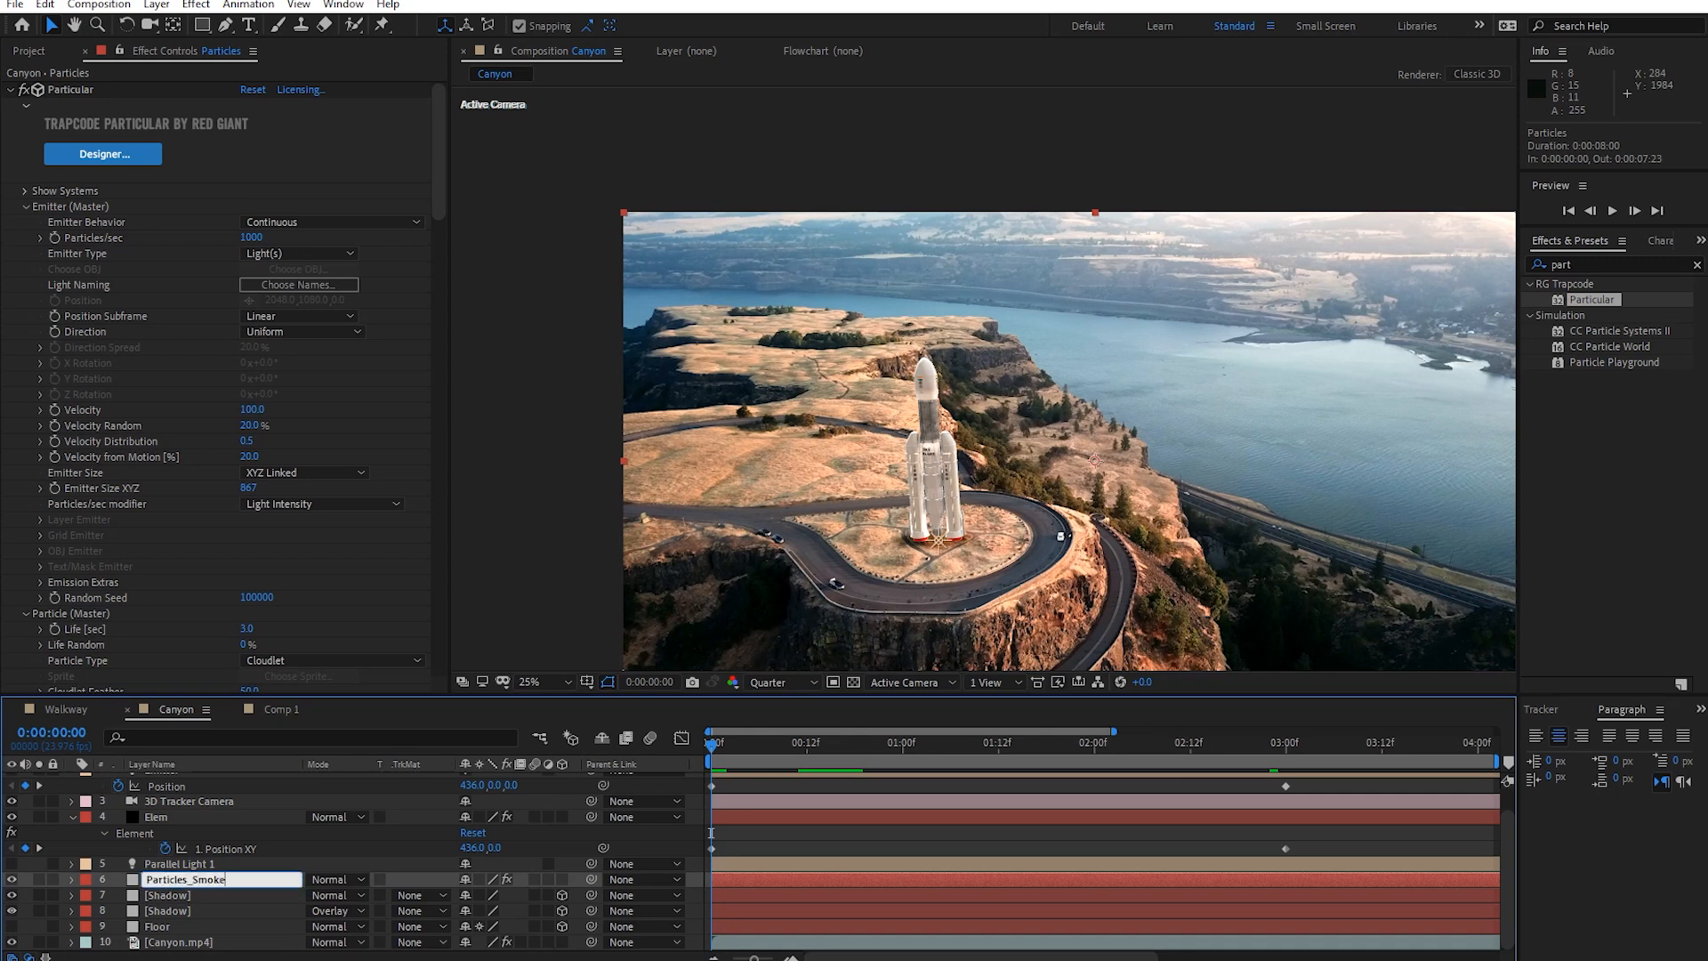
key("Return")
left_click_drag(717, 752, 1142, 770)
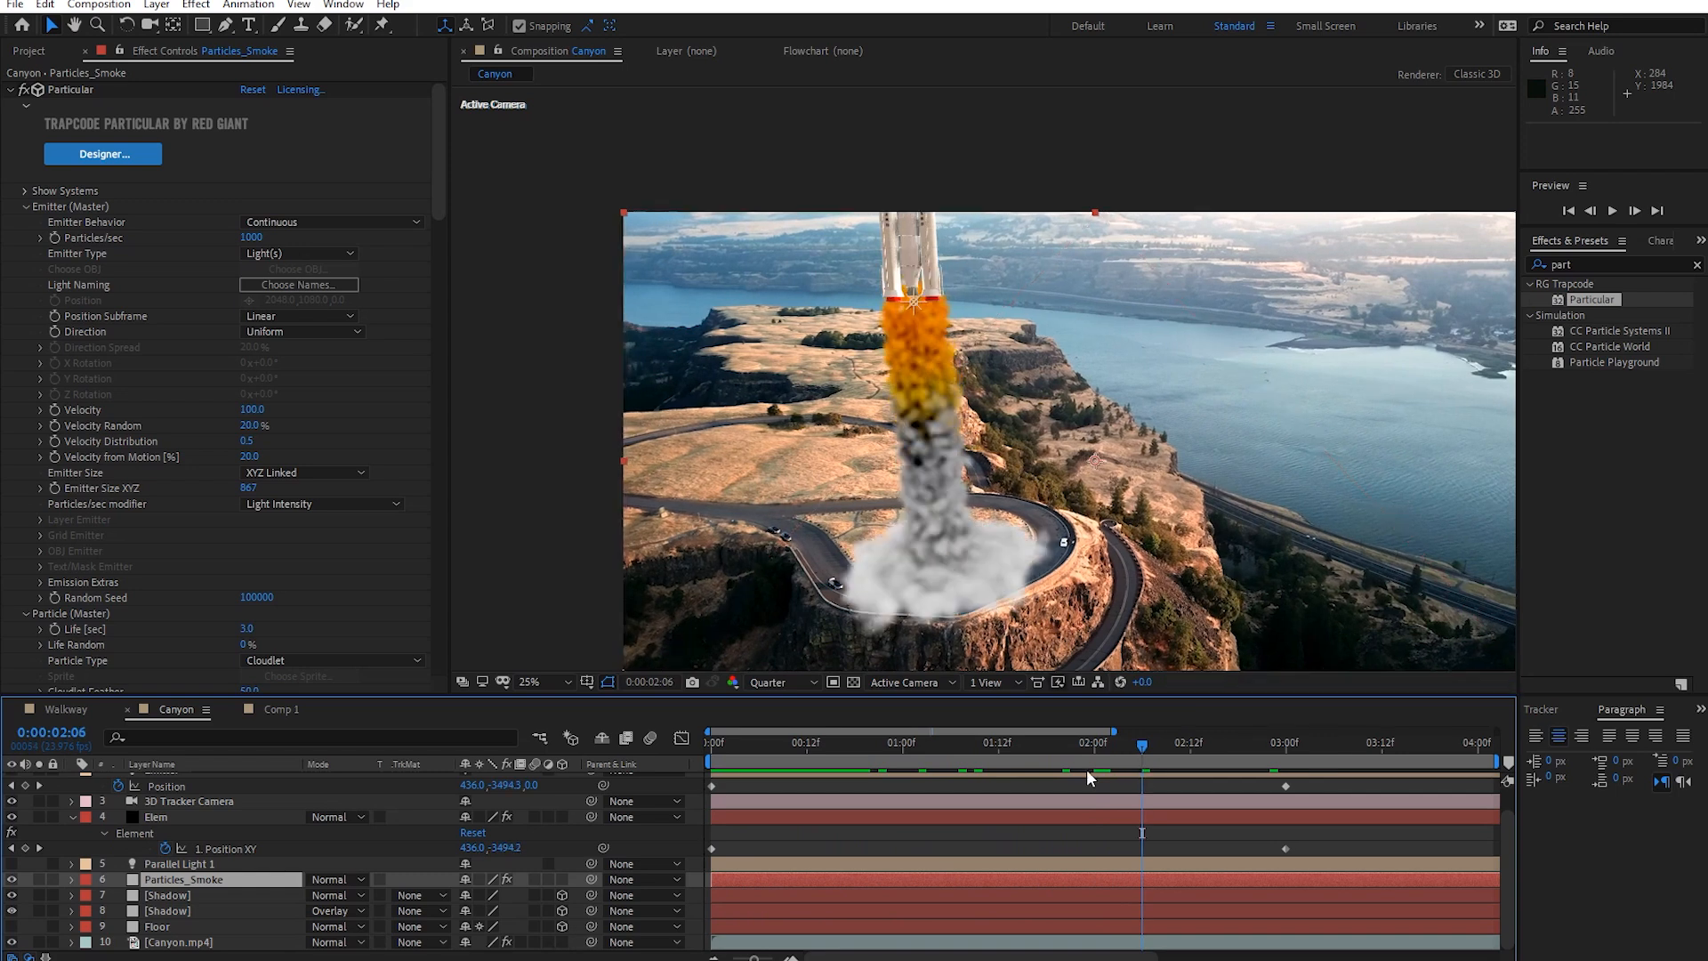
Switch to Comp 1, select the Particles layer and scrub to 0:00:00:18.
left_click(281, 709)
mouse_move(845, 771)
left_mouse_down()
mouse_move(697, 753)
mouse_move(829, 772)
mouse_move(893, 760)
mouse_move(824, 750)
left_mouse_up()
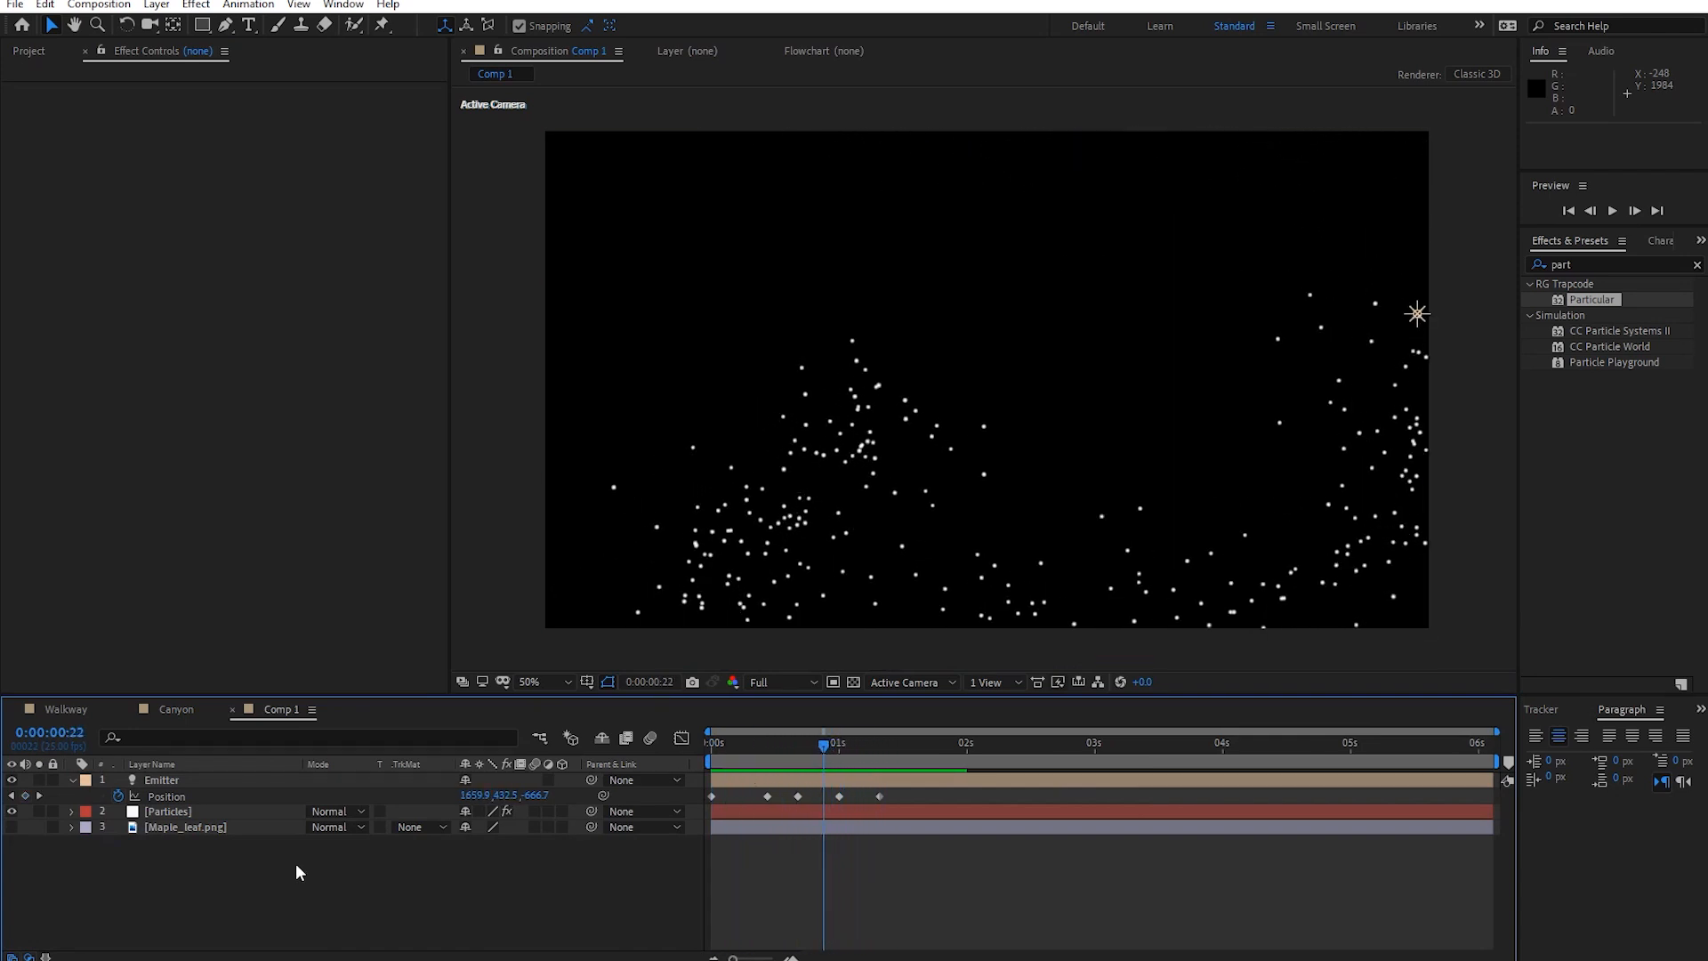
left_click(181, 811)
left_click_drag(824, 745, 806, 752)
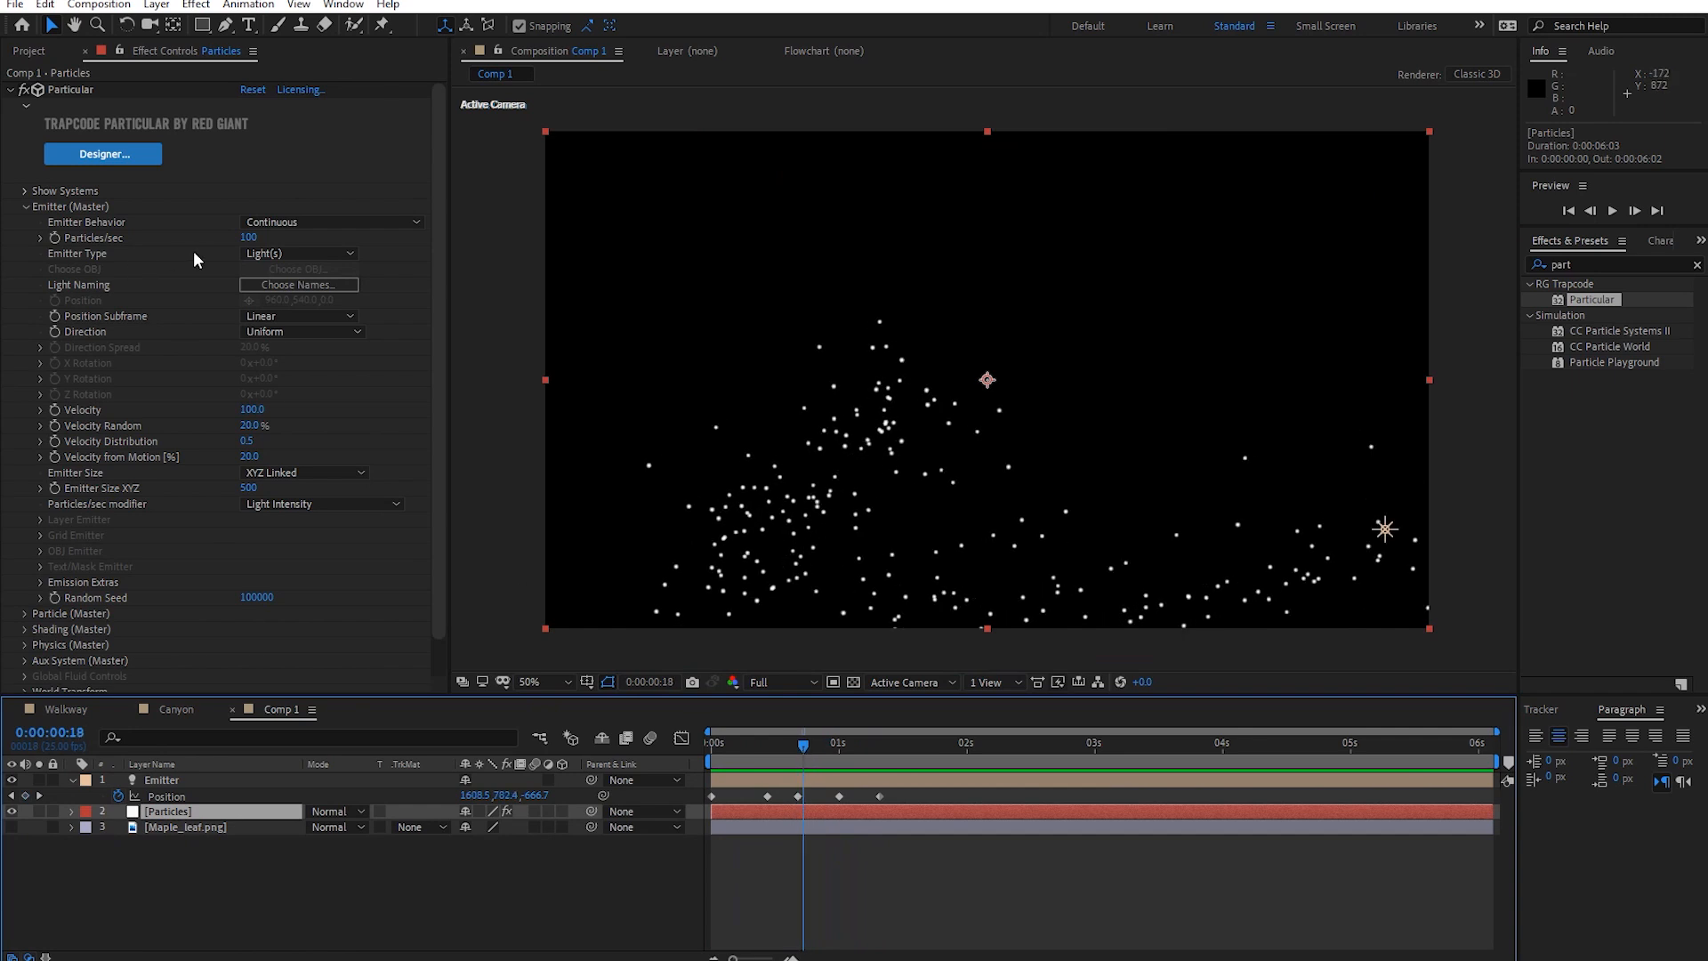
Set the emitter's Particles/sec to 200 and scrub the timeline to check the density.
left_click(250, 237)
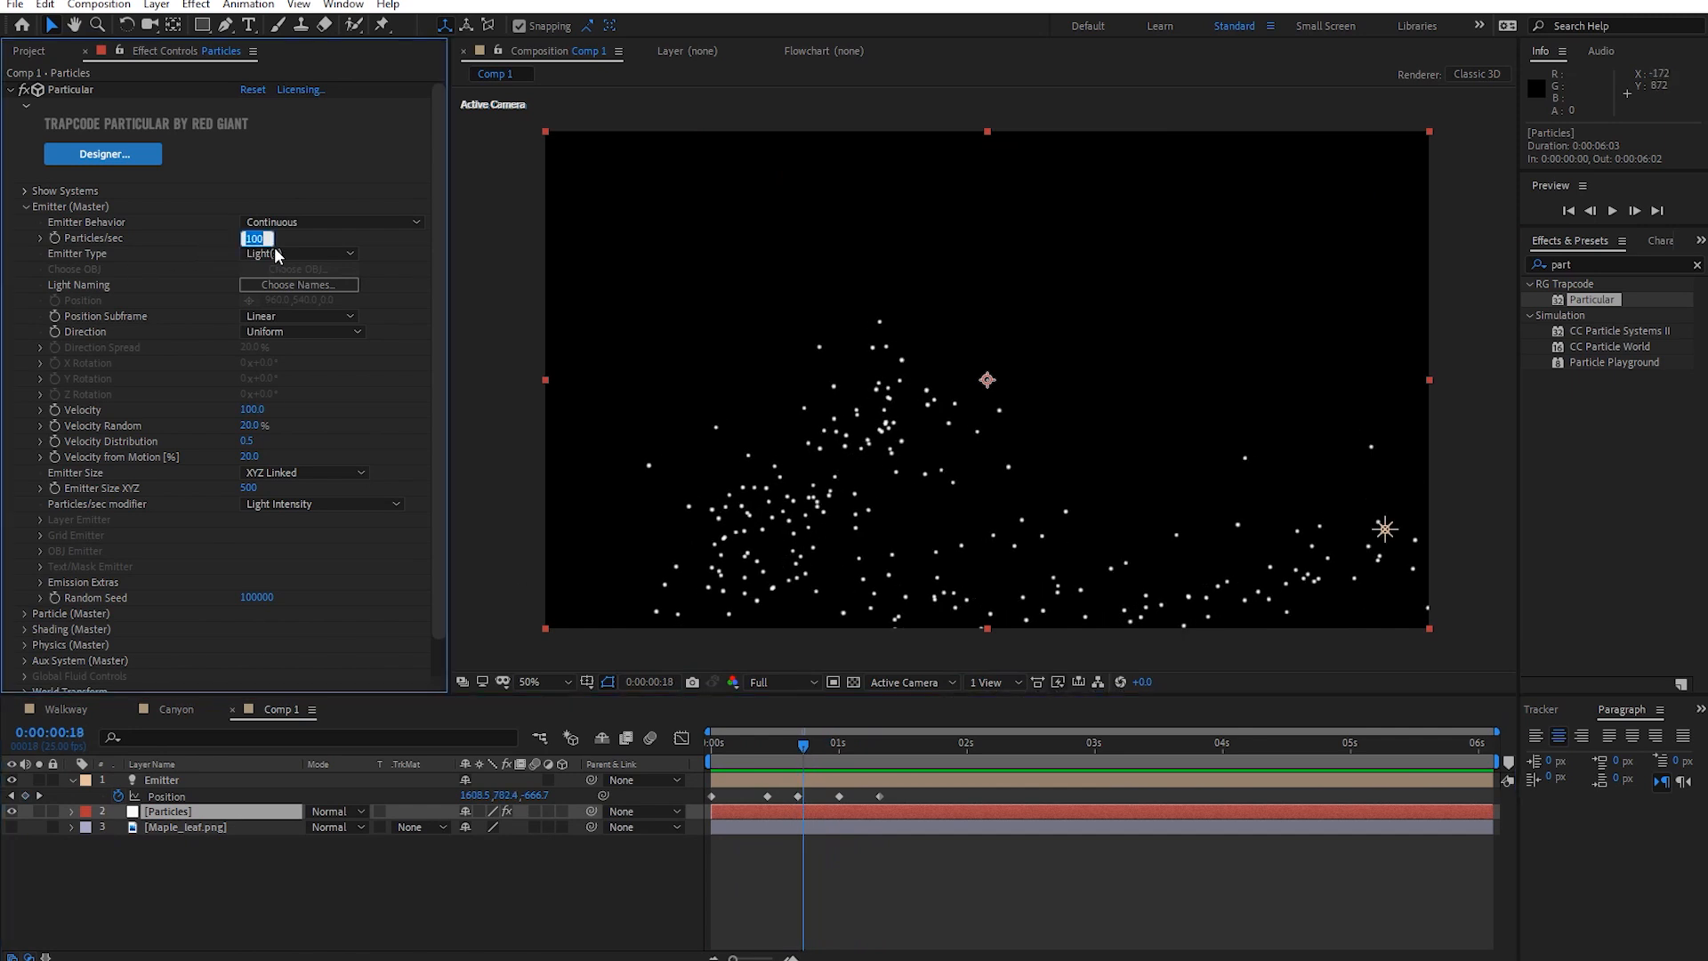
type("200")
key("Return")
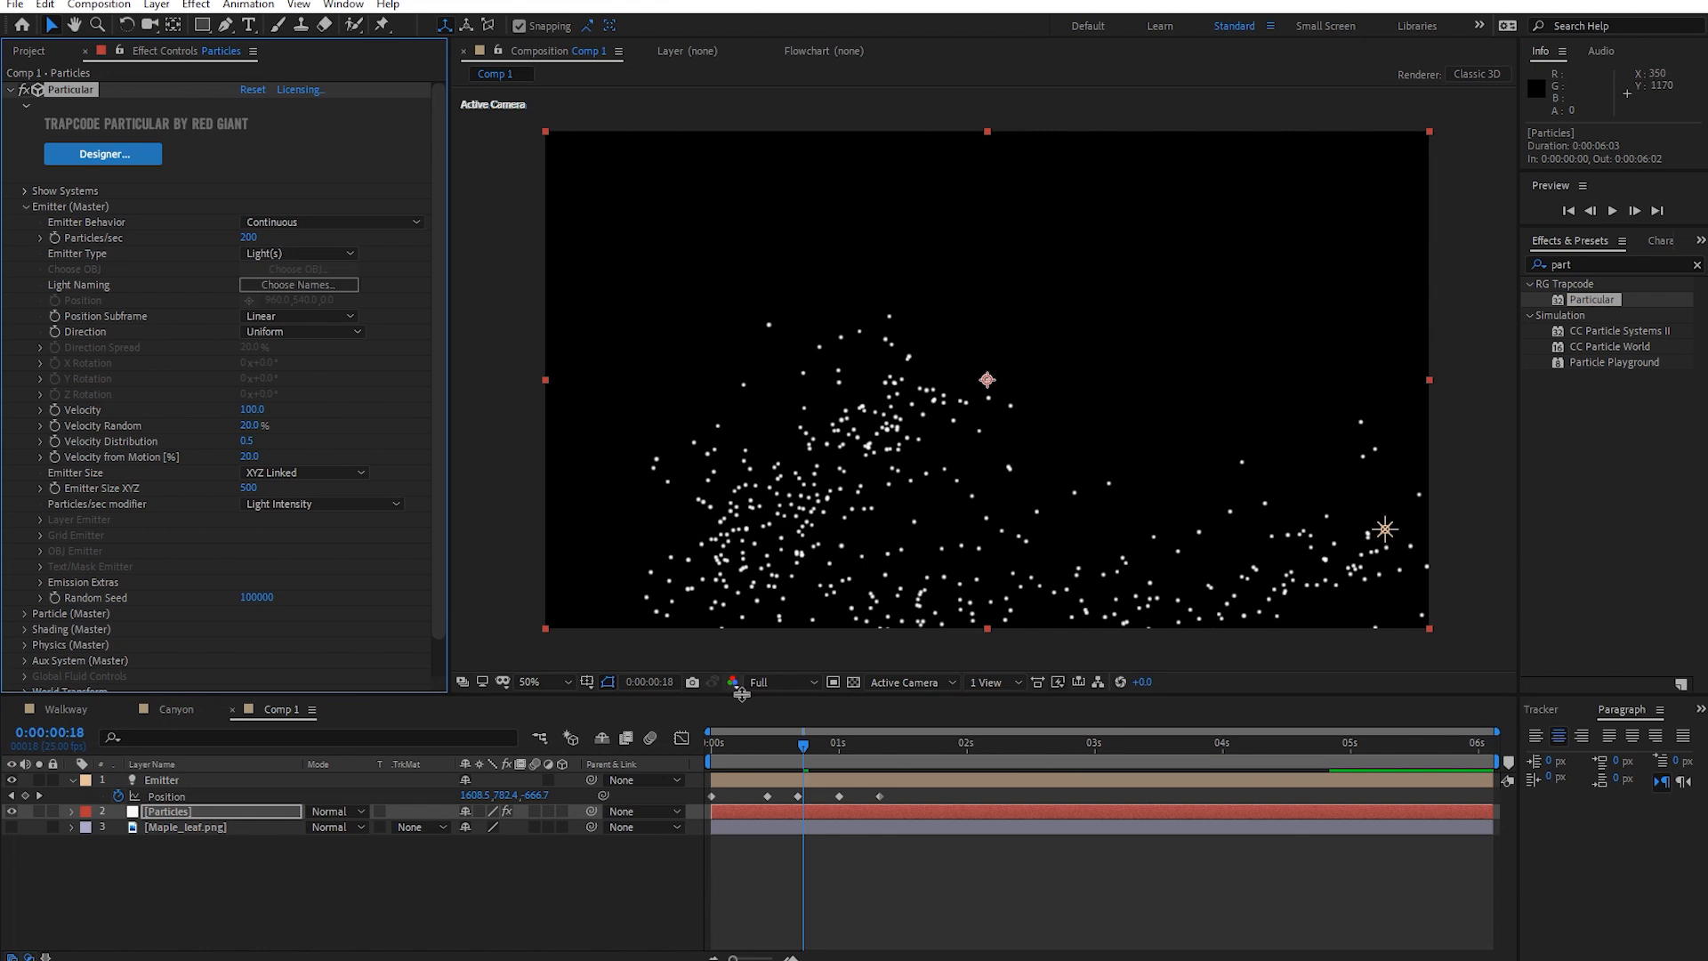
left_click_drag(788, 740, 820, 762)
Set the emitter's Particles/sec to 1000 and scrub to 0:00:01:07 to check the trail.
left_click(251, 237)
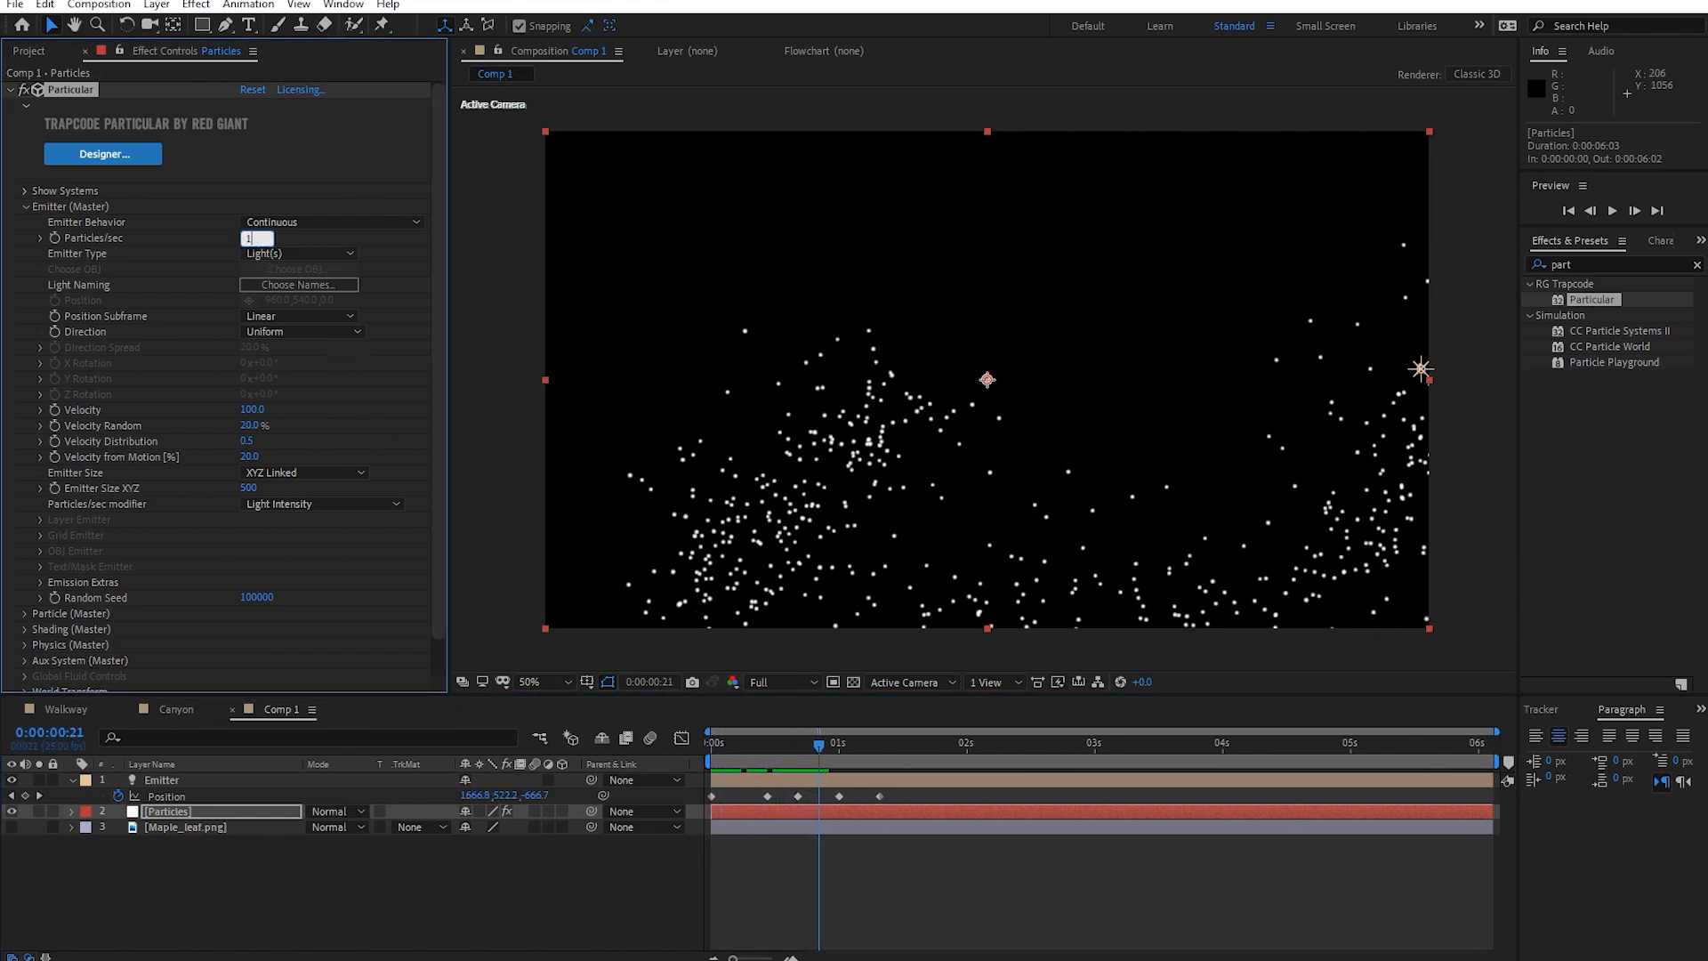
key("Return")
left_click_drag(790, 743, 876, 734)
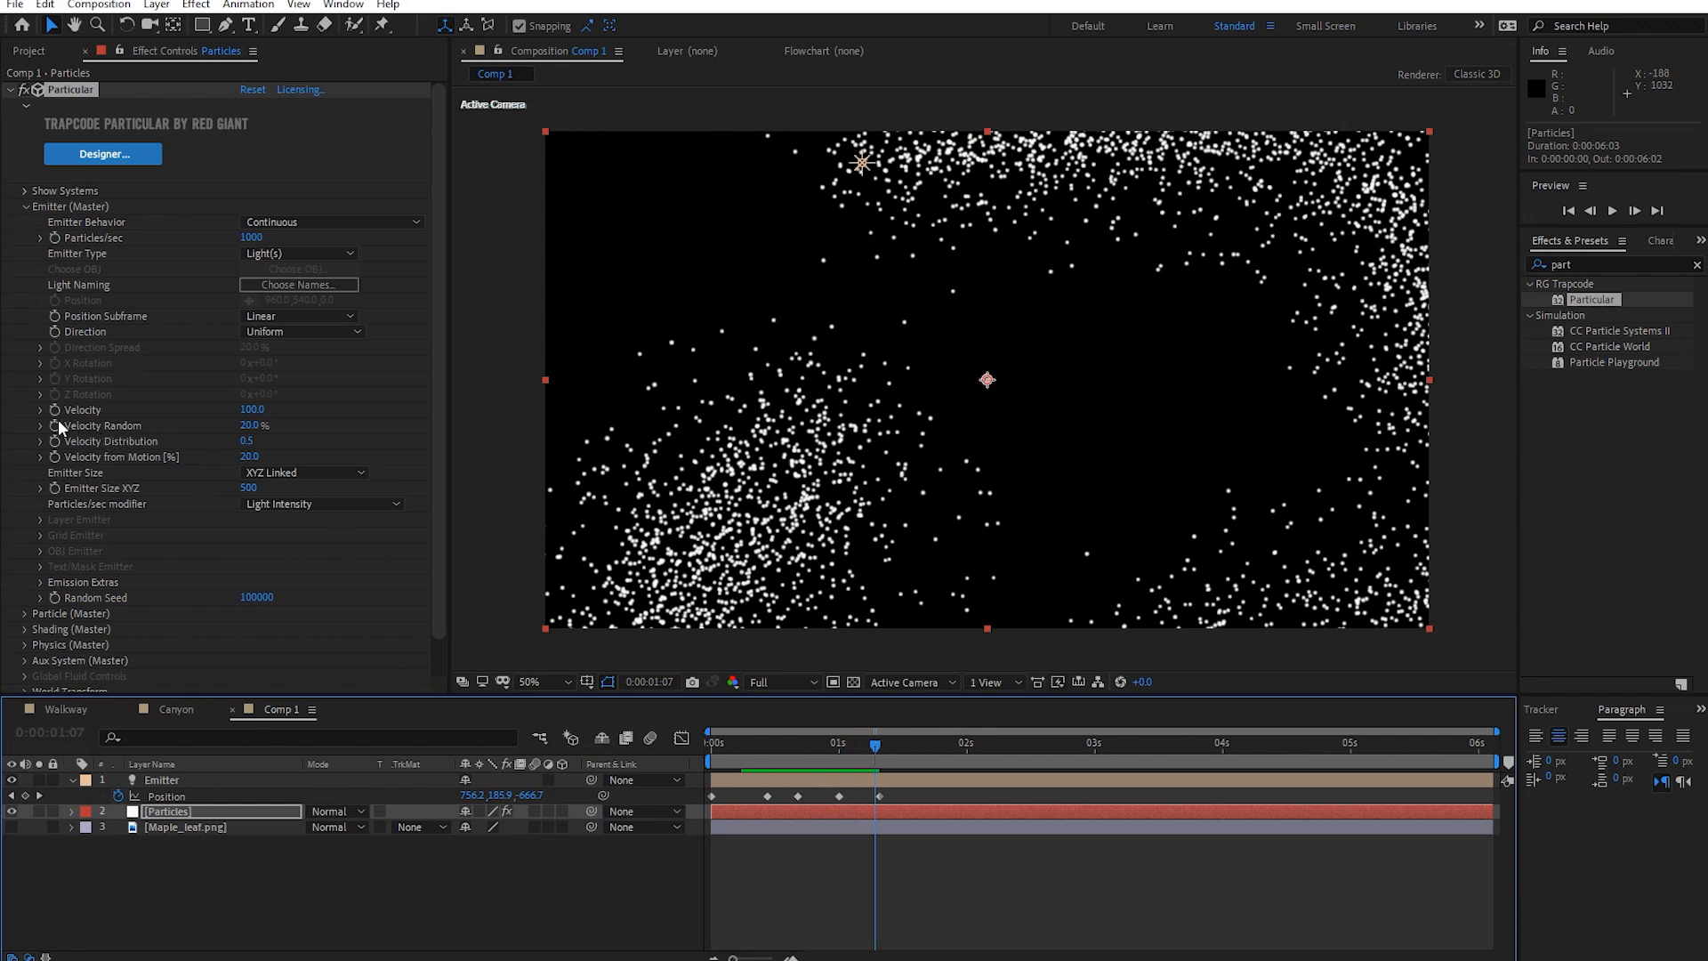
Try a negative emitter Velocity, and set the Velocity to 0.
left_click_drag(253, 409, 201, 416)
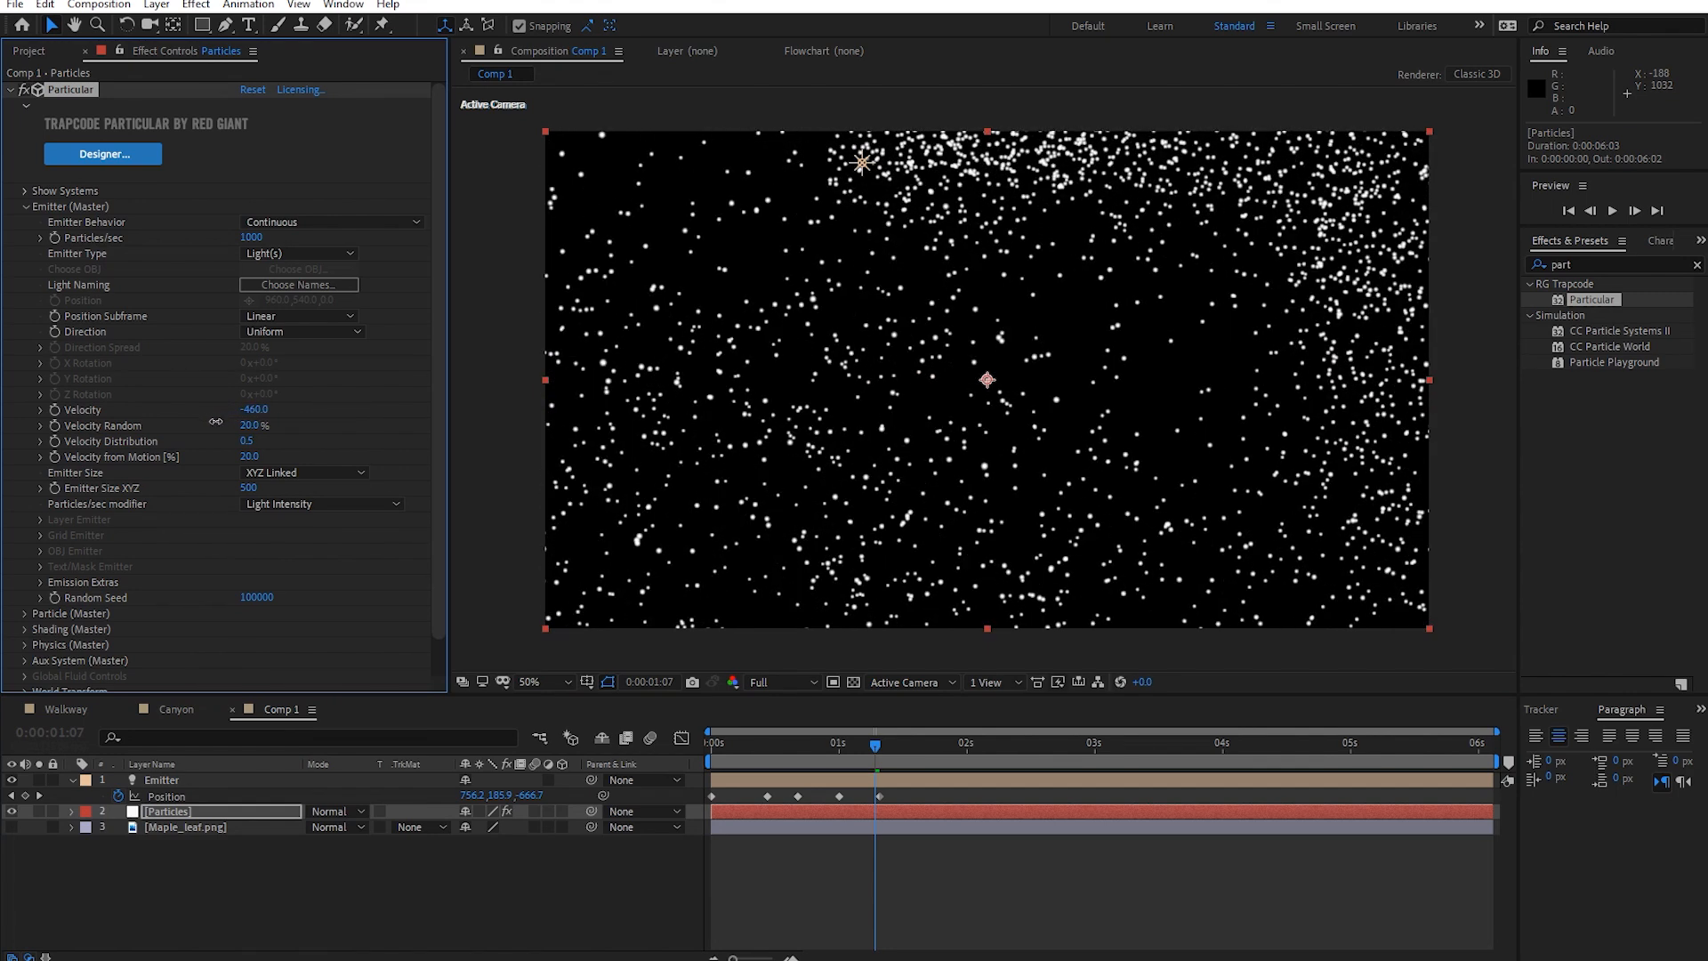
left_click(253, 409)
type("0")
key("Return")
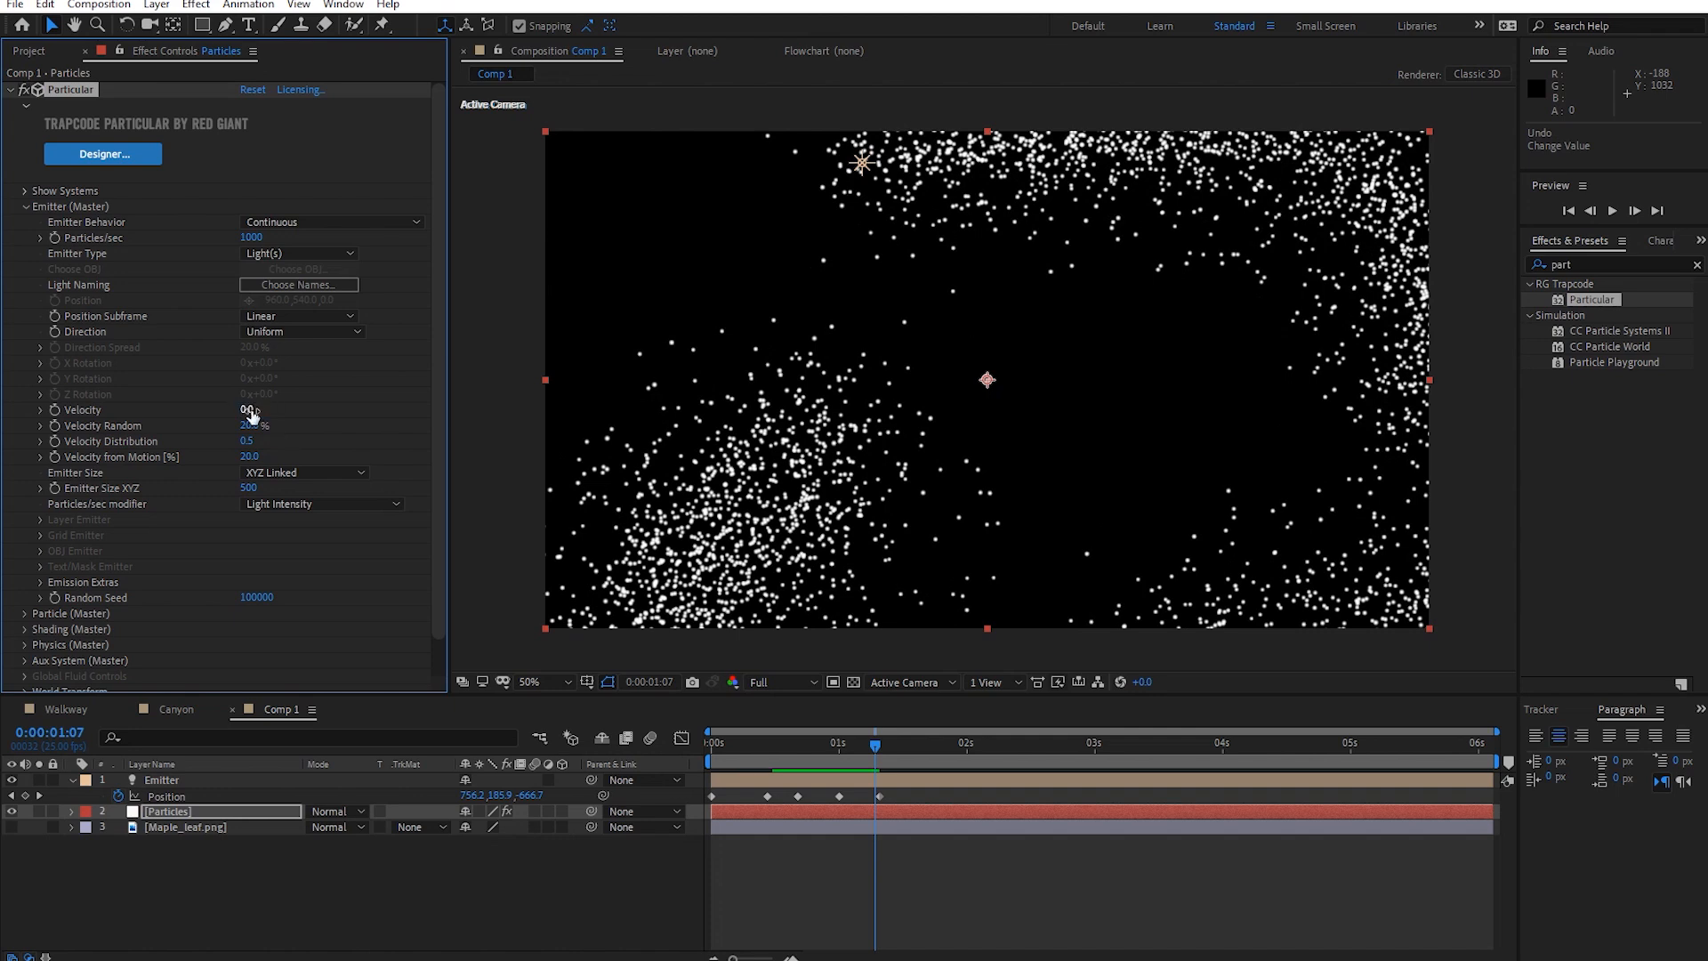
Play the particle animation from the first frame and try a different Velocity Random value for the emitter.
left_click(719, 763)
key("space")
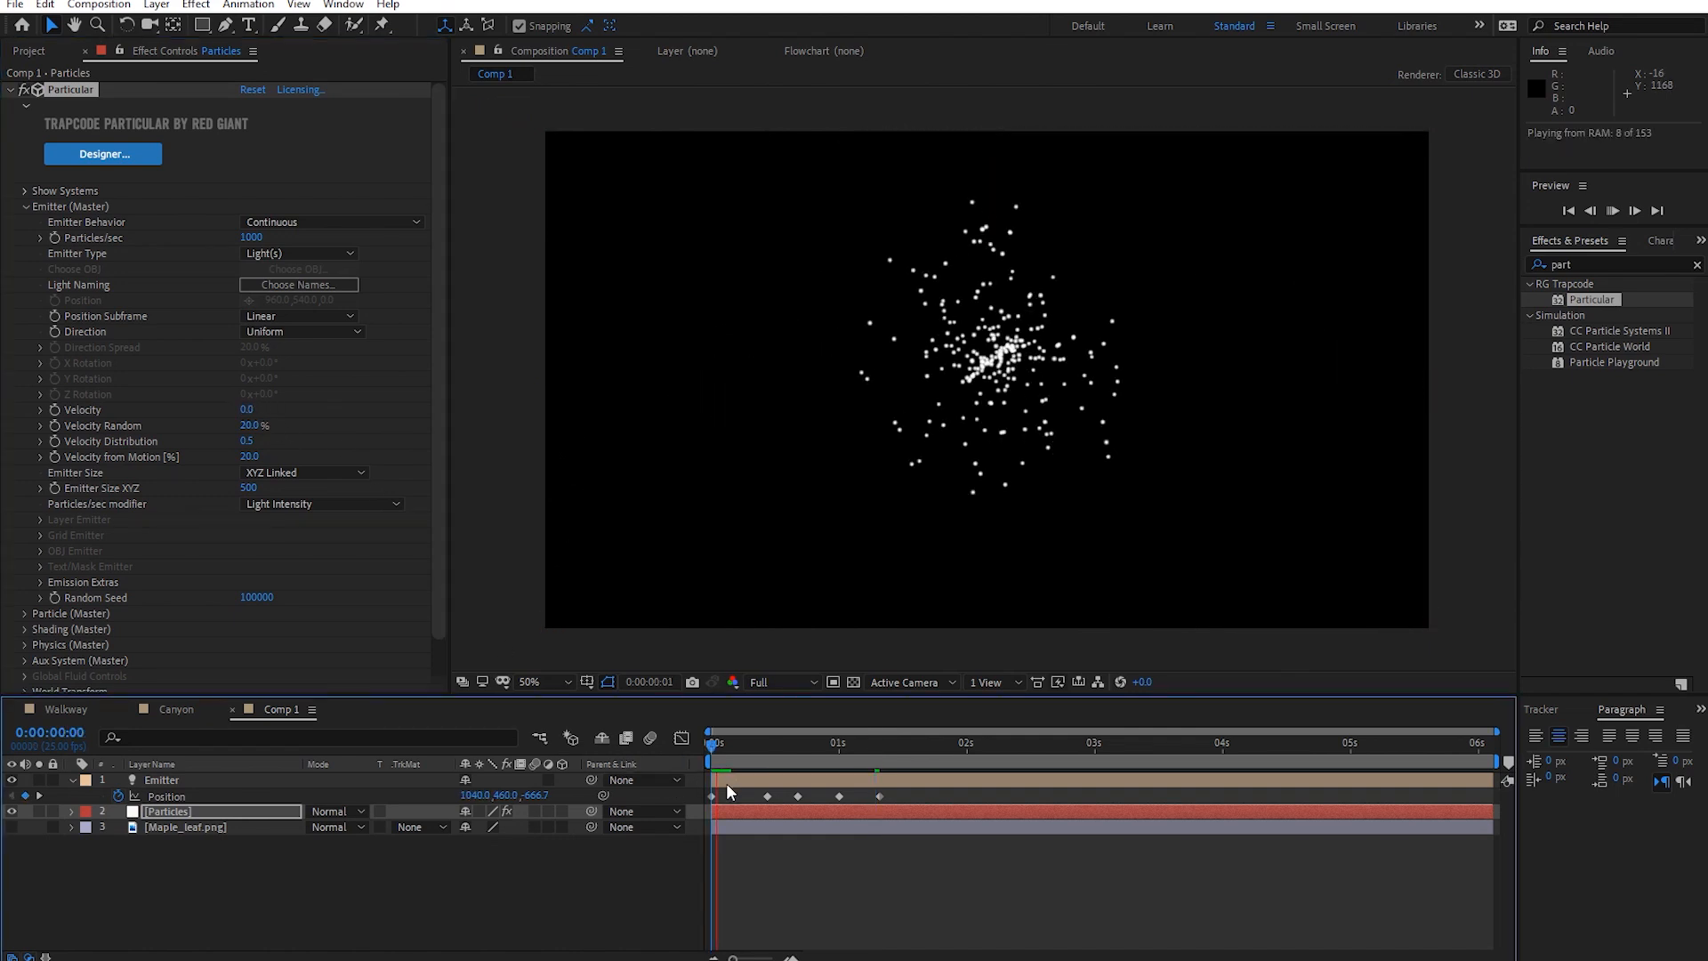
key("space")
key("space")
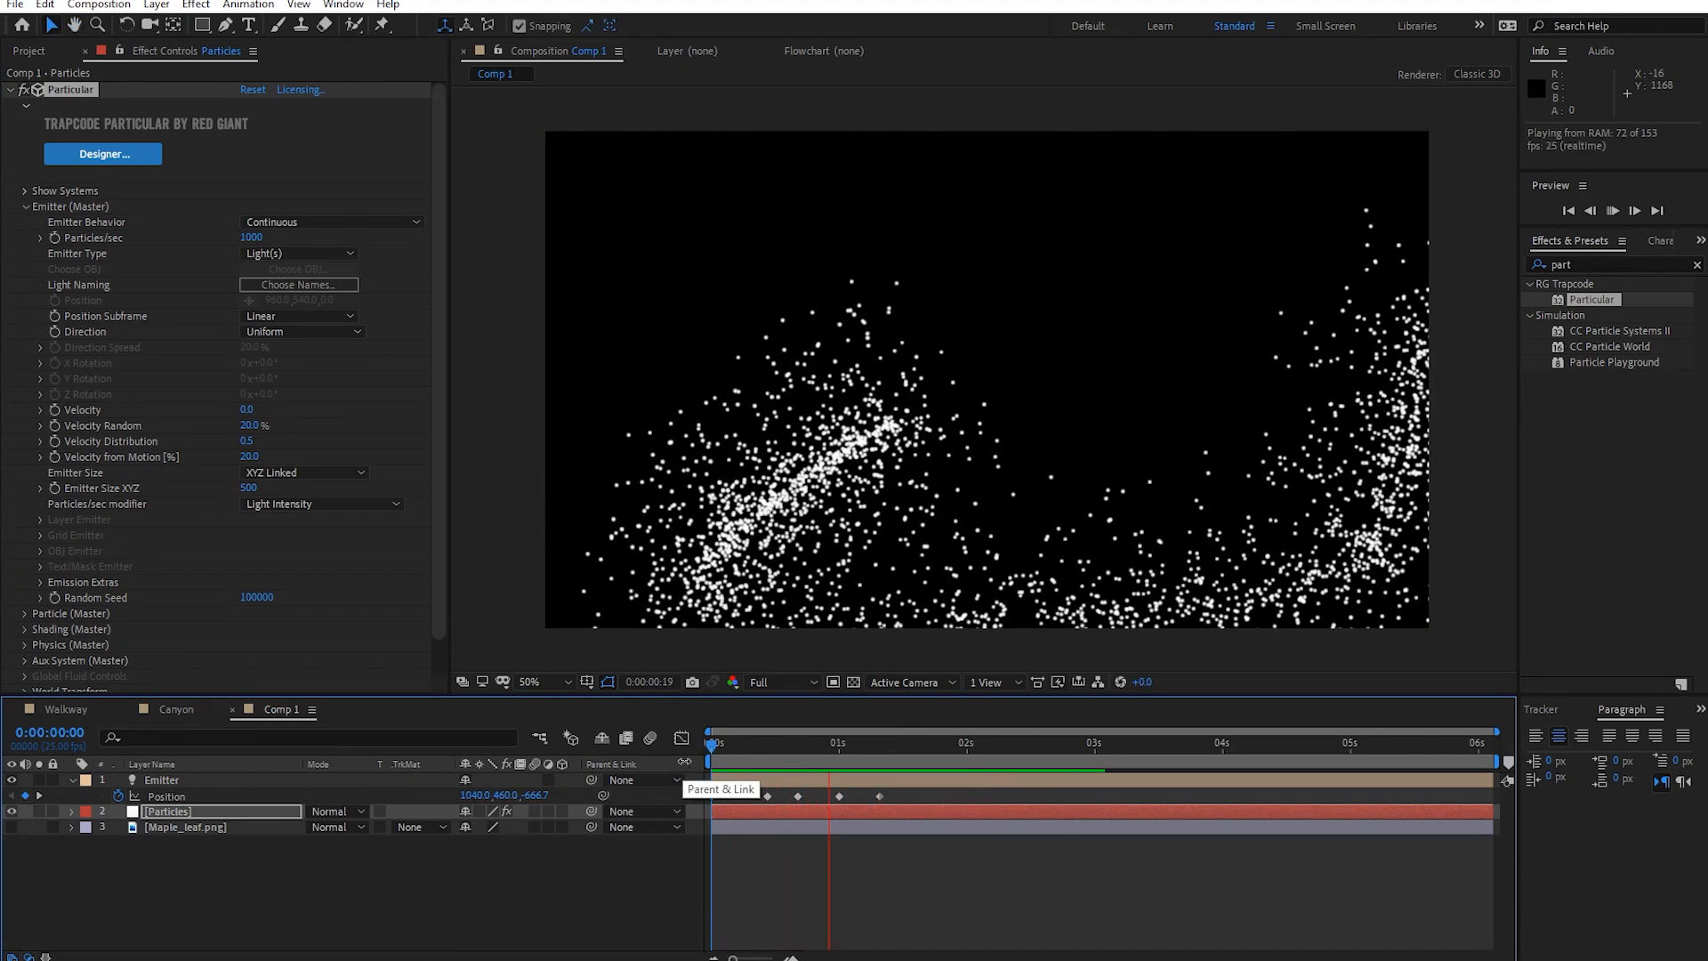
left_click_drag(254, 426, 206, 504)
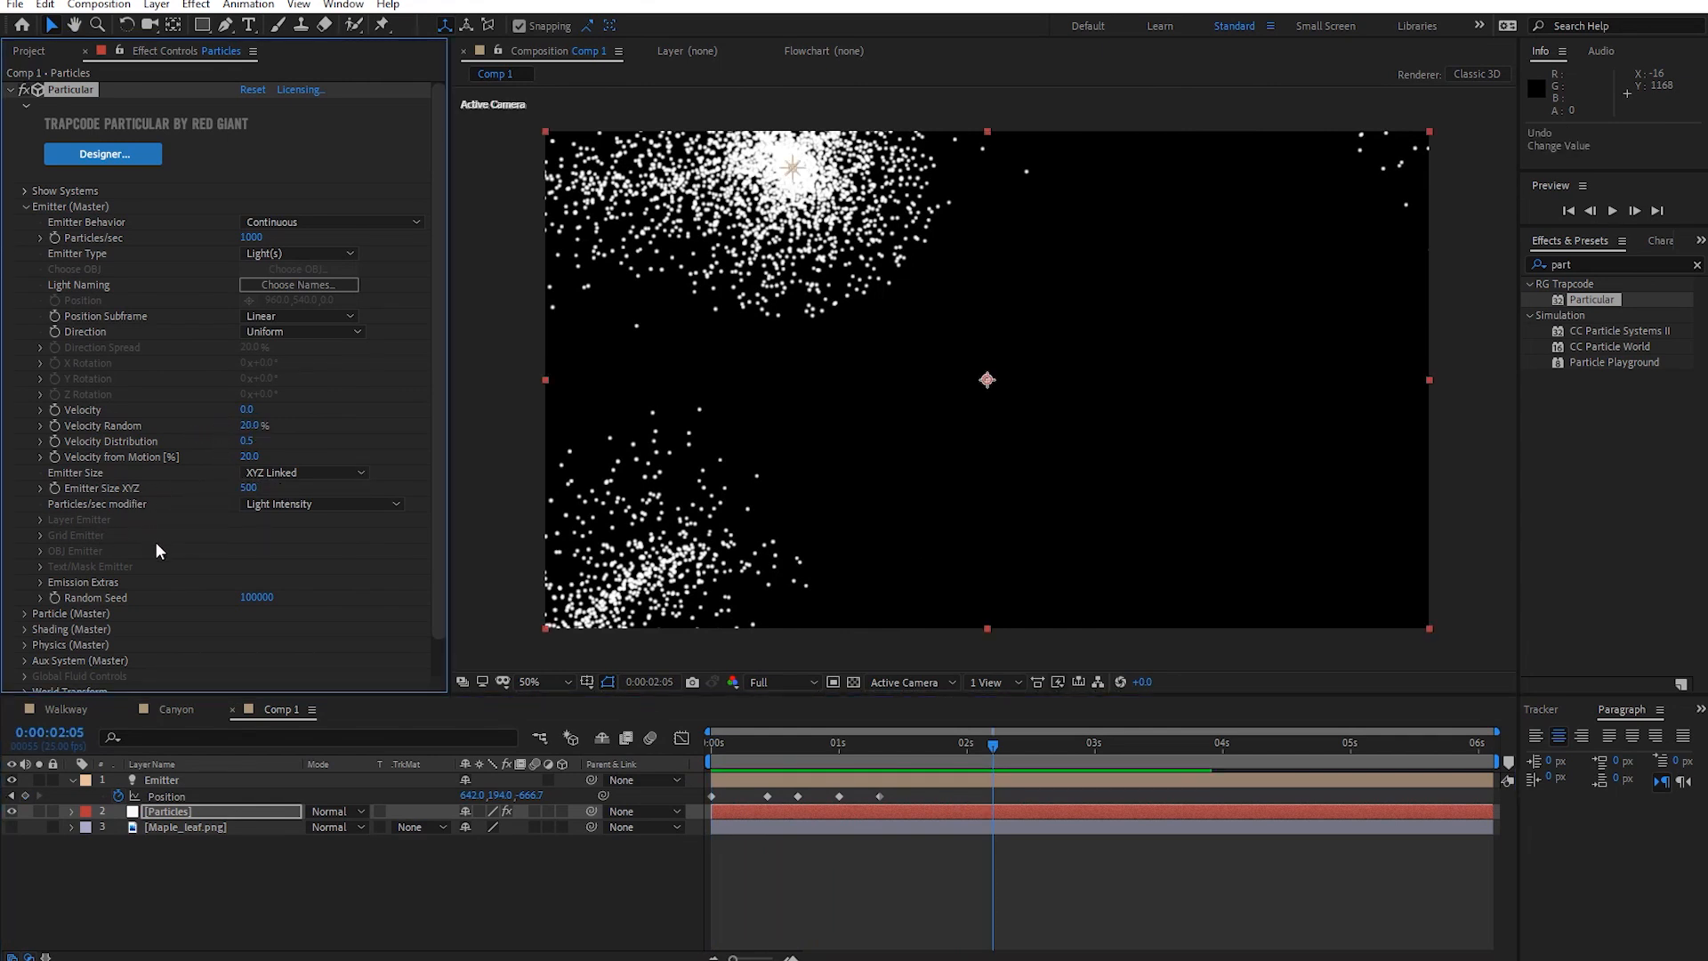
Set Gravity to 540 in the Particular effect's Physics settings and play the animation from the first frame.
scroll(363, 505, "down", 2)
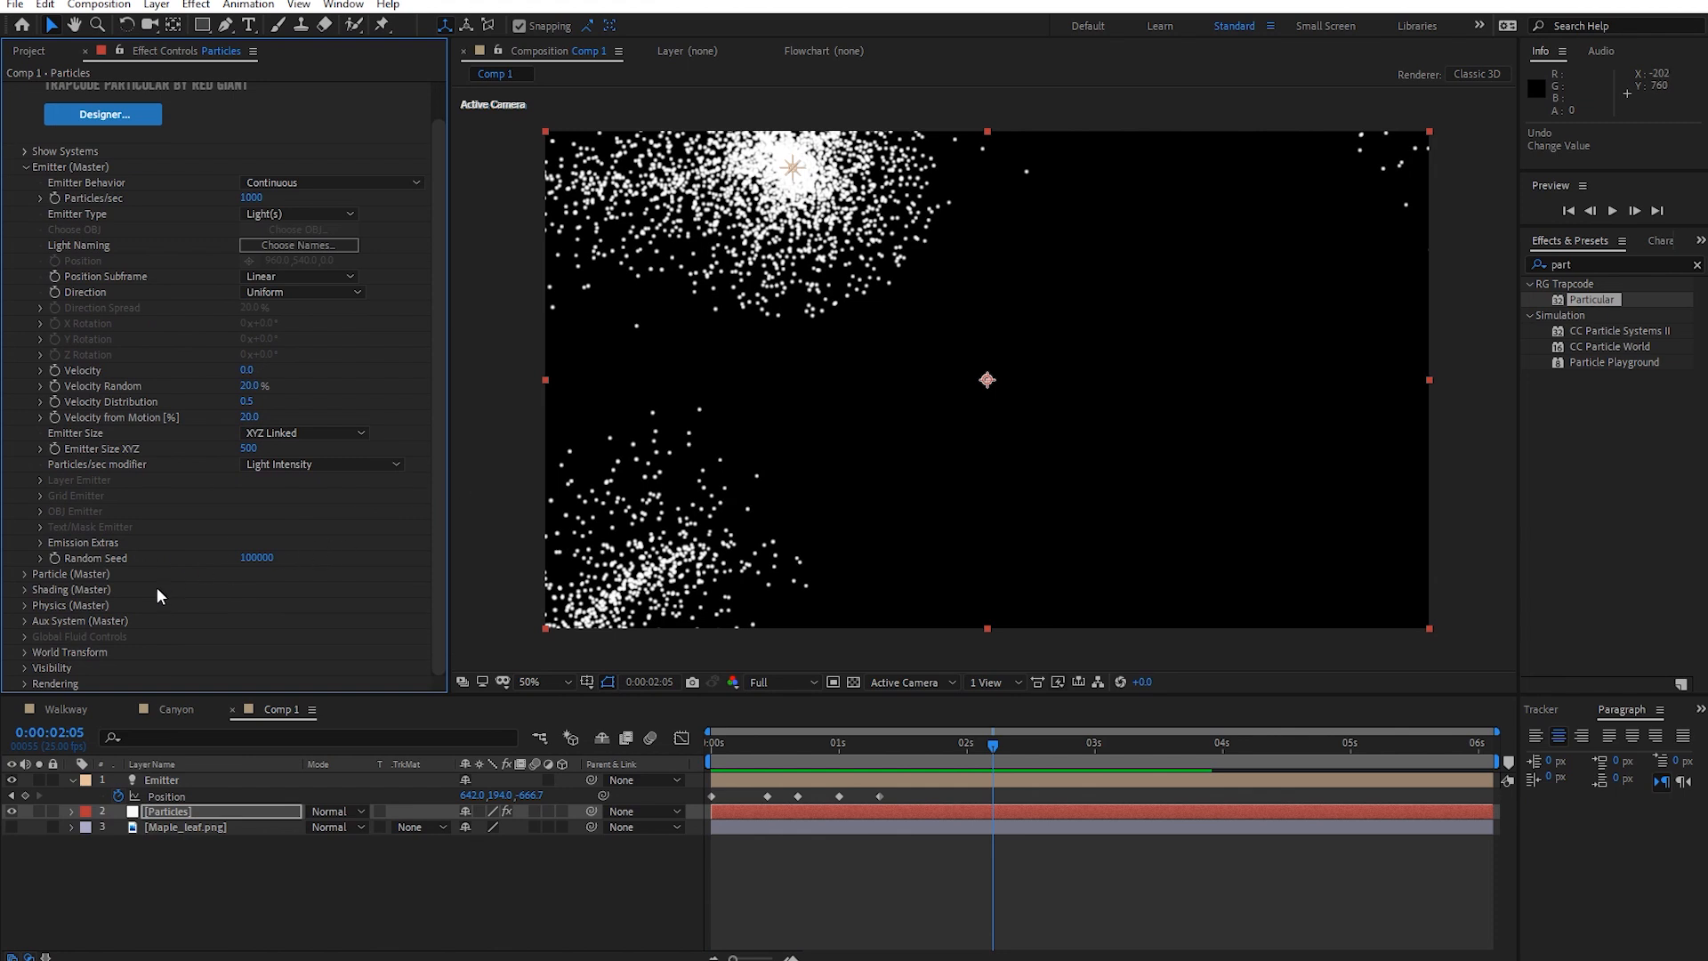
left_click(24, 607)
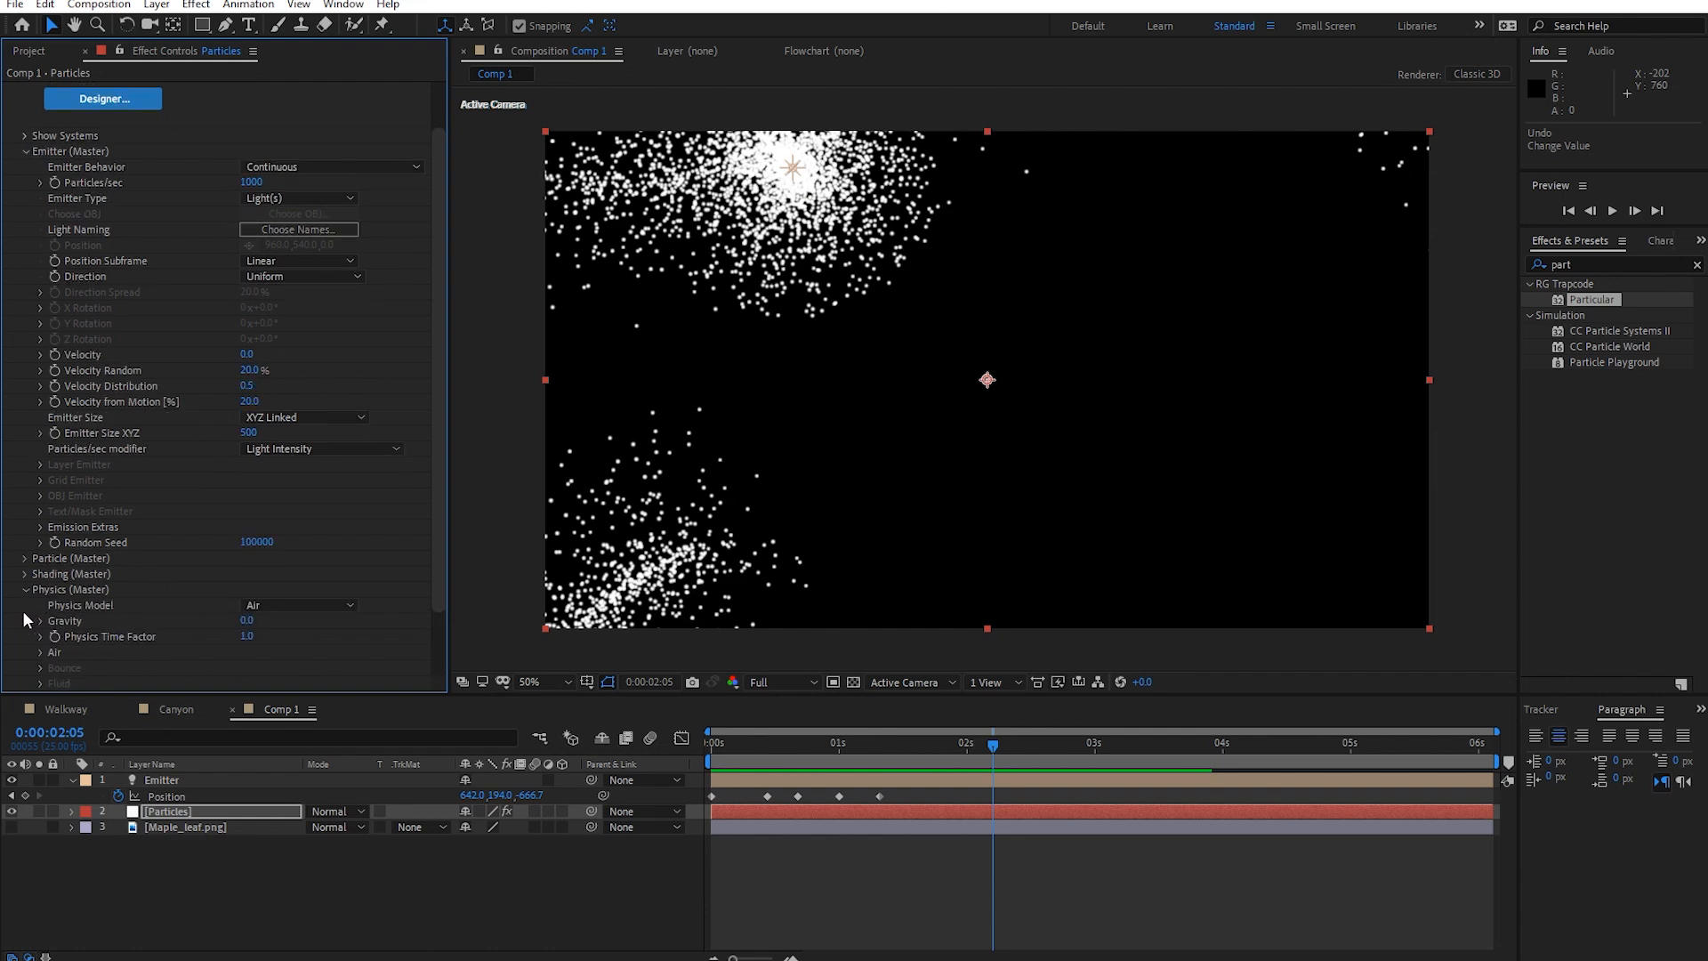
scroll(255, 643, "down", 2)
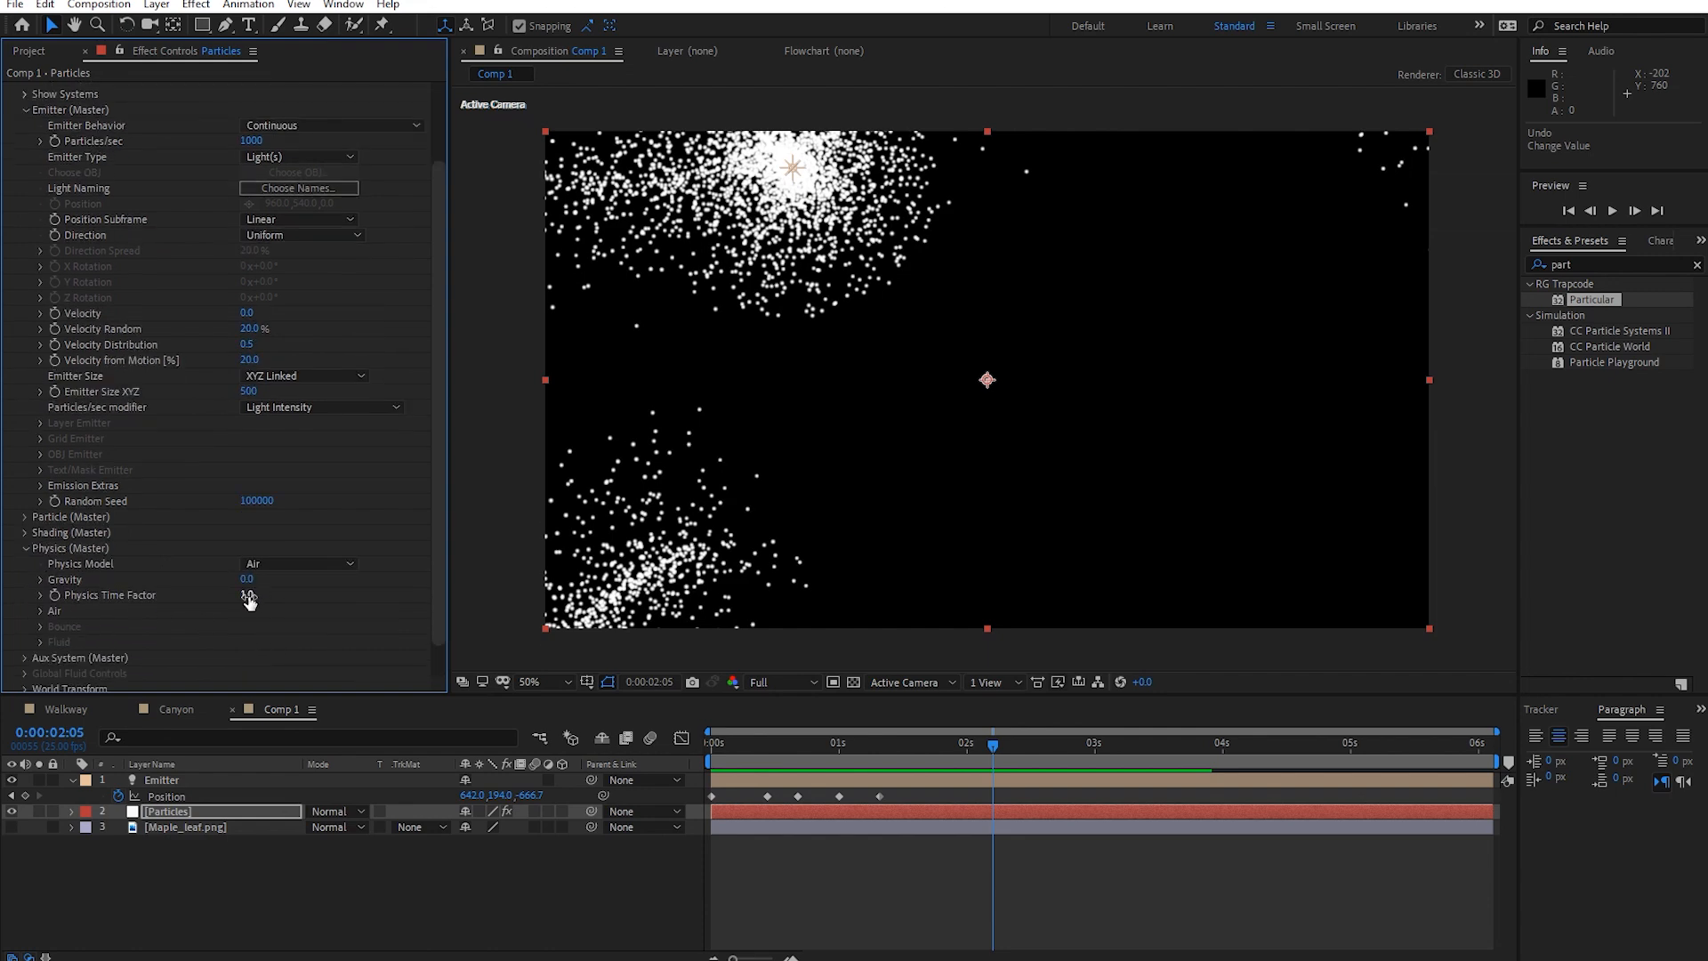
left_click_drag(263, 578, 744, 750)
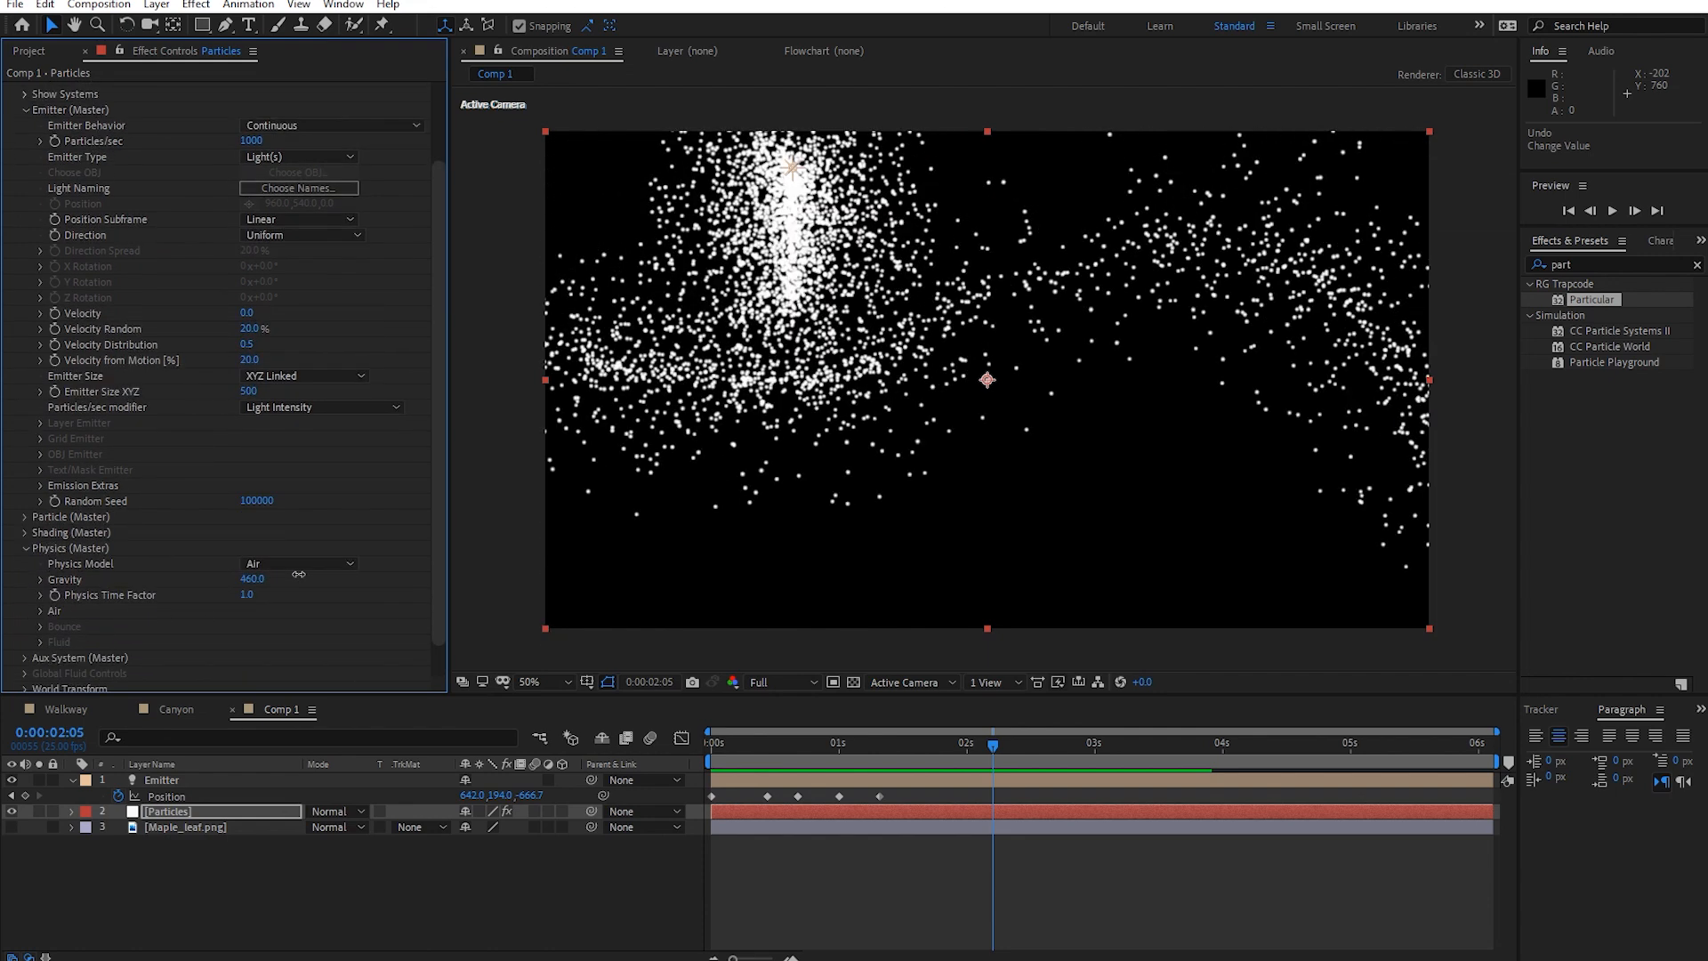
key("Home")
key("space")
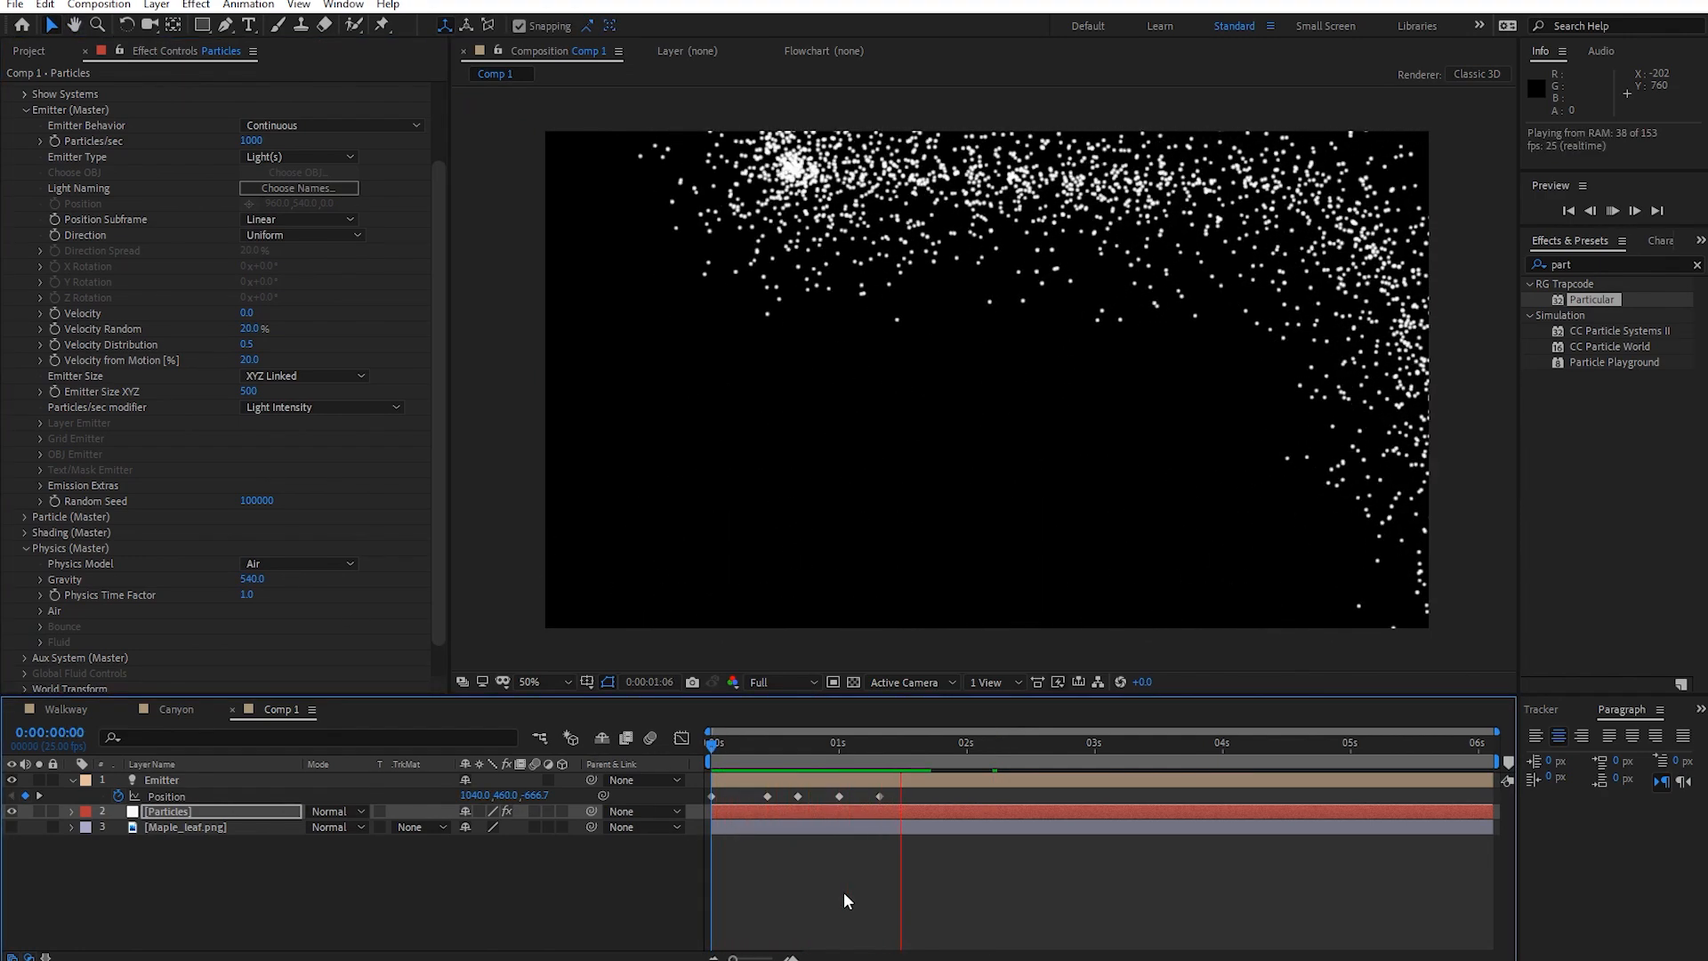
Replay the particle animation from the first frame to examine how gravity affects the trail.
key("space")
key("space")
key("space")
left_click_drag(717, 754, 621, 761)
key("space")
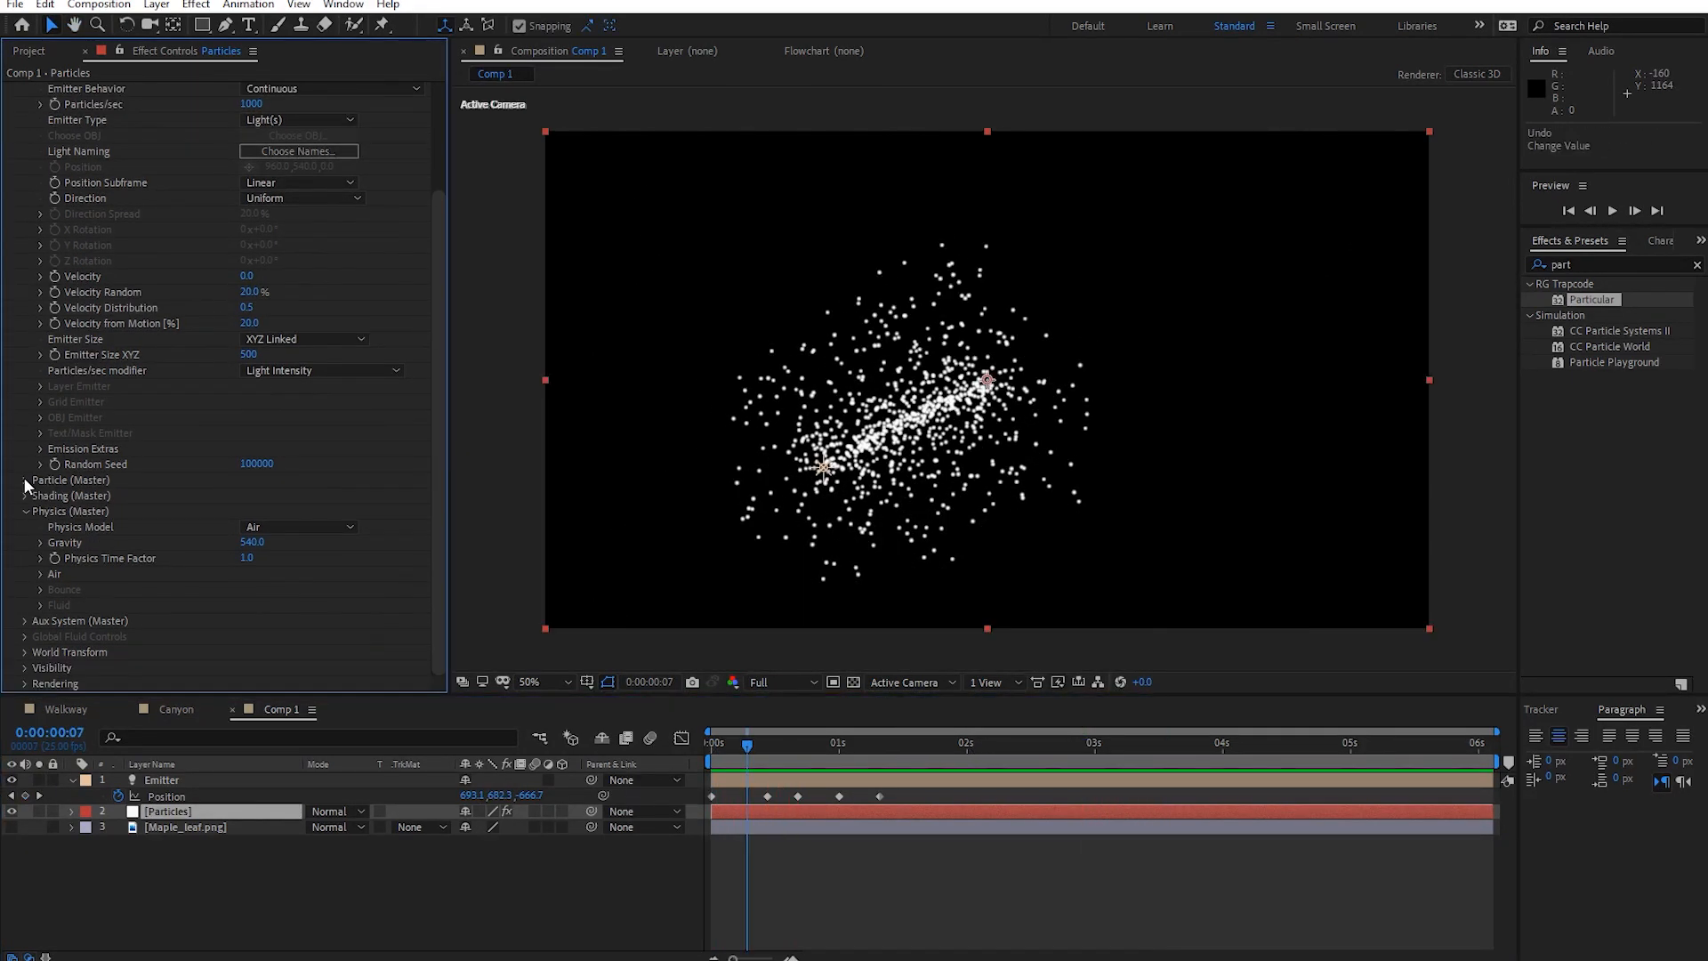
Set the Particle Type to Cloudlet in the Particle (Master) settings and inspect the particles up close at 0:00:00:10.
left_click(25, 479)
scroll(268, 542, "down", 3)
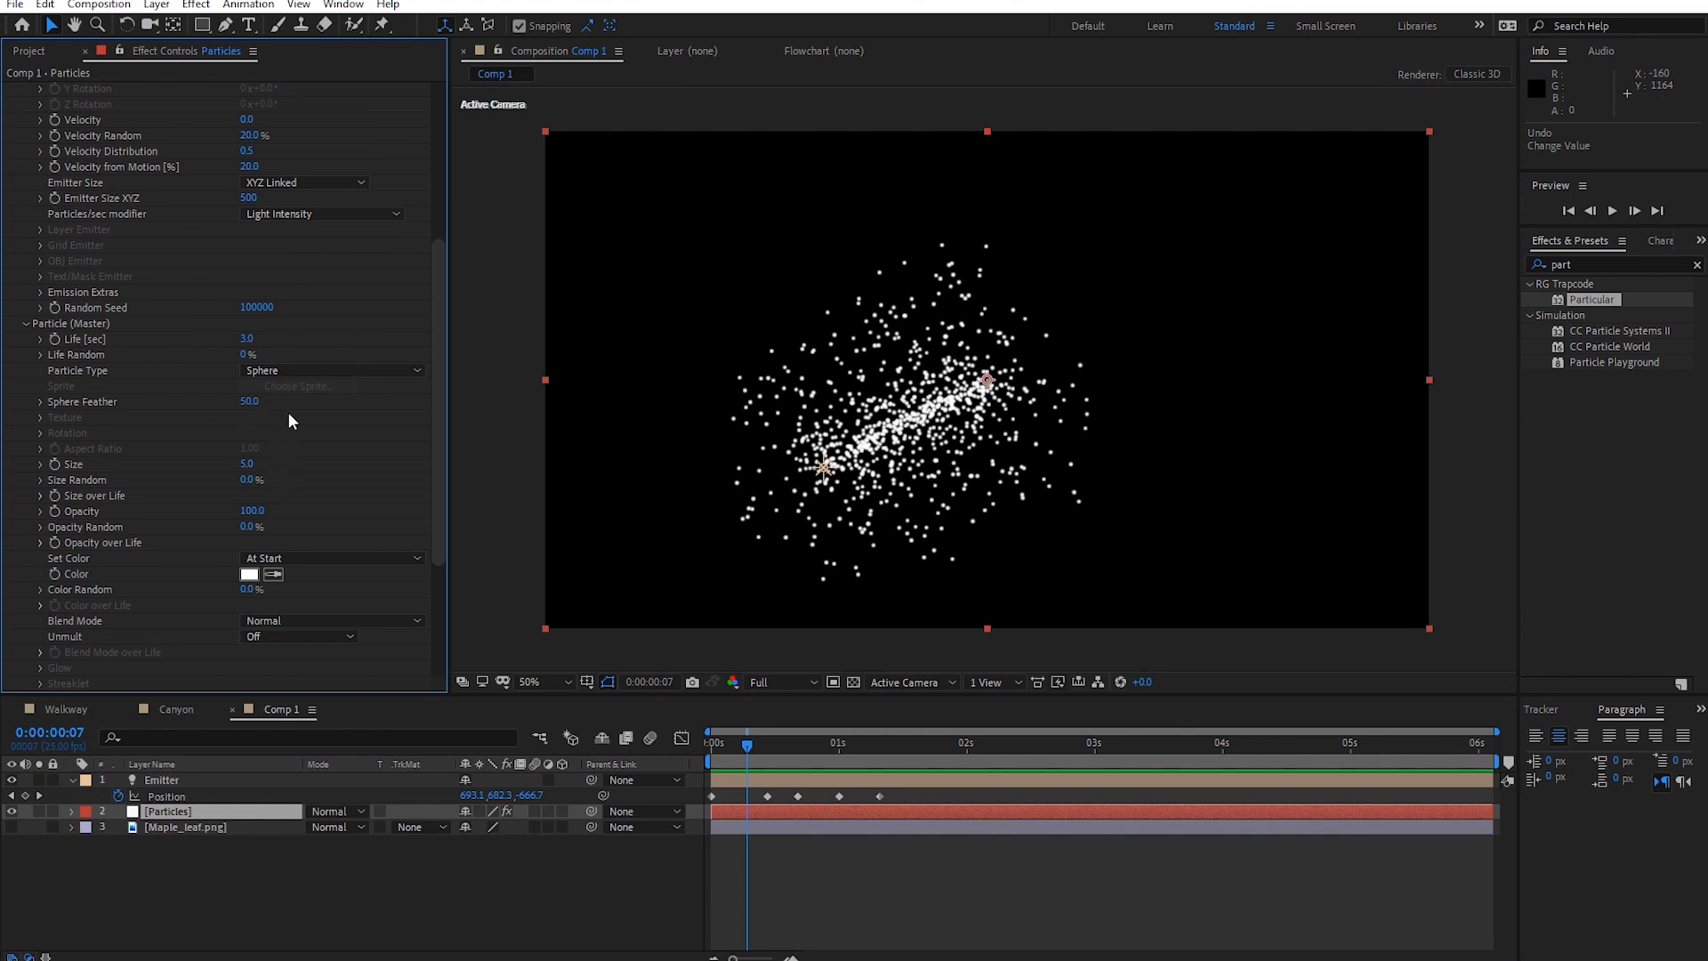
left_click(284, 372)
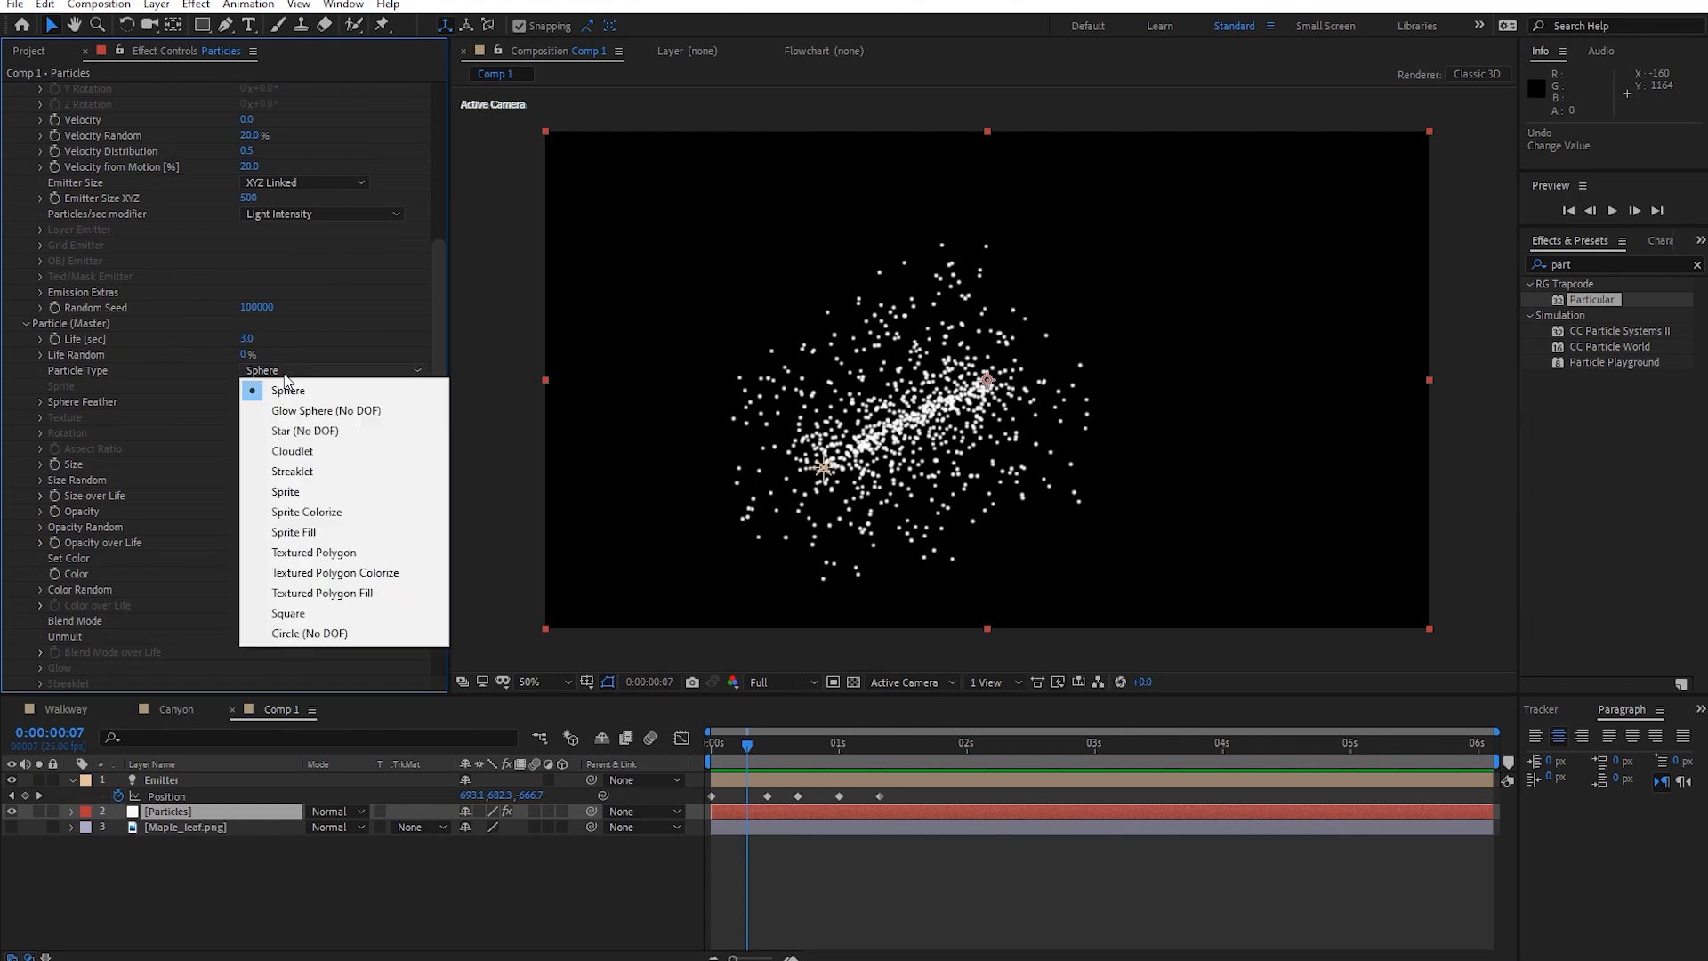
left_click(329, 451)
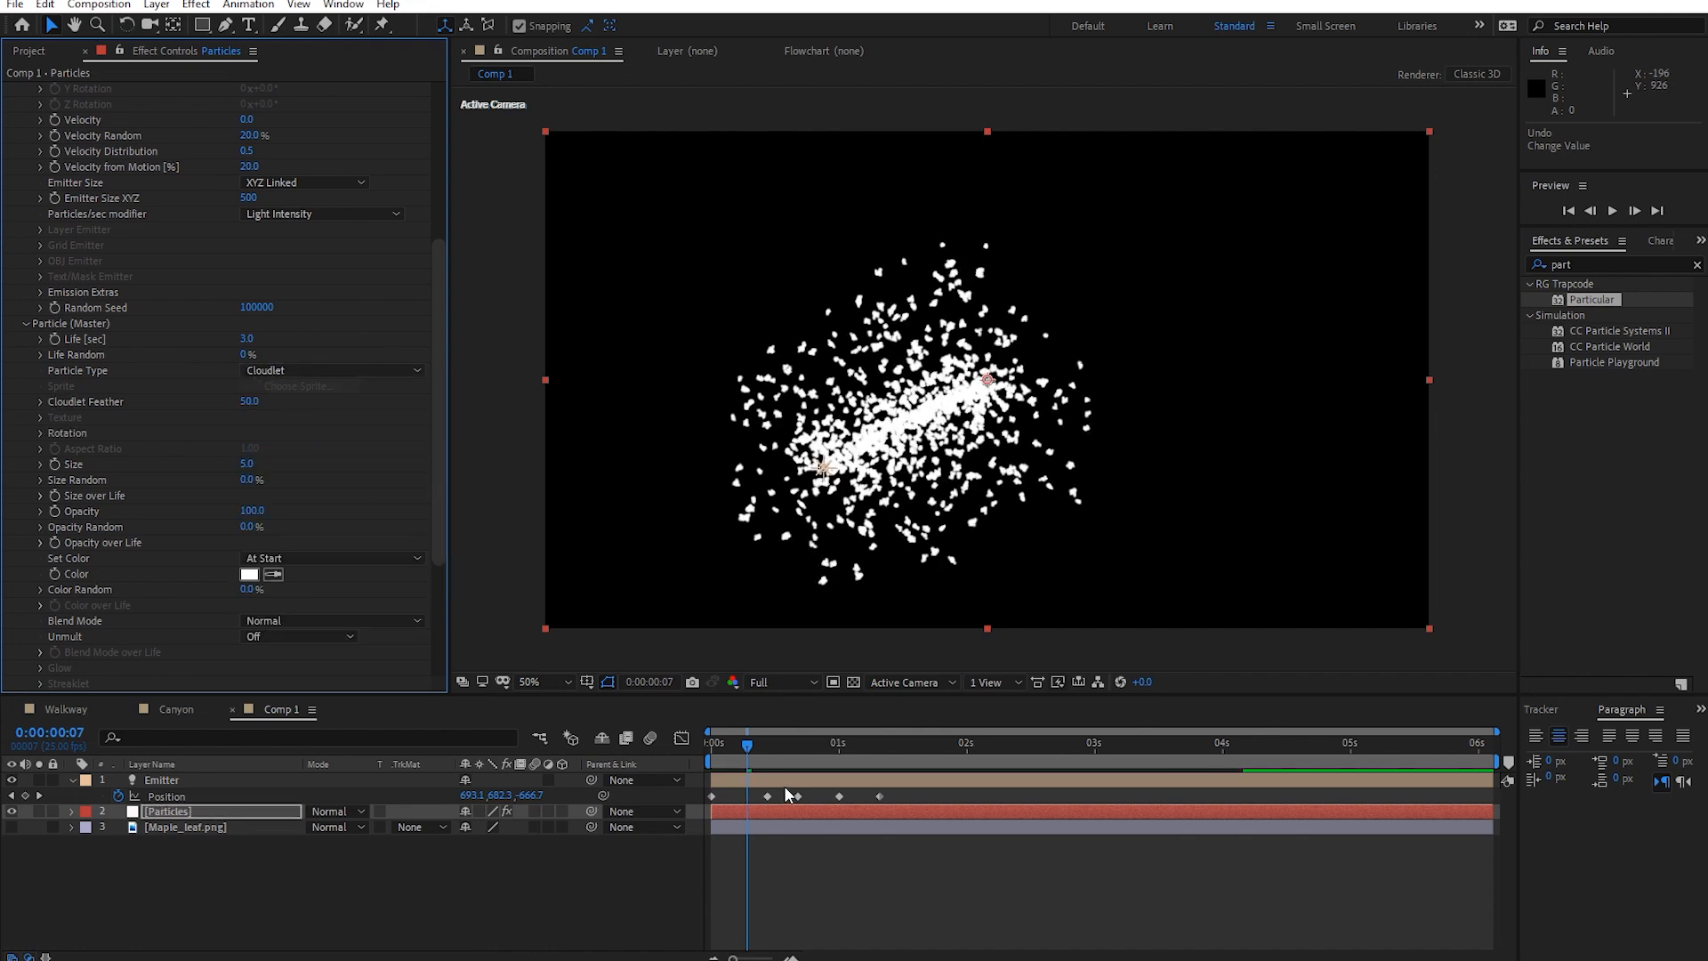
mouse_move(747, 745)
left_mouse_down()
mouse_move(717, 743)
mouse_move(762, 744)
left_mouse_up()
scroll(813, 576, "up", 1)
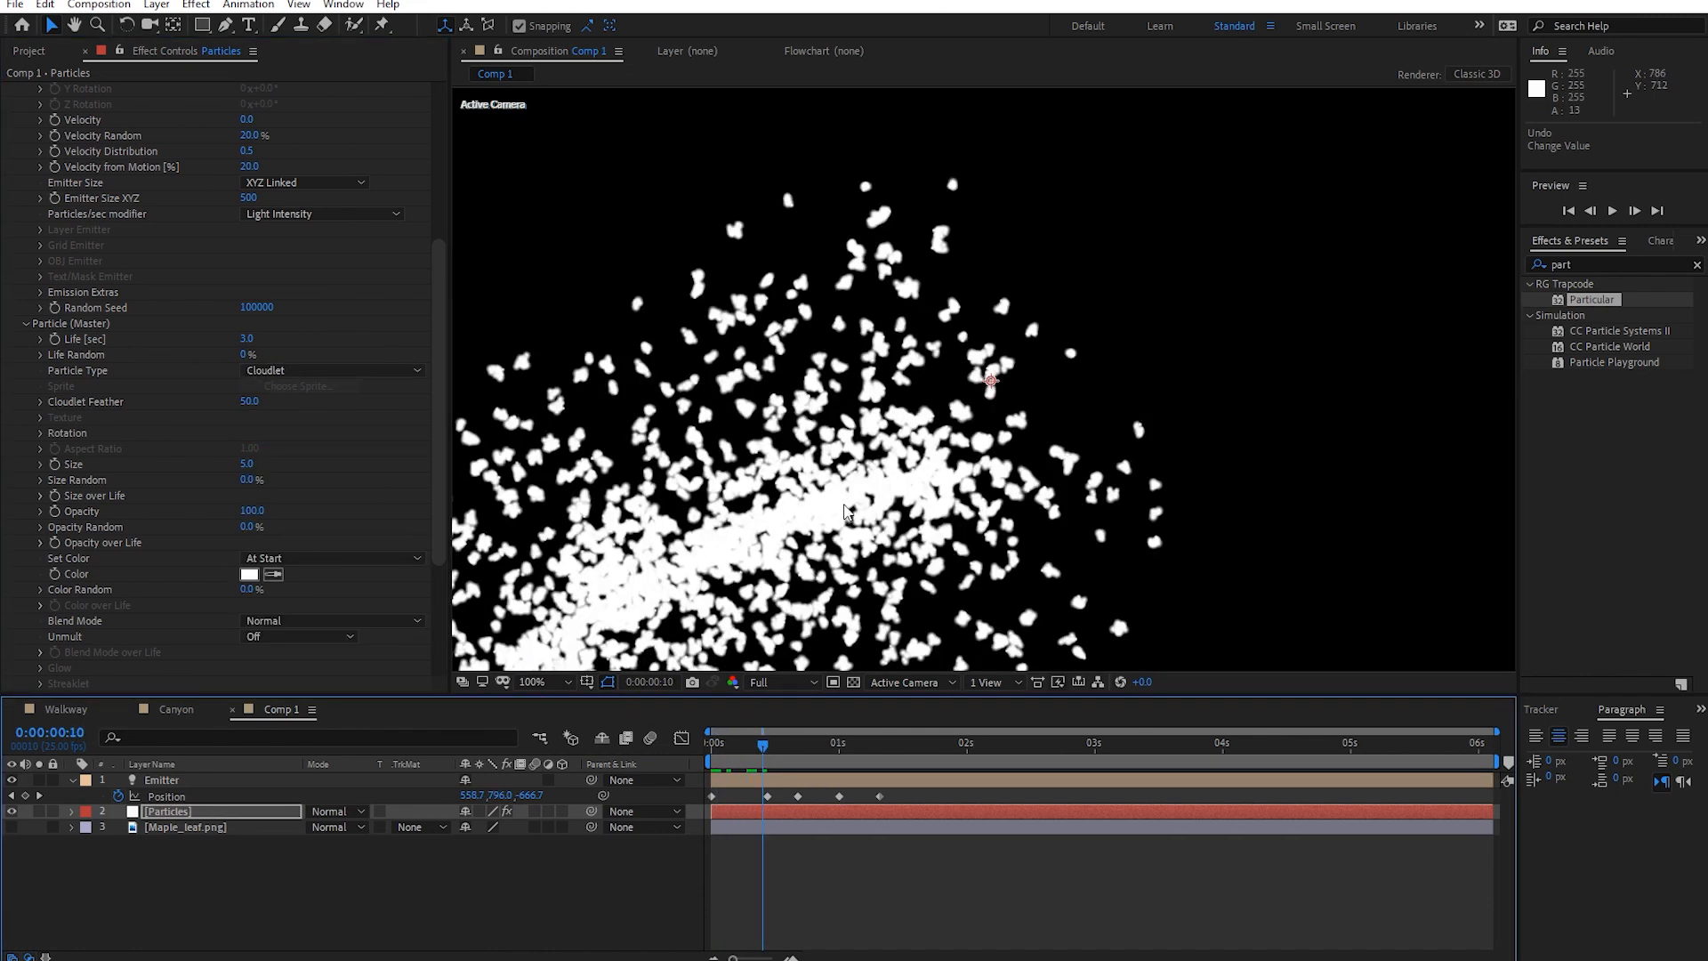
scroll(826, 556, "down", 2)
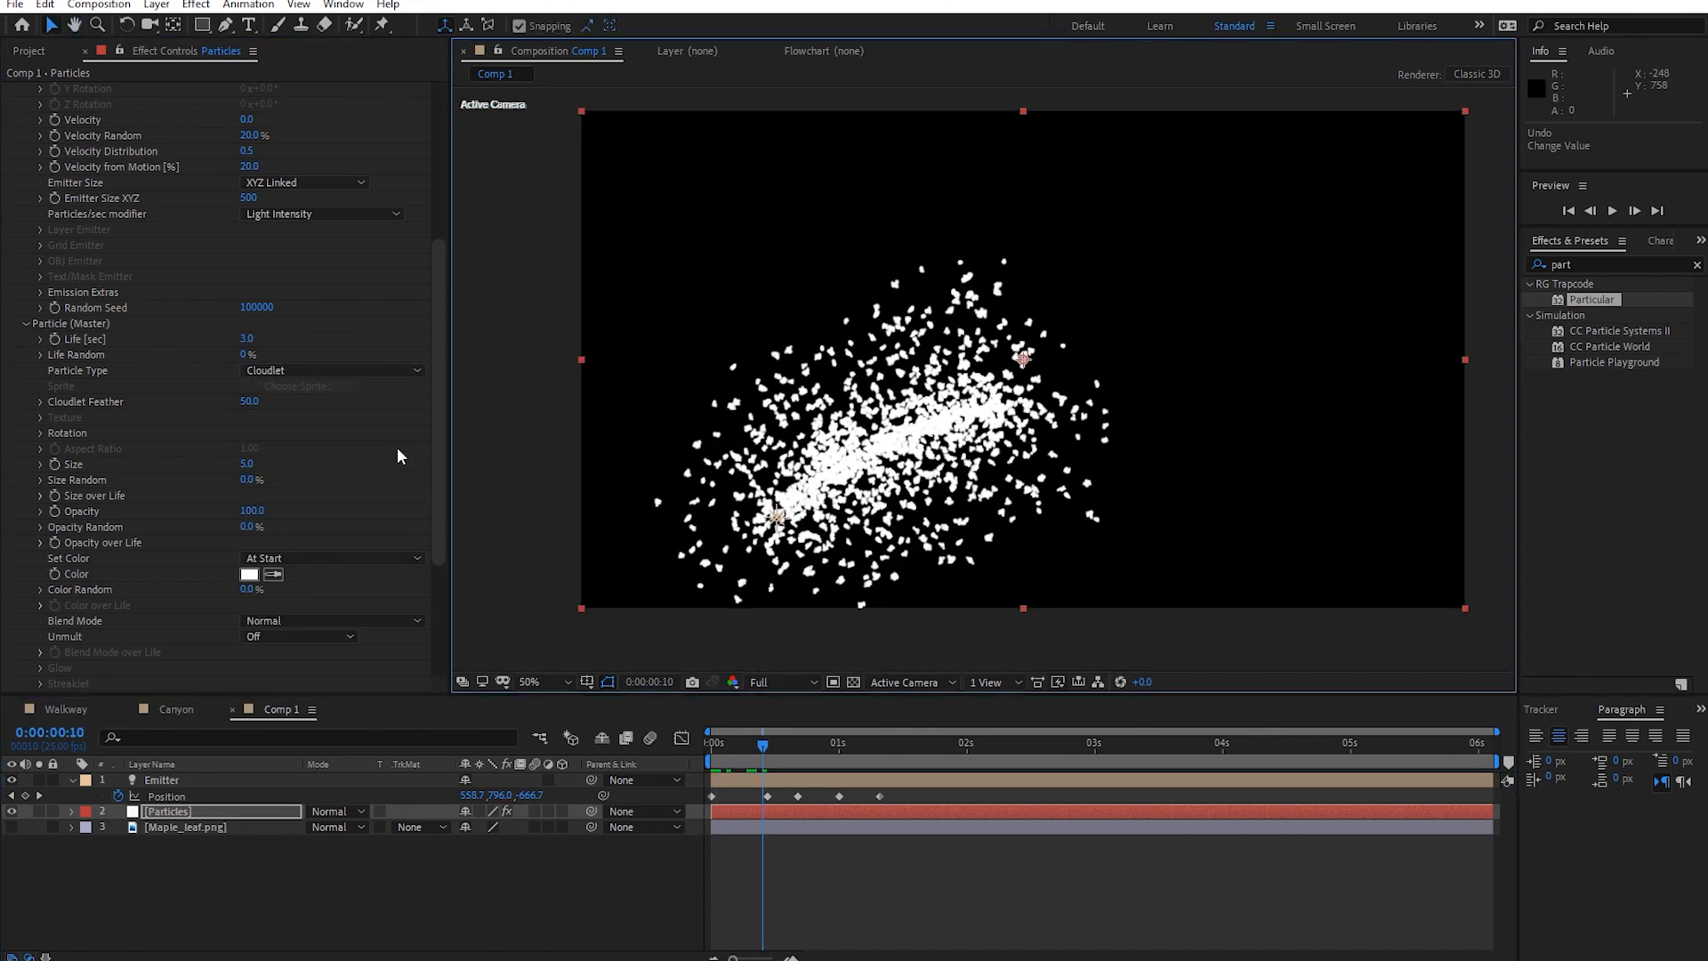
Set the particle Life to 10 seconds and play the animation from the first frame.
left_click(241, 339)
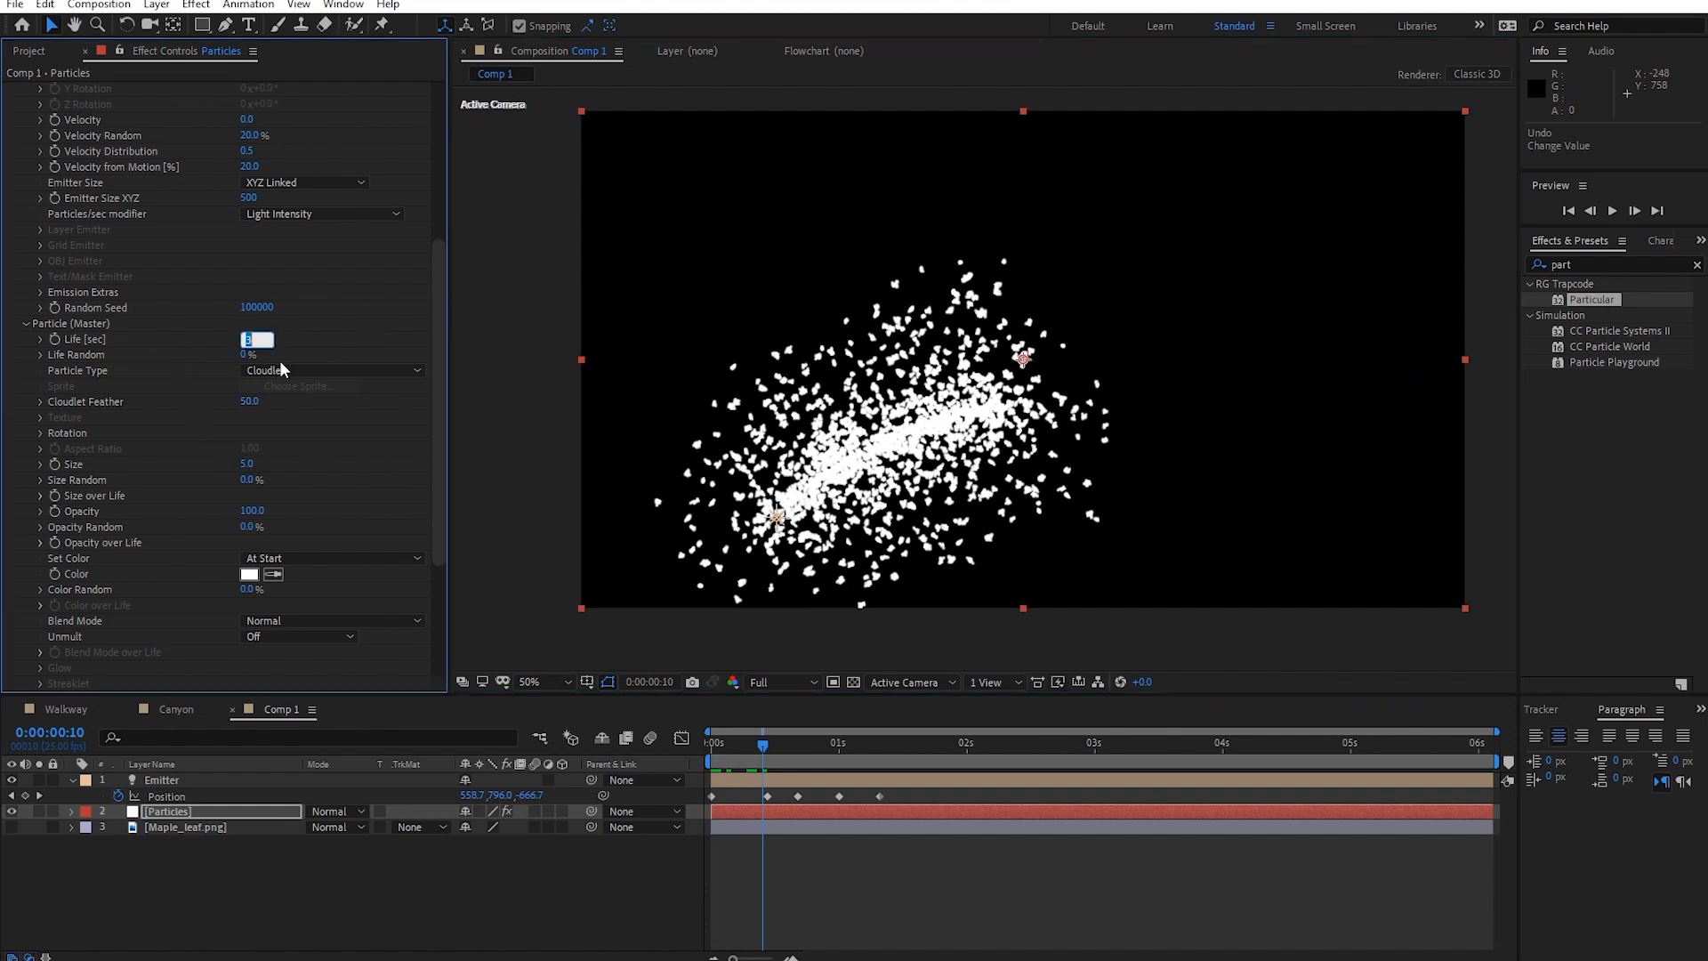
type("10")
left_click_drag(765, 744, 669, 759)
key("space")
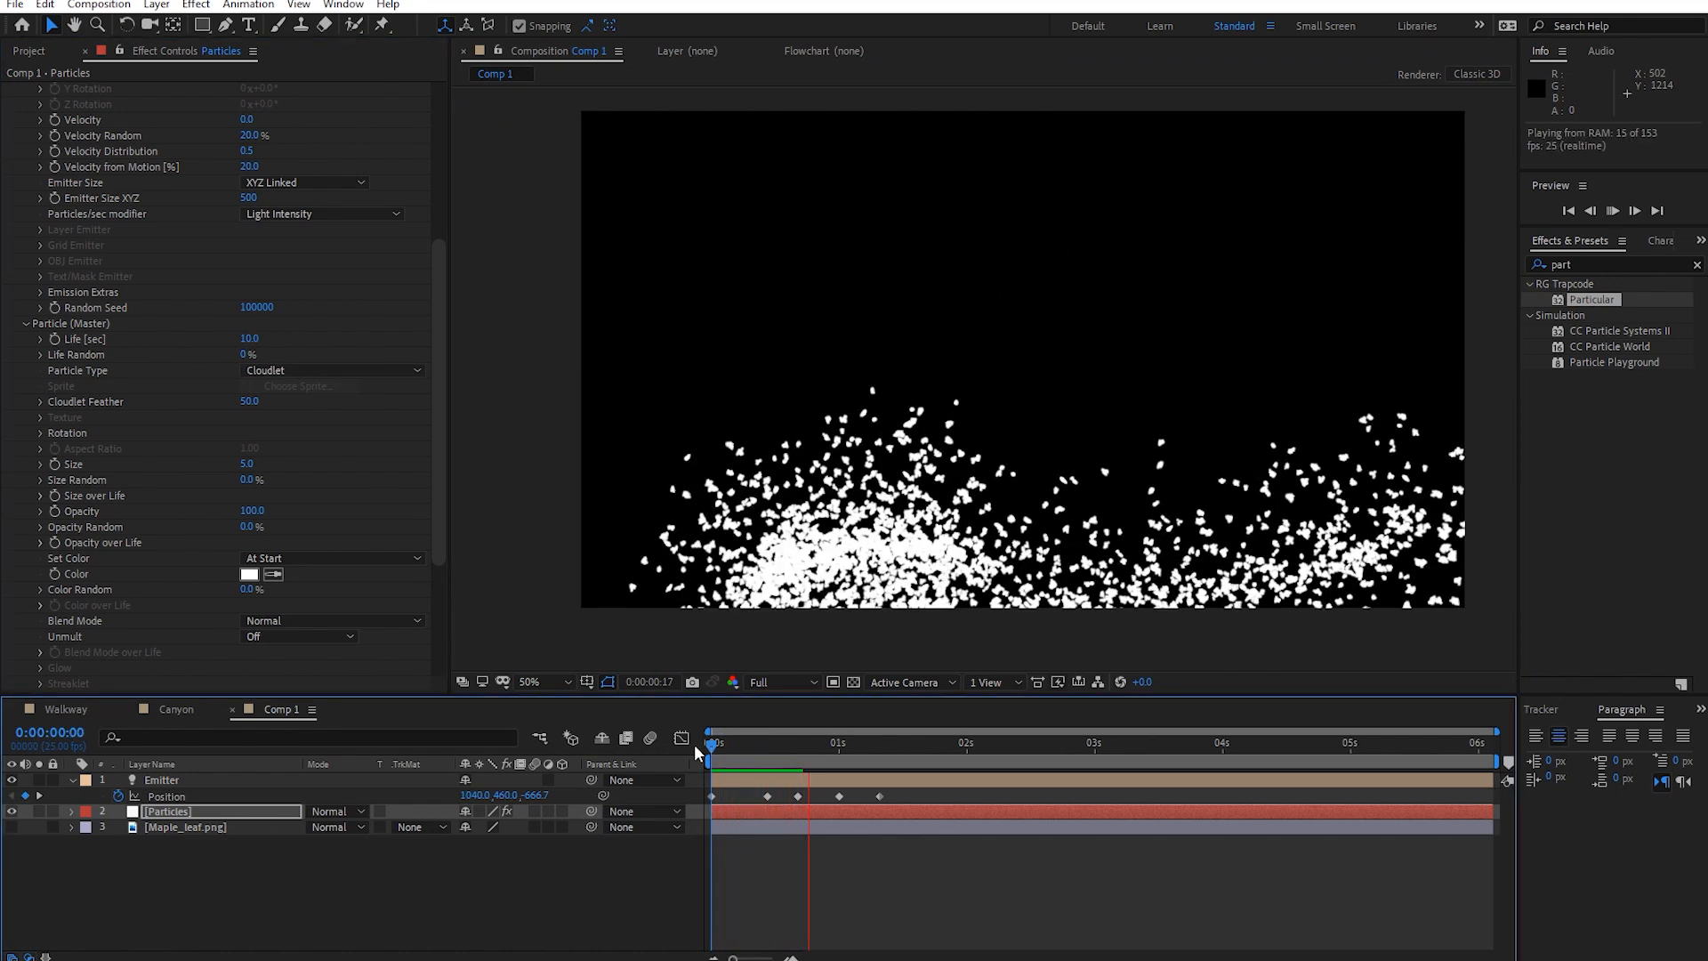
Try larger particle sizes at 0:00:00:04, and set the particle Size to 15.
left_click_drag(711, 743, 732, 751)
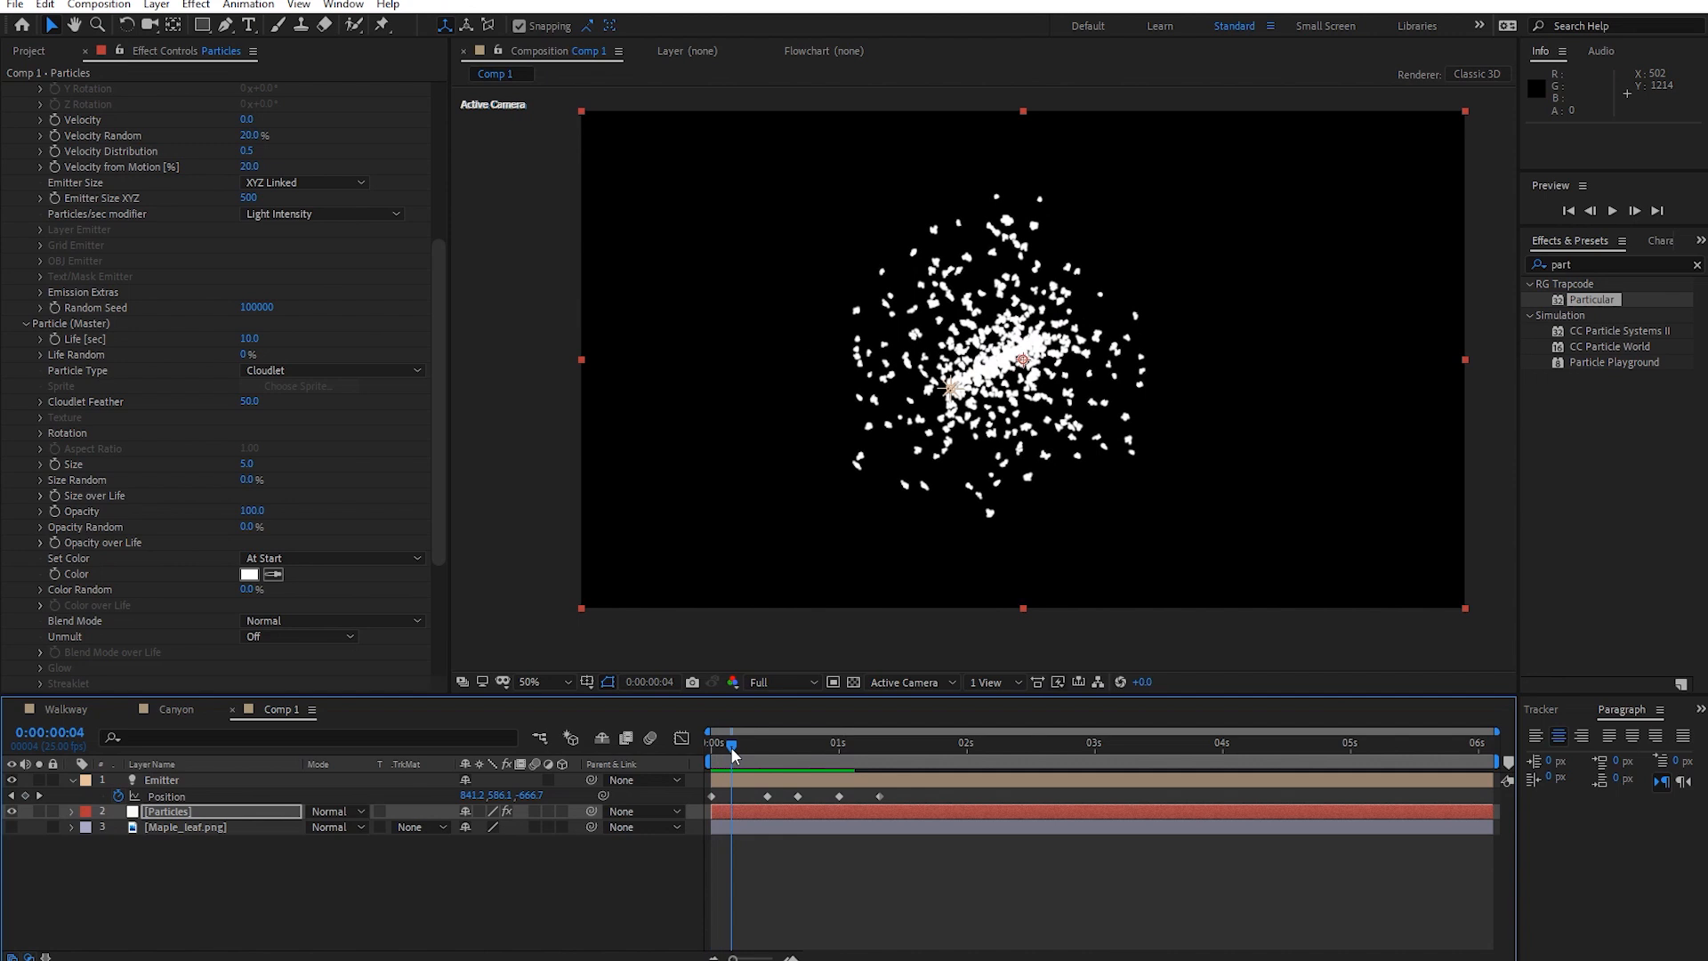
left_click_drag(255, 468, 278, 470)
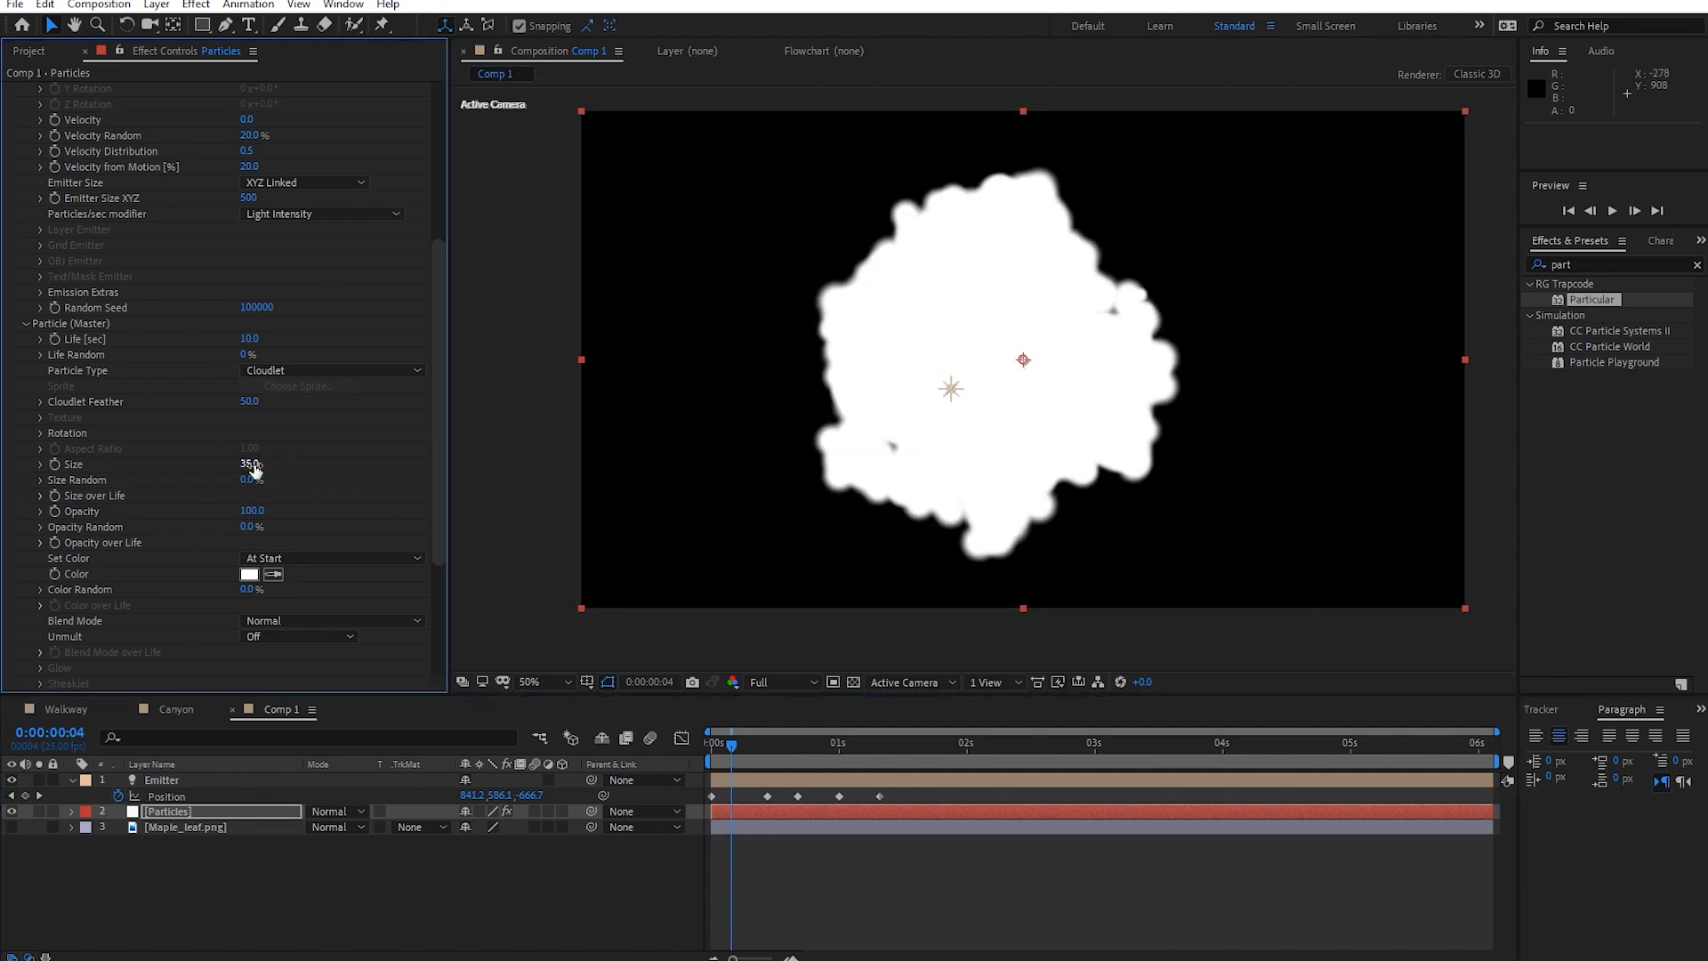
left_click(252, 464)
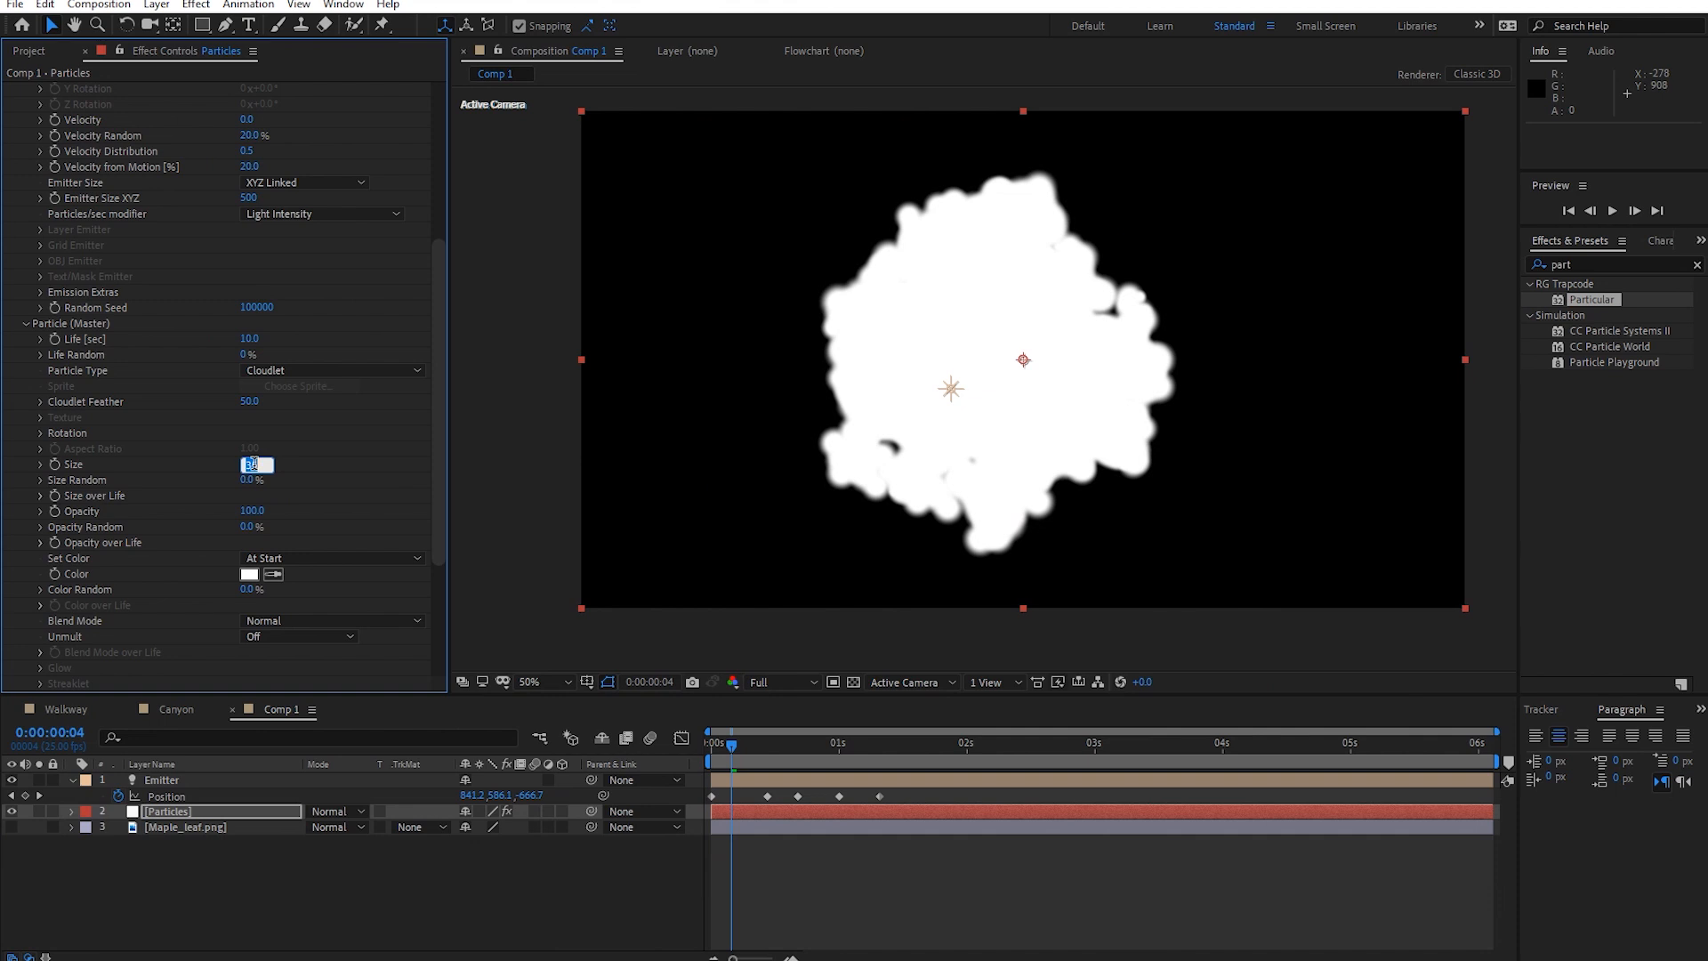
key("Return")
left_click(253, 464)
type("15")
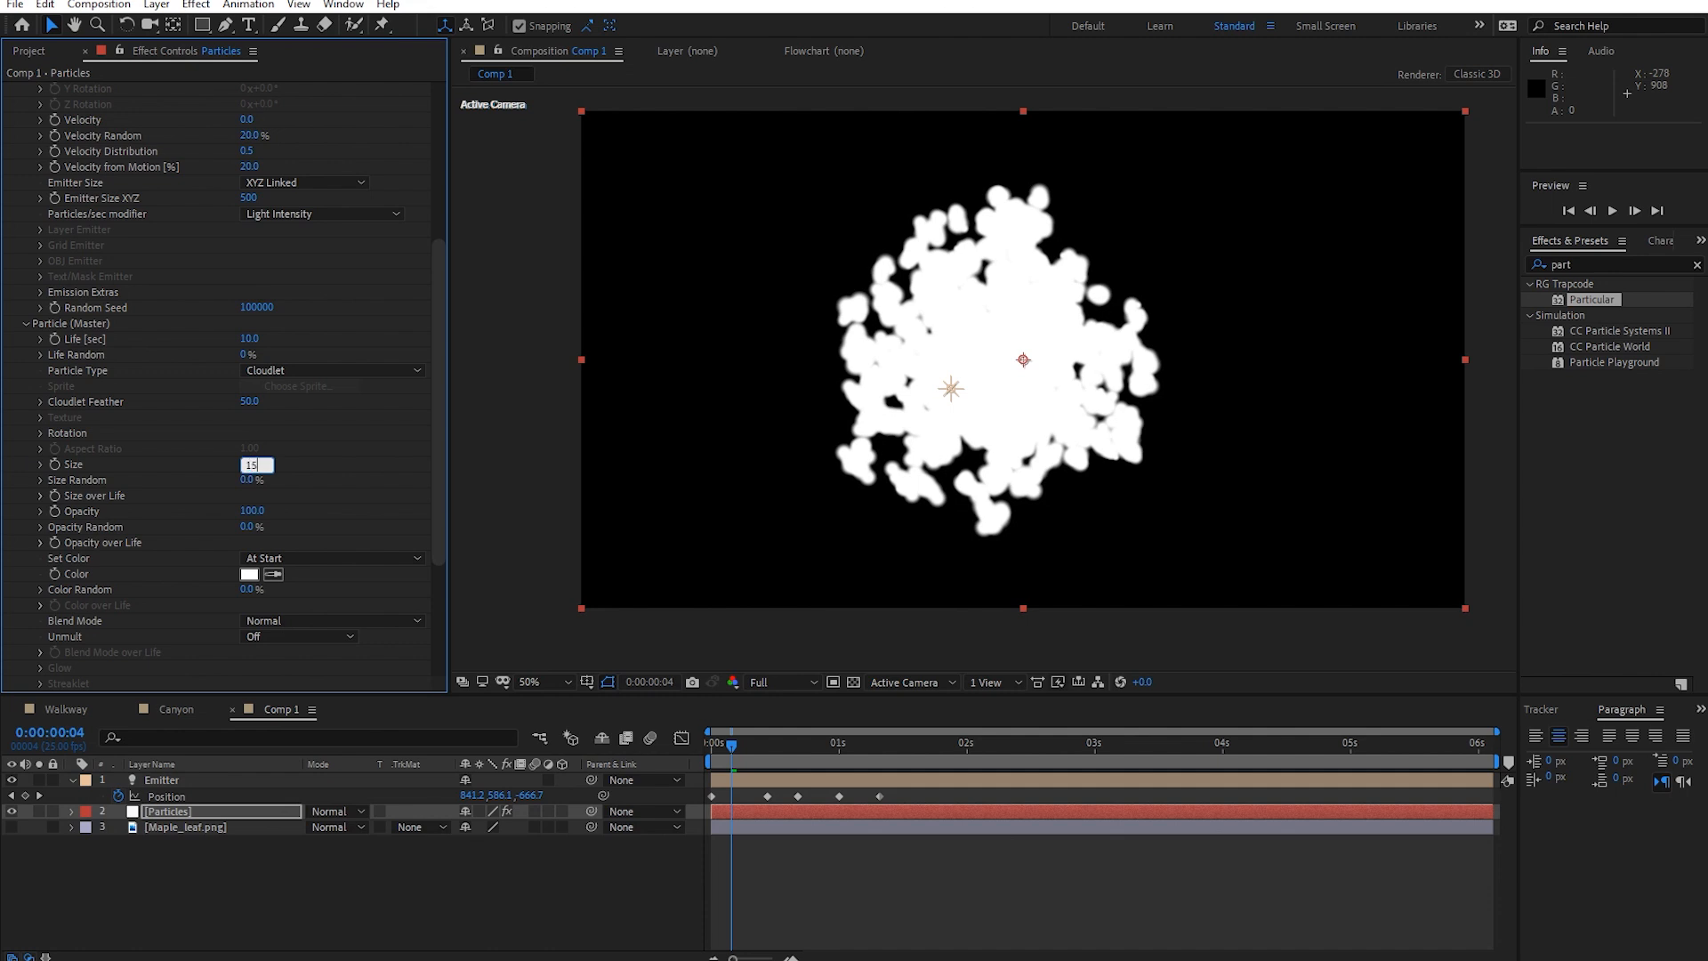
key("Return")
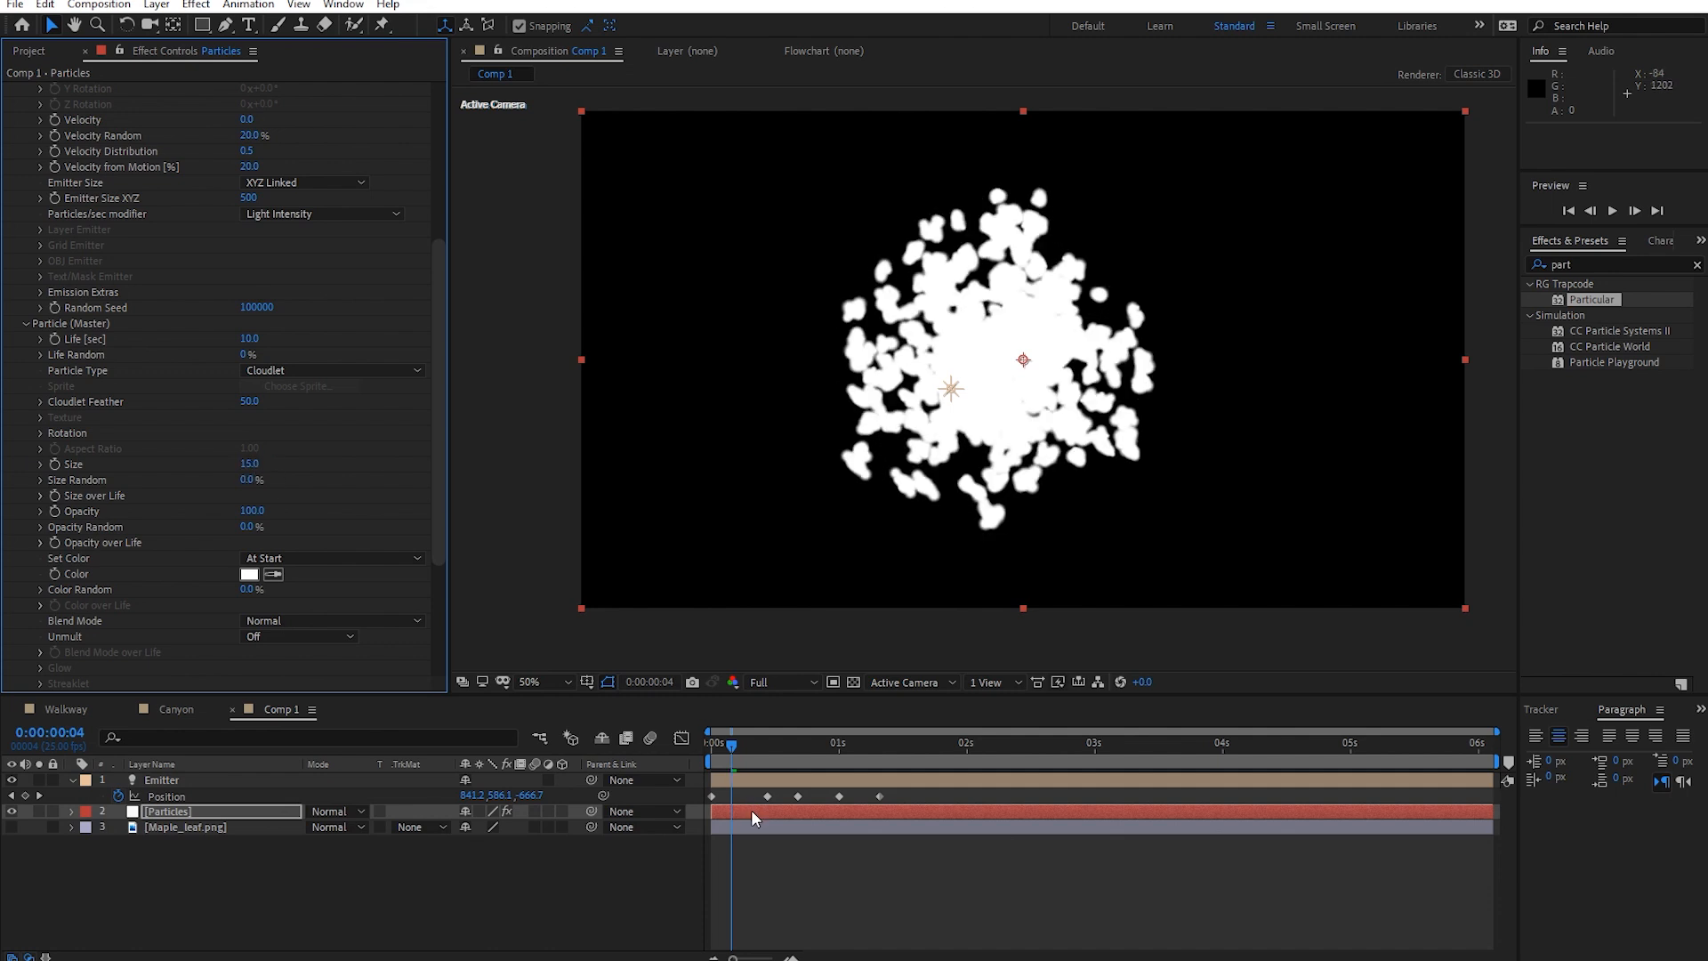
Play the animation from the first frame to examine the enlarged cloudlet particles.
key("Home")
key("space")
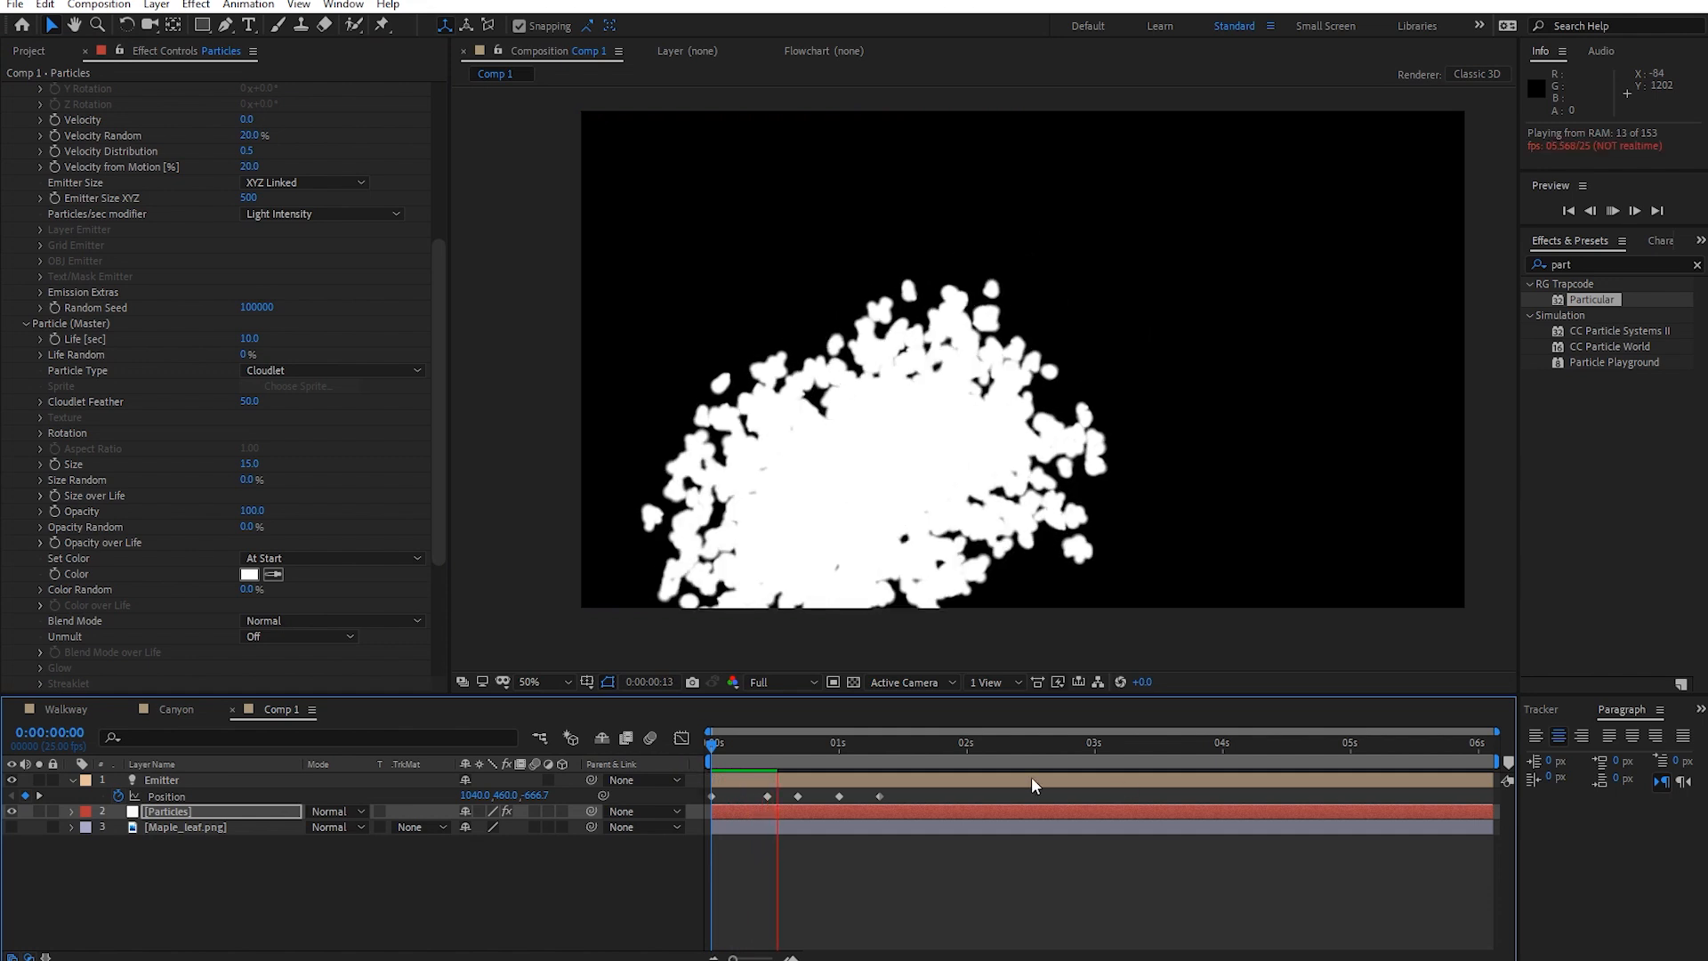
key("space")
left_click(714, 753)
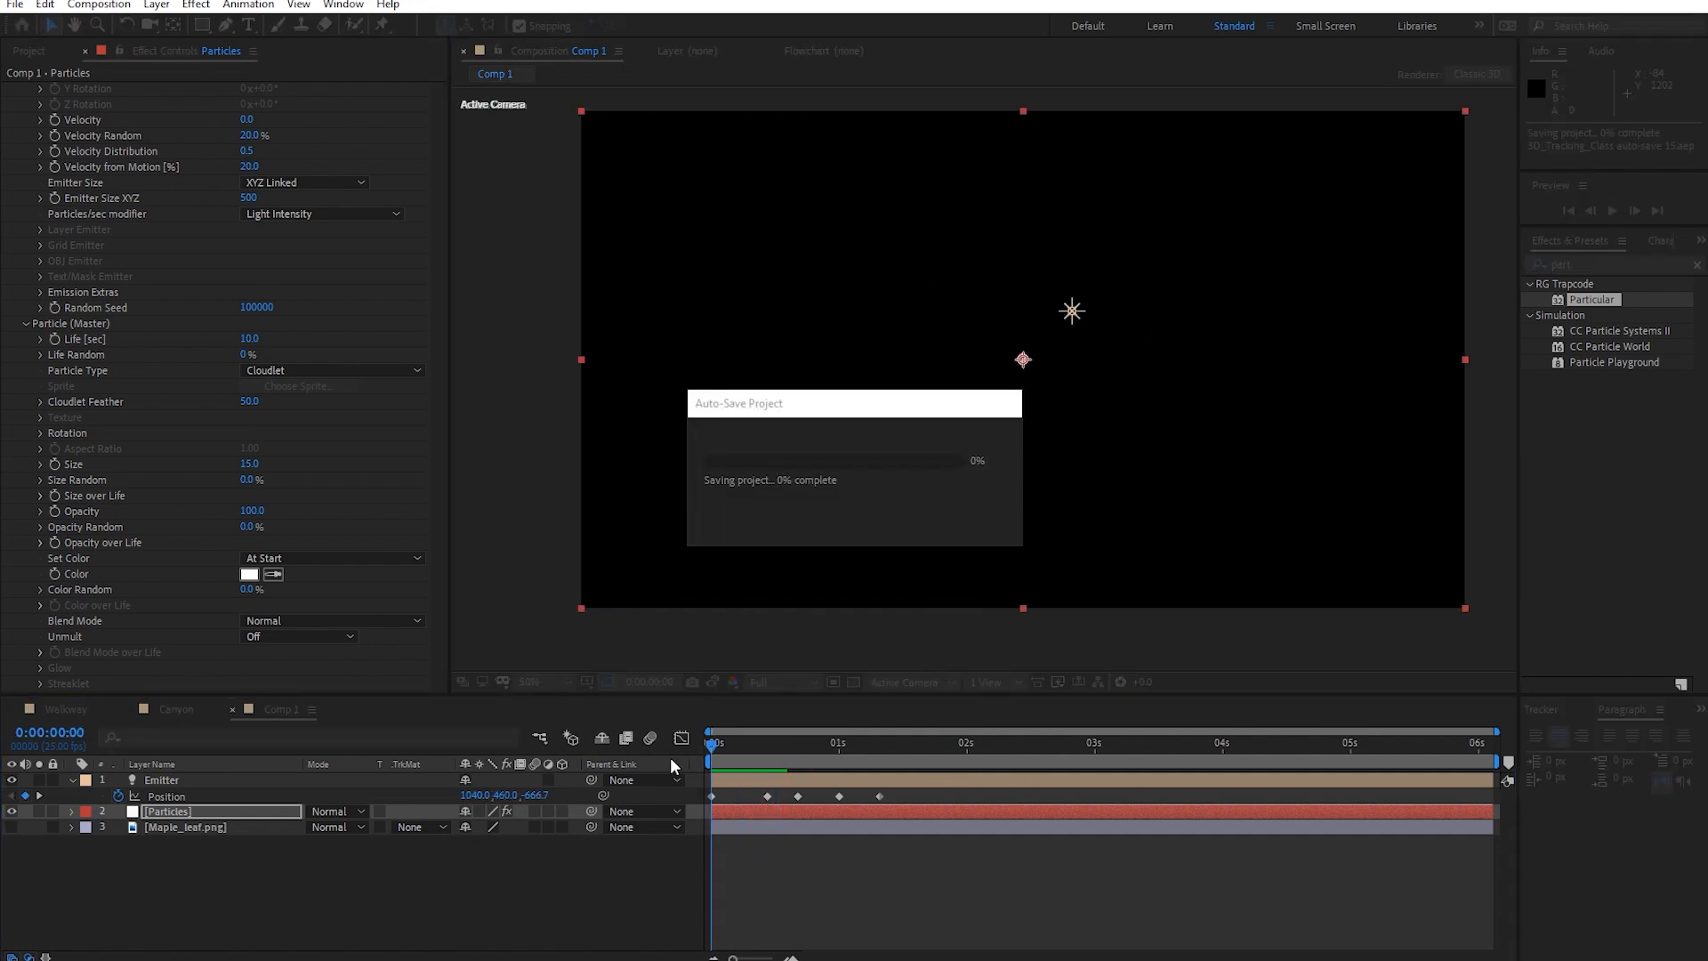
key("space")
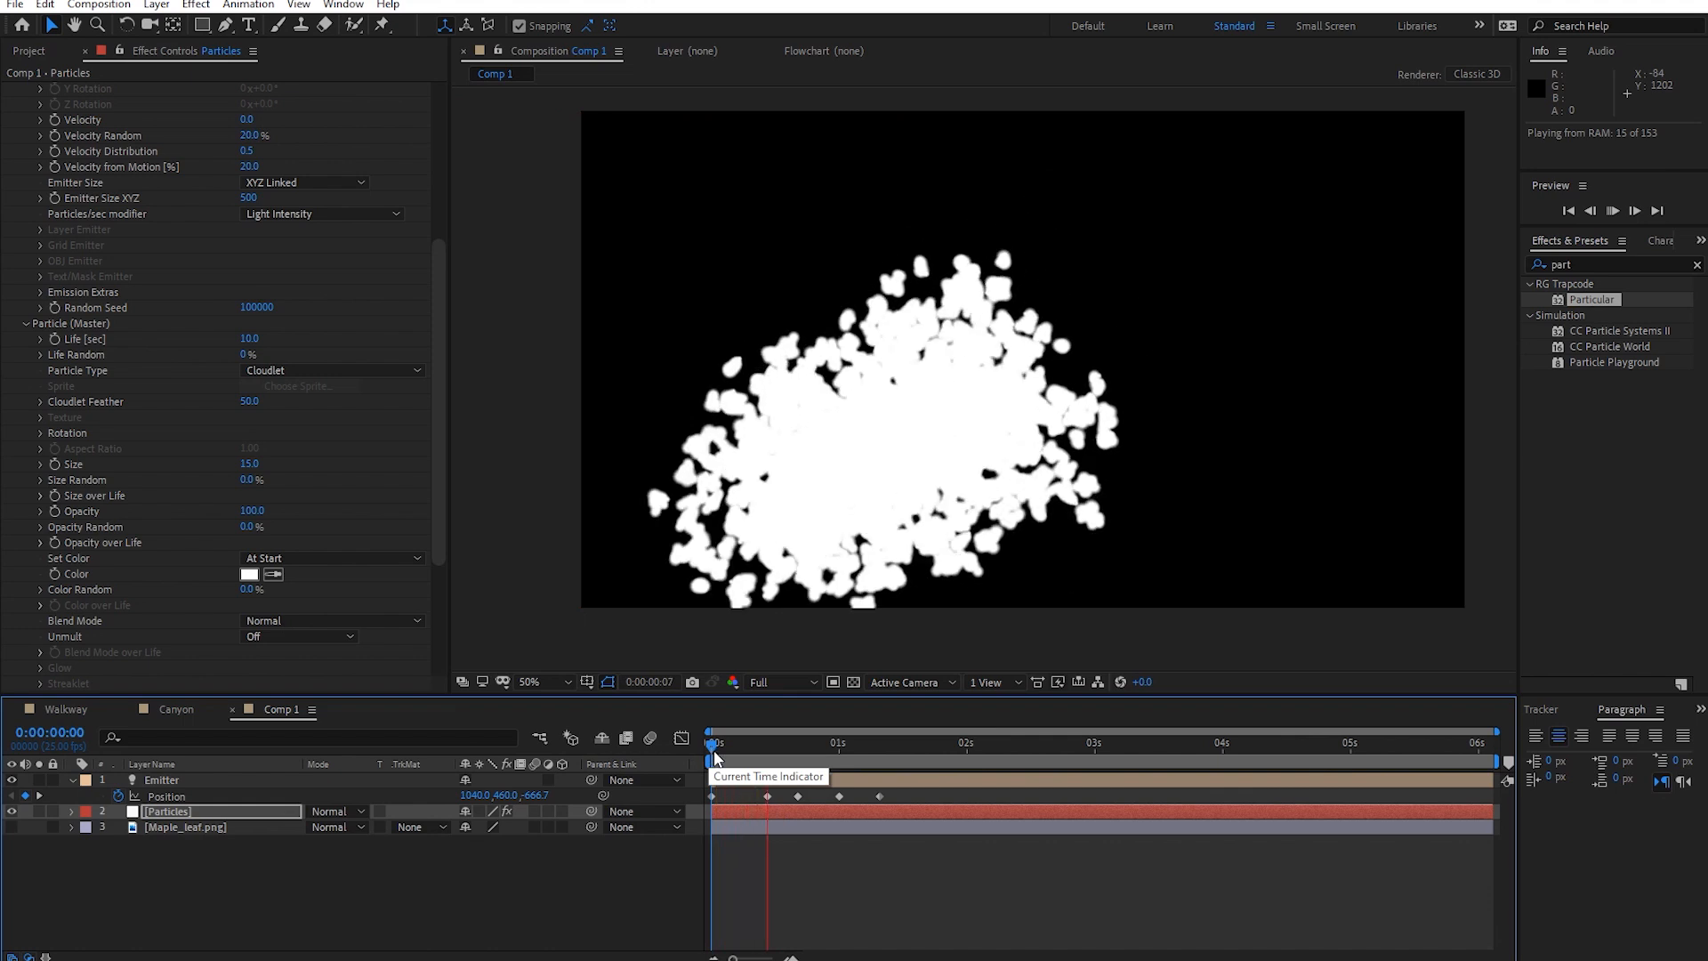
key("space")
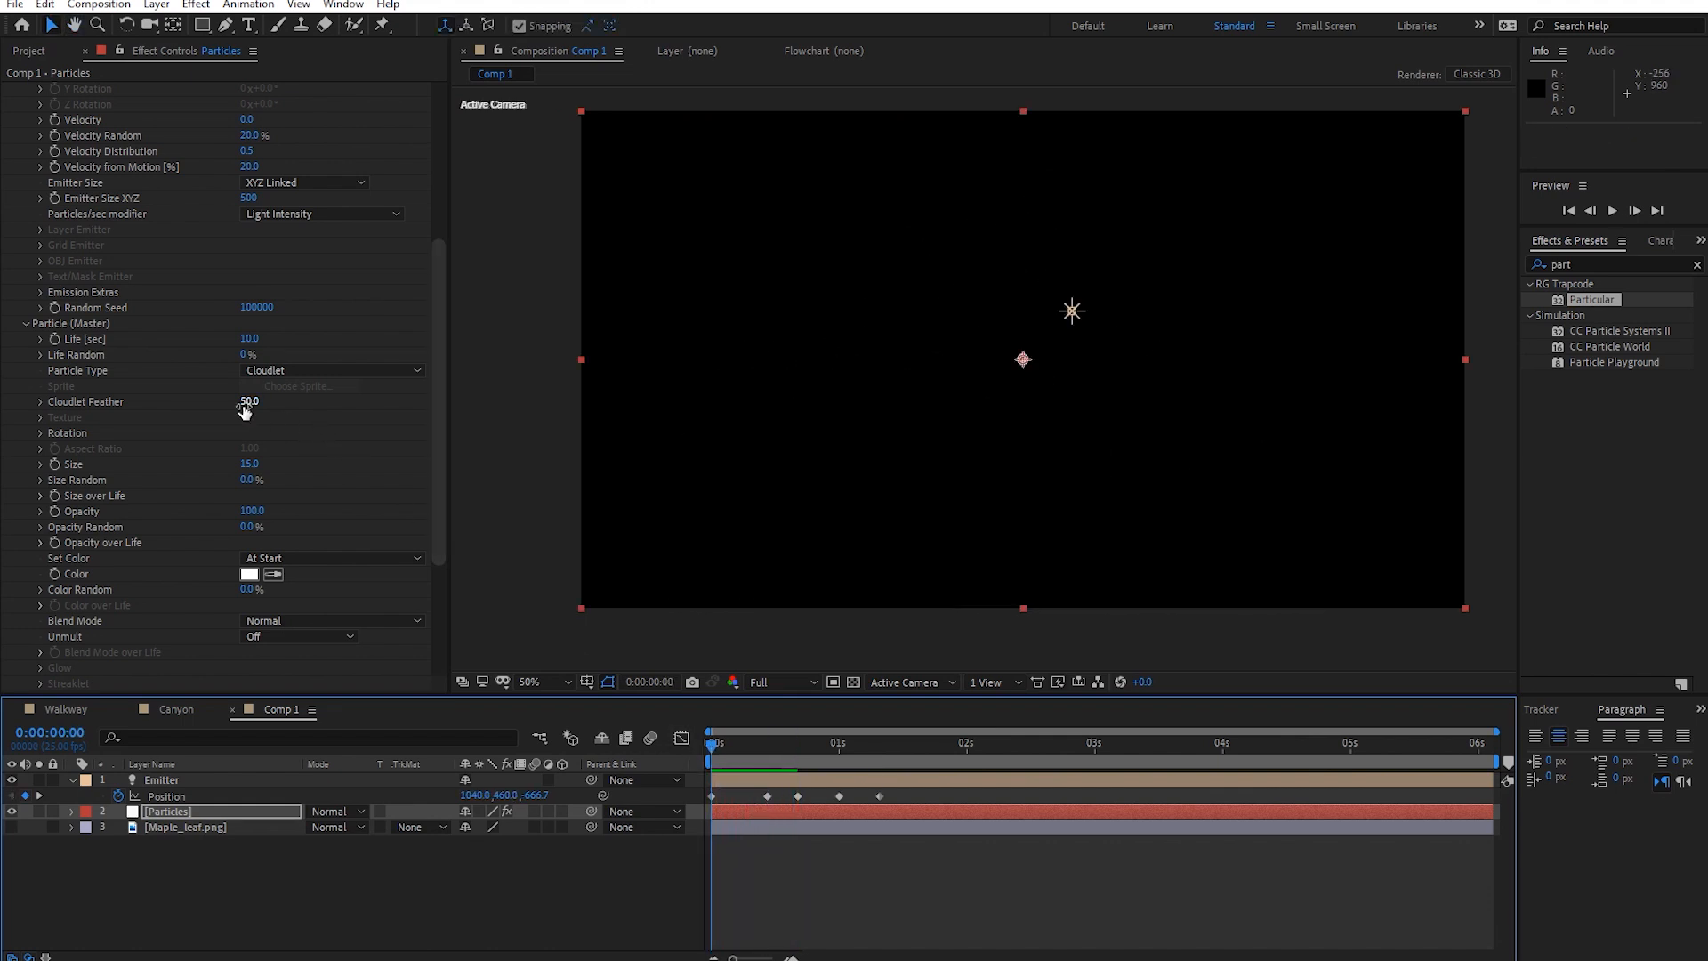
Set the particle Size to 10 and play the animation from the first frame.
left_click(250, 463)
key("Return")
key("space")
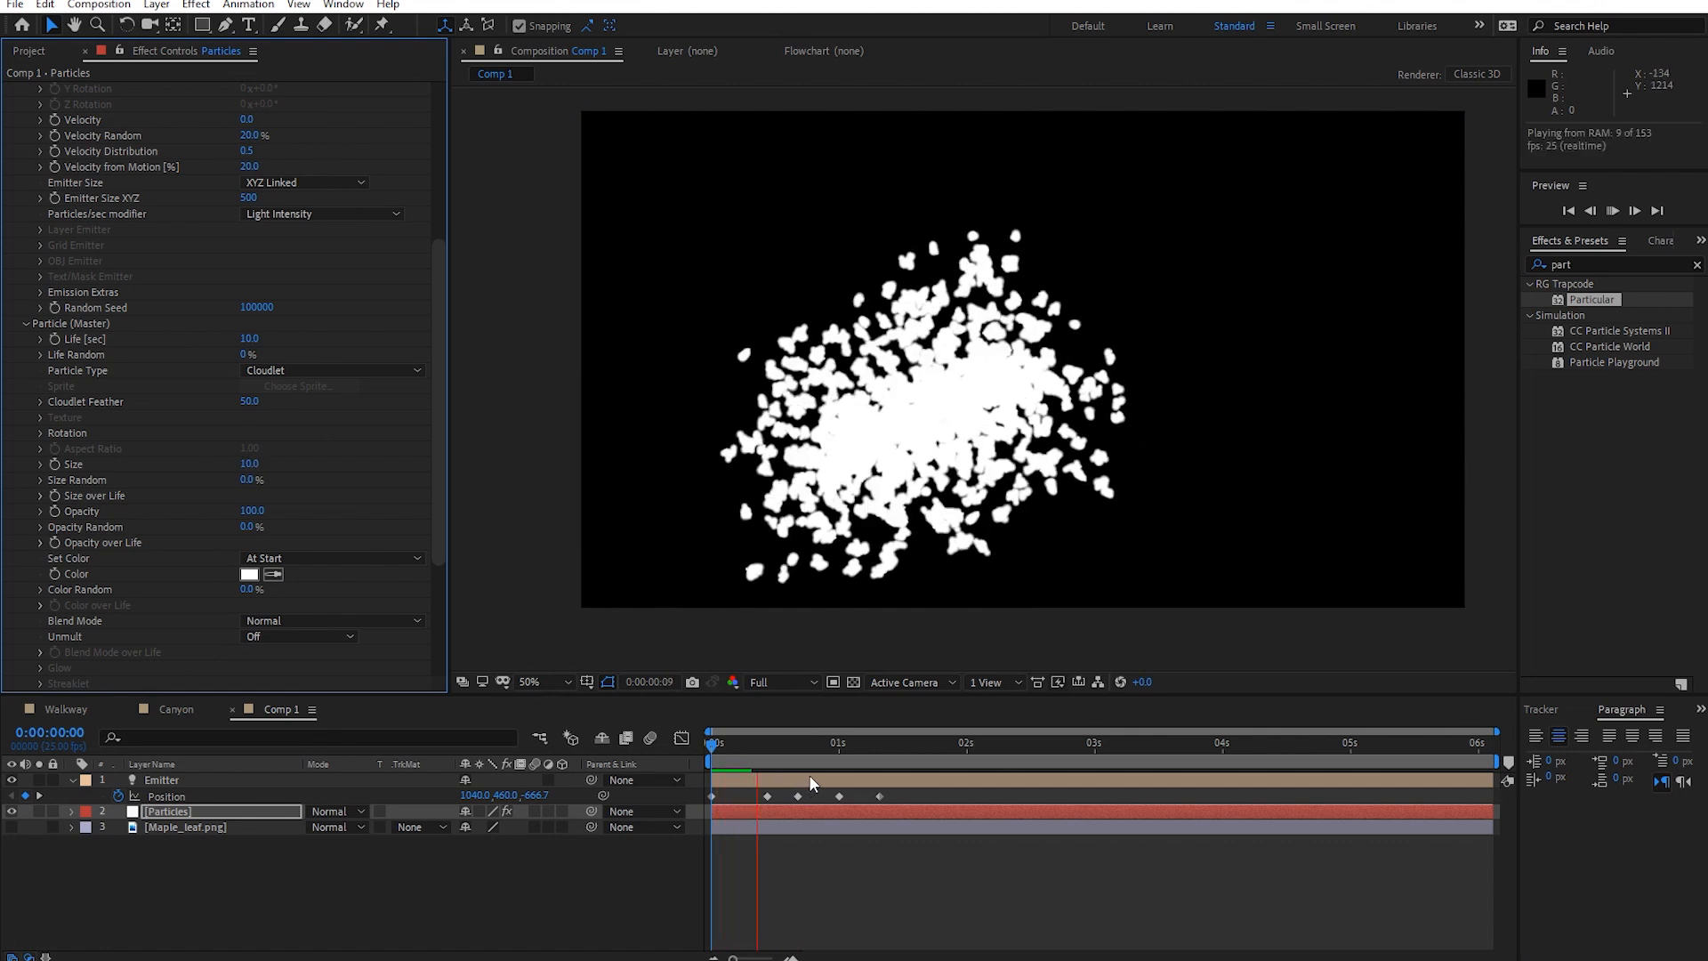
key("space")
Set the particle Size to 5 and scrub to 0:00:01:23 to check the trail.
left_click(253, 463)
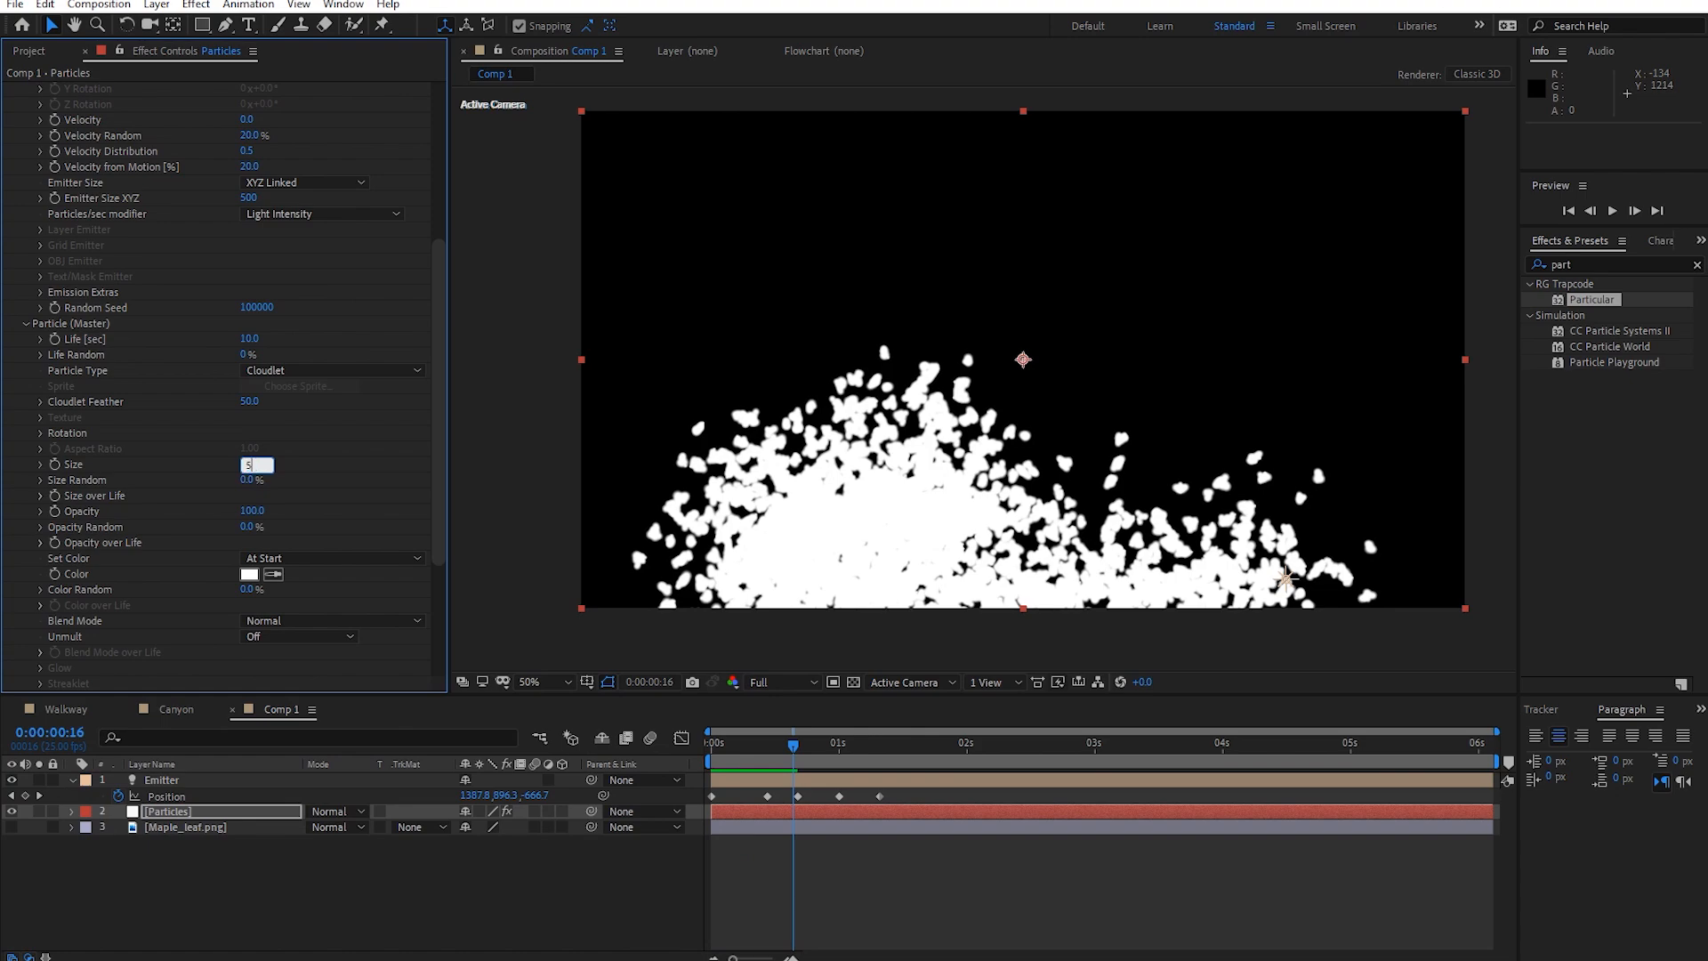
key("Return")
left_click_drag(792, 753, 952, 751)
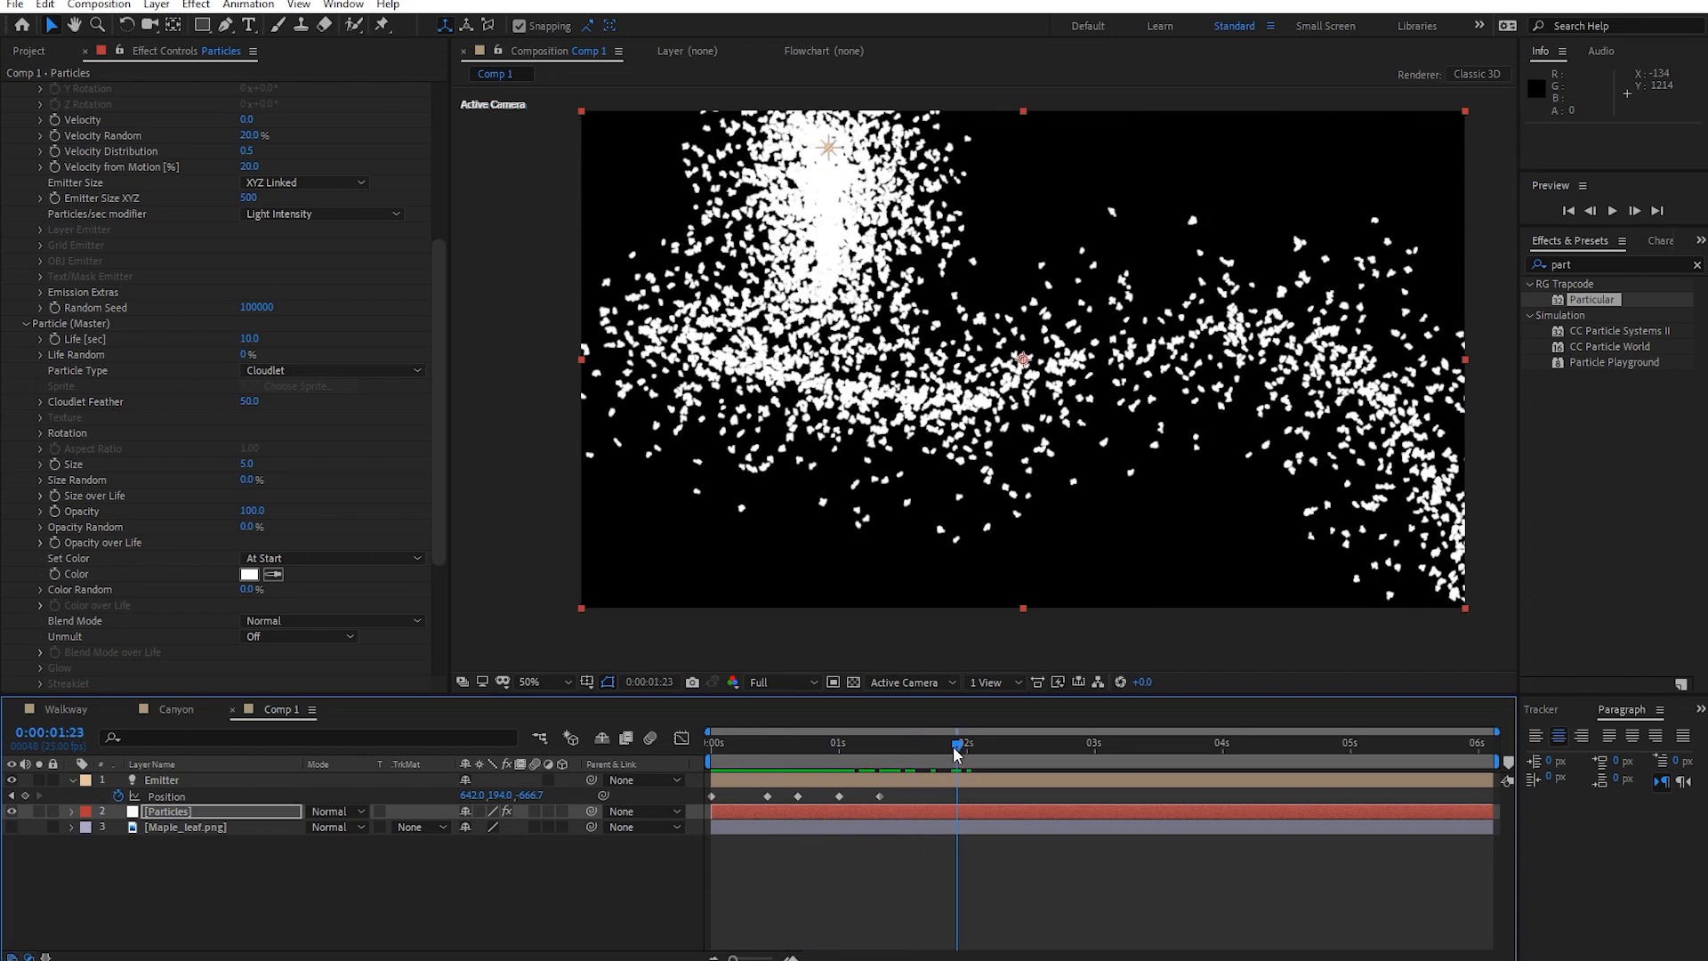
Change the particle Color to a bright yellow-green and check the trail at 0:00:01:10.
scroll(151, 532, "down", 2)
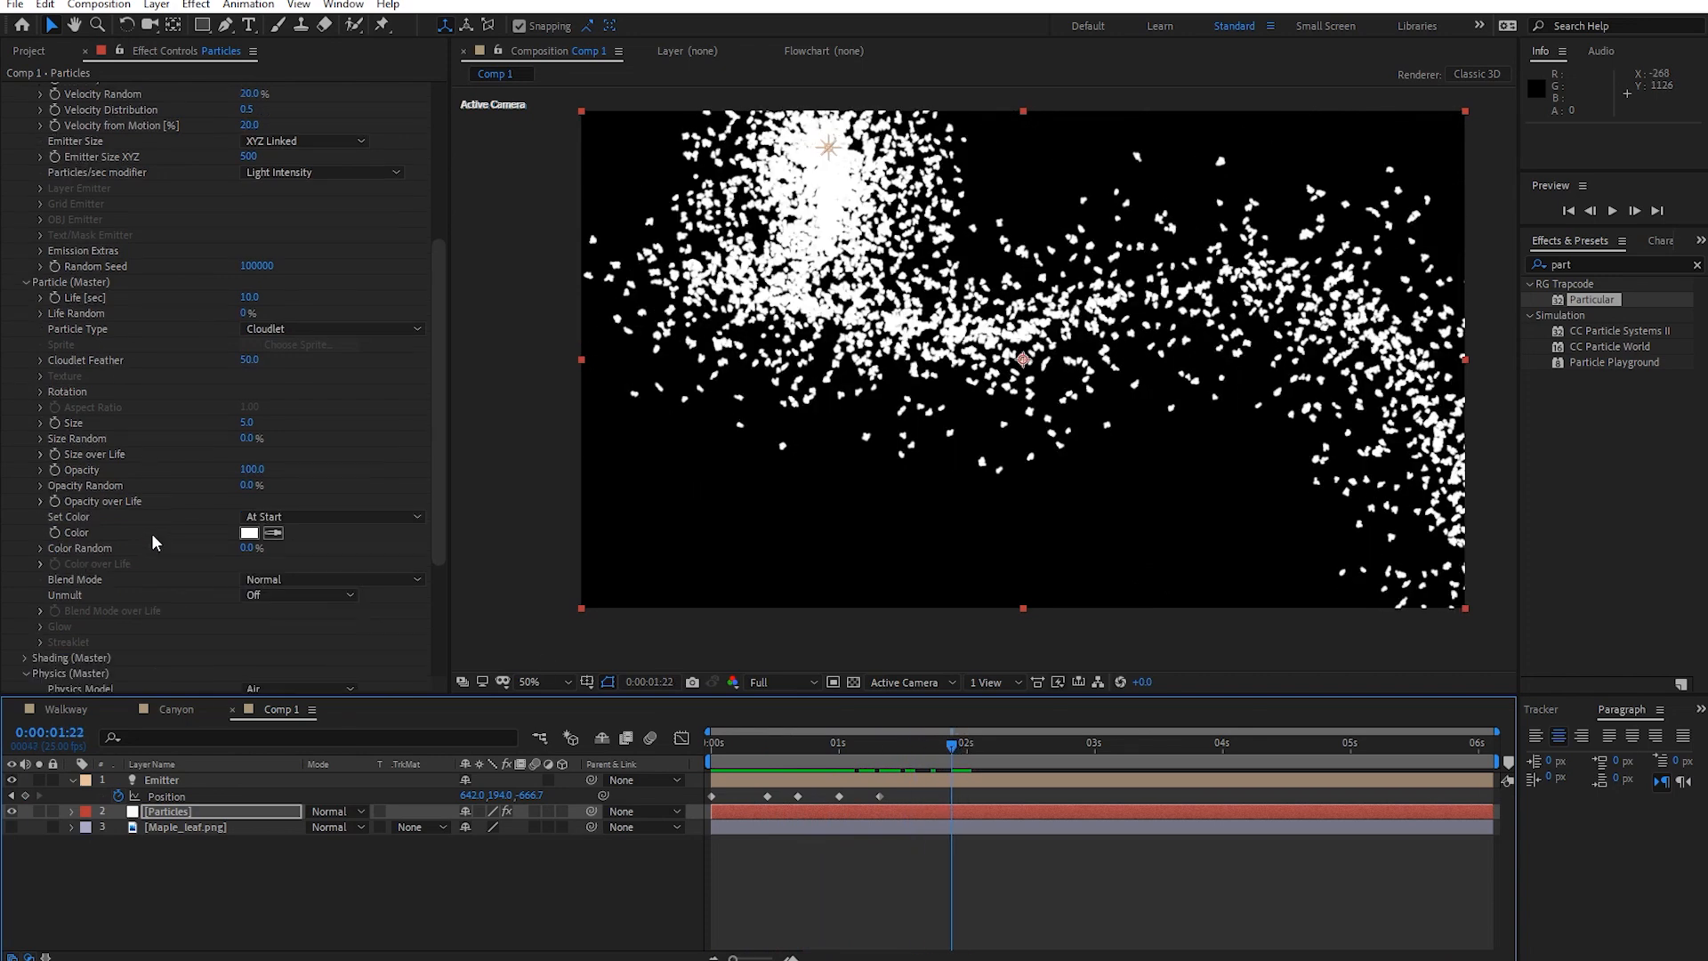
left_click(253, 532)
left_click(280, 206)
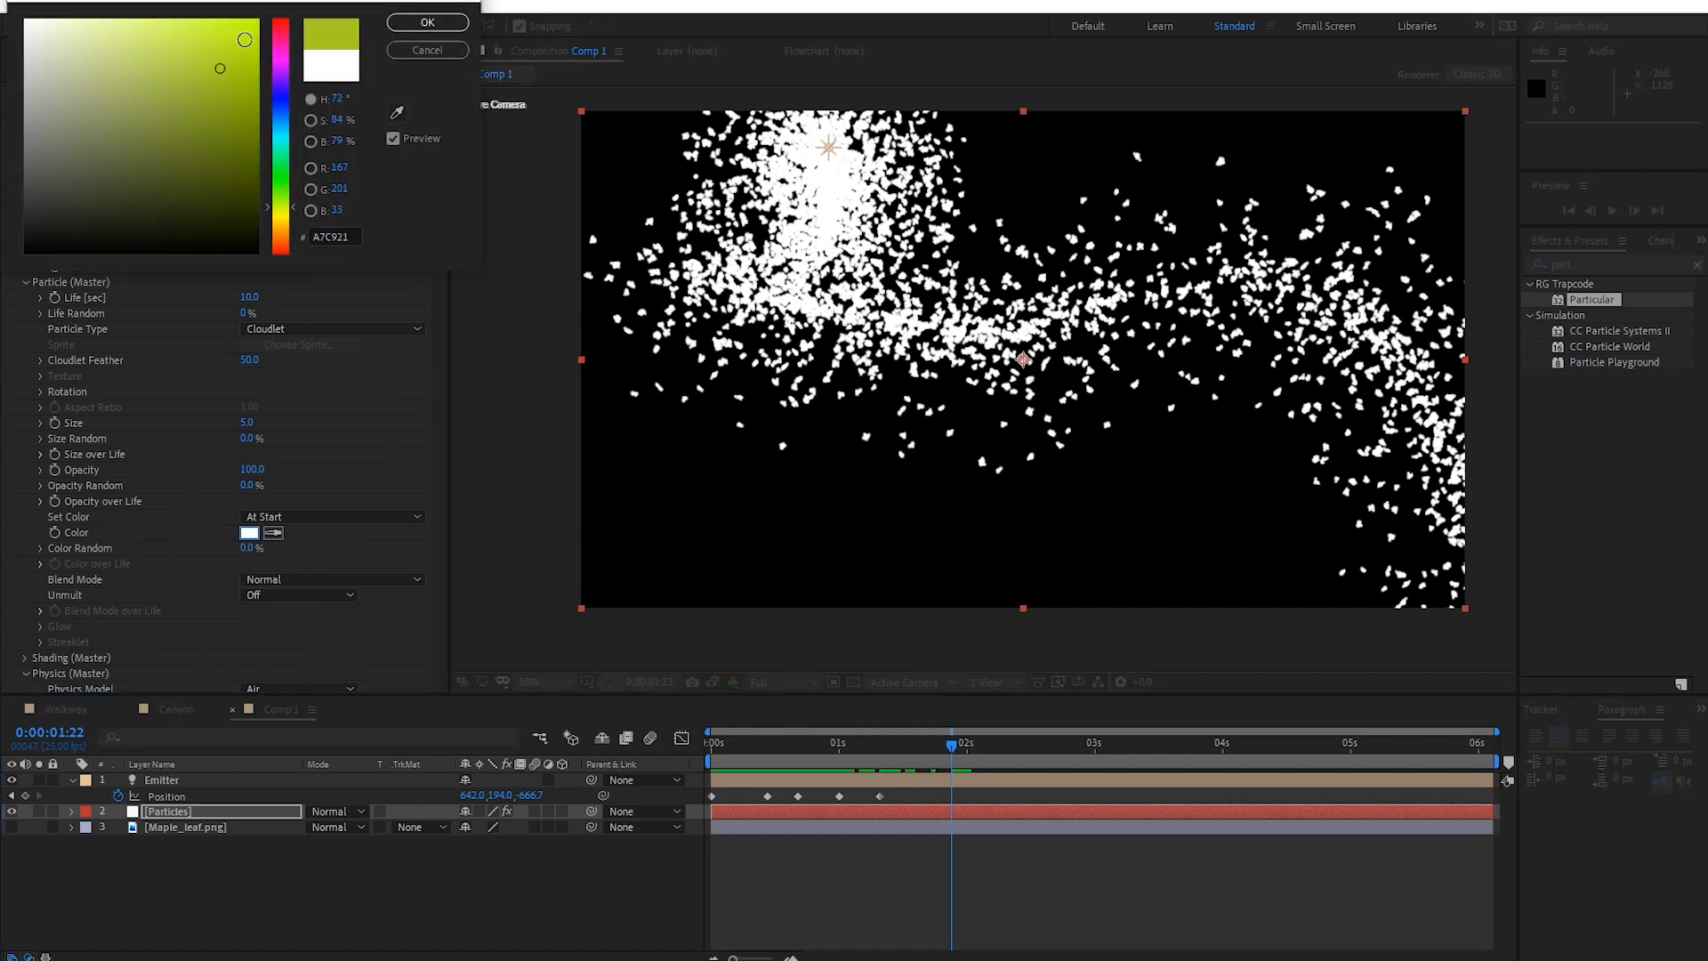
left_click(440, 25)
left_click(866, 749)
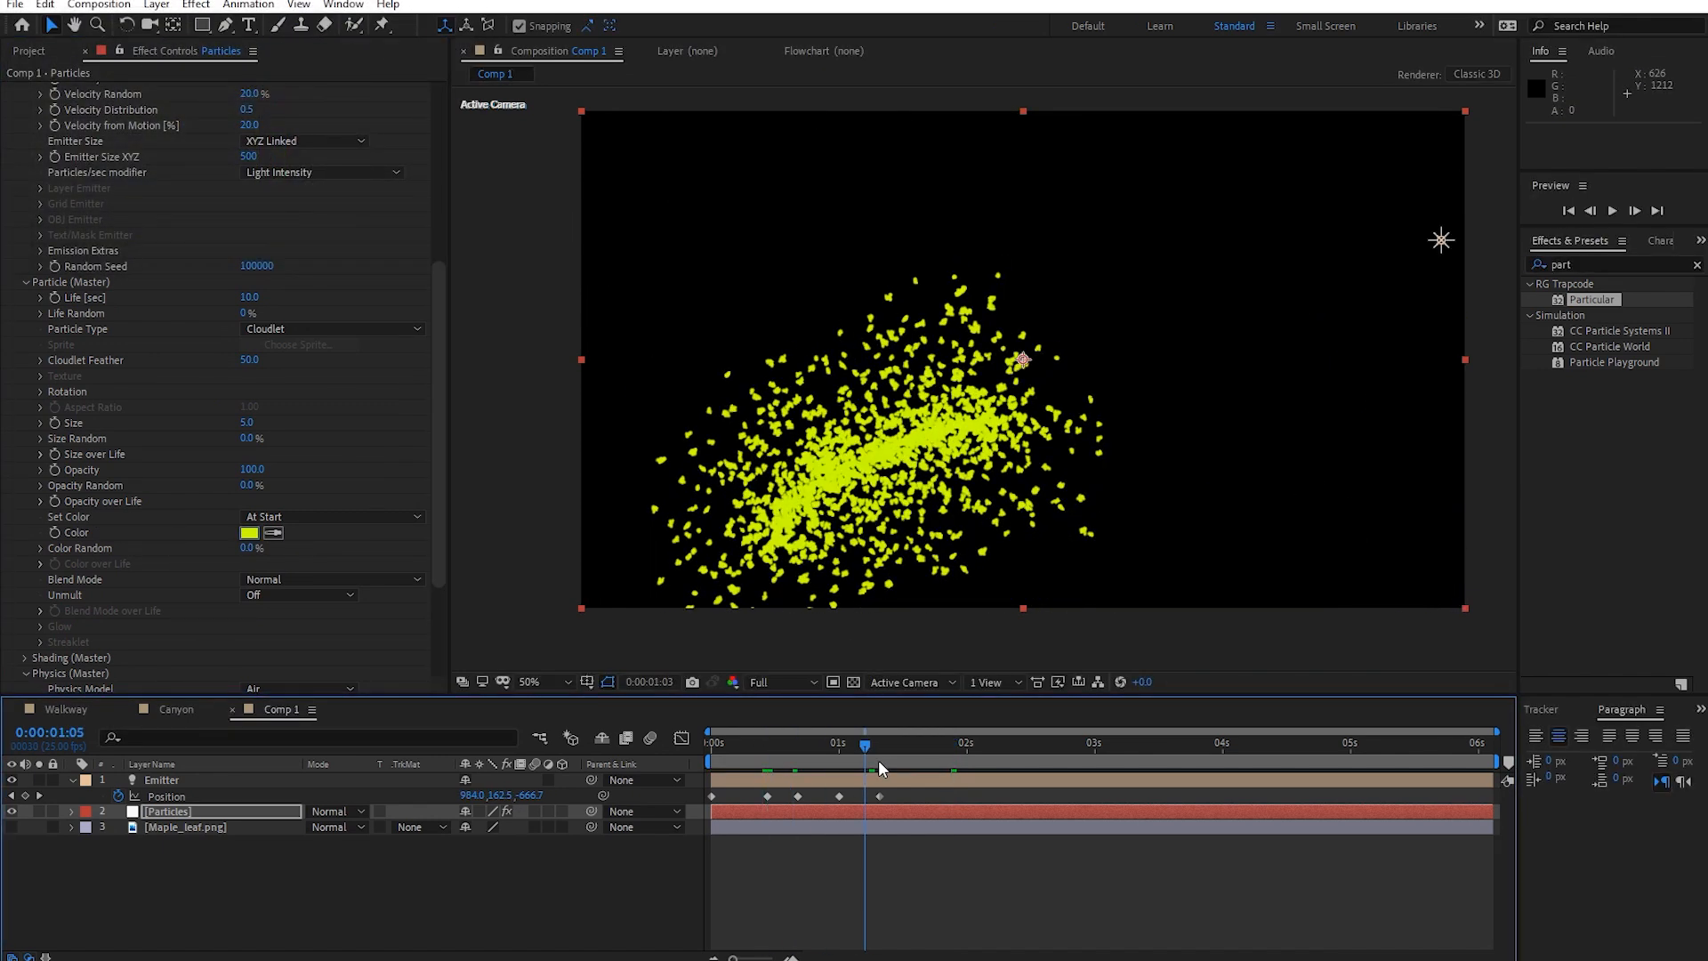
left_click_drag(879, 766, 894, 766)
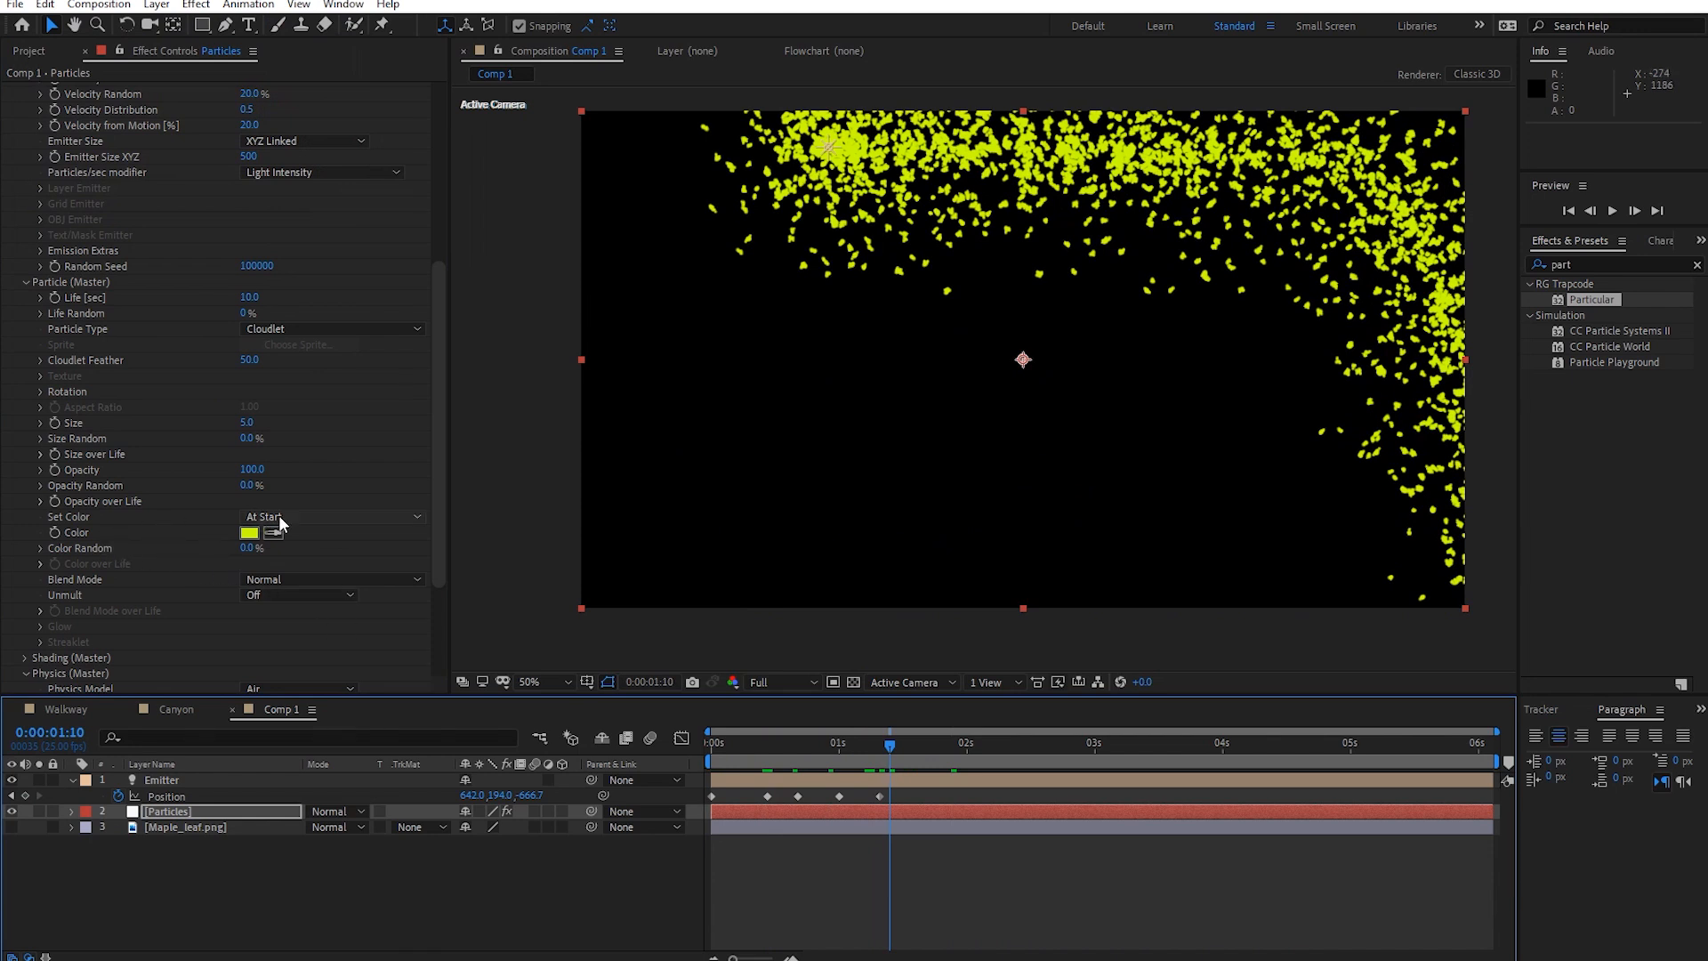
Switch Set Color to Over Life and check the particles at 0:00:01:04.
left_click(381, 516)
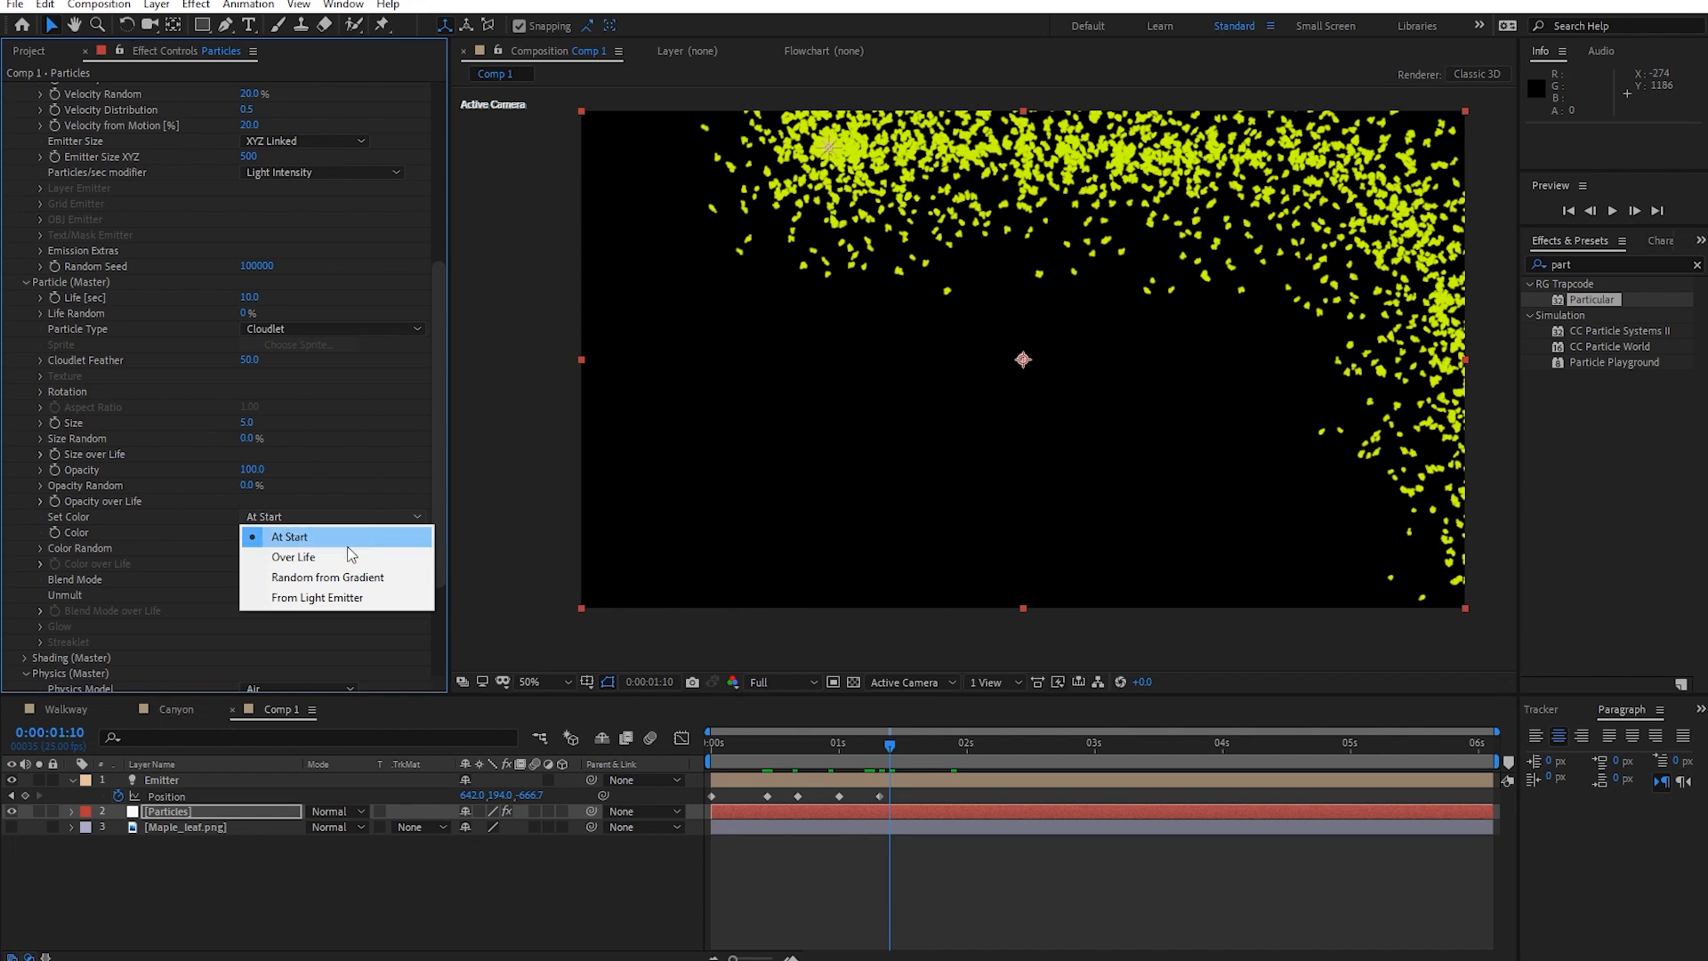
left_click(322, 559)
left_click_drag(882, 750, 863, 779)
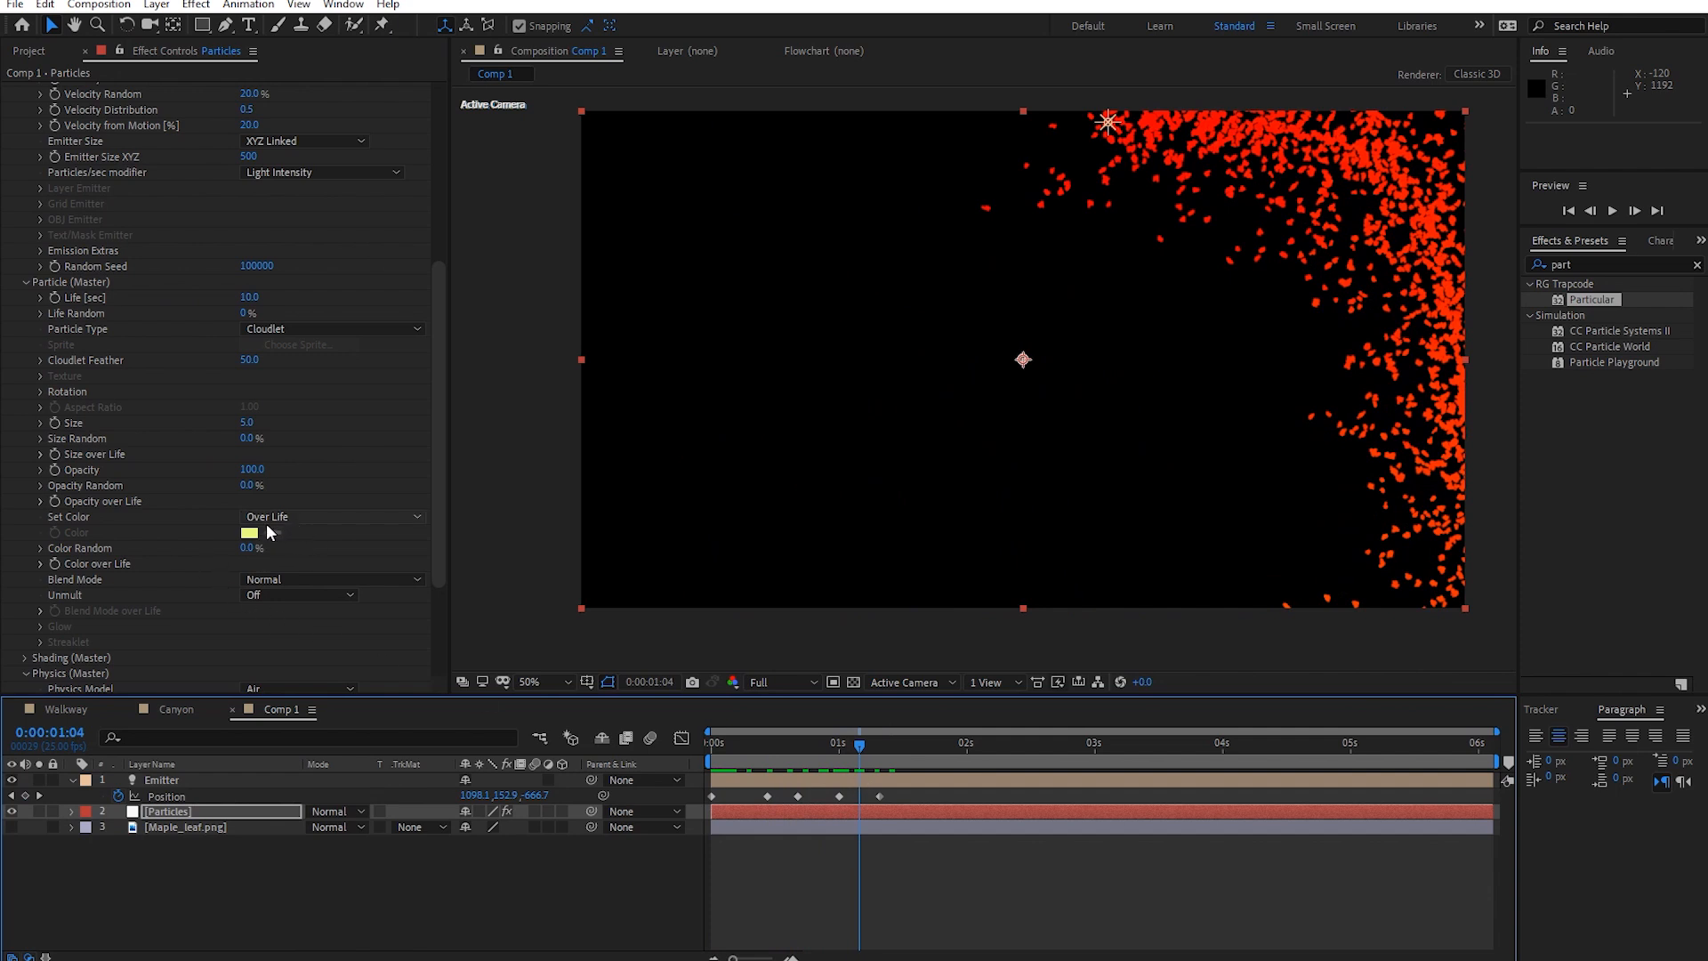
Apply the white-to-black preset to the Color over Life ramp and check the trail at 0:00:02:00.
left_click(40, 563)
scroll(178, 570, "down", 1)
scroll(243, 571, "down", 1)
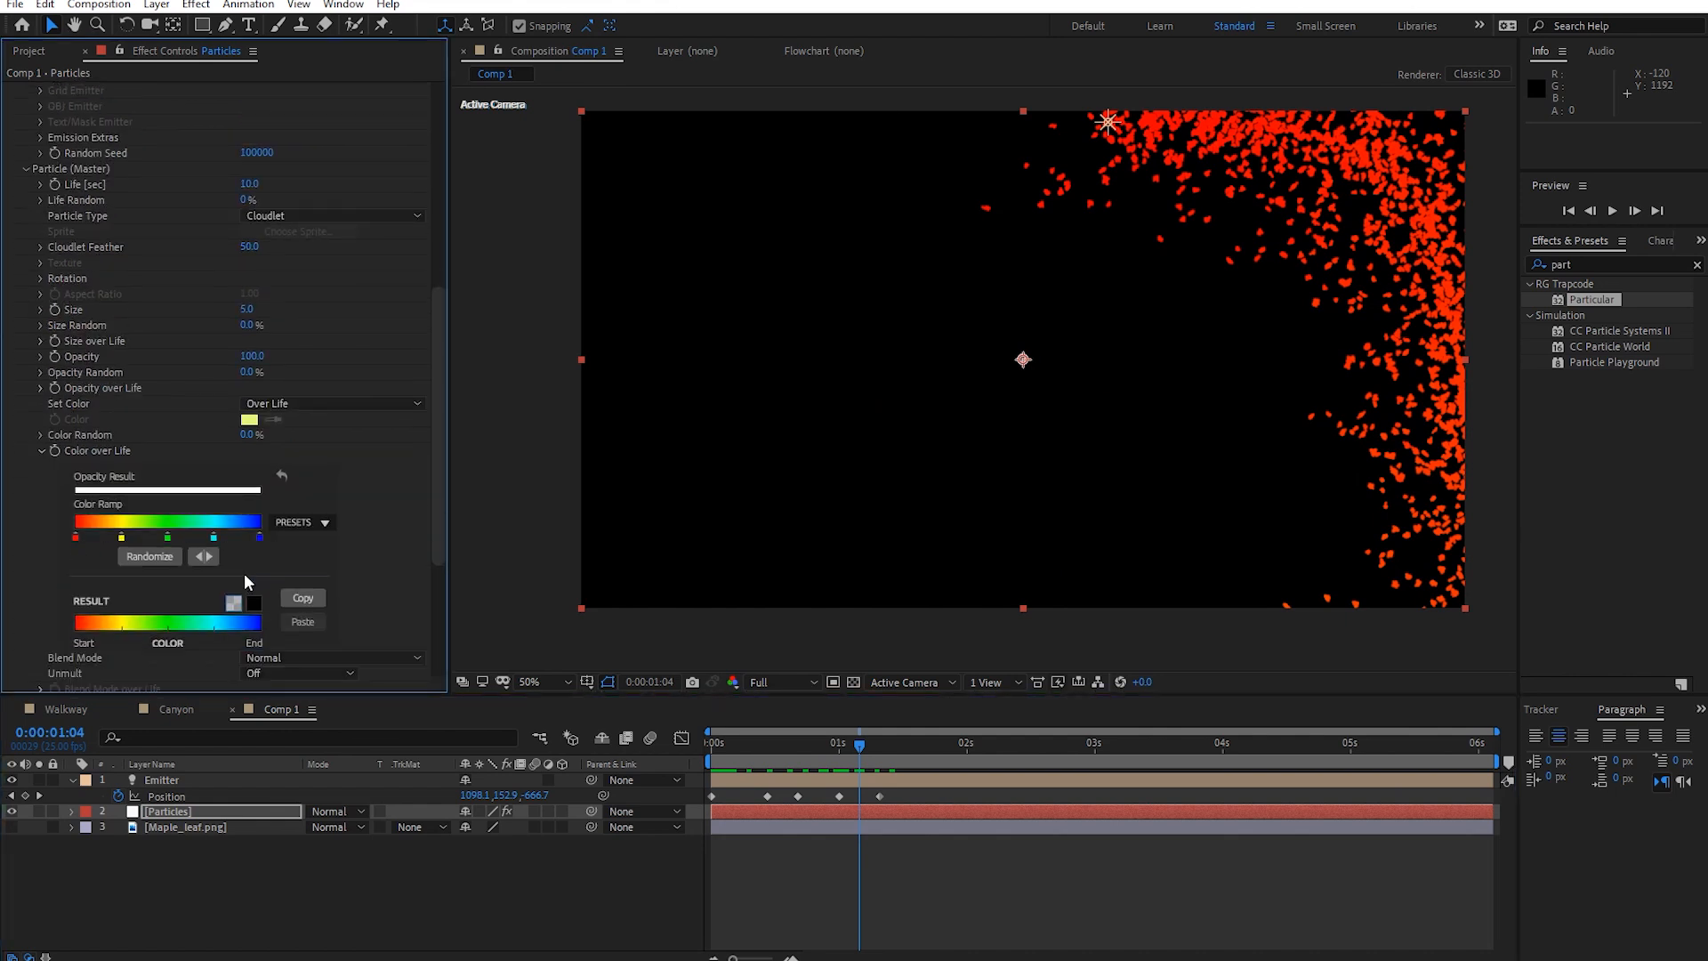
left_click(325, 525)
left_click(306, 564)
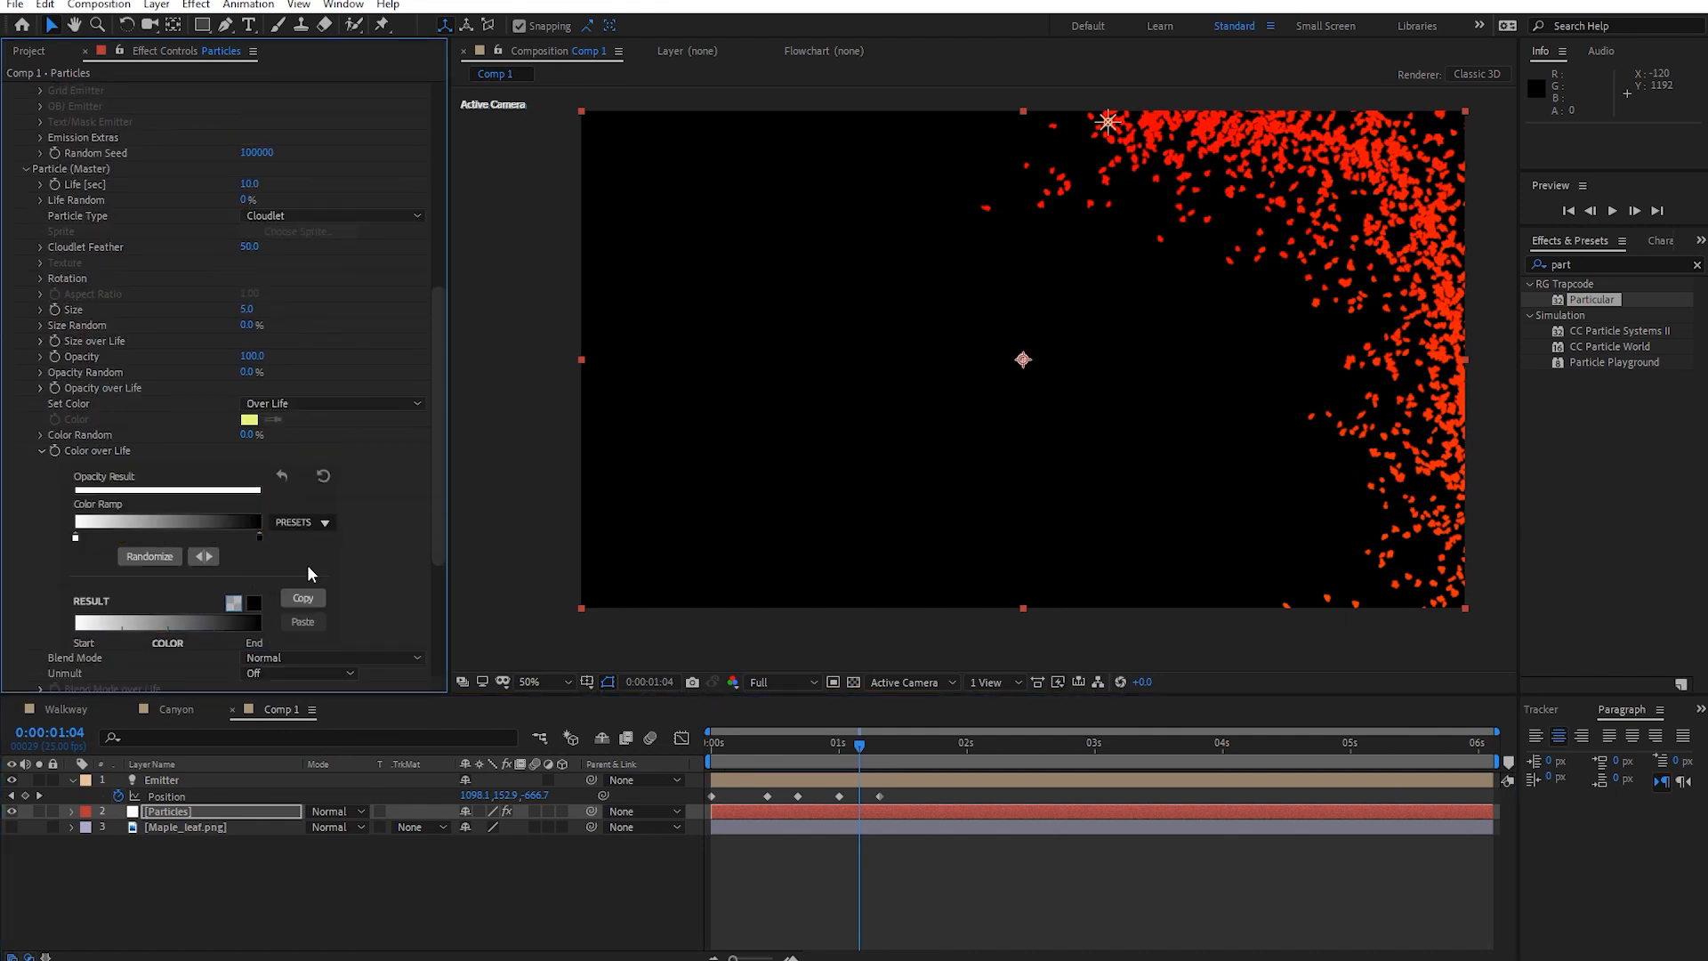
left_click_drag(782, 746, 957, 755)
key("h")
left_click_drag(955, 435, 911, 562)
key("v")
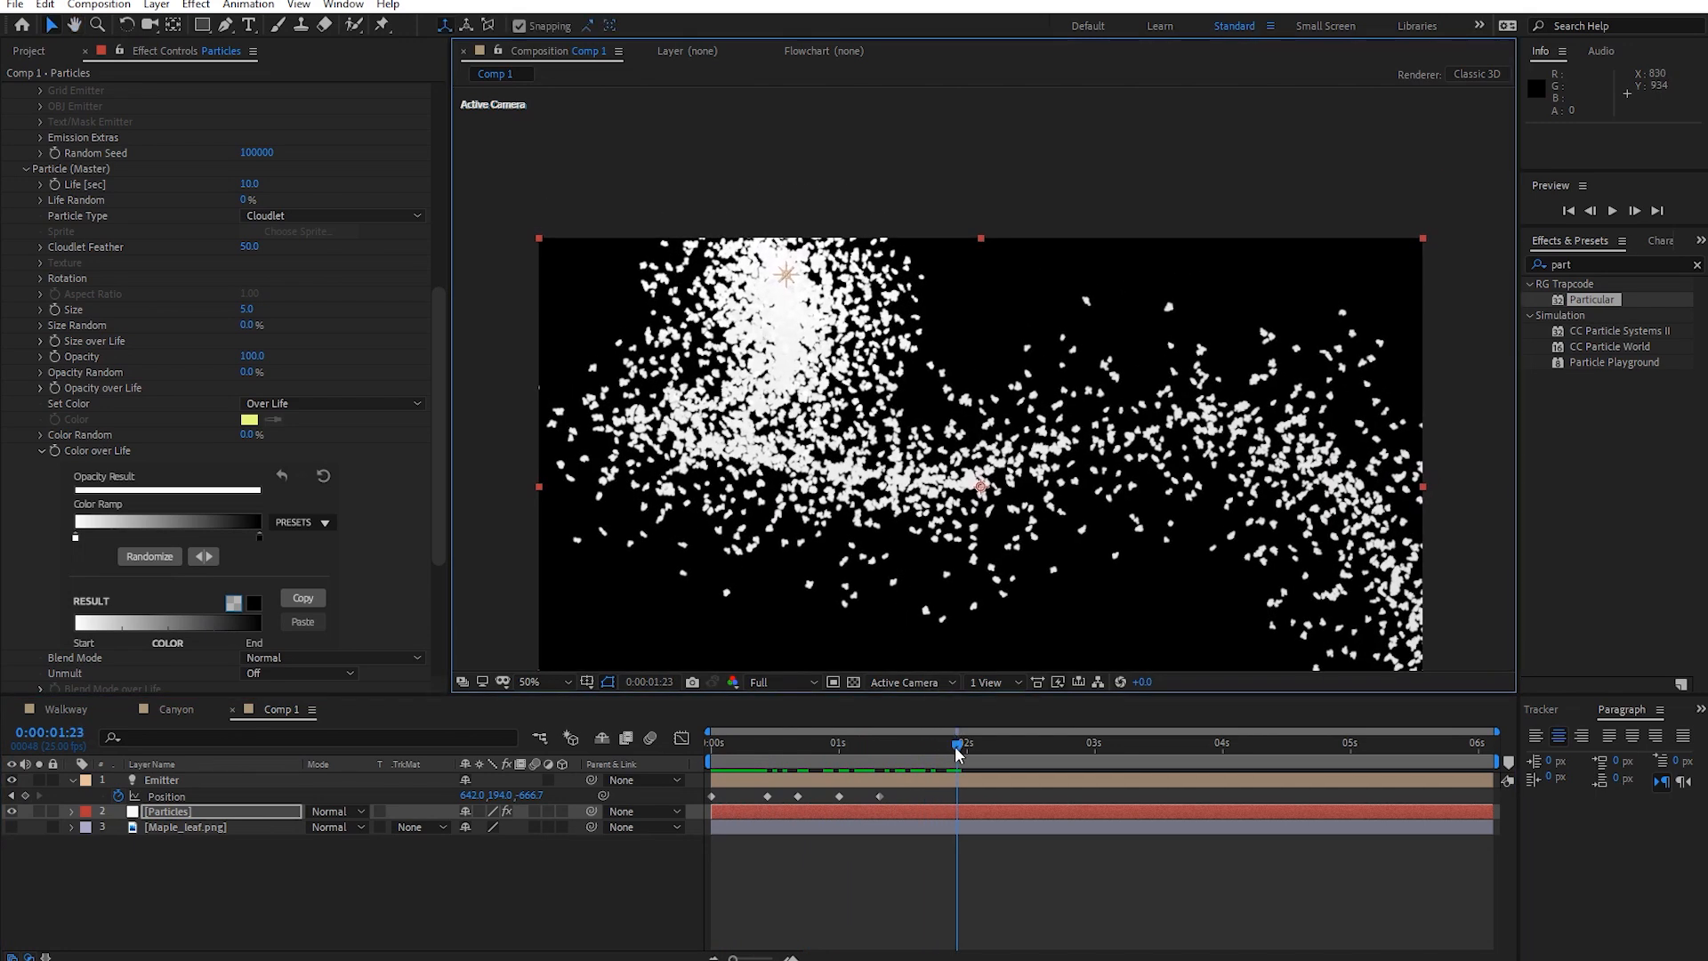
mouse_move(970, 756)
left_mouse_down()
mouse_move(1009, 757)
mouse_move(969, 761)
left_mouse_up()
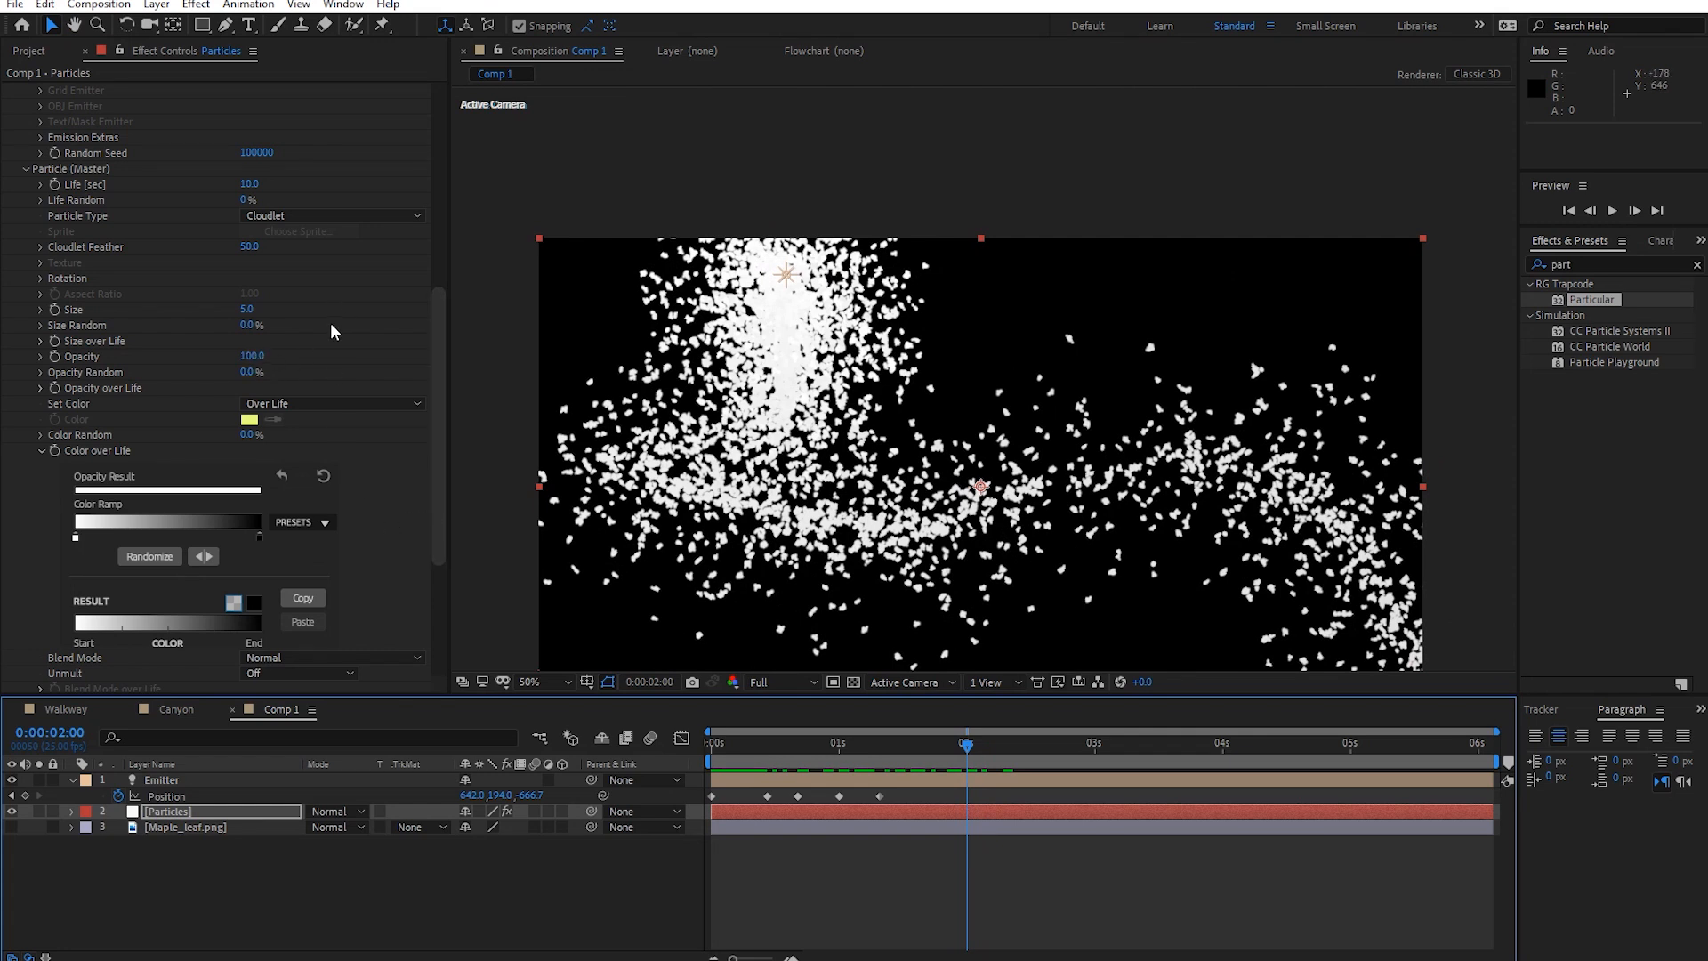
Try a particle Life of 2 seconds, and set the Life to 1 second.
scroll(307, 349, "up", 1)
left_click(252, 228)
key("Return")
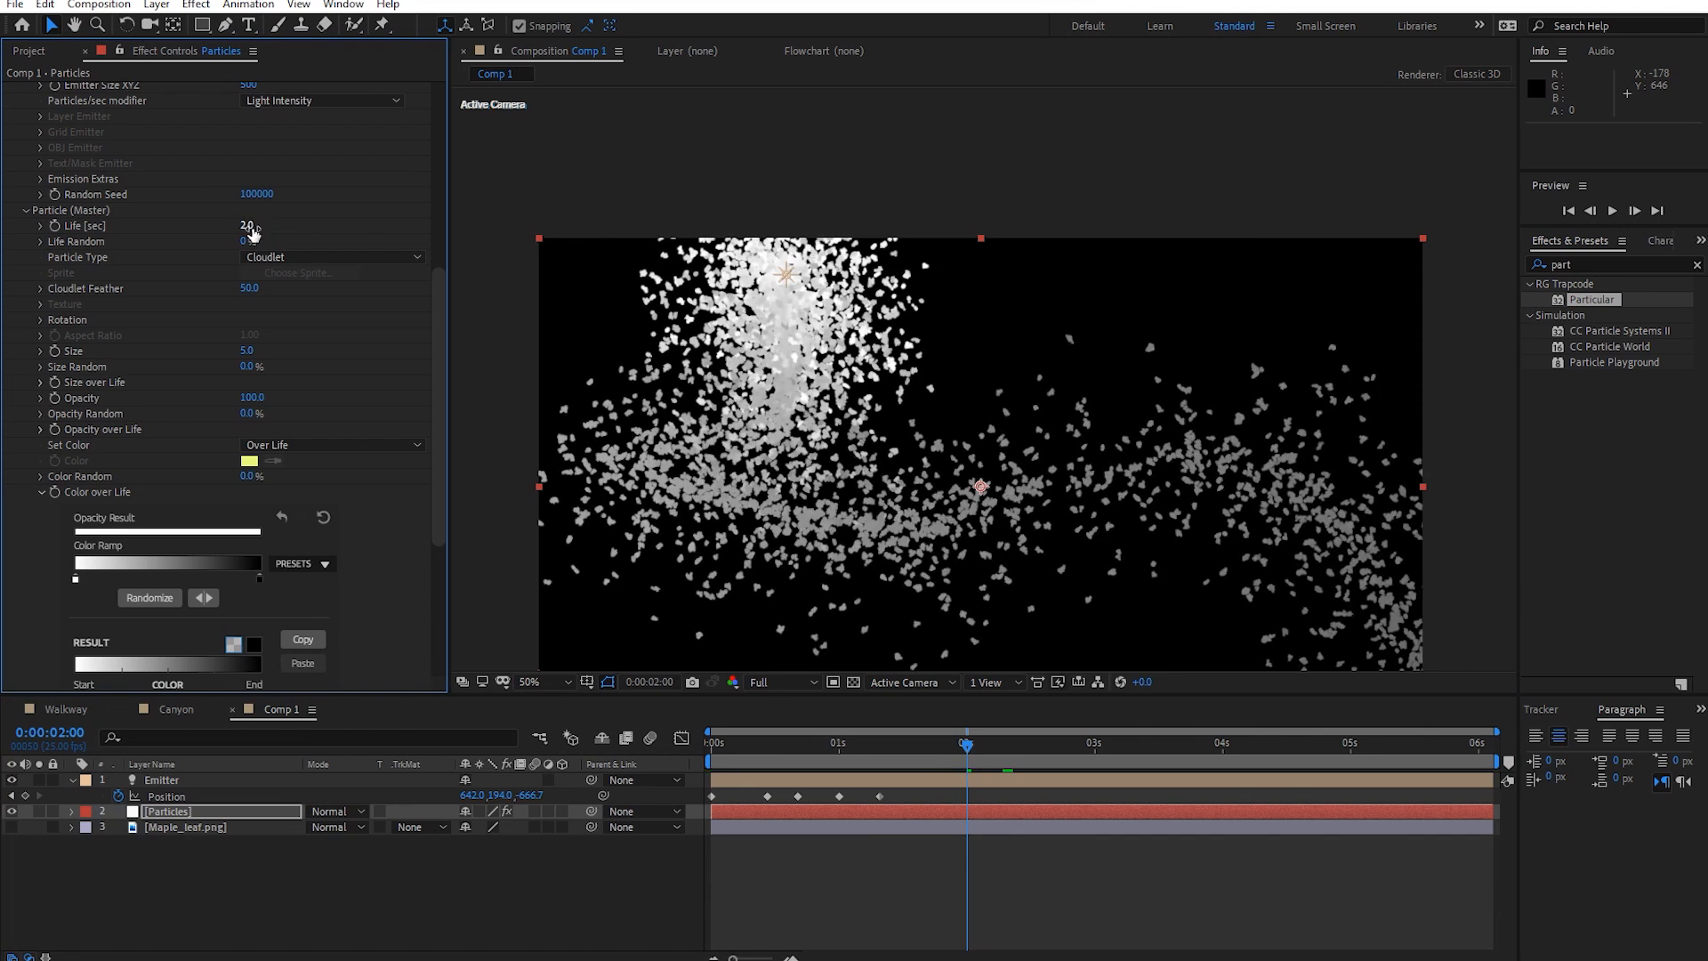
left_click(247, 225)
type("1")
key("Return")
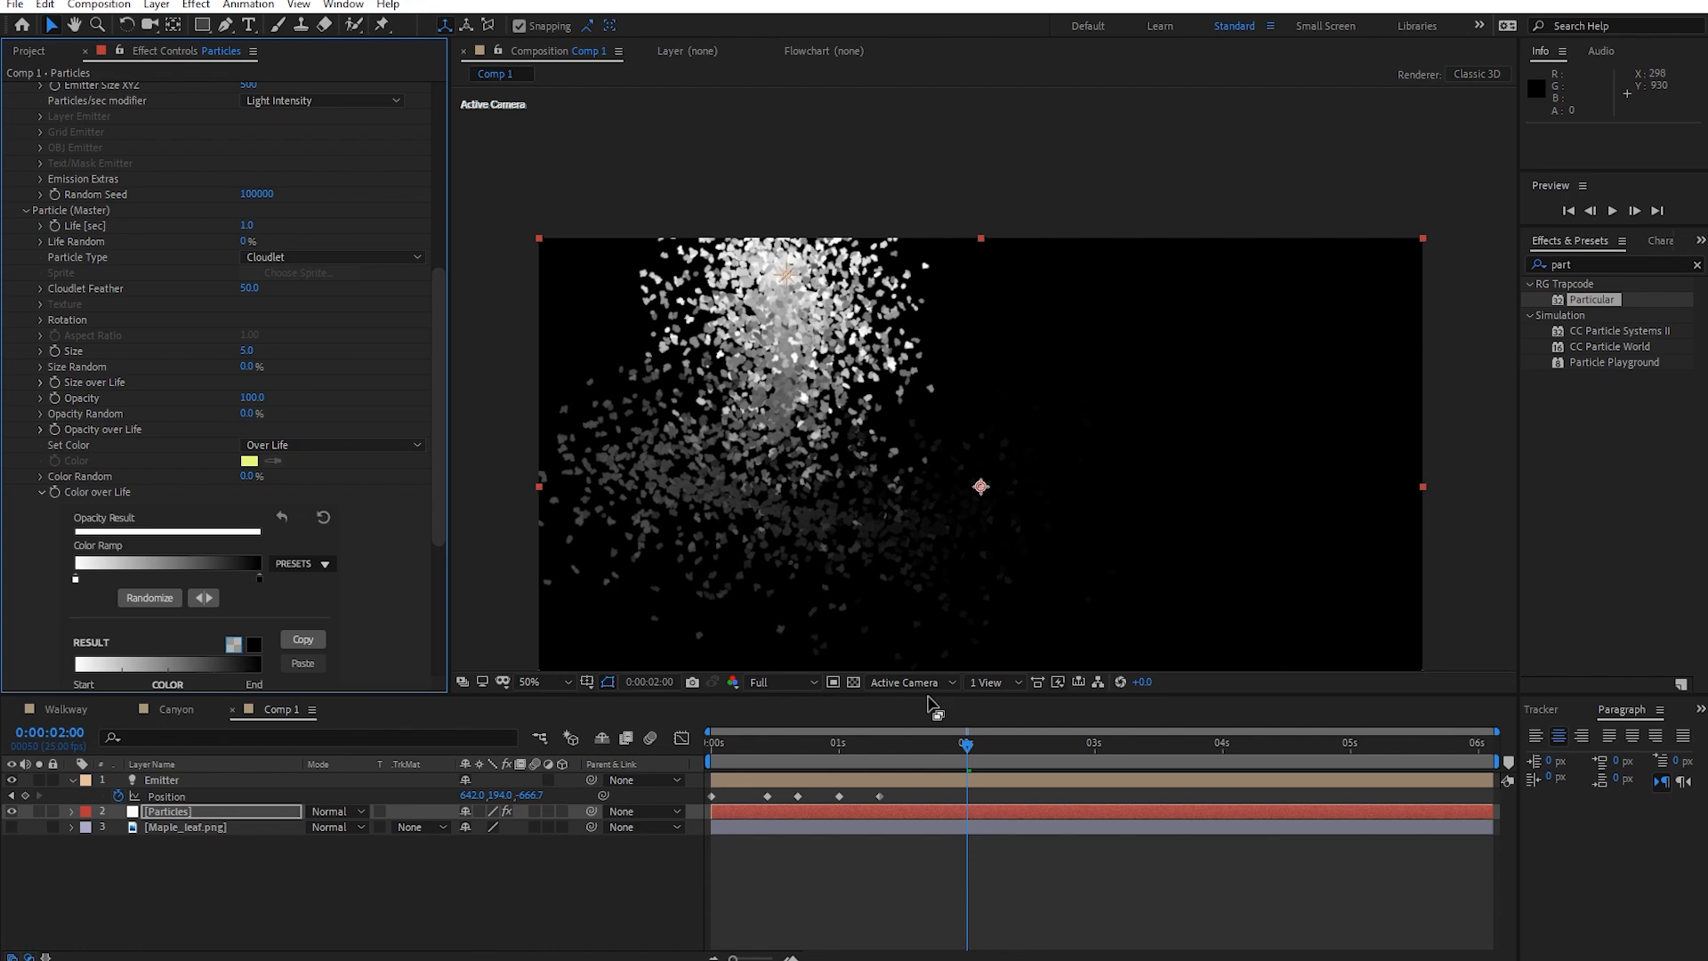
Play the animation from the first frame to examine the particles' colour change over their life.
left_click_drag(849, 744, 702, 742)
key("space")
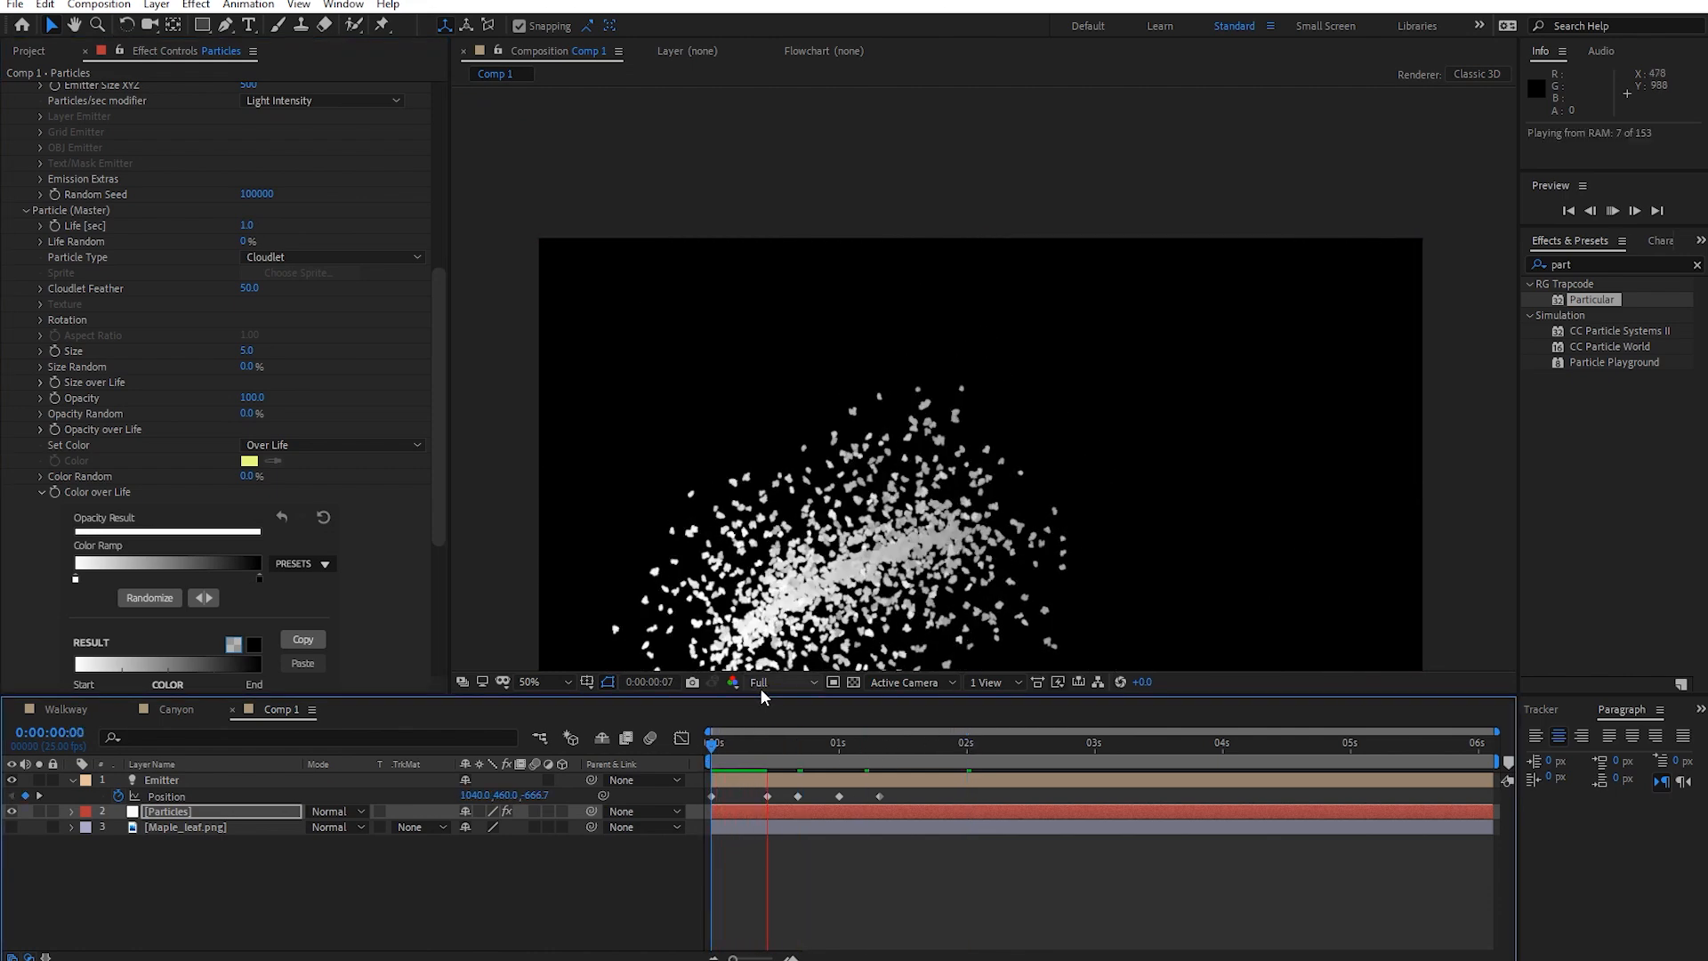
key("space")
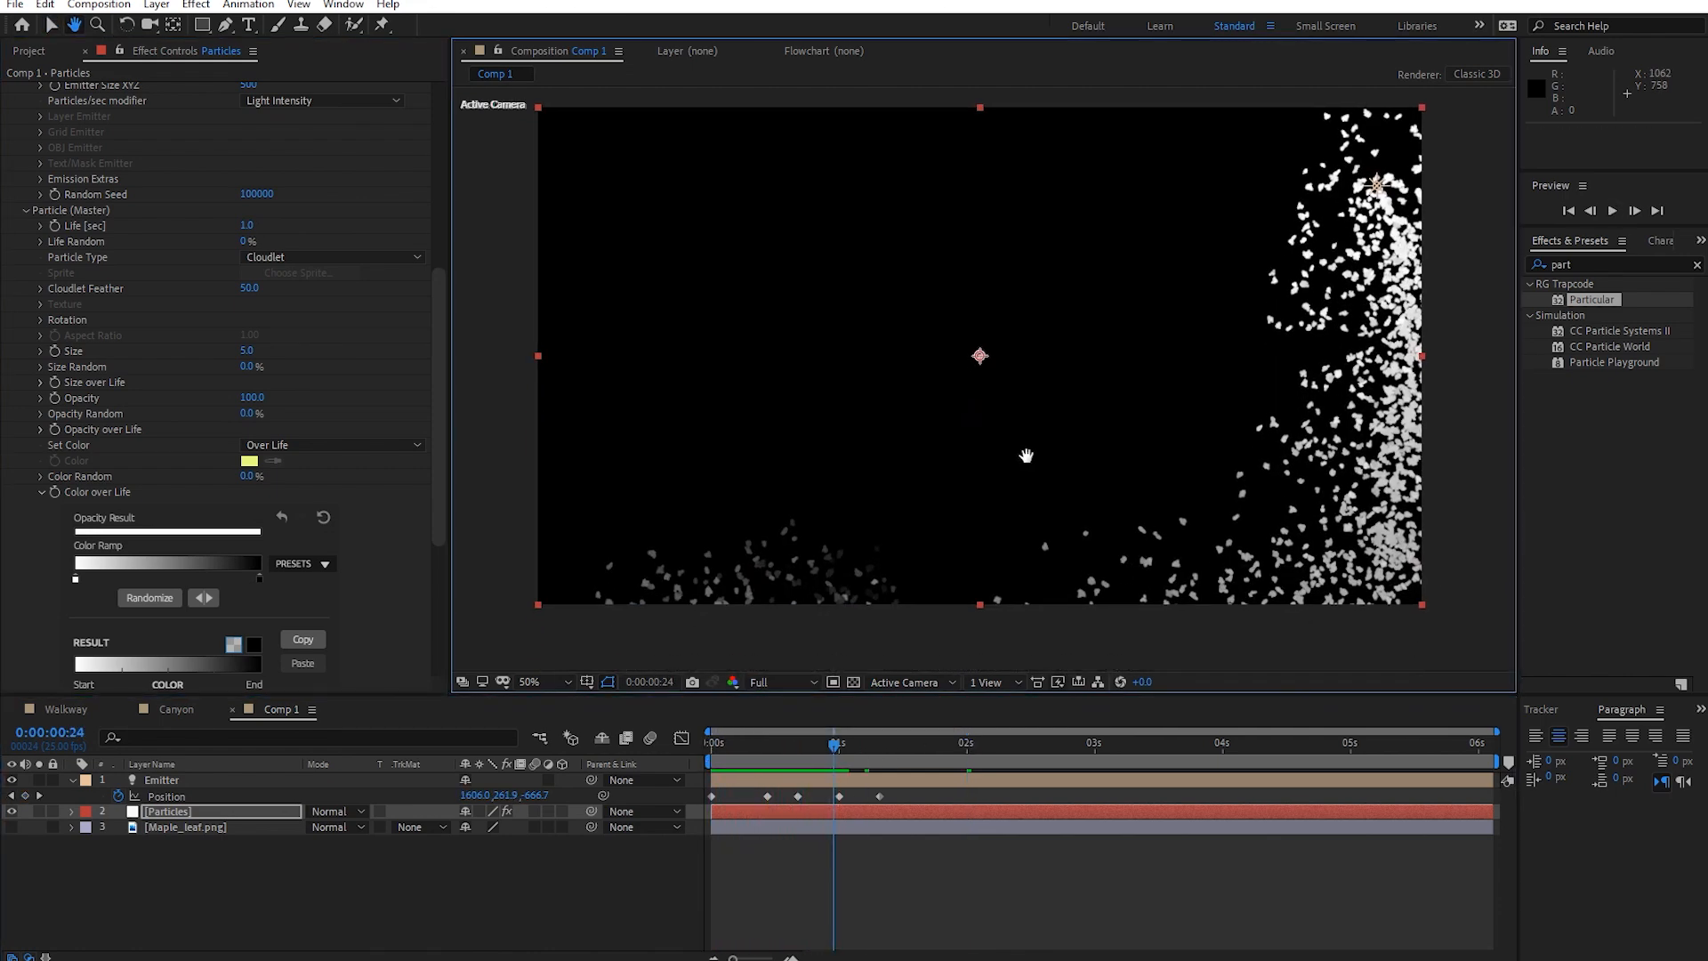
key("space")
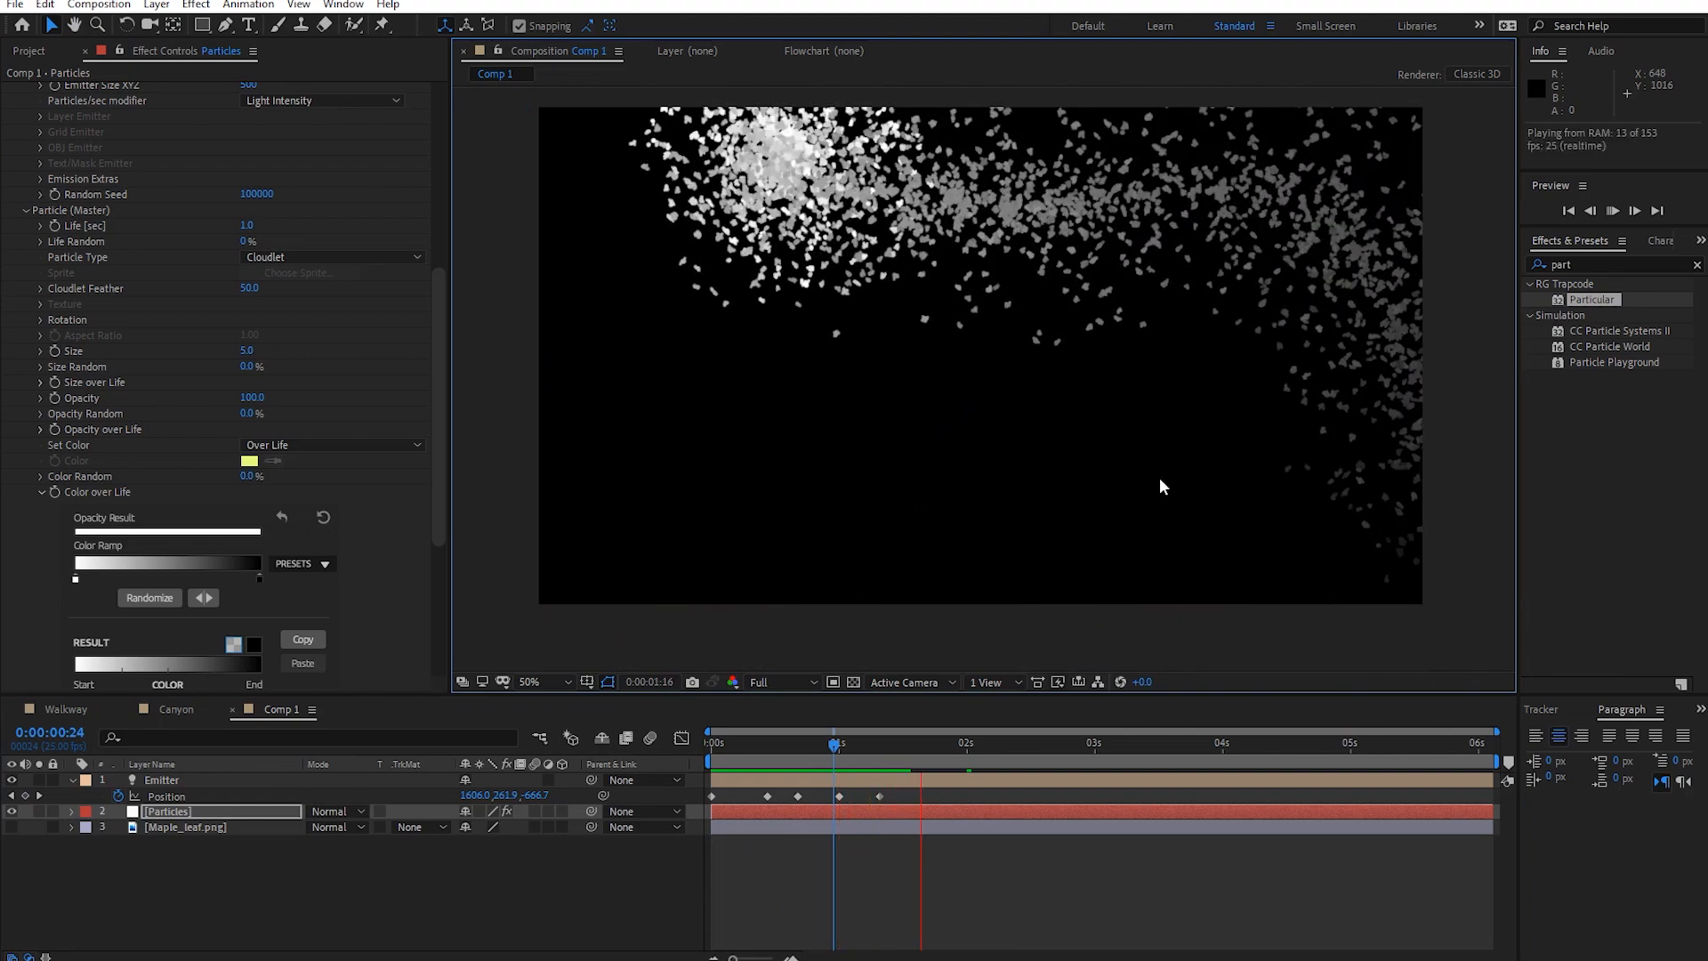
At 0:00:01:12, shift the black stop of the Color over Life ramp to about a third of the particle's life.
key("space")
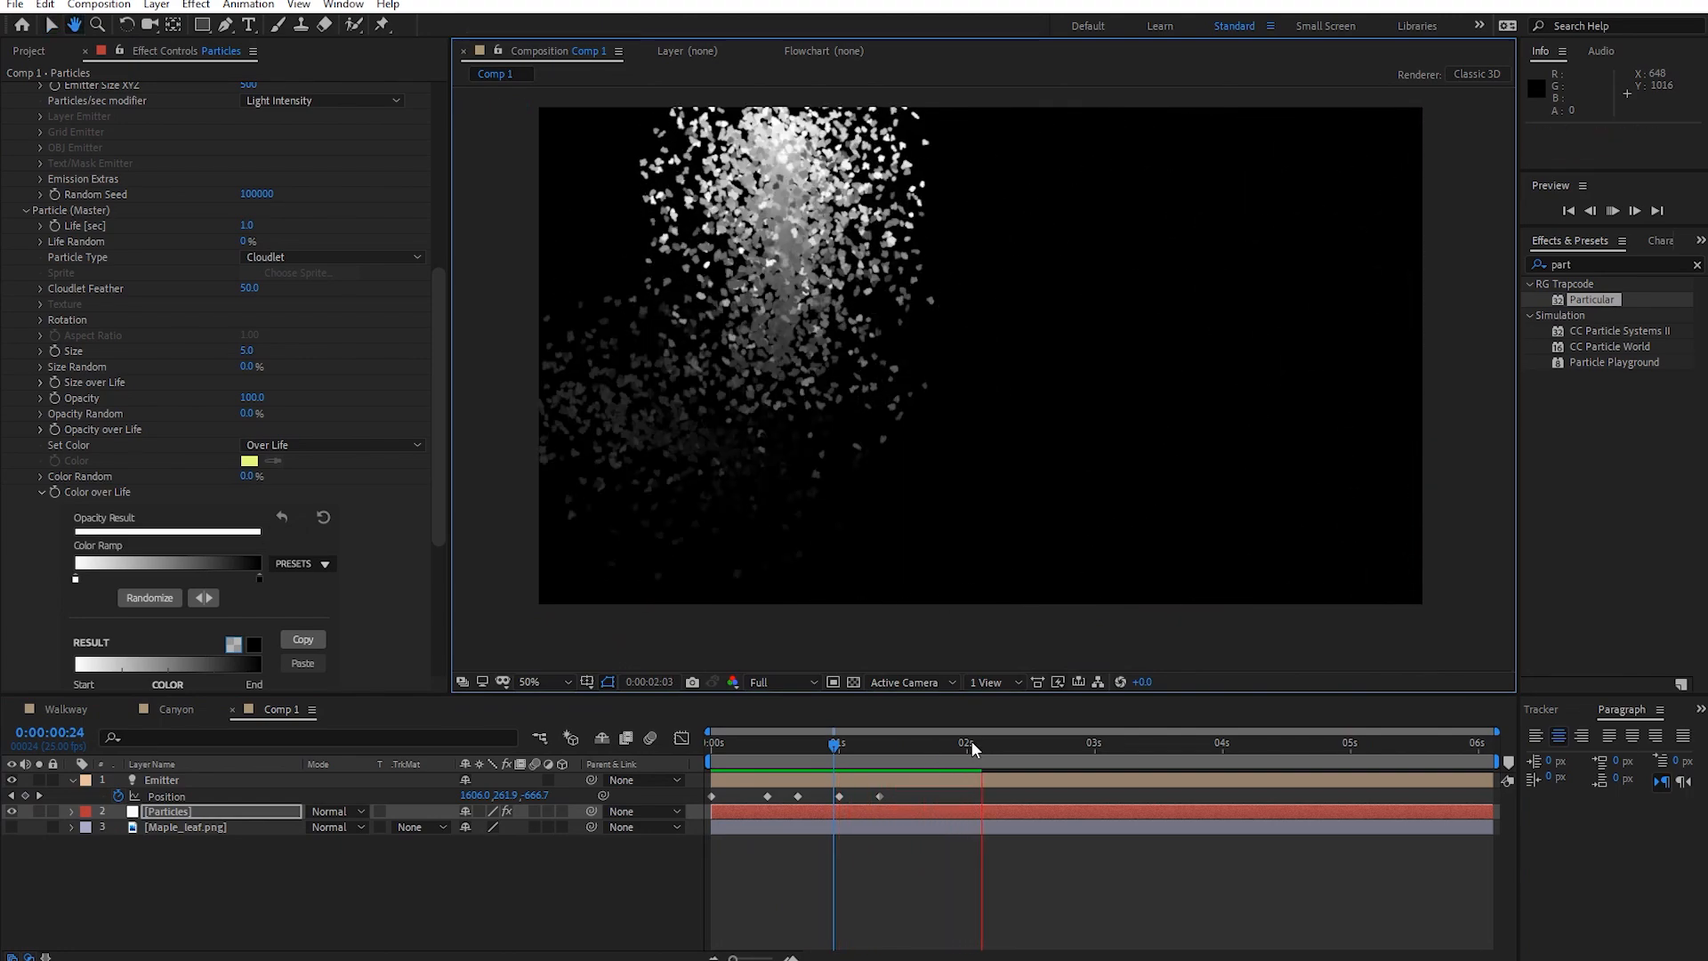
left_click_drag(970, 747, 902, 760)
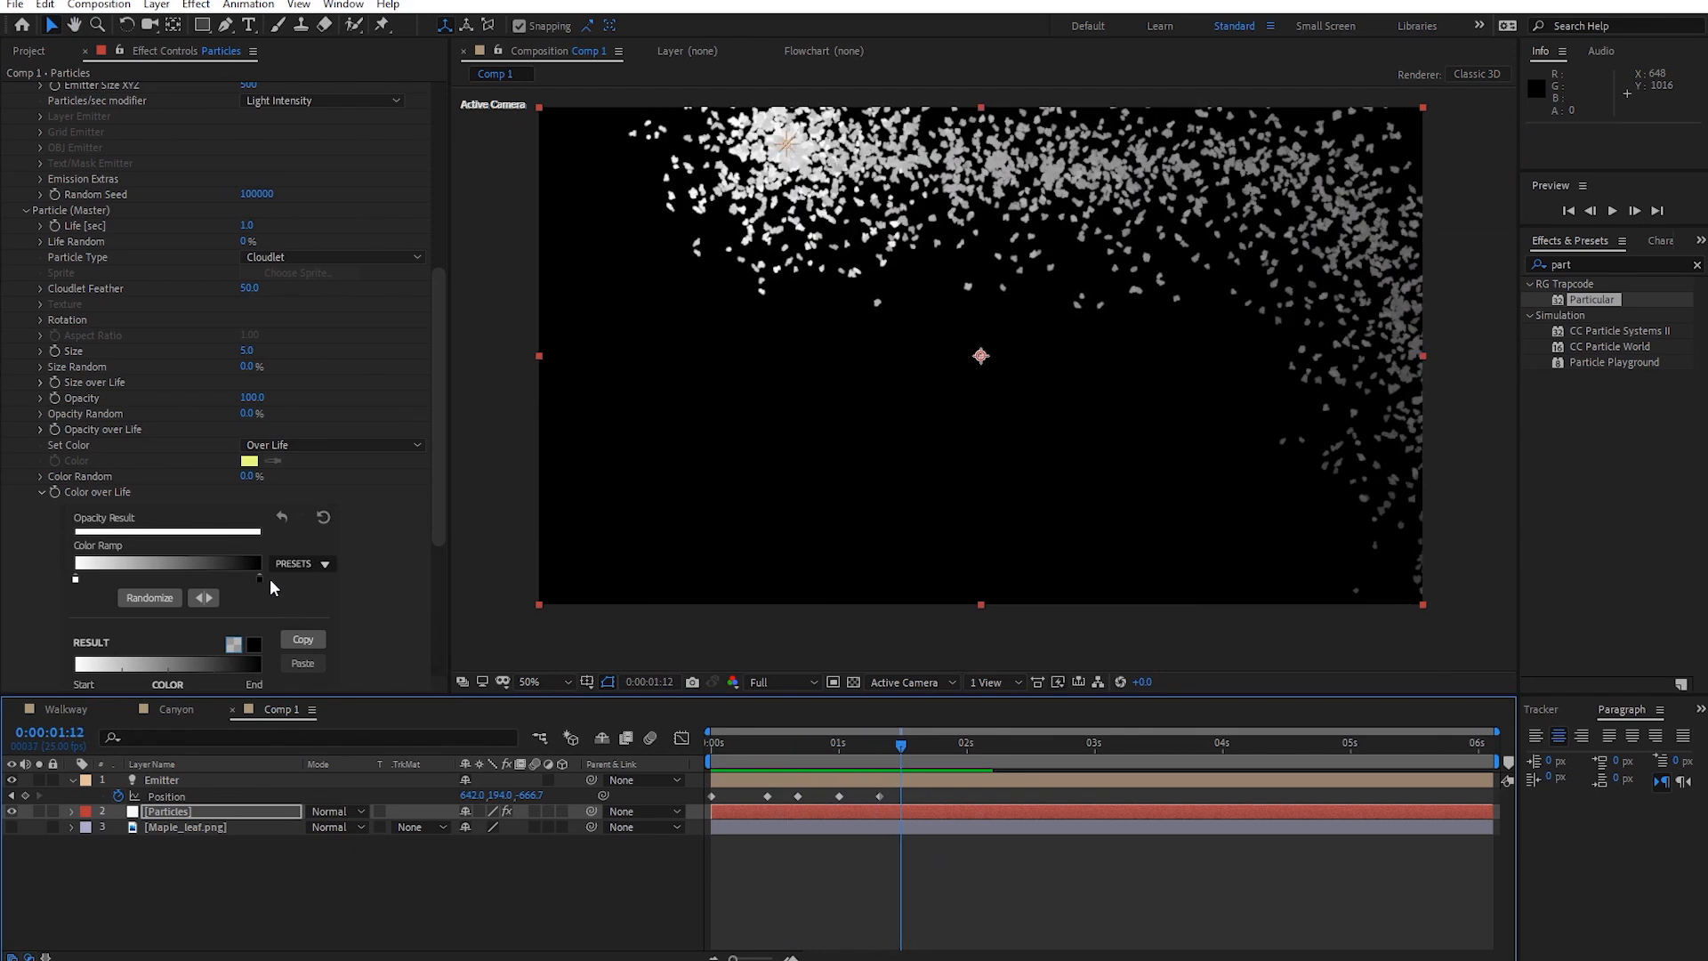
left_click_drag(260, 579, 141, 591)
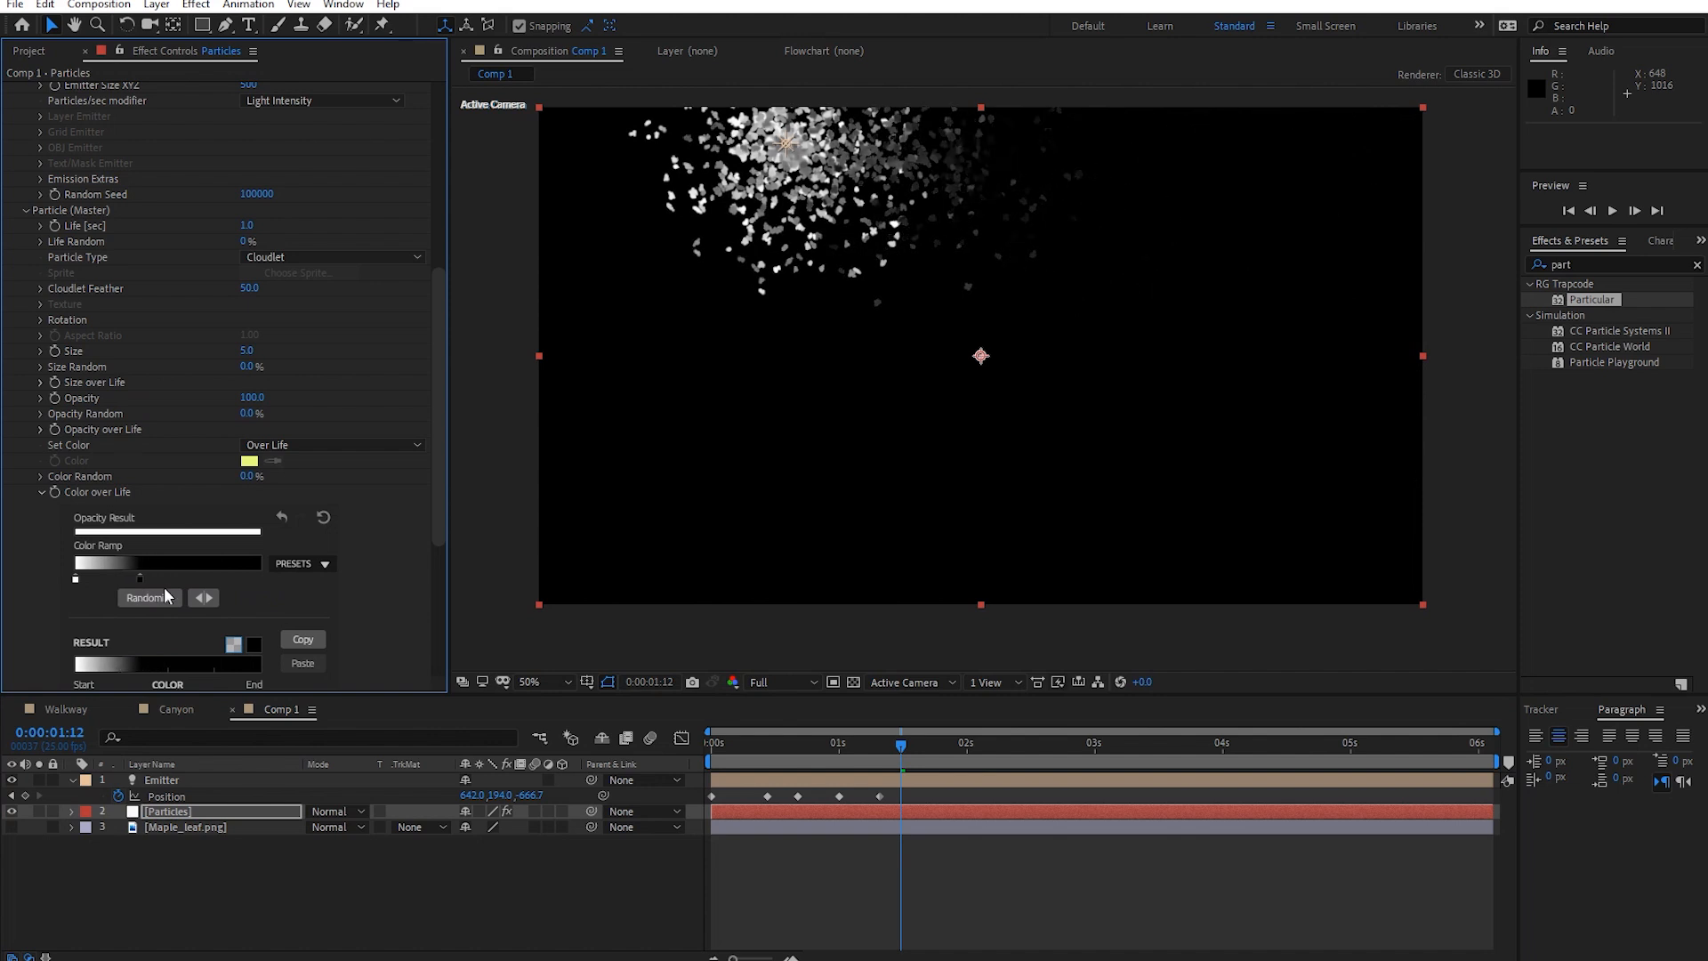
mouse_move(801, 456)
left_mouse_down()
mouse_move(786, 499)
mouse_move(785, 483)
left_mouse_up()
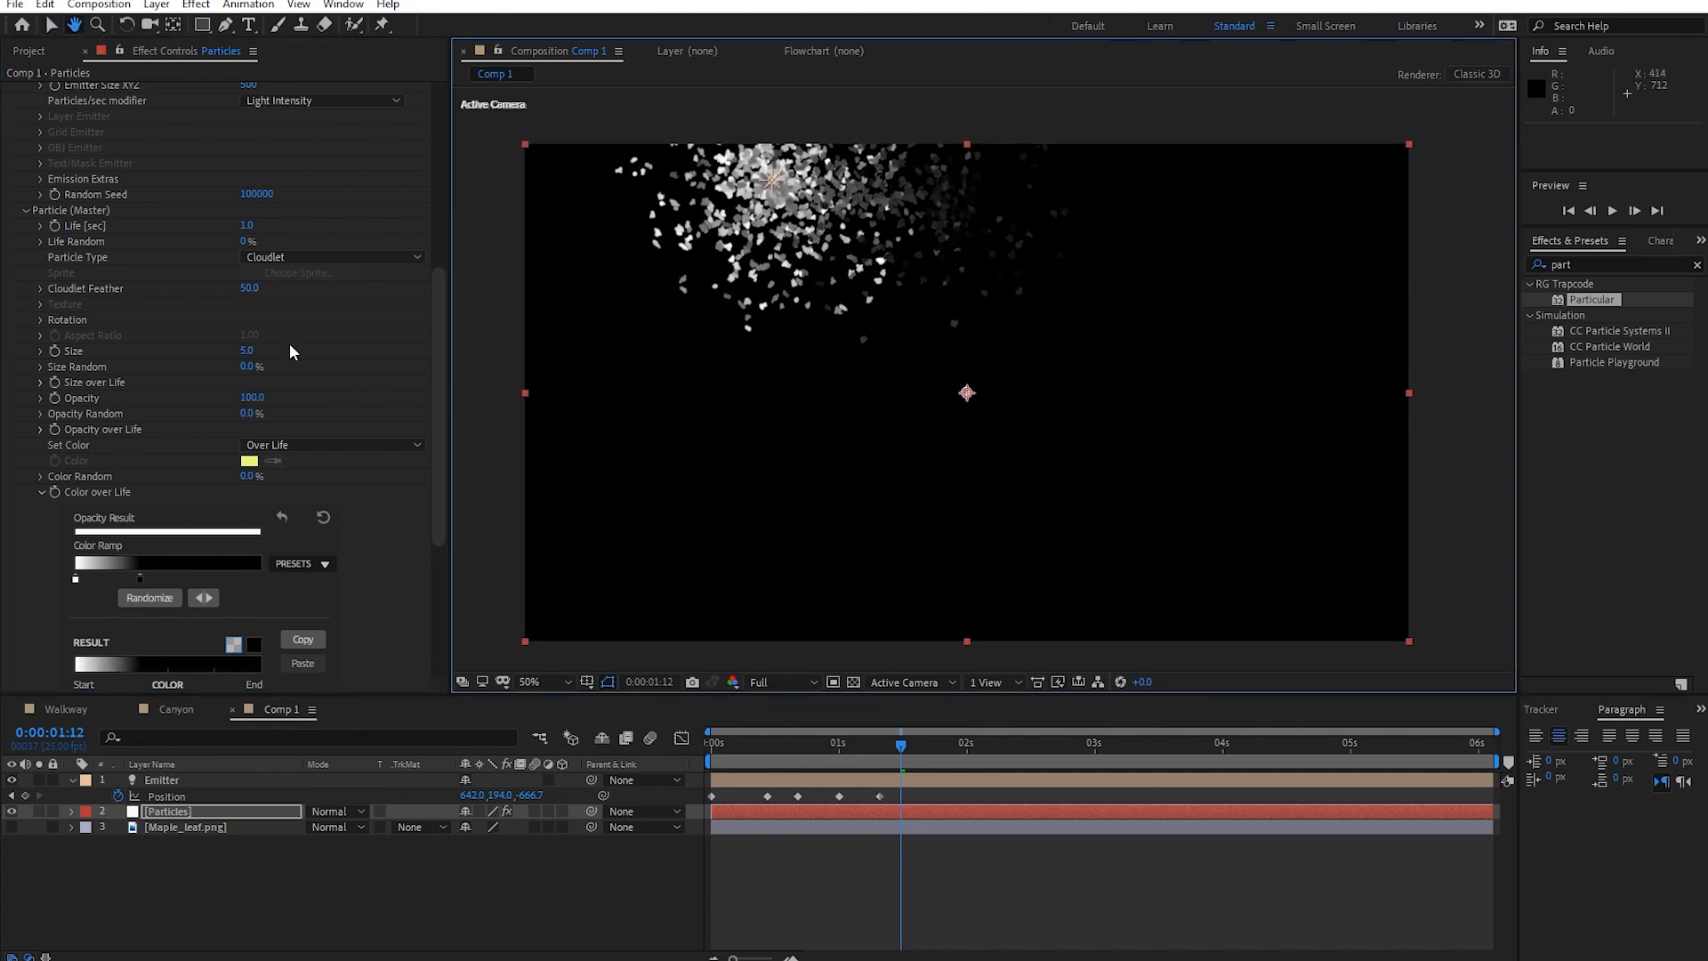
Set the particle Life to 2 seconds and play the animation from 0:00:00:10.
left_click(248, 226)
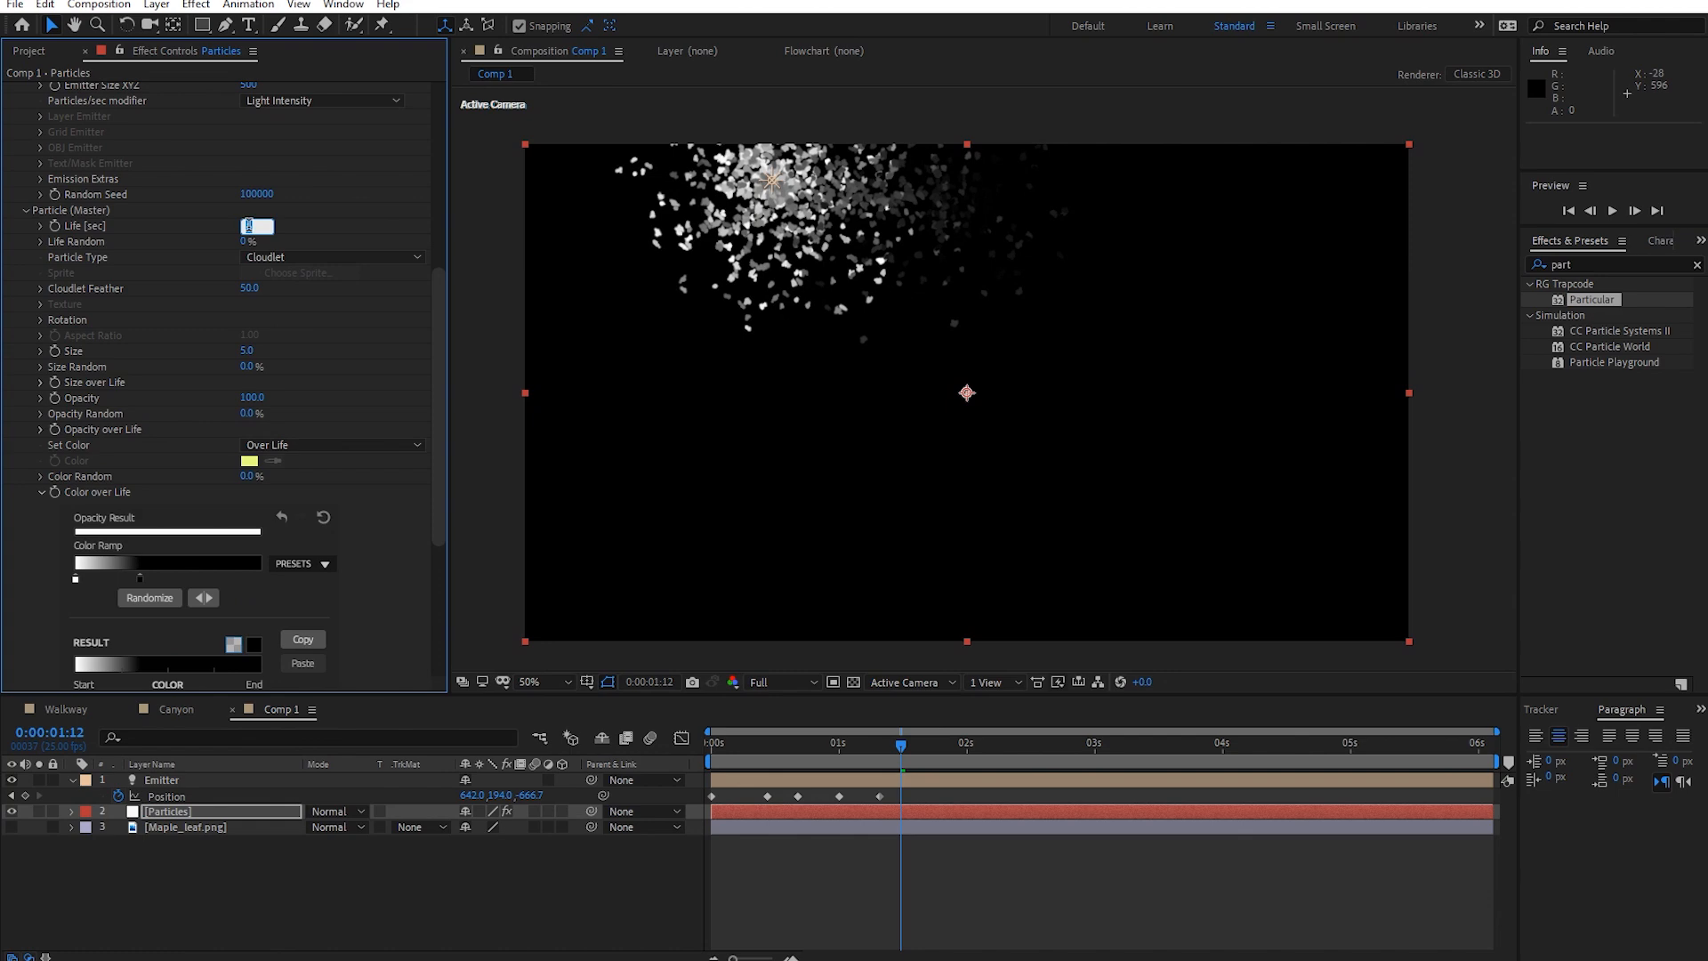
key("Return")
left_click_drag(893, 751, 762, 746)
key("space")
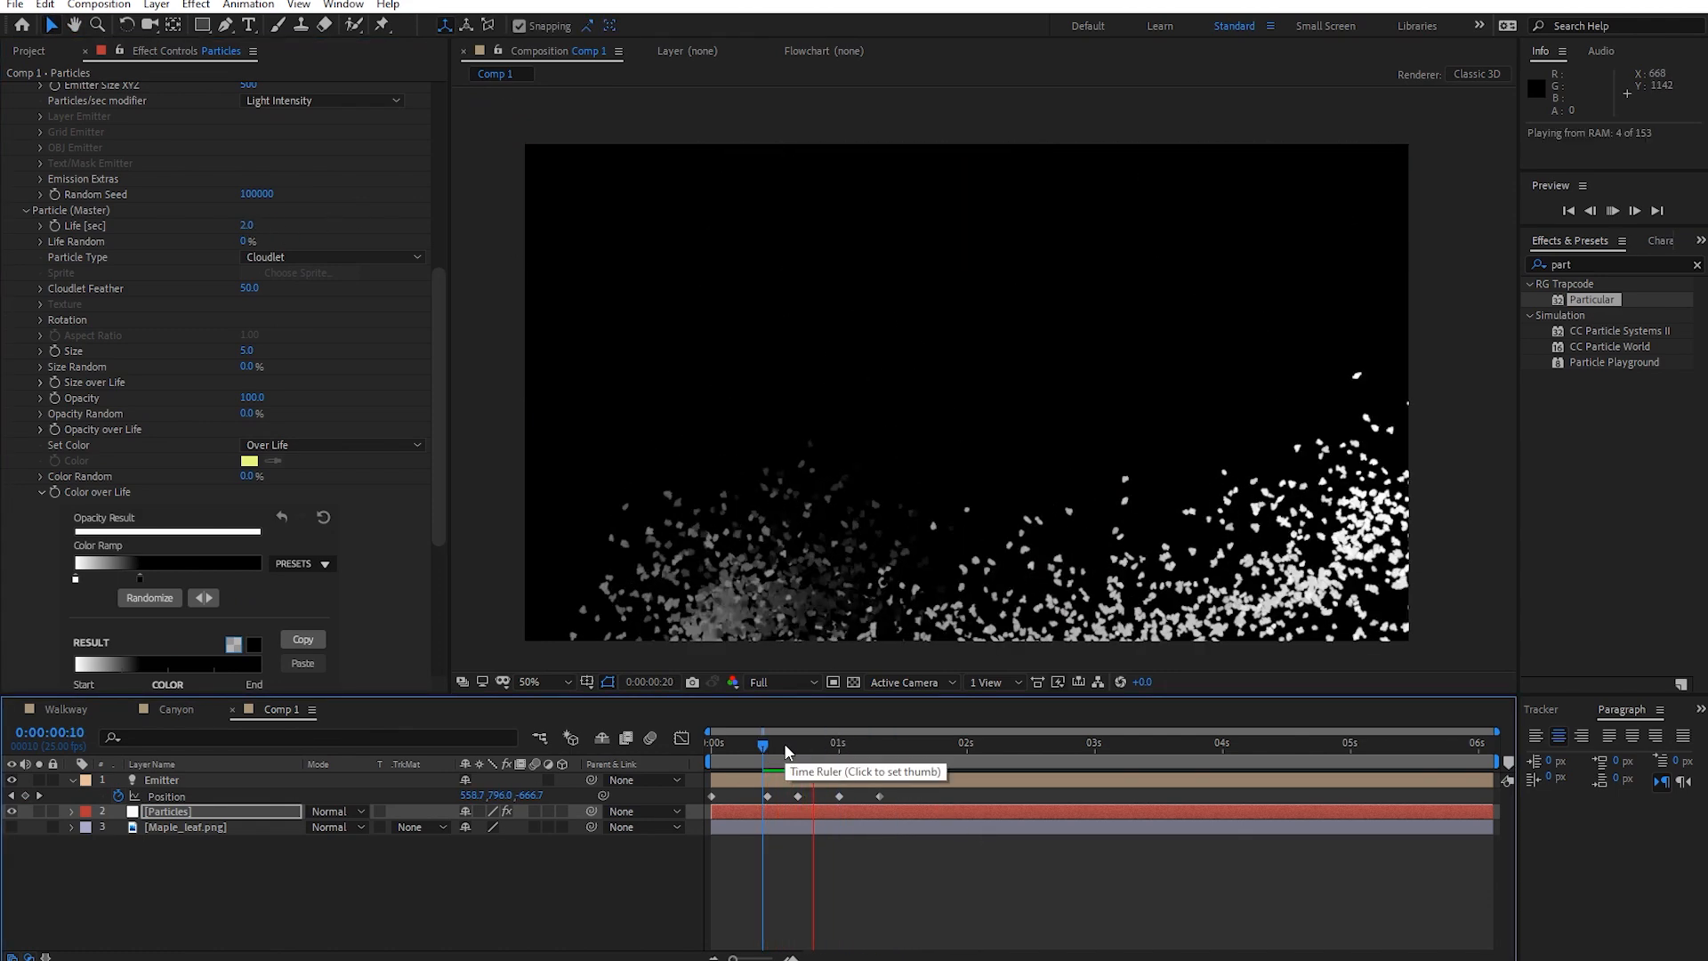
key("space")
left_click_drag(863, 459, 874, 574)
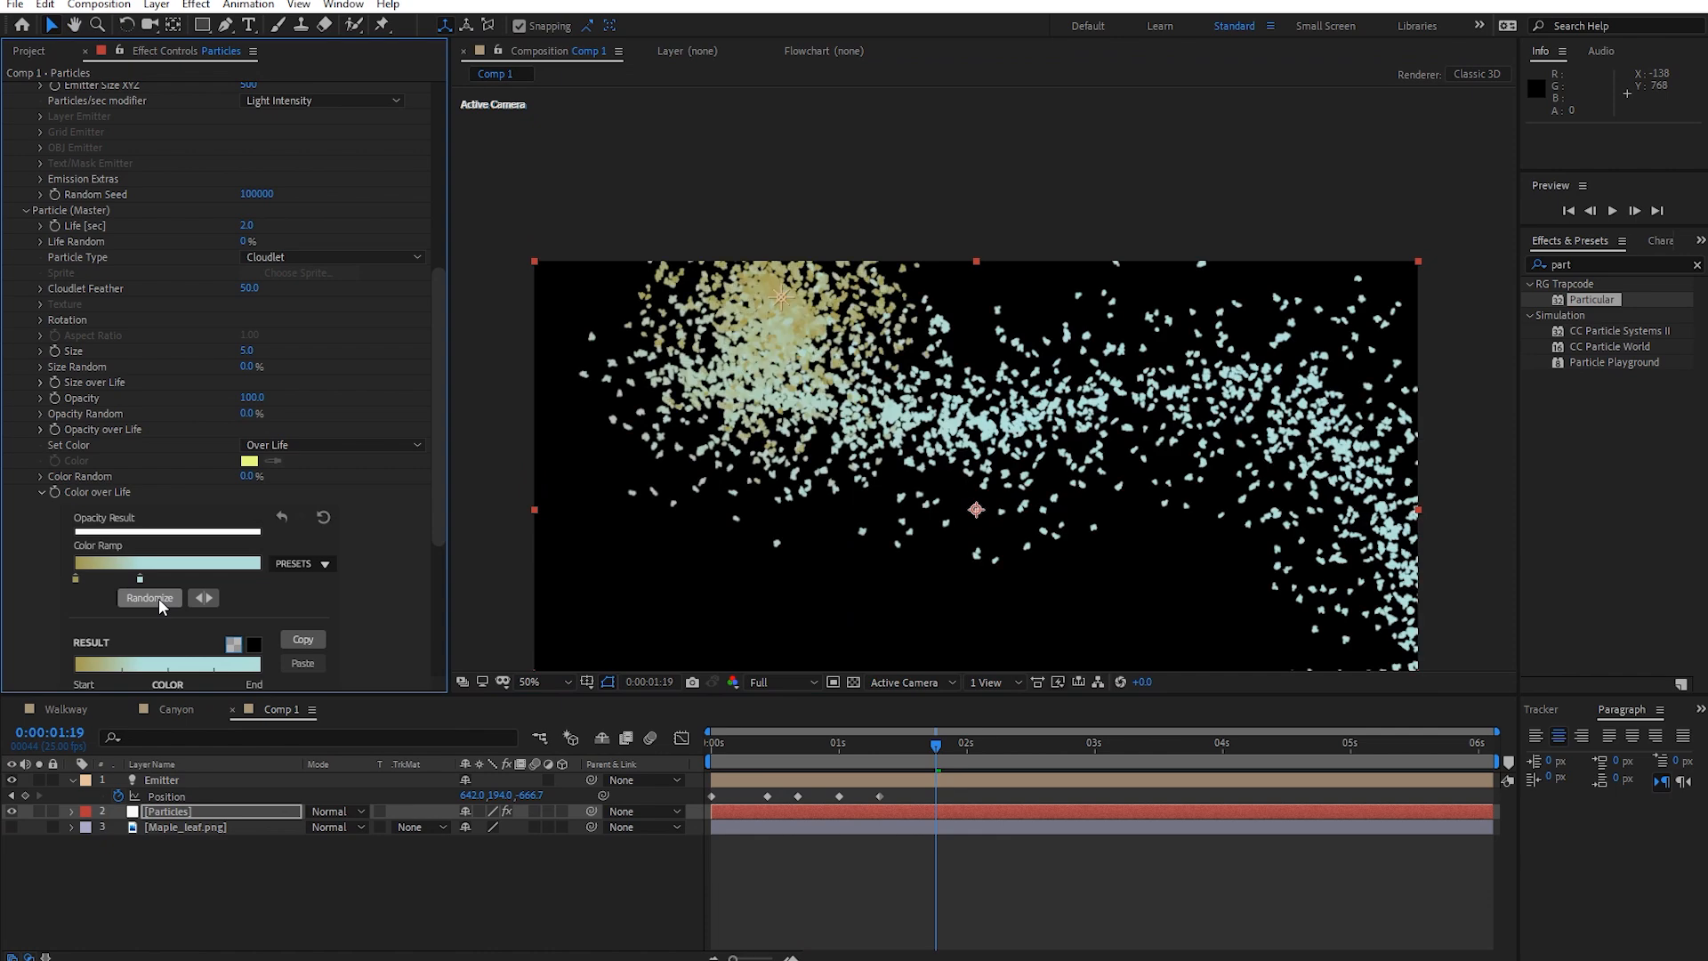
Randomize the Color over Life ramp several times to try different colour combinations on the trail.
left_click(148, 598)
left_click(149, 597)
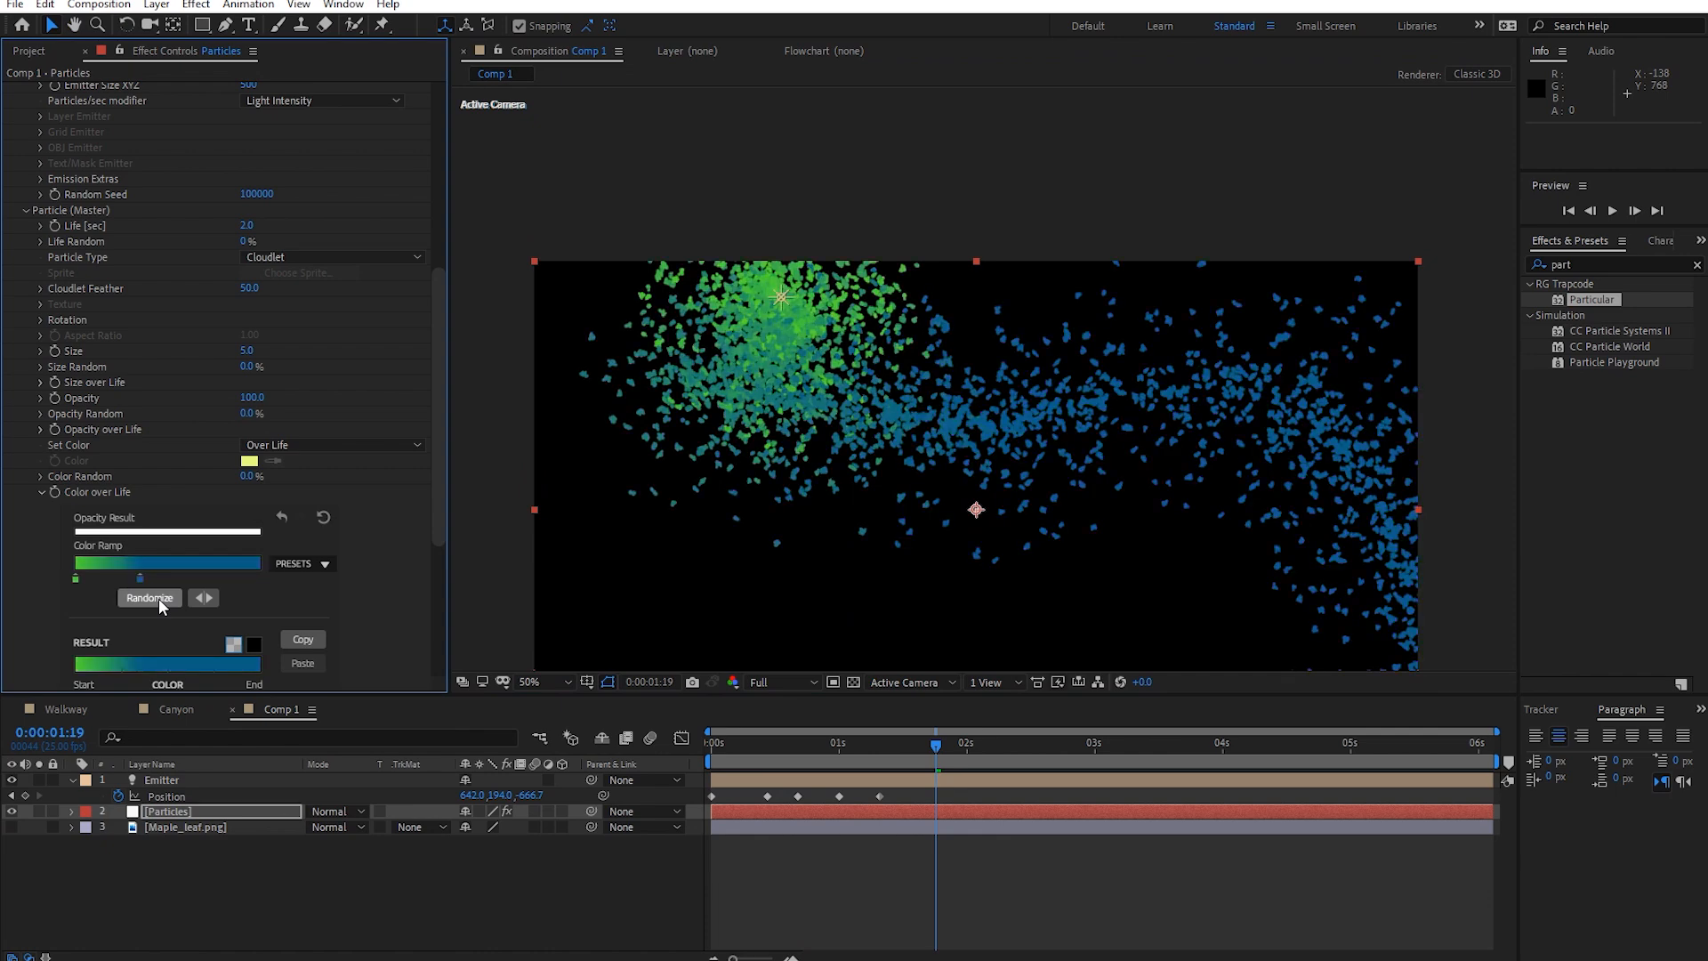
left_click(159, 598)
left_click(158, 598)
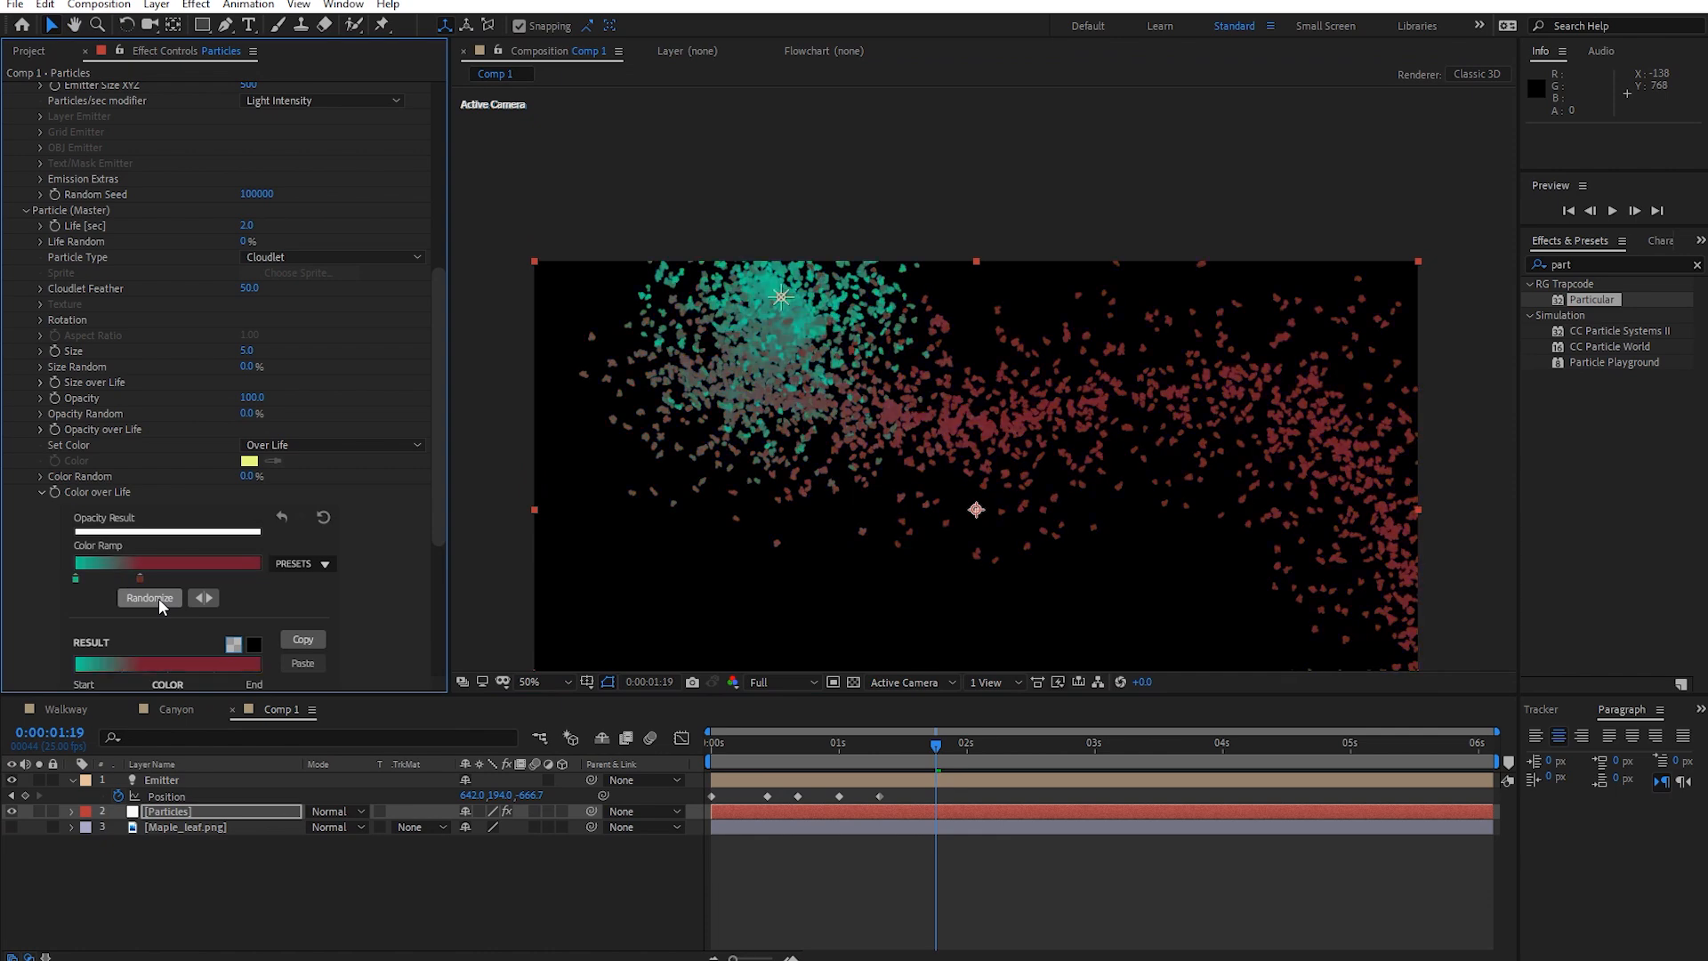
Try the yellow-red-pink-purple preset on the Color over Life ramp, and apply the black-lavender-white preset.
left_click(310, 567)
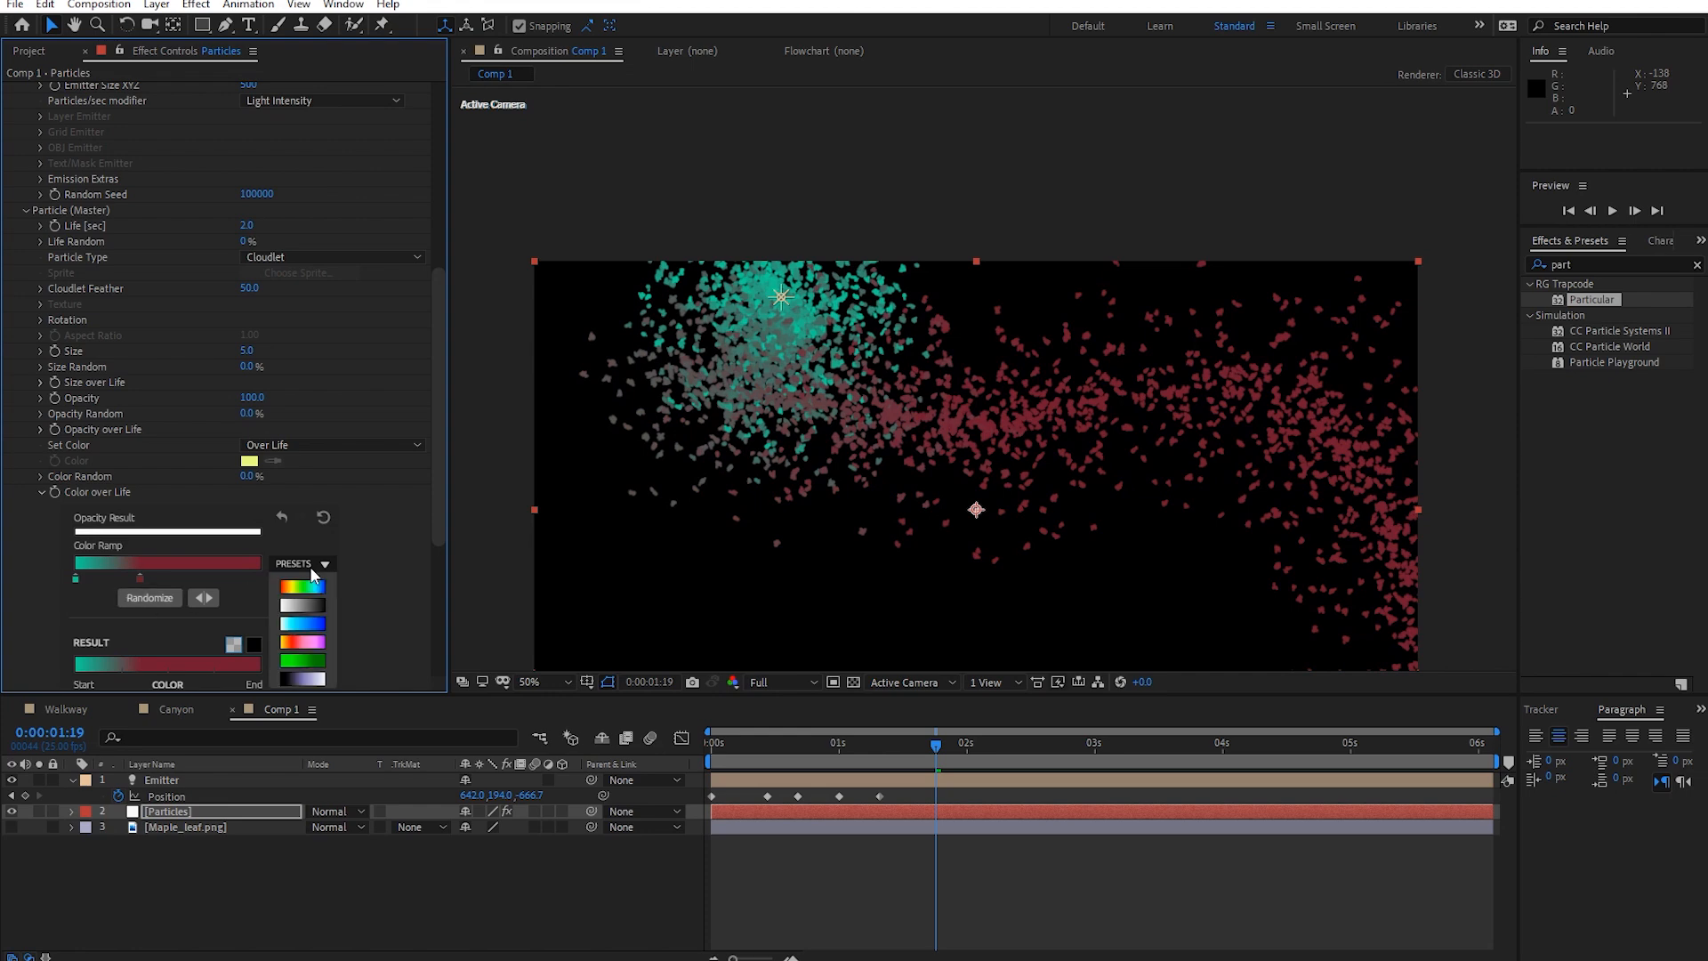
left_click(303, 642)
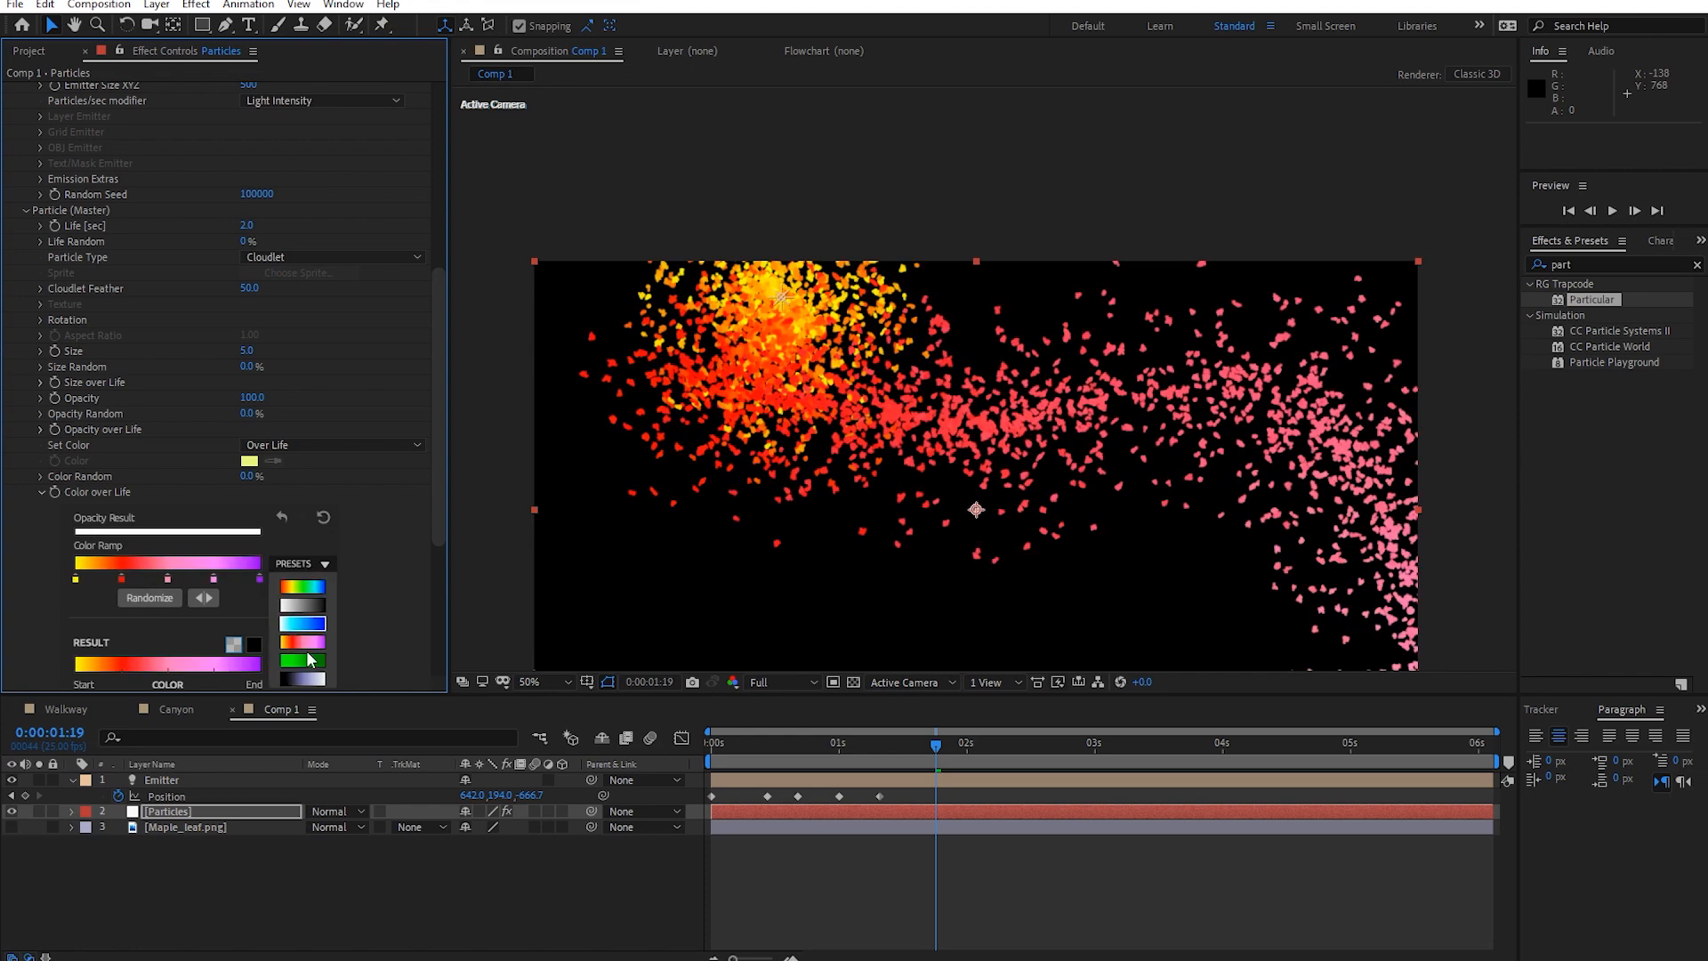
left_click(306, 676)
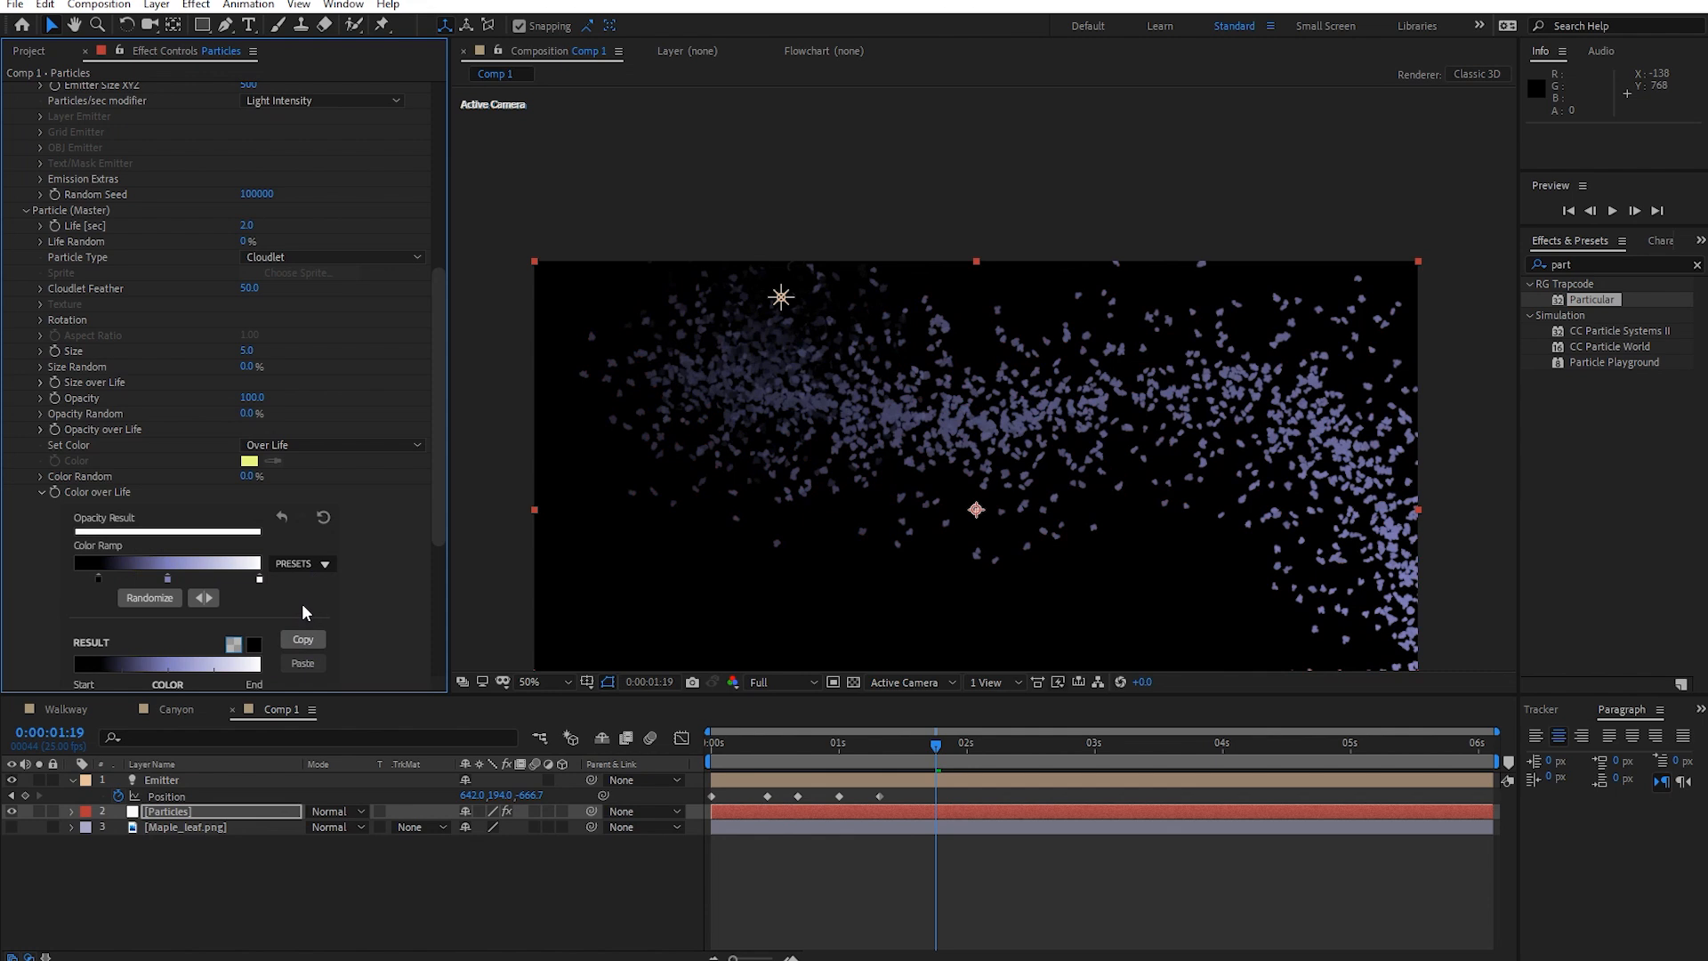
Recolour the ramp's black stop to orange FFBA00 and its lavender middle stop to dark grey 4B4B4B.
double_click(98, 578)
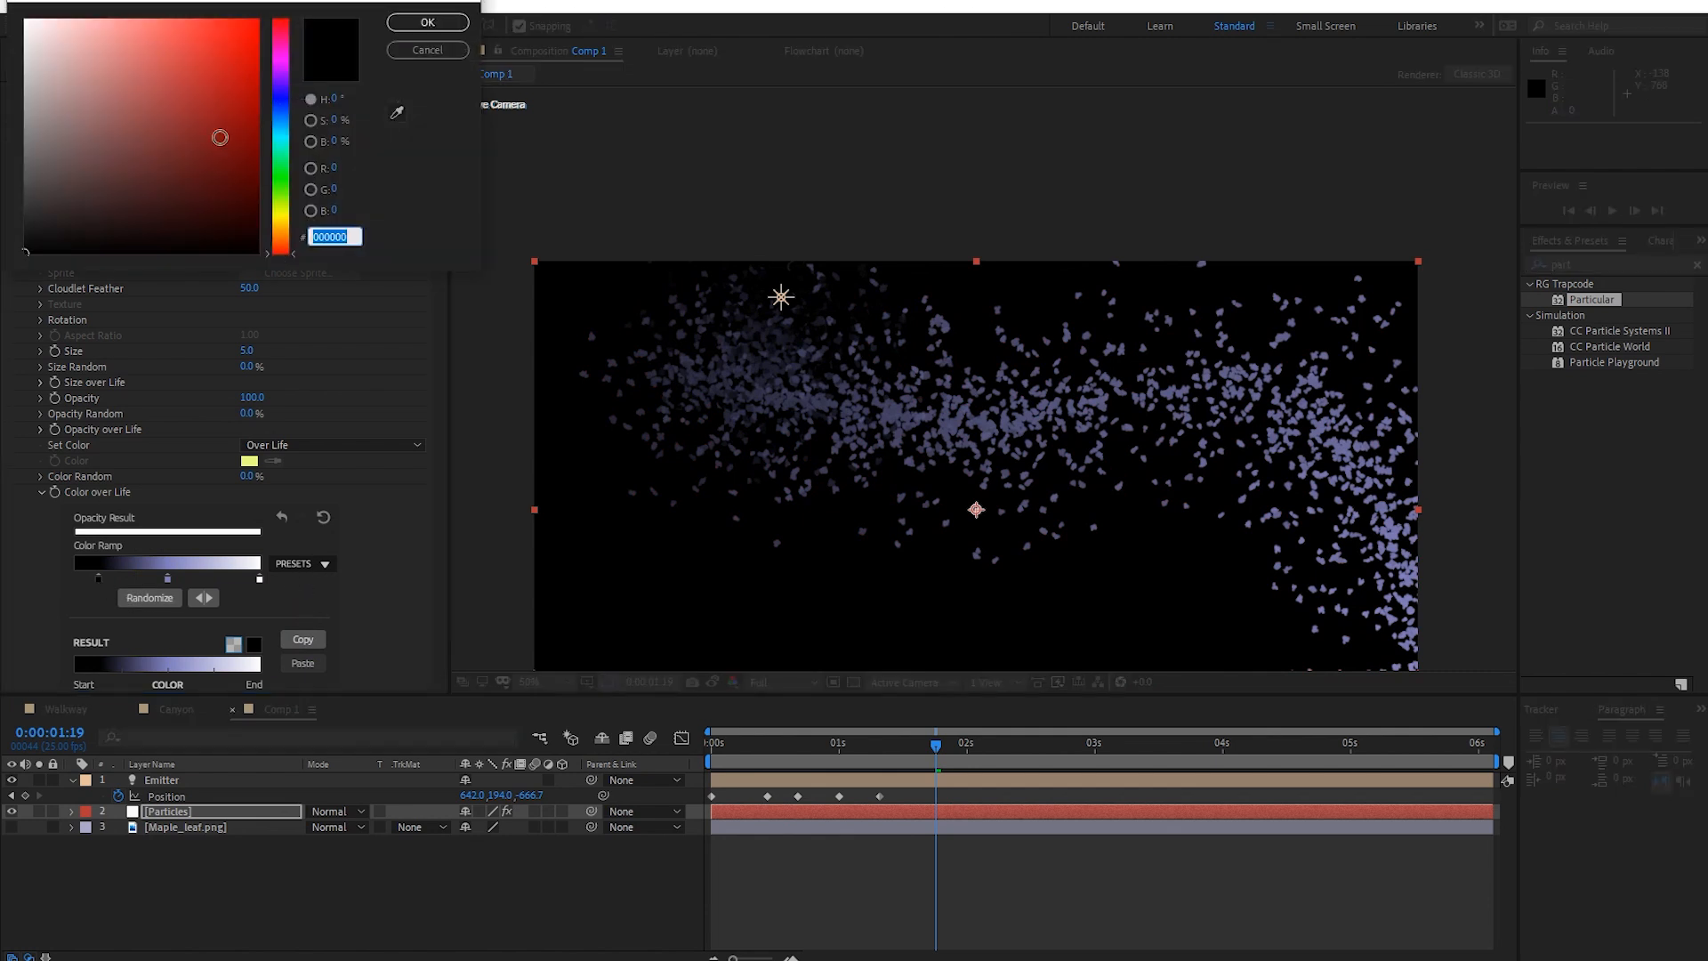
left_click(281, 226)
left_click(212, 81)
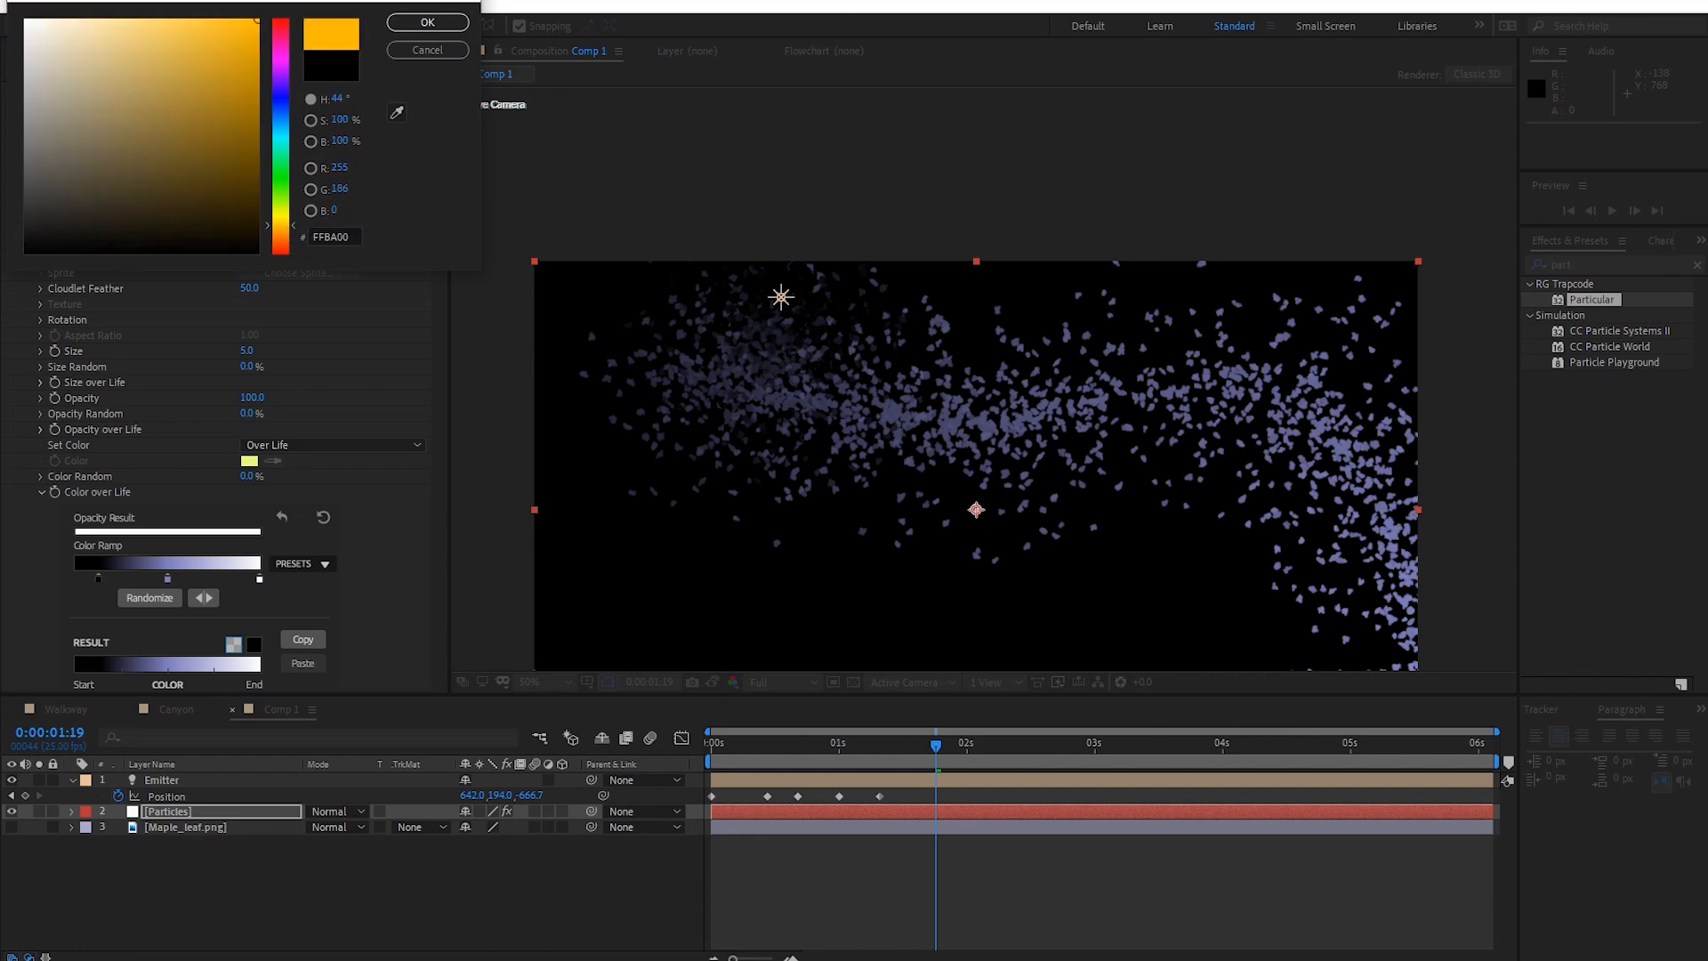
left_click(427, 22)
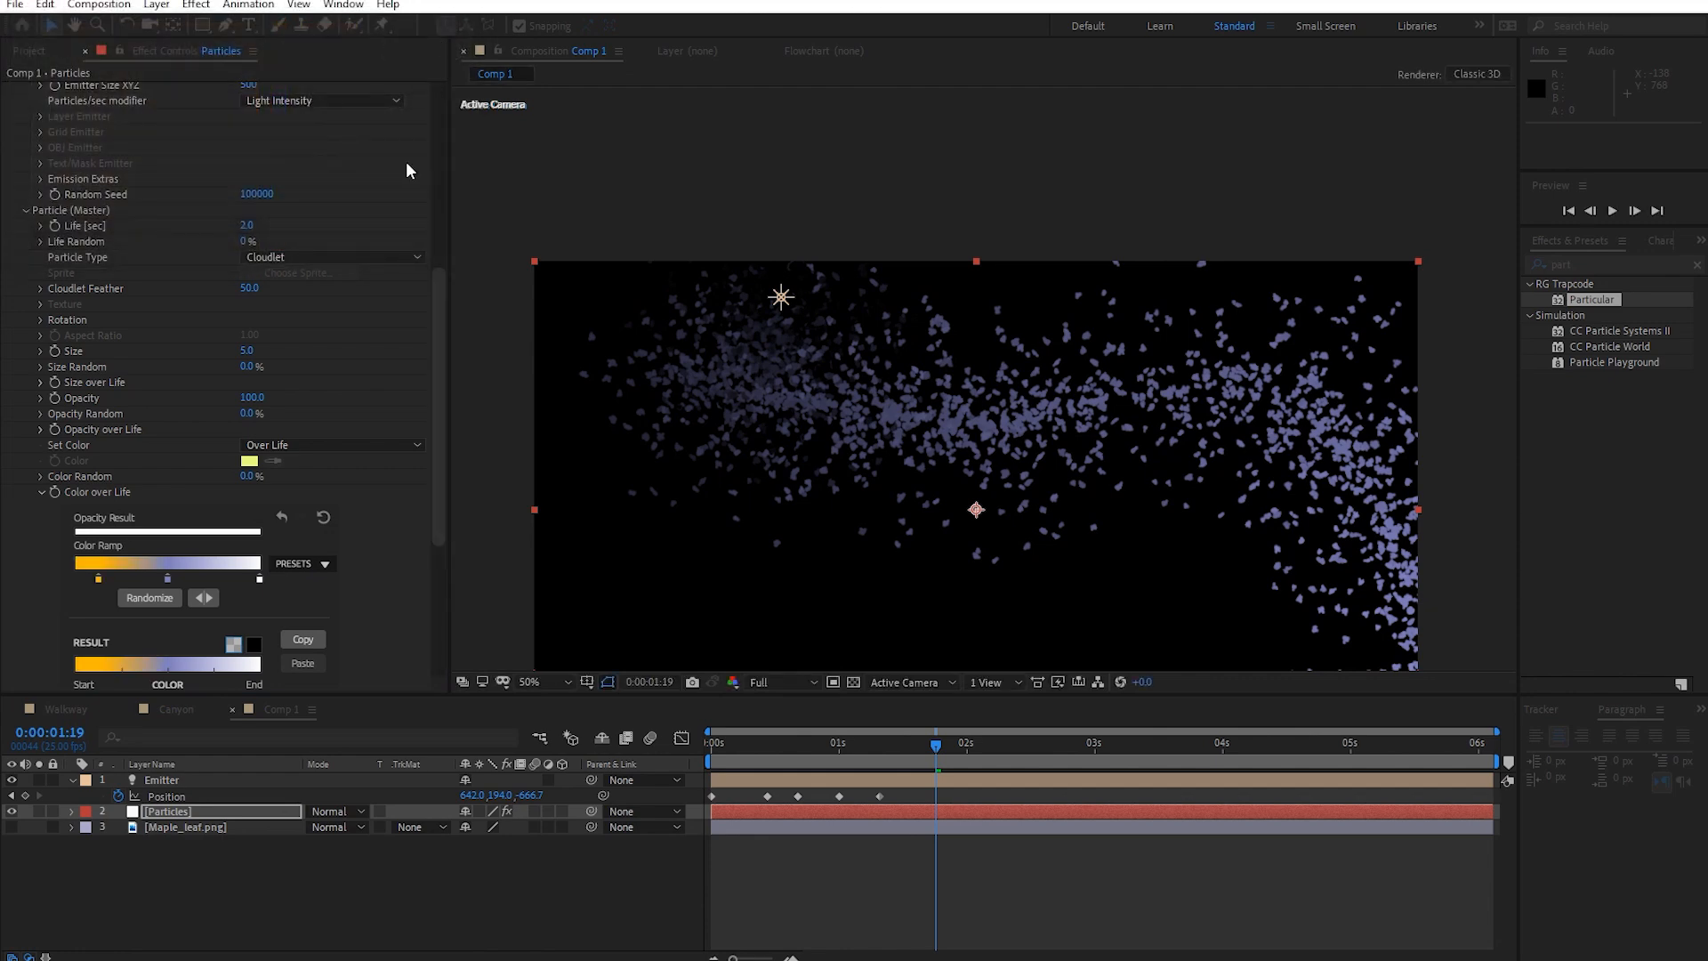
double_click(169, 578)
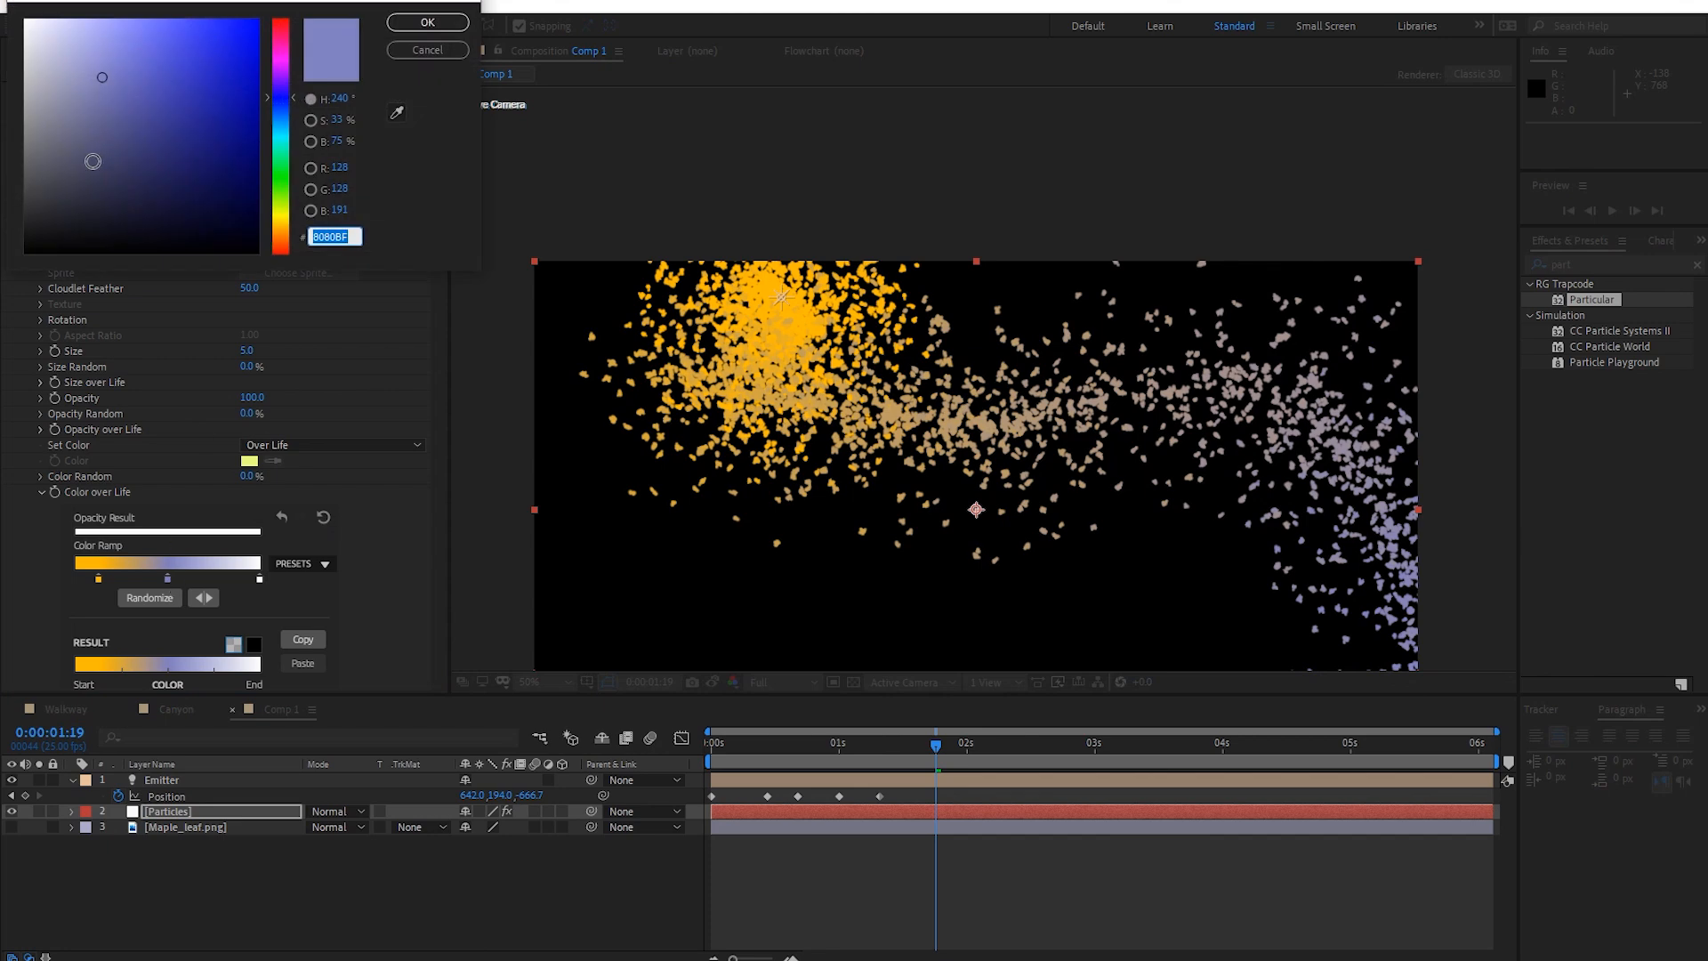
left_click(25, 184)
left_click(427, 22)
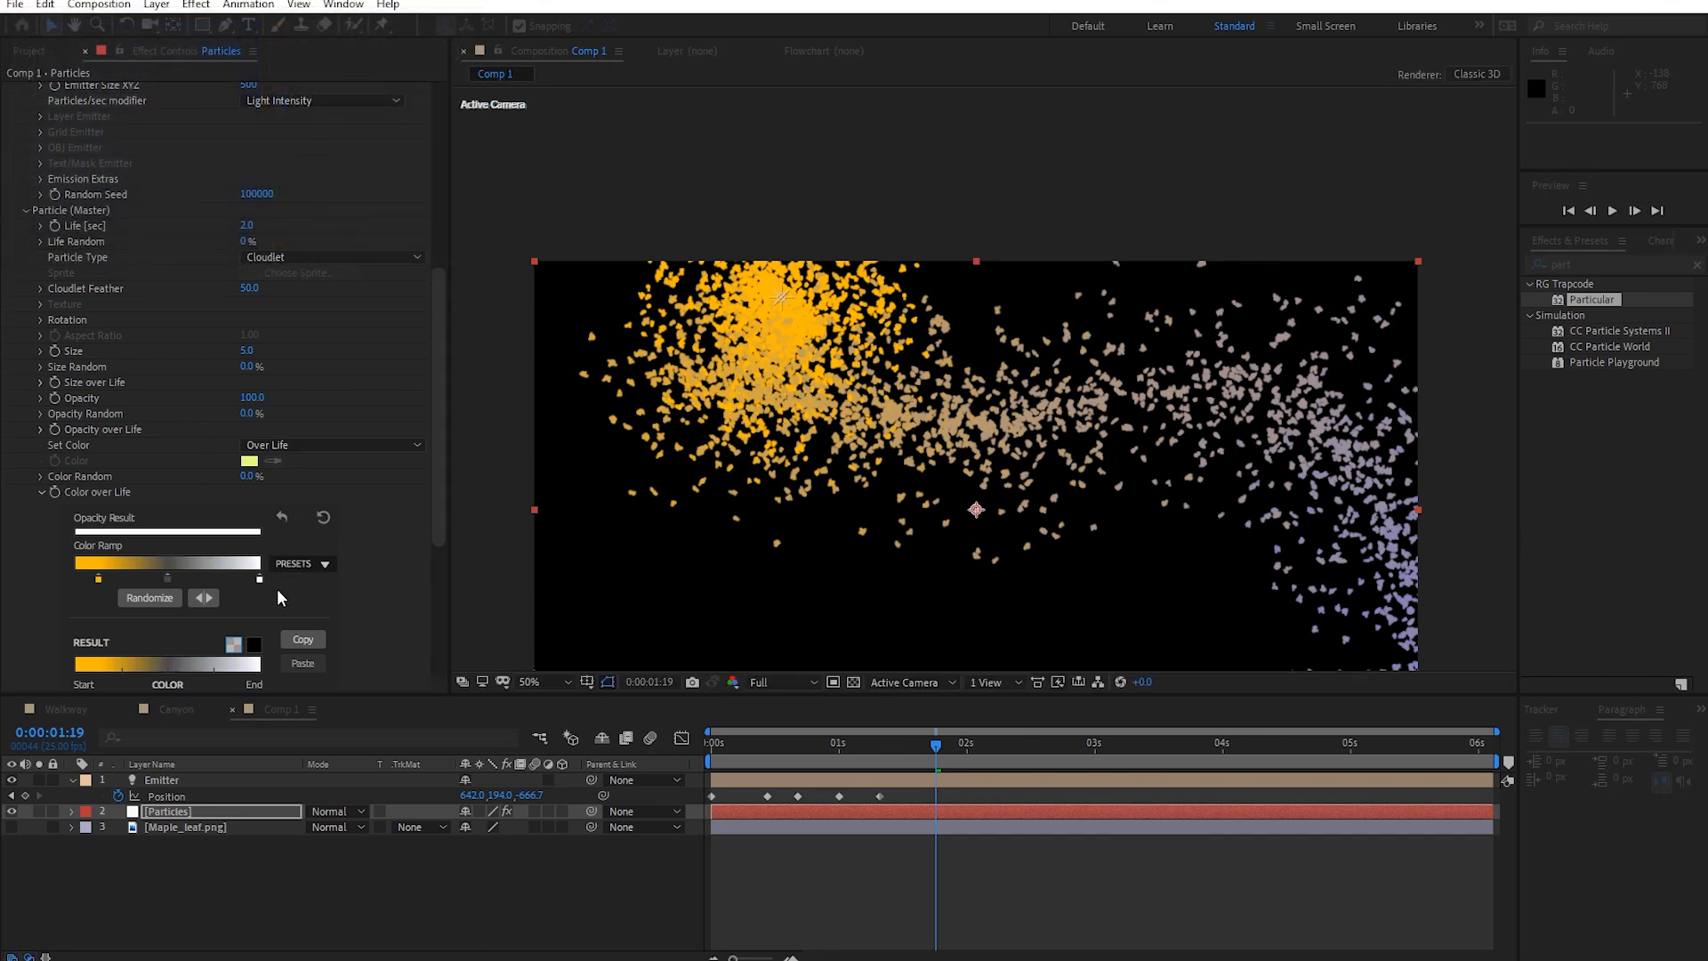
Play the animation from the first frame to examine the orange-to-grey trail across the whole composition.
left_click_drag(926, 751, 709, 772)
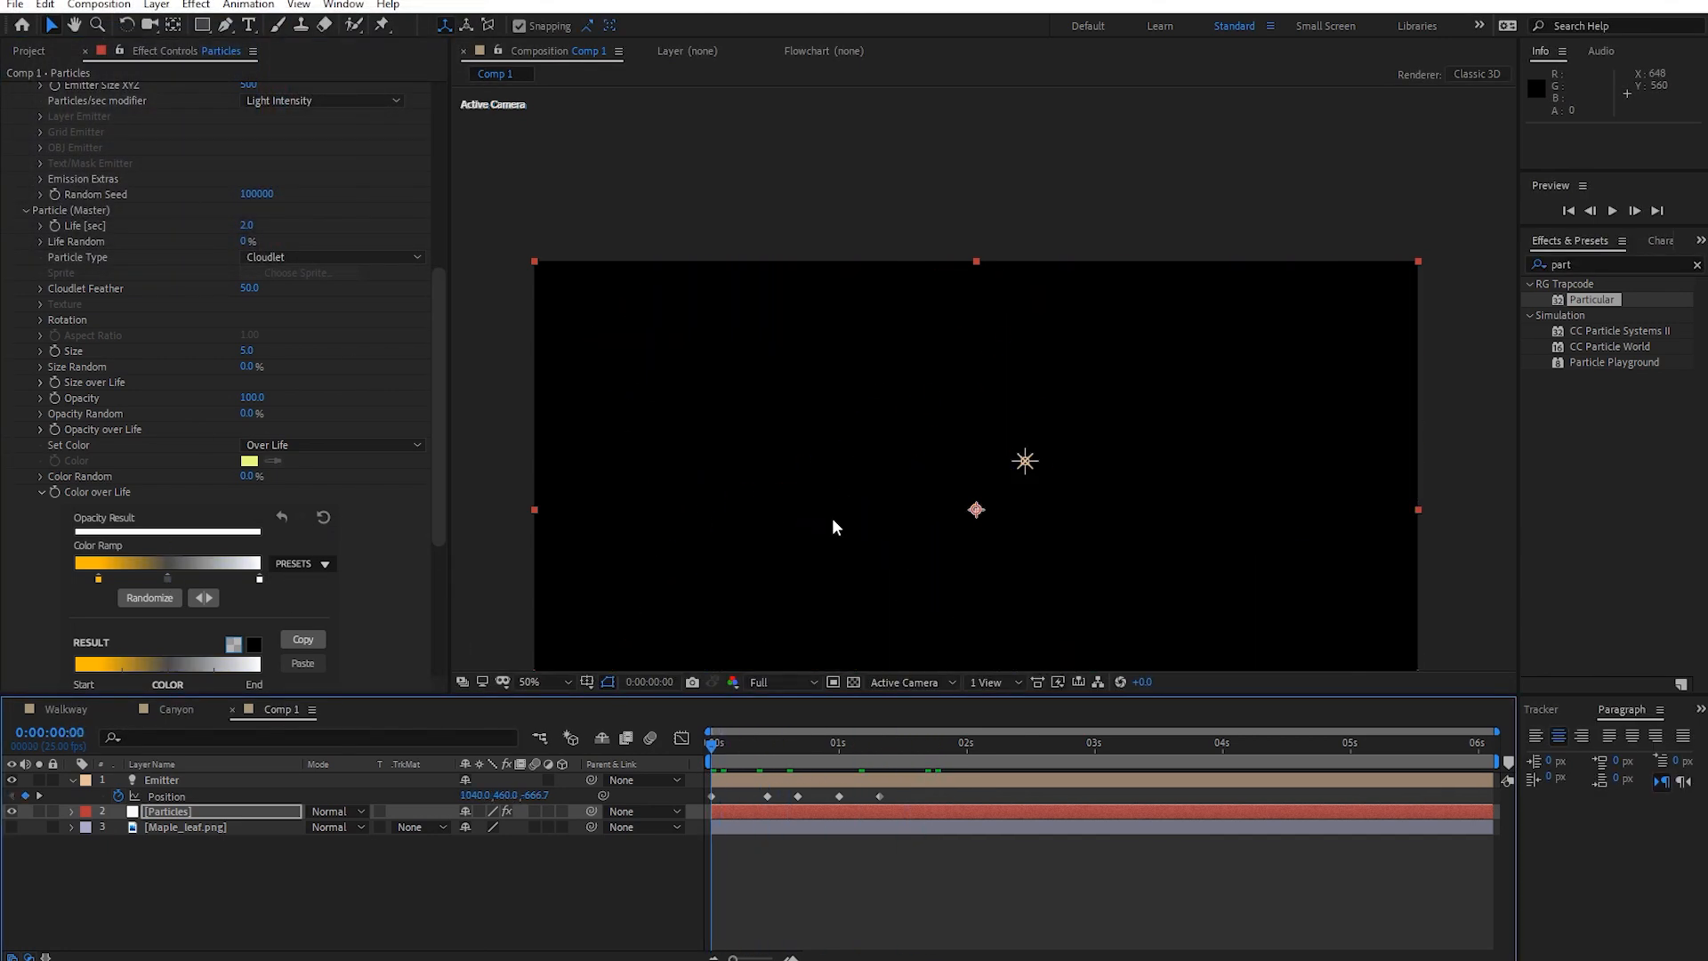
scroll(831, 520, "down", 1)
key("space")
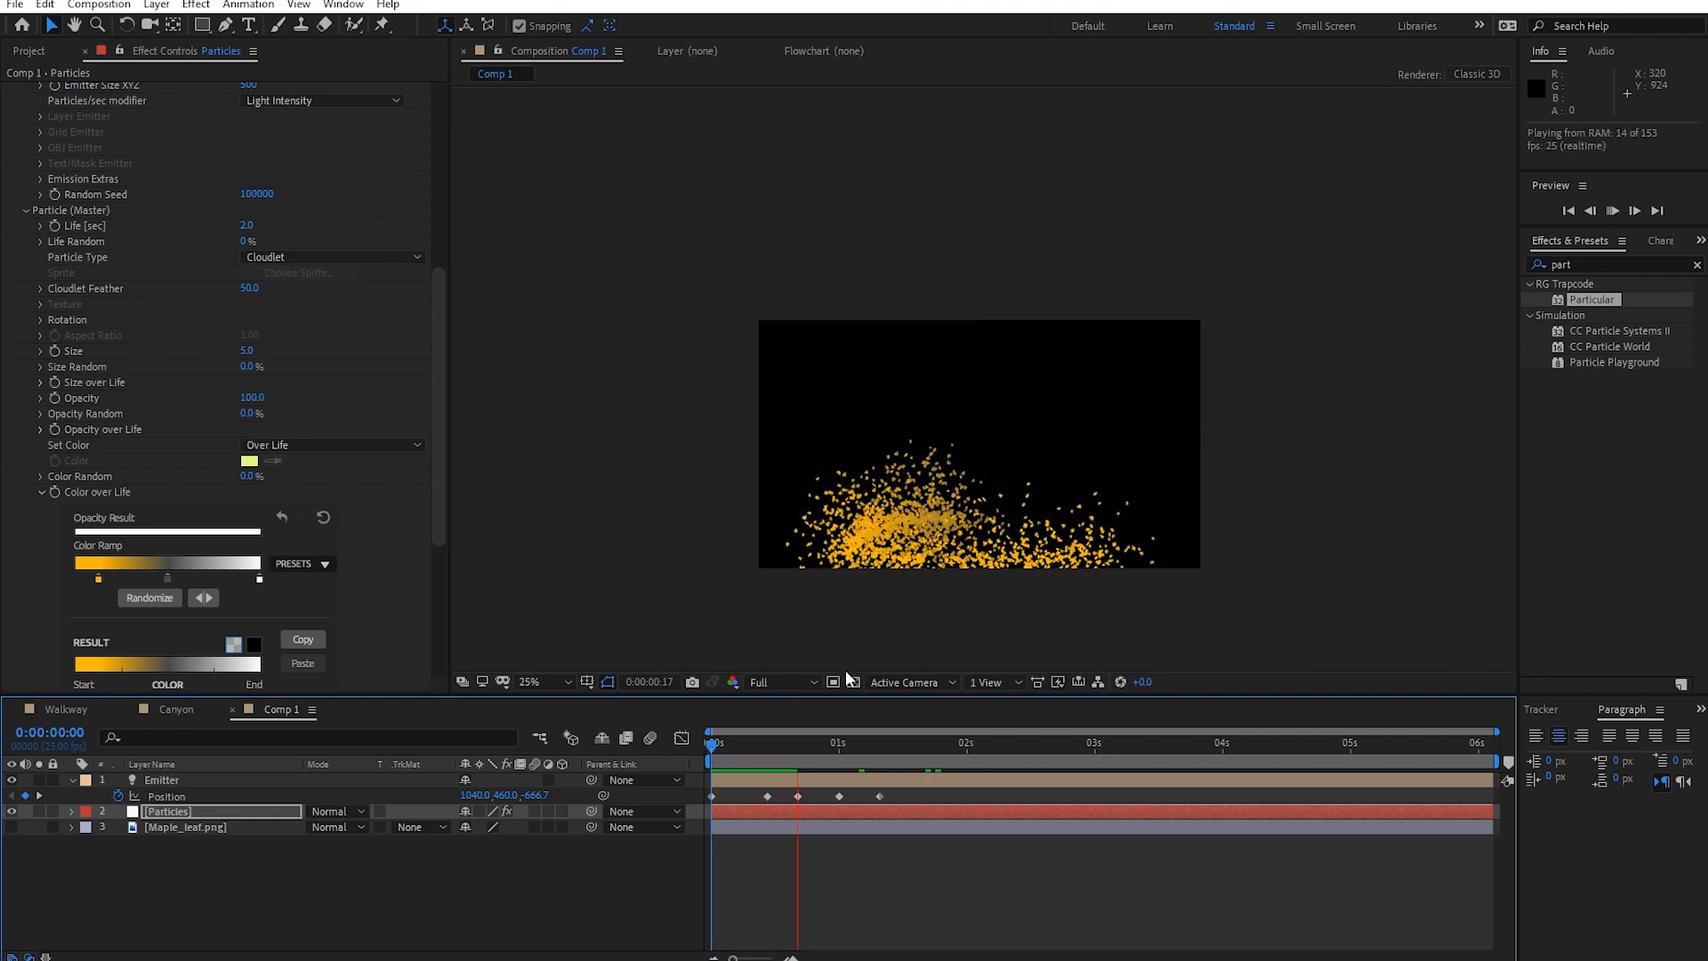
key("space")
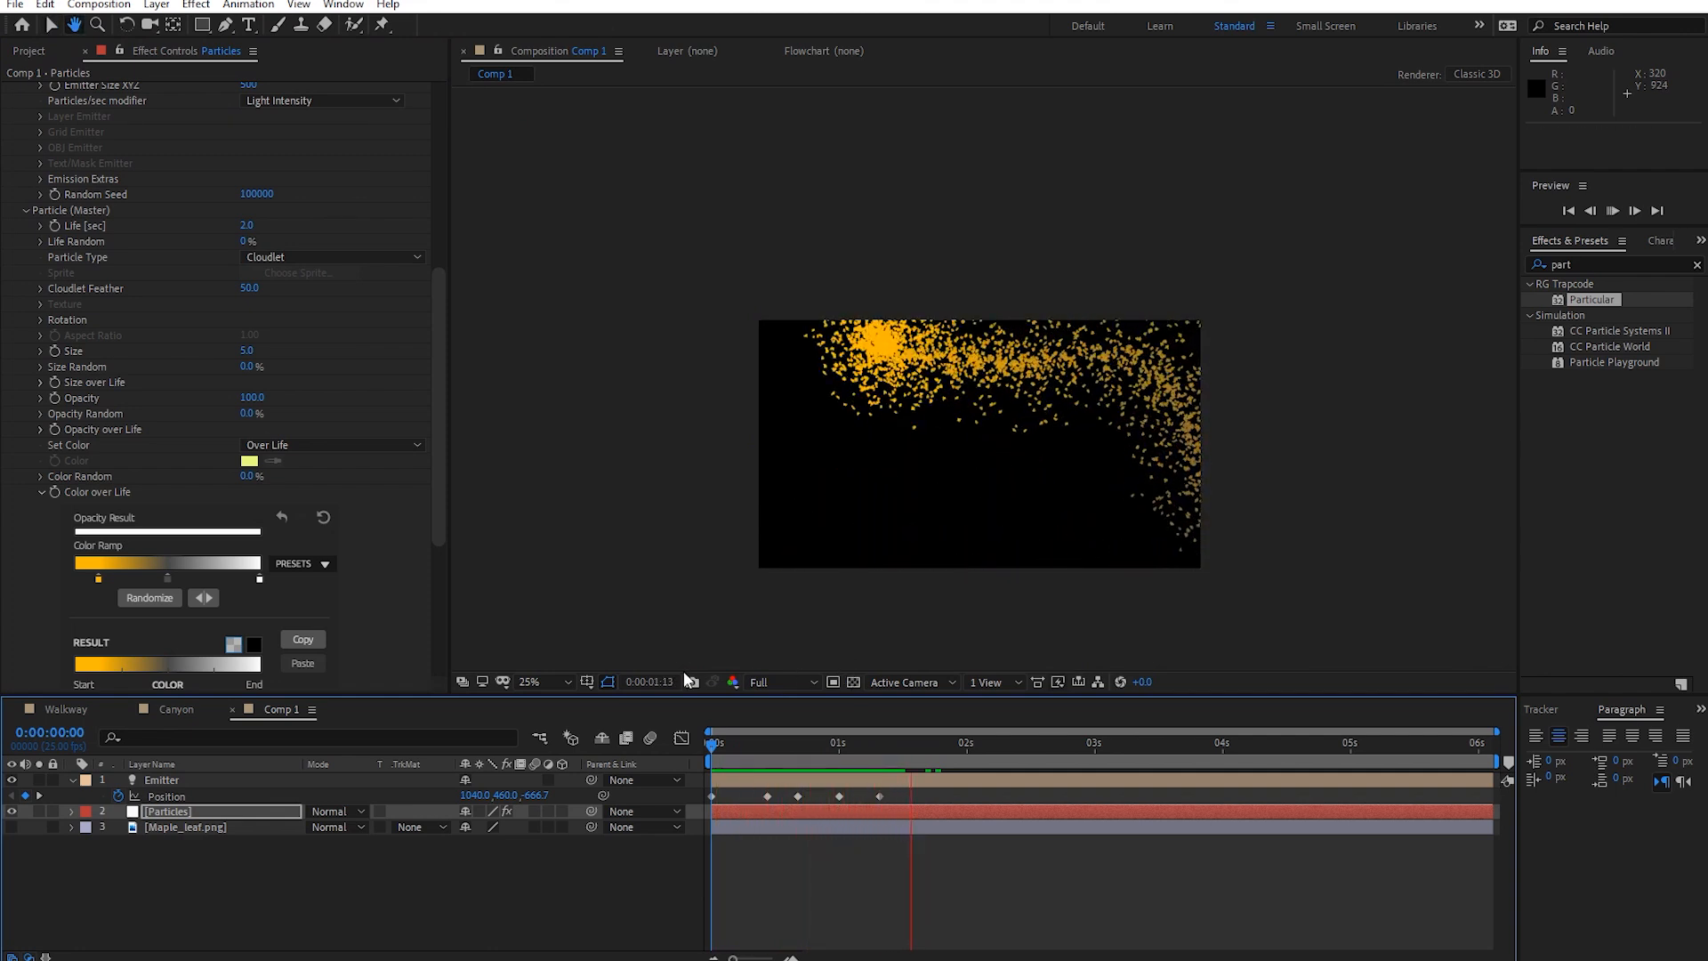
Move the ramp's orange stop to the start, the dark grey stop to the end, and the white stop to about one fifth.
left_click_drag(164, 577, 11, 580)
left_click_drag(149, 580, 101, 576)
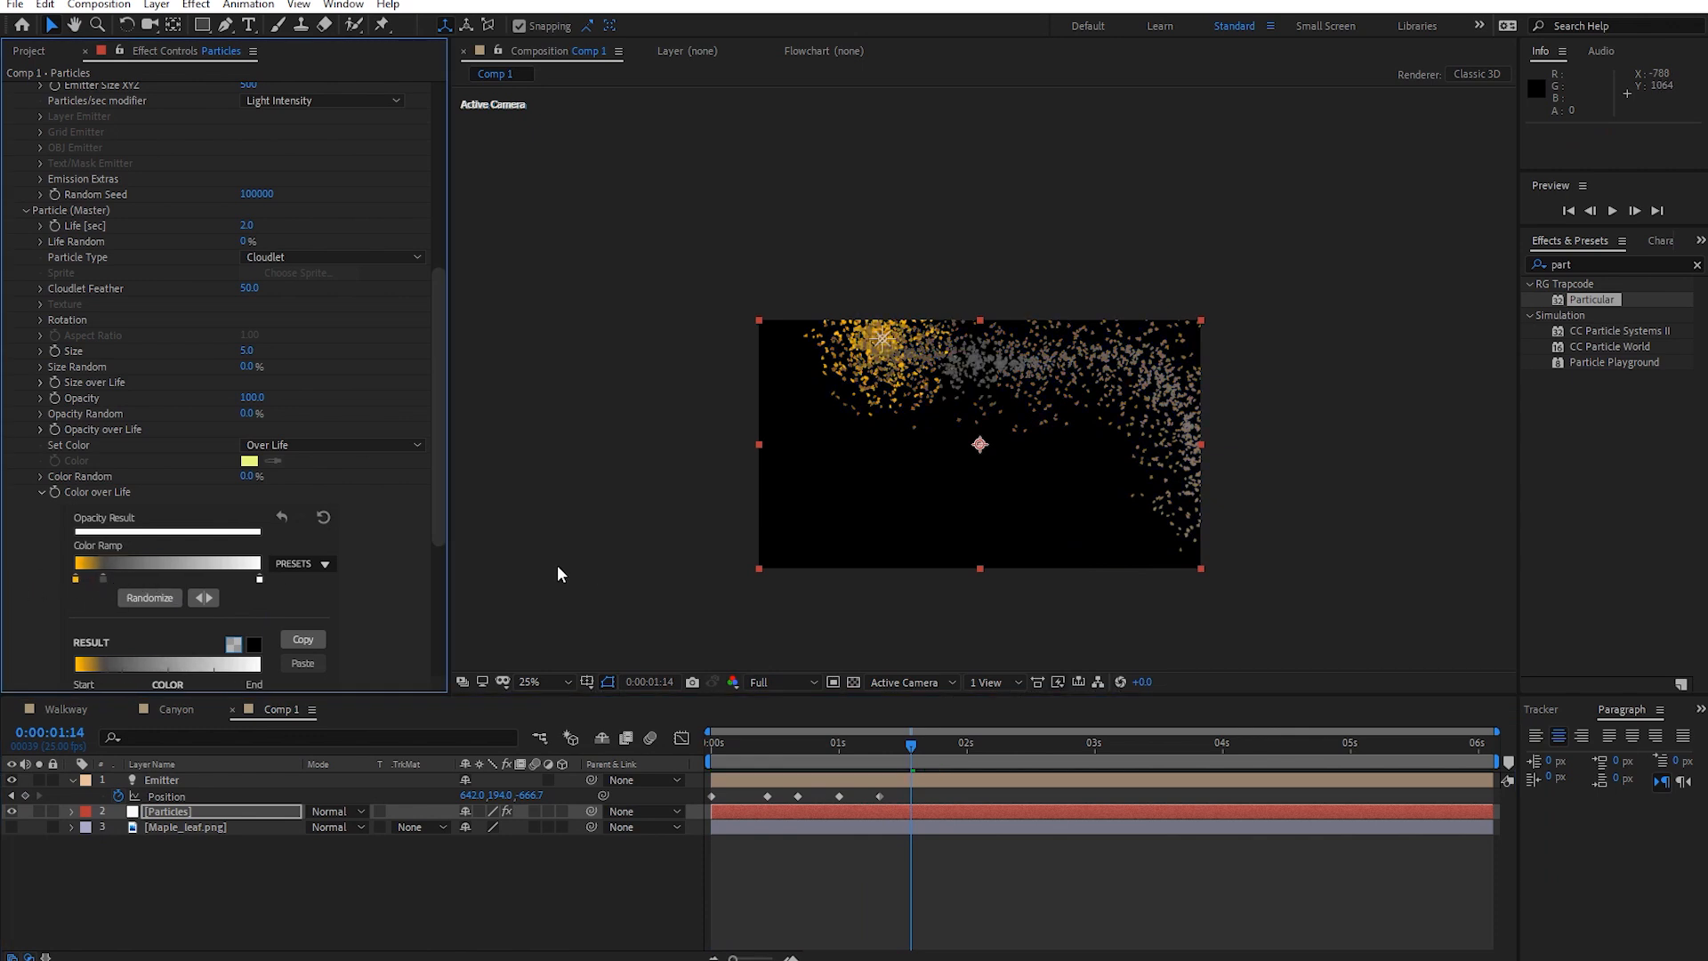
double_click(104, 578)
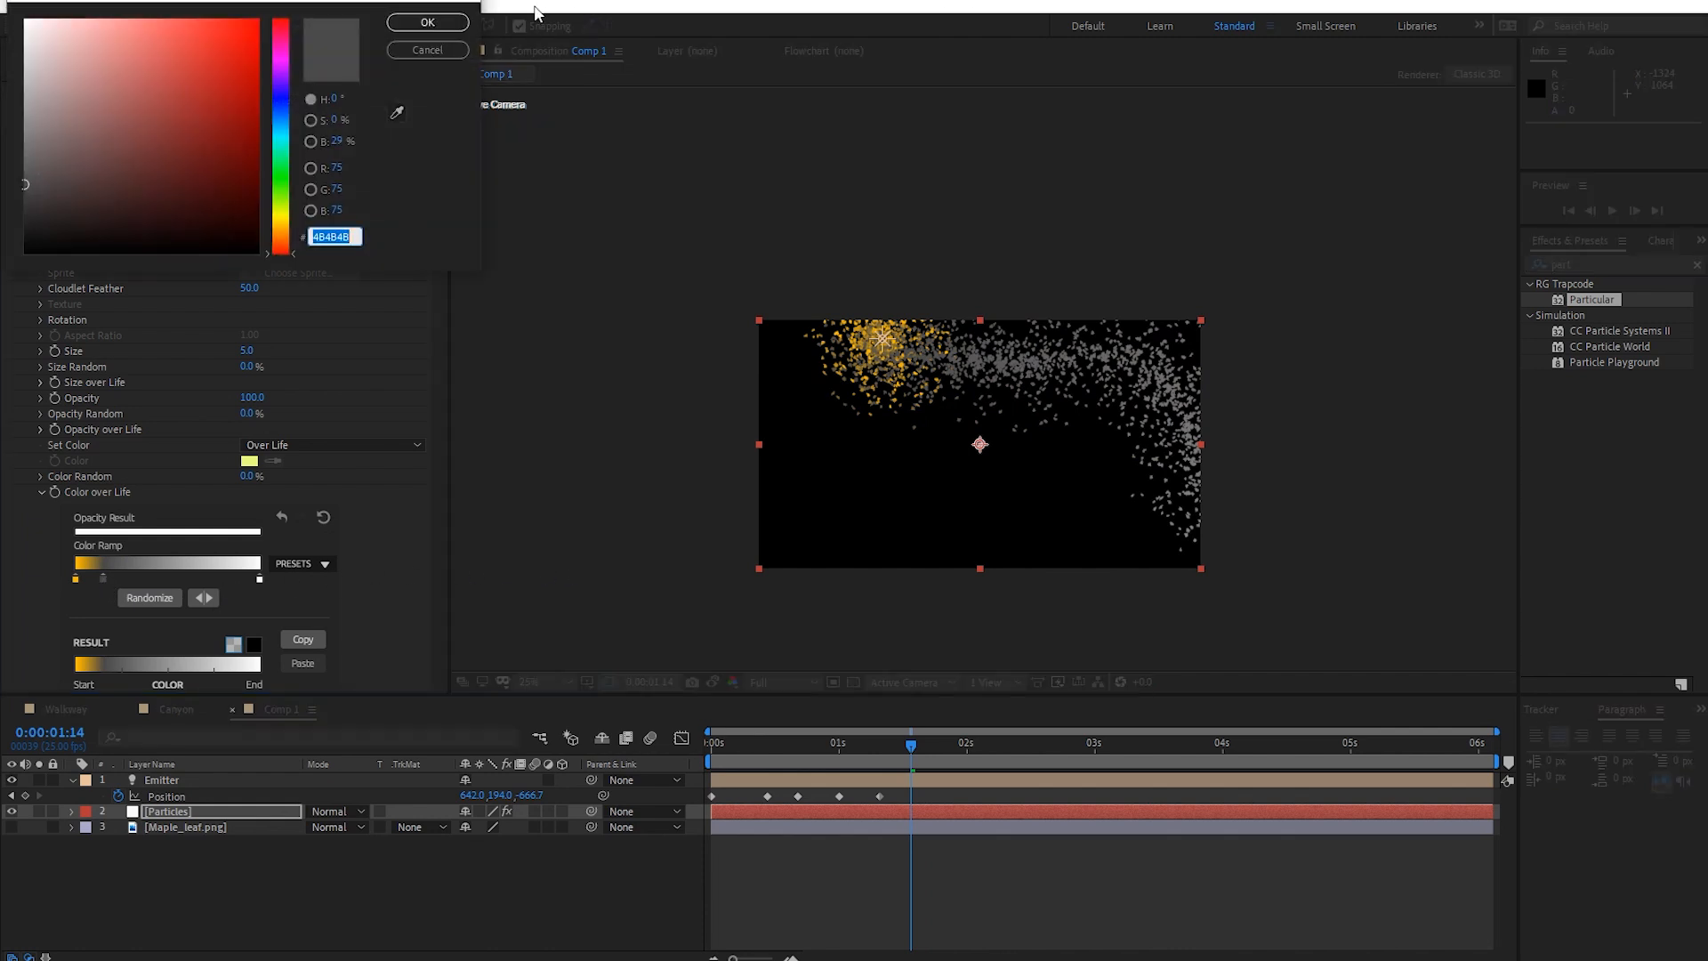
left_click(435, 46)
left_click_drag(104, 579, 865, 578)
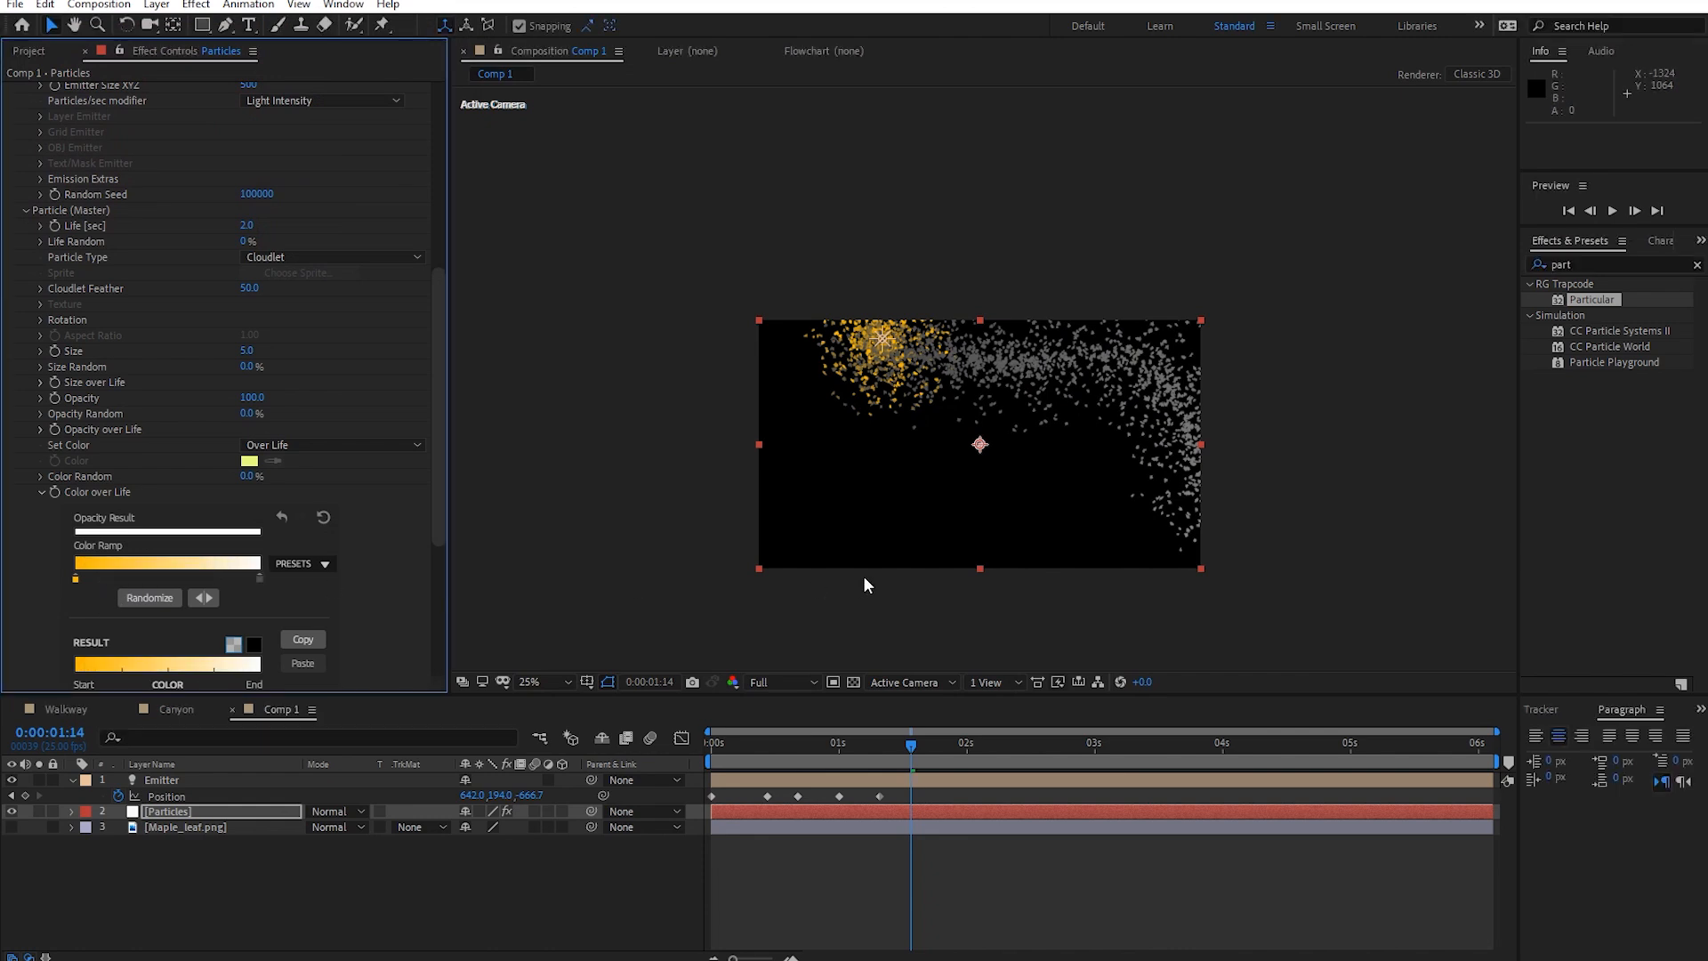
left_click_drag(256, 578, 108, 585)
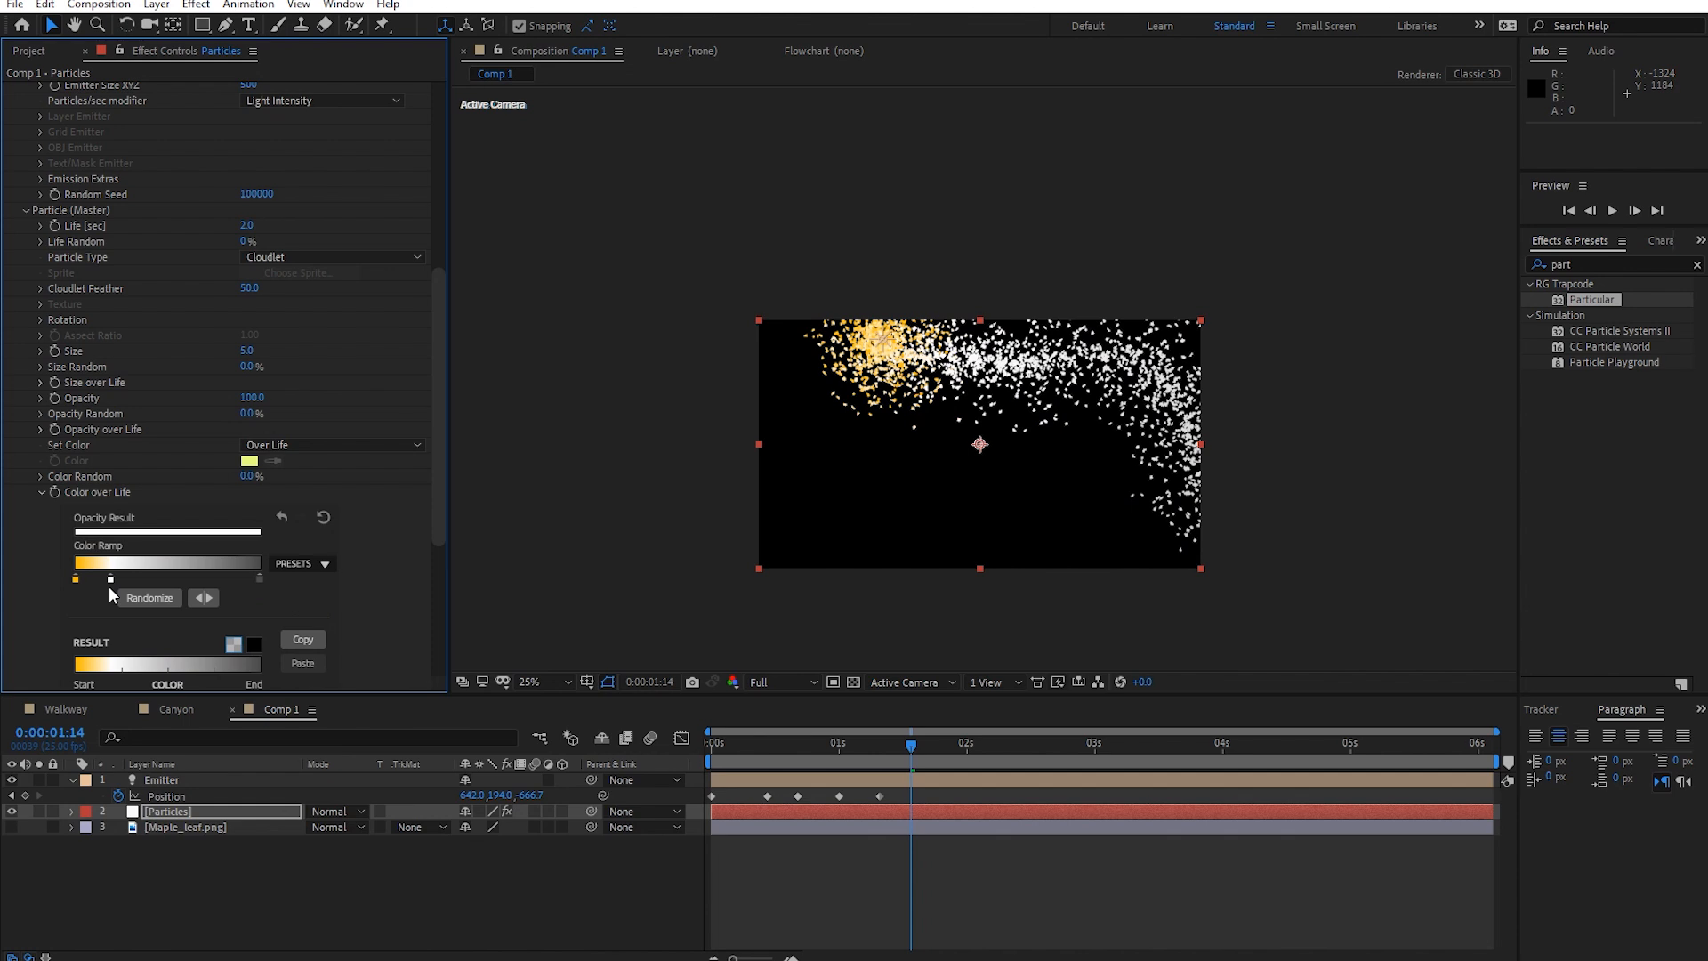
Change the dark grey stop at the end of the Color over Life ramp to white.
double_click(258, 579)
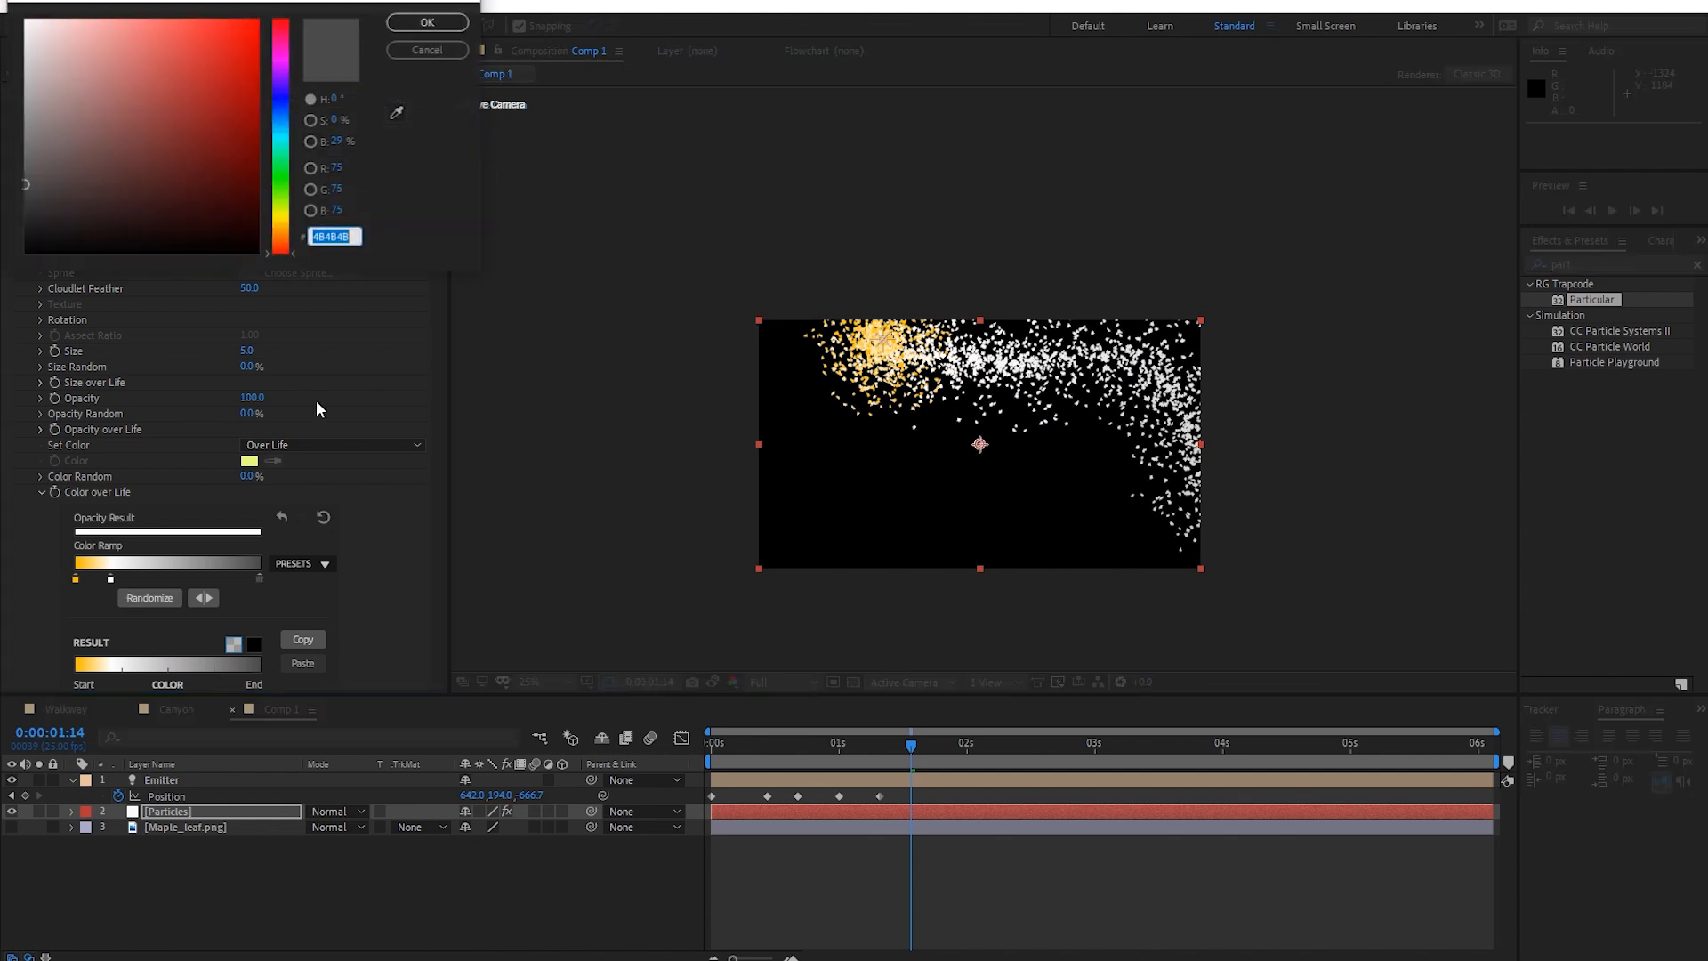
left_click(25, 18)
left_click(428, 22)
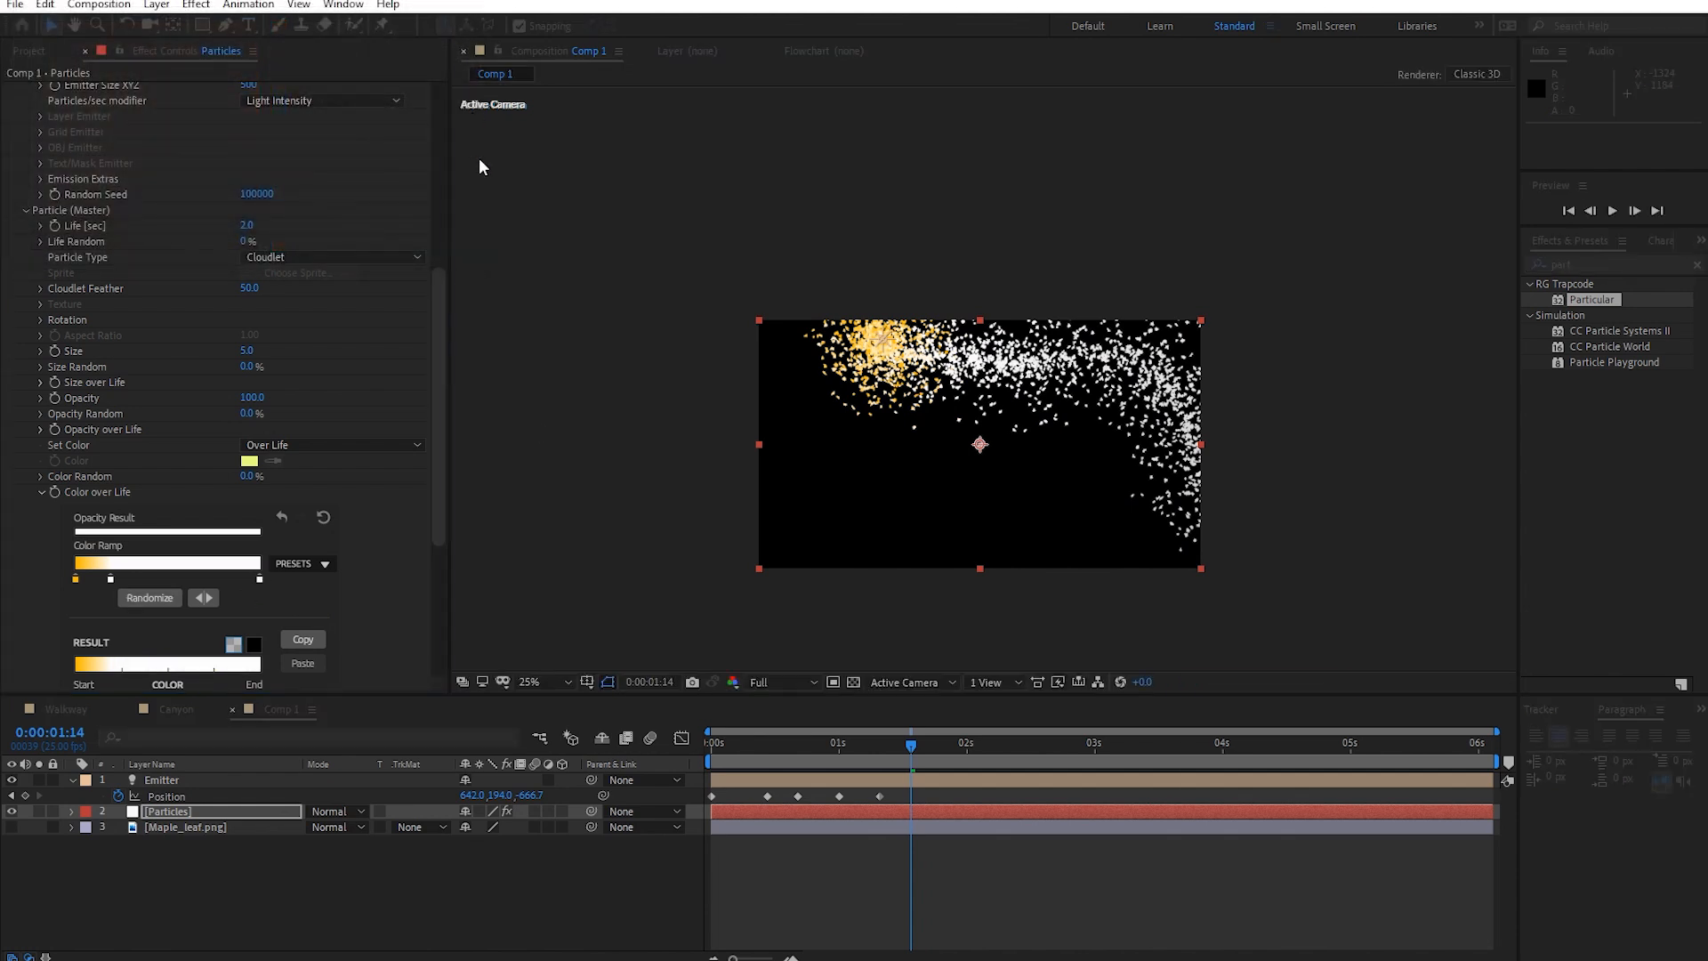
Play the animation from the first frame to examine the orange-to-white trail.
left_click_drag(823, 746, 709, 756)
key("space")
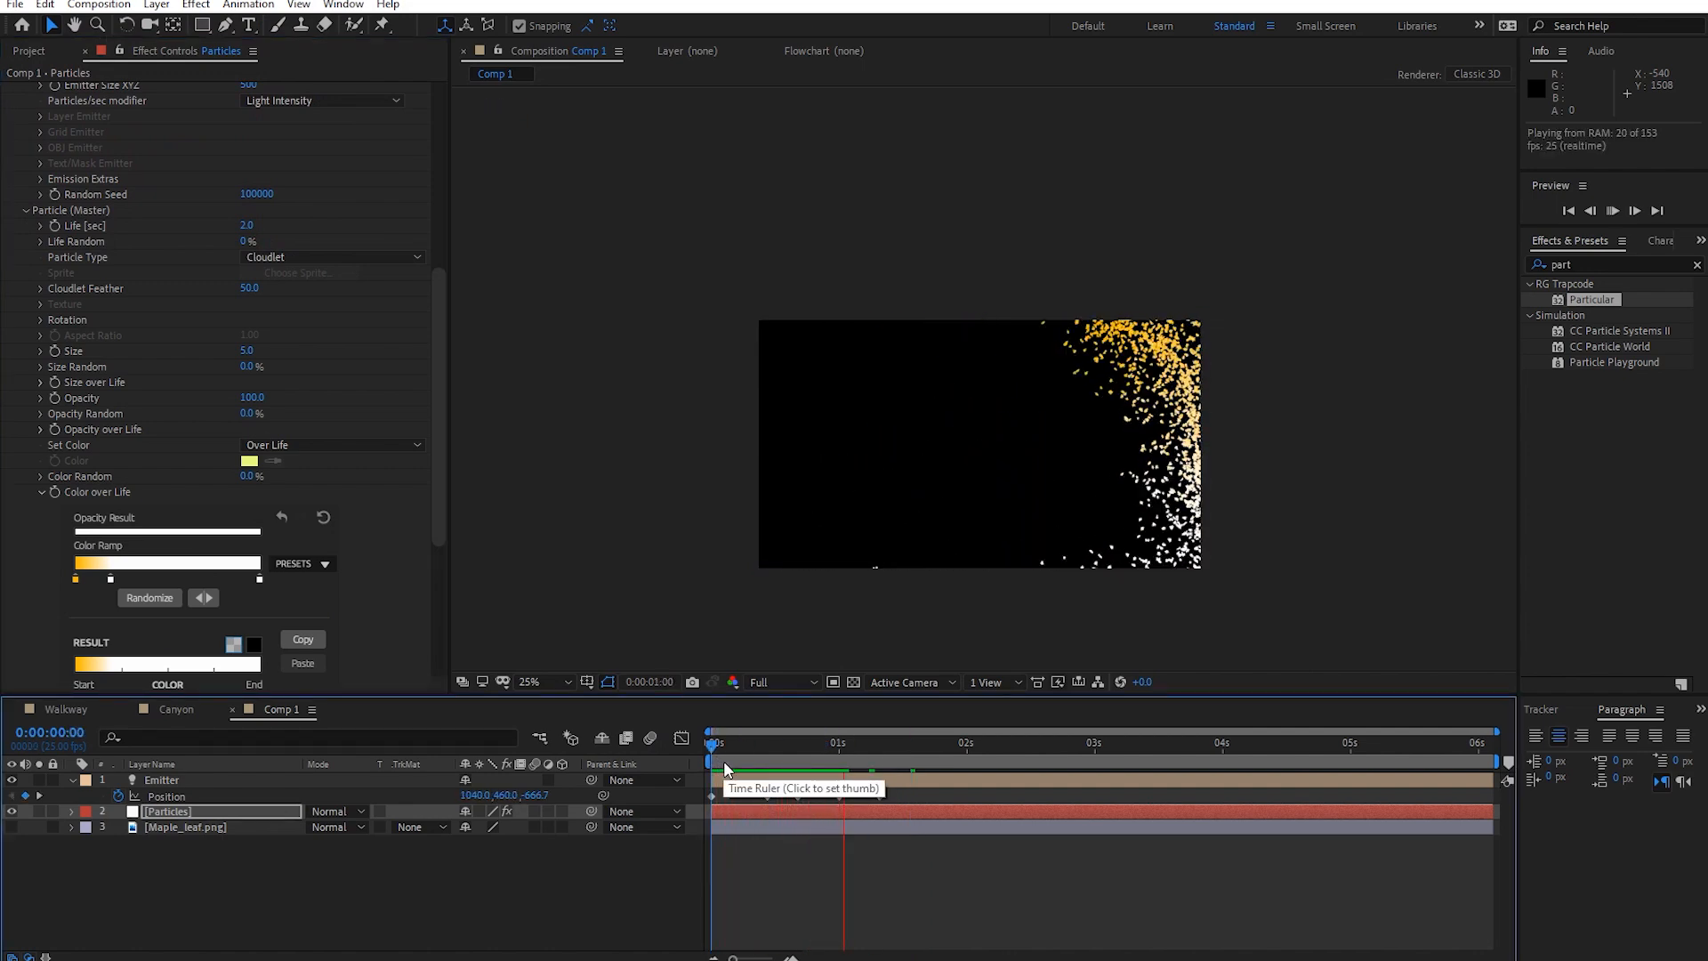
key("space")
In the Canyon composition, examine the Particles_Smoke layer's opacity and Color over Life settings against the rocket smoke at 0:00:02:04.
left_click(176, 709)
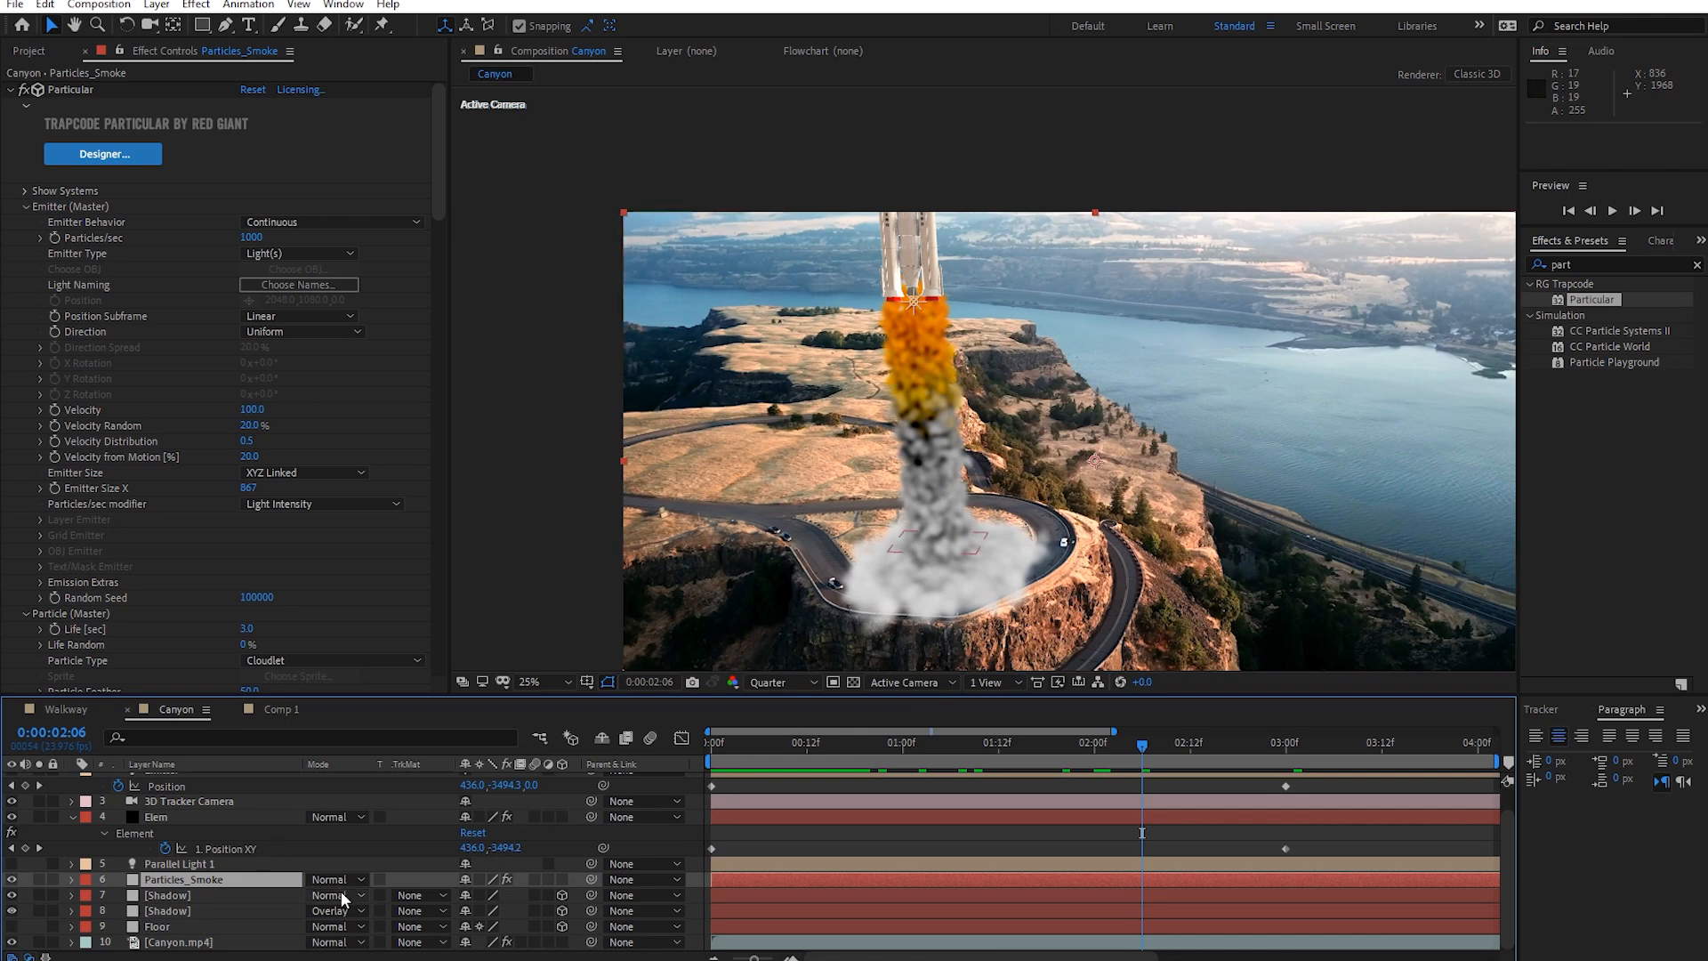
left_click(198, 884)
scroll(126, 458, "down", 15)
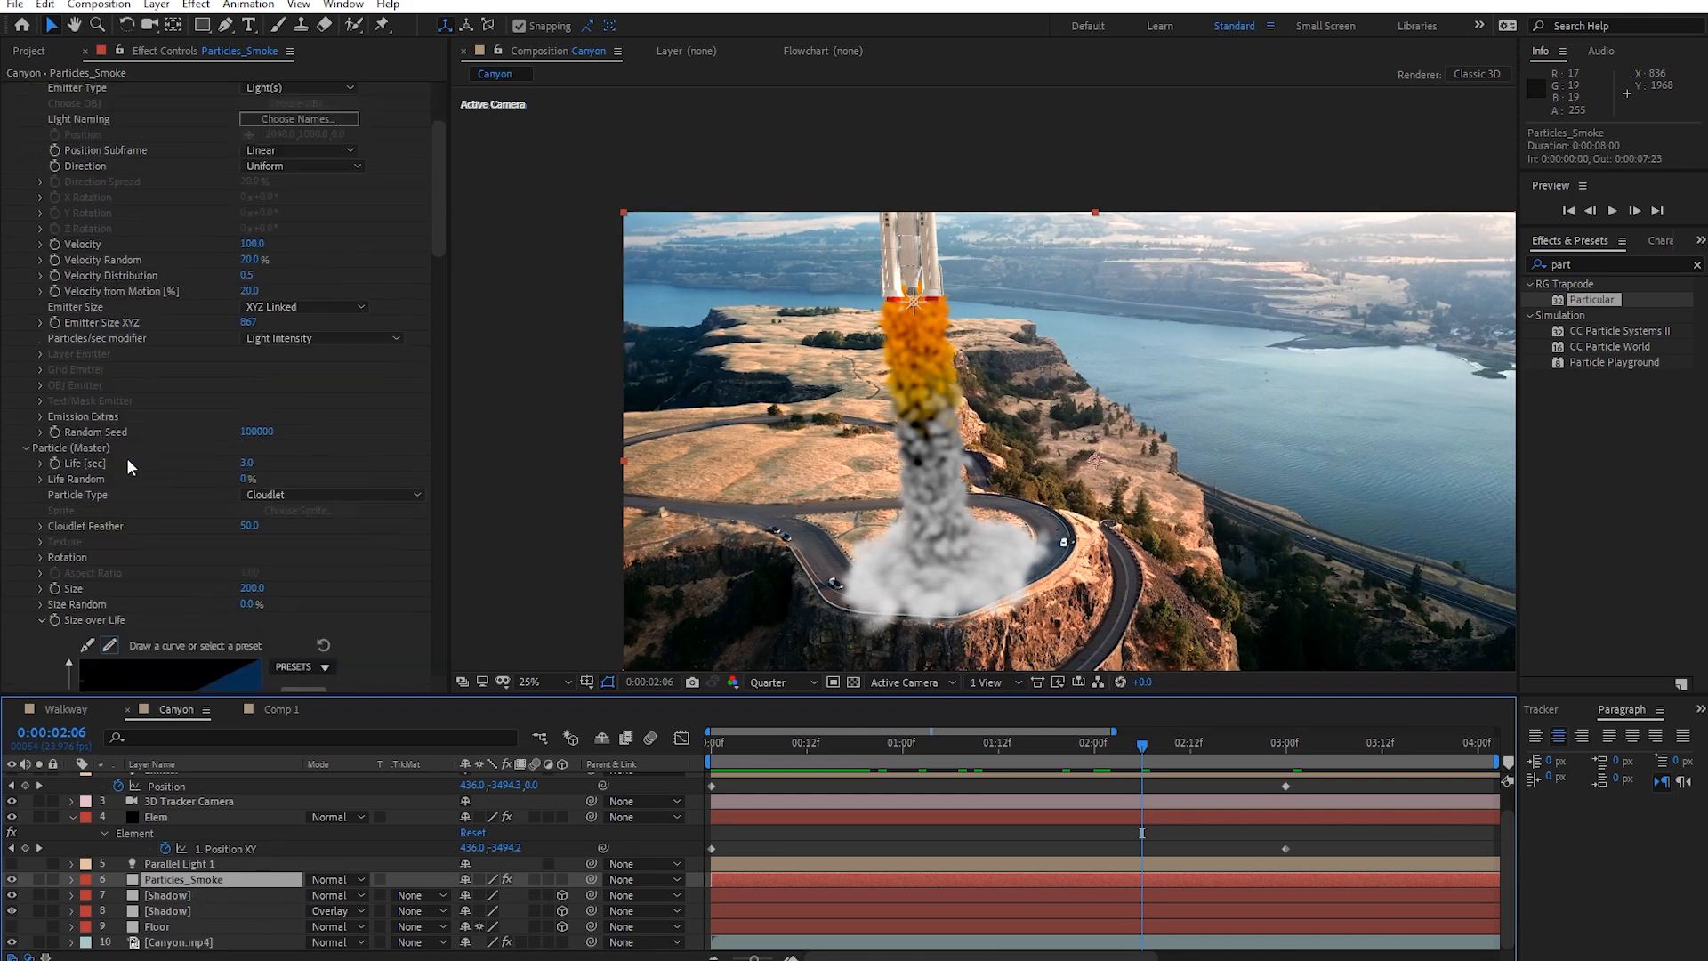
scroll(131, 477, "down", 7)
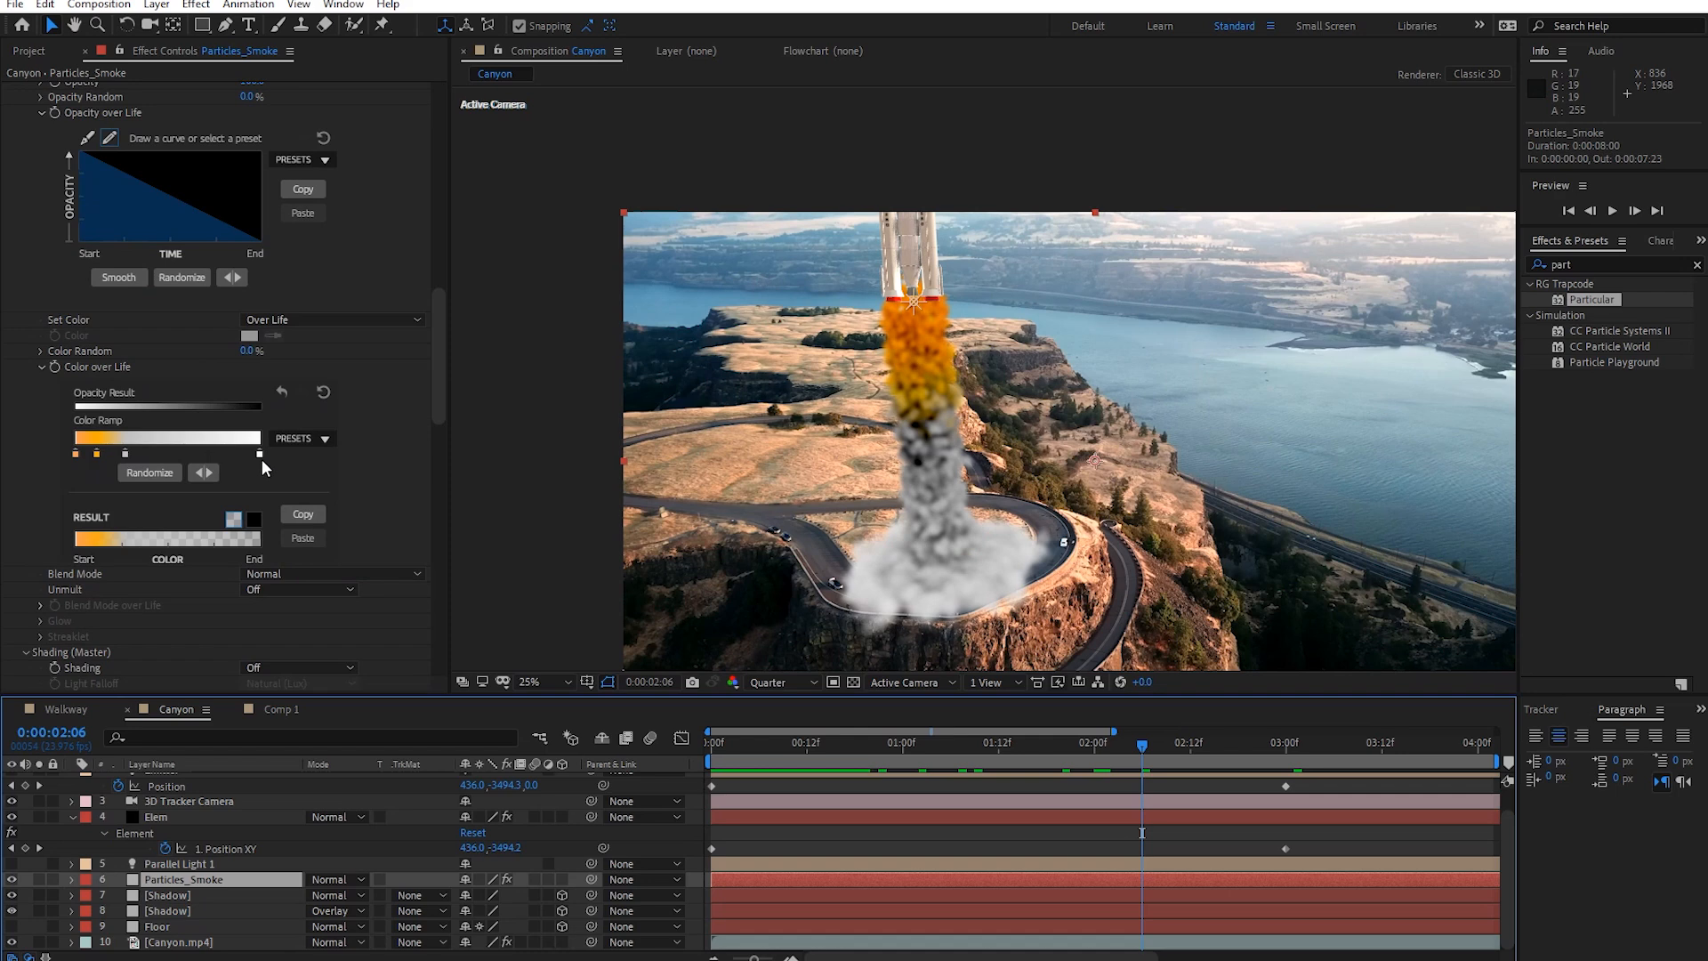
left_click_drag(855, 745, 1126, 751)
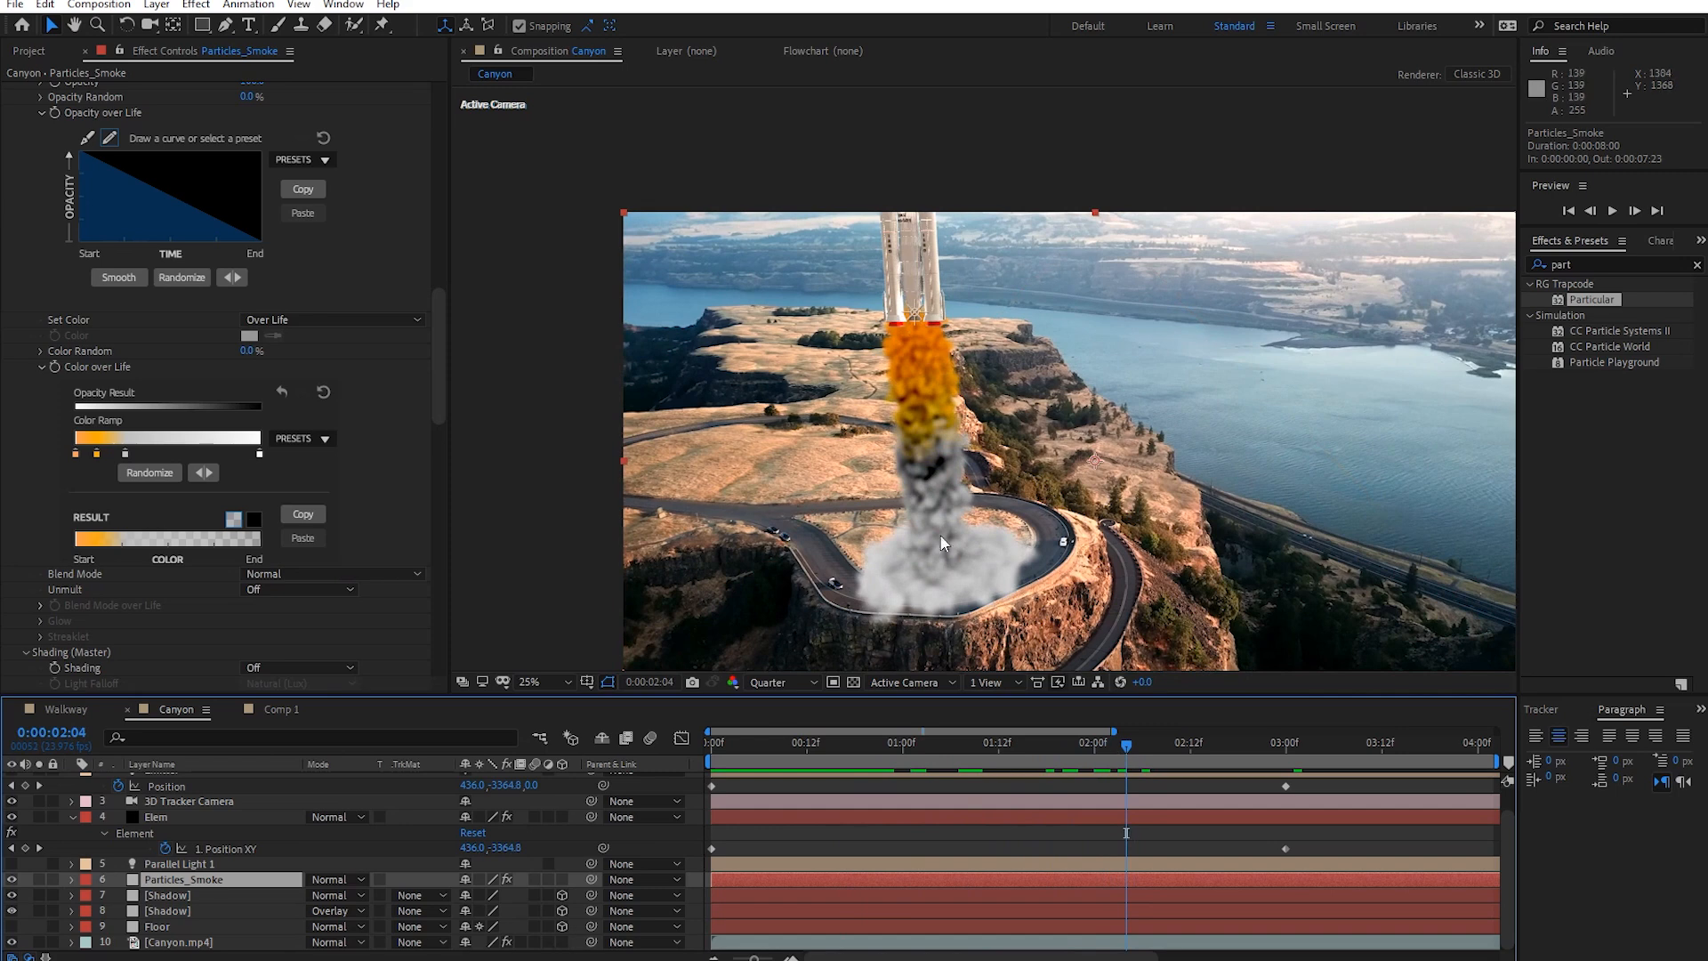
key("comma")
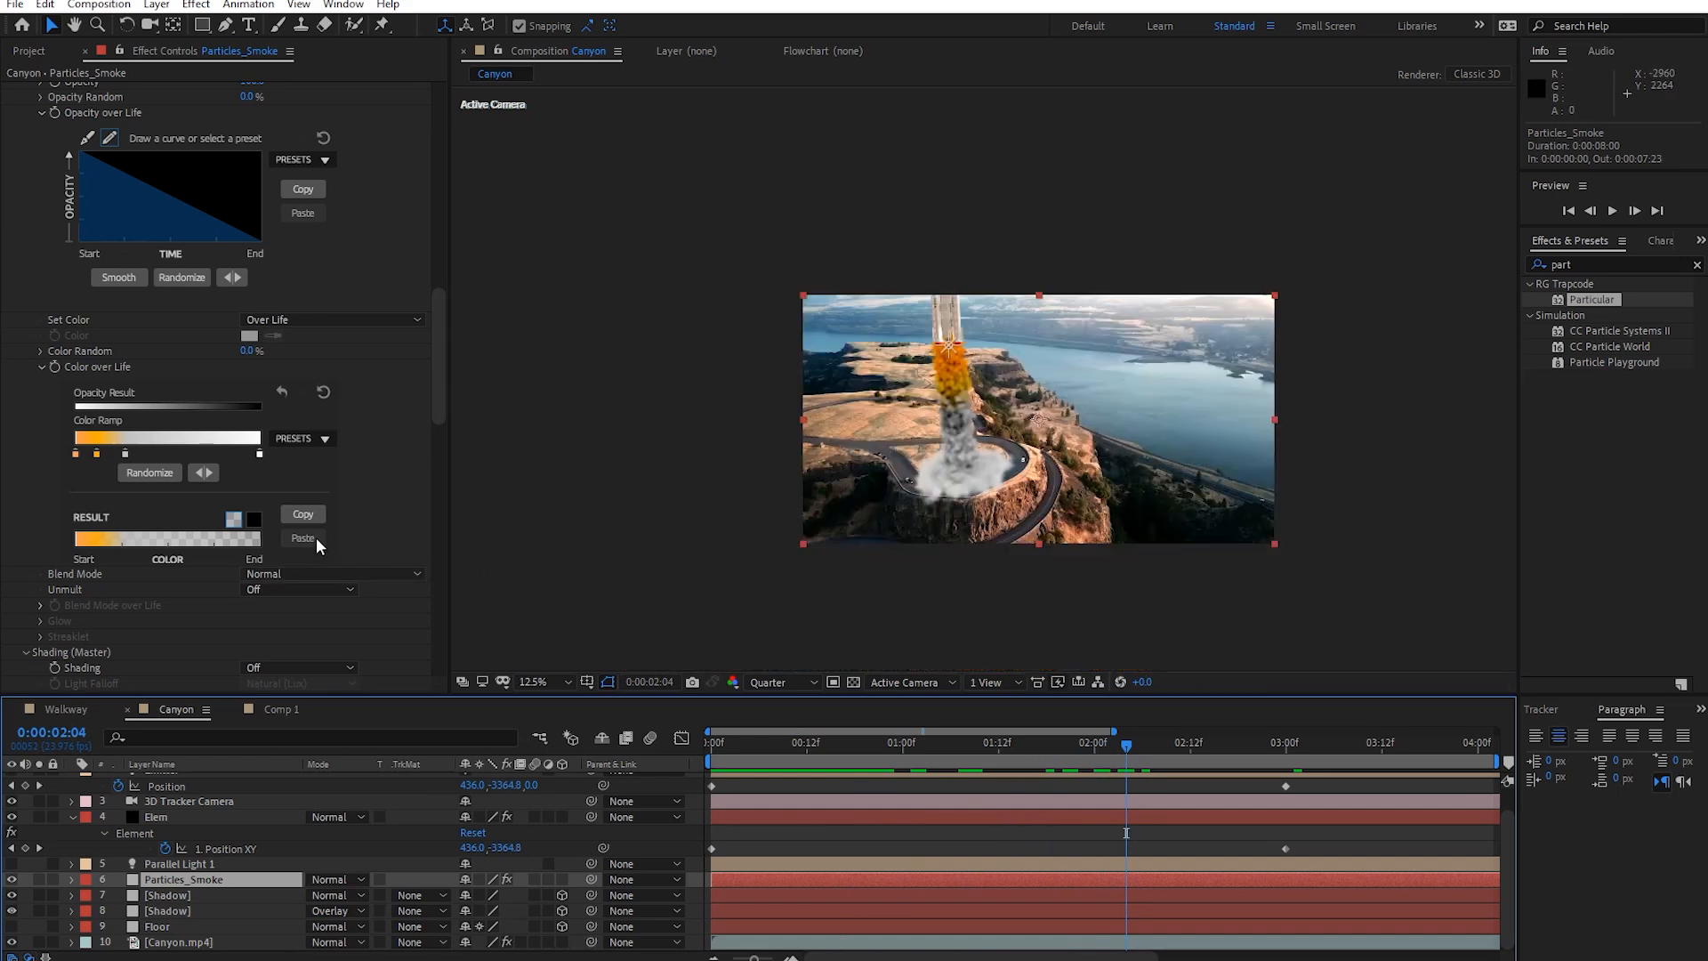
Turn off the Fast Box Blur effect on the Particles_Smoke layer and examine the smoke up close.
scroll(317, 538, "down", 3)
scroll(823, 570, "up", 4)
scroll(872, 521, "down", 2)
scroll(371, 606, "down", 2)
scroll(372, 599, "down", 10)
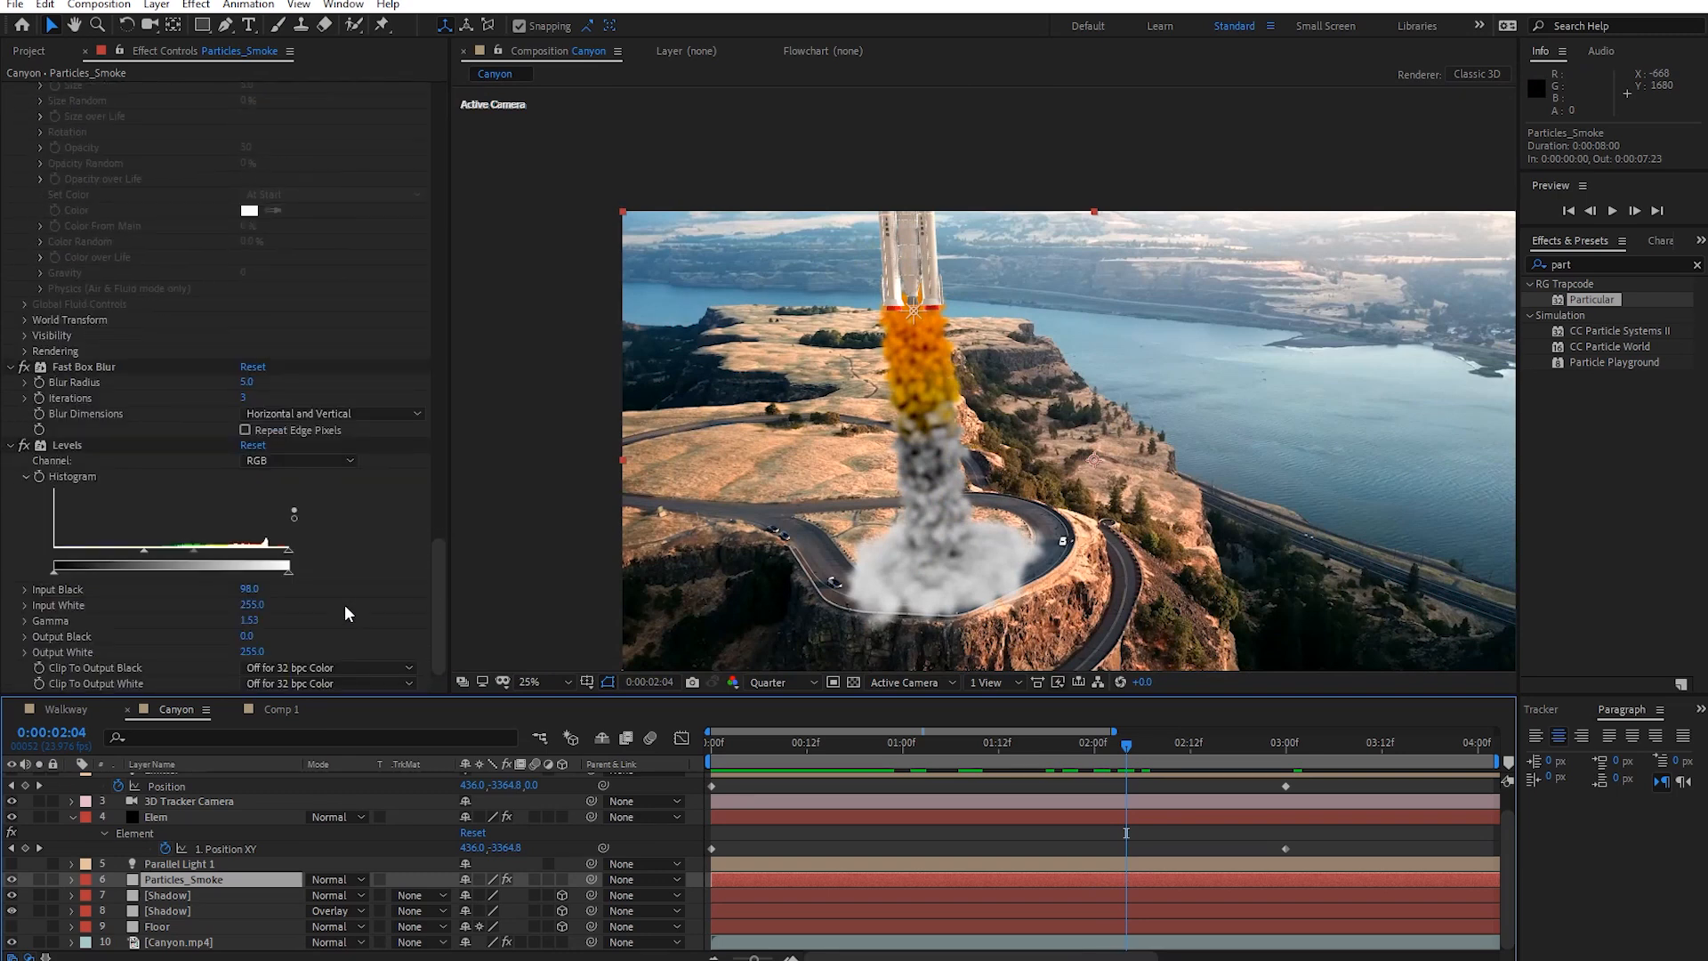
left_click(23, 367)
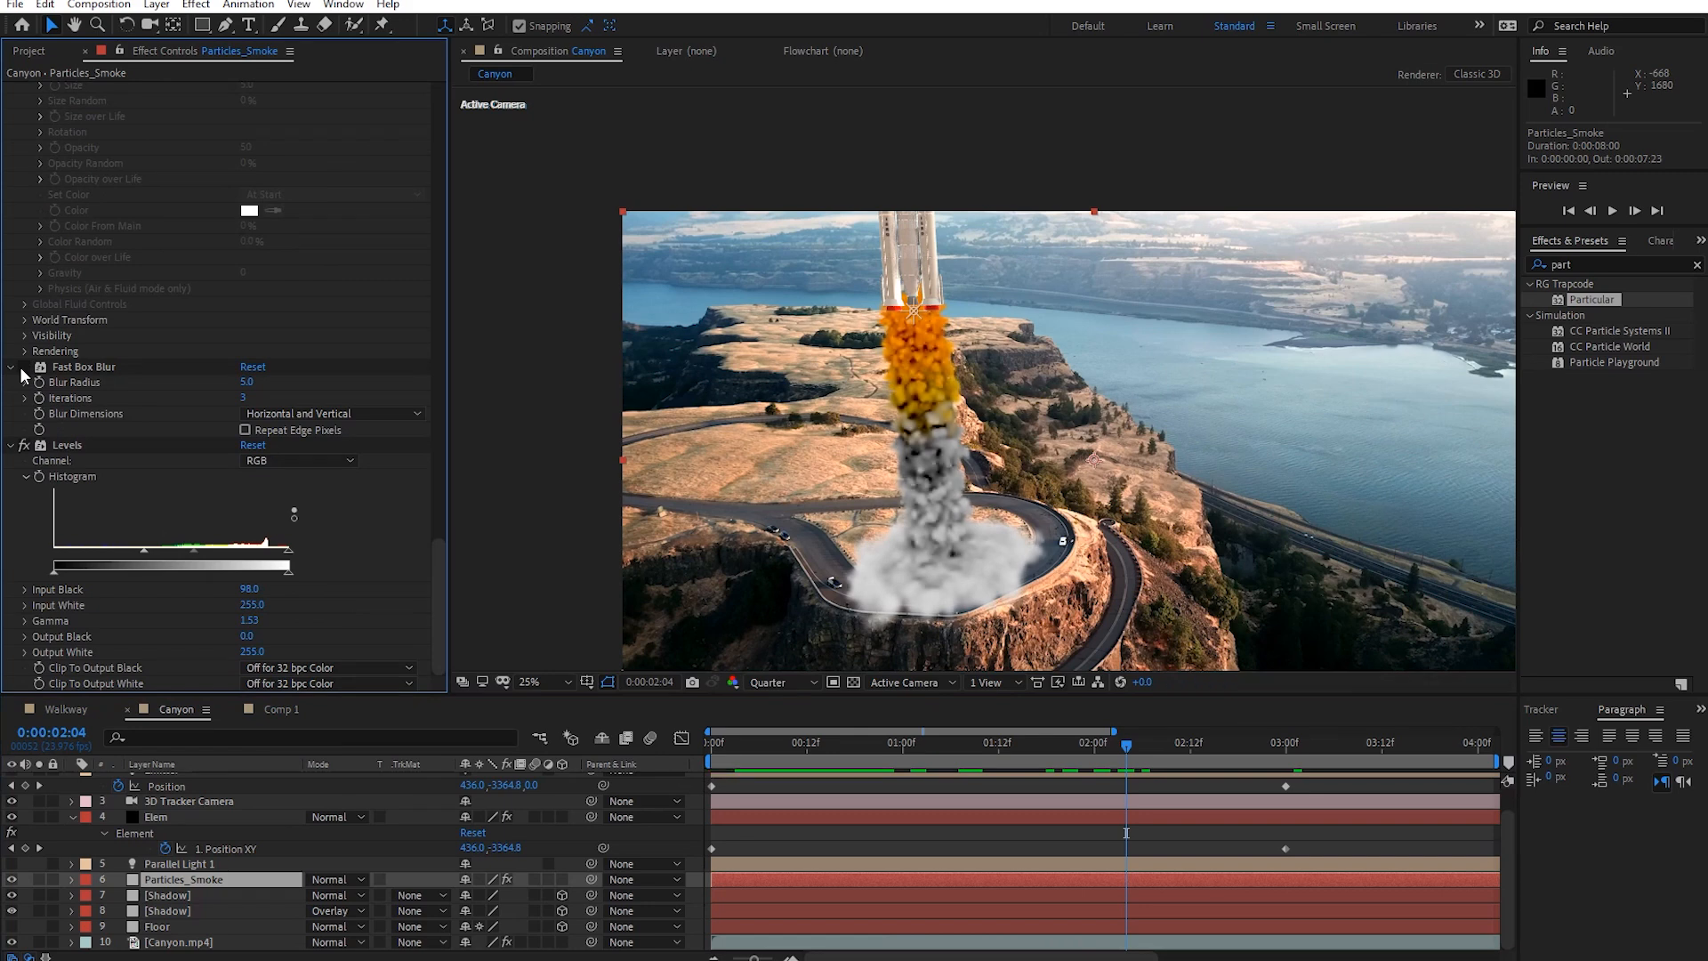
scroll(963, 635, "up", 2)
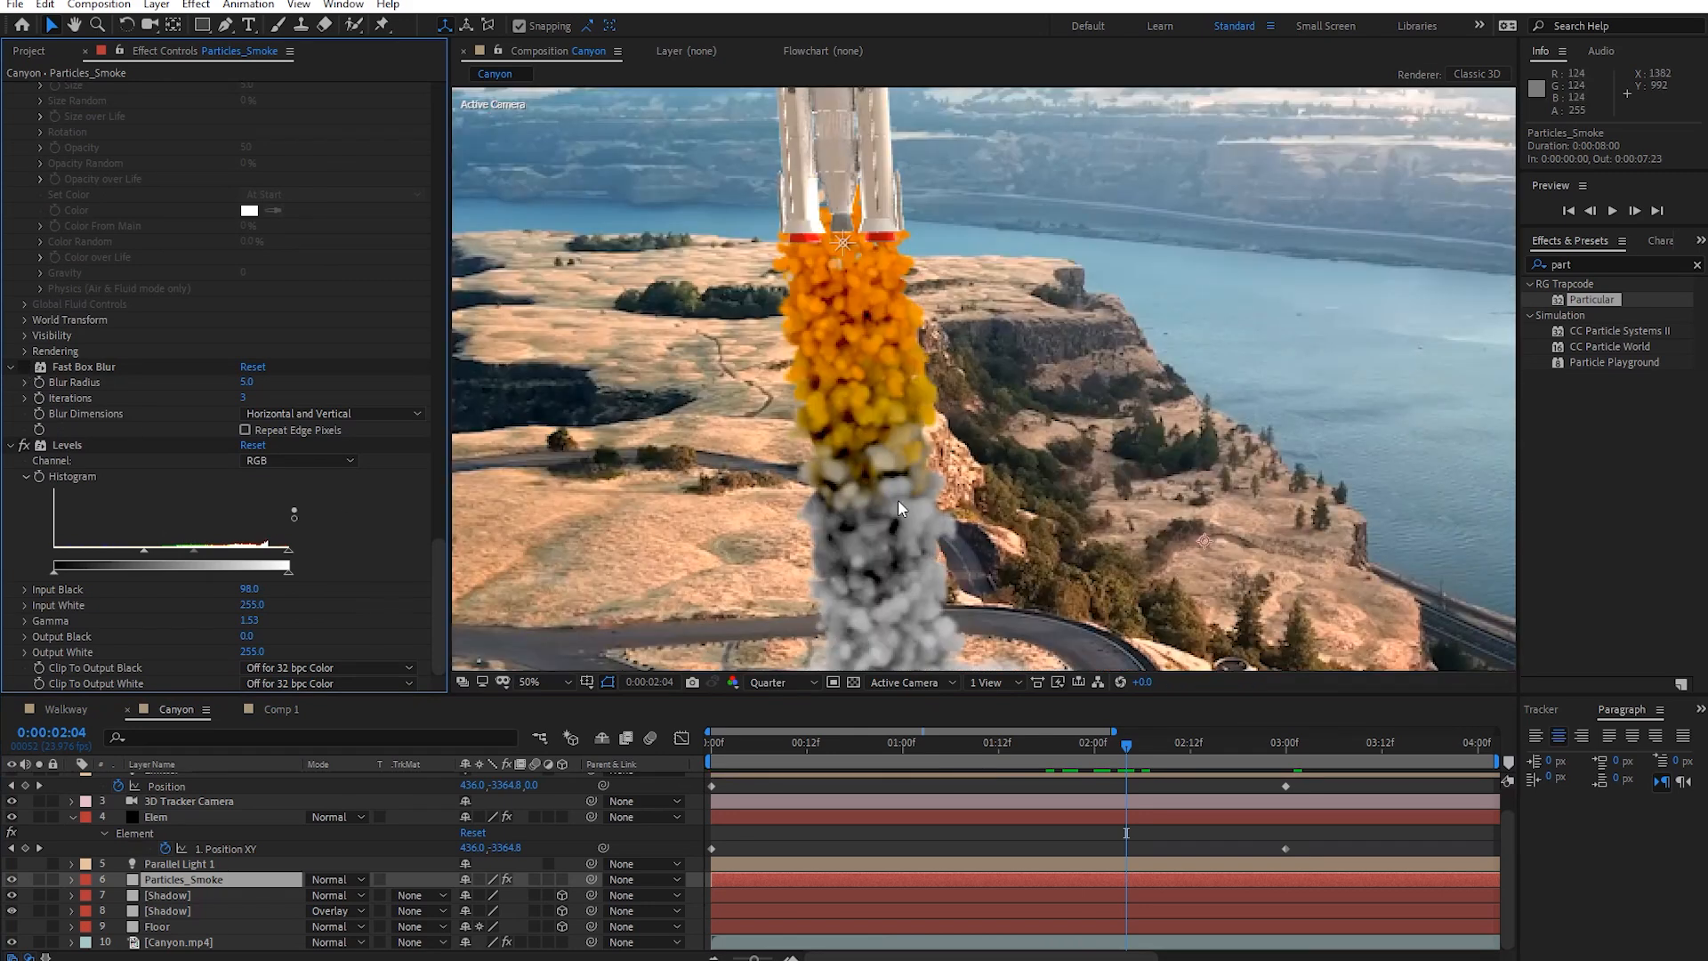
Compare the rocket smoke with the Particles_Smoke layer's Fast Box Blur effect turned on and off again.
left_click(24, 368)
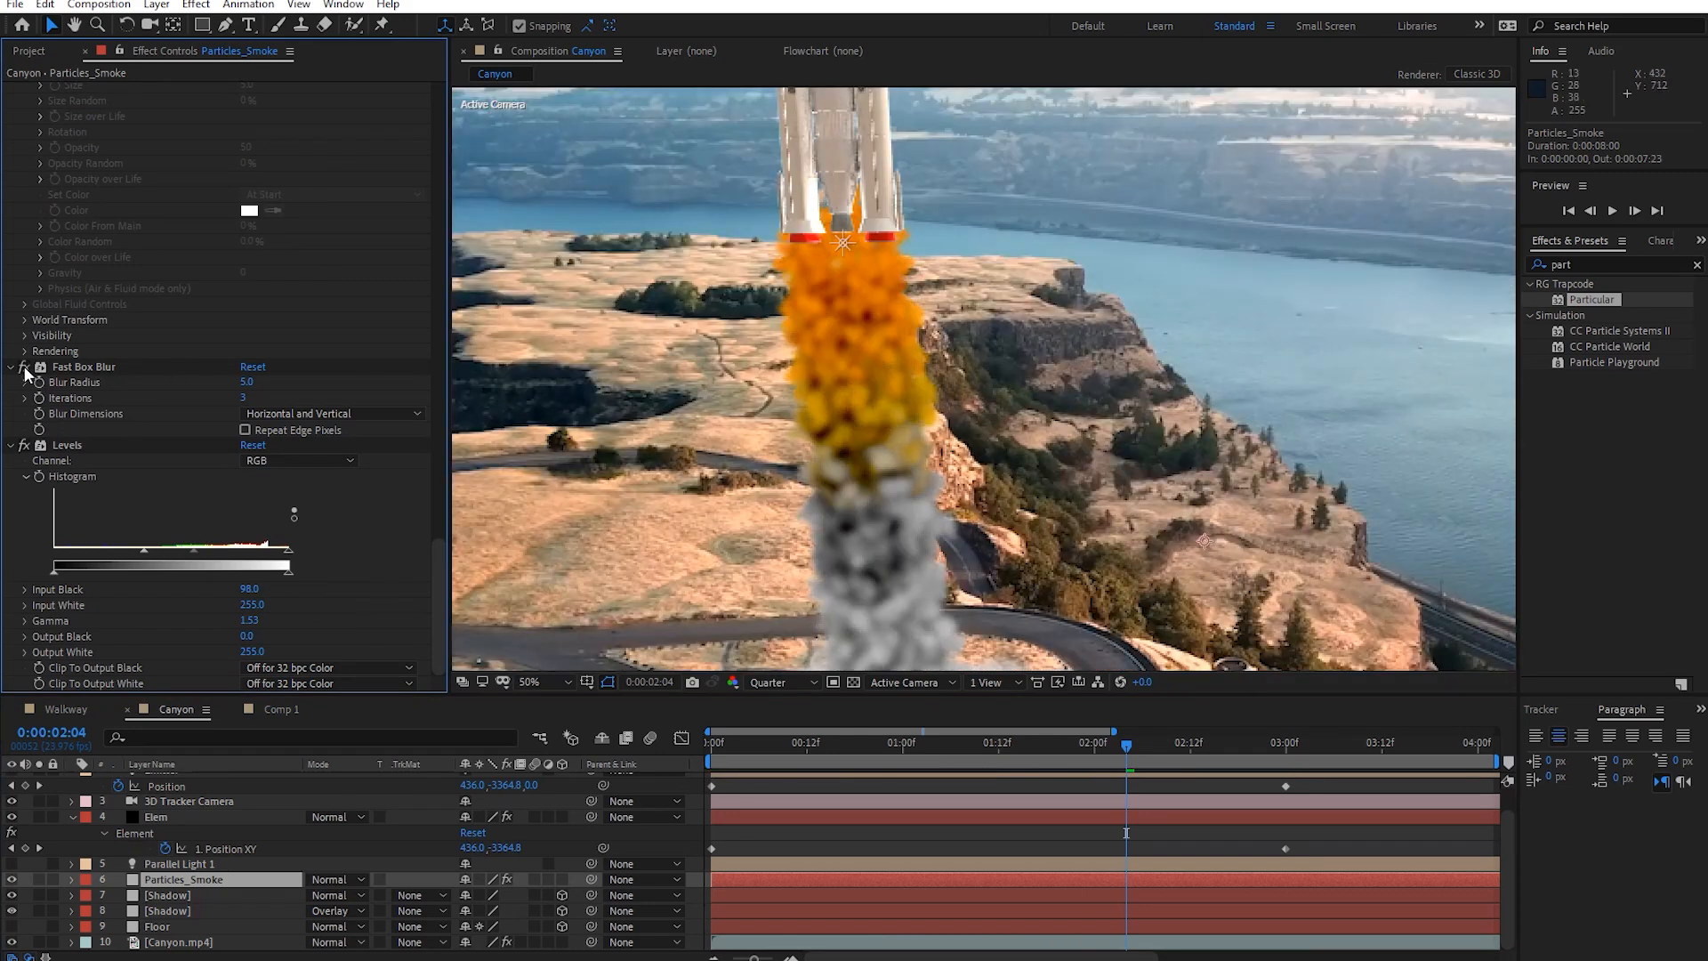
scroll(825, 413, "down", 2)
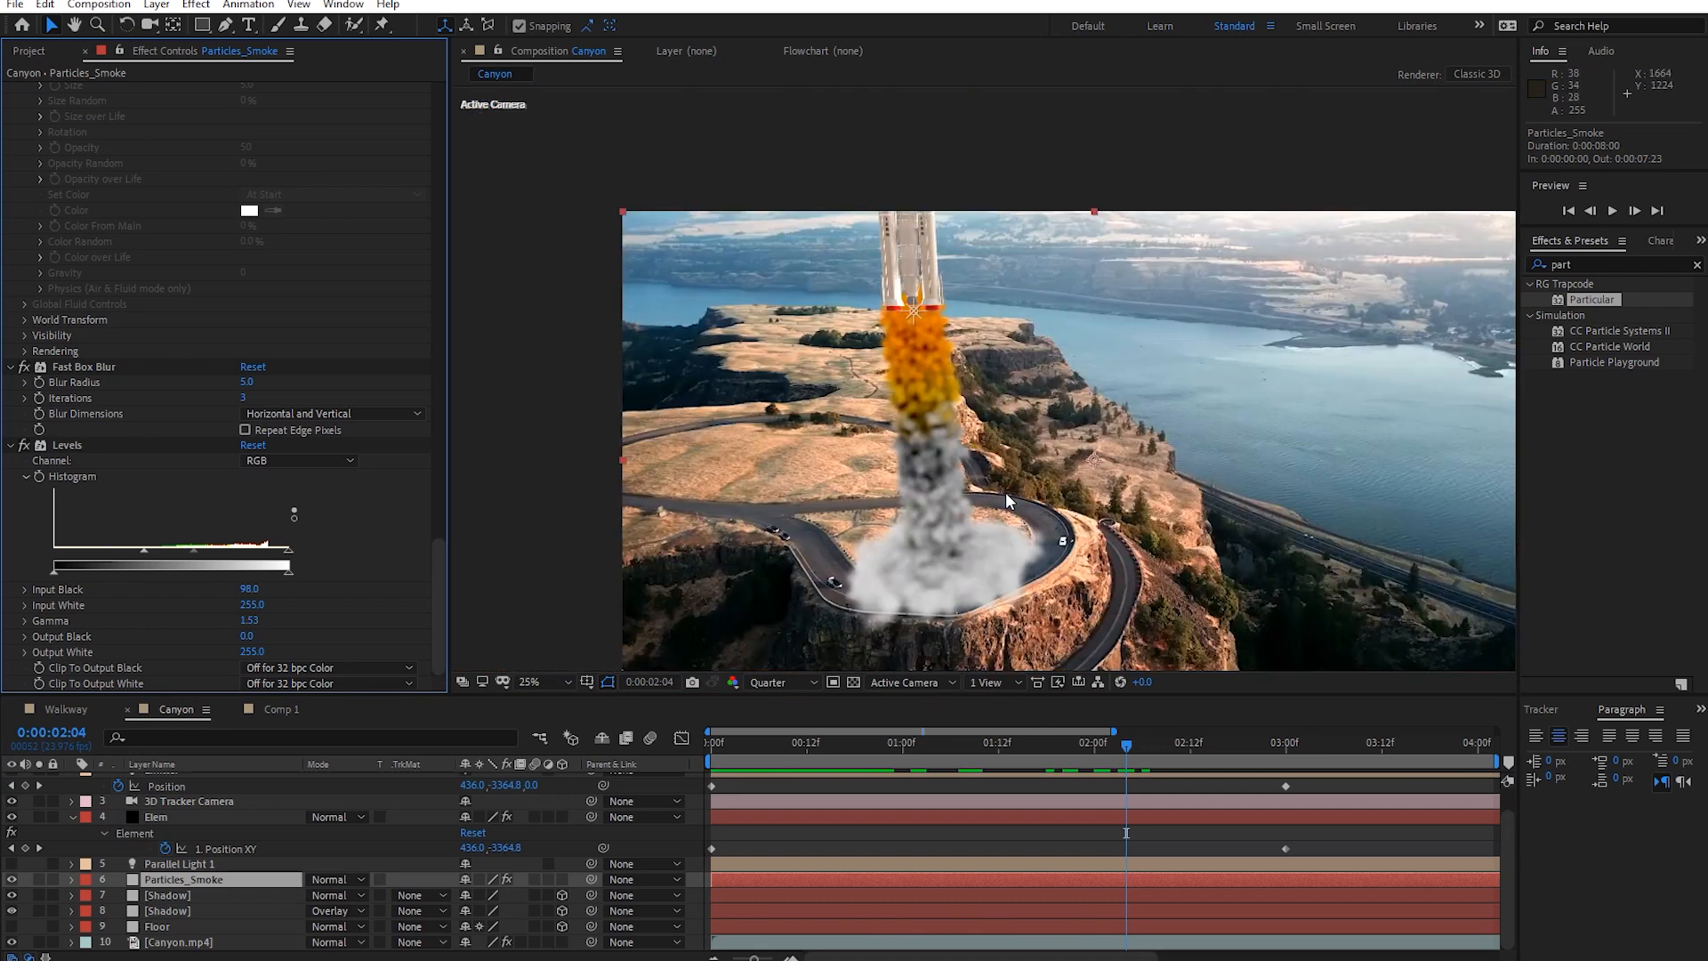
left_click(24, 367)
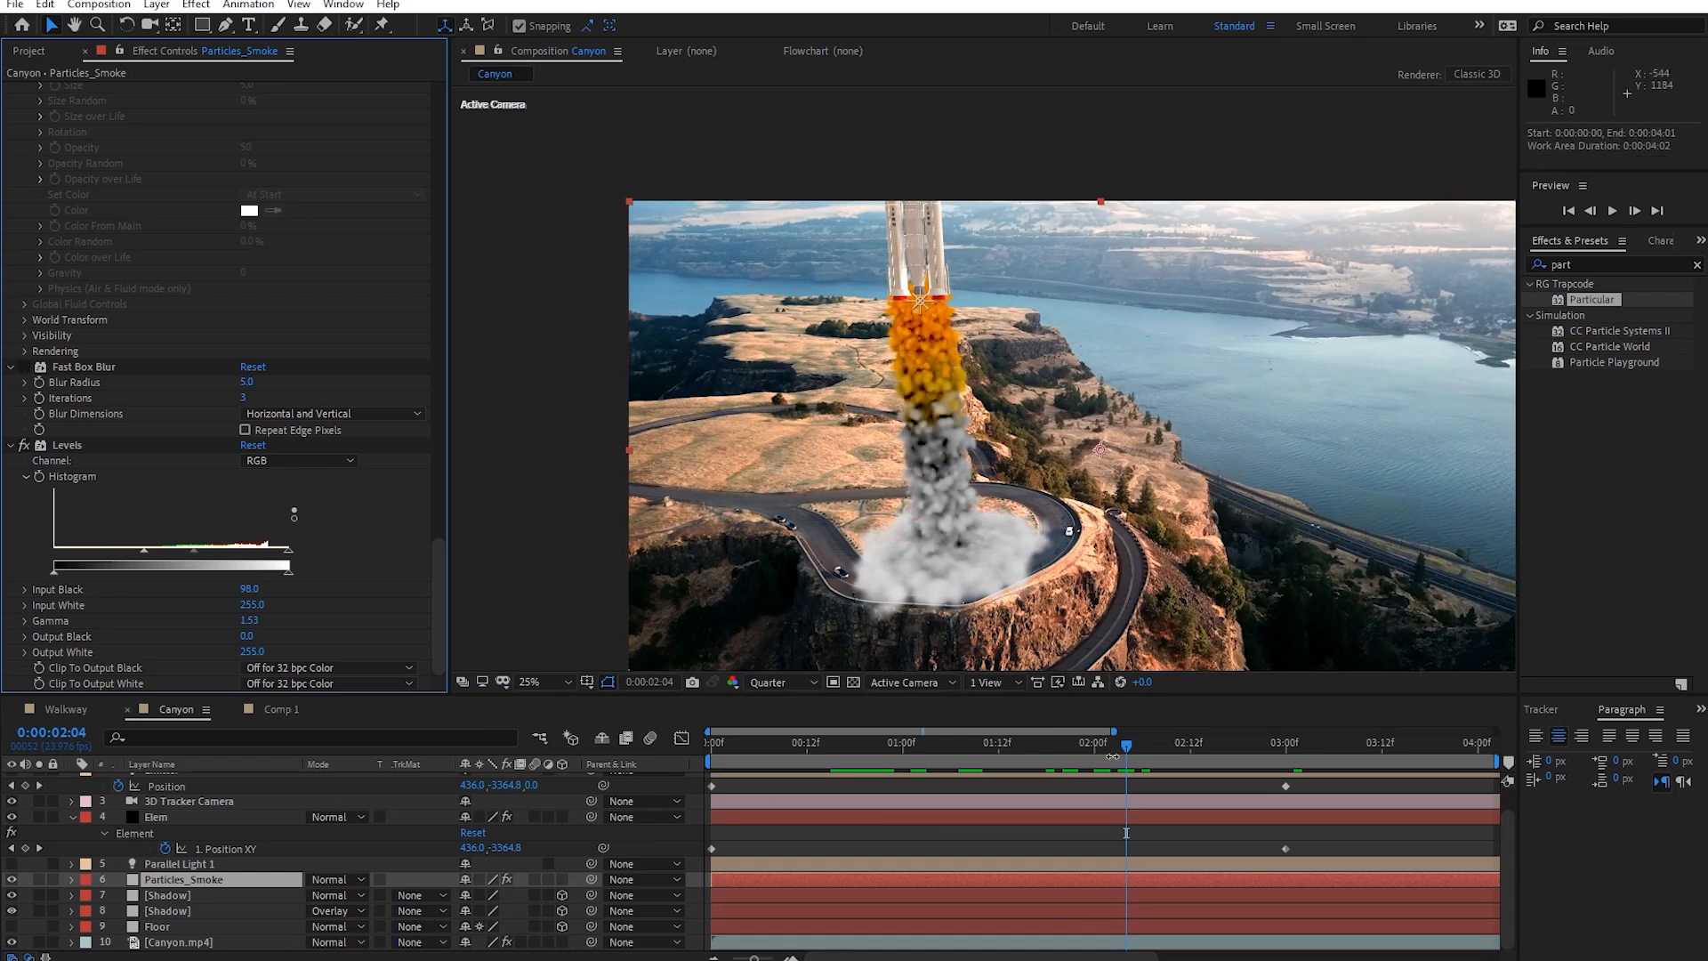
Play the Canyon animation around 0:00:01:19 and examine the unblurred rocket smoke and the Particles_Smoke layer's Size and Opacity over Life curves.
left_click(1055, 755)
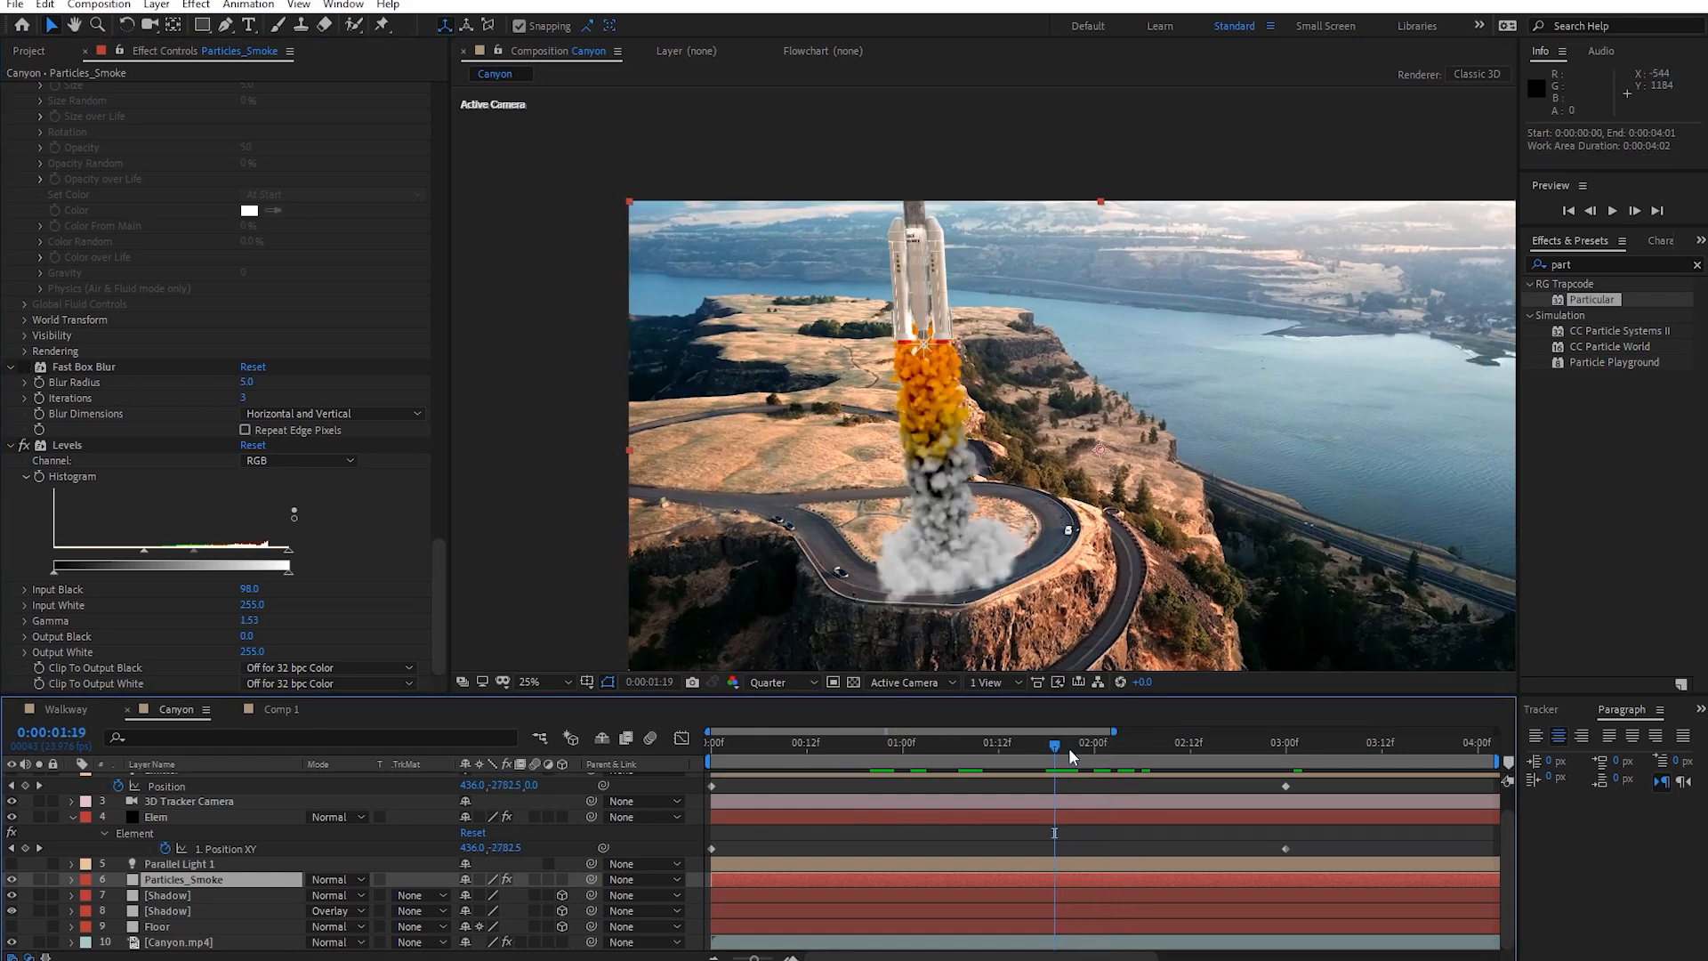
key("space")
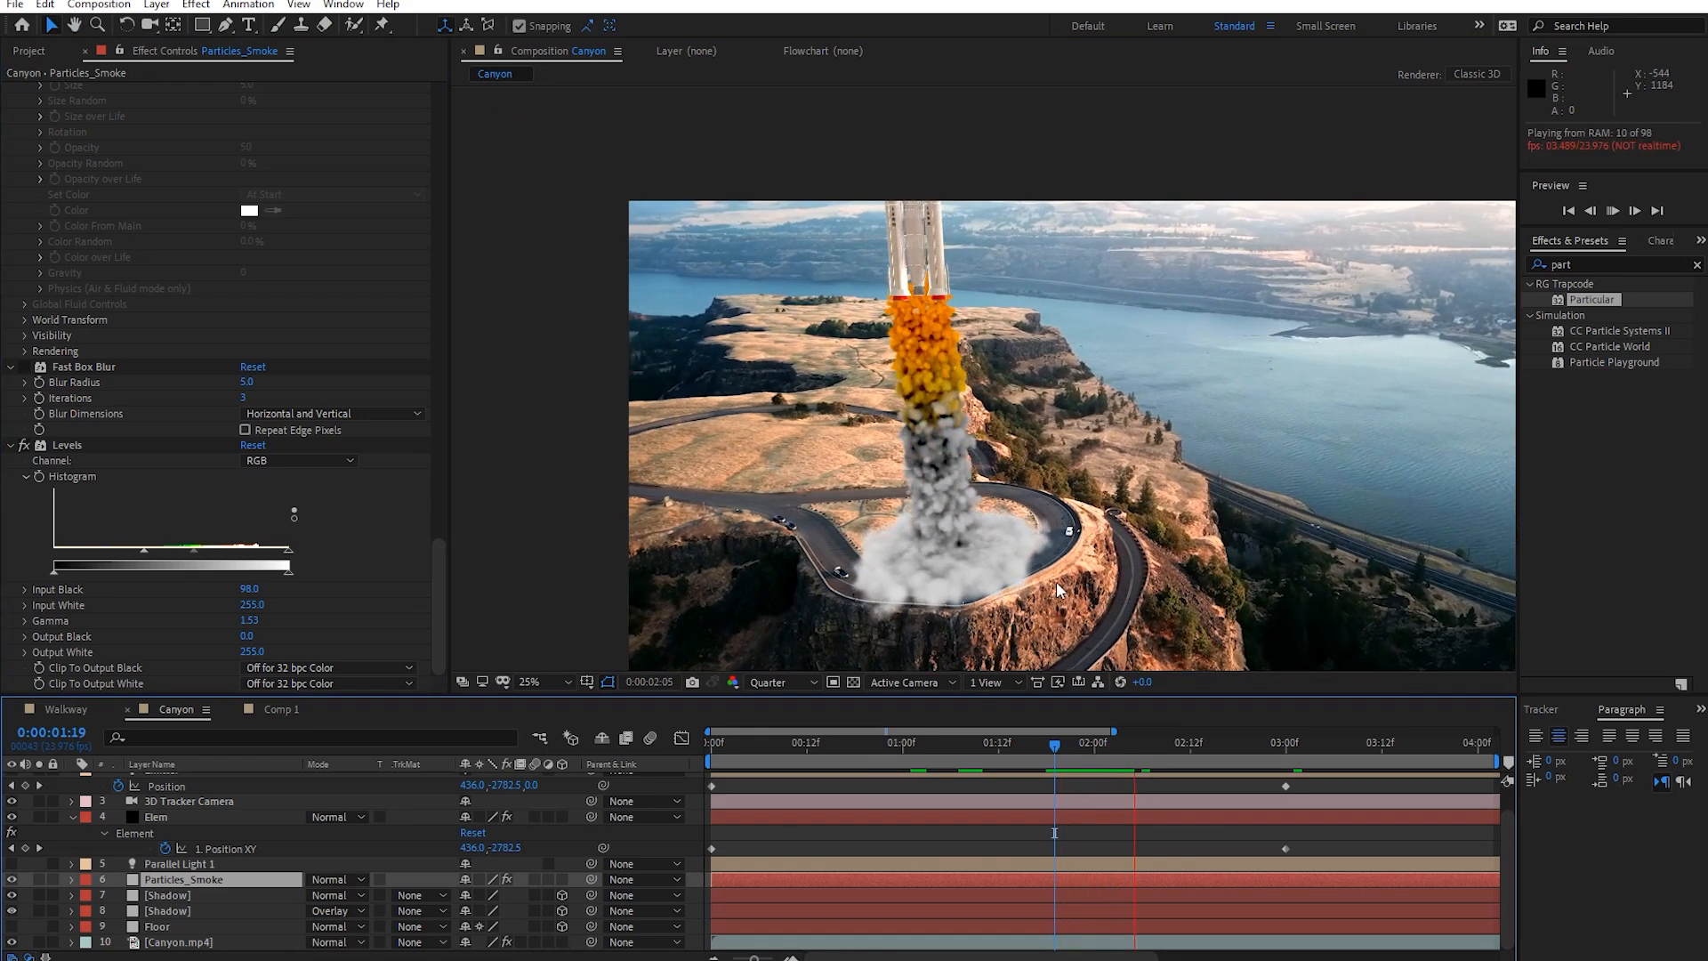
left_click(1064, 740)
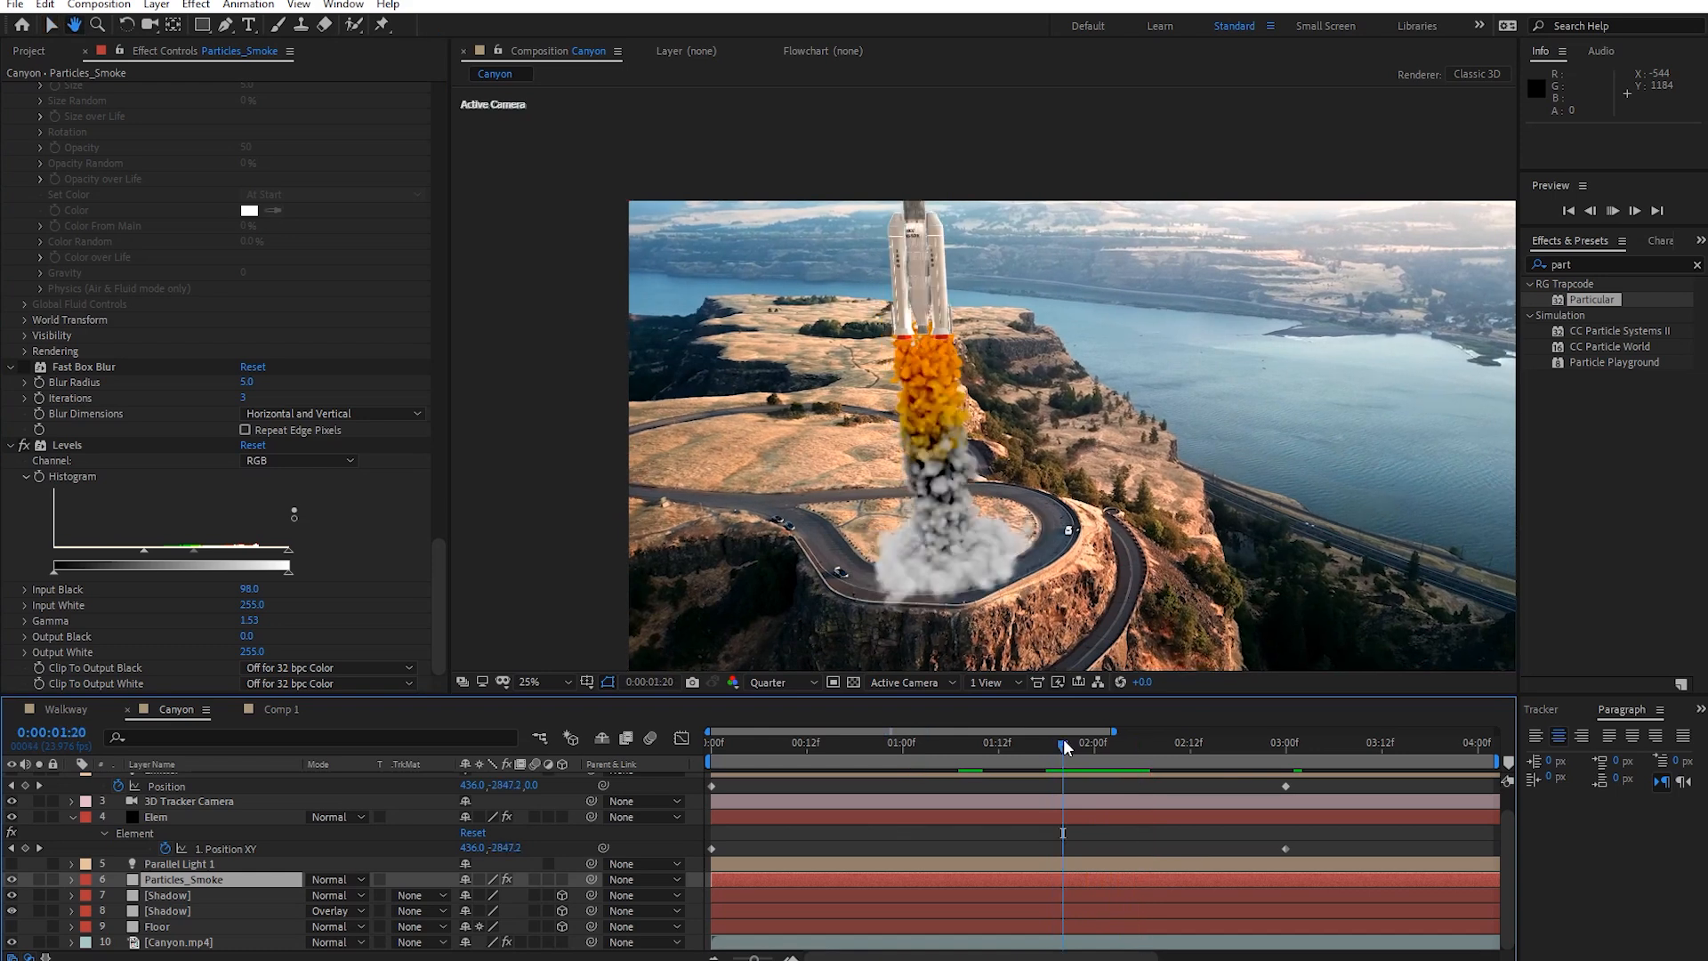
left_click_drag(1064, 740, 1158, 742)
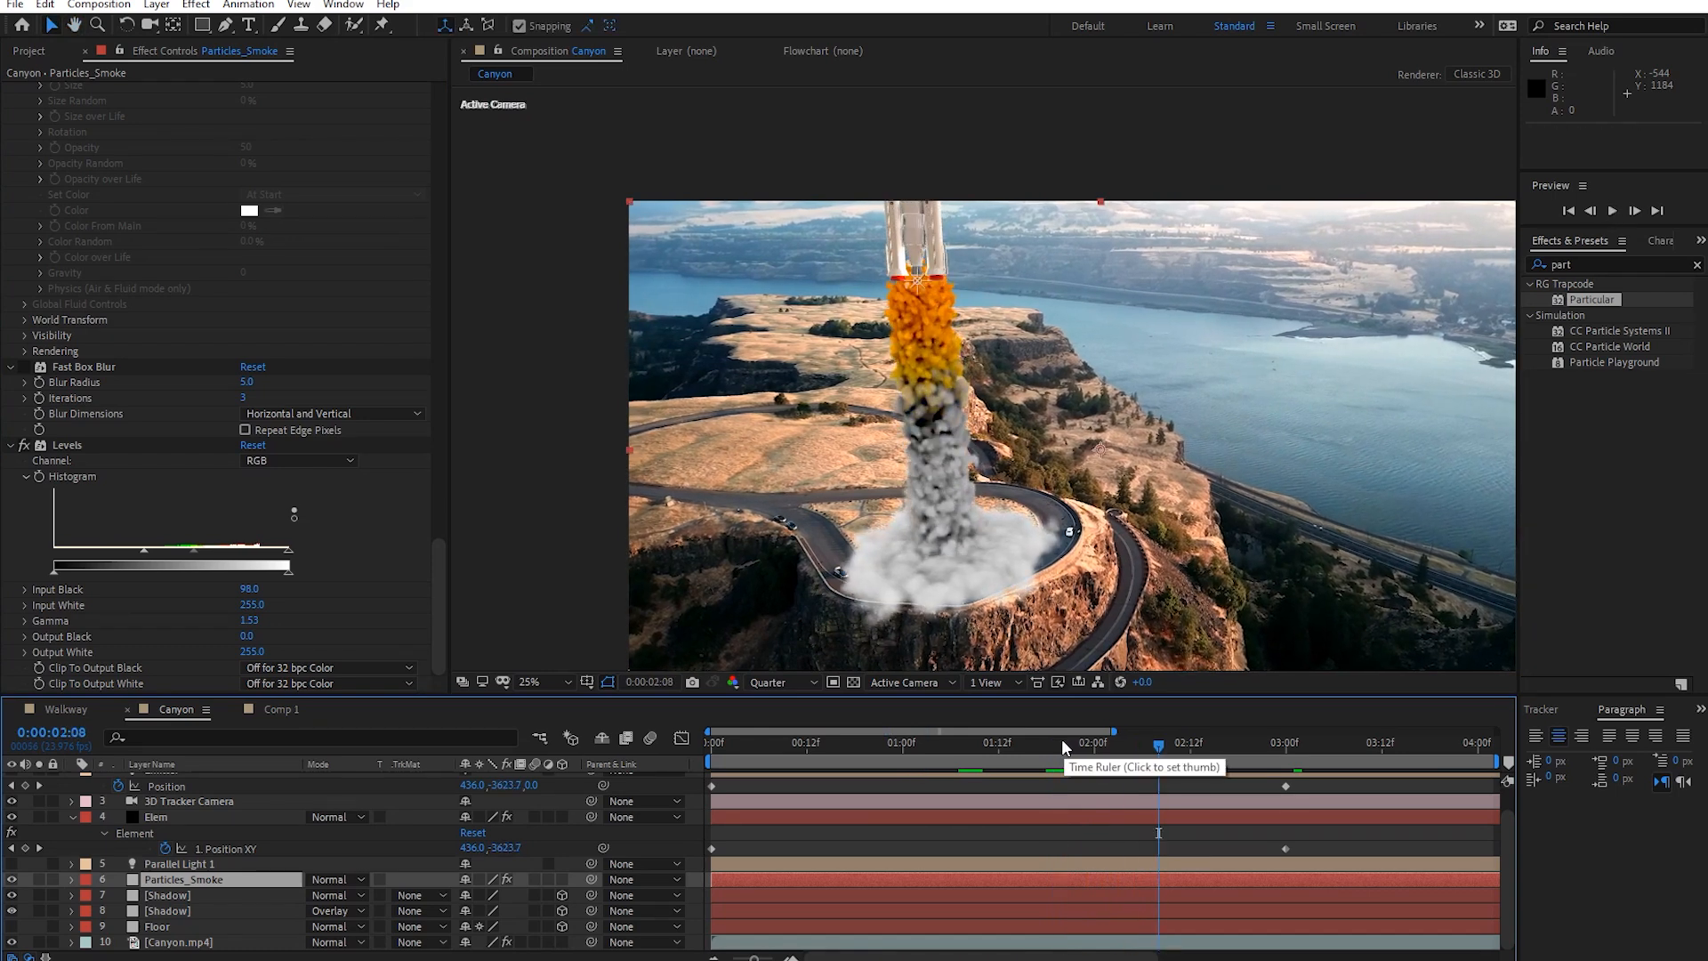
scroll(313, 560, "up", 15)
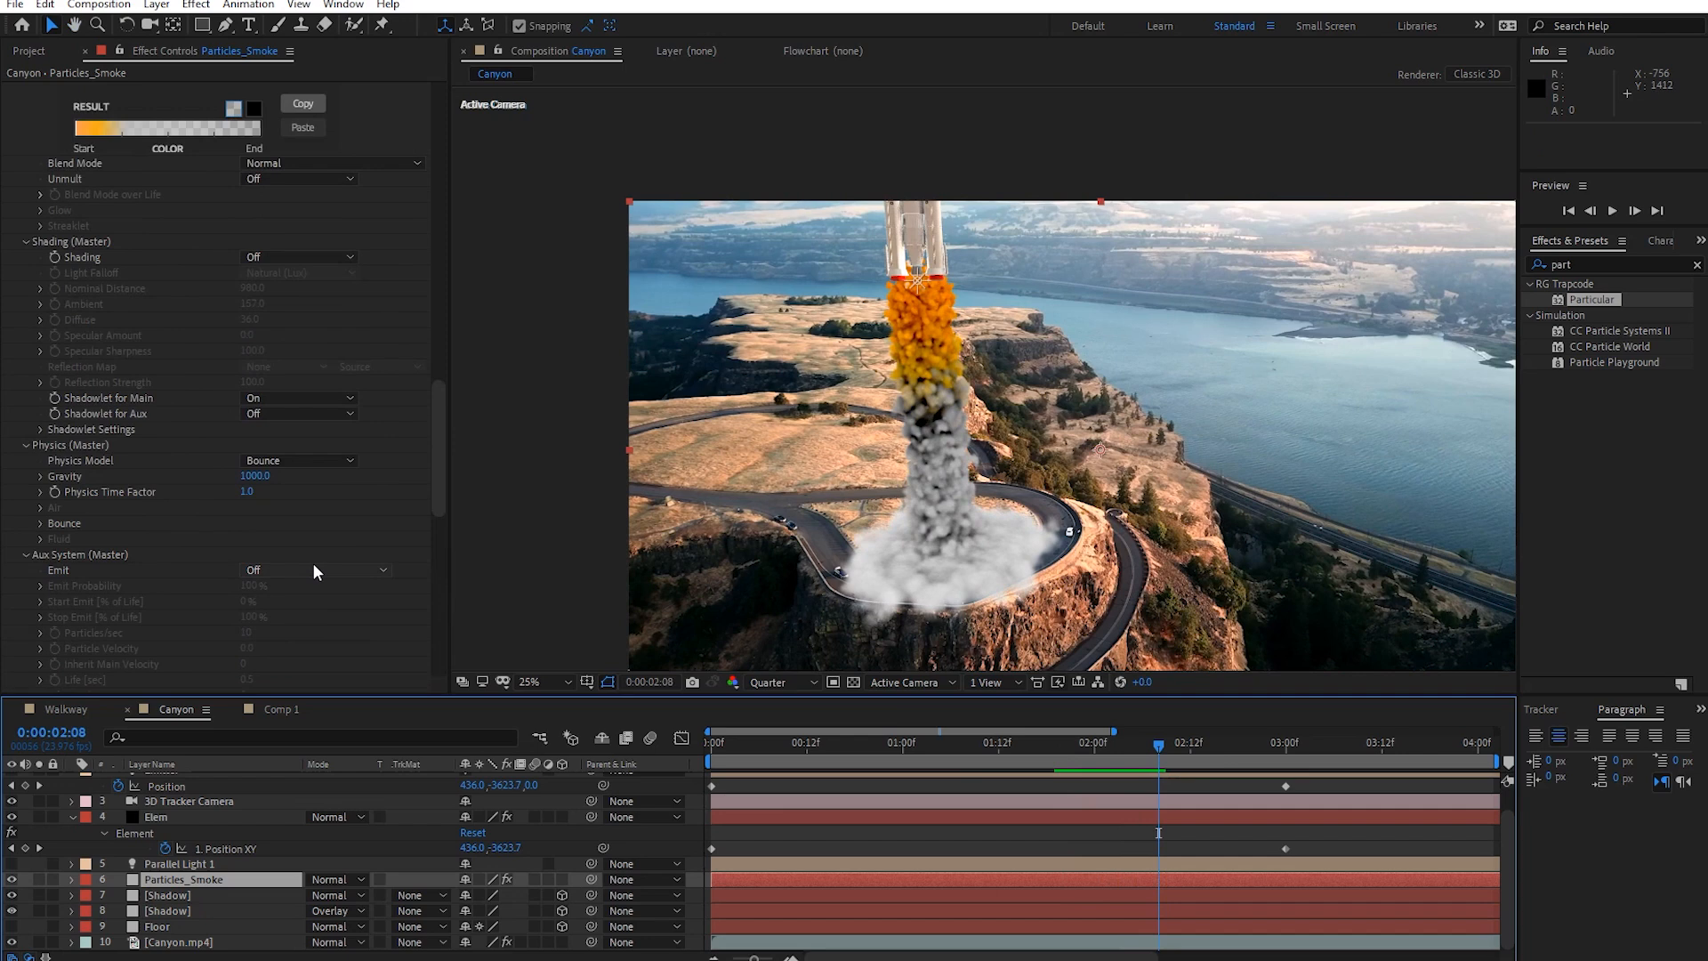
scroll(220, 570, "up", 3)
scroll(199, 518, "up", 15)
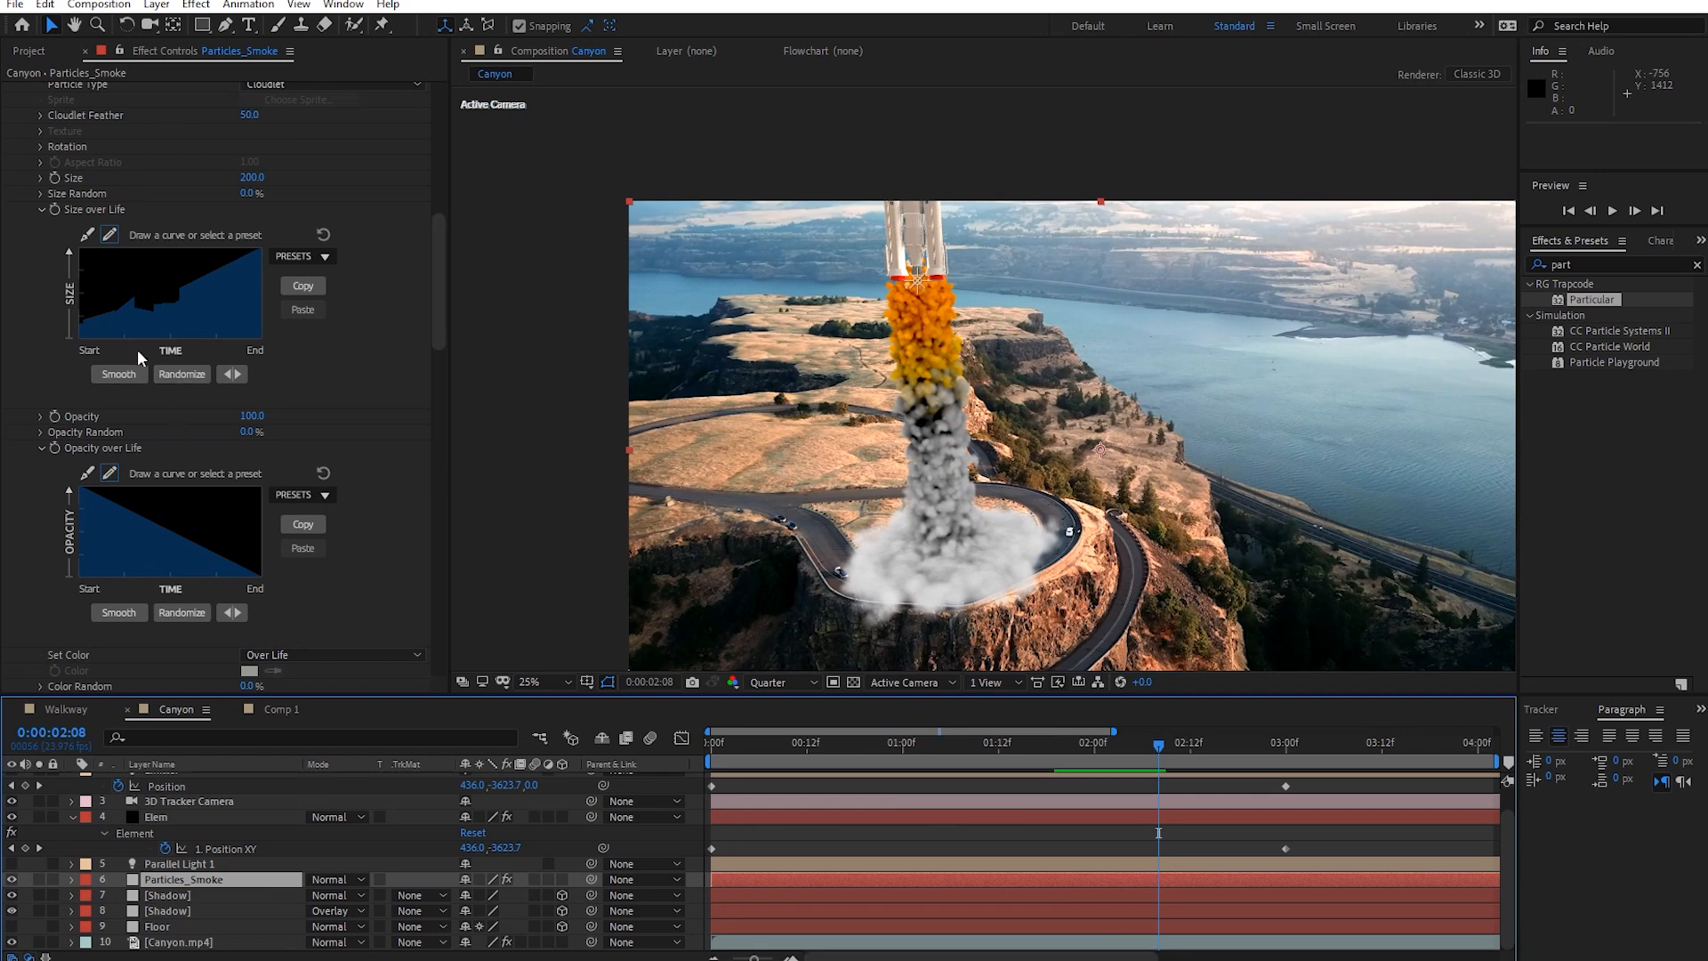
scroll(142, 525, "up", 2)
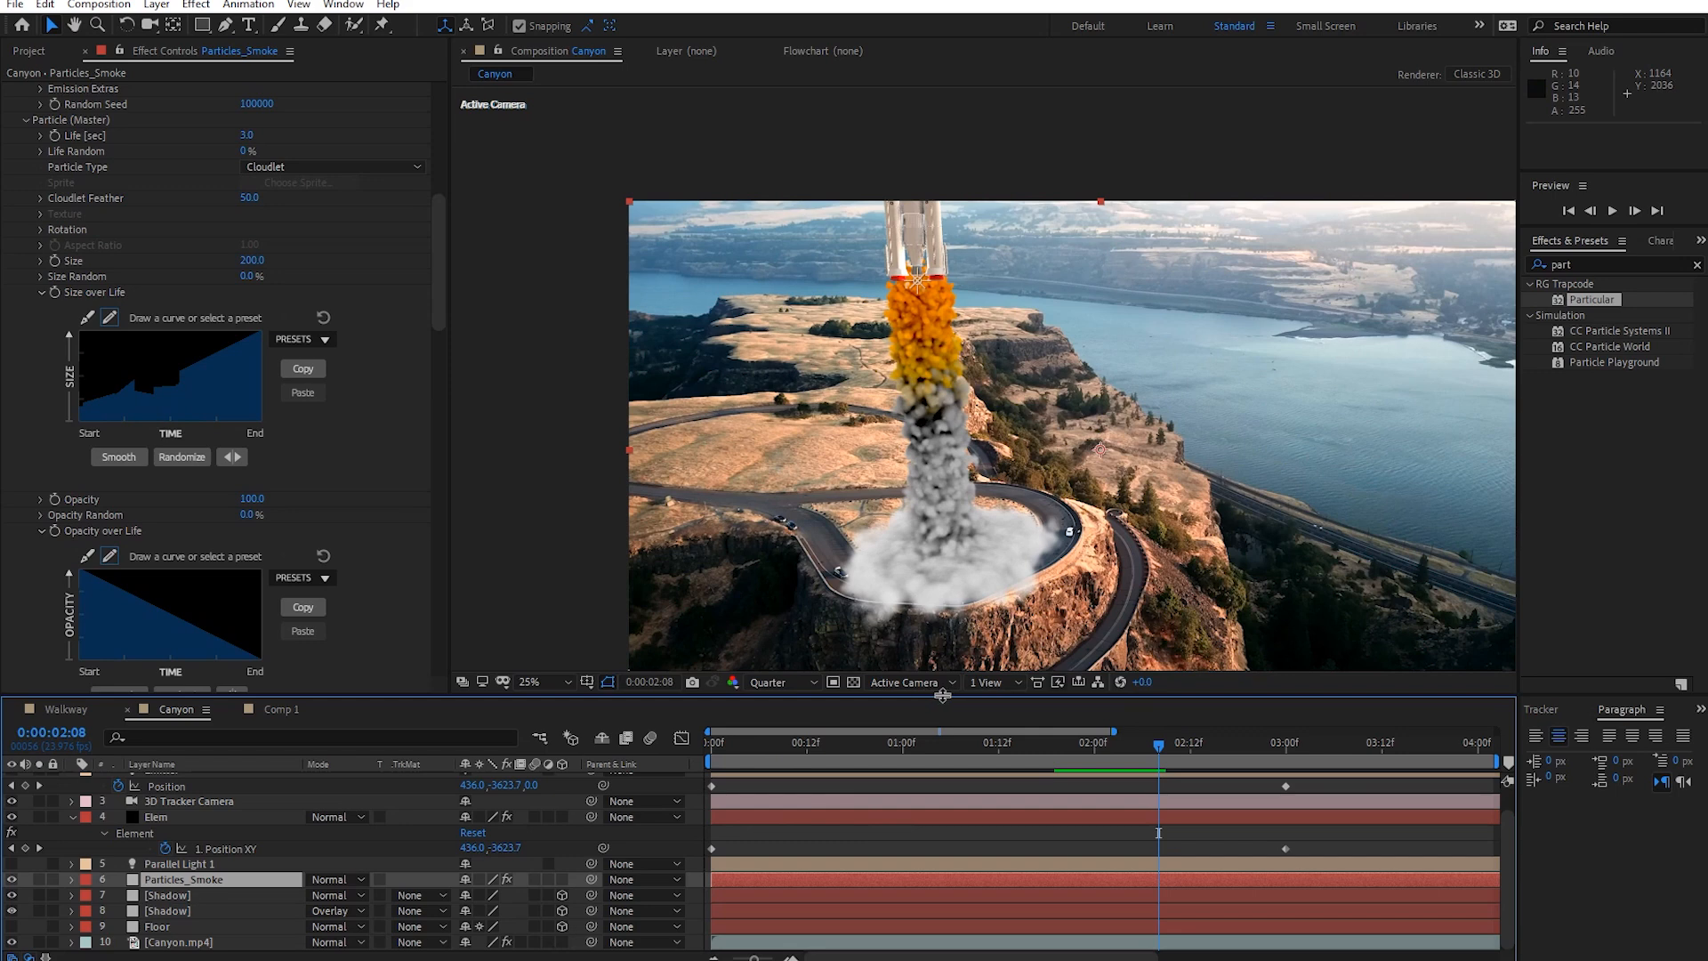
In Comp 1, add a grey solid with color 888888 and place it beneath all other layers as the background.
left_click(274, 710)
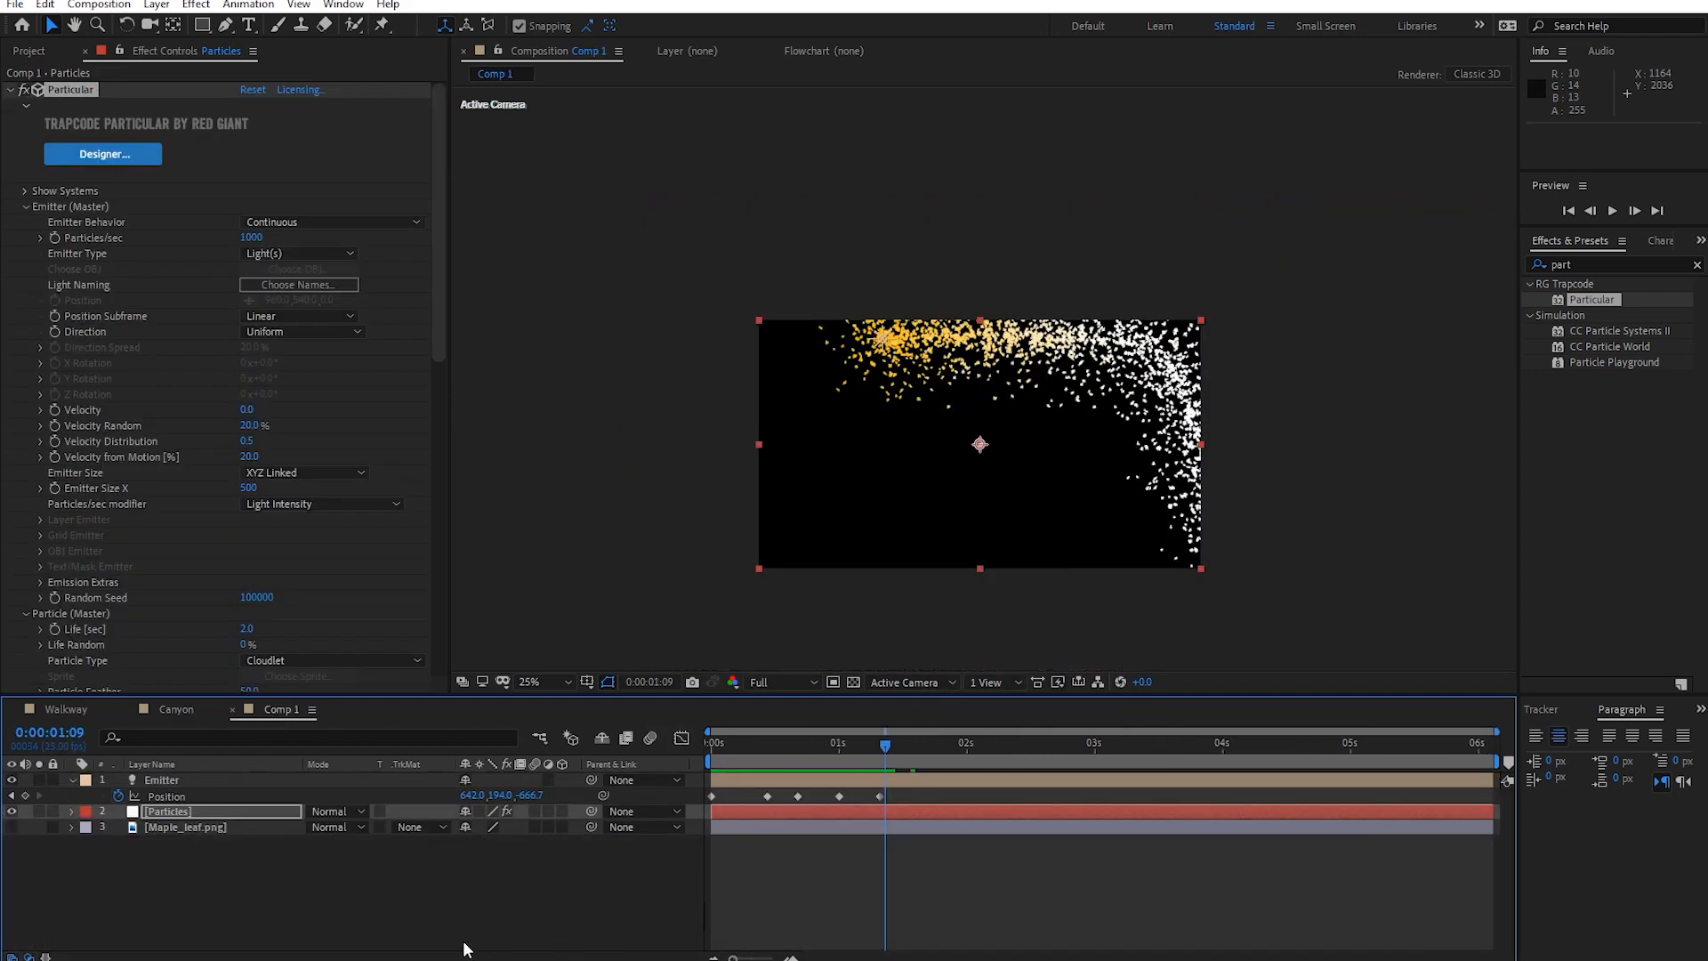
left_click_drag(845, 744, 763, 774)
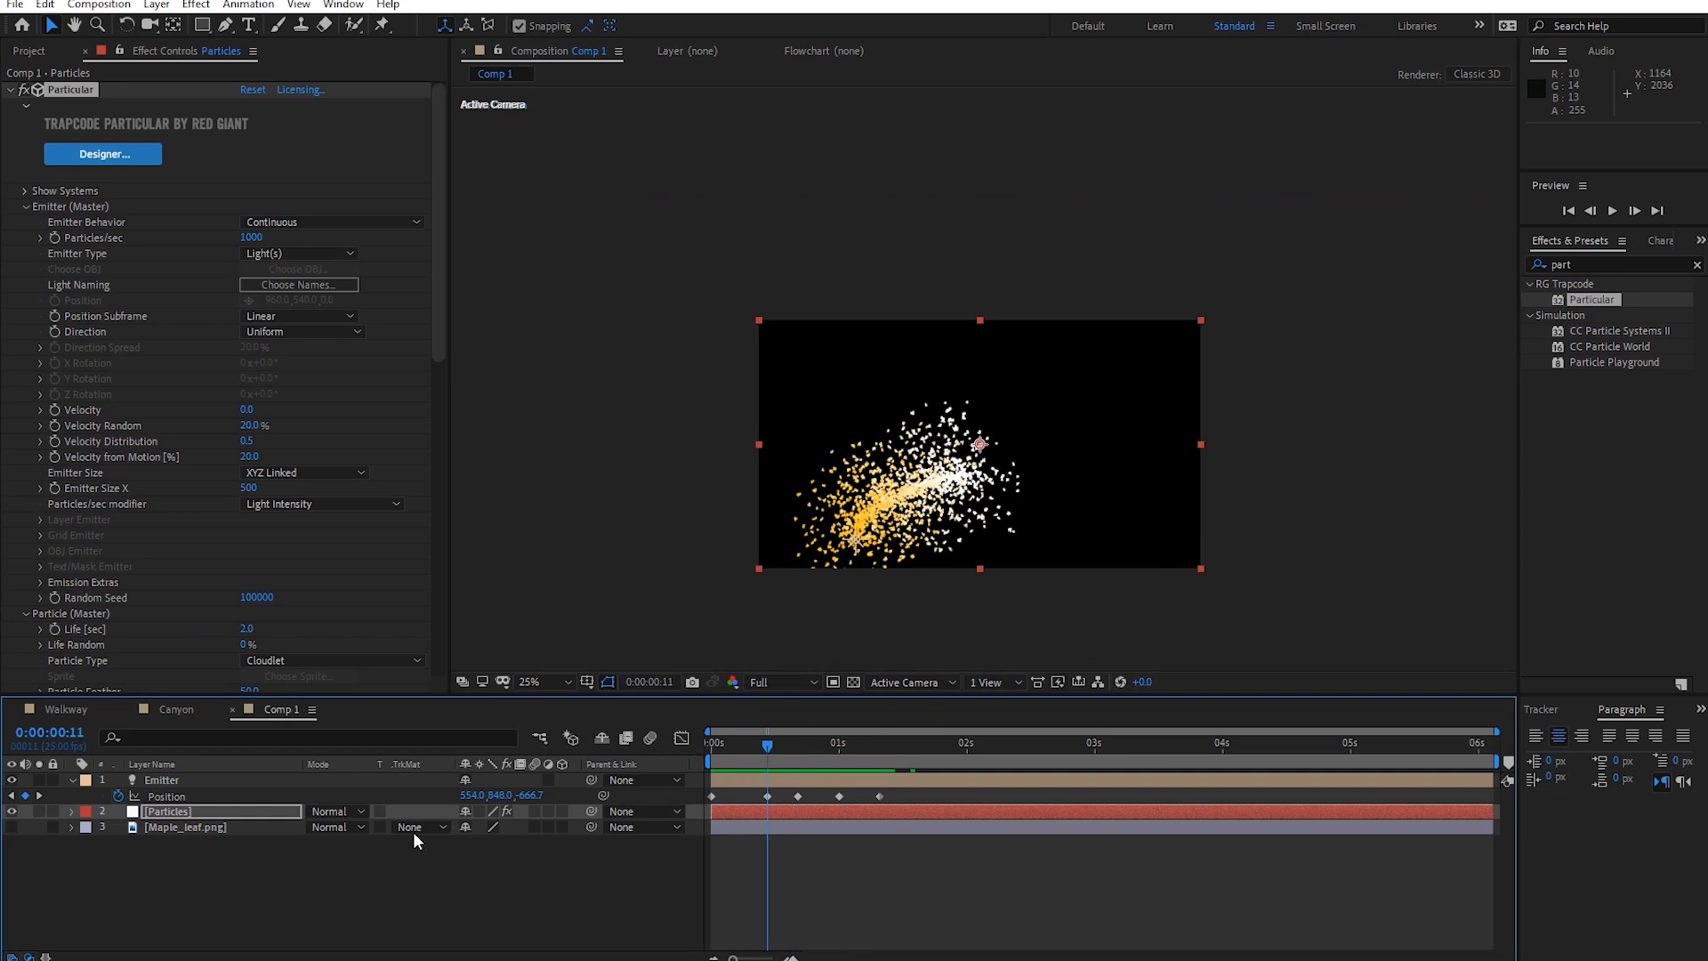
right_click(111, 914)
mouse_move(184, 713)
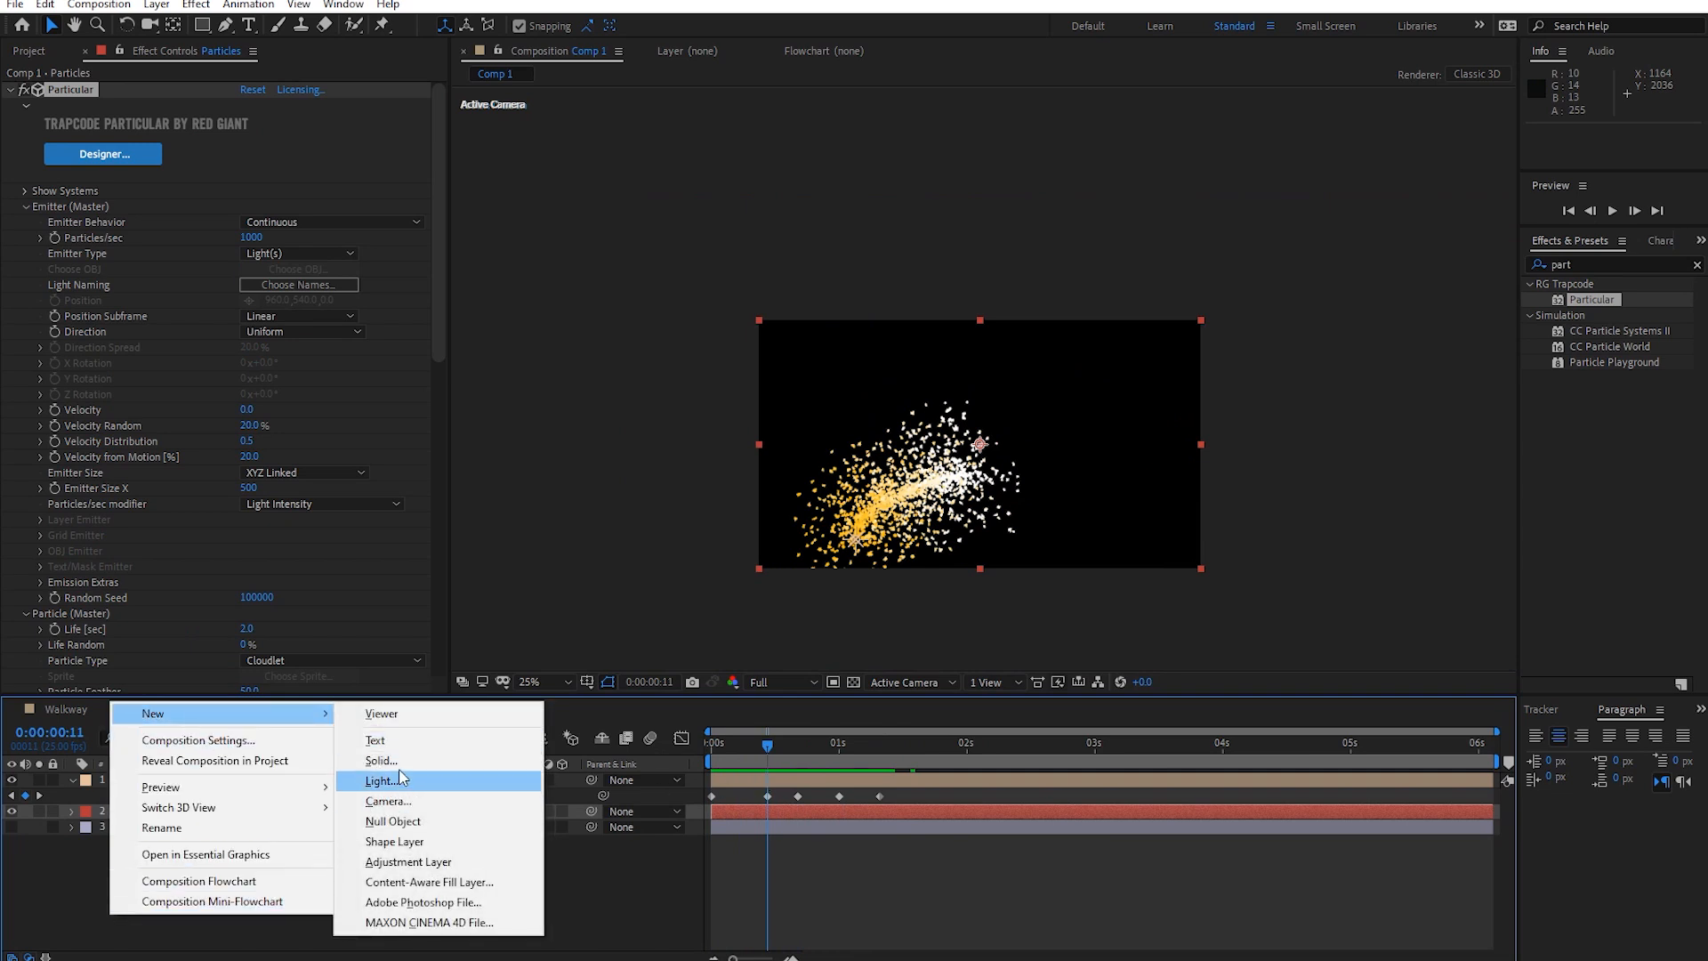
left_click(402, 762)
left_click(207, 294)
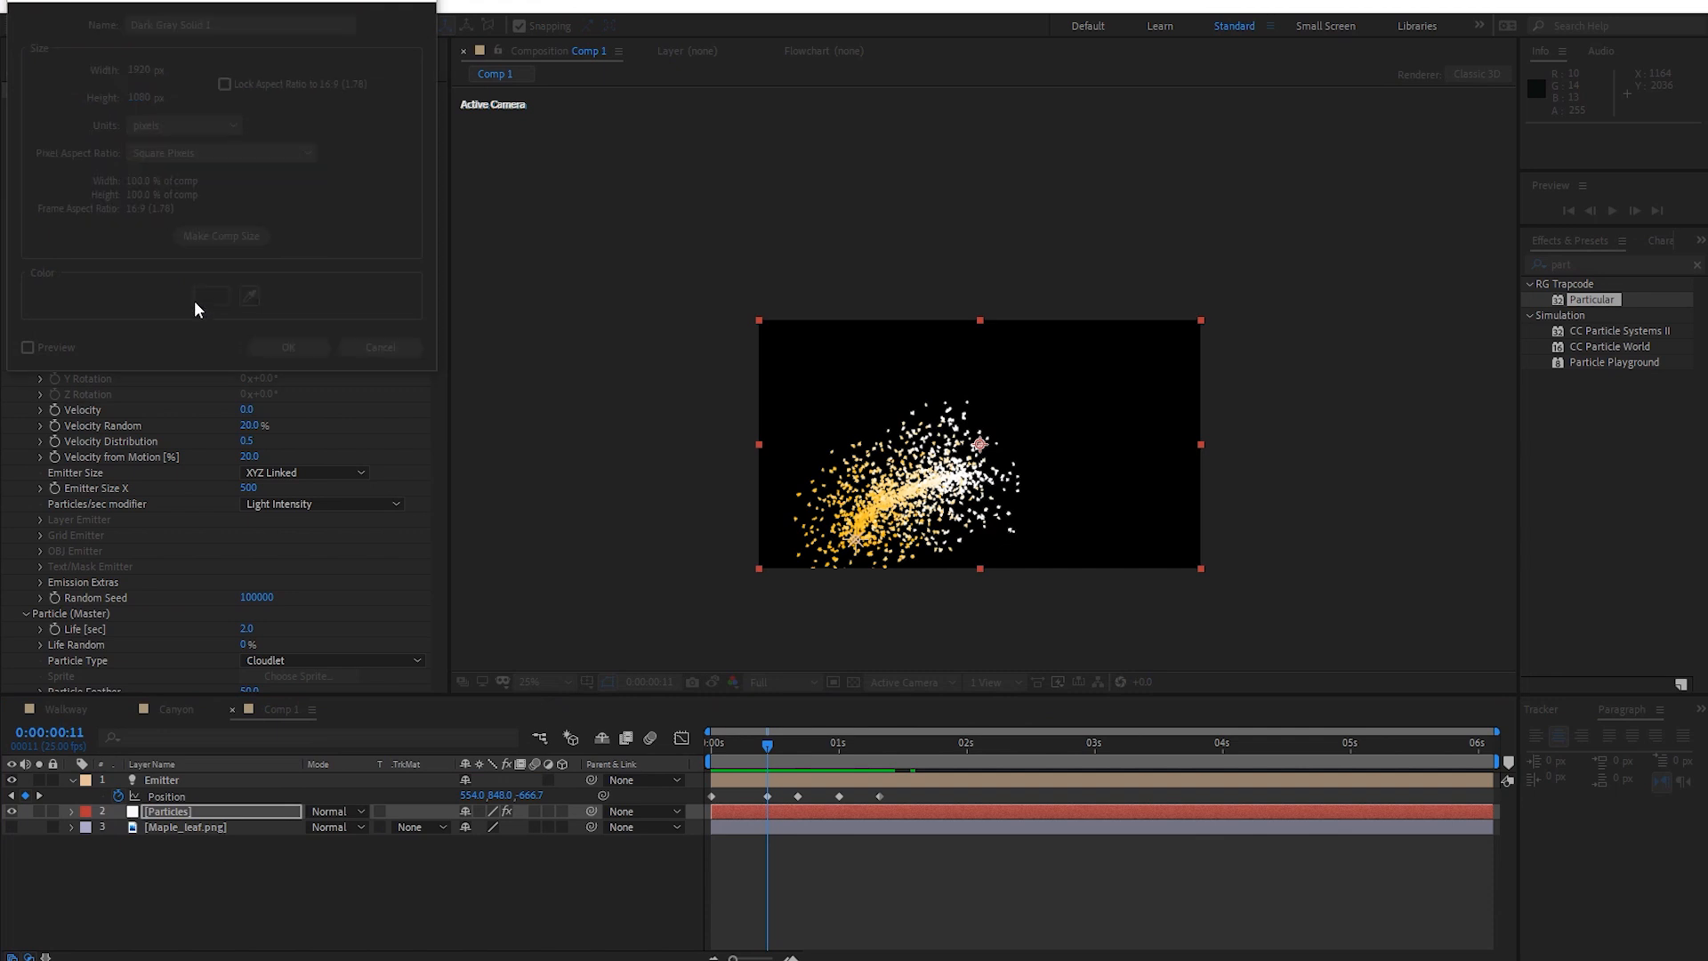
type("888888")
left_click(418, 23)
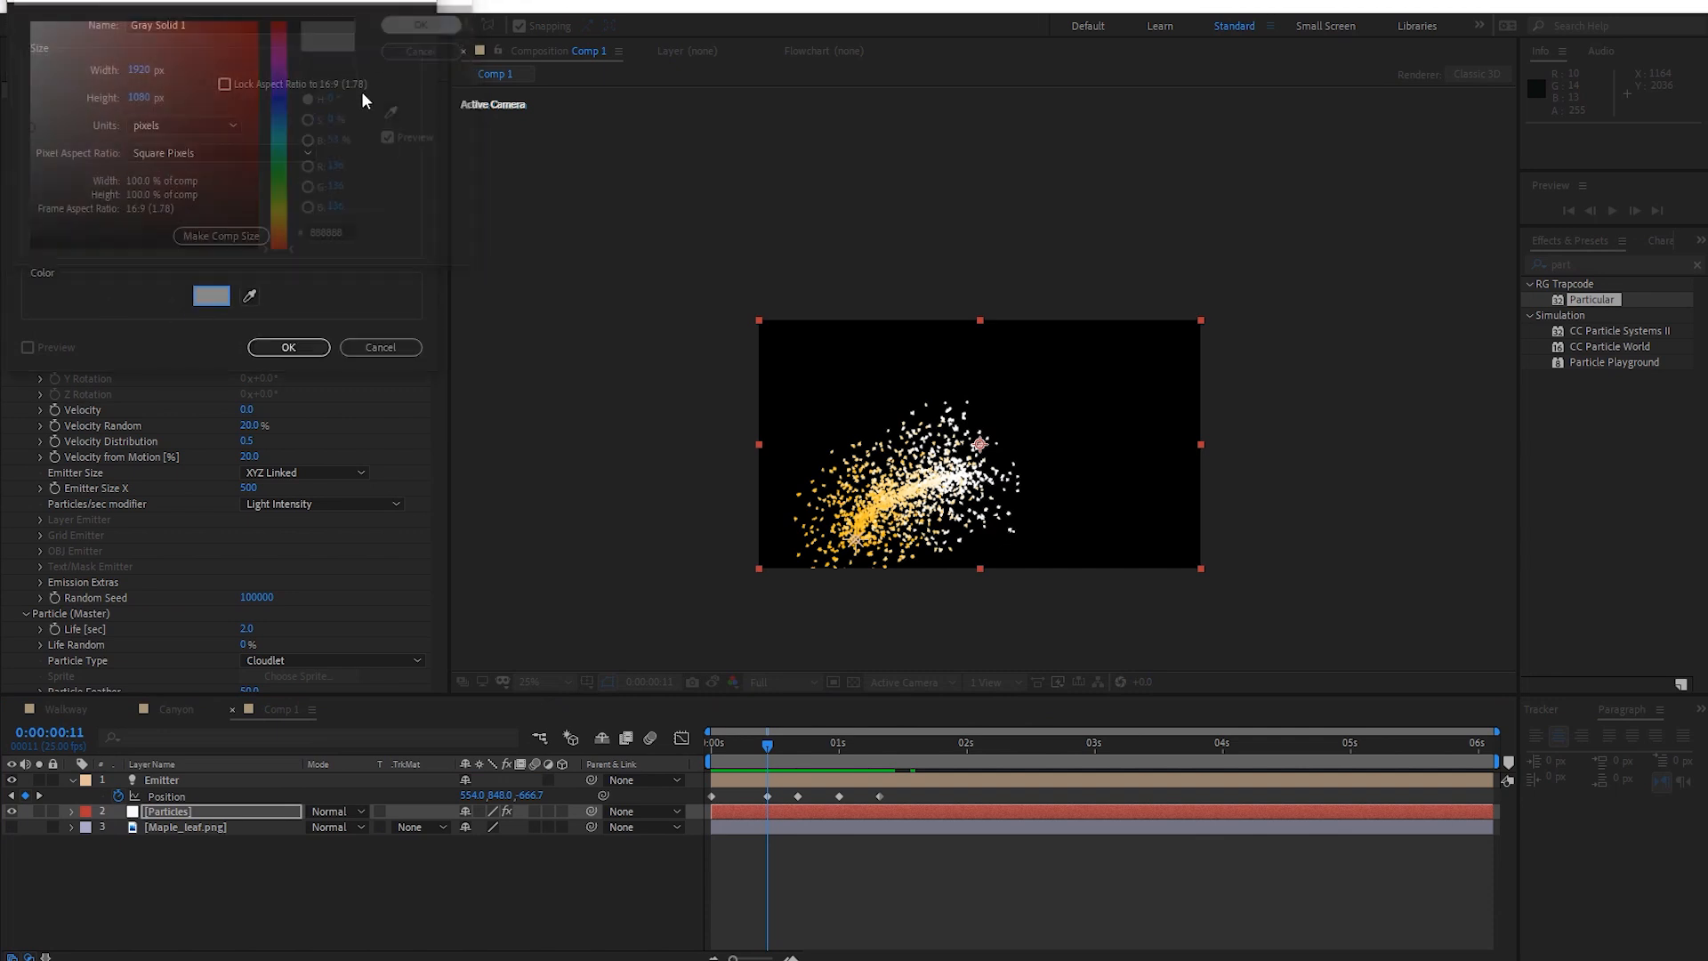
left_click(283, 345)
left_click_drag(169, 813, 179, 908)
Play Comp 1 from the first frame to examine the particle trail against the grey background.
left_click_drag(778, 755, 679, 746)
scroll(939, 542, "up", 2)
key("space")
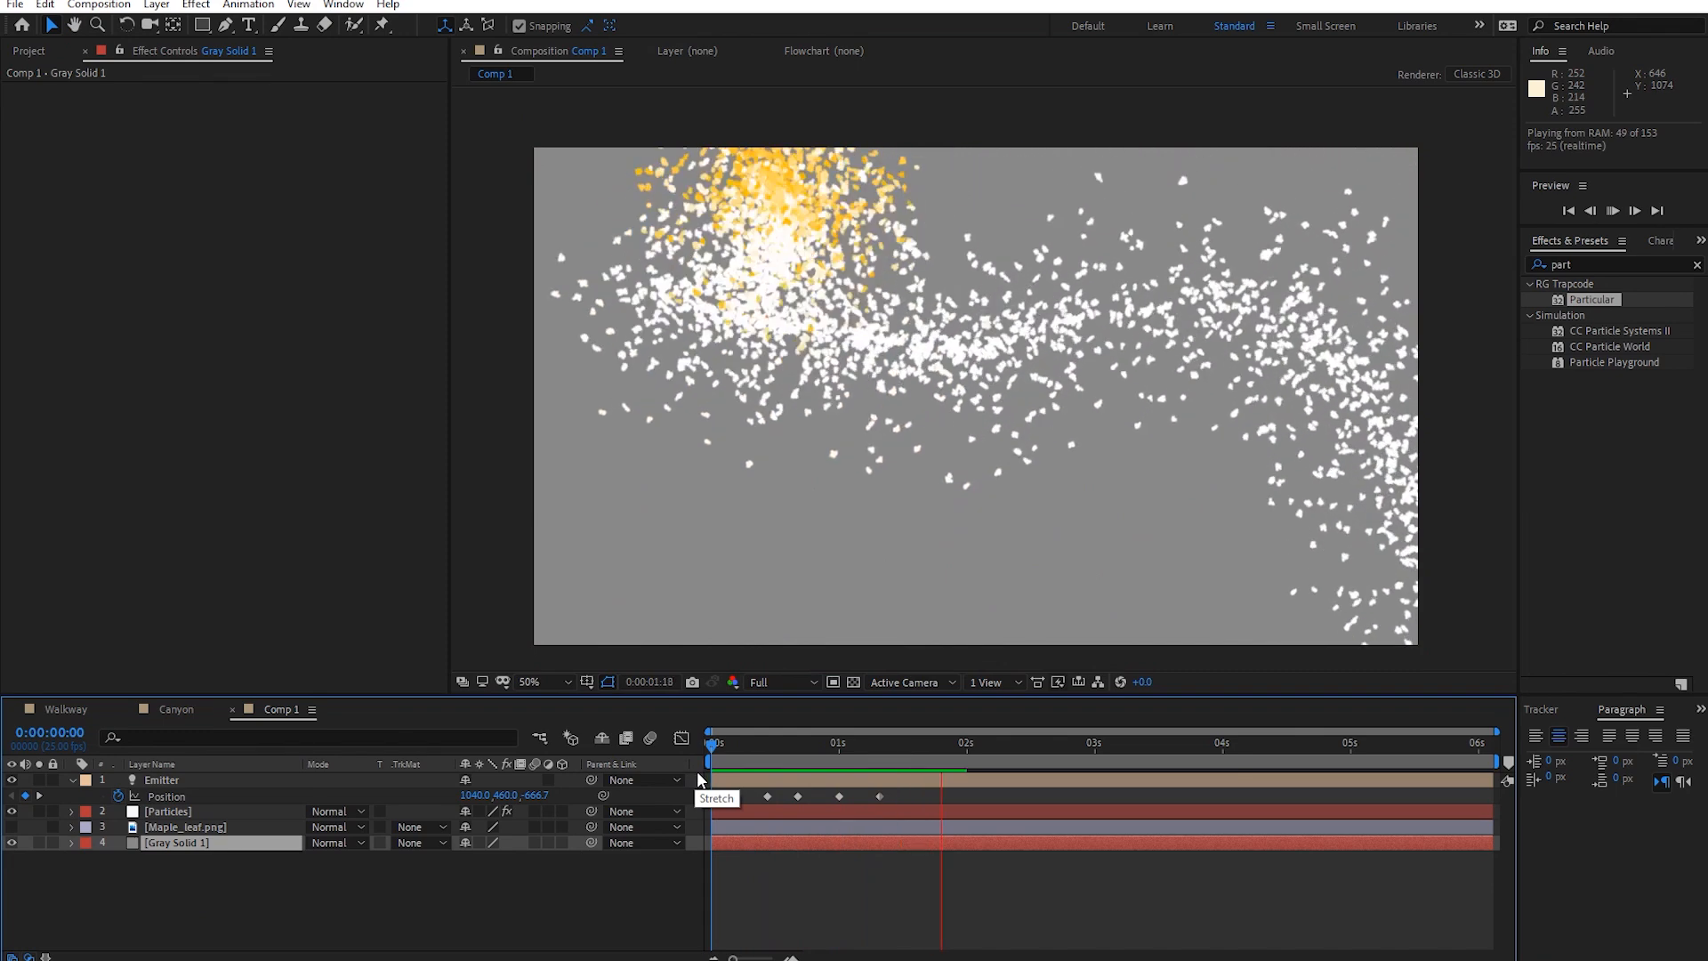
key("space")
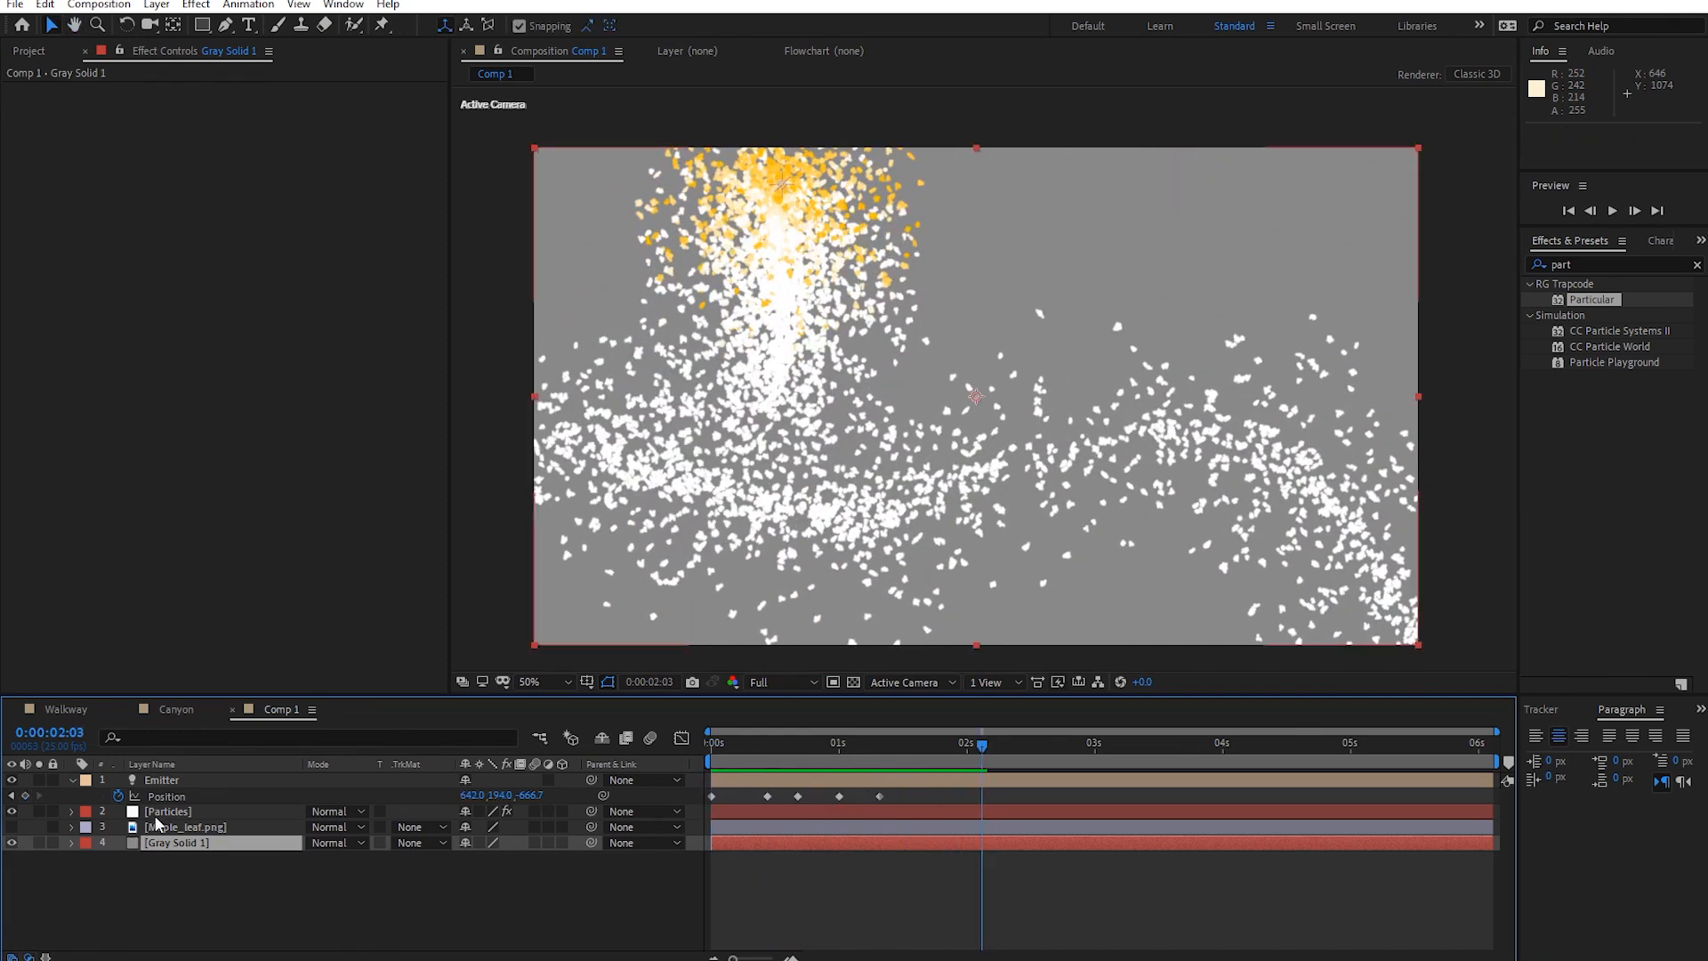
Set the Gravity in the Physics settings of the Particles layer's Particular effect to 0.
left_click(156, 811)
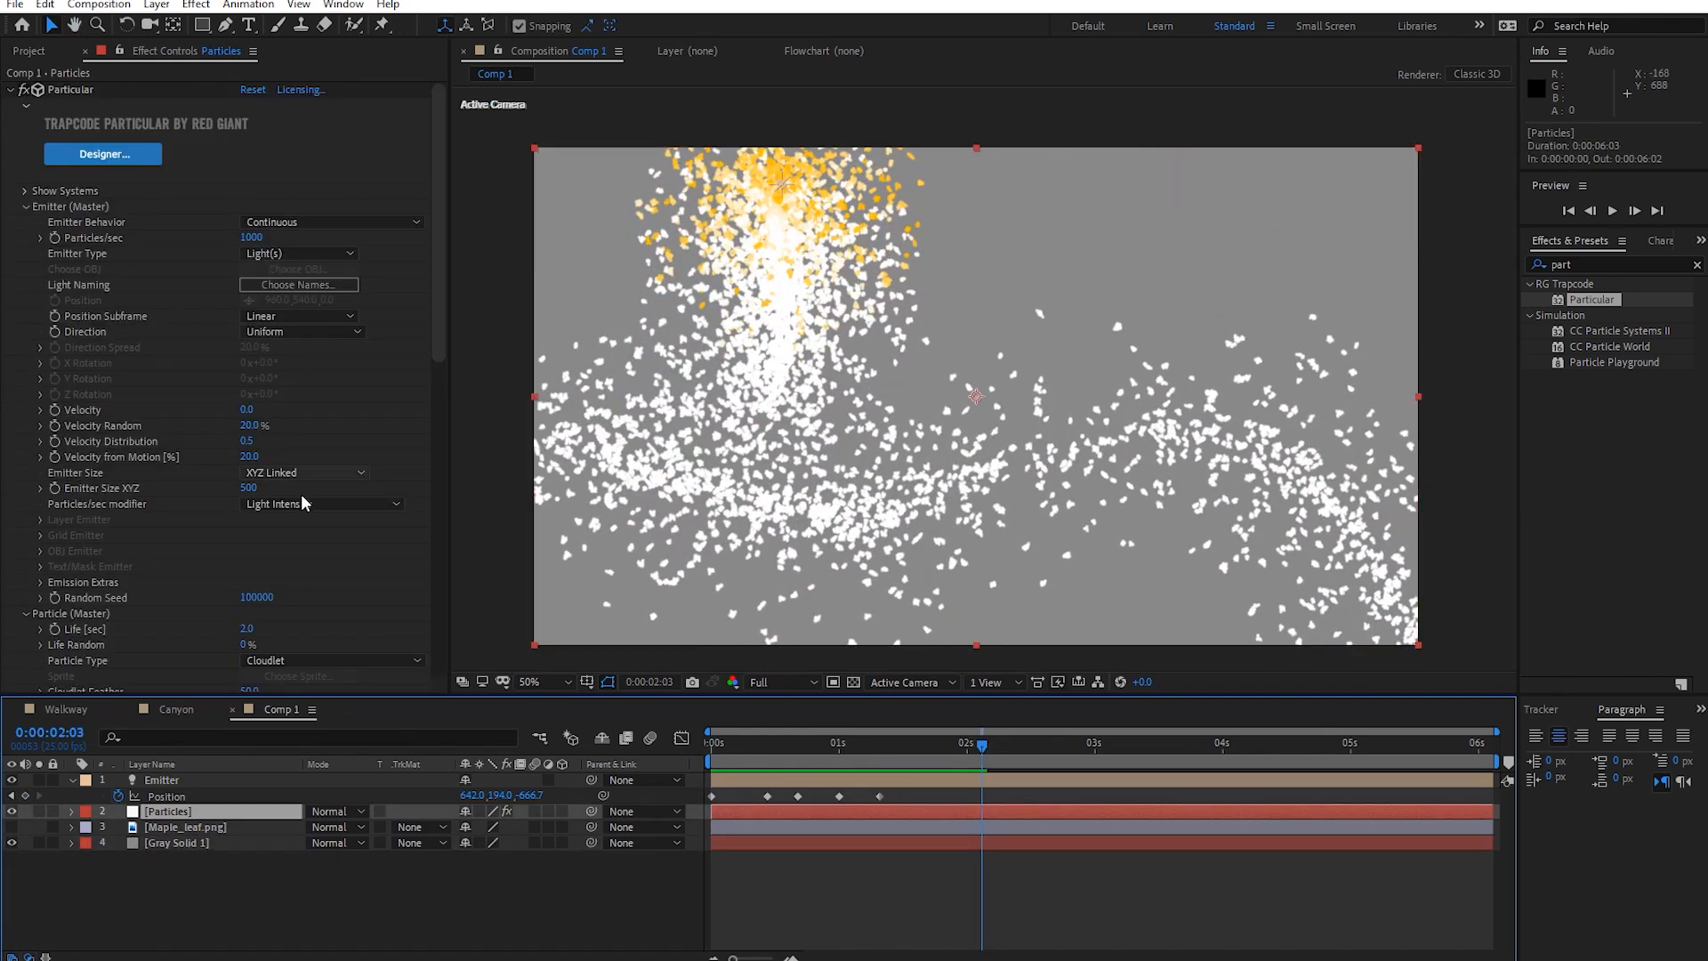
scroll(302, 502, "down", 4)
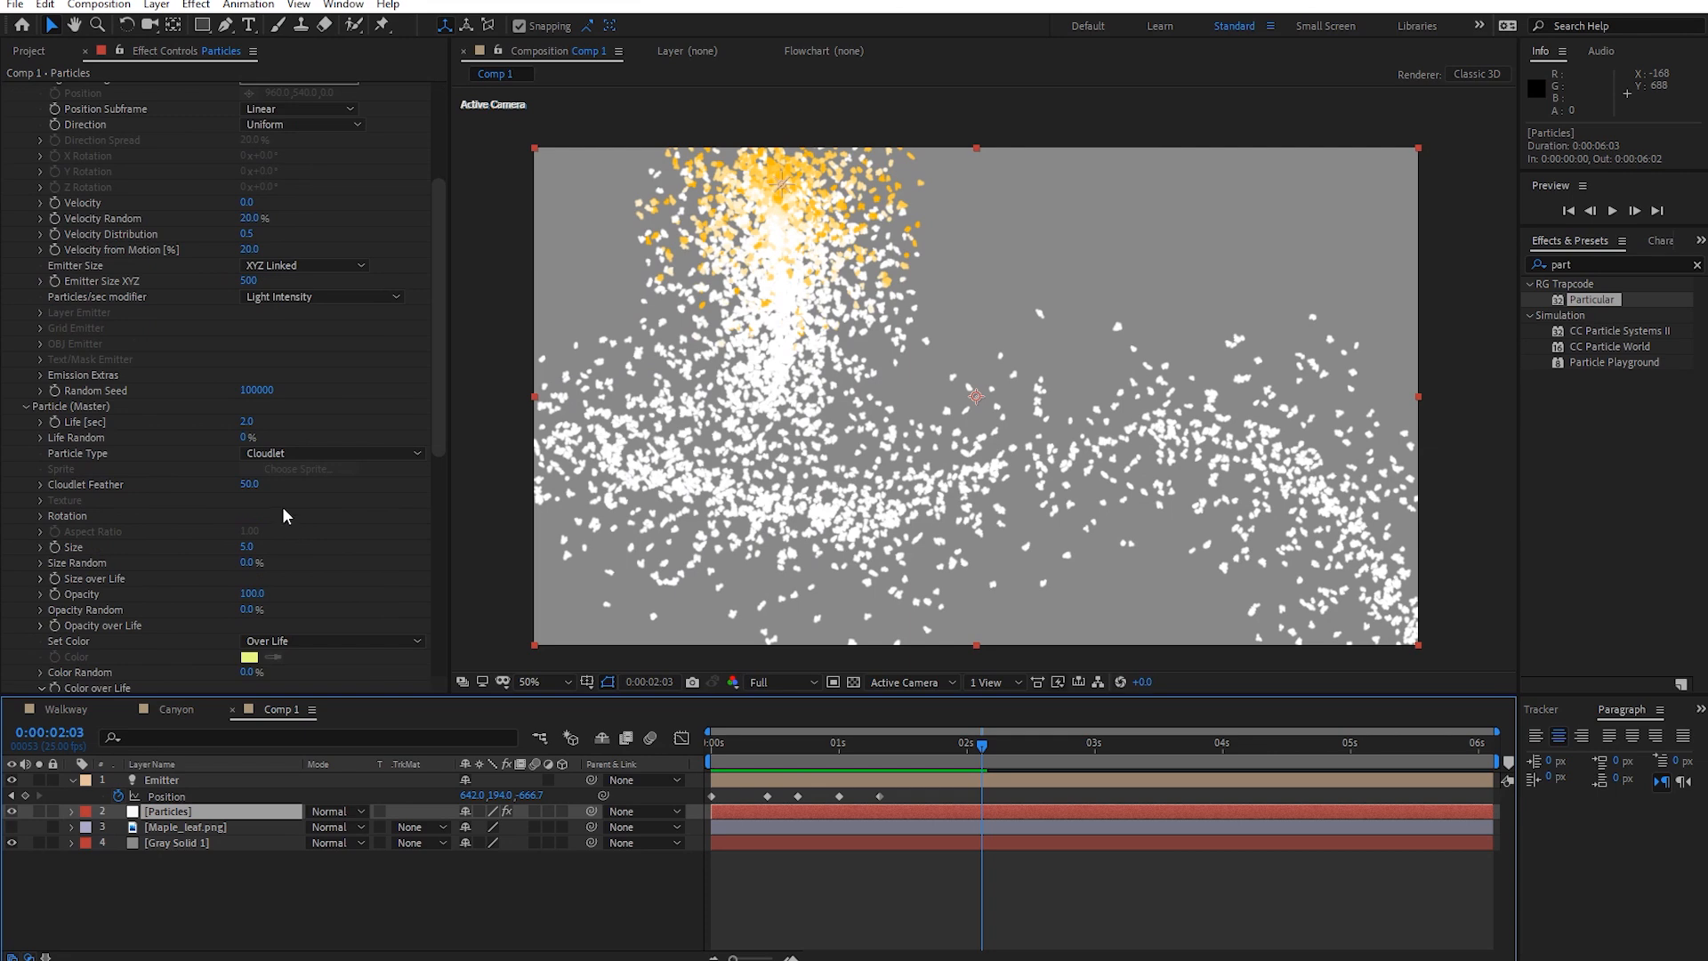
left_click_drag(973, 745, 924, 783)
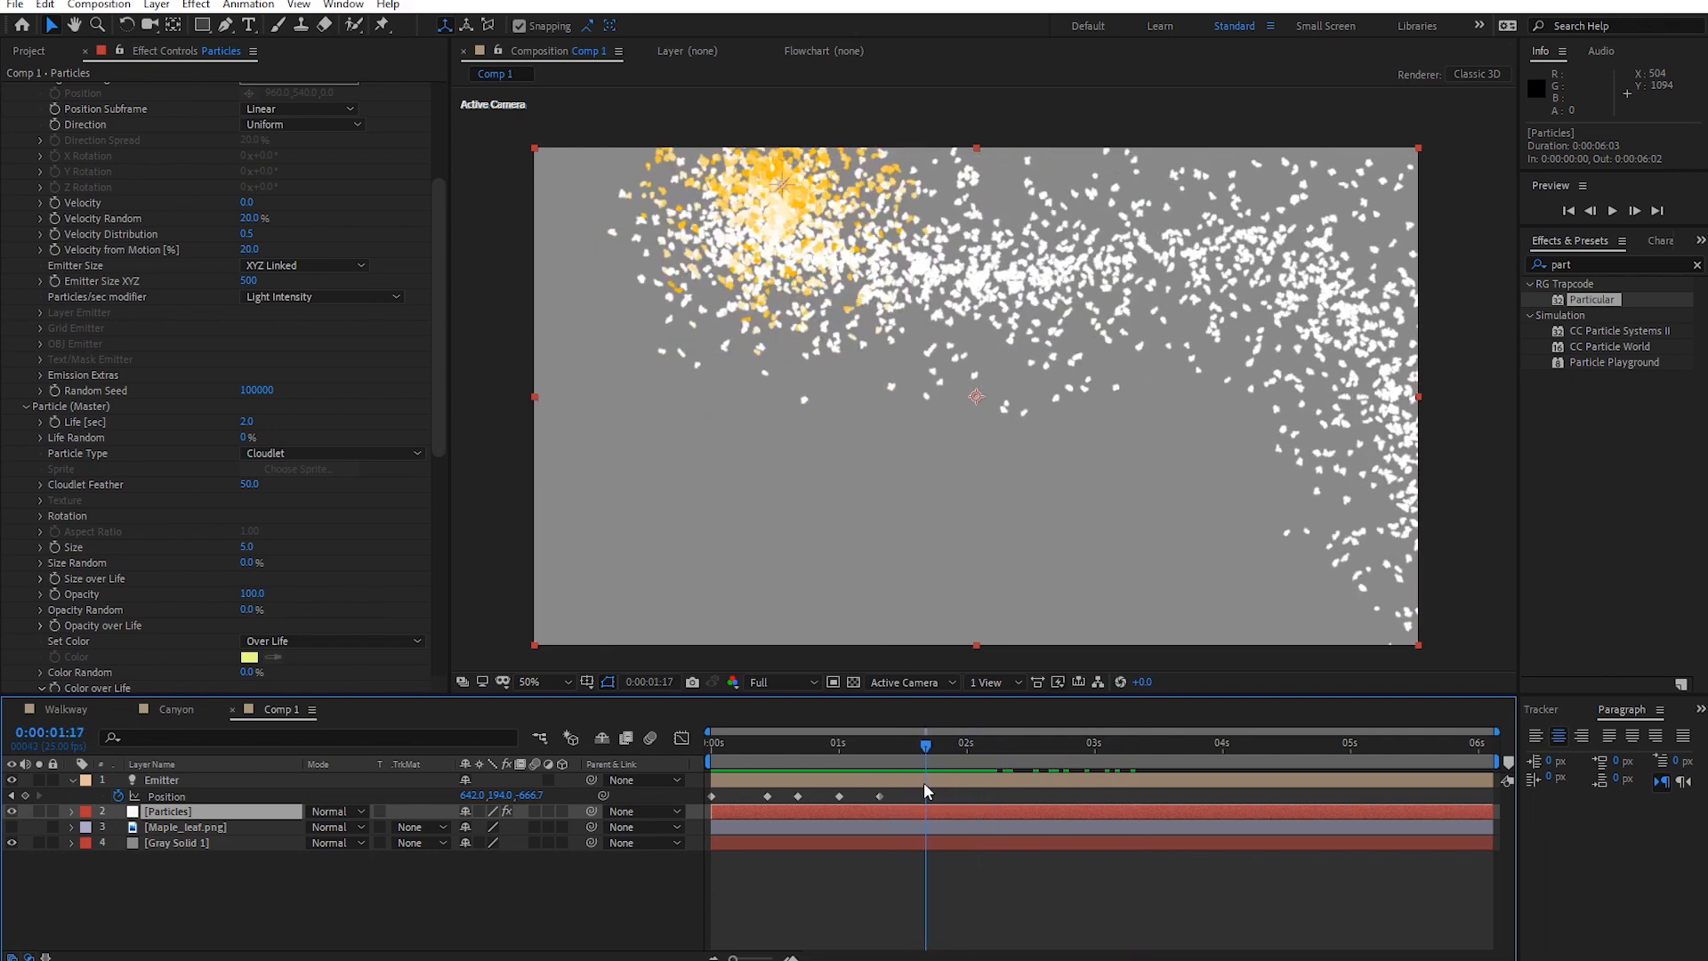
scroll(232, 611, "down", 4)
scroll(237, 622, "down", 2)
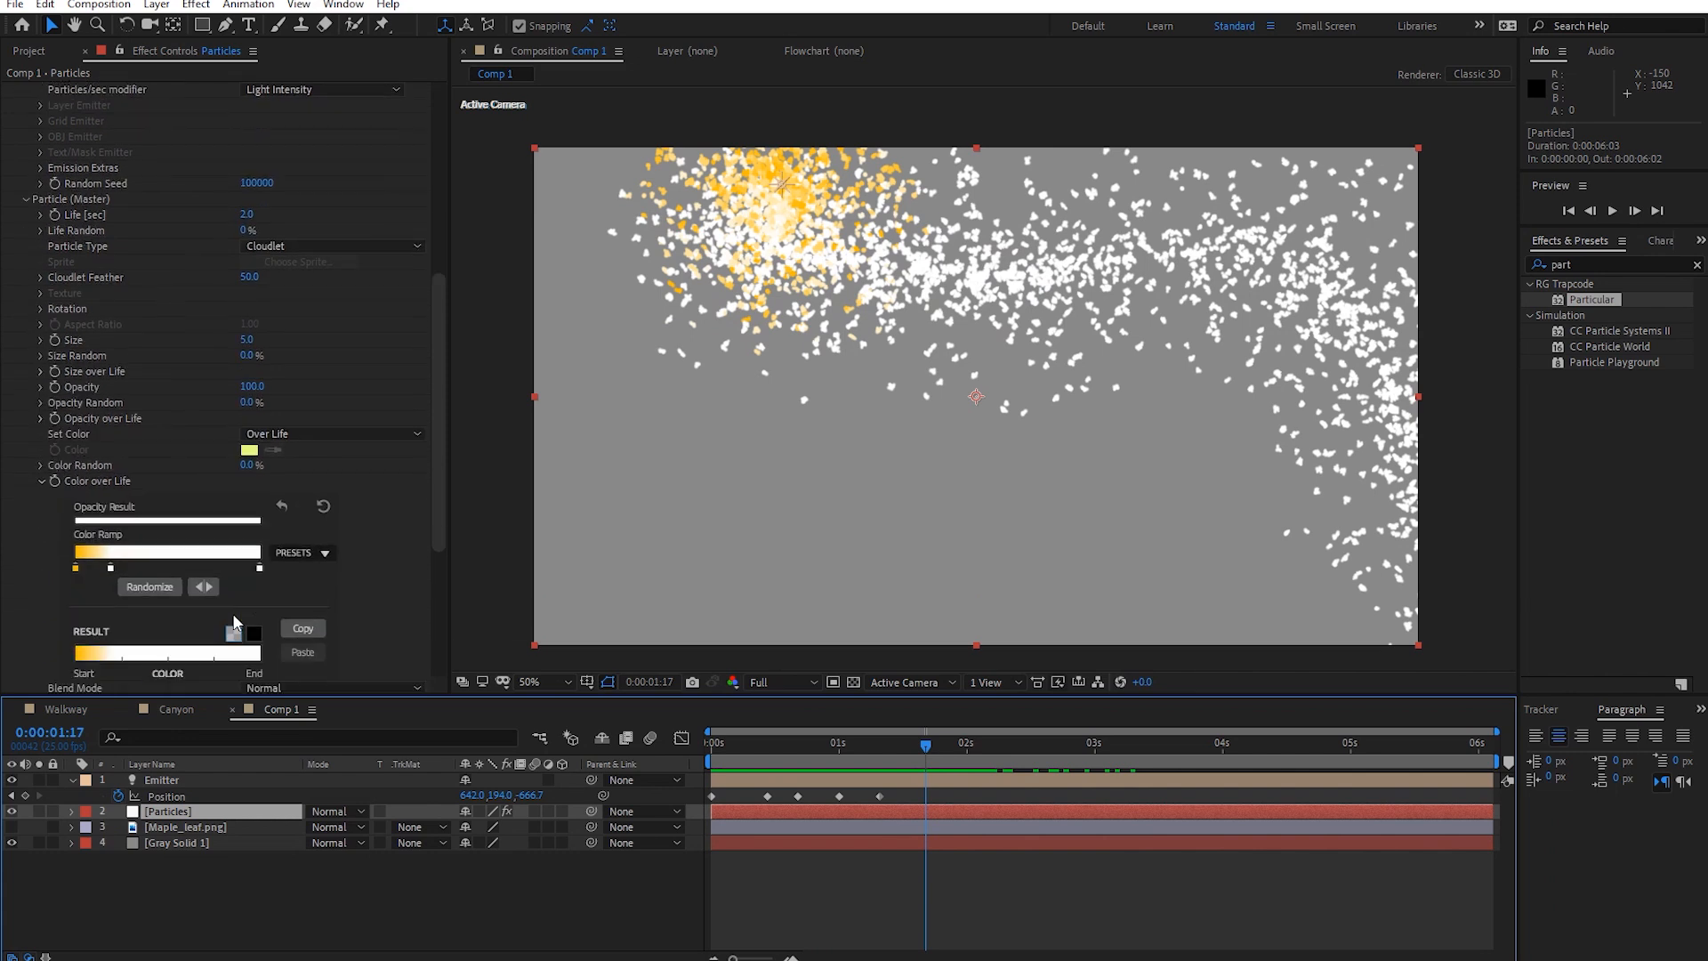
scroll(235, 620, "down", 7)
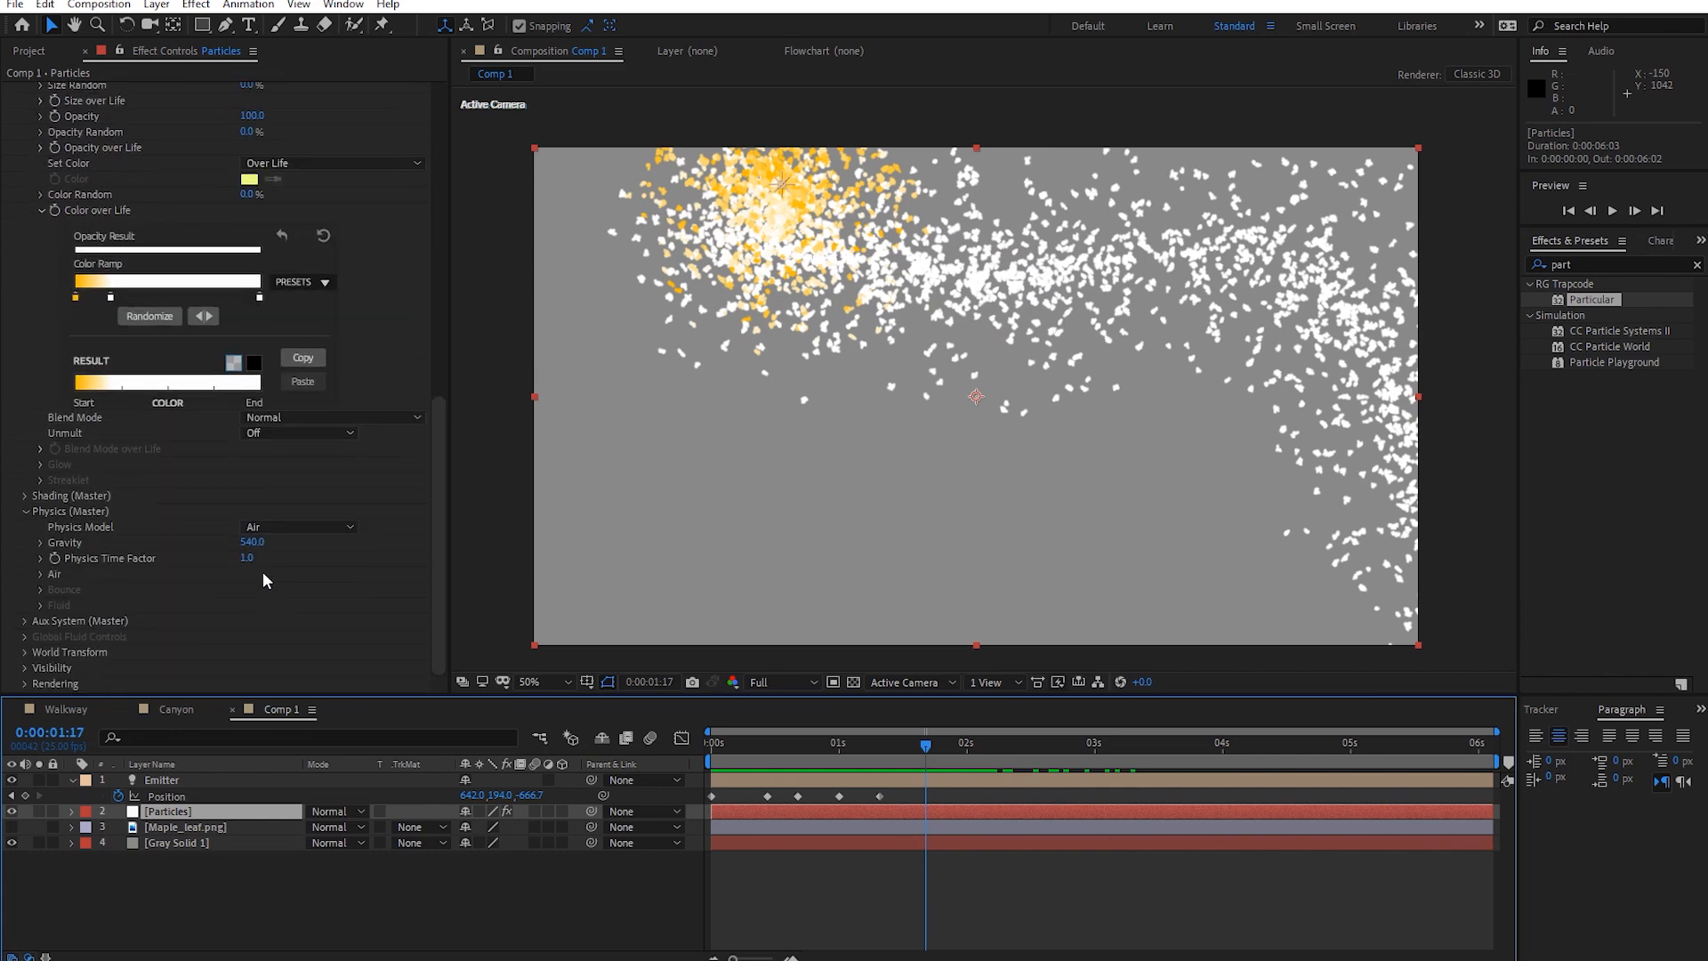
left_click(266, 544)
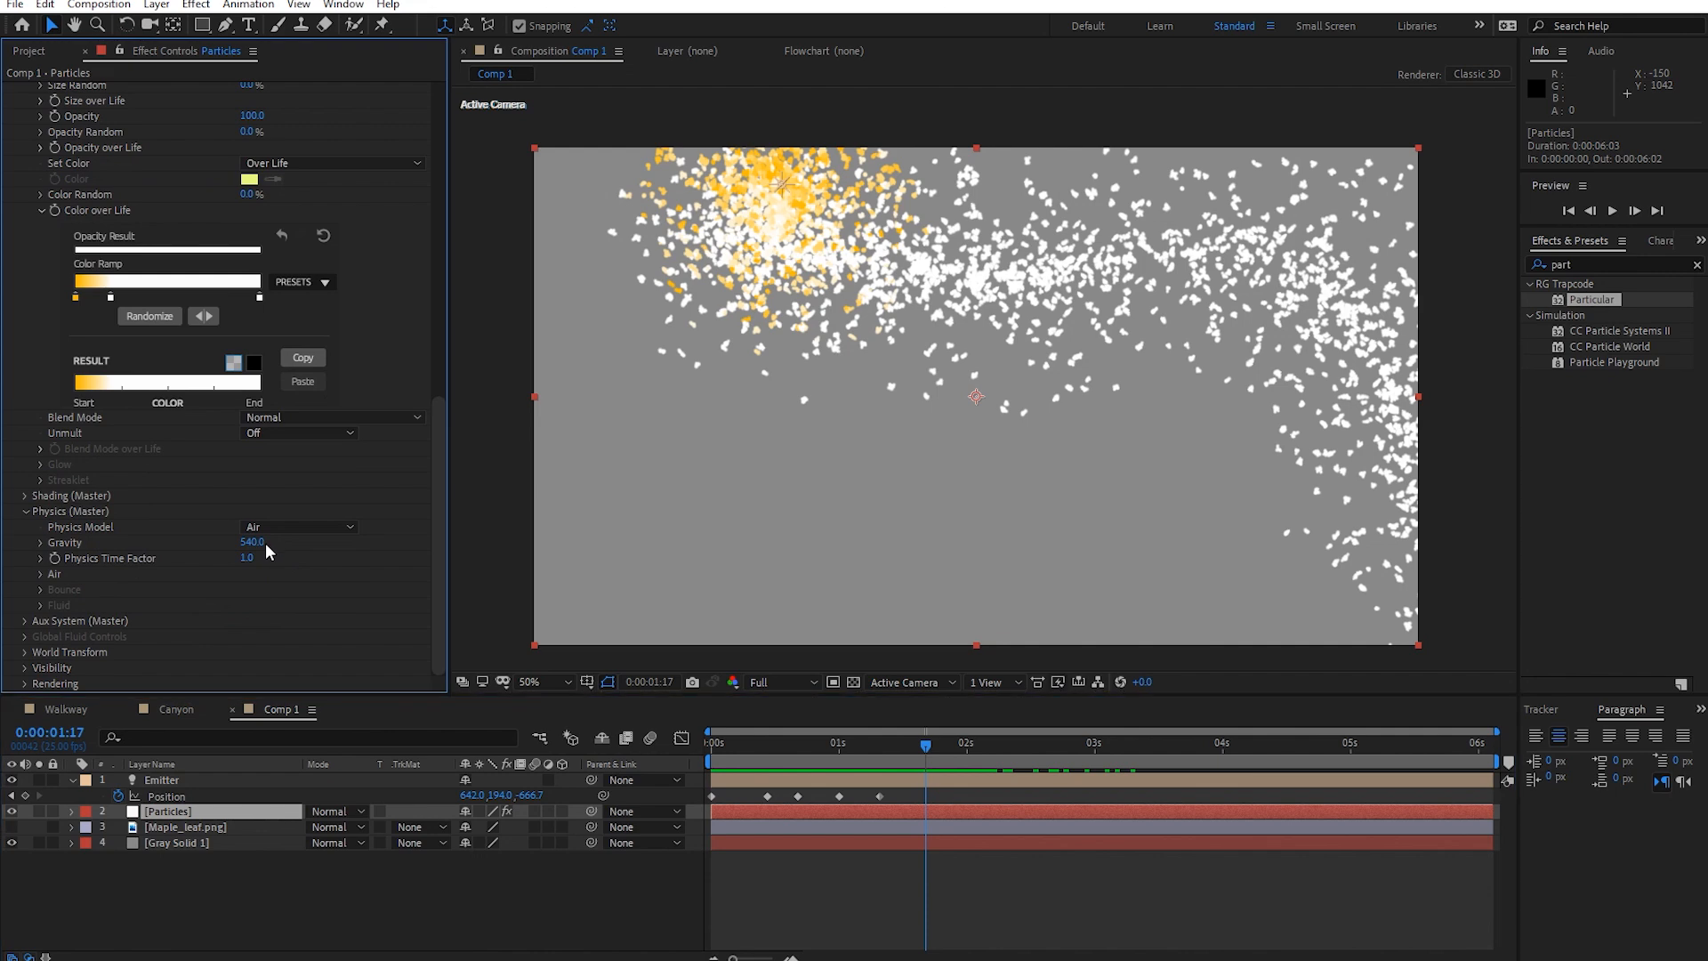
left_click(265, 543)
type("0")
key("Return")
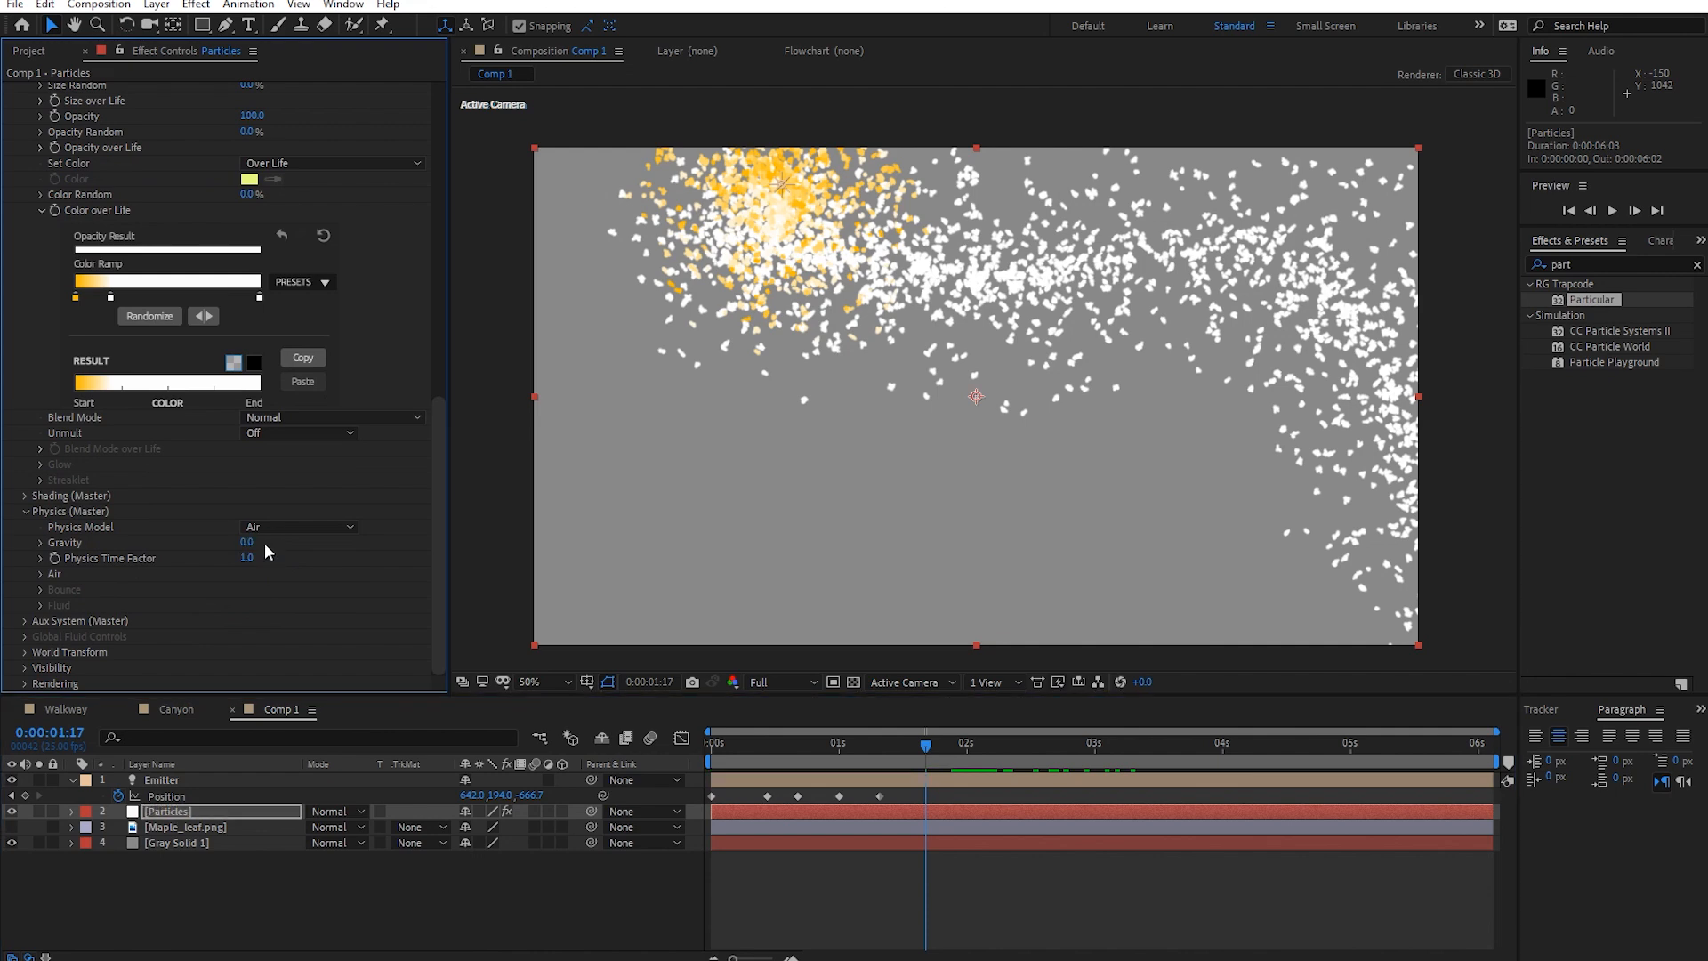
Play the animation from the first frame and examine the zero-gravity particles around 0:00:01:22.
left_click_drag(881, 752, 702, 750)
key("space")
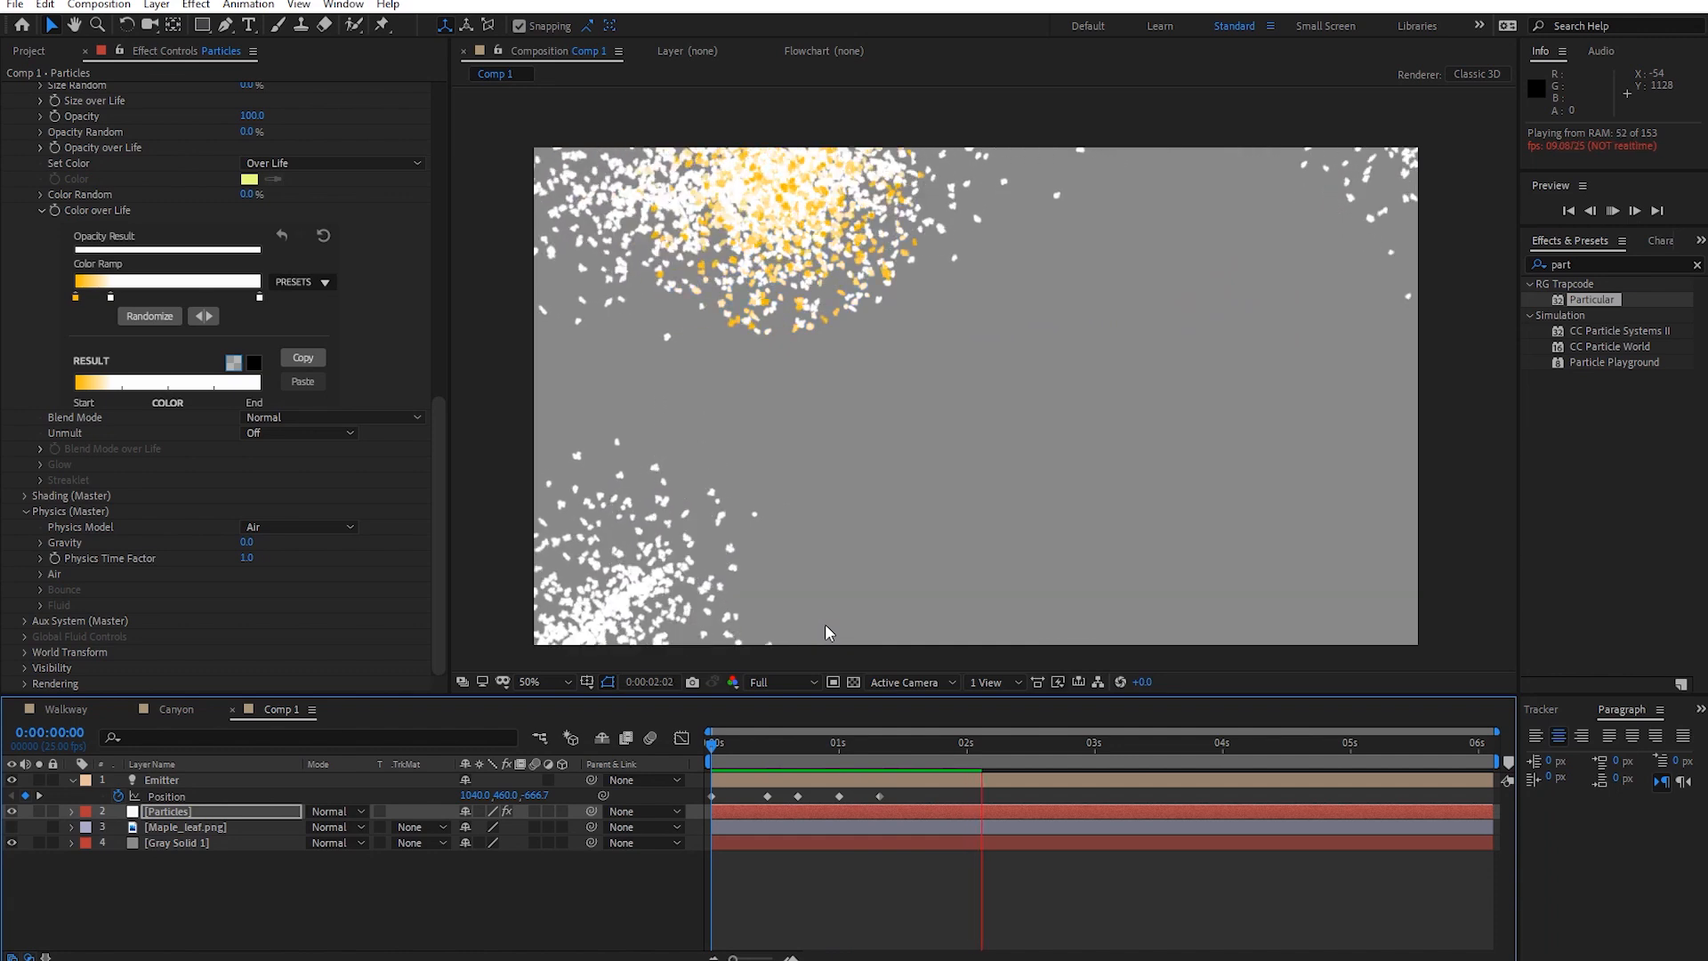
key("space")
left_click(964, 746)
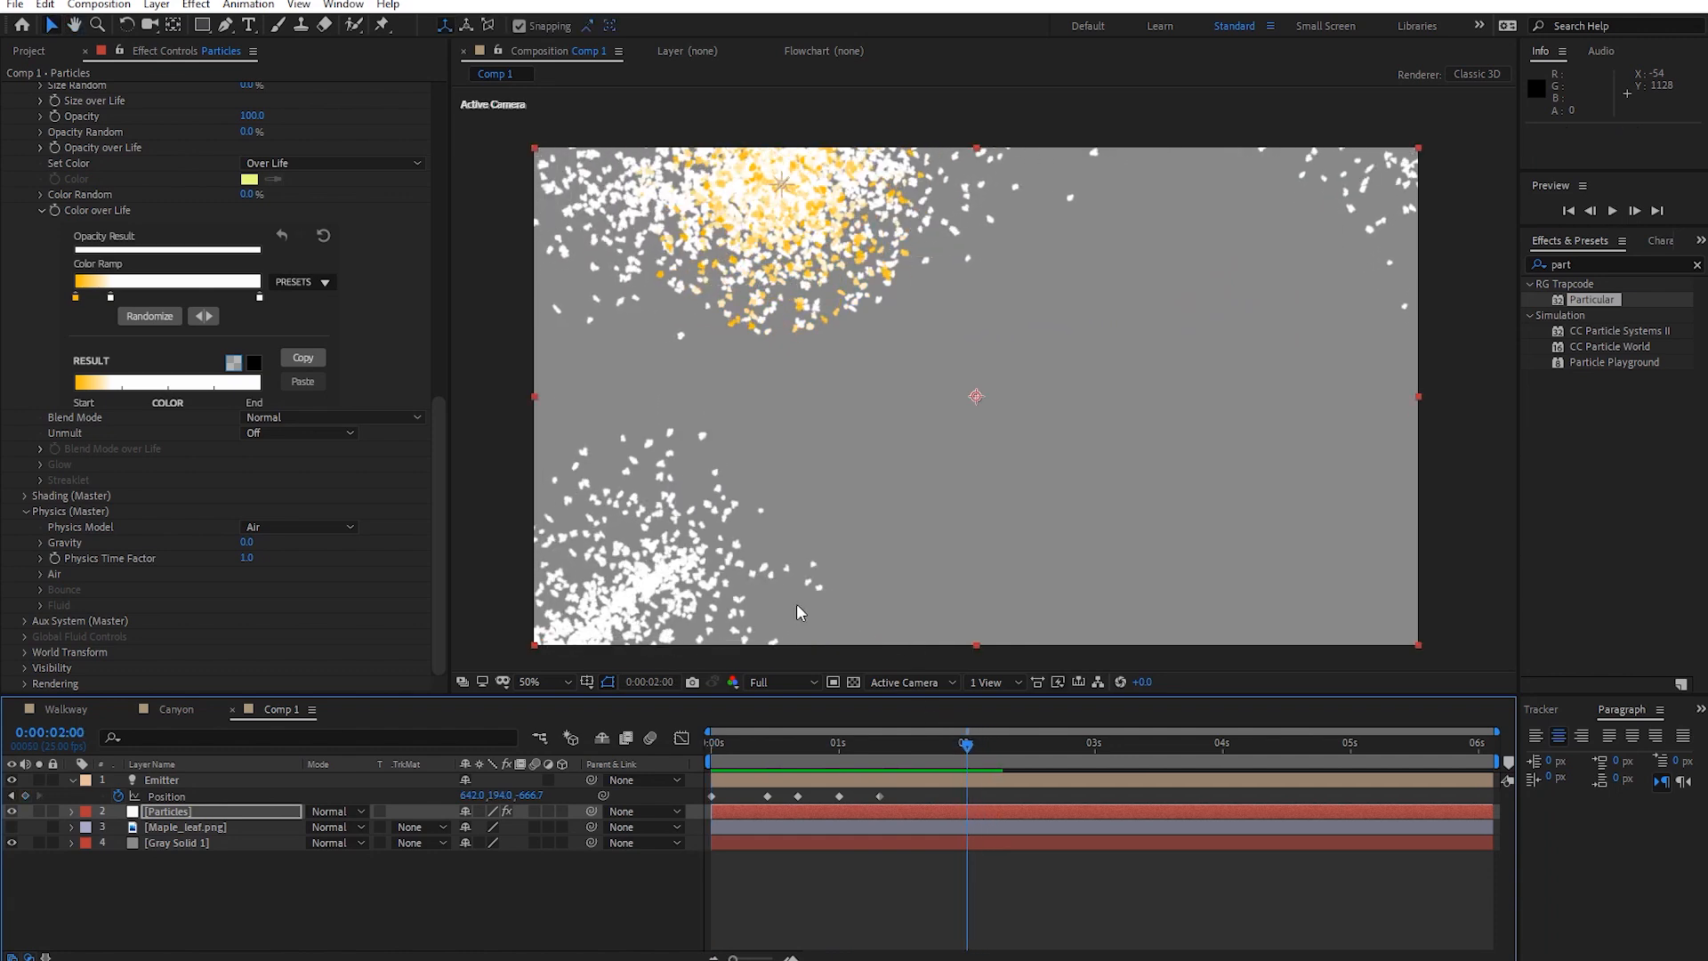
mouse_move(965, 750)
left_mouse_down()
mouse_move(984, 756)
mouse_move(918, 756)
mouse_move(994, 773)
mouse_move(952, 781)
left_mouse_up()
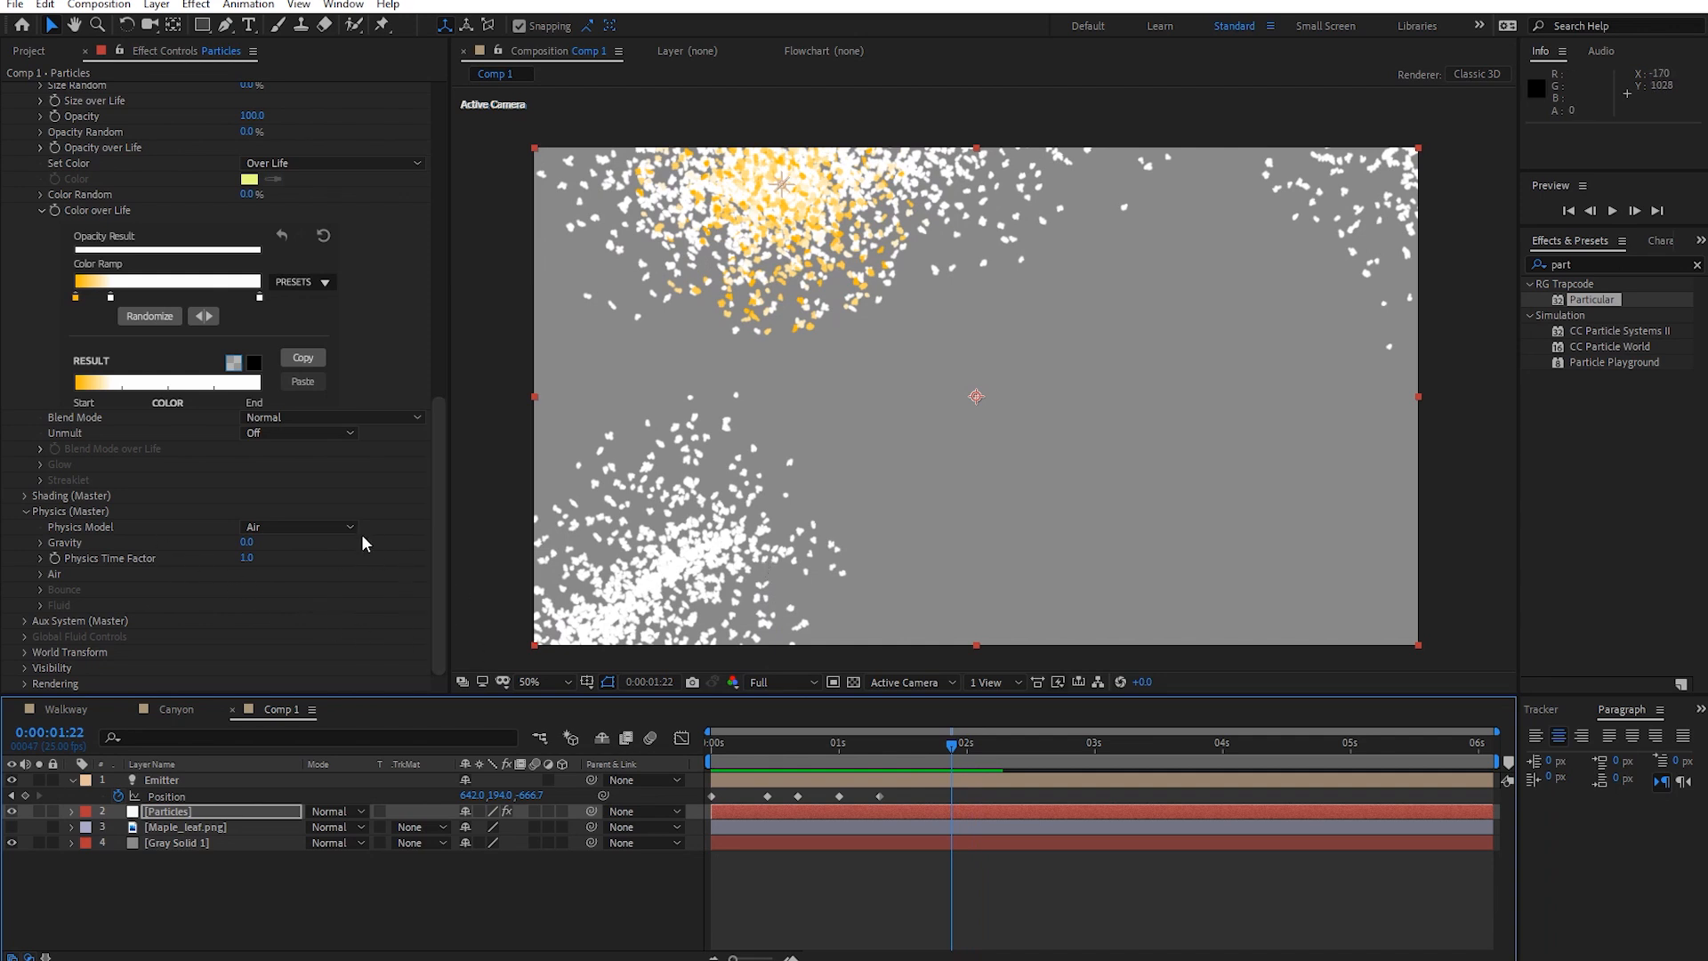
Set the particle Life of the Particles layer to 1.0 second.
scroll(362, 534, "up", 2)
scroll(330, 538, "up", 1)
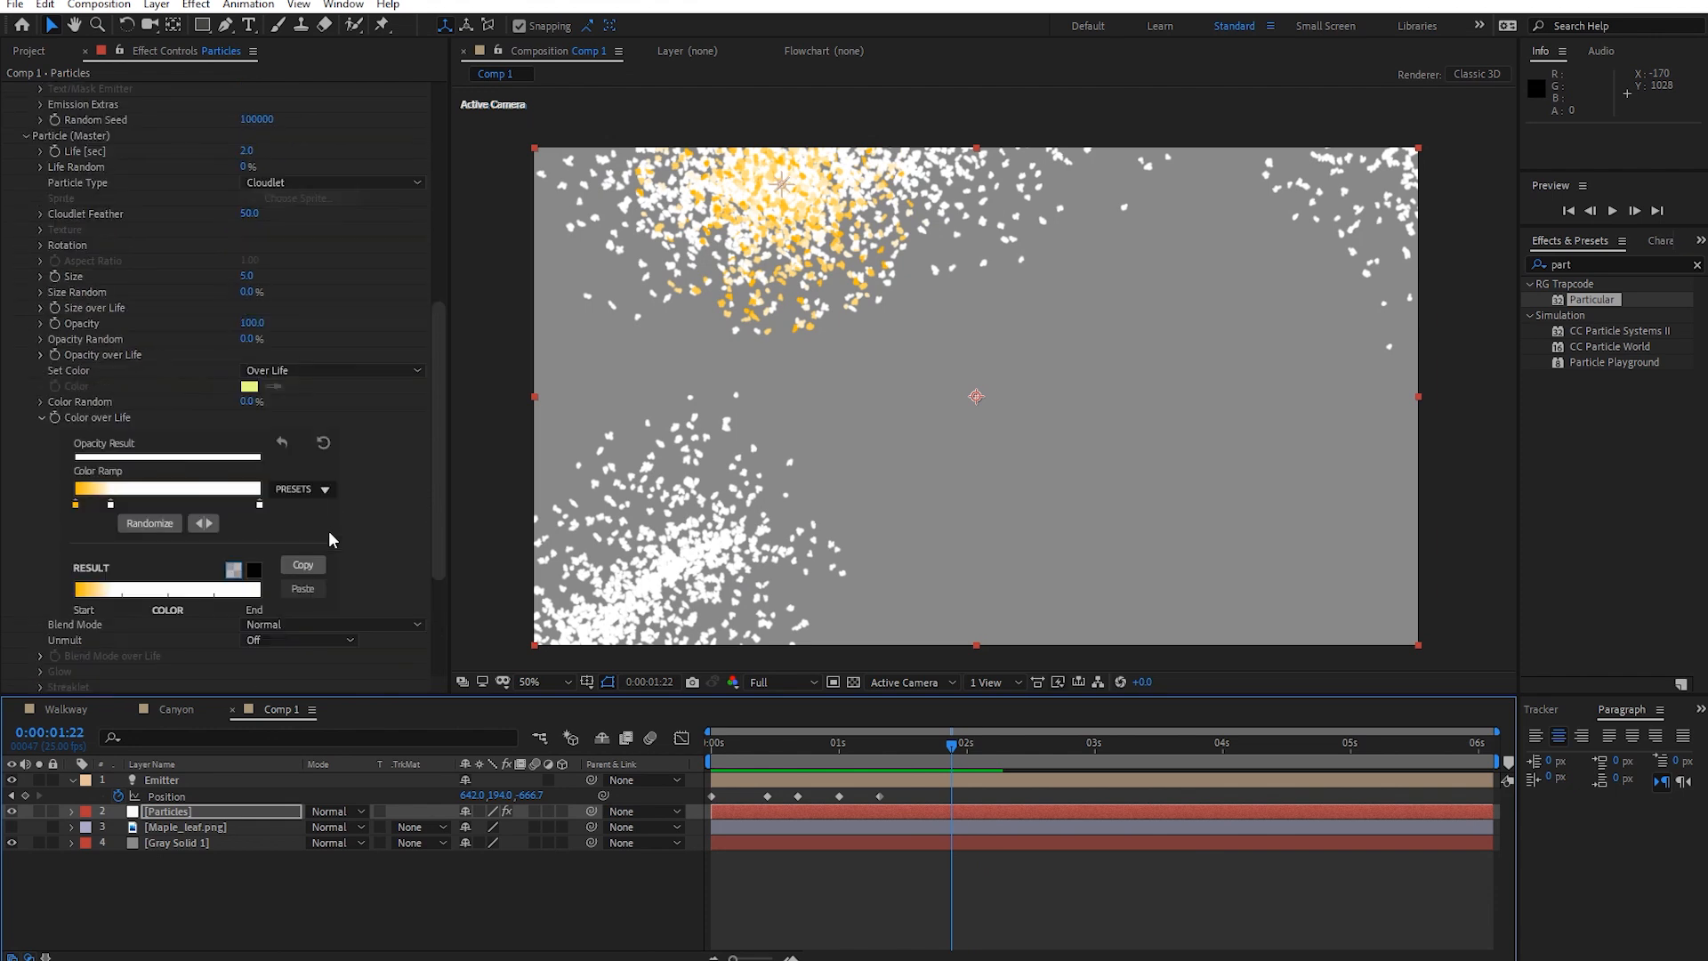
scroll(333, 545, "up", 1)
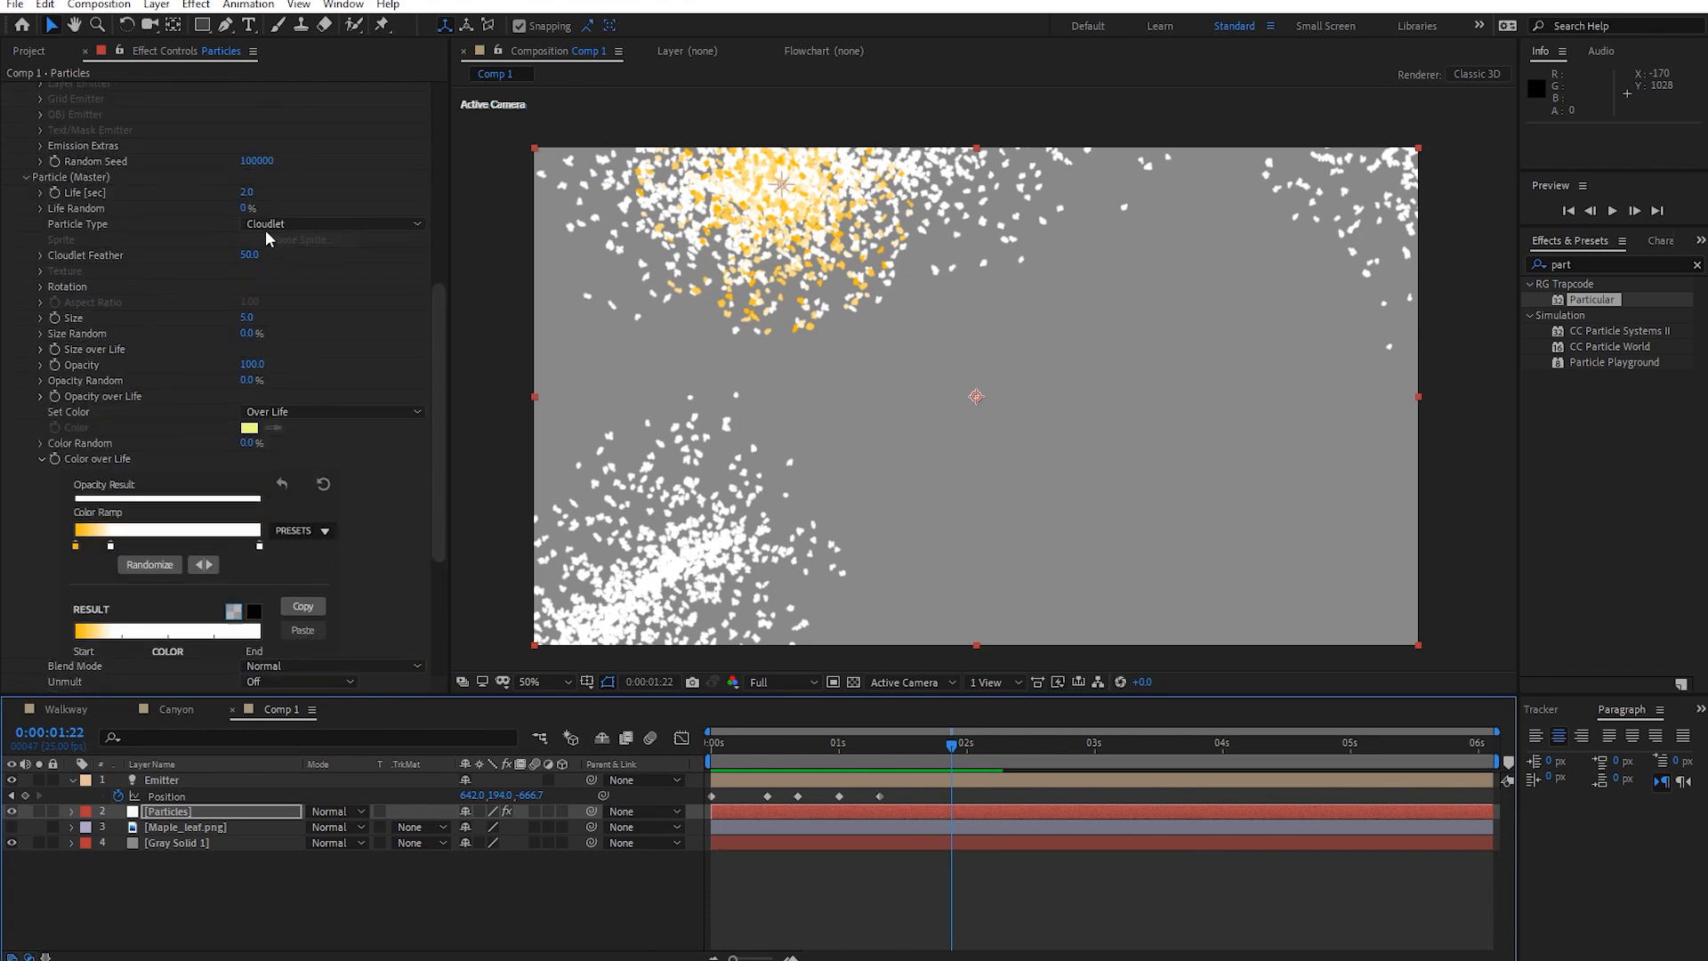
left_click(245, 192)
key("Return")
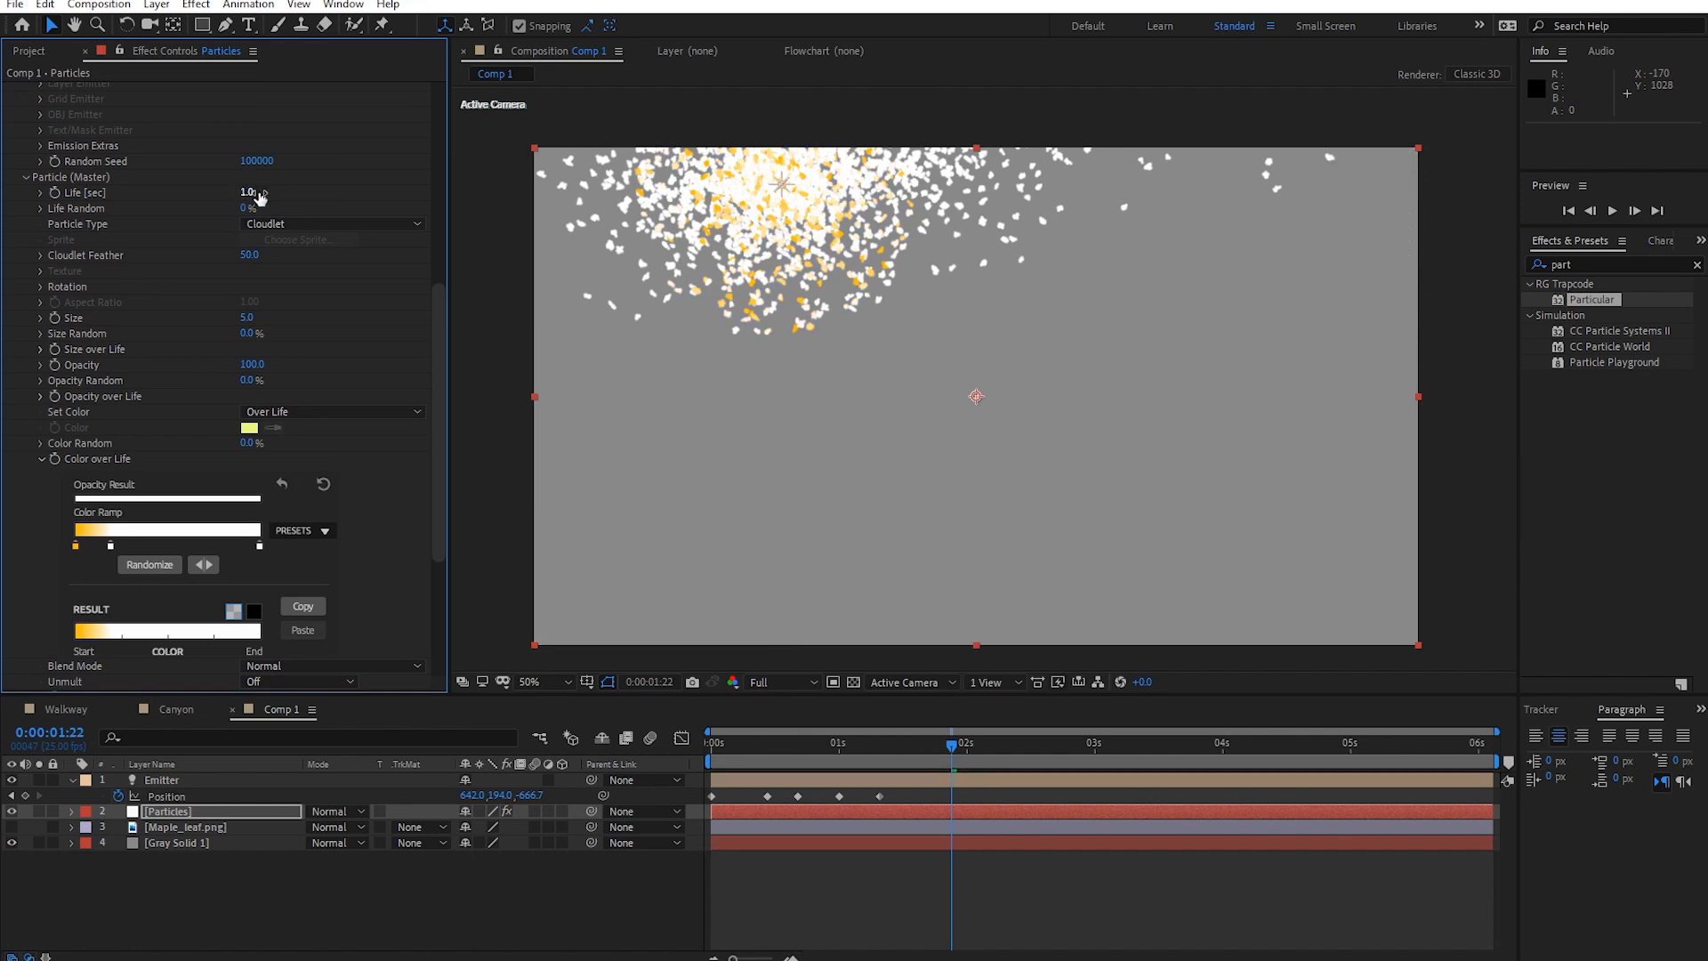
Play the animation from the start and examine the shorter-lived particle trail around 0:00:01:01.
left_click_drag(868, 753, 709, 757)
key("space")
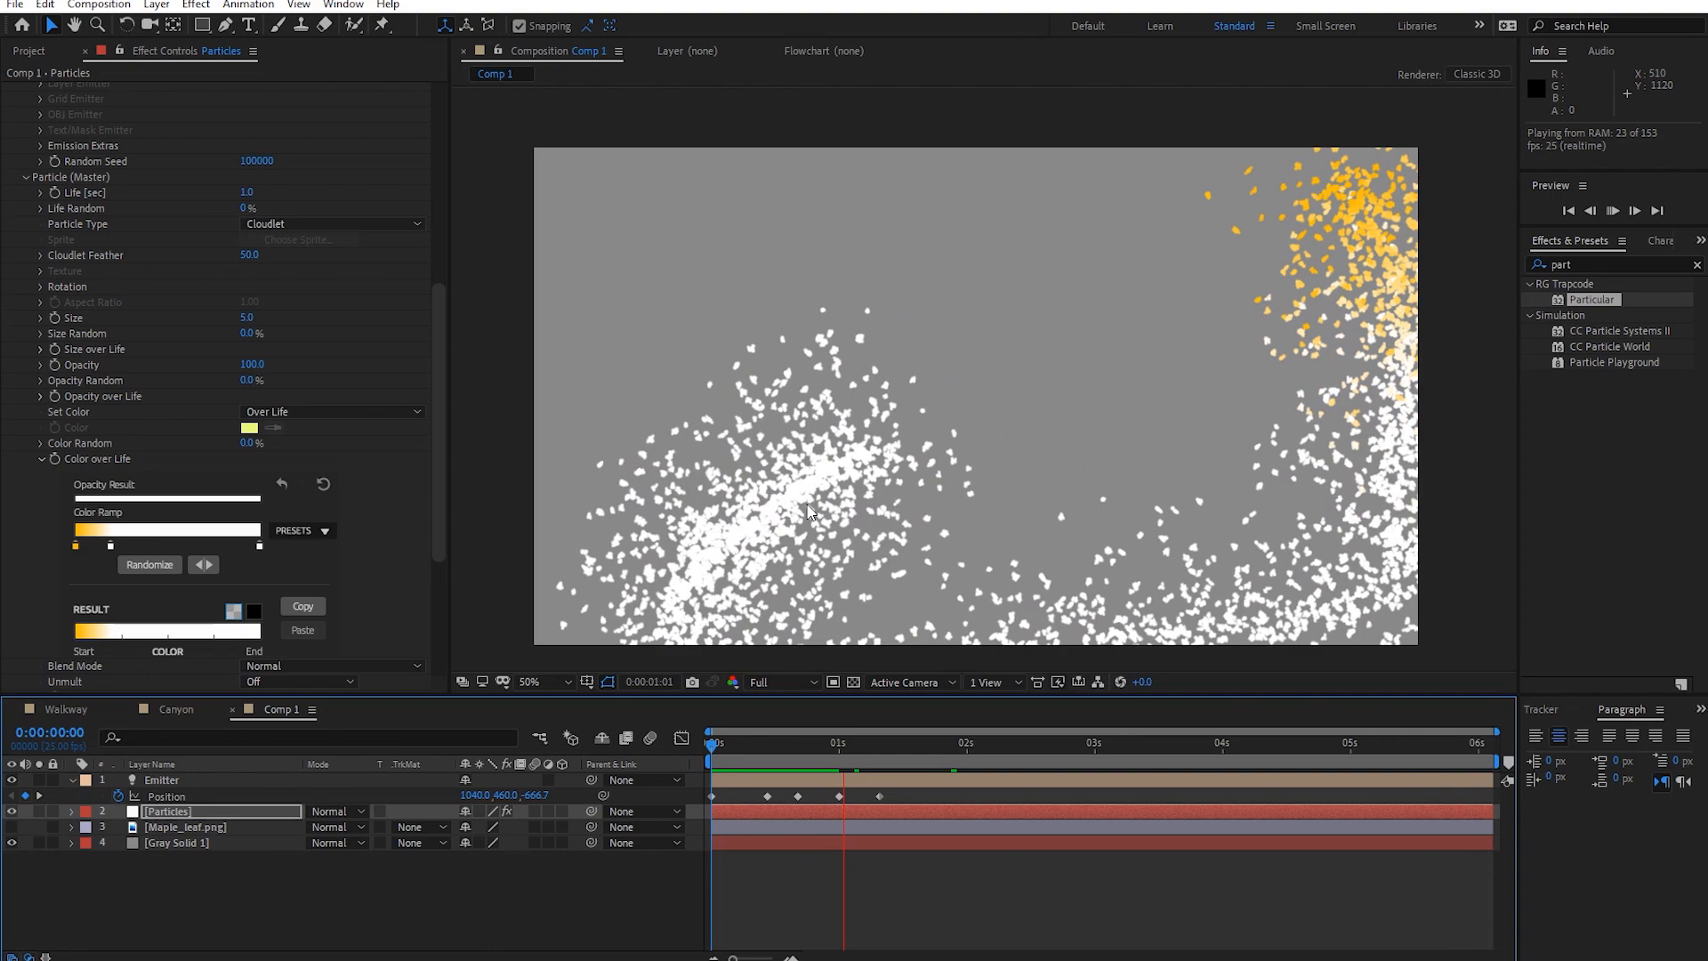
left_click(878, 744)
left_click_drag(878, 745, 841, 789)
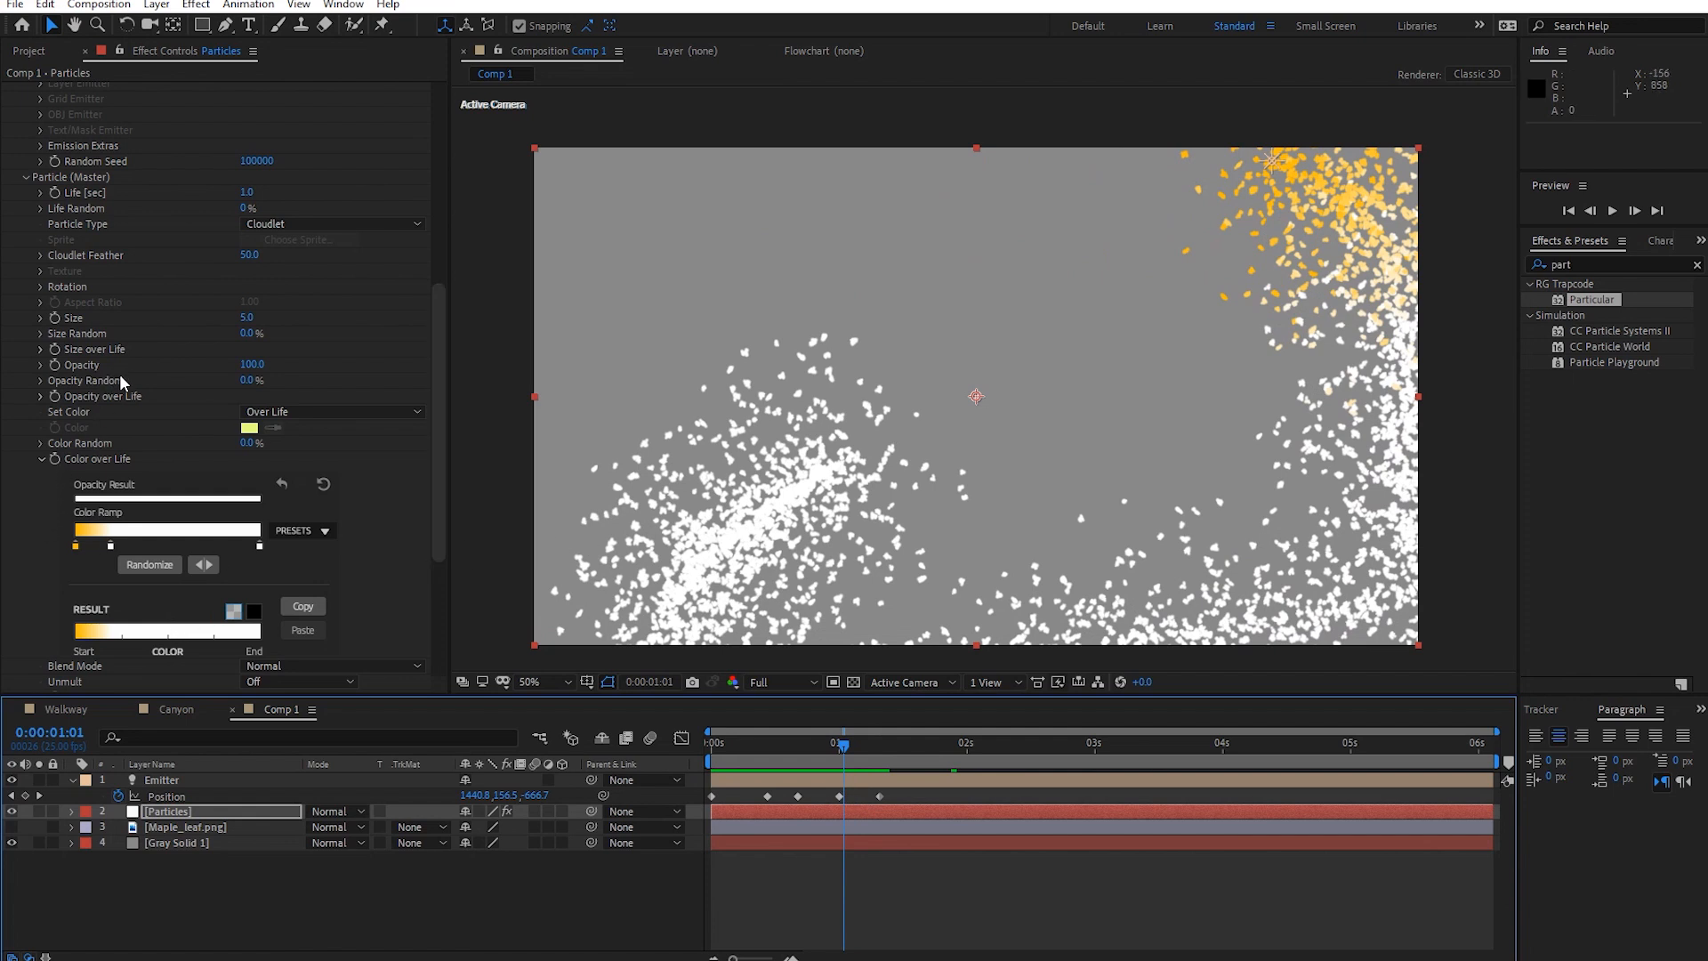
Try lowering the Particles layer's particle Opacity and bring it back to 100.
scroll(155, 398, "down", 1)
left_click_drag(253, 327, 195, 330)
left_click_drag(312, 324, 424, 317)
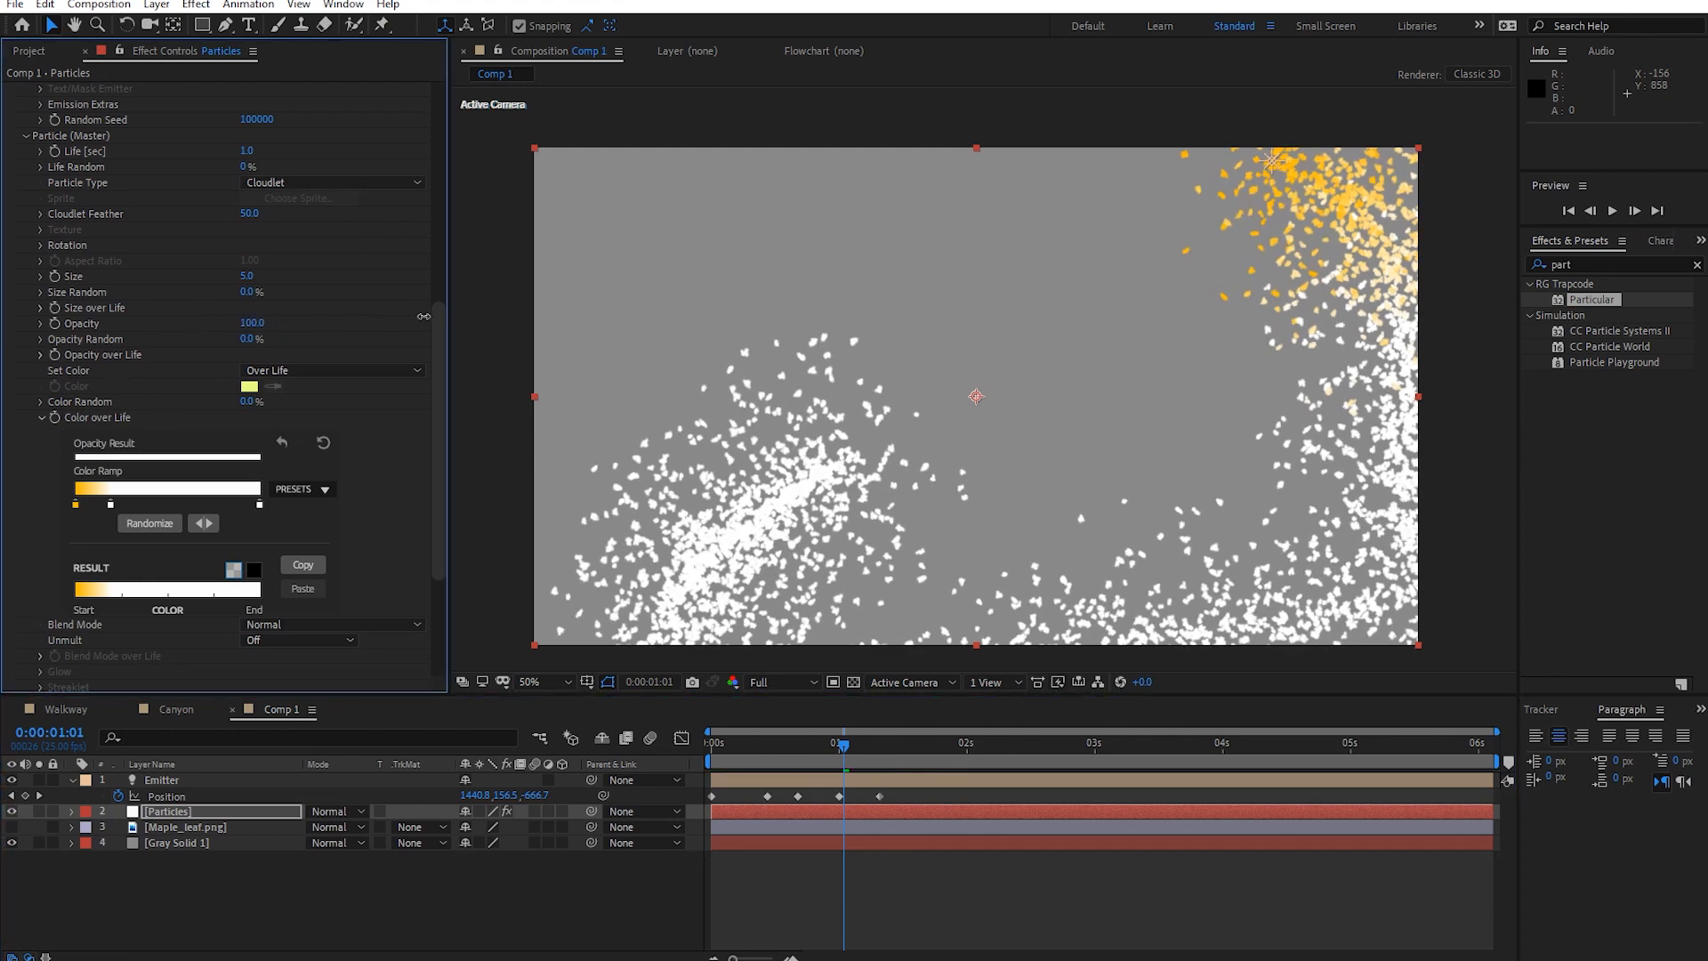
Expand Opacity over Life for the Particles layer and draw a flat curve at about half opacity.
left_click(40, 355)
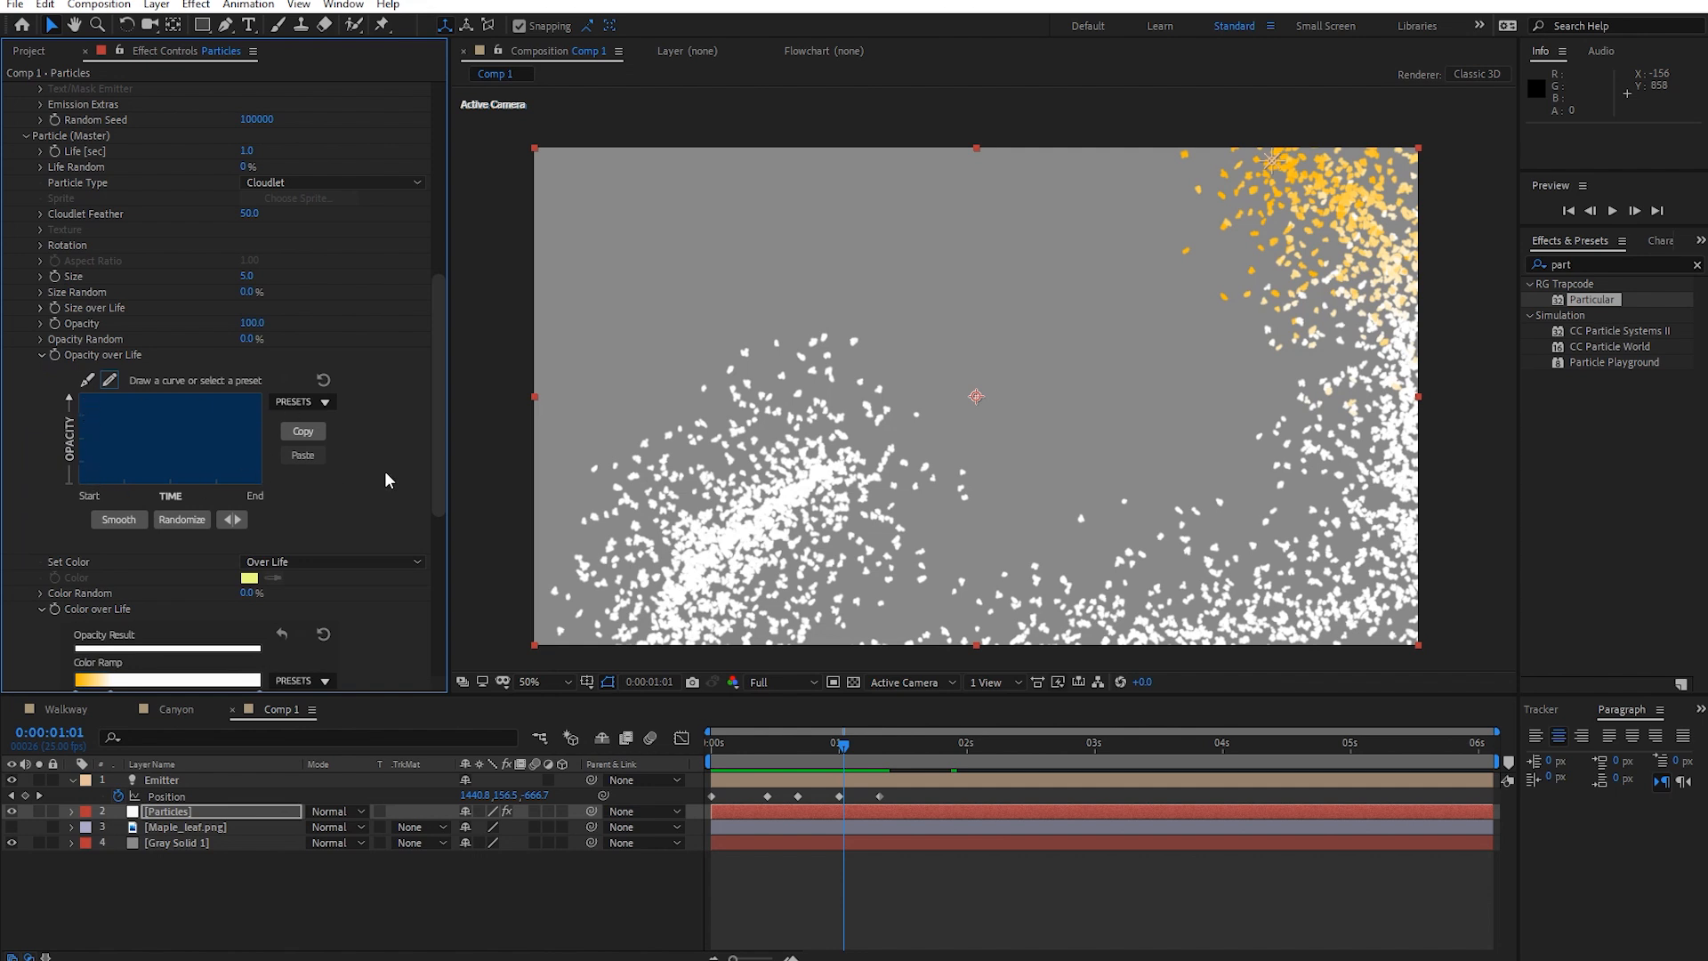
left_click_drag(119, 441, 263, 445)
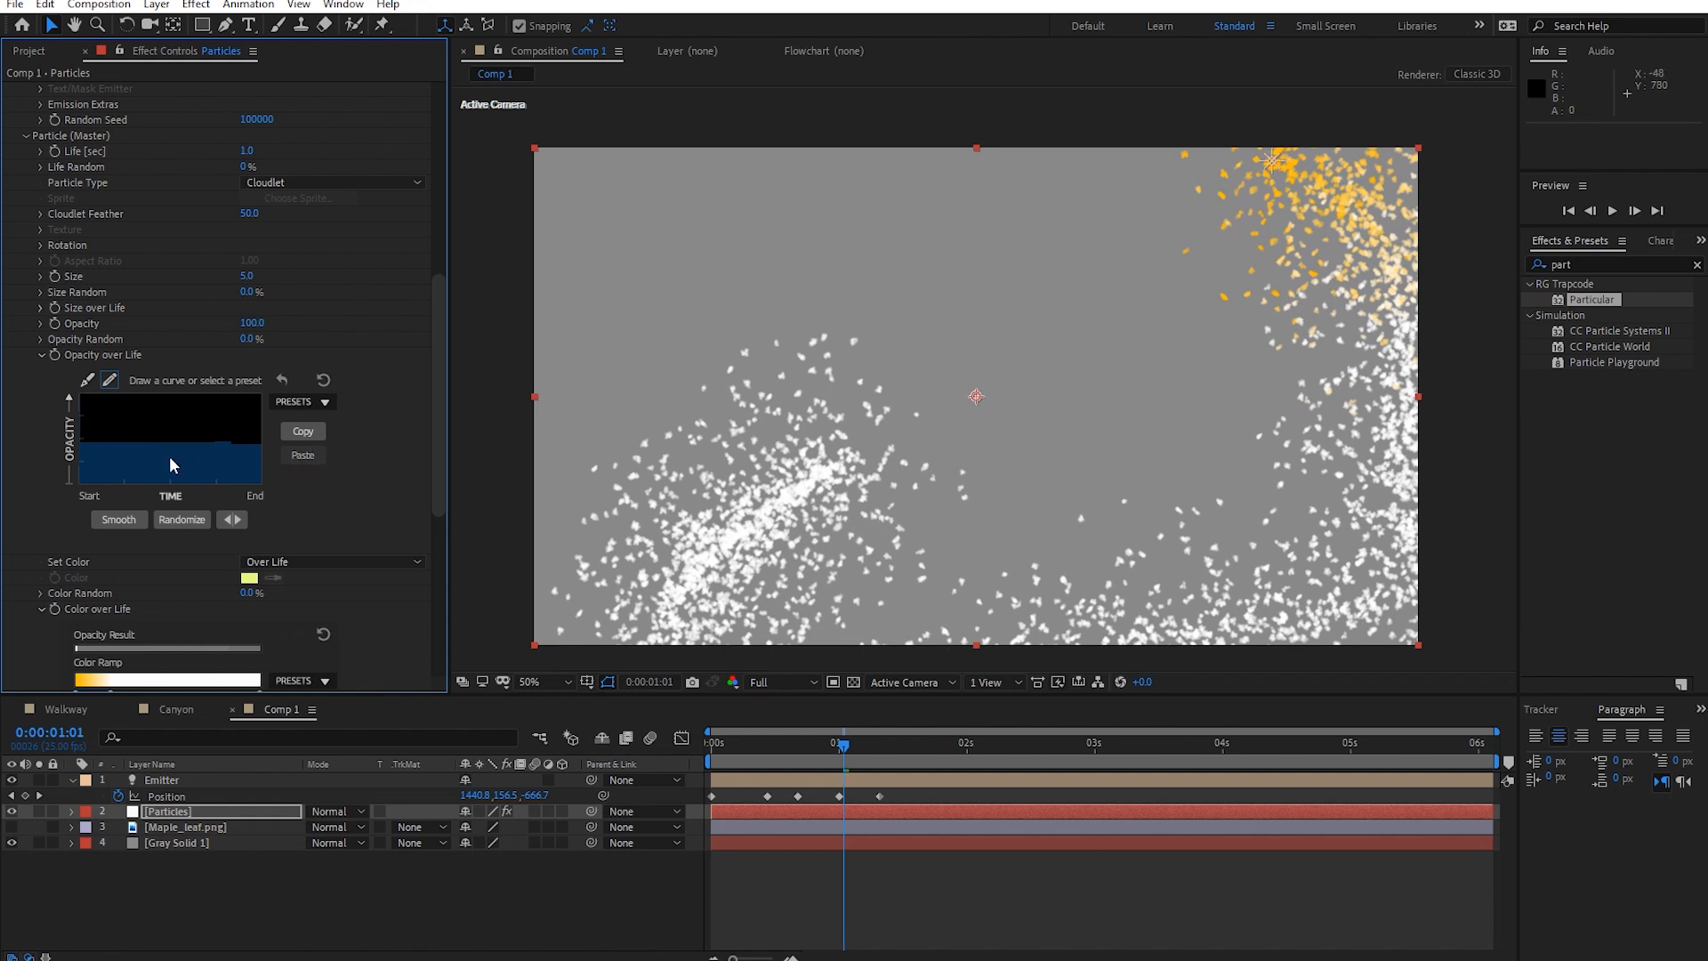
Redraw part of the Opacity over Life curve lower, then replace it with the straight falling preset.
left_click_drag(87, 455, 251, 462)
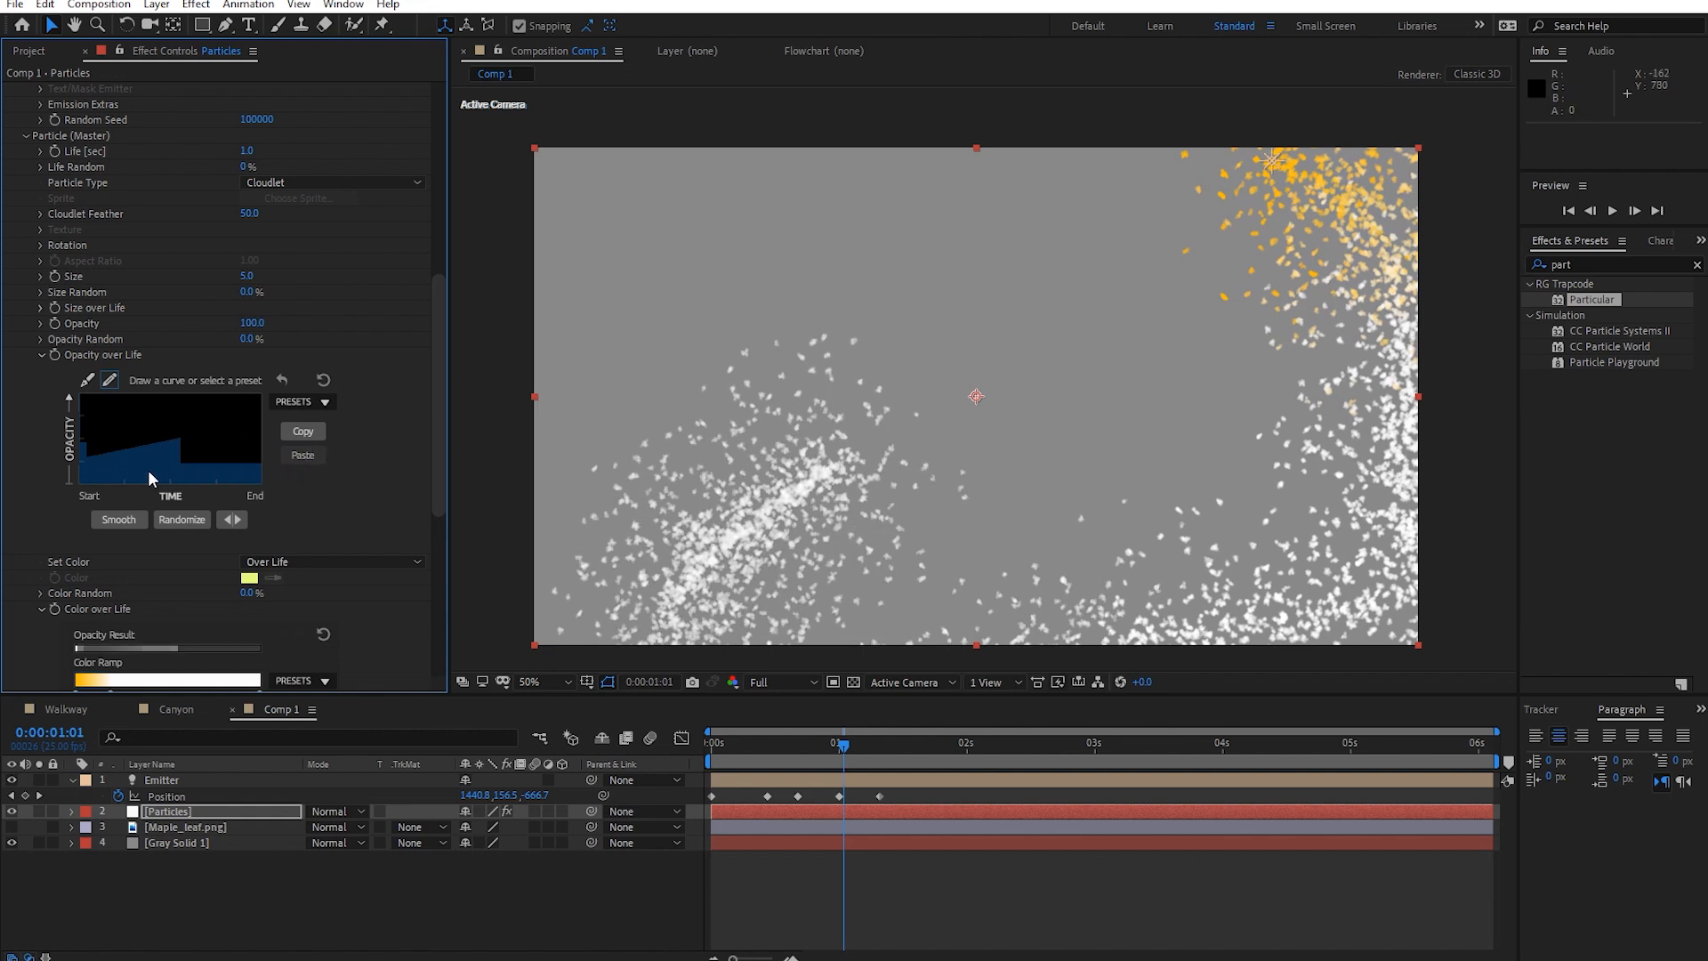
left_click(326, 404)
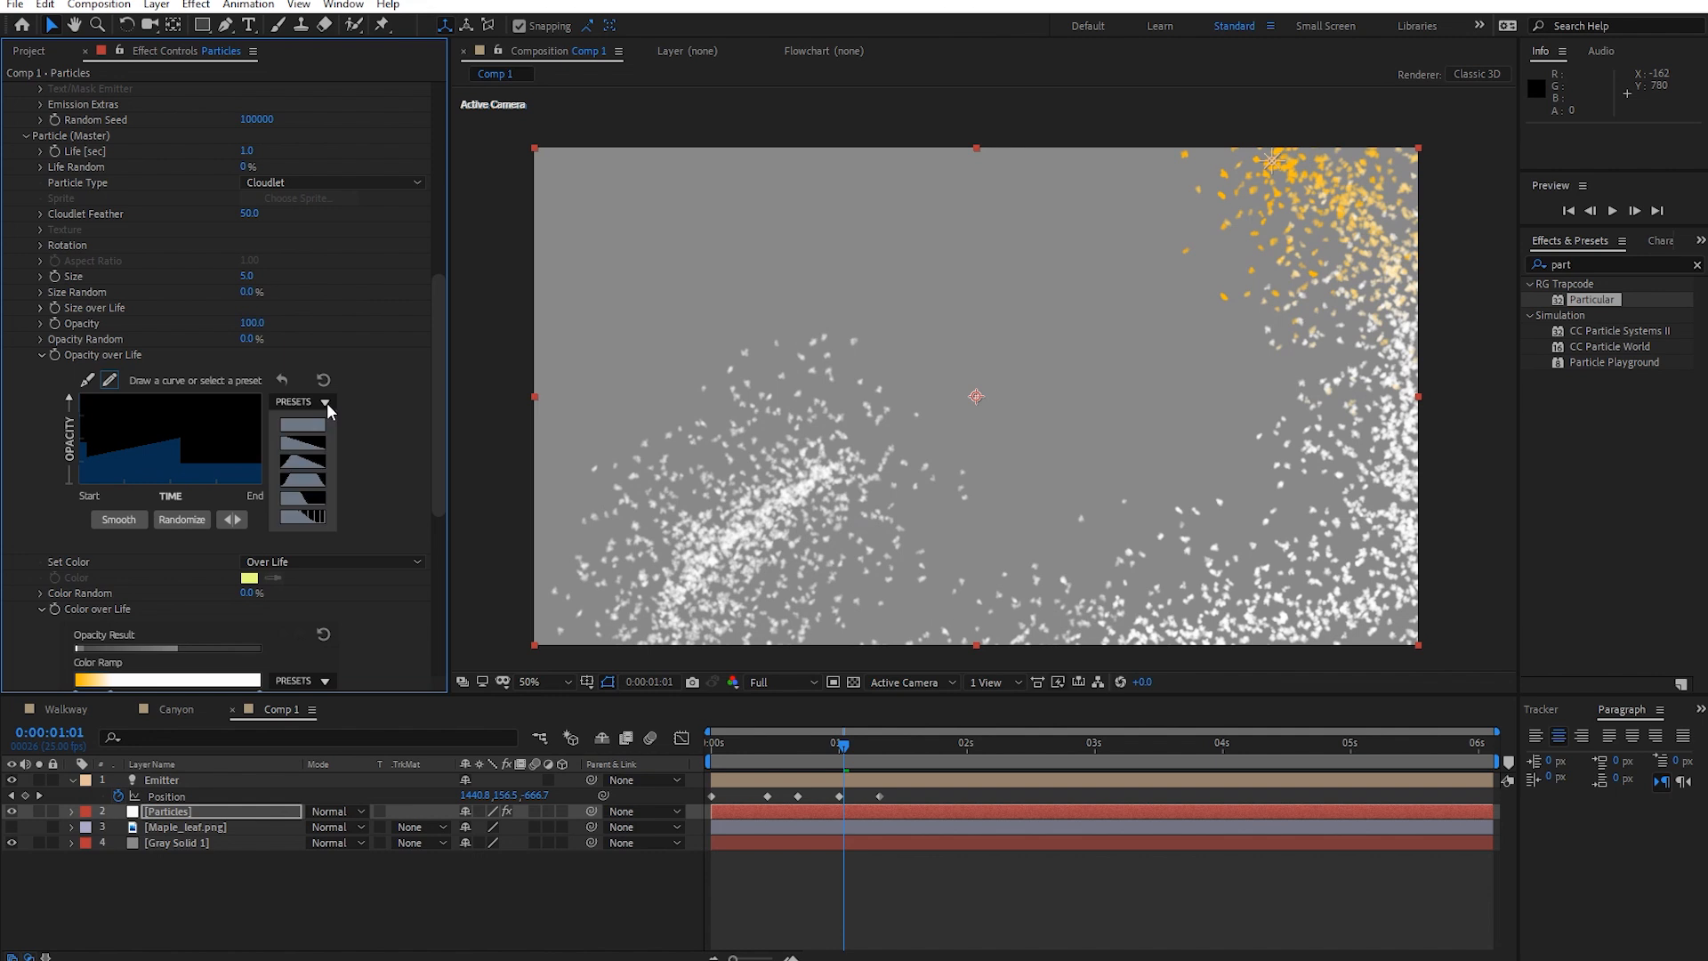
left_click(313, 441)
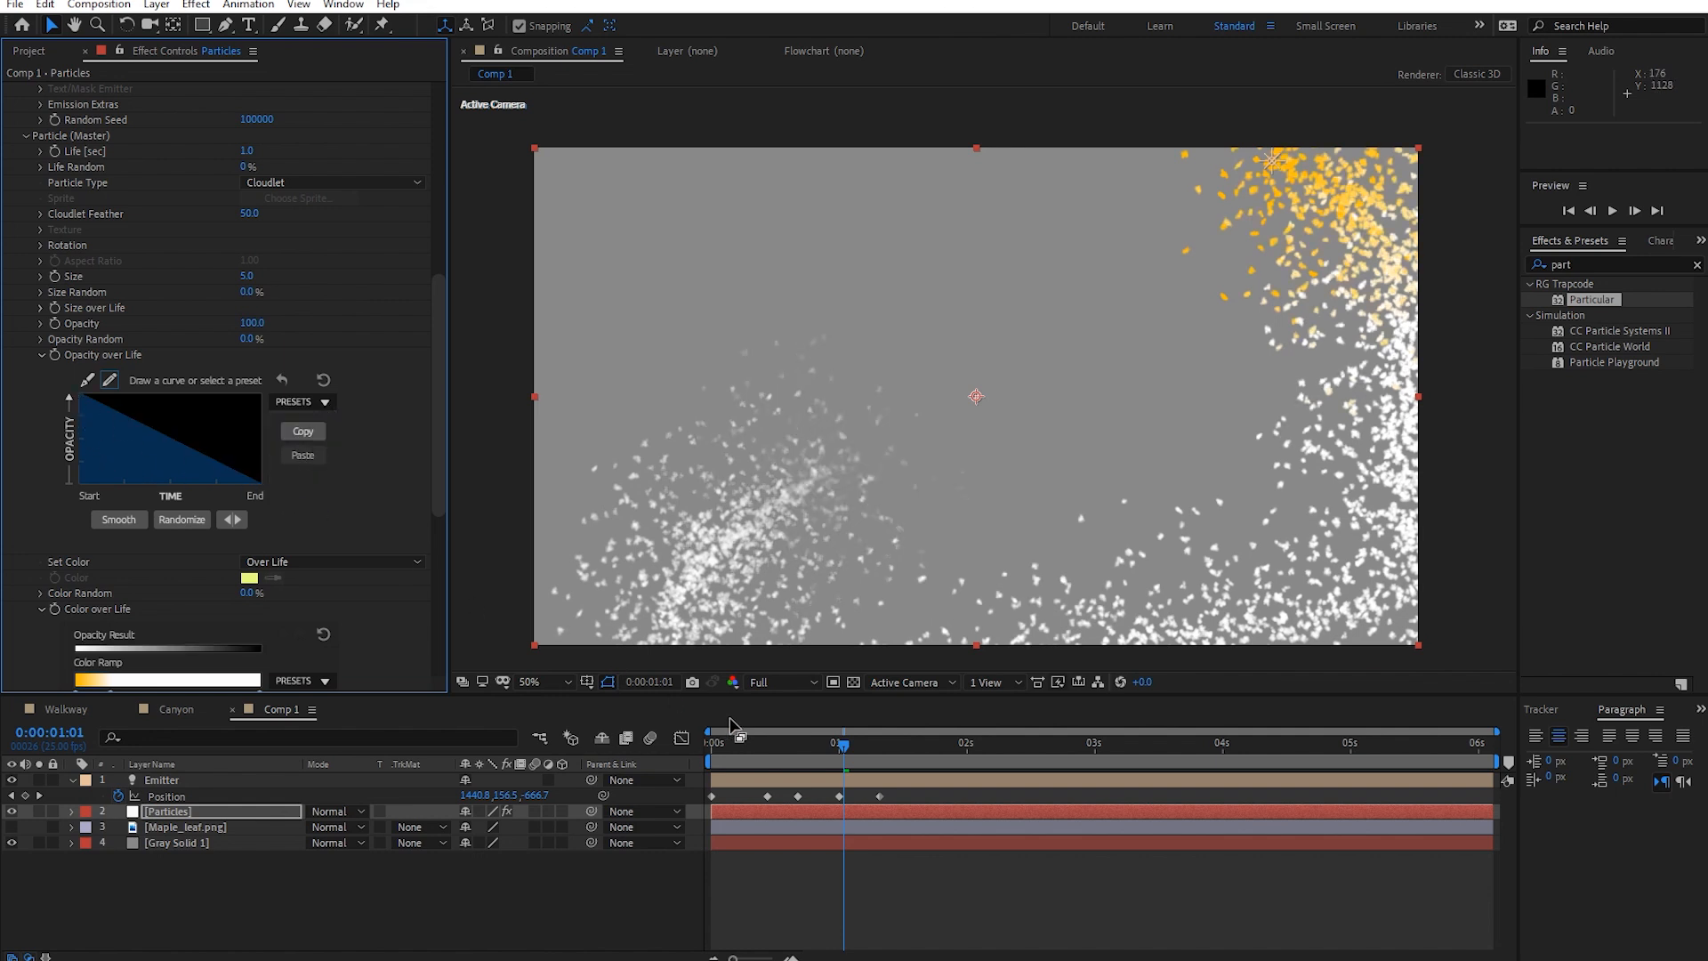
Play the animation from near the start and examine how the particles fade out over their life.
left_click_drag(838, 754, 738, 754)
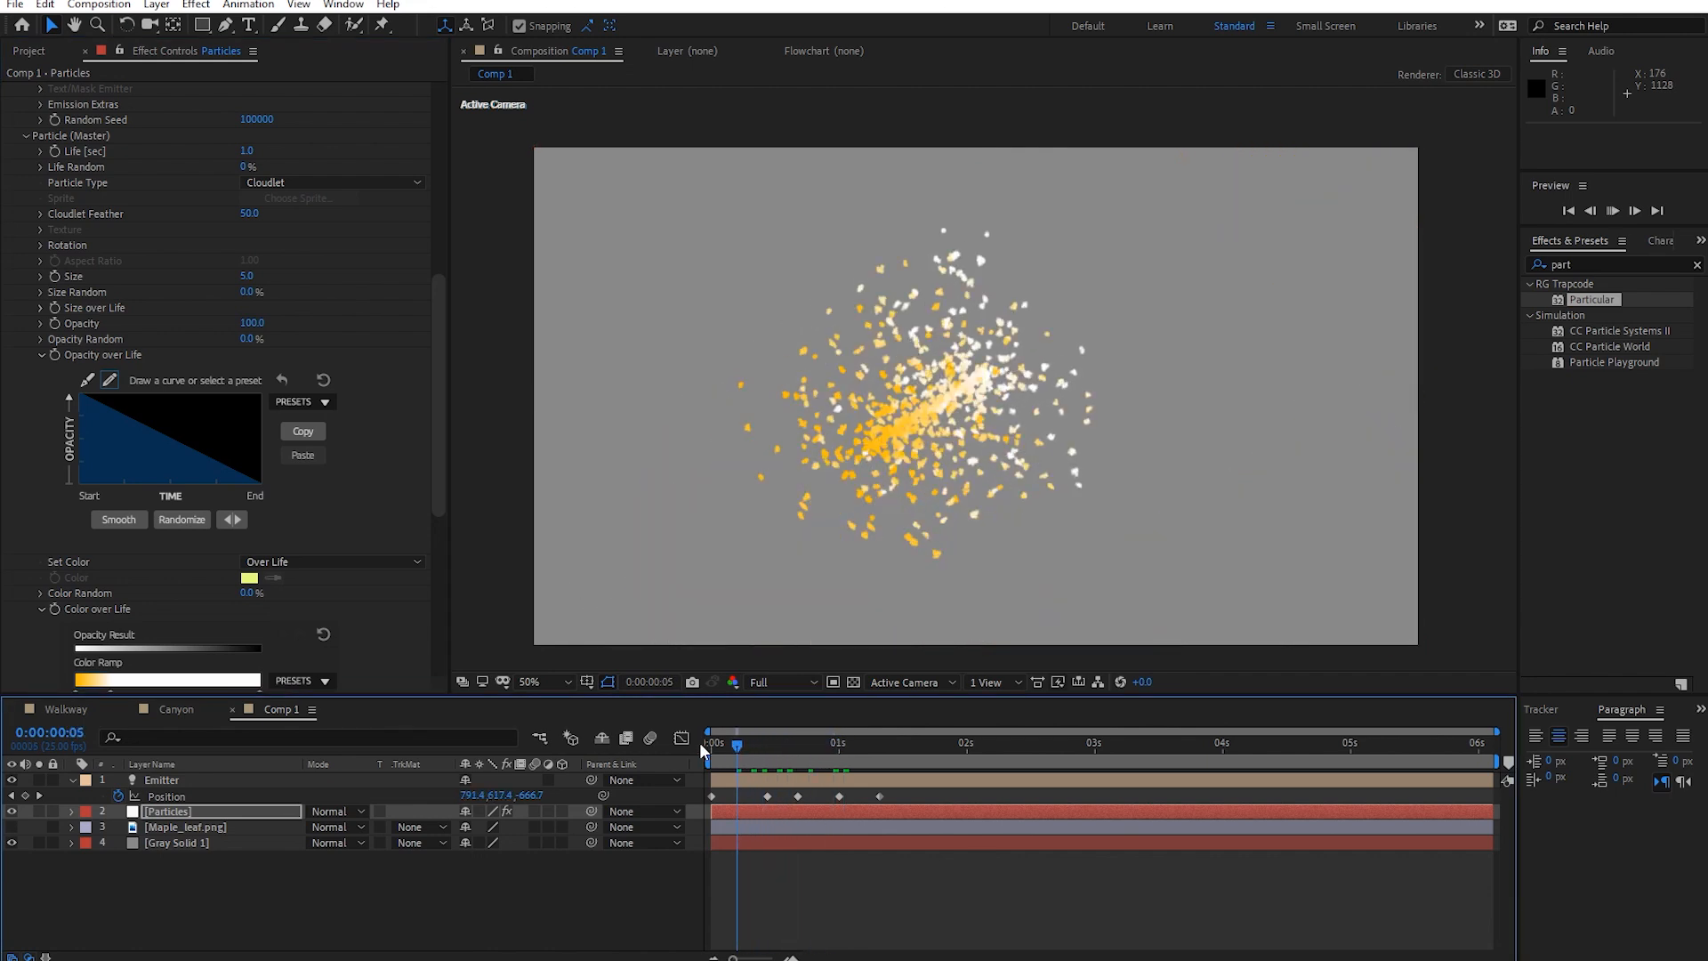
key("space")
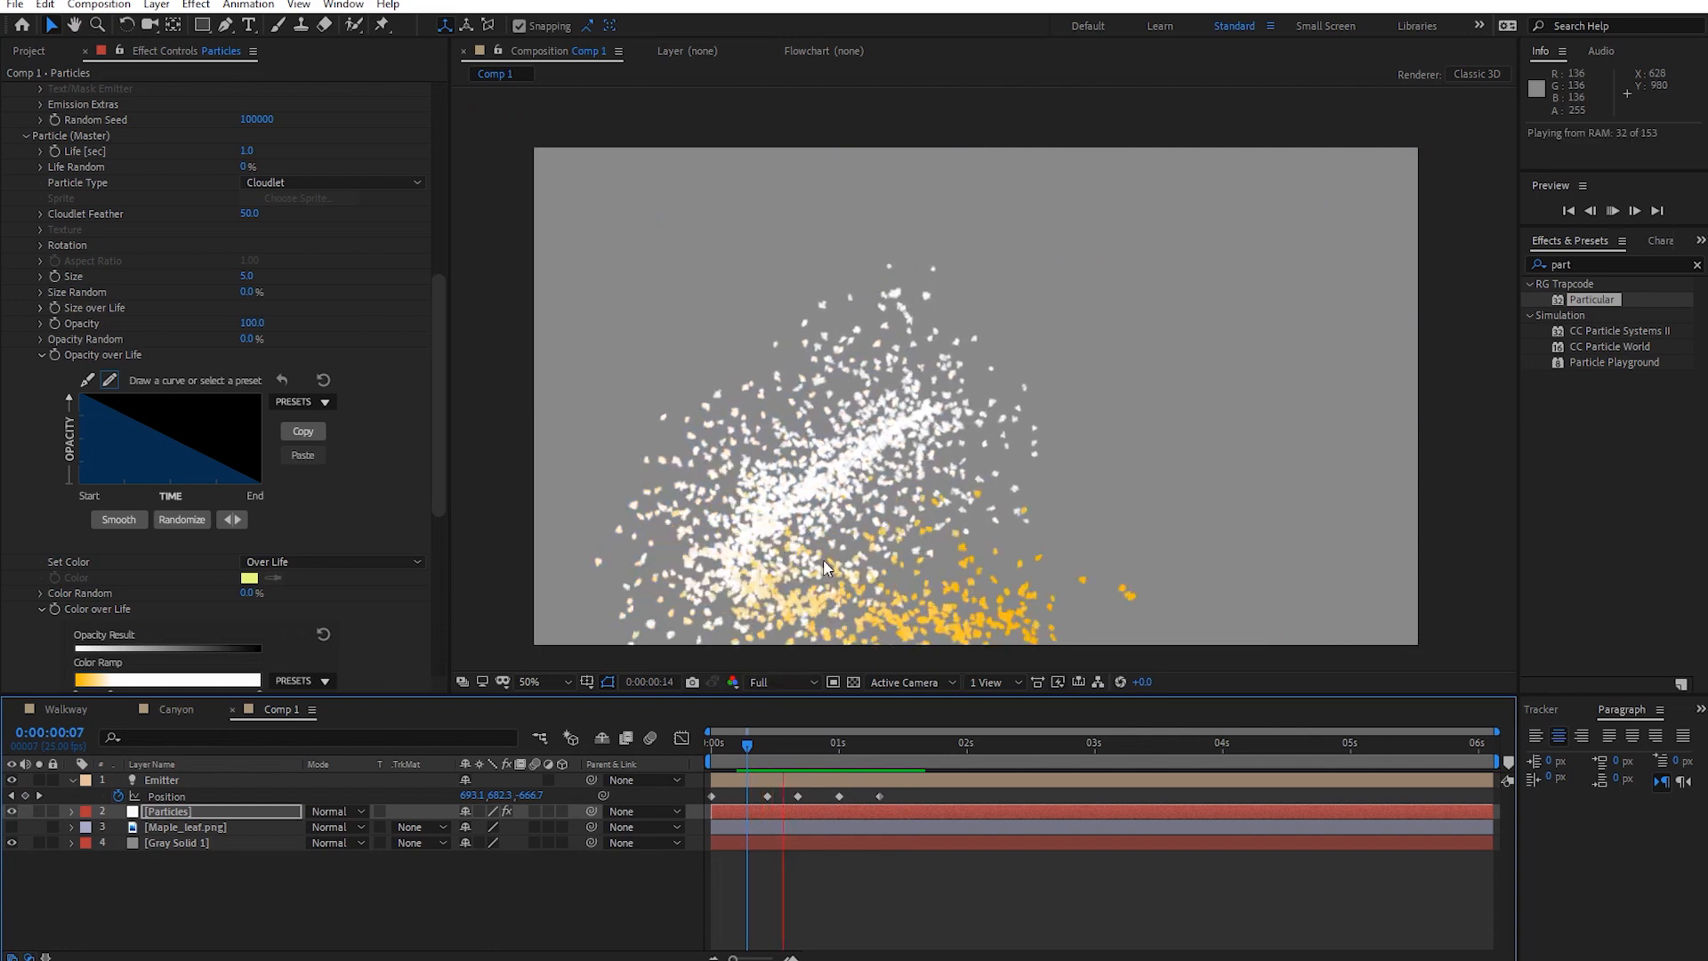
left_click_drag(841, 758, 731, 759)
key("space")
key("space")
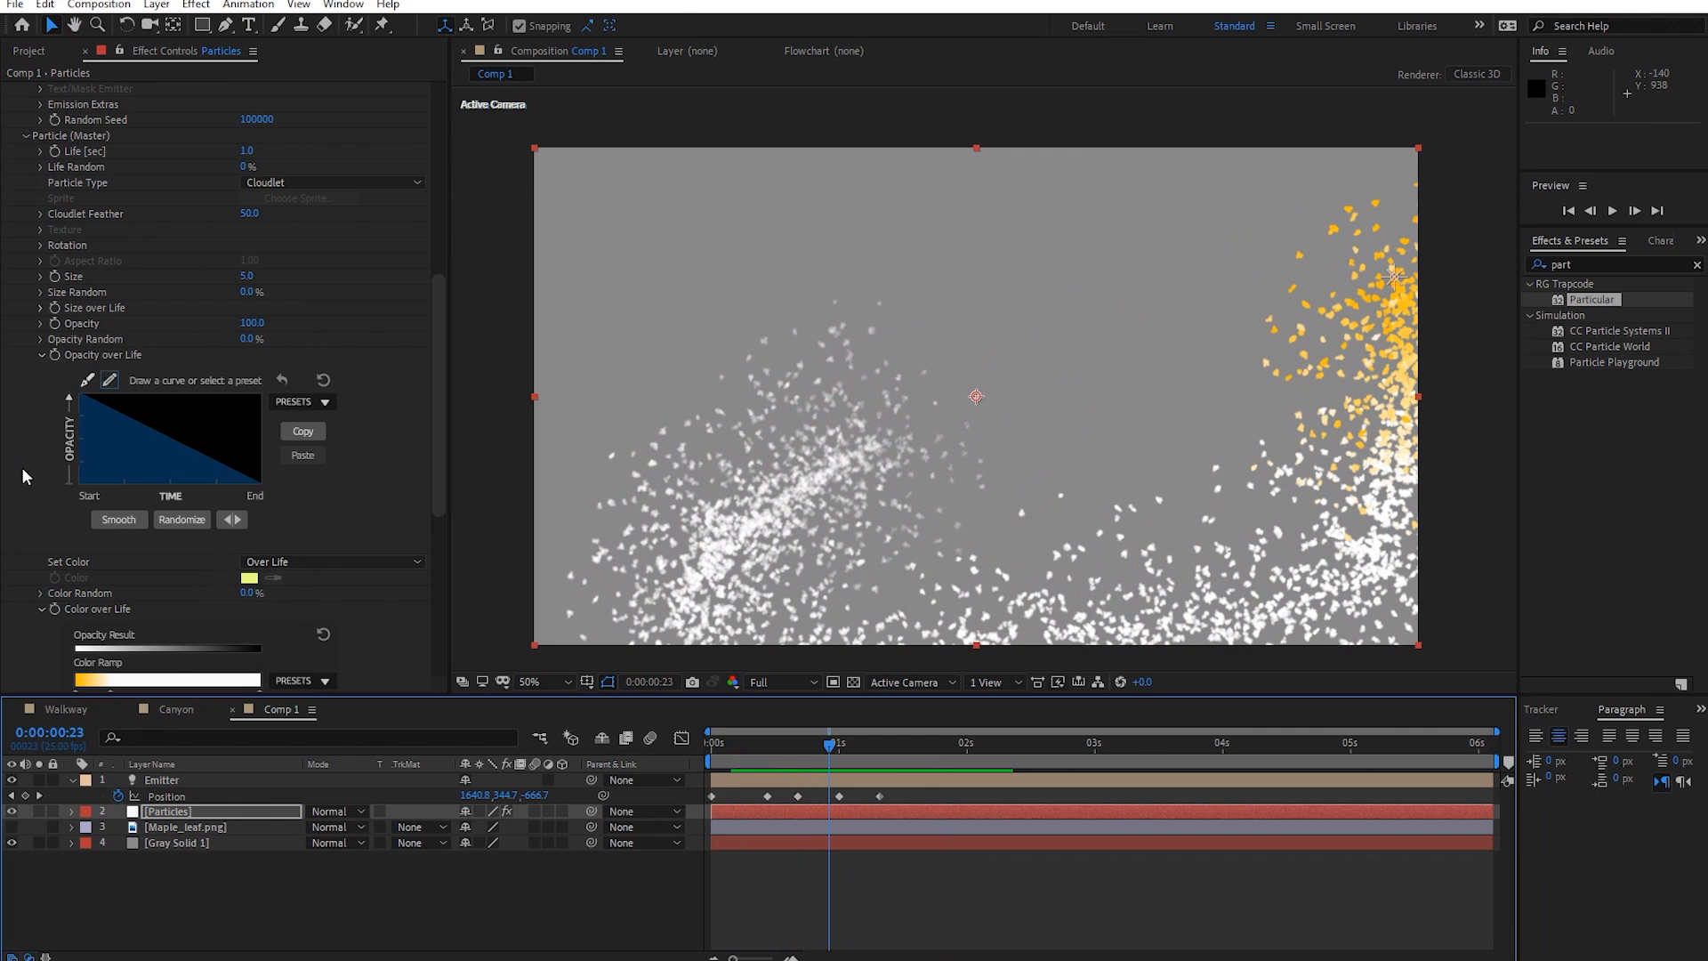
Expand Size over Life for the Particles layer and apply the straight falling preset.
scroll(64, 372, "up", 1)
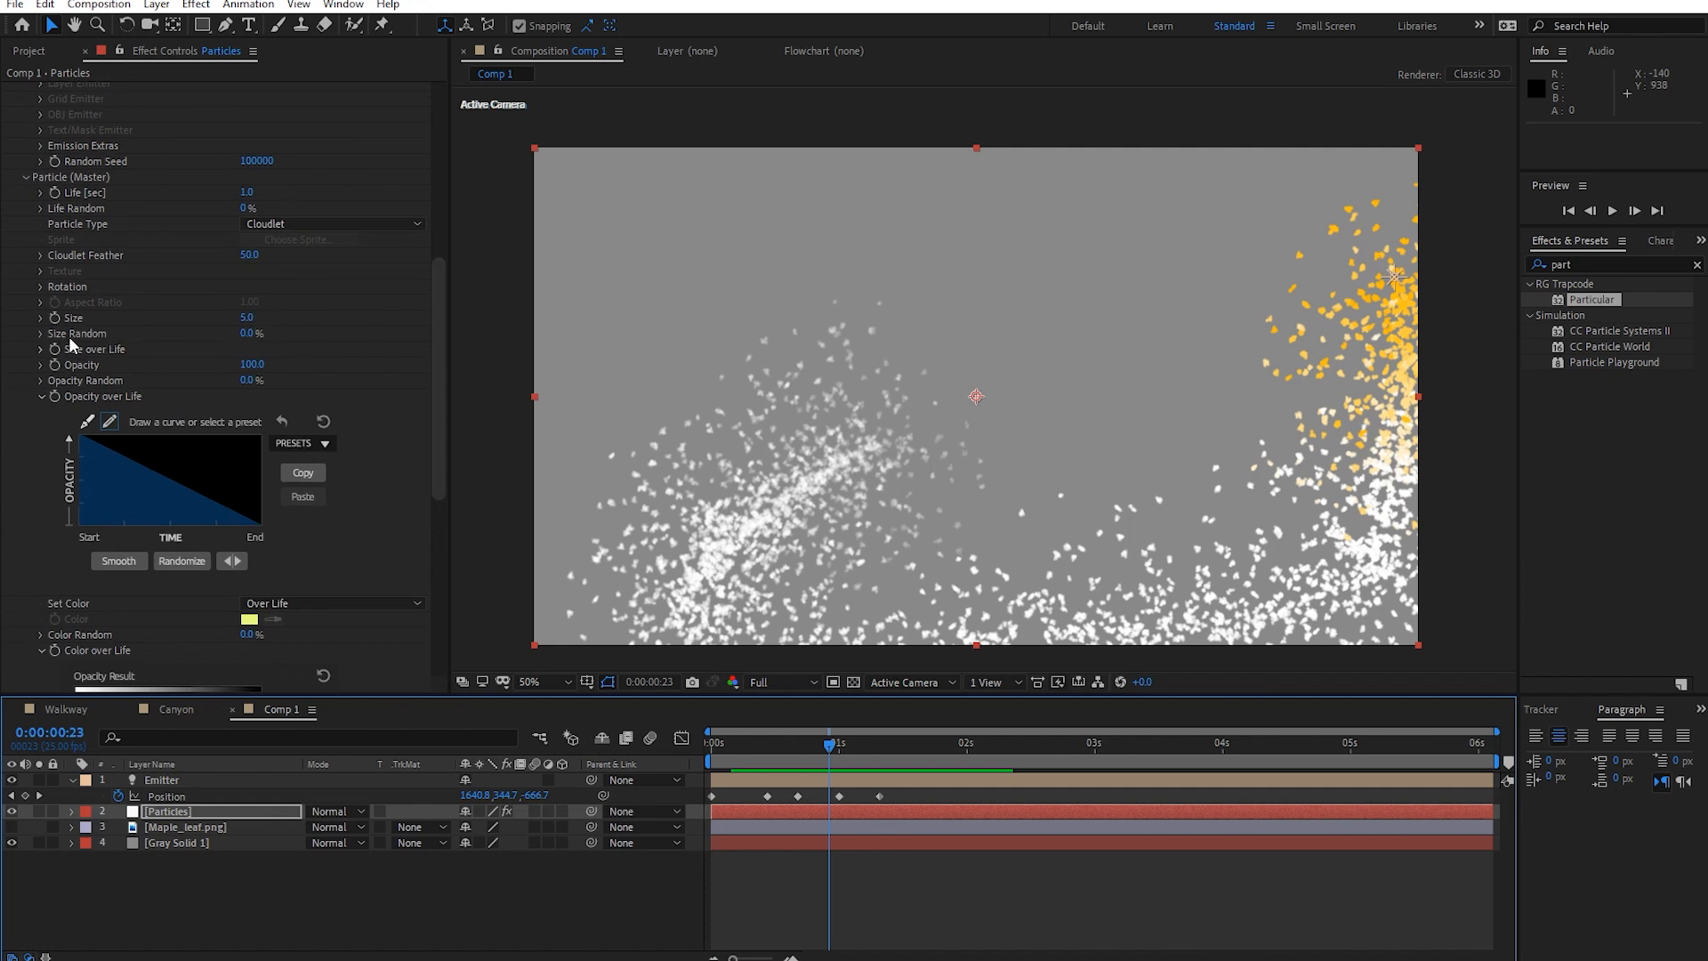
left_click(40, 349)
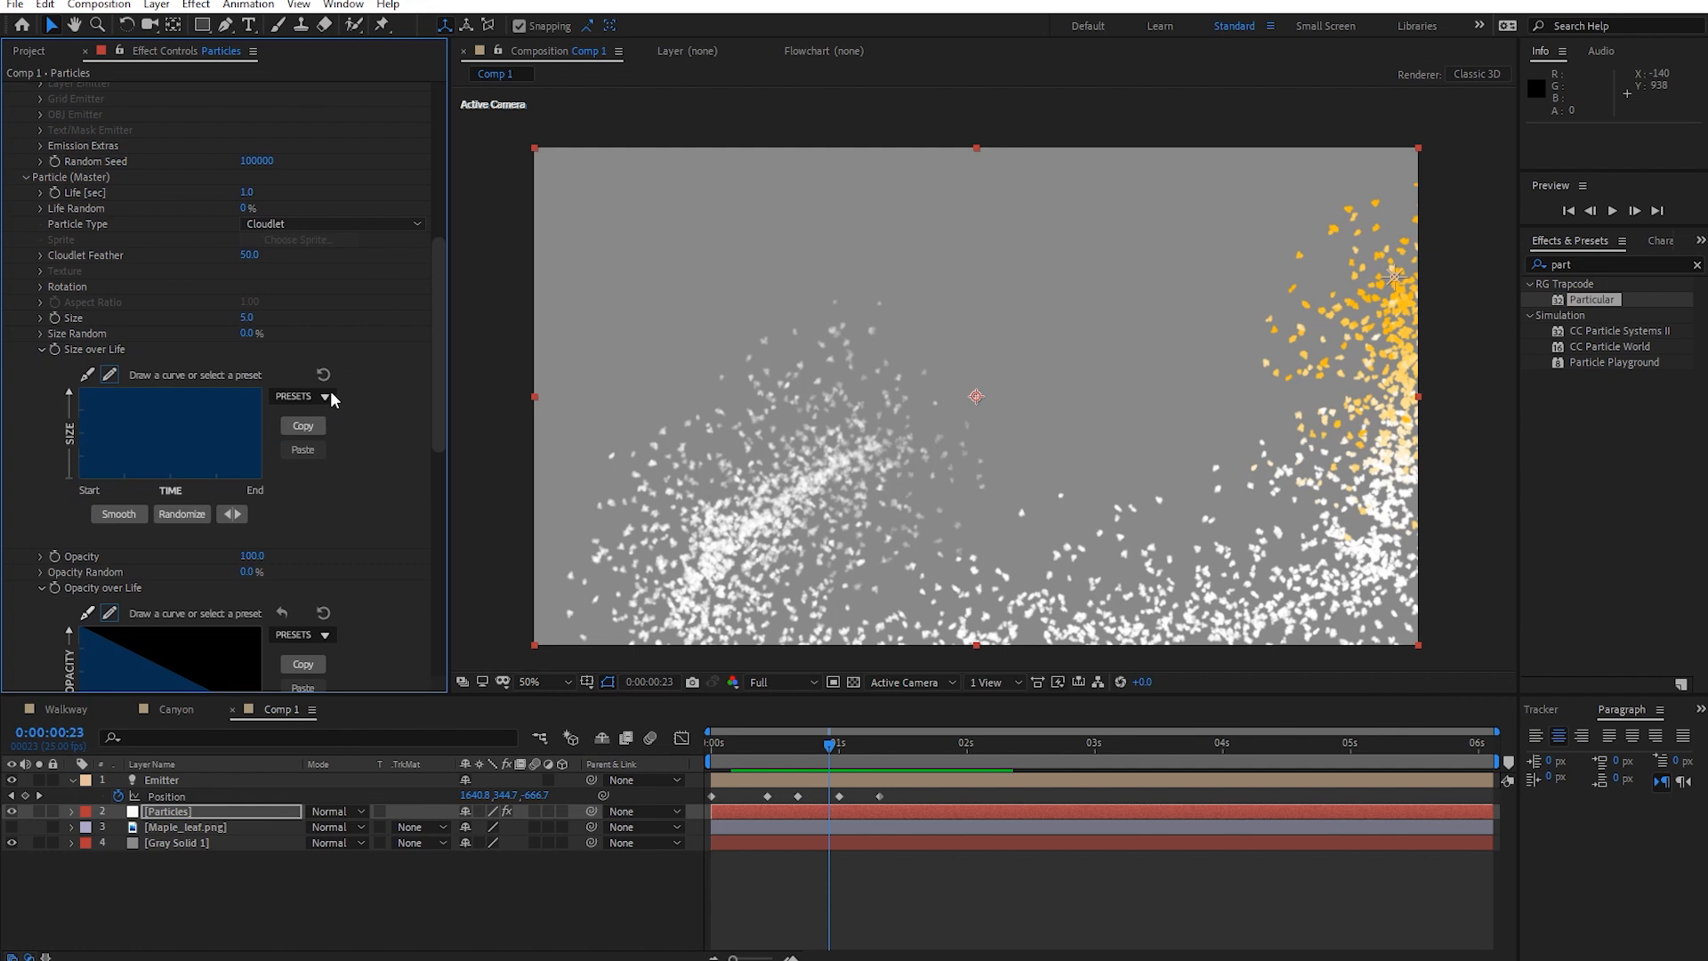
left_click(325, 397)
left_click(310, 441)
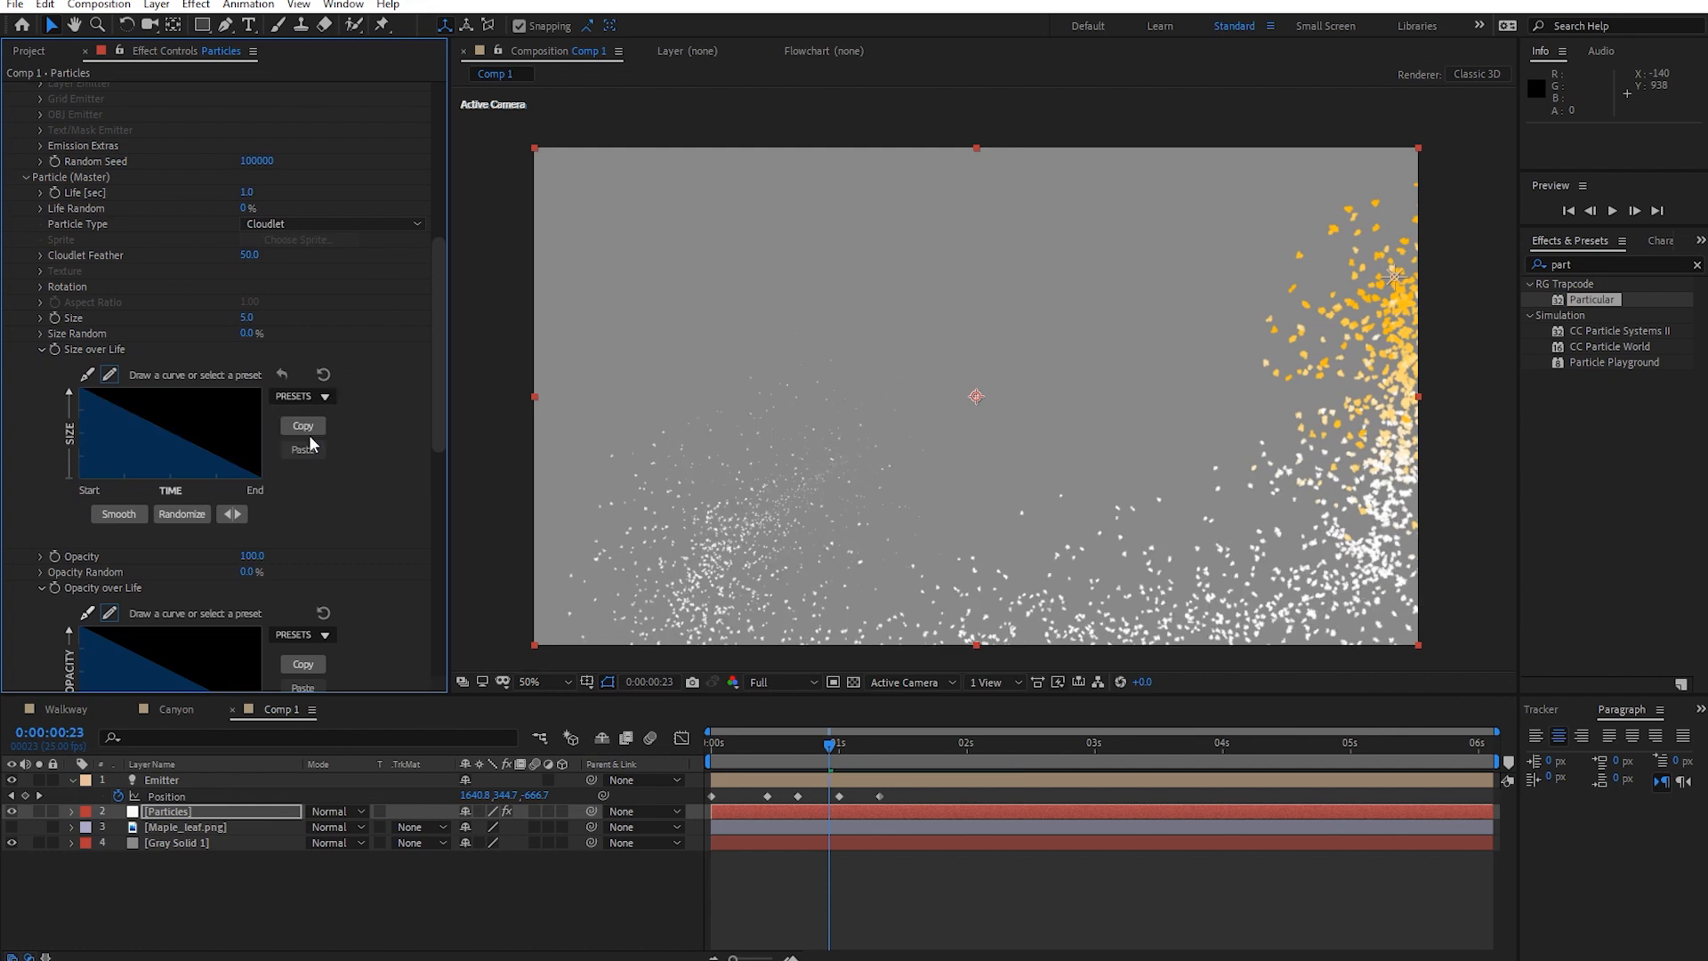
Play the animation from near the start and examine how the particles shrink over their life, stopping at 0:00:00:14.
scroll(964, 582, "down", 2)
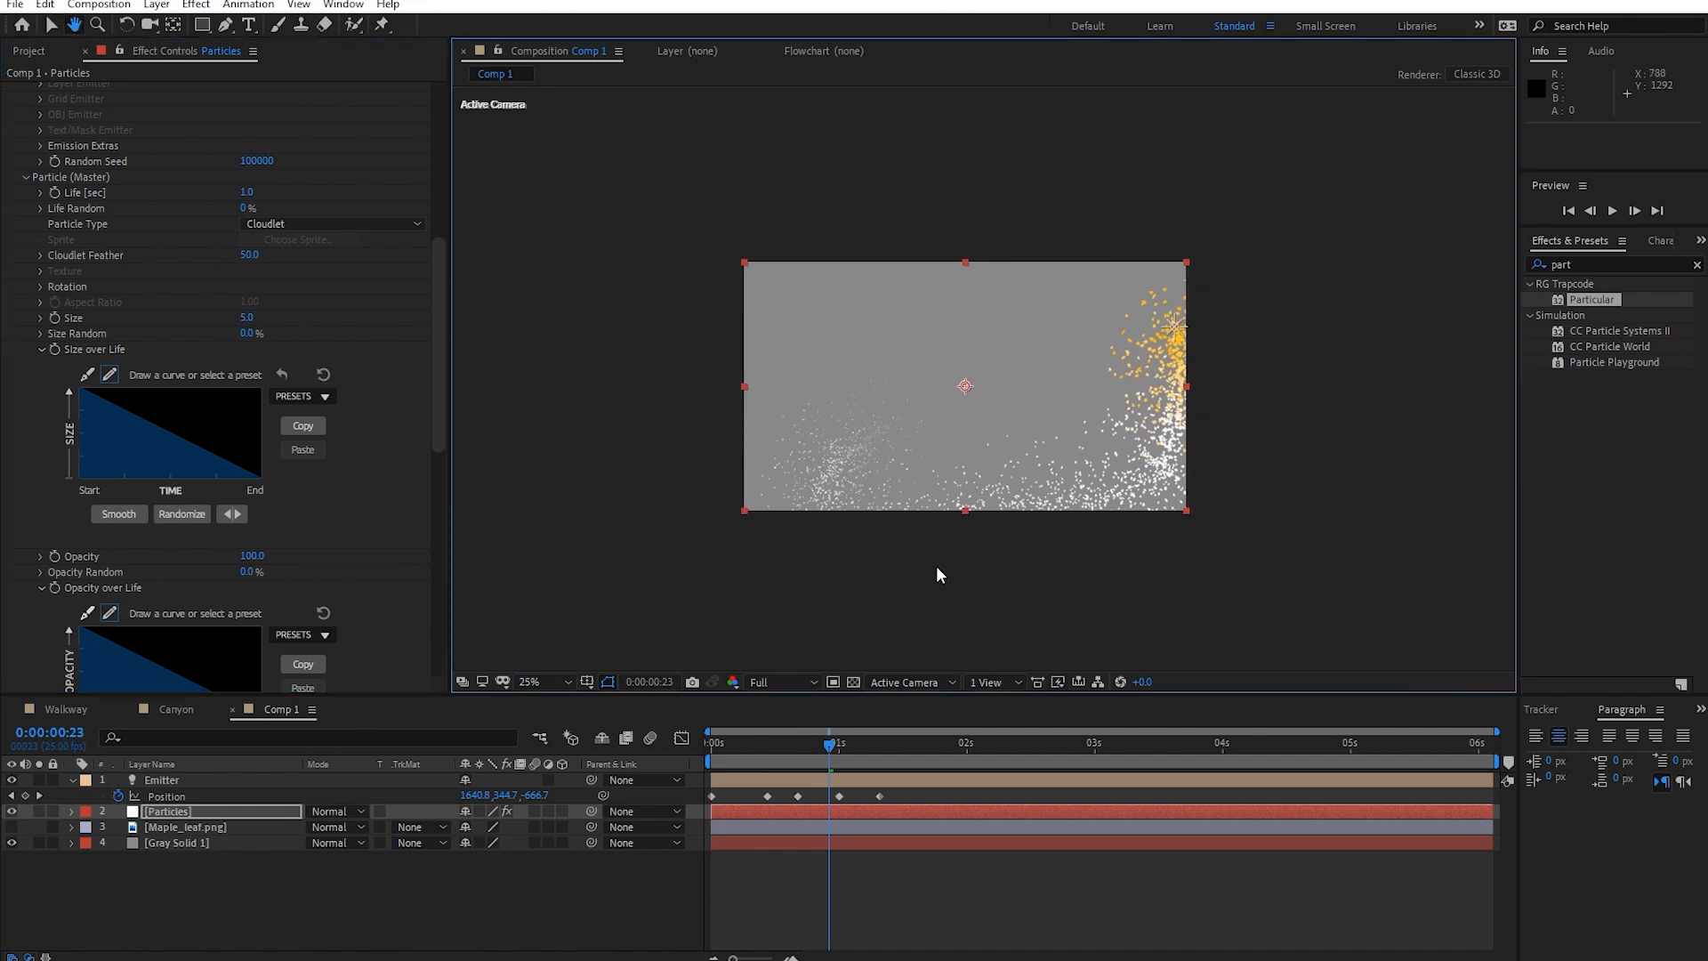
left_click_drag(832, 750, 779, 746)
key("space")
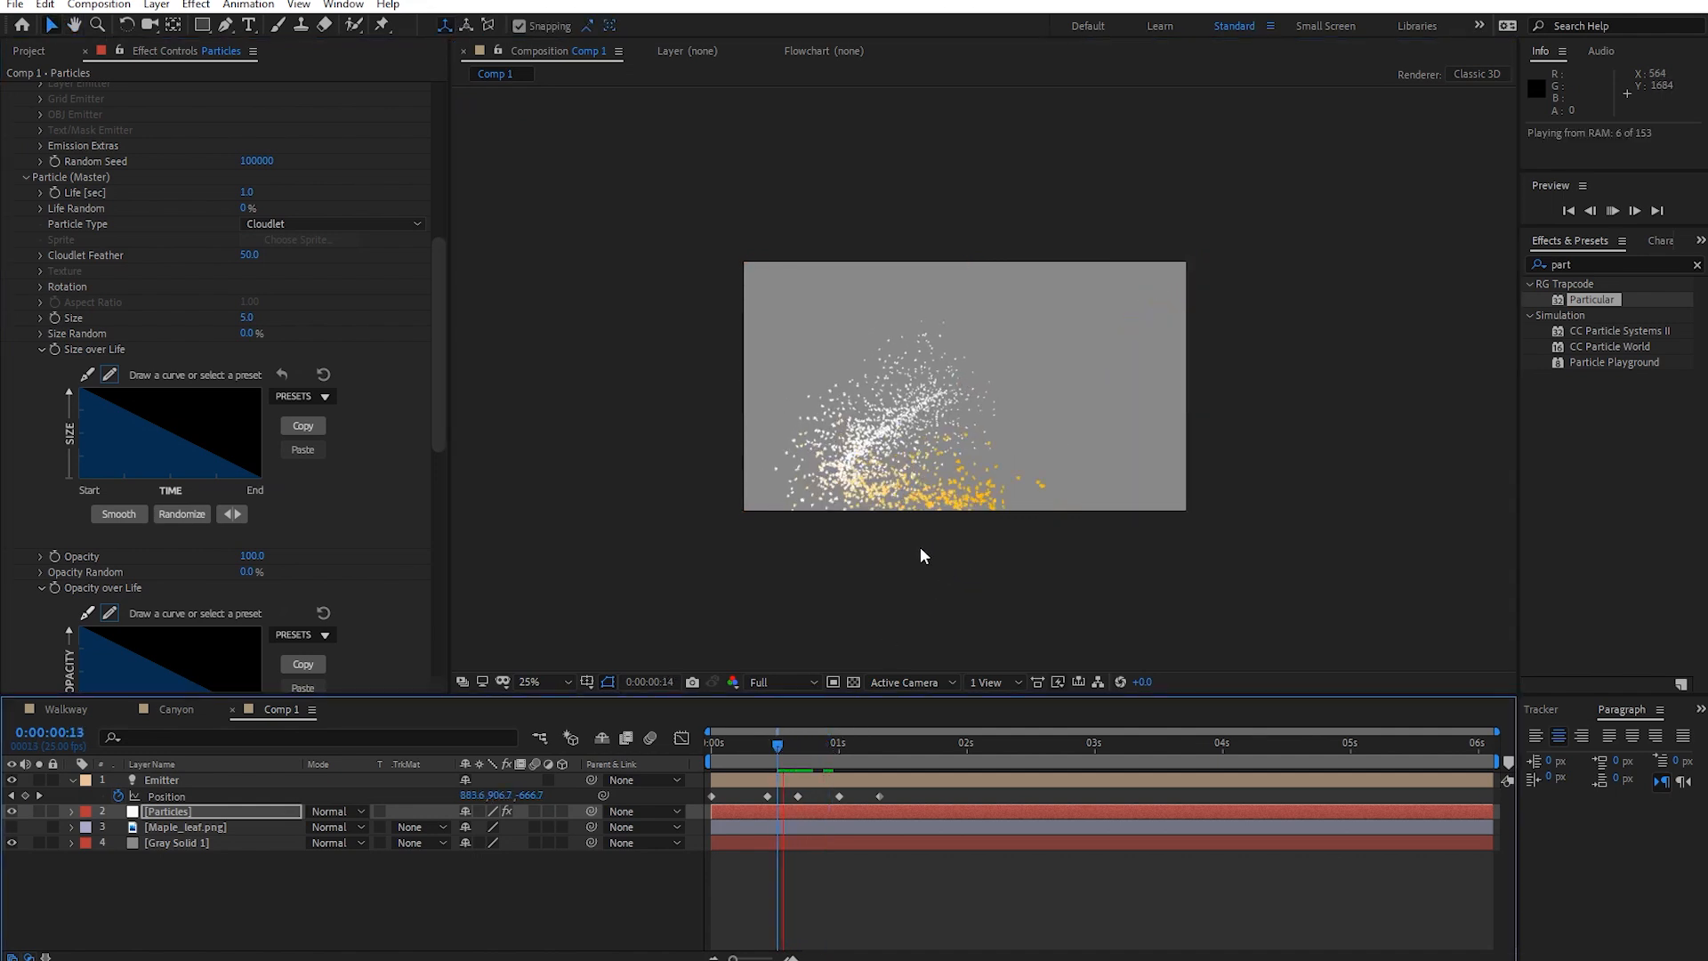
scroll(909, 552, "up", 2)
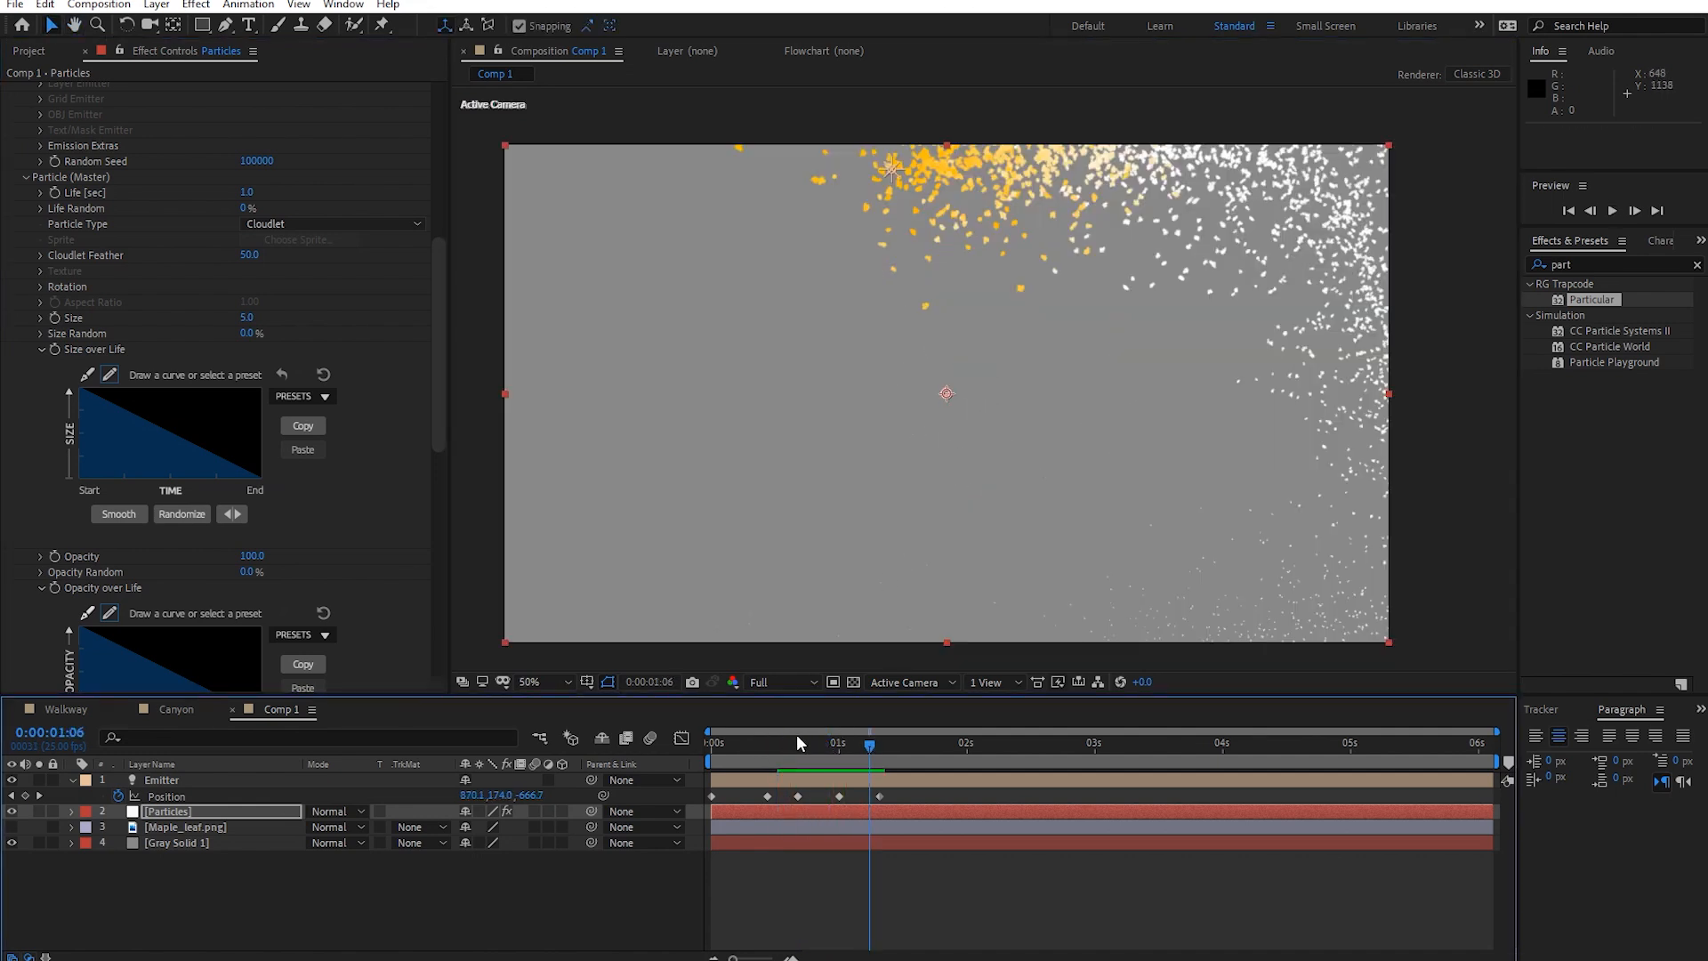
left_click_drag(712, 747, 727, 747)
key("space")
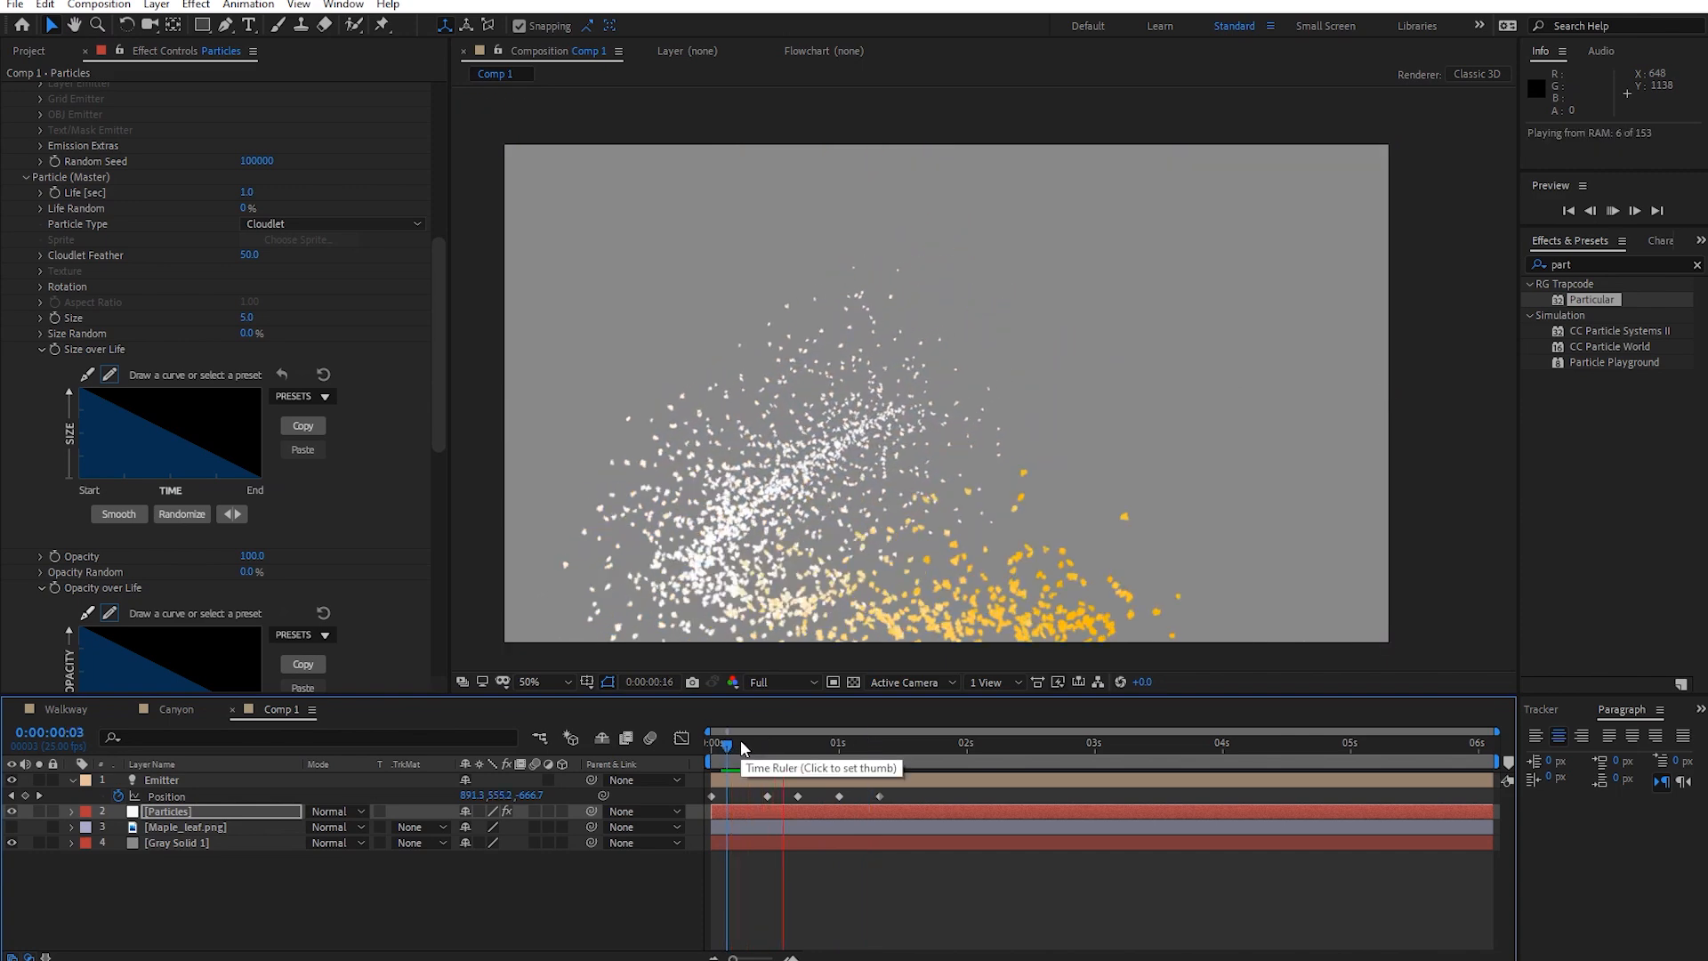
key("space")
left_click_drag(824, 749, 785, 750)
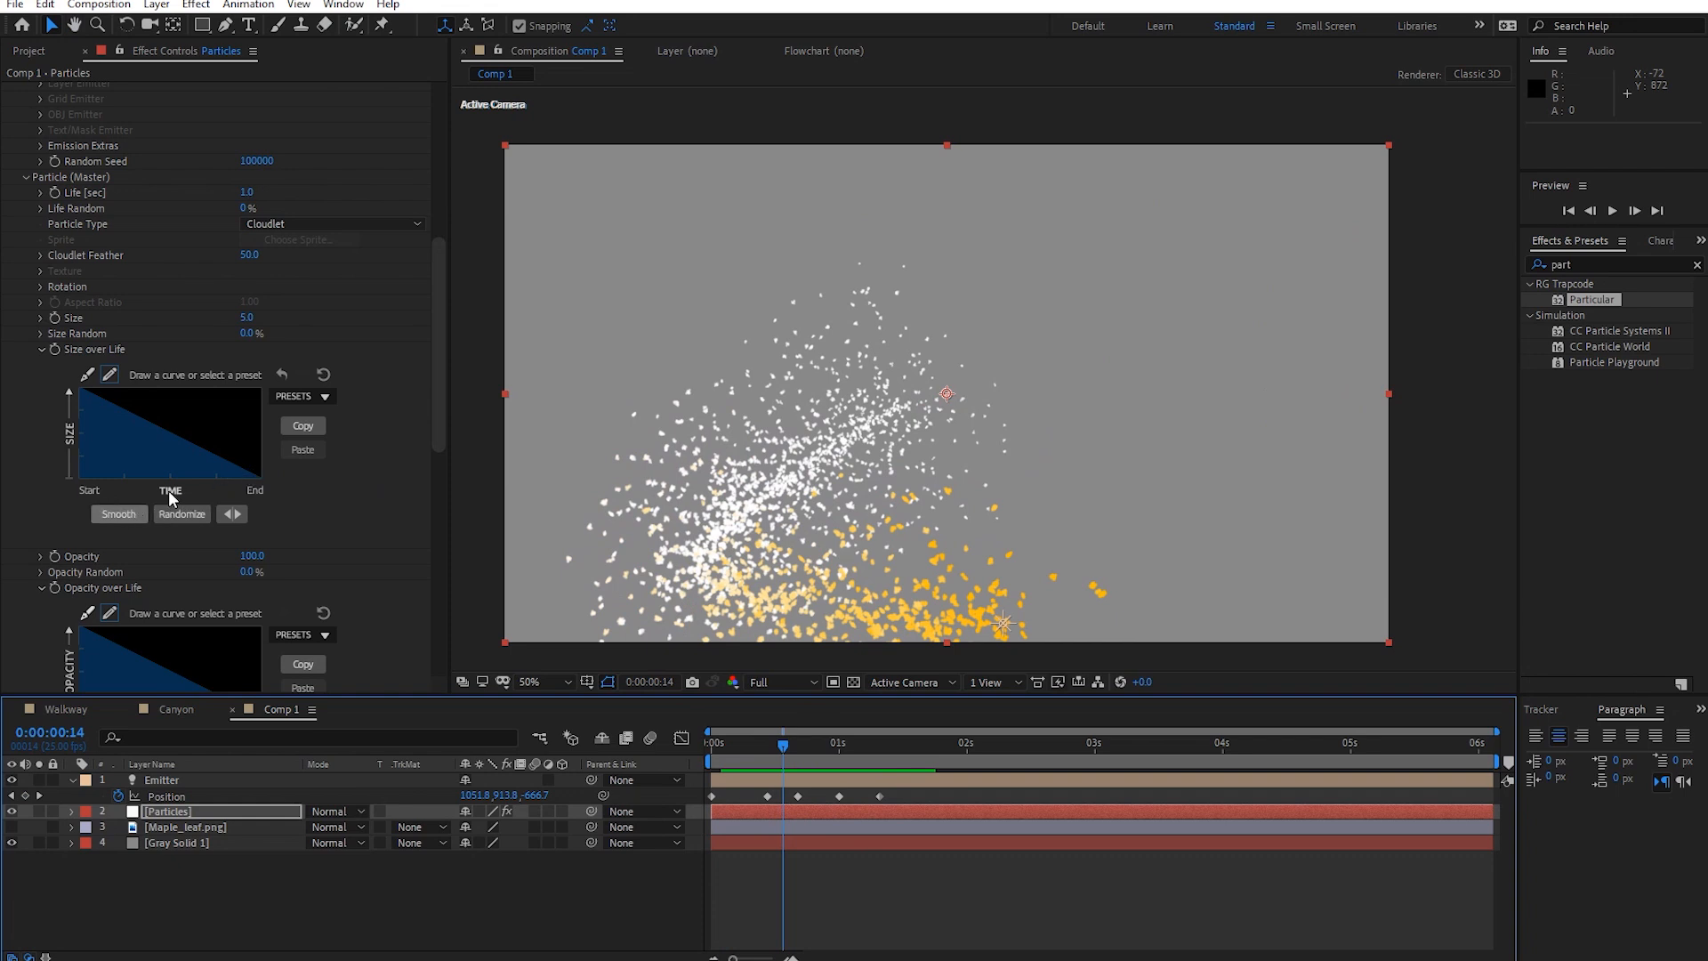
Flip the Size over Life curve so particles grow with age, and preview the trail up to around 0:00:00:15.
left_click(240, 514)
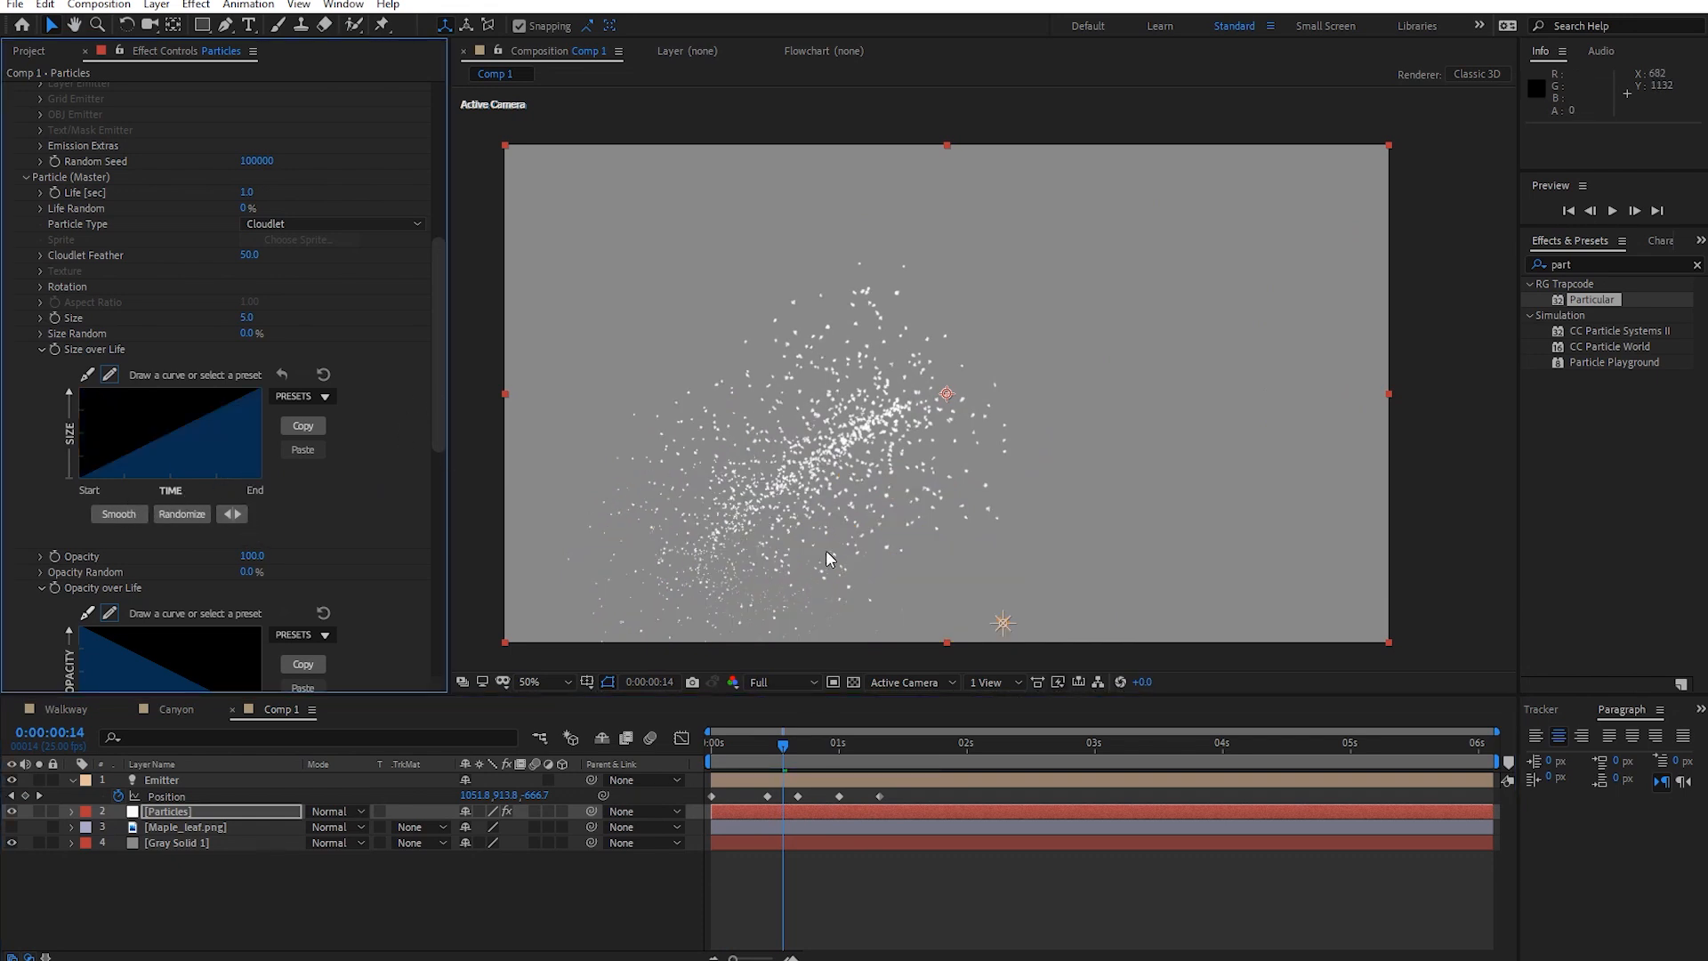
key("comma")
left_click_drag(785, 739, 685, 741)
key("space")
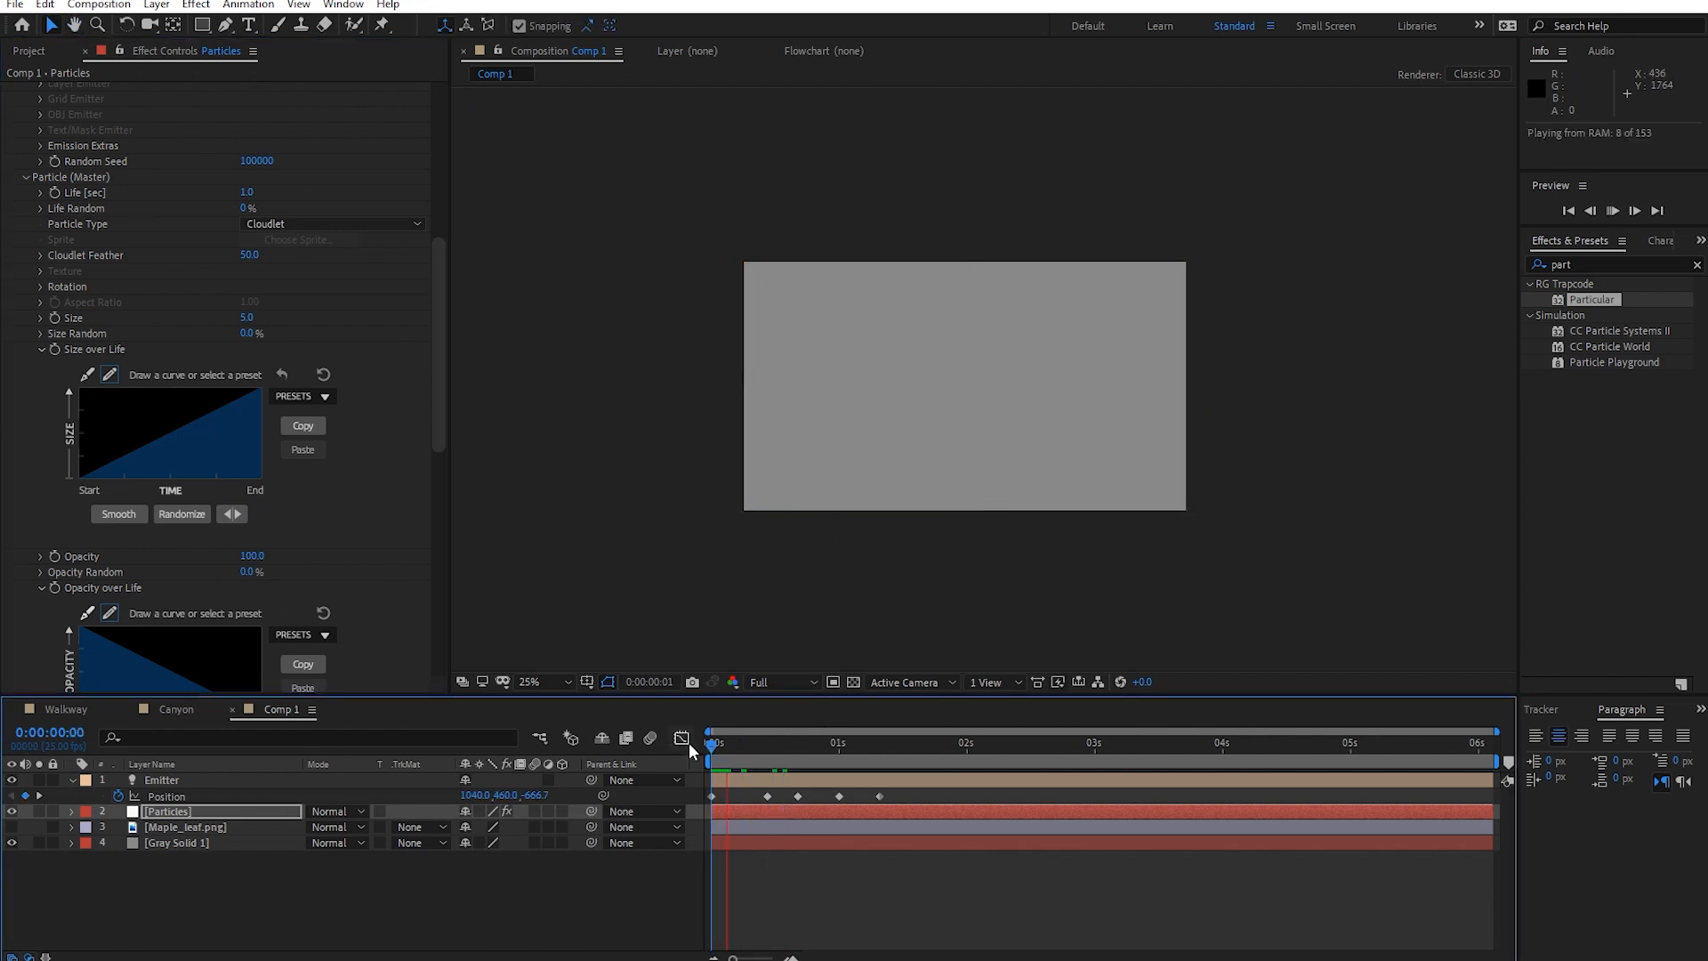
key("space")
left_click_drag(867, 755, 787, 758)
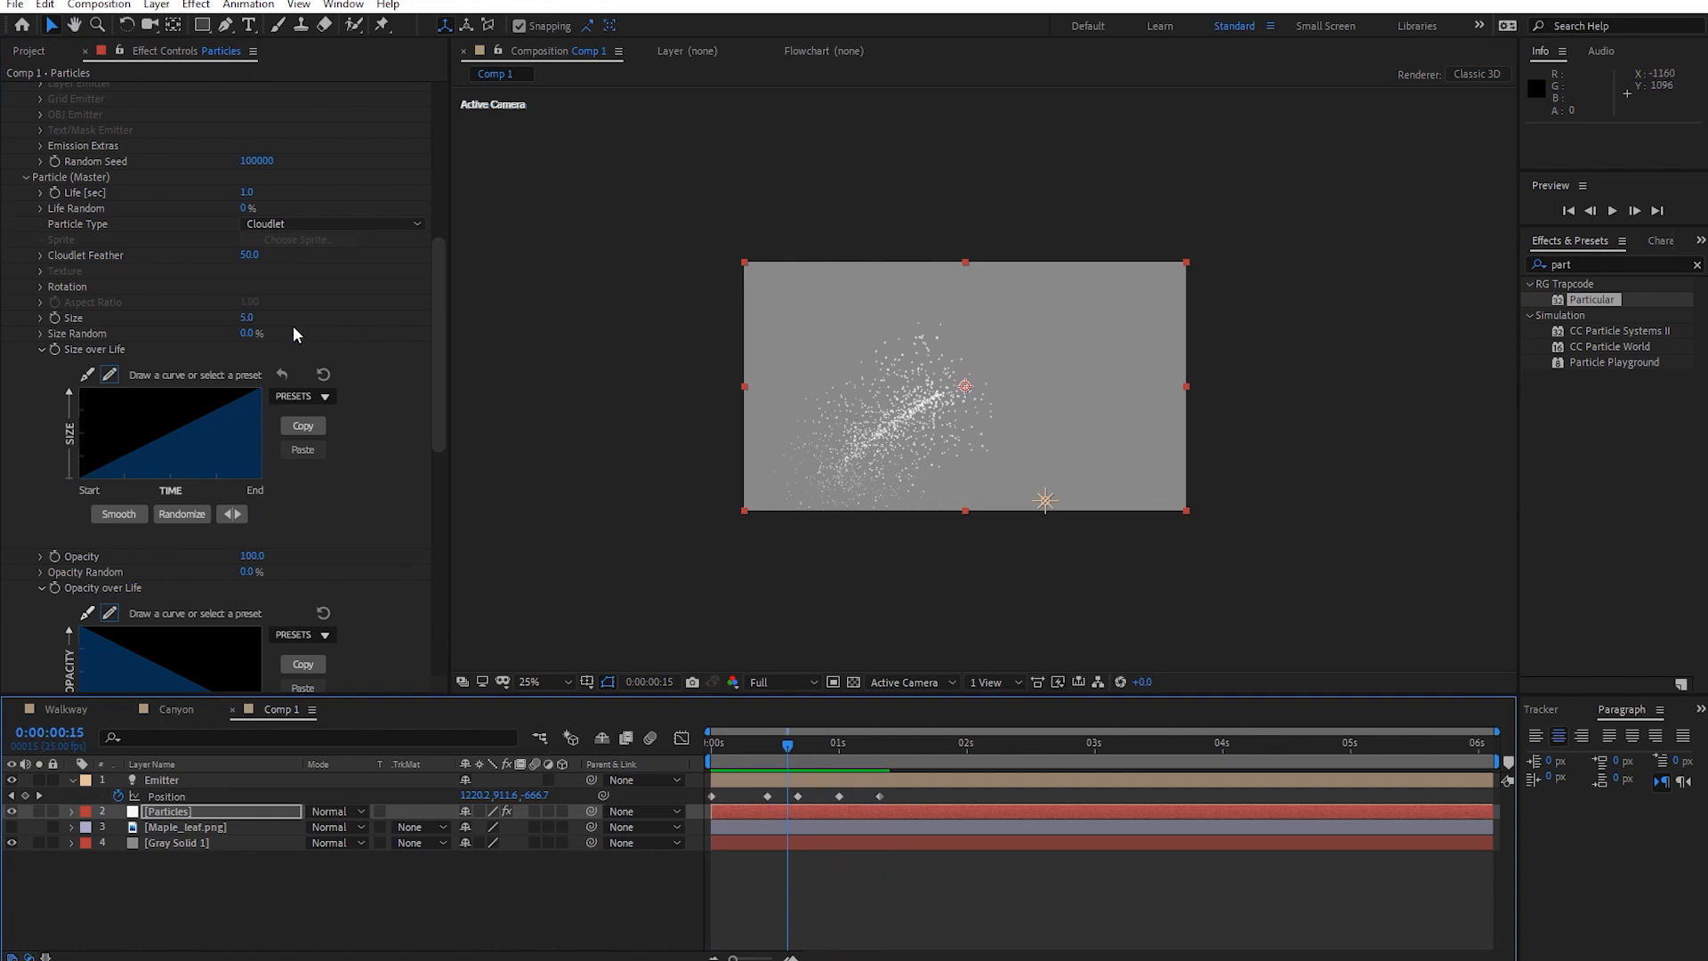
Set the particle Life to 5.0 seconds and play the animation from the start to 0:00:02:10.
left_click(248, 191)
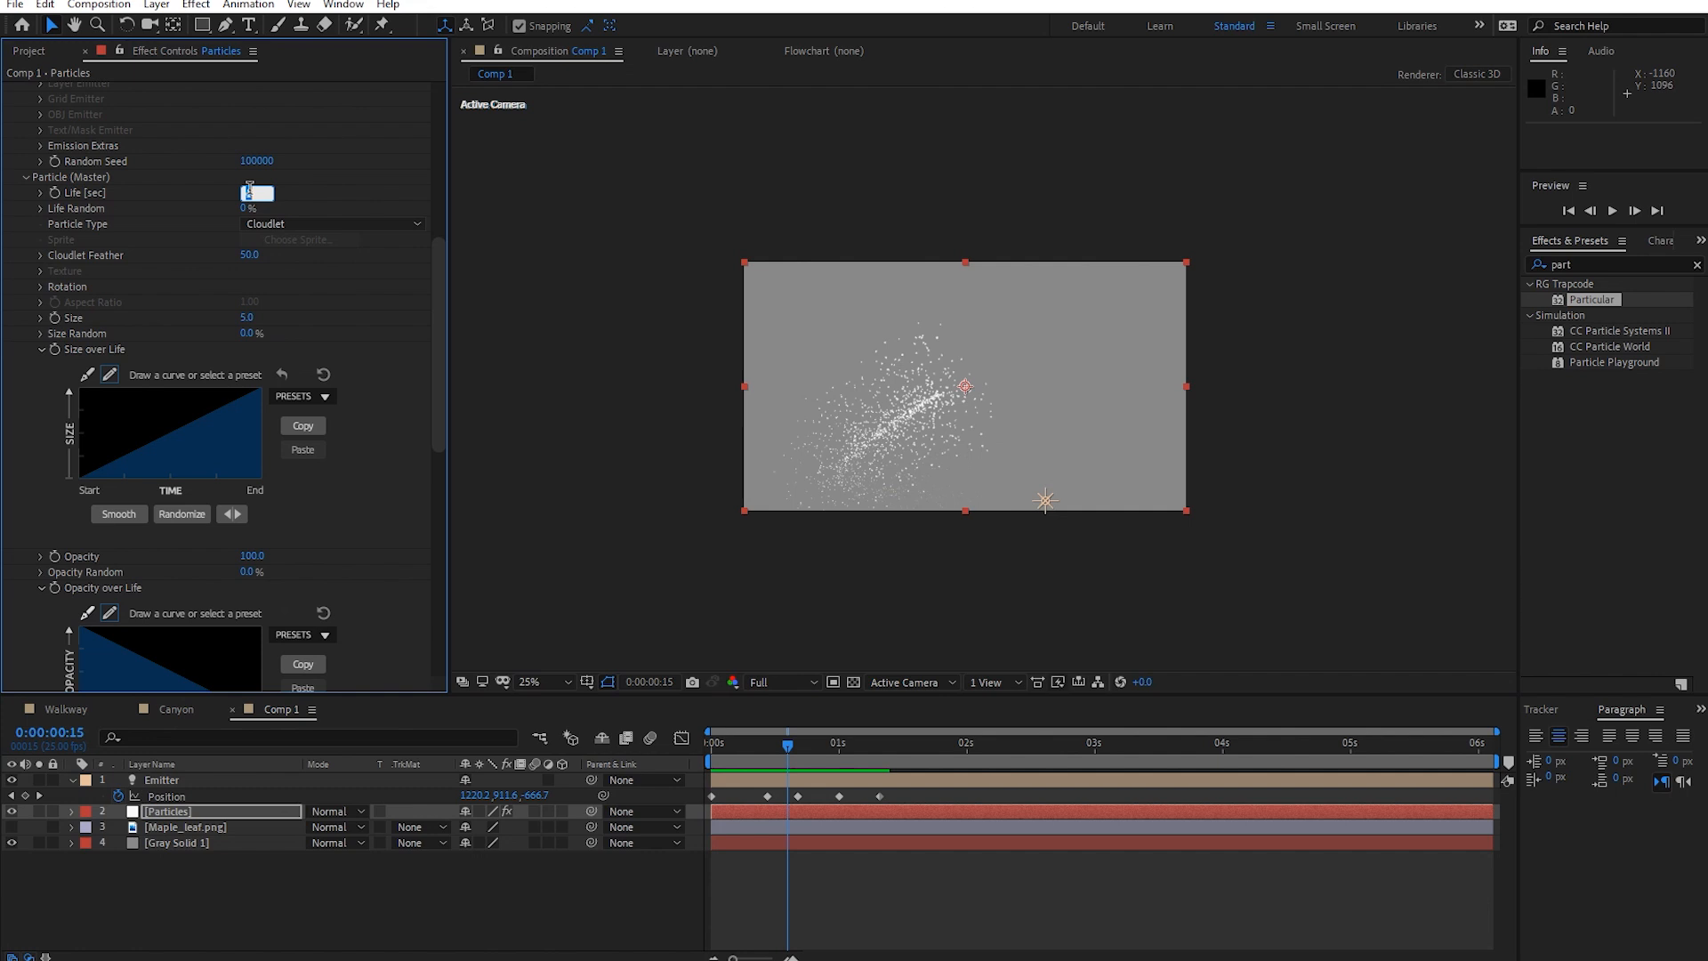
type("5")
key("Return")
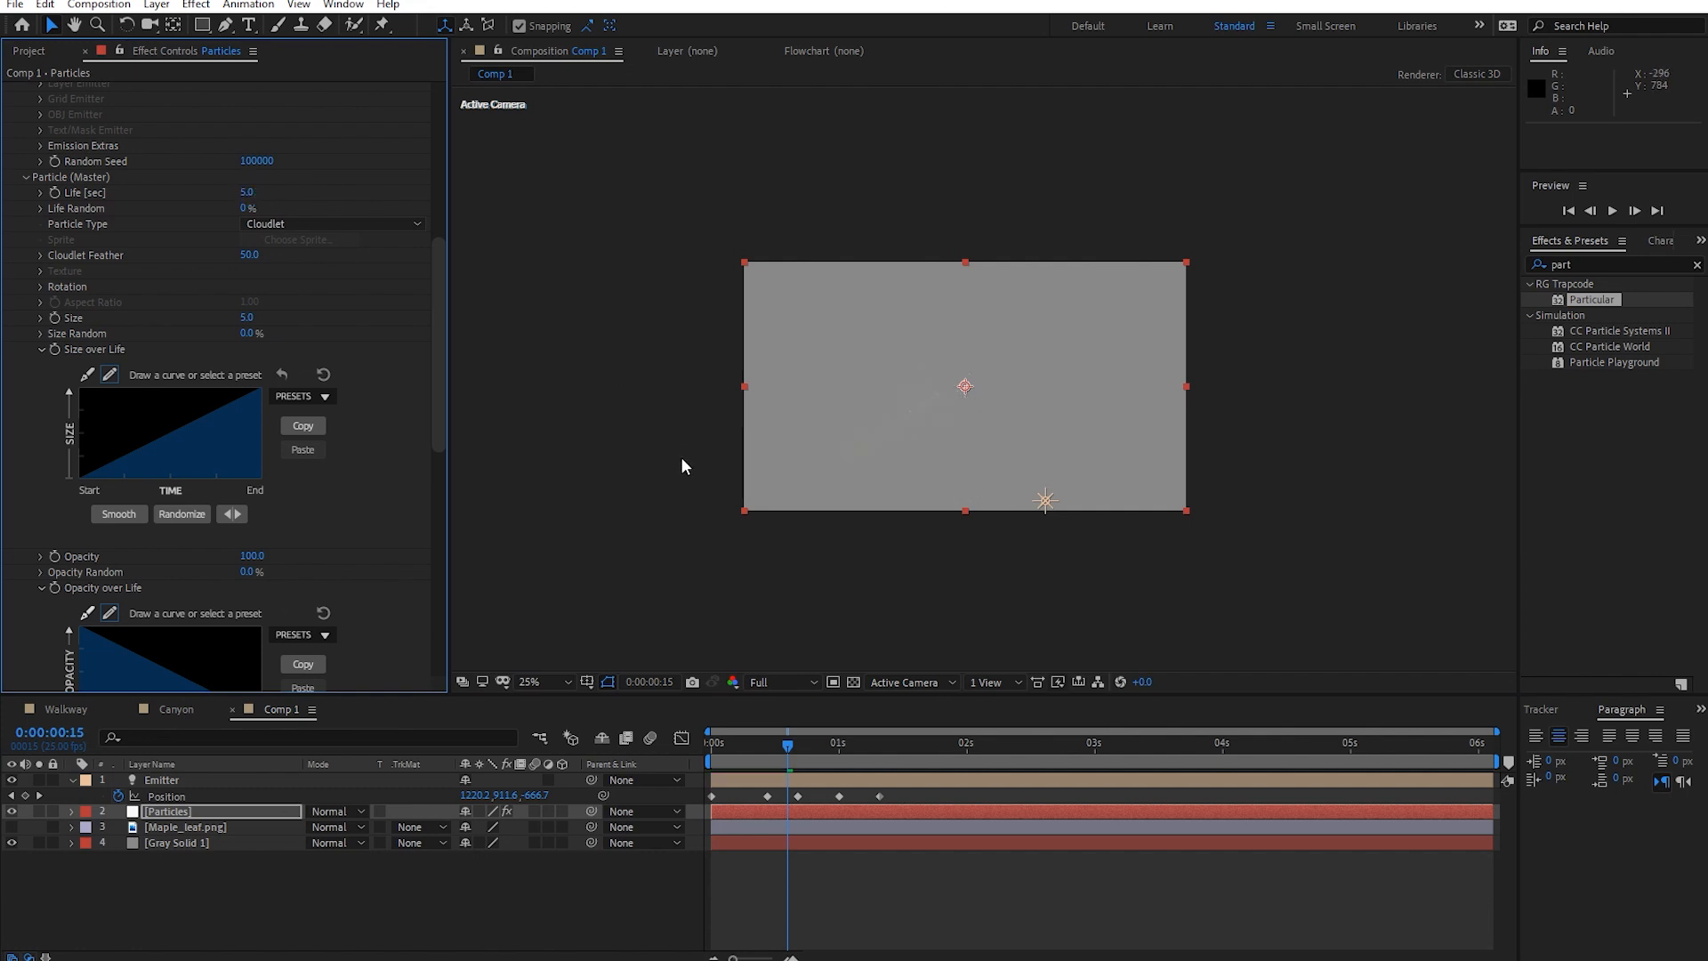
left_click_drag(739, 738, 717, 742)
key("space")
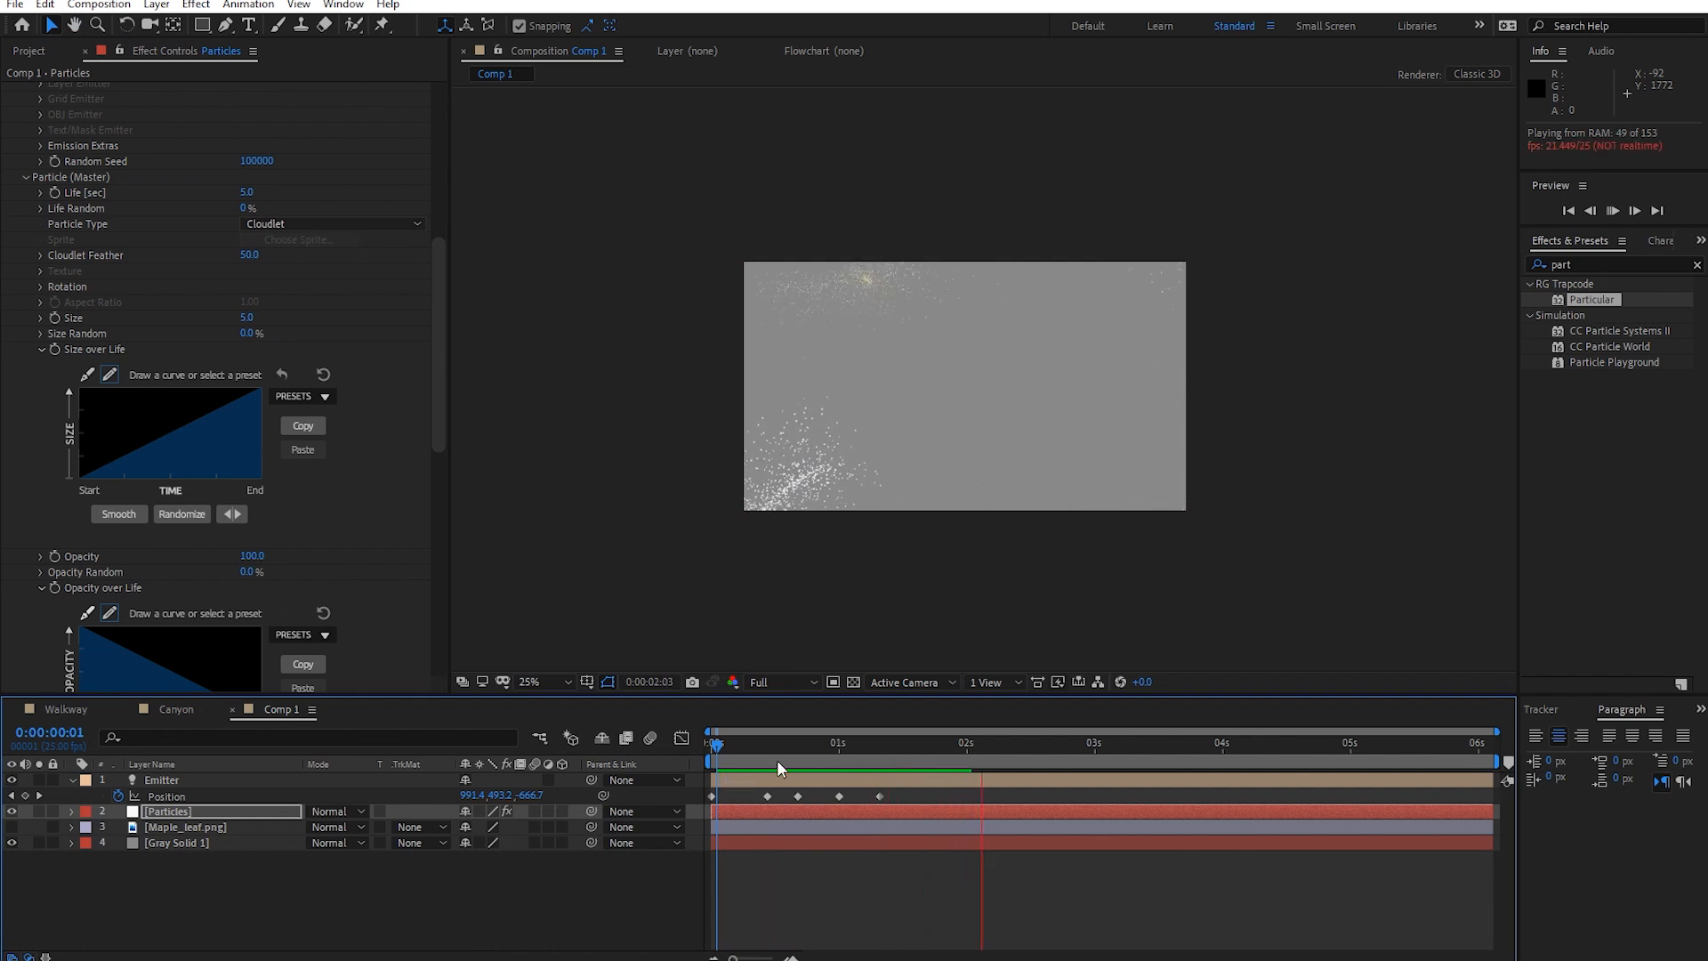
key("space")
Try raising the first half of the Size over Life curve by hand and preview the animation from the start.
left_click(252, 317)
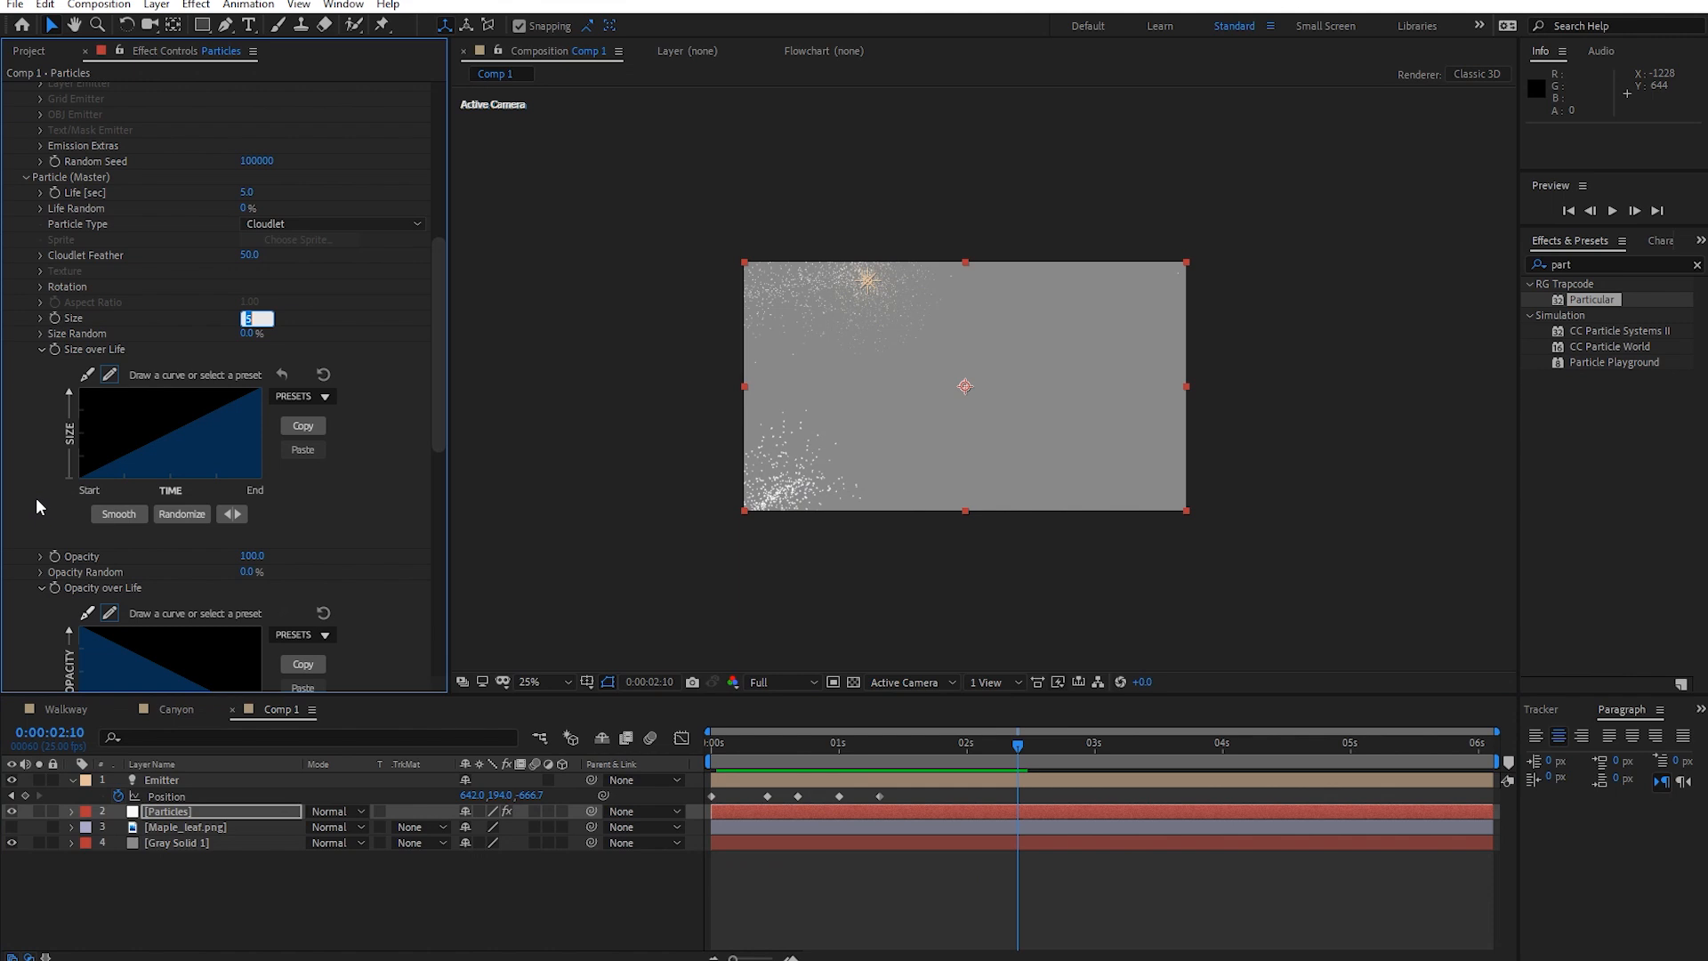
key("Return")
mouse_move(117, 450)
left_mouse_down()
mouse_move(154, 445)
mouse_move(95, 455)
left_mouse_up()
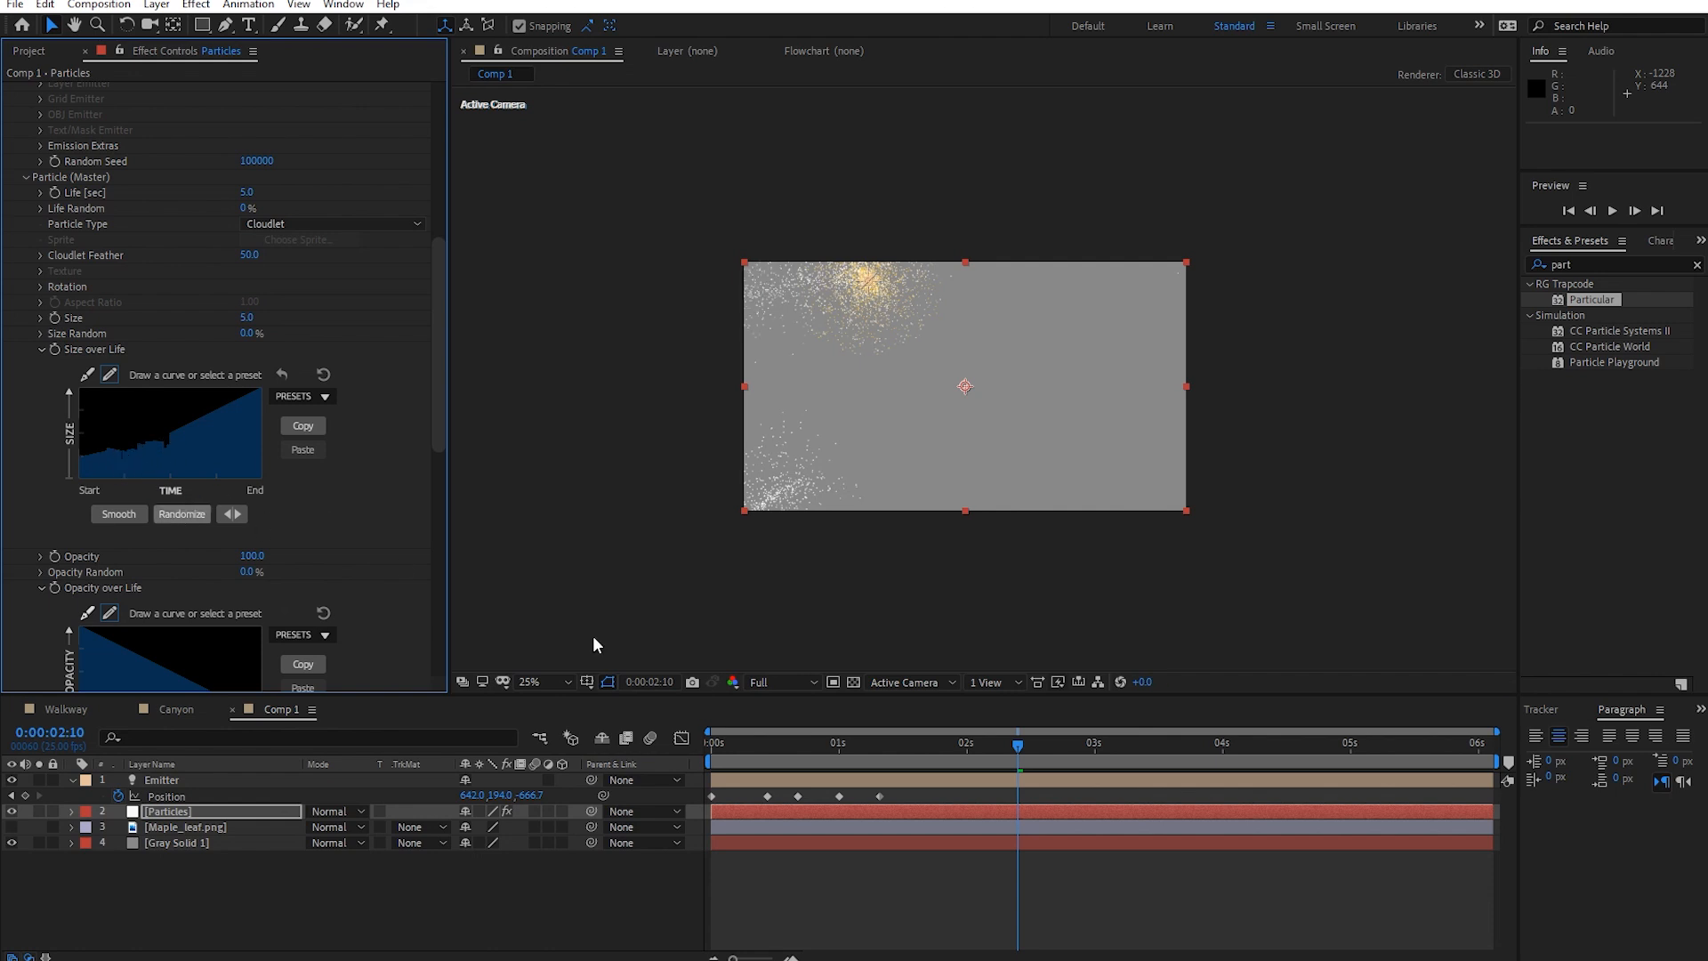
left_click_drag(846, 748, 667, 753)
key("space")
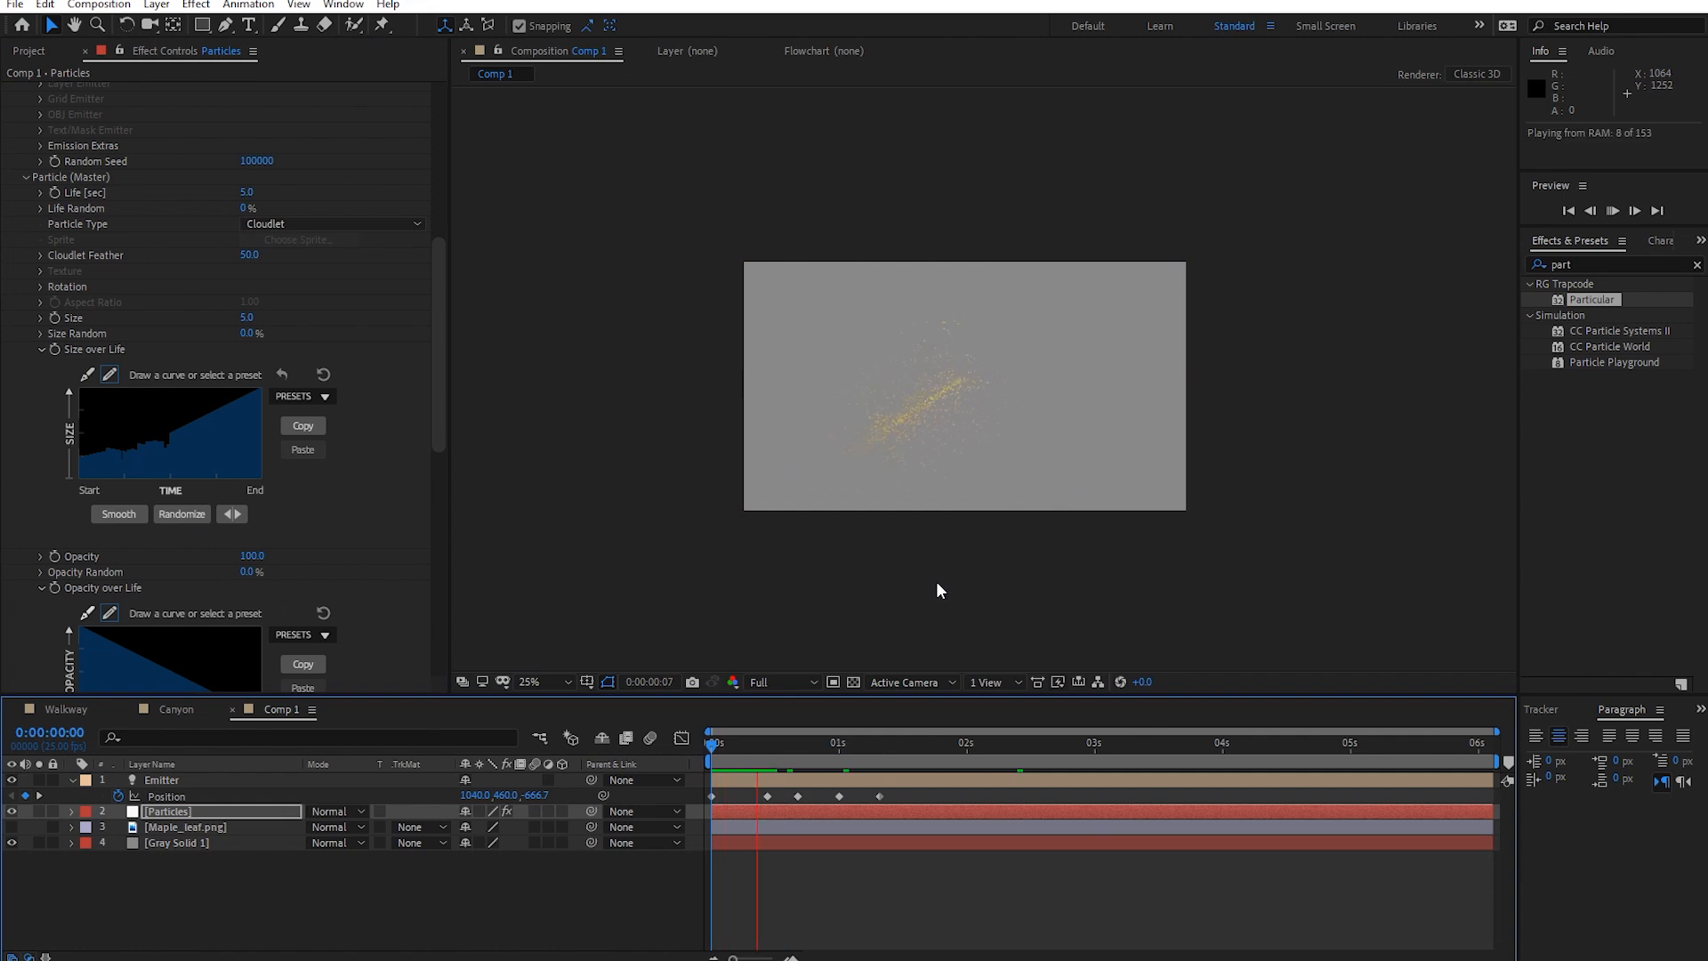
key("period")
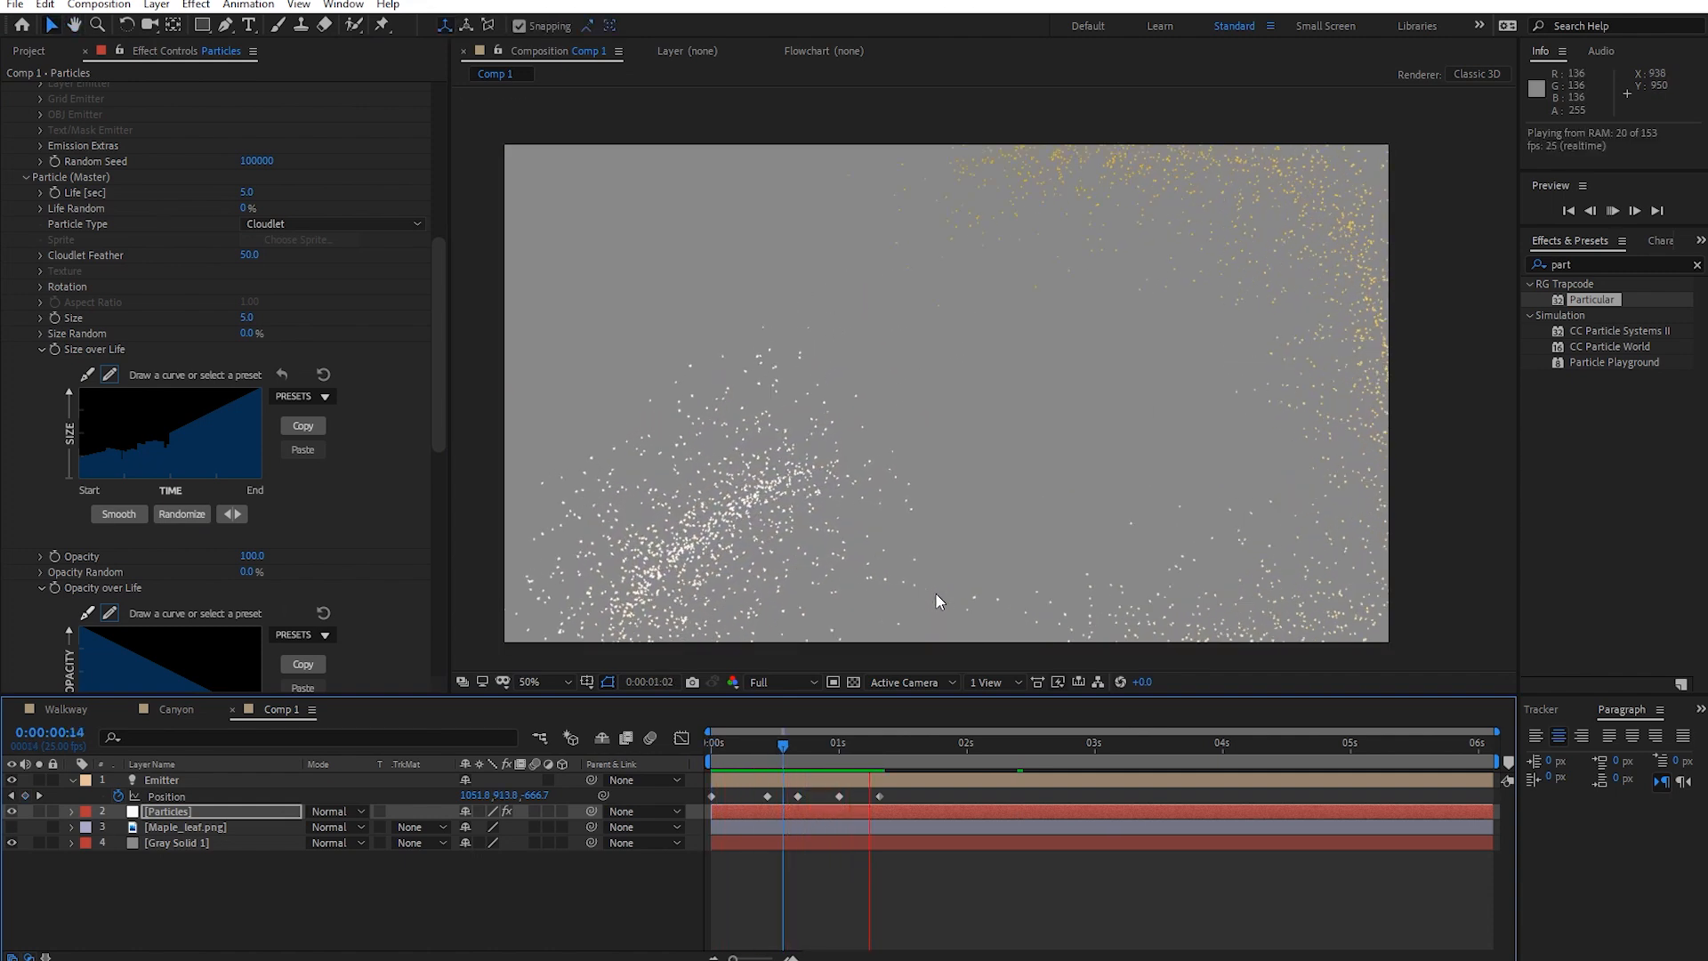
key("space")
Set the particle Size to 20 and play the animation from the start to check the larger particles.
left_click(253, 317)
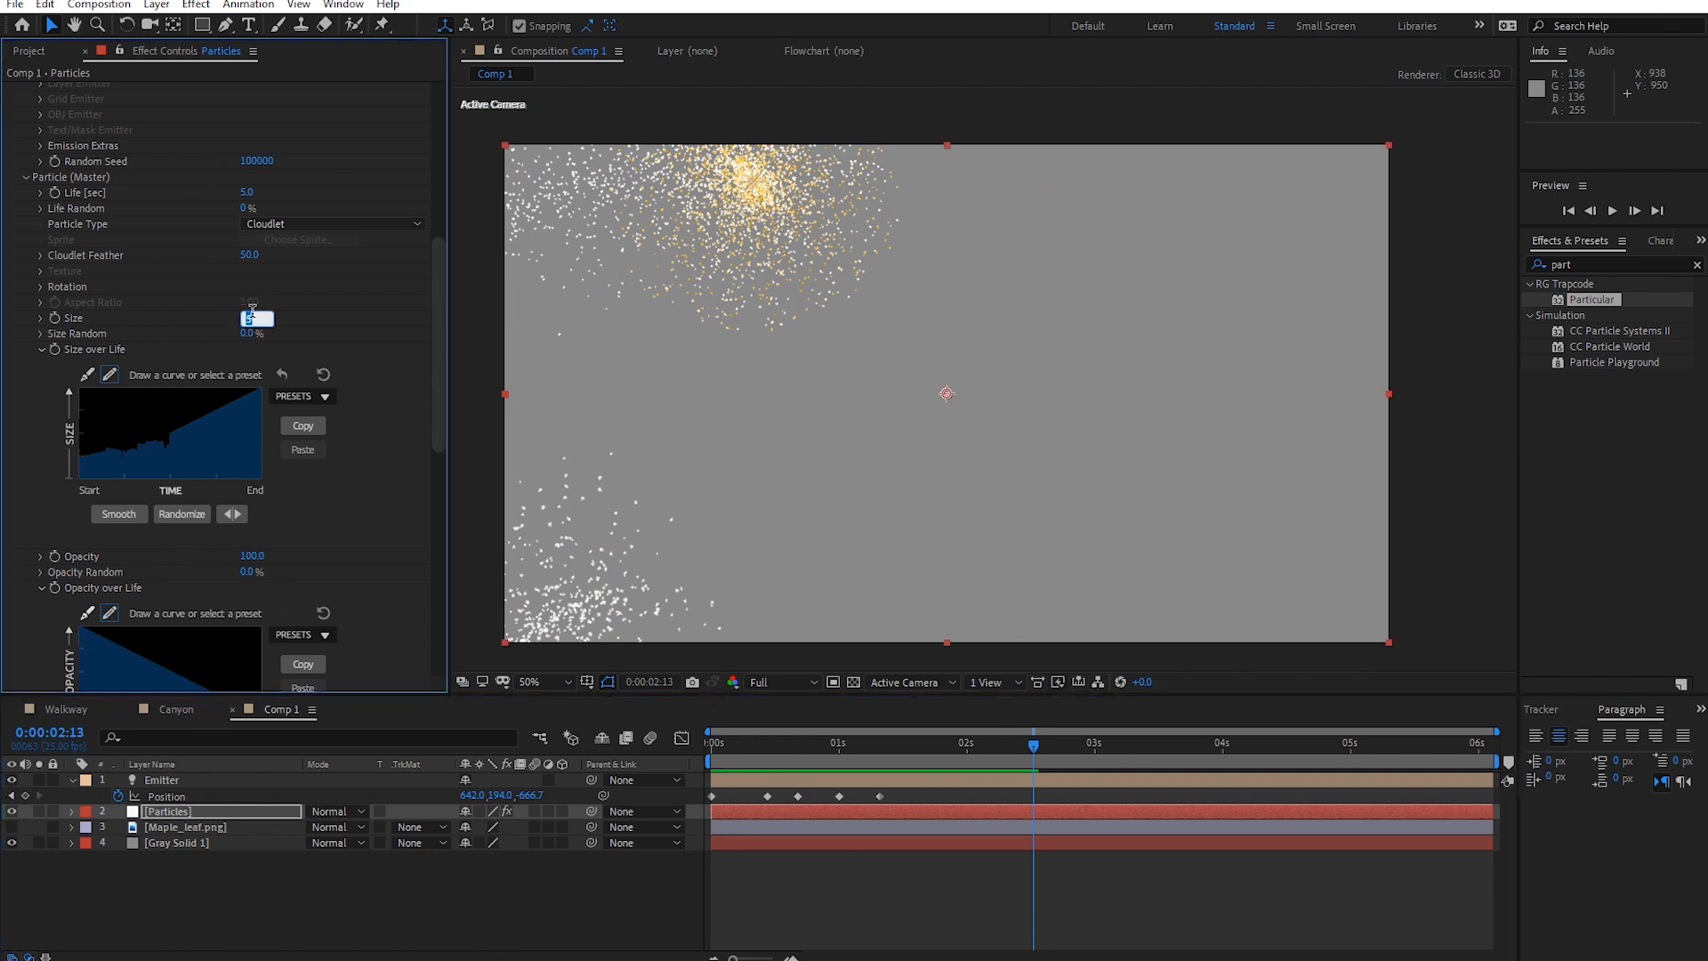
type("20")
key("Return")
left_click(778, 744)
key("space")
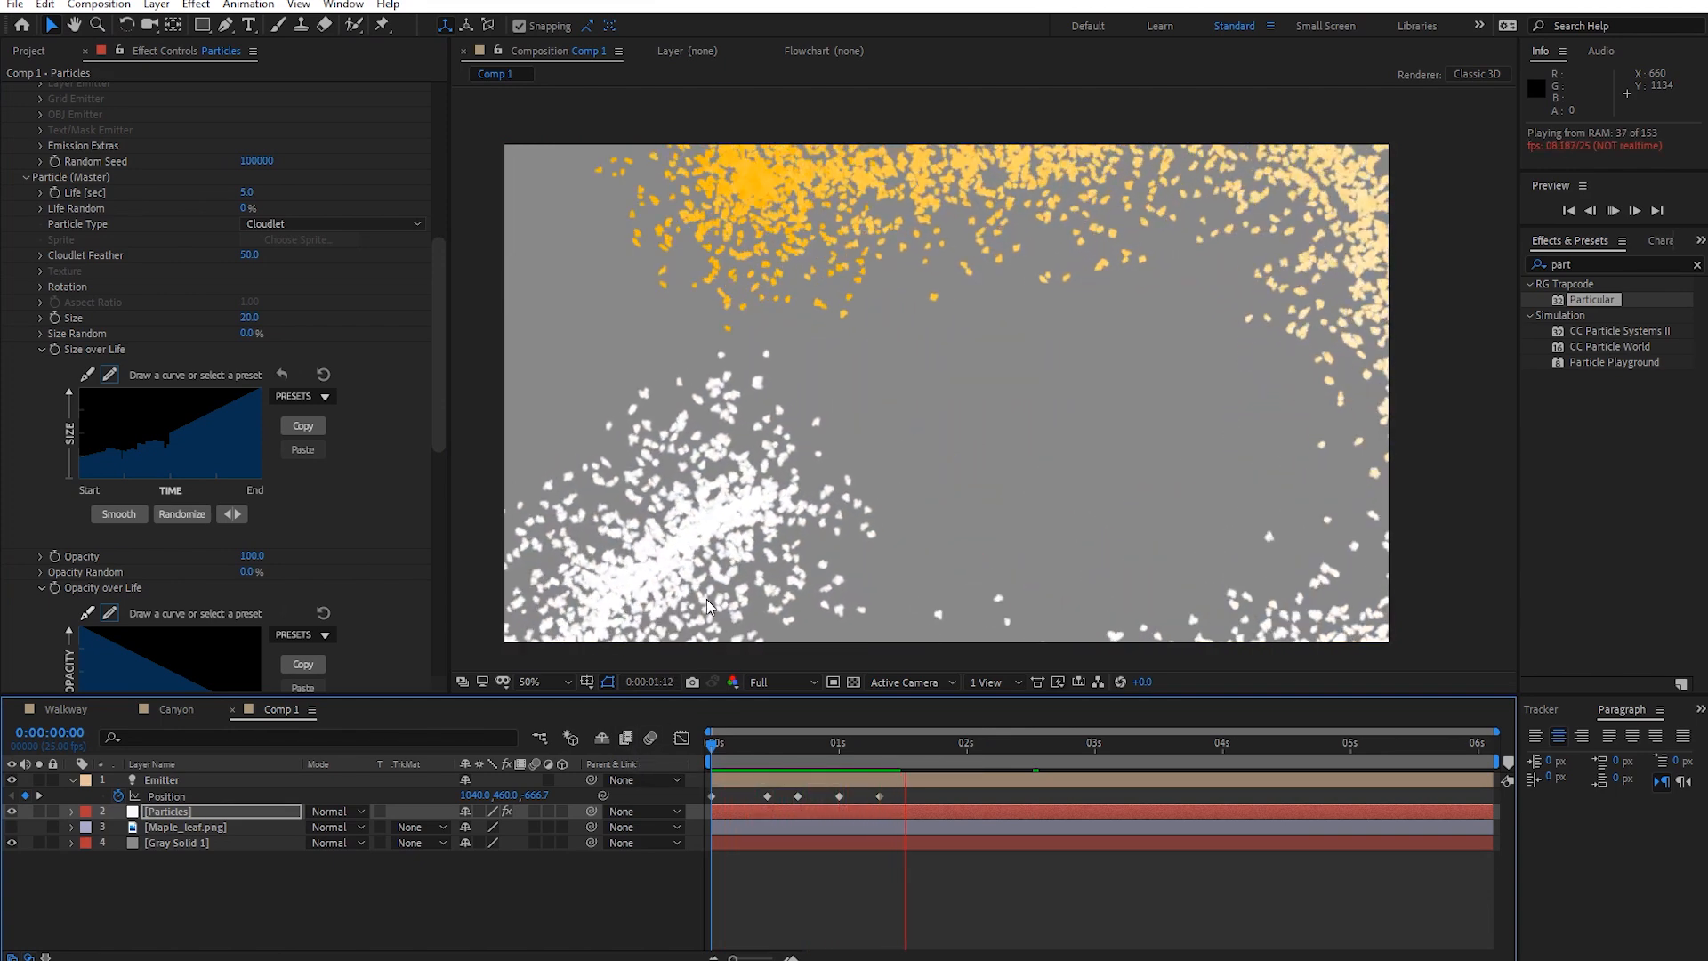
key("space")
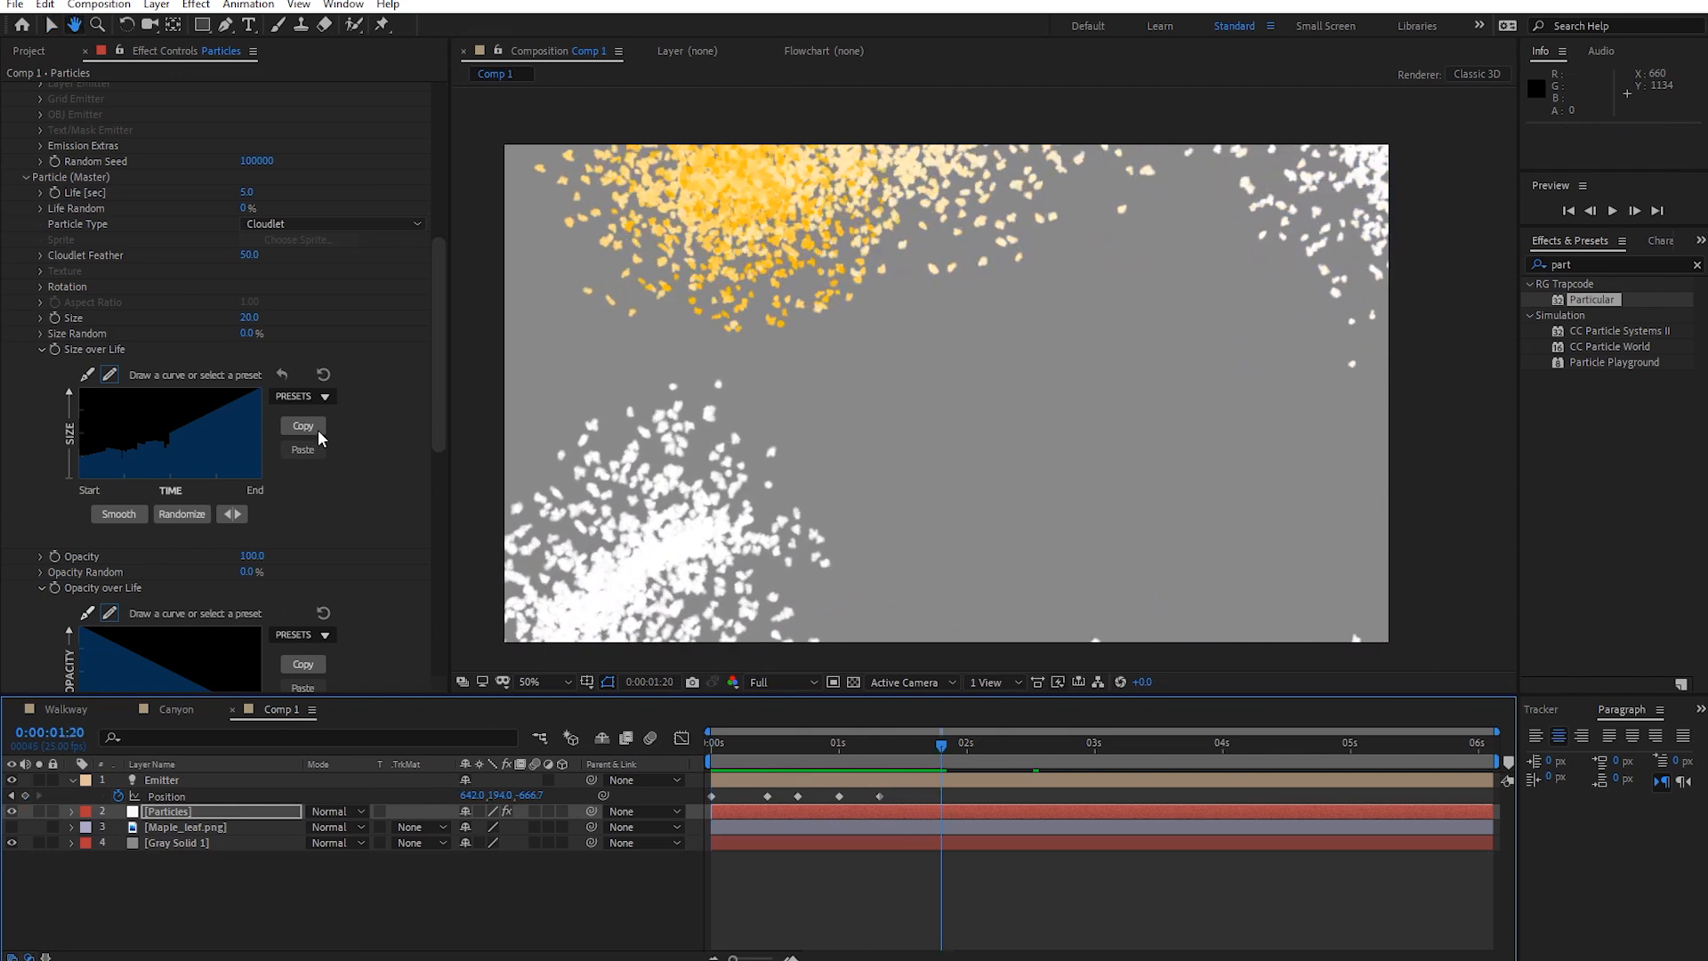
Replace the hand-drawn Size over Life curve with a straight preset flipped to rise from start to end.
left_click(322, 408)
left_click(297, 470)
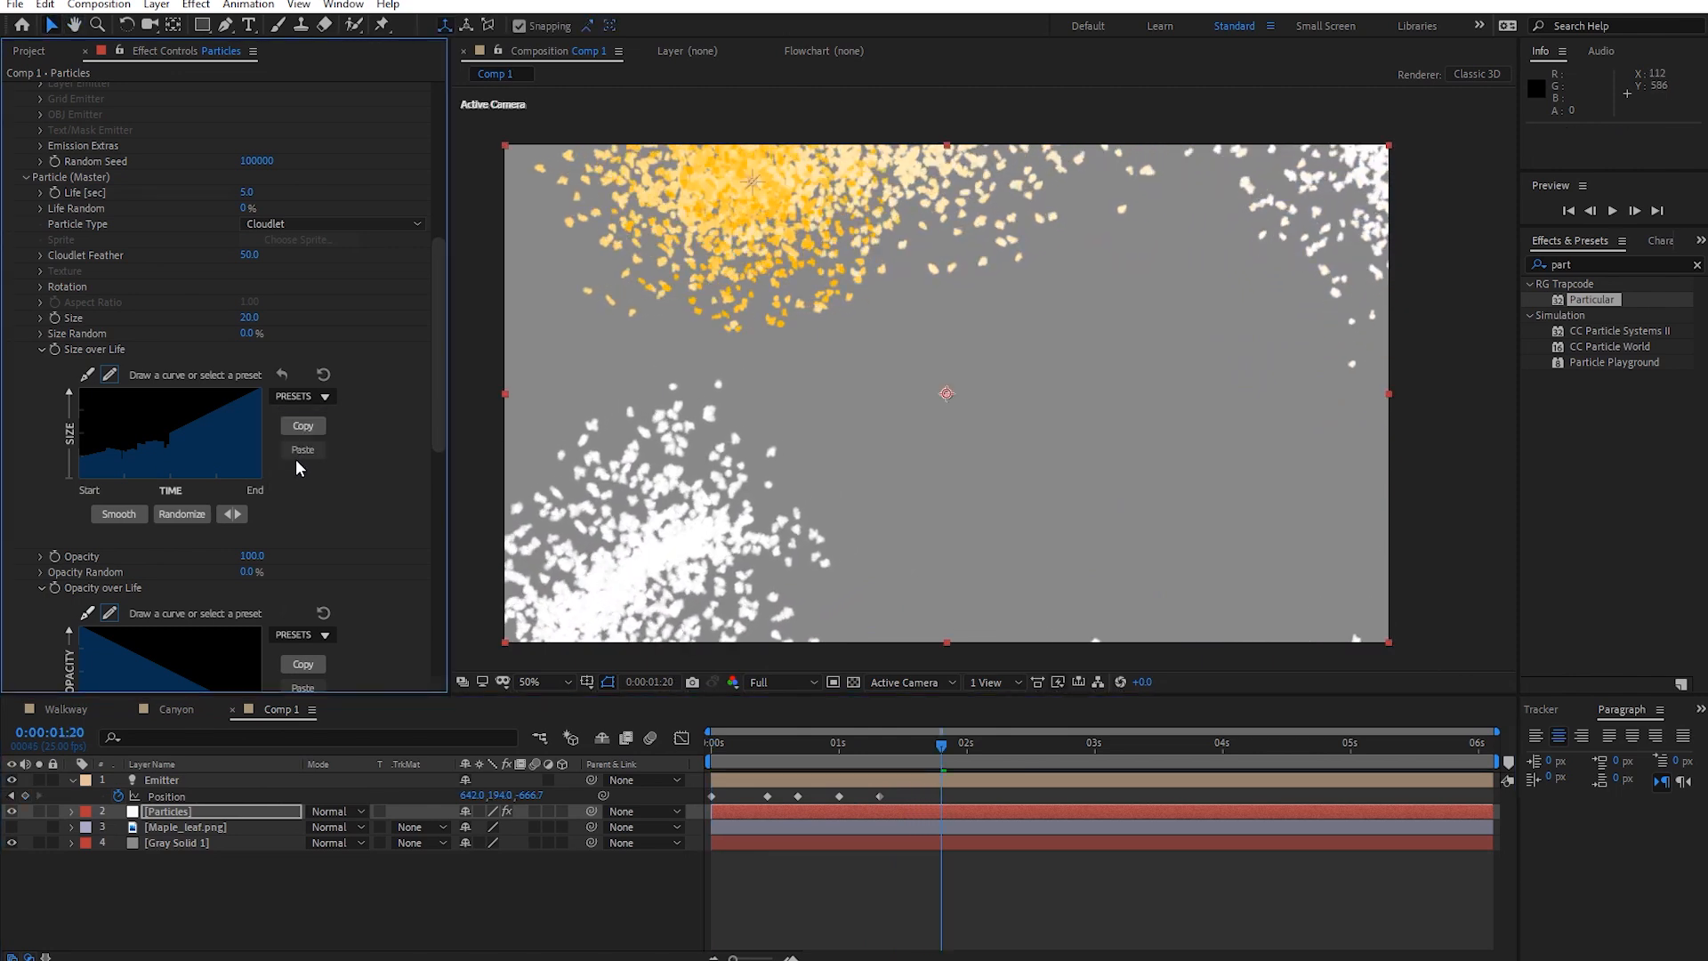
left_click(234, 515)
Play the animation from the start in stages to 0:00:02:15 and examine how the particles grow with age.
left_click_drag(809, 743, 663, 749)
key("space")
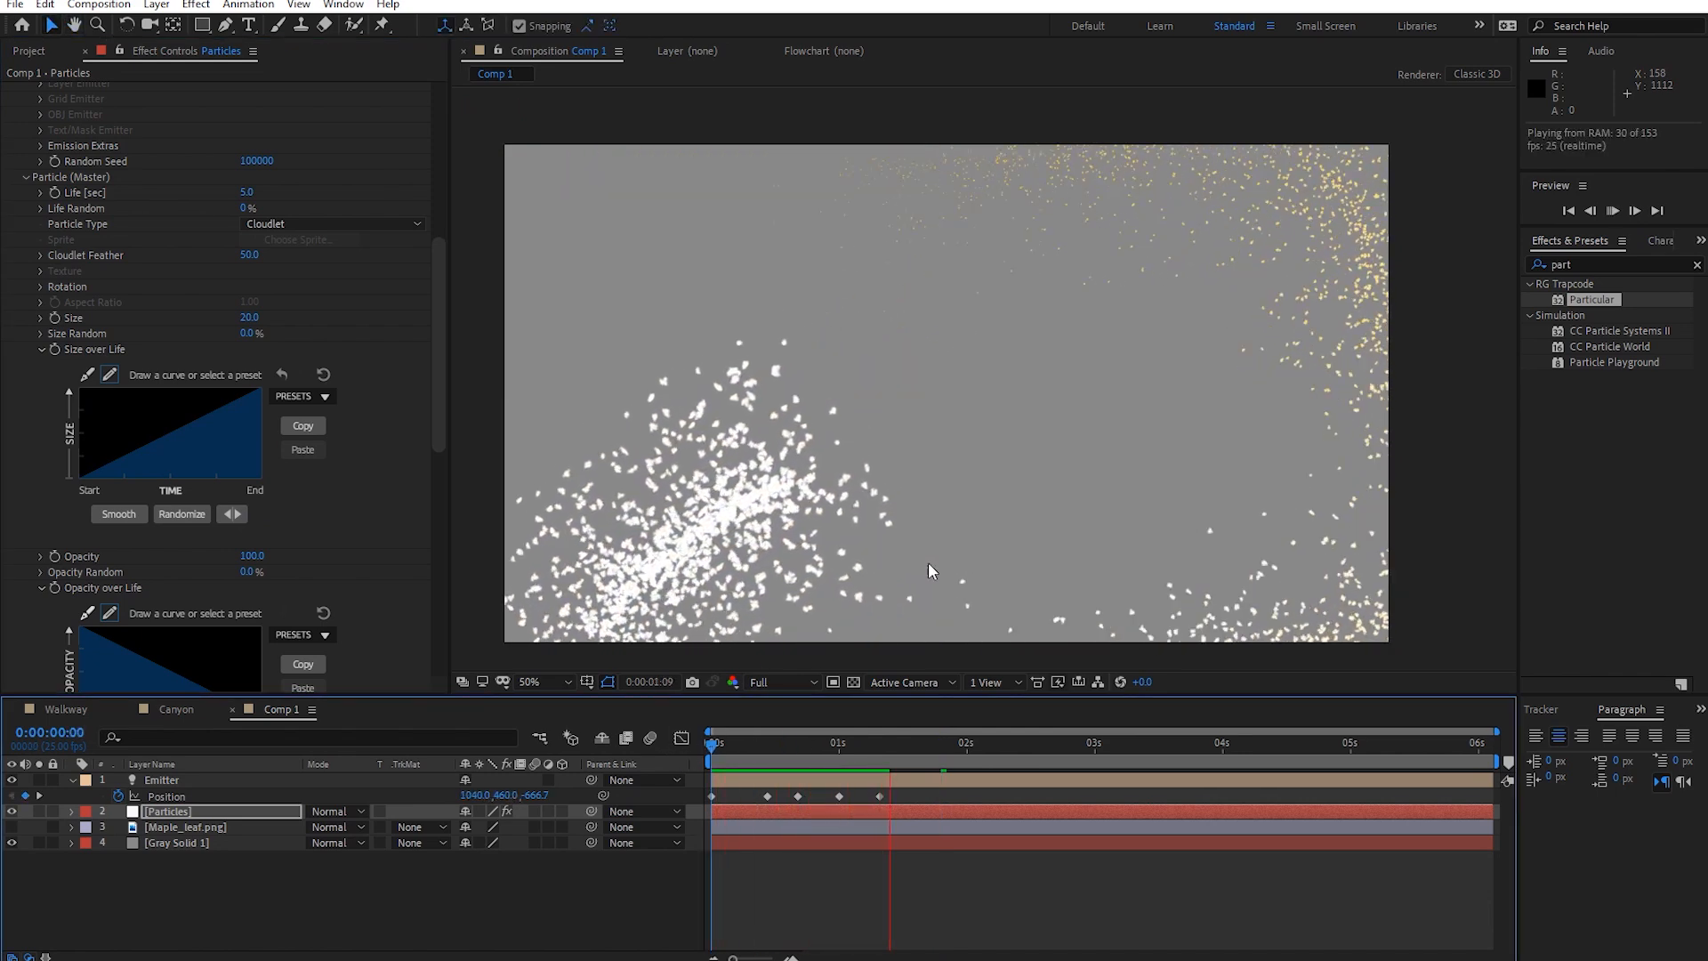
key("space")
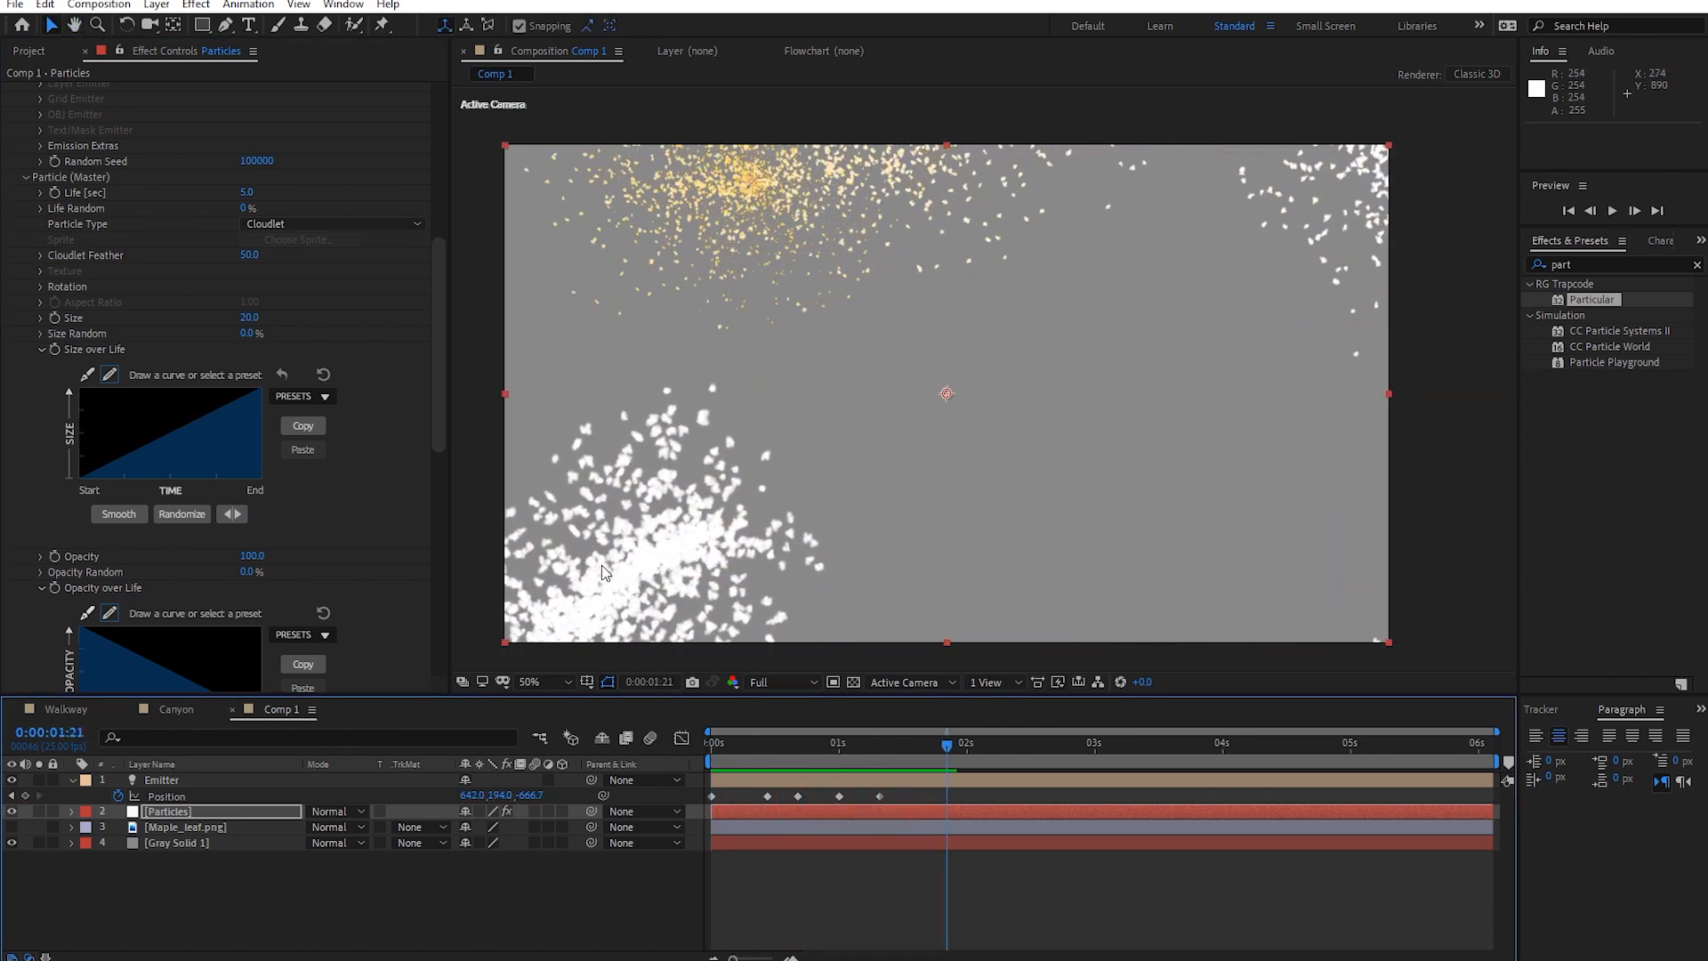
key("space")
key("space")
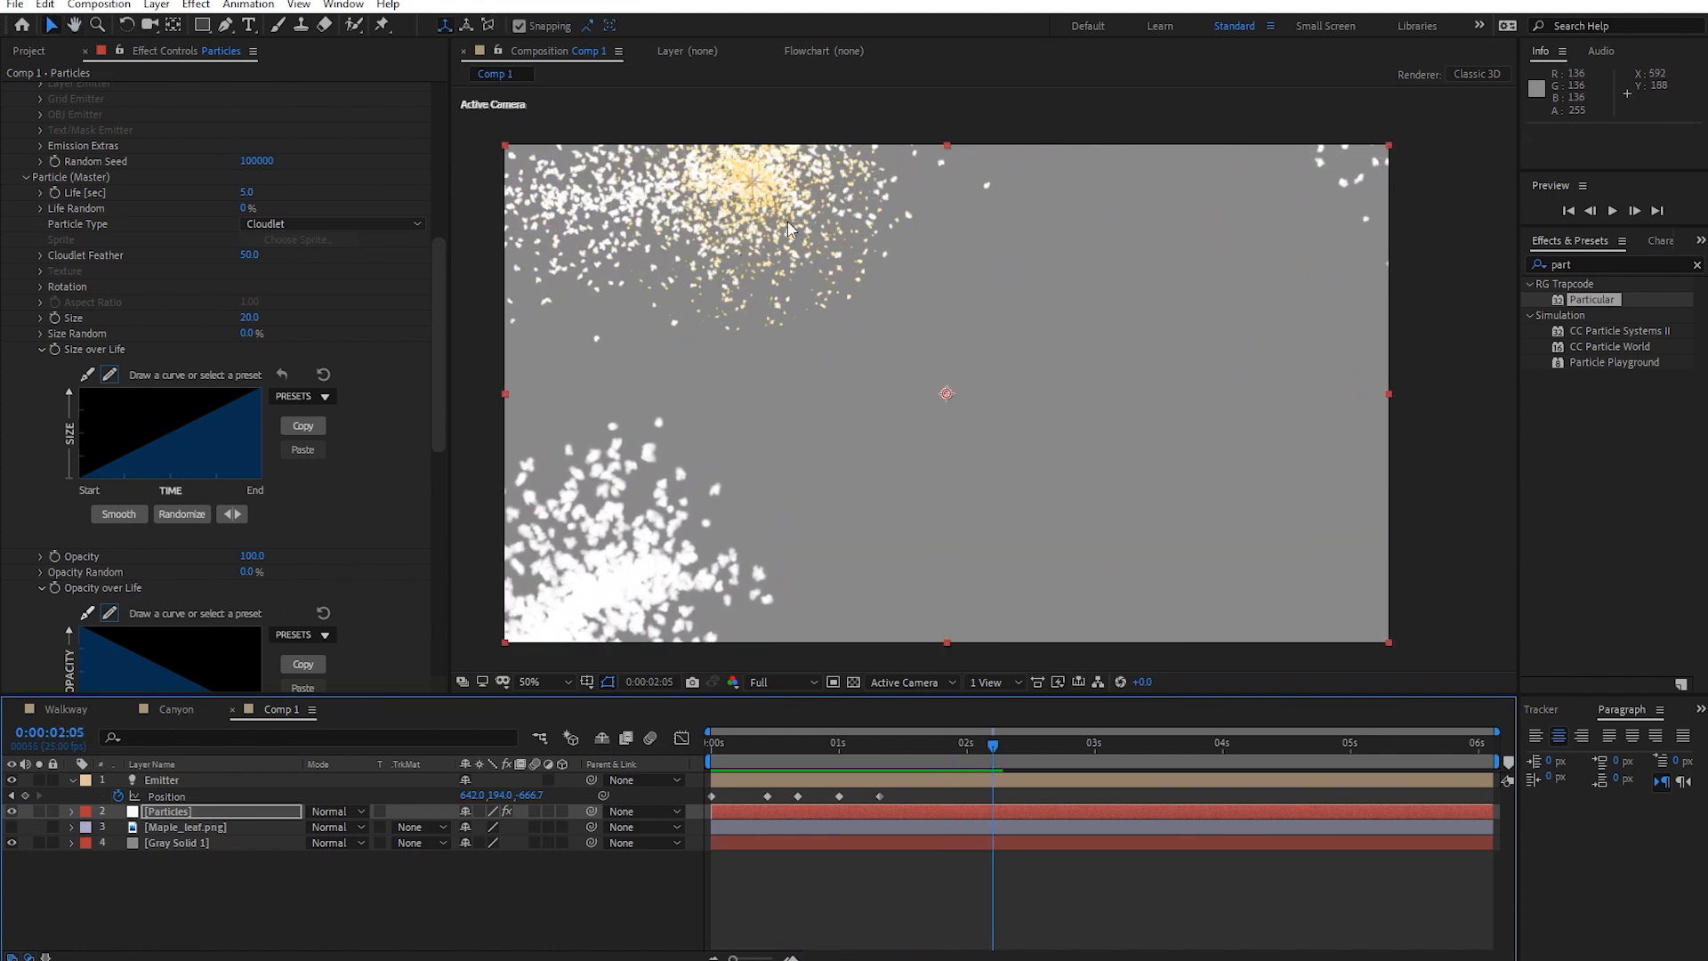
key("space")
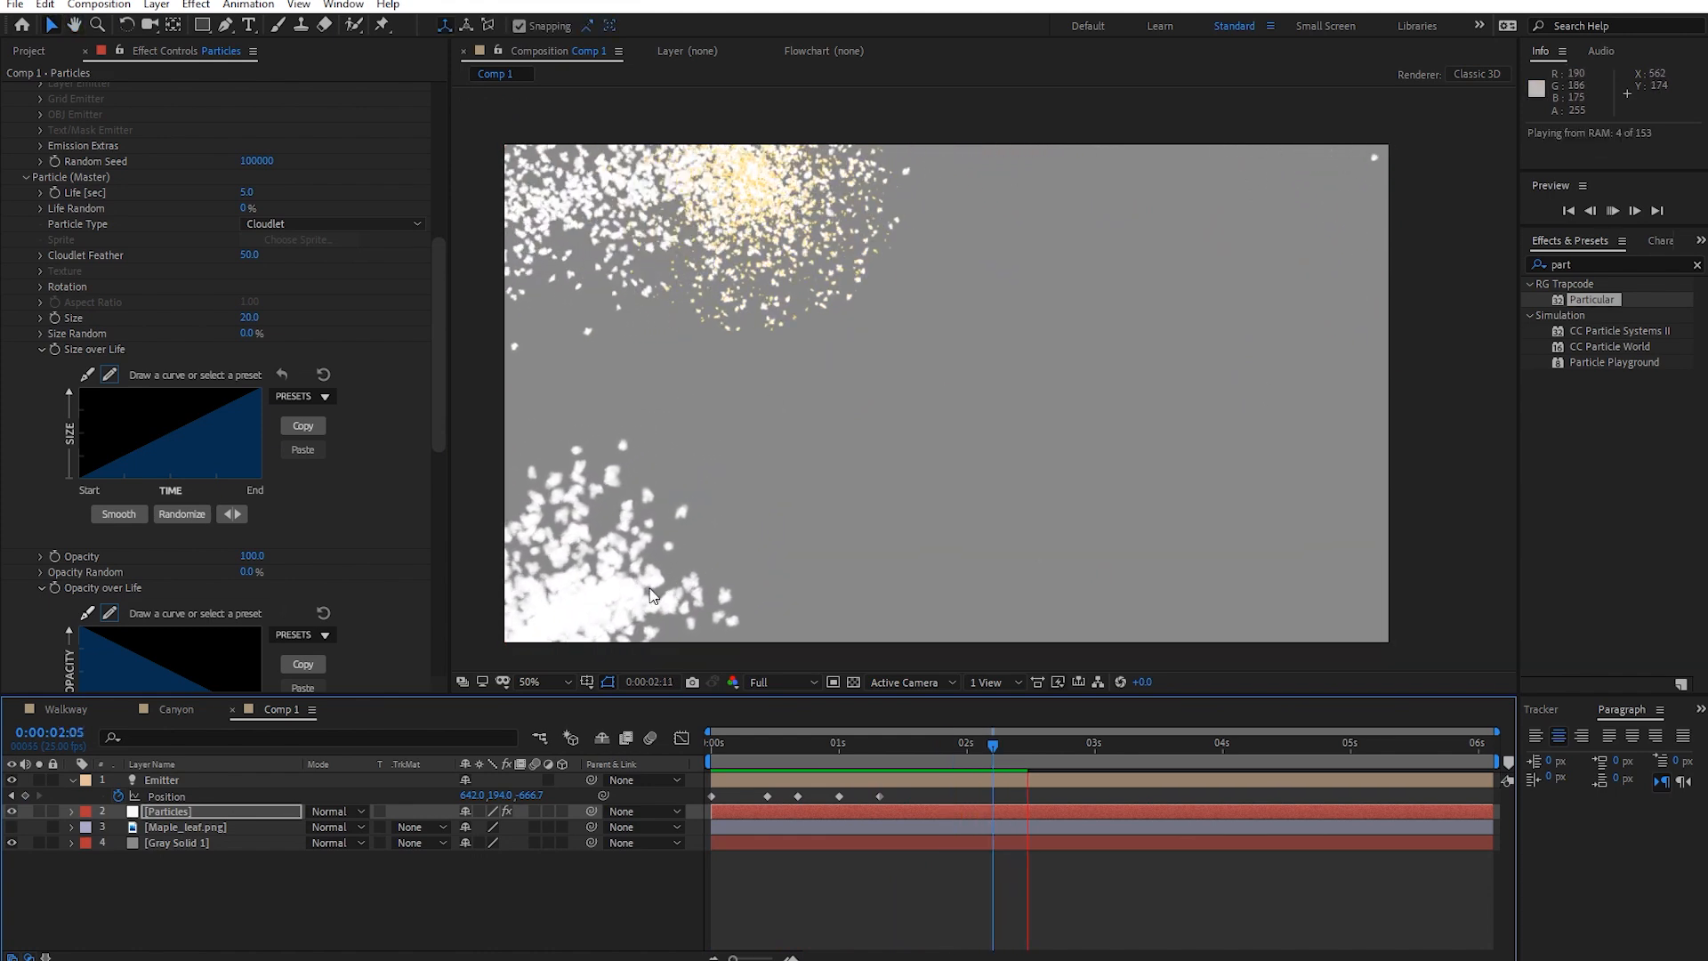
key("space")
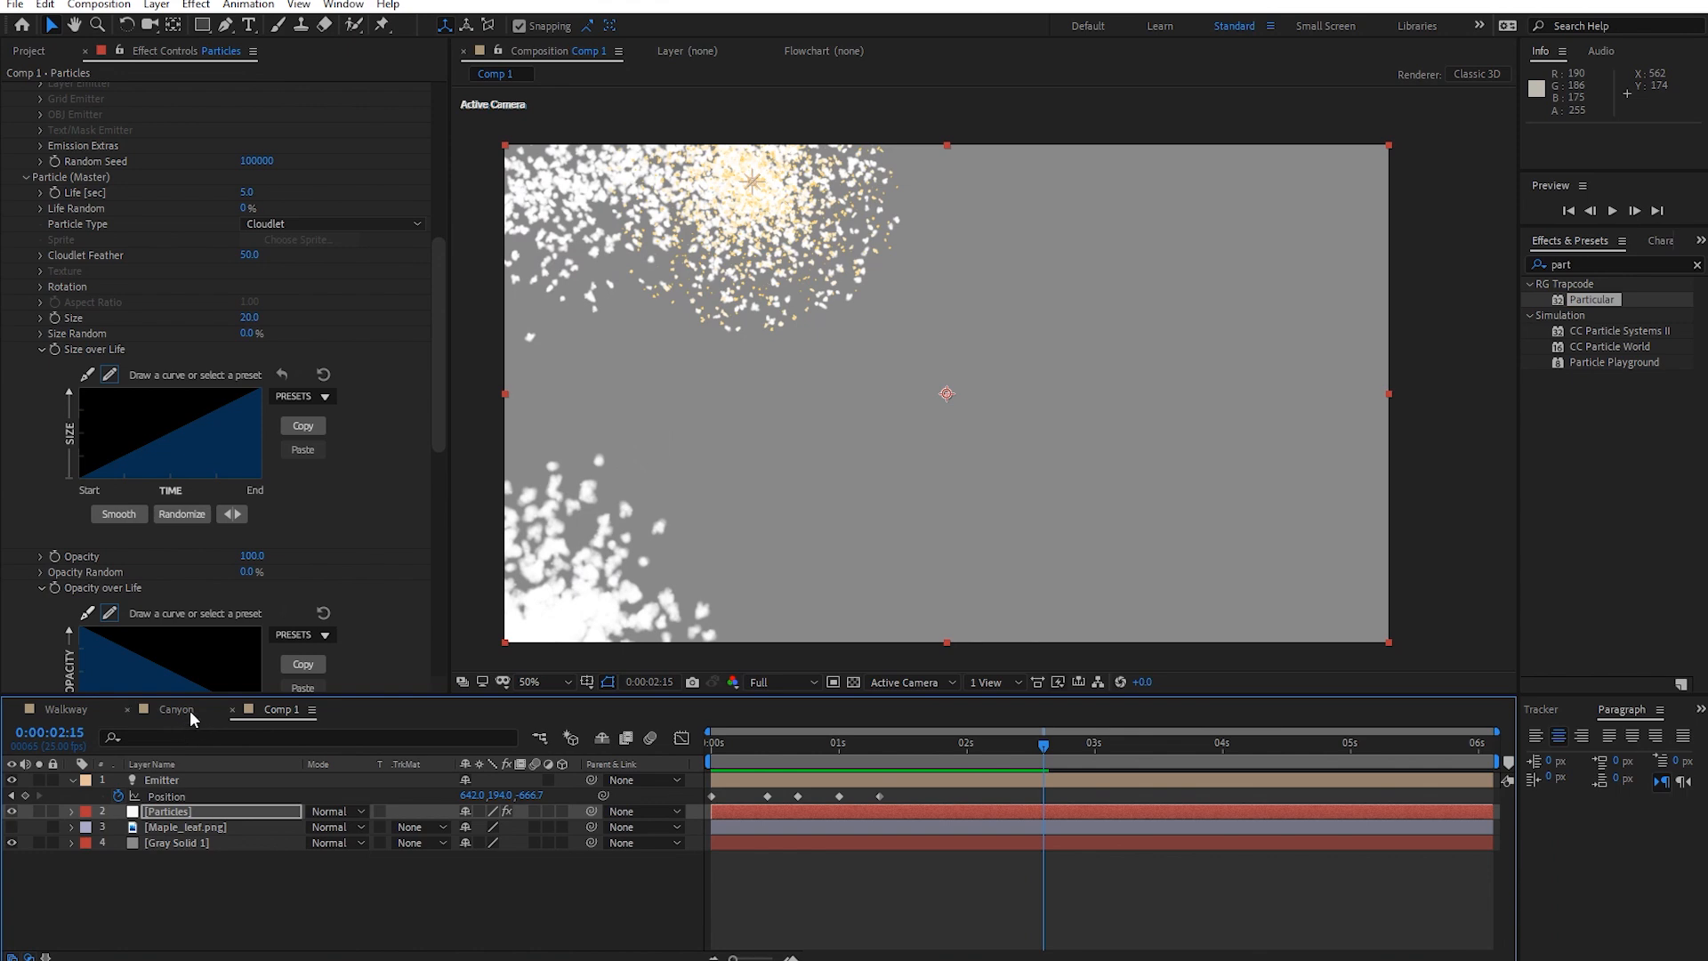
Open the Canyon composition and move the current time to 0:00:02:04 to view the rocket smoke.
left_click(187, 710)
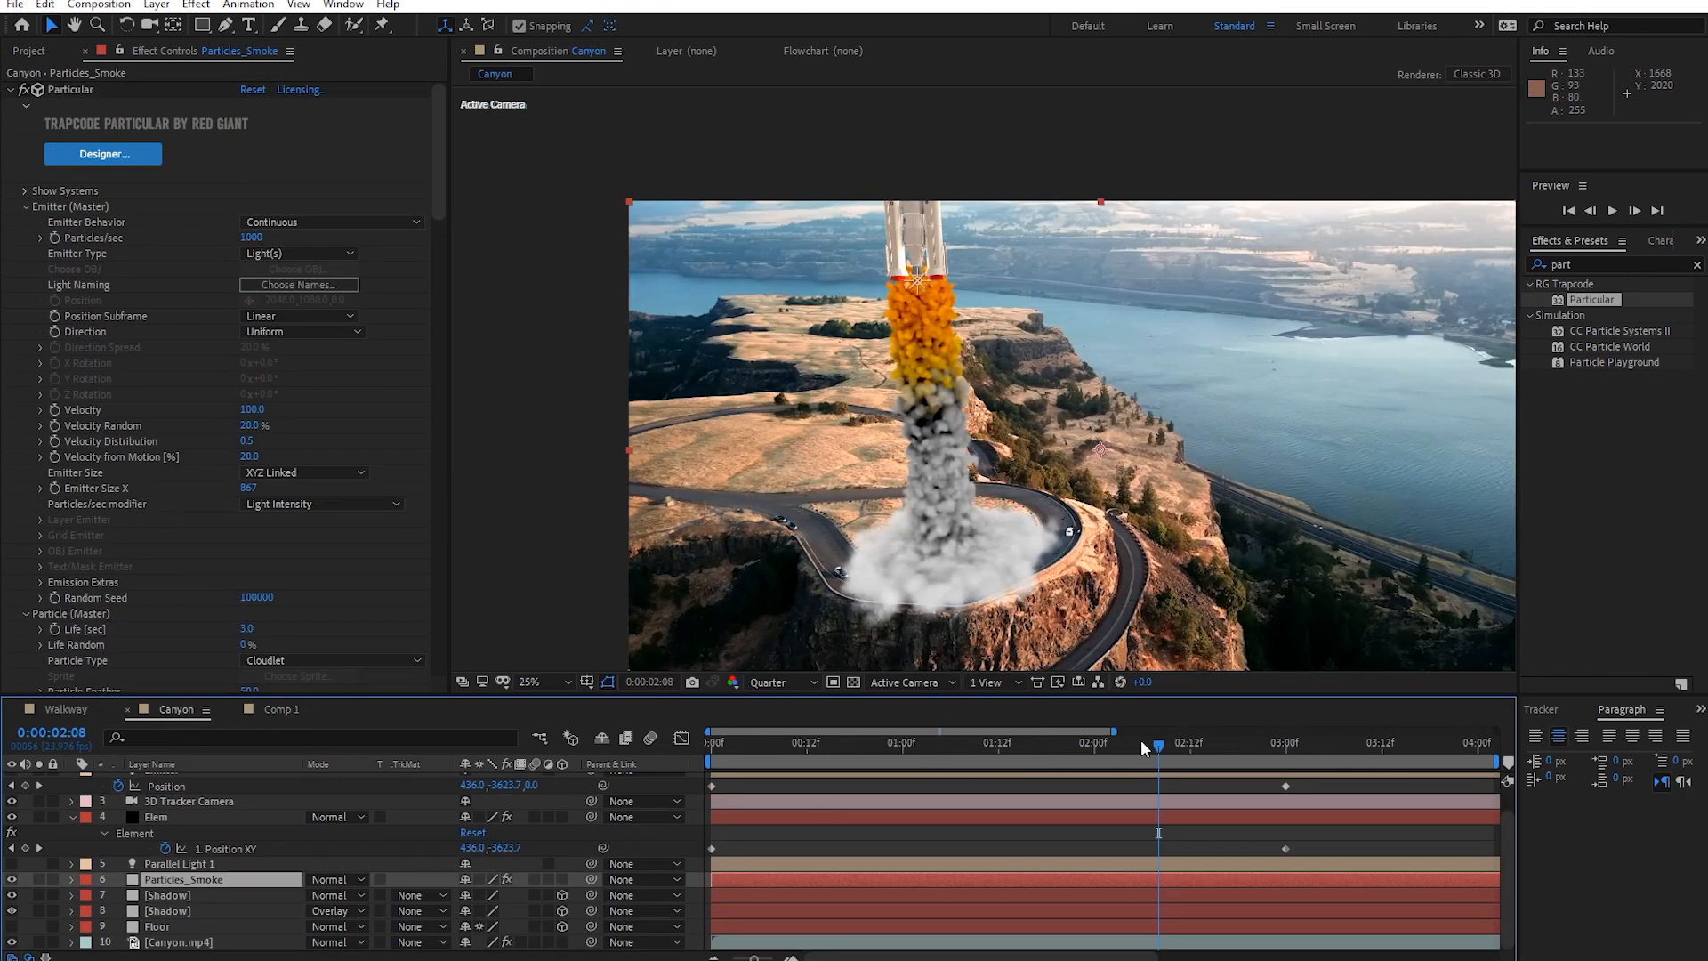
left_click_drag(1157, 745, 1128, 776)
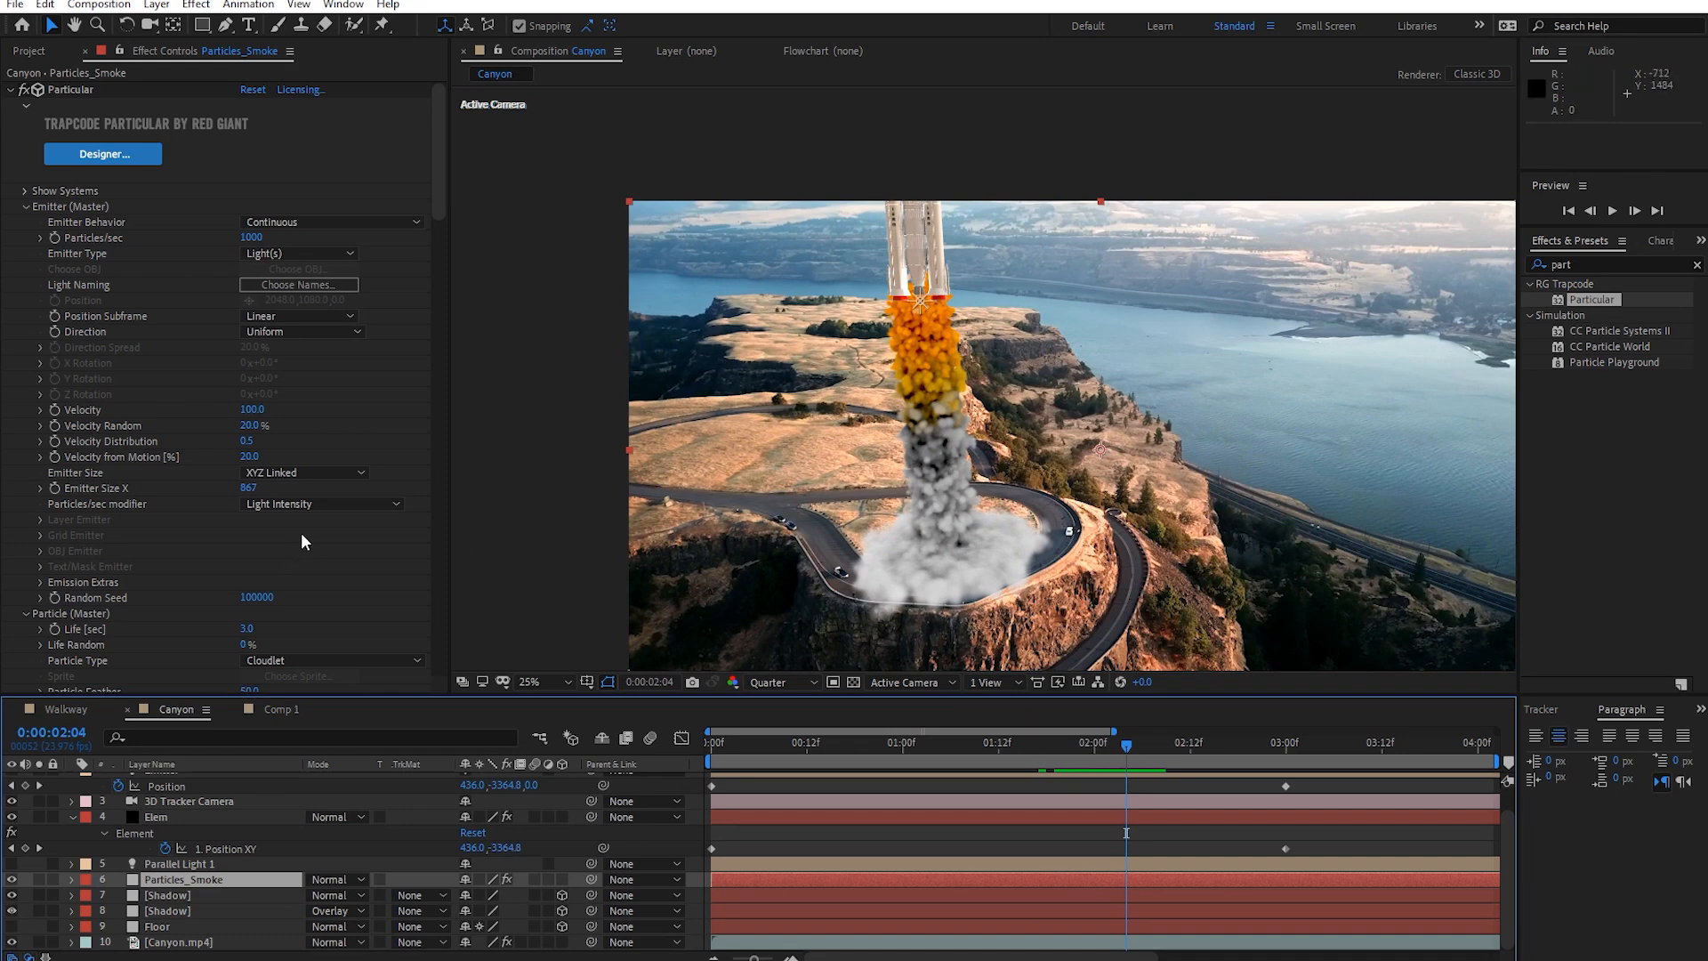
Examine the Size over Life and Opacity over Life curves against the rocket smoke at 0:00:02:16 and 0:00:02:13.
scroll(300, 534, "down", 5)
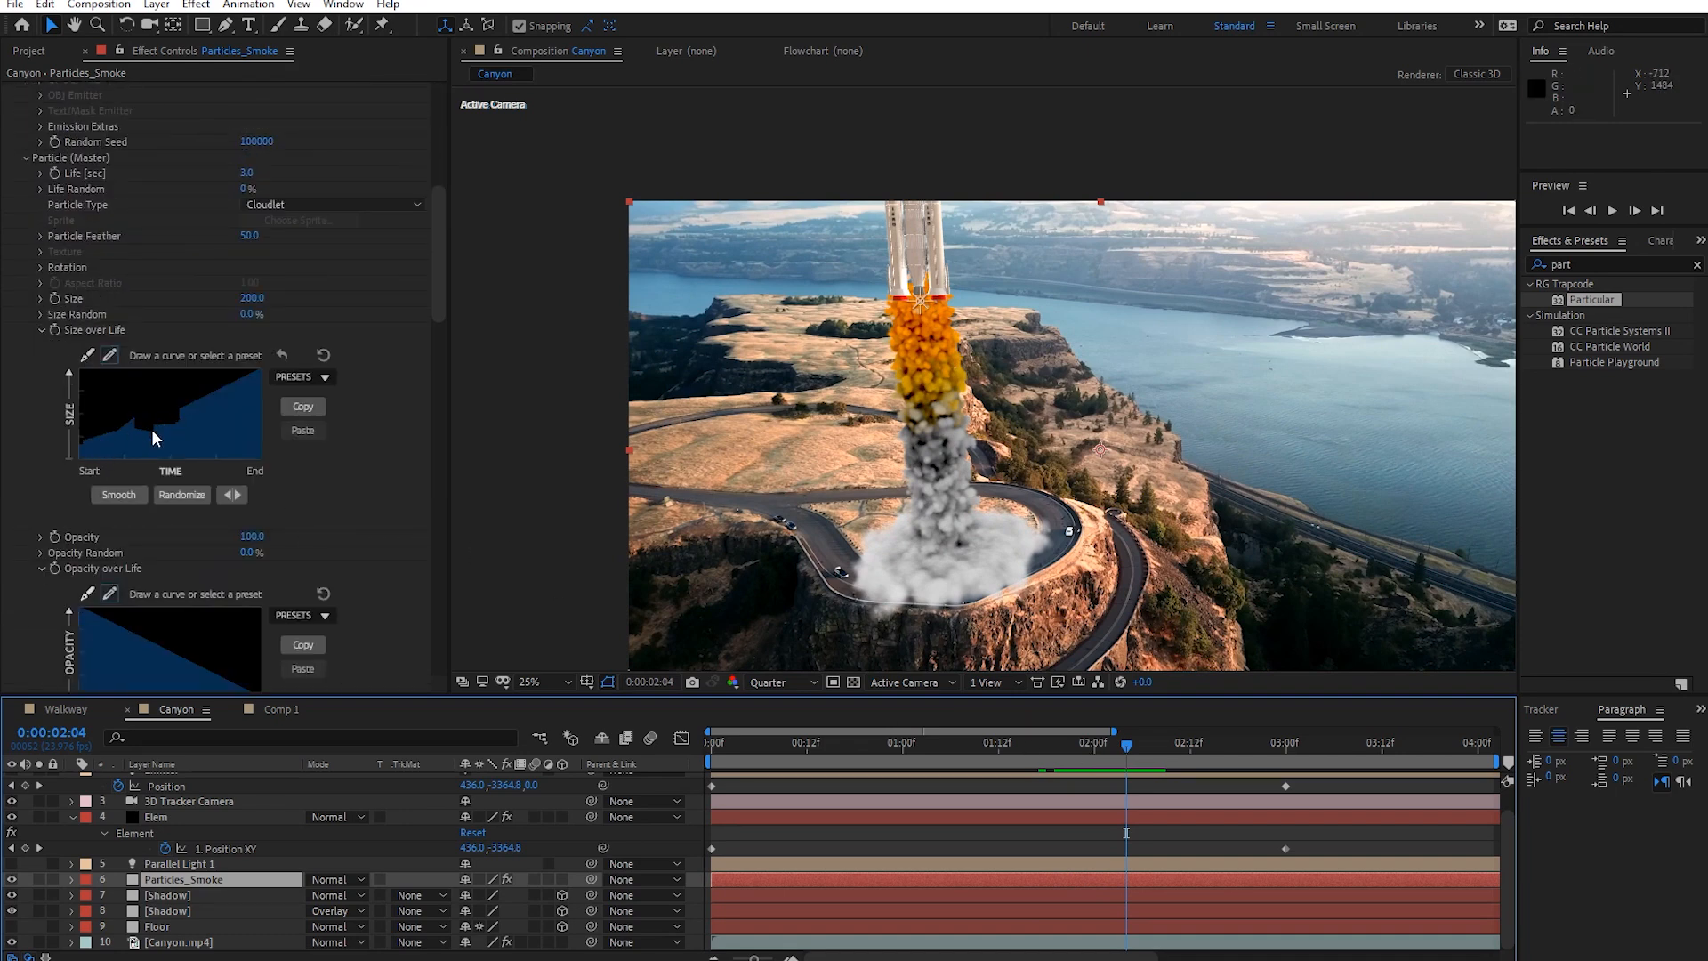
mouse_move(136, 425)
left_mouse_down()
mouse_move(181, 415)
mouse_move(148, 423)
left_mouse_up()
left_click_drag(1128, 747, 1222, 756)
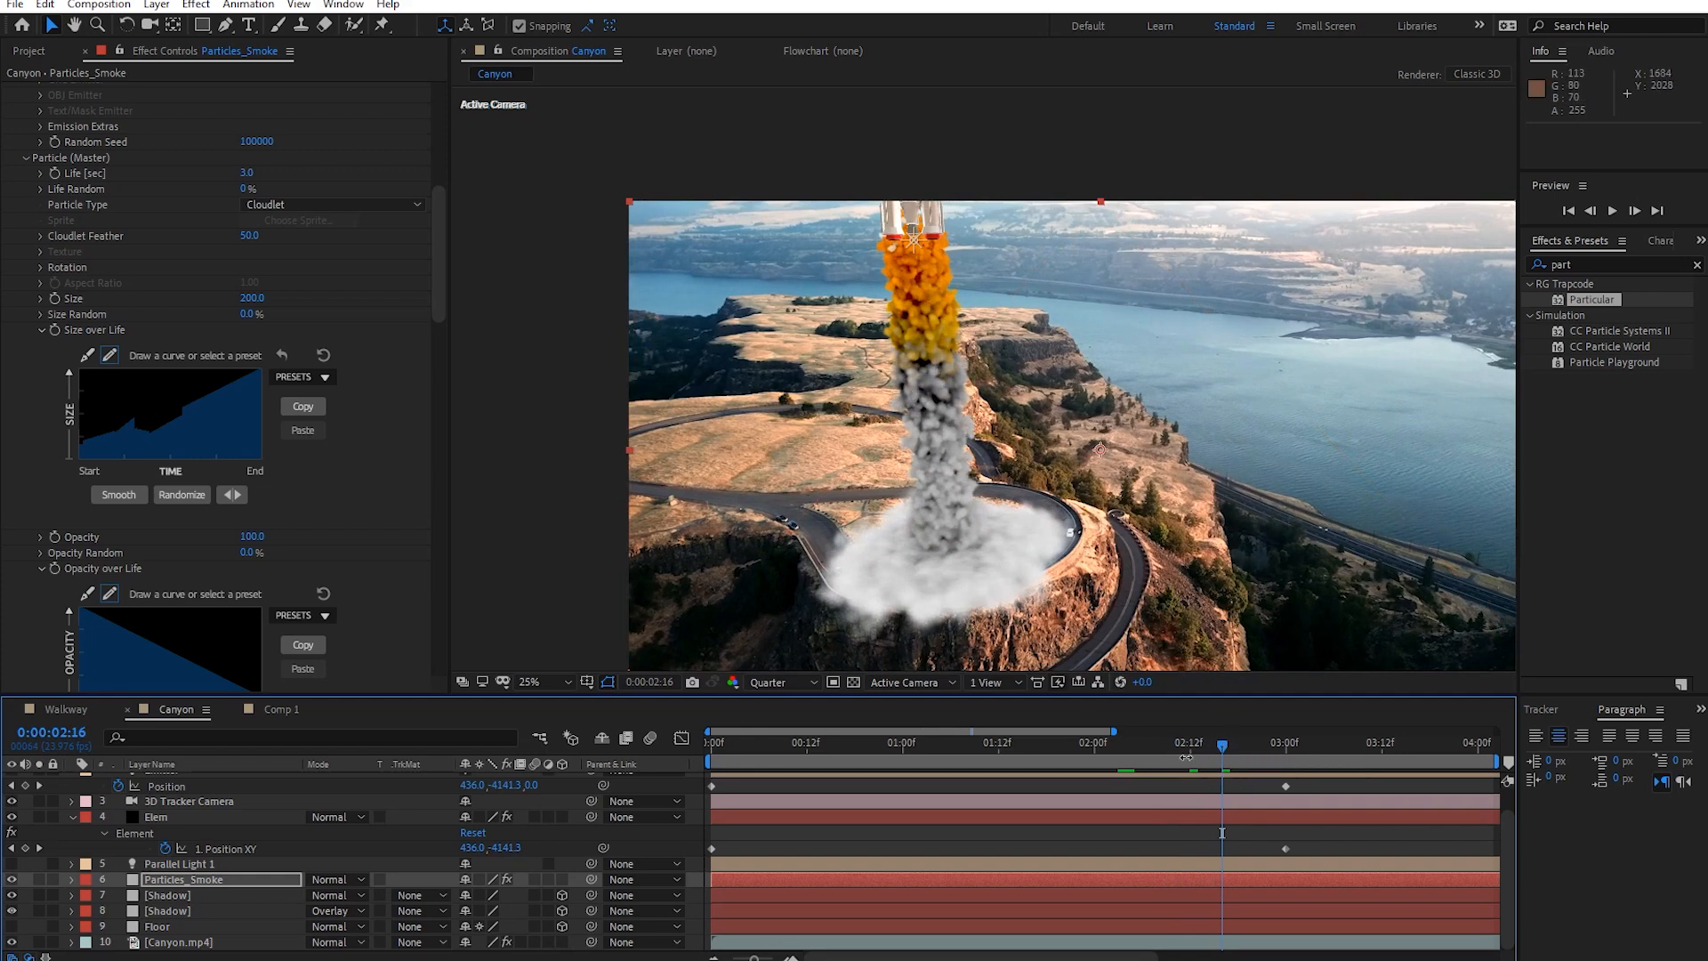
scroll(354, 516, "down", 3)
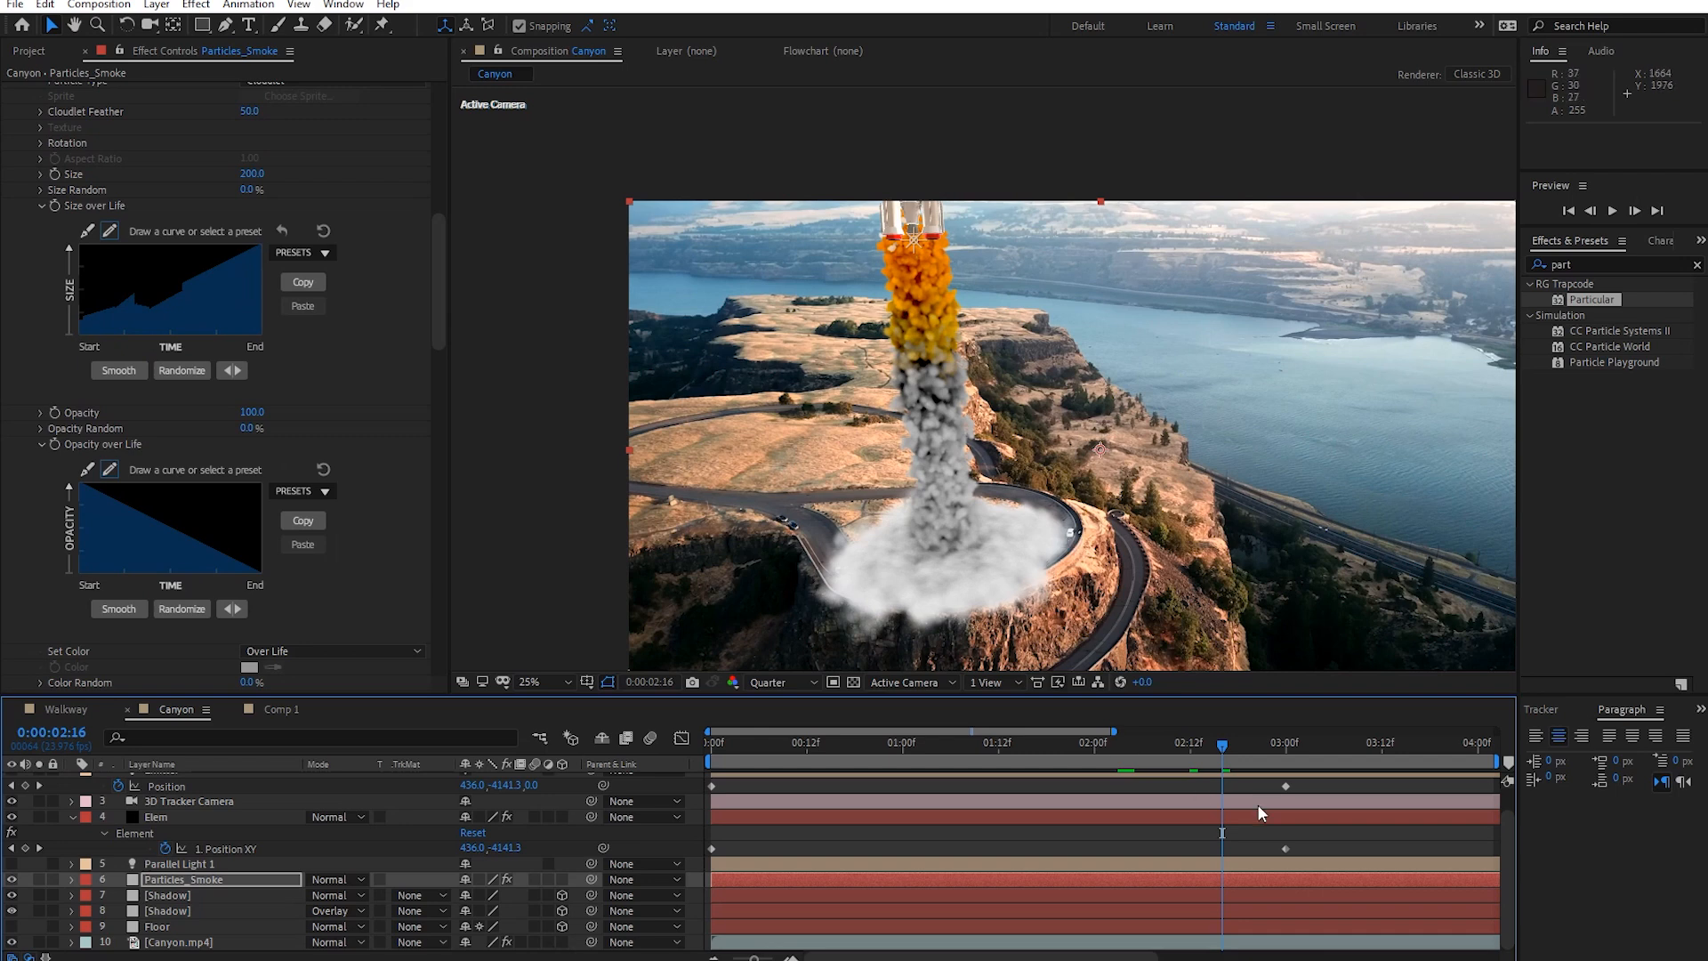
left_click_drag(1225, 743, 1198, 744)
scroll(264, 525, "up", 2)
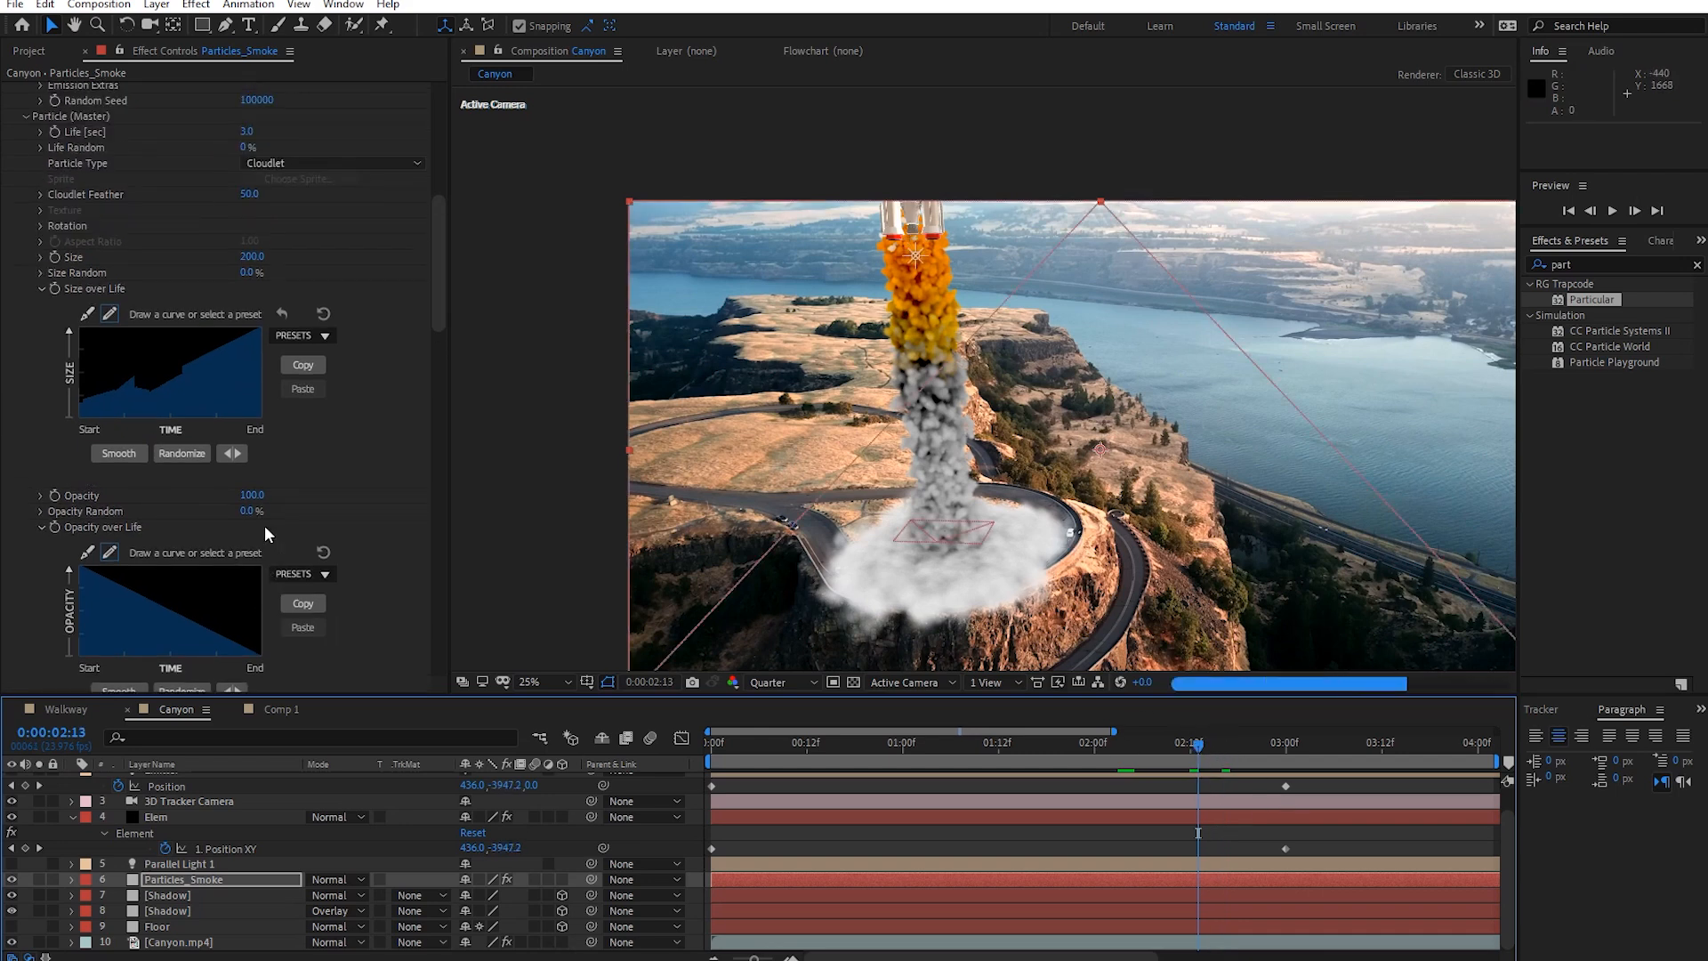
scroll(264, 525, "up", 2)
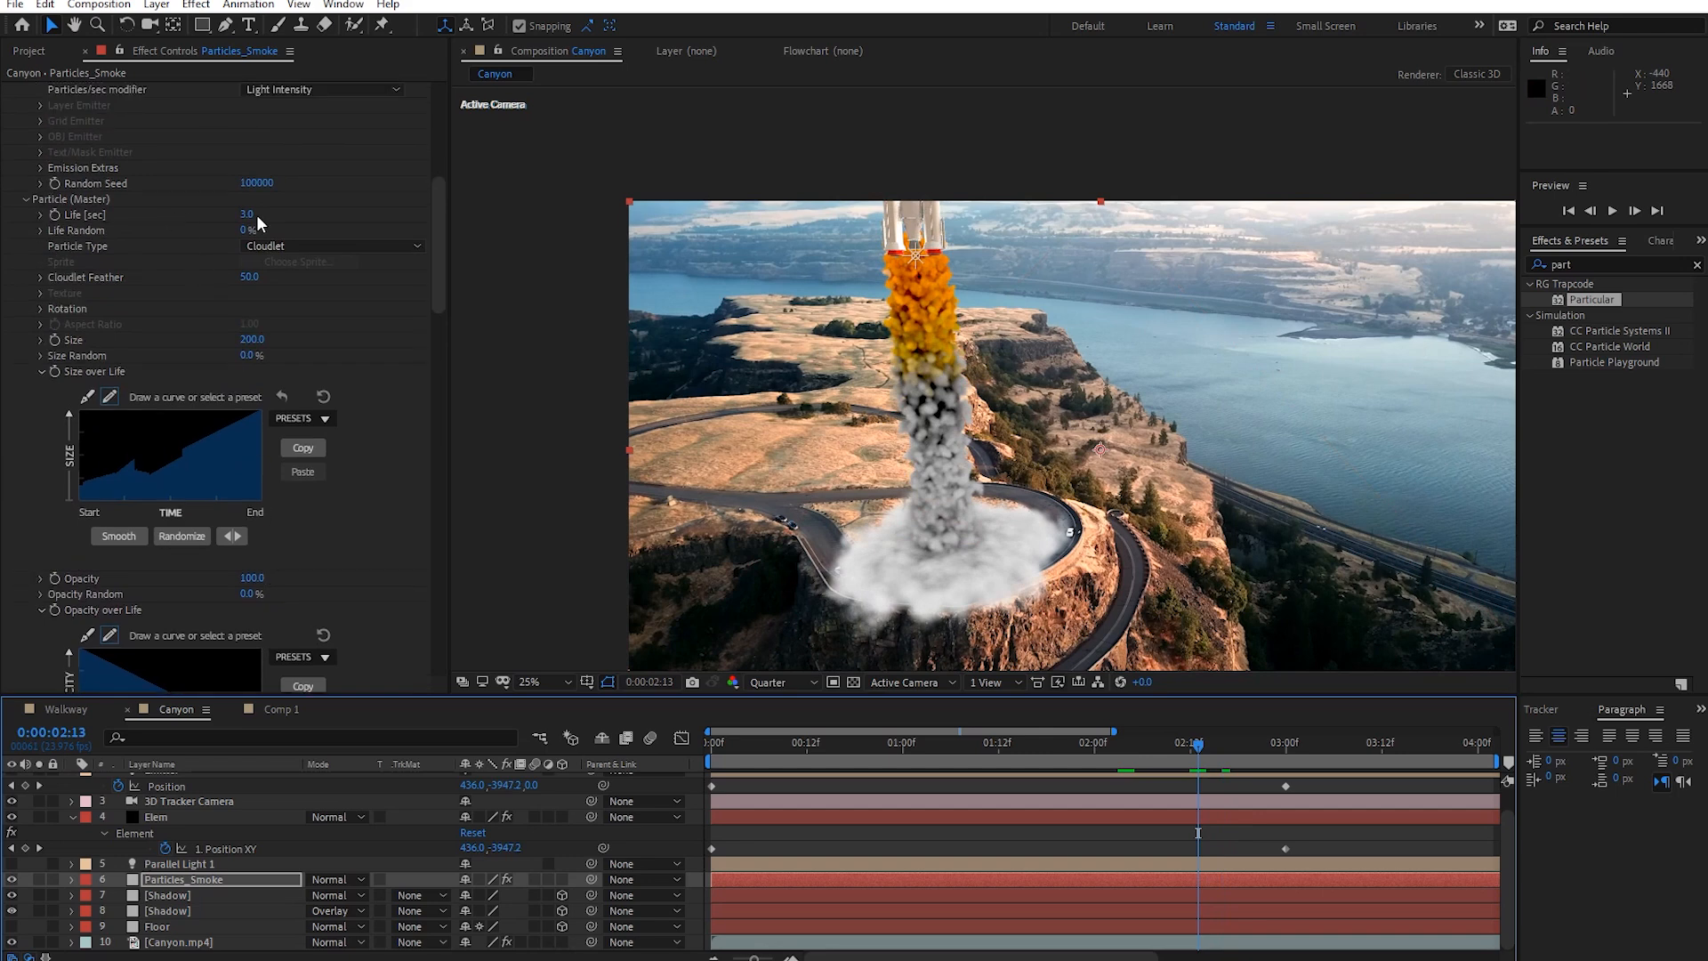
Play the rocket smoke from 0:00:02:04 to 0:00:02:10 to watch the particles spread with age.
left_click(1125, 744)
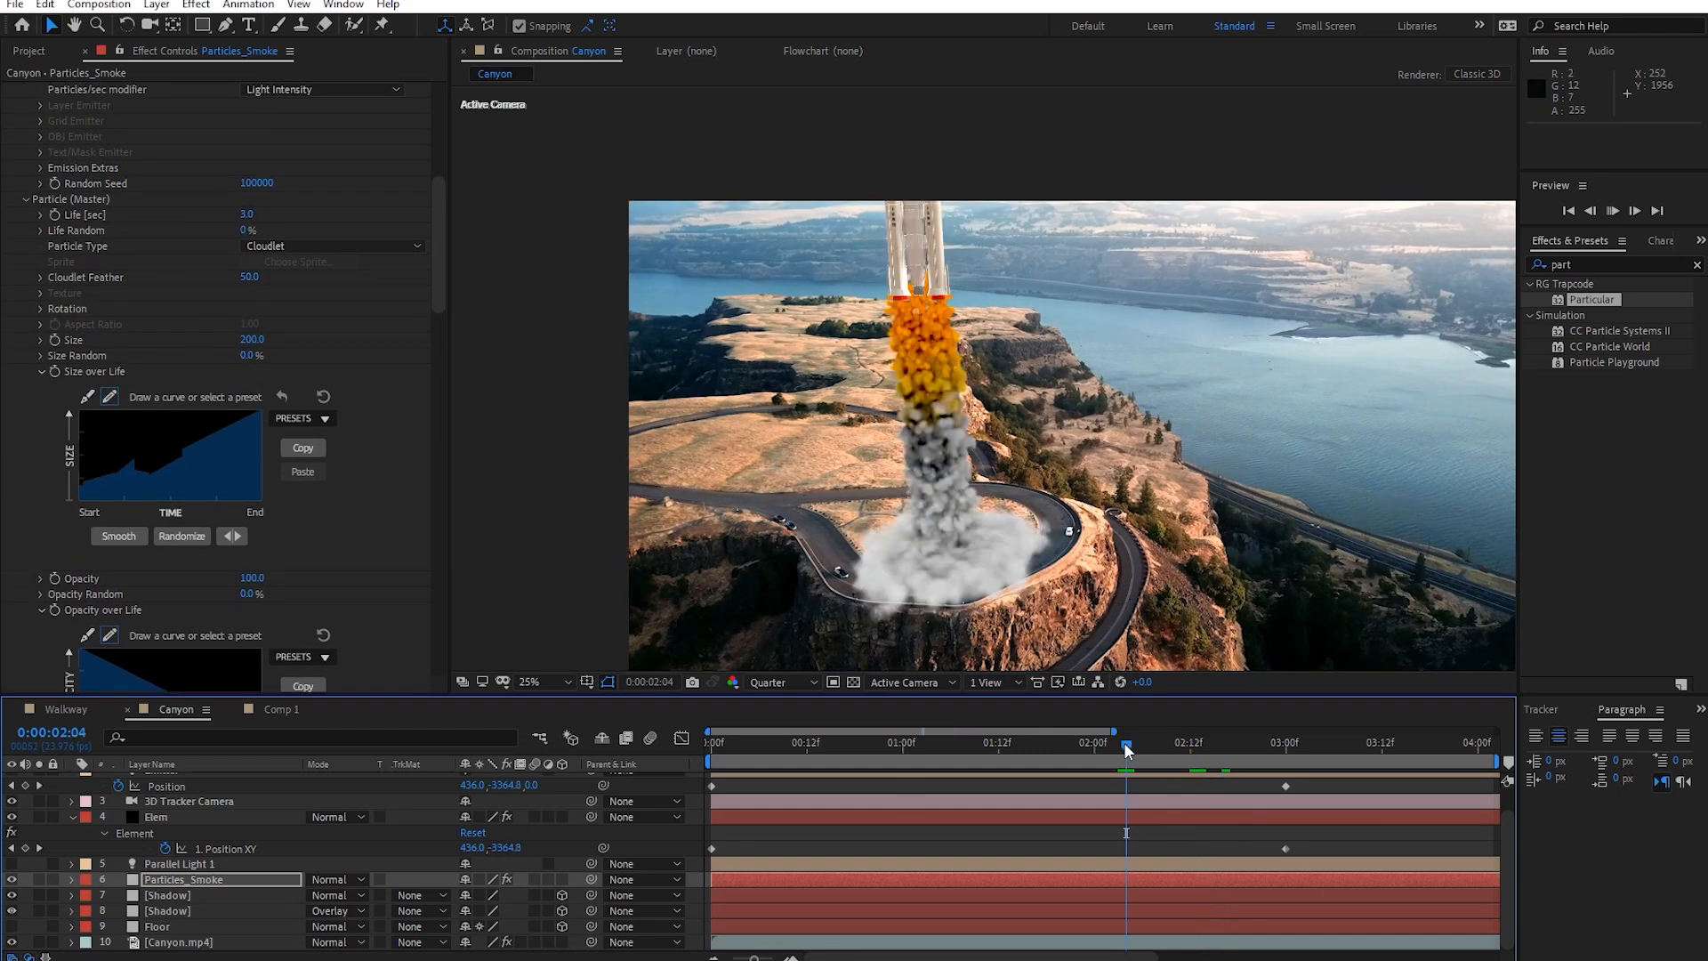
key("space")
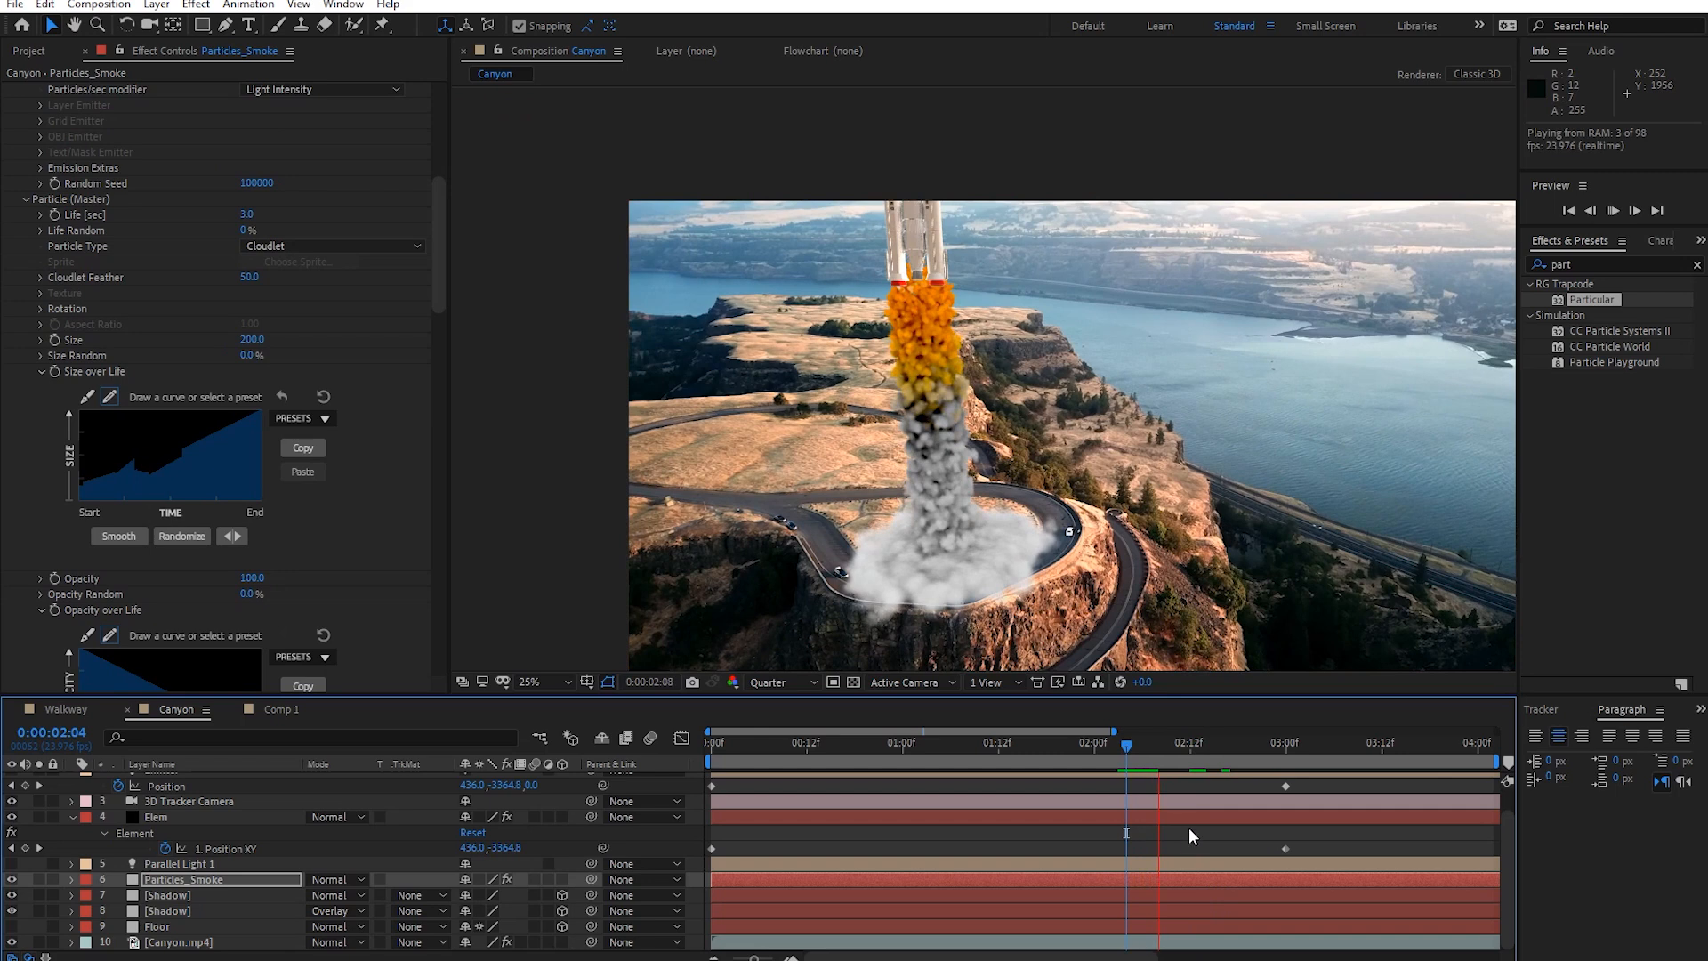
key("space")
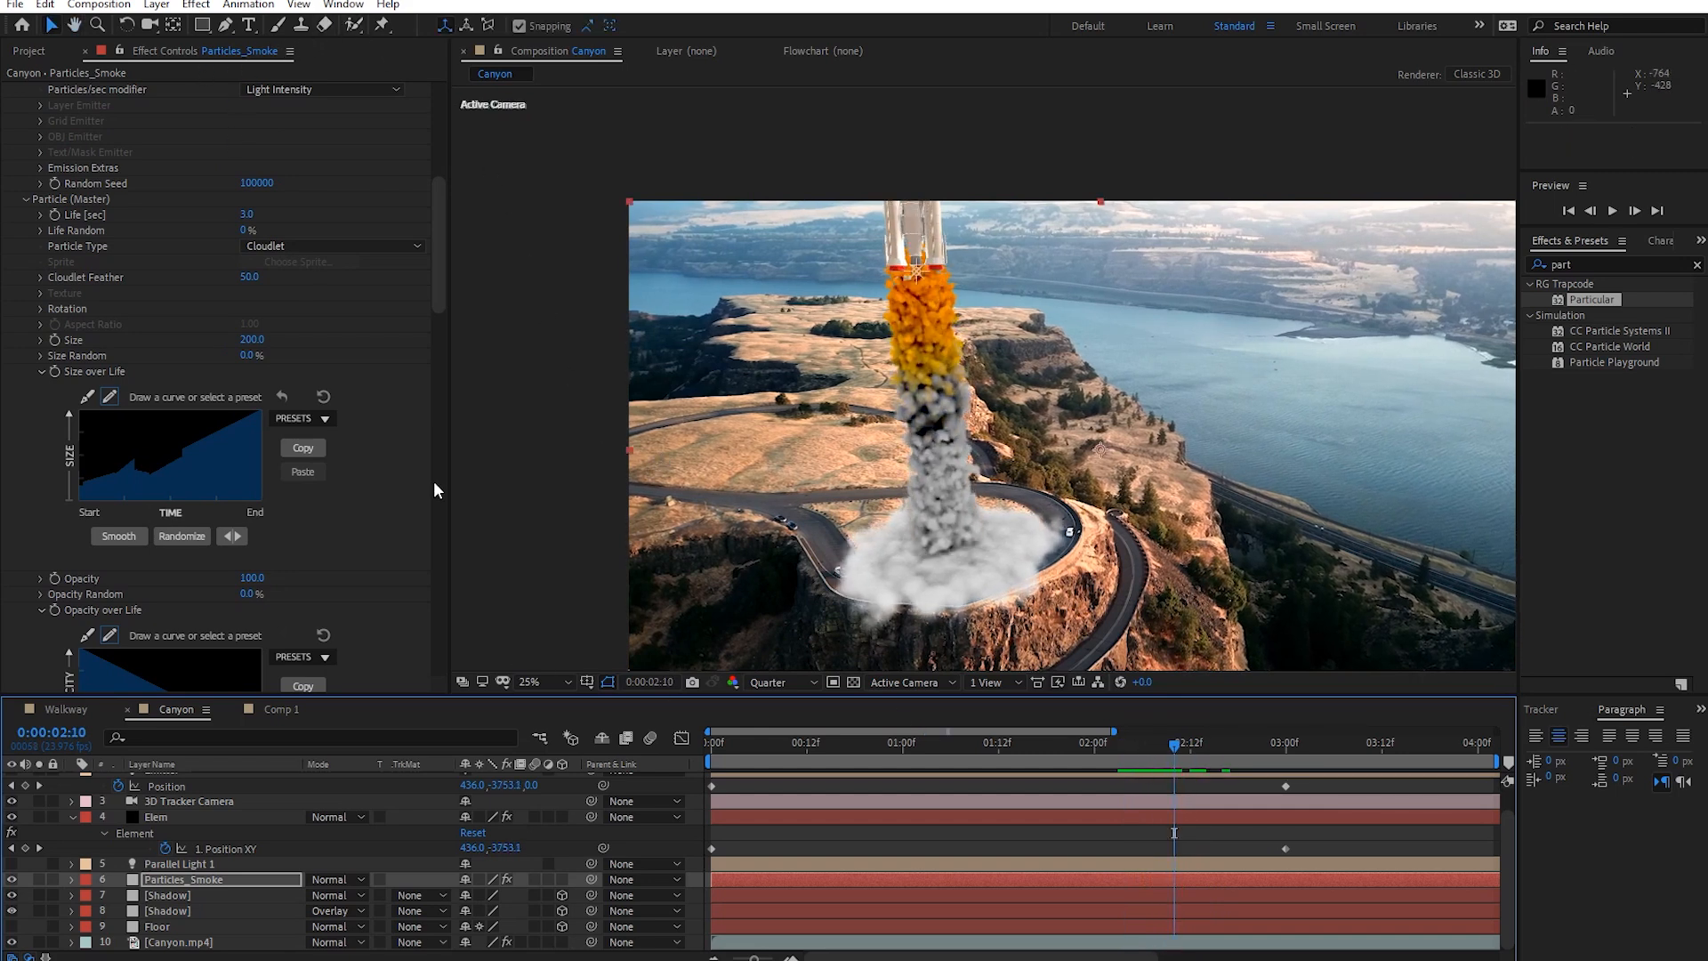
Switch back to the Comp 1 composition and move the current time to 0:00:01:15.
left_click(283, 710)
left_click(1008, 747)
left_click_drag(1007, 754, 917, 746)
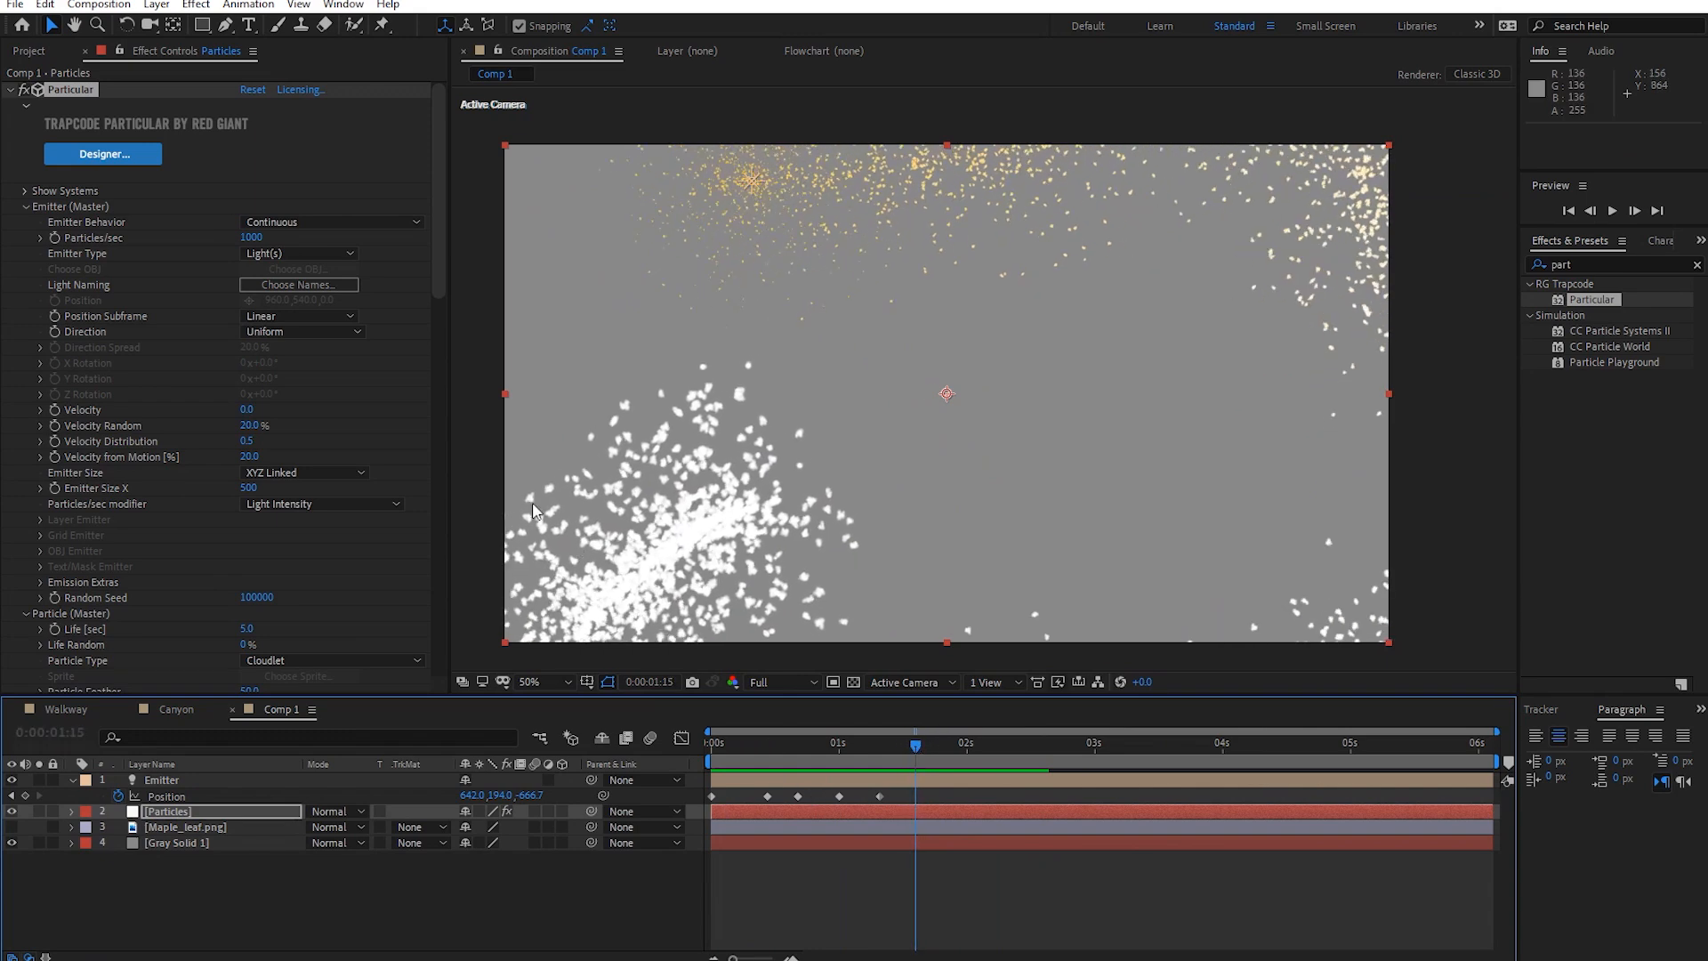
Set Particles/sec to 5000 and move the current time to 0:00:01:03 to check the denser trail.
left_click(263, 237)
left_click(258, 237)
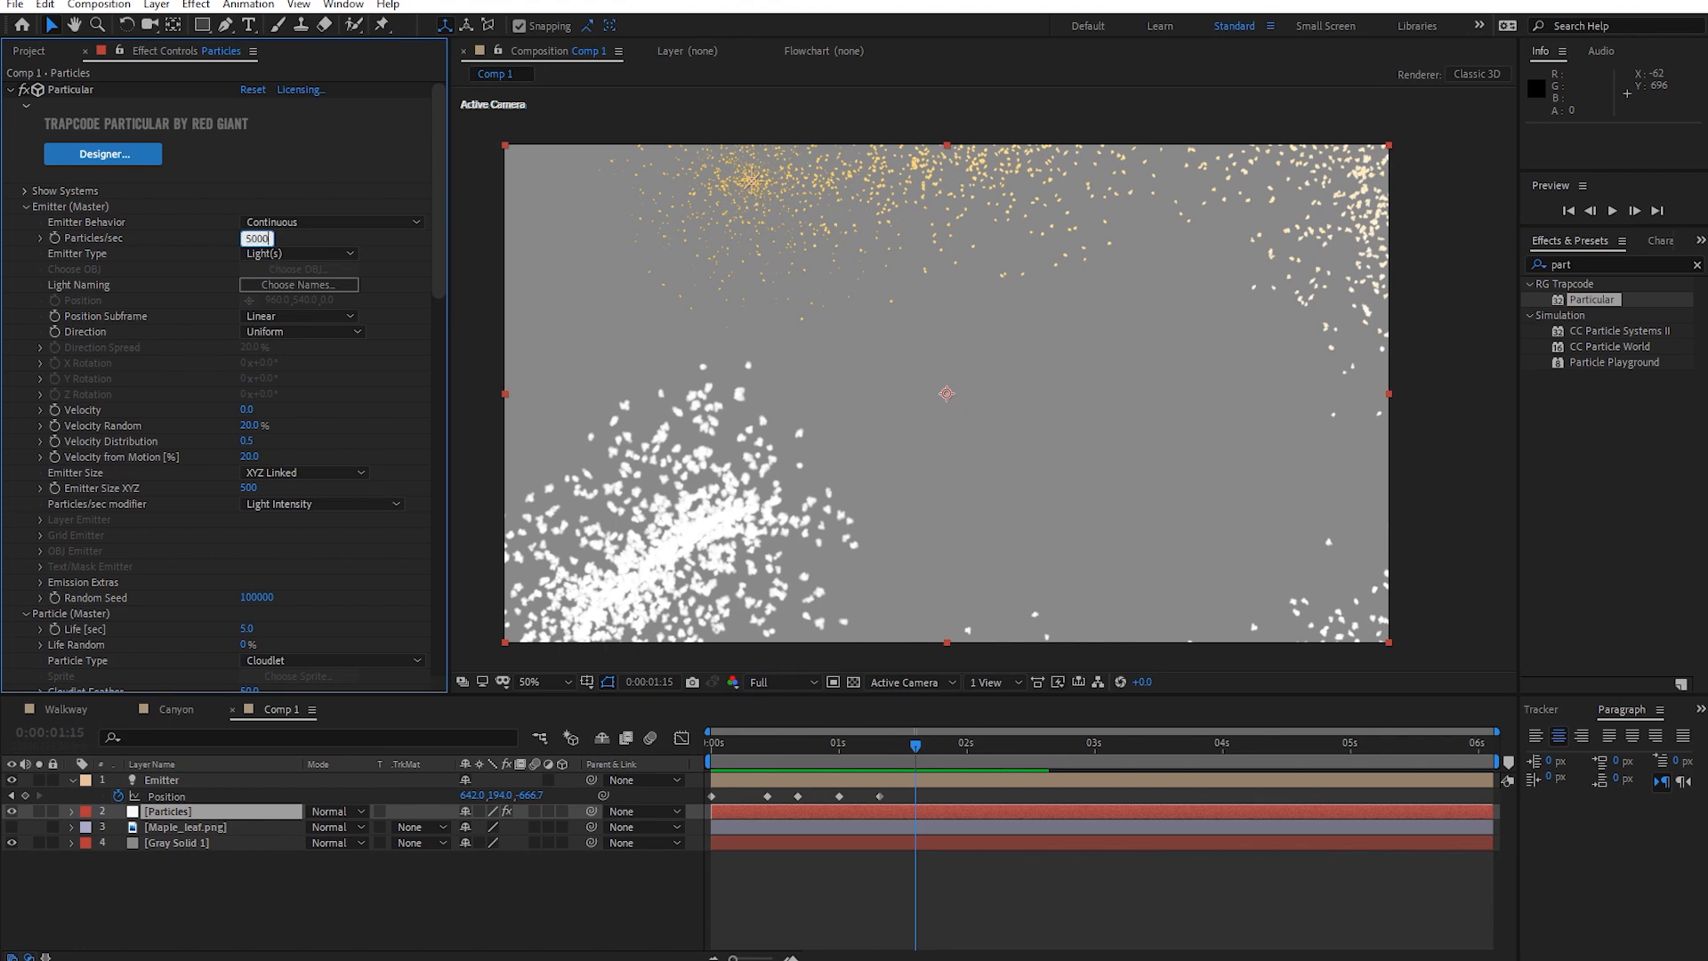
key("Return")
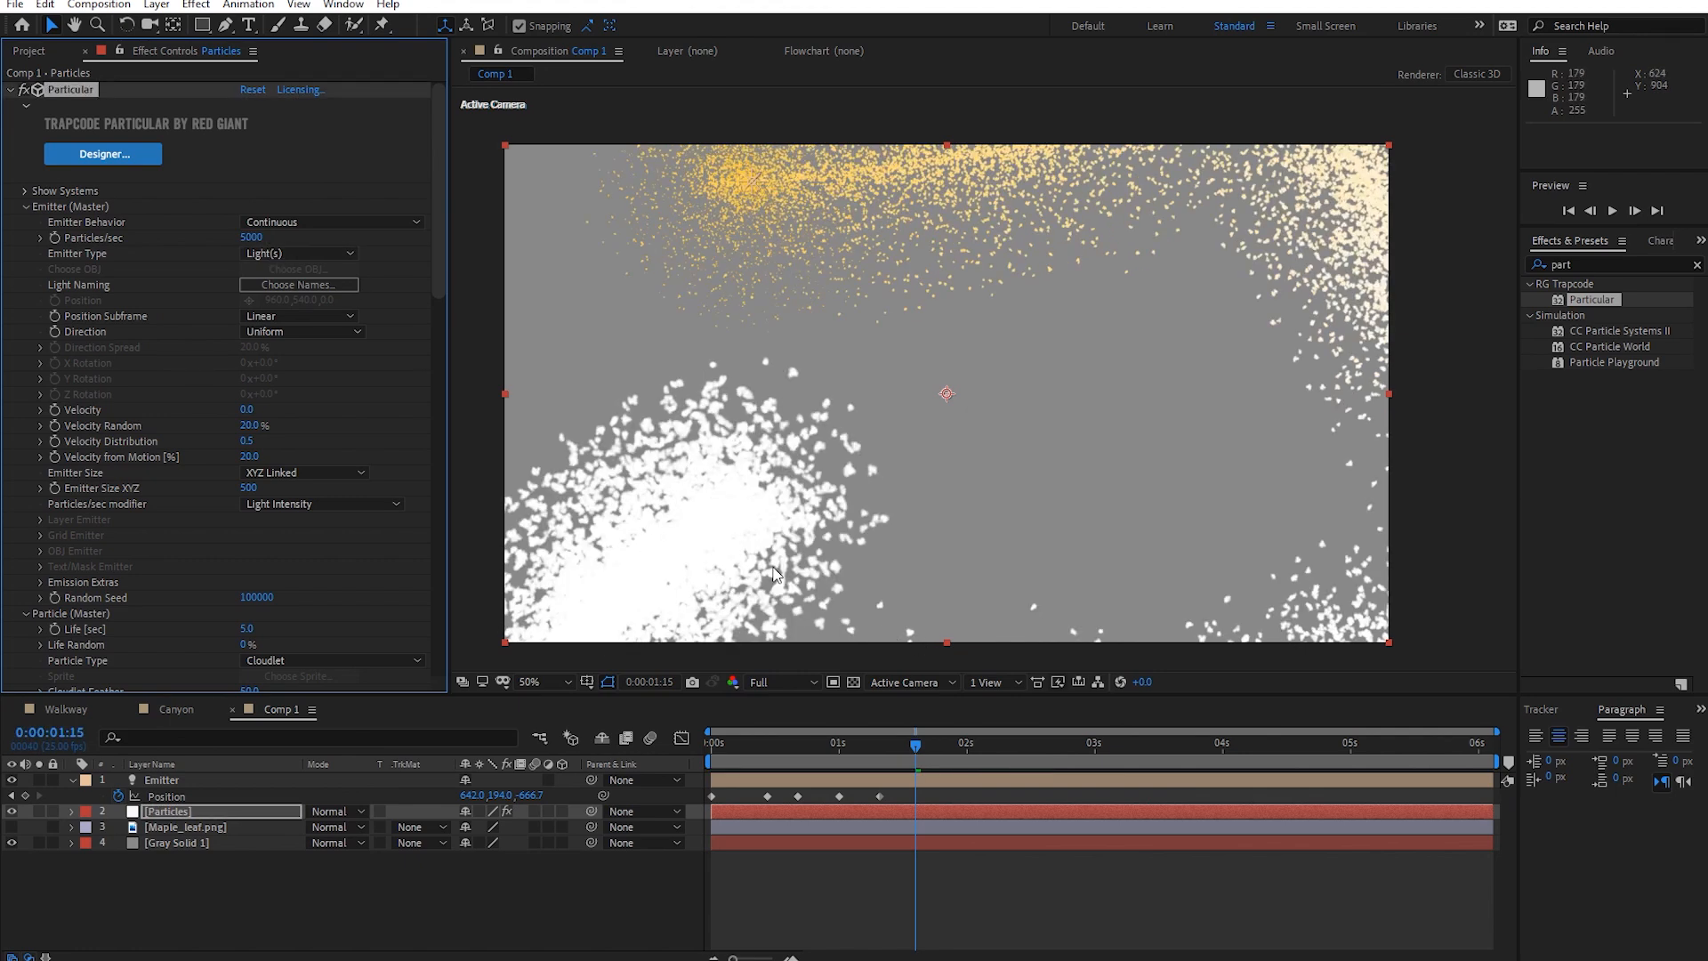
left_click_drag(902, 748, 854, 745)
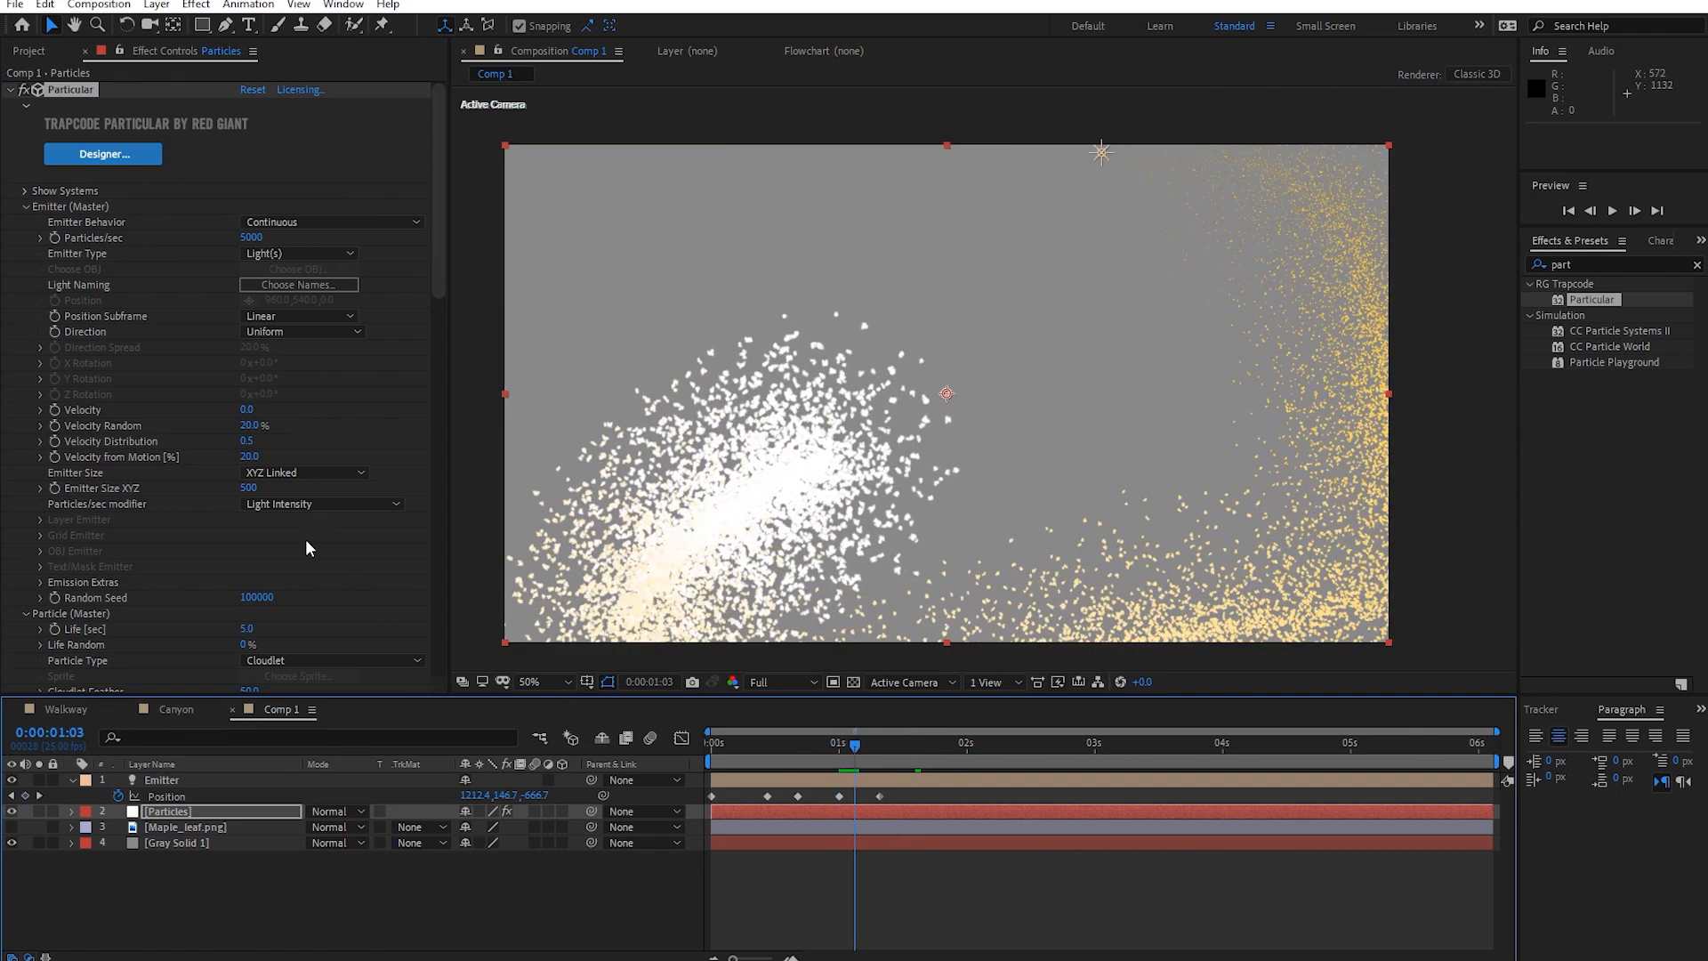
Add a black (000000) color stop near the middle of the Color over Life ramp.
scroll(306, 543, "down", 5)
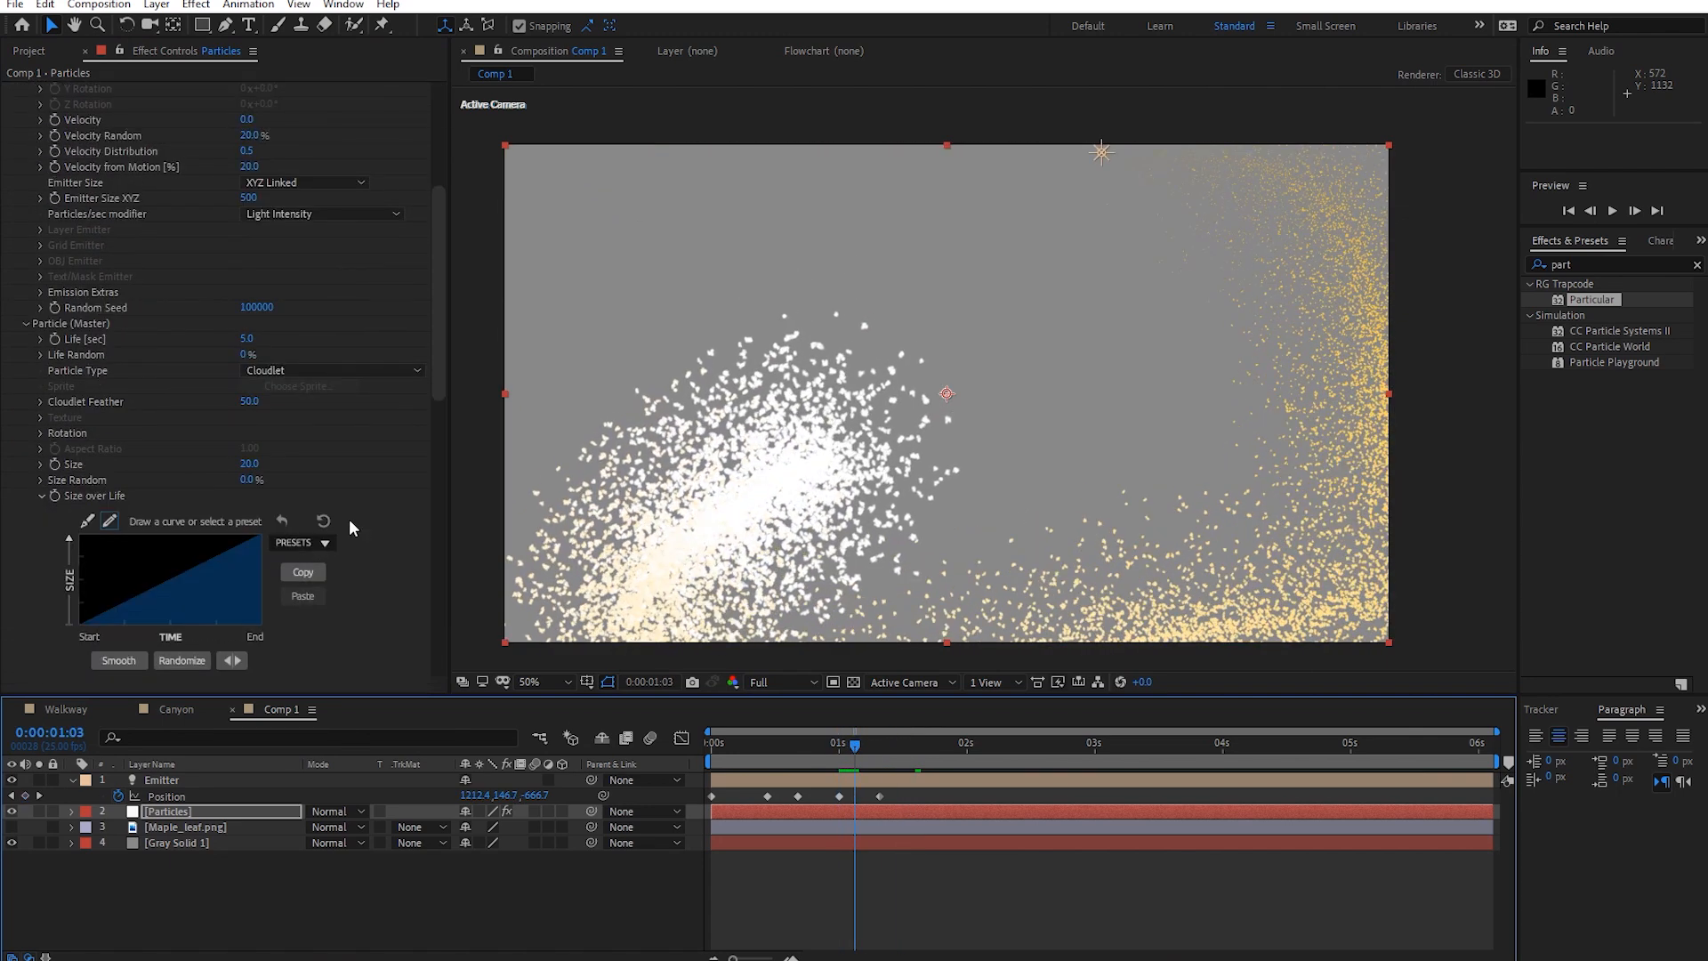
scroll(349, 520, "down", 9)
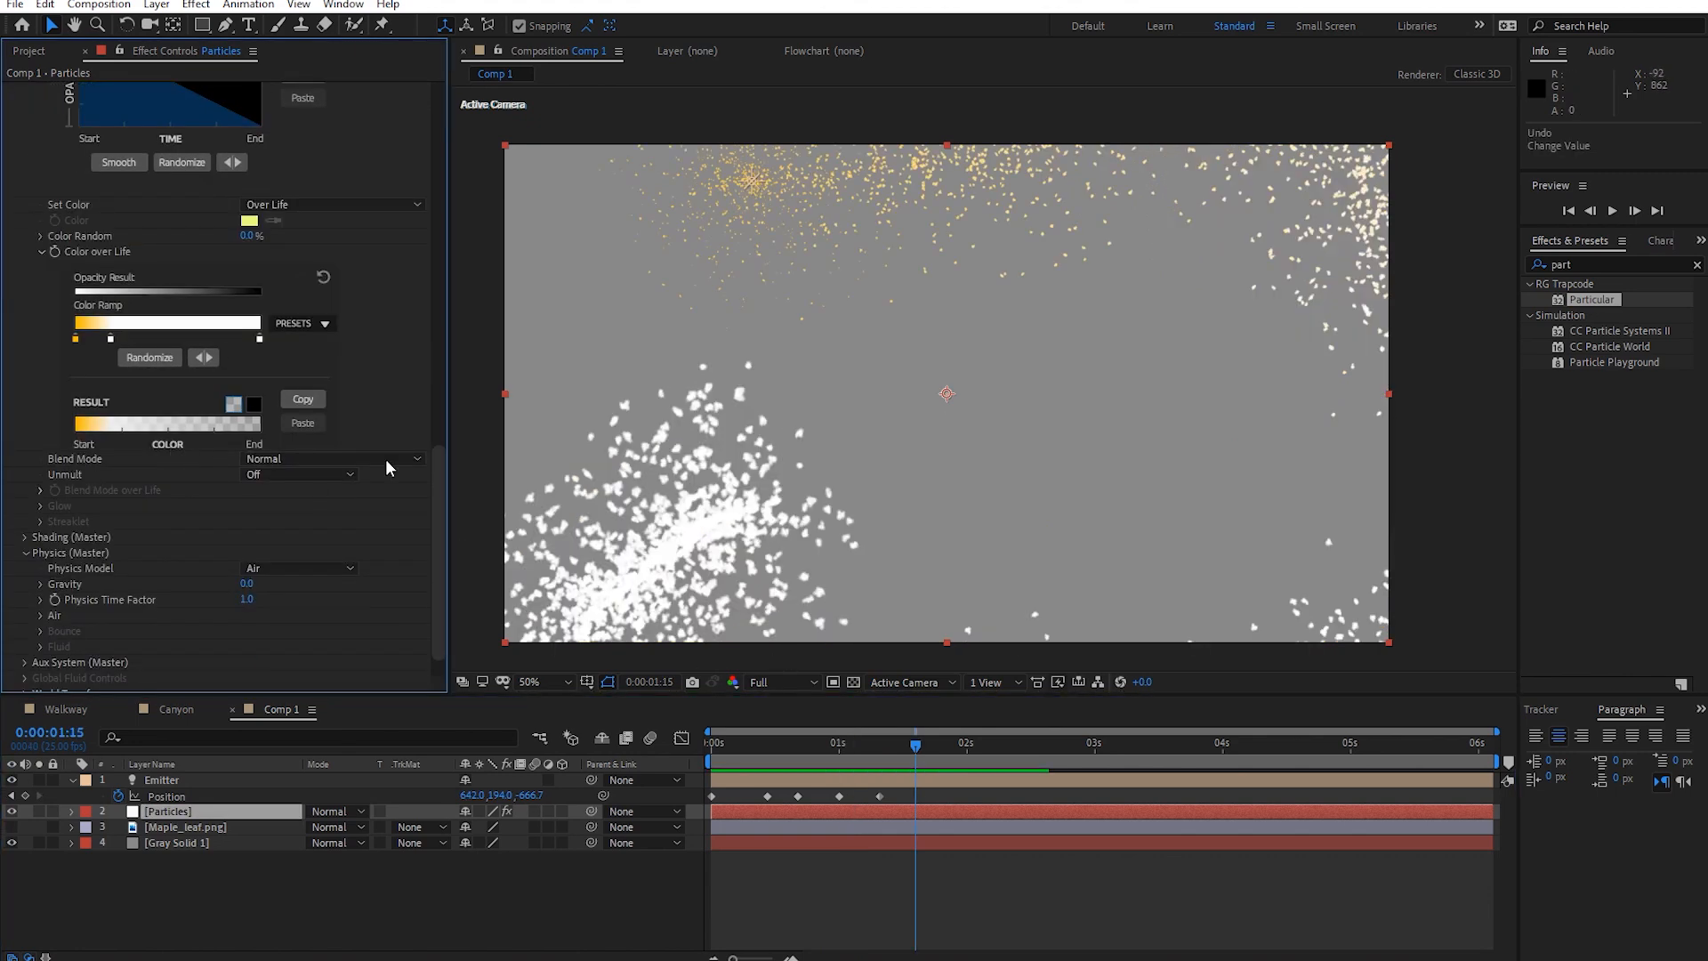
left_click(260, 339)
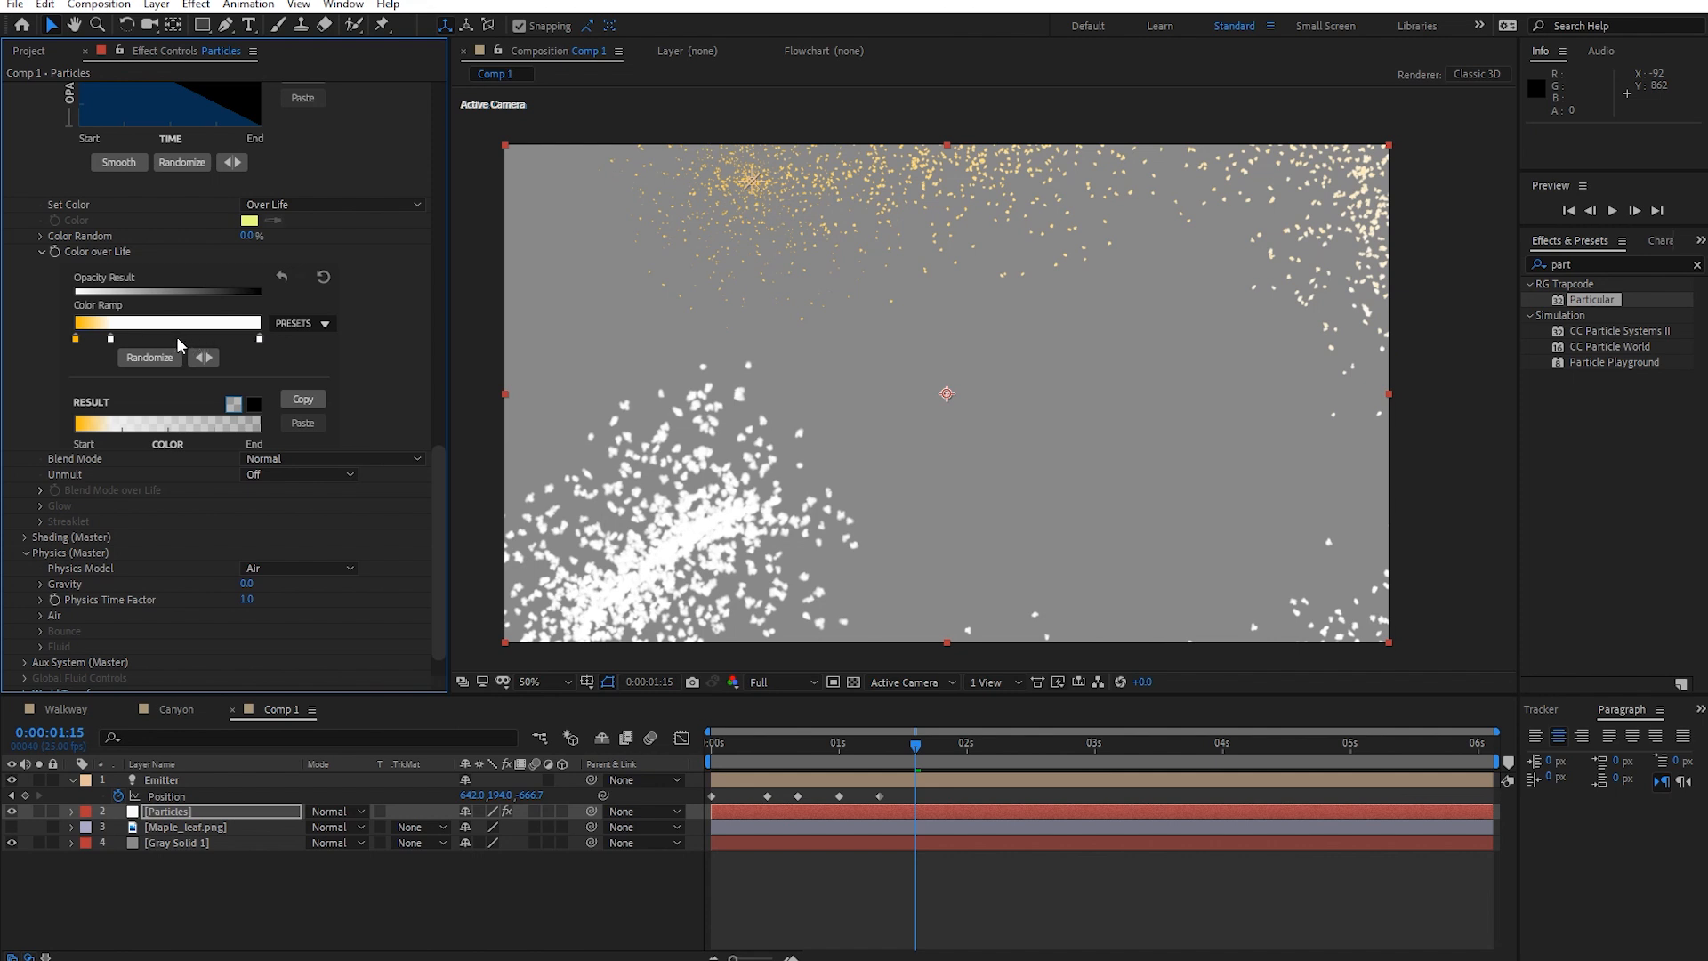
double_click(178, 339)
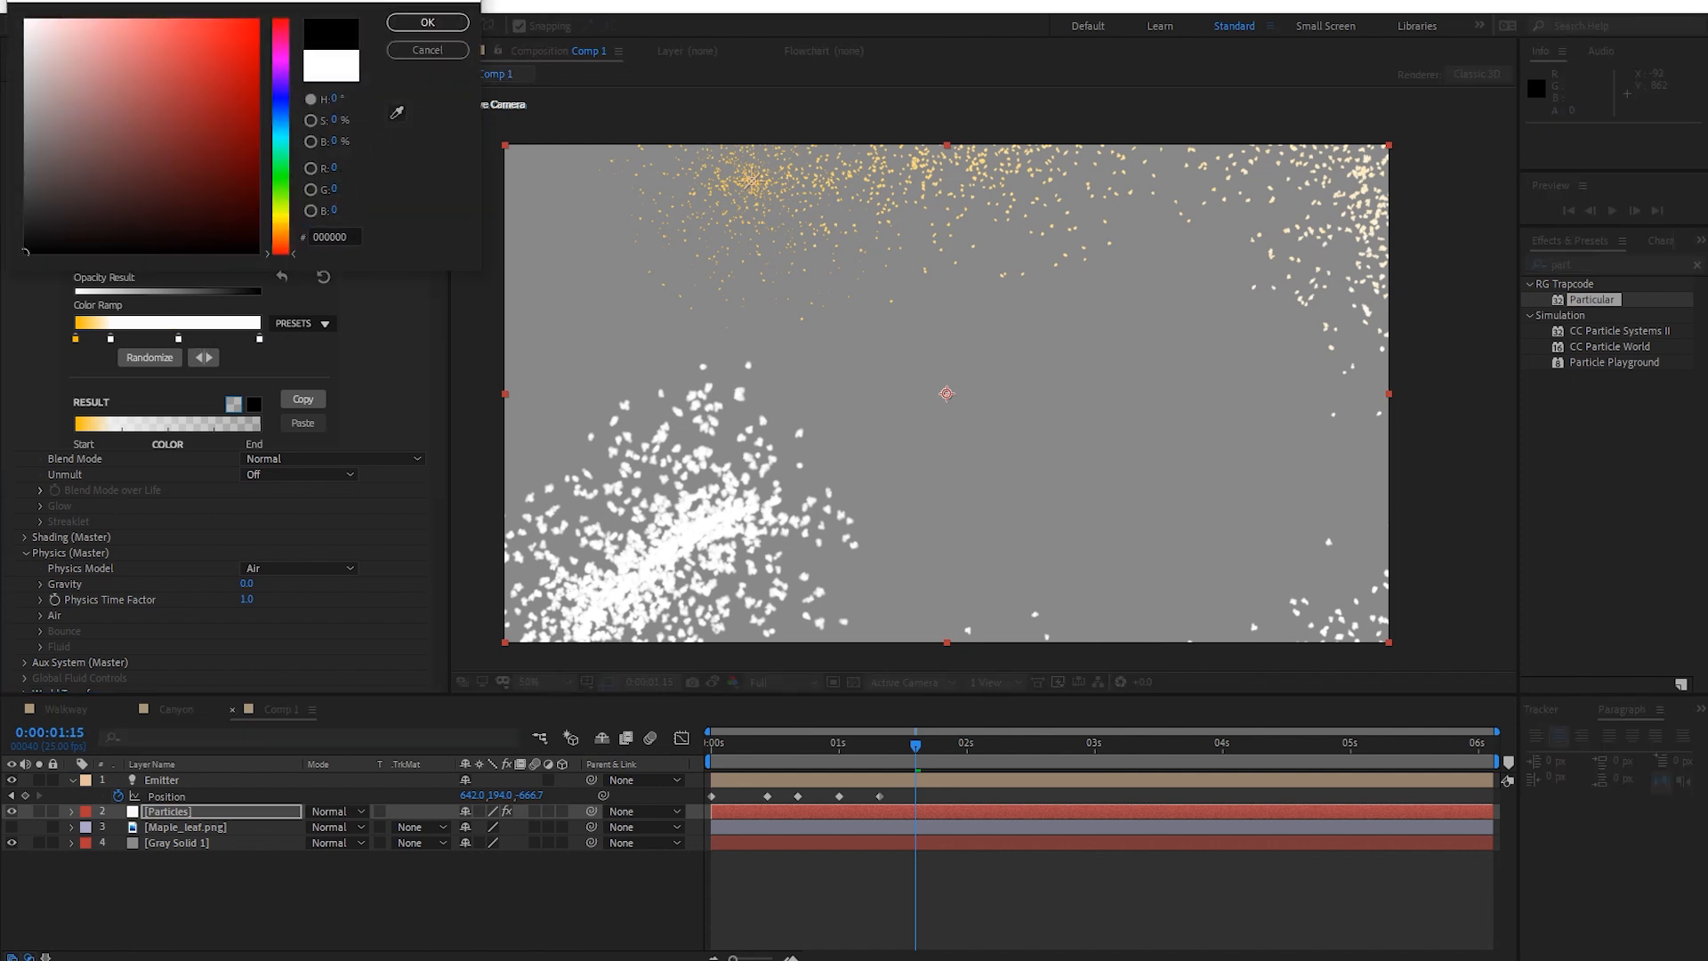
left_click(427, 22)
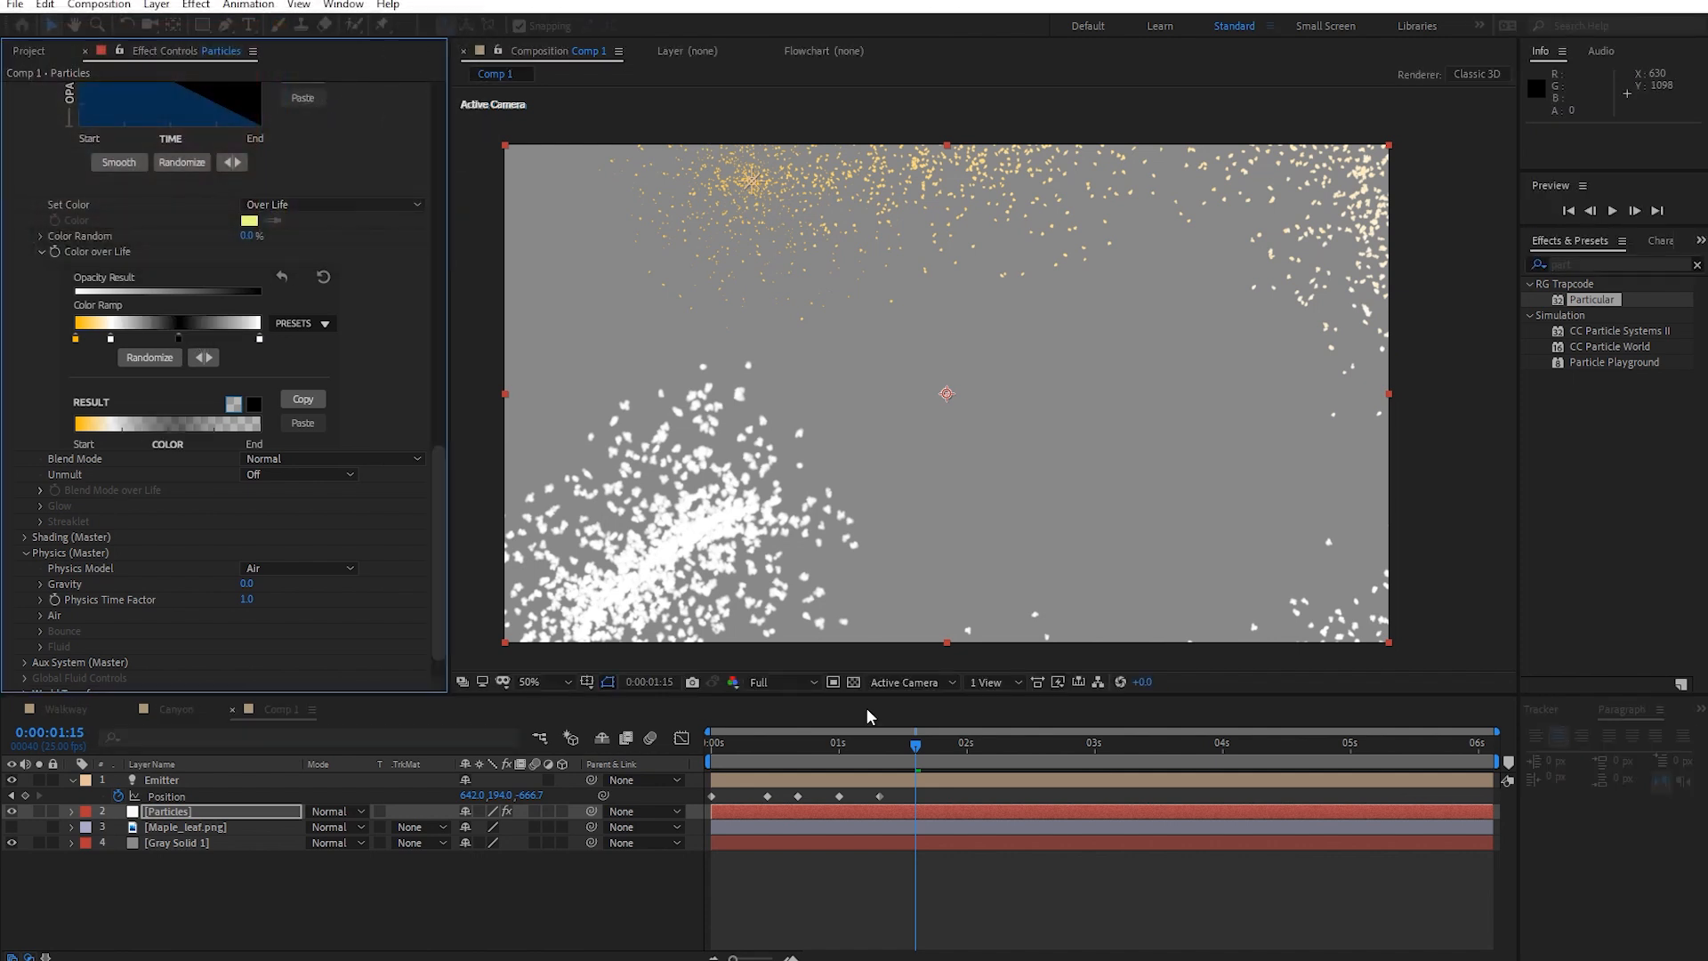
Scrub to 0:00:02:02 and back to 0:00:01:14 to check how the trail darkens with age.
mouse_move(934, 764)
left_mouse_down()
mouse_move(724, 749)
mouse_move(952, 757)
left_mouse_up()
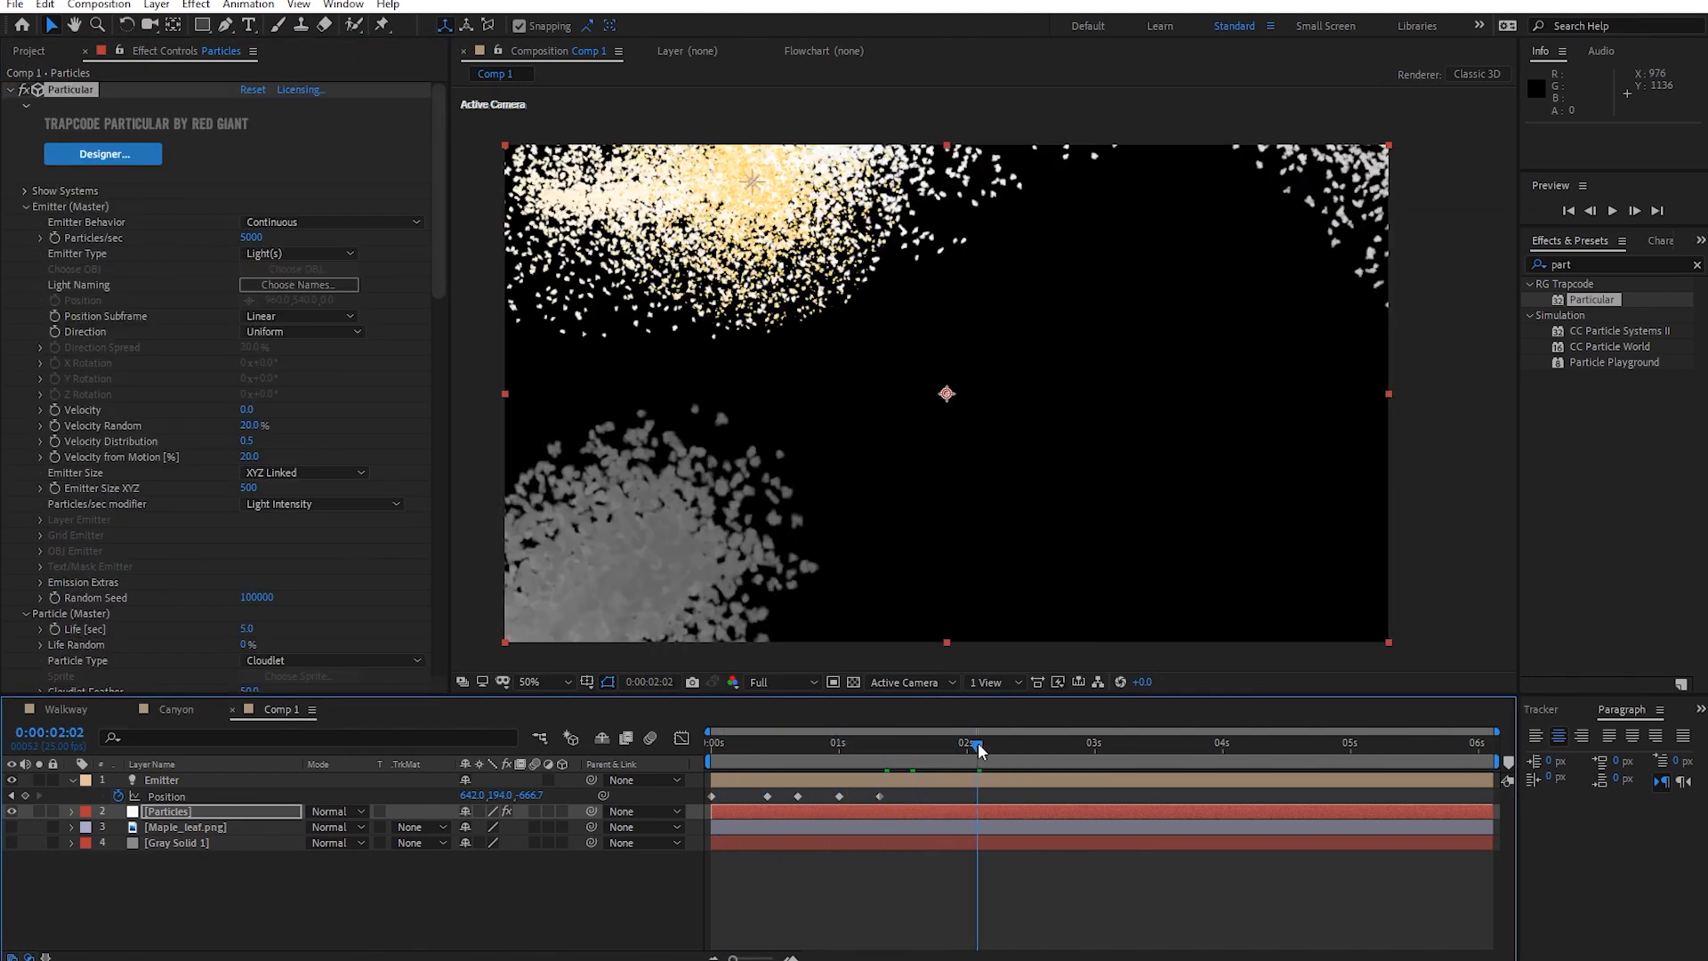
left_click_drag(976, 747, 911, 748)
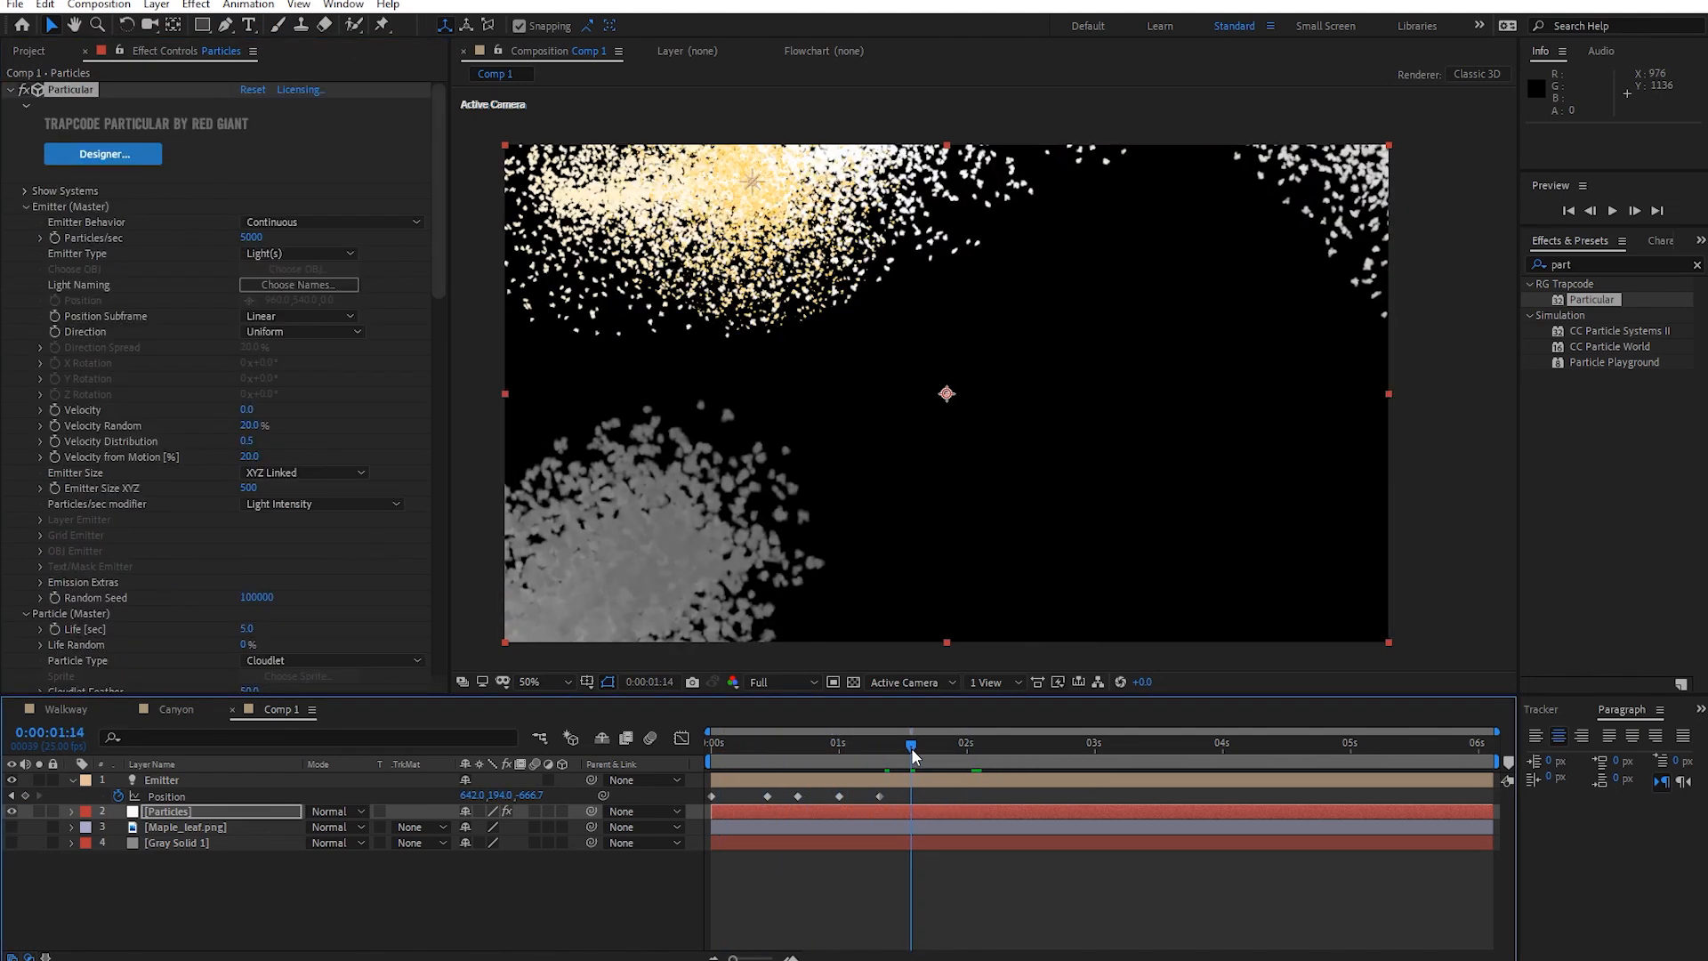
Apply the Fast Box Blur effect to the Particles layer with a Blur Radius of 7.
scroll(226, 568, "down", 3)
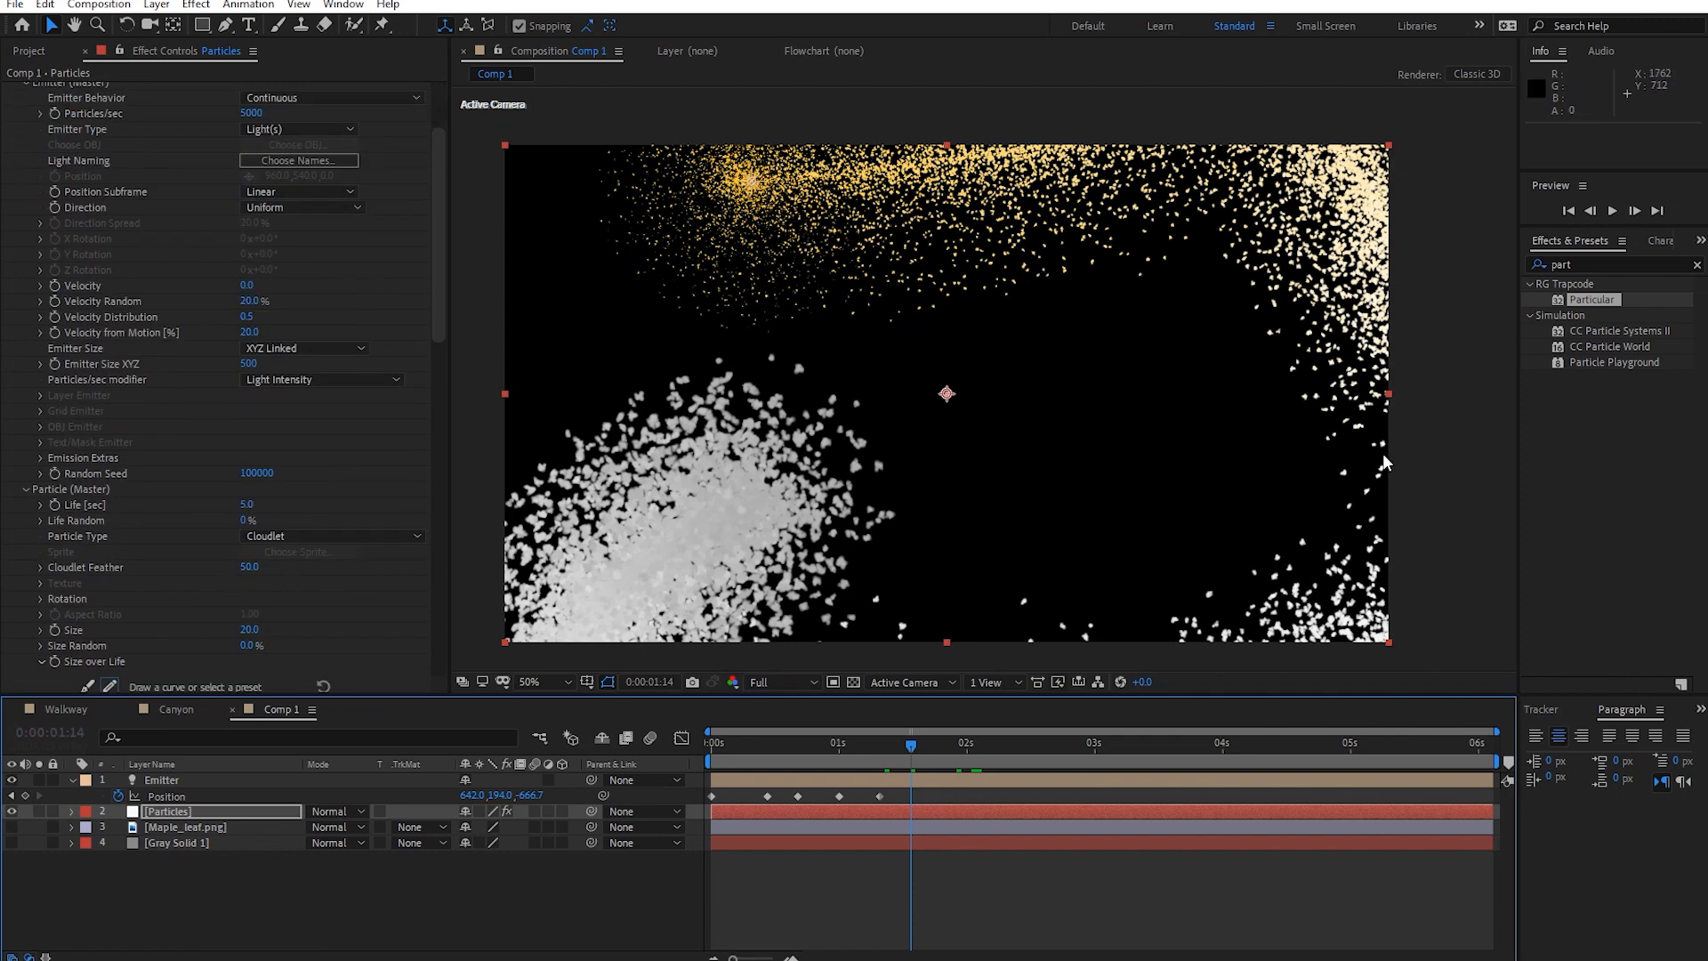
left_click(1623, 263)
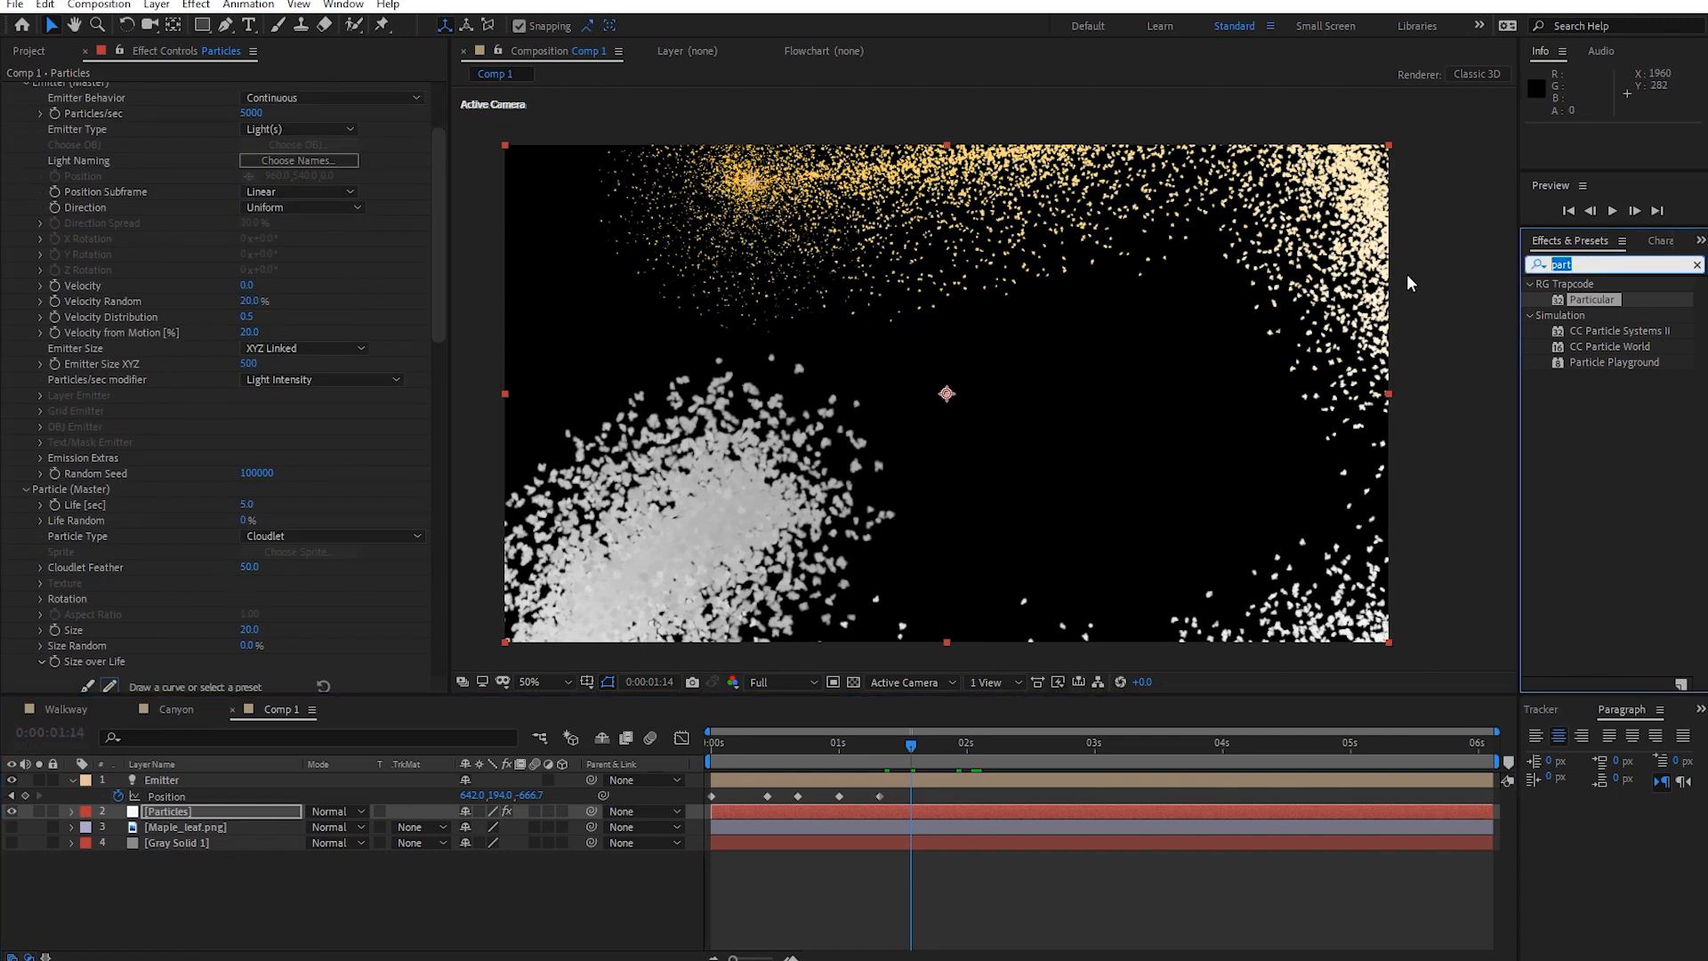
type("box bl")
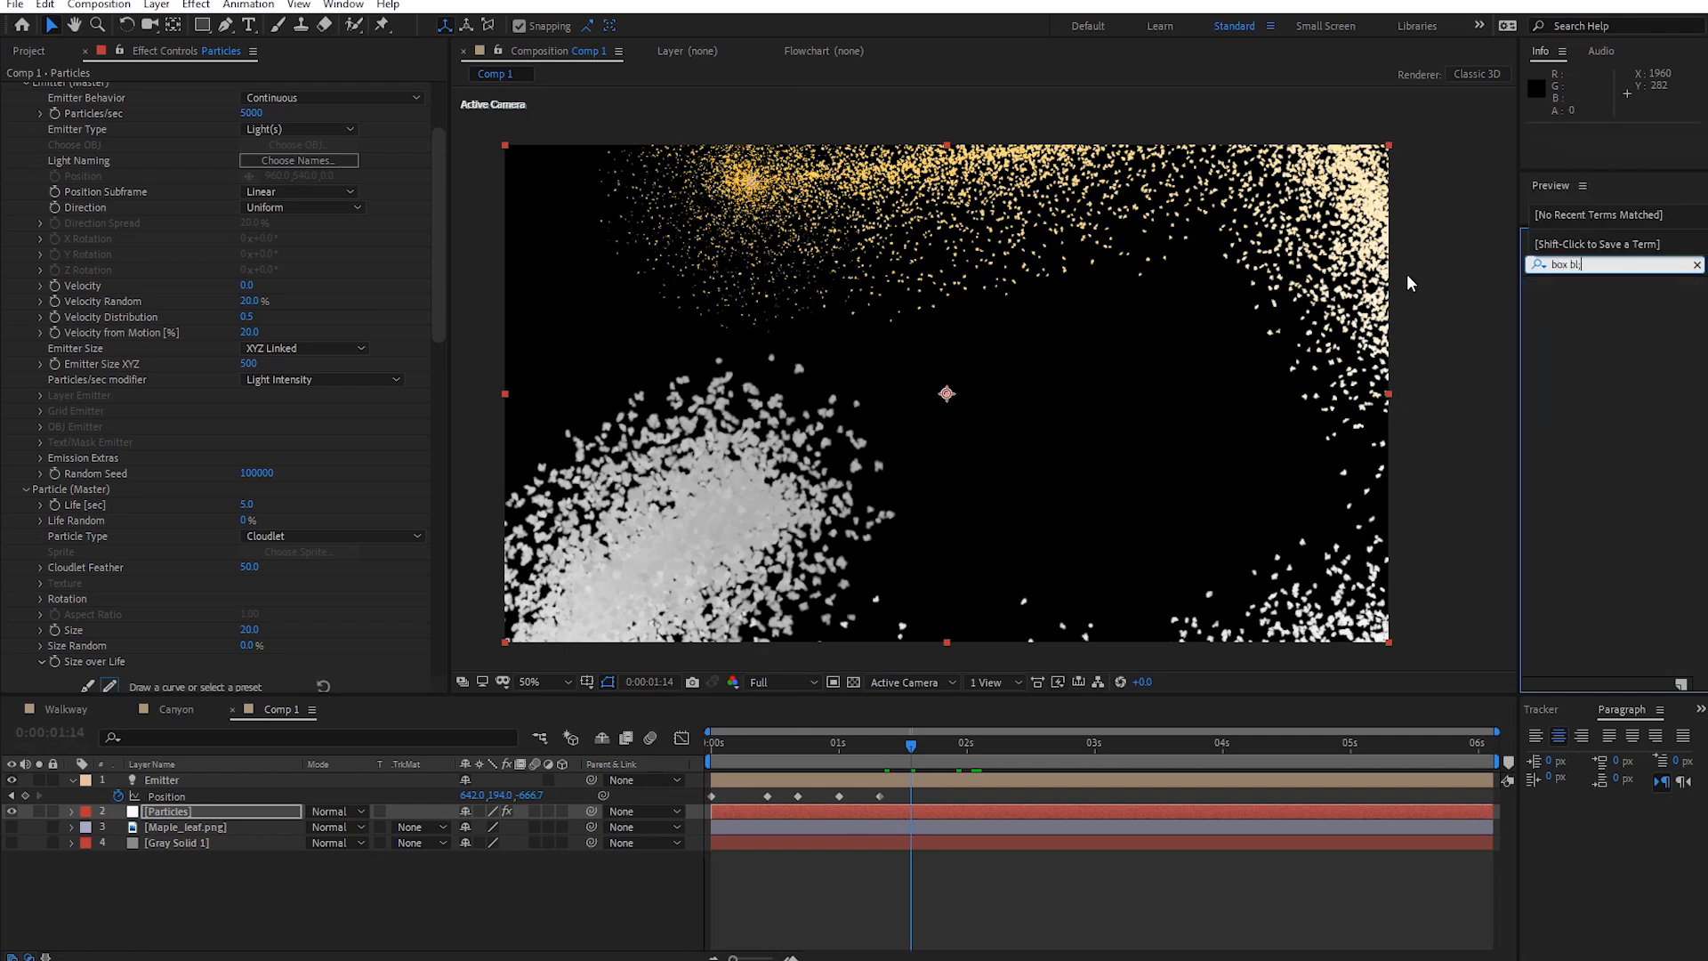
left_click_drag(1619, 298, 210, 810)
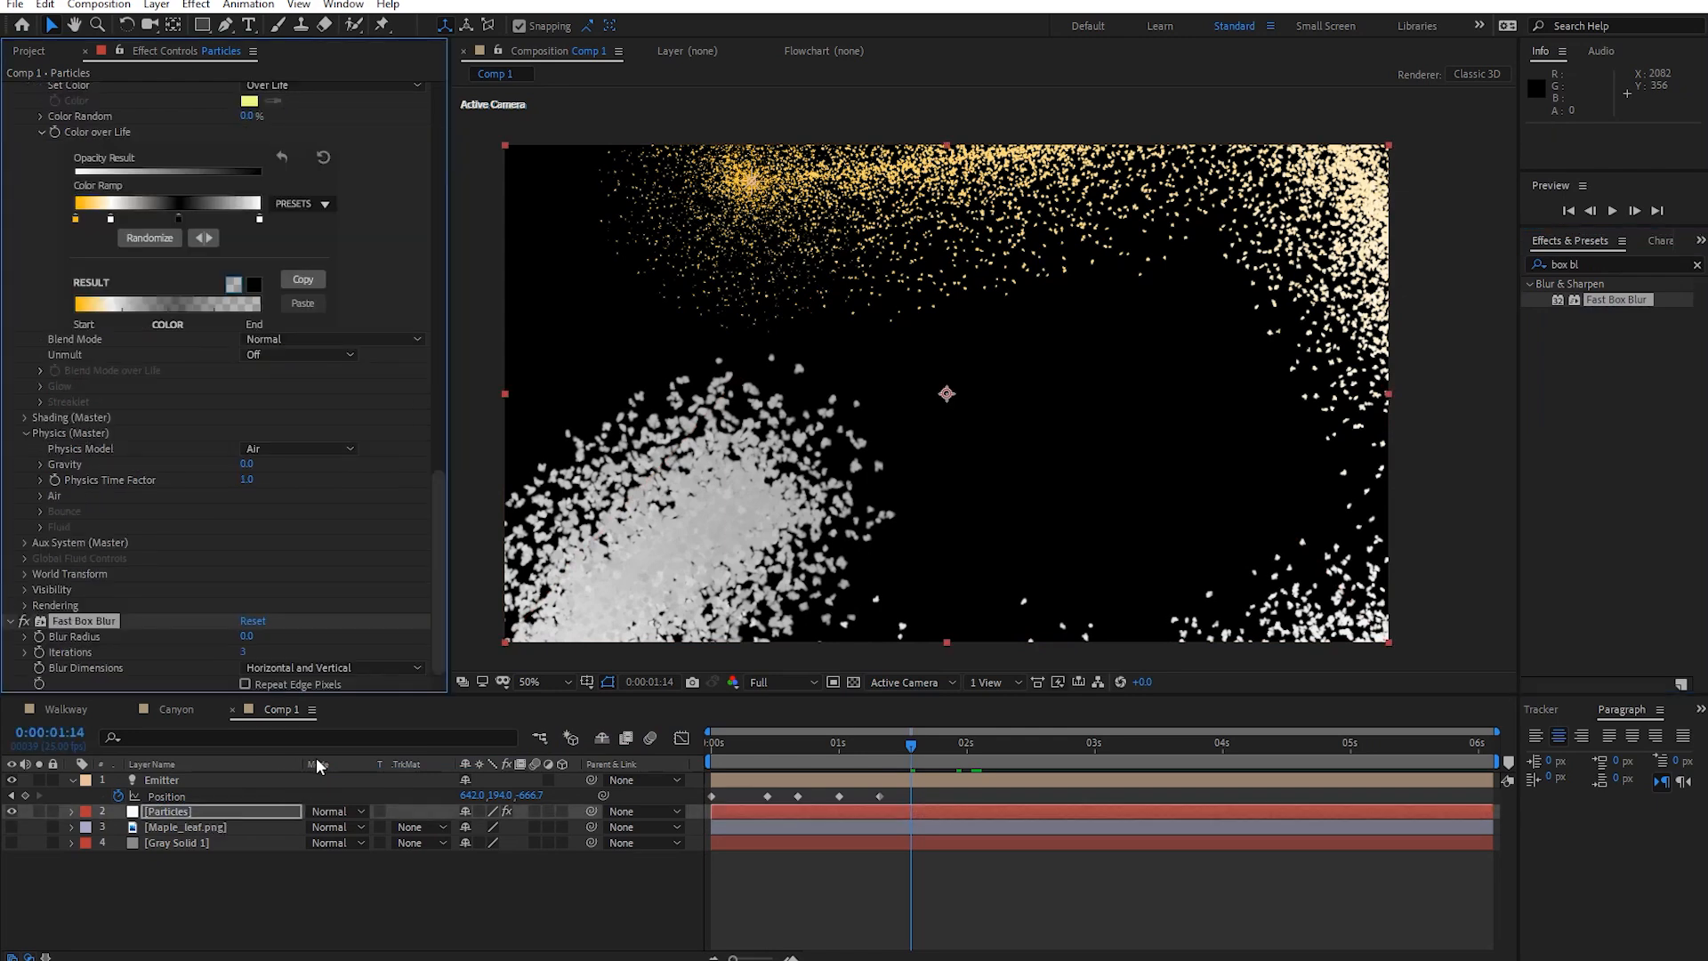
left_click_drag(242, 640, 252, 640)
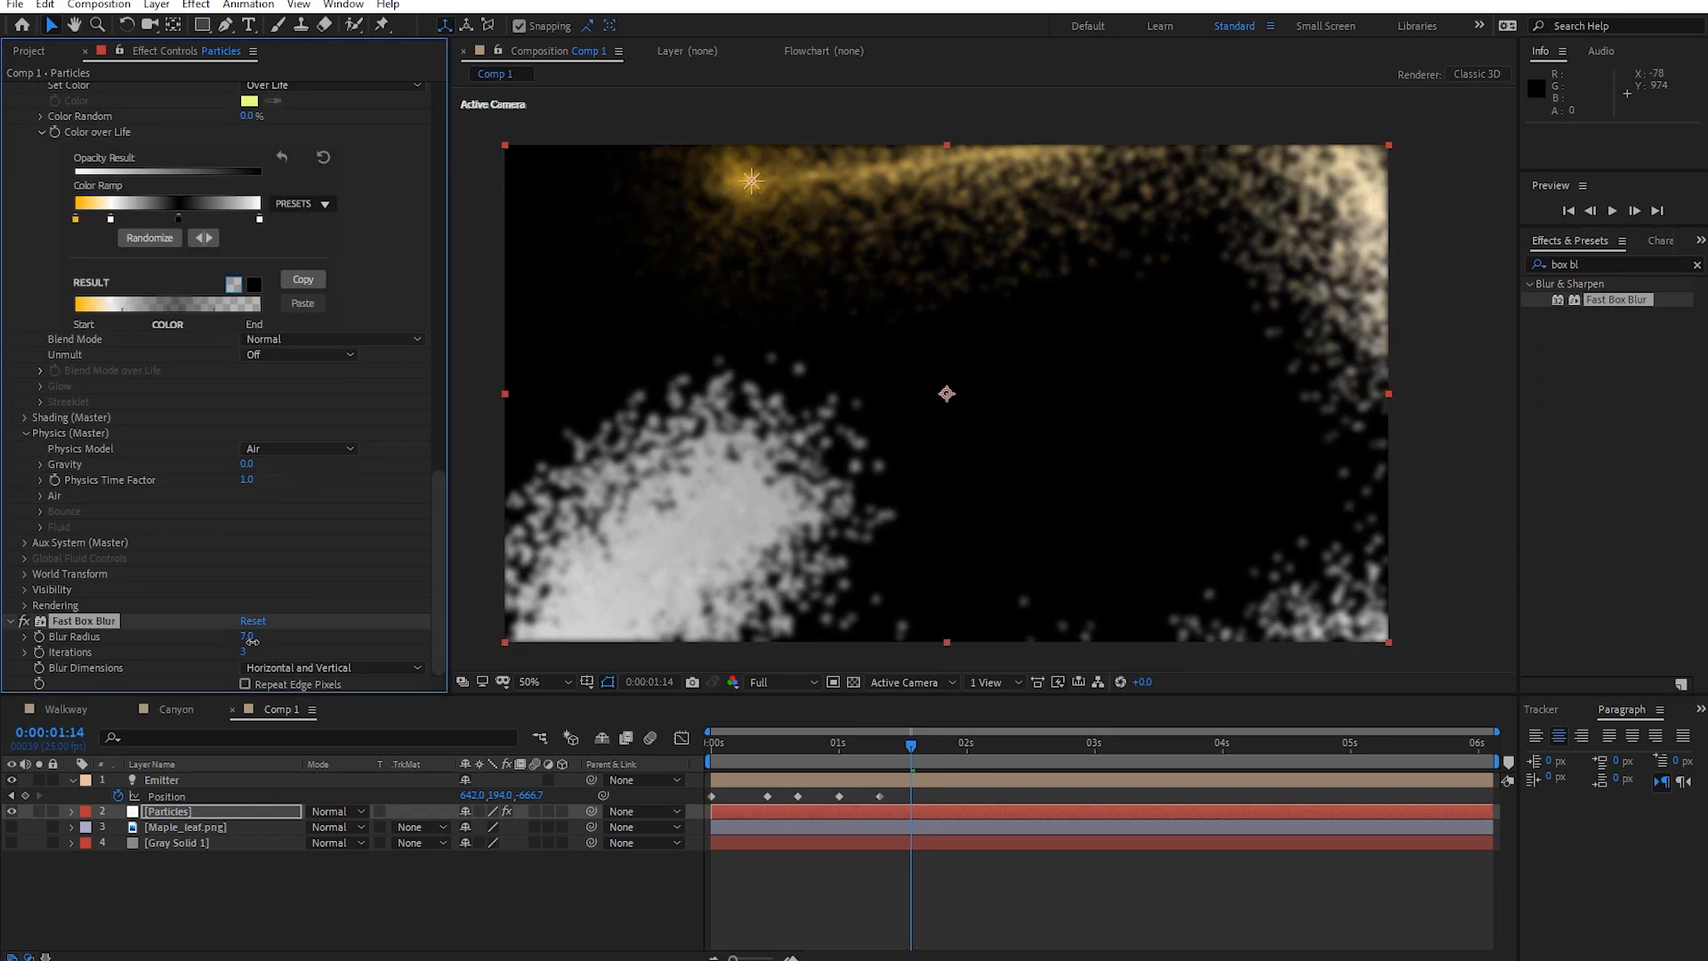
Preview the blurred trail from 0:00:00:13 and reduce the Blur Radius to 3.
left_click_drag(822, 747, 777, 747)
key("space")
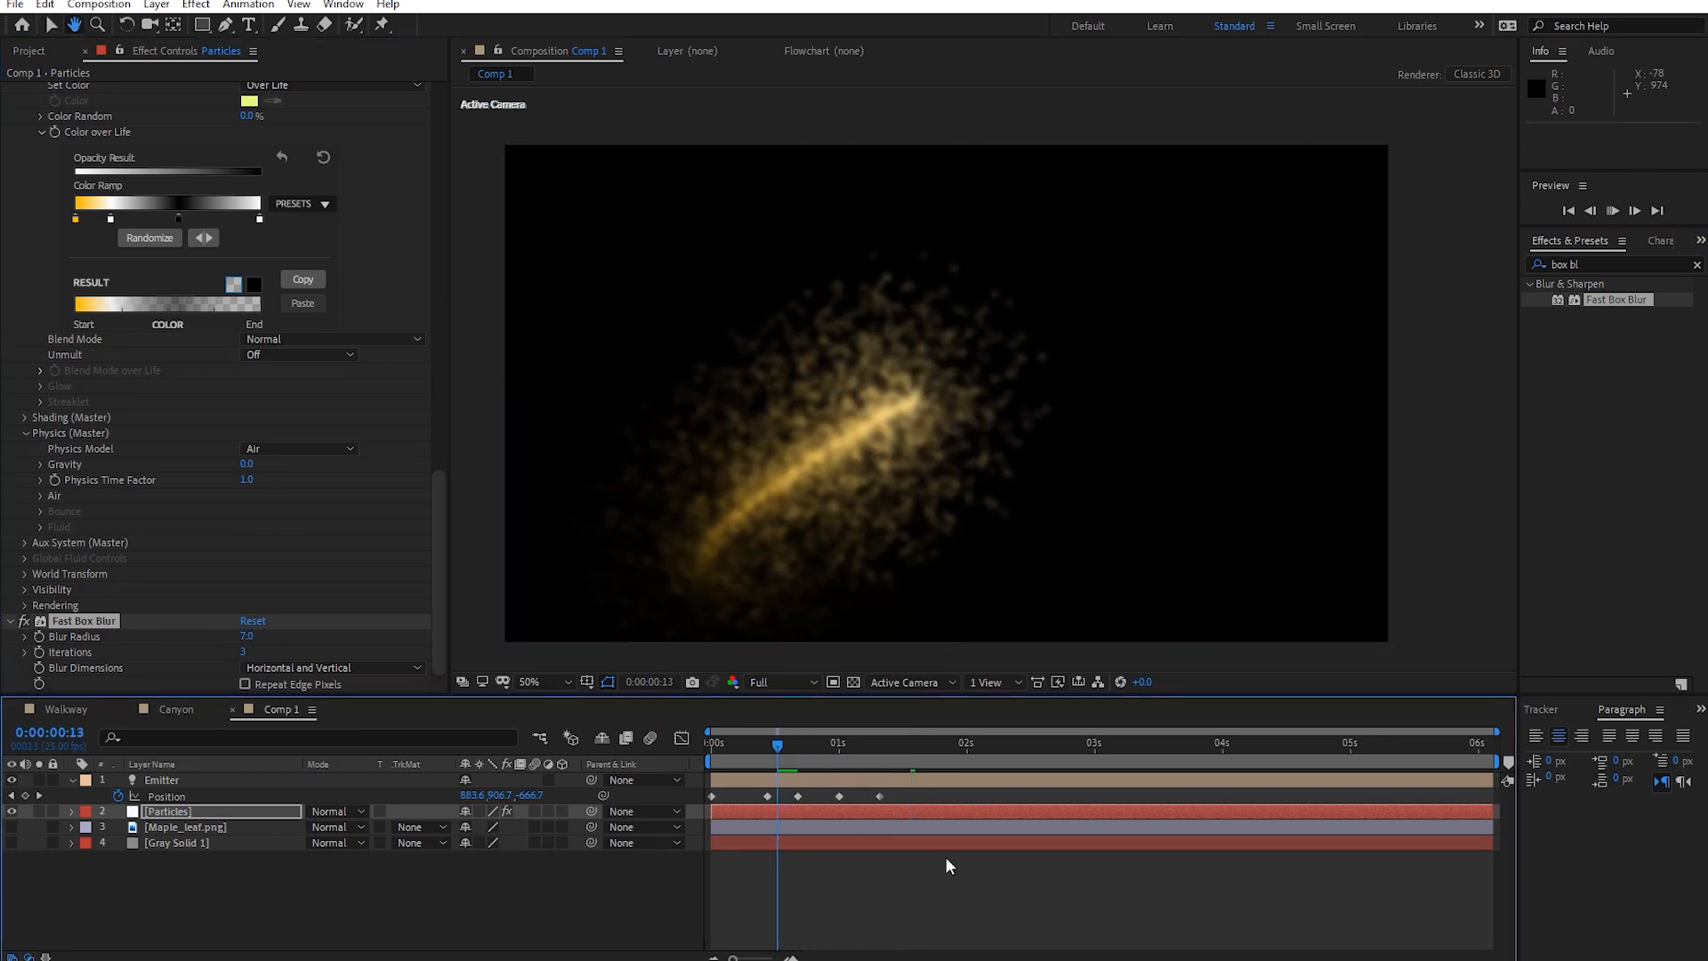
key("space")
left_click(244, 637)
type("3")
key("Return")
Play the softened trail from 0:00:00:24 through 0:00:01:10 and remove the Fast Box Blur effect.
key("space")
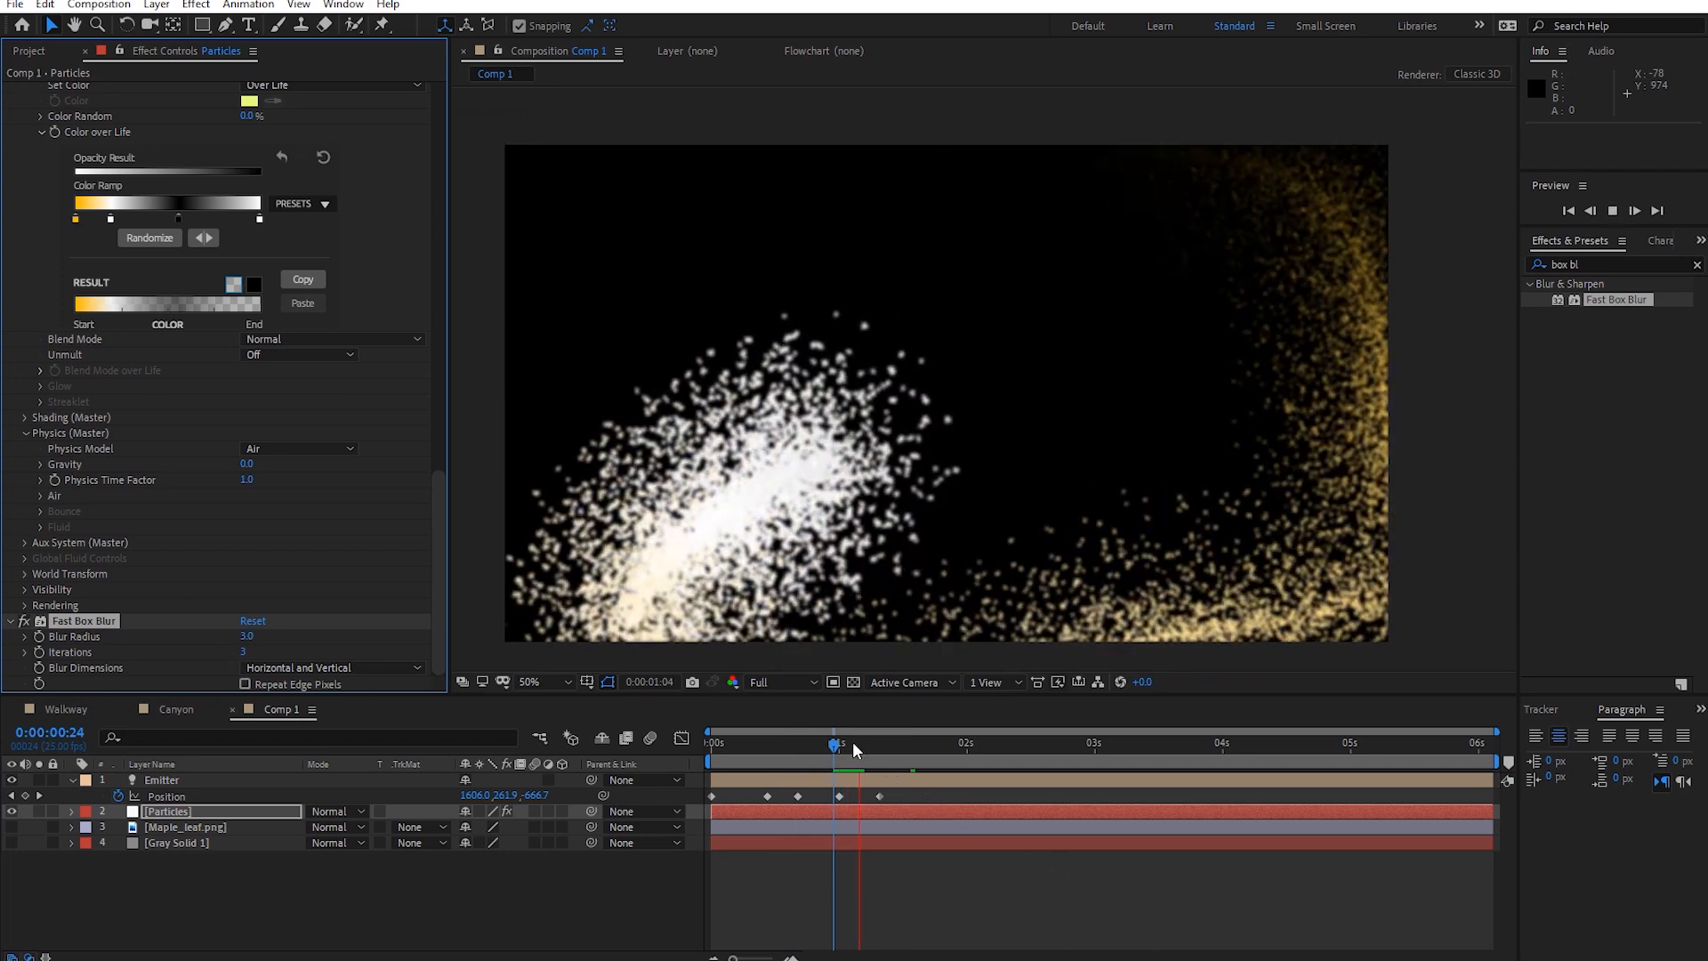
left_click(846, 753)
key("space")
left_click(891, 754)
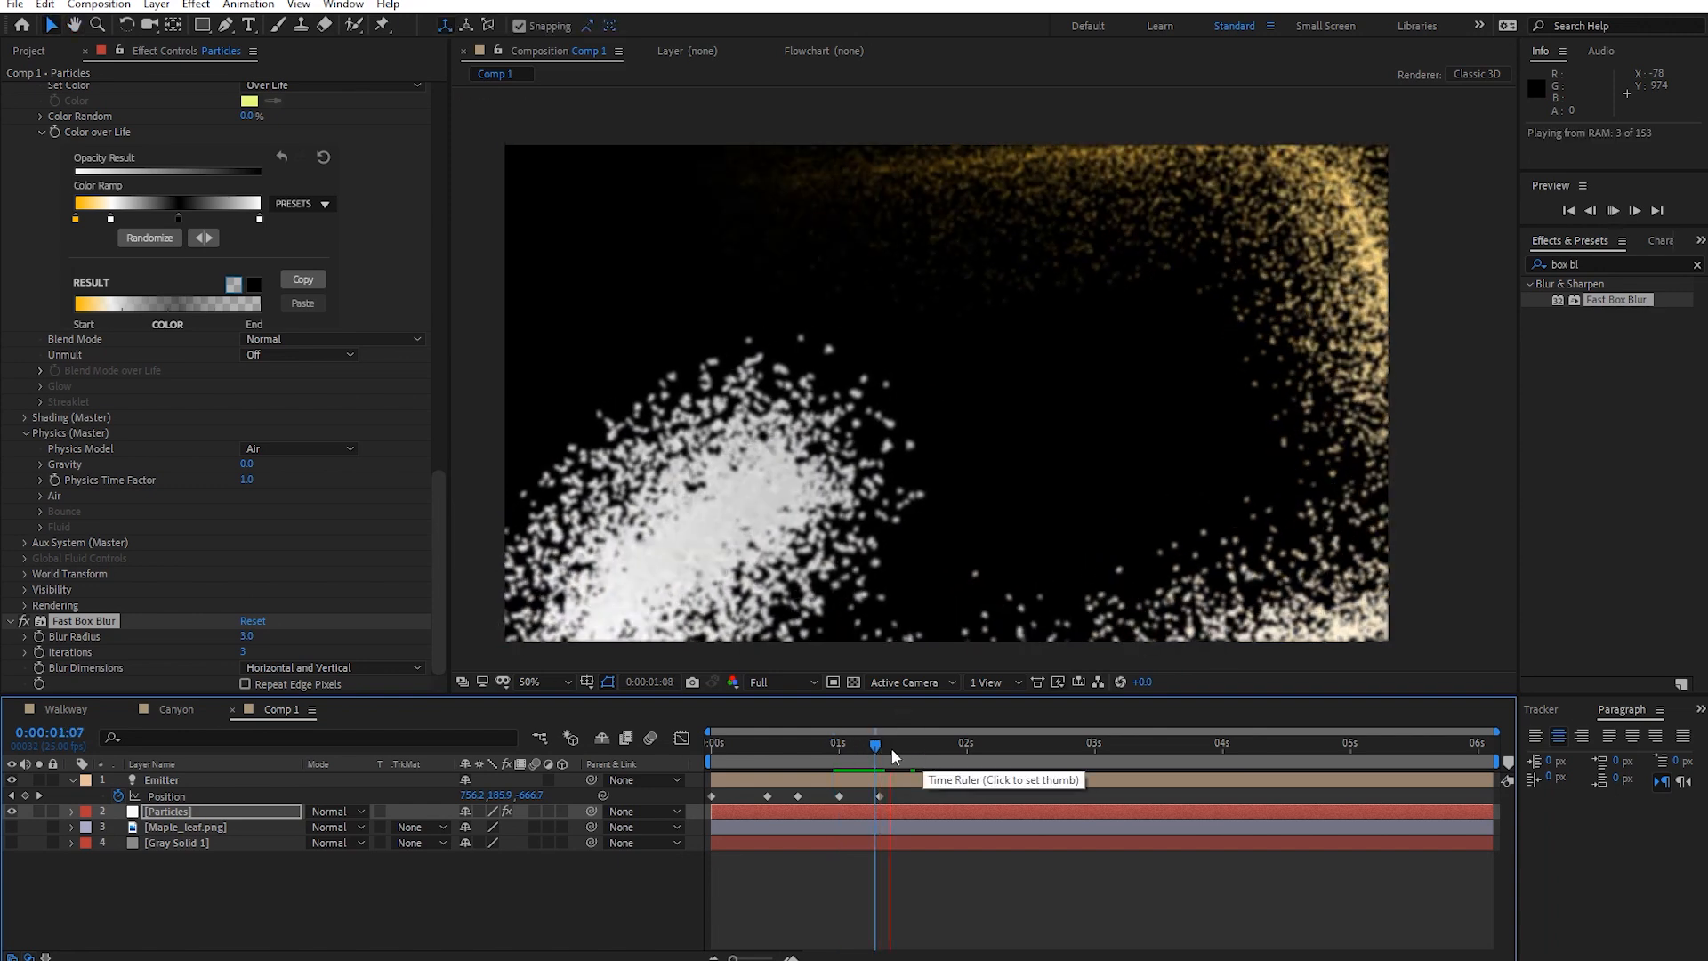
key("Delete")
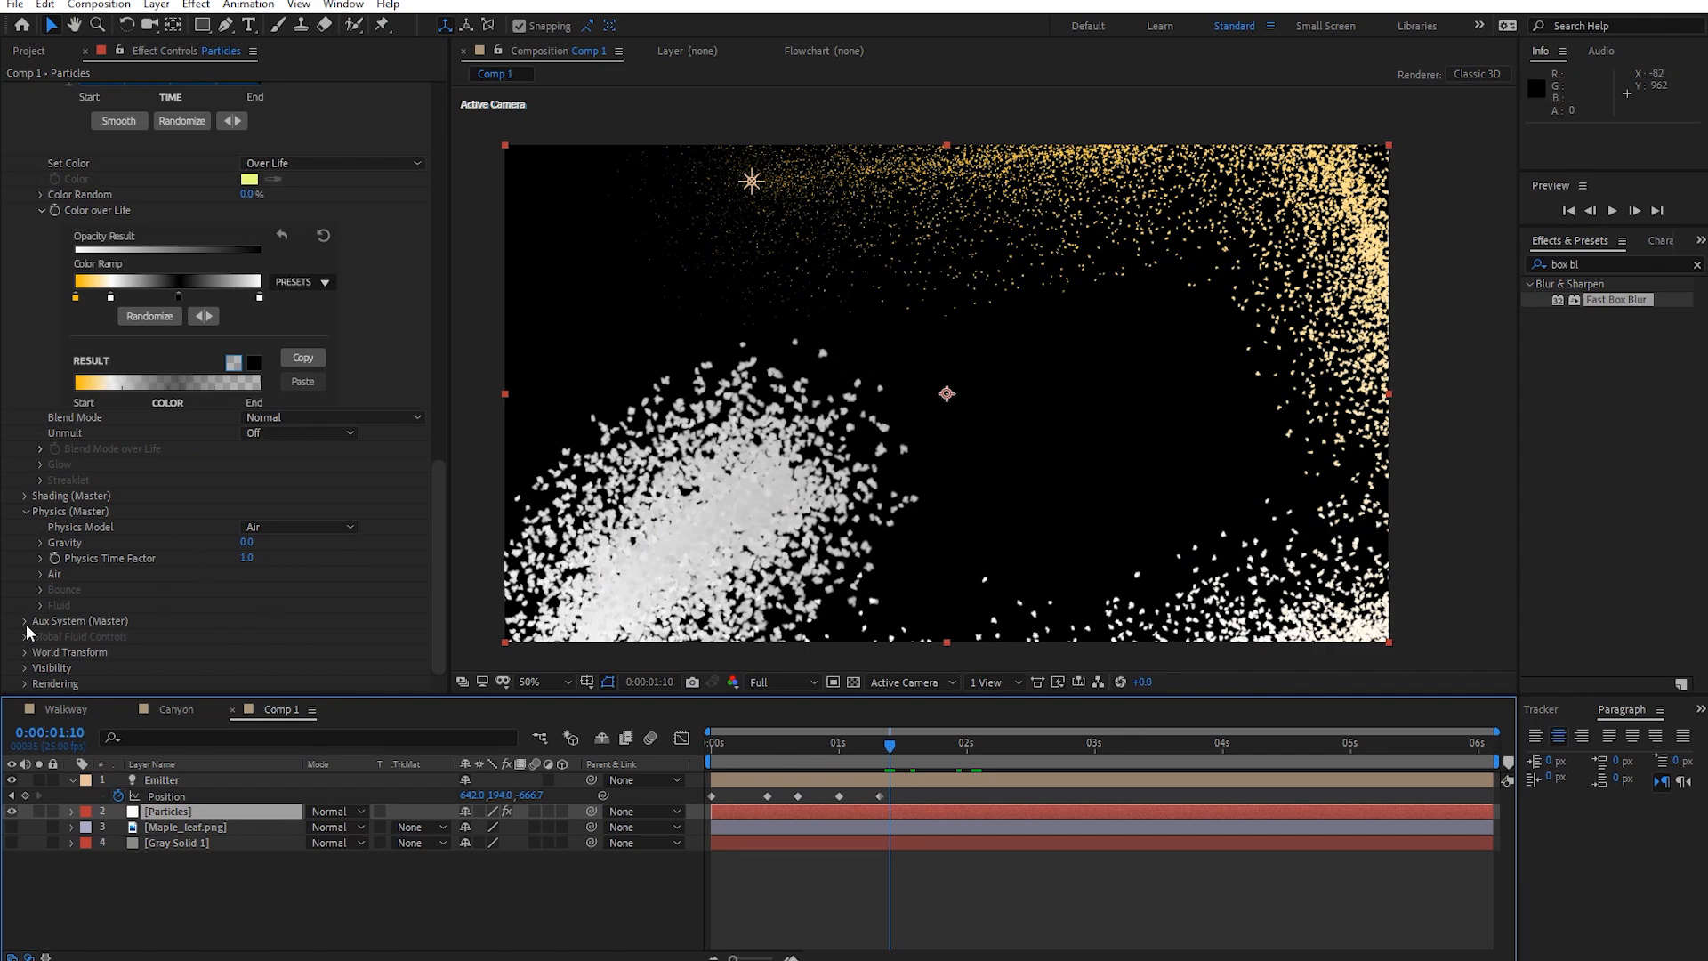
Turn on Shading in Particular's Shading (Master) settings and check the lit particles at 0:00:01:11.
left_click(27, 496)
left_click(269, 511)
left_click(287, 552)
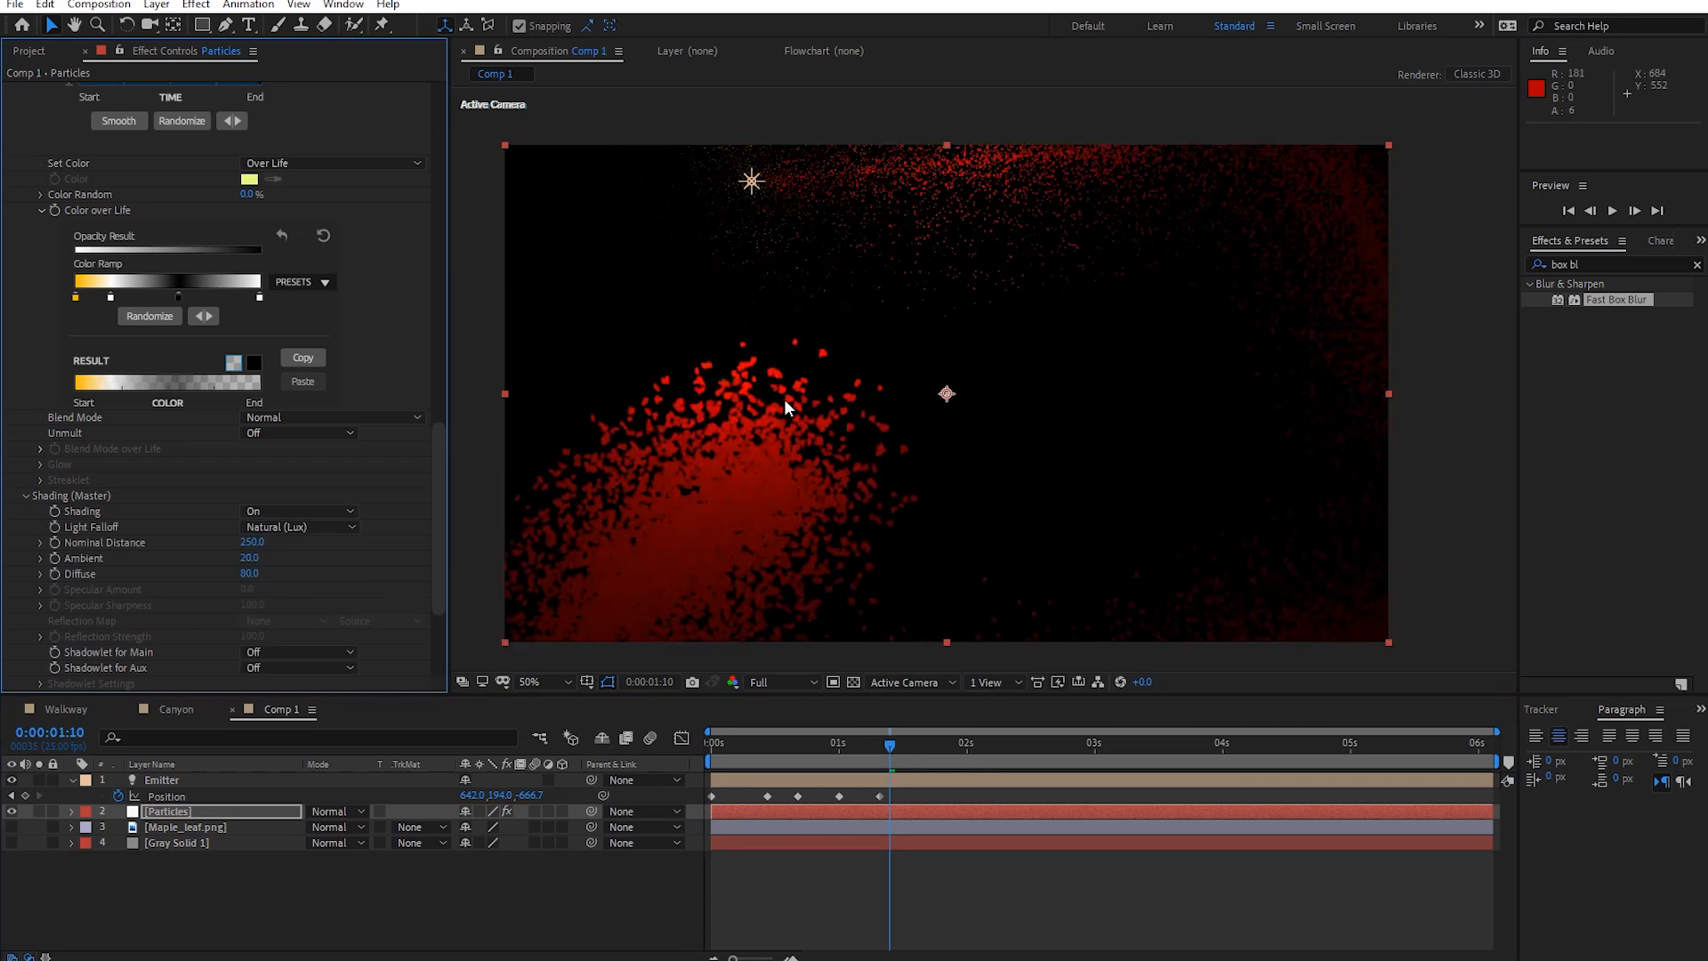
mouse_move(877, 750)
left_mouse_down()
mouse_move(806, 752)
mouse_move(923, 754)
mouse_move(895, 755)
left_mouse_up()
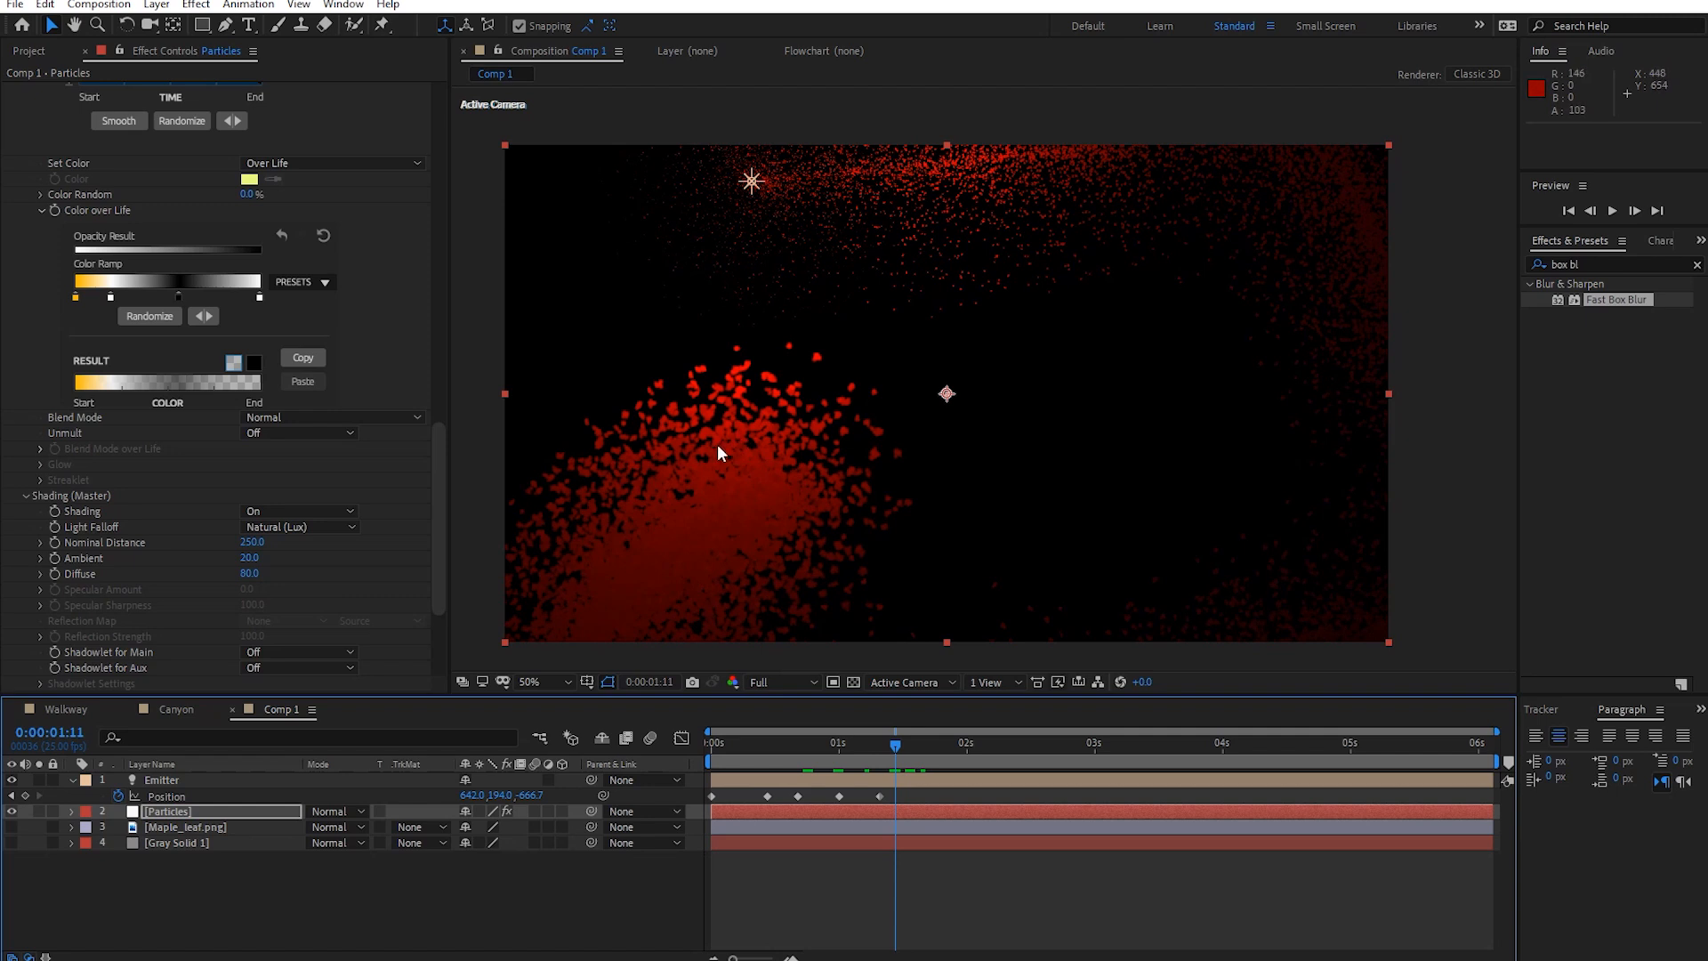
Try yellow, cyan and pink hues for the Emitter light's color and set it to green.
double_click(153, 781)
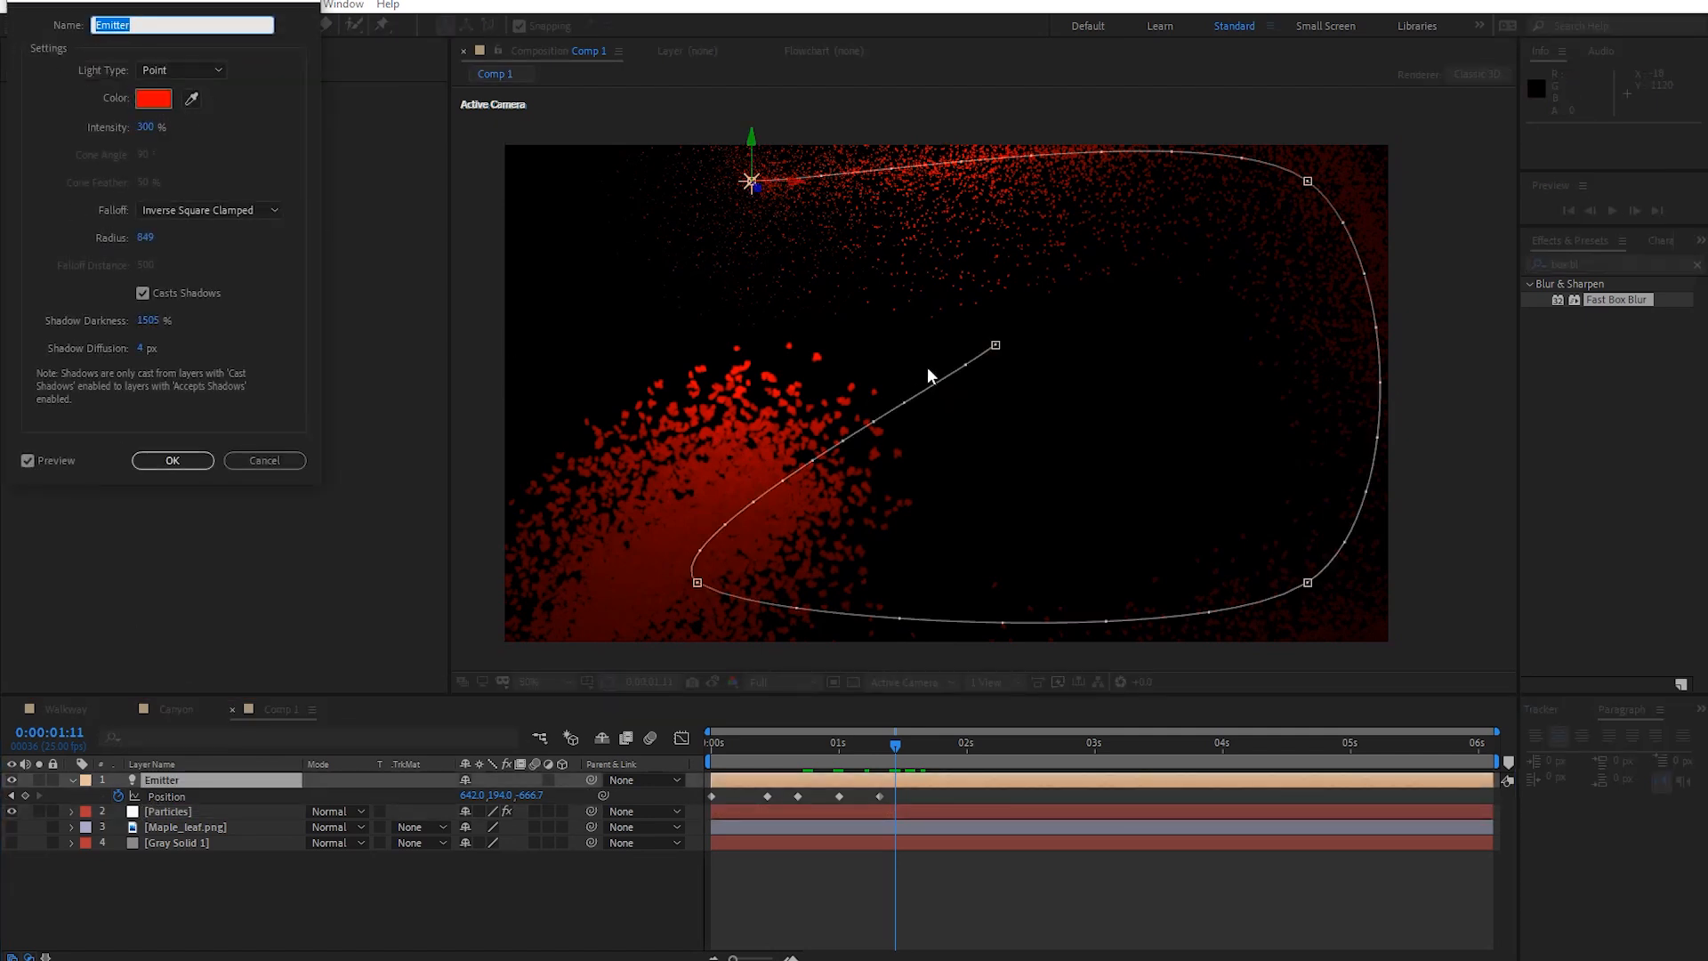
left_click(153, 98)
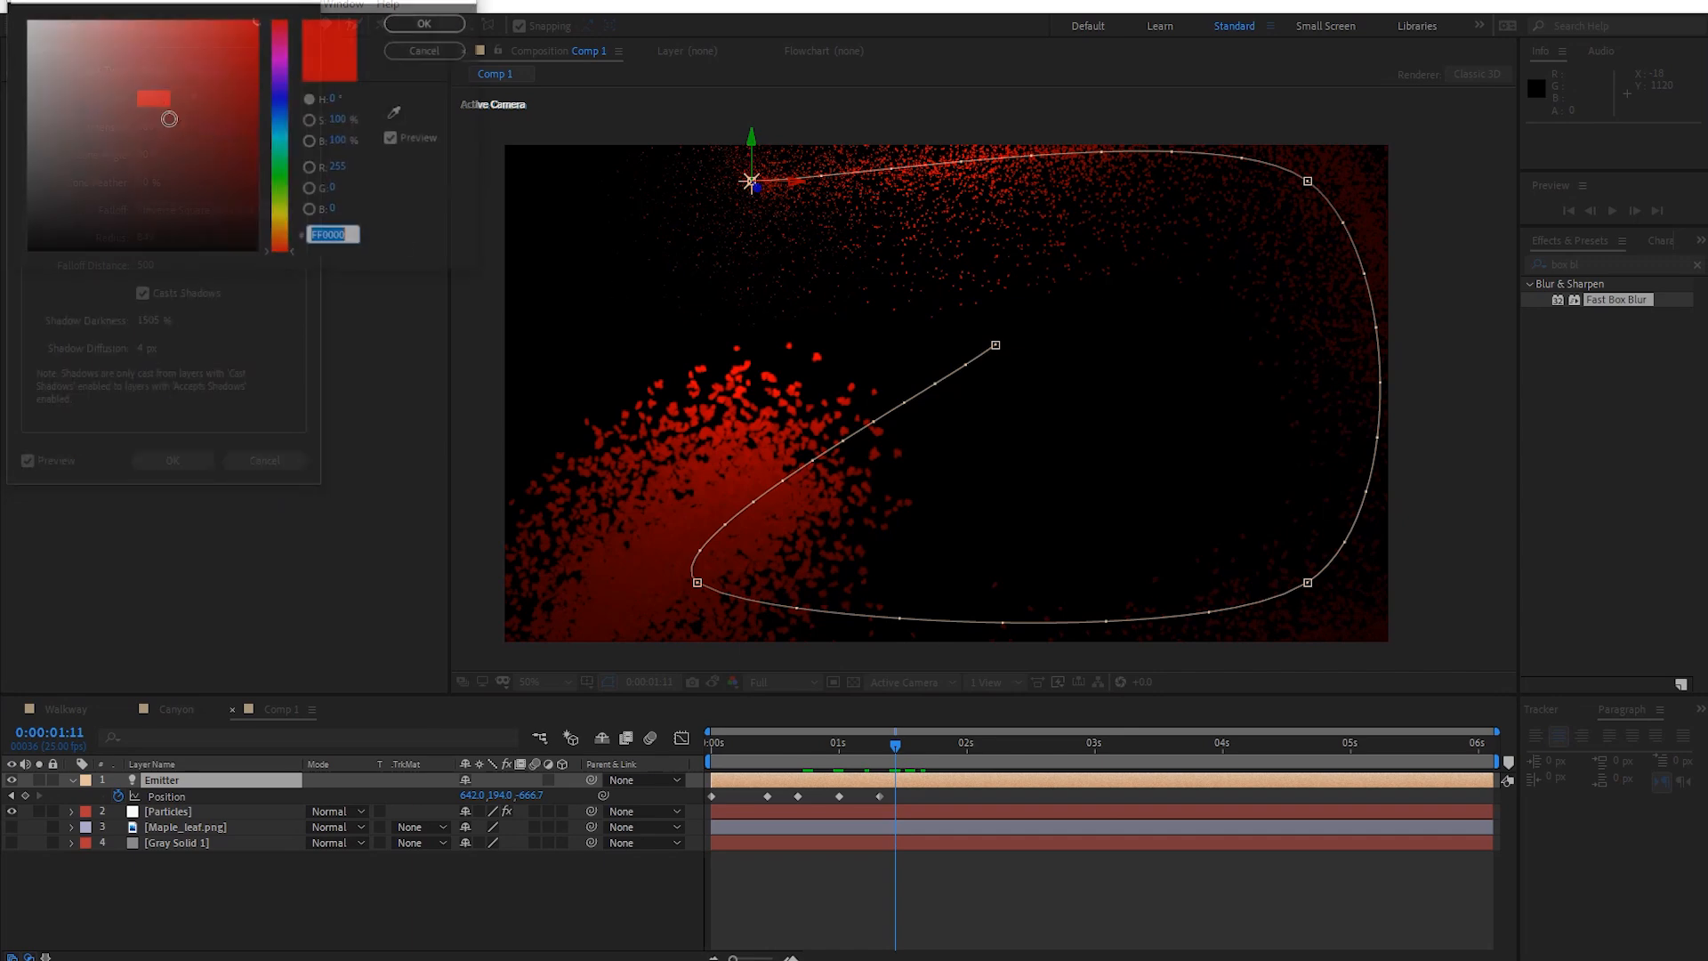
left_click(281, 209)
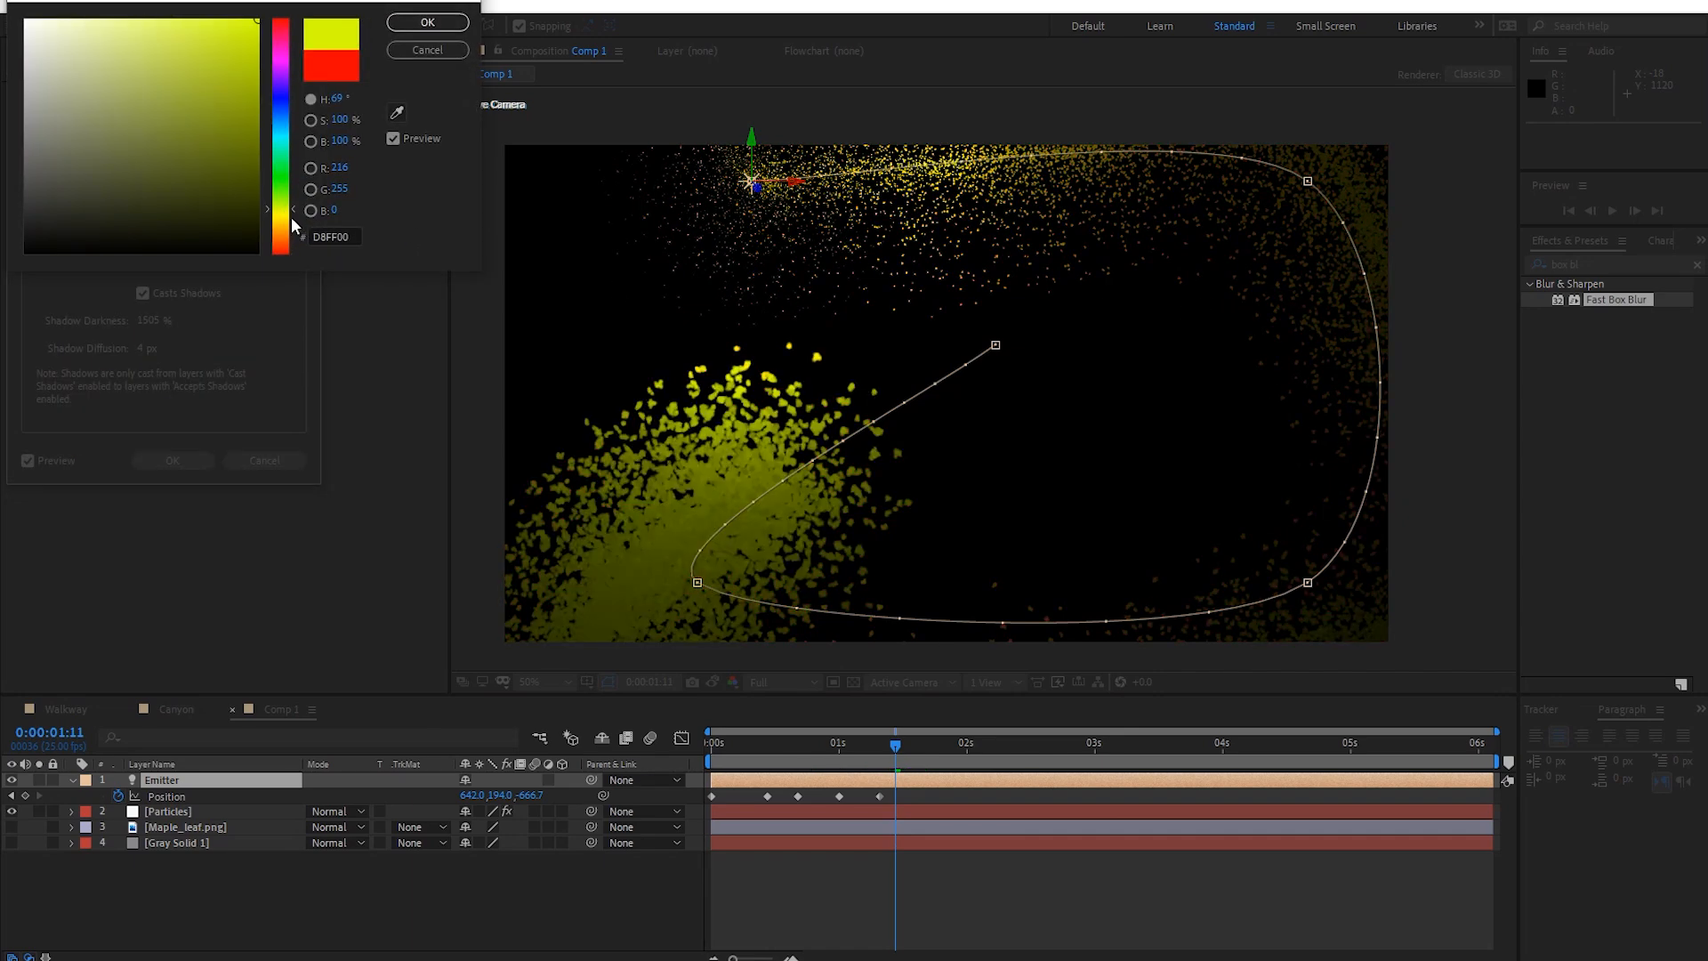
left_click(294, 216)
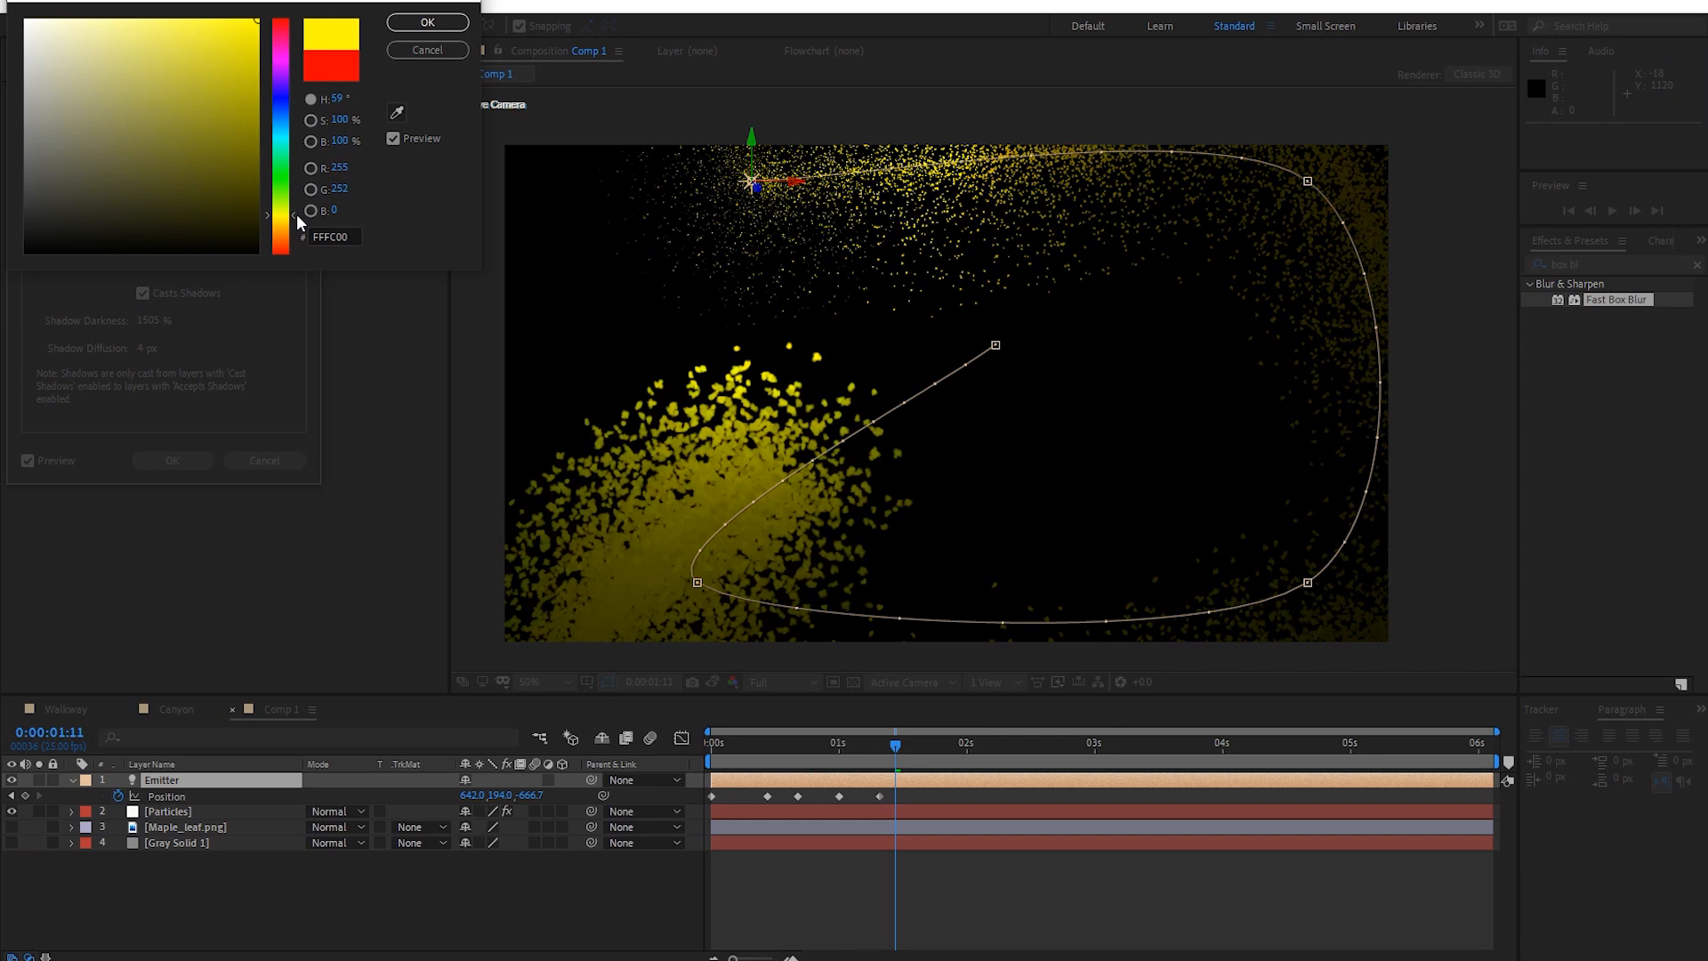
left_click(292, 137)
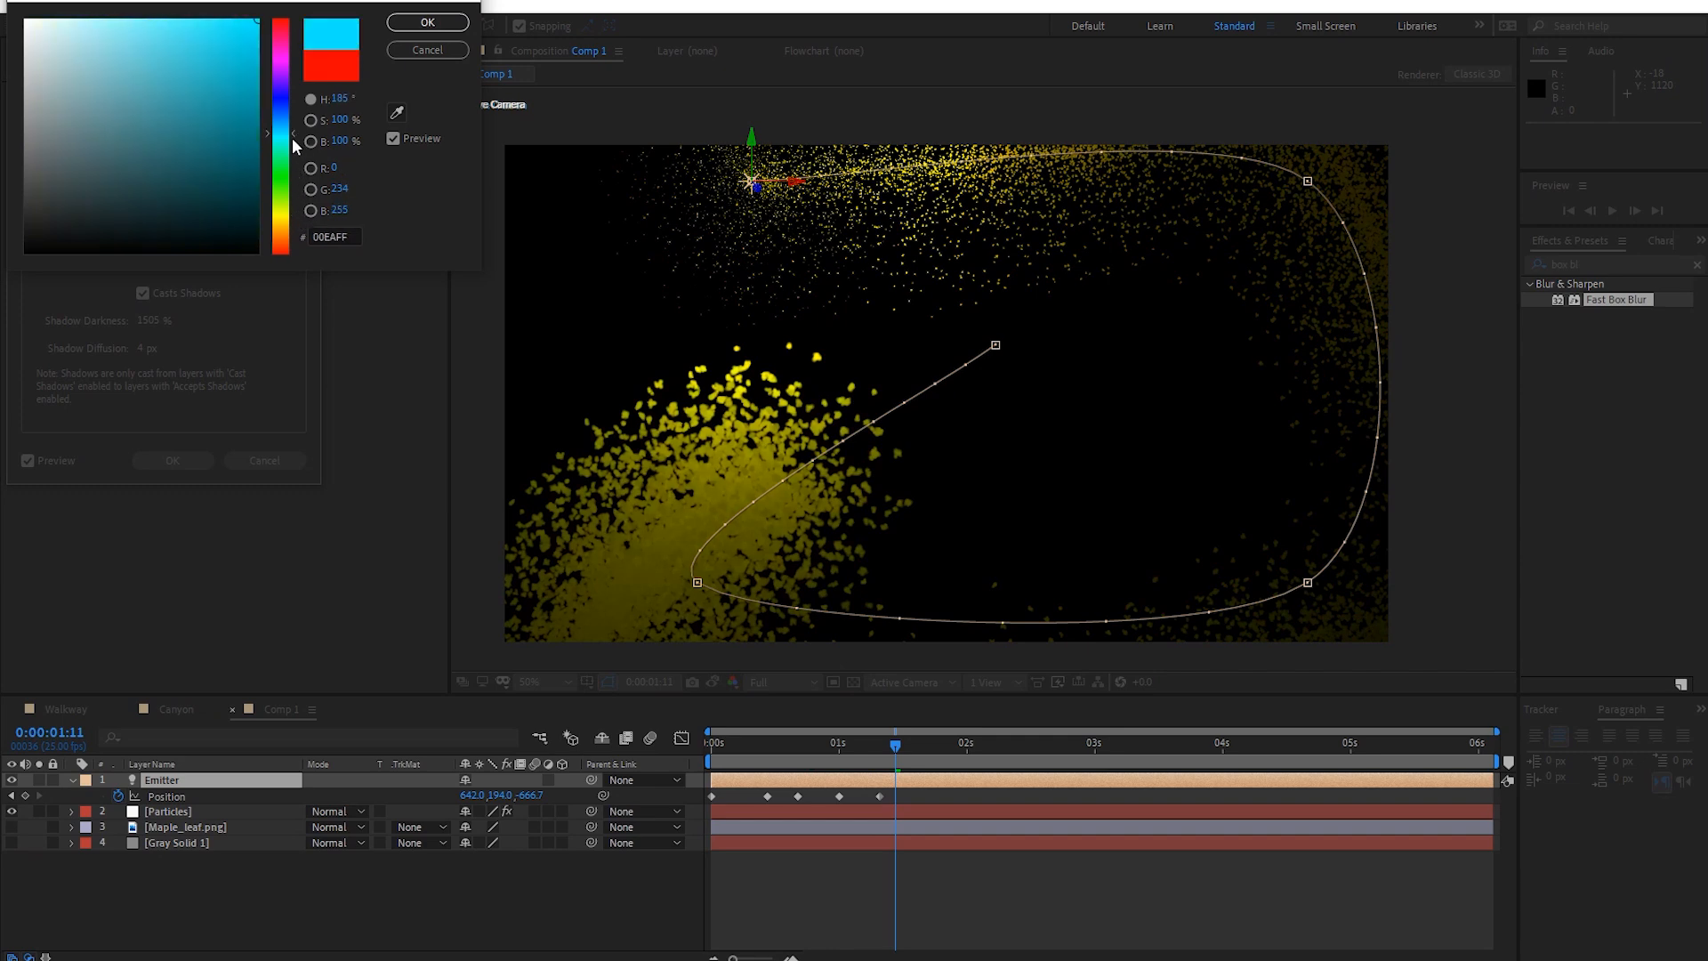
left_click(297, 39)
left_click(289, 174)
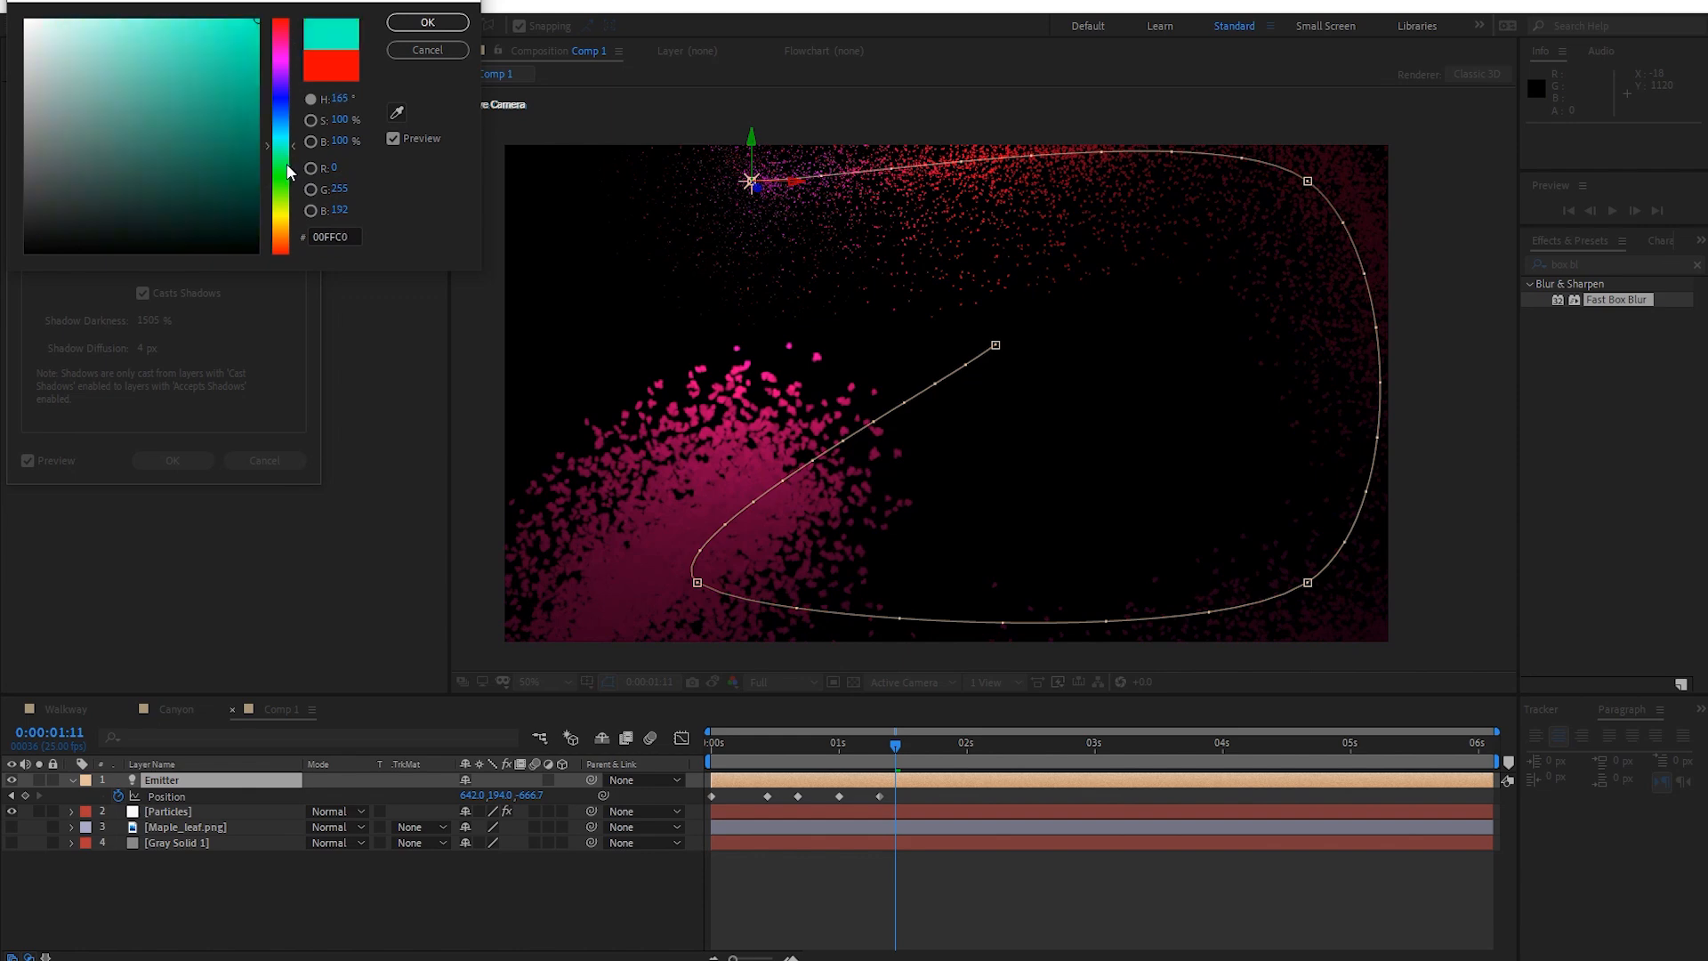
left_click(427, 22)
left_click(159, 463)
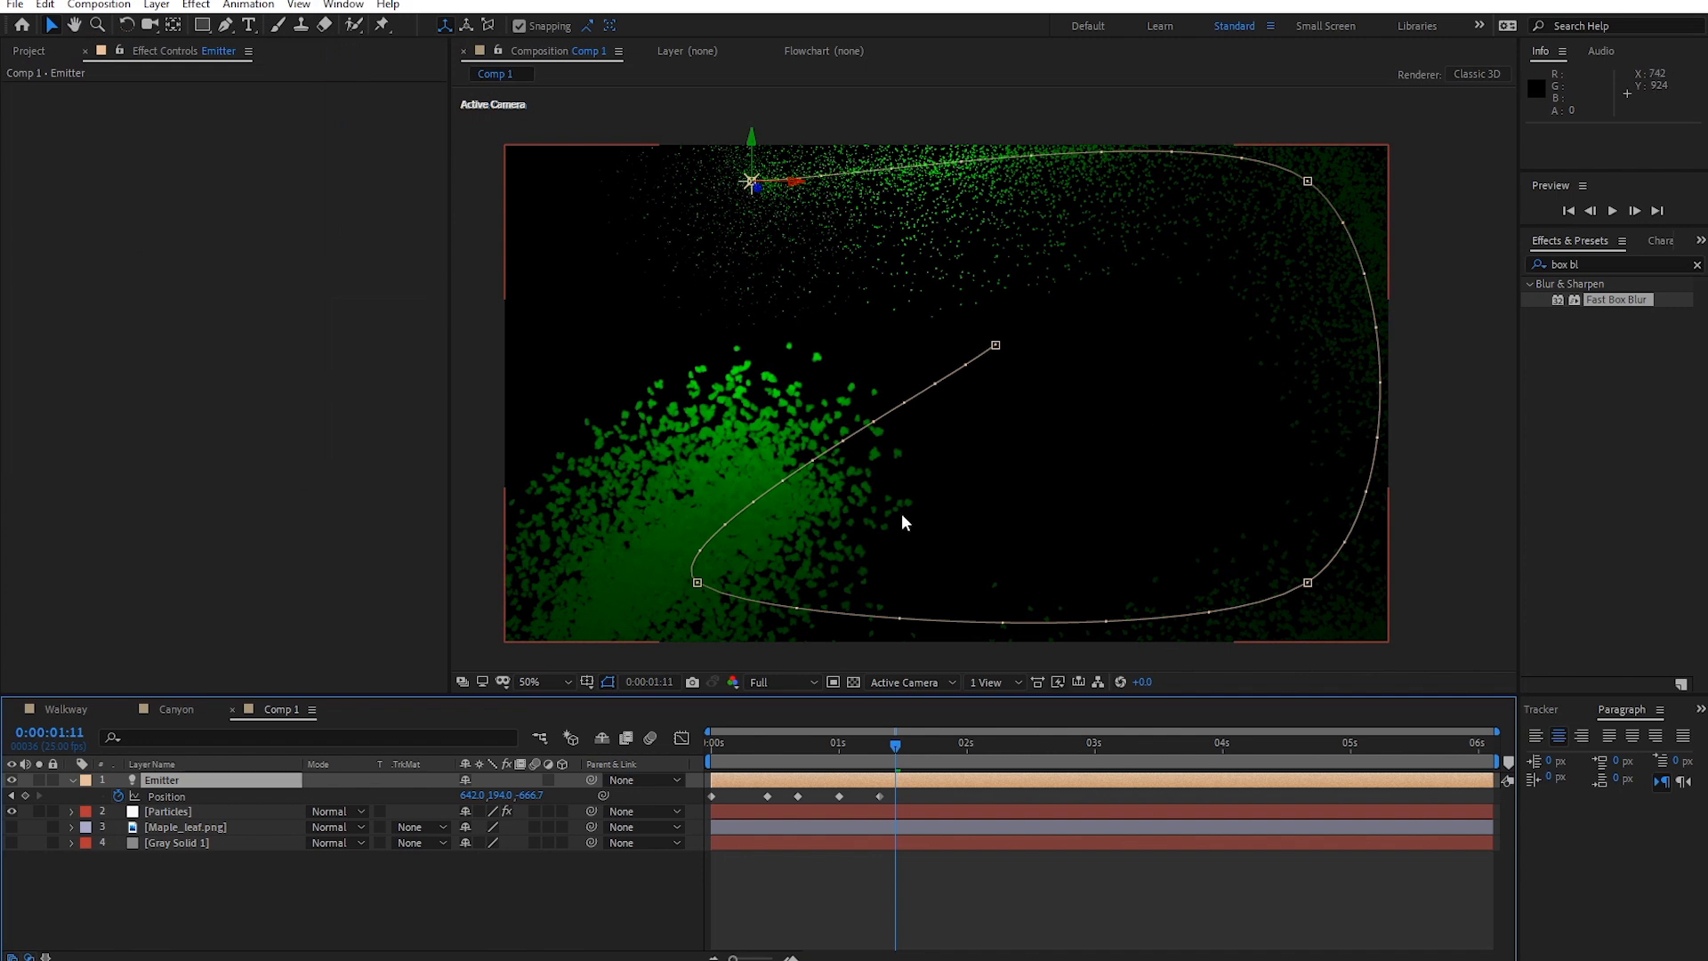
Select the Emitter light and check how it lights the particles at 0:00:01:17.
left_click(381, 904)
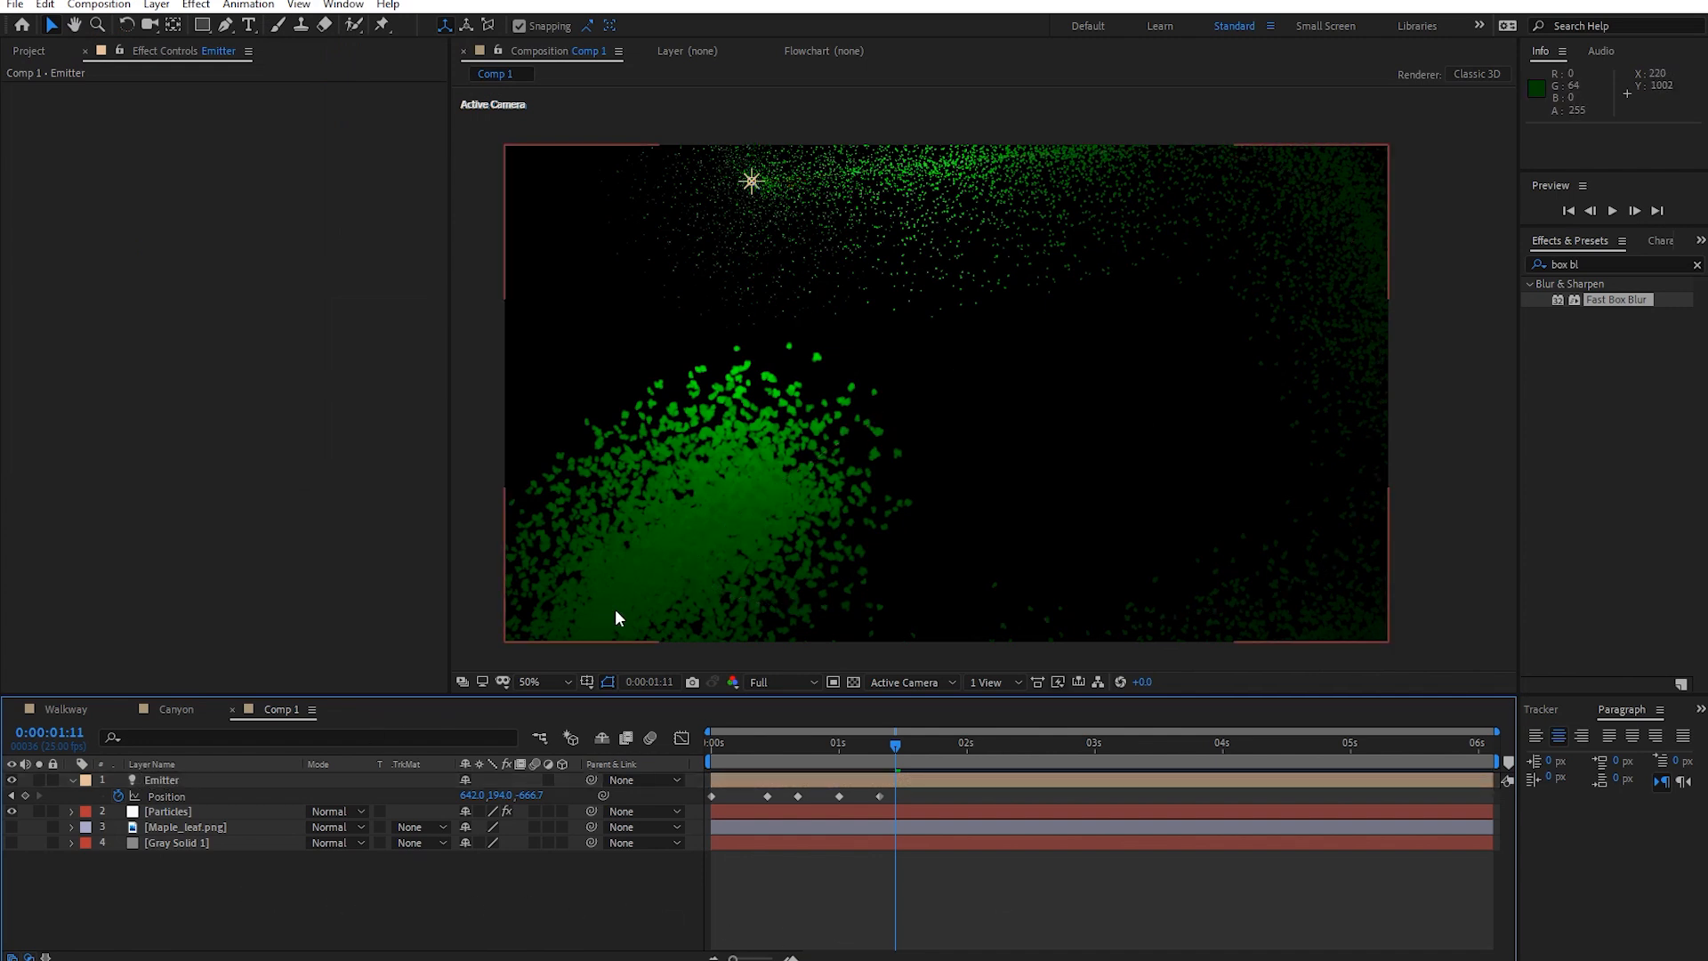
right_click(374, 883)
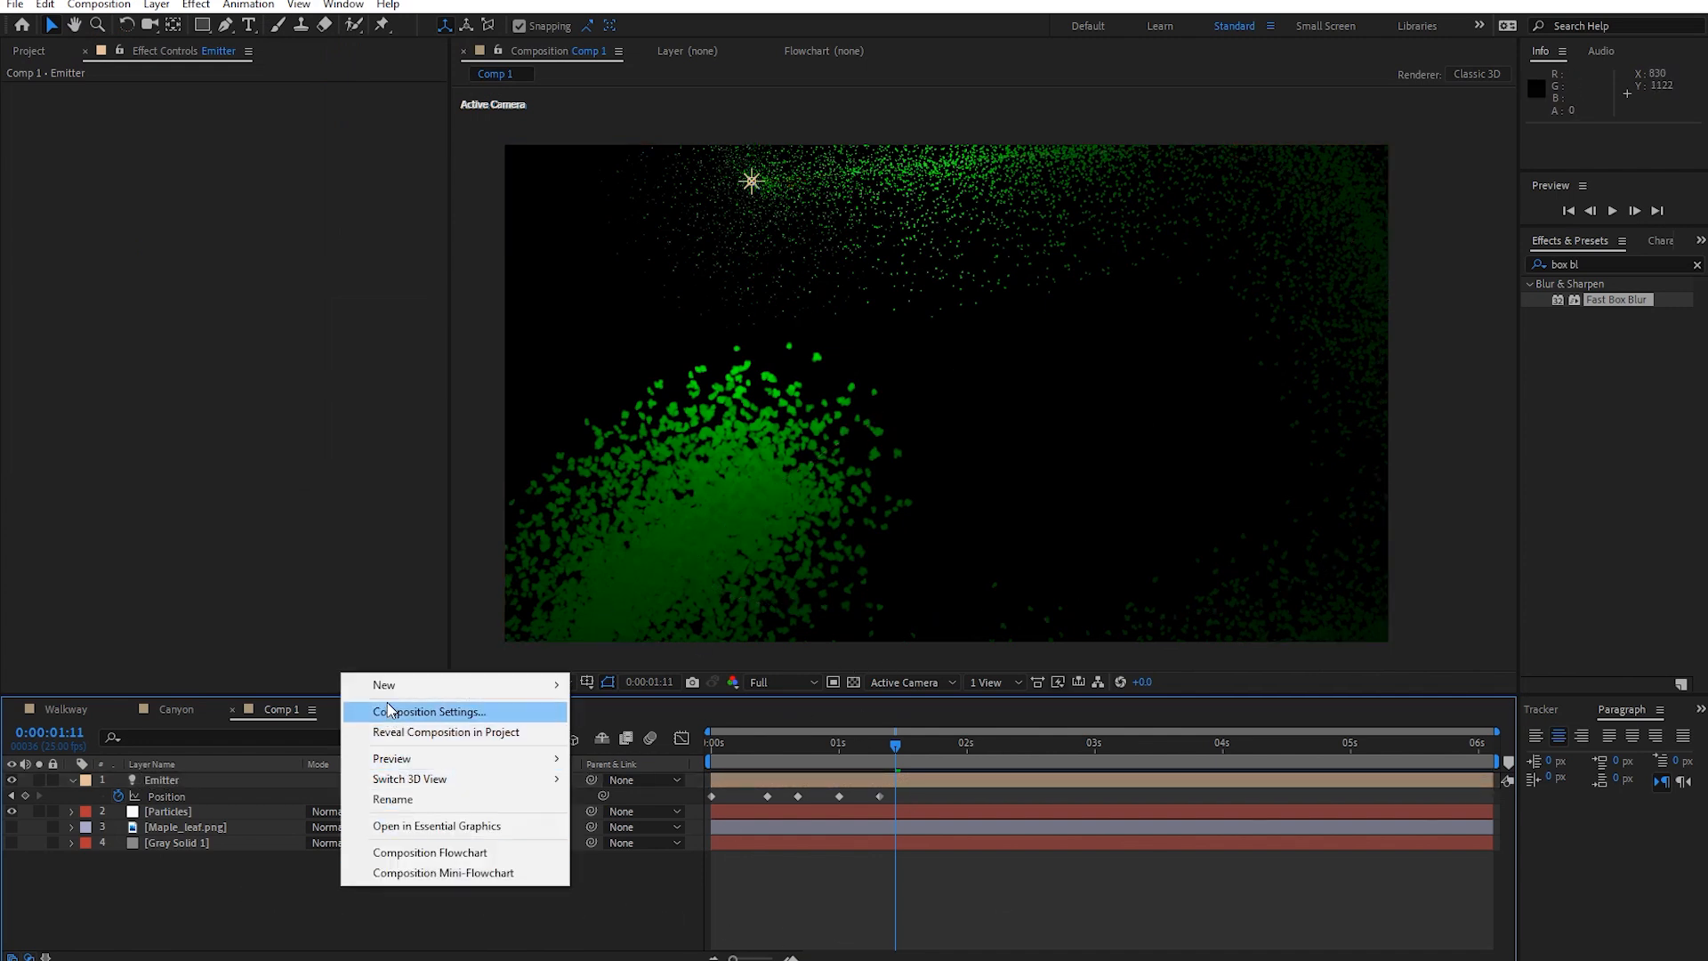
left_click(162, 783)
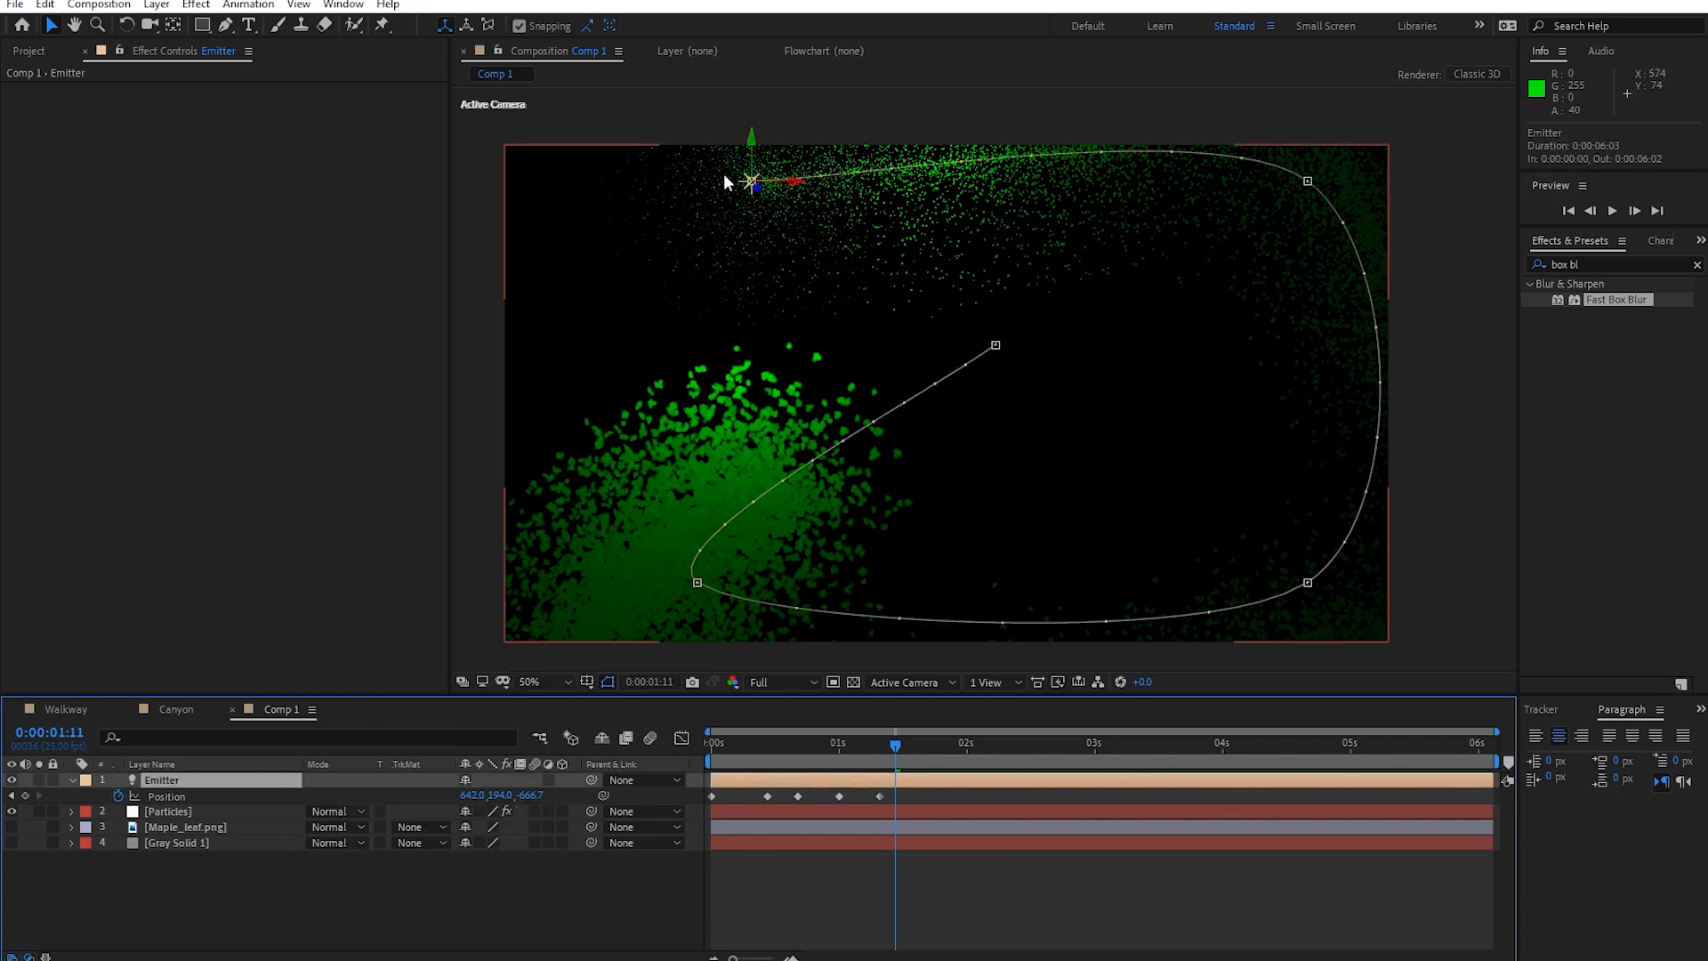
left_click_drag(888, 767, 926, 774)
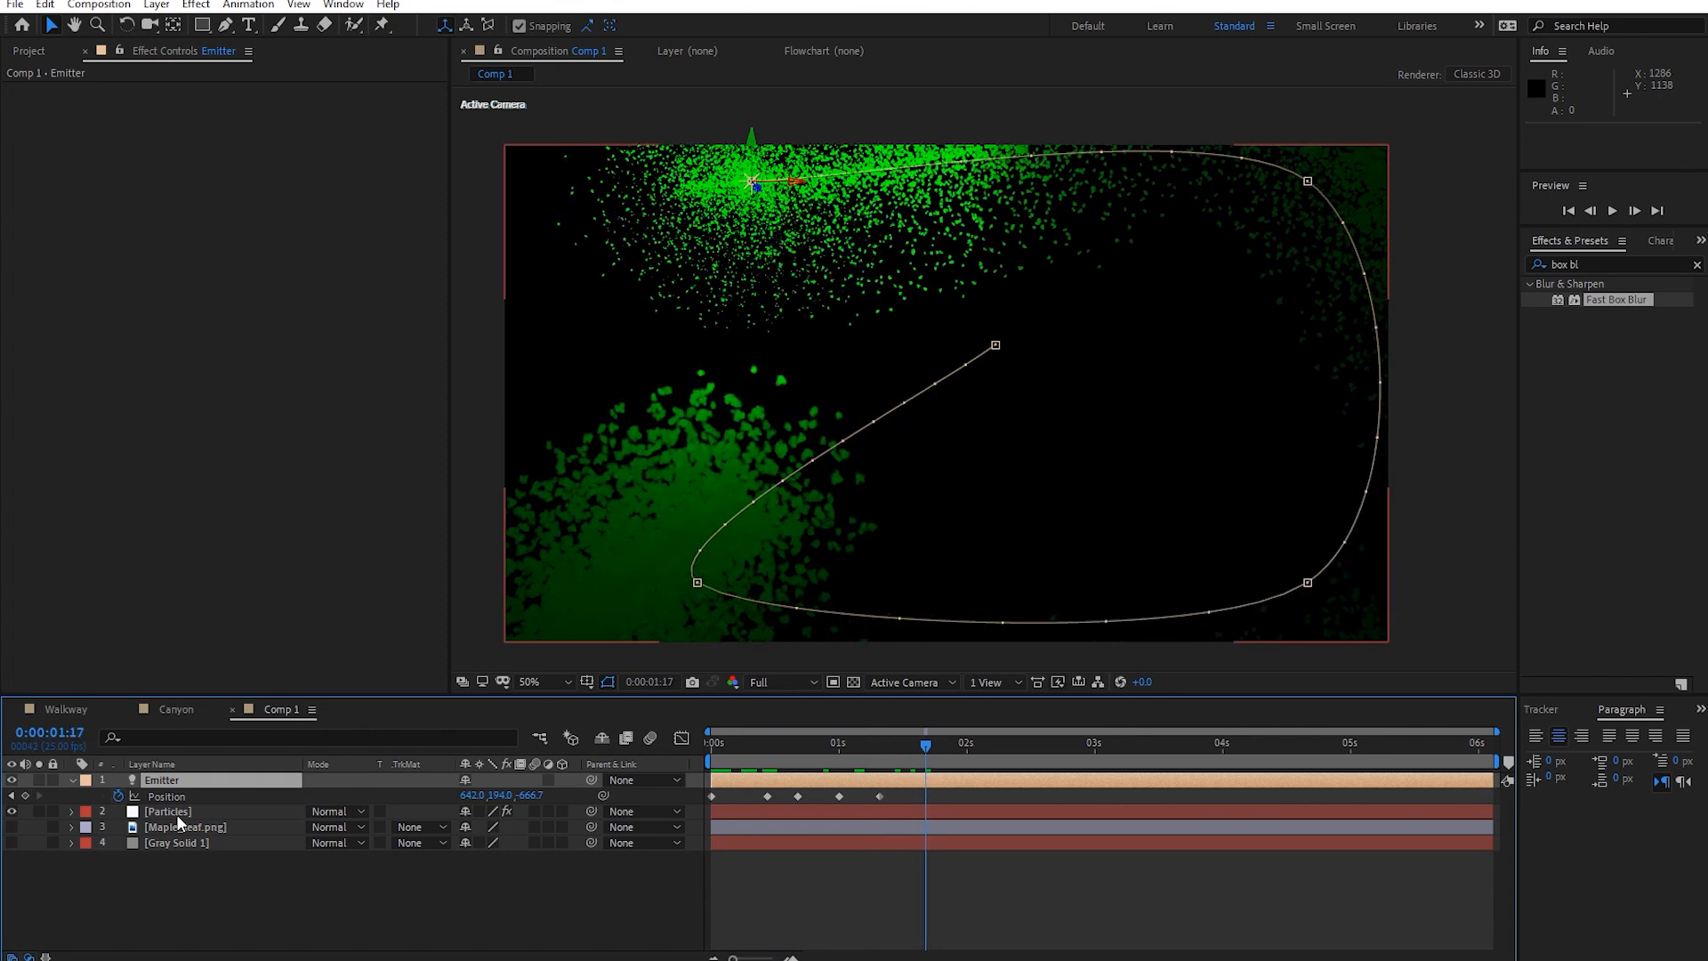
Turn off Shading in the Particles layer's Shading (Master) settings.
left_click(173, 814)
scroll(351, 573, "down", 2)
scroll(351, 574, "down", 10)
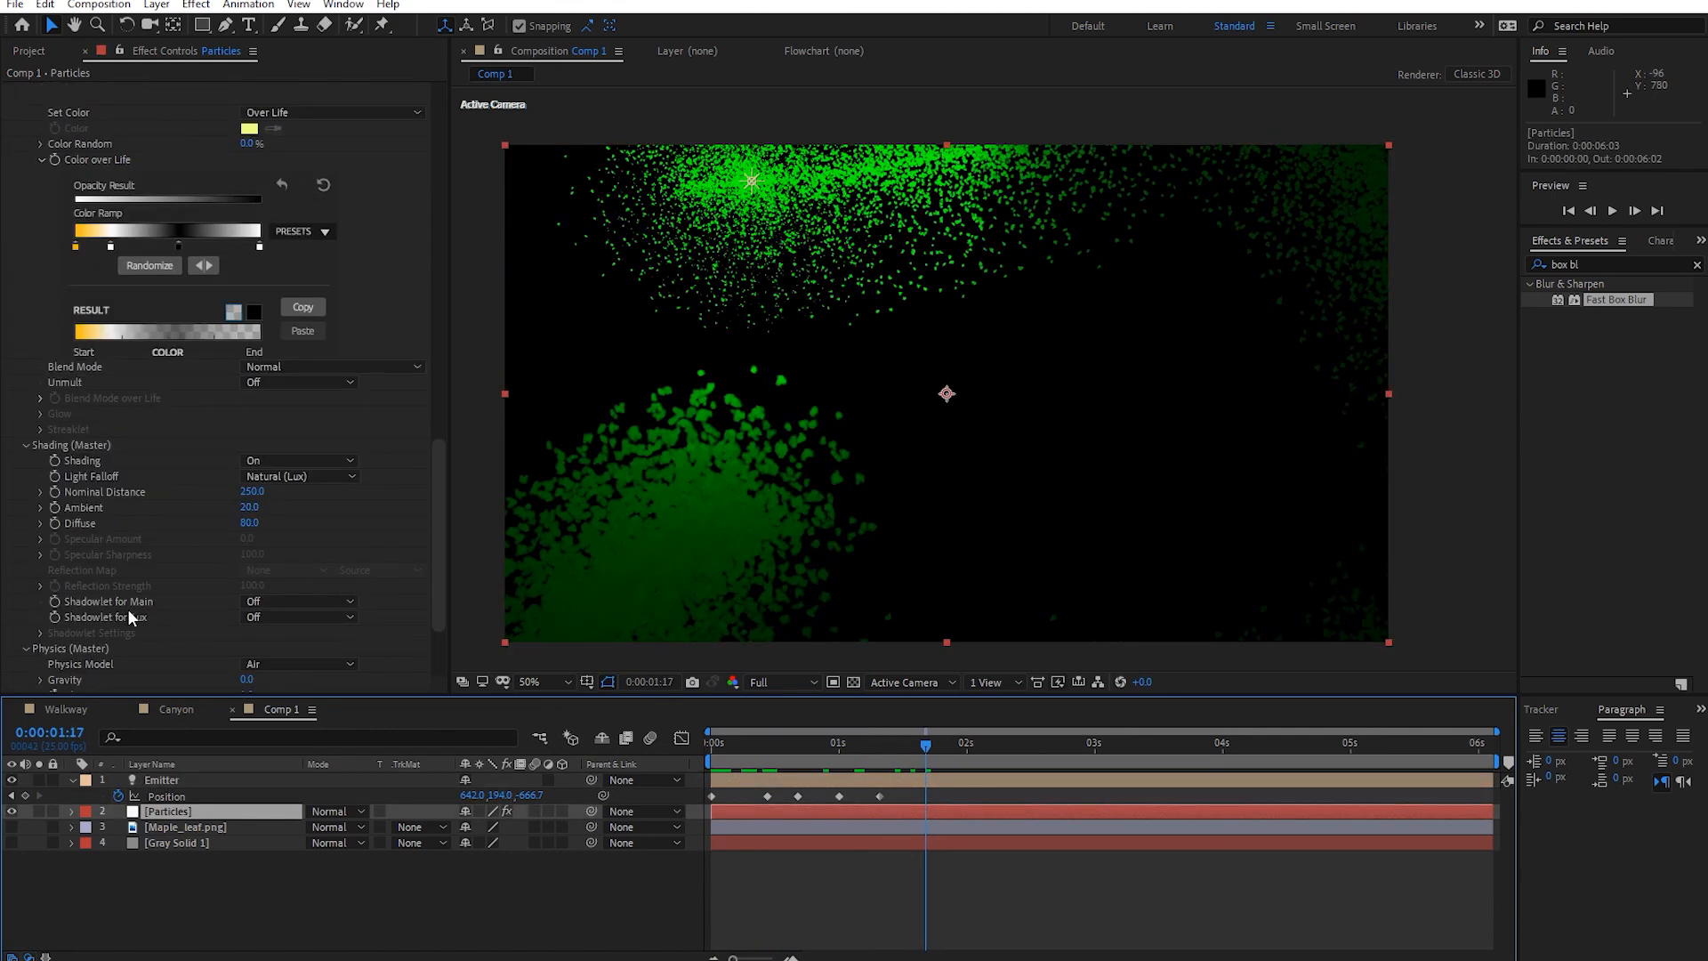
scroll(129, 616, "up", 1)
left_click(270, 503)
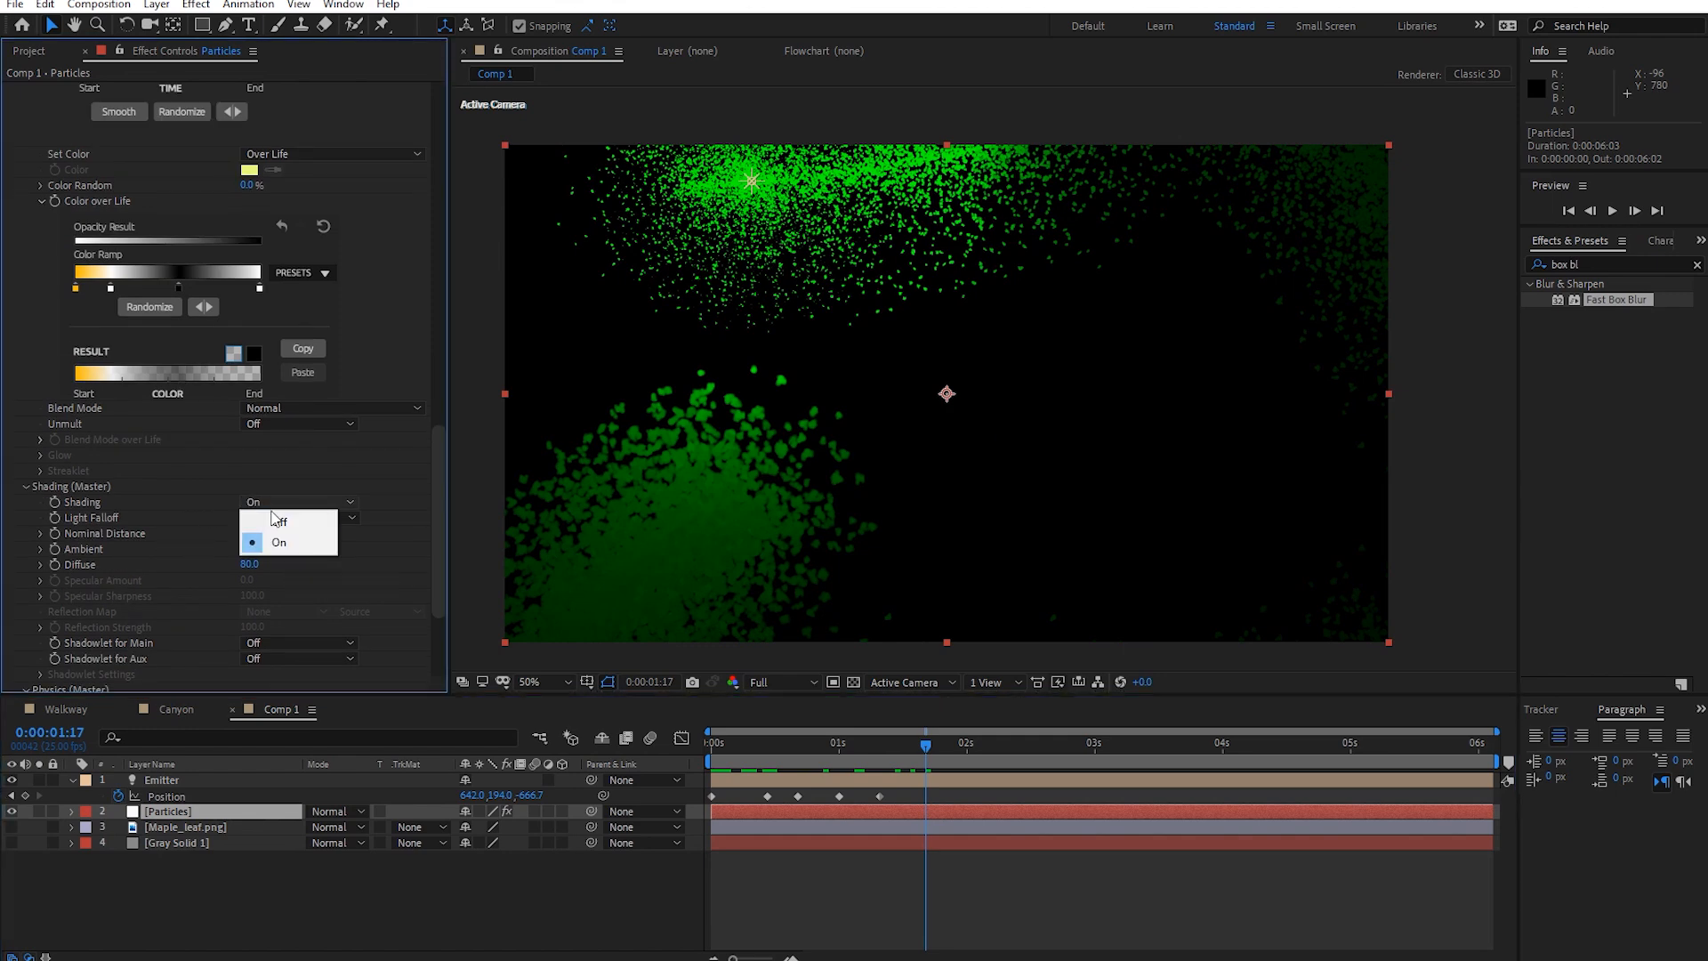
left_click(279, 521)
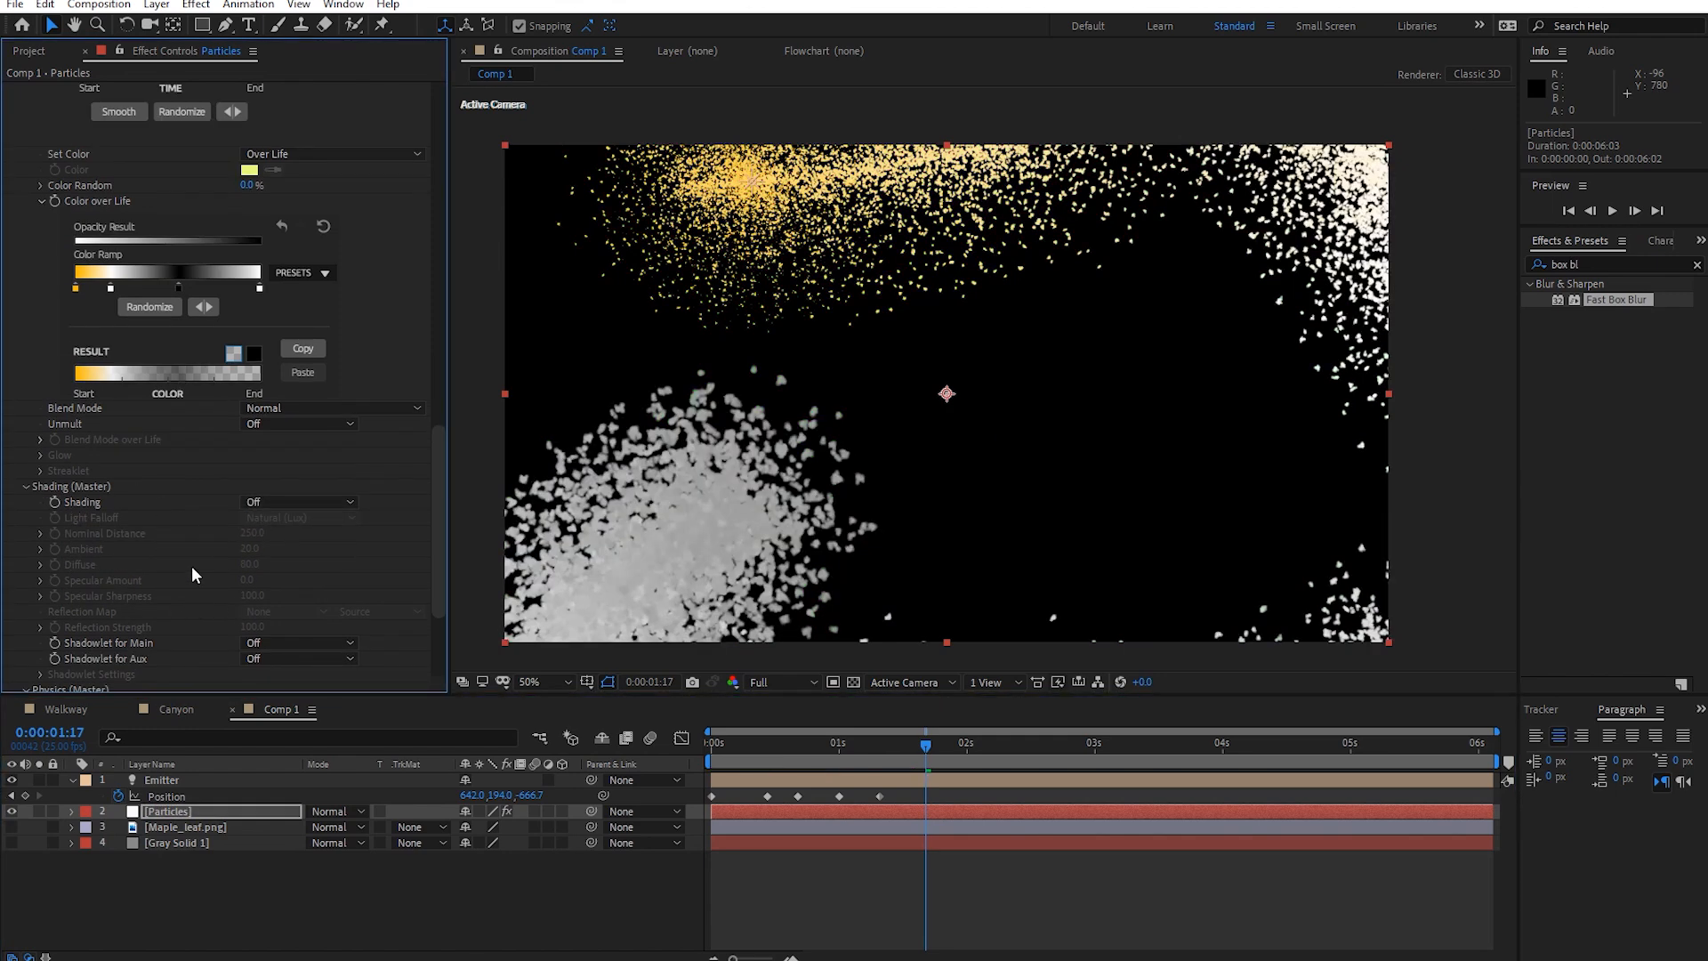
scroll(190, 566, "up", 1)
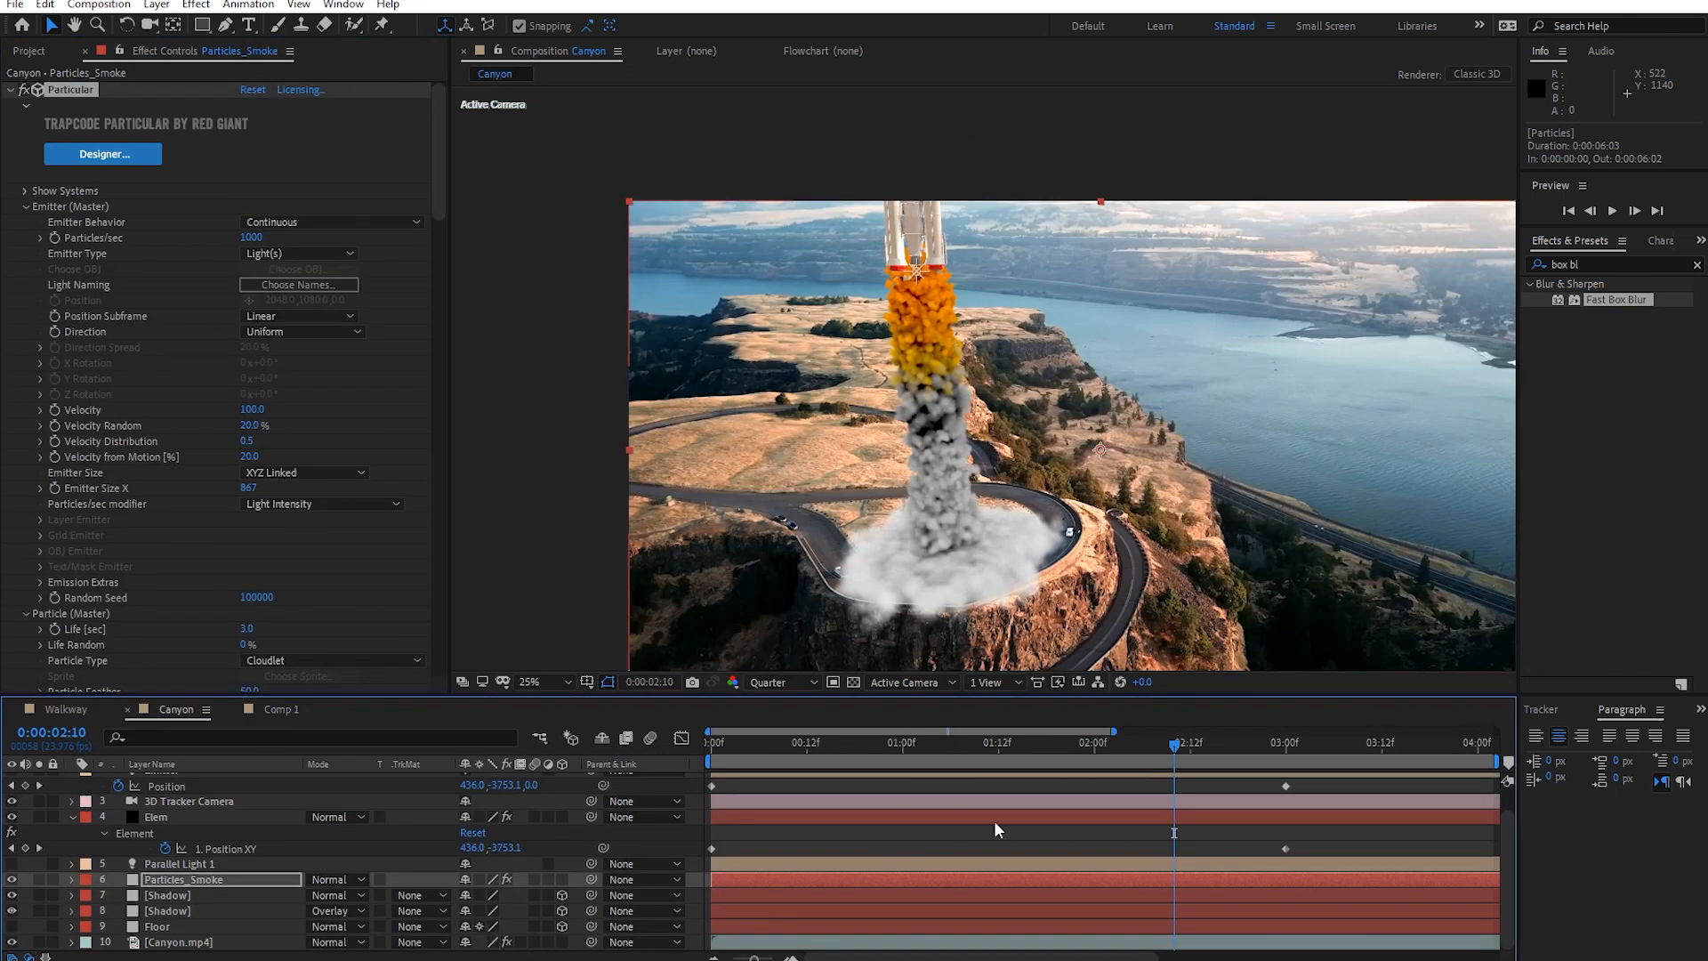
Preview the rocket smoke in the Canyon composition from 0:00:02:04, 0:00:01:21 and 0:00:02:00.
left_click_drag(1161, 750, 1126, 750)
key("space")
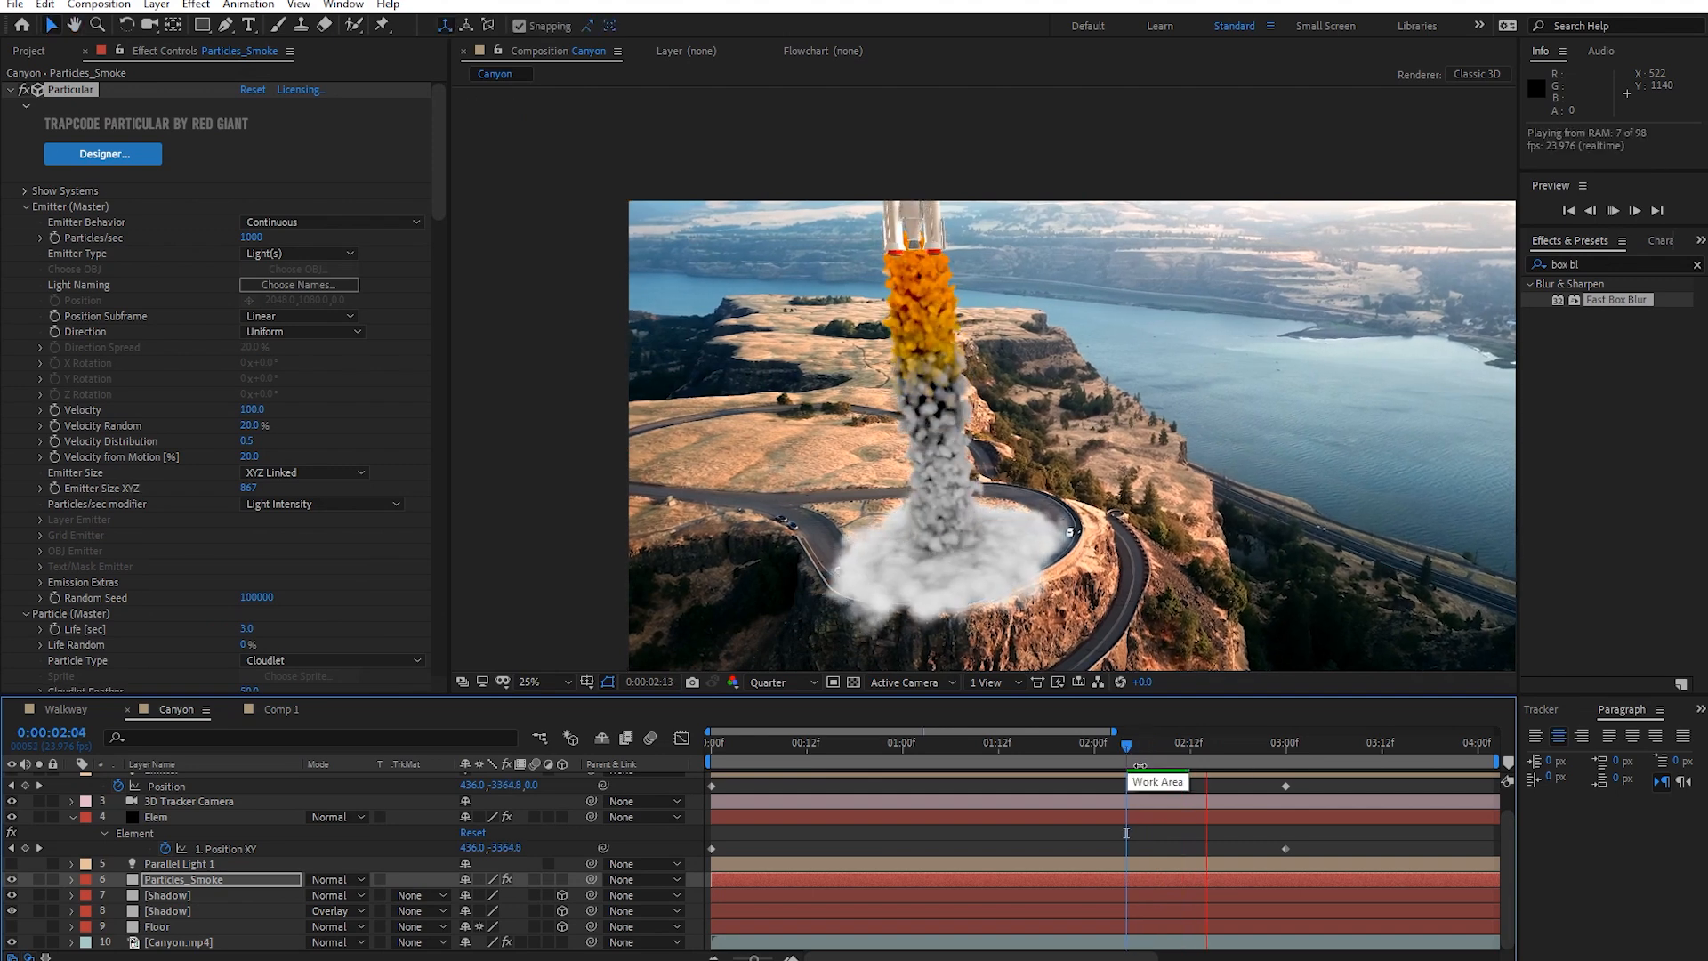
key("space")
left_click_drag(1141, 750, 1070, 749)
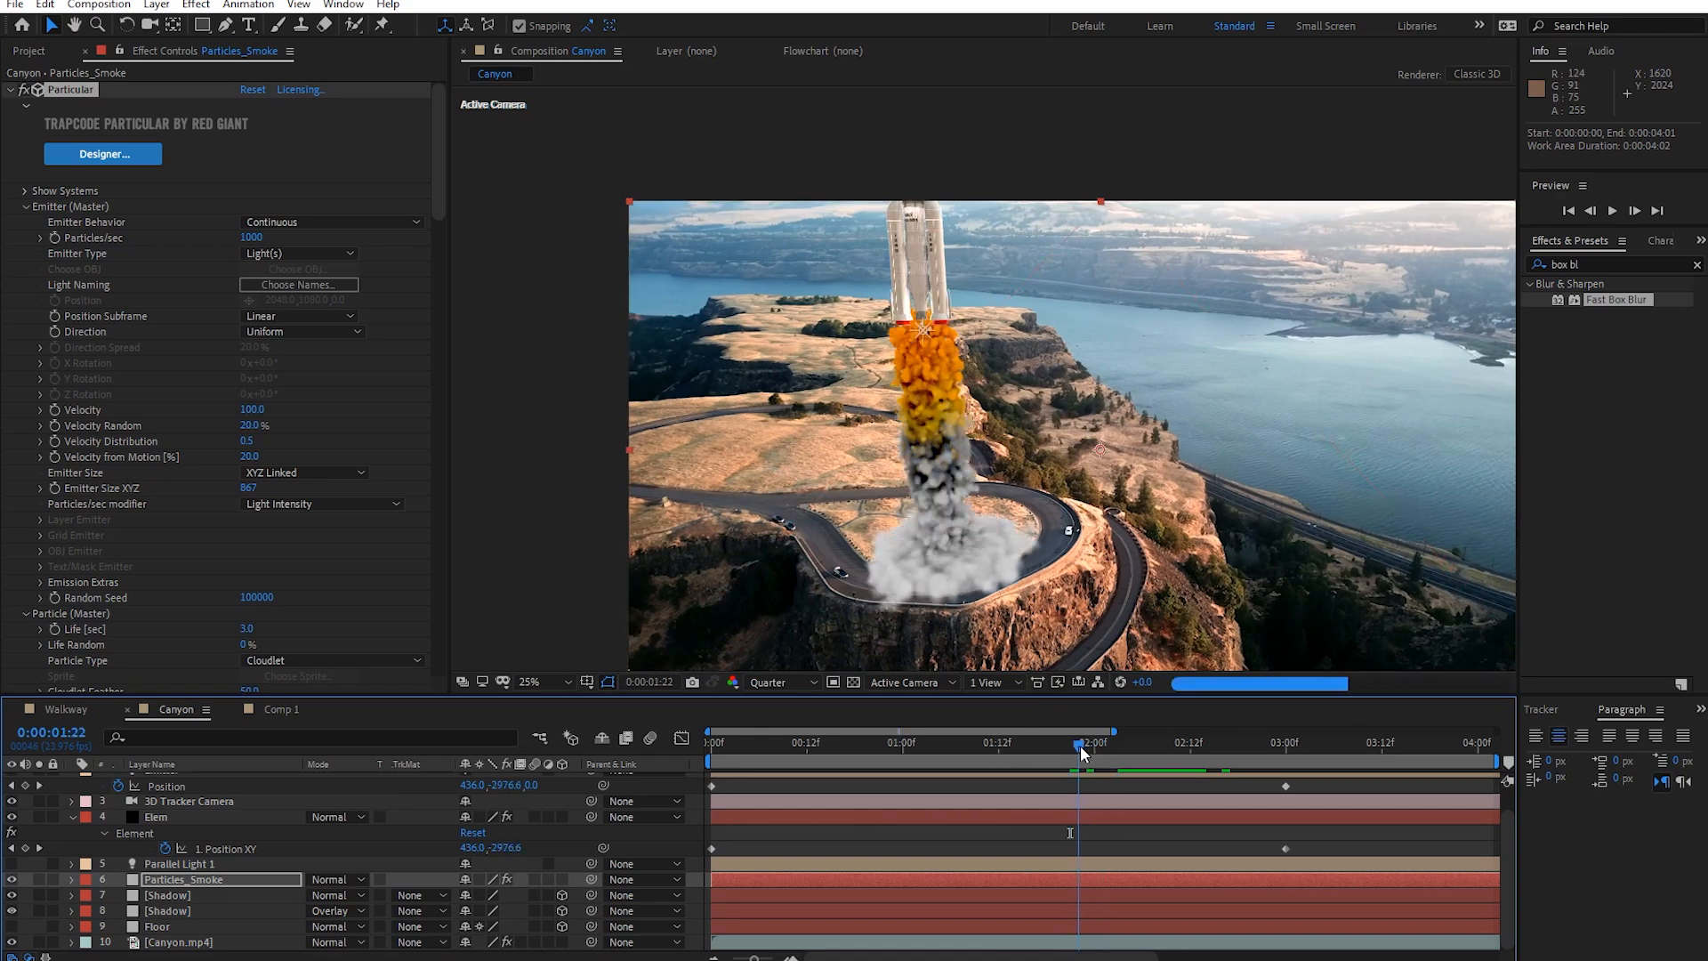
key("space")
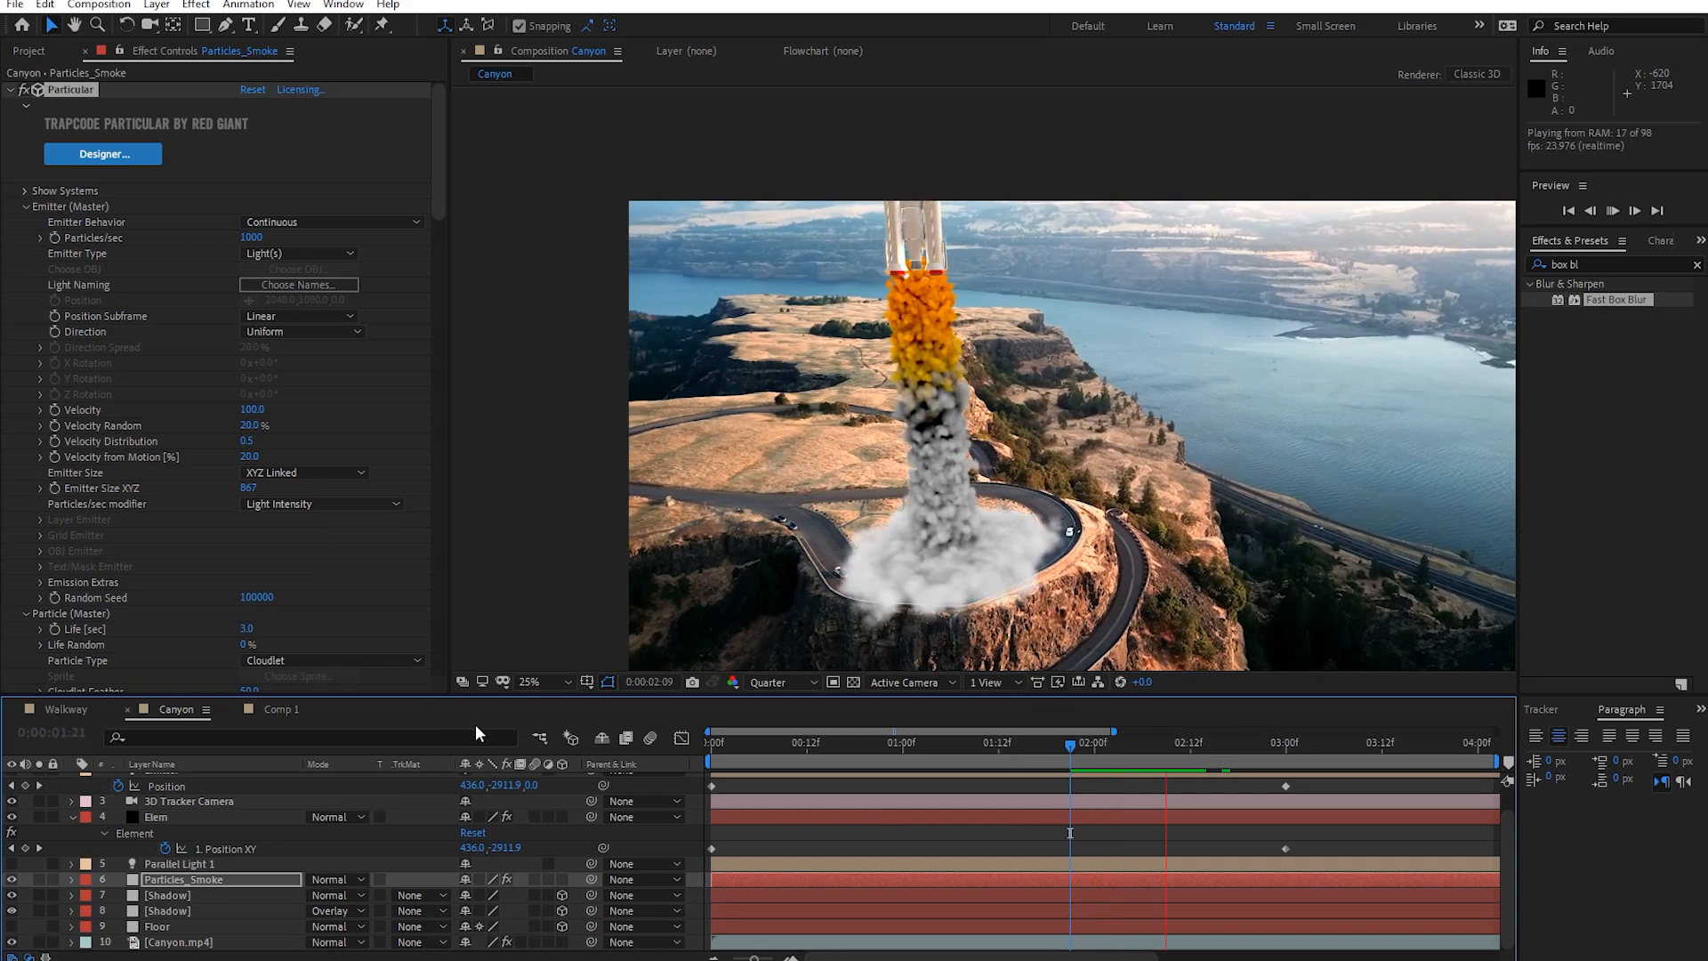
key("space")
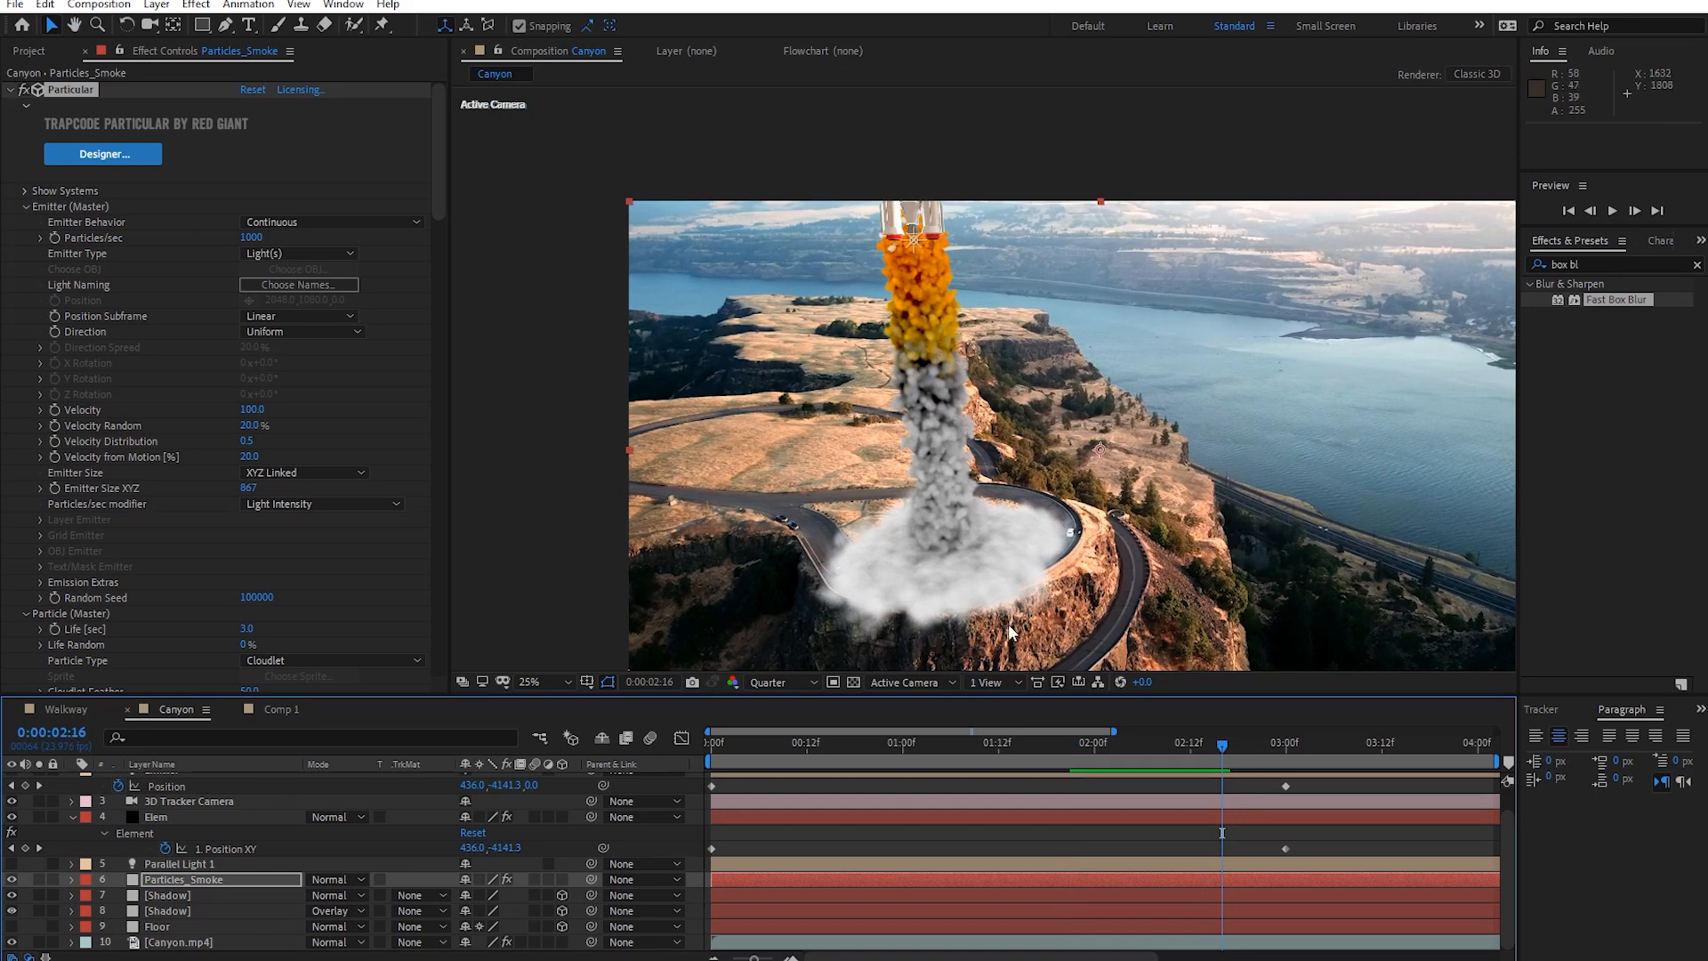
left_click_drag(1121, 750, 1096, 751)
key("space")
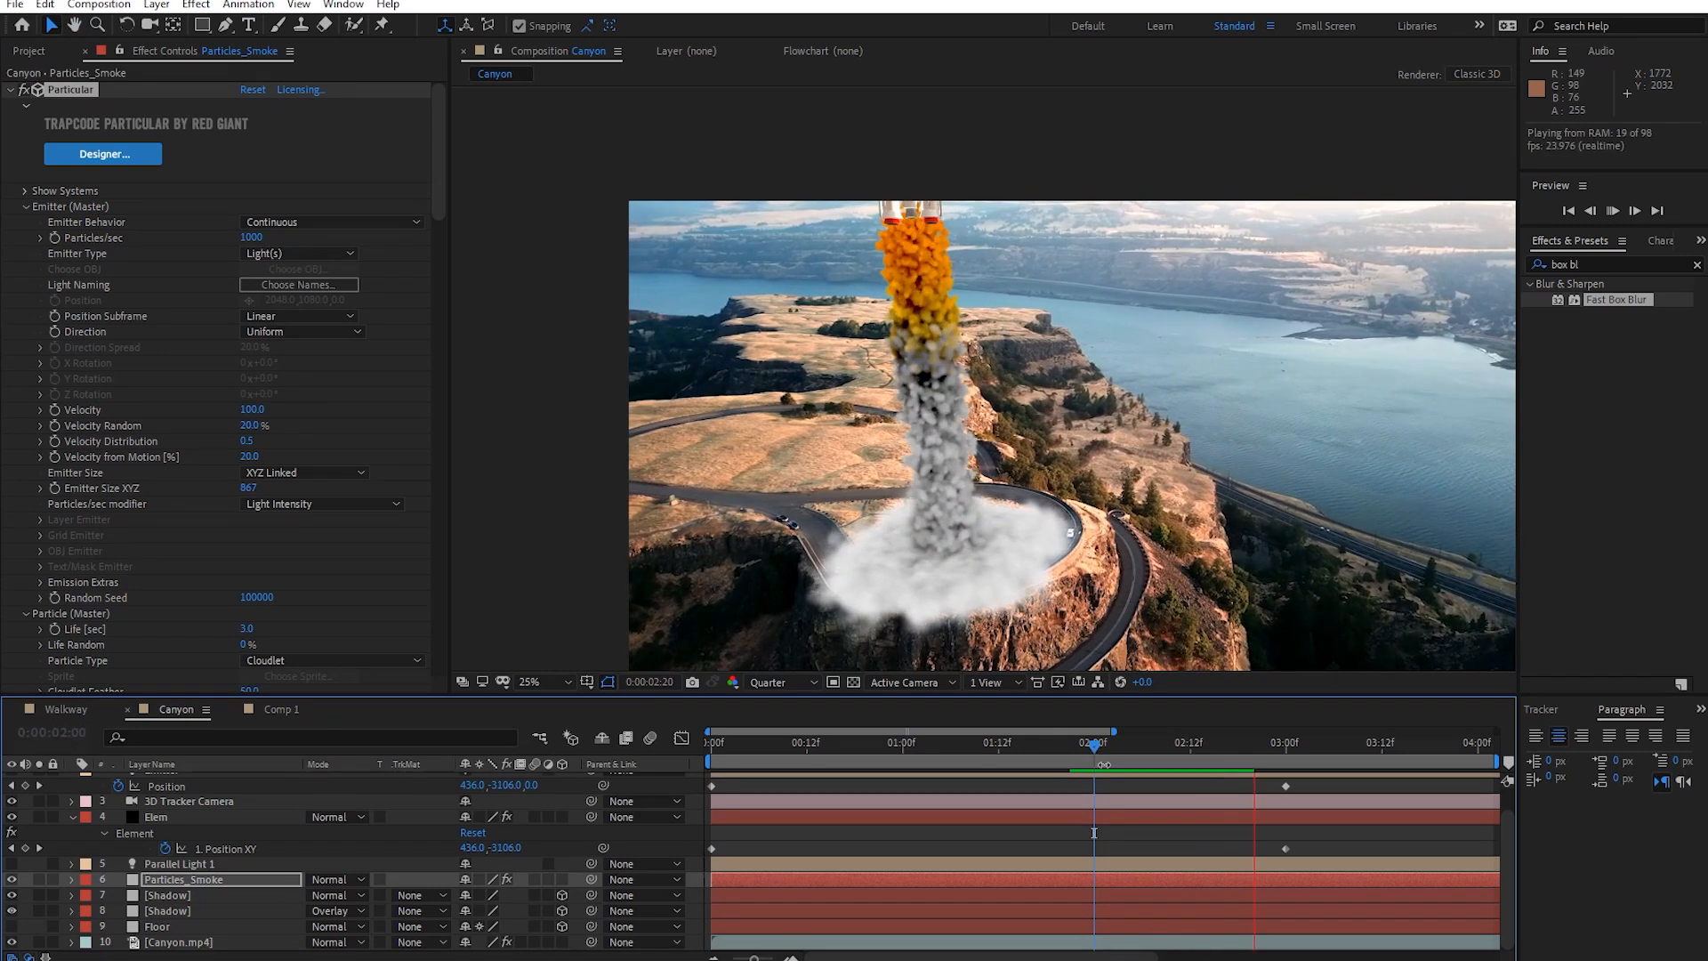
Examine the Particles_Smoke layer's size, opacity and color over life settings at 0:00:02:04.
left_click_drag(1097, 750, 1126, 776)
scroll(185, 459, "down", 5)
scroll(185, 462, "down", 8)
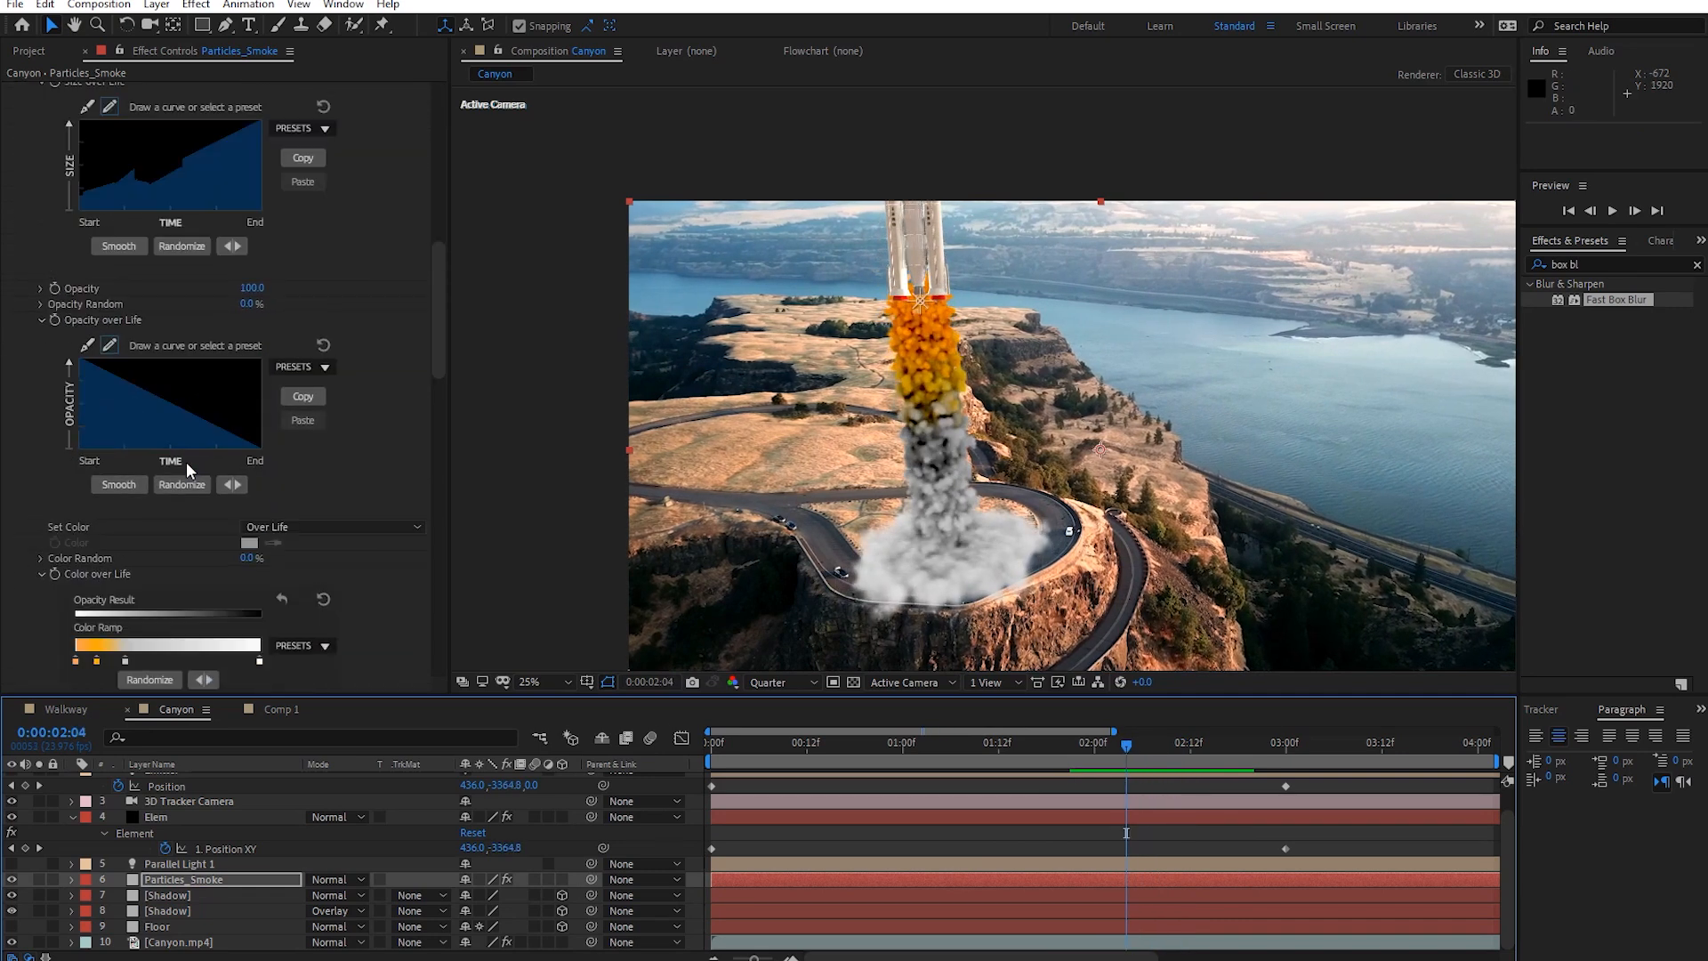
scroll(185, 461, "up", 12)
mouse_move(1126, 745)
left_mouse_down()
mouse_move(1182, 750)
mouse_move(1153, 749)
left_mouse_up()
left_click(1122, 740)
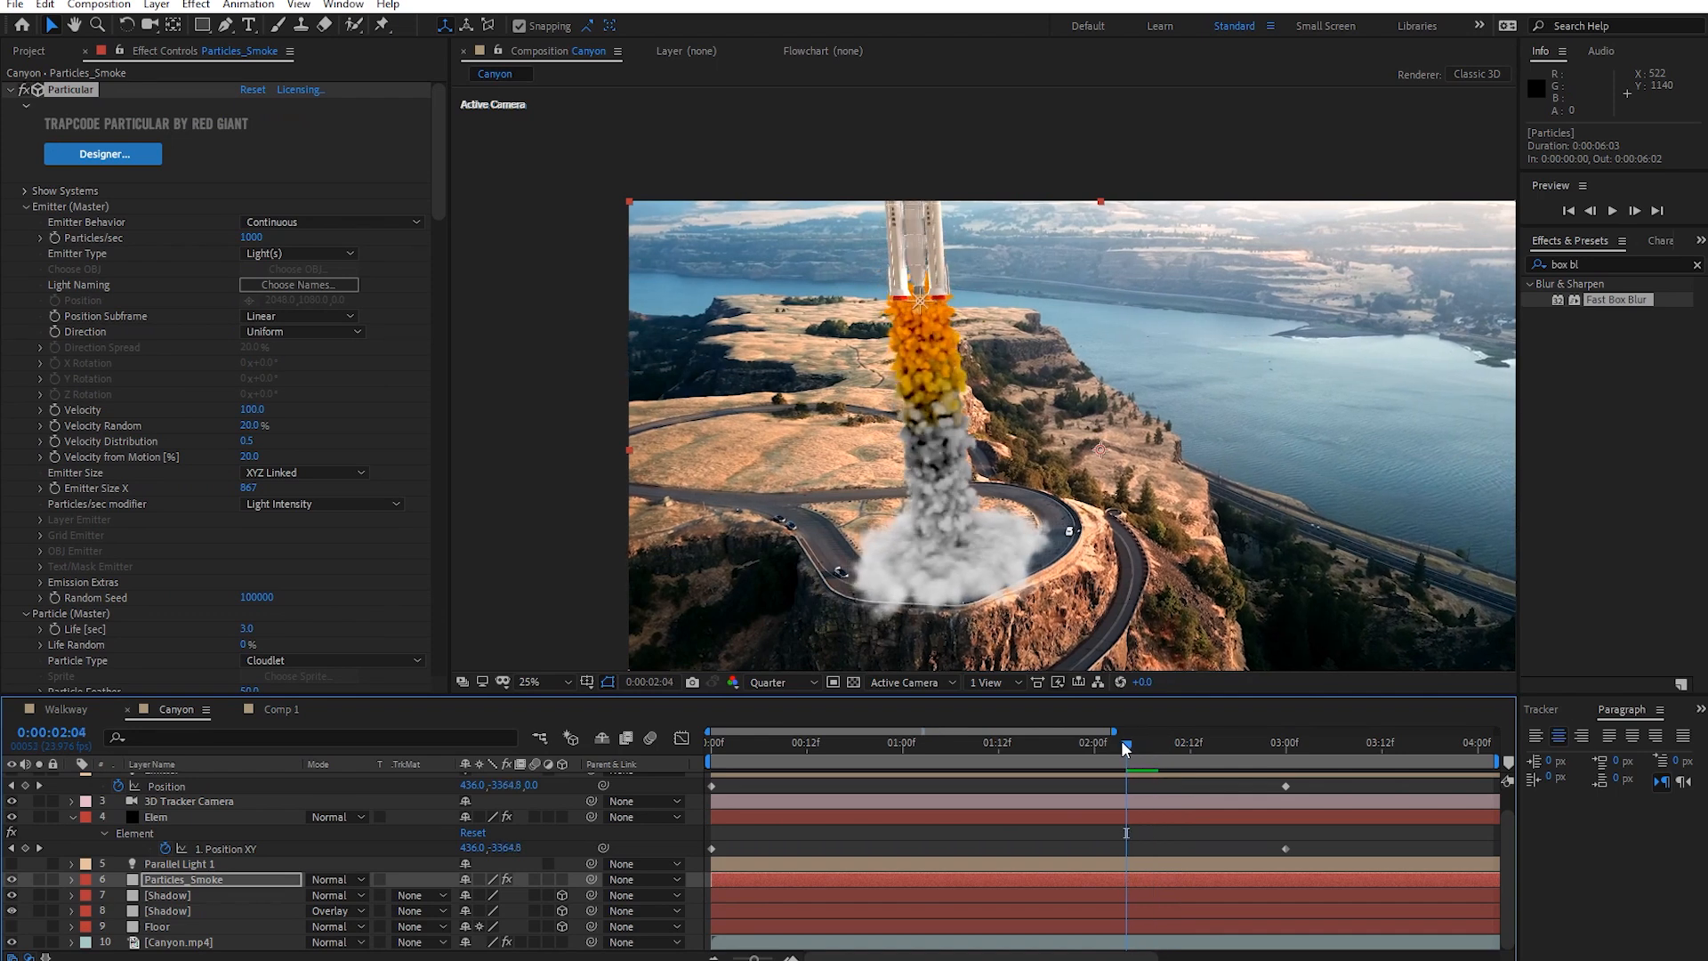
Replay the rocket smoke from 0:00:01:21 and examine the trail at 0:00:02:16.
key("space")
key("space")
key("Page_Up")
key("Page_Up")
left_click_drag(1096, 747, 1070, 748)
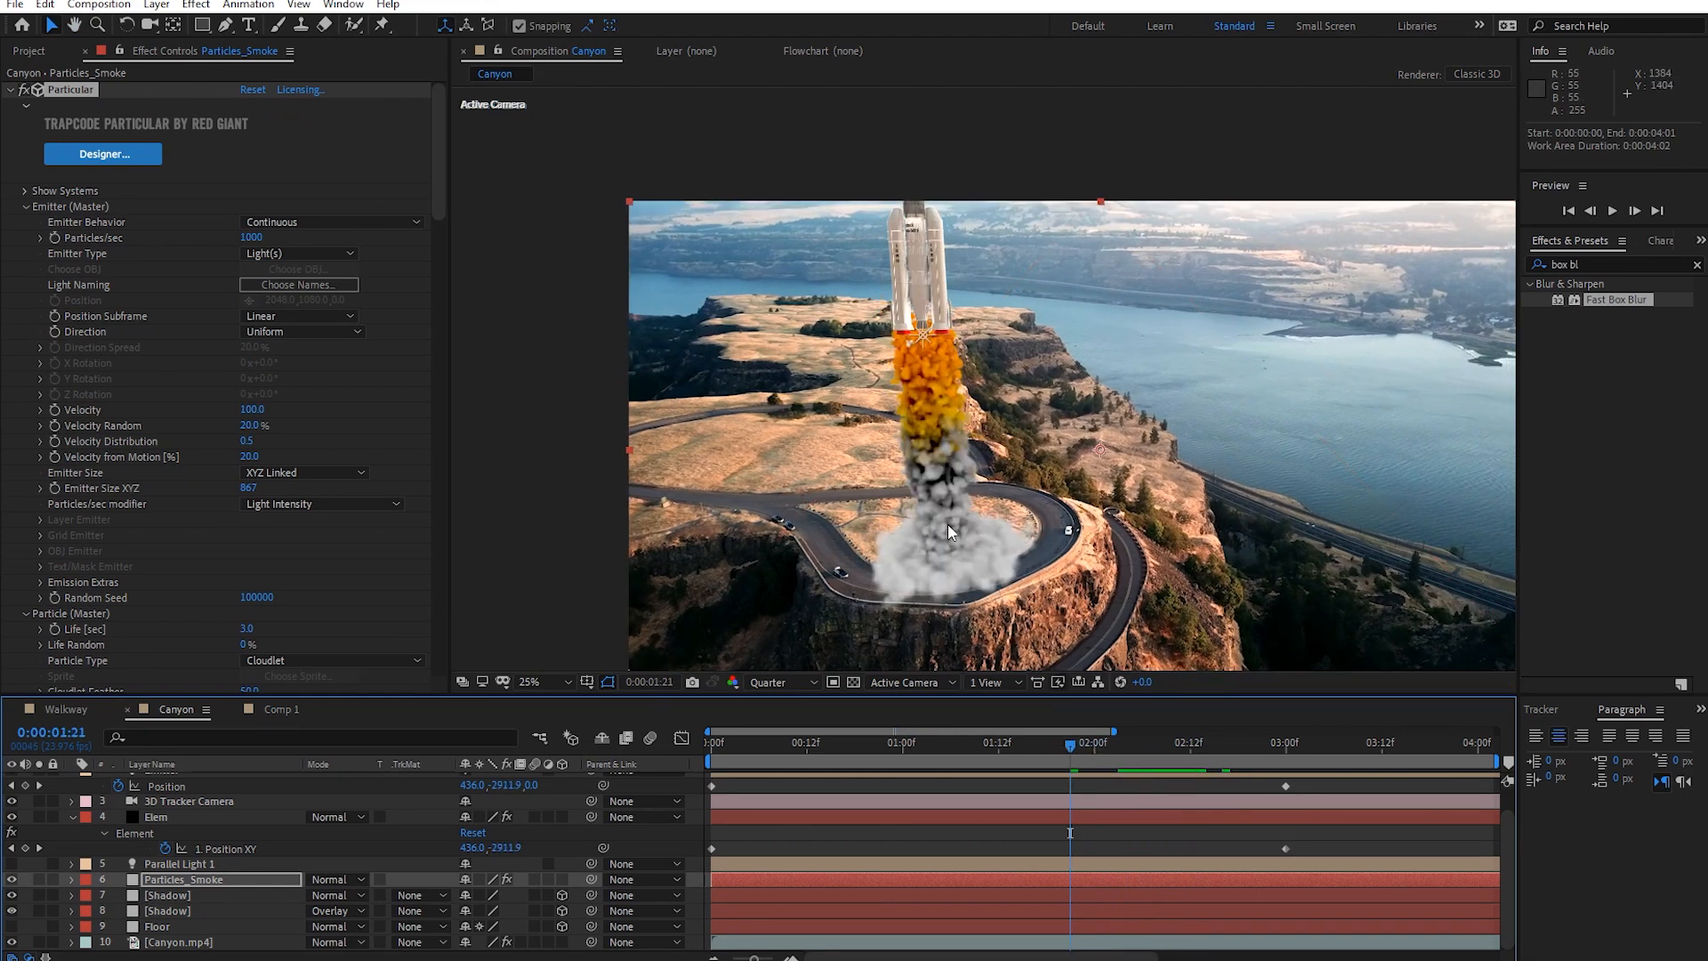
mouse_move(1076, 741)
left_mouse_down()
mouse_move(1106, 758)
mouse_move(1068, 748)
left_mouse_up()
key("space")
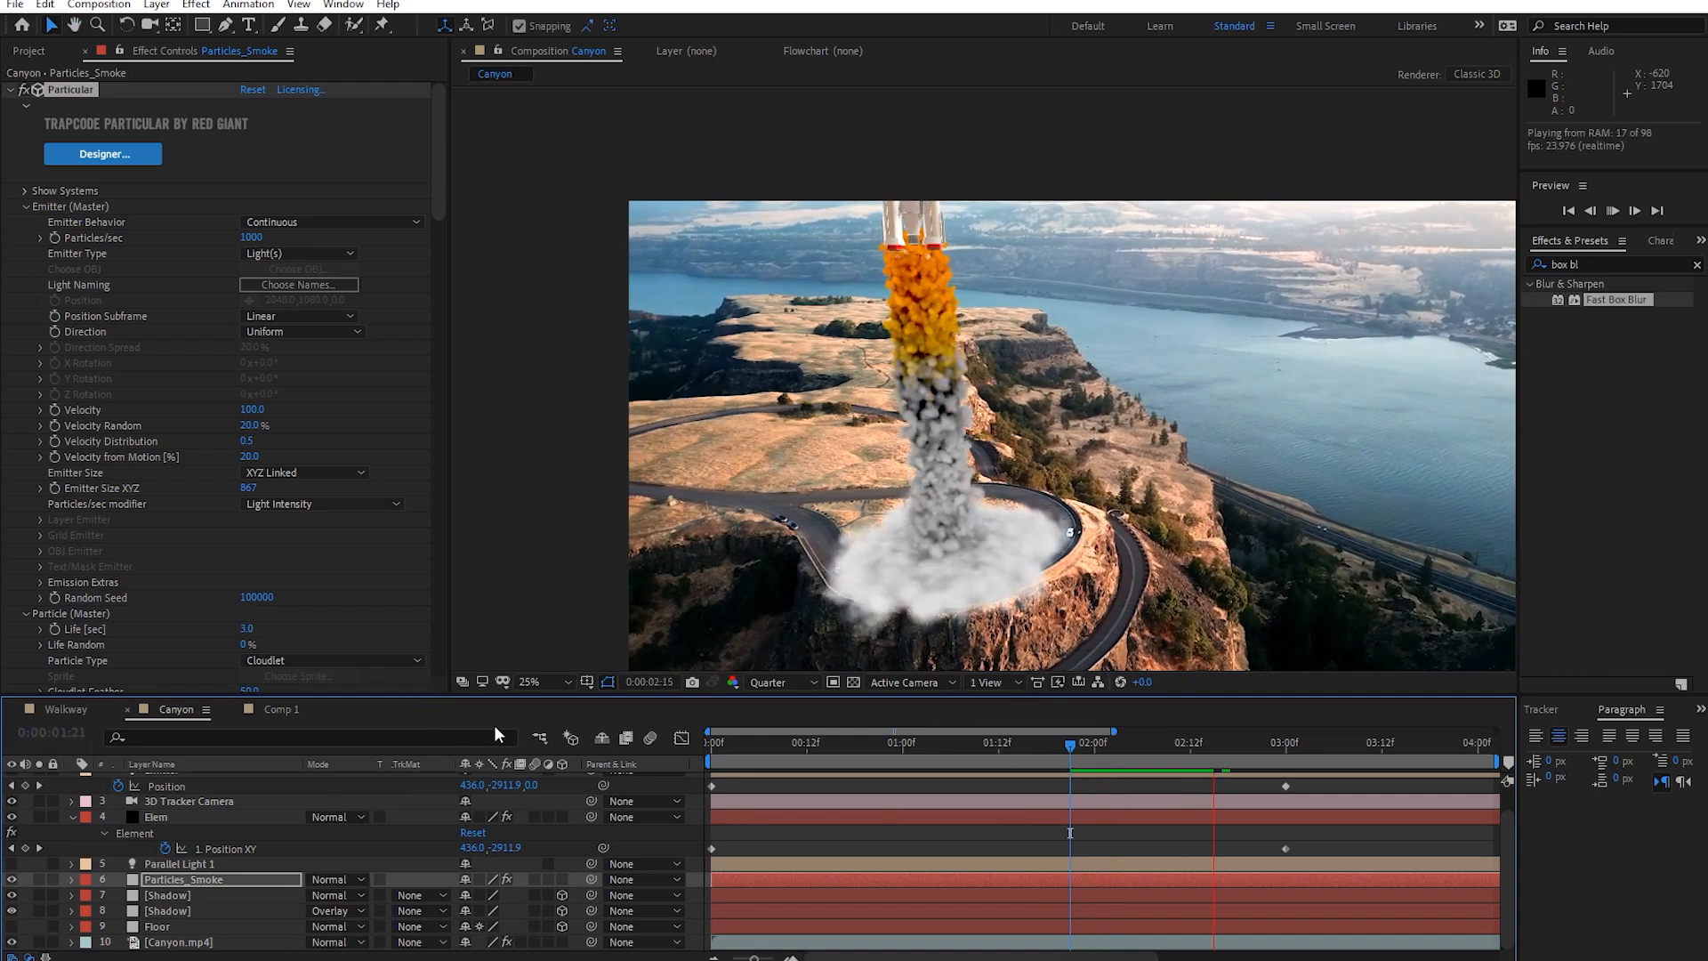
key("space")
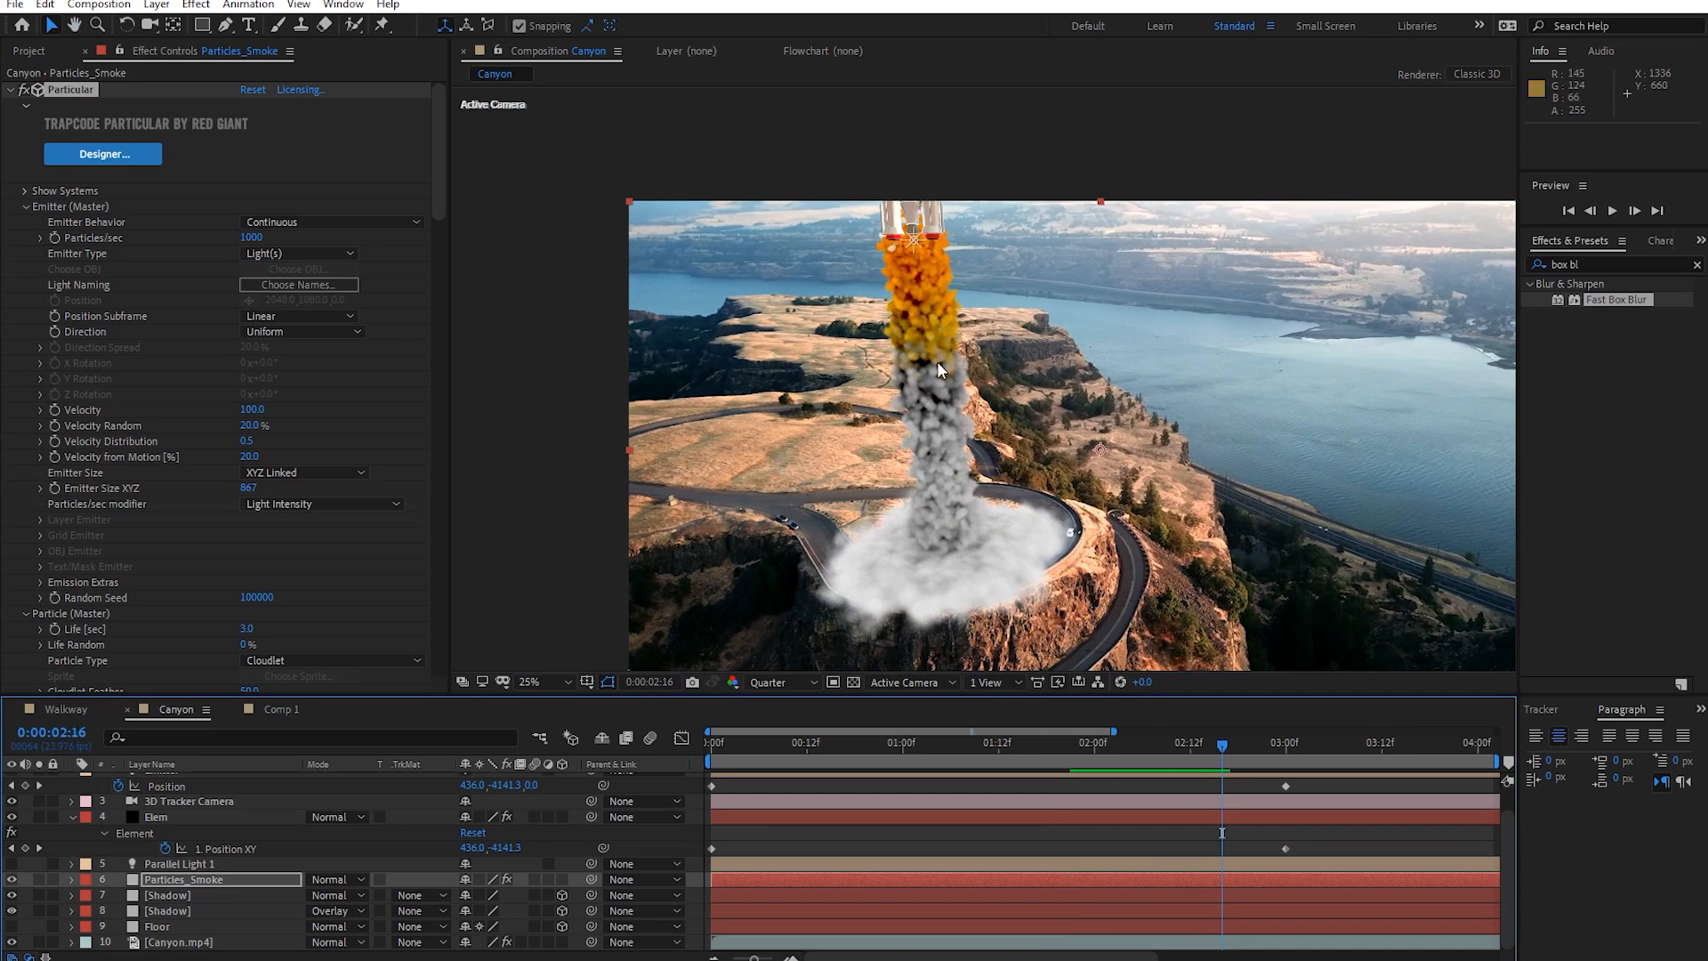
key("space")
Return to 0:00:02:04 and review the Emitter and Particle settings of the Particles_Smoke layer.
left_click(1094, 747)
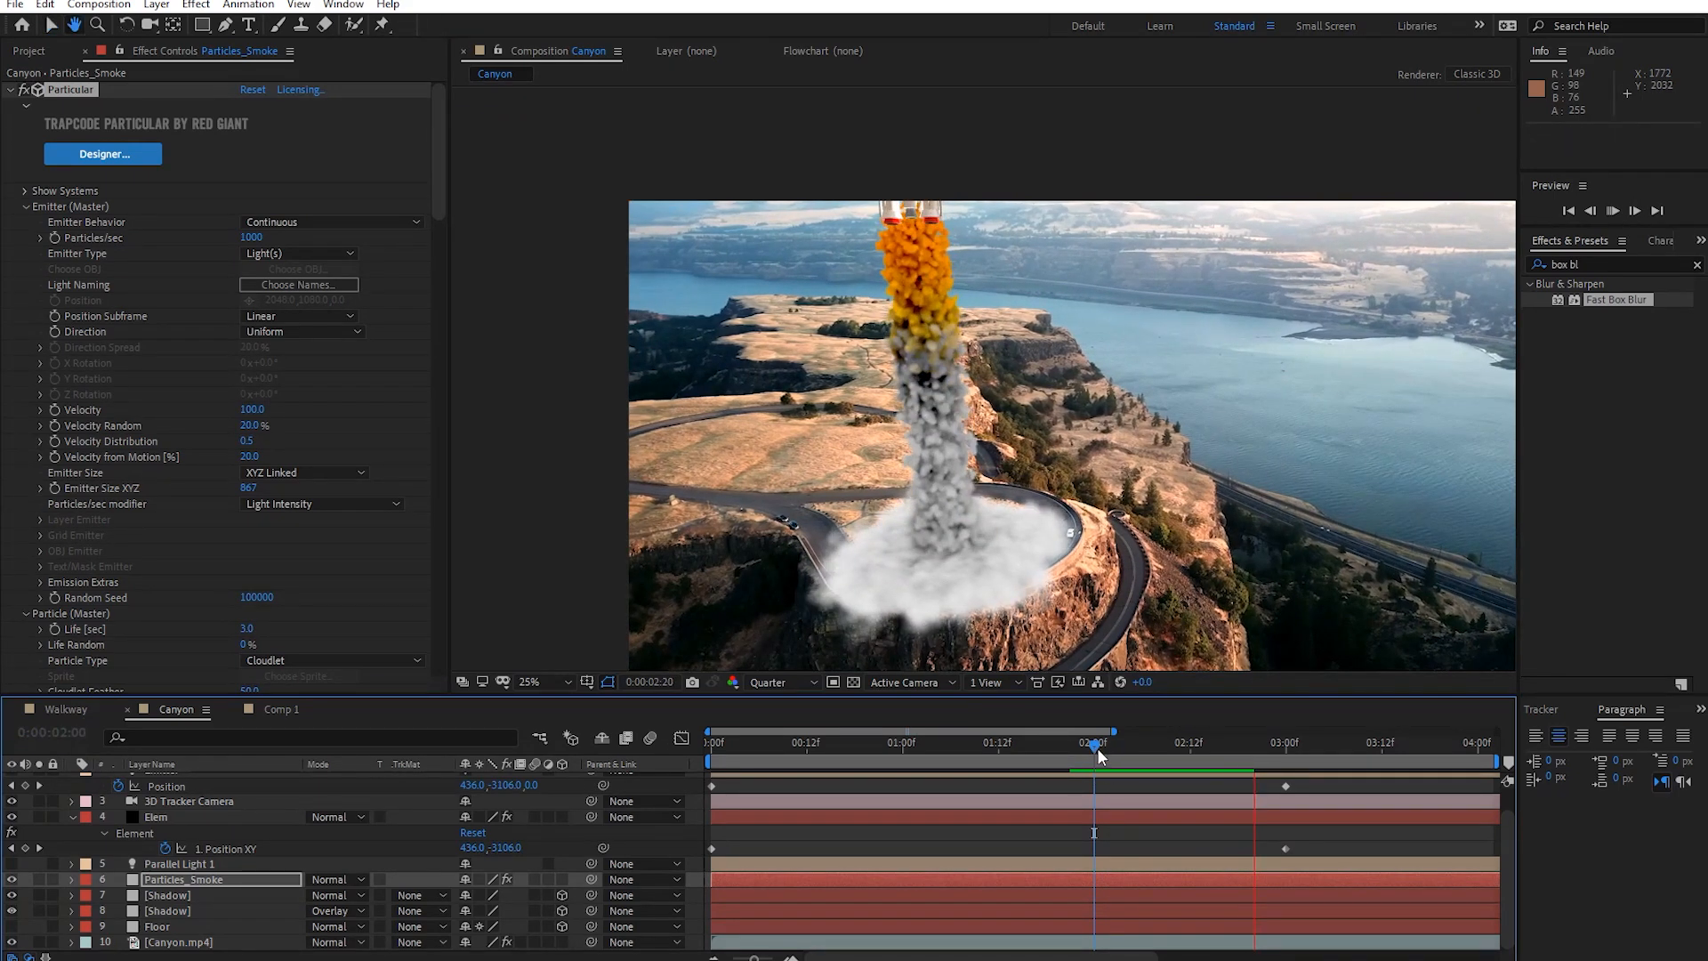
left_click(1087, 749)
left_click_drag(1087, 749, 1126, 775)
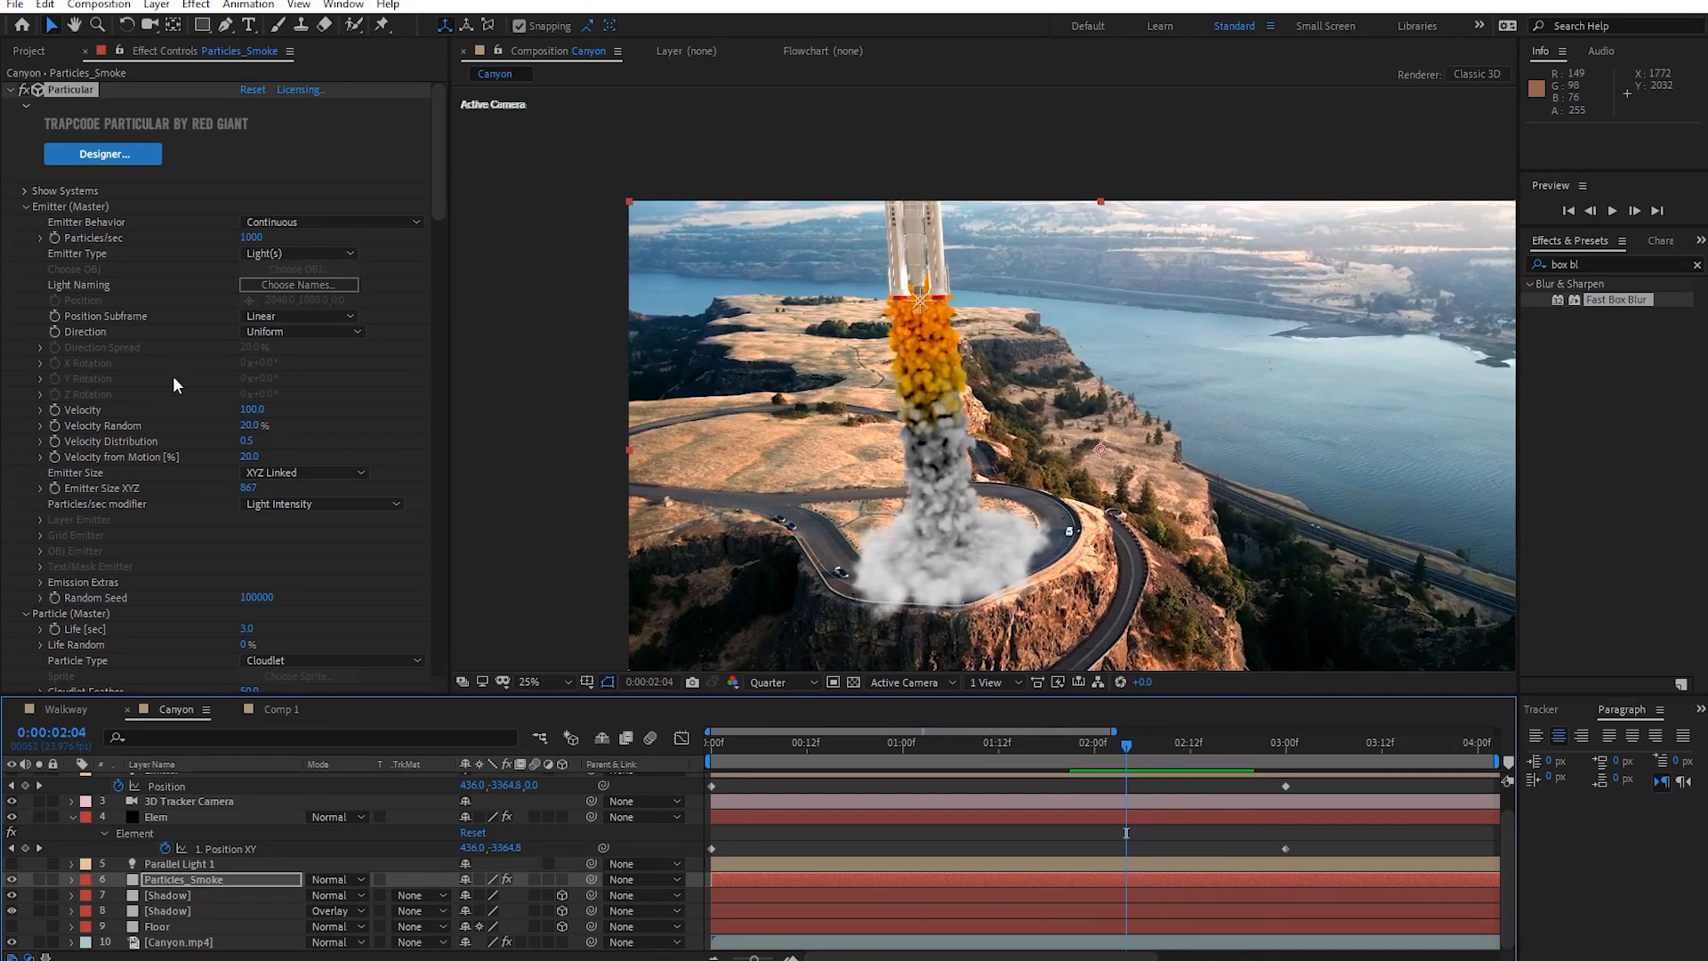
scroll(178, 418, "down", 5)
scroll(185, 461, "down", 5)
scroll(185, 461, "up", 12)
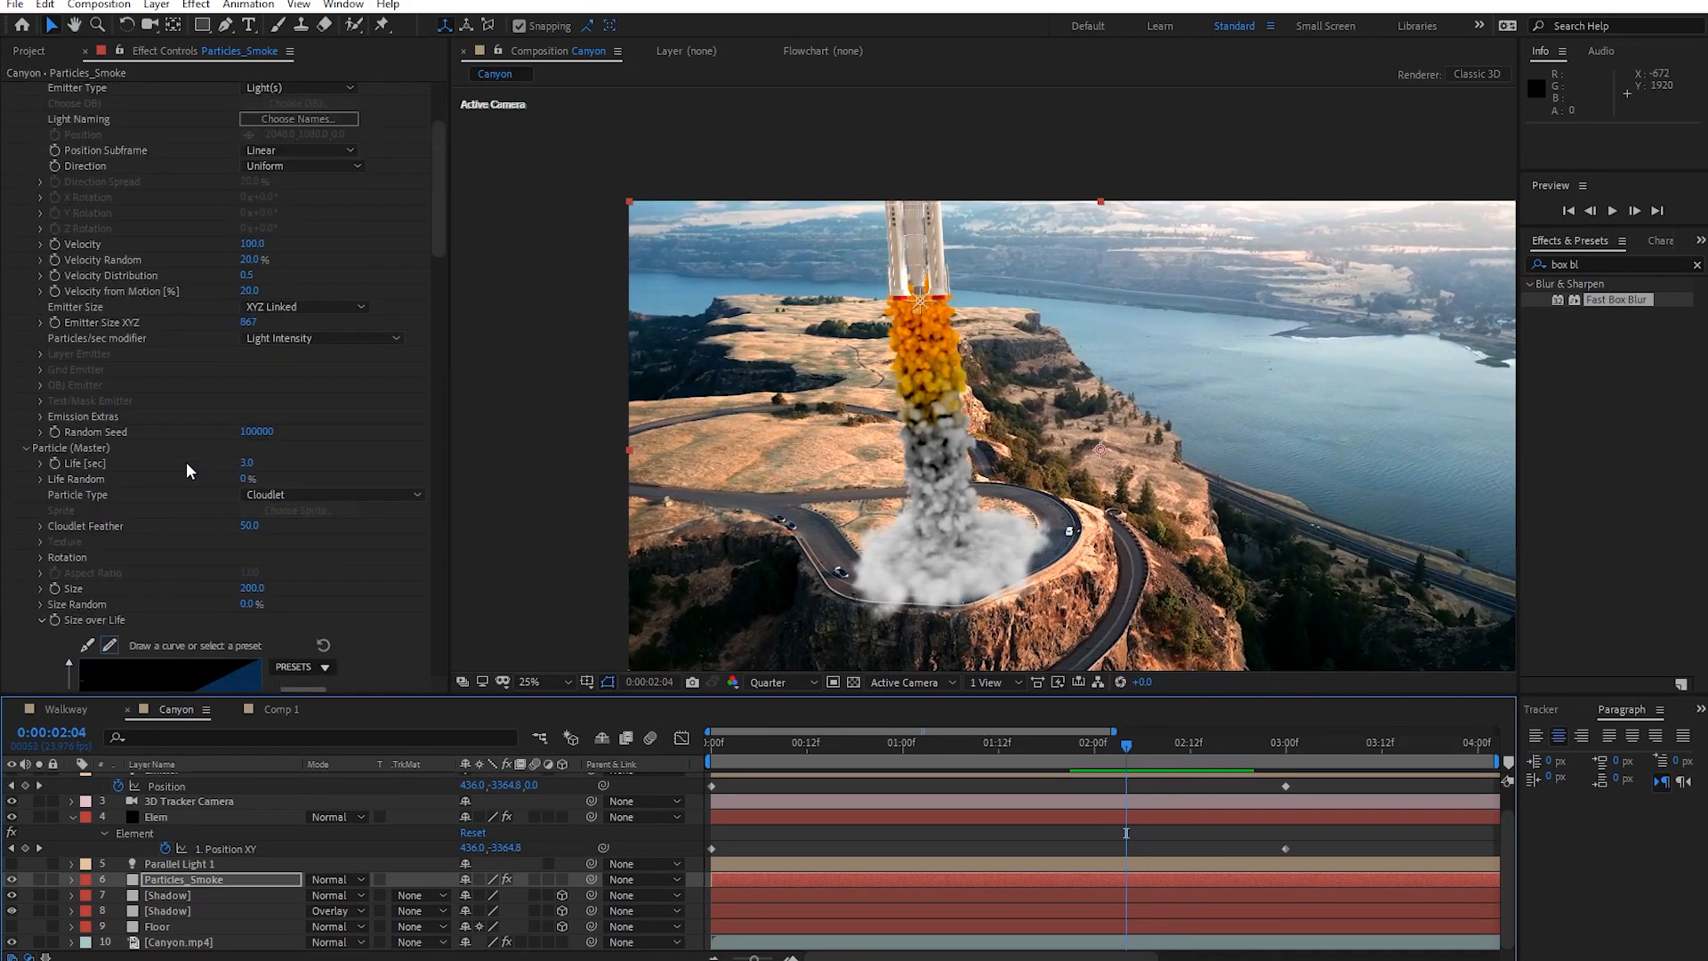
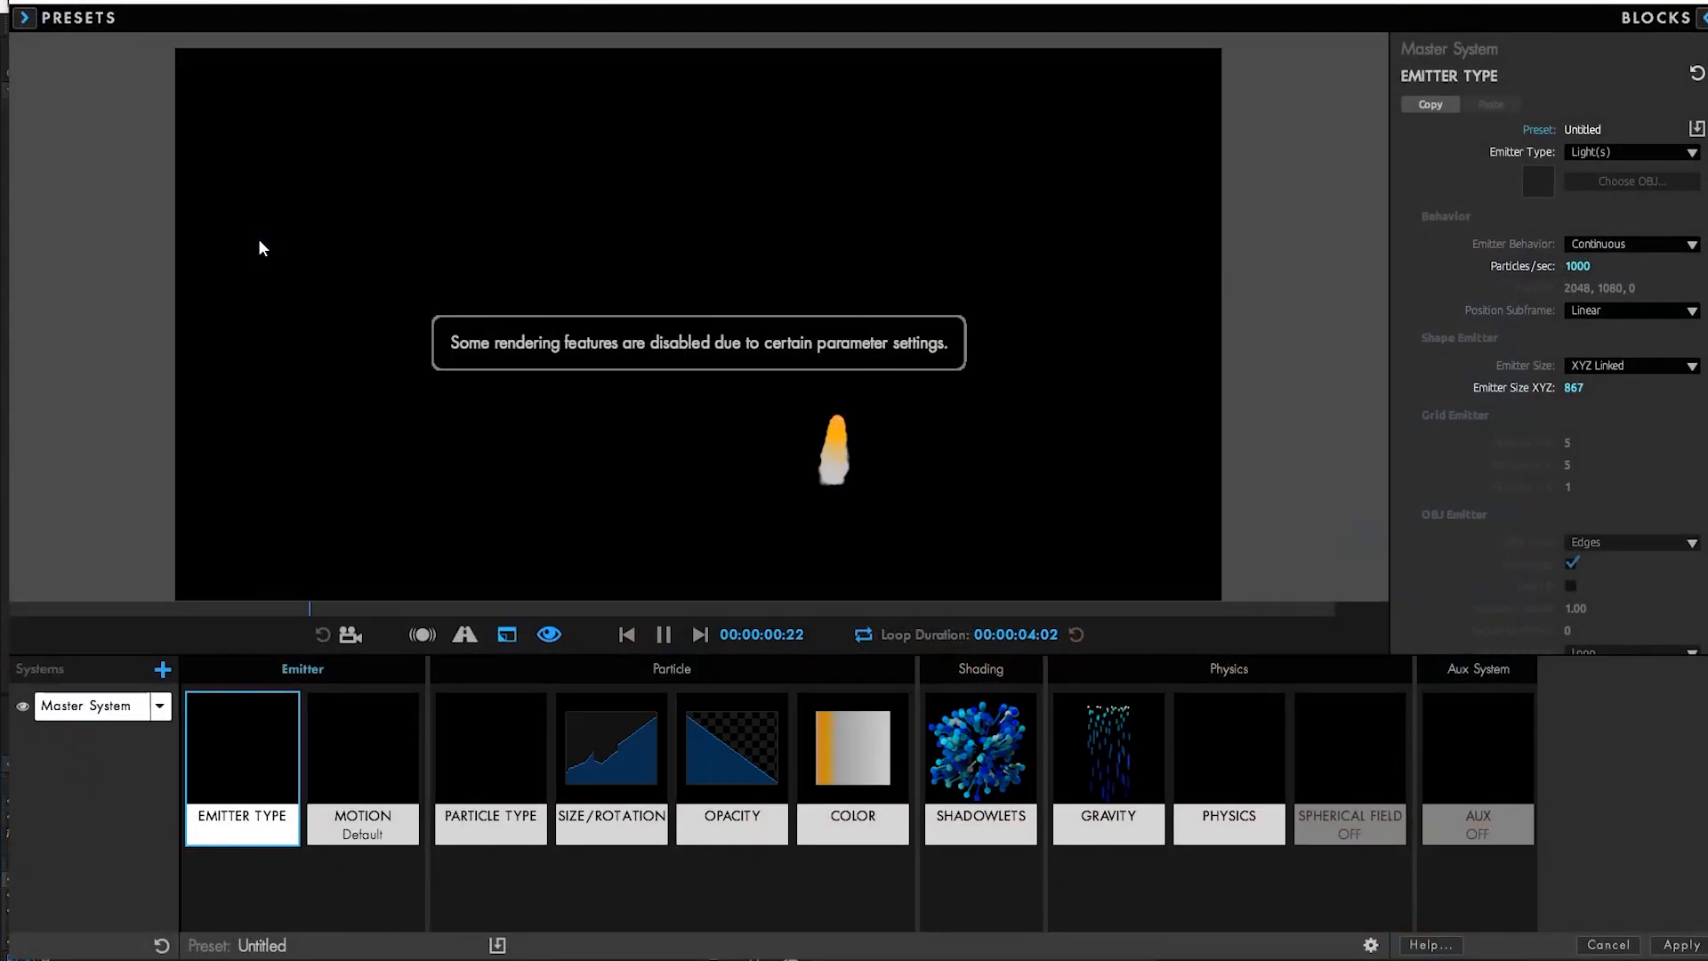
Inspect the Motion and Particle Type blocks in Particular's Designer, and load the Falling Grid and then the Falling Square Grid preset from Backgrounds.
left_click(392, 766)
left_click(516, 745)
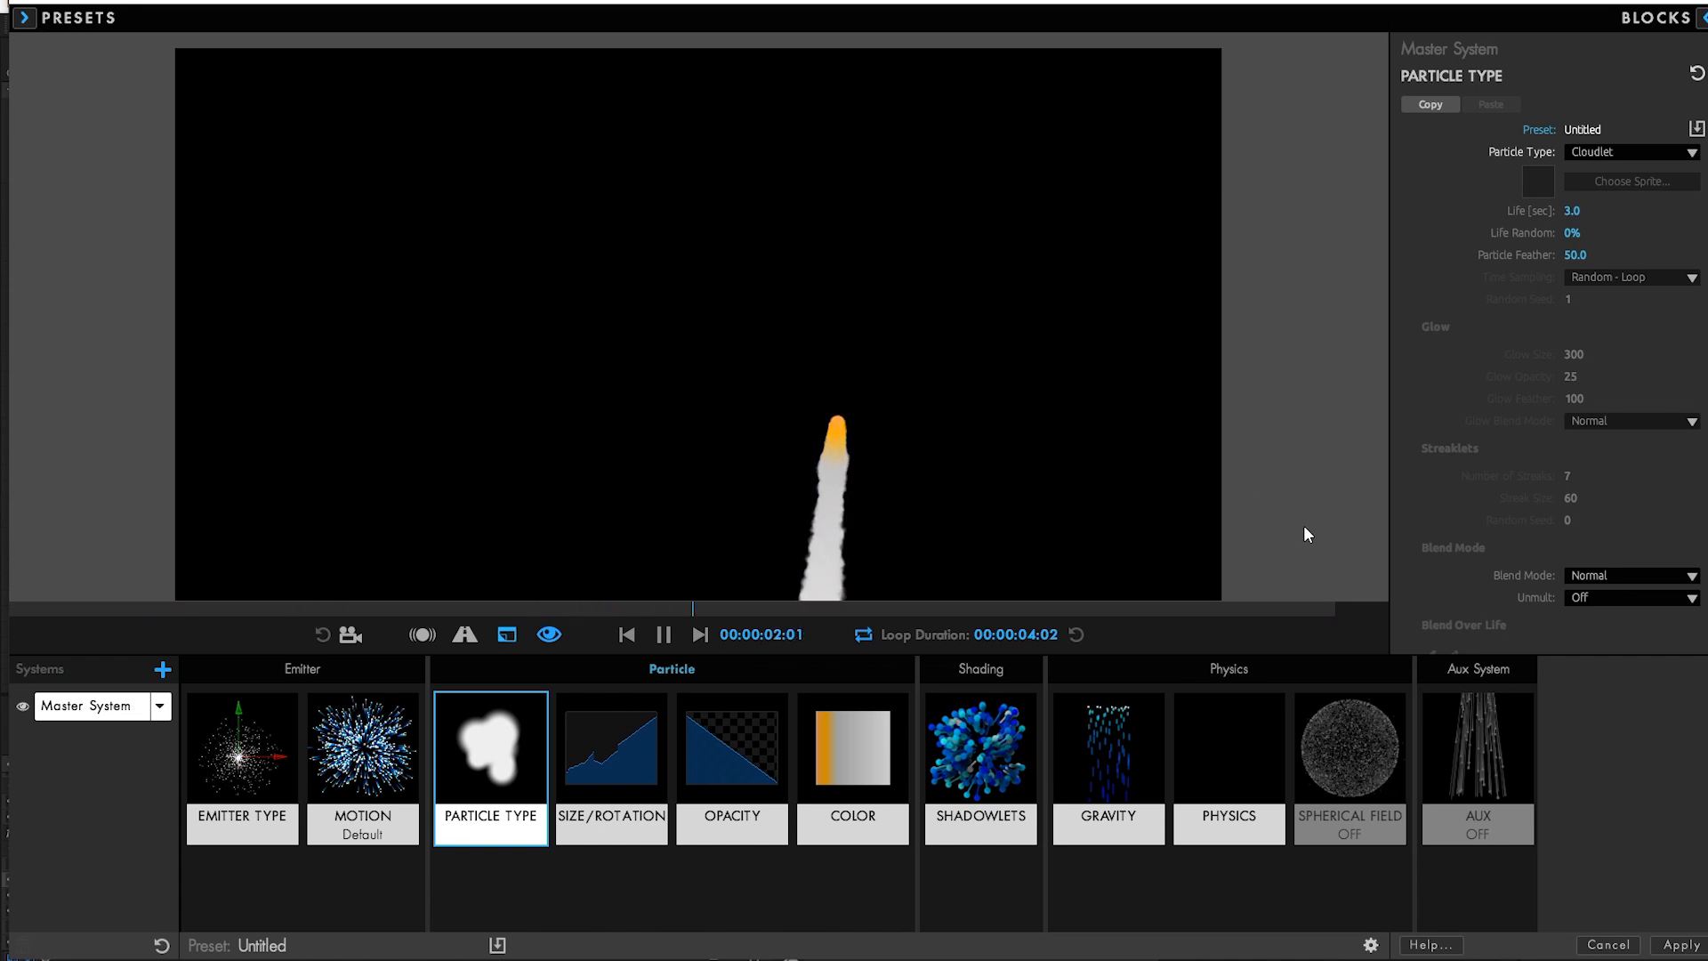
left_click(22, 18)
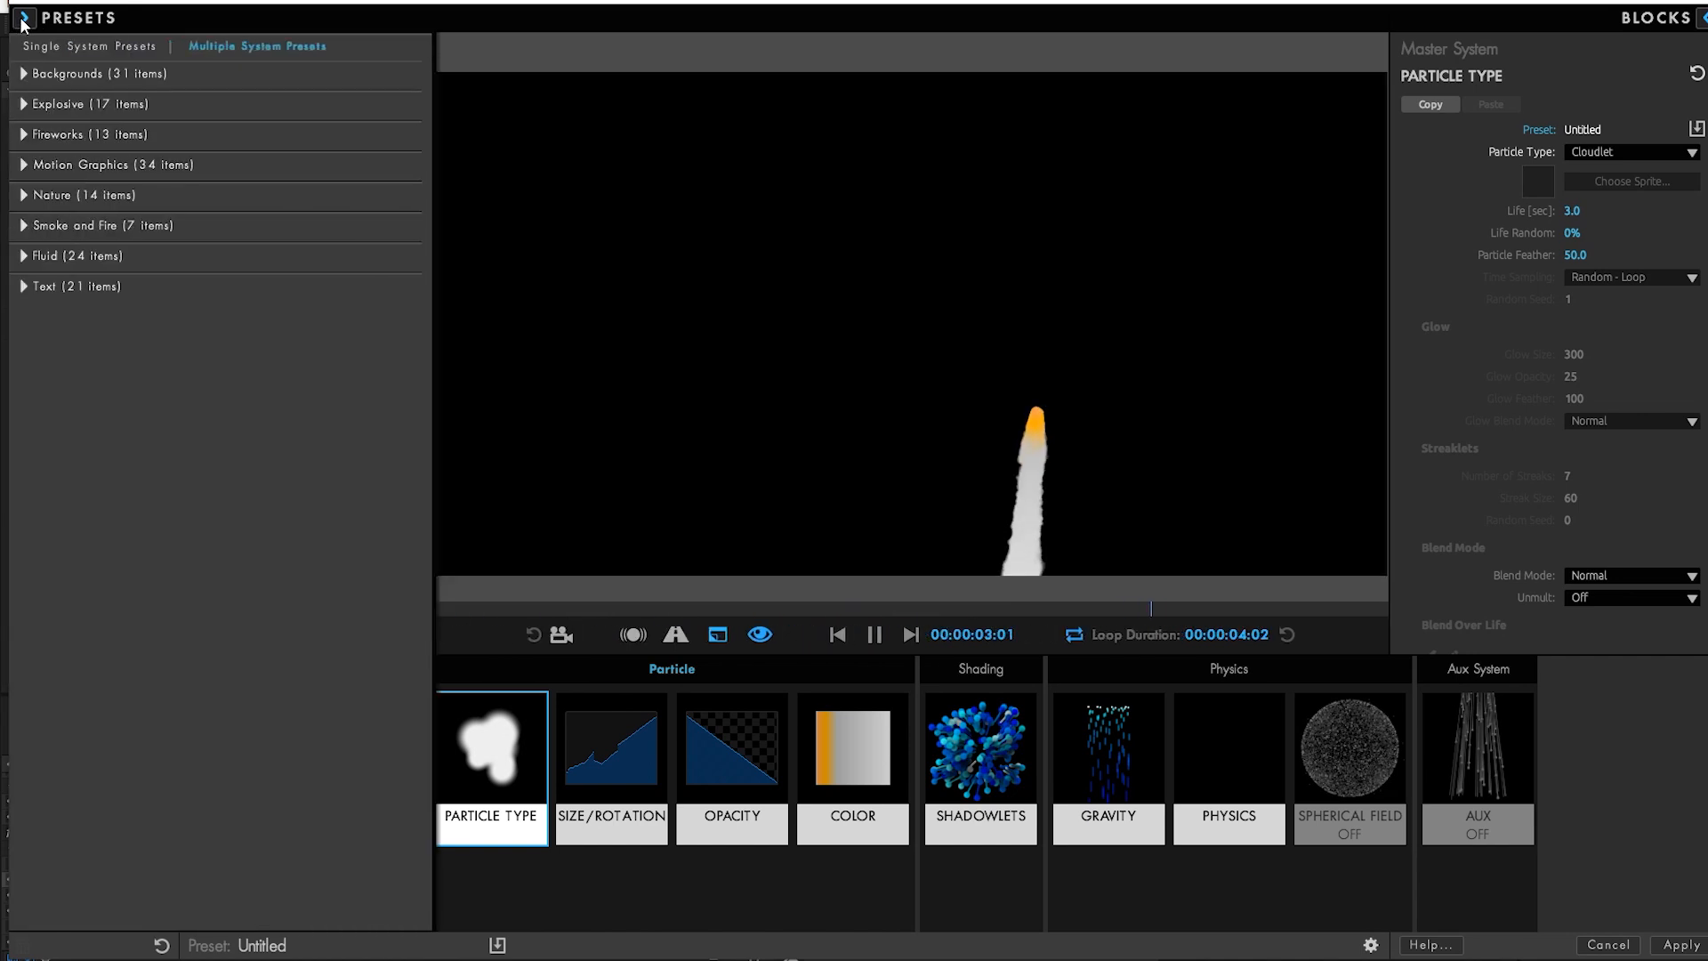
left_click(46, 69)
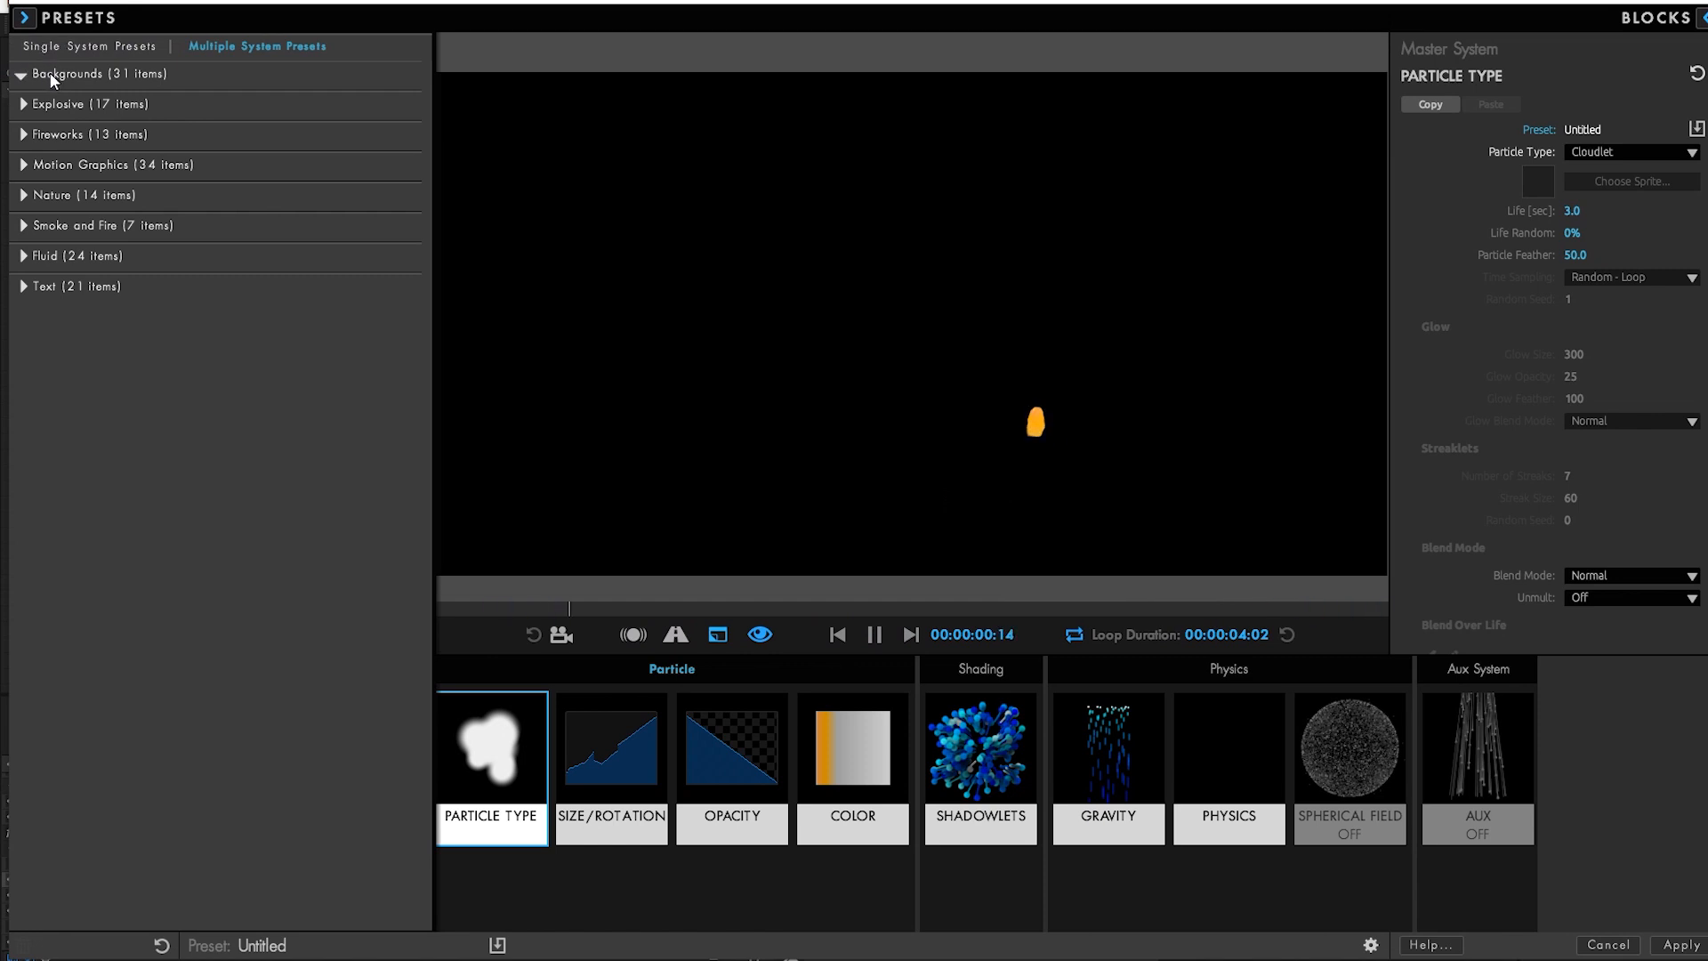
left_click(232, 543)
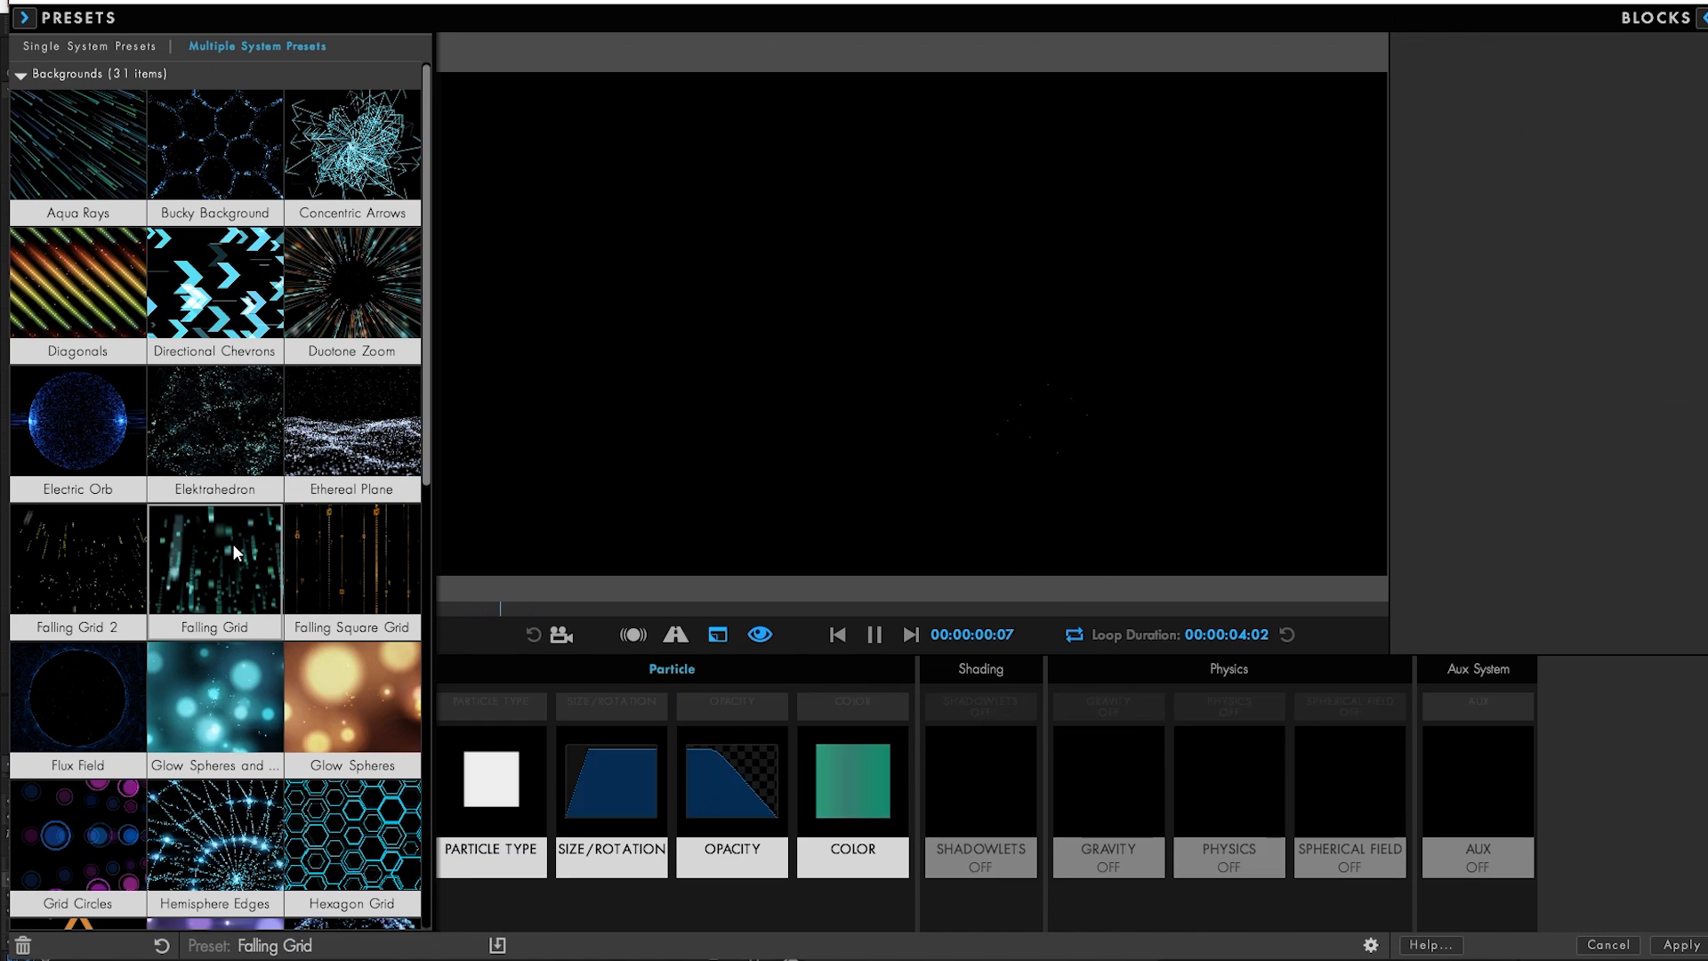
double_click(411, 585)
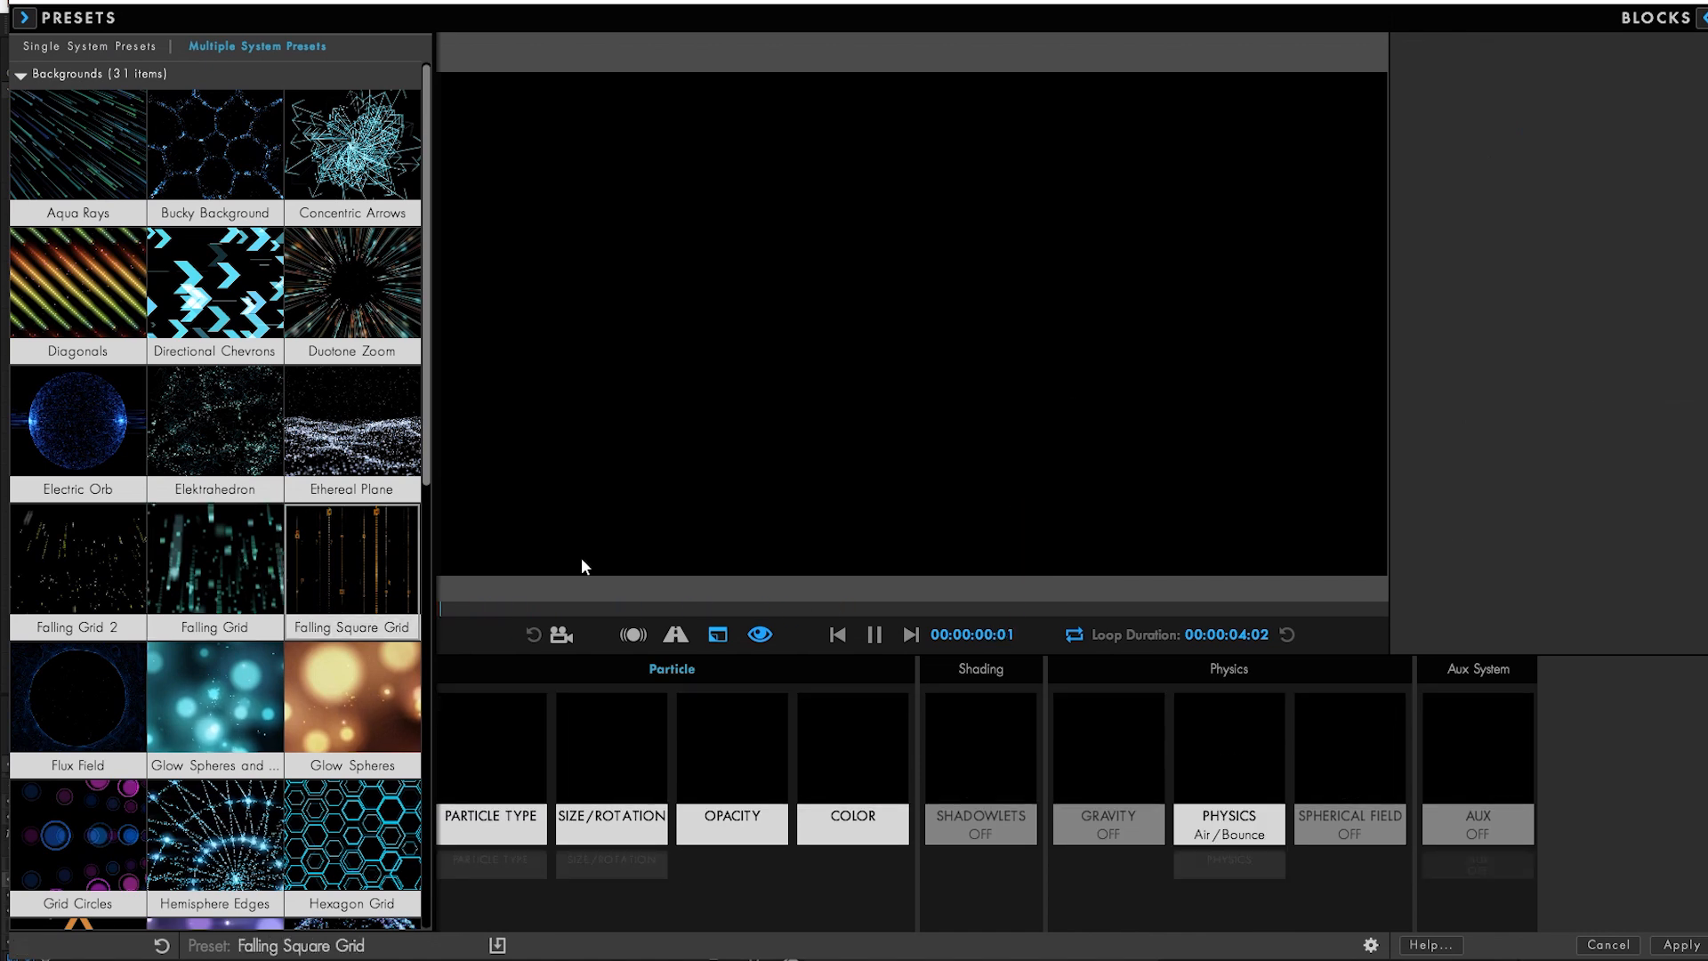
left_click(23, 18)
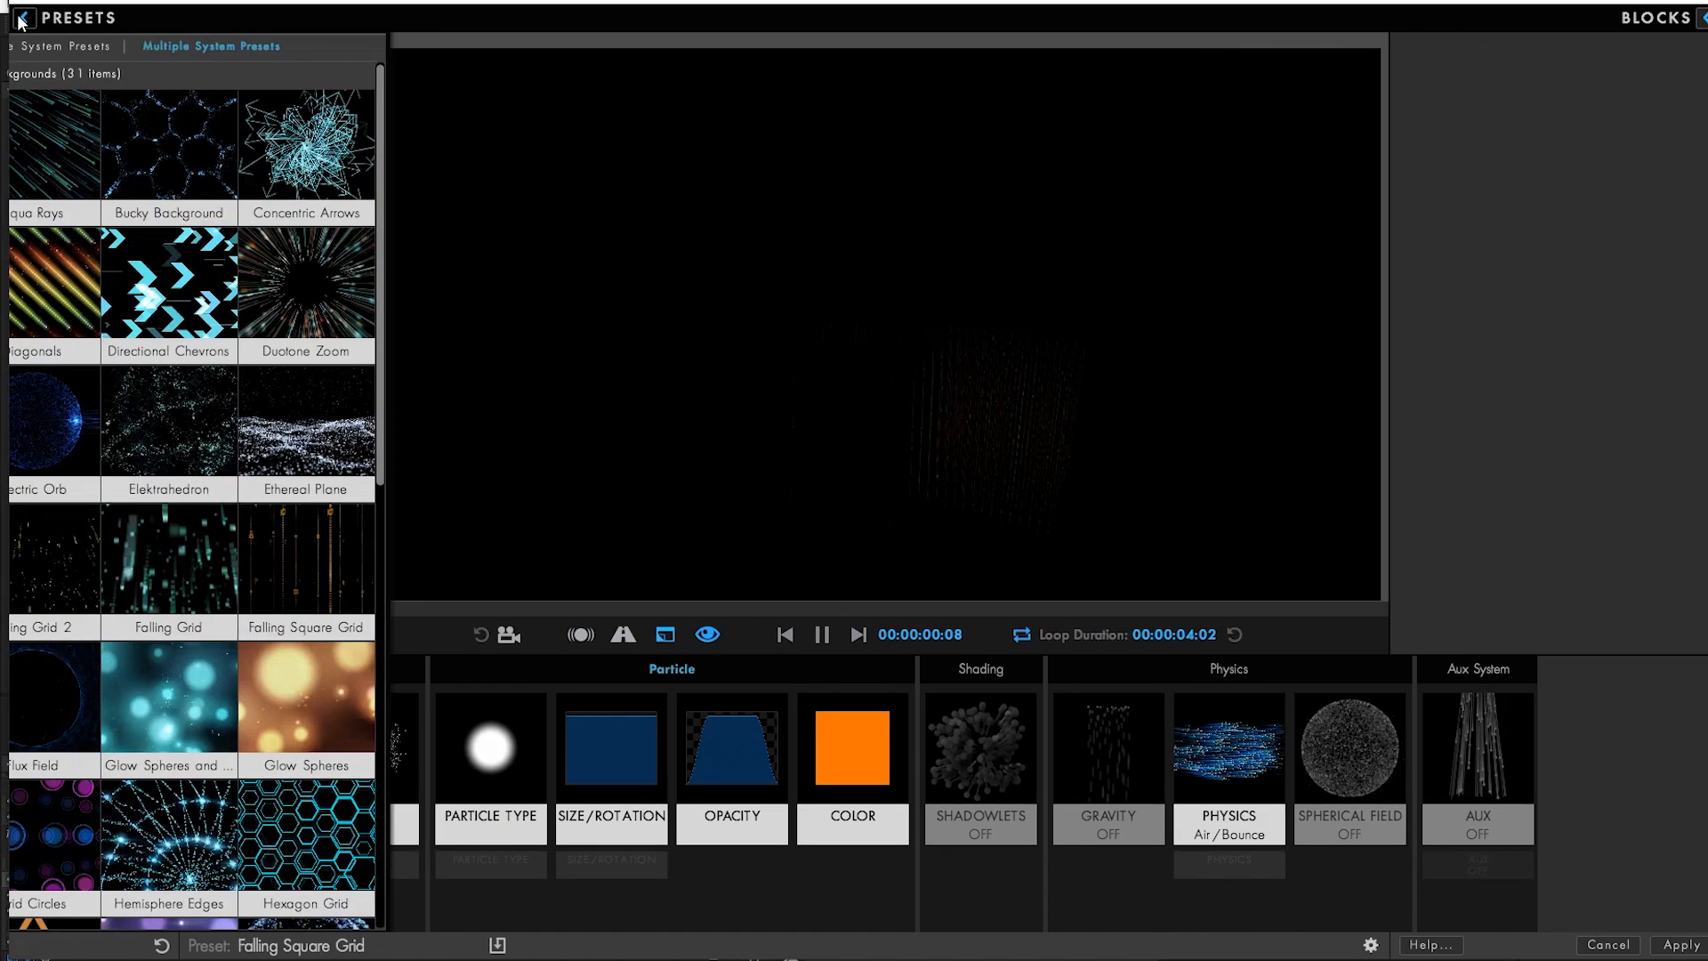
Preview the Concentric Arrows, Bucky Background and Glow Spheres presets from the Backgrounds collection.
left_click(360, 162)
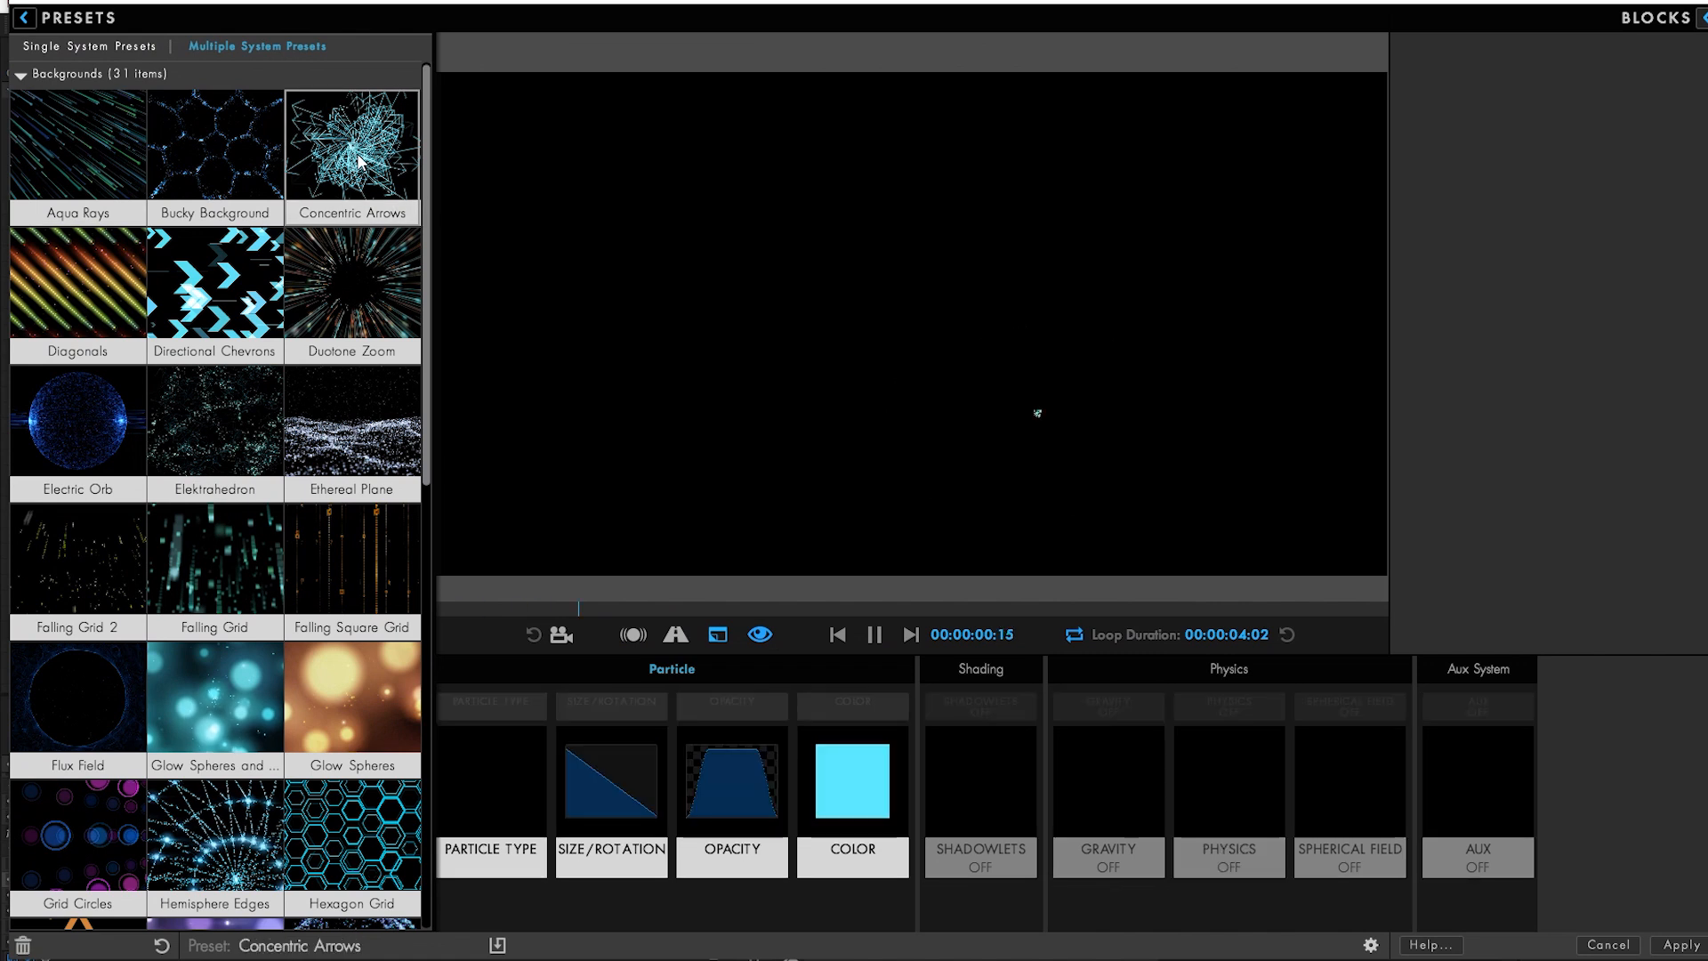
left_click(204, 159)
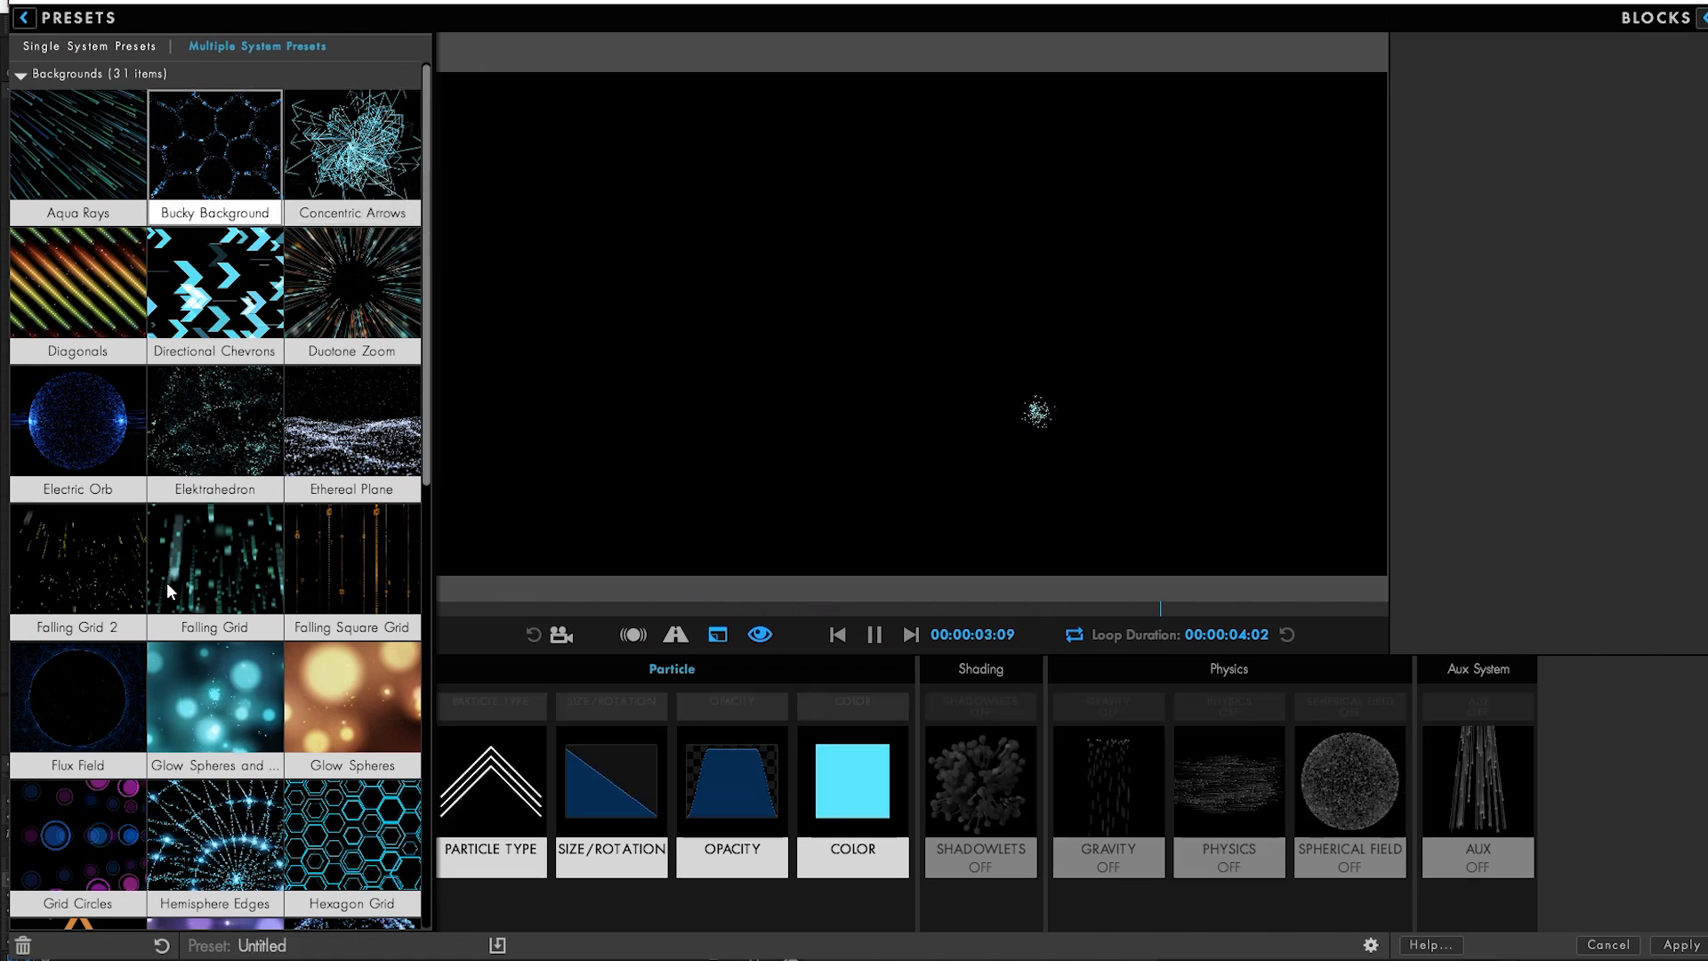
left_click(217, 691)
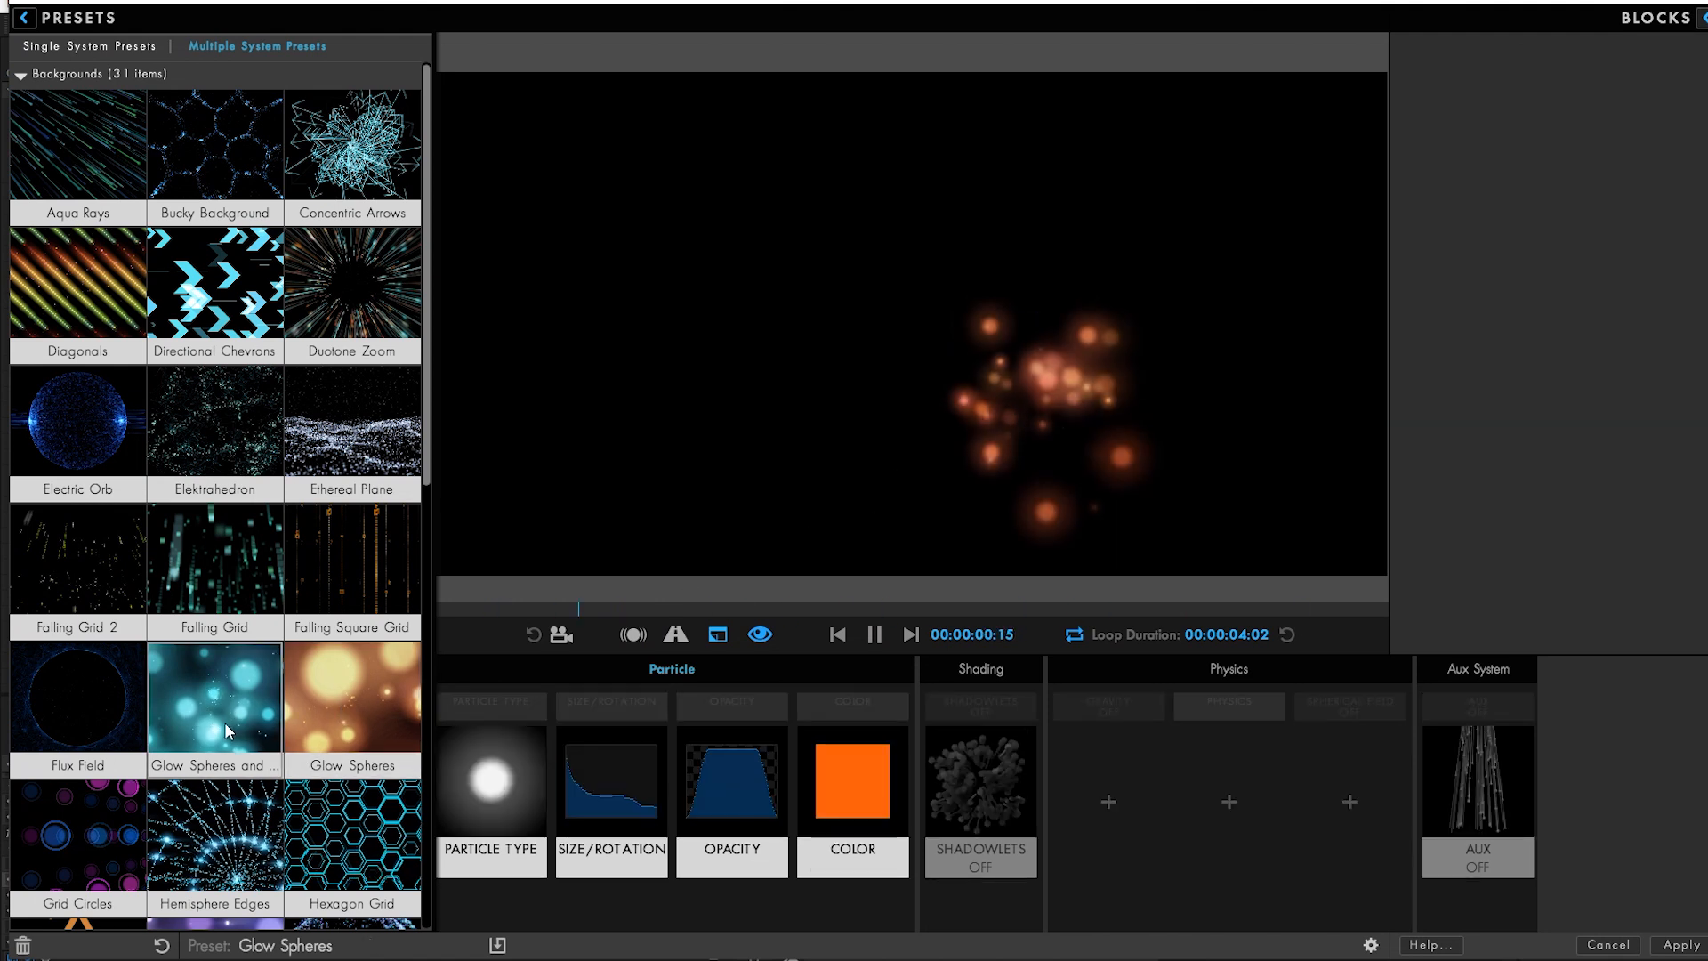
scroll(229, 758, "down", 1)
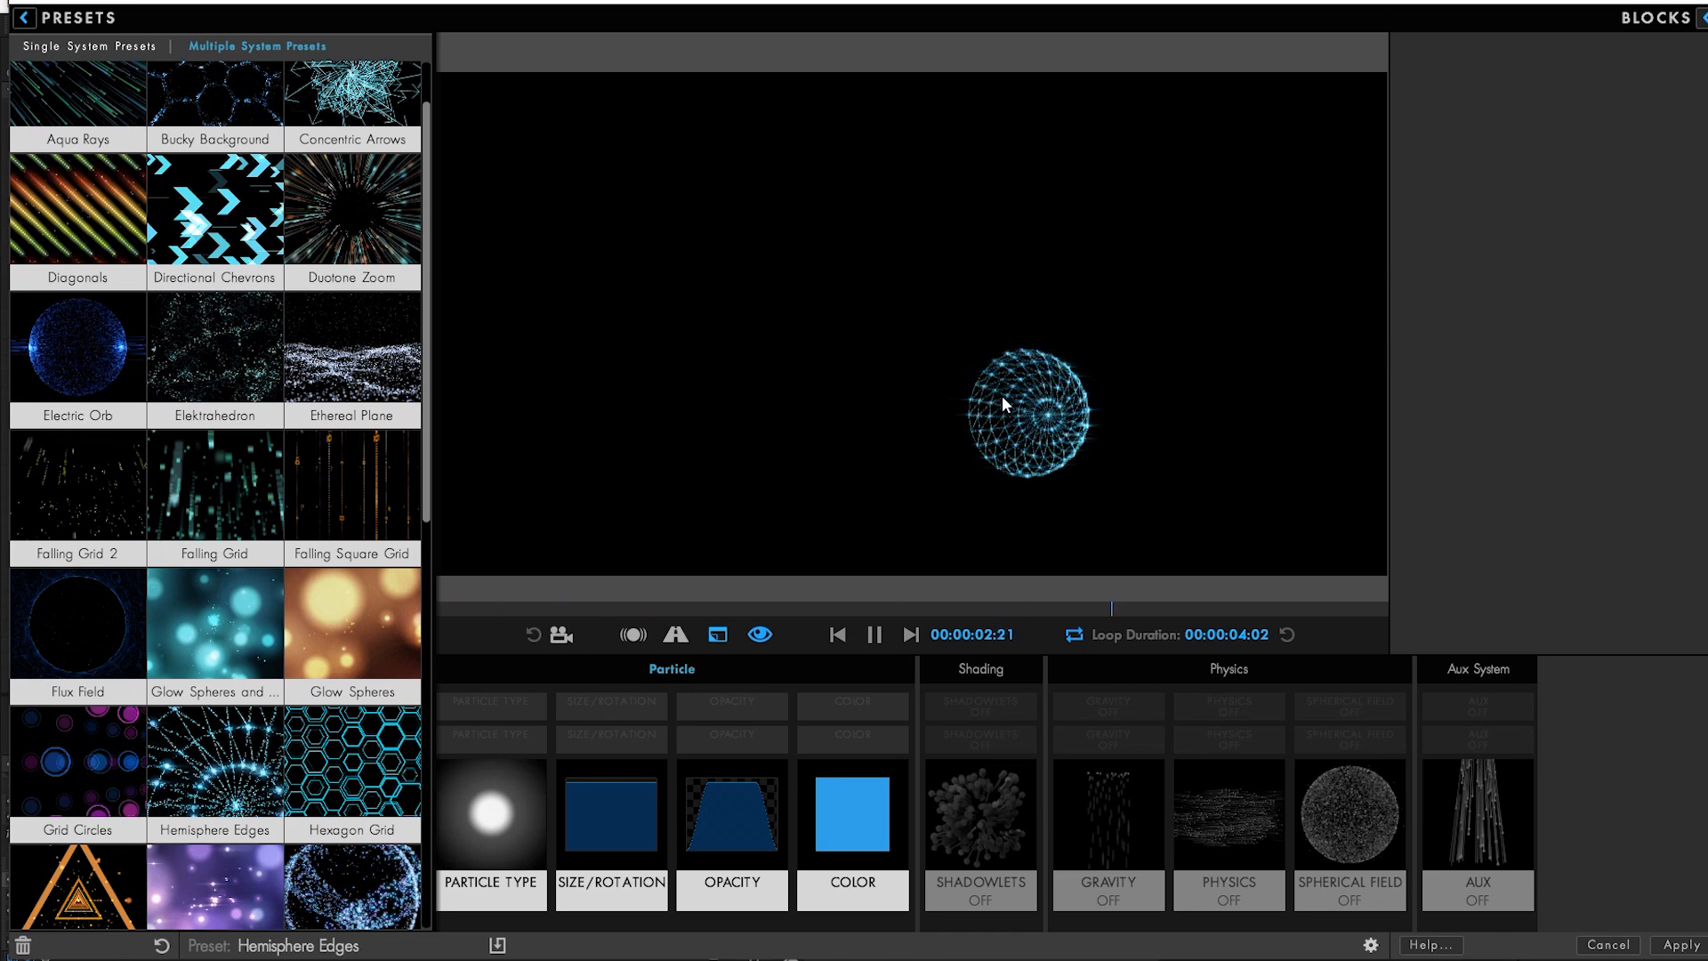
Load the Hexagon Grid, Illuminati and Magical Glow Spheres presets in turn, and apply Magical Glow Spheres to the Particles_Smoke layer.
left_click(356, 776)
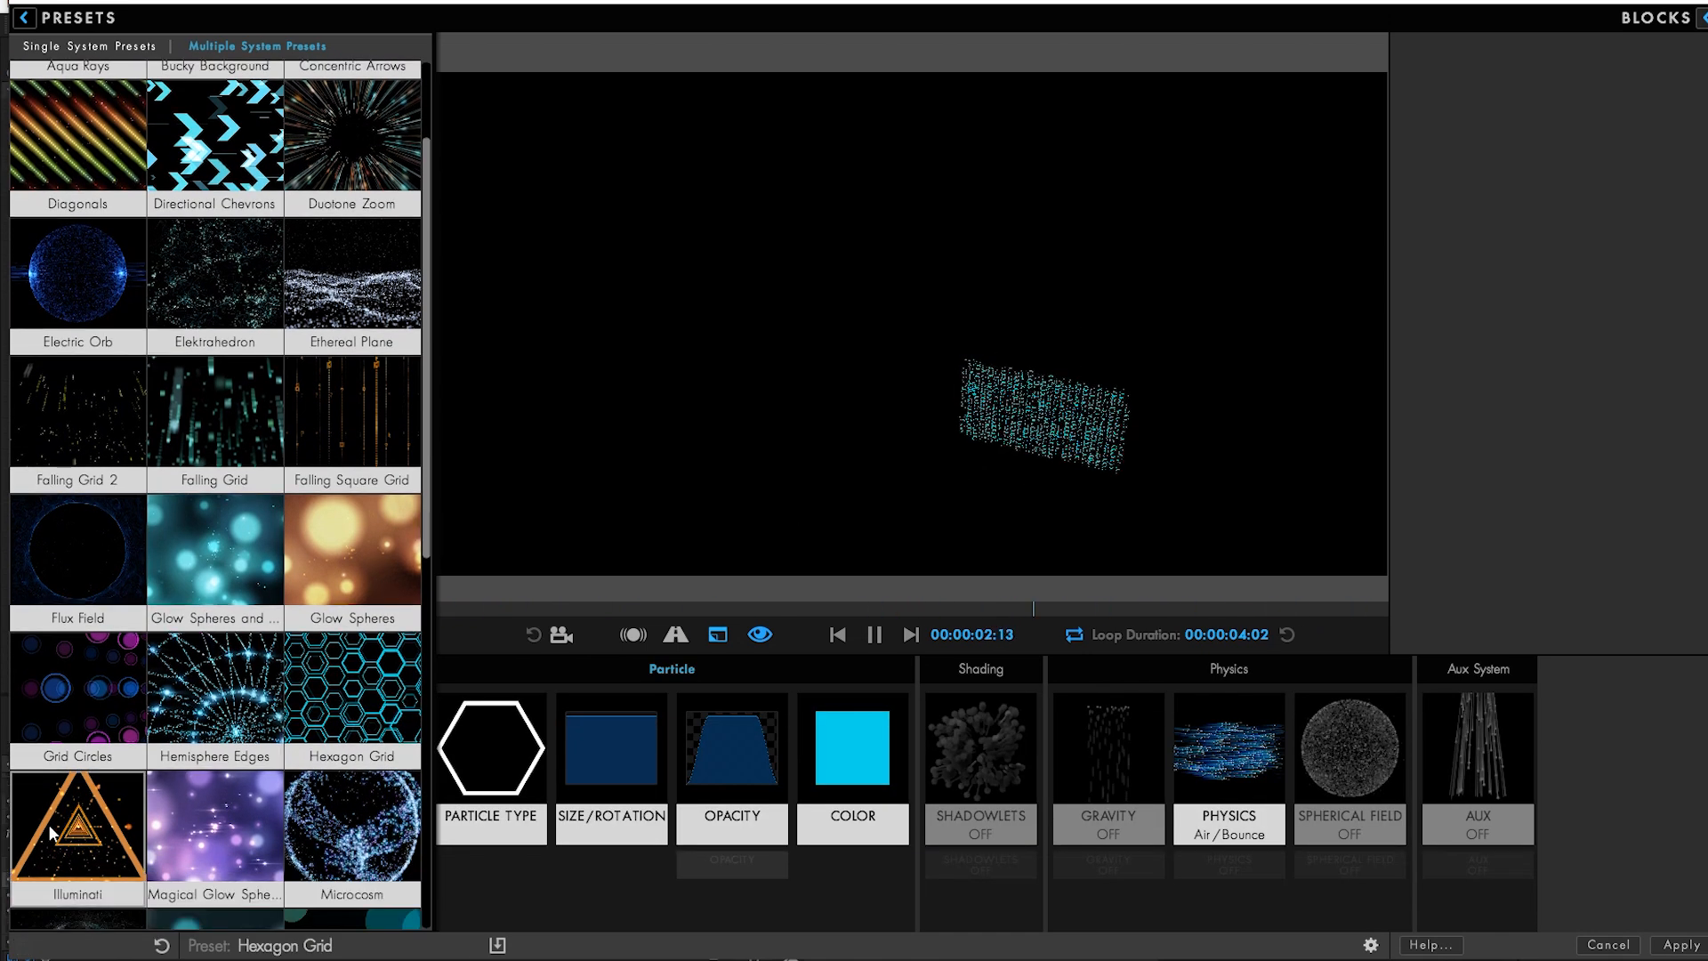
left_click(108, 834)
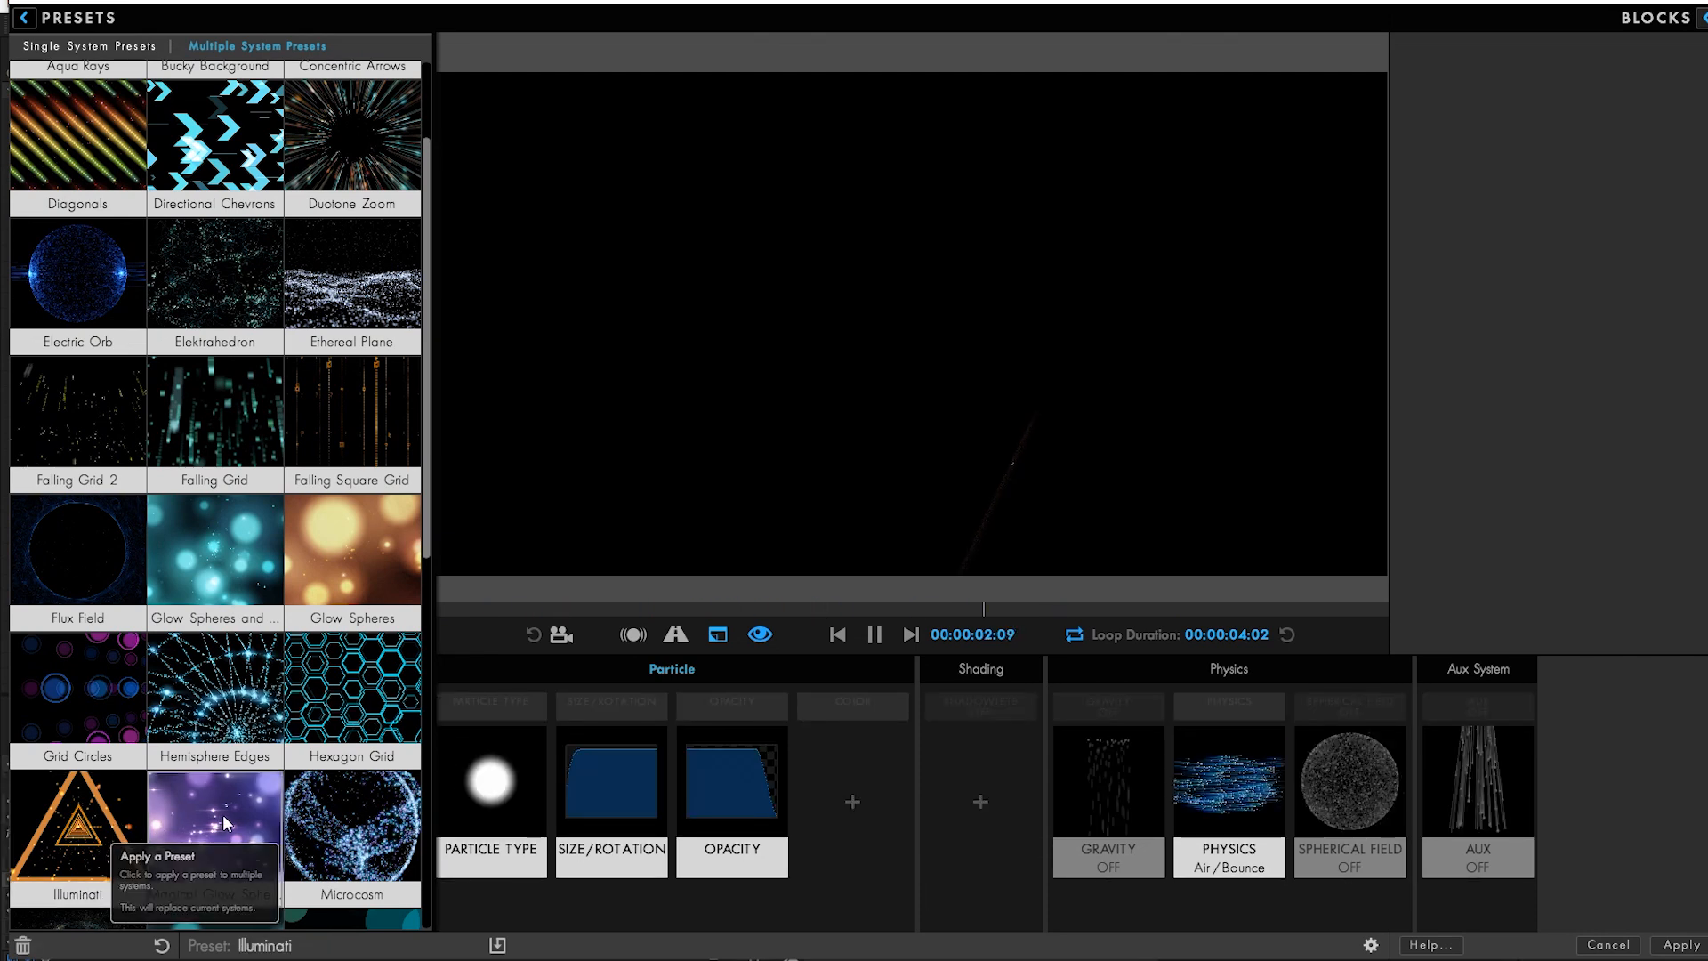
scroll(247, 792, "down", 1)
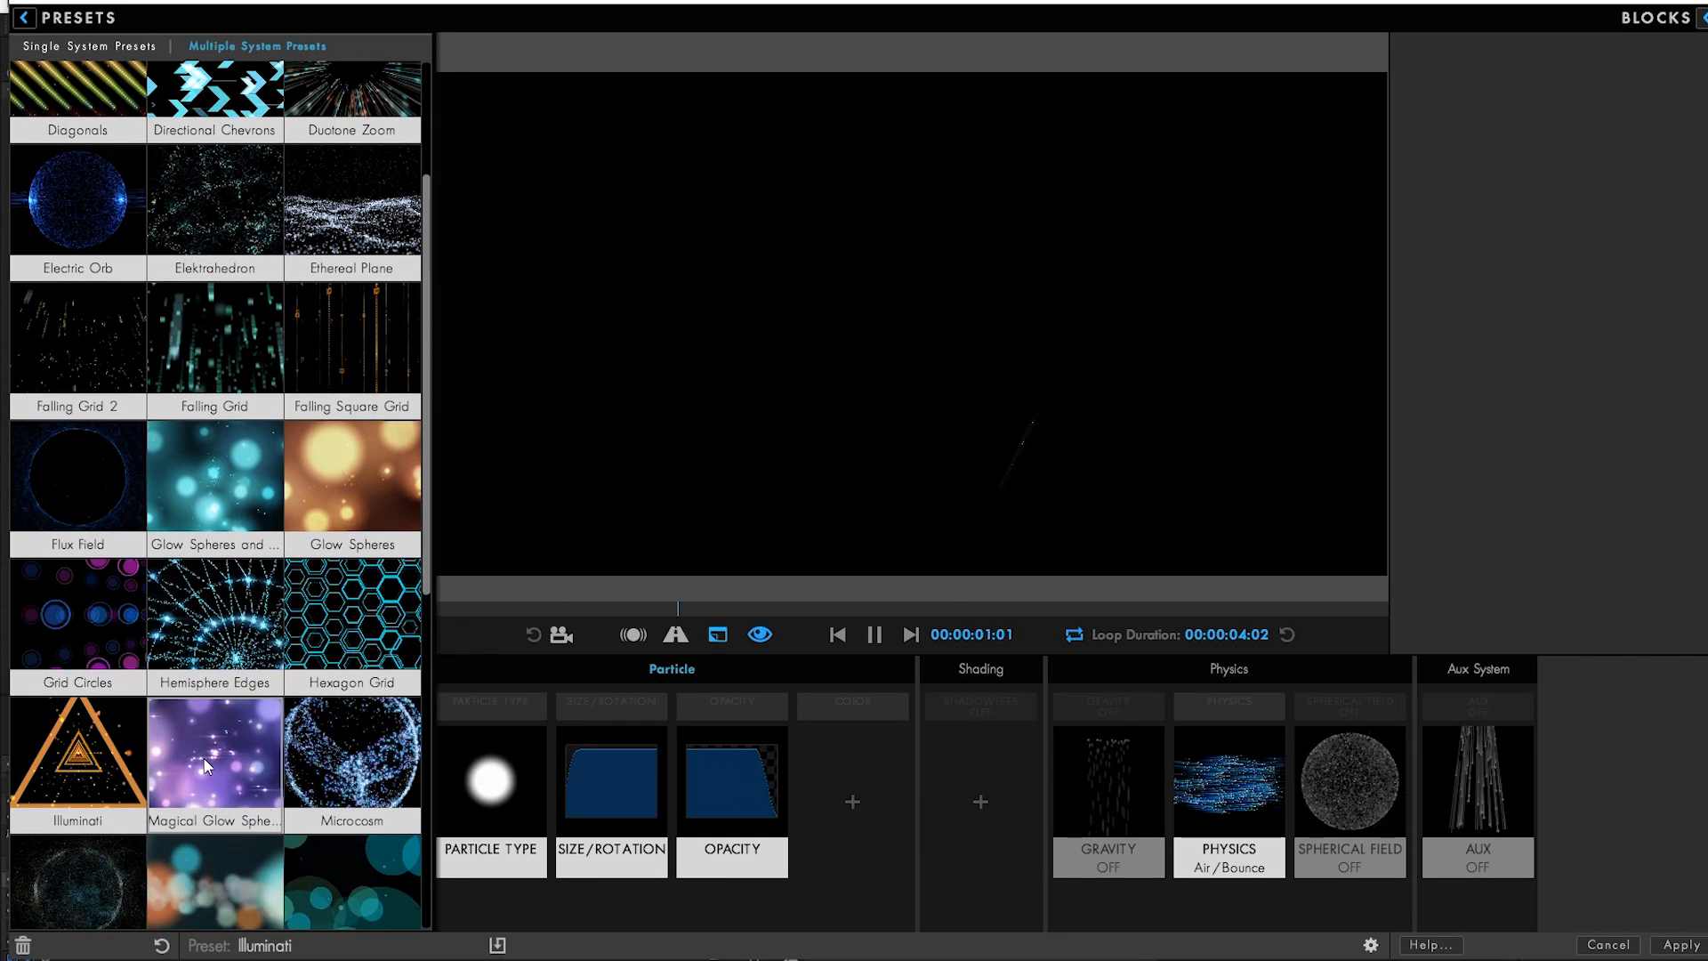
left_click(204, 757)
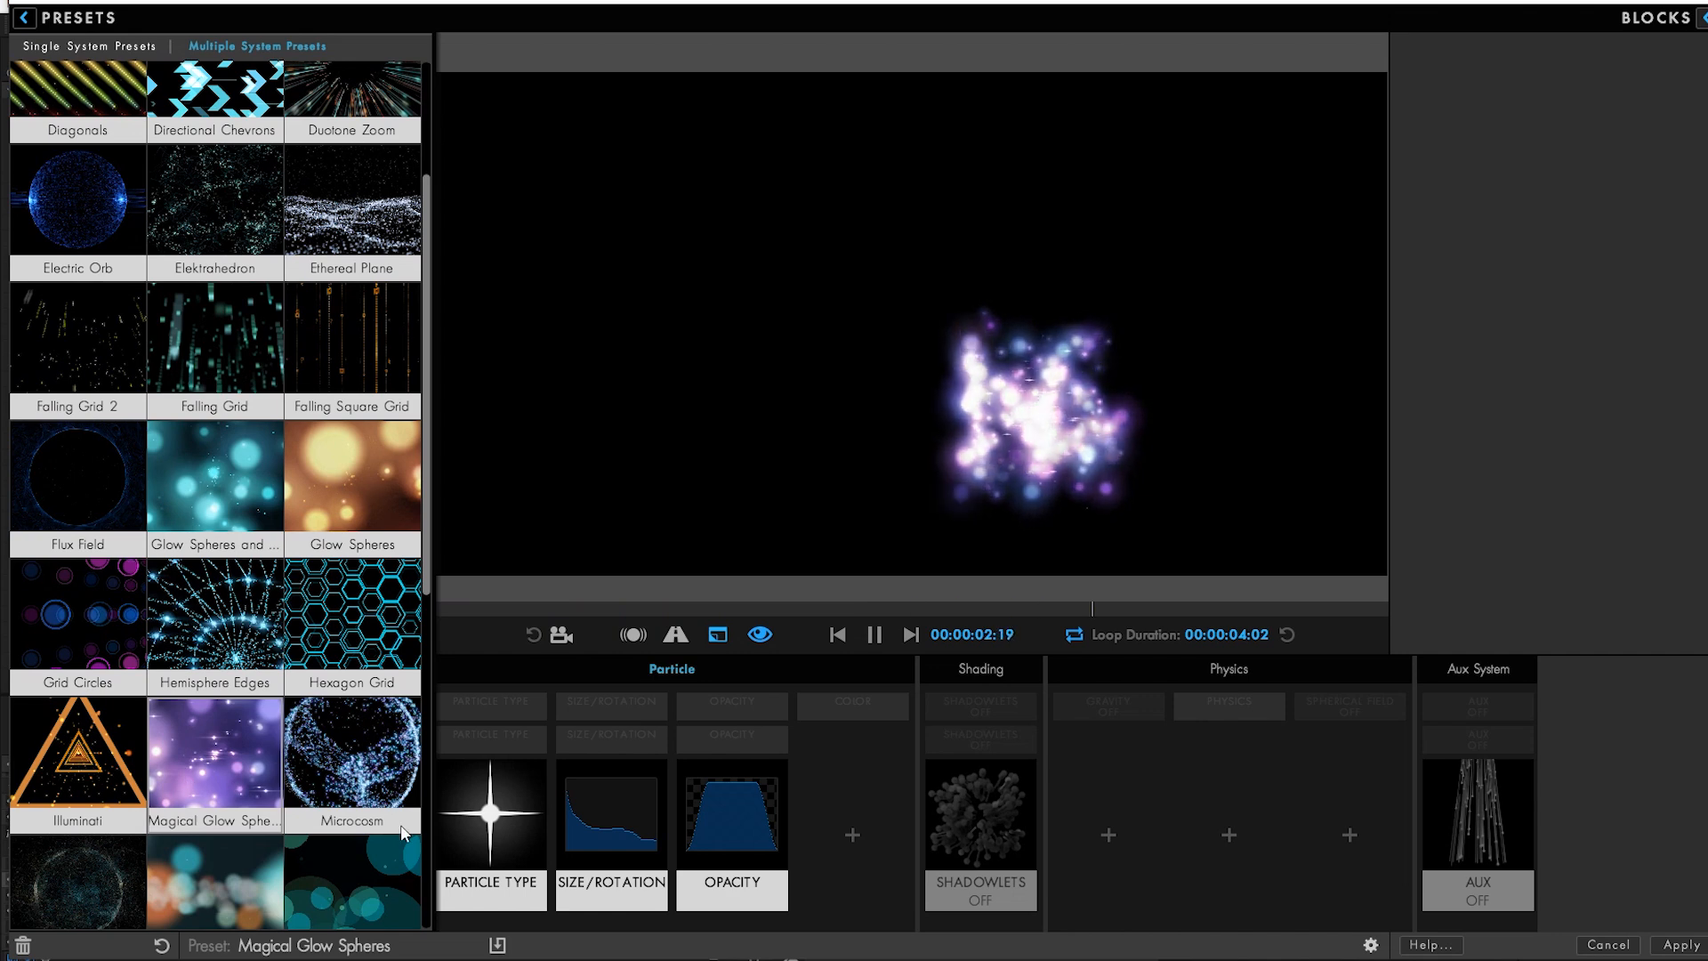
left_click(1681, 945)
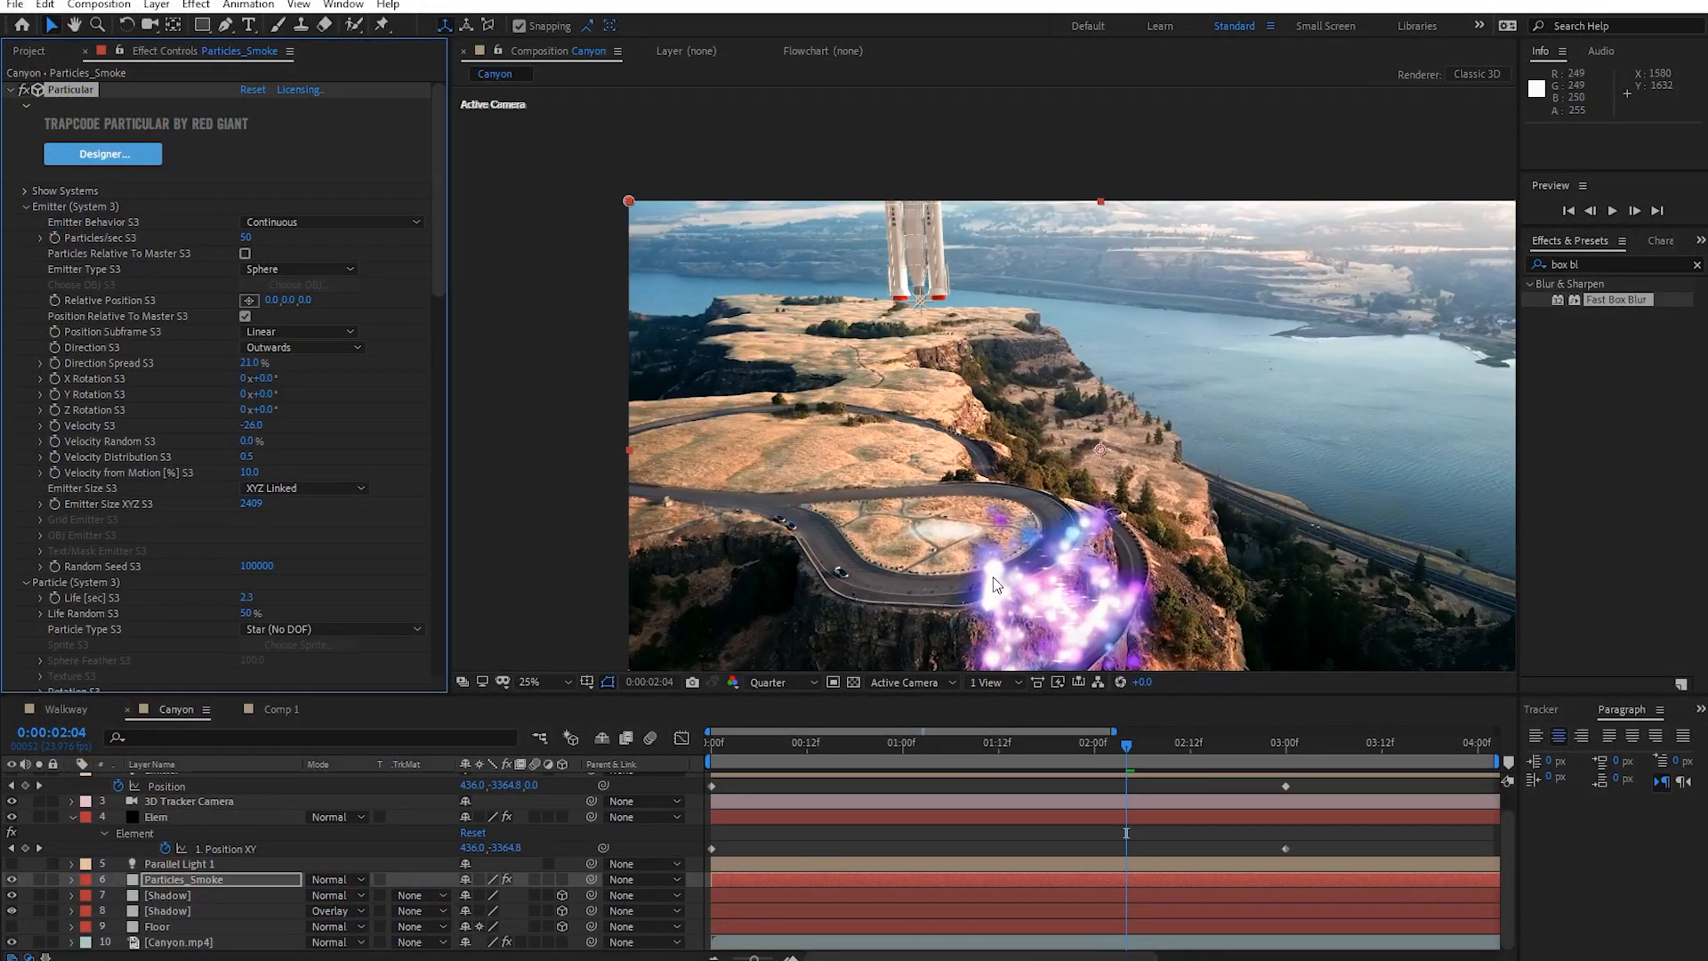
Try an Emitter Size XYZ S3 of 3335 at 0:00:02:09, and undo back to the rocket smoke setup.
left_click_drag(1103, 749, 1166, 749)
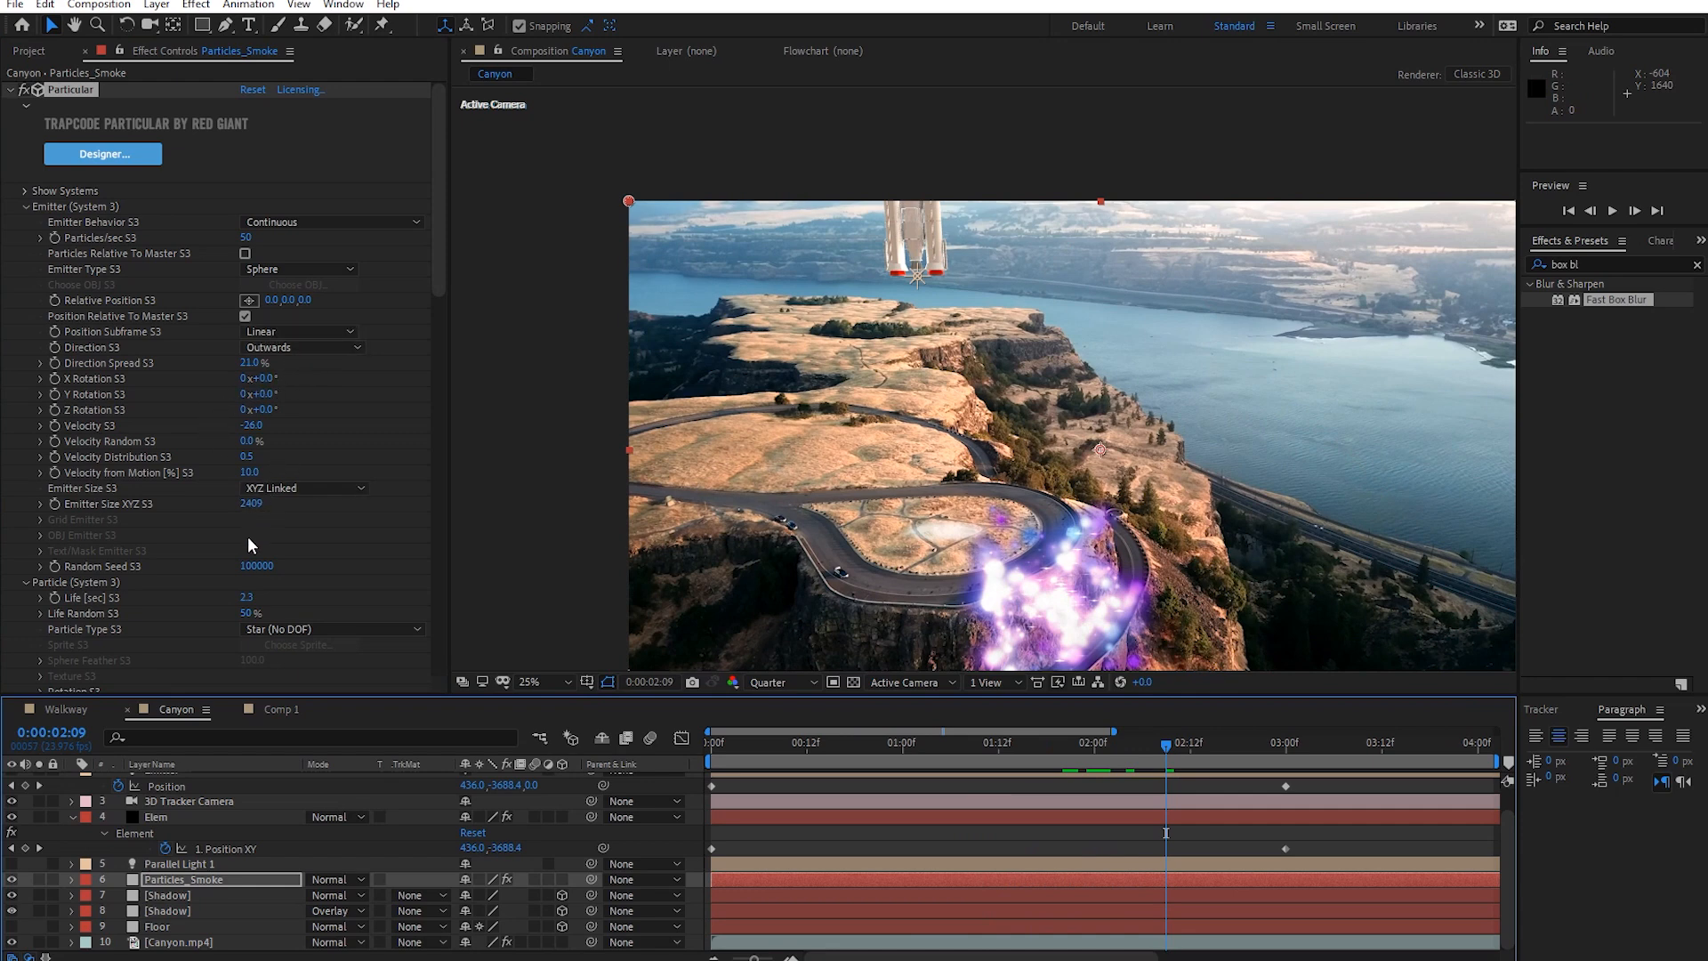
left_click_drag(652, 496, 1094, 494)
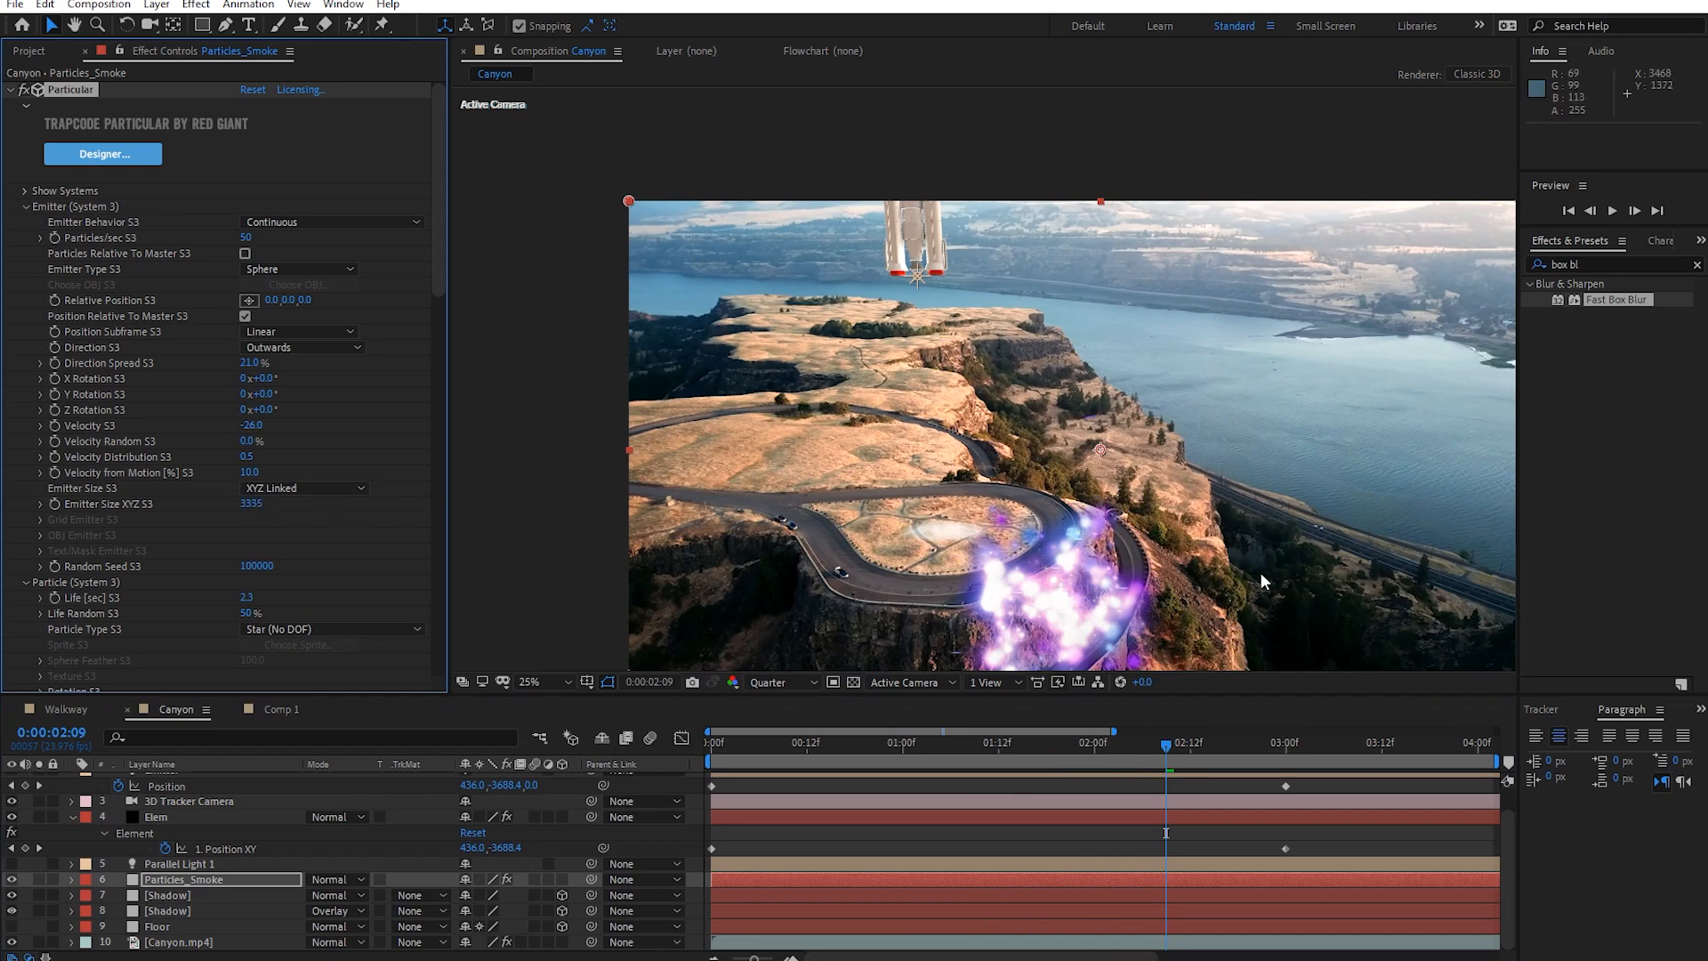
key("ctrl+z")
key("ctrl+z")
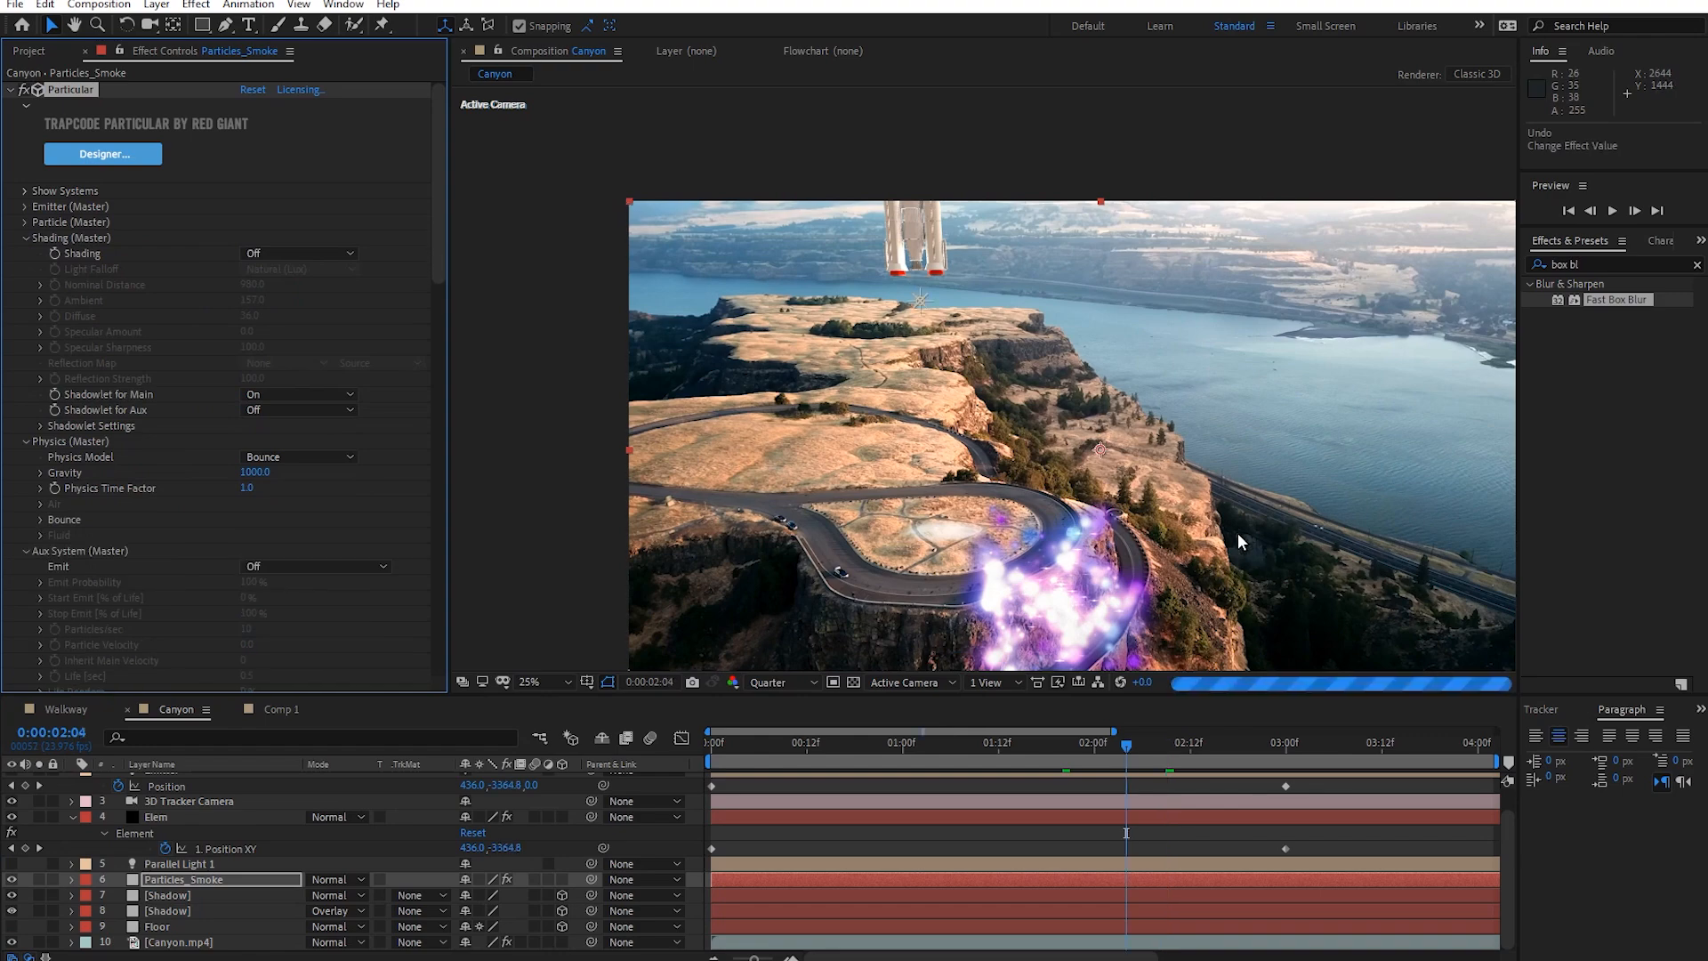
Open the rocket smoke in the Designer and examine the Master System options and the Emitter Type block.
left_click(109, 154)
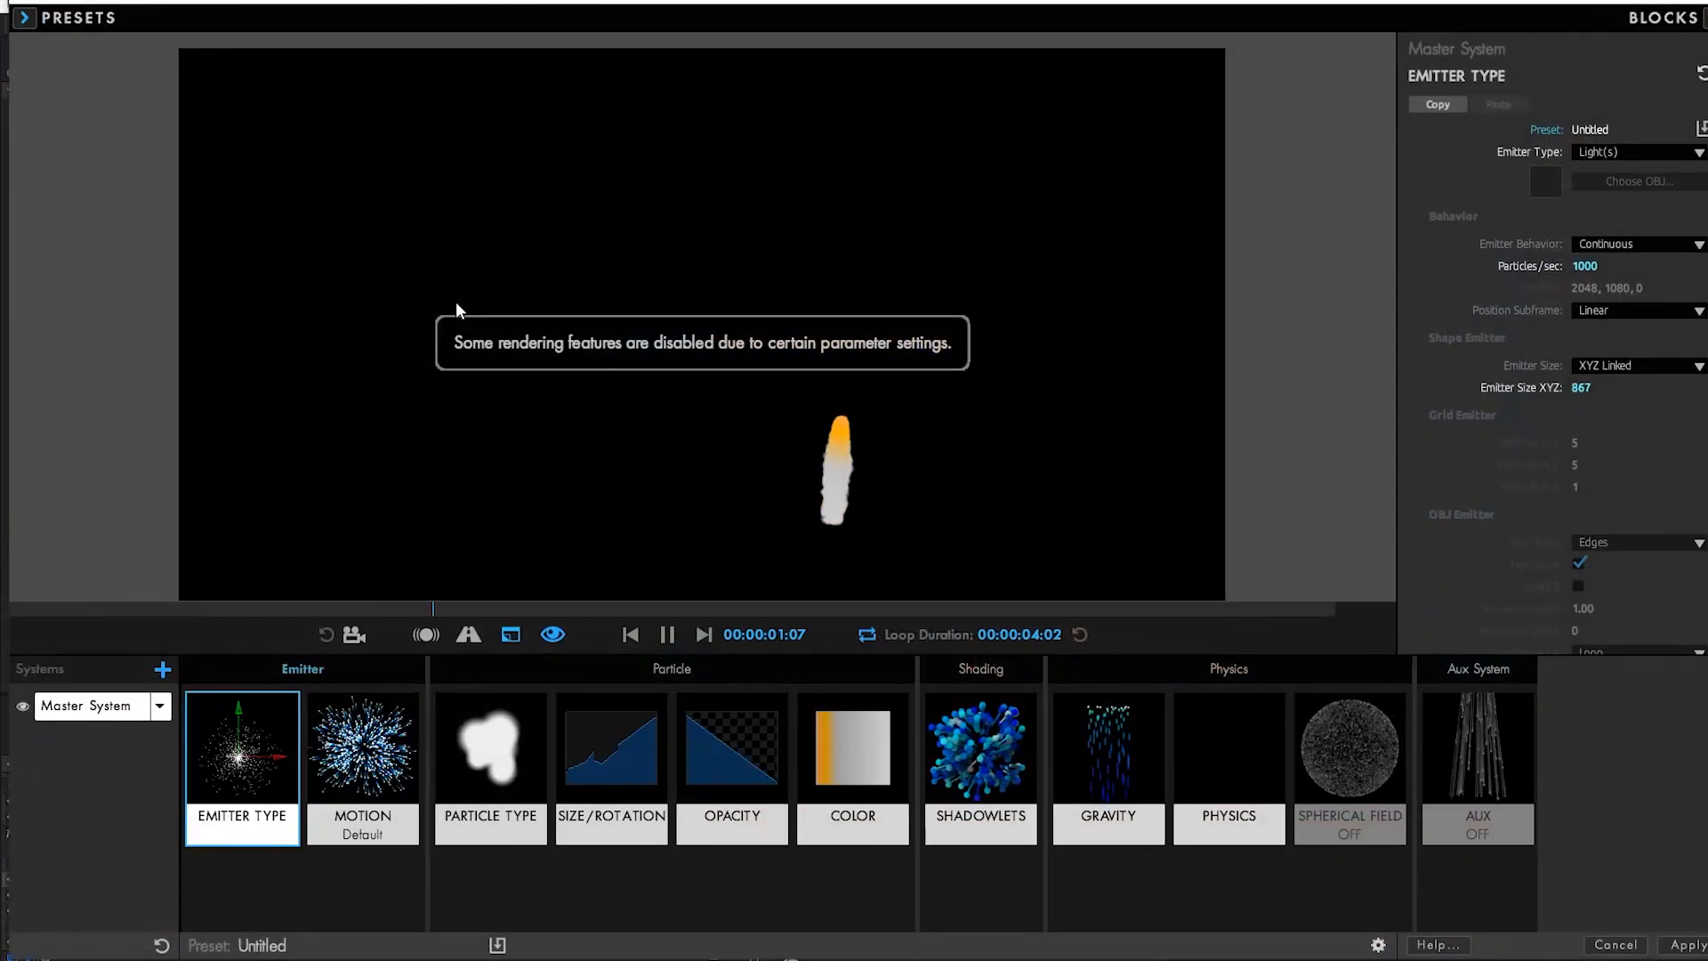
left_click(160, 708)
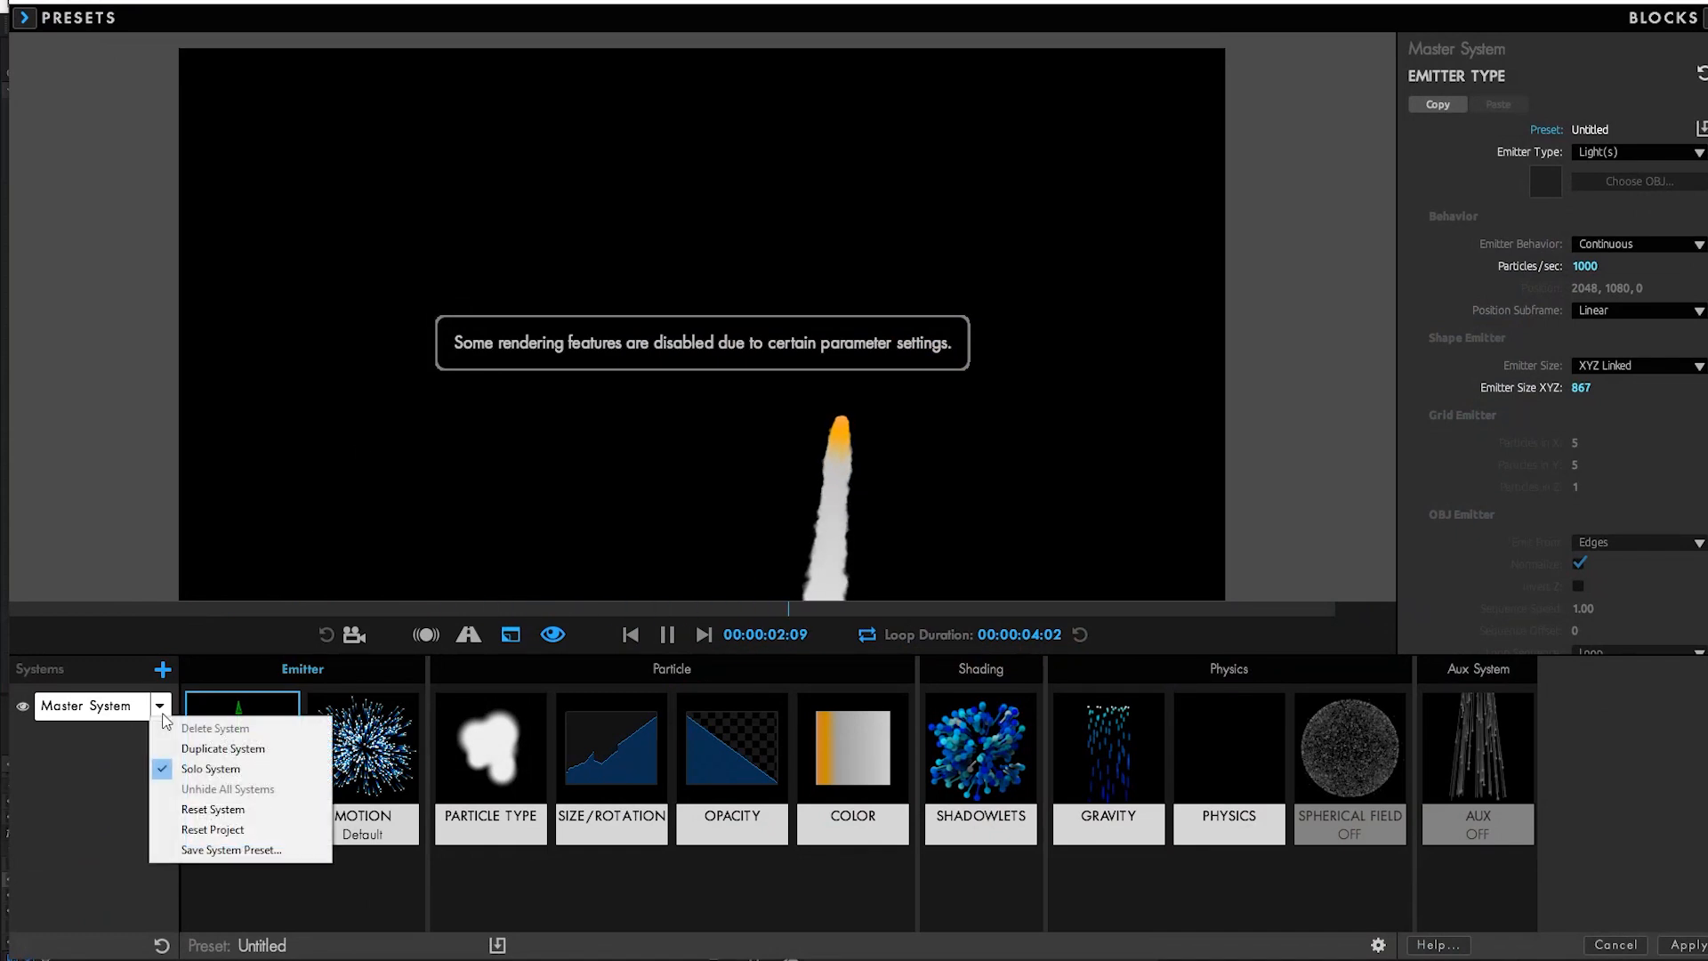
left_click(93, 841)
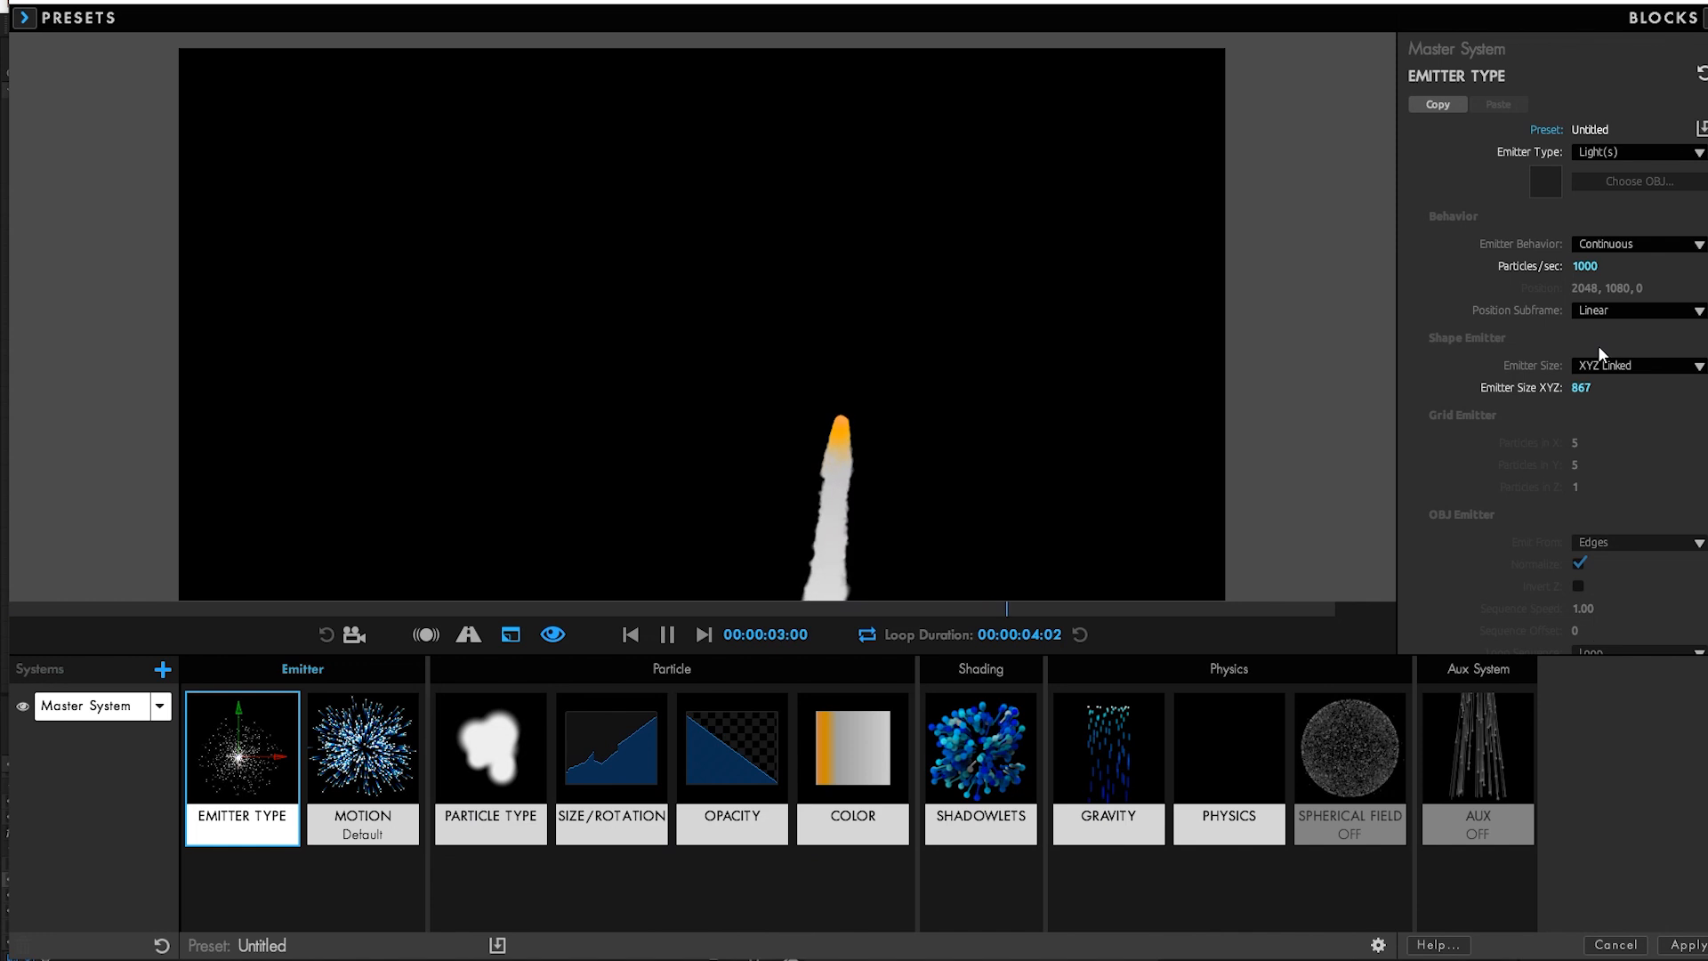
left_click(1649, 151)
left_click(1430, 170)
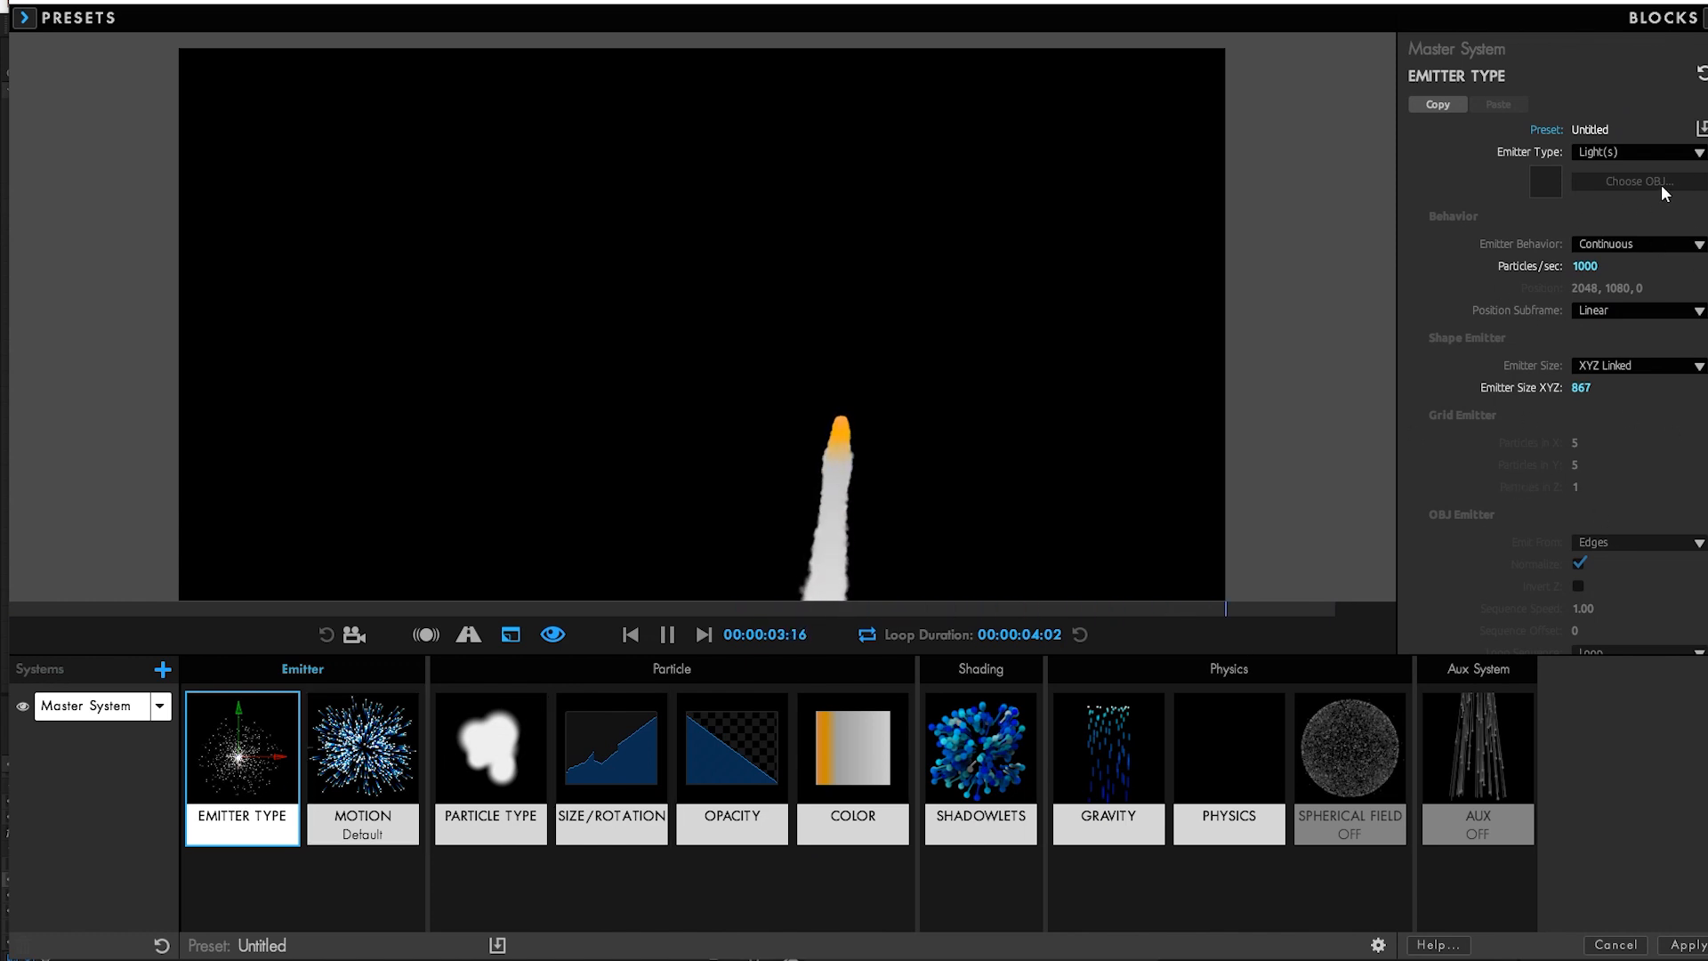
Examine the Motion, Particle Type, Size/Rotation, Opacity and Shadowlets blocks of the Master System.
left_click(365, 764)
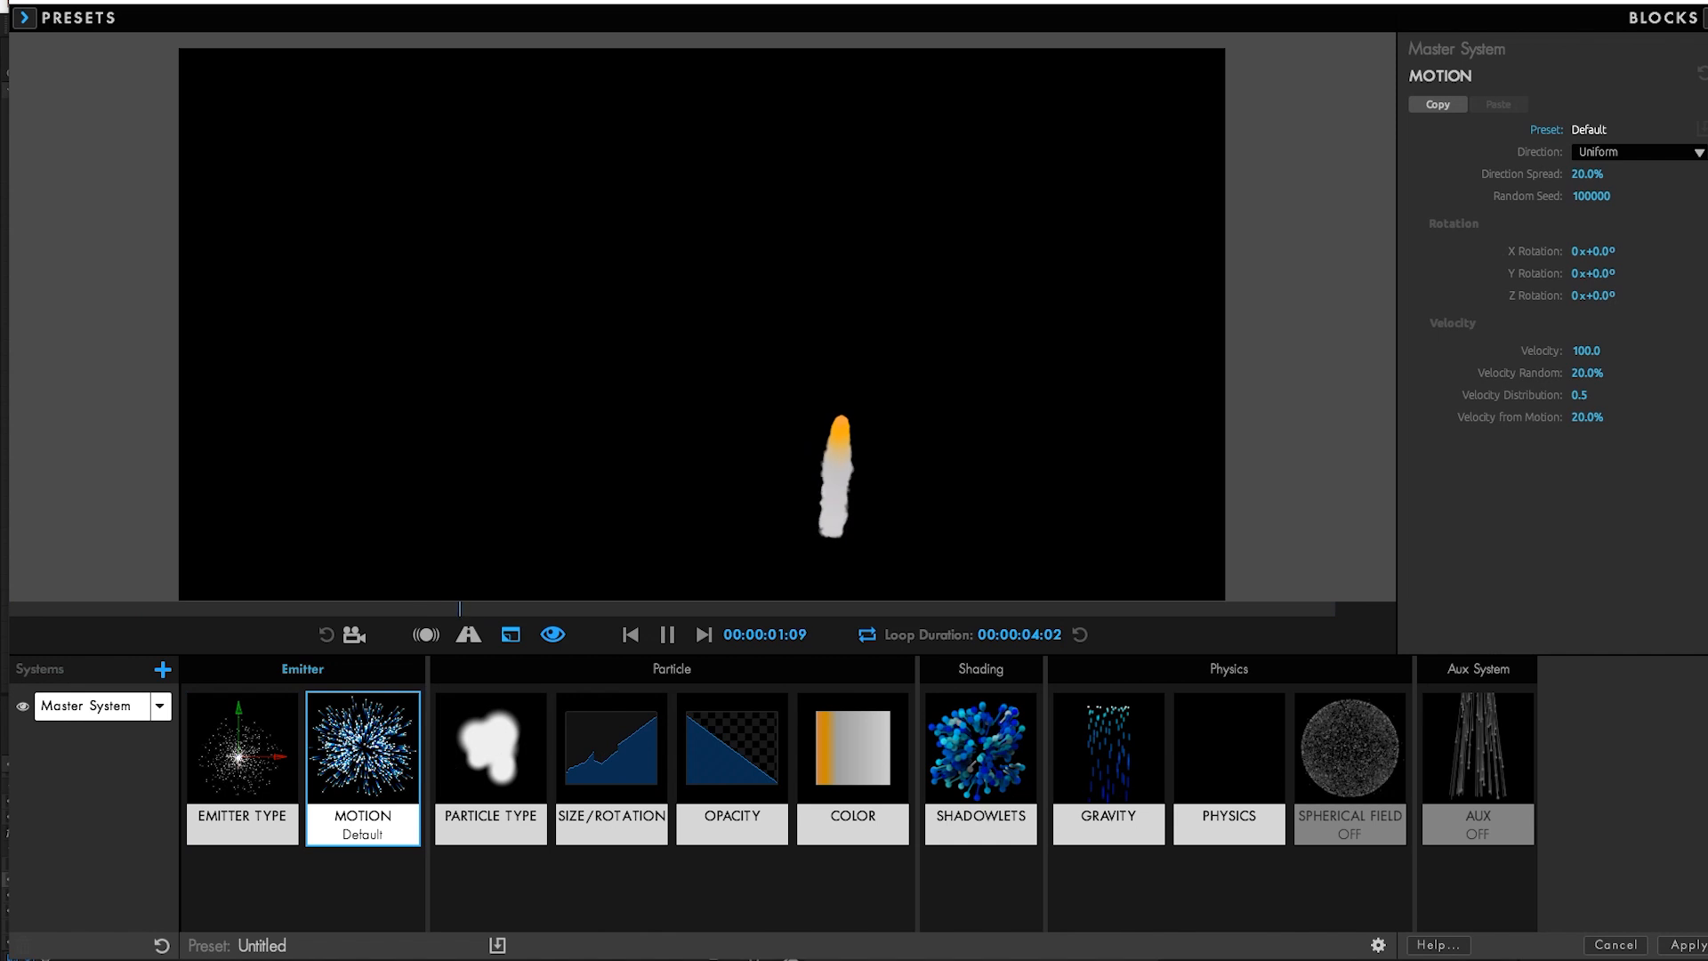
left_click(491, 760)
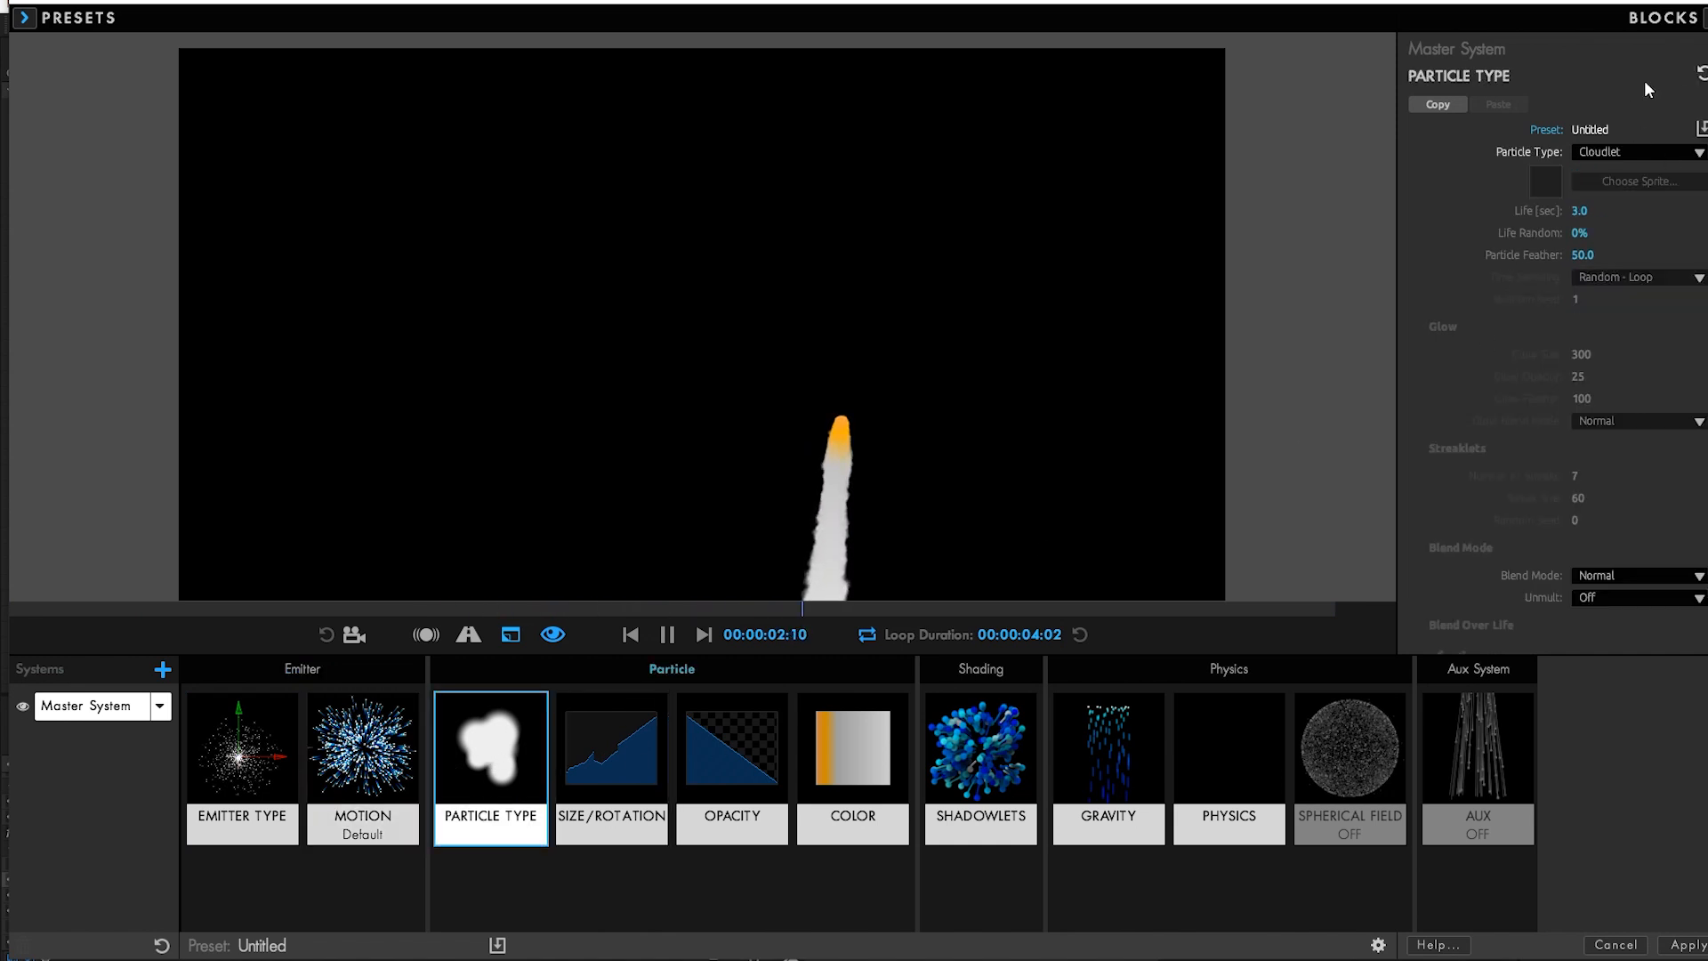
left_click(640, 755)
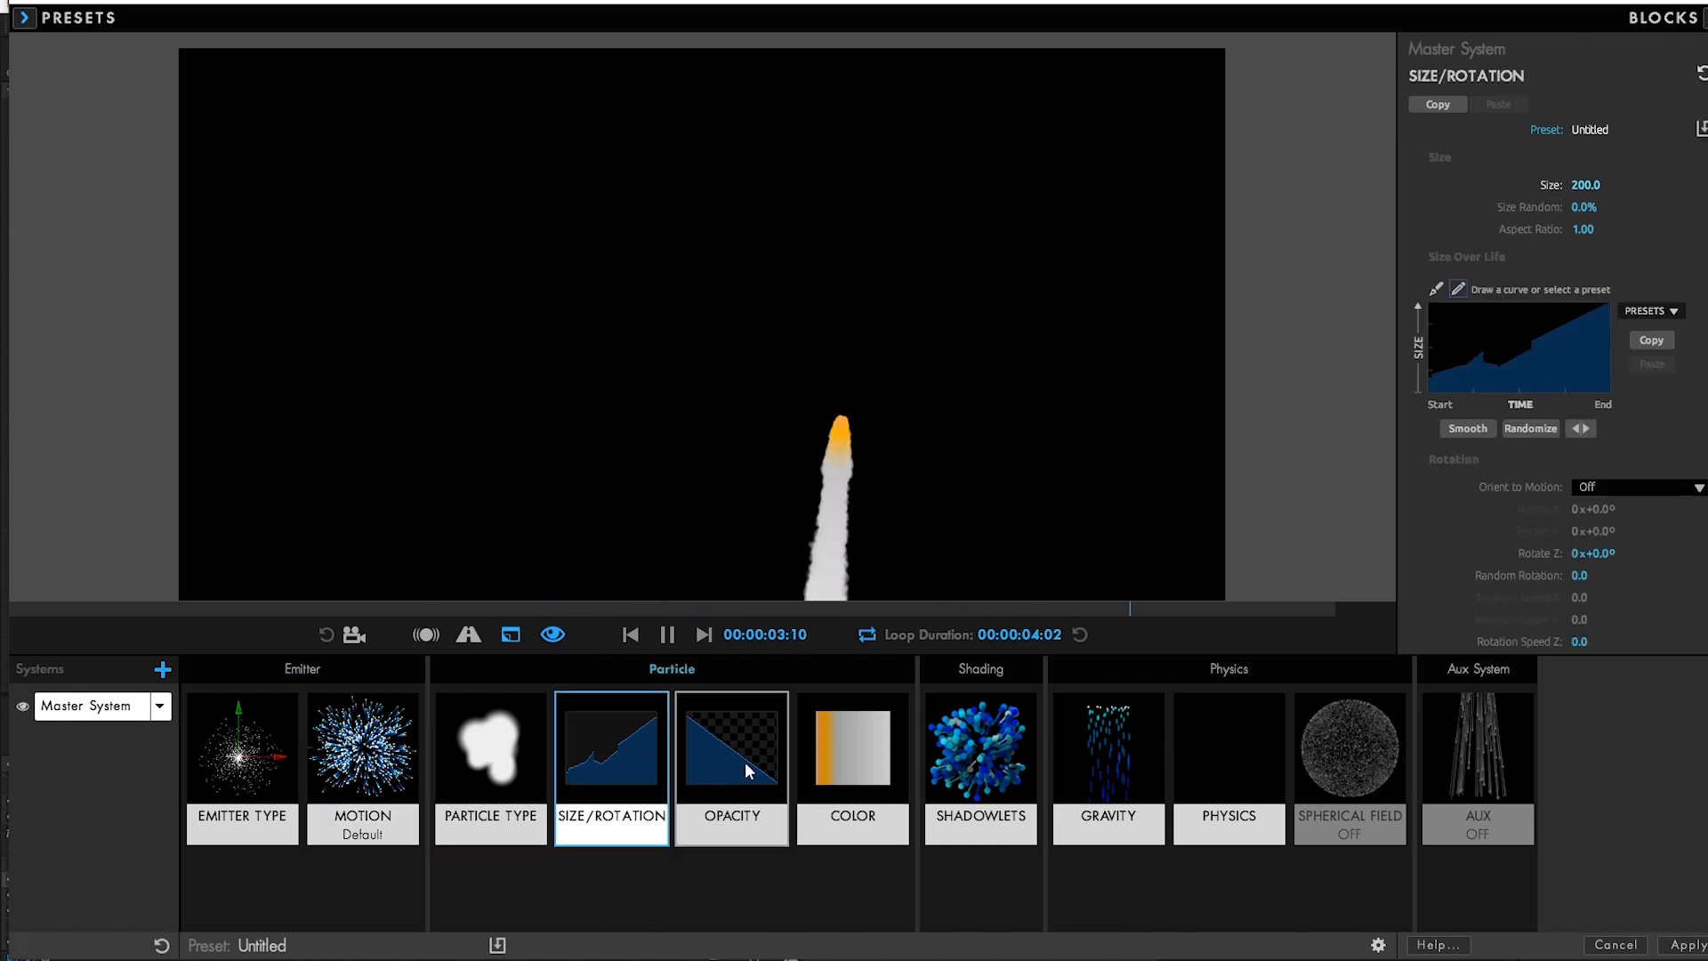
left_click(755, 767)
left_click(965, 756)
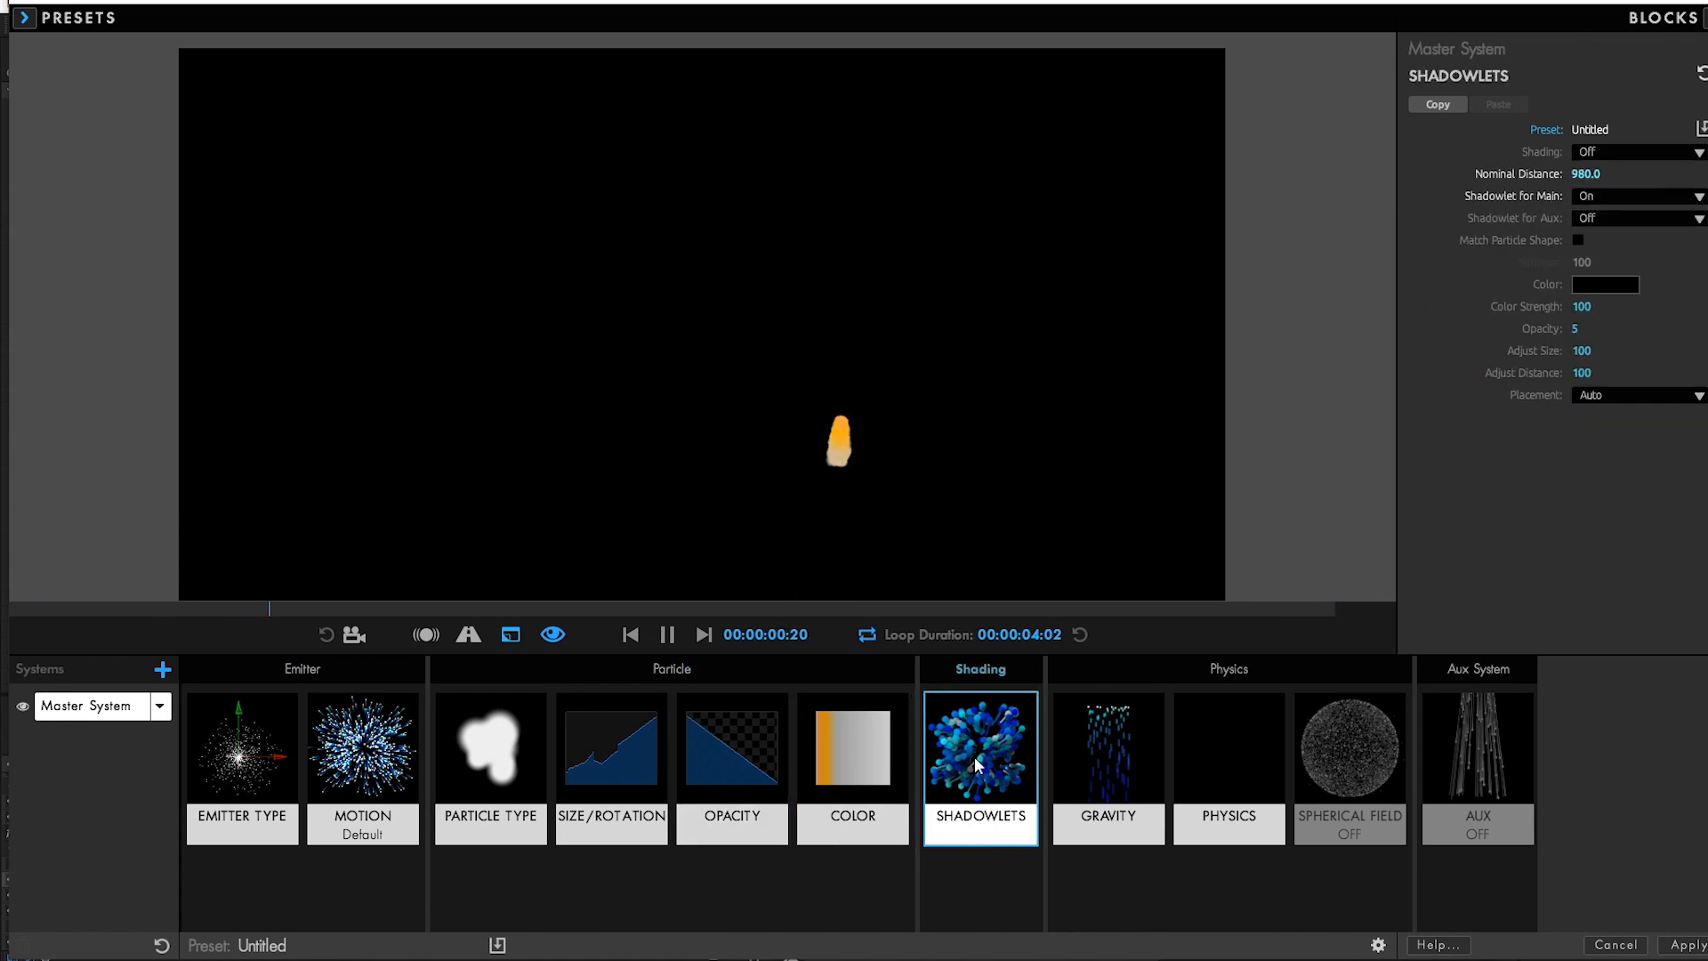
Examine the Gravity, Physics, Spherical Field and Aux blocks, and close the Designer without applying anything.
left_click(1112, 747)
left_click(1245, 761)
left_click(1368, 752)
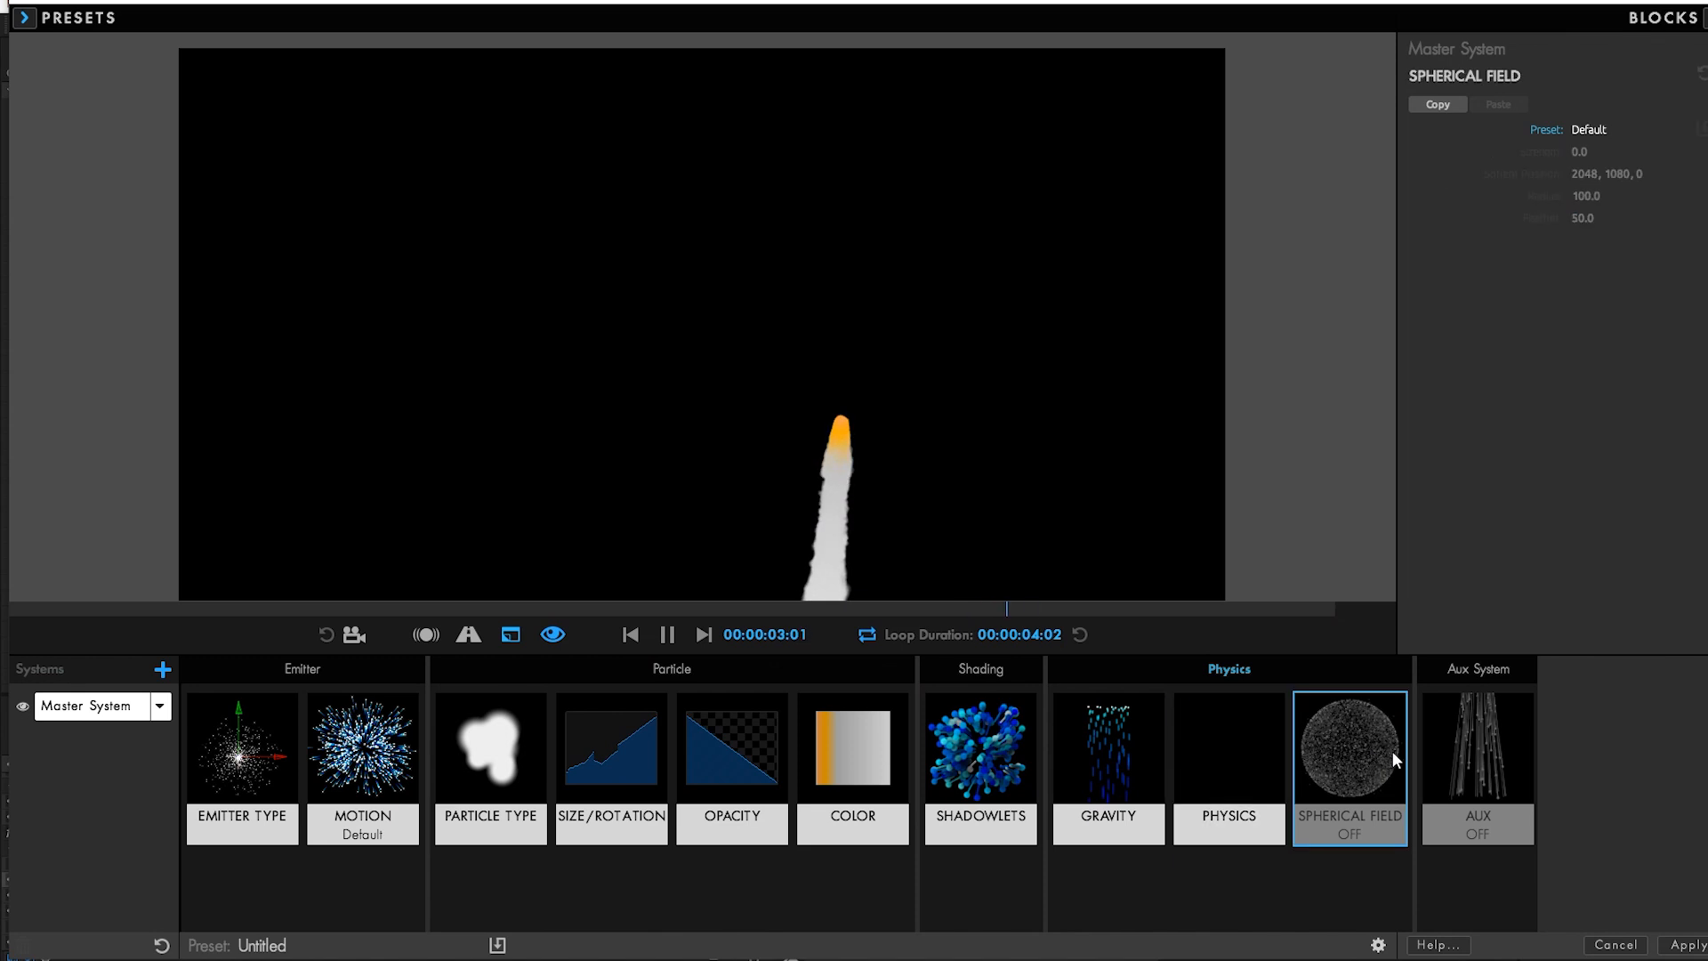
left_click(1482, 745)
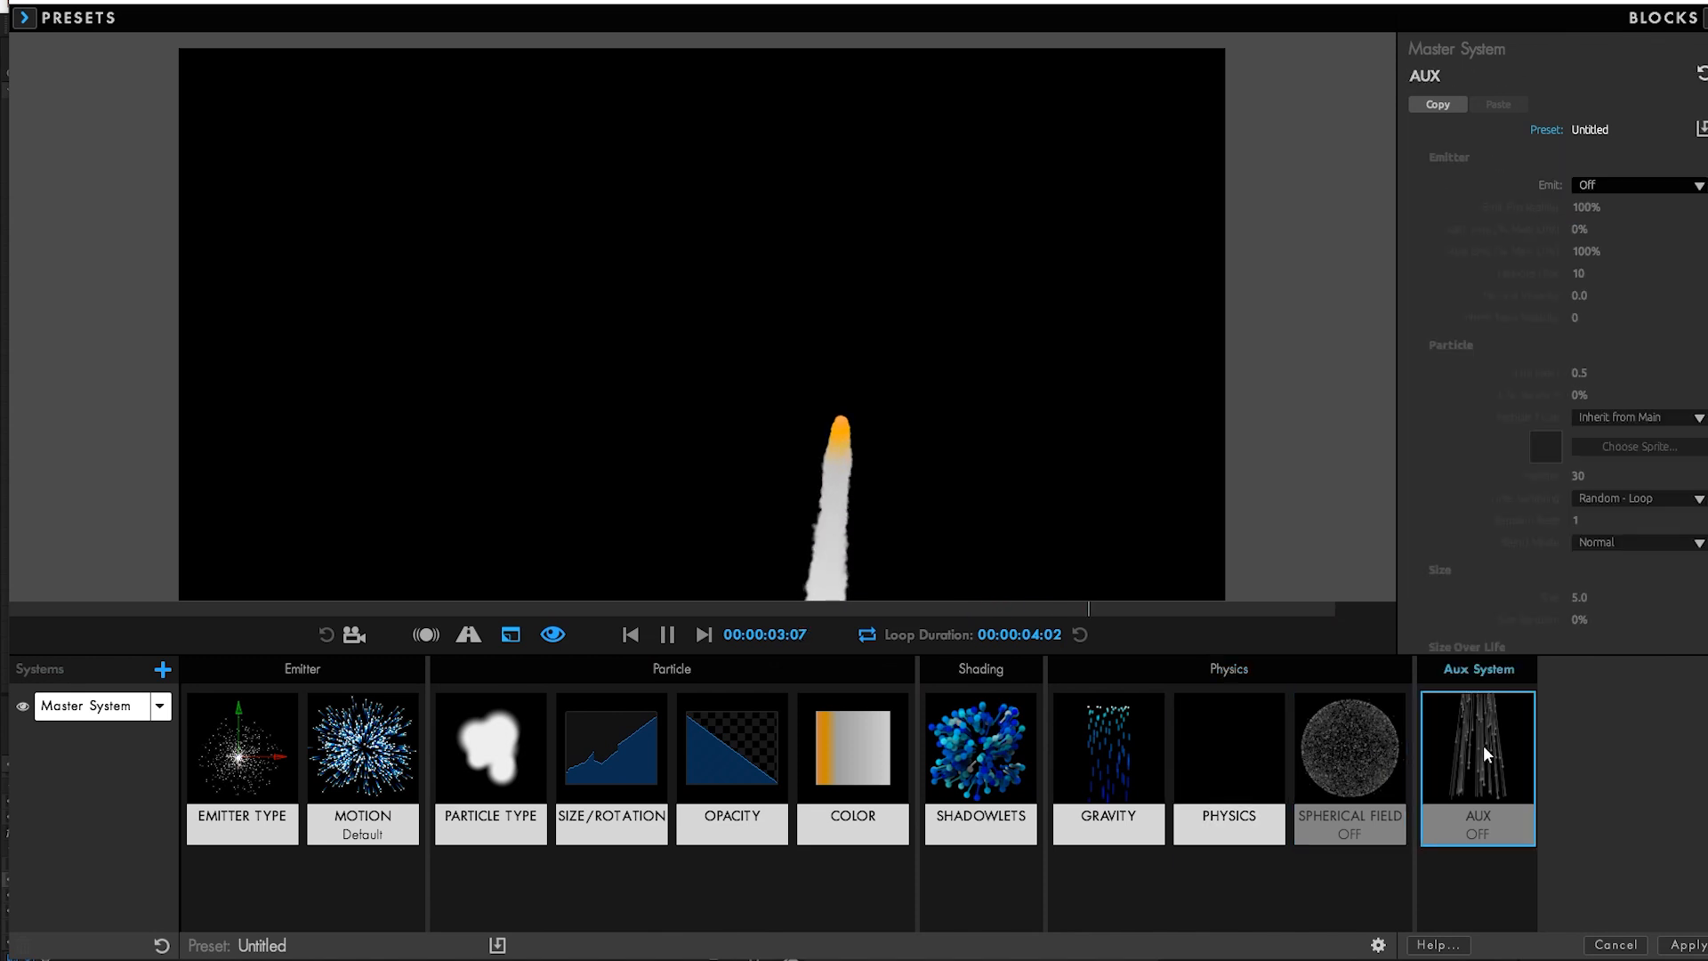
left_click(1614, 945)
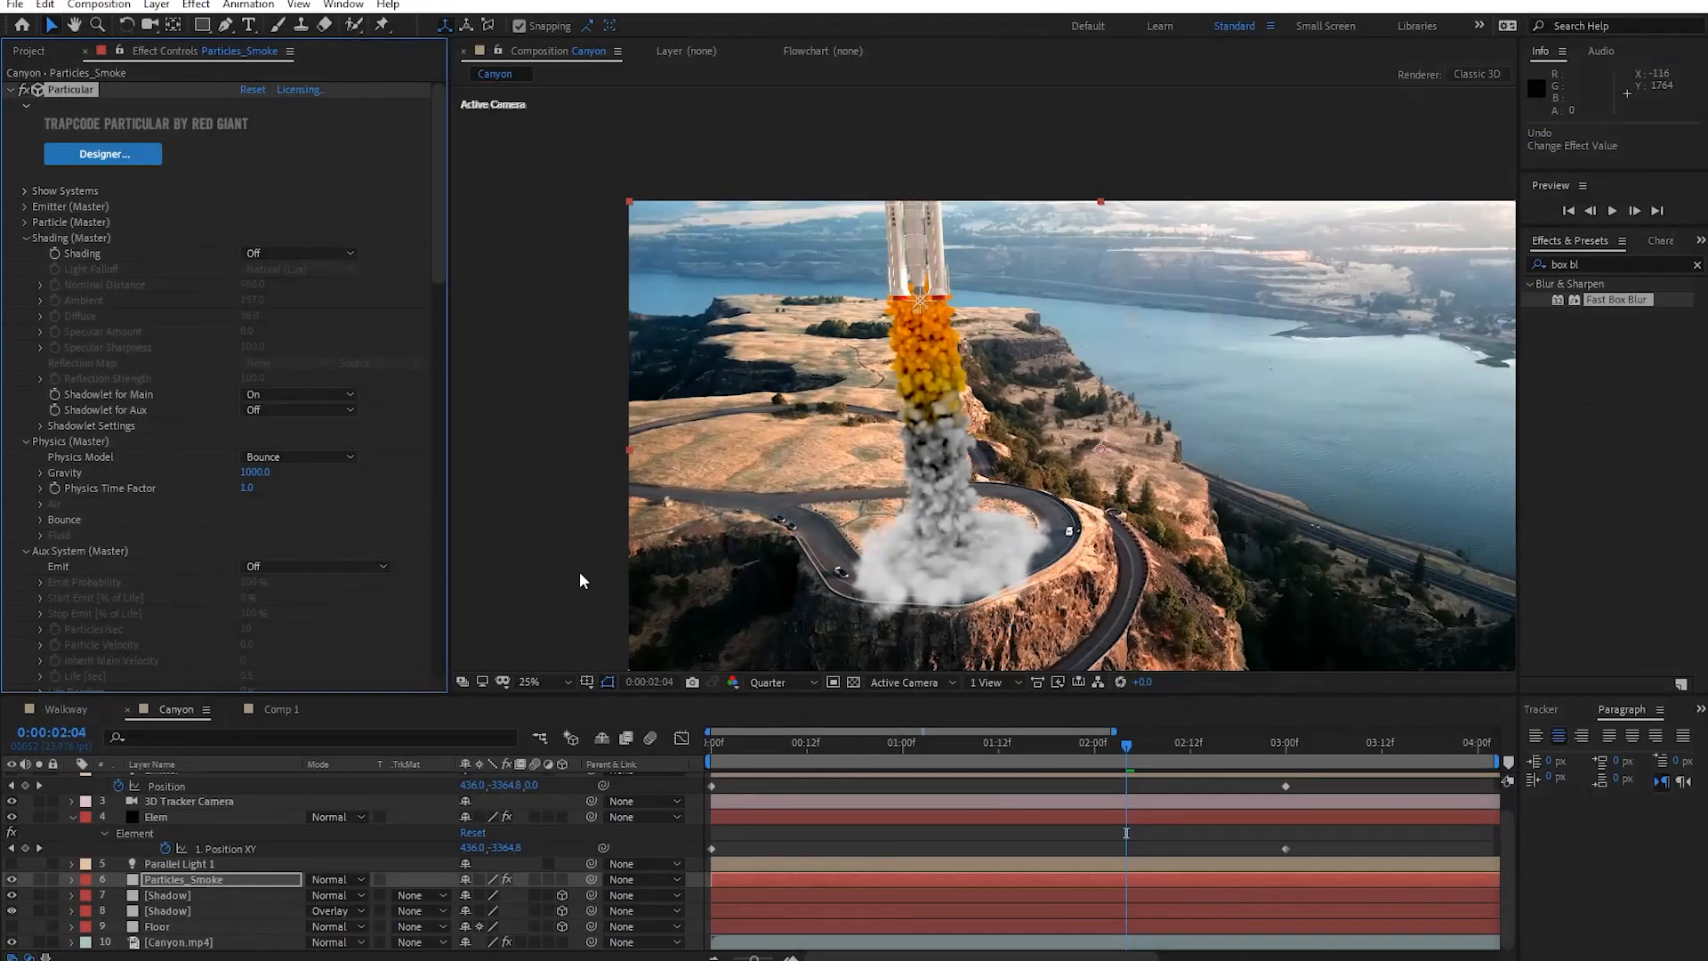
Review the remaining effect settings of the Particles_Smoke layer and the Emit options of its Aux System.
scroll(250, 539, "down", 5)
scroll(240, 538, "down", 10)
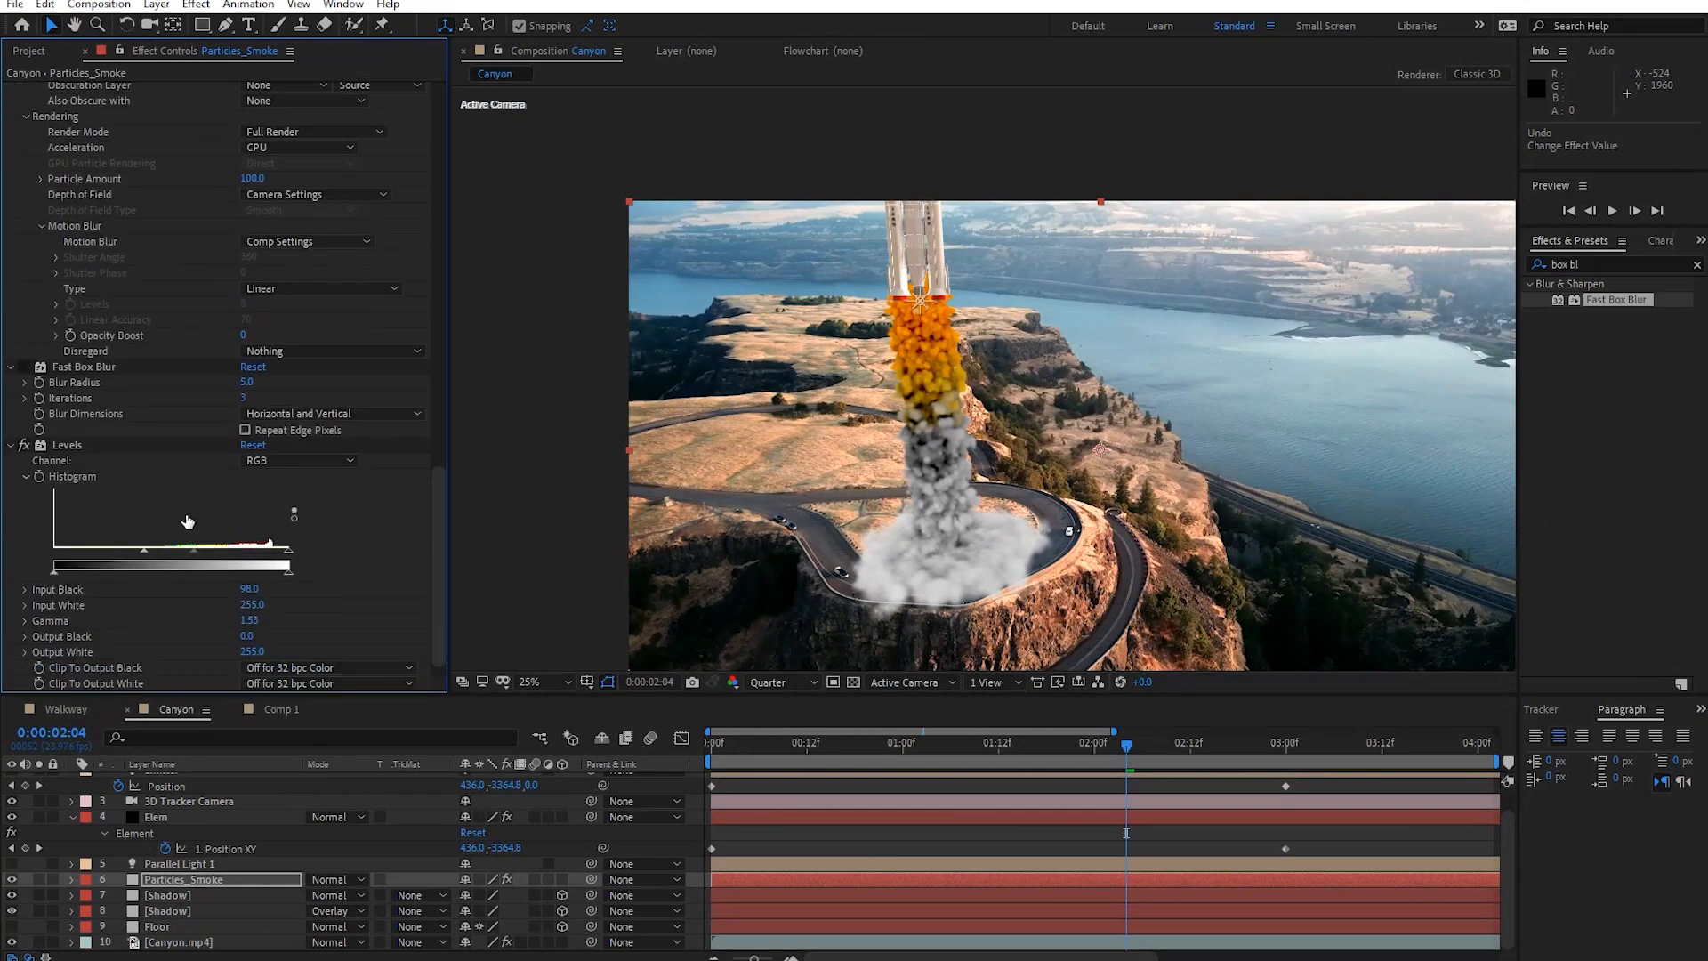
scroll(187, 568, "up", 15)
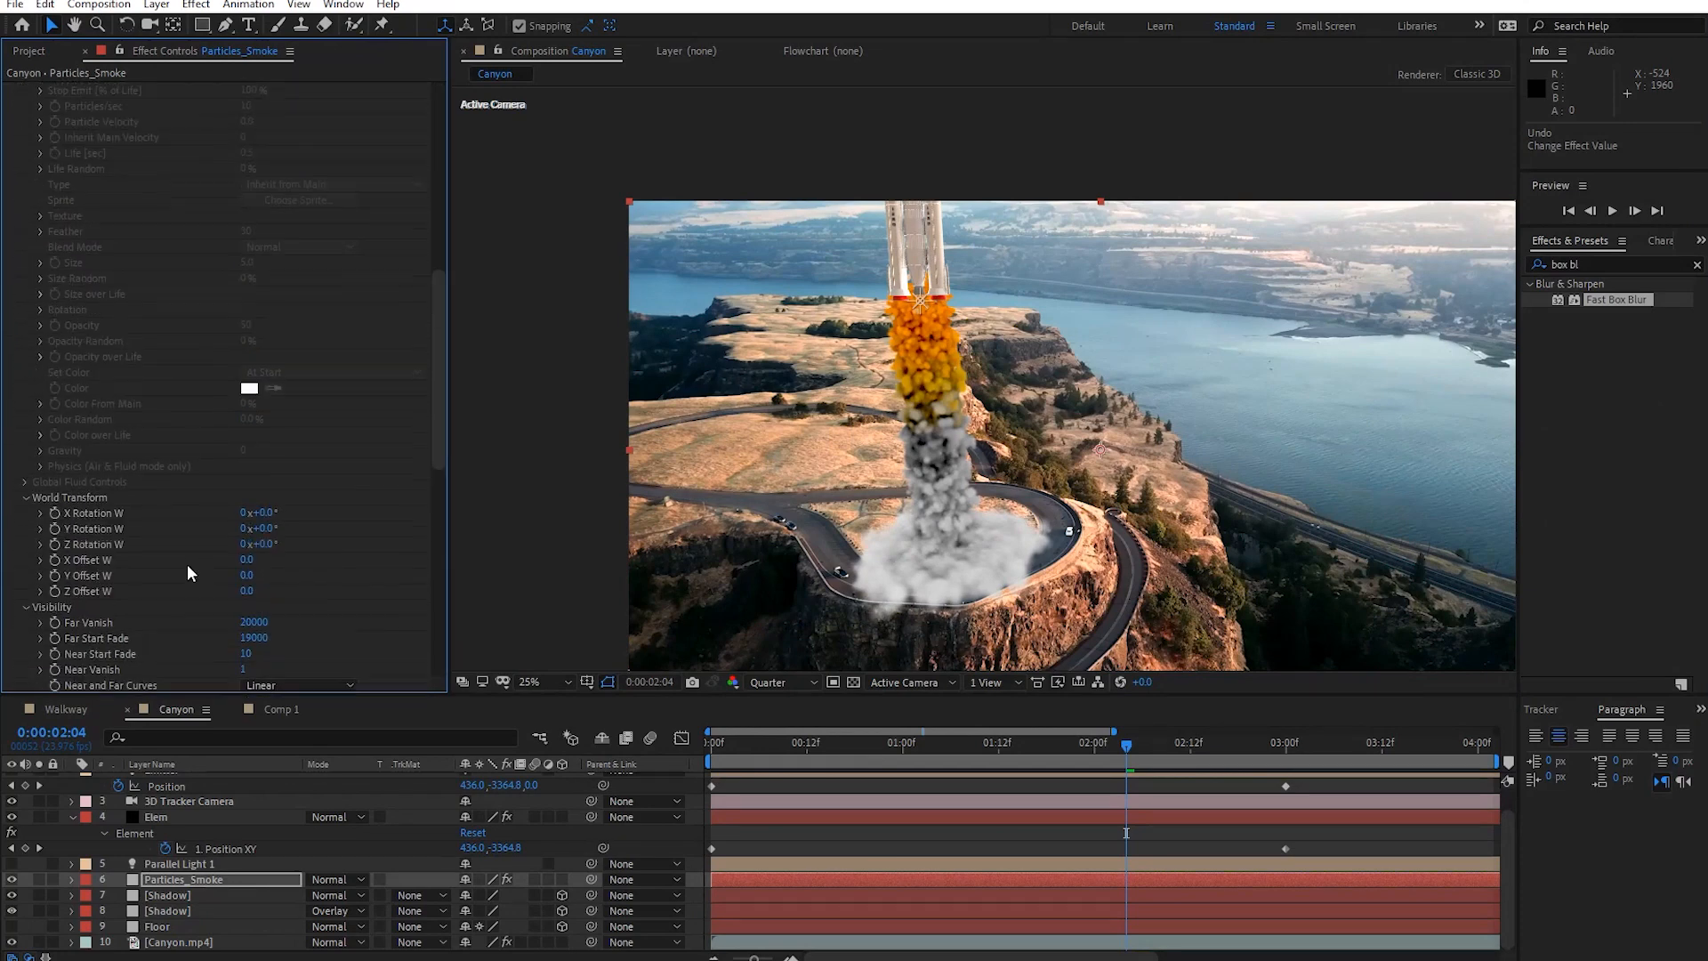
scroll(187, 566, "up", 5)
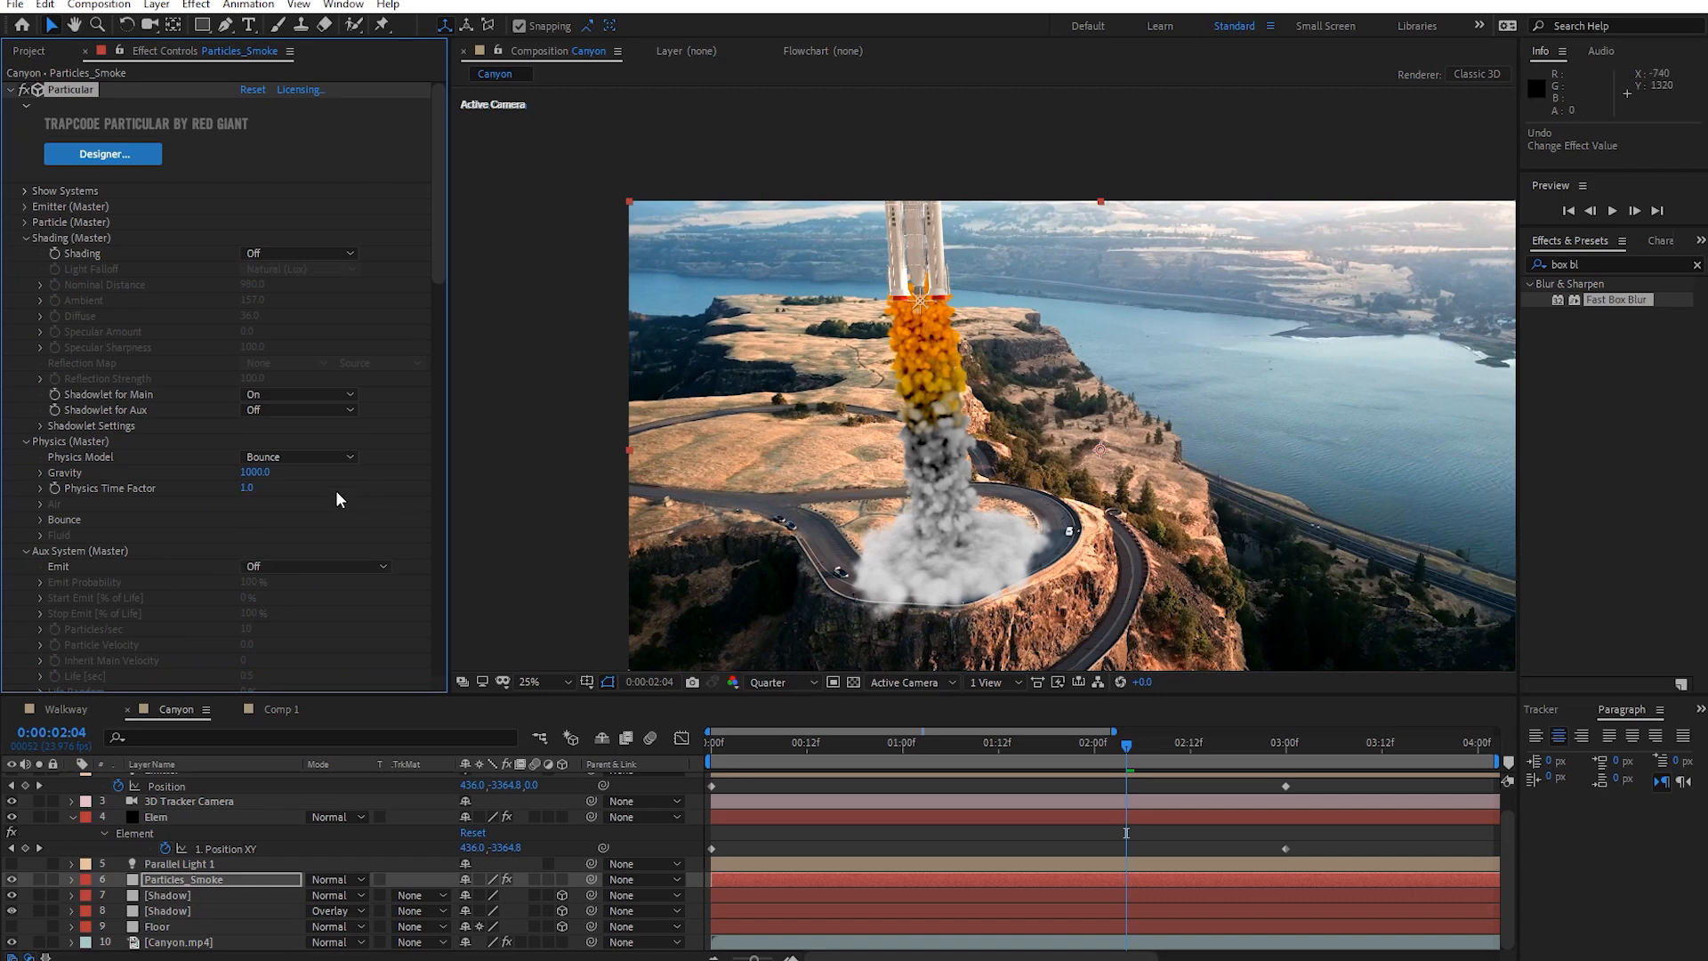
left_click(316, 568)
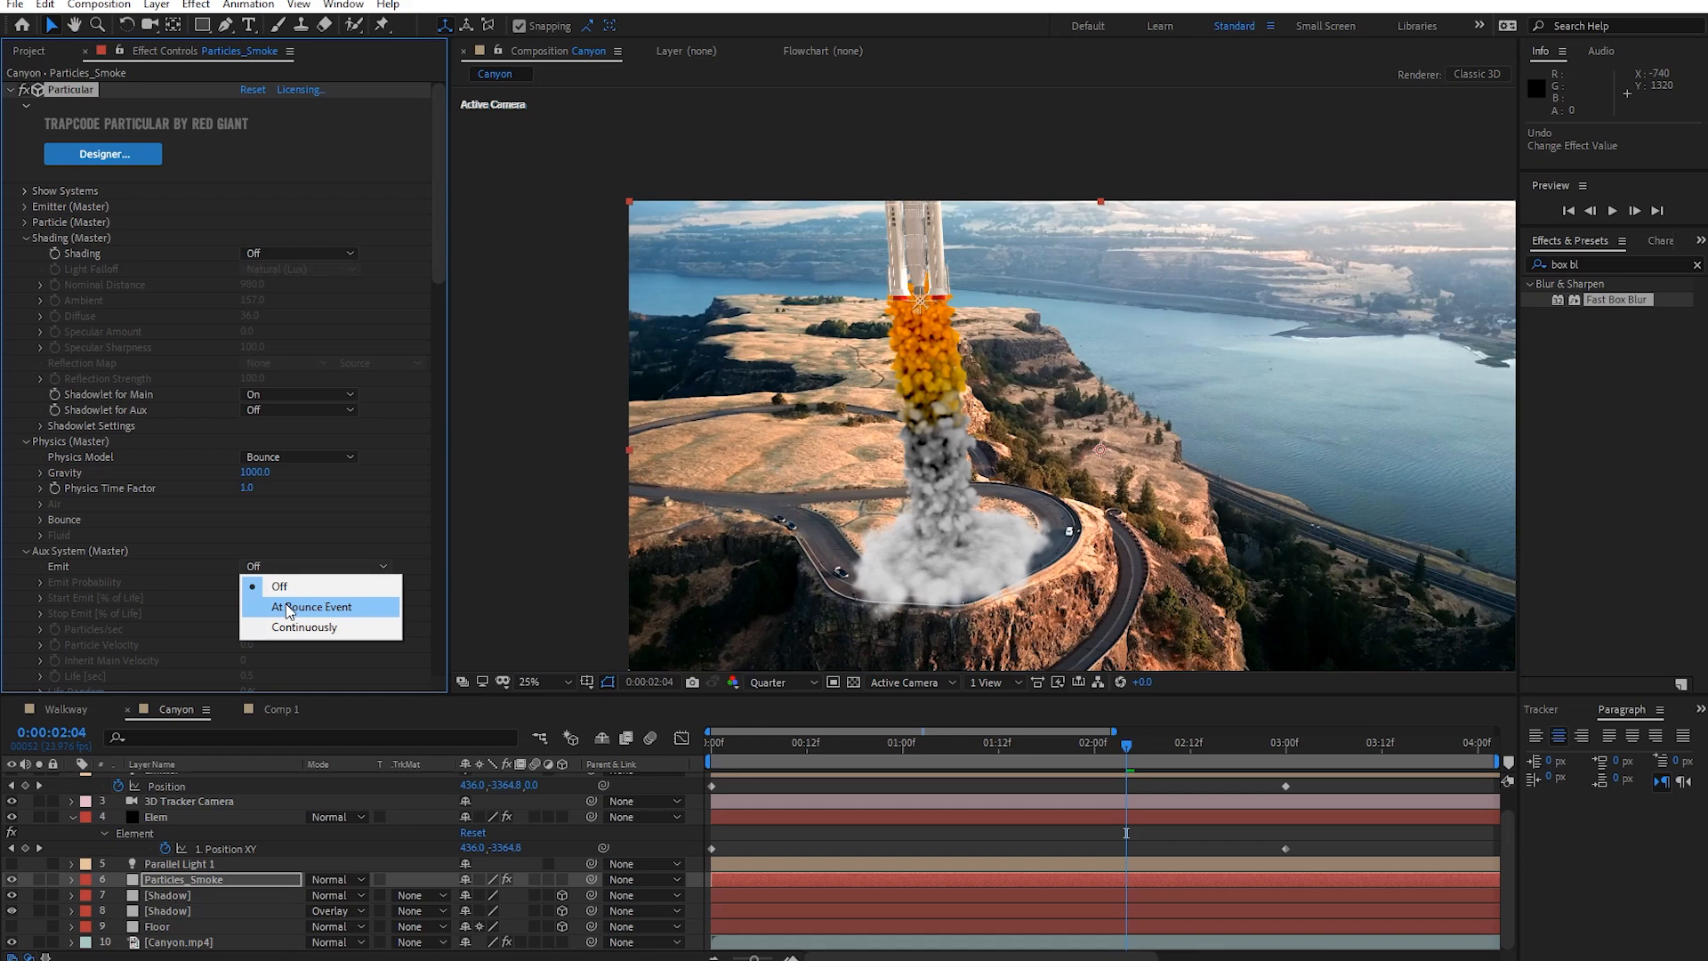
left_click(284, 627)
Reset Particular on the Particles layer in Comp 1 and view the default particles at 0:00:01:19.
left_click(281, 709)
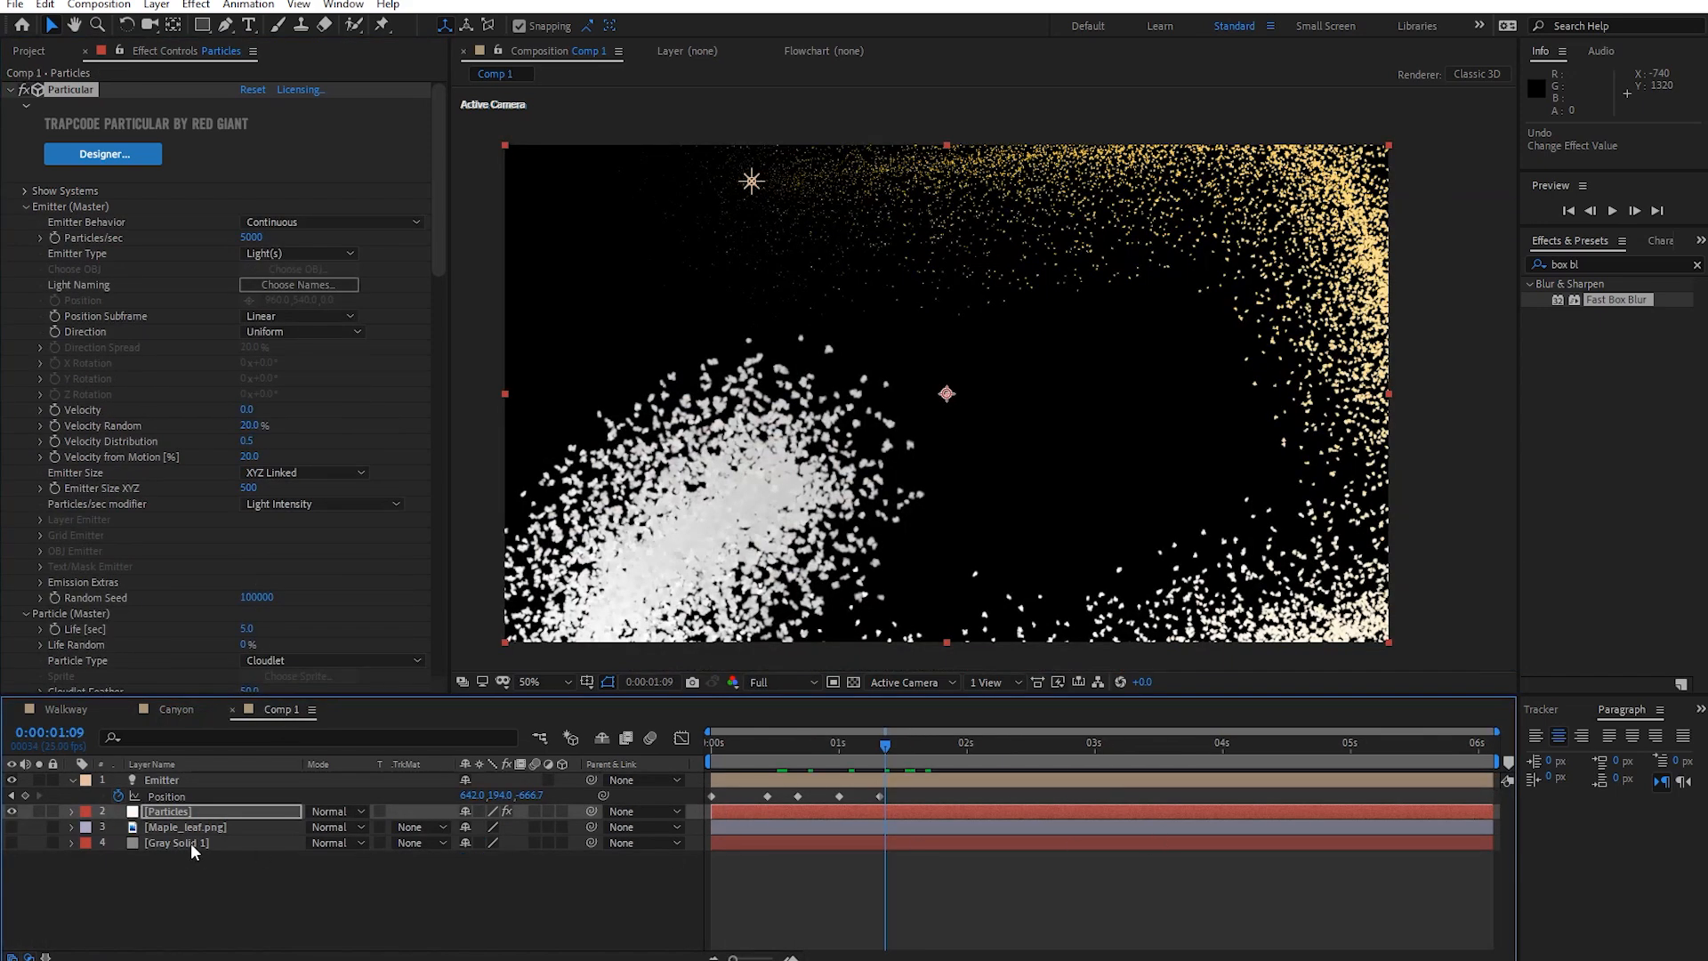
left_click(171, 811)
left_click(261, 90)
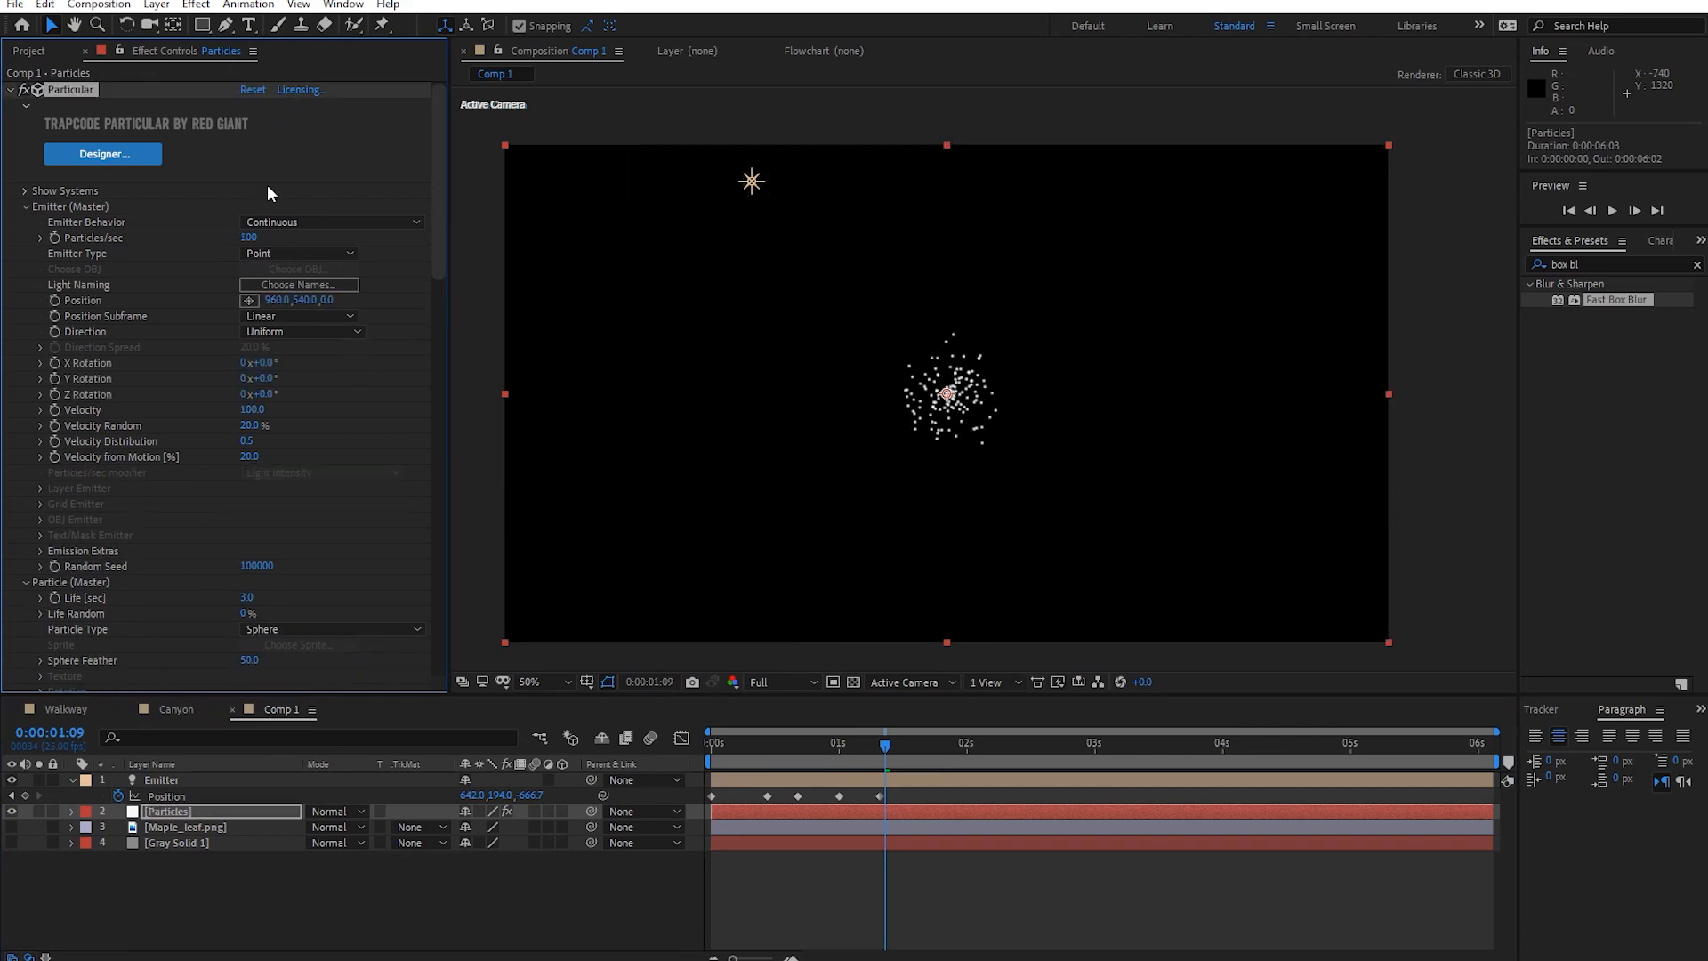
left_click_drag(884, 749, 936, 747)
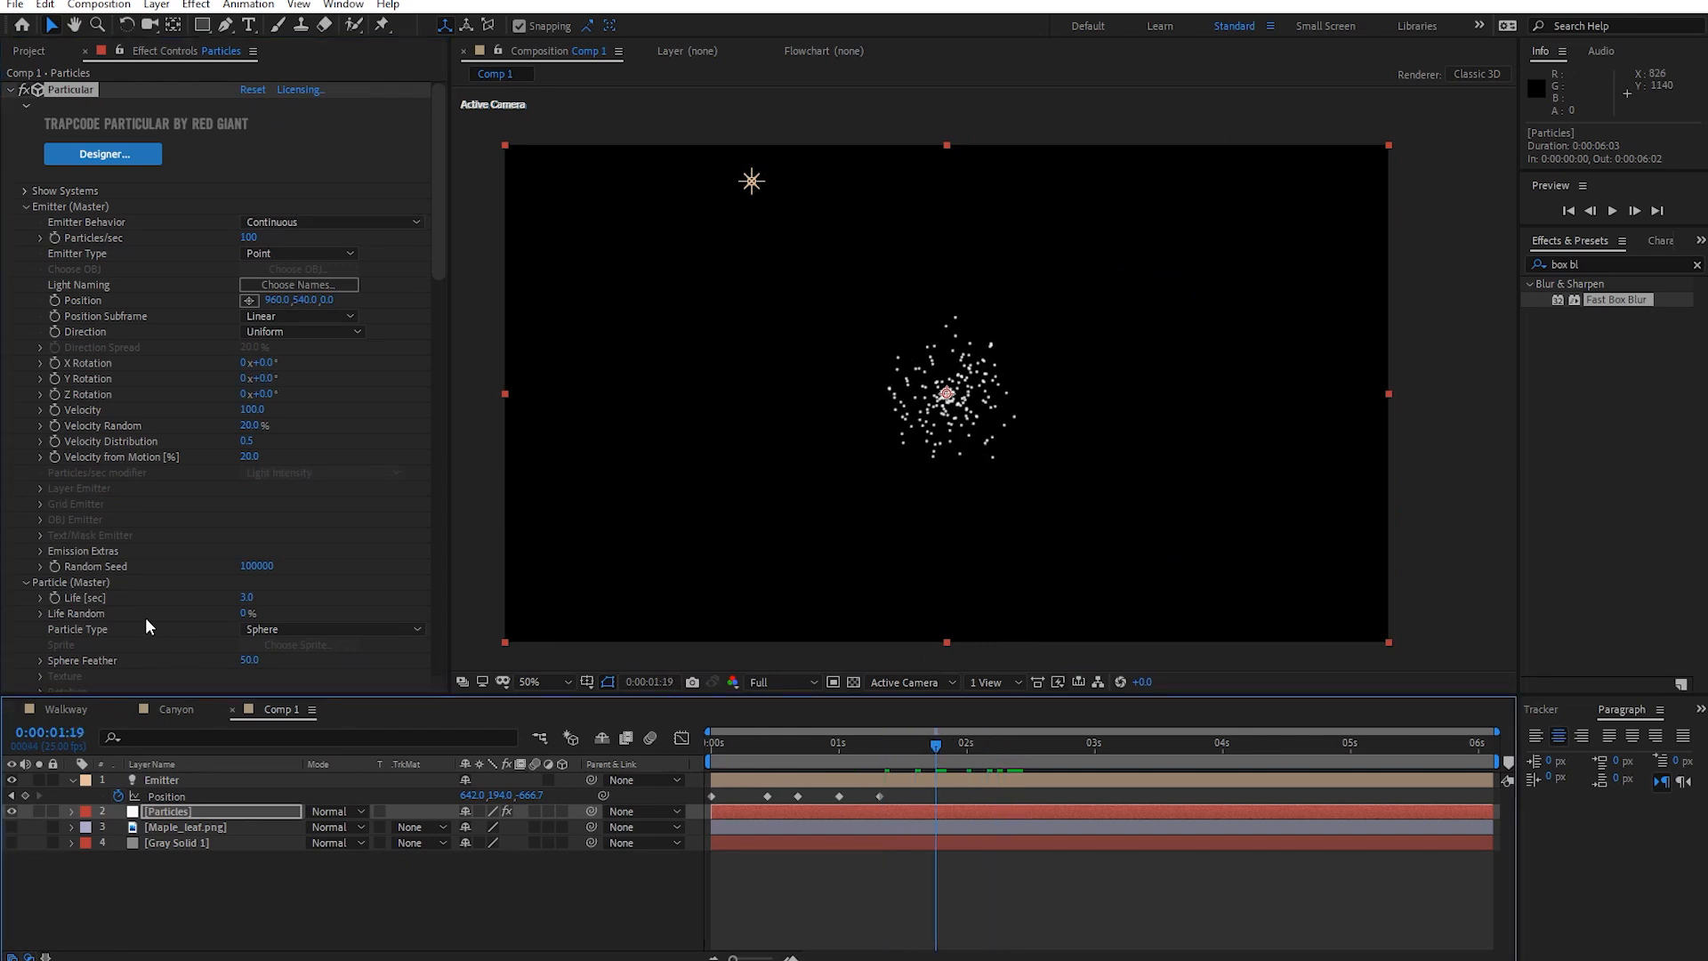
Set the Gravity in Particular's Physics (Master) settings to 240 for the Particles layer.
scroll(151, 621, "down", 10)
scroll(152, 622, "down", 8)
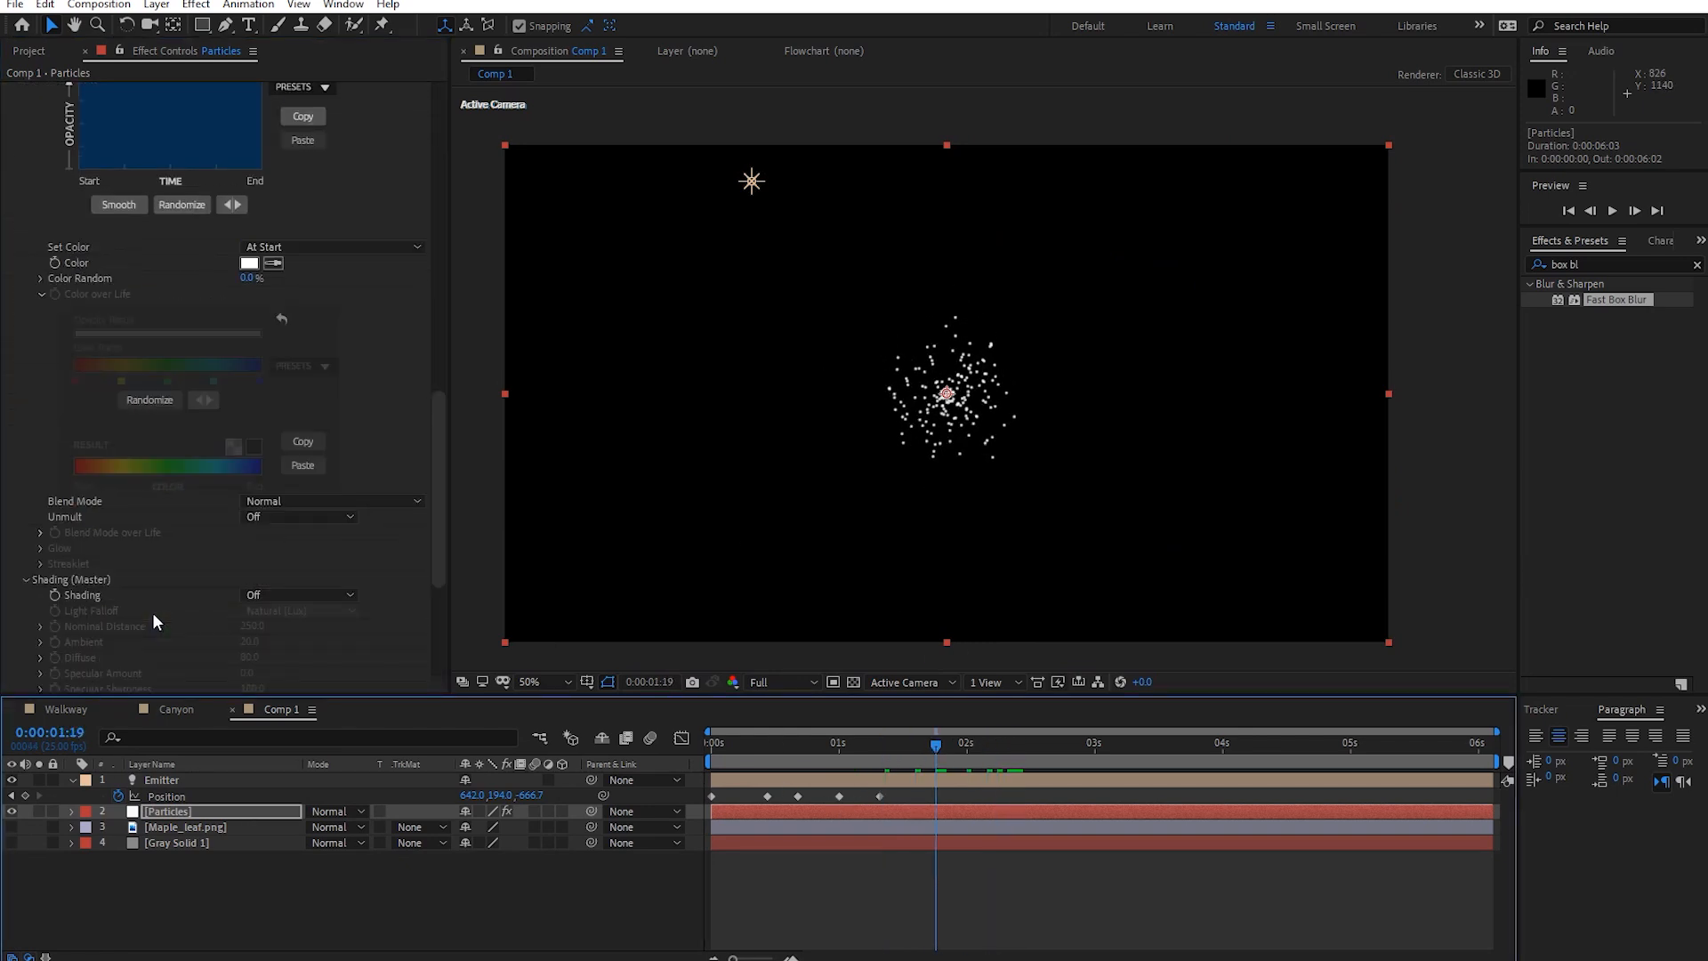
scroll(153, 622, "up", 2)
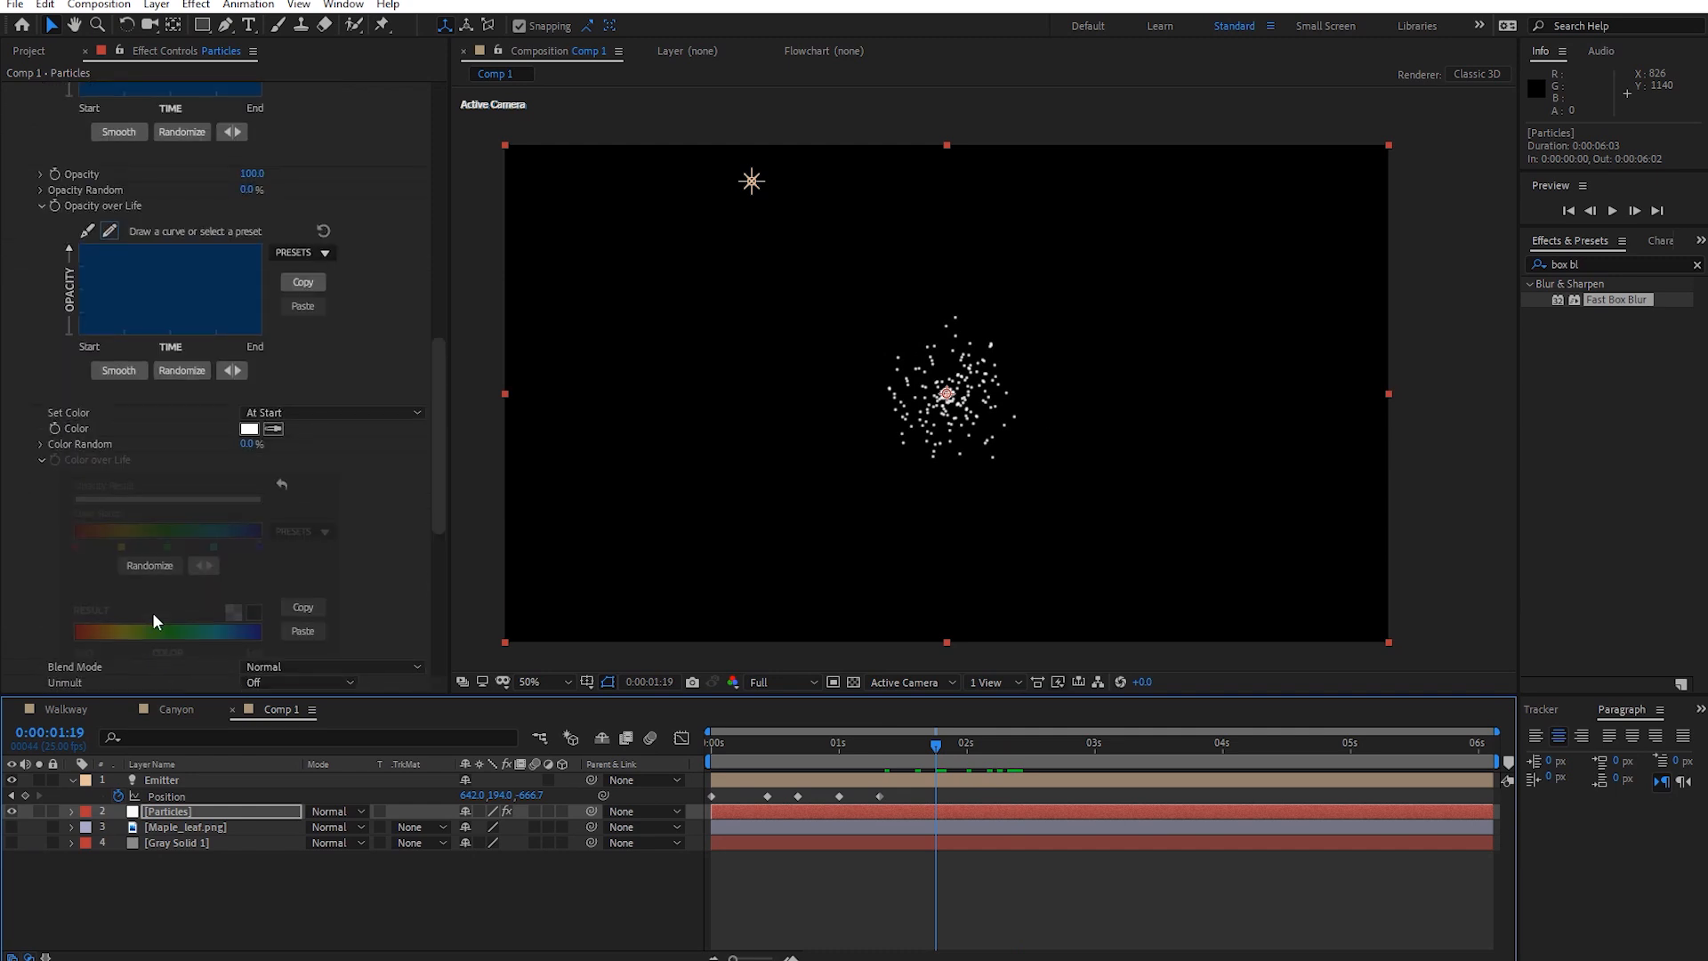
scroll(153, 622, "down", 3)
scroll(153, 621, "down", 4)
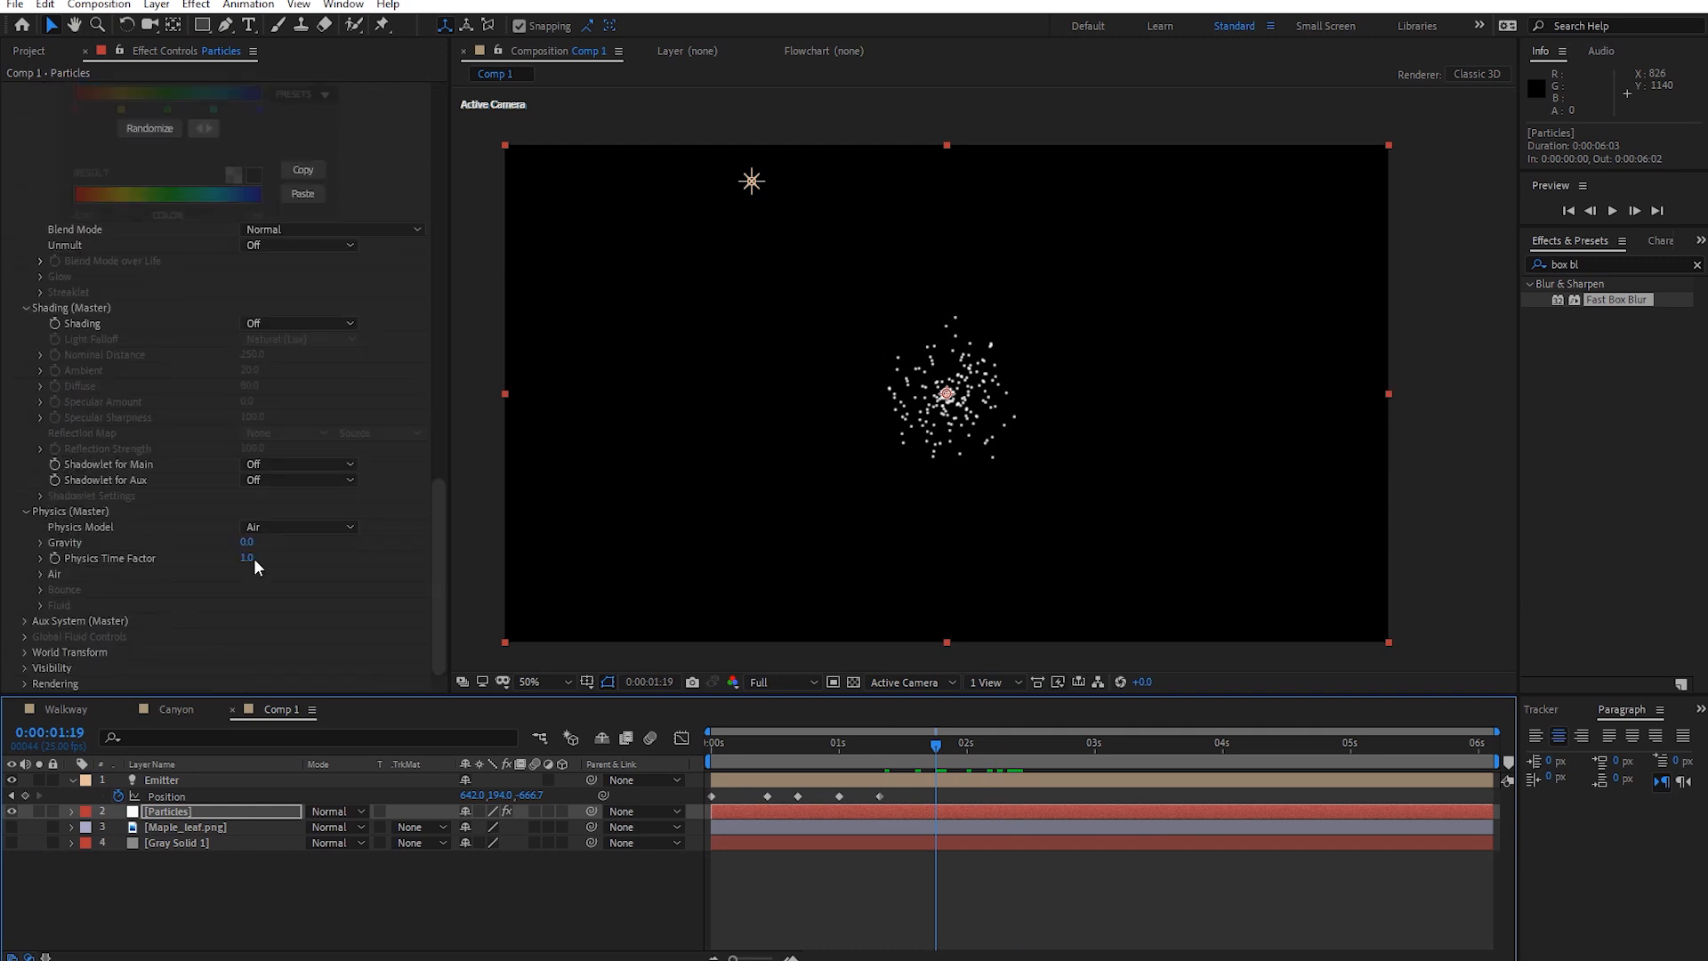
left_click_drag(247, 543, 290, 561)
Play Comp 1 from the first frame to preview the falling particles, stop at 0:00:01:02, and return to the Emitter settings.
key("space")
left_click_drag(932, 744, 629, 698)
key("space")
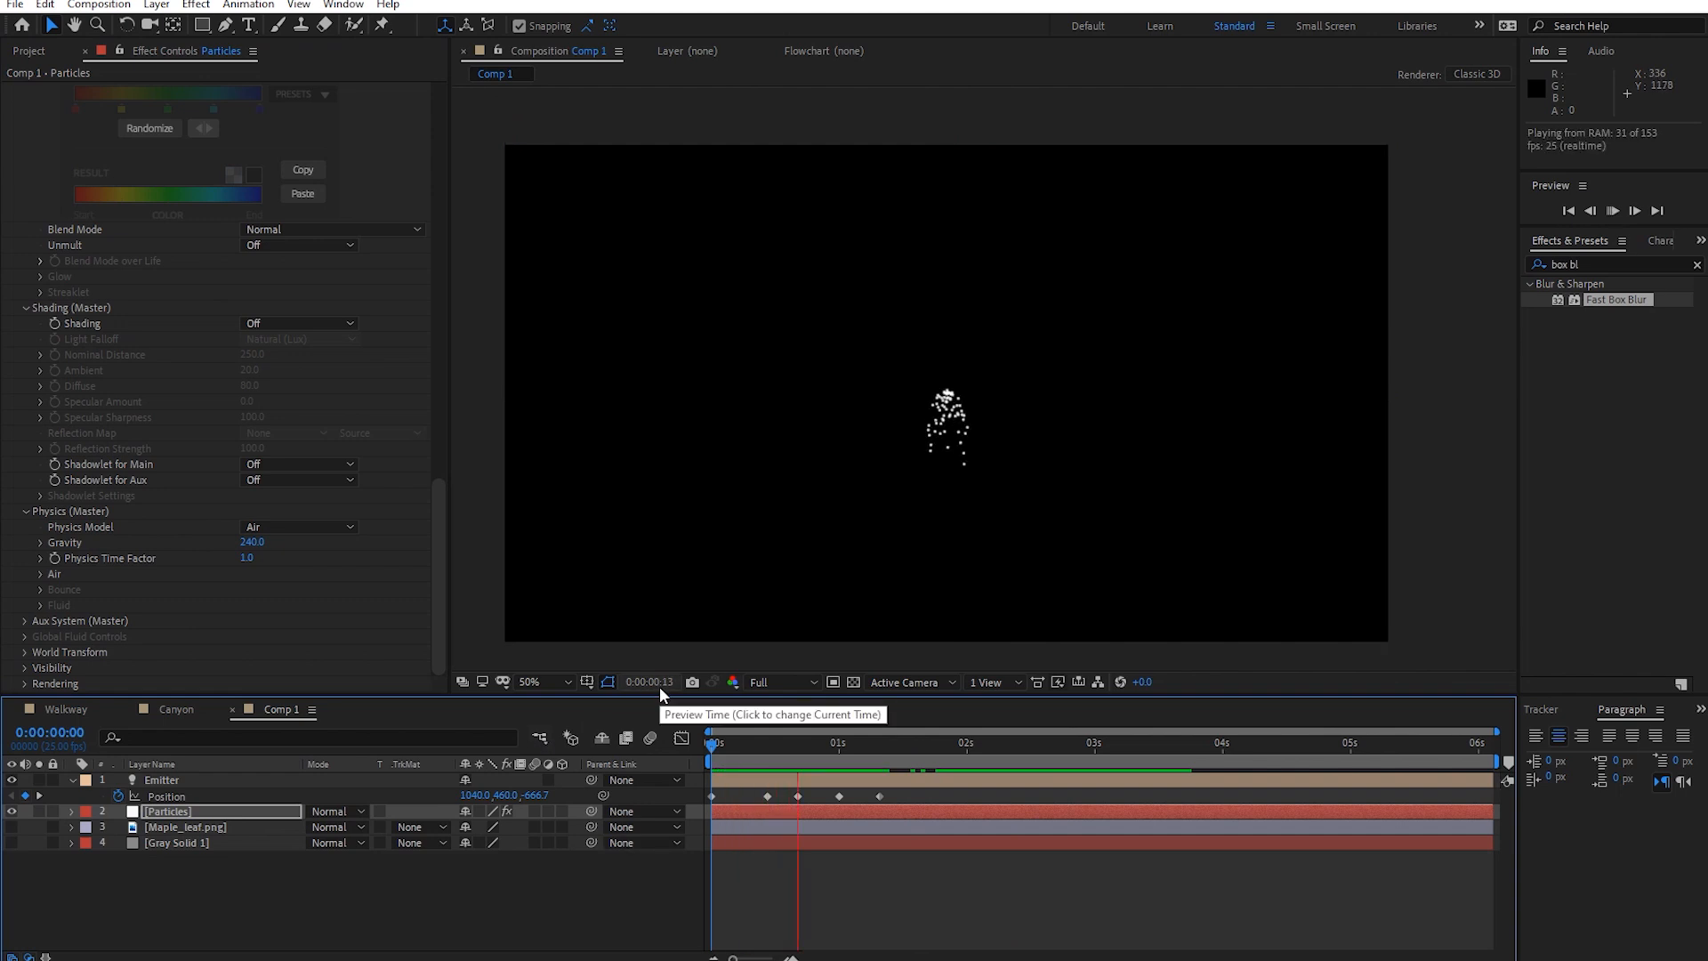
key("space")
scroll(231, 294, "up", 15)
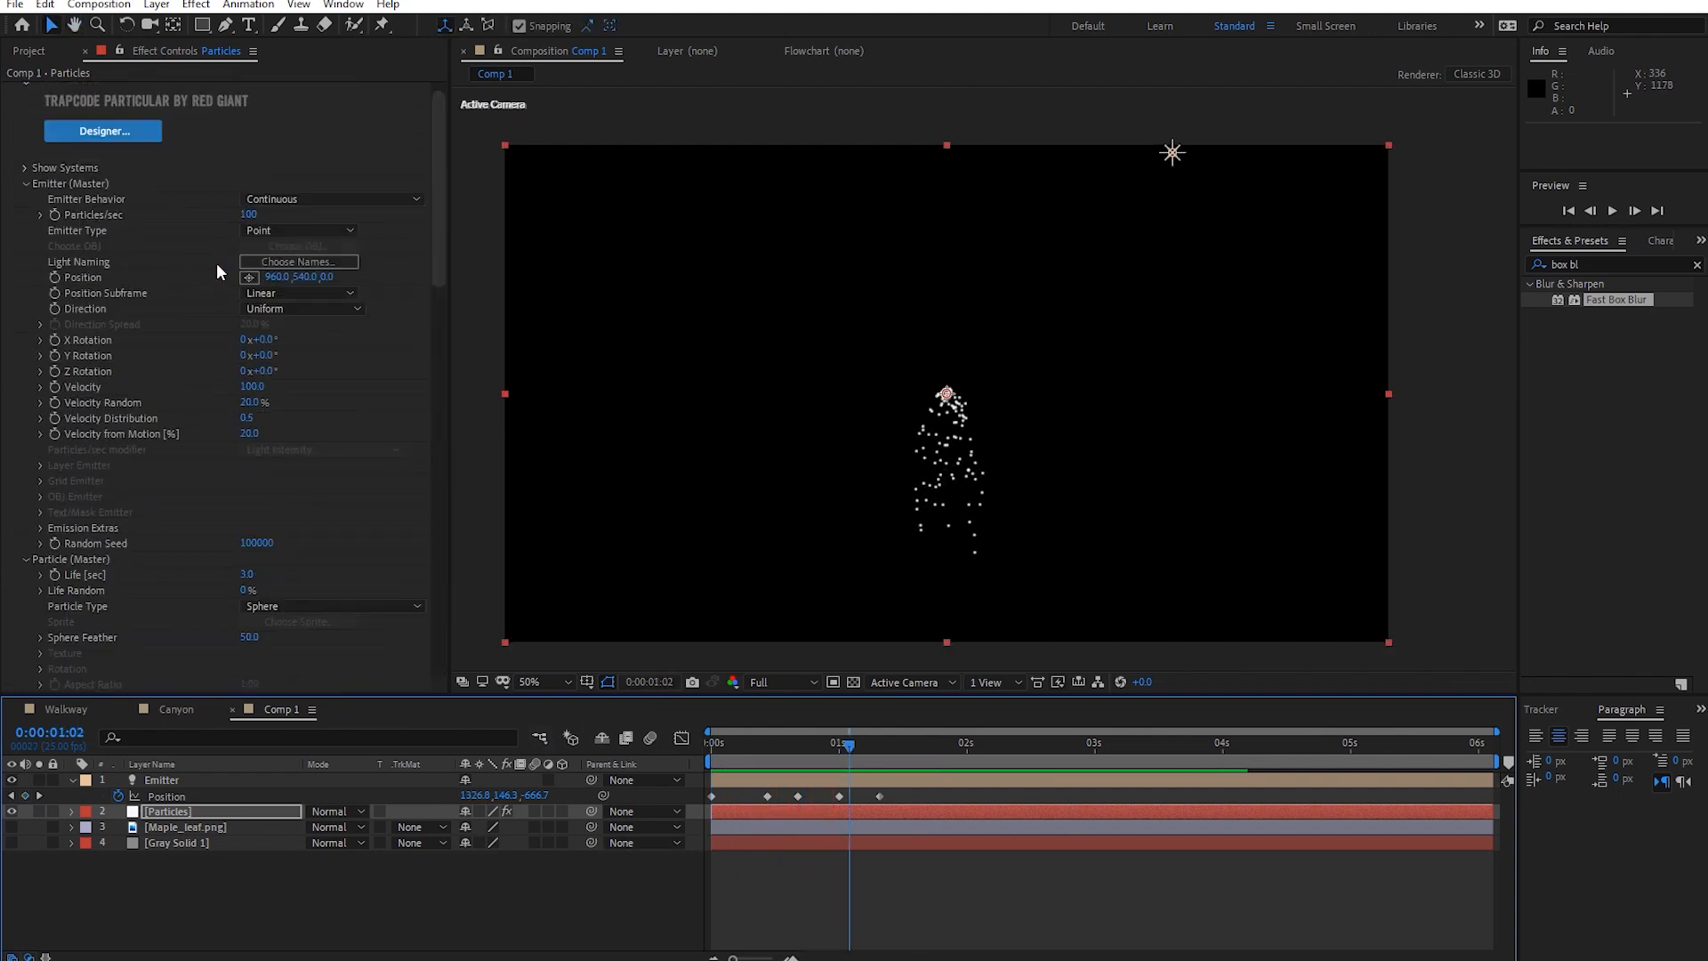
Set the emitter's Particles/sec to 5 and preview the sparse particles in Comp 1 from the first frame.
scroll(217, 263, "up", 1)
left_click(254, 238)
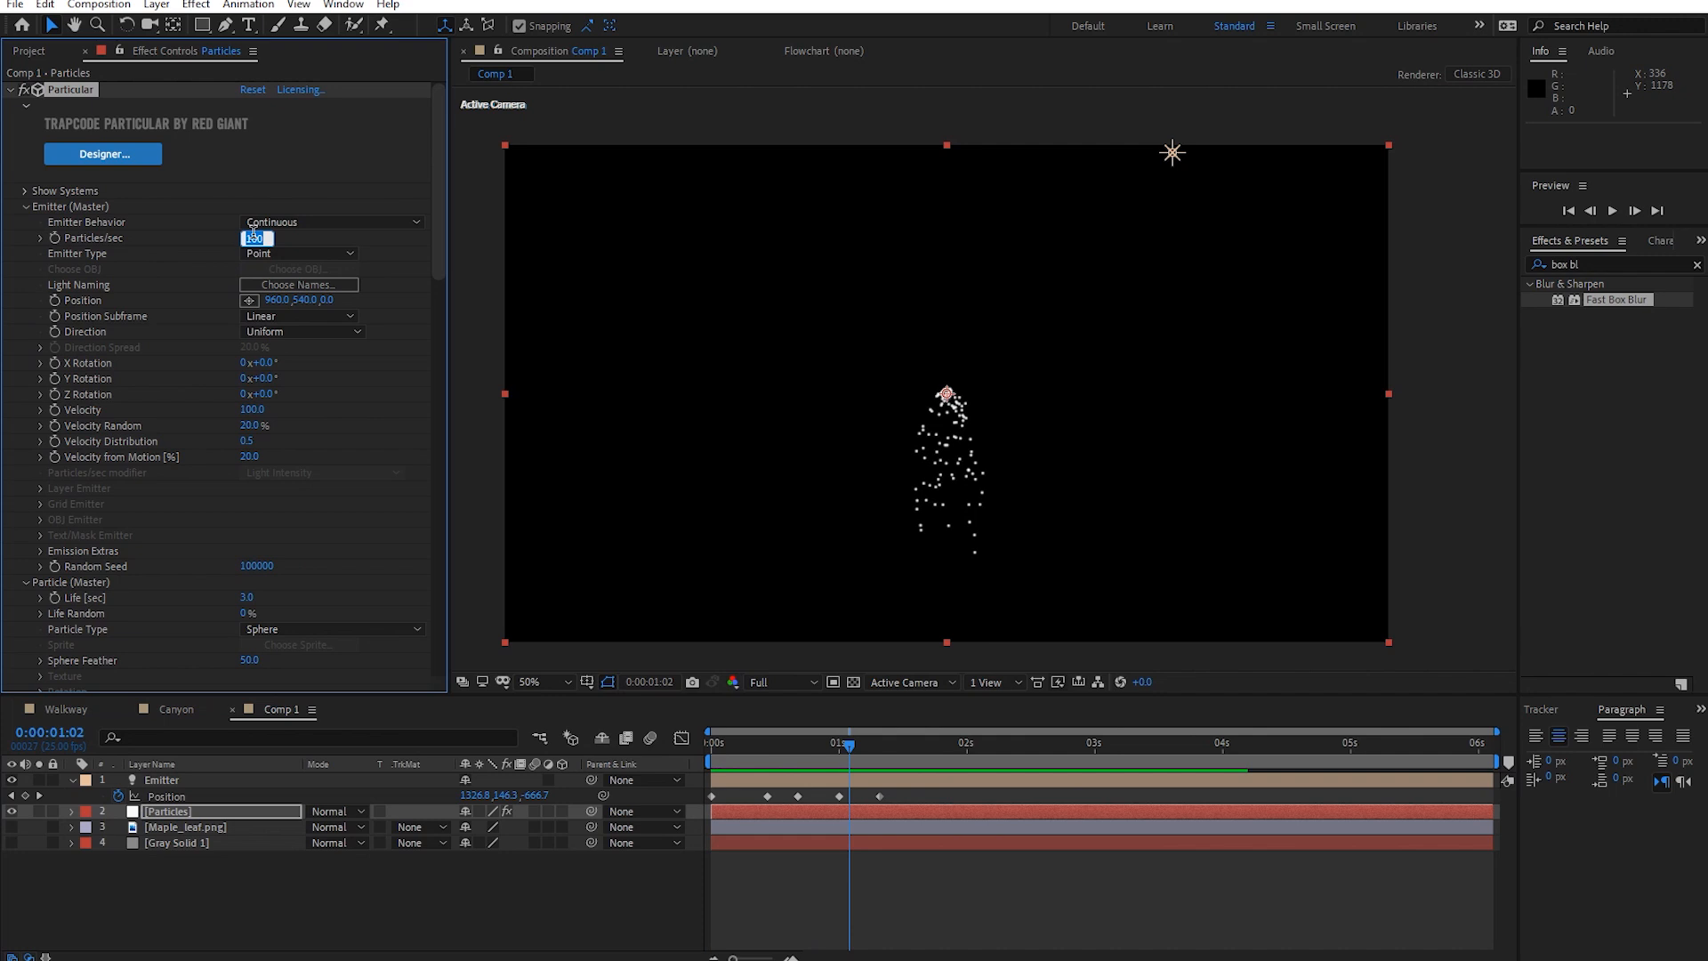
key("Return")
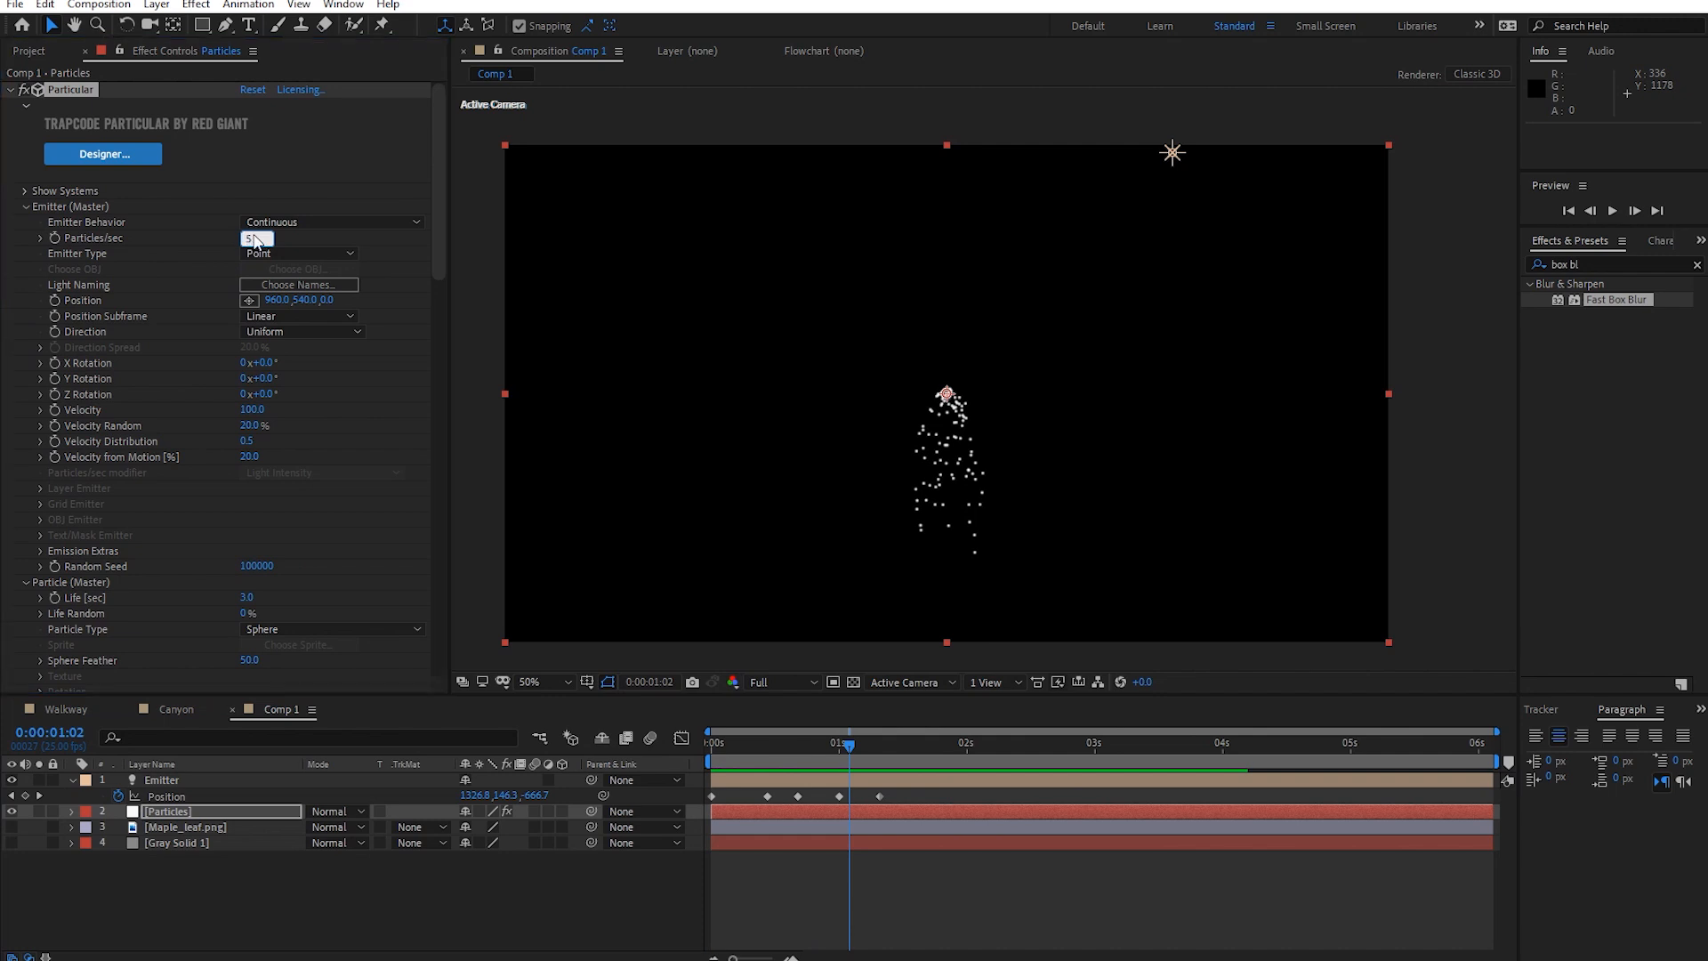
left_click_drag(738, 740, 578, 741)
key("space")
key("space")
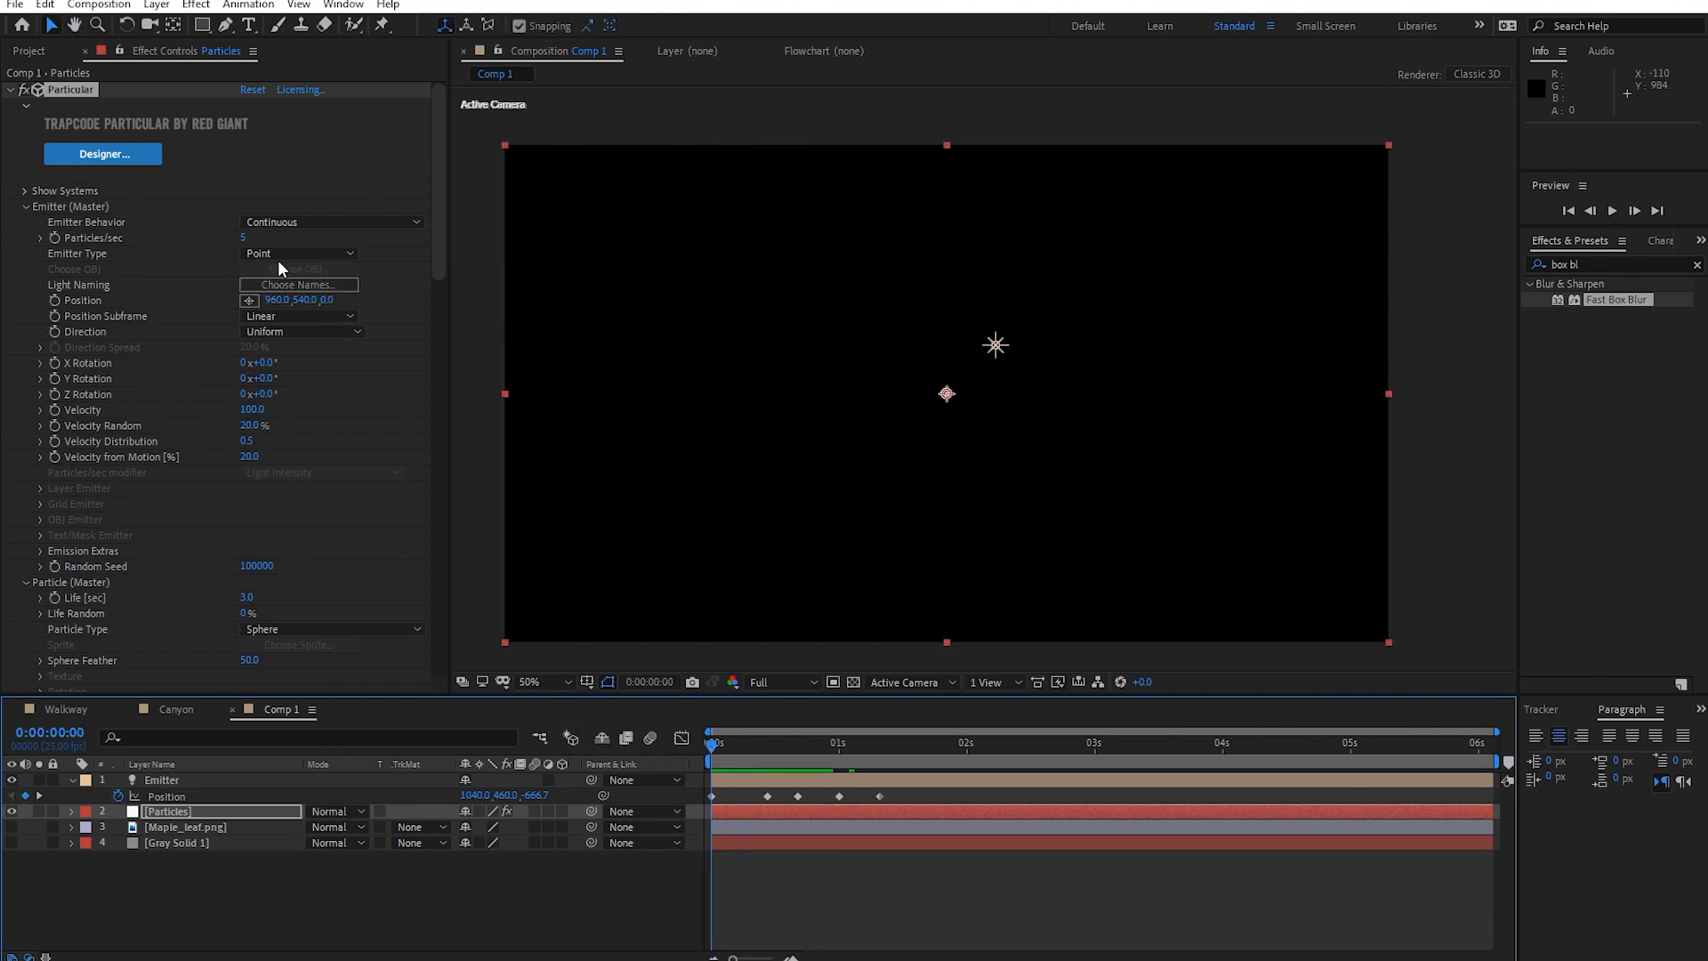
Change the Particular emitter type to Box with its Emitter Size set to XYZ Individual.
left_click(285, 252)
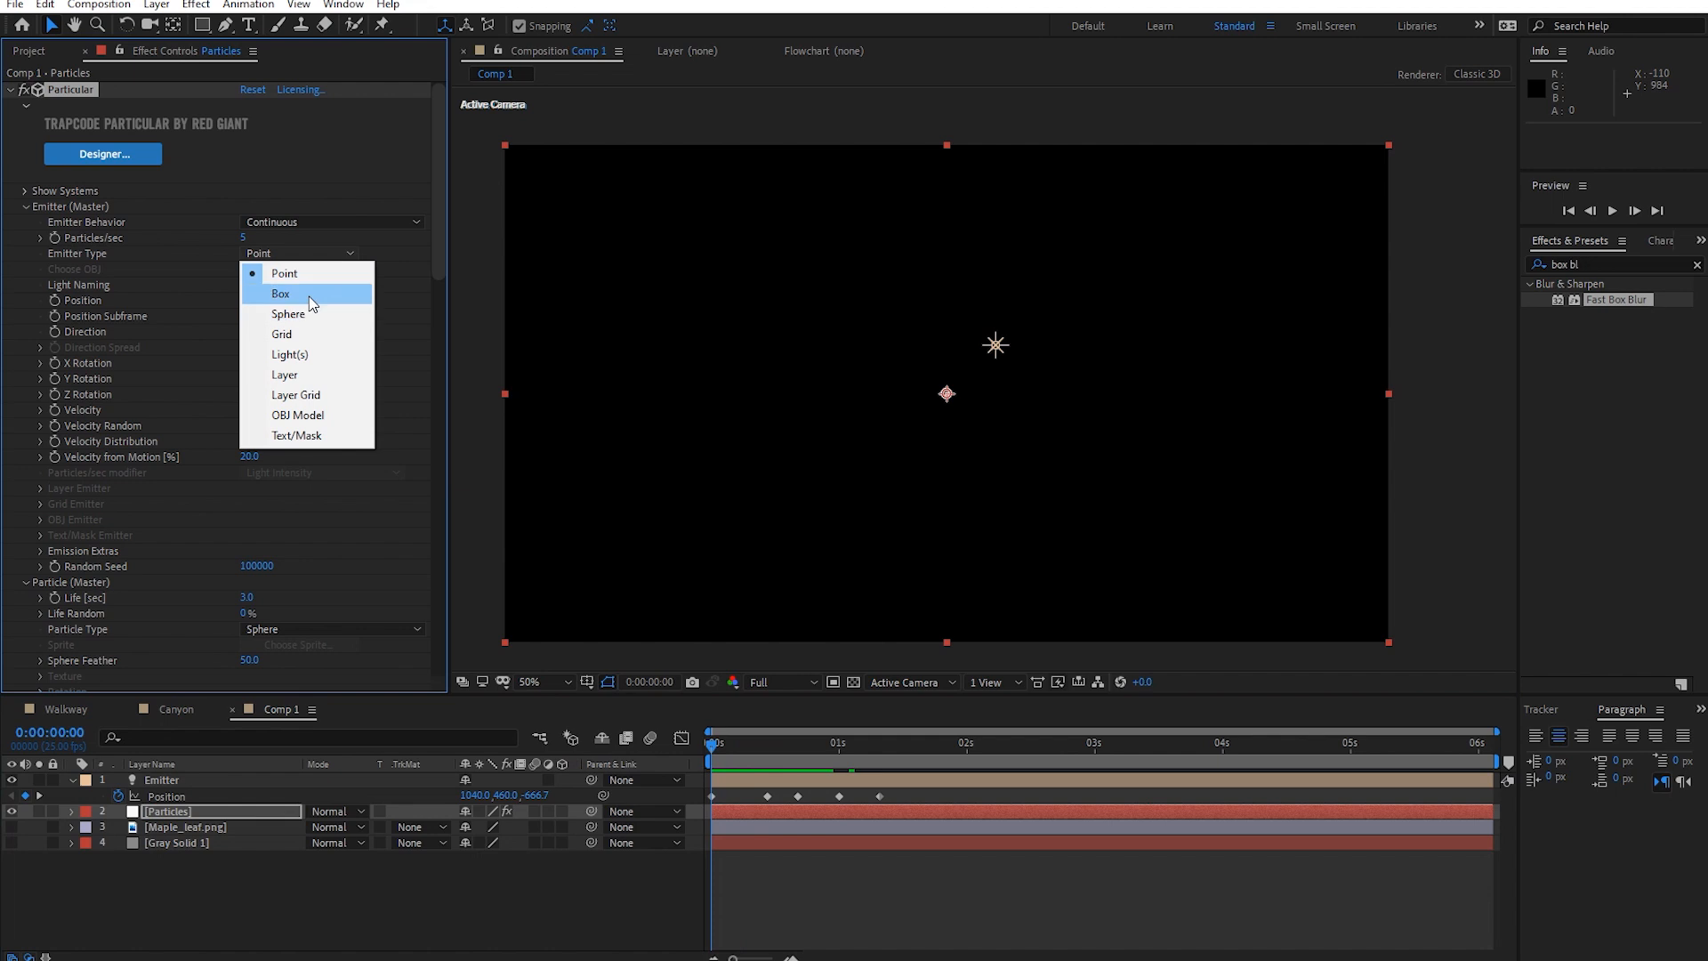
left_click(293, 291)
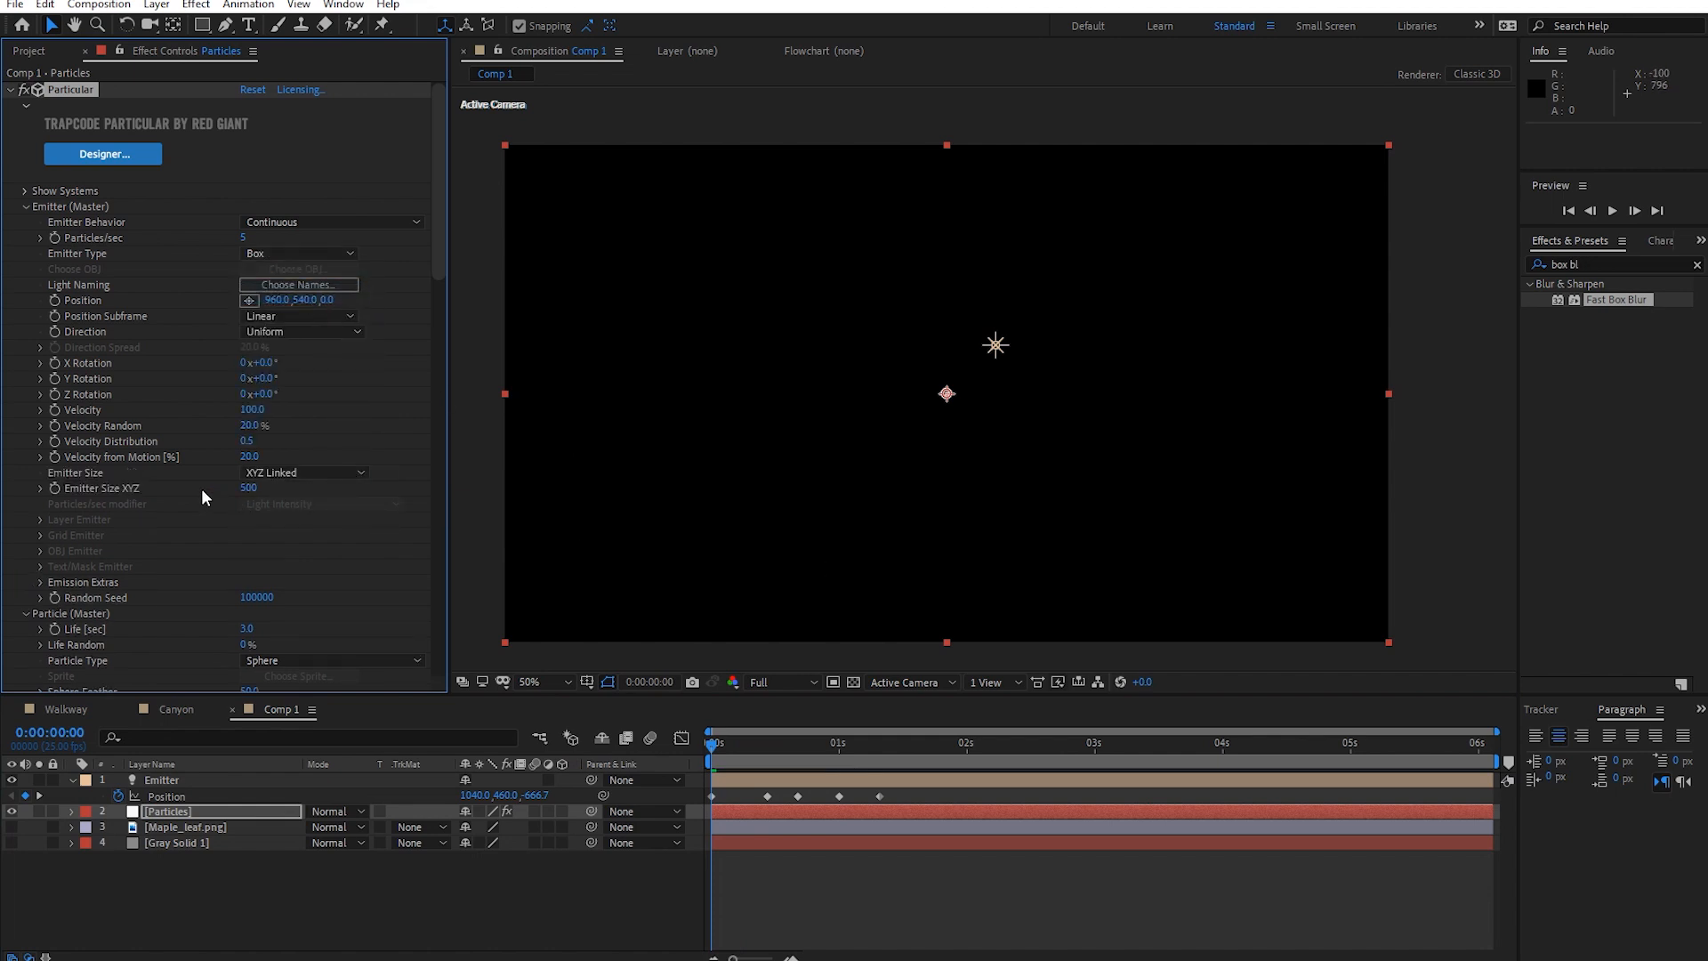
left_click(360, 473)
left_click(322, 513)
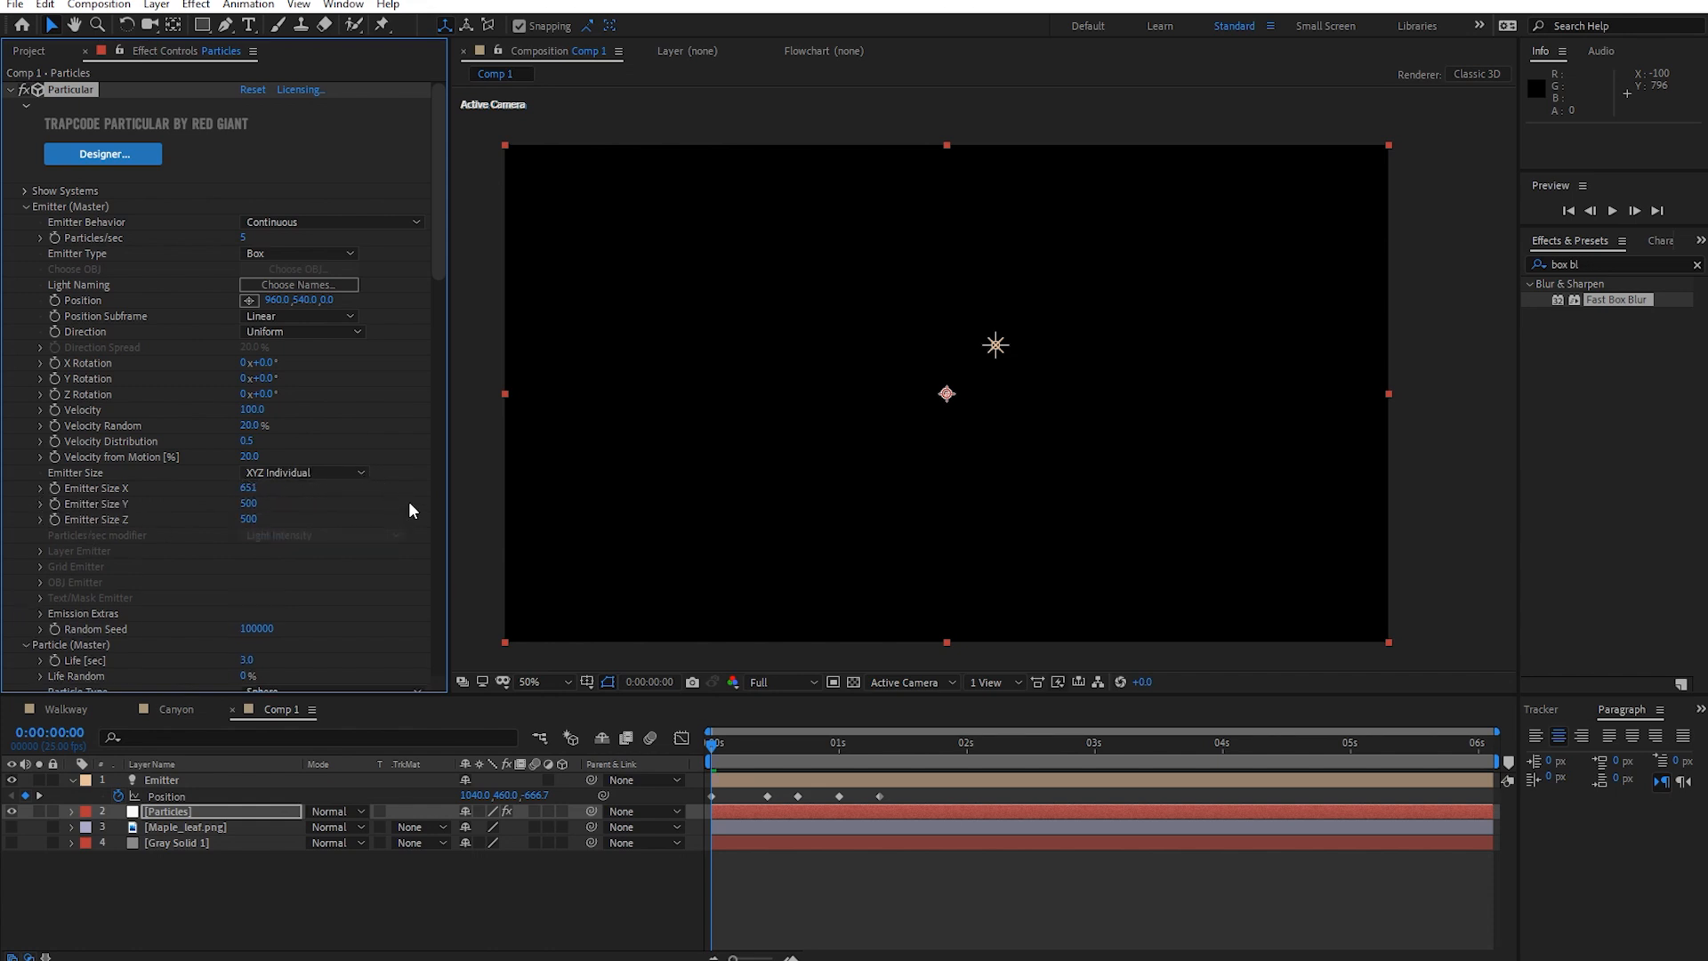
key("ctrl+z")
Go to 0:00:00:19 and increase Emitter Size X to 906 to widen the particle spread.
left_click_drag(711, 745, 809, 751)
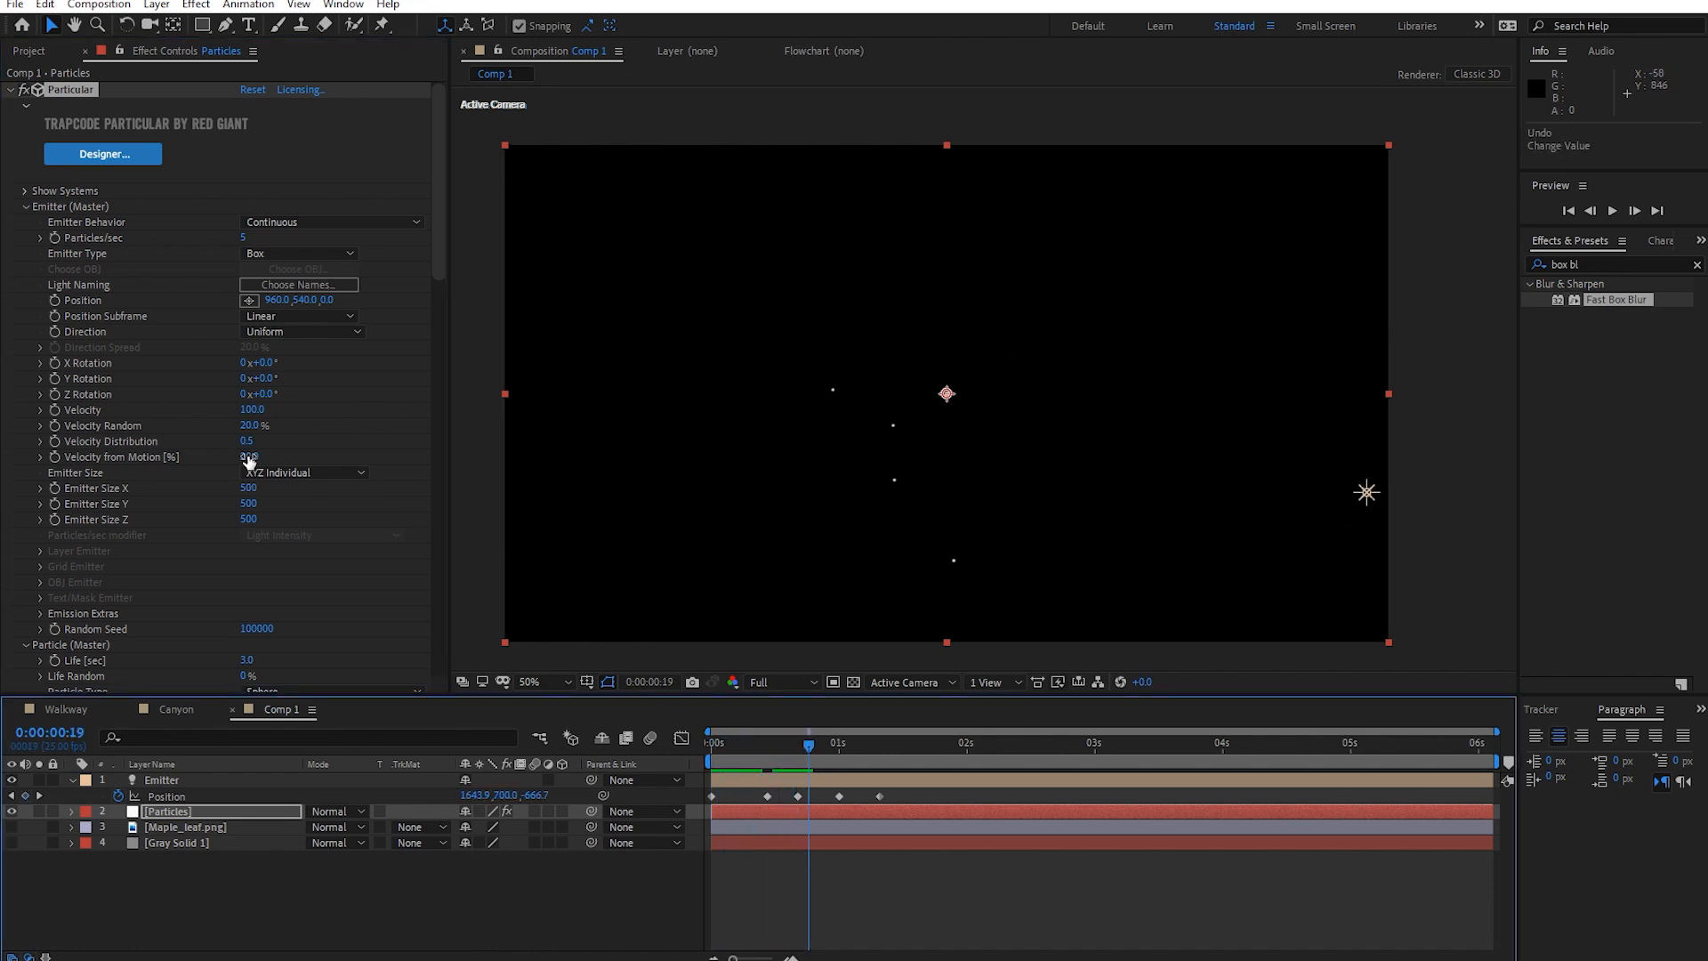
left_click_drag(250, 487, 331, 487)
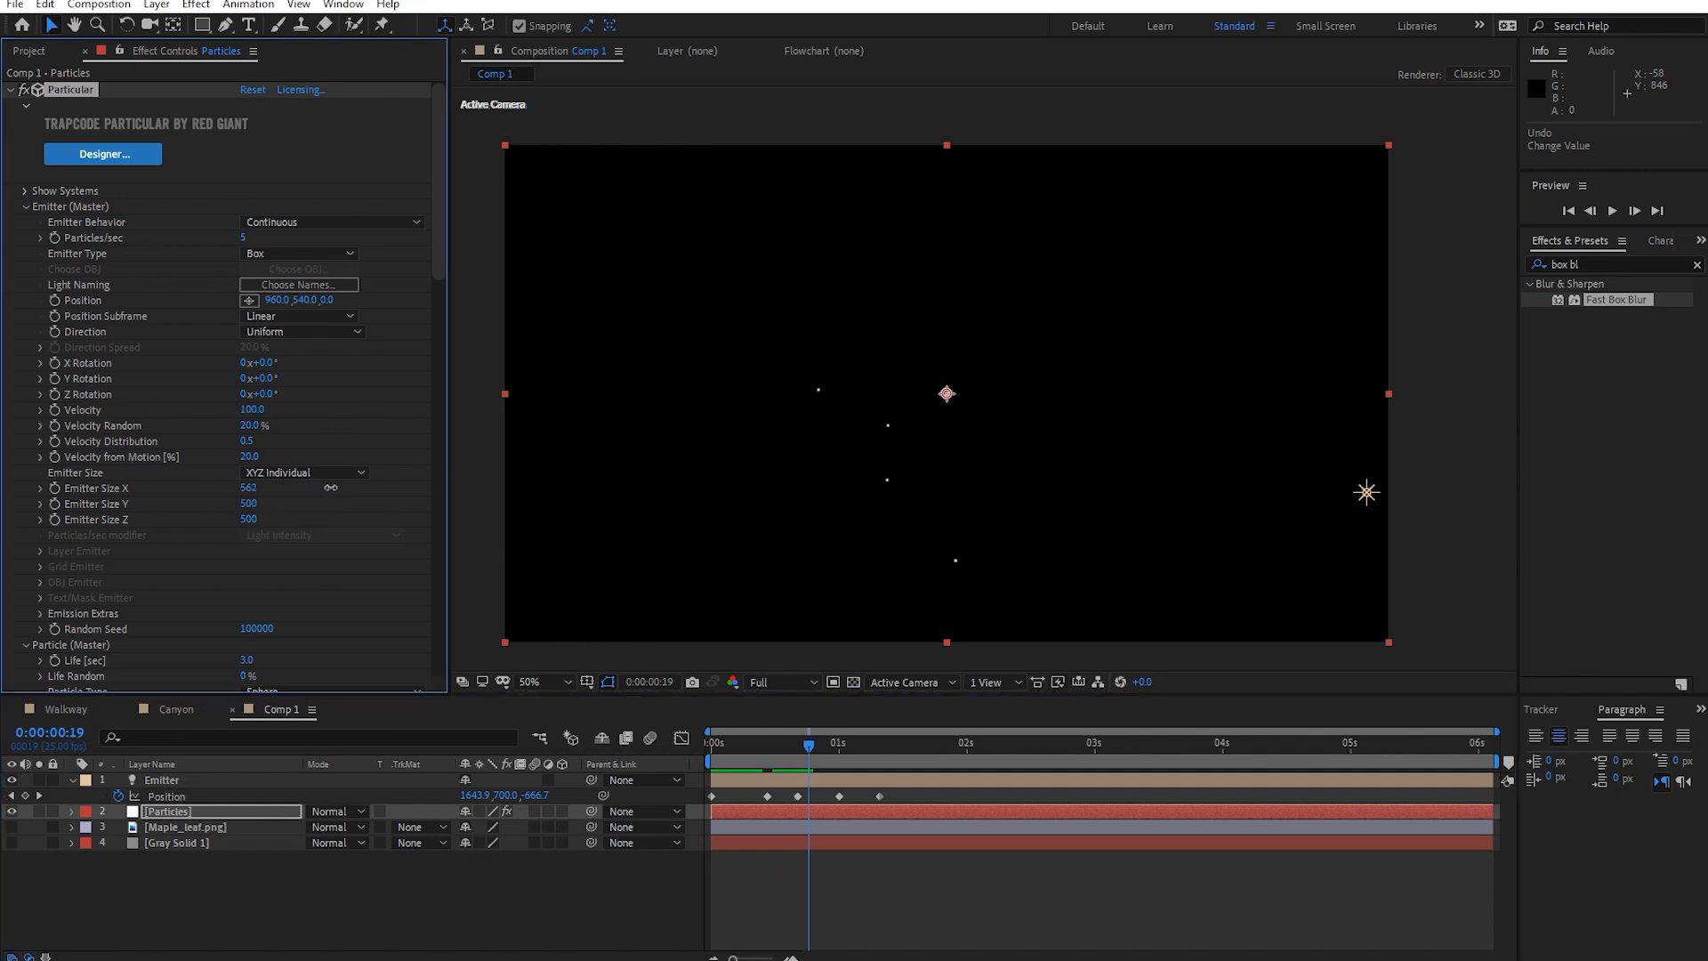
left_click_drag(730, 508, 648, 508)
Delete the Emitter light layer from Comp 1 and play the particles from the first frame.
left_click_drag(780, 754, 639, 750)
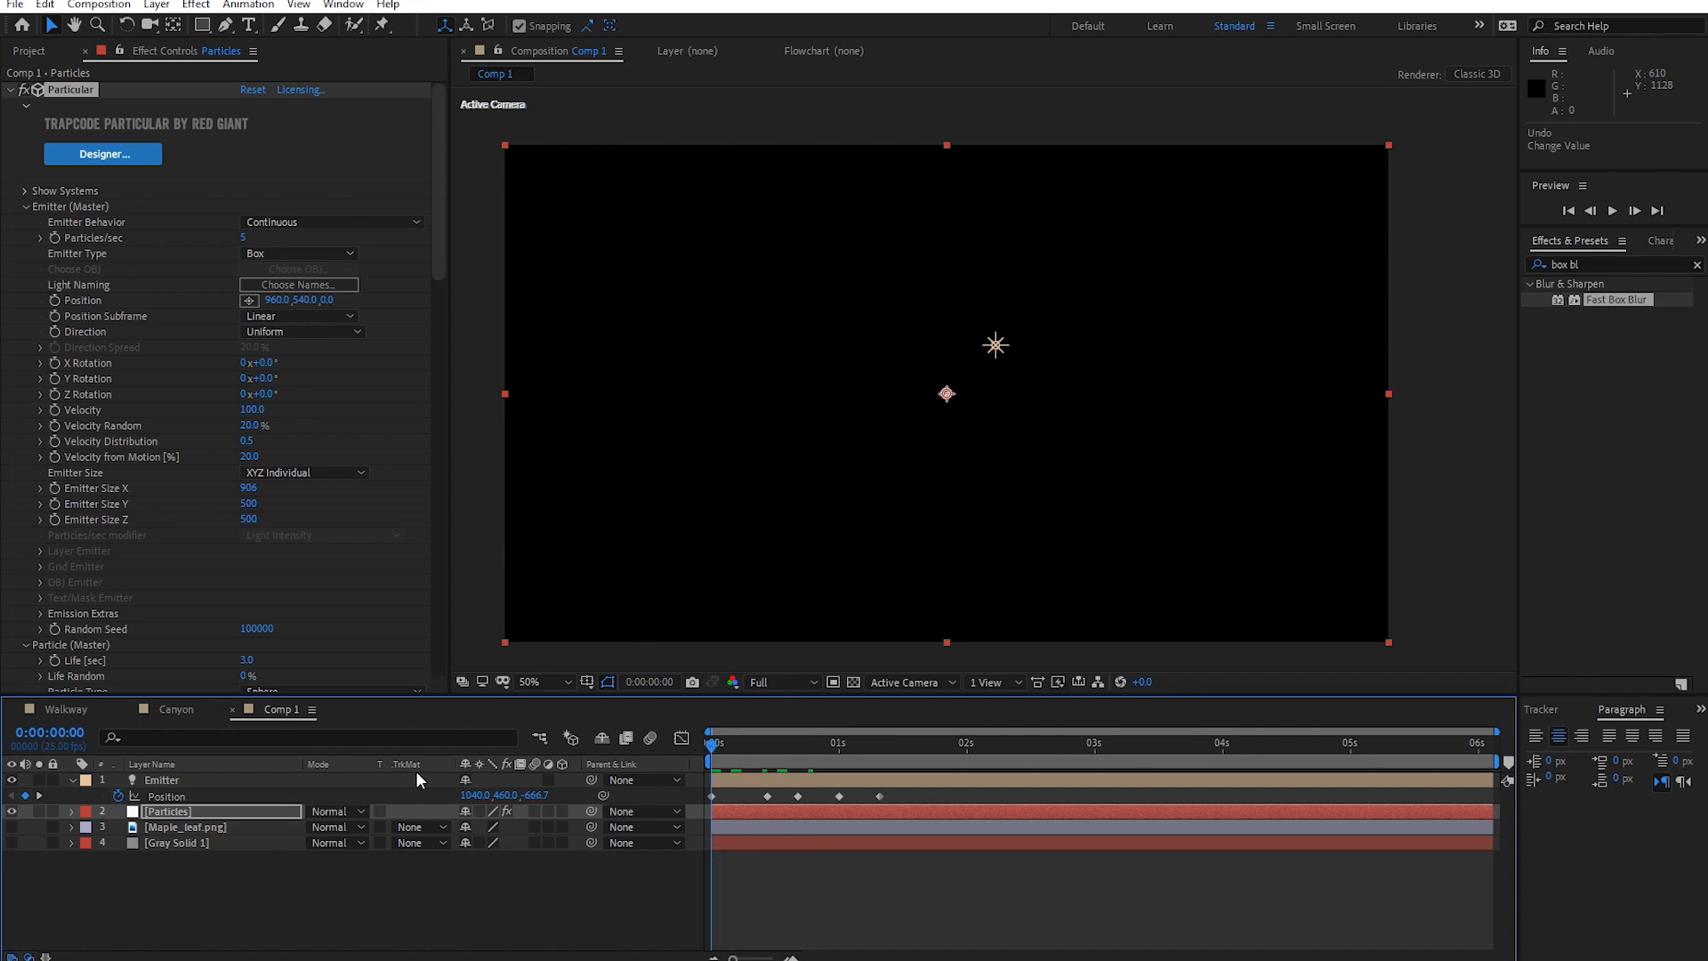
left_click(188, 779)
key("Delete")
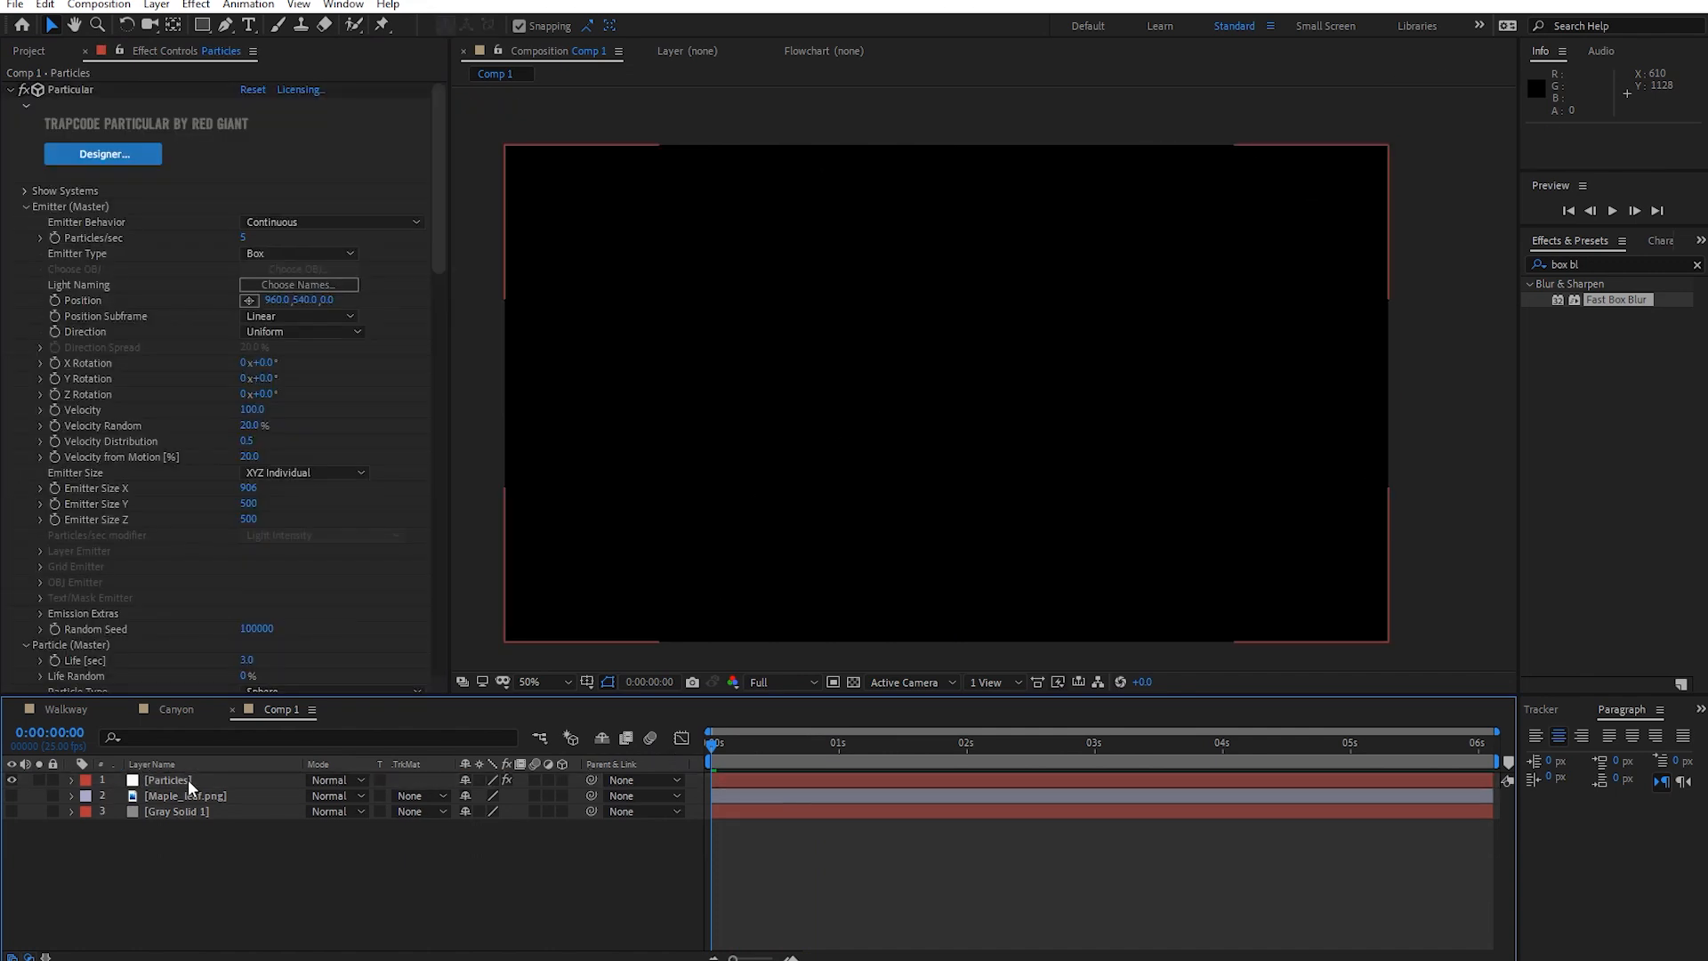
key("space")
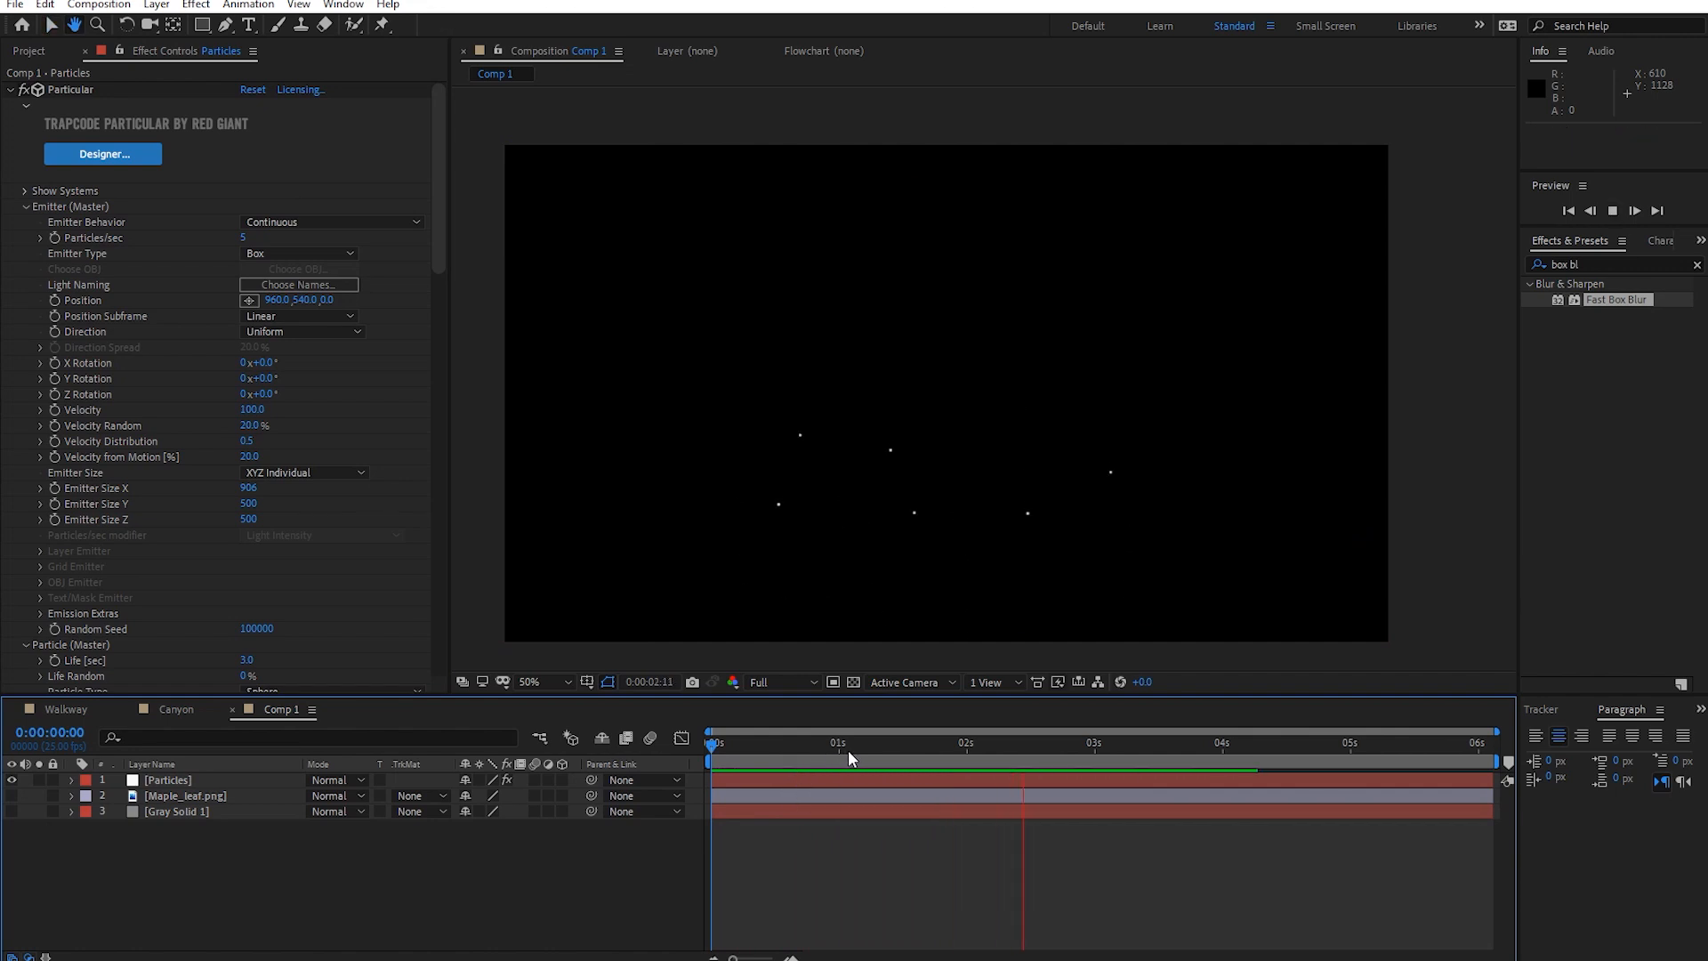
key("space")
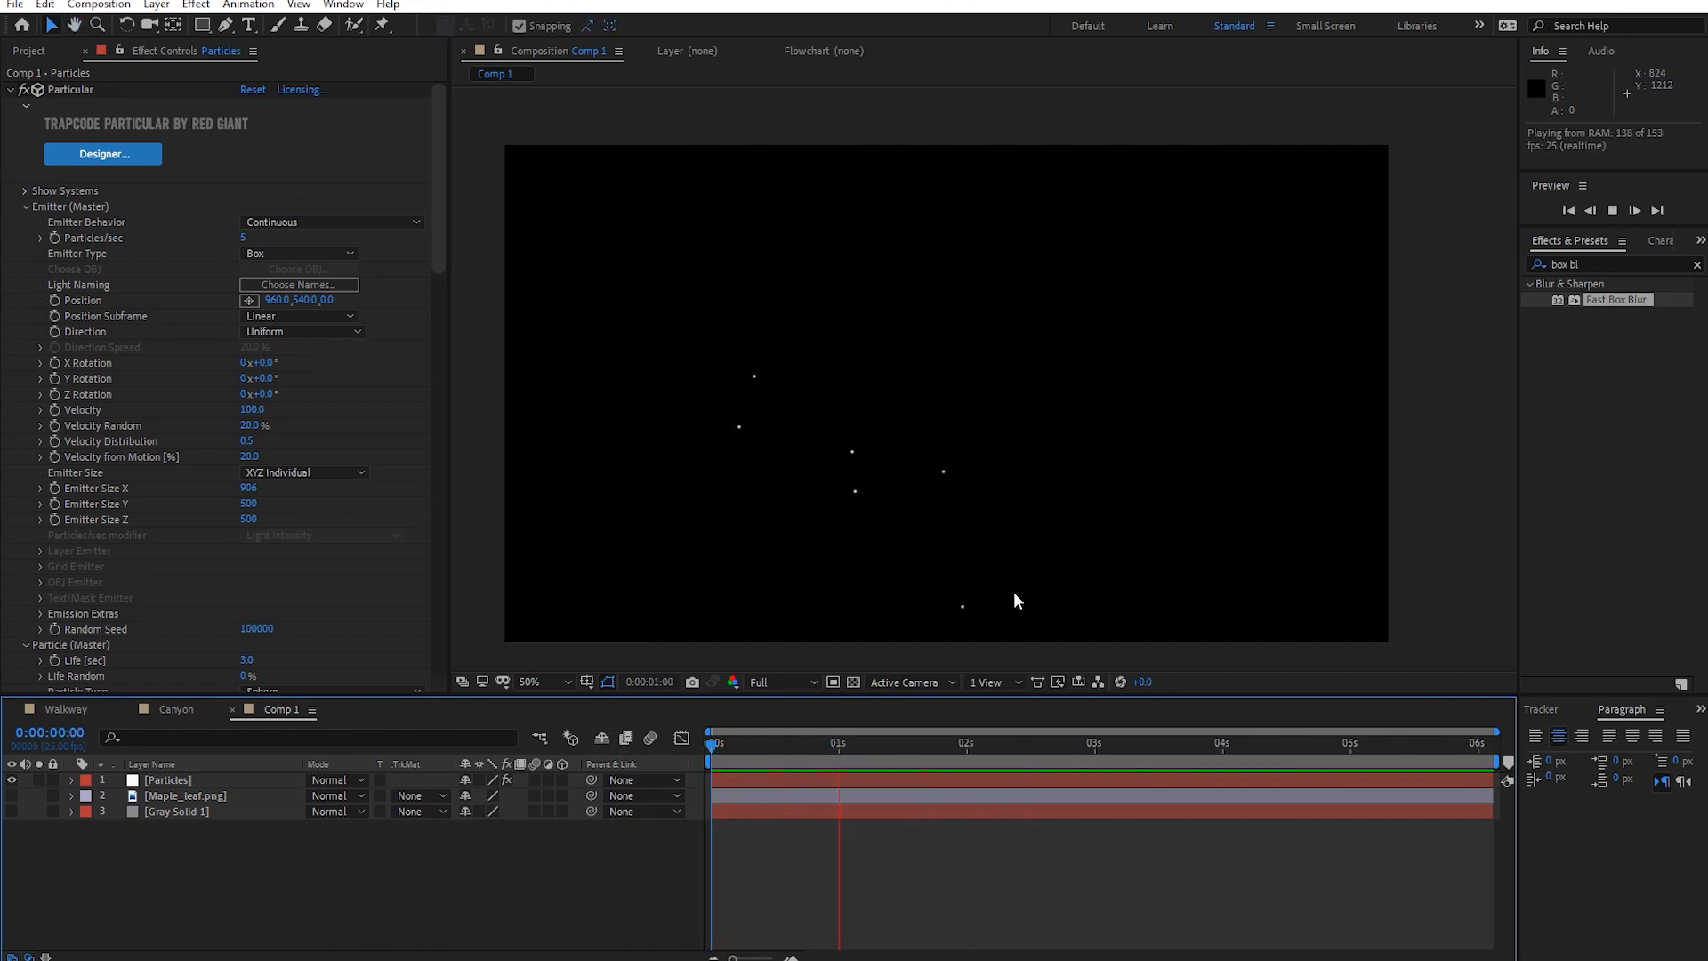
key("space")
key("space")
Raise the emitter's Position to 960, -44, 0, above the frame, and preview the falling particles.
left_click_drag(305, 301, 109, 322)
left_click_drag(7, 438, 5, 438)
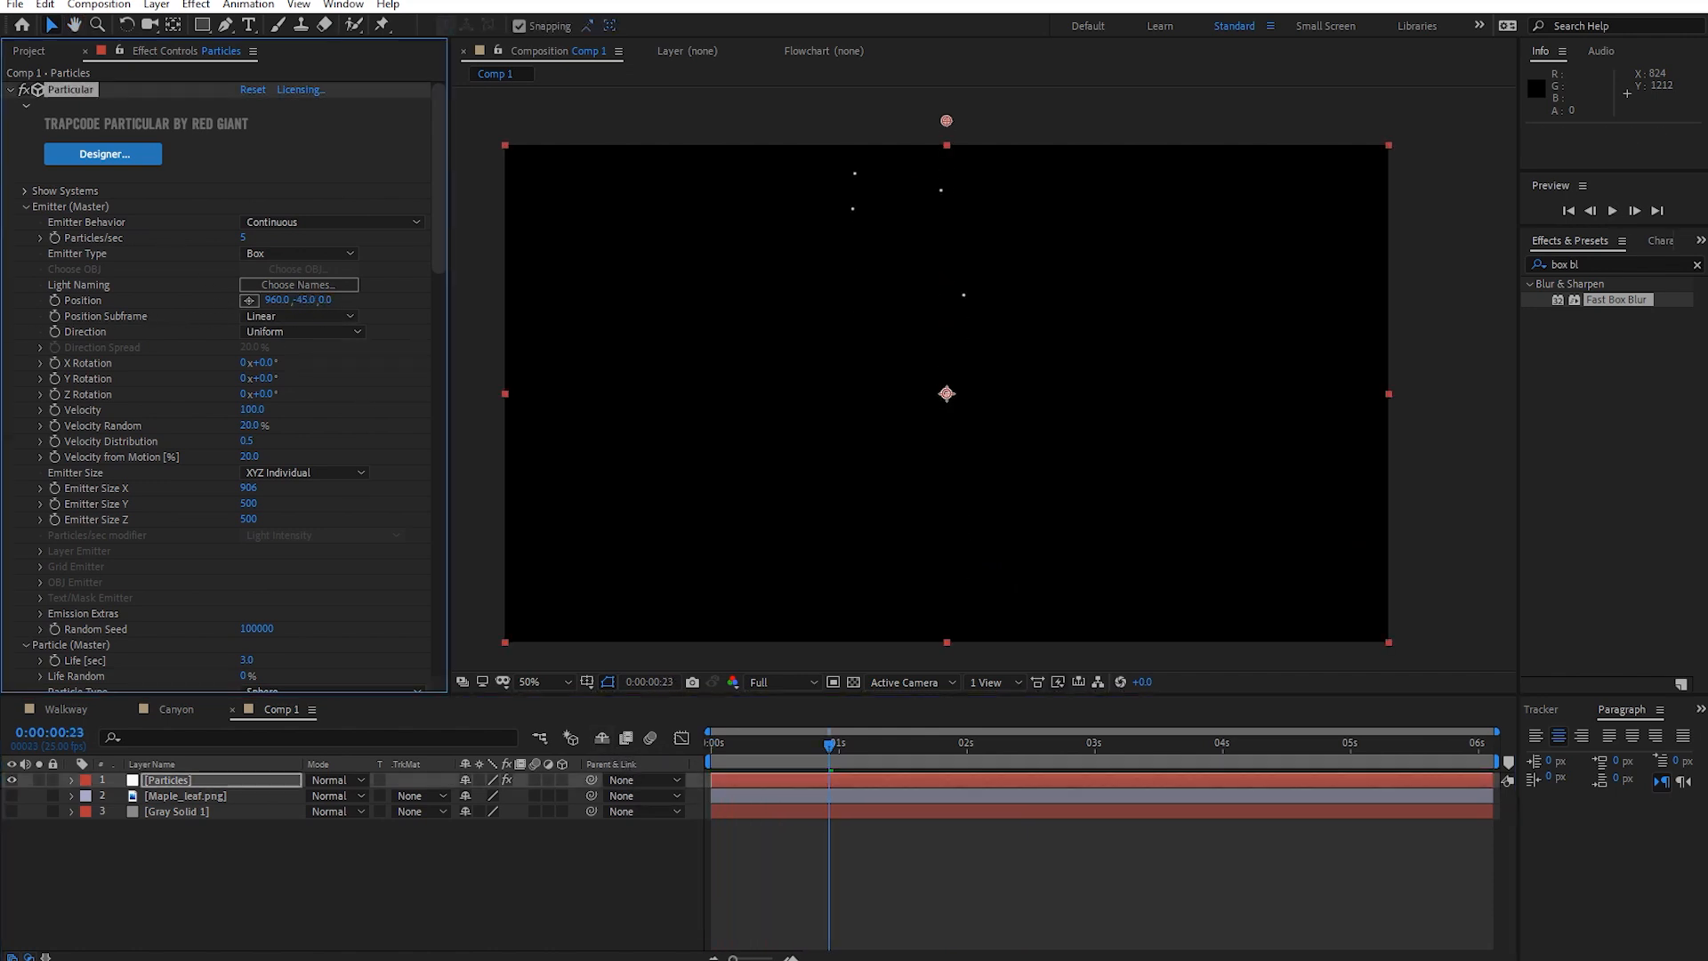
left_click(738, 754)
key("space")
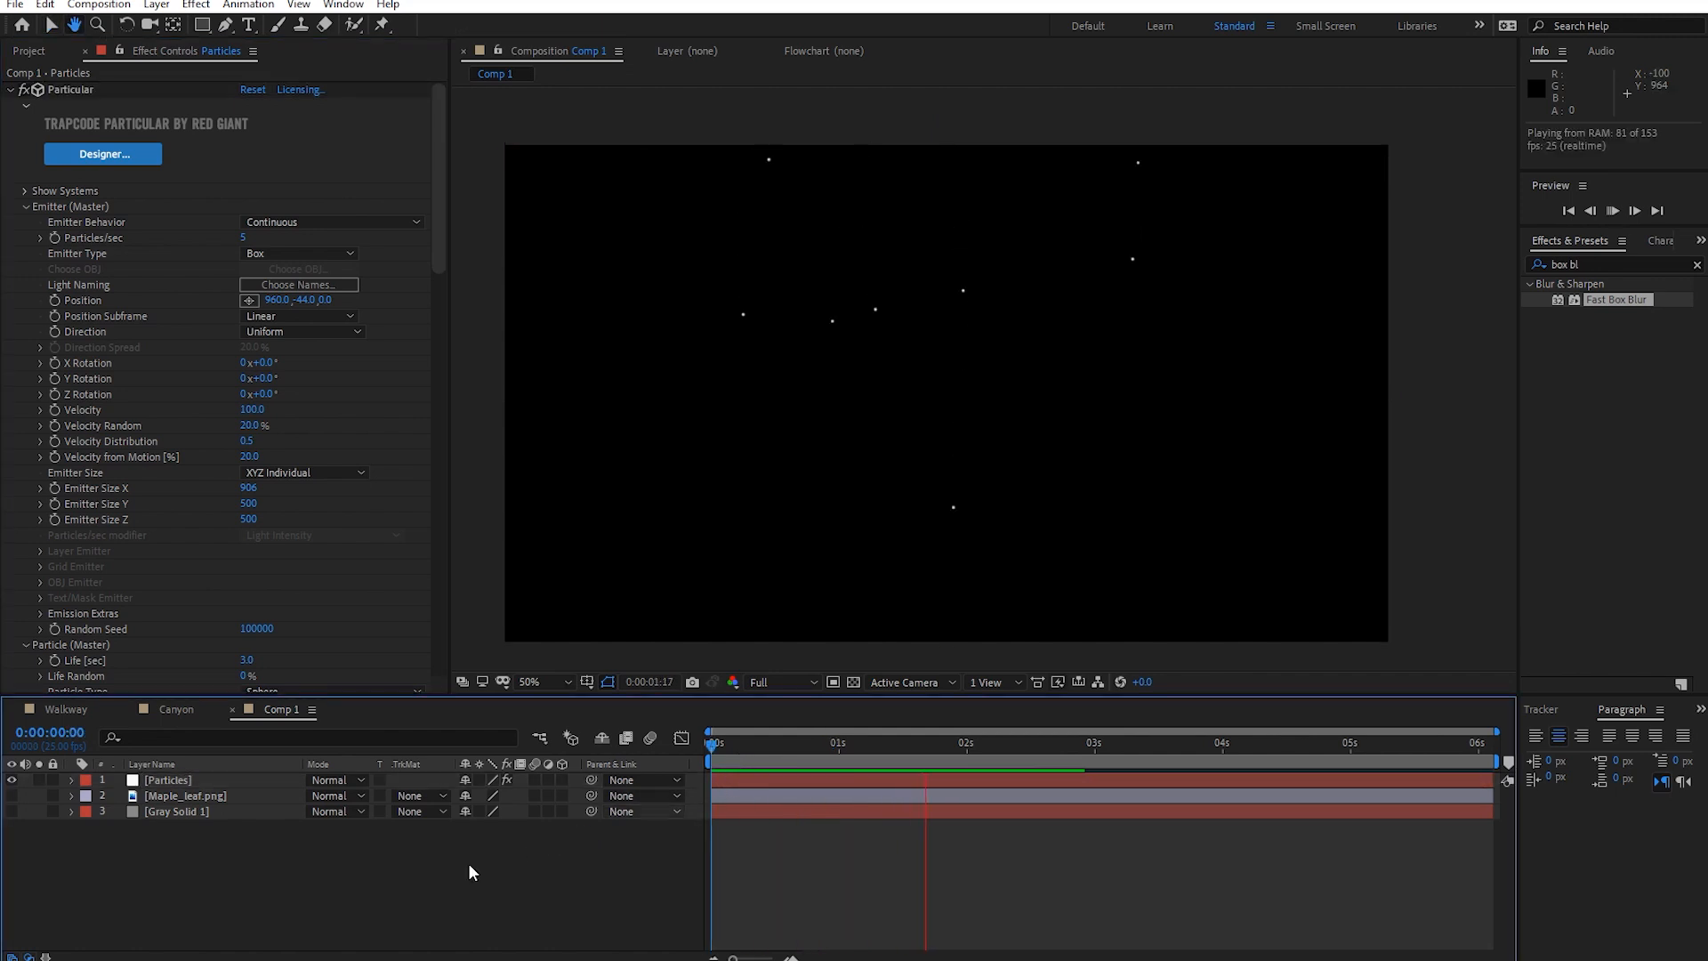
Create a new comp-sized gray solid named Floor.
right_click(334, 882)
mouse_move(444, 683)
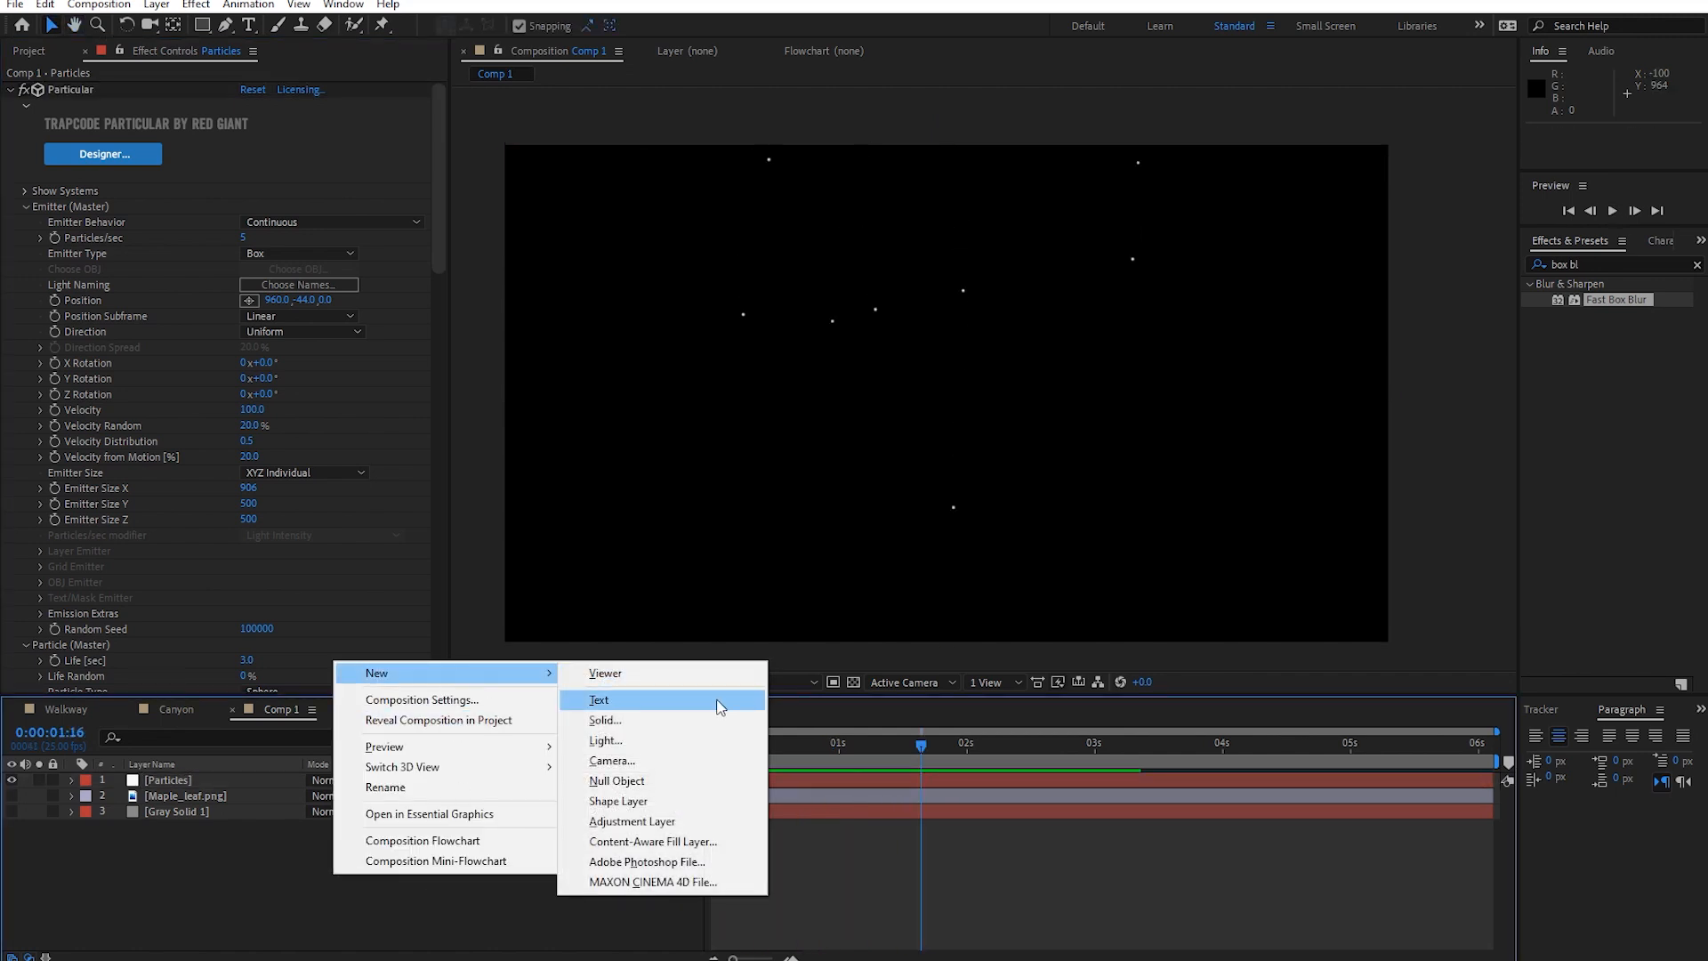
left_click(681, 720)
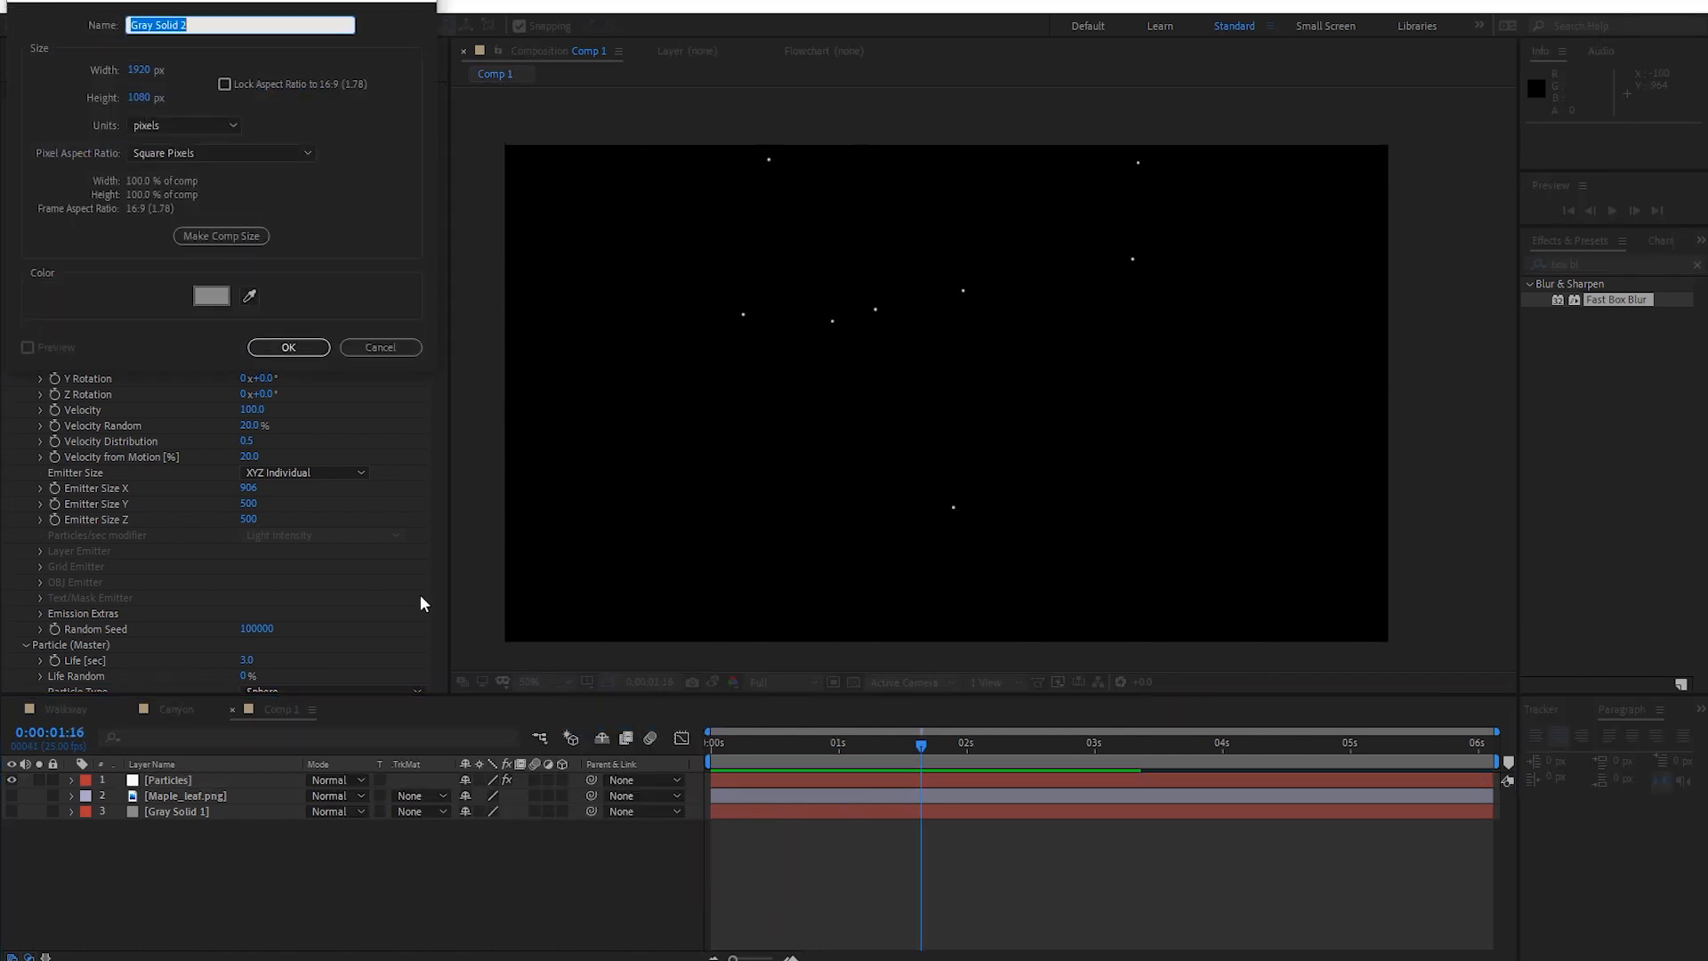
type("Floor")
left_click(300, 350)
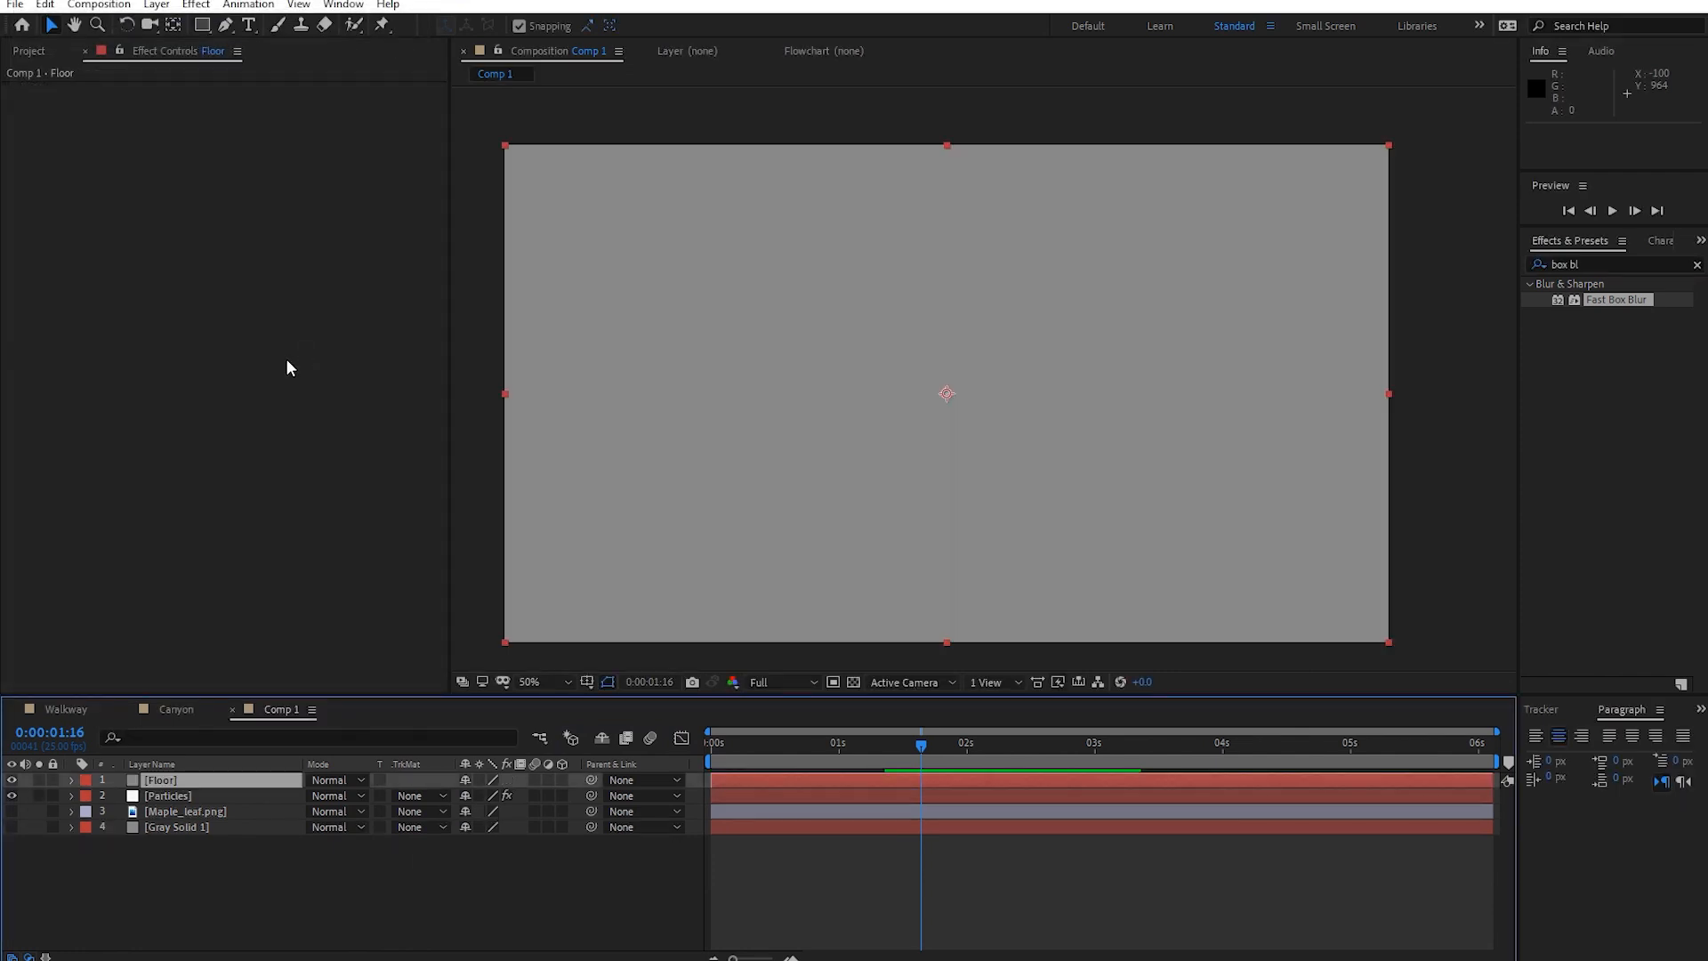
Move the Floor layer below all other layers, make it a 3D layer, and reveal its Position.
left_click_drag(204, 834, 206, 863)
left_click(562, 827)
key("p")
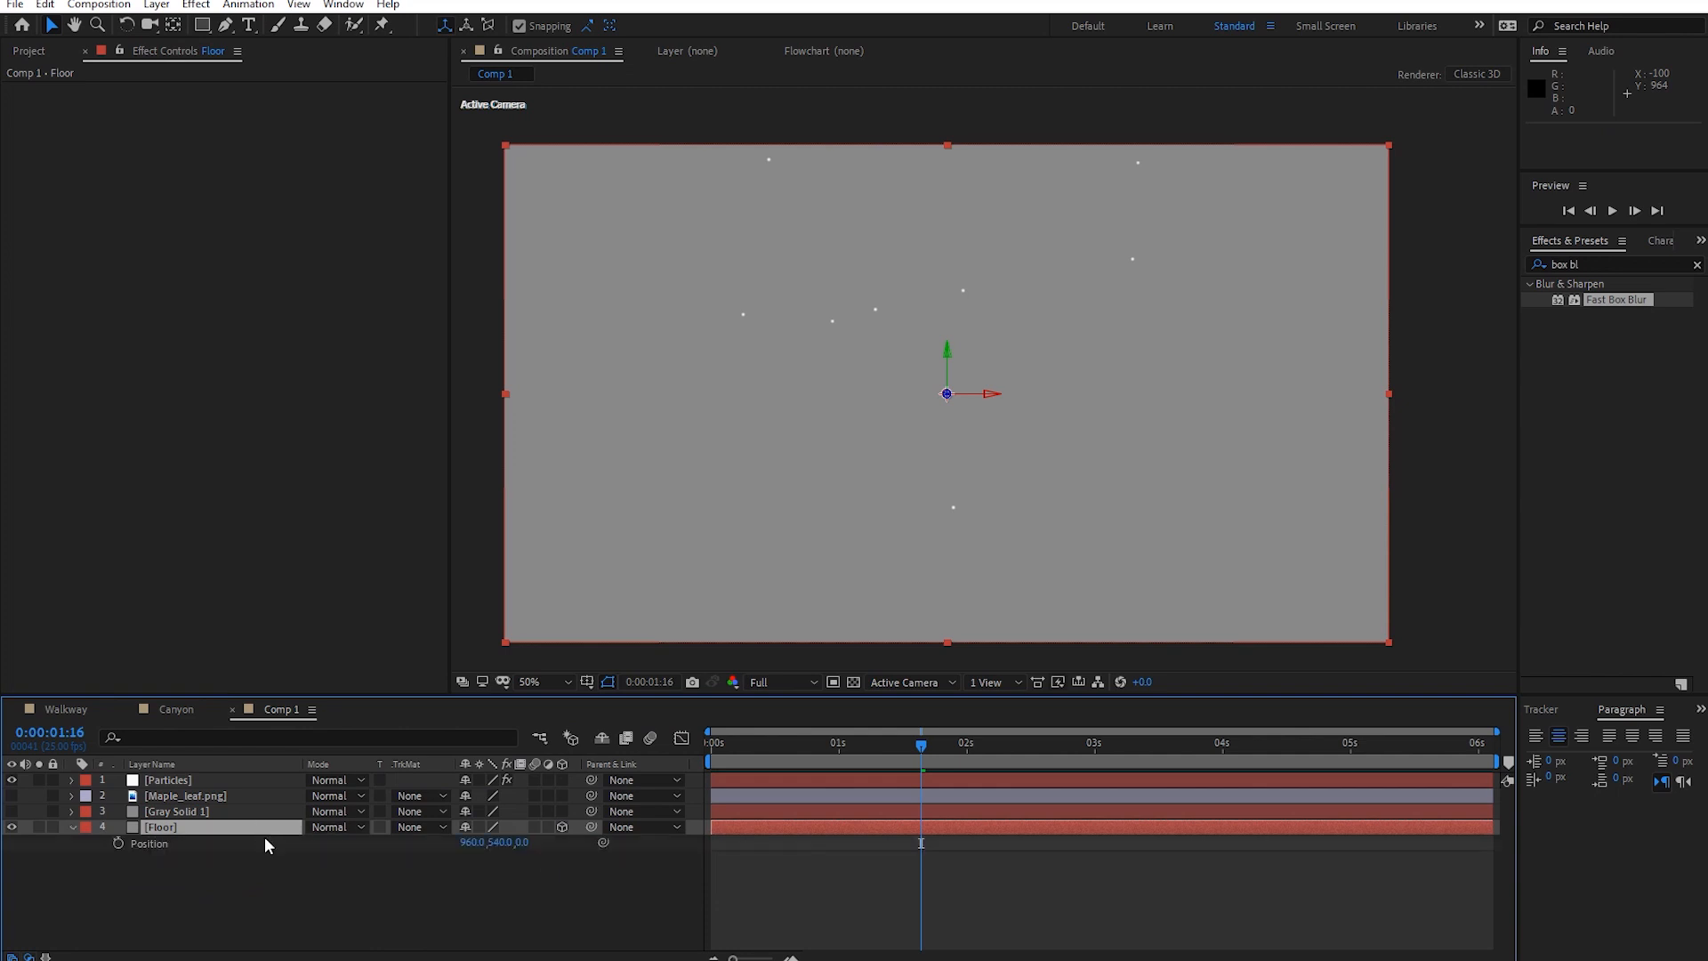
Try placing the Floor layer at position 0, 0, 0, and undo the change.
left_click(475, 841)
type("0")
key("Return")
left_click(484, 841)
type("0")
key("Return")
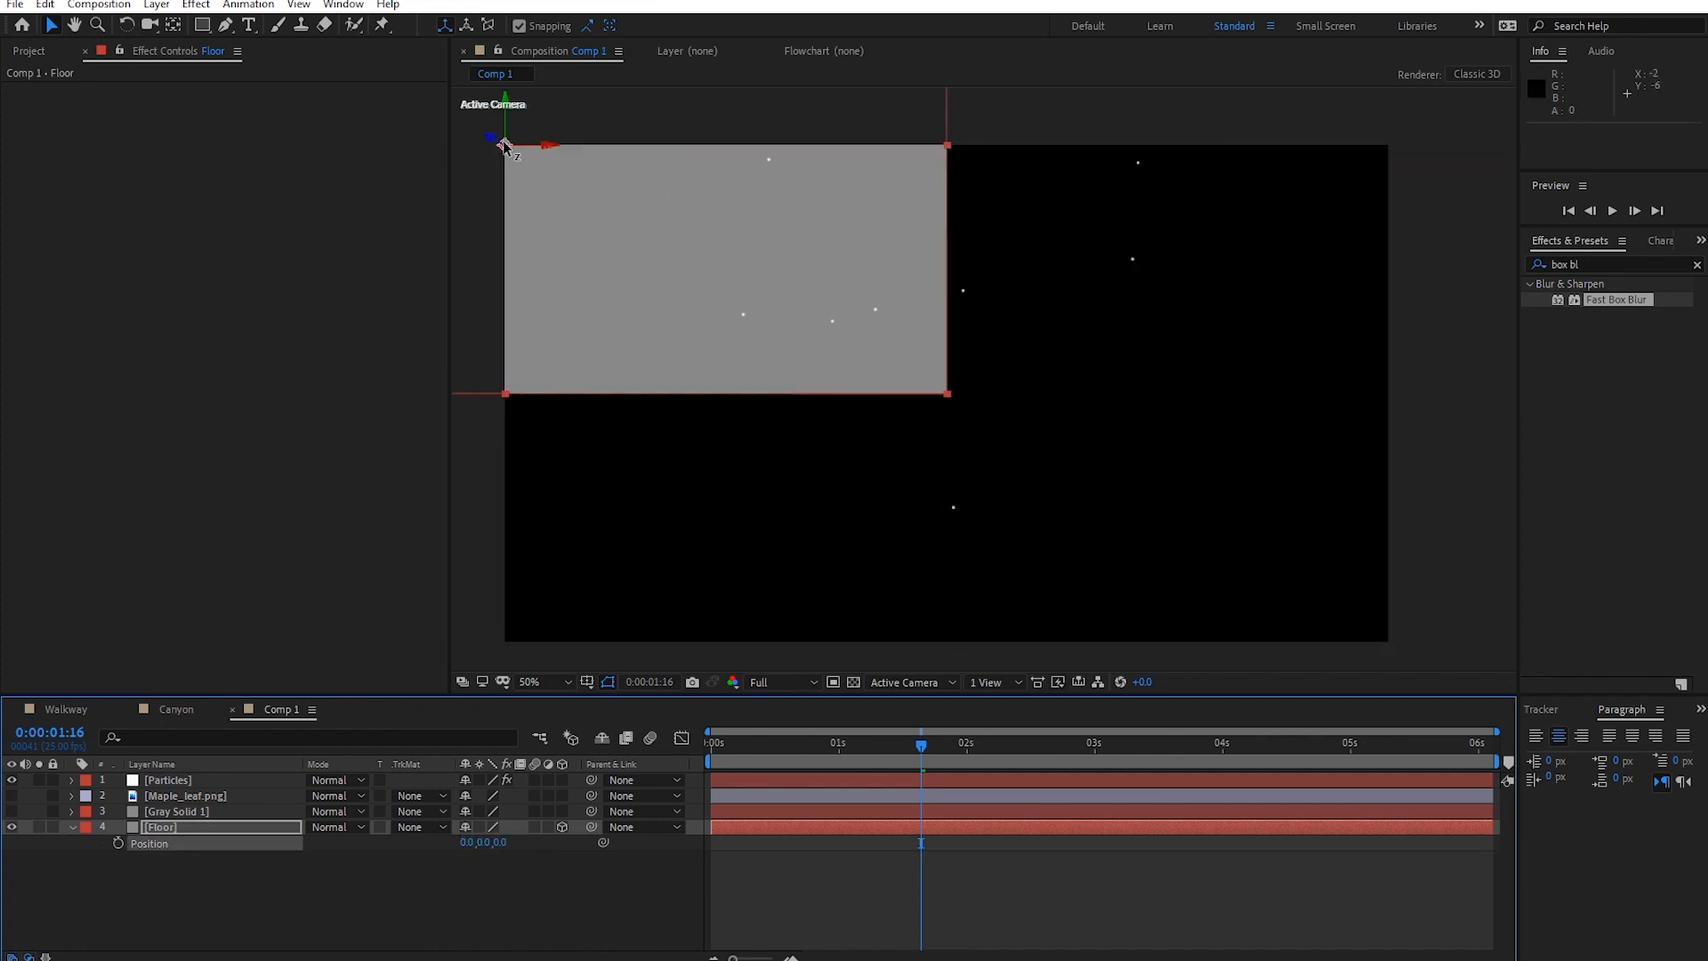
key("ctrl+z")
key("ctrl+z")
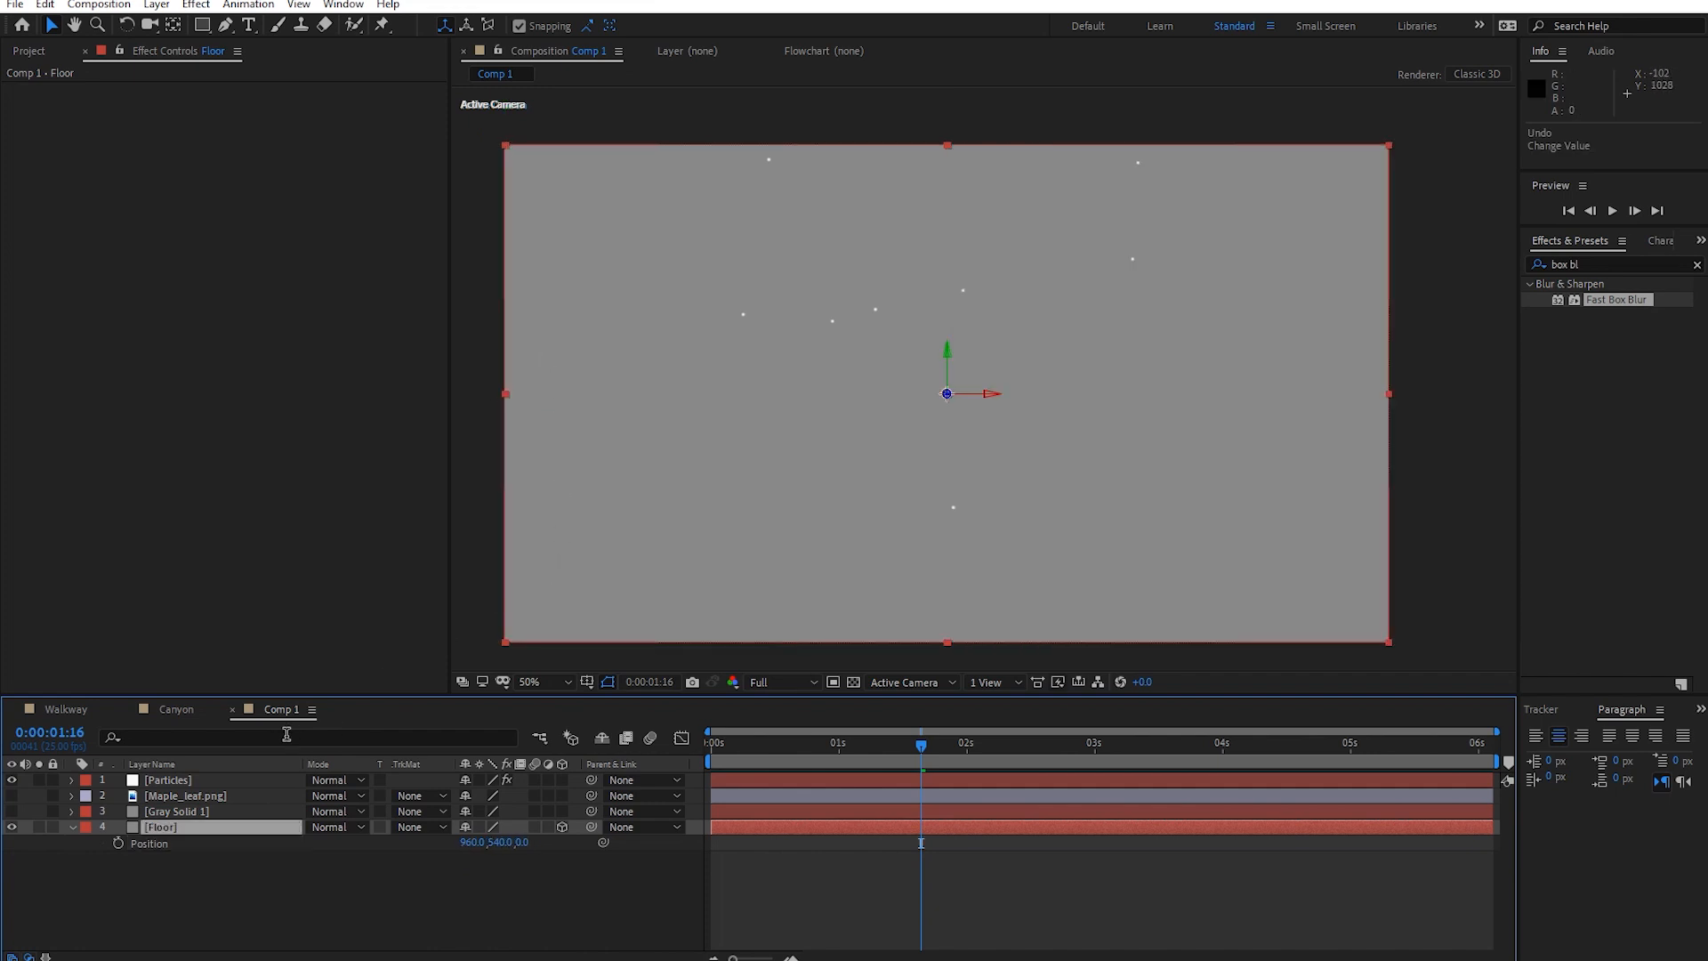
Set the Floor layer's X Rotation to 102° and lower it to about 960, 888, 74 beneath the particles.
key("r")
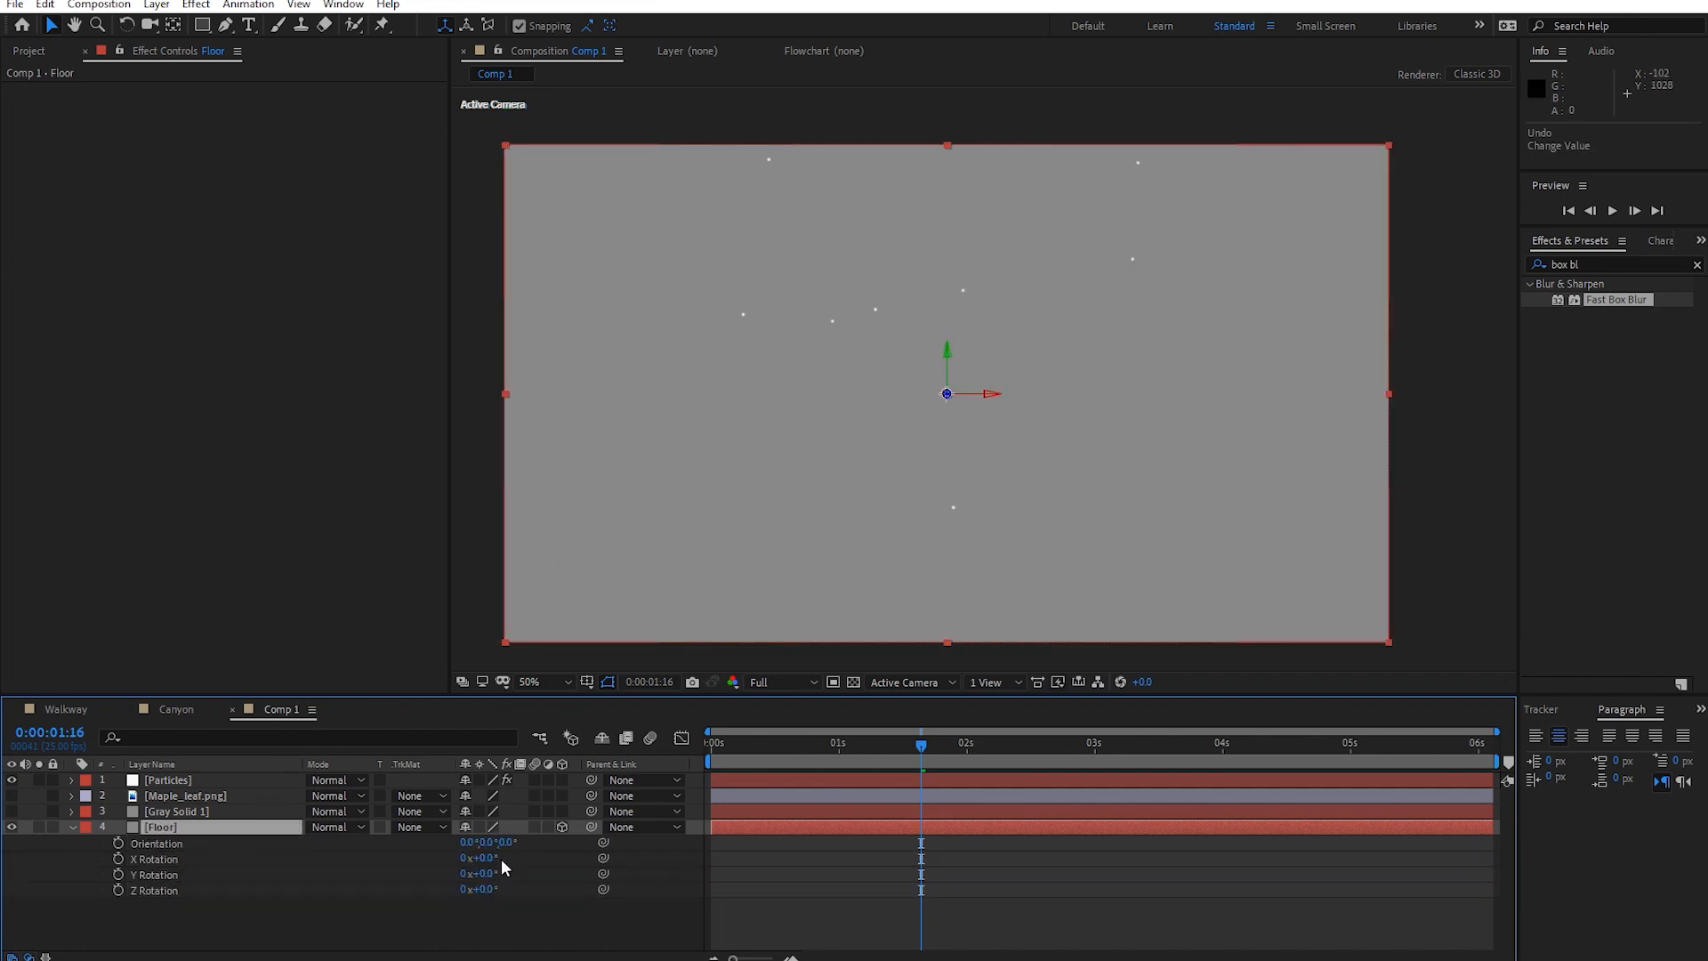
left_click_drag(487, 858, 598, 865)
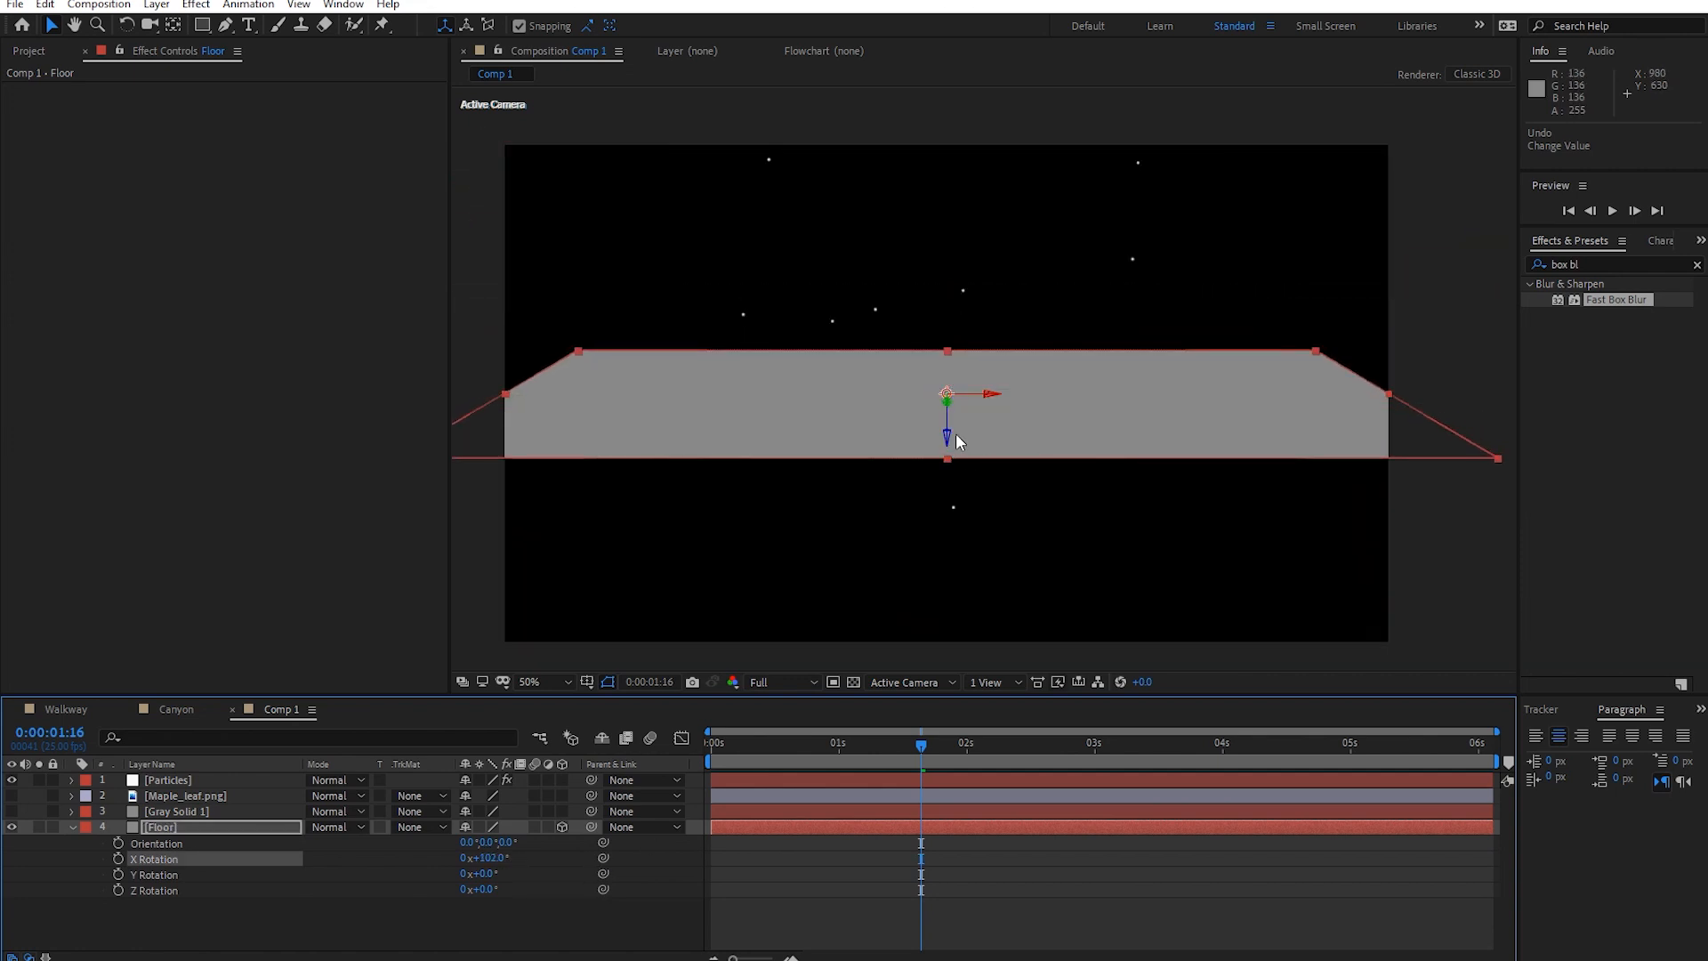
left_click_drag(948, 438, 954, 608)
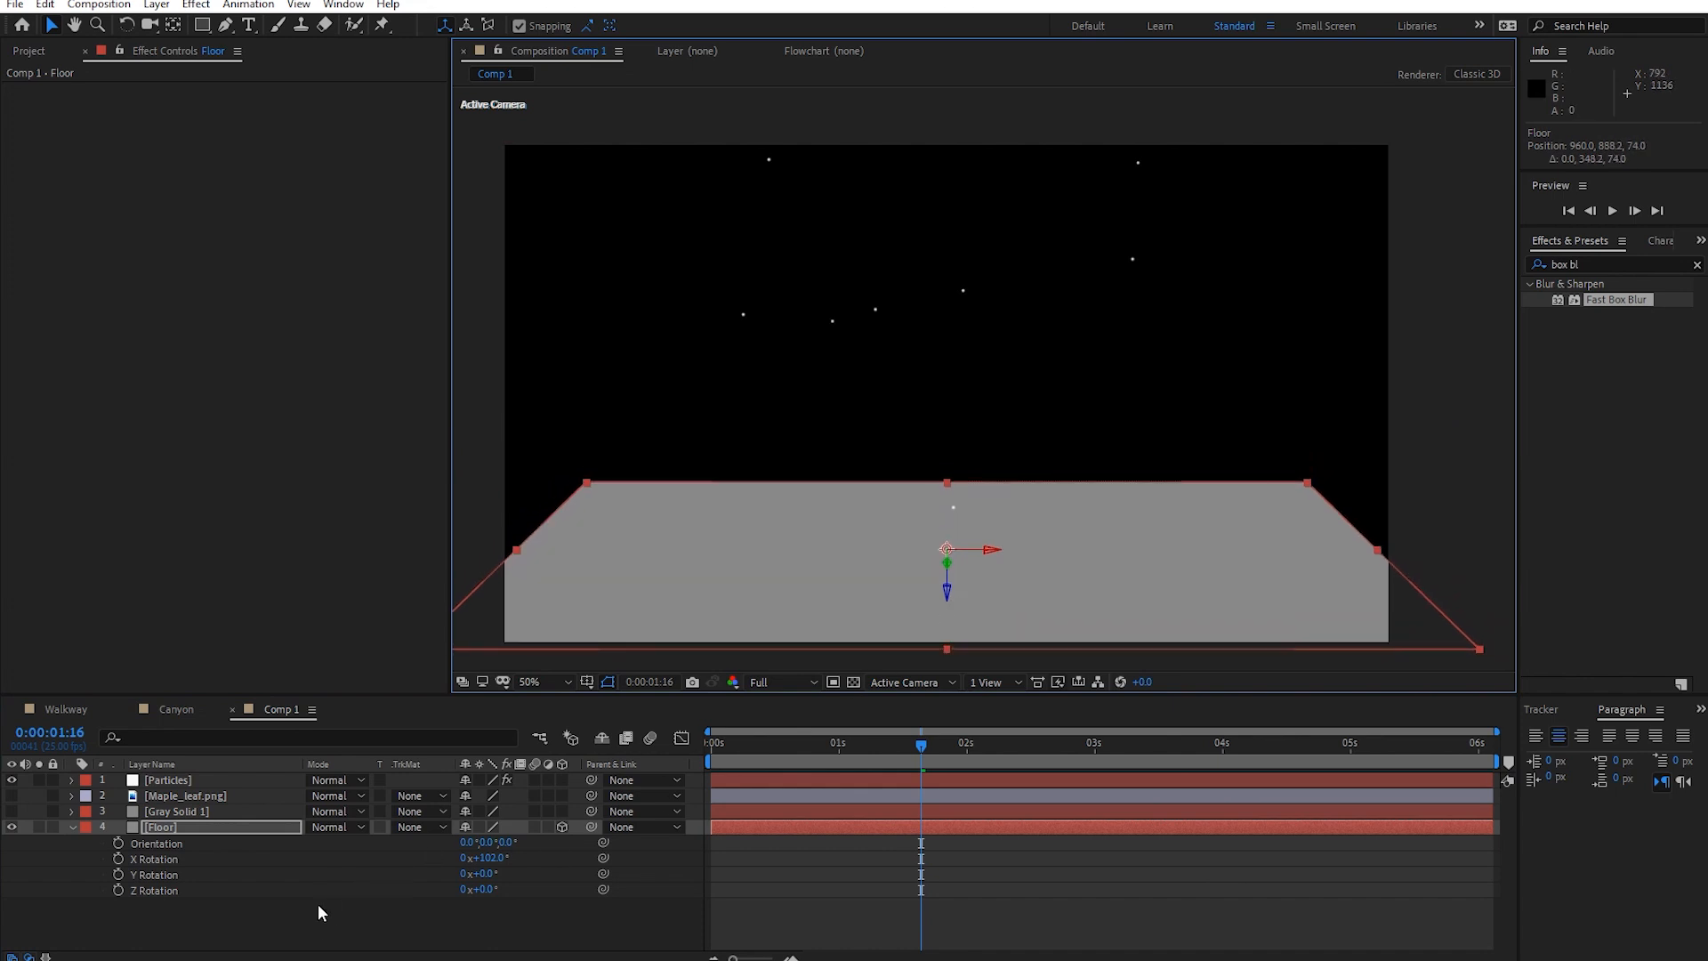
Set the Physics Model of Particular on the Particles layer to Bounce.
left_click(185, 781)
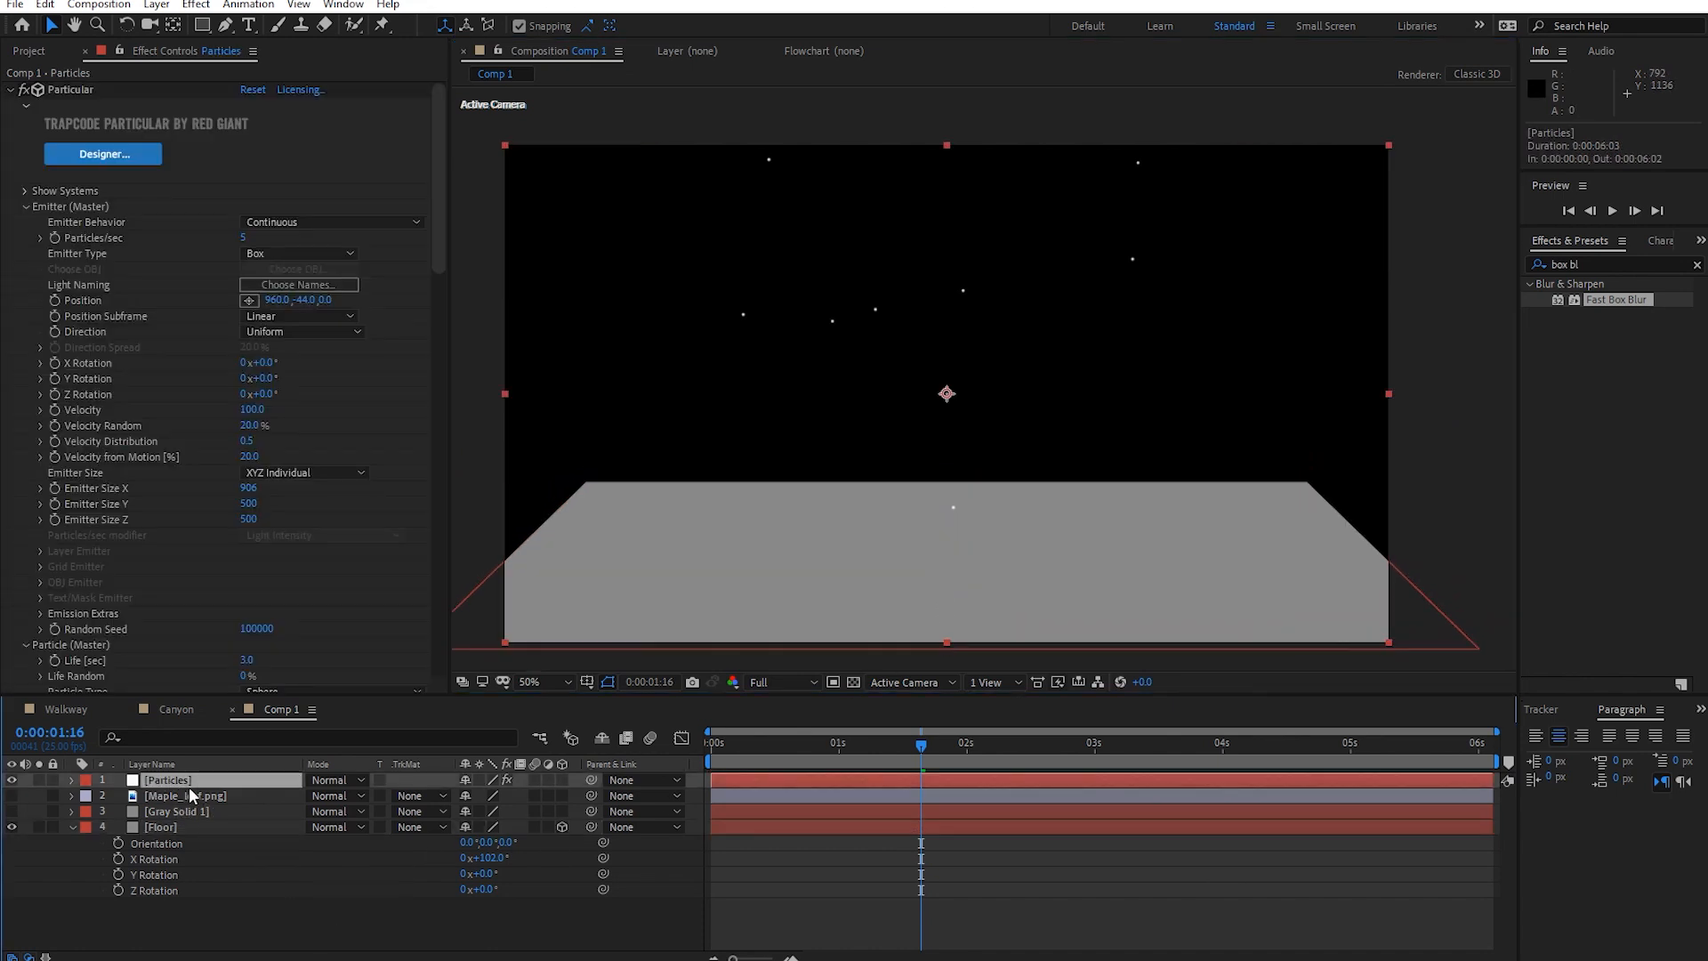
scroll(225, 526, "down", 15)
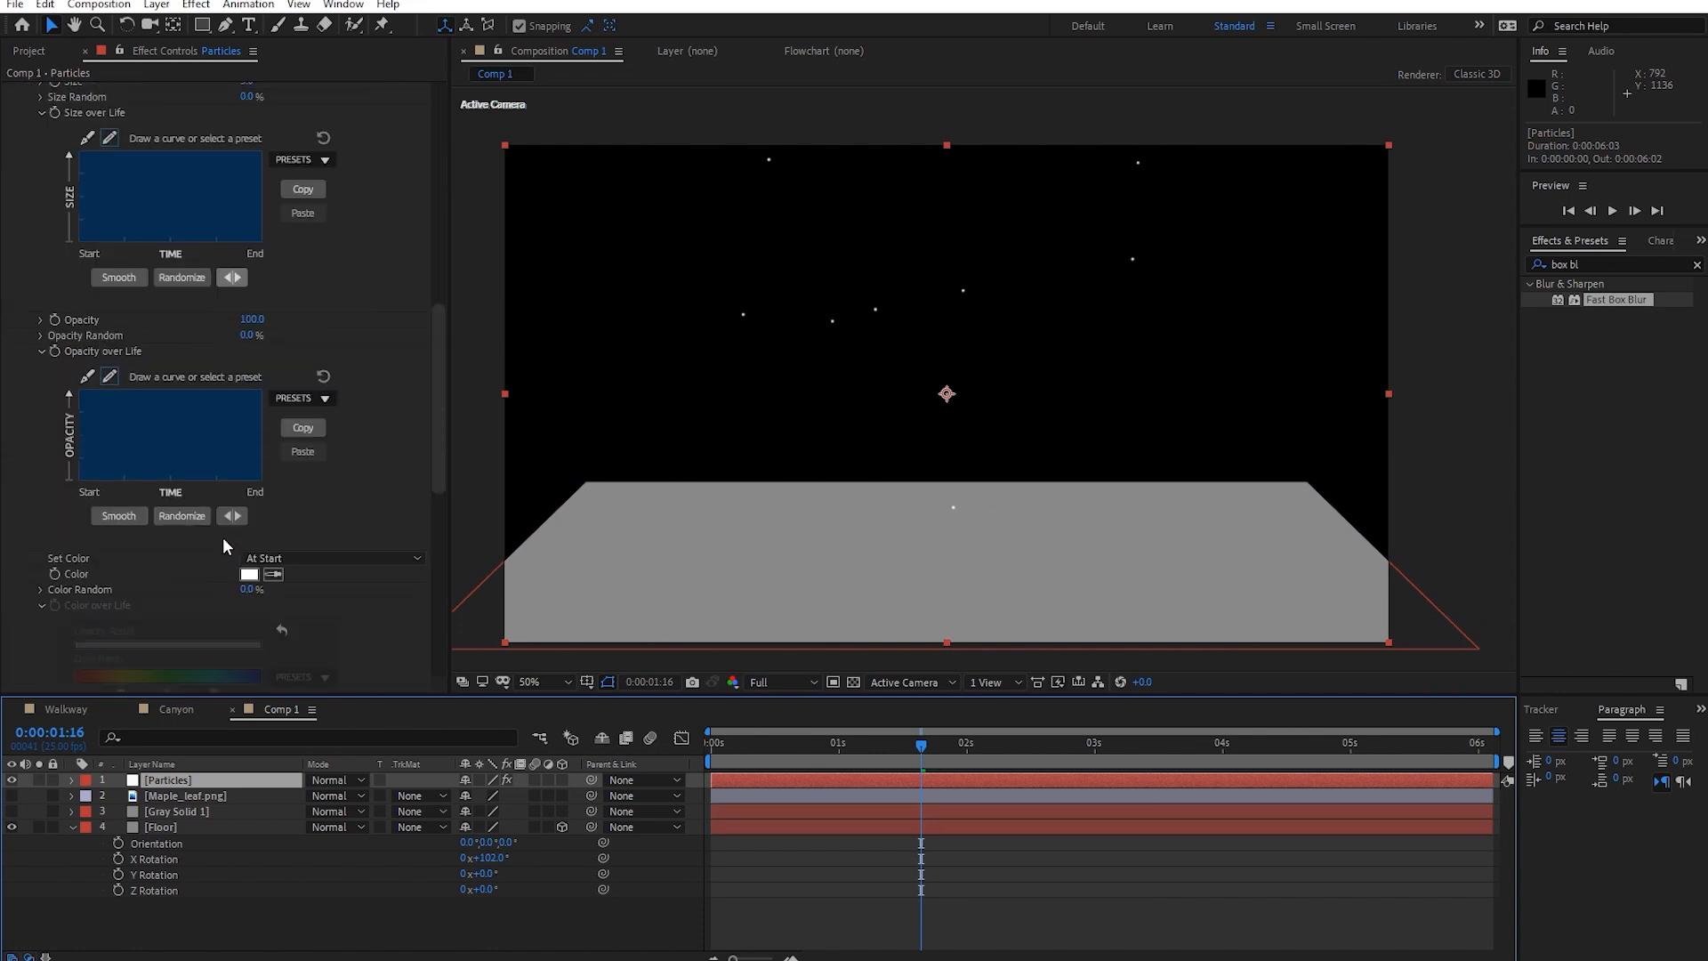
scroll(125, 471, "down", 3)
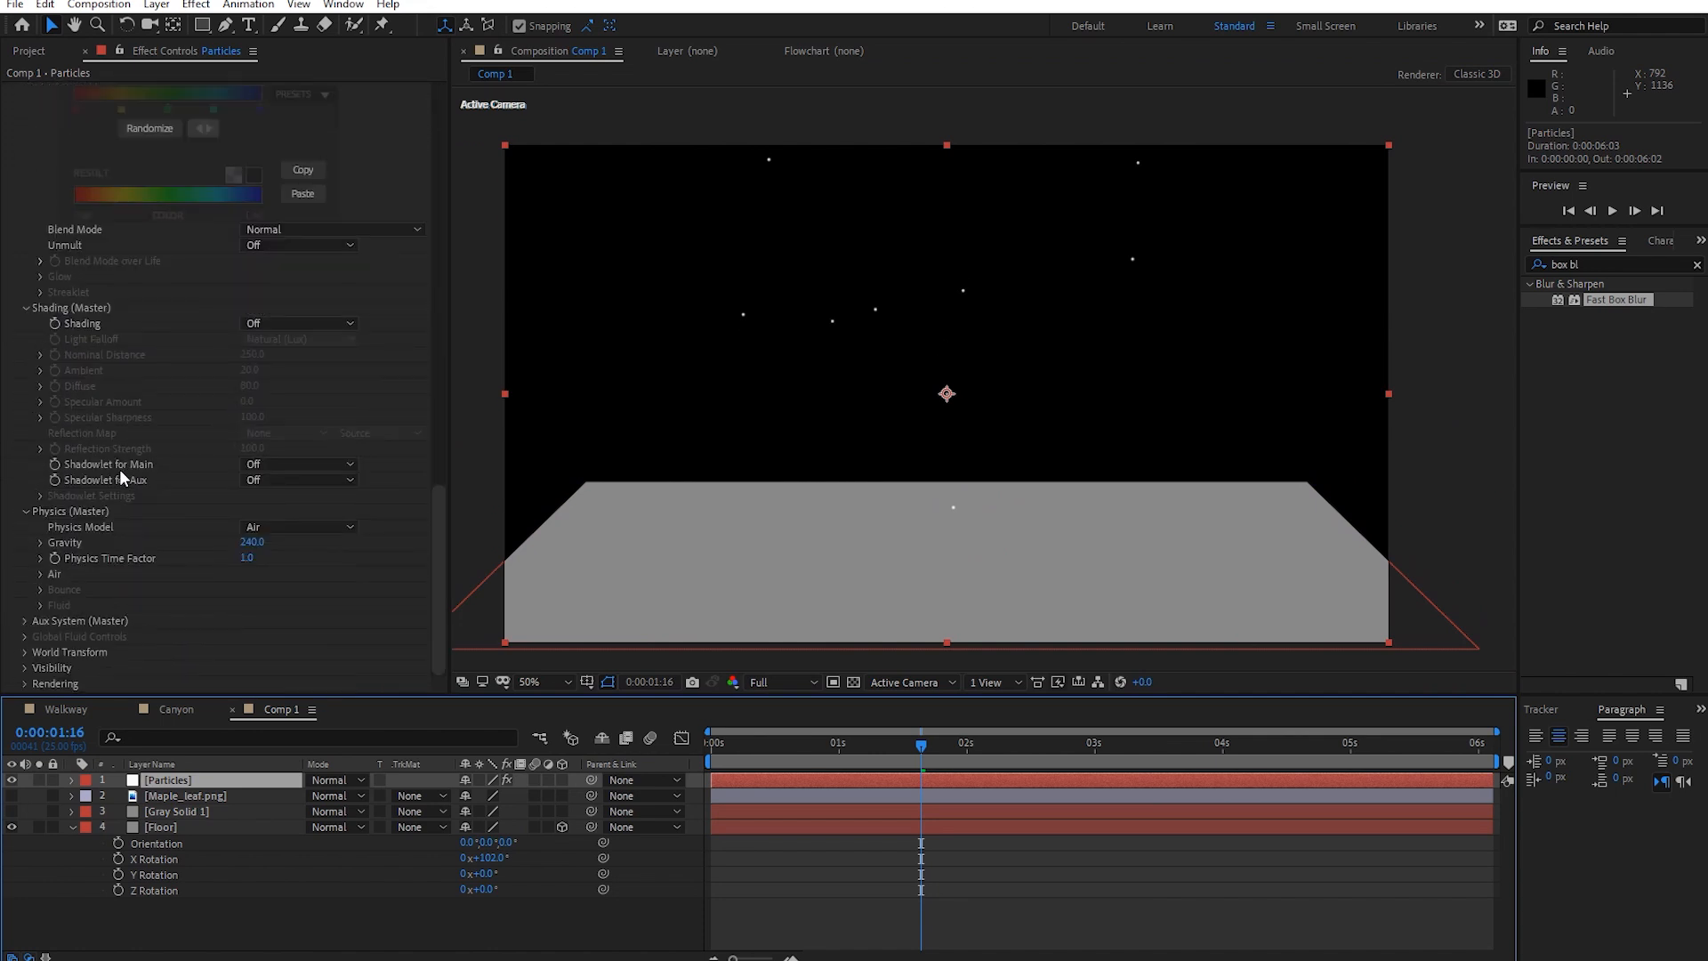
left_click(259, 526)
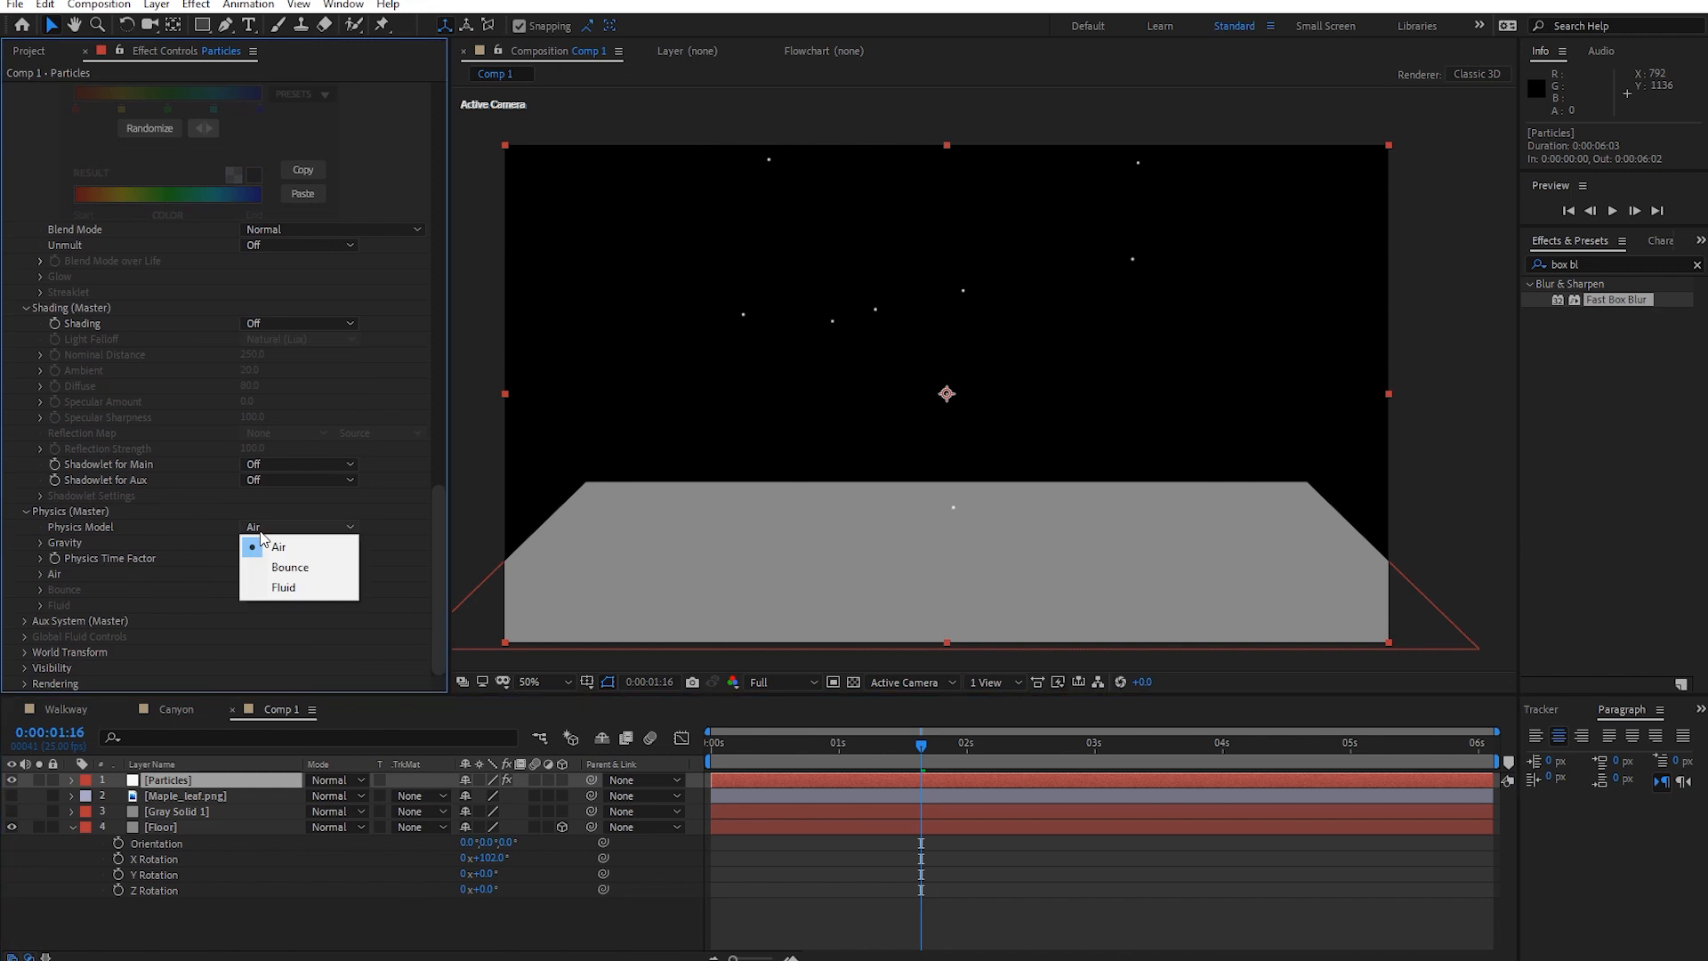
left_click(114, 590)
key("Down")
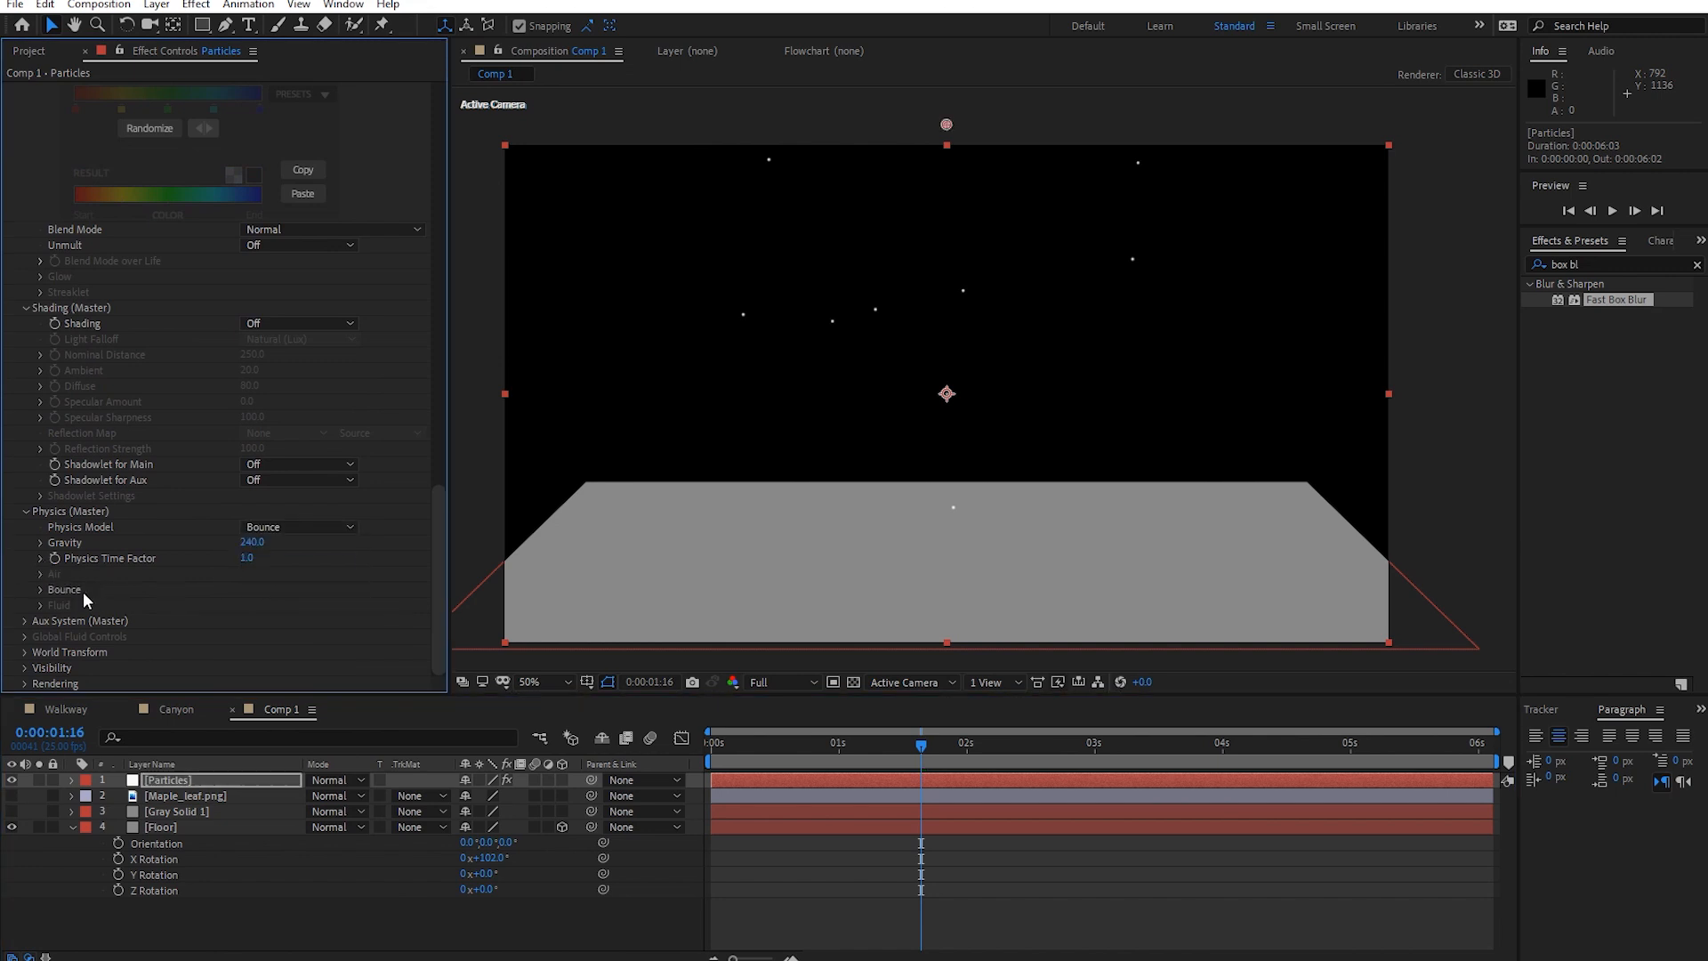
Choose the Floor solid as the Floor Layer in Particular's Bounce settings.
left_click(40, 589)
left_click(280, 578)
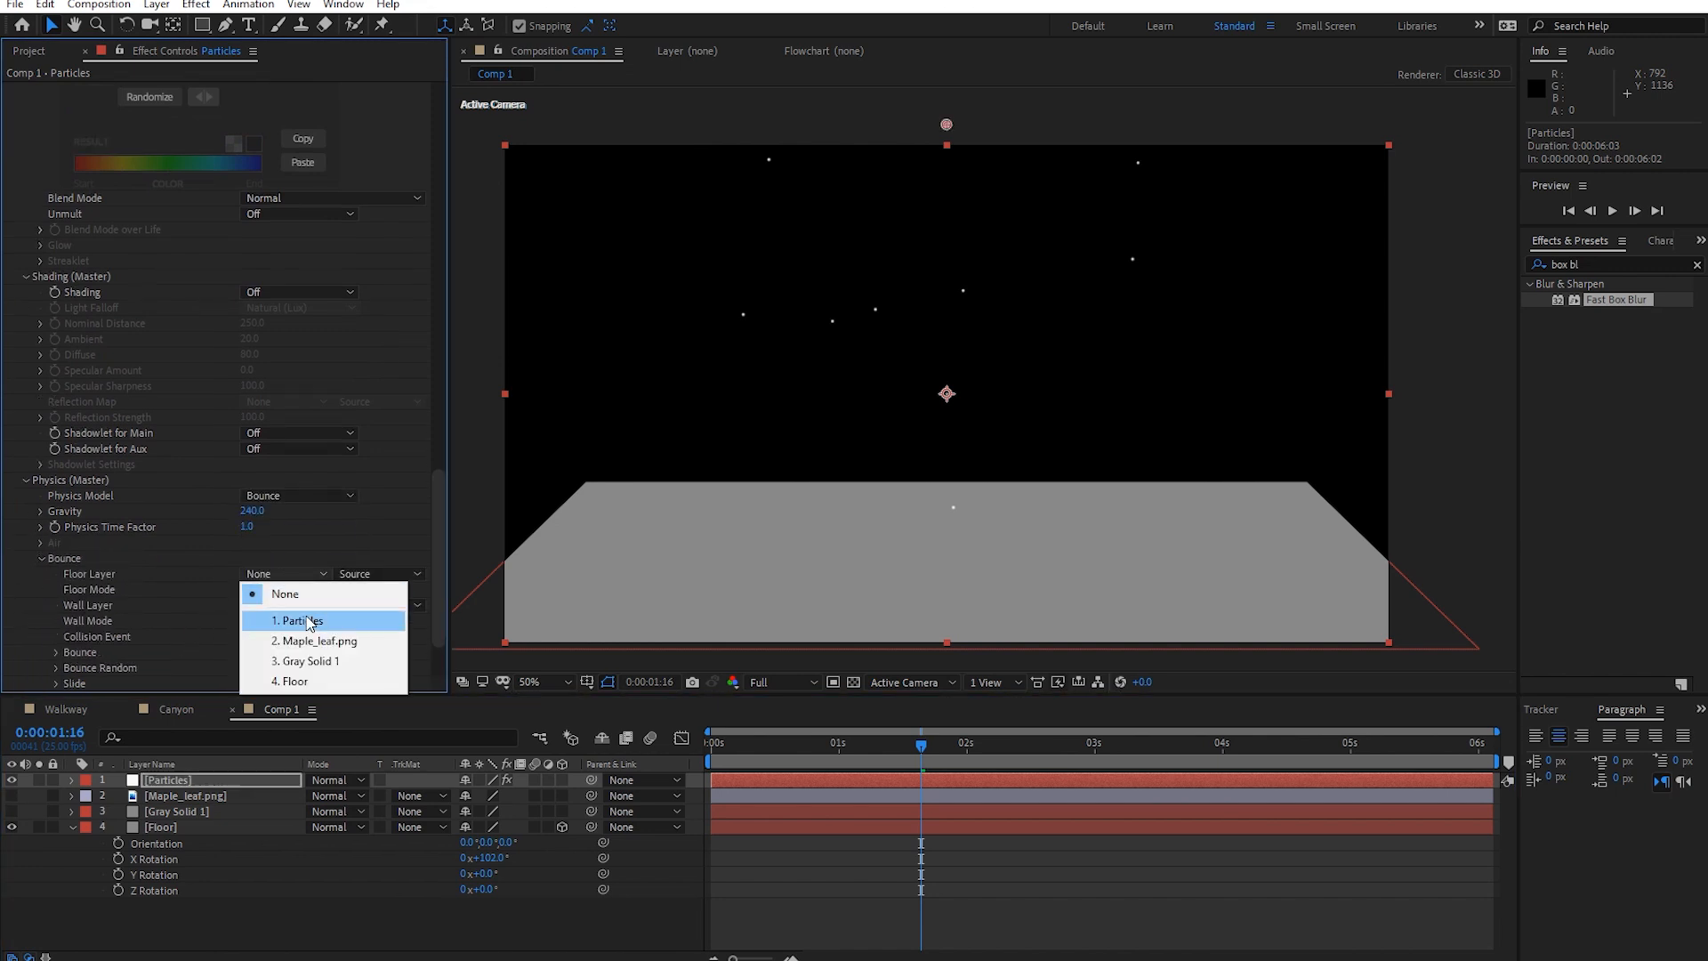
left_click(316, 682)
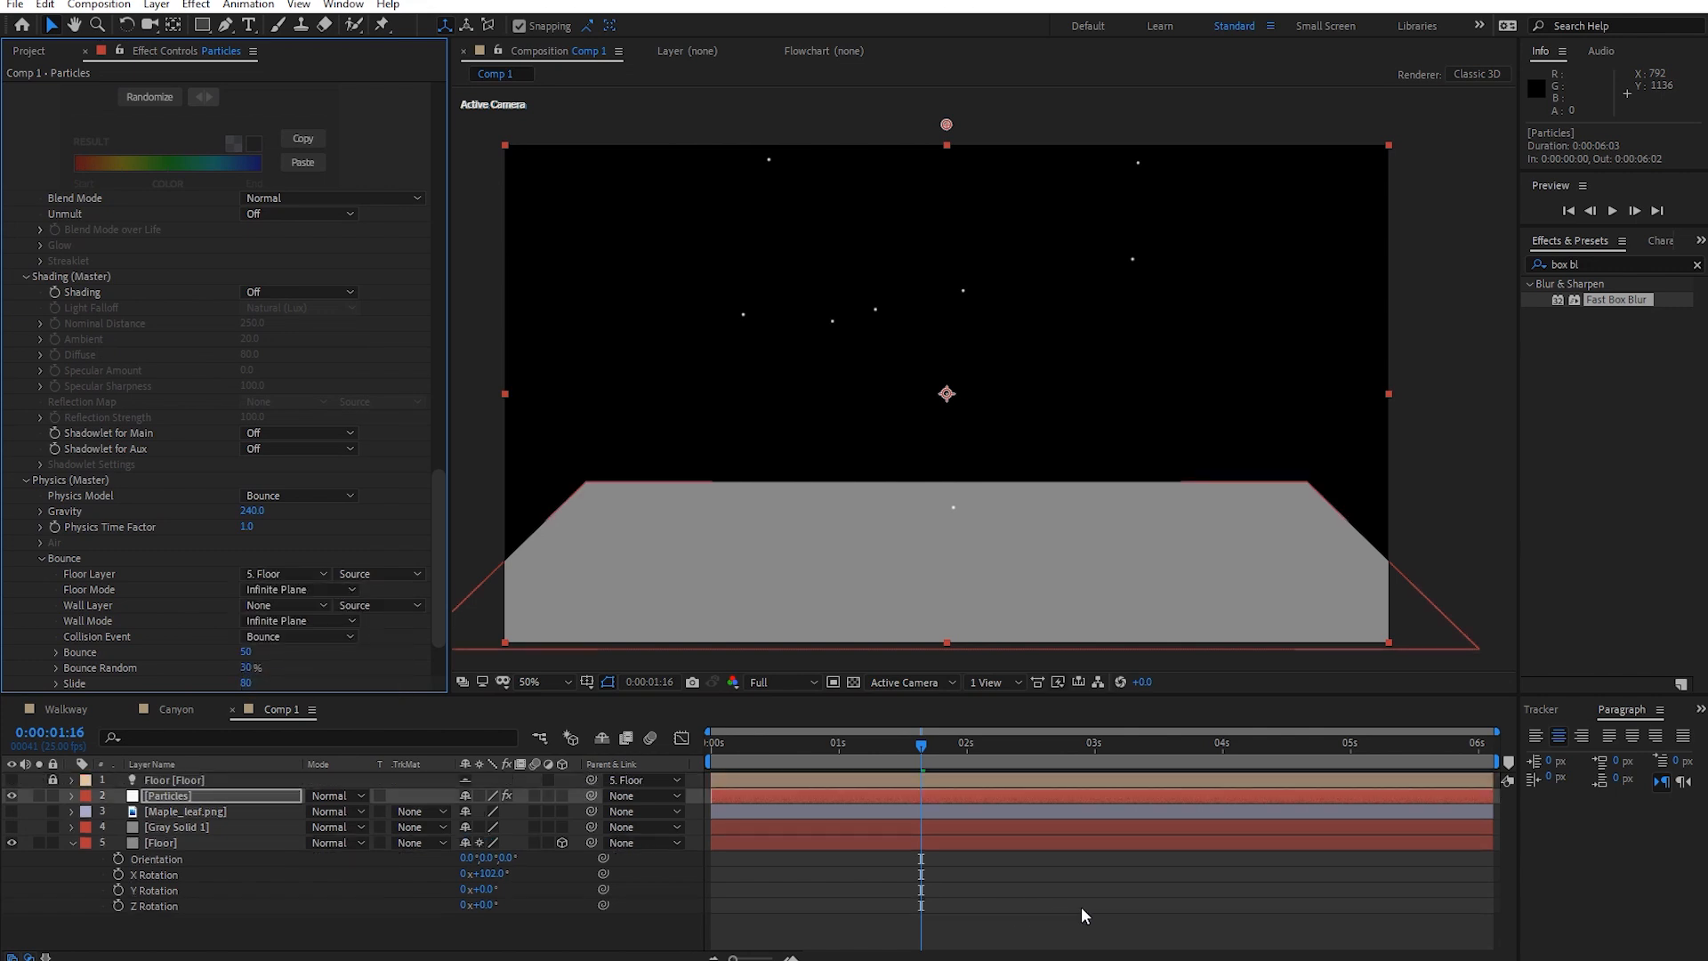
Play Comp 1 from 0:00:00:16 and examine up close how the particles bounce on the floor.
left_click_drag(921, 744, 794, 738)
scroll(847, 505, "up", 2)
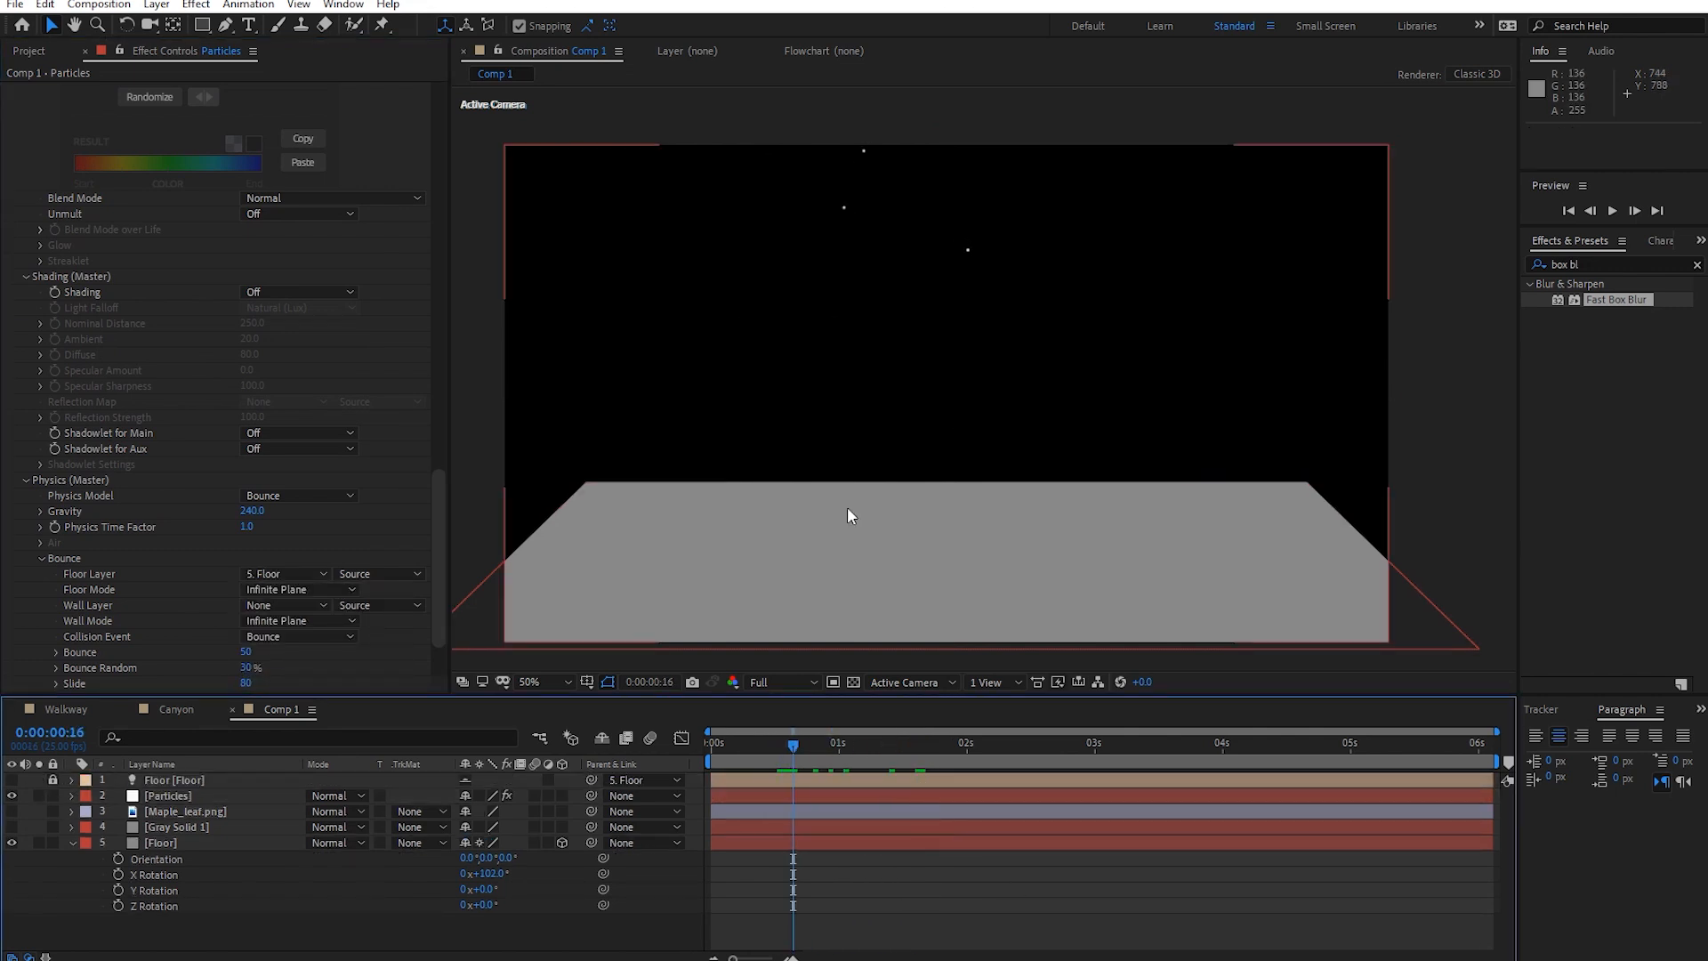
key("space")
key("space")
left_click_drag(846, 583, 933, 411)
key("space")
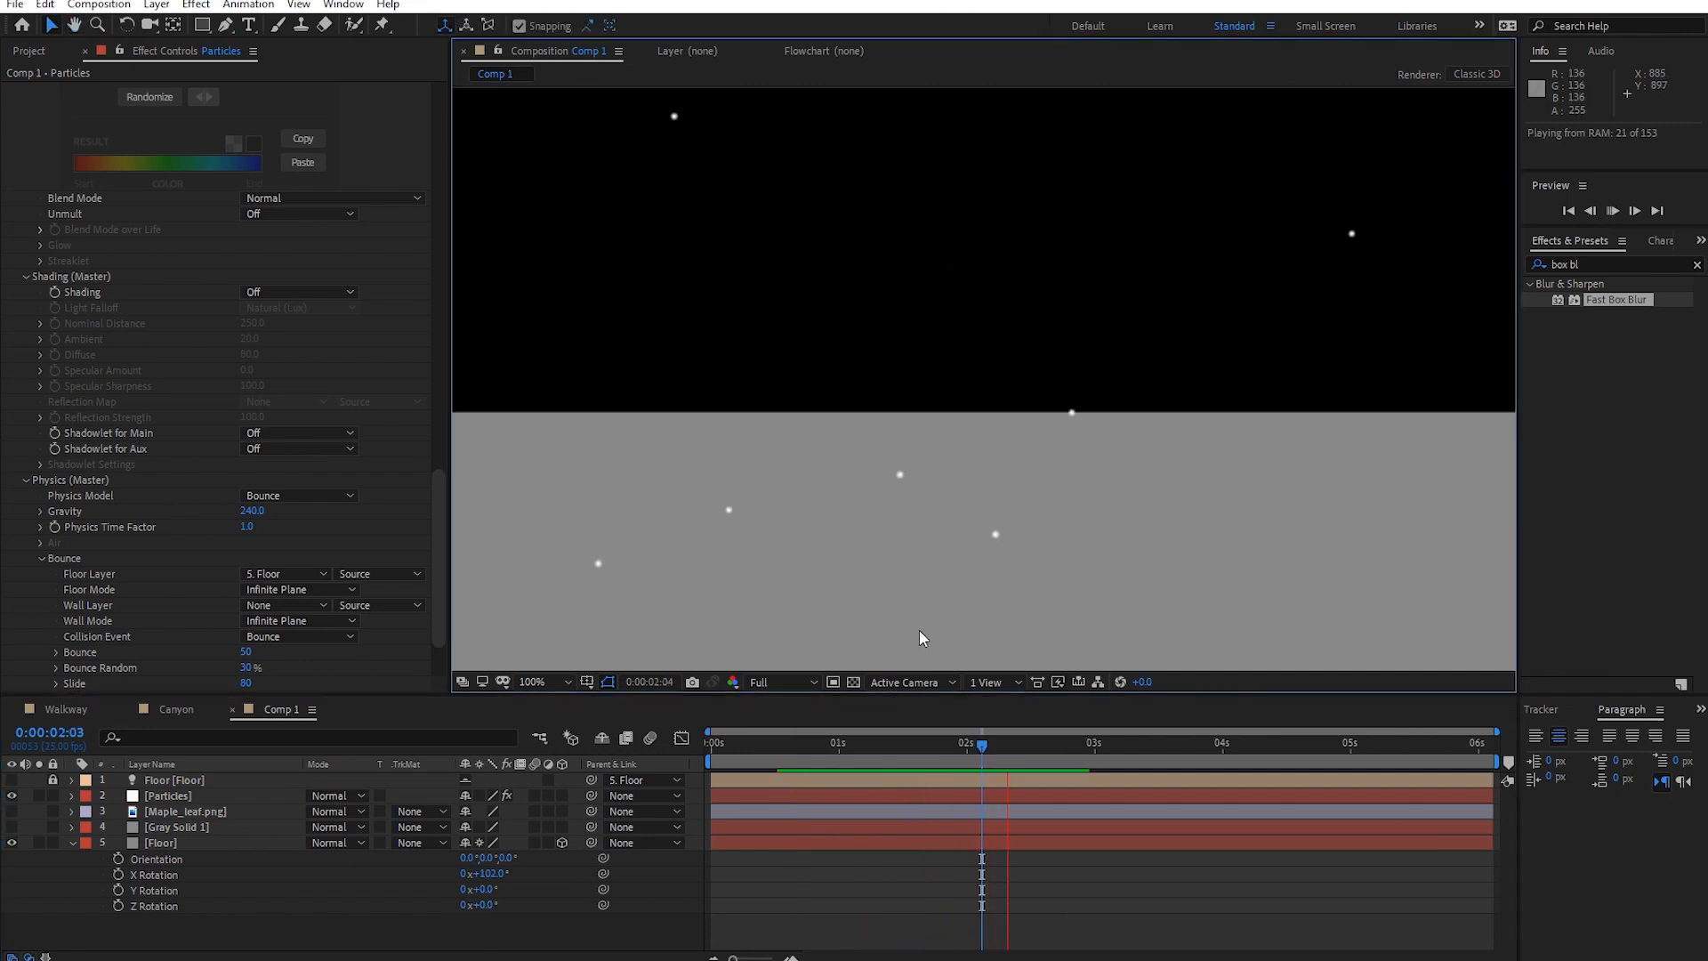
left_click_drag(954, 595, 981, 520)
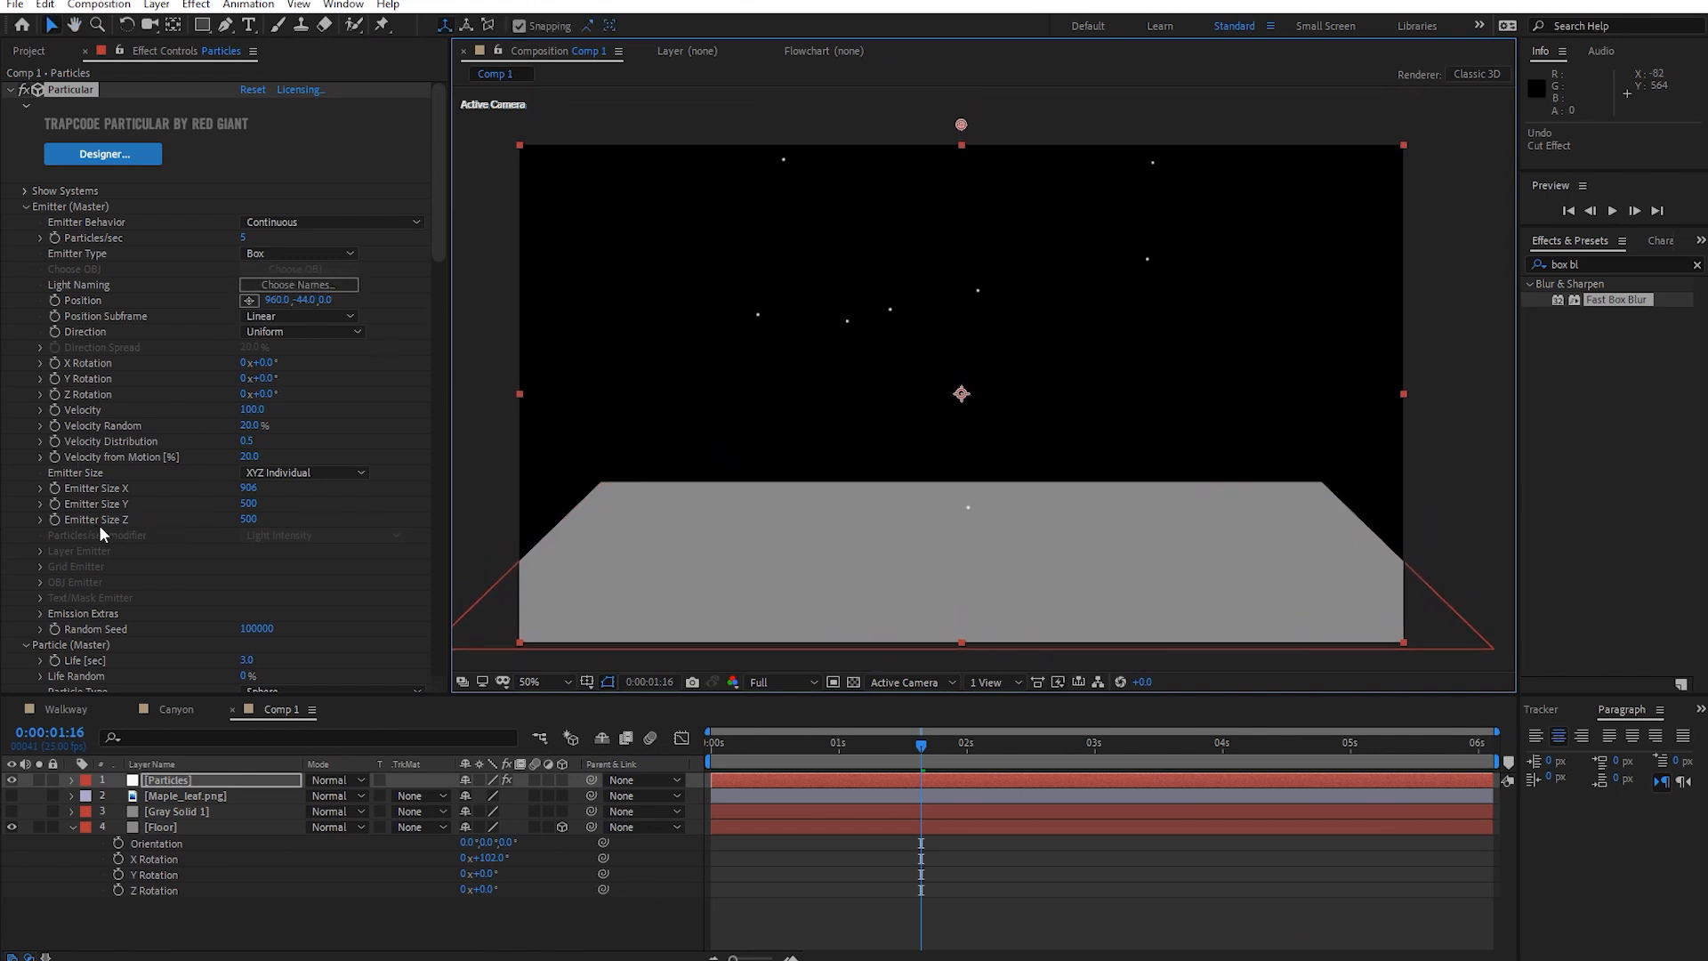
Set the main particle Size of Particular to 20 and raise it to 30.
scroll(116, 604, "down", 6)
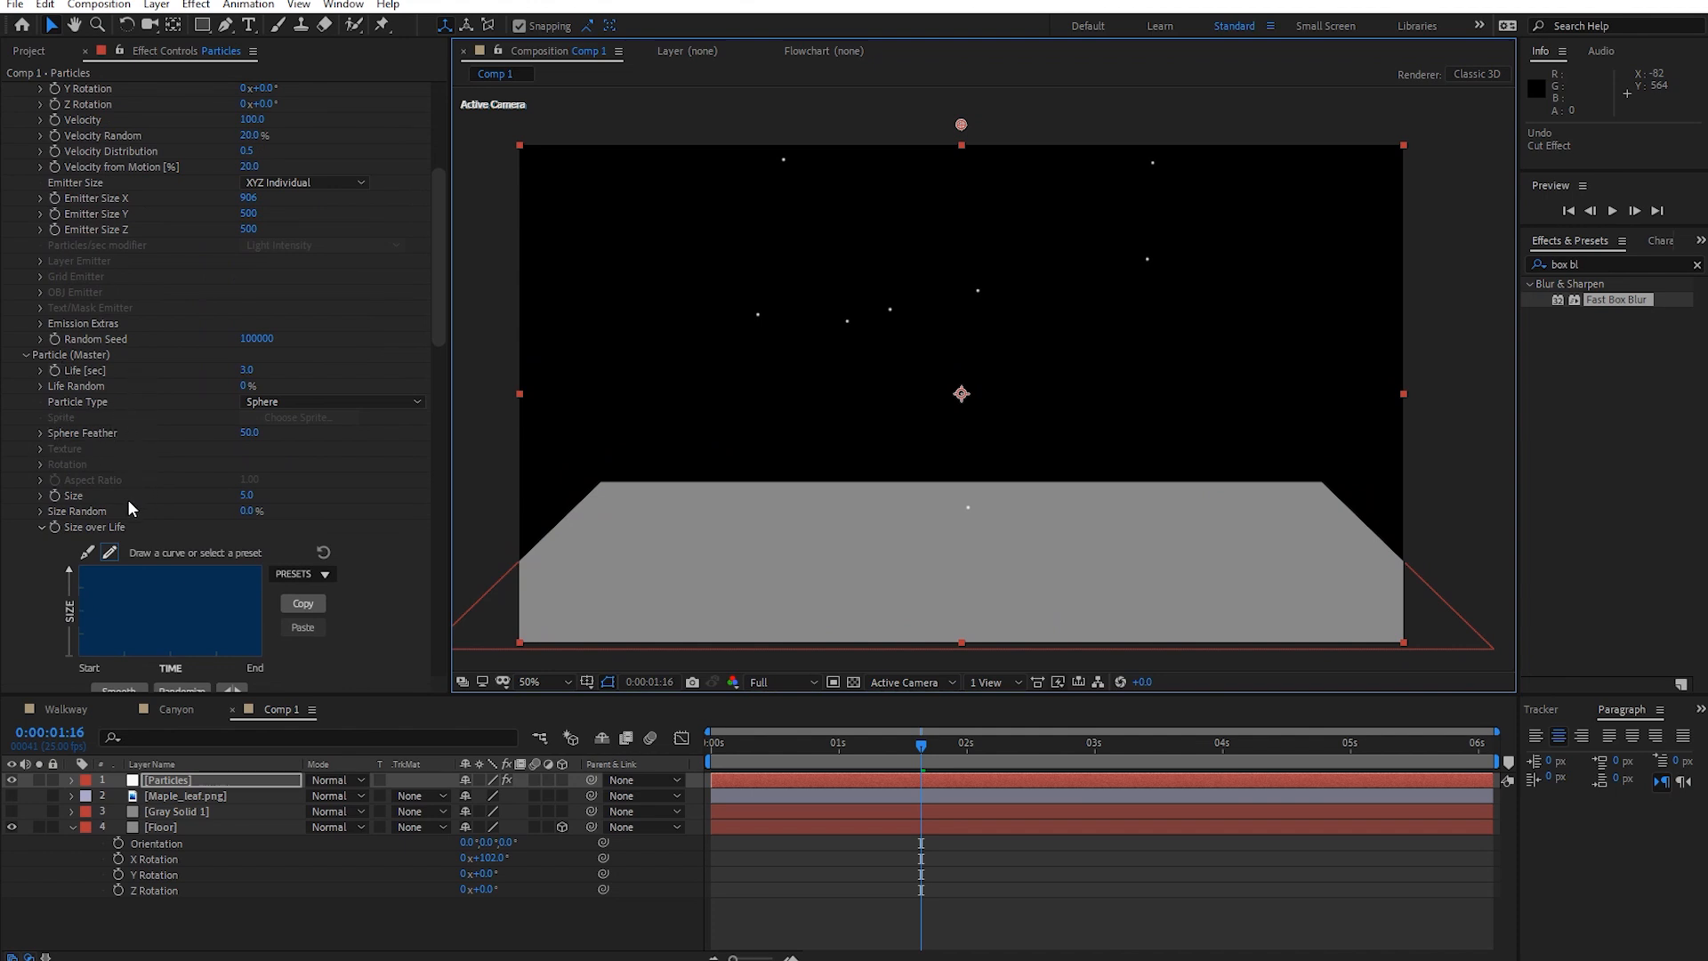
left_click(247, 499)
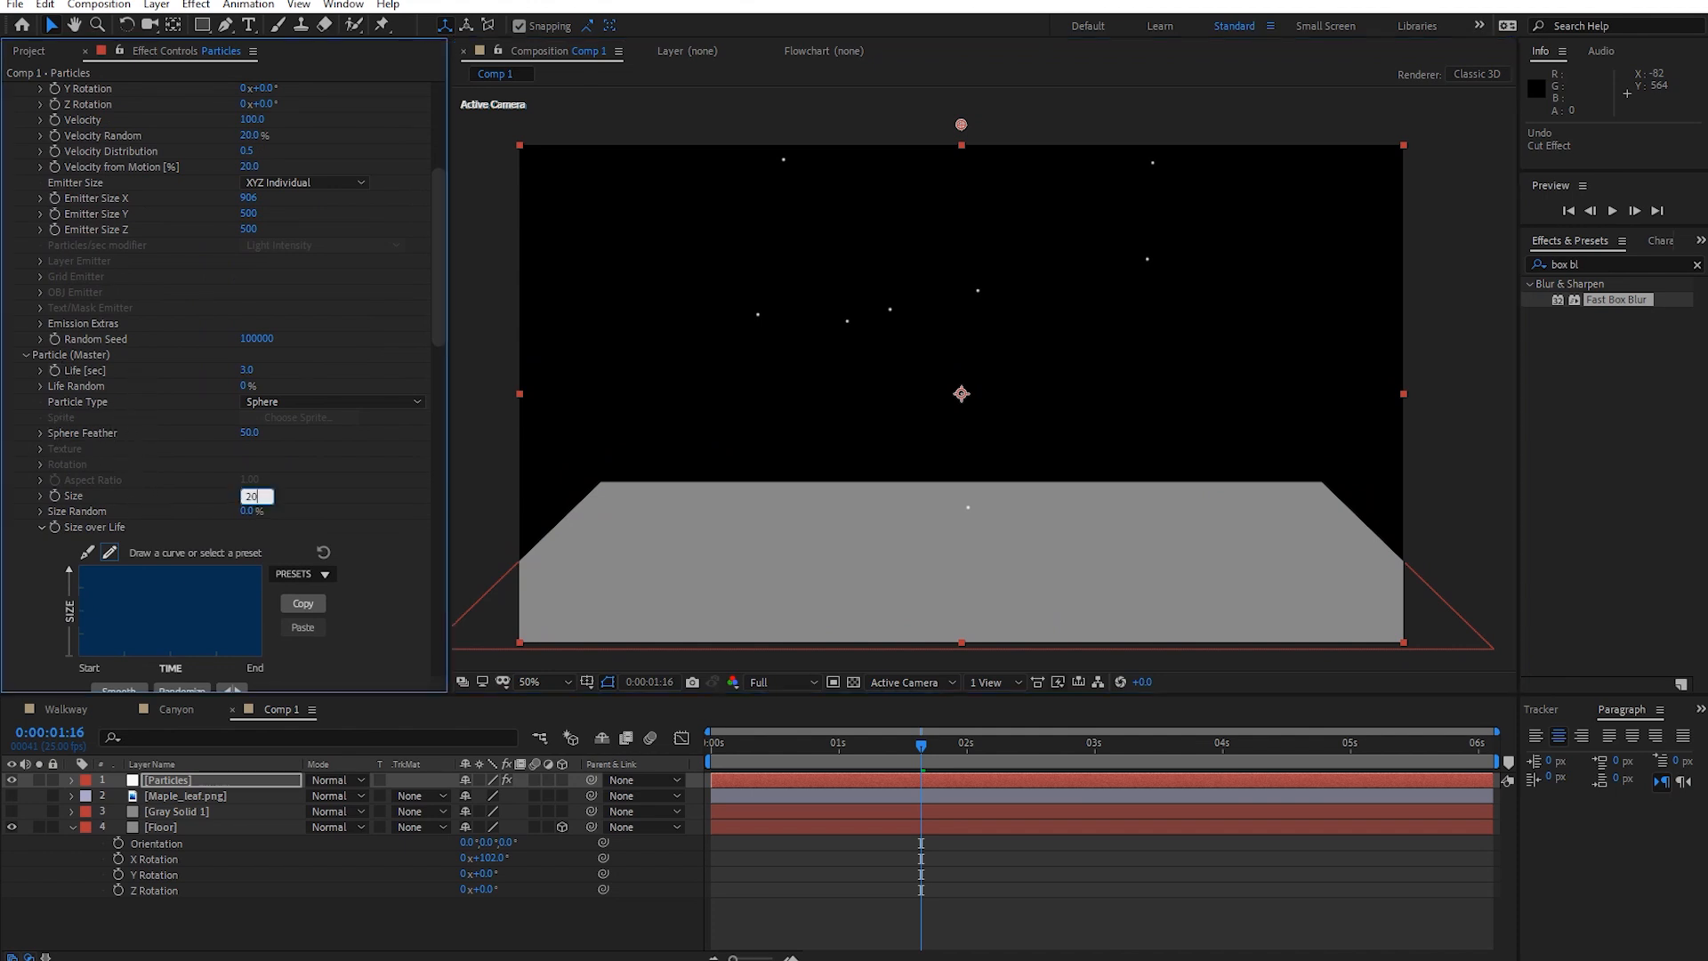
type("20")
key("Return")
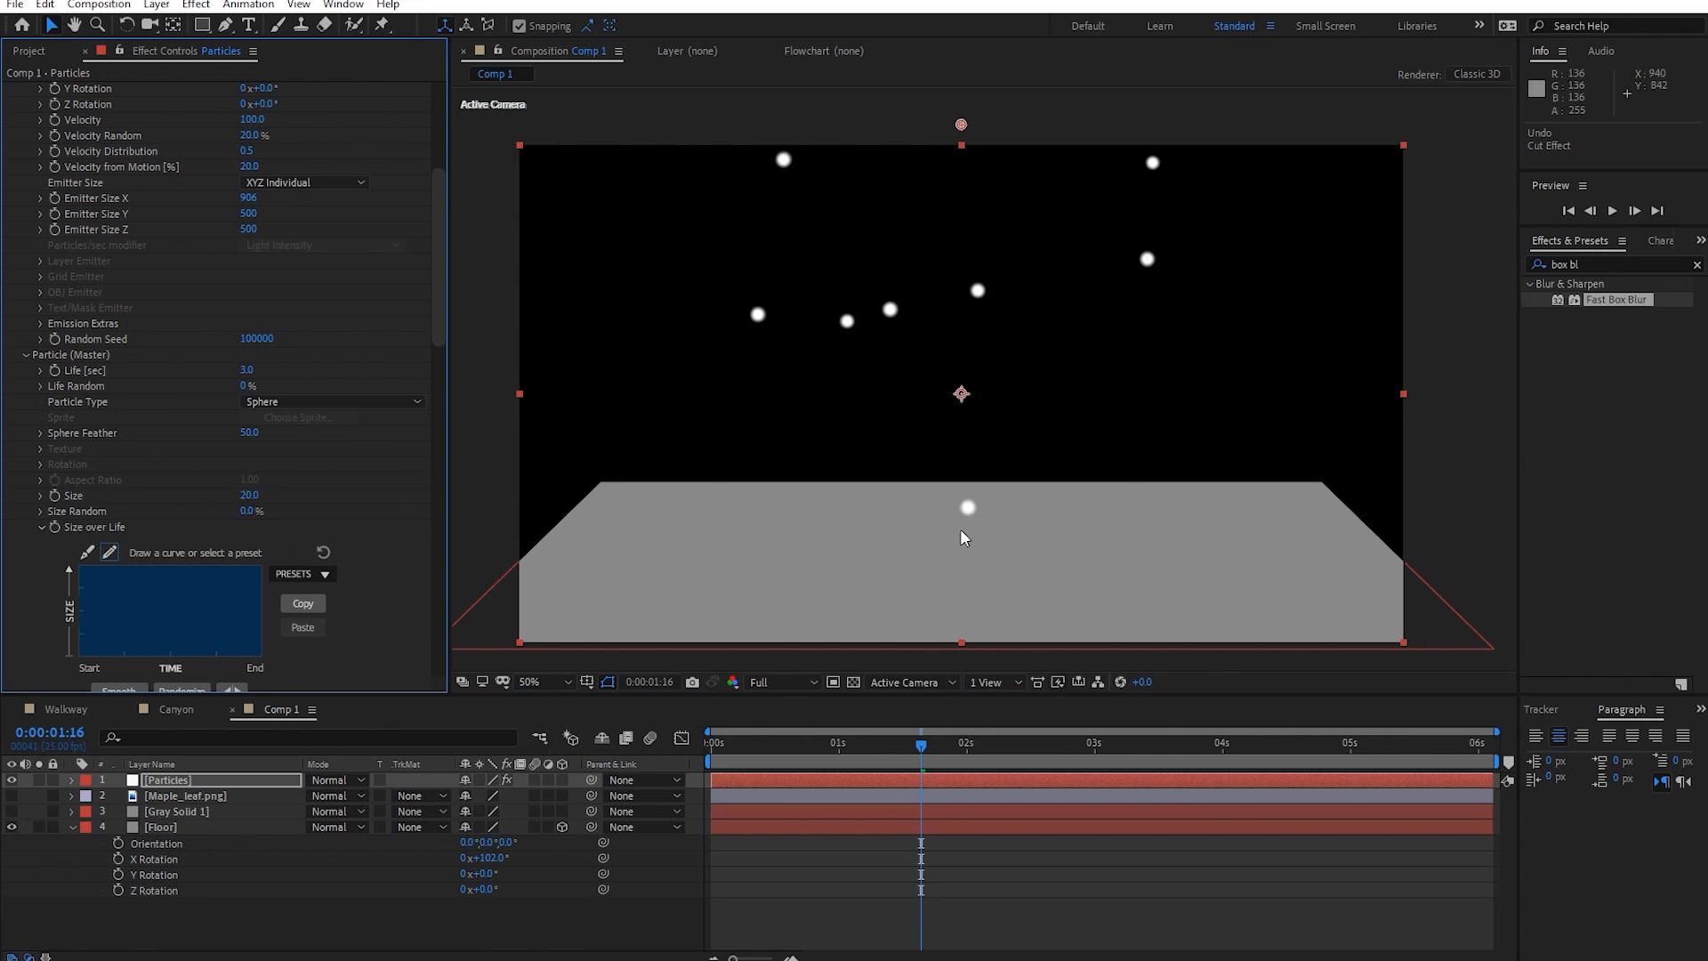
left_click_drag(1027, 516, 1058, 491)
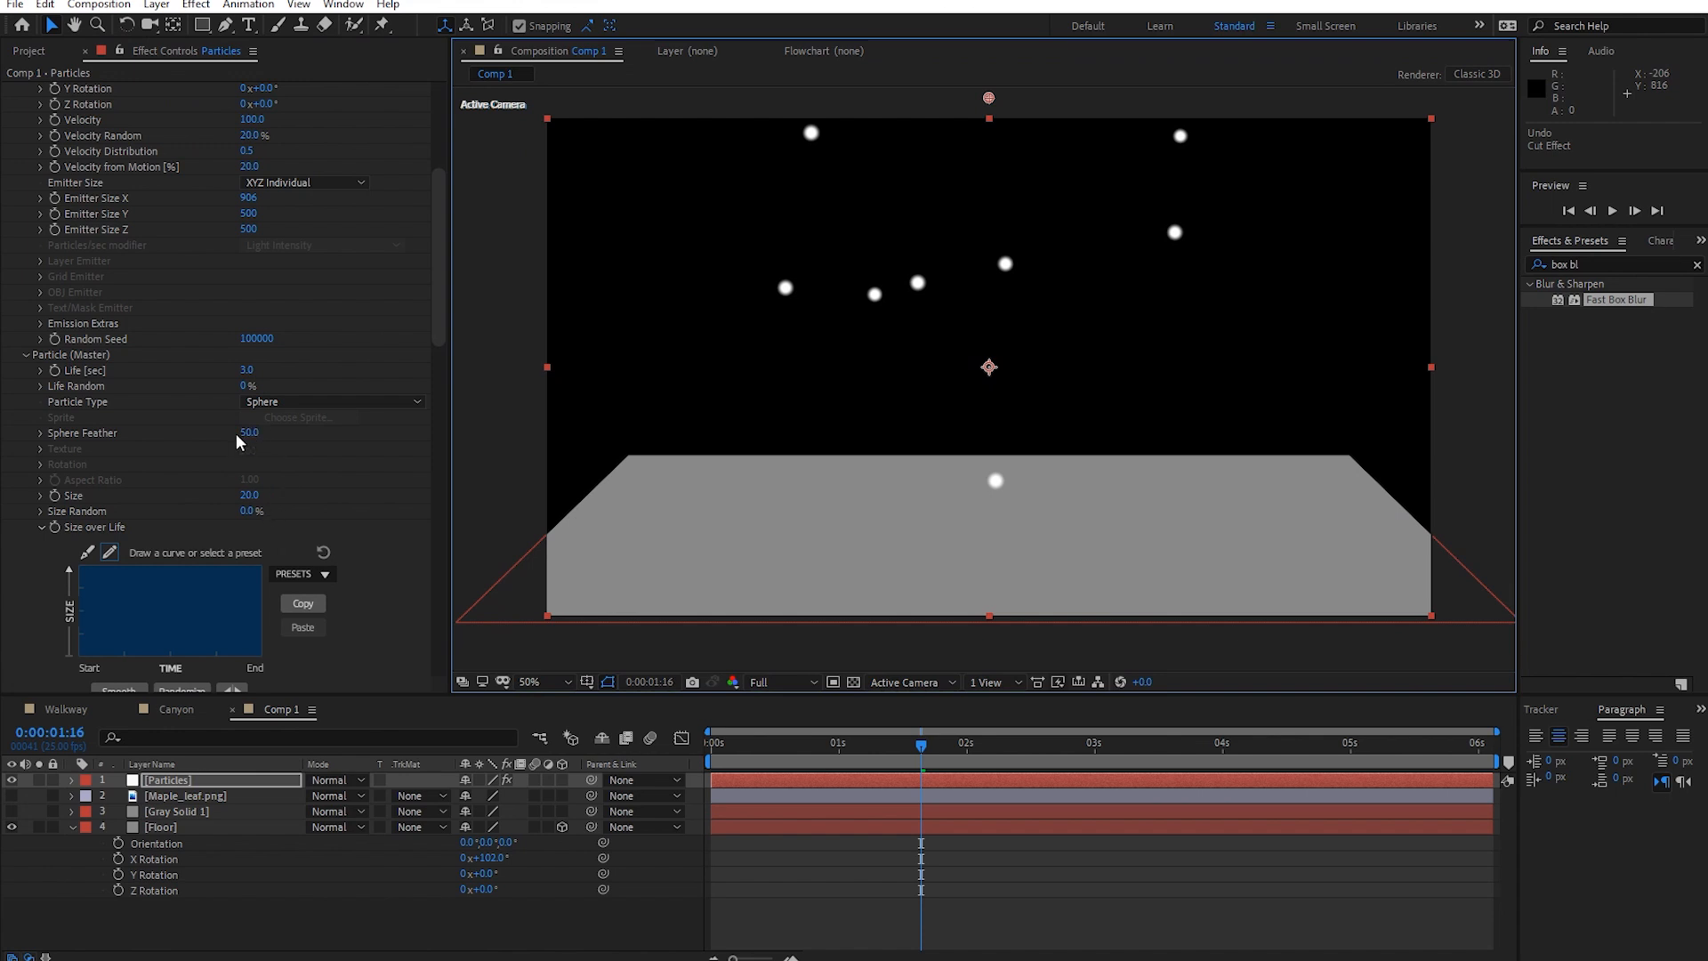
left_click(245, 496)
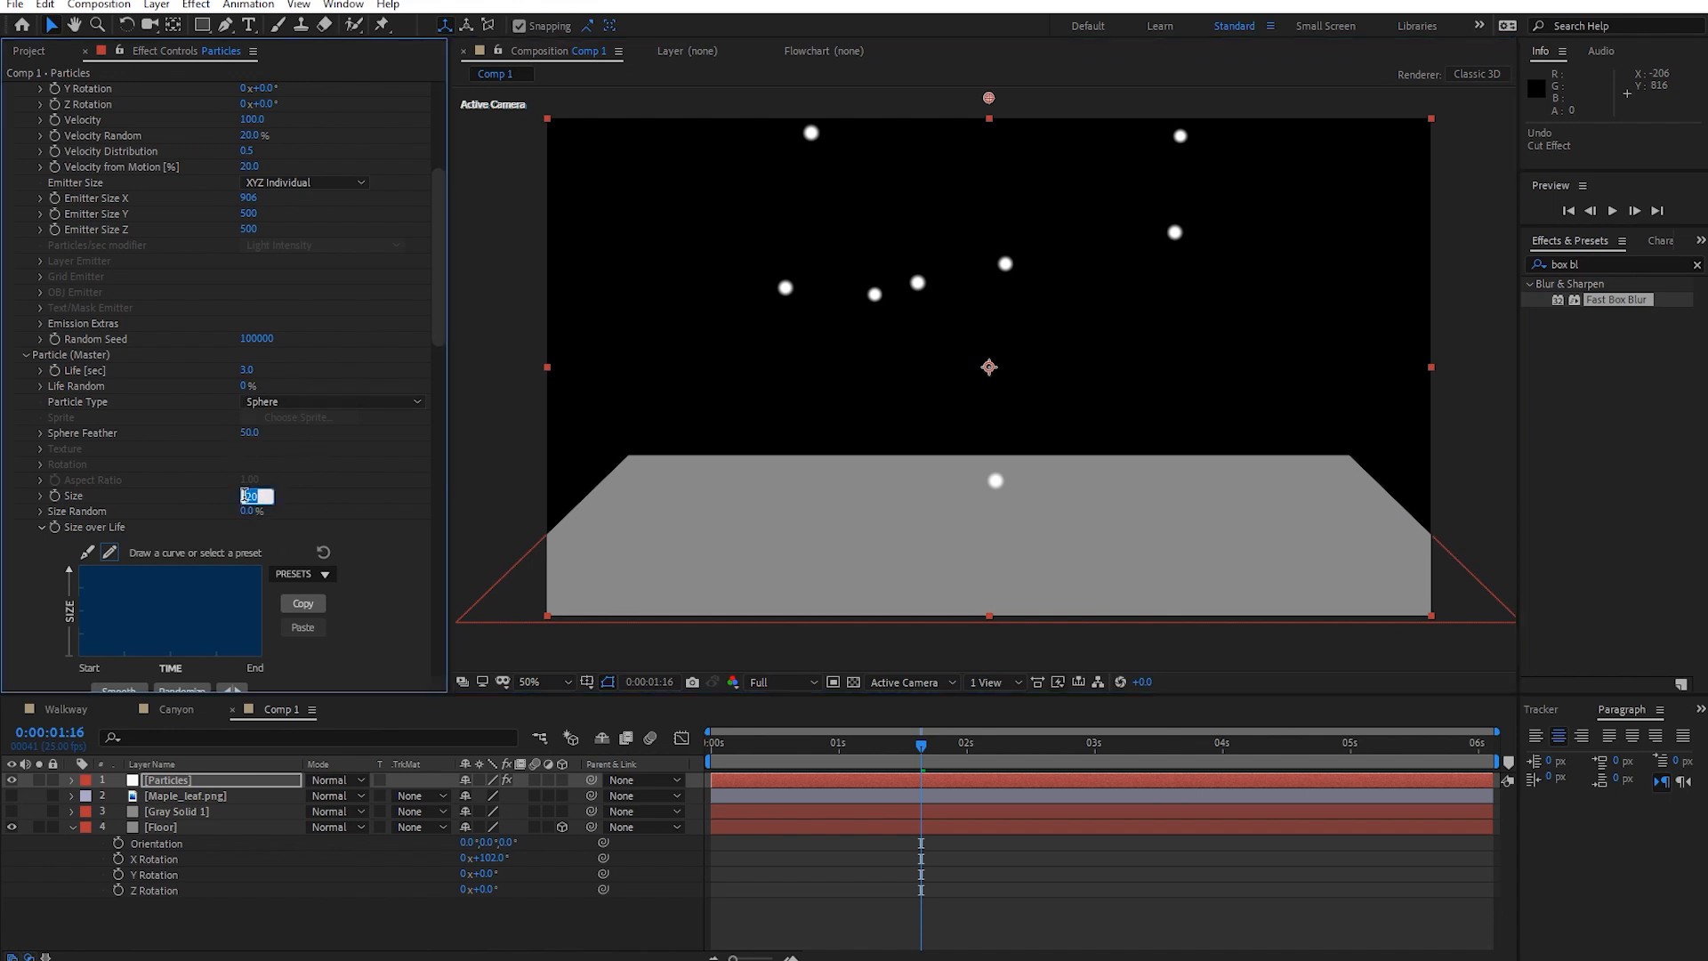
key("Return")
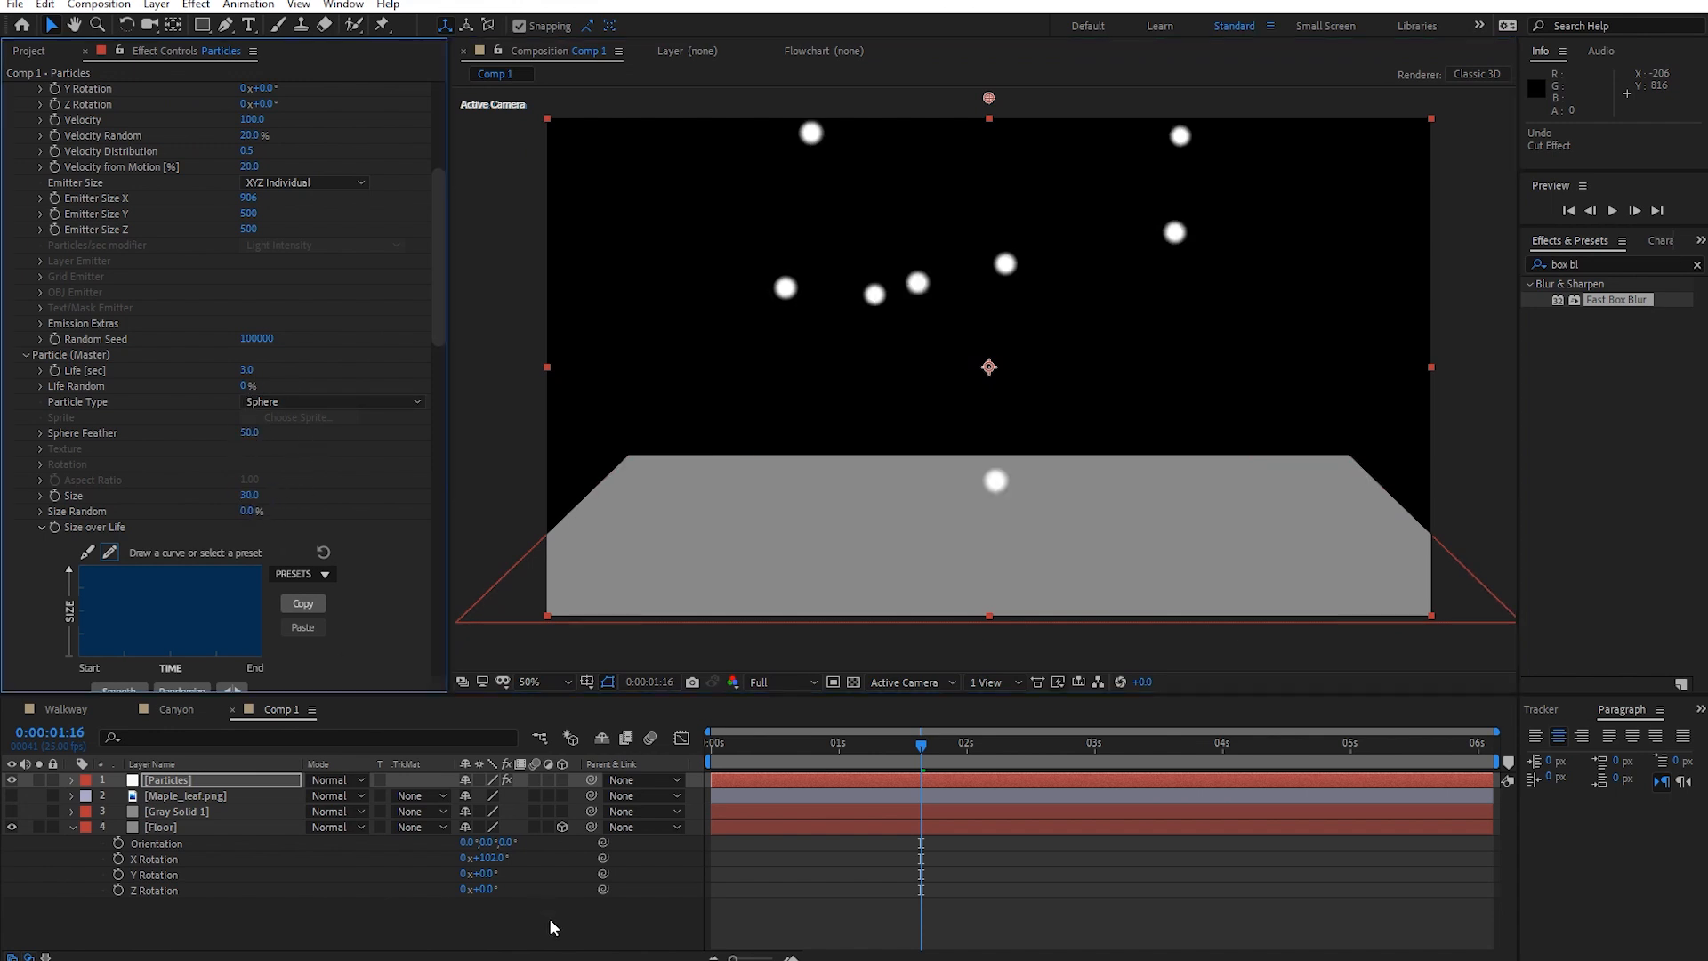
Play Comp 1 from the first frame and scrub through the start to check how the enlarged particles fall.
left_click(709, 743)
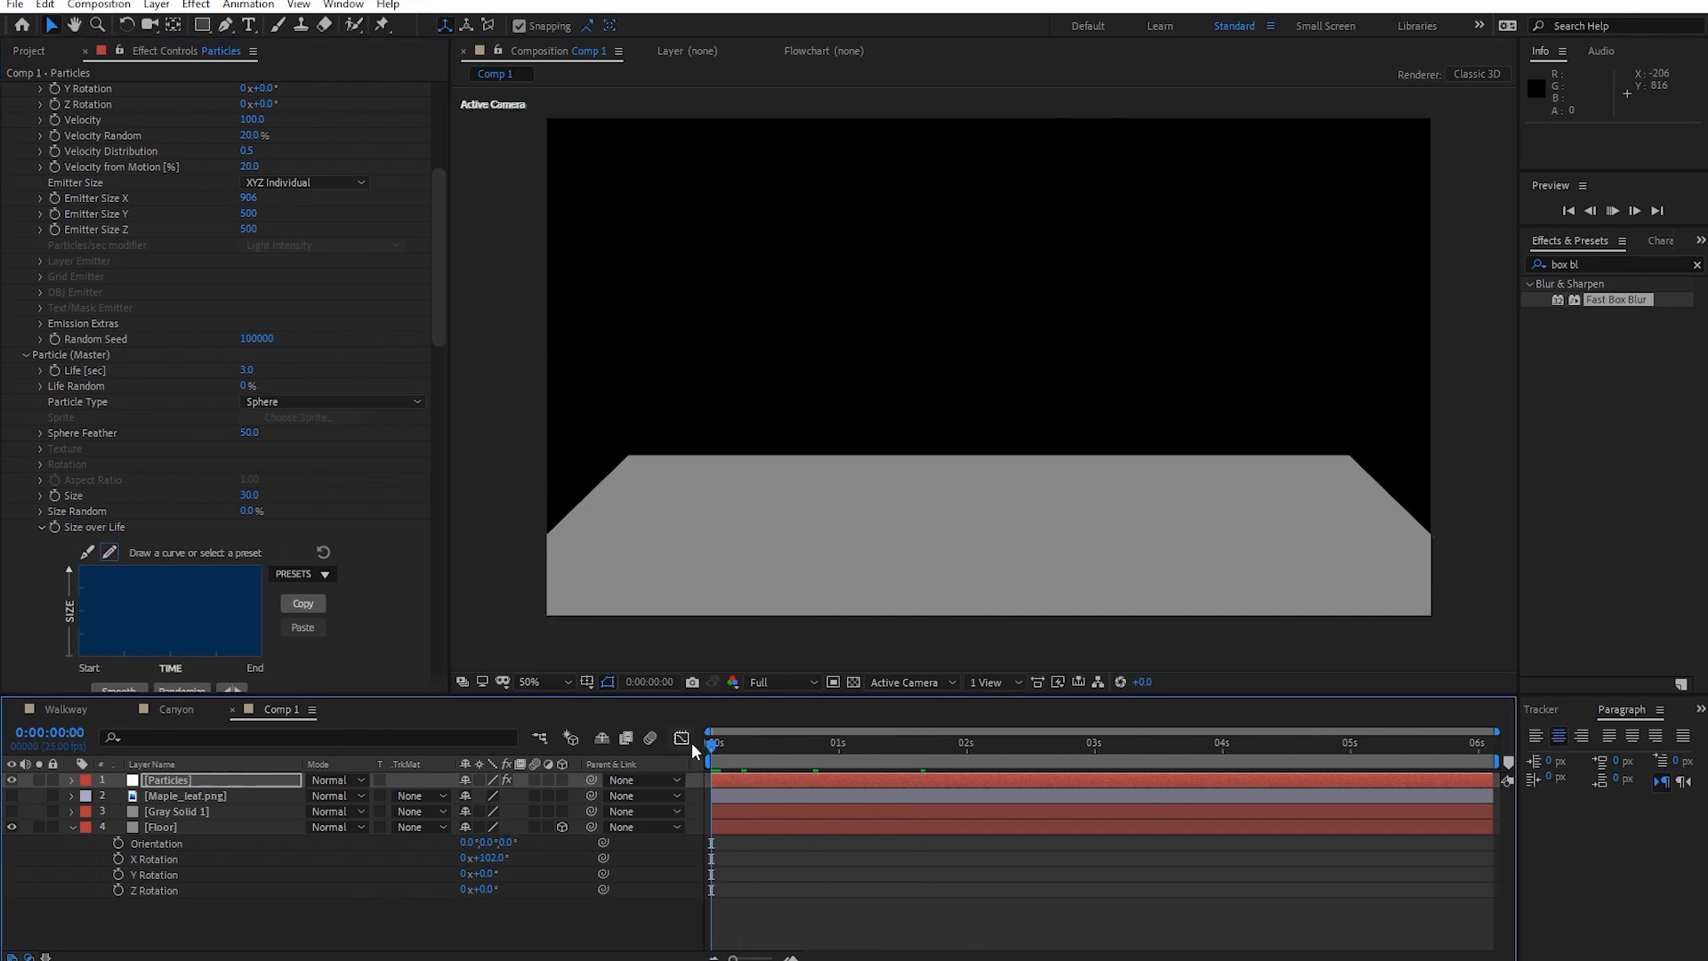
key("space")
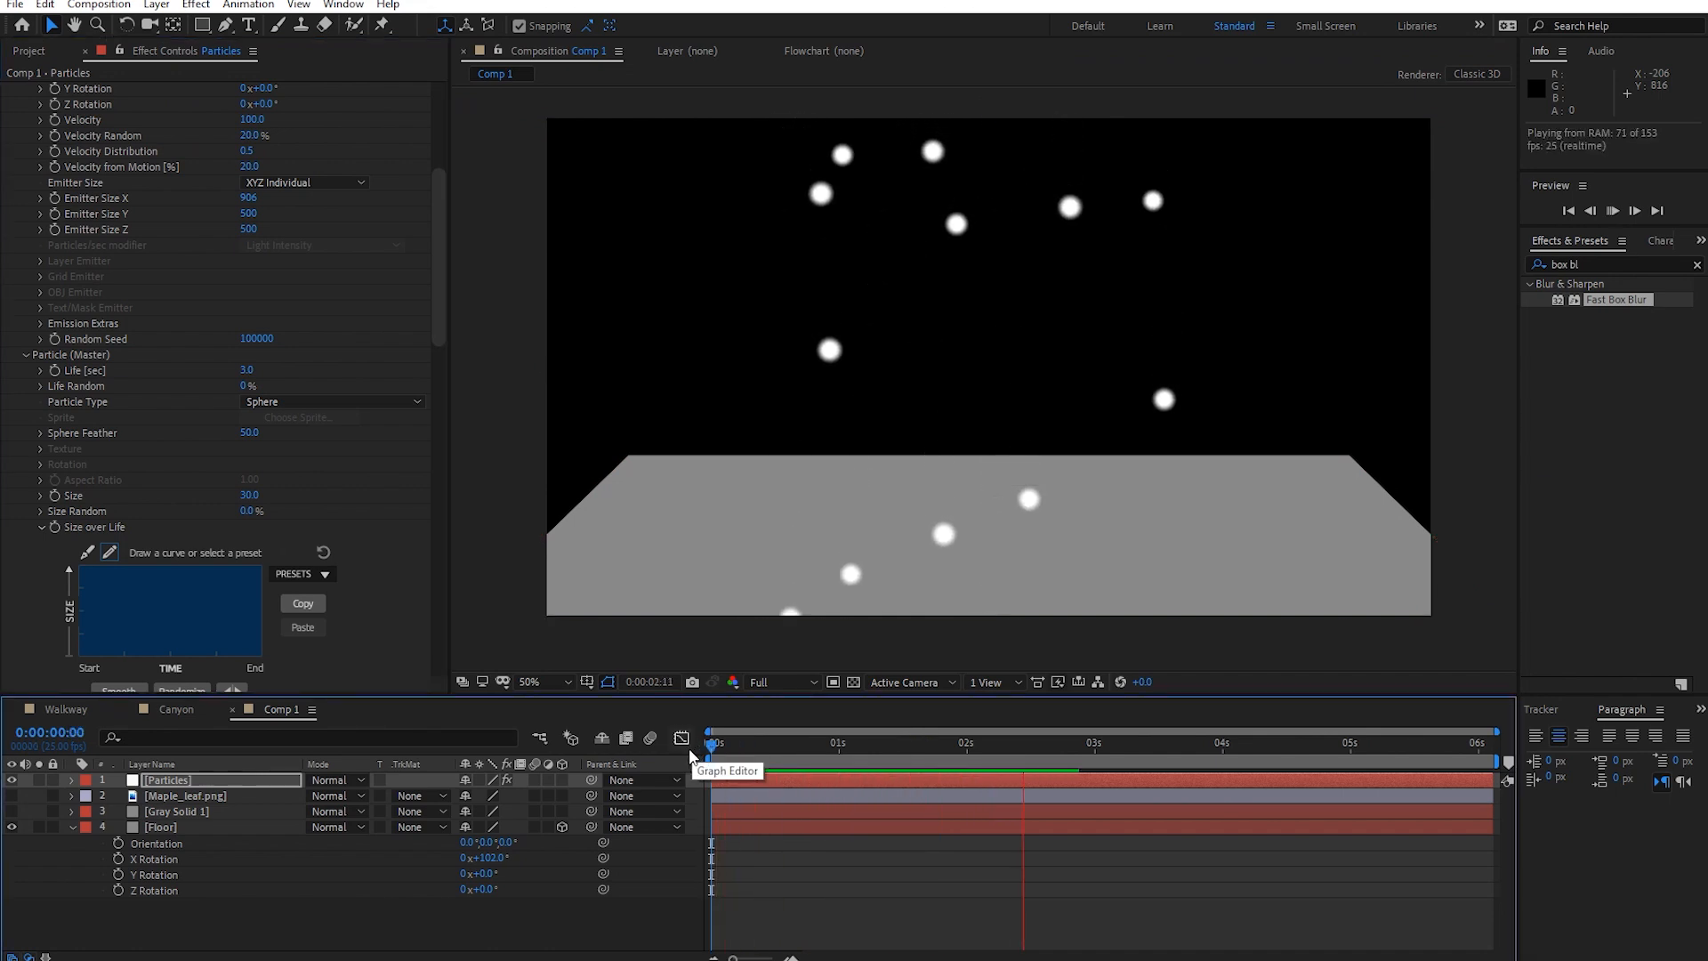
key("space")
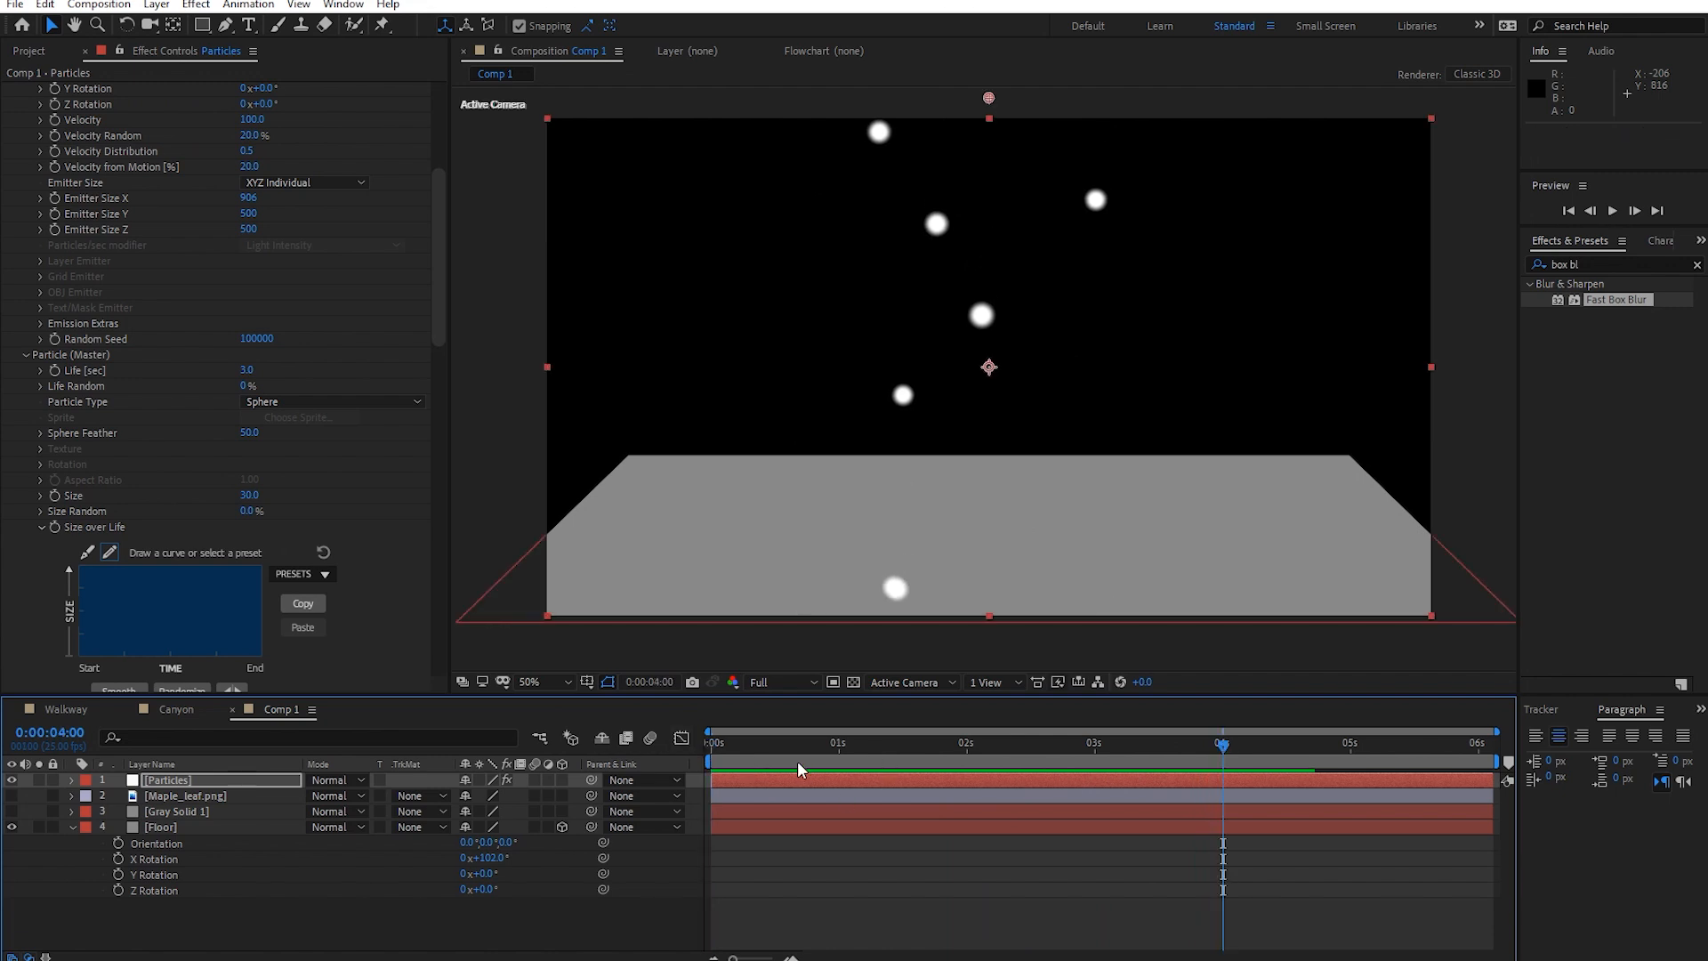
left_click_drag(712, 749, 823, 757)
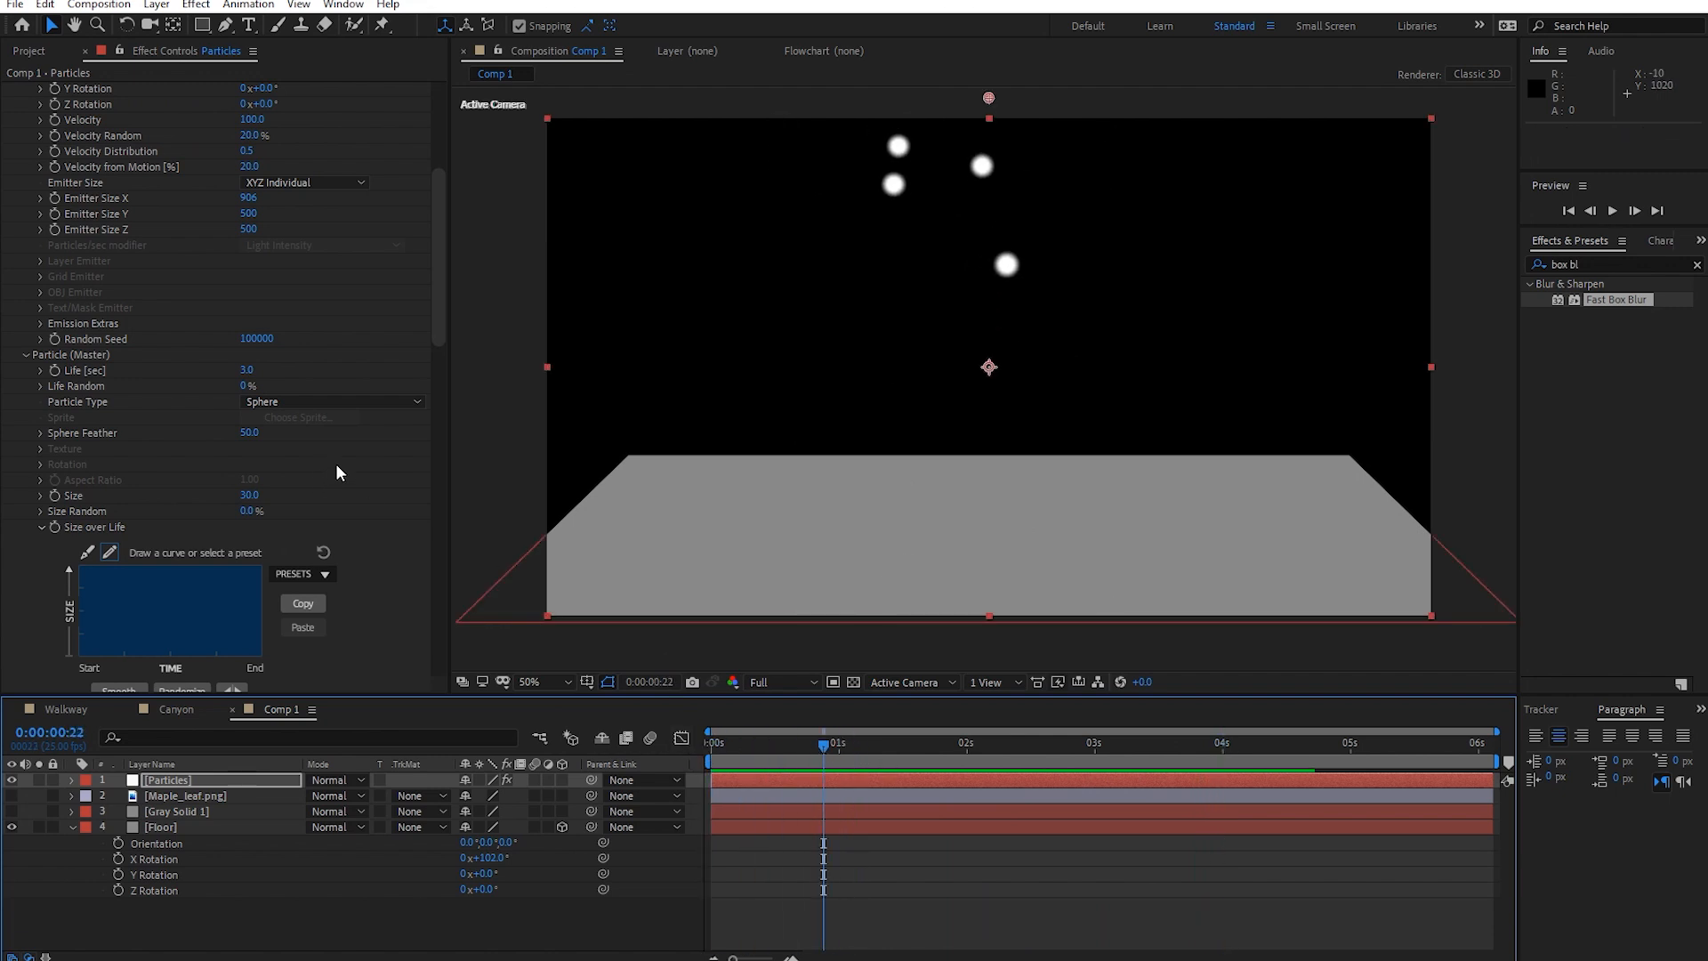
Choose the Floor solid as the Floor Layer in Particular's Bounce settings and play Comp 1 from 0:00:00:07.
scroll(354, 480, "down", 10)
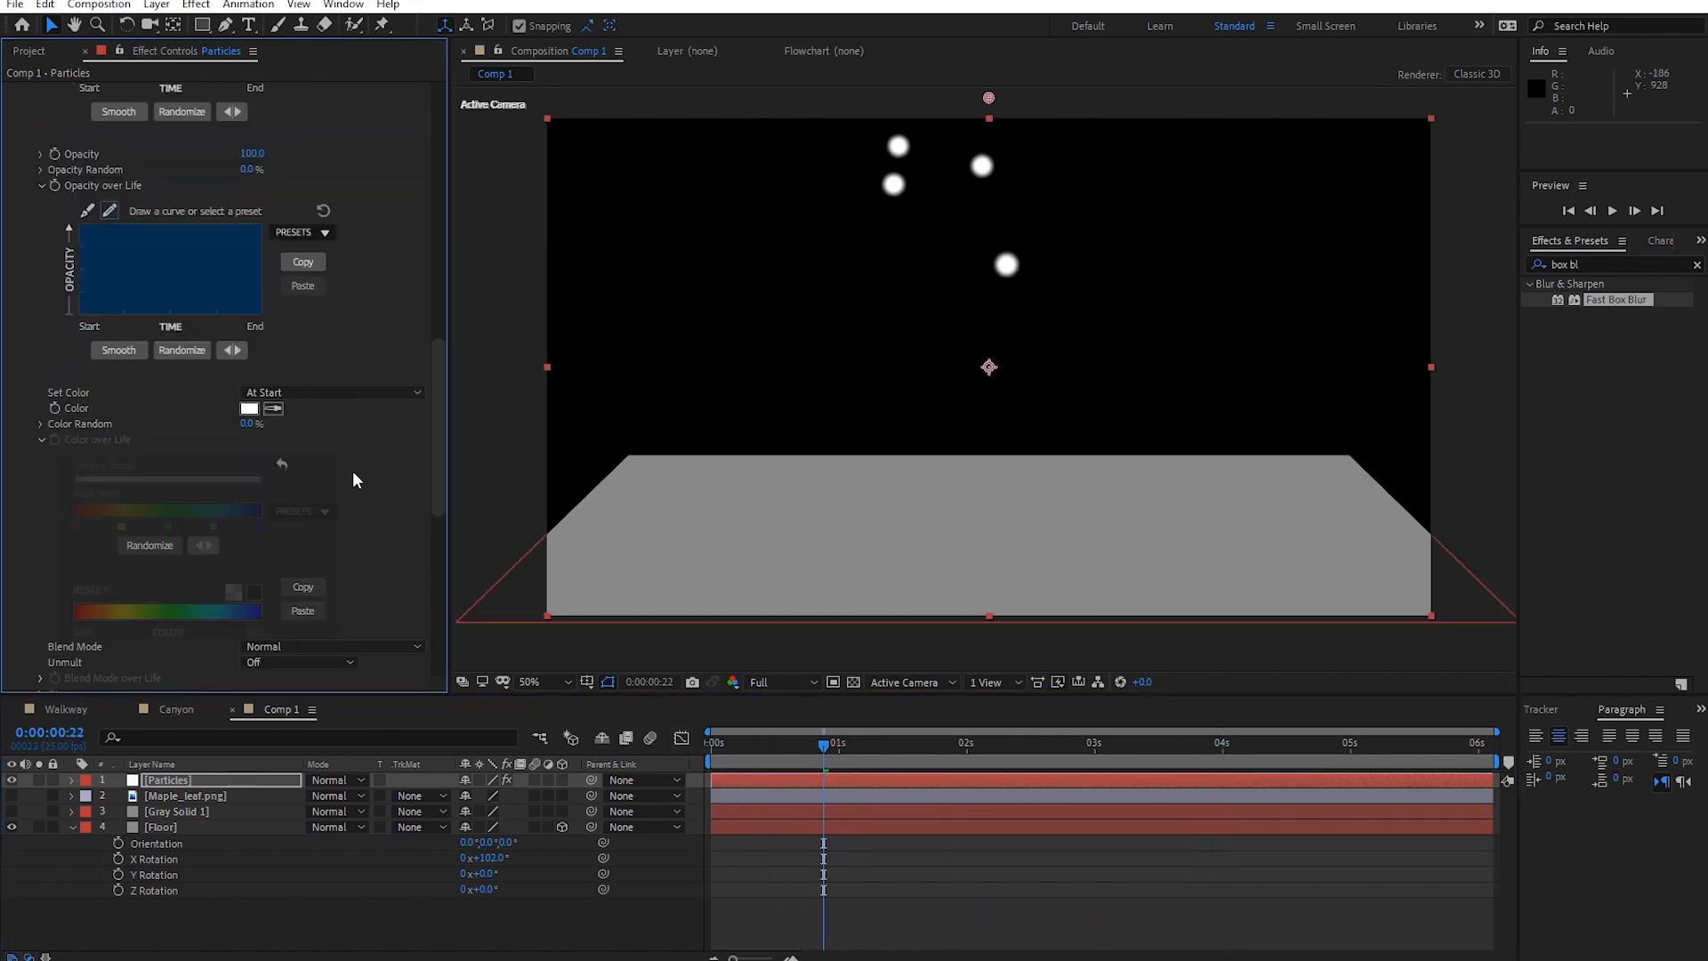
scroll(354, 512, "down", 8)
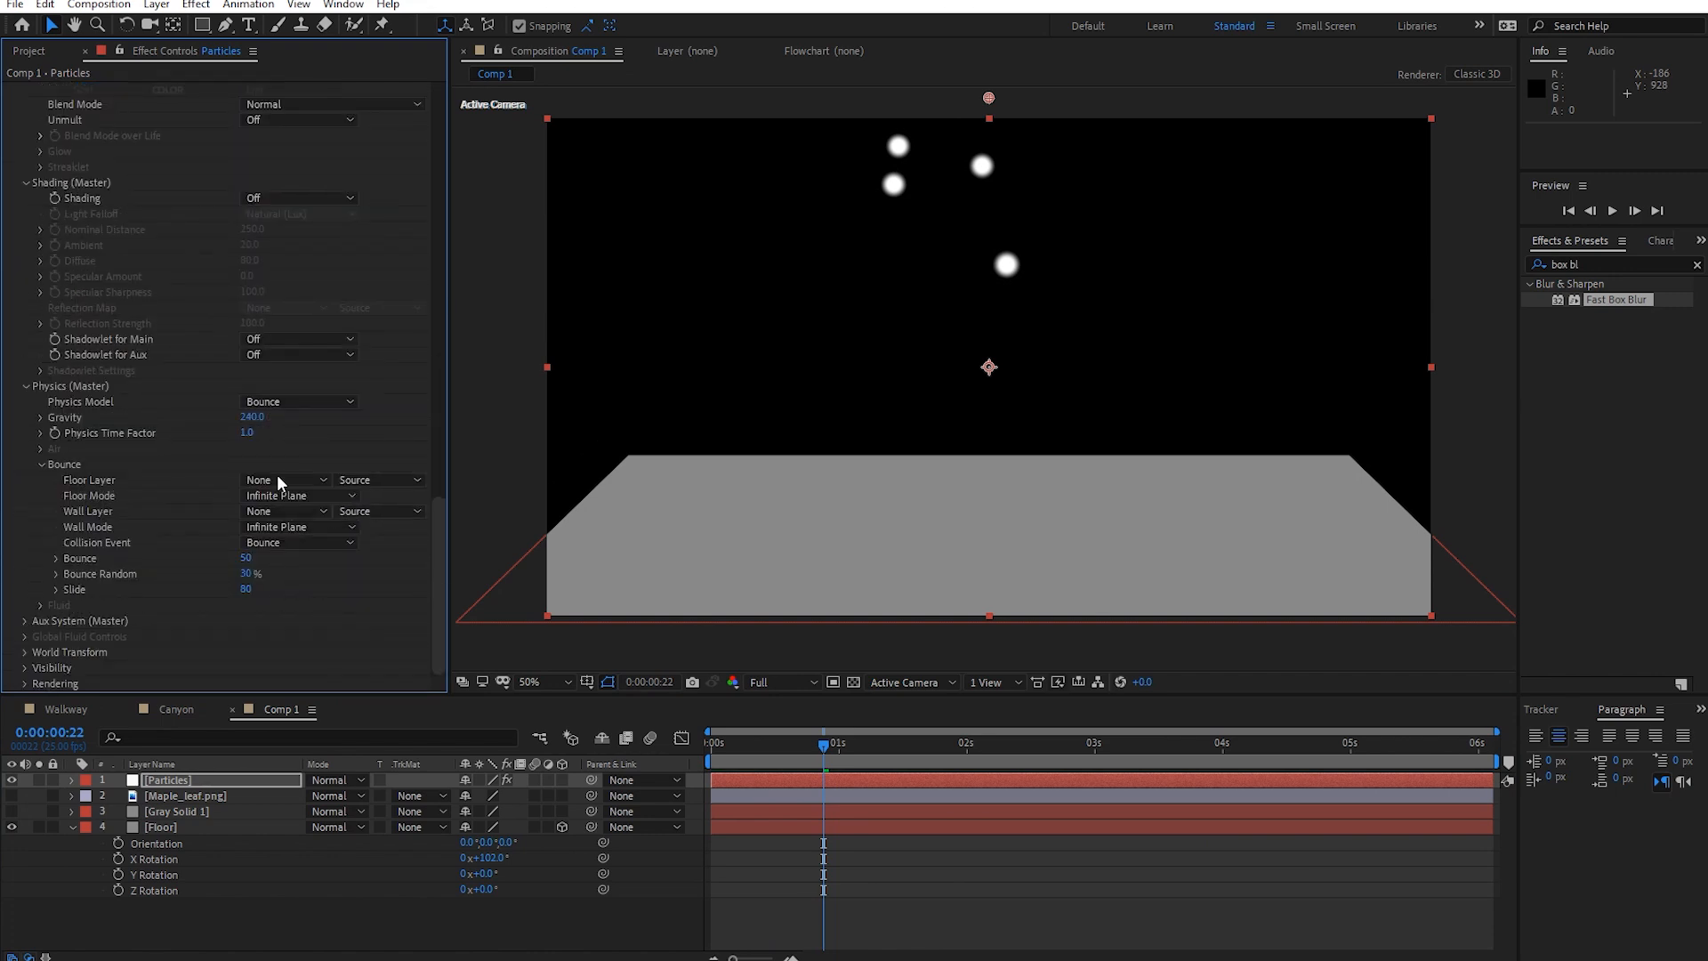
left_click(271, 483)
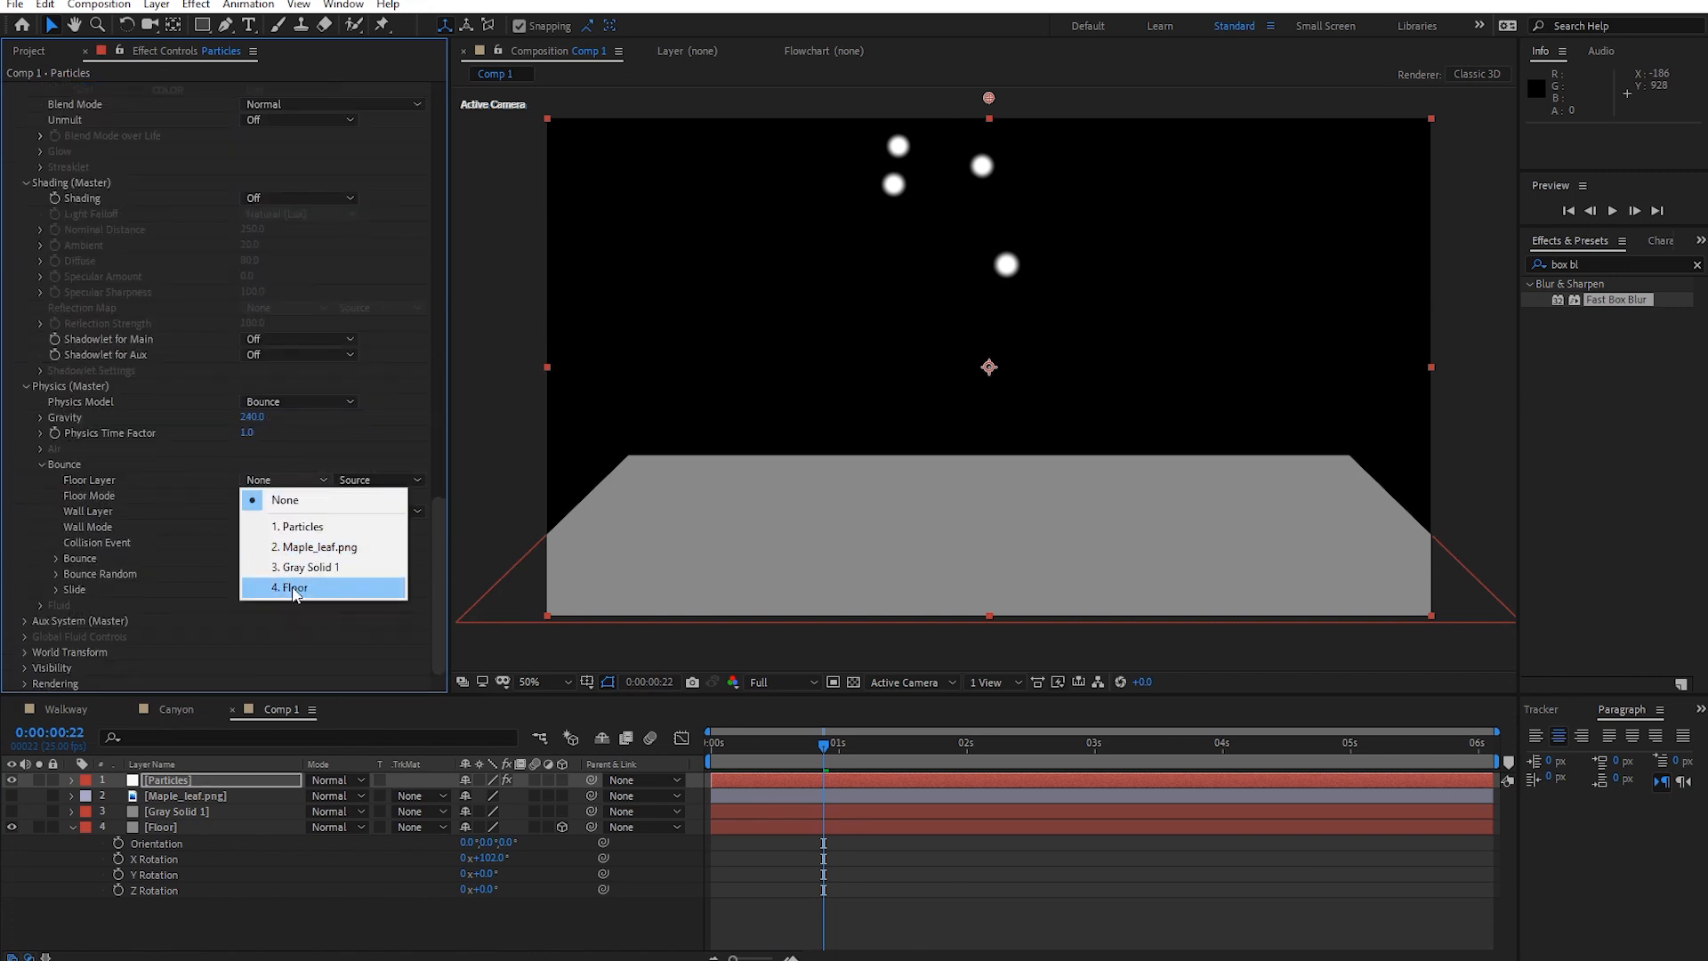
left_click(294, 588)
left_click_drag(825, 745, 747, 747)
key("space")
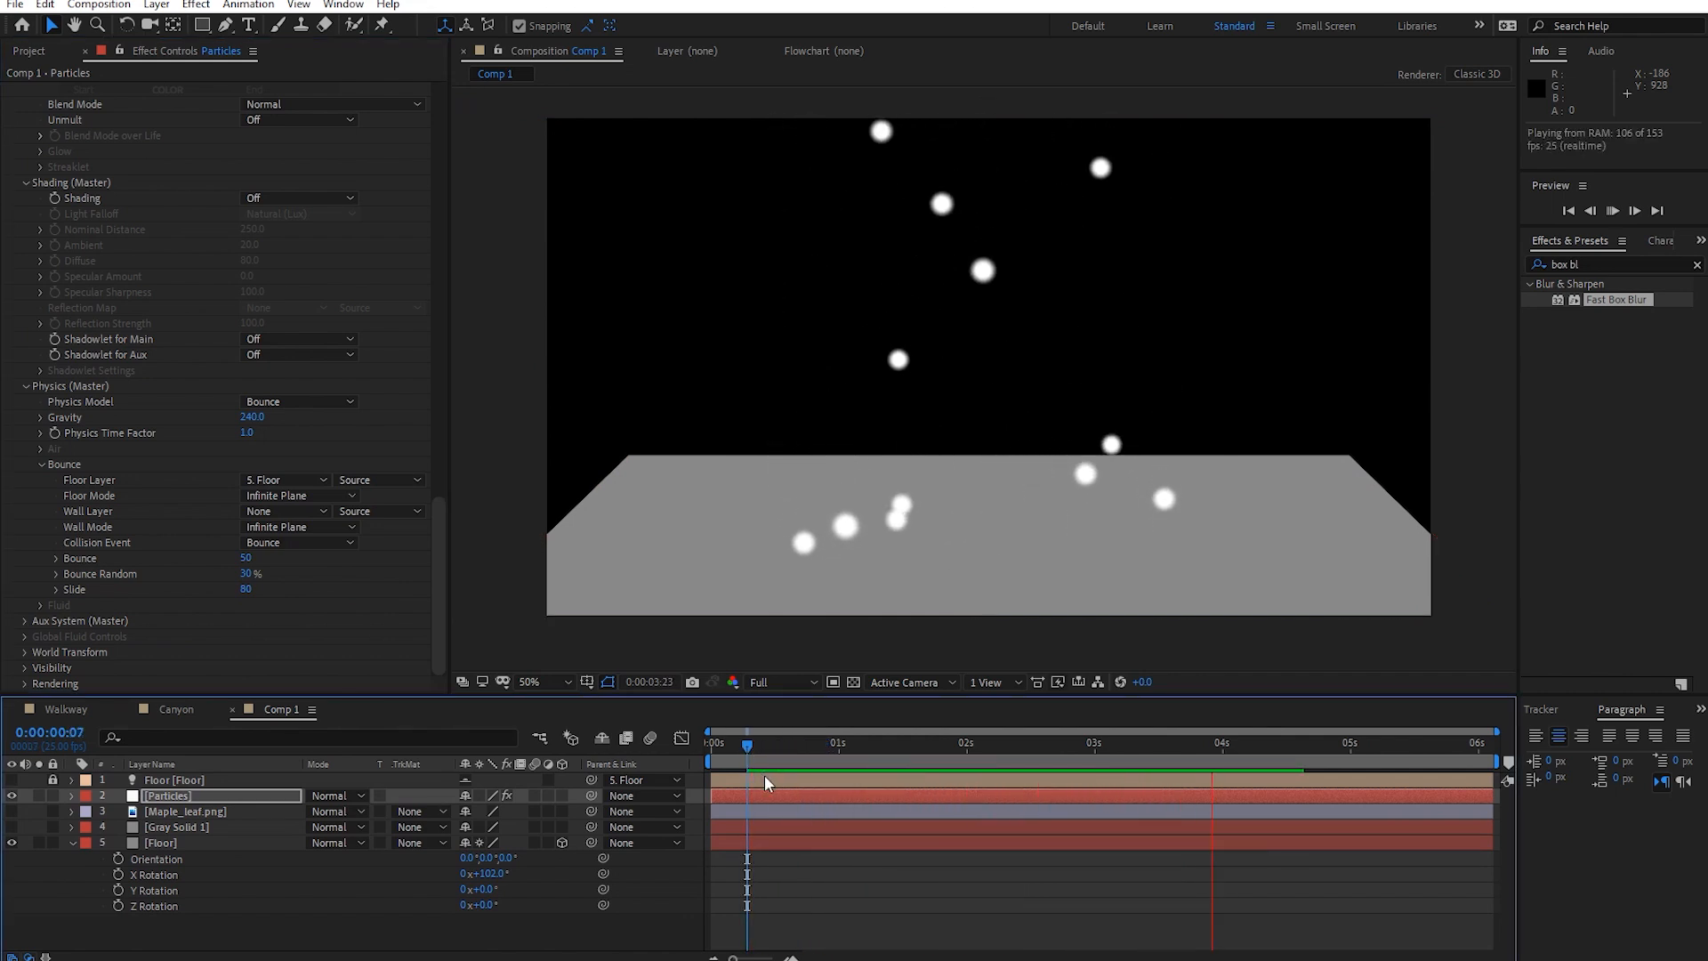
Set the Aux System's Emit option to At Bounce Event, with the playhead at 0:00:01:20.
left_click_drag(833, 749, 940, 801)
left_click(26, 621)
scroll(249, 609, "down", 5)
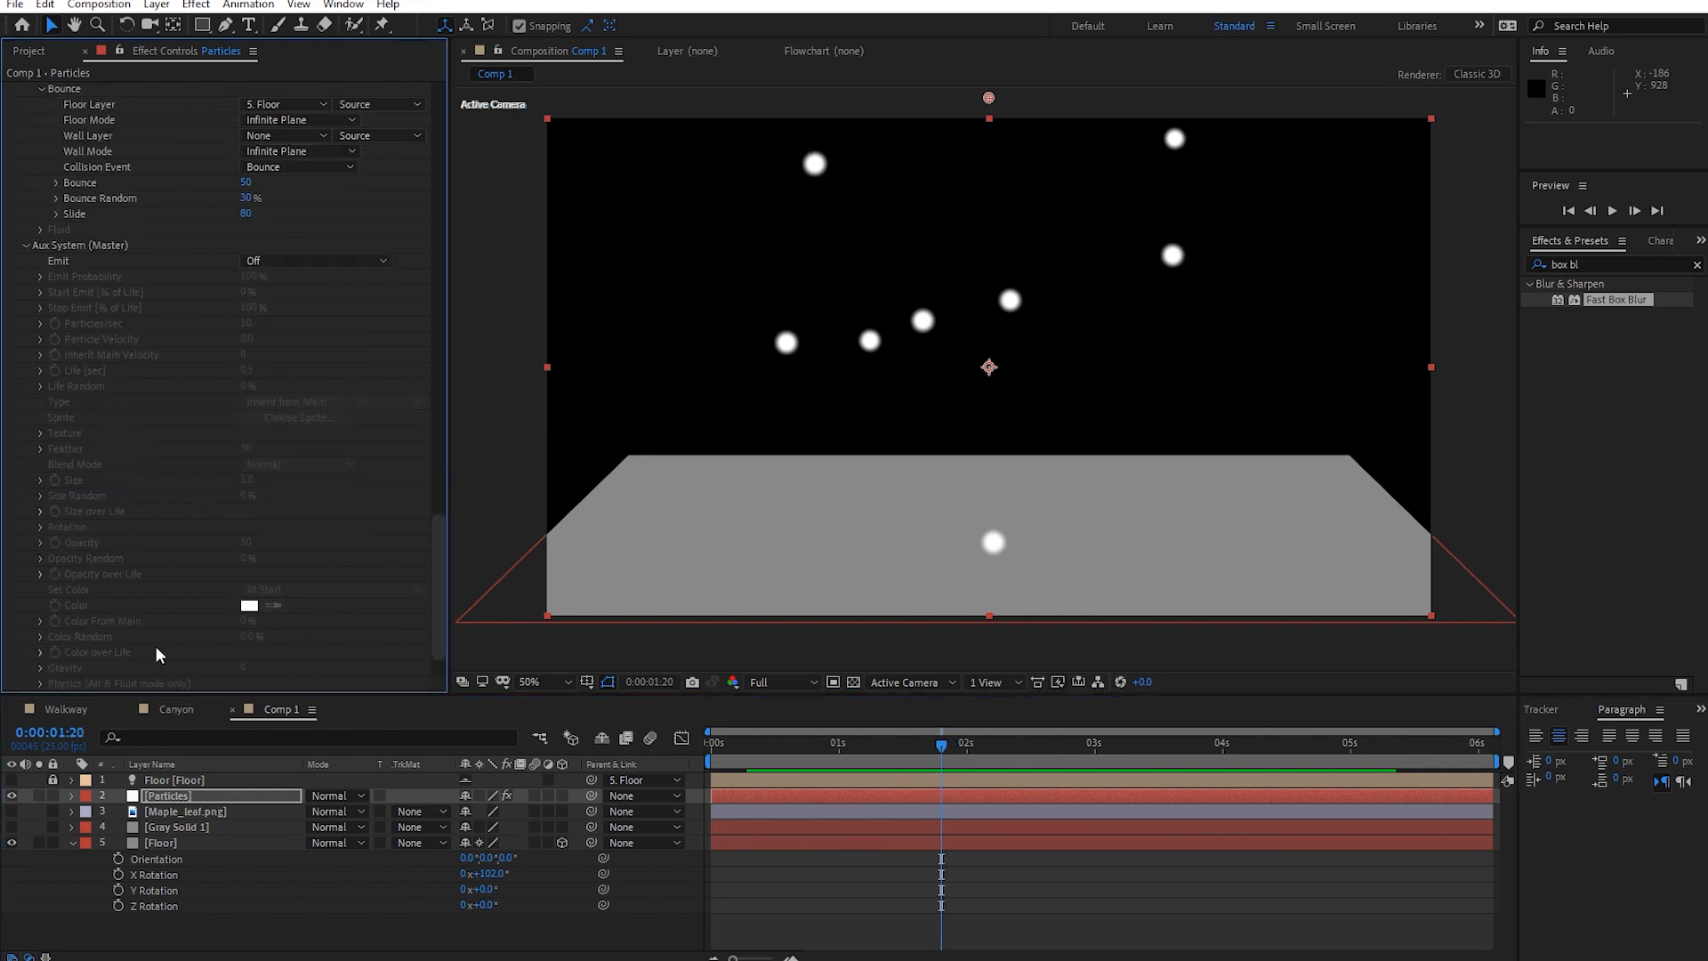
left_click(312, 264)
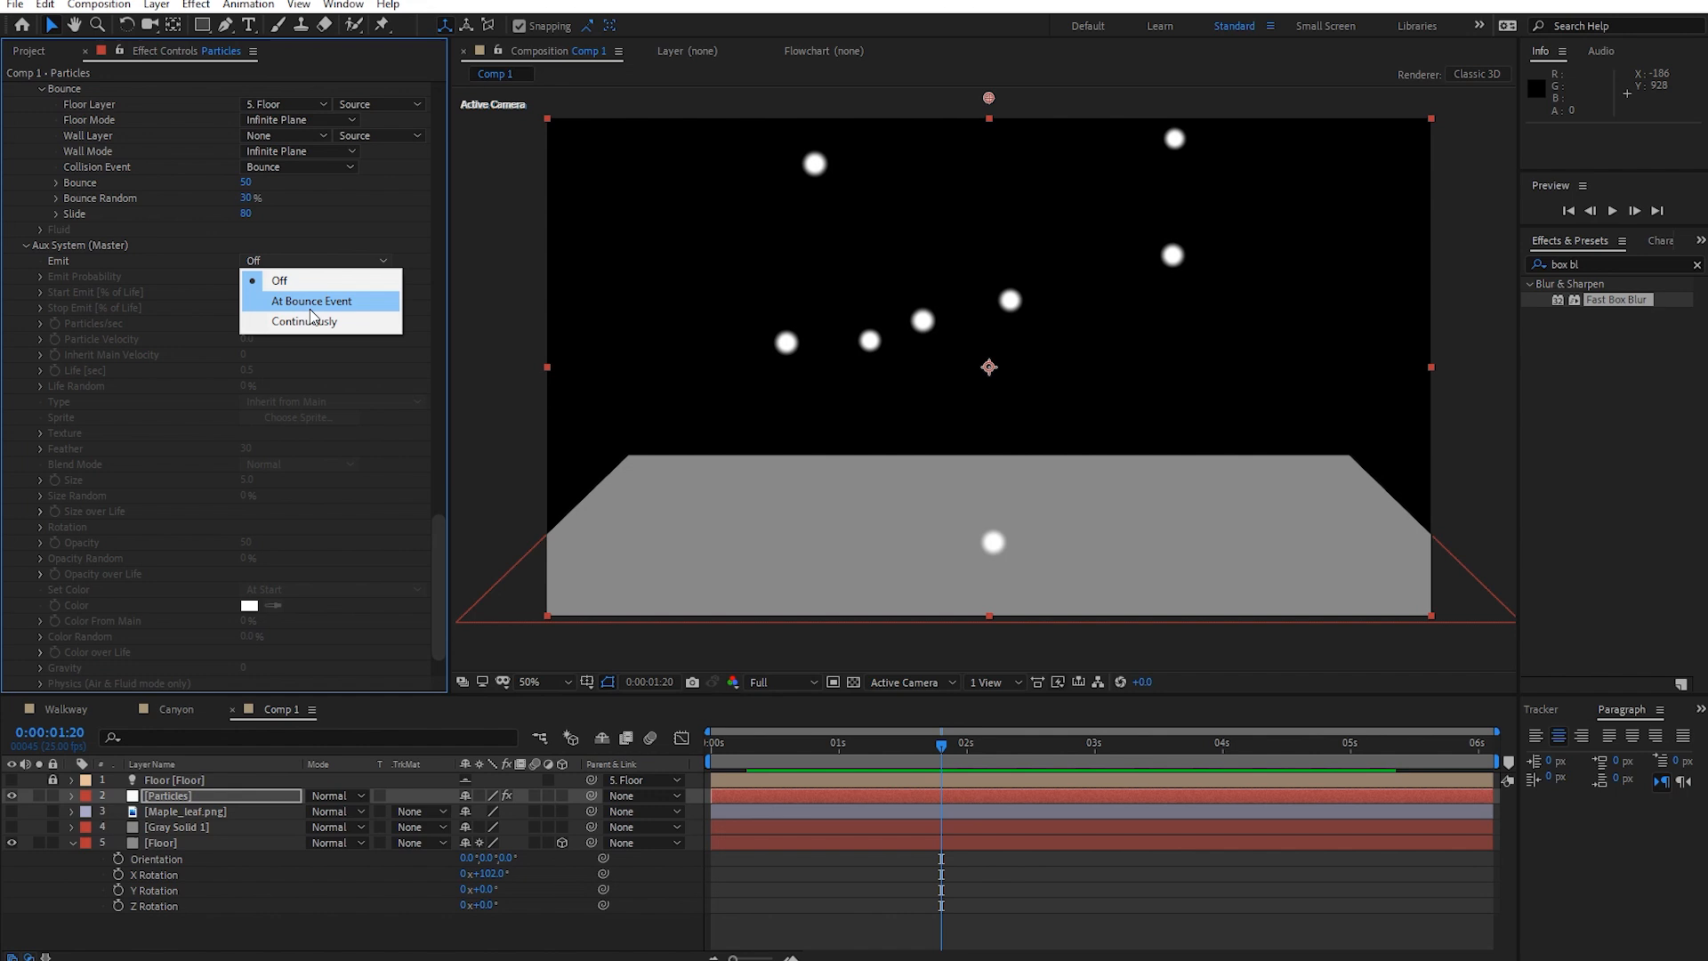
left_click(345, 305)
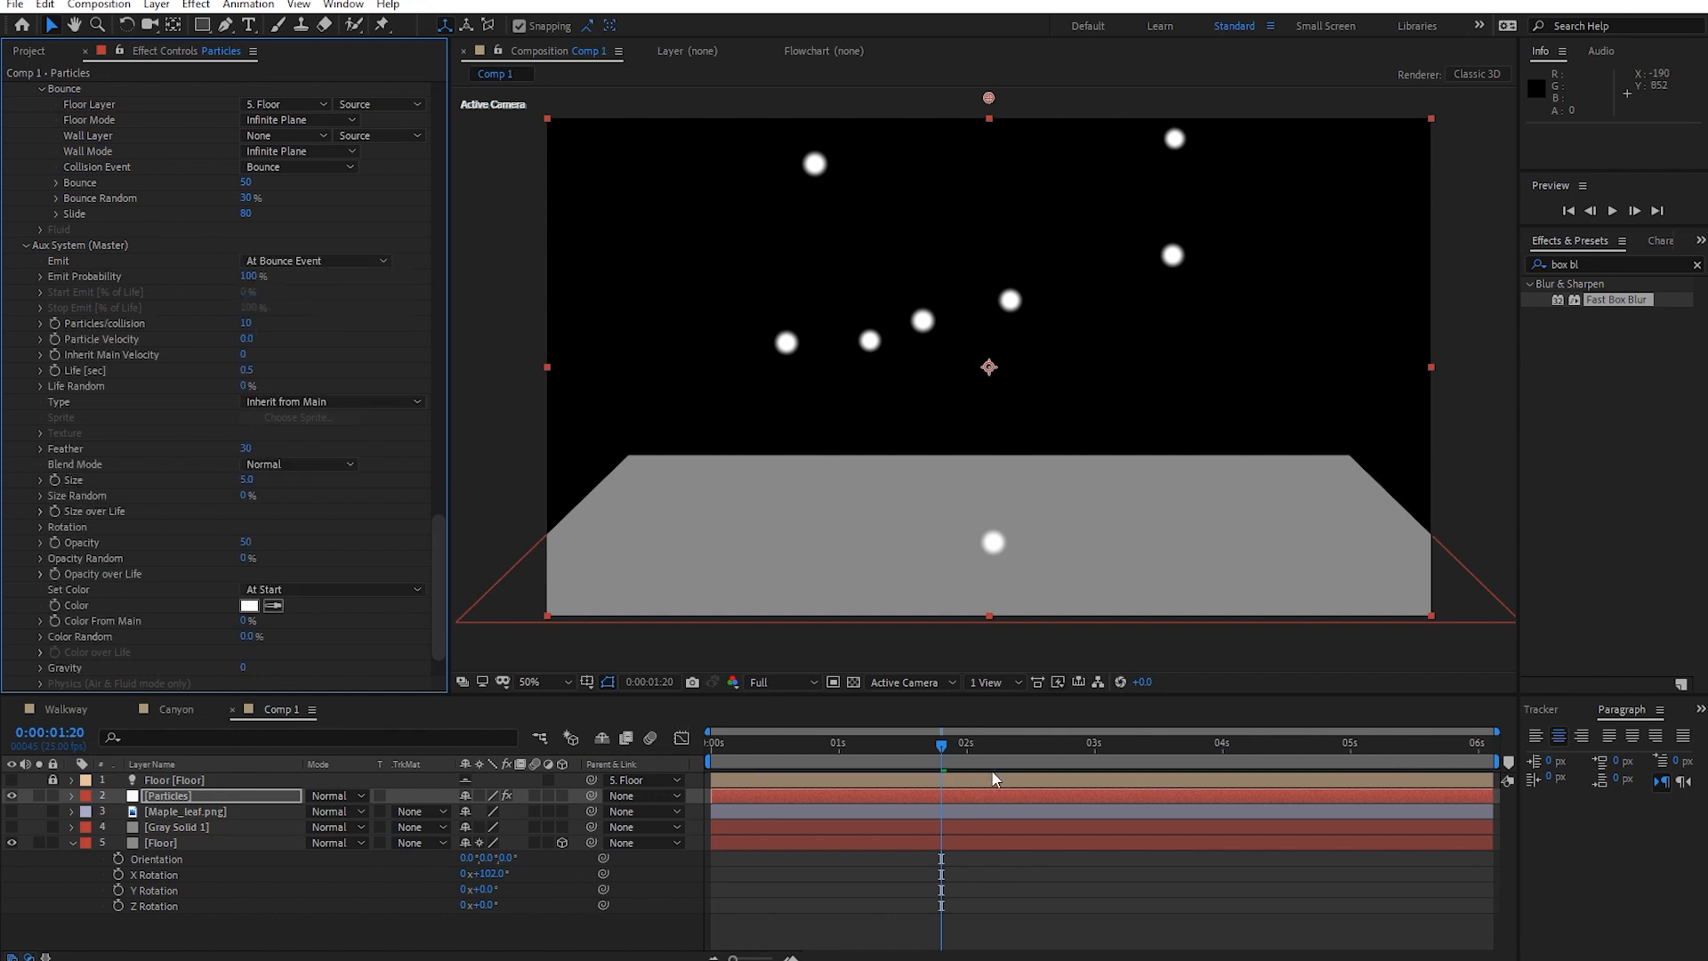
Raise the Aux System's Particle Velocity to 372 at 0:00:02:01 and scrub to 0:00:03:02 to check the collisions.
left_click_drag(941, 745, 974, 768)
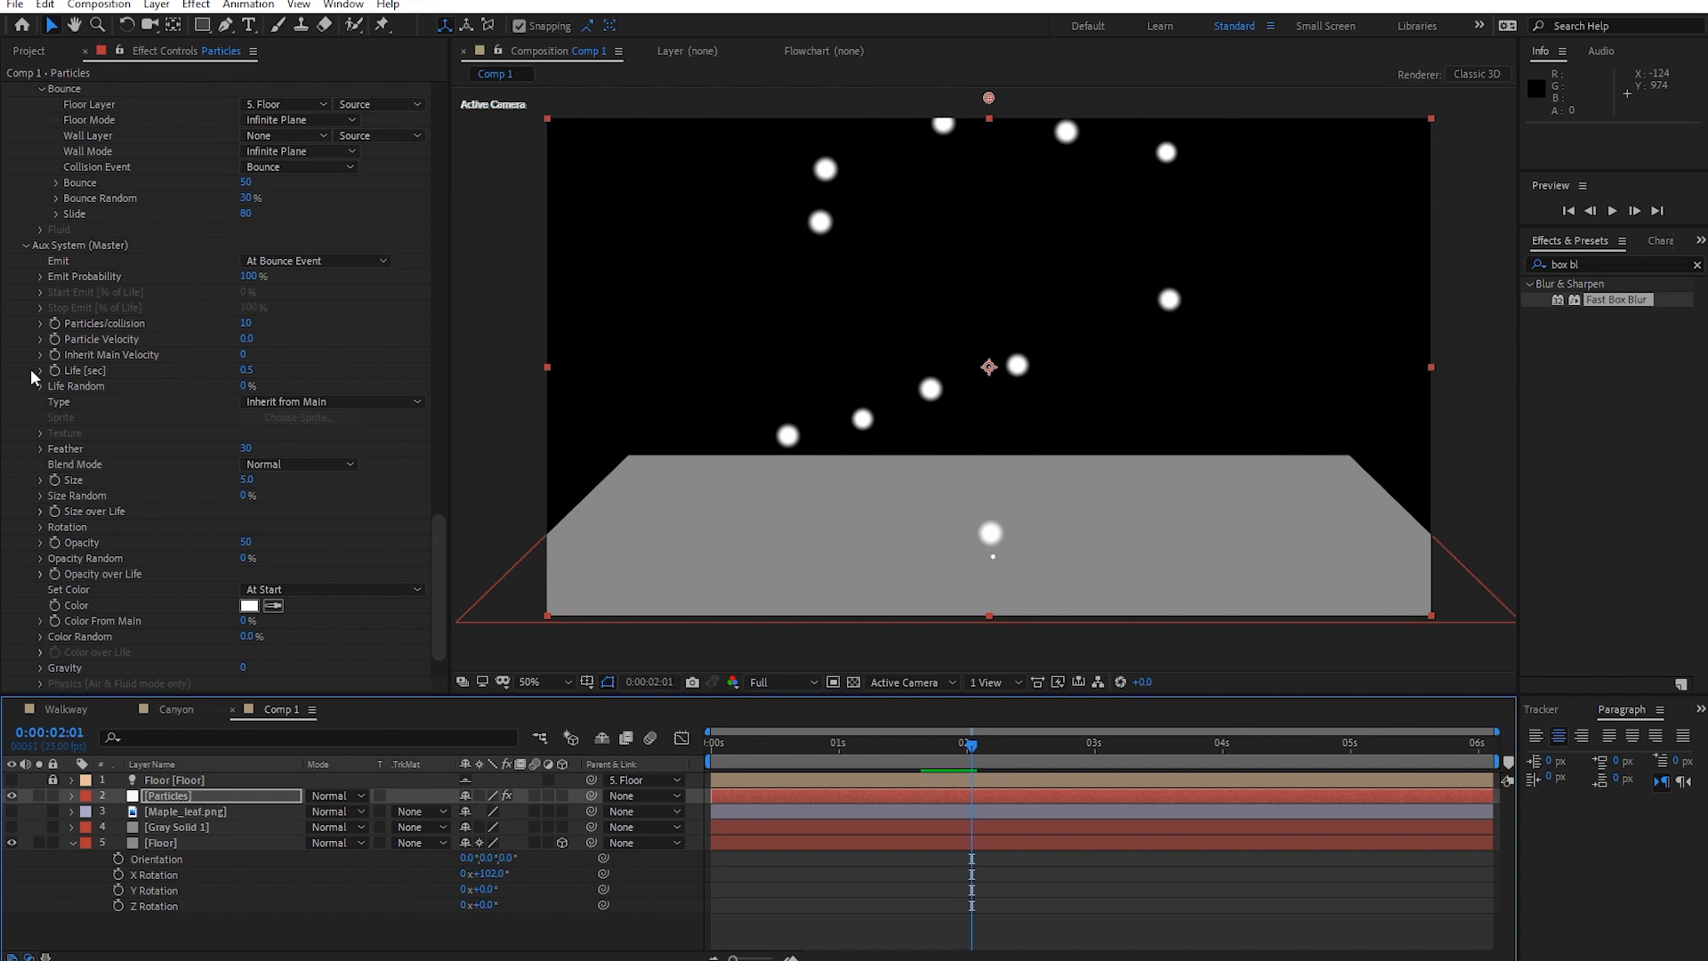
scroll(155, 401, "up", 1)
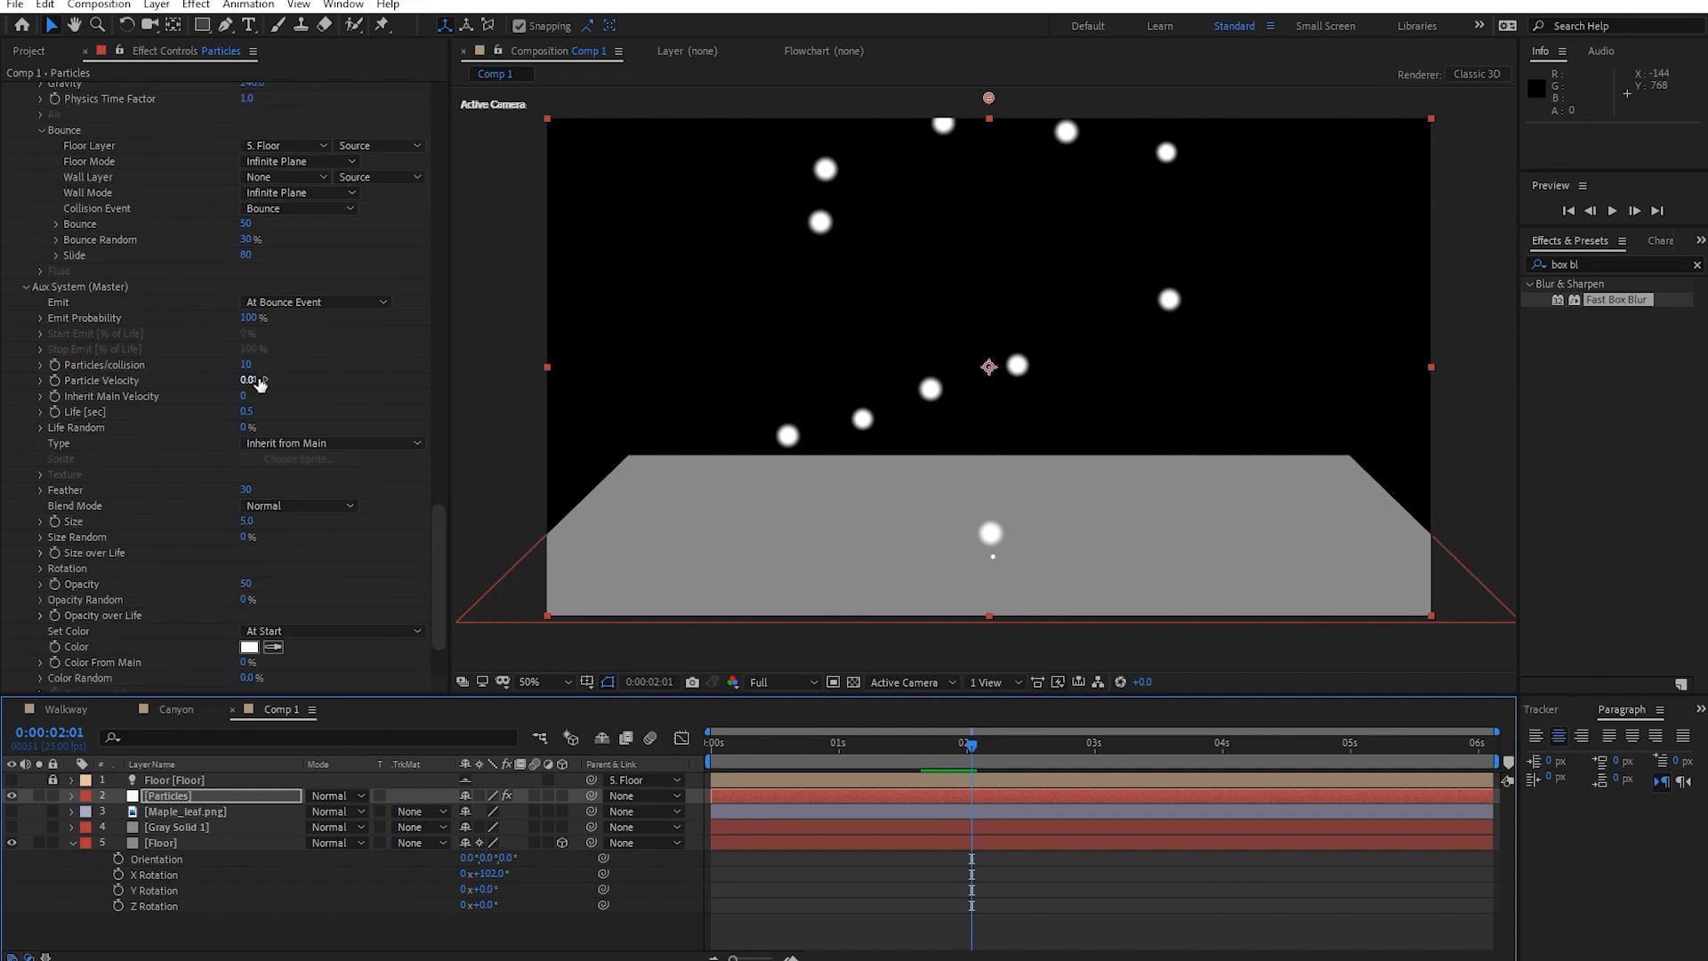
left_click_drag(248, 384, 334, 387)
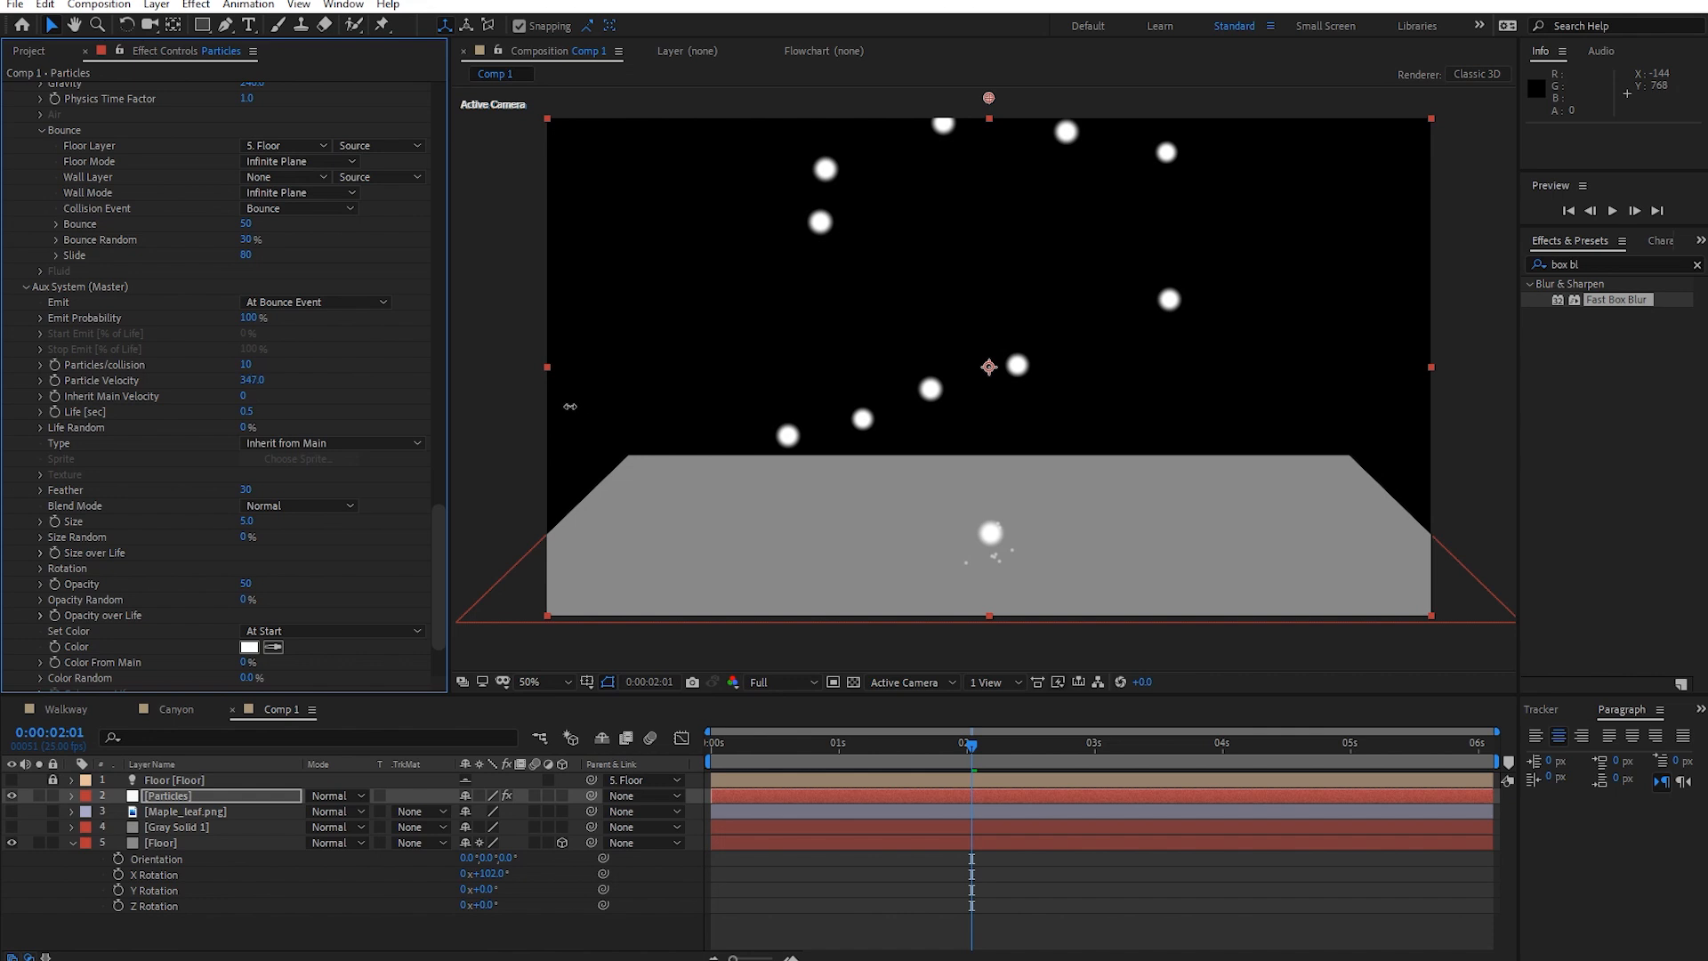
left_click_drag(967, 748, 1104, 747)
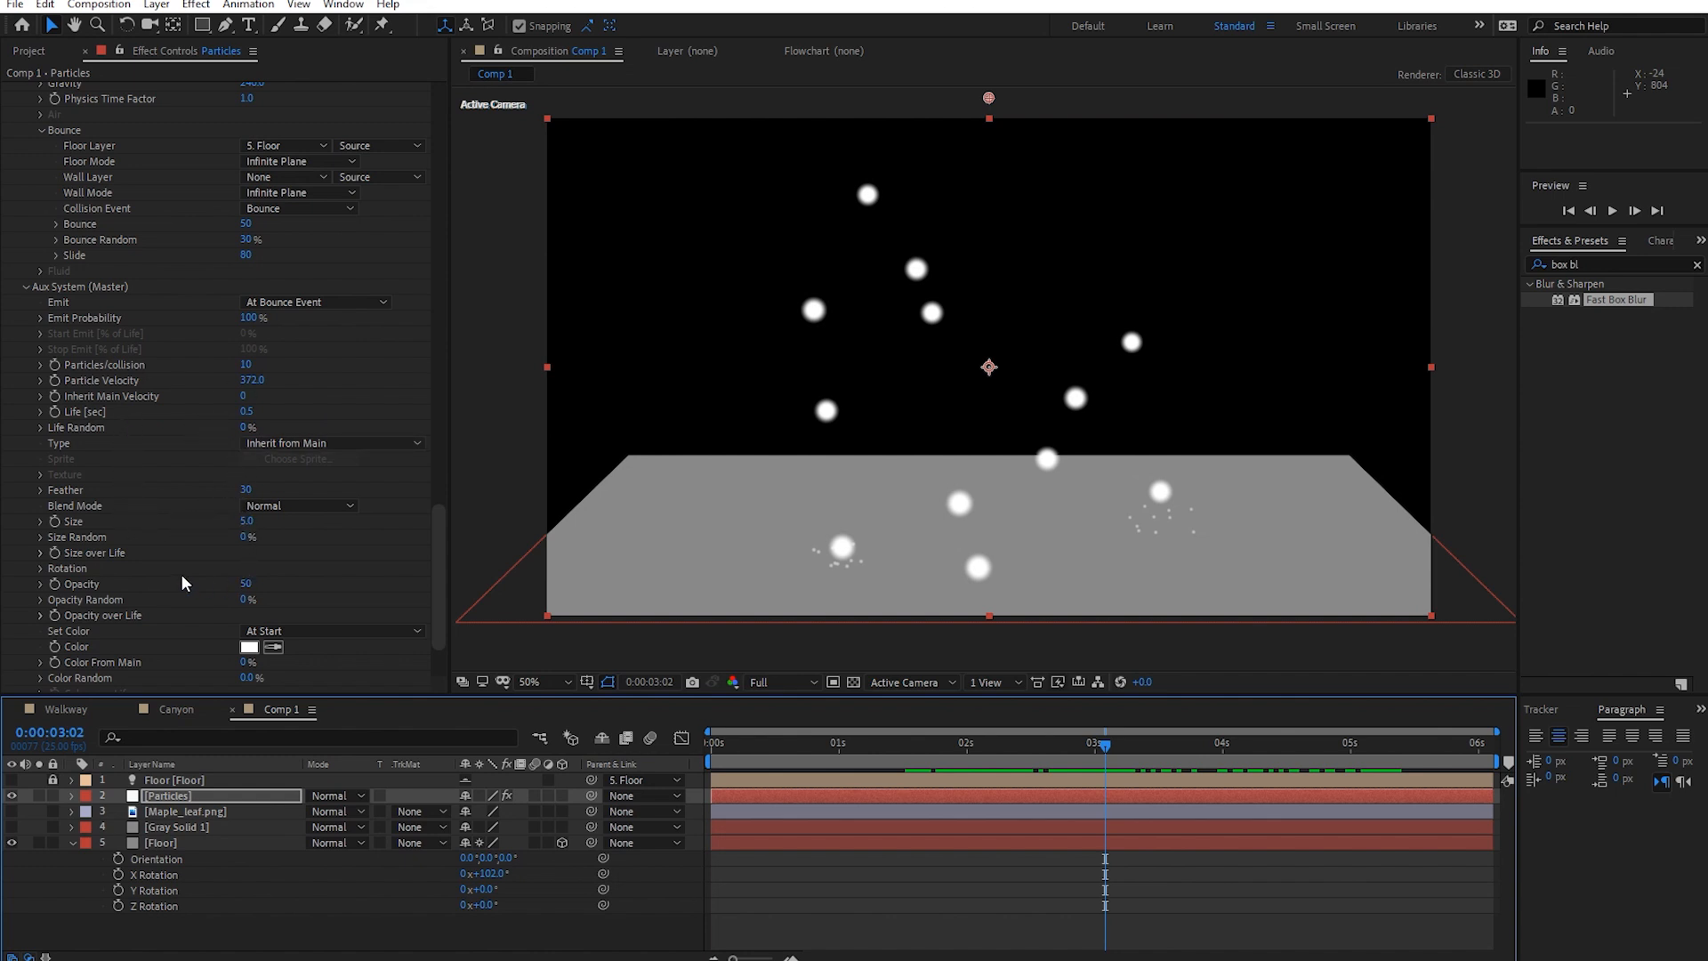
Increase the Aux System's particle Size to 16 and play Comp 1 from 0:00:02:14 to review the bounce bursts.
mouse_move(250, 516)
left_mouse_down()
mouse_move(271, 514)
mouse_move(255, 517)
left_mouse_up()
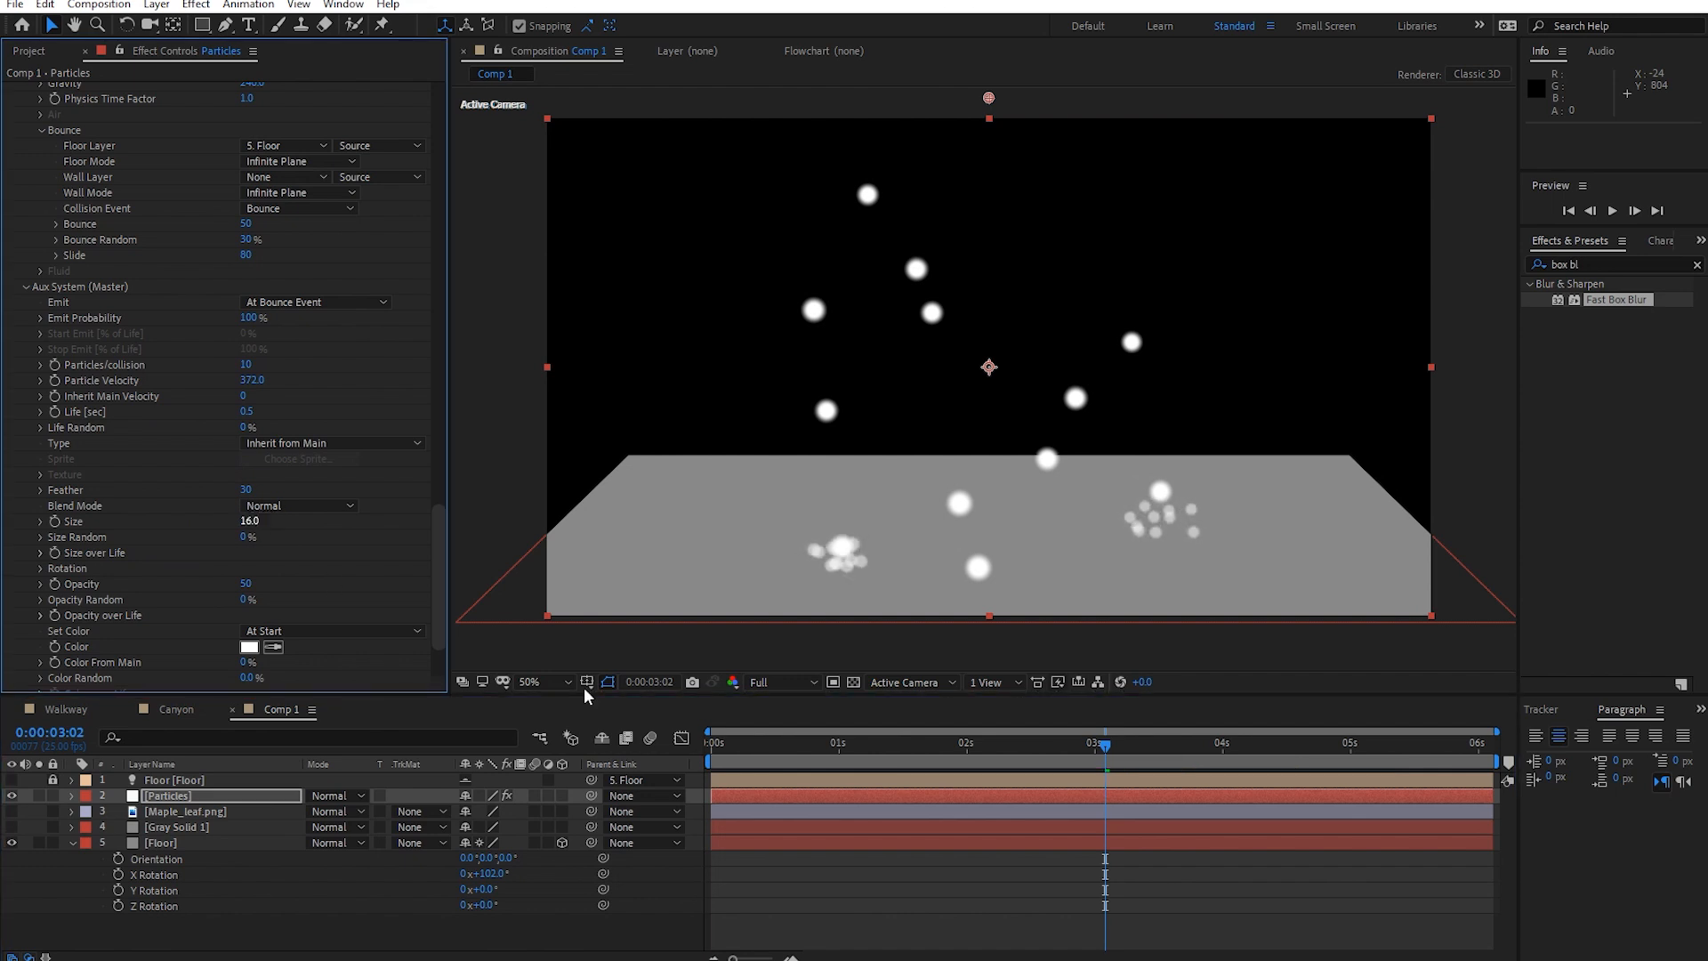
left_click_drag(1105, 744, 1040, 743)
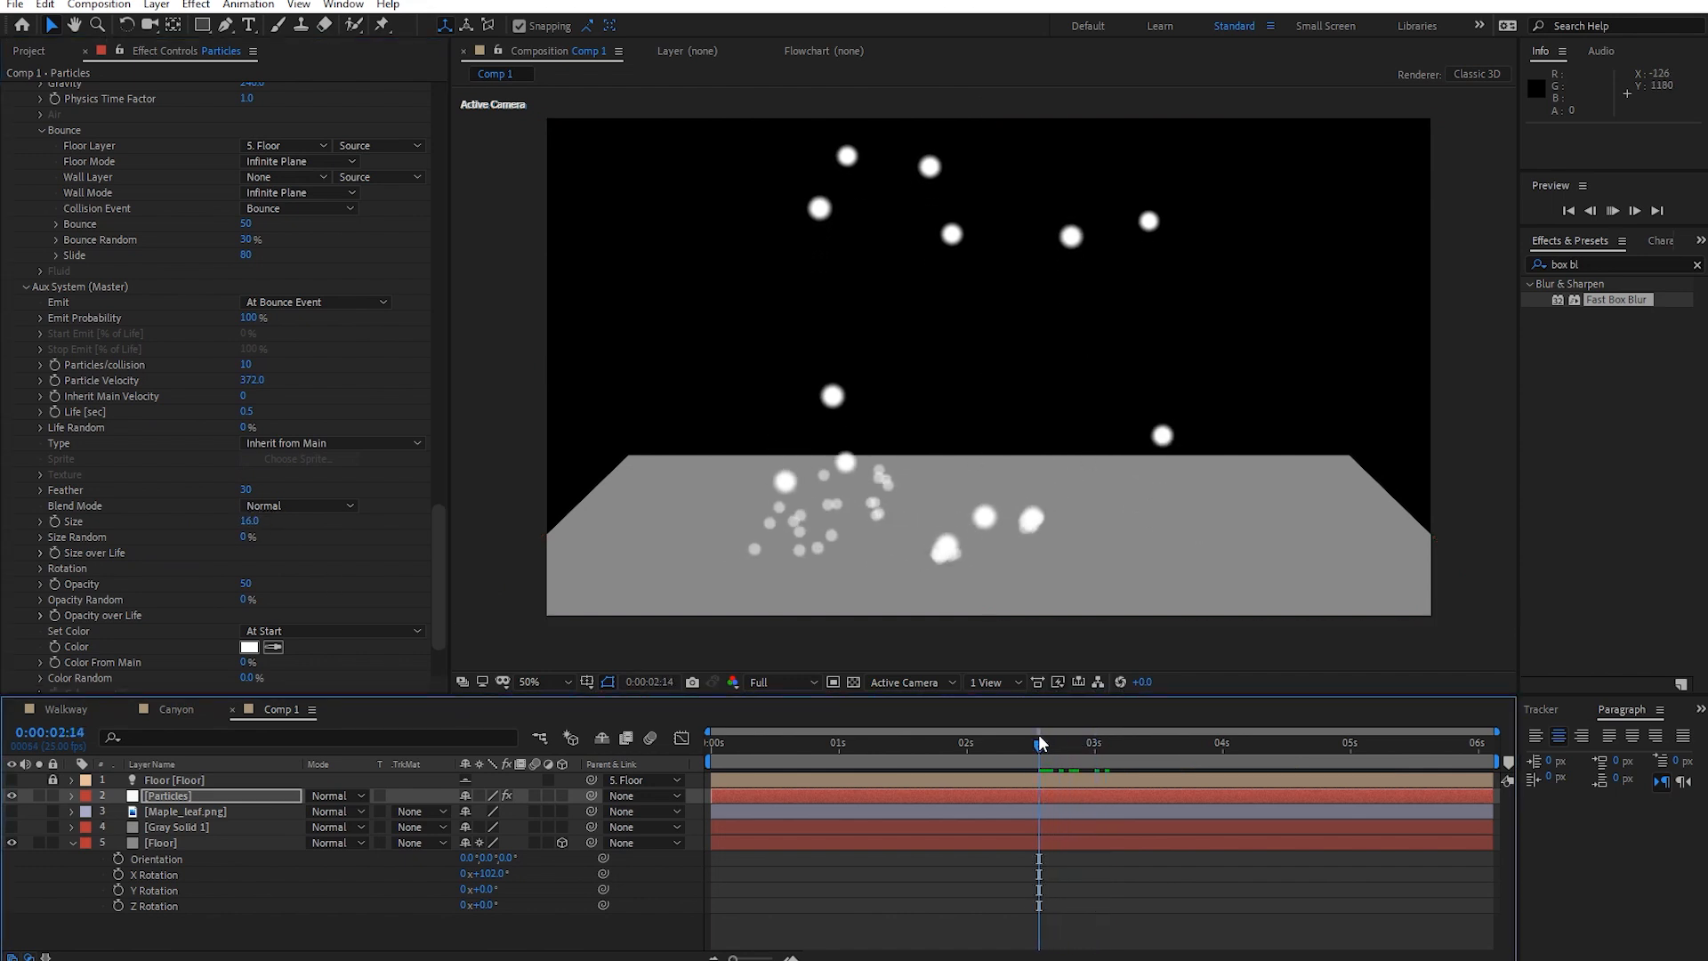
key("space")
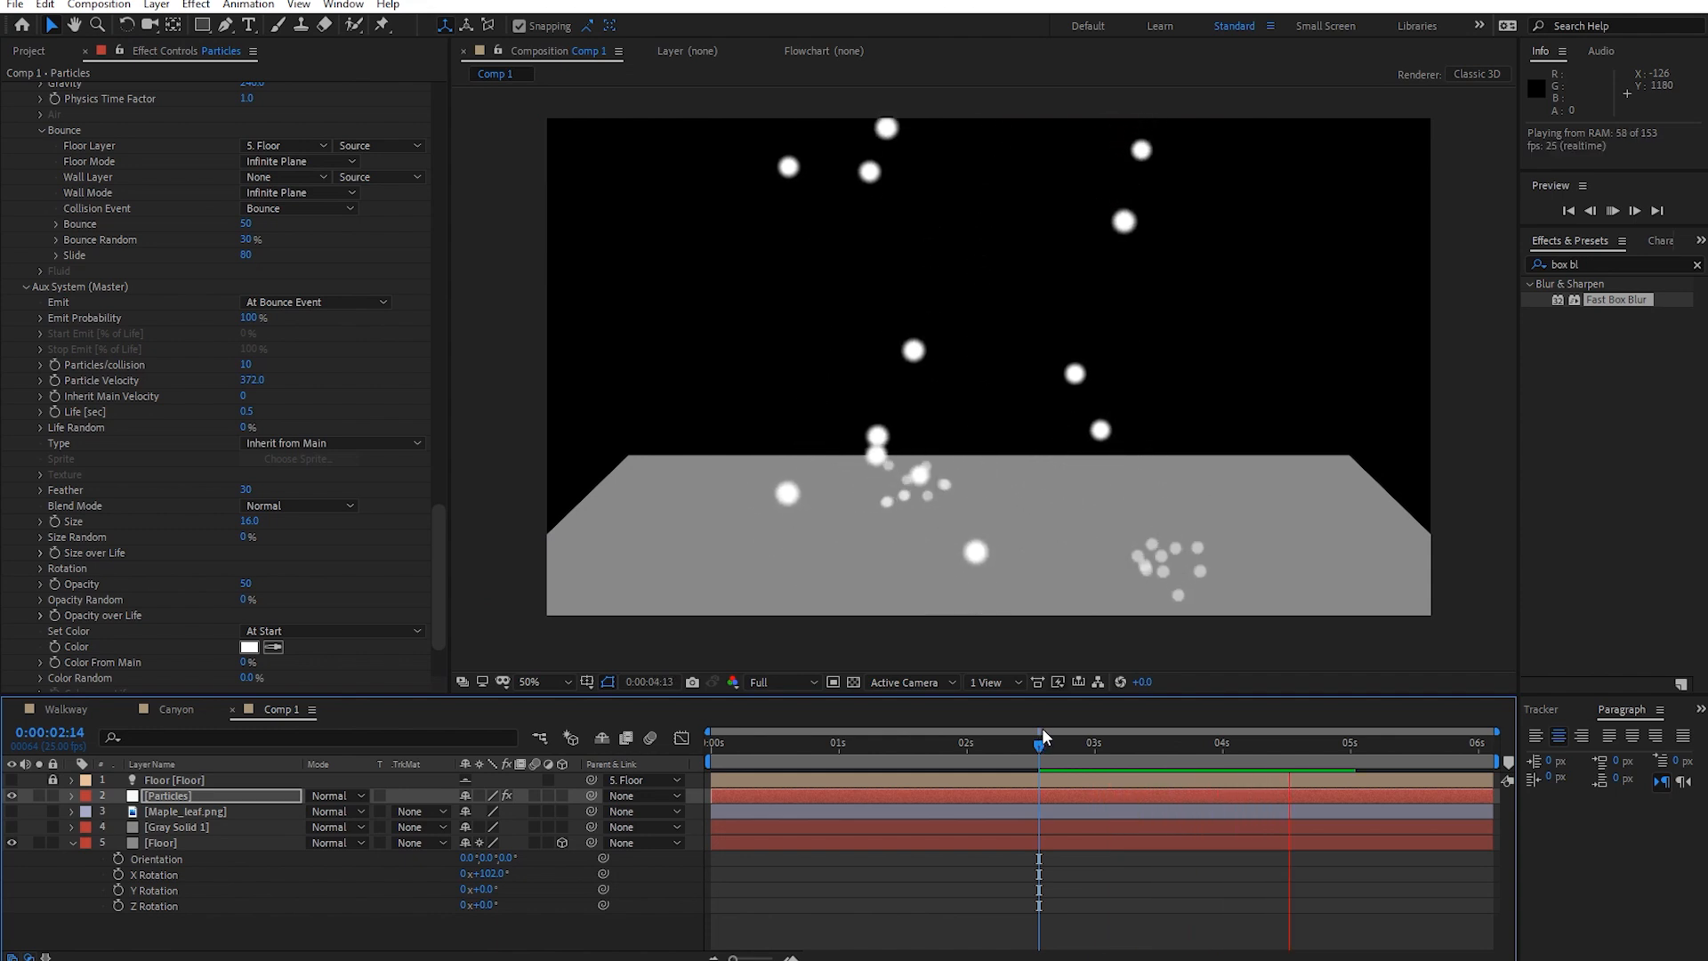
left_click_drag(1043, 743, 1011, 797)
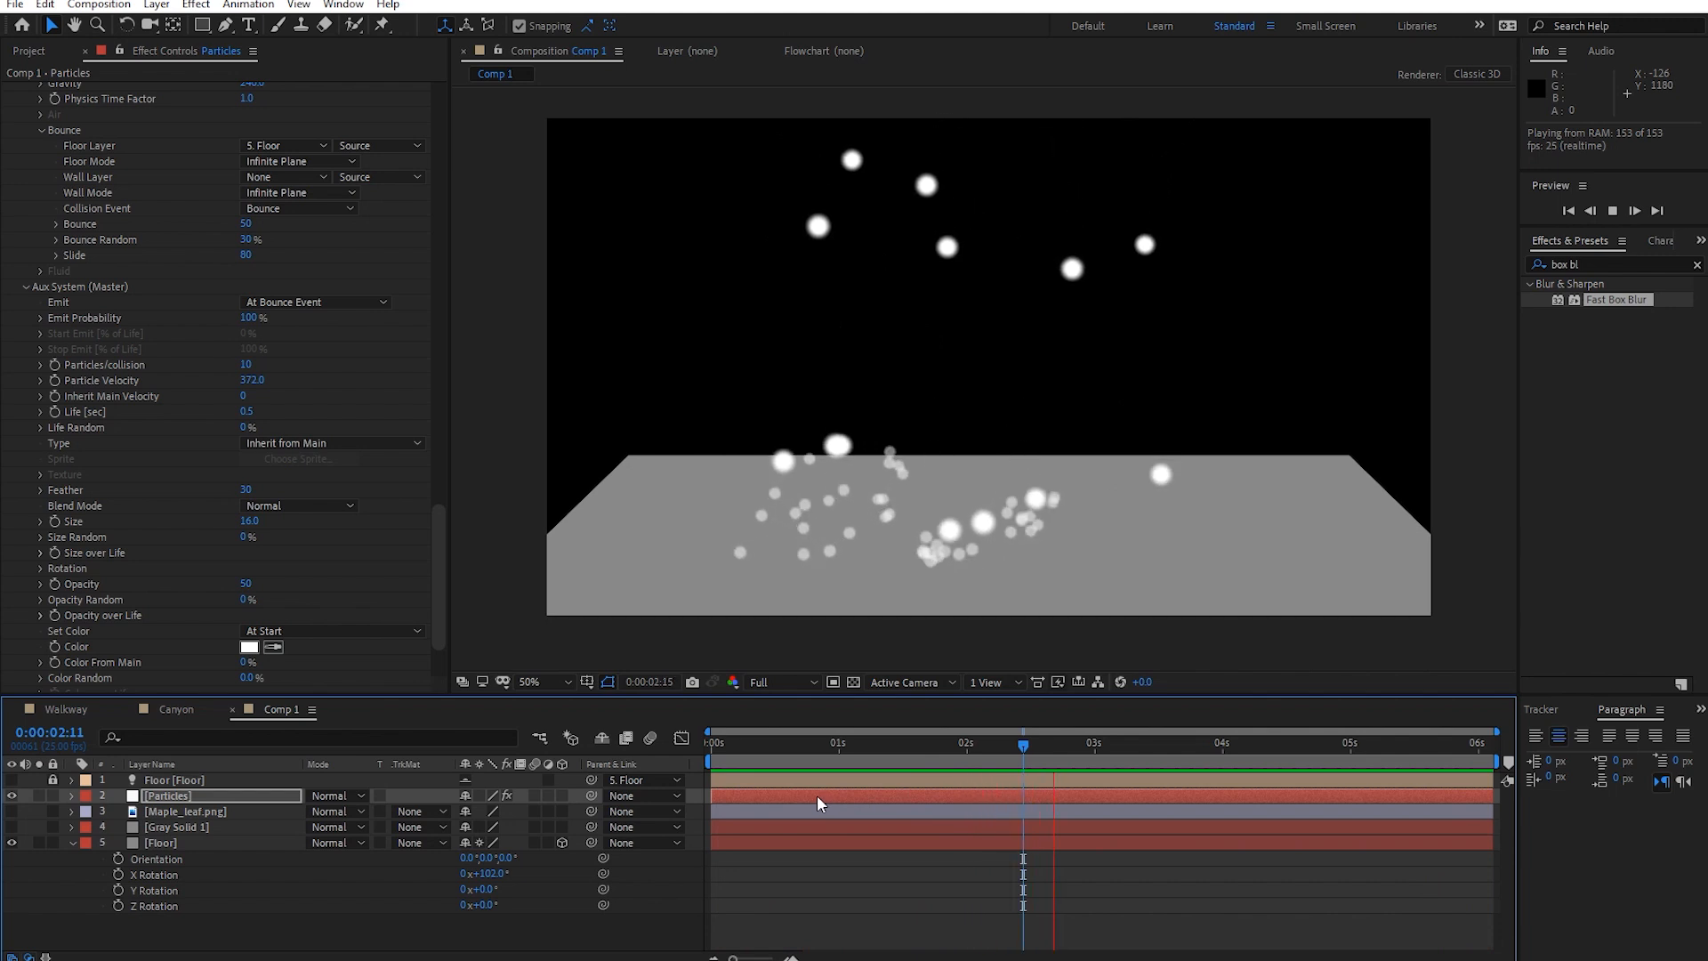
key("space")
Set the main particle Size of Particular to 5.
scroll(254, 258, "up", 10)
scroll(283, 471, "up", 3)
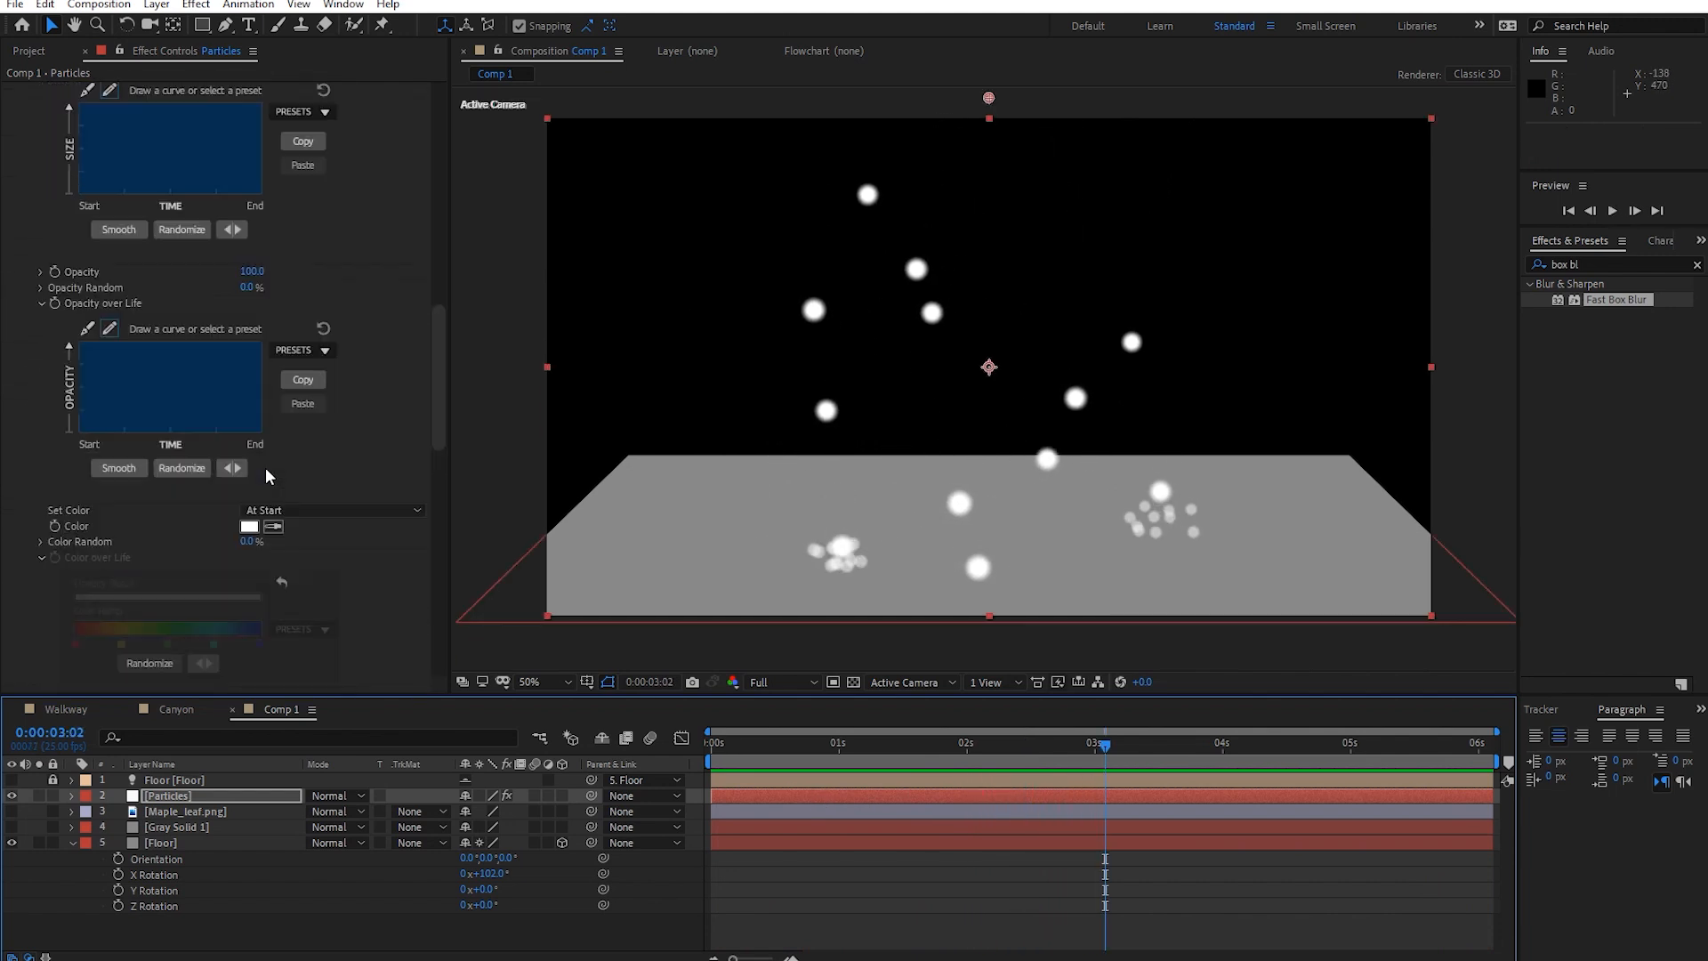
scroll(265, 485, "down", 8)
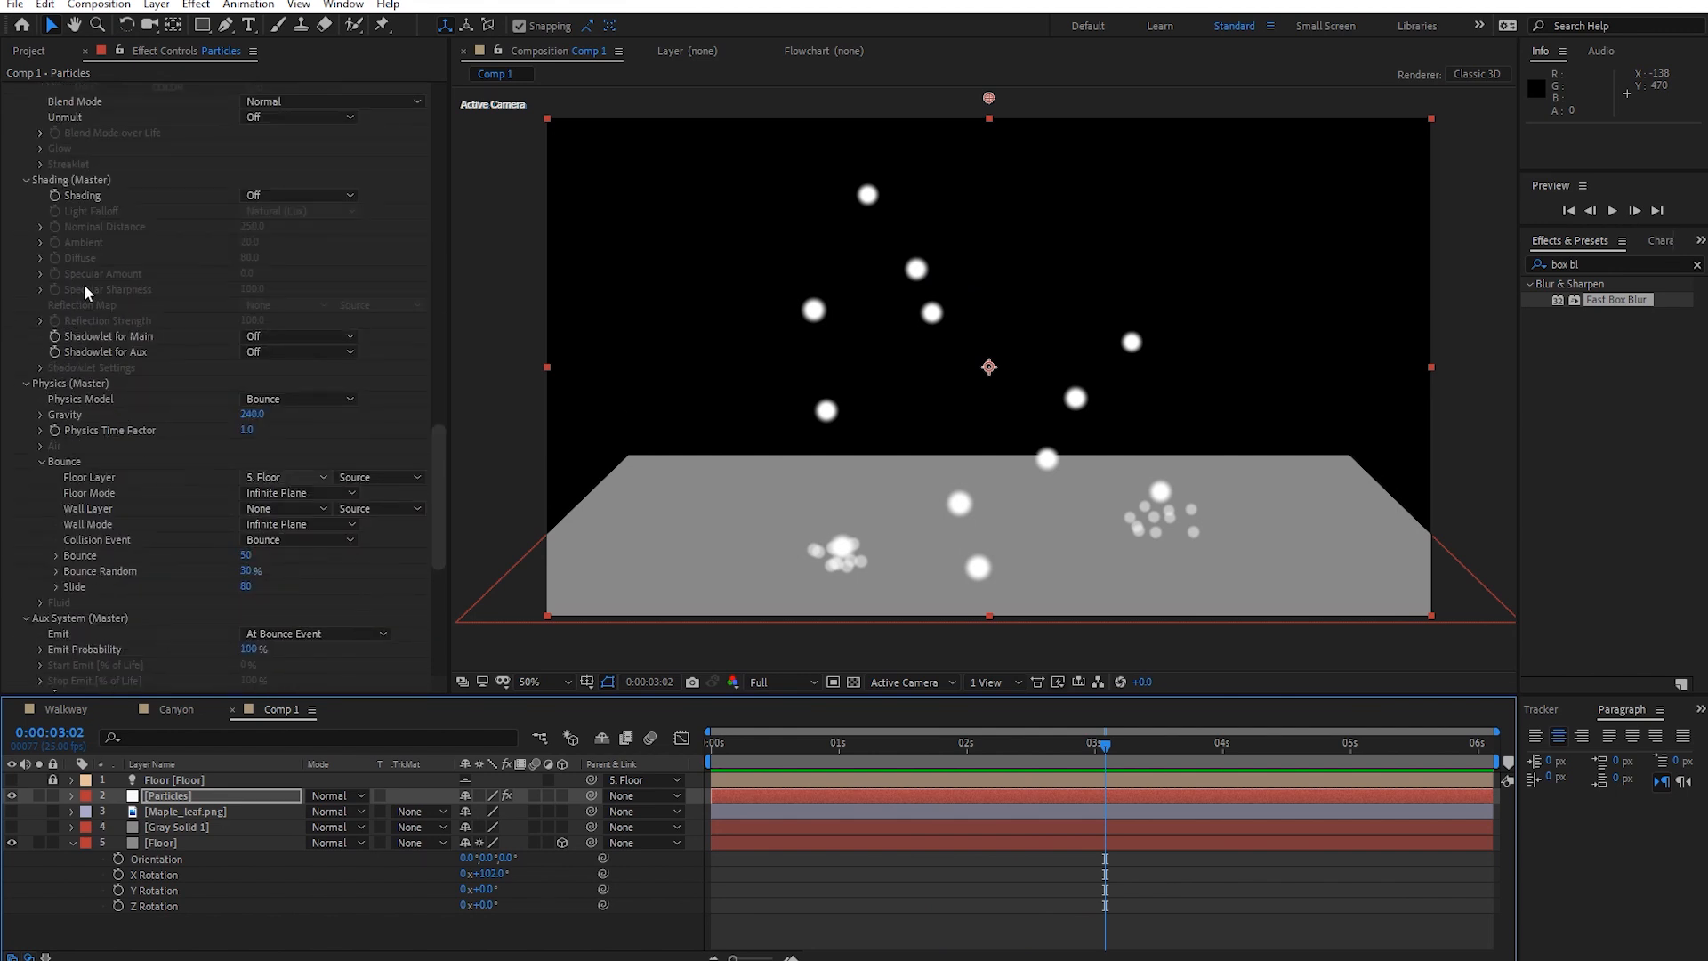
scroll(119, 341, "down", 3)
scroll(118, 347, "up", 15)
scroll(115, 366, "up", 8)
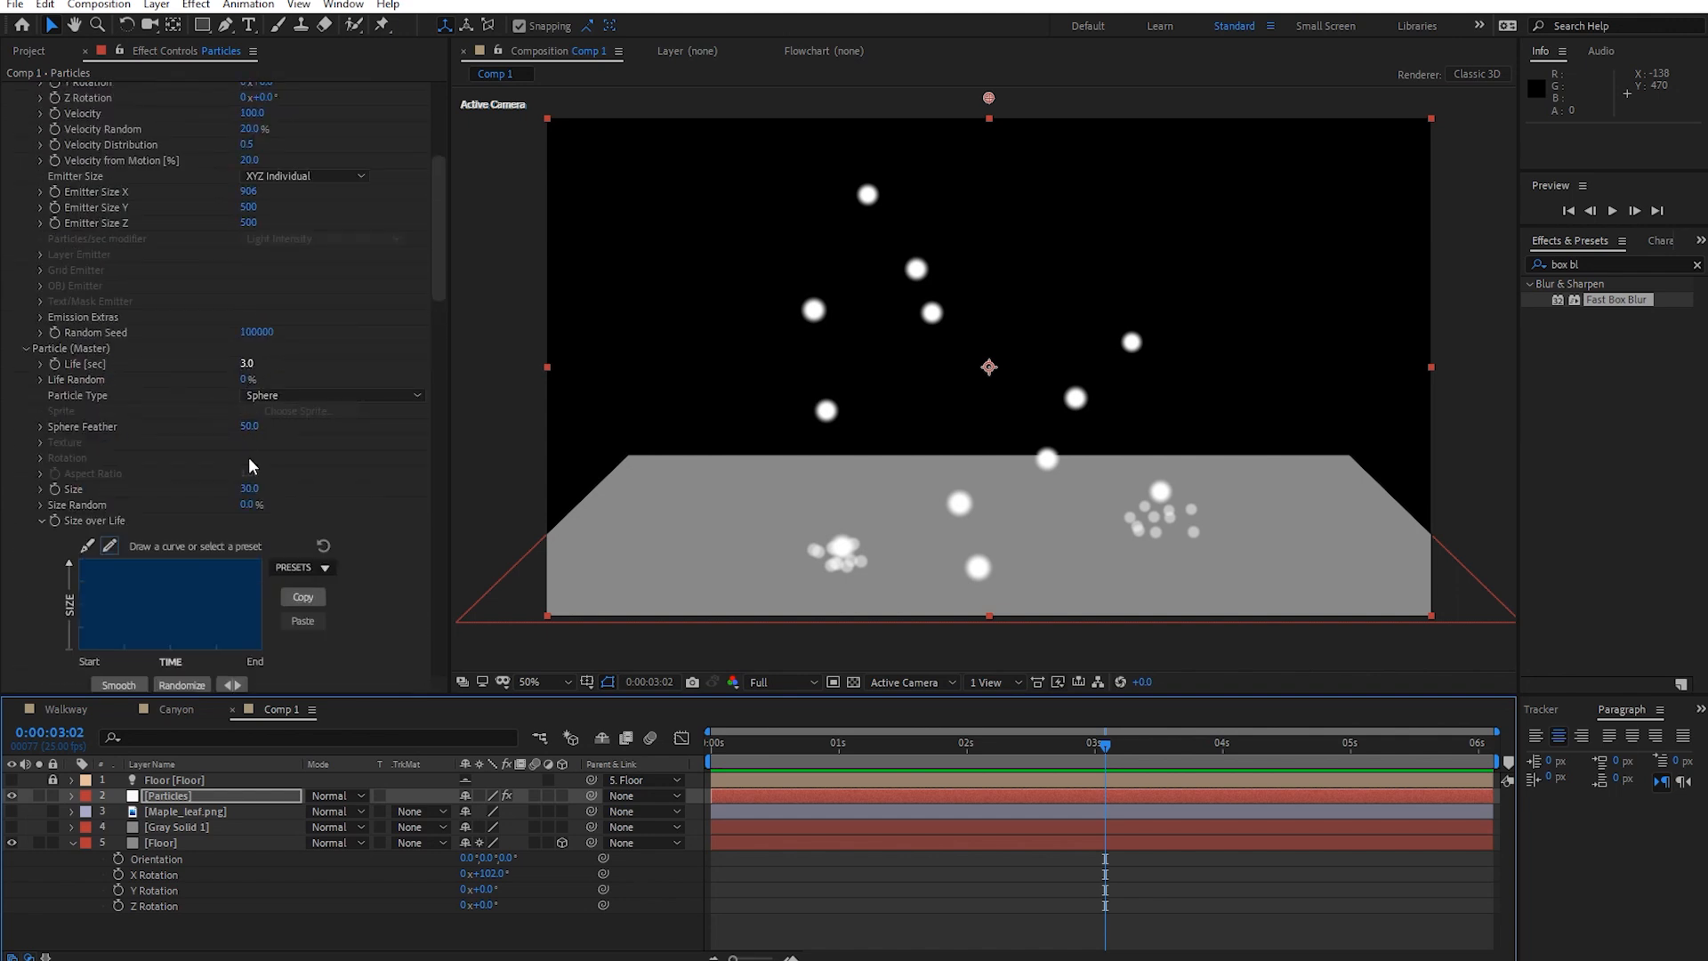
left_click(252, 489)
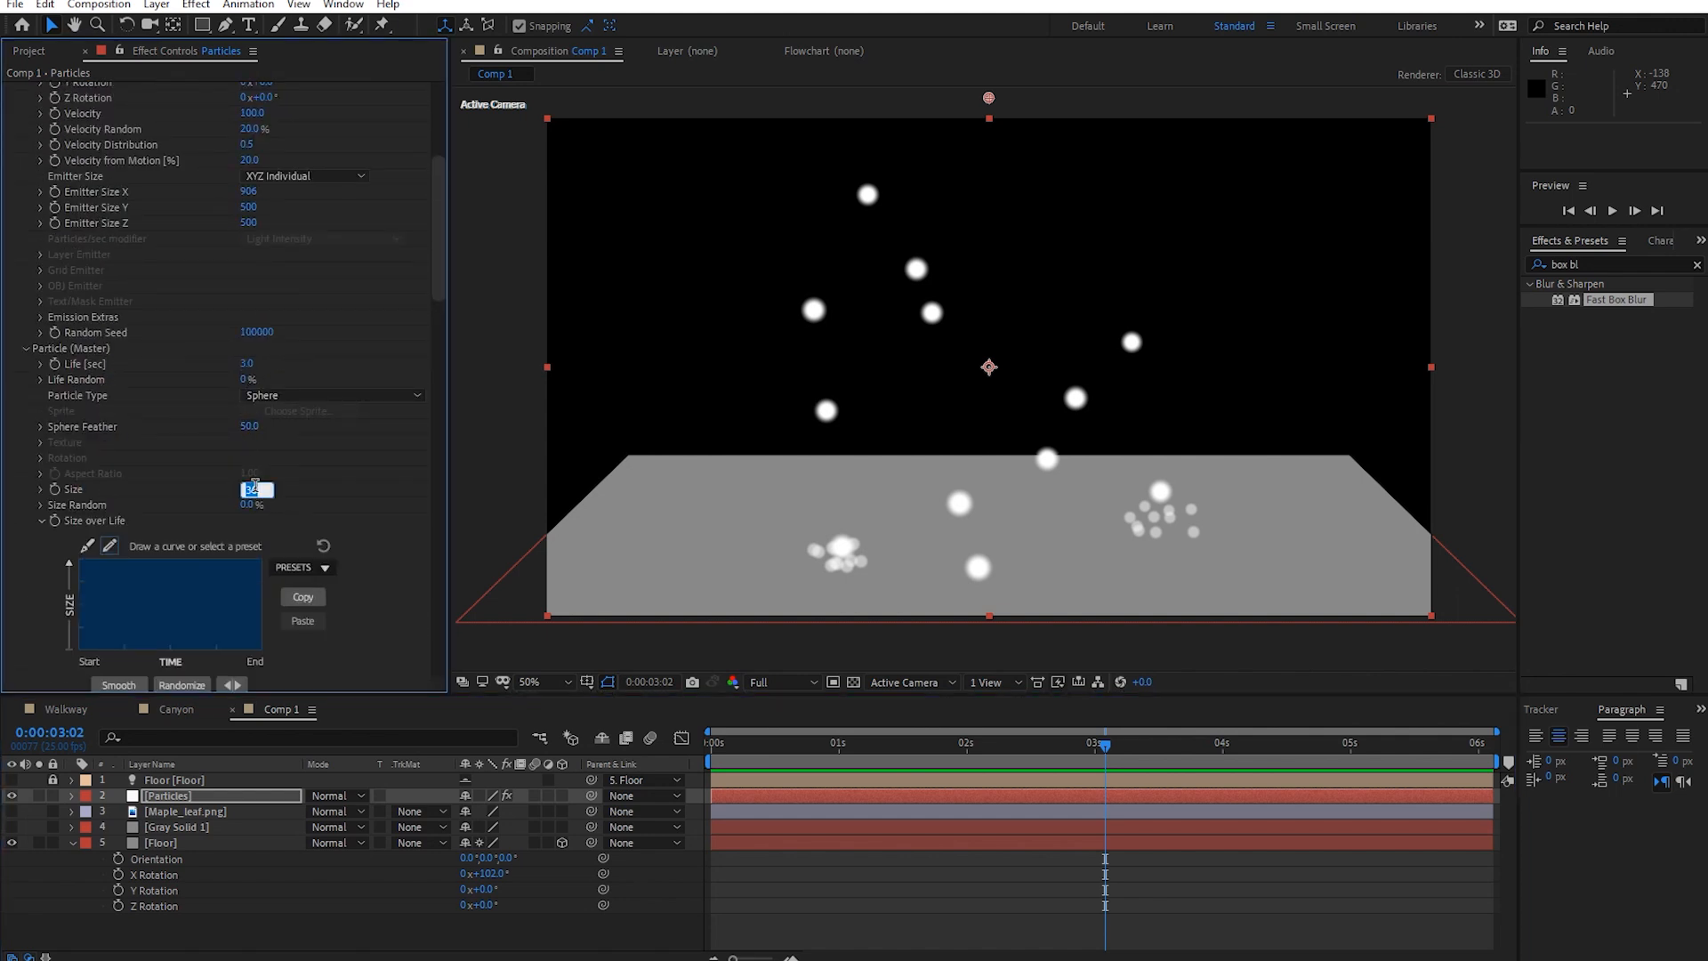
key("Return")
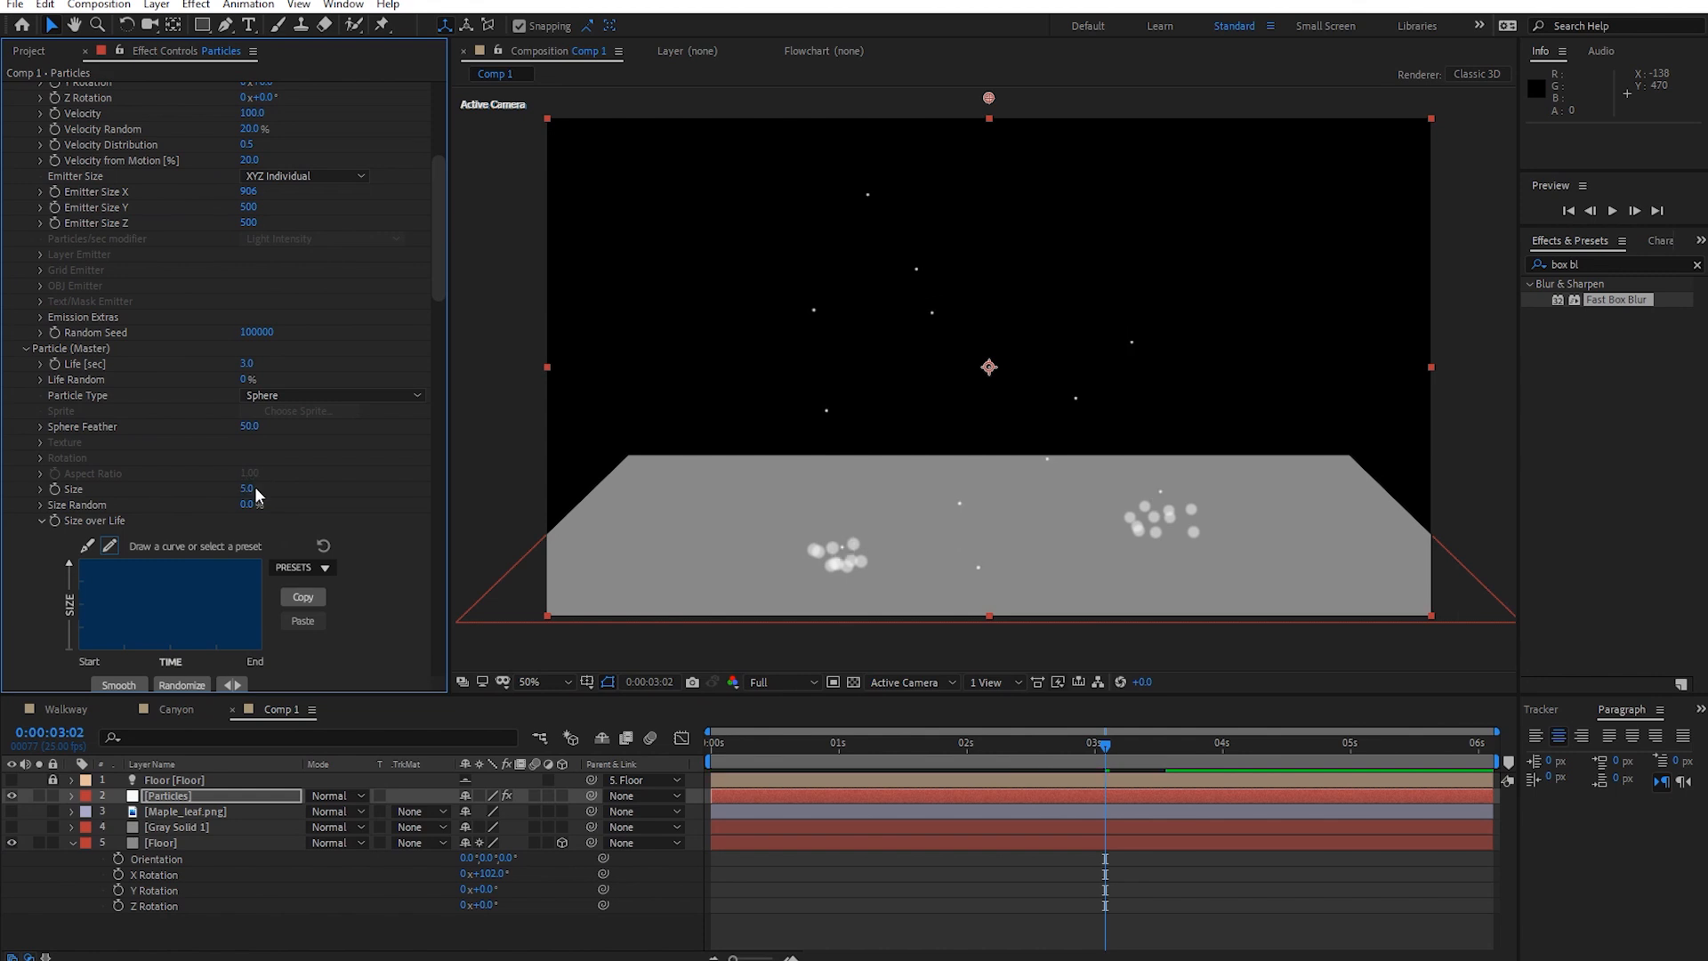
Set the Aux System's particle Size to 5 and play Comp 1 from 0:00:02:08 to review the splashes.
scroll(217, 585, "down", 15)
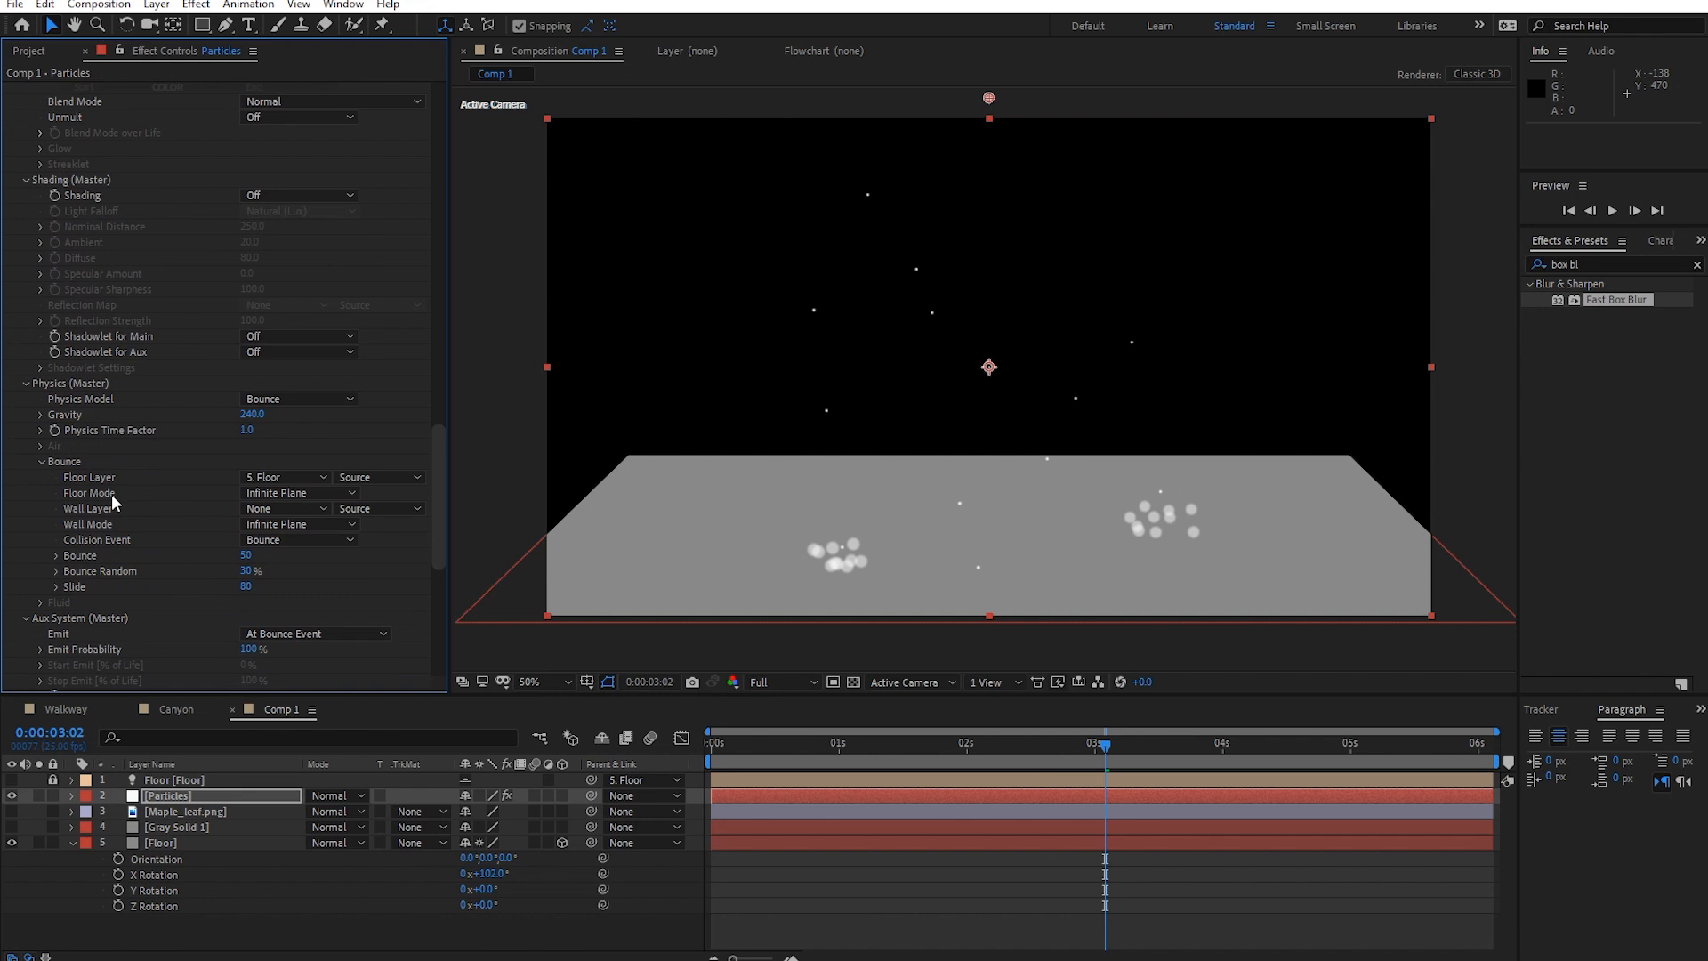
scroll(128, 623, "down", 1)
scroll(263, 631, "down", 4)
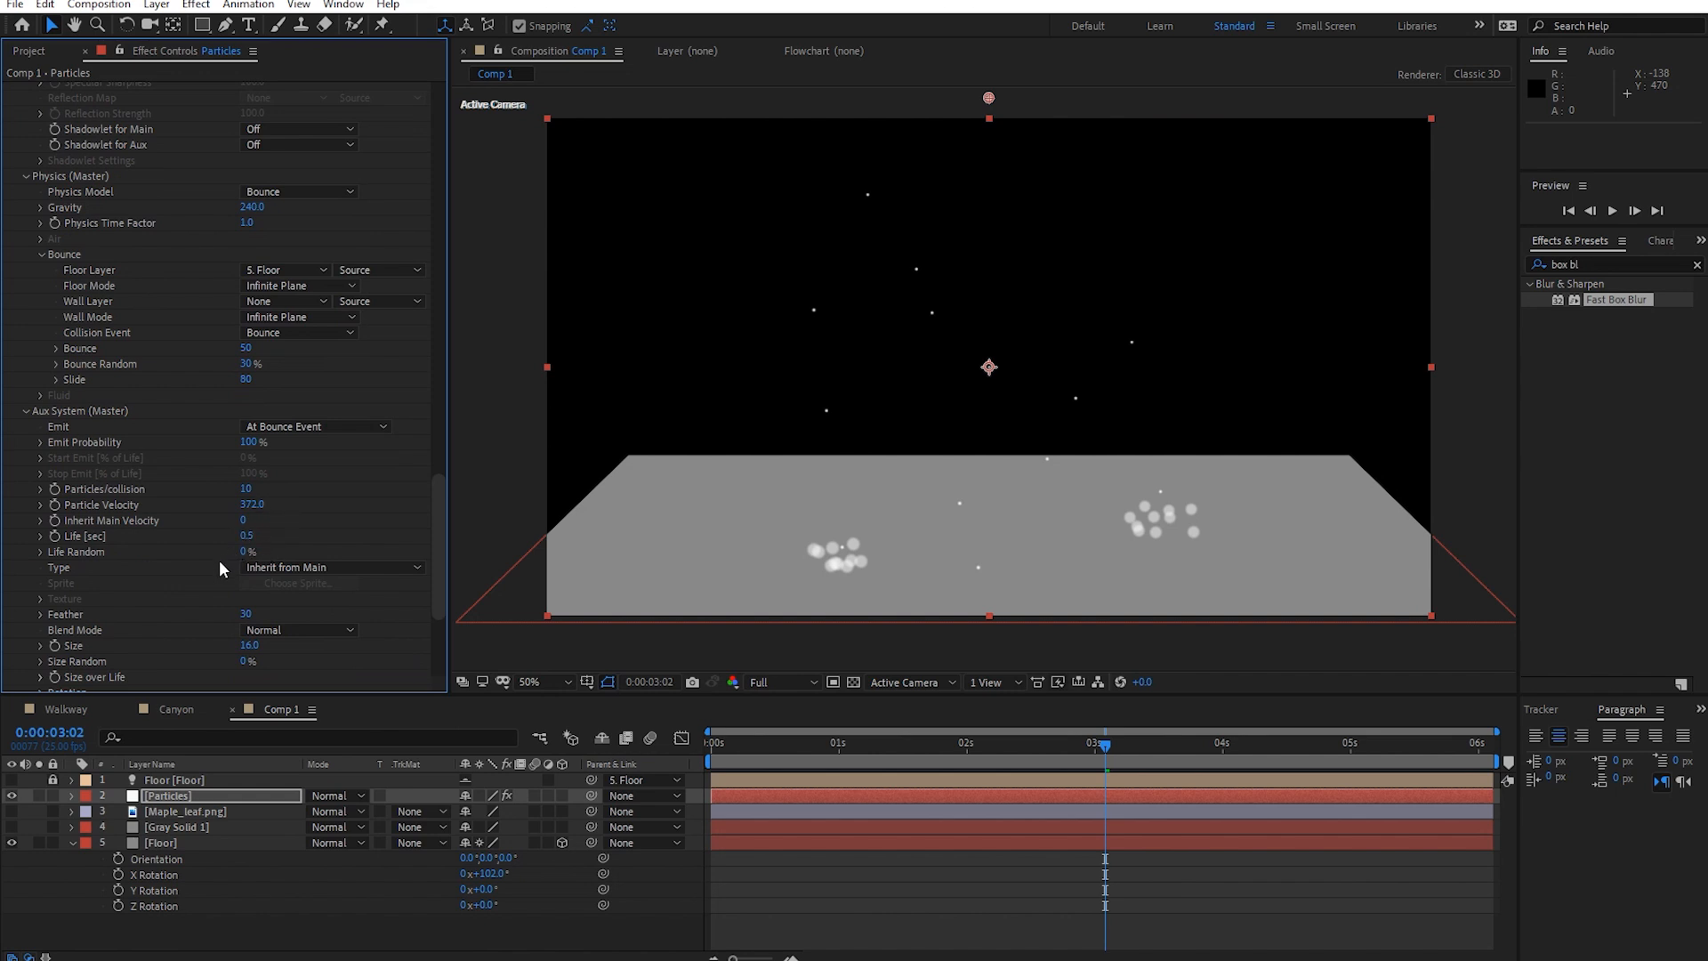
scroll(244, 589, "down", 1)
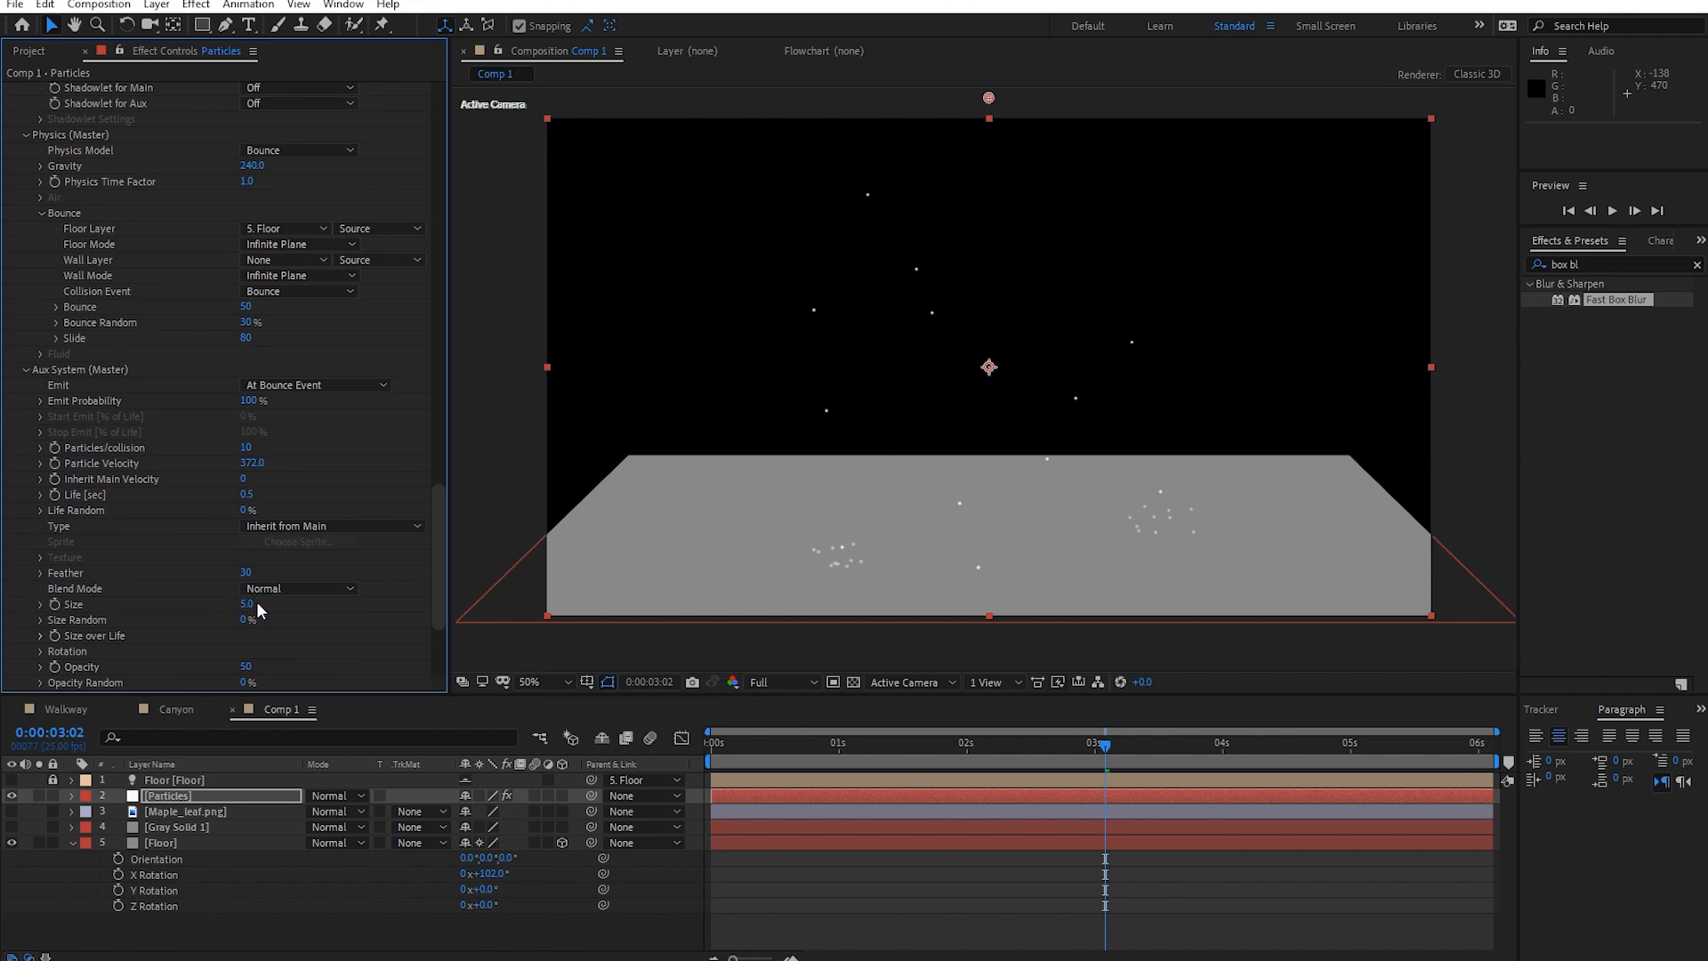
left_click(1007, 745)
key("space")
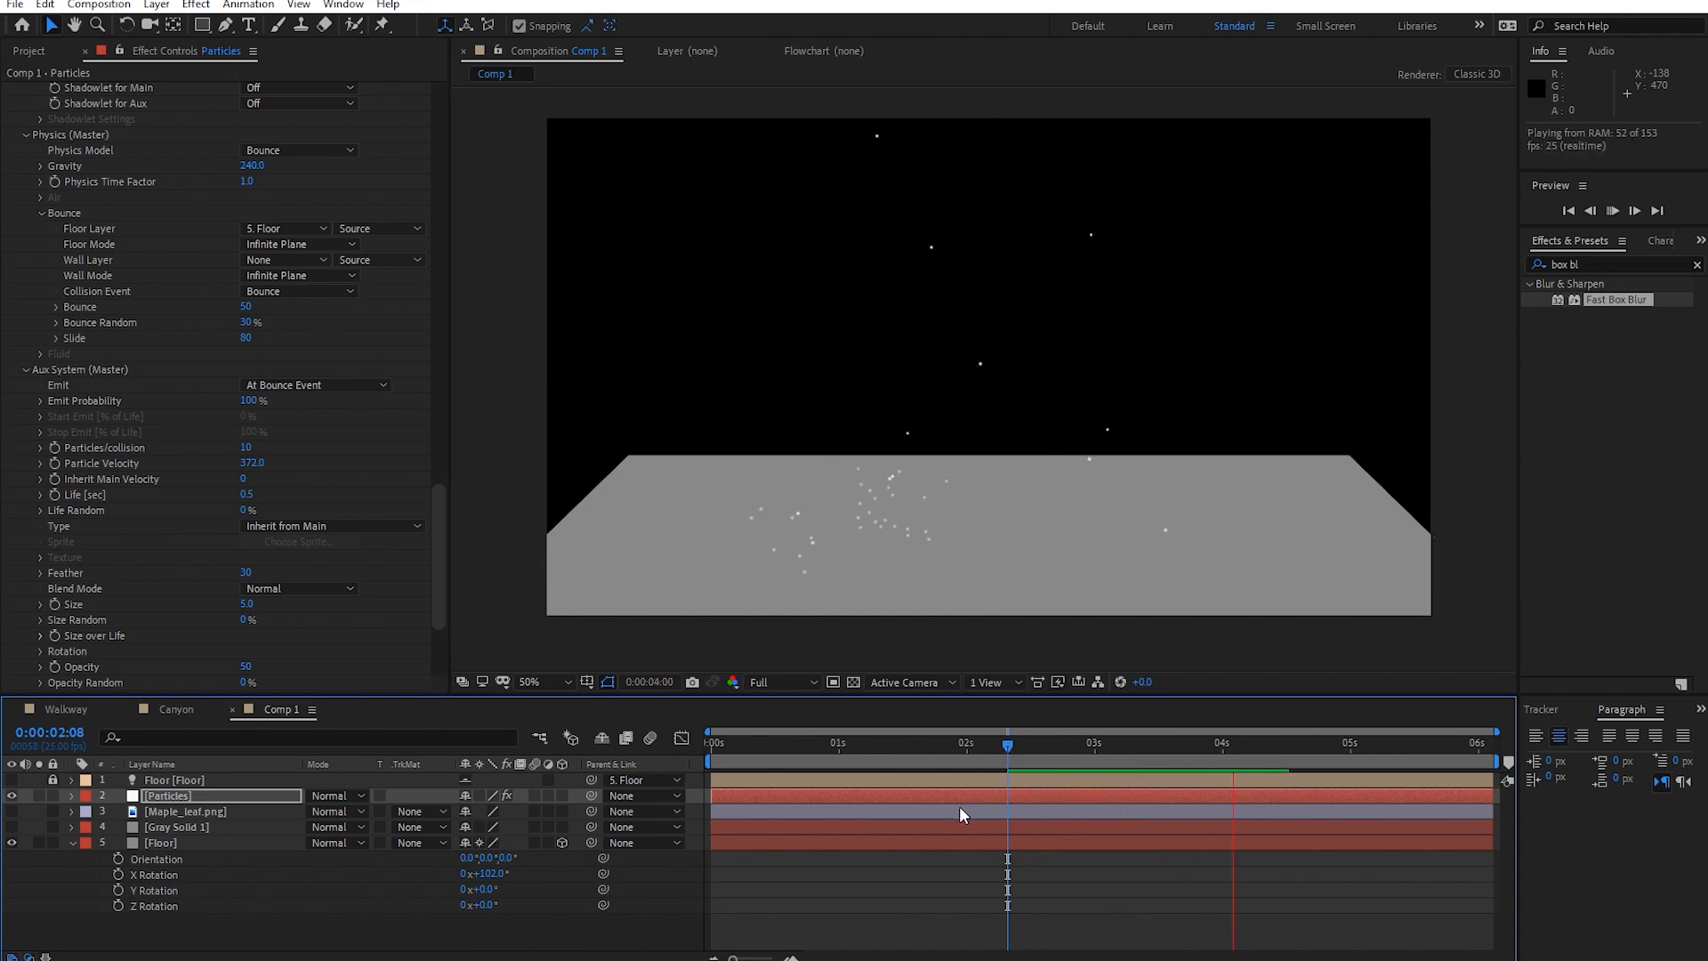
key("space")
scroll(354, 358, "up", 10)
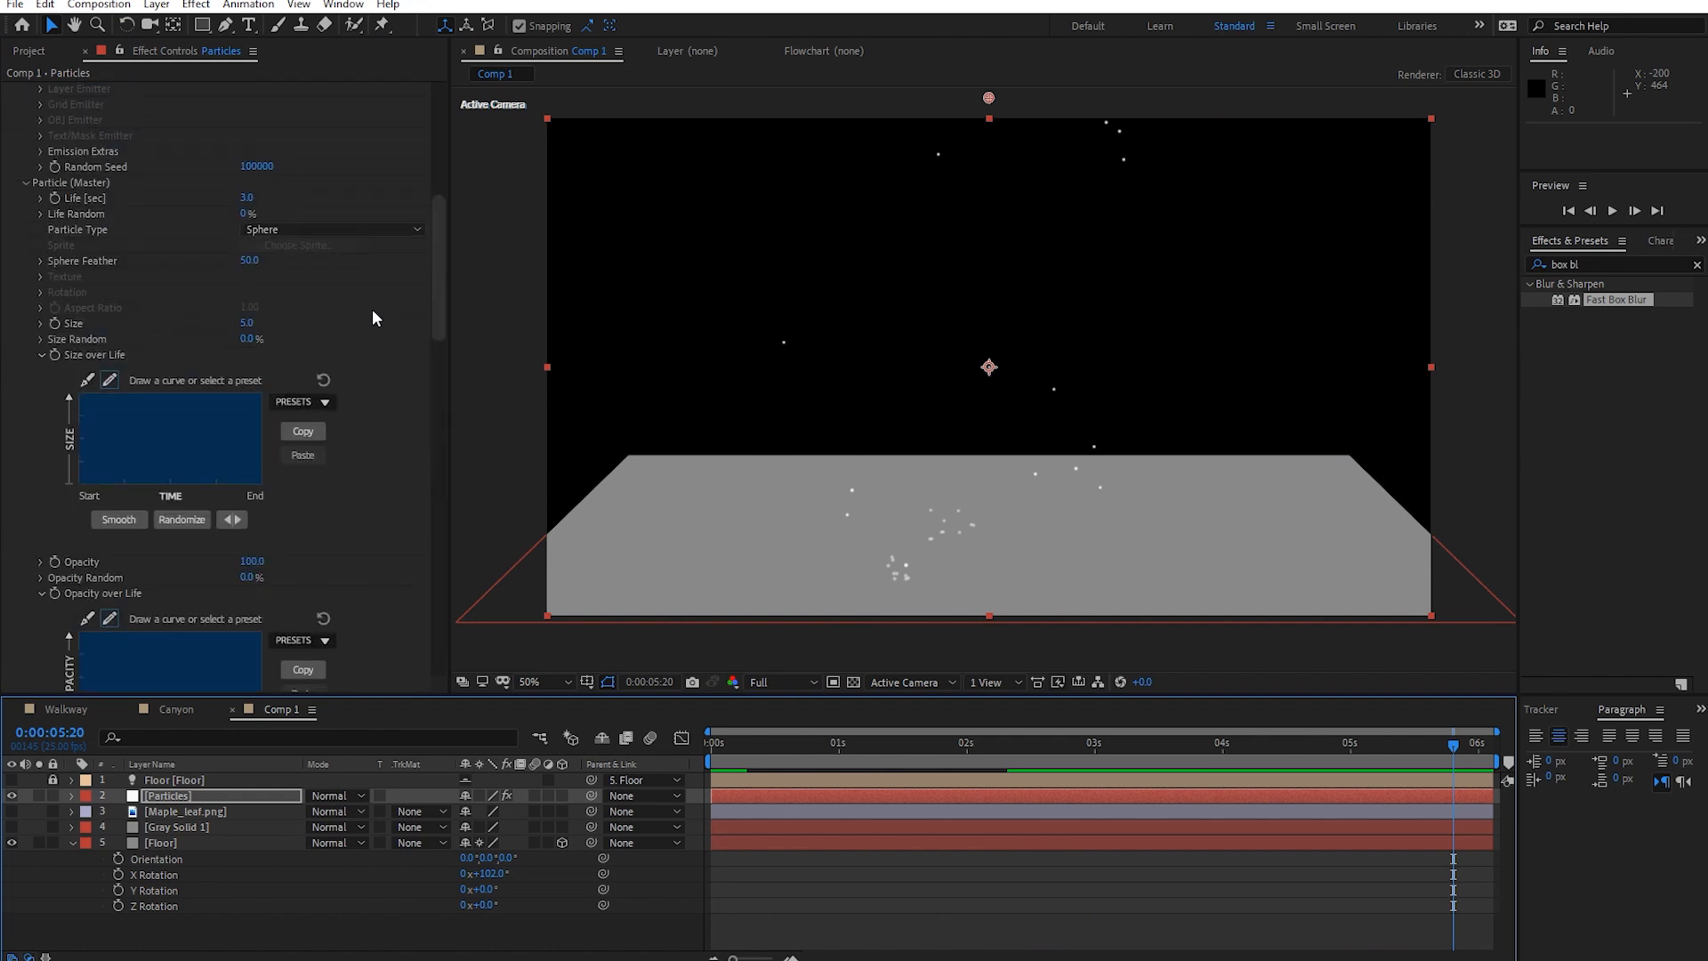
Raise the main emitter's Particles/sec to 100 and play Comp 1, restarting from 0:00:00:16 to review the denser splashes.
scroll(373, 312, "up", 10)
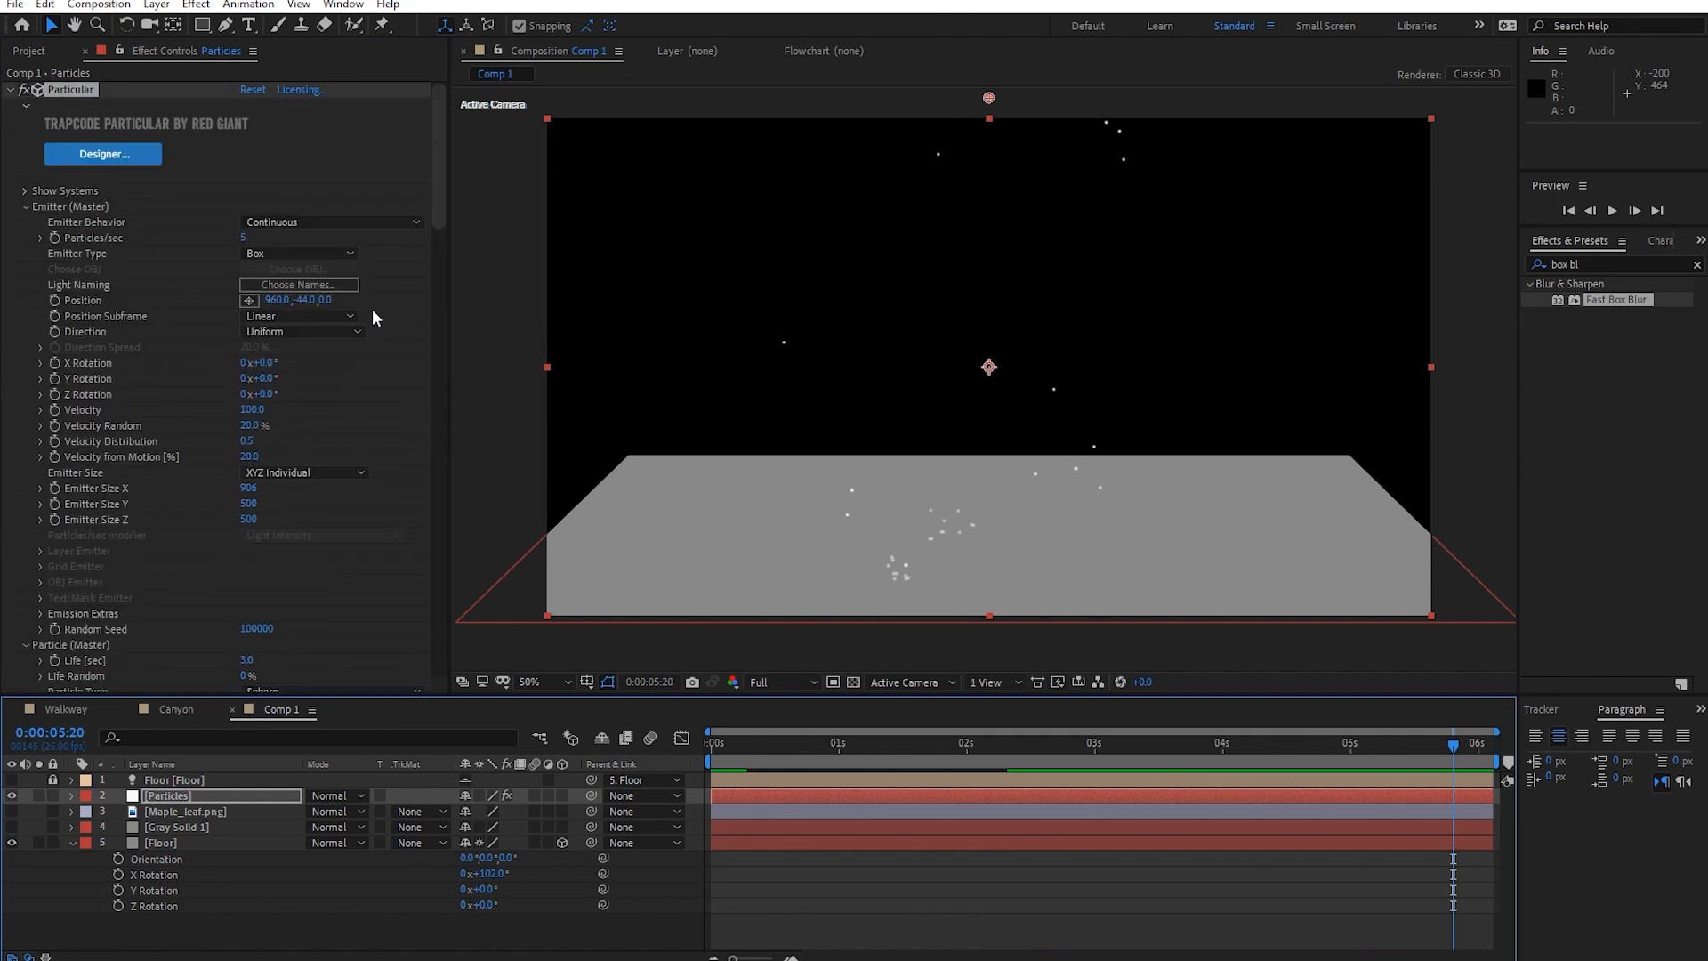
left_click(244, 238)
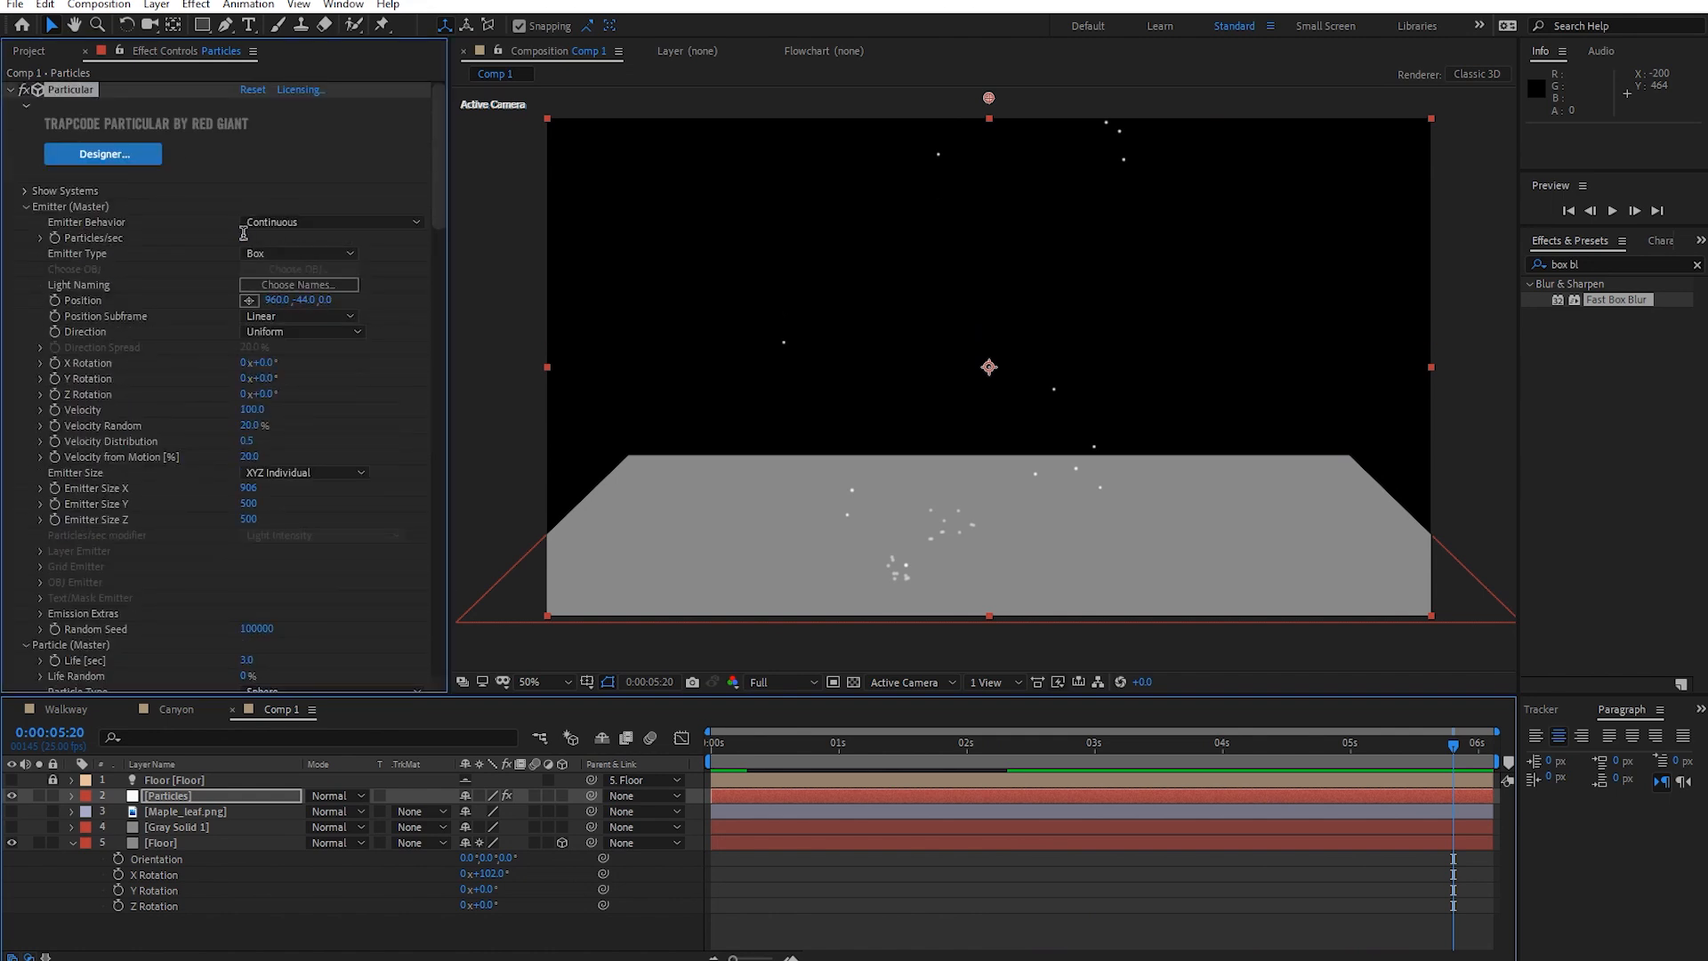
key("Return")
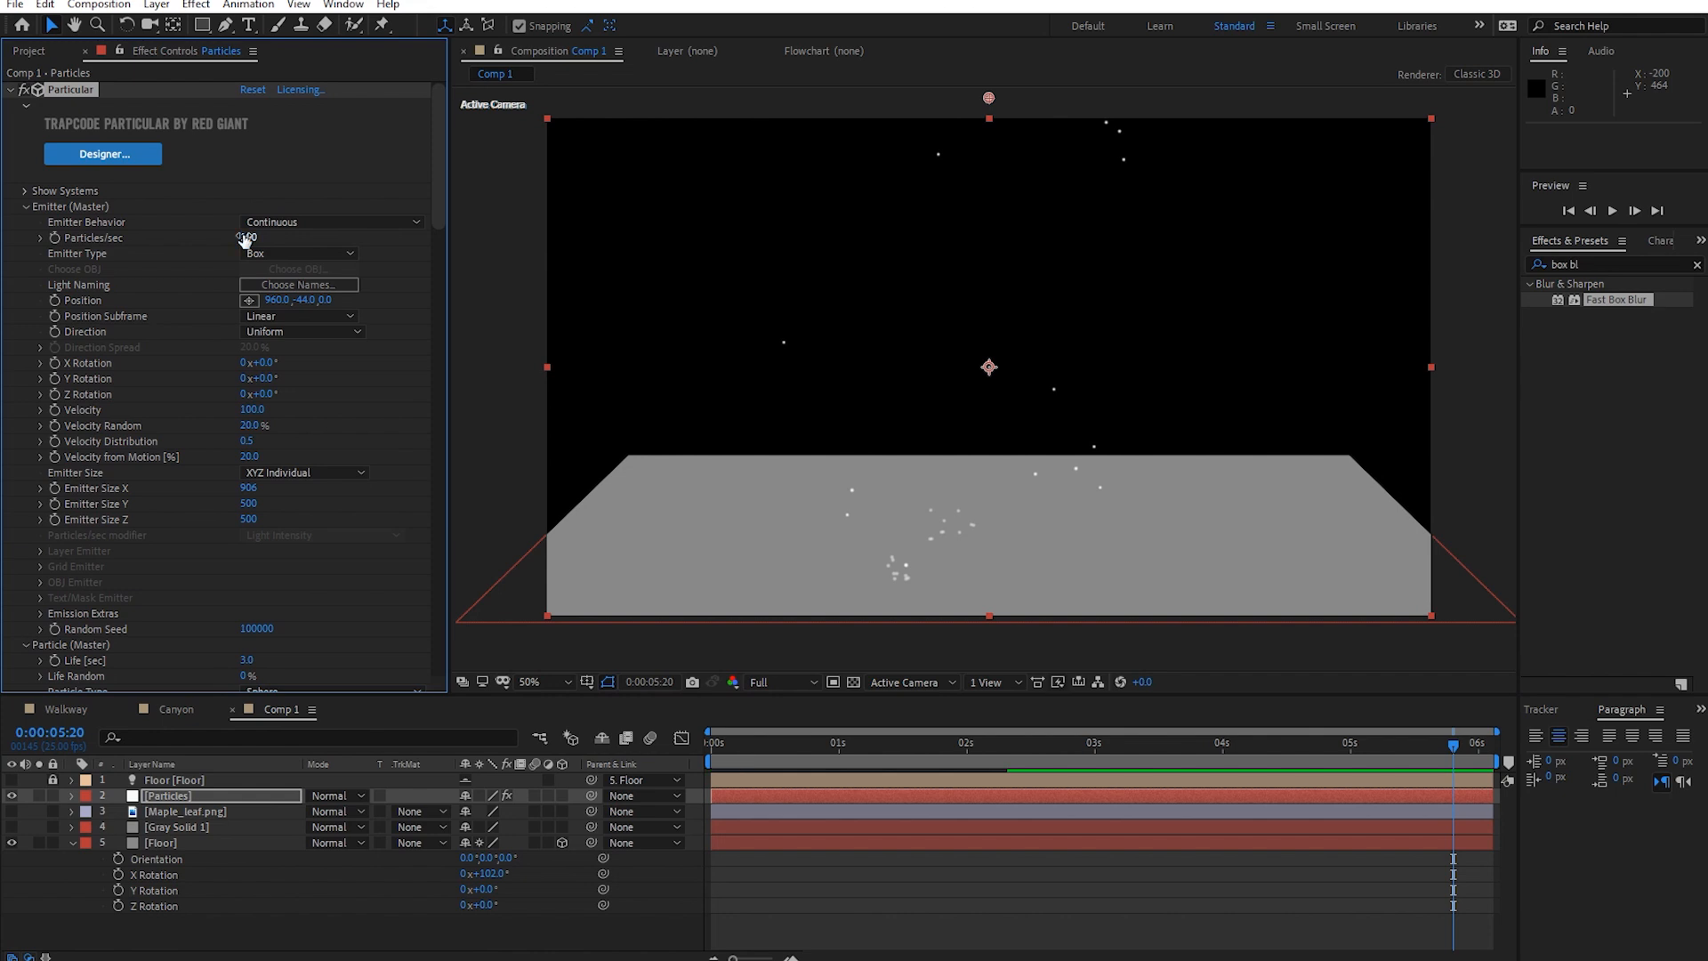
key("space")
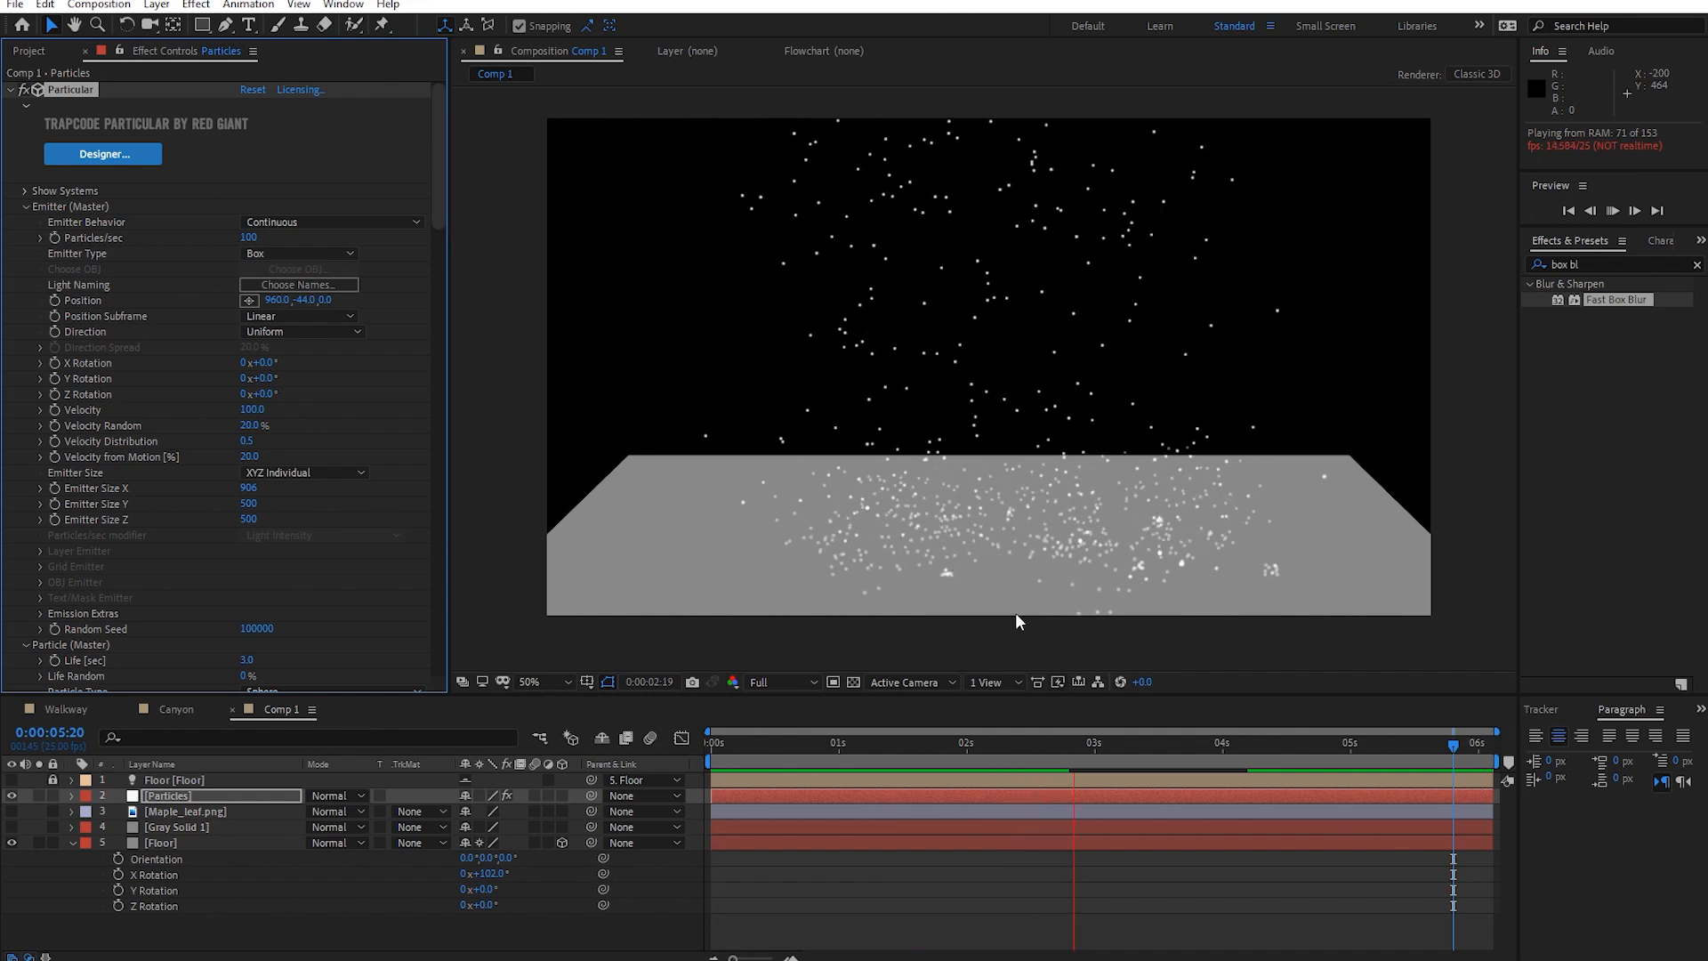
left_click(805, 742)
left_click(792, 743)
key("space")
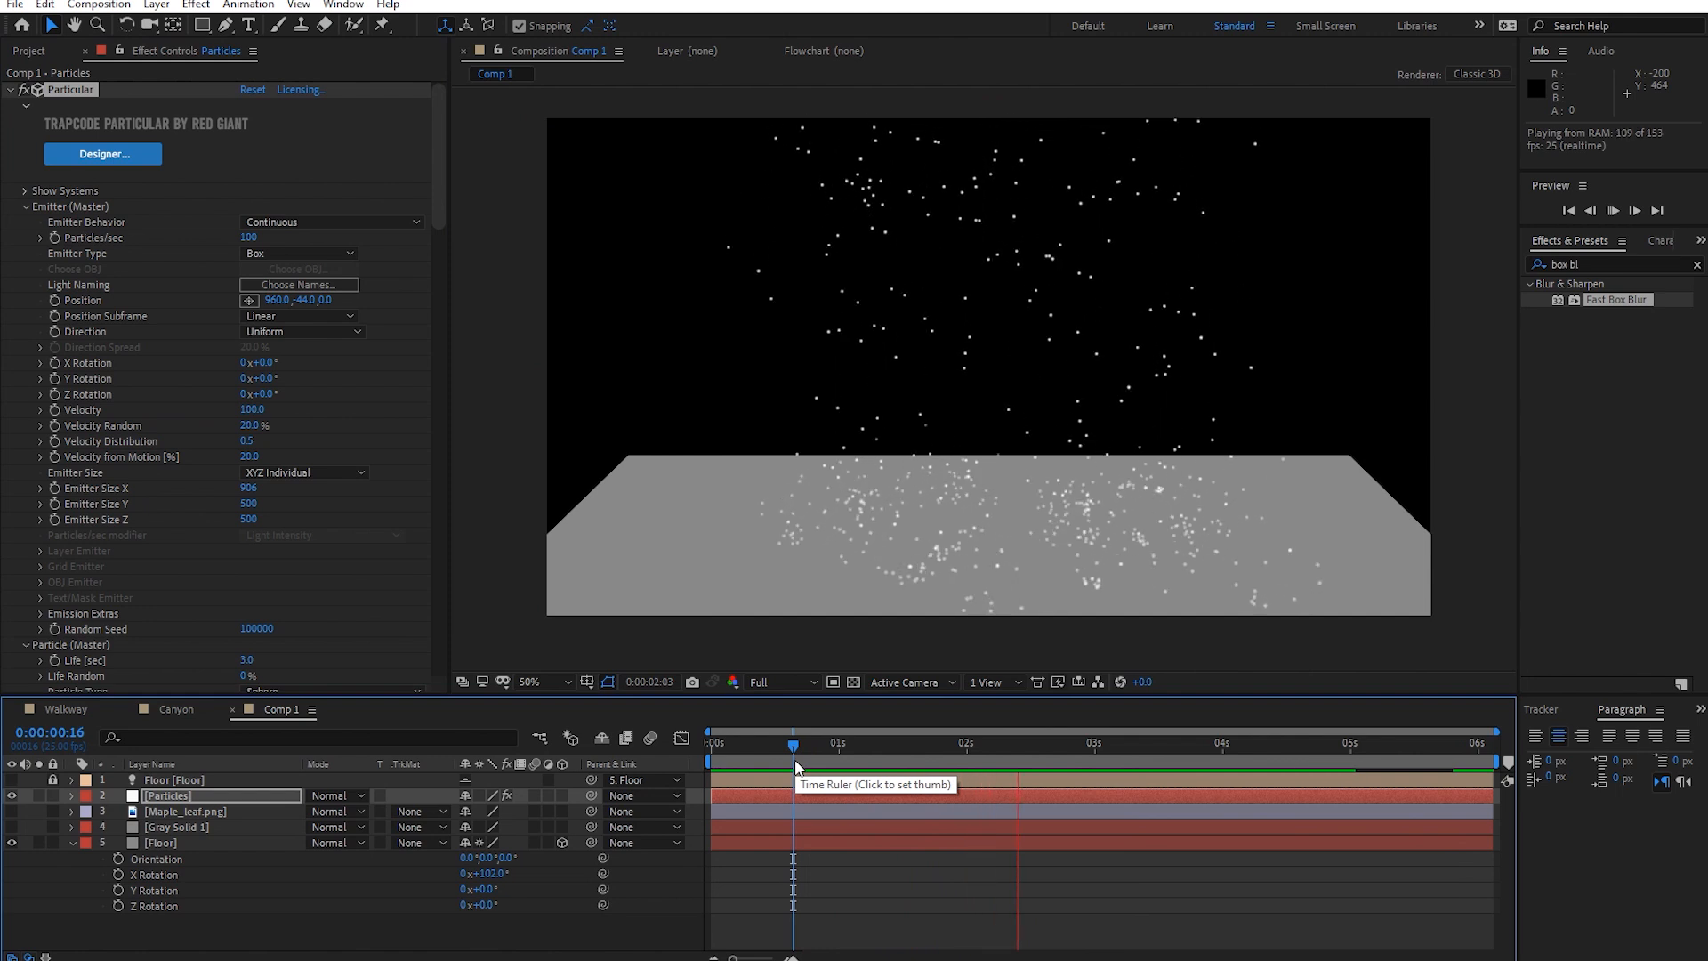
Set Gravity to 500 in Particular's Physics (Master) settings.
scroll(212, 530, "down", 8)
scroll(297, 603, "down", 15)
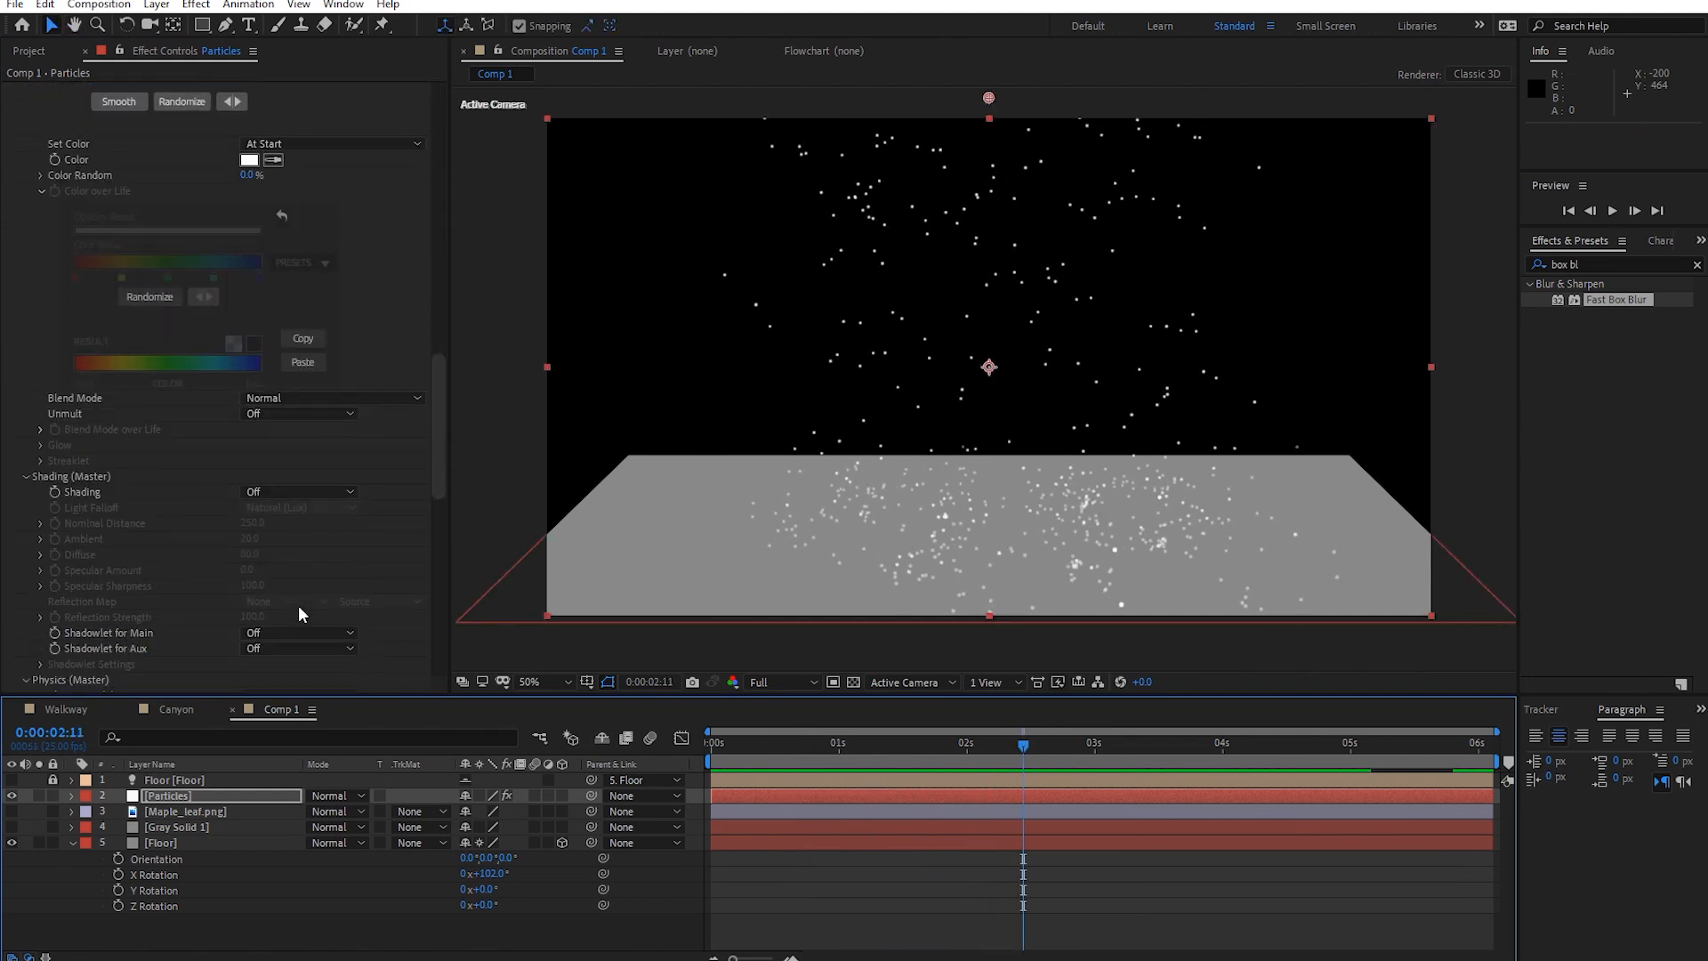
scroll(297, 610, "down", 4)
left_click(264, 547)
type("500")
key("Return")
Play Comp 1 from its first frame and again from 0:00:00:06 to review how the particles fall and splash.
left_click(905, 744)
key("Home")
key("space")
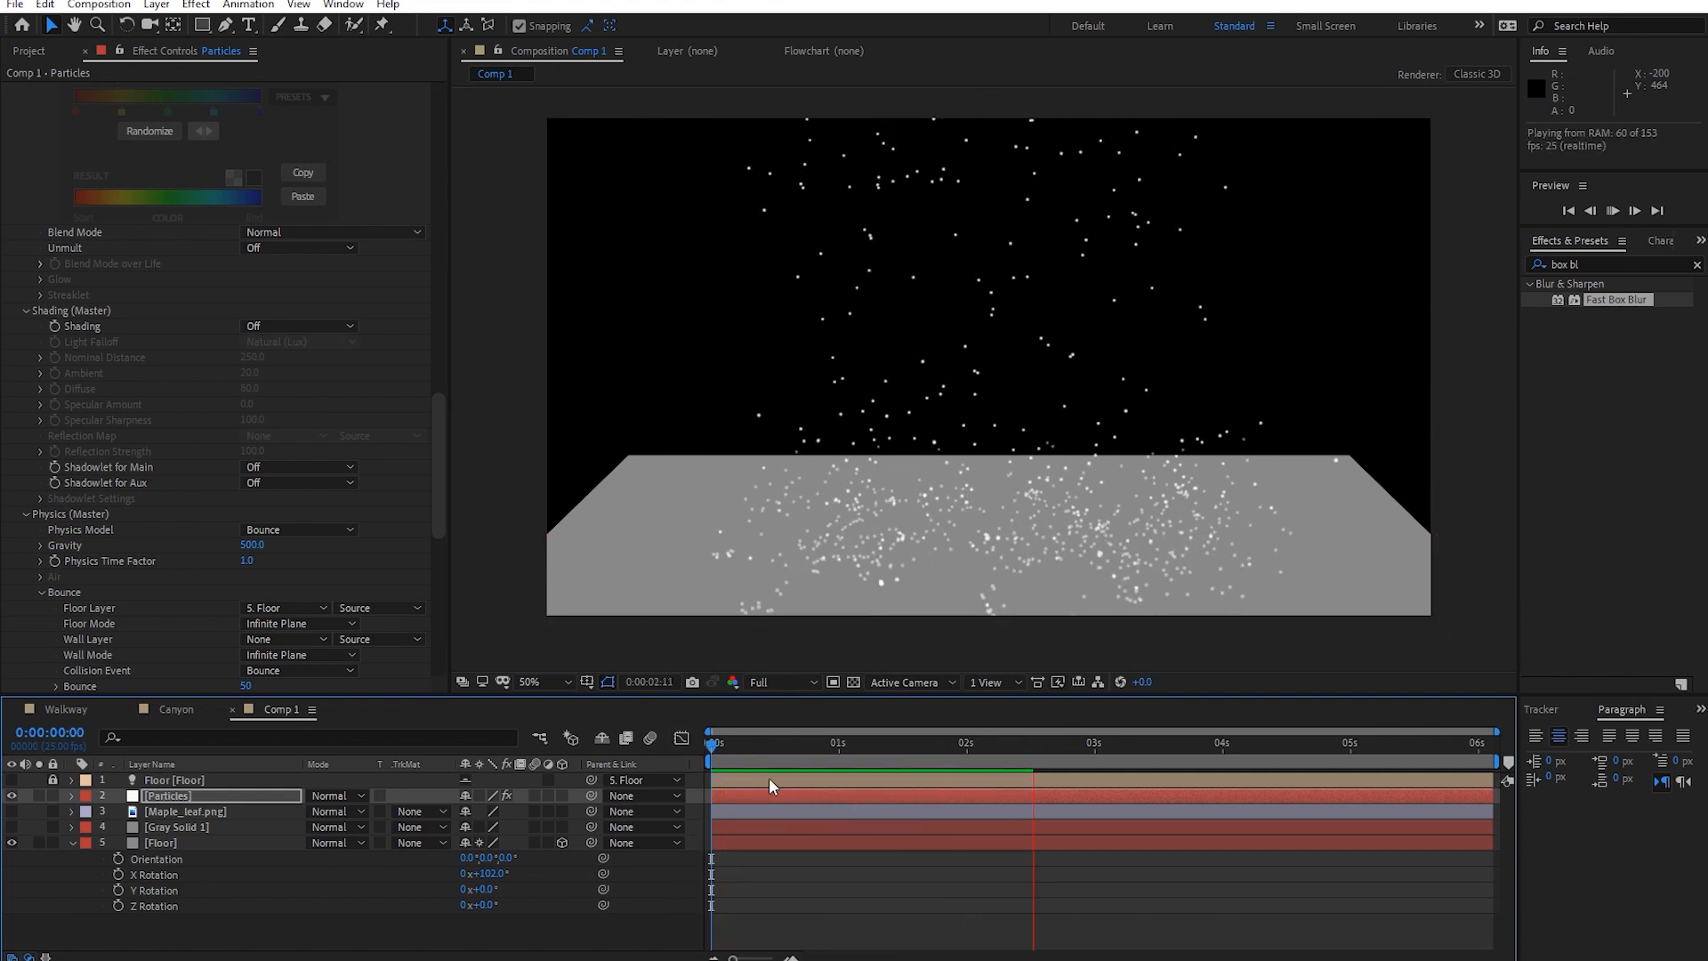
left_click(742, 745)
key("space")
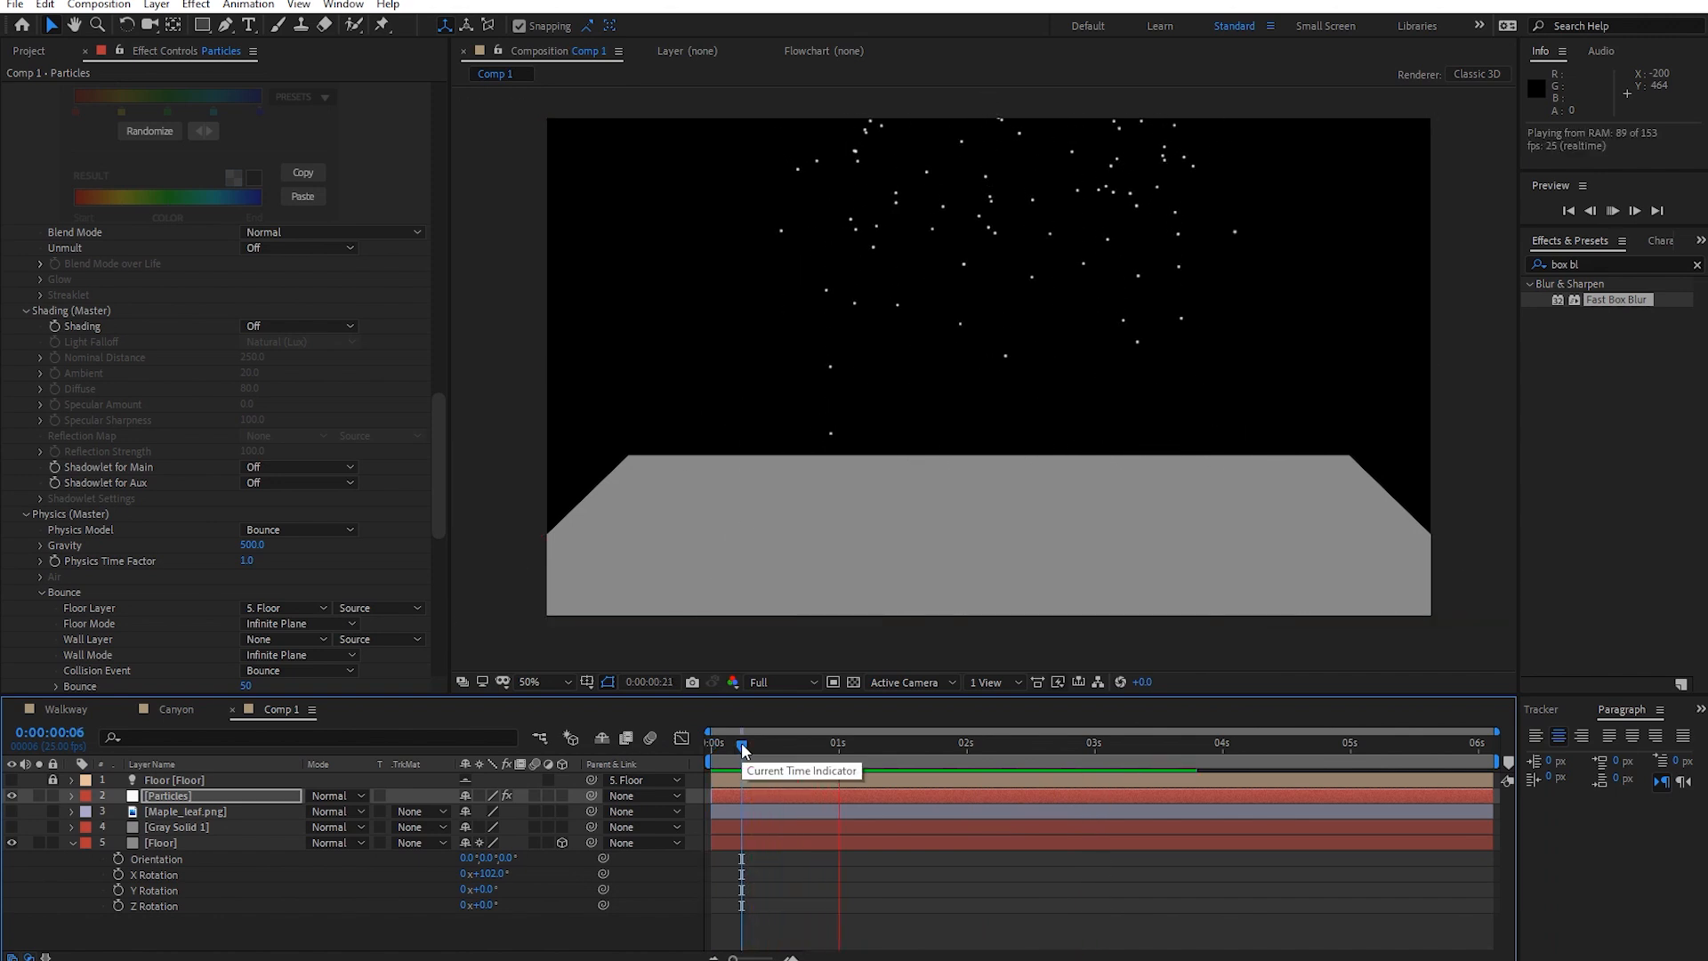
key("space")
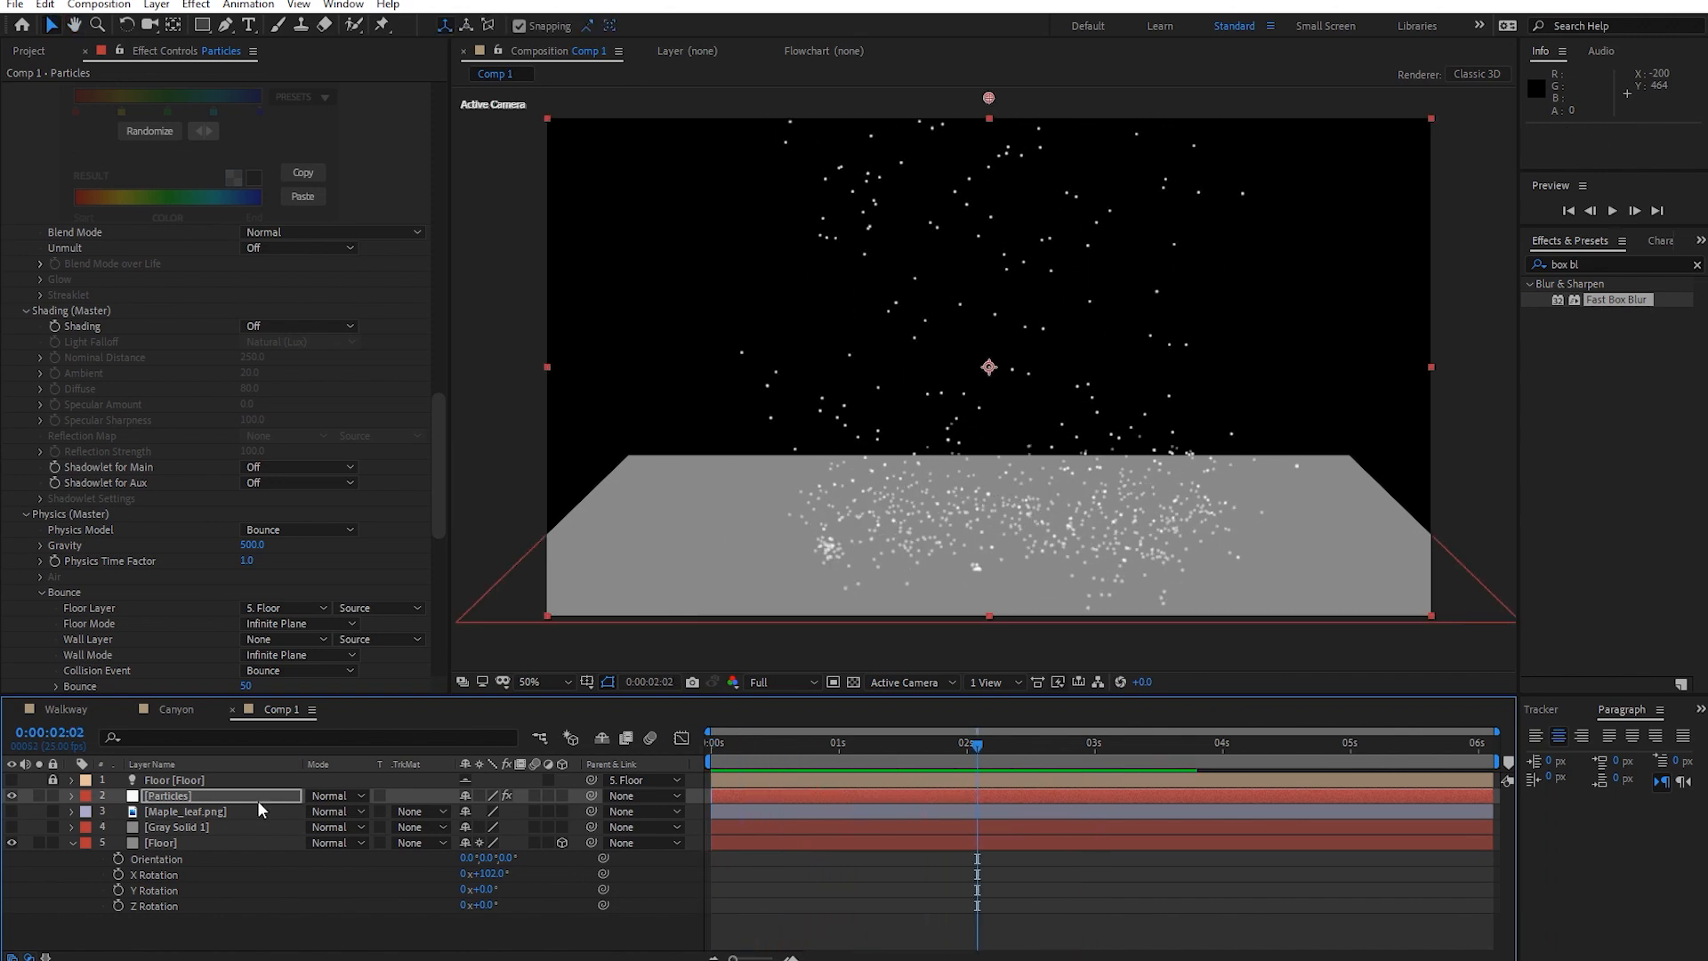
Enable motion blur for the Particles layer and Comp 1, and preview the result from 0:00:01:00 and 0:00:01:12.
left_click(532, 793)
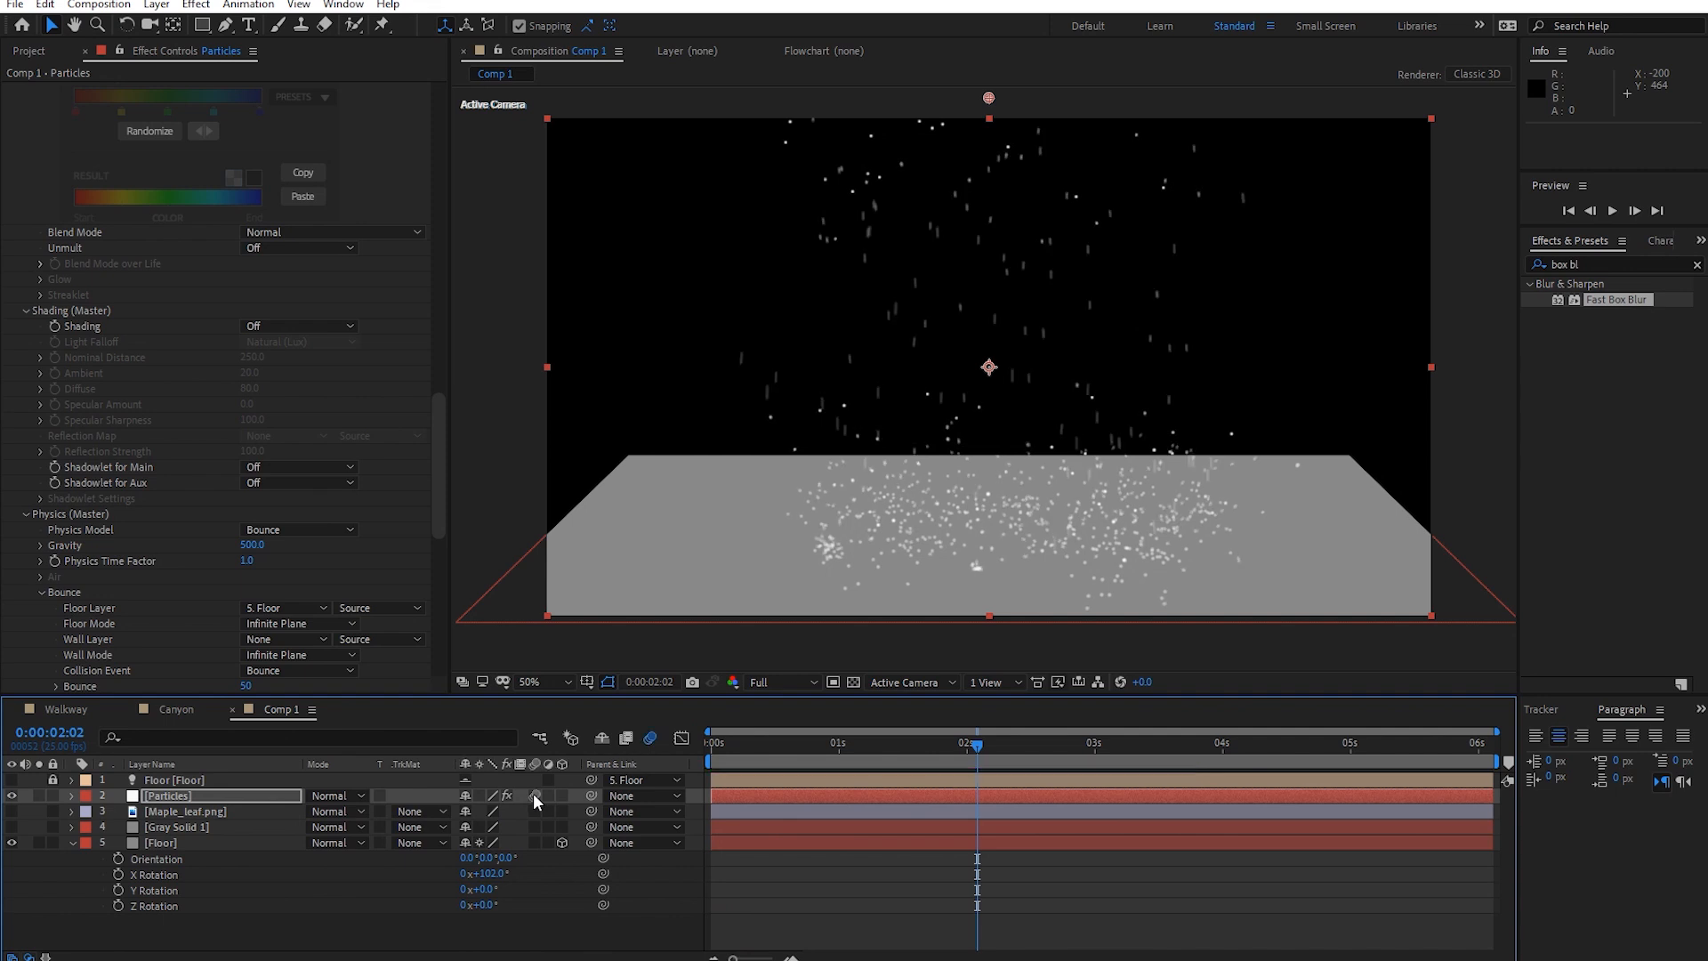
left_click(837, 743)
key("space")
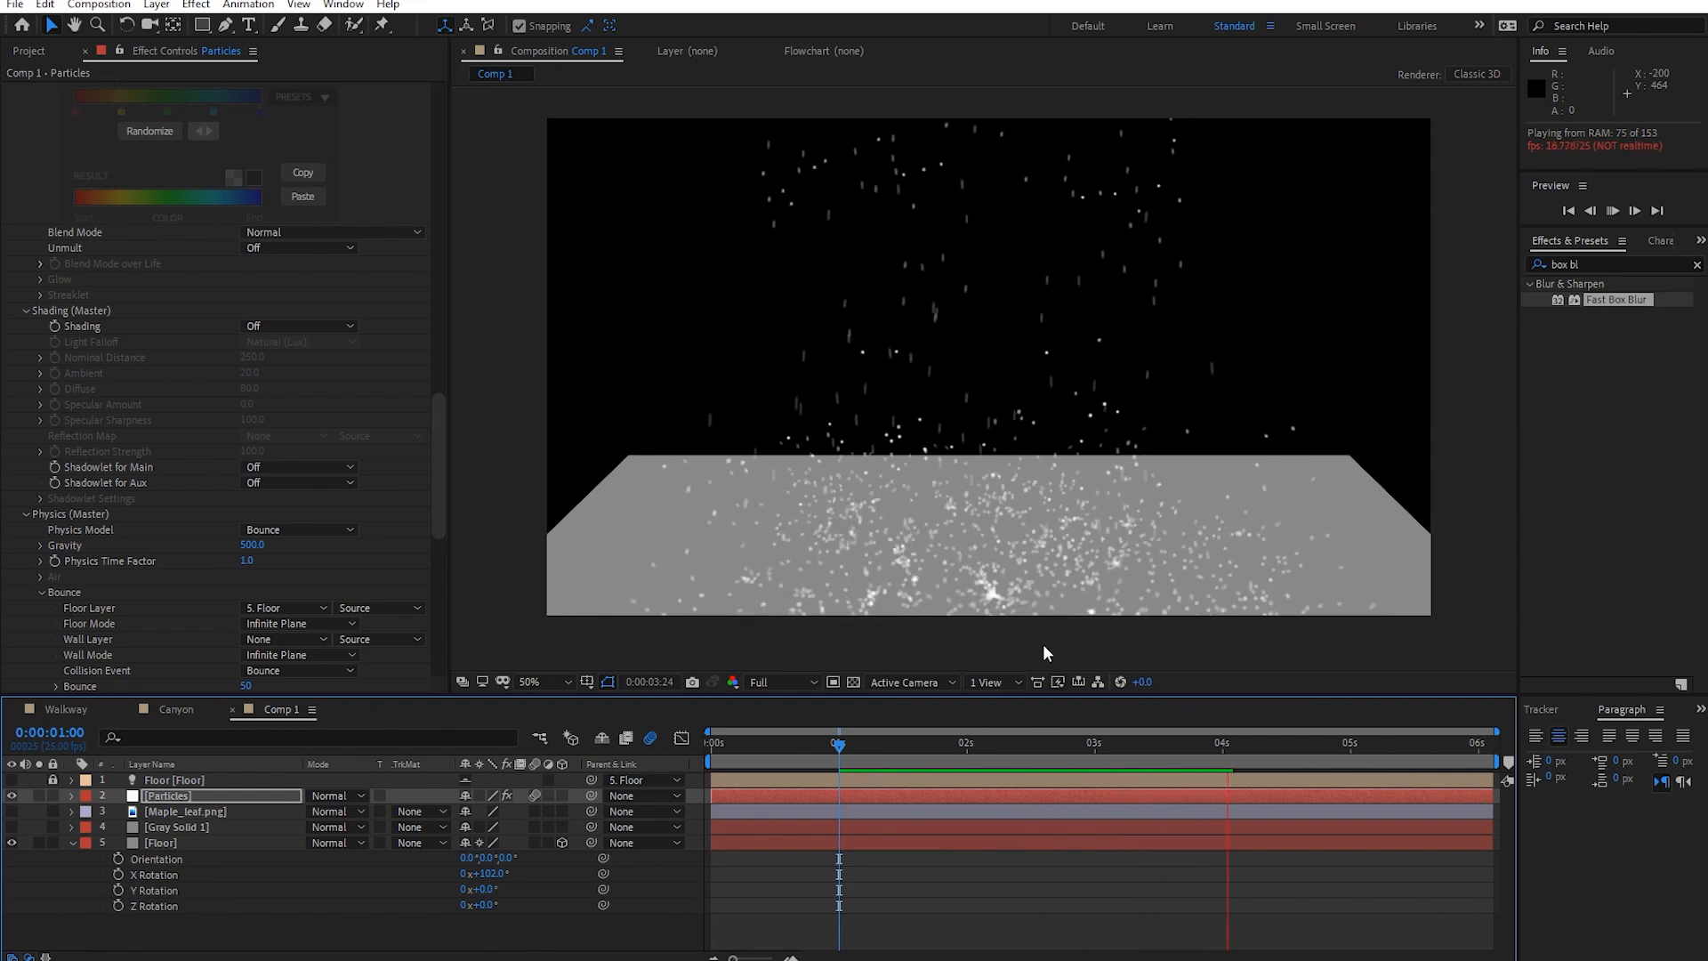
left_click(901, 745)
key("space")
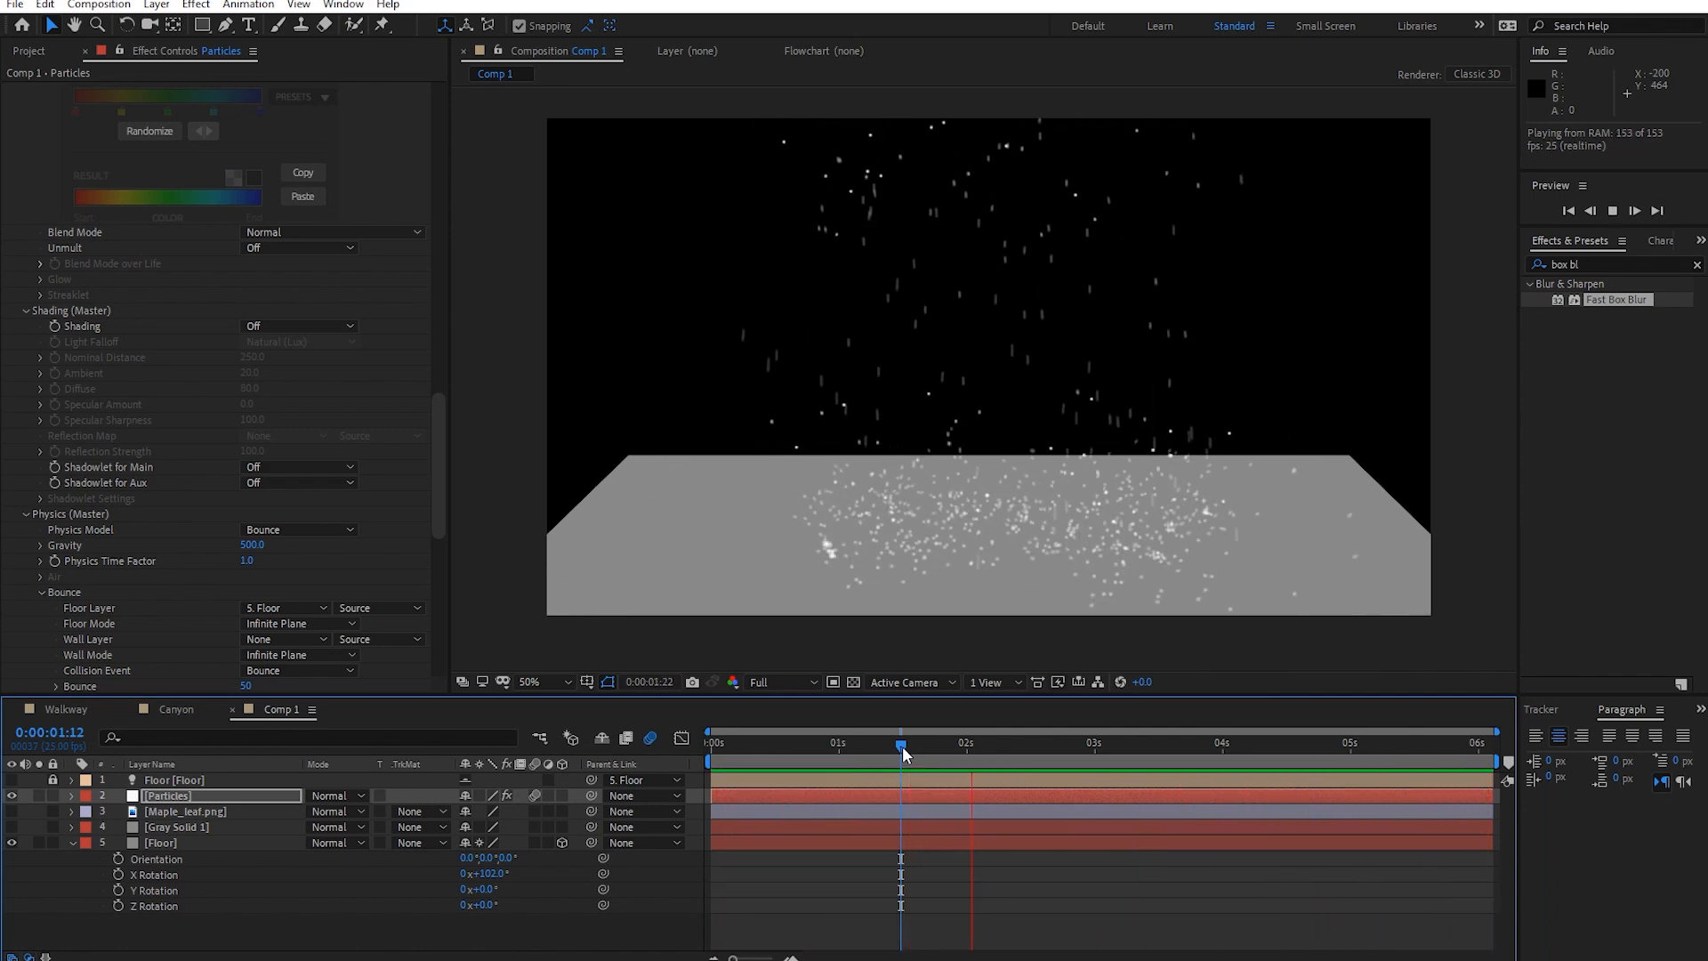
key("space")
key("space")
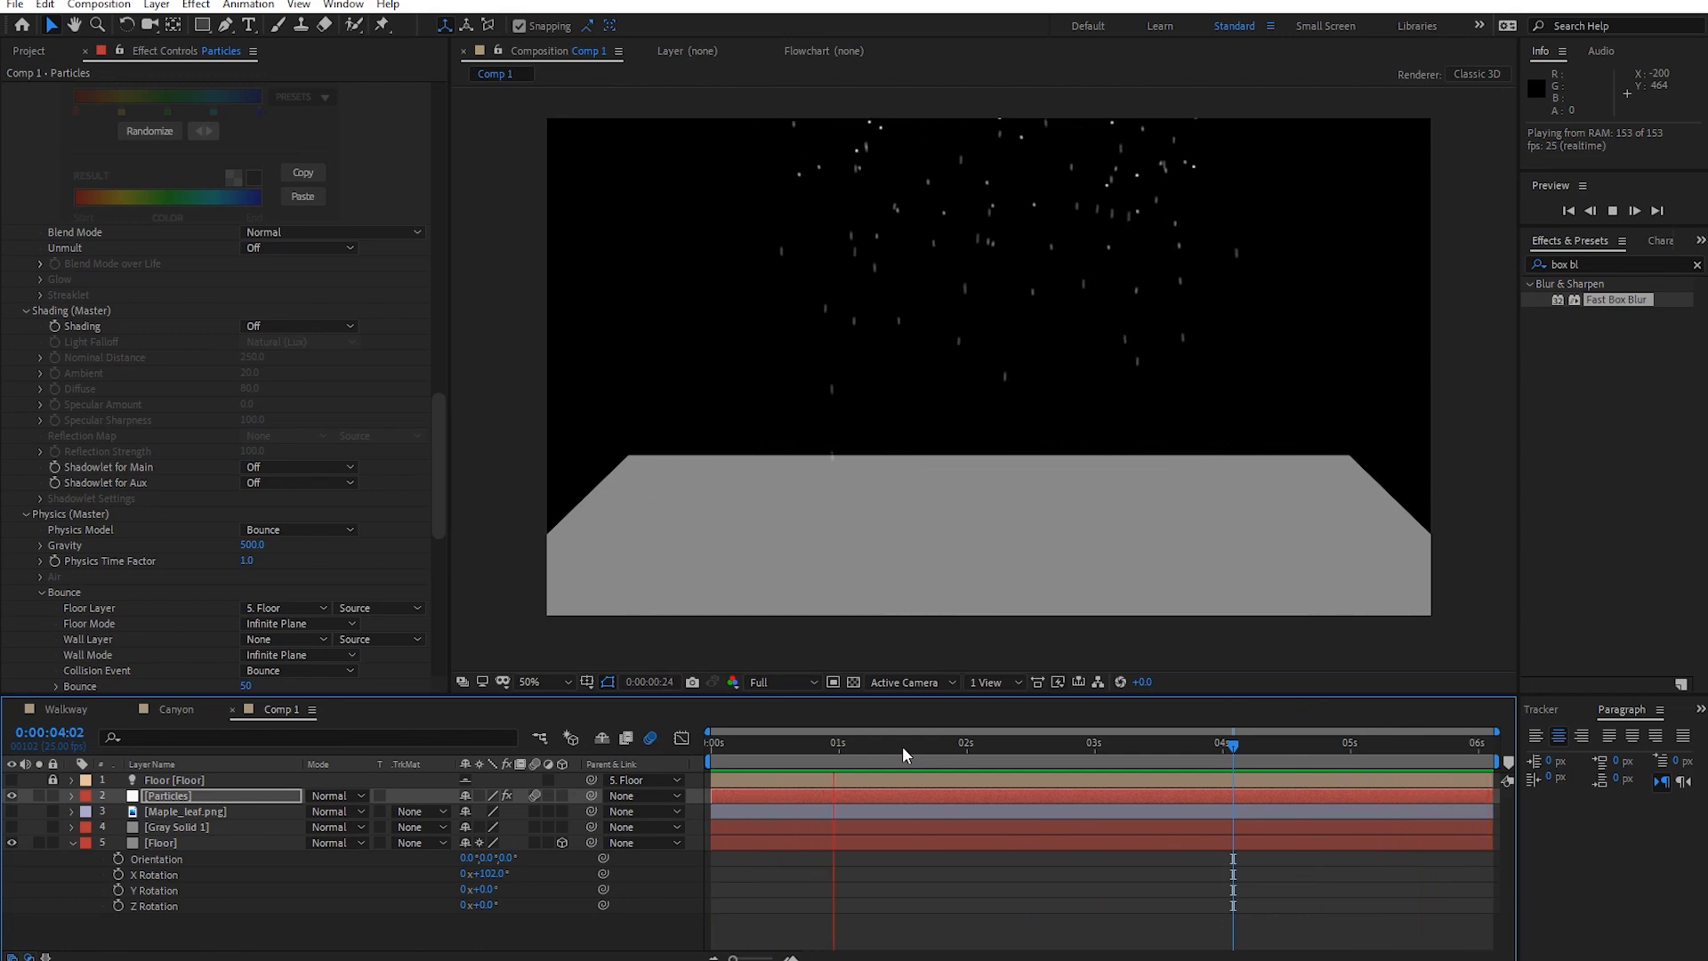
Collapse Particular's Emitter, Particle, Shading, Physics and Aux System groups.
scroll(269, 404, "up", 15)
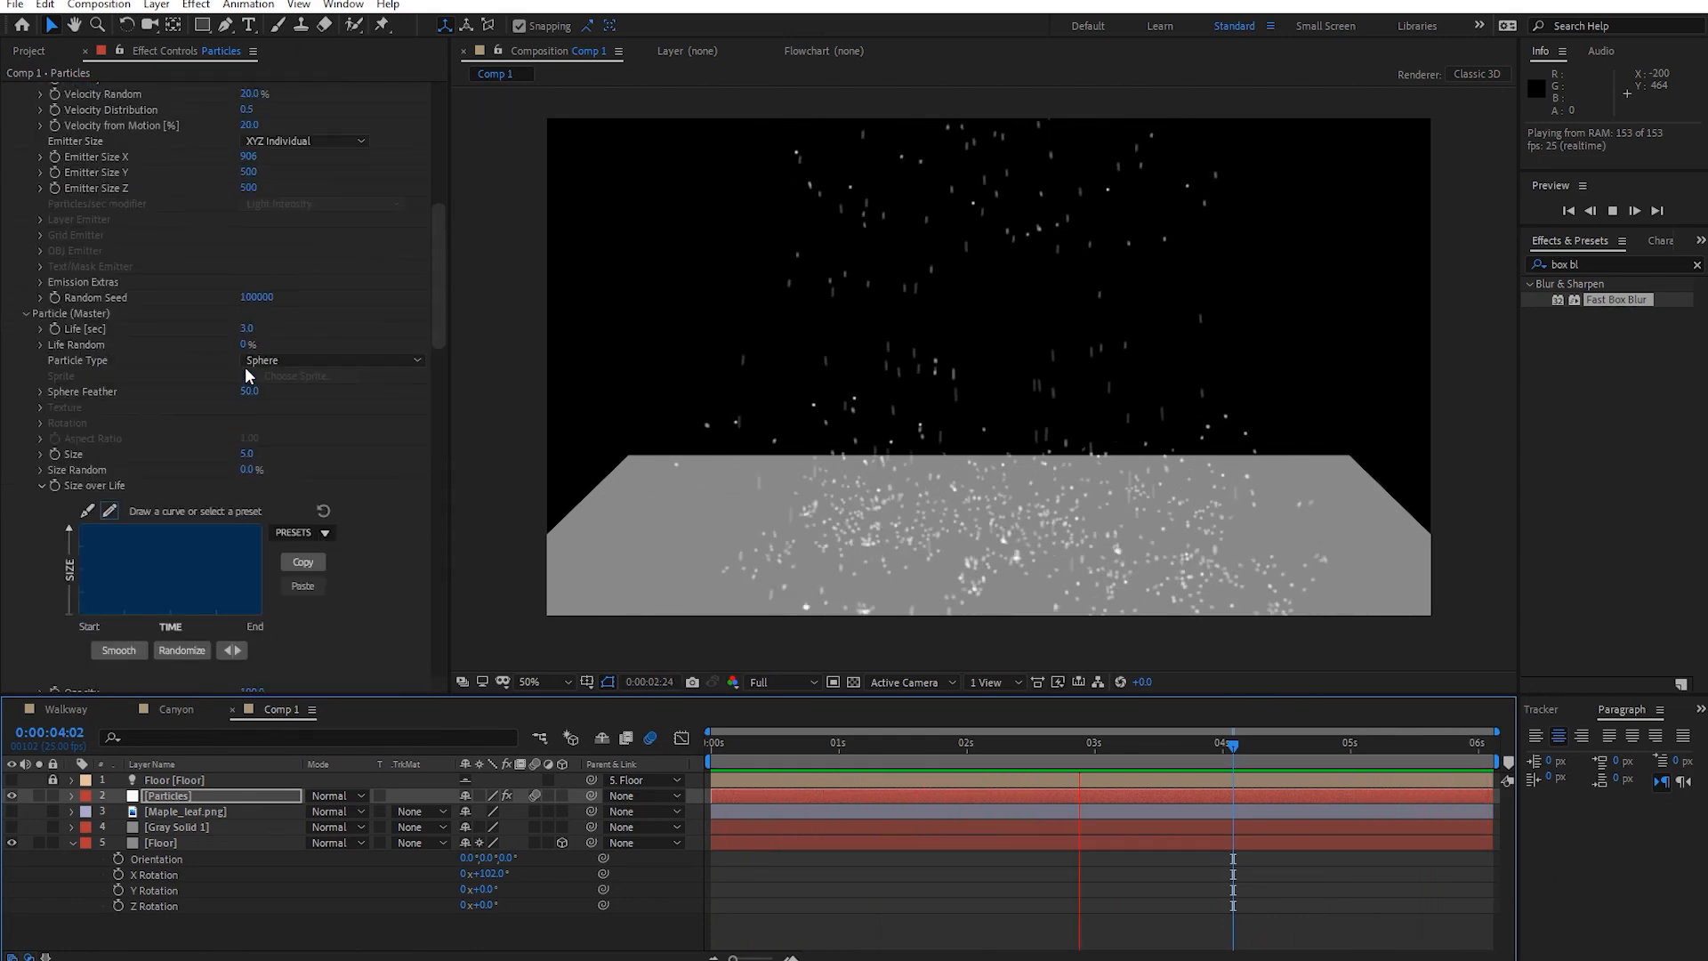
left_click(26, 206)
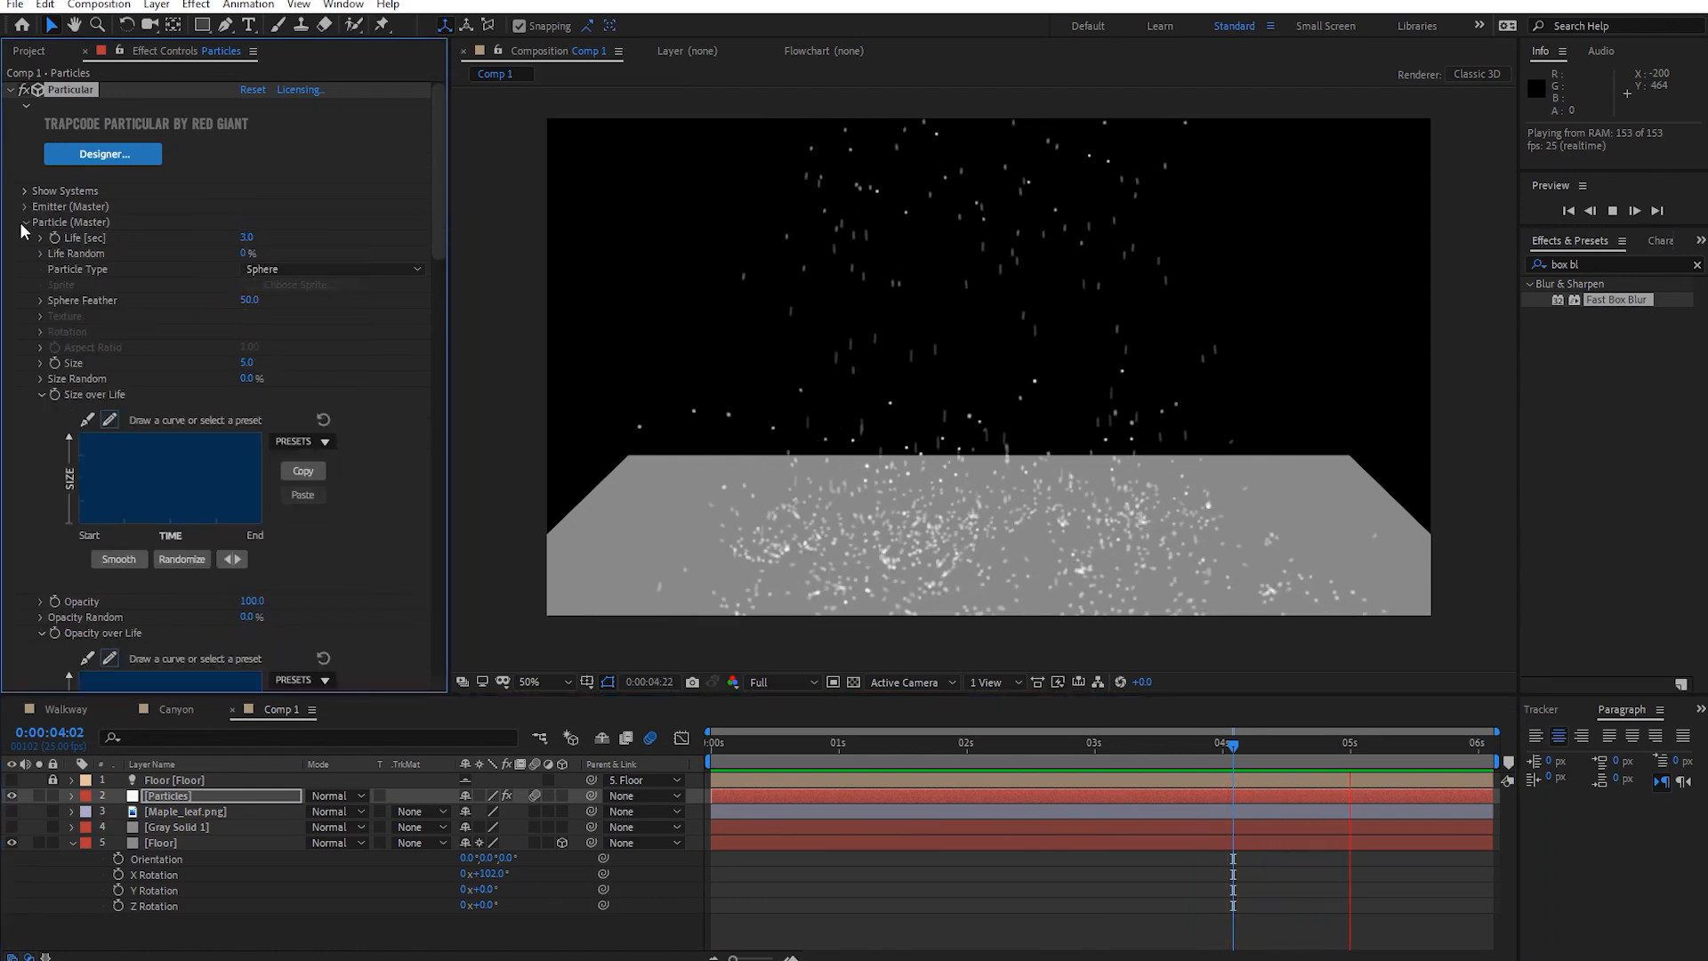
left_click(25, 223)
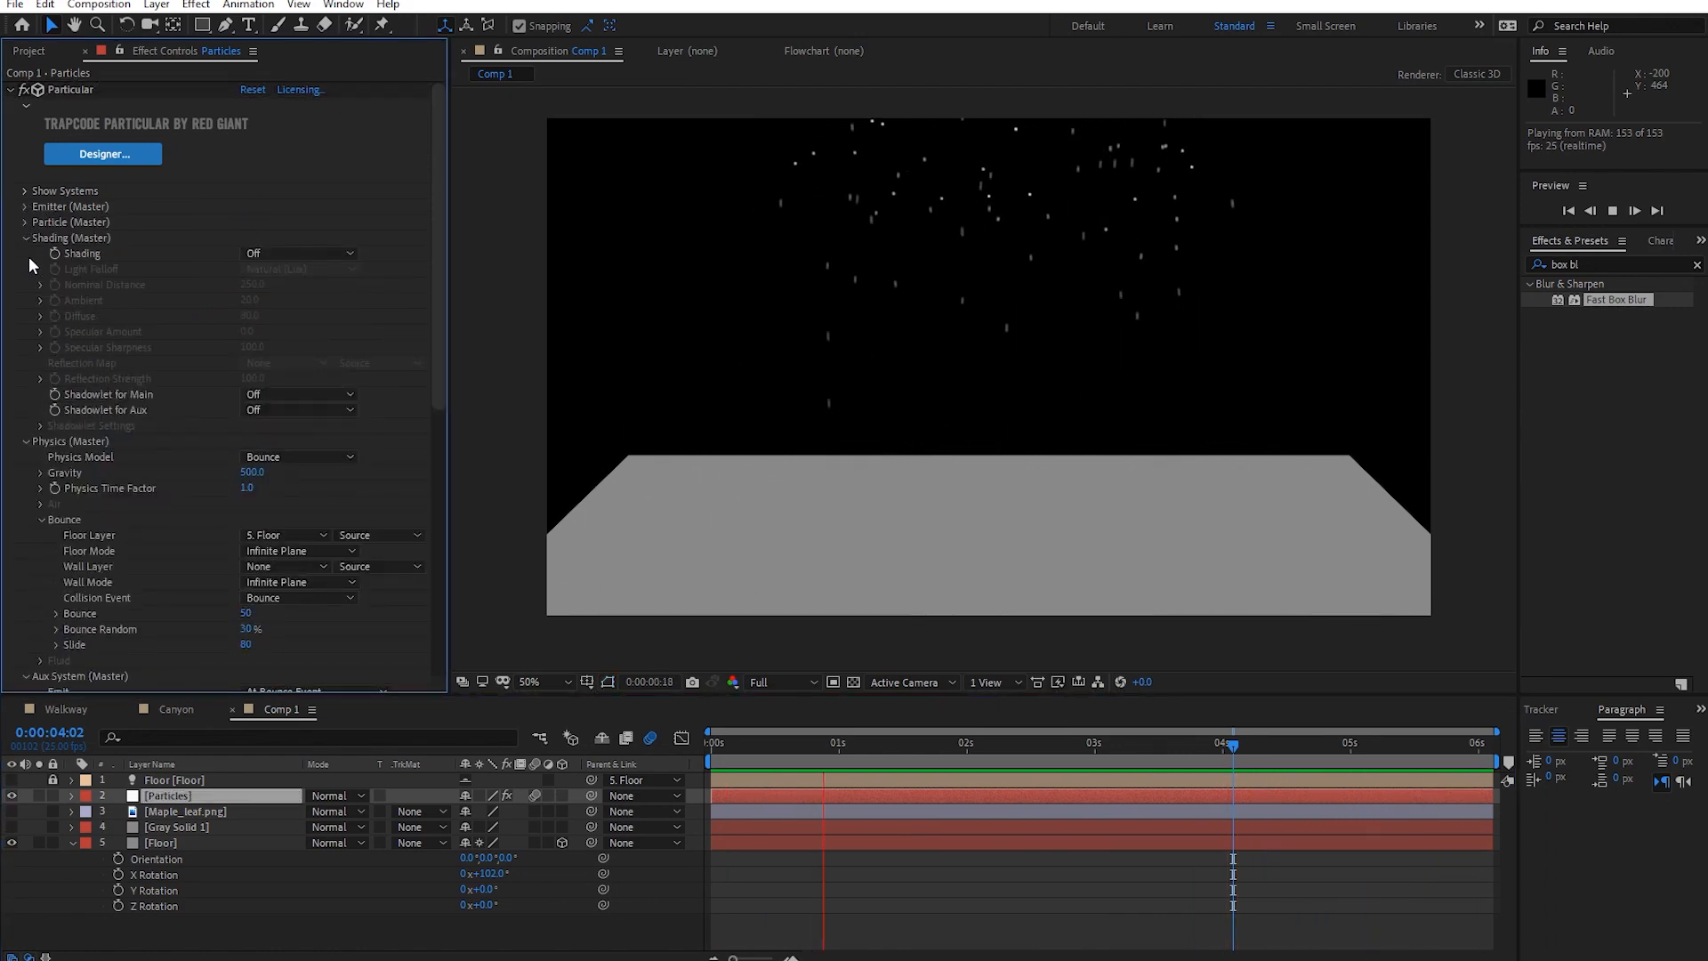
left_click(27, 239)
left_click(27, 254)
left_click(27, 269)
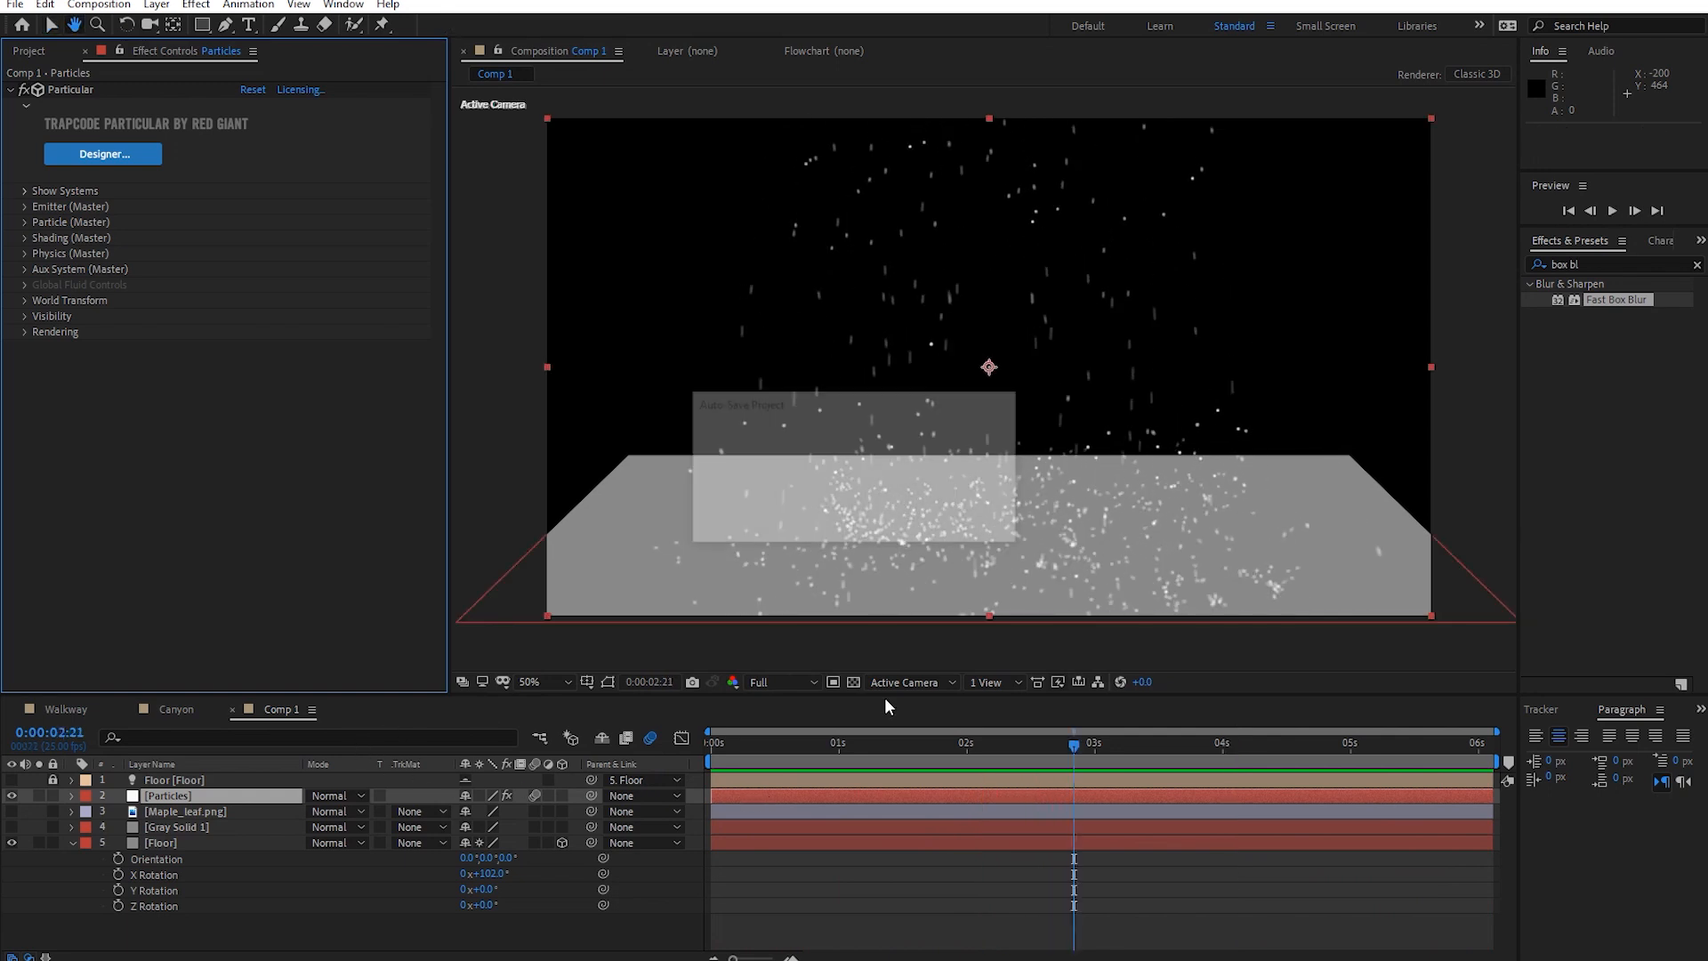
Switch through Canyon to the Walkway composition and scrub from 0;00;00;23 to 0;00;03;02 to review the falling leaves.
left_click(1060, 742)
left_click(202, 709)
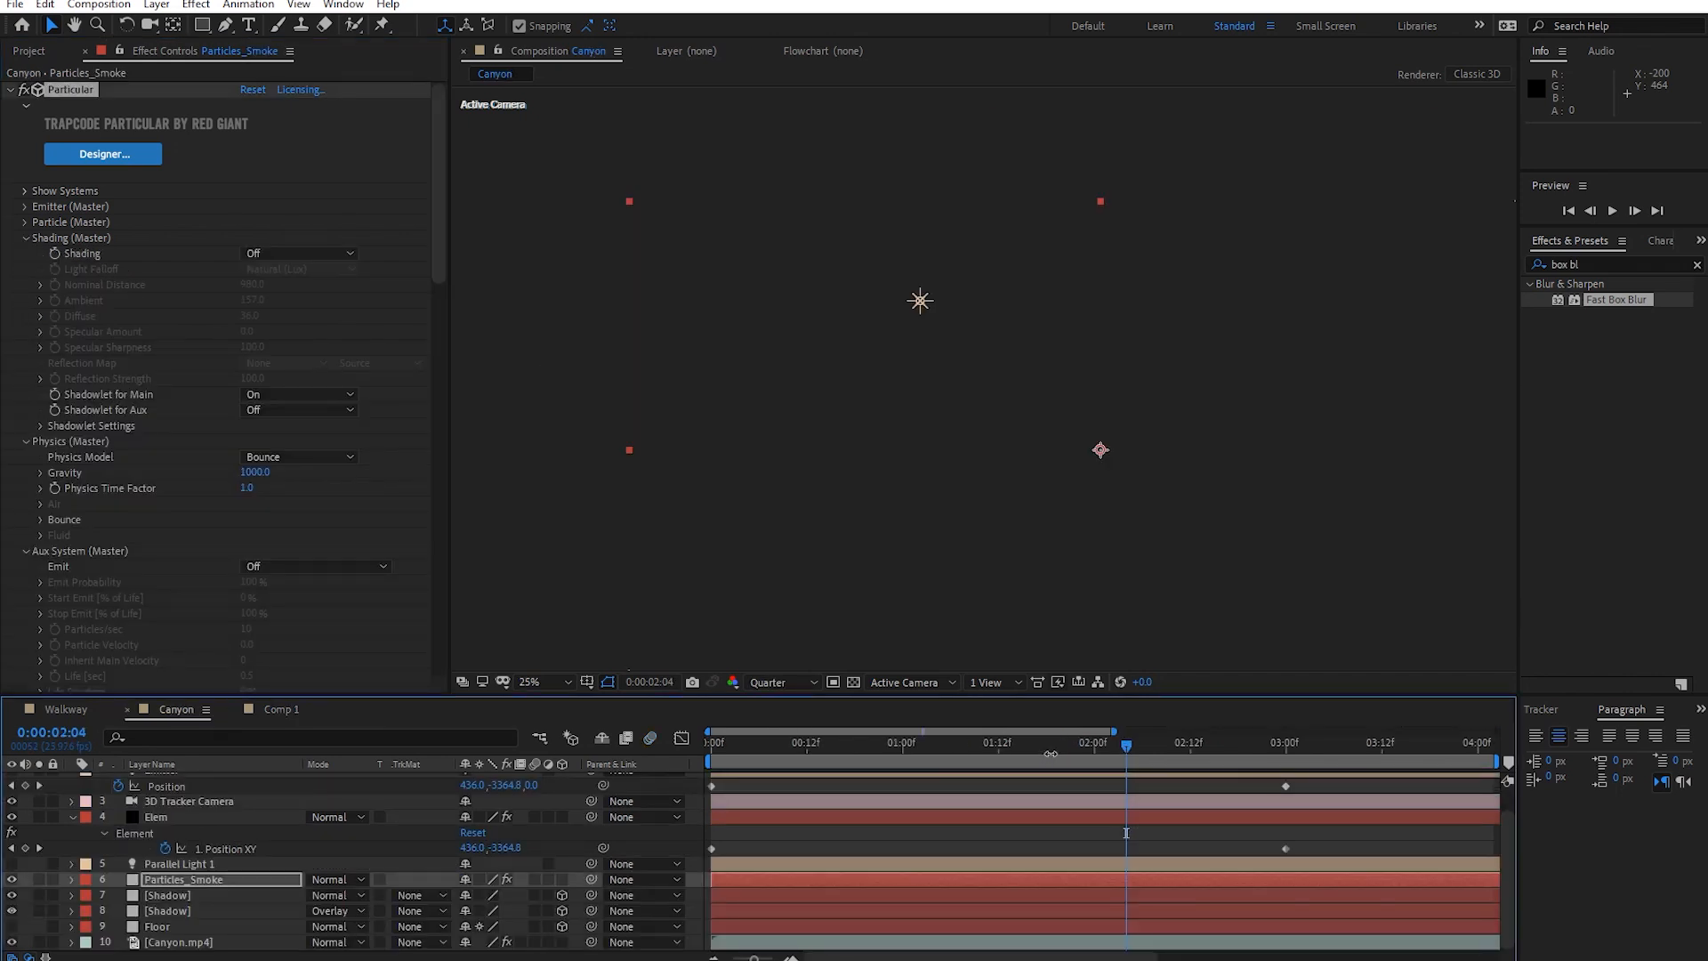
left_click(55, 708)
left_click(815, 755)
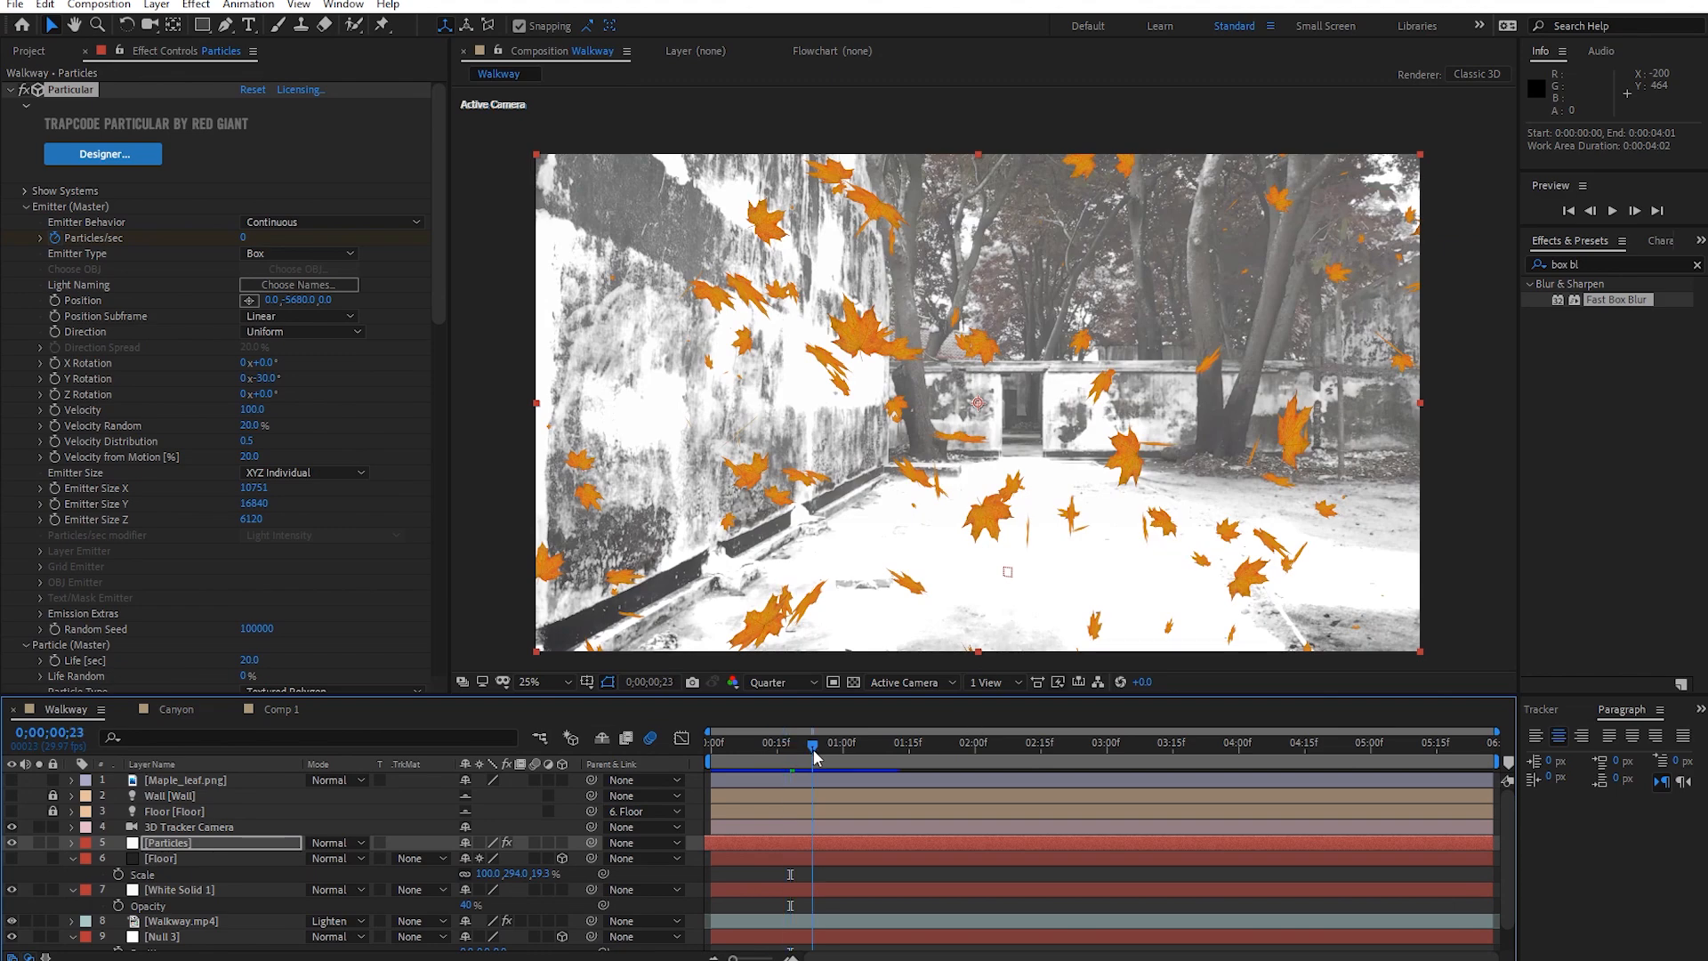
left_click_drag(774, 755, 1115, 792)
Examine the Physics settings of Walkway's Particles layer and check the leaves at 0;00;00;23 and 0;00;01;20.
scroll(322, 592, "down", 12)
scroll(322, 621, "down", 3)
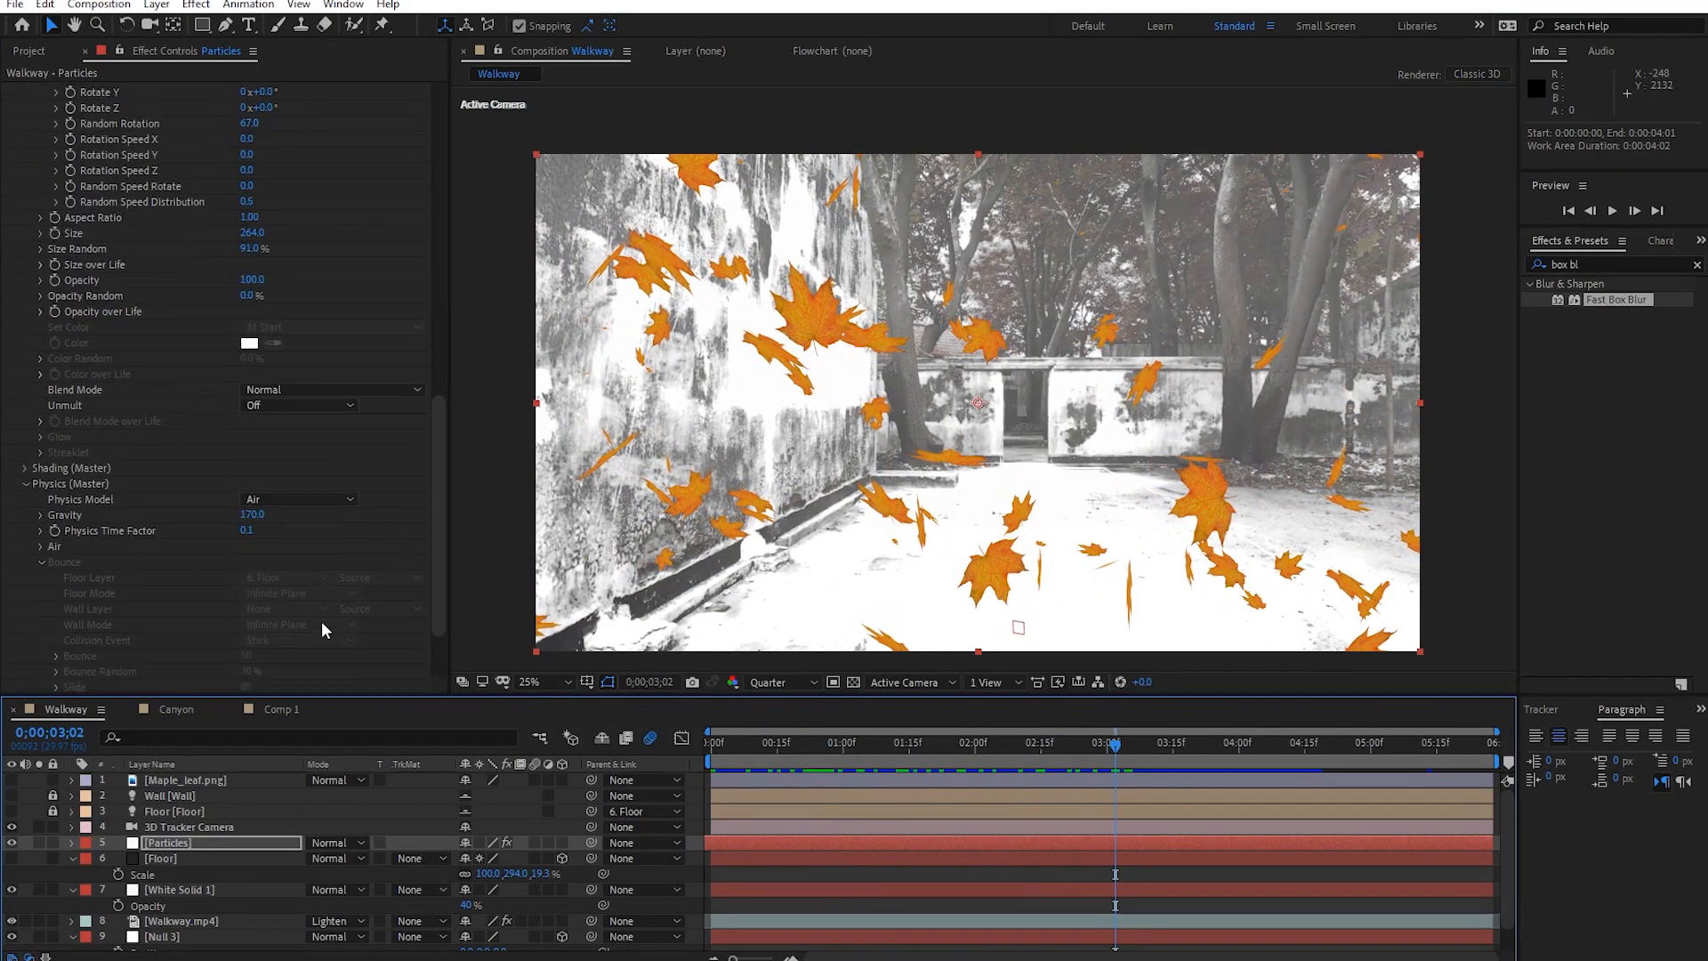
scroll(234, 484, "down", 1)
scroll(205, 533, "down", 1)
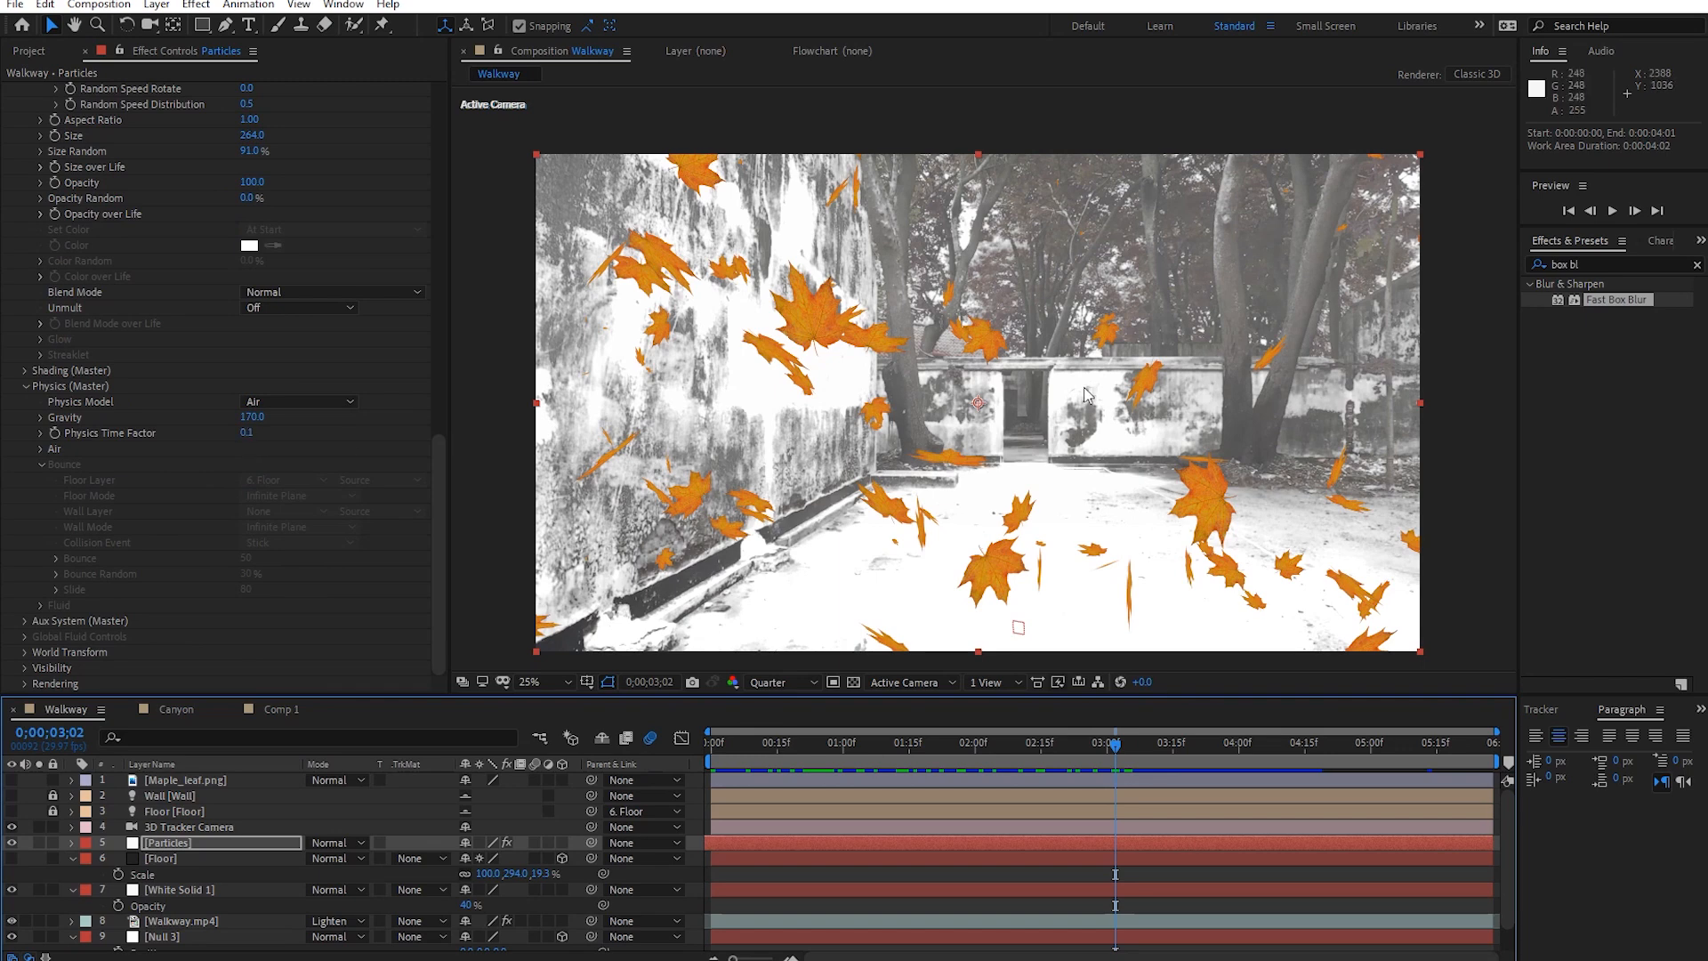
left_click_drag(1082, 749, 814, 792)
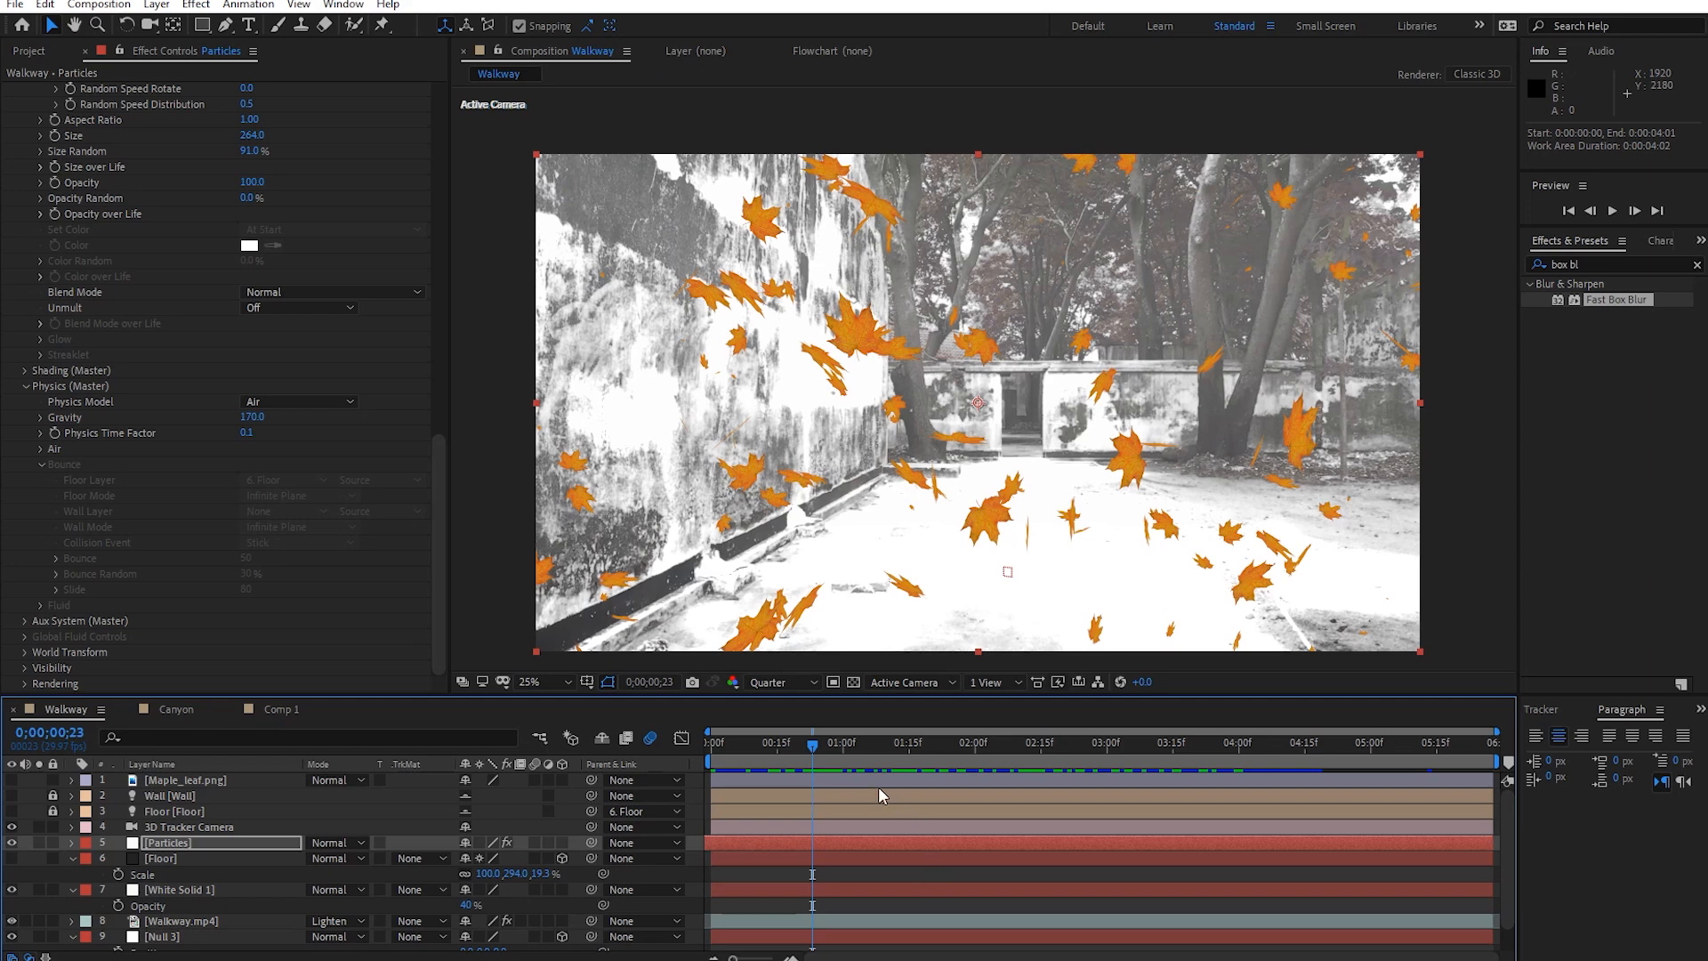
left_click(932, 767)
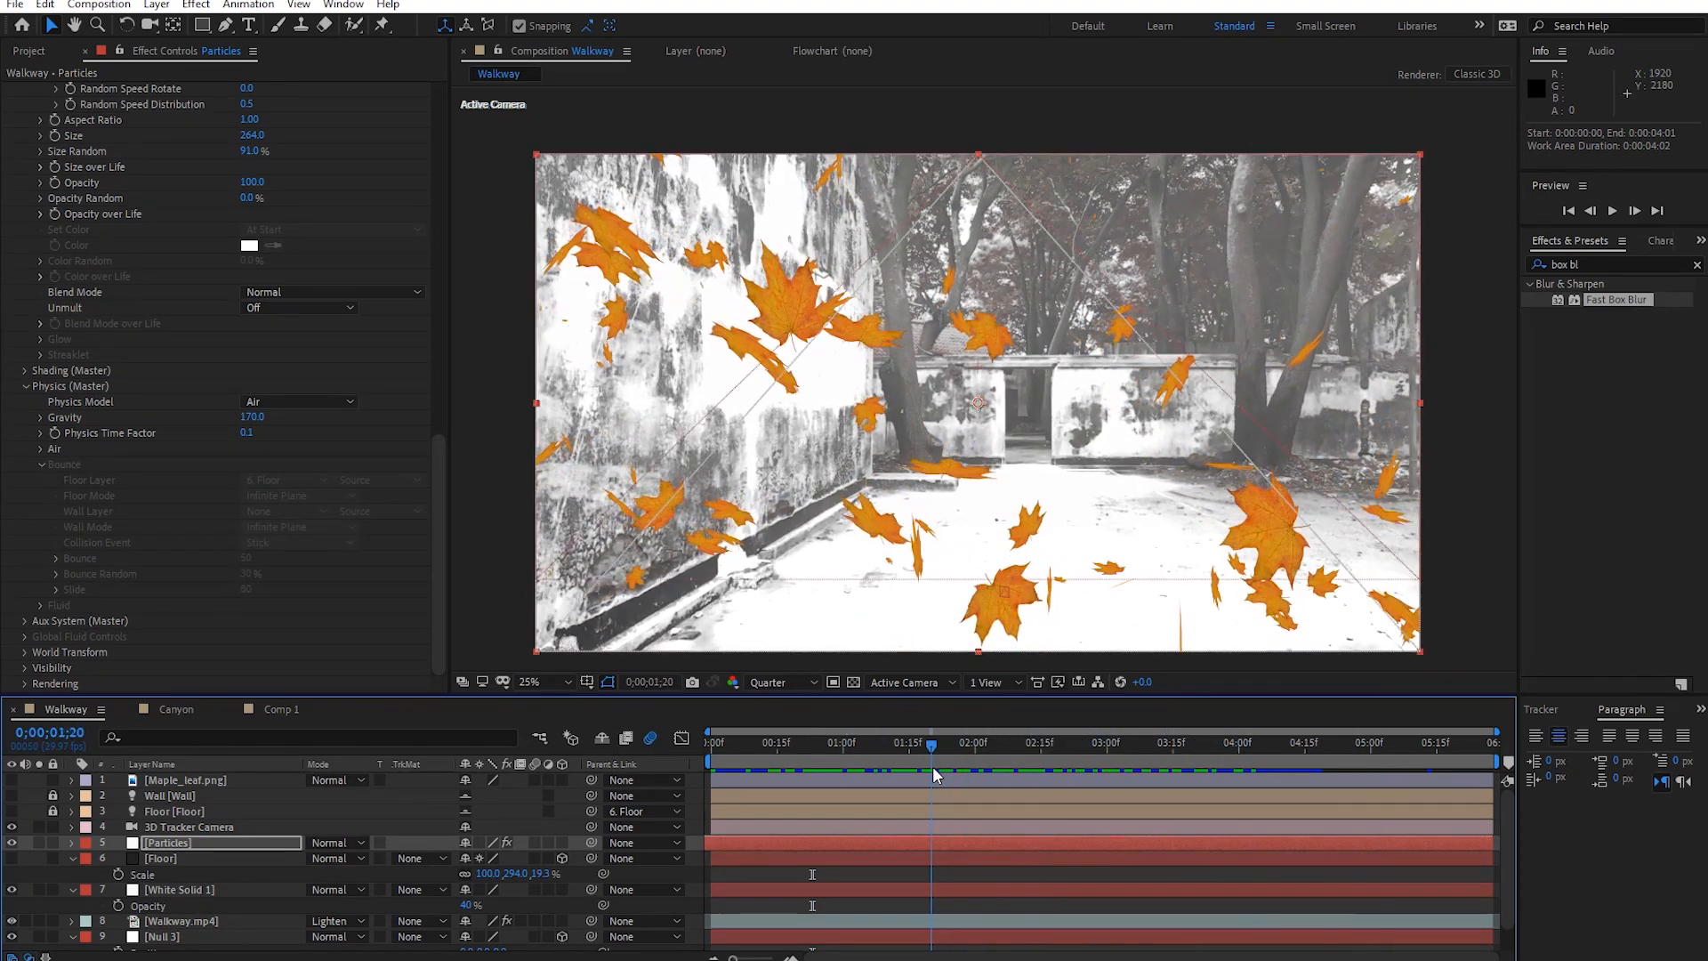
left_click(1005, 743)
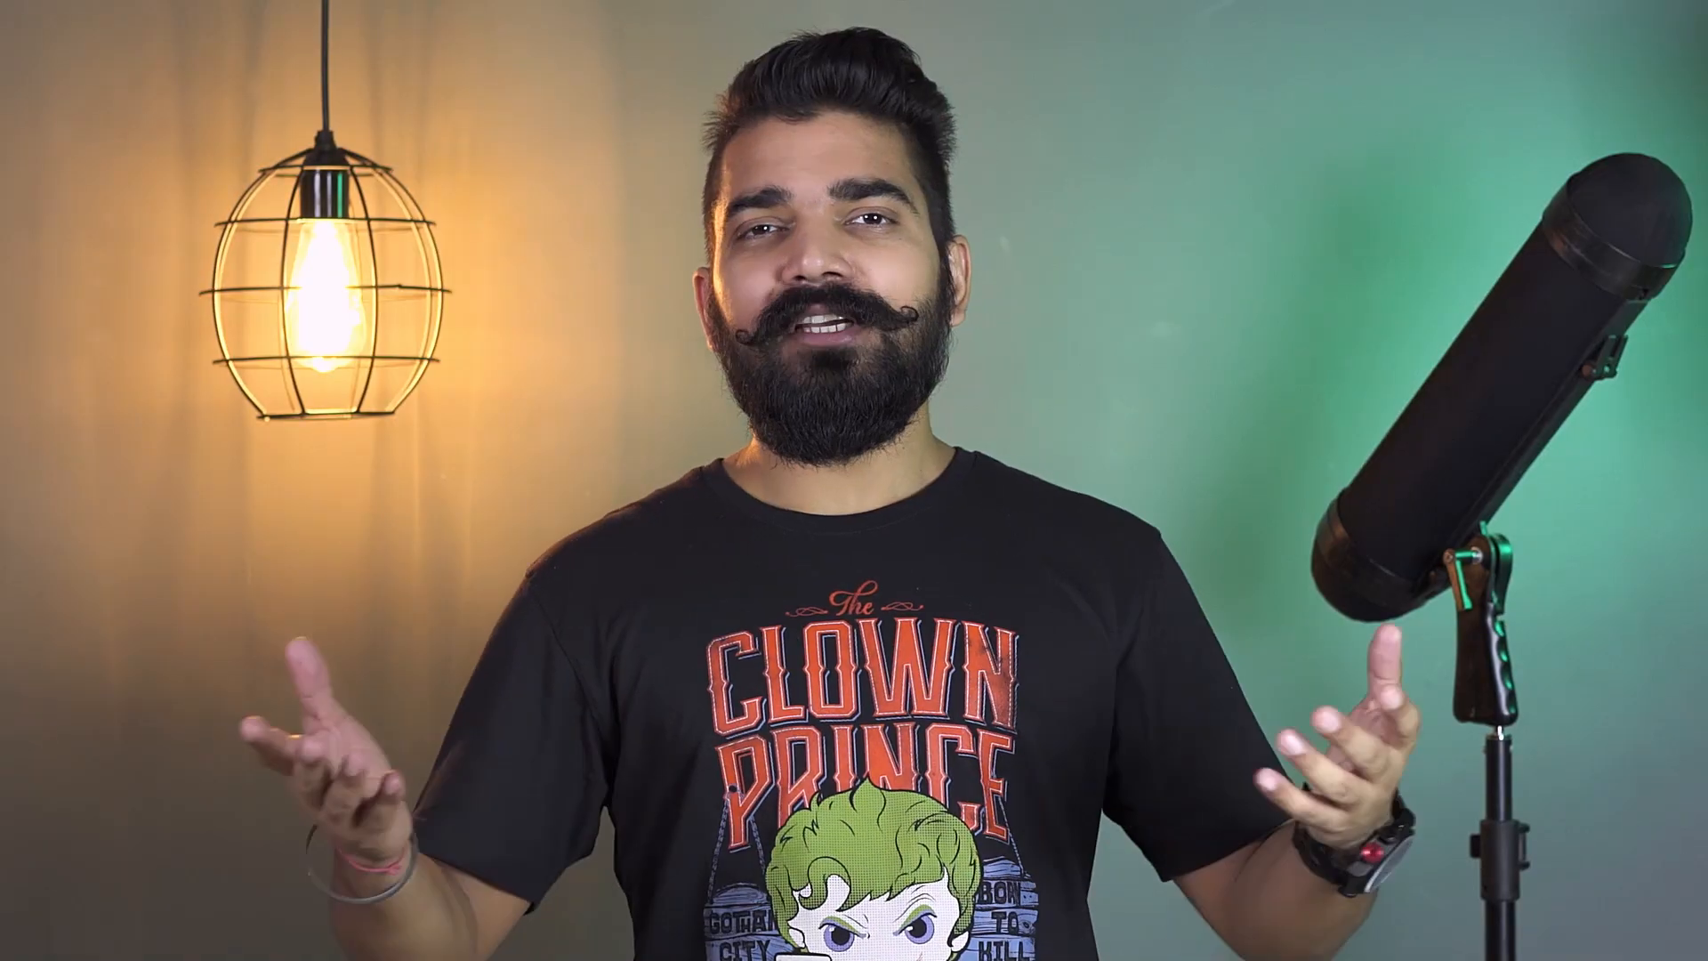